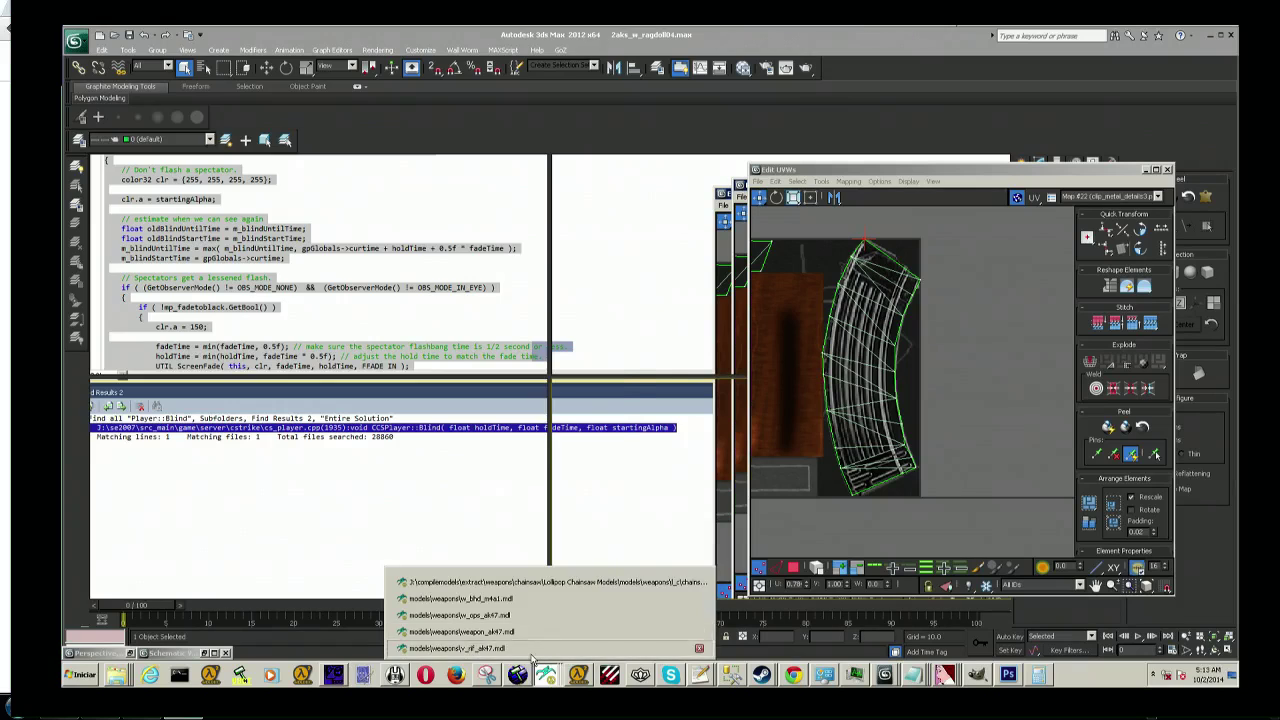
Step: Bring up the v_rif_ak47 and weapon_ak47 viewers and place them side by side
{"action": "left_click", "coordinate": [533, 650]}
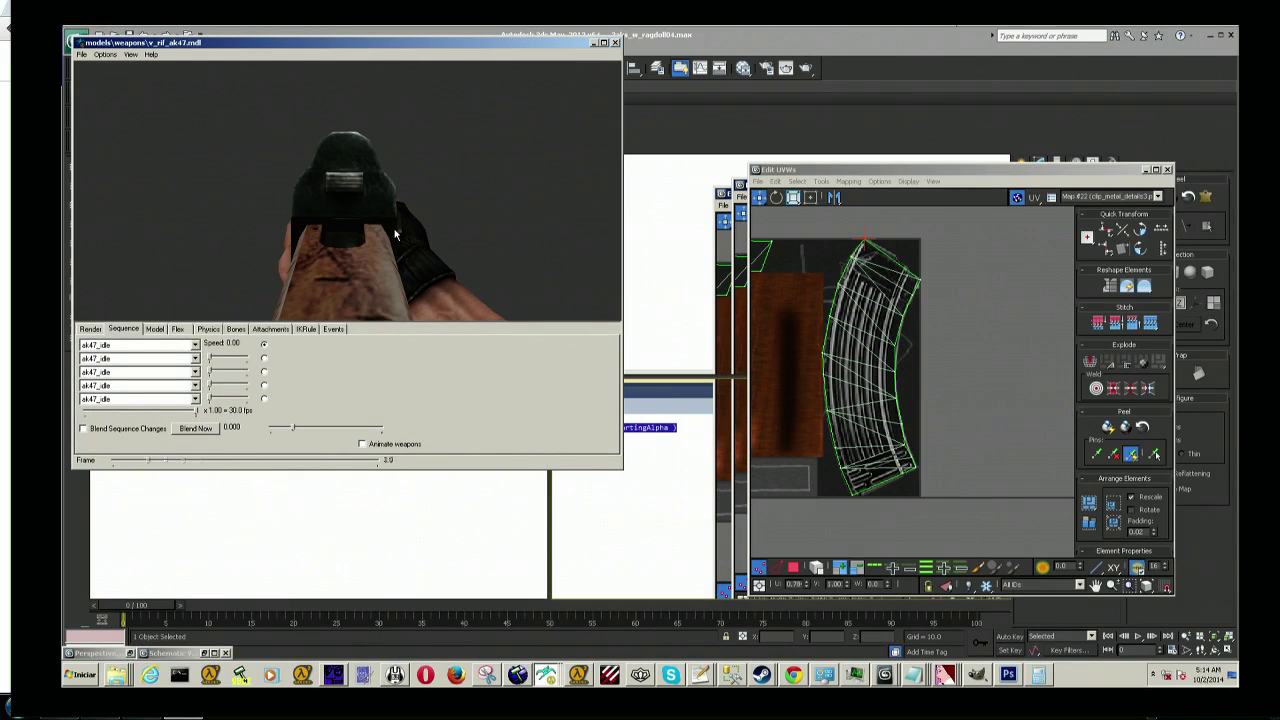
{"action": "left_click_drag", "start_coordinate": [395, 234], "coordinate": [372, 236]}
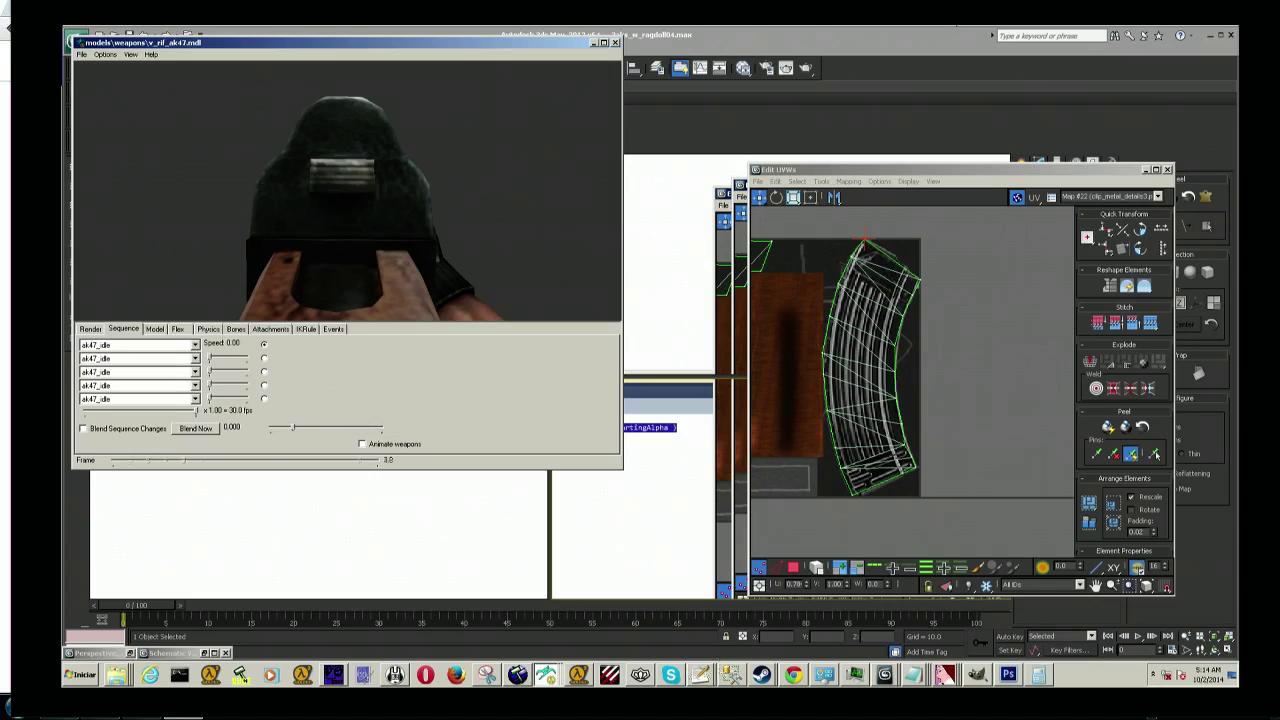
{"action": "left_click", "coordinate": [551, 636]}
{"action": "left_click_drag", "start_coordinate": [600, 250], "coordinate": [598, 184]}
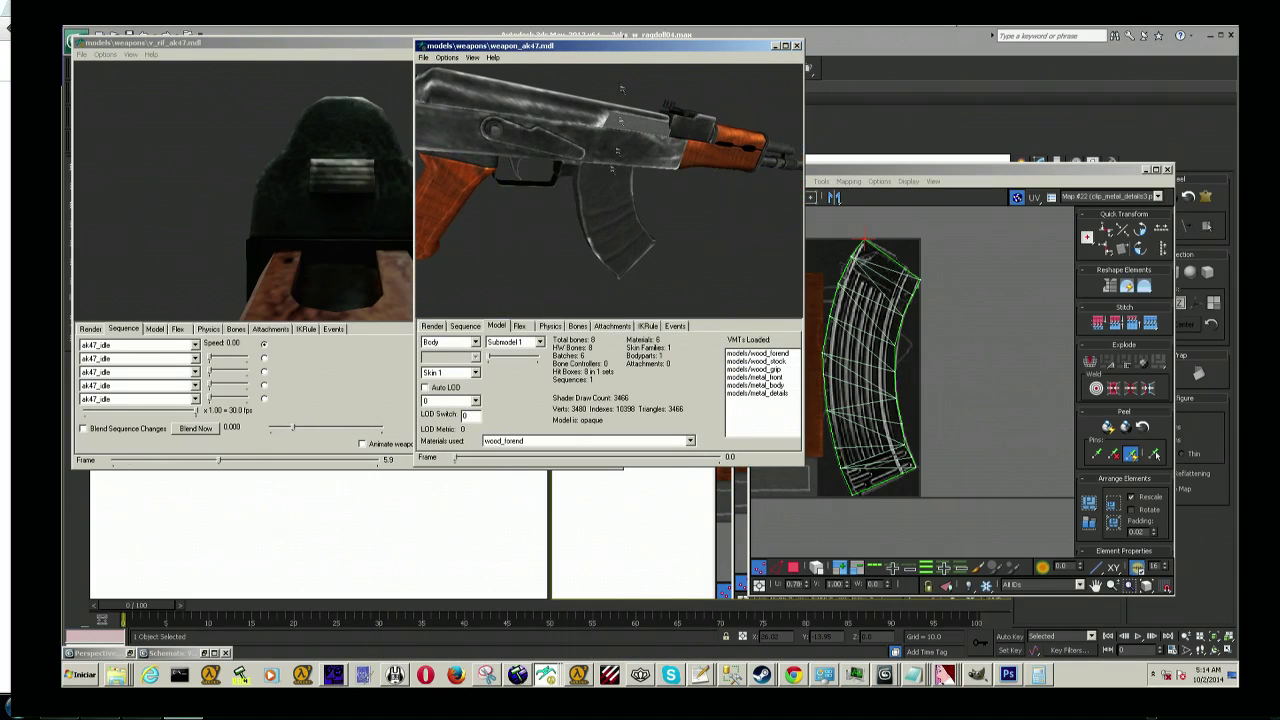
{"action": "left_click_drag", "start_coordinate": [601, 46], "coordinate": [851, 56]}
Step: Show v_rif_ak47's model info and rotate both rifles through side and end-on views
{"action": "left_click", "coordinate": [532, 153]}
{"action": "left_click", "coordinate": [154, 329]}
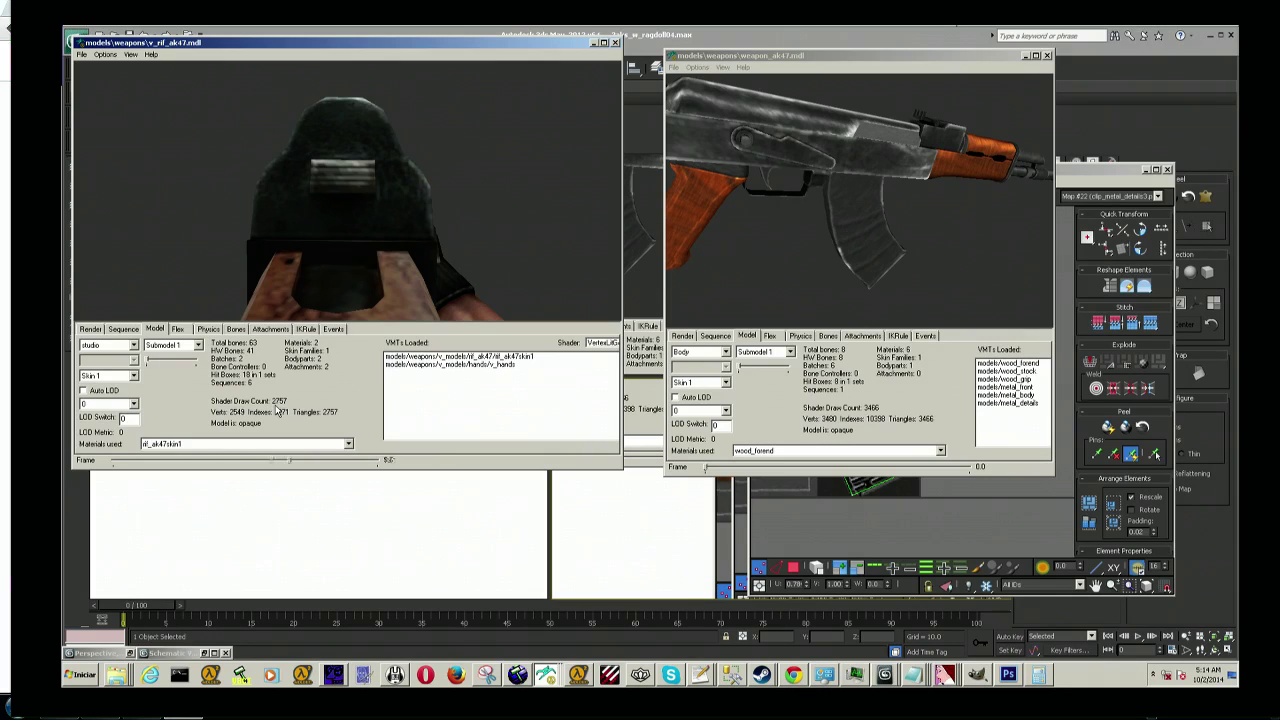
{"action": "mouse_move", "coordinate": [842, 209]}
{"action": "left_mouse_down"}
{"action": "mouse_move", "coordinate": [857, 197]}
{"action": "mouse_move", "coordinate": [853, 216]}
{"action": "left_mouse_up"}
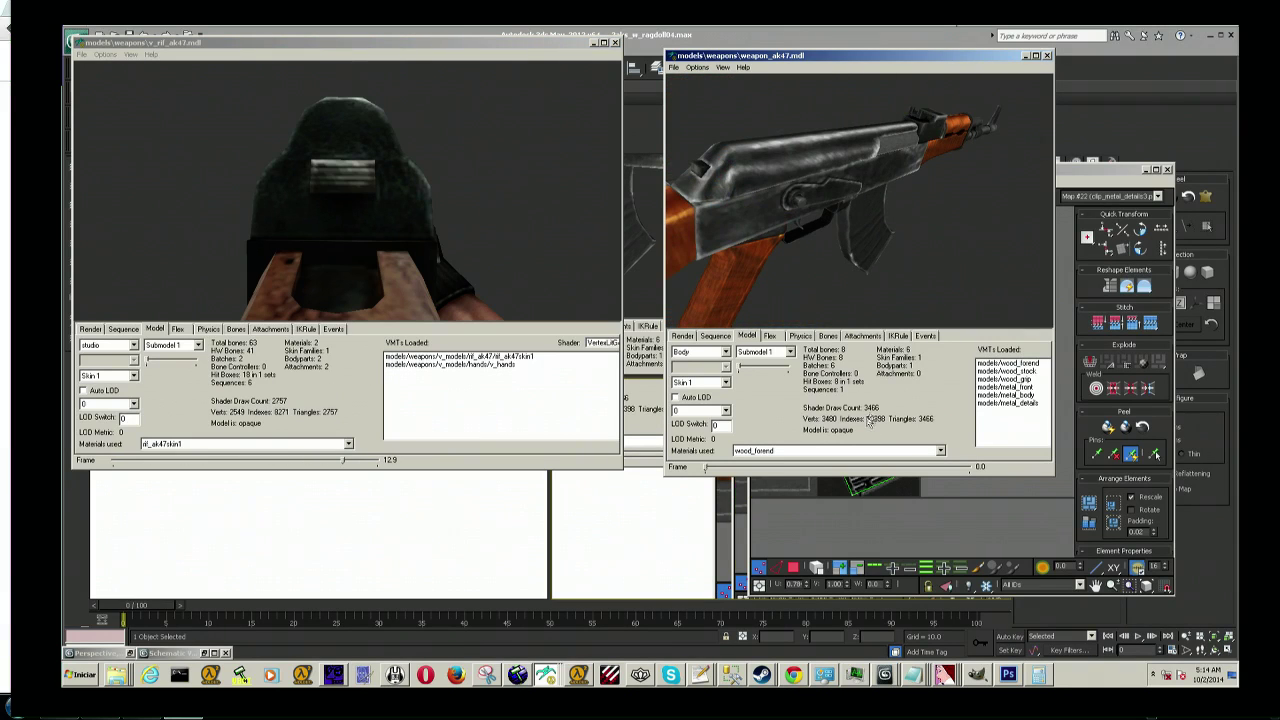
{"action": "mouse_move", "coordinate": [860, 215]}
{"action": "left_mouse_down"}
{"action": "mouse_move", "coordinate": [855, 173]}
{"action": "mouse_move", "coordinate": [781, 167]}
{"action": "left_mouse_up"}
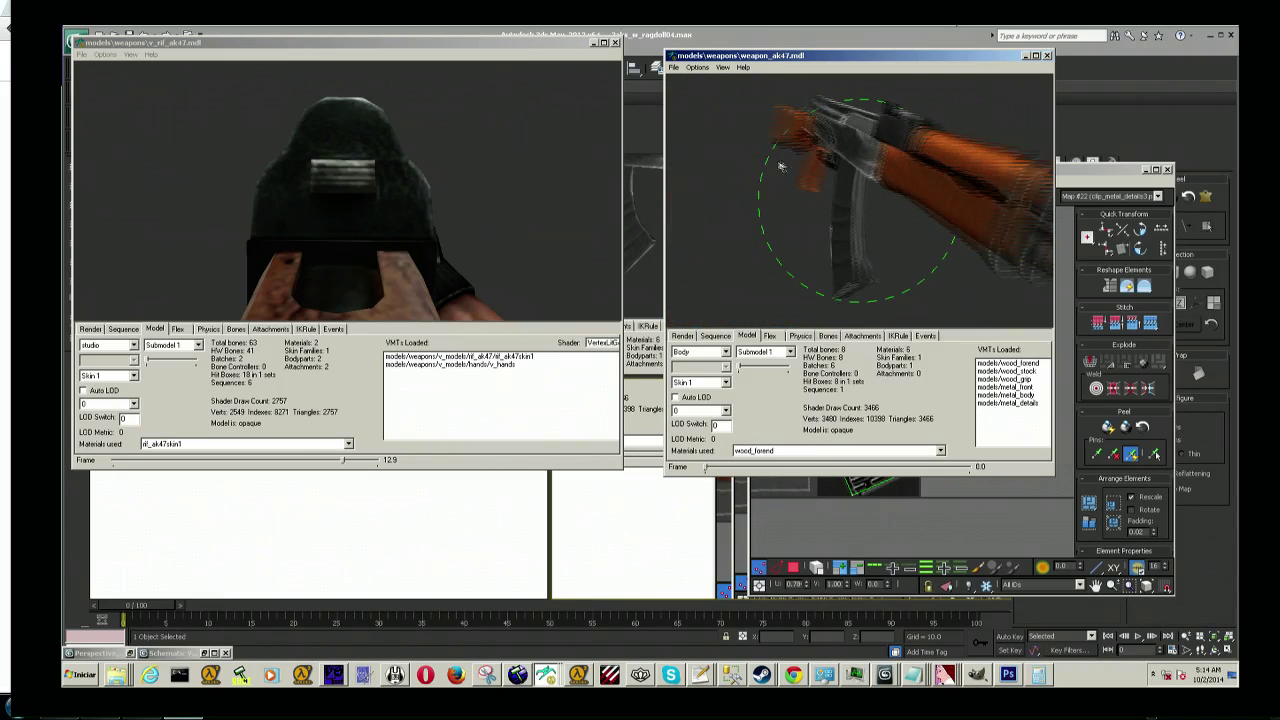
{"action": "left_click_drag", "start_coordinate": [781, 167], "coordinate": [969, 185]}
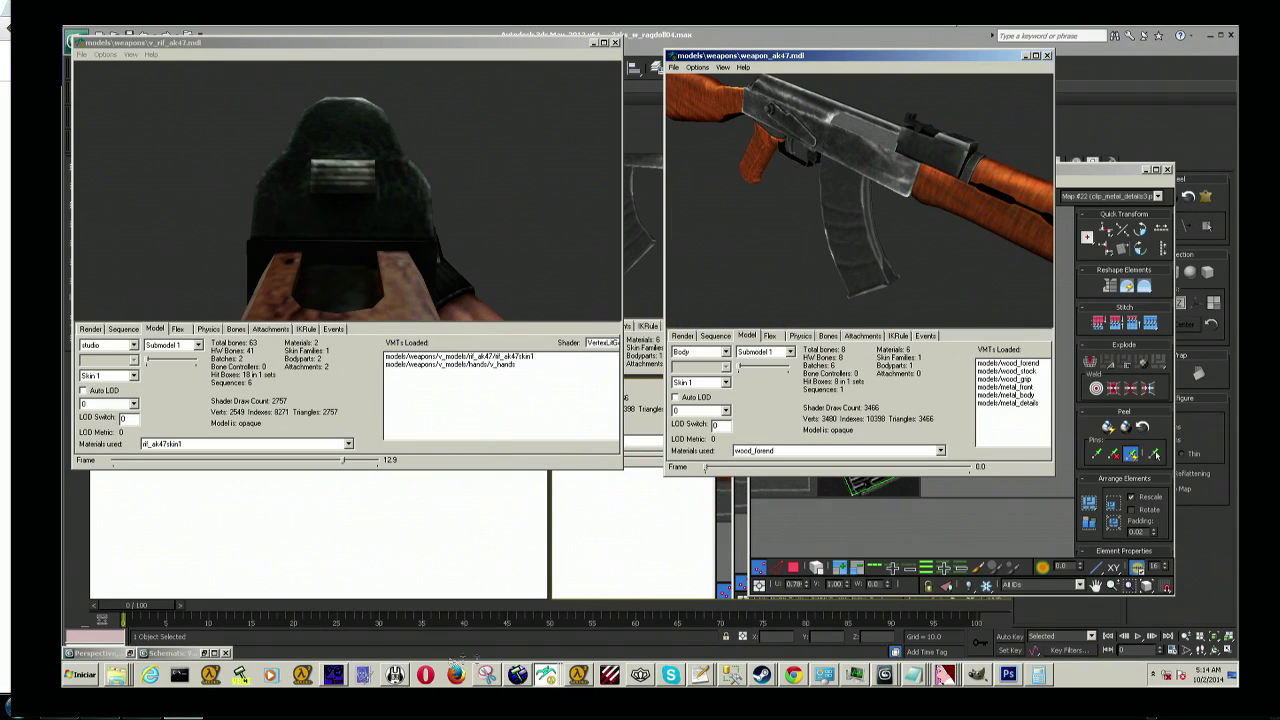
{"action": "mouse_move", "coordinate": [840, 190]}
{"action": "left_mouse_down"}
{"action": "mouse_move", "coordinate": [906, 176]}
{"action": "mouse_move", "coordinate": [983, 233]}
{"action": "mouse_move", "coordinate": [861, 246]}
{"action": "mouse_move", "coordinate": [880, 250]}
{"action": "left_mouse_up"}
{"action": "mouse_move", "coordinate": [440, 260]}
{"action": "left_mouse_down"}
{"action": "mouse_move", "coordinate": [357, 220]}
{"action": "mouse_move", "coordinate": [520, 240]}
{"action": "mouse_move", "coordinate": [441, 284]}
{"action": "left_mouse_up"}
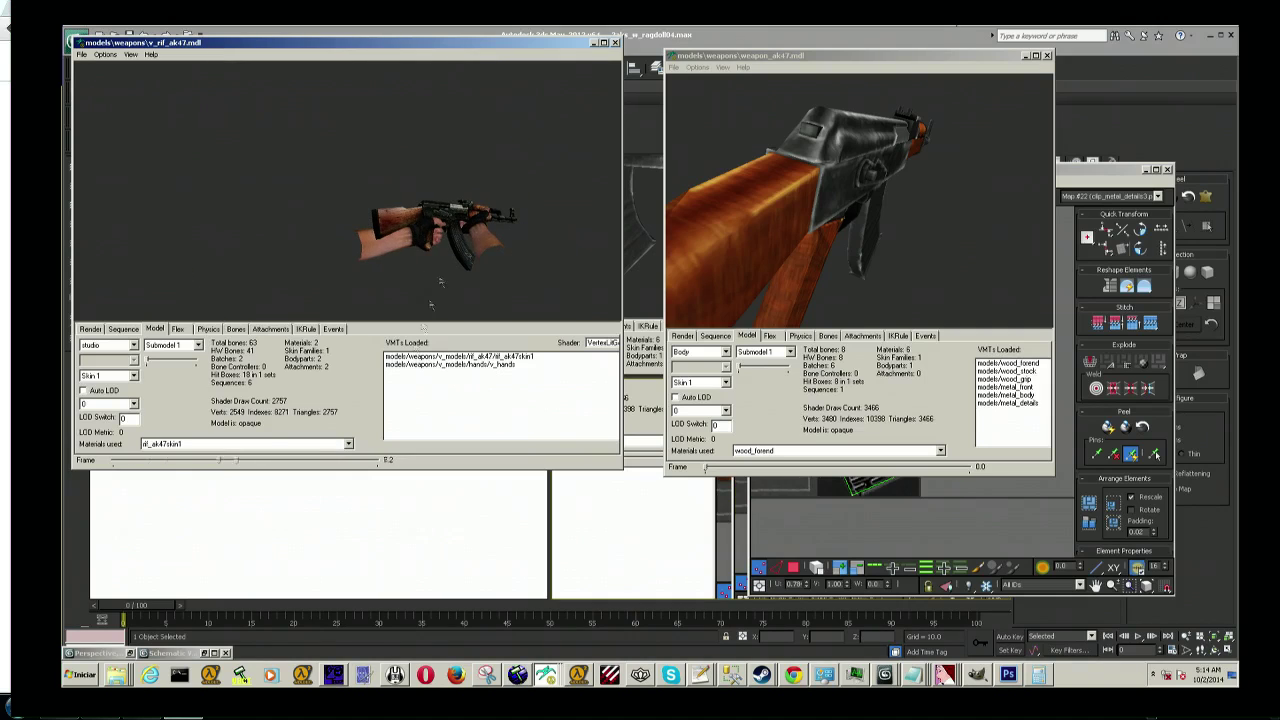
Step: Open w_ops_ak47 from the recent-models list and rotate it to a side view
{"action": "right_click", "coordinate": [553, 675]}
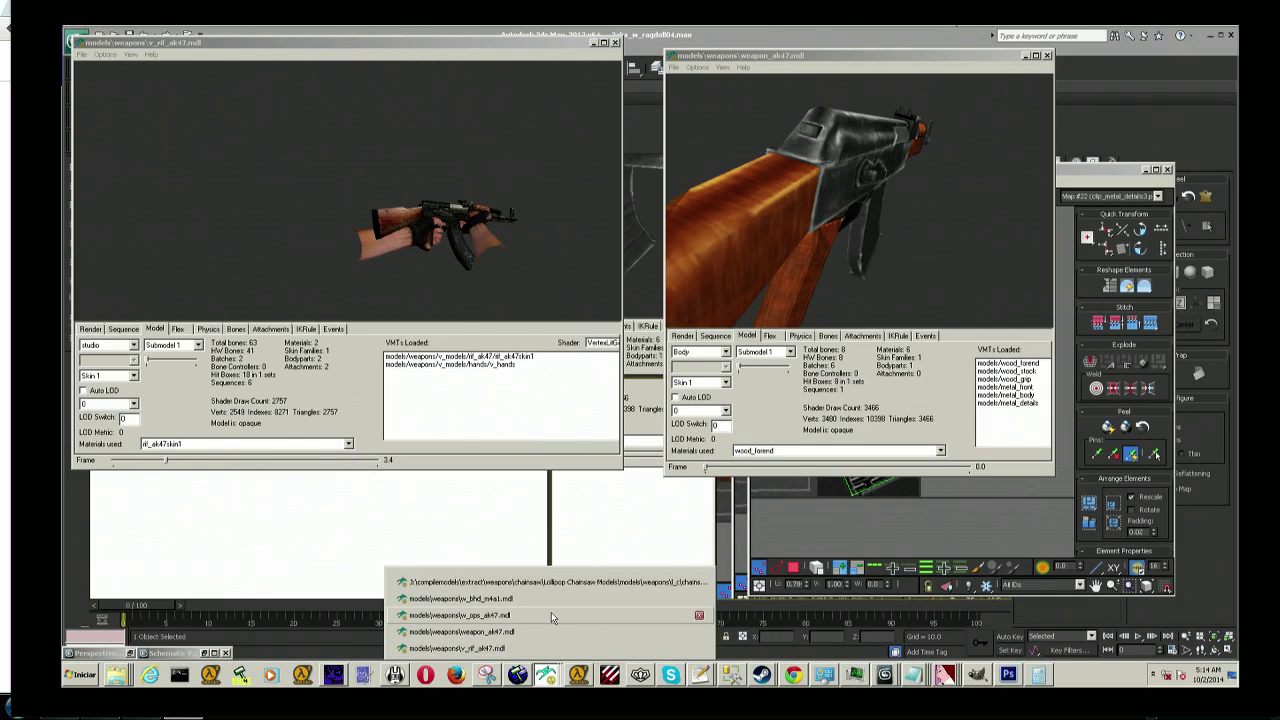
{"action": "left_click", "coordinate": [551, 615]}
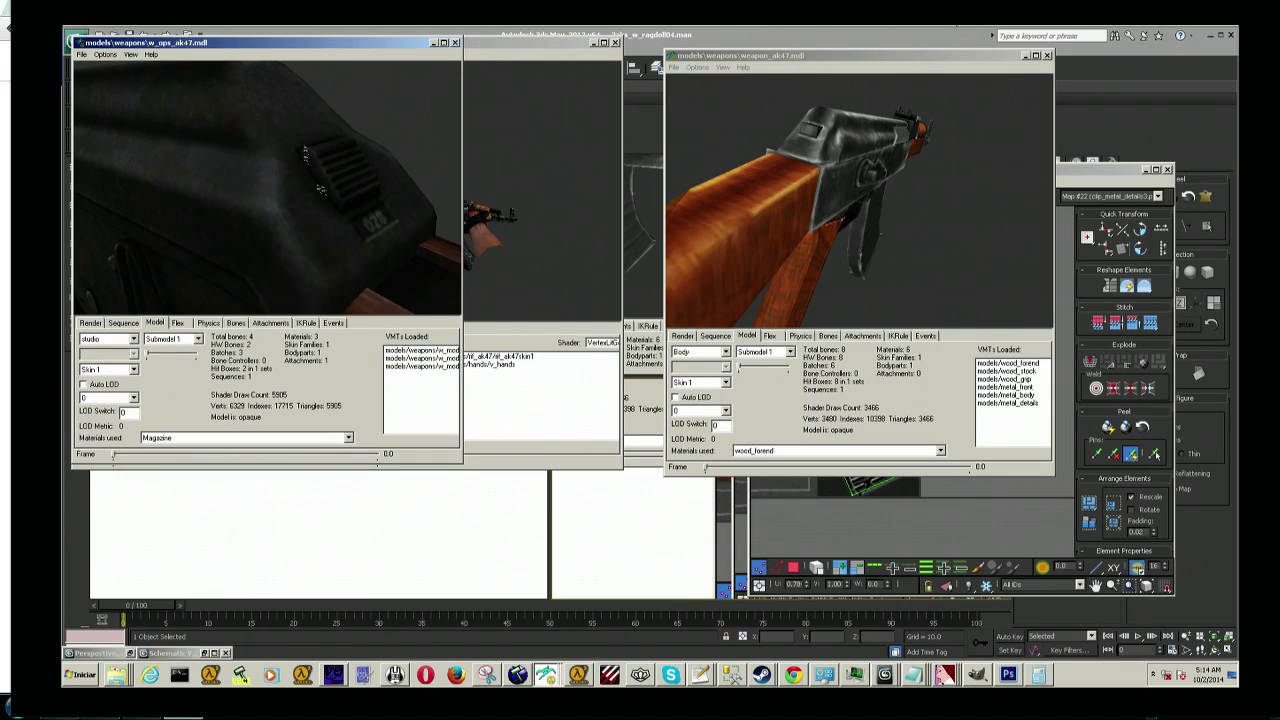
{"action": "right_click_drag", "start_coordinate": [306, 147], "coordinate": [313, 201]}
{"action": "mouse_move", "coordinate": [313, 201]}
{"action": "left_mouse_down"}
{"action": "mouse_move", "coordinate": [276, 190]}
{"action": "mouse_move", "coordinate": [255, 212]}
{"action": "left_mouse_up"}
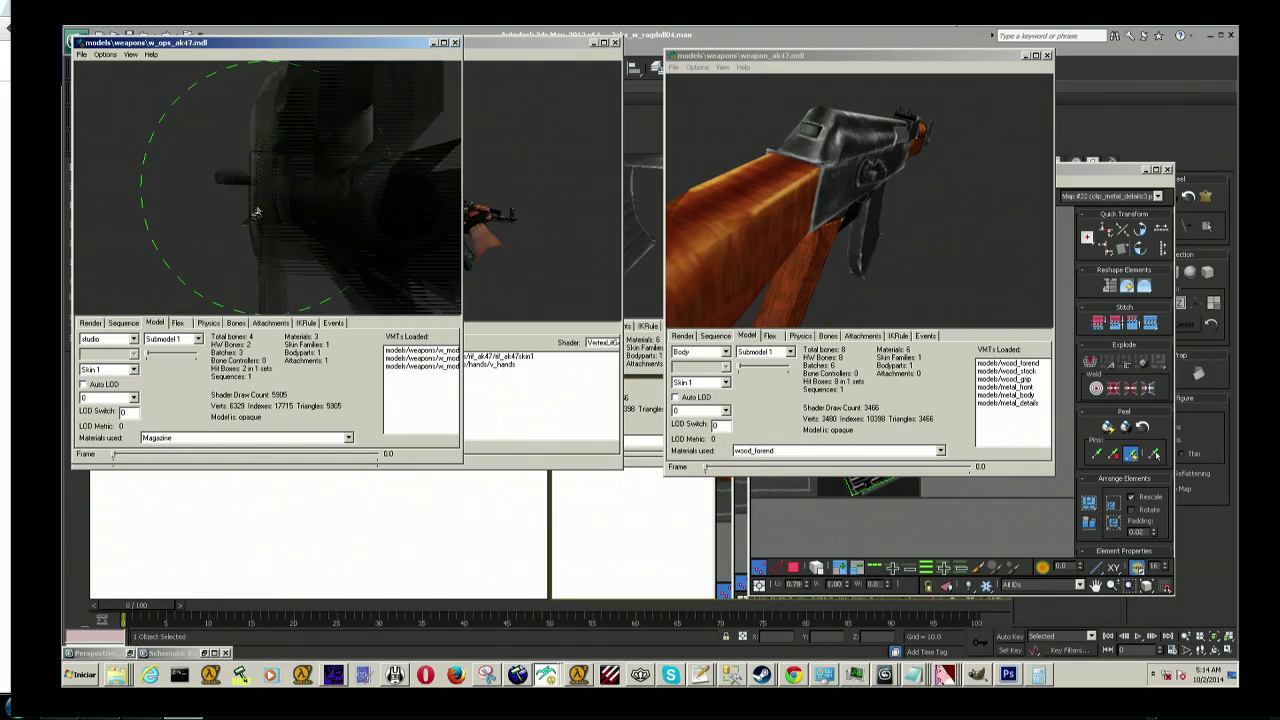
{"action": "left_click_drag", "start_coordinate": [255, 212], "coordinate": [251, 207]}
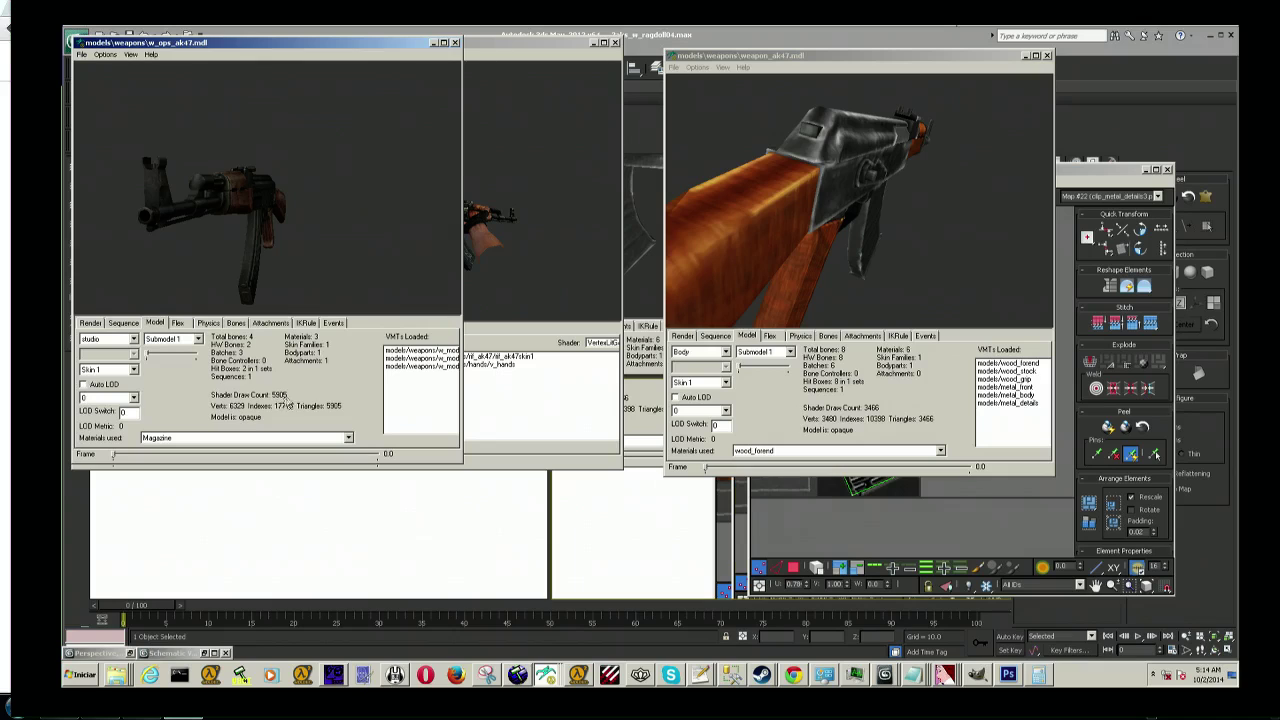
{"action": "left_click_drag", "start_coordinate": [270, 230], "coordinate": [242, 210]}
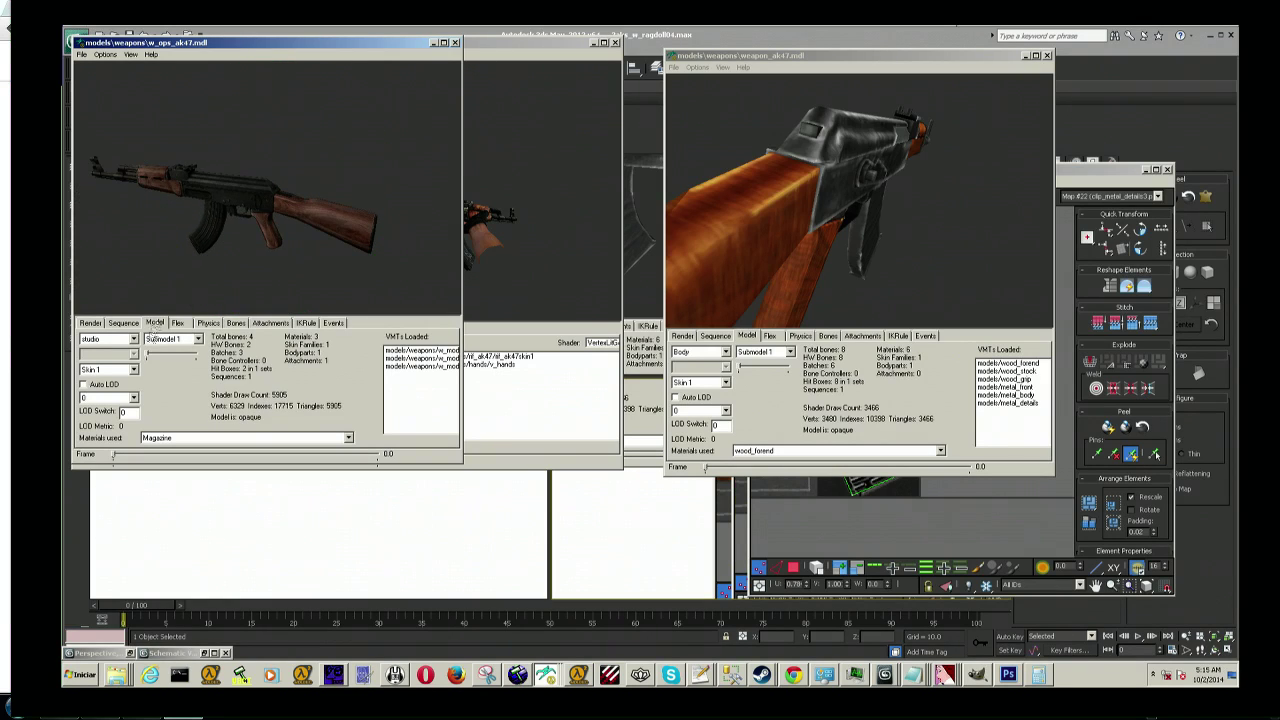
{"action": "left_click", "coordinate": [125, 378]}
Step: Reload v_rif_ak47 with the hands shown and rotate it to a side view
{"action": "left_click", "coordinate": [495, 265]}
{"action": "left_click_drag", "start_coordinate": [850, 200], "coordinate": [810, 215]}
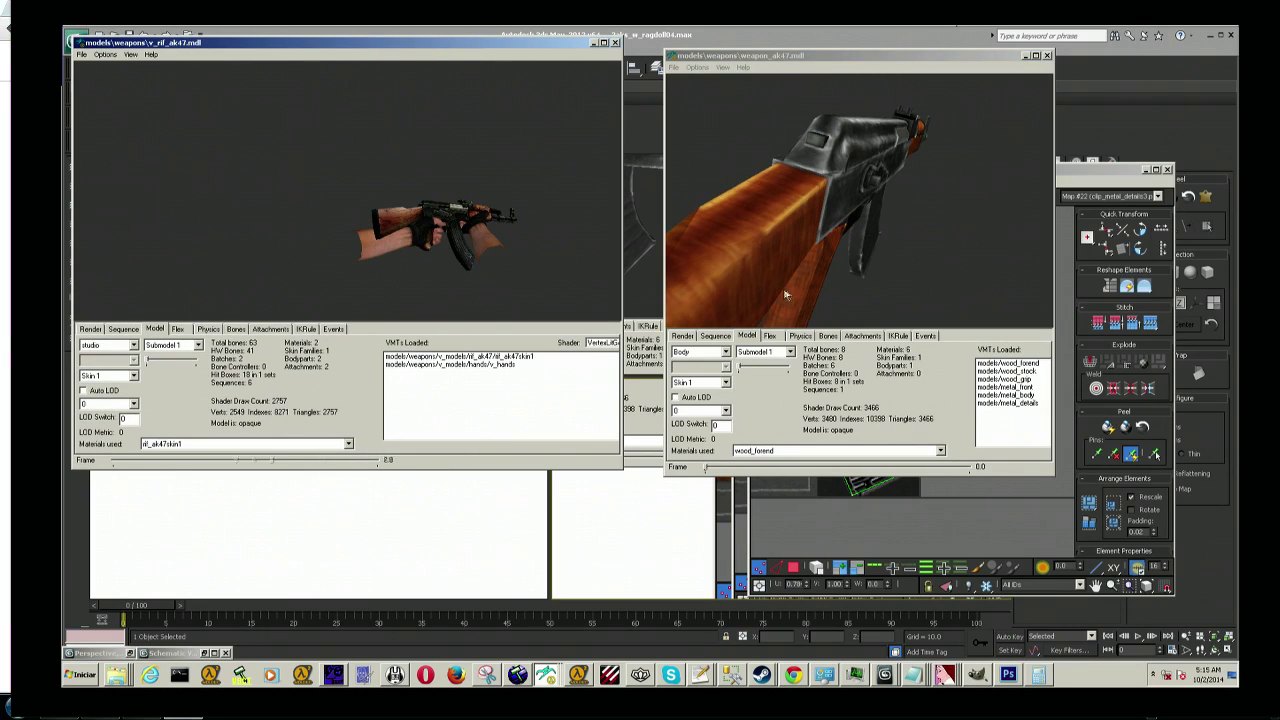
{"action": "right_click", "coordinate": [546, 677]}
{"action": "mouse_move", "coordinate": [470, 225]}
{"action": "left_mouse_down"}
{"action": "mouse_move", "coordinate": [438, 246]}
{"action": "mouse_move", "coordinate": [446, 200]}
{"action": "left_mouse_up"}
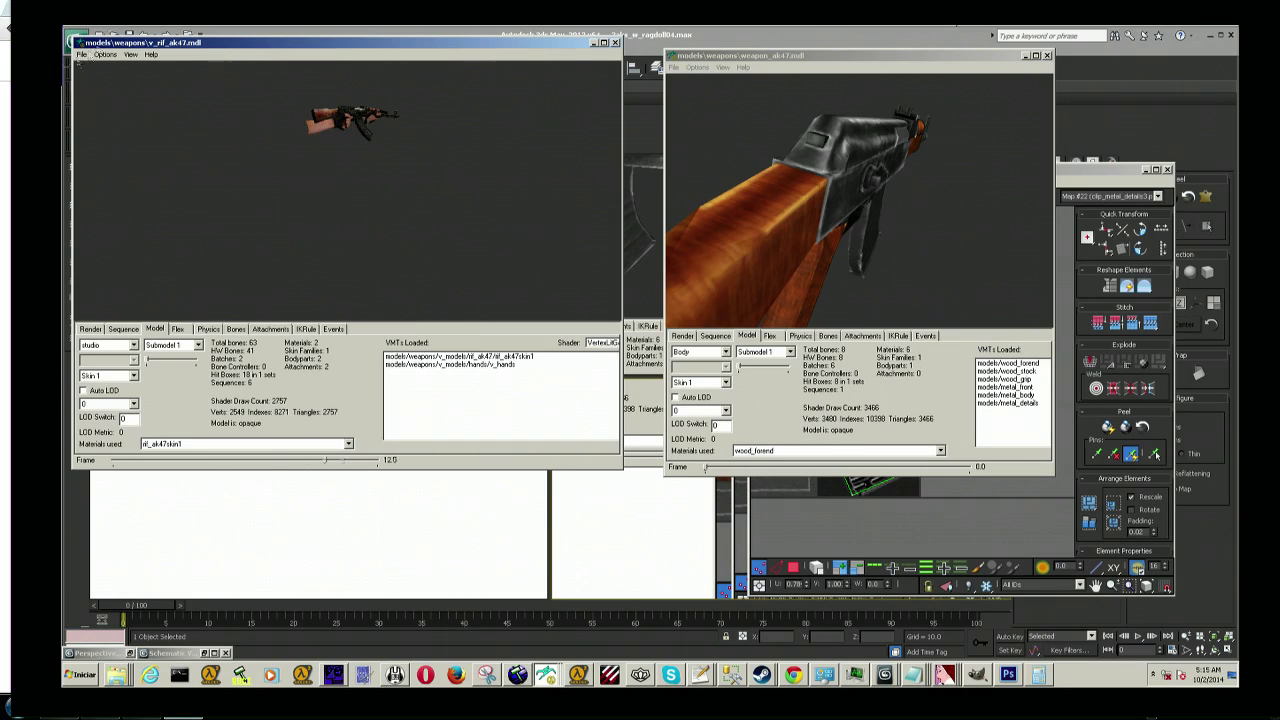
{"action": "left_click", "coordinate": [82, 54]}
{"action": "left_click", "coordinate": [140, 116]}
{"action": "mouse_move", "coordinate": [455, 163]}
{"action": "left_mouse_down"}
{"action": "mouse_move", "coordinate": [361, 169]}
{"action": "mouse_move", "coordinate": [310, 209]}
{"action": "left_mouse_up"}
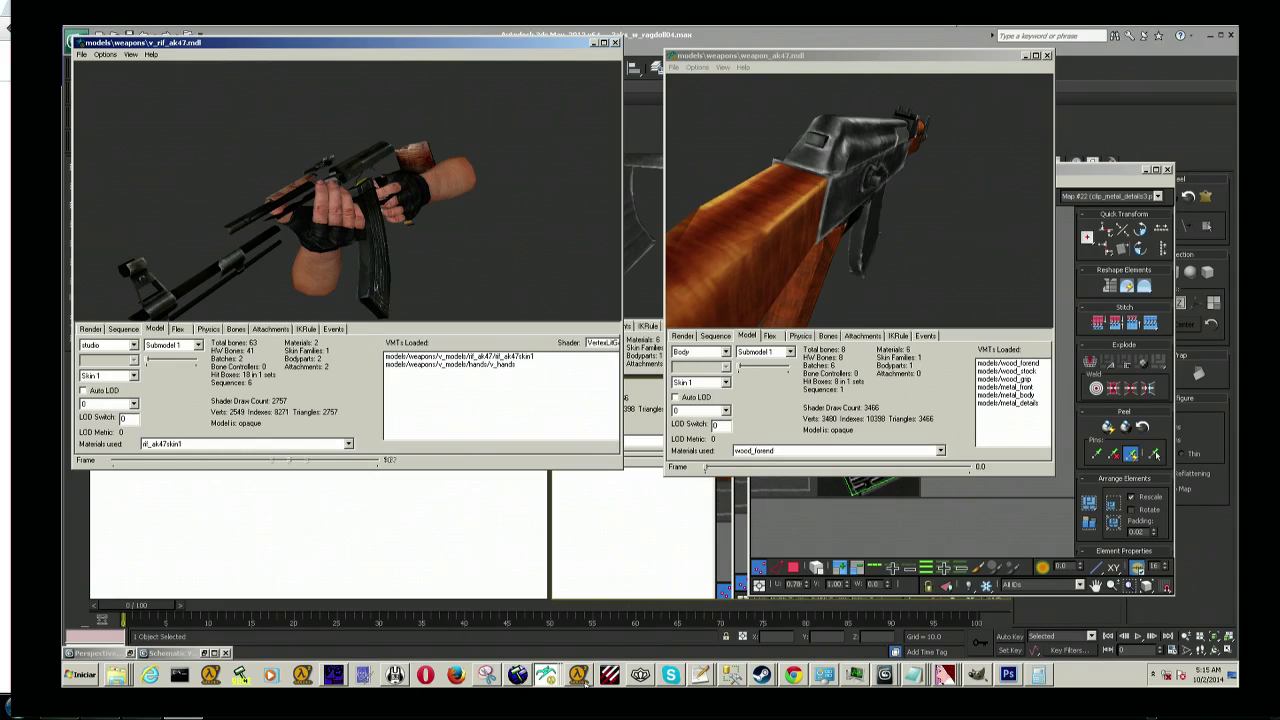
Step: Rotate weapon_ak47 to a side view and bring the w_bhd_m4a1 viewer forward
{"action": "left_click_drag", "start_coordinate": [760, 200], "coordinate": [880, 190]}
{"action": "left_click", "coordinate": [620, 207]}
{"action": "mouse_move", "coordinate": [770, 165]}
{"action": "left_mouse_down"}
{"action": "mouse_move", "coordinate": [872, 135]}
{"action": "mouse_move", "coordinate": [876, 152]}
{"action": "left_mouse_up"}
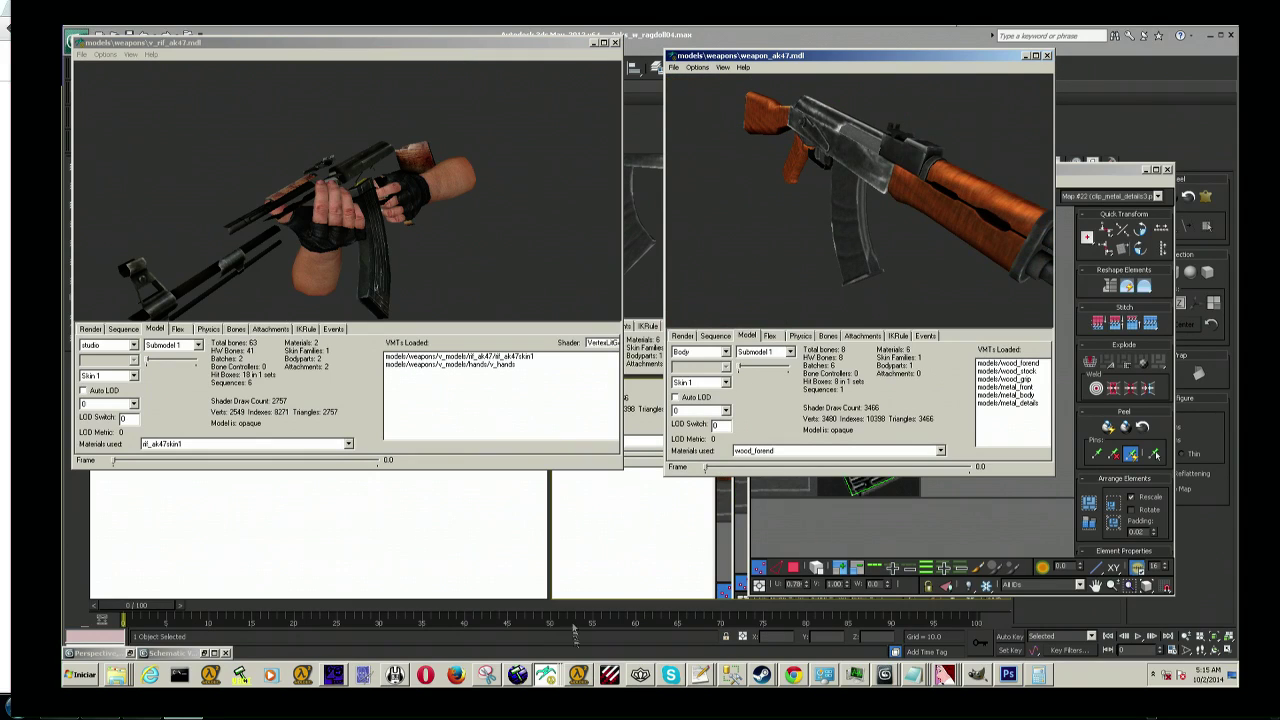
{"action": "left_click", "coordinate": [450, 595]}
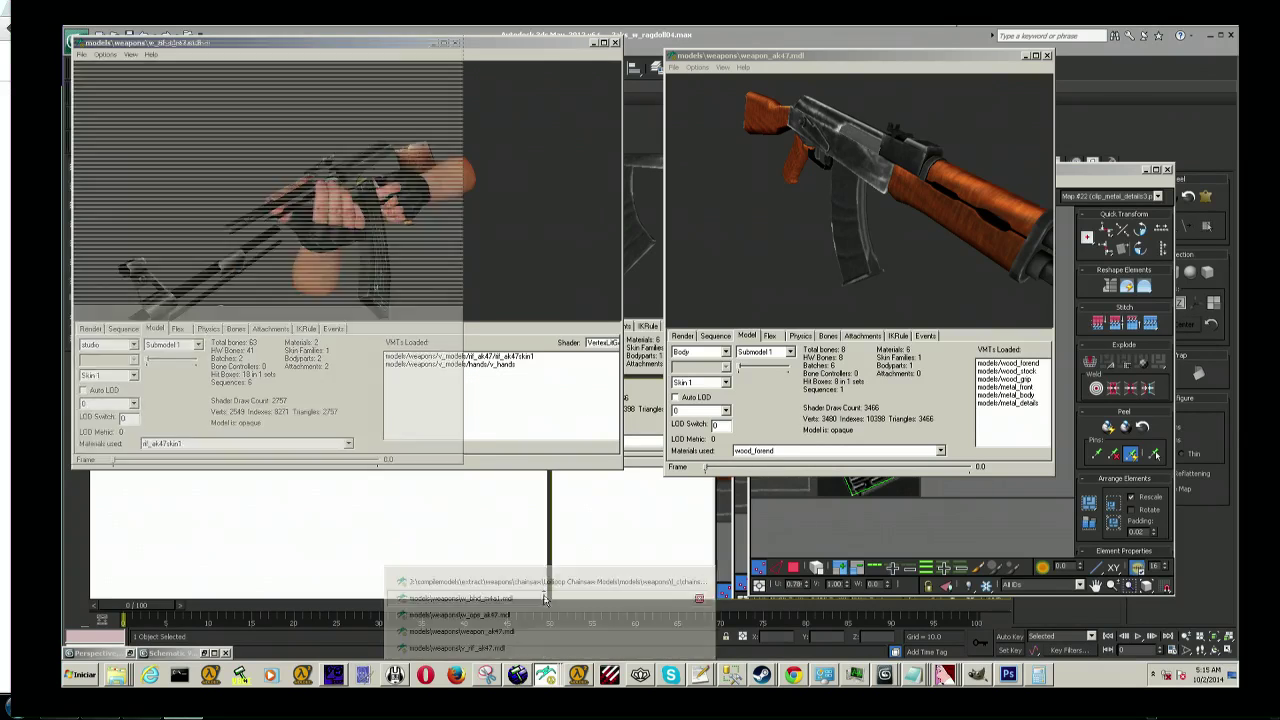
Step: Rotate the M4A1 model, view the chainsaw model, then return to 3ds Max
{"action": "mouse_move", "coordinate": [408, 213]}
{"action": "left_mouse_down"}
{"action": "mouse_move", "coordinate": [293, 241]}
{"action": "mouse_move", "coordinate": [352, 256]}
{"action": "mouse_move", "coordinate": [303, 218]}
{"action": "mouse_move", "coordinate": [270, 216]}
{"action": "left_mouse_up"}
{"action": "left_click_drag", "start_coordinate": [228, 207], "coordinate": [213, 190]}
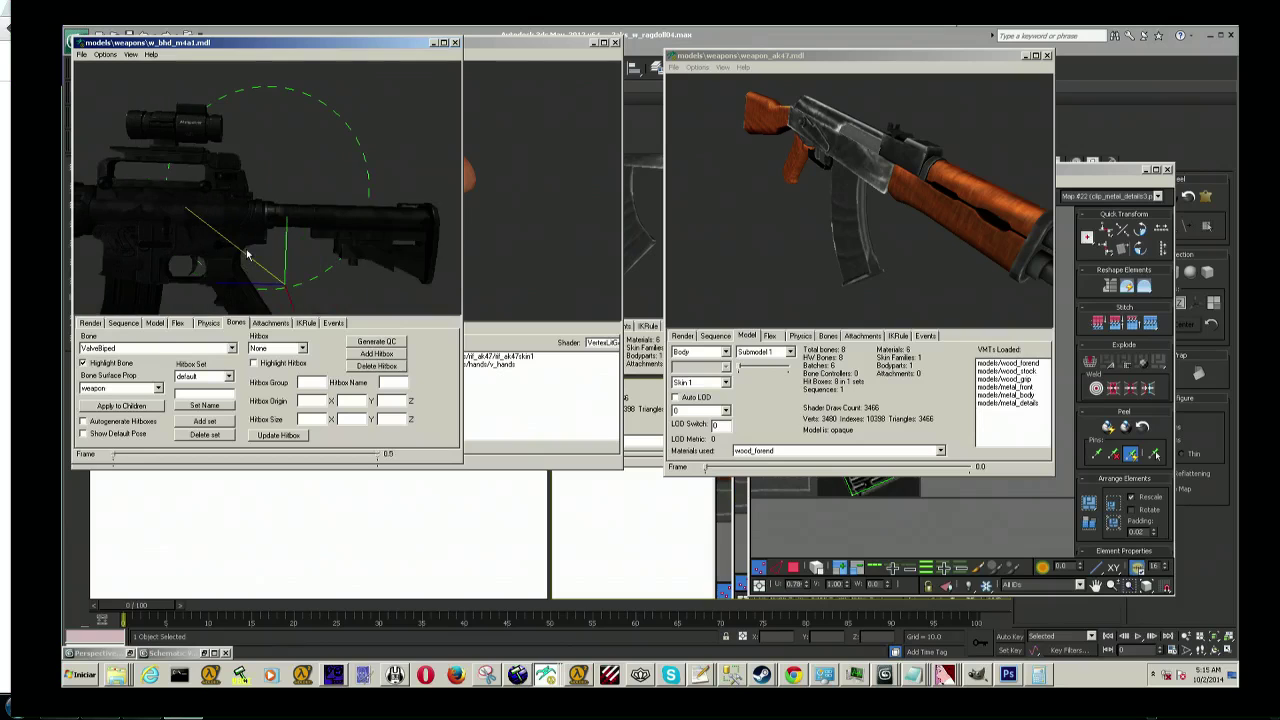
{"action": "key", "text": "alt+Tab"}
{"action": "left_click", "coordinate": [578, 674]}
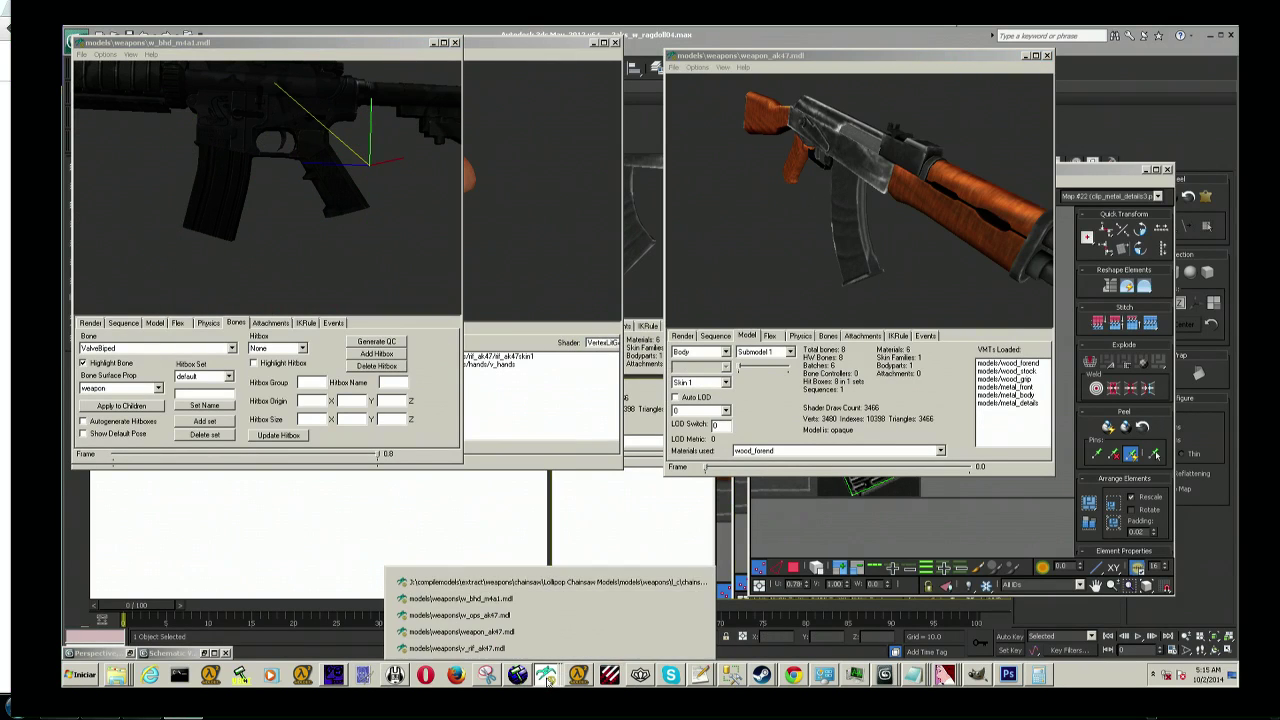
{"action": "left_click", "coordinate": [573, 583]}
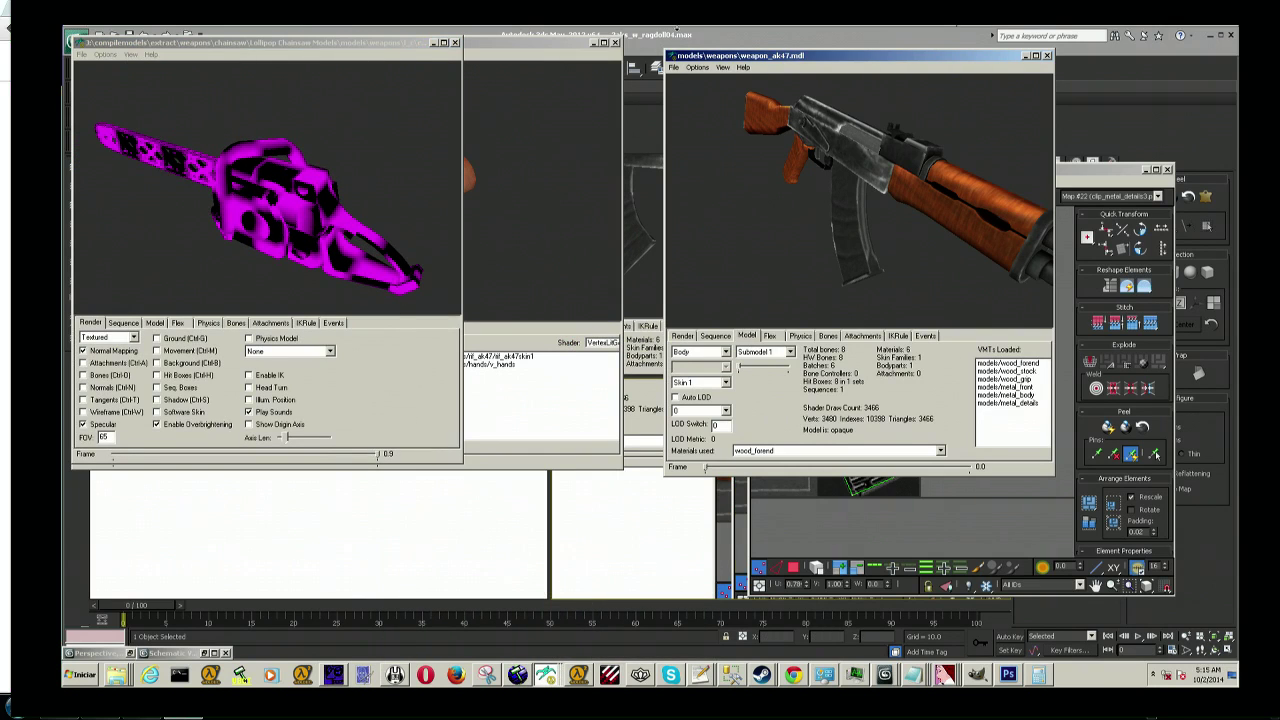
{"action": "left_click", "coordinate": [672, 36]}
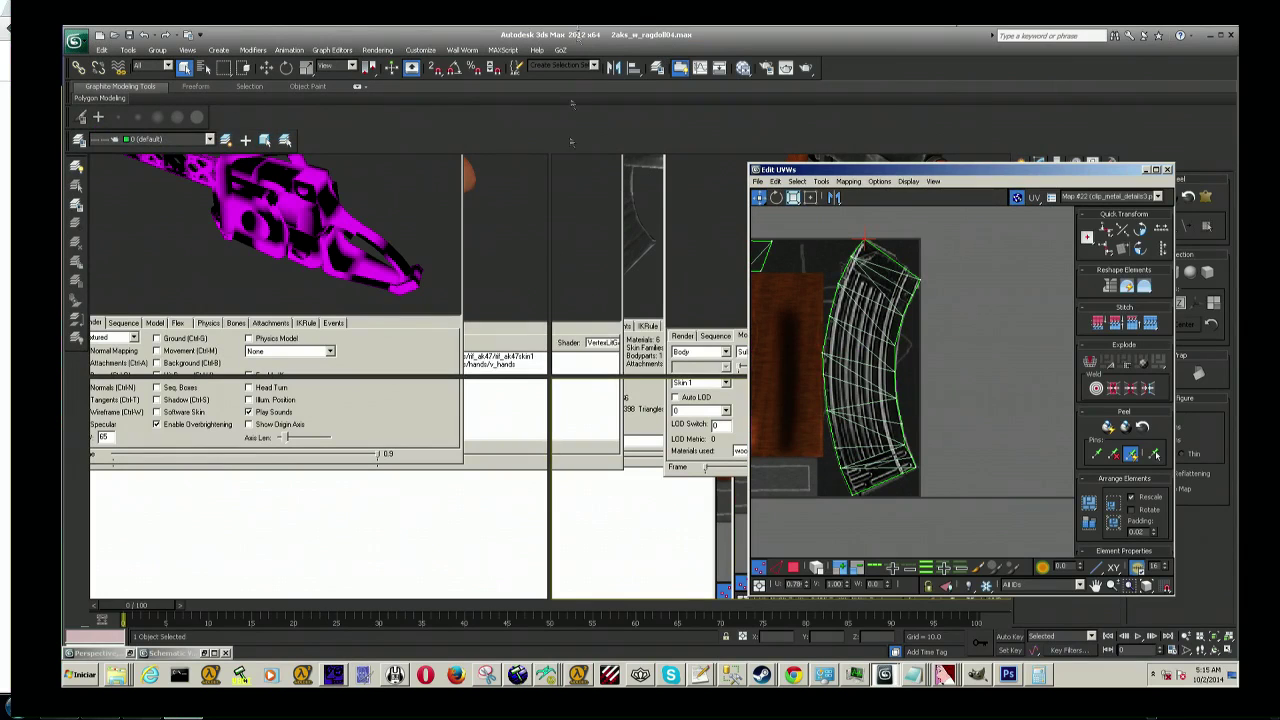
Step: Restore the 3ds Max window and pan the magazine UV layout in Edit UVWs
{"action": "double_click", "coordinate": [633, 40]}
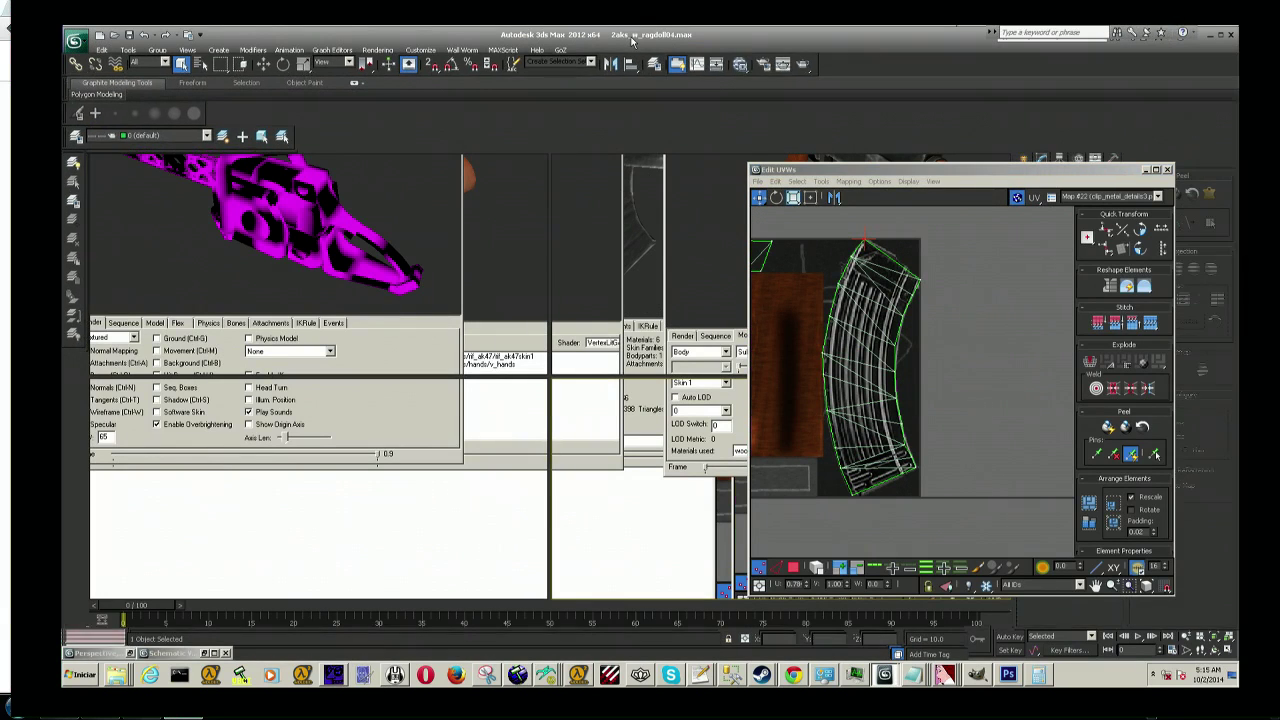
{"action": "left_click", "coordinate": [1222, 35]}
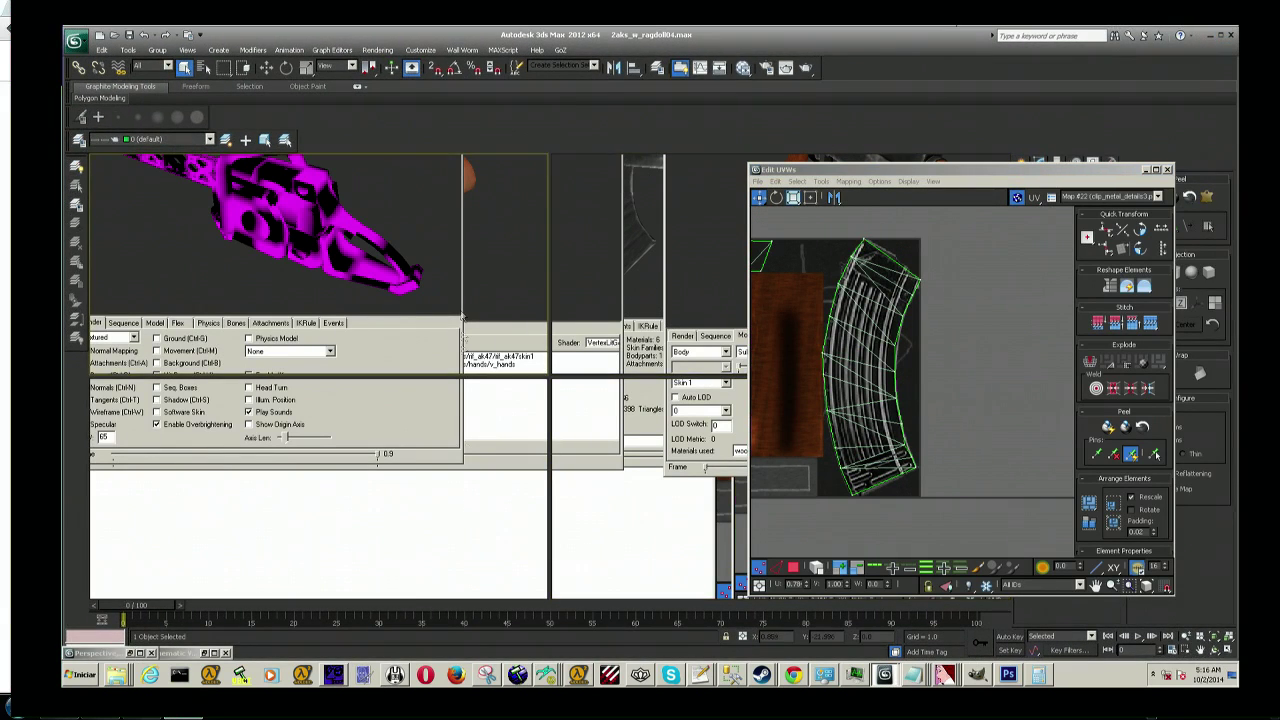
{"action": "left_click", "coordinate": [805, 383]}
{"action": "middle_click_drag", "start_coordinate": [820, 417], "coordinate": [808, 423]}
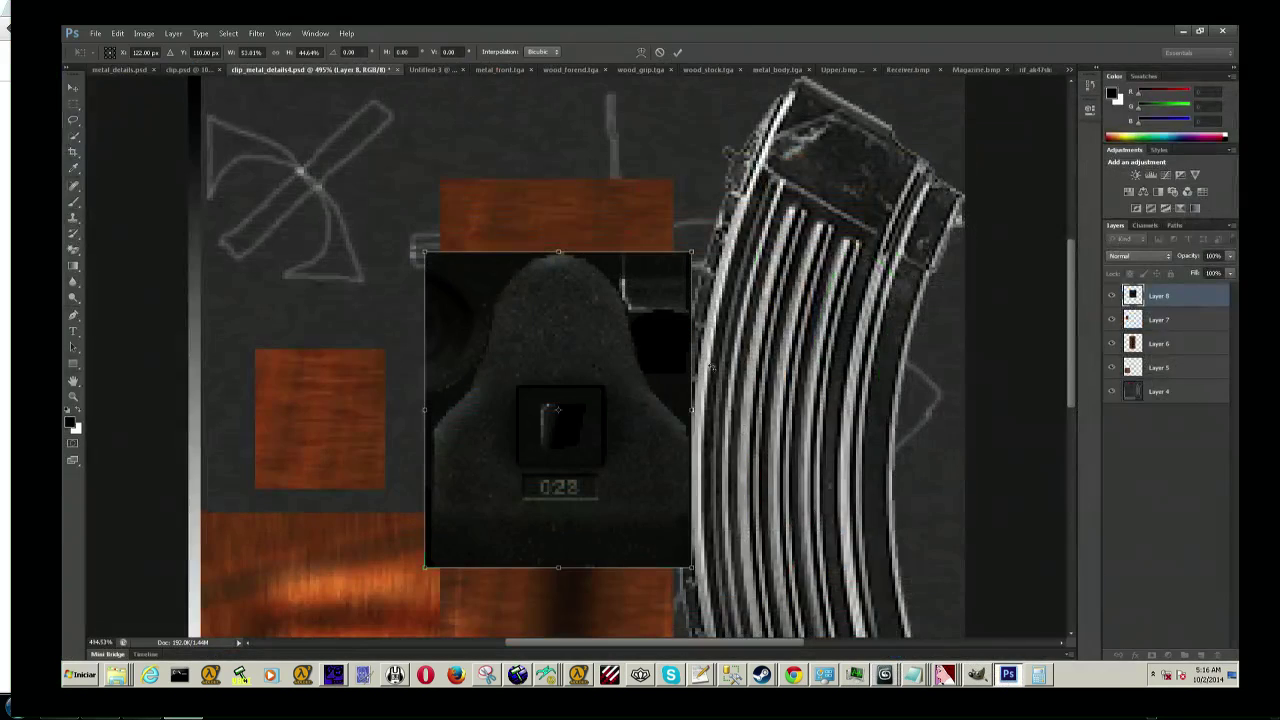
Step: Drag the Layer 8 sight-block patch higher, leaving the transform unapplied for now
{"action": "left_click", "coordinate": [150, 36]}
{"action": "key", "text": "Escape"}
{"action": "mouse_move", "coordinate": [593, 450]}
{"action": "left_mouse_down"}
{"action": "mouse_move", "coordinate": [603, 342]}
{"action": "mouse_move", "coordinate": [579, 296]}
{"action": "left_mouse_up"}
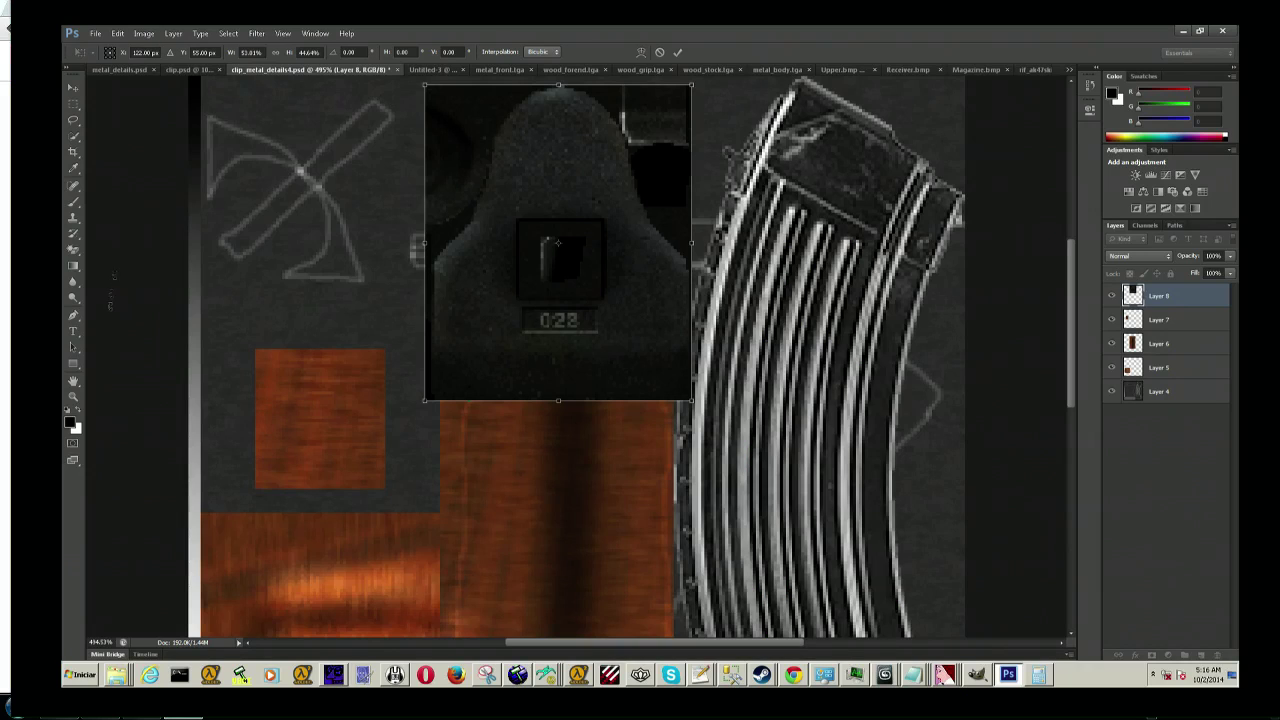
{"action": "left_click", "coordinate": [73, 88]}
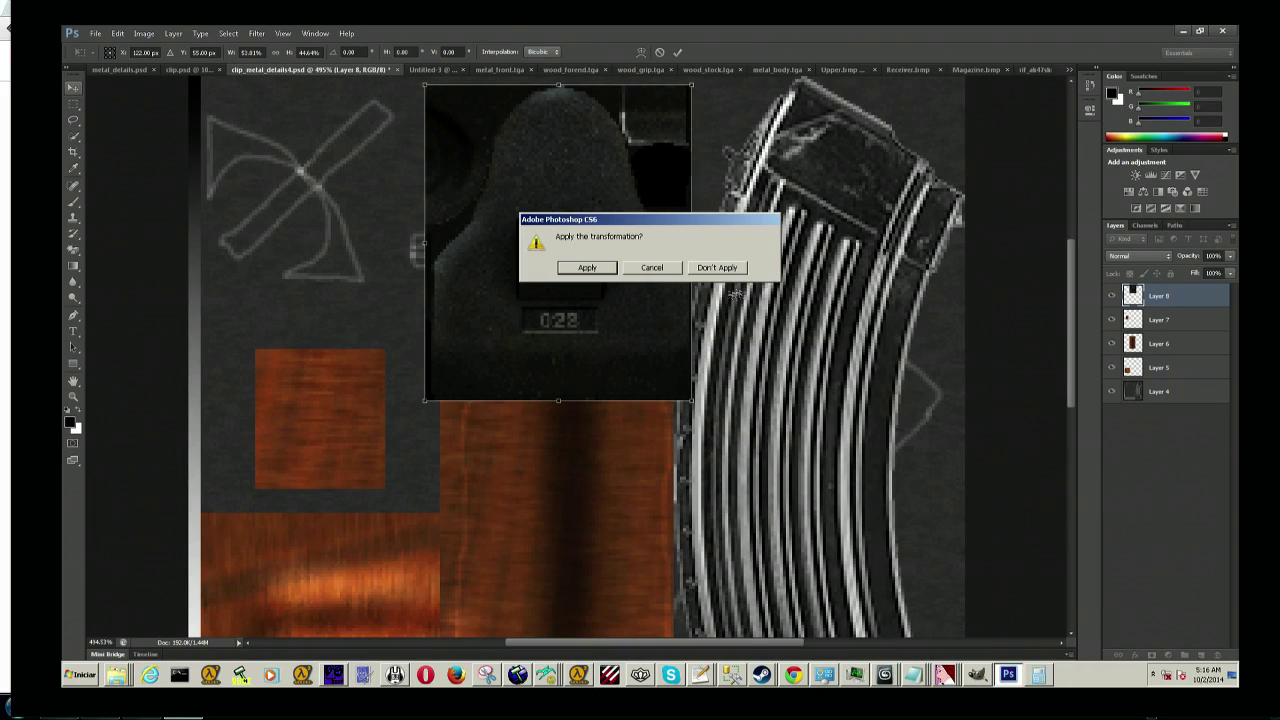
{"action": "left_click", "coordinate": [659, 268]}
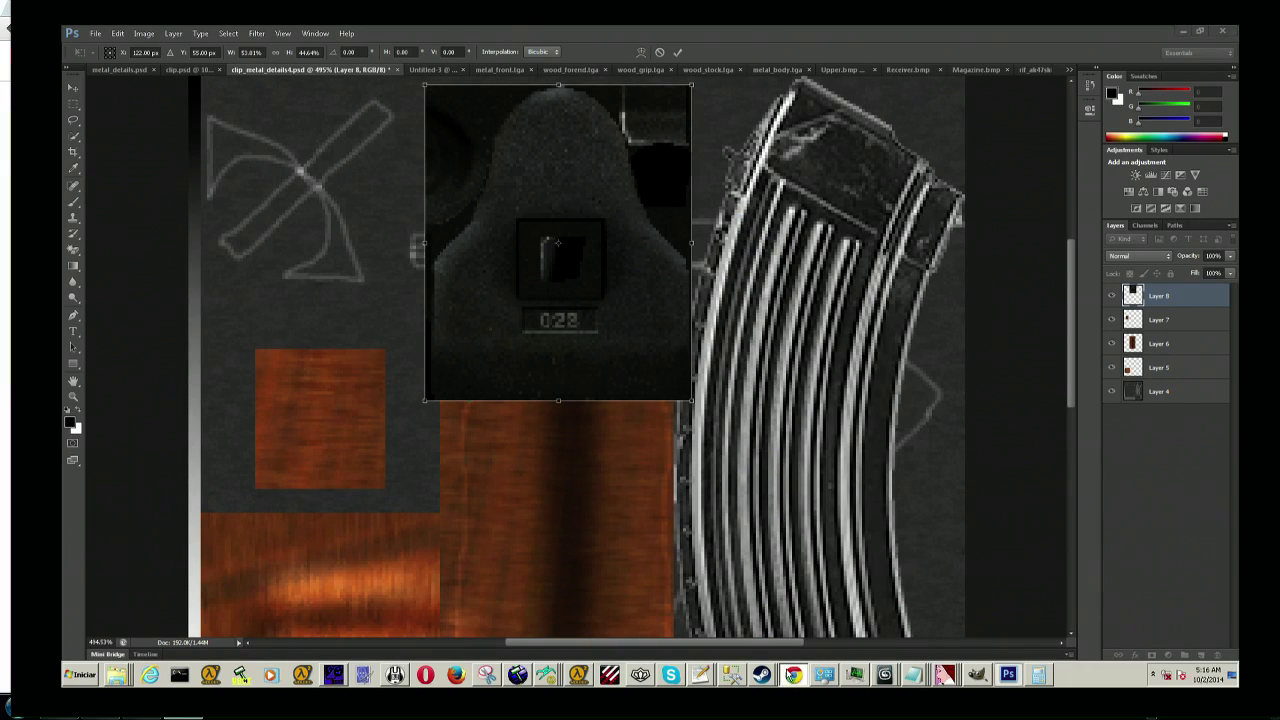
Step: Bring Chrome forward to the AK-47 clip texture image search
{"action": "left_click", "coordinate": [793, 676]}
{"action": "left_click", "coordinate": [793, 676]}
{"action": "left_click", "coordinate": [793, 676]}
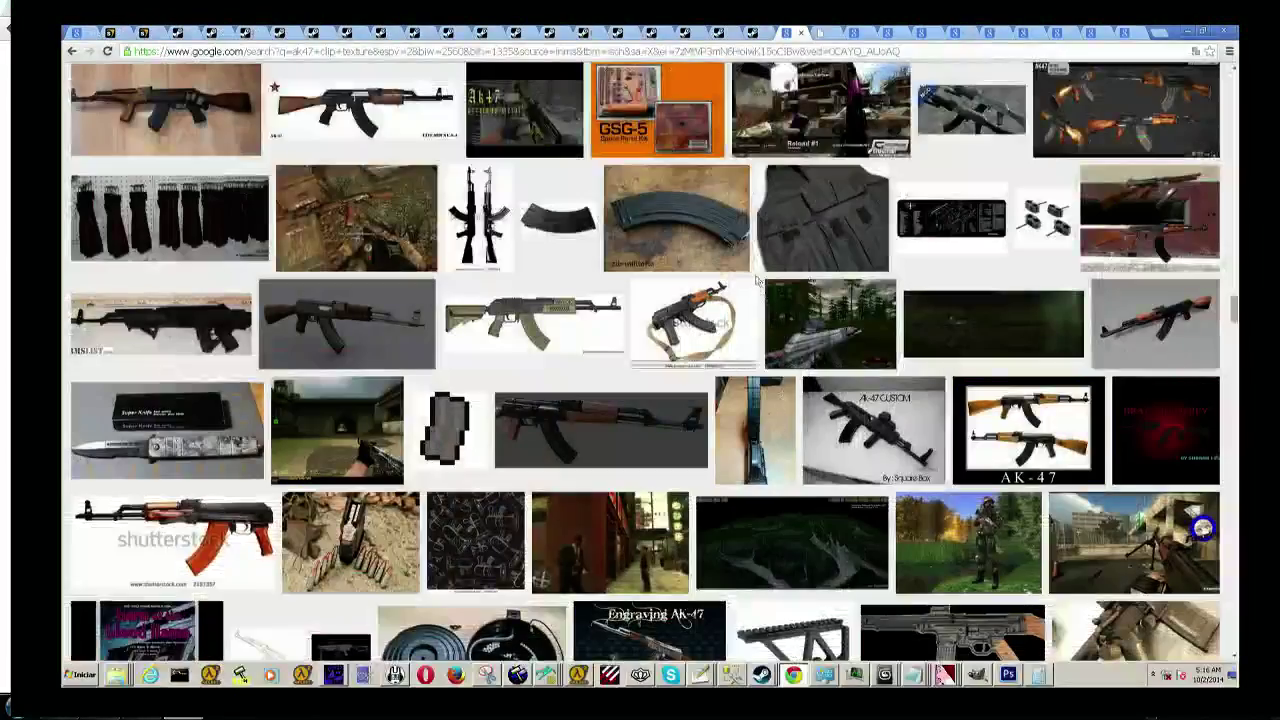
Step: Search Google for 'tf2 modeling guide' and open the Team Fortress 2 Steam Workshop FAQ
{"action": "type", "text": "tf2 modeling"}
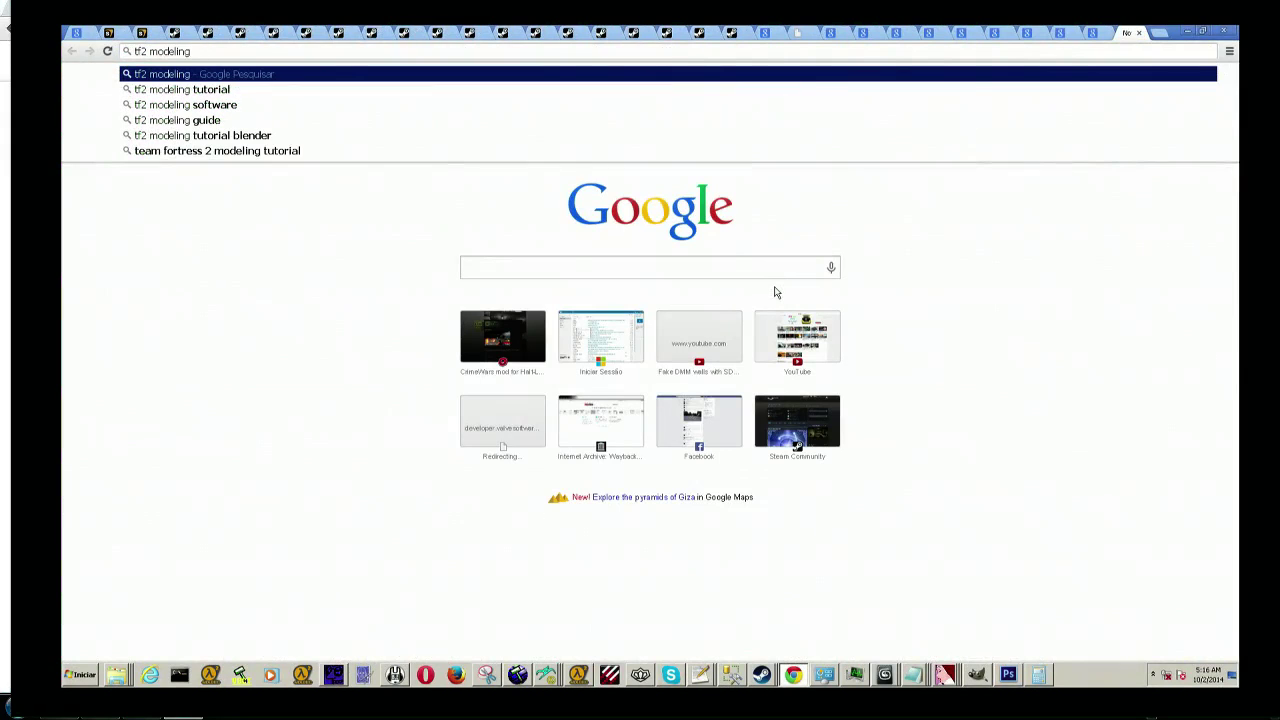
{"action": "key", "text": "Down"}
{"action": "key", "text": "Down"}
{"action": "key", "text": "Down"}
{"action": "key", "text": "Return"}
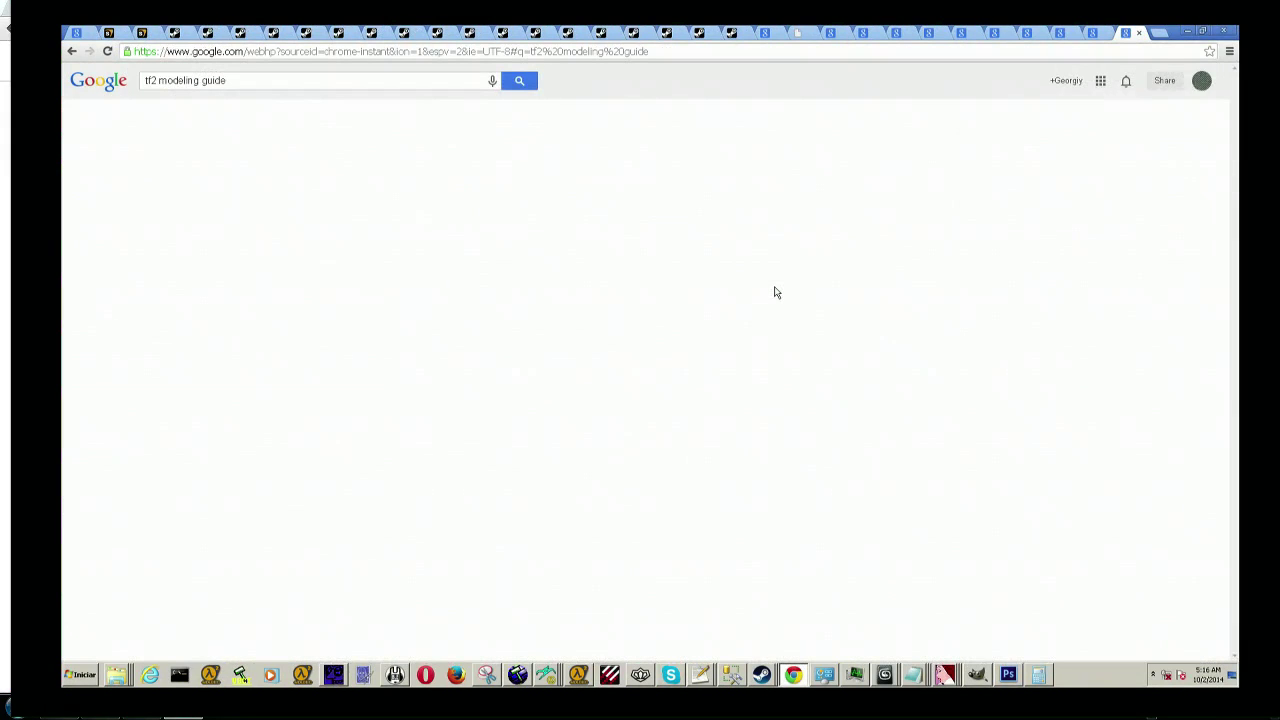
{"action": "left_click", "coordinate": [290, 185]}
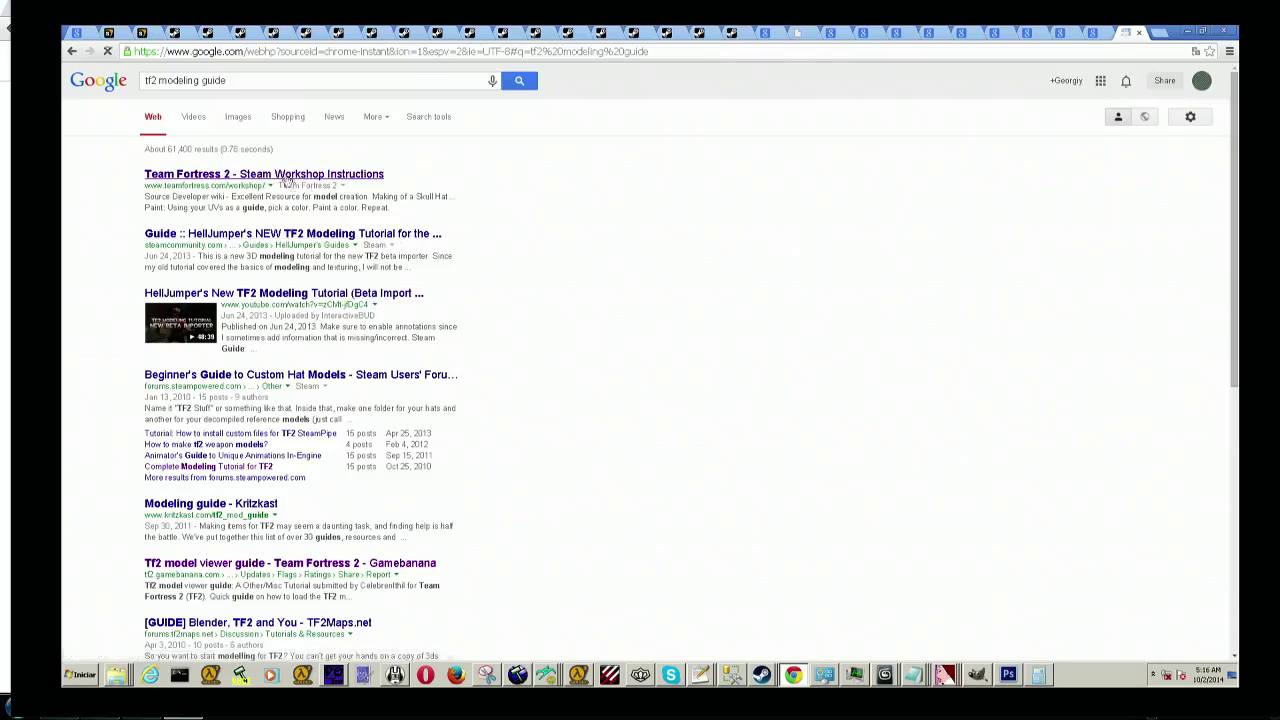
{"action": "scroll", "coordinate": [540, 275], "scroll_direction": "down", "scroll_amount": 5}
{"action": "scroll", "coordinate": [592, 279], "scroll_direction": "down", "scroll_amount": 2}
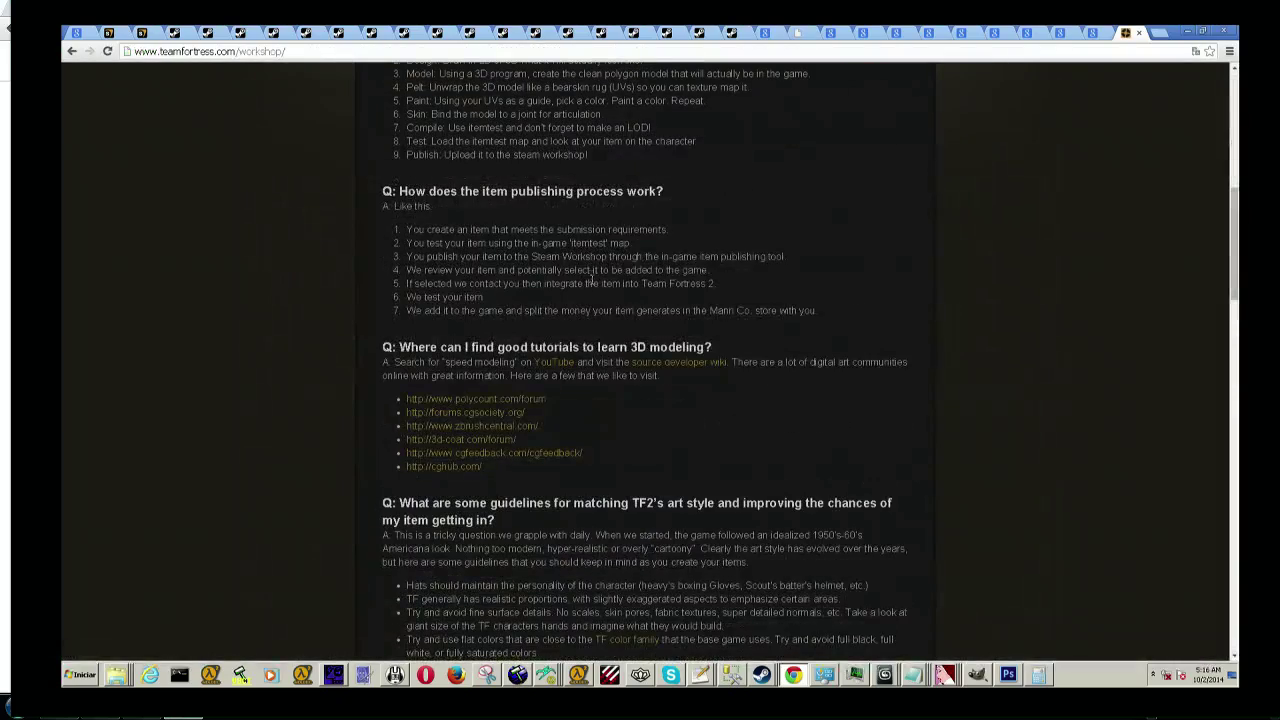
Step: Find '256' on the page and highlight the 6,500 weapon polycount limit
{"action": "key", "text": "ctrl+f"}
{"action": "type", "text": "256"}
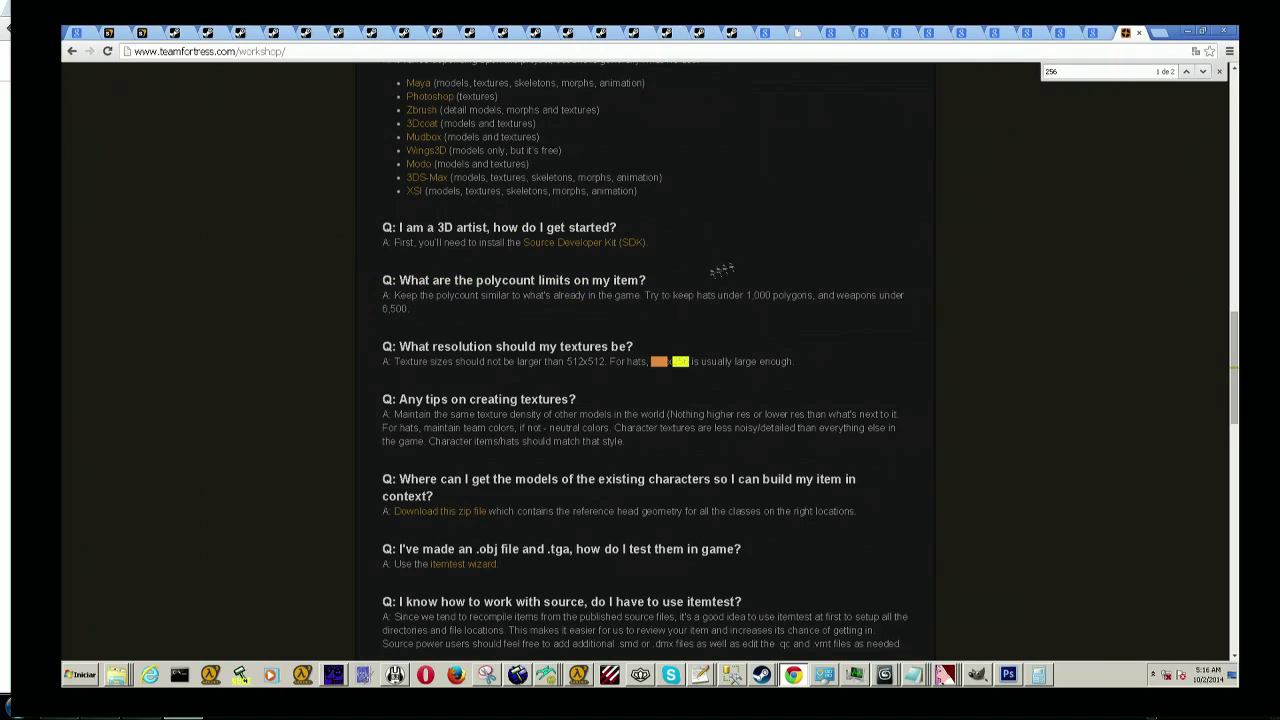
{"action": "left_click_drag", "start_coordinate": [383, 318], "coordinate": [408, 308]}
{"action": "left_click", "coordinate": [410, 312]}
{"action": "left_click", "coordinate": [396, 316]}
{"action": "double_click", "coordinate": [396, 316]}
Step: Return to 3ds Max's Edit UVWs window, zoom the UVs, and focus the main window
{"action": "key", "text": "alt+Tab"}
{"action": "key", "text": "alt+Tab"}
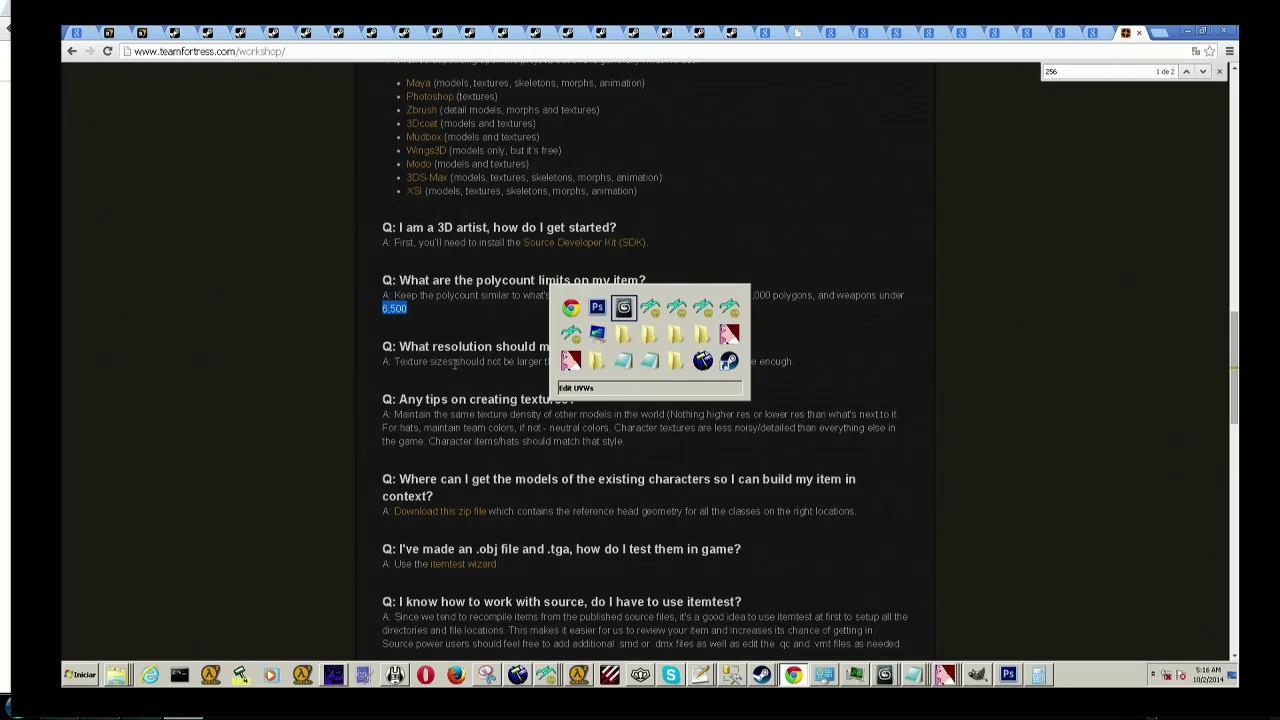
{"action": "key", "text": "alt+Tab"}
{"action": "key", "text": "alt+Tab"}
{"action": "key", "text": "alt+Tab"}
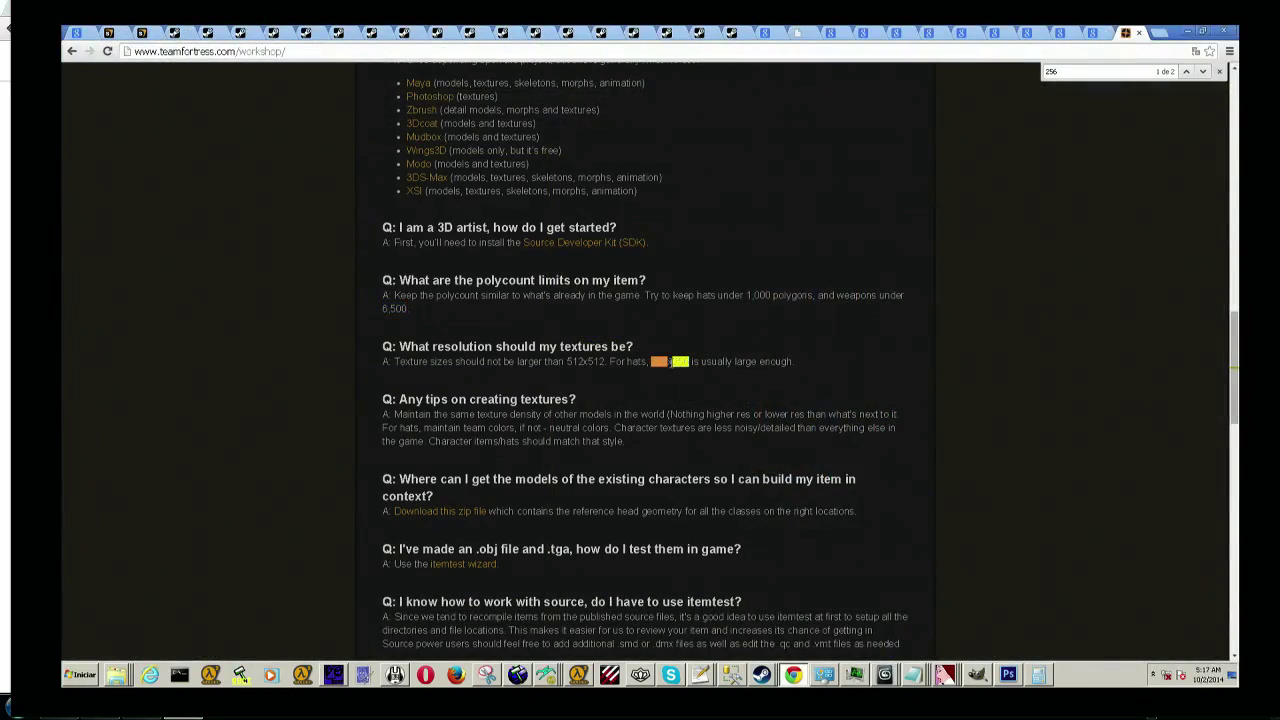
{"action": "scroll", "coordinate": [670, 361], "scroll_direction": "down", "scroll_amount": 3}
{"action": "scroll", "coordinate": [641, 428], "scroll_direction": "up", "scroll_amount": 3}
{"action": "scroll", "coordinate": [641, 428], "scroll_direction": "up", "scroll_amount": 3}
{"action": "scroll", "coordinate": [644, 357], "scroll_direction": "up", "scroll_amount": 1}
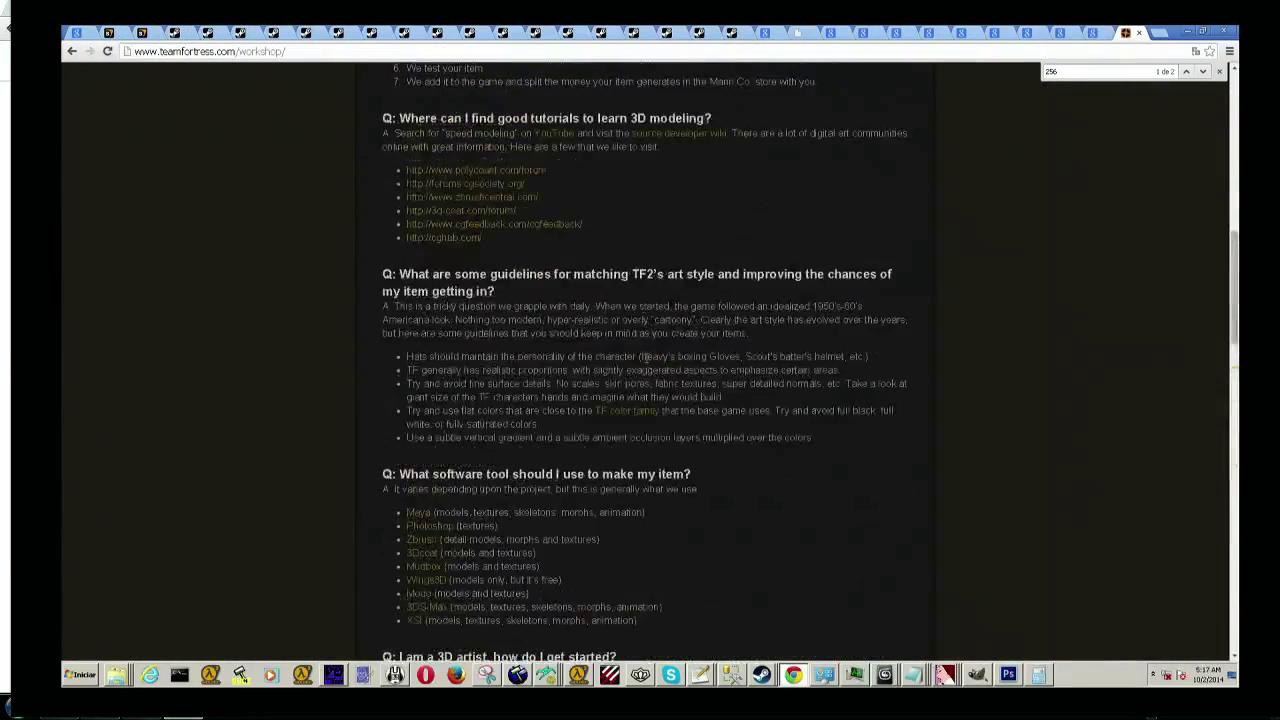
{"action": "scroll", "coordinate": [724, 470], "scroll_direction": "up", "scroll_amount": 4}
{"action": "scroll", "coordinate": [732, 468], "scroll_direction": "up", "scroll_amount": 3}
{"action": "scroll", "coordinate": [735, 467], "scroll_direction": "down", "scroll_amount": 6}
{"action": "key", "text": "alt+Tab"}
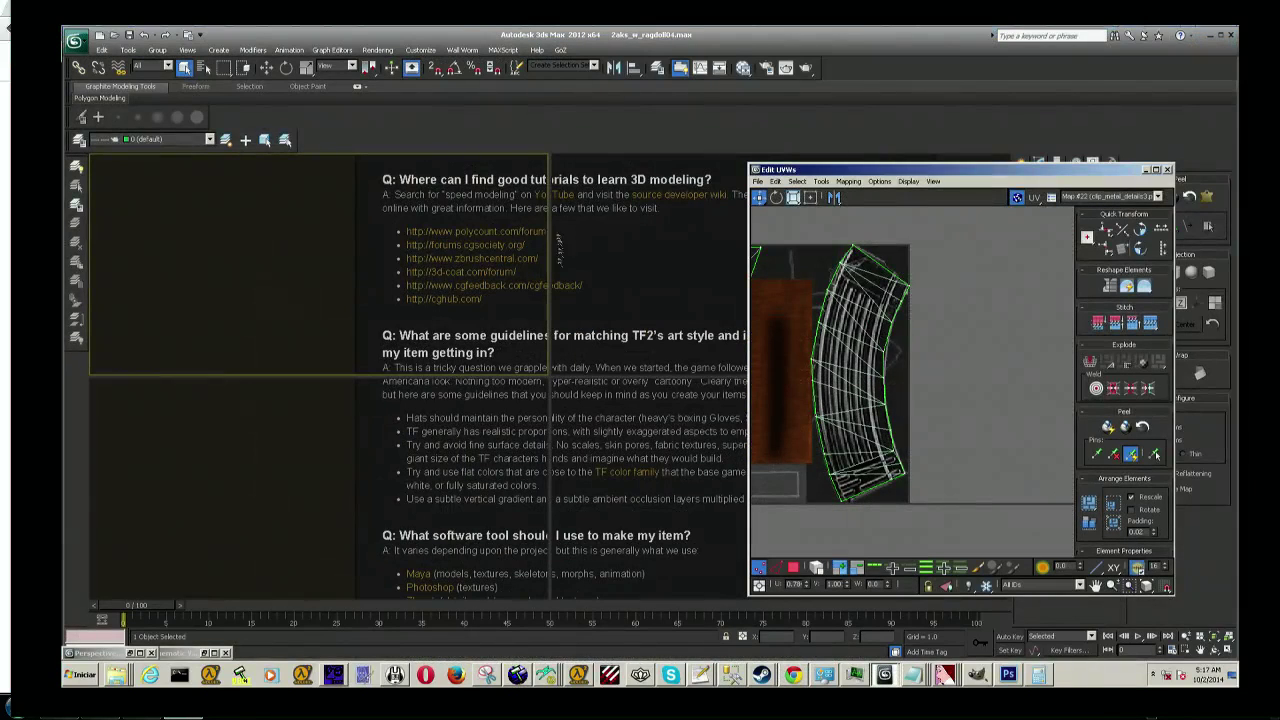
{"action": "left_click", "coordinate": [558, 248]}
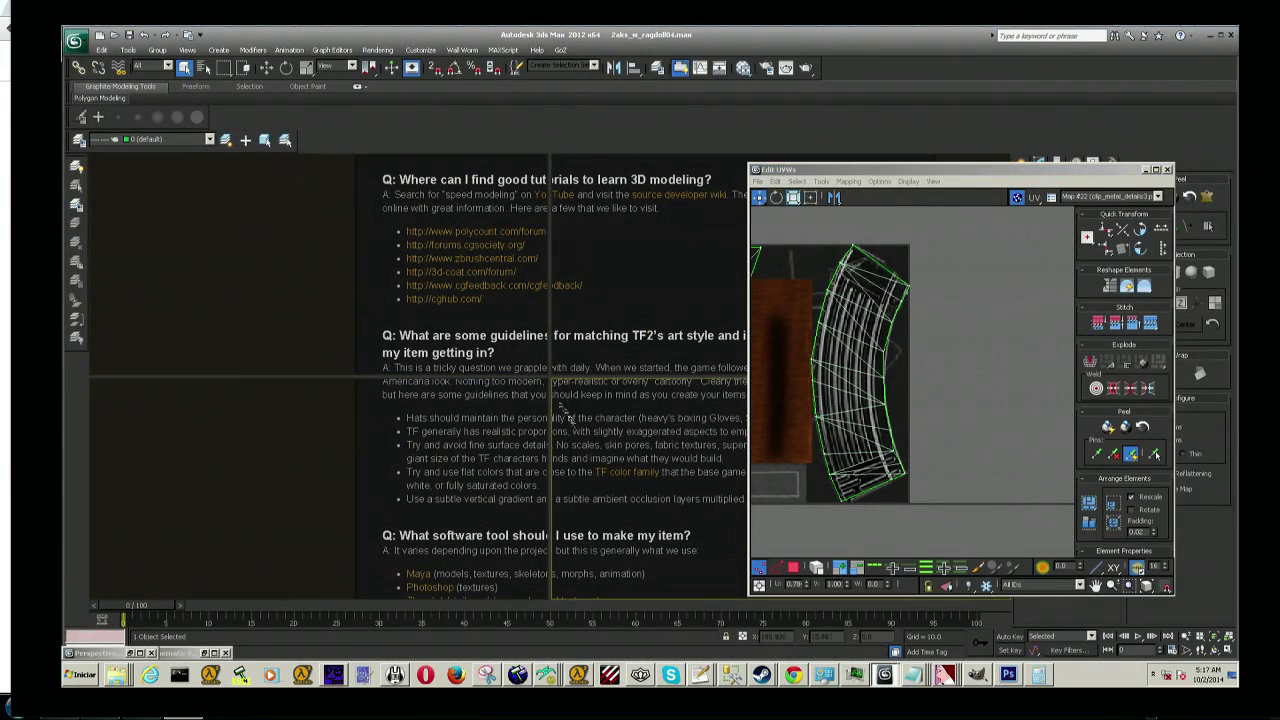
Step: Maximize 3ds Max and save the scene as Zaks_w_ragdoll05.max
{"action": "left_click", "coordinate": [625, 345]}
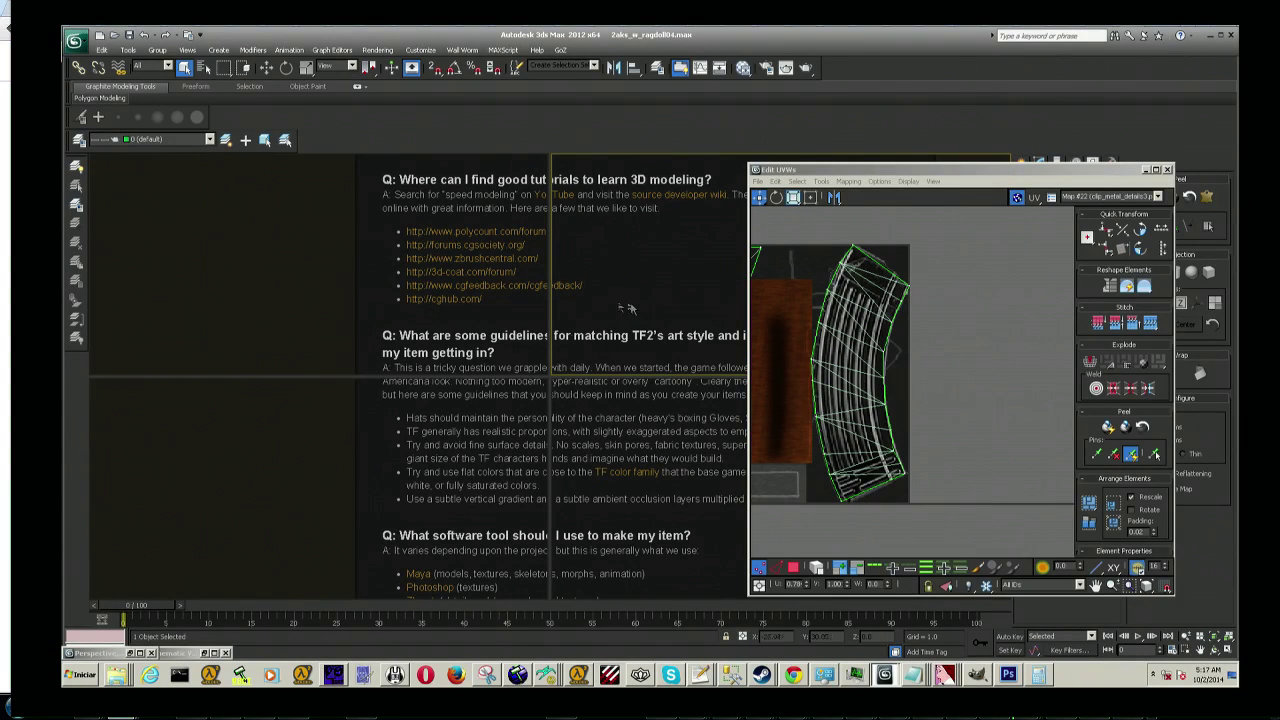
{"action": "left_click", "coordinate": [1220, 35]}
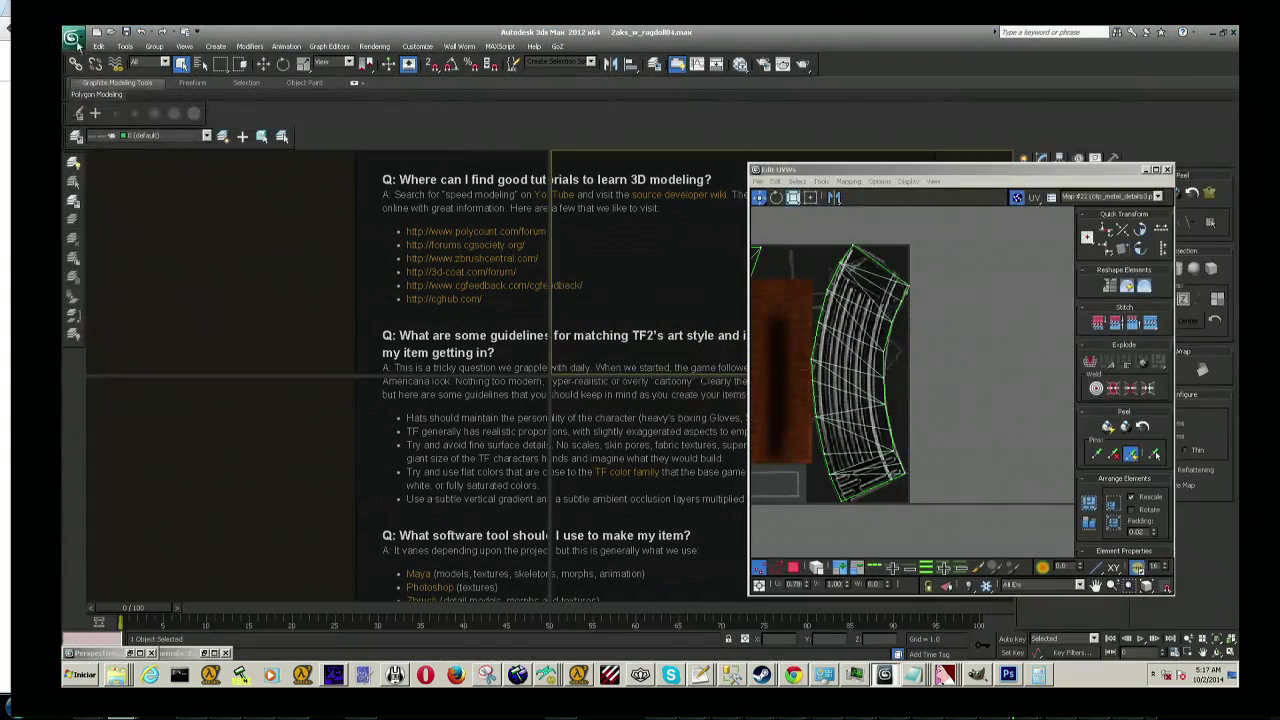
{"action": "left_click", "coordinate": [71, 37]}
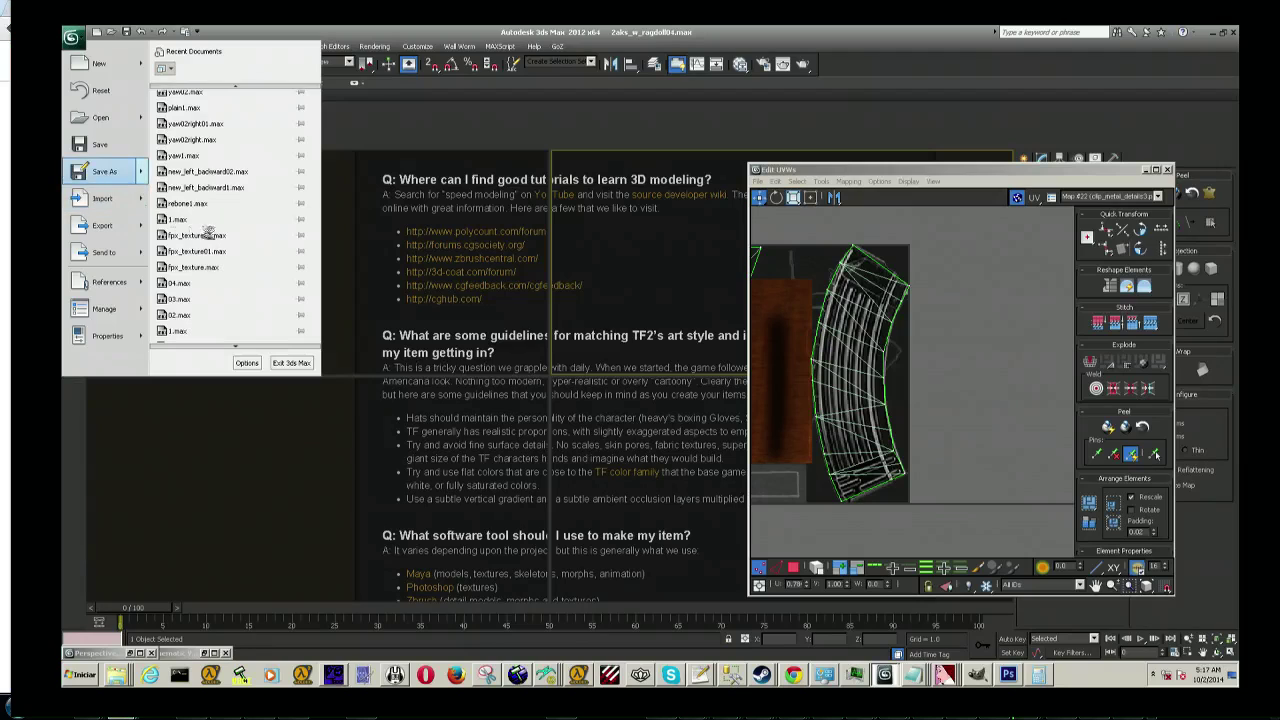
{"action": "left_click", "coordinate": [210, 235]}
{"action": "left_click", "coordinate": [561, 396]}
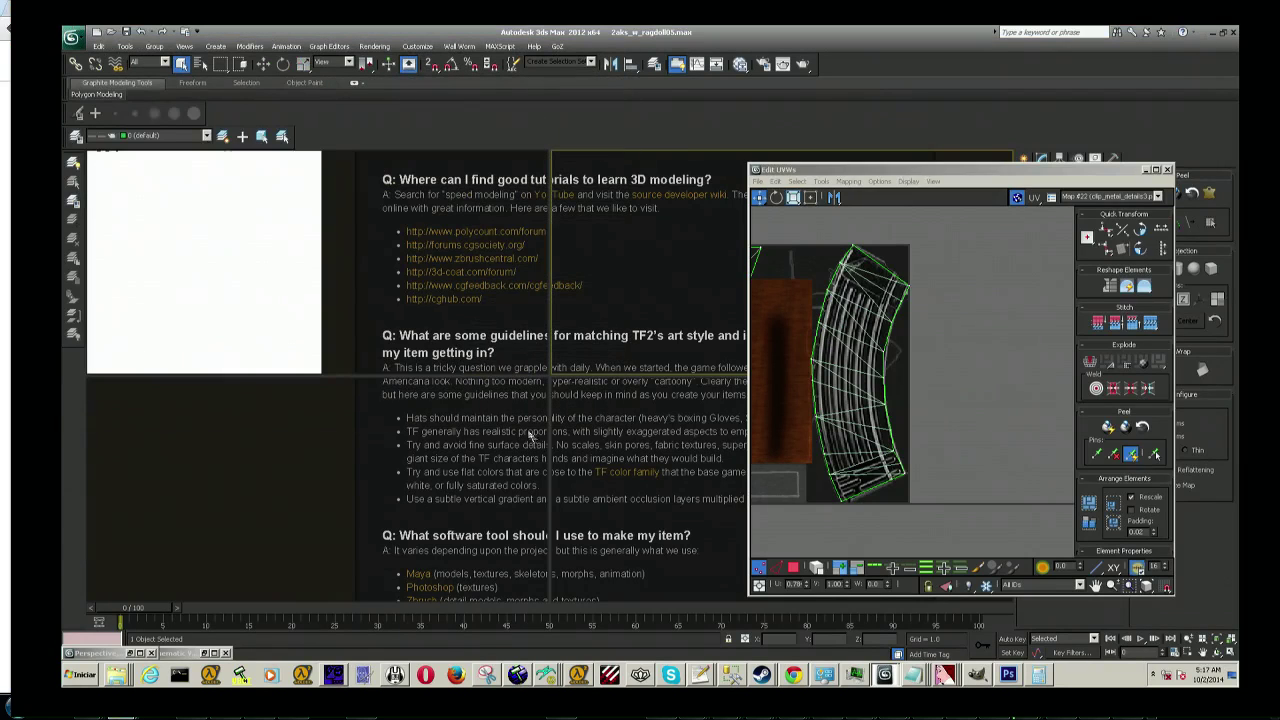
{"action": "key", "text": "ctrl+shift+Escape"}
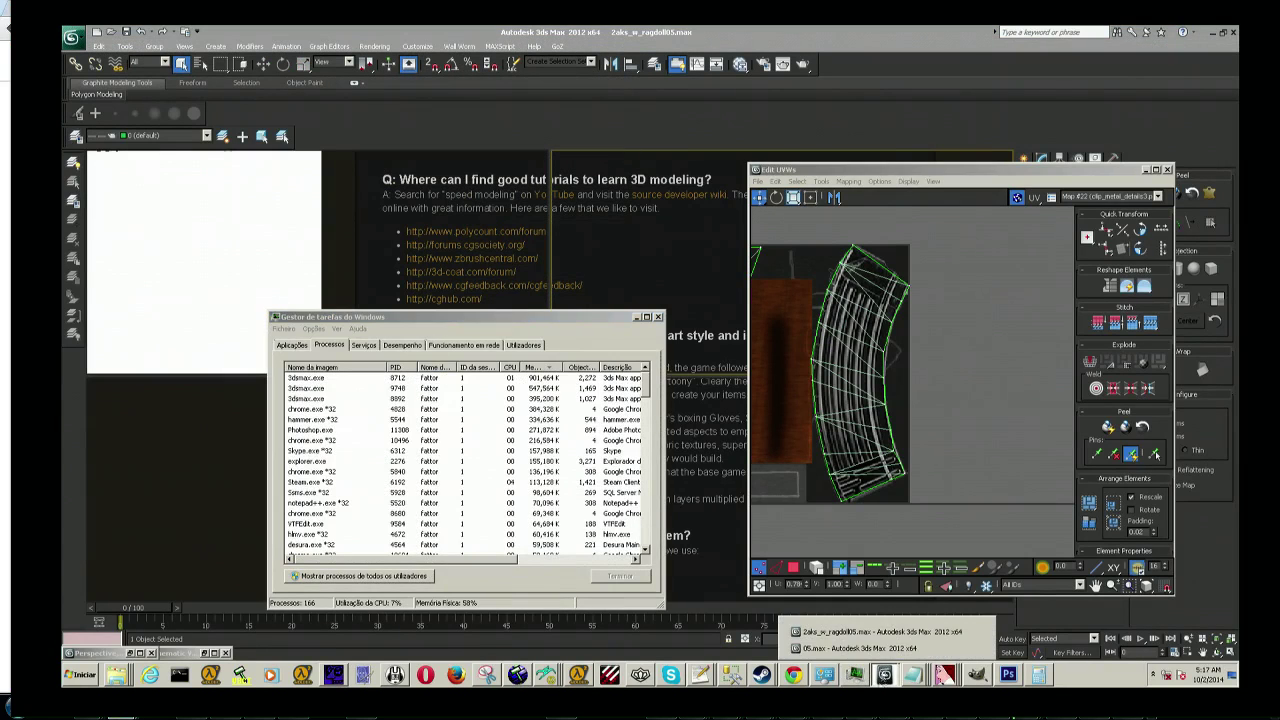
Step: Inspect the running processes in Task Manager, selecting the 3dsmax.exe entries
{"action": "mouse_move", "coordinate": [944, 675]}
{"action": "left_click", "coordinate": [488, 484]}
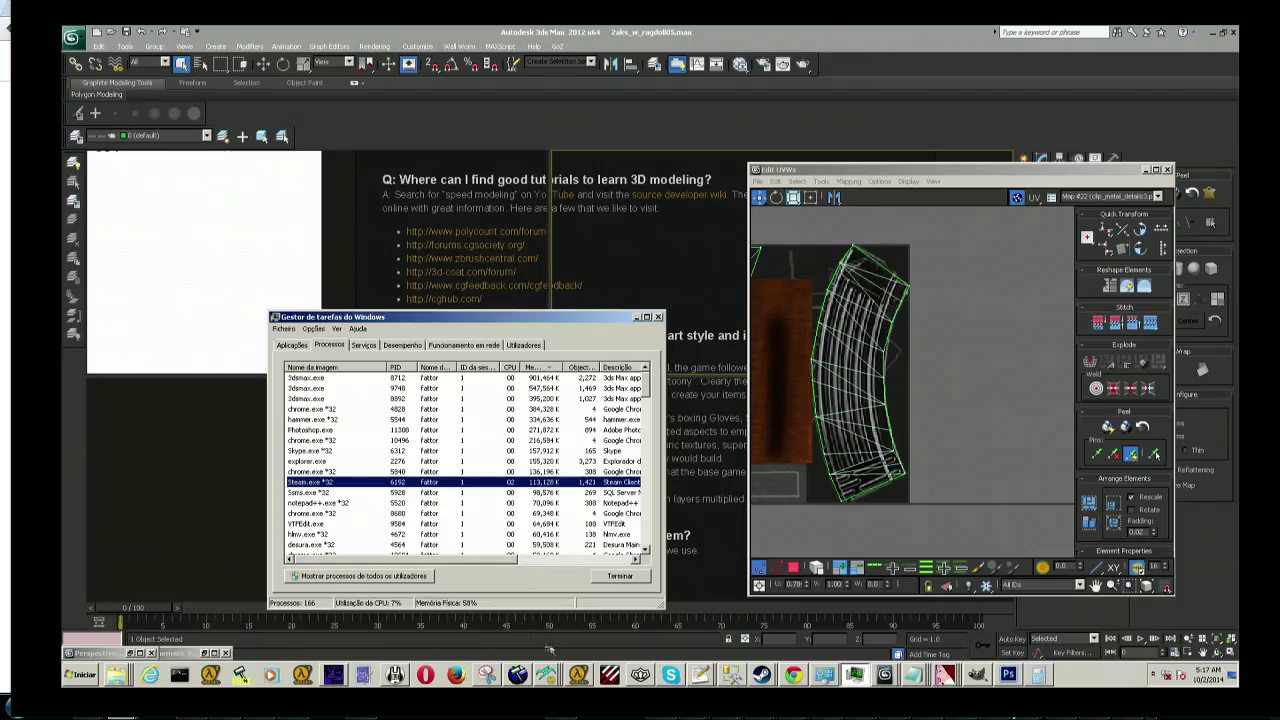
{"action": "left_click", "coordinate": [522, 451]}
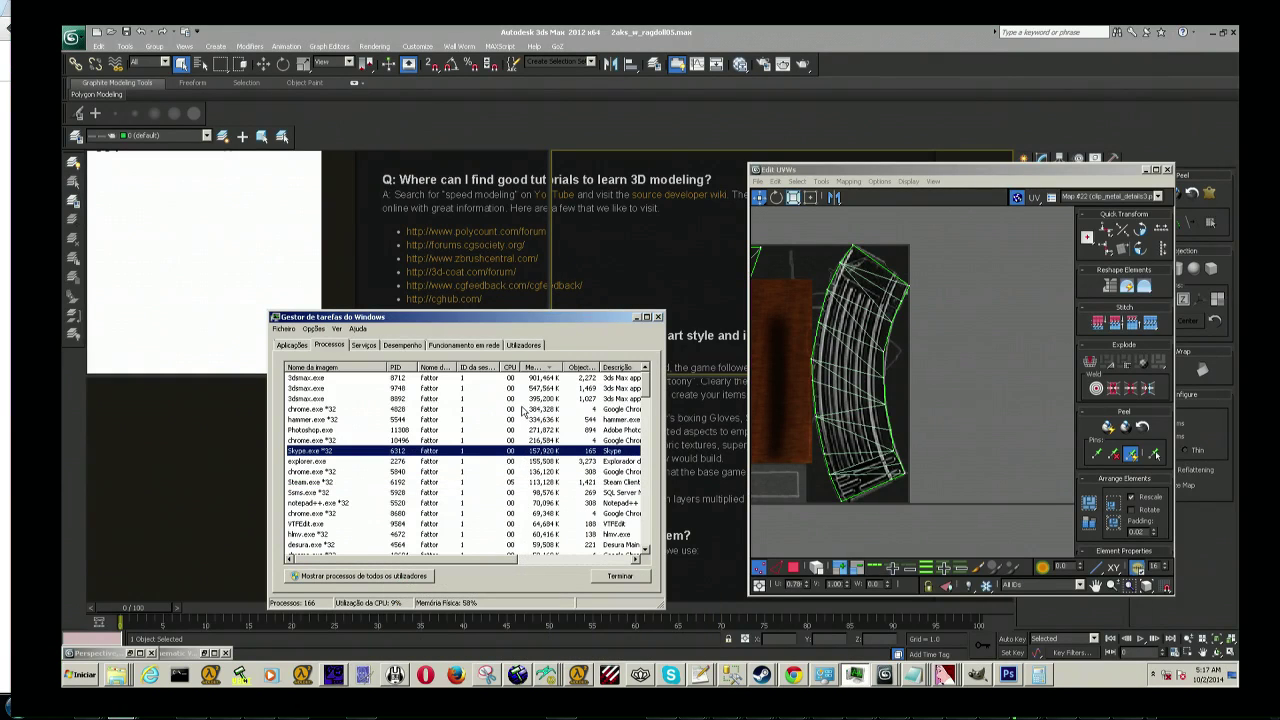
{"action": "left_click", "coordinate": [500, 389]}
{"action": "left_click", "coordinate": [490, 378]}
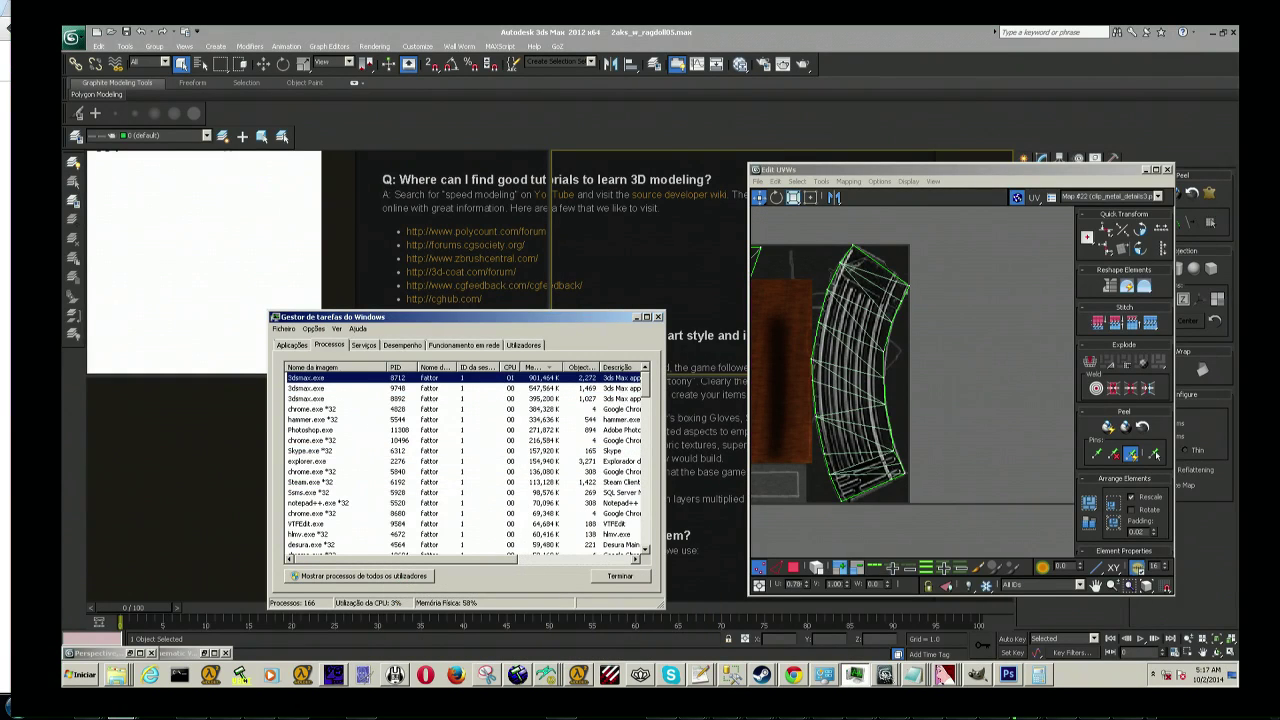
Step: Close the 05.max 3ds Max instance without saving its changes
{"action": "left_click", "coordinate": [860, 648]}
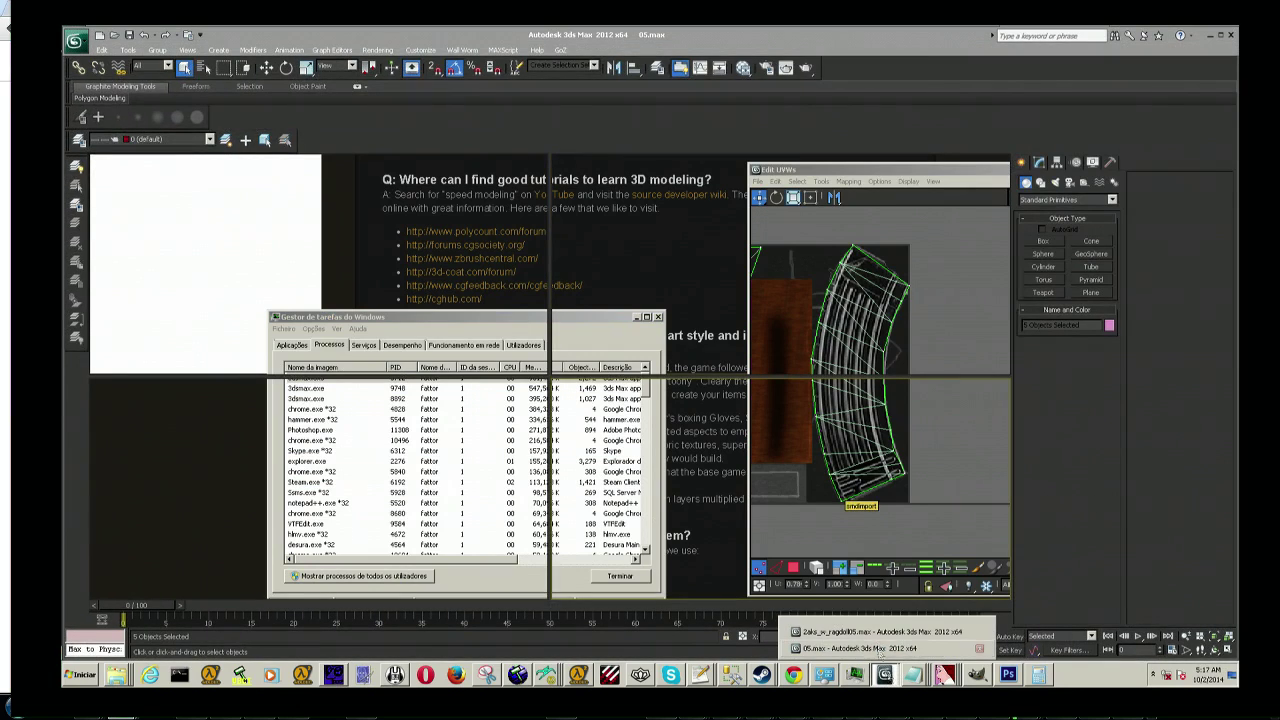
{"action": "left_click", "coordinate": [880, 632]}
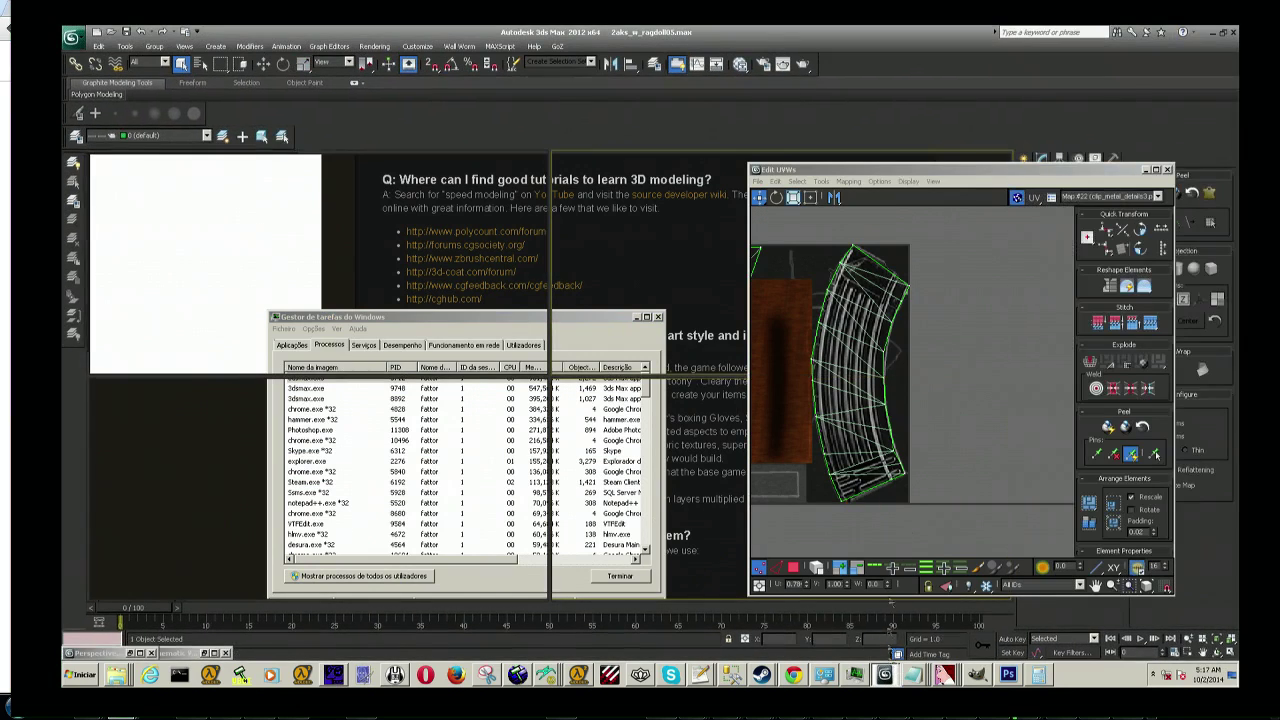
{"action": "left_click", "coordinate": [1232, 32]}
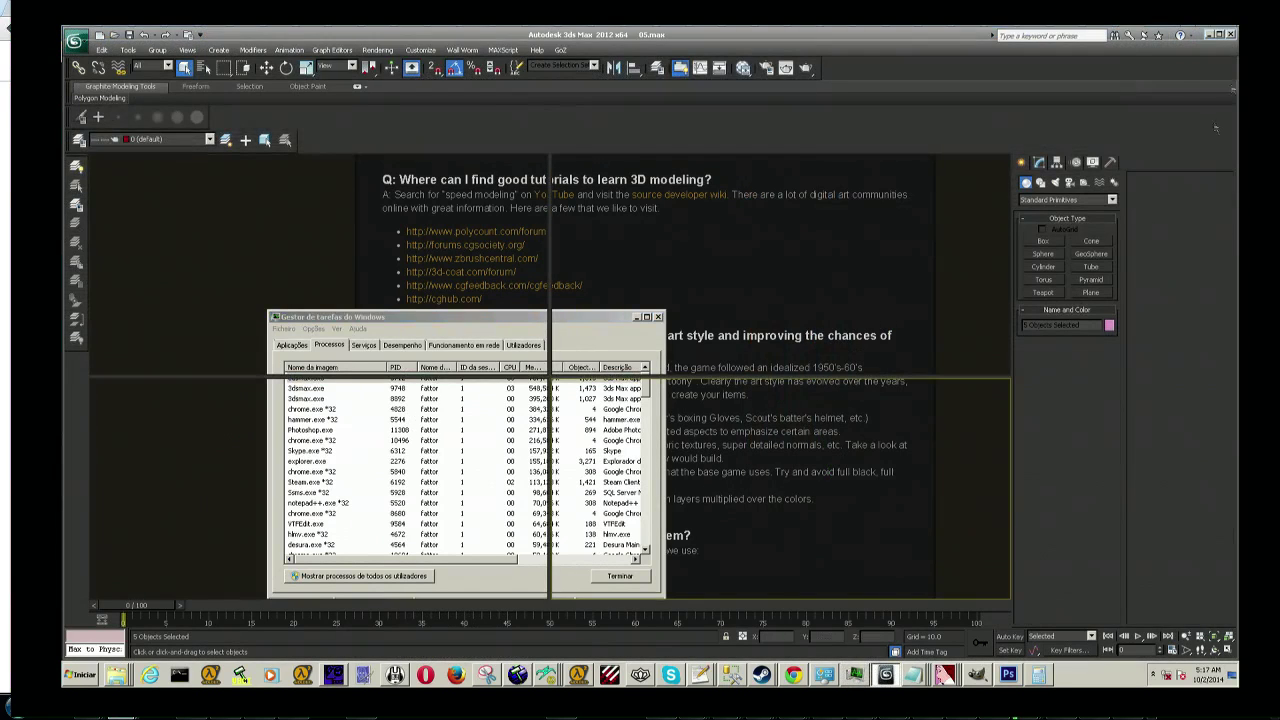
{"action": "left_click", "coordinate": [1232, 35]}
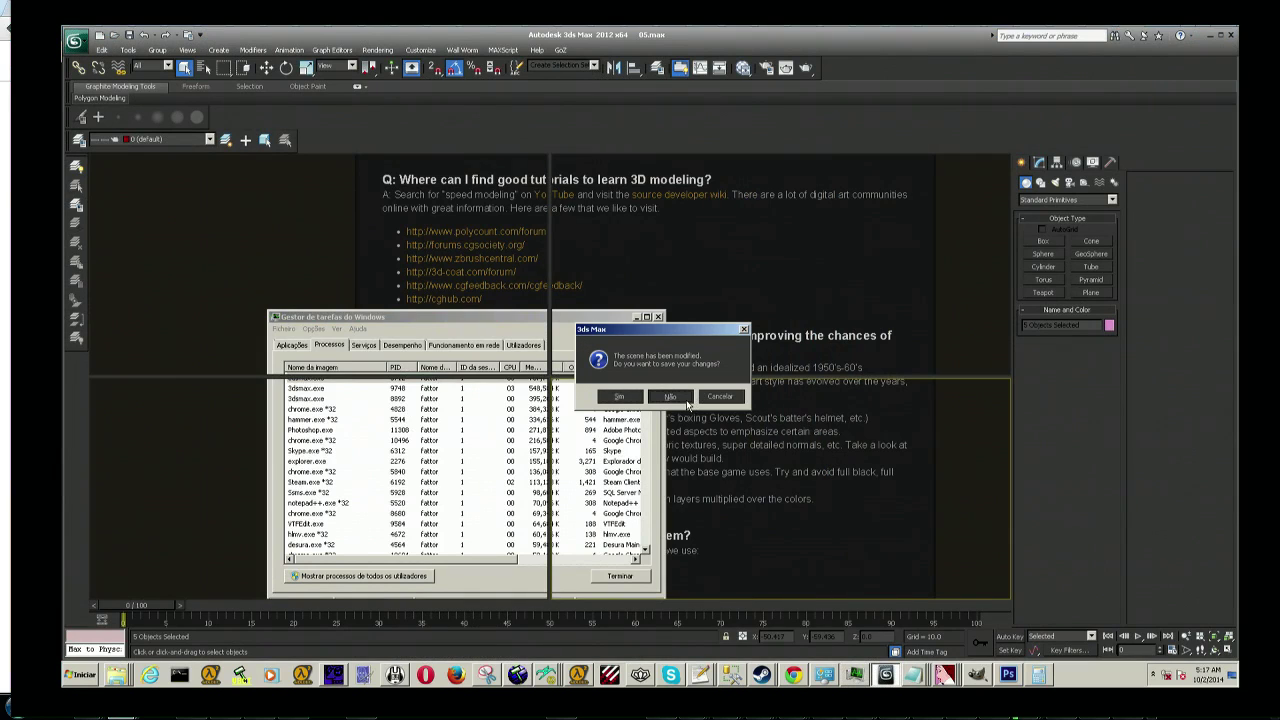
{"action": "left_click", "coordinate": [669, 397]}
{"action": "left_click", "coordinate": [80, 674]}
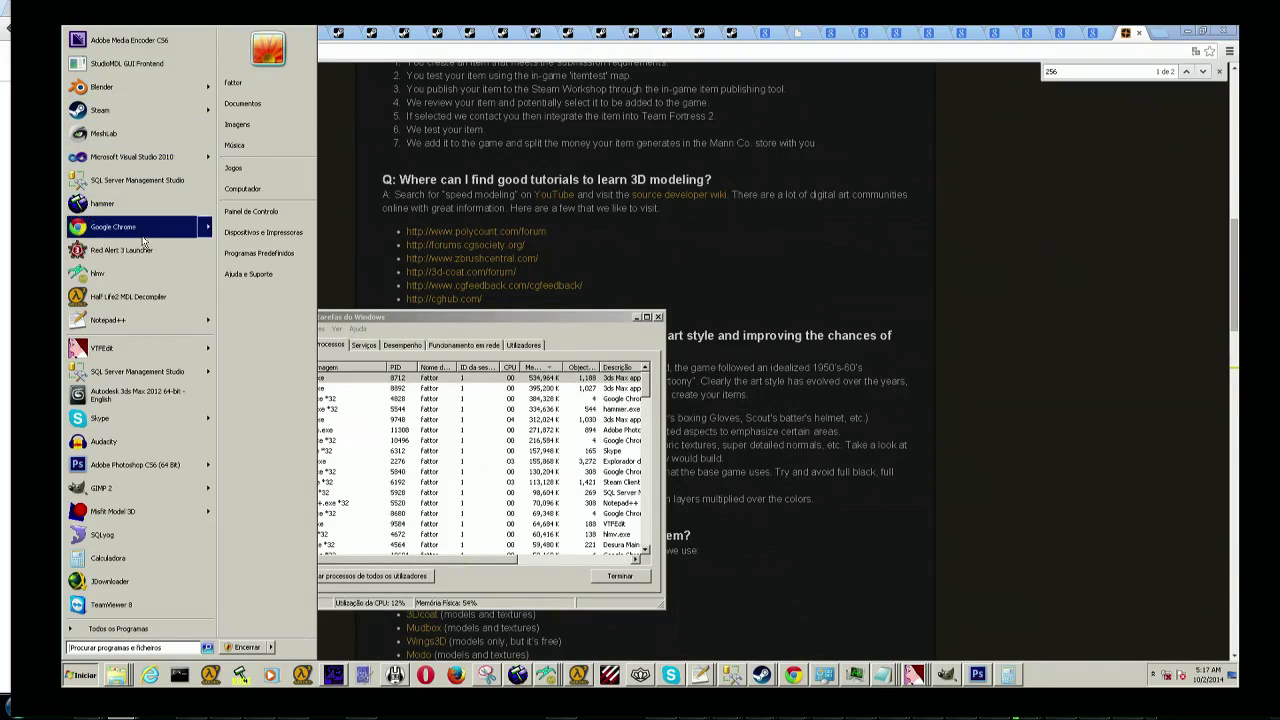
Step: Relaunch Autodesk 3ds Max 2012 from the Start menu and bring up Task Manager
{"action": "left_click", "coordinate": [147, 394]}
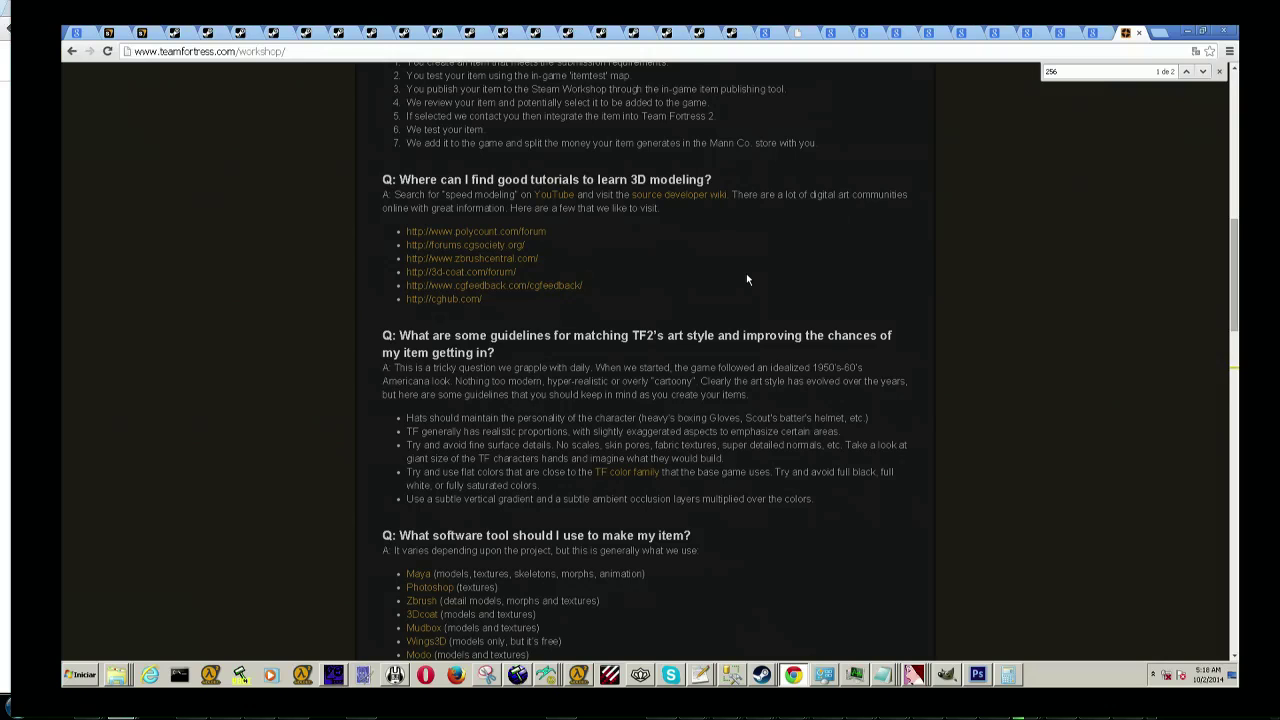
{"action": "key", "text": "ctrl+shift+Escape"}
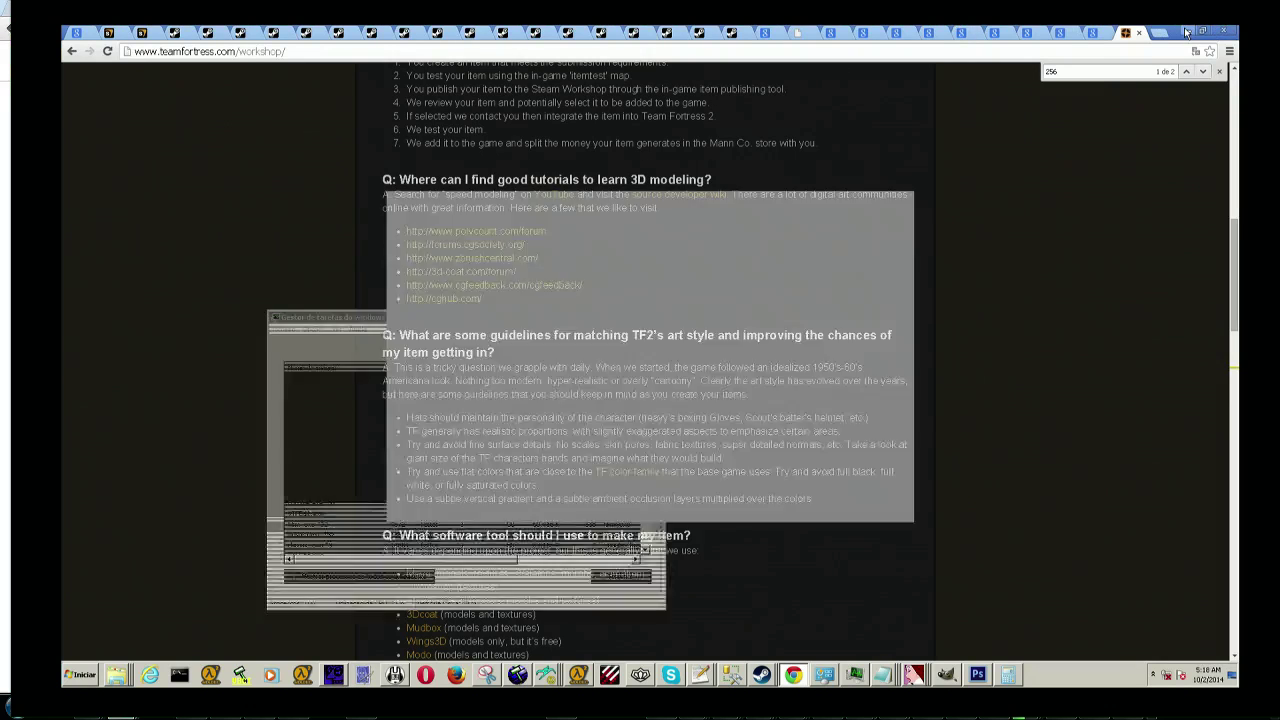
Step: Move the 023 clip piece into place, apply the transform, and delete the rear-sight patch layer
{"action": "left_click", "coordinate": [702, 31]}
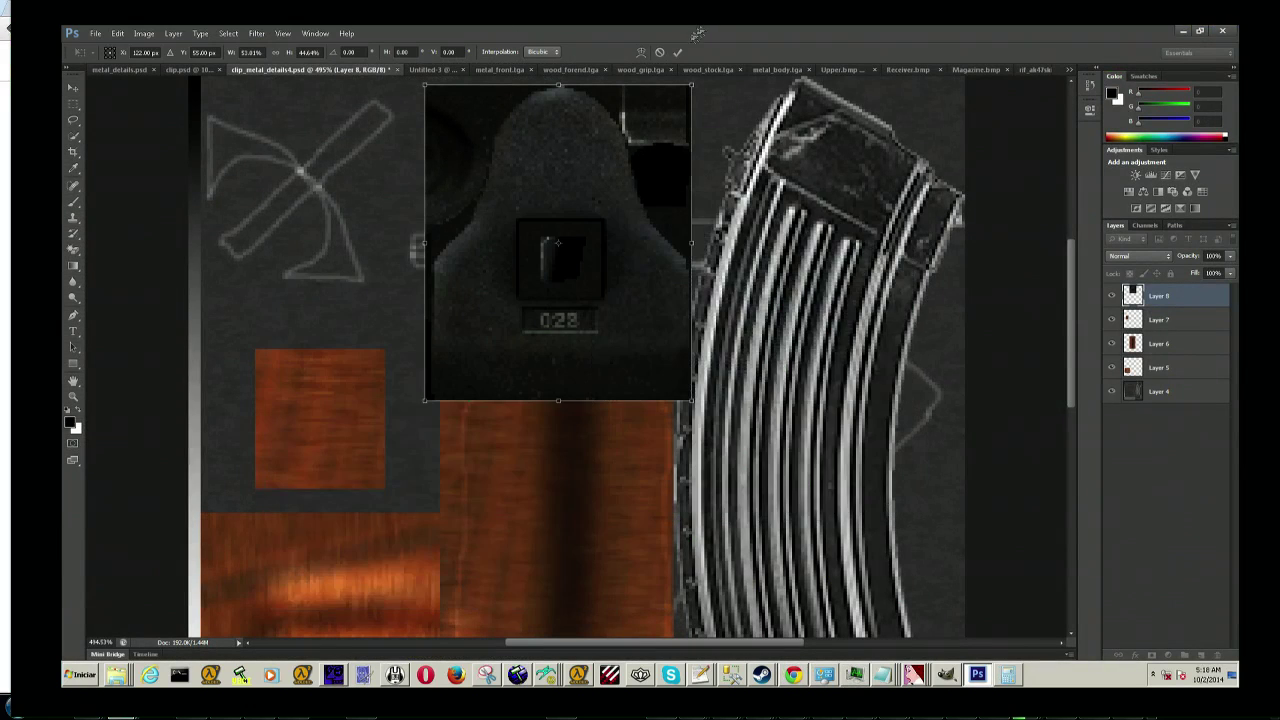
{"action": "mouse_move", "coordinate": [586, 312]}
{"action": "left_mouse_down"}
{"action": "mouse_move", "coordinate": [640, 570]}
{"action": "mouse_move", "coordinate": [555, 440]}
{"action": "left_mouse_up"}
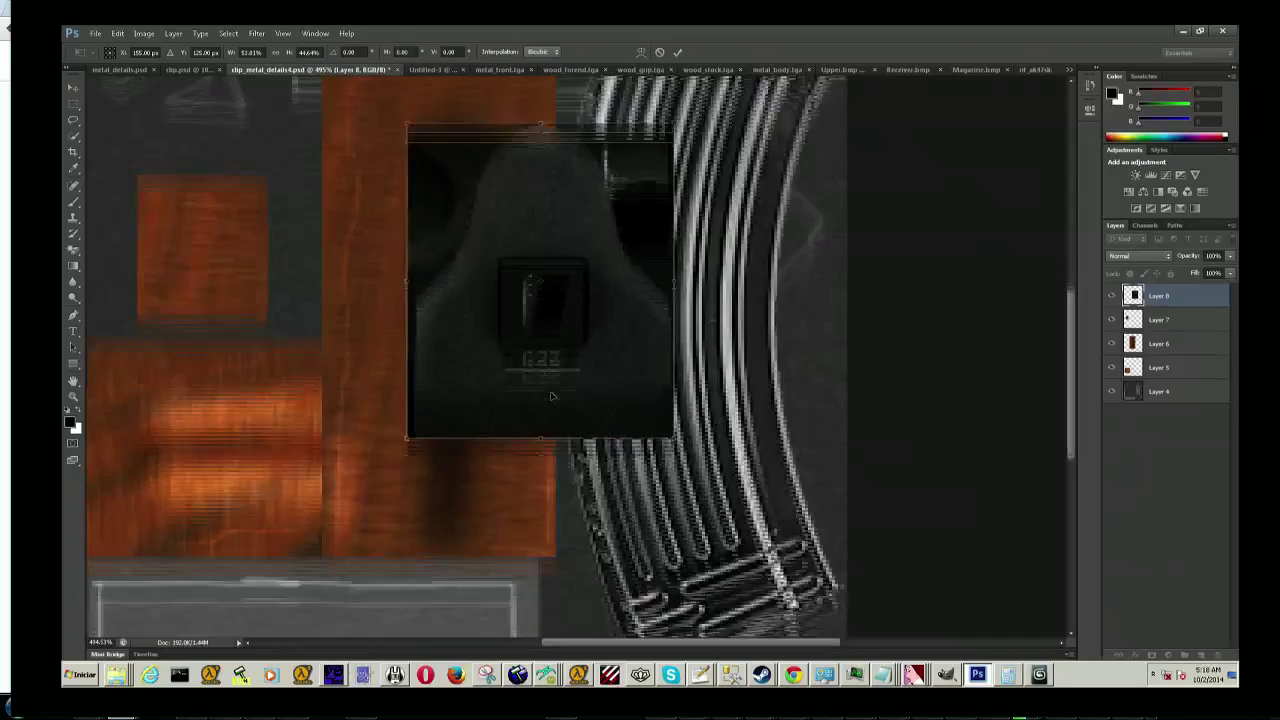
{"action": "scroll", "coordinate": [555, 440], "scroll_direction": "up", "scroll_amount": 5}
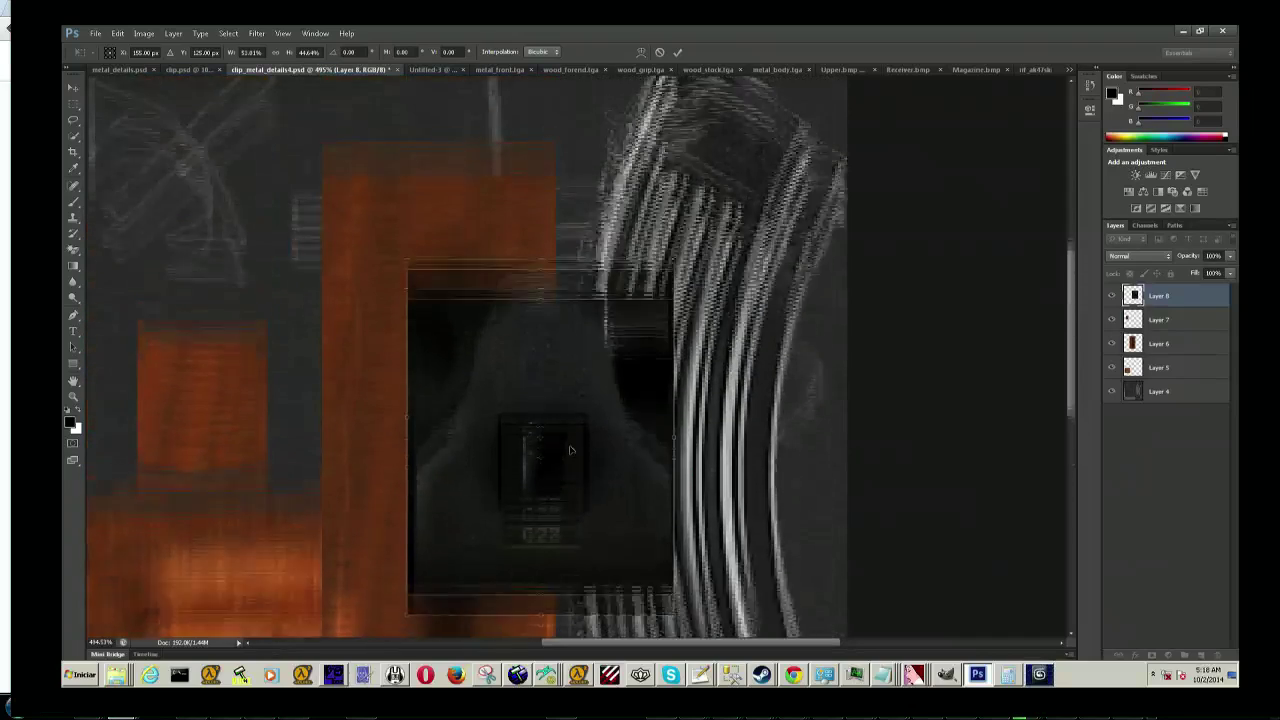
{"action": "left_click_drag", "start_coordinate": [543, 519], "coordinate": [510, 426]}
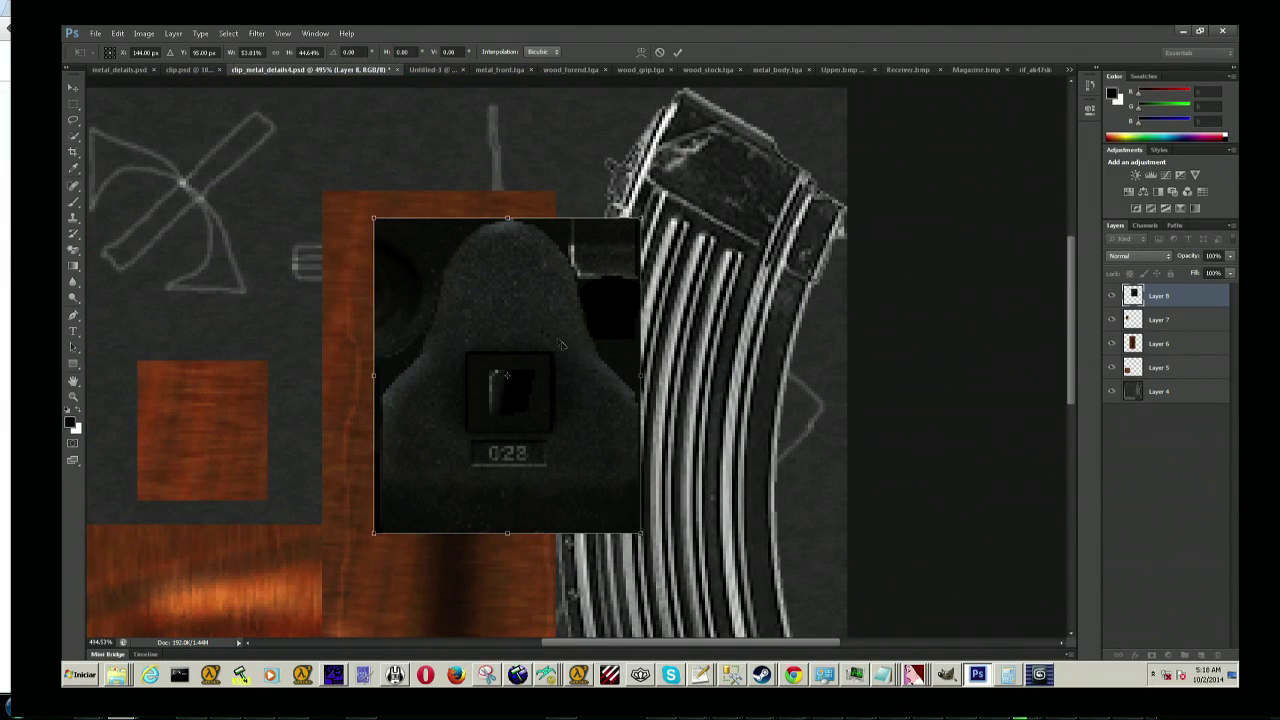
{"action": "left_click", "coordinate": [73, 88]}
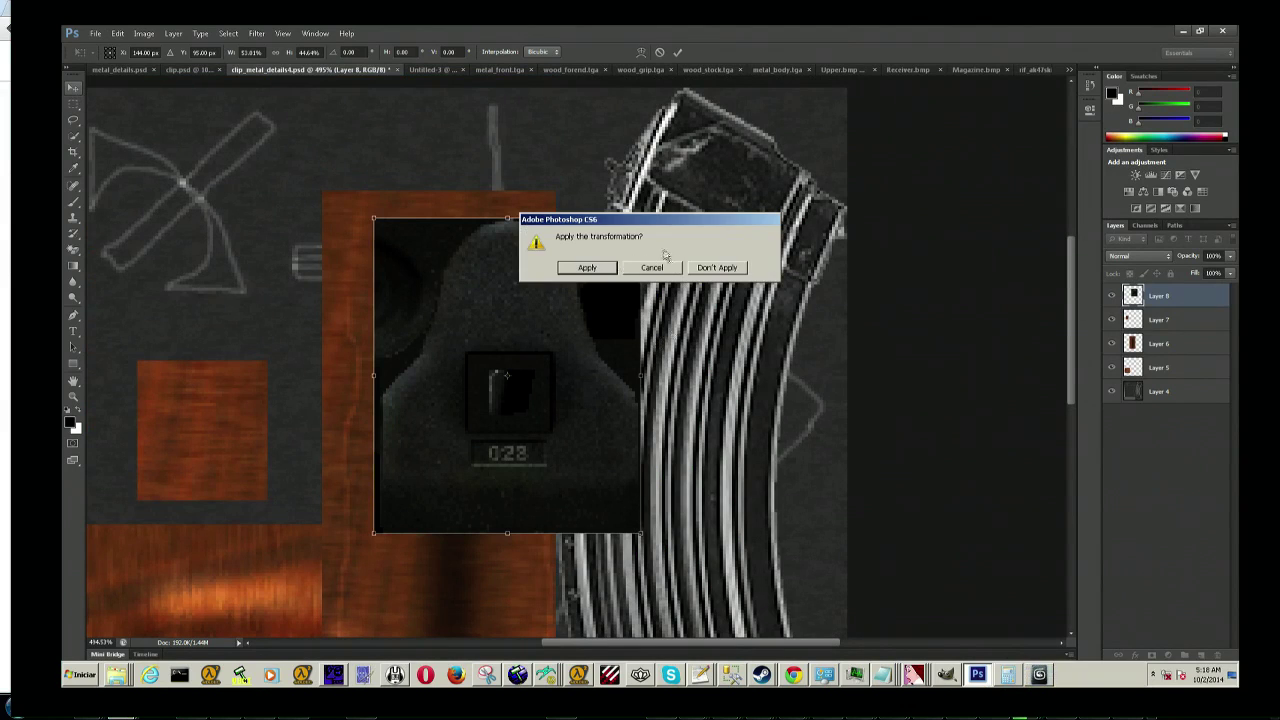
{"action": "left_click", "coordinate": [589, 268]}
{"action": "key", "text": "Delete"}
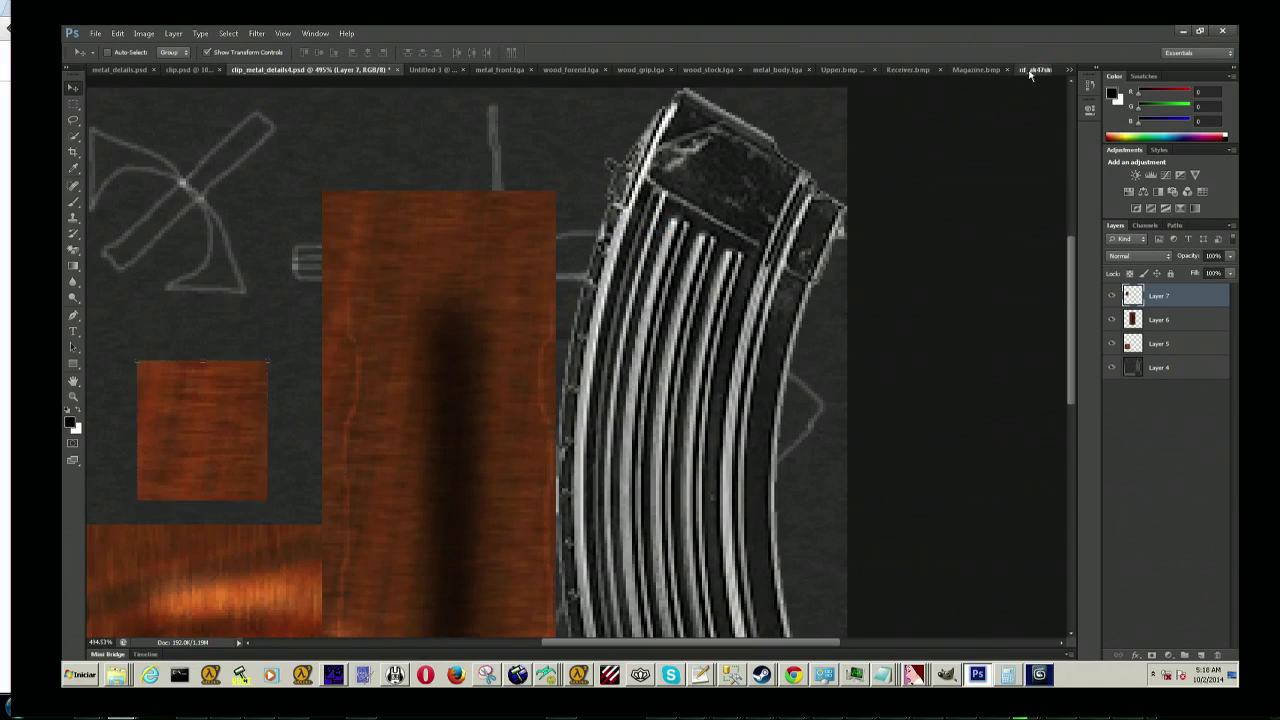
{"action": "left_click", "coordinate": [1038, 69]}
Step: In Magazine.bmp, marquee-select the ridged magazine panel down to its bottom edge
{"action": "key", "text": "z"}
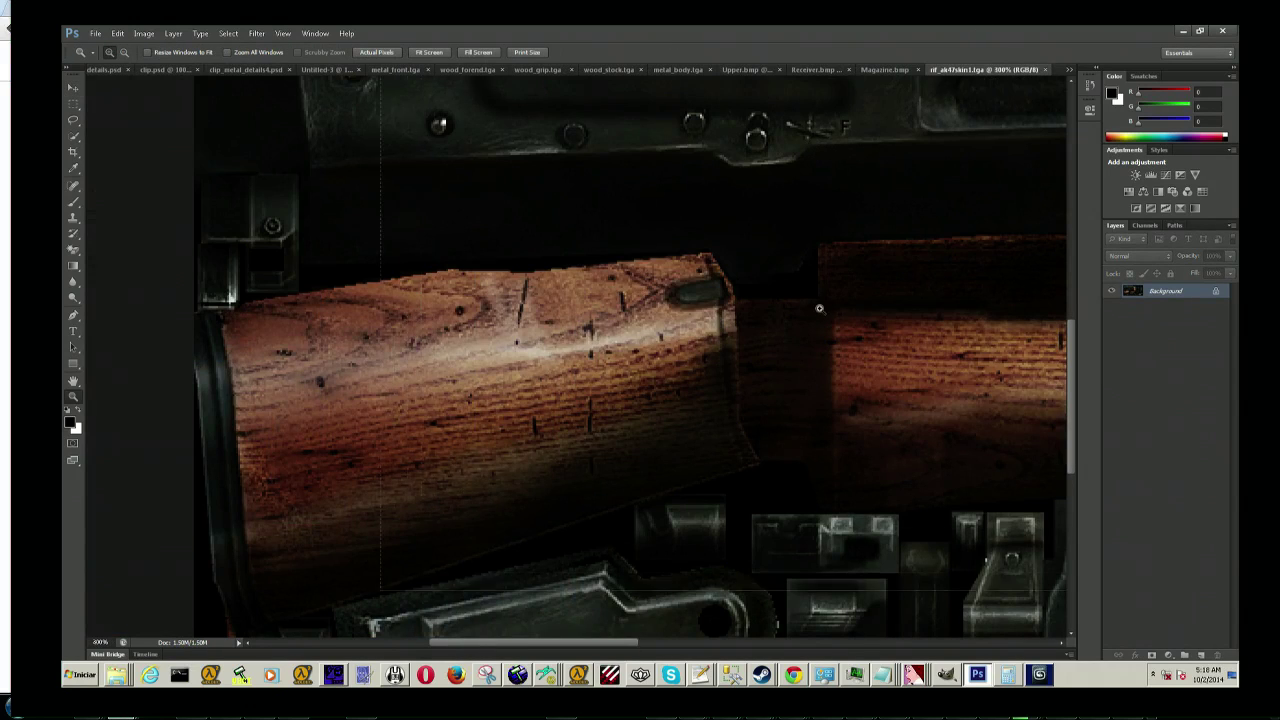
{"action": "left_click", "coordinate": [815, 320]}
{"action": "left_click", "coordinate": [386, 53]}
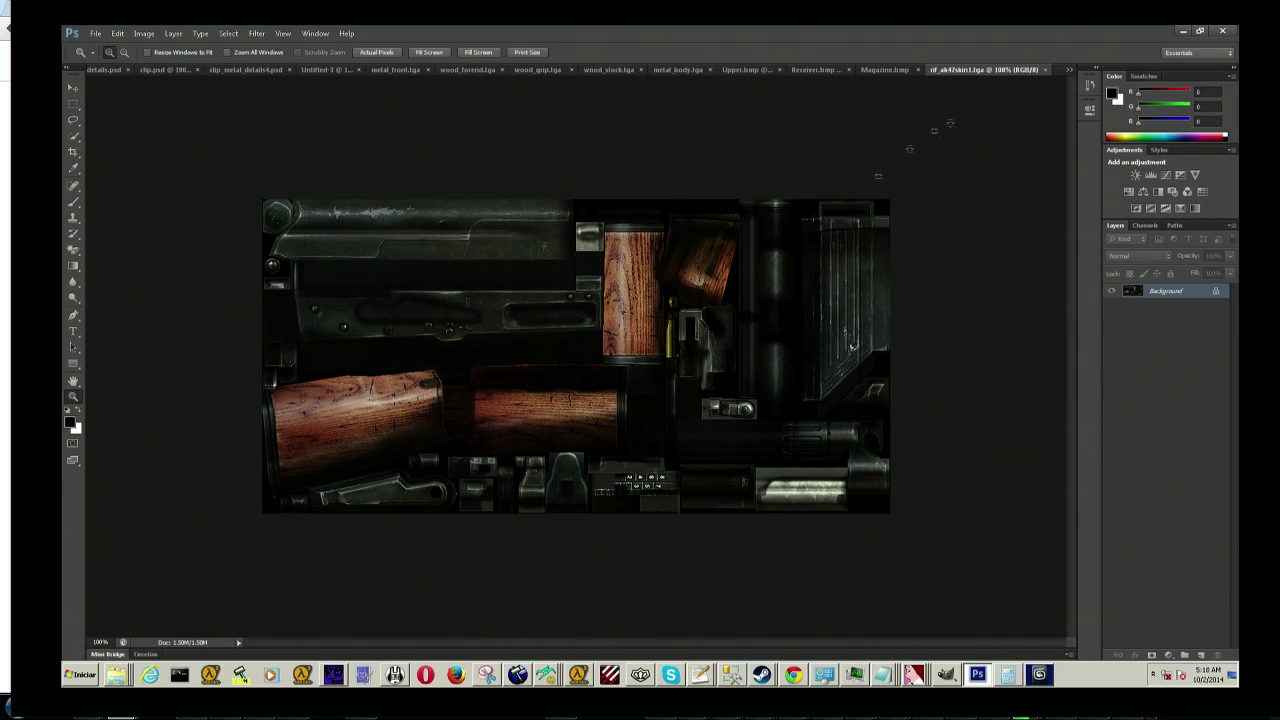
{"action": "left_click", "coordinate": [895, 69]}
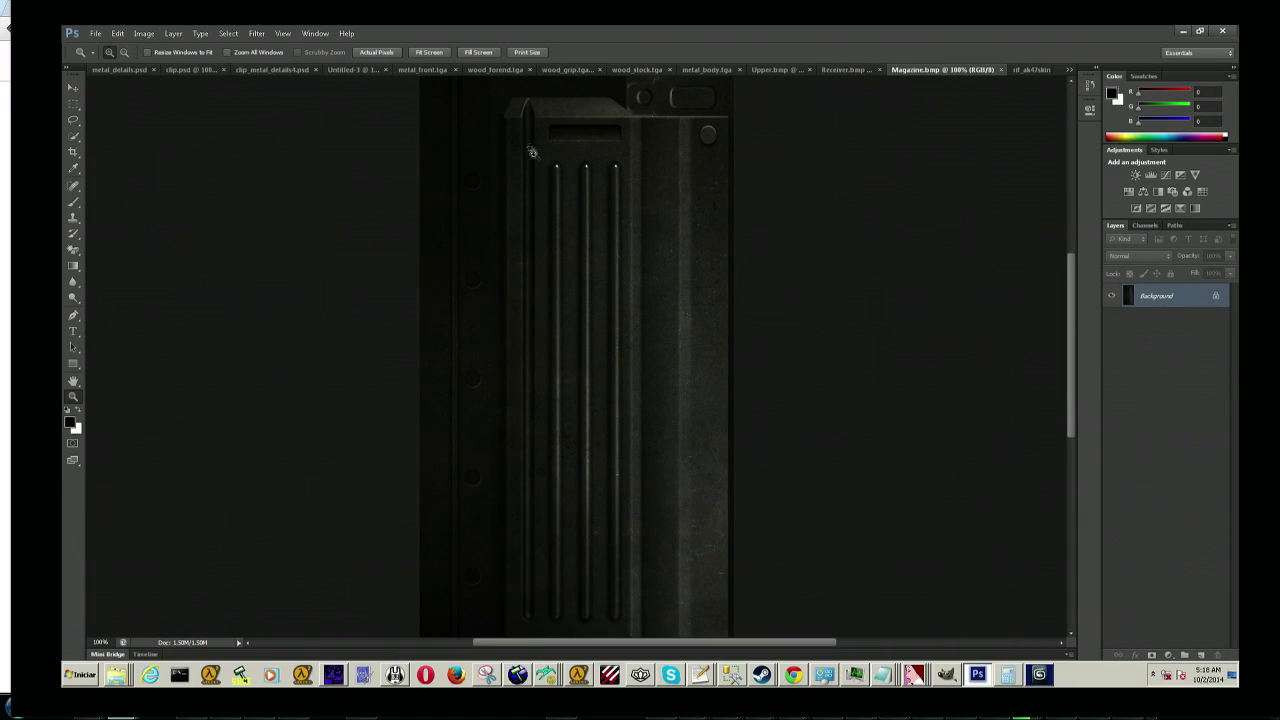
{"action": "left_click", "coordinate": [72, 103]}
{"action": "left_click_drag", "start_coordinate": [503, 92], "coordinate": [728, 570]}
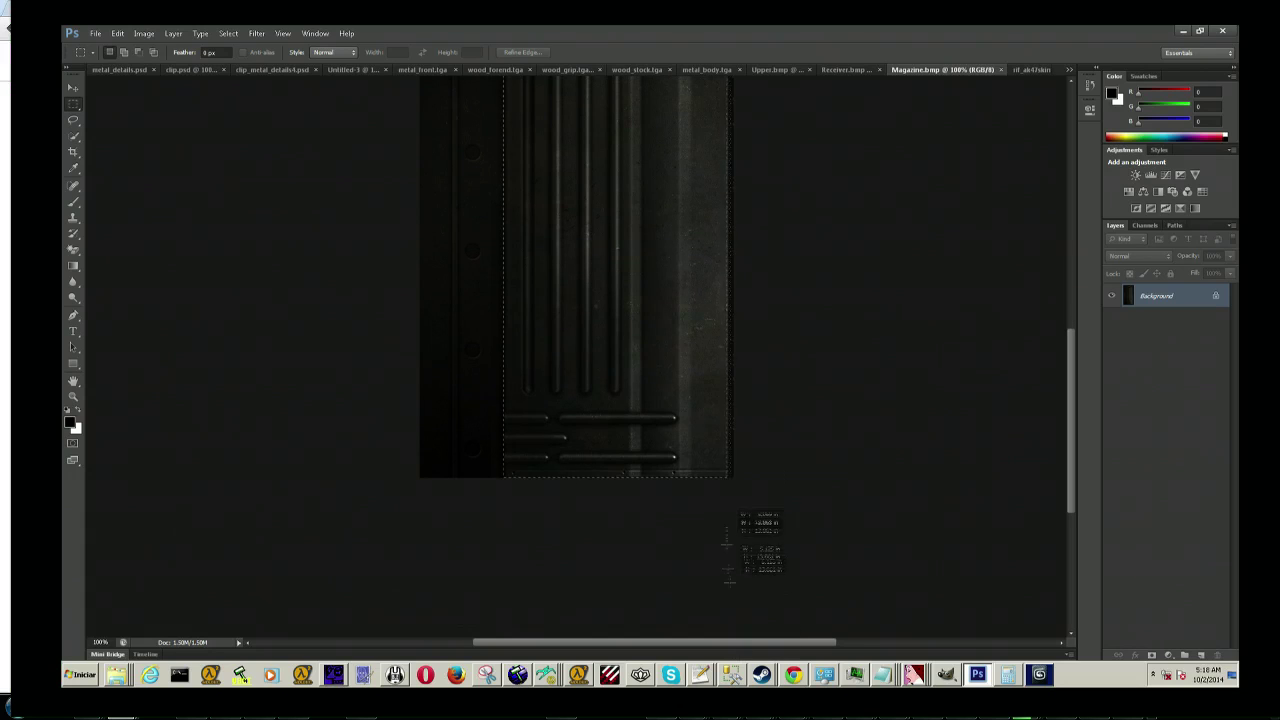
{"action": "left_click_drag", "start_coordinate": [728, 570], "coordinate": [744, 492]}
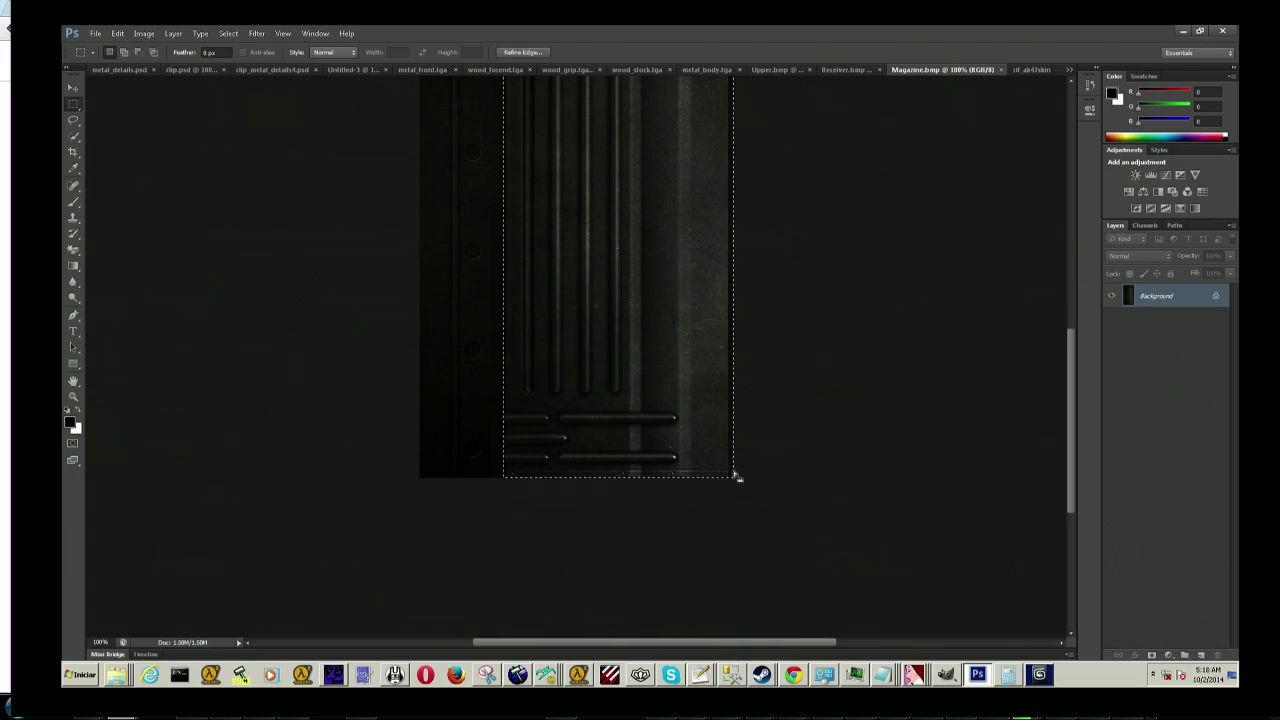
Step: Start a new 376×998 px document sized to the copied magazine panel
{"action": "scroll", "coordinate": [831, 243], "scroll_direction": "up", "scroll_amount": 1}
{"action": "scroll", "coordinate": [777, 214], "scroll_direction": "up", "scroll_amount": 2}
{"action": "scroll", "coordinate": [777, 214], "scroll_direction": "up", "scroll_amount": 5}
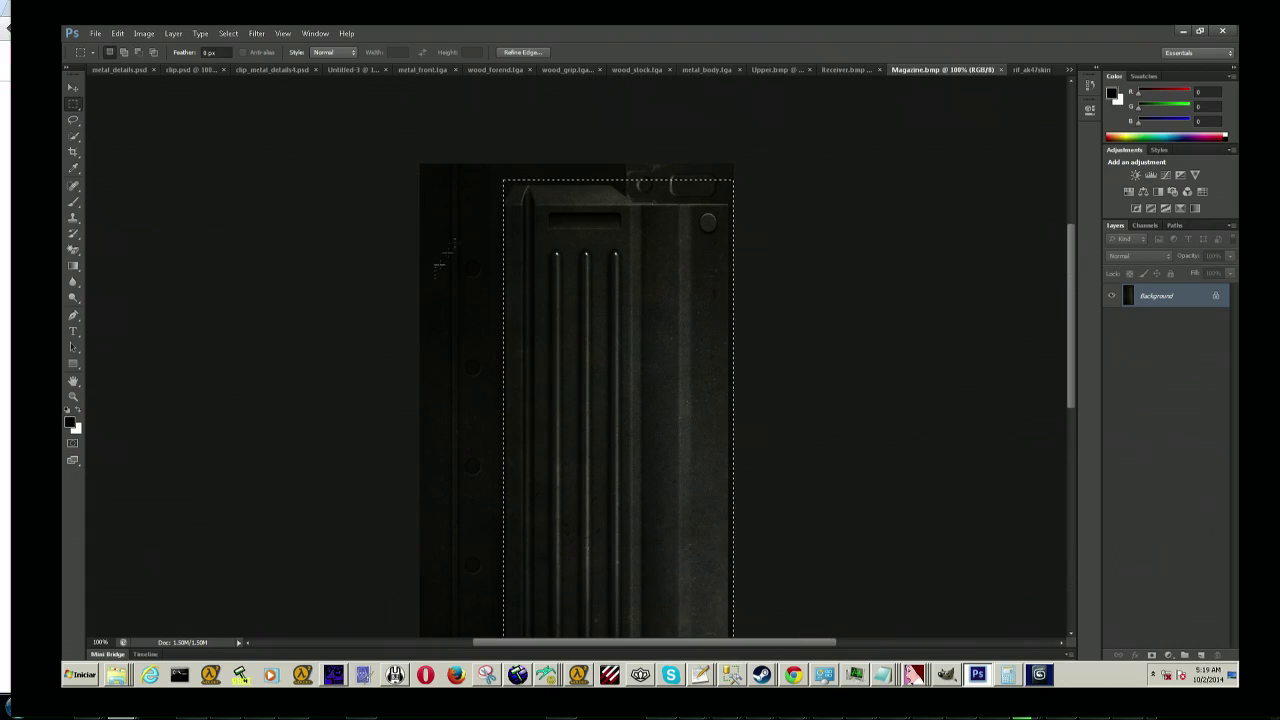
{"action": "scroll", "coordinate": [453, 230], "scroll_direction": "down", "scroll_amount": 2}
{"action": "scroll", "coordinate": [480, 350], "scroll_direction": "down", "scroll_amount": 4}
{"action": "scroll", "coordinate": [463, 394], "scroll_direction": "down", "scroll_amount": 2}
{"action": "scroll", "coordinate": [465, 393], "scroll_direction": "up", "scroll_amount": 5}
{"action": "scroll", "coordinate": [471, 391], "scroll_direction": "up", "scroll_amount": 2}
{"action": "scroll", "coordinate": [480, 372], "scroll_direction": "down", "scroll_amount": 1}
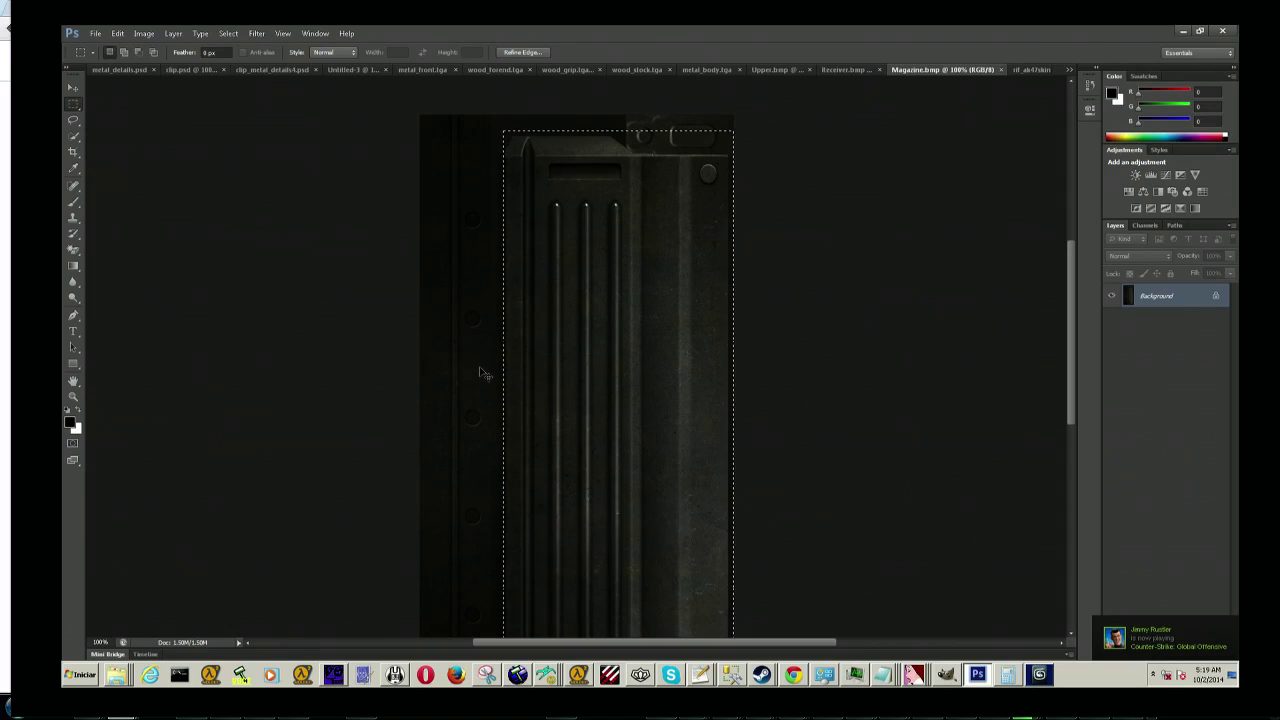
{"action": "key", "text": "ctrl+n"}
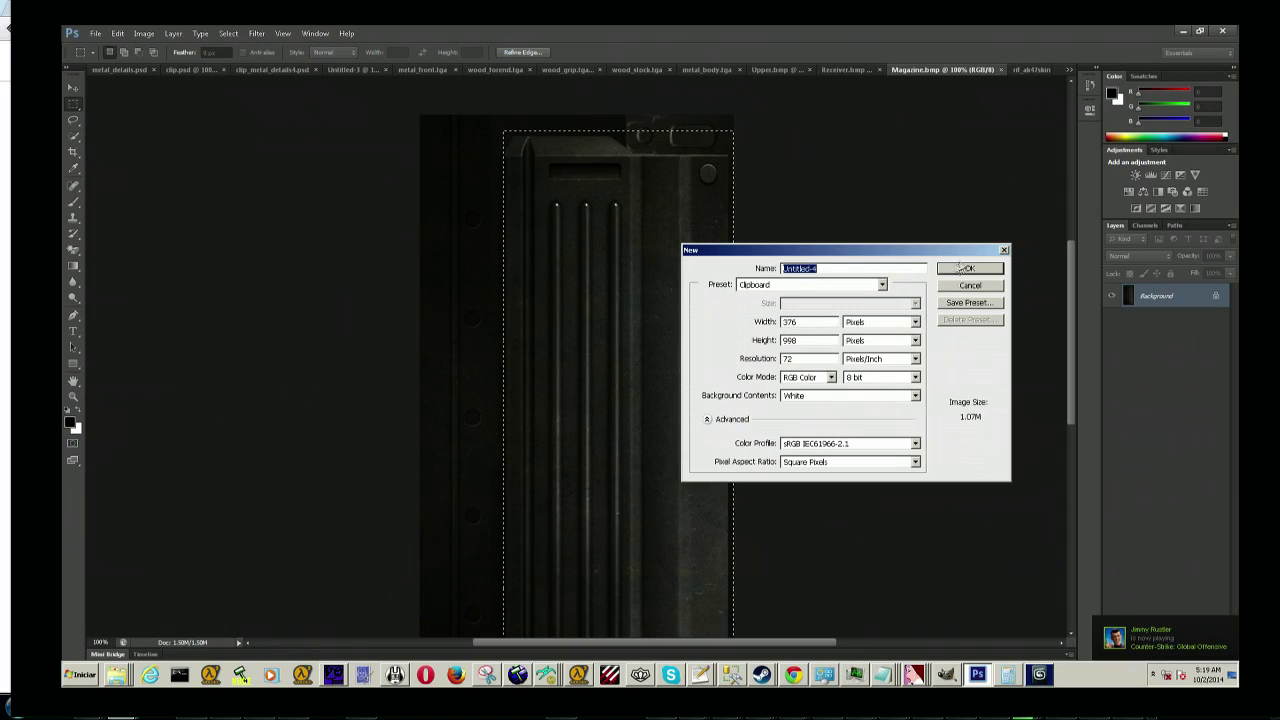
Step: Create the document, paste the magazine panel, and move its top strip down near the bottom
{"action": "left_click", "coordinate": [964, 267]}
{"action": "key", "text": "ctrl+v"}
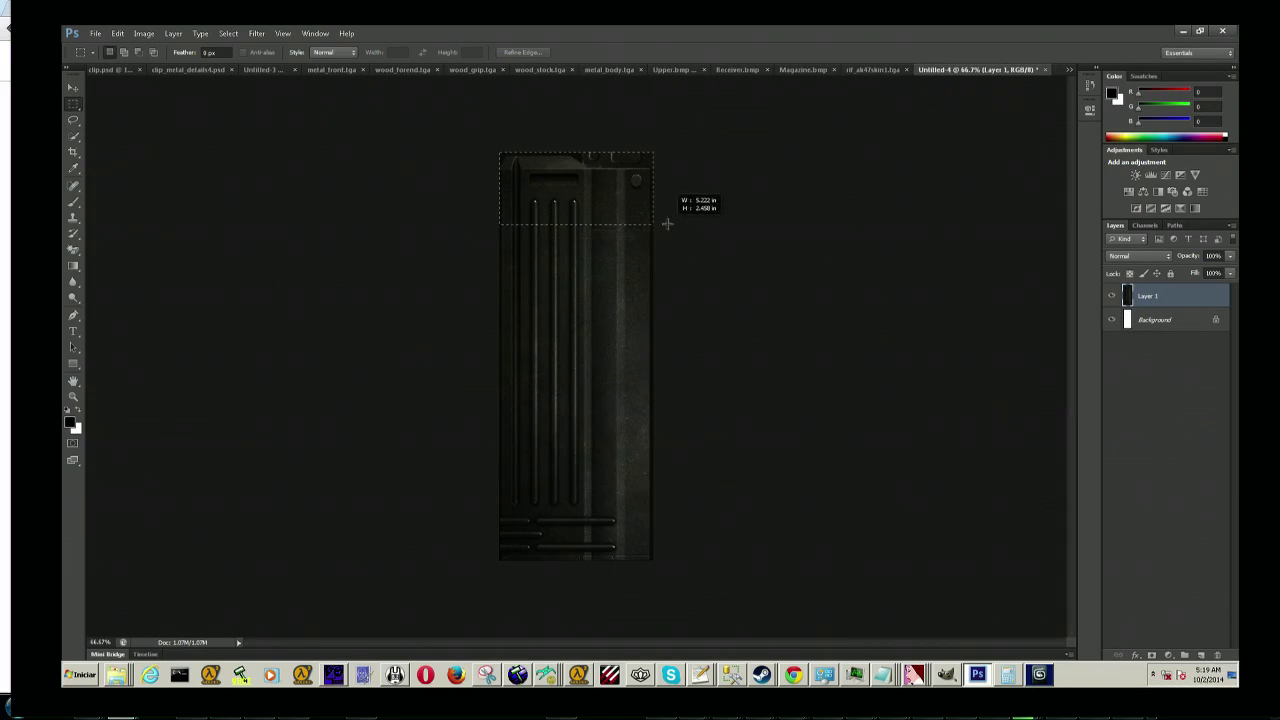
{"action": "left_click_drag", "start_coordinate": [432, 148], "coordinate": [688, 205]}
{"action": "left_click", "coordinate": [71, 89]}
{"action": "left_click_drag", "start_coordinate": [533, 201], "coordinate": [533, 496]}
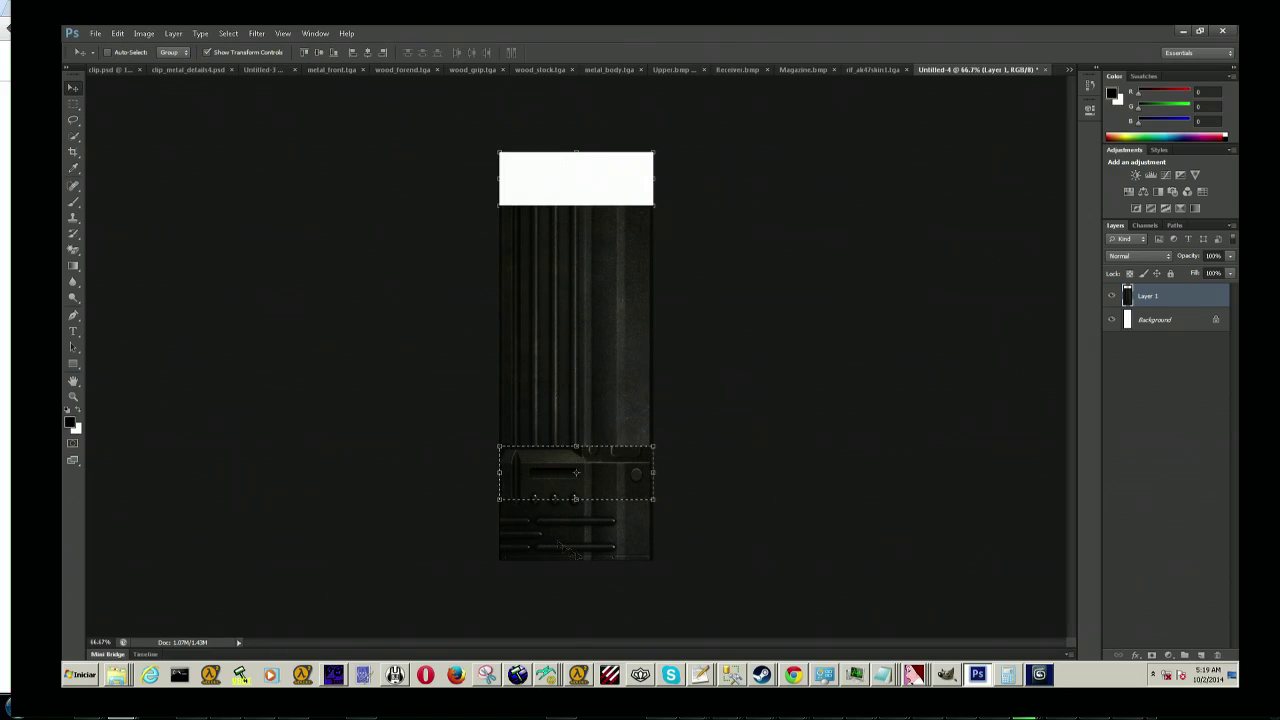
{"action": "left_click", "coordinate": [540, 490]}
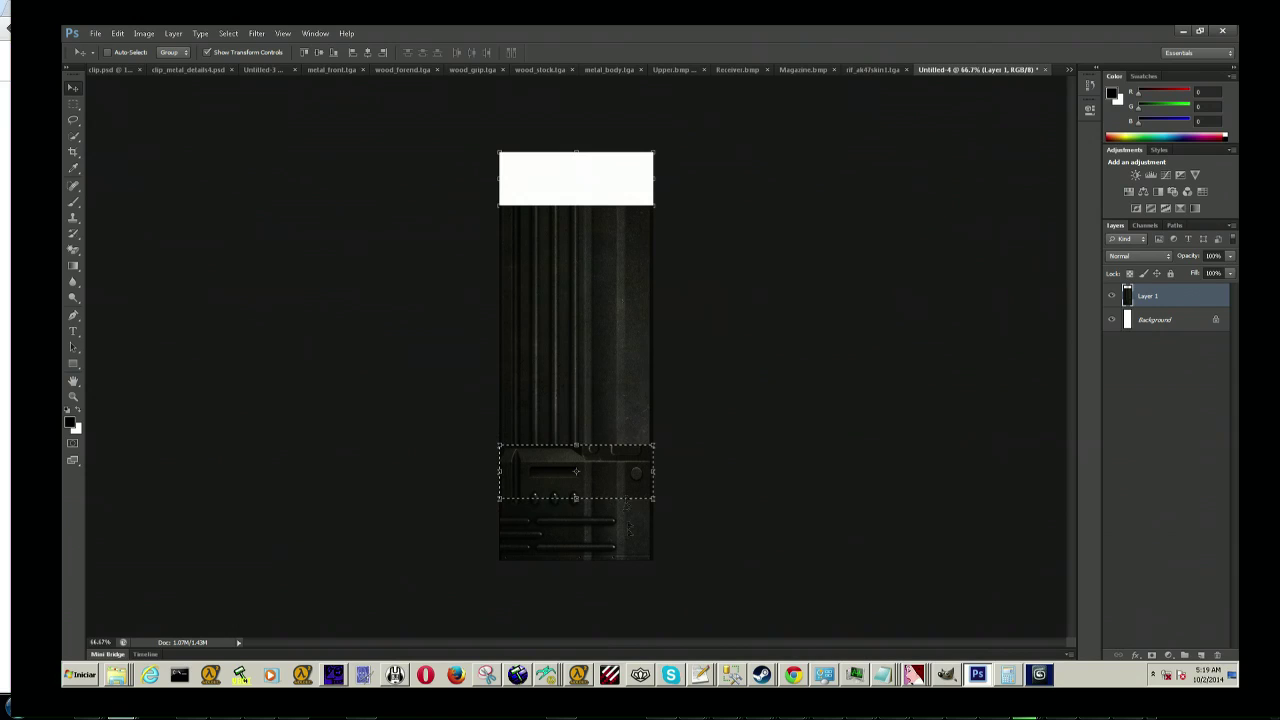
{"action": "left_click_drag", "start_coordinate": [613, 492], "coordinate": [609, 497]}
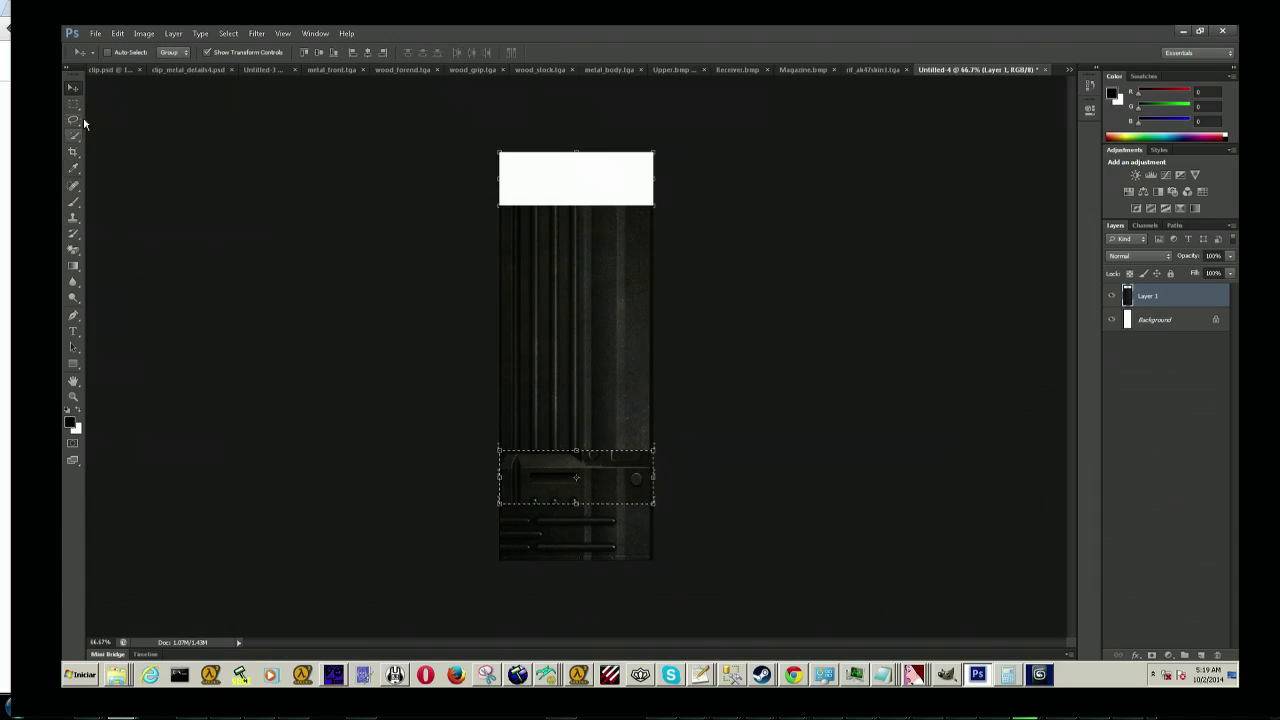
Step: Select the upper-right block below the white area and move it down to the bottom
{"action": "left_click", "coordinate": [73, 103]}
{"action": "left_click", "coordinate": [270, 192]}
{"action": "left_click", "coordinate": [597, 268]}
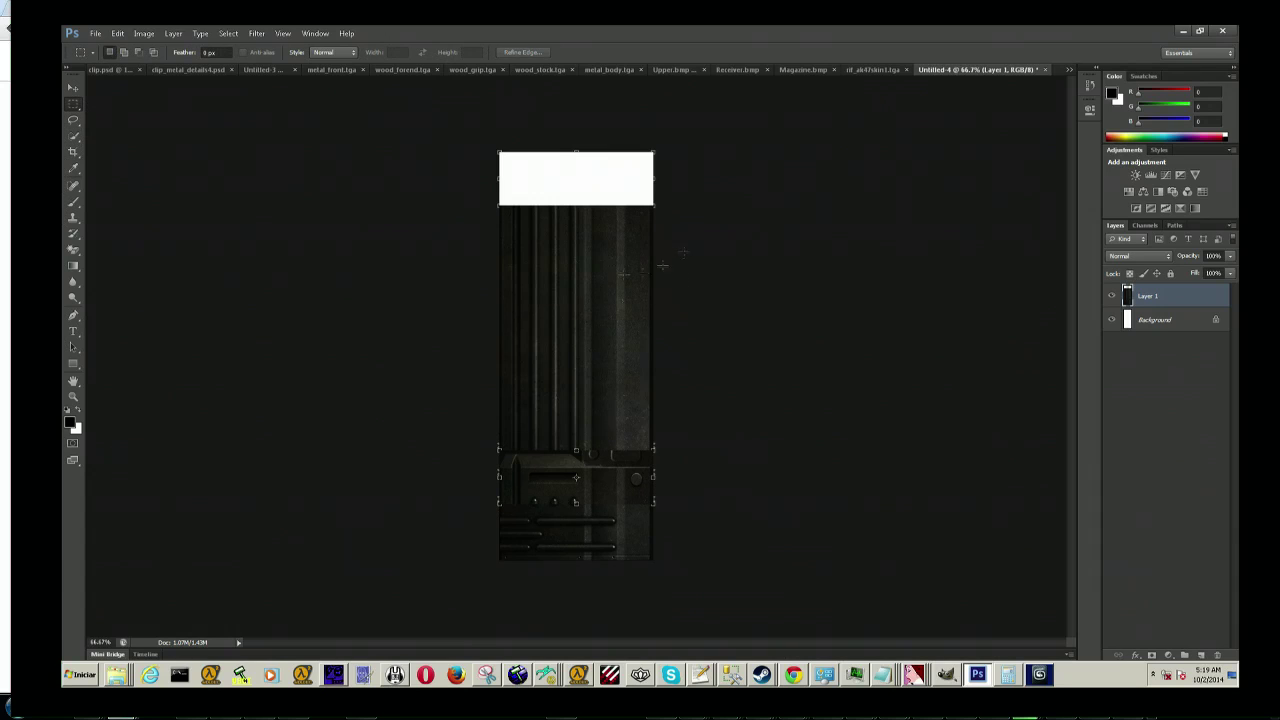
{"action": "mouse_move", "coordinate": [653, 268]}
{"action": "left_mouse_down"}
{"action": "mouse_move", "coordinate": [596, 193]}
{"action": "mouse_move", "coordinate": [580, 205]}
{"action": "left_mouse_up"}
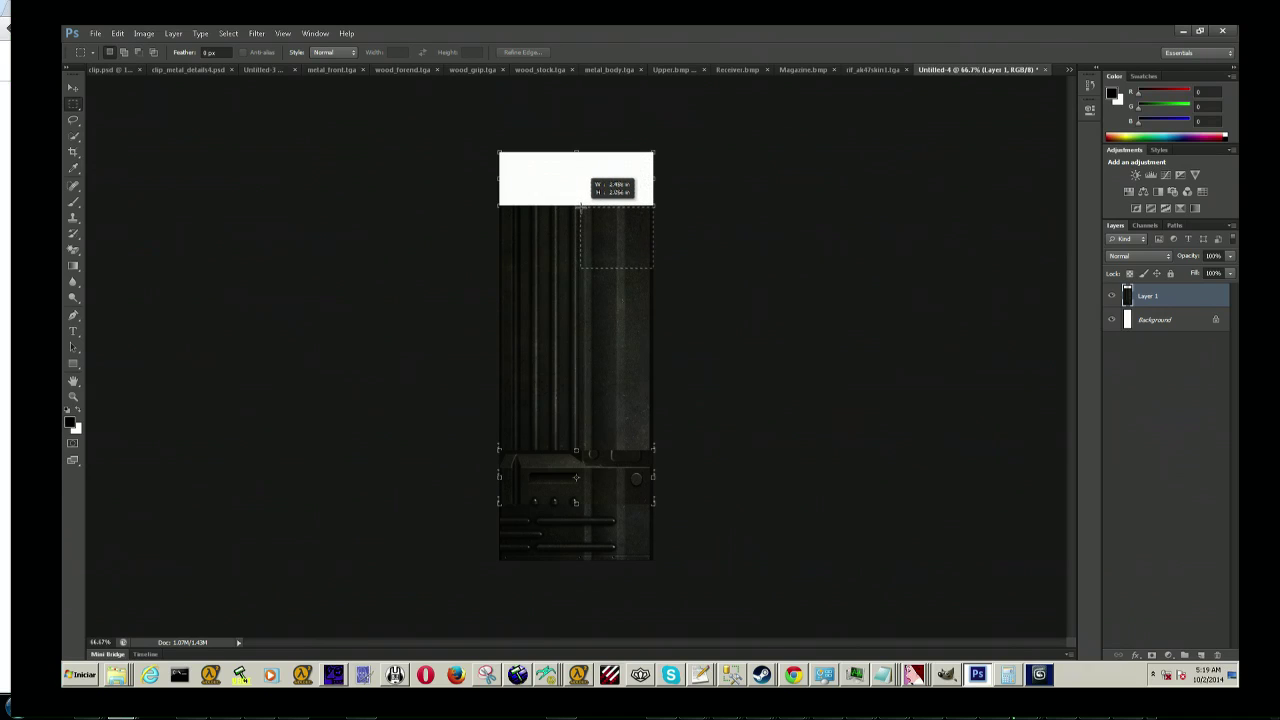
{"action": "left_click_drag", "start_coordinate": [580, 207], "coordinate": [580, 202]}
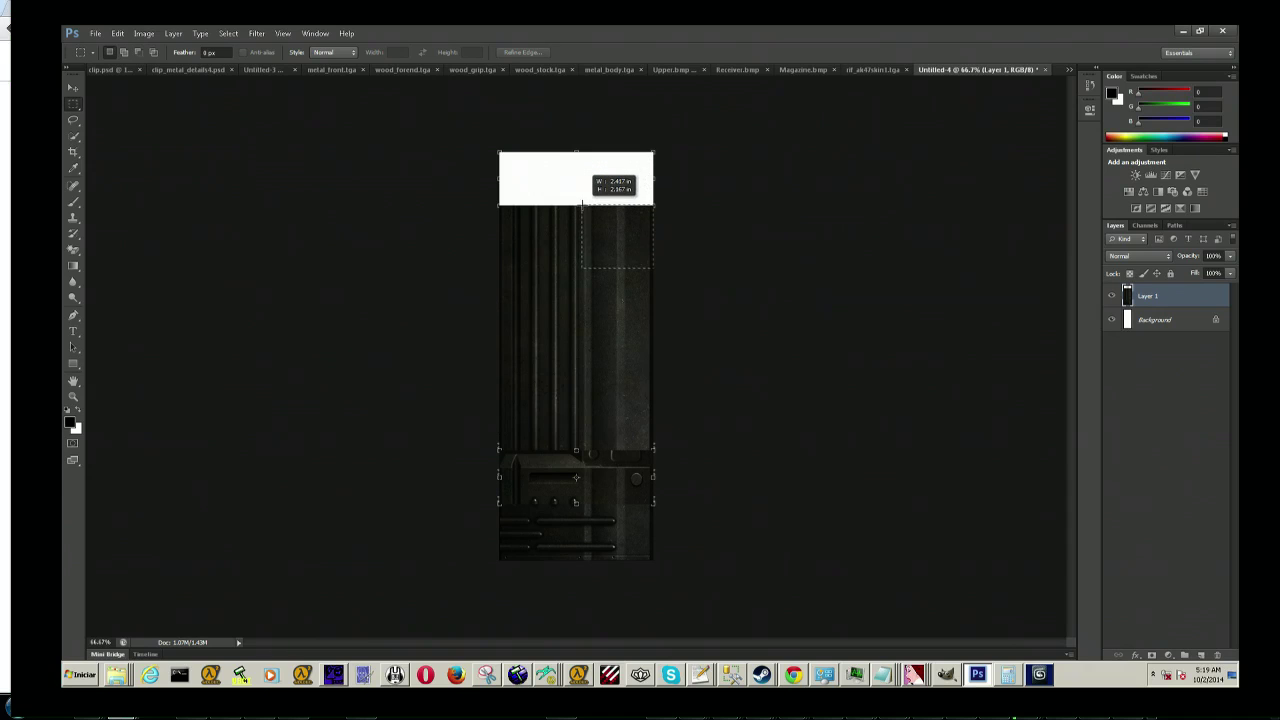
{"action": "left_click_drag", "start_coordinate": [578, 202], "coordinate": [580, 200]}
{"action": "left_click", "coordinate": [74, 87]}
{"action": "mouse_move", "coordinate": [610, 262]}
{"action": "left_mouse_down"}
{"action": "mouse_move", "coordinate": [621, 641]}
{"action": "mouse_move", "coordinate": [602, 598]}
{"action": "mouse_move", "coordinate": [621, 619]}
{"action": "mouse_move", "coordinate": [621, 505]}
{"action": "mouse_move", "coordinate": [636, 511]}
{"action": "mouse_move", "coordinate": [625, 566]}
{"action": "mouse_move", "coordinate": [620, 492]}
{"action": "mouse_move", "coordinate": [620, 561]}
{"action": "left_mouse_up"}
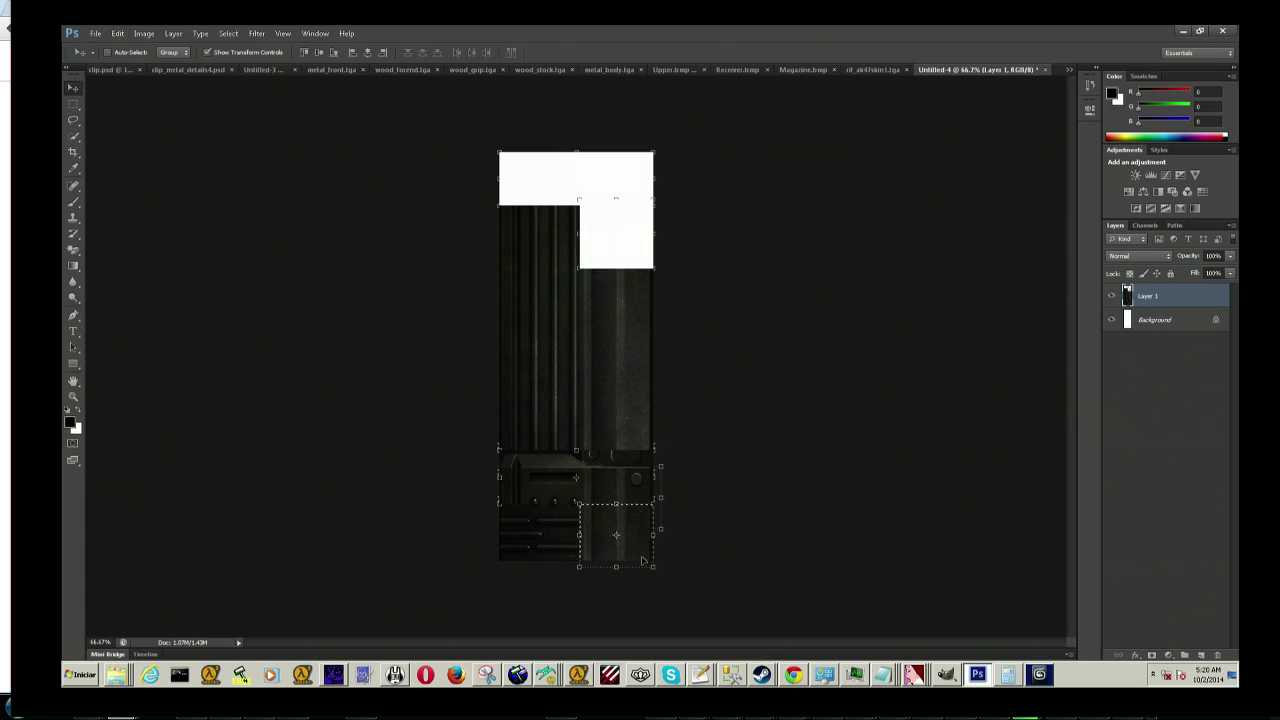
{"action": "left_click_drag", "start_coordinate": [637, 559], "coordinate": [646, 557]}
Step: Zoom in on the magazine texture to inspect the block's alignment closely
{"action": "key", "text": "z"}
{"action": "left_click", "coordinate": [376, 52]}
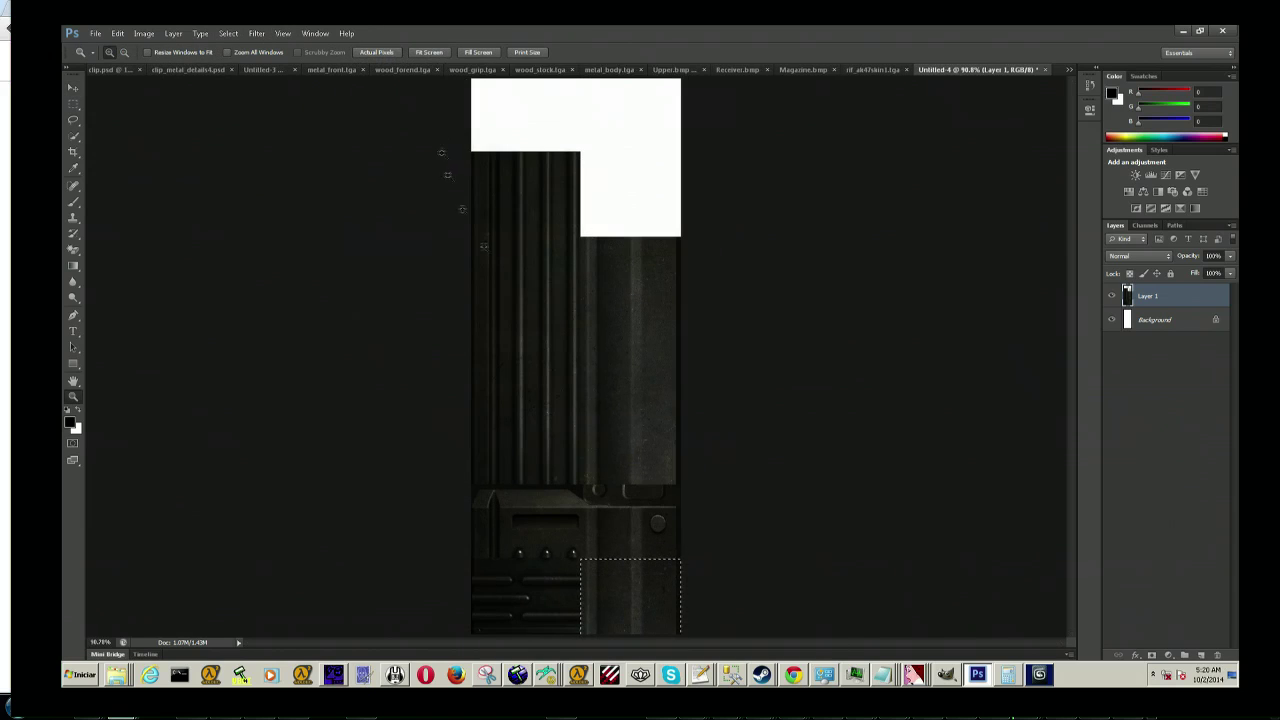
{"action": "left_click", "coordinate": [488, 53]}
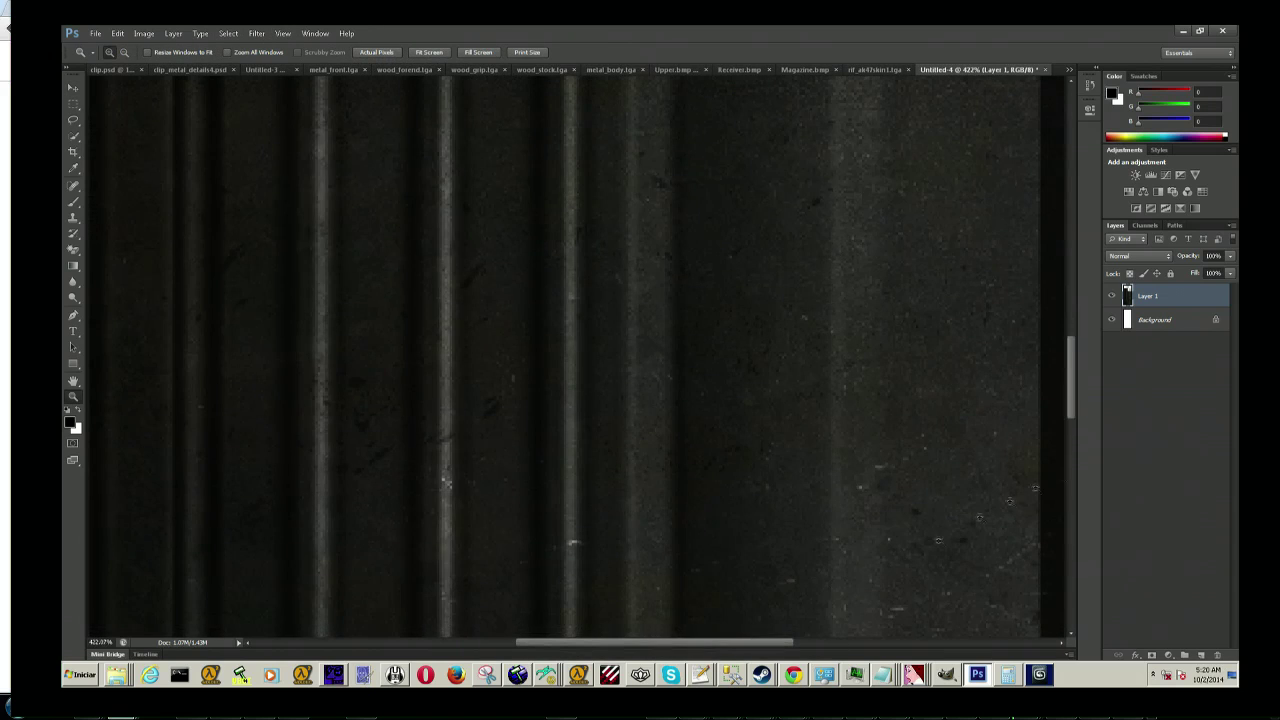
{"action": "left_click_drag", "start_coordinate": [1071, 385], "coordinate": [1073, 498]}
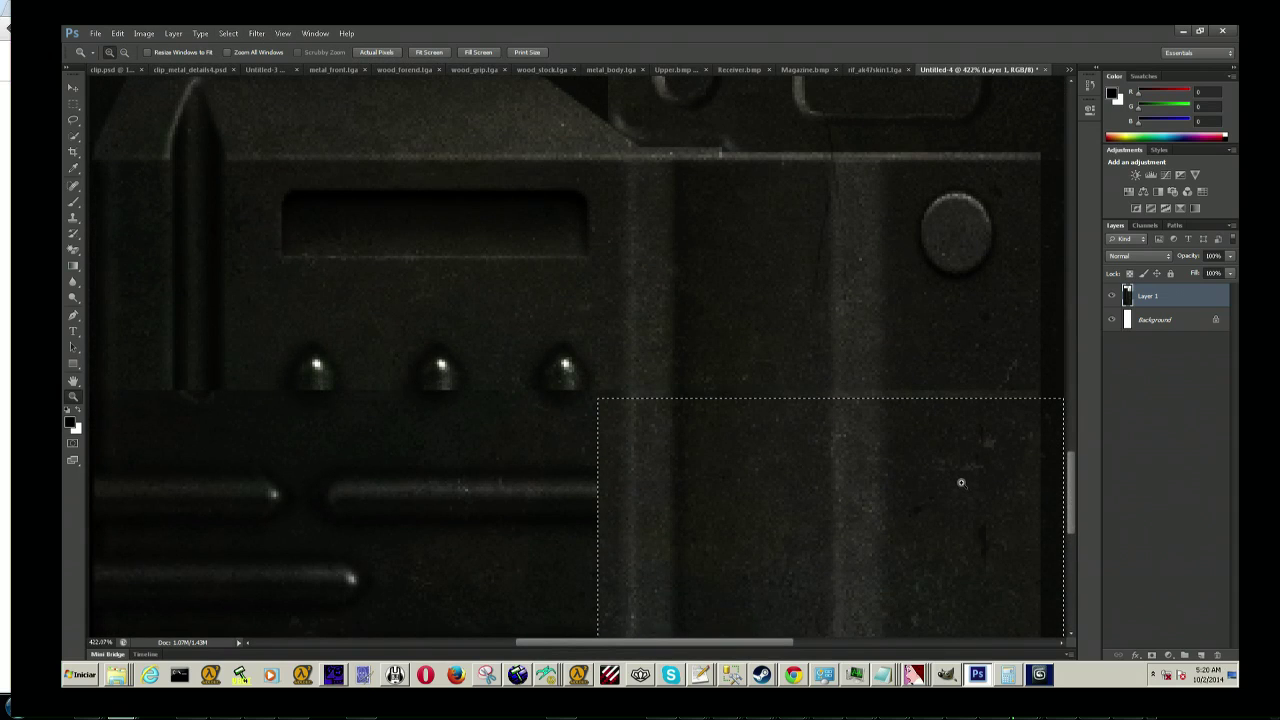
{"action": "left_click_drag", "start_coordinate": [960, 490], "coordinate": [960, 465]}
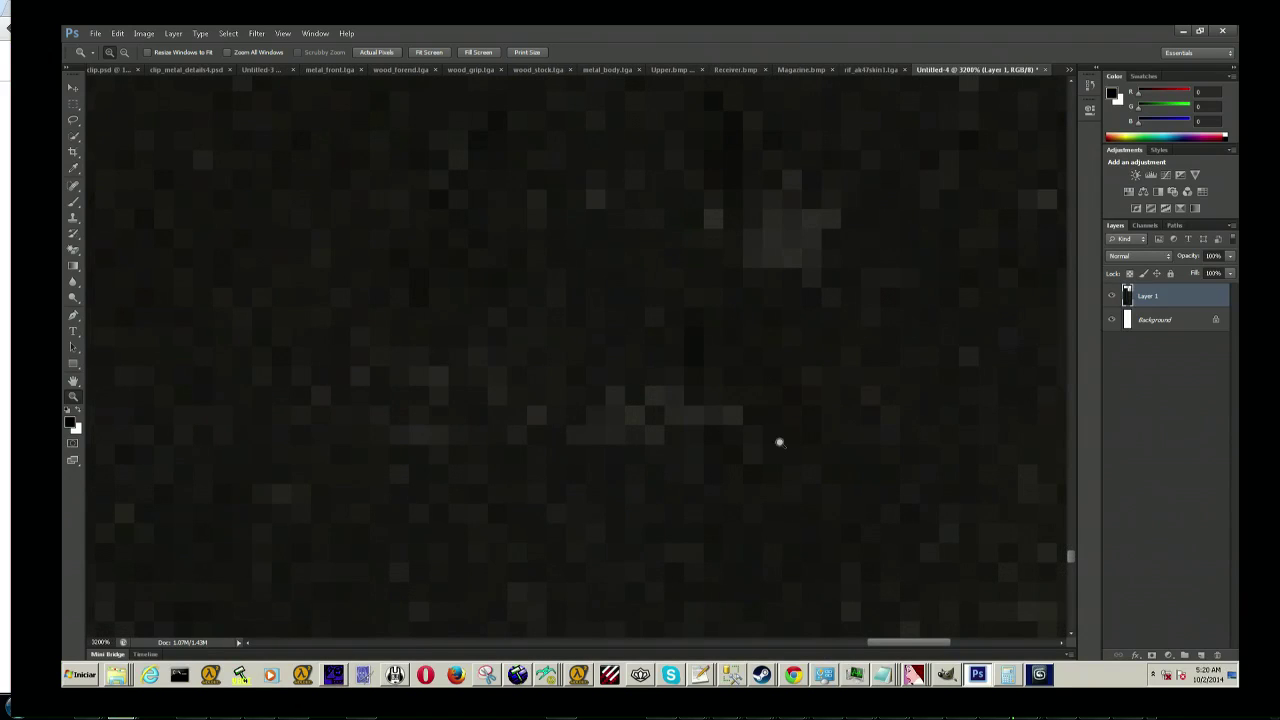
{"action": "left_click", "coordinate": [378, 52]}
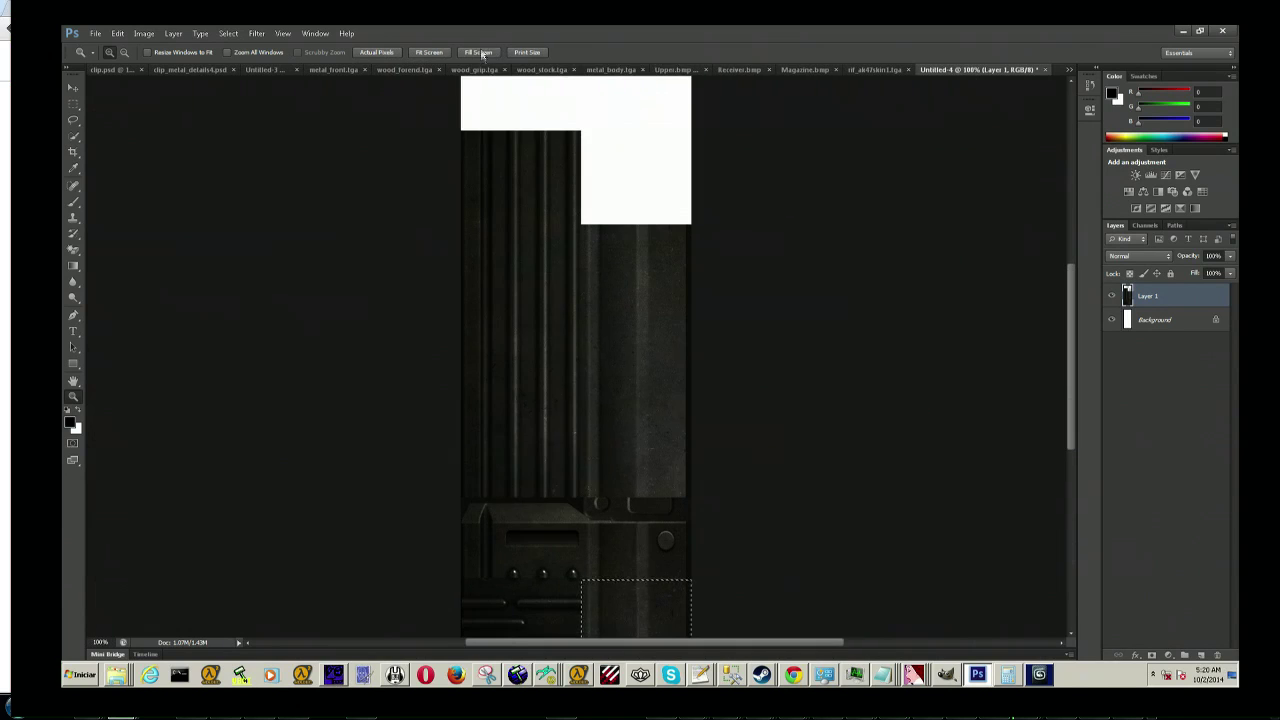
{"action": "left_click", "coordinate": [482, 54]}
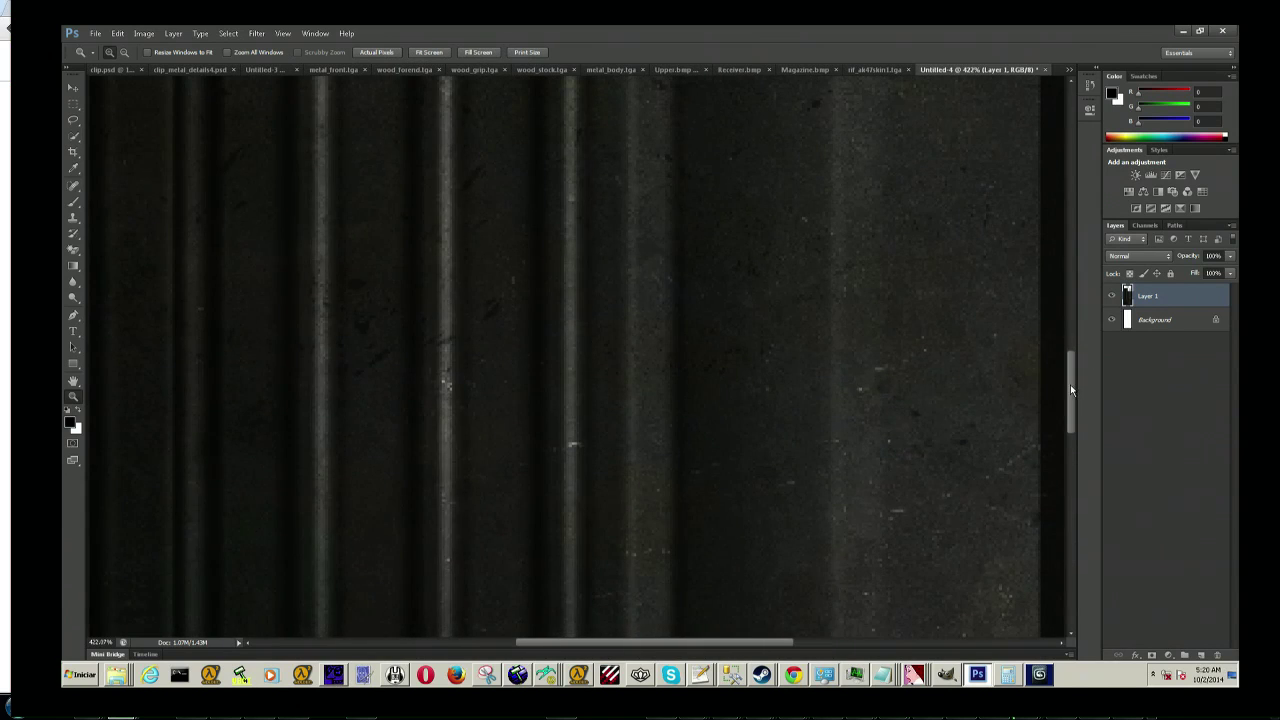
{"action": "left_click_drag", "start_coordinate": [1071, 390], "coordinate": [1071, 480]}
Step: Nudge the selected block up about 10 pixels to line up with the surrounding detail
{"action": "left_click", "coordinate": [73, 87]}
{"action": "left_click_drag", "start_coordinate": [895, 557], "coordinate": [903, 528]}
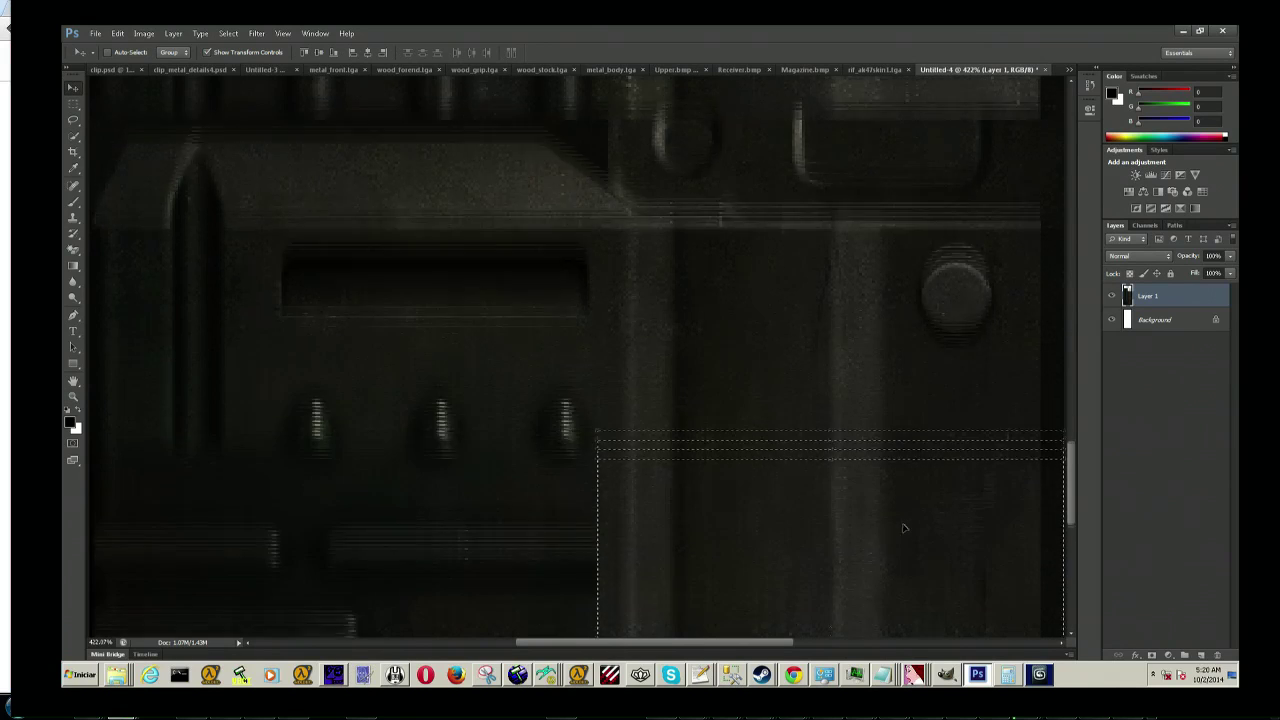
{"action": "scroll", "coordinate": [903, 528], "scroll_direction": "down", "scroll_amount": 4}
{"action": "scroll", "coordinate": [905, 500], "scroll_direction": "down", "scroll_amount": 2}
{"action": "scroll", "coordinate": [907, 470], "scroll_direction": "up", "scroll_amount": 1}
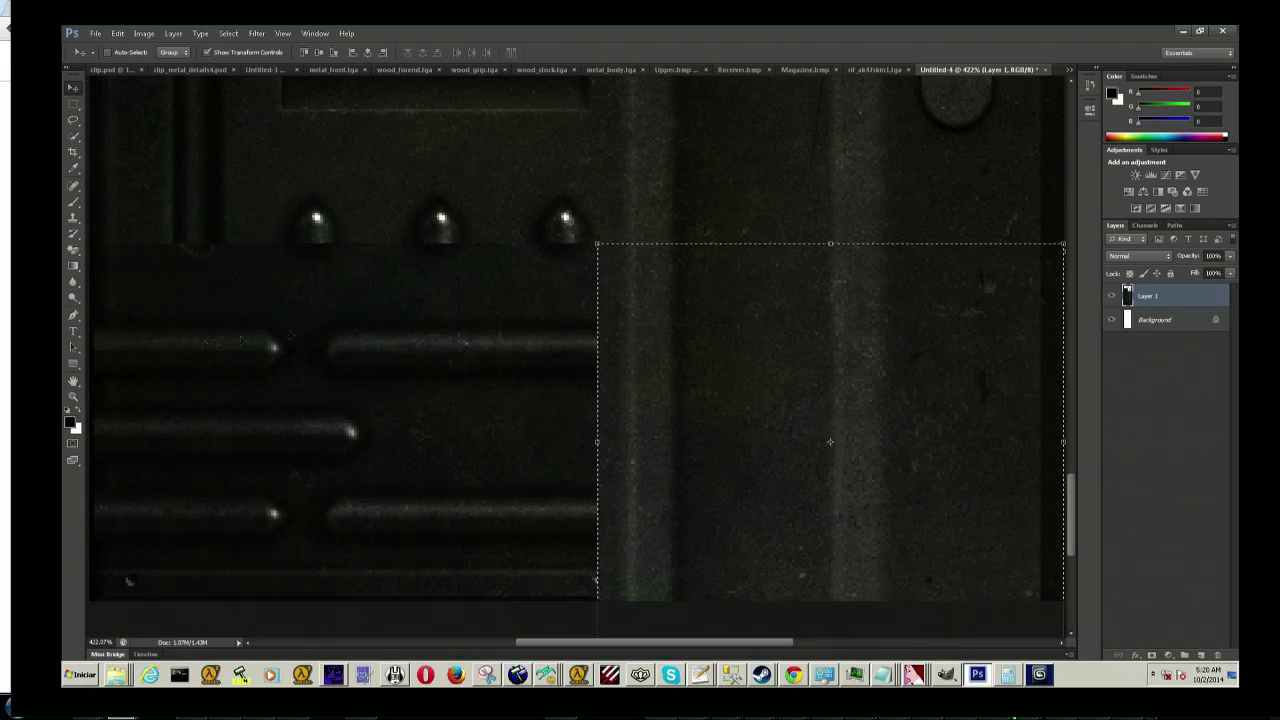
{"action": "scroll", "coordinate": [289, 335], "scroll_direction": "down", "scroll_amount": 2}
{"action": "scroll", "coordinate": [286, 350], "scroll_direction": "up", "scroll_amount": 1}
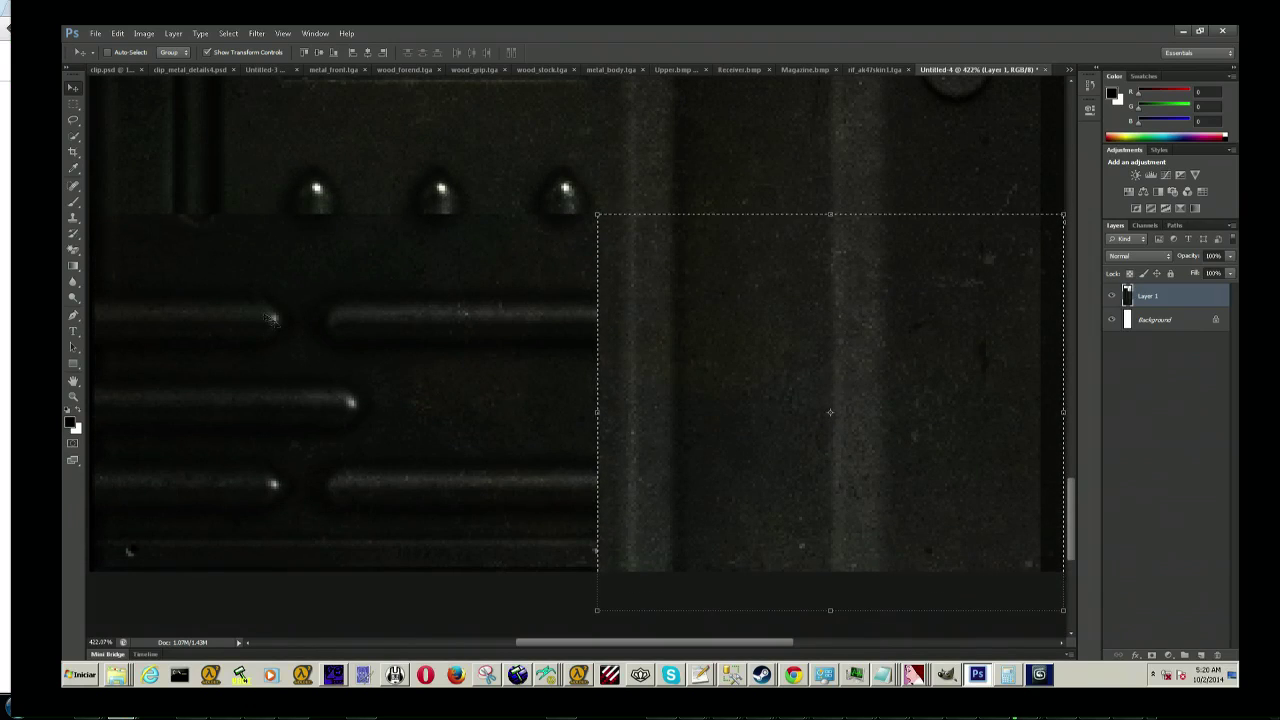
{"action": "left_click_drag", "start_coordinate": [631, 647], "coordinate": [624, 632]}
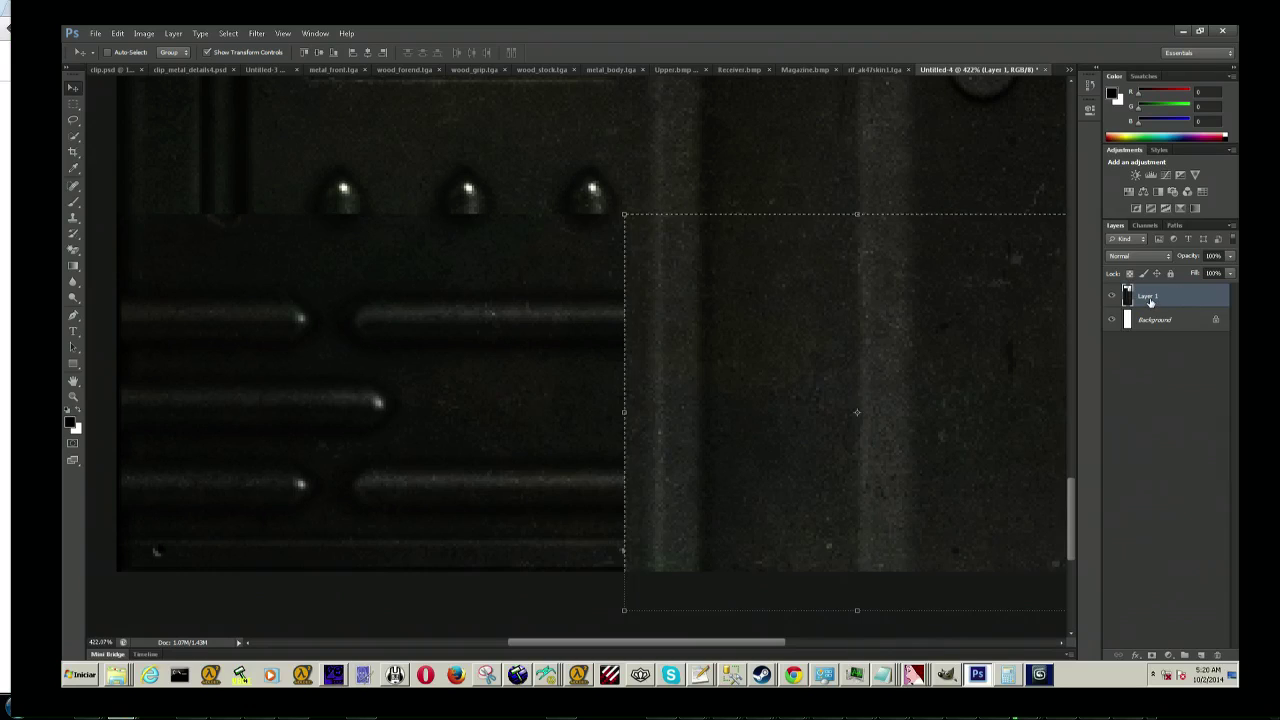
Step: Add a new empty Layer 2 to the clip texture
{"action": "left_click", "coordinate": [137, 35]}
{"action": "left_click", "coordinate": [190, 62]}
{"action": "key", "text": "Escape"}
{"action": "left_click", "coordinate": [170, 35]}
{"action": "mouse_move", "coordinate": [225, 47]}
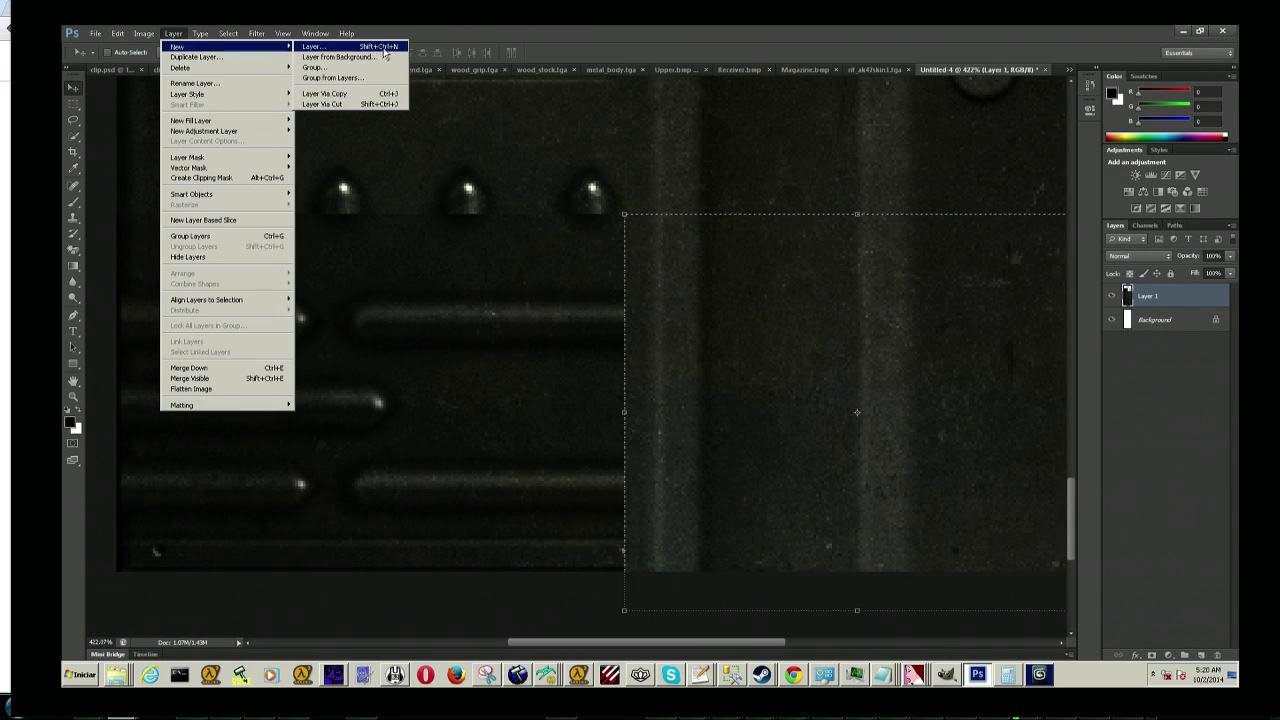
{"action": "left_click", "coordinate": [318, 46]}
{"action": "key", "text": "Return"}
Step: Cut the selected block from Layer 1, paste it, and delete the white Background layer
{"action": "key", "text": "ctrl+x"}
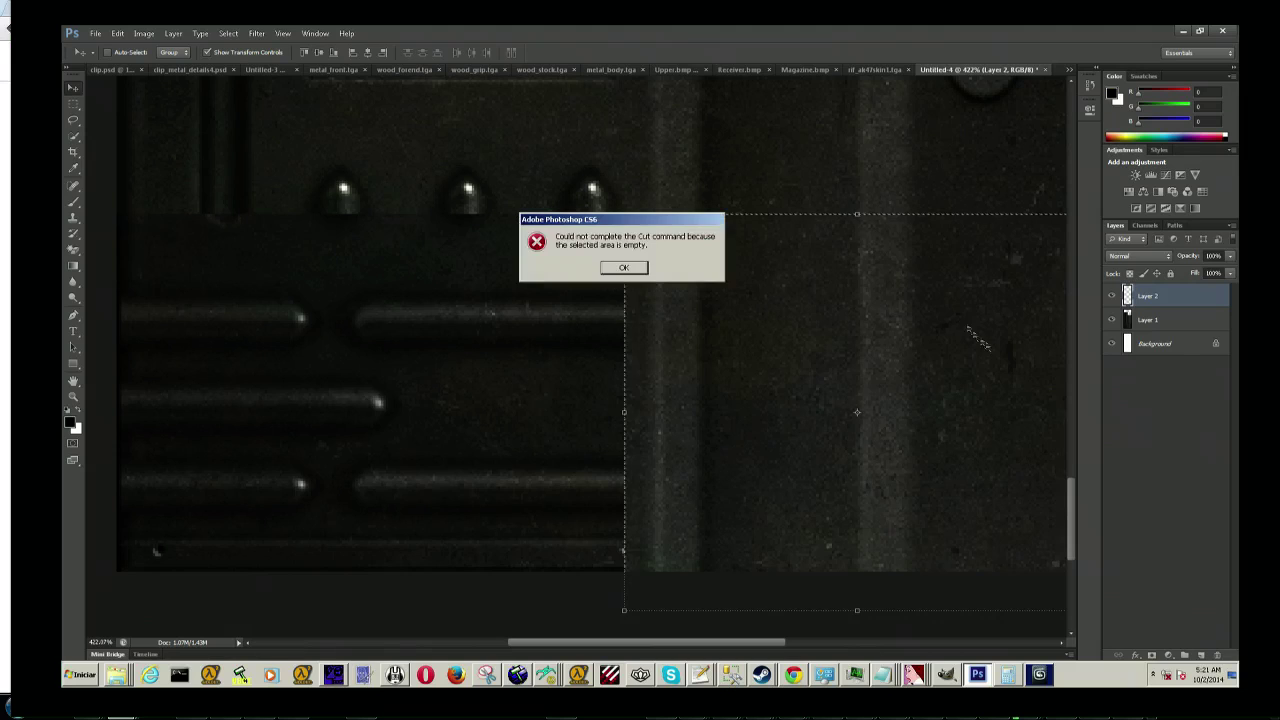
{"action": "left_click", "coordinate": [606, 267]}
{"action": "left_click", "coordinate": [1165, 318]}
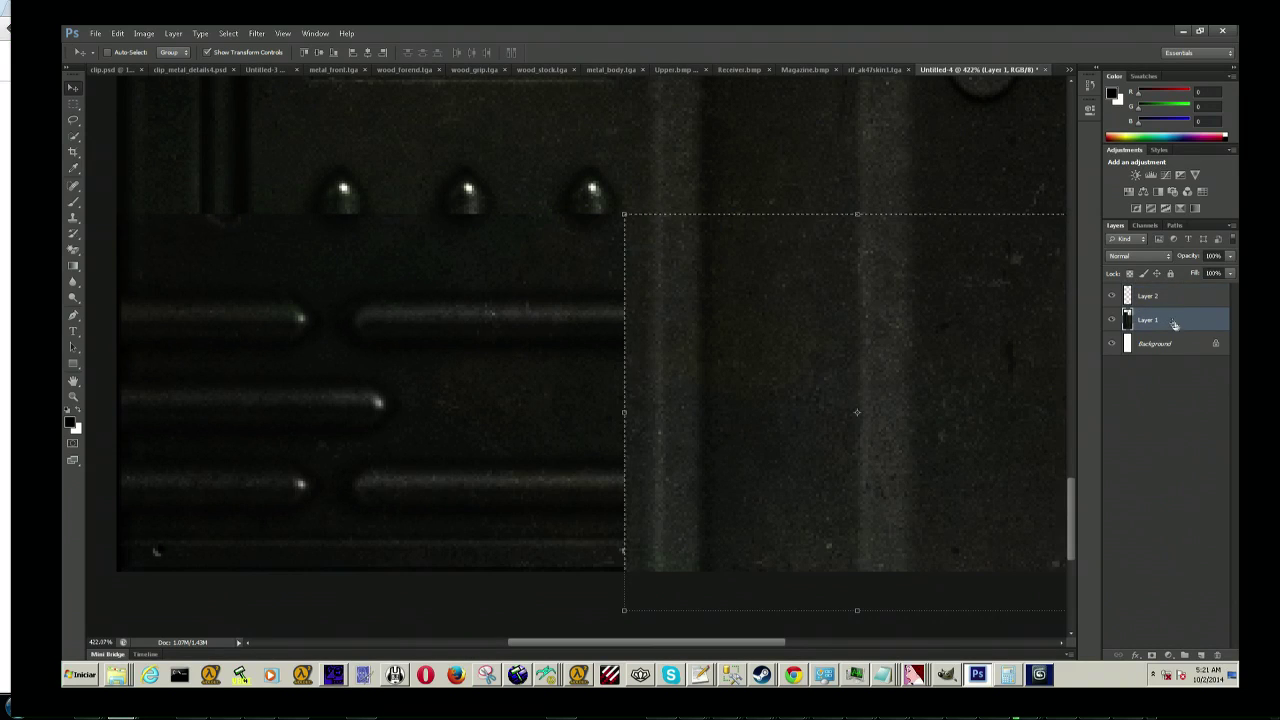
{"action": "key", "text": "ctrl+x"}
{"action": "left_click", "coordinate": [1158, 296]}
{"action": "key", "text": "ctrl+v"}
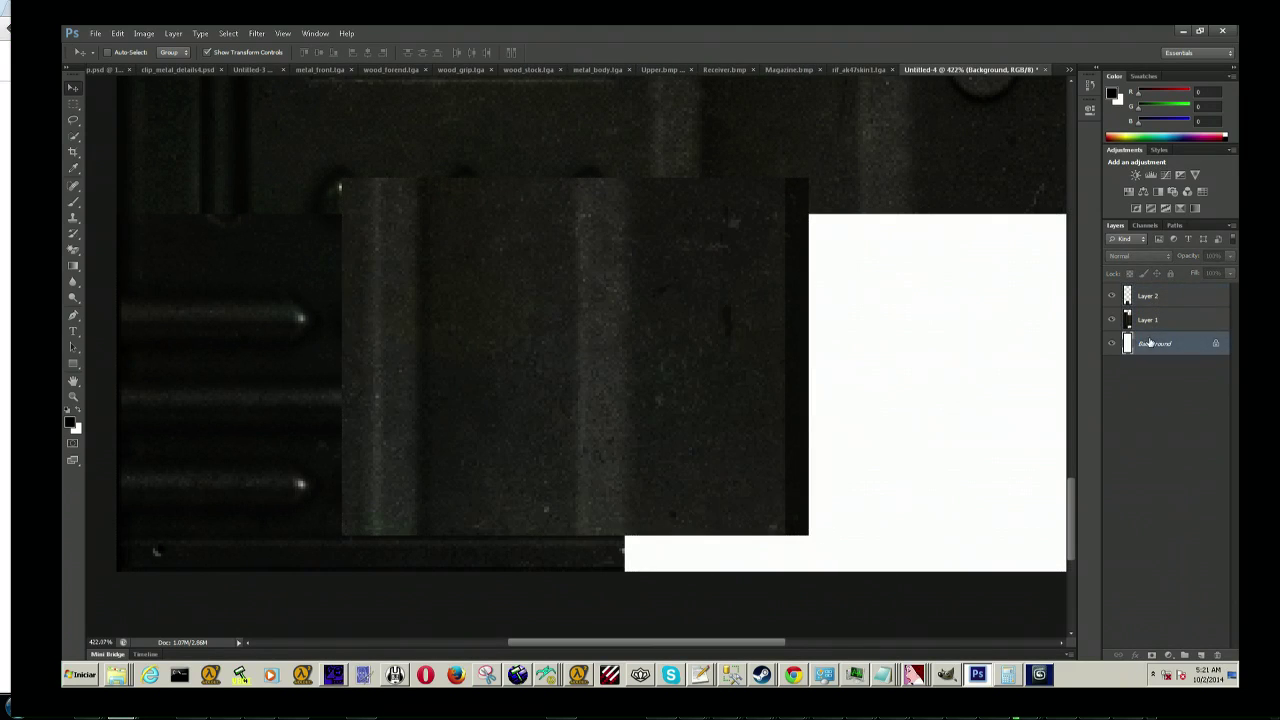
{"action": "left_click_drag", "start_coordinate": [1155, 343], "coordinate": [1216, 655]}
Step: Move the Layer 2 texture piece into the transparent gap and place it beneath Layer 1
{"action": "left_click_drag", "start_coordinate": [630, 537], "coordinate": [614, 543]}
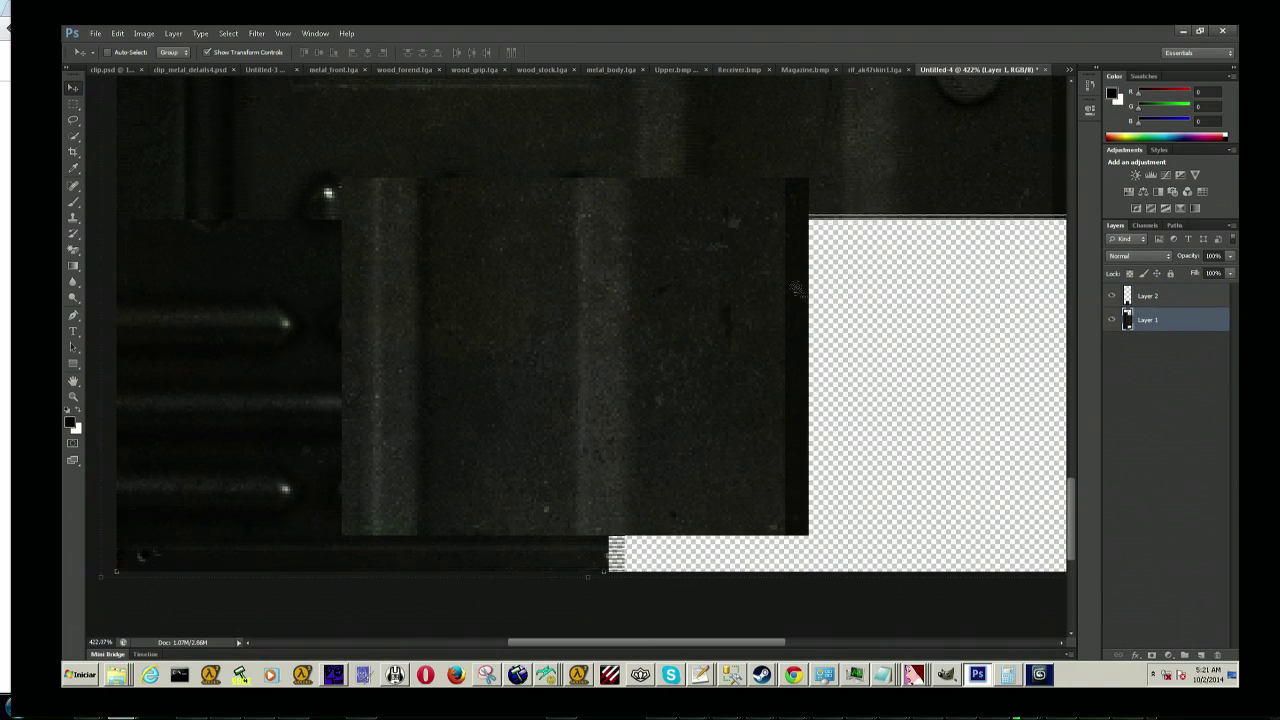
{"action": "left_click", "coordinate": [1147, 296]}
{"action": "left_click_drag", "start_coordinate": [476, 317], "coordinate": [760, 353]}
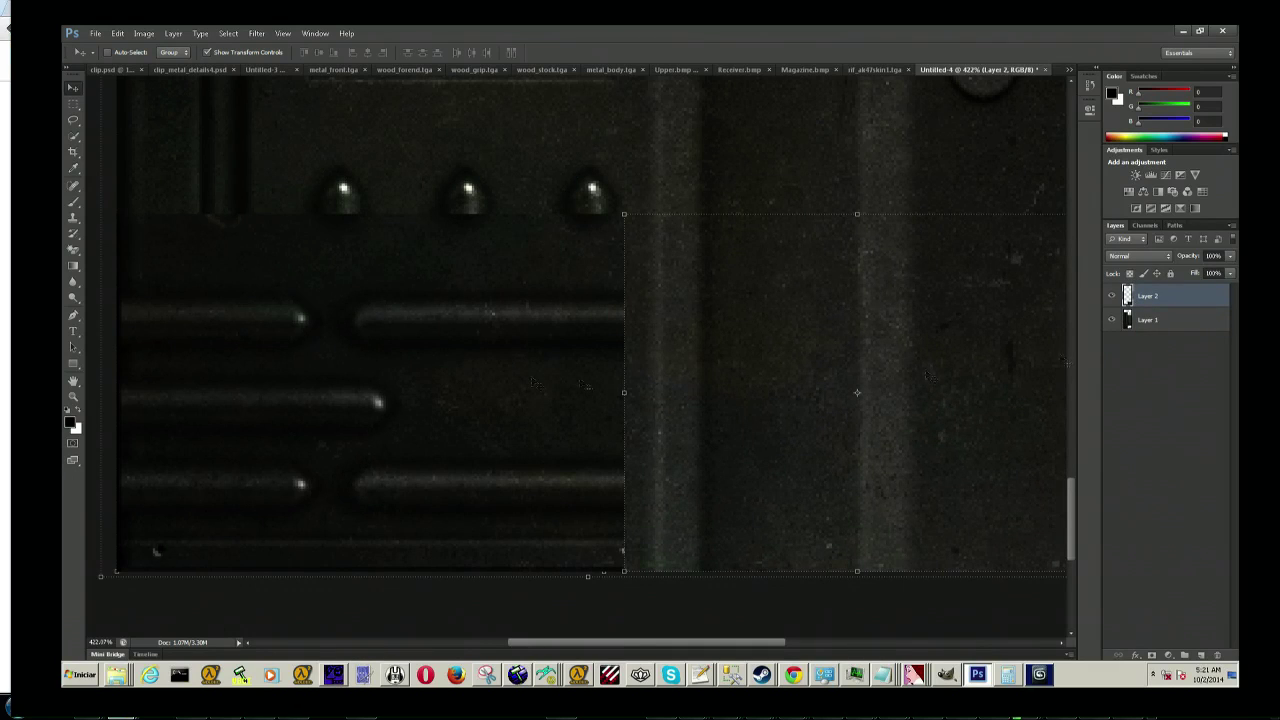
{"action": "left_click_drag", "start_coordinate": [1160, 291], "coordinate": [1164, 345]}
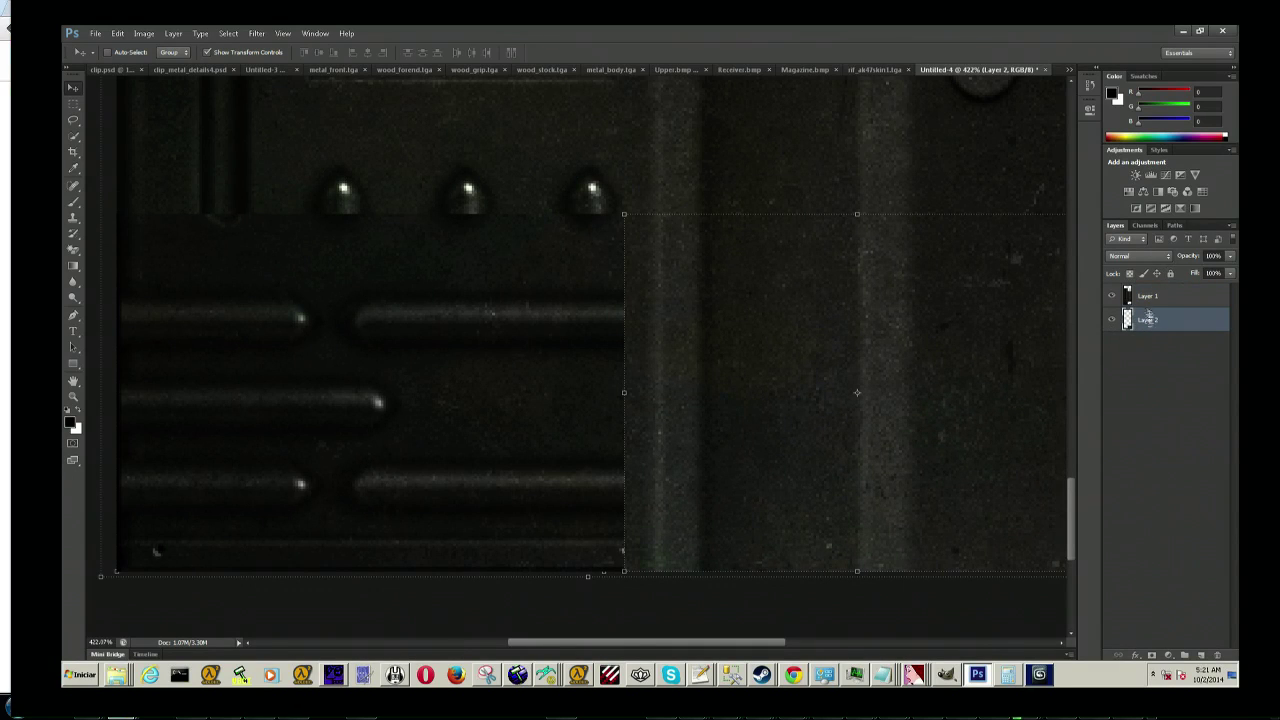
Step: Shift Layer 1 to align over the lower layer's texture, then step back the last nudges
{"action": "left_click", "coordinate": [1146, 302]}
{"action": "left_click_drag", "start_coordinate": [641, 308], "coordinate": [708, 308]}
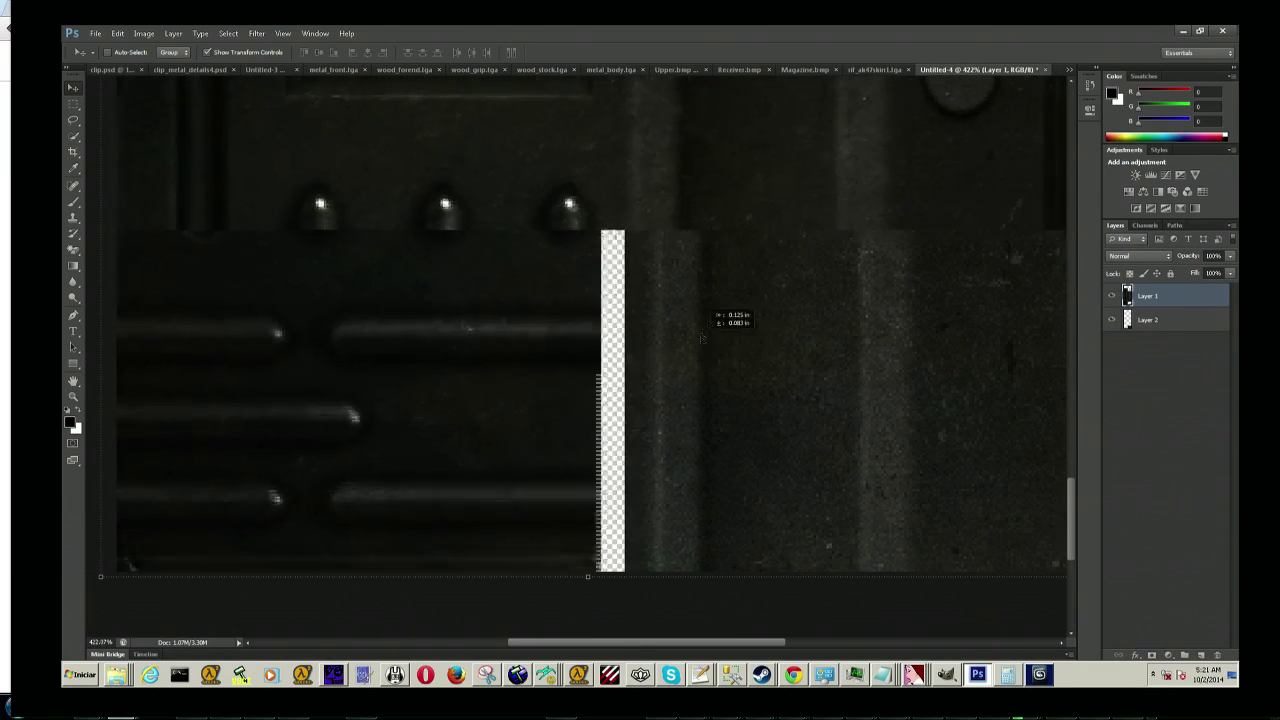
{"action": "left_click_drag", "start_coordinate": [708, 308], "coordinate": [766, 328]}
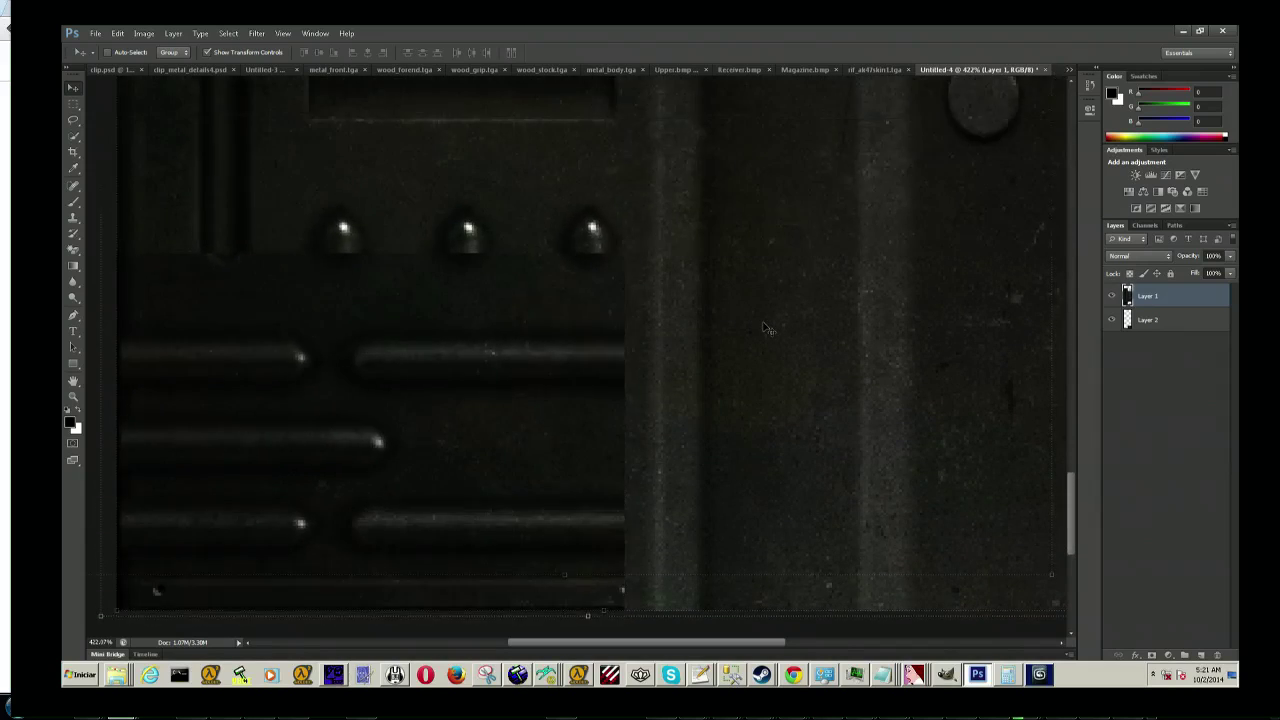
{"action": "key", "text": "shift+Left"}
{"action": "key", "text": "shift+Up"}
{"action": "key", "text": "ctrl+alt+z"}
{"action": "key", "text": "ctrl+alt+z"}
{"action": "key", "text": "ctrl+alt+z"}
{"action": "key", "text": "ctrl+alt+z"}
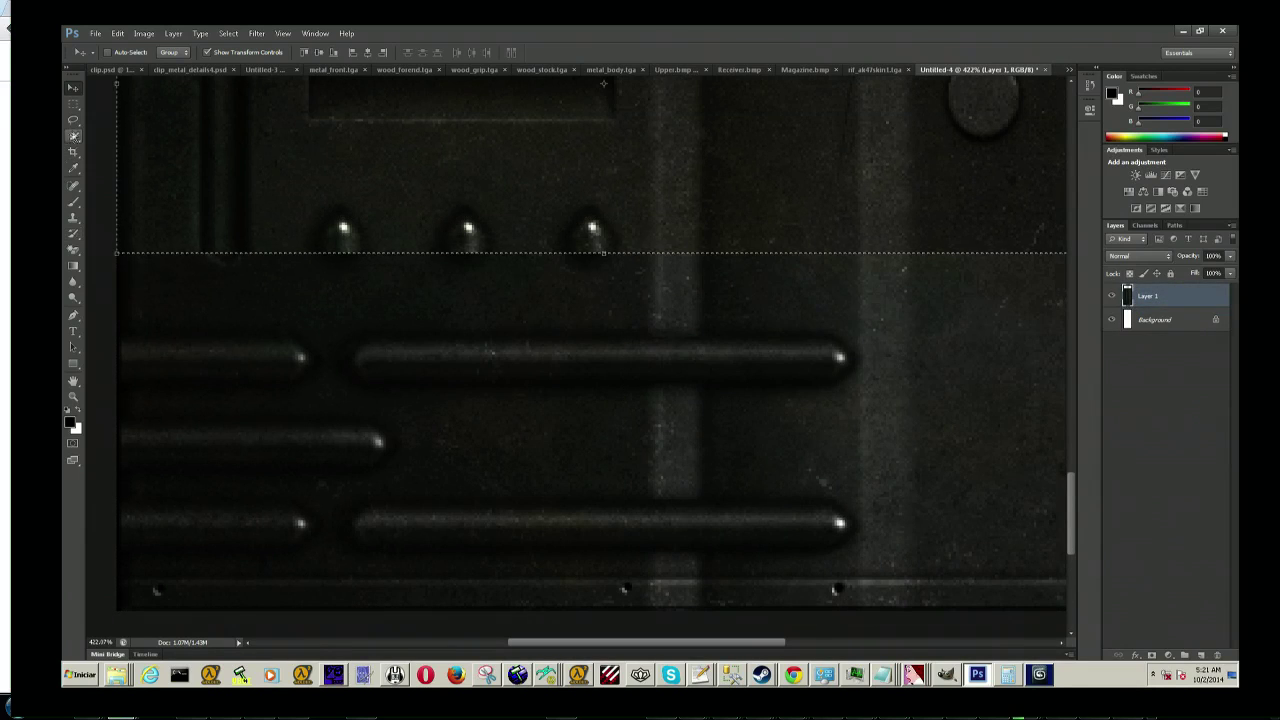
Step: Marquee-select the left part of the middle raised bar
{"action": "left_click", "coordinate": [72, 103]}
{"action": "mouse_move", "coordinate": [331, 329]}
{"action": "left_mouse_down"}
{"action": "mouse_move", "coordinate": [830, 404]}
{"action": "mouse_move", "coordinate": [855, 391]}
{"action": "left_mouse_up"}
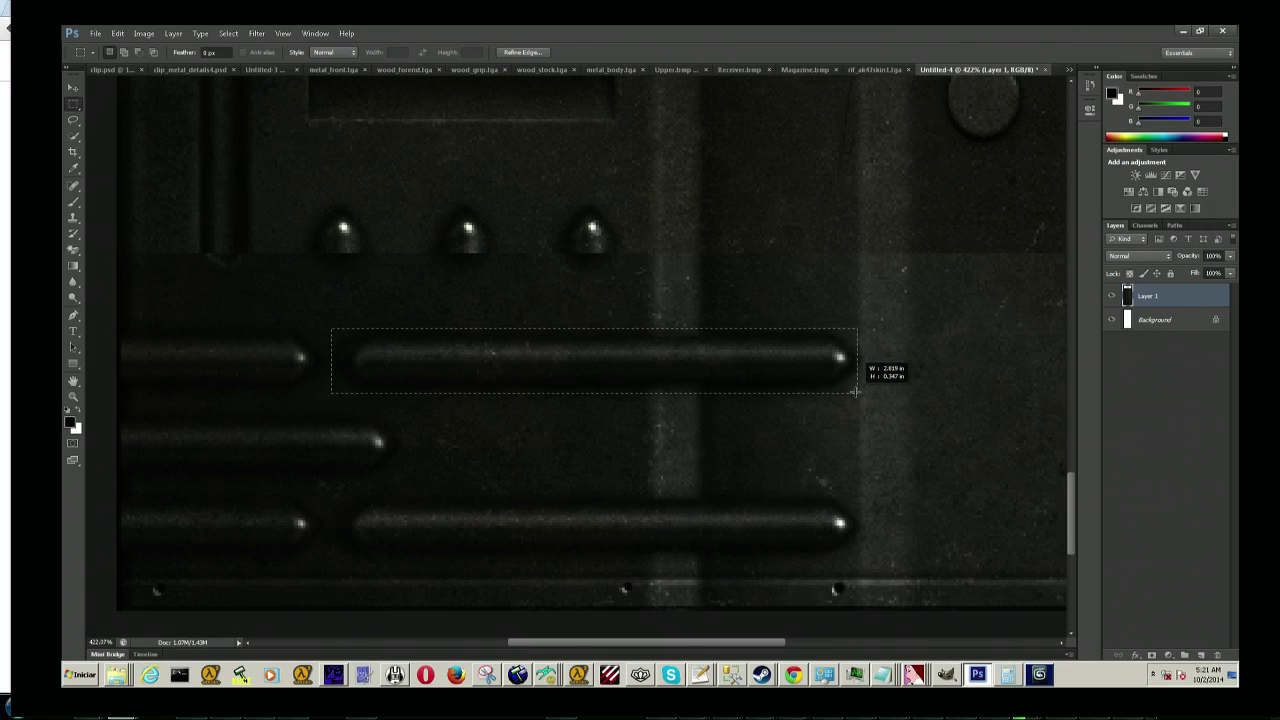
{"action": "left_click_drag", "start_coordinate": [855, 391], "coordinate": [855, 391]}
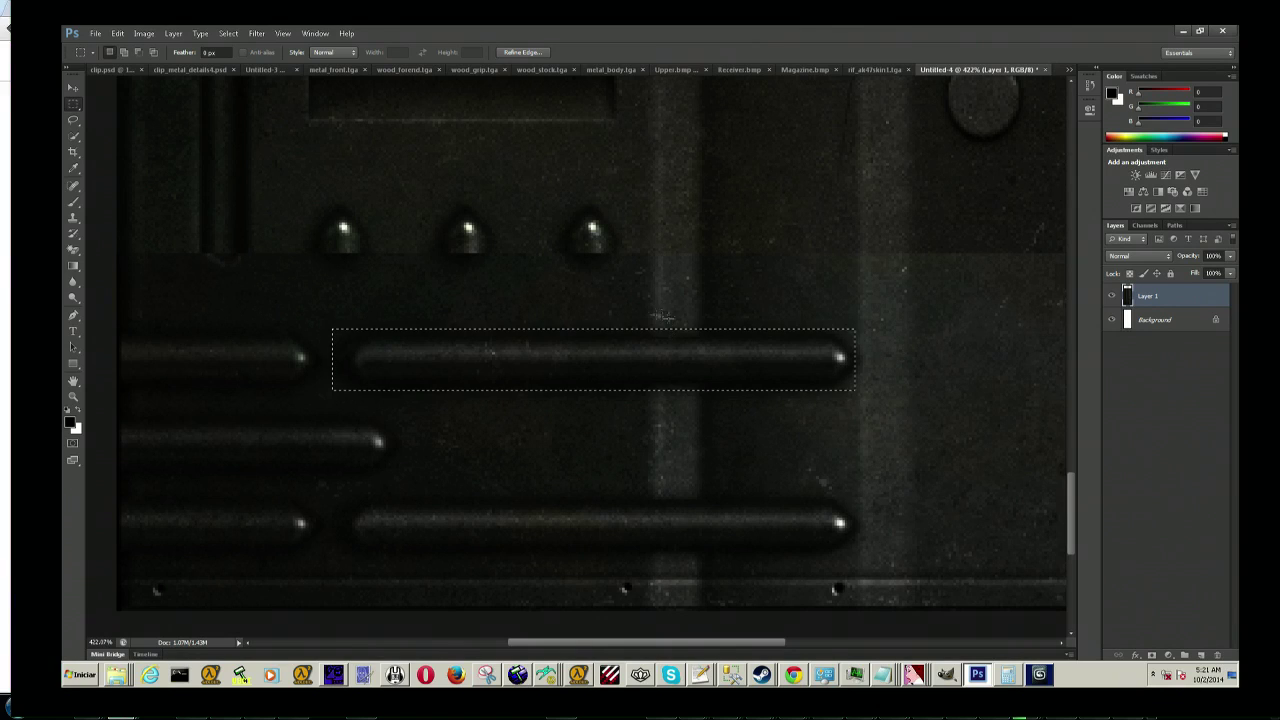
{"action": "mouse_move", "coordinate": [350, 306]}
{"action": "left_mouse_down"}
{"action": "mouse_move", "coordinate": [650, 330]}
{"action": "mouse_move", "coordinate": [665, 368]}
{"action": "mouse_move", "coordinate": [652, 403]}
{"action": "left_mouse_up"}
{"action": "scroll", "coordinate": [567, 334], "scroll_direction": "down", "scroll_amount": 1}
{"action": "scroll", "coordinate": [570, 334], "scroll_direction": "up", "scroll_amount": 1}
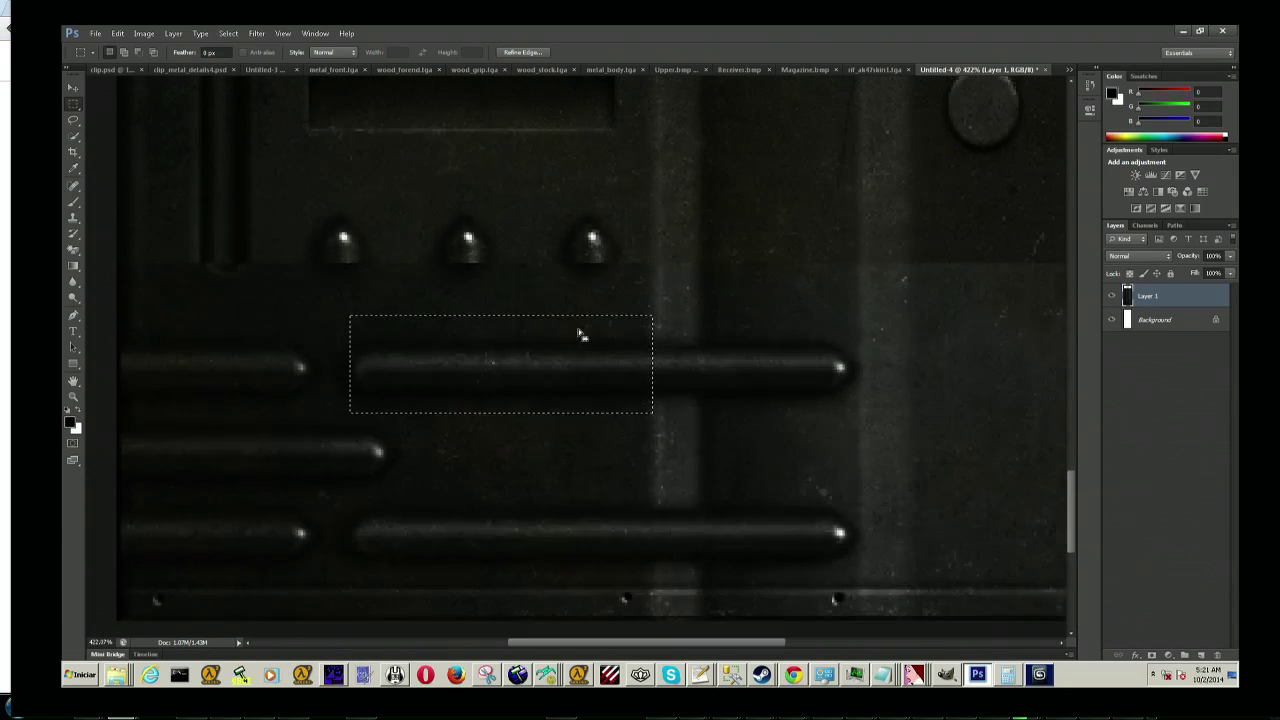
{"action": "scroll", "coordinate": [737, 420], "scroll_direction": "up", "scroll_amount": 2}
{"action": "key", "text": "alt+Tab"}
{"action": "key", "text": "alt+Tab"}
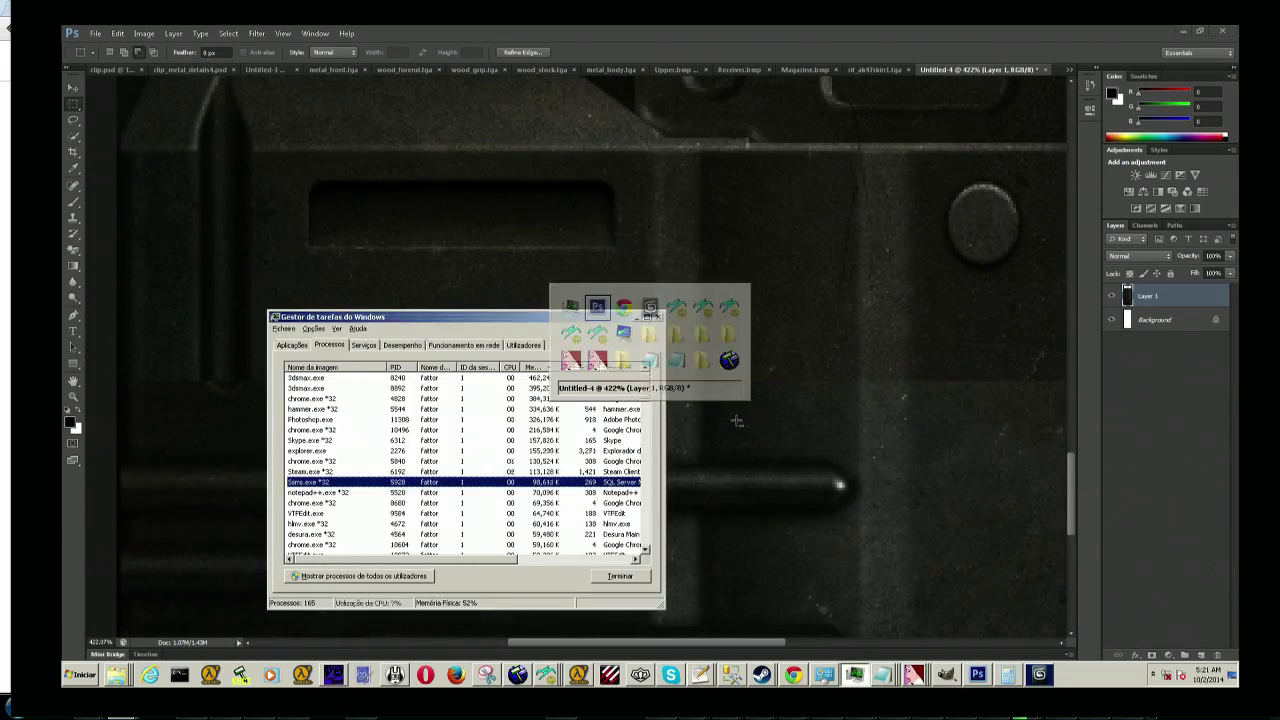
{"action": "mouse_move", "coordinate": [811, 277]}
{"action": "right_mouse_down"}
{"action": "mouse_move", "coordinate": [847, 193]}
{"action": "mouse_move", "coordinate": [907, 228]}
{"action": "right_mouse_up"}
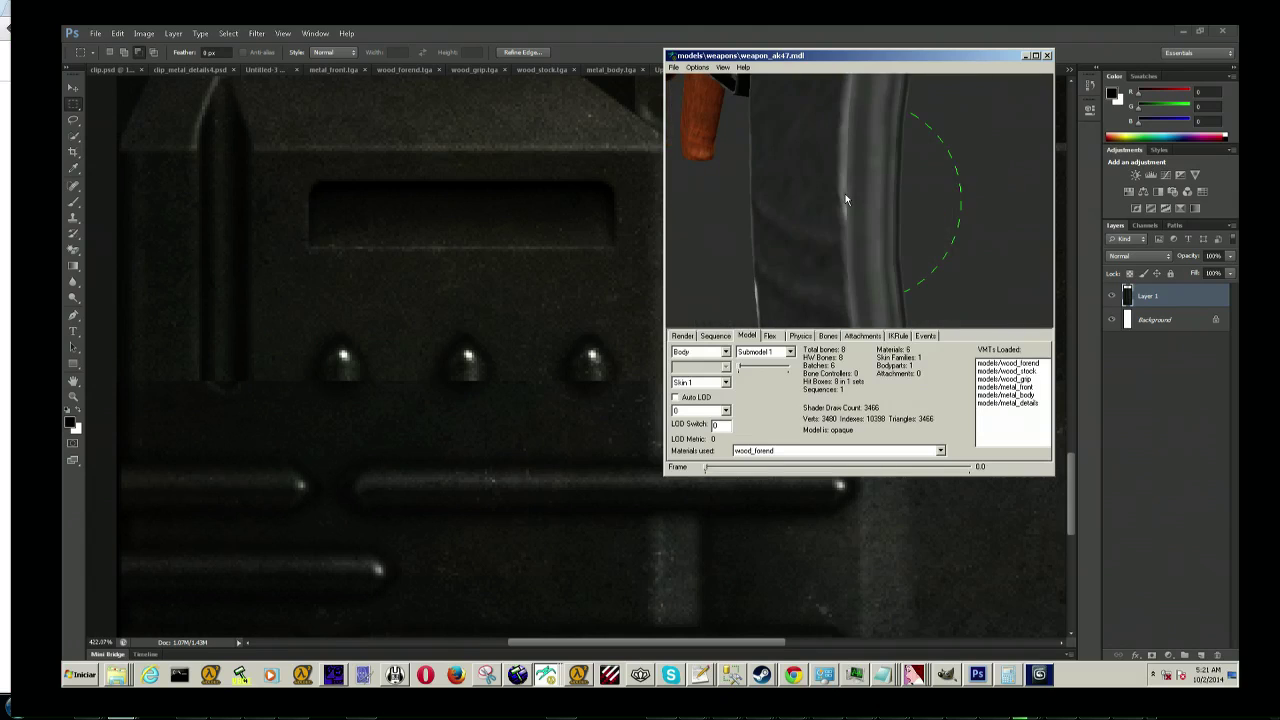
{"action": "left_click_drag", "start_coordinate": [907, 228], "coordinate": [883, 217]}
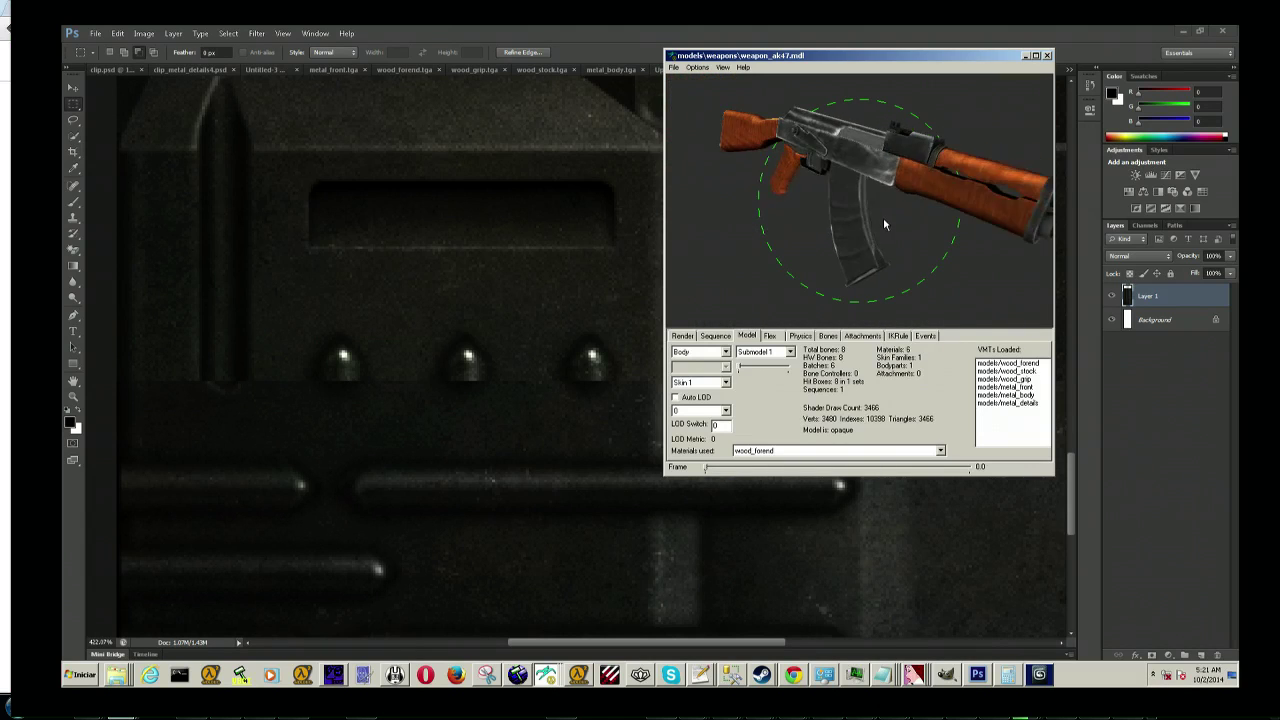
{"action": "mouse_move", "coordinate": [883, 217]}
{"action": "right_mouse_down"}
{"action": "mouse_move", "coordinate": [918, 220]}
{"action": "mouse_move", "coordinate": [905, 226]}
{"action": "right_mouse_up"}
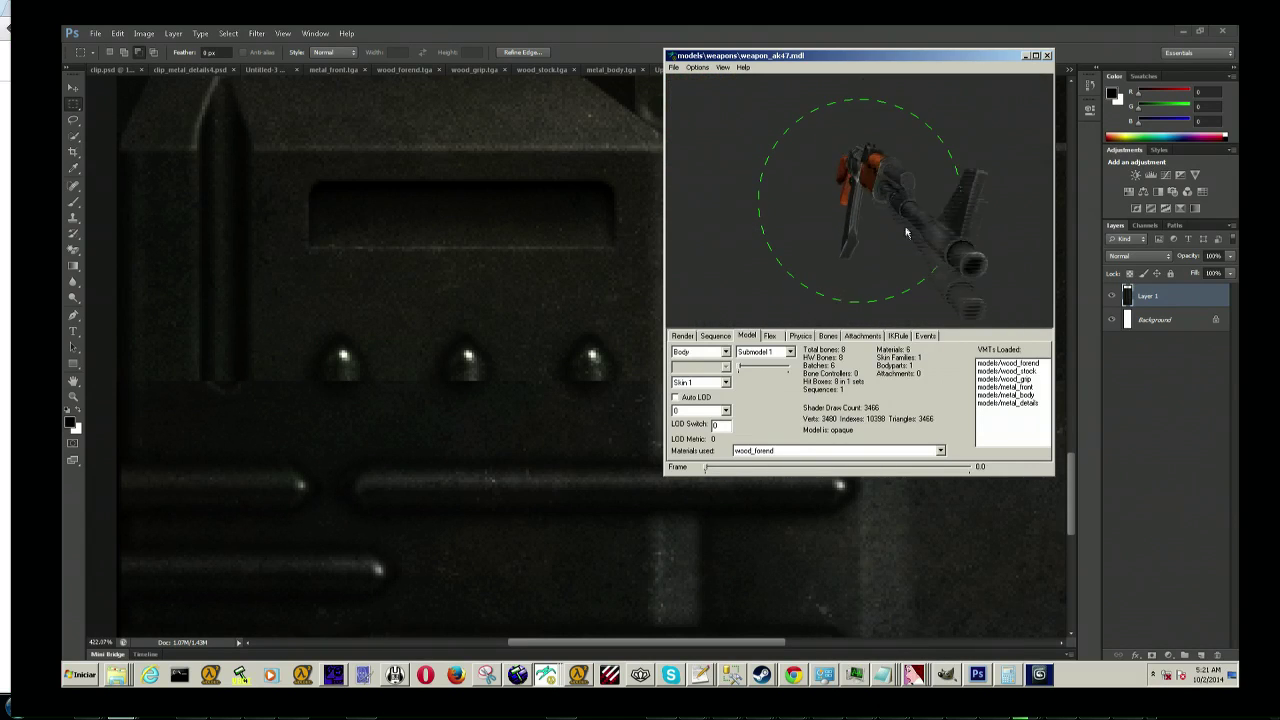
{"action": "mouse_move", "coordinate": [905, 226]}
{"action": "left_mouse_down"}
{"action": "mouse_move", "coordinate": [908, 205]}
{"action": "mouse_move", "coordinate": [870, 210]}
{"action": "left_mouse_up"}
{"action": "key", "text": "alt+Tab"}
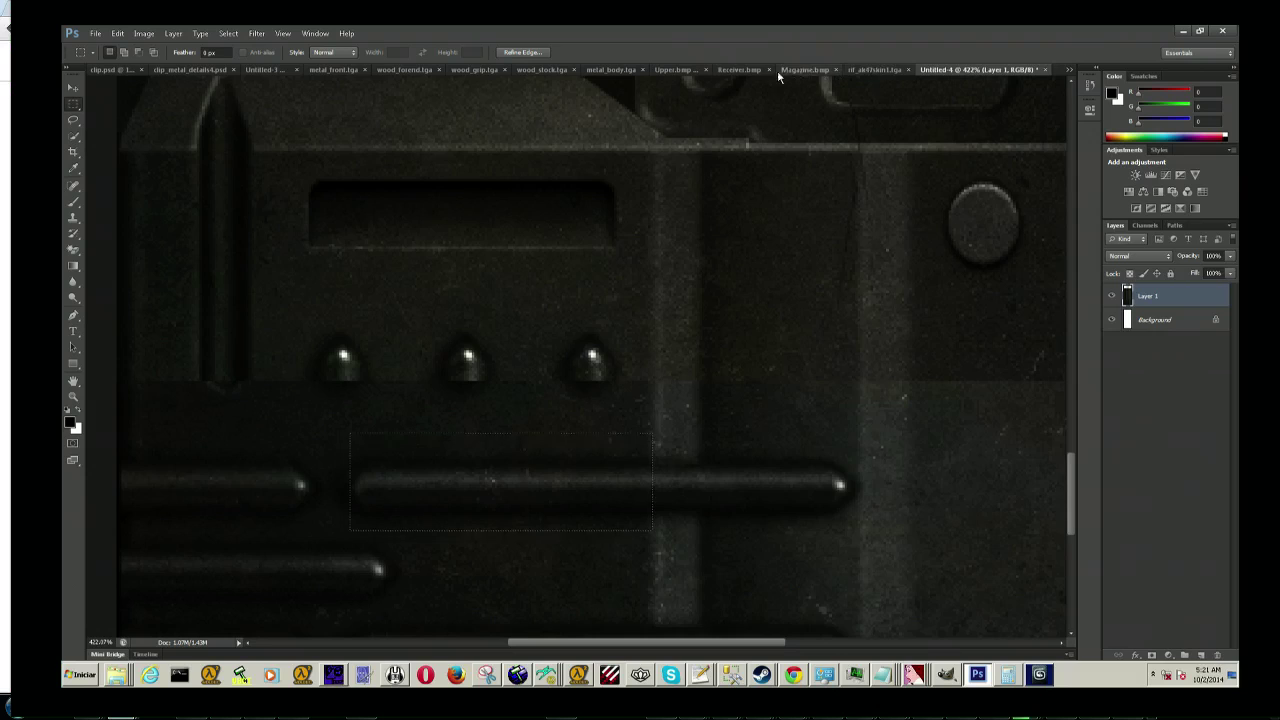
Step: Return to 3ds Max and clear the Gamma & LUT and Missing External Files prompts
{"action": "left_click", "coordinate": [804, 69]}
{"action": "left_click", "coordinate": [1183, 31]}
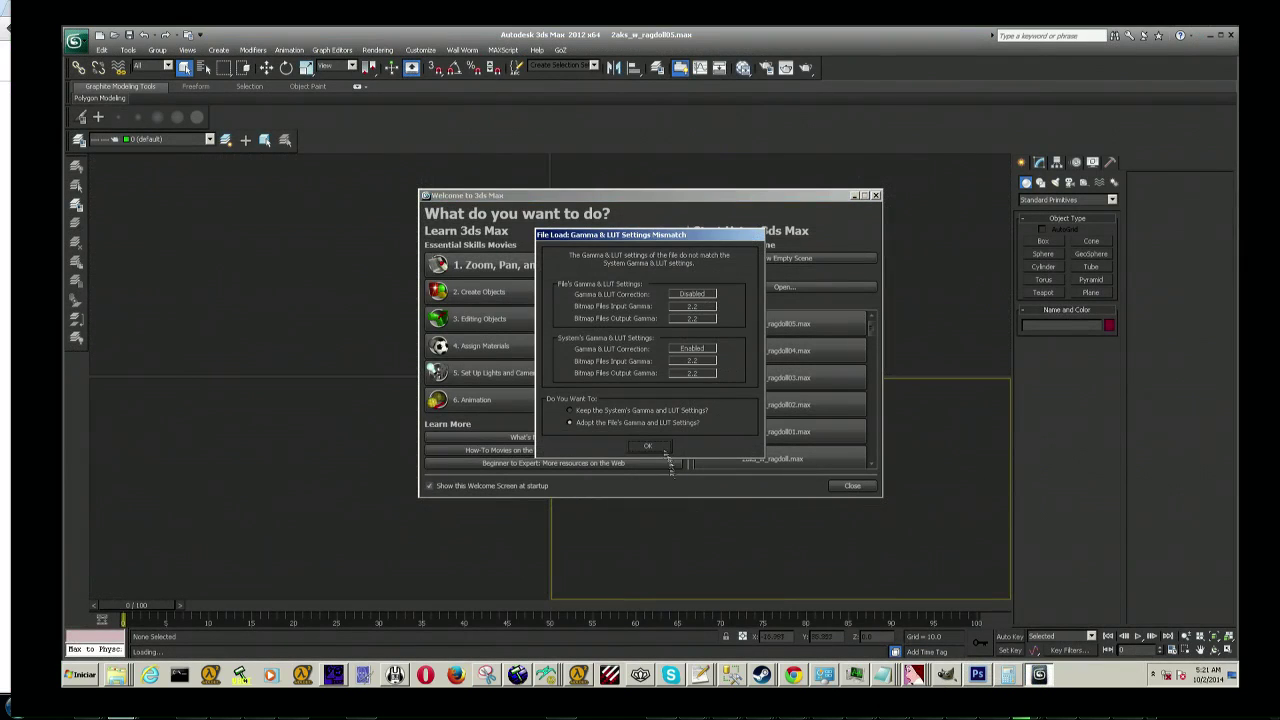
{"action": "key", "text": "Return"}
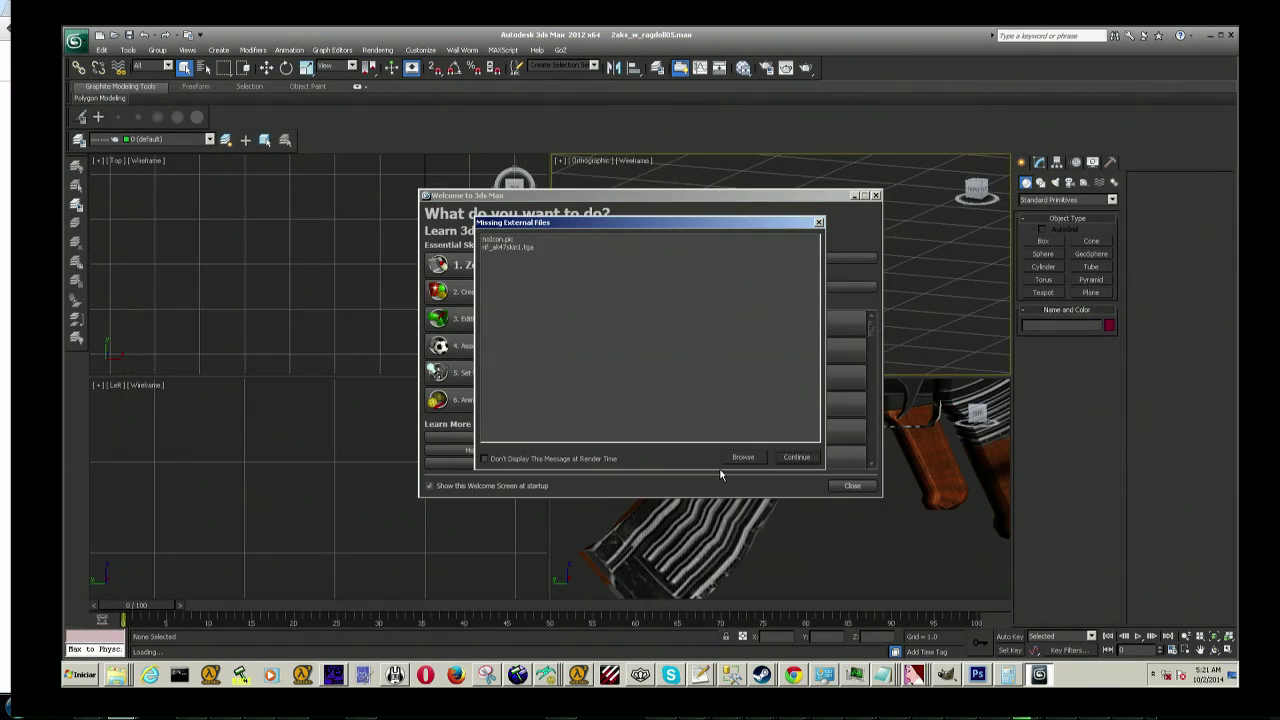
{"action": "left_click", "coordinate": [795, 457]}
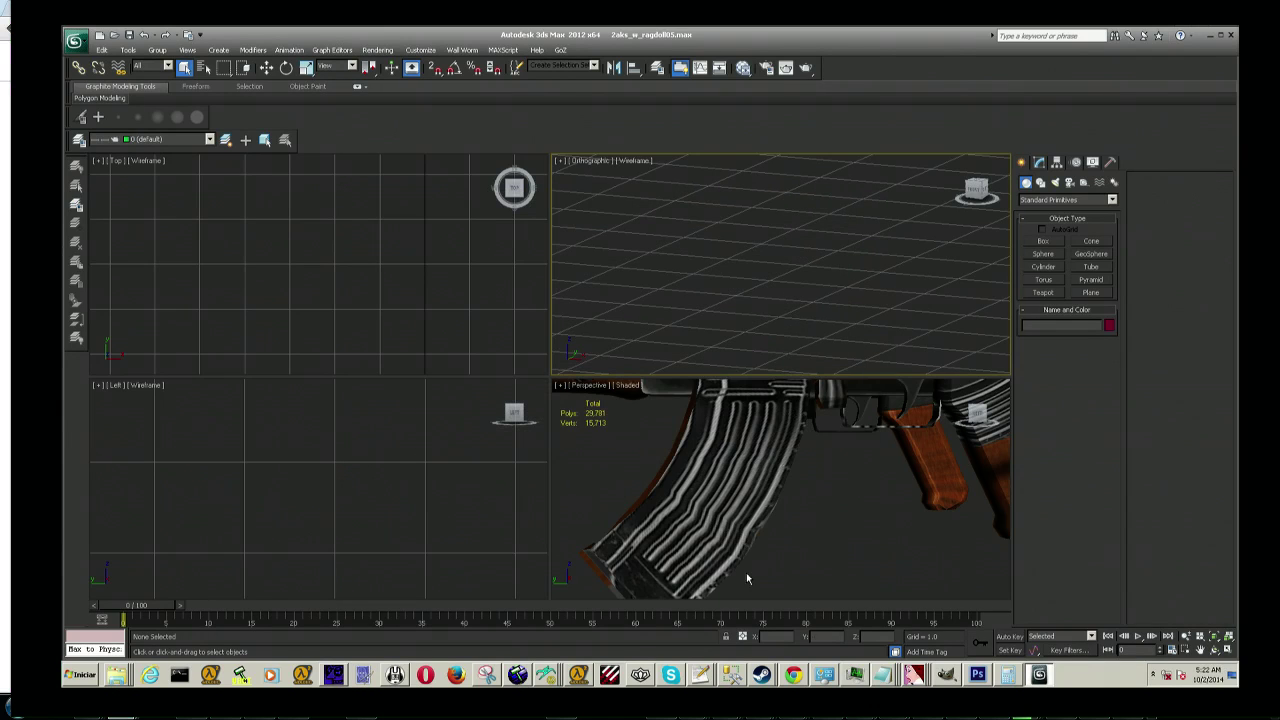
{"action": "scroll", "coordinate": [720, 565], "scroll_direction": "down", "scroll_amount": 5}
{"action": "left_click", "coordinate": [976, 418]}
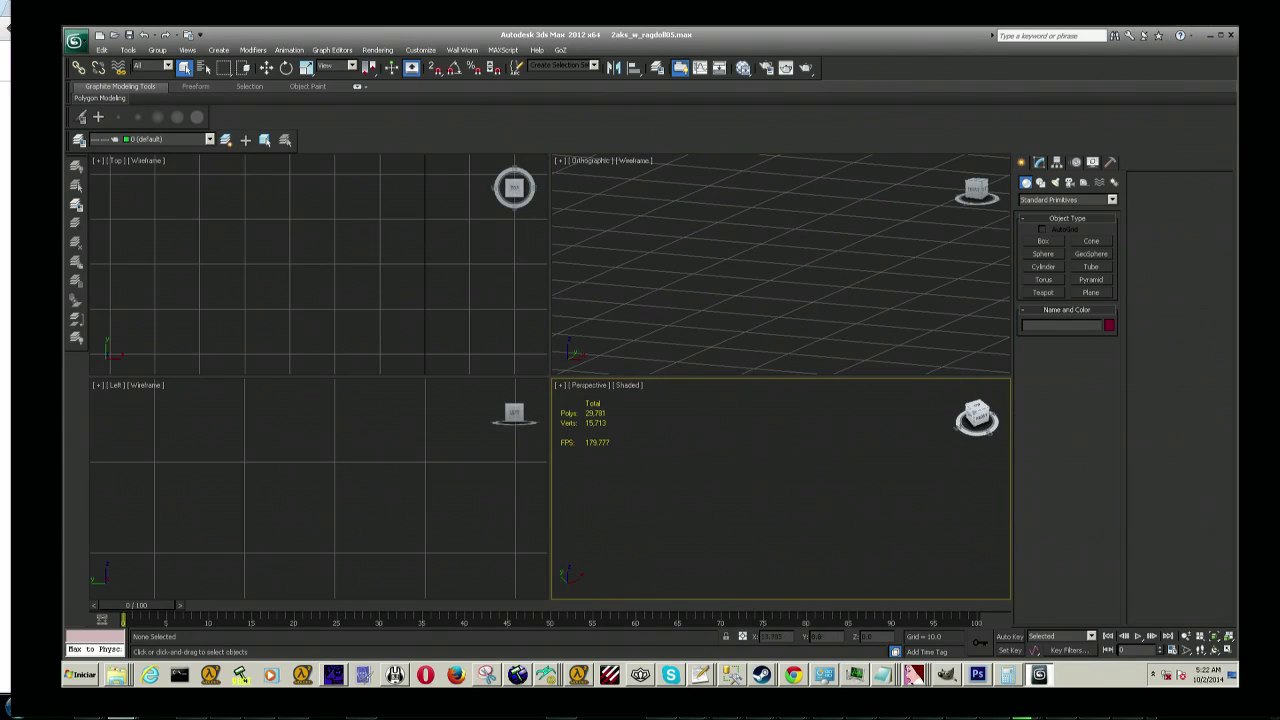
Step: Unhide all scene objects and orbit the Perspective view toward the rifles
{"action": "right_click", "coordinate": [826, 491]}
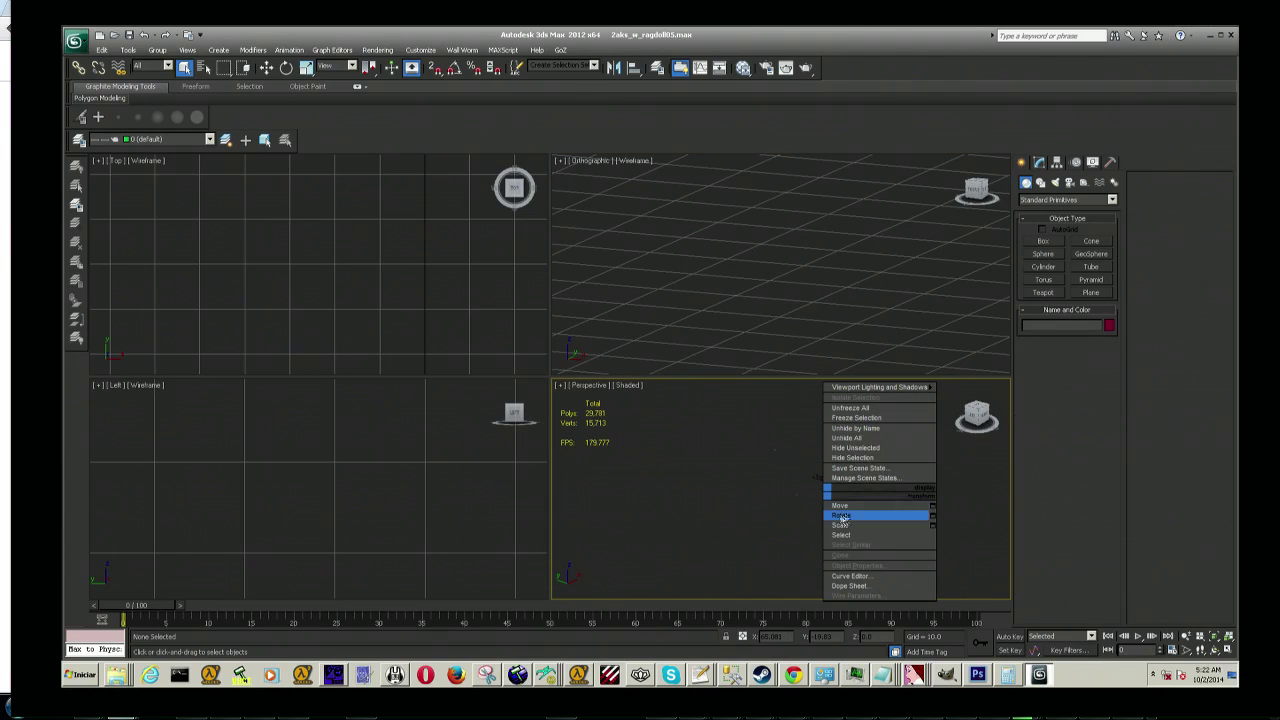
{"action": "left_click", "coordinate": [848, 438]}
{"action": "scroll", "coordinate": [800, 497], "scroll_direction": "up", "scroll_amount": 3}
{"action": "scroll", "coordinate": [800, 497], "scroll_direction": "up", "scroll_amount": 2}
{"action": "scroll", "coordinate": [800, 497], "scroll_direction": "down", "scroll_amount": 4}
{"action": "middle_click_drag", "start_coordinate": [800, 497], "coordinate": [815, 528], "text": "alt"}
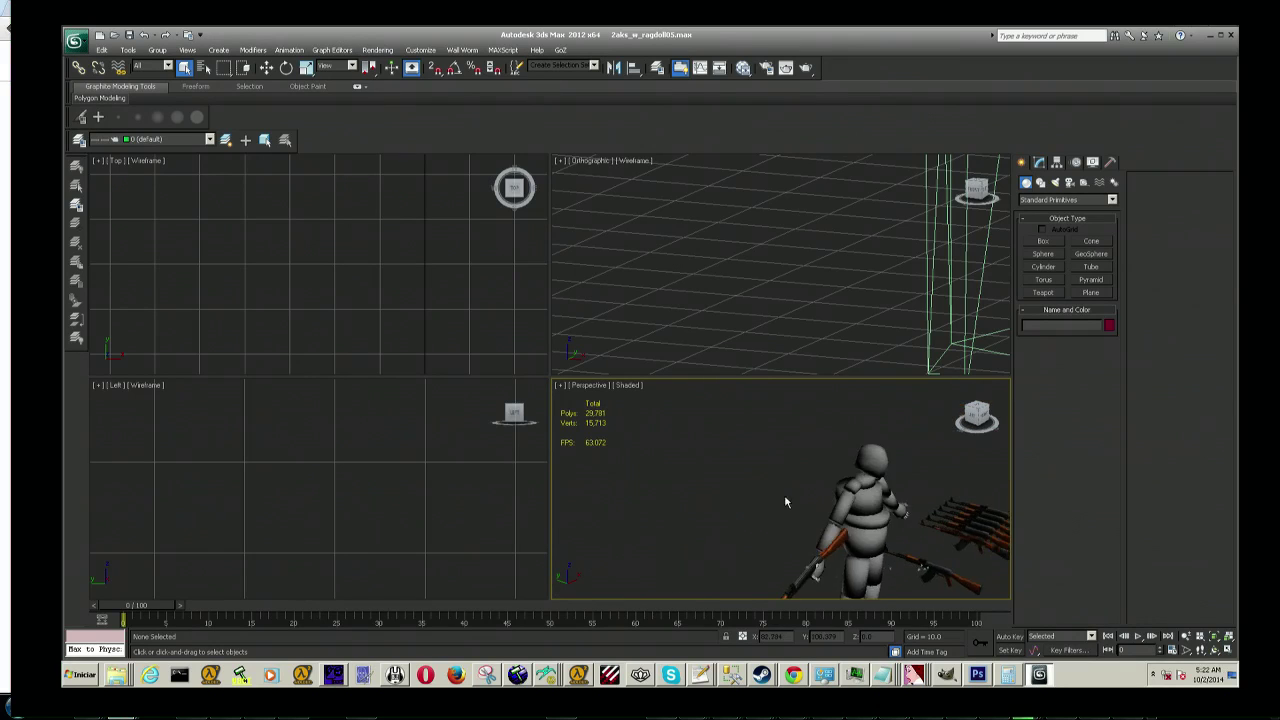
{"action": "middle_click_drag", "start_coordinate": [815, 528], "coordinate": [780, 514], "text": "alt"}
{"action": "scroll", "coordinate": [777, 514], "scroll_direction": "up", "scroll_amount": 3}
{"action": "scroll", "coordinate": [815, 483], "scroll_direction": "down", "scroll_amount": 3}
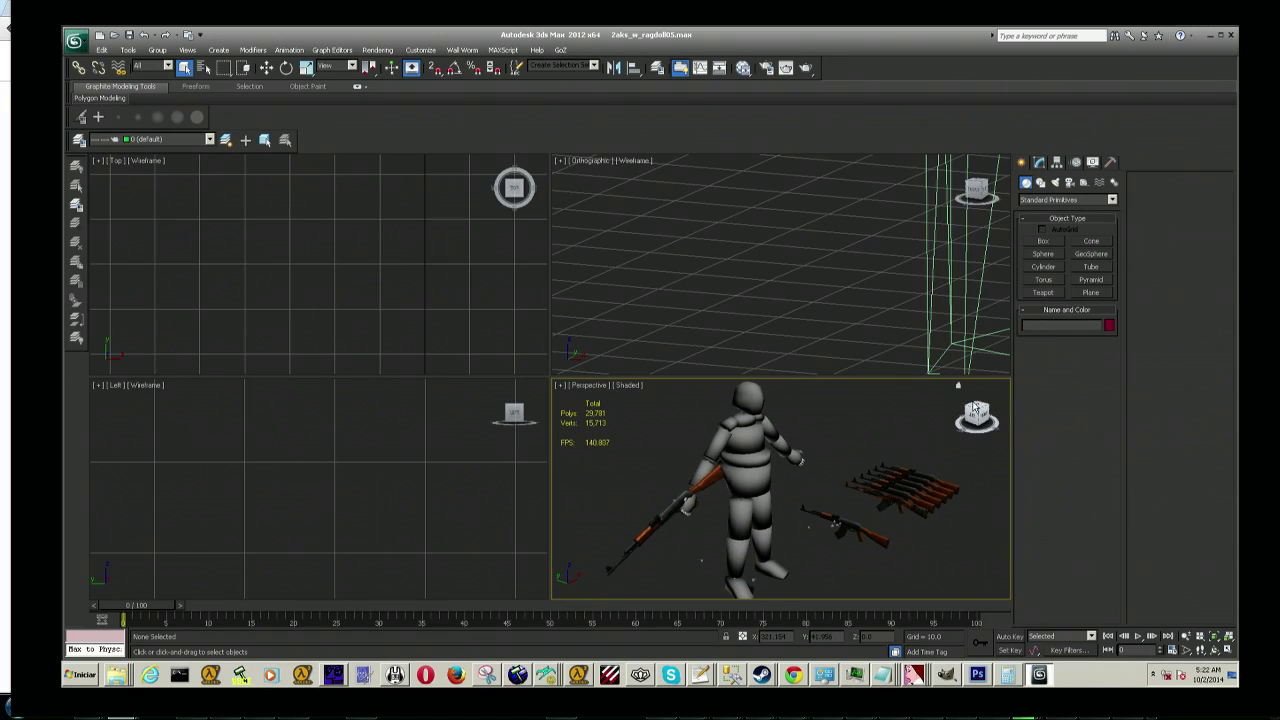
{"action": "middle_click_drag", "start_coordinate": [815, 483], "coordinate": [780, 500], "text": "alt"}
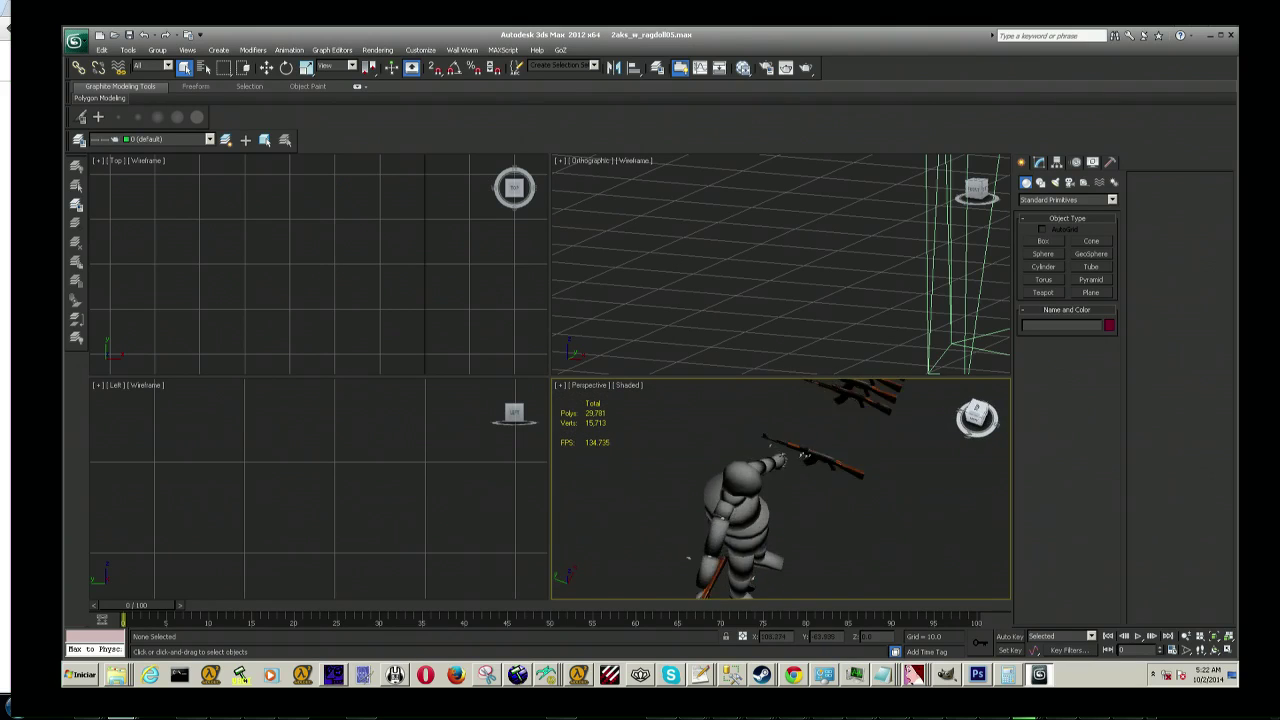
{"action": "middle_click_drag", "start_coordinate": [783, 572], "coordinate": [710, 556], "text": "alt"}
{"action": "scroll", "coordinate": [780, 488], "scroll_direction": "up", "scroll_amount": 5}
{"action": "scroll", "coordinate": [783, 489], "scroll_direction": "down", "scroll_amount": 3}
{"action": "scroll", "coordinate": [795, 470], "scroll_direction": "up", "scroll_amount": 3}
{"action": "mouse_move", "coordinate": [801, 468]}
{"action": "middle_mouse_down", "text": "alt"}
{"action": "mouse_move", "coordinate": [799, 450]}
{"action": "mouse_move", "coordinate": [655, 571]}
{"action": "mouse_move", "coordinate": [738, 496]}
{"action": "mouse_move", "coordinate": [929, 555]}
{"action": "middle_mouse_up", "text": "alt"}
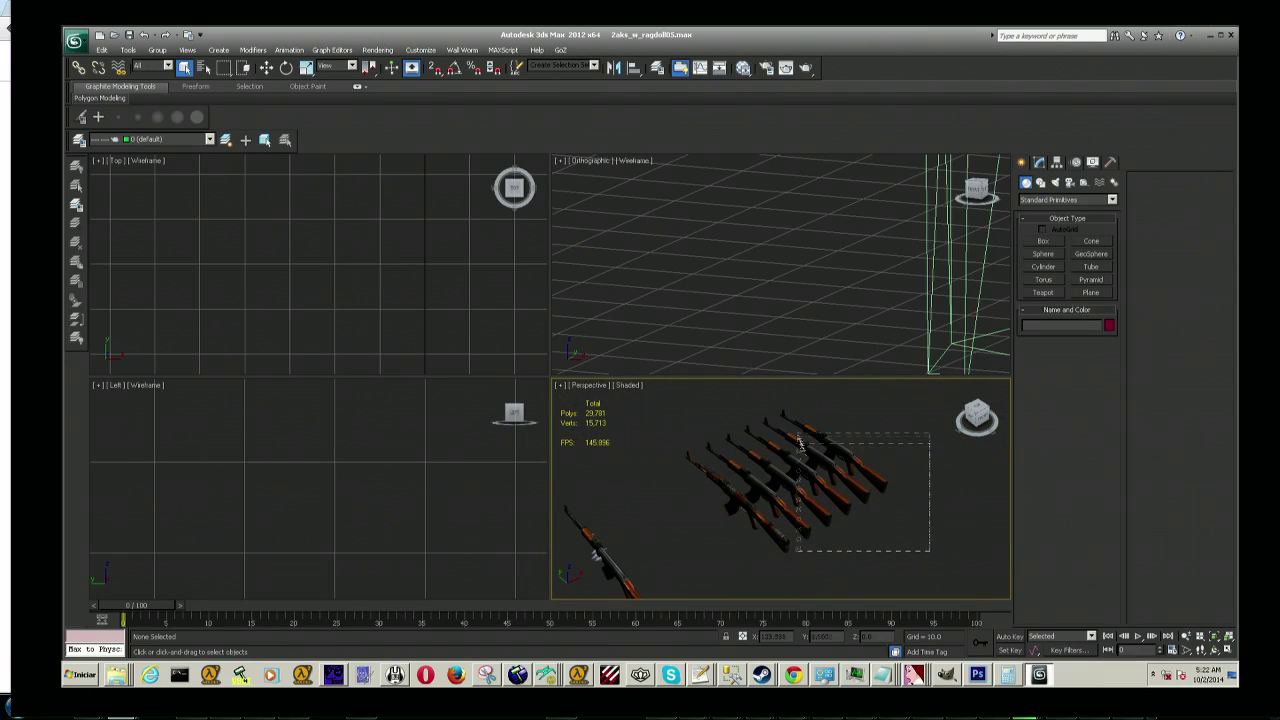
Step: Hide the four spare rifles and the ragdoll character with Hide Selection
{"action": "mouse_move", "coordinate": [958, 514]}
{"action": "left_mouse_down"}
{"action": "mouse_move", "coordinate": [849, 480]}
{"action": "mouse_move", "coordinate": [798, 445]}
{"action": "left_mouse_up"}
{"action": "right_click", "coordinate": [830, 457]}
{"action": "left_click", "coordinate": [881, 425]}
{"action": "scroll", "coordinate": [751, 551], "scroll_direction": "down", "scroll_amount": 3}
{"action": "left_click_drag", "start_coordinate": [794, 541], "coordinate": [683, 479]}
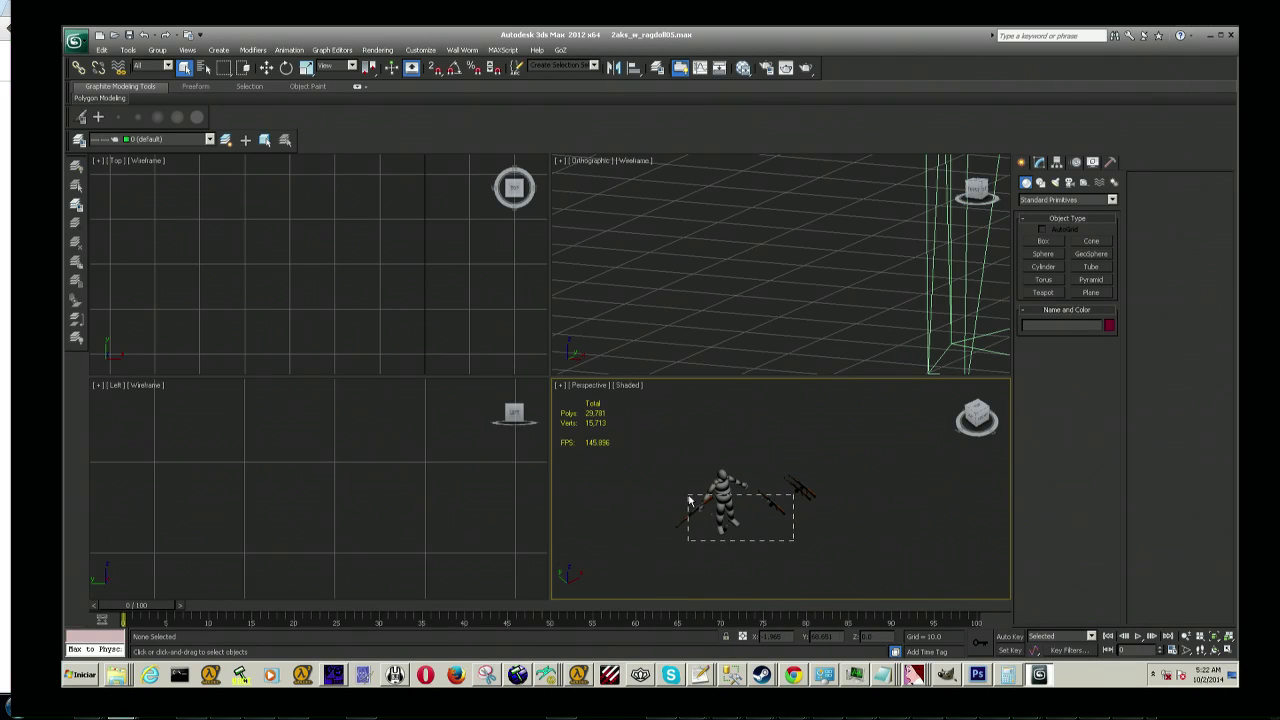
{"action": "right_click", "coordinate": [713, 488]}
{"action": "left_click", "coordinate": [765, 453]}
Step: Orbit in on the remaining rifle and select ak47_copy3_retext
{"action": "scroll", "coordinate": [759, 516], "scroll_direction": "up", "scroll_amount": 2}
{"action": "scroll", "coordinate": [759, 516], "scroll_direction": "up", "scroll_amount": 3}
{"action": "scroll", "coordinate": [759, 516], "scroll_direction": "up", "scroll_amount": 3}
{"action": "middle_click_drag", "start_coordinate": [759, 516], "coordinate": [888, 480], "text": "alt"}
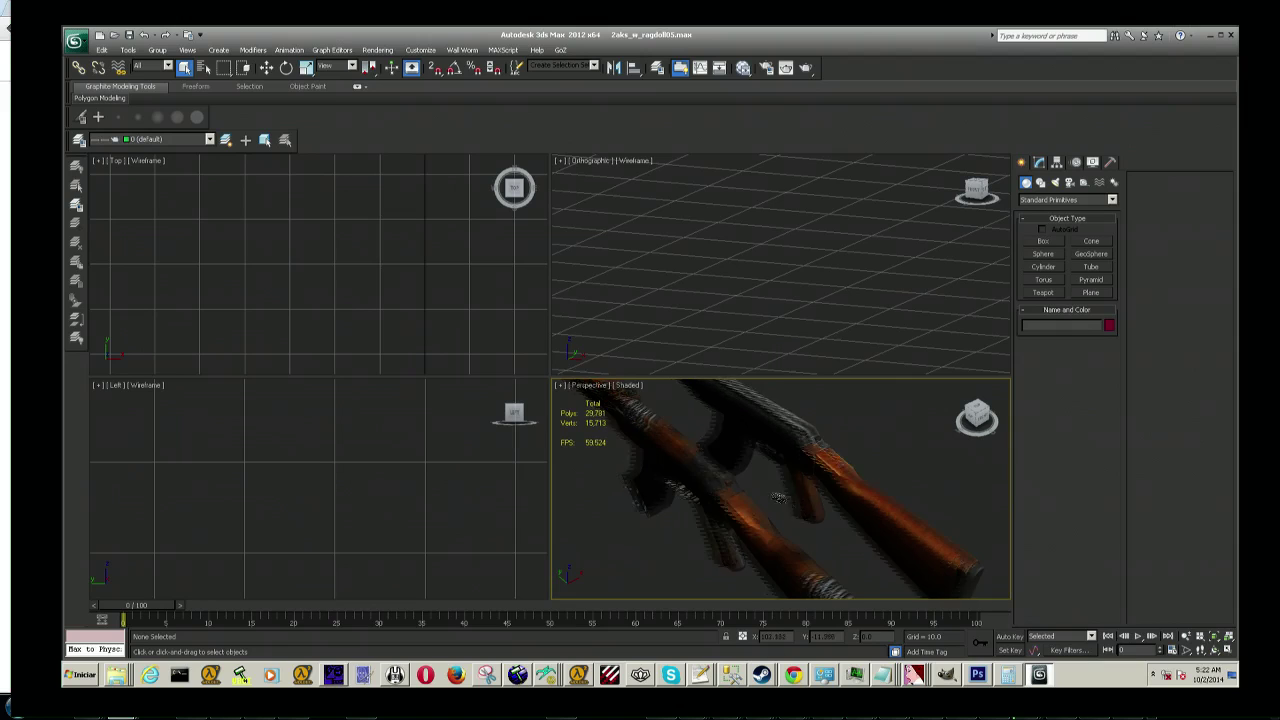
{"action": "middle_click_drag", "start_coordinate": [888, 480], "coordinate": [779, 511], "text": "alt"}
{"action": "scroll", "coordinate": [767, 544], "scroll_direction": "up", "scroll_amount": 2}
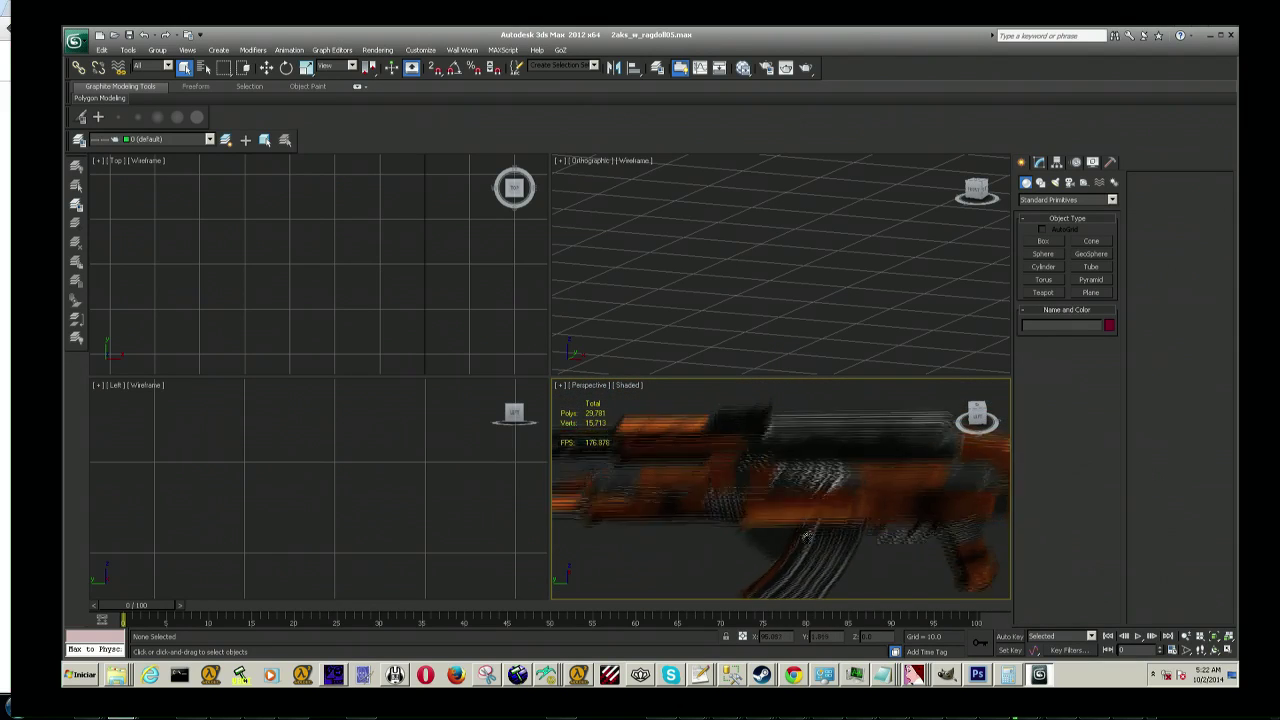
{"action": "left_click", "coordinate": [768, 497]}
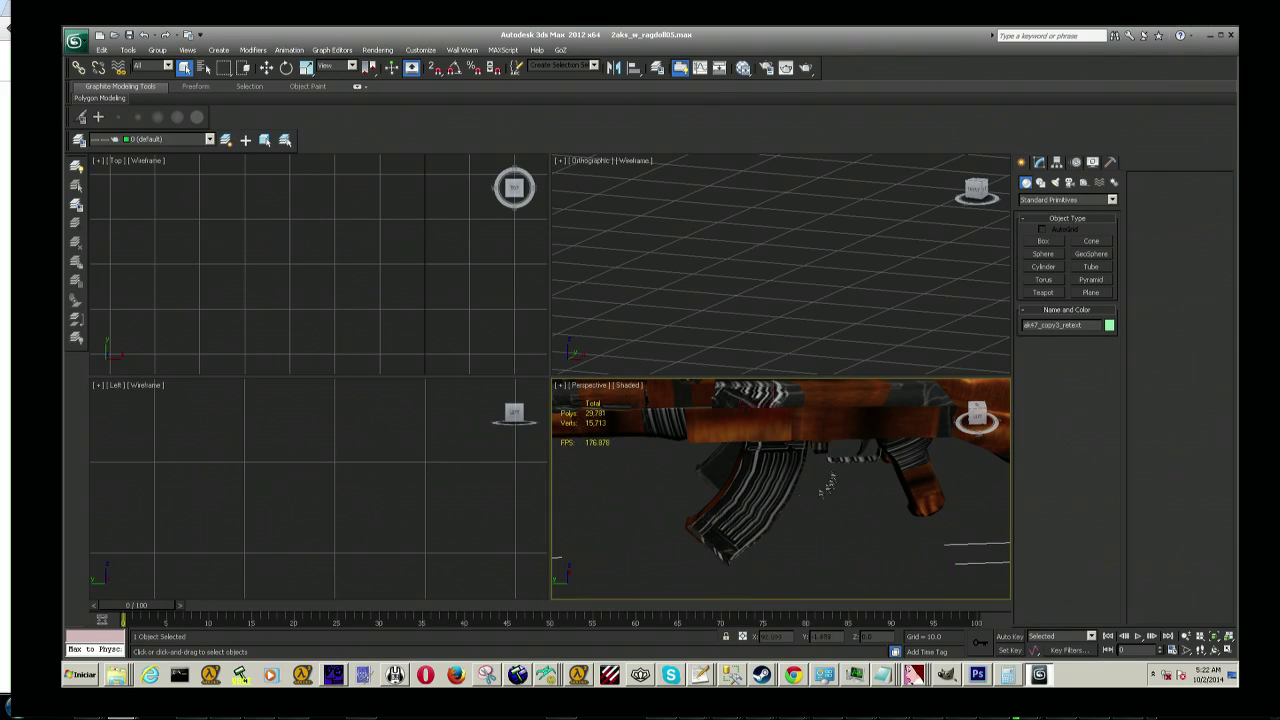
Step: In Unwrap UVW face mode, select the faces at the top of the magazine
{"action": "left_click", "coordinate": [1040, 162]}
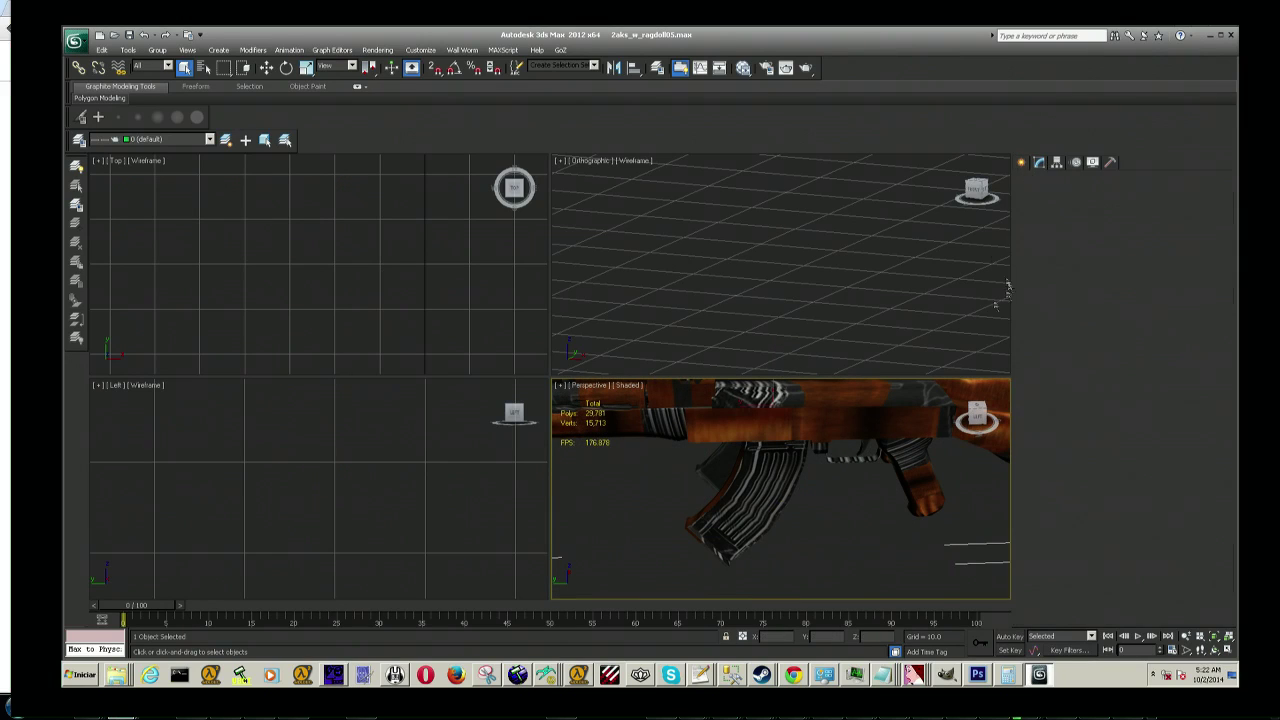
{"action": "left_click", "coordinate": [1067, 298]}
{"action": "left_click", "coordinate": [765, 488]}
{"action": "left_click", "coordinate": [780, 445]}
{"action": "left_click", "coordinate": [771, 452]}
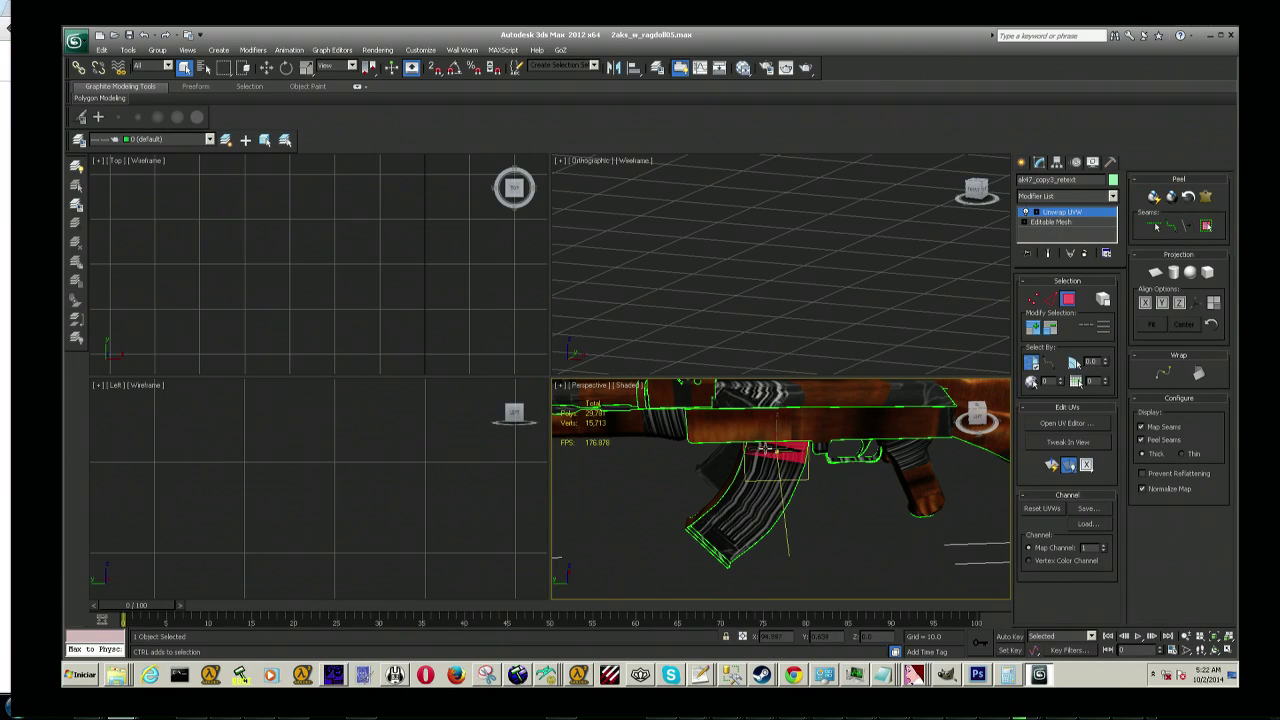
{"action": "left_click", "coordinate": [764, 462]}
Step: Extend the face selection down the magazine to its bottom tip
{"action": "left_click", "coordinate": [752, 466], "text": "ctrl"}
{"action": "left_click", "coordinate": [742, 486], "text": "ctrl"}
{"action": "left_click", "coordinate": [737, 497], "text": "ctrl"}
{"action": "left_click", "coordinate": [740, 510], "text": "ctrl"}
{"action": "left_click", "coordinate": [745, 514], "text": "ctrl"}
{"action": "left_click", "coordinate": [730, 522], "text": "ctrl"}
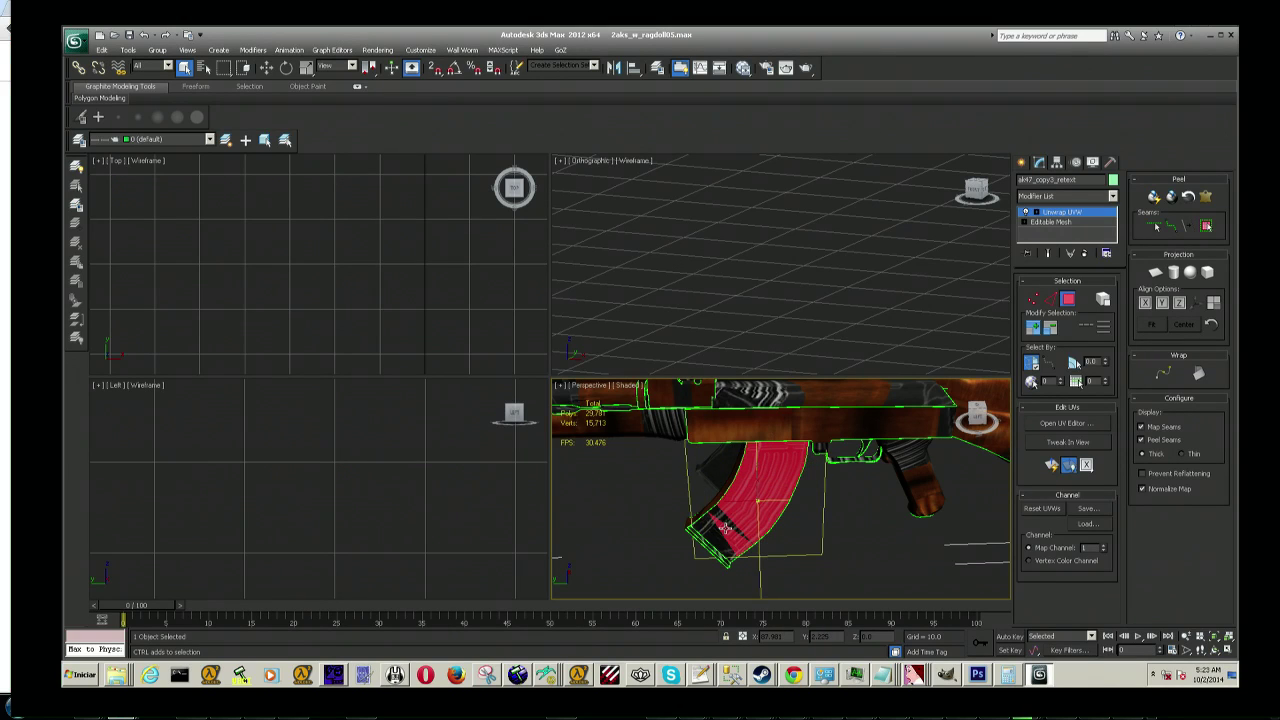
{"action": "left_click", "coordinate": [715, 527], "text": "ctrl"}
{"action": "left_click", "coordinate": [707, 531], "text": "ctrl"}
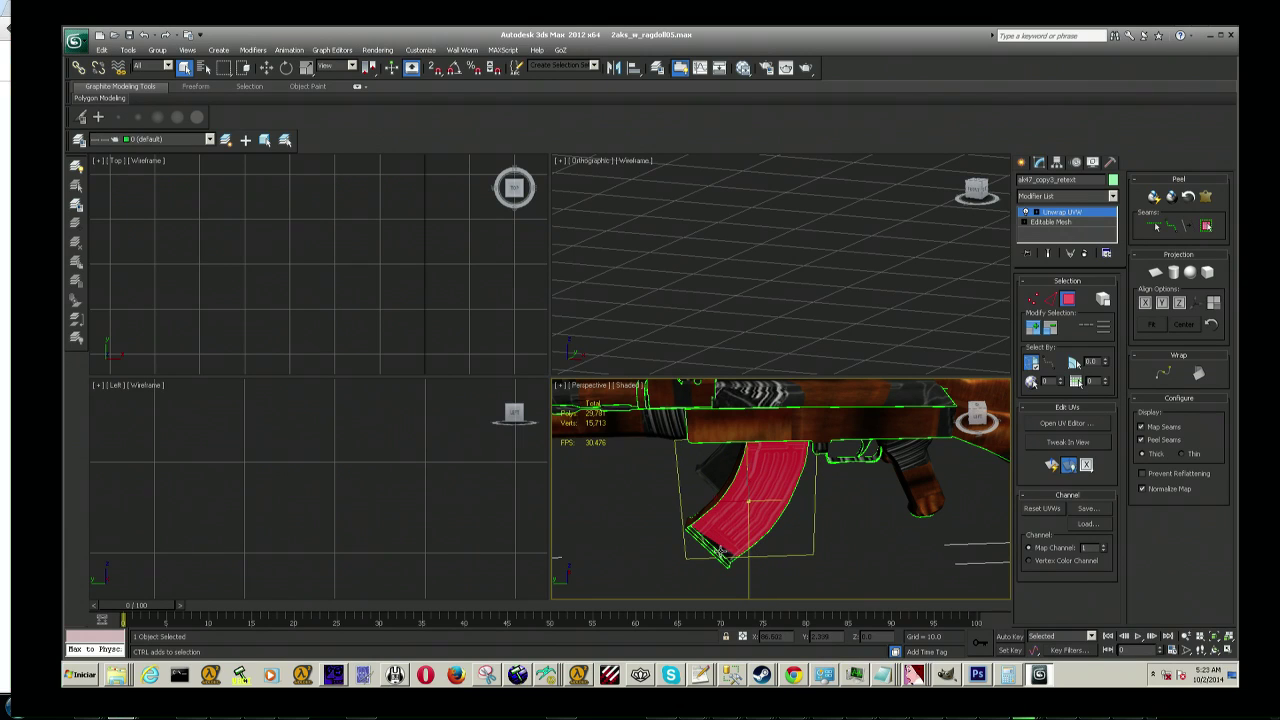
Step: Orbit and pan around the rifle to check the complete magazine selection
{"action": "mouse_move", "coordinate": [745, 505]}
{"action": "middle_mouse_down", "text": "alt"}
{"action": "mouse_move", "coordinate": [783, 530]}
{"action": "mouse_move", "coordinate": [748, 522]}
{"action": "mouse_move", "coordinate": [745, 497]}
{"action": "middle_mouse_up", "text": "alt"}
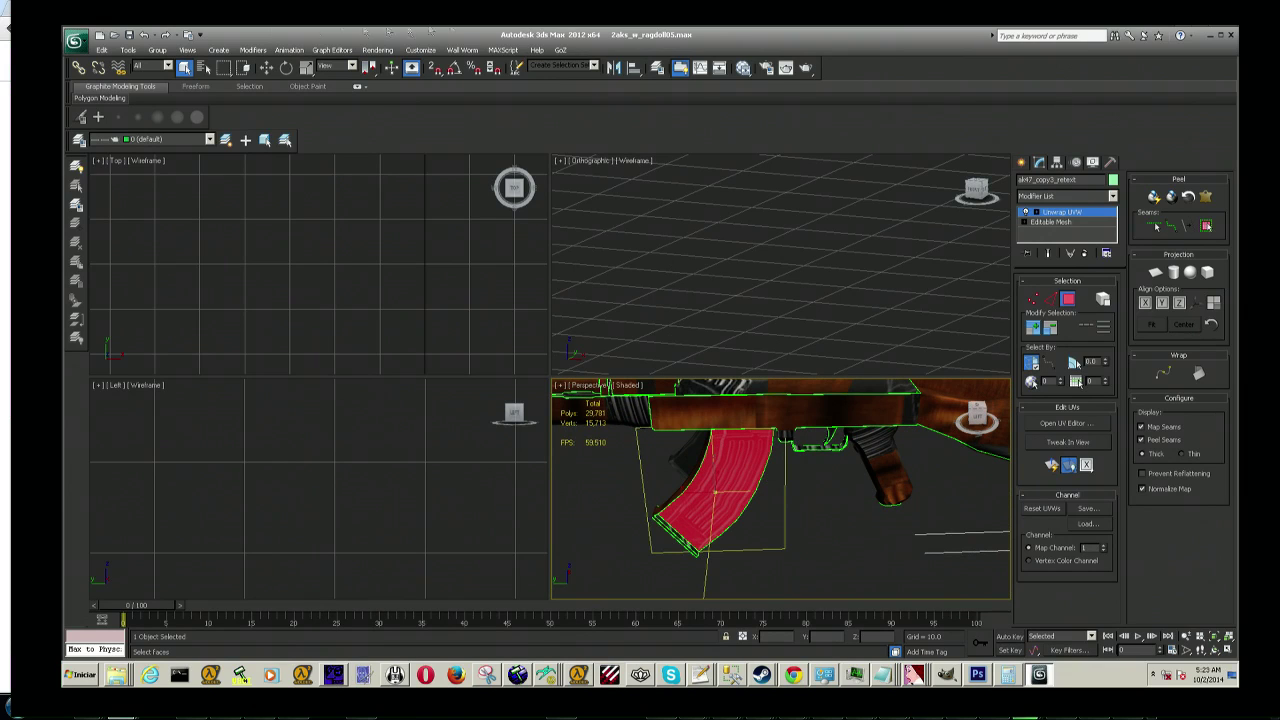
{"action": "middle_click_drag", "start_coordinate": [880, 505], "coordinate": [940, 515], "text": "alt"}
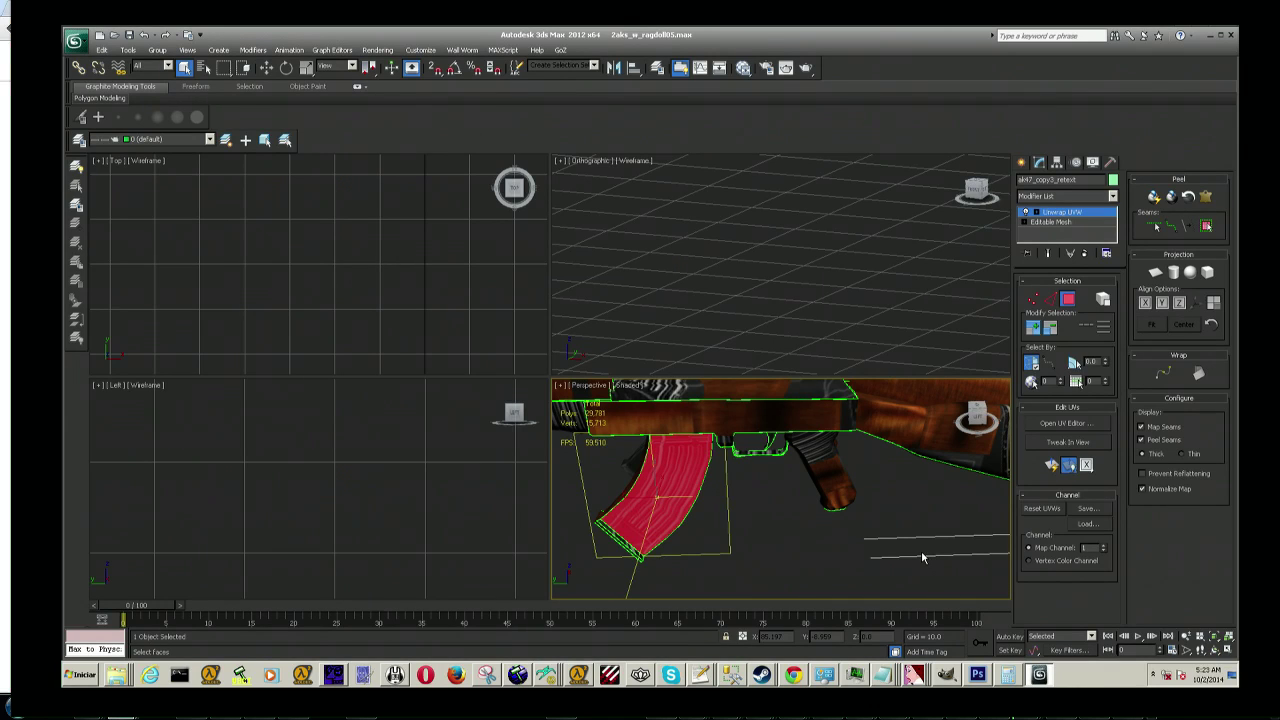
{"action": "middle_click_drag", "start_coordinate": [922, 557], "coordinate": [918, 528], "text": "alt"}
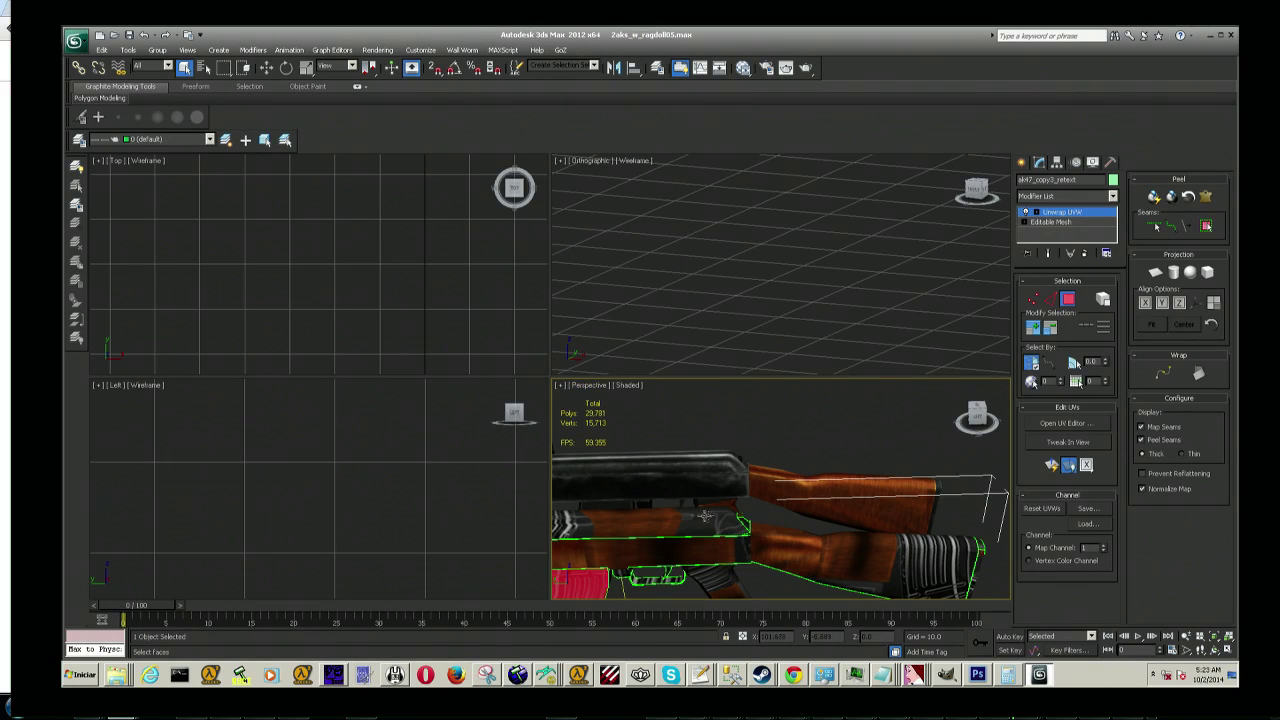
{"action": "mouse_move", "coordinate": [700, 470]}
{"action": "middle_mouse_down"}
{"action": "mouse_move", "coordinate": [788, 469]}
{"action": "mouse_move", "coordinate": [766, 485]}
{"action": "mouse_move", "coordinate": [906, 507]}
{"action": "mouse_move", "coordinate": [811, 486]}
{"action": "middle_mouse_up"}
{"action": "scroll", "coordinate": [788, 469], "scroll_direction": "up", "scroll_amount": 2}
{"action": "scroll", "coordinate": [811, 486], "scroll_direction": "up", "scroll_amount": 3}
{"action": "key", "text": "alt+Tab"}
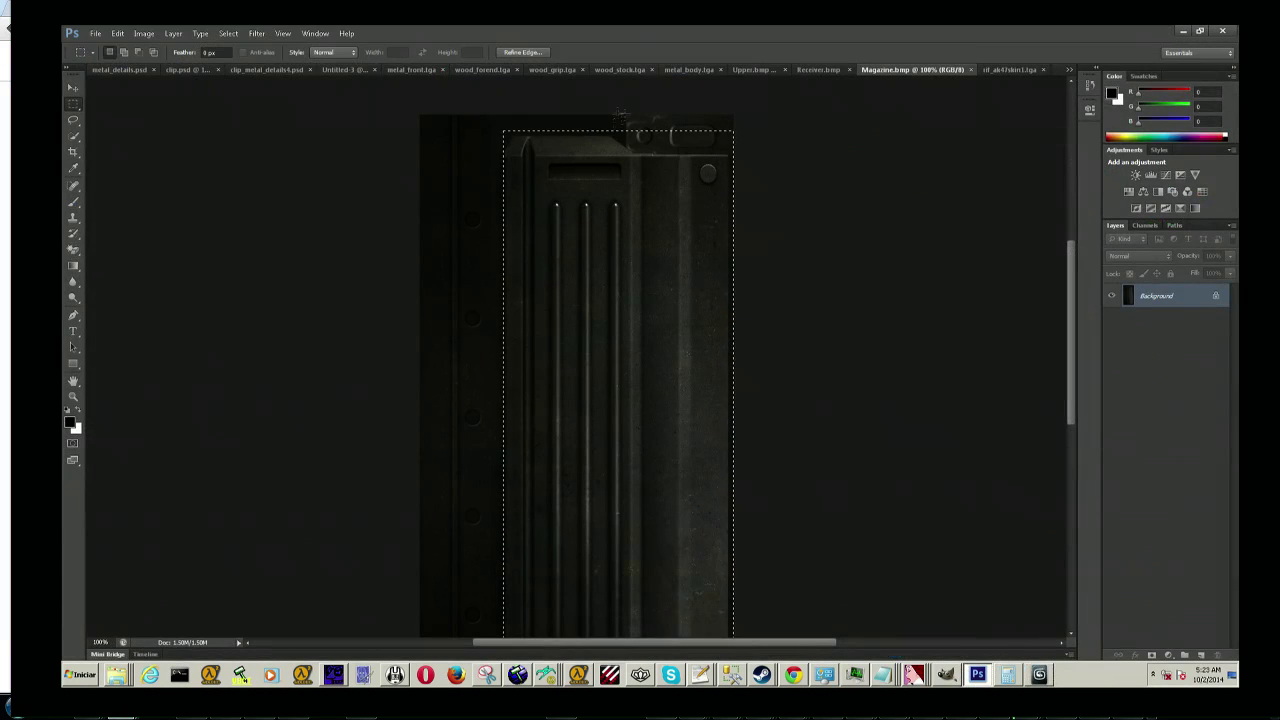
Step: Show the clip_metal_details4.psd sheet, pan over the wood patches and magazine, and pick the Gradient tool
{"action": "left_click", "coordinate": [410, 70]}
{"action": "left_click", "coordinate": [266, 70]}
{"action": "scroll", "coordinate": [503, 321], "scroll_direction": "down", "scroll_amount": 1}
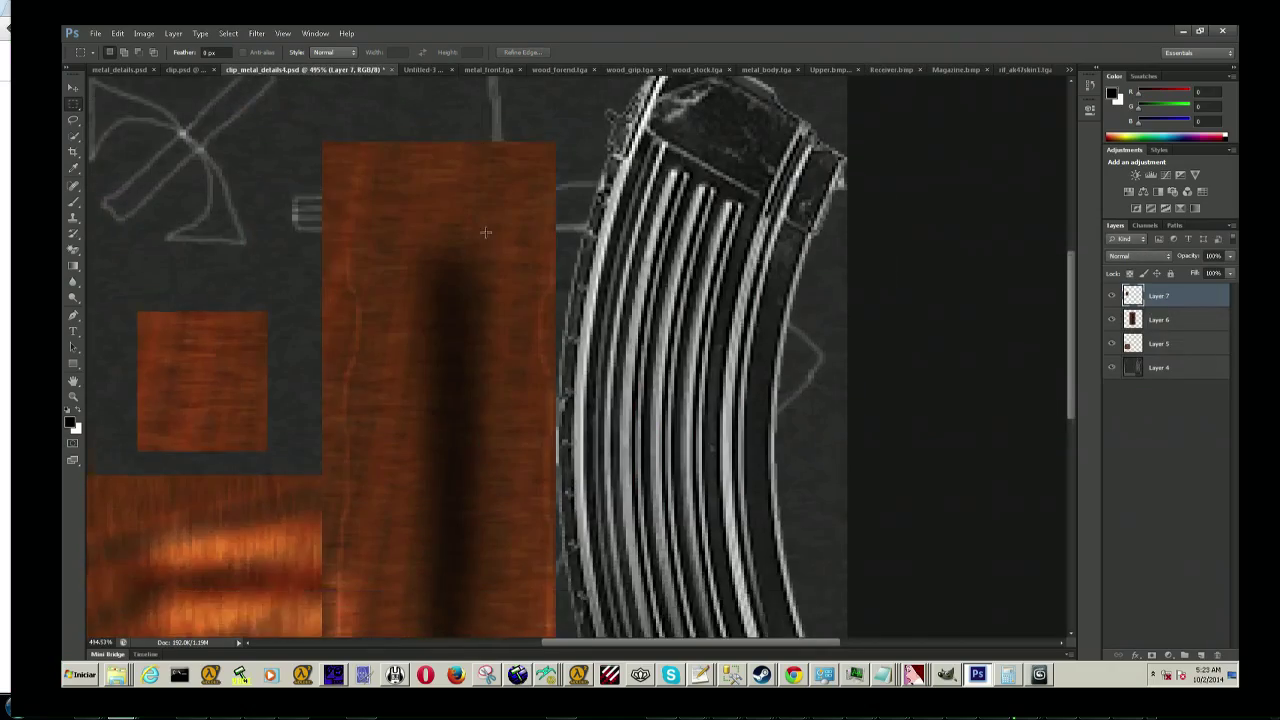
{"action": "scroll", "coordinate": [503, 321], "scroll_direction": "down", "scroll_amount": 3}
{"action": "scroll", "coordinate": [503, 321], "scroll_direction": "down", "scroll_amount": 1}
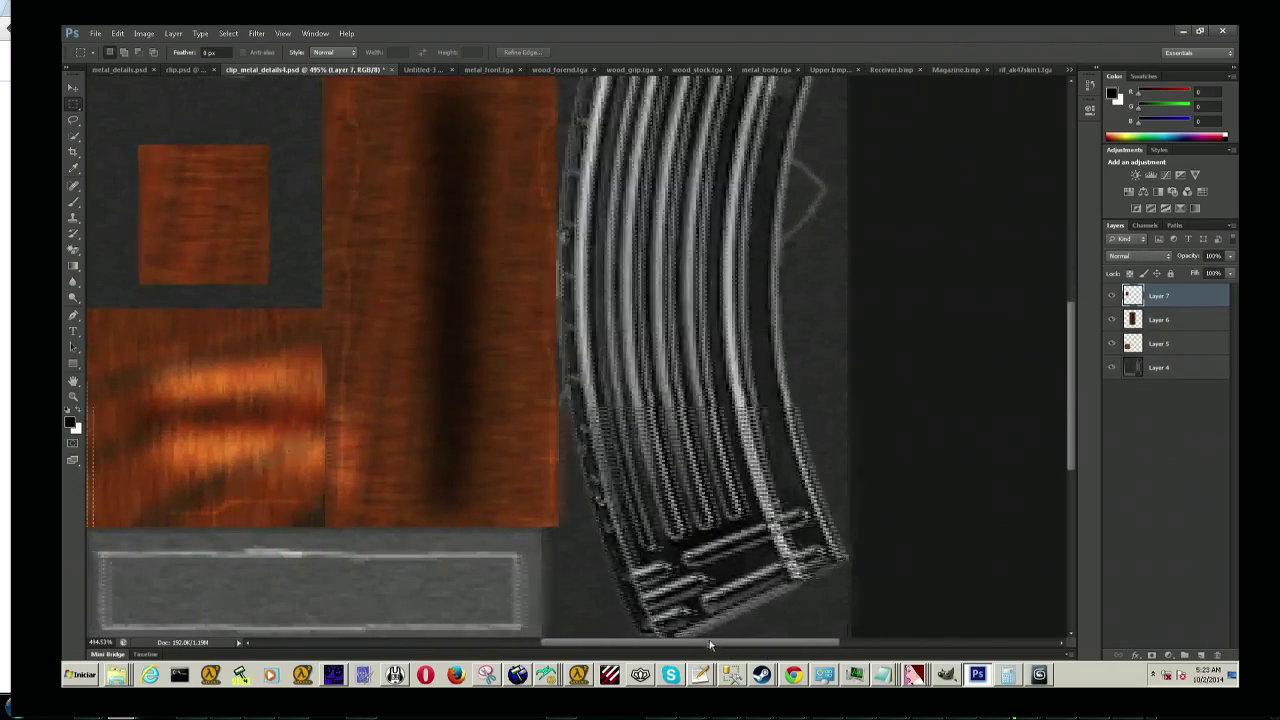
{"action": "scroll", "coordinate": [412, 274], "scroll_direction": "left", "scroll_amount": 5}
{"action": "scroll", "coordinate": [412, 274], "scroll_direction": "up", "scroll_amount": 3}
{"action": "scroll", "coordinate": [412, 274], "scroll_direction": "up", "scroll_amount": 2}
{"action": "scroll", "coordinate": [412, 274], "scroll_direction": "up", "scroll_amount": 2}
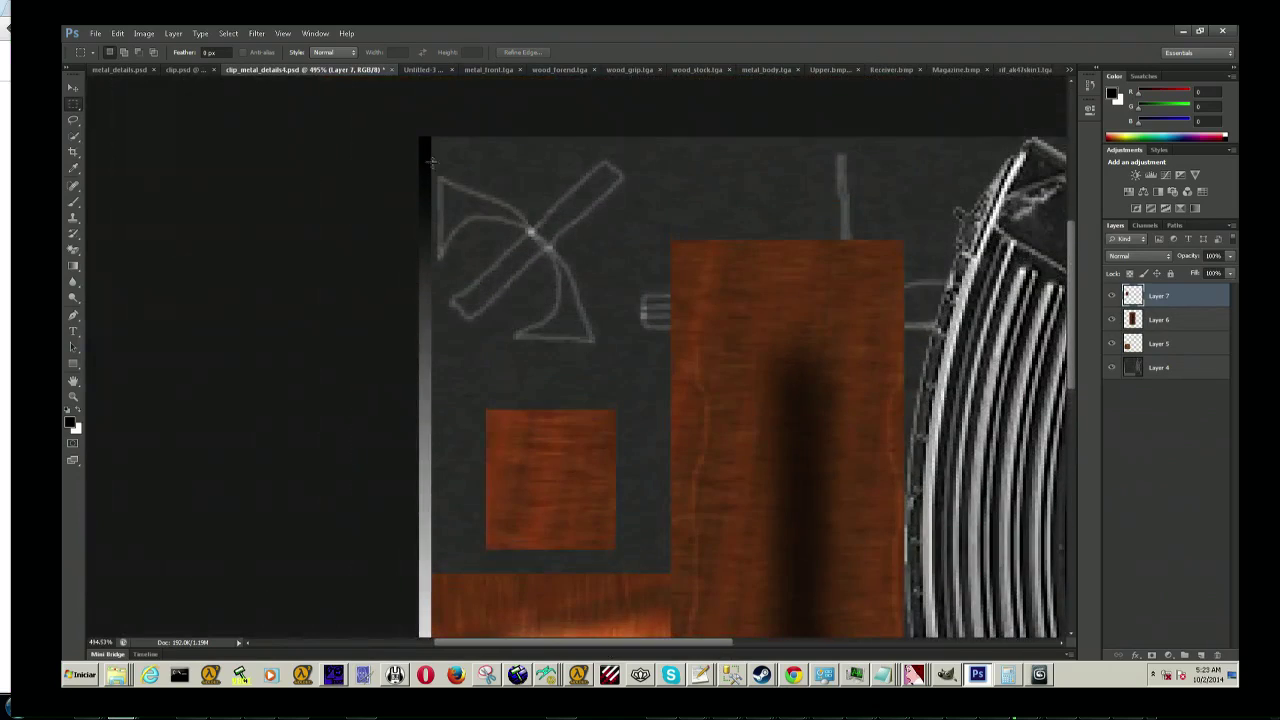
{"action": "scroll", "coordinate": [403, 470], "scroll_direction": "down", "scroll_amount": 3}
{"action": "scroll", "coordinate": [403, 470], "scroll_direction": "up", "scroll_amount": 1}
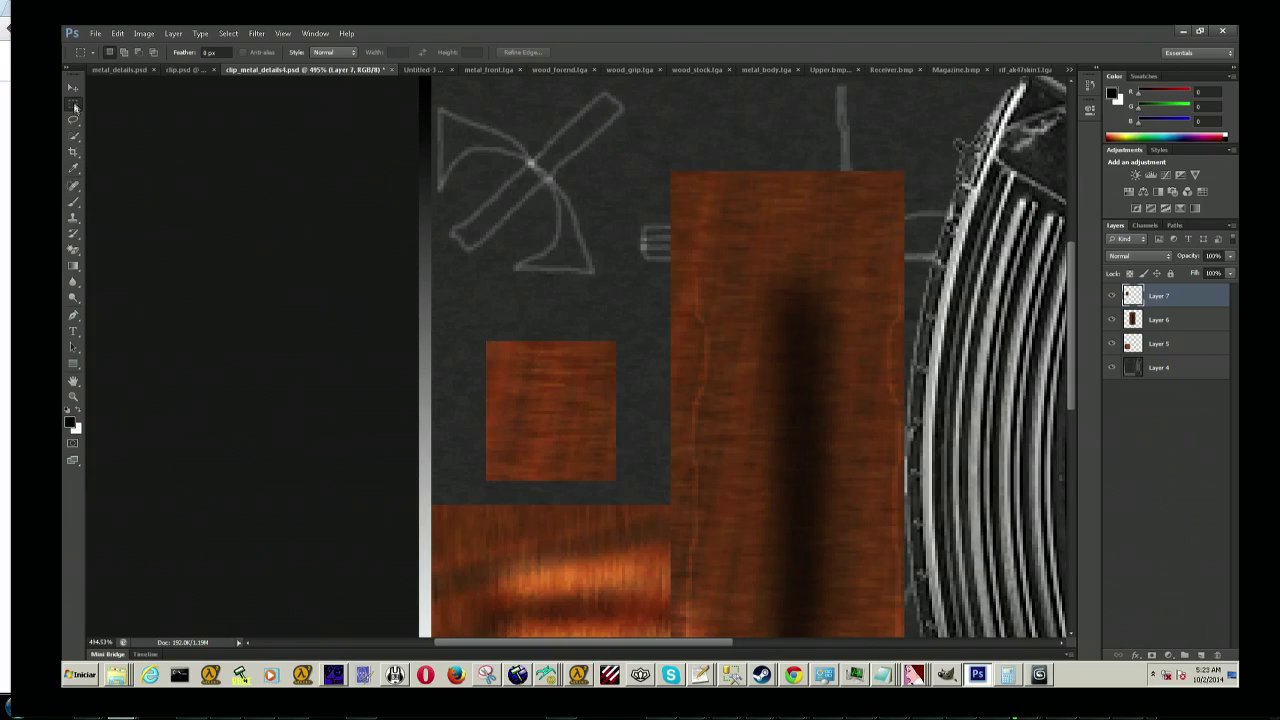
{"action": "left_click", "coordinate": [73, 266]}
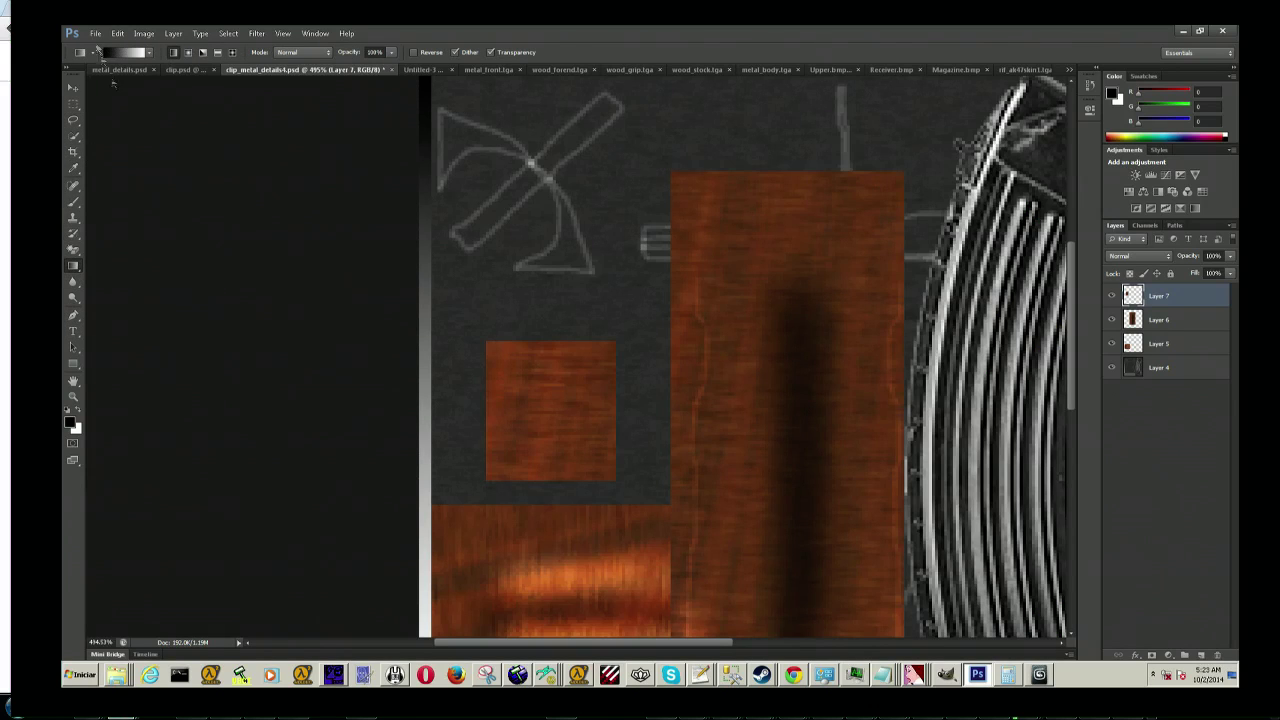
Step: Try a test gradient across Layer 7, then undo it
{"action": "scroll", "coordinate": [484, 630], "scroll_direction": "up", "scroll_amount": 5}
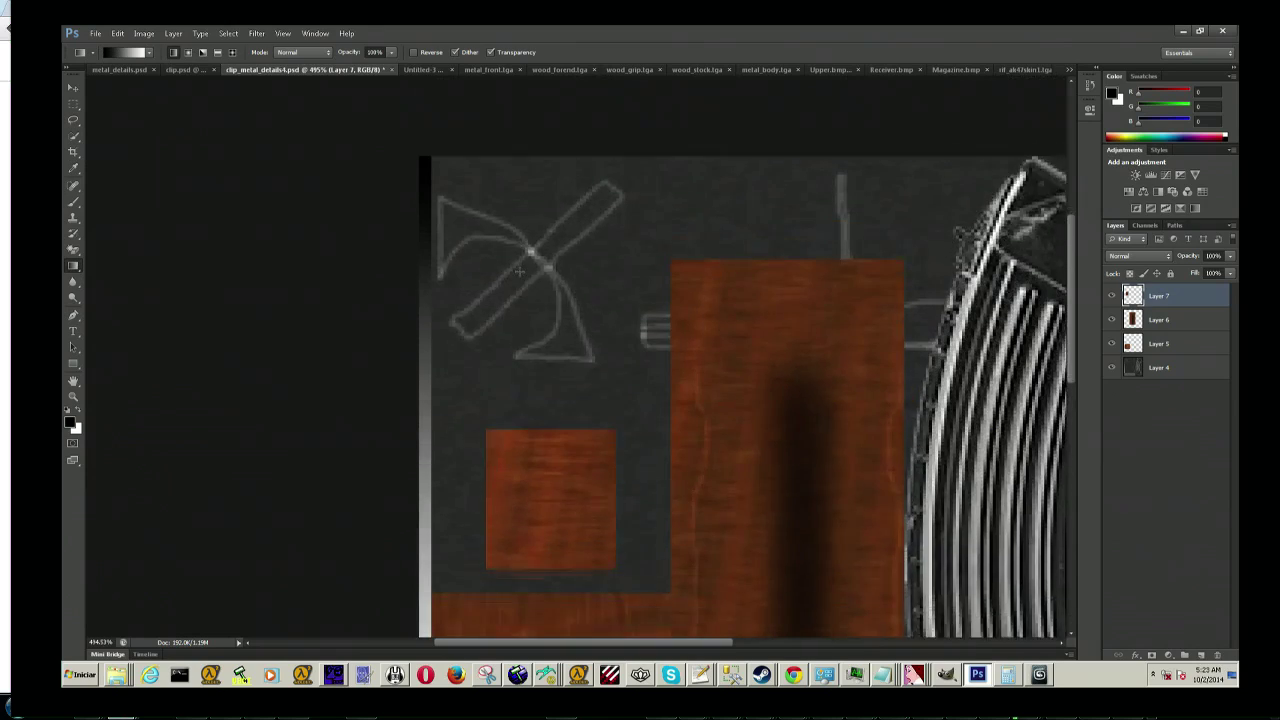
{"action": "scroll", "coordinate": [519, 332], "scroll_direction": "down", "scroll_amount": 2}
{"action": "scroll", "coordinate": [519, 332], "scroll_direction": "down", "scroll_amount": 2}
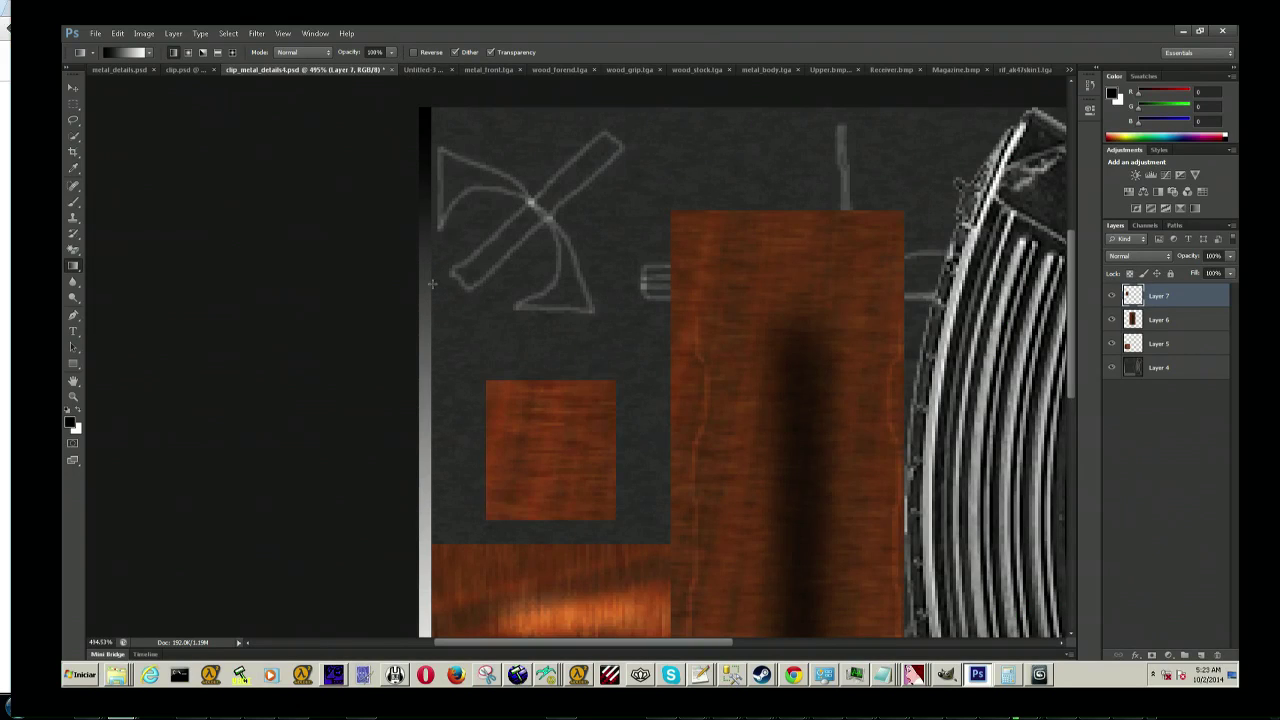
{"action": "left_click_drag", "start_coordinate": [466, 477], "coordinate": [449, 443]}
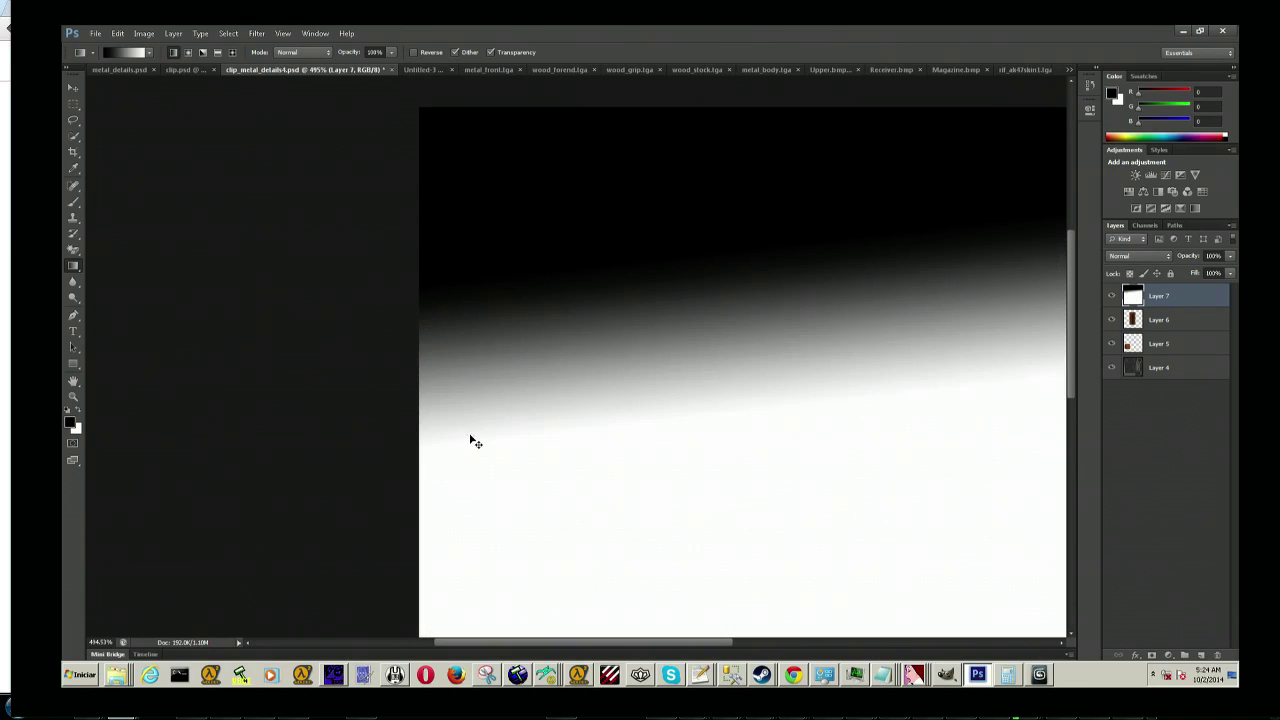
{"action": "key", "text": "ctrl+z"}
Step: Marquee a narrow vertical strip on the texture's left side and open the Gradient Editor
{"action": "left_click", "coordinate": [73, 104]}
{"action": "left_click_drag", "start_coordinate": [435, 301], "coordinate": [462, 540]}
{"action": "left_click", "coordinate": [78, 265]}
{"action": "left_click", "coordinate": [132, 53]}
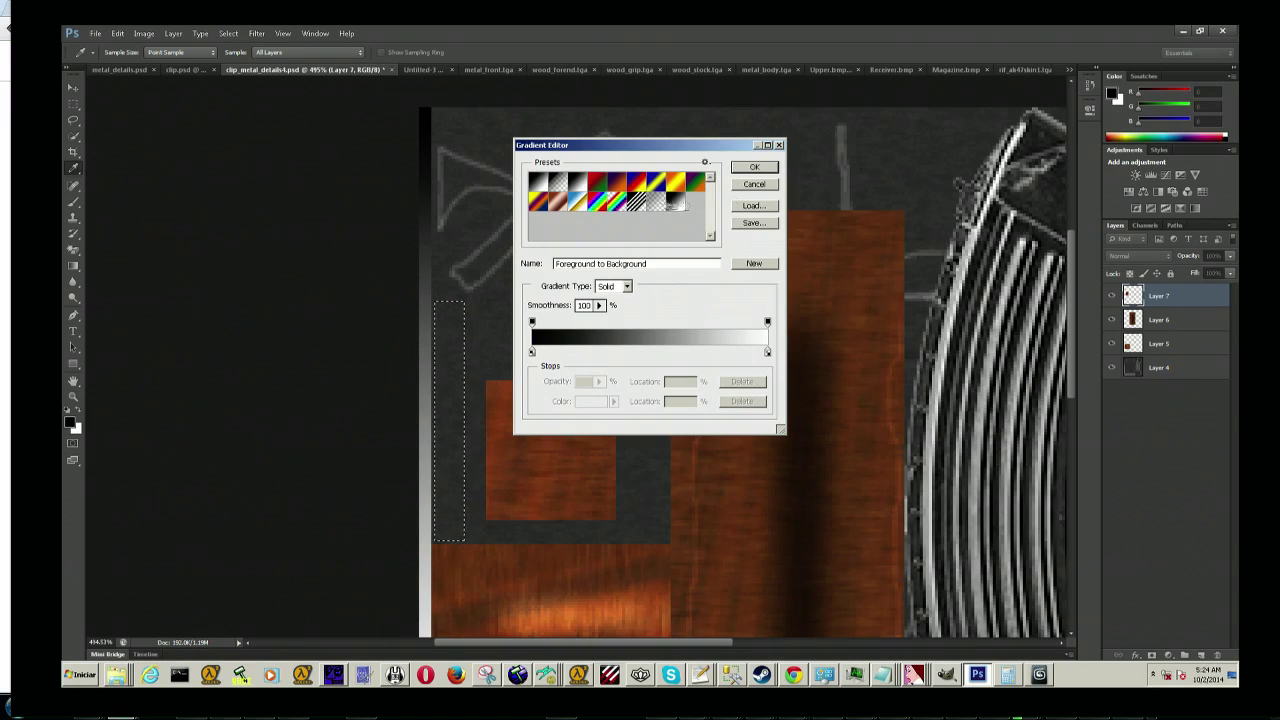
Step: Build a black-to-mid-grey gradient from the Black, White preset, grey stop near 80%
{"action": "left_click", "coordinate": [578, 186]}
{"action": "left_click_drag", "start_coordinate": [767, 322], "coordinate": [626, 343]}
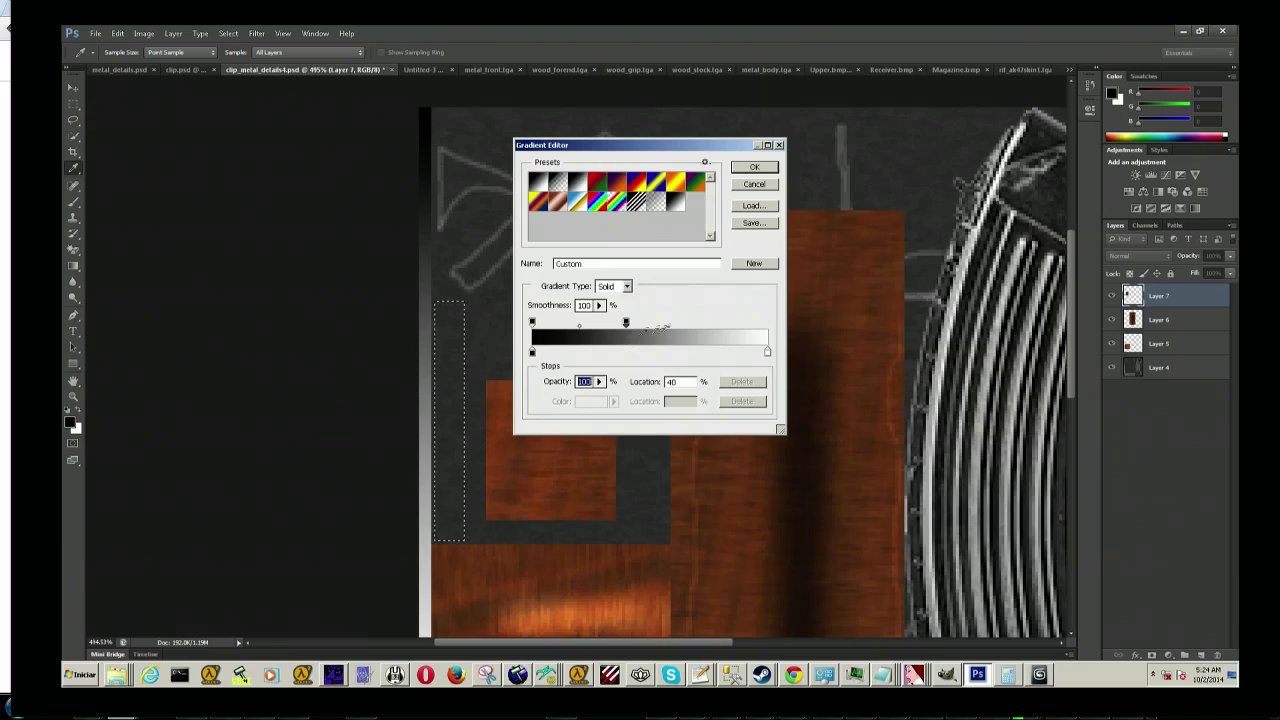
{"action": "left_click_drag", "start_coordinate": [767, 354], "coordinate": [724, 356]}
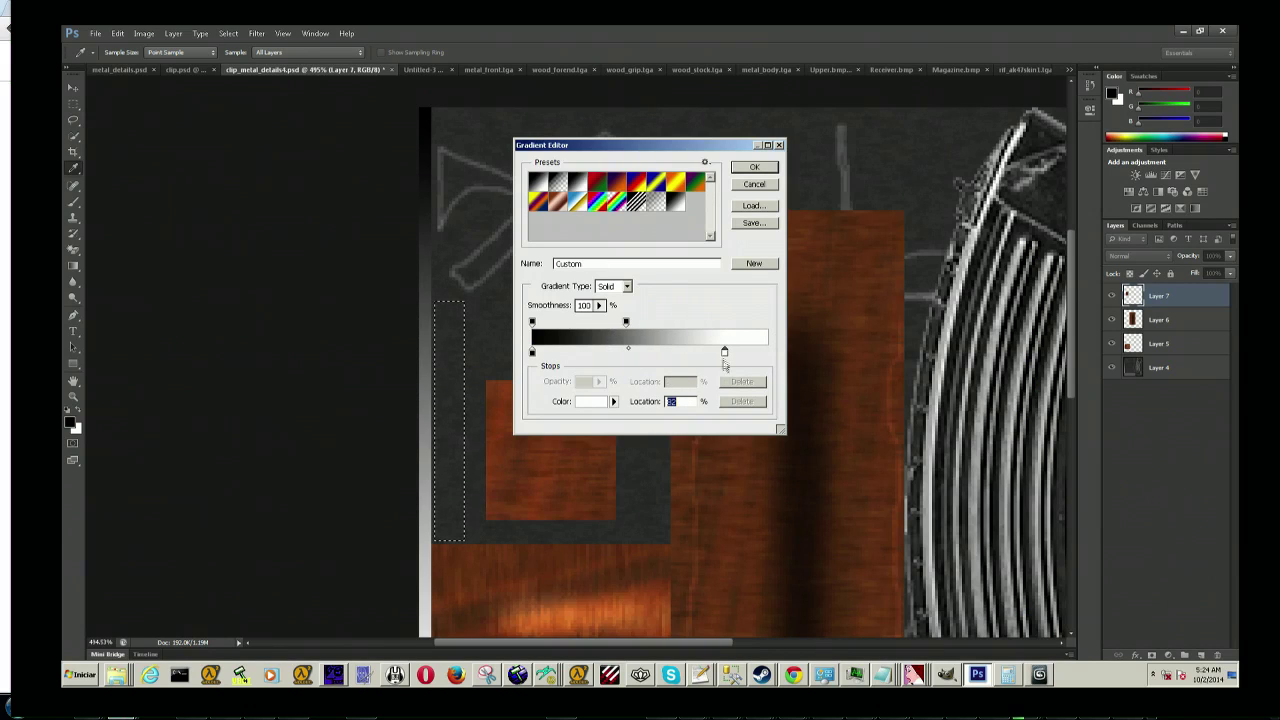
{"action": "left_click", "coordinate": [590, 401]}
{"action": "left_click_drag", "start_coordinate": [470, 300], "coordinate": [455, 273]}
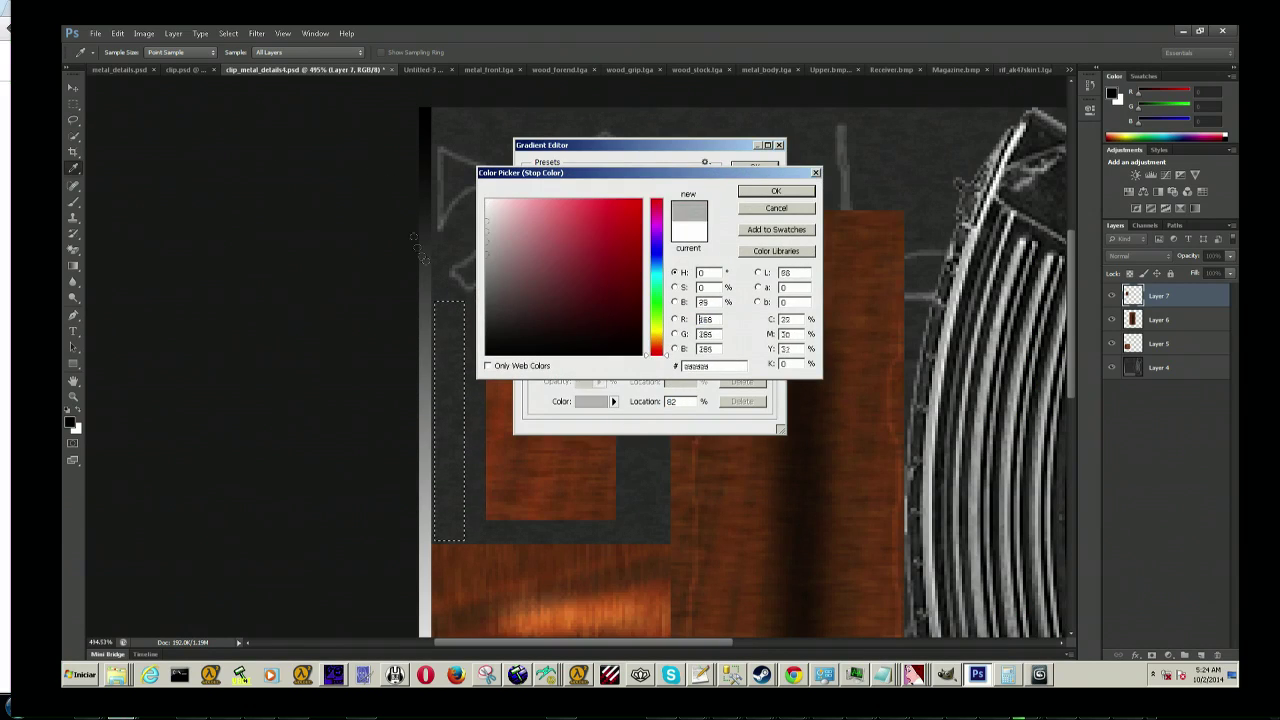
{"action": "left_click_drag", "start_coordinate": [485, 335], "coordinate": [481, 274]}
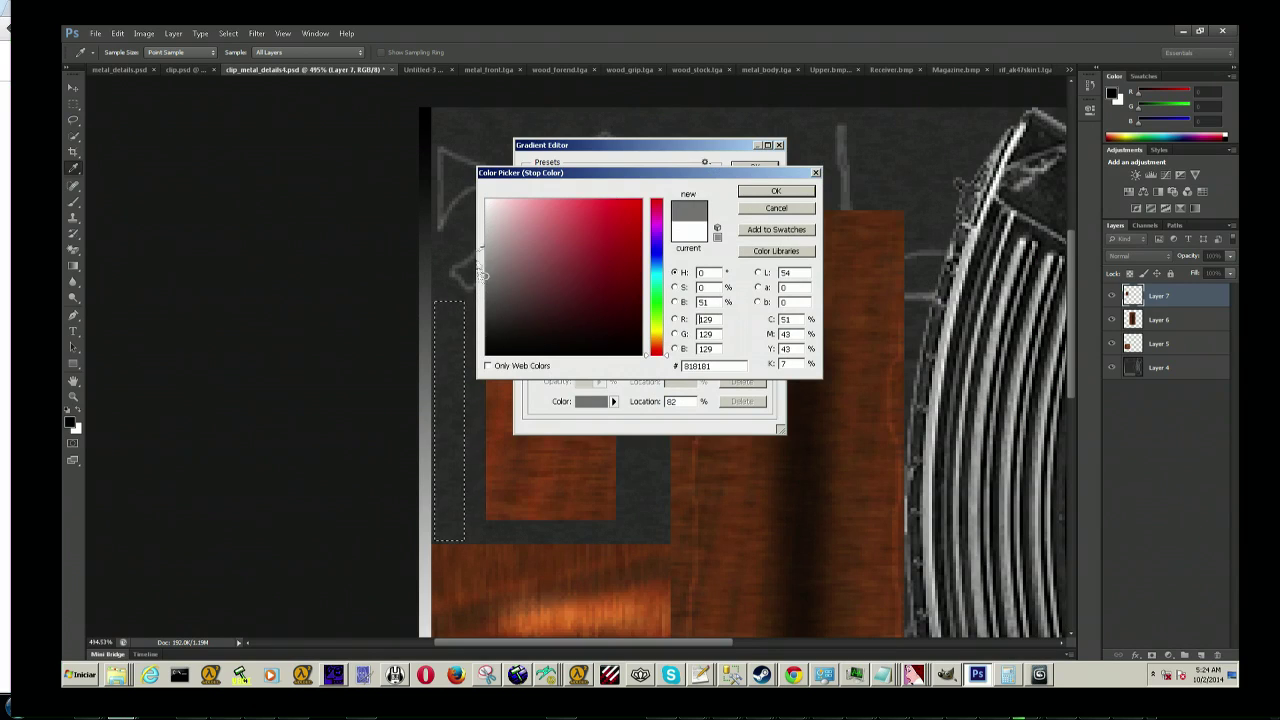
{"action": "left_click", "coordinate": [776, 191]}
{"action": "left_click", "coordinate": [752, 168]}
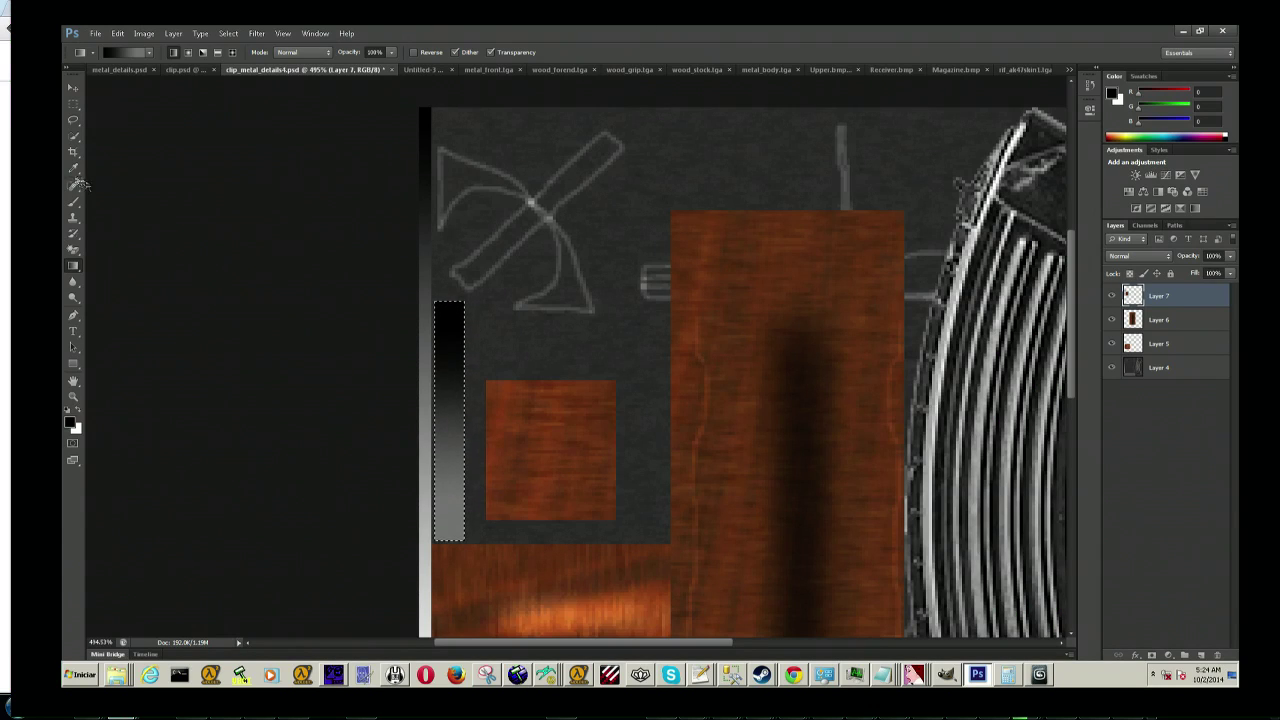
Step: Rework the gradient into bands: grey stop at 49%, new black stops at the right end and 30%
{"action": "left_click", "coordinate": [130, 55]}
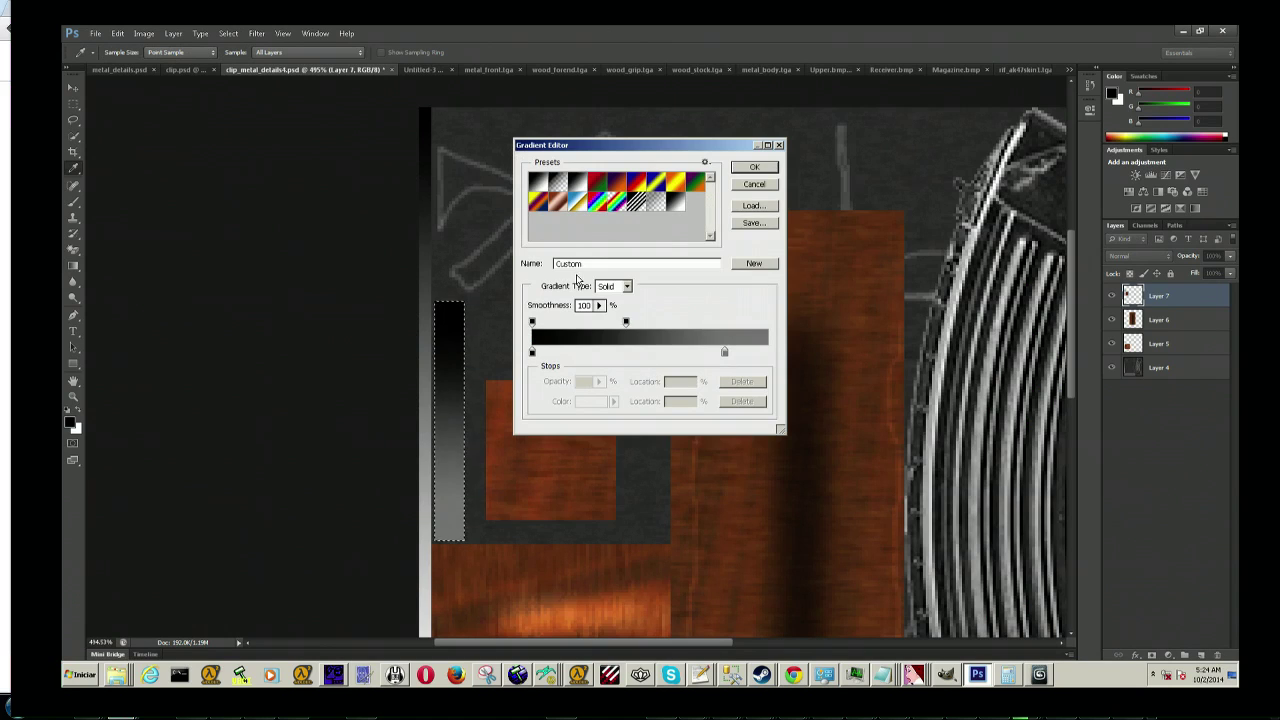
{"action": "left_click_drag", "start_coordinate": [724, 355], "coordinate": [647, 356]}
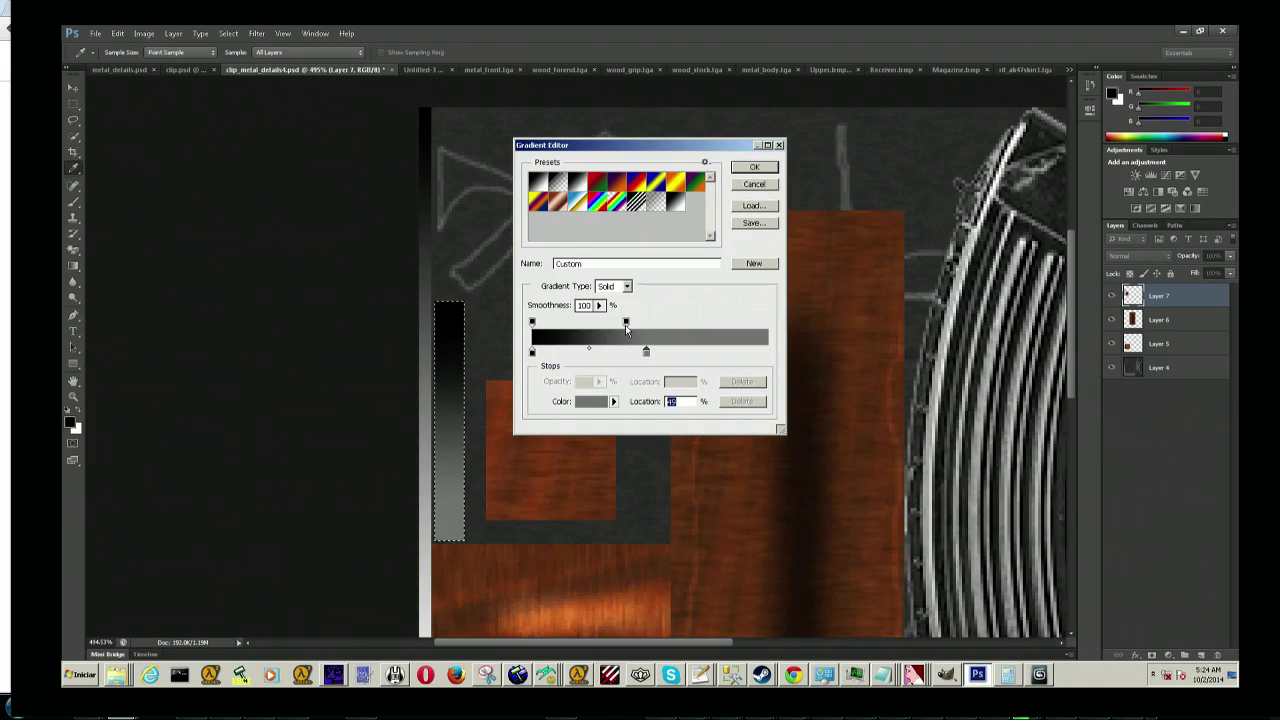
{"action": "left_click_drag", "start_coordinate": [626, 323], "coordinate": [813, 331]}
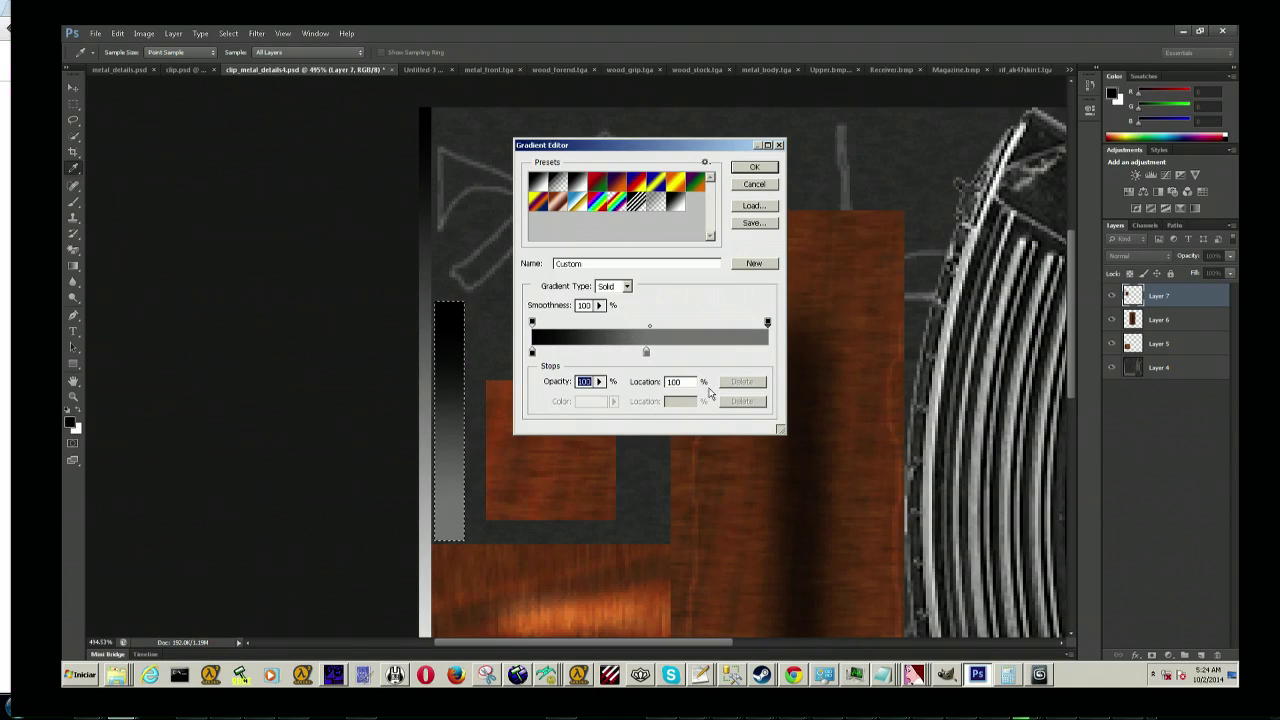
{"action": "left_click_drag", "start_coordinate": [758, 355], "coordinate": [706, 356]}
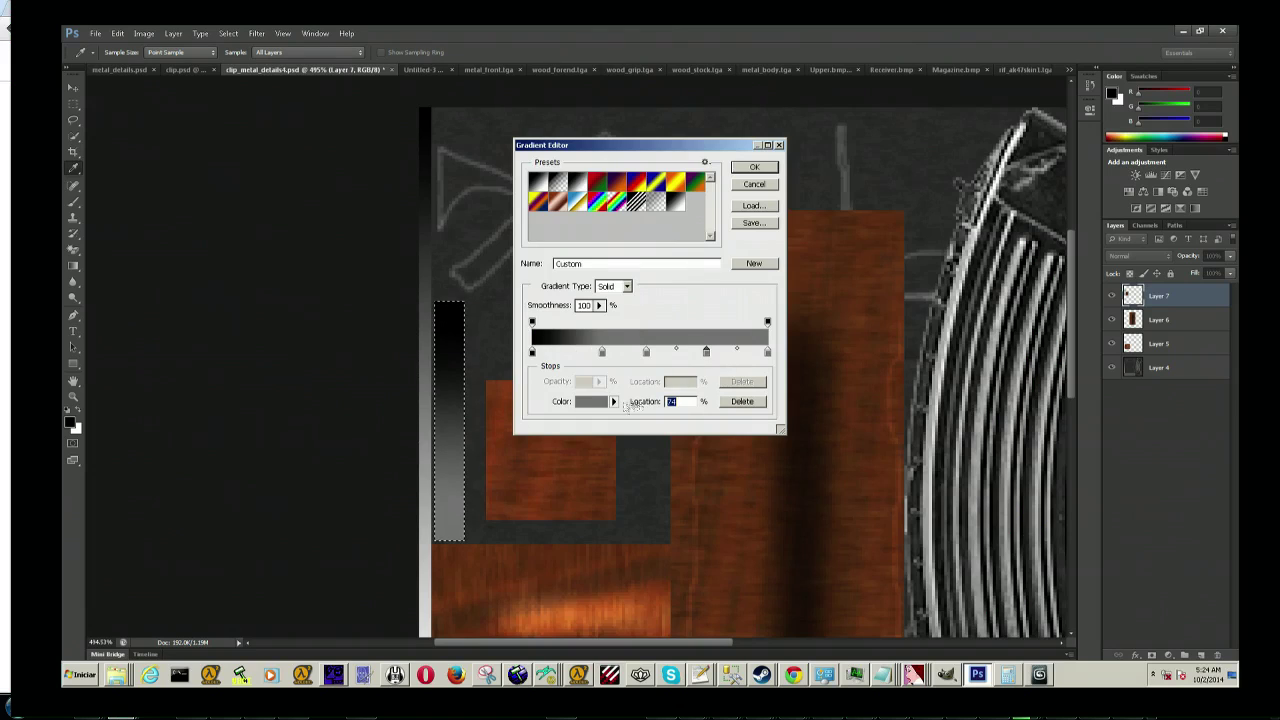
{"action": "left_click", "coordinate": [592, 401]}
{"action": "left_click", "coordinate": [490, 353]}
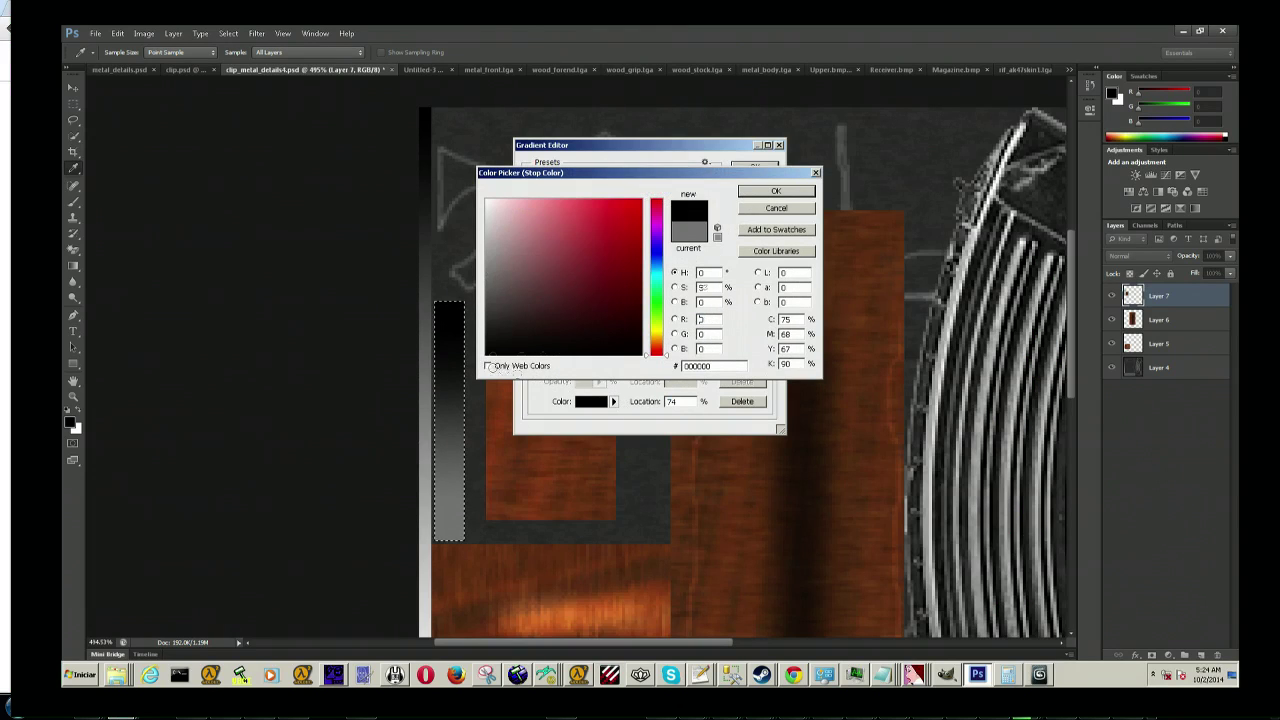
{"action": "left_click", "coordinate": [776, 191]}
{"action": "left_click", "coordinate": [602, 352]}
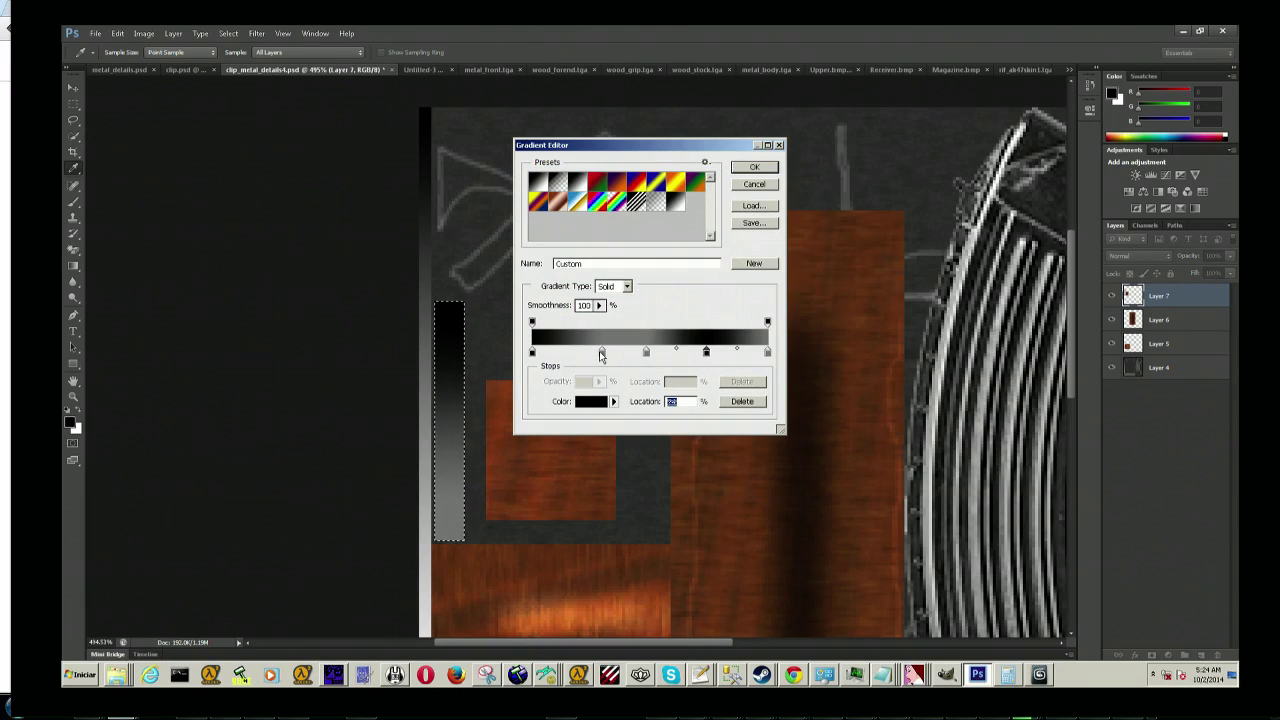
{"action": "left_click", "coordinate": [585, 401]}
{"action": "left_click", "coordinate": [490, 353]}
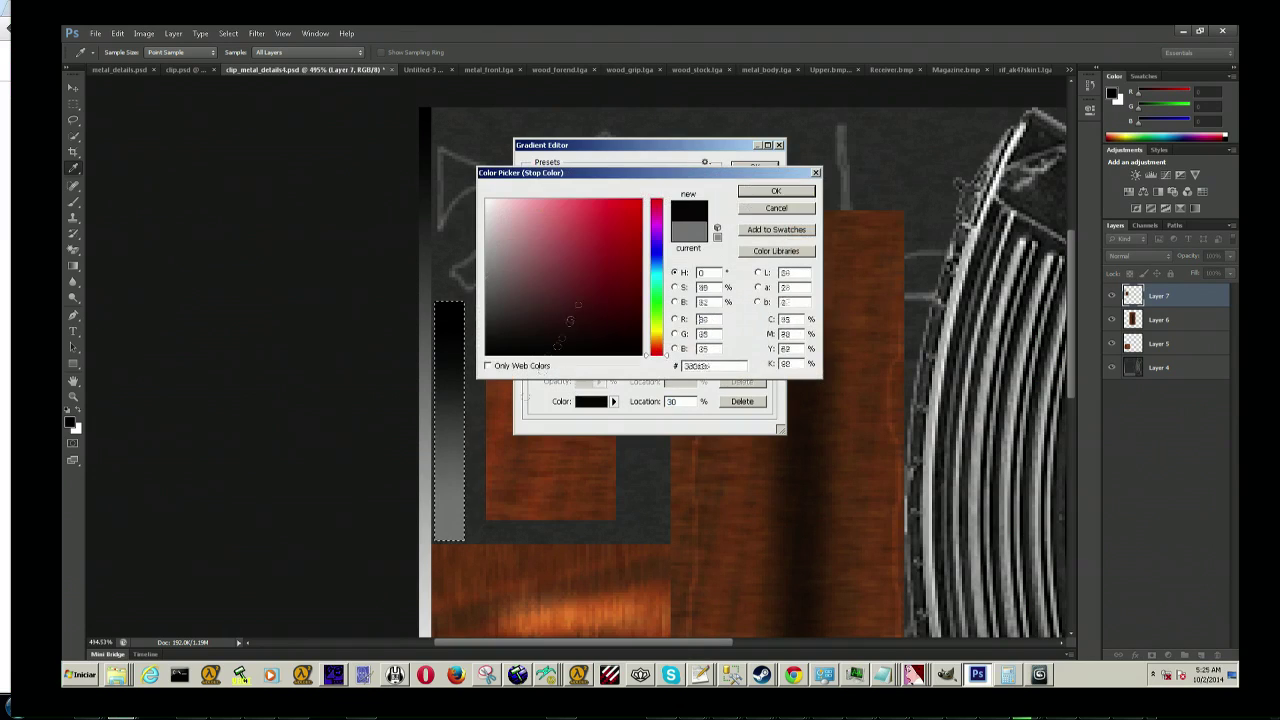
{"action": "left_click", "coordinate": [776, 191]}
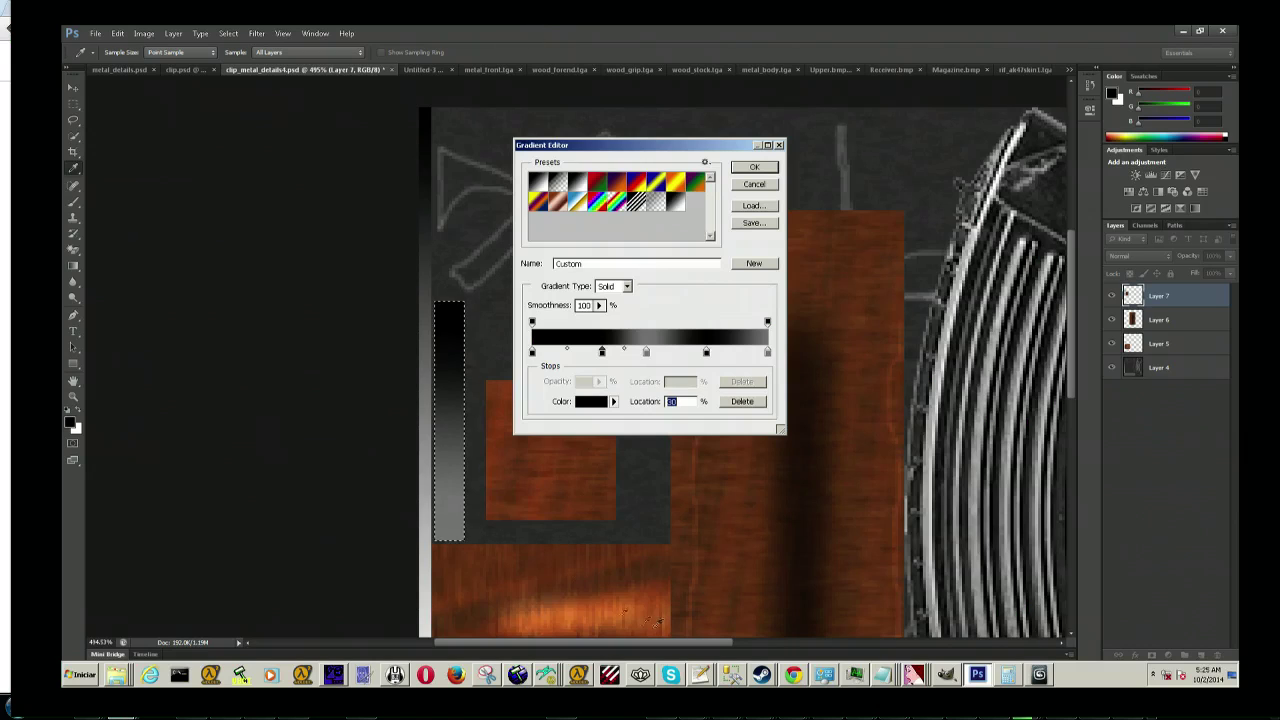
{"action": "left_click", "coordinate": [754, 167]}
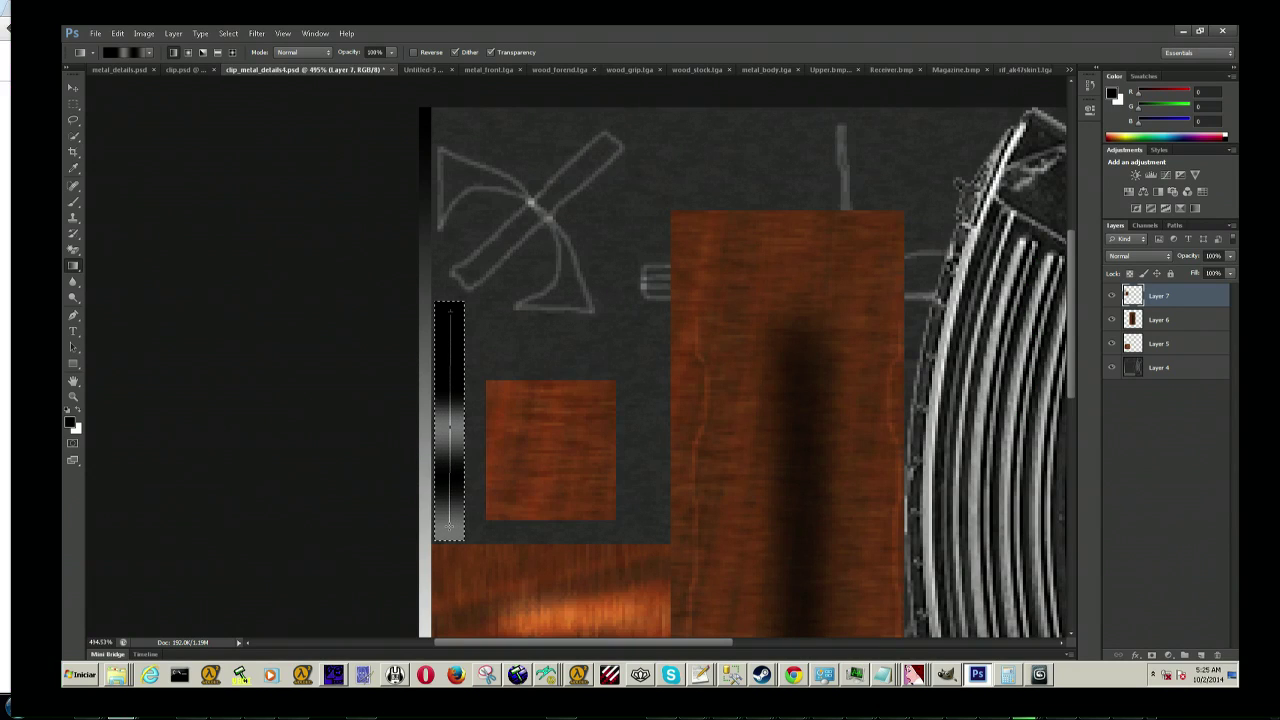
Step: Fill the narrow strip top to bottom with the black-grey-black gradient, redrawing to shift the grey bands
{"action": "left_click_drag", "start_coordinate": [451, 538], "coordinate": [450, 539]}
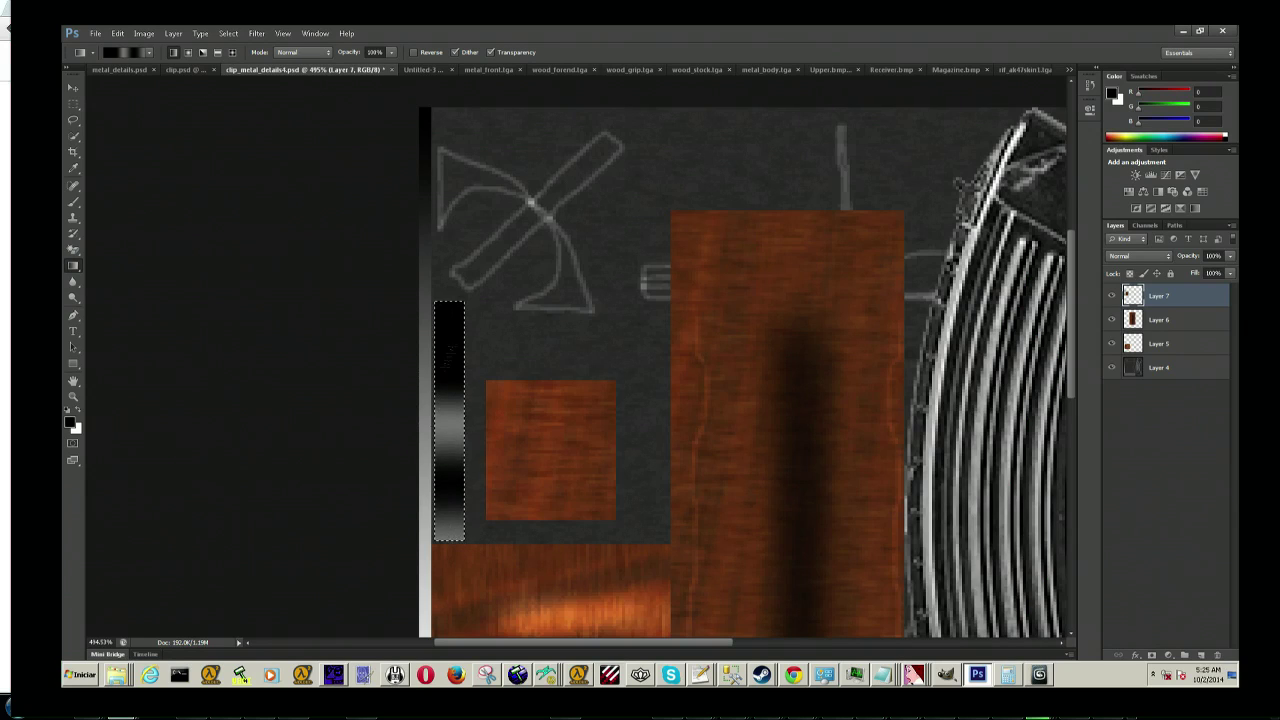
{"action": "left_click_drag", "start_coordinate": [448, 303], "coordinate": [449, 540]}
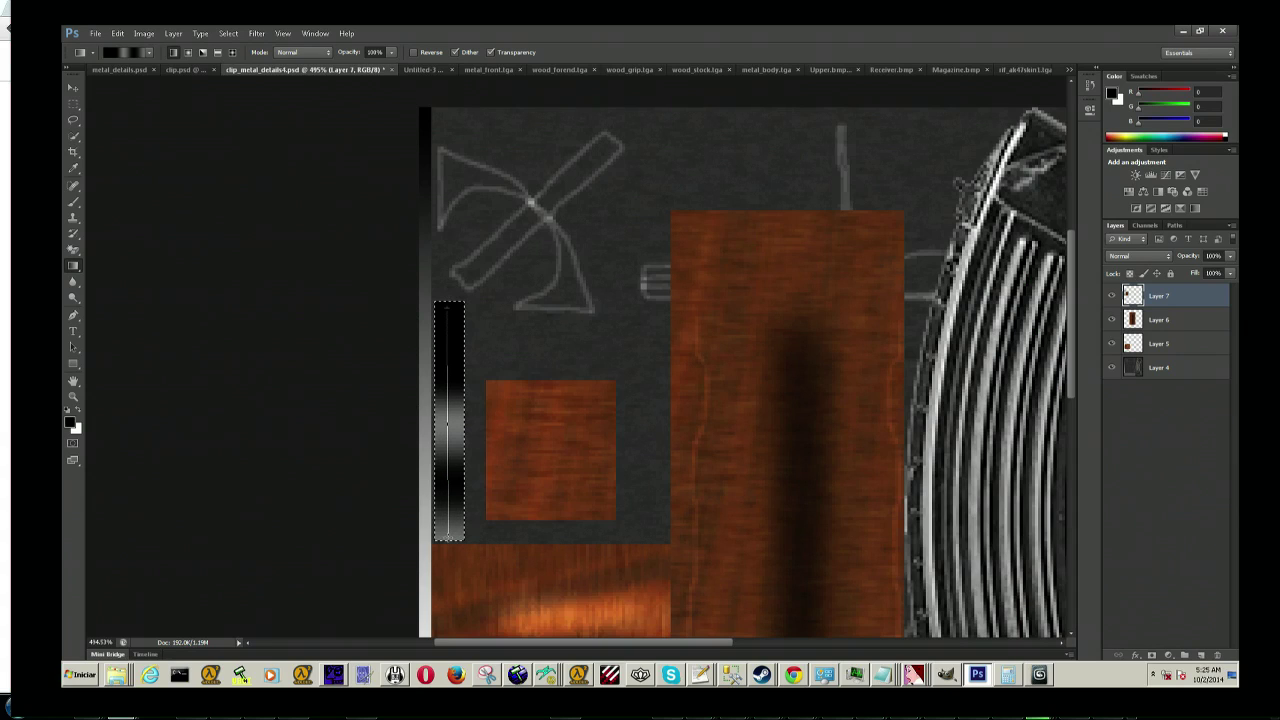
{"action": "left_click_drag", "start_coordinate": [449, 540], "coordinate": [449, 538]}
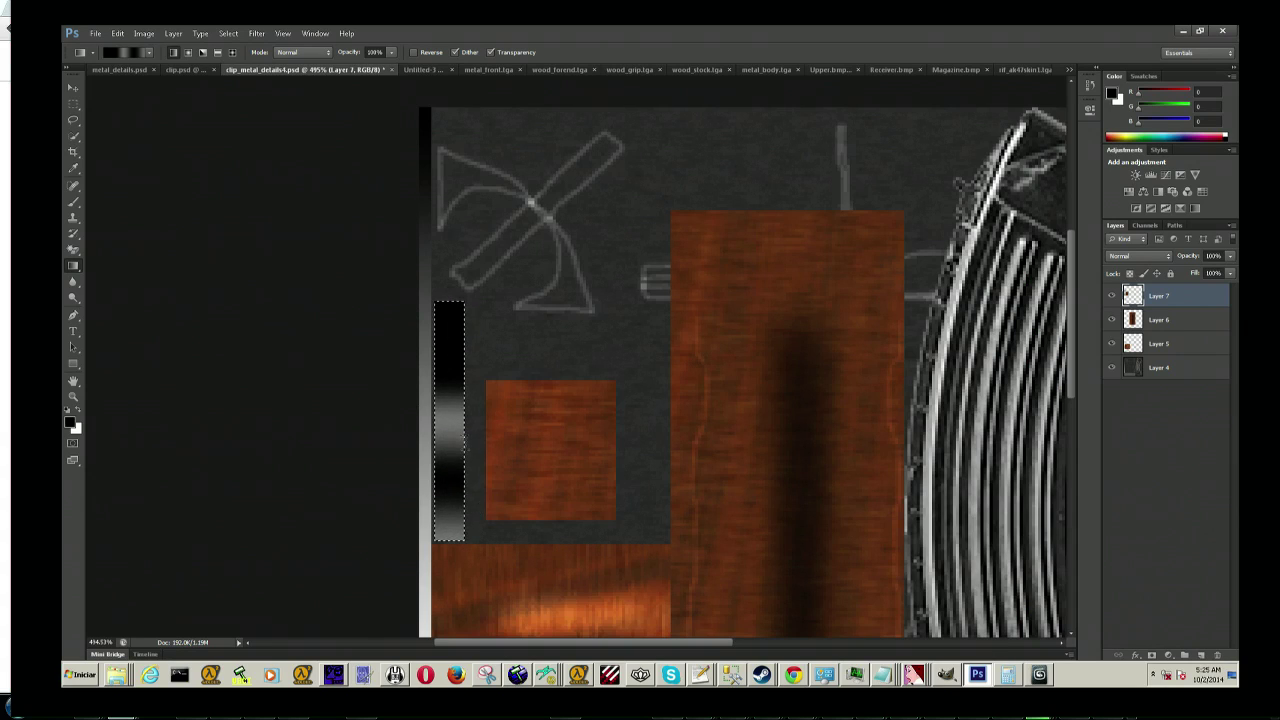
{"action": "left_click_drag", "start_coordinate": [446, 271], "coordinate": [437, 616]}
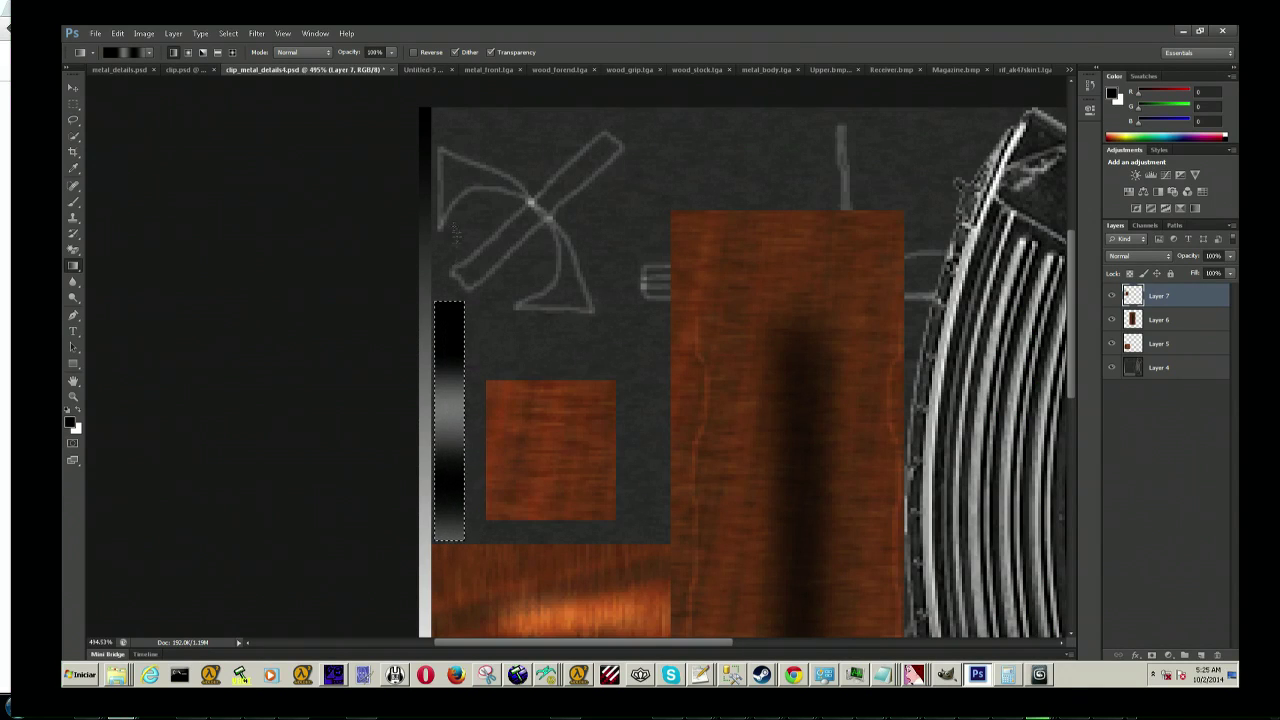
Step: Bring up the gradient presets and float the Untitled magazine-panel document in its own window
{"action": "scroll", "coordinate": [460, 150], "scroll_direction": "down", "scroll_amount": 5}
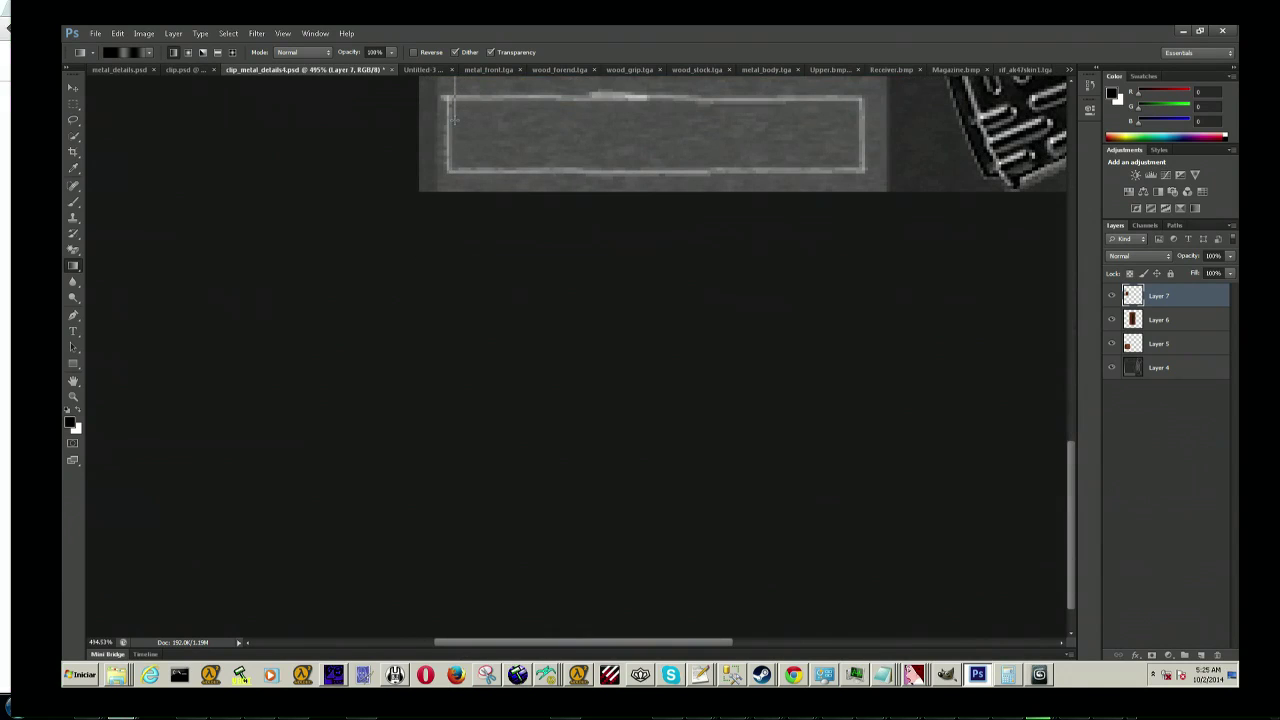
{"action": "scroll", "coordinate": [477, 180], "scroll_direction": "up", "scroll_amount": 3}
{"action": "right_click", "coordinate": [477, 240]}
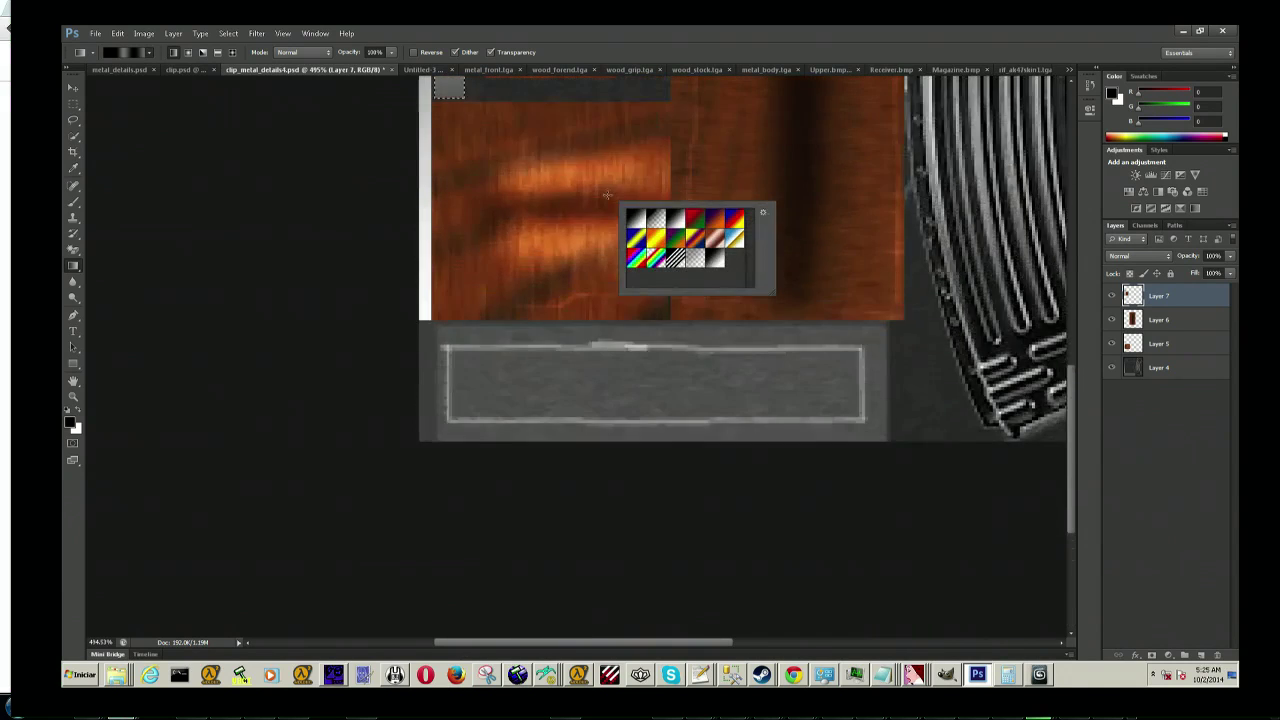
{"action": "scroll", "coordinate": [477, 240], "scroll_direction": "up", "scroll_amount": 2}
{"action": "scroll", "coordinate": [477, 240], "scroll_direction": "up", "scroll_amount": 2}
{"action": "mouse_move", "coordinate": [420, 69]}
{"action": "left_mouse_down"}
{"action": "mouse_move", "coordinate": [434, 575]}
{"action": "mouse_move", "coordinate": [497, 420]}
{"action": "left_mouse_up"}
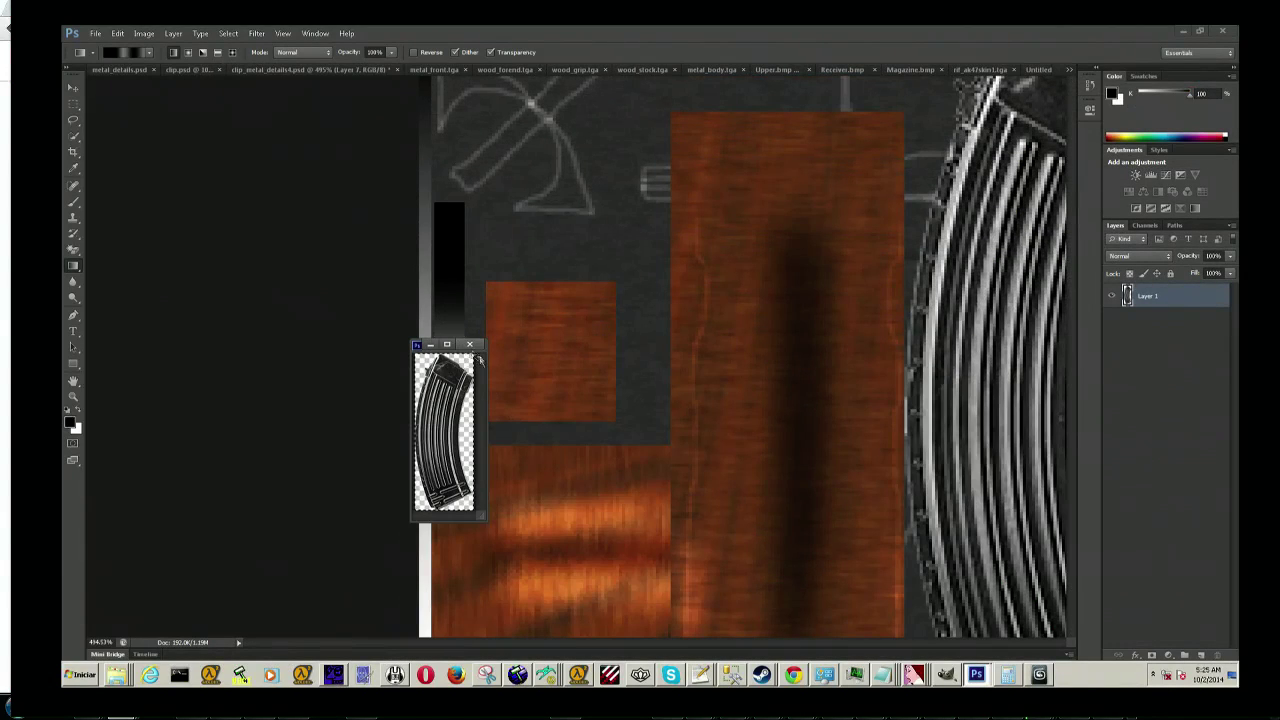
Step: Discard Untitled-3 without saving and redraw the strip's black-grey-black gradient with its grey band centred
{"action": "left_click", "coordinate": [469, 345]}
{"action": "left_click", "coordinate": [620, 270]}
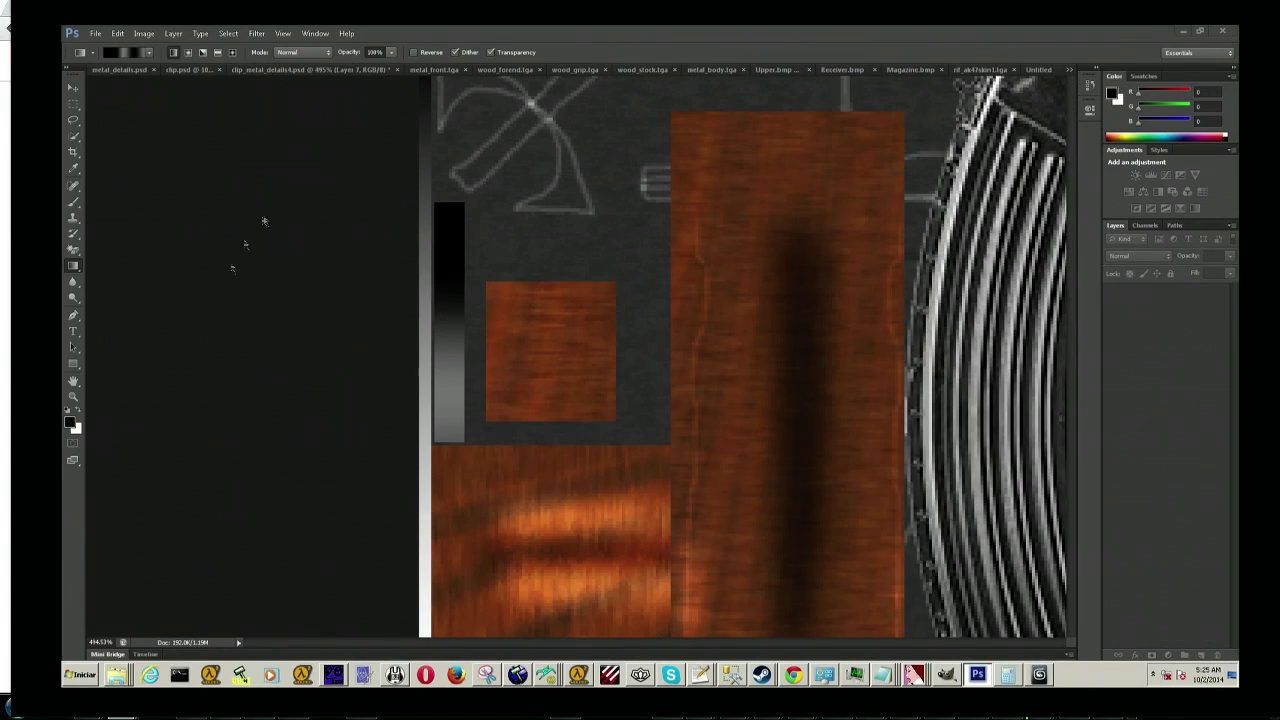
{"action": "left_click_drag", "start_coordinate": [457, 196], "coordinate": [452, 607]}
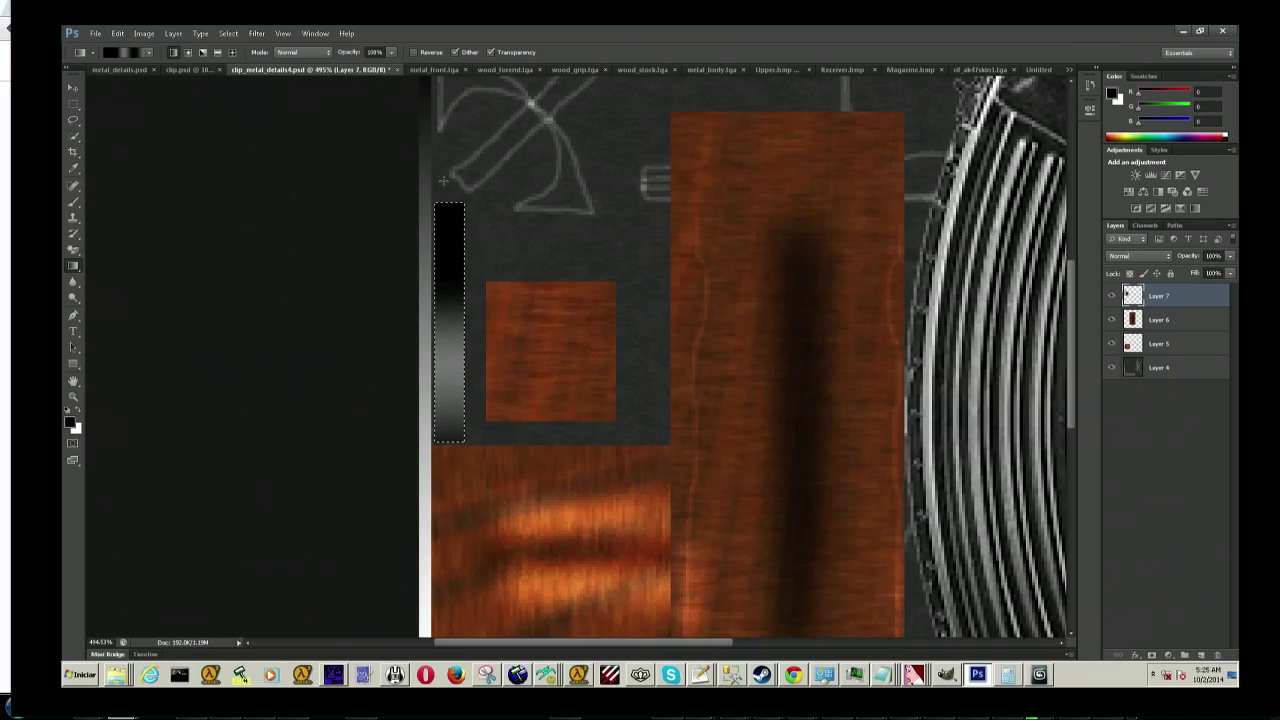
{"action": "left_click_drag", "start_coordinate": [446, 162], "coordinate": [447, 519]}
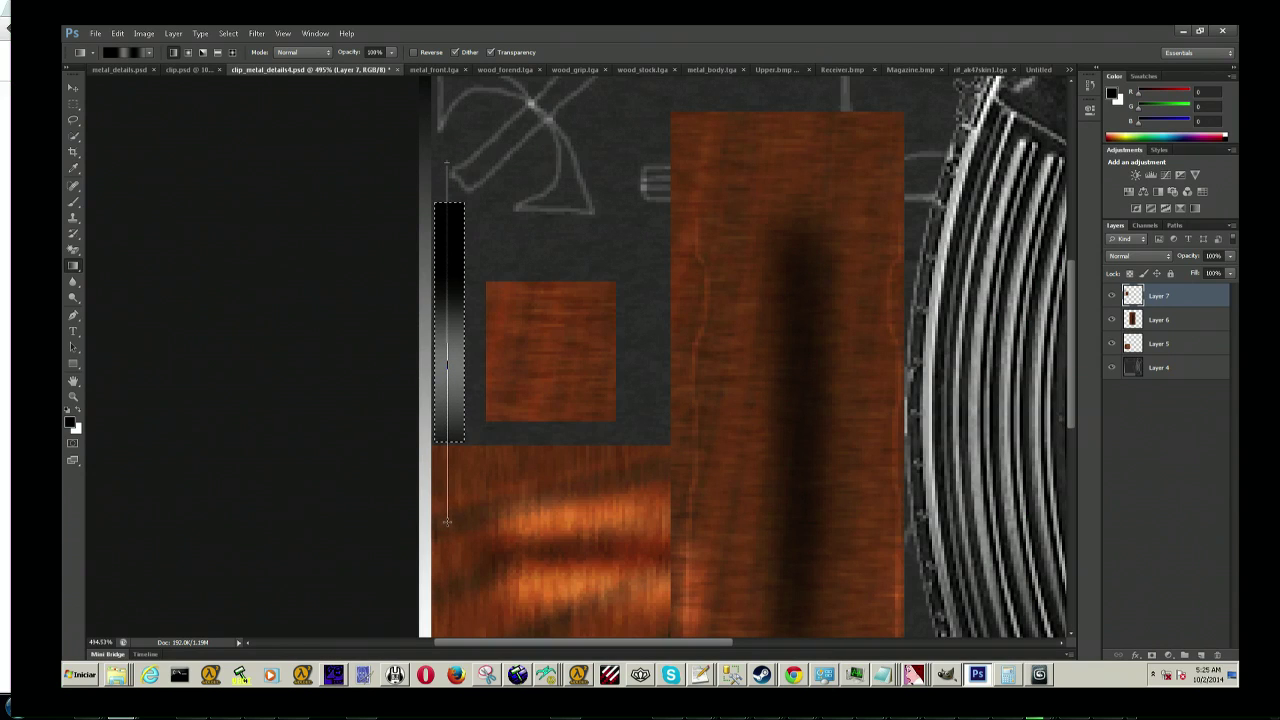
{"action": "left_click_drag", "start_coordinate": [446, 521], "coordinate": [448, 521]}
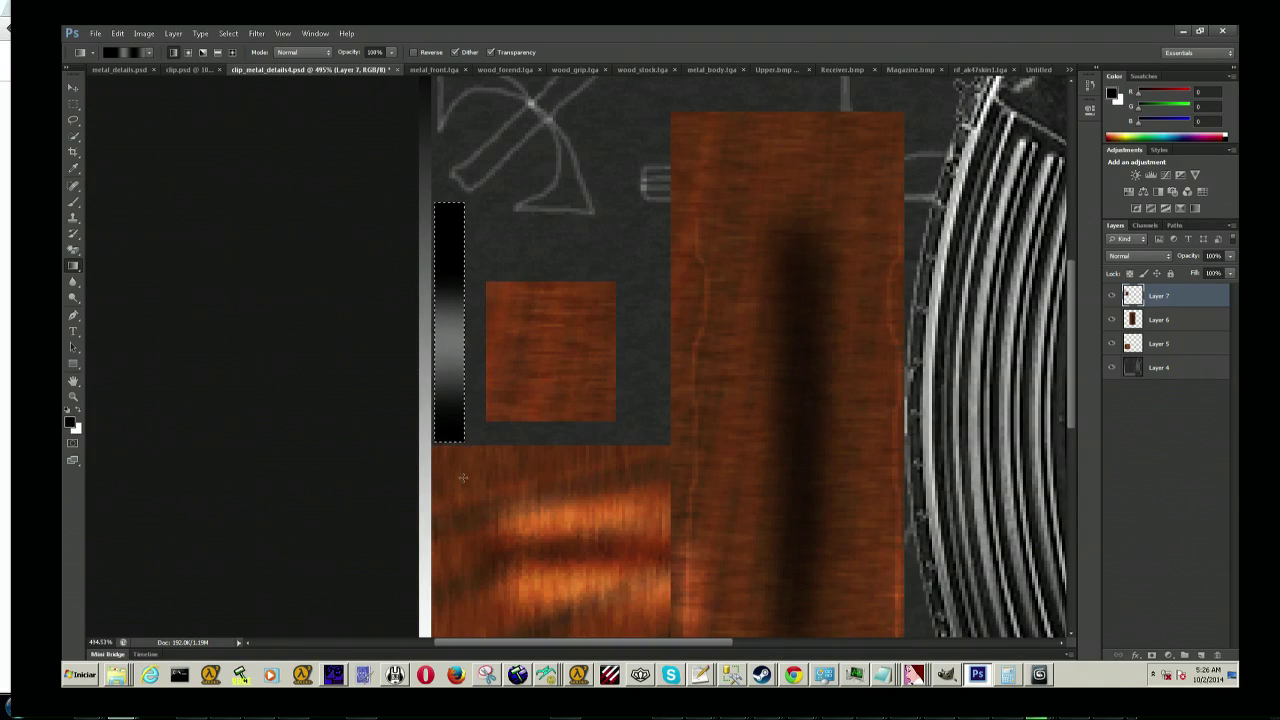
{"action": "scroll", "coordinate": [463, 478], "scroll_direction": "up", "scroll_amount": 2}
{"action": "scroll", "coordinate": [470, 475], "scroll_direction": "up", "scroll_amount": 1}
{"action": "scroll", "coordinate": [490, 465], "scroll_direction": "down", "scroll_amount": 1}
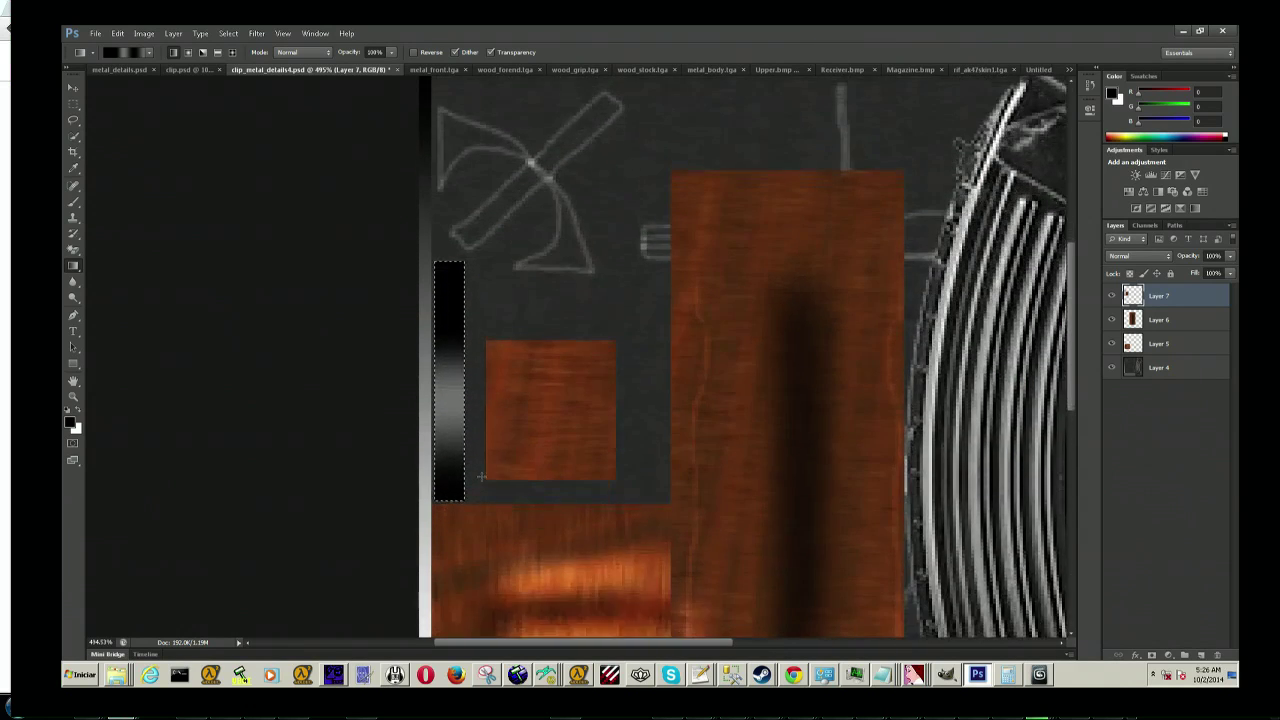
{"action": "scroll", "coordinate": [507, 458], "scroll_direction": "up", "scroll_amount": 1}
{"action": "left_click", "coordinate": [95, 33]}
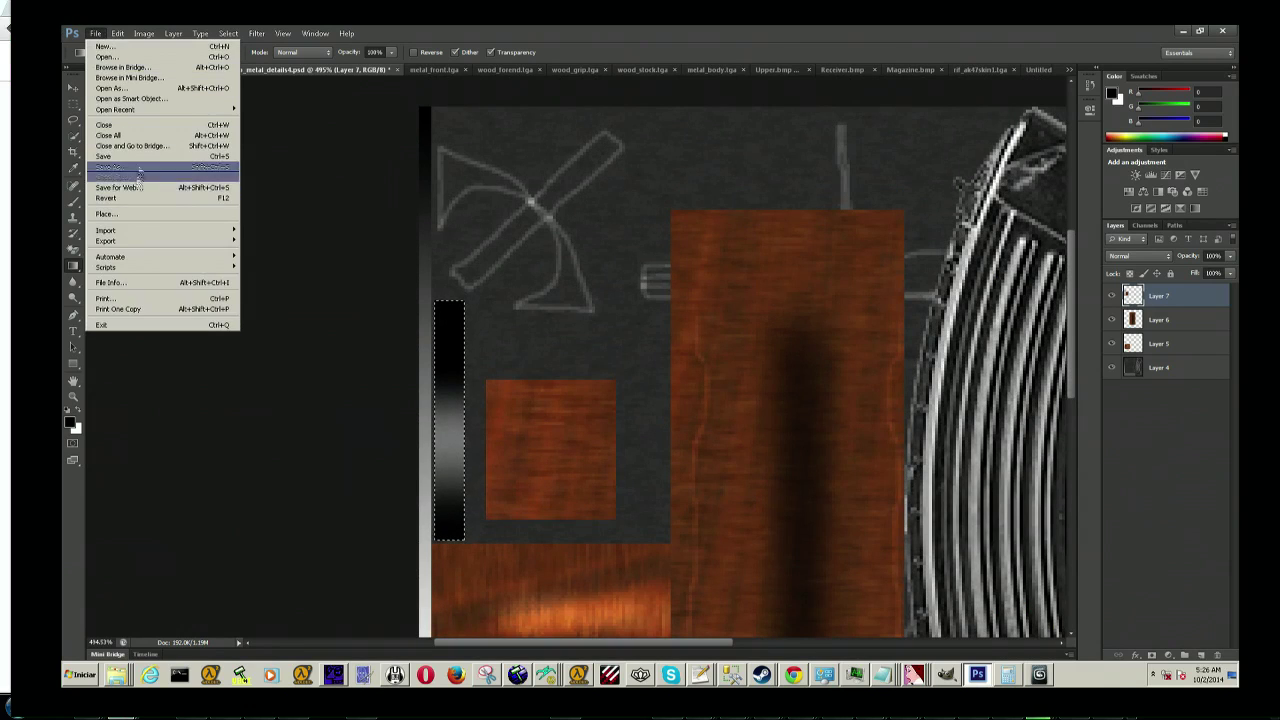
Step: Save the texture as clip_metal_details5.psd, then return to 3ds Max and orbit the AK-47
{"action": "key", "text": "shift+ctrl+s"}
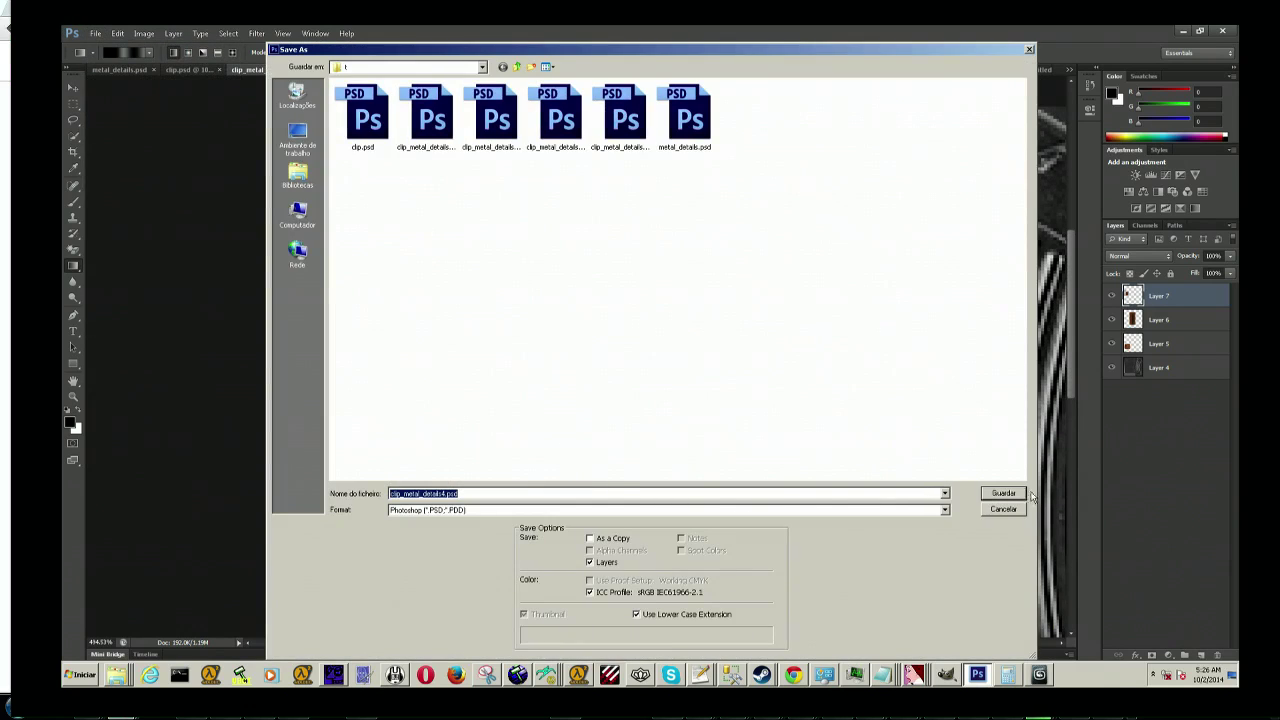
{"action": "left_click", "coordinate": [1010, 494]}
{"action": "left_click", "coordinate": [441, 493]}
{"action": "key", "text": "Return"}
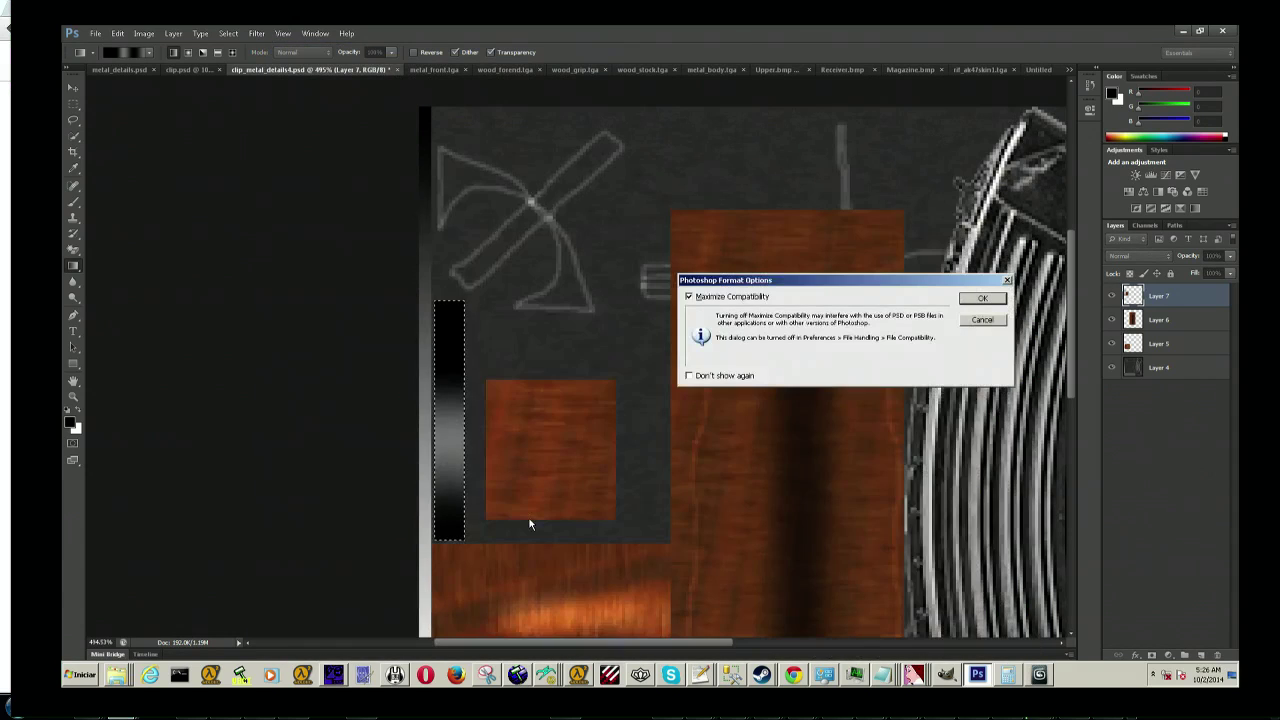
{"action": "left_click", "coordinate": [982, 298]}
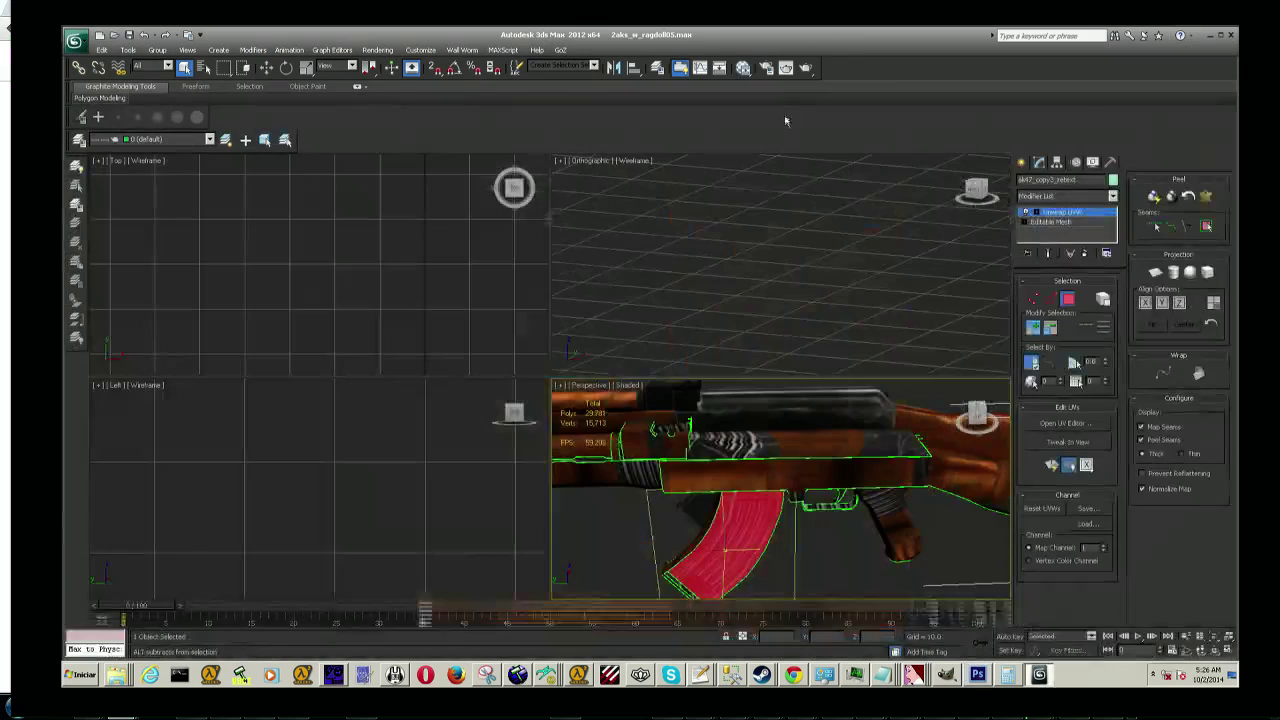
{"action": "key", "text": "alt+Tab"}
{"action": "middle_click_drag", "start_coordinate": [697, 553], "coordinate": [630, 540], "text": "alt"}
Step: Zoom in on the red magazine, open the Edit UVWs editor and move it aside
{"action": "mouse_move", "coordinate": [800, 520]}
{"action": "middle_mouse_down", "text": "alt"}
{"action": "mouse_move", "coordinate": [840, 536]}
{"action": "mouse_move", "coordinate": [800, 510]}
{"action": "mouse_move", "coordinate": [843, 563]}
{"action": "mouse_move", "coordinate": [815, 548]}
{"action": "middle_mouse_up", "text": "alt"}
{"action": "scroll", "coordinate": [833, 531], "scroll_direction": "up", "scroll_amount": 3}
{"action": "scroll", "coordinate": [815, 548], "scroll_direction": "up", "scroll_amount": 5}
{"action": "scroll", "coordinate": [815, 548], "scroll_direction": "down", "scroll_amount": 5}
{"action": "left_click", "coordinate": [1077, 425]}
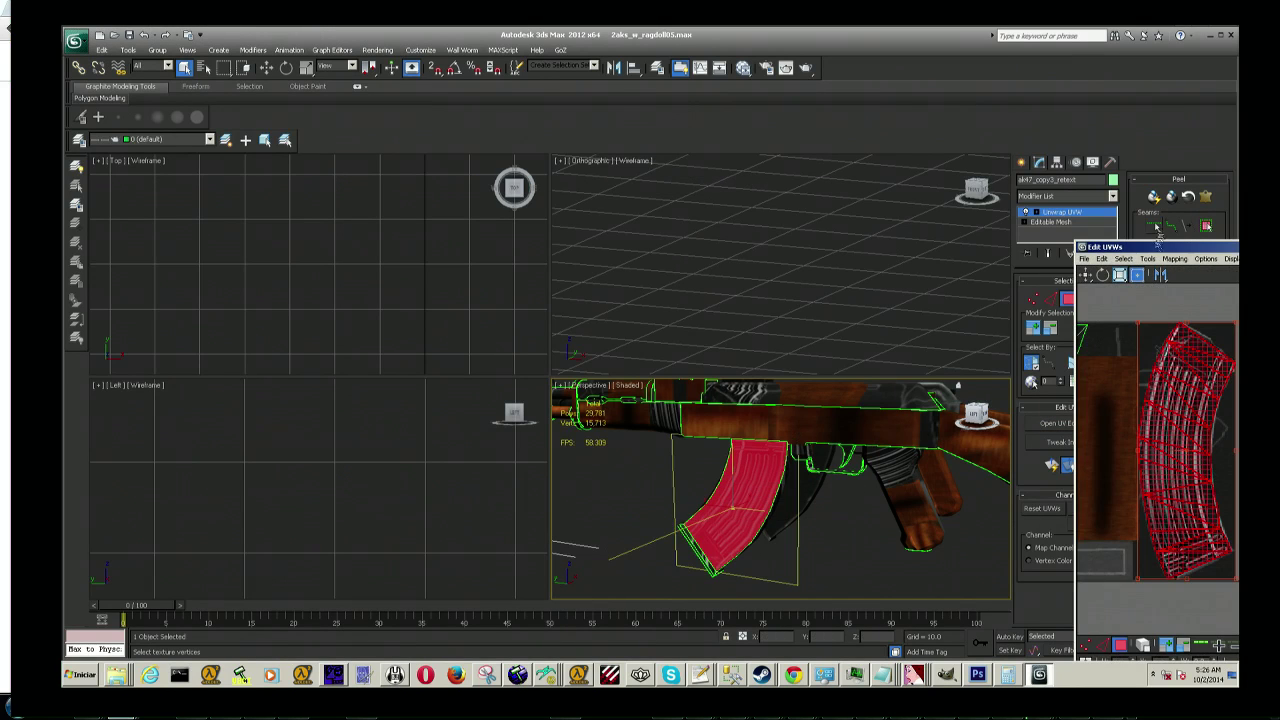
{"action": "left_click_drag", "start_coordinate": [1148, 243], "coordinate": [263, 213]}
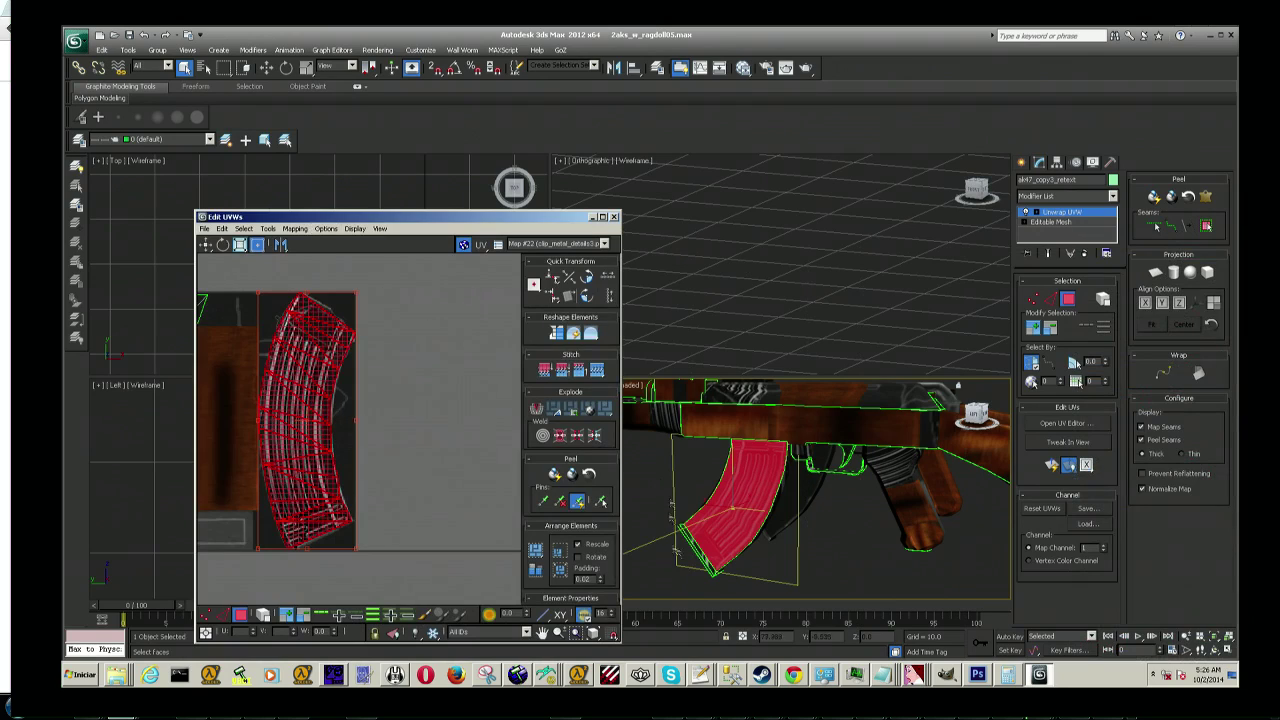
{"action": "scroll", "coordinate": [861, 455], "scroll_direction": "up", "scroll_amount": 1}
Step: Select the magazine faces beside the magazine well in the Perspective view
{"action": "mouse_move", "coordinate": [861, 455]}
{"action": "middle_mouse_down", "text": "alt"}
{"action": "mouse_move", "coordinate": [898, 412]}
{"action": "mouse_move", "coordinate": [825, 521]}
{"action": "middle_mouse_up", "text": "alt"}
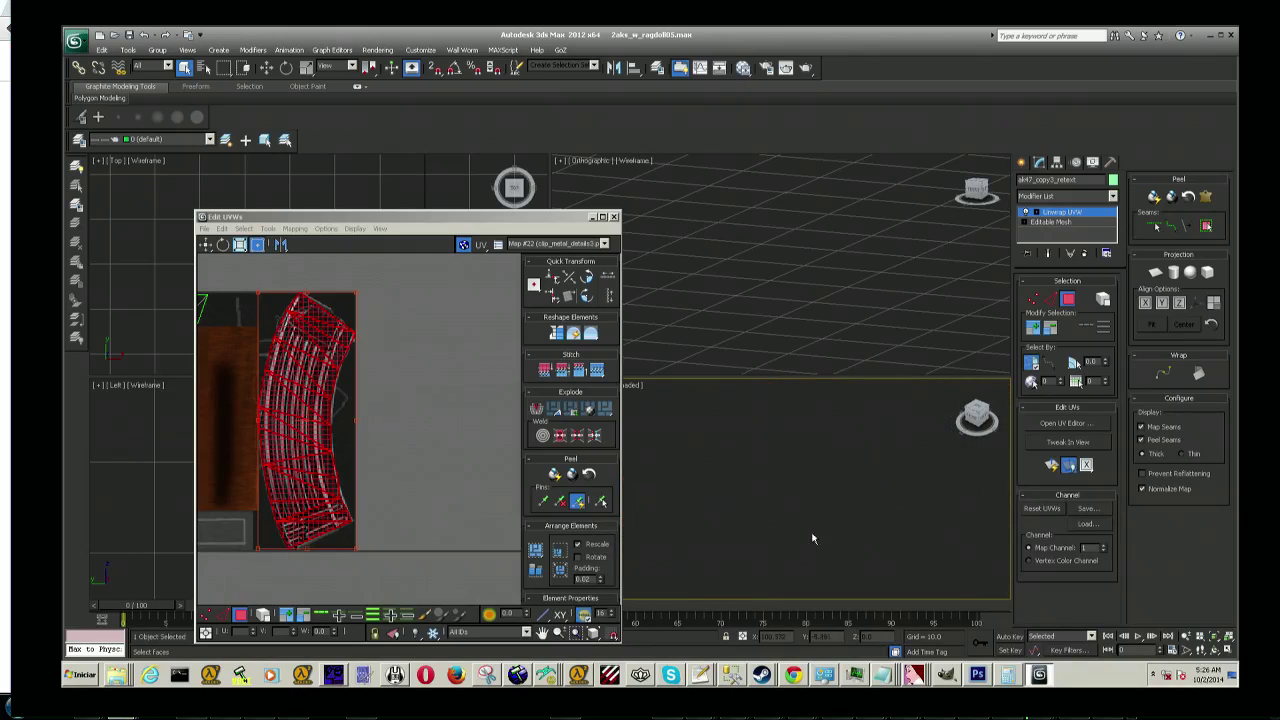
{"action": "left_click", "coordinate": [816, 497]}
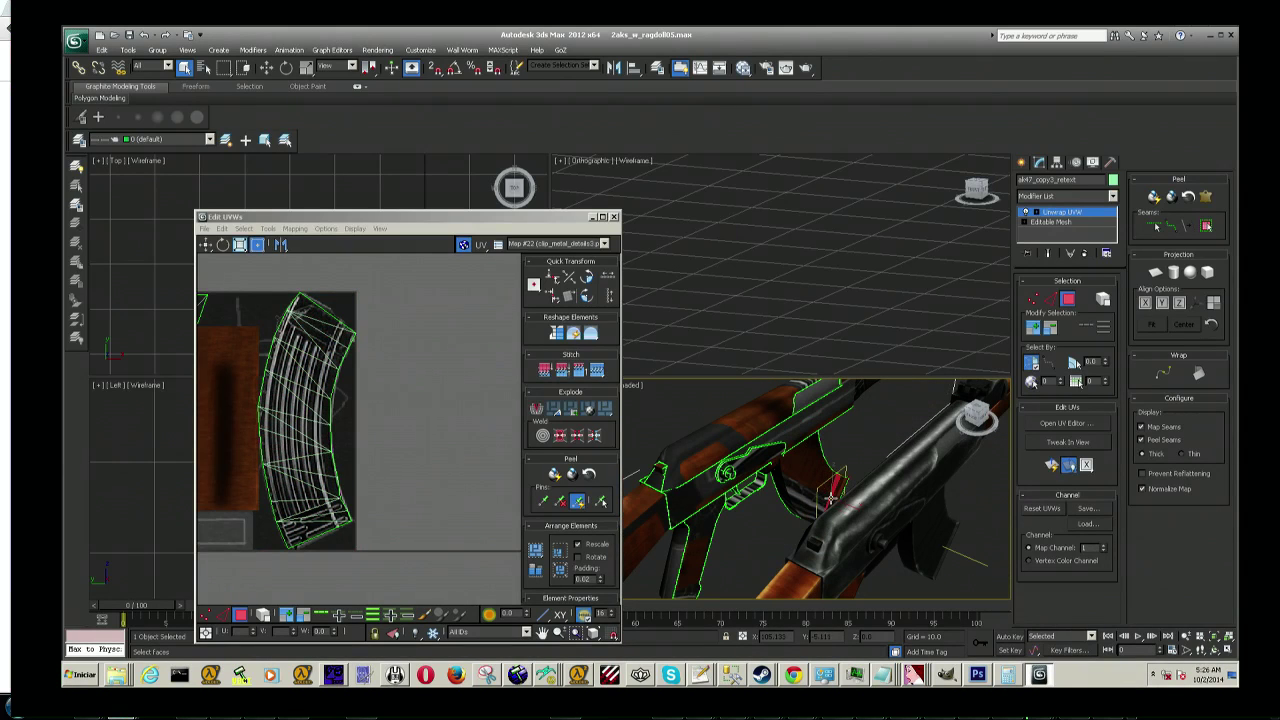
{"action": "left_click", "coordinate": [832, 491]}
{"action": "left_click", "coordinate": [818, 494]}
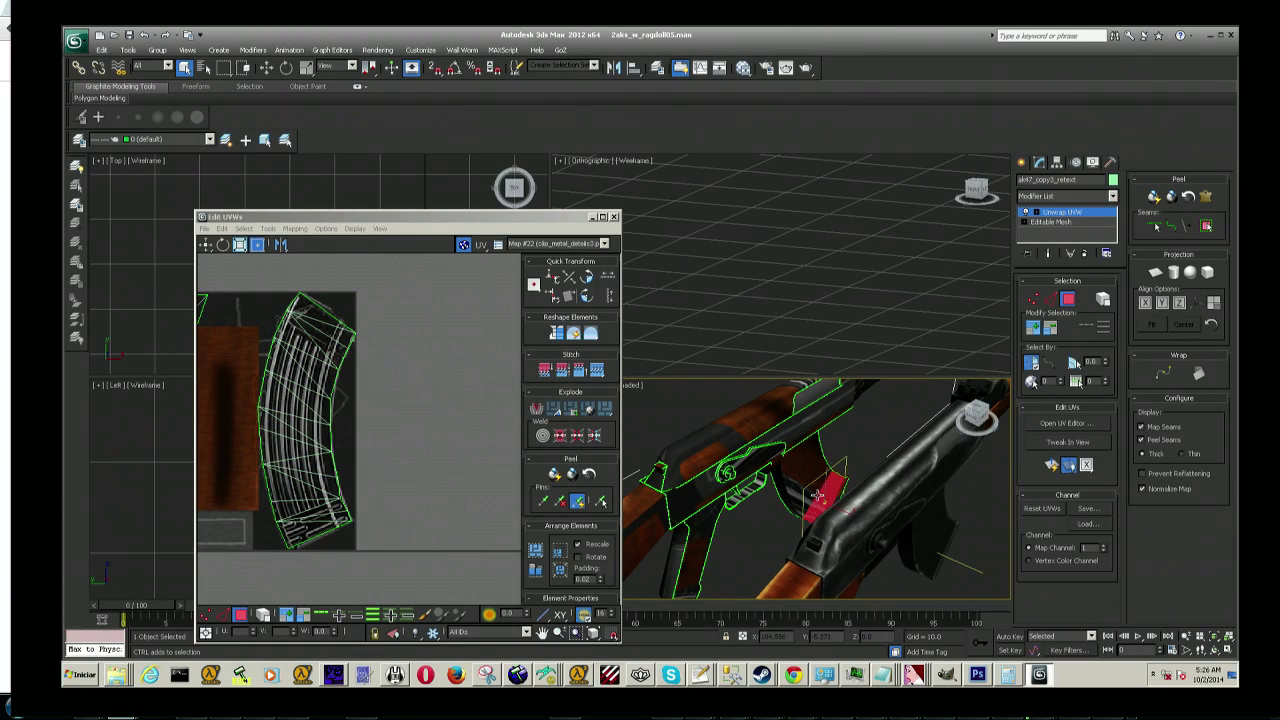
{"action": "left_click", "coordinate": [798, 482]}
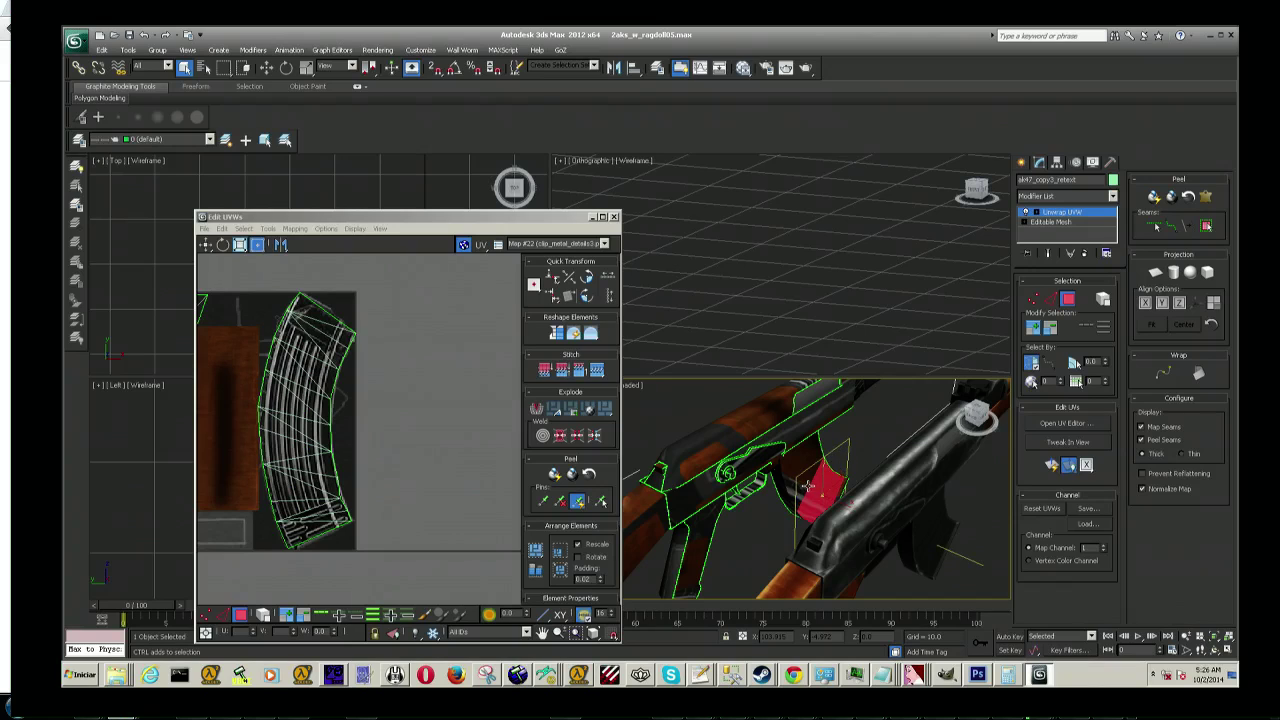
{"action": "left_click", "coordinate": [797, 479]}
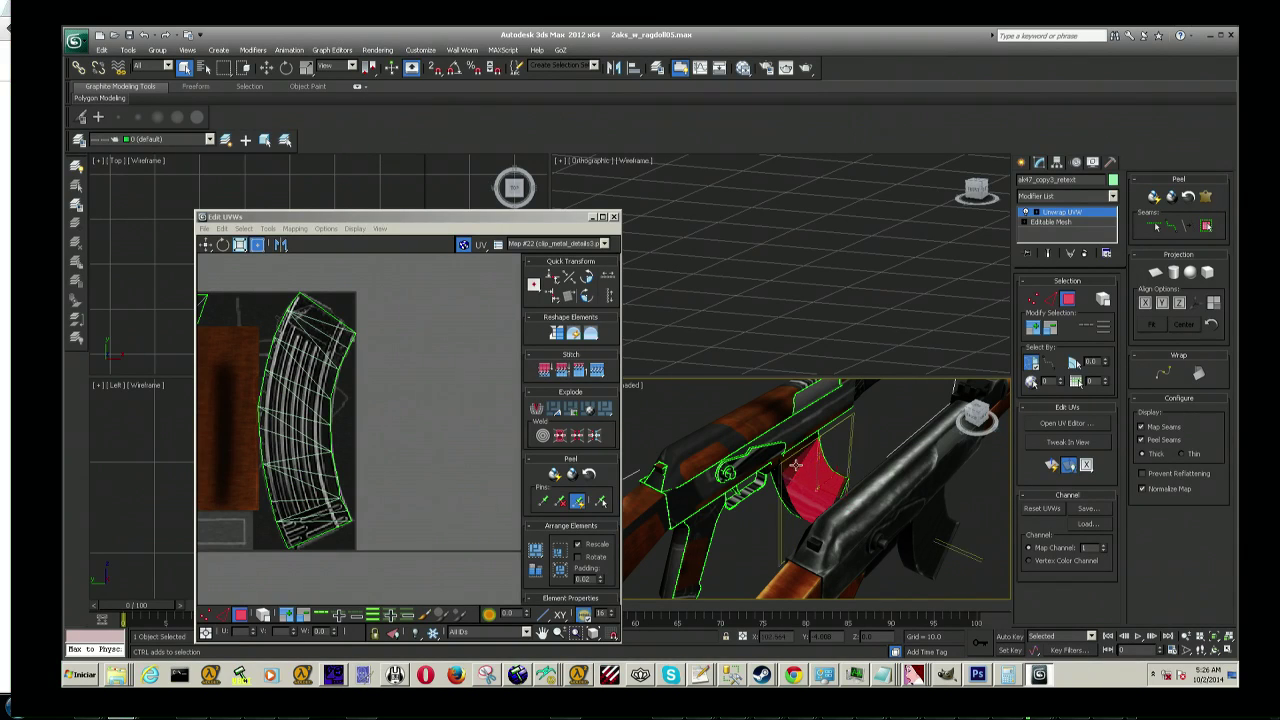
{"action": "left_click", "coordinate": [791, 451]}
{"action": "scroll", "coordinate": [797, 449], "scroll_direction": "up", "scroll_amount": 5}
{"action": "scroll", "coordinate": [797, 449], "scroll_direction": "down", "scroll_amount": 5}
Step: Frame the red selected face using the ViewCube, panning and orbiting around it
{"action": "left_click_drag", "start_coordinate": [976, 416], "coordinate": [857, 437]}
{"action": "scroll", "coordinate": [857, 437], "scroll_direction": "up", "scroll_amount": 5}
{"action": "scroll", "coordinate": [857, 437], "scroll_direction": "up", "scroll_amount": 3}
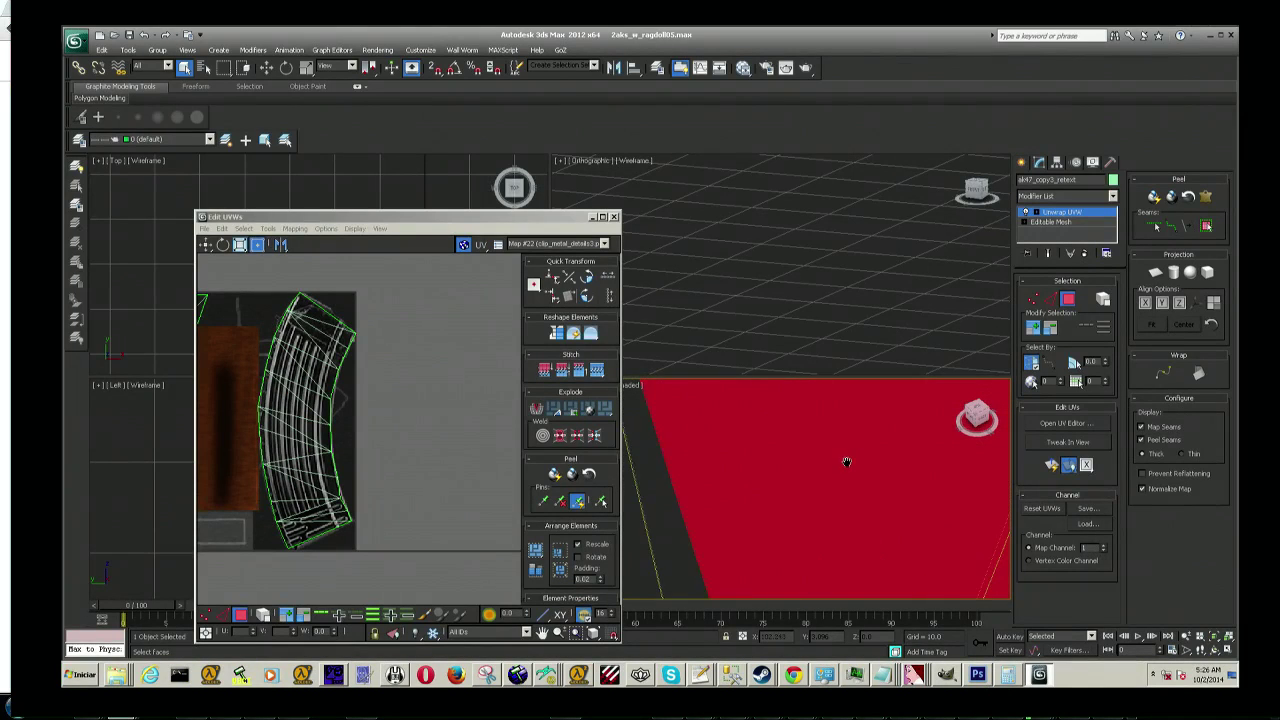
{"action": "scroll", "coordinate": [862, 452], "scroll_direction": "up", "scroll_amount": 3}
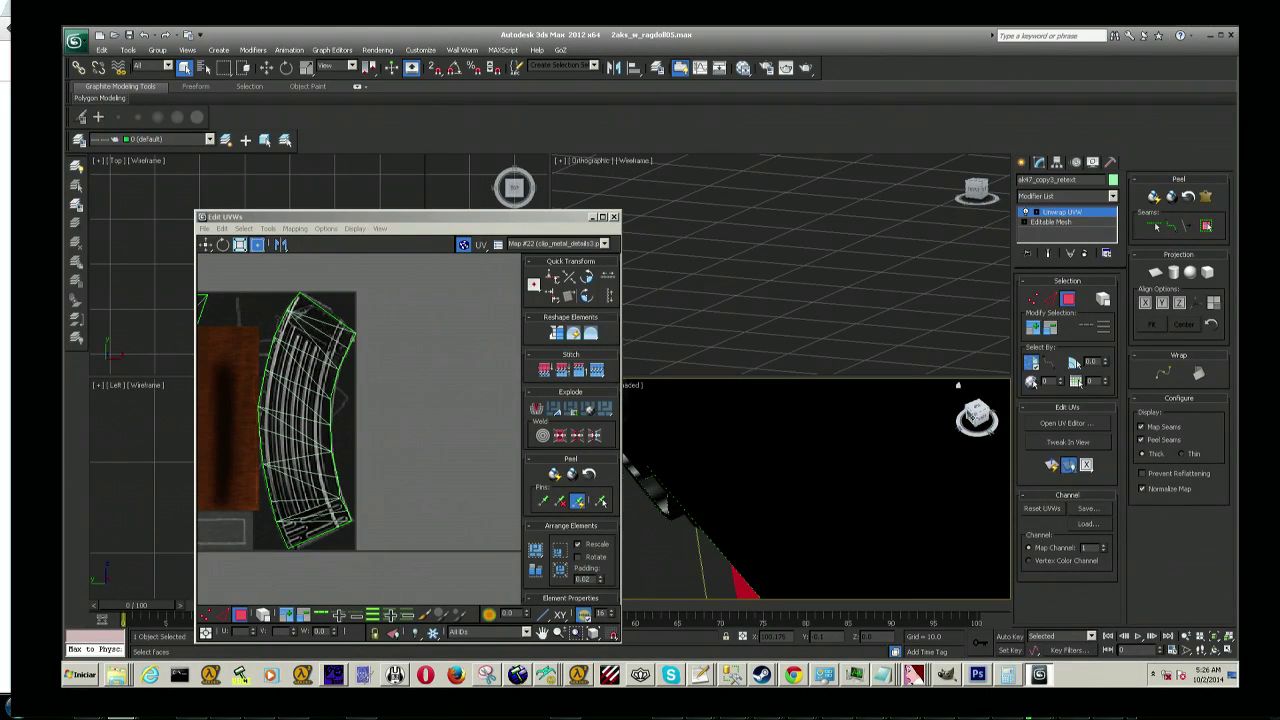
{"action": "left_click", "coordinate": [976, 414]}
{"action": "middle_click_drag", "start_coordinate": [835, 492], "coordinate": [735, 440]}
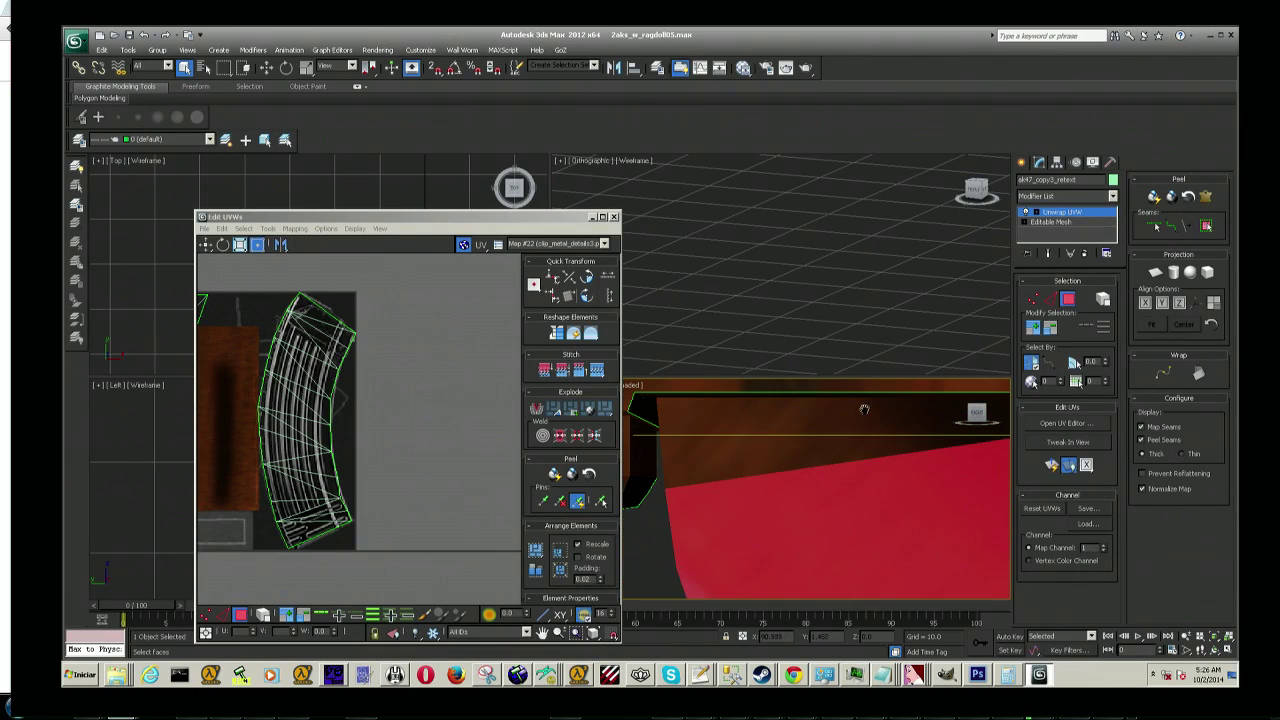
{"action": "mouse_move", "coordinate": [835, 466]}
{"action": "middle_mouse_down", "text": "alt"}
{"action": "mouse_move", "coordinate": [862, 468]}
{"action": "mouse_move", "coordinate": [877, 548]}
{"action": "mouse_move", "coordinate": [845, 508]}
{"action": "middle_mouse_up", "text": "alt"}
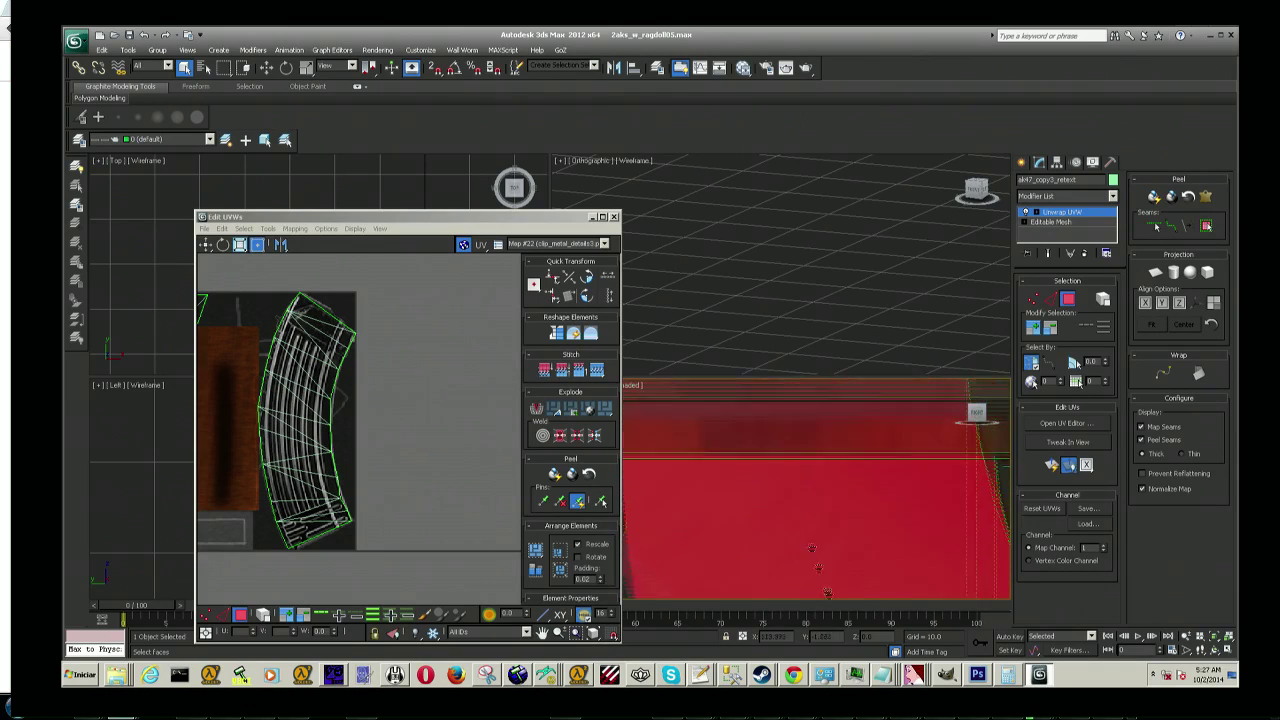
{"action": "middle_click_drag", "start_coordinate": [845, 508], "coordinate": [777, 486], "text": "alt"}
{"action": "scroll", "coordinate": [348, 389], "scroll_direction": "down", "scroll_amount": 3}
{"action": "scroll", "coordinate": [348, 400], "scroll_direction": "up", "scroll_amount": 2}
{"action": "scroll", "coordinate": [349, 410], "scroll_direction": "up", "scroll_amount": 2}
{"action": "scroll", "coordinate": [350, 420], "scroll_direction": "up", "scroll_amount": 2}
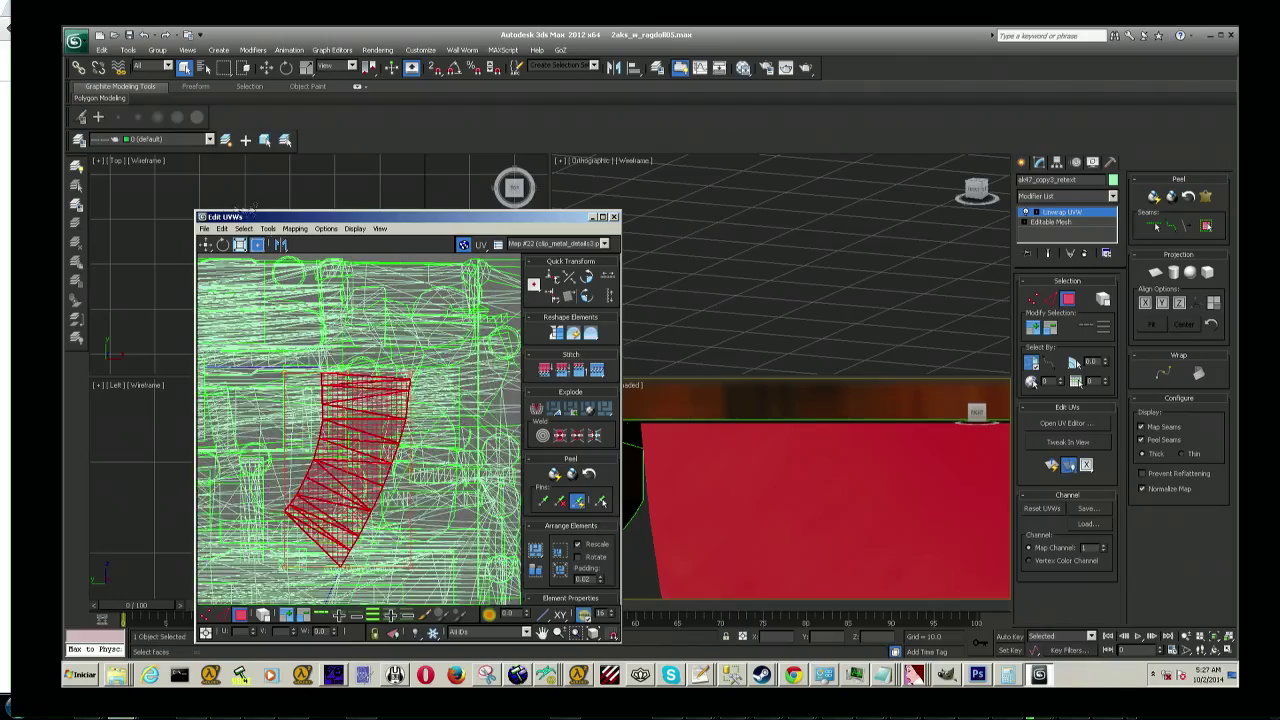
Step: Flatten-map the selected magazine UVs and move the red shell up over the white one
{"action": "left_click_drag", "start_coordinate": [355, 460], "coordinate": [275, 320]}
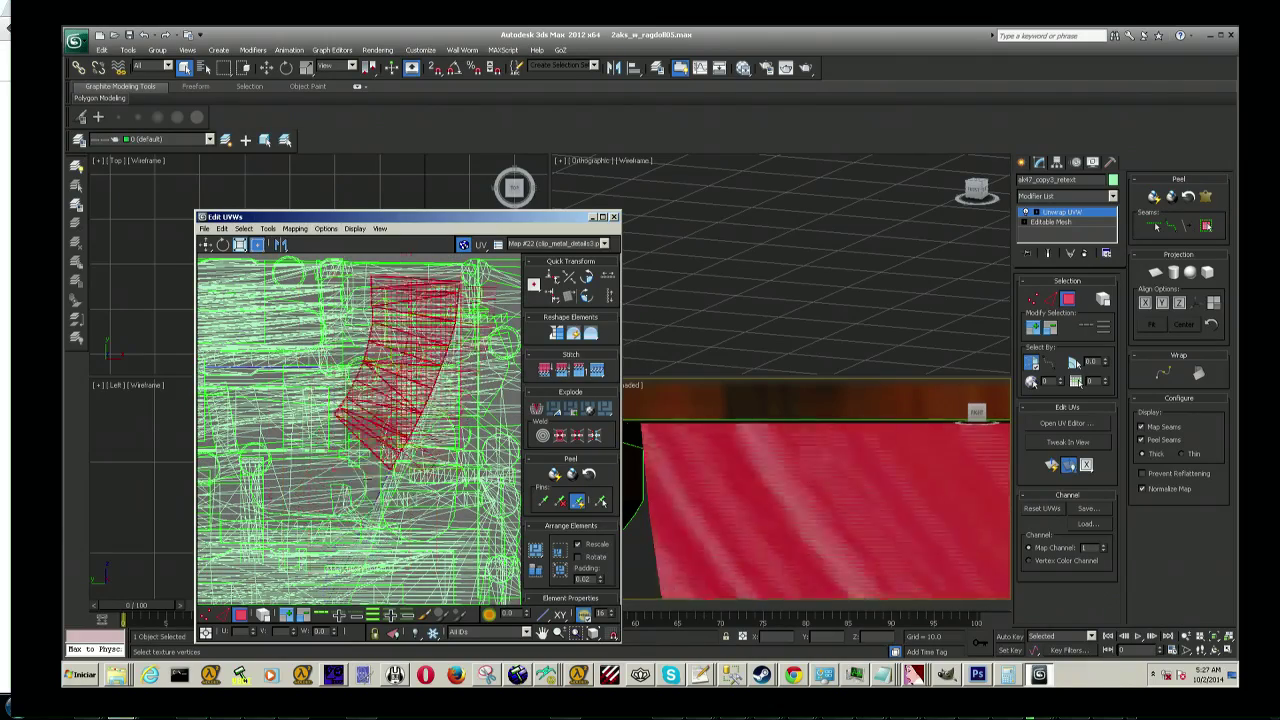
{"action": "left_click_drag", "start_coordinate": [390, 355], "coordinate": [298, 368]}
{"action": "left_click", "coordinate": [295, 228]}
{"action": "left_click", "coordinate": [310, 239]}
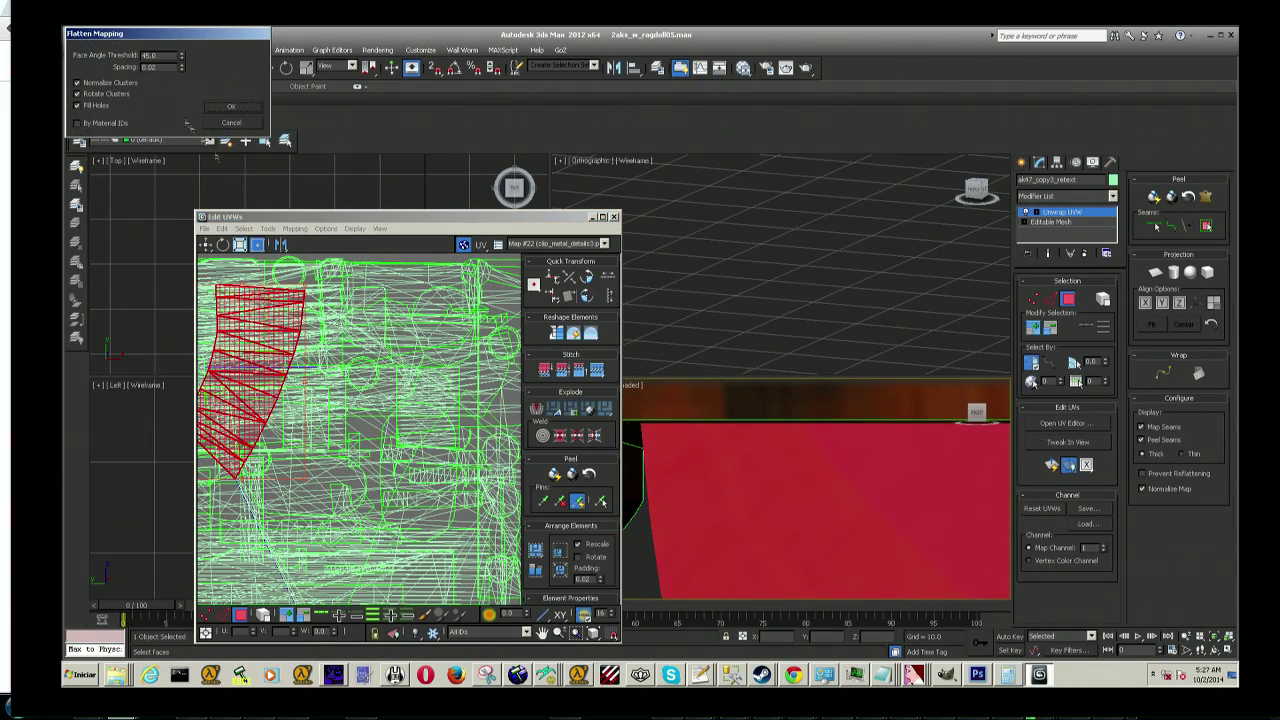
{"action": "left_click", "coordinate": [222, 107]}
{"action": "scroll", "coordinate": [390, 410], "scroll_direction": "up", "scroll_amount": 3}
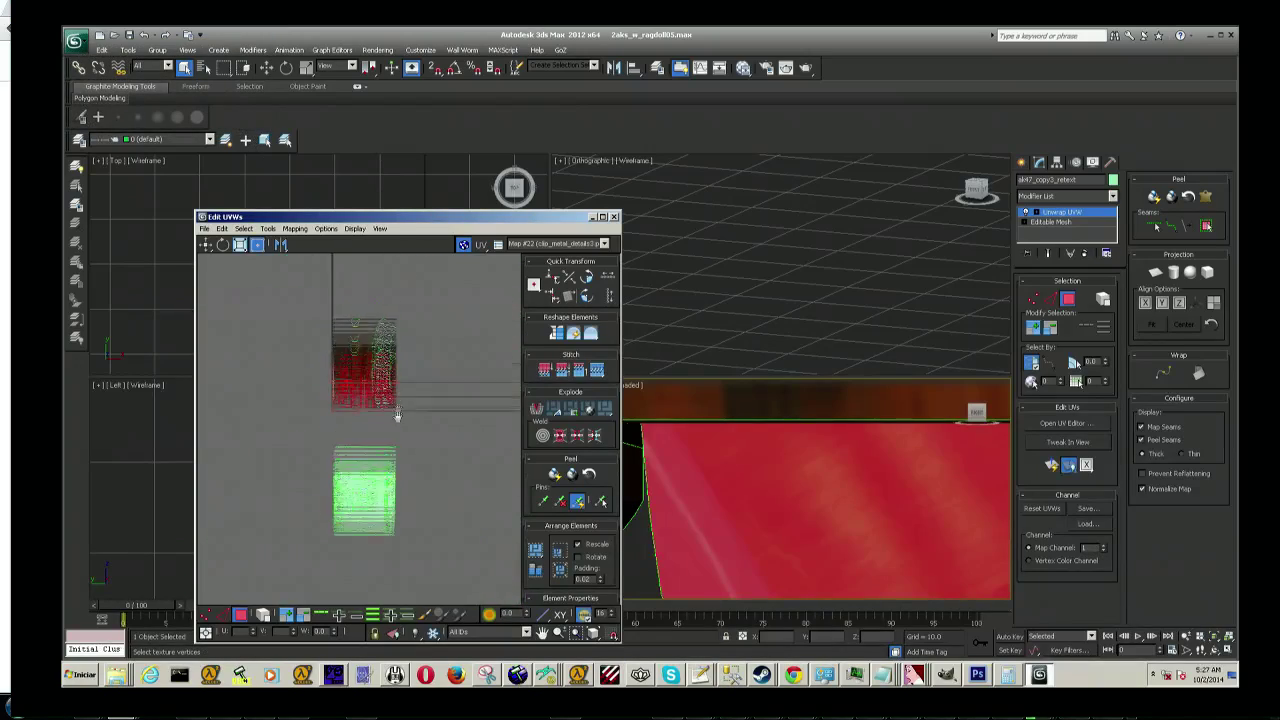
{"action": "scroll", "coordinate": [352, 365], "scroll_direction": "up", "scroll_amount": 3}
{"action": "left_click_drag", "start_coordinate": [352, 440], "coordinate": [363, 395]}
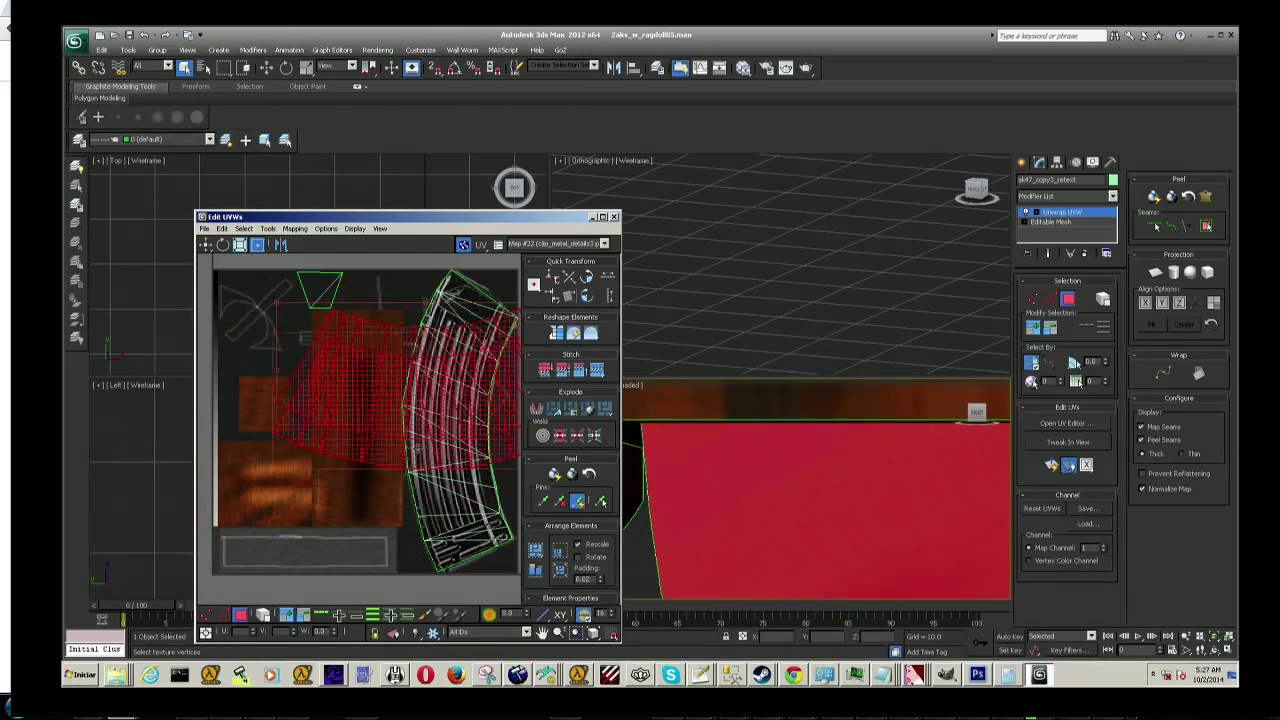
{"action": "middle_click_drag", "start_coordinate": [363, 395], "coordinate": [353, 431]}
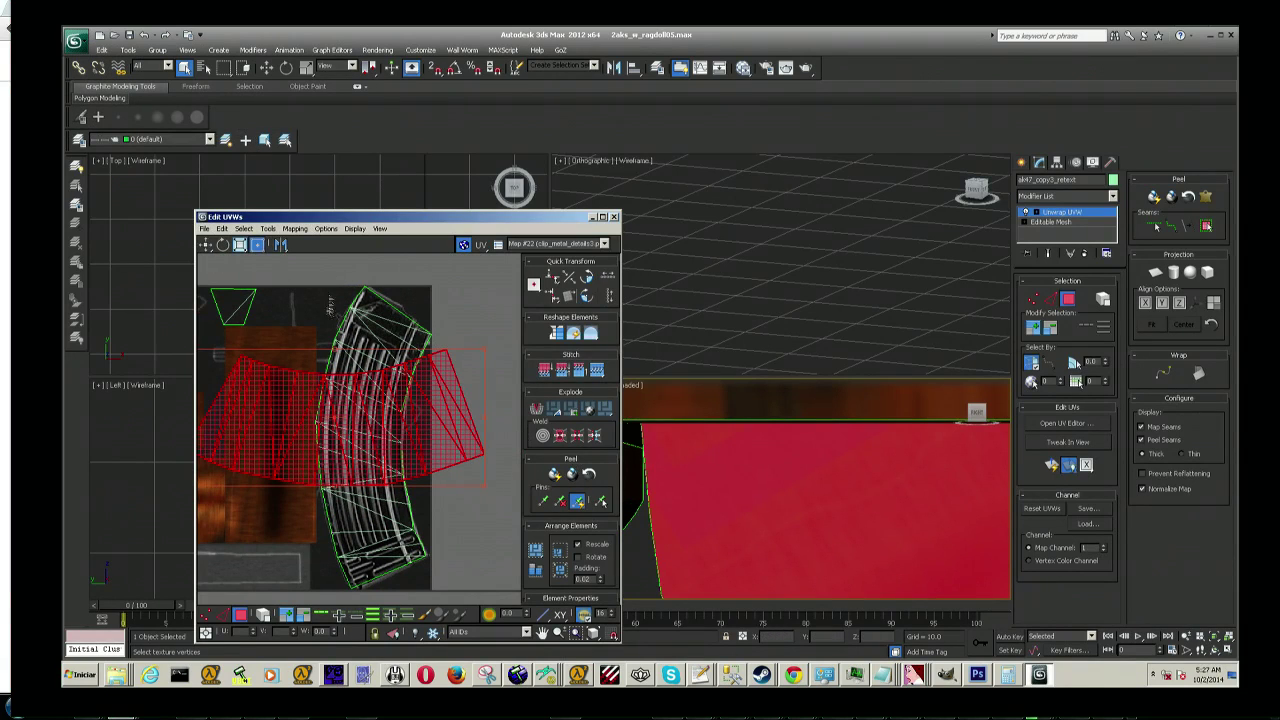
Step: Rotate the red shell about 83°, then move, narrow and nudge it onto the magazine outline
{"action": "left_click", "coordinate": [222, 245]}
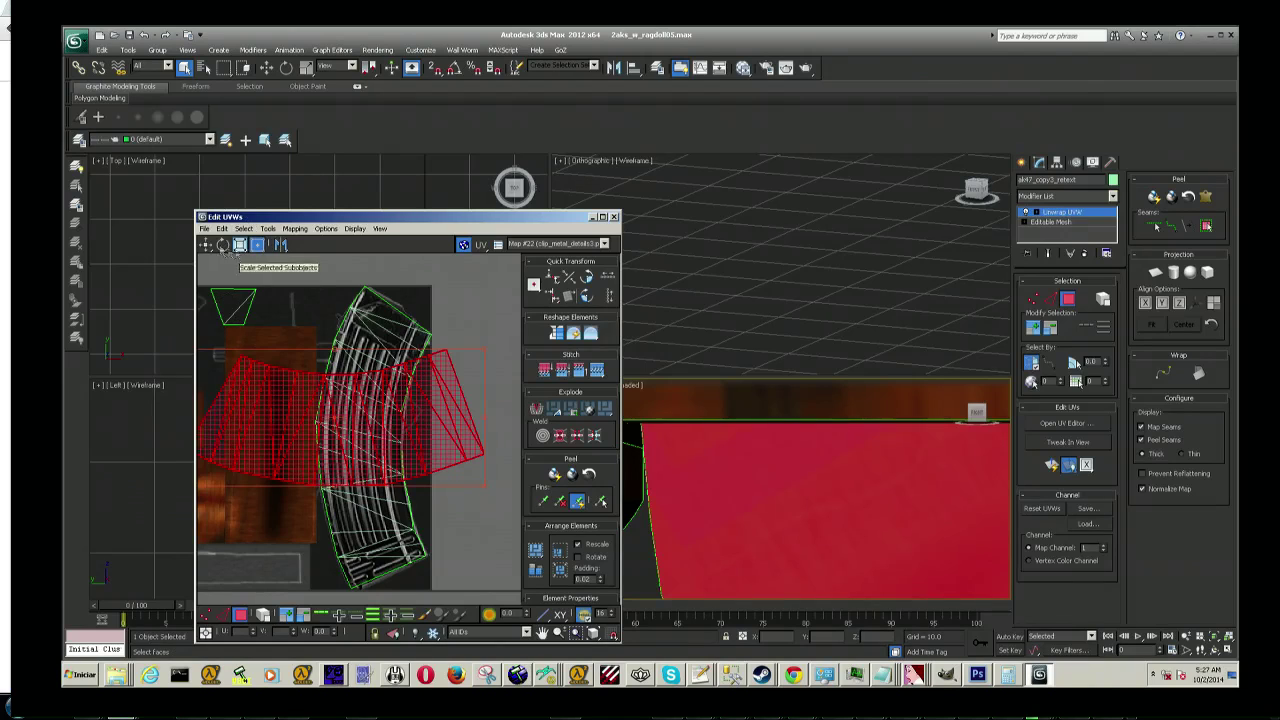
{"action": "mouse_move", "coordinate": [409, 425]}
{"action": "left_mouse_down"}
{"action": "mouse_move", "coordinate": [337, 523]}
{"action": "mouse_move", "coordinate": [320, 428]}
{"action": "left_mouse_up"}
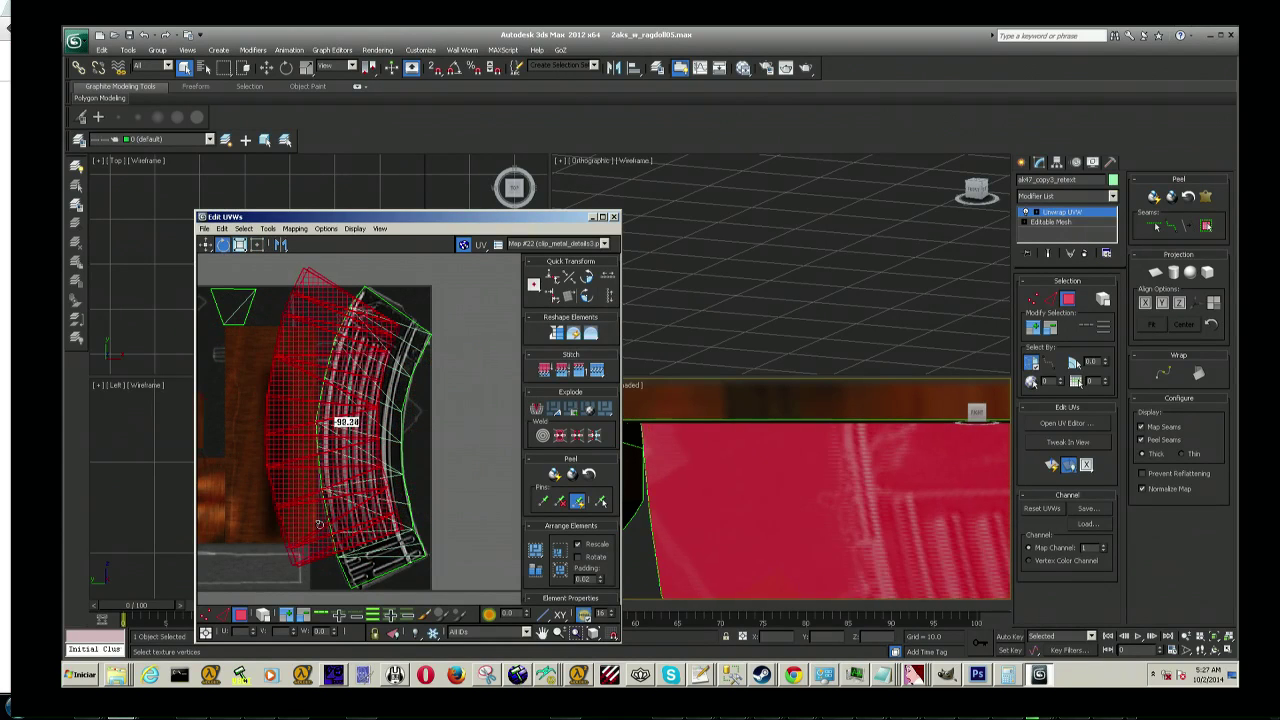
{"action": "left_click", "coordinate": [205, 245]}
{"action": "left_click_drag", "start_coordinate": [366, 425], "coordinate": [404, 420]}
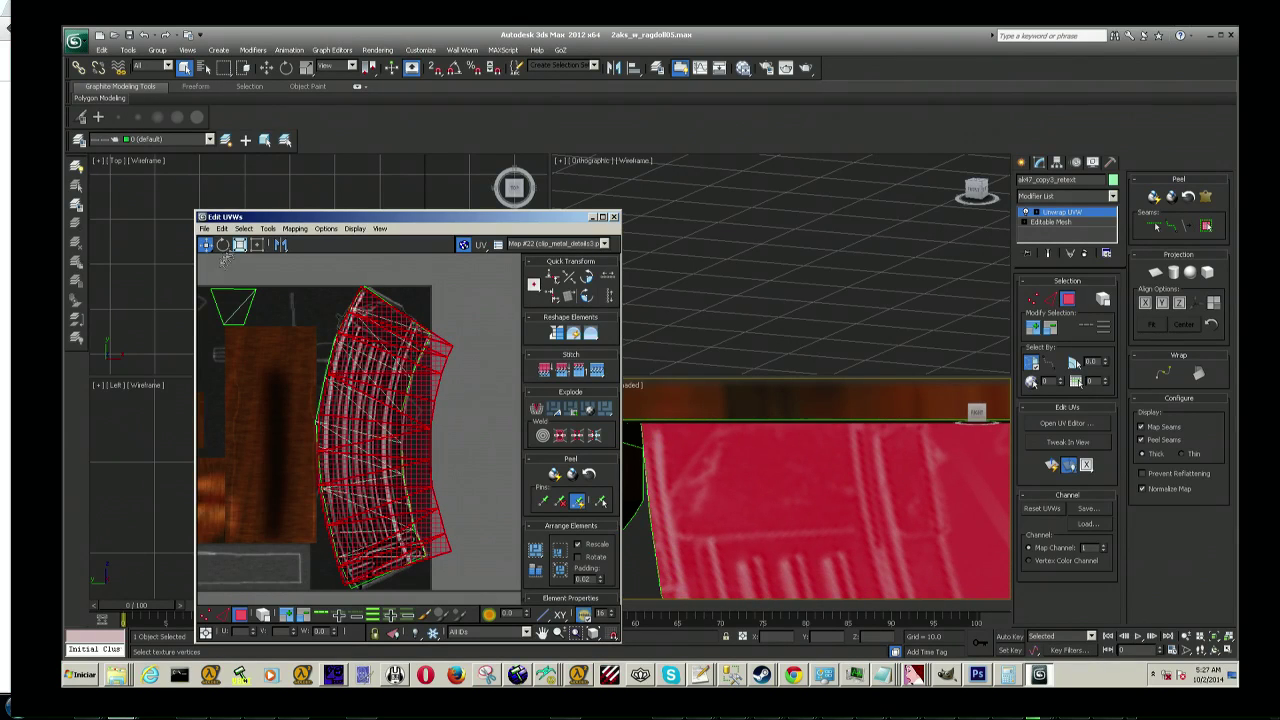
{"action": "left_click", "coordinate": [240, 246]}
{"action": "left_click_drag", "start_coordinate": [425, 434], "coordinate": [378, 450]}
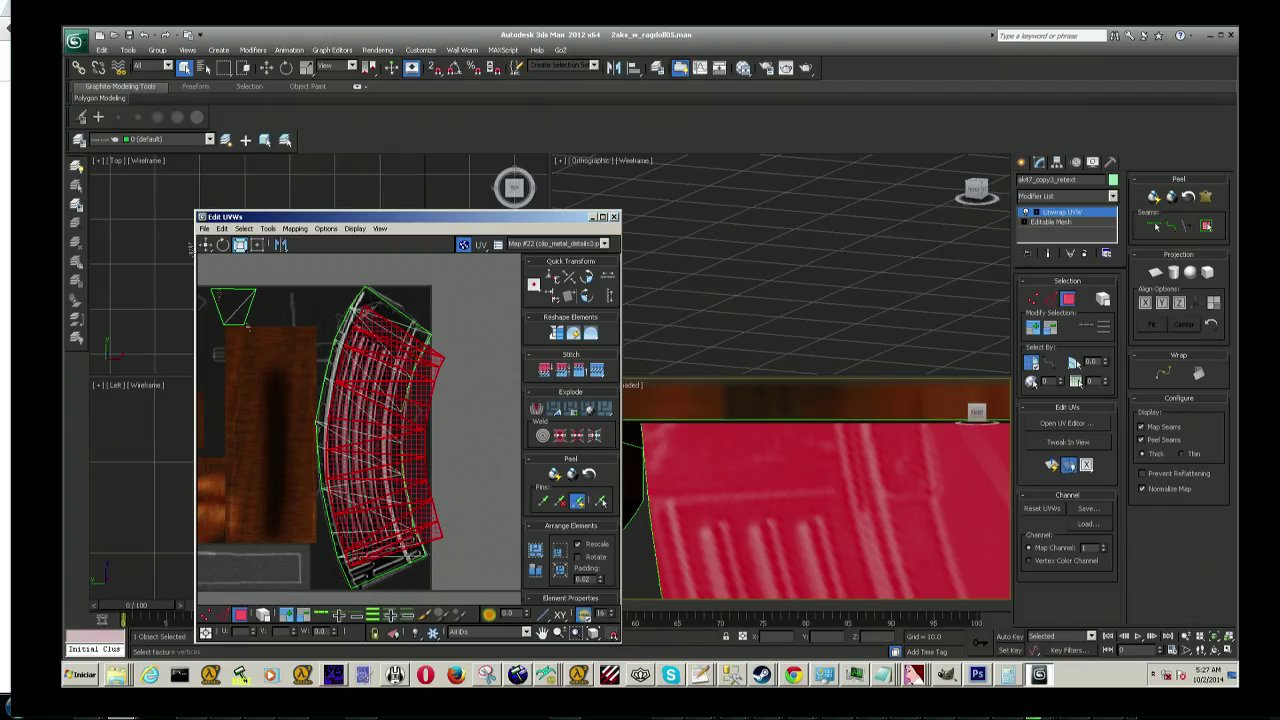
{"action": "left_click", "coordinate": [207, 245]}
{"action": "left_click_drag", "start_coordinate": [395, 416], "coordinate": [465, 471]}
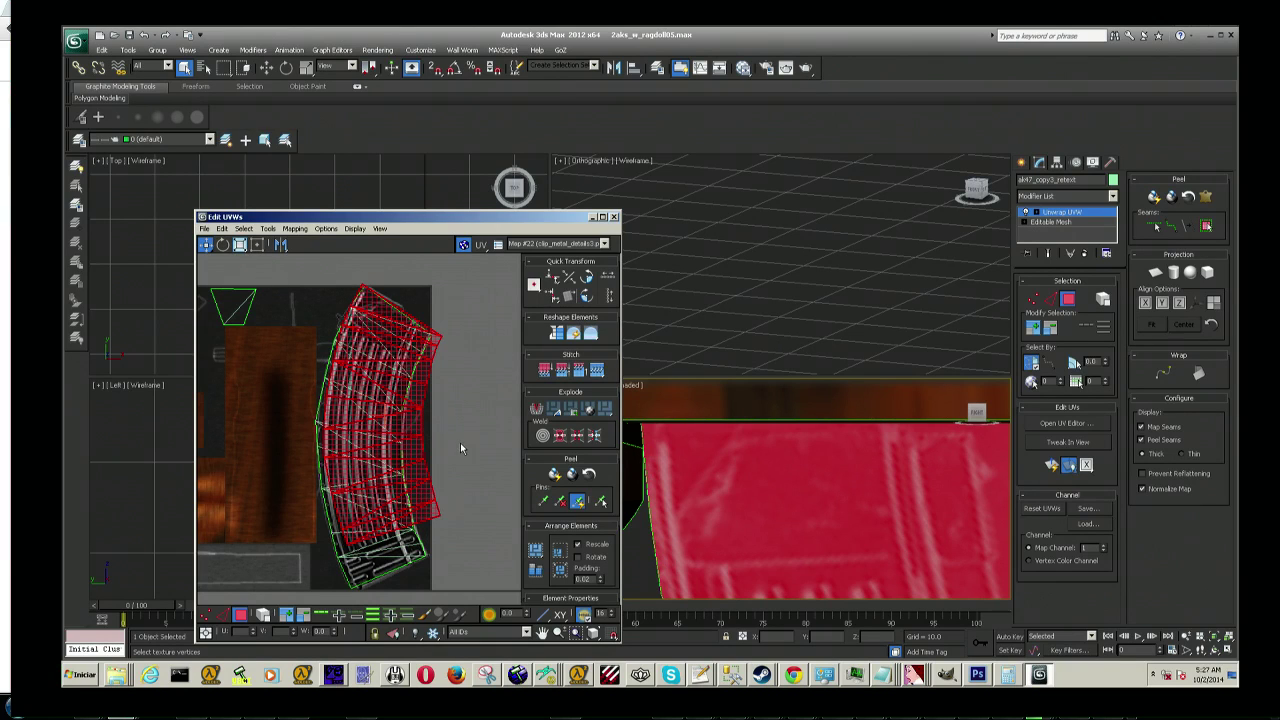
{"action": "left_click", "coordinate": [819, 537]}
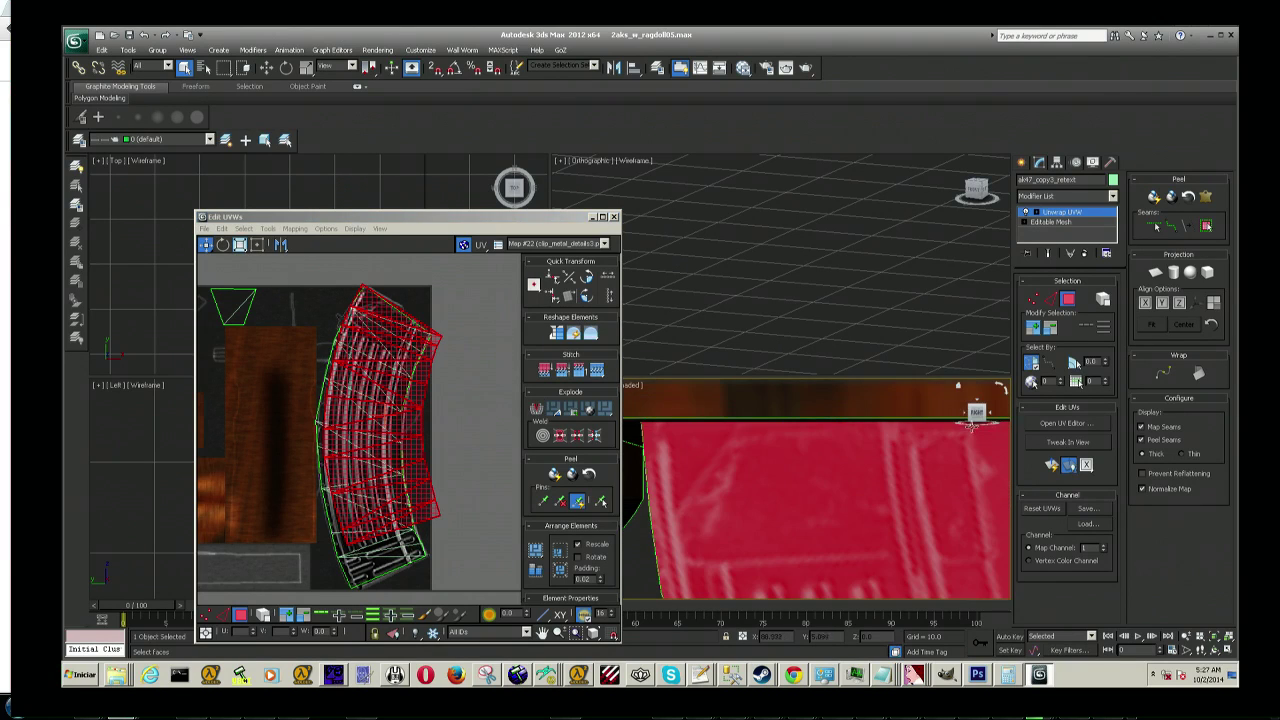
{"action": "left_click_drag", "start_coordinate": [976, 412], "coordinate": [830, 470]}
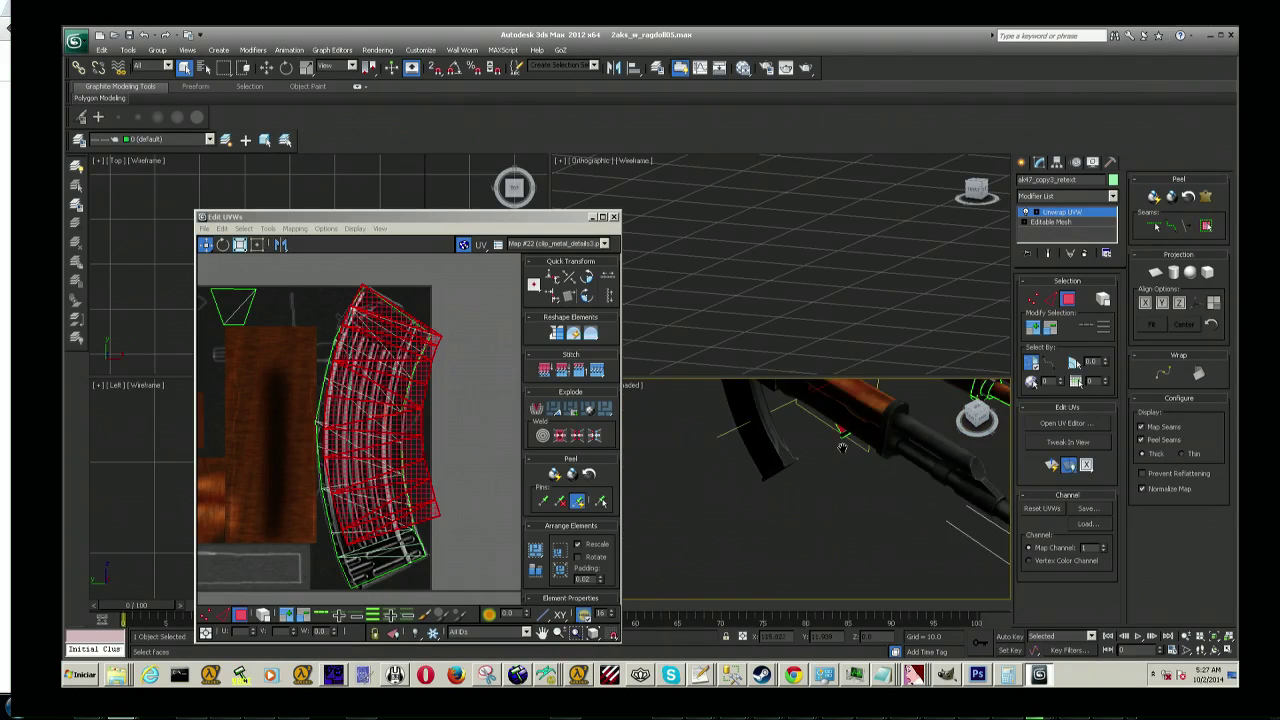
Step: Zoom to the magazine, select a sliver of its faces and render the Perspective view
{"action": "scroll", "coordinate": [830, 470], "scroll_direction": "up", "scroll_amount": 2}
{"action": "scroll", "coordinate": [822, 490], "scroll_direction": "up", "scroll_amount": 5}
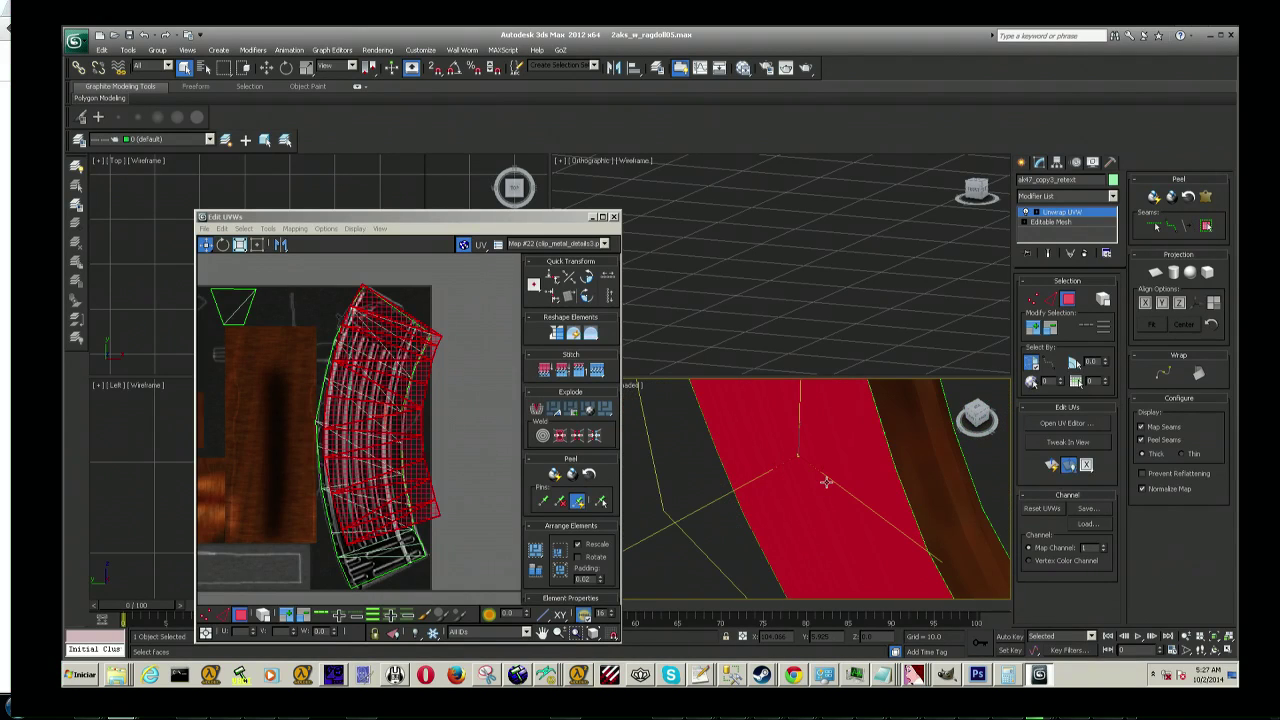
{"action": "left_click", "coordinate": [972, 480]}
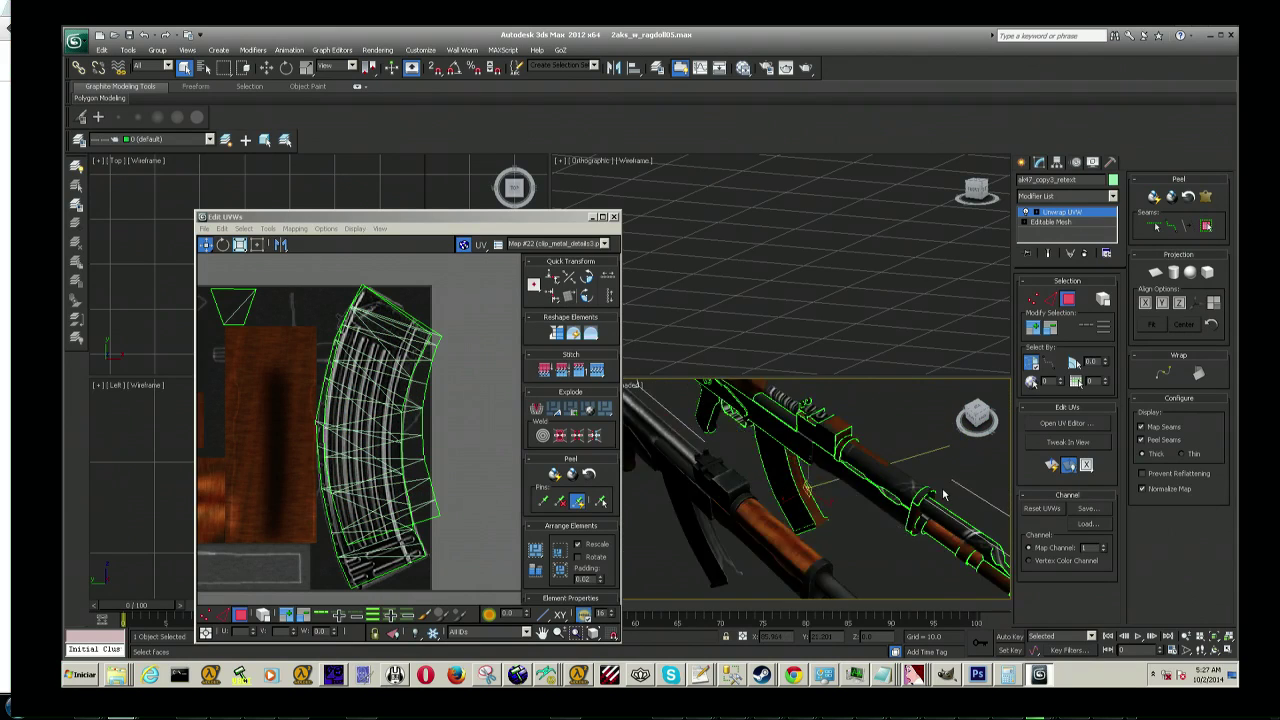
{"action": "left_click", "coordinate": [377, 49]}
{"action": "left_click", "coordinate": [422, 111]}
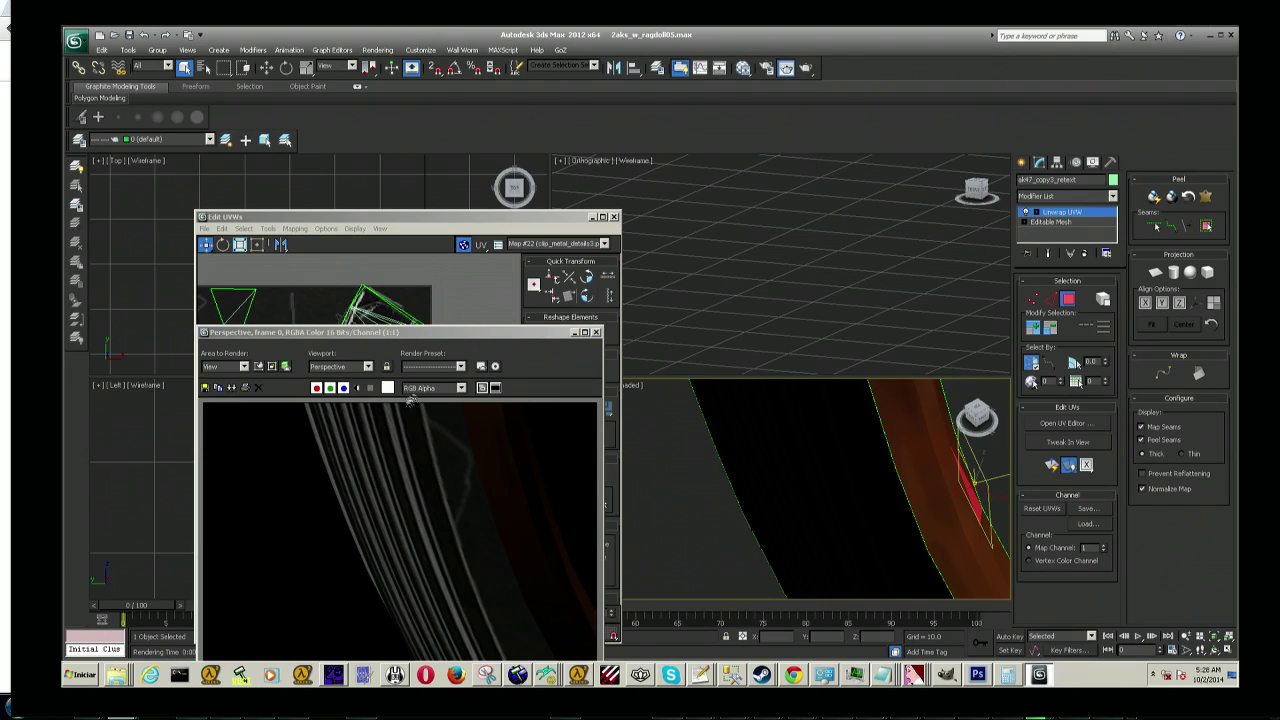
Step: Rearrange the Edit UVWs and rendered frame windows so both are visible
{"action": "left_click", "coordinate": [420, 305]}
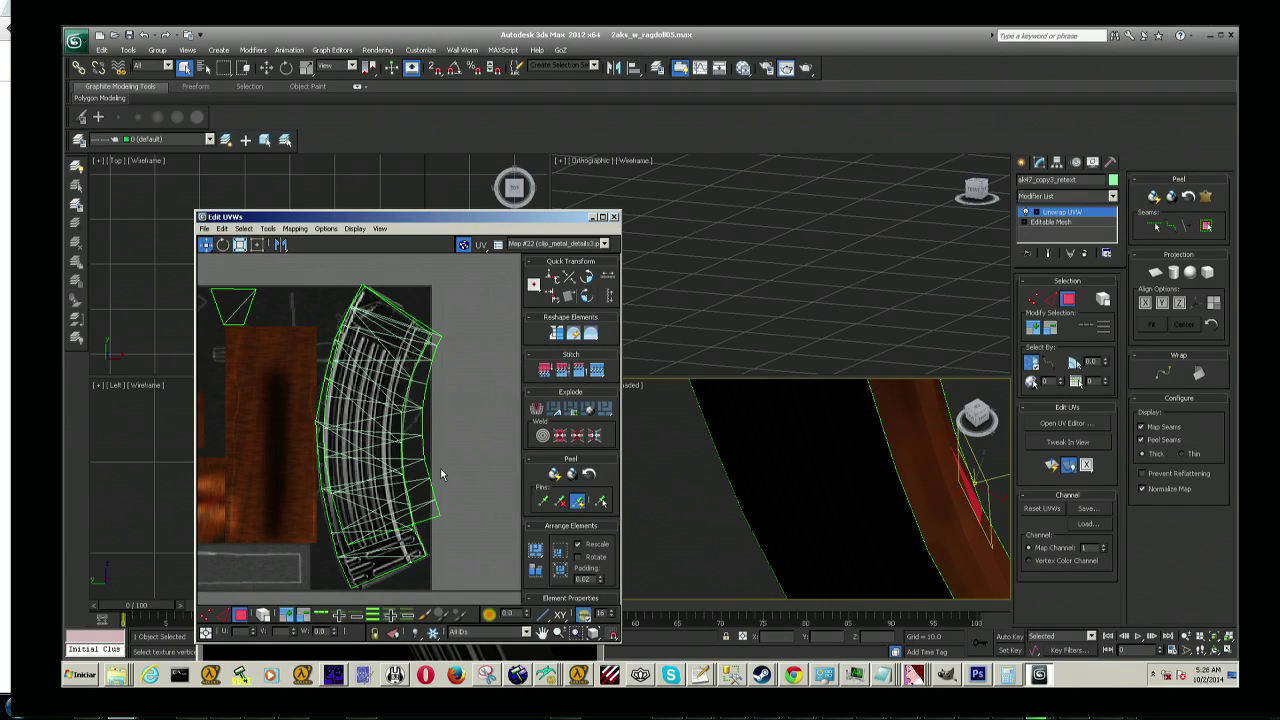
{"action": "left_click", "coordinate": [577, 676]}
{"action": "left_click", "coordinate": [459, 260]}
{"action": "left_click_drag", "start_coordinate": [475, 217], "coordinate": [438, 67]}
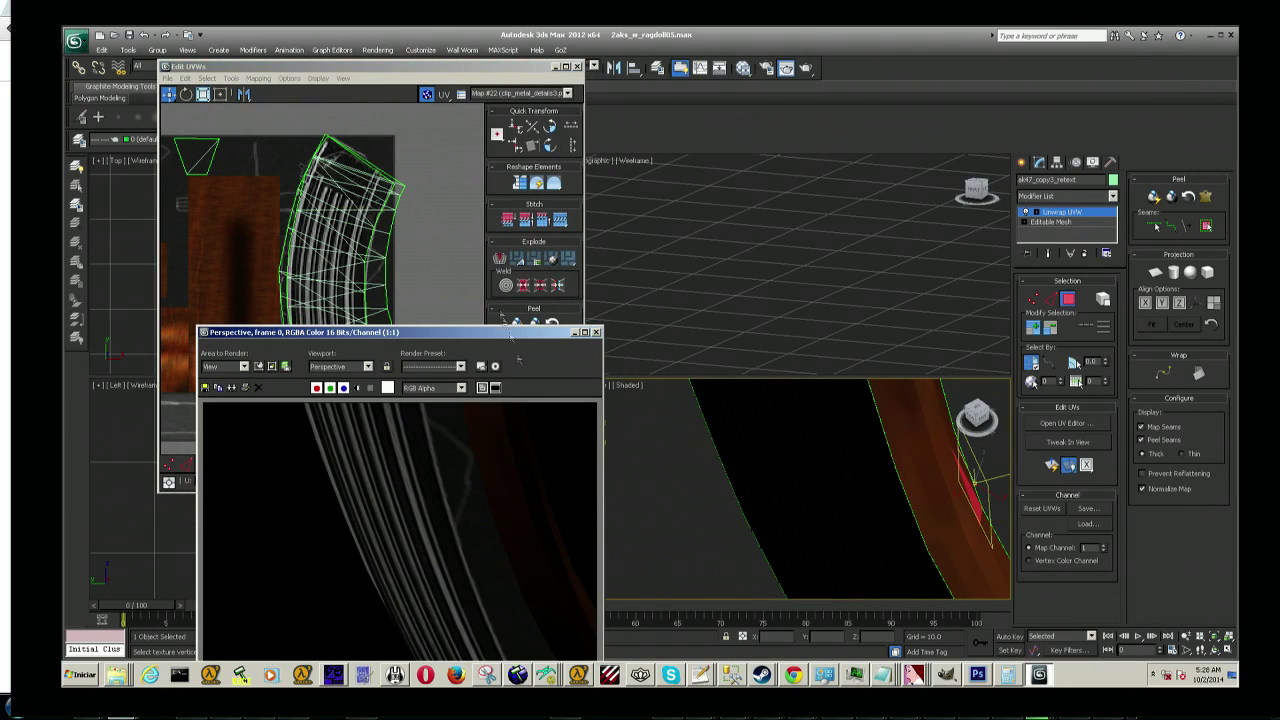
{"action": "left_click_drag", "start_coordinate": [480, 334], "coordinate": [579, 151]}
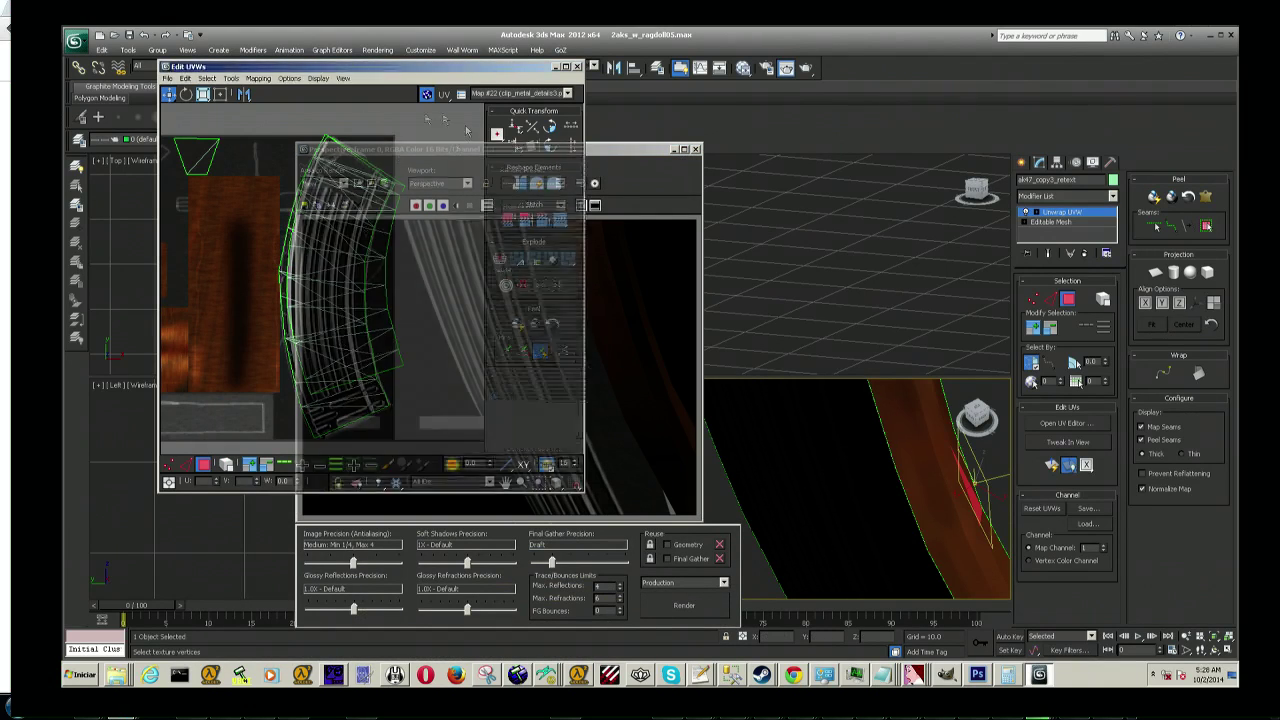
{"action": "left_click", "coordinate": [651, 363]}
Step: Pick the HDTV (video) 1920x1080 output size in Render Setup and re-render the magazine close-up
{"action": "left_click", "coordinate": [651, 396]}
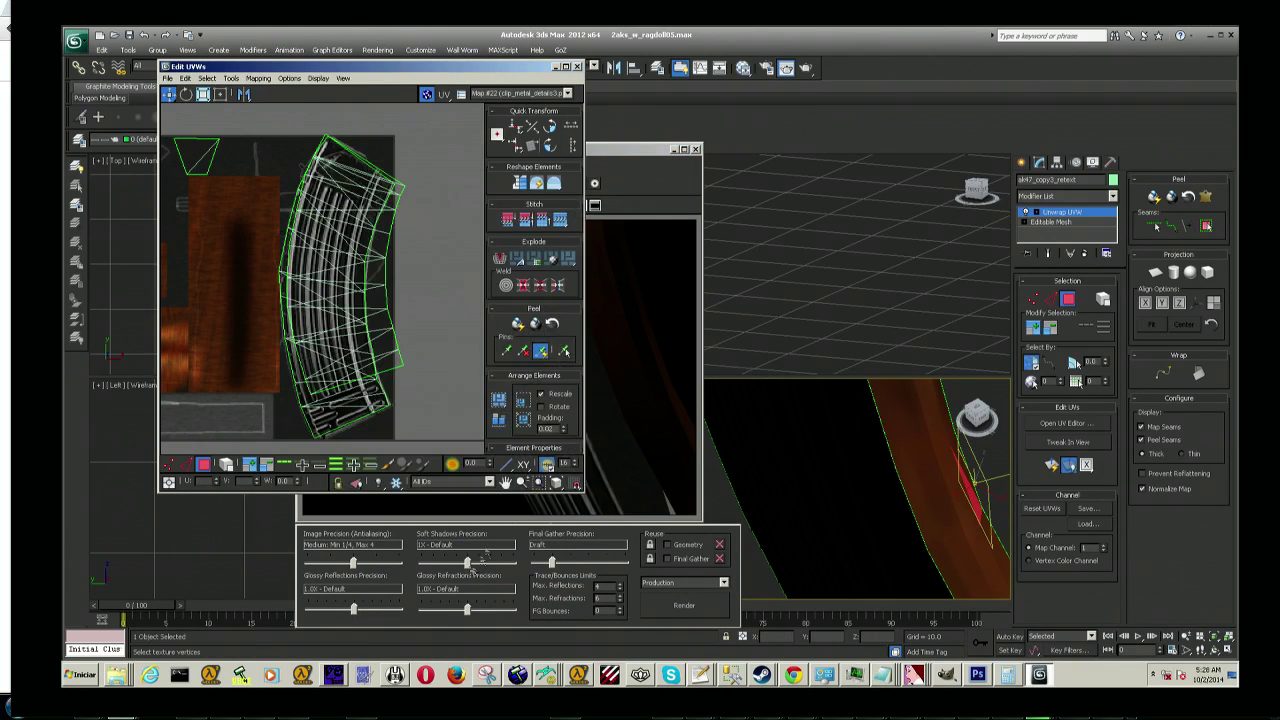
{"action": "left_click", "coordinate": [660, 582]}
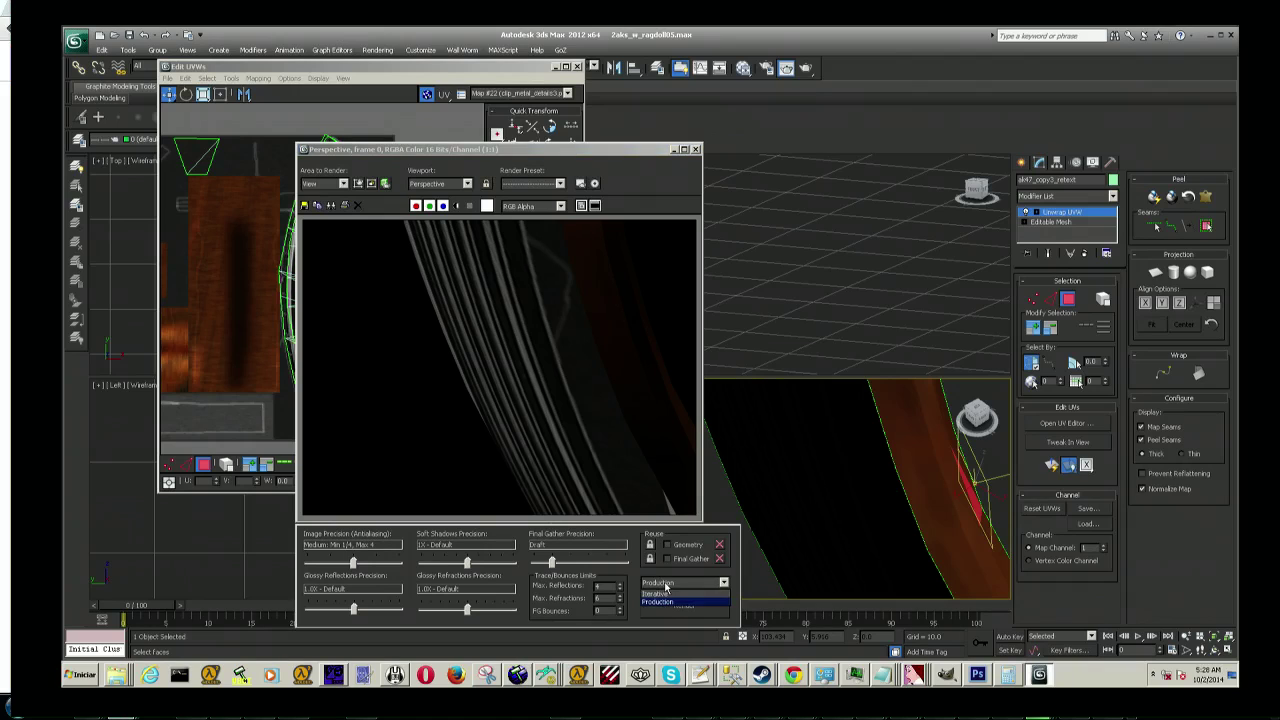
{"action": "left_click", "coordinate": [338, 66]}
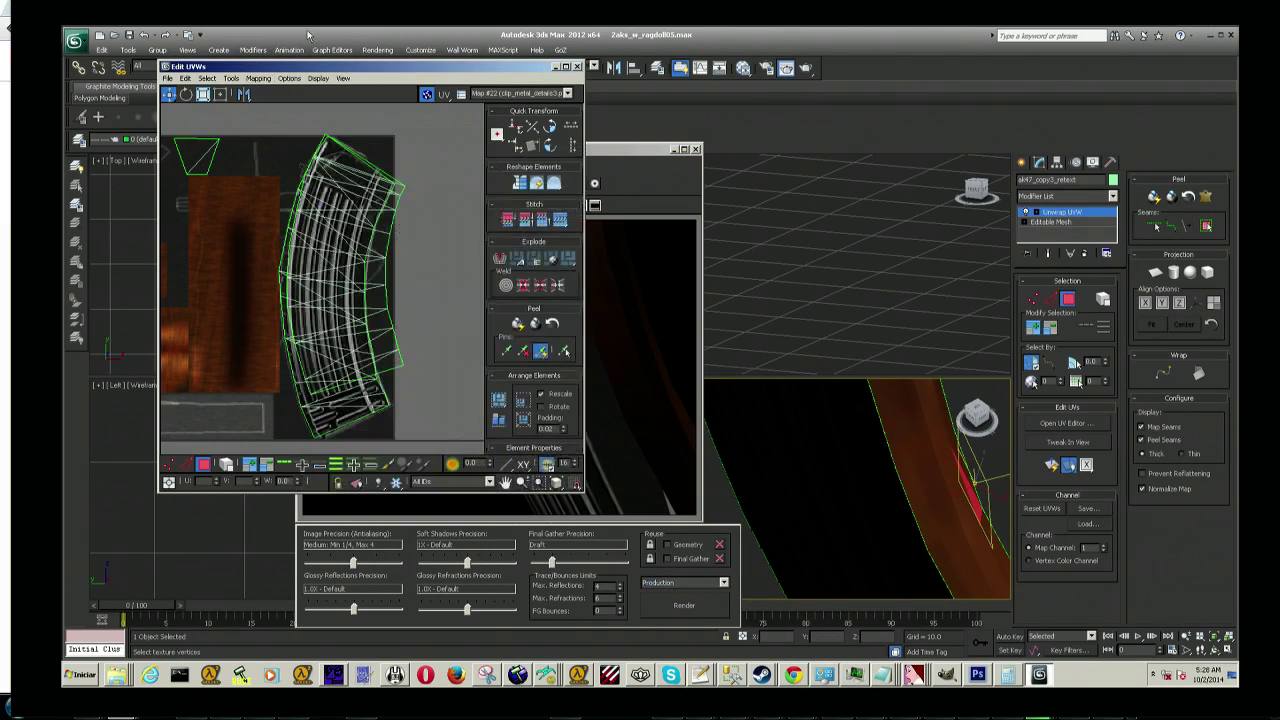
{"action": "left_click", "coordinate": [378, 49]}
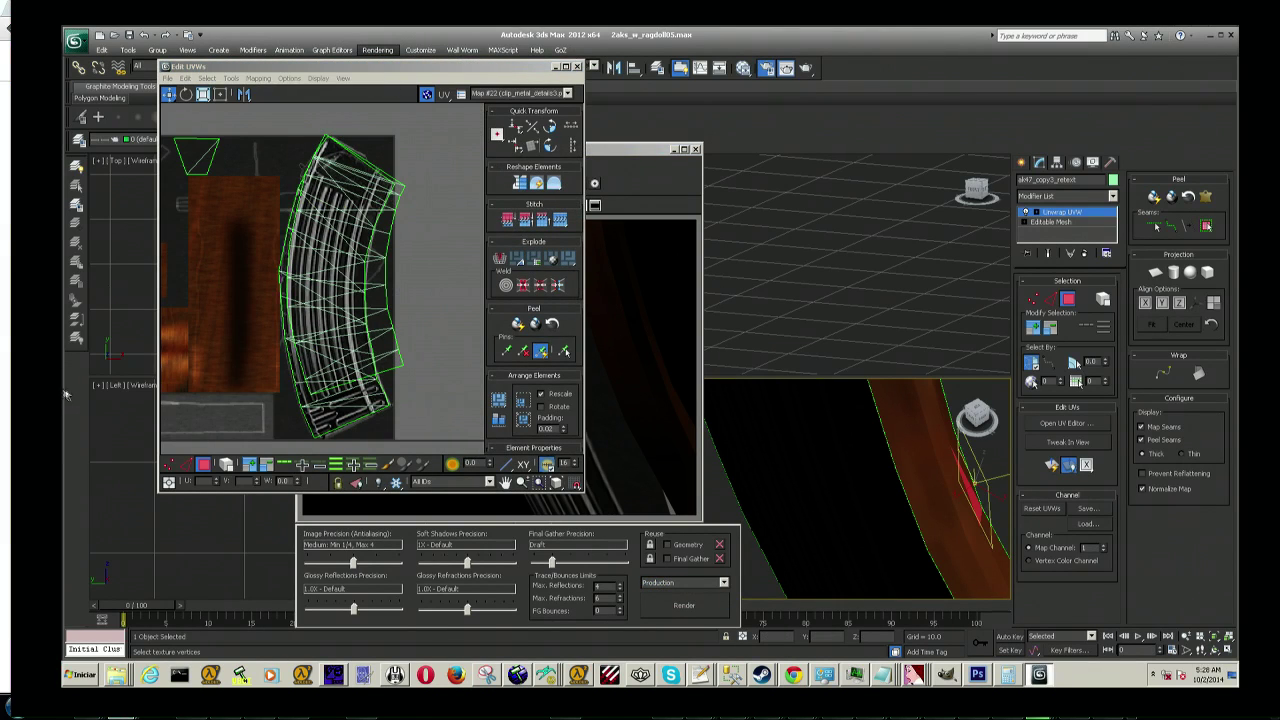
{"action": "left_click", "coordinate": [459, 341]}
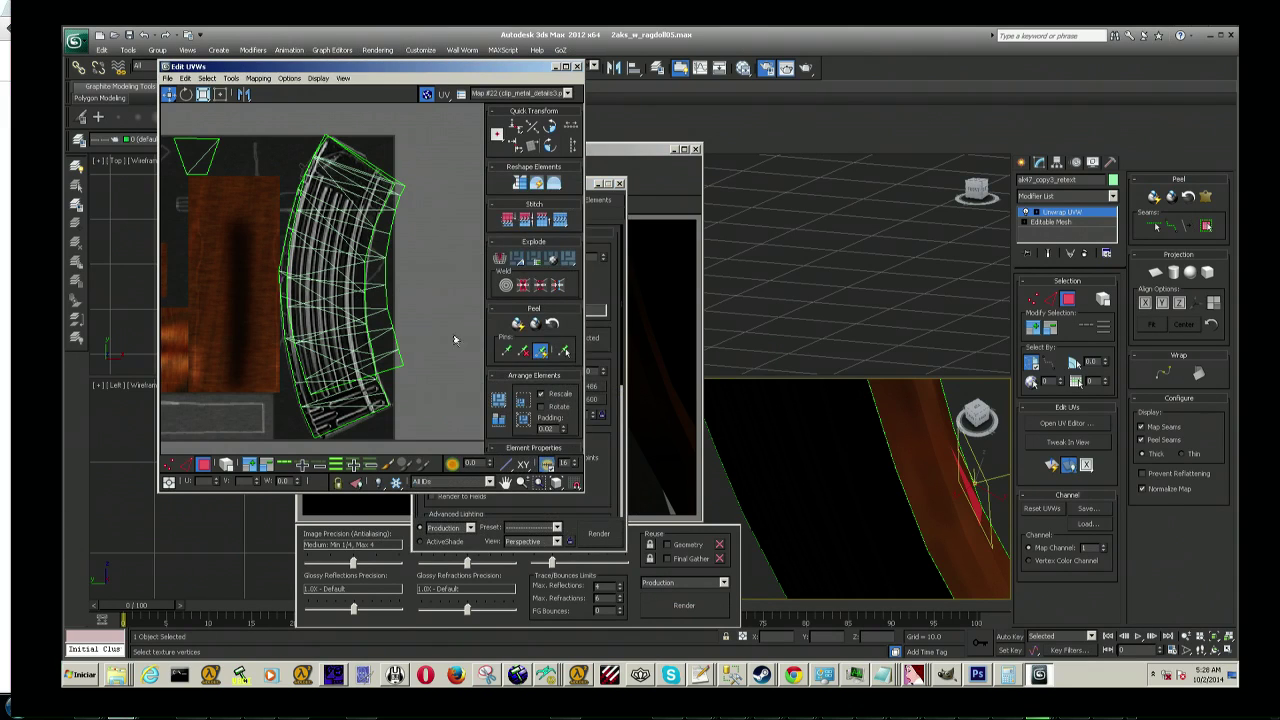
{"action": "left_click", "coordinate": [610, 339]}
{"action": "left_click", "coordinate": [463, 370]}
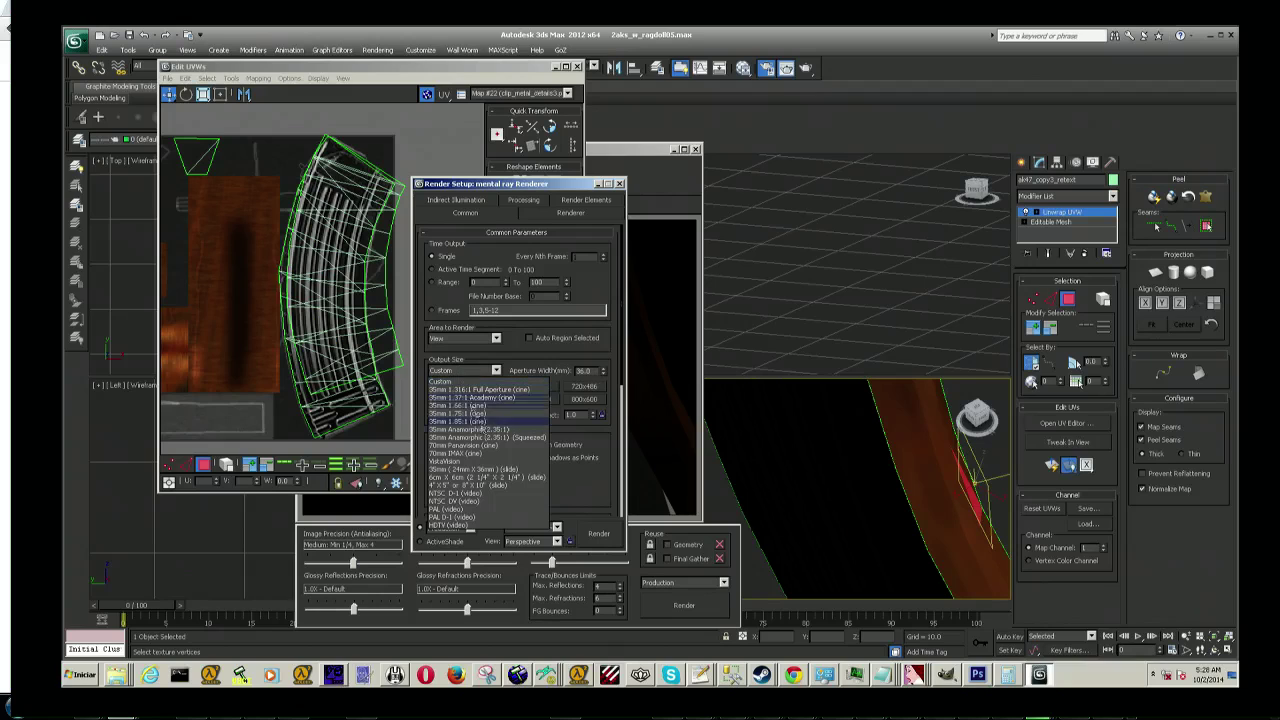
{"action": "left_click", "coordinate": [482, 530]}
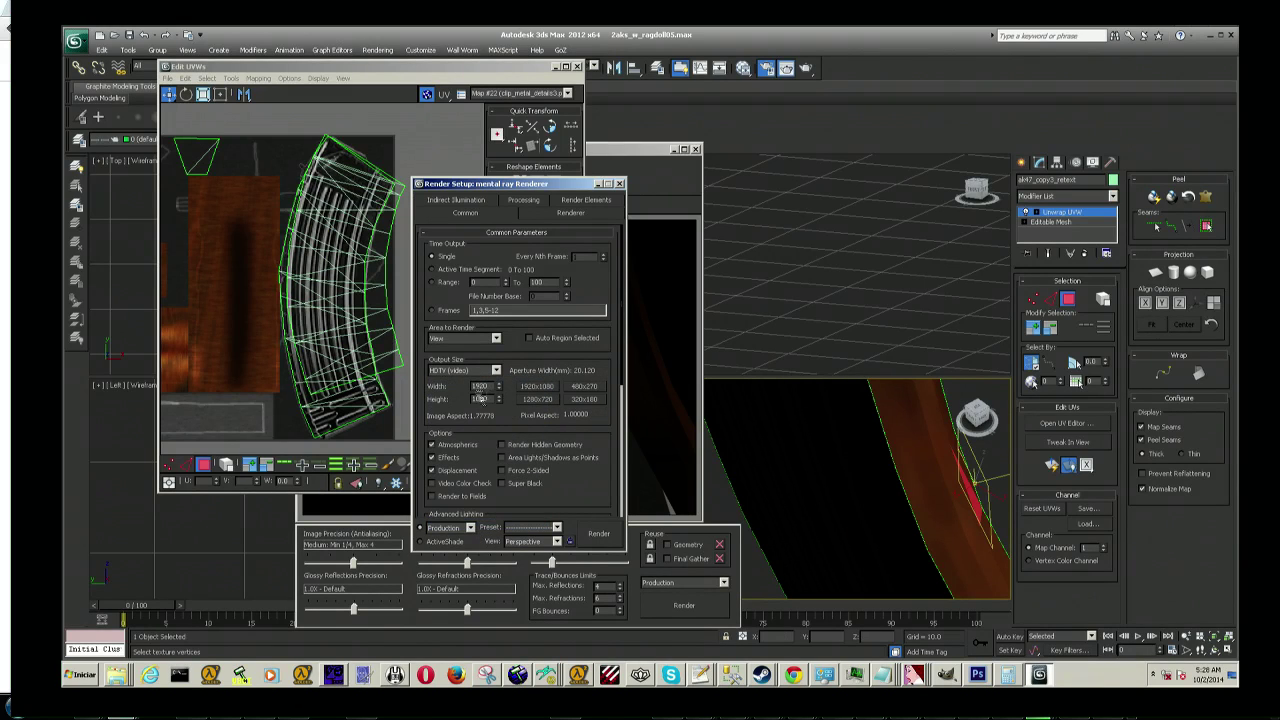
{"action": "left_click", "coordinate": [598, 533]}
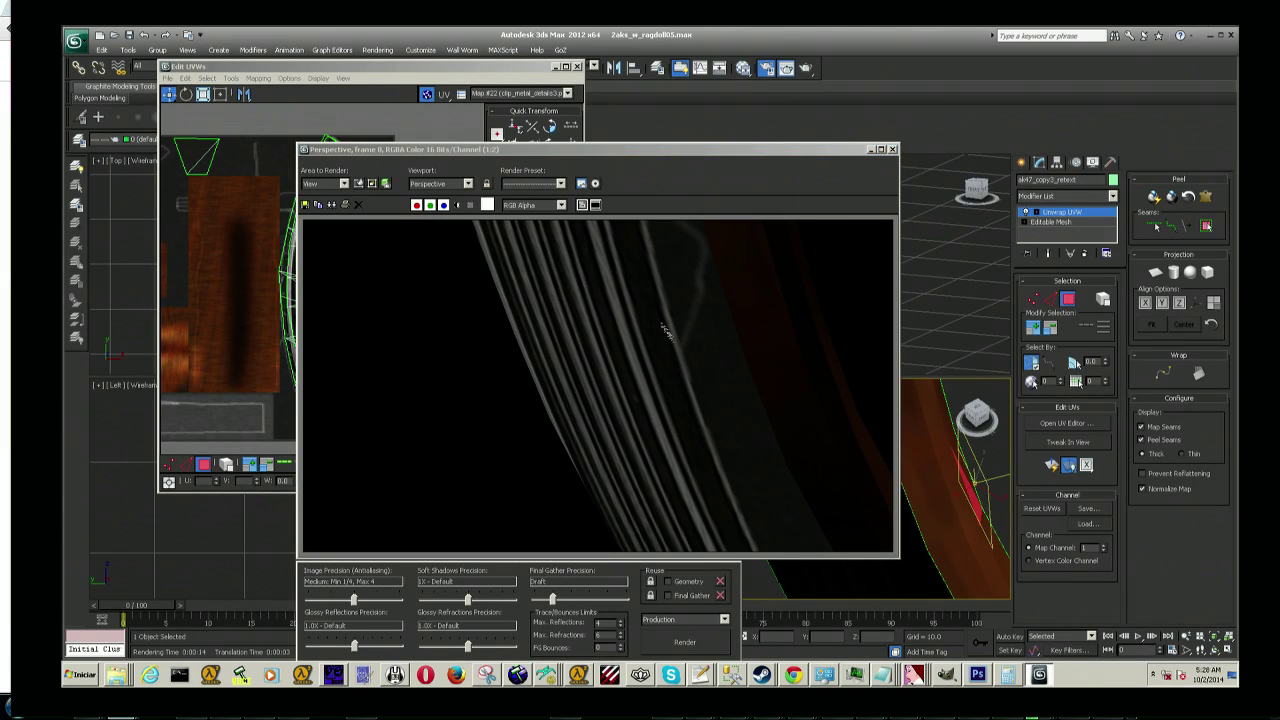
Step: Move the render window aside, frame the rifle from the front in Perspective, then minimize the render window
{"action": "left_click_drag", "start_coordinate": [697, 152], "coordinate": [554, 100]}
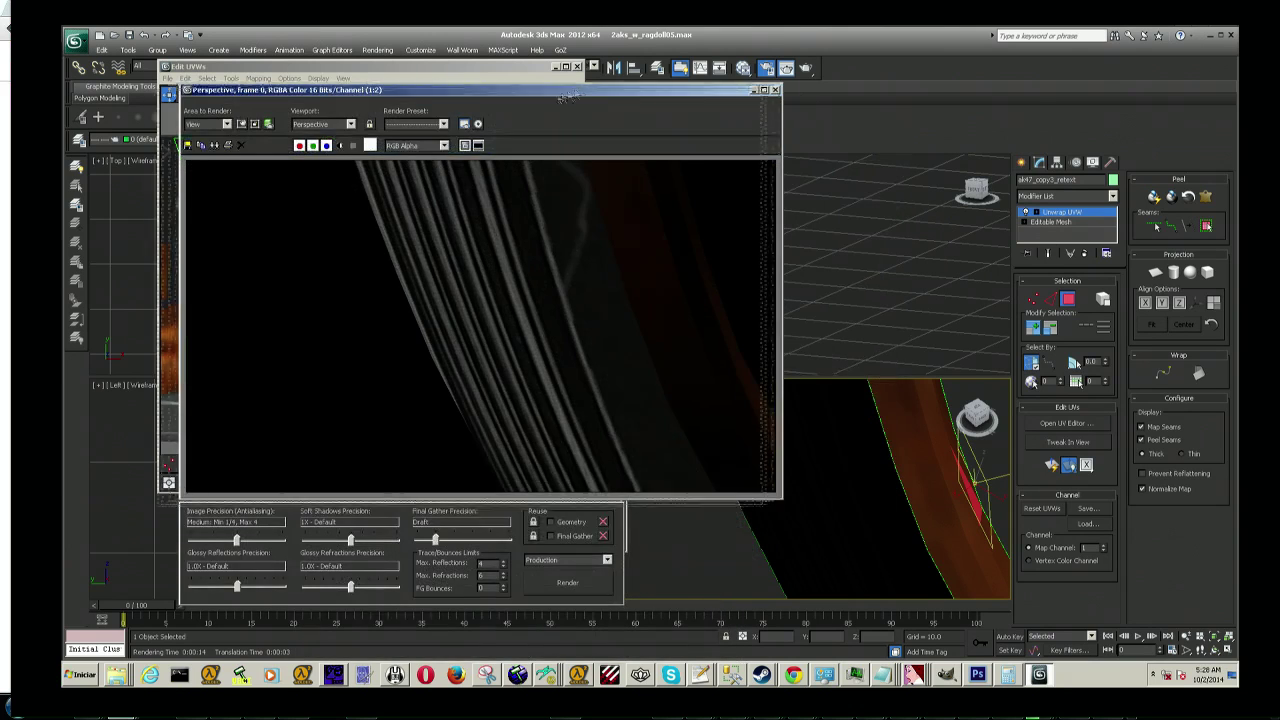
{"action": "left_click", "coordinate": [984, 404]}
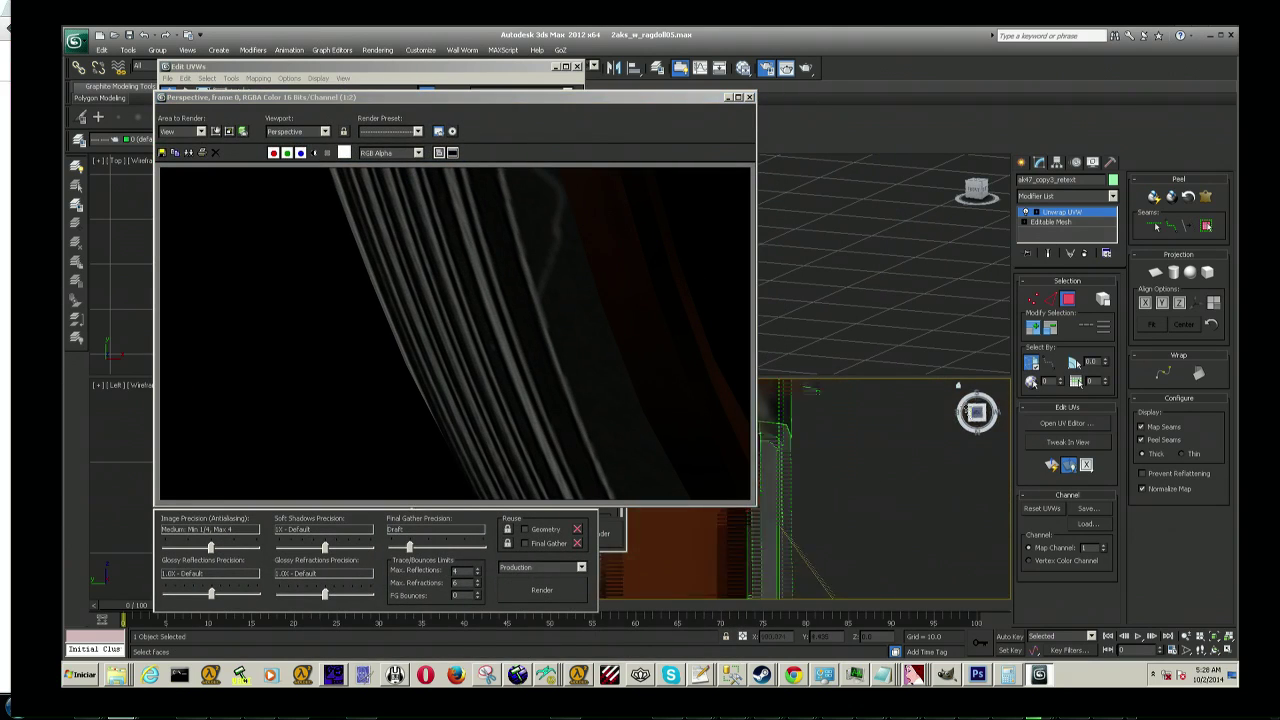
{"action": "left_click_drag", "start_coordinate": [975, 411], "coordinate": [836, 488]}
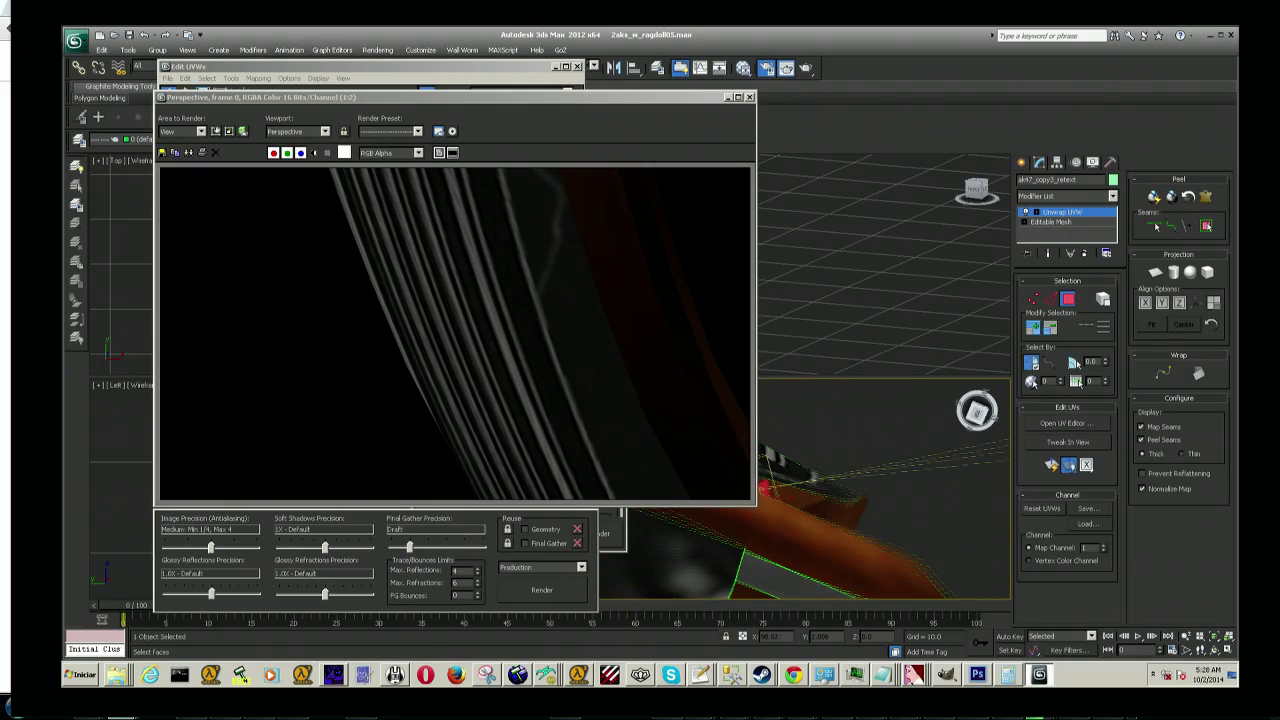
{"action": "scroll", "coordinate": [952, 483], "scroll_direction": "down", "scroll_amount": 3}
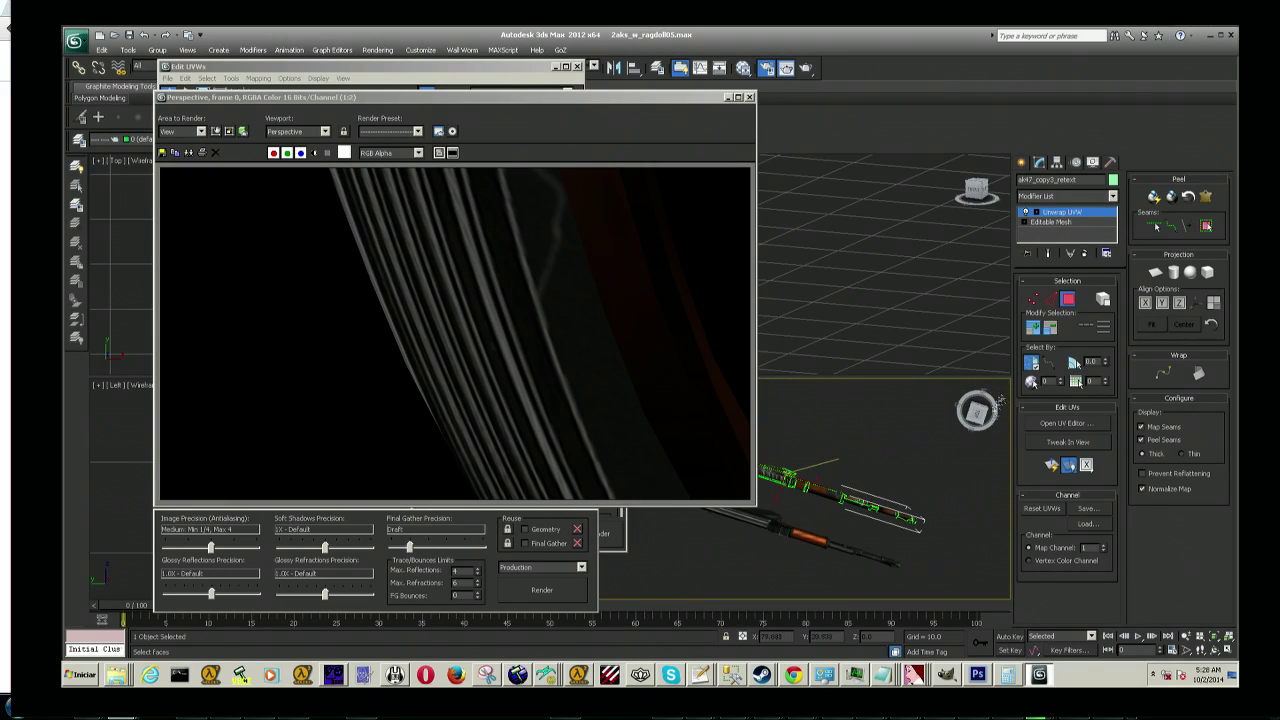
{"action": "left_click", "coordinate": [977, 410]}
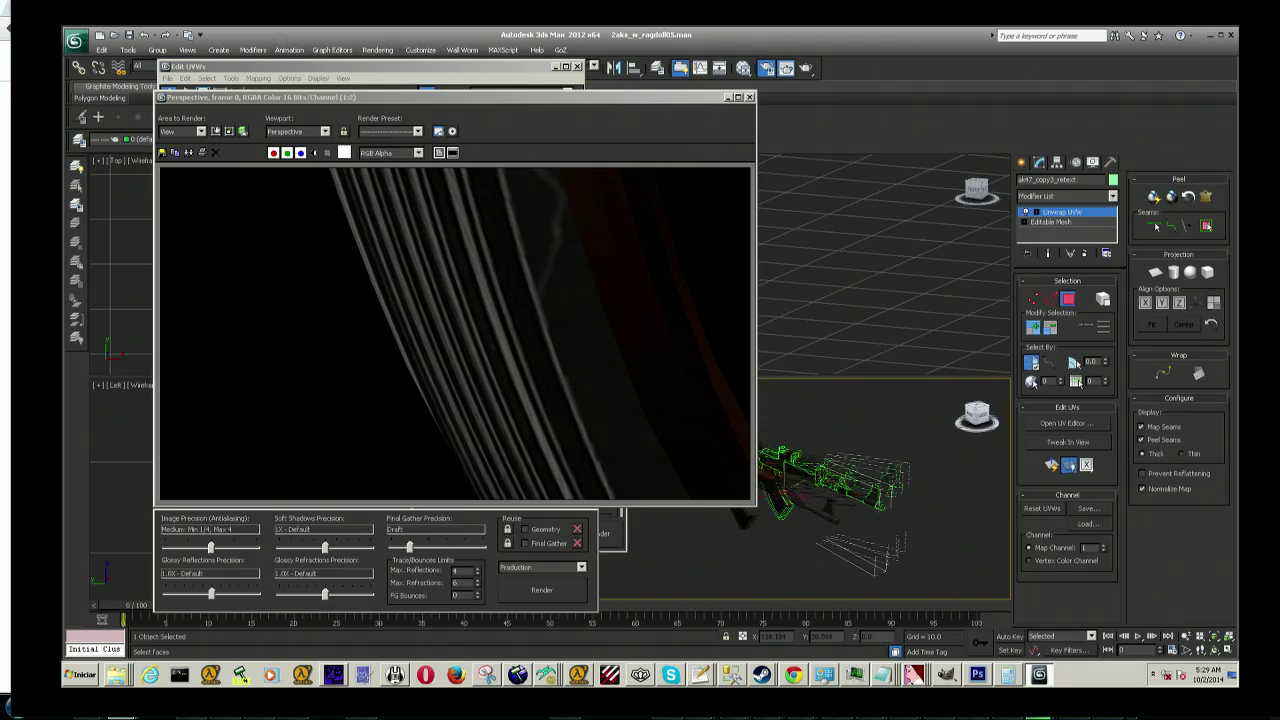
{"action": "scroll", "coordinate": [781, 532], "scroll_direction": "up", "scroll_amount": 3}
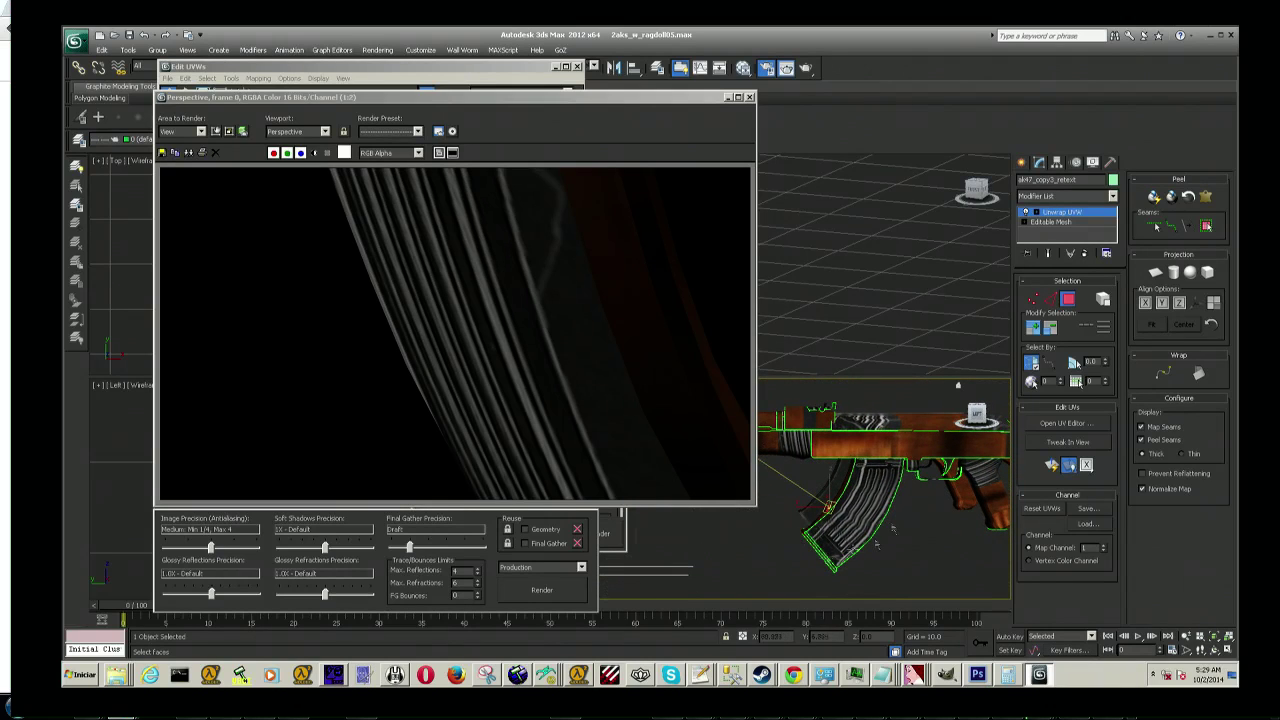
{"action": "left_click", "coordinate": [728, 97]}
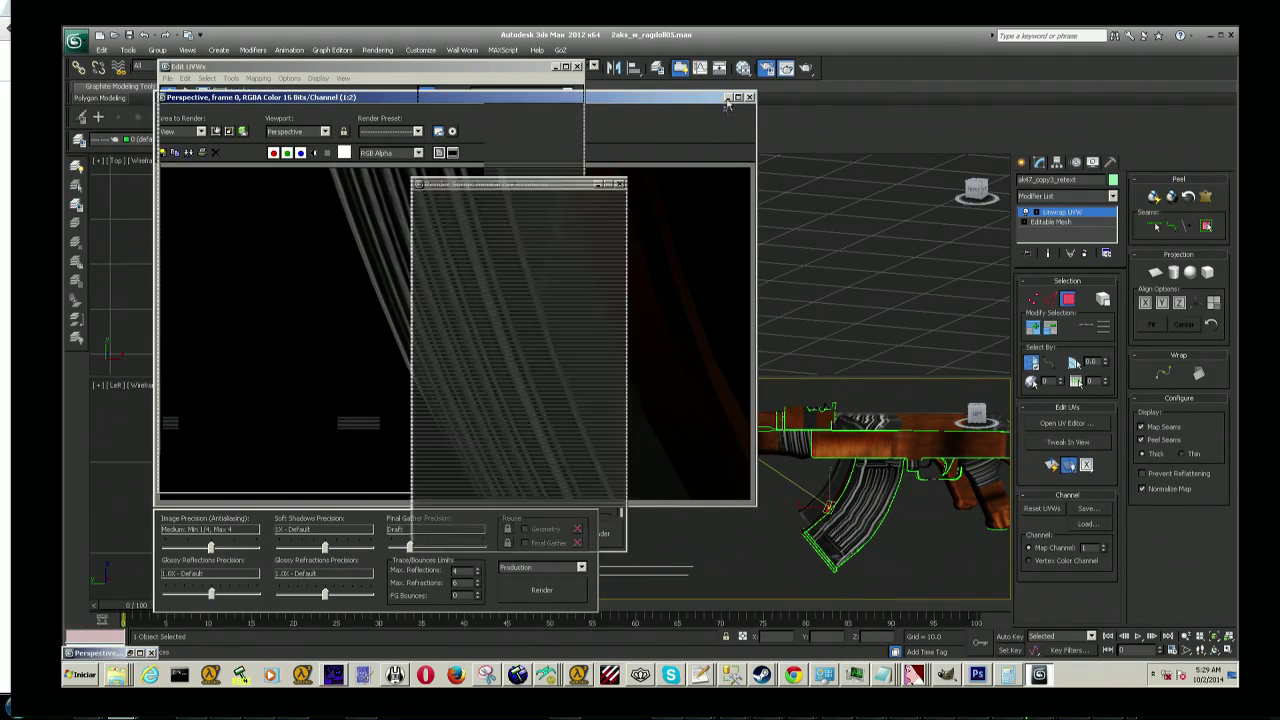
Step: Shift the bottom magazine UV faces up along the shell, then deselect them
{"action": "left_click", "coordinate": [370, 412]}
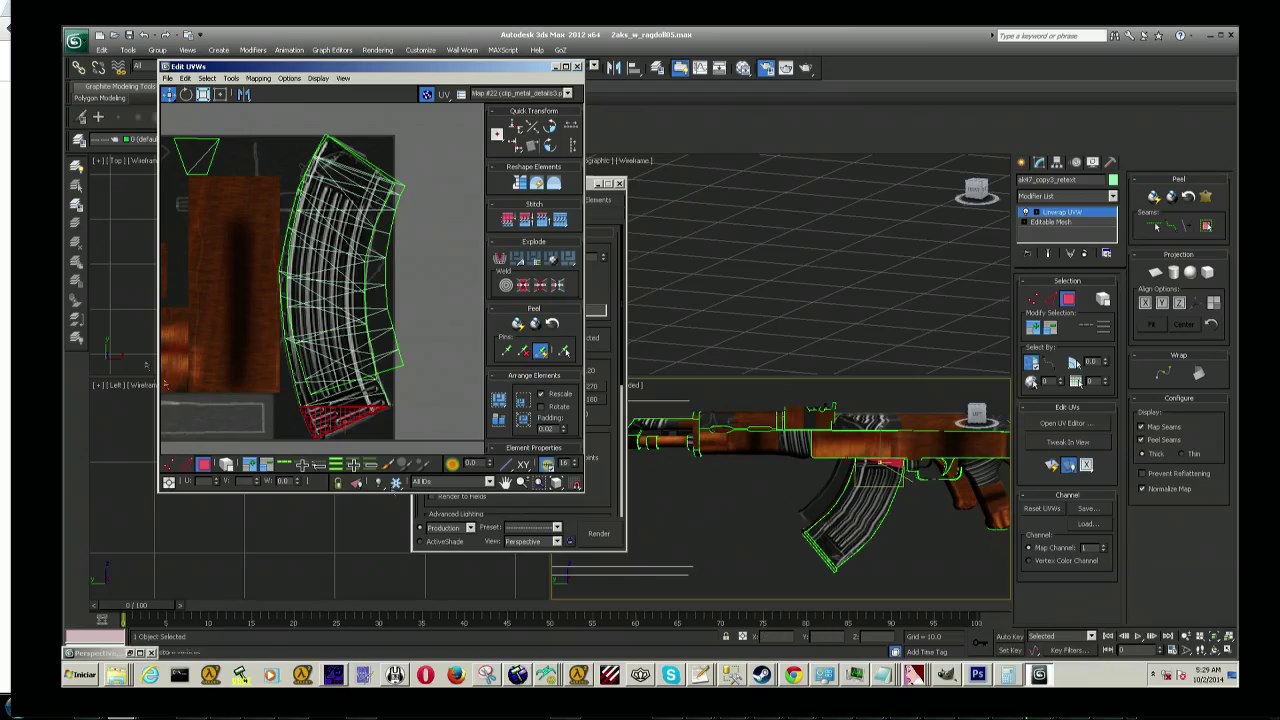
{"action": "left_click_drag", "start_coordinate": [350, 415], "coordinate": [390, 360]}
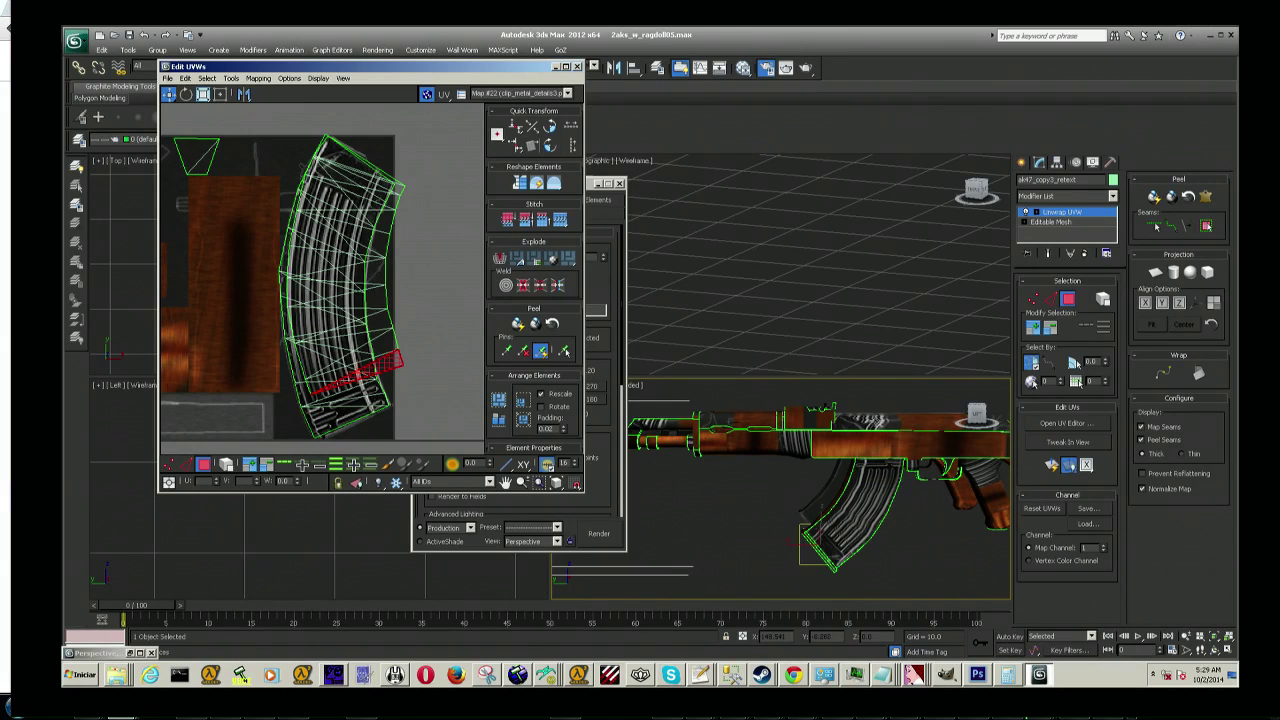
{"action": "left_click", "coordinate": [437, 390]}
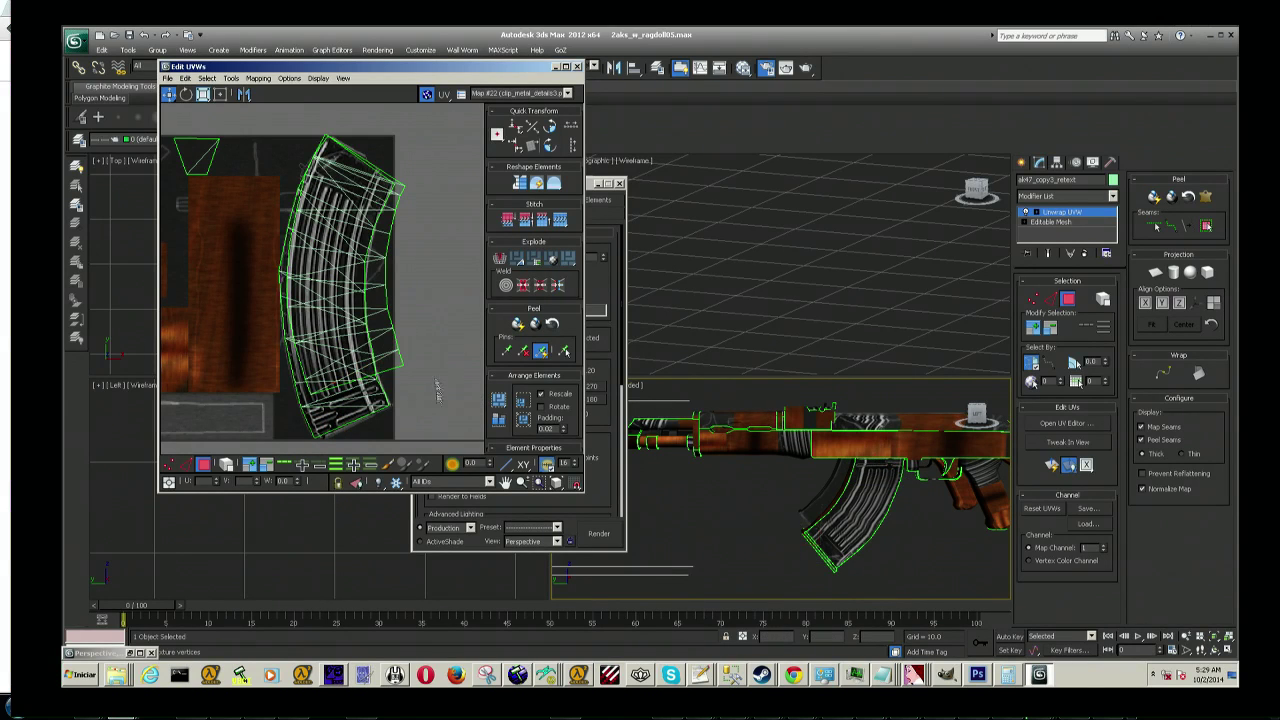
{"action": "left_click", "coordinate": [396, 212]}
{"action": "left_click", "coordinate": [445, 305]}
Step: Ctrl-select every face of the magazine in the viewport, bottom to top
{"action": "left_click", "coordinate": [862, 514]}
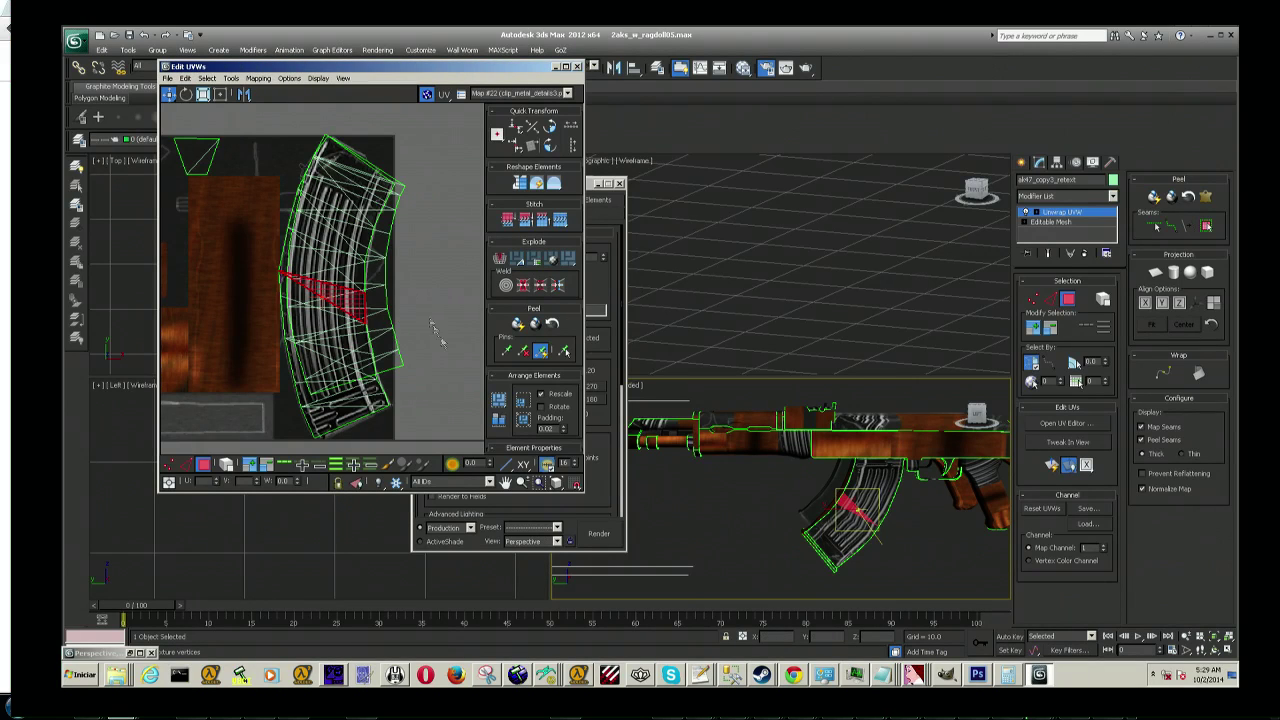
{"action": "left_click", "coordinate": [840, 550]}
{"action": "left_click", "coordinate": [838, 545], "text": "ctrl"}
{"action": "left_click", "coordinate": [830, 540], "text": "ctrl"}
{"action": "left_click", "coordinate": [834, 535], "text": "ctrl"}
{"action": "left_click", "coordinate": [838, 531], "text": "ctrl"}
{"action": "left_click", "coordinate": [848, 520], "text": "ctrl"}
{"action": "left_click", "coordinate": [864, 510], "text": "ctrl"}
{"action": "left_click", "coordinate": [872, 497], "text": "ctrl"}
{"action": "left_click", "coordinate": [870, 492], "text": "ctrl"}
{"action": "left_click", "coordinate": [868, 488], "text": "ctrl"}
{"action": "left_click", "coordinate": [874, 480], "text": "ctrl"}
{"action": "left_click", "coordinate": [876, 474], "text": "ctrl"}
{"action": "left_click", "coordinate": [877, 467], "text": "ctrl"}
{"action": "left_click", "coordinate": [882, 466], "text": "ctrl"}
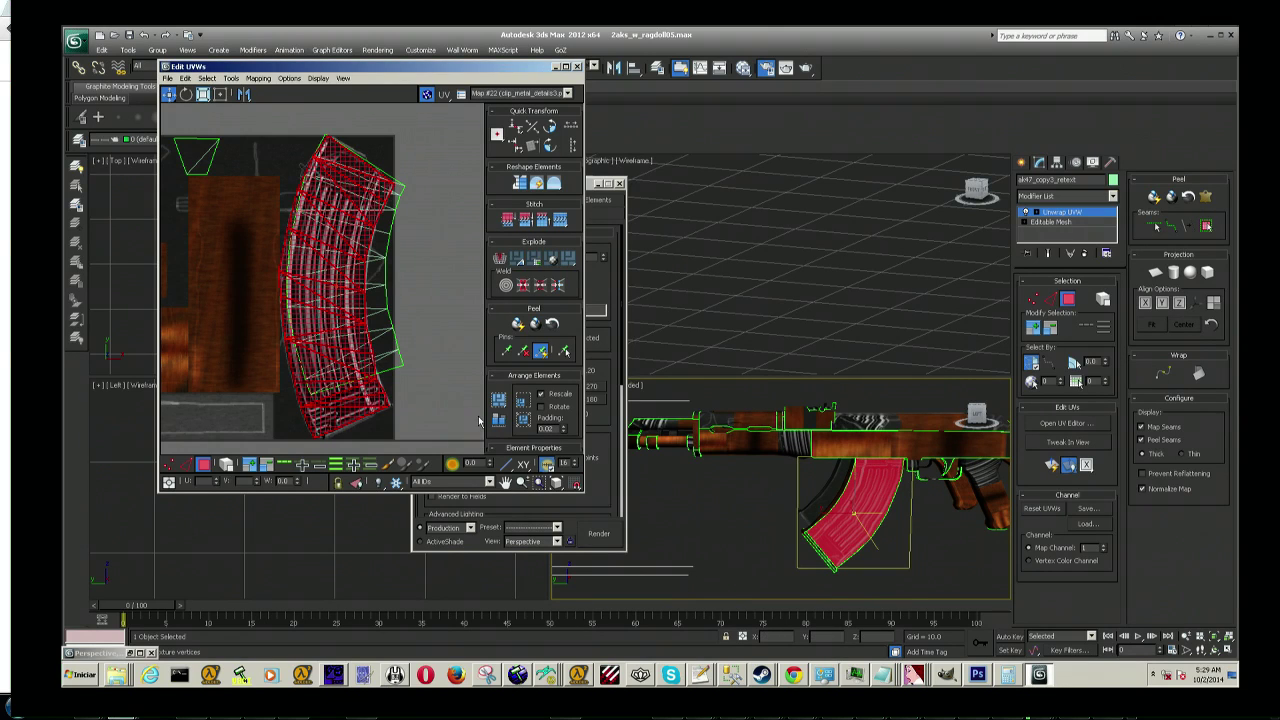
Step: Apply Flatten Mapping to the selected magazine UVs
{"action": "left_click", "coordinate": [258, 78]}
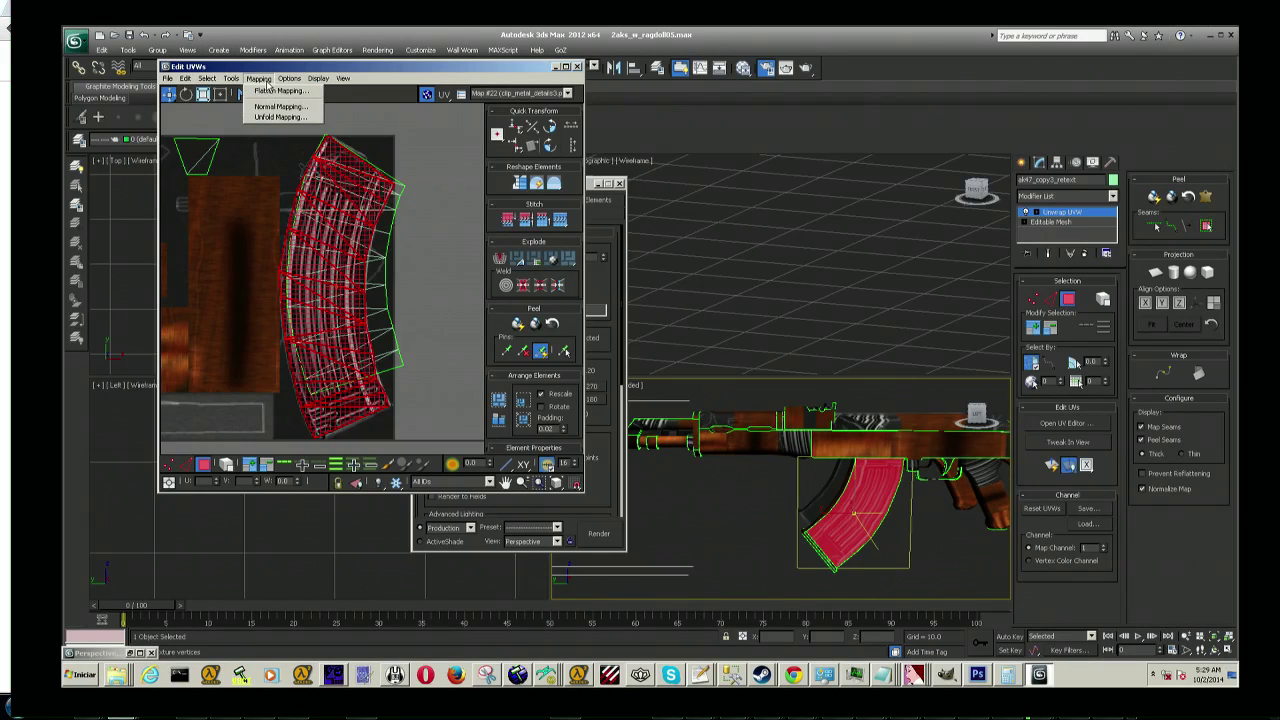
{"action": "left_click", "coordinate": [268, 88]}
{"action": "left_click", "coordinate": [229, 106]}
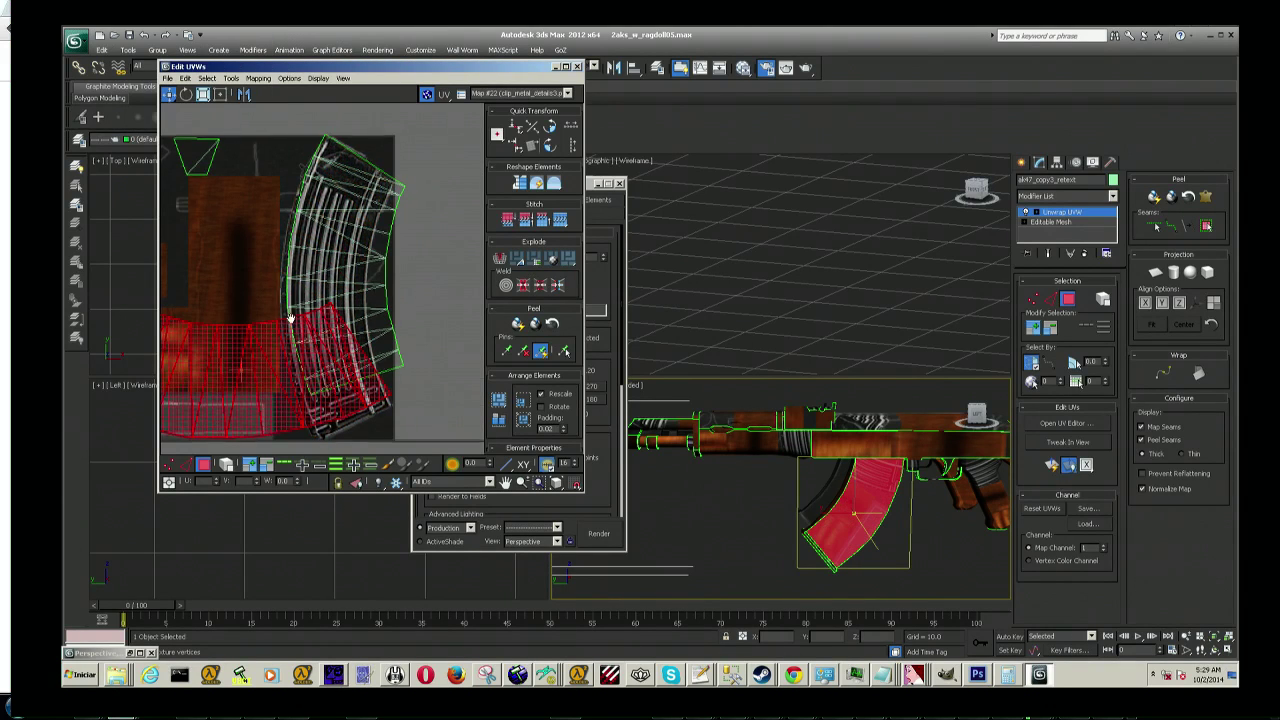
{"action": "scroll", "coordinate": [294, 312], "scroll_direction": "down", "scroll_amount": 2}
Step: Rotate and move the flattened magazine island onto the curved clip texture
{"action": "left_click", "coordinate": [186, 94]}
{"action": "mouse_move", "coordinate": [306, 357]}
{"action": "left_mouse_down"}
{"action": "mouse_move", "coordinate": [299, 378]}
{"action": "mouse_move", "coordinate": [272, 342]}
{"action": "left_mouse_up"}
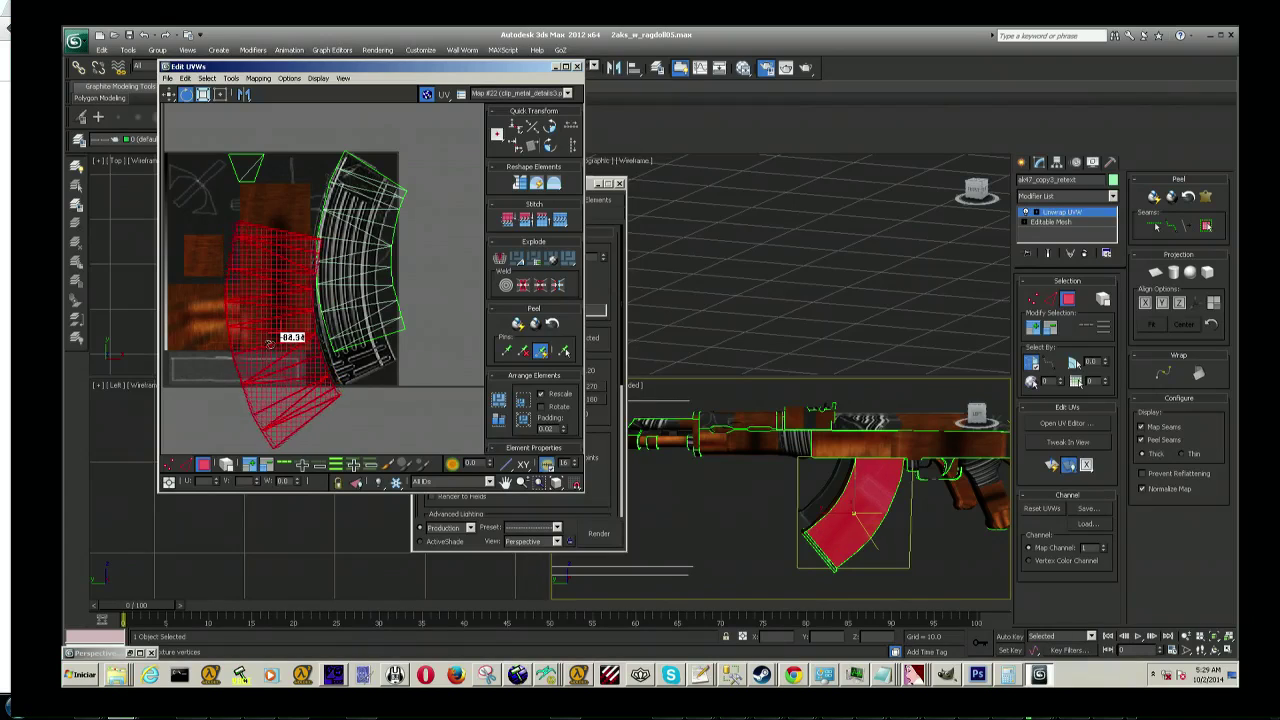
{"action": "left_click_drag", "start_coordinate": [272, 342], "coordinate": [268, 336]}
{"action": "left_click", "coordinate": [168, 94]}
{"action": "left_click_drag", "start_coordinate": [276, 303], "coordinate": [374, 231]}
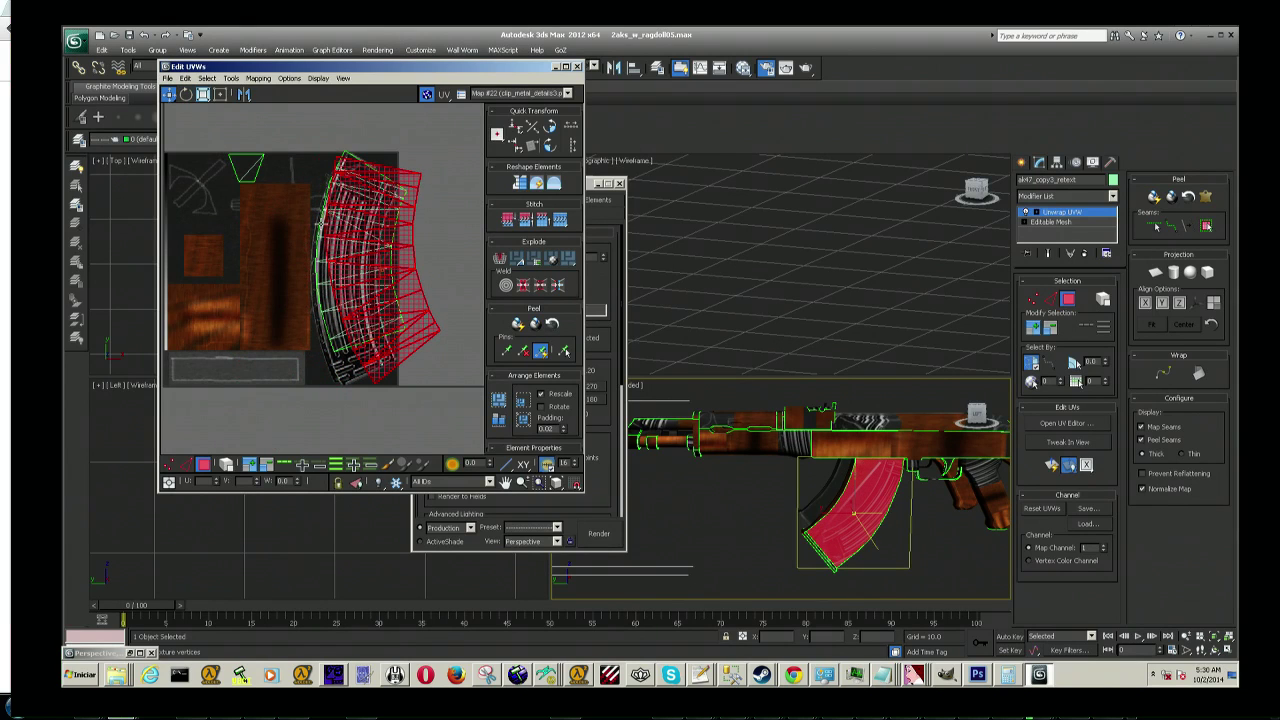
{"action": "left_click", "coordinate": [186, 94]}
{"action": "left_click_drag", "start_coordinate": [366, 308], "coordinate": [370, 298]}
{"action": "left_click", "coordinate": [168, 94]}
{"action": "left_click_drag", "start_coordinate": [377, 272], "coordinate": [378, 270]}
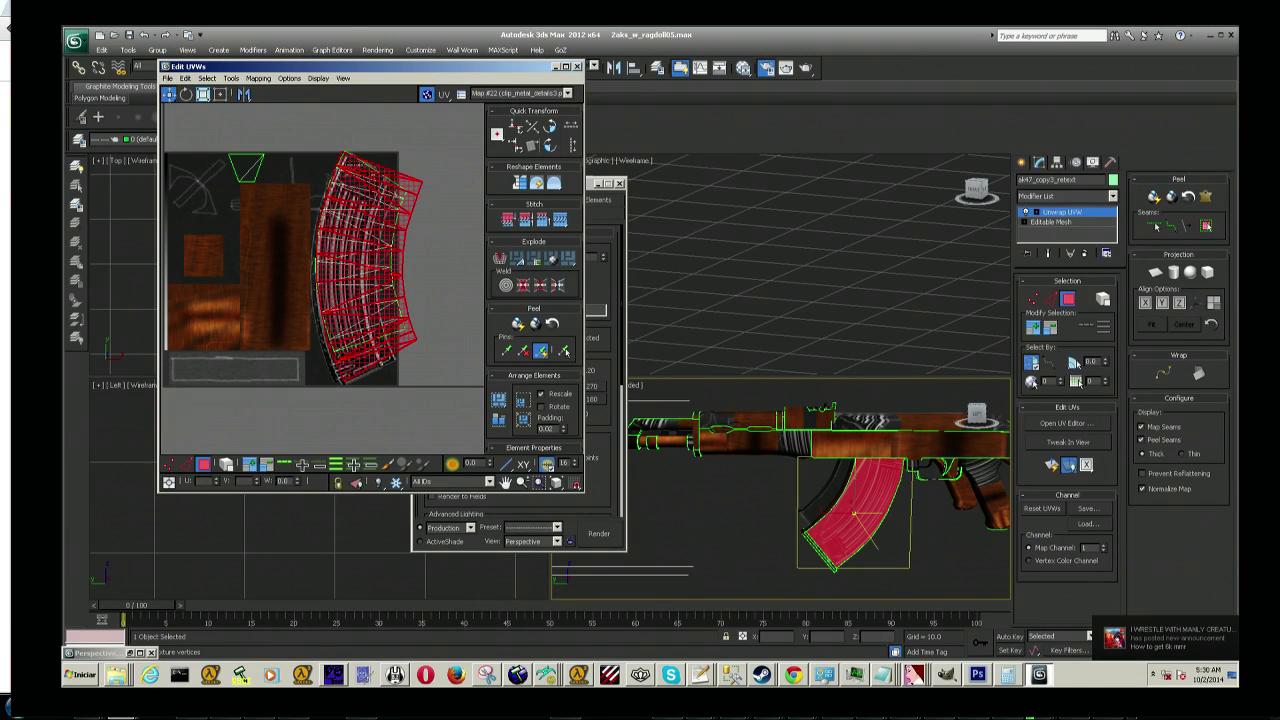
Step: Enlarge the magazine island around its centre and rotate it about -3.72 degrees
{"action": "left_click", "coordinate": [203, 94]}
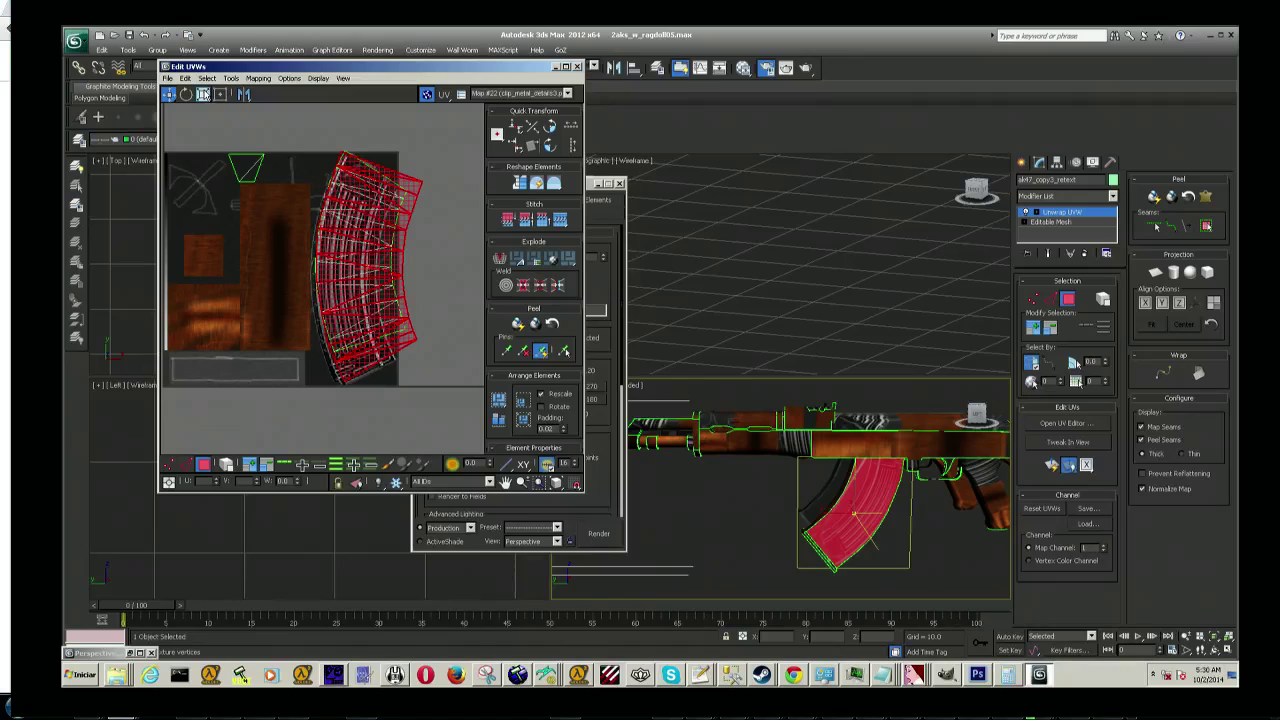
{"action": "mouse_move", "coordinate": [413, 342]}
{"action": "left_mouse_down"}
{"action": "mouse_move", "coordinate": [398, 318]}
{"action": "mouse_move", "coordinate": [428, 258]}
{"action": "left_mouse_up"}
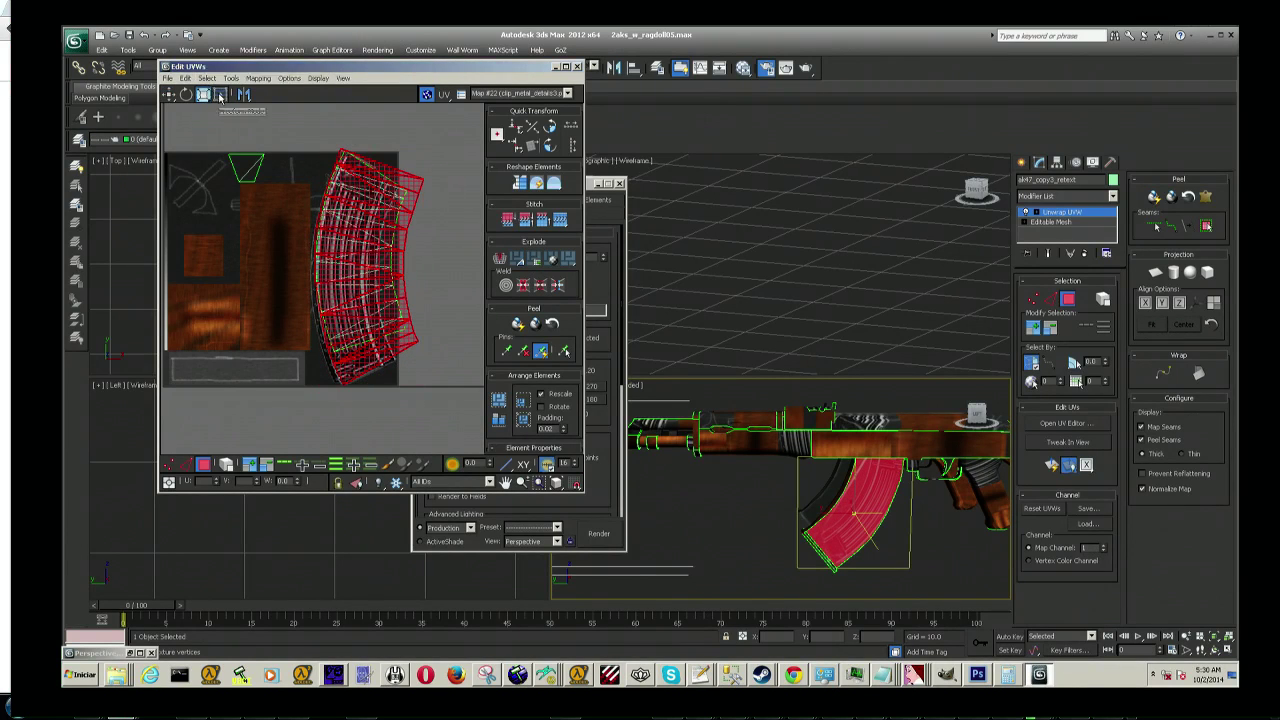
{"action": "left_click_drag", "start_coordinate": [425, 272], "coordinate": [400, 270]}
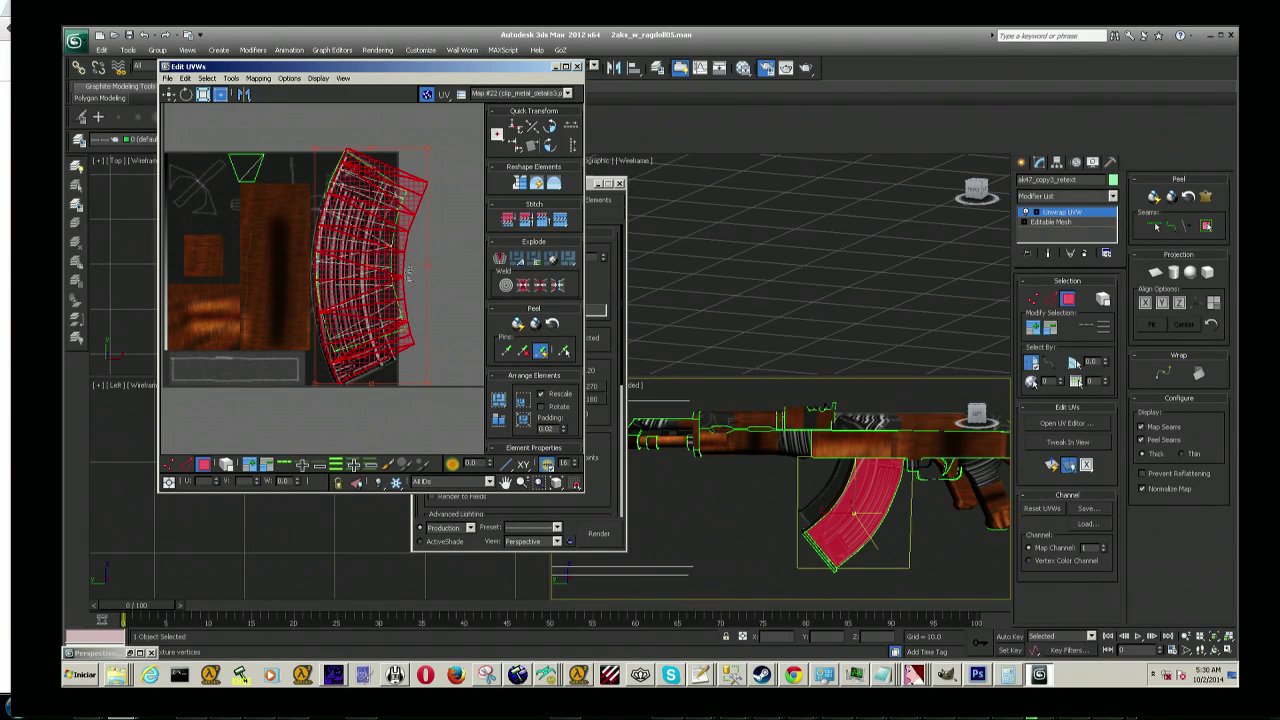
{"action": "left_click", "coordinate": [207, 97]}
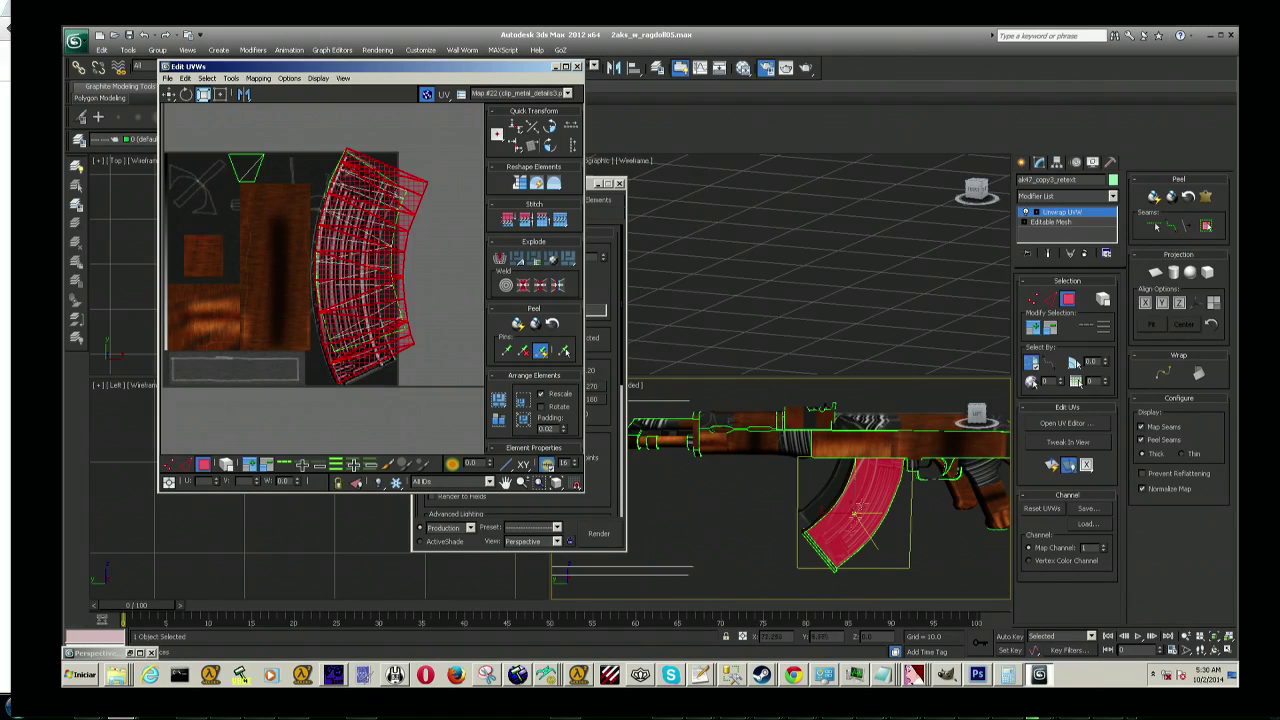
Step: Inspect the textured magazine in the viewport, then select the whole magazine UV shell
{"action": "left_click", "coordinate": [900, 562]}
{"action": "scroll", "coordinate": [900, 562], "scroll_direction": "up", "scroll_amount": 5}
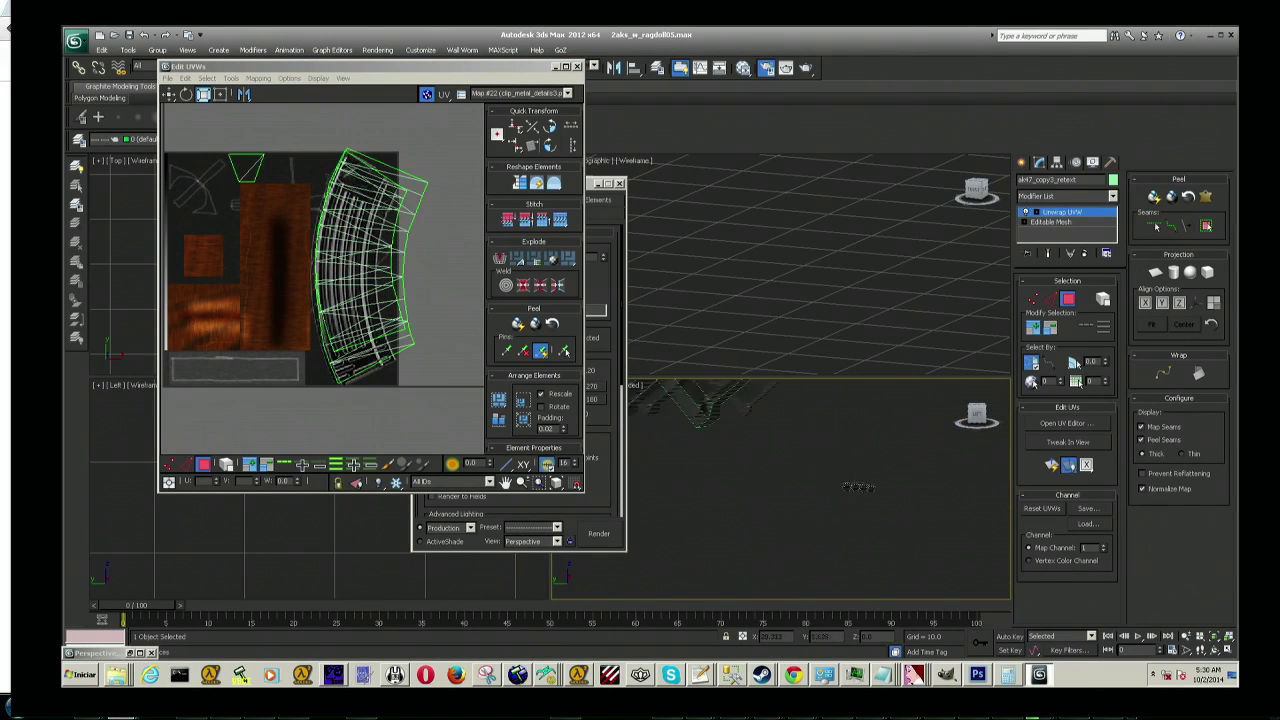
{"action": "mouse_move", "coordinate": [900, 560]}
{"action": "middle_mouse_down"}
{"action": "mouse_move", "coordinate": [866, 504]}
{"action": "mouse_move", "coordinate": [844, 553]}
{"action": "mouse_move", "coordinate": [794, 553]}
{"action": "middle_mouse_up"}
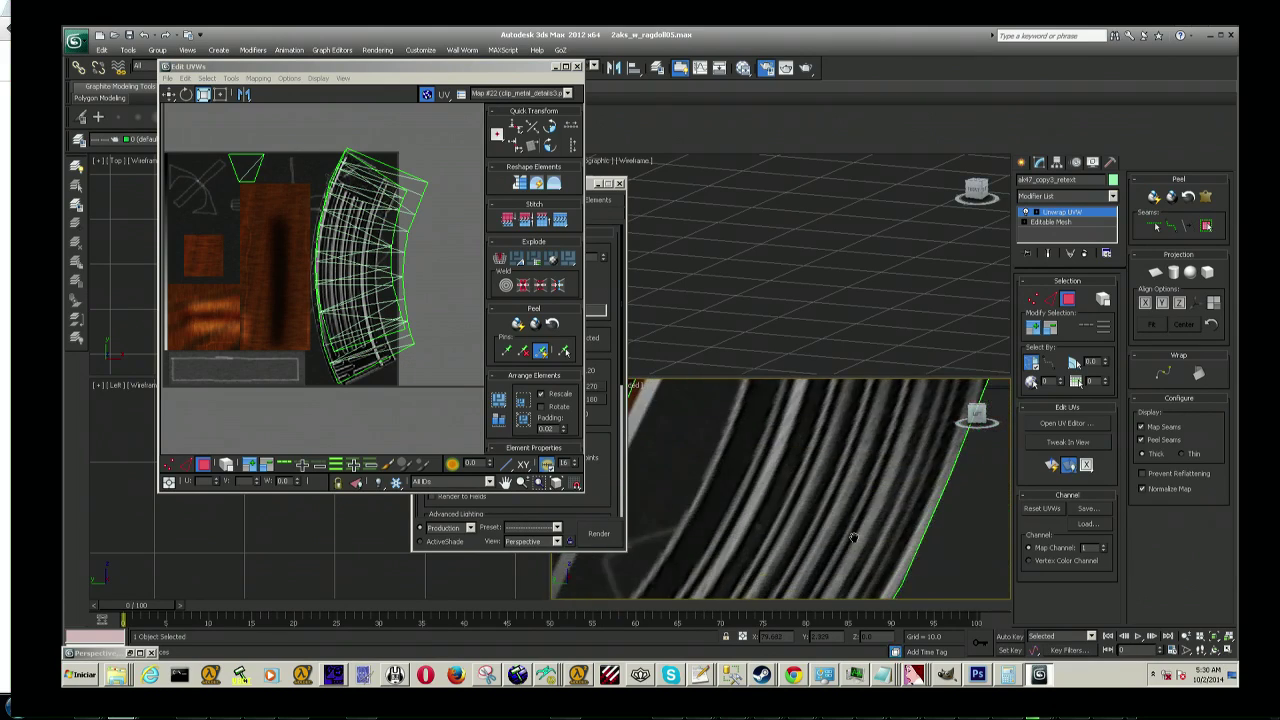
{"action": "scroll", "coordinate": [794, 553], "scroll_direction": "down", "scroll_amount": 5}
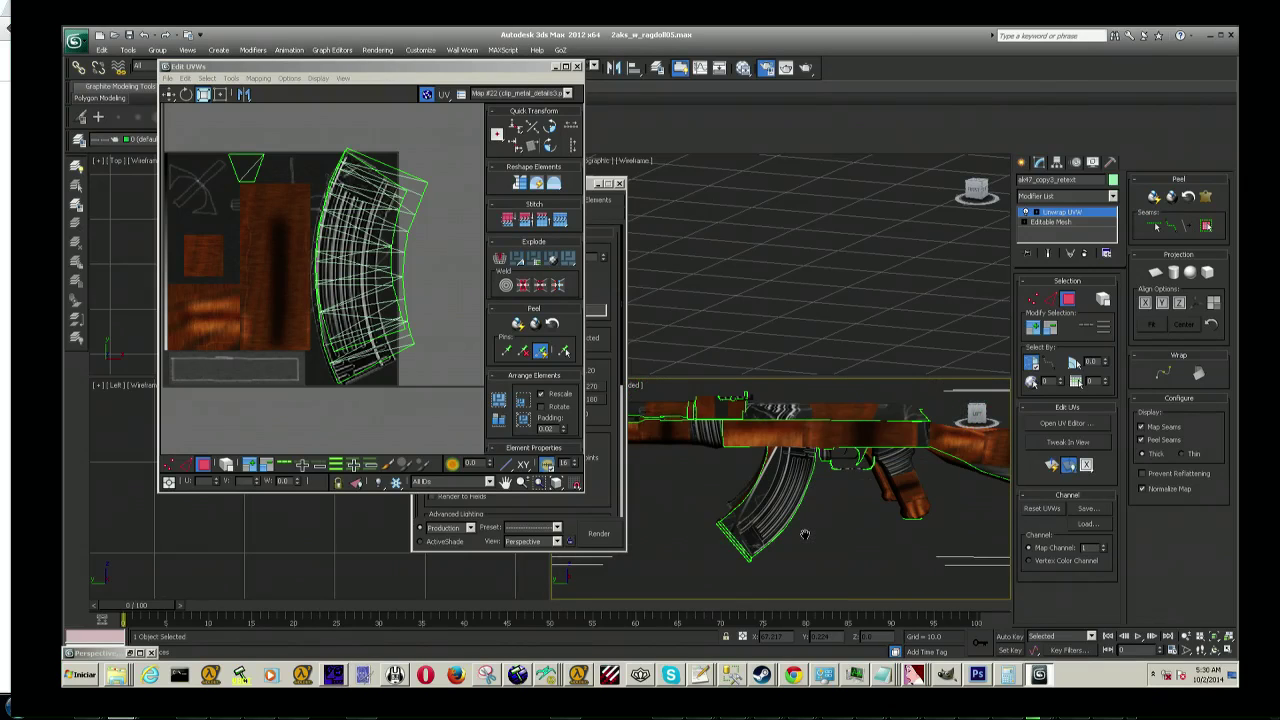
{"action": "middle_click_drag", "start_coordinate": [808, 528], "coordinate": [814, 535], "text": "alt"}
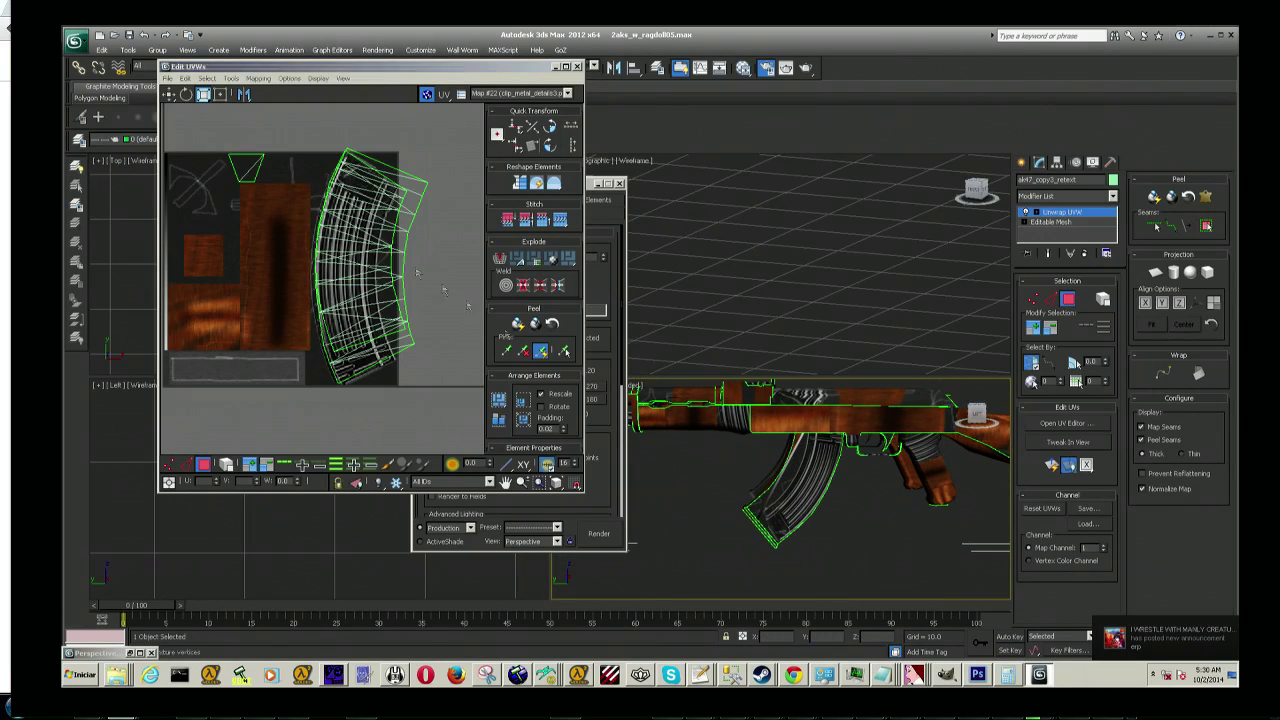
{"action": "left_click", "coordinate": [413, 259]}
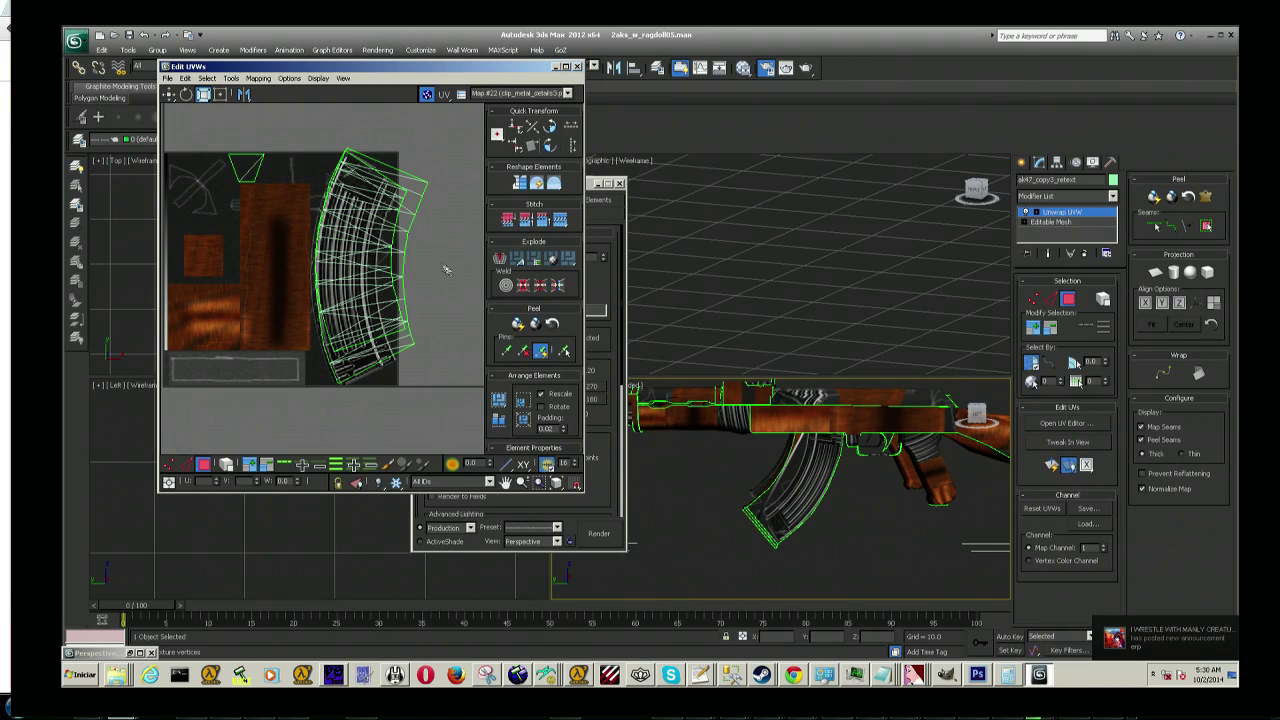
{"action": "left_click_drag", "start_coordinate": [432, 177], "coordinate": [456, 338]}
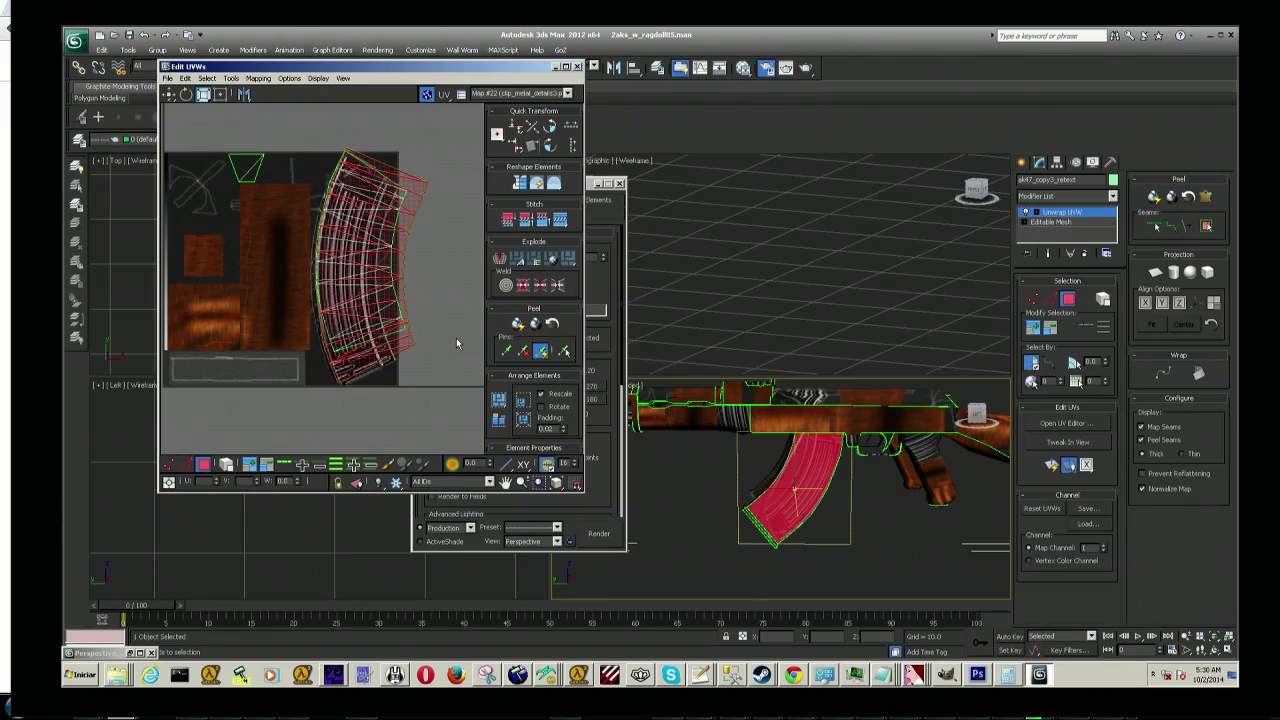
Step: Rotate the magazine shell upright with Freeform, nudge it onto the clip stripes, and test-render Perspective
{"action": "left_click", "coordinate": [220, 94]}
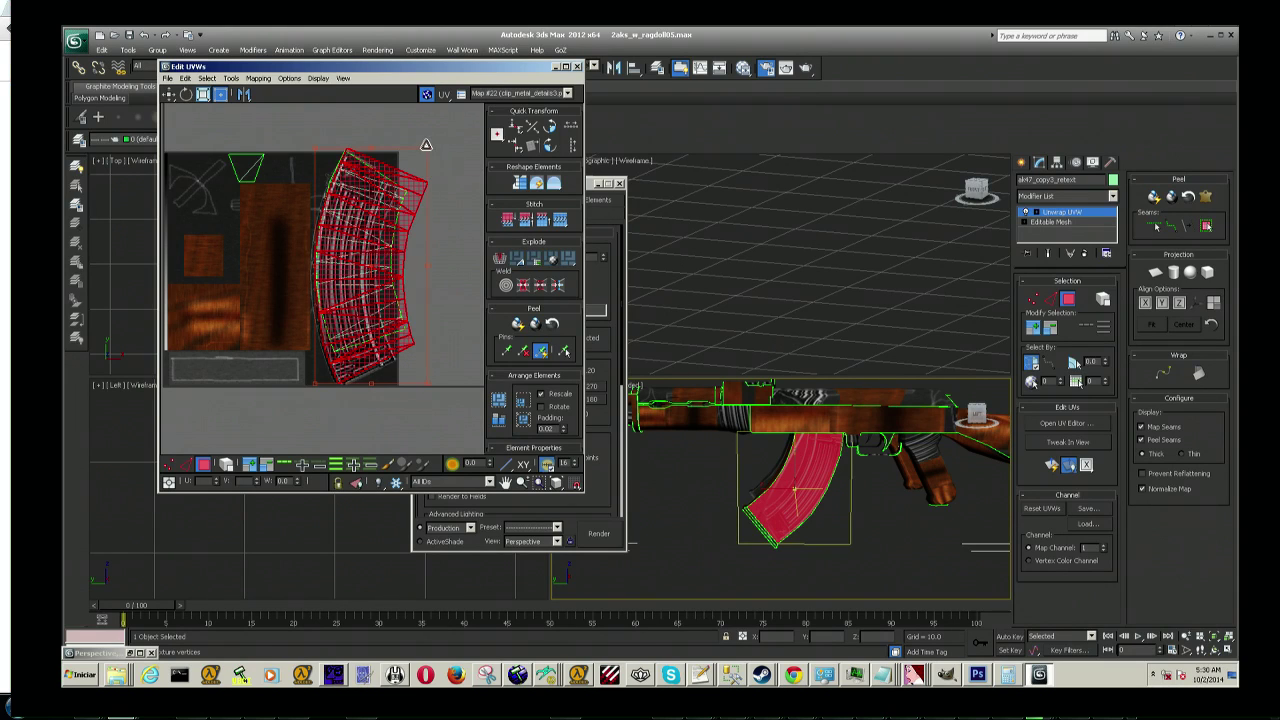
{"action": "mouse_move", "coordinate": [427, 151]}
{"action": "left_mouse_down"}
{"action": "mouse_move", "coordinate": [399, 154]}
{"action": "mouse_move", "coordinate": [406, 145]}
{"action": "mouse_move", "coordinate": [385, 161]}
{"action": "left_mouse_up"}
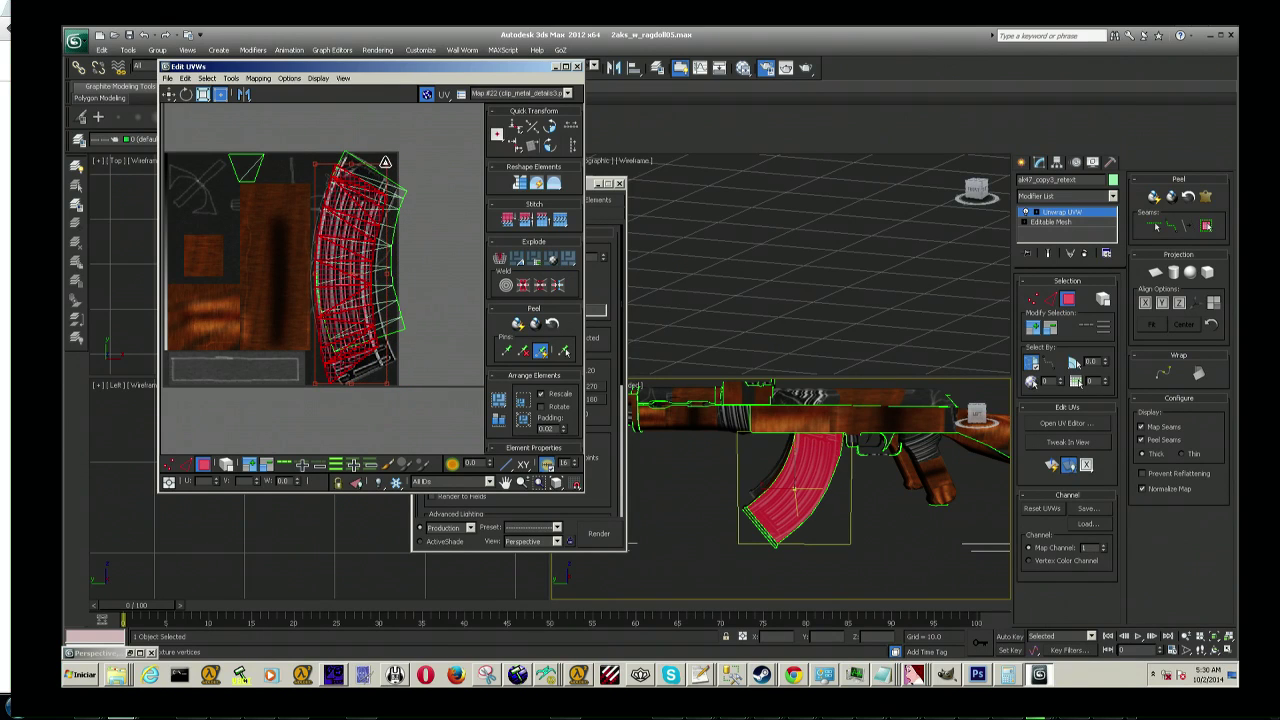
{"action": "left_click_drag", "start_coordinate": [385, 161], "coordinate": [386, 163]}
{"action": "left_click", "coordinate": [170, 92]}
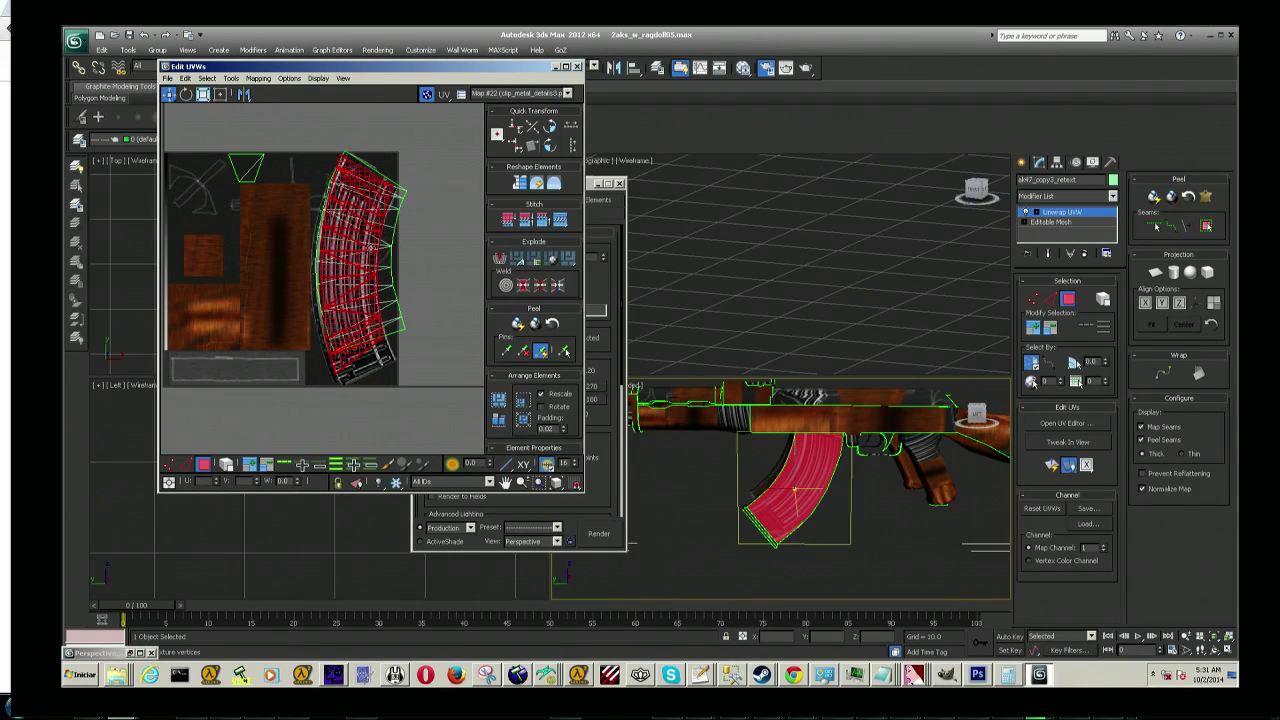
{"action": "left_click_drag", "start_coordinate": [372, 243], "coordinate": [369, 248]}
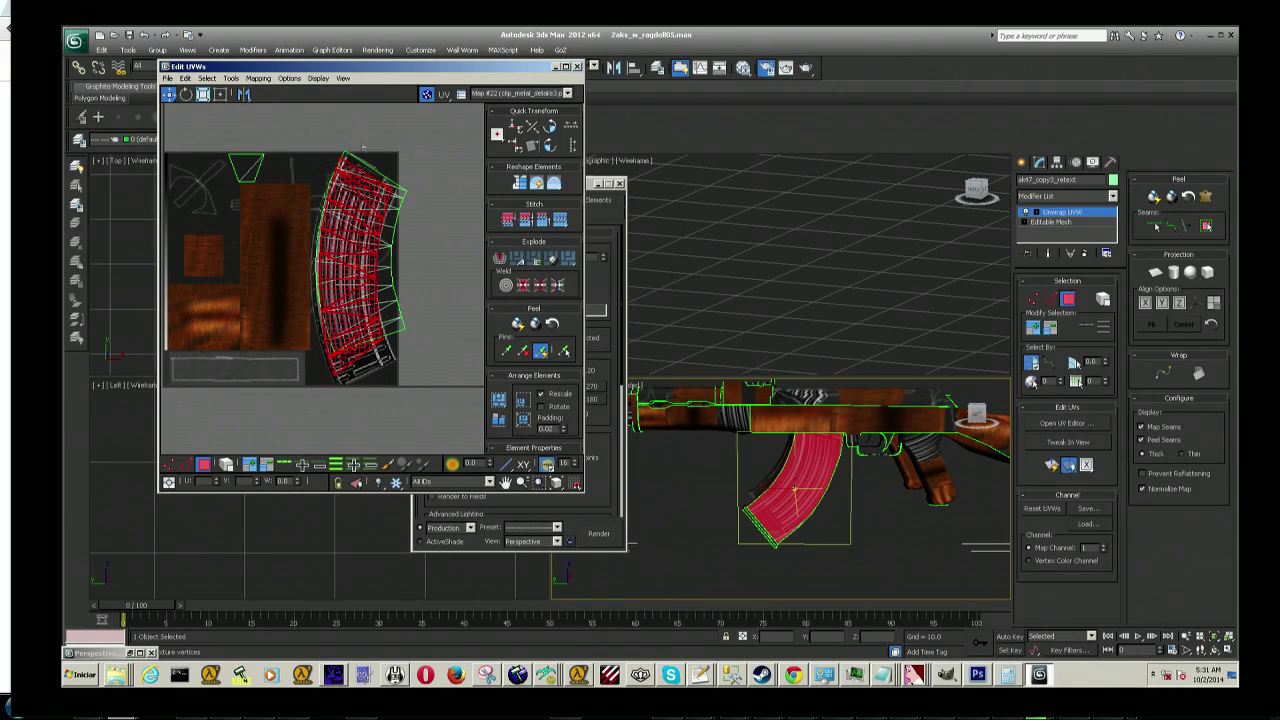
{"action": "left_click_drag", "start_coordinate": [365, 220], "coordinate": [367, 224]}
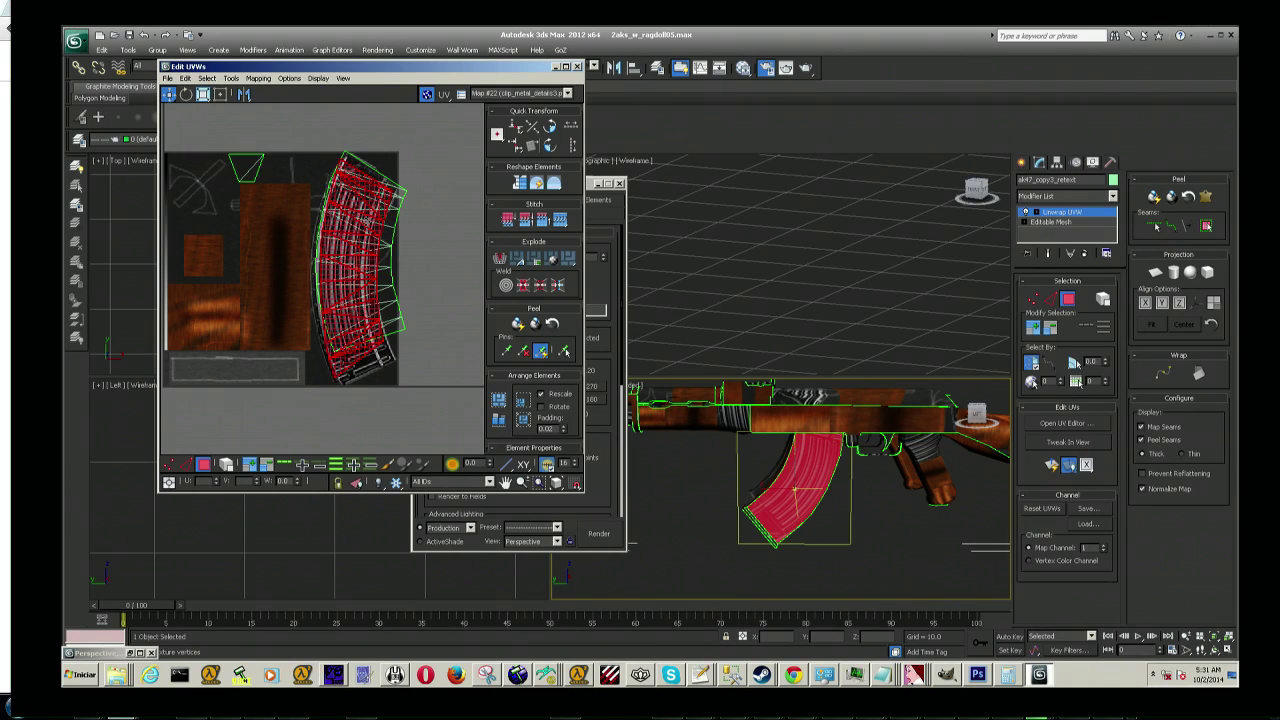
{"action": "left_click", "coordinate": [377, 50]}
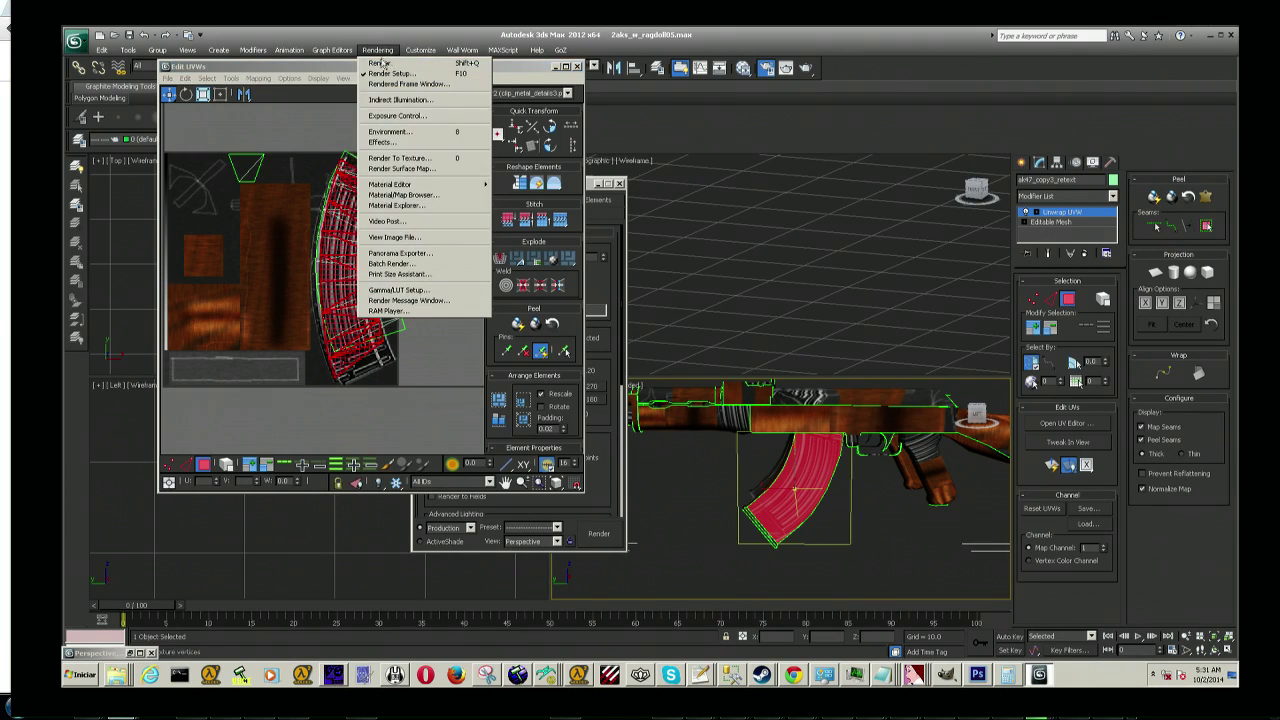
{"action": "left_click", "coordinate": [378, 63]}
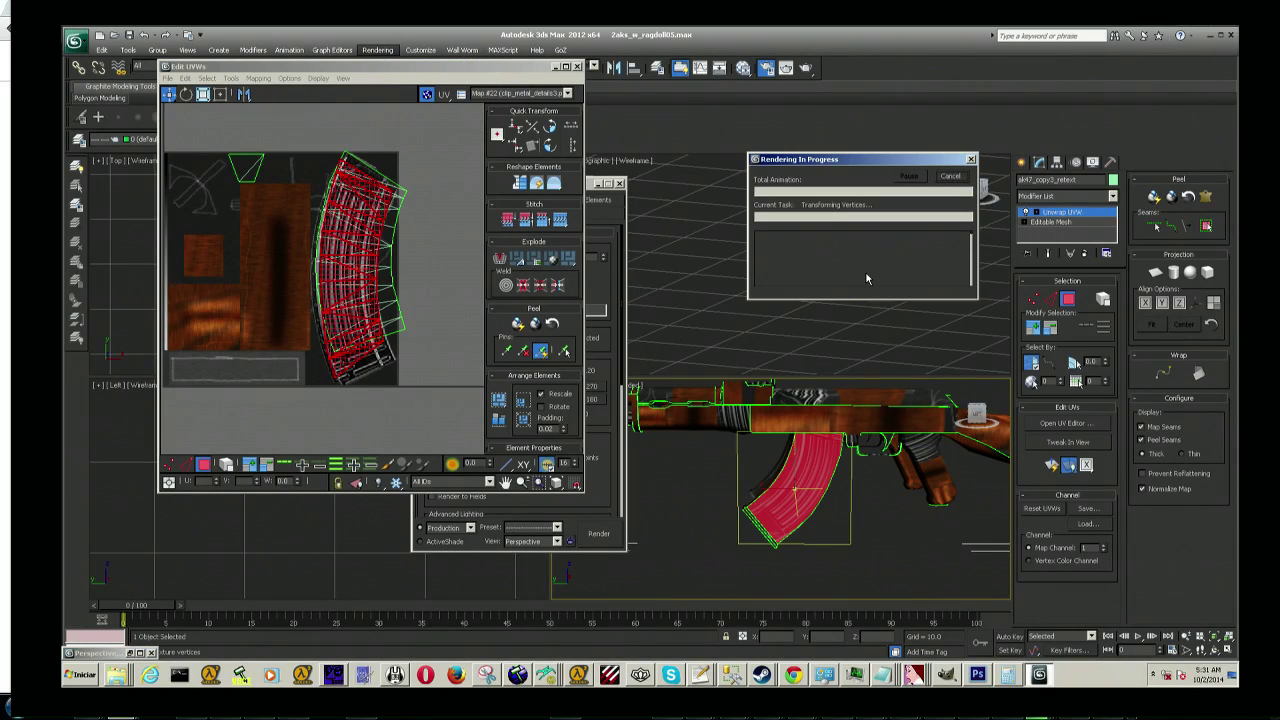
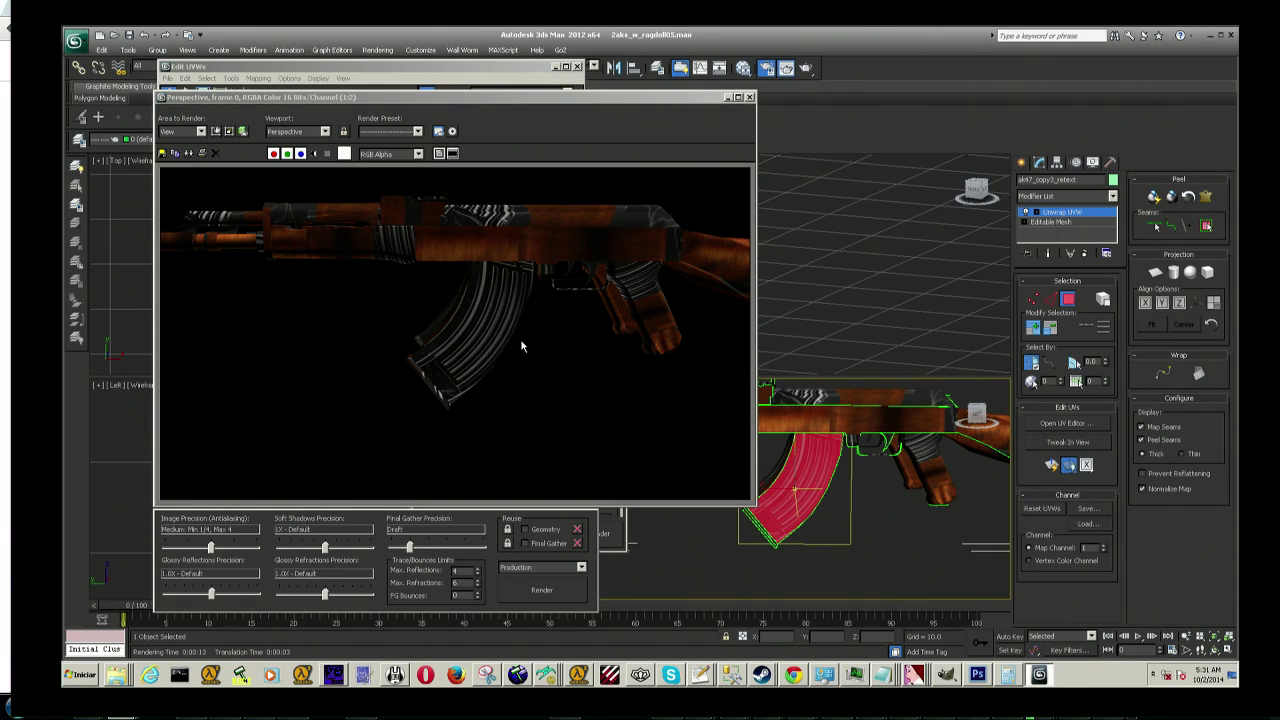
Step: Compare the painted magazine texture in Photoshop against the 3ds Max render
{"action": "key", "text": "alt+Tab"}
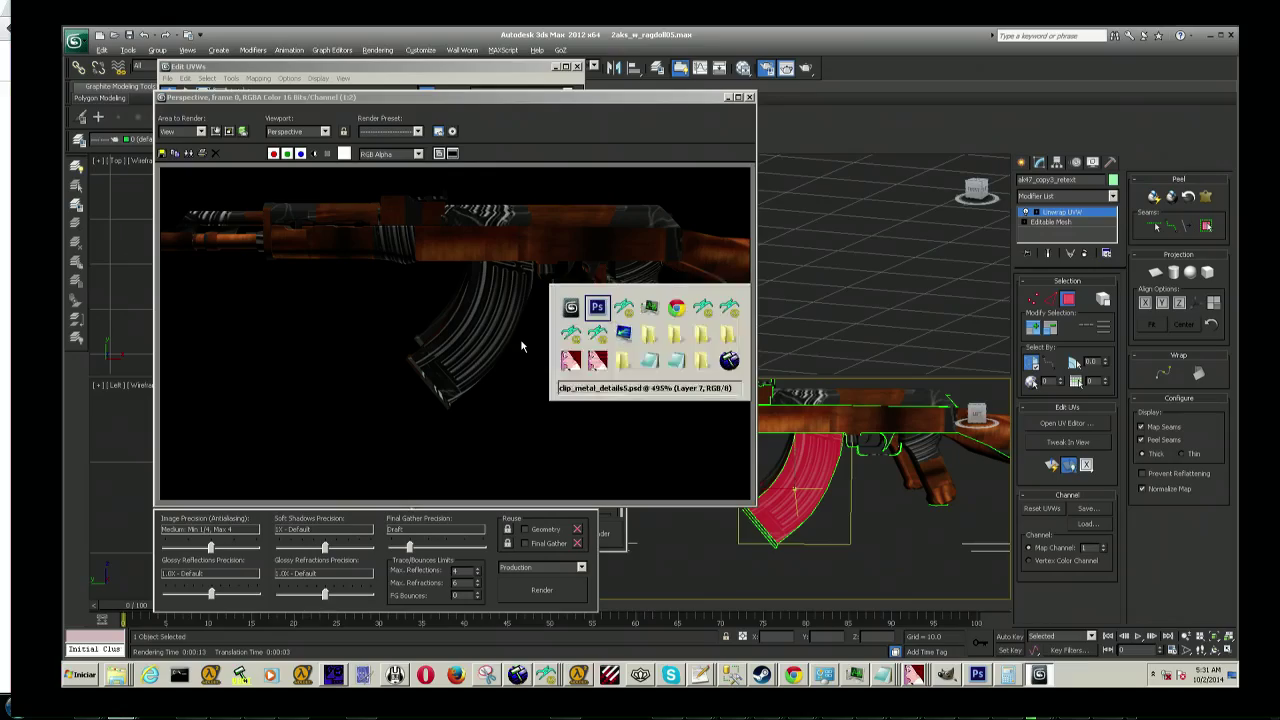
{"action": "scroll", "coordinate": [747, 358], "scroll_direction": "down", "scroll_amount": 3}
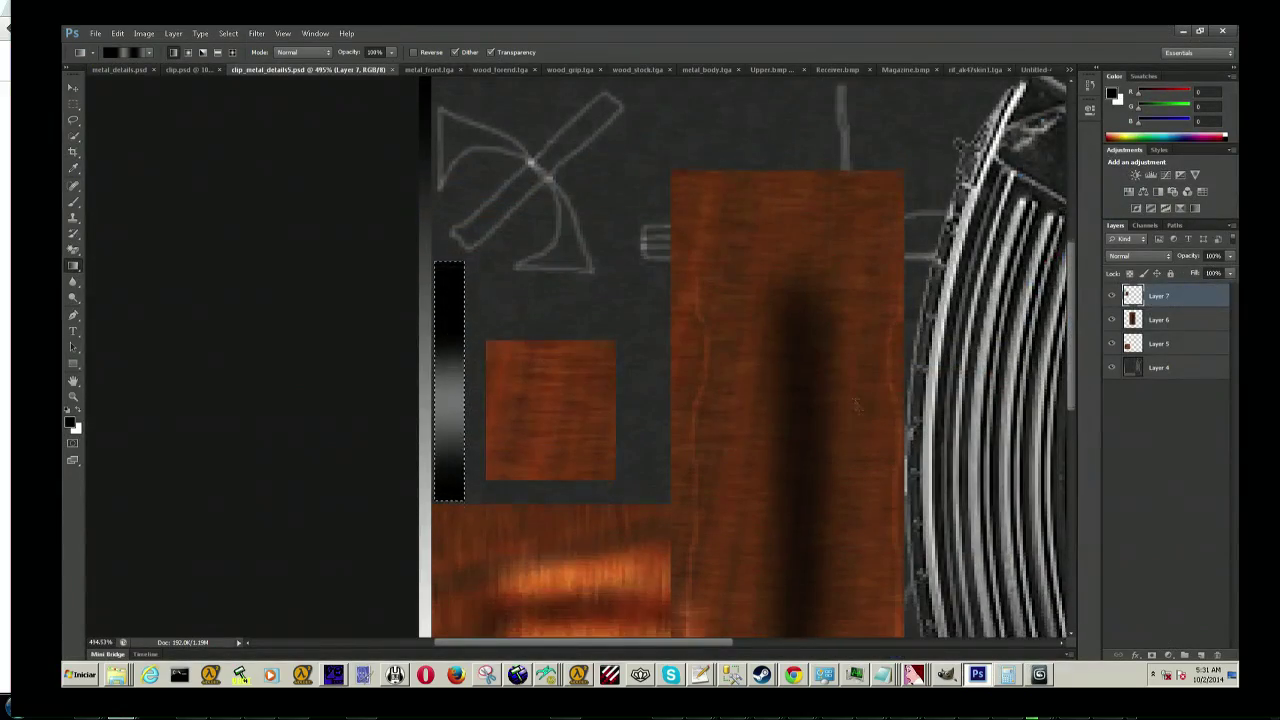
{"action": "left_click_drag", "start_coordinate": [1001, 642], "coordinate": [870, 642]}
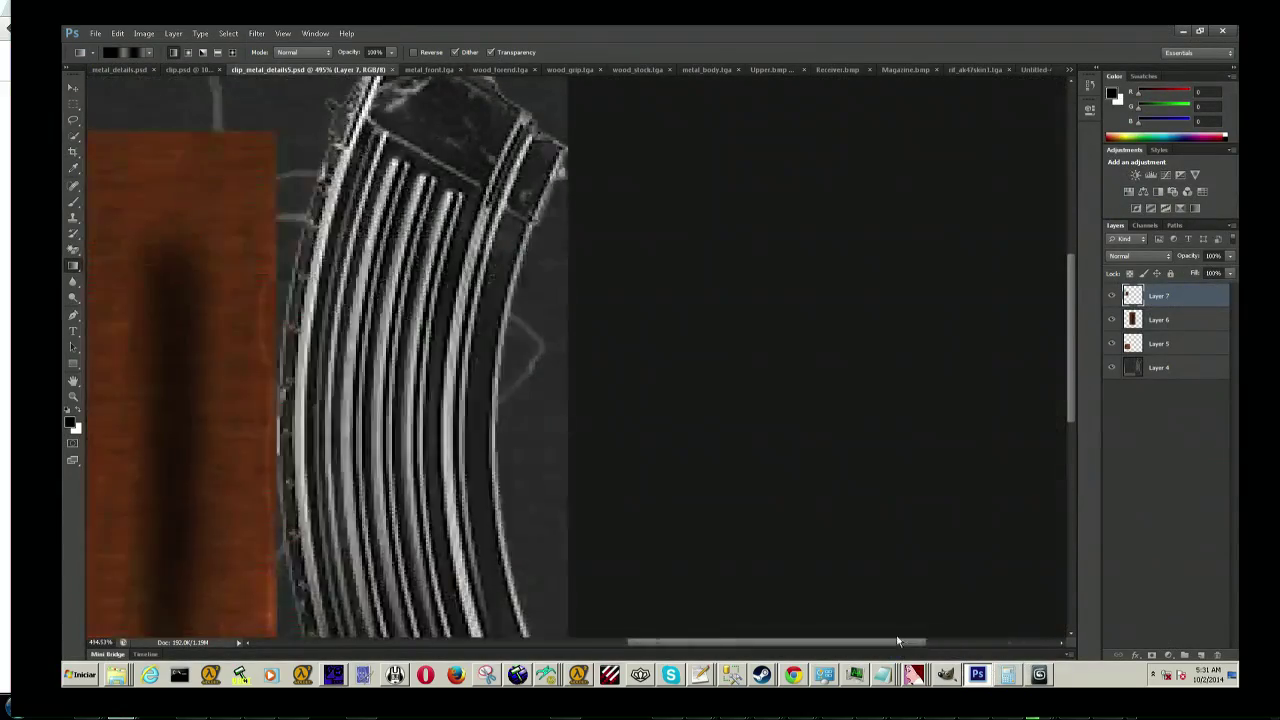
{"action": "scroll", "coordinate": [799, 445], "scroll_direction": "down", "scroll_amount": 2}
{"action": "scroll", "coordinate": [799, 445], "scroll_direction": "down", "scroll_amount": 2}
{"action": "scroll", "coordinate": [799, 445], "scroll_direction": "down", "scroll_amount": 2}
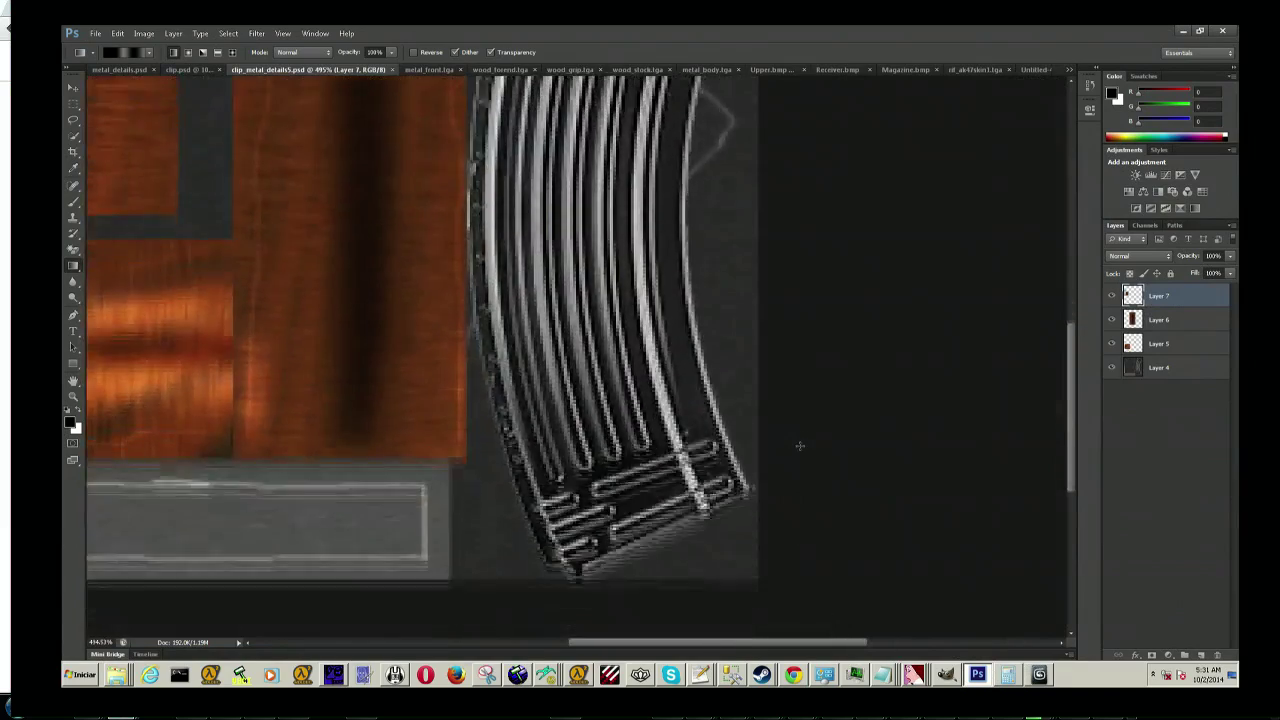
{"action": "scroll", "coordinate": [799, 445], "scroll_direction": "down", "scroll_amount": 2, "text": "alt"}
{"action": "key", "text": "alt+Tab"}
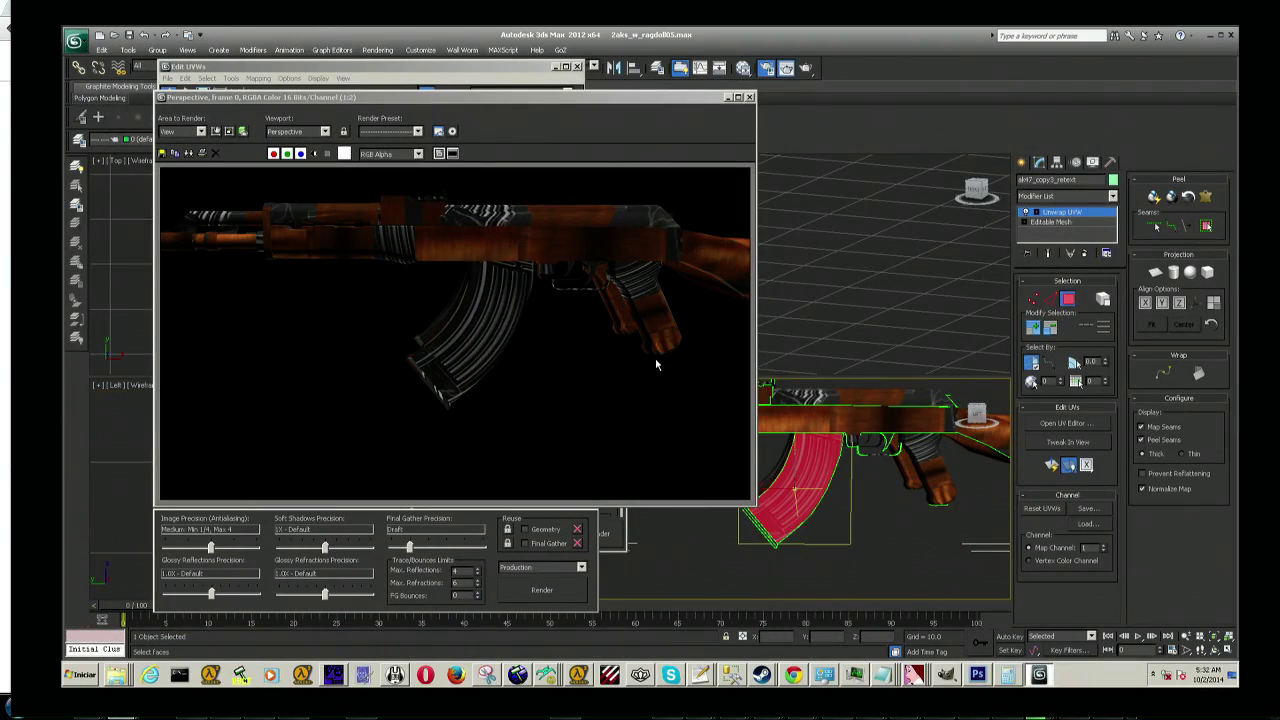
{"action": "key", "text": "alt+Tab"}
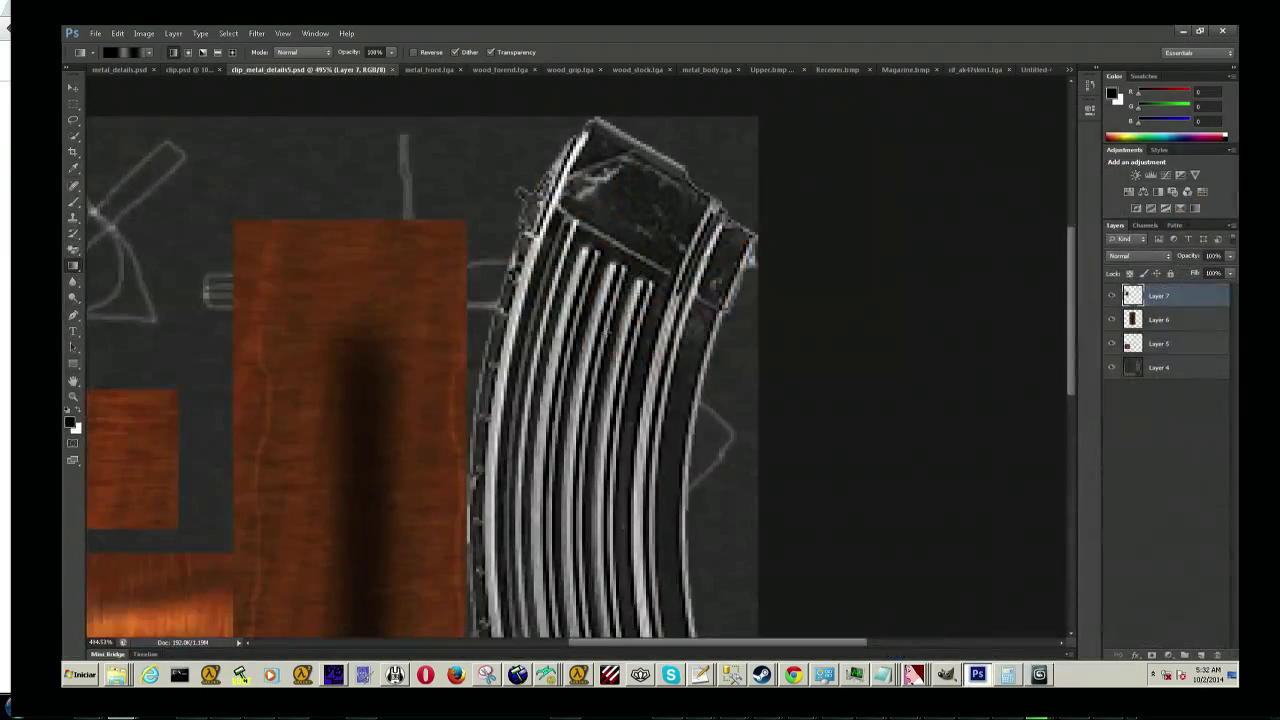
{"action": "scroll", "coordinate": [609, 331], "scroll_direction": "down", "scroll_amount": 3}
{"action": "scroll", "coordinate": [609, 331], "scroll_direction": "down", "scroll_amount": 2}
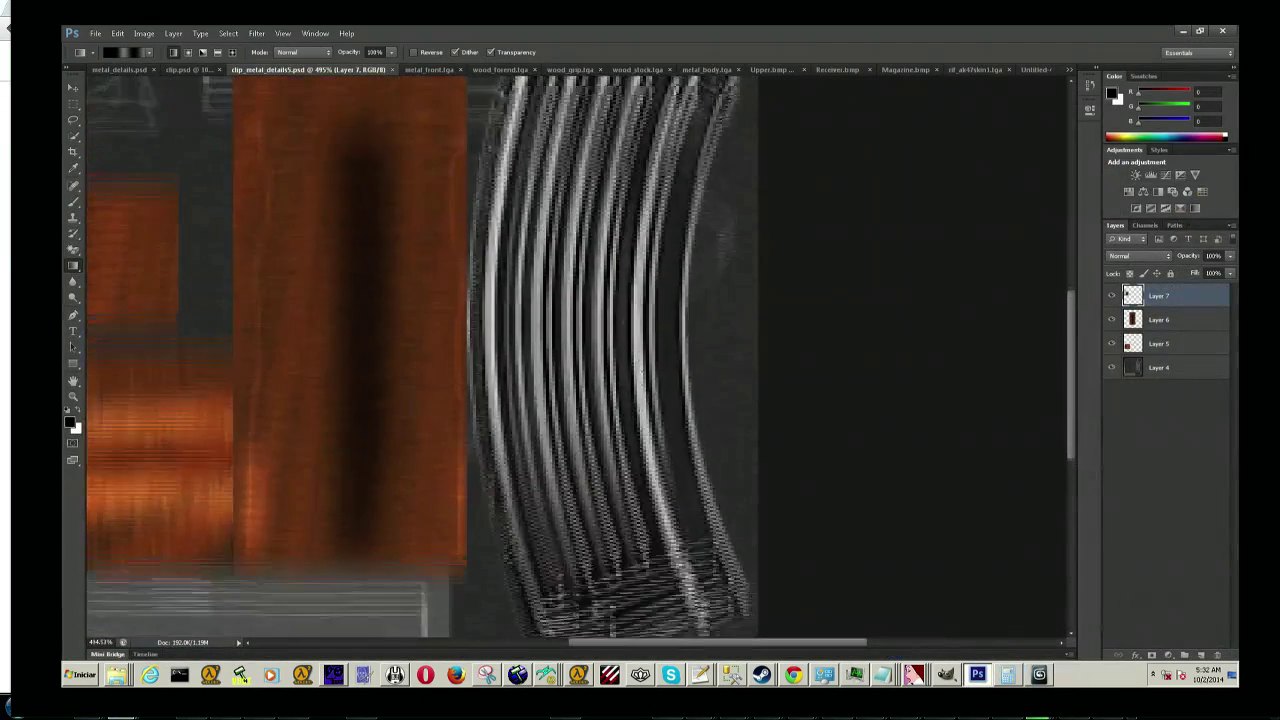
{"action": "scroll", "coordinate": [609, 331], "scroll_direction": "up", "scroll_amount": 4}
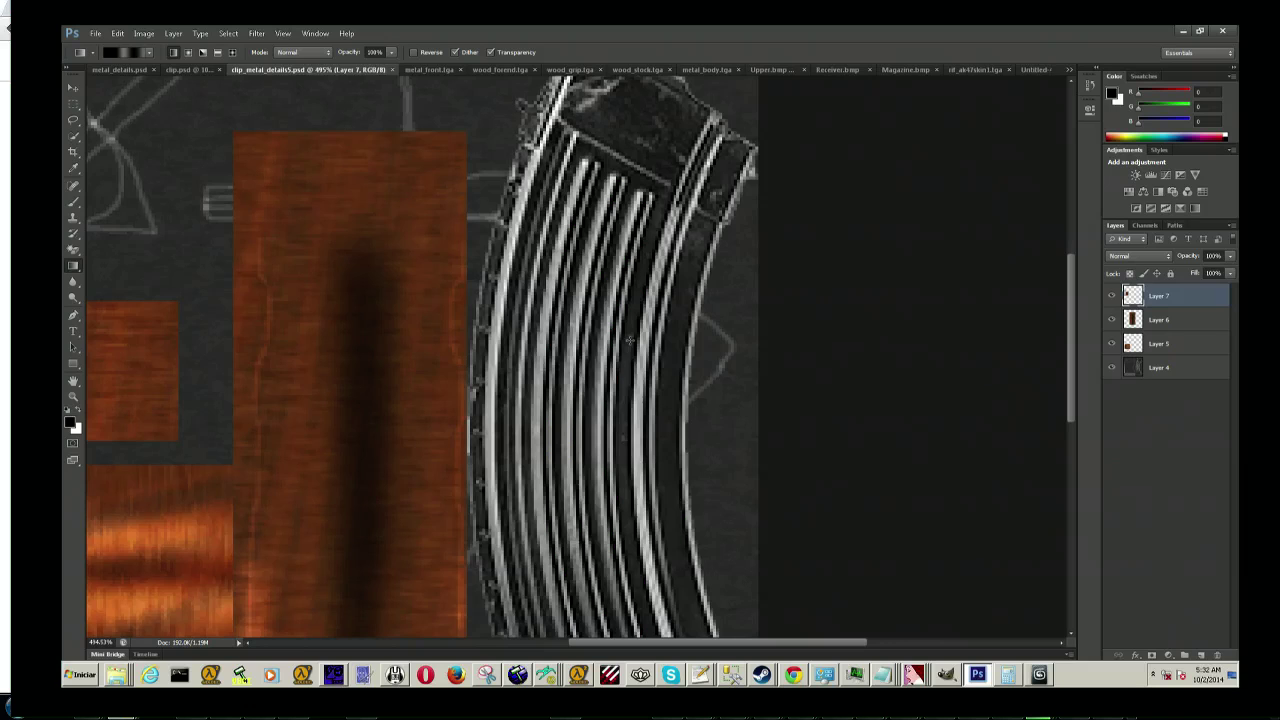
{"action": "key", "text": "alt+Tab"}
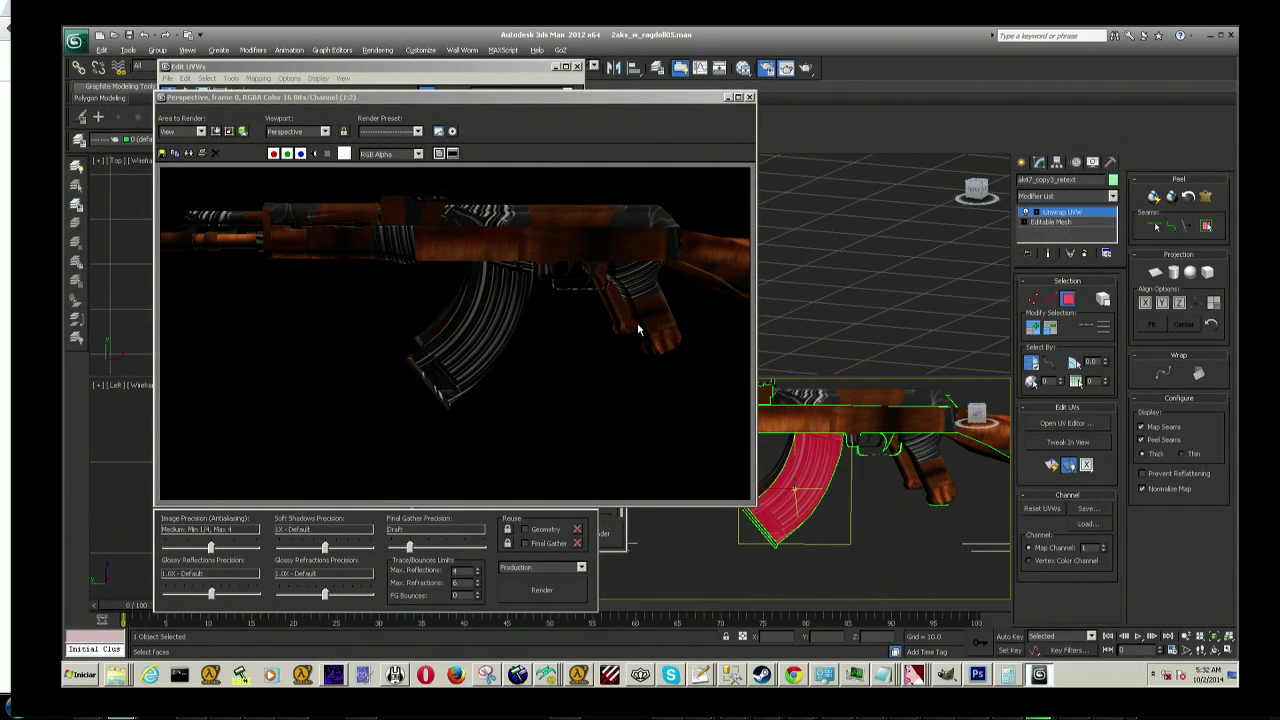
{"action": "key", "text": "alt+Tab"}
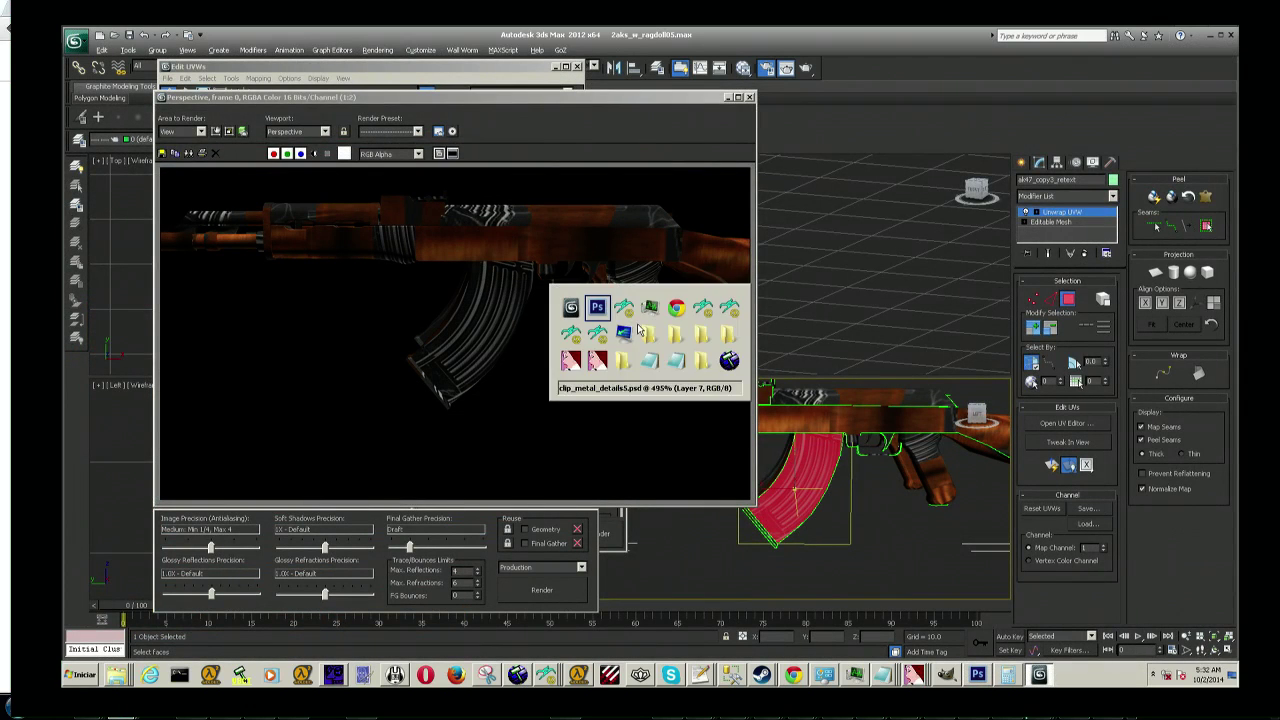
{"action": "key", "text": "alt+Tab"}
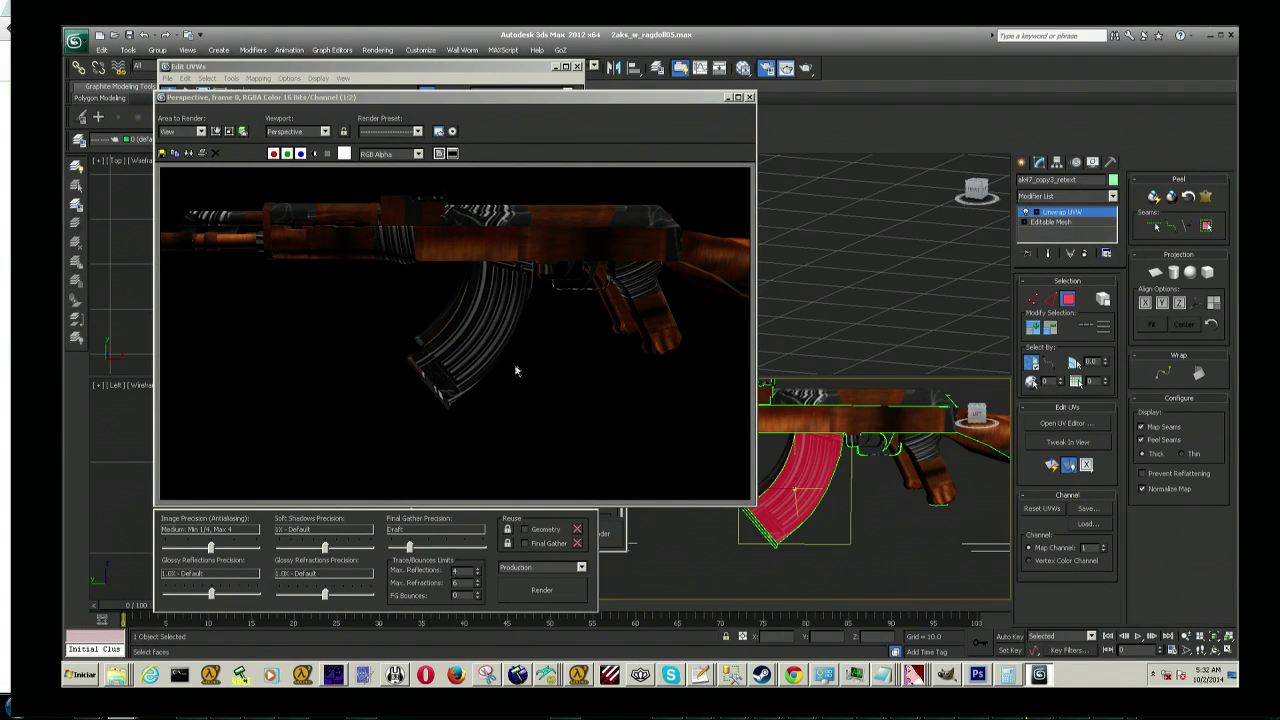
{"action": "key", "text": "alt+Tab"}
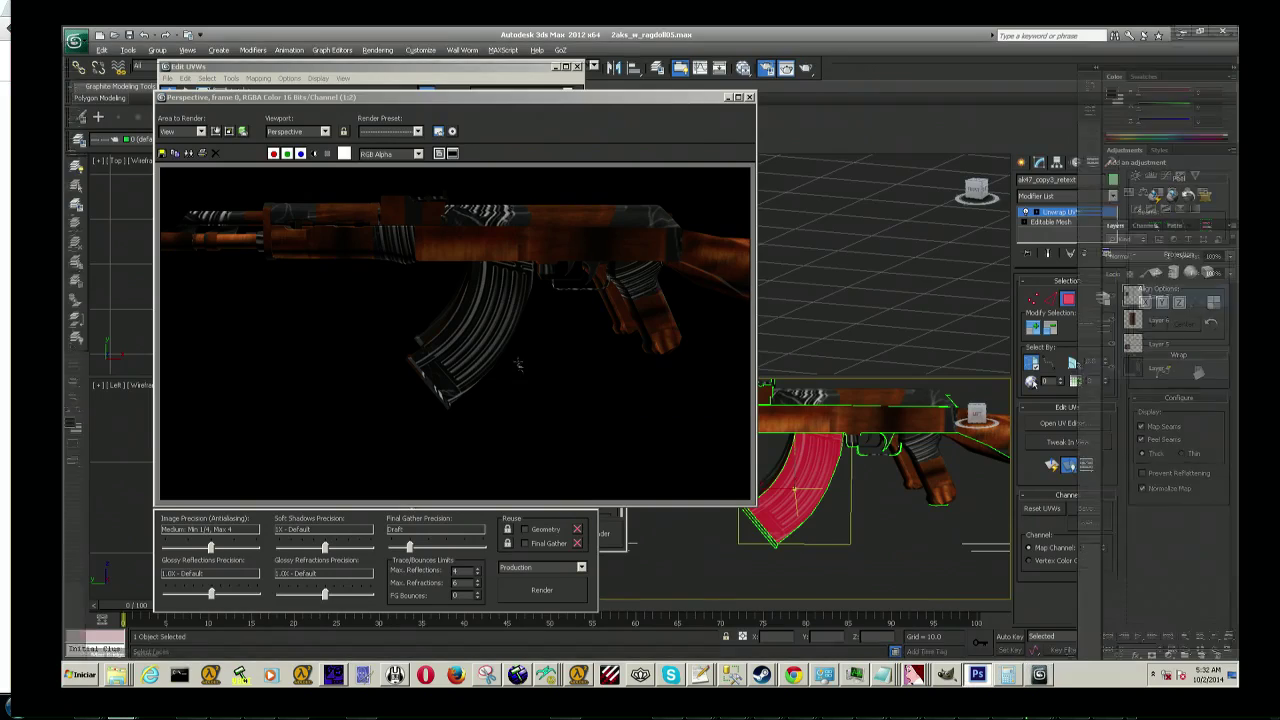
{"action": "key", "text": "alt+Tab"}
{"action": "key", "text": "alt+Tab"}
{"action": "key", "text": "alt+Tab"}
{"action": "key", "text": "alt+Tab"}
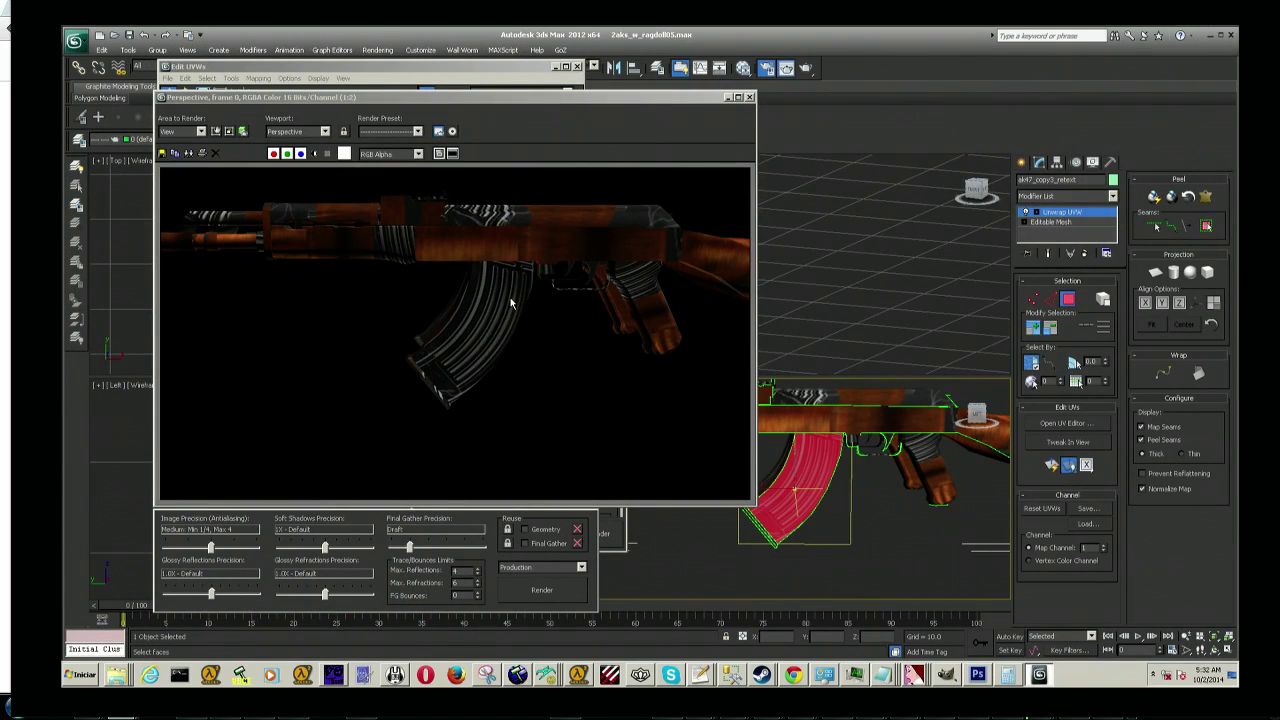
Step: Tighten the magazine UVs over the painted magazine using Freeform Mode handle drags
{"action": "left_click", "coordinate": [729, 97]}
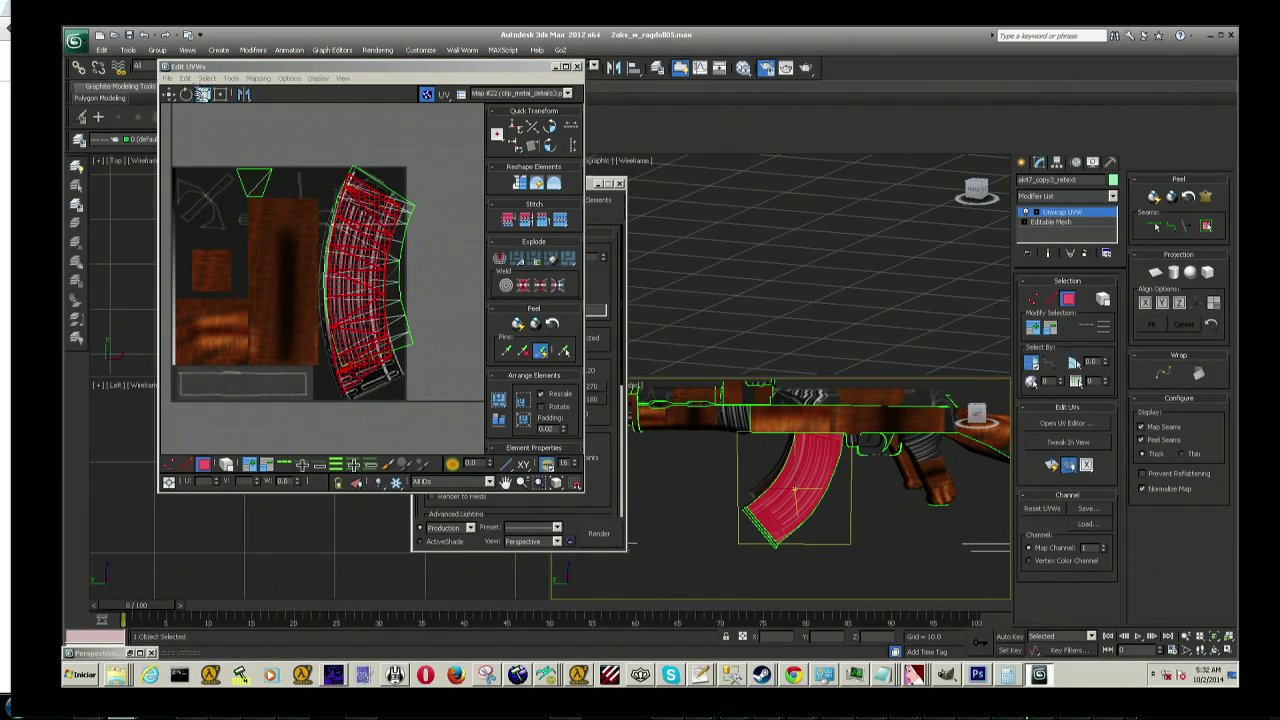
{"action": "left_click", "coordinate": [217, 96]}
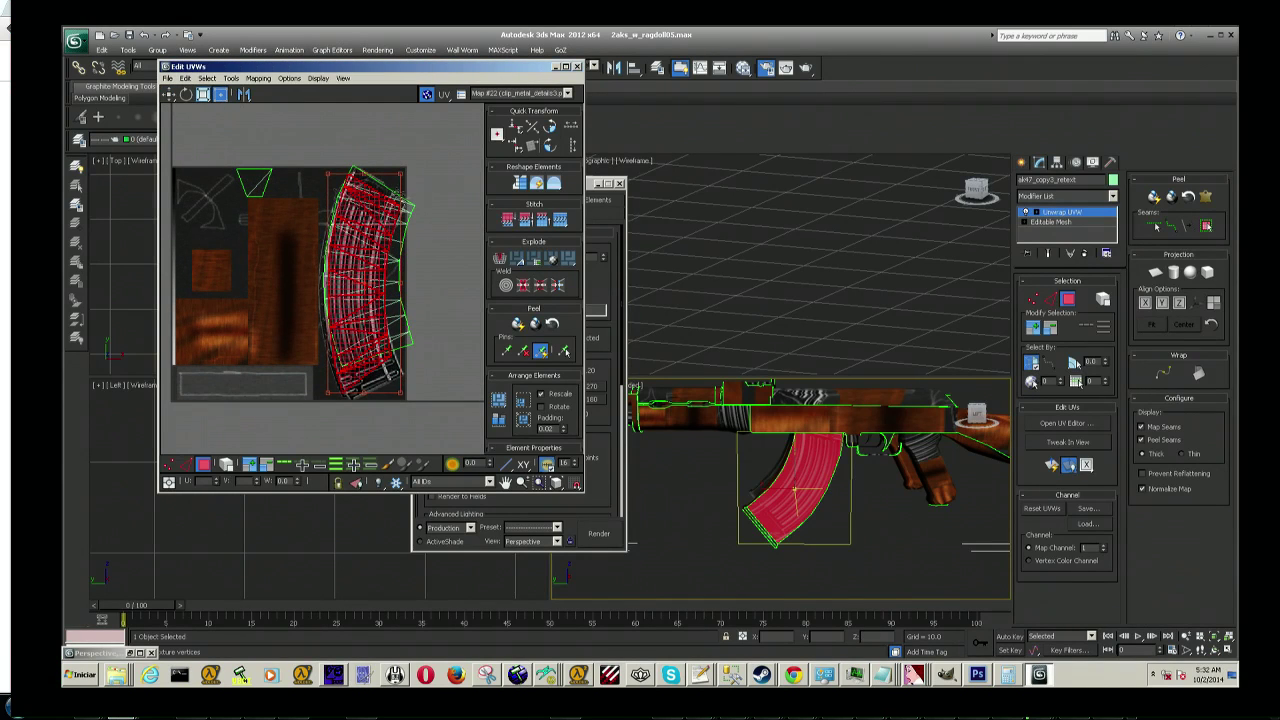
{"action": "left_click_drag", "start_coordinate": [403, 177], "coordinate": [402, 167]}
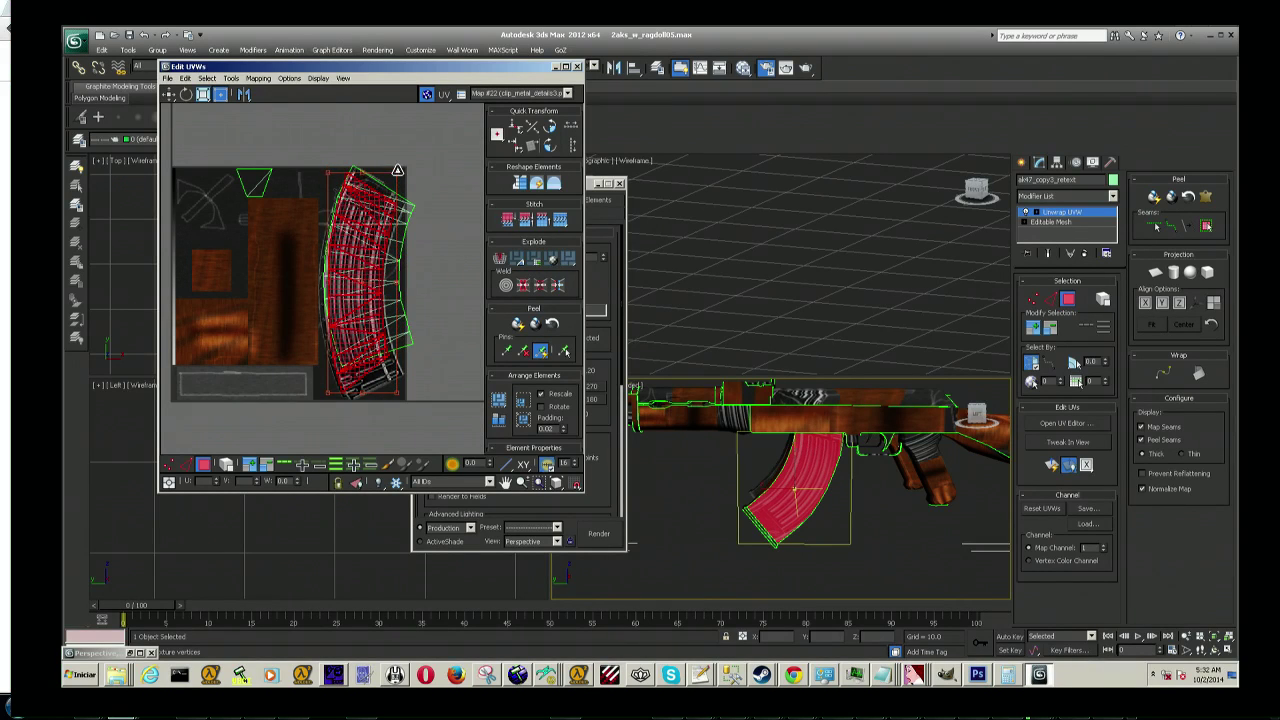
{"action": "left_click_drag", "start_coordinate": [401, 168], "coordinate": [406, 165]}
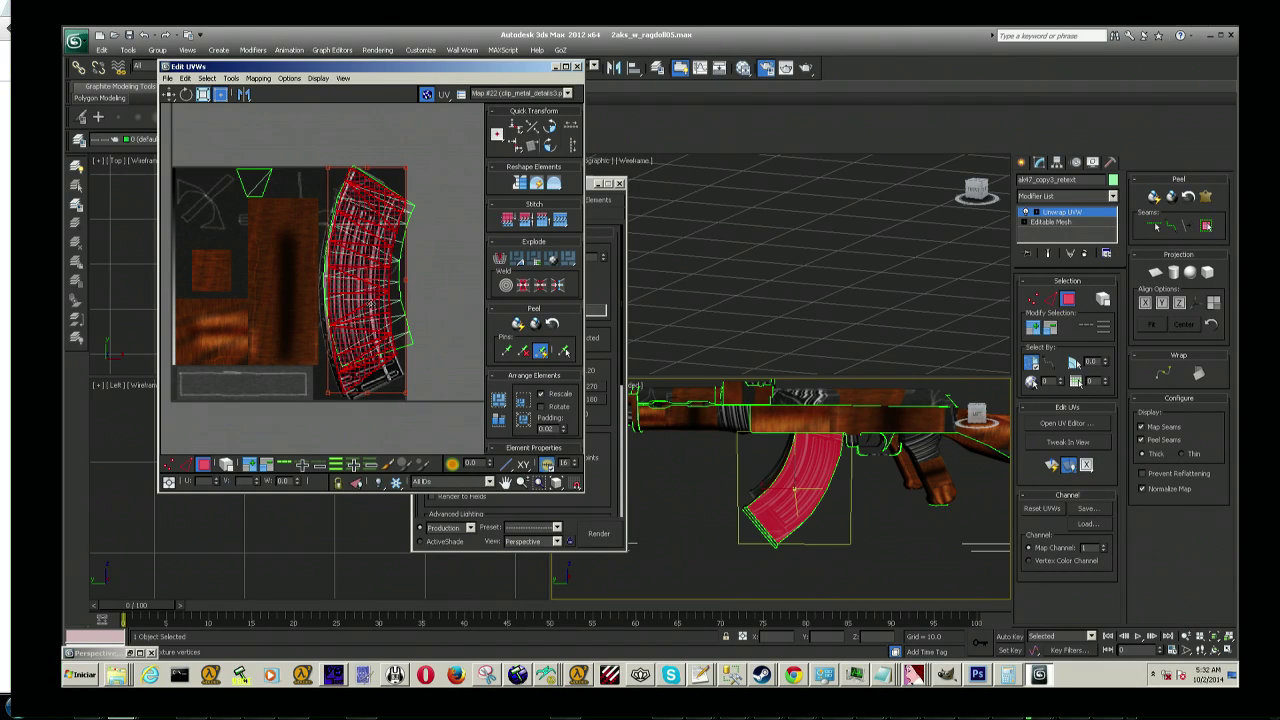
{"action": "left_click_drag", "start_coordinate": [358, 290], "coordinate": [355, 287]}
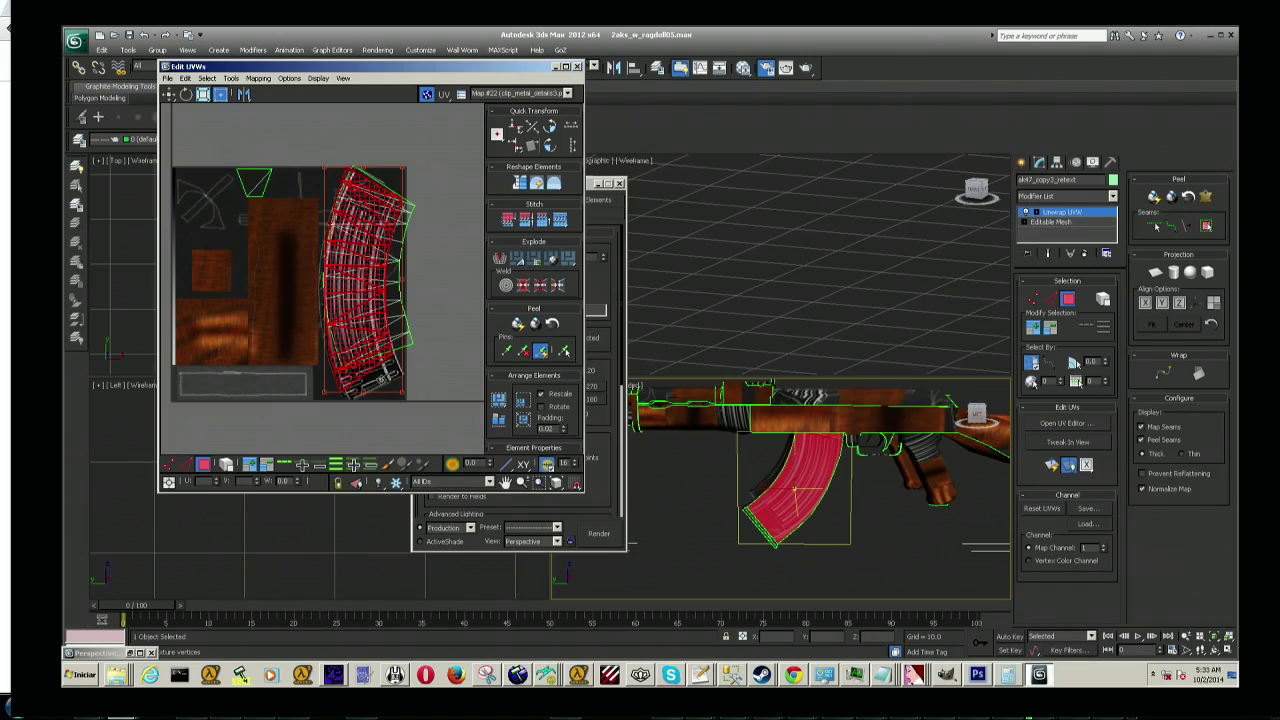
Step: Clear the magazine face selection and look over the textured magazine
{"action": "middle_click_drag", "start_coordinate": [814, 535], "coordinate": [802, 497], "text": "alt"}
{"action": "left_click", "coordinate": [820, 540]}
{"action": "scroll", "coordinate": [818, 520], "scroll_direction": "up", "scroll_amount": 5}
{"action": "scroll", "coordinate": [820, 498], "scroll_direction": "down", "scroll_amount": 5}
{"action": "scroll", "coordinate": [812, 496], "scroll_direction": "up", "scroll_amount": 5}
{"action": "scroll", "coordinate": [806, 496], "scroll_direction": "down", "scroll_amount": 5}
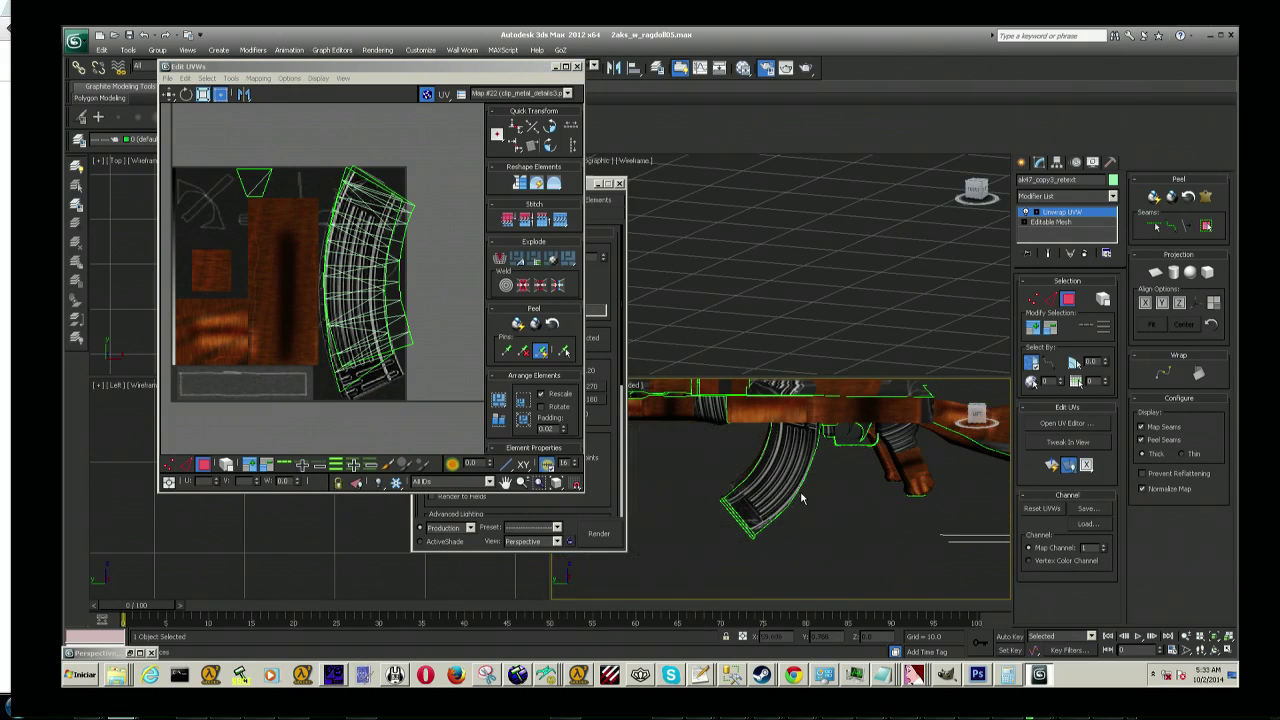
{"action": "left_click", "coordinate": [325, 137]}
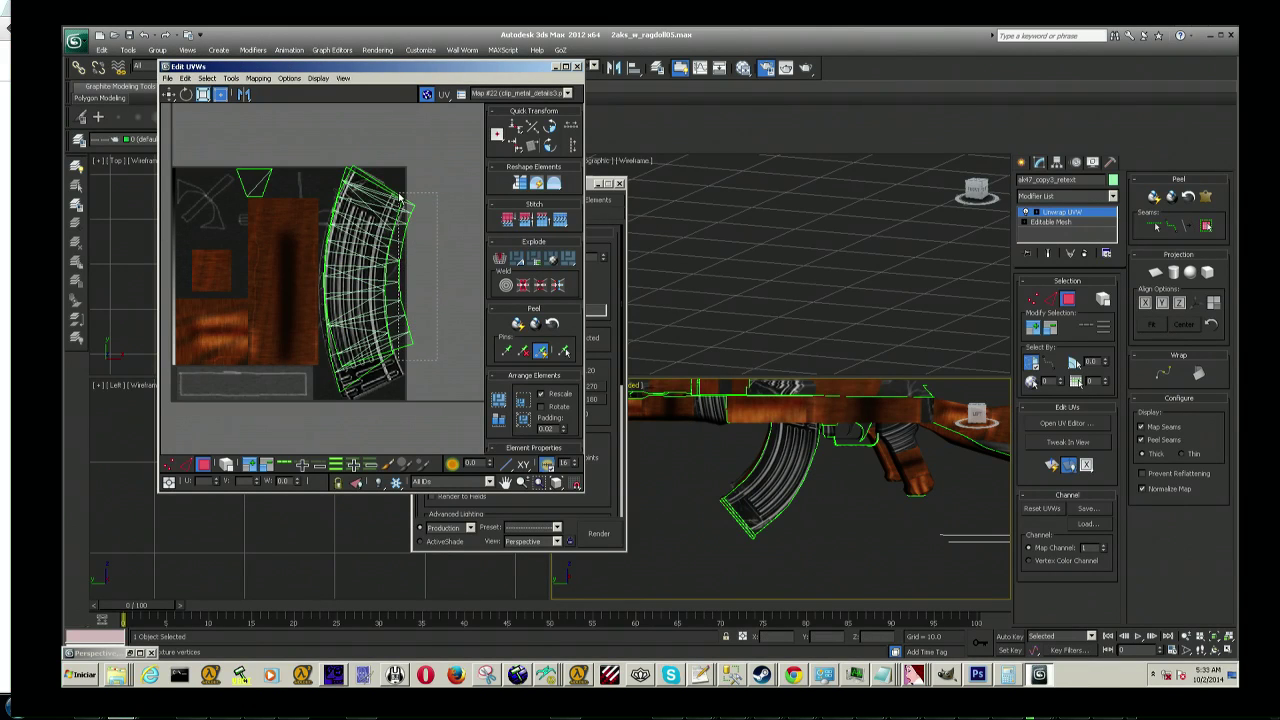
{"action": "left_click_drag", "start_coordinate": [407, 196], "coordinate": [401, 200]}
{"action": "left_click", "coordinate": [434, 286]}
{"action": "left_click", "coordinate": [408, 362]}
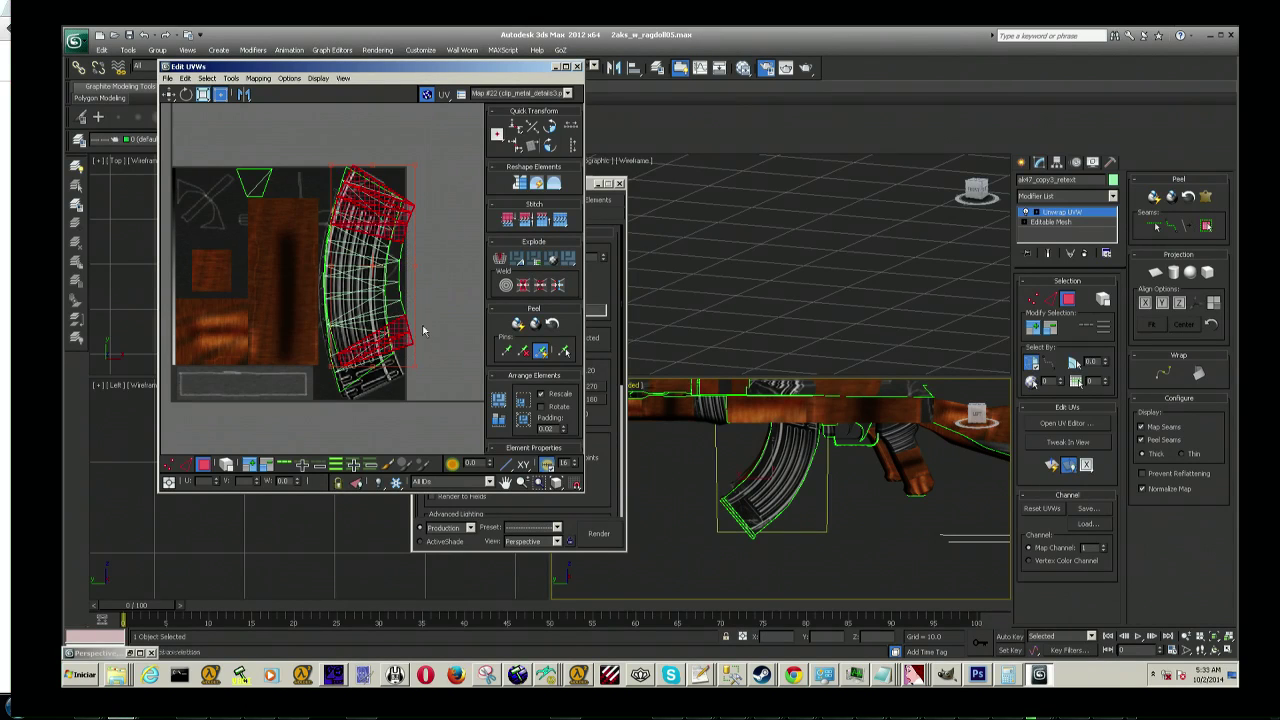
{"action": "left_click", "coordinate": [399, 299], "text": "ctrl"}
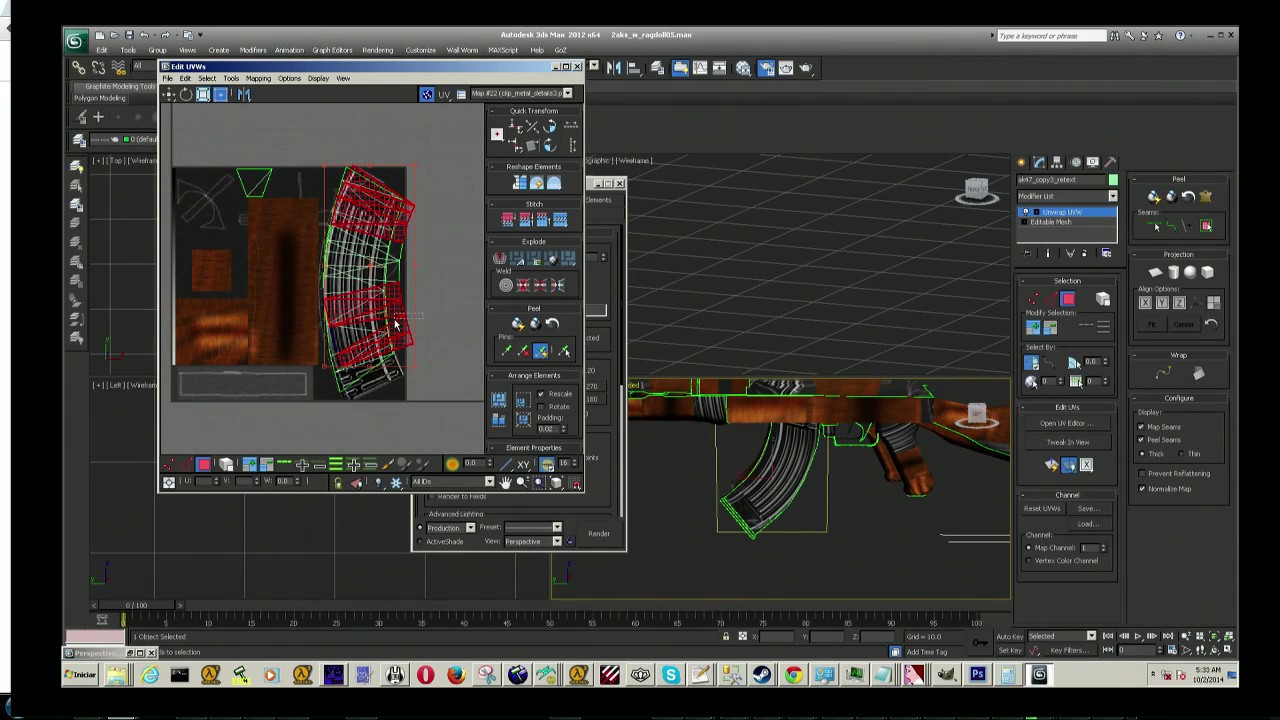
{"action": "left_click", "coordinate": [400, 350], "text": "ctrl"}
{"action": "left_click", "coordinate": [431, 304]}
{"action": "mouse_move", "coordinate": [720, 440]}
{"action": "middle_mouse_down", "text": "alt"}
{"action": "mouse_move", "coordinate": [700, 452]}
{"action": "mouse_move", "coordinate": [748, 484]}
{"action": "middle_mouse_up", "text": "alt"}
{"action": "scroll", "coordinate": [748, 484], "scroll_direction": "up", "scroll_amount": 4}
{"action": "scroll", "coordinate": [748, 484], "scroll_direction": "down", "scroll_amount": 4}
{"action": "middle_click_drag", "start_coordinate": [840, 540], "coordinate": [895, 568], "text": "alt"}
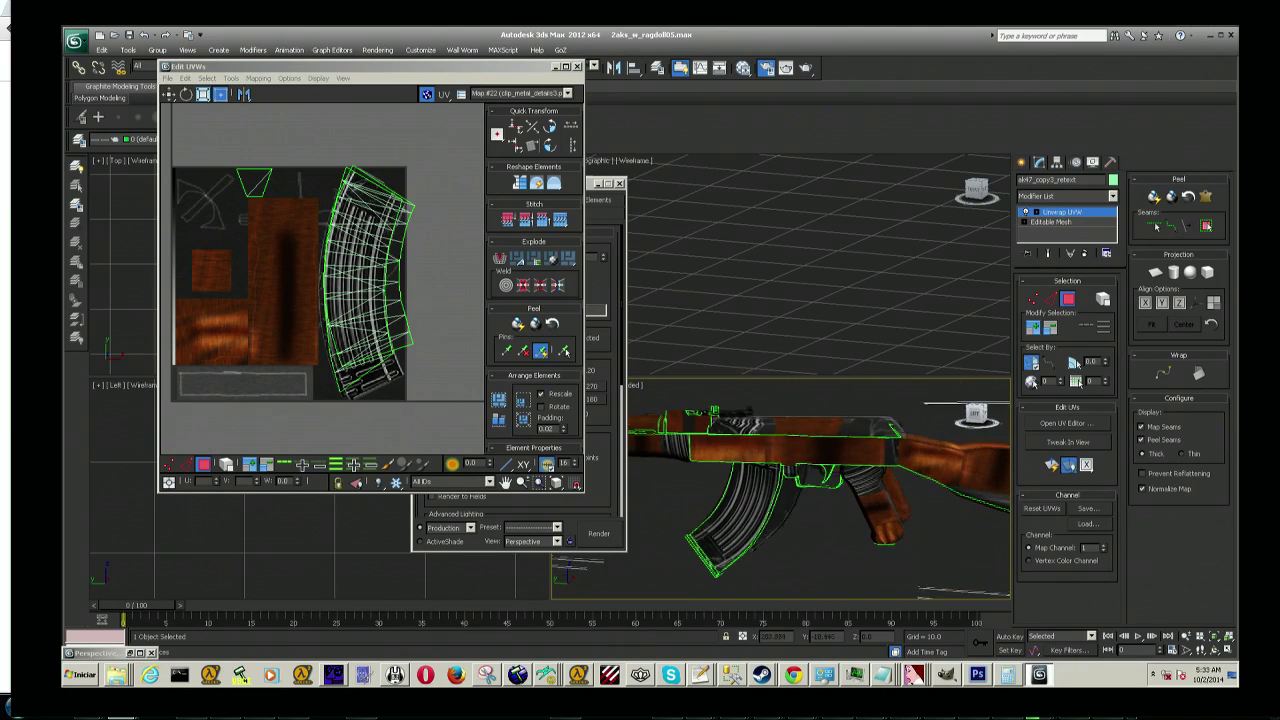
{"action": "left_click", "coordinate": [860, 507]}
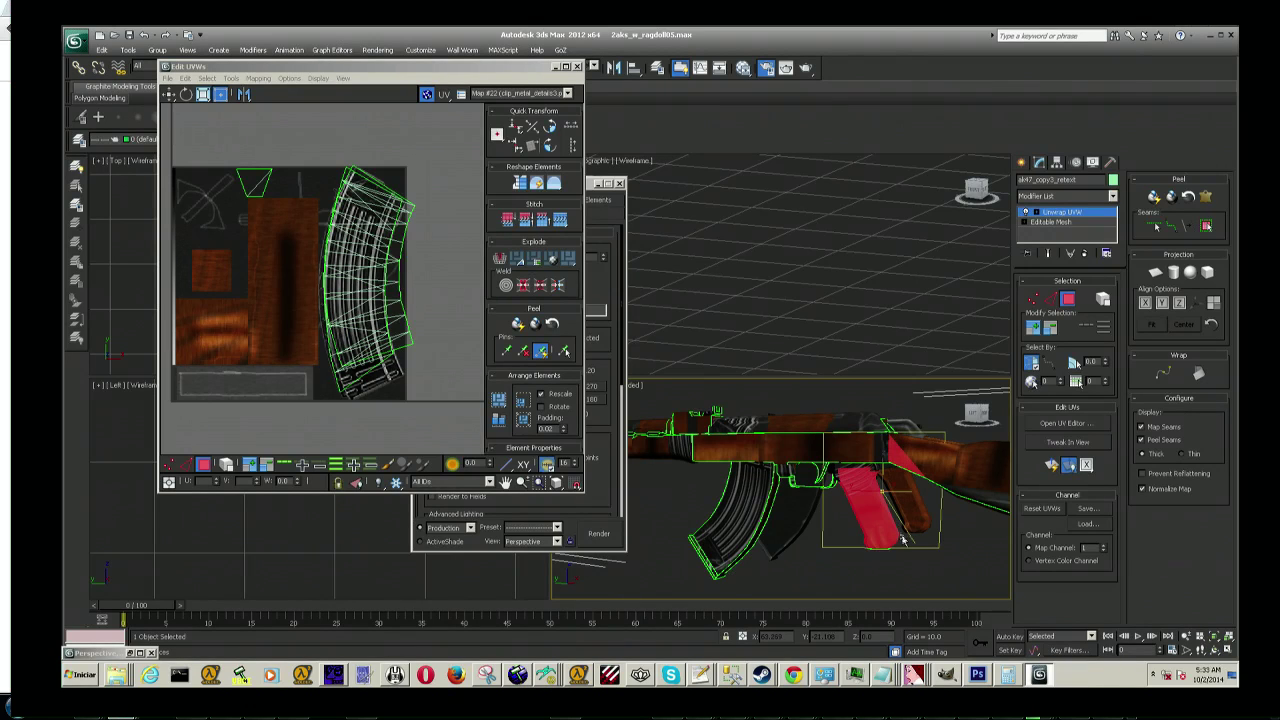
Step: Select the pistol grip and stock faces, orbiting around the rifle for access
{"action": "left_click", "coordinate": [858, 503]}
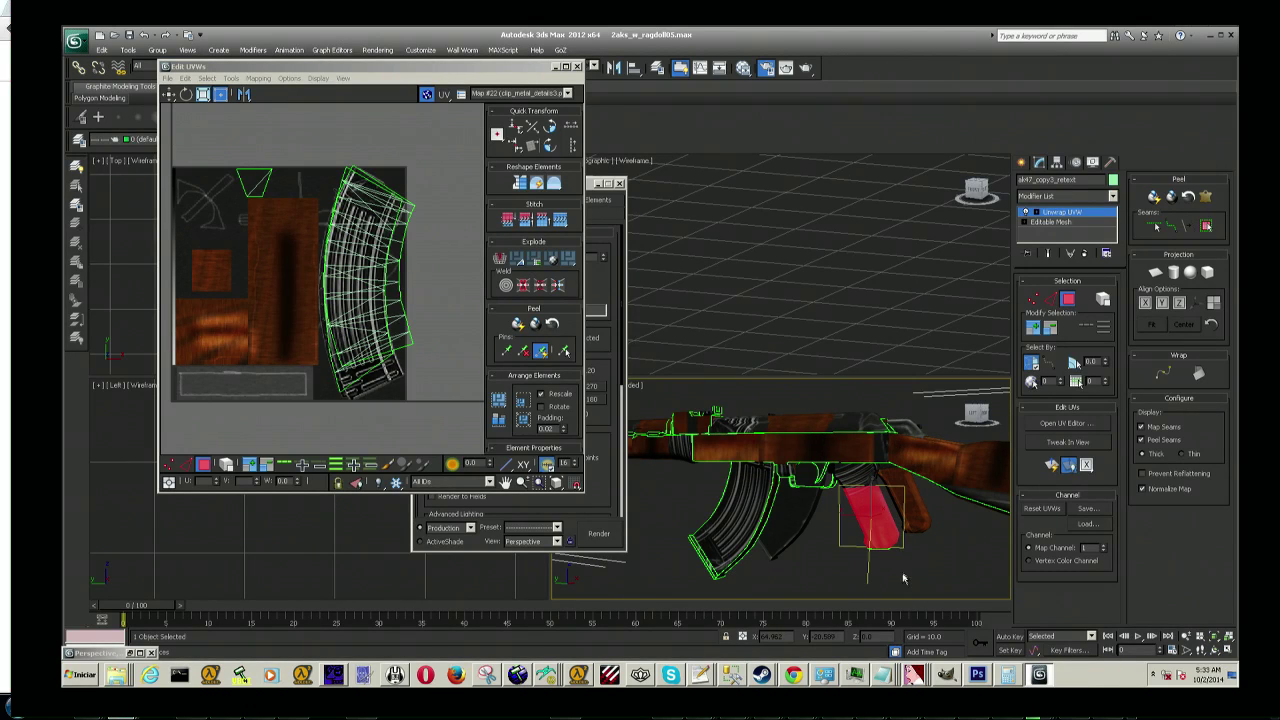
{"action": "mouse_move", "coordinate": [975, 415]}
{"action": "left_mouse_down"}
{"action": "mouse_move", "coordinate": [940, 425]}
{"action": "mouse_move", "coordinate": [975, 415]}
{"action": "mouse_move", "coordinate": [890, 471]}
{"action": "mouse_move", "coordinate": [880, 555]}
{"action": "left_mouse_up"}
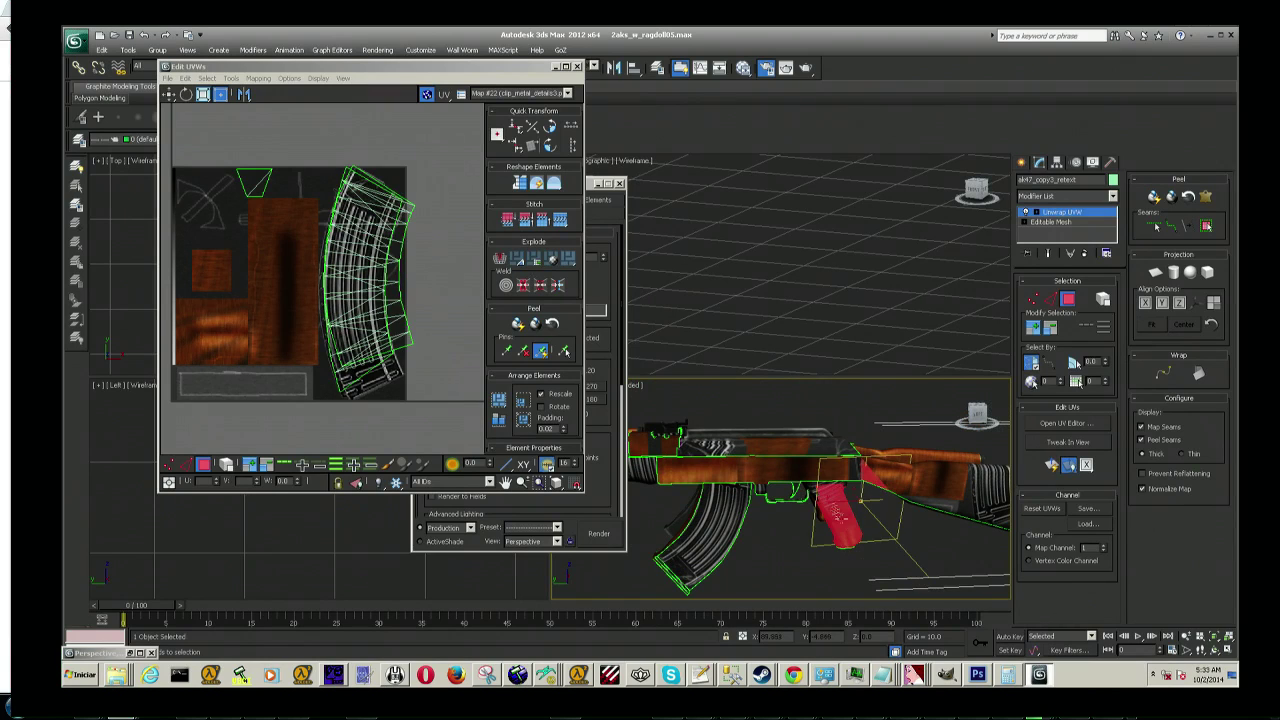
{"action": "middle_click_drag", "start_coordinate": [931, 515], "coordinate": [905, 547], "text": "alt"}
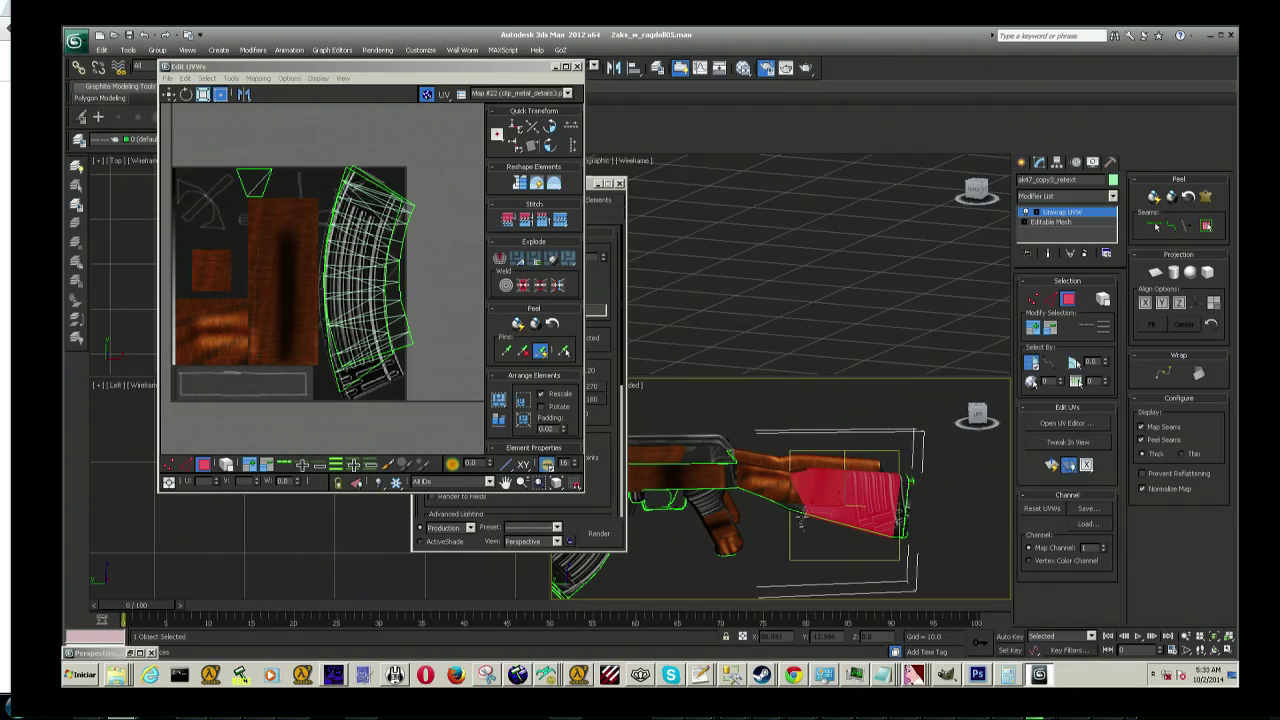
{"action": "left_click", "coordinate": [853, 550]}
{"action": "mouse_move", "coordinate": [853, 550]}
{"action": "middle_mouse_down", "text": "alt"}
{"action": "mouse_move", "coordinate": [857, 513]}
{"action": "mouse_move", "coordinate": [827, 537]}
{"action": "middle_mouse_up", "text": "alt"}
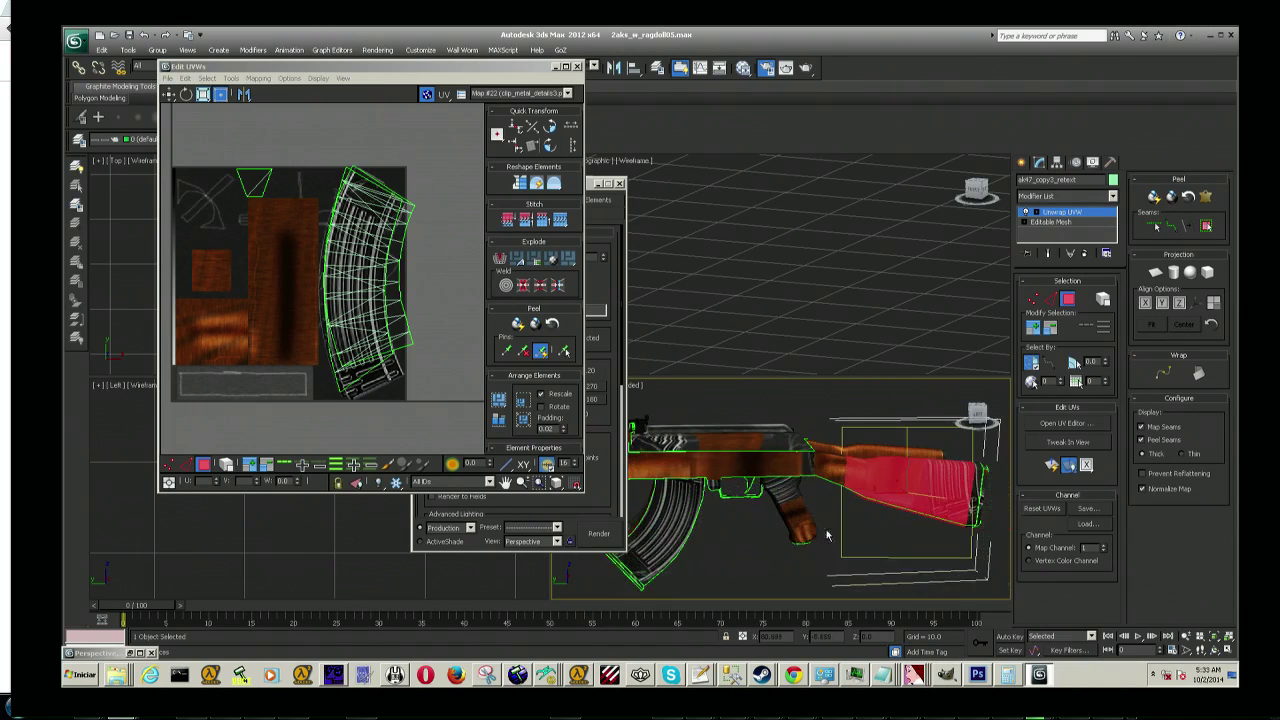
{"action": "middle_click_drag", "start_coordinate": [975, 413], "coordinate": [827, 470], "text": "alt"}
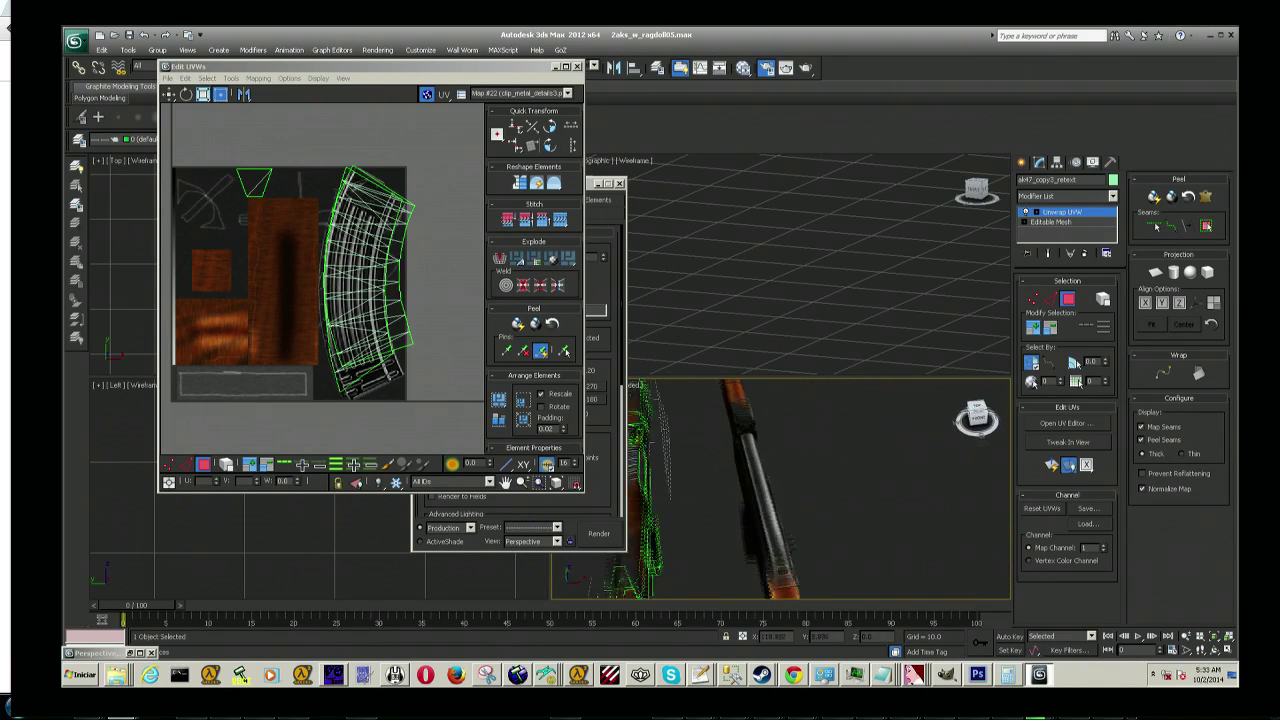
{"action": "mouse_move", "coordinate": [827, 470]}
{"action": "middle_mouse_down", "text": "alt"}
{"action": "mouse_move", "coordinate": [939, 432]}
{"action": "mouse_move", "coordinate": [830, 490]}
{"action": "mouse_move", "coordinate": [836, 512]}
{"action": "mouse_move", "coordinate": [975, 410]}
{"action": "mouse_move", "coordinate": [794, 567]}
{"action": "middle_mouse_up", "text": "alt"}
{"action": "mouse_move", "coordinate": [789, 556]}
{"action": "left_mouse_down"}
{"action": "mouse_move", "coordinate": [752, 460]}
{"action": "mouse_move", "coordinate": [789, 480]}
{"action": "left_mouse_up"}
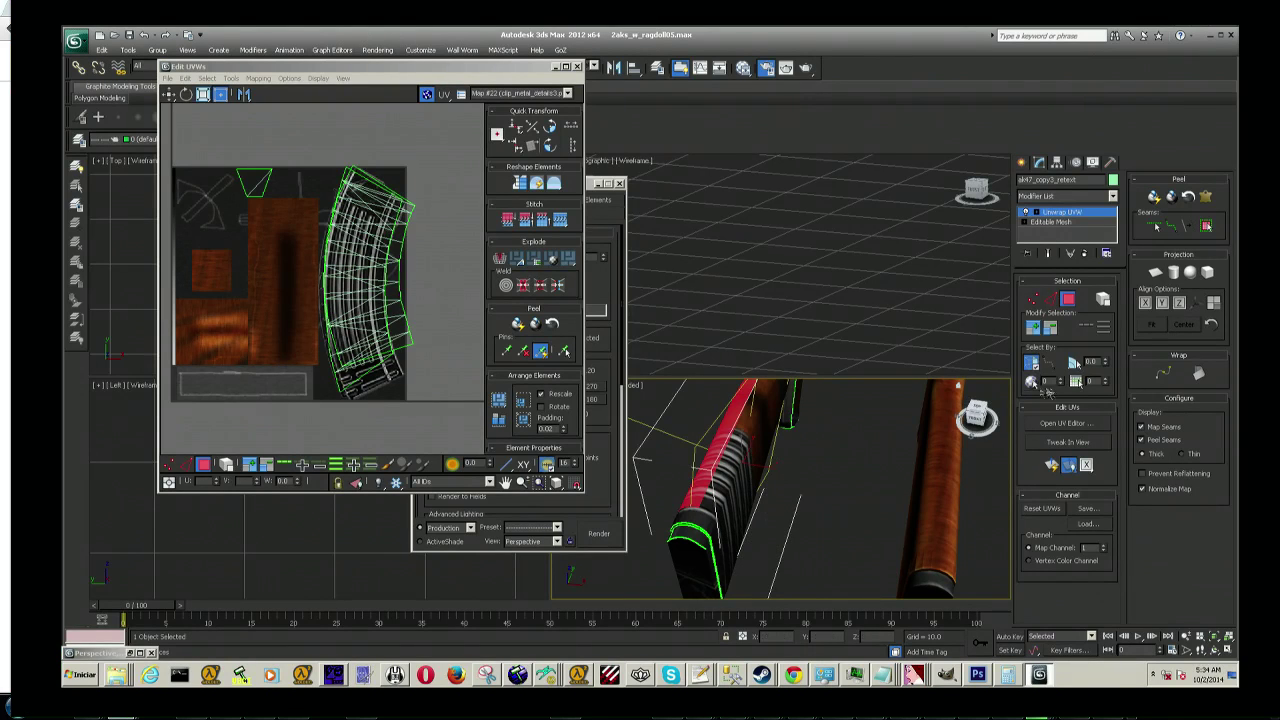
Step: Extend the face selection over the upper stock and across the receiver
{"action": "left_click_drag", "start_coordinate": [983, 412], "coordinate": [888, 392]}
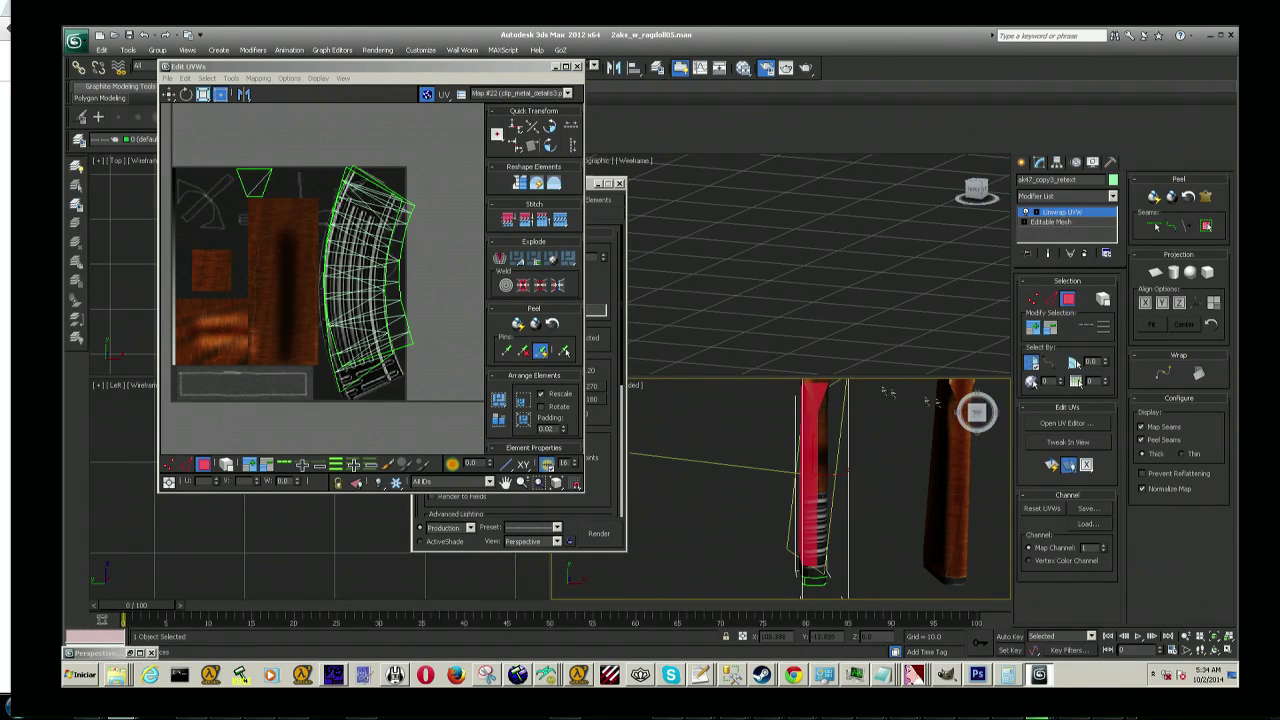
{"action": "left_click_drag", "start_coordinate": [978, 412], "coordinate": [977, 418]}
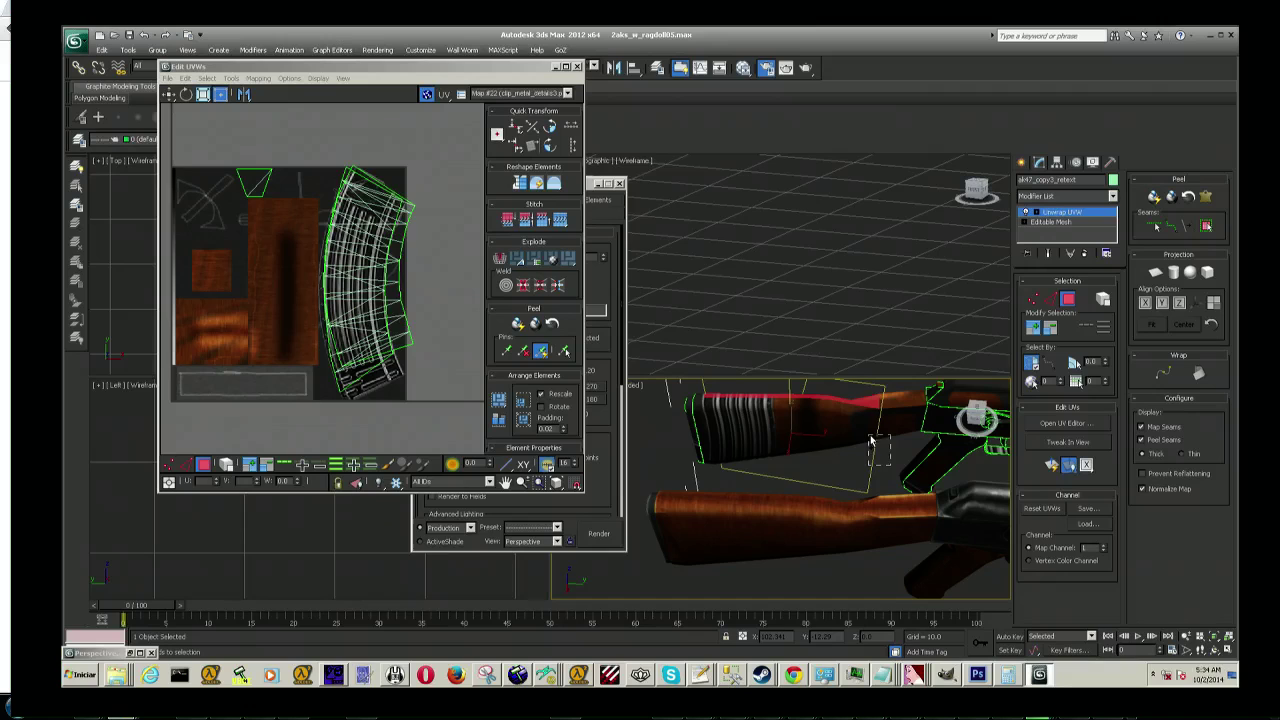
{"action": "left_click", "coordinate": [830, 380]}
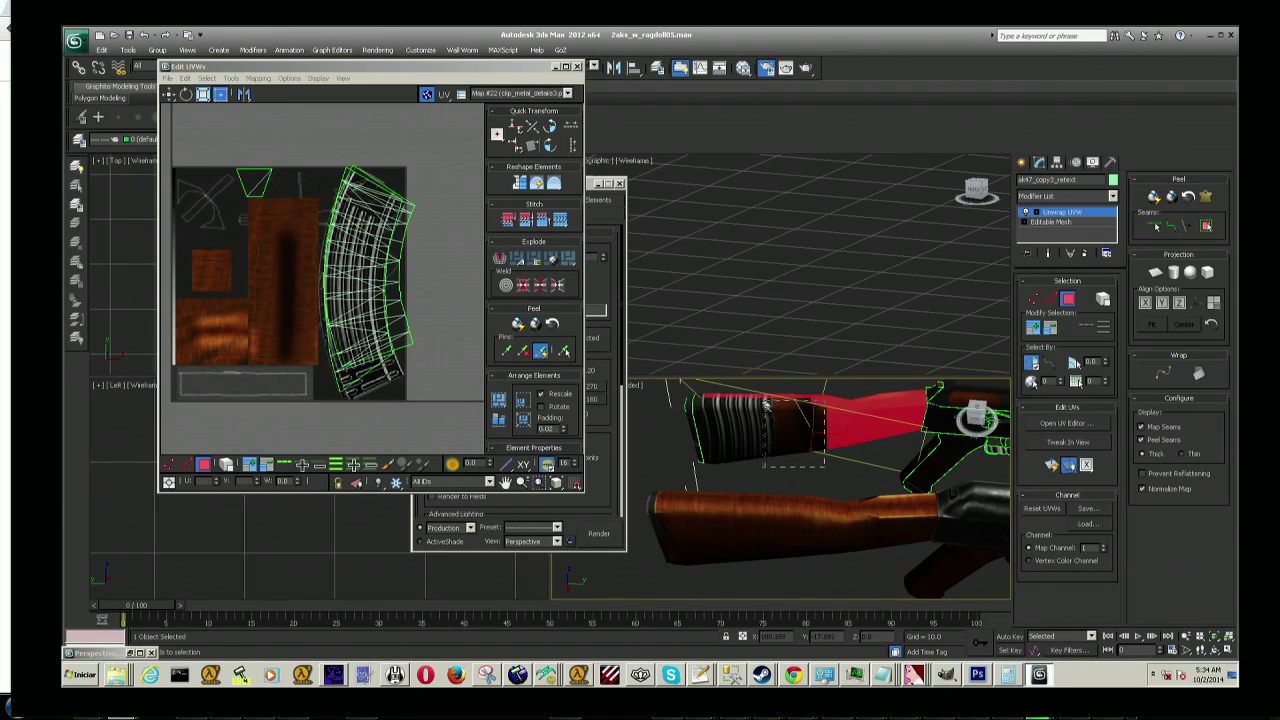
{"action": "mouse_move", "coordinate": [978, 426]}
{"action": "left_mouse_down"}
{"action": "mouse_move", "coordinate": [977, 414]}
{"action": "mouse_move", "coordinate": [600, 430]}
{"action": "left_mouse_up"}
{"action": "left_click", "coordinate": [662, 425]}
{"action": "mouse_move", "coordinate": [856, 426]}
{"action": "middle_mouse_down", "text": "alt"}
{"action": "mouse_move", "coordinate": [977, 418]}
{"action": "mouse_move", "coordinate": [940, 420]}
{"action": "middle_mouse_up", "text": "alt"}
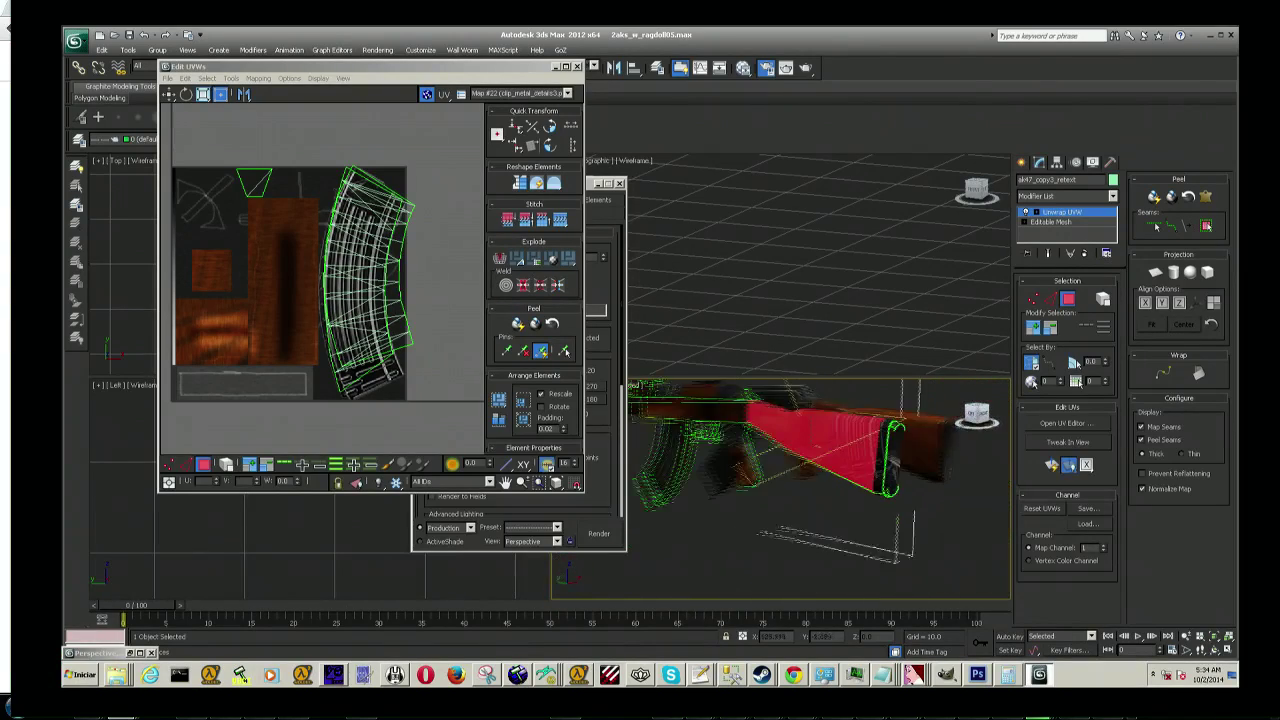
{"action": "left_click", "coordinate": [259, 78]}
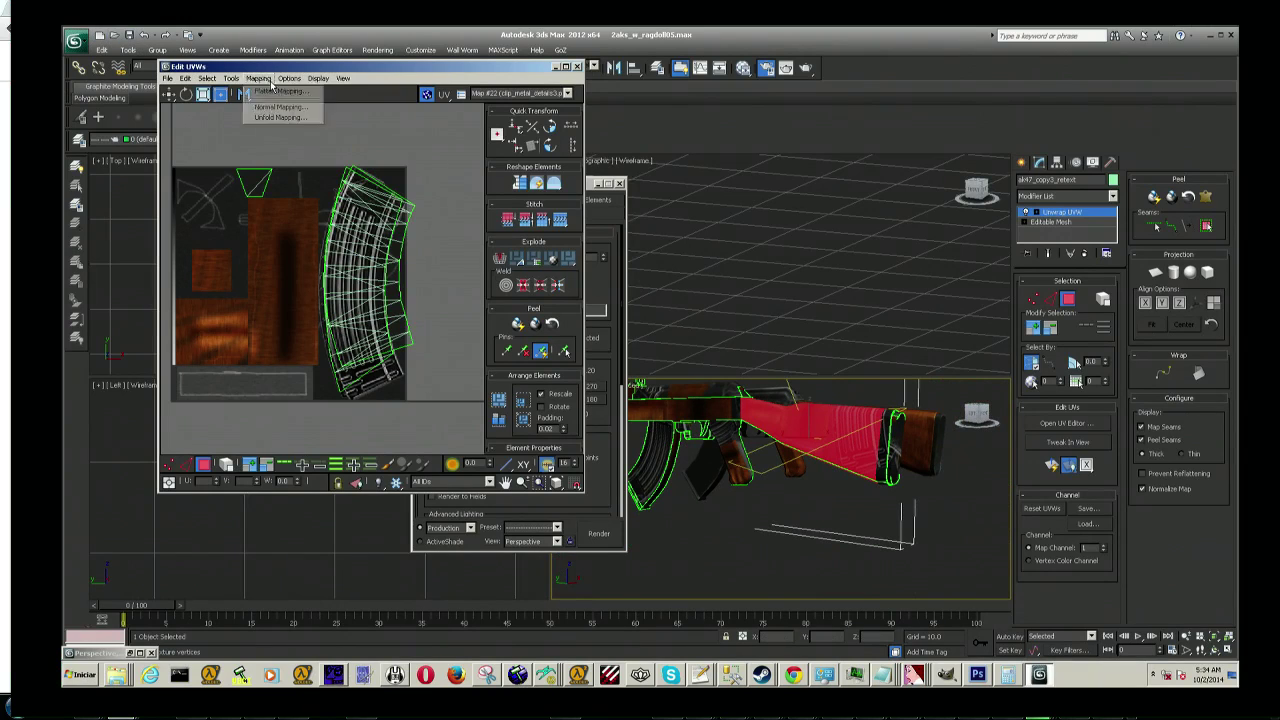
Step: Flatten the selected faces' UVs and keep only the stock island selected
{"action": "left_click", "coordinate": [279, 90]}
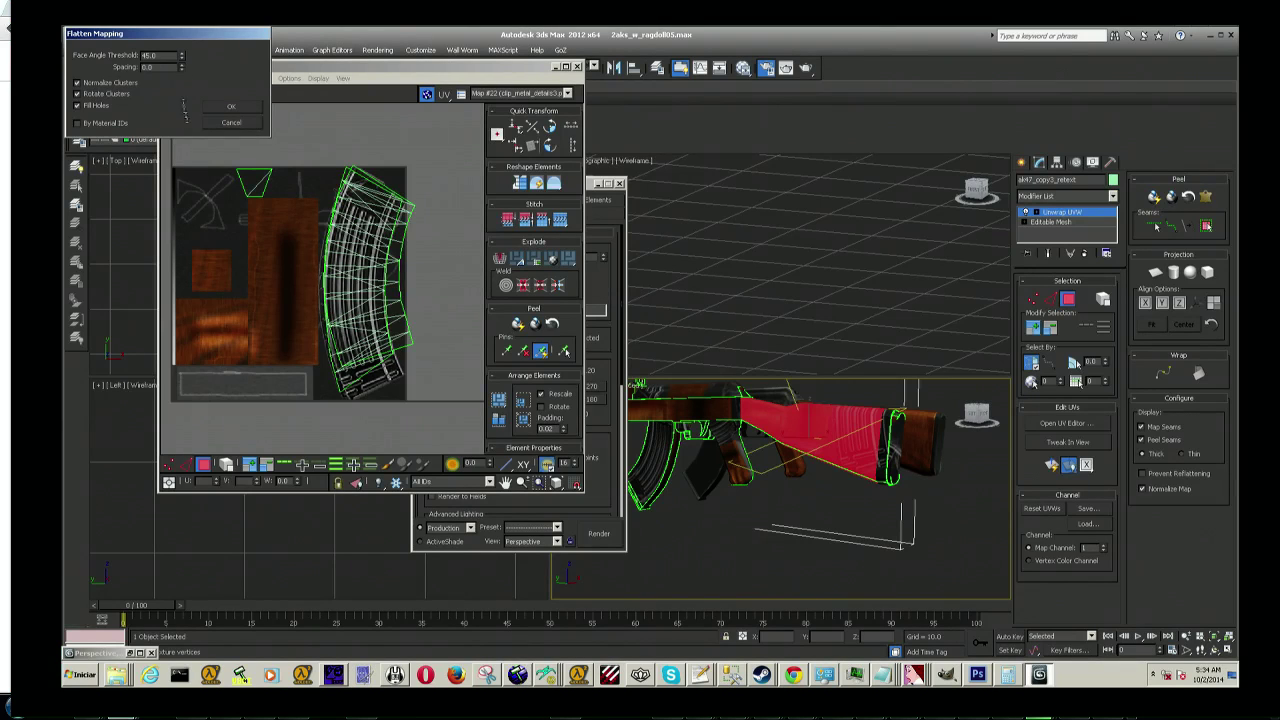
{"action": "left_click", "coordinate": [235, 110]}
{"action": "mouse_move", "coordinate": [357, 292]}
{"action": "middle_mouse_down"}
{"action": "mouse_move", "coordinate": [407, 318]}
{"action": "mouse_move", "coordinate": [389, 300]}
{"action": "middle_mouse_up"}
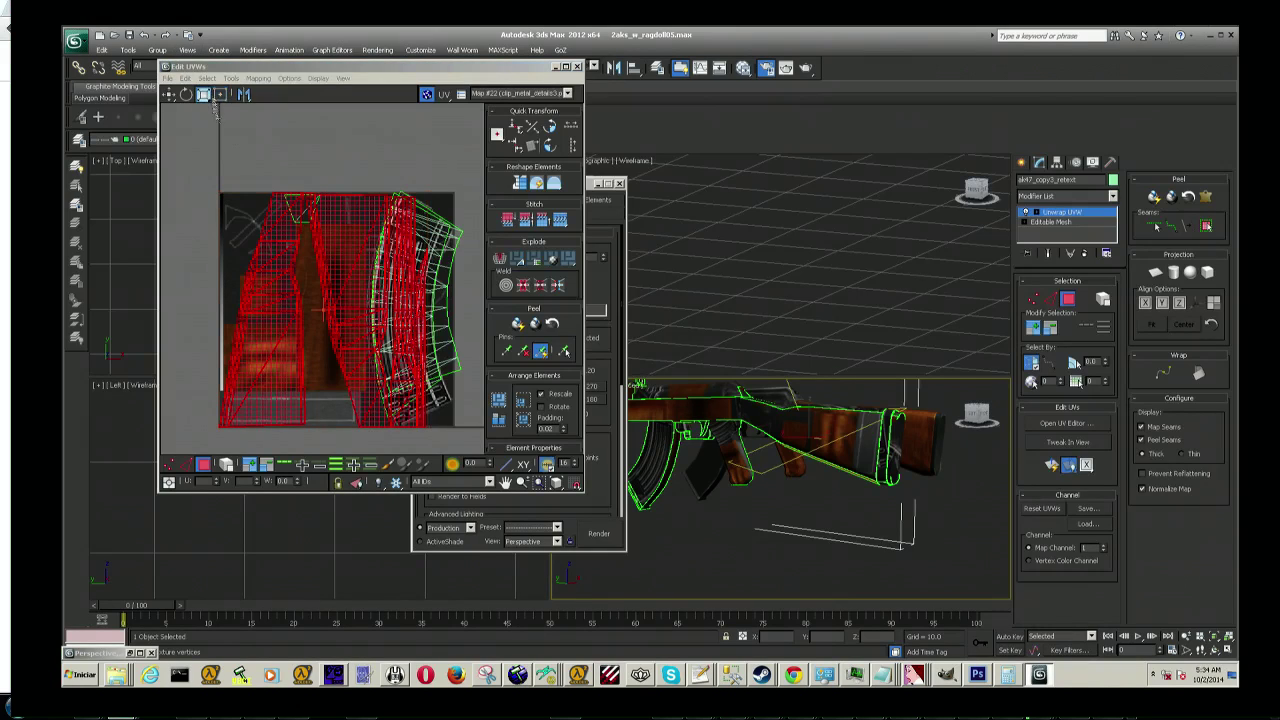
{"action": "left_click", "coordinate": [336, 240]}
{"action": "left_click_drag", "start_coordinate": [329, 380], "coordinate": [320, 372]}
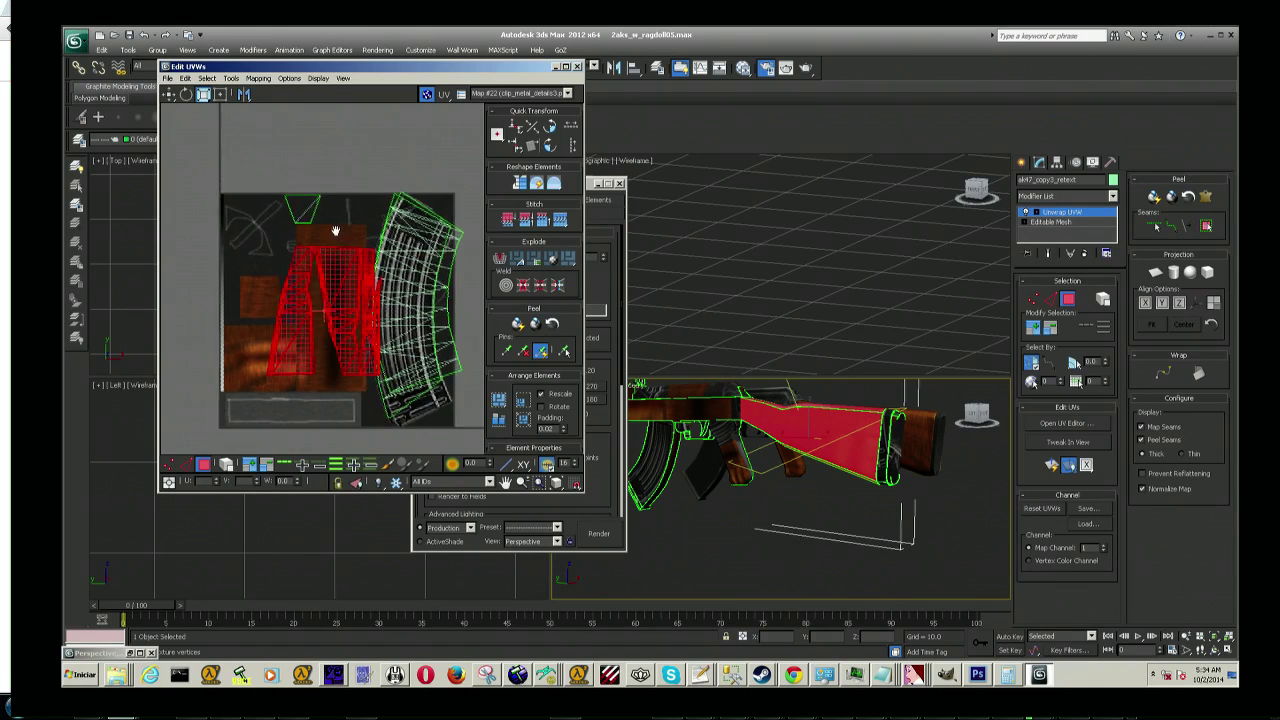
{"action": "middle_click_drag", "start_coordinate": [270, 186], "coordinate": [325, 211]}
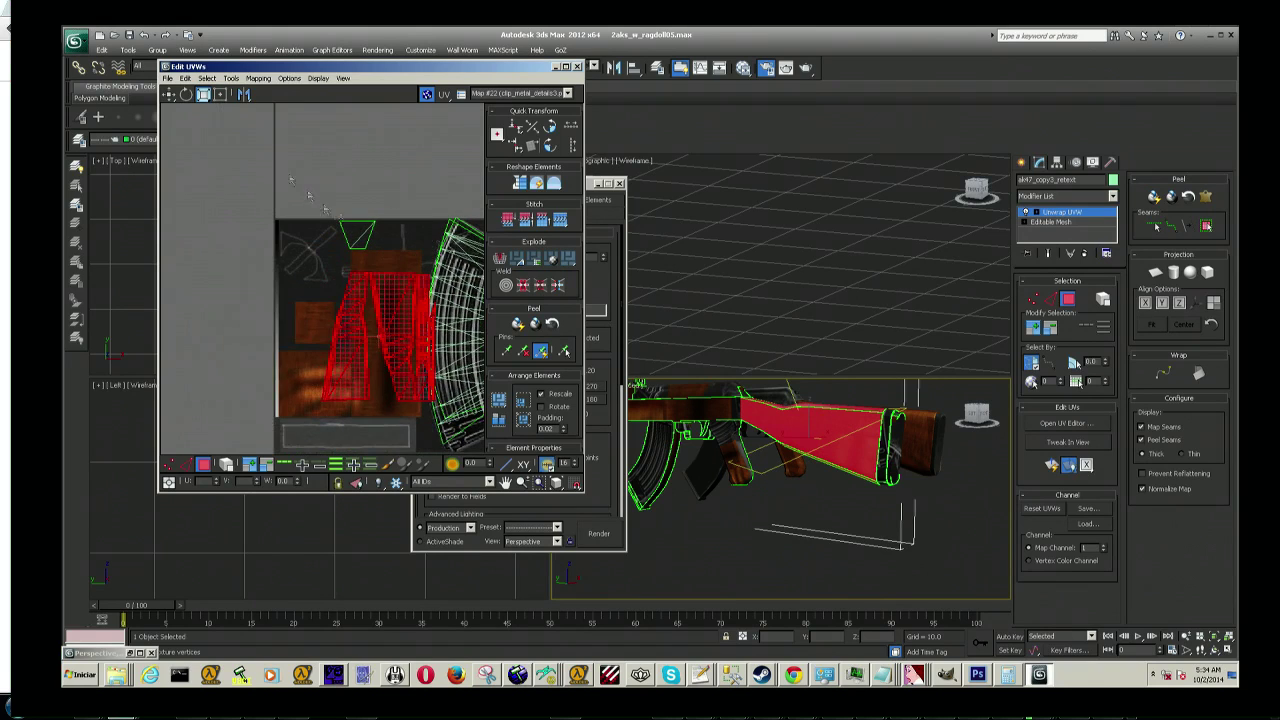
Step: Move the red stock UV island onto the wood texture, then deselect all UVs
{"action": "left_click", "coordinate": [169, 95]}
{"action": "left_click_drag", "start_coordinate": [400, 320], "coordinate": [383, 320]}
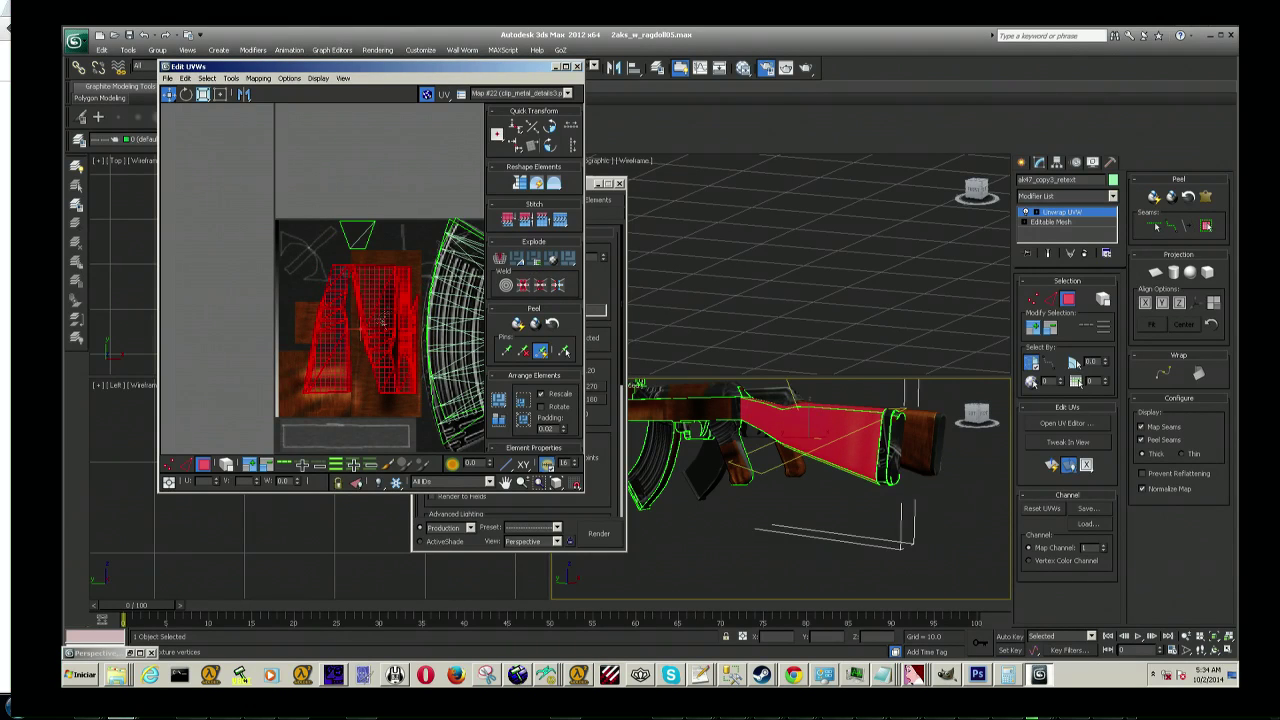
{"action": "scroll", "coordinate": [834, 498], "scroll_direction": "up", "scroll_amount": 3}
{"action": "scroll", "coordinate": [834, 498], "scroll_direction": "up", "scroll_amount": 3}
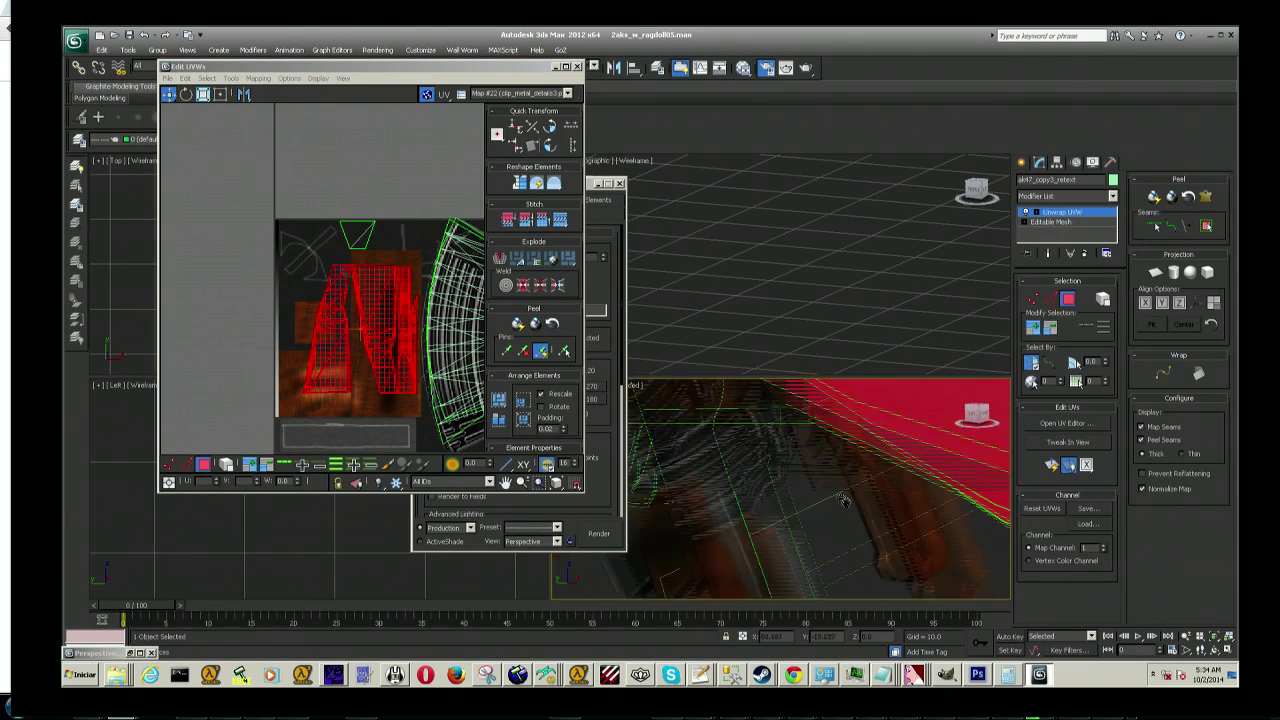
{"action": "scroll", "coordinate": [834, 498], "scroll_direction": "down", "scroll_amount": 5}
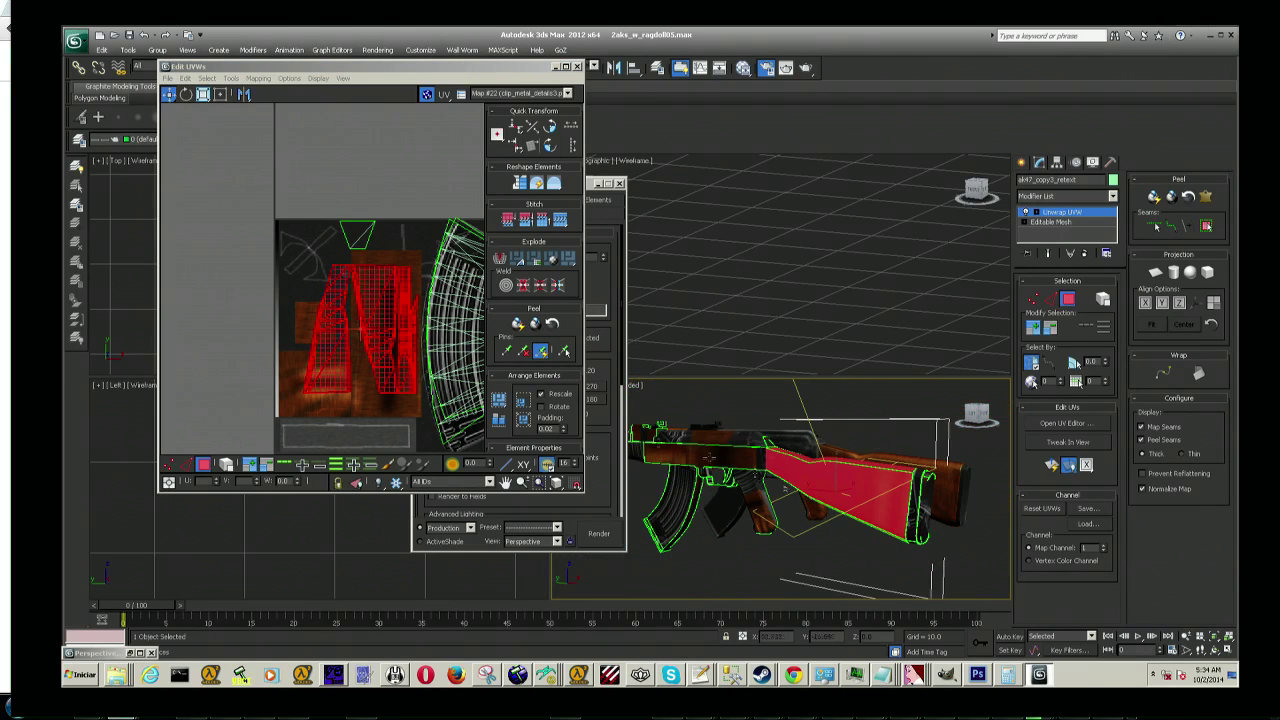
{"action": "left_click", "coordinate": [400, 349]}
{"action": "left_click_drag", "start_coordinate": [280, 232], "coordinate": [346, 434]}
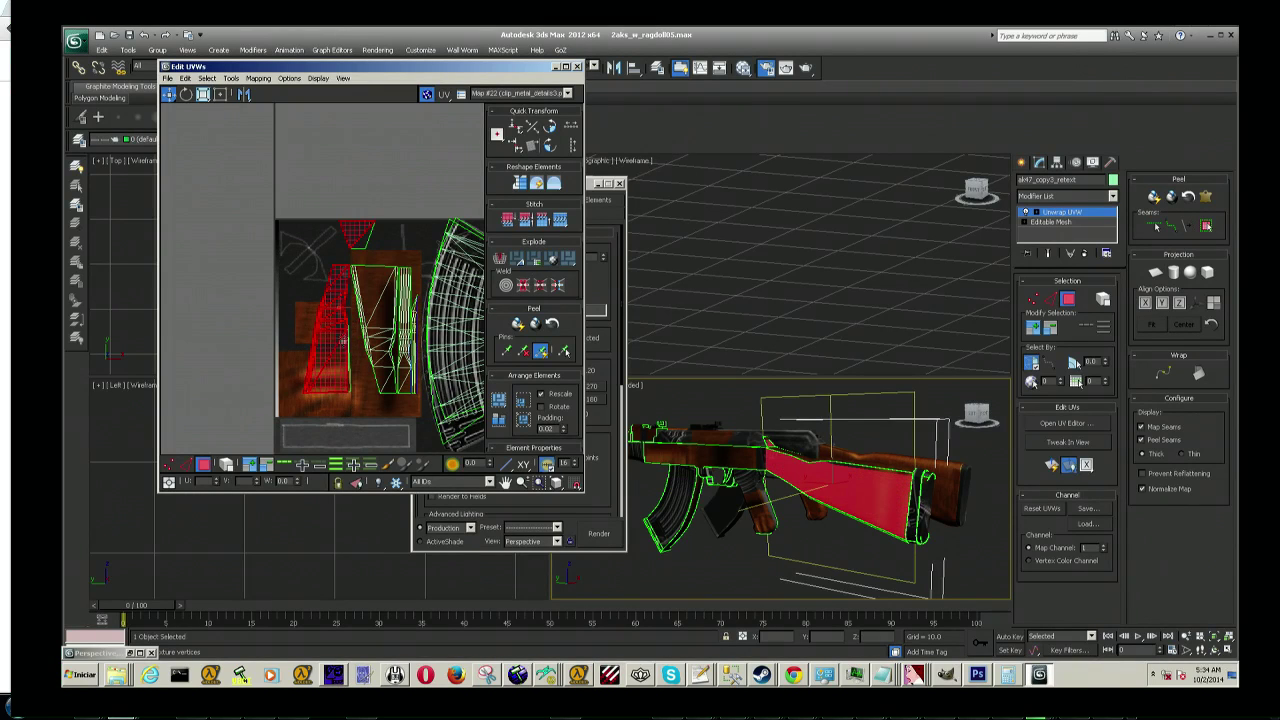
{"action": "left_click", "coordinate": [375, 249]}
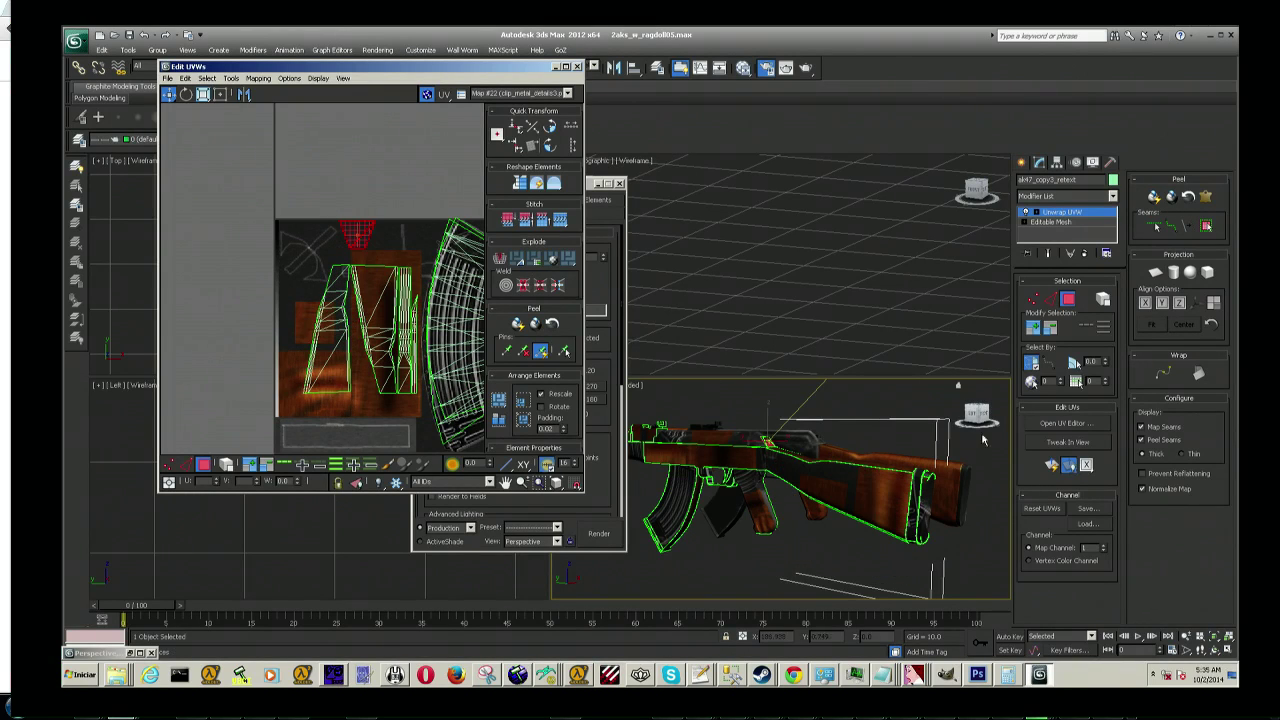
Step: Select the stock's left UV element, undo a trial move, and select its lower part
{"action": "left_click_drag", "start_coordinate": [978, 425], "coordinate": [980, 415]}
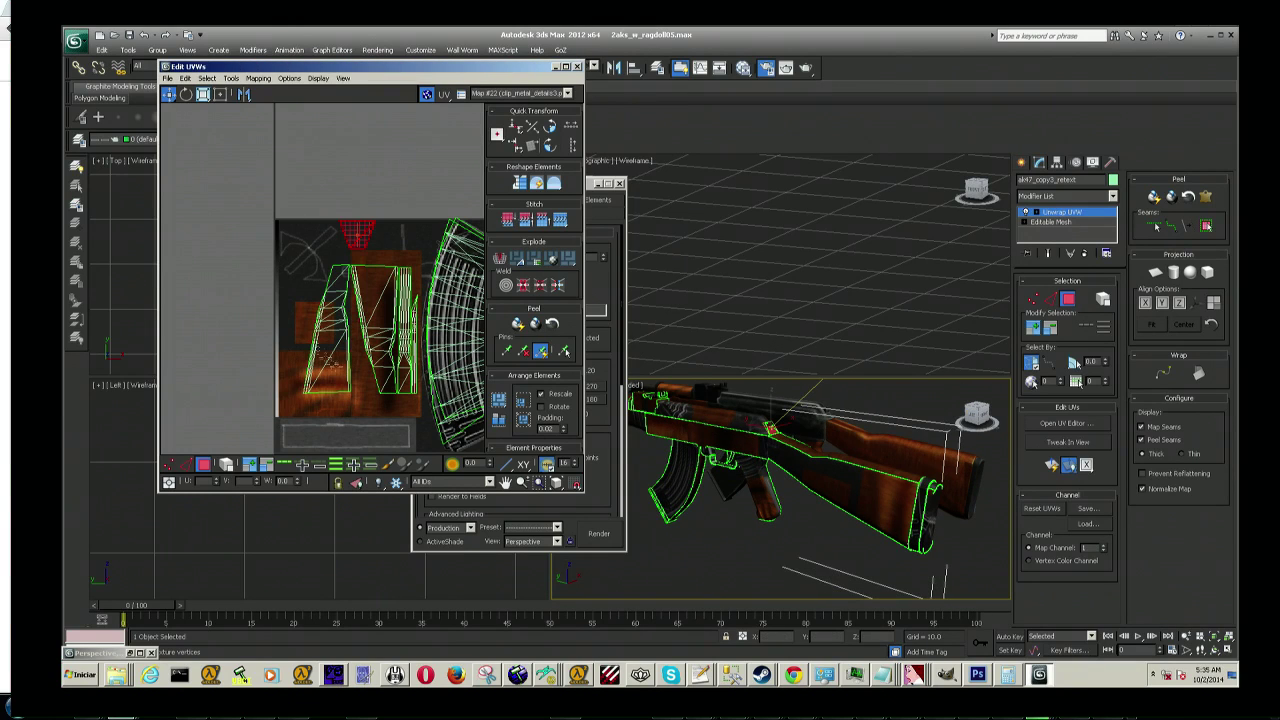
{"action": "left_click_drag", "start_coordinate": [290, 245], "coordinate": [350, 416]}
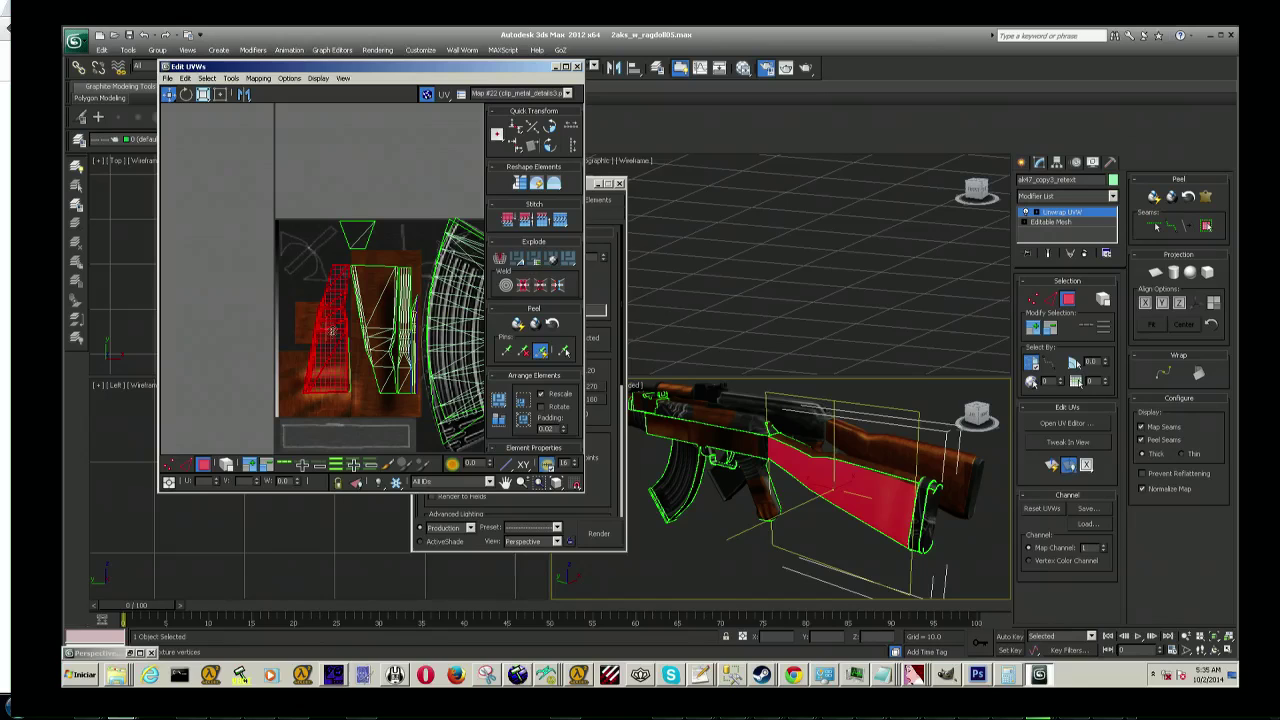
{"action": "left_click_drag", "start_coordinate": [333, 331], "coordinate": [317, 367]}
{"action": "key", "text": "ctrl+z"}
{"action": "left_click_drag", "start_coordinate": [306, 376], "coordinate": [304, 322]}
{"action": "mouse_move", "coordinate": [303, 252]}
{"action": "left_mouse_down"}
{"action": "mouse_move", "coordinate": [340, 336]}
{"action": "mouse_move", "coordinate": [318, 375]}
{"action": "mouse_move", "coordinate": [310, 368]}
{"action": "mouse_move", "coordinate": [332, 343]}
{"action": "mouse_move", "coordinate": [384, 331]}
{"action": "left_mouse_up"}
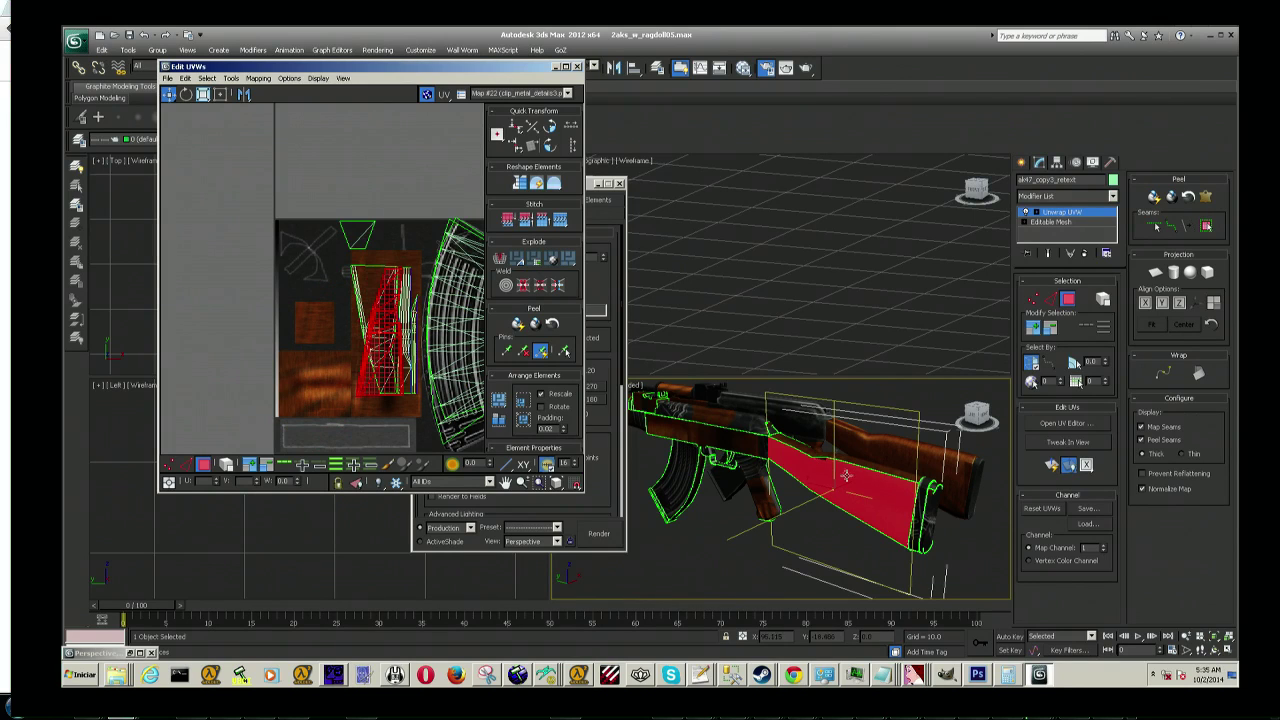
Step: Zoom in on the barrel and move the UV editor window aside
{"action": "middle_click_drag", "start_coordinate": [859, 484], "coordinate": [859, 484], "text": "alt"}
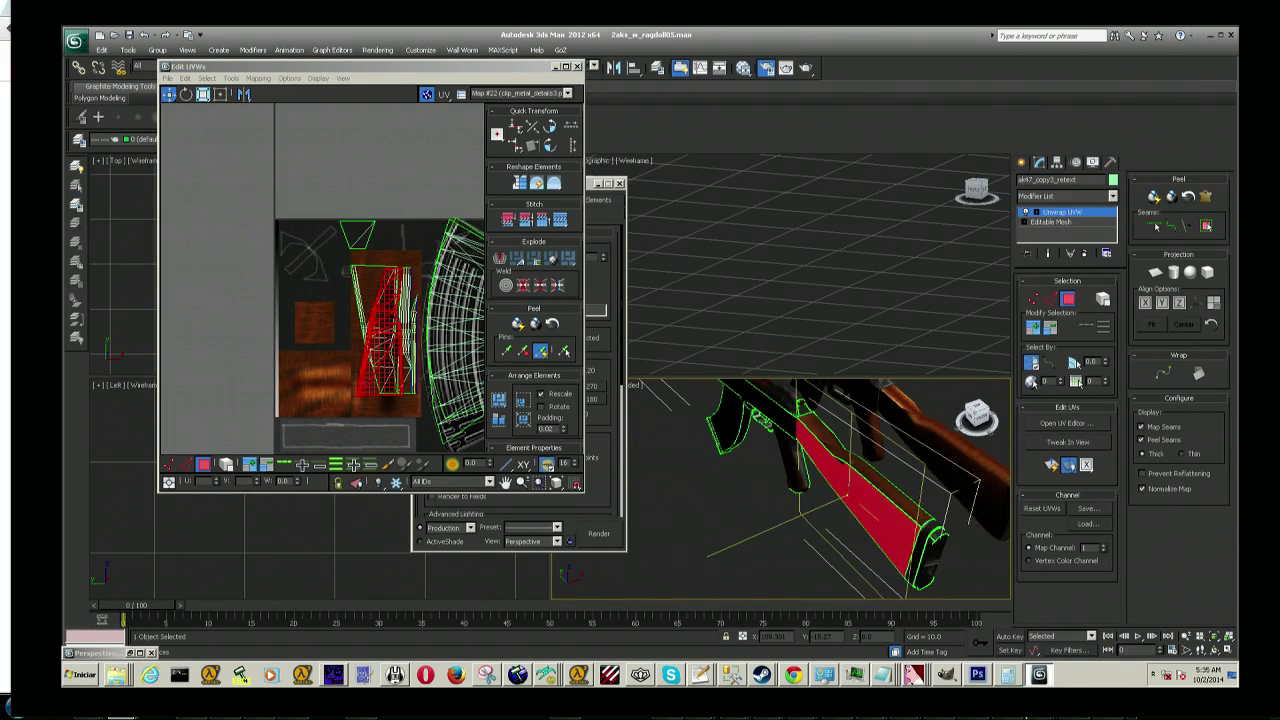
{"action": "scroll", "coordinate": [859, 484], "scroll_direction": "down", "scroll_amount": 4}
{"action": "scroll", "coordinate": [859, 478], "scroll_direction": "down", "scroll_amount": 2}
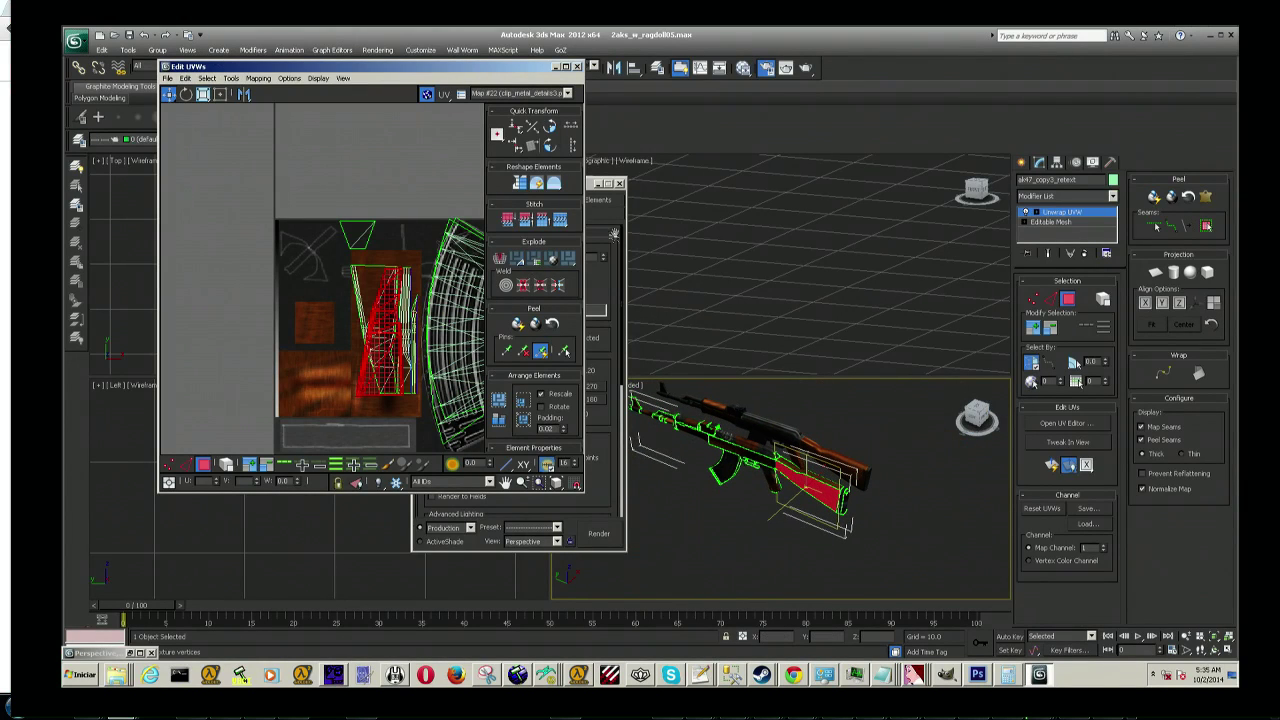
{"action": "left_click_drag", "start_coordinate": [427, 80], "coordinate": [372, 200]}
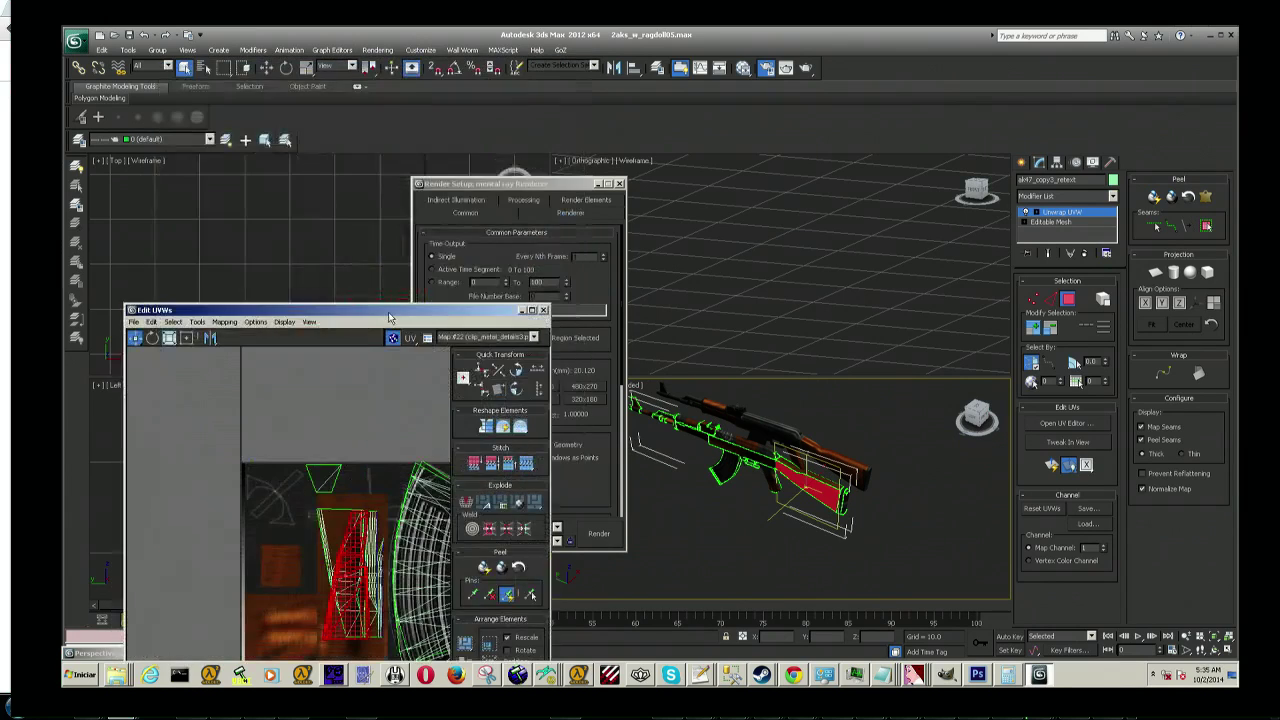
Step: Render the textured rifle scene, then minimize the rendered frame window
{"action": "left_click", "coordinate": [377, 49]}
{"action": "left_click", "coordinate": [385, 62]}
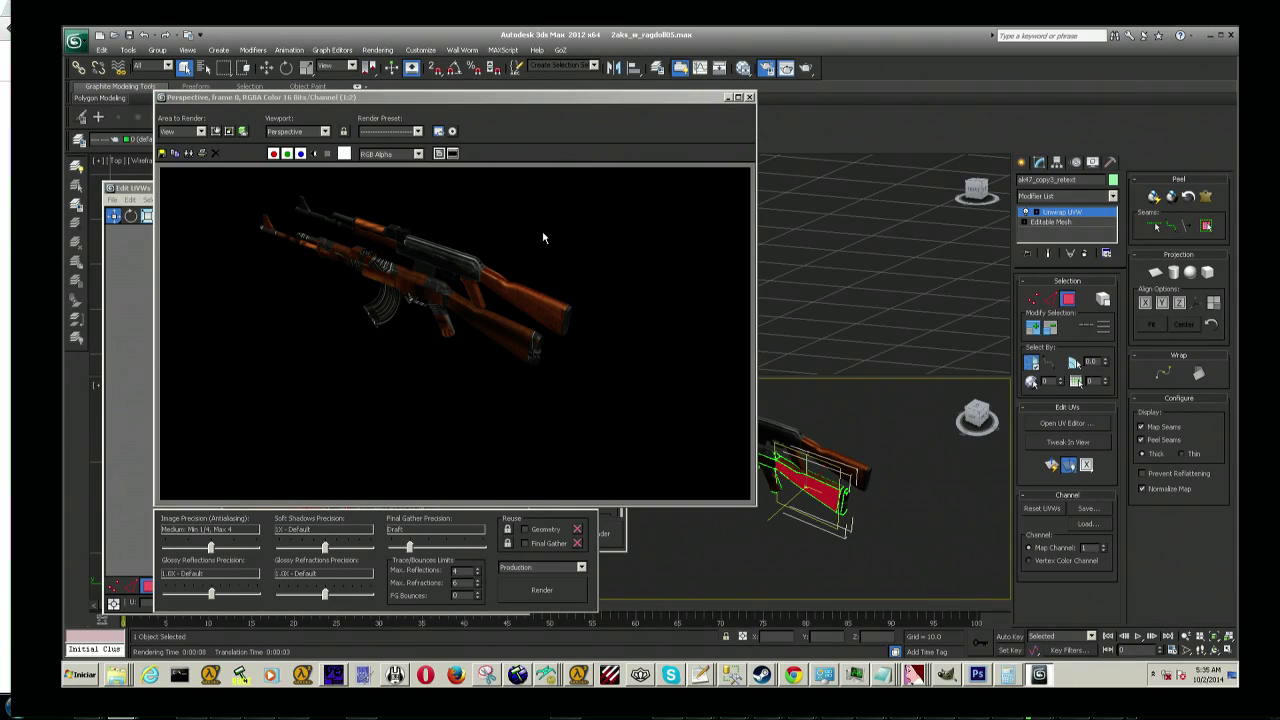
{"action": "left_click", "coordinate": [729, 97]}
{"action": "left_click_drag", "start_coordinate": [975, 418], "coordinate": [976, 416]}
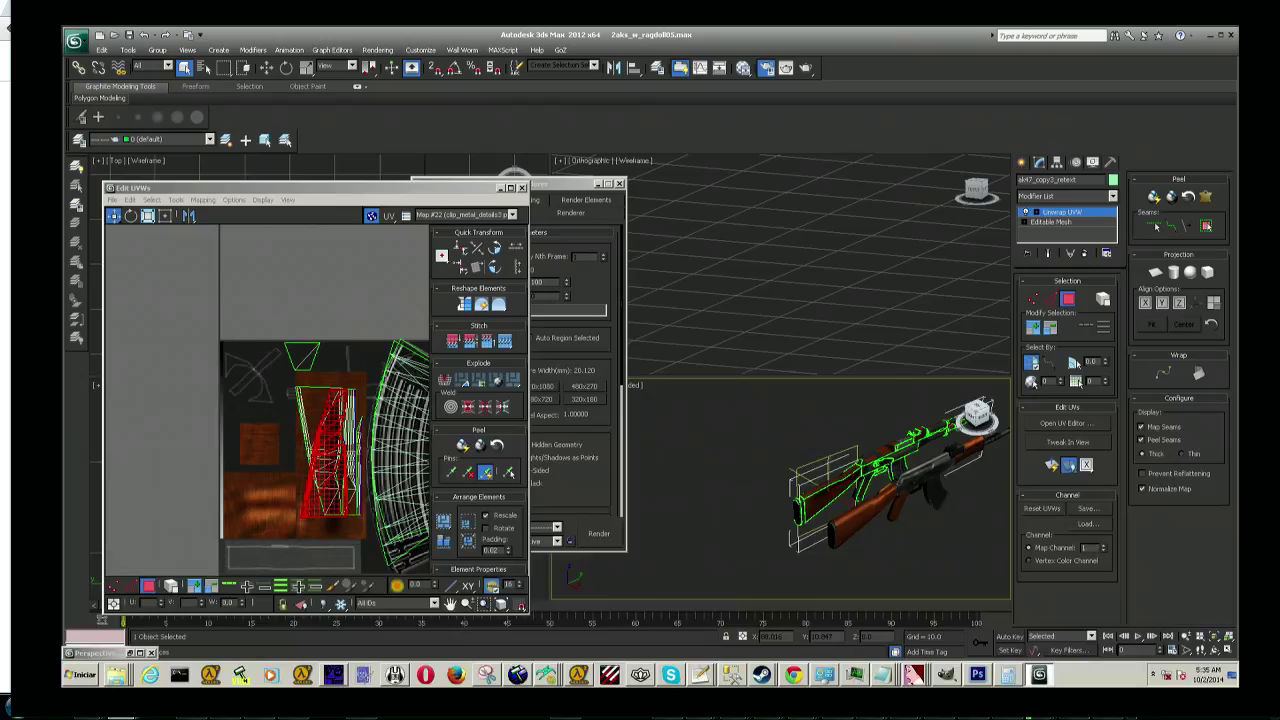
Step: Inspect the wood-grain stock from several orbit angles, then open the Rendering menu
{"action": "mouse_move", "coordinate": [911, 526]}
{"action": "middle_mouse_down", "text": "alt"}
{"action": "mouse_move", "coordinate": [926, 543]}
{"action": "mouse_move", "coordinate": [960, 470]}
{"action": "middle_mouse_up", "text": "alt"}
{"action": "mouse_move", "coordinate": [969, 416]}
{"action": "middle_mouse_down", "text": "alt"}
{"action": "mouse_move", "coordinate": [875, 520]}
{"action": "mouse_move", "coordinate": [829, 518]}
{"action": "middle_mouse_up", "text": "alt"}
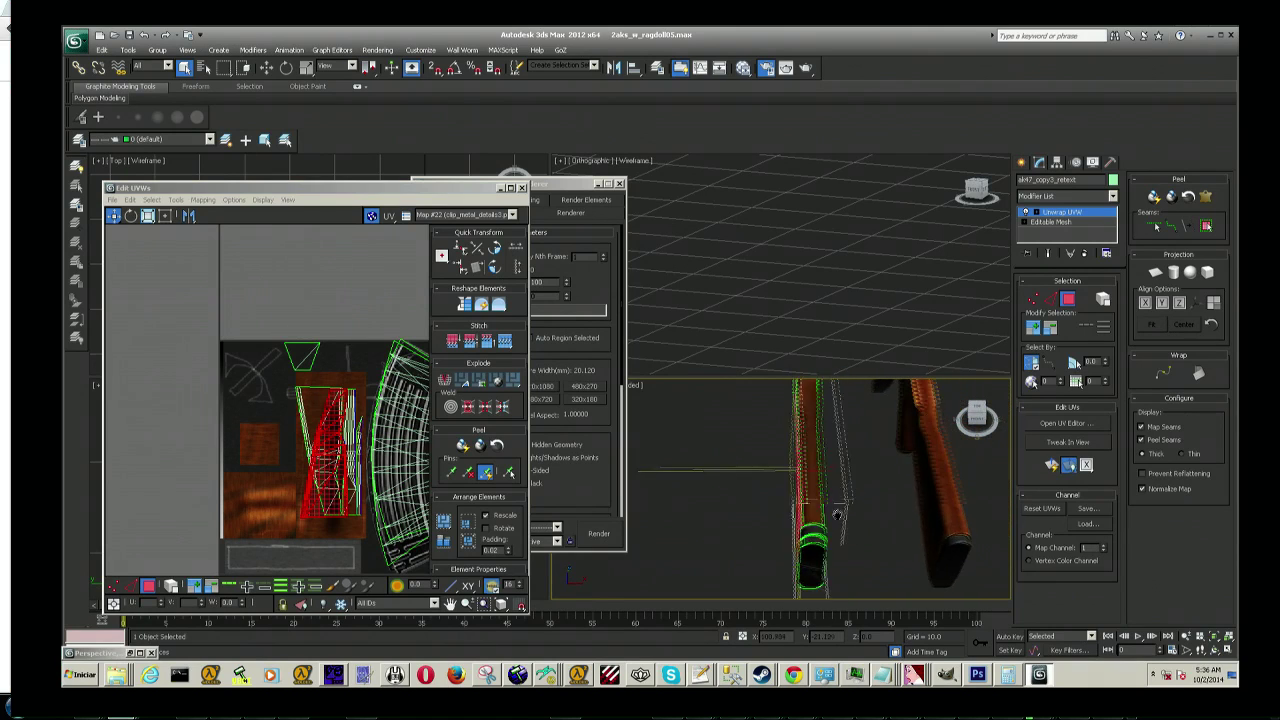
{"action": "middle_click_drag", "start_coordinate": [970, 406], "coordinate": [868, 492], "text": "alt"}
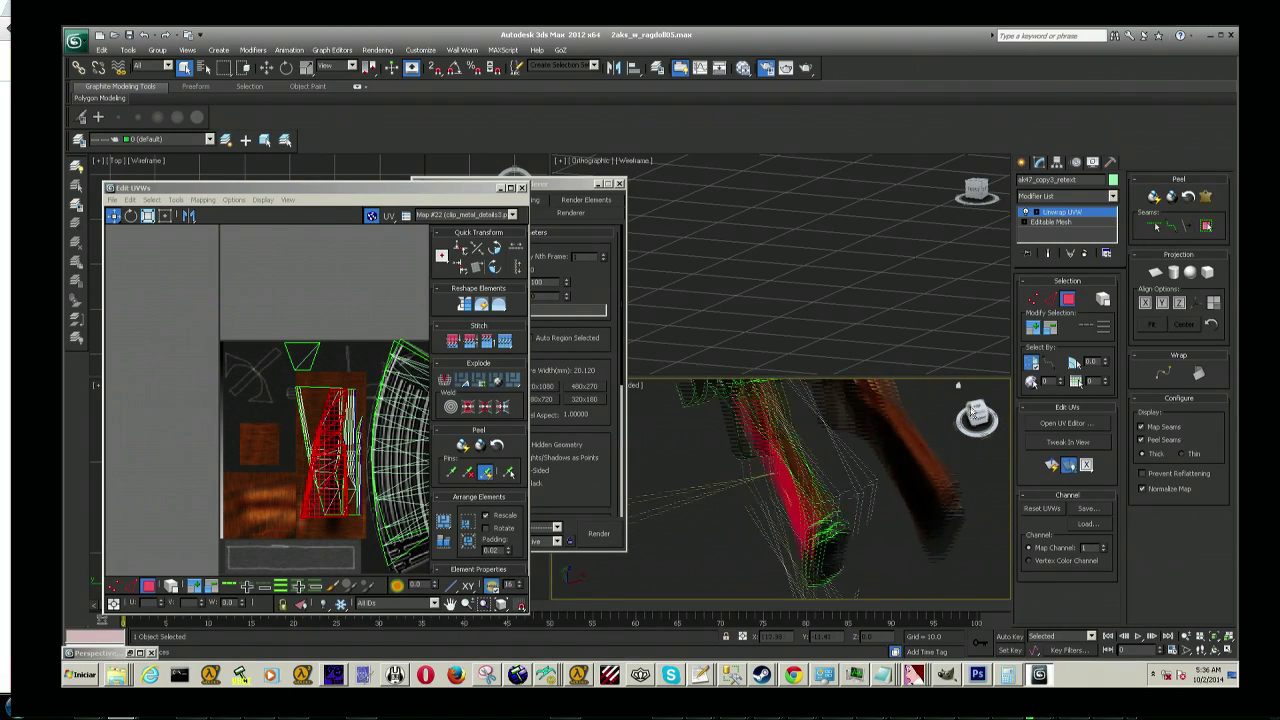
{"action": "left_click_drag", "start_coordinate": [976, 414], "coordinate": [940, 470]}
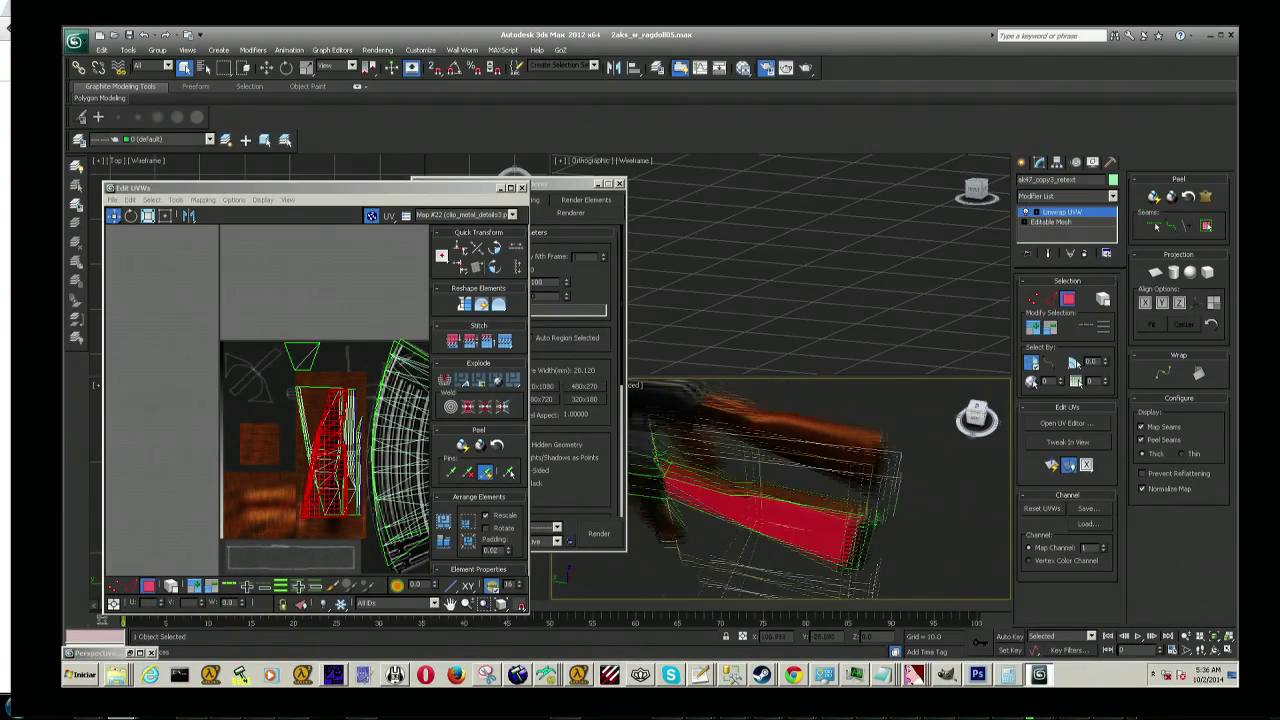
{"action": "mouse_move", "coordinate": [976, 414]}
{"action": "left_mouse_down"}
{"action": "mouse_move", "coordinate": [990, 400]}
{"action": "mouse_move", "coordinate": [908, 447]}
{"action": "left_mouse_up"}
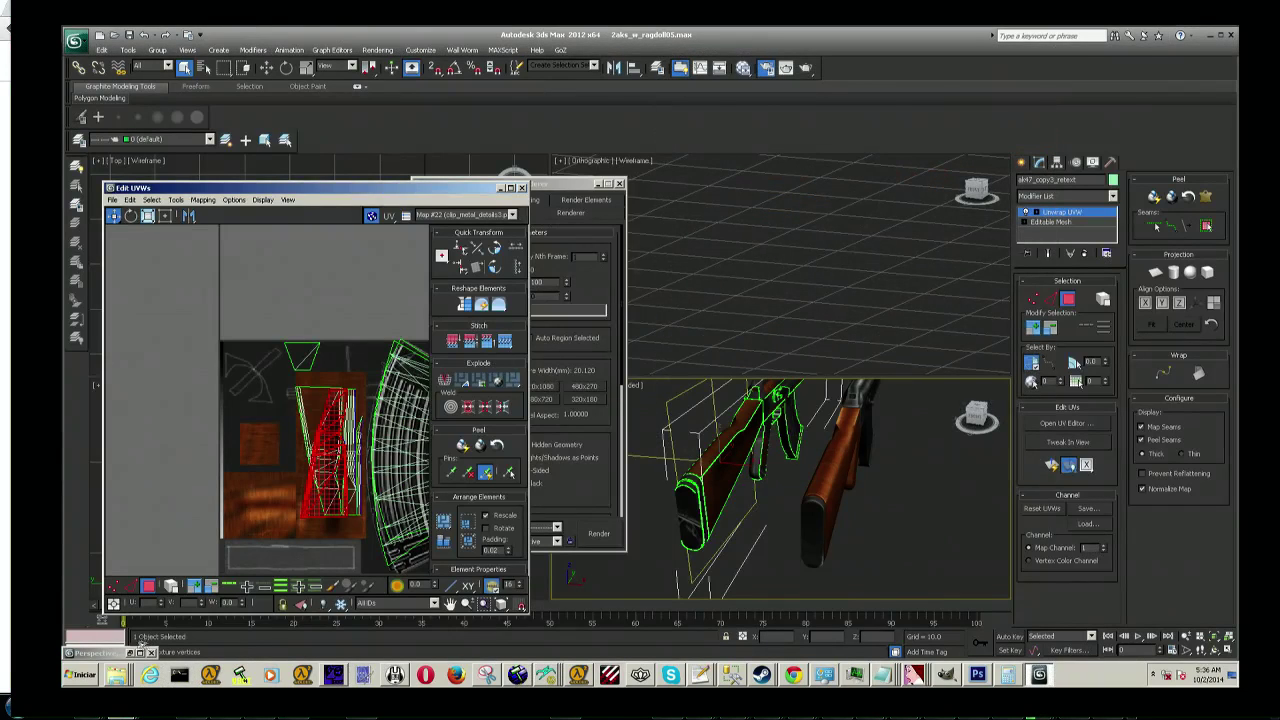
{"action": "left_click", "coordinate": [377, 49]}
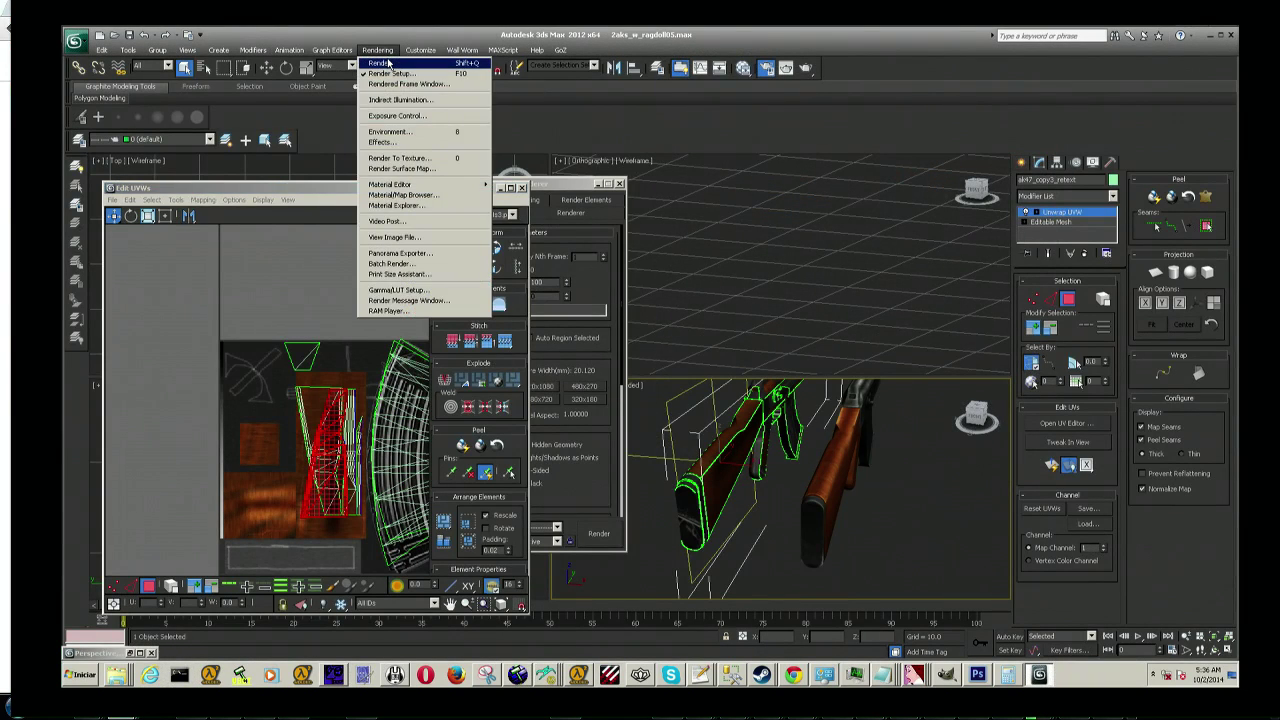
{"action": "left_click", "coordinate": [380, 64]}
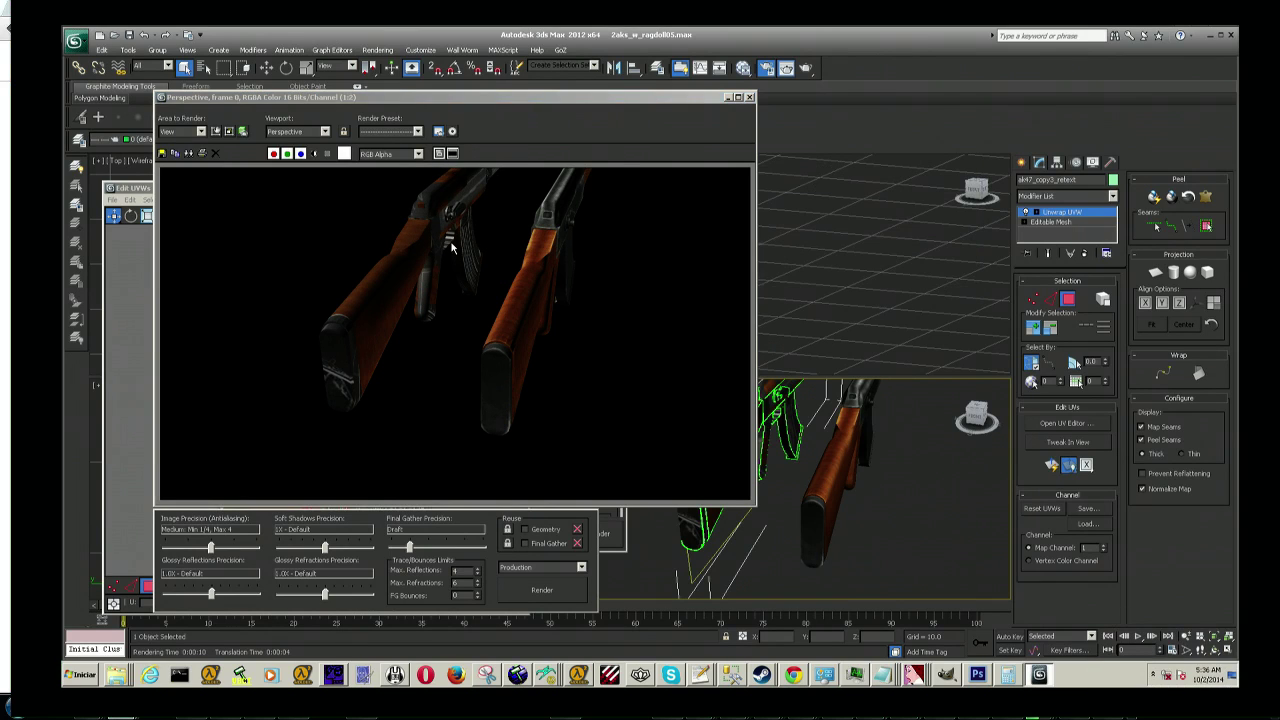
{"action": "middle_click_drag", "start_coordinate": [896, 472], "coordinate": [976, 412], "text": "alt"}
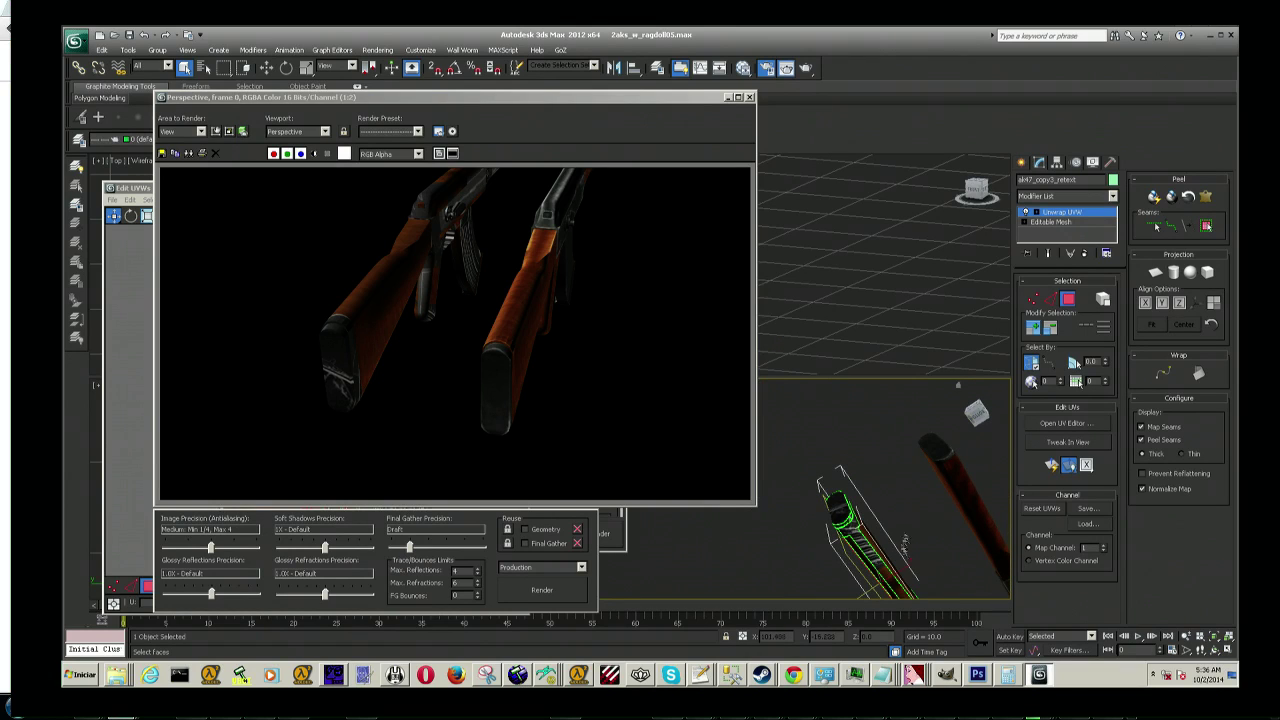
Step: Add and remove faces along the long wooden part to build the selection
{"action": "middle_click_drag", "start_coordinate": [976, 412], "coordinate": [916, 528], "text": "alt"}
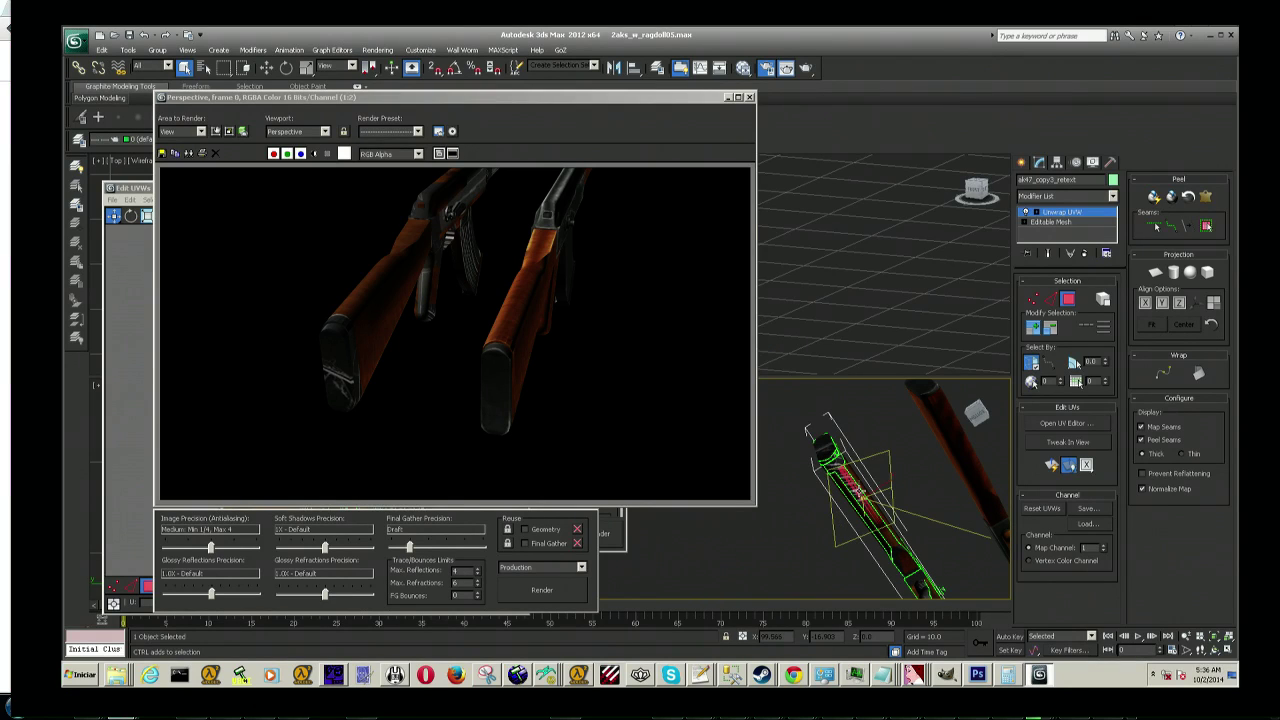
{"action": "left_click", "coordinate": [847, 477], "text": "ctrl"}
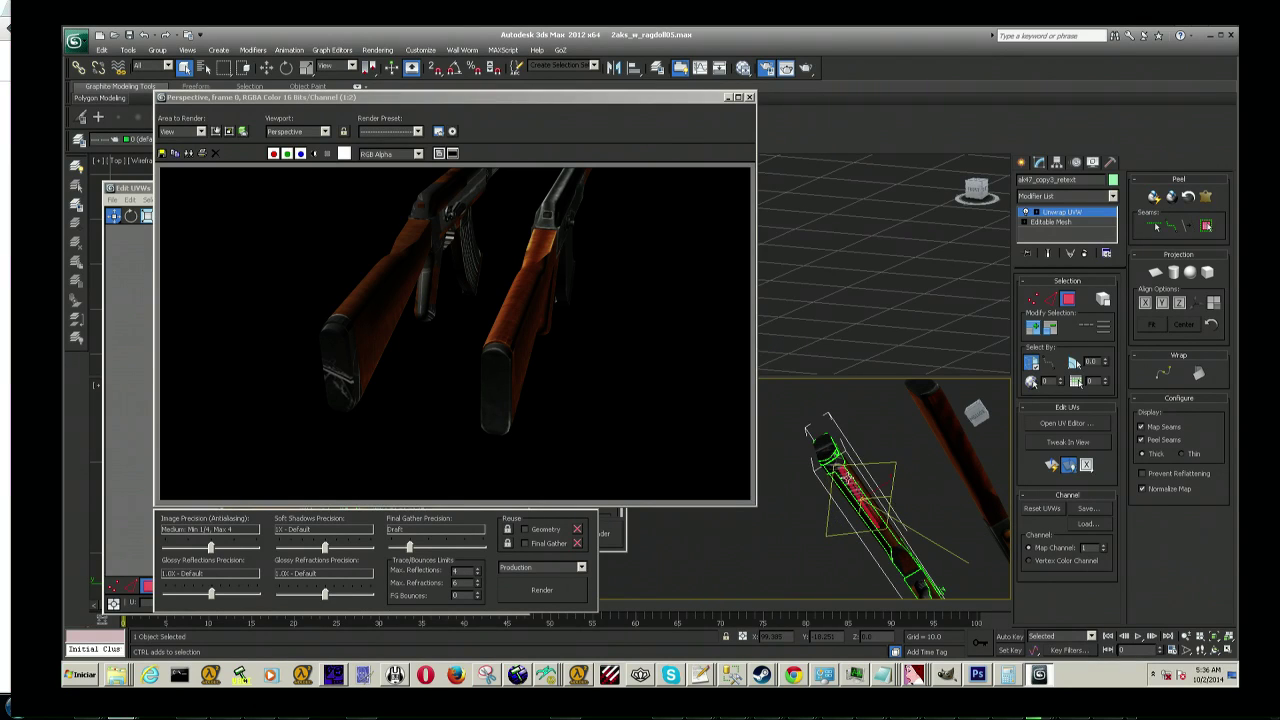
{"action": "middle_click_drag", "start_coordinate": [976, 414], "coordinate": [923, 432], "text": "alt"}
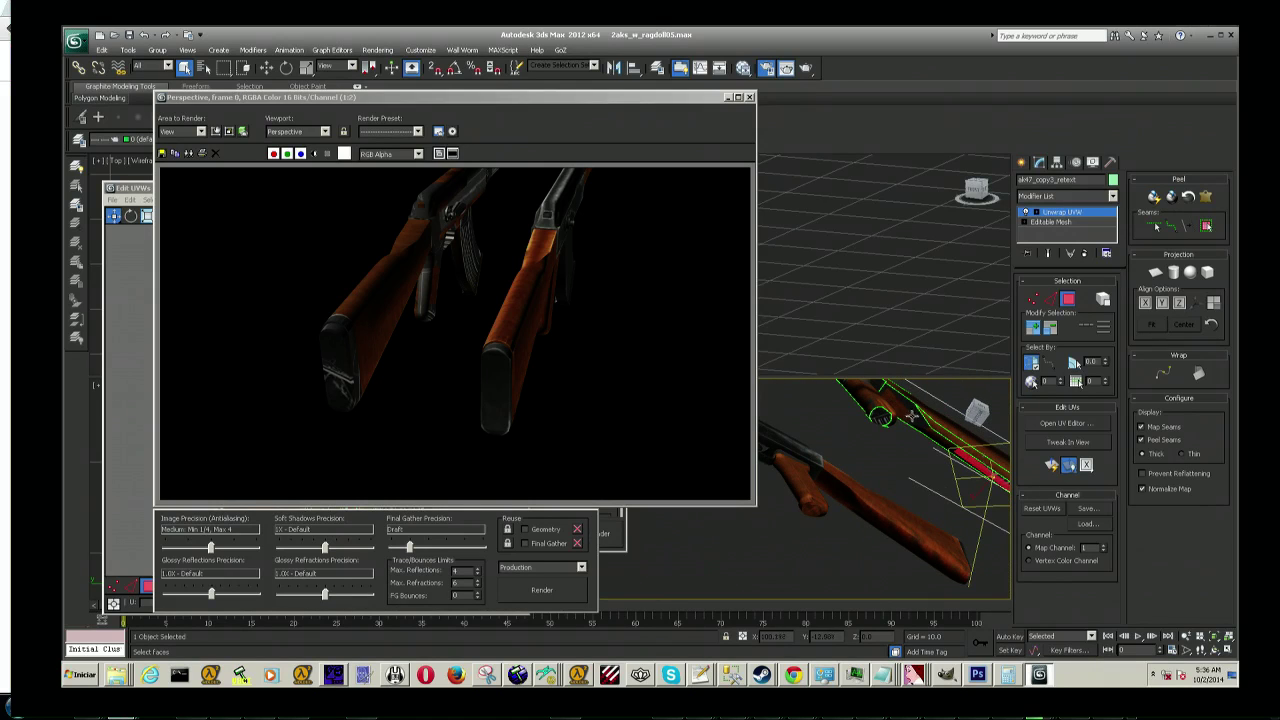
{"action": "left_click", "coordinate": [905, 409]}
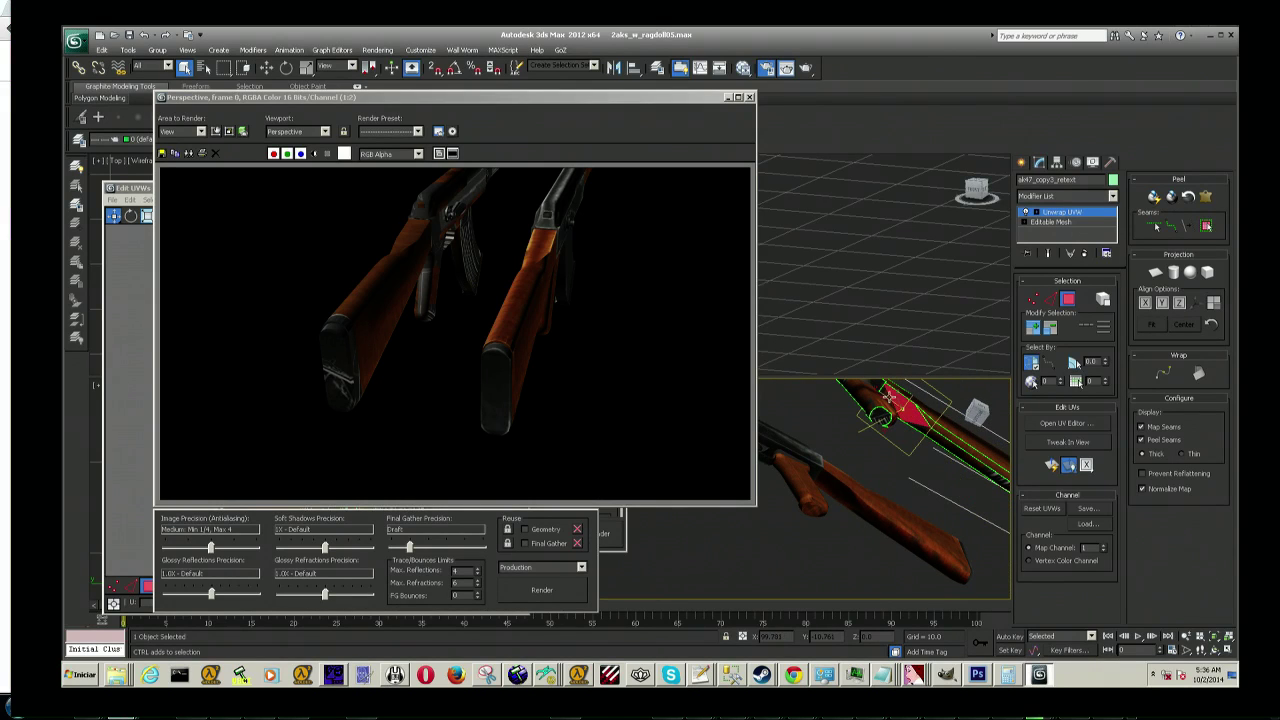
{"action": "left_click", "coordinate": [925, 430], "text": "alt"}
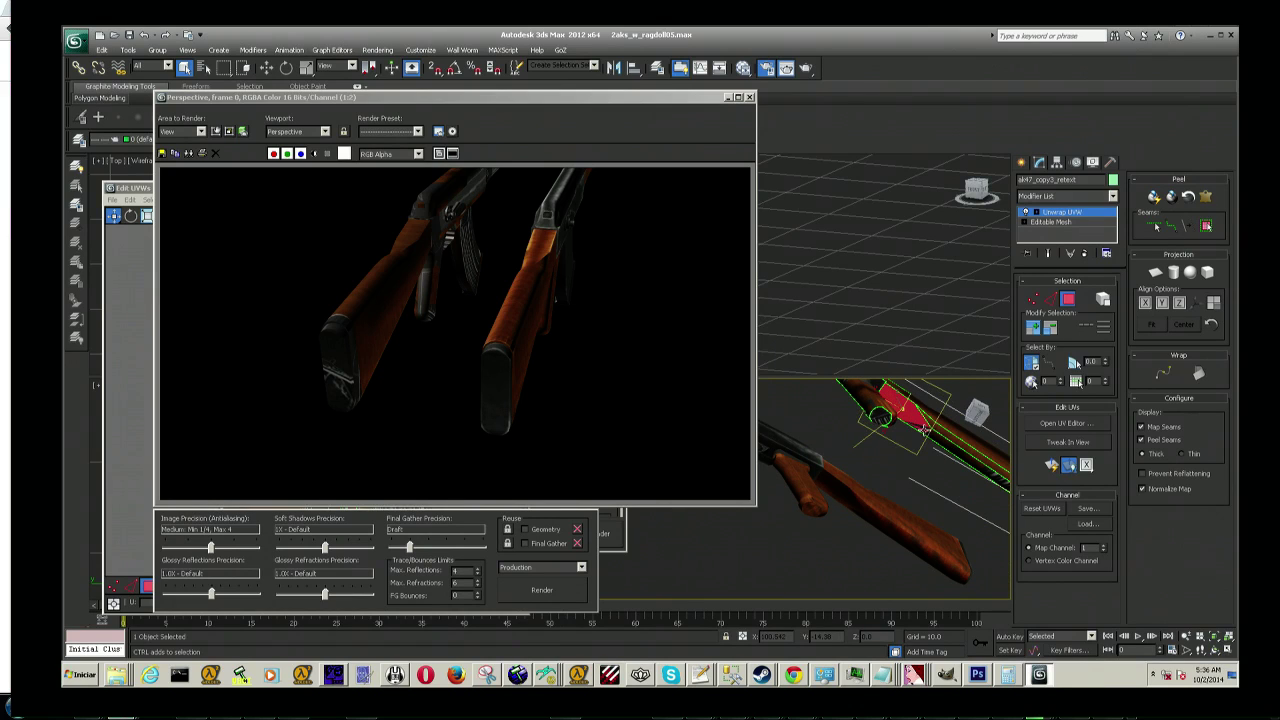
{"action": "middle_click_drag", "start_coordinate": [926, 429], "coordinate": [926, 445], "text": "alt"}
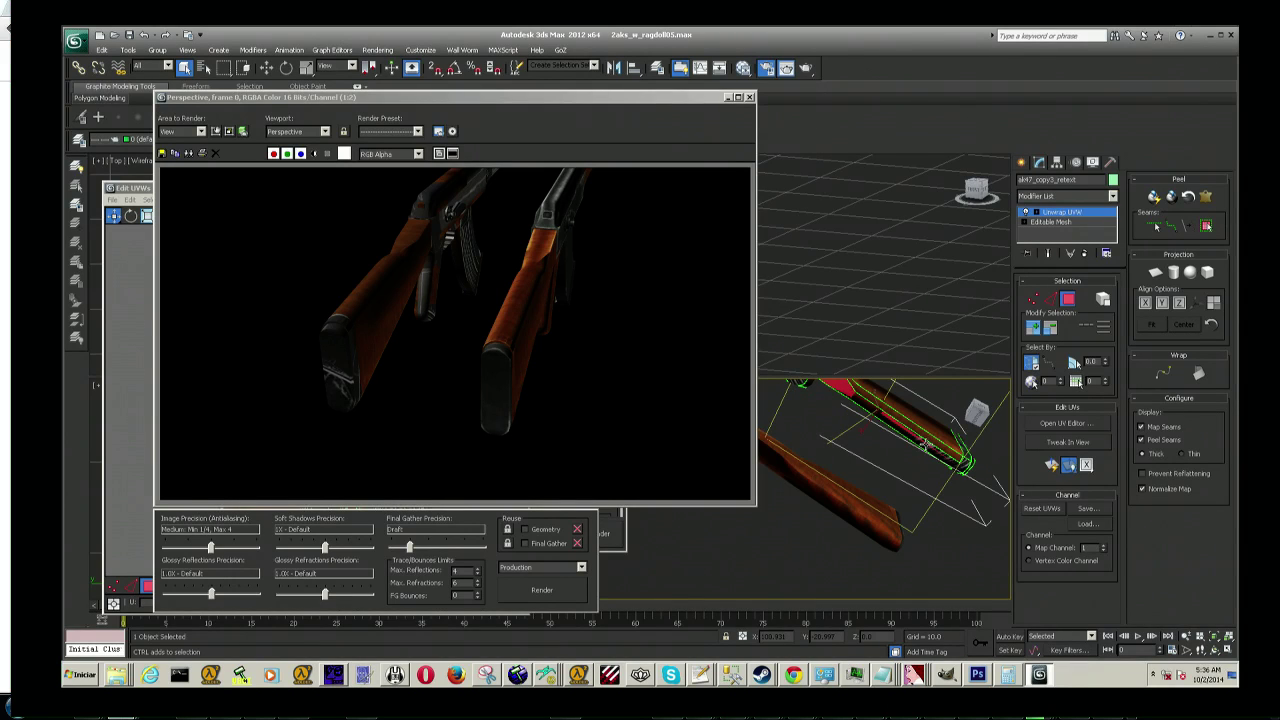
{"action": "mouse_move", "coordinate": [941, 455]}
{"action": "middle_mouse_down", "text": "alt"}
{"action": "mouse_move", "coordinate": [920, 431]}
{"action": "mouse_move", "coordinate": [929, 449]}
{"action": "mouse_move", "coordinate": [861, 528]}
{"action": "middle_mouse_up", "text": "alt"}
Step: Check the selected wooden part from several angles and minimize the render window
{"action": "scroll", "coordinate": [929, 449], "scroll_direction": "up", "scroll_amount": 3}
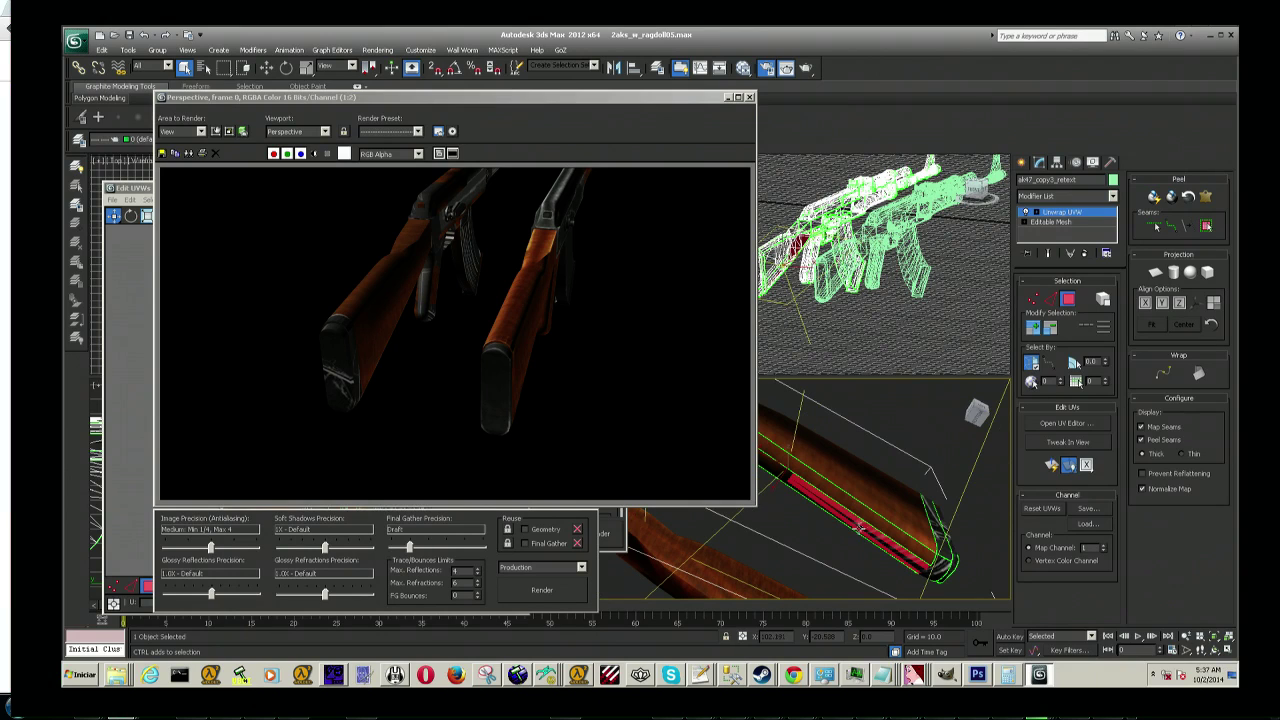
{"action": "left_click_drag", "start_coordinate": [976, 412], "coordinate": [880, 495]}
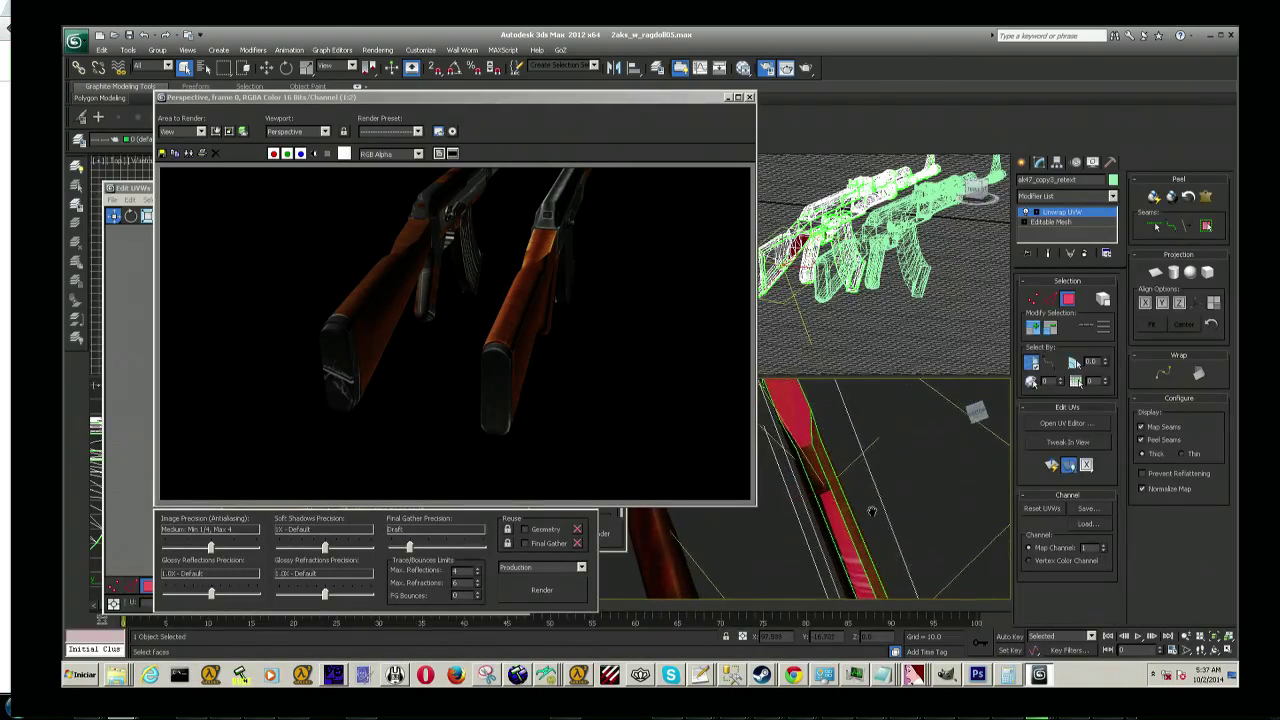
{"action": "scroll", "coordinate": [862, 540], "scroll_direction": "up", "scroll_amount": 1}
{"action": "scroll", "coordinate": [855, 530], "scroll_direction": "up", "scroll_amount": 1}
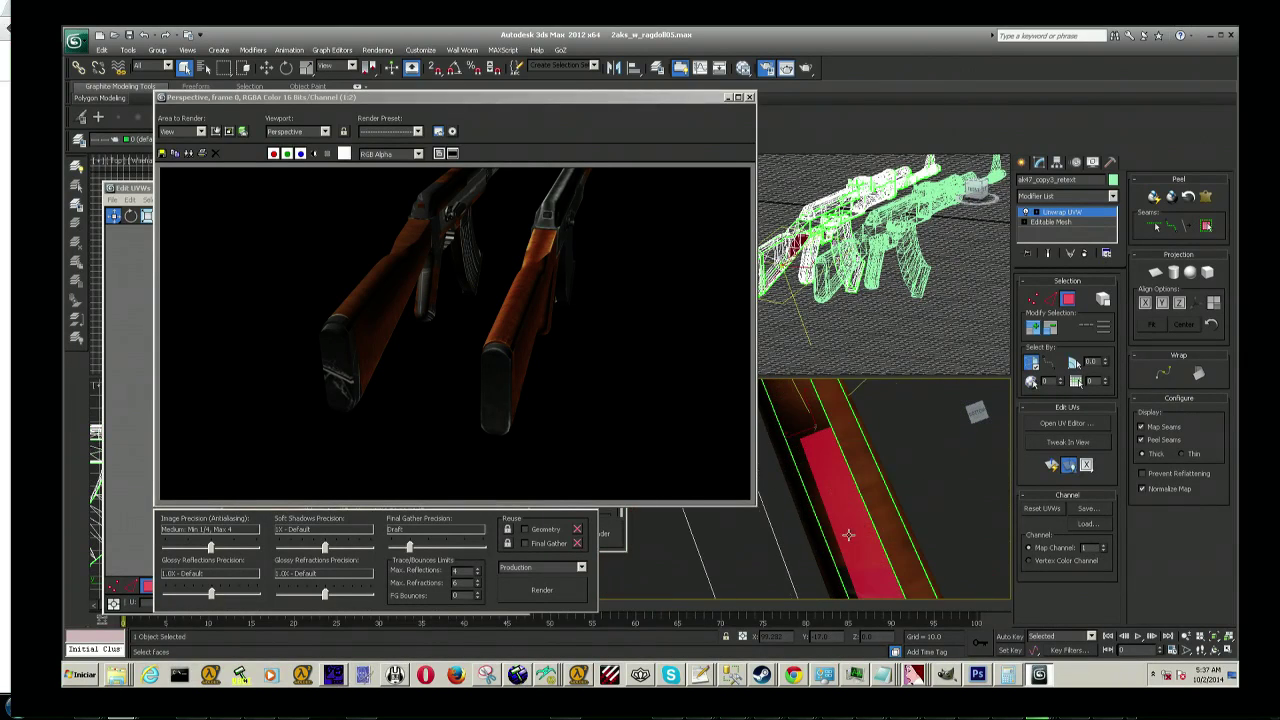
{"action": "scroll", "coordinate": [879, 521], "scroll_direction": "up", "scroll_amount": 2}
{"action": "scroll", "coordinate": [879, 521], "scroll_direction": "down", "scroll_amount": 1}
{"action": "scroll", "coordinate": [879, 521], "scroll_direction": "down", "scroll_amount": 2}
{"action": "scroll", "coordinate": [879, 521], "scroll_direction": "down", "scroll_amount": 1}
{"action": "scroll", "coordinate": [879, 521], "scroll_direction": "down", "scroll_amount": 1}
{"action": "middle_click_drag", "start_coordinate": [891, 490], "coordinate": [885, 489], "text": "alt"}
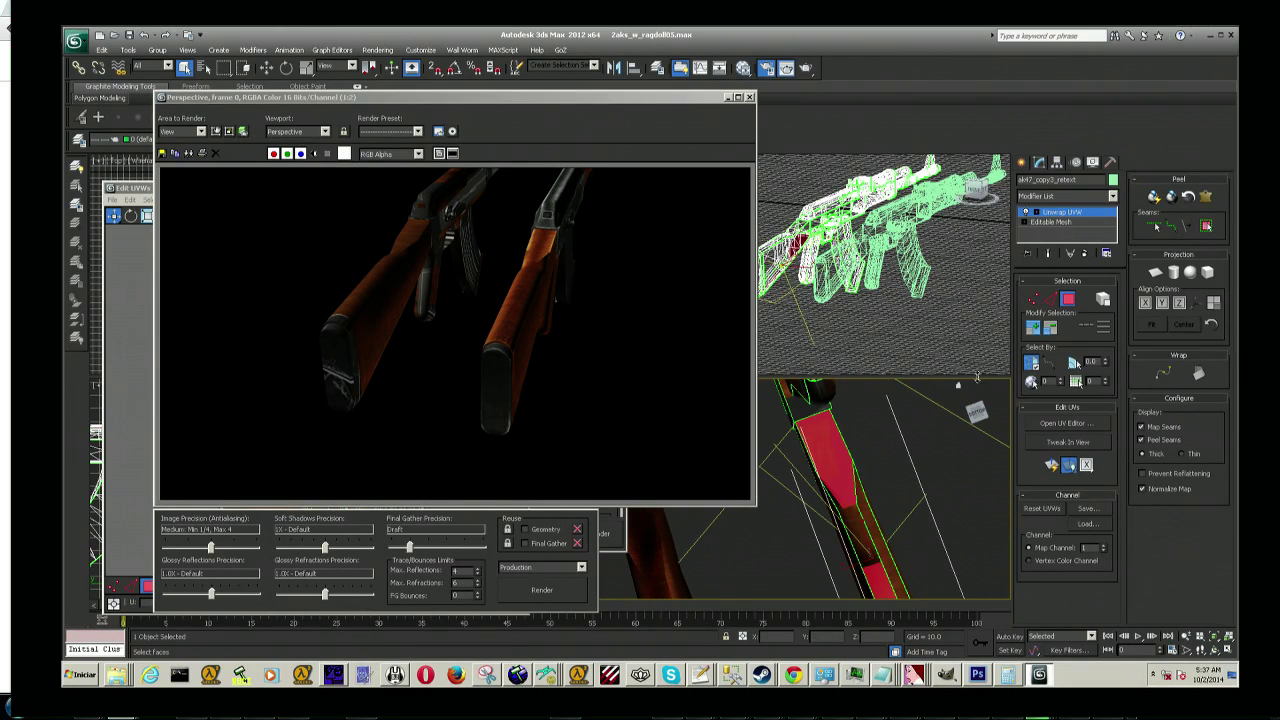
{"action": "mouse_move", "coordinate": [987, 427]}
{"action": "left_mouse_down"}
{"action": "mouse_move", "coordinate": [978, 414]}
{"action": "mouse_move", "coordinate": [866, 494]}
{"action": "mouse_move", "coordinate": [816, 470]}
{"action": "left_mouse_up"}
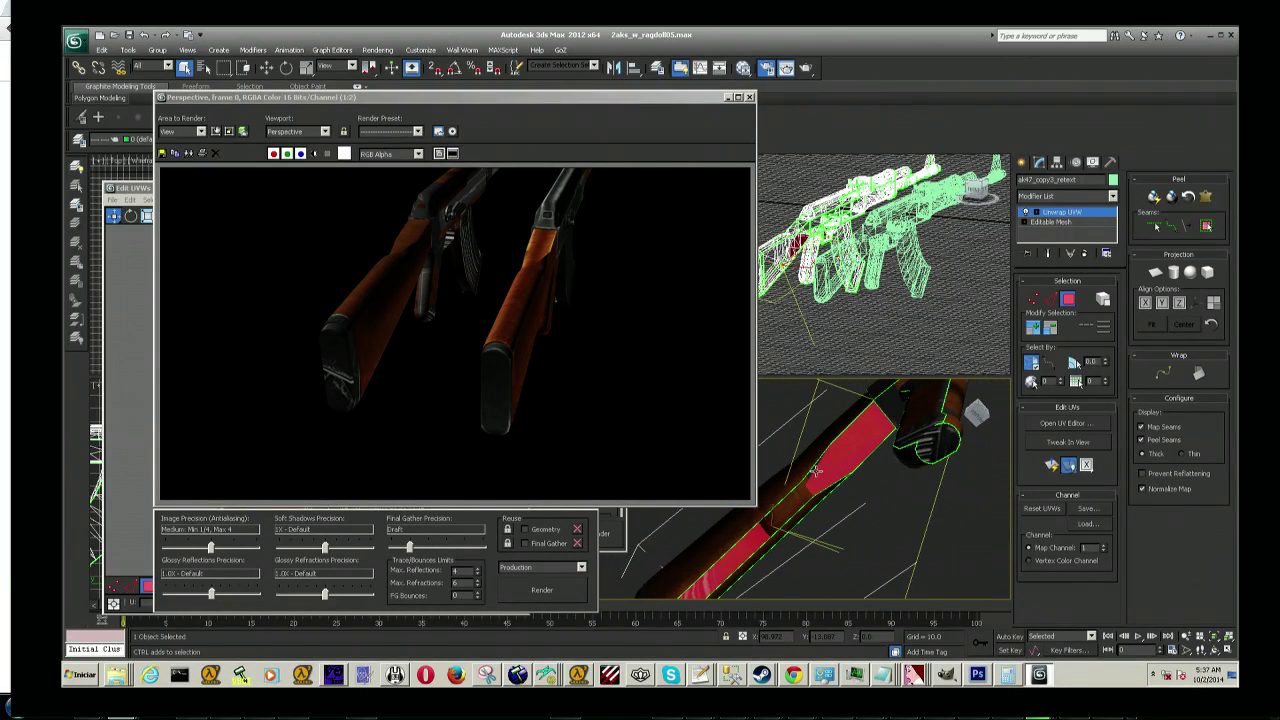
{"action": "mouse_move", "coordinate": [829, 518]}
{"action": "middle_mouse_down"}
{"action": "mouse_move", "coordinate": [862, 467]}
{"action": "mouse_move", "coordinate": [847, 490]}
{"action": "middle_mouse_up"}
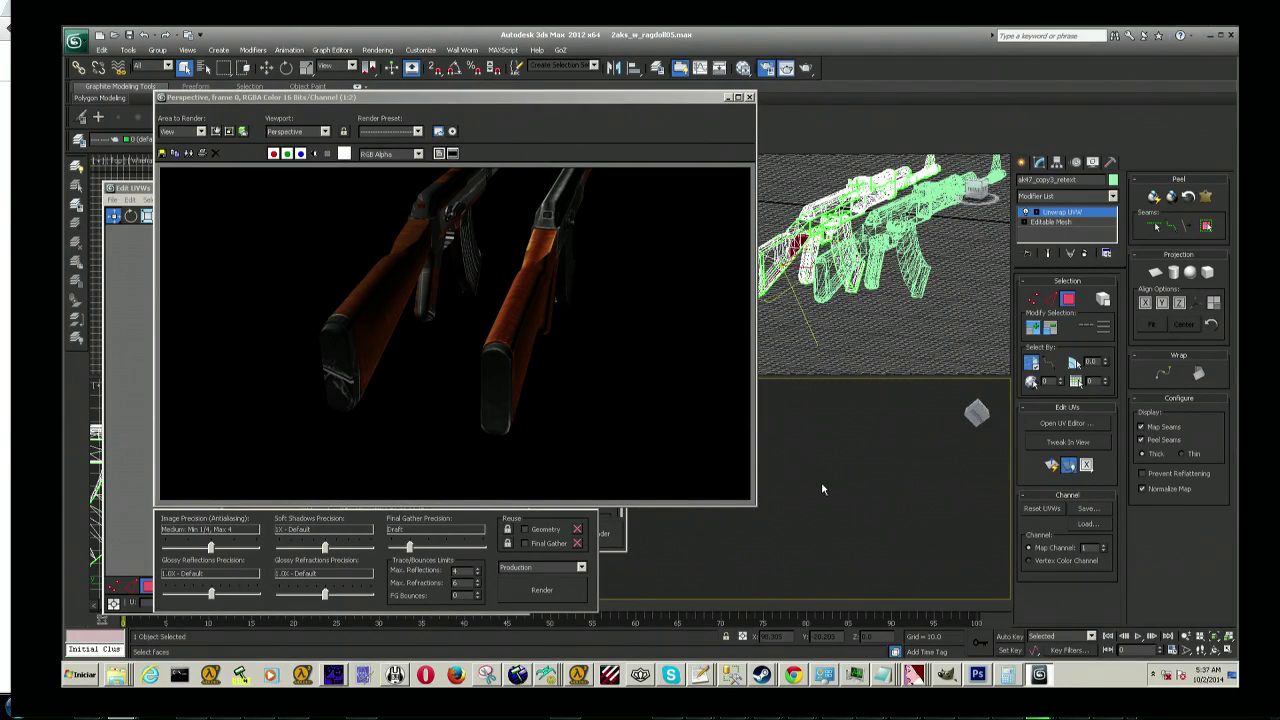
{"action": "mouse_move", "coordinate": [832, 491]}
{"action": "middle_mouse_down", "text": "alt"}
{"action": "mouse_move", "coordinate": [888, 507]}
{"action": "mouse_move", "coordinate": [829, 495]}
{"action": "middle_mouse_up", "text": "alt"}
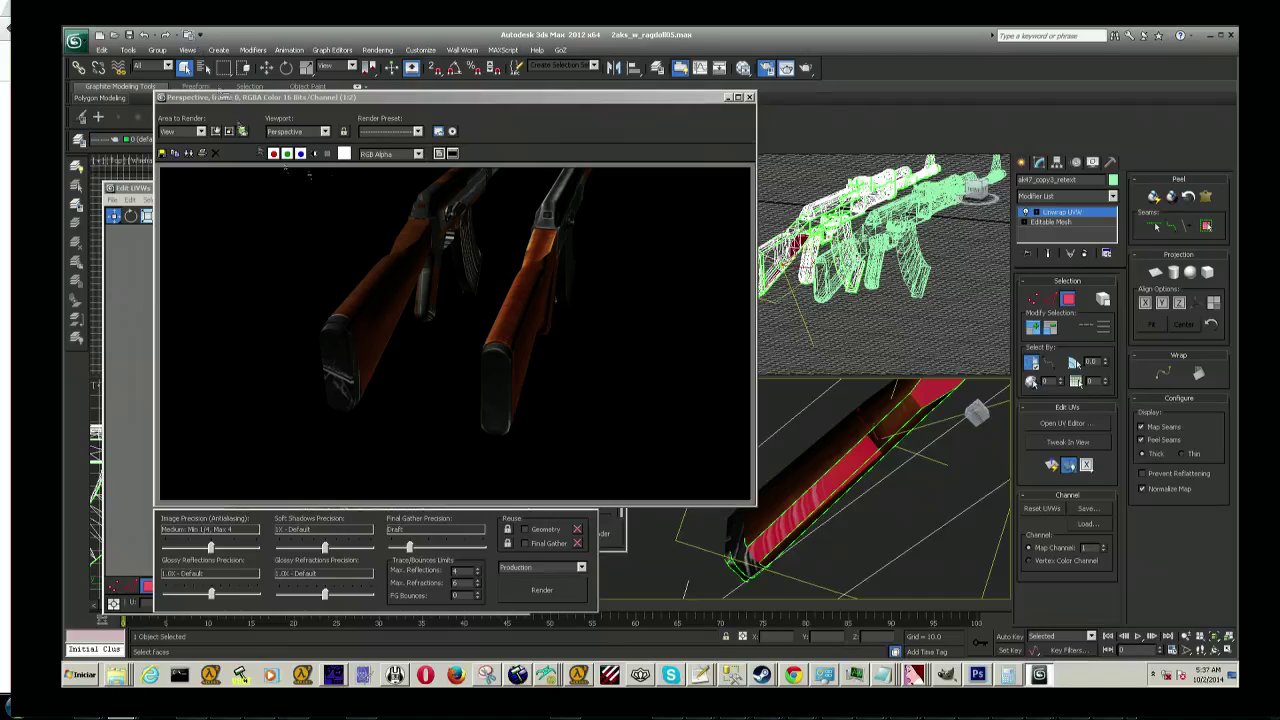
{"action": "left_click", "coordinate": [727, 98]}
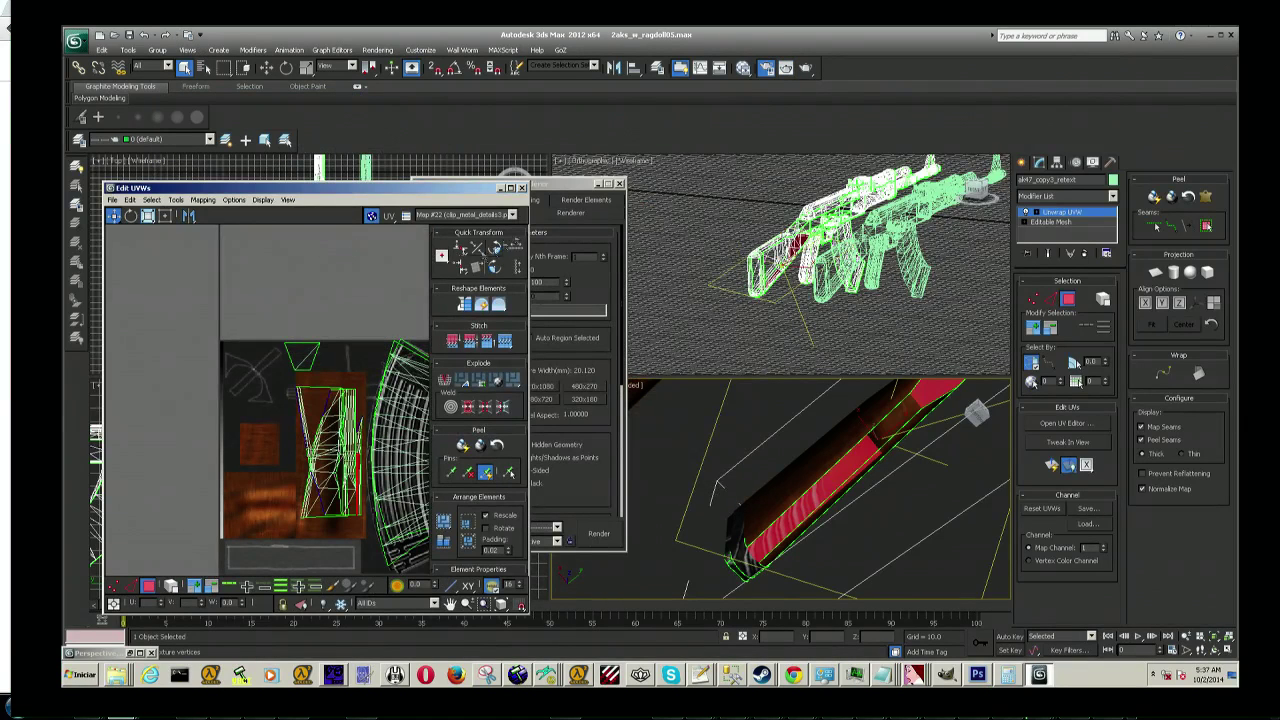
Step: Flatten the wooden part's UVs with default settings and move the clusters over the texture
{"action": "left_click", "coordinate": [203, 199]}
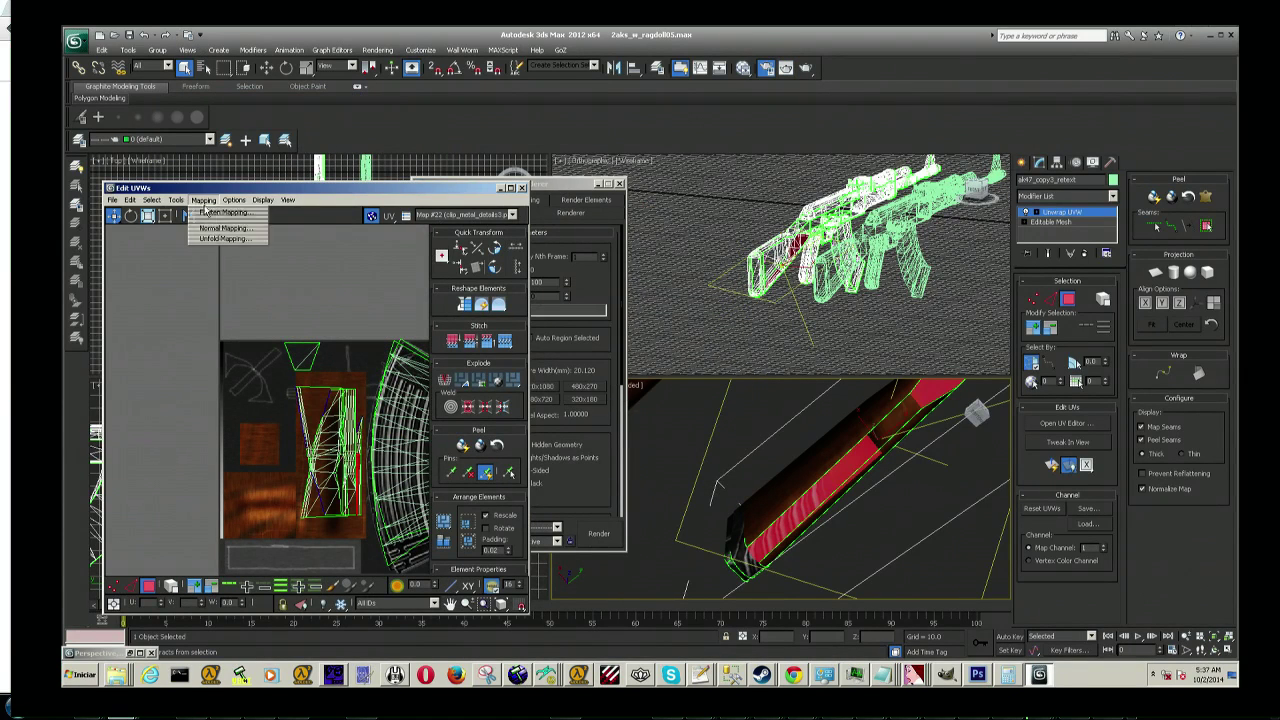
{"action": "left_click", "coordinate": [212, 214]}
{"action": "left_click", "coordinate": [232, 106]}
{"action": "mouse_move", "coordinate": [250, 376]}
{"action": "left_mouse_down"}
{"action": "mouse_move", "coordinate": [335, 385]}
{"action": "mouse_move", "coordinate": [338, 415]}
{"action": "left_mouse_up"}
{"action": "middle_click_drag", "start_coordinate": [397, 508], "coordinate": [393, 478]}
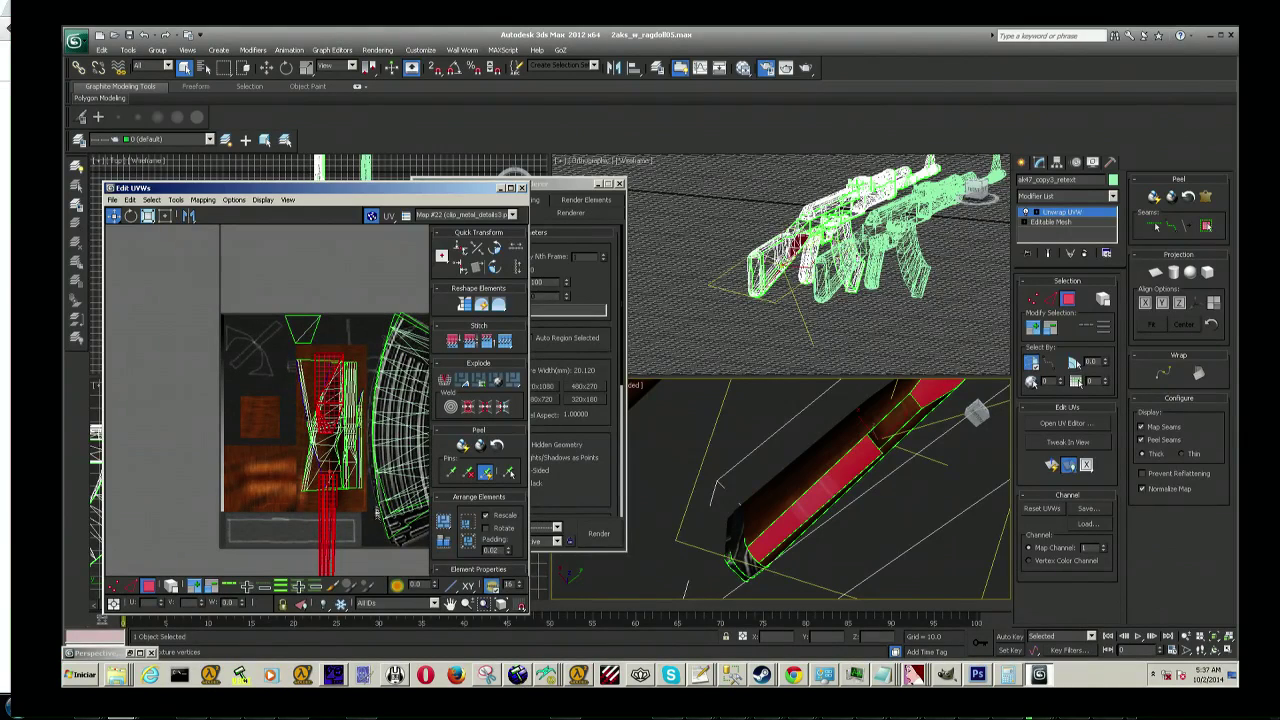
{"action": "middle_click_drag", "start_coordinate": [336, 466], "coordinate": [356, 392]}
Step: Move two UV pieces into the empty grey area left of the texture, then deselect
{"action": "left_click", "coordinate": [346, 432]}
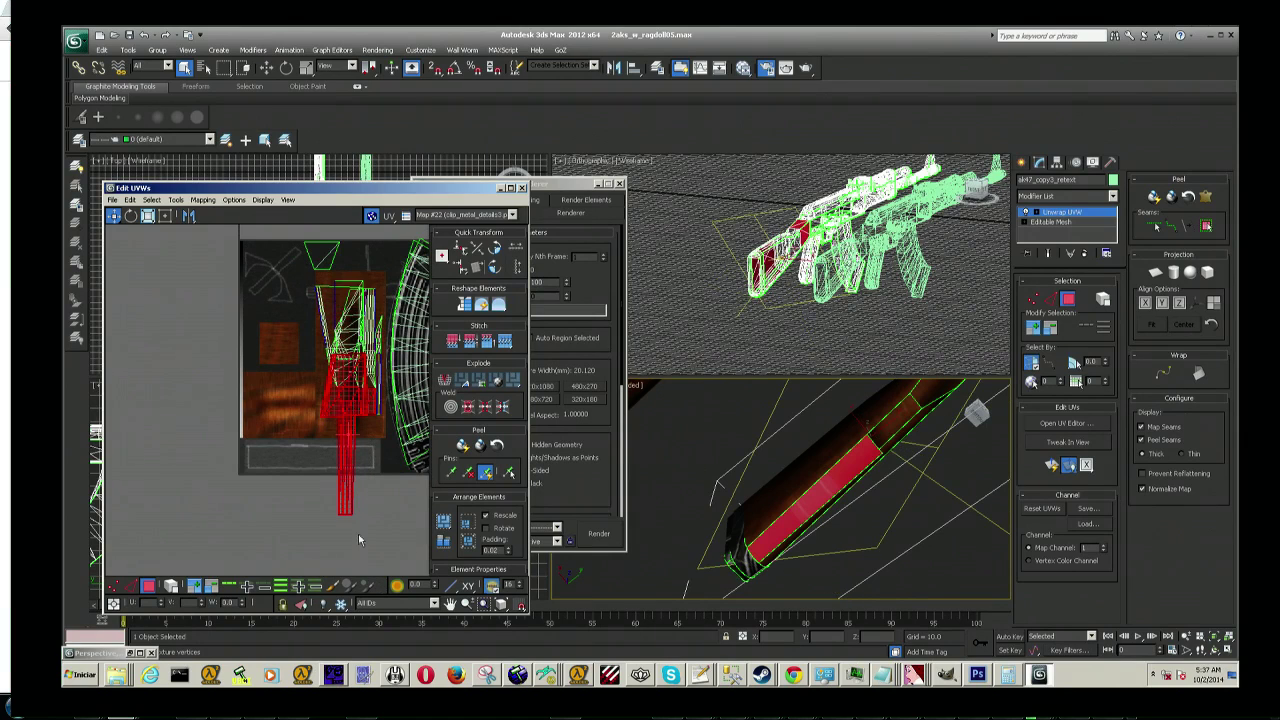
{"action": "left_click", "coordinate": [344, 500]}
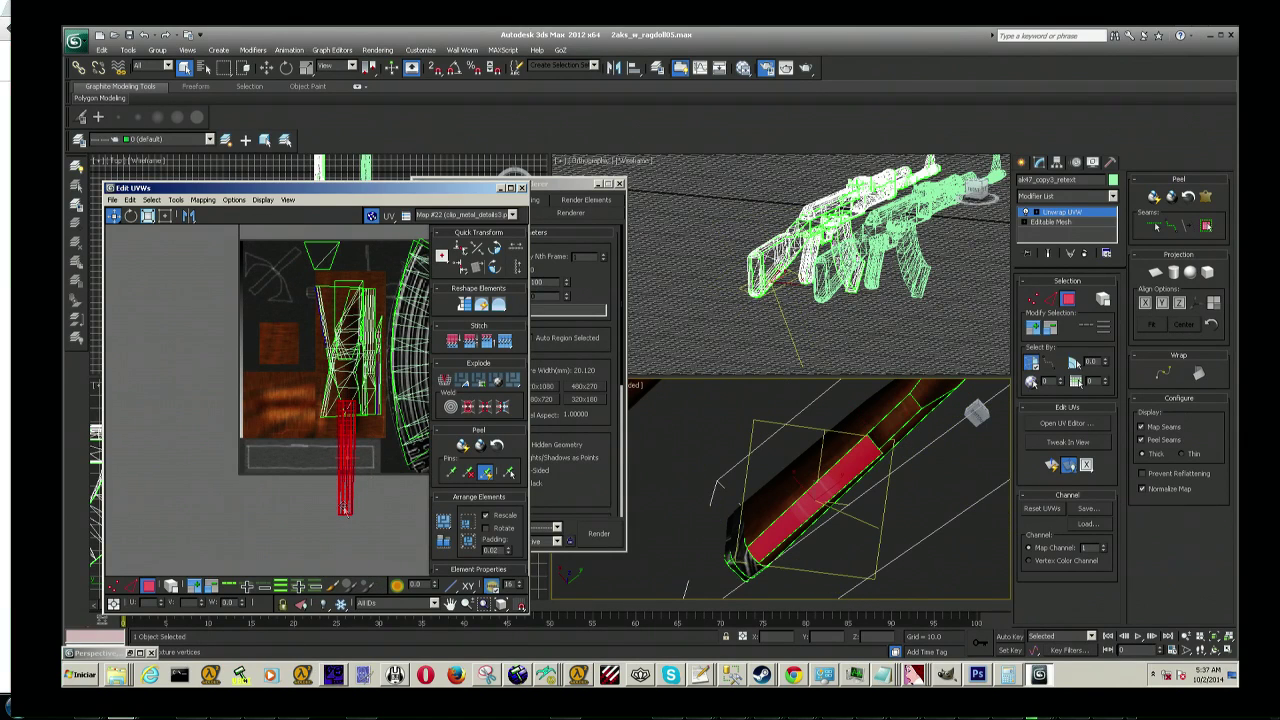
{"action": "left_click_drag", "start_coordinate": [344, 509], "coordinate": [351, 403]}
{"action": "key", "text": "ctrl+z"}
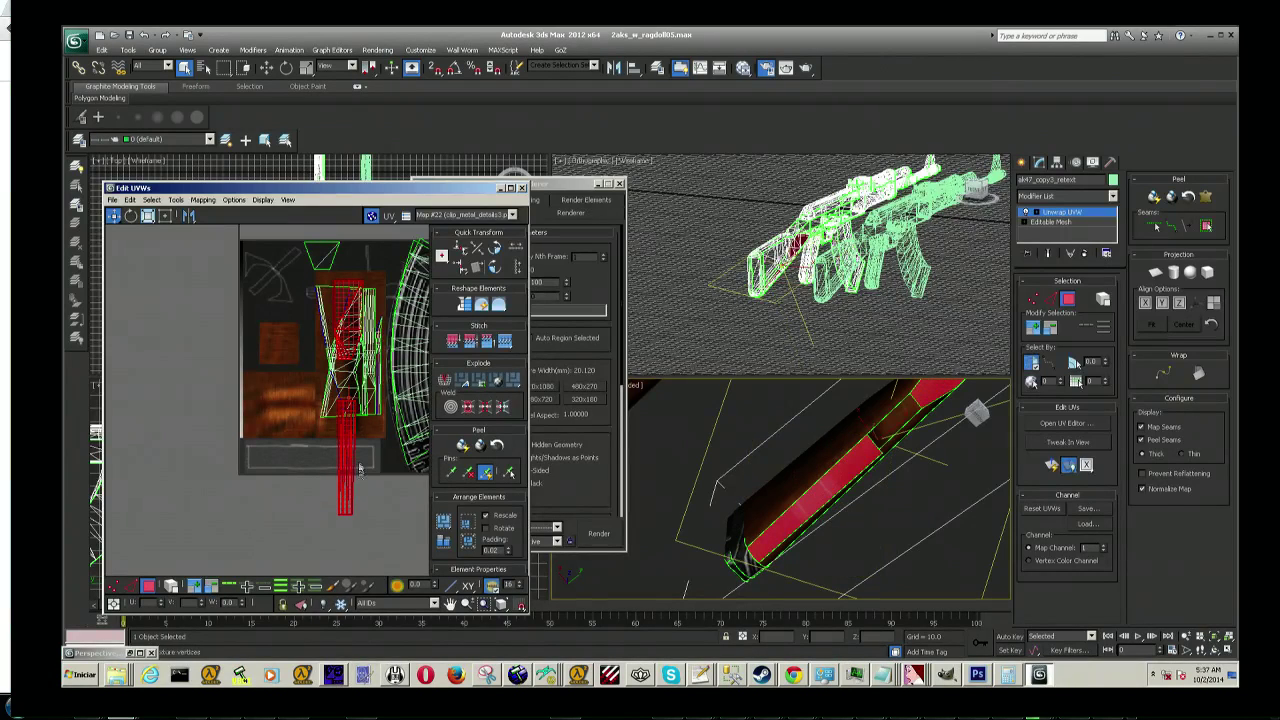
{"action": "left_click_drag", "start_coordinate": [346, 458], "coordinate": [176, 455]}
{"action": "left_click", "coordinate": [200, 380]}
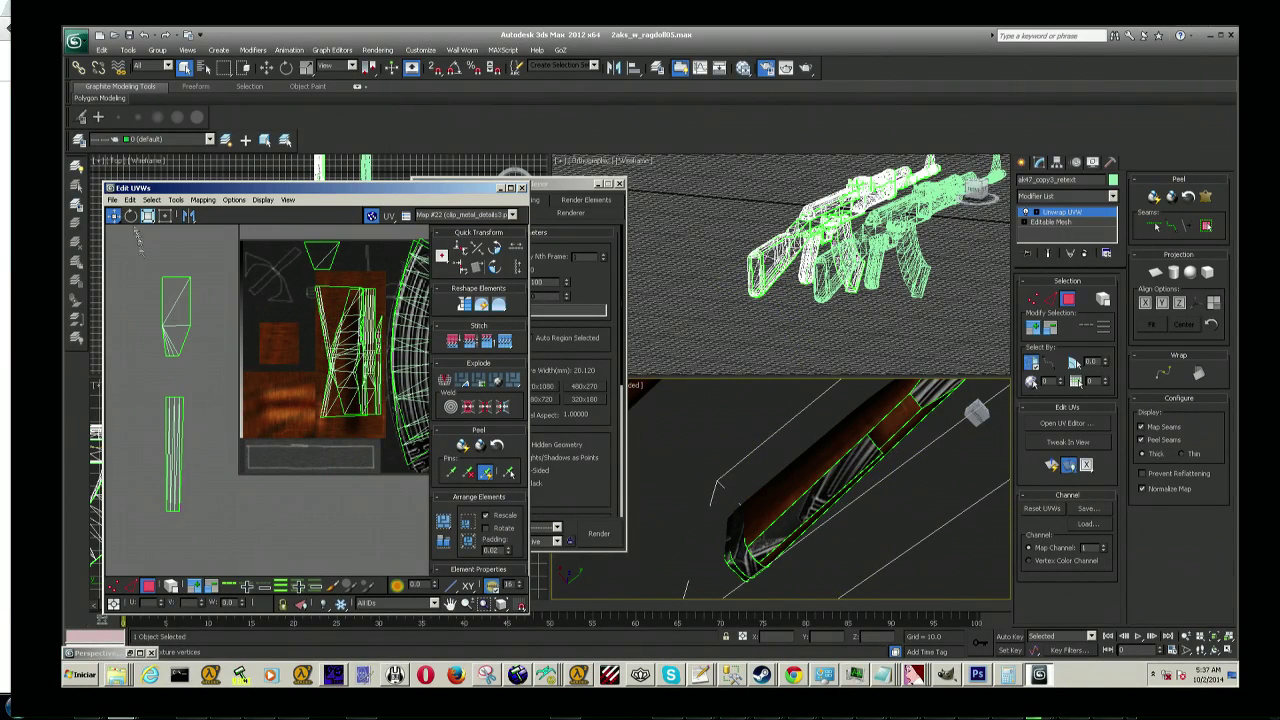
Step: Rotate the upper flattened piece and place it left of the green strip
{"action": "left_click", "coordinate": [178, 320]}
{"action": "left_click_drag", "start_coordinate": [178, 320], "coordinate": [268, 420]}
{"action": "left_click", "coordinate": [131, 216]}
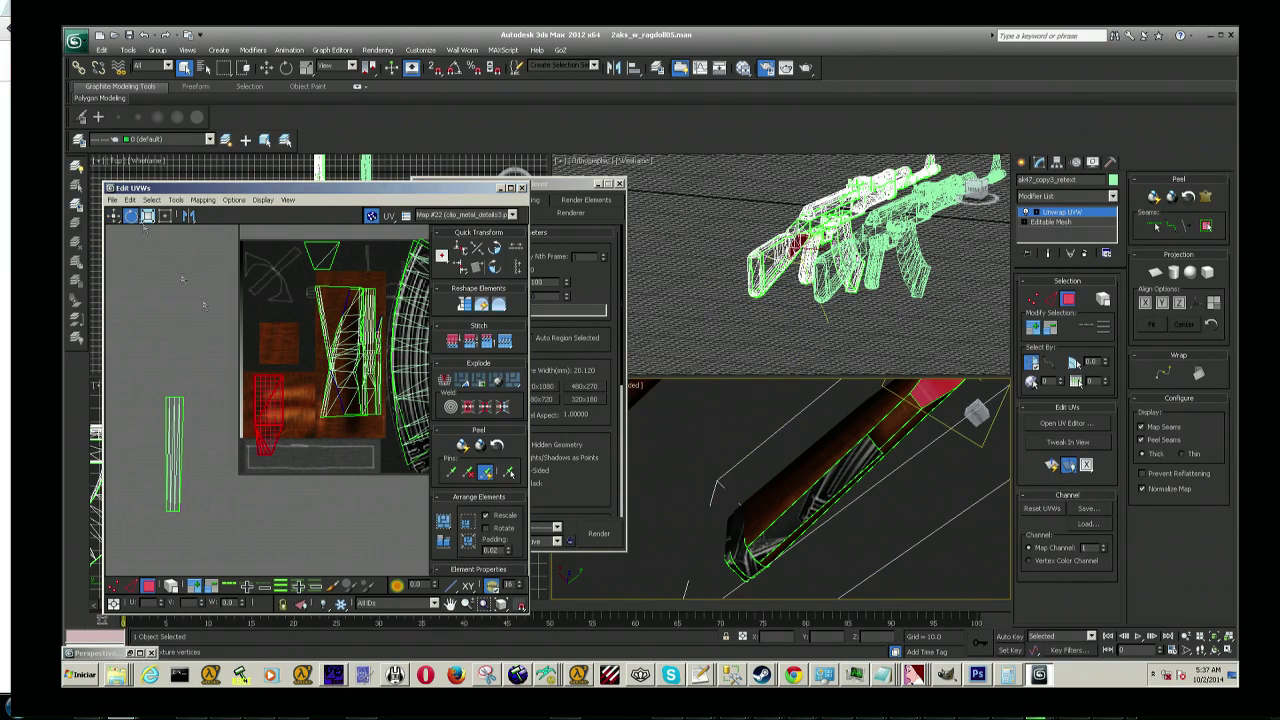
{"action": "left_click_drag", "start_coordinate": [266, 416], "coordinate": [278, 432]}
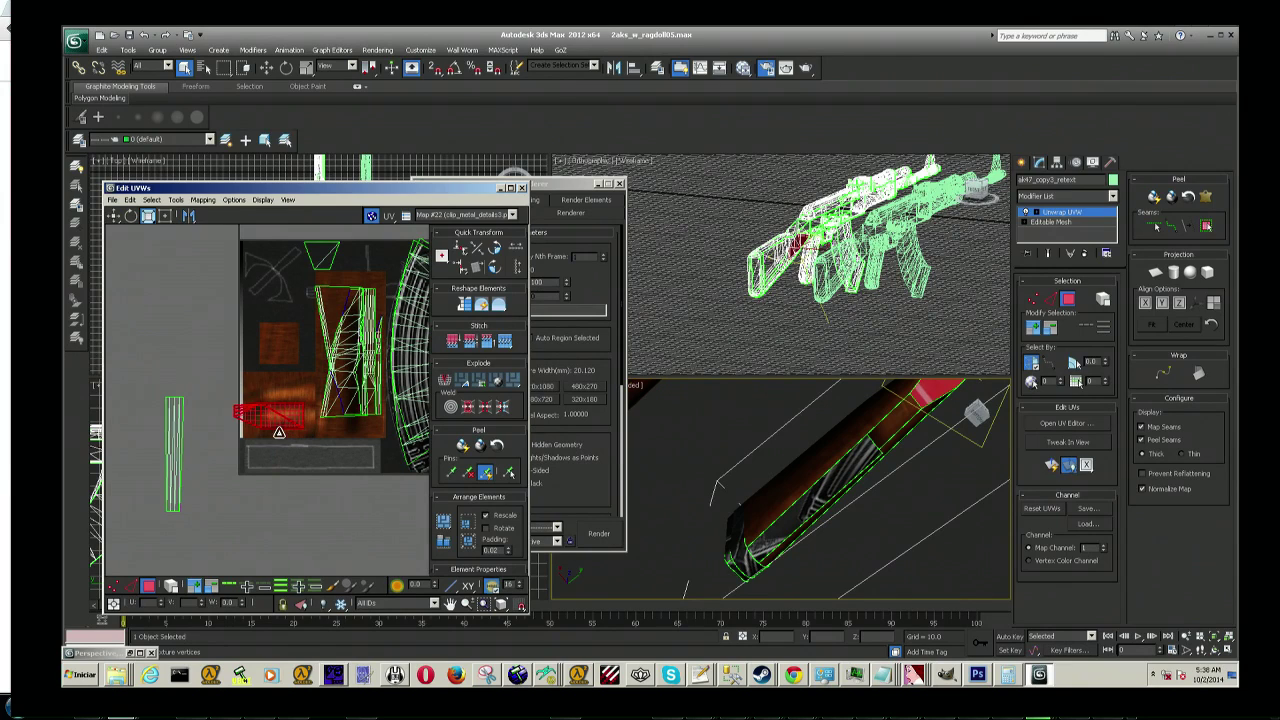
{"action": "left_click", "coordinate": [114, 216]}
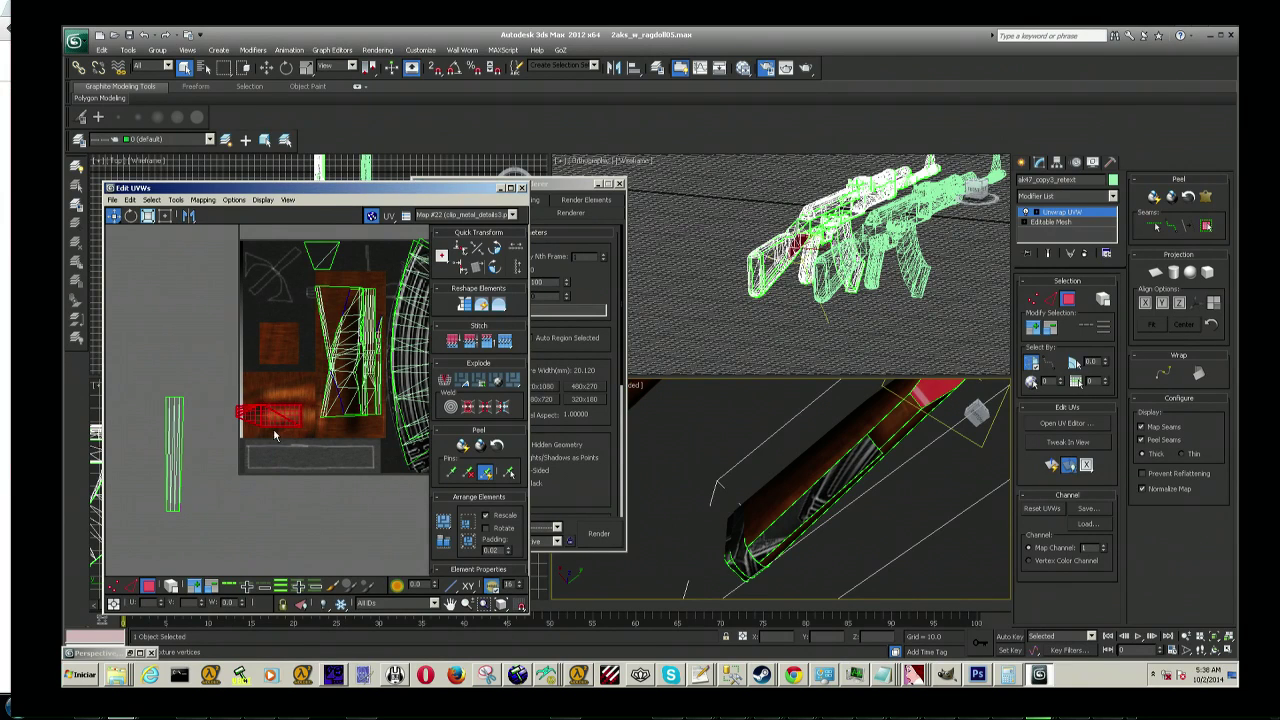
{"action": "left_click_drag", "start_coordinate": [272, 420], "coordinate": [138, 402]}
{"action": "scroll", "coordinate": [395, 525], "scroll_direction": "down", "scroll_amount": 3}
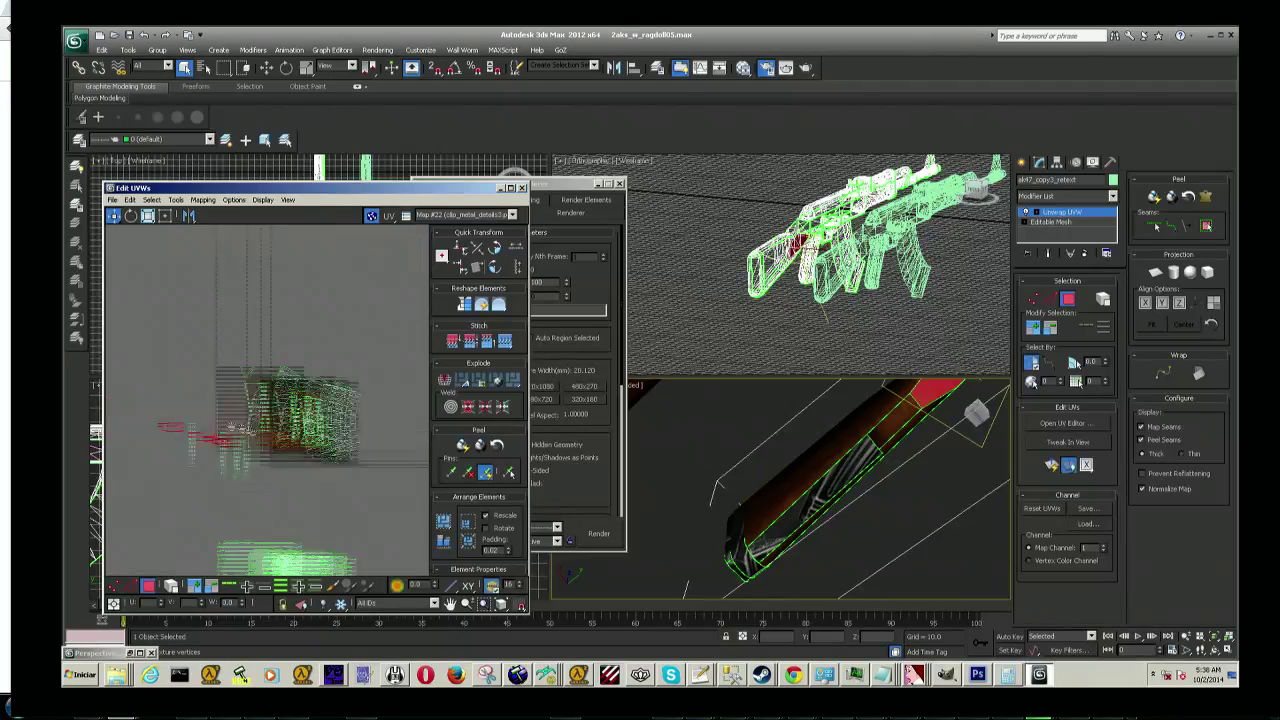
{"action": "left_click_drag", "start_coordinate": [205, 452], "coordinate": [206, 459]}
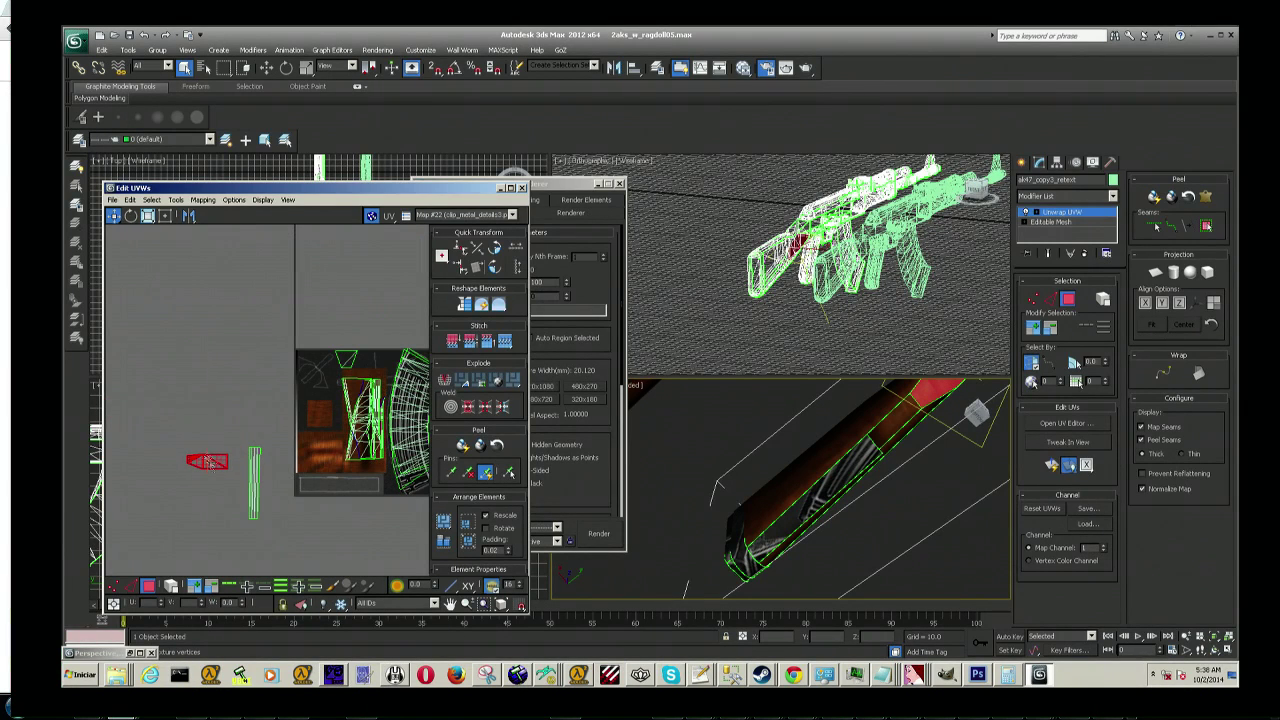
Step: Move the vertical strip up beside that piece and clear the UV selection
{"action": "left_click", "coordinate": [252, 475]}
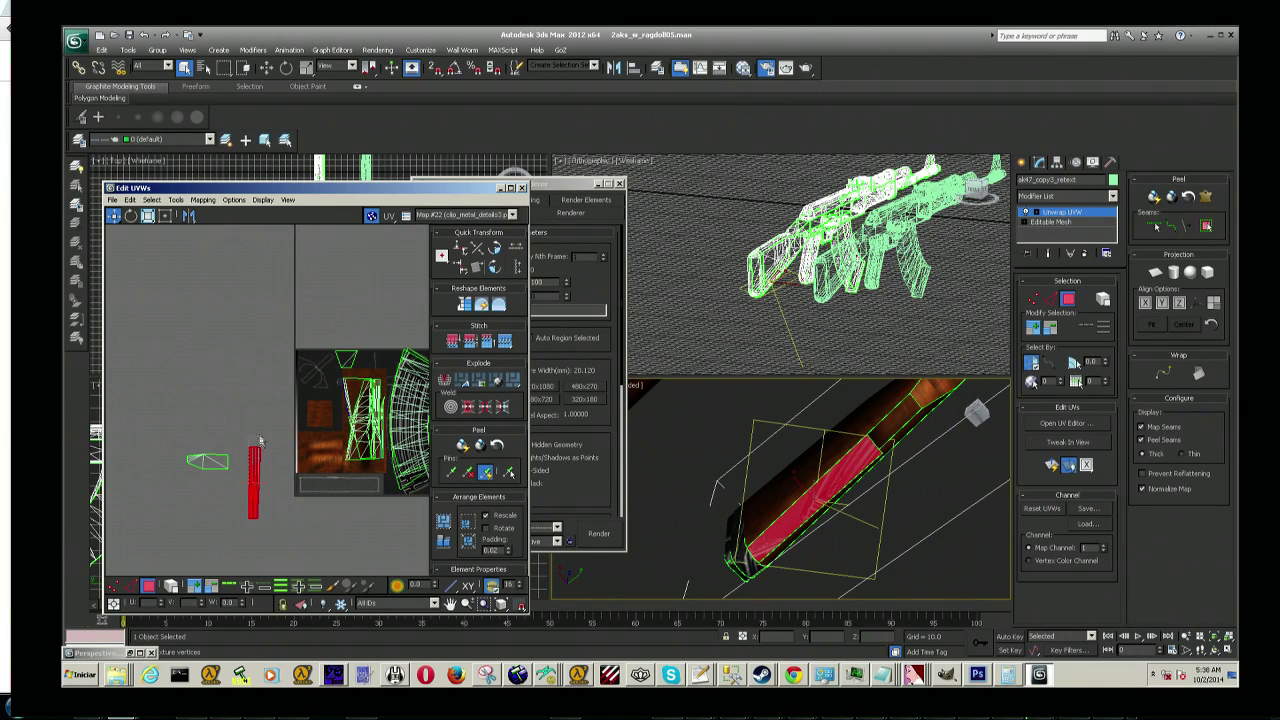
{"action": "left_click_drag", "start_coordinate": [278, 575], "coordinate": [277, 573]}
{"action": "left_click_drag", "start_coordinate": [252, 507], "coordinate": [227, 437]}
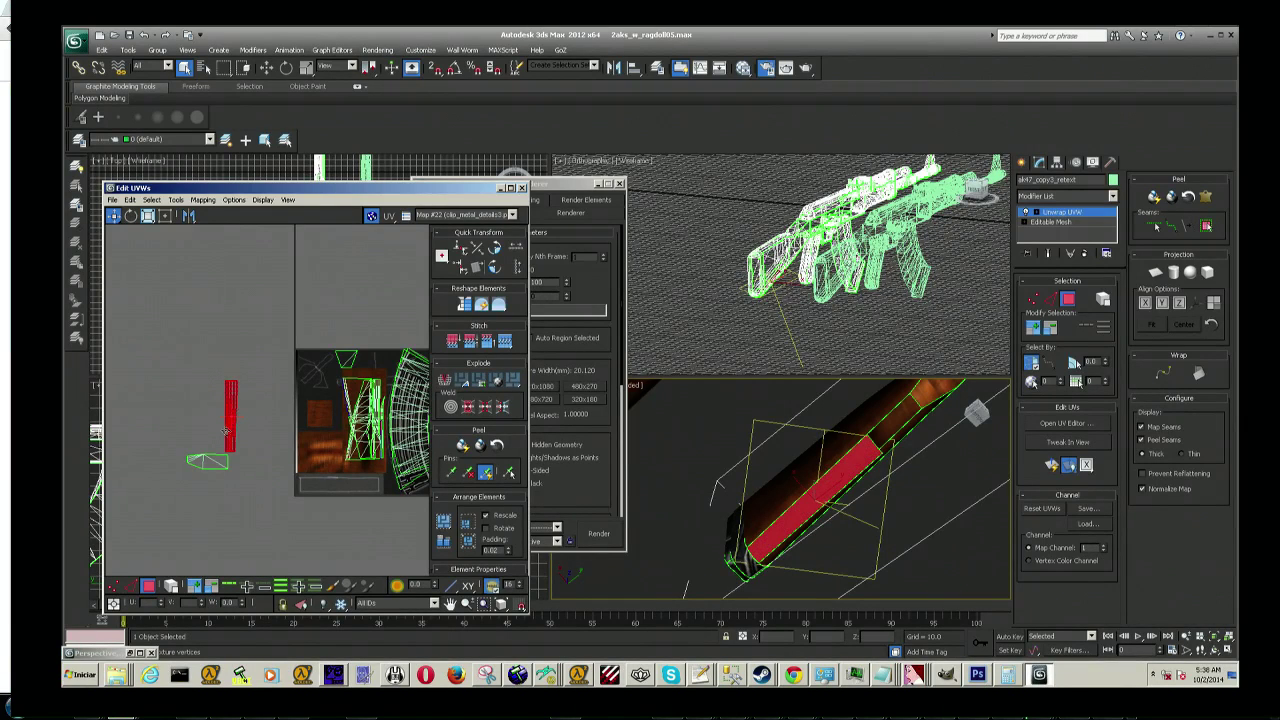
{"action": "left_click", "coordinate": [680, 552]}
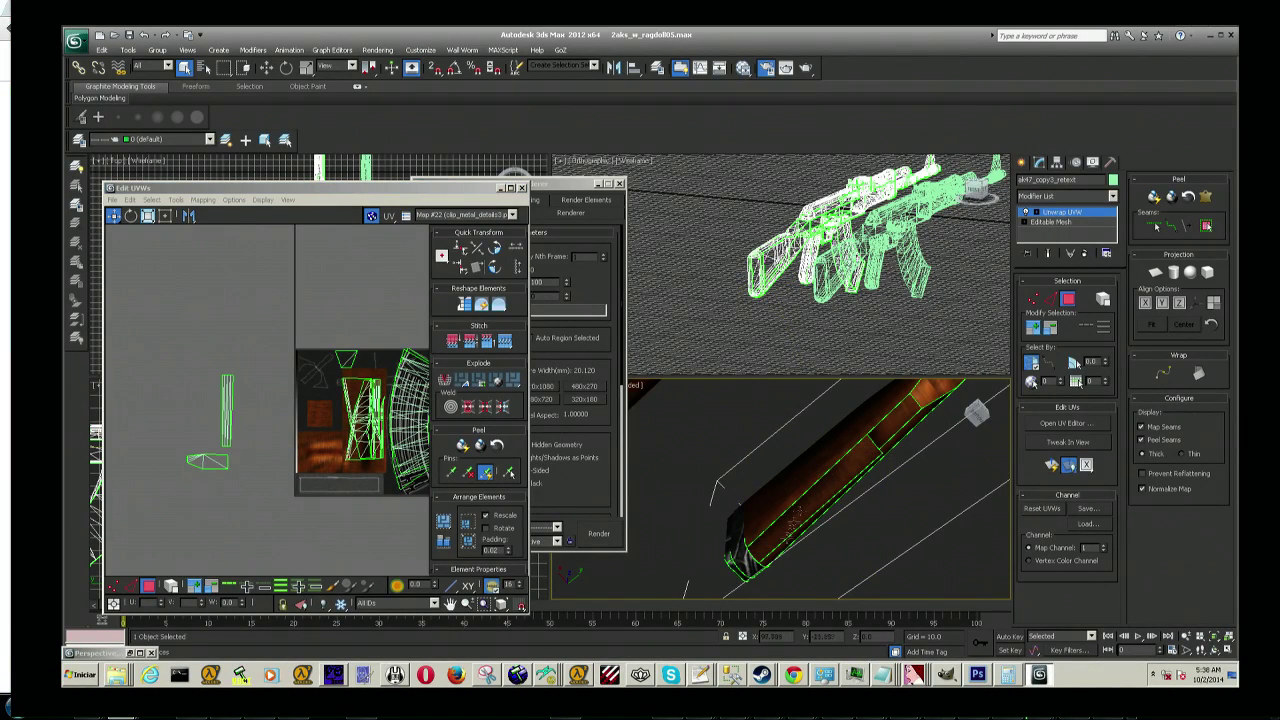
Step: Draw a point-to-point seam along the stock's long edge and inspect it
{"action": "left_click_drag", "start_coordinate": [979, 416], "coordinate": [975, 412]}
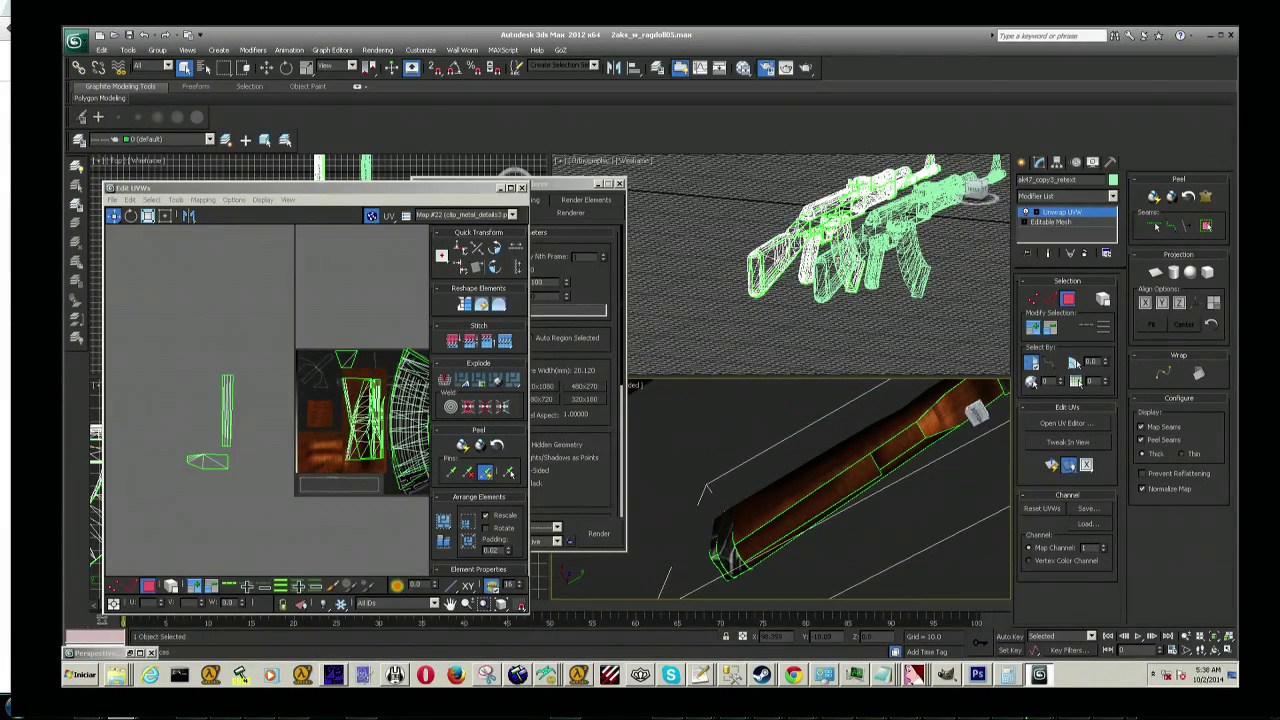
{"action": "left_click", "coordinate": [941, 414]}
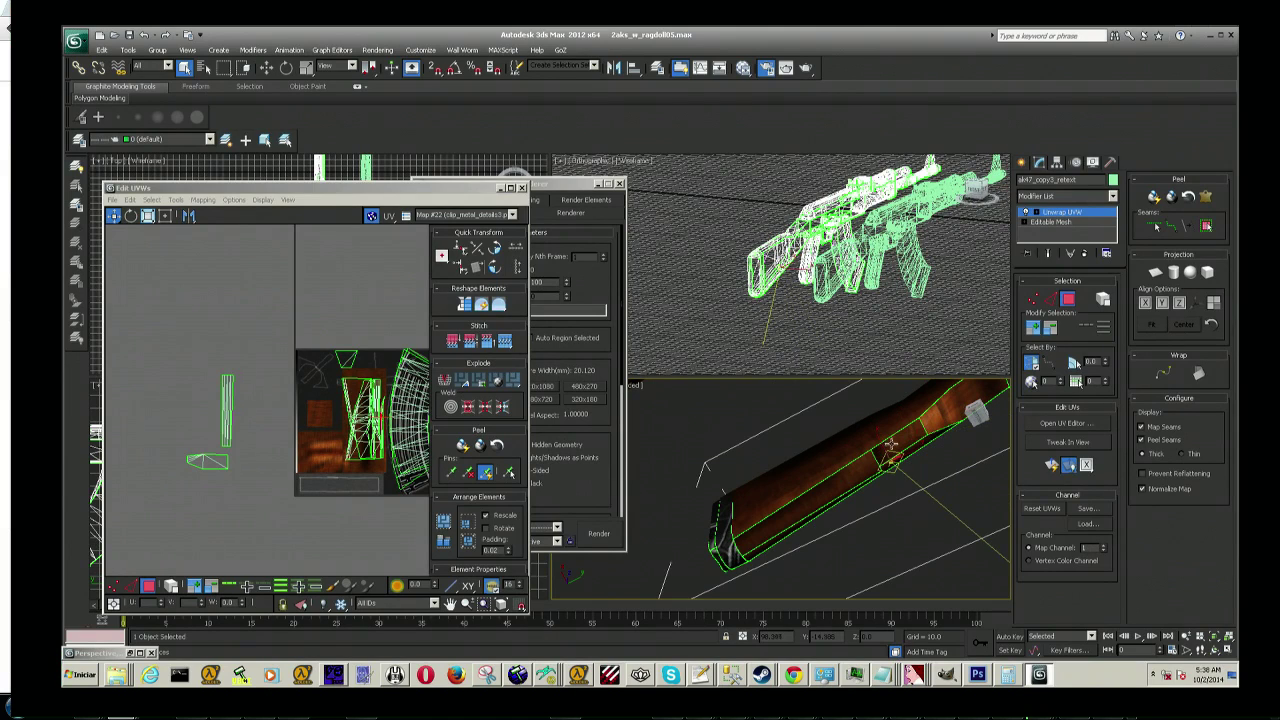
{"action": "left_click", "coordinate": [830, 490]}
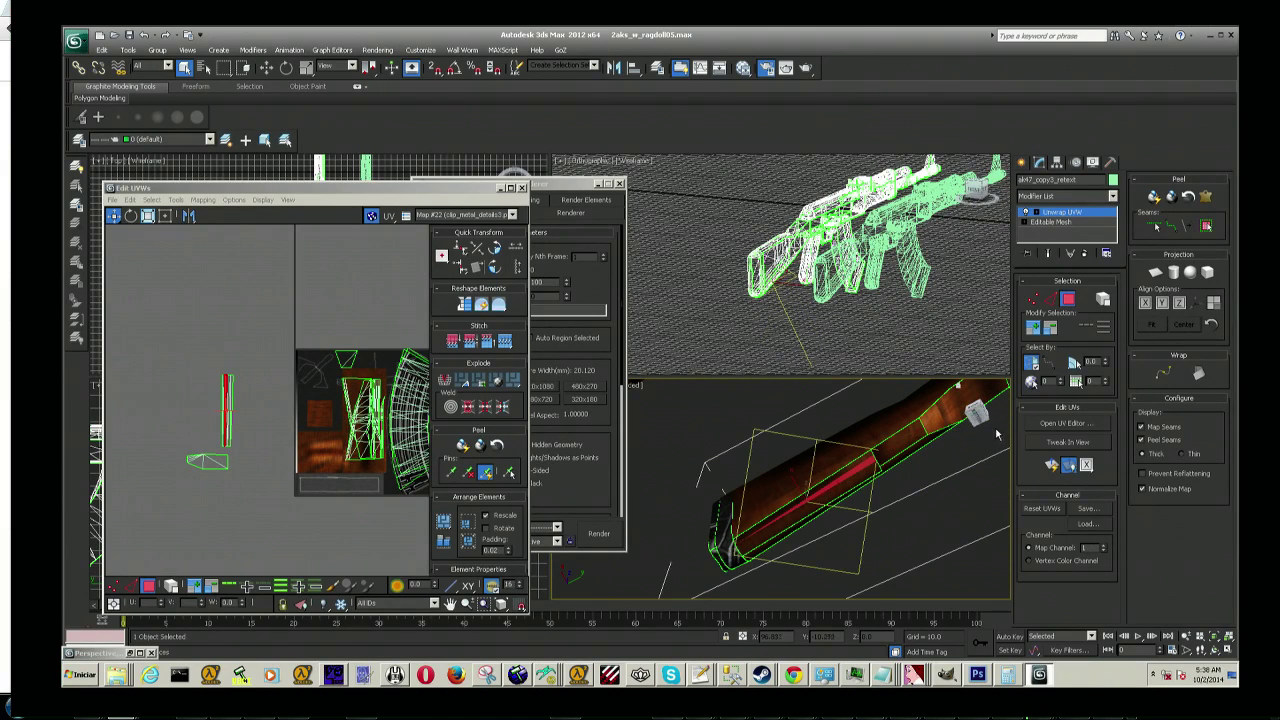
{"action": "left_click_drag", "start_coordinate": [976, 413], "coordinate": [975, 411]}
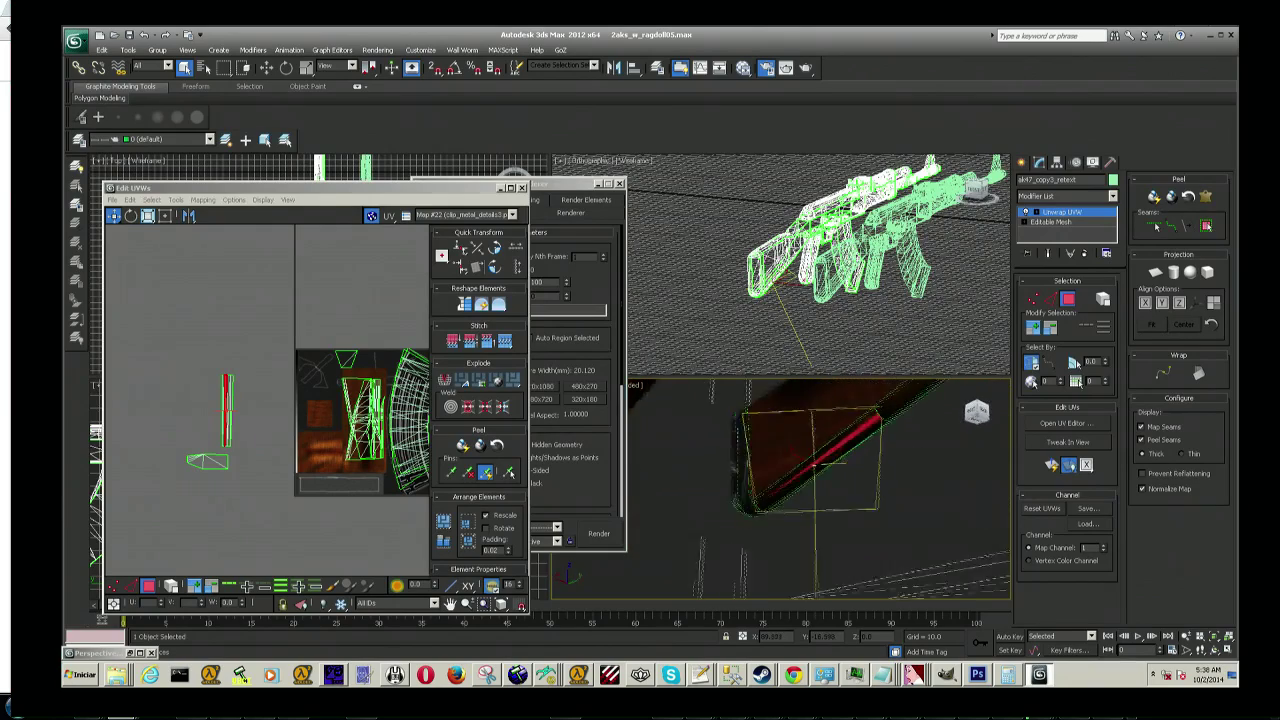
{"action": "mouse_move", "coordinate": [930, 460]}
{"action": "middle_mouse_down", "text": "alt"}
{"action": "mouse_move", "coordinate": [900, 535]}
{"action": "mouse_move", "coordinate": [943, 586]}
{"action": "mouse_move", "coordinate": [1000, 552]}
{"action": "mouse_move", "coordinate": [851, 469]}
{"action": "mouse_move", "coordinate": [874, 467]}
{"action": "mouse_move", "coordinate": [871, 478]}
{"action": "mouse_move", "coordinate": [809, 459]}
{"action": "mouse_move", "coordinate": [820, 489]}
{"action": "mouse_move", "coordinate": [798, 506]}
{"action": "middle_mouse_up", "text": "alt"}
Step: Select a thin strip of faces on the receiver
{"action": "left_click", "coordinate": [768, 500]}
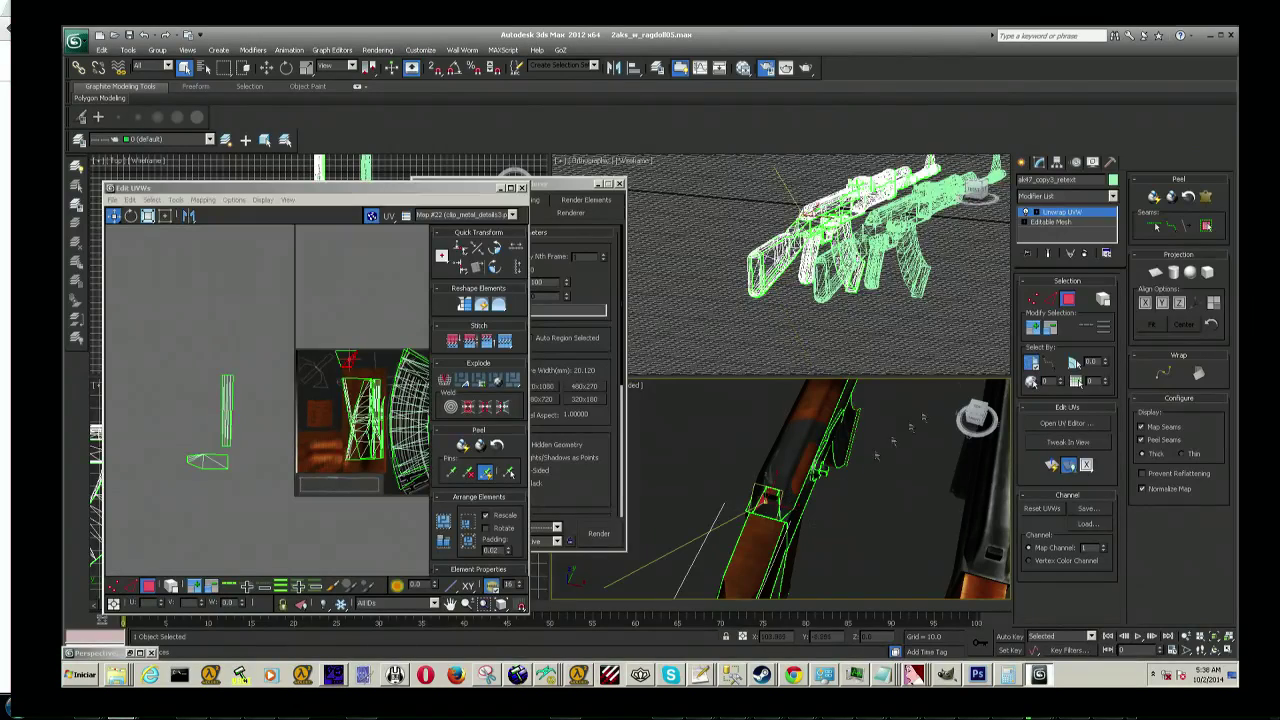
{"action": "mouse_move", "coordinate": [768, 500]}
{"action": "middle_mouse_down", "text": "alt"}
{"action": "mouse_move", "coordinate": [828, 560]}
{"action": "mouse_move", "coordinate": [845, 527]}
{"action": "middle_mouse_up", "text": "alt"}
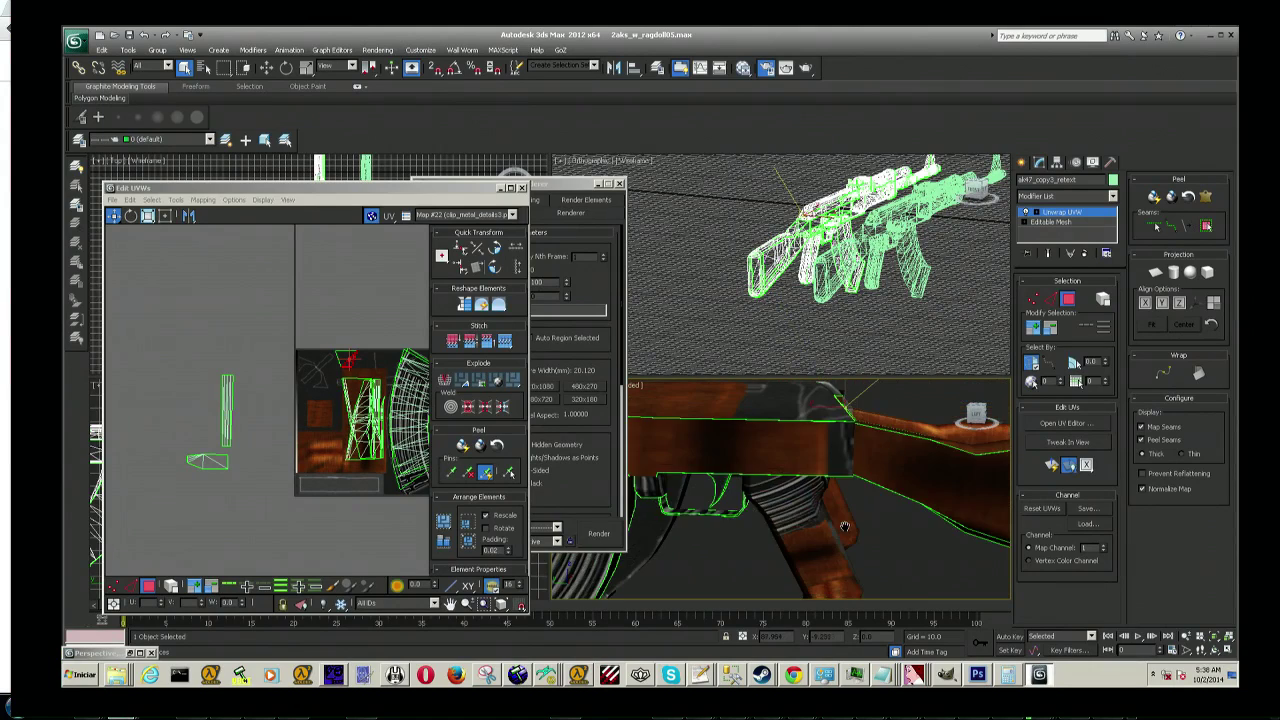
{"action": "scroll", "coordinate": [802, 493], "scroll_direction": "down", "scroll_amount": 2}
{"action": "left_click", "coordinate": [819, 481]}
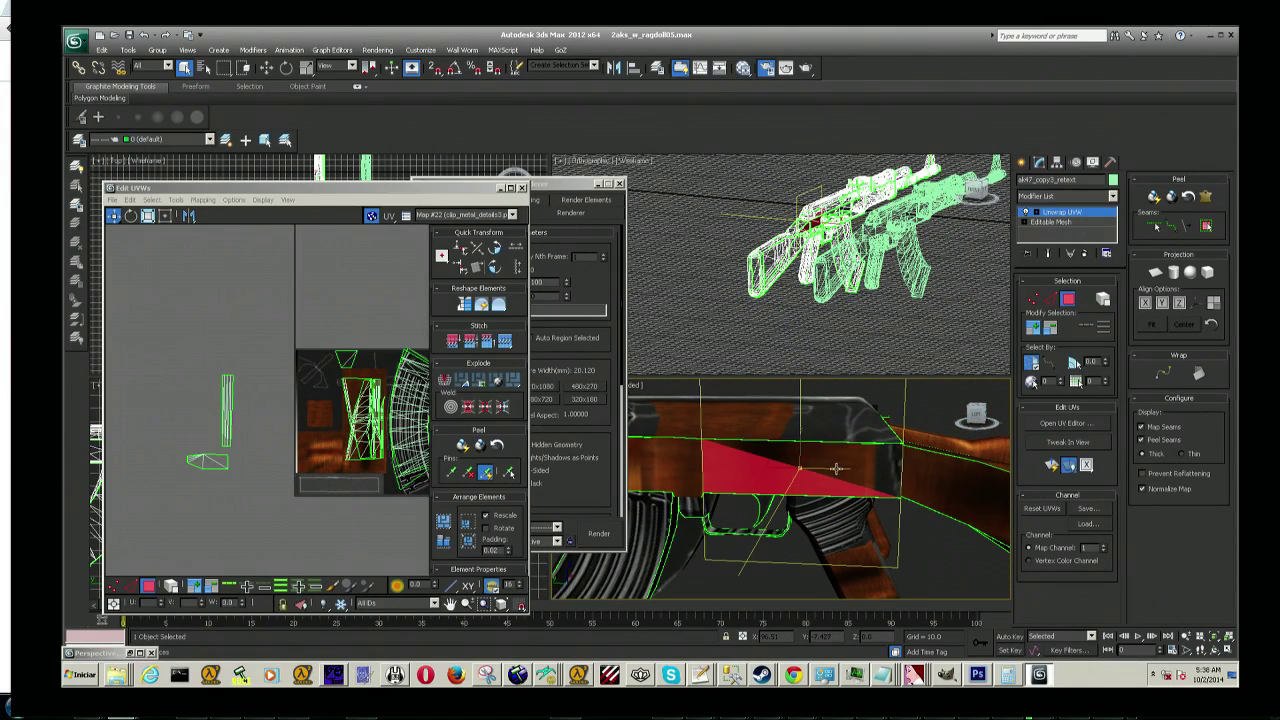
{"action": "left_click", "coordinate": [836, 468], "text": "ctrl"}
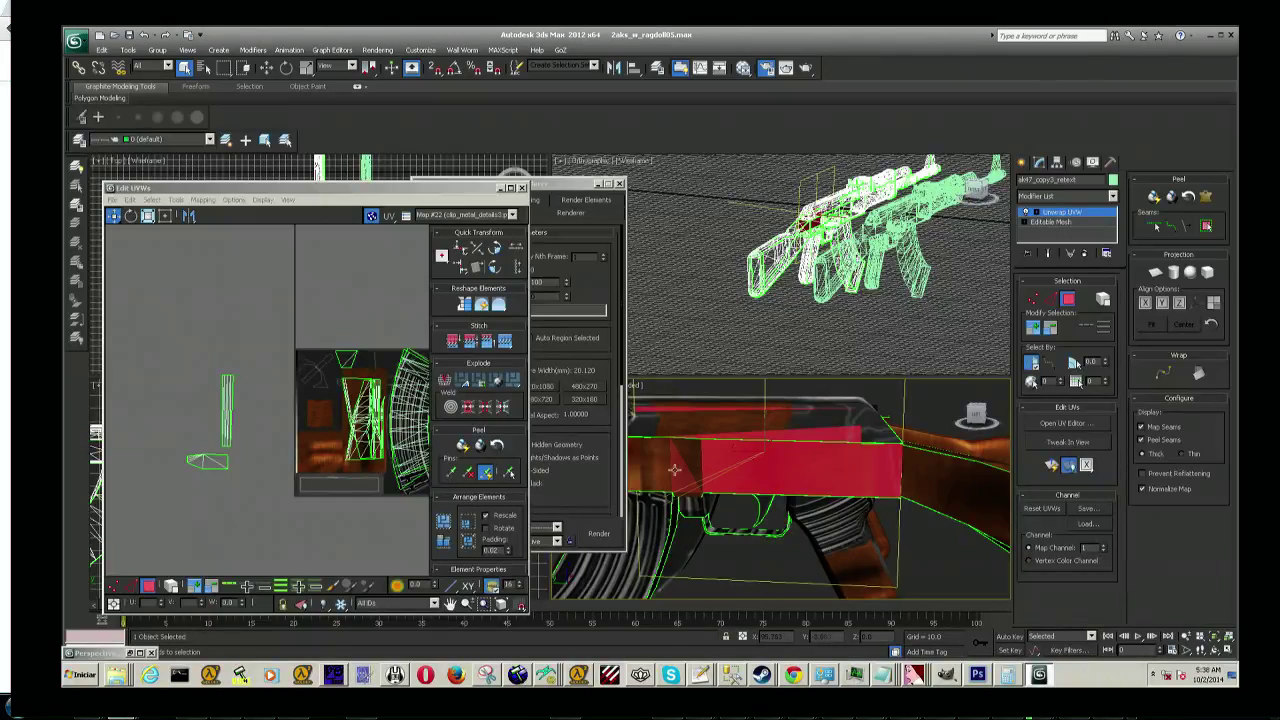
{"action": "left_click", "coordinate": [803, 465]}
Step: Select a face strip on the pistol grip from beneath the rifle
{"action": "middle_click_drag", "start_coordinate": [803, 466], "coordinate": [827, 437], "text": "alt"}
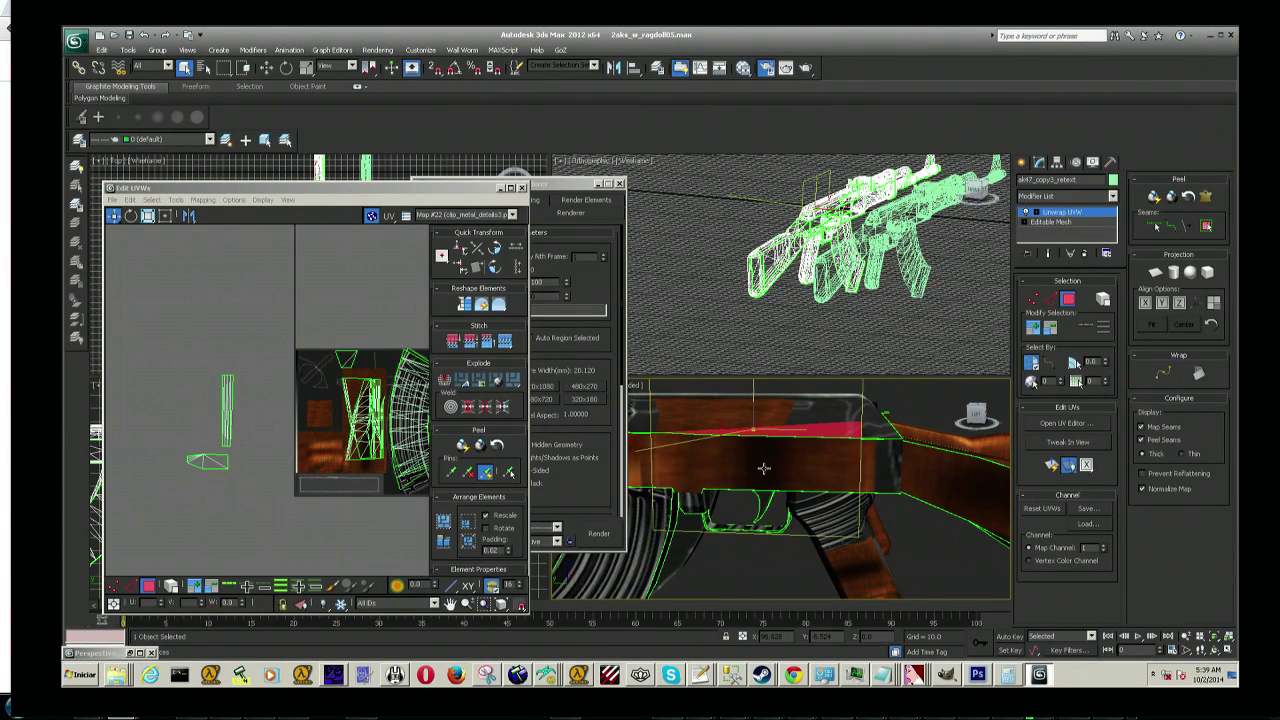
{"action": "middle_click_drag", "start_coordinate": [763, 468], "coordinate": [797, 503], "text": "alt"}
{"action": "left_click", "coordinate": [820, 511]}
Step: Select the whole pistol grip and rotate it to a steeper angle
{"action": "left_click", "coordinate": [812, 508]}
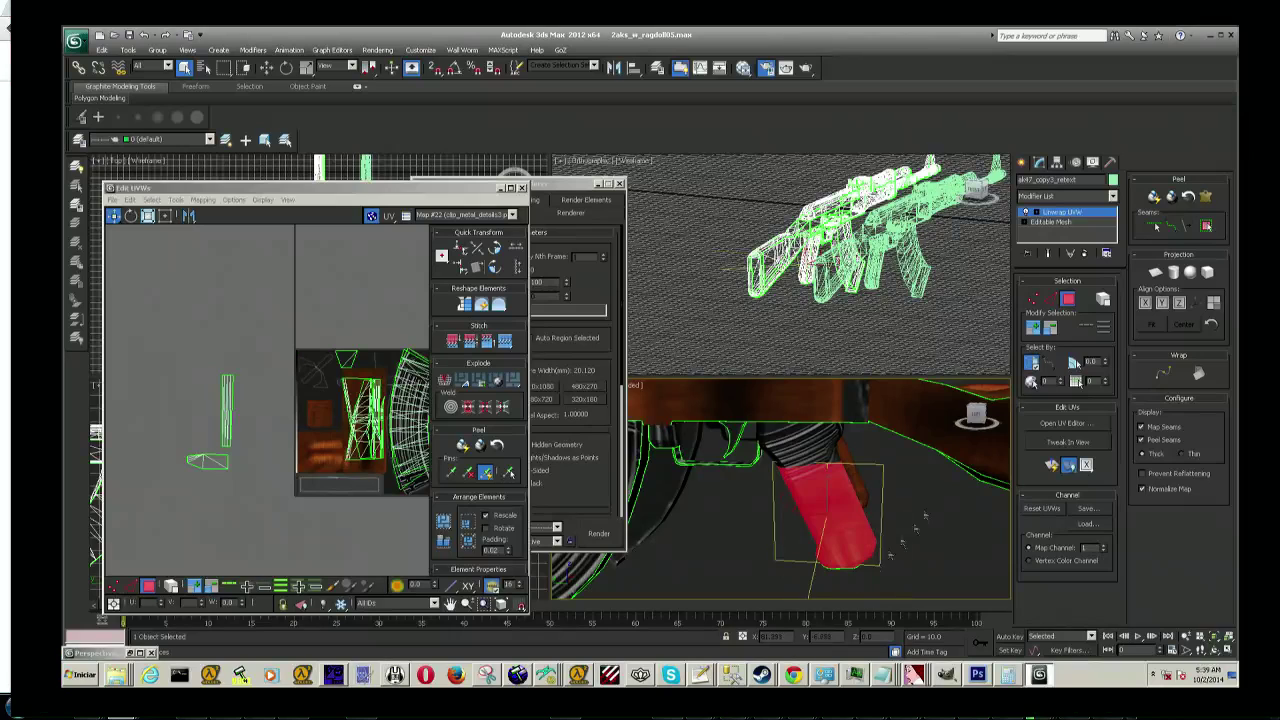
{"action": "left_click_drag", "start_coordinate": [1005, 400], "coordinate": [958, 385]}
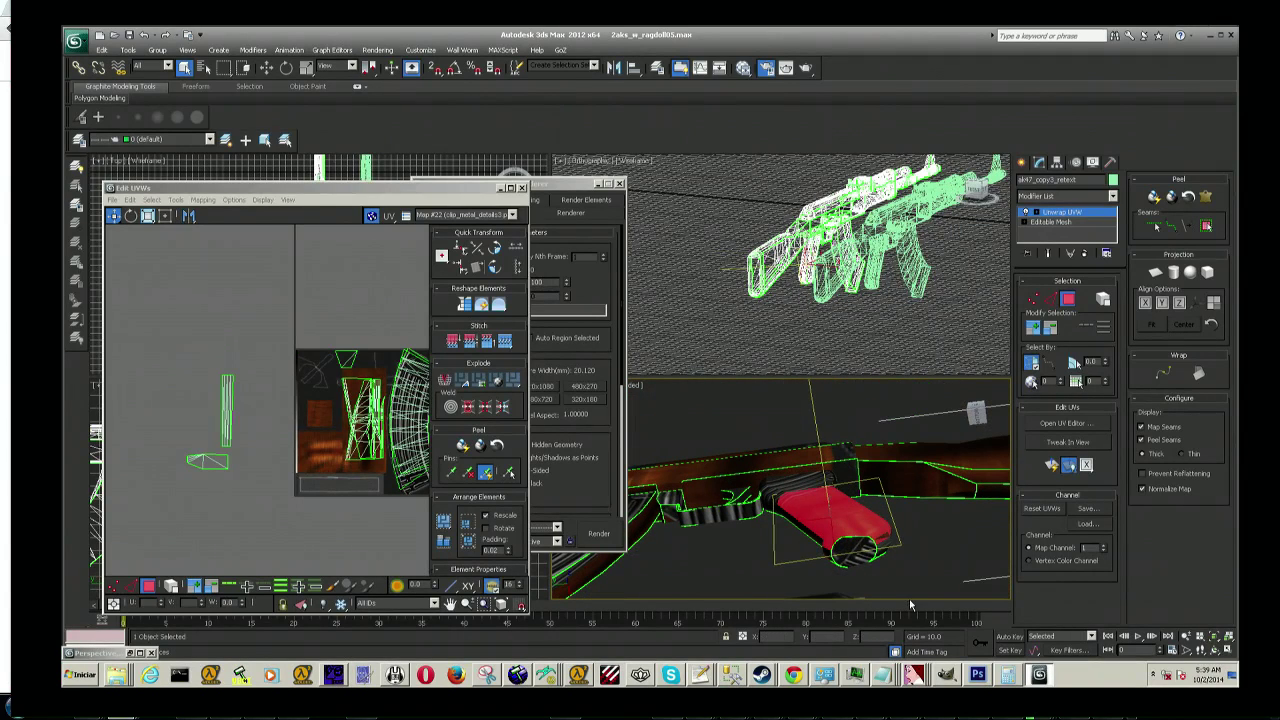
{"action": "left_click_drag", "start_coordinate": [883, 563], "coordinate": [870, 570]}
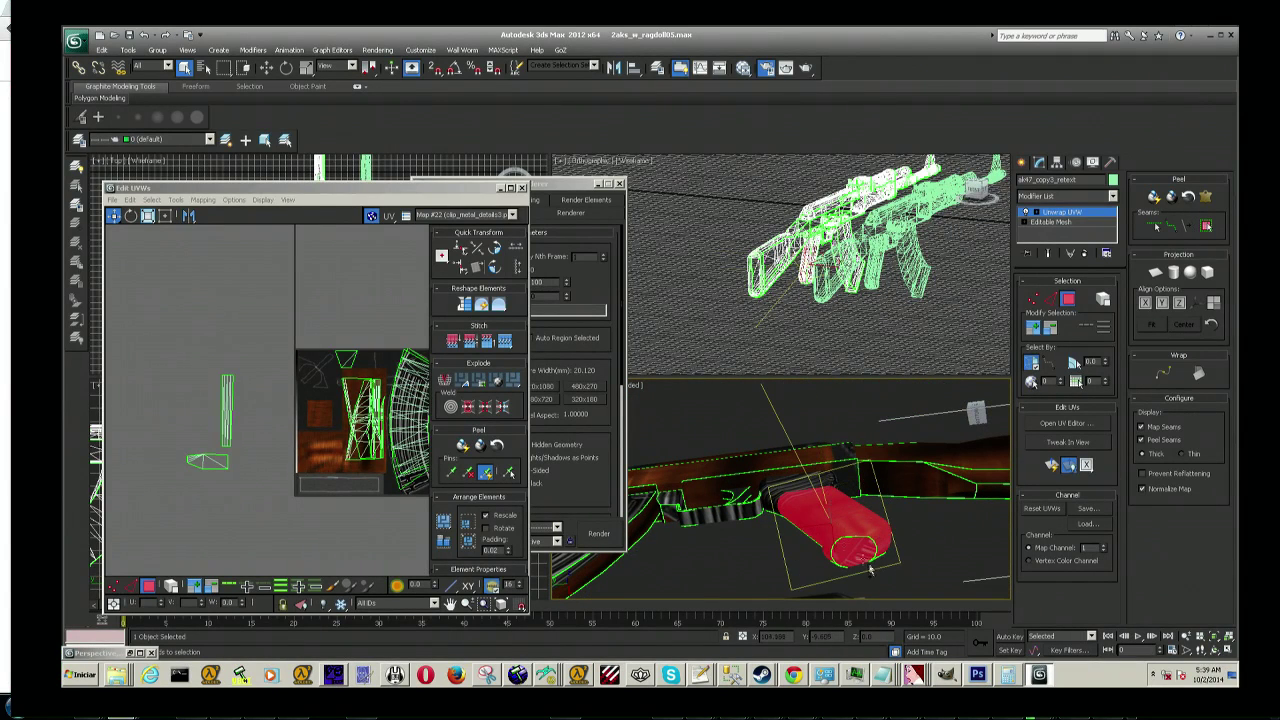
{"action": "left_click_drag", "start_coordinate": [978, 412], "coordinate": [980, 410]}
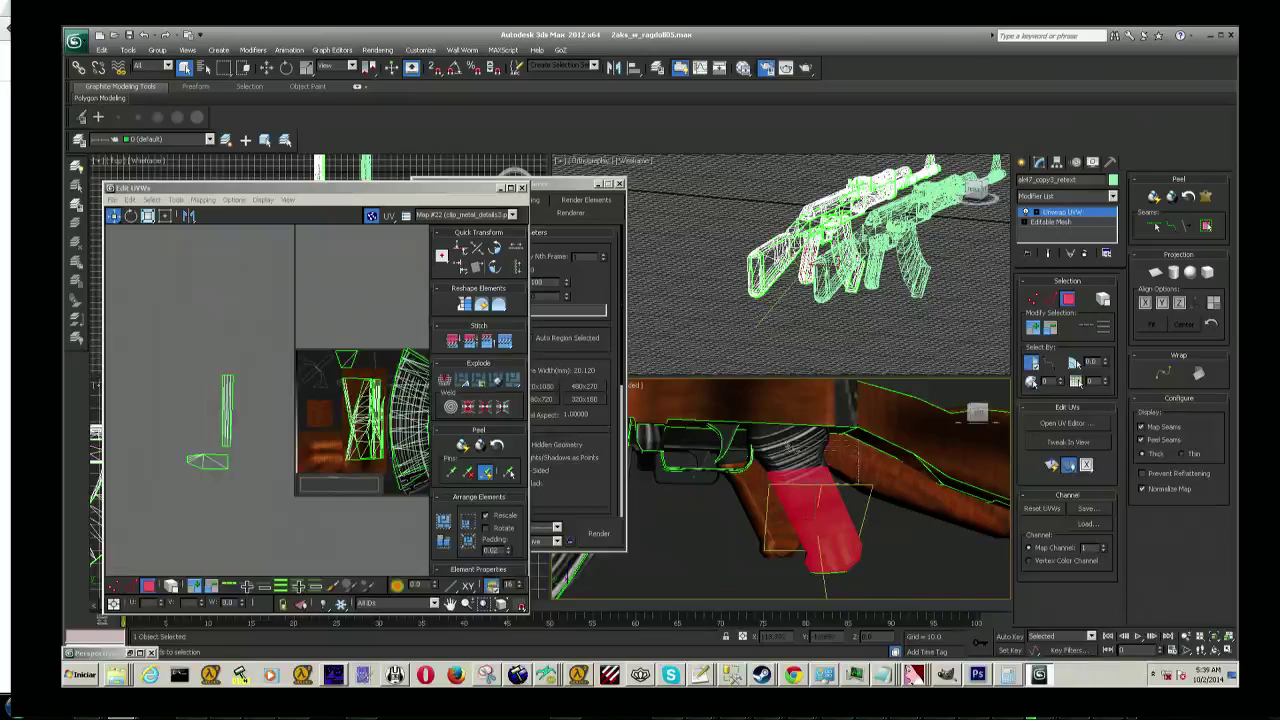
{"action": "left_click_drag", "start_coordinate": [771, 446], "coordinate": [773, 509]}
{"action": "left_click_drag", "start_coordinate": [888, 490], "coordinate": [792, 447]}
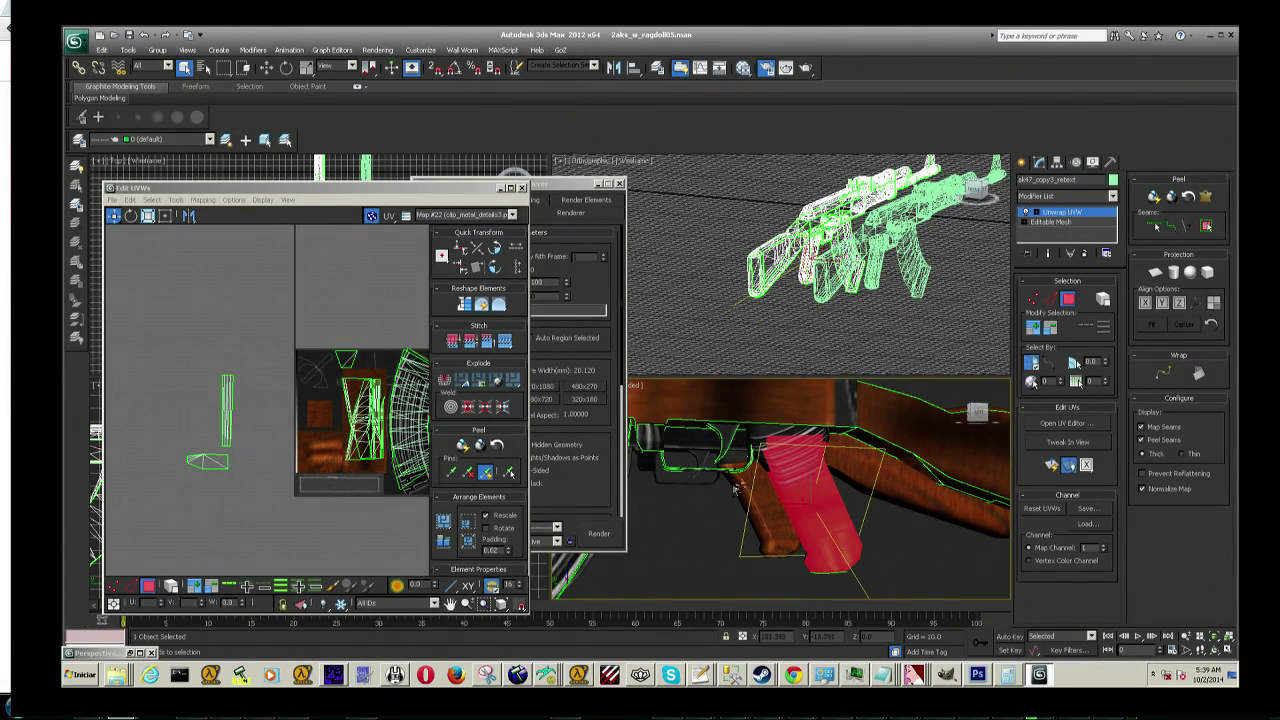
{"action": "key", "text": "ctrl+z"}
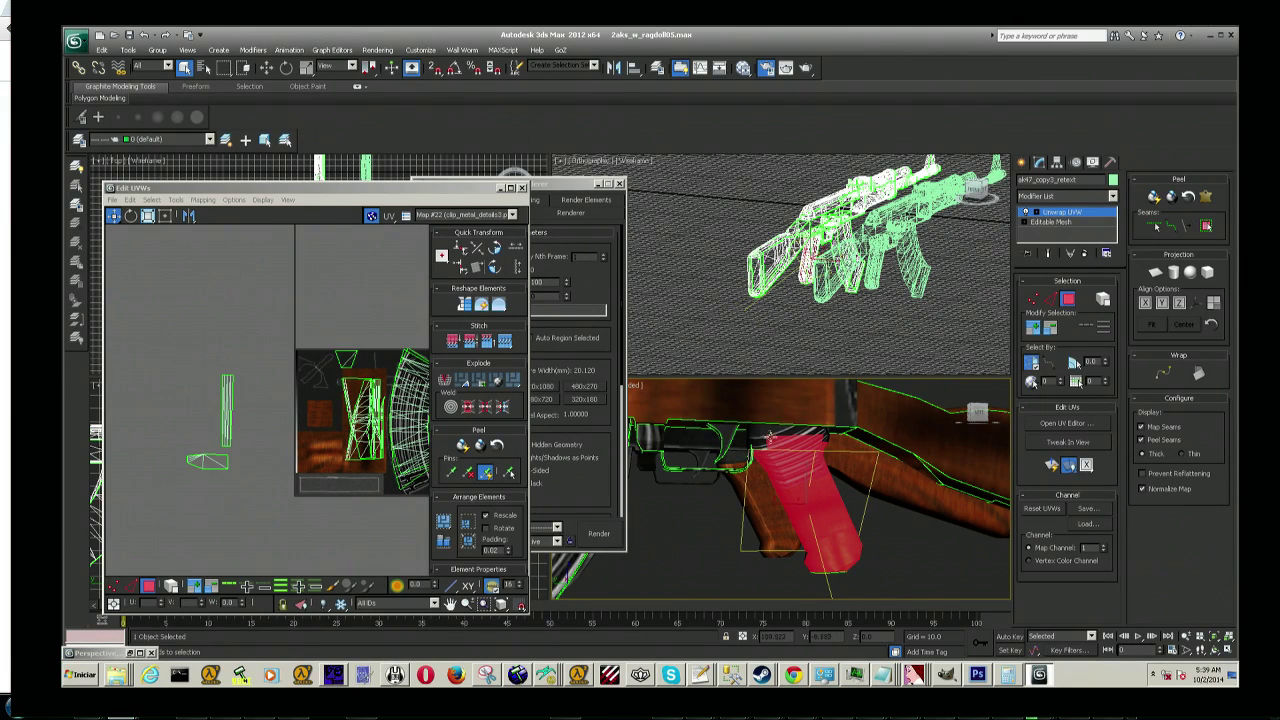
{"action": "left_click_drag", "start_coordinate": [785, 440], "coordinate": [776, 483]}
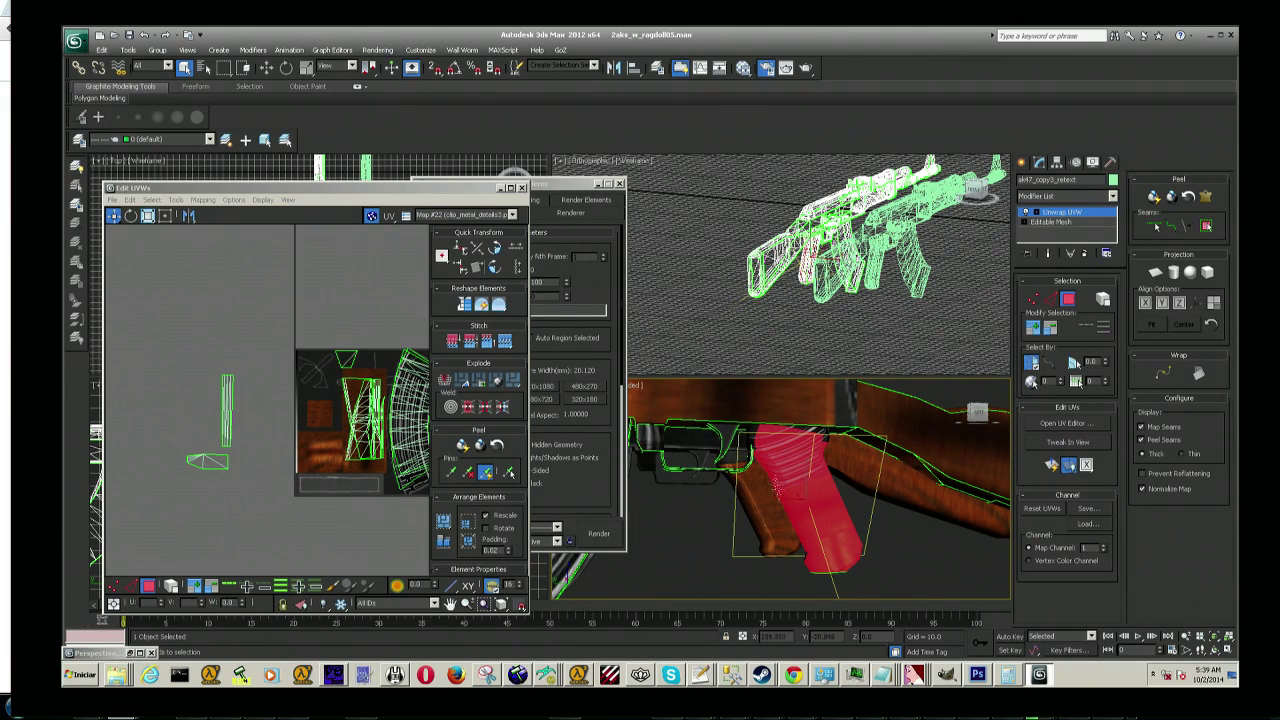
{"action": "mouse_move", "coordinate": [750, 432]}
{"action": "left_mouse_down"}
{"action": "mouse_move", "coordinate": [764, 453]}
{"action": "mouse_move", "coordinate": [748, 430]}
{"action": "left_mouse_up"}
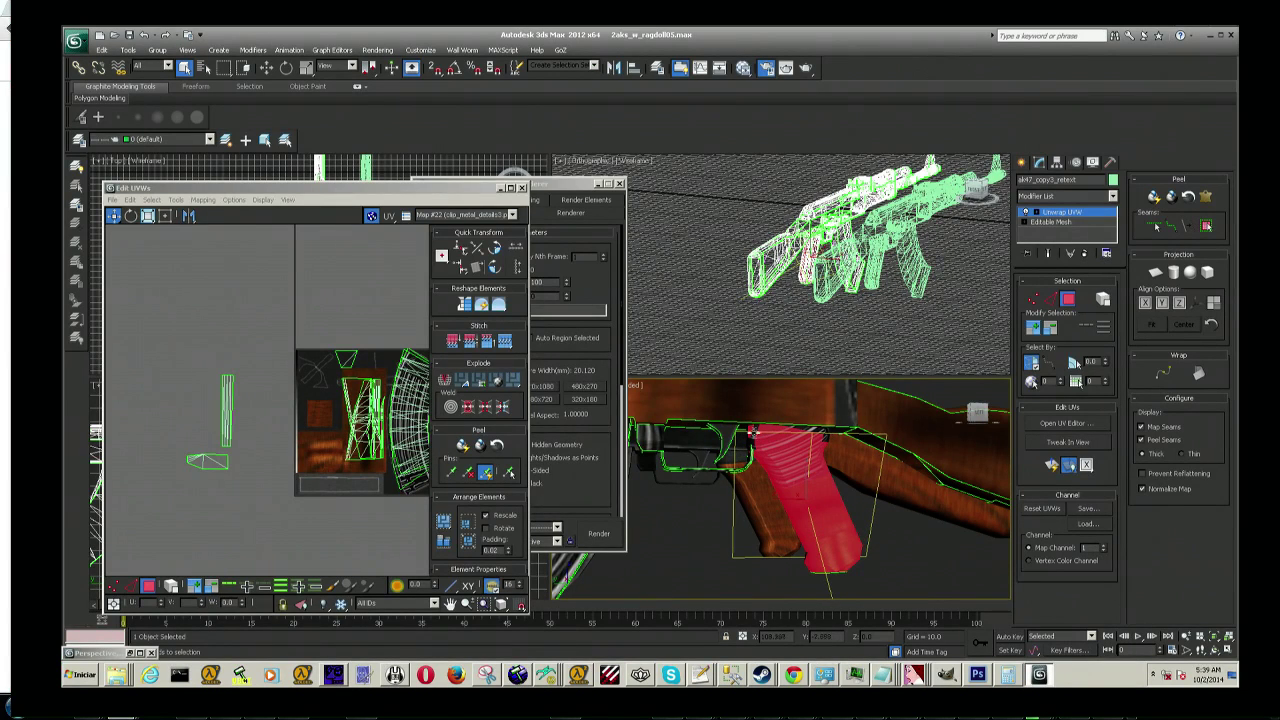
Step: Shift the pistol grip upward and stretch its top higher
{"action": "scroll", "coordinate": [755, 432], "scroll_direction": "up", "scroll_amount": 3}
{"action": "scroll", "coordinate": [755, 432], "scroll_direction": "up", "scroll_amount": 3}
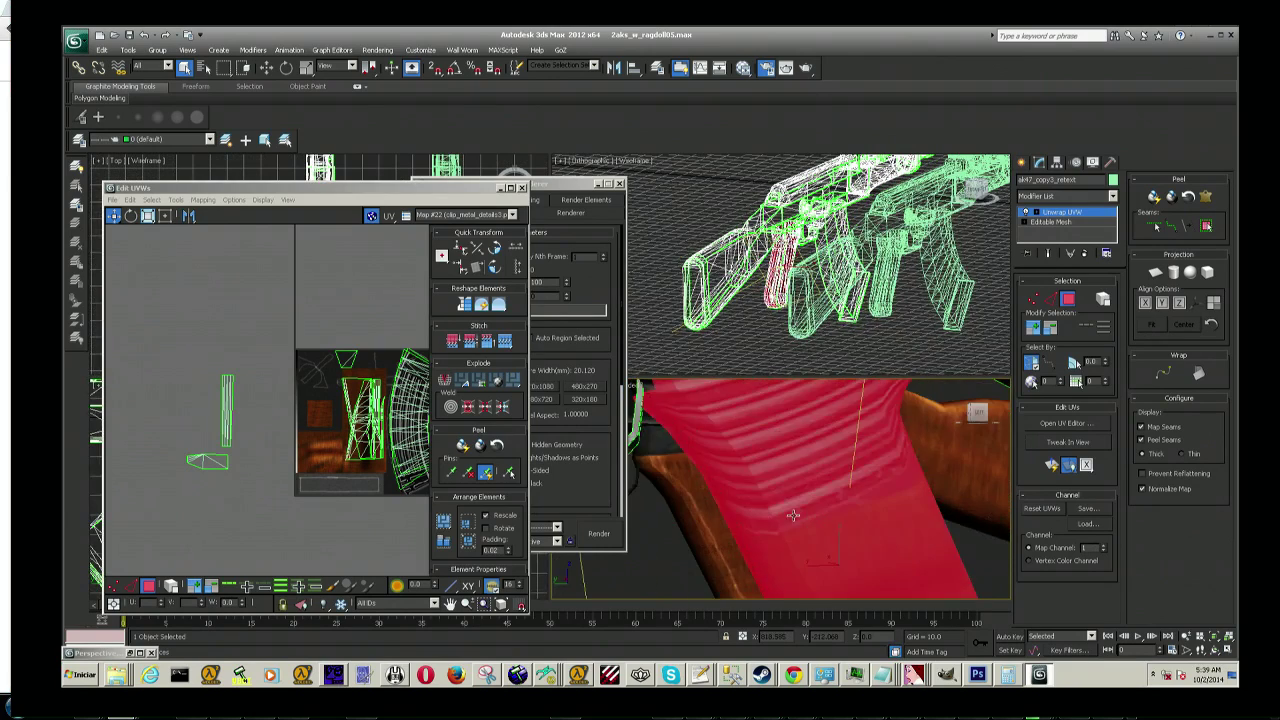
{"action": "scroll", "coordinate": [730, 461], "scroll_direction": "down", "scroll_amount": 2}
{"action": "mouse_move", "coordinate": [717, 469]}
{"action": "left_mouse_down"}
{"action": "mouse_move", "coordinate": [712, 452]}
{"action": "mouse_move", "coordinate": [700, 481]}
{"action": "mouse_move", "coordinate": [698, 466]}
{"action": "left_mouse_up"}
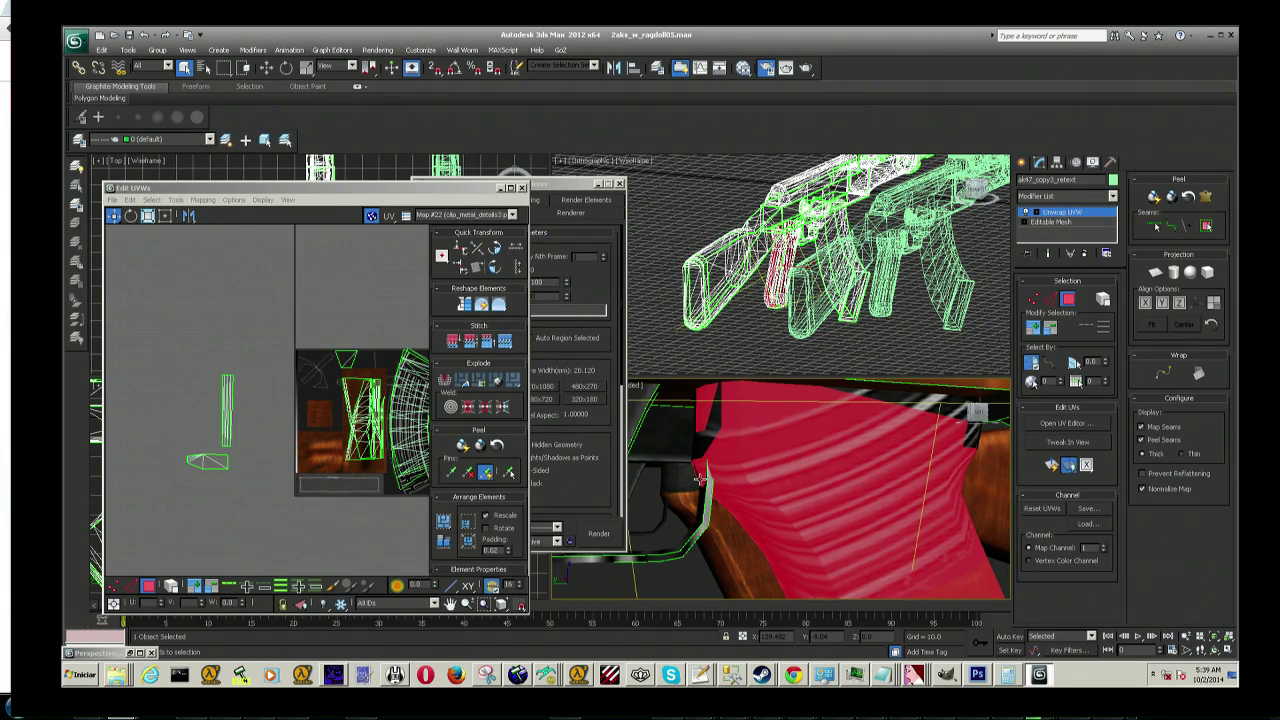
{"action": "left_click_drag", "start_coordinate": [698, 479], "coordinate": [698, 441]}
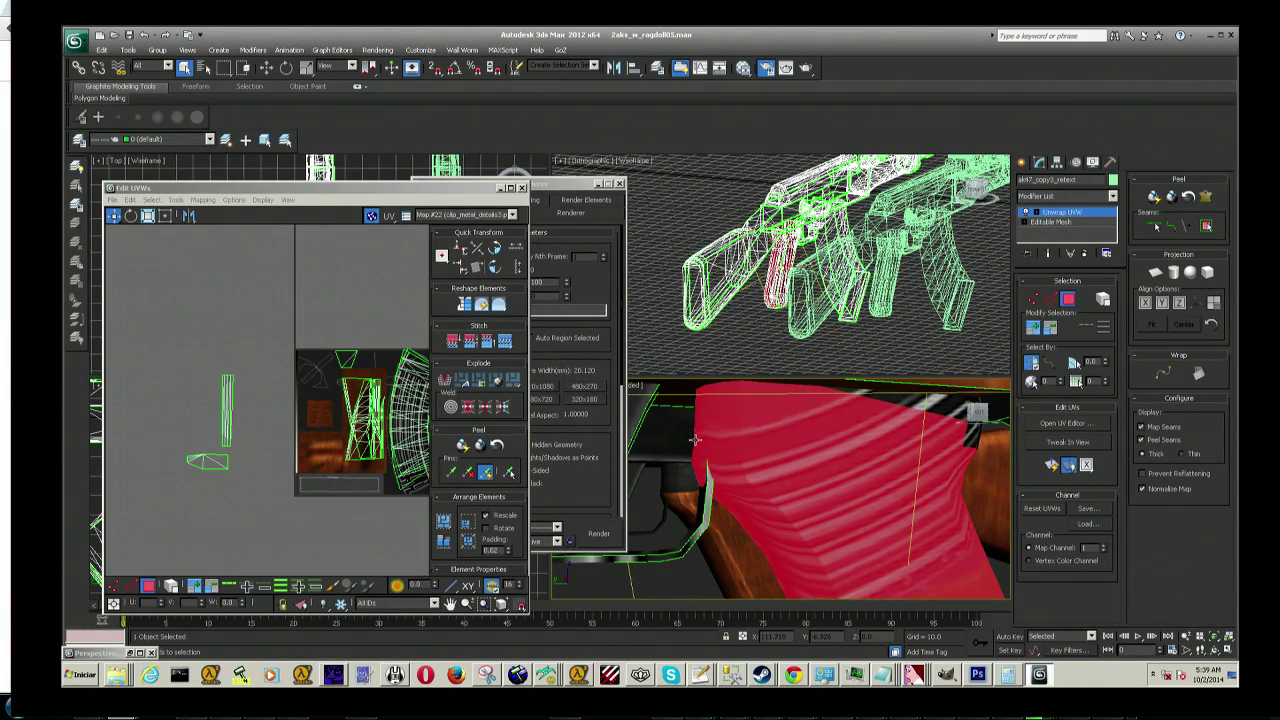
{"action": "left_click_drag", "start_coordinate": [694, 433], "coordinate": [695, 437]}
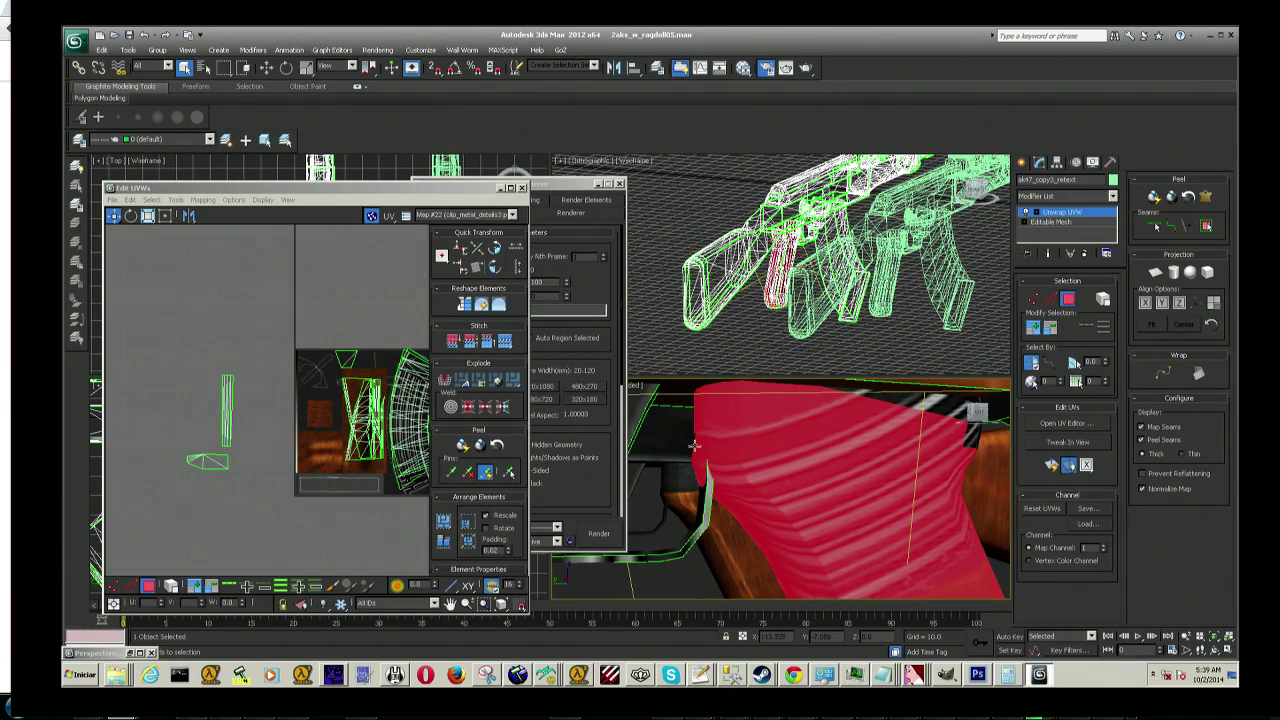
{"action": "mouse_move", "coordinate": [696, 445]}
{"action": "middle_mouse_down", "text": "alt"}
{"action": "mouse_move", "coordinate": [758, 507]}
{"action": "mouse_move", "coordinate": [770, 485]}
{"action": "middle_mouse_up", "text": "alt"}
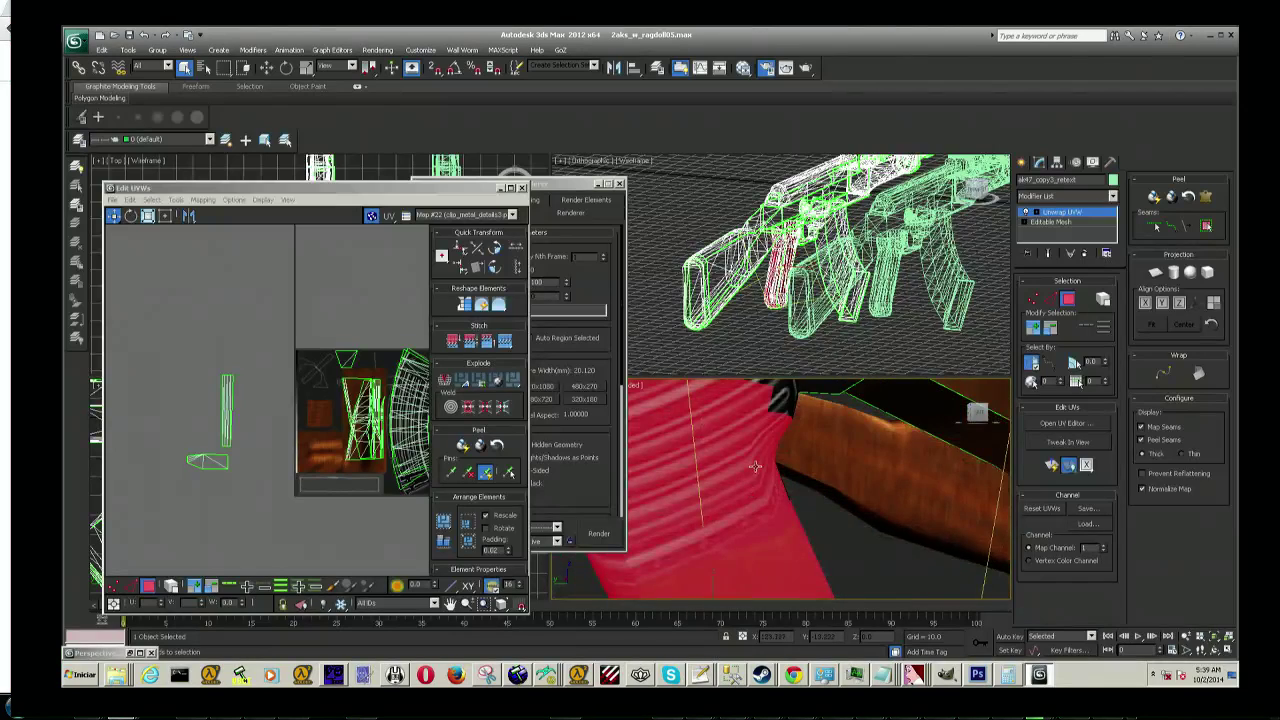
{"action": "mouse_move", "coordinate": [767, 485]}
{"action": "left_mouse_down"}
{"action": "mouse_move", "coordinate": [782, 478]}
{"action": "mouse_move", "coordinate": [774, 454]}
{"action": "left_mouse_up"}
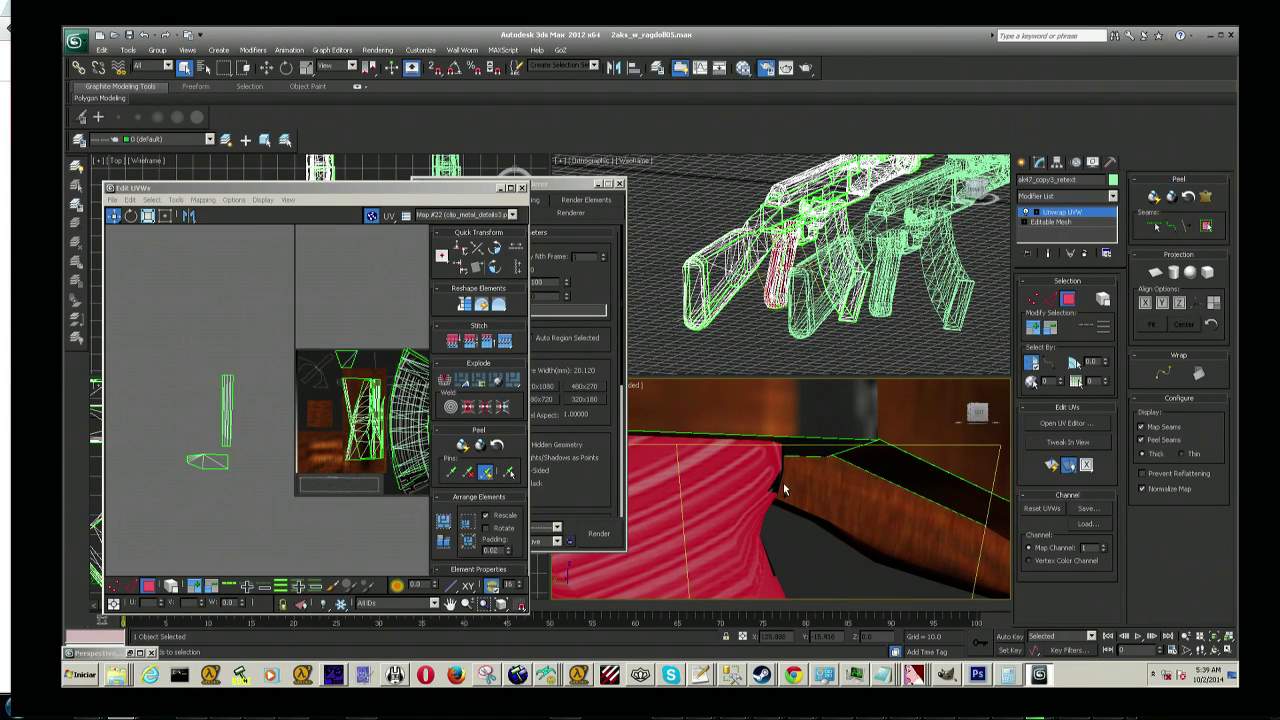
{"action": "middle_click_drag", "start_coordinate": [957, 385], "coordinate": [863, 520], "text": "alt"}
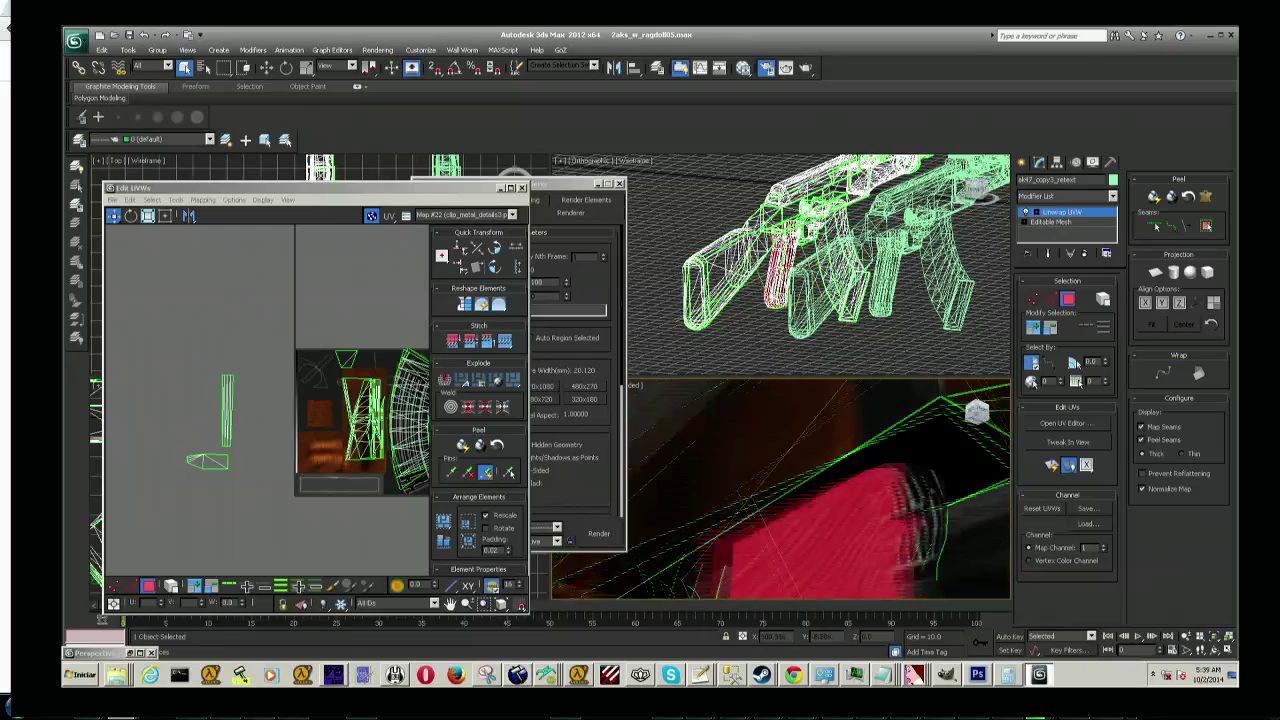
{"action": "scroll", "coordinate": [863, 520], "scroll_direction": "down", "scroll_amount": 3}
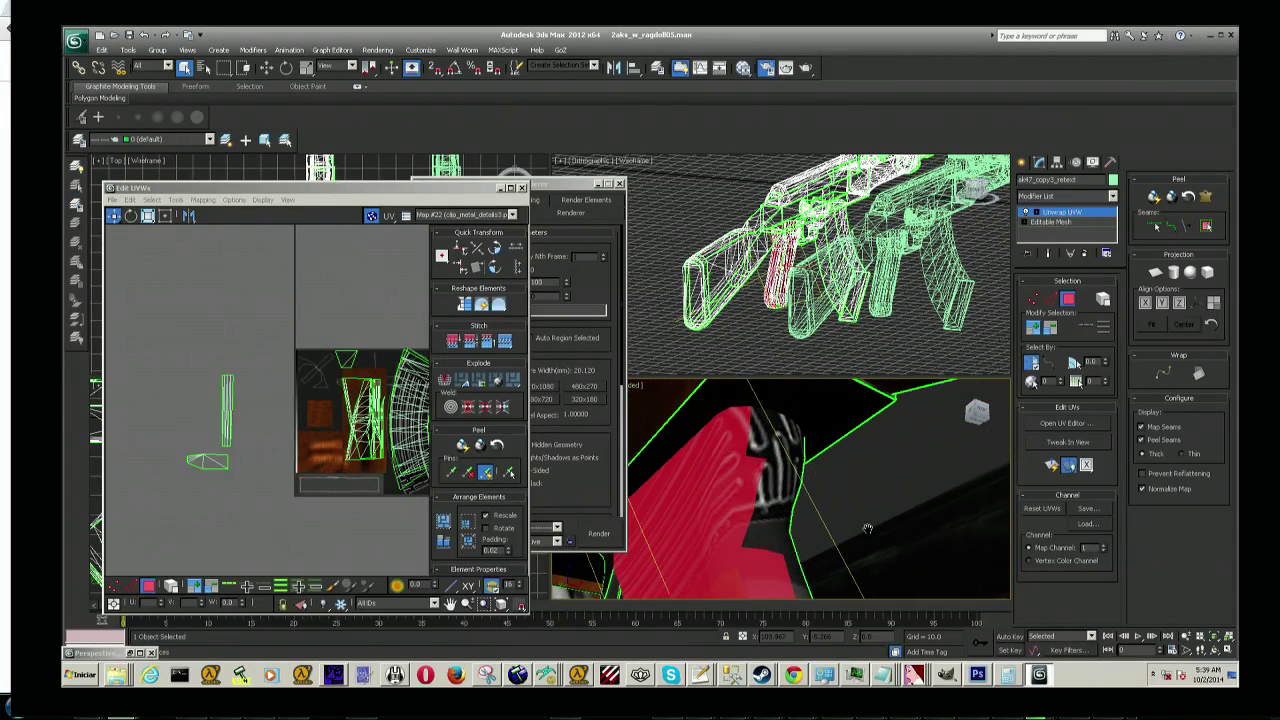
Step: Shift and stretch the grip's texture mapping so its stripes fall into place
{"action": "left_click", "coordinate": [756, 419]}
{"action": "mouse_move", "coordinate": [764, 418]}
{"action": "left_mouse_down"}
{"action": "mouse_move", "coordinate": [776, 533]}
{"action": "mouse_move", "coordinate": [797, 431]}
{"action": "left_mouse_up"}
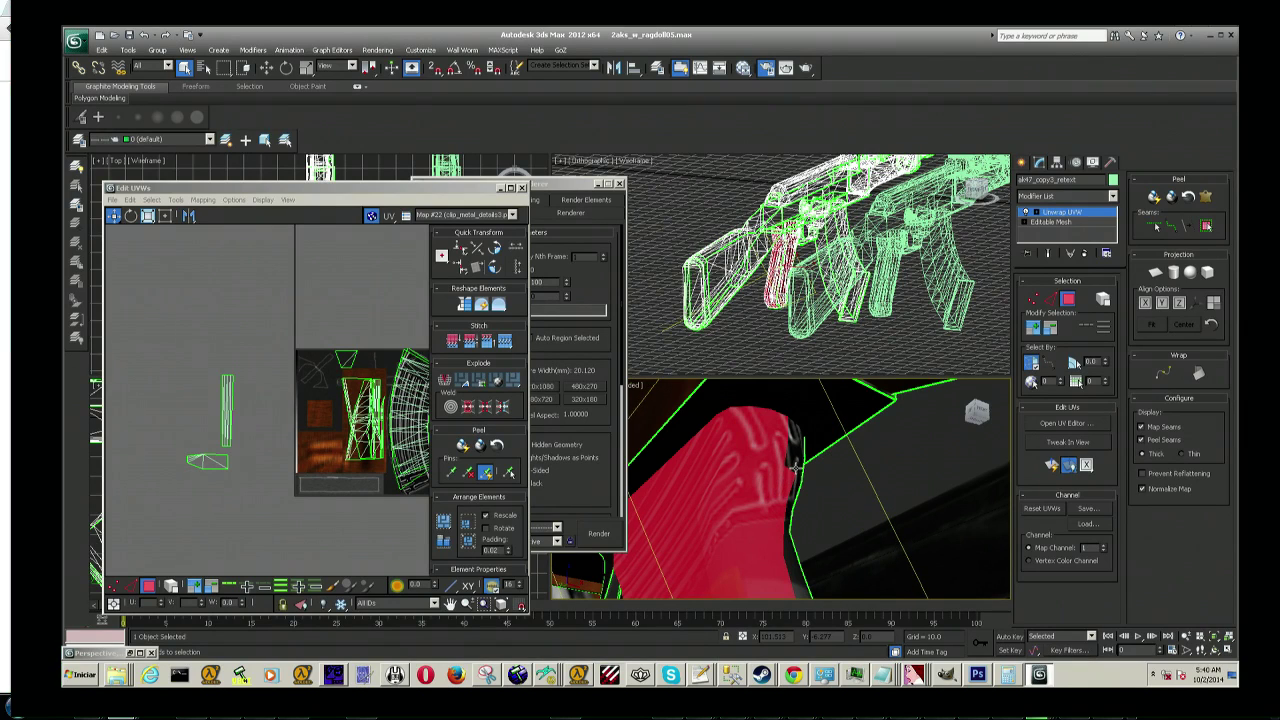
{"action": "mouse_move", "coordinate": [786, 428]}
{"action": "left_mouse_down"}
{"action": "mouse_move", "coordinate": [801, 450]}
{"action": "mouse_move", "coordinate": [797, 541]}
{"action": "mouse_move", "coordinate": [783, 525]}
{"action": "mouse_move", "coordinate": [785, 544]}
{"action": "left_mouse_up"}
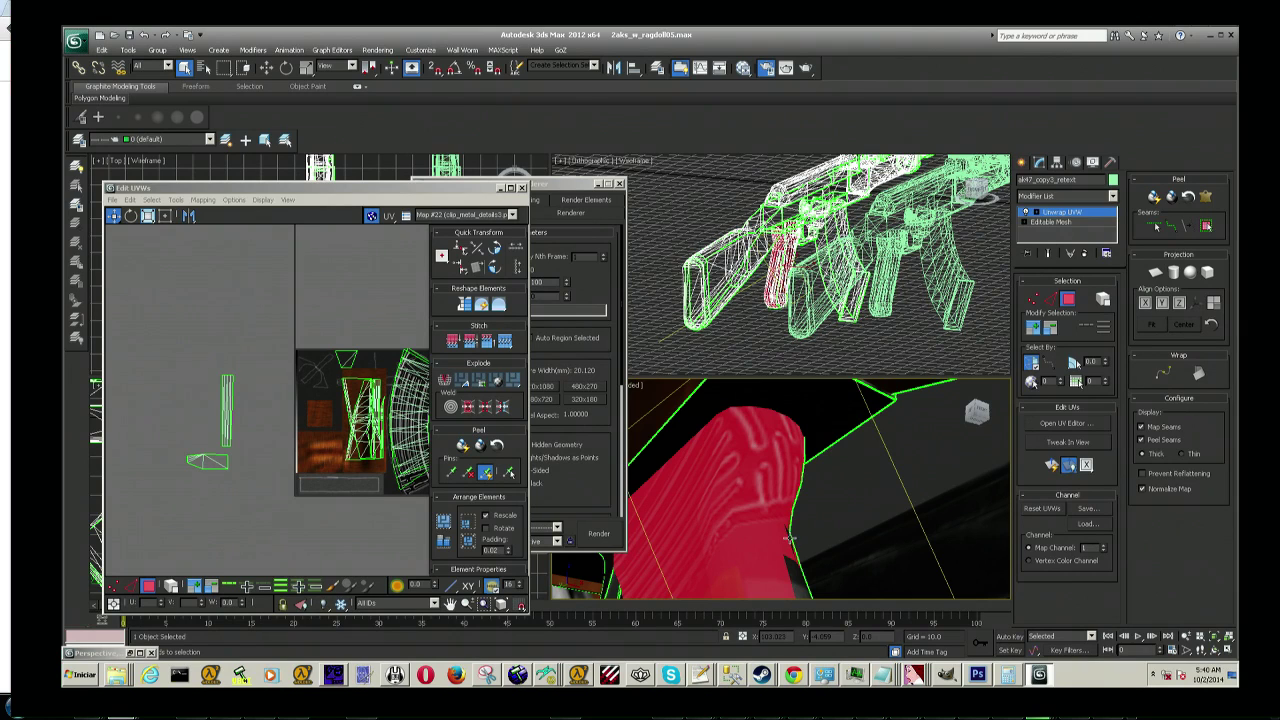
{"action": "scroll", "coordinate": [786, 534], "scroll_direction": "up", "scroll_amount": 3}
{"action": "middle_click_drag", "start_coordinate": [777, 535], "coordinate": [778, 537]}
{"action": "left_click_drag", "start_coordinate": [733, 526], "coordinate": [743, 549]}
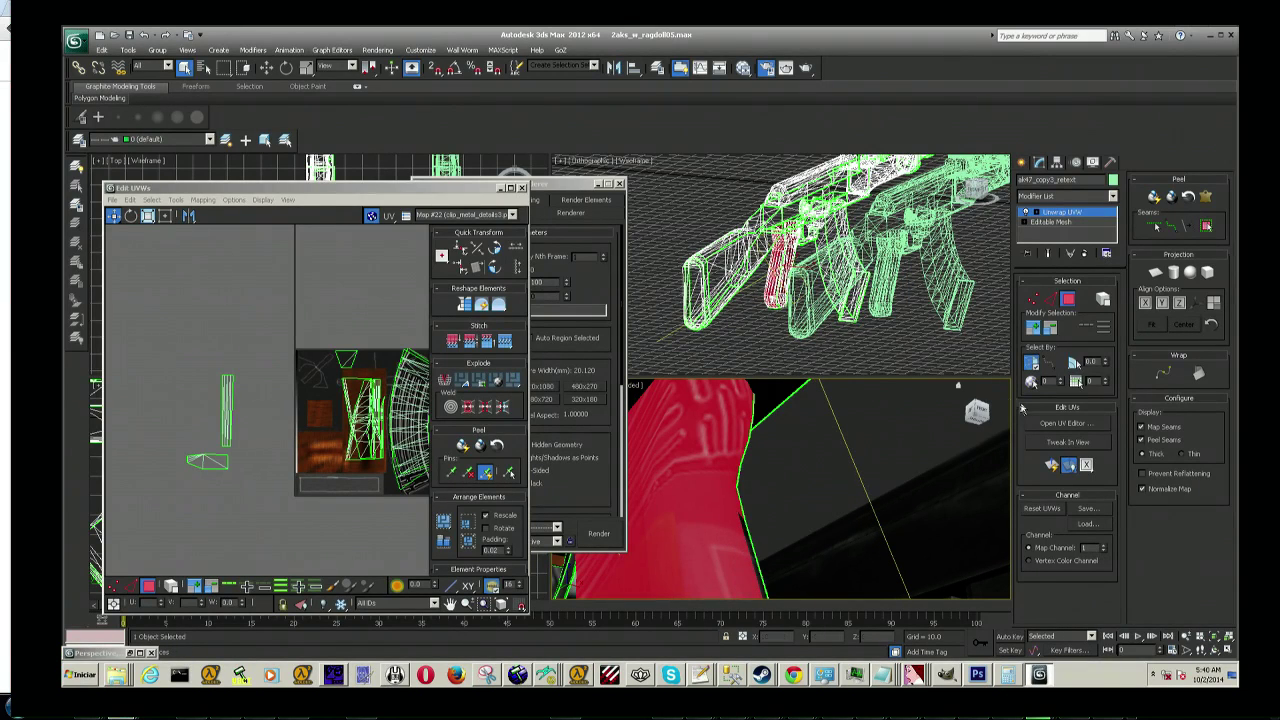
Step: Orbit out to the whole rifle and select all the pistol grip's faces with Ctrl+A
{"action": "left_click", "coordinate": [977, 410]}
{"action": "left_click_drag", "start_coordinate": [977, 410], "coordinate": [830, 500]}
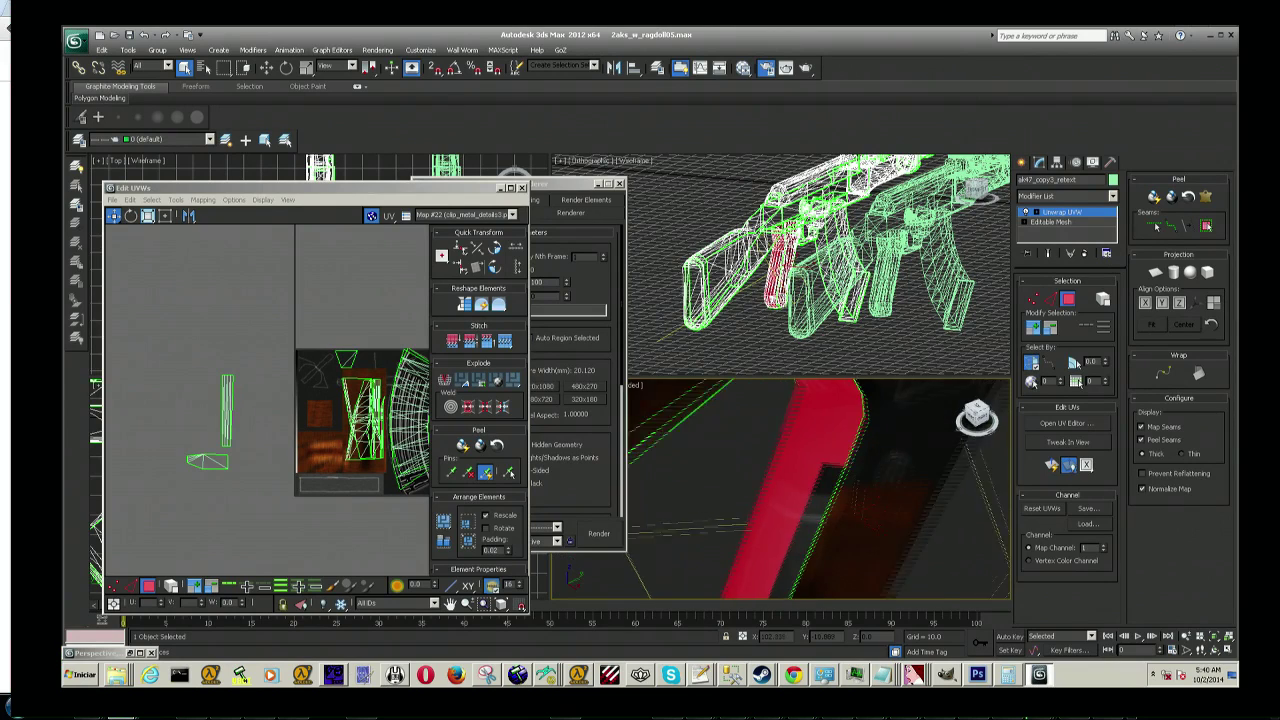
{"action": "scroll", "coordinate": [830, 500], "scroll_direction": "up", "scroll_amount": 5}
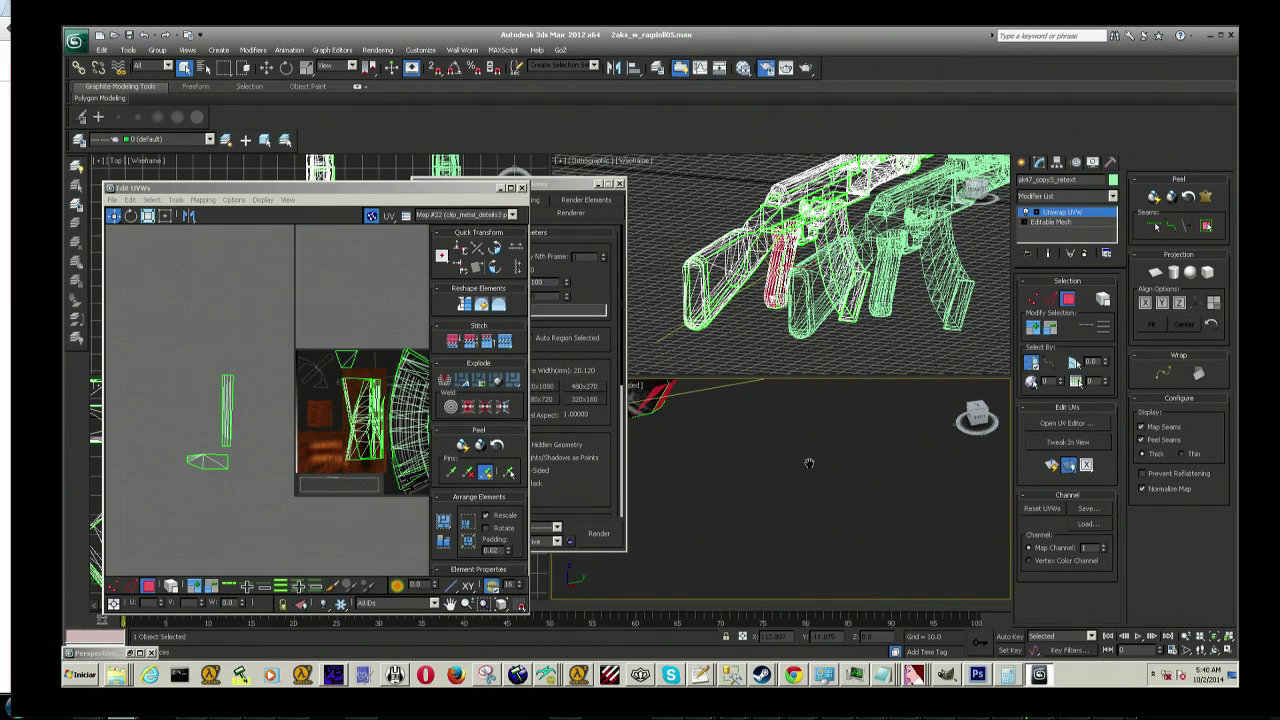
{"action": "key", "text": "ctrl+a"}
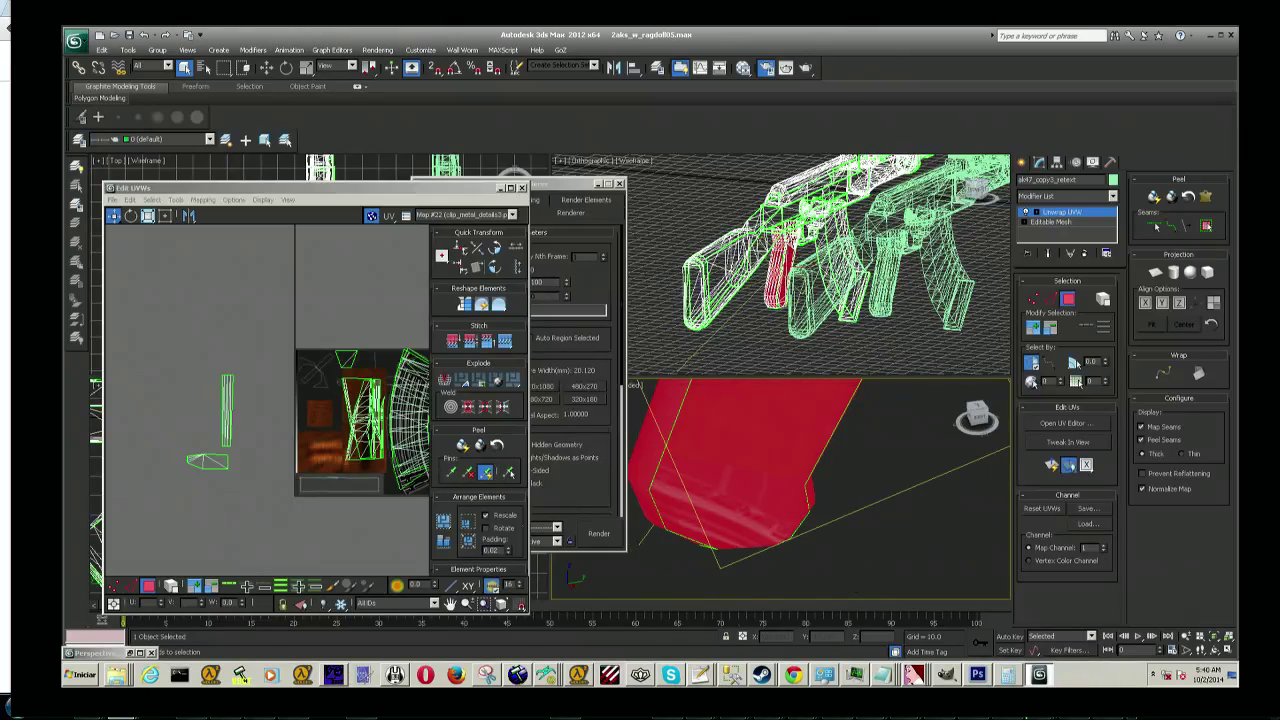
Step: Region-select the grip faces, adding the dark striped faces above and toward the lower right
{"action": "scroll", "coordinate": [827, 465], "scroll_direction": "up", "scroll_amount": 3}
{"action": "scroll", "coordinate": [823, 477], "scroll_direction": "up", "scroll_amount": 2}
{"action": "mouse_move", "coordinate": [876, 521]}
{"action": "left_mouse_down"}
{"action": "mouse_move", "coordinate": [748, 458]}
{"action": "mouse_move", "coordinate": [761, 495]}
{"action": "left_mouse_up"}
{"action": "left_click", "coordinate": [700, 424], "text": "ctrl"}
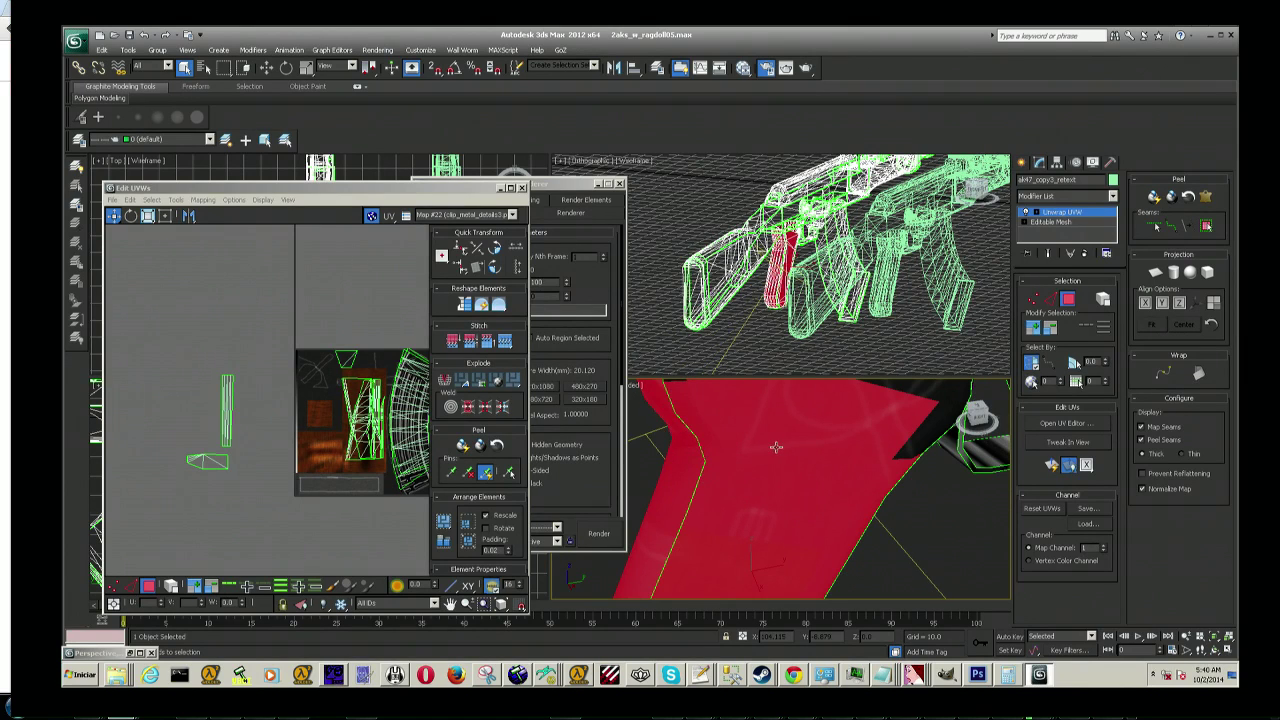
{"action": "middle_click_drag", "start_coordinate": [777, 447], "coordinate": [773, 448]}
{"action": "mouse_move", "coordinate": [778, 456]}
{"action": "left_mouse_down", "text": "ctrl"}
{"action": "mouse_move", "coordinate": [826, 473]}
{"action": "mouse_move", "coordinate": [813, 538]}
{"action": "mouse_move", "coordinate": [828, 452]}
{"action": "mouse_move", "coordinate": [832, 466]}
{"action": "left_mouse_up", "text": "ctrl"}
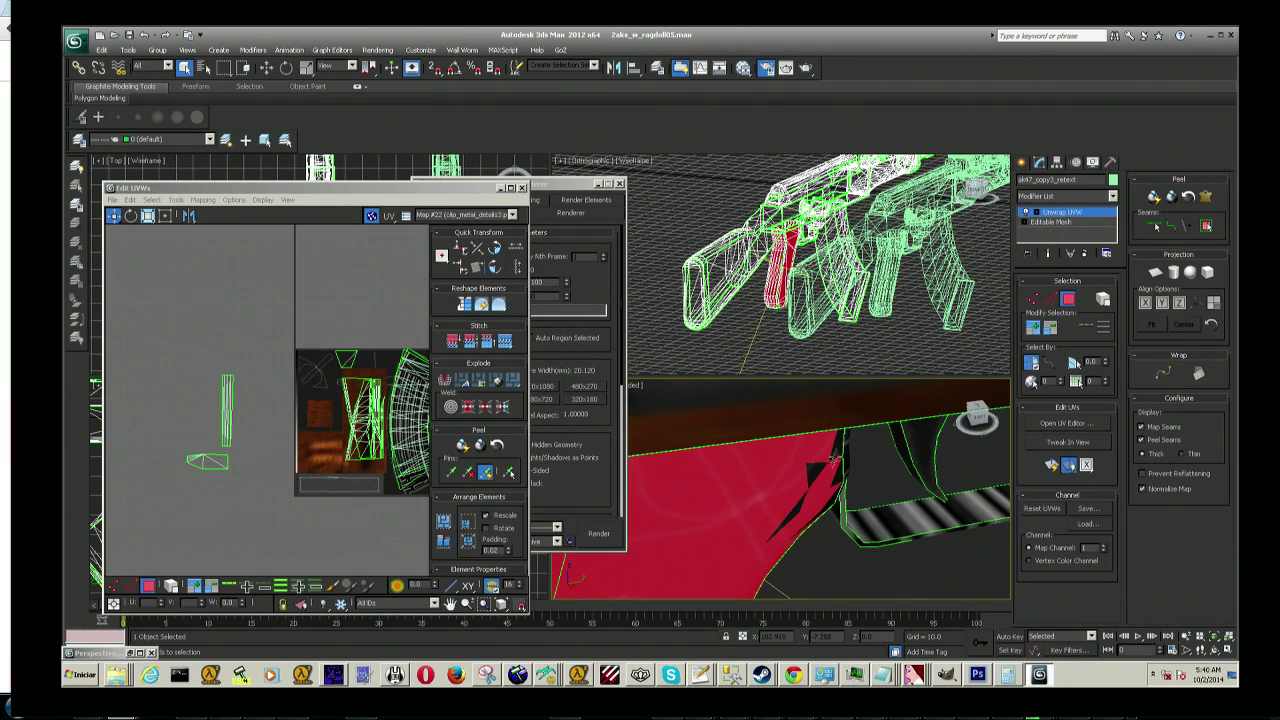
{"action": "left_click_drag", "start_coordinate": [833, 453], "coordinate": [785, 515], "text": "ctrl"}
Step: Orbit and zoom around the selected red faces to inspect the grip from several angles
{"action": "mouse_move", "coordinate": [975, 418]}
{"action": "left_mouse_down"}
{"action": "mouse_move", "coordinate": [908, 444]}
{"action": "mouse_move", "coordinate": [890, 476]}
{"action": "mouse_move", "coordinate": [895, 500]}
{"action": "mouse_move", "coordinate": [854, 536]}
{"action": "mouse_move", "coordinate": [840, 591]}
{"action": "mouse_move", "coordinate": [832, 580]}
{"action": "left_mouse_up"}
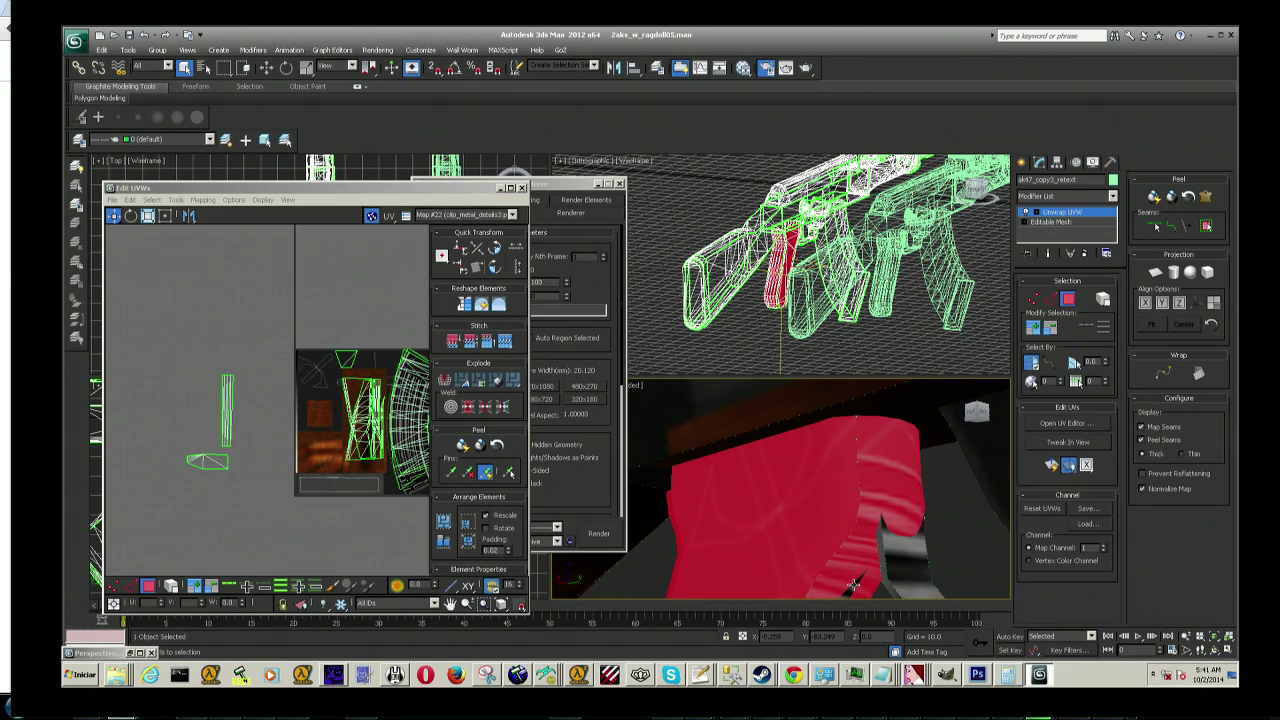
{"action": "mouse_move", "coordinate": [832, 543]}
{"action": "middle_mouse_down", "text": "alt"}
{"action": "mouse_move", "coordinate": [843, 501]}
{"action": "mouse_move", "coordinate": [820, 463]}
{"action": "mouse_move", "coordinate": [826, 446]}
{"action": "mouse_move", "coordinate": [836, 470]}
{"action": "mouse_move", "coordinate": [880, 457]}
{"action": "mouse_move", "coordinate": [887, 478]}
{"action": "middle_mouse_up", "text": "alt"}
{"action": "mouse_move", "coordinate": [958, 385]}
{"action": "middle_mouse_down", "text": "alt"}
{"action": "mouse_move", "coordinate": [911, 486]}
{"action": "mouse_move", "coordinate": [946, 479]}
{"action": "mouse_move", "coordinate": [909, 457]}
{"action": "mouse_move", "coordinate": [928, 460]}
{"action": "middle_mouse_up", "text": "alt"}
{"action": "mouse_move", "coordinate": [976, 414]}
{"action": "middle_mouse_down"}
{"action": "mouse_move", "coordinate": [807, 509]}
{"action": "mouse_move", "coordinate": [811, 497]}
{"action": "mouse_move", "coordinate": [814, 524]}
{"action": "mouse_move", "coordinate": [825, 513]}
{"action": "middle_mouse_up"}
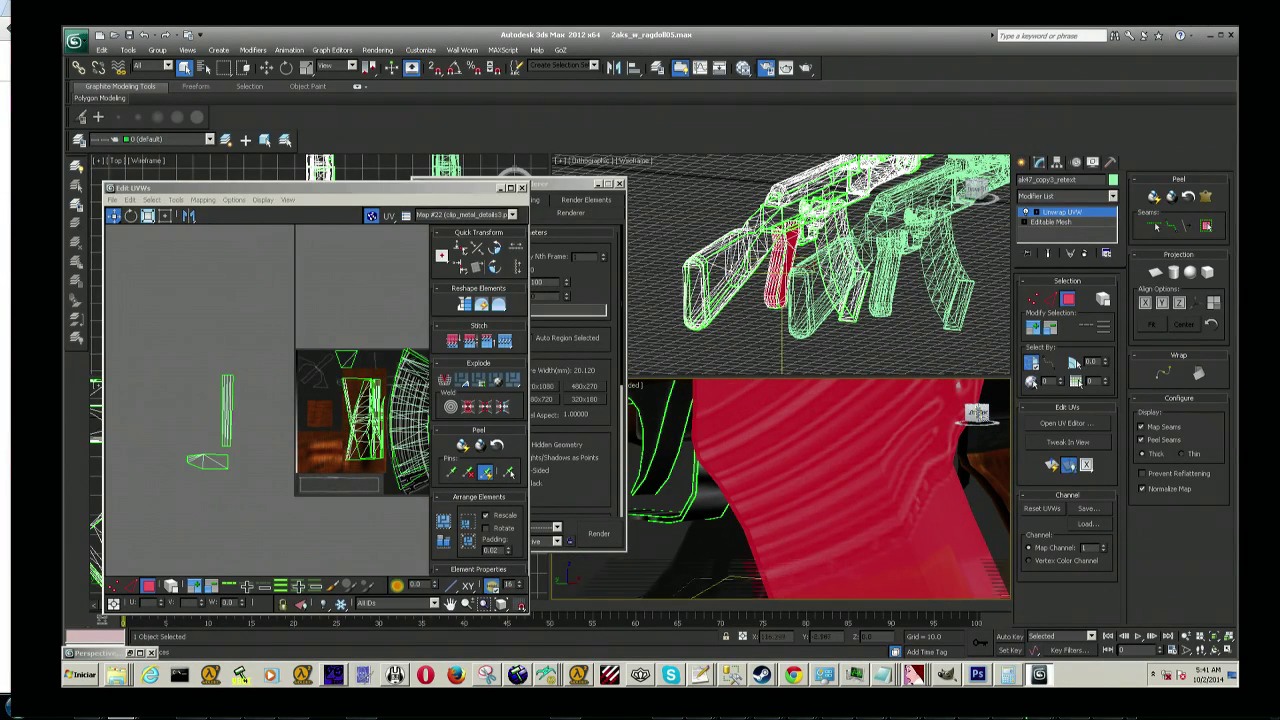
{"action": "scroll", "coordinate": [821, 507], "scroll_direction": "down", "scroll_amount": 5}
{"action": "scroll", "coordinate": [821, 507], "scroll_direction": "up", "scroll_amount": 3}
{"action": "scroll", "coordinate": [821, 505], "scroll_direction": "up", "scroll_amount": 3}
{"action": "scroll", "coordinate": [820, 502], "scroll_direction": "up", "scroll_amount": 2}
{"action": "scroll", "coordinate": [820, 498], "scroll_direction": "up", "scroll_amount": 2}
{"action": "middle_click_drag", "start_coordinate": [820, 498], "coordinate": [930, 449], "text": "alt"}
{"action": "middle_click_drag", "start_coordinate": [958, 385], "coordinate": [900, 470], "text": "alt"}
{"action": "scroll", "coordinate": [893, 483], "scroll_direction": "down", "scroll_amount": 4}
{"action": "scroll", "coordinate": [893, 483], "scroll_direction": "up", "scroll_amount": 4}
{"action": "mouse_move", "coordinate": [958, 385]}
{"action": "middle_mouse_down", "text": "alt"}
{"action": "mouse_move", "coordinate": [1000, 388]}
{"action": "mouse_move", "coordinate": [880, 450]}
{"action": "middle_mouse_up", "text": "alt"}
{"action": "scroll", "coordinate": [817, 508], "scroll_direction": "down", "scroll_amount": 2}
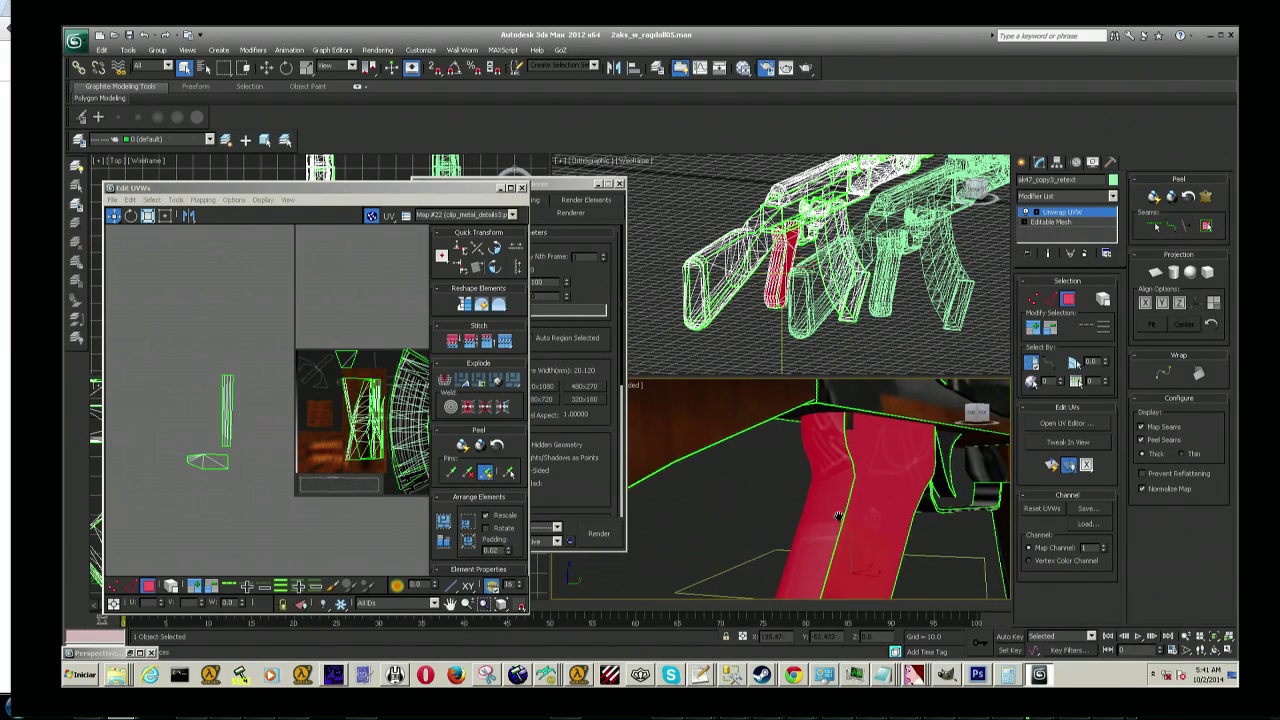
{"action": "scroll", "coordinate": [817, 508], "scroll_direction": "down", "scroll_amount": 2}
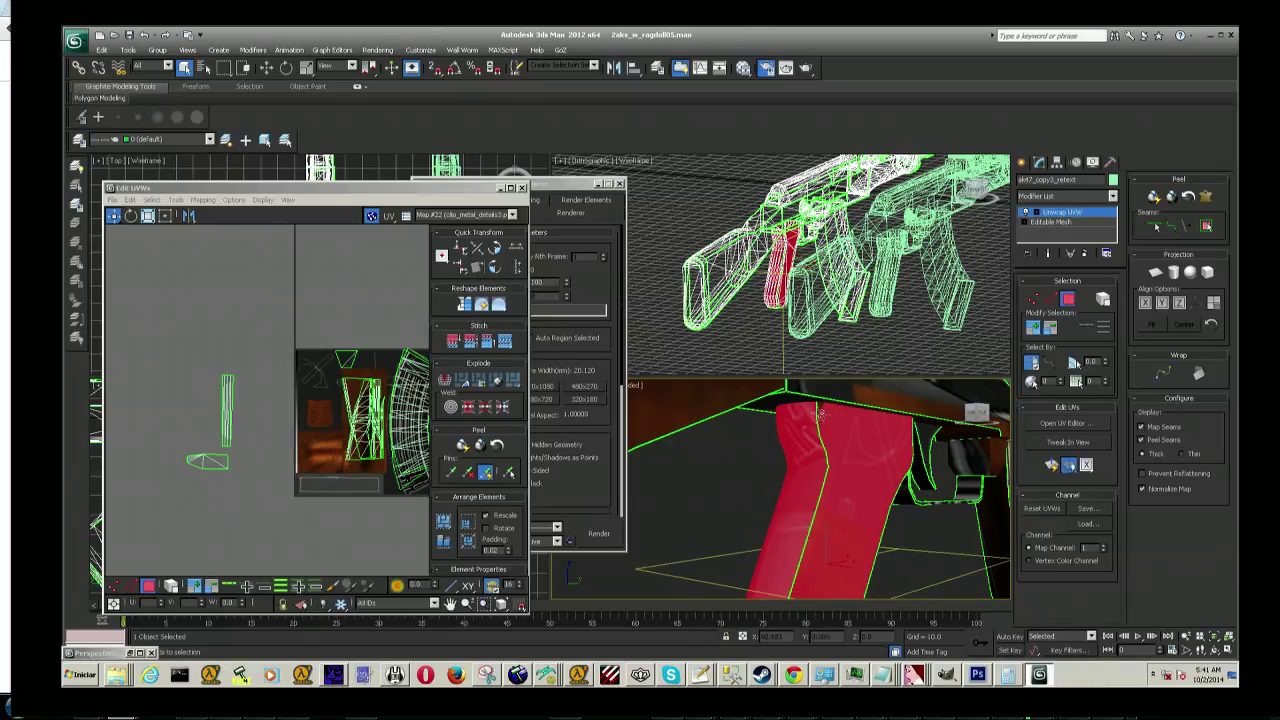
{"action": "scroll", "coordinate": [820, 425], "scroll_direction": "up", "scroll_amount": 2}
{"action": "middle_click_drag", "start_coordinate": [820, 428], "coordinate": [713, 415], "text": "alt"}
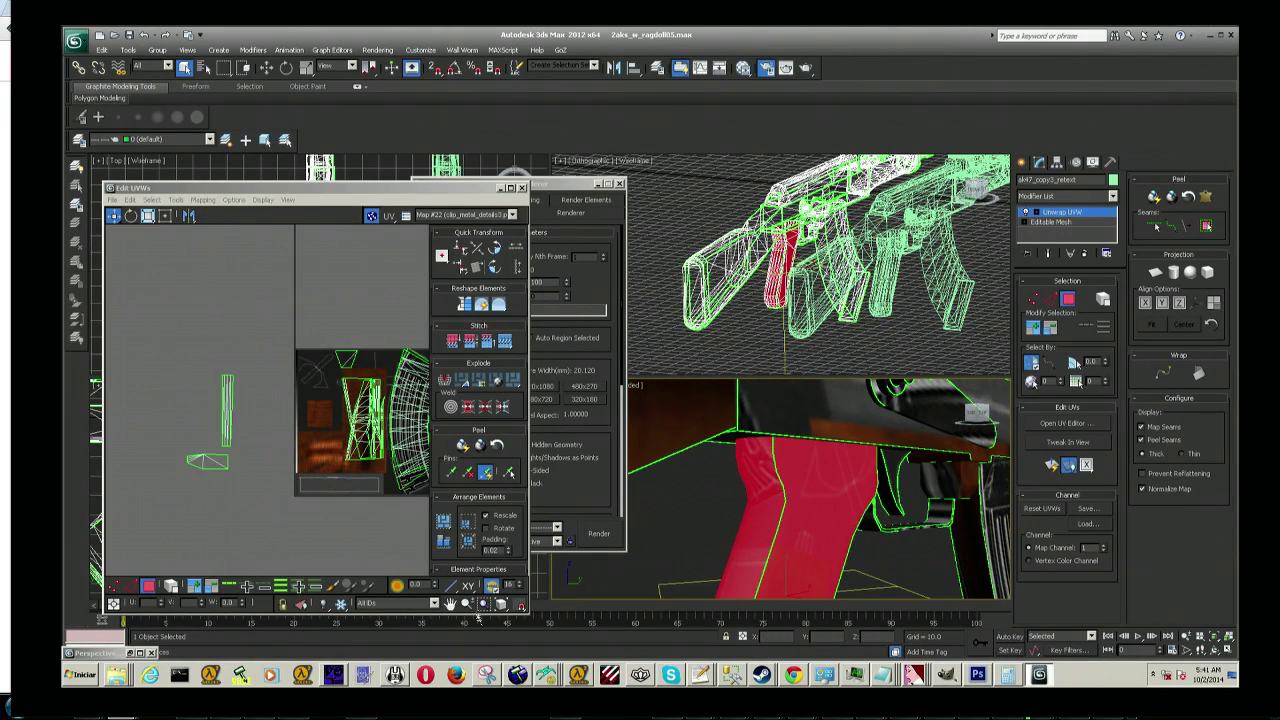
Step: Switch focus to the Edit UVWs window and zoom out
{"action": "left_click", "coordinate": [316, 351]}
{"action": "scroll", "coordinate": [352, 370], "scroll_direction": "down", "scroll_amount": 2}
{"action": "scroll", "coordinate": [352, 477], "scroll_direction": "down", "scroll_amount": 3}
Step: Move the selected grip UV shells up and to the right, clear of the other islands
{"action": "scroll", "coordinate": [352, 477], "scroll_direction": "up", "scroll_amount": 3}
{"action": "scroll", "coordinate": [345, 445], "scroll_direction": "up", "scroll_amount": 3}
{"action": "scroll", "coordinate": [339, 407], "scroll_direction": "up", "scroll_amount": 3}
{"action": "scroll", "coordinate": [339, 409], "scroll_direction": "up", "scroll_amount": 3}
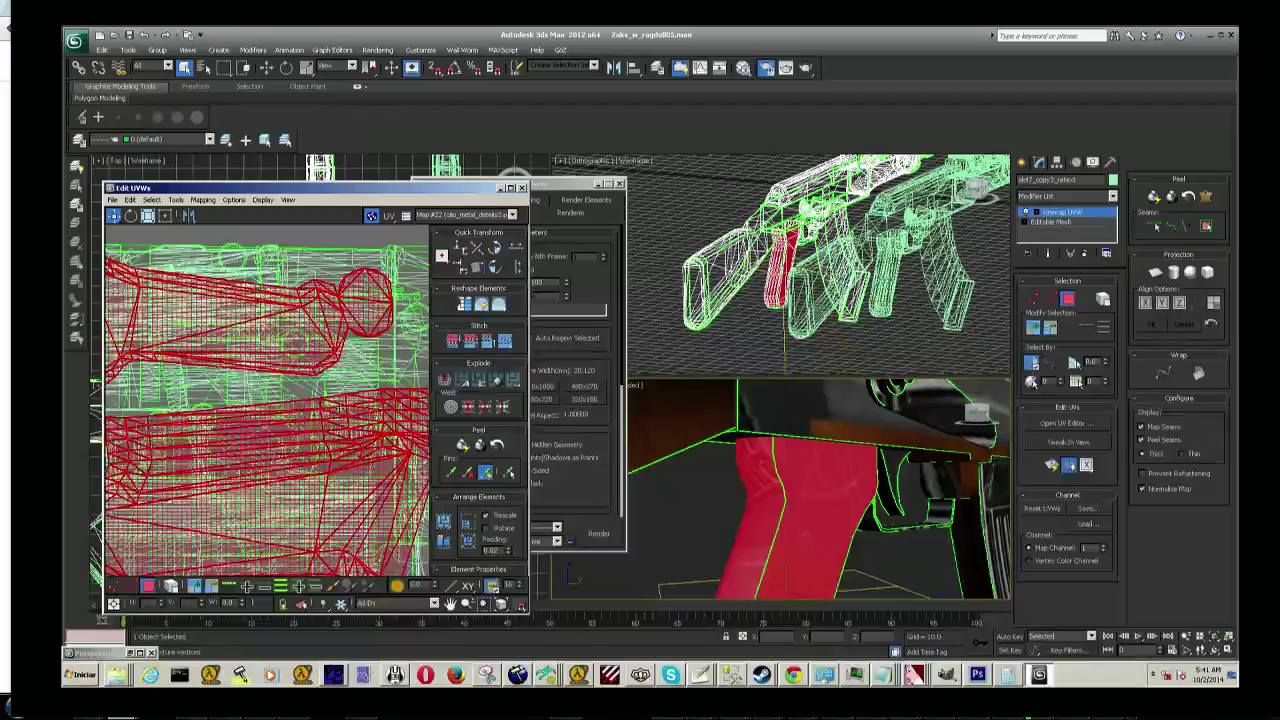
{"action": "scroll", "coordinate": [339, 409], "scroll_direction": "down", "scroll_amount": 1}
{"action": "scroll", "coordinate": [339, 409], "scroll_direction": "down", "scroll_amount": 2}
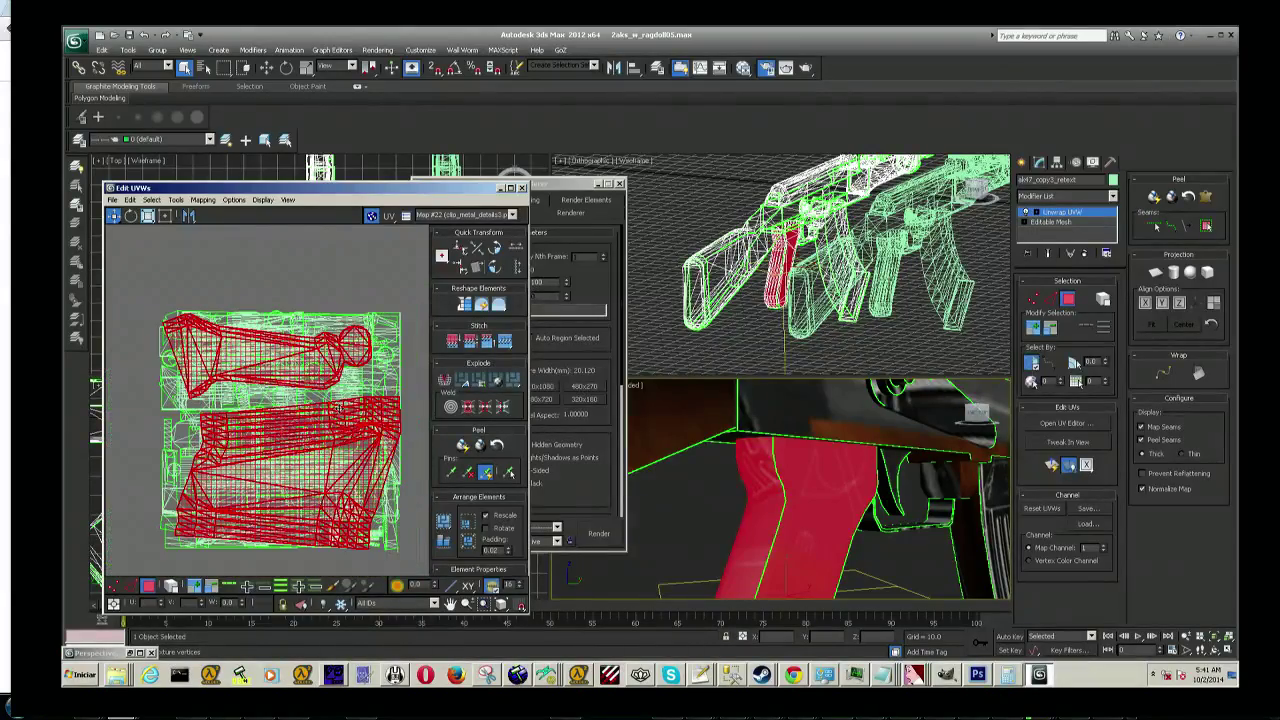
{"action": "left_click_drag", "start_coordinate": [320, 428], "coordinate": [305, 350]}
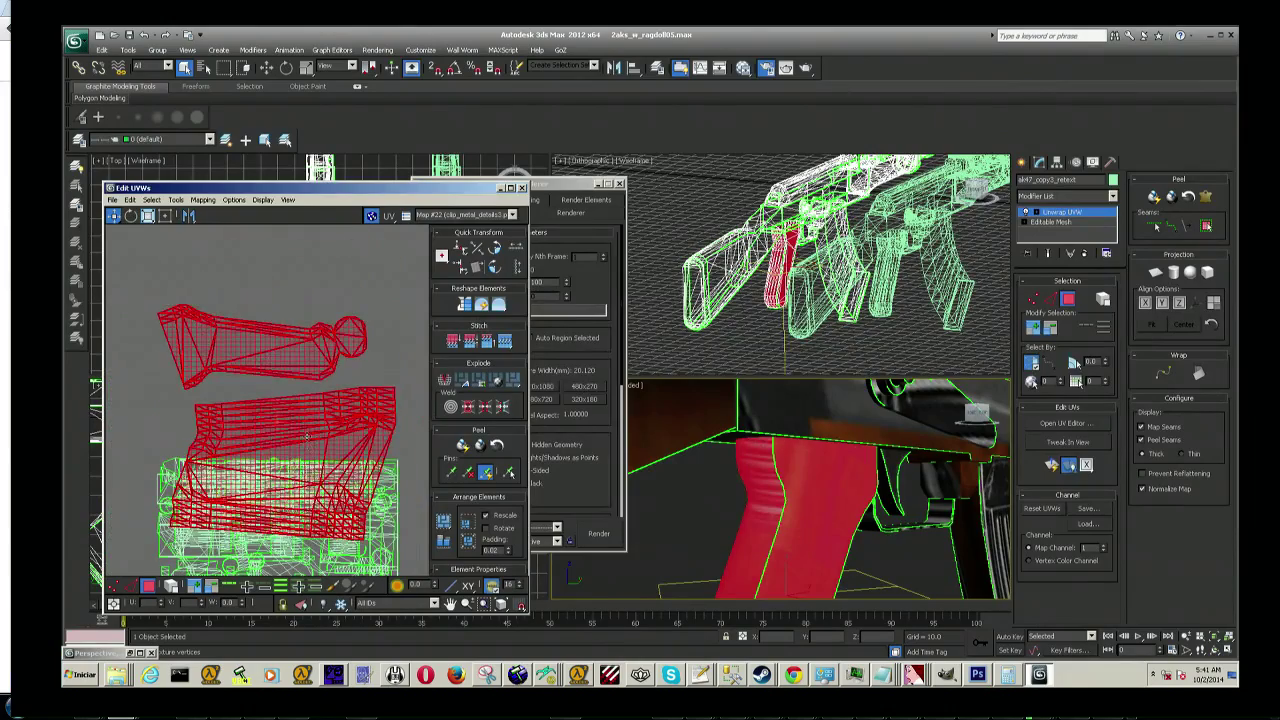
{"action": "scroll", "coordinate": [306, 439], "scroll_direction": "up", "scroll_amount": 2}
{"action": "scroll", "coordinate": [308, 439], "scroll_direction": "up", "scroll_amount": 2}
{"action": "scroll", "coordinate": [312, 440], "scroll_direction": "down", "scroll_amount": 3}
{"action": "scroll", "coordinate": [318, 440], "scroll_direction": "down", "scroll_amount": 2}
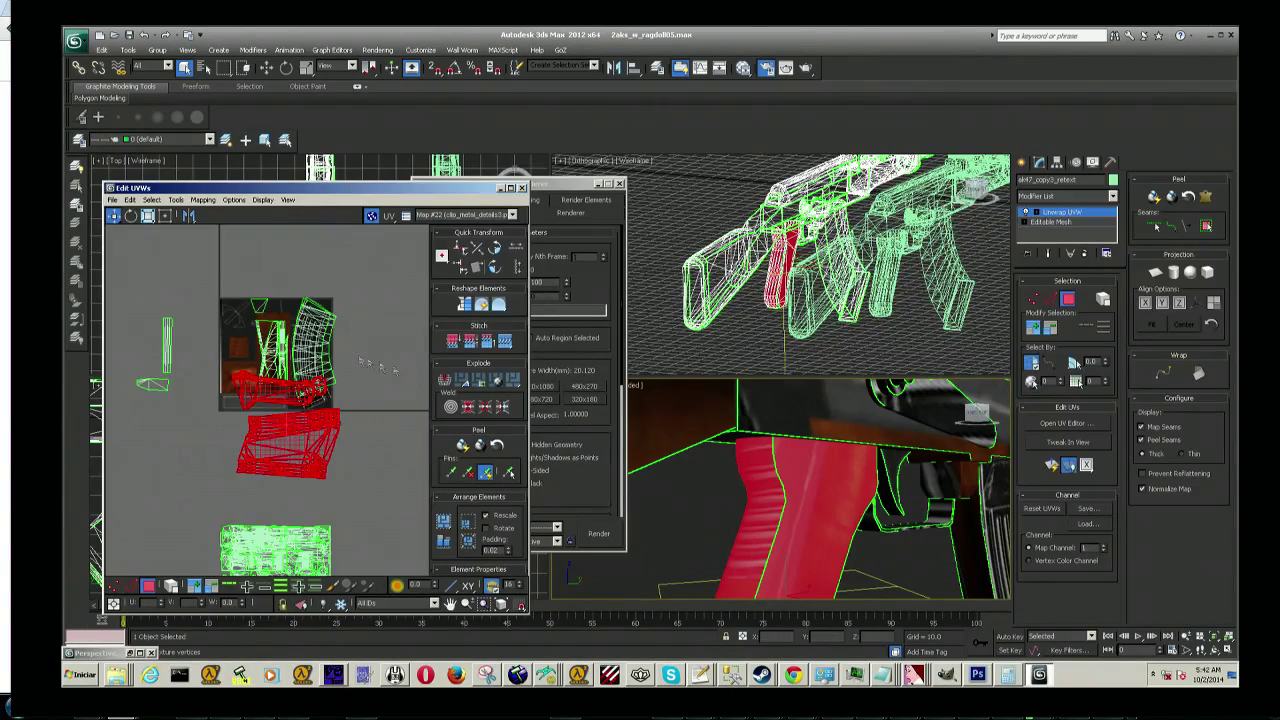
{"action": "scroll", "coordinate": [355, 358], "scroll_direction": "up", "scroll_amount": 1}
{"action": "scroll", "coordinate": [340, 375], "scroll_direction": "up", "scroll_amount": 1}
{"action": "scroll", "coordinate": [360, 380], "scroll_direction": "up", "scroll_amount": 1}
{"action": "scroll", "coordinate": [330, 360], "scroll_direction": "up", "scroll_amount": 1}
{"action": "scroll", "coordinate": [312, 350], "scroll_direction": "down", "scroll_amount": 1}
{"action": "scroll", "coordinate": [313, 370], "scroll_direction": "down", "scroll_amount": 1}
{"action": "scroll", "coordinate": [314, 385], "scroll_direction": "down", "scroll_amount": 1}
{"action": "scroll", "coordinate": [315, 397], "scroll_direction": "down", "scroll_amount": 2}
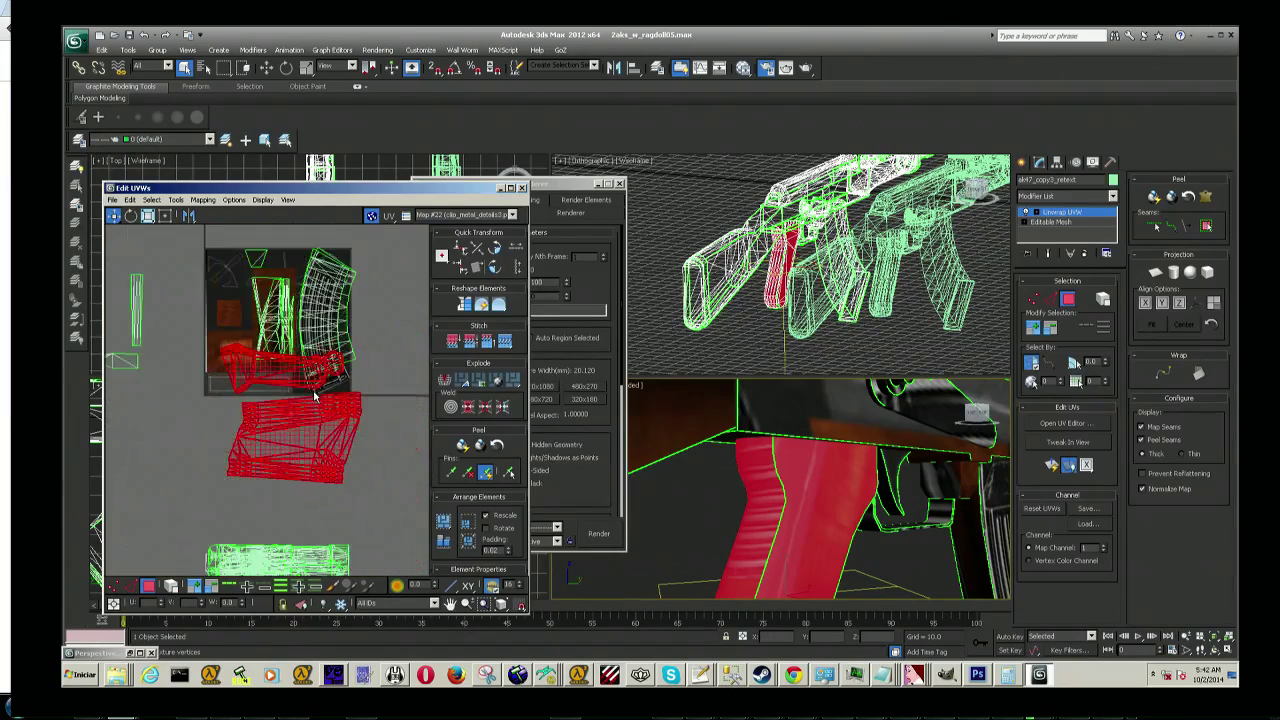
{"action": "scroll", "coordinate": [315, 397], "scroll_direction": "up", "scroll_amount": 2}
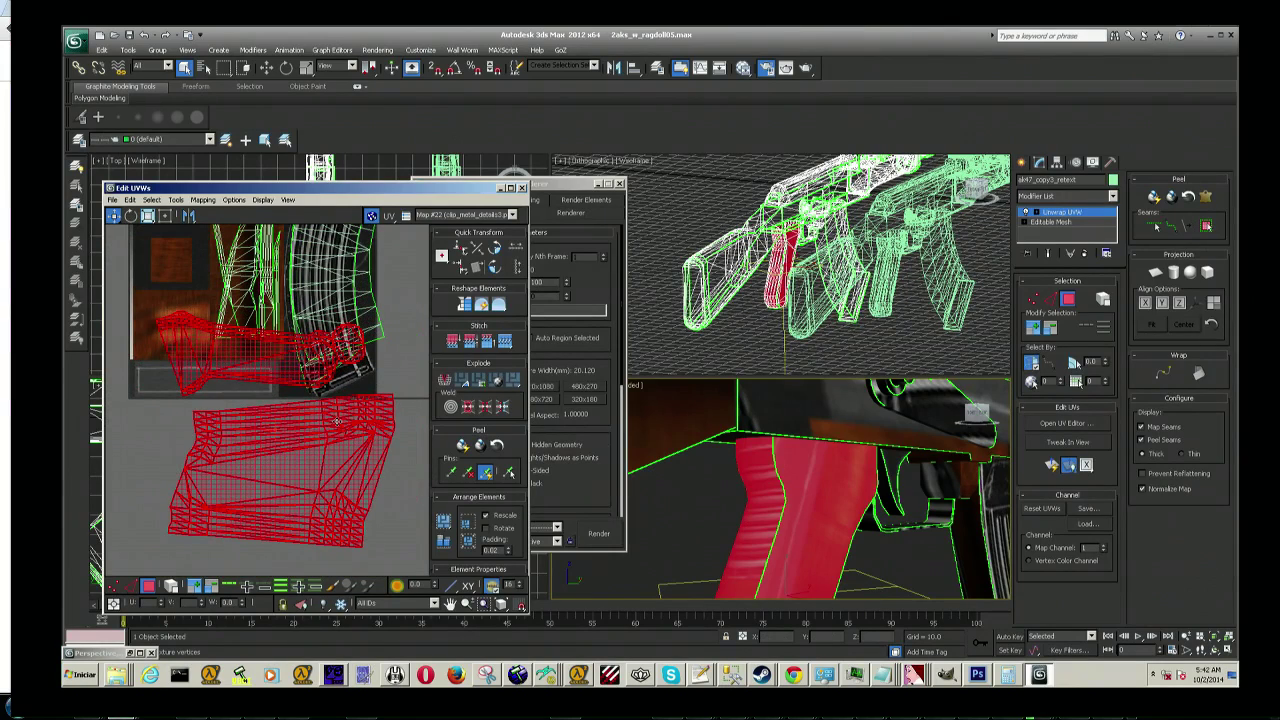
{"action": "scroll", "coordinate": [328, 450], "scroll_direction": "down", "scroll_amount": 3}
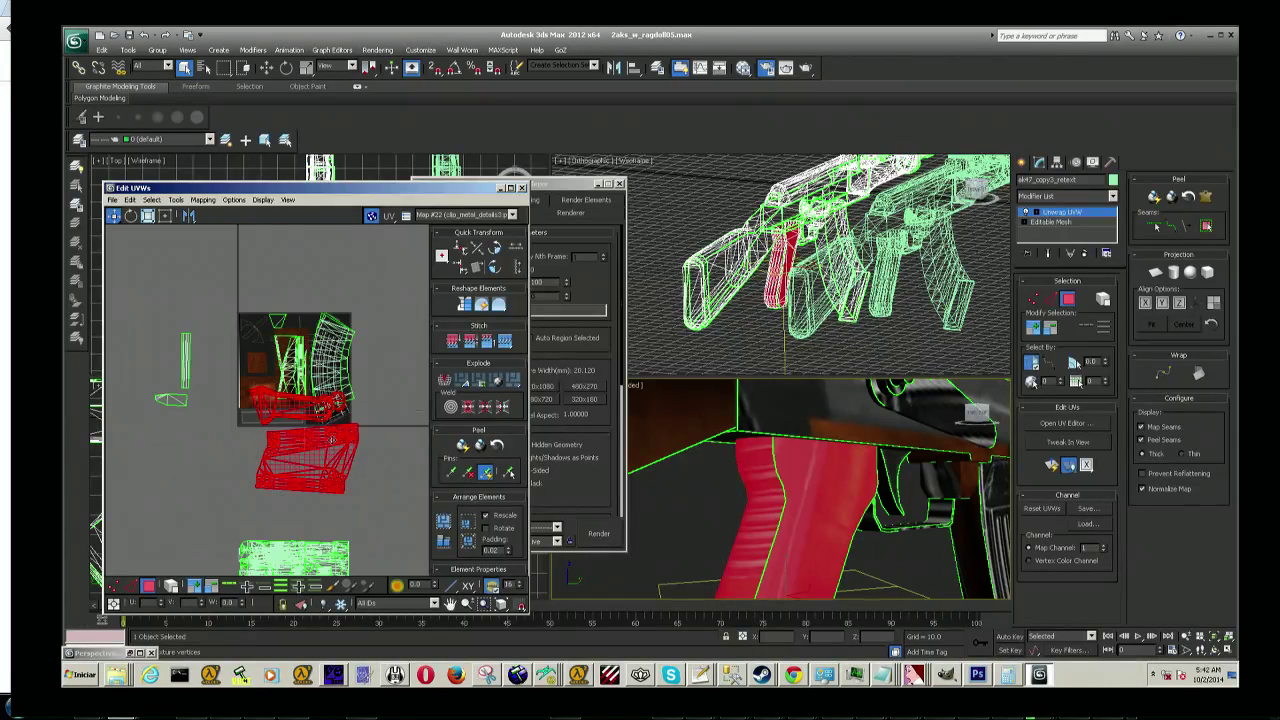
{"action": "left_click_drag", "start_coordinate": [329, 441], "coordinate": [430, 432]}
{"action": "middle_click_drag", "start_coordinate": [402, 418], "coordinate": [269, 425]}
{"action": "mouse_move", "coordinate": [269, 425]}
{"action": "left_mouse_down"}
{"action": "mouse_move", "coordinate": [298, 362]}
{"action": "mouse_move", "coordinate": [281, 385]}
{"action": "left_mouse_up"}
Step: Clear the selection and region-select the upper and lower grip UV shells again
{"action": "mouse_move", "coordinate": [241, 295]}
{"action": "left_mouse_down"}
{"action": "mouse_move", "coordinate": [405, 376]}
{"action": "mouse_move", "coordinate": [371, 357]}
{"action": "left_mouse_up"}
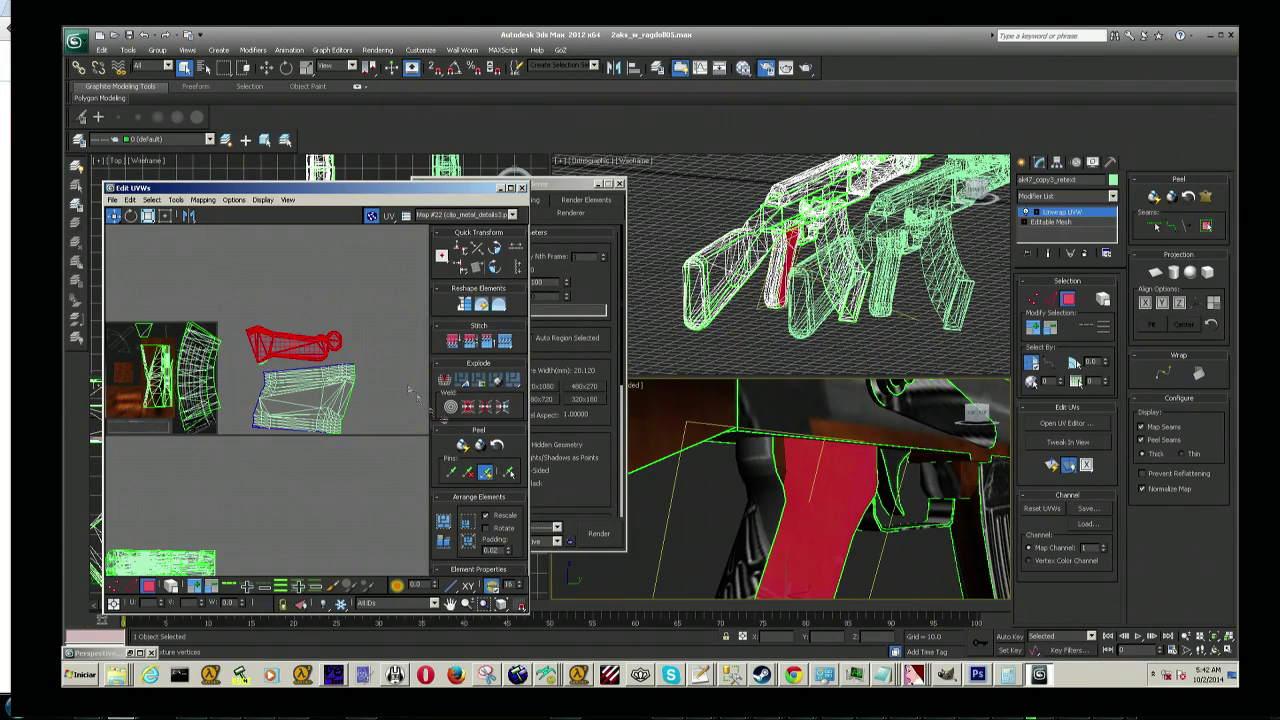
{"action": "middle_click_drag", "start_coordinate": [760, 470], "coordinate": [736, 357], "text": "alt"}
{"action": "middle_click_drag", "start_coordinate": [747, 413], "coordinate": [700, 420], "text": "alt"}
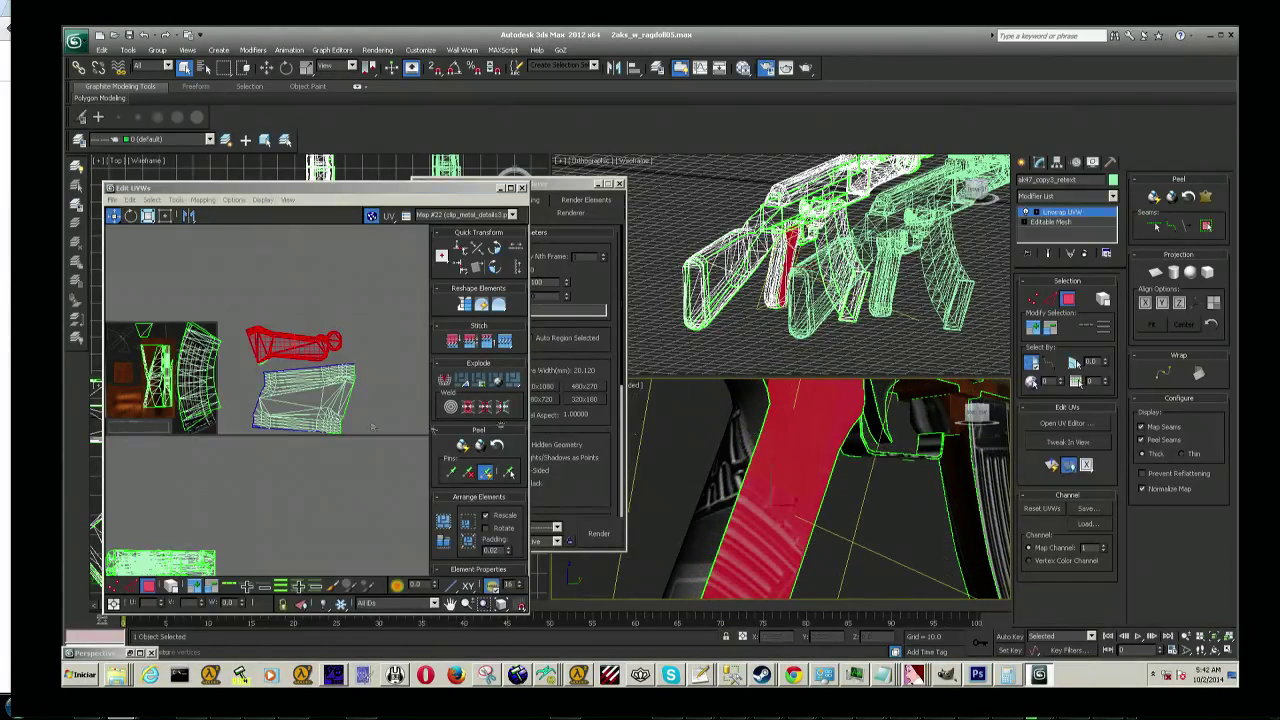
{"action": "left_click", "coordinate": [281, 372]}
{"action": "middle_click_drag", "start_coordinate": [750, 570], "coordinate": [660, 507], "text": "alt"}
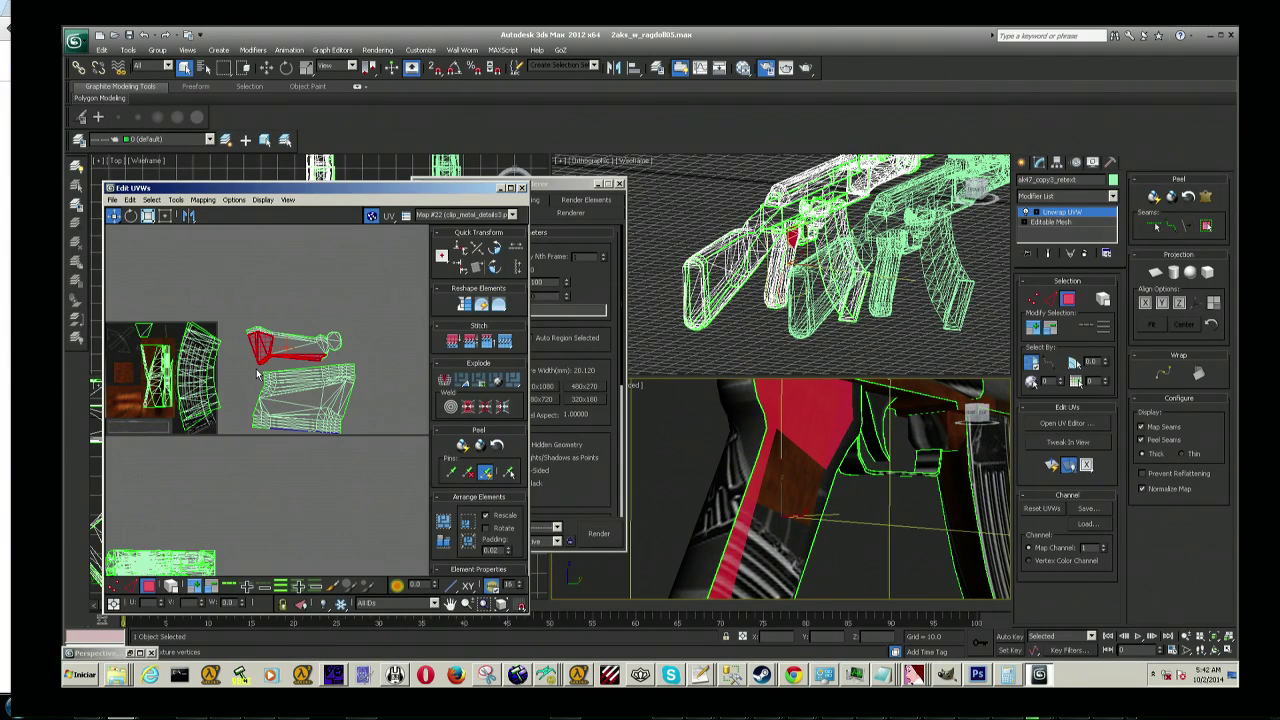
{"action": "left_click_drag", "start_coordinate": [412, 446], "coordinate": [381, 464]}
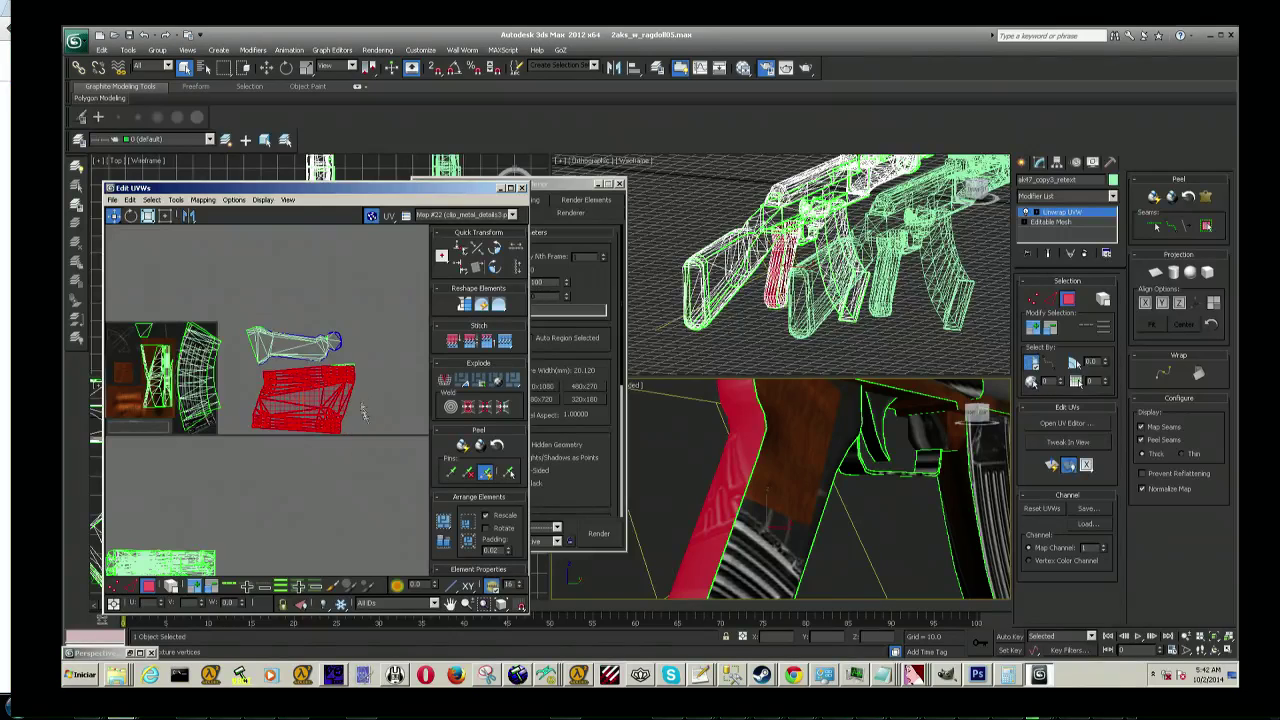
{"action": "left_click_drag", "start_coordinate": [251, 286], "coordinate": [387, 487]}
{"action": "left_click_drag", "start_coordinate": [258, 372], "coordinate": [262, 375]}
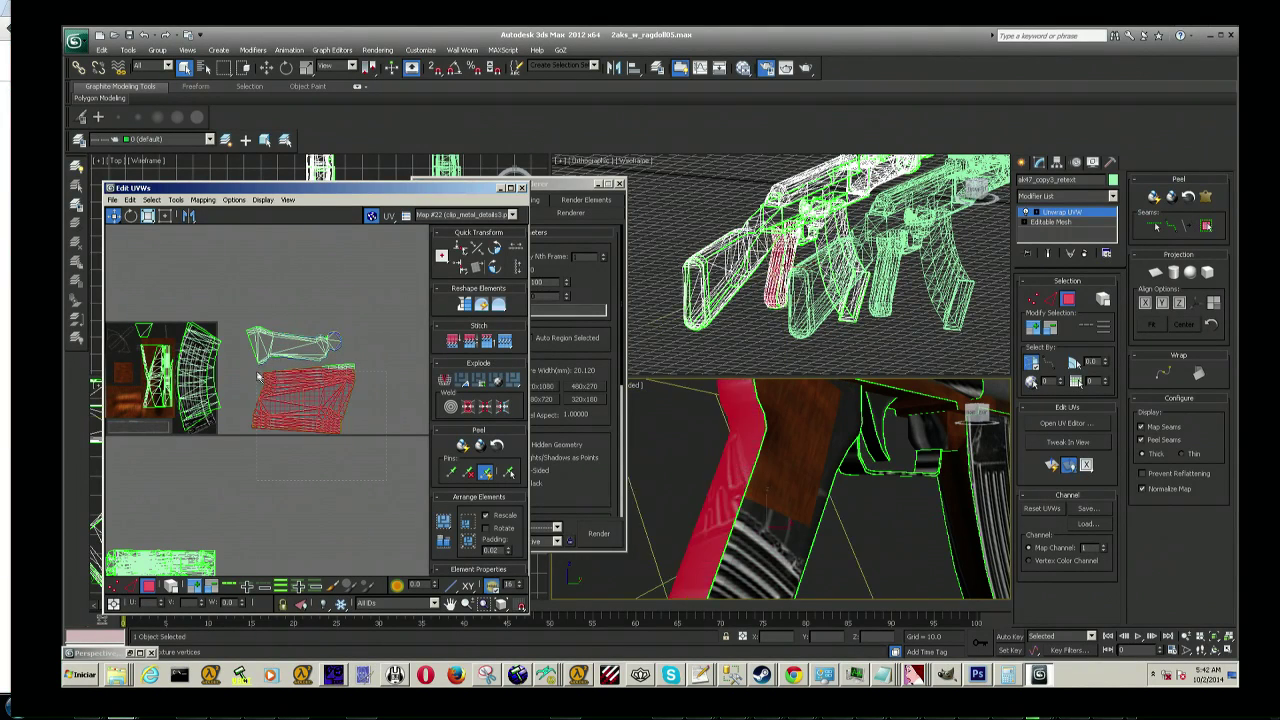
Step: Select the grip UV shell and apply Flatten Mapping with default settings
{"action": "left_click", "coordinate": [340, 385]}
{"action": "left_click", "coordinate": [370, 463]}
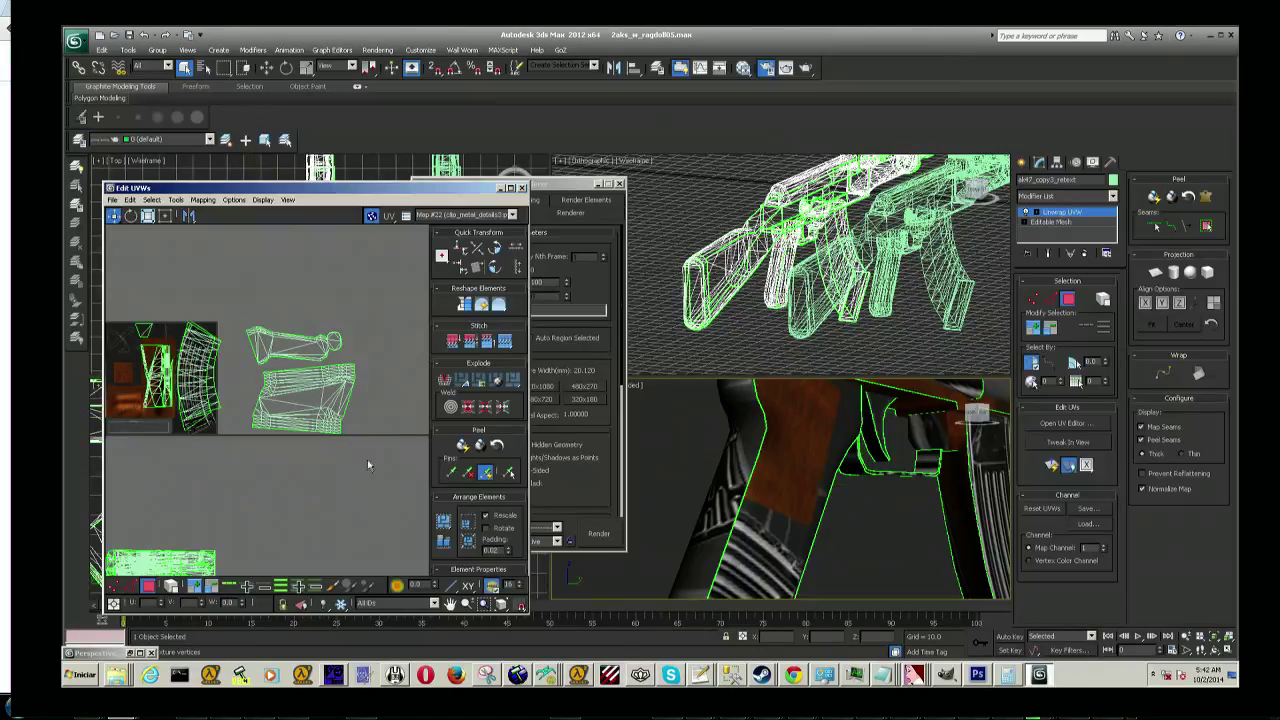
{"action": "left_click_drag", "start_coordinate": [239, 285], "coordinate": [240, 286]}
{"action": "left_click", "coordinate": [203, 199]}
{"action": "left_click", "coordinate": [220, 210]}
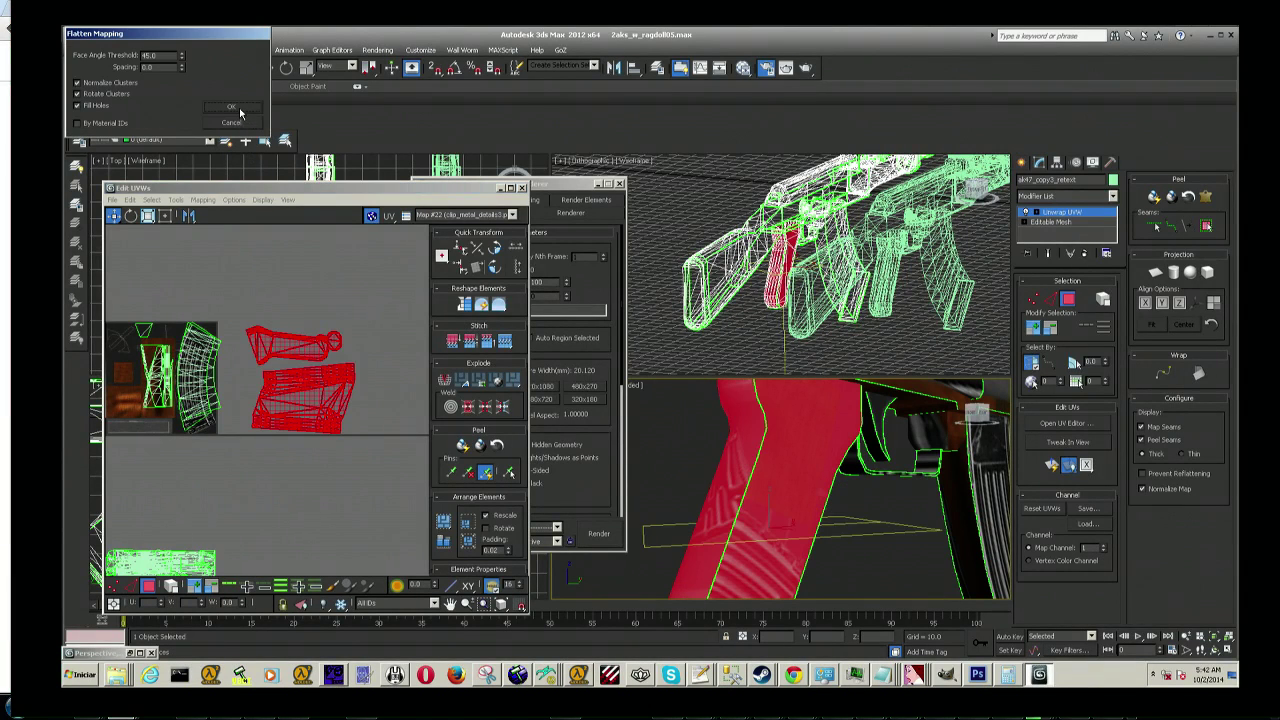
{"action": "left_click", "coordinate": [231, 107]}
Step: Move the flattened pieces off the texture to the right and choose Normal Mapping
{"action": "middle_click_drag", "start_coordinate": [251, 423], "coordinate": [360, 423]}
{"action": "scroll", "coordinate": [300, 385], "scroll_direction": "up", "scroll_amount": 3}
{"action": "scroll", "coordinate": [261, 427], "scroll_direction": "up", "scroll_amount": 2}
{"action": "scroll", "coordinate": [275, 424], "scroll_direction": "down", "scroll_amount": 2}
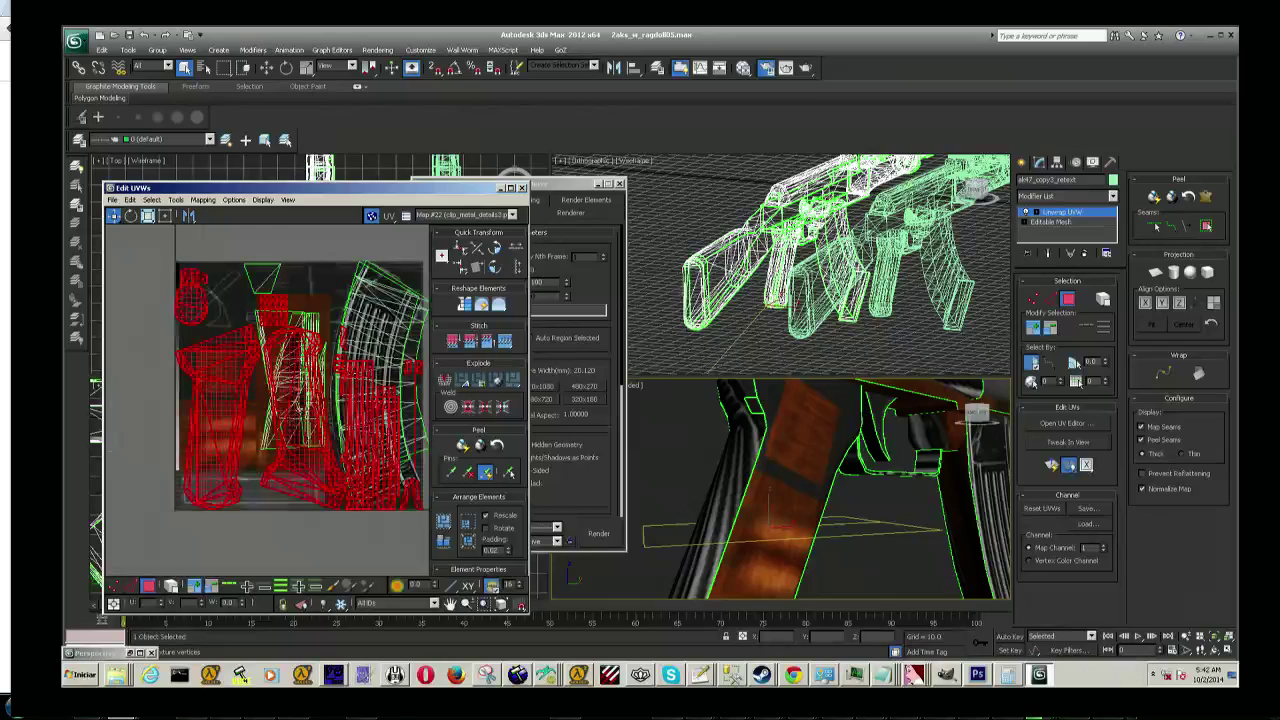
{"action": "scroll", "coordinate": [207, 318], "scroll_direction": "down", "scroll_amount": 2}
{"action": "left_click_drag", "start_coordinate": [256, 394], "coordinate": [370, 400]}
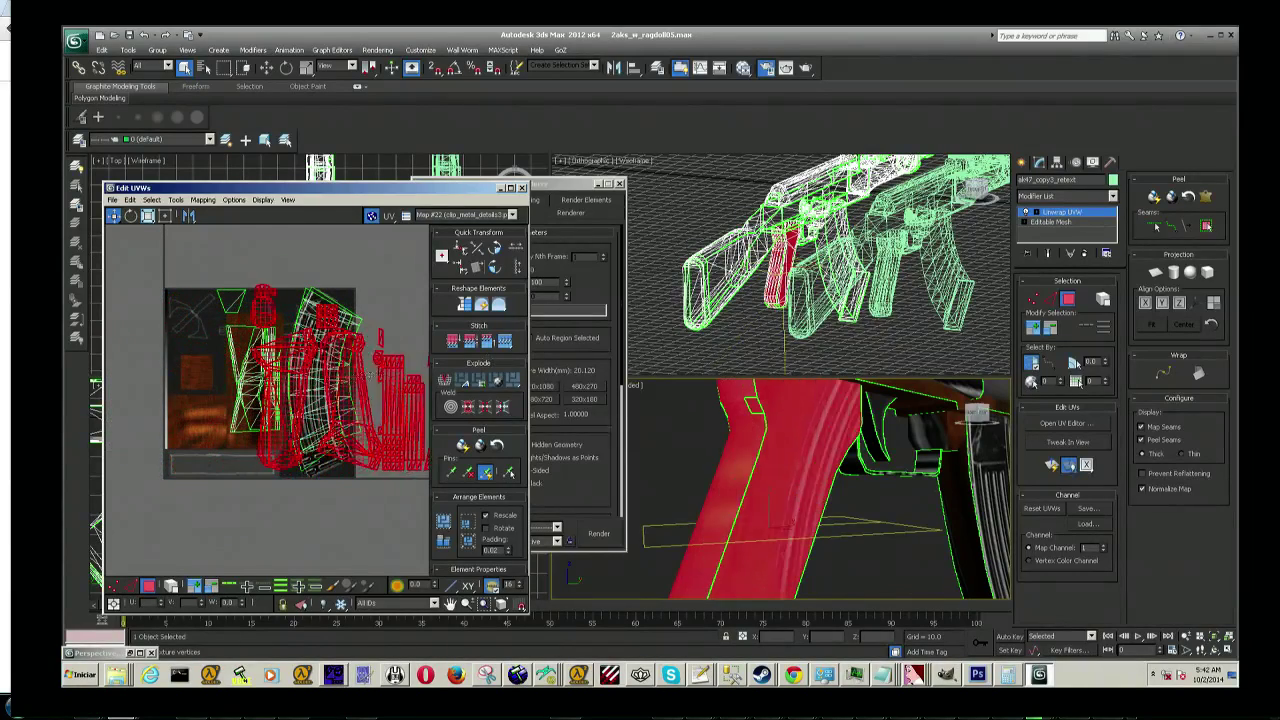
{"action": "scroll", "coordinate": [266, 409], "scroll_direction": "down", "scroll_amount": 2}
{"action": "scroll", "coordinate": [265, 420], "scroll_direction": "up", "scroll_amount": 2}
{"action": "scroll", "coordinate": [280, 450], "scroll_direction": "up", "scroll_amount": 2}
{"action": "scroll", "coordinate": [245, 300], "scroll_direction": "up", "scroll_amount": 2}
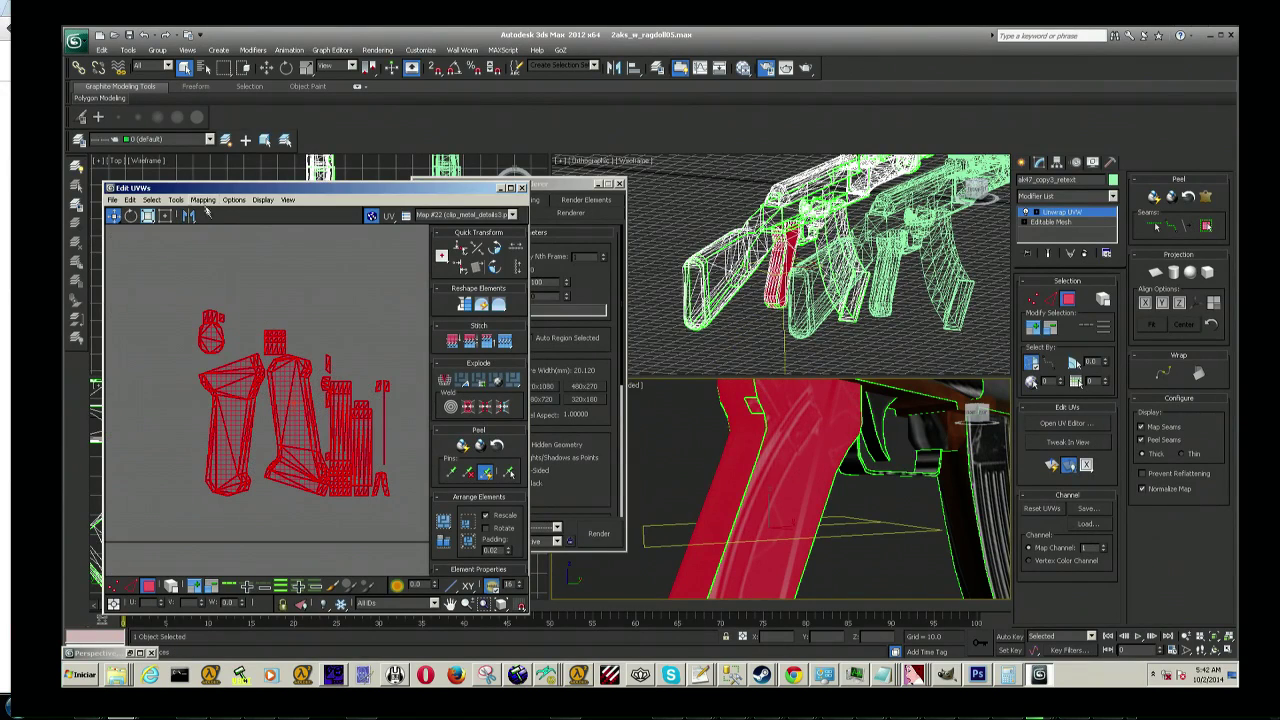
{"action": "left_click", "coordinate": [203, 199]}
{"action": "left_click", "coordinate": [225, 228]}
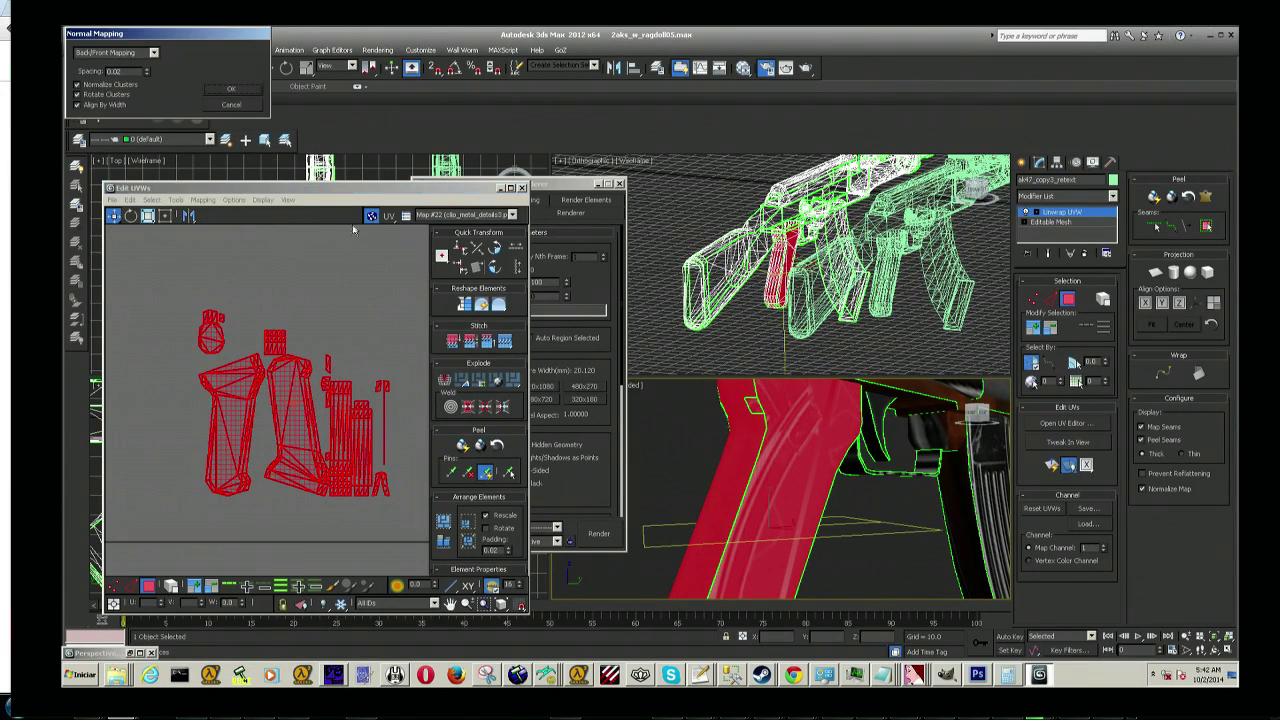
Step: Apply back/front Normal Mapping and move the two resulting grip strips right of the texture
{"action": "left_click", "coordinate": [232, 92]}
{"action": "scroll", "coordinate": [300, 400], "scroll_direction": "down", "scroll_amount": 3}
{"action": "scroll", "coordinate": [310, 400], "scroll_direction": "up", "scroll_amount": 2}
{"action": "scroll", "coordinate": [325, 408], "scroll_direction": "up", "scroll_amount": 3}
{"action": "scroll", "coordinate": [325, 407], "scroll_direction": "down", "scroll_amount": 3}
{"action": "scroll", "coordinate": [335, 456], "scroll_direction": "up", "scroll_amount": 1}
{"action": "middle_click_drag", "start_coordinate": [318, 498], "coordinate": [343, 485]}
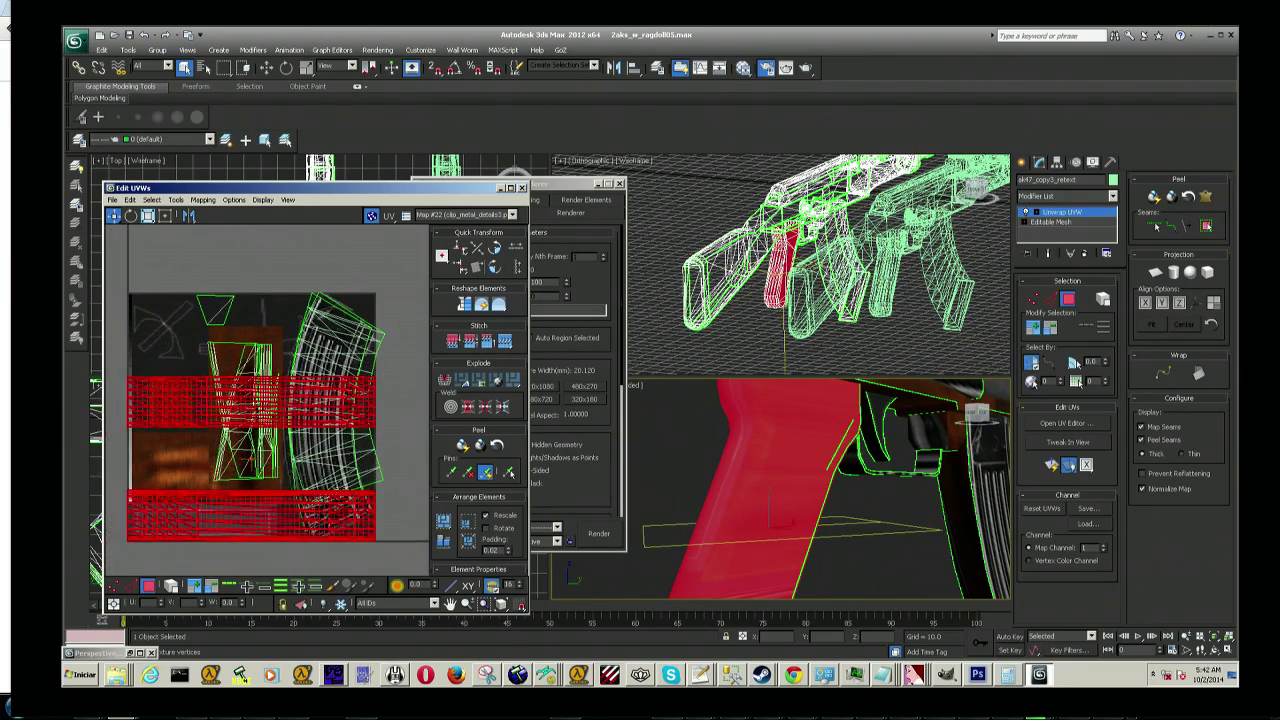
{"action": "mouse_move", "coordinate": [306, 521]}
{"action": "left_mouse_down"}
{"action": "mouse_move", "coordinate": [340, 431]}
{"action": "mouse_move", "coordinate": [370, 431]}
{"action": "left_mouse_up"}
{"action": "middle_click_drag", "start_coordinate": [370, 431], "coordinate": [230, 431]}
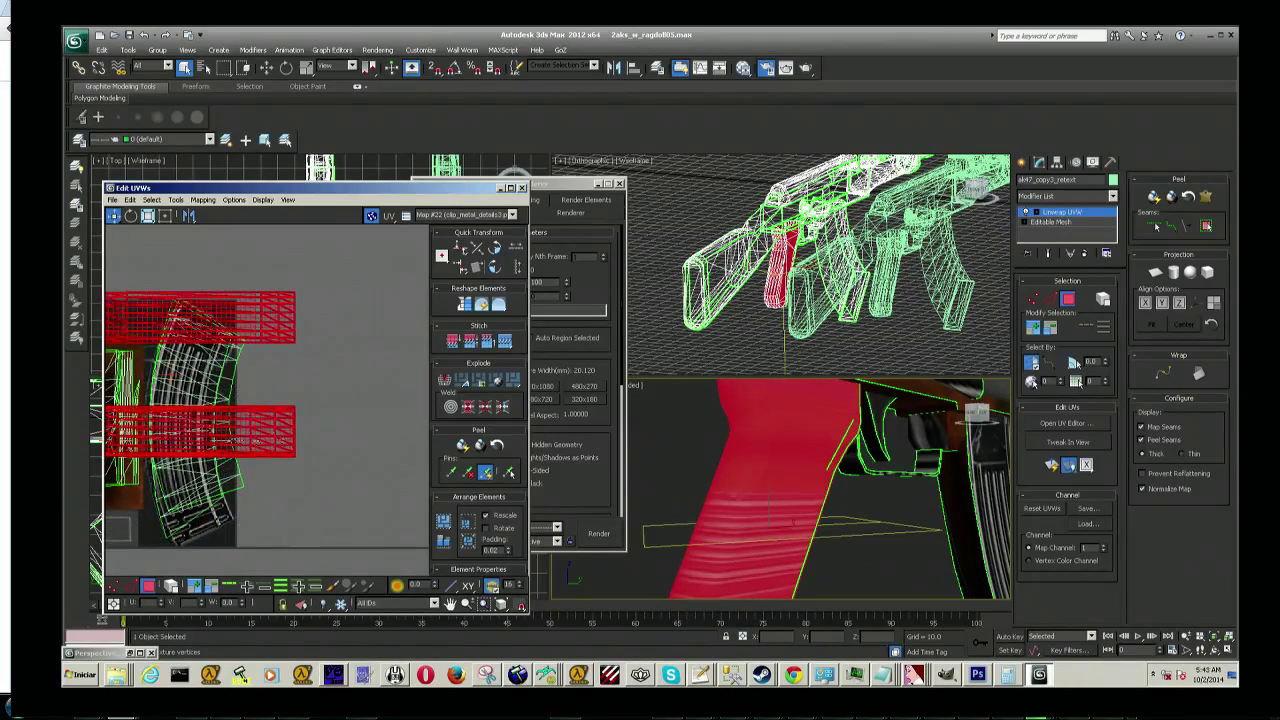
{"action": "left_click_drag", "start_coordinate": [230, 431], "coordinate": [416, 462]}
{"action": "middle_click_drag", "start_coordinate": [414, 465], "coordinate": [145, 384]}
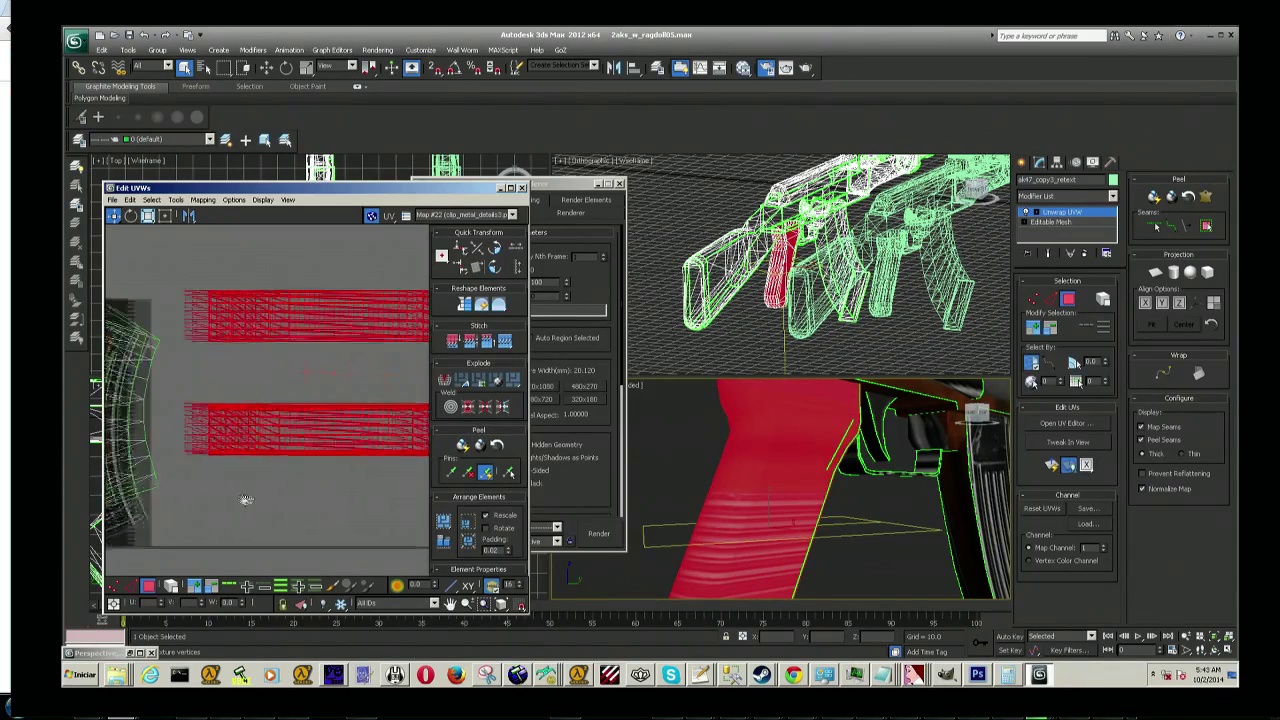
Step: Select both grip UV strips and choose Unfold Mapping
{"action": "left_click_drag", "start_coordinate": [343, 490], "coordinate": [372, 508]}
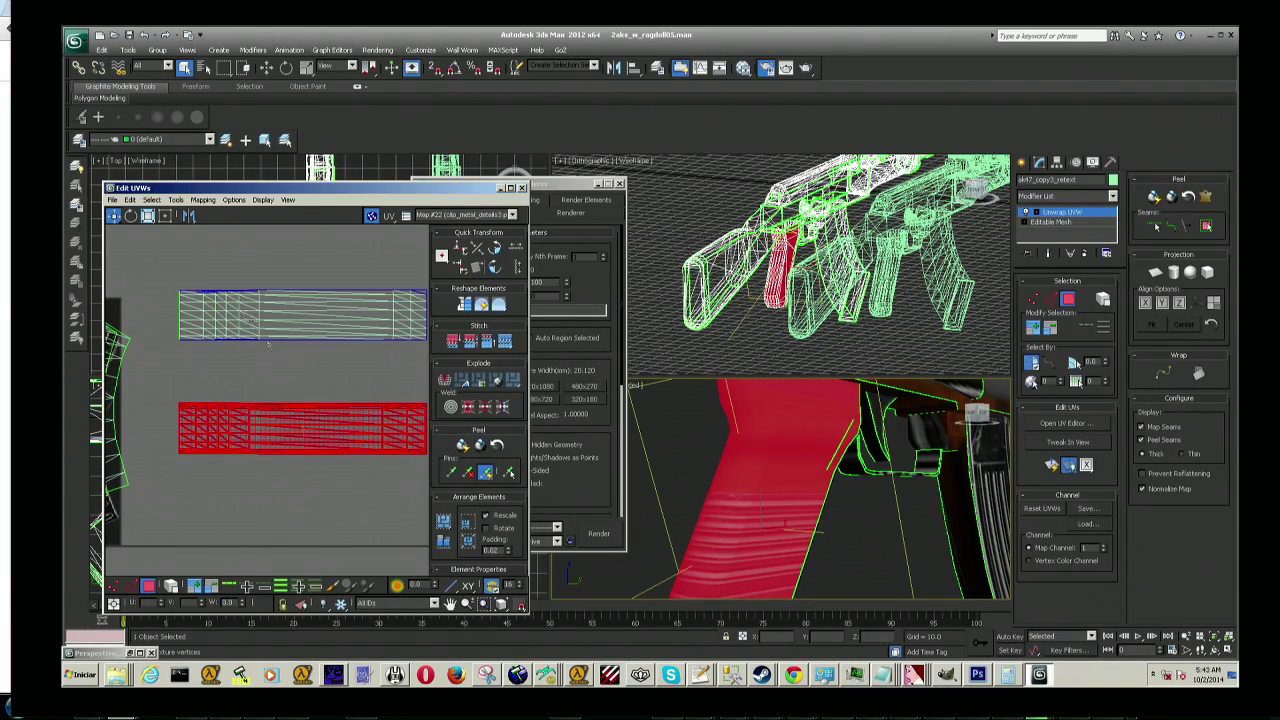
{"action": "middle_click_drag", "start_coordinate": [975, 413], "coordinate": [975, 413], "text": "alt"}
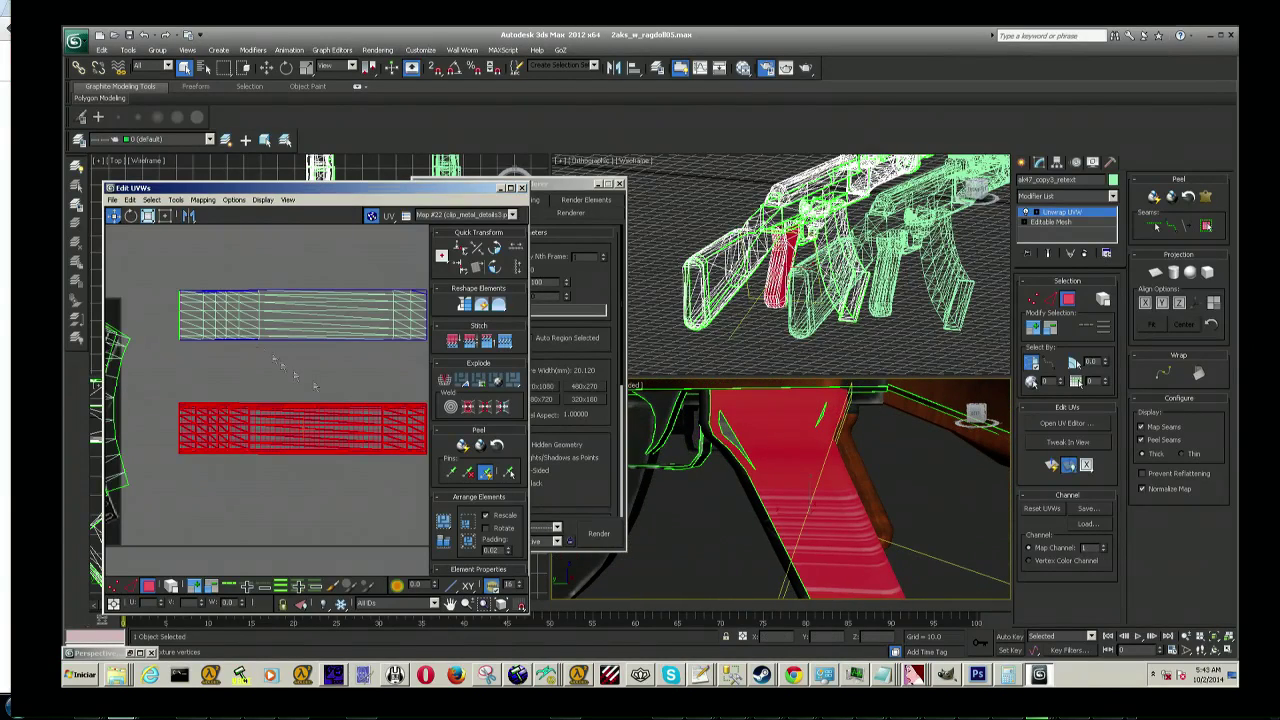
{"action": "left_click_drag", "start_coordinate": [254, 282], "coordinate": [186, 254]}
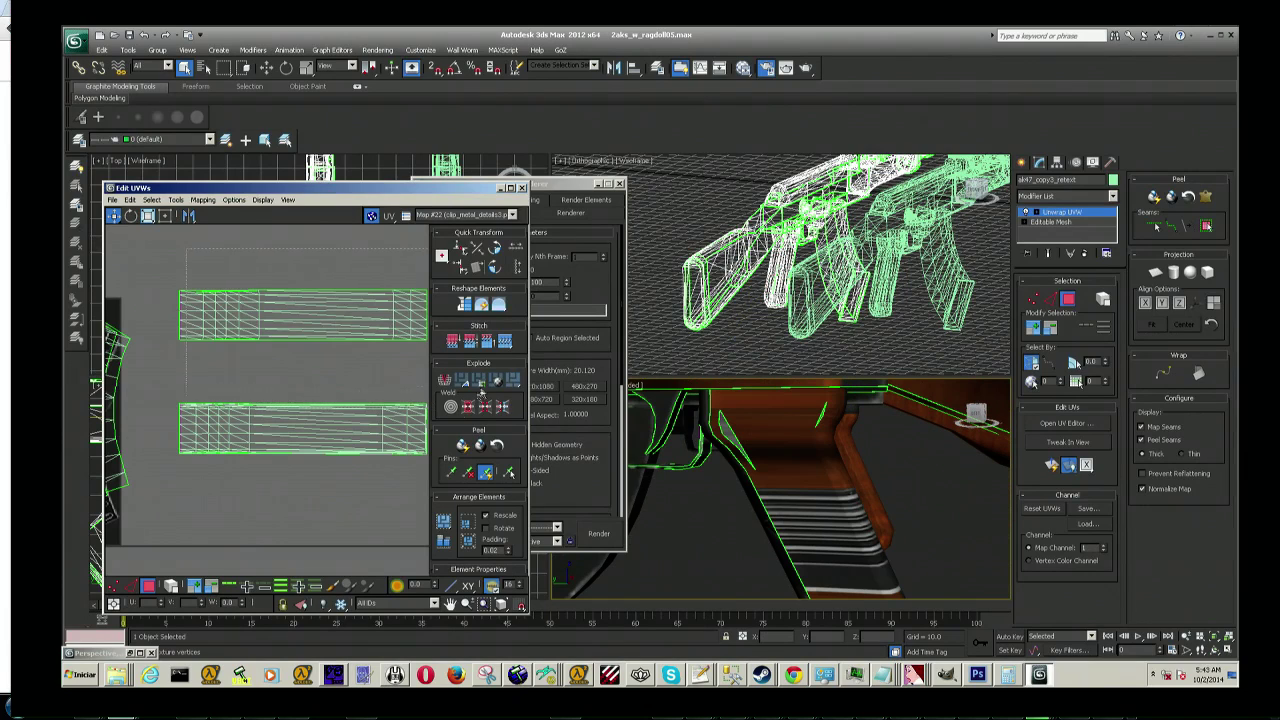
{"action": "left_click", "coordinate": [410, 333]}
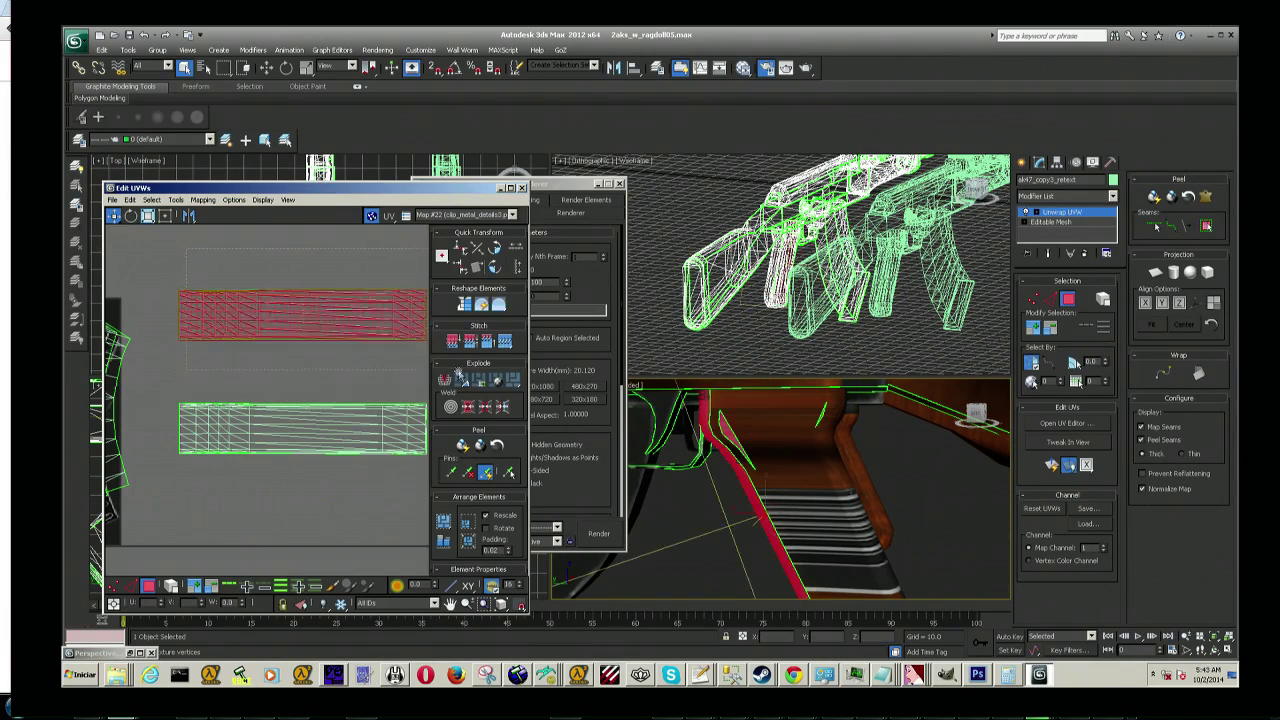
{"action": "left_click", "coordinate": [268, 405]}
{"action": "left_click", "coordinate": [340, 330], "text": "ctrl"}
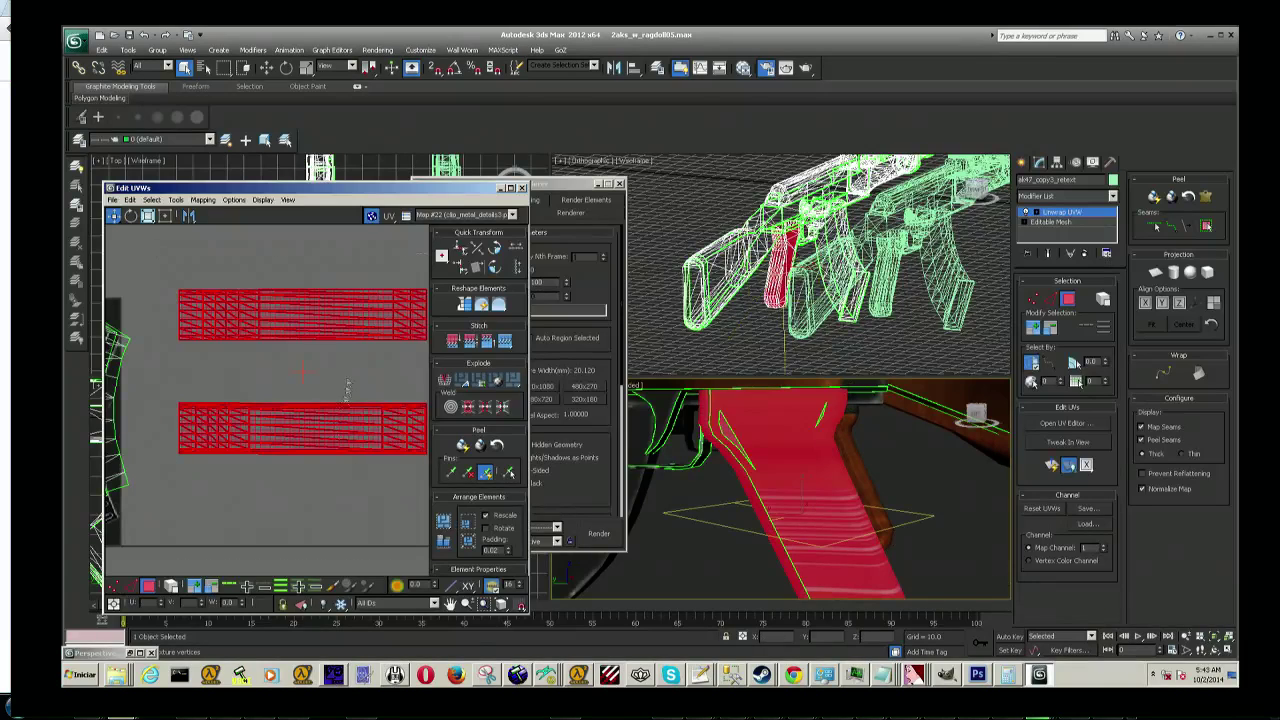
{"action": "left_click", "coordinate": [203, 199]}
{"action": "left_click", "coordinate": [212, 236]}
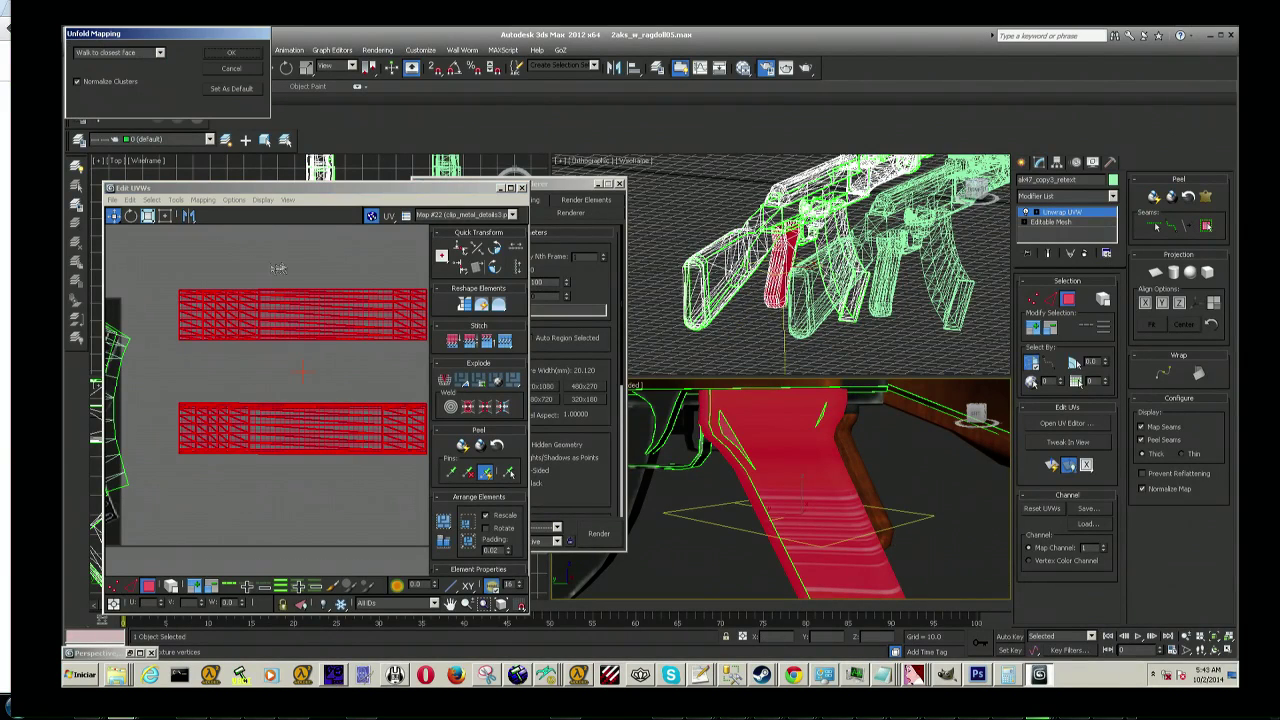
Step: Confirm the unfold so the grip strips become one flat cluster, and move it right
{"action": "left_click", "coordinate": [228, 57]}
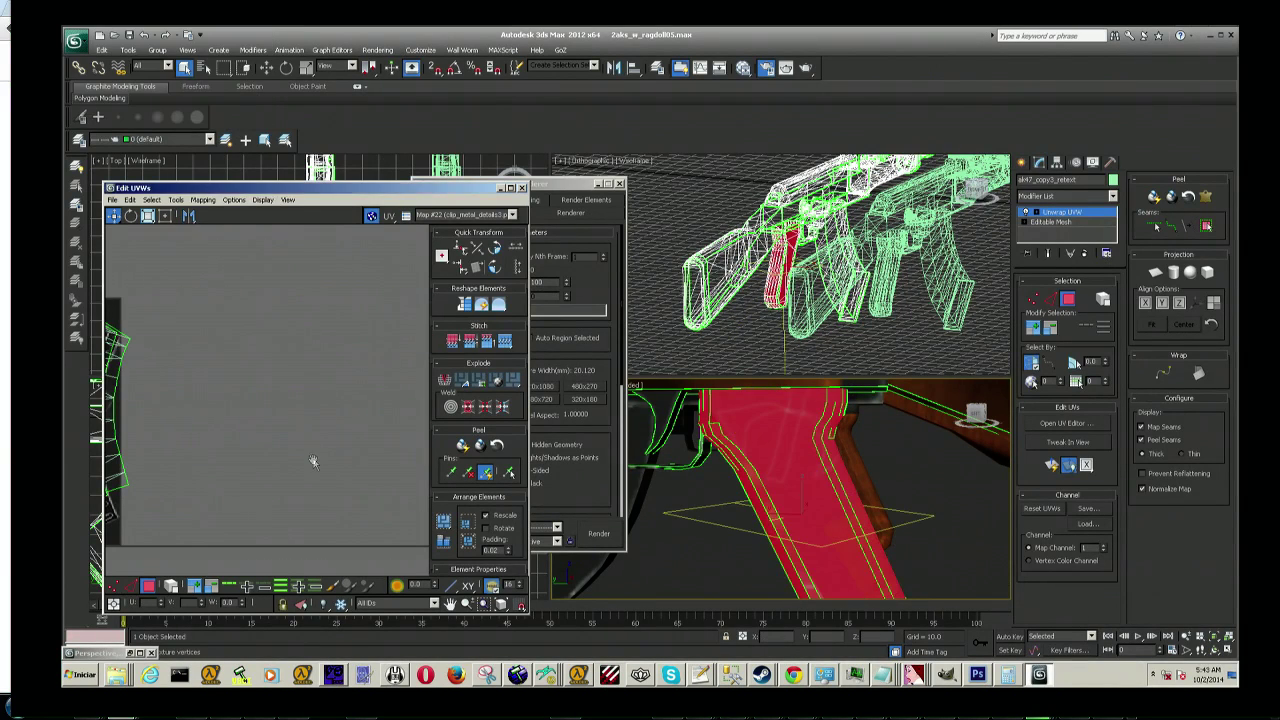
{"action": "scroll", "coordinate": [275, 447], "scroll_direction": "up", "scroll_amount": 5}
{"action": "scroll", "coordinate": [300, 450], "scroll_direction": "down", "scroll_amount": 2}
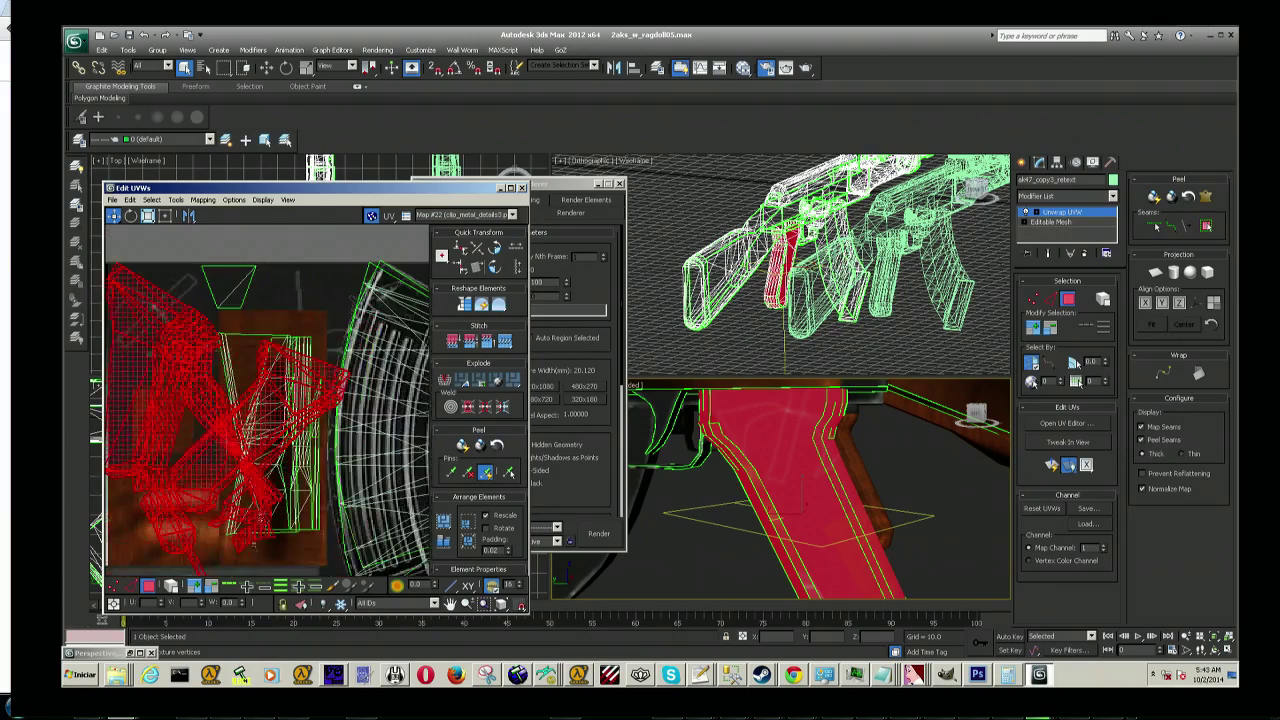
{"action": "scroll", "coordinate": [310, 455], "scroll_direction": "up", "scroll_amount": 2}
{"action": "scroll", "coordinate": [330, 458], "scroll_direction": "down", "scroll_amount": 1}
{"action": "scroll", "coordinate": [300, 430], "scroll_direction": "up", "scroll_amount": 3}
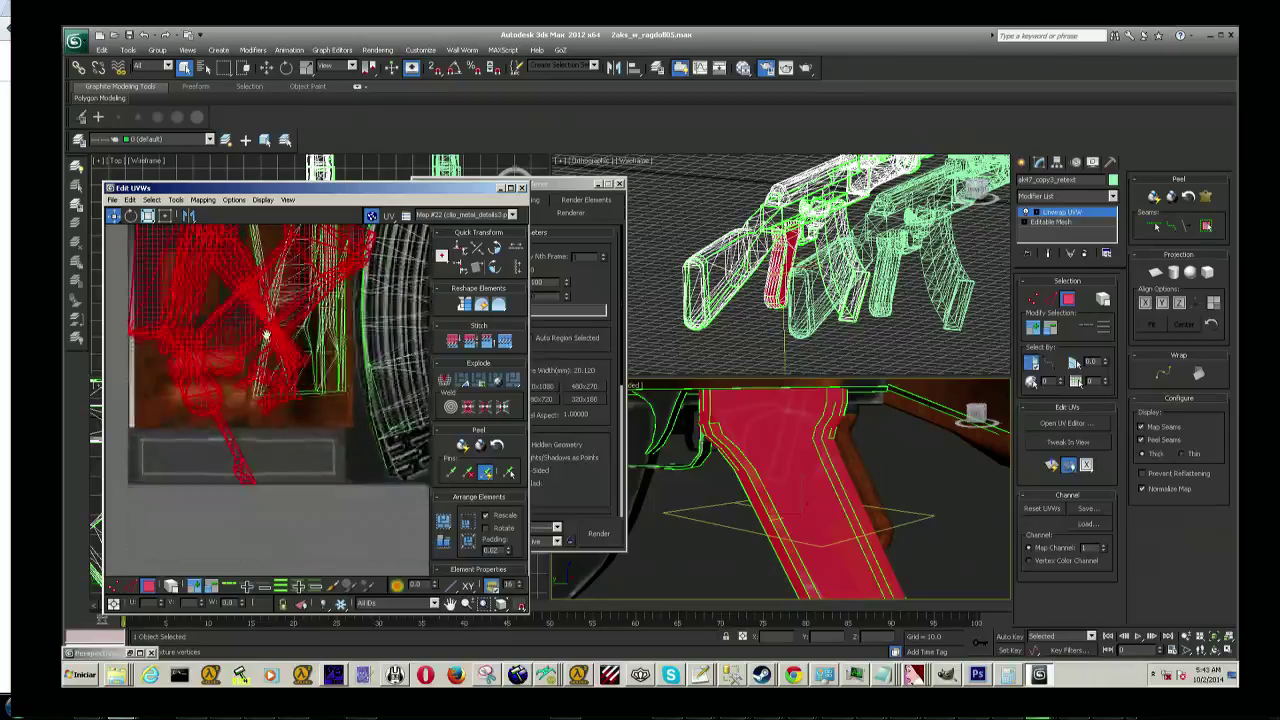
{"action": "scroll", "coordinate": [276, 406], "scroll_direction": "down", "scroll_amount": 2}
{"action": "scroll", "coordinate": [280, 380], "scroll_direction": "down", "scroll_amount": 3}
{"action": "scroll", "coordinate": [284, 375], "scroll_direction": "down", "scroll_amount": 2}
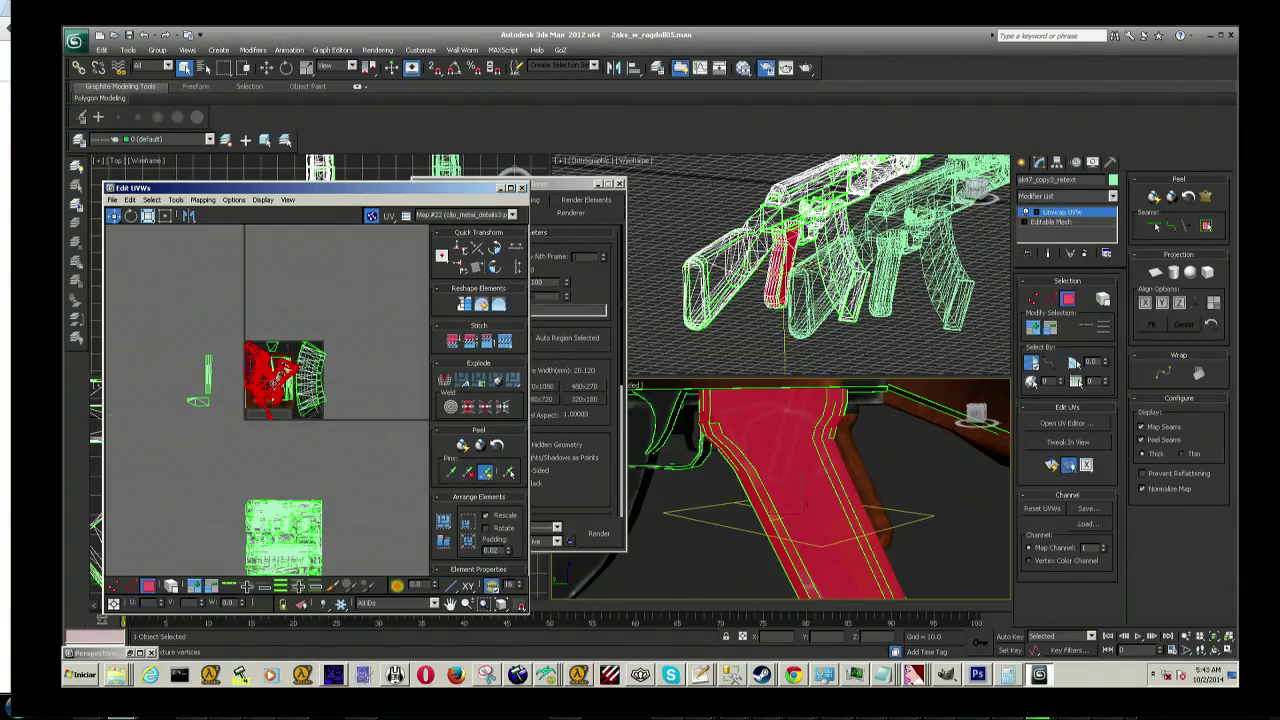
{"action": "left_click_drag", "start_coordinate": [286, 371], "coordinate": [392, 348]}
Step: Shrink the grip cluster in Freeform Mode and place it on the texture's lower-left corner
{"action": "scroll", "coordinate": [391, 351], "scroll_direction": "up", "scroll_amount": 2}
{"action": "scroll", "coordinate": [380, 360], "scroll_direction": "up", "scroll_amount": 1}
{"action": "scroll", "coordinate": [350, 385], "scroll_direction": "up", "scroll_amount": 2}
{"action": "scroll", "coordinate": [314, 416], "scroll_direction": "down", "scroll_amount": 1}
{"action": "scroll", "coordinate": [314, 416], "scroll_direction": "down", "scroll_amount": 1}
{"action": "left_click", "coordinate": [165, 215]}
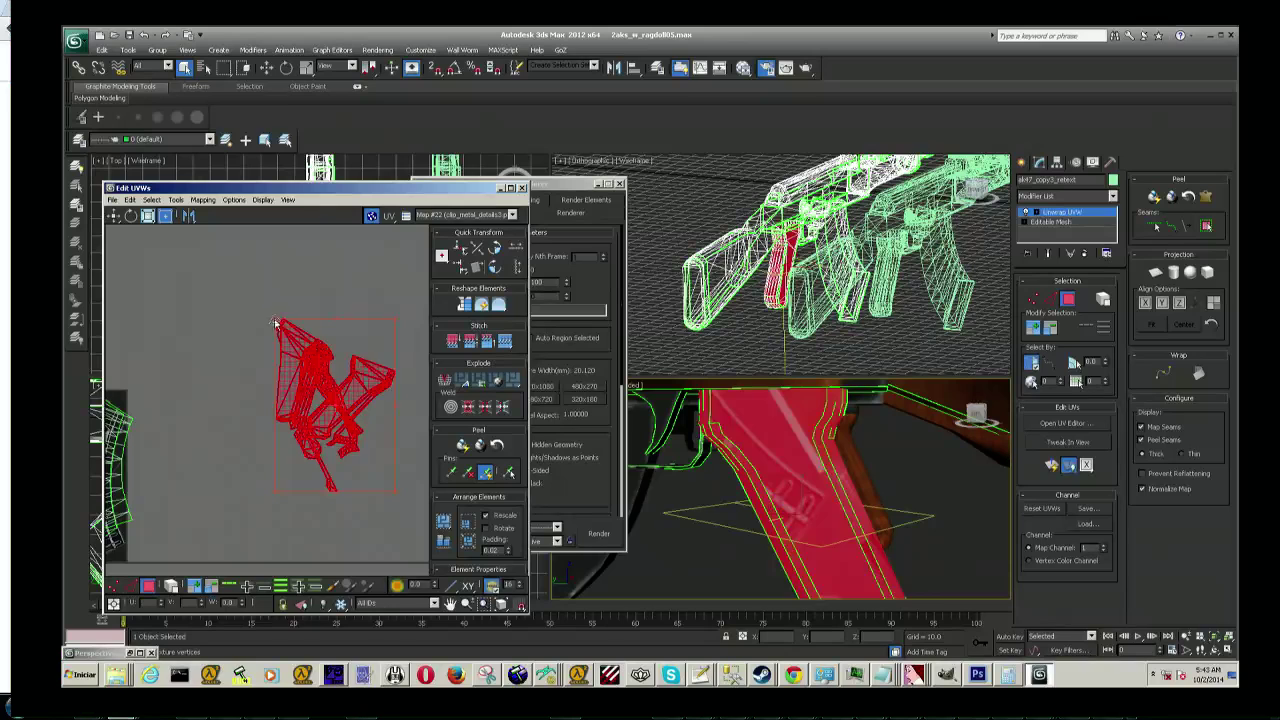
{"action": "left_click_drag", "start_coordinate": [276, 323], "coordinate": [337, 434]}
{"action": "scroll", "coordinate": [304, 457], "scroll_direction": "down", "scroll_amount": 2}
{"action": "scroll", "coordinate": [304, 457], "scroll_direction": "up", "scroll_amount": 1}
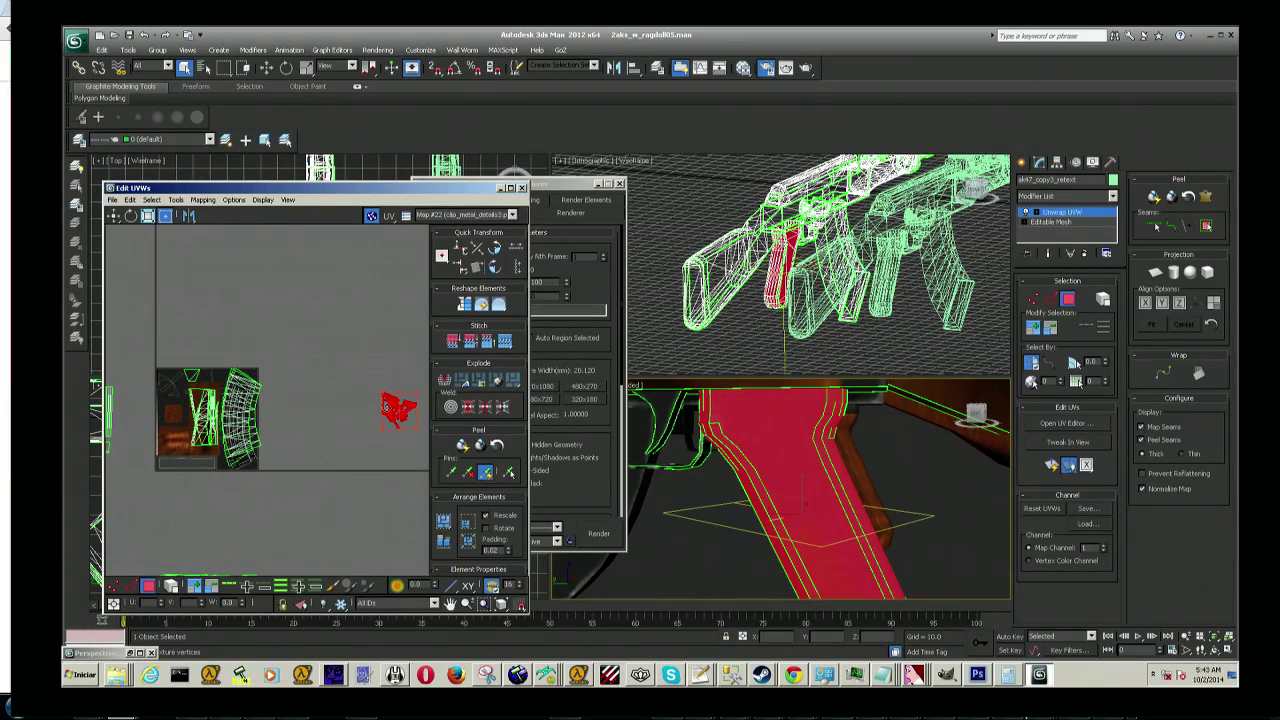
{"action": "mouse_move", "coordinate": [380, 397]}
{"action": "left_mouse_down"}
{"action": "mouse_move", "coordinate": [390, 410]}
{"action": "mouse_move", "coordinate": [243, 443]}
{"action": "mouse_move", "coordinate": [172, 440]}
{"action": "left_mouse_up"}
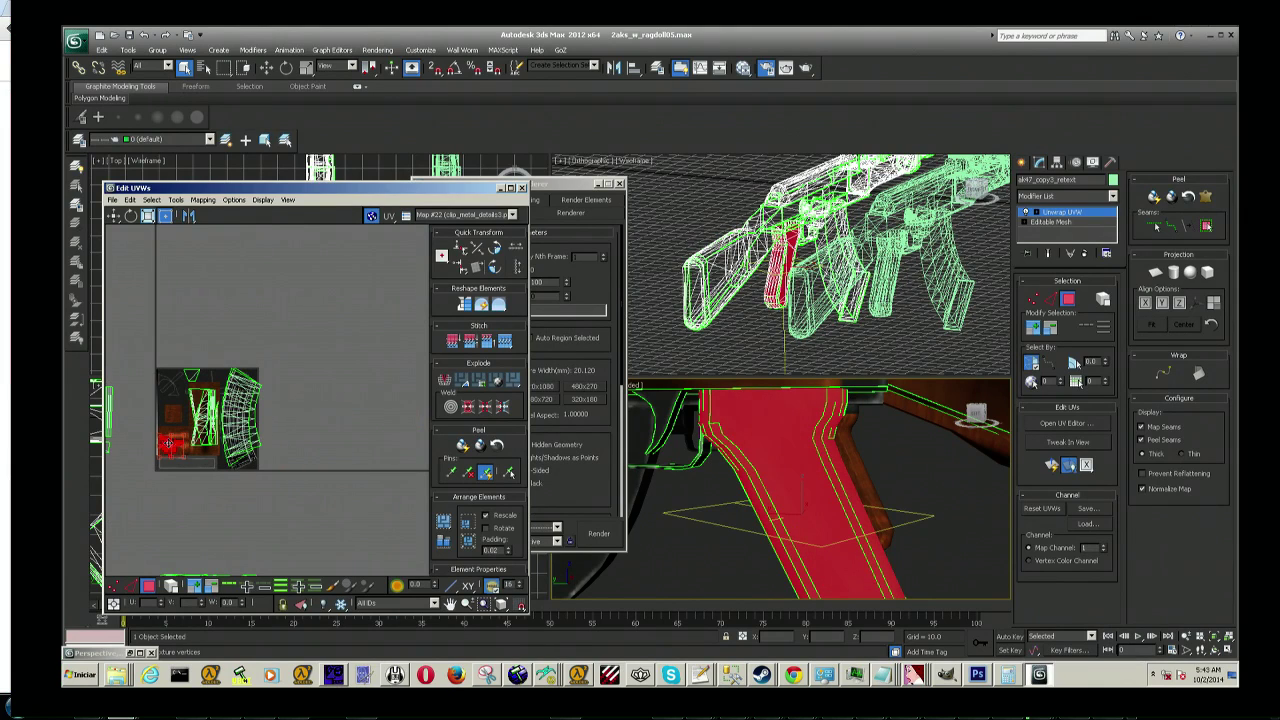
{"action": "scroll", "coordinate": [790, 505], "scroll_direction": "down", "scroll_amount": 3}
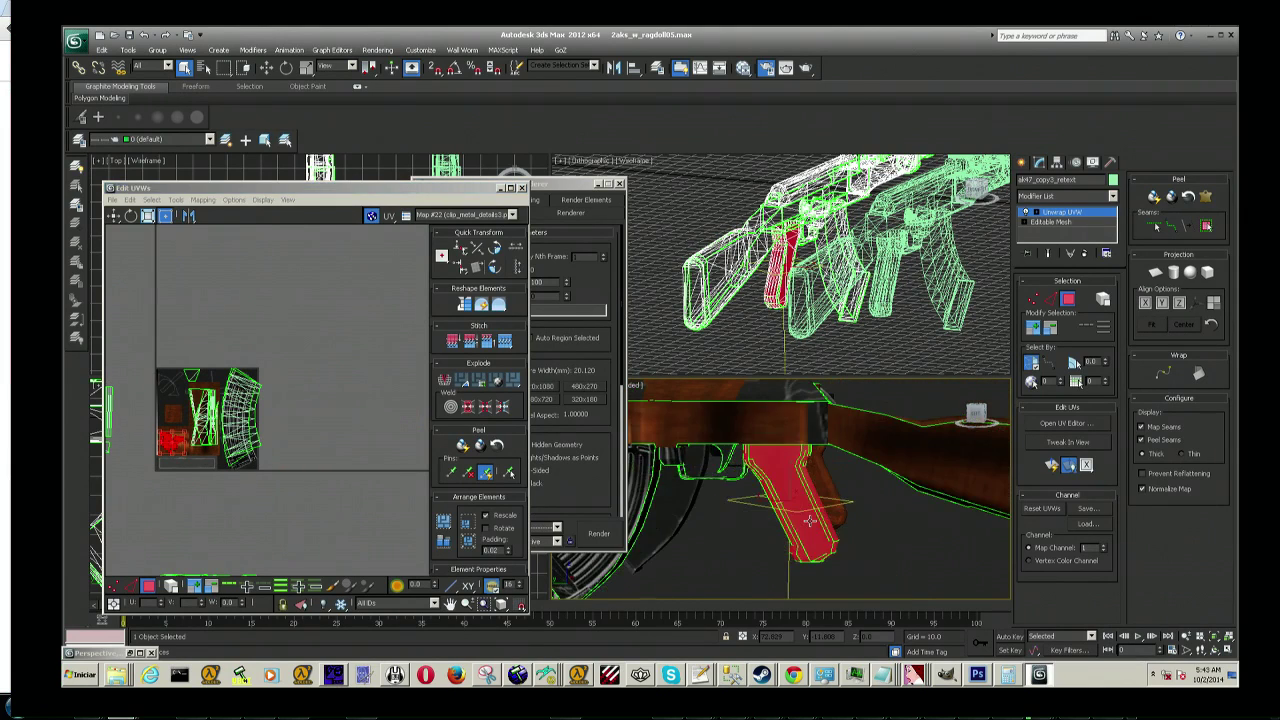
{"action": "left_click", "coordinate": [388, 52]}
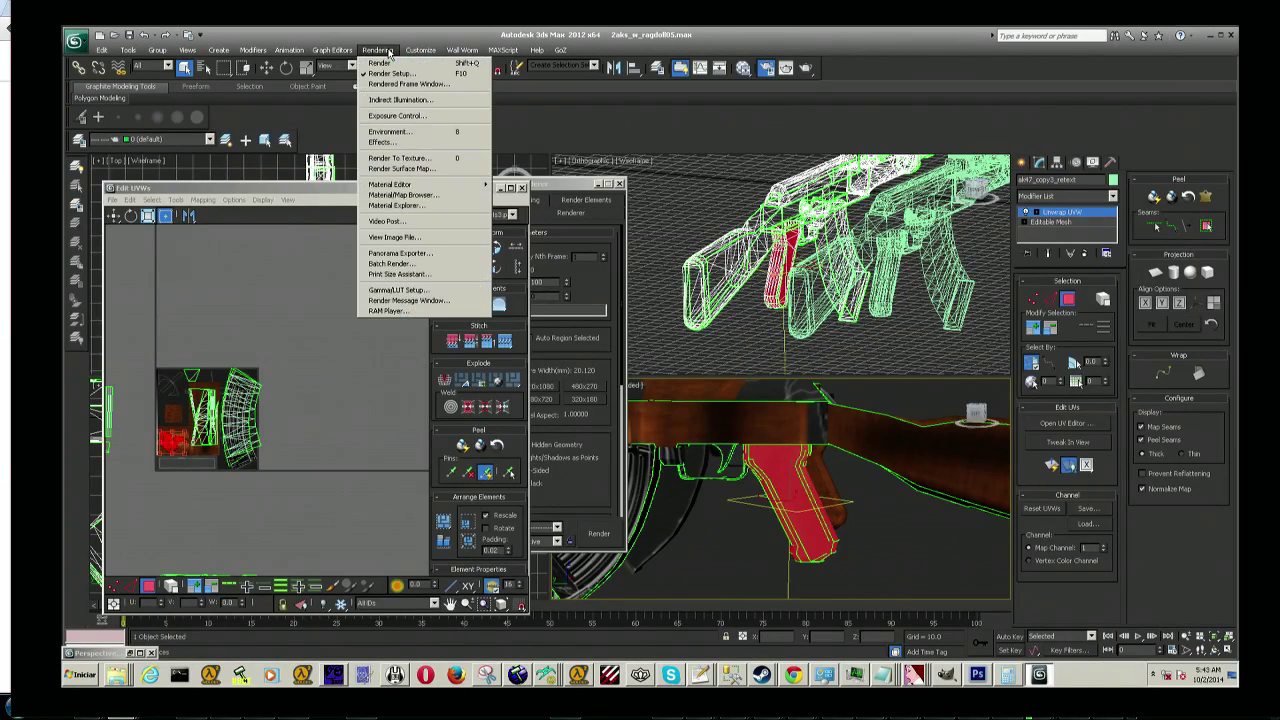
Step: Render the perspective view to check the wood-grain grip, then minimise the render window
{"action": "left_click", "coordinate": [386, 52]}
{"action": "key", "text": "shift+q"}
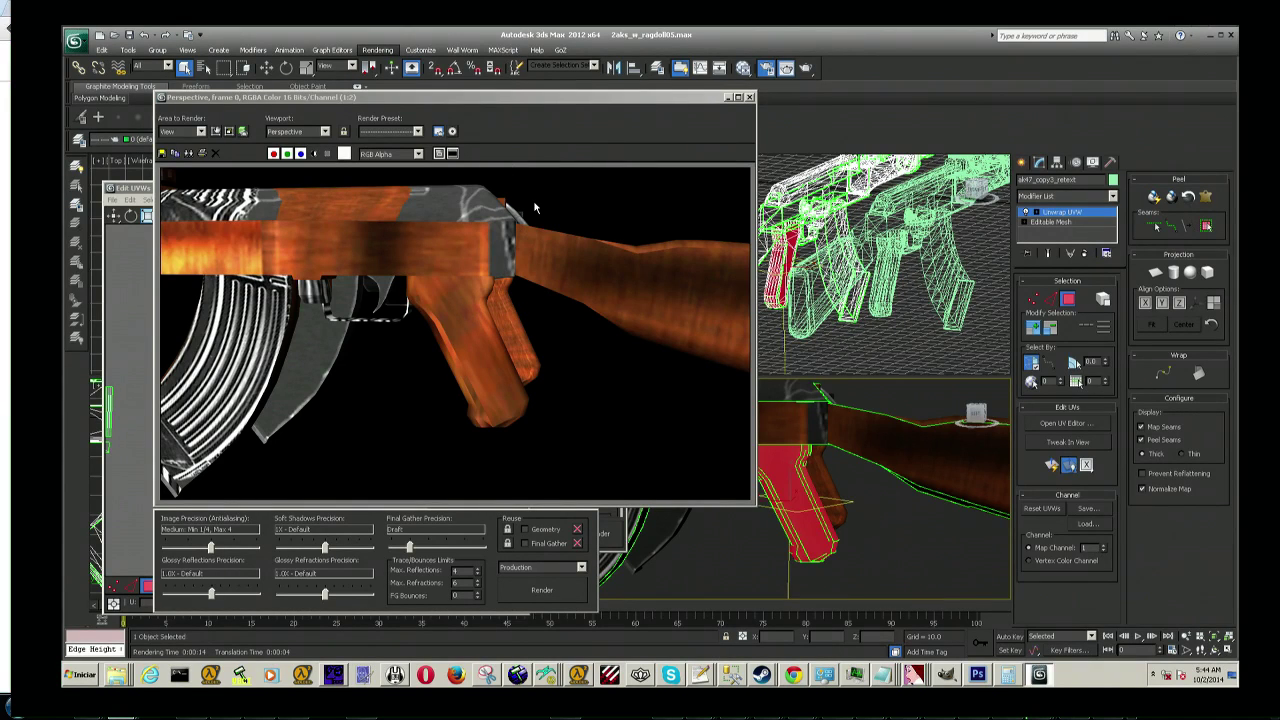
{"action": "left_click", "coordinate": [728, 96]}
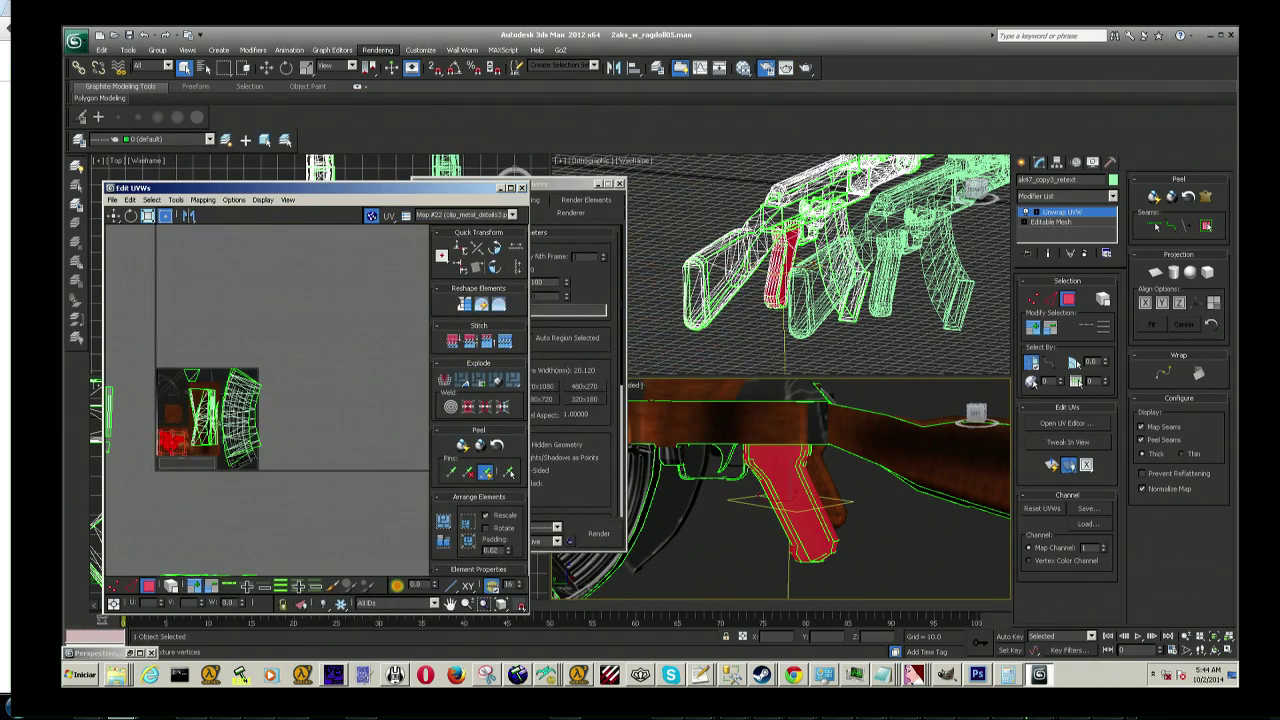
Step: Remap the grip UVs with Normal Mapping set to Box No Top Mapping
{"action": "scroll", "coordinate": [323, 366], "scroll_direction": "down", "scroll_amount": 3}
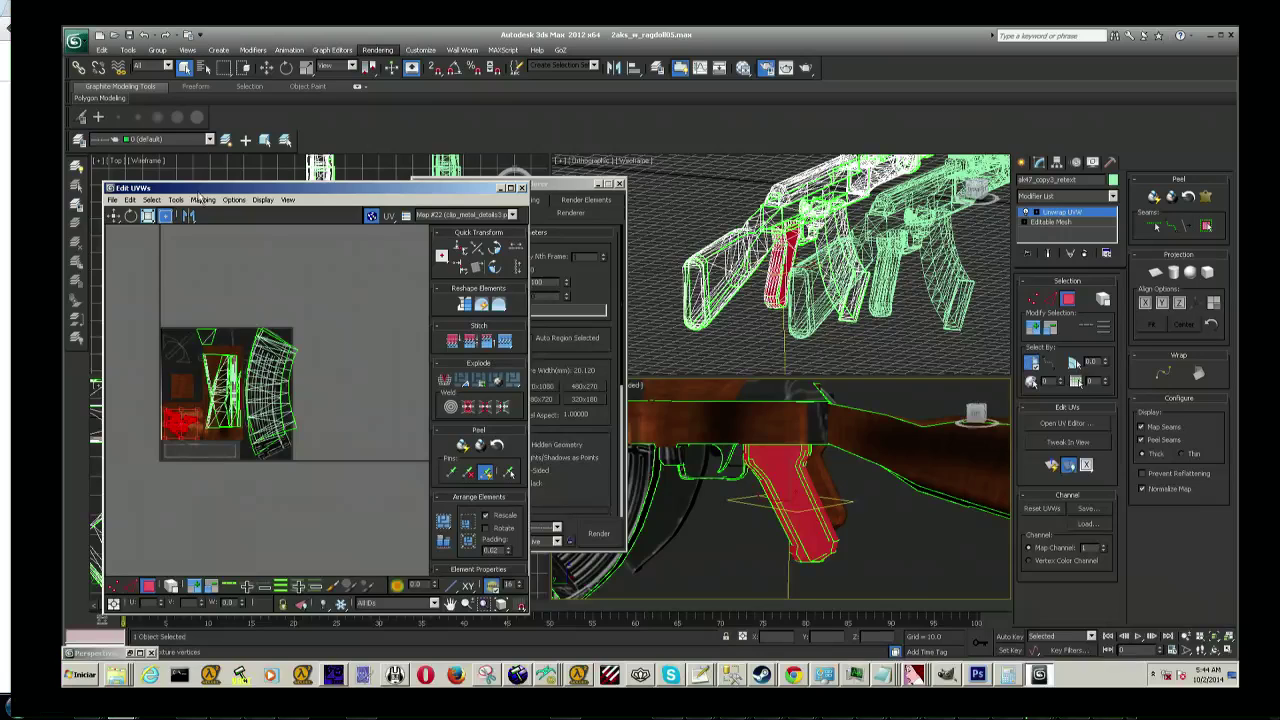
{"action": "left_click", "coordinate": [203, 199]}
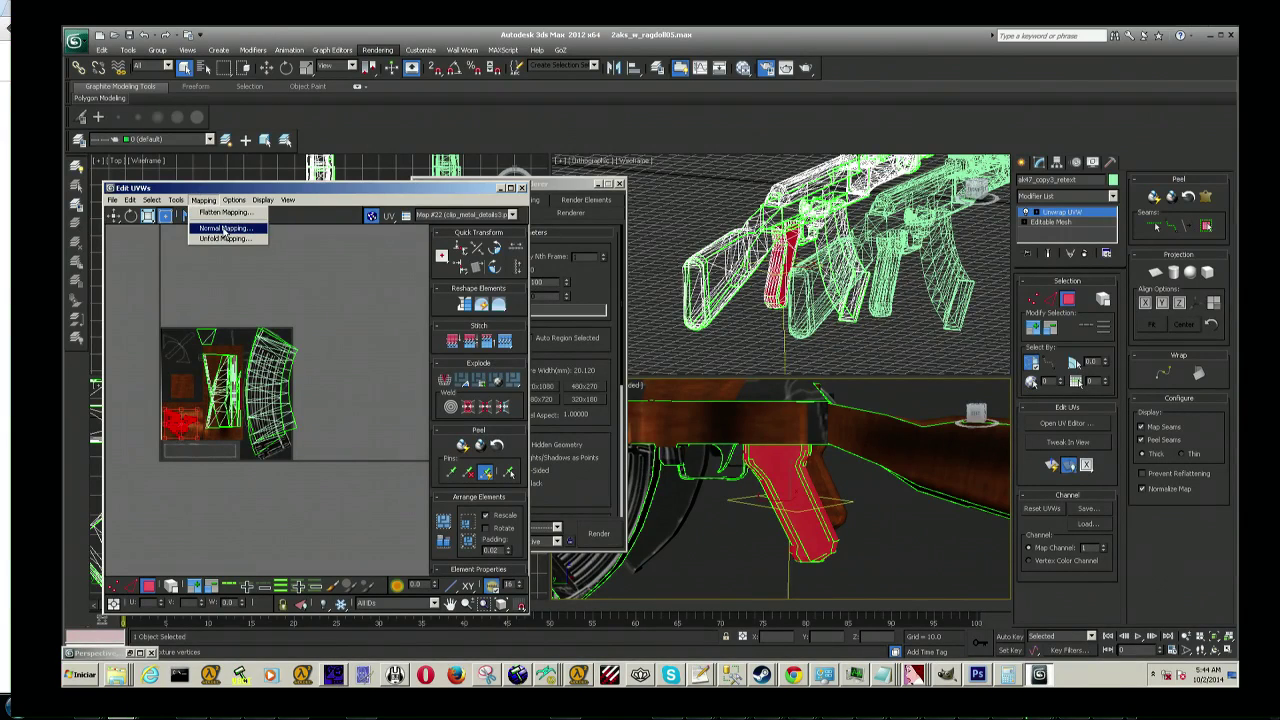
{"action": "left_click", "coordinate": [225, 228]}
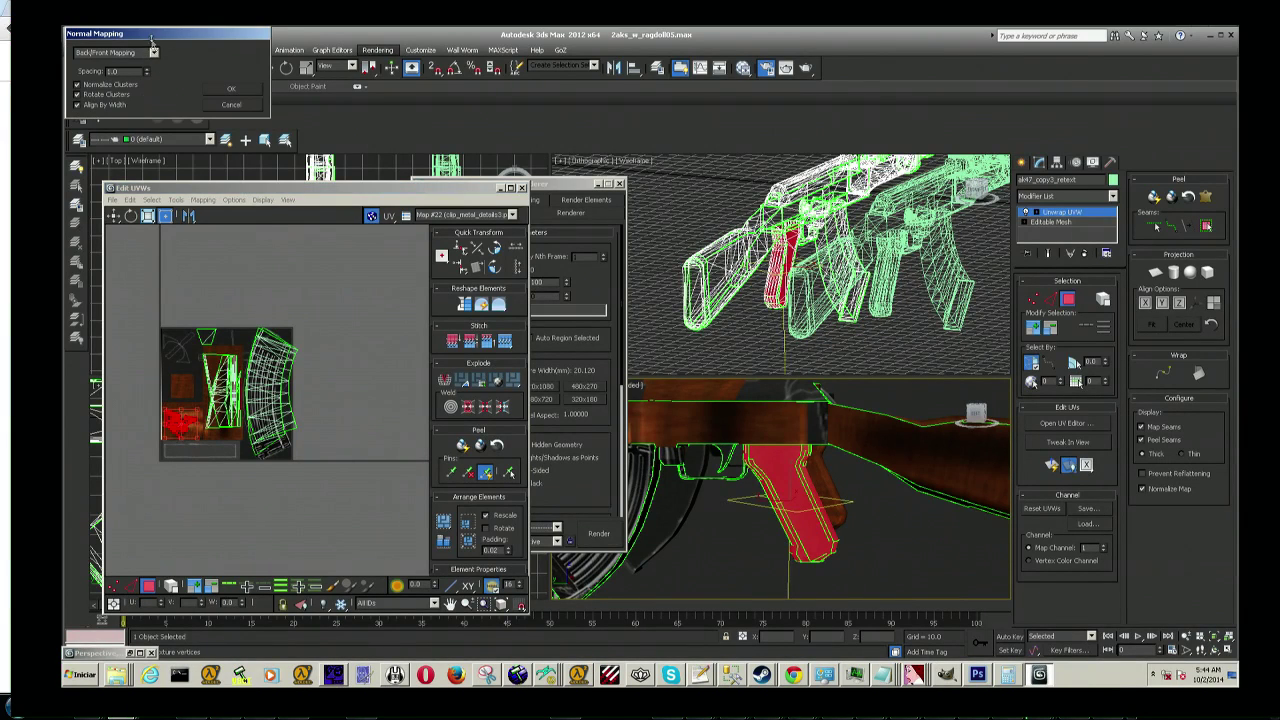
{"action": "left_click", "coordinate": [154, 55]}
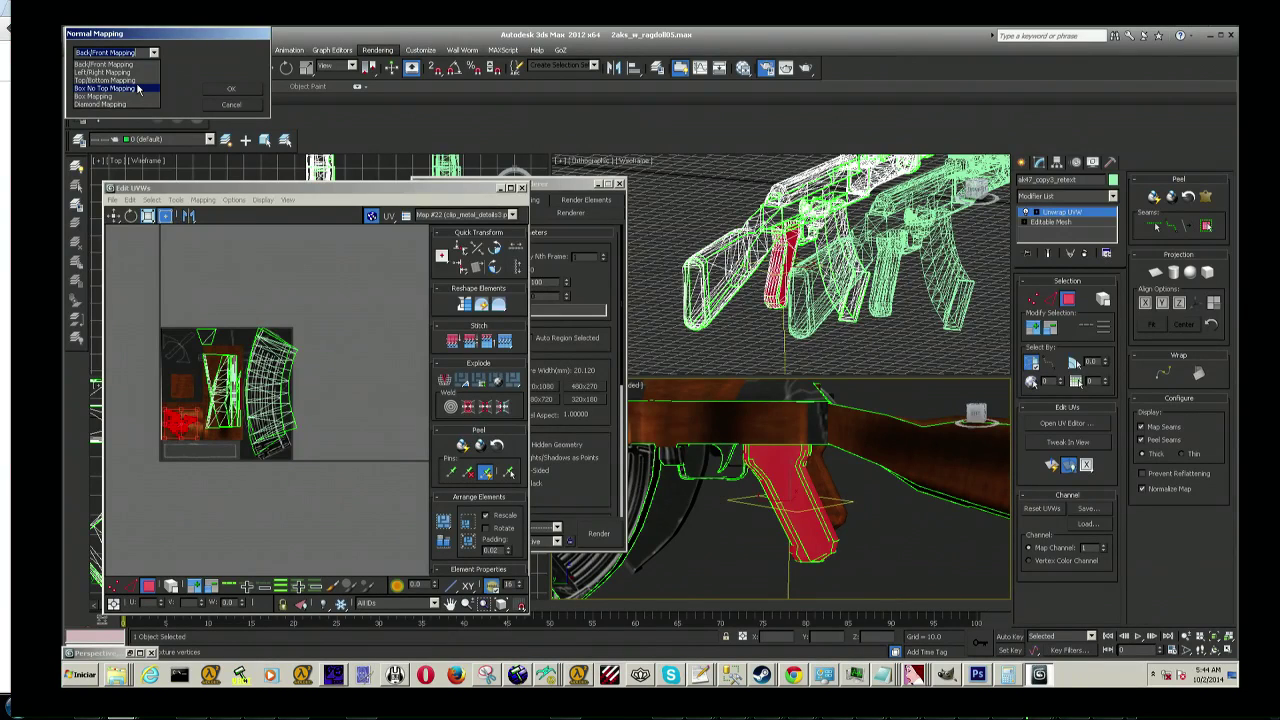
{"action": "left_click", "coordinate": [120, 88]}
{"action": "left_click", "coordinate": [225, 89]}
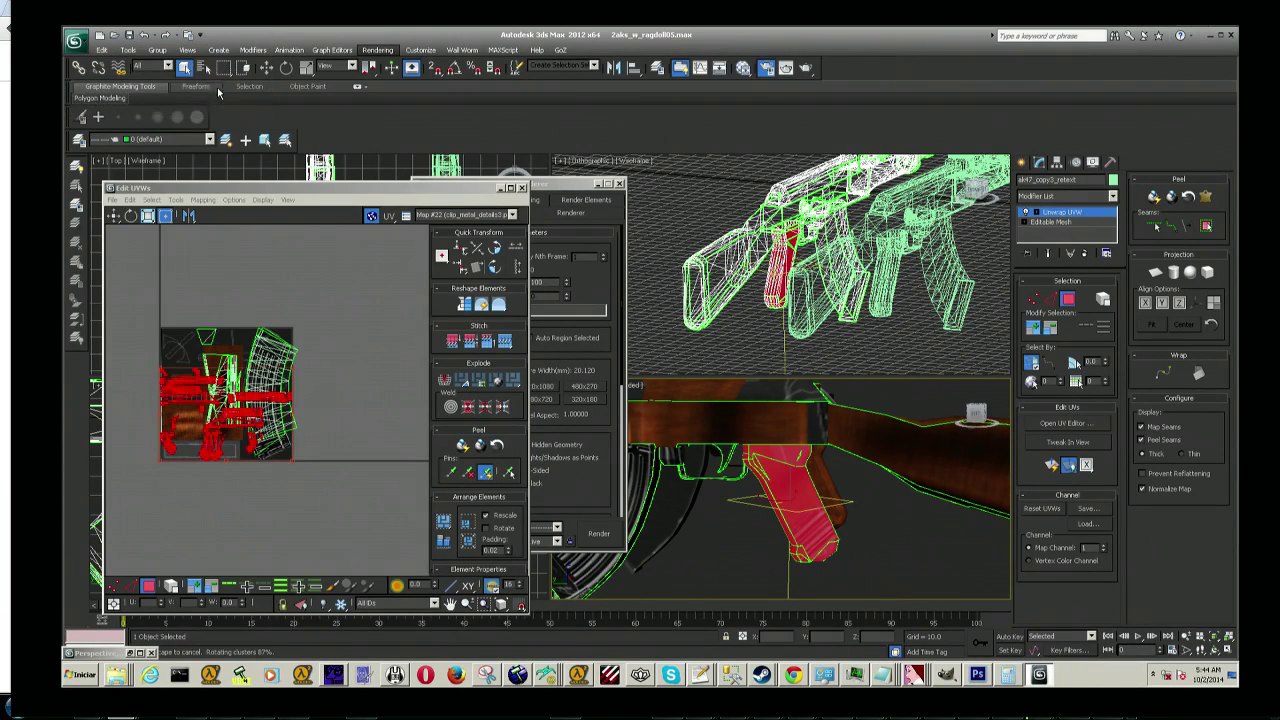
Step: Drag the new grip clusters down and over to the right of the texture
{"action": "scroll", "coordinate": [275, 413], "scroll_direction": "up", "scroll_amount": 5}
{"action": "scroll", "coordinate": [275, 413], "scroll_direction": "down", "scroll_amount": 2}
{"action": "scroll", "coordinate": [273, 410], "scroll_direction": "up", "scroll_amount": 1}
{"action": "left_click_drag", "start_coordinate": [257, 420], "coordinate": [271, 501]}
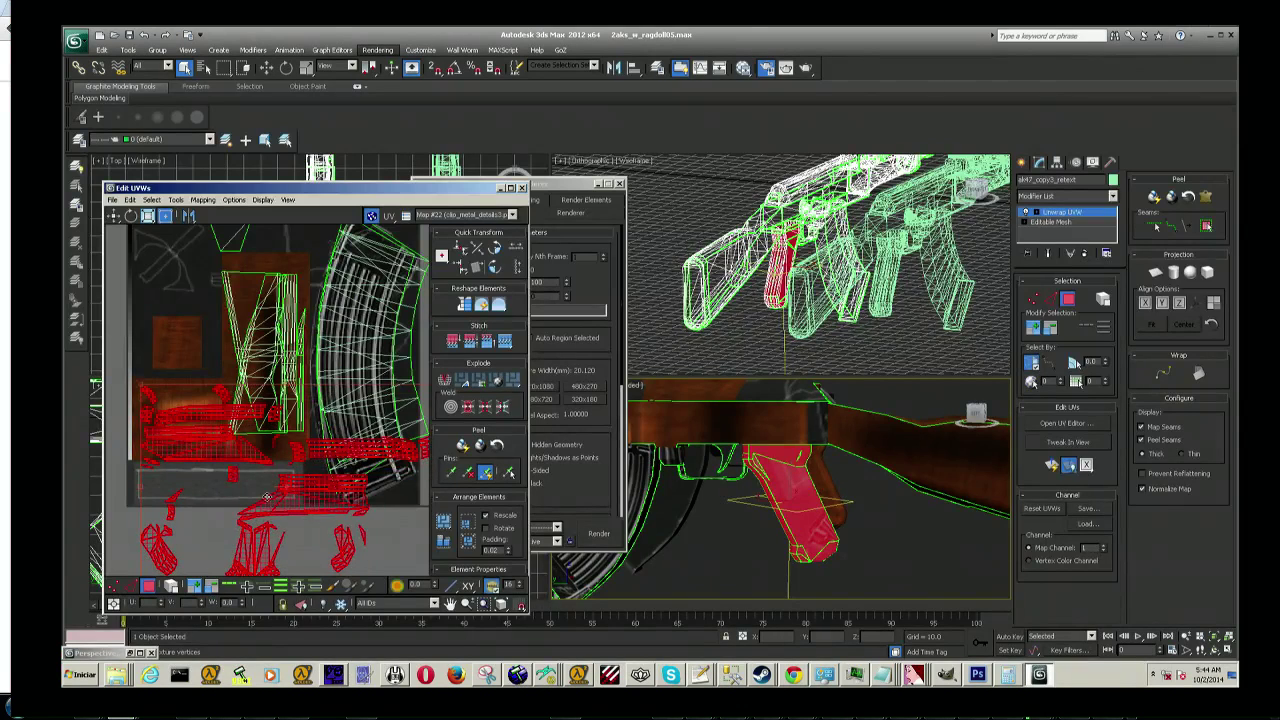
{"action": "scroll", "coordinate": [269, 500], "scroll_direction": "down", "scroll_amount": 4}
{"action": "left_click_drag", "start_coordinate": [283, 455], "coordinate": [395, 450]}
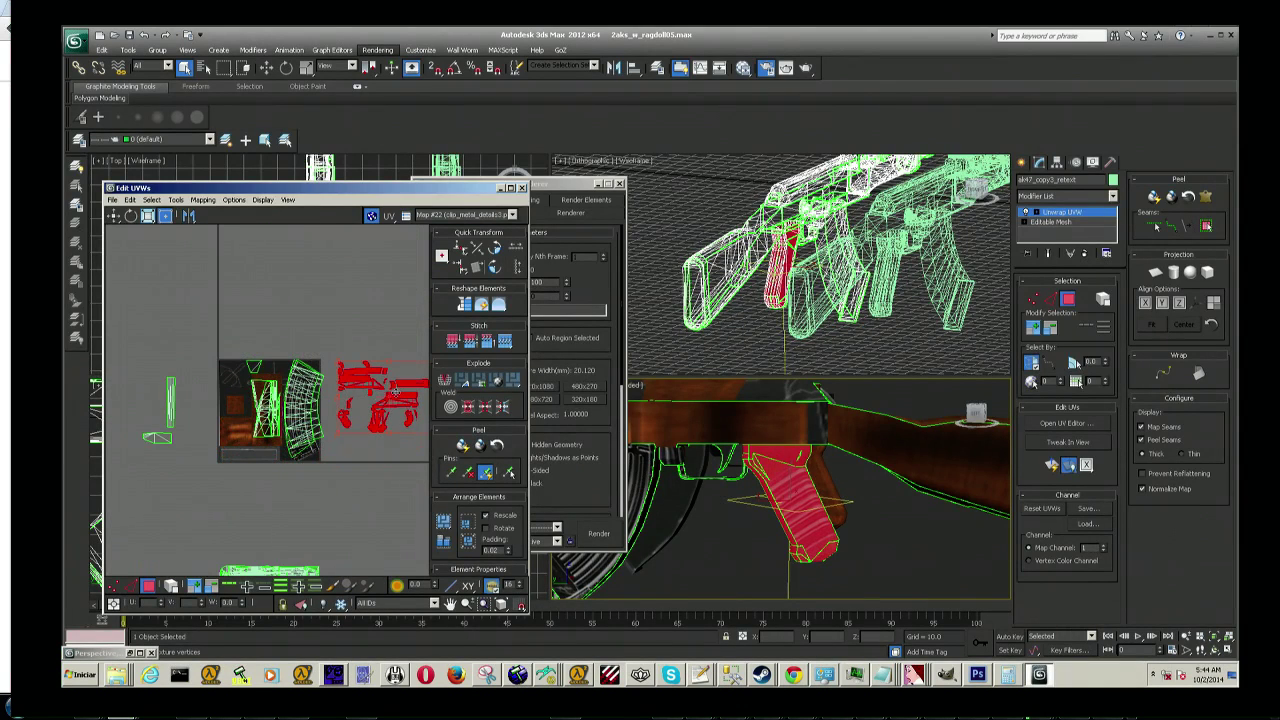
Step: Move the small magazine UV piece left into the texture and nudge it into place
{"action": "scroll", "coordinate": [320, 440], "scroll_direction": "up", "scroll_amount": 1}
{"action": "left_click", "coordinate": [315, 438]}
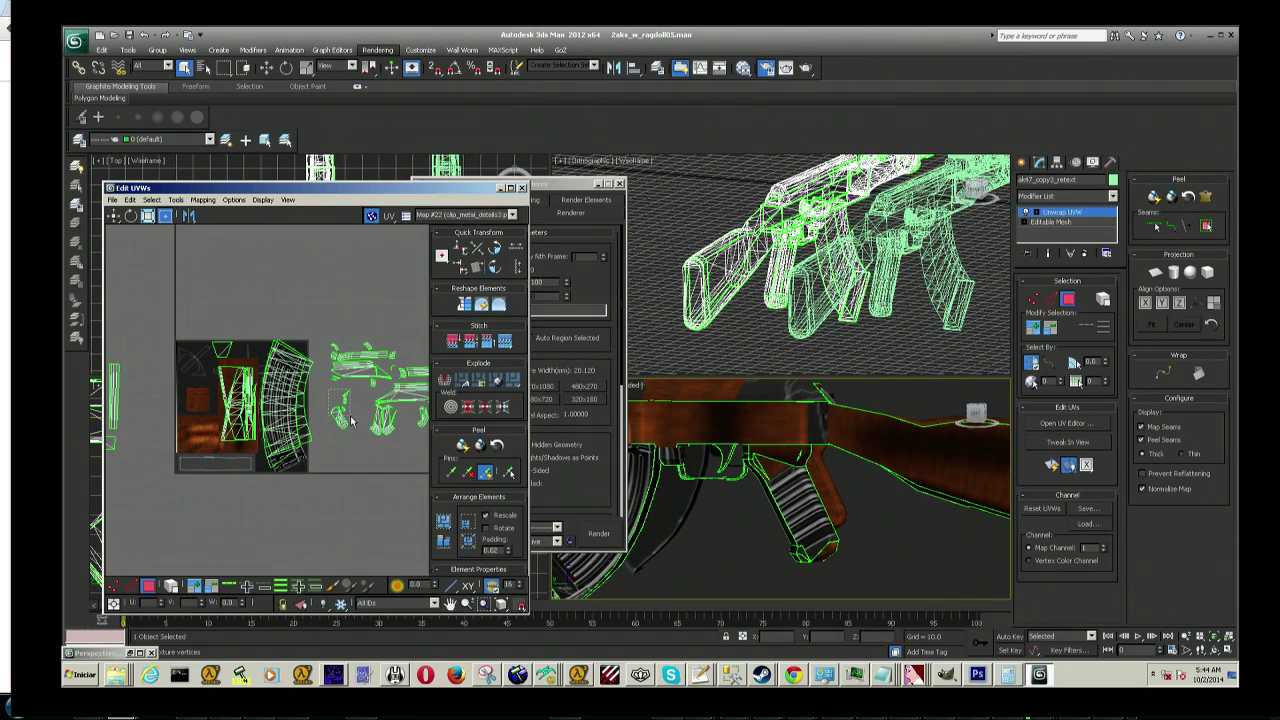
{"action": "left_click", "coordinate": [345, 415]}
{"action": "left_click_drag", "start_coordinate": [345, 415], "coordinate": [200, 445]}
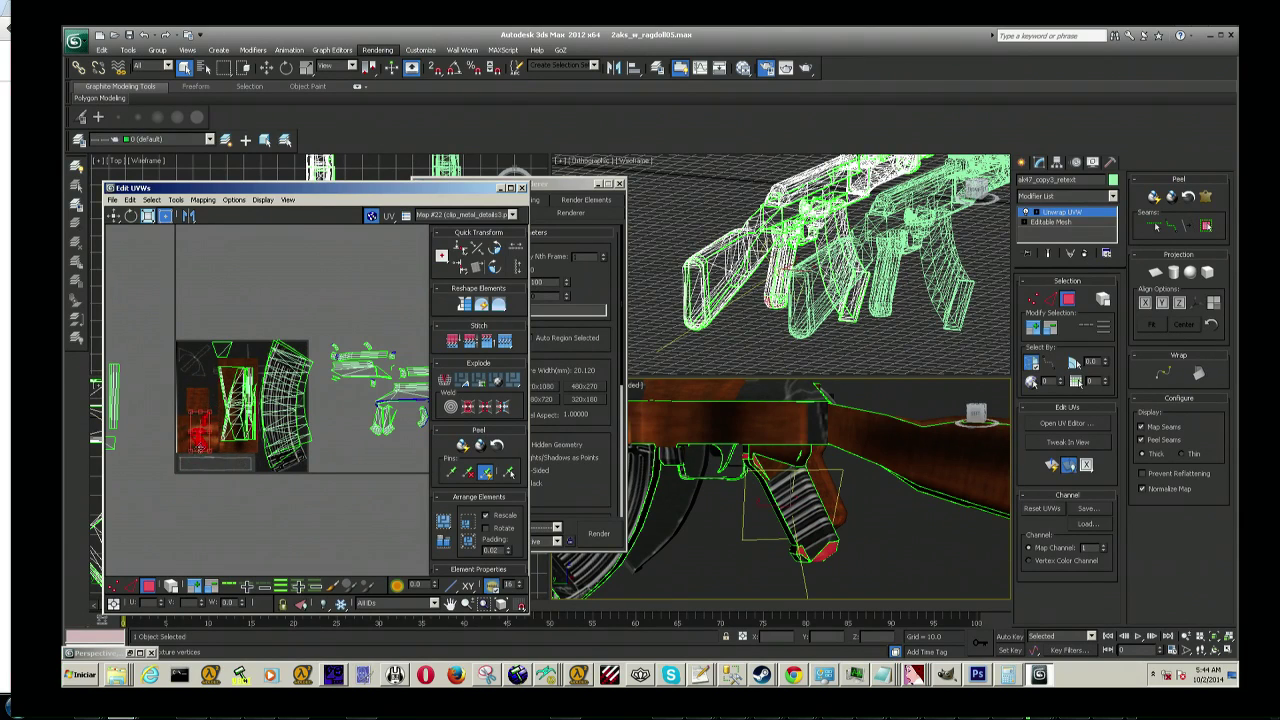
{"action": "scroll", "coordinate": [192, 438], "scroll_direction": "up", "scroll_amount": 2}
{"action": "scroll", "coordinate": [186, 432], "scroll_direction": "up", "scroll_amount": 2}
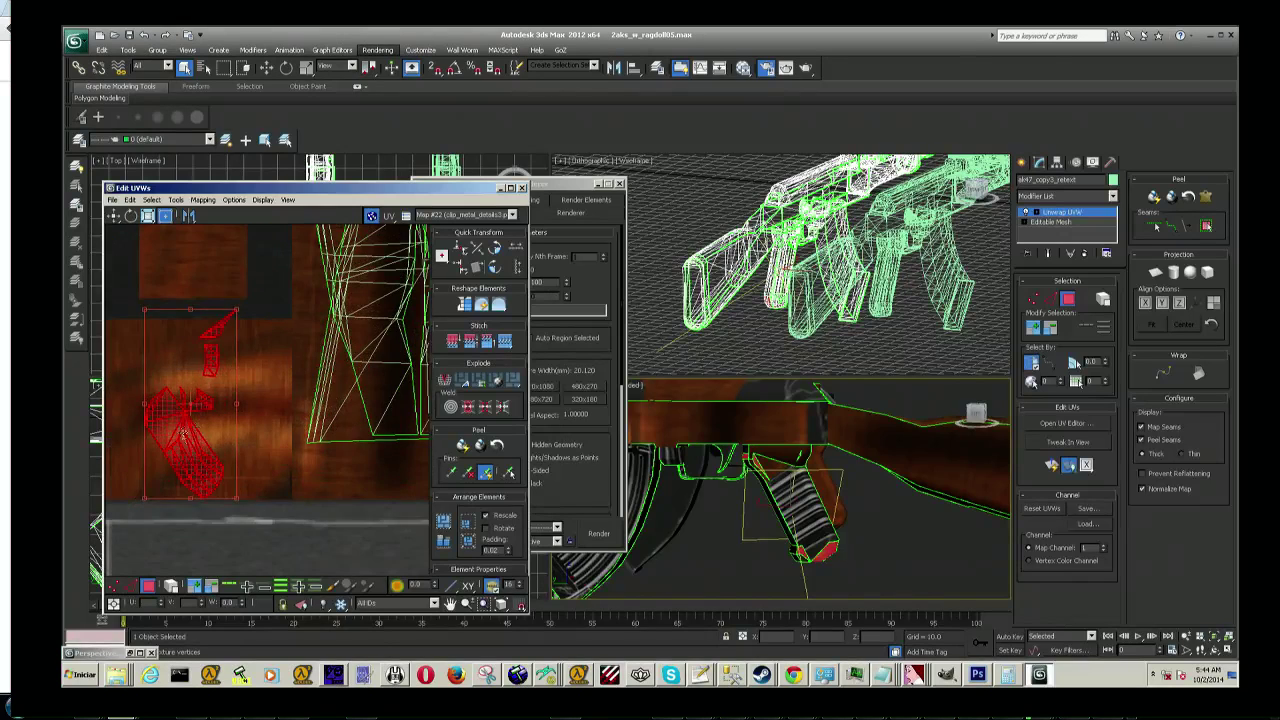
{"action": "middle_click_drag", "start_coordinate": [185, 432], "coordinate": [188, 415]}
{"action": "left_click_drag", "start_coordinate": [195, 305], "coordinate": [168, 344]}
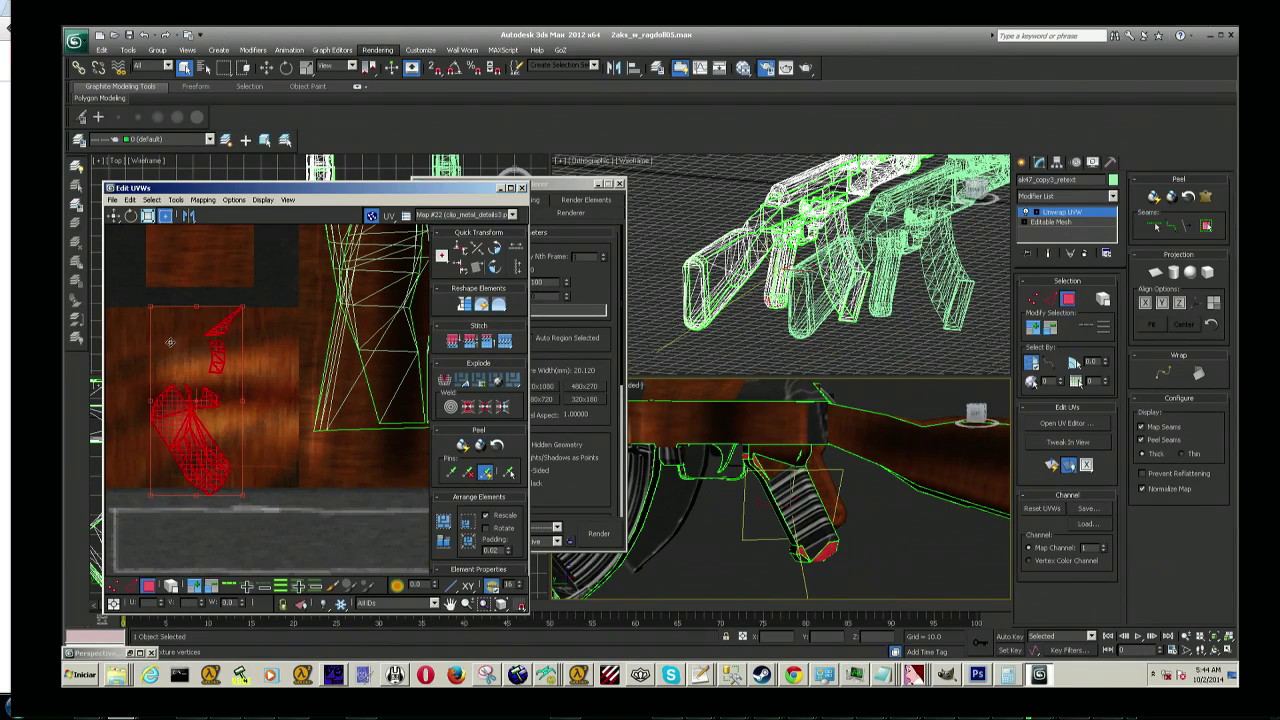
Step: Undo a stray move and box-select only the grip's UV cluster for mapping
{"action": "left_click_drag", "start_coordinate": [140, 294], "coordinate": [238, 367]}
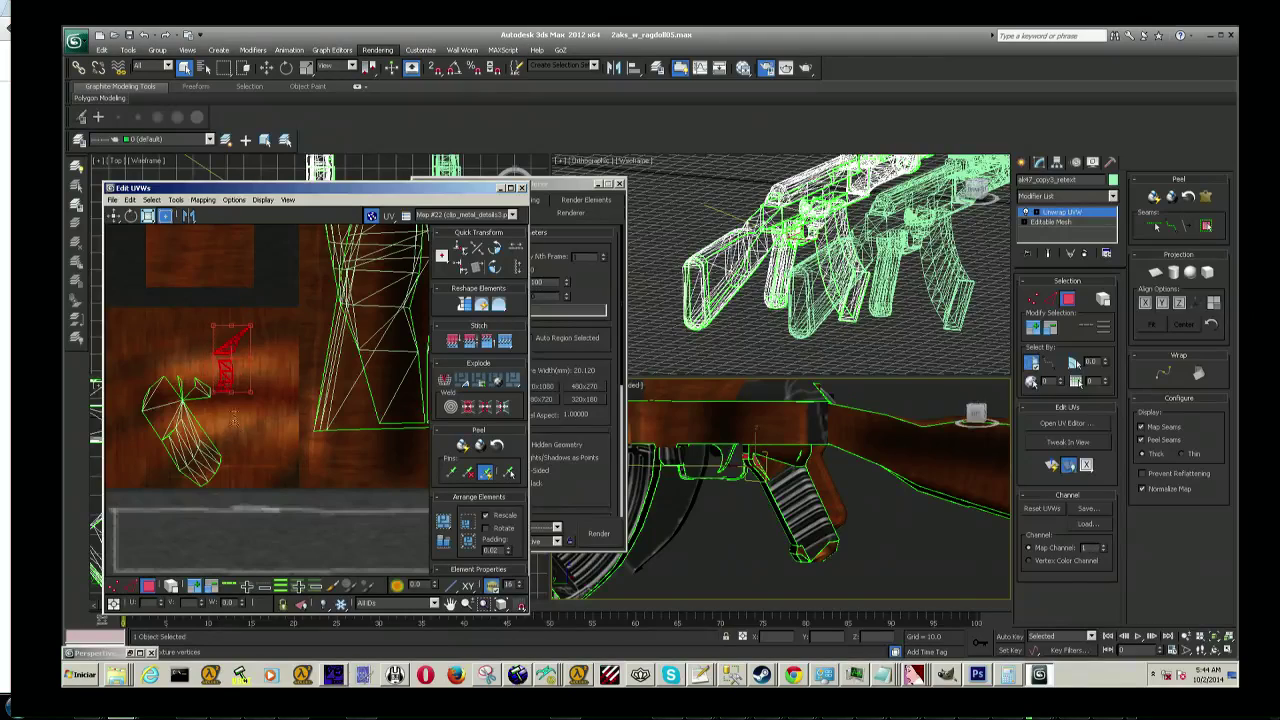
{"action": "scroll", "coordinate": [225, 372], "scroll_direction": "down", "scroll_amount": 2}
{"action": "scroll", "coordinate": [223, 376], "scroll_direction": "down", "scroll_amount": 2}
{"action": "scroll", "coordinate": [223, 376], "scroll_direction": "down", "scroll_amount": 1}
{"action": "scroll", "coordinate": [301, 264], "scroll_direction": "down", "scroll_amount": 1}
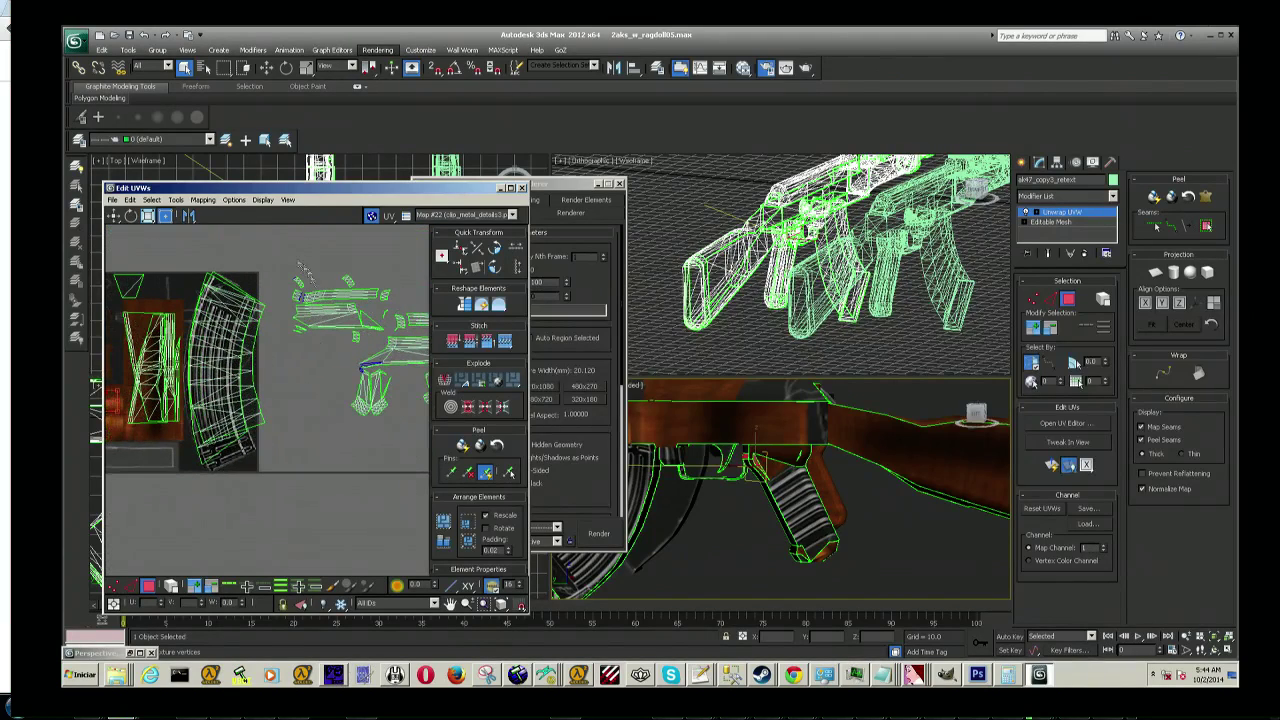
{"action": "mouse_move", "coordinate": [345, 360]}
{"action": "left_mouse_down"}
{"action": "mouse_move", "coordinate": [320, 353]}
{"action": "mouse_move", "coordinate": [348, 430]}
{"action": "left_mouse_up"}
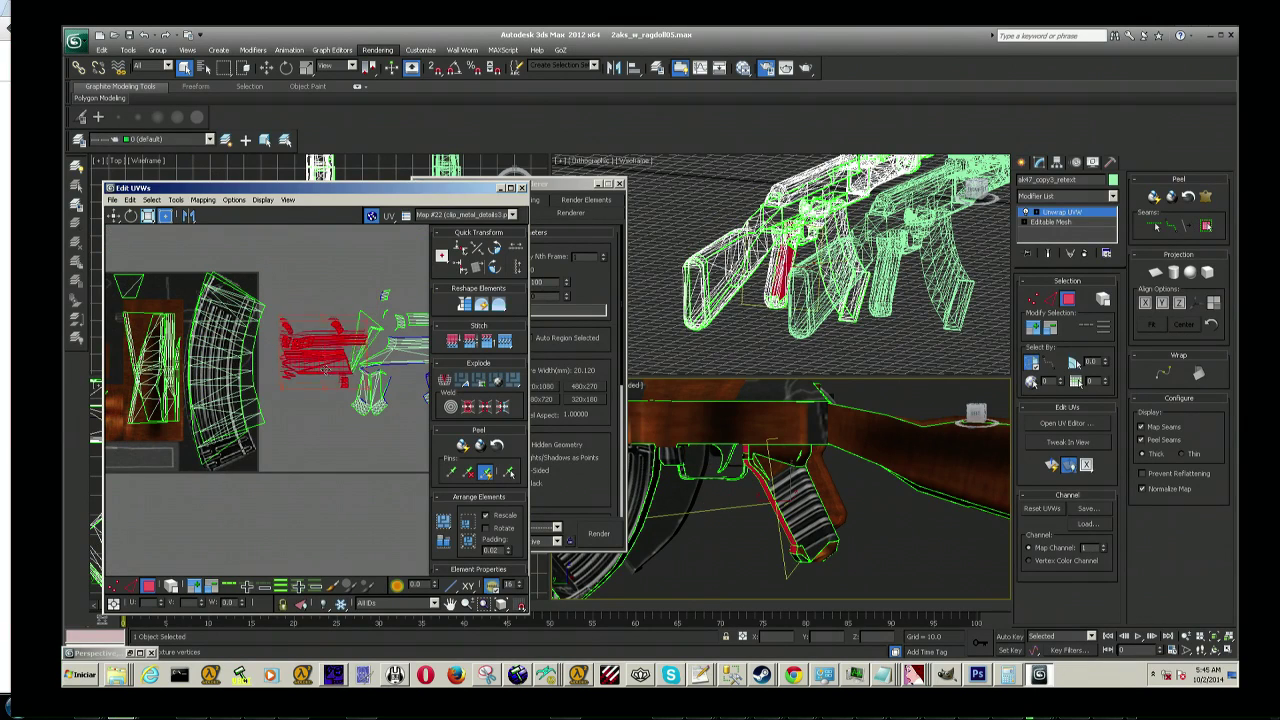
{"action": "left_click", "coordinate": [341, 467]}
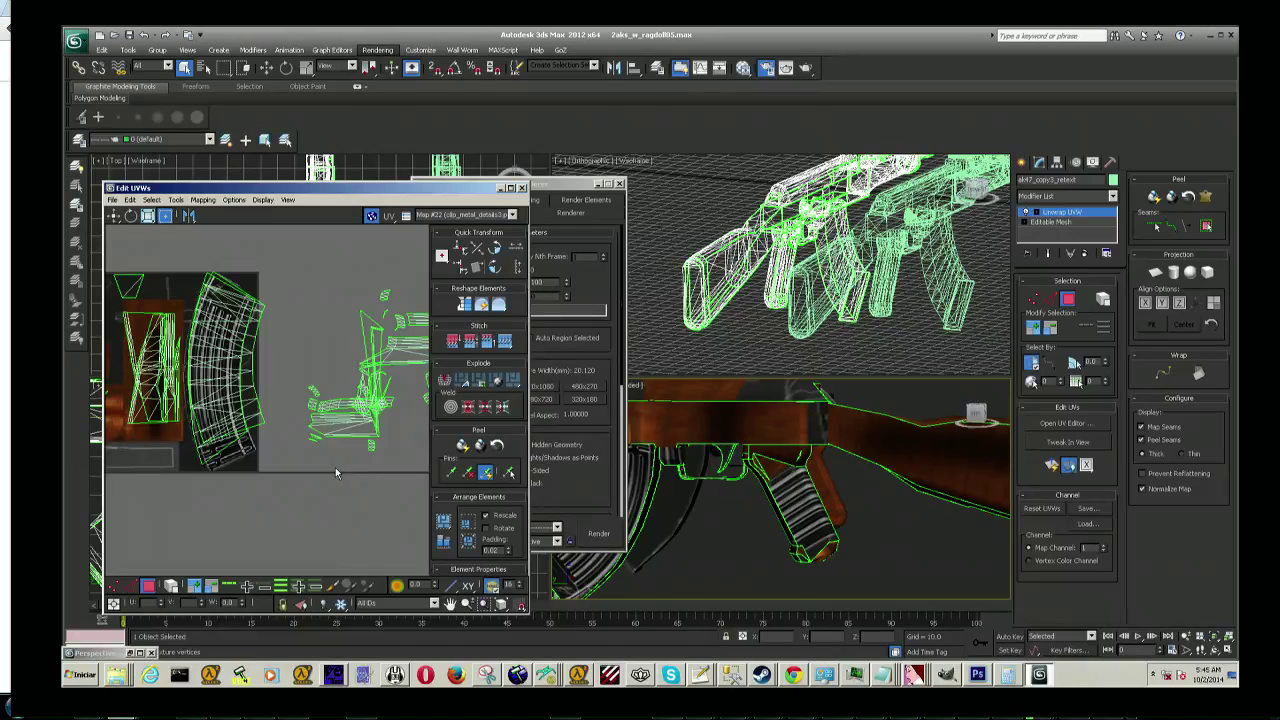
{"action": "key", "text": "ctrl+z"}
{"action": "key", "text": "ctrl+z"}
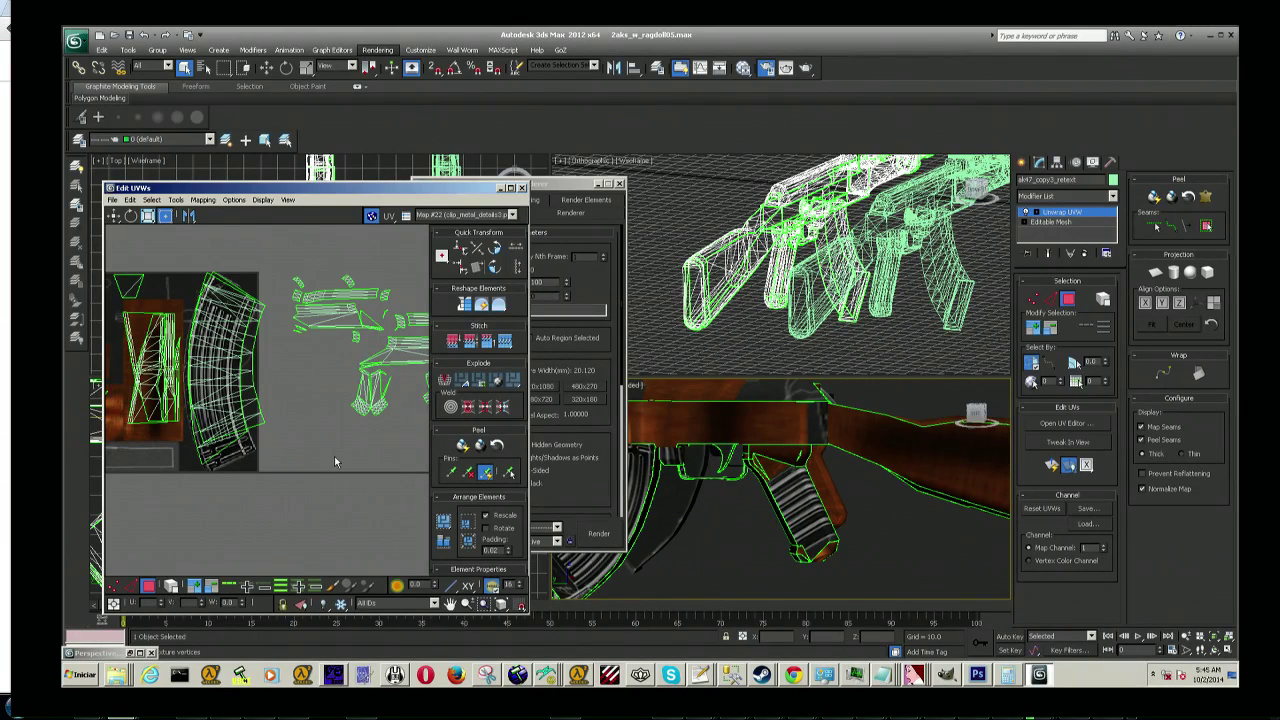
{"action": "left_click", "coordinate": [334, 455]}
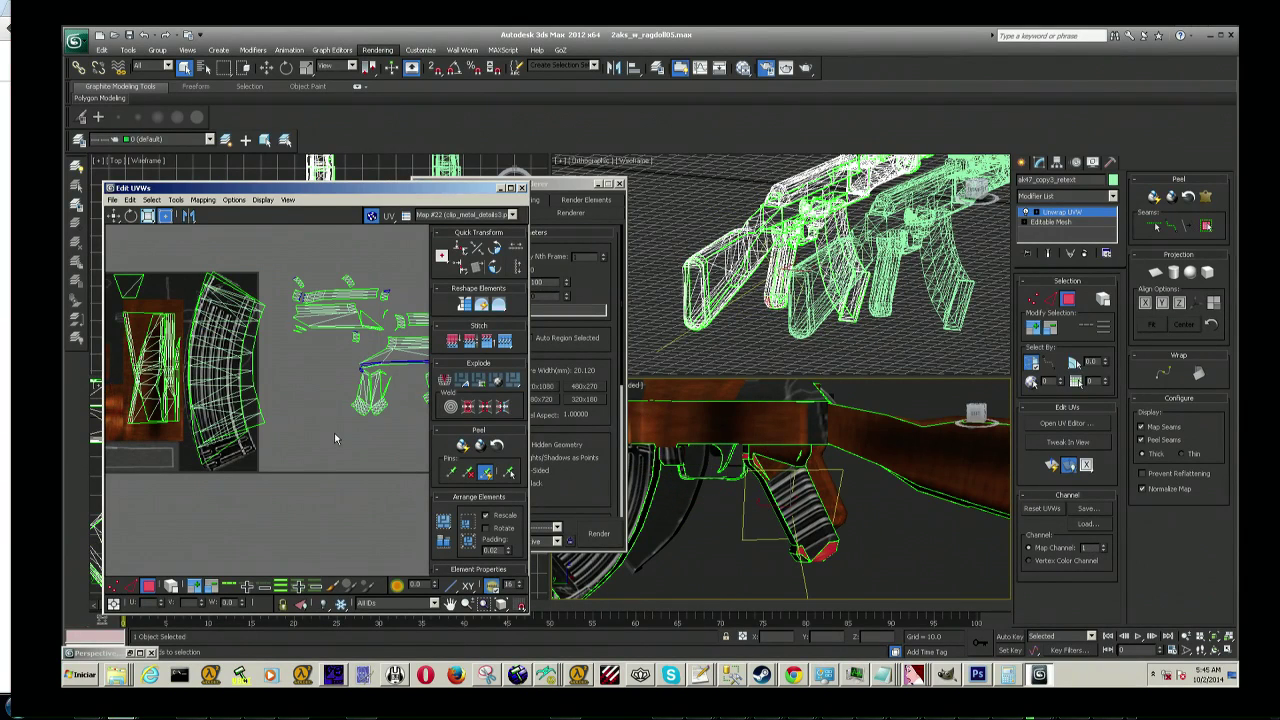
{"action": "scroll", "coordinate": [335, 422], "scroll_direction": "down", "scroll_amount": 2}
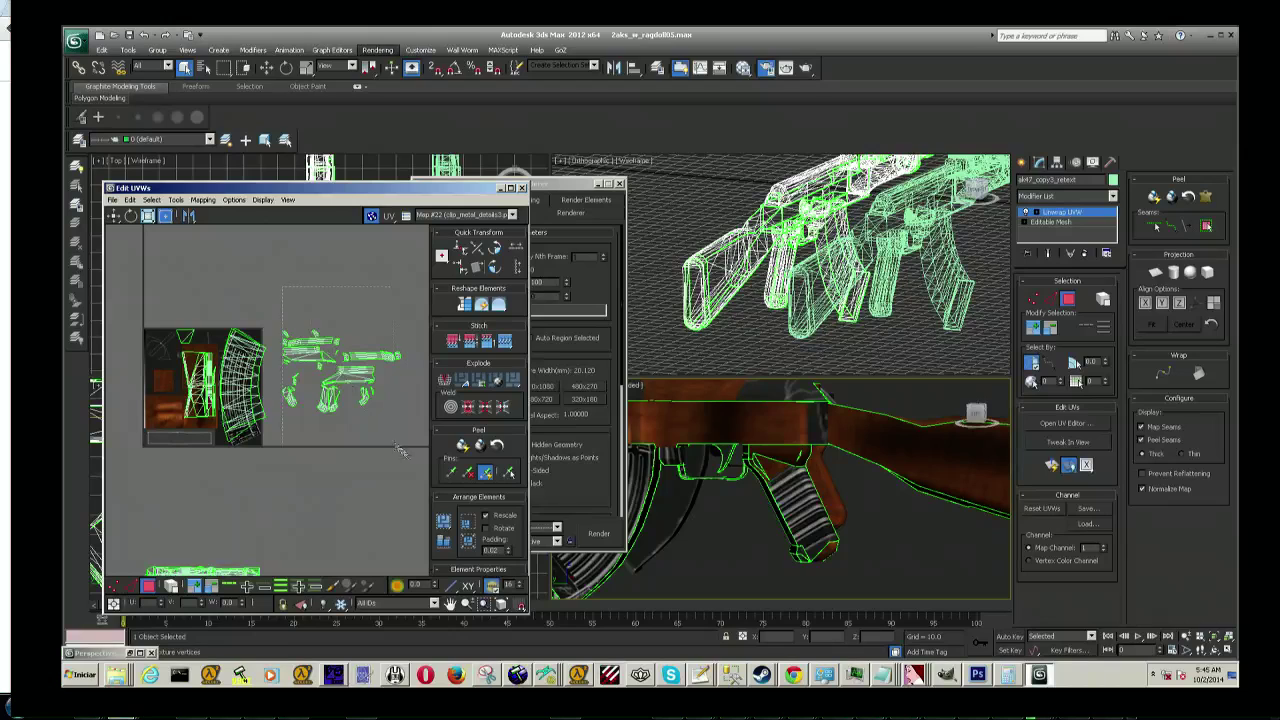
{"action": "left_click_drag", "start_coordinate": [395, 445], "coordinate": [397, 446]}
{"action": "left_click", "coordinate": [203, 199]}
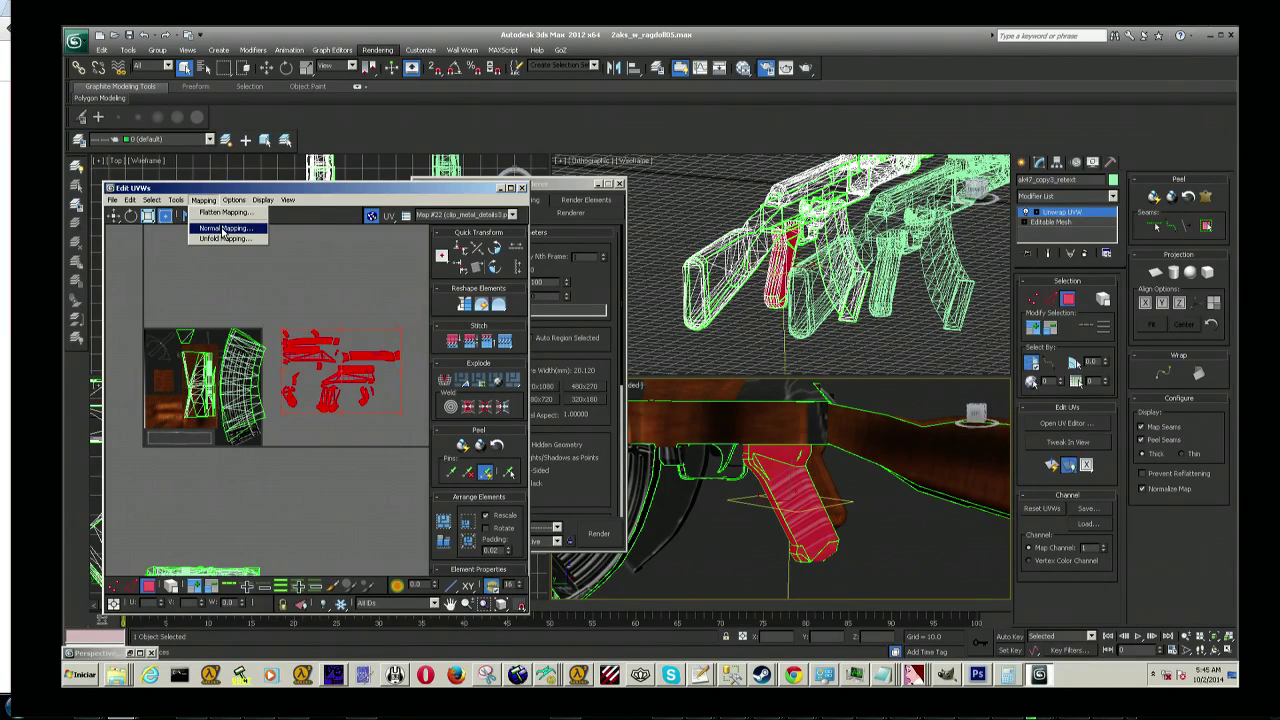
Step: Flatten the selected grip UVs with default settings and move them beside the texture
{"action": "left_click", "coordinate": [225, 212]}
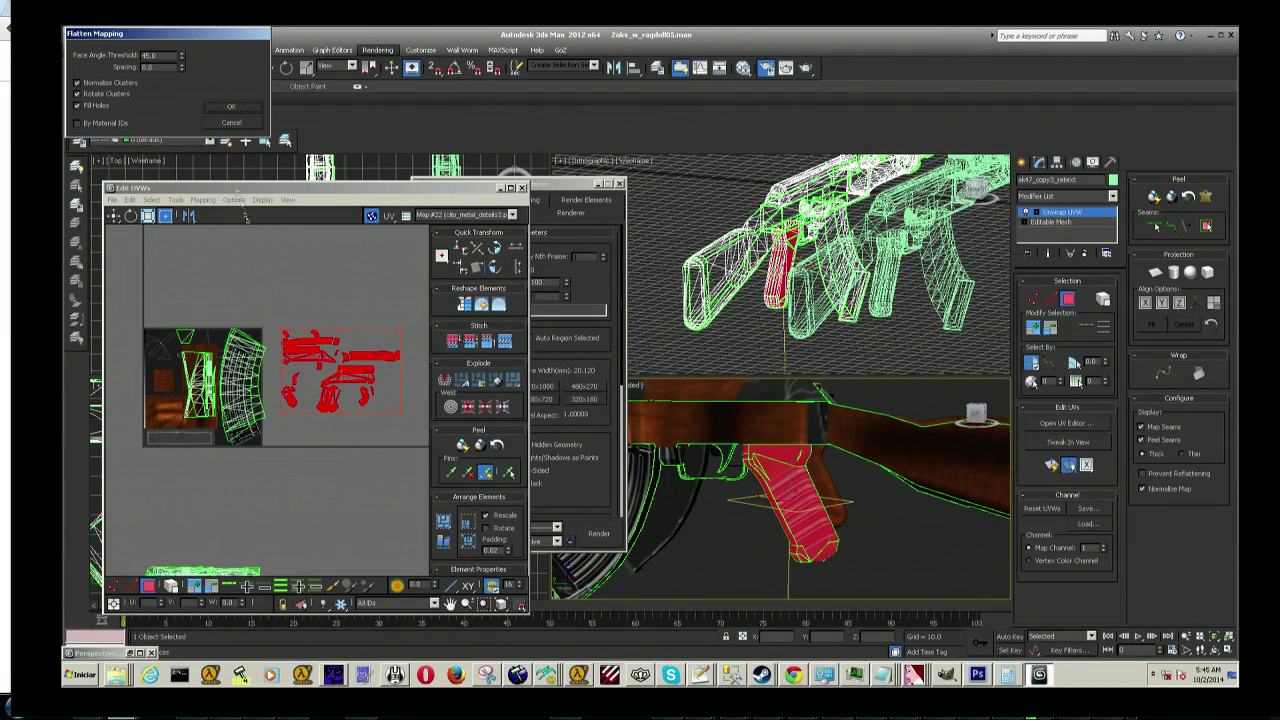
{"action": "left_click", "coordinate": [228, 107]}
{"action": "scroll", "coordinate": [210, 430], "scroll_direction": "up", "scroll_amount": 2}
{"action": "scroll", "coordinate": [210, 430], "scroll_direction": "up", "scroll_amount": 3}
{"action": "scroll", "coordinate": [204, 412], "scroll_direction": "down", "scroll_amount": 5}
{"action": "scroll", "coordinate": [210, 405], "scroll_direction": "up", "scroll_amount": 5}
{"action": "middle_click_drag", "start_coordinate": [210, 405], "coordinate": [222, 395]}
{"action": "scroll", "coordinate": [217, 397], "scroll_direction": "down", "scroll_amount": 1}
{"action": "scroll", "coordinate": [217, 397], "scroll_direction": "up", "scroll_amount": 2}
{"action": "left_click", "coordinate": [230, 365]}
{"action": "scroll", "coordinate": [230, 365], "scroll_direction": "down", "scroll_amount": 3}
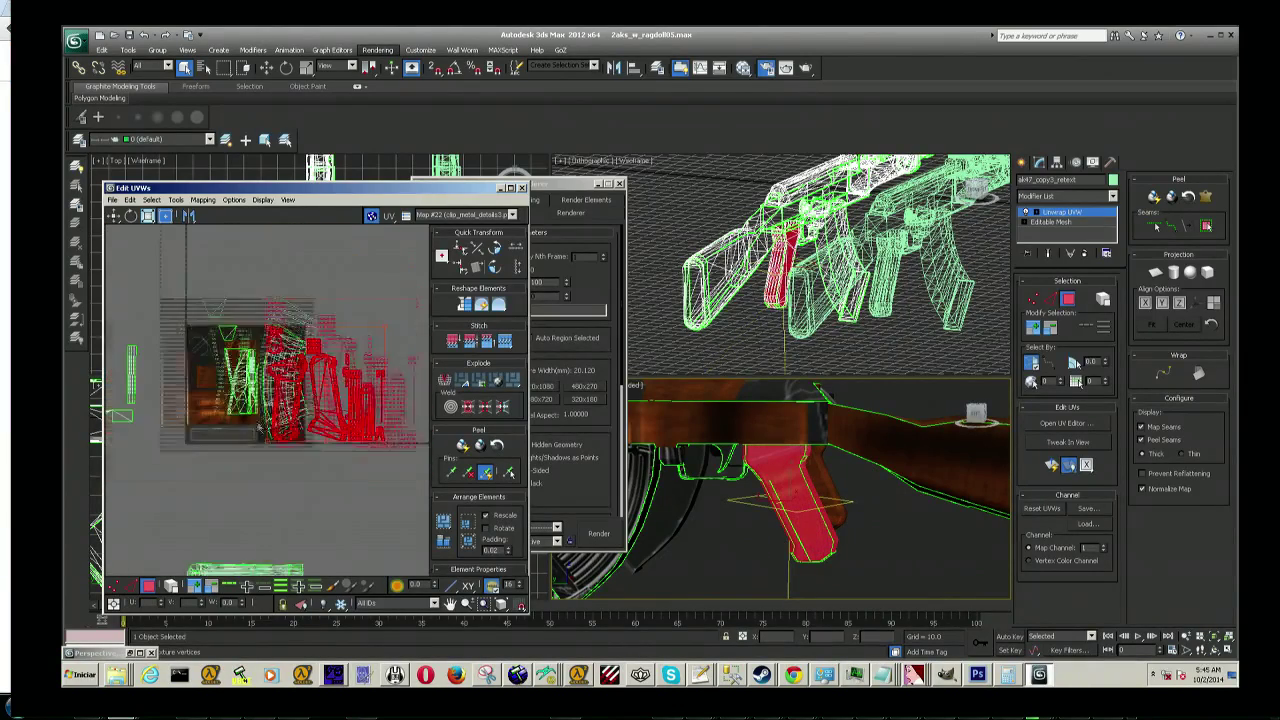
{"action": "mouse_move", "coordinate": [362, 372]}
{"action": "left_mouse_down"}
{"action": "mouse_move", "coordinate": [398, 370]}
{"action": "mouse_move", "coordinate": [380, 372]}
{"action": "left_mouse_up"}
{"action": "scroll", "coordinate": [341, 407], "scroll_direction": "up", "scroll_amount": 2}
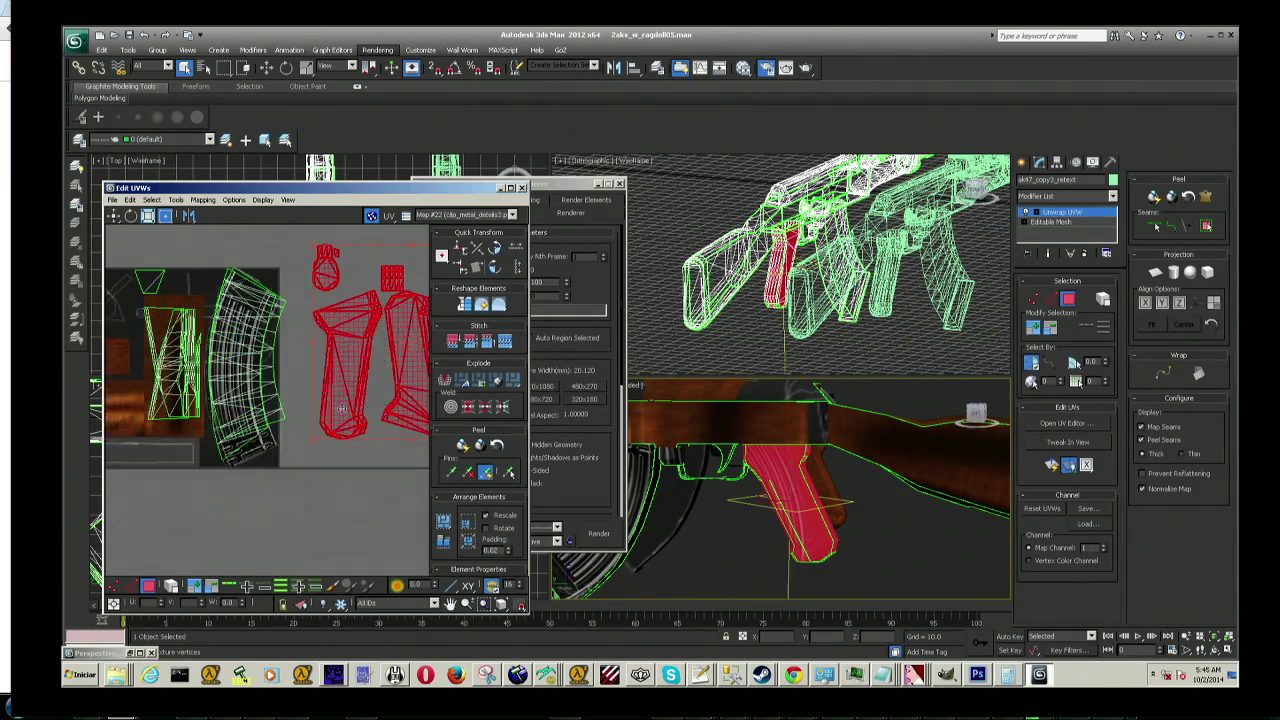
{"action": "scroll", "coordinate": [314, 466], "scroll_direction": "down", "scroll_amount": 1}
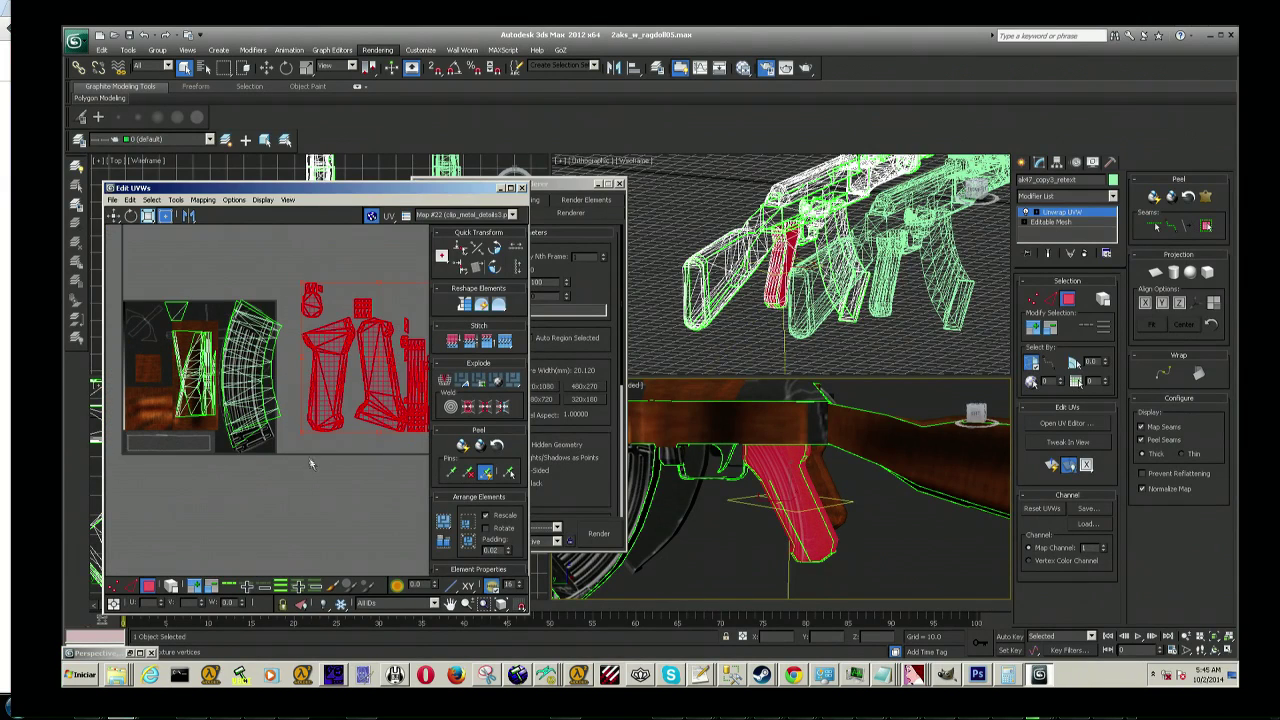
Step: Select the small grip UV island and reposition it
{"action": "left_click", "coordinate": [292, 276]}
{"action": "left_click_drag", "start_coordinate": [285, 267], "coordinate": [329, 322]}
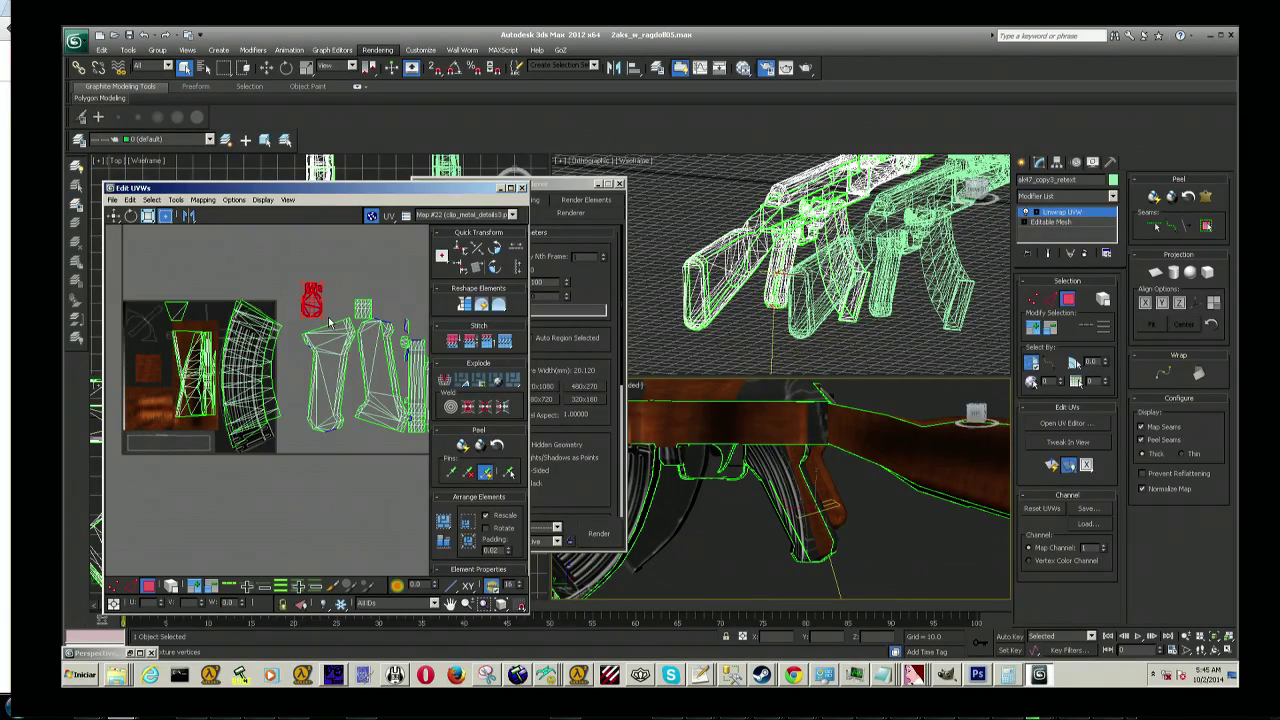
{"action": "left_click_drag", "start_coordinate": [978, 414], "coordinate": [970, 415]}
{"action": "mouse_move", "coordinate": [311, 302]}
{"action": "left_mouse_down"}
{"action": "mouse_move", "coordinate": [147, 410]}
{"action": "mouse_move", "coordinate": [312, 400]}
{"action": "left_mouse_up"}
{"action": "left_click_drag", "start_coordinate": [302, 408], "coordinate": [312, 300]}
{"action": "left_click", "coordinate": [293, 356]}
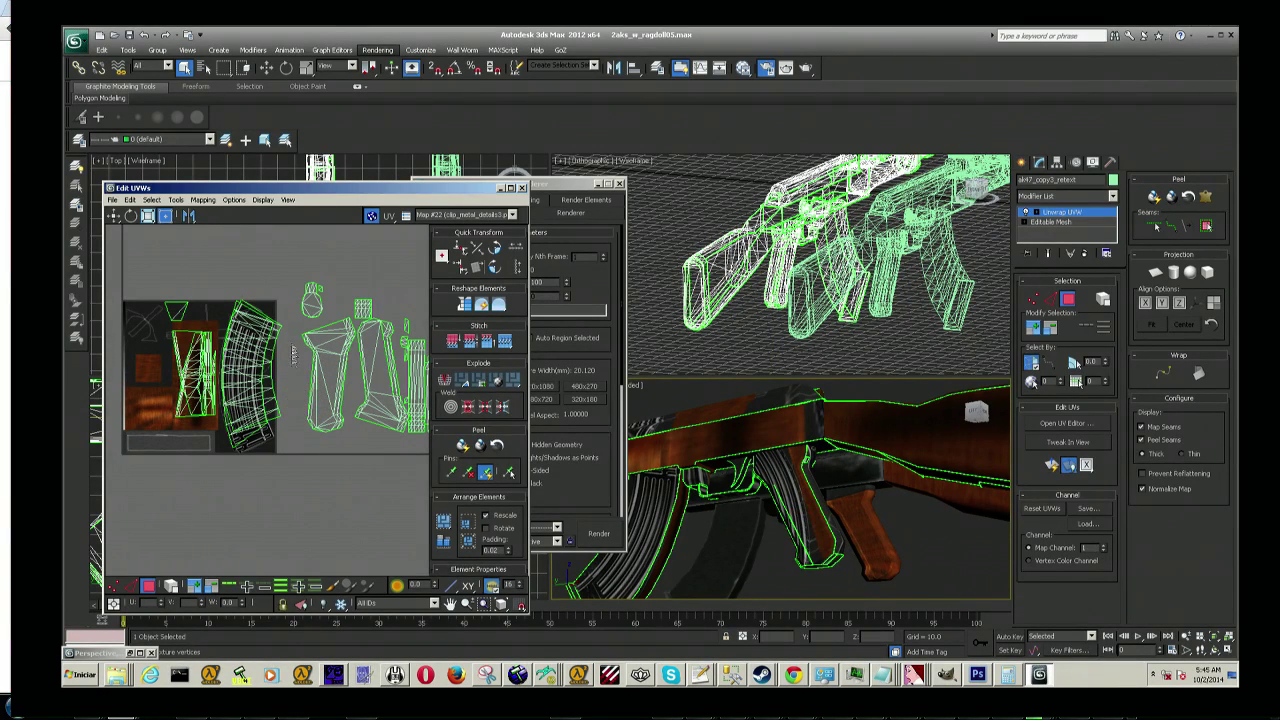
Step: Move the large grip side island below the others and rotate it upright
{"action": "left_click", "coordinate": [348, 428]}
{"action": "left_click", "coordinate": [343, 488]}
{"action": "left_click_drag", "start_coordinate": [302, 323], "coordinate": [354, 435]}
{"action": "left_click_drag", "start_coordinate": [357, 458], "coordinate": [357, 458]}
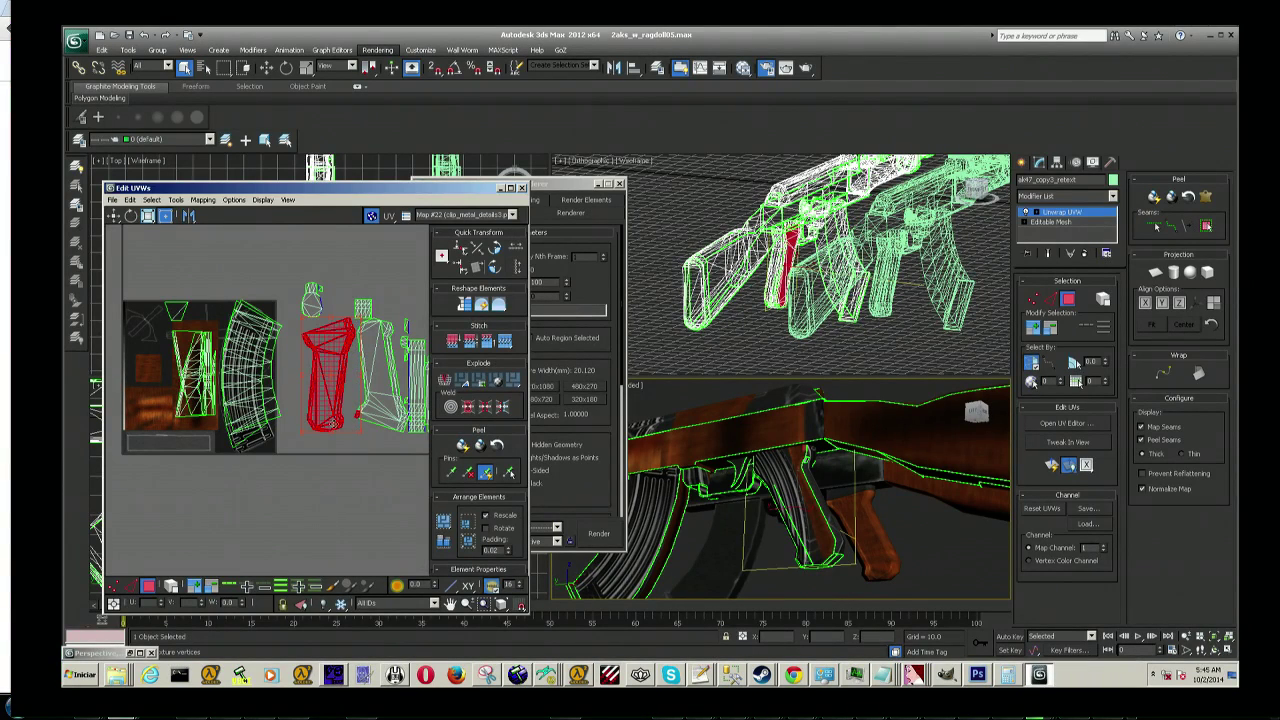
{"action": "left_click", "coordinate": [316, 467]}
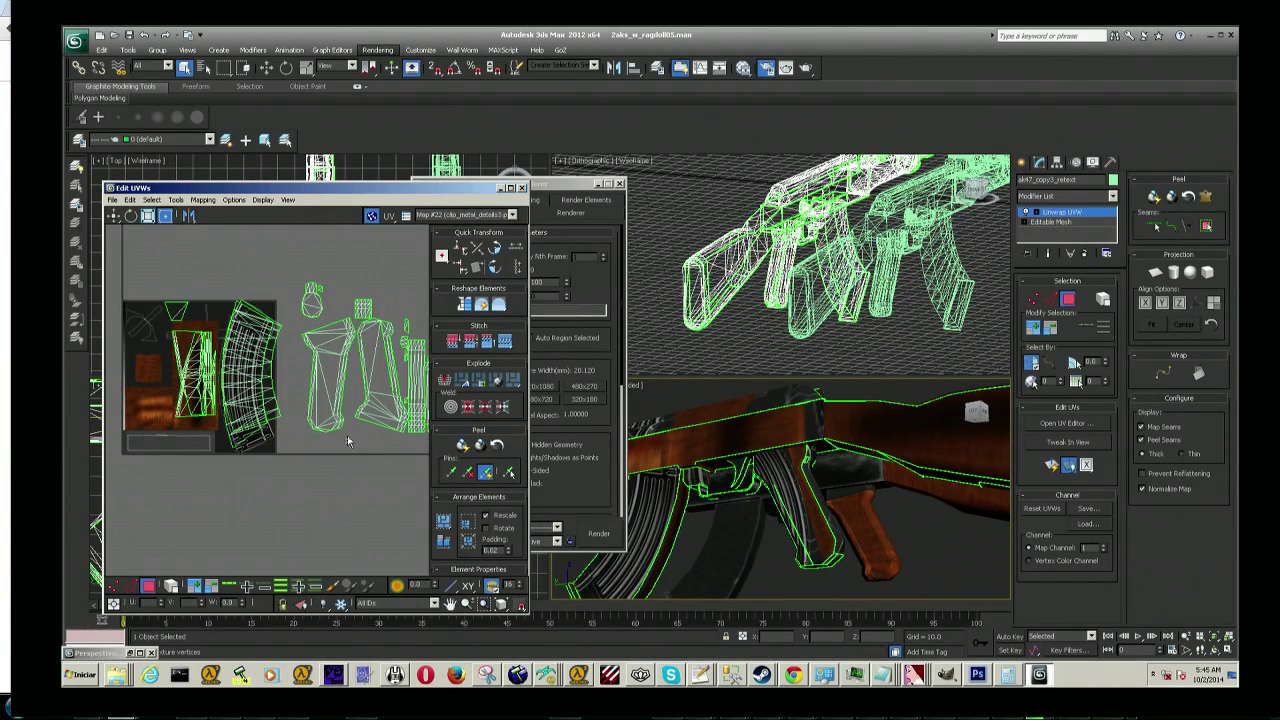
{"action": "left_click", "coordinate": [305, 330]}
{"action": "left_click", "coordinate": [296, 355]}
{"action": "left_click_drag", "start_coordinate": [355, 447], "coordinate": [355, 447]}
{"action": "left_click_drag", "start_coordinate": [333, 395], "coordinate": [340, 505]}
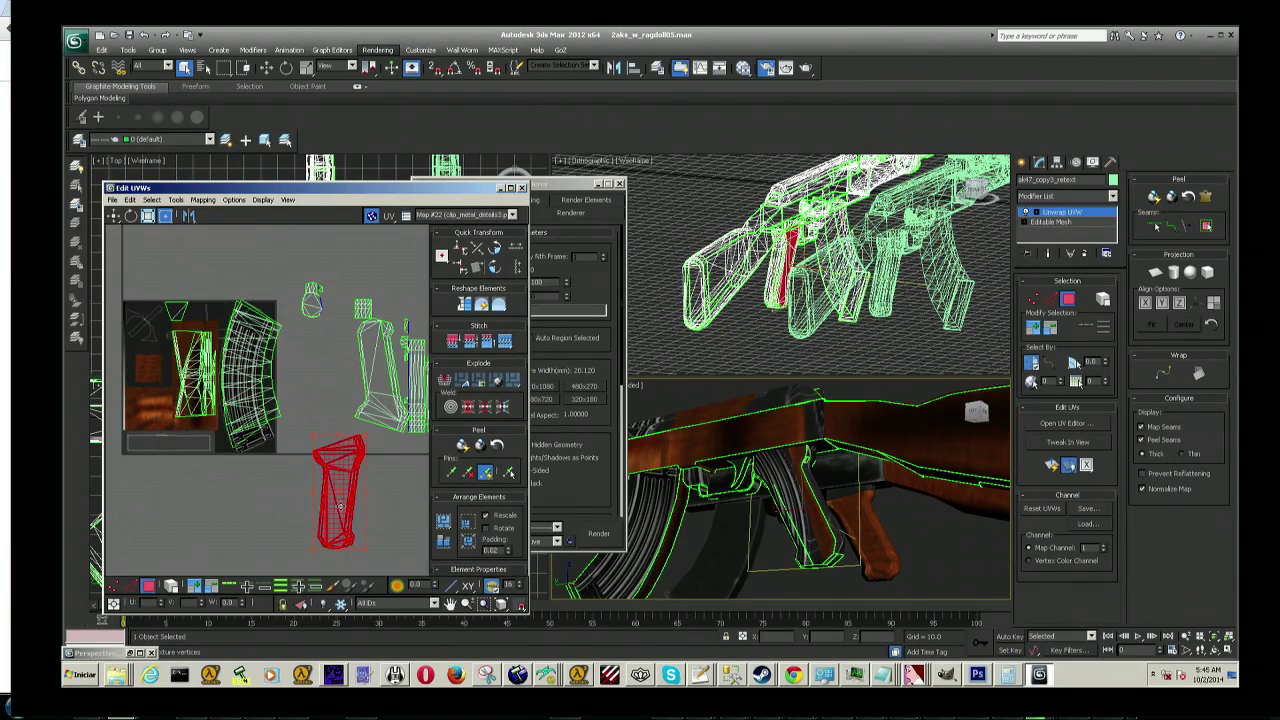
{"action": "middle_click_drag", "start_coordinate": [368, 490], "coordinate": [354, 468]}
{"action": "left_click", "coordinate": [131, 215]}
{"action": "left_click_drag", "start_coordinate": [322, 440], "coordinate": [327, 487]}
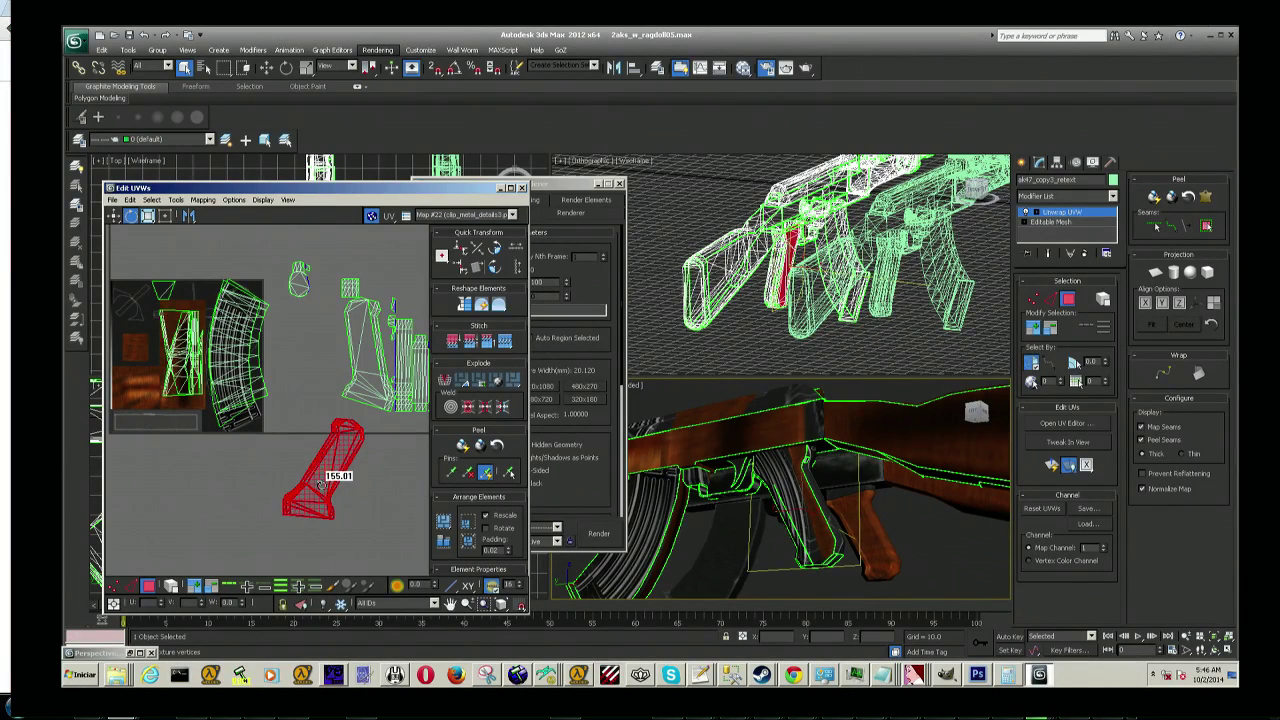
{"action": "left_click_drag", "start_coordinate": [327, 487], "coordinate": [328, 486]}
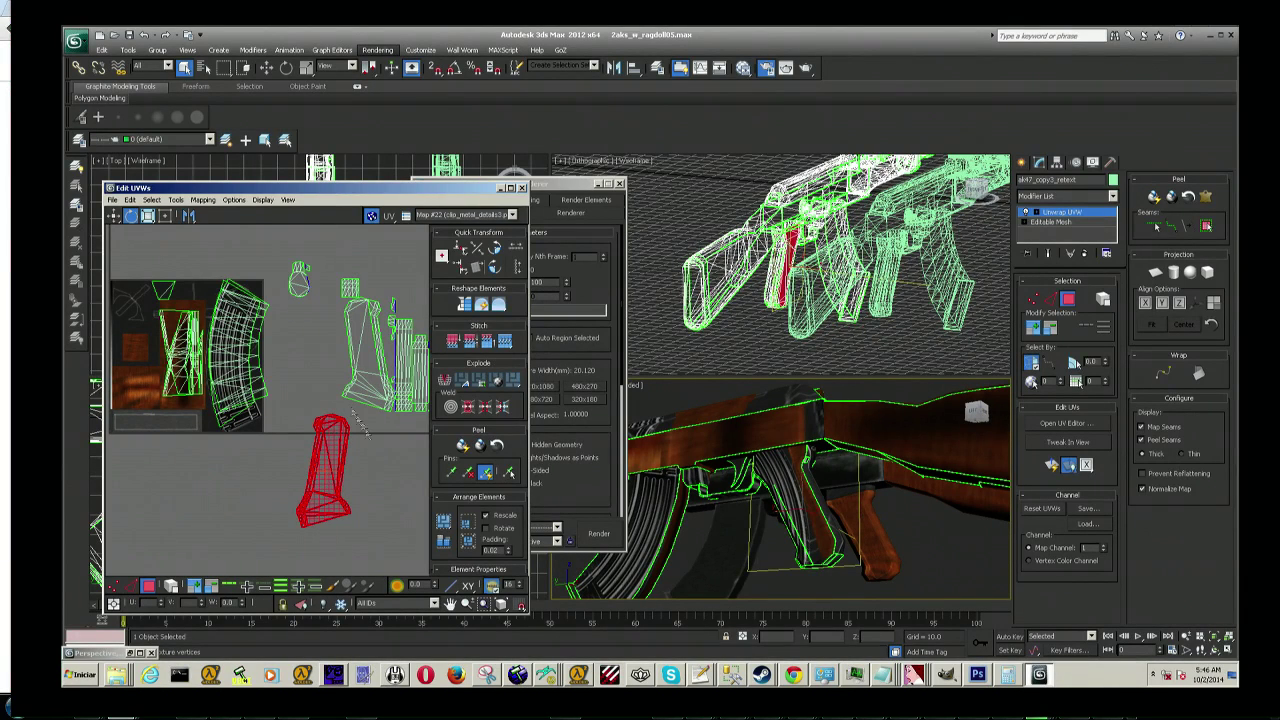
Step: Move the small square UV piece up so it sits above the texture
{"action": "left_click", "coordinate": [361, 294]}
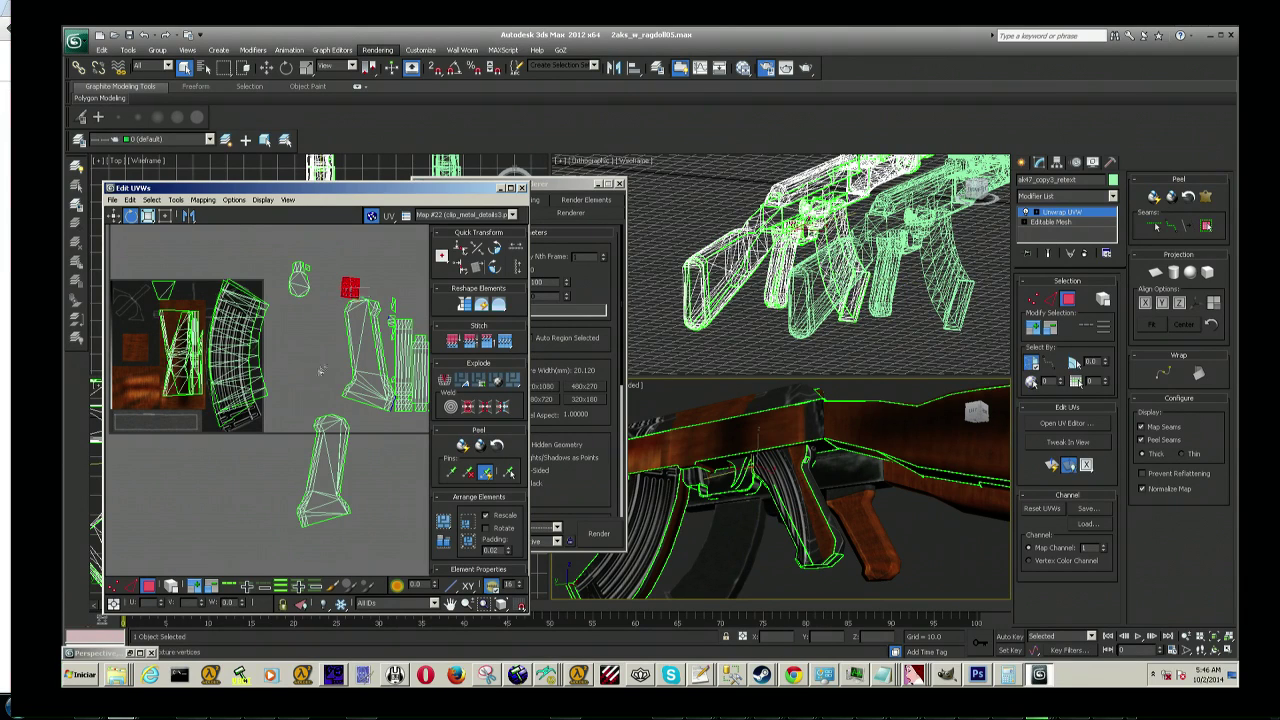
{"action": "key", "text": "ctrl+z"}
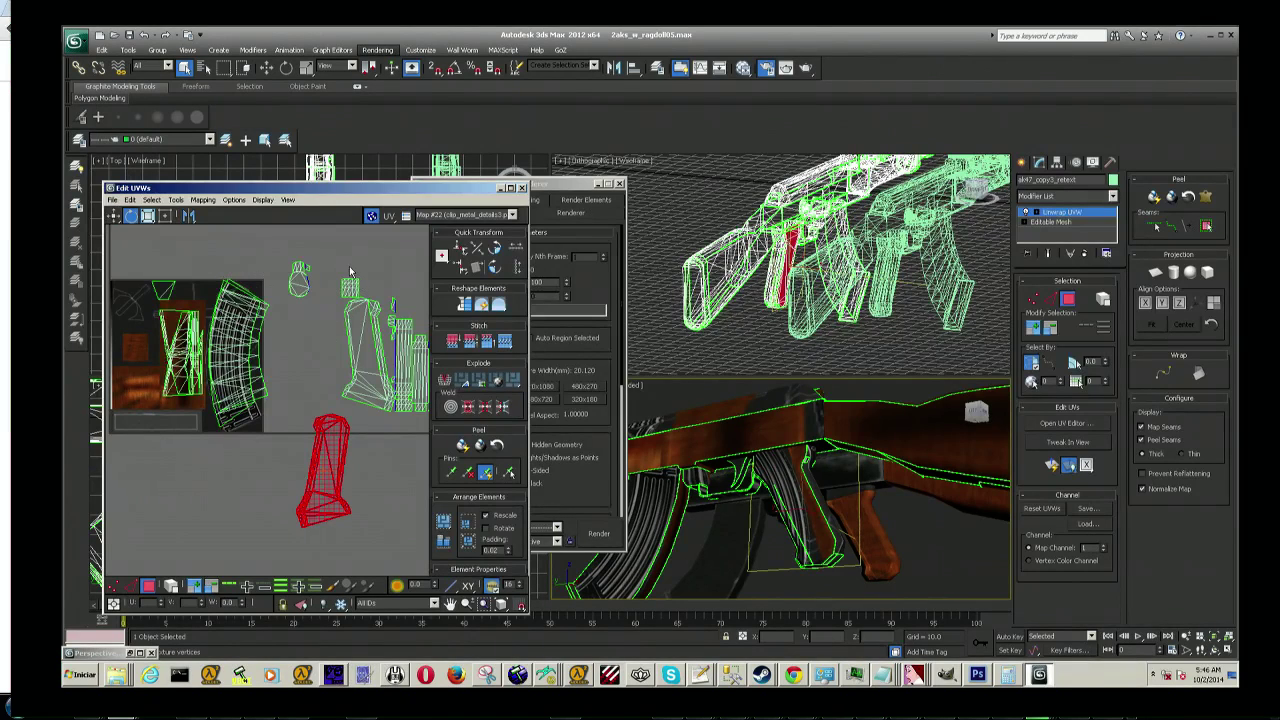
{"action": "left_click", "coordinate": [352, 290]}
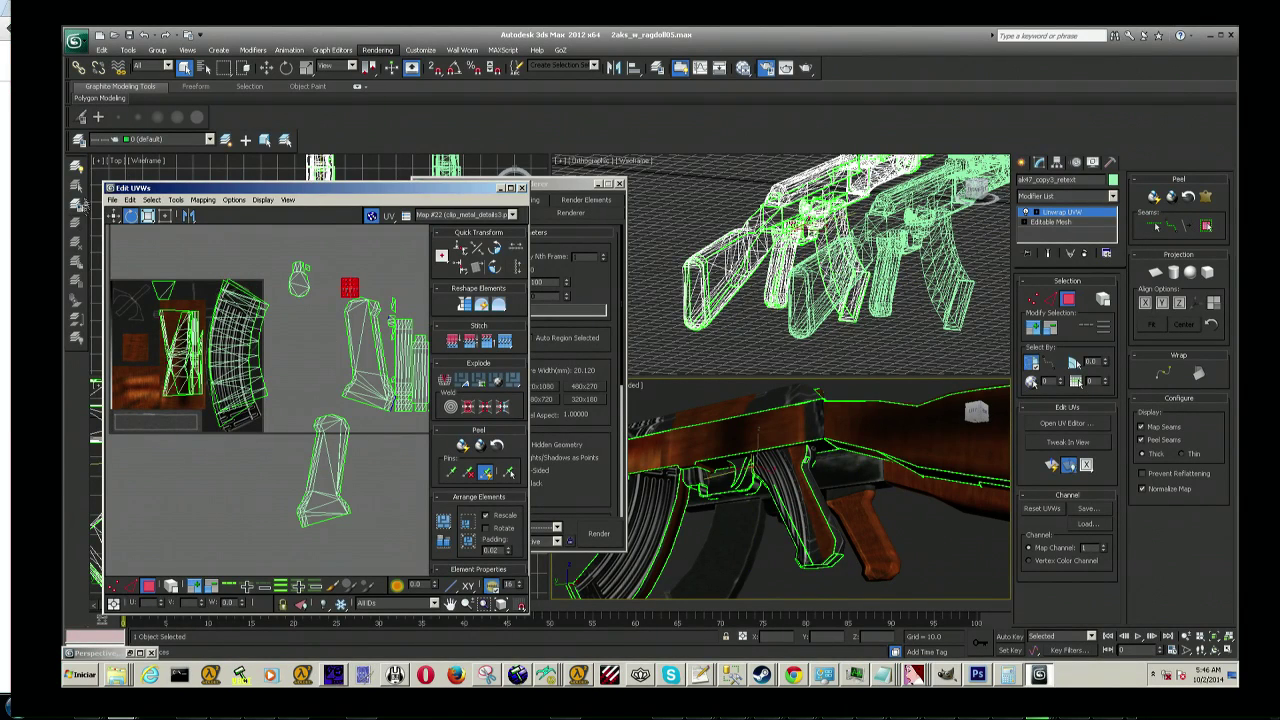
{"action": "mouse_move", "coordinate": [349, 288]}
{"action": "left_mouse_down"}
{"action": "mouse_move", "coordinate": [234, 245]}
{"action": "mouse_move", "coordinate": [187, 252]}
{"action": "left_mouse_up"}
{"action": "middle_click_drag", "start_coordinate": [912, 541], "coordinate": [900, 518], "text": "alt"}
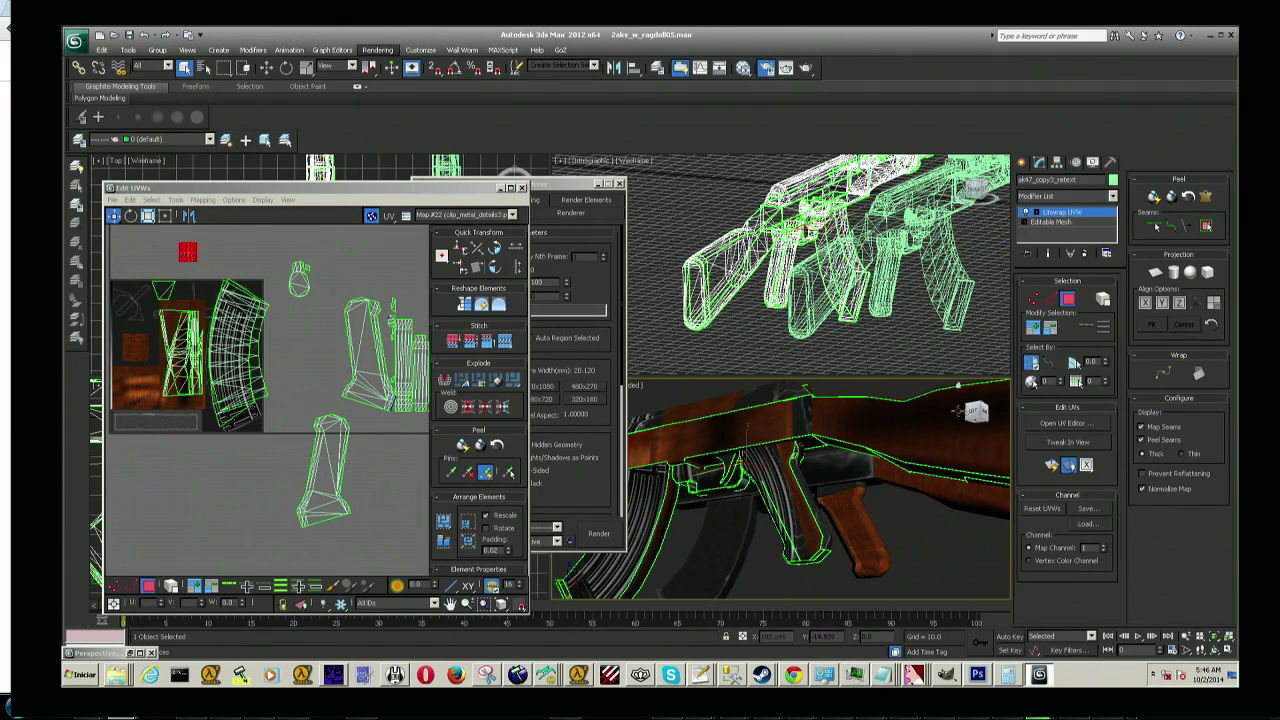
Step: Select the red grip UV island and pull its tip vertex down
{"action": "left_click_drag", "start_coordinate": [972, 412], "coordinate": [975, 415]}
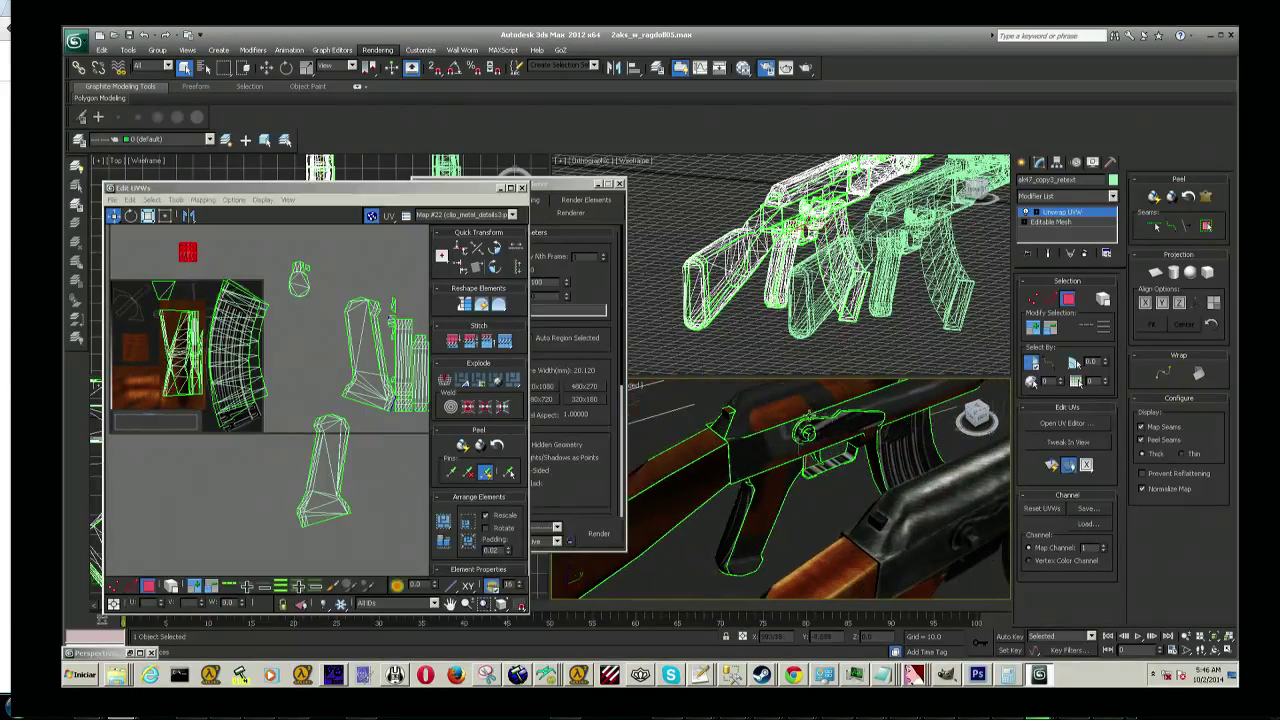
{"action": "scroll", "coordinate": [843, 475], "scroll_direction": "up", "scroll_amount": 6}
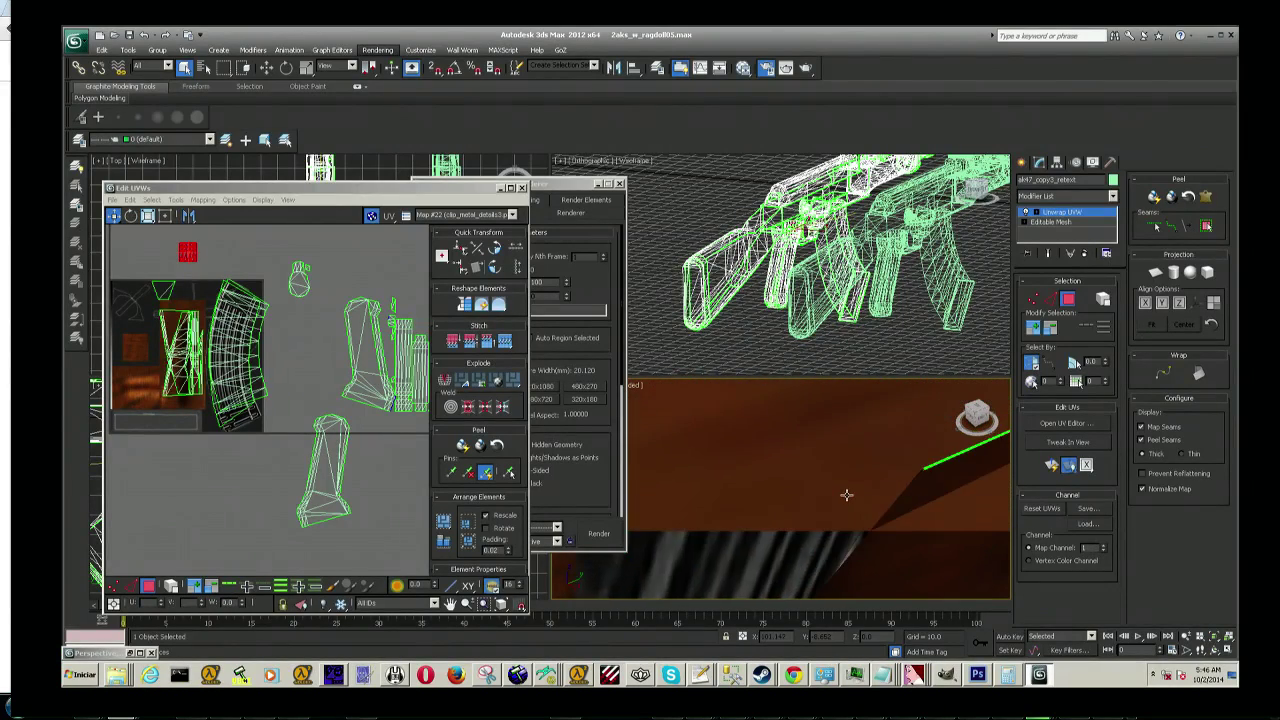
{"action": "scroll", "coordinate": [846, 494], "scroll_direction": "down", "scroll_amount": 3}
{"action": "middle_click_drag", "start_coordinate": [297, 307], "coordinate": [268, 326]}
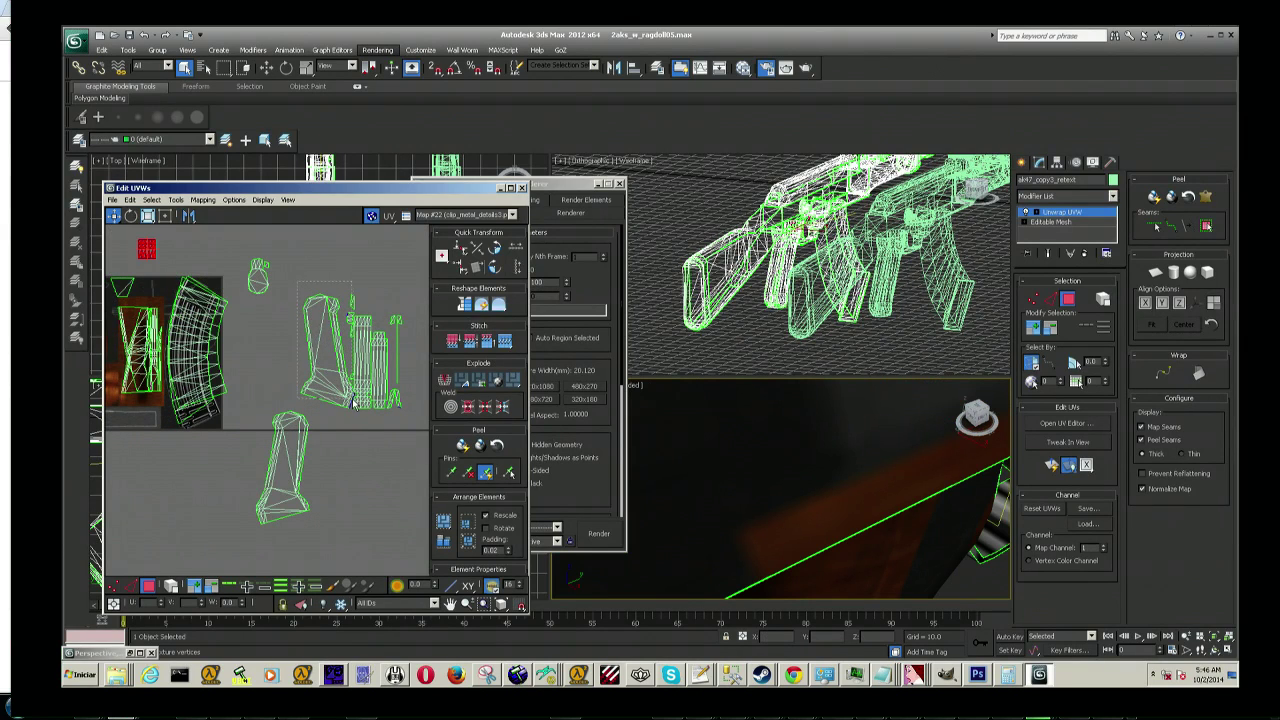
{"action": "left_click_drag", "start_coordinate": [350, 408], "coordinate": [351, 410]}
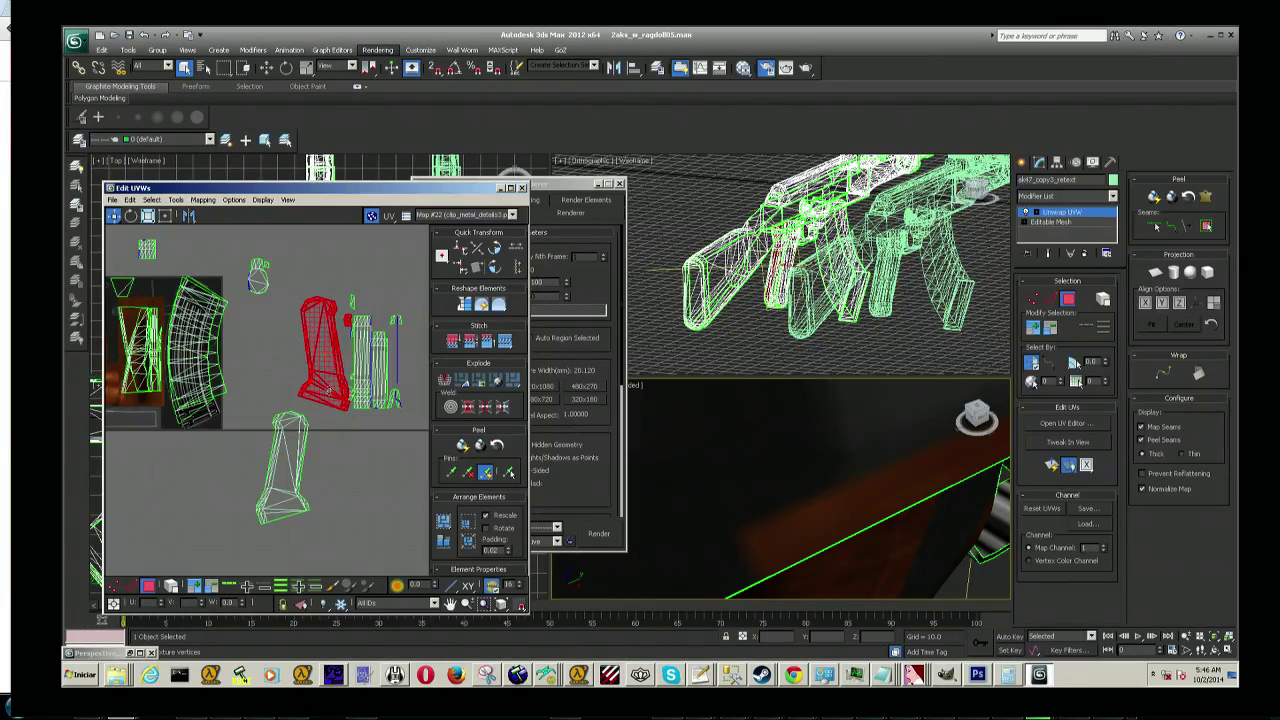
{"action": "left_click", "coordinate": [296, 282]}
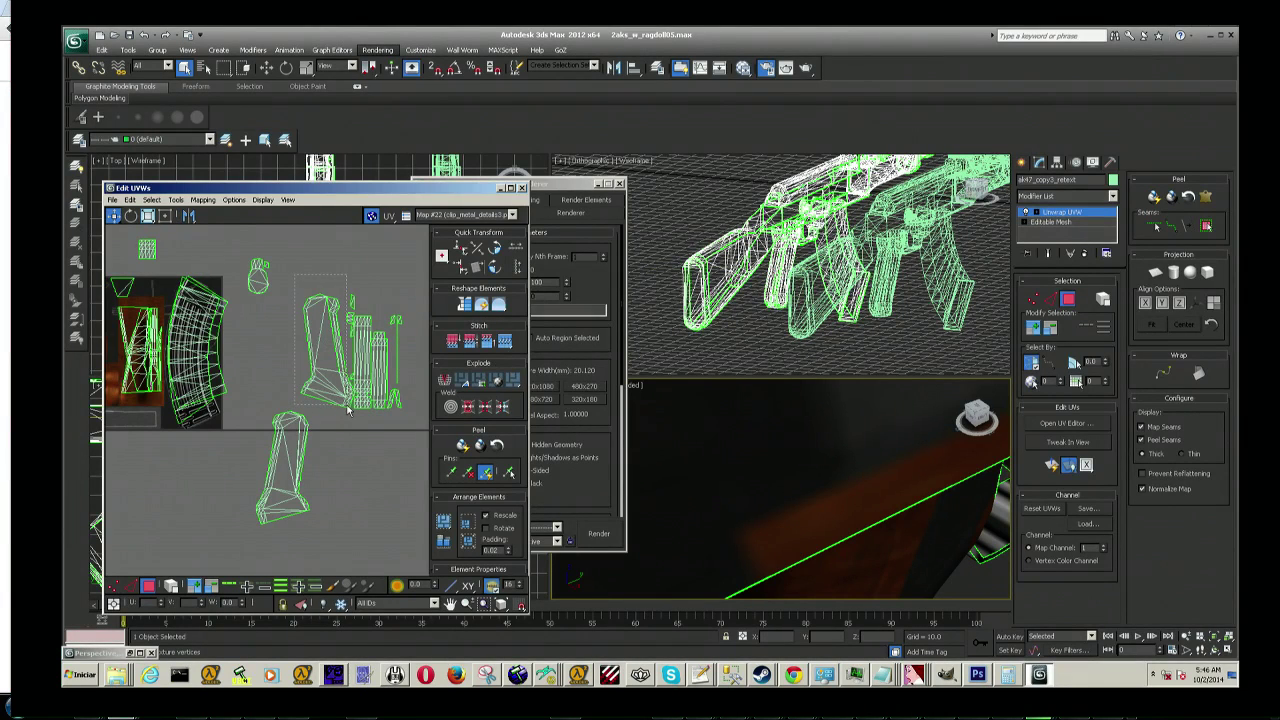
{"action": "left_click_drag", "start_coordinate": [349, 408], "coordinate": [350, 410]}
{"action": "scroll", "coordinate": [338, 410], "scroll_direction": "up", "scroll_amount": 5}
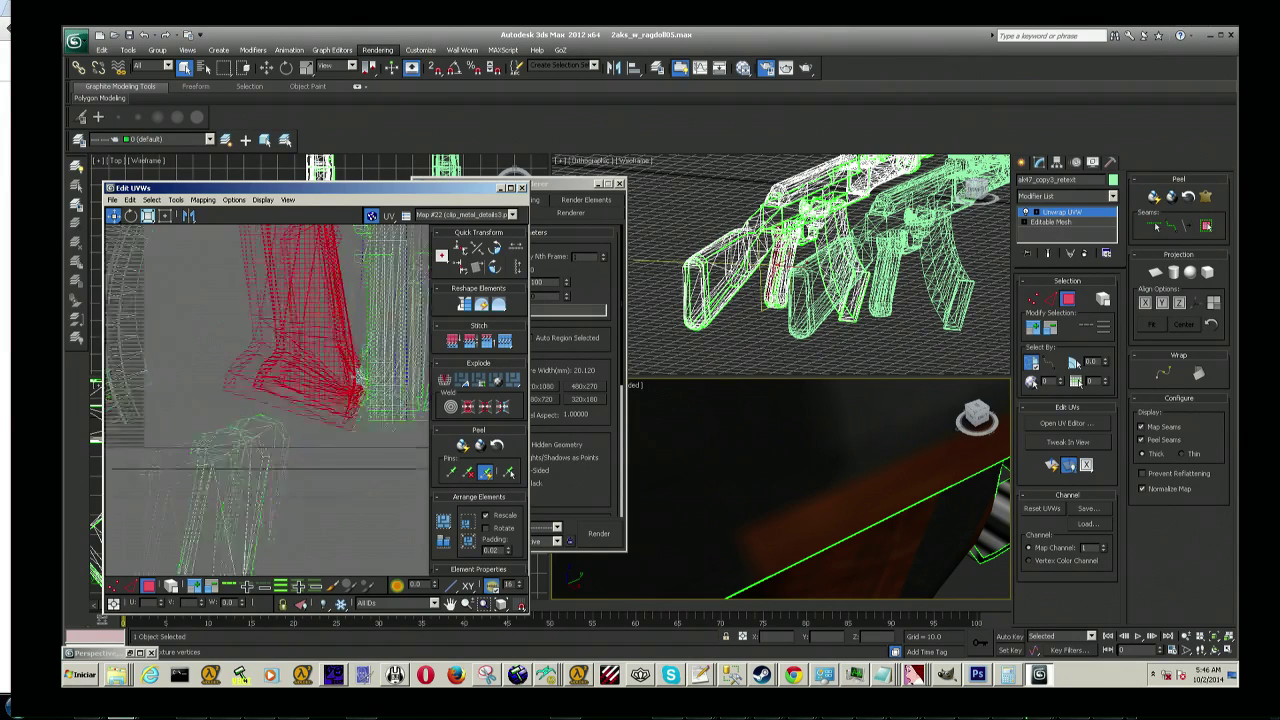
{"action": "scroll", "coordinate": [350, 390], "scroll_direction": "up", "scroll_amount": 5}
{"action": "mouse_move", "coordinate": [367, 346]}
{"action": "left_mouse_down"}
{"action": "mouse_move", "coordinate": [384, 414]}
{"action": "mouse_move", "coordinate": [364, 505]}
{"action": "left_mouse_up"}
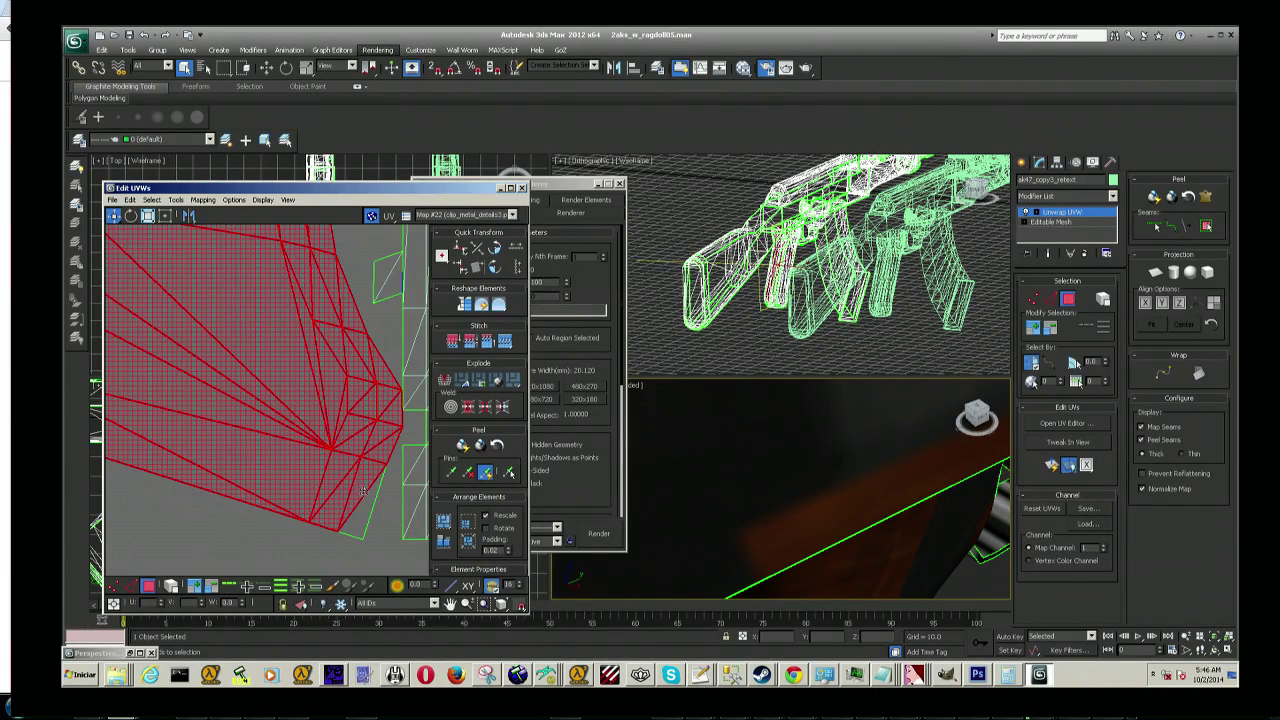
Step: Move the red island onto the central green element and fine-tune it with Freeform
{"action": "scroll", "coordinate": [364, 505], "scroll_direction": "down", "scroll_amount": 3}
{"action": "scroll", "coordinate": [330, 490], "scroll_direction": "down", "scroll_amount": 3}
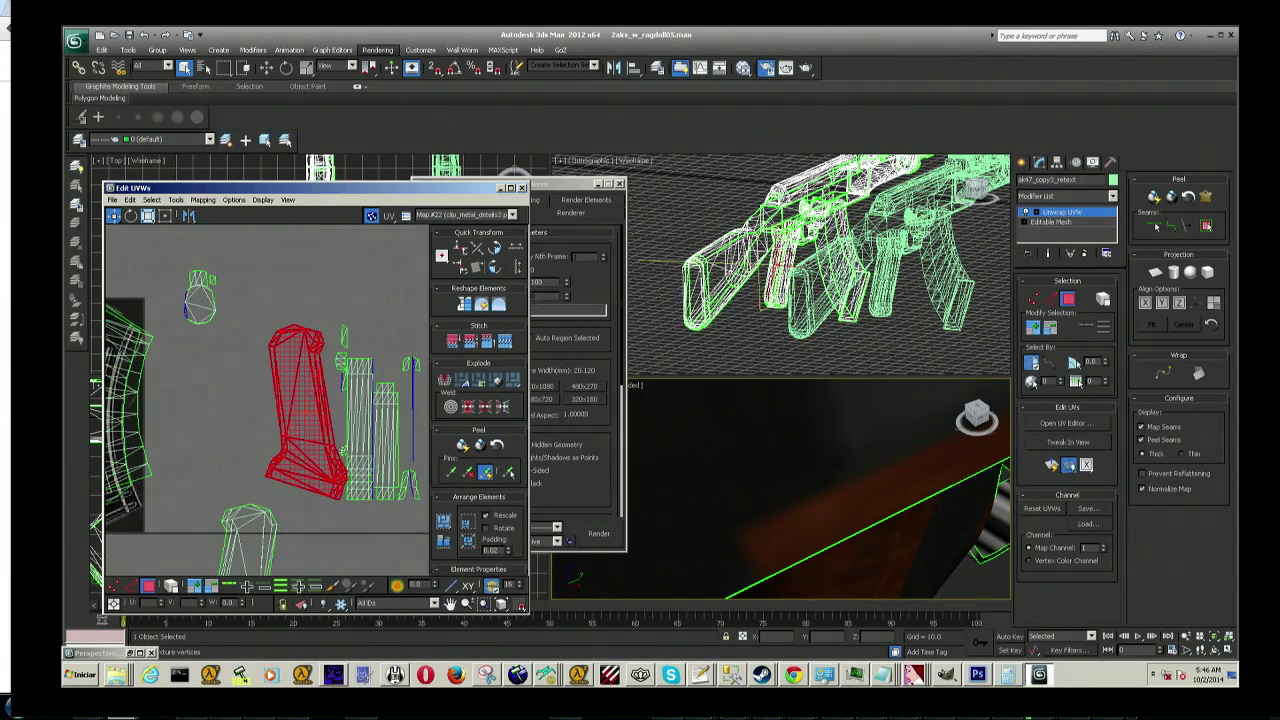
{"action": "middle_click_drag", "start_coordinate": [284, 474], "coordinate": [299, 334]}
{"action": "left_click_drag", "start_coordinate": [325, 315], "coordinate": [284, 442]}
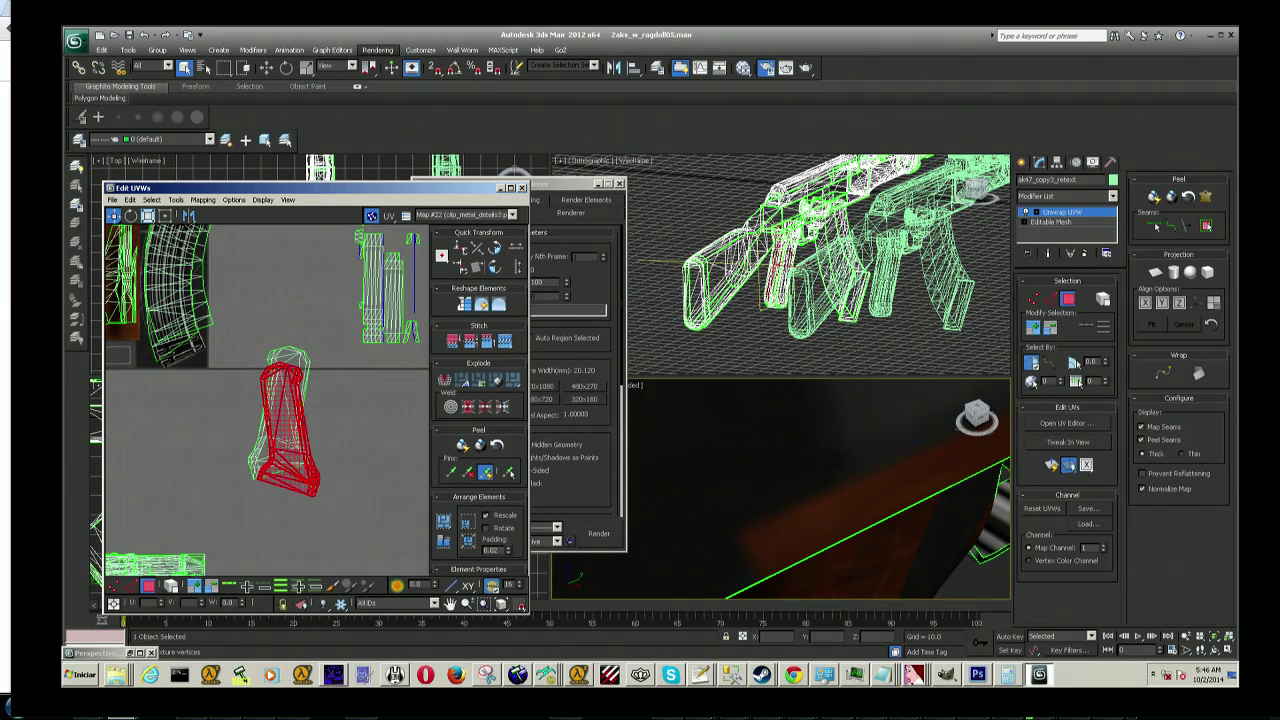
{"action": "left_click", "coordinate": [148, 215]}
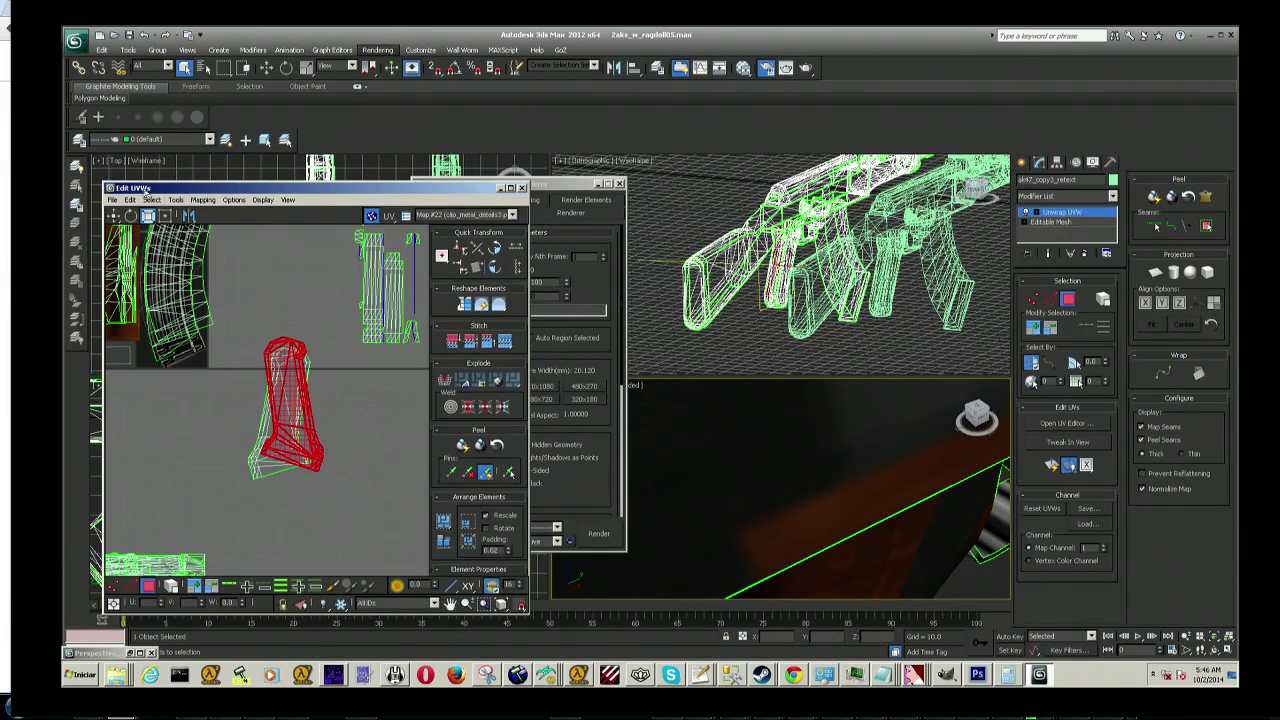
{"action": "left_click", "coordinate": [165, 215]}
{"action": "left_click_drag", "start_coordinate": [321, 406], "coordinate": [366, 429]}
{"action": "left_click", "coordinate": [233, 199]}
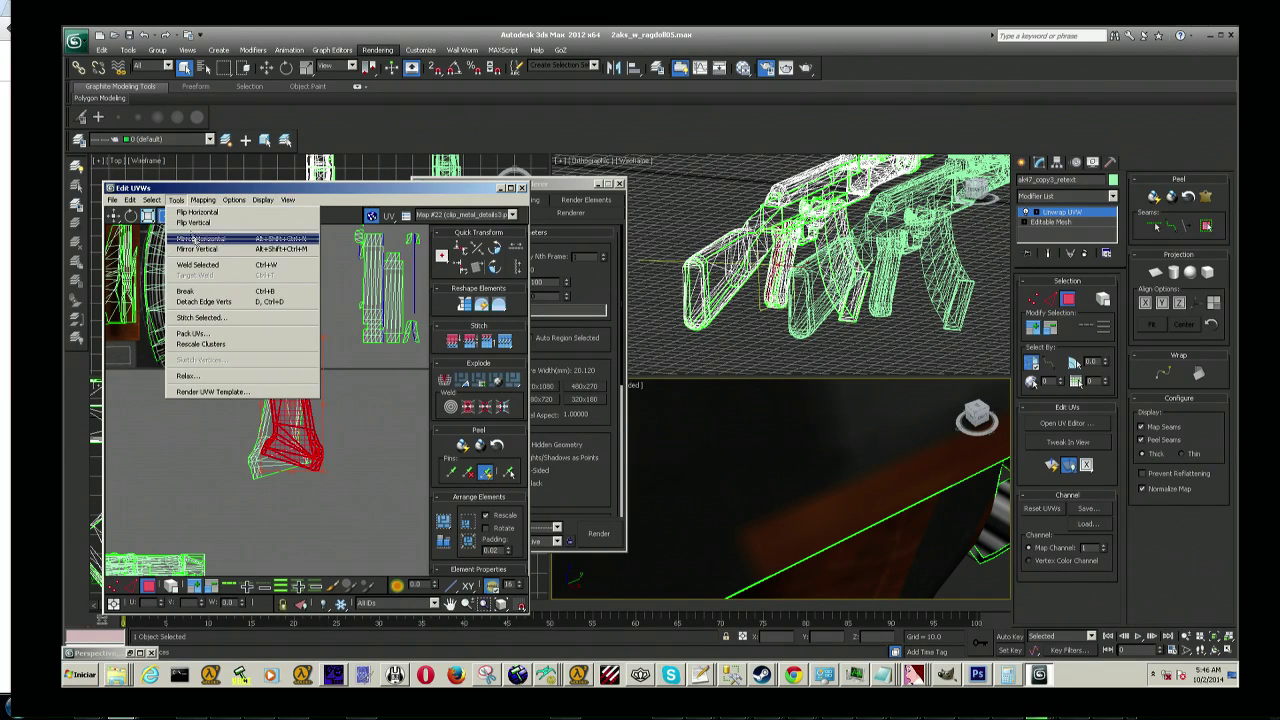
Step: Mirror the red grip island twice and rotate it about 190 degrees
{"action": "left_click", "coordinate": [222, 264]}
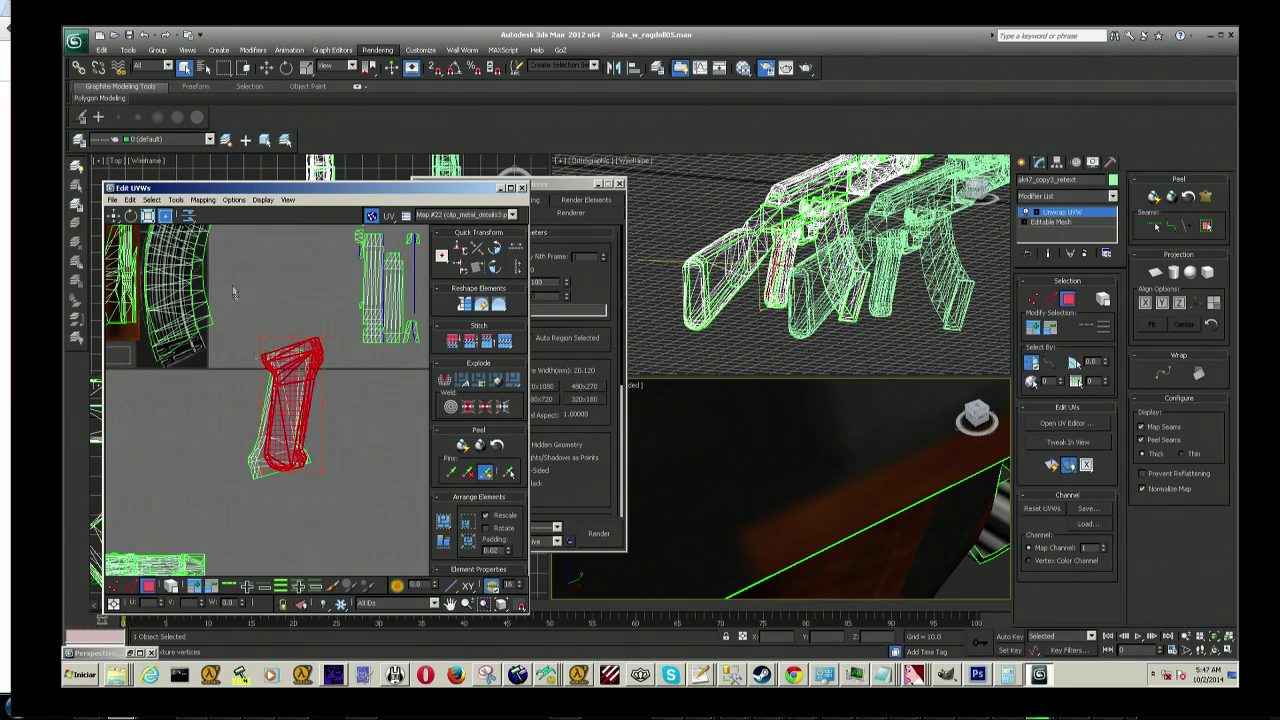
{"action": "left_click", "coordinate": [160, 199]}
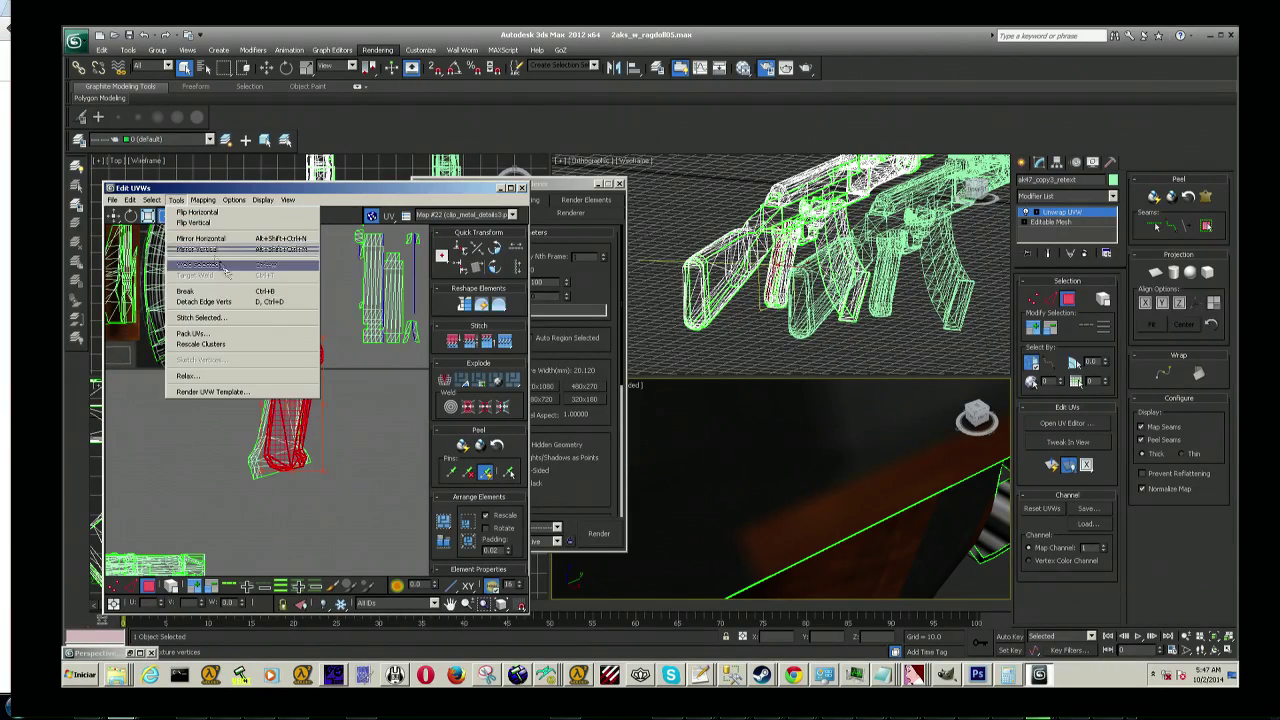
{"action": "left_click", "coordinate": [222, 244]}
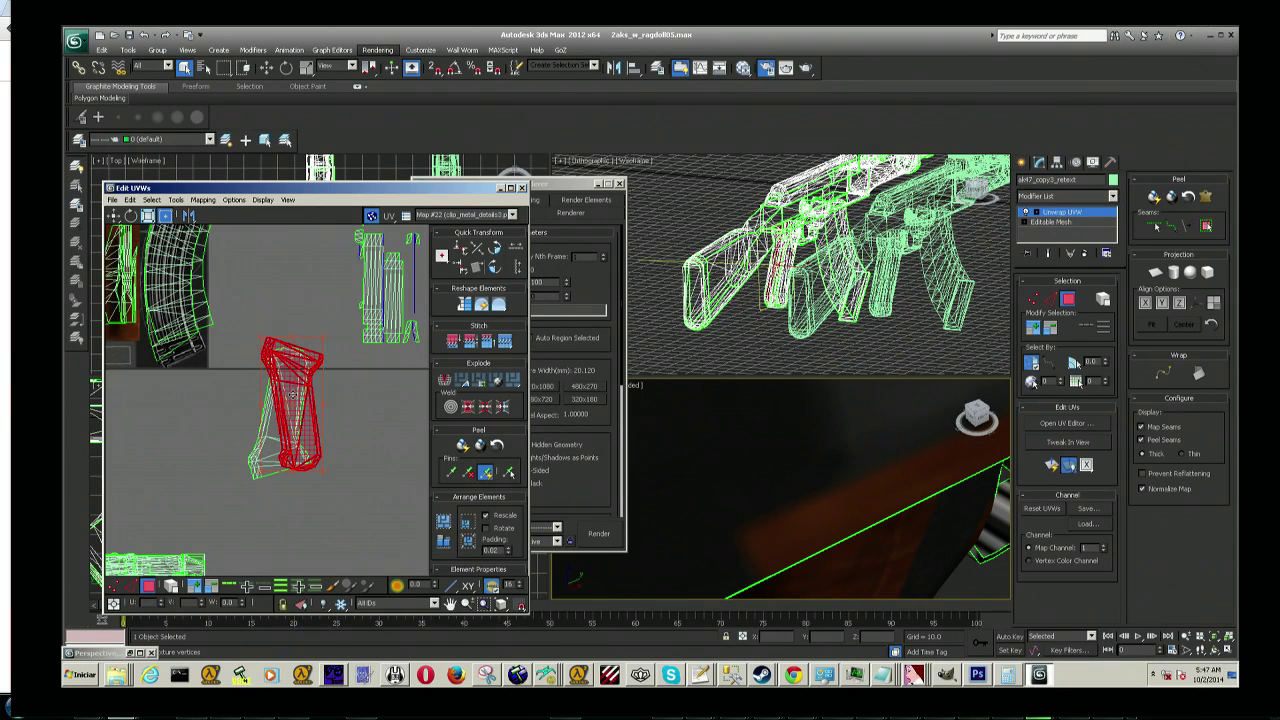
{"action": "left_click", "coordinate": [131, 215]}
{"action": "mouse_move", "coordinate": [260, 420]}
{"action": "left_mouse_down"}
{"action": "mouse_move", "coordinate": [200, 437]}
{"action": "mouse_move", "coordinate": [207, 421]}
{"action": "left_mouse_up"}
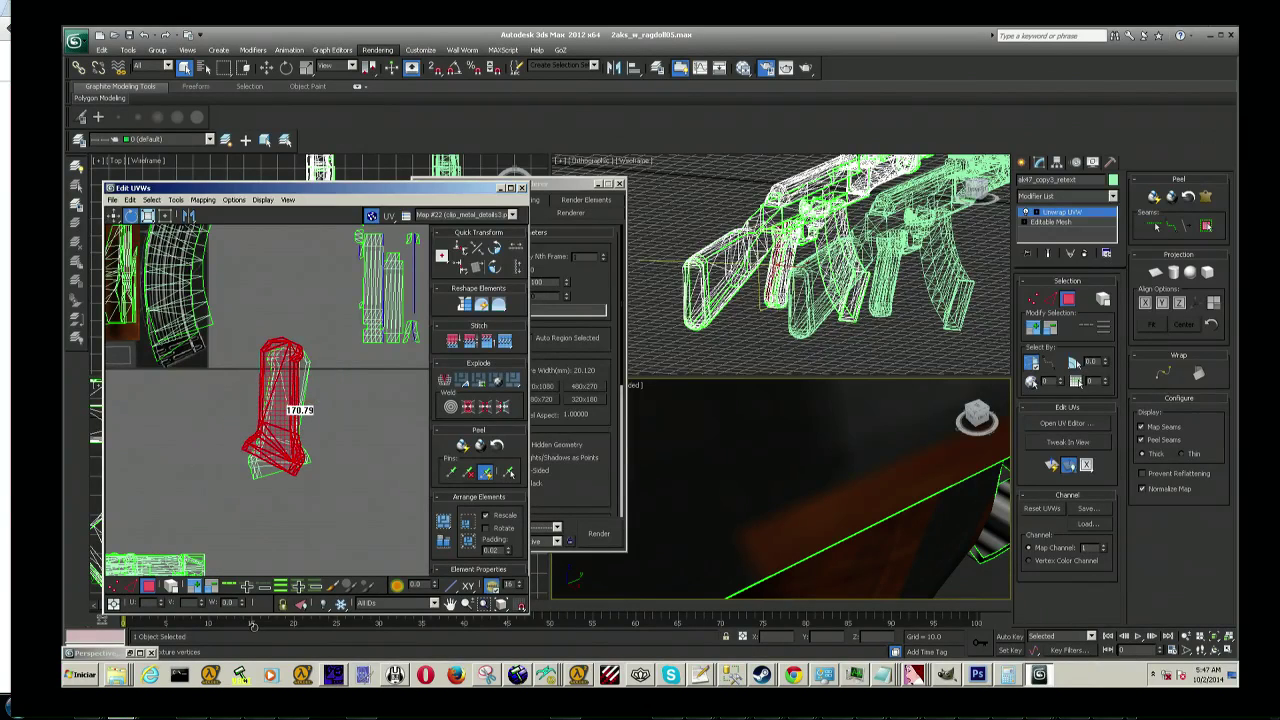
Step: Weld the island's overlapping vertices, mirror it vertically and rotate it toward upright
{"action": "left_click", "coordinate": [176, 199]}
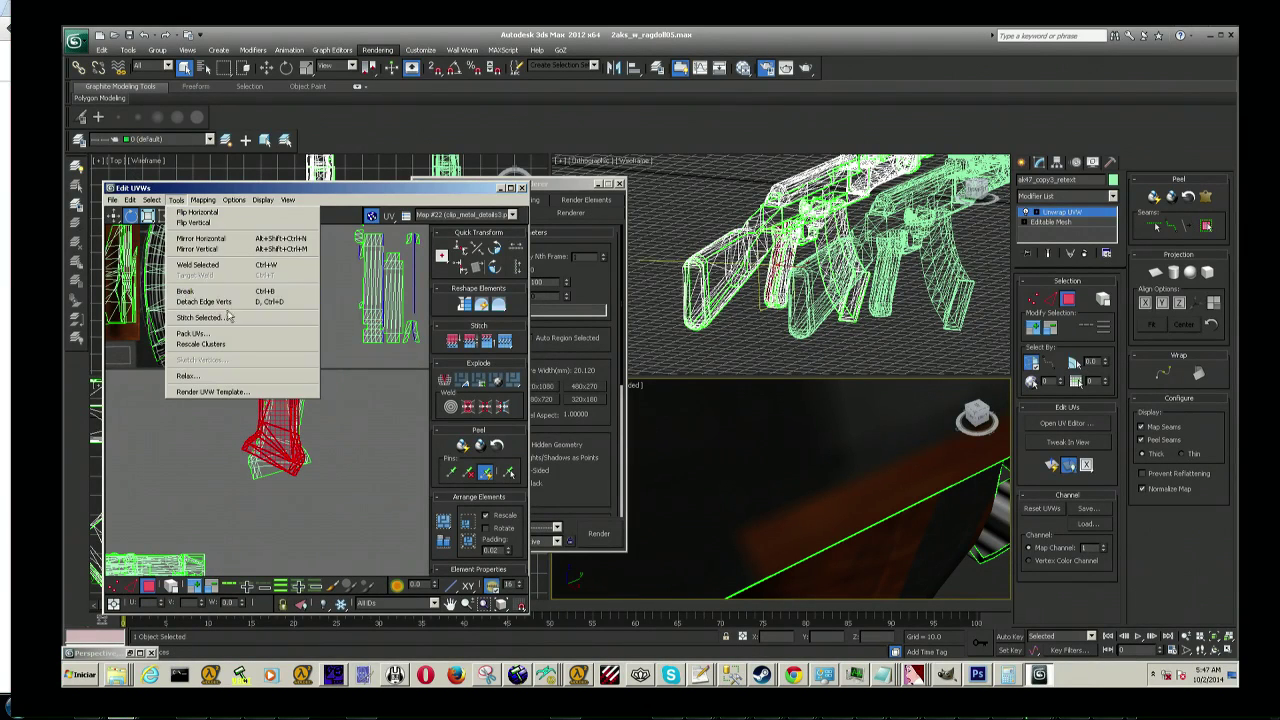
{"action": "left_click", "coordinate": [198, 265]}
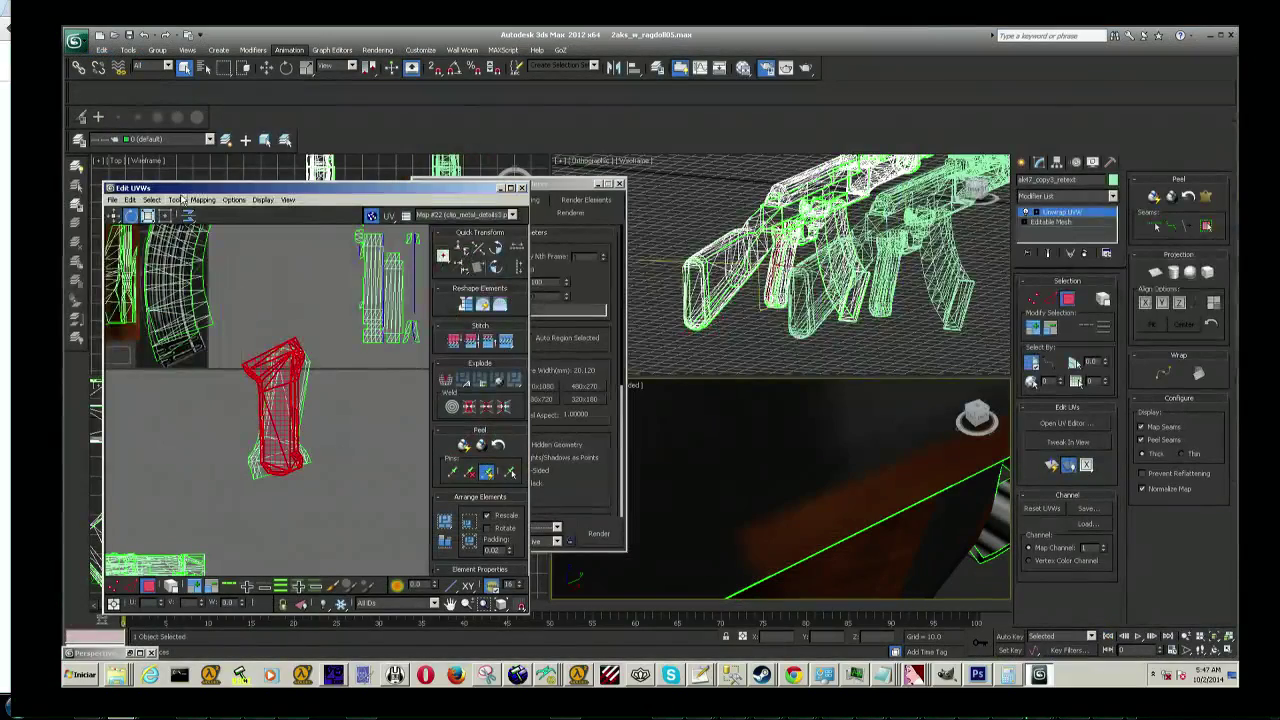
{"action": "left_click", "coordinate": [181, 199]}
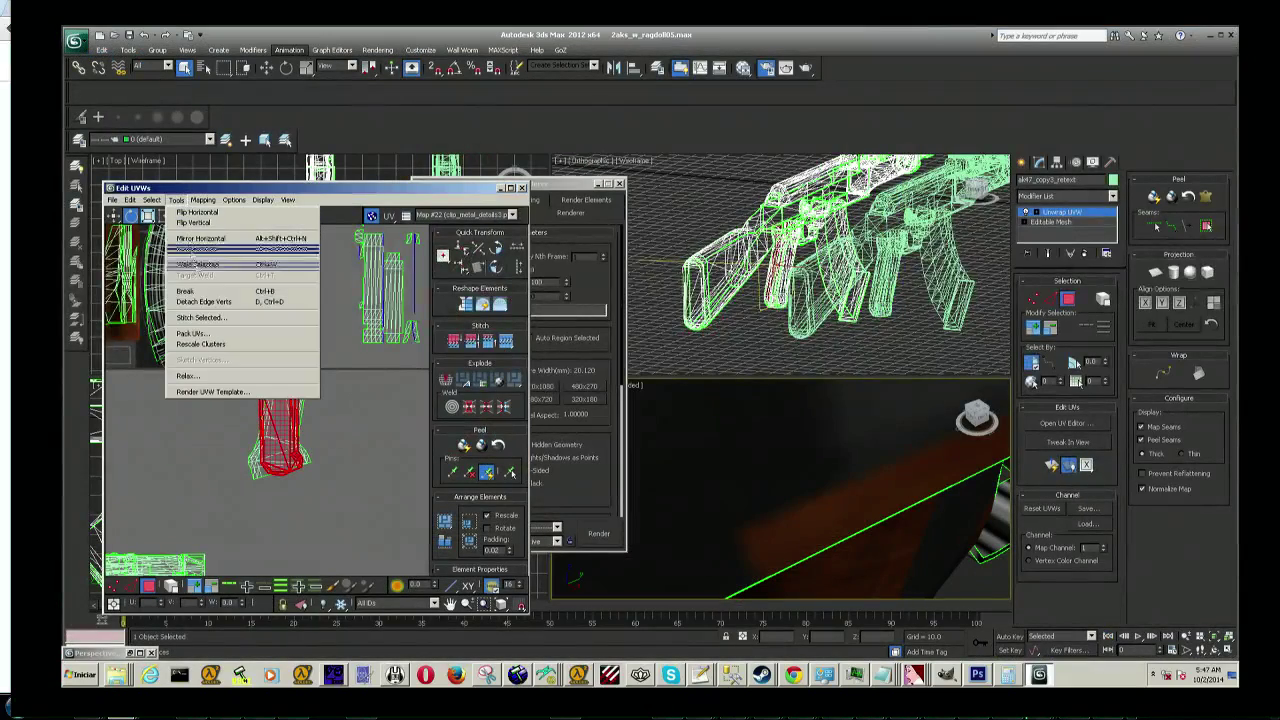
{"action": "left_click", "coordinate": [208, 250]}
{"action": "left_click", "coordinate": [176, 199]}
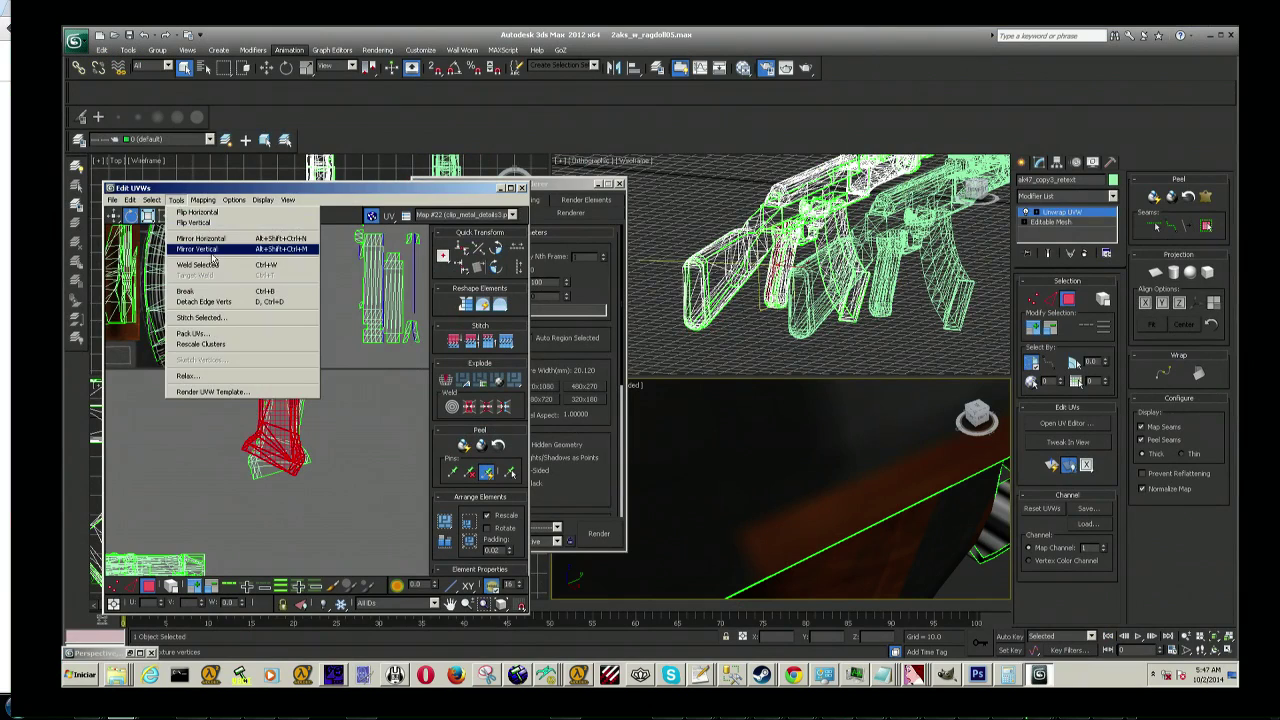
{"action": "left_click", "coordinate": [210, 250]}
{"action": "scroll", "coordinate": [284, 381], "scroll_direction": "up", "scroll_amount": 2}
{"action": "scroll", "coordinate": [298, 353], "scroll_direction": "up", "scroll_amount": 1}
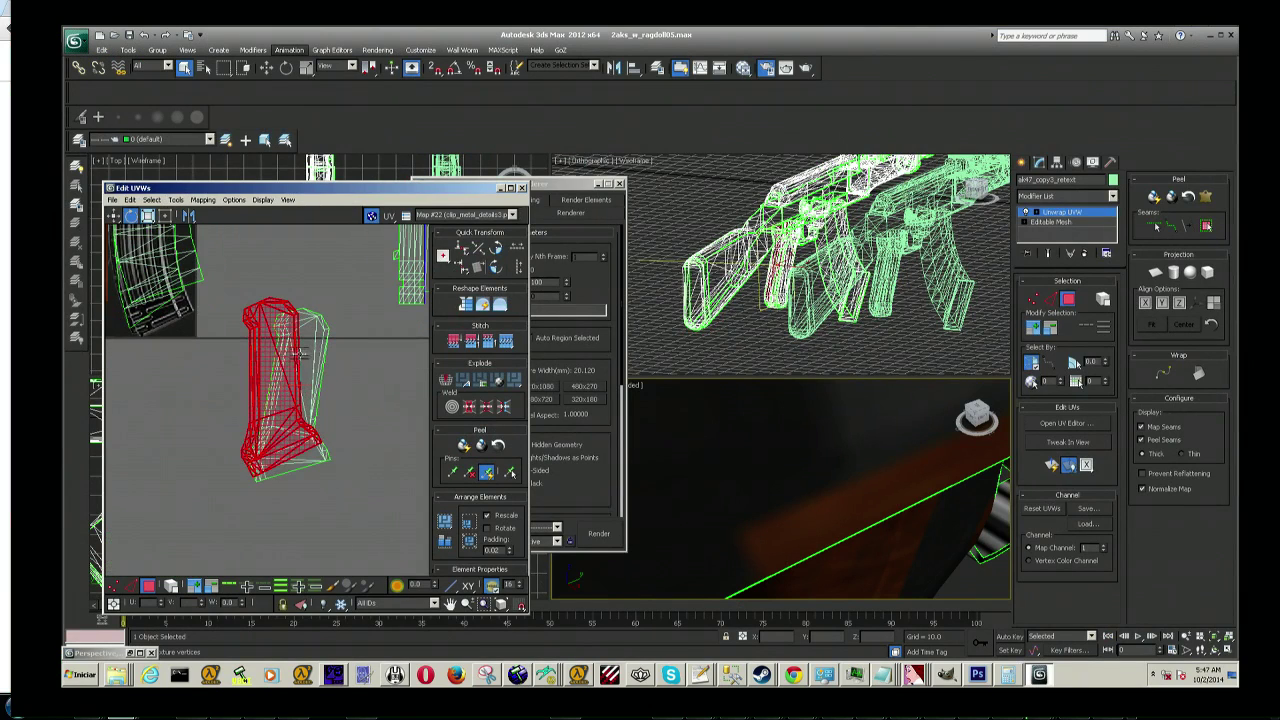
{"action": "left_click_drag", "start_coordinate": [279, 366], "coordinate": [299, 400]}
Step: Rotate the grip UV island until it stands fully upright
{"action": "key", "text": "q"}
{"action": "key", "text": "w"}
{"action": "left_click_drag", "start_coordinate": [314, 415], "coordinate": [314, 401]}
{"action": "middle_click_drag", "start_coordinate": [245, 332], "coordinate": [241, 346]}
{"action": "key", "text": "q"}
Step: Reselect the whole grip island, shift it slightly right, and convert the selection to faces
{"action": "left_click", "coordinate": [249, 312]}
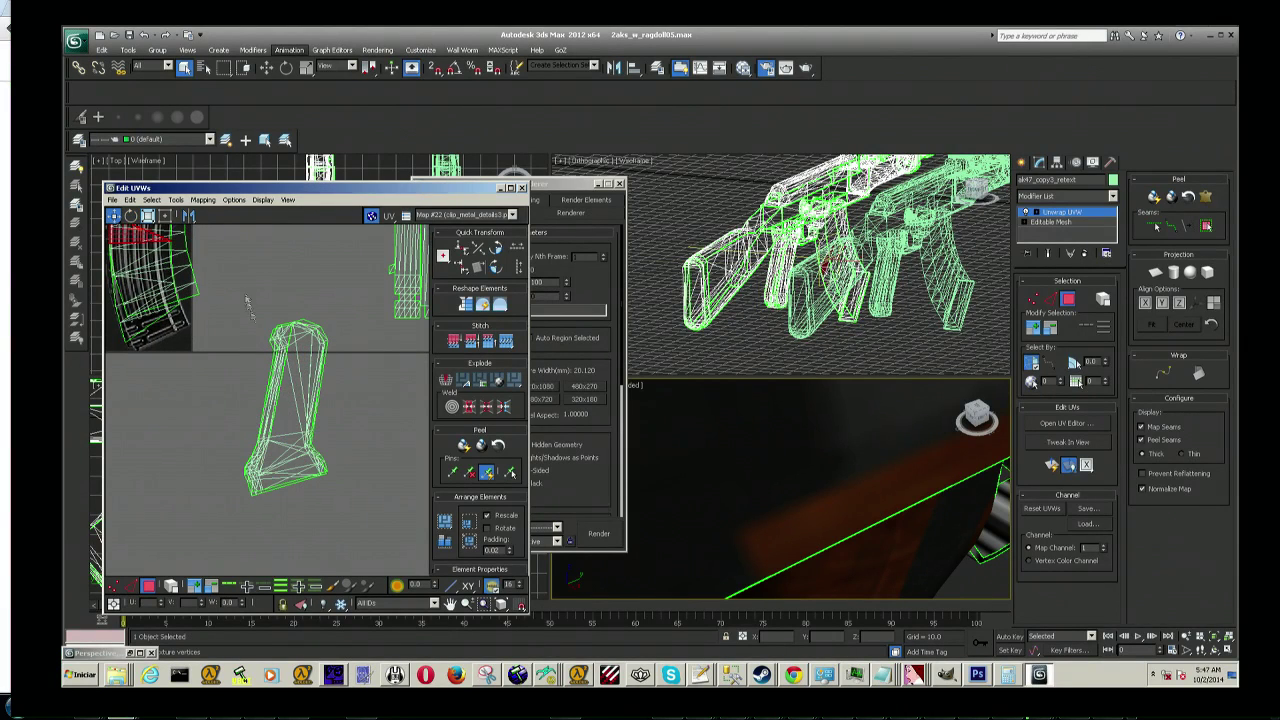
{"action": "left_click_drag", "start_coordinate": [251, 305], "coordinate": [340, 460]}
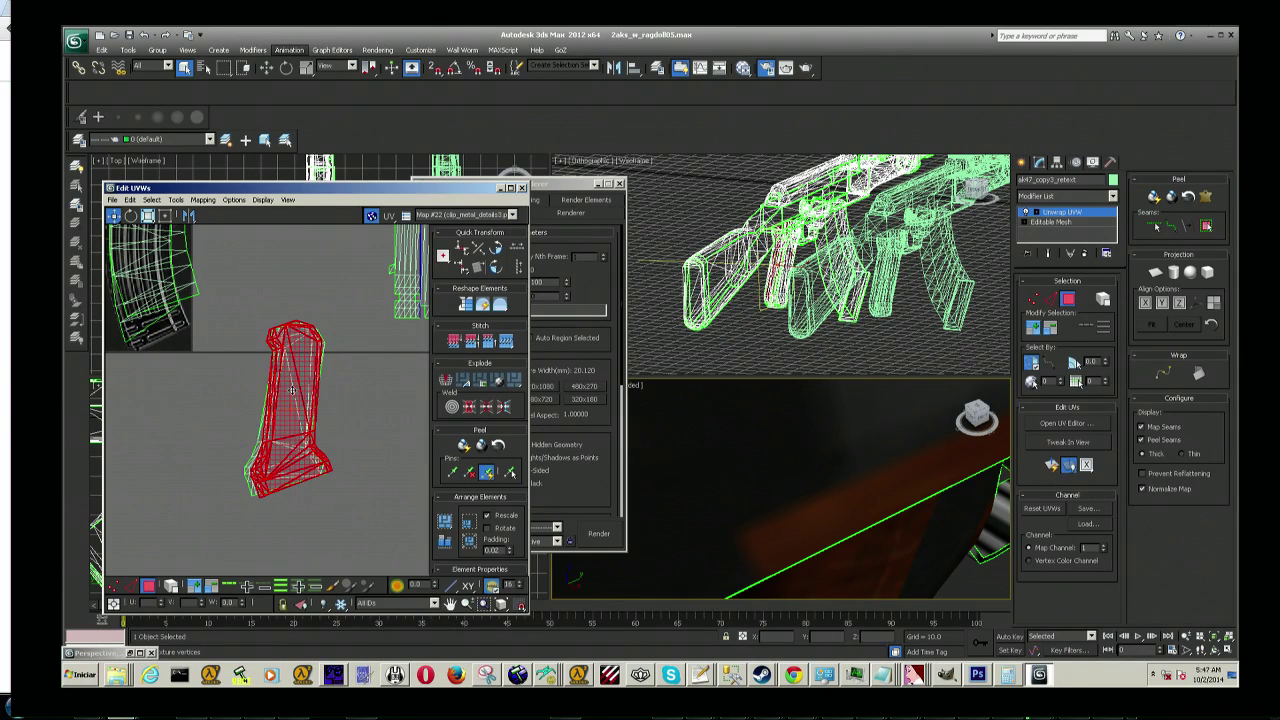
{"action": "left_click_drag", "start_coordinate": [271, 377], "coordinate": [312, 382]}
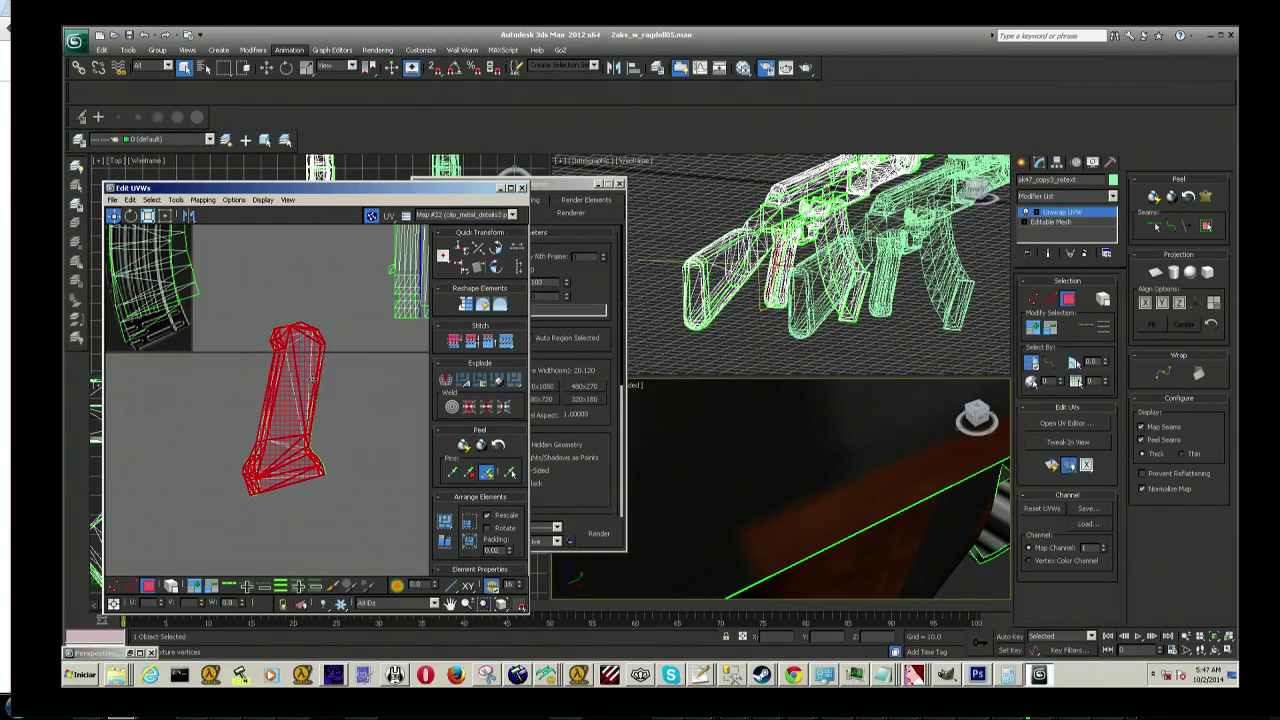
{"action": "left_click", "coordinate": [252, 305]}
{"action": "key", "text": "ctrl+z"}
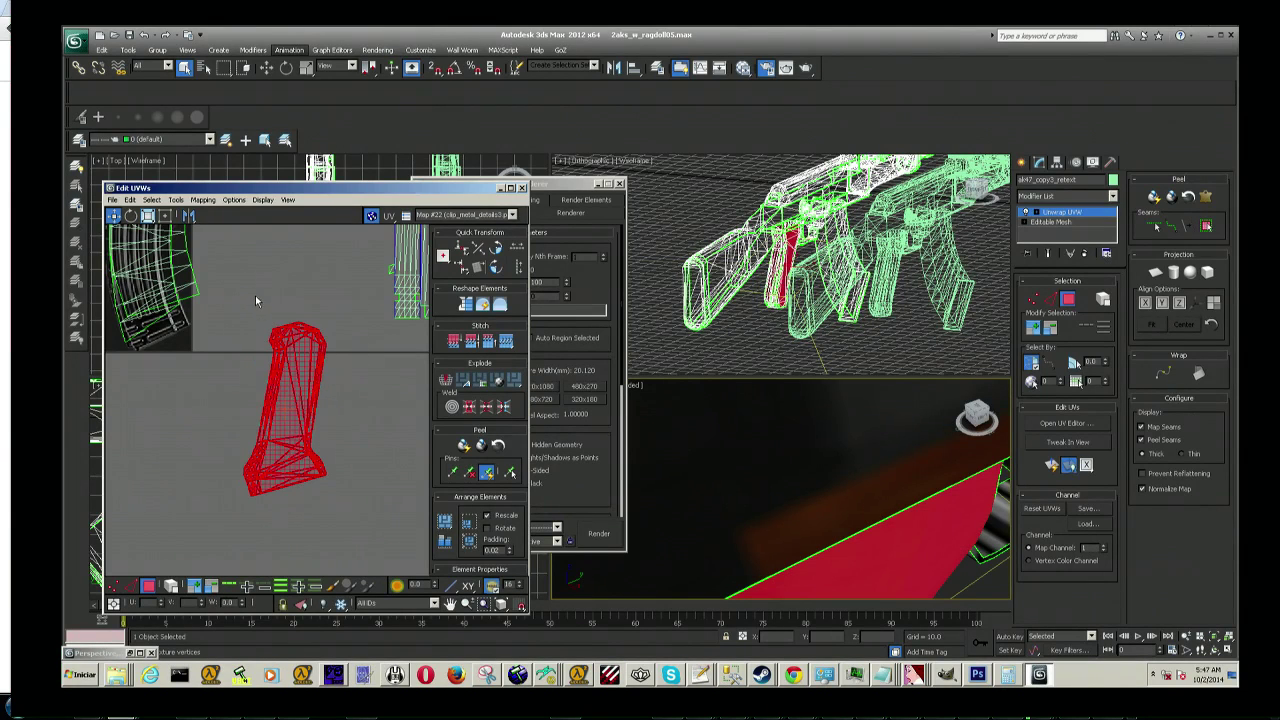
Step: Fit the grip island over the wood-grain area of the texture and start a test render
{"action": "scroll", "coordinate": [900, 555], "scroll_direction": "down", "scroll_amount": 3}
{"action": "scroll", "coordinate": [900, 555], "scroll_direction": "down", "scroll_amount": 3}
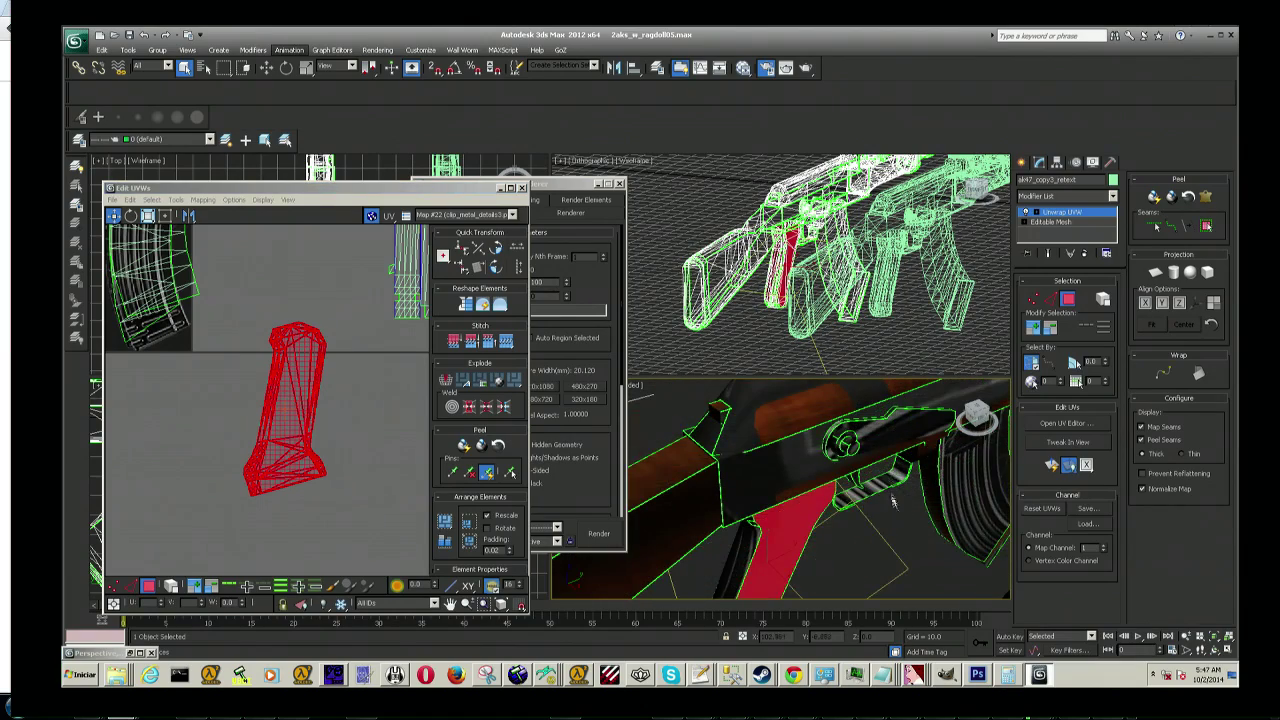
{"action": "middle_click_drag", "start_coordinate": [780, 490], "coordinate": [820, 482], "text": "alt"}
{"action": "middle_click_drag", "start_coordinate": [790, 540], "coordinate": [805, 544], "text": "alt"}
{"action": "scroll", "coordinate": [300, 420], "scroll_direction": "down", "scroll_amount": 1}
{"action": "scroll", "coordinate": [310, 440], "scroll_direction": "down", "scroll_amount": 2}
{"action": "scroll", "coordinate": [328, 470], "scroll_direction": "down", "scroll_amount": 2}
{"action": "scroll", "coordinate": [327, 470], "scroll_direction": "up", "scroll_amount": 3}
{"action": "scroll", "coordinate": [360, 470], "scroll_direction": "down", "scroll_amount": 1}
{"action": "scroll", "coordinate": [395, 482], "scroll_direction": "down", "scroll_amount": 1}
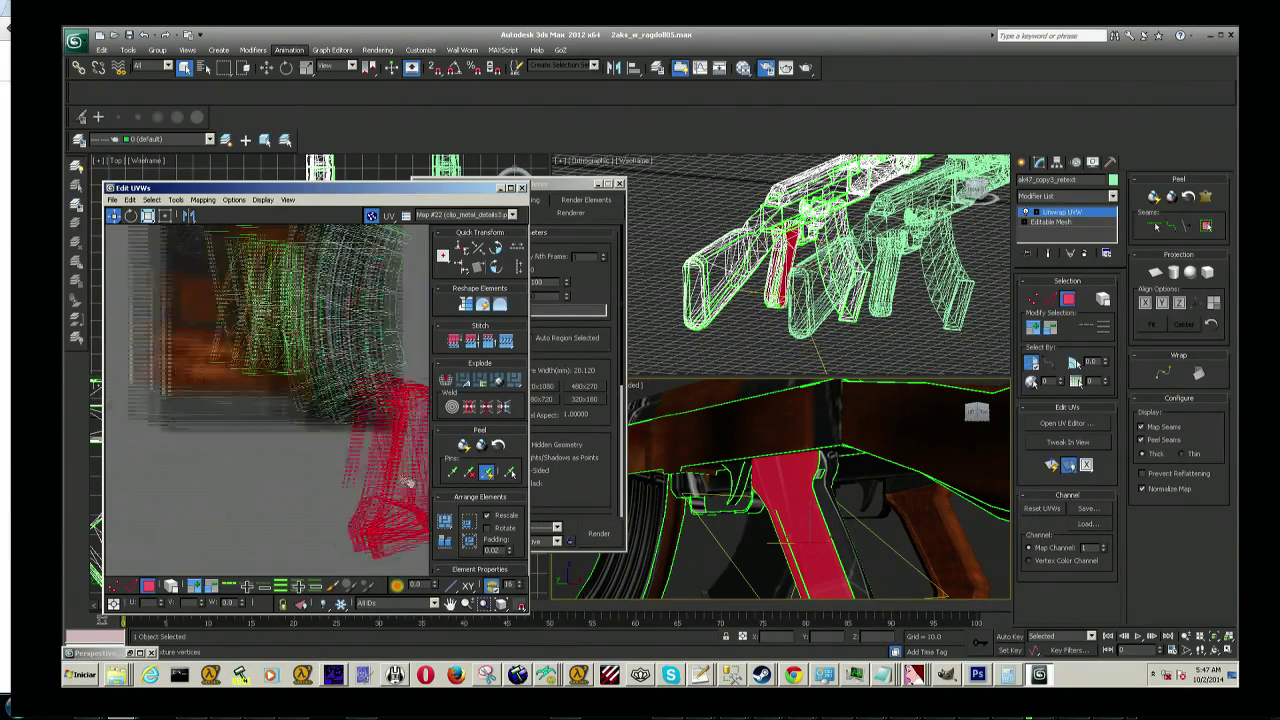
{"action": "scroll", "coordinate": [395, 482], "scroll_direction": "down", "scroll_amount": 1}
{"action": "left_click_drag", "start_coordinate": [395, 480], "coordinate": [236, 304]}
{"action": "middle_click_drag", "start_coordinate": [808, 562], "coordinate": [815, 485], "text": "alt"}
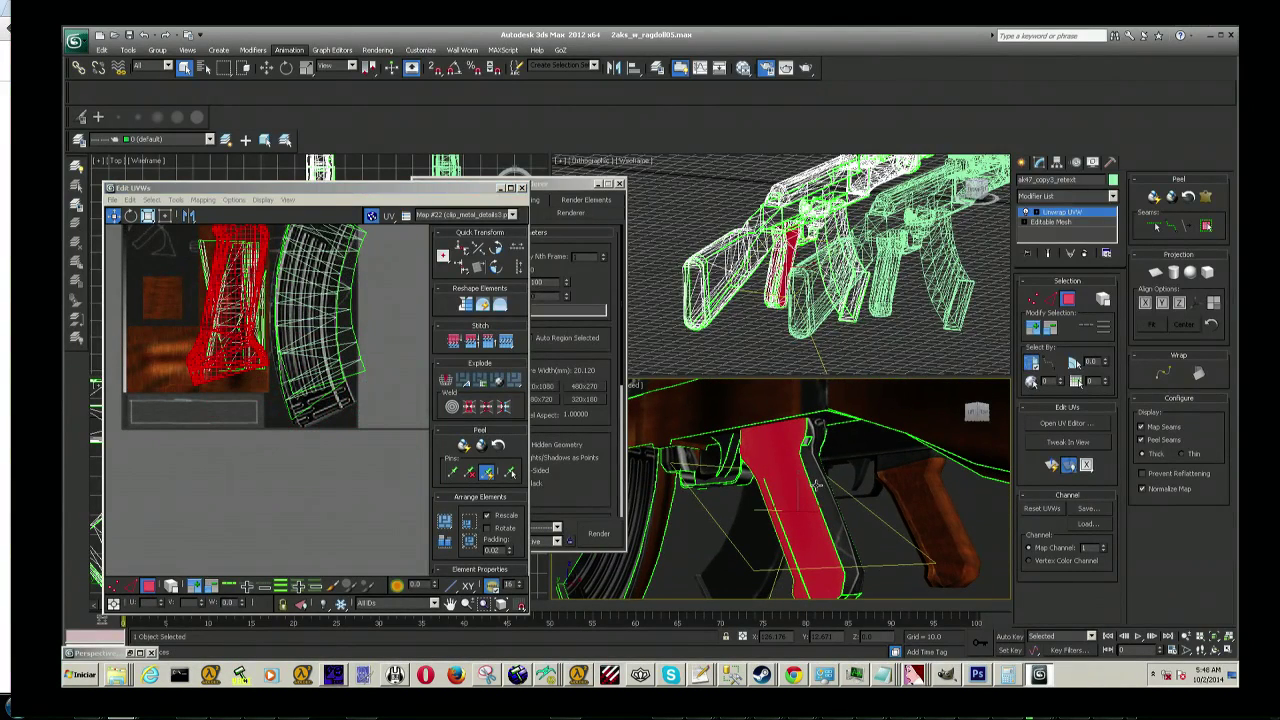
{"action": "key", "text": "shift+q"}
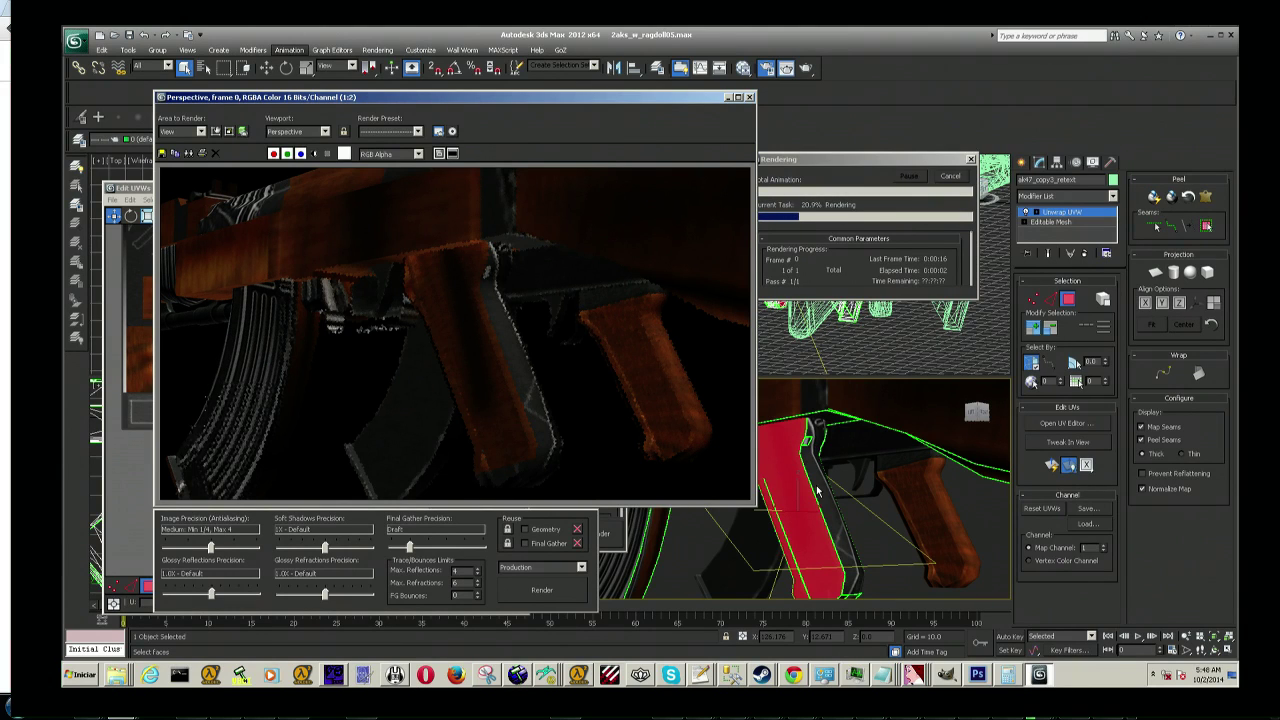
Step: Compare the finished Perspective render with the model viewer and the clip_metal_details5.psd texture in Photoshop
{"action": "key", "text": "alt+Tab"}
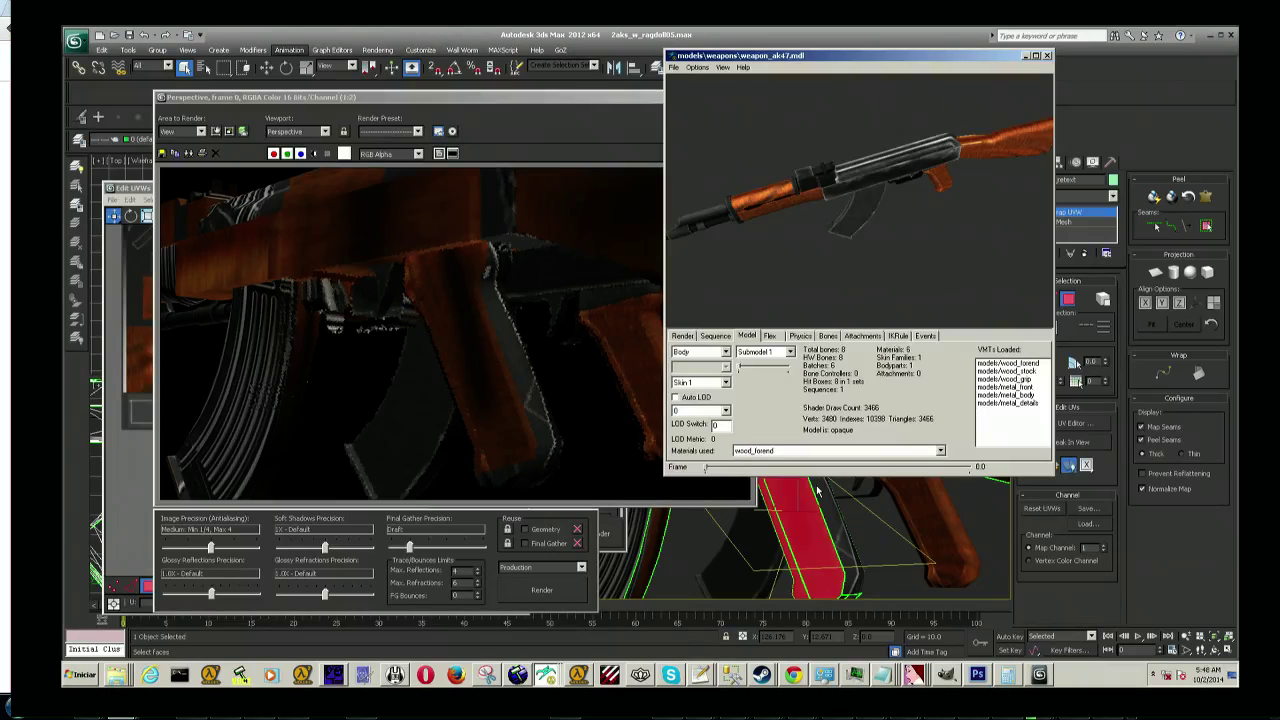
{"action": "key", "text": "alt+Tab"}
{"action": "key", "text": "alt+Tab"}
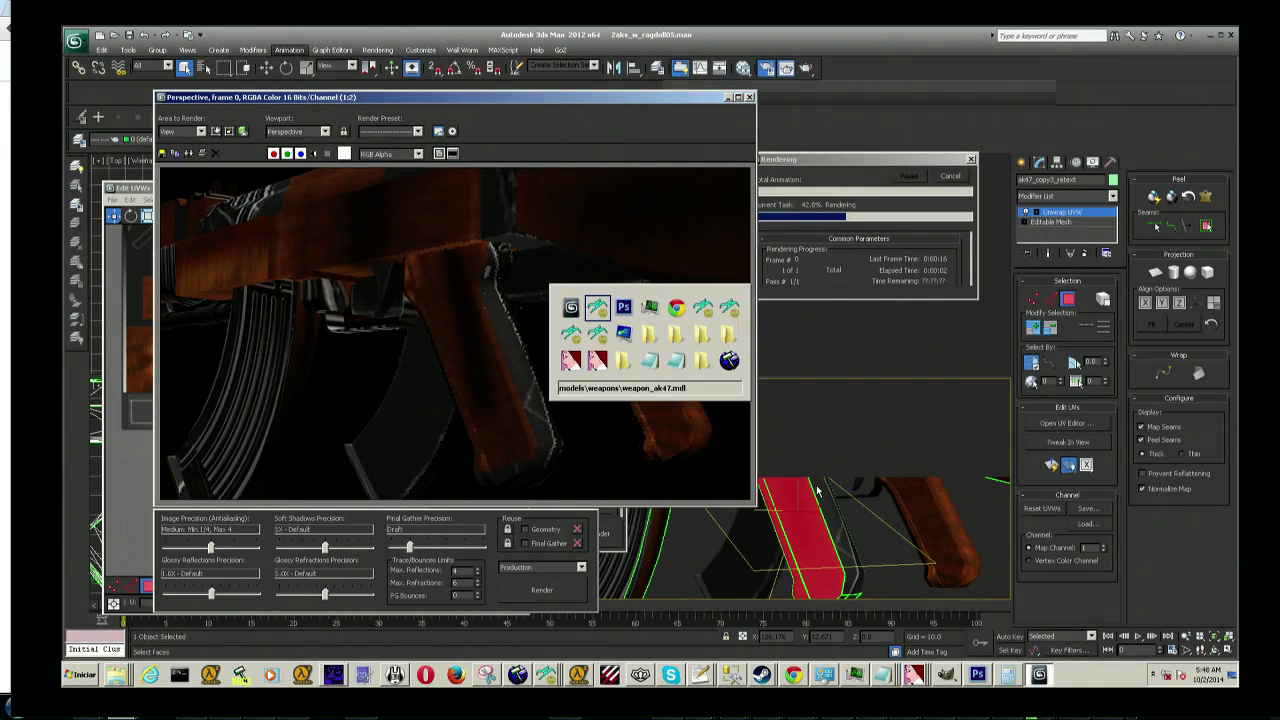
{"action": "key", "text": "alt+Tab"}
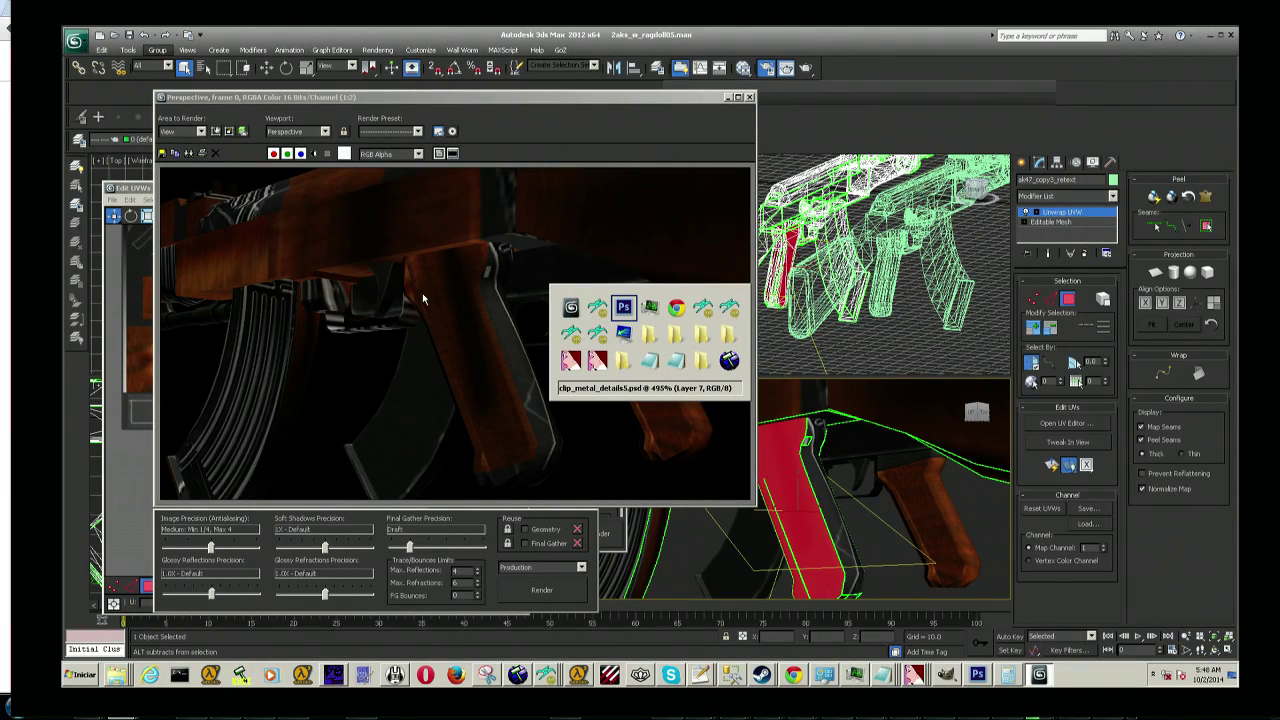
{"action": "key", "text": "alt+Tab"}
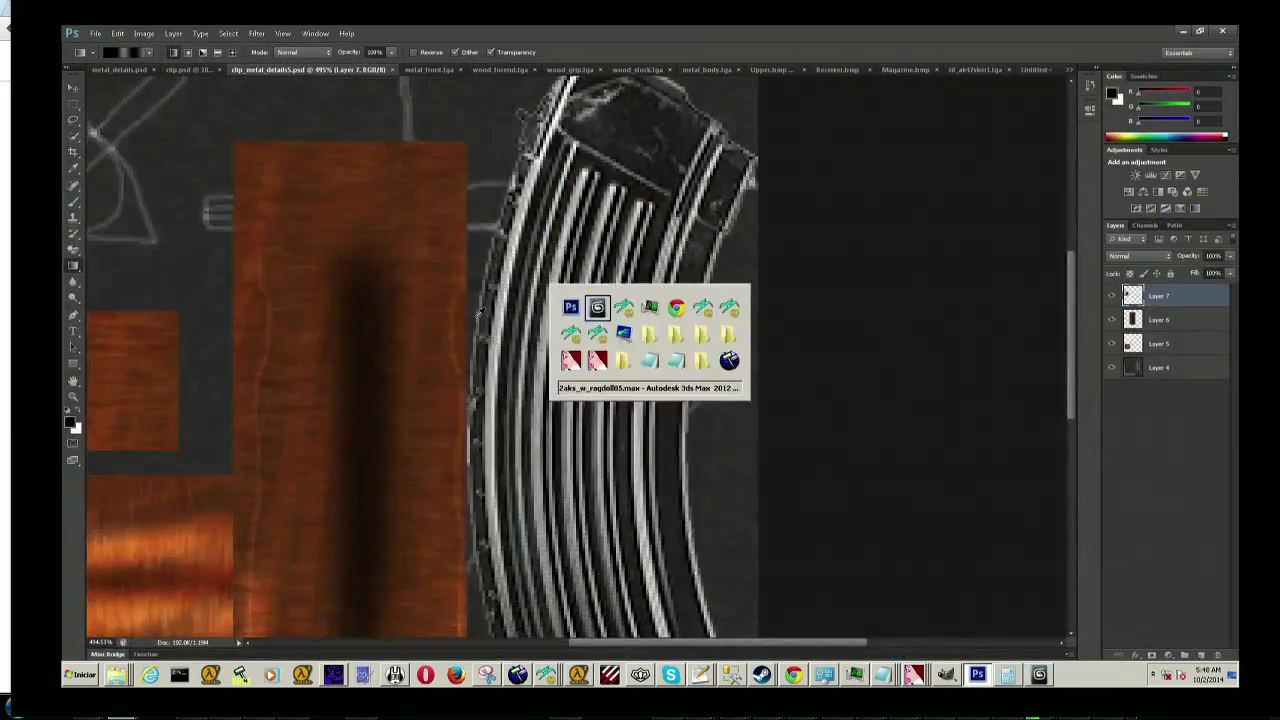
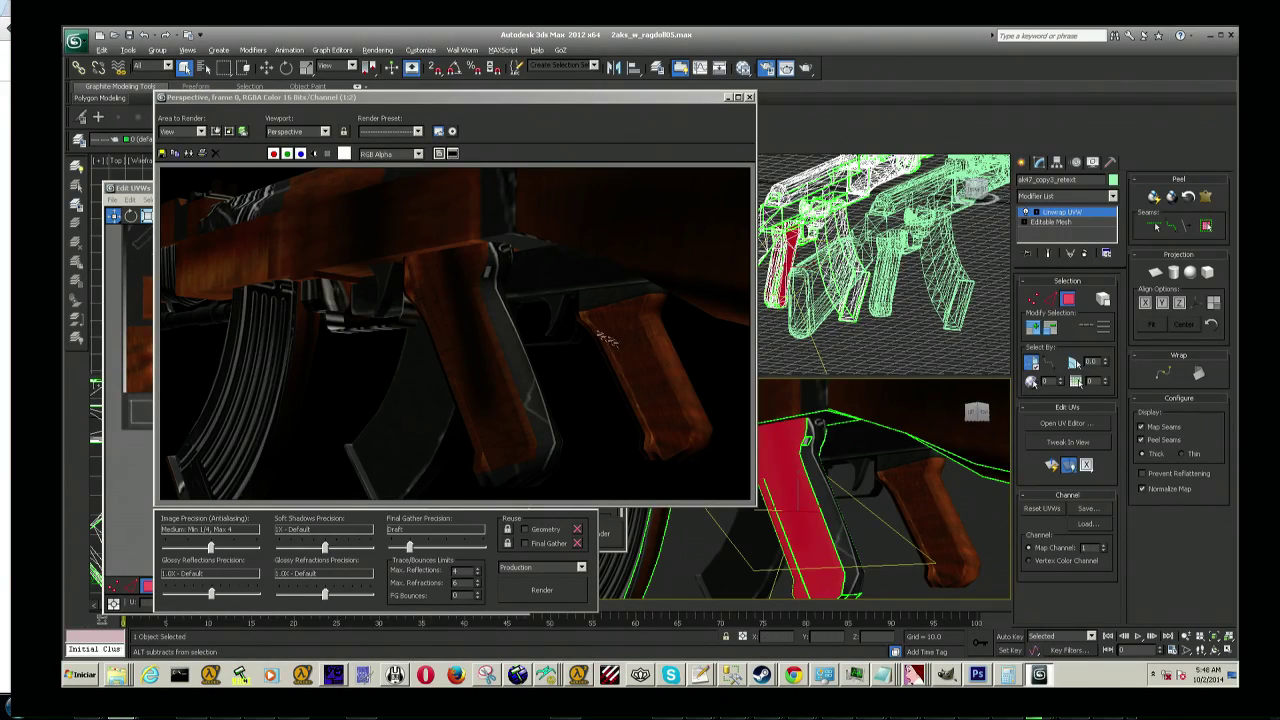
Step: Check the magazine texture in Photoshop, then minimize the test render to reveal the grip UVs
{"action": "key", "text": "alt+Tab"}
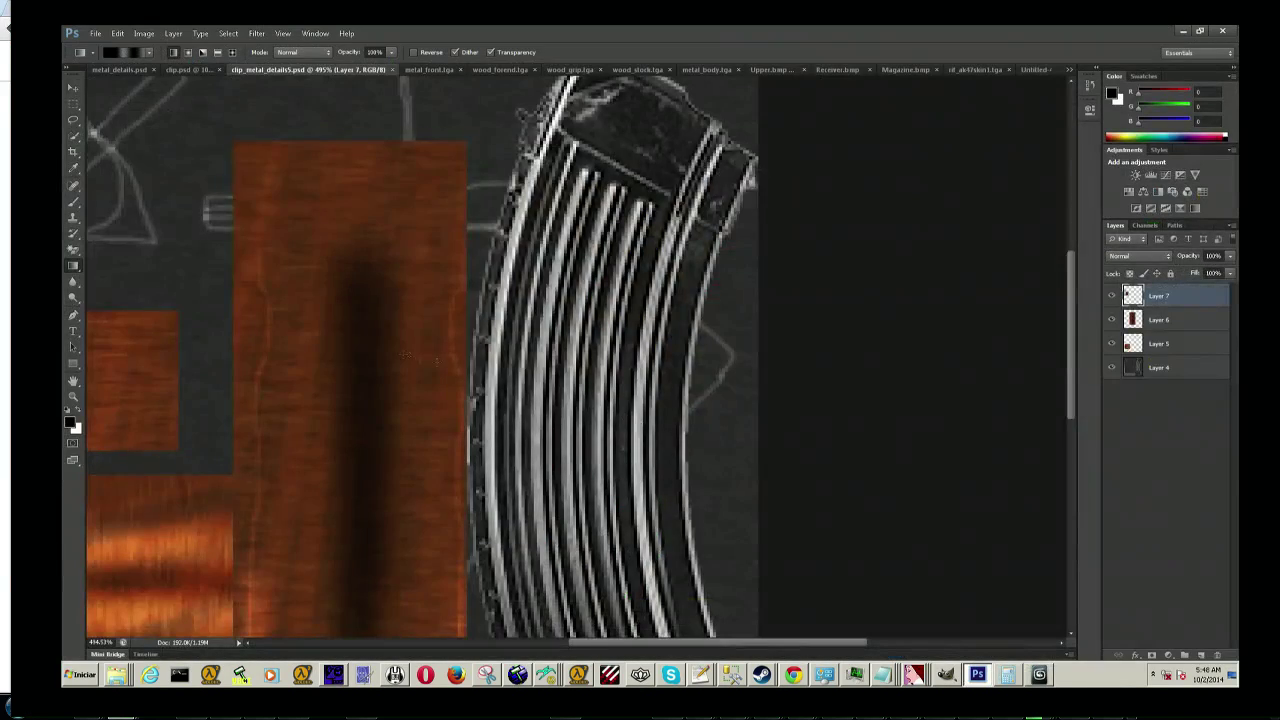
{"action": "scroll", "coordinate": [405, 355], "scroll_direction": "down", "scroll_amount": 3}
{"action": "key", "text": "alt+Tab"}
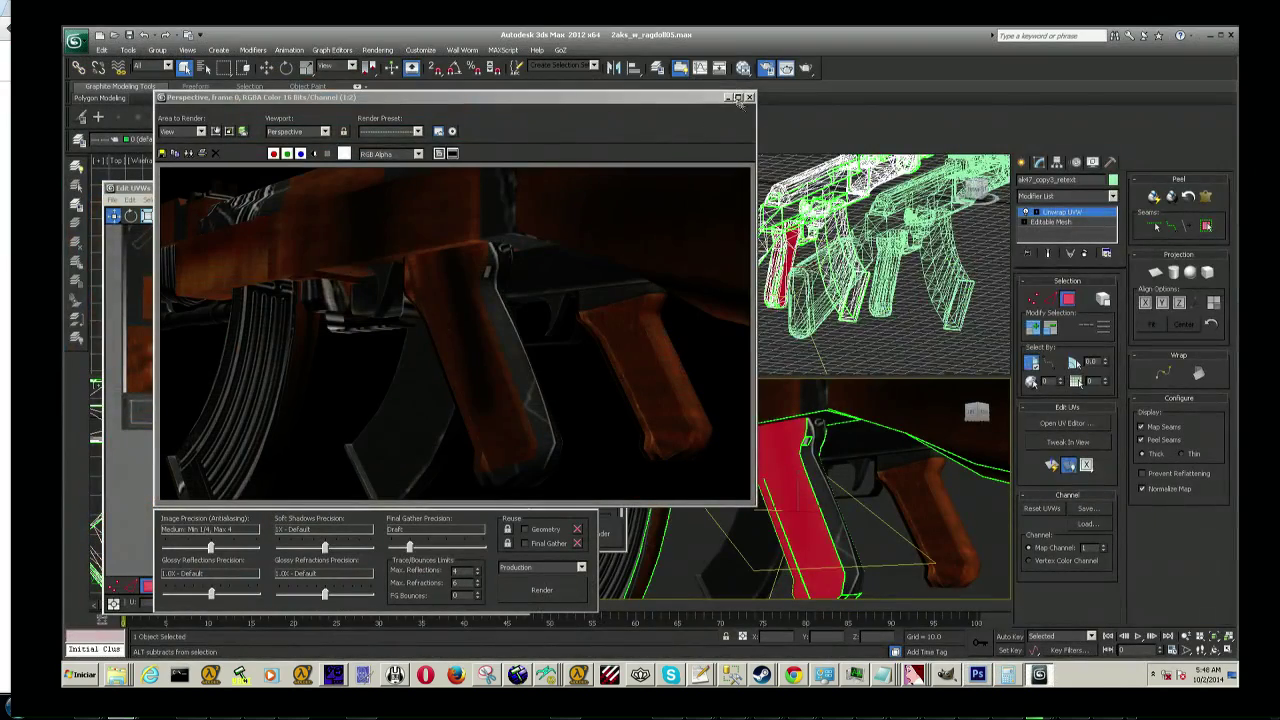
{"action": "left_click", "coordinate": [728, 98]}
{"action": "scroll", "coordinate": [265, 345], "scroll_direction": "up", "scroll_amount": 2}
{"action": "key", "text": "alt+Tab"}
{"action": "key", "text": "alt+Tab"}
{"action": "key", "text": "alt+Tab"}
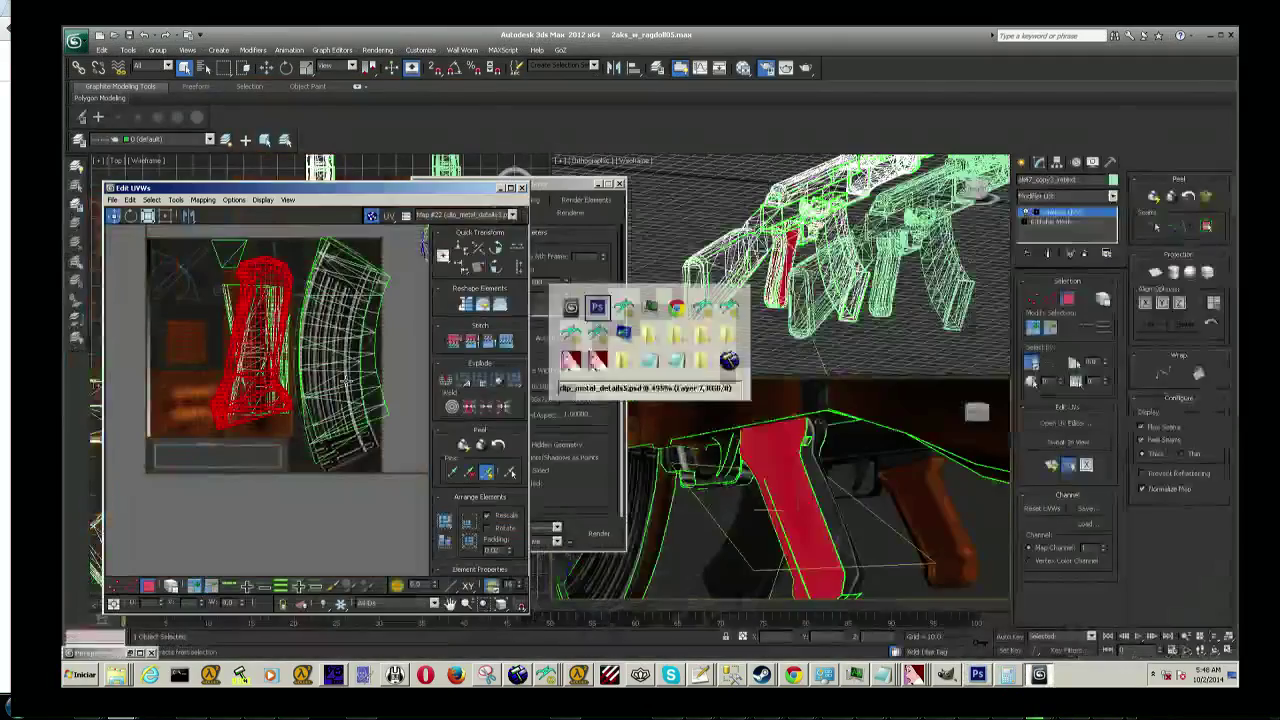
{"action": "key", "text": "alt+Tab"}
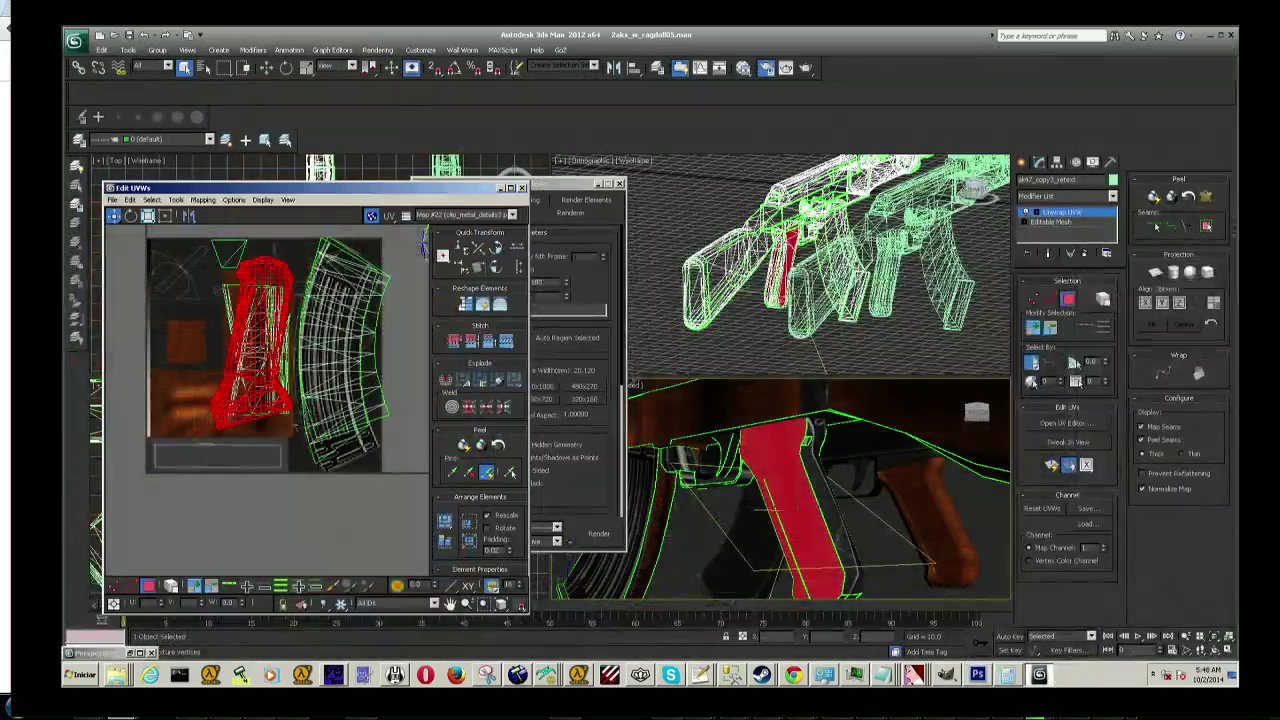
Step: Rotate the red grip UV island upright and narrow it with Freeform Mode
{"action": "left_click", "coordinate": [148, 215]}
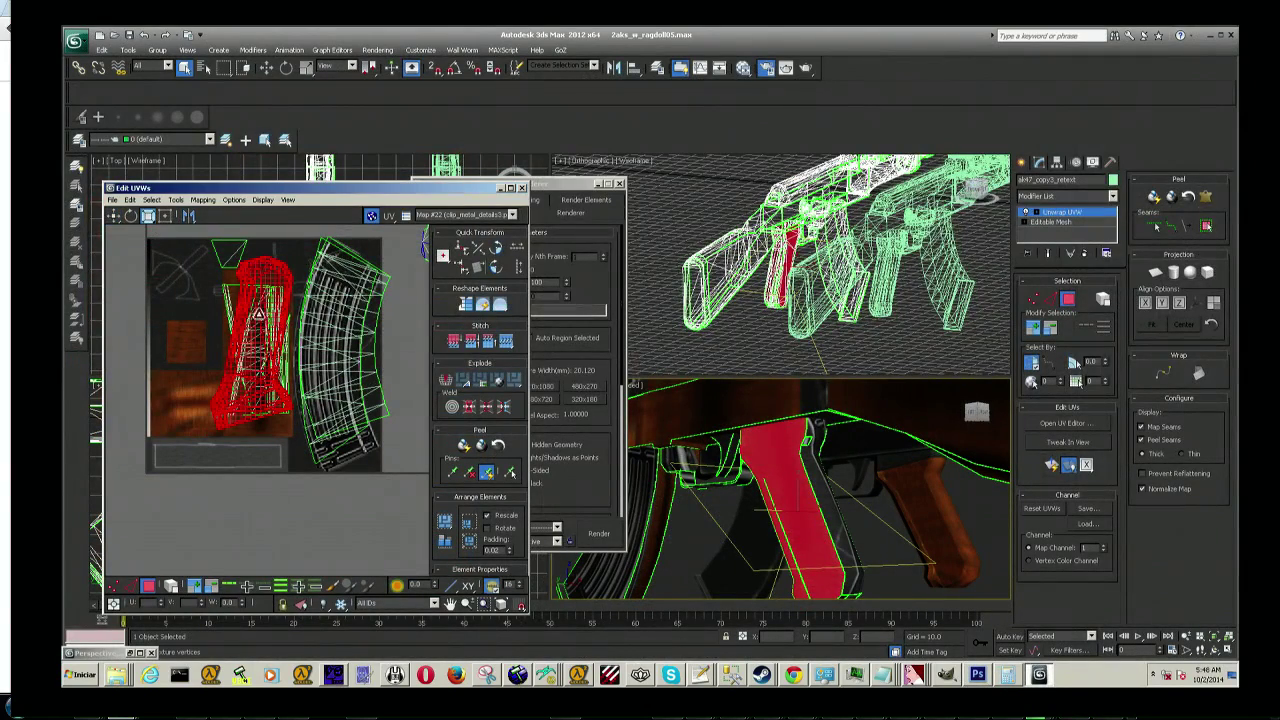
{"action": "left_click_drag", "start_coordinate": [265, 322], "coordinate": [262, 347]}
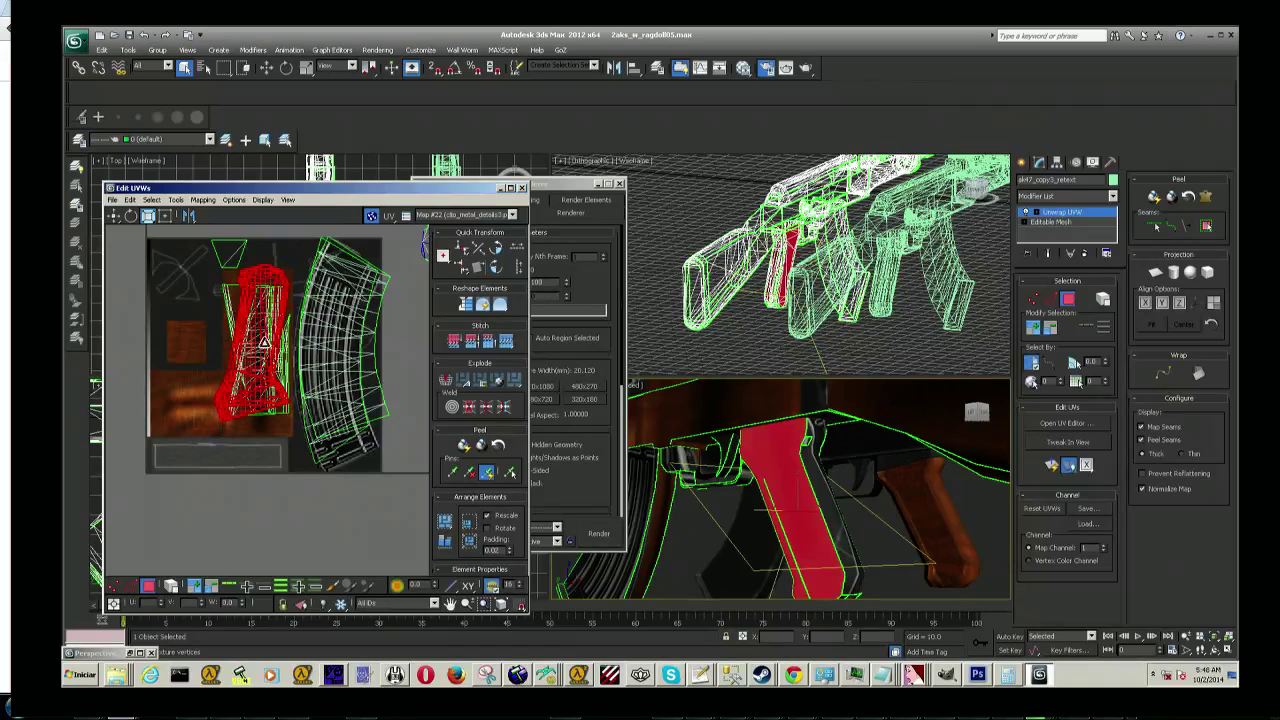
{"action": "left_click", "coordinate": [113, 216]}
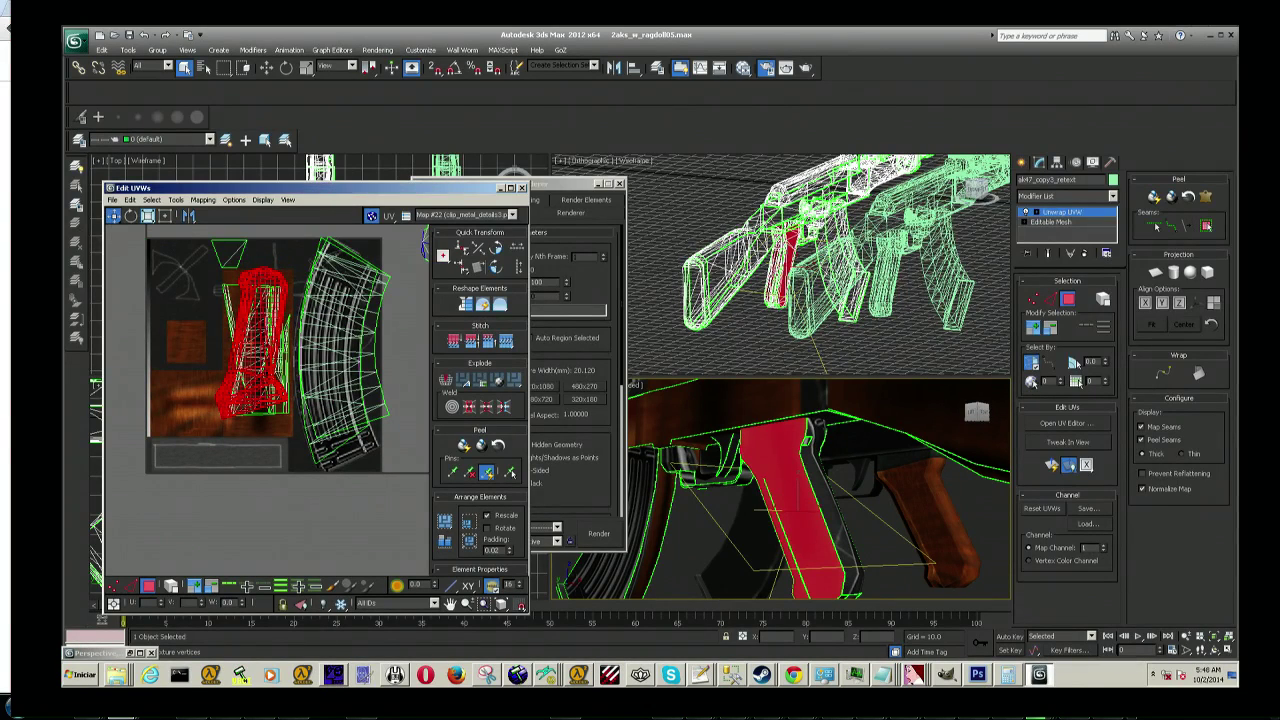
{"action": "left_click_drag", "start_coordinate": [235, 407], "coordinate": [236, 412]}
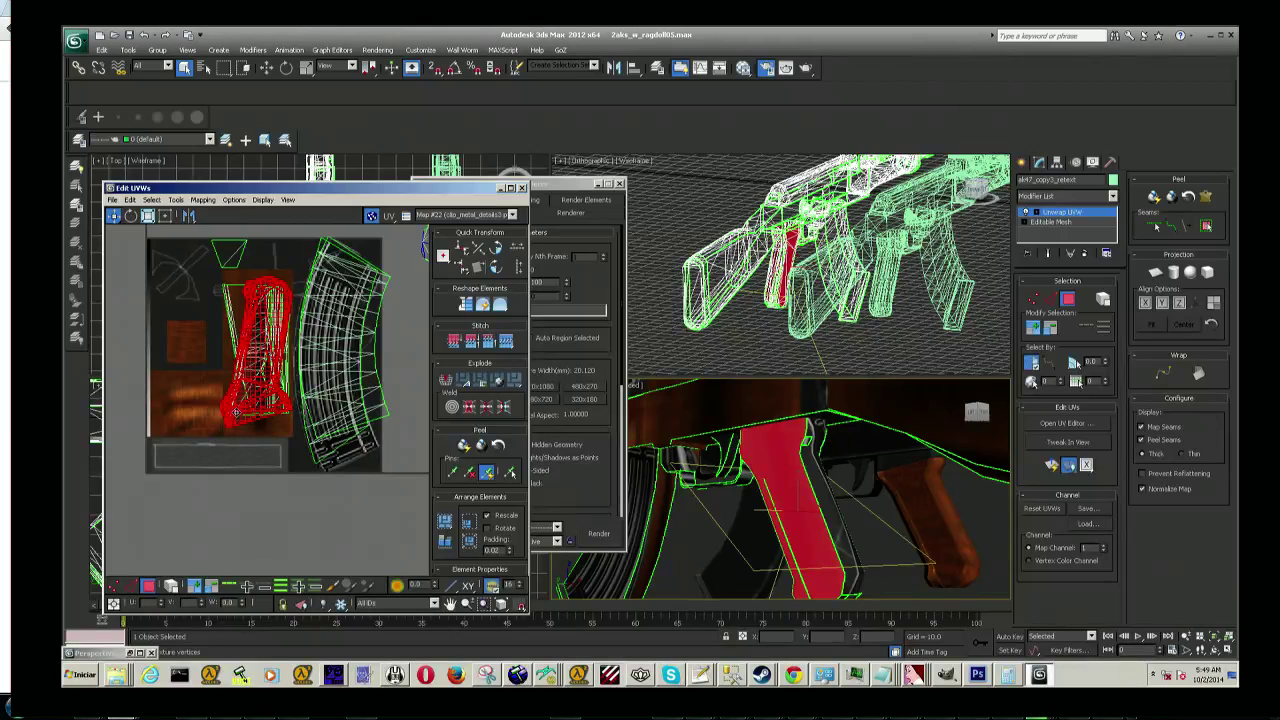
Step: Enlarge the grip island wider and taller, then move it right, off the texture
{"action": "left_click", "coordinate": [165, 216]}
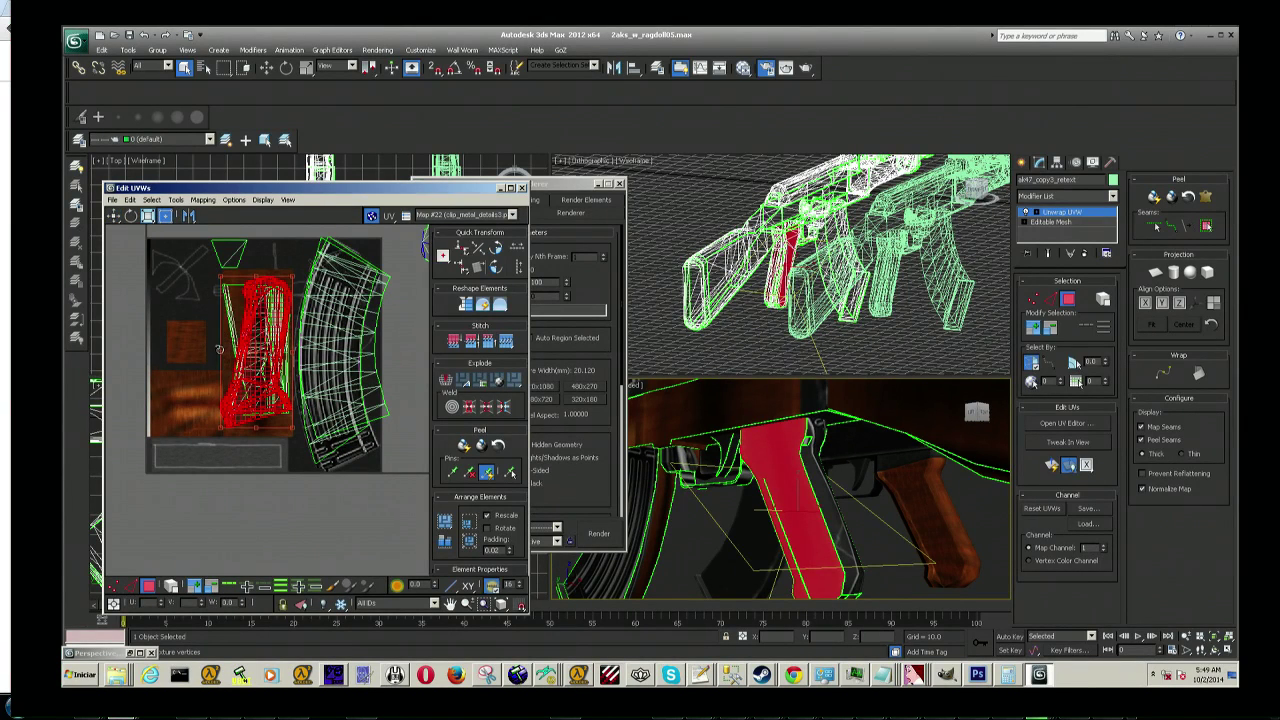
{"action": "left_click", "coordinate": [147, 216]}
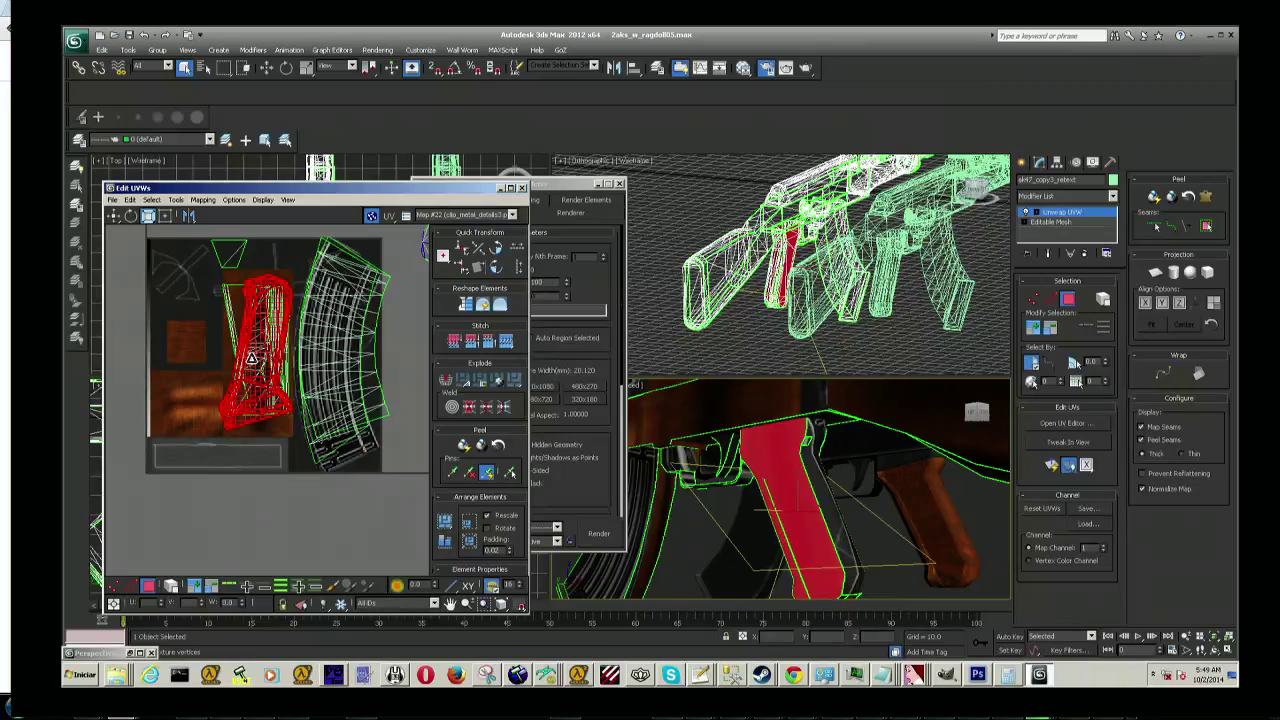
{"action": "left_click", "coordinate": [165, 217]}
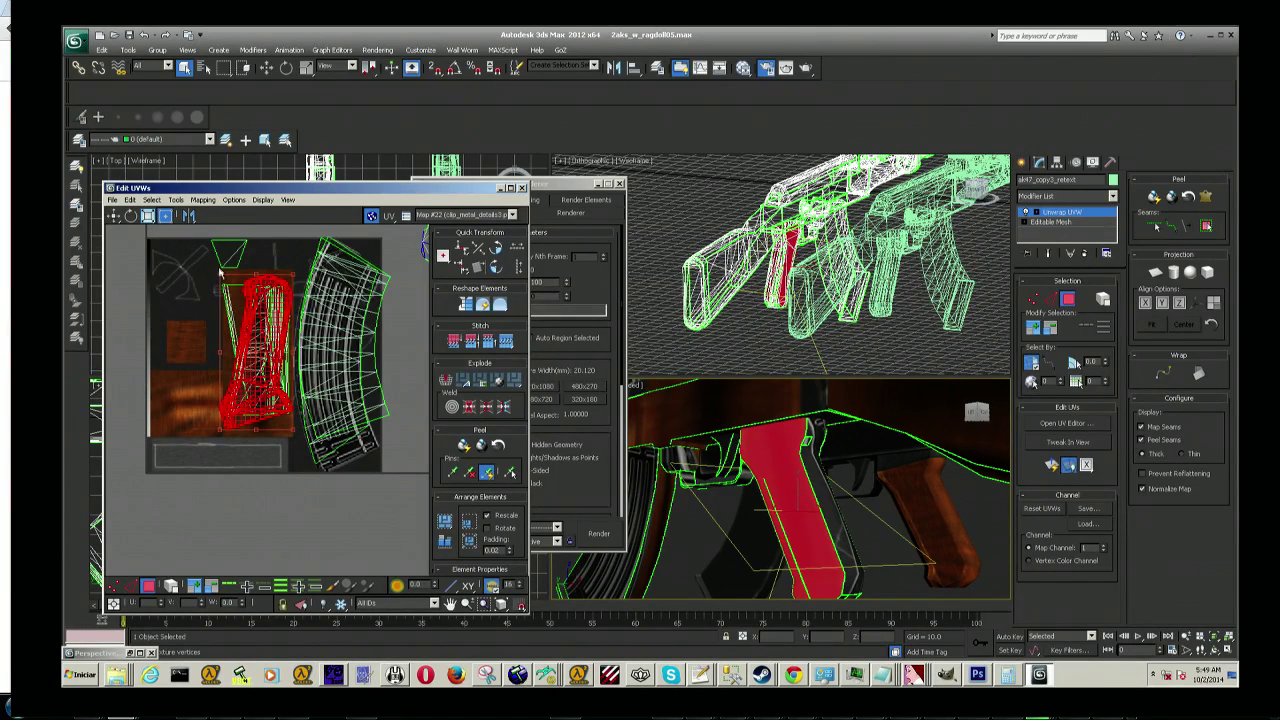
{"action": "left_click_drag", "start_coordinate": [220, 280], "coordinate": [226, 271]}
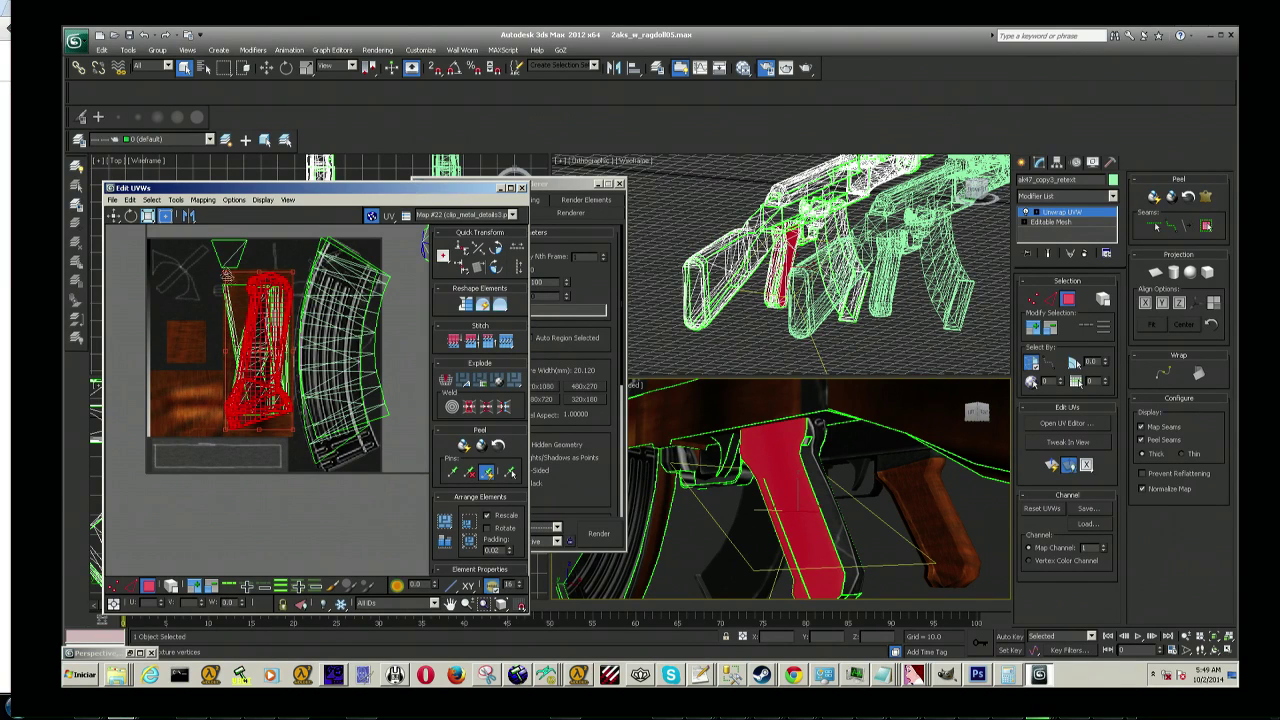
{"action": "scroll", "coordinate": [186, 370], "scroll_direction": "down", "scroll_amount": 3}
{"action": "left_click", "coordinate": [113, 216]}
{"action": "left_click_drag", "start_coordinate": [238, 355], "coordinate": [361, 356]}
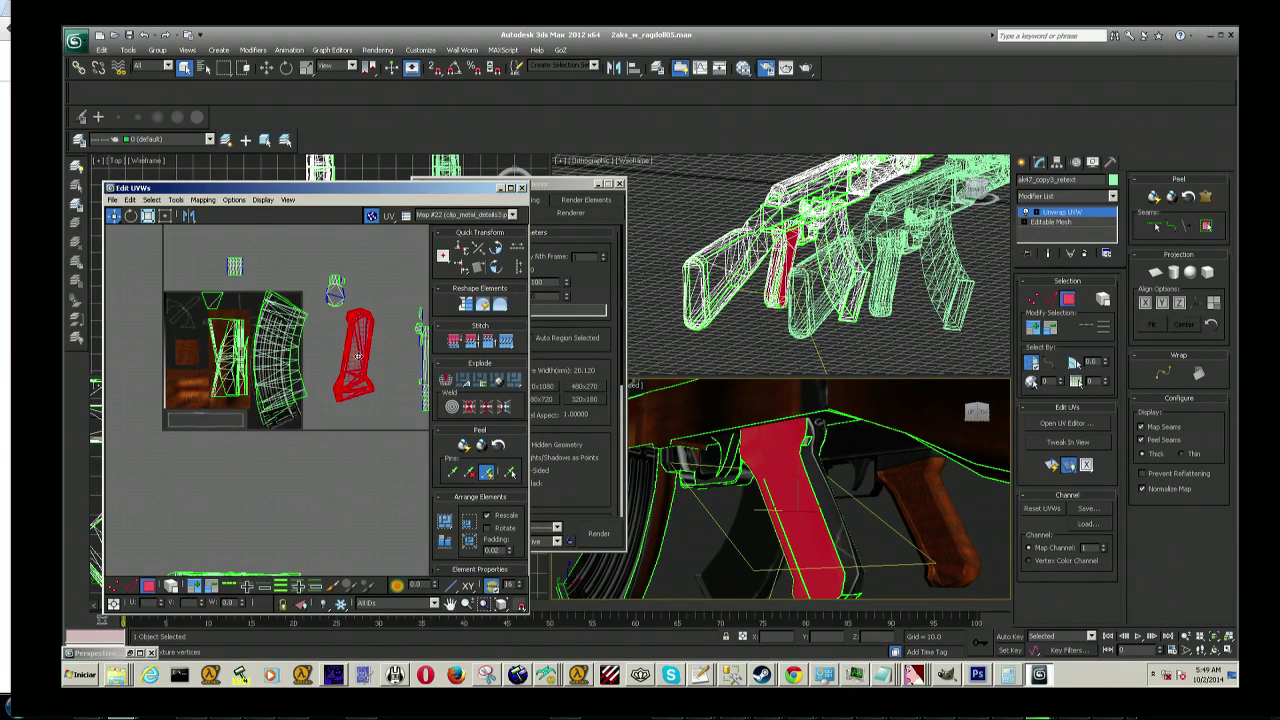
Step: Move the grip UV island back onto the texture square
{"action": "scroll", "coordinate": [380, 390], "scroll_direction": "up", "scroll_amount": 5}
{"action": "scroll", "coordinate": [370, 380], "scroll_direction": "down", "scroll_amount": 5}
{"action": "middle_click_drag", "start_coordinate": [328, 346], "coordinate": [350, 346]}
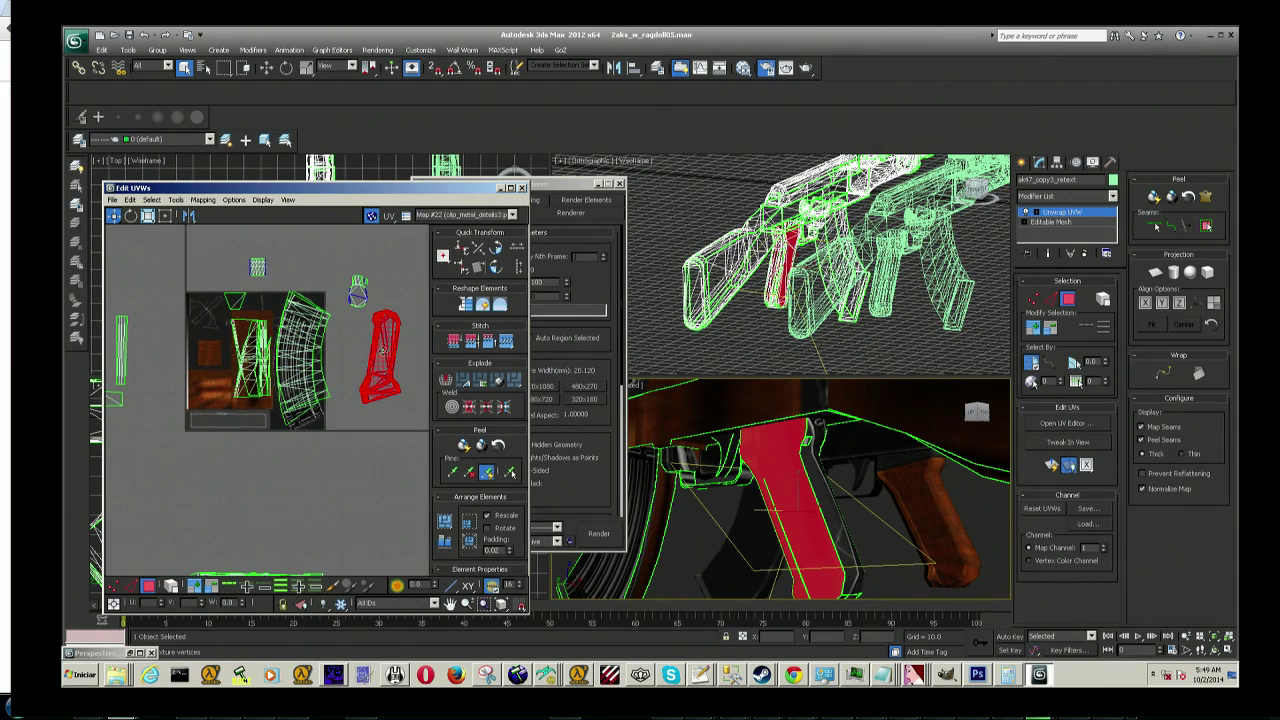
{"action": "left_click_drag", "start_coordinate": [381, 350], "coordinate": [258, 348]}
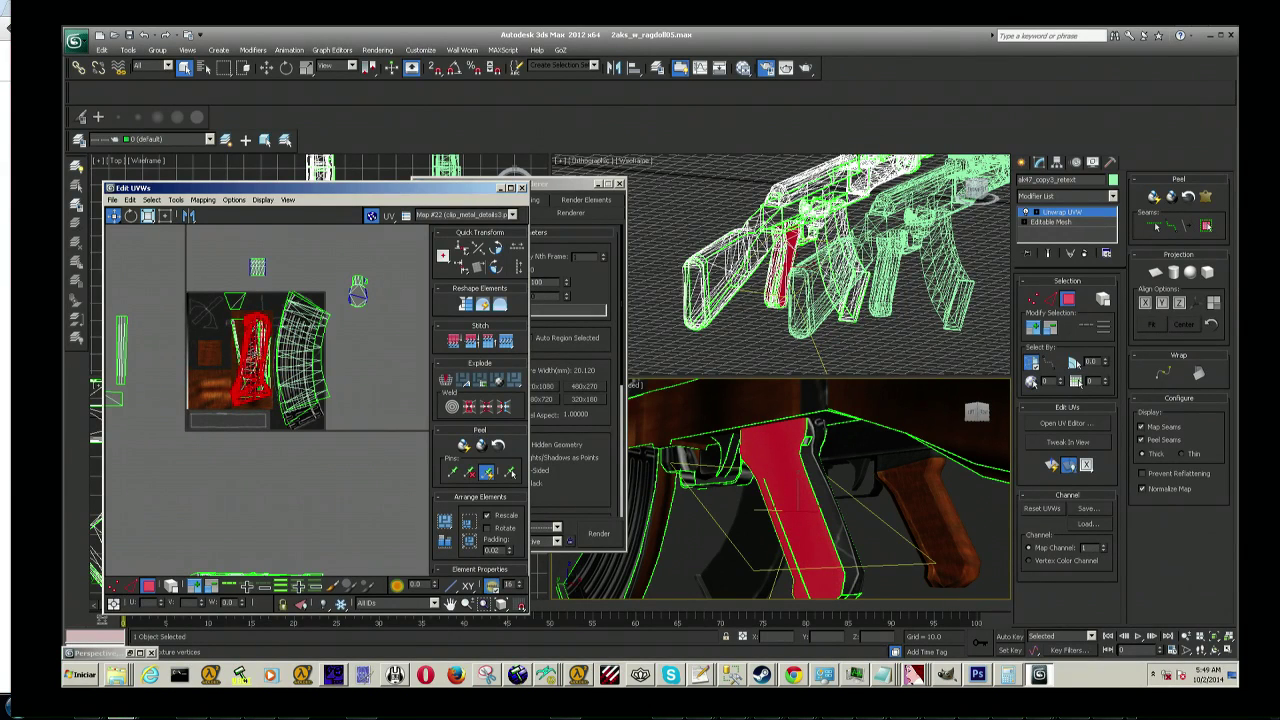
Step: Marquee-select the cluster of loose UV islands
{"action": "scroll", "coordinate": [268, 358], "scroll_direction": "up", "scroll_amount": 3}
{"action": "scroll", "coordinate": [370, 375], "scroll_direction": "down", "scroll_amount": 1}
{"action": "scroll", "coordinate": [370, 375], "scroll_direction": "down", "scroll_amount": 1}
{"action": "scroll", "coordinate": [370, 375], "scroll_direction": "down", "scroll_amount": 2}
{"action": "scroll", "coordinate": [370, 375], "scroll_direction": "down", "scroll_amount": 1}
{"action": "scroll", "coordinate": [369, 378], "scroll_direction": "up", "scroll_amount": 3}
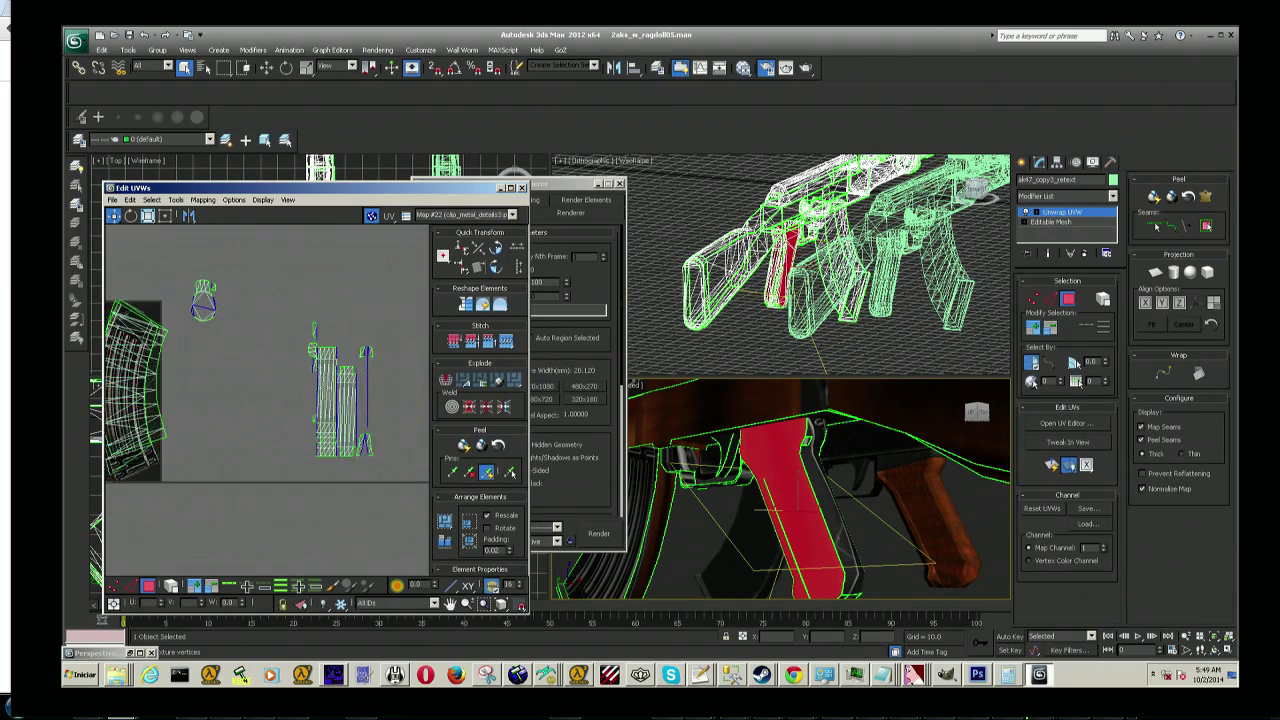
{"action": "scroll", "coordinate": [340, 395], "scroll_direction": "down", "scroll_amount": 1}
{"action": "scroll", "coordinate": [243, 358], "scroll_direction": "down", "scroll_amount": 2}
{"action": "scroll", "coordinate": [205, 298], "scroll_direction": "down", "scroll_amount": 1}
{"action": "left_click_drag", "start_coordinate": [188, 298], "coordinate": [353, 489]}
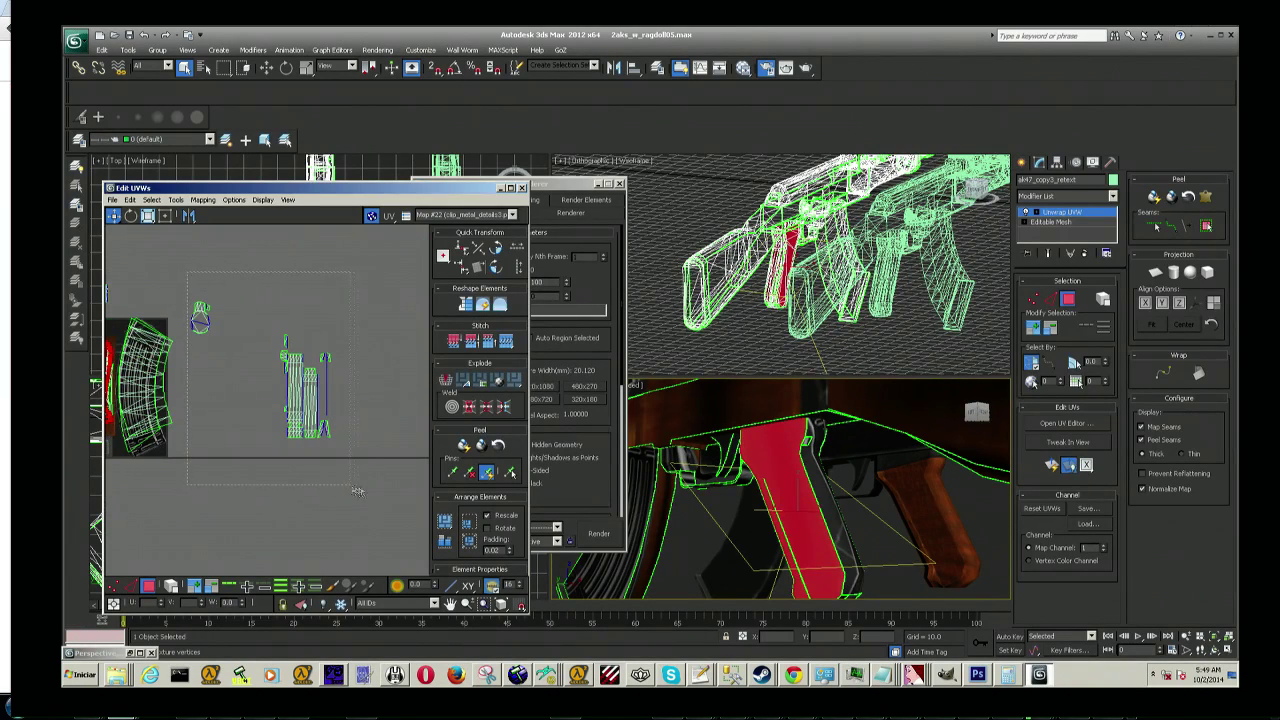
Step: Move the small loose UV island onto the texture tile
{"action": "mouse_move", "coordinate": [766, 498]}
{"action": "middle_mouse_down", "text": "alt"}
{"action": "mouse_move", "coordinate": [853, 462]}
{"action": "mouse_move", "coordinate": [760, 480]}
{"action": "mouse_move", "coordinate": [740, 470]}
{"action": "middle_mouse_up", "text": "alt"}
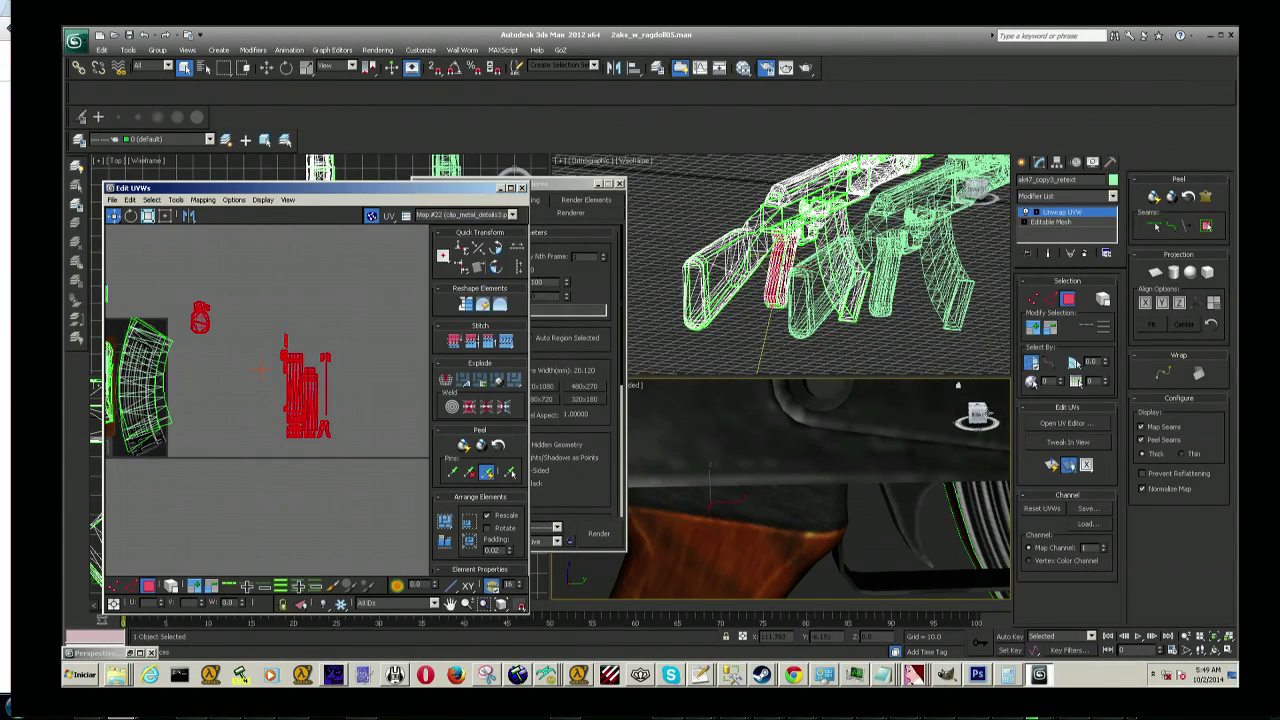
{"action": "middle_click_drag", "start_coordinate": [740, 470], "coordinate": [720, 480], "text": "alt"}
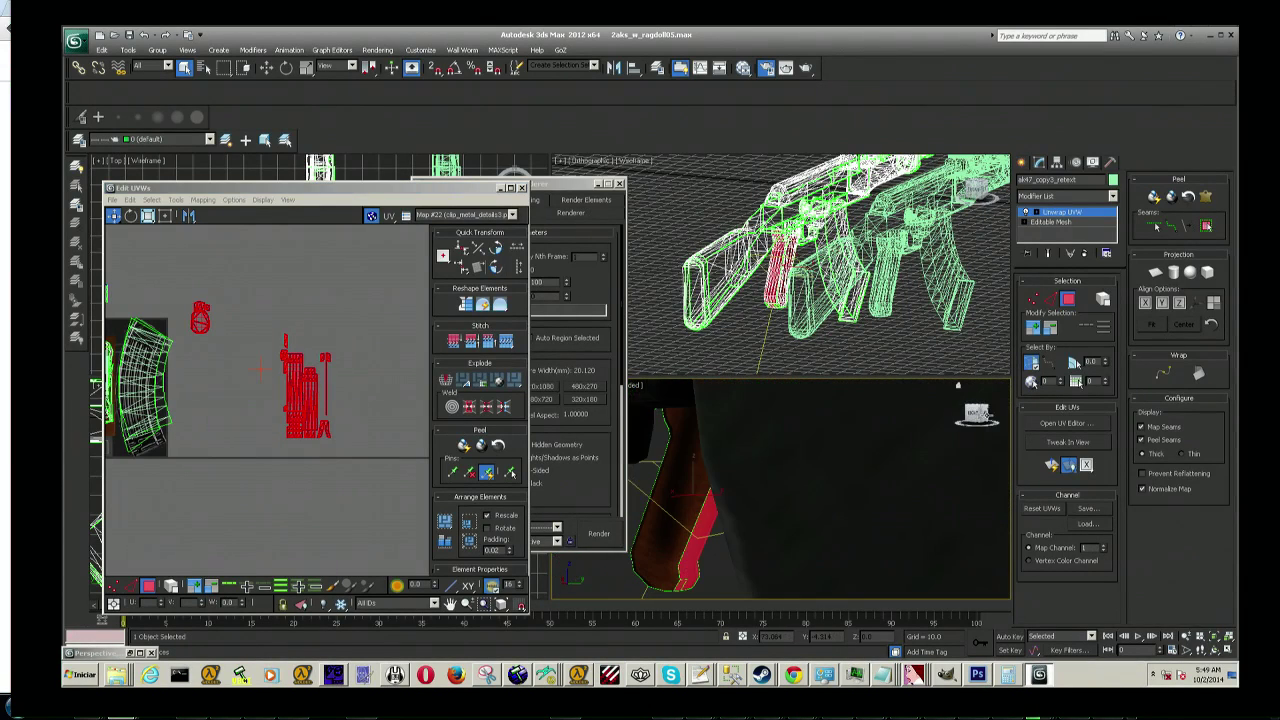
{"action": "middle_click_drag", "start_coordinate": [957, 385], "coordinate": [940, 400], "text": "alt"}
{"action": "scroll", "coordinate": [272, 336], "scroll_direction": "up", "scroll_amount": 1}
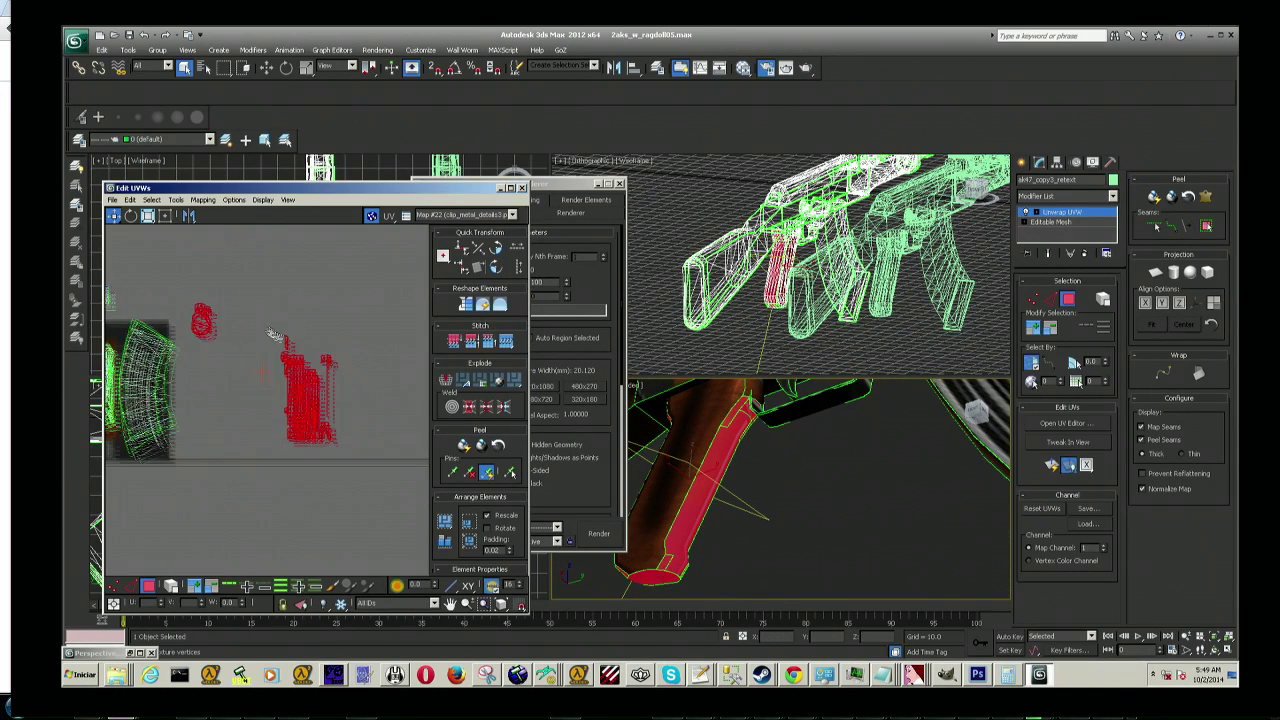
{"action": "middle_click_drag", "start_coordinate": [272, 334], "coordinate": [317, 358]}
{"action": "left_click", "coordinate": [186, 328]}
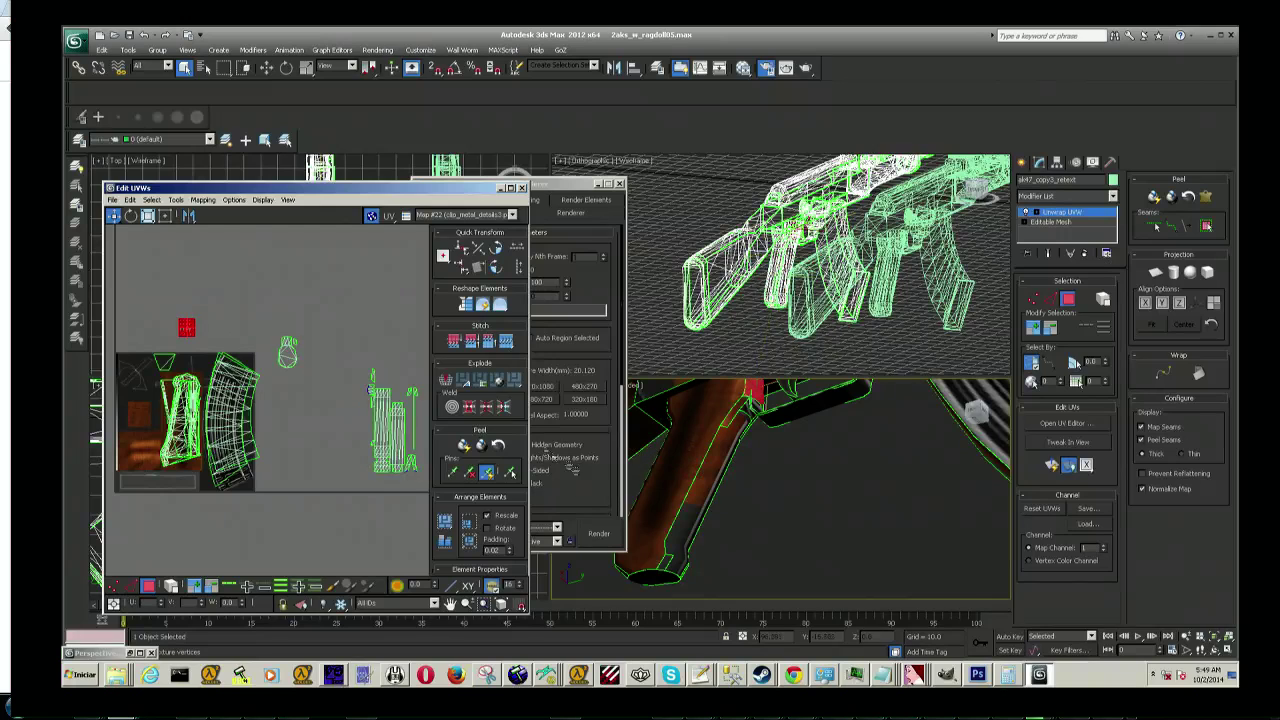
{"action": "left_click_drag", "start_coordinate": [186, 328], "coordinate": [137, 413]}
Step: Clear the selection and box-select a UV element on the right
{"action": "middle_click_drag", "start_coordinate": [723, 473], "coordinate": [783, 483], "text": "alt"}
{"action": "left_click", "coordinate": [768, 488]}
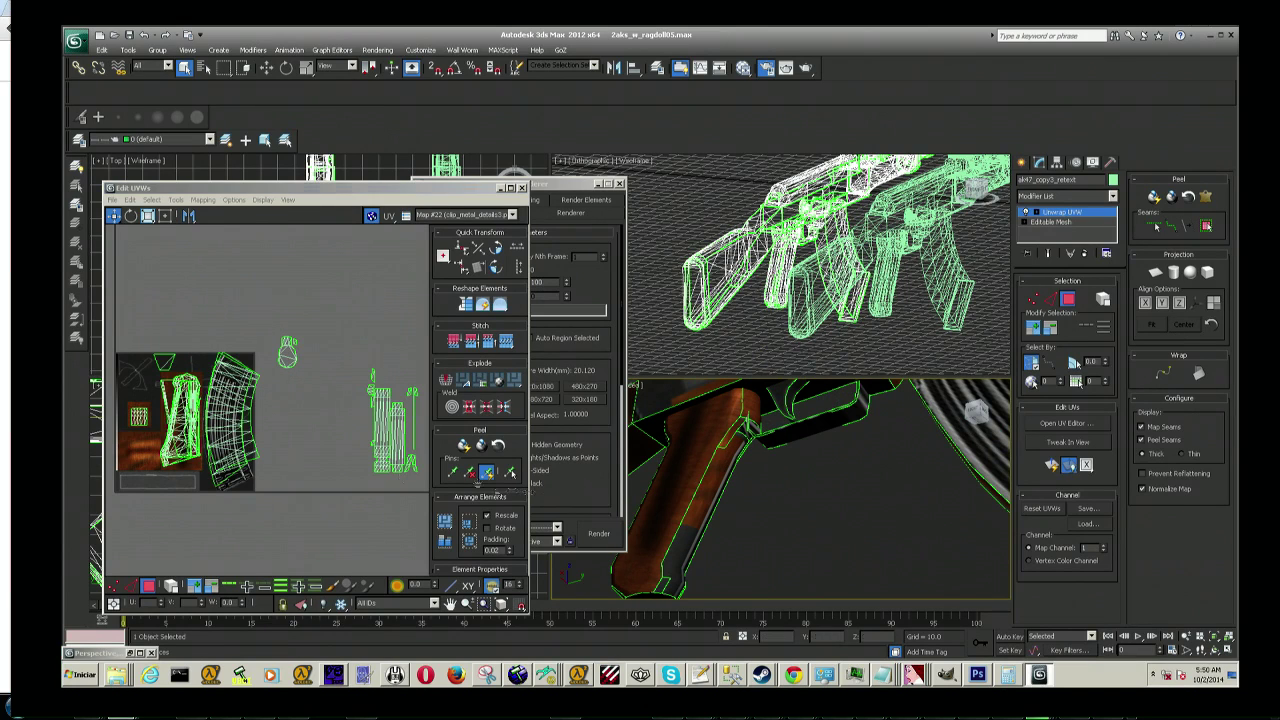
{"action": "middle_click_drag", "start_coordinate": [337, 366], "coordinate": [309, 363]}
{"action": "left_click_drag", "start_coordinate": [405, 495], "coordinate": [372, 487]}
{"action": "left_click", "coordinate": [203, 199]}
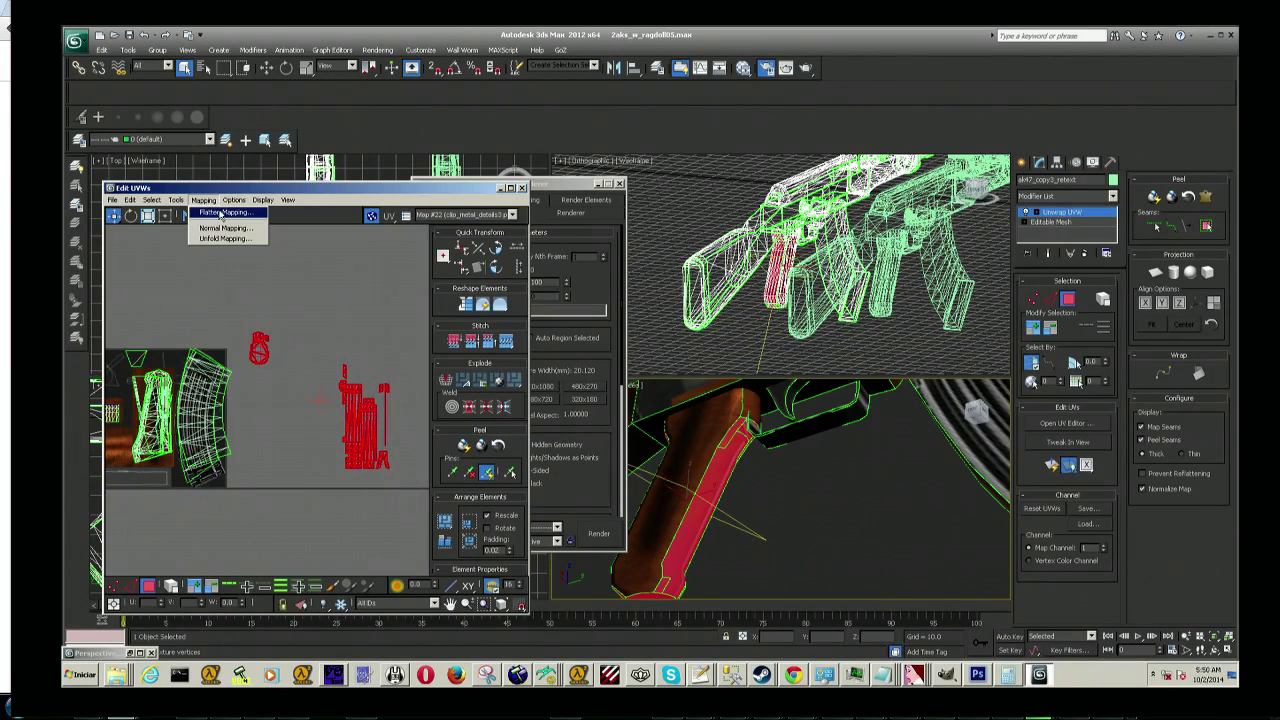
Step: Apply Flatten Mapping and move the selected UV element across the texture
{"action": "left_click", "coordinate": [222, 213]}
{"action": "left_click", "coordinate": [257, 109]}
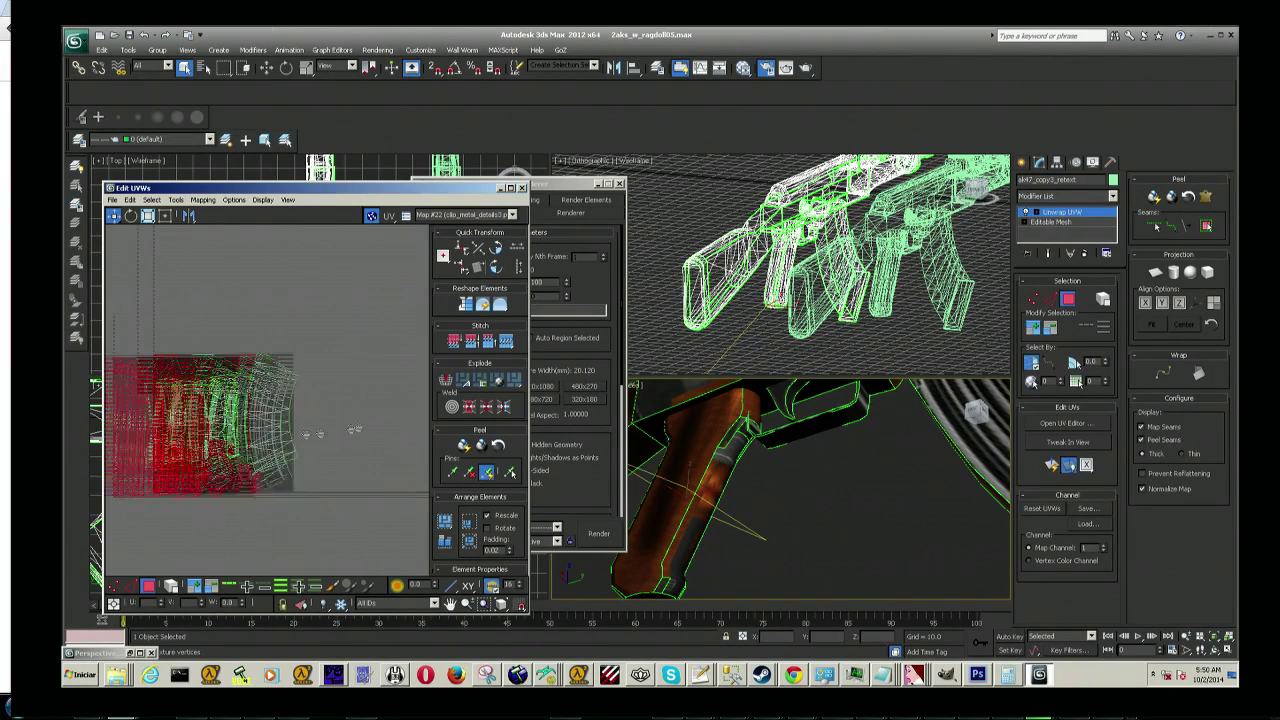
{"action": "middle_click_drag", "start_coordinate": [177, 429], "coordinate": [295, 431]}
{"action": "mouse_move", "coordinate": [221, 414]}
{"action": "left_mouse_down"}
{"action": "mouse_move", "coordinate": [276, 417]}
{"action": "mouse_move", "coordinate": [387, 362]}
{"action": "left_mouse_up"}
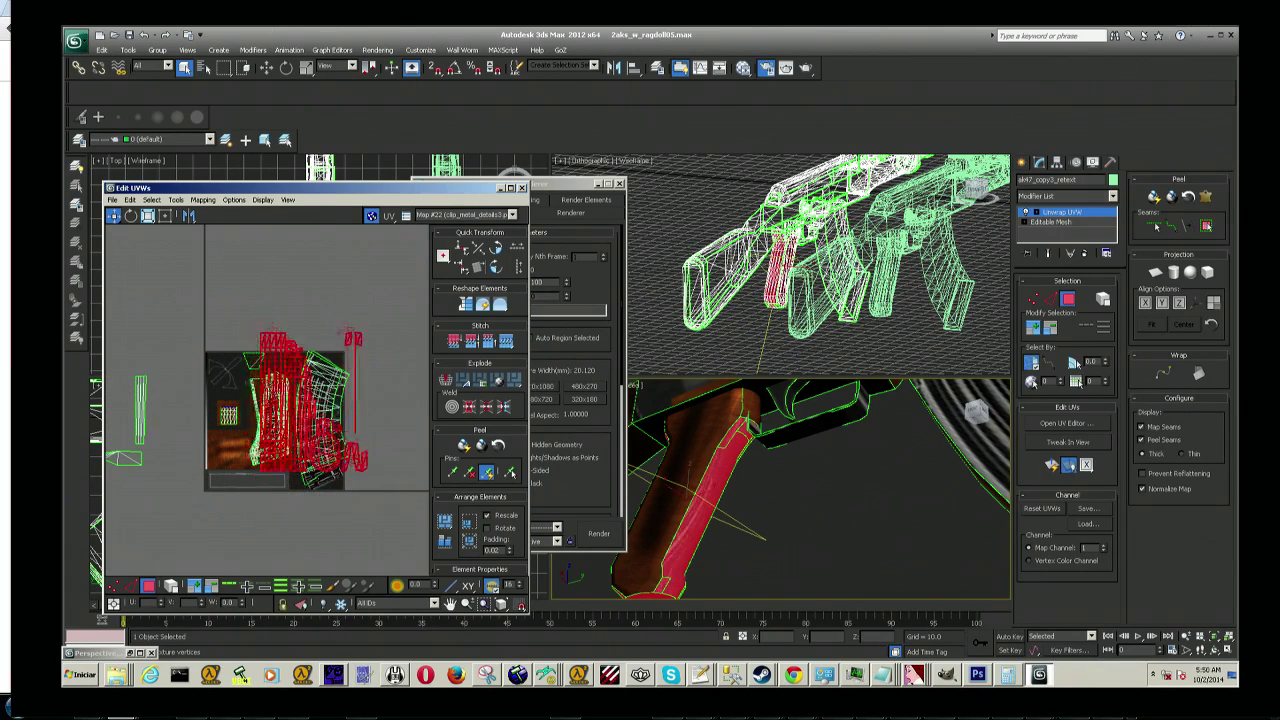
Step: Box-select the UV elements on the right side of the texture
{"action": "middle_click_drag", "start_coordinate": [387, 362], "coordinate": [337, 386]}
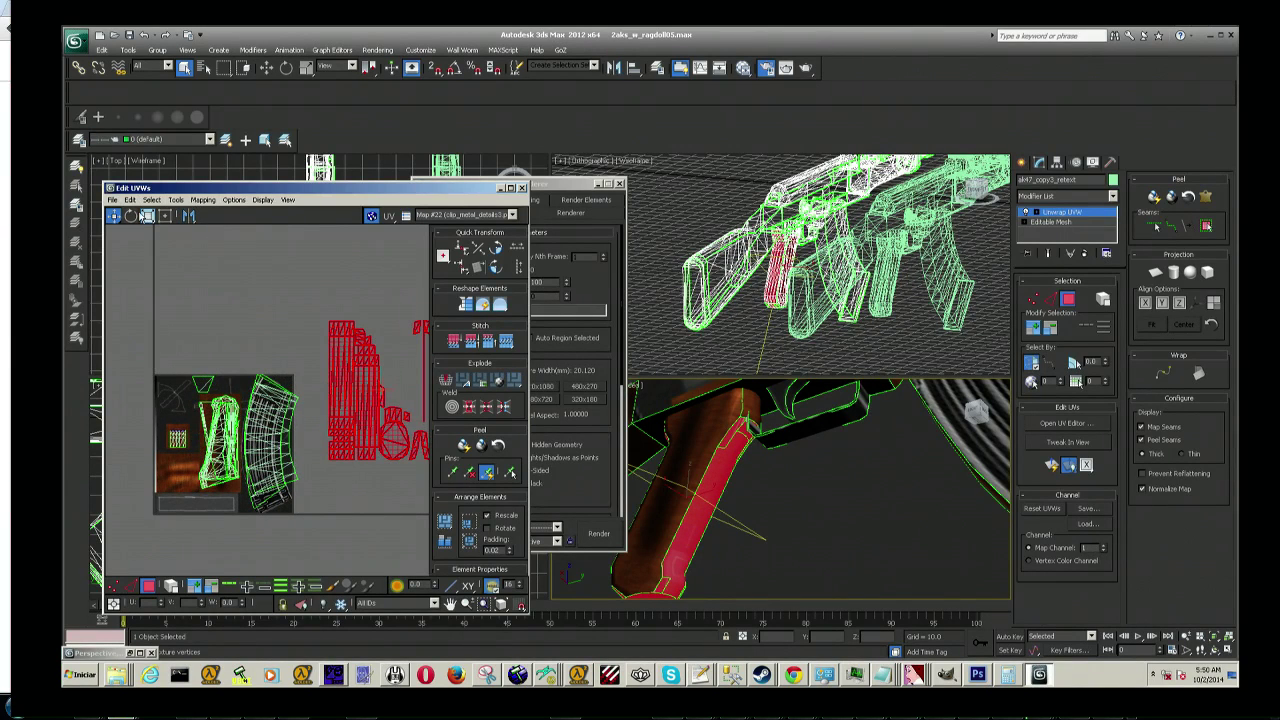
{"action": "middle_click_drag", "start_coordinate": [357, 390], "coordinate": [331, 391]}
{"action": "left_click", "coordinate": [400, 478]}
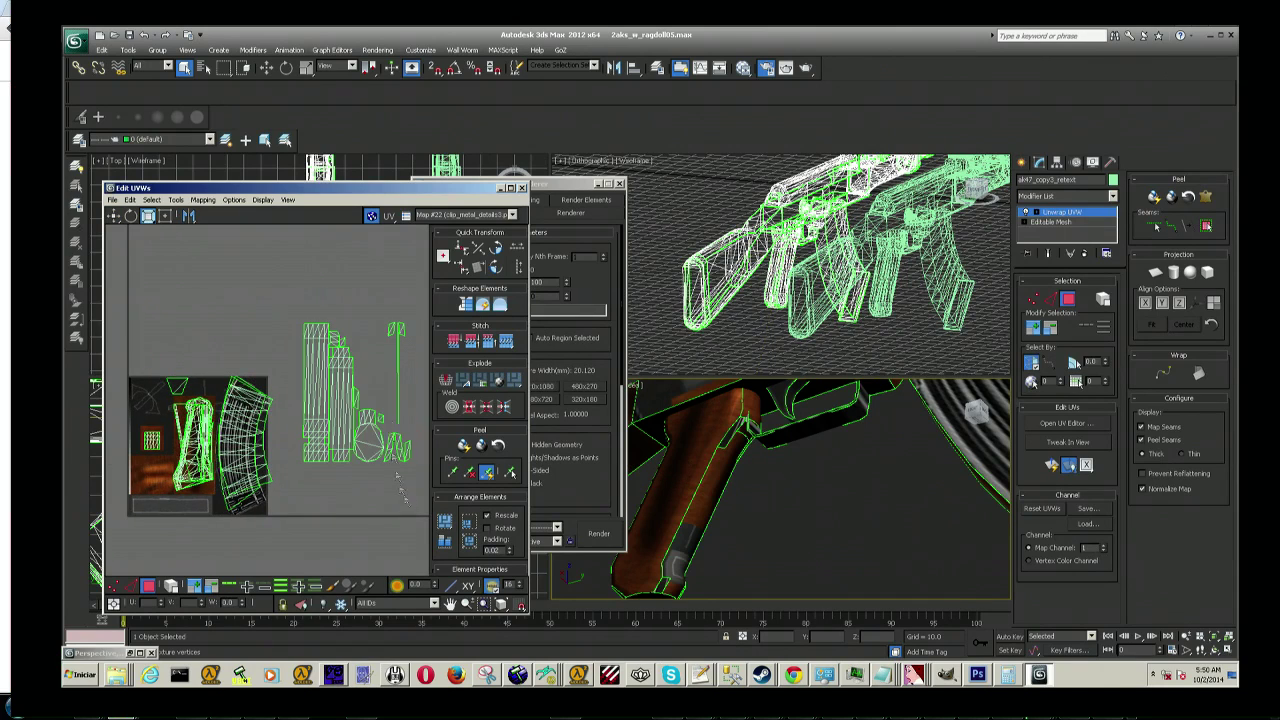
{"action": "left_click", "coordinate": [396, 400]}
{"action": "left_click_drag", "start_coordinate": [408, 508], "coordinate": [362, 233]}
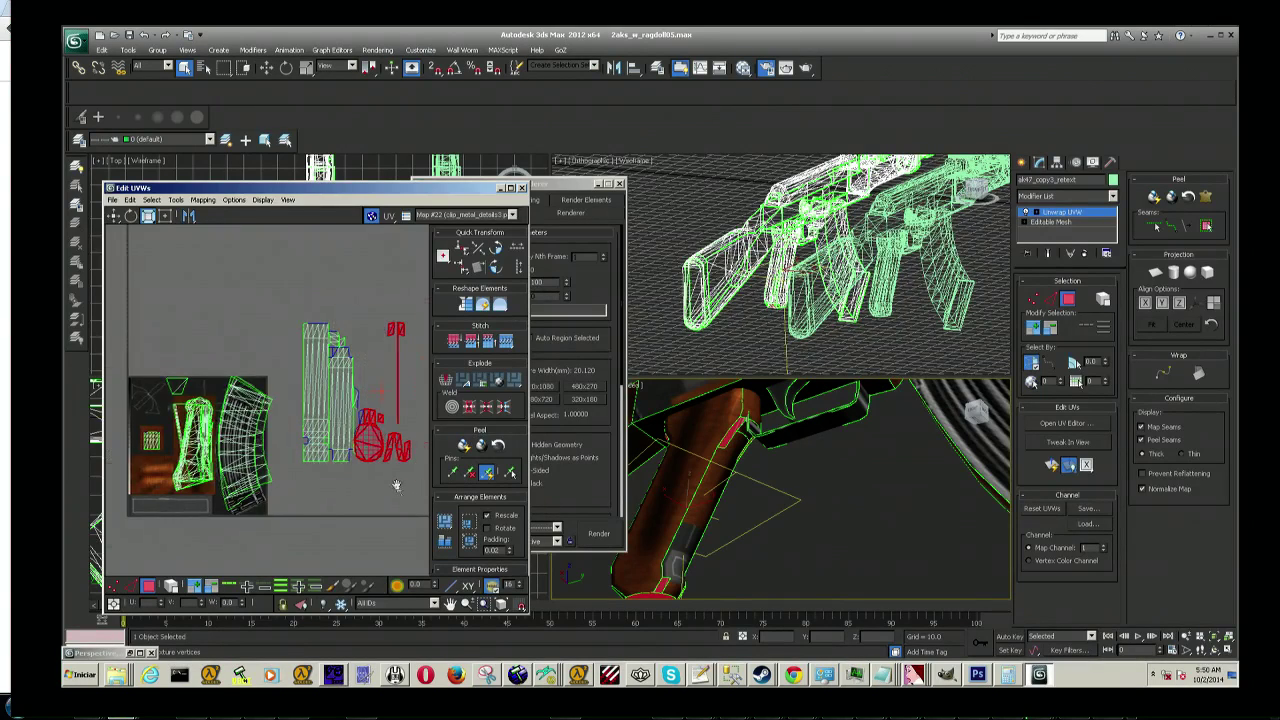
{"action": "scroll", "coordinate": [396, 488], "scroll_direction": "up", "scroll_amount": 3}
{"action": "scroll", "coordinate": [352, 444], "scroll_direction": "up", "scroll_amount": 1}
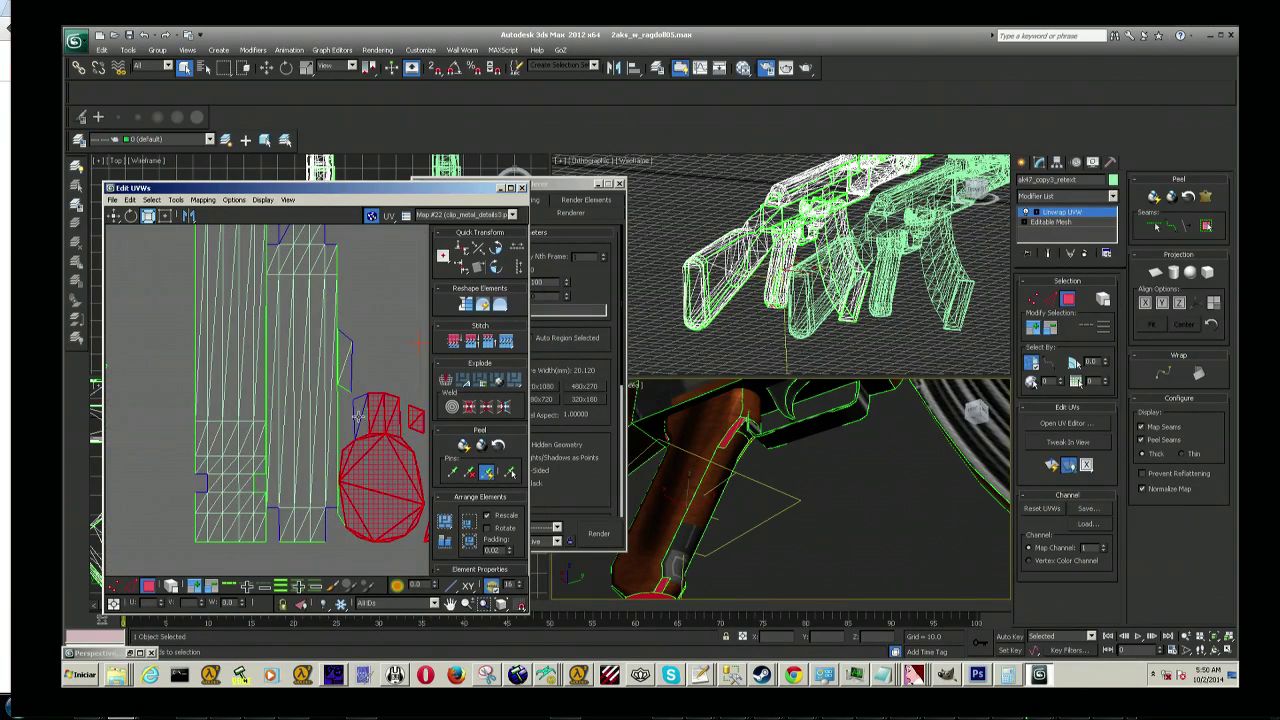
{"action": "scroll", "coordinate": [359, 418], "scroll_direction": "down", "scroll_amount": 2}
{"action": "scroll", "coordinate": [364, 440], "scroll_direction": "down", "scroll_amount": 2}
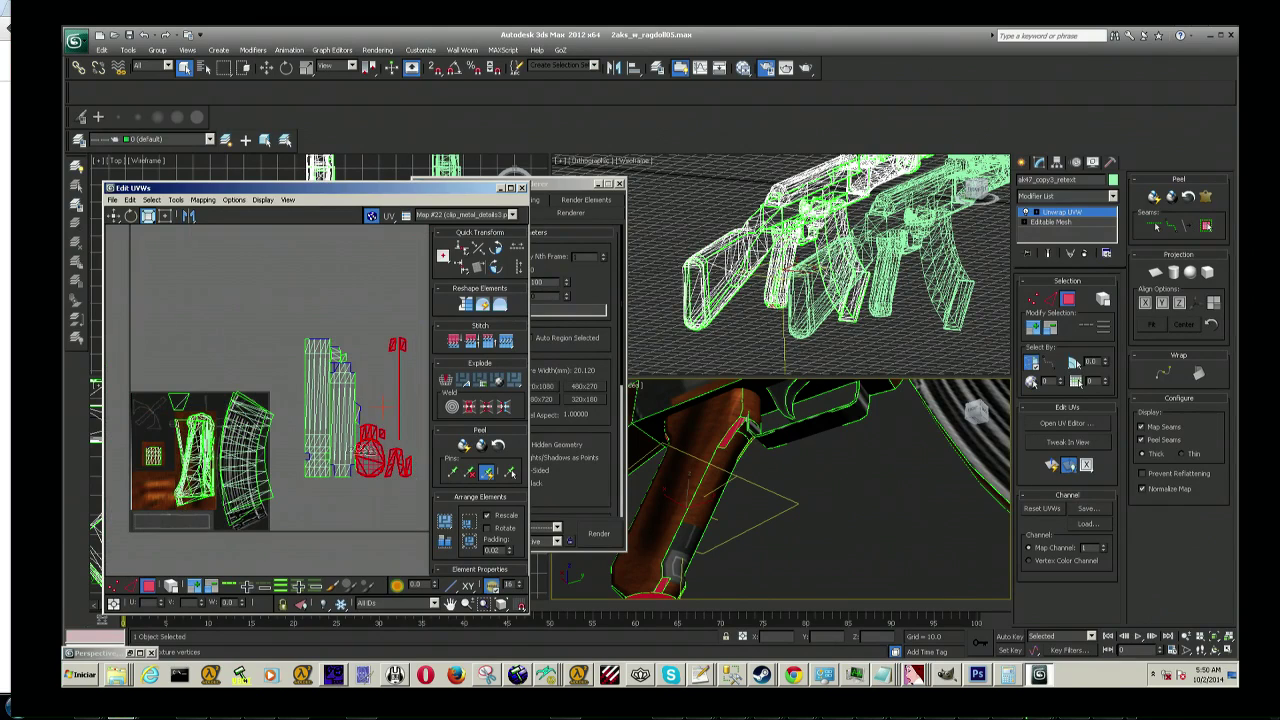
Step: Select the long narrow grip strip, shrink it vertically and move it onto the texture
{"action": "left_click", "coordinate": [360, 512]}
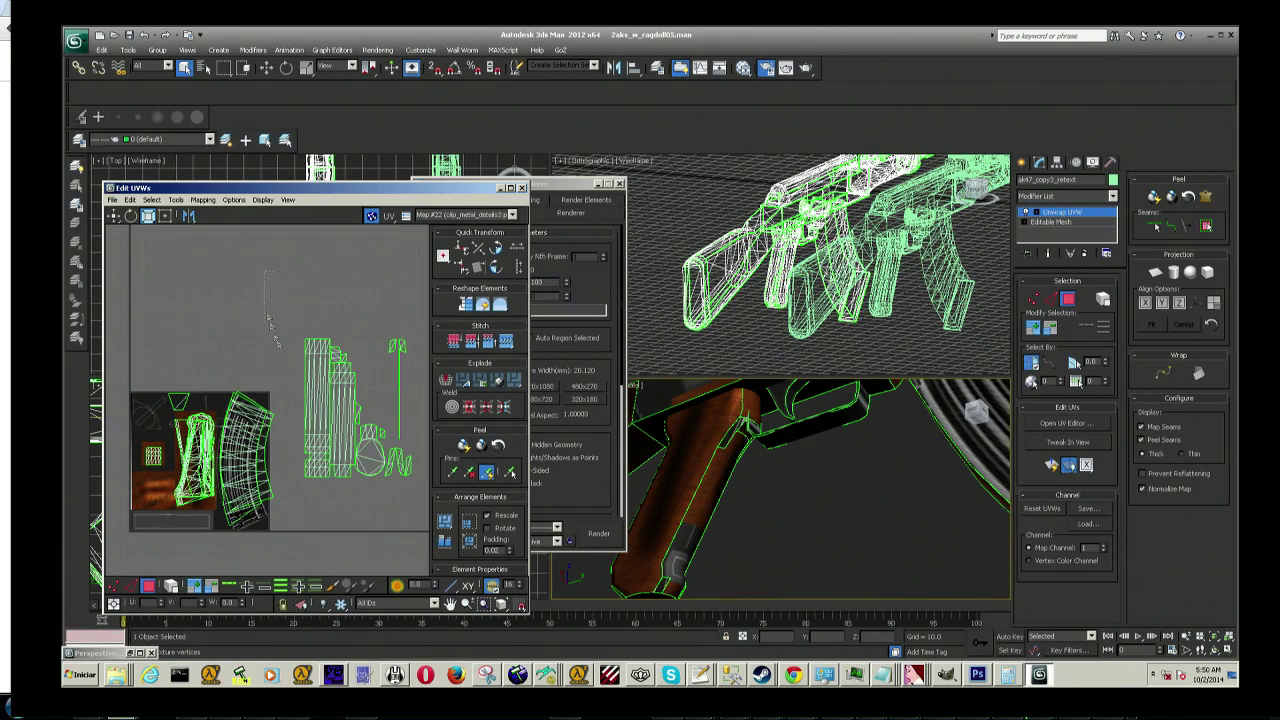
{"action": "left_click_drag", "start_coordinate": [327, 512], "coordinate": [328, 513]}
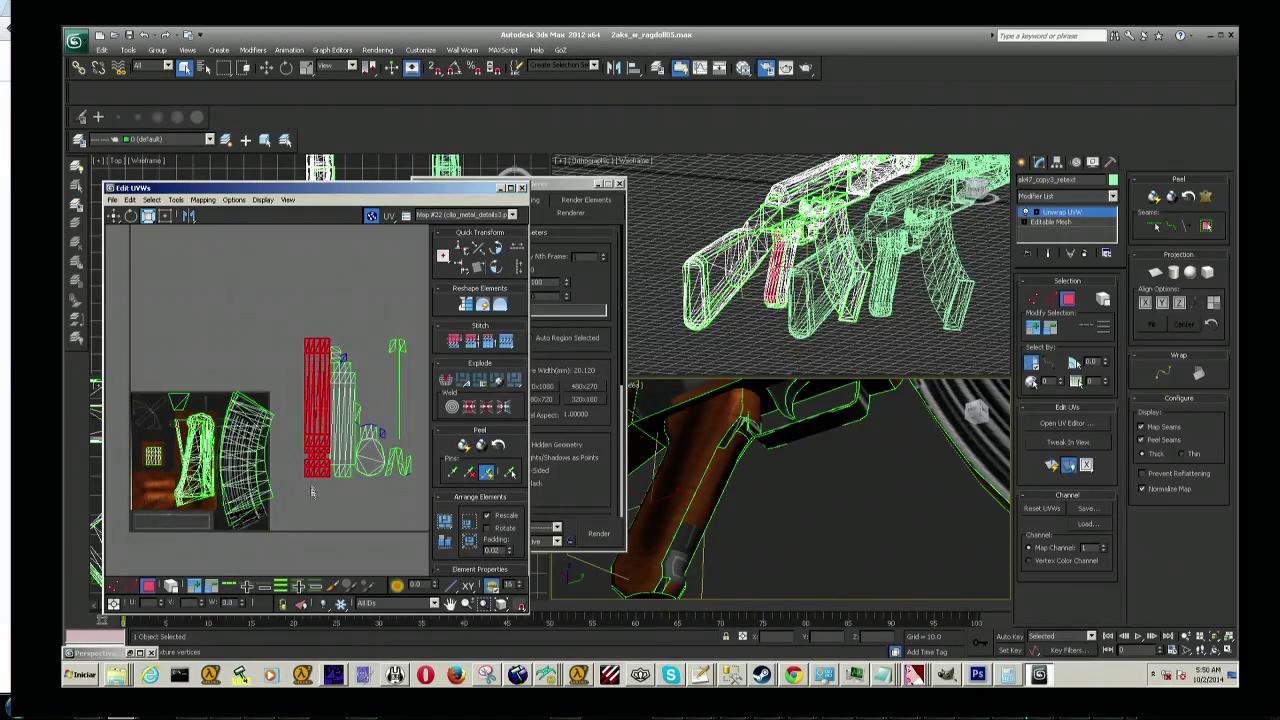
{"action": "middle_click_drag", "start_coordinate": [328, 513], "coordinate": [349, 525]}
{"action": "left_click_drag", "start_coordinate": [336, 432], "coordinate": [336, 437]}
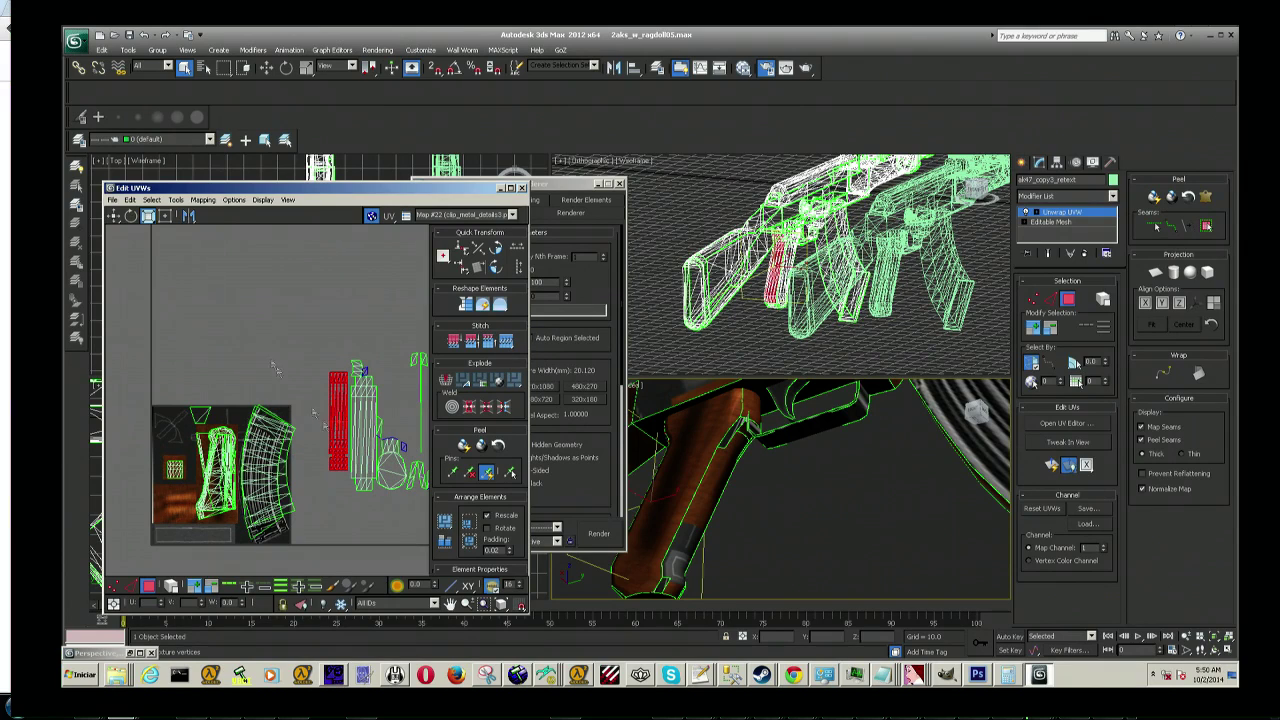
{"action": "left_click", "coordinate": [113, 216]}
{"action": "left_click_drag", "start_coordinate": [335, 421], "coordinate": [214, 465]}
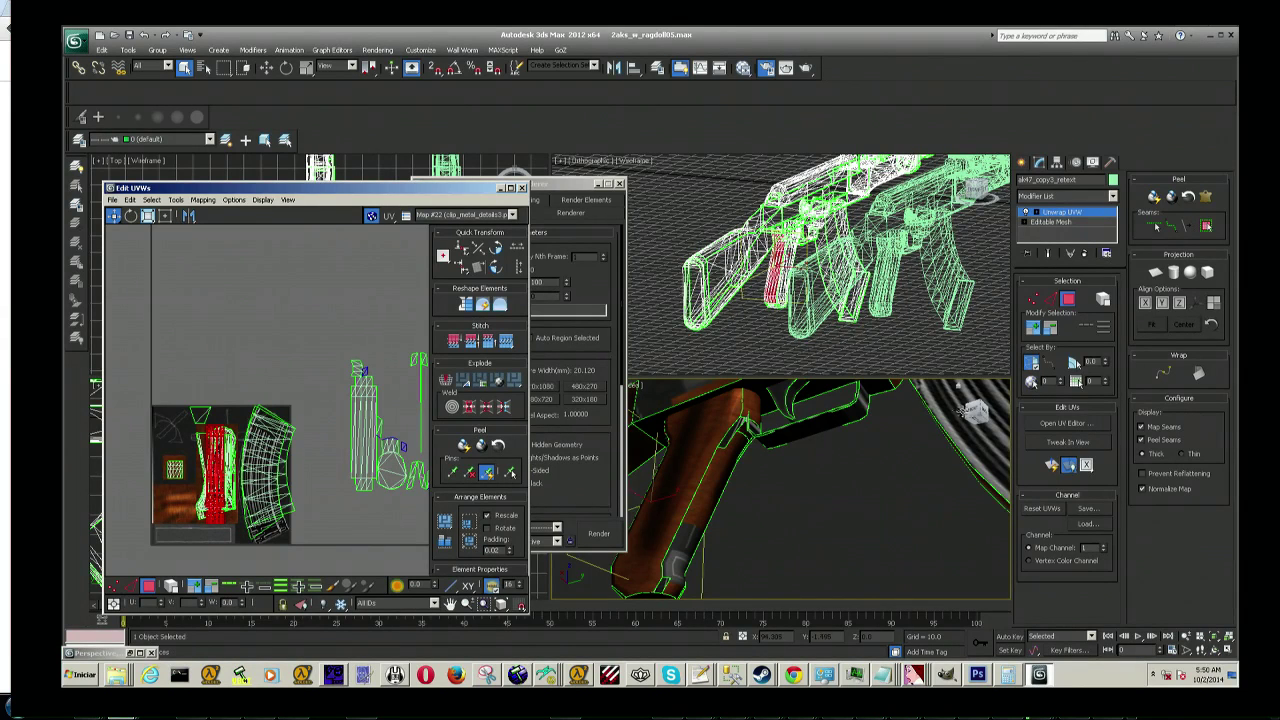
{"action": "left_click_drag", "start_coordinate": [975, 408], "coordinate": [972, 410]}
{"action": "mouse_move", "coordinate": [975, 408]}
{"action": "middle_mouse_down", "text": "alt"}
{"action": "mouse_move", "coordinate": [735, 466]}
{"action": "mouse_move", "coordinate": [773, 459]}
{"action": "middle_mouse_up", "text": "alt"}
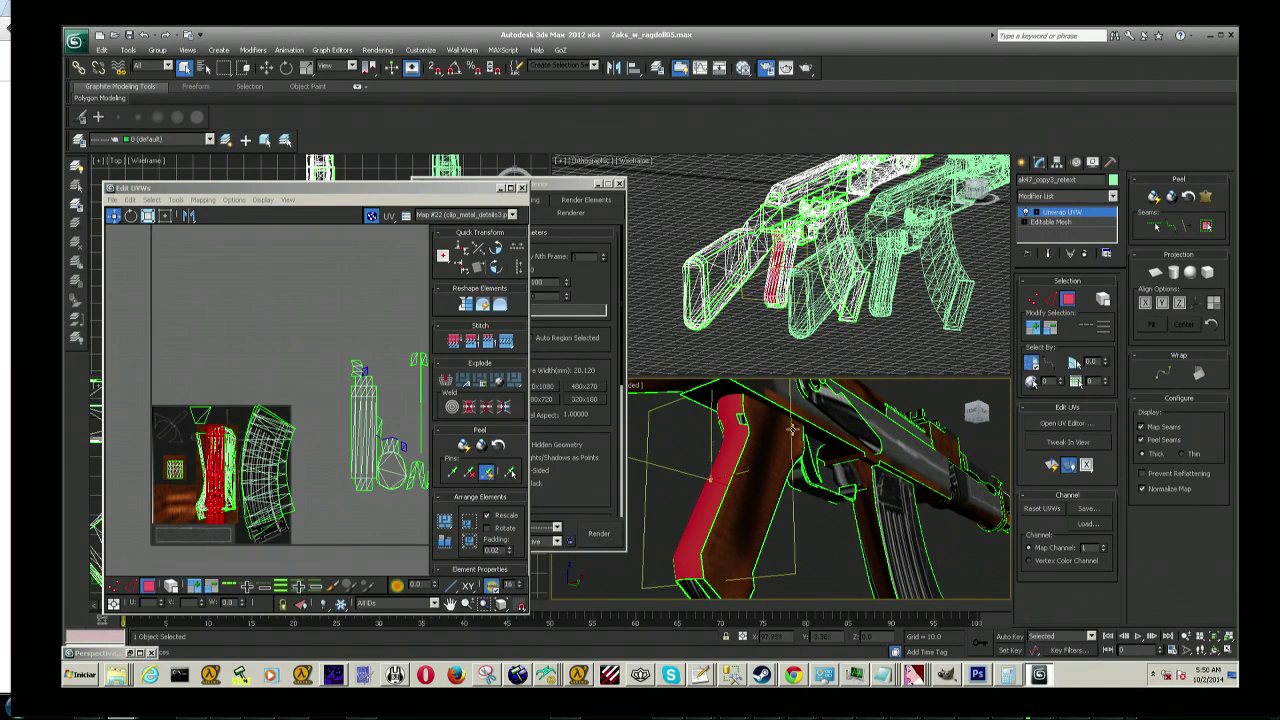
Step: Select the small grip faces in the Perspective viewport, including the top-left face
{"action": "left_click", "coordinate": [735, 422]}
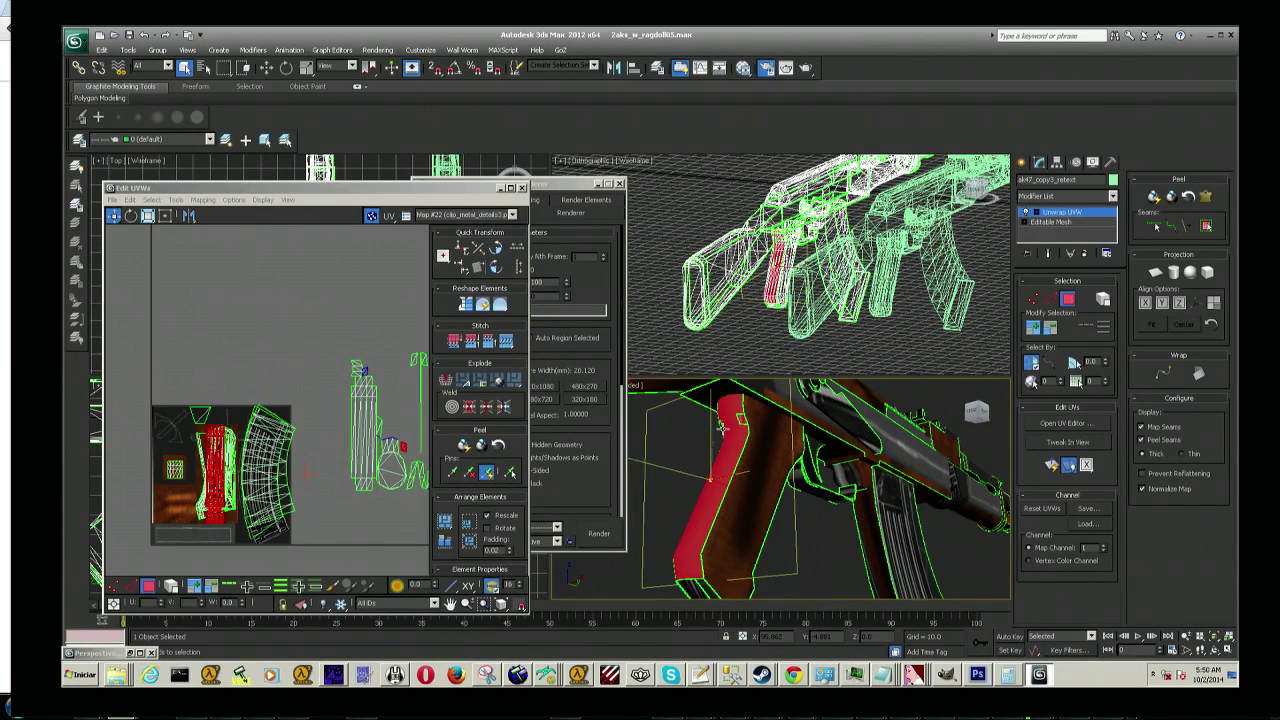
{"action": "left_click", "coordinate": [720, 424]}
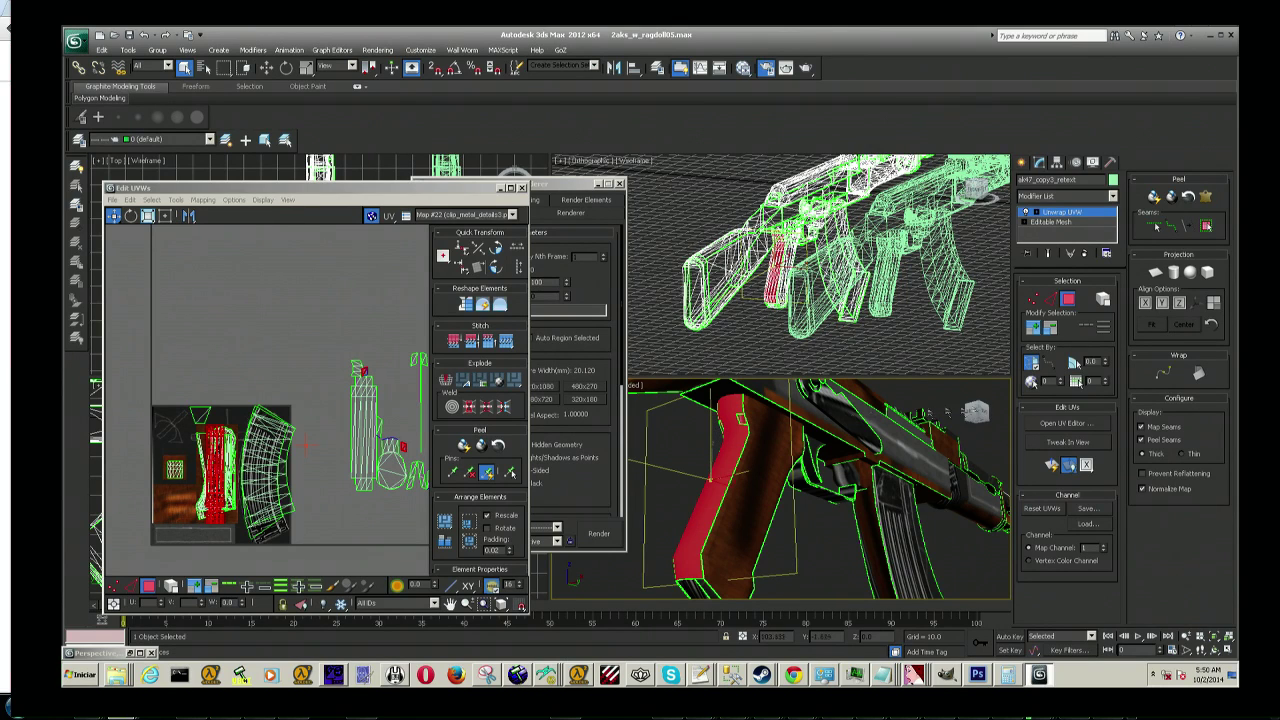
{"action": "left_click_drag", "start_coordinate": [977, 412], "coordinate": [960, 415]}
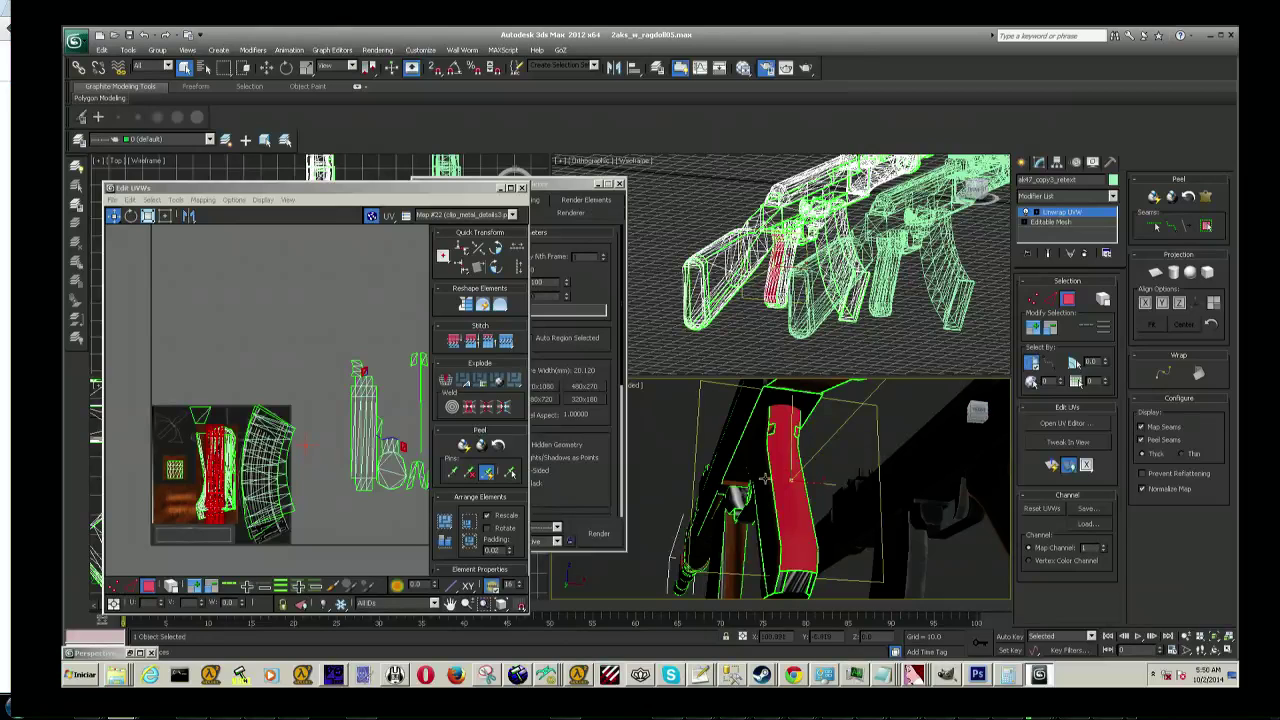
{"action": "scroll", "coordinate": [770, 424], "scroll_direction": "up", "scroll_amount": 3}
{"action": "scroll", "coordinate": [770, 424], "scroll_direction": "up", "scroll_amount": 2}
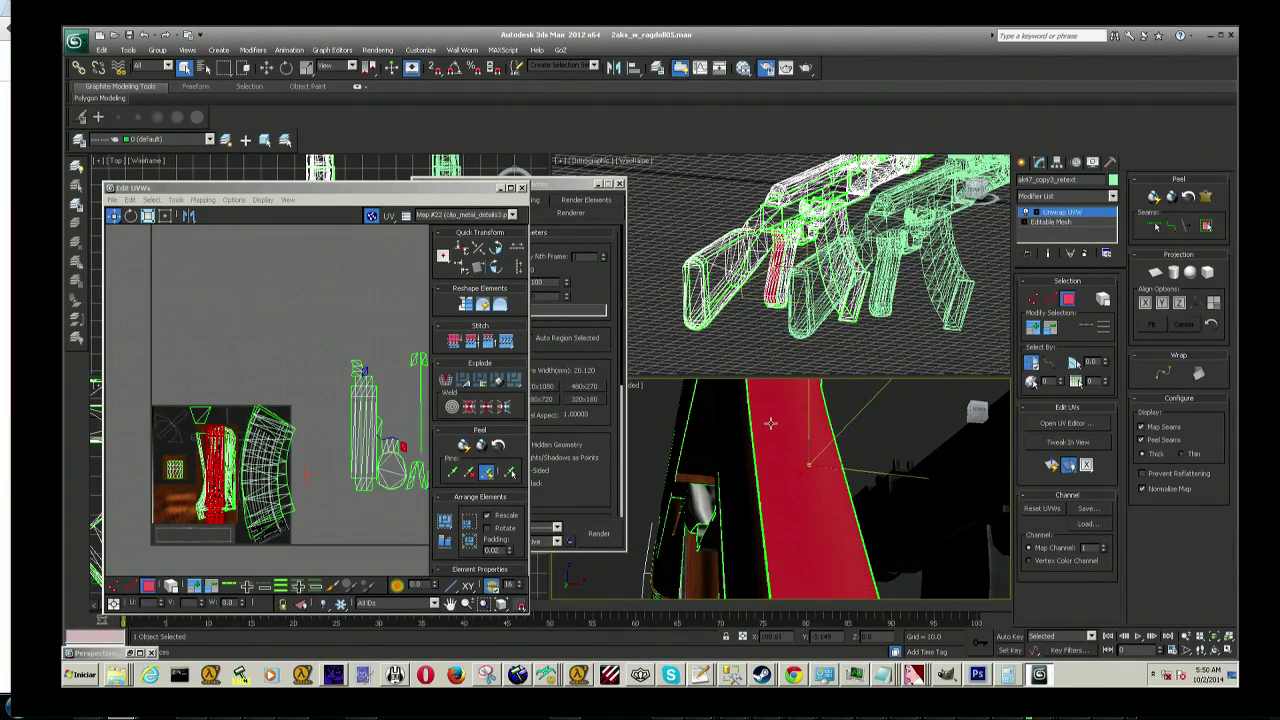
{"action": "scroll", "coordinate": [770, 424], "scroll_direction": "up", "scroll_amount": 2}
{"action": "scroll", "coordinate": [766, 430], "scroll_direction": "up", "scroll_amount": 3}
{"action": "left_click", "coordinate": [752, 410], "text": "ctrl"}
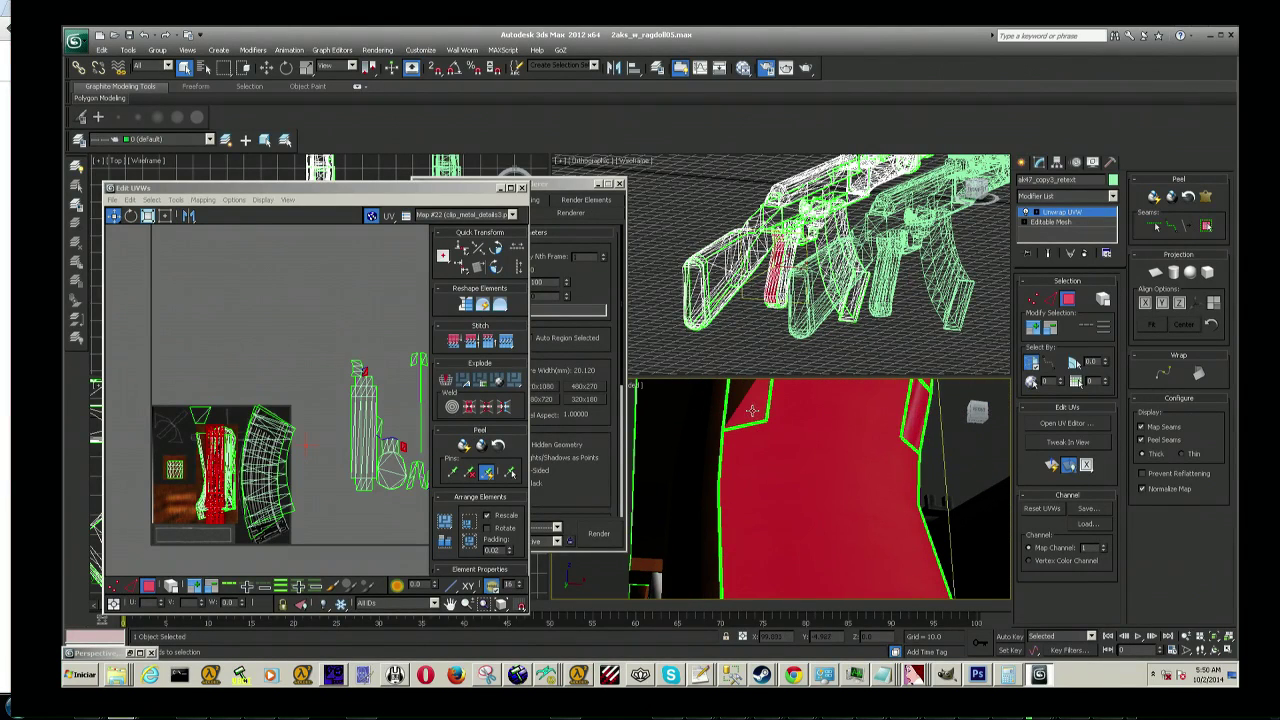
{"action": "middle_click_drag", "start_coordinate": [771, 466], "coordinate": [807, 462], "text": "alt"}
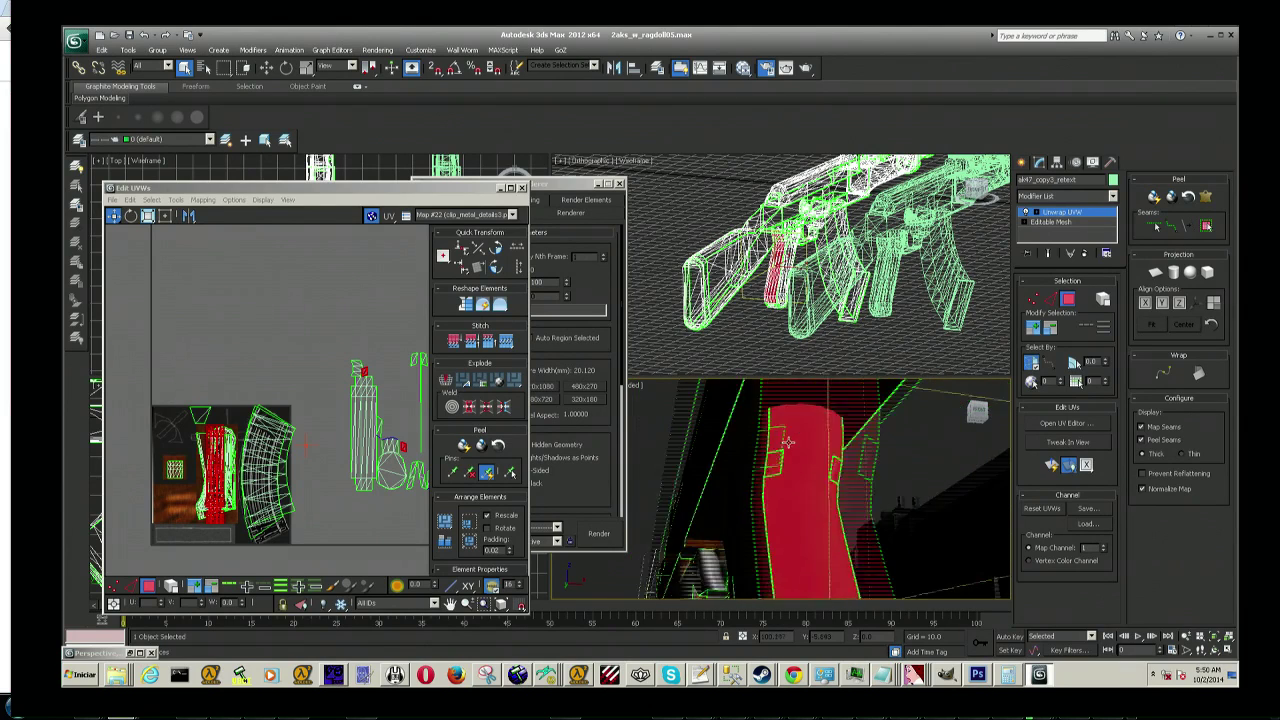
{"action": "left_click_drag", "start_coordinate": [977, 412], "coordinate": [976, 410]}
Step: Choose Flatten Mapping in Edit UVWs for the selected grip faces
{"action": "left_click", "coordinate": [203, 193]}
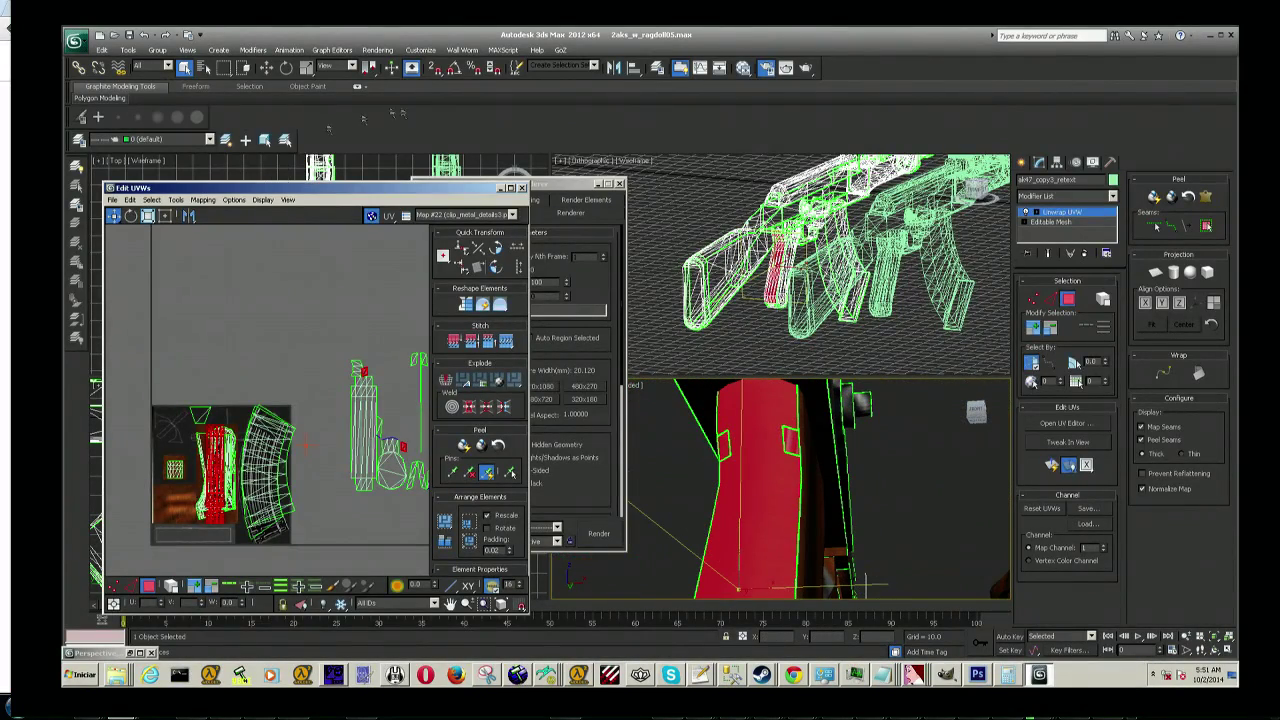
{"action": "middle_click_drag", "start_coordinate": [299, 395], "coordinate": [300, 368]}
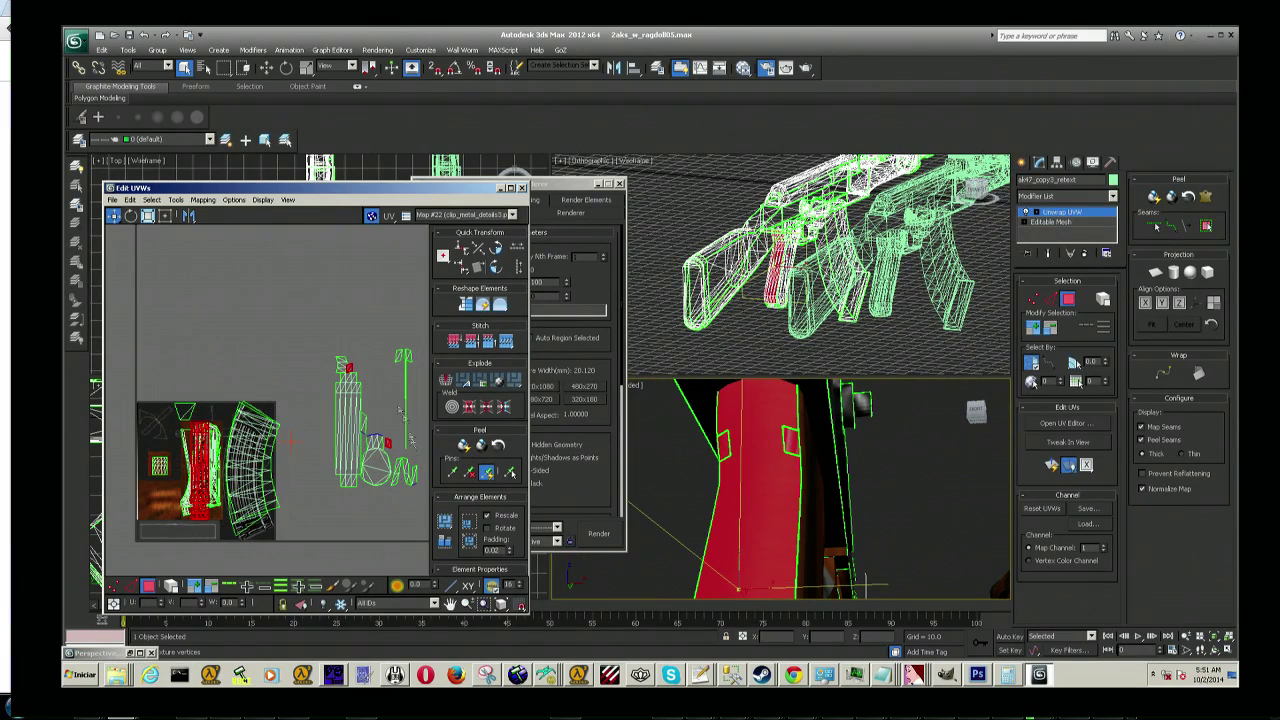
{"action": "left_click", "coordinate": [203, 199]}
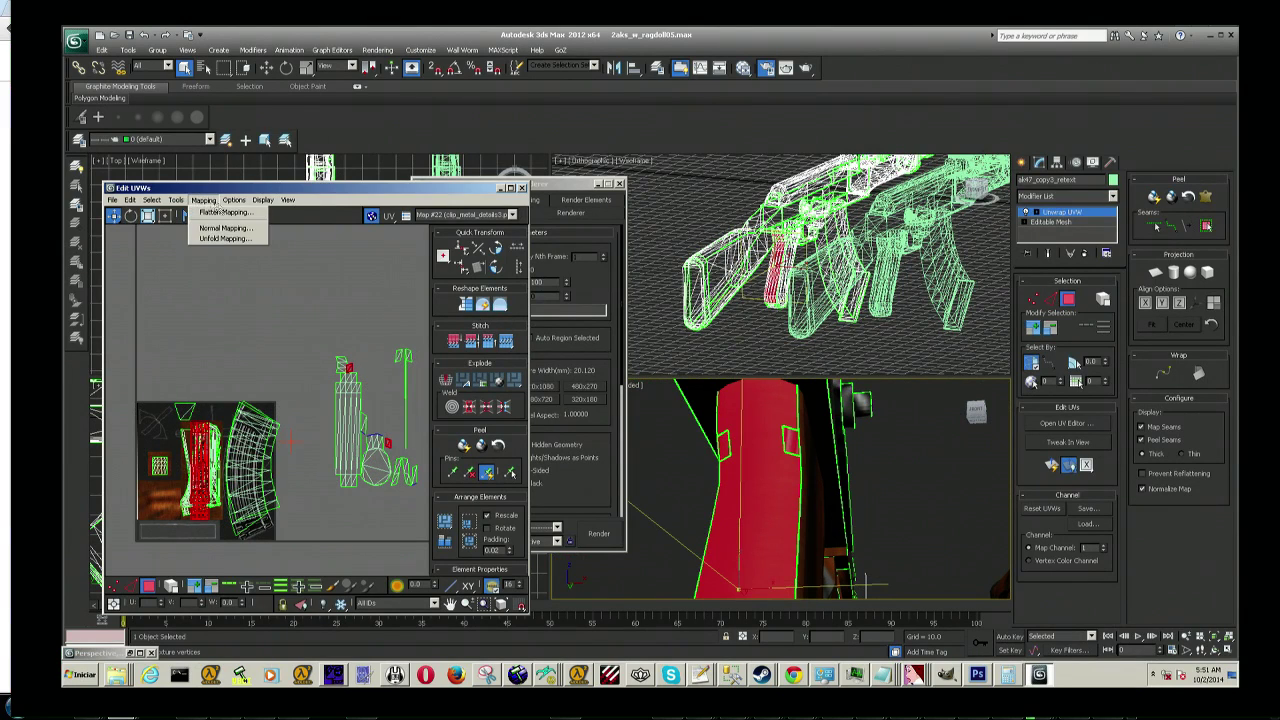
{"action": "left_click", "coordinate": [216, 213]}
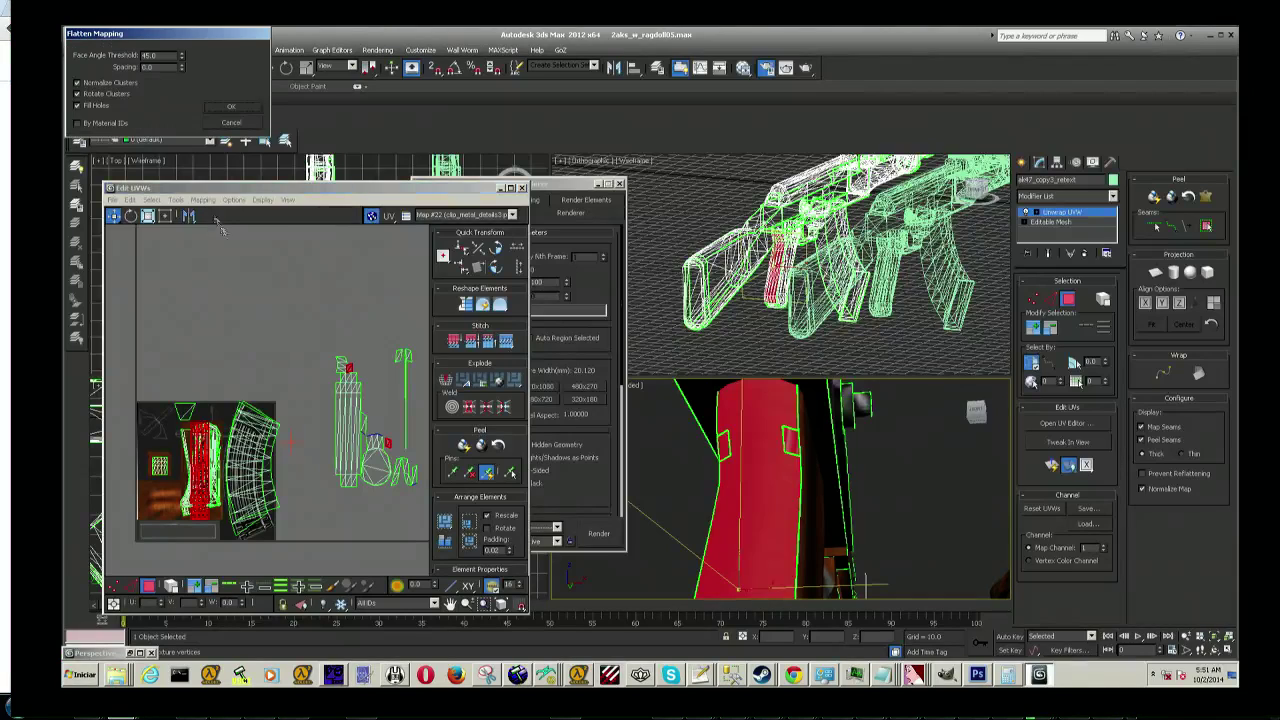
Step: Apply Flatten Mapping, move the new grip island beside the texture, and select one triangle
{"action": "left_click", "coordinate": [222, 109]}
{"action": "scroll", "coordinate": [250, 470], "scroll_direction": "up", "scroll_amount": 2}
{"action": "middle_click_drag", "start_coordinate": [195, 487], "coordinate": [250, 477]}
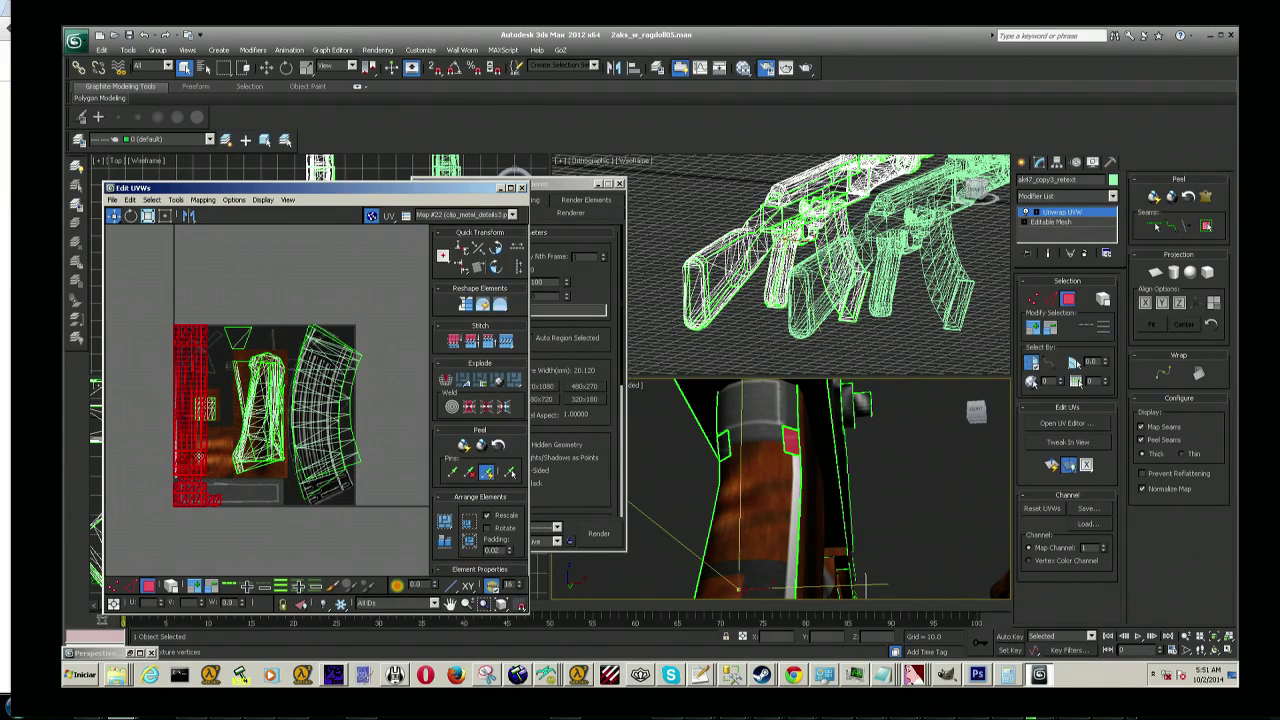
{"action": "left_click_drag", "start_coordinate": [199, 457], "coordinate": [345, 457]}
{"action": "middle_click_drag", "start_coordinate": [345, 457], "coordinate": [255, 455]}
{"action": "left_click_drag", "start_coordinate": [255, 455], "coordinate": [293, 459]}
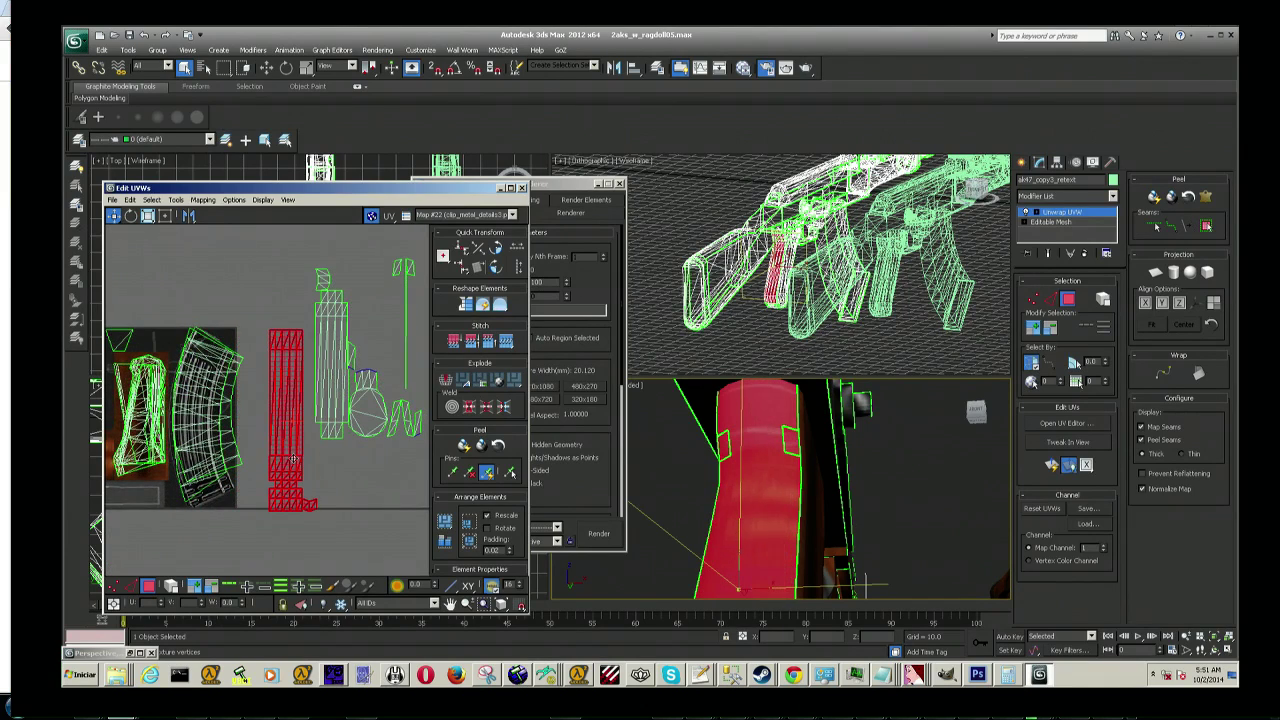
{"action": "scroll", "coordinate": [287, 443], "scroll_direction": "up", "scroll_amount": 2}
{"action": "scroll", "coordinate": [285, 437], "scroll_direction": "up", "scroll_amount": 2}
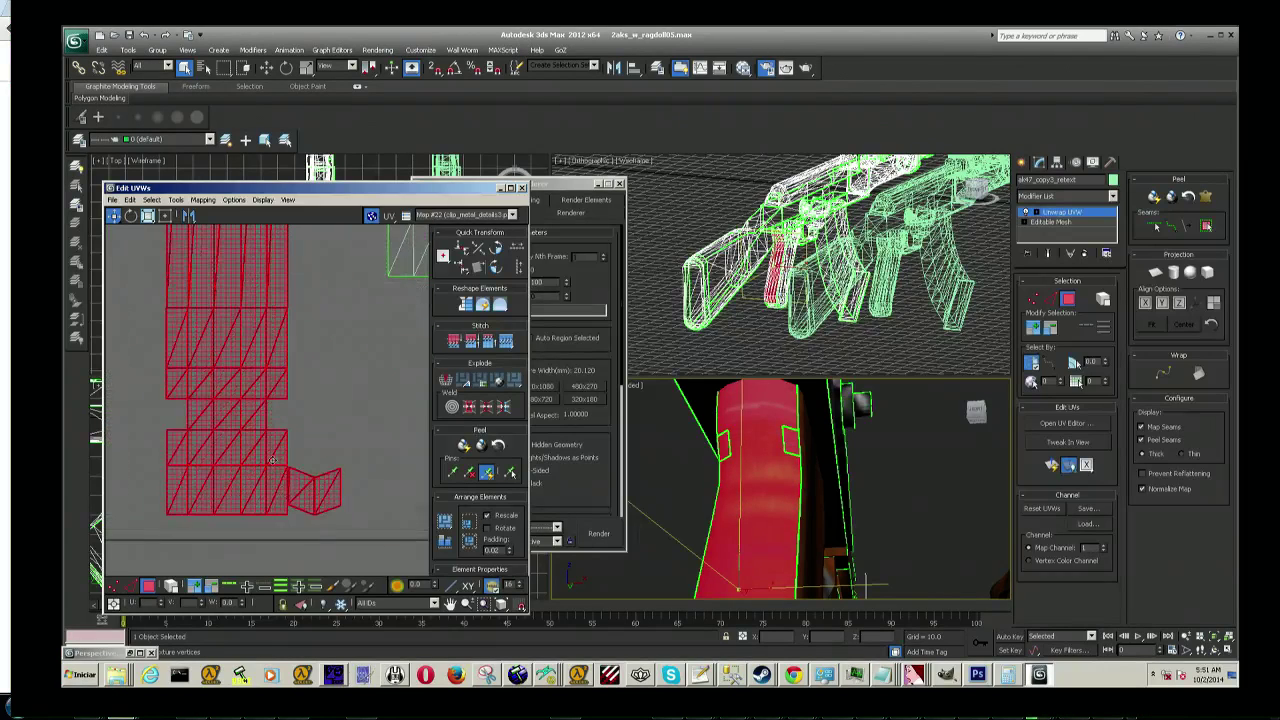
{"action": "scroll", "coordinate": [282, 429], "scroll_direction": "up", "scroll_amount": 1}
{"action": "left_click", "coordinate": [280, 420]}
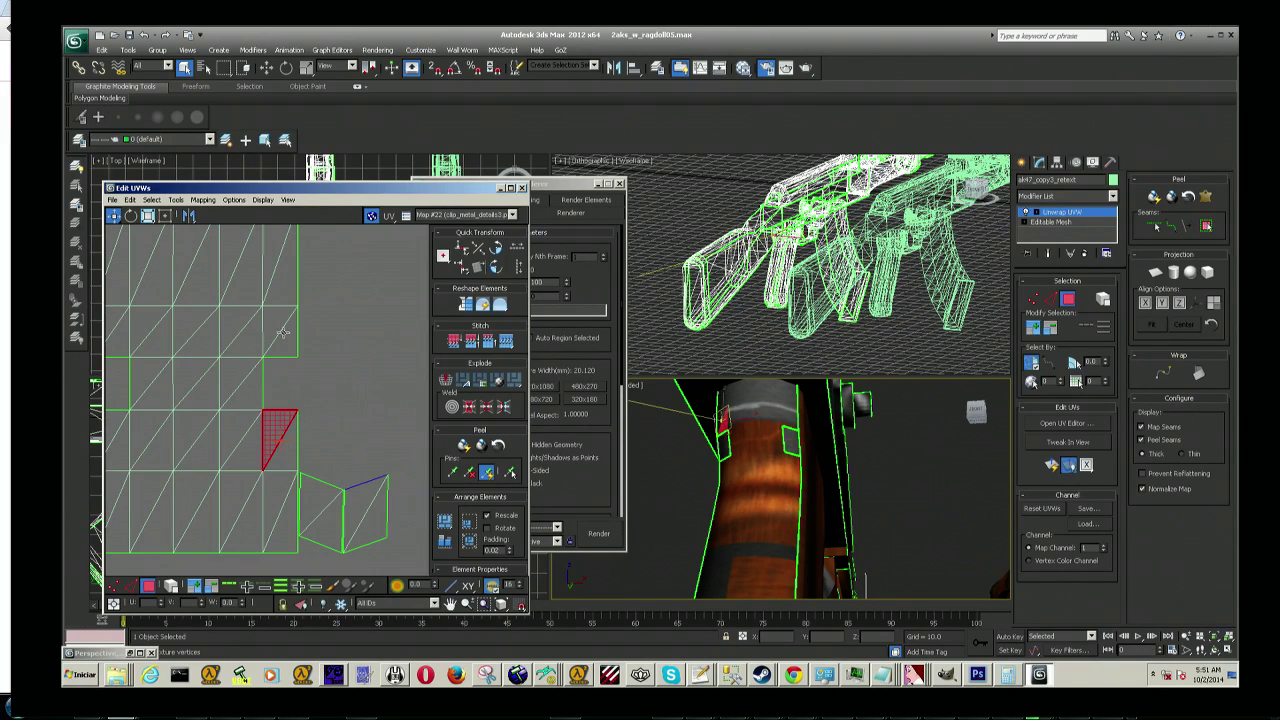
Step: Stitch the triangle to the adjacent quad and move the right-hand triangle beside the blue edge
{"action": "left_click_drag", "start_coordinate": [283, 333], "coordinate": [287, 342]}
{"action": "key", "text": "ctrl+shift+s"}
{"action": "left_click", "coordinate": [366, 502]}
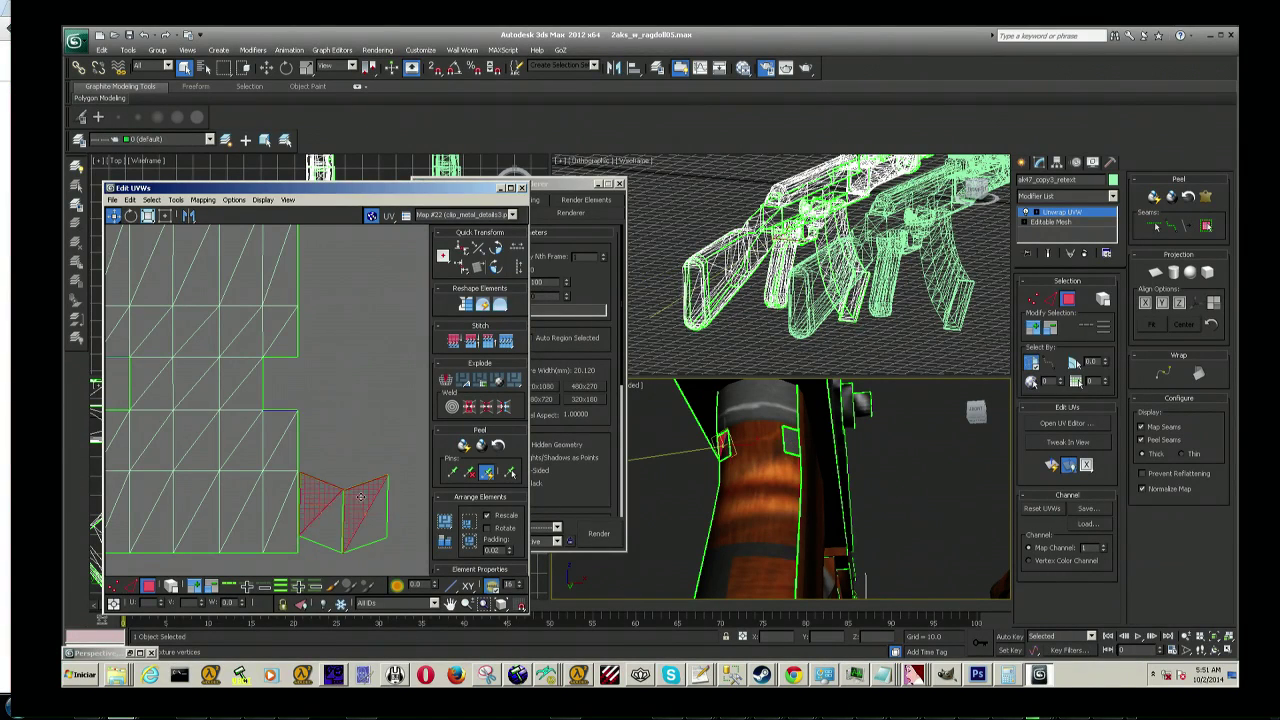
{"action": "mouse_move", "coordinate": [366, 505]}
{"action": "left_mouse_down"}
{"action": "mouse_move", "coordinate": [367, 475]}
{"action": "mouse_move", "coordinate": [363, 507]}
{"action": "left_mouse_up"}
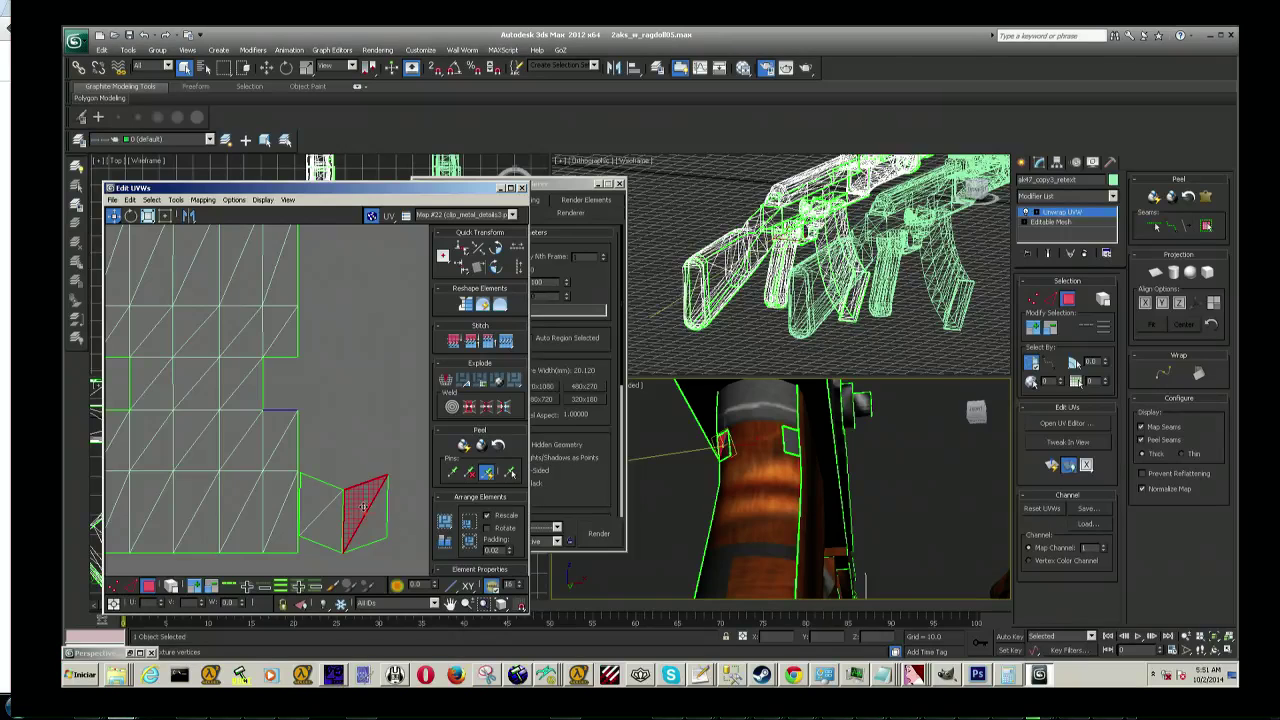
{"action": "left_click_drag", "start_coordinate": [366, 505], "coordinate": [318, 390]}
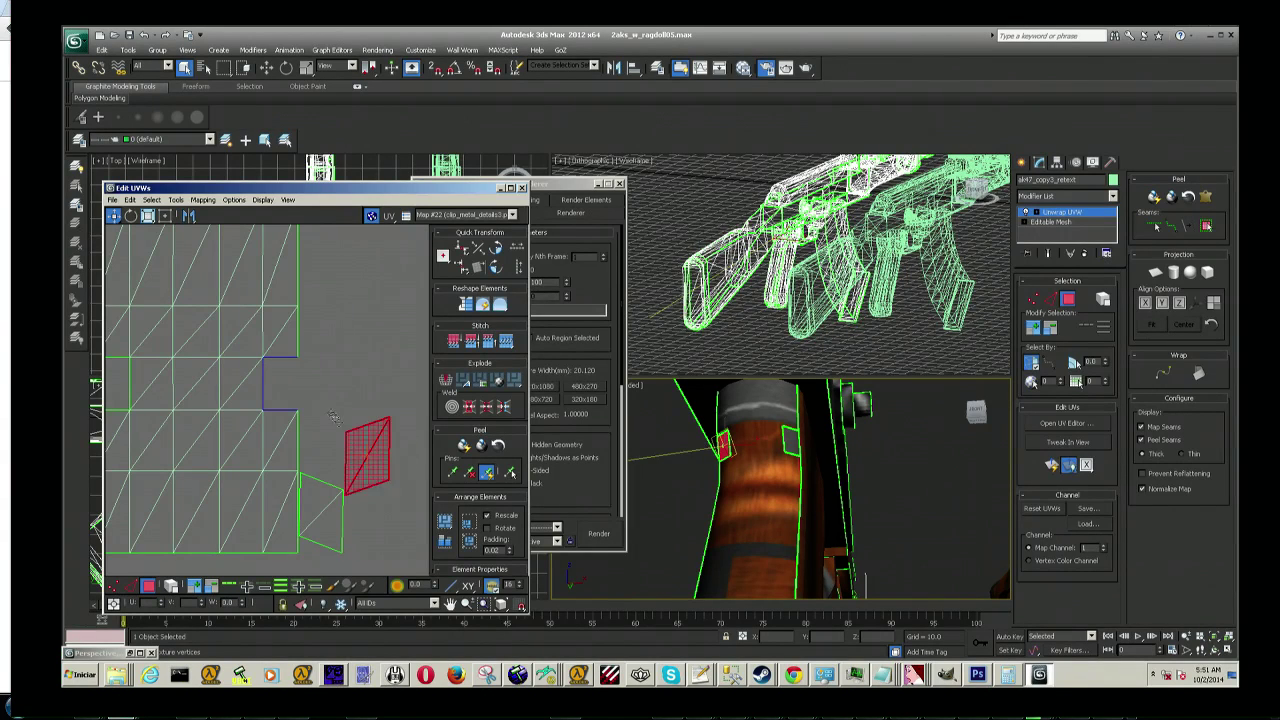
Step: Place the element onto the blue square and move the lower-right element up-left into the mesh
{"action": "mouse_move", "coordinate": [275, 390]}
{"action": "middle_mouse_down"}
{"action": "mouse_move", "coordinate": [347, 383]}
{"action": "mouse_move", "coordinate": [333, 385]}
{"action": "middle_mouse_up"}
{"action": "scroll", "coordinate": [329, 388], "scroll_direction": "up", "scroll_amount": 2}
{"action": "scroll", "coordinate": [329, 388], "scroll_direction": "up", "scroll_amount": 2}
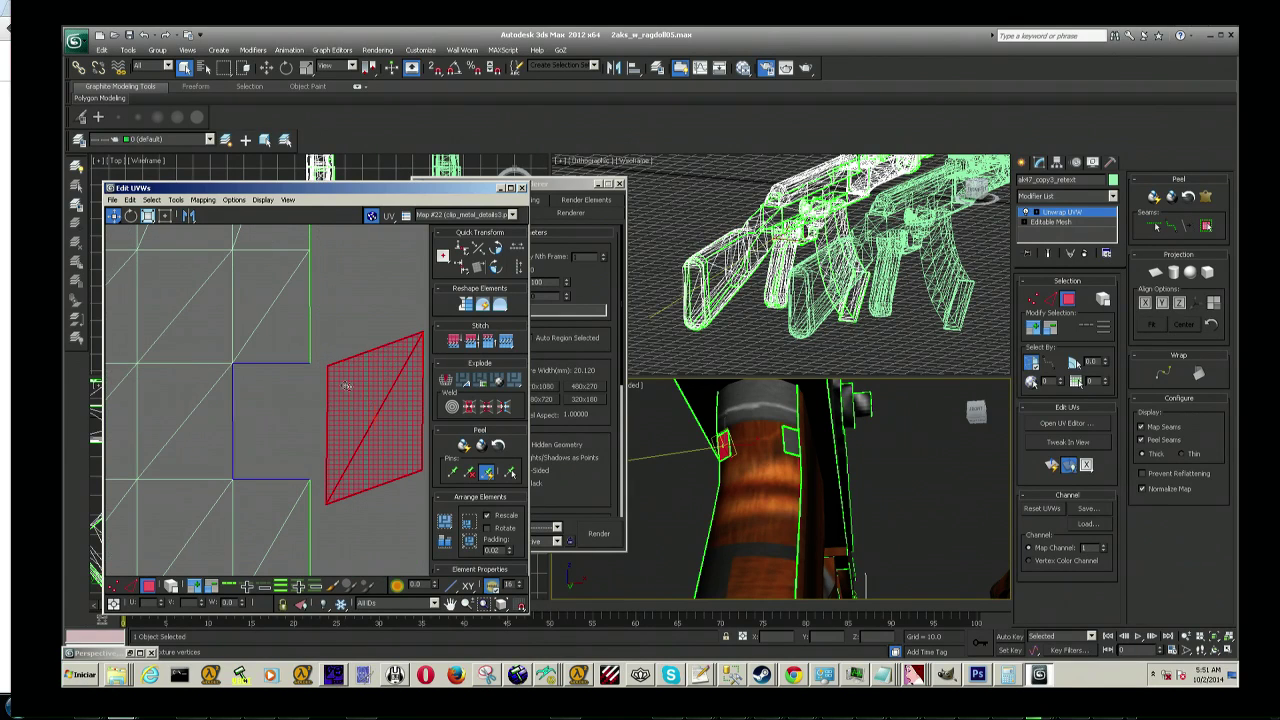
{"action": "left_click_drag", "start_coordinate": [322, 387], "coordinate": [261, 388]}
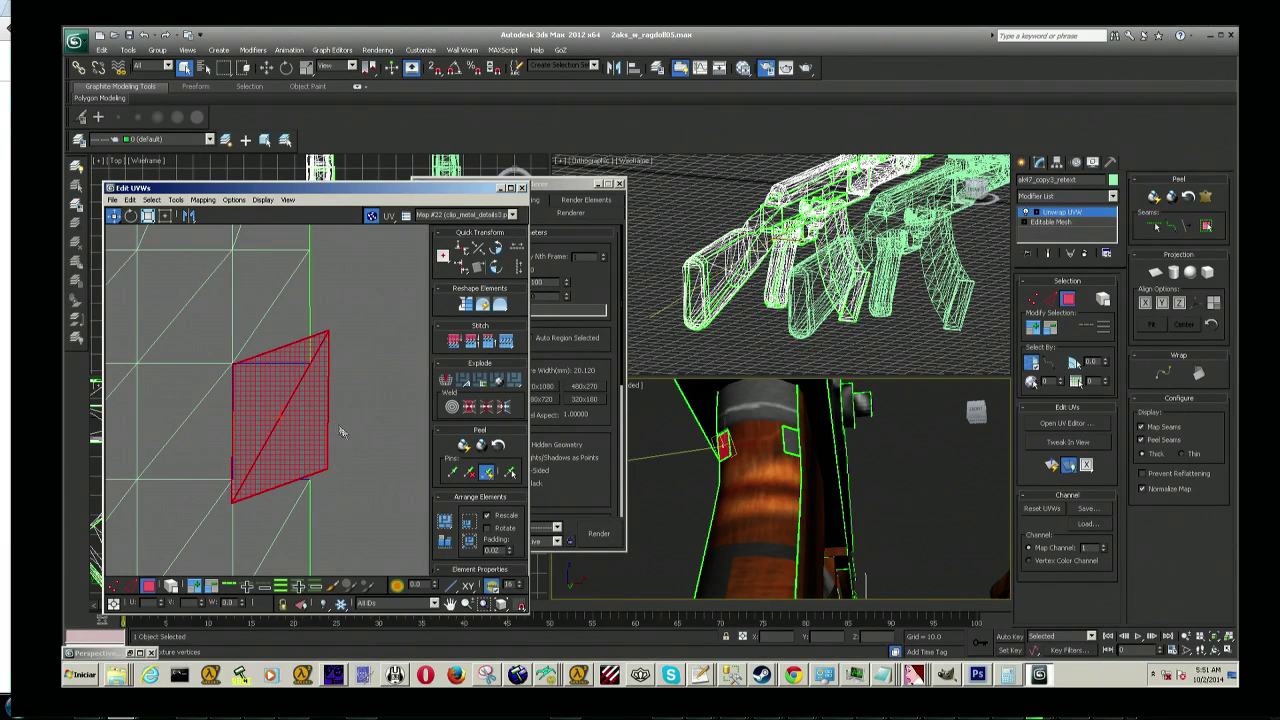
{"action": "scroll", "coordinate": [345, 436], "scroll_direction": "down", "scroll_amount": 4}
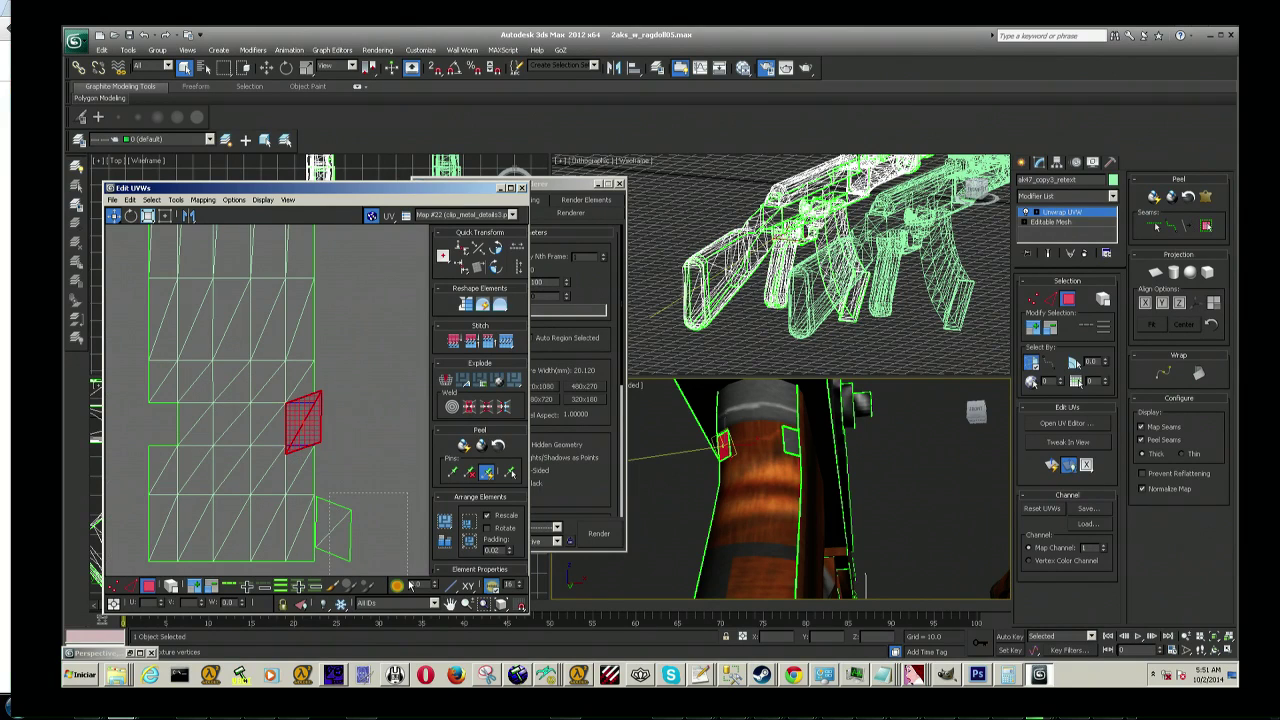
{"action": "left_click", "coordinate": [333, 528]}
{"action": "left_click_drag", "start_coordinate": [333, 528], "coordinate": [166, 422]}
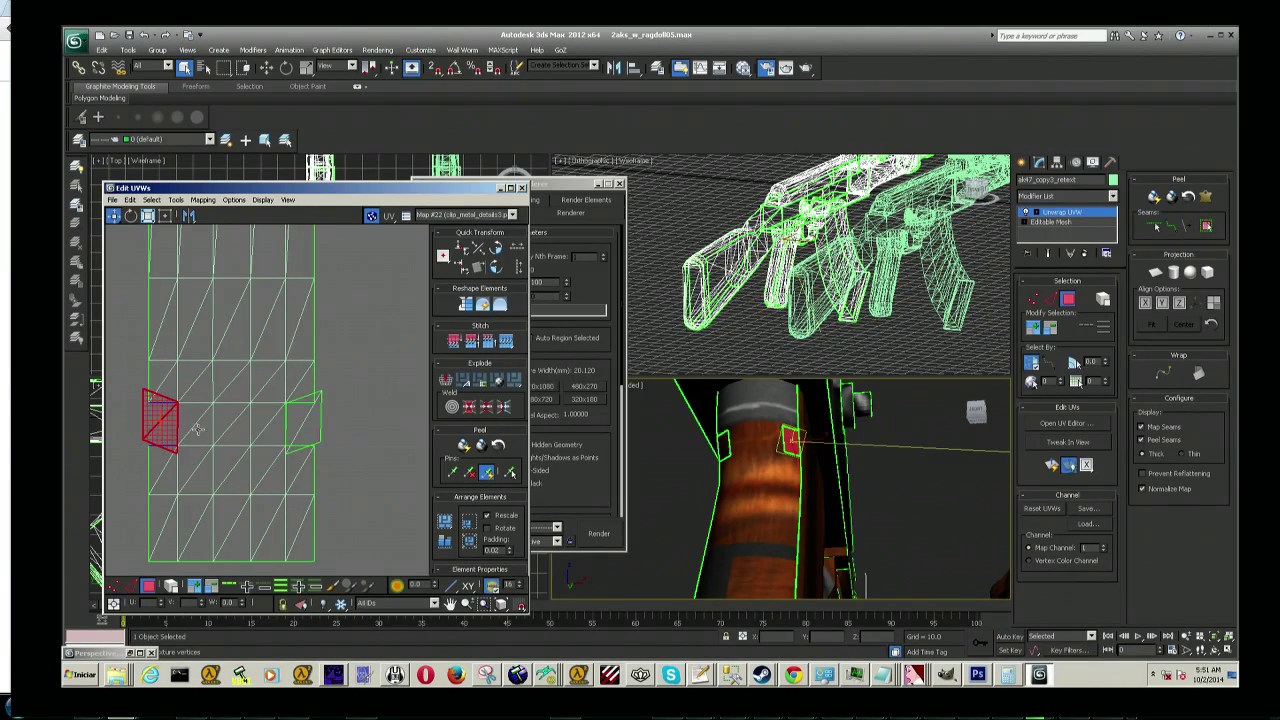
Step: Select the right-hand UV element, switch to Vertex mode and zoom into the small patch
{"action": "scroll", "coordinate": [299, 443], "scroll_direction": "up", "scroll_amount": 2}
{"action": "scroll", "coordinate": [294, 435], "scroll_direction": "down", "scroll_amount": 3}
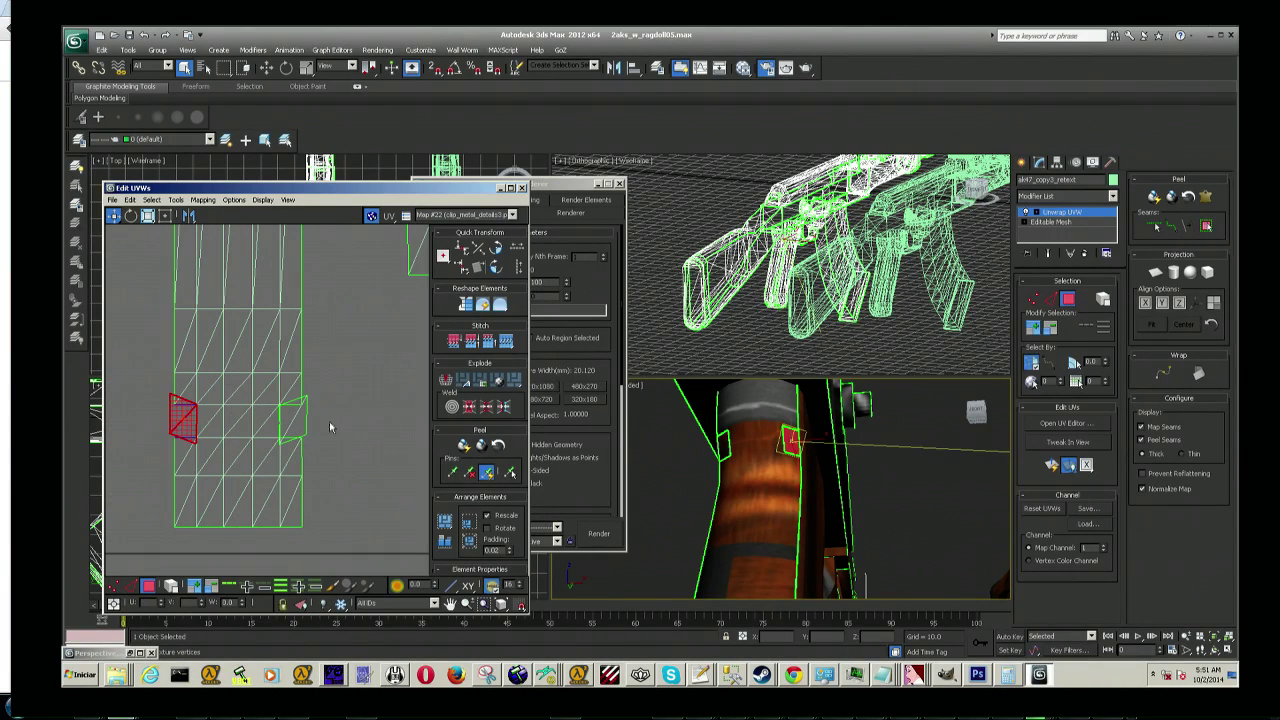
{"action": "left_click", "coordinate": [289, 424]}
{"action": "scroll", "coordinate": [298, 412], "scroll_direction": "up", "scroll_amount": 3}
{"action": "scroll", "coordinate": [302, 412], "scroll_direction": "down", "scroll_amount": 2}
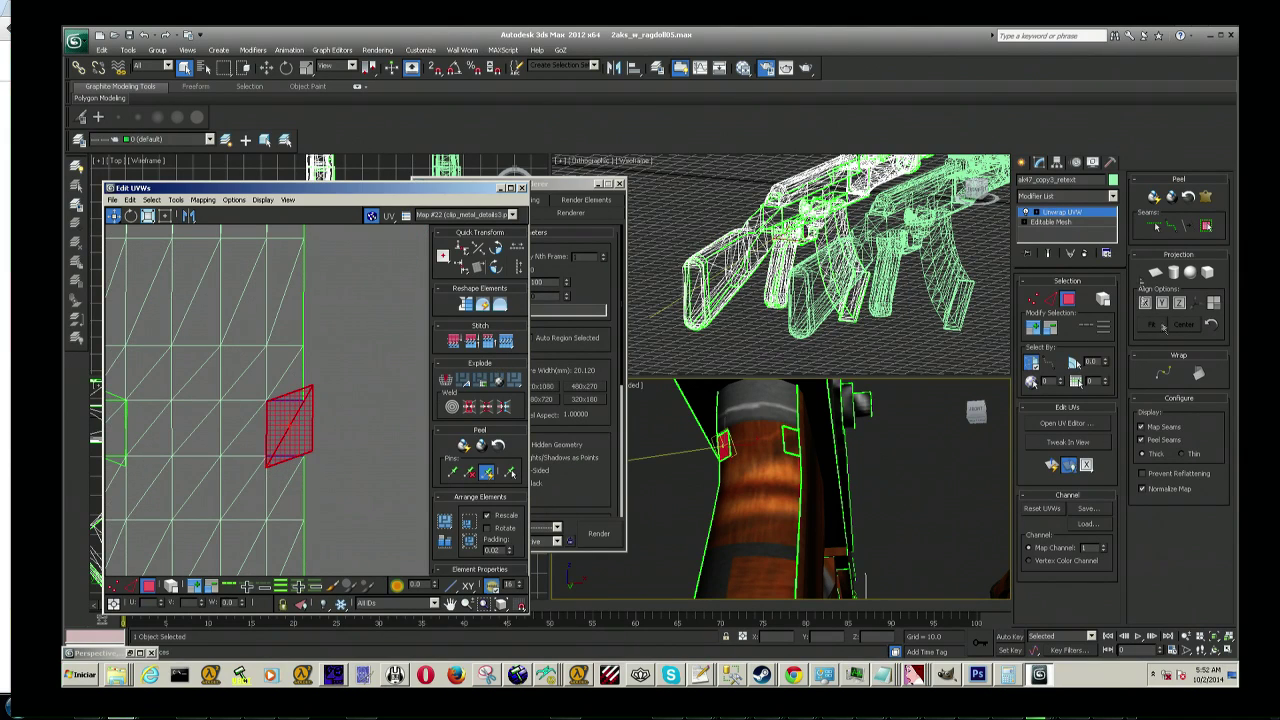
{"action": "left_click", "coordinate": [1033, 298]}
{"action": "scroll", "coordinate": [300, 380], "scroll_direction": "up", "scroll_amount": 3}
{"action": "scroll", "coordinate": [308, 365], "scroll_direction": "up", "scroll_amount": 2}
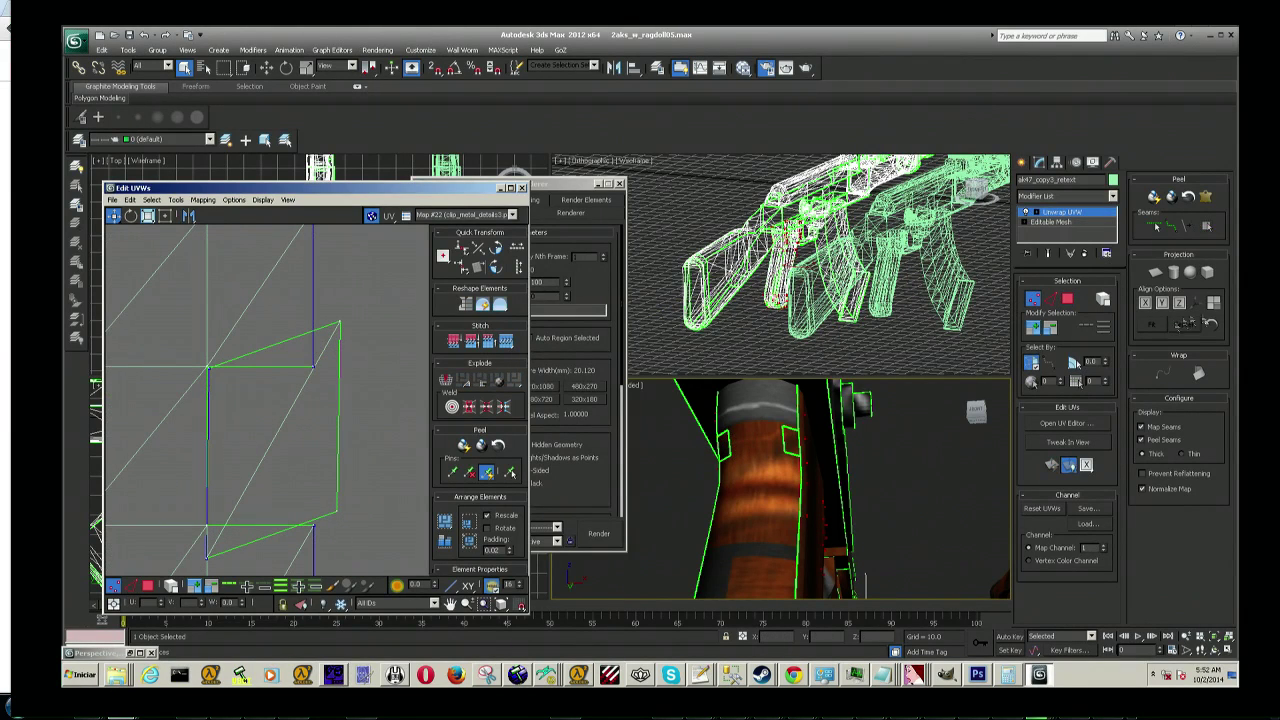
Step: In Polygon mode, select both triangle faces of the small UV patch as one quad
{"action": "left_click", "coordinate": [1067, 299]}
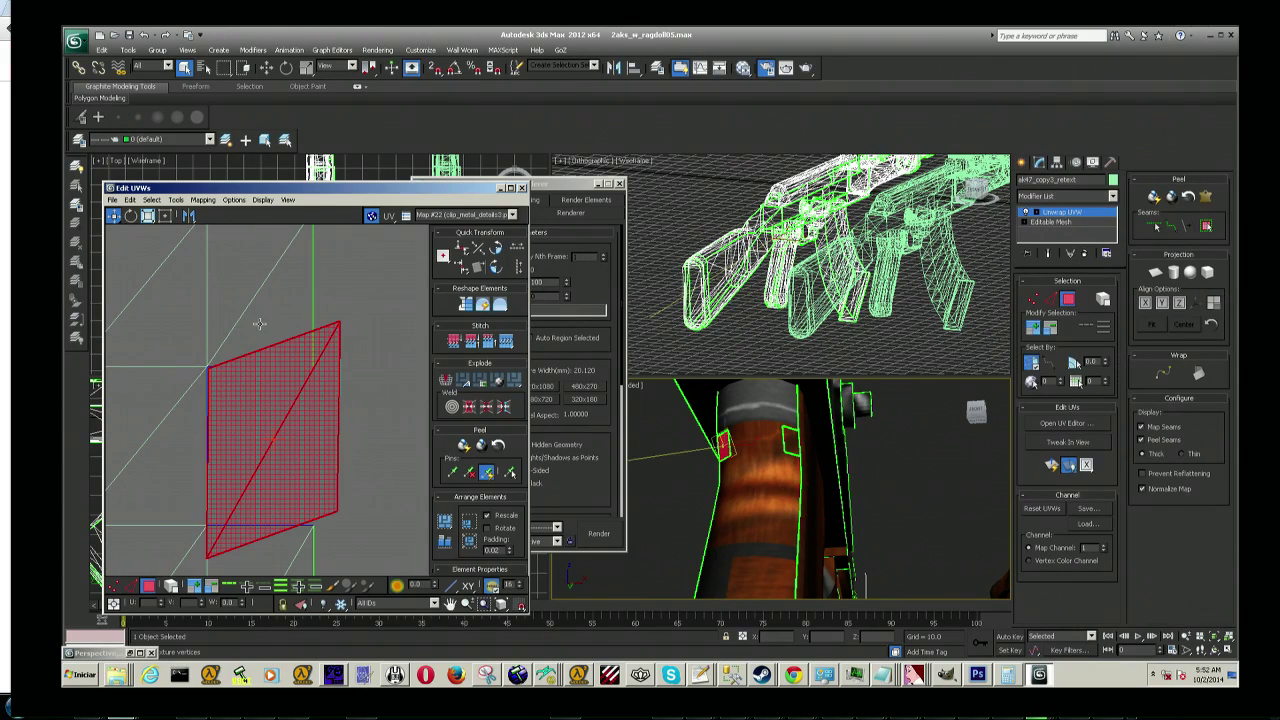
{"action": "left_click", "coordinate": [258, 358]}
{"action": "left_click", "coordinate": [263, 388]}
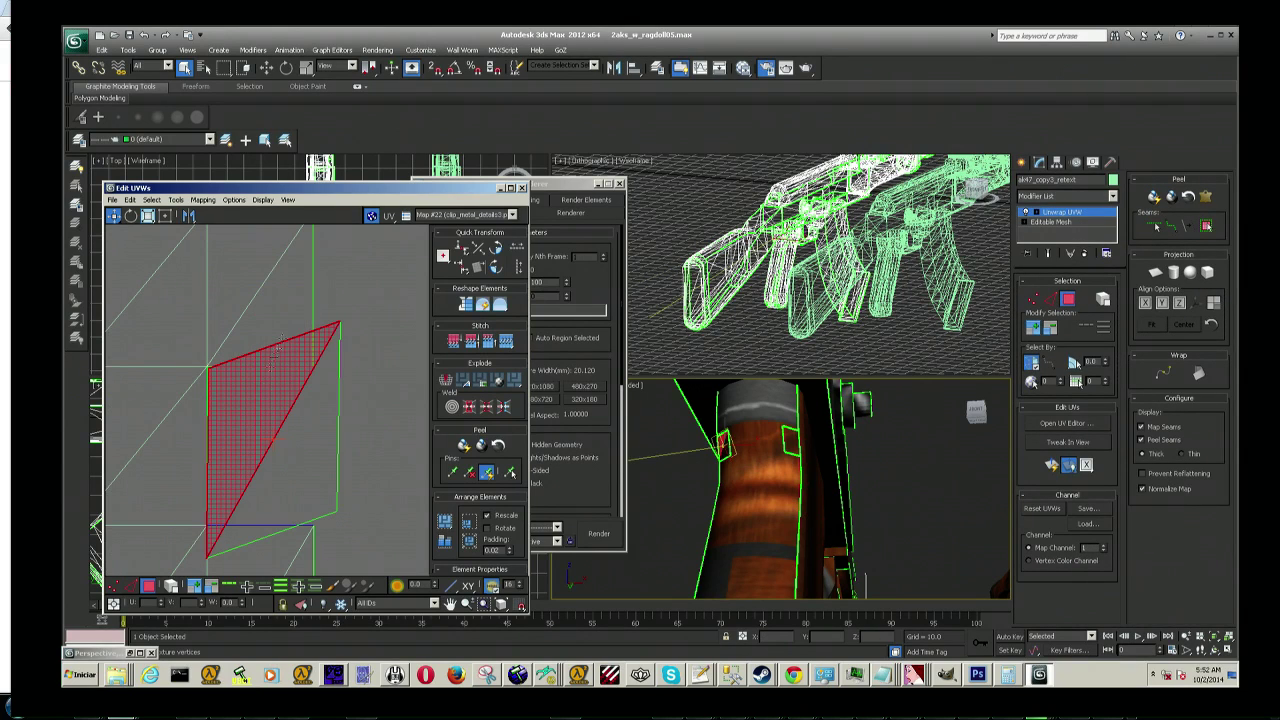
{"action": "left_click", "coordinate": [291, 309]}
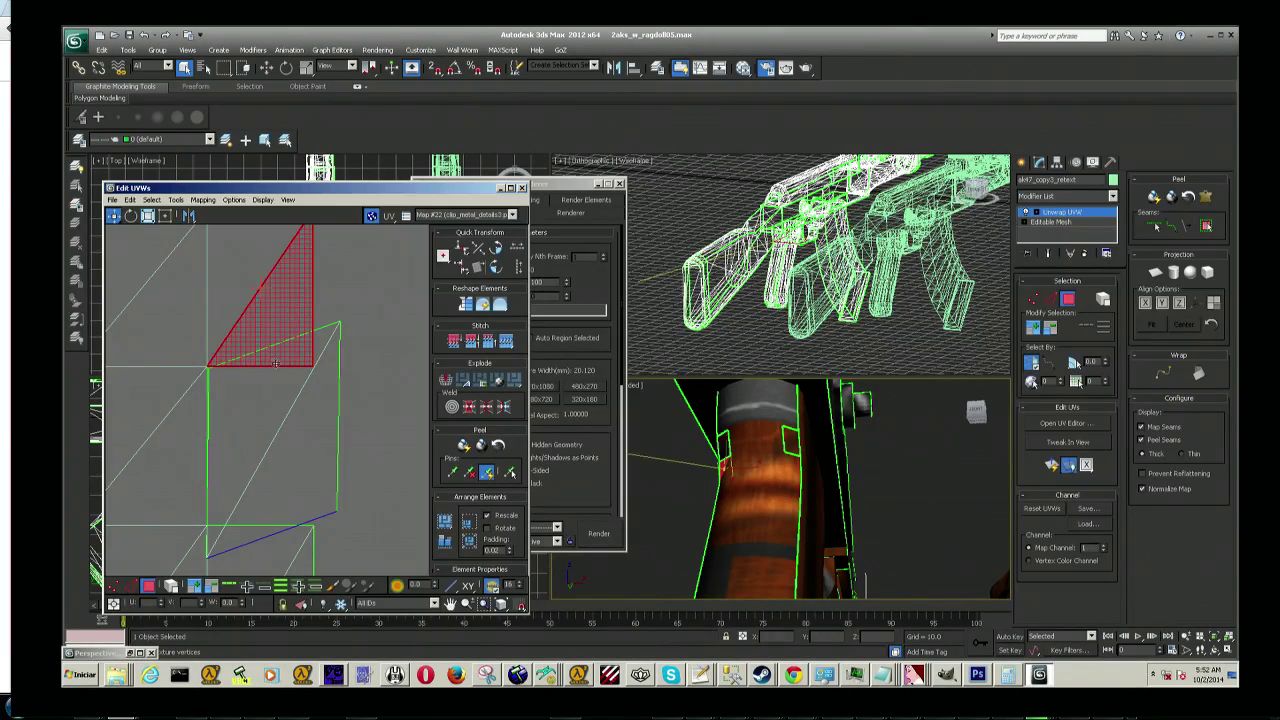
{"action": "left_click", "coordinate": [248, 454]}
{"action": "left_click", "coordinate": [268, 341]}
{"action": "key", "text": "ctrl+z"}
{"action": "left_click", "coordinate": [296, 459]}
{"action": "left_click", "coordinate": [292, 320]}
{"action": "left_click", "coordinate": [325, 442]}
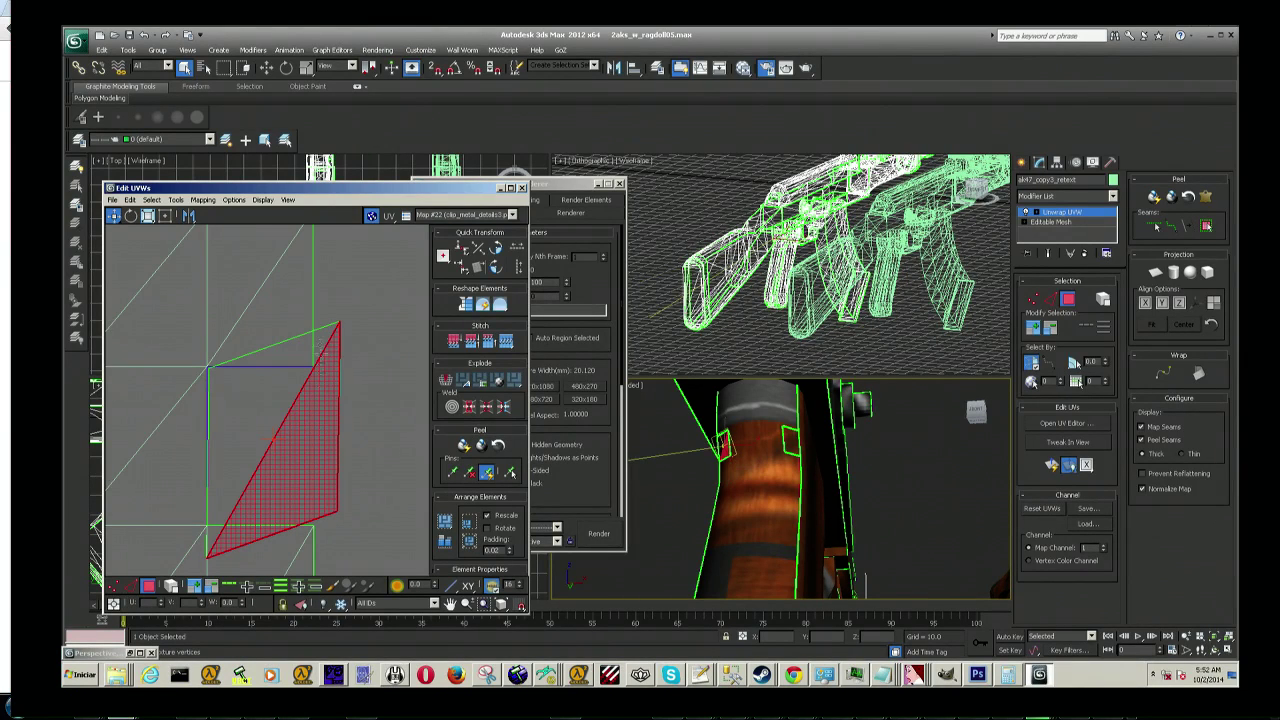
{"action": "left_click", "coordinate": [295, 292]}
{"action": "left_click", "coordinate": [313, 416]}
{"action": "left_click", "coordinate": [288, 402], "text": "ctrl"}
Step: Rotate the two-triangle UV quad about 151 degrees into place
{"action": "left_click", "coordinate": [130, 216]}
{"action": "left_click_drag", "start_coordinate": [280, 443], "coordinate": [280, 440]}
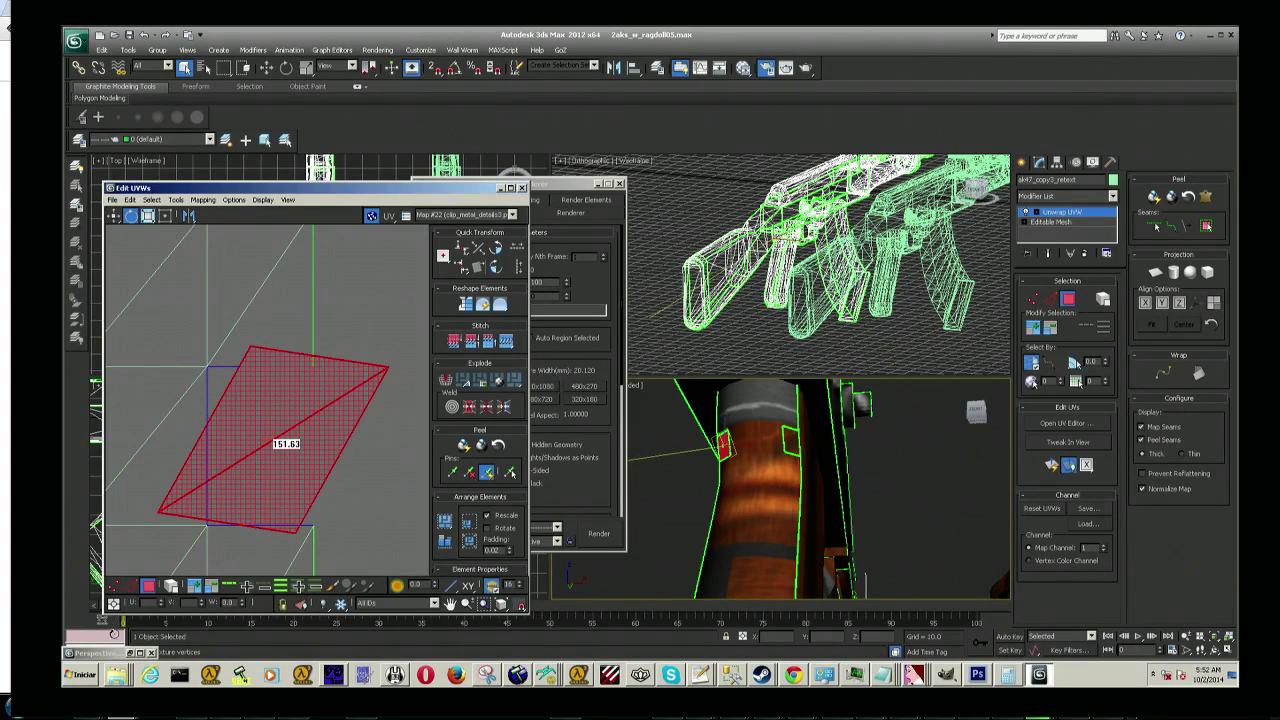
{"action": "left_click_drag", "start_coordinate": [280, 443], "coordinate": [398, 391]}
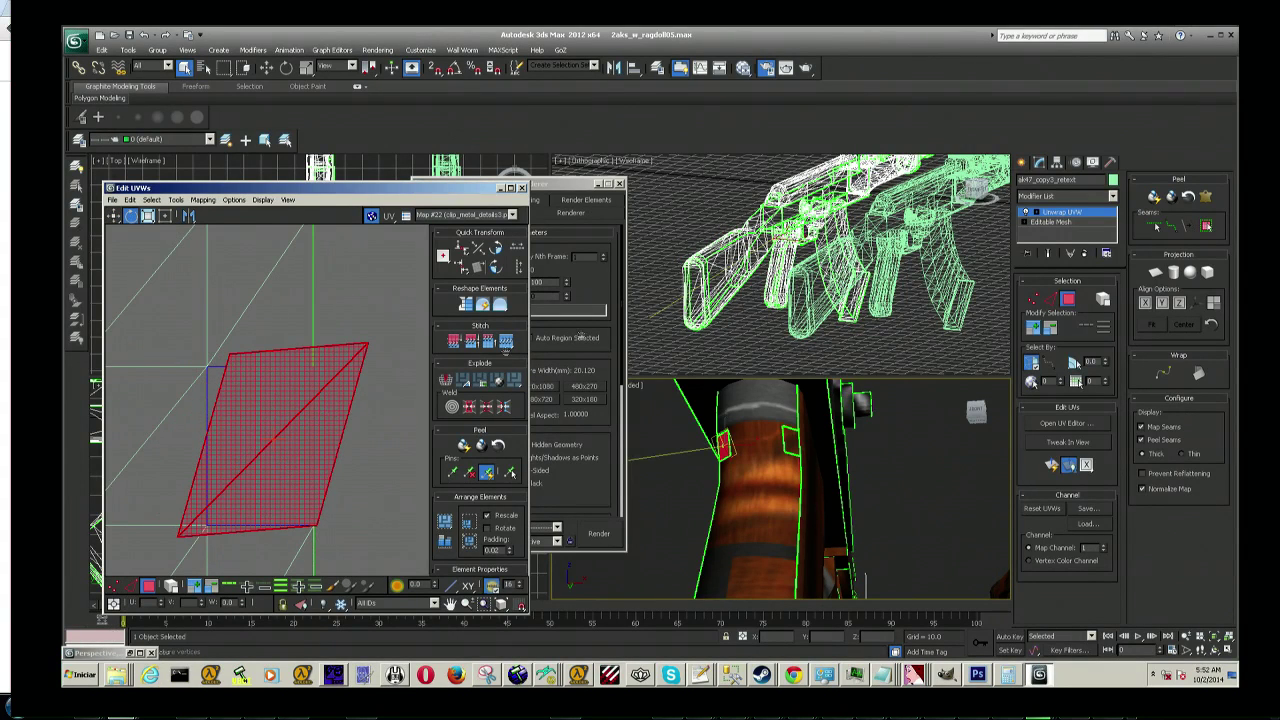
{"action": "left_click", "coordinate": [1035, 299]}
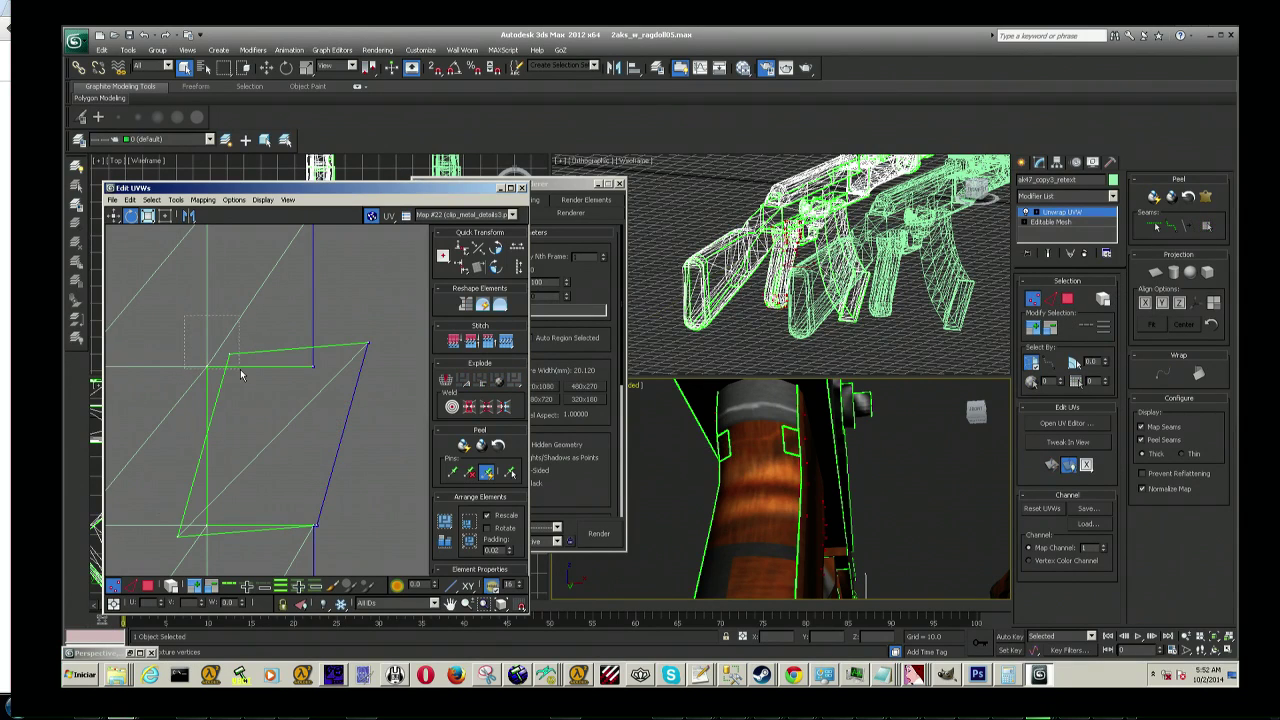
Step: Move the top-edge, upper-right and bottom-right UV vertices onto grid lines so the right edge runs vertical
{"action": "left_click", "coordinate": [237, 366]}
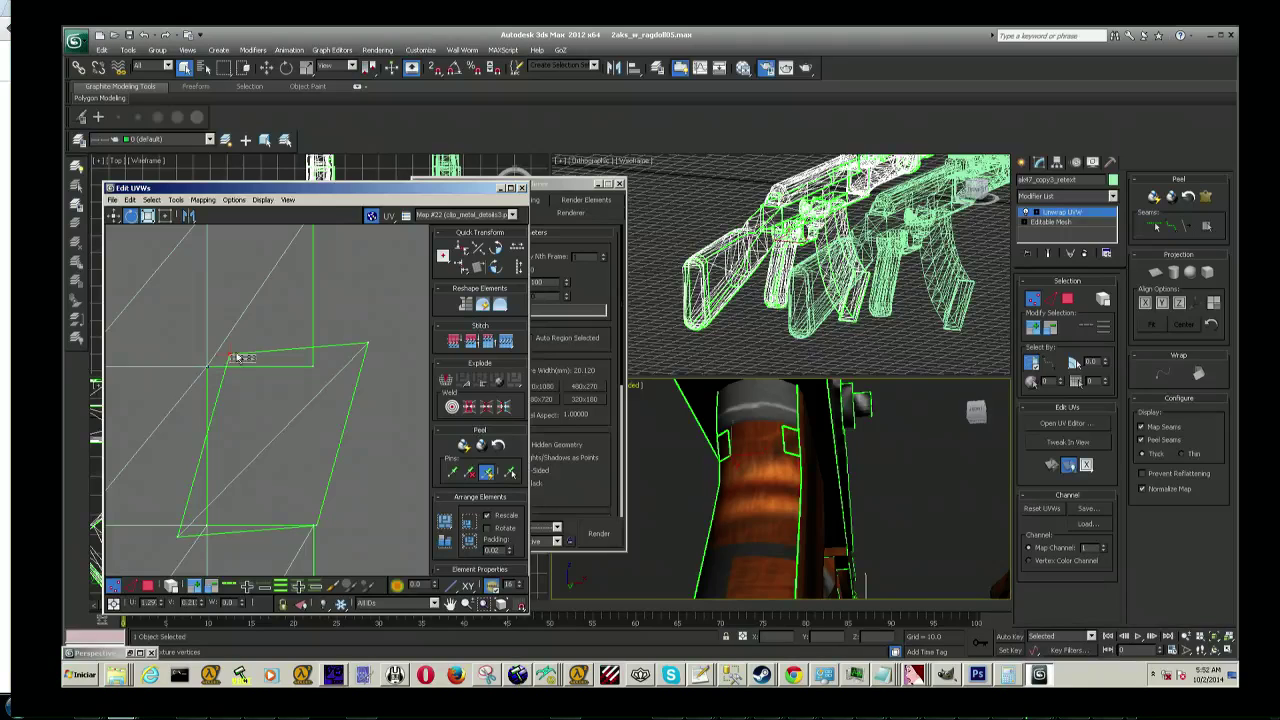
{"action": "key", "text": "w"}
{"action": "left_click_drag", "start_coordinate": [228, 355], "coordinate": [205, 368]}
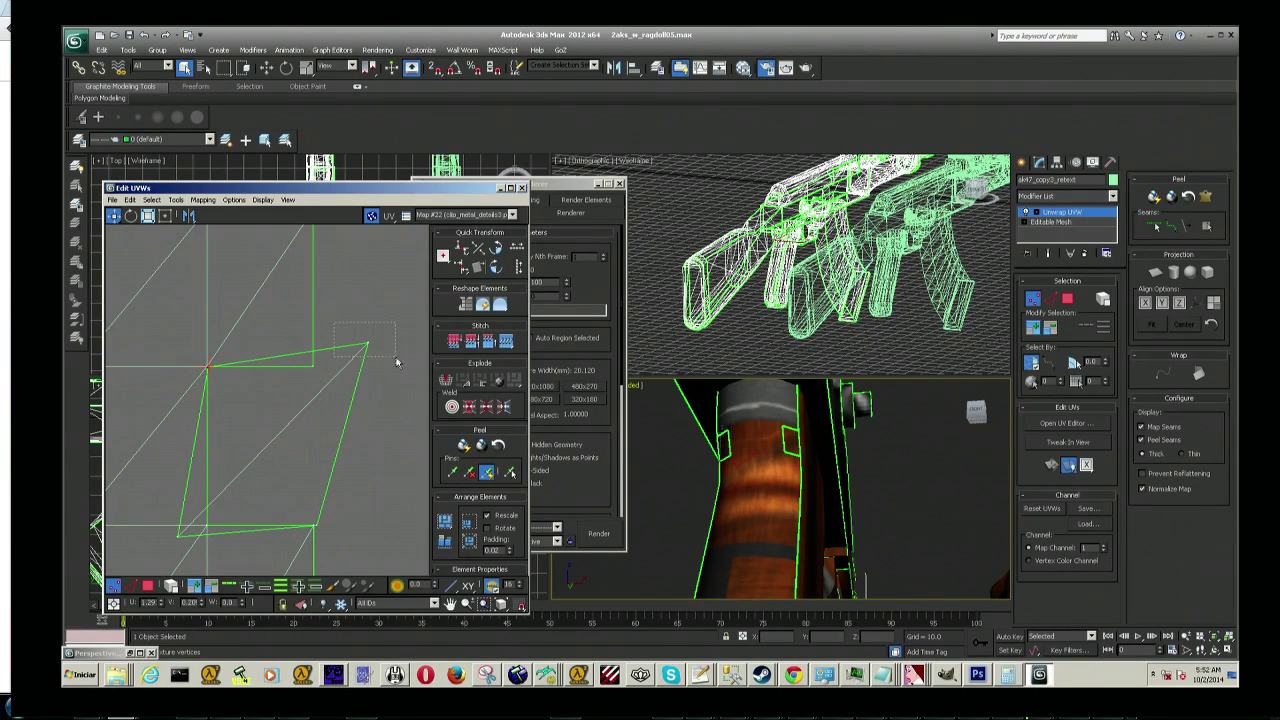
{"action": "left_click_drag", "start_coordinate": [367, 343], "coordinate": [313, 366]}
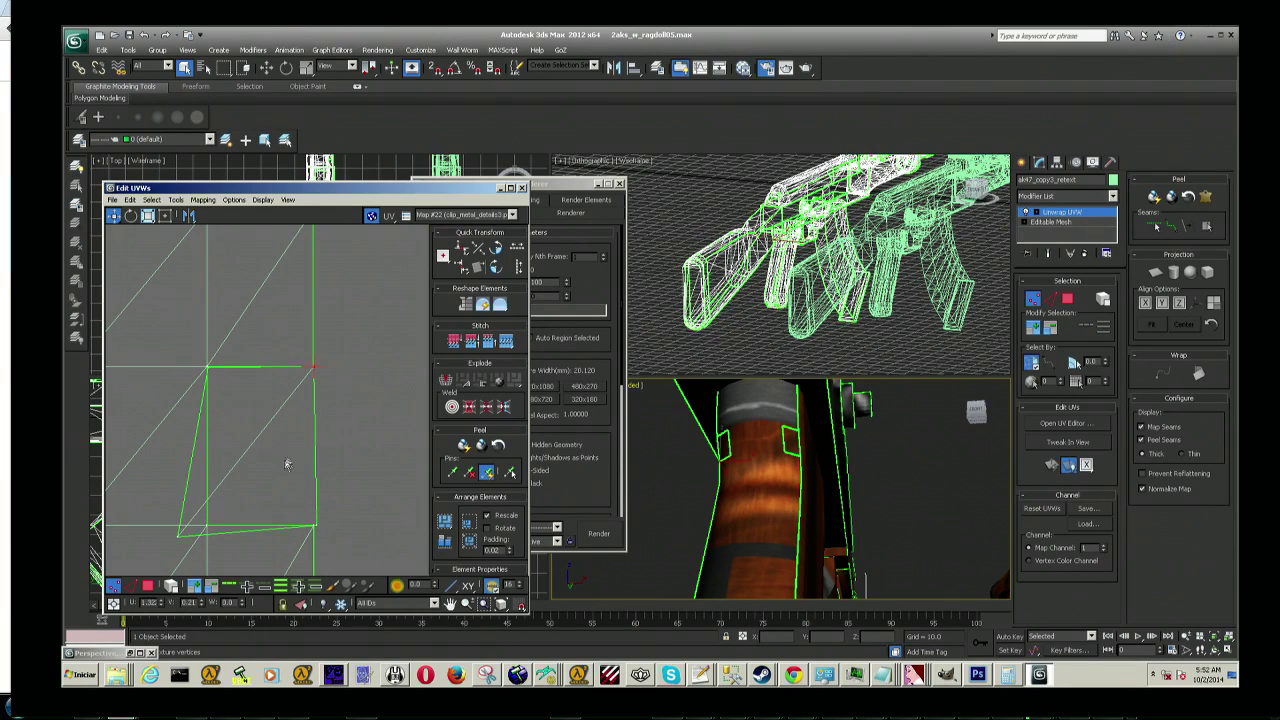
{"action": "left_click", "coordinate": [317, 525]}
{"action": "scroll", "coordinate": [315, 525], "scroll_direction": "up", "scroll_amount": 3}
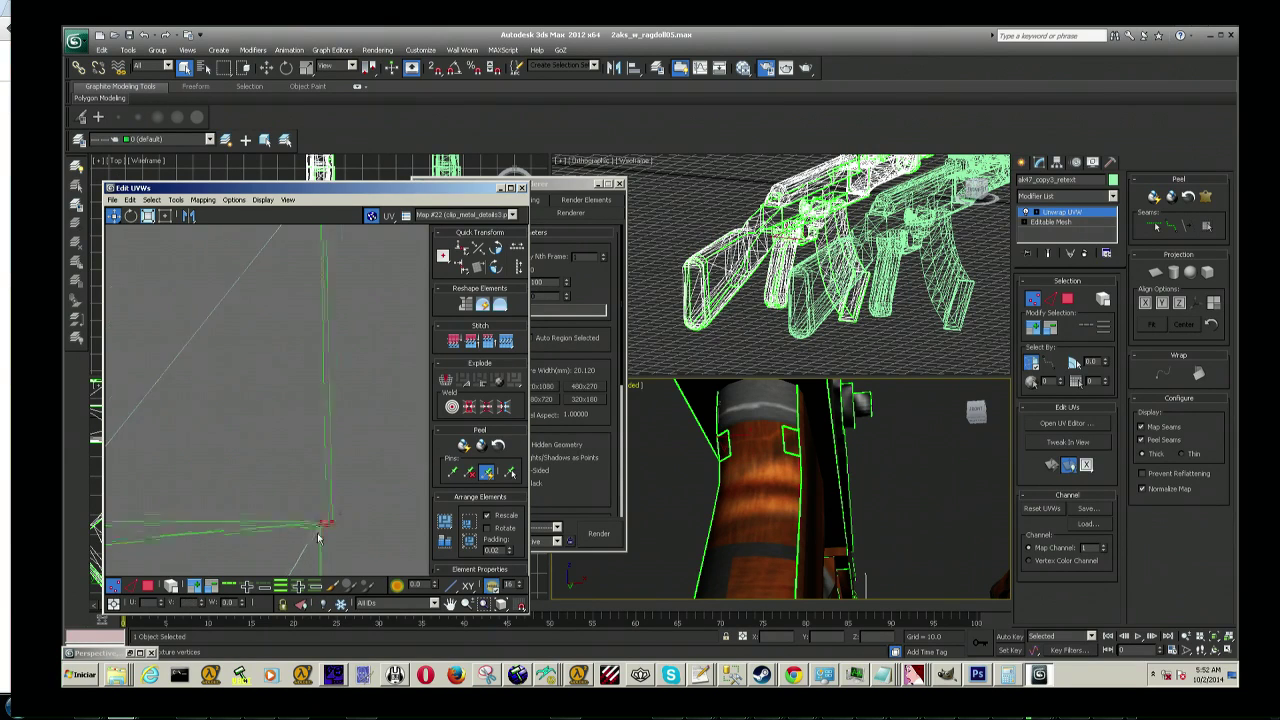
{"action": "middle_click_drag", "start_coordinate": [340, 515], "coordinate": [365, 387]}
{"action": "left_click_drag", "start_coordinate": [356, 371], "coordinate": [193, 371]}
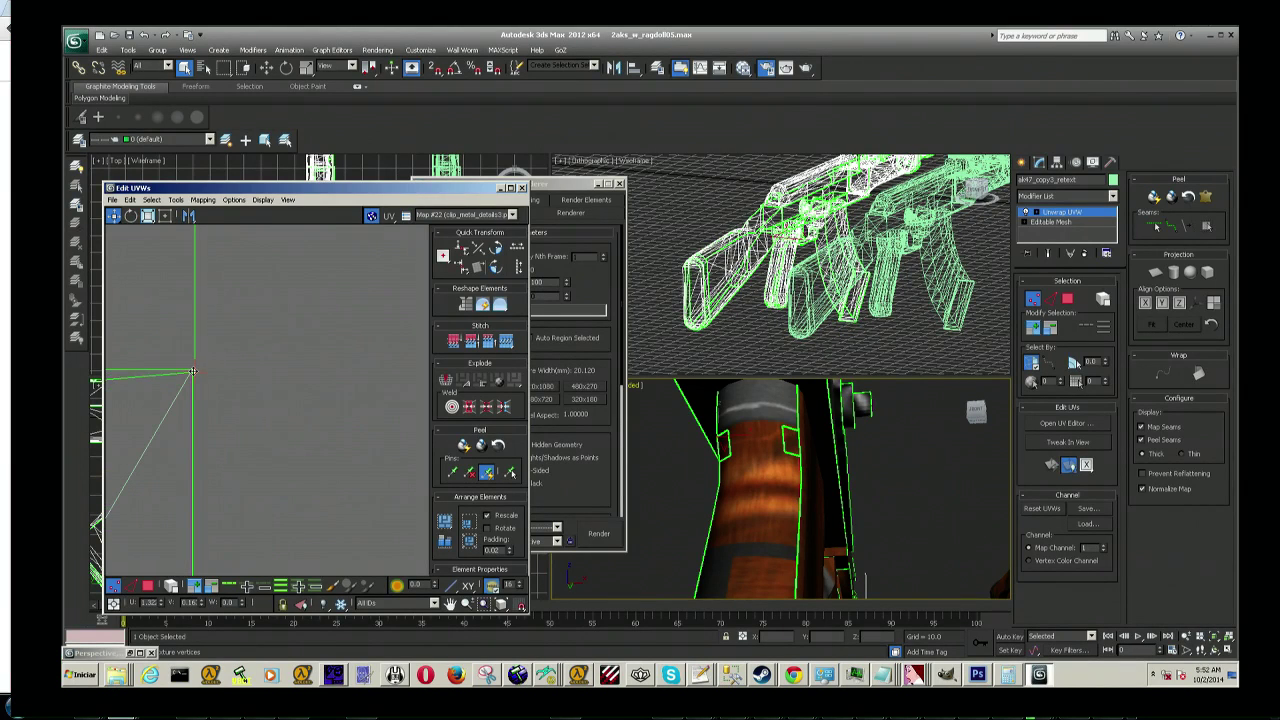
{"action": "left_click_drag", "start_coordinate": [192, 371], "coordinate": [207, 377]}
Step: Snap the remaining patch vertices onto nearby grid-line crossings along the lower border
{"action": "mouse_move", "coordinate": [207, 377]}
{"action": "middle_mouse_down"}
{"action": "mouse_move", "coordinate": [286, 391]}
{"action": "mouse_move", "coordinate": [189, 363]}
{"action": "mouse_move", "coordinate": [238, 379]}
{"action": "middle_mouse_up"}
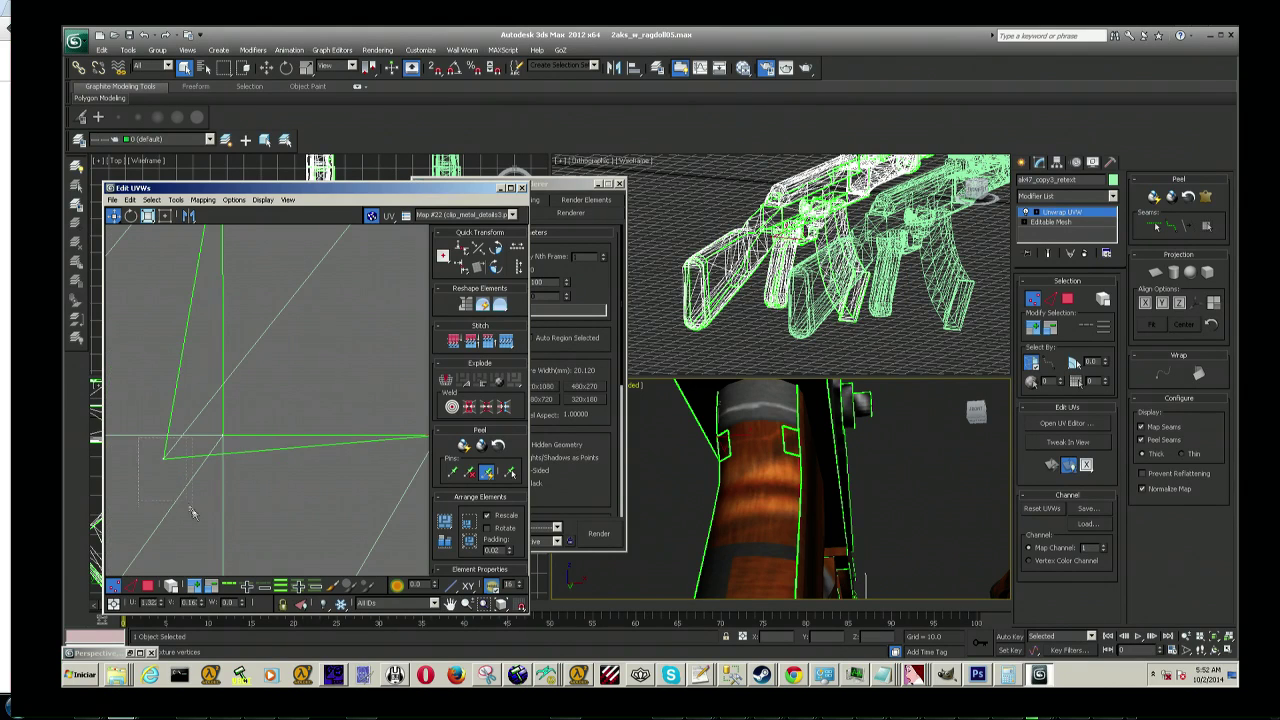
{"action": "left_click_drag", "start_coordinate": [163, 457], "coordinate": [224, 435]}
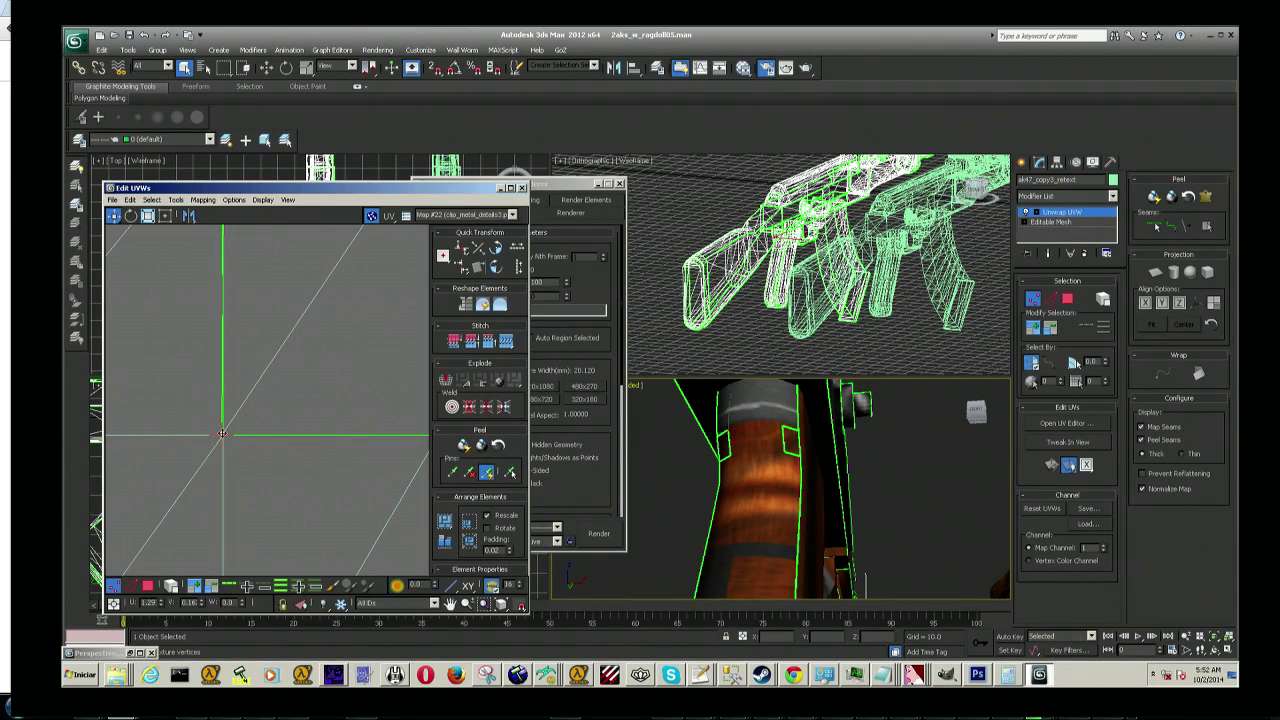
{"action": "middle_click_drag", "start_coordinate": [224, 435], "coordinate": [282, 458]}
{"action": "scroll", "coordinate": [281, 458], "scroll_direction": "up", "scroll_amount": 2}
{"action": "scroll", "coordinate": [268, 462], "scroll_direction": "up", "scroll_amount": 2}
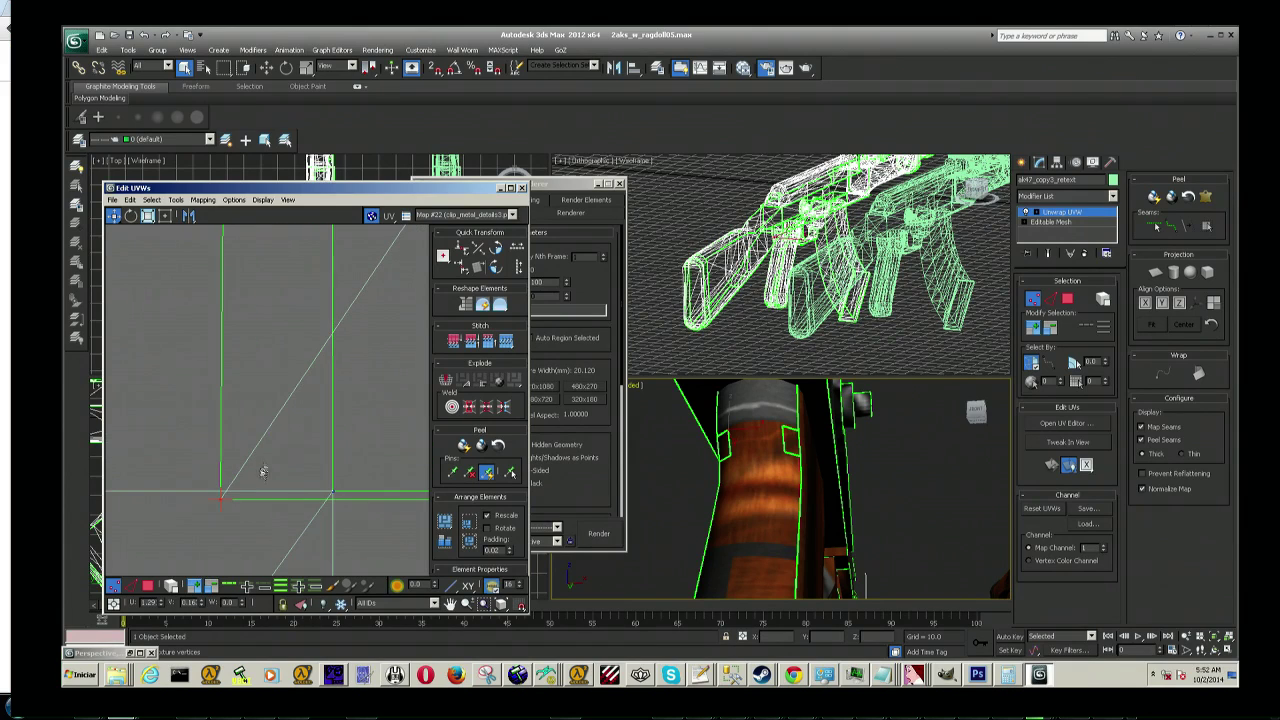
{"action": "left_click_drag", "start_coordinate": [283, 490], "coordinate": [400, 474]}
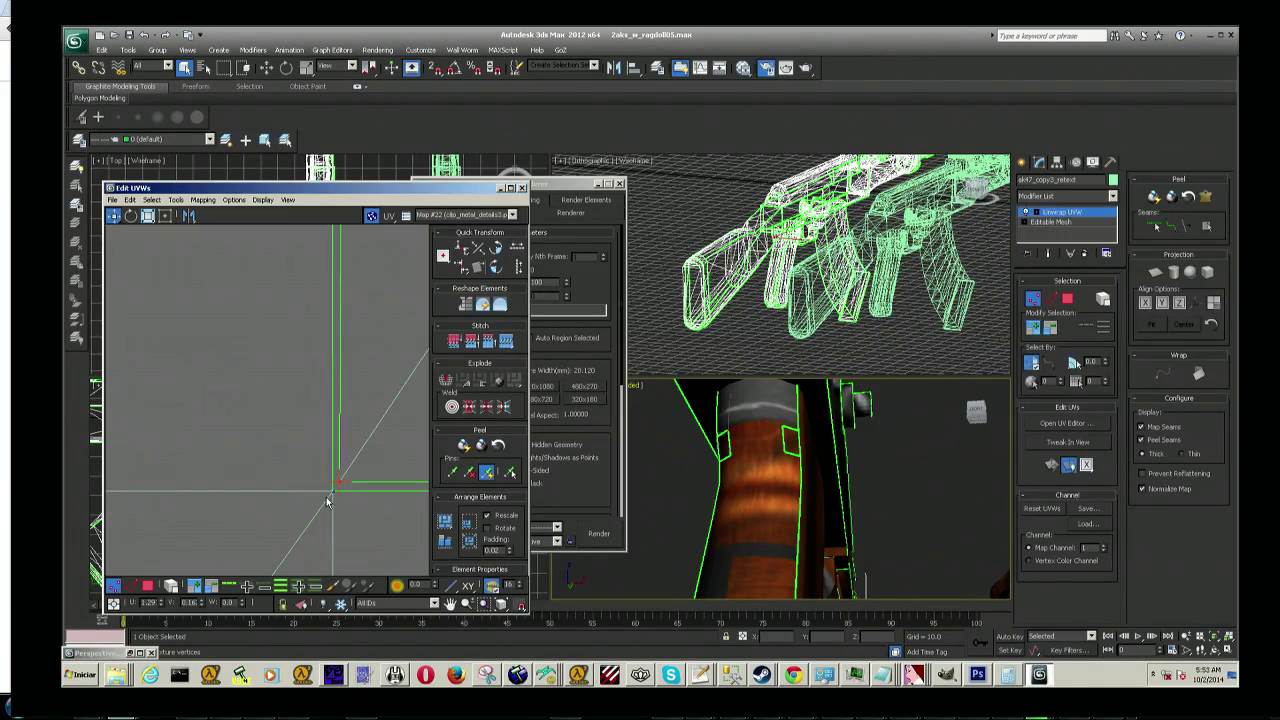
{"action": "left_click_drag", "start_coordinate": [338, 482], "coordinate": [334, 490]}
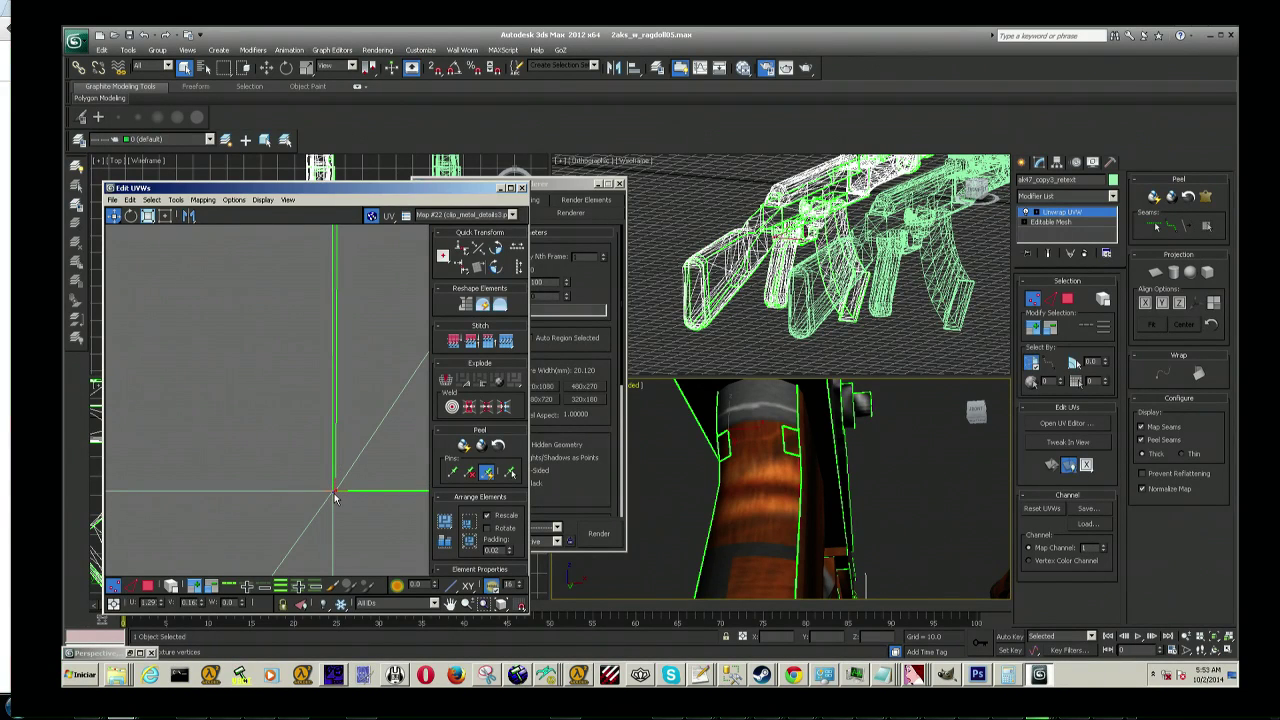
{"action": "left_click_drag", "start_coordinate": [336, 494], "coordinate": [340, 499]}
Step: Pan and zoom along the UV border to check the patch corner against the texture
{"action": "mouse_move", "coordinate": [340, 497]}
{"action": "middle_mouse_down"}
{"action": "mouse_move", "coordinate": [357, 531]}
{"action": "mouse_move", "coordinate": [367, 400]}
{"action": "middle_mouse_up"}
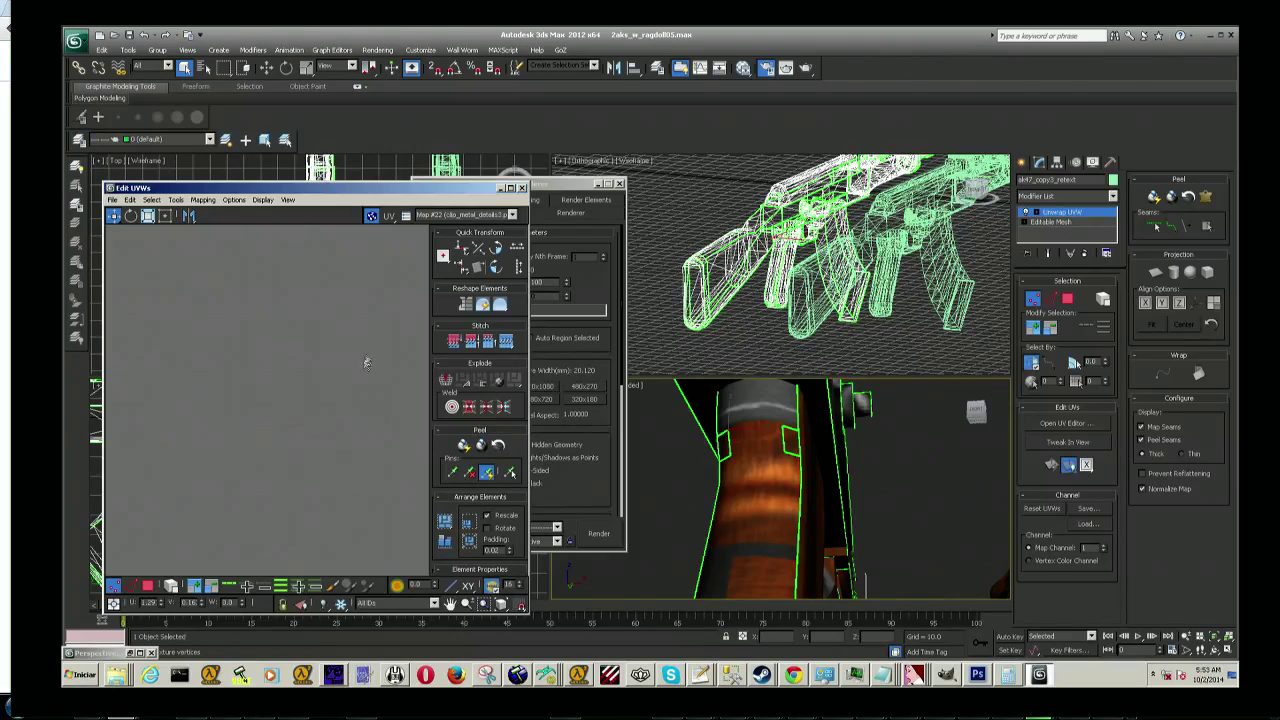
{"action": "middle_click_drag", "start_coordinate": [355, 382], "coordinate": [319, 487]}
{"action": "scroll", "coordinate": [320, 487], "scroll_direction": "up", "scroll_amount": 3}
{"action": "scroll", "coordinate": [320, 487], "scroll_direction": "up", "scroll_amount": 5}
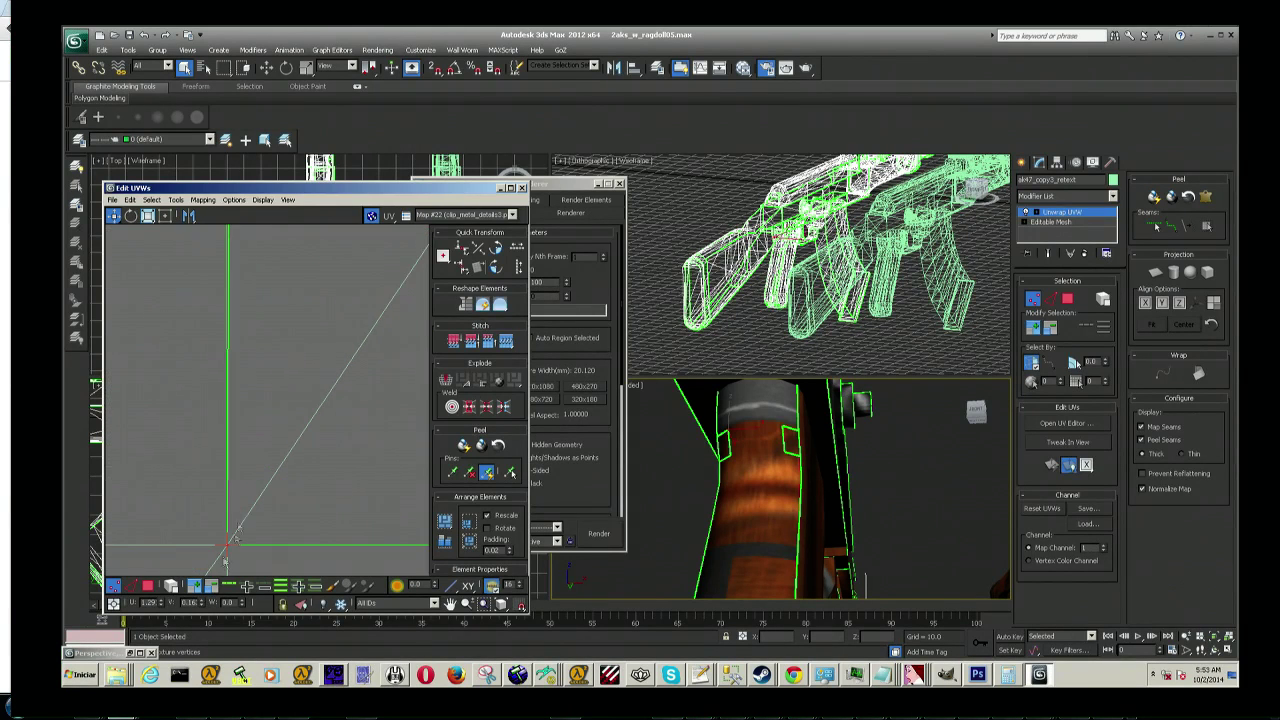
{"action": "mouse_move", "coordinate": [228, 543]}
{"action": "middle_mouse_down"}
{"action": "mouse_move", "coordinate": [234, 394]}
{"action": "mouse_move", "coordinate": [270, 420]}
{"action": "middle_mouse_up"}
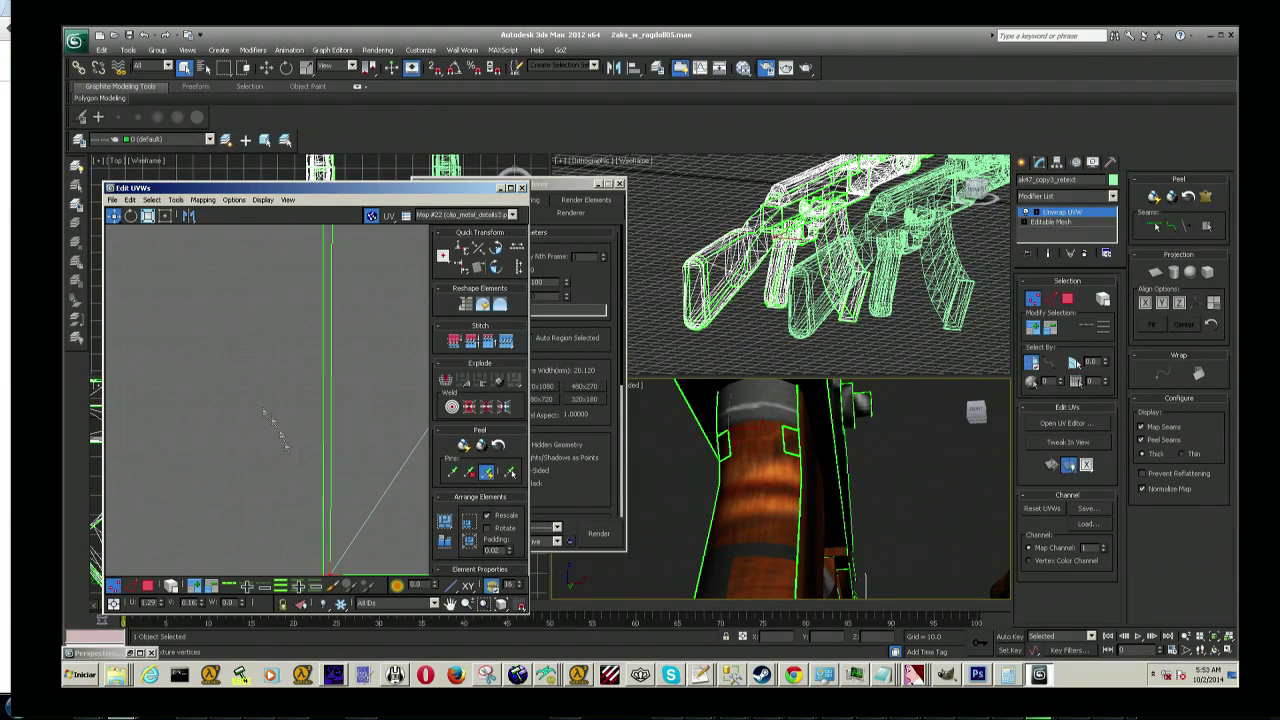
{"action": "middle_click_drag", "start_coordinate": [358, 533], "coordinate": [345, 450]}
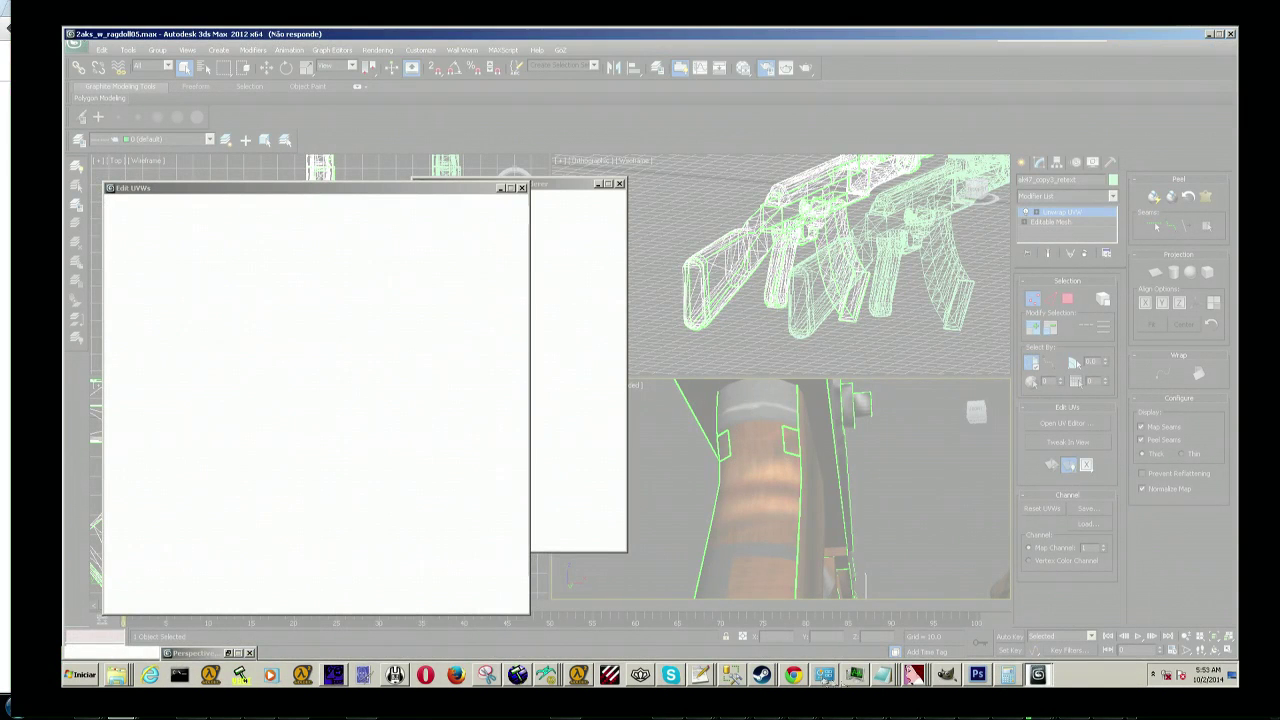
Step: Open the AK-74u cut texture image in the Call of Duty Wiki gallery lightbox
{"action": "left_click", "coordinate": [793, 675]}
{"action": "scroll", "coordinate": [688, 405], "scroll_direction": "up", "scroll_amount": 3}
{"action": "left_click", "coordinate": [1027, 33]}
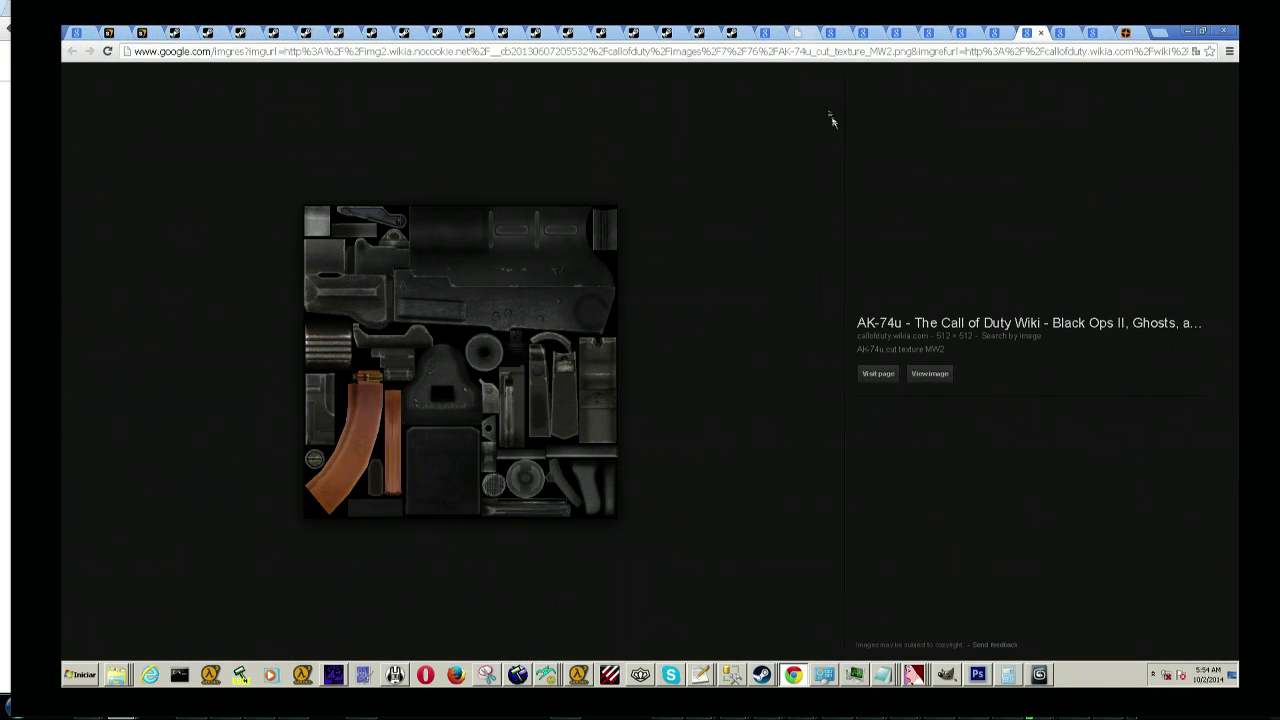
{"action": "left_click", "coordinate": [601, 233]}
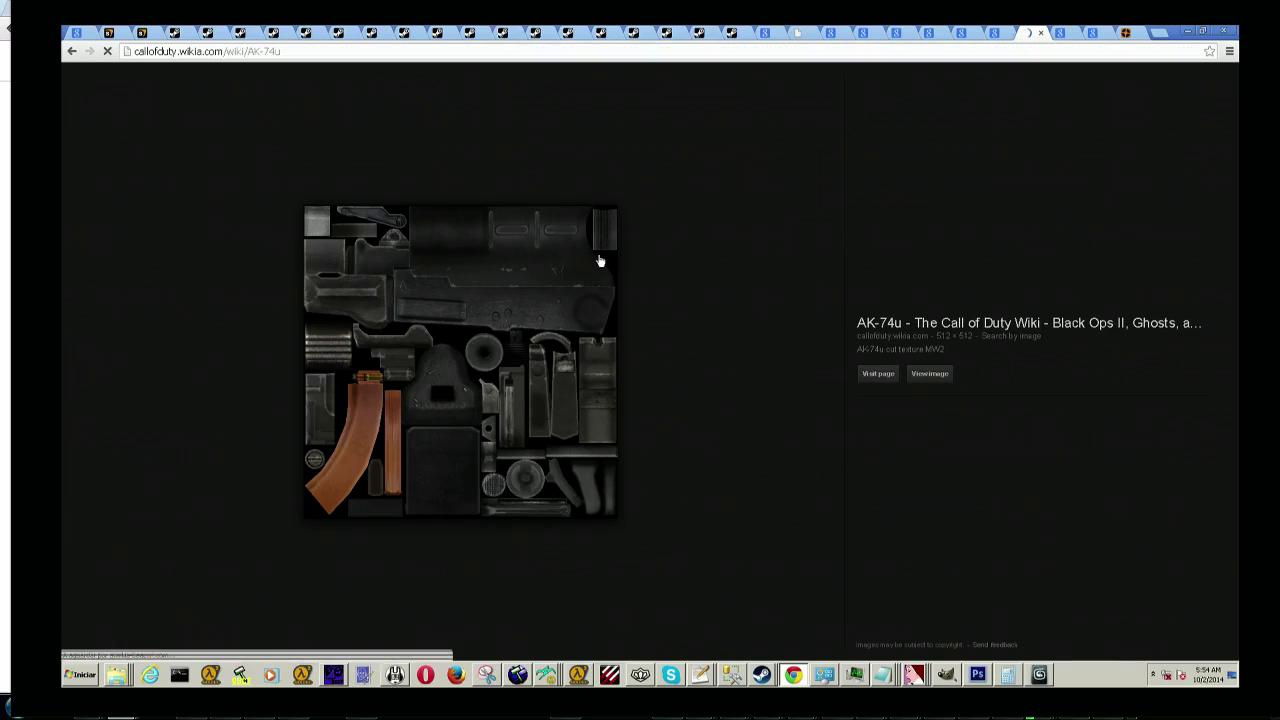
{"action": "scroll", "coordinate": [620, 350], "scroll_direction": "down", "scroll_amount": 4}
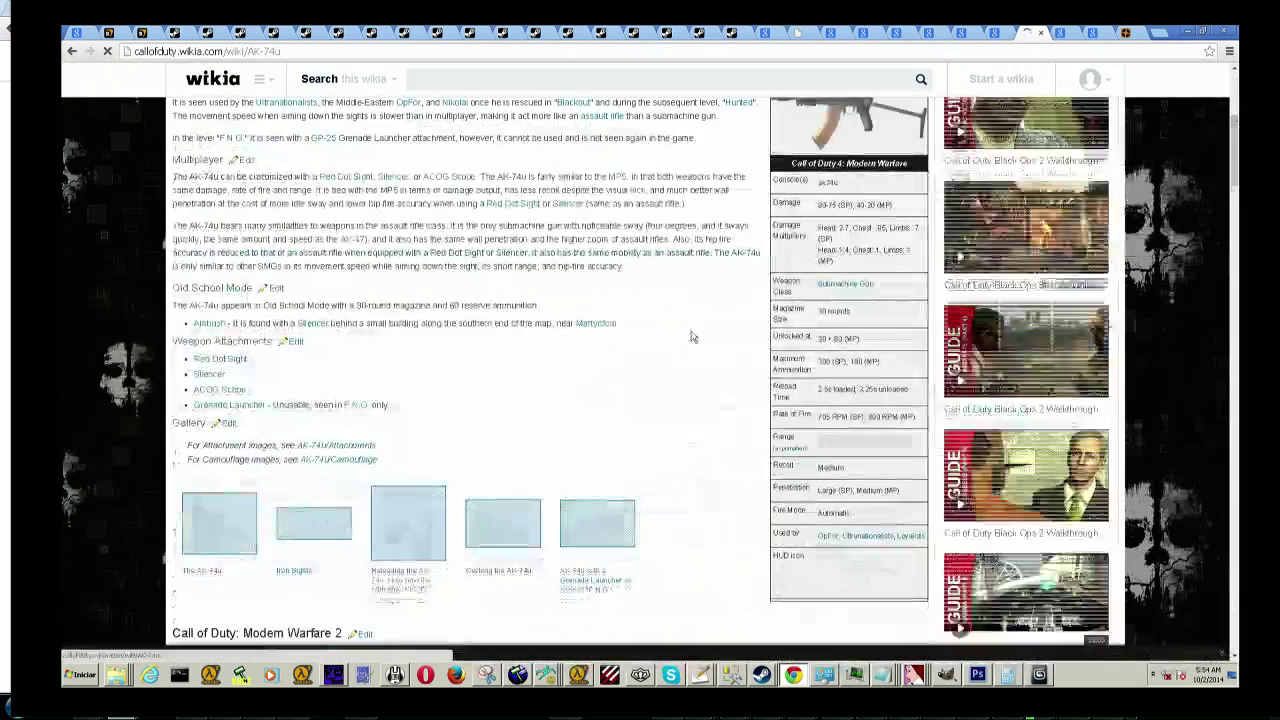
{"action": "scroll", "coordinate": [682, 333], "scroll_direction": "down", "scroll_amount": 3}
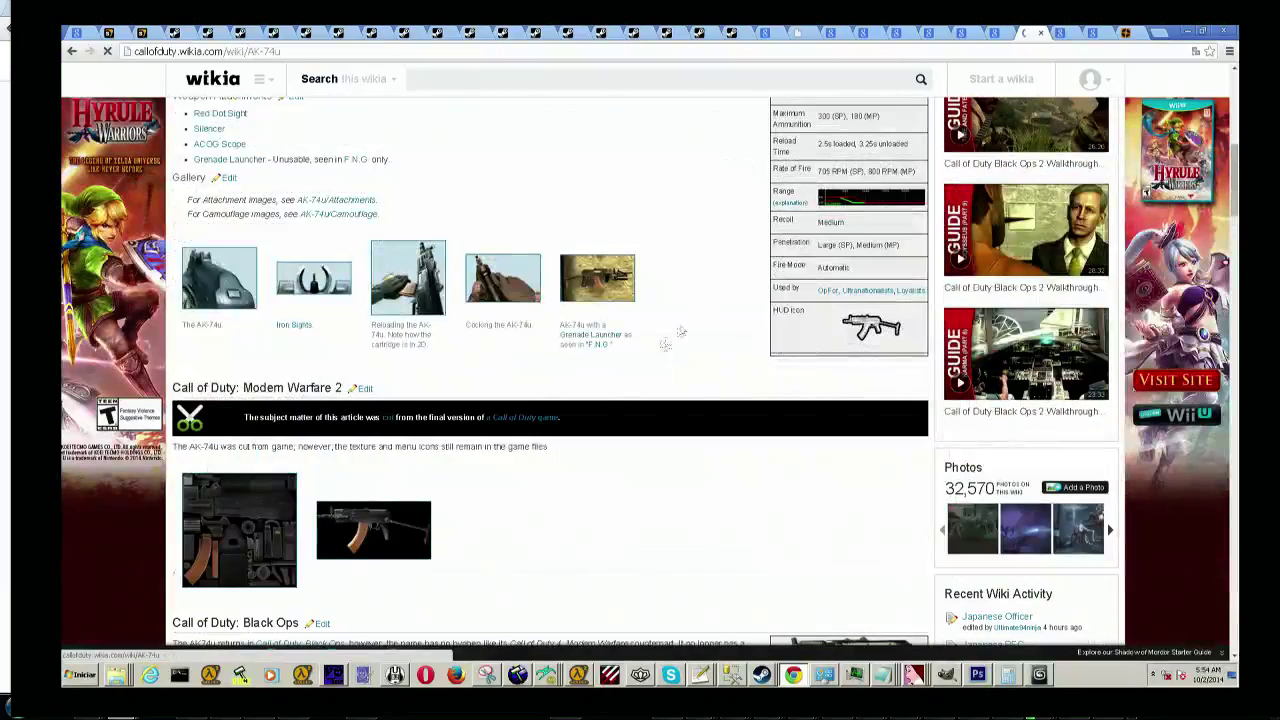
{"action": "left_click", "coordinate": [252, 536]}
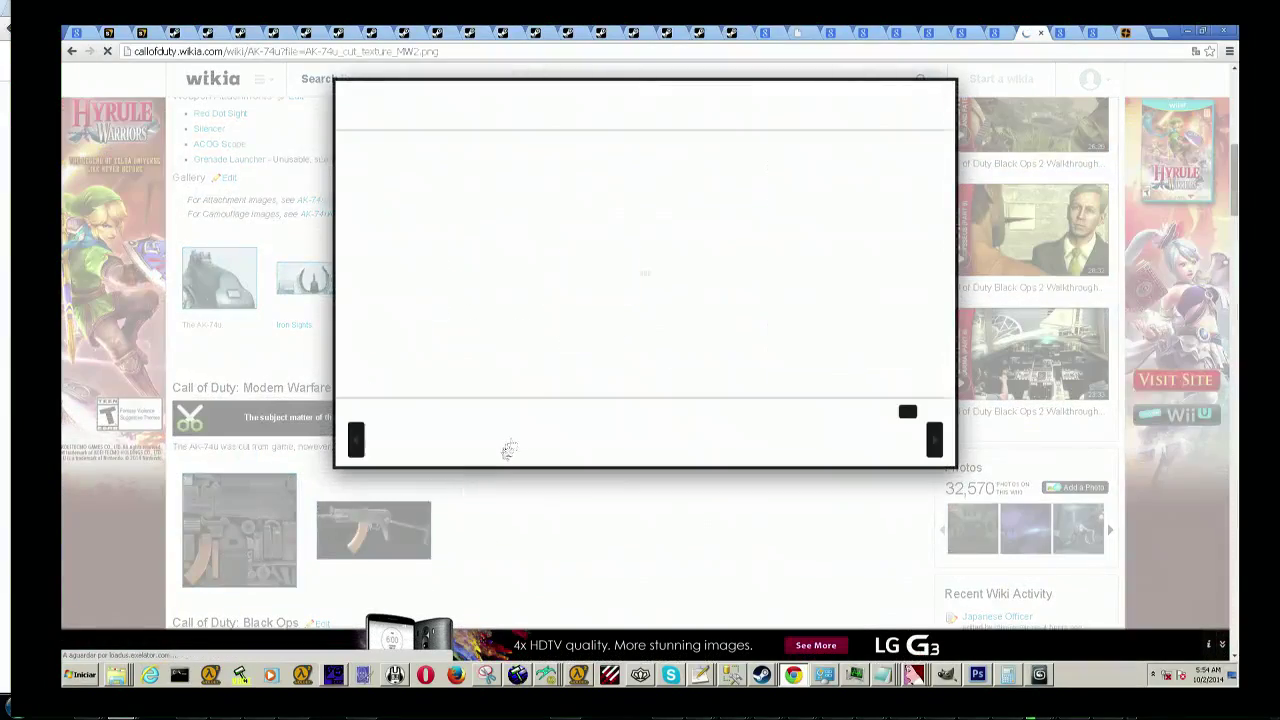
{"action": "key", "text": "Right"}
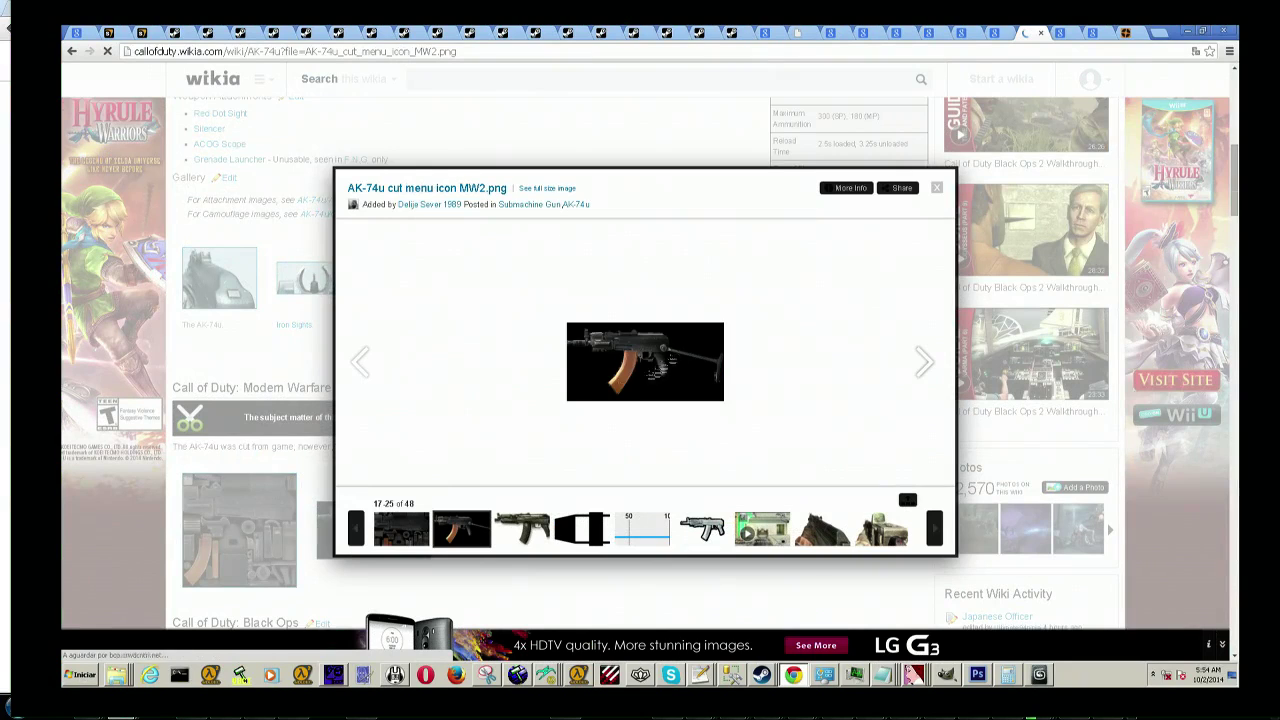
{"action": "left_click", "coordinate": [362, 358]}
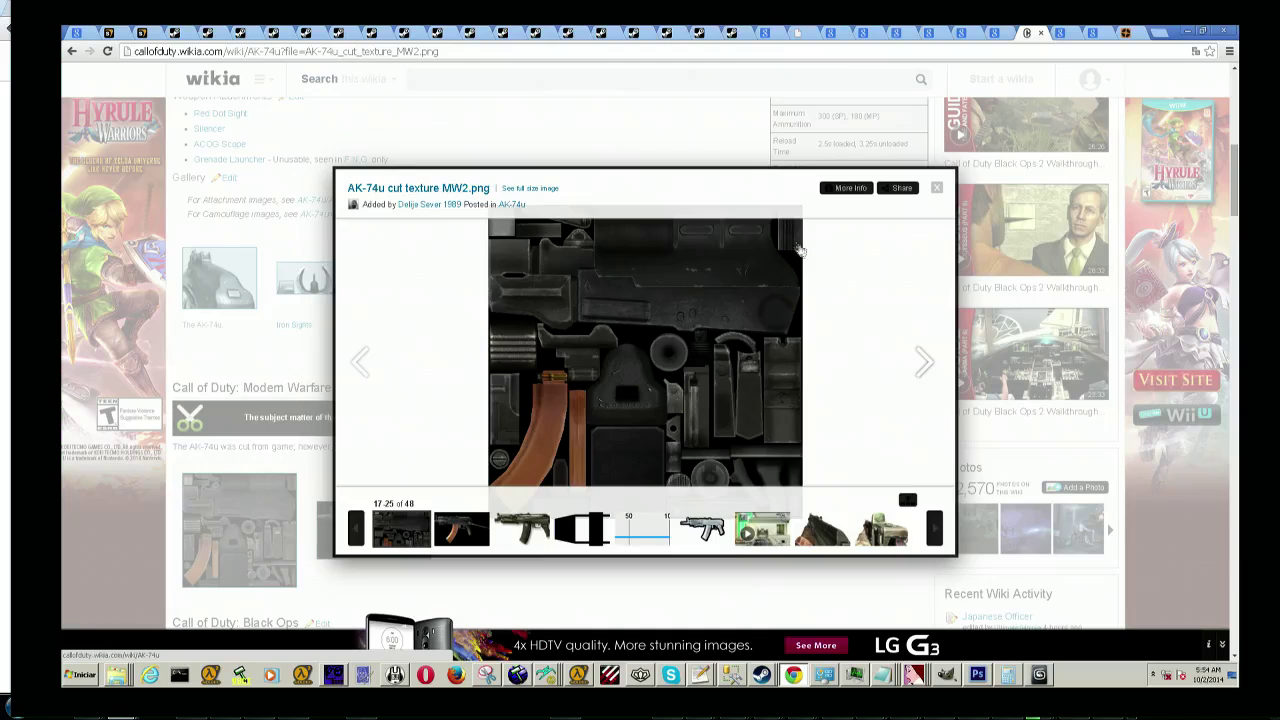
Step: Try the lightbox texture's context menu several times, dismissing it without choosing an option
{"action": "right_click", "coordinate": [724, 266]}
{"action": "left_click", "coordinate": [762, 401]}
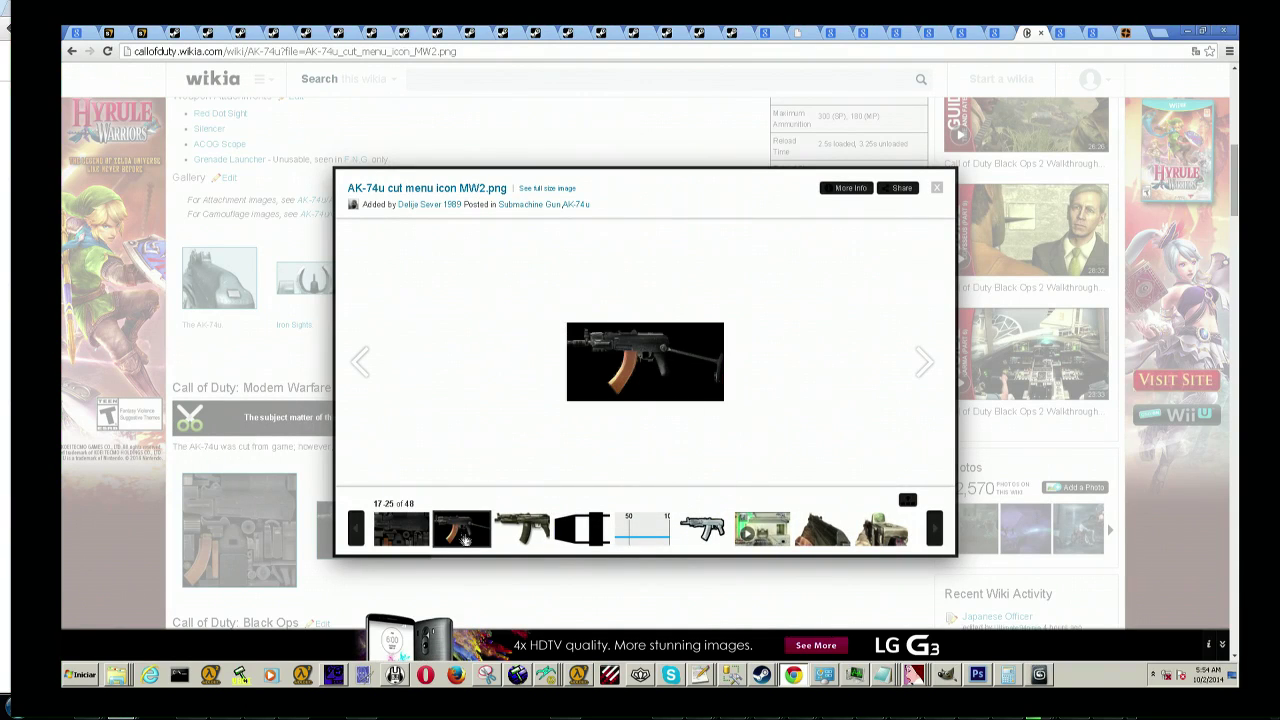
{"action": "left_click", "coordinate": [401, 533]}
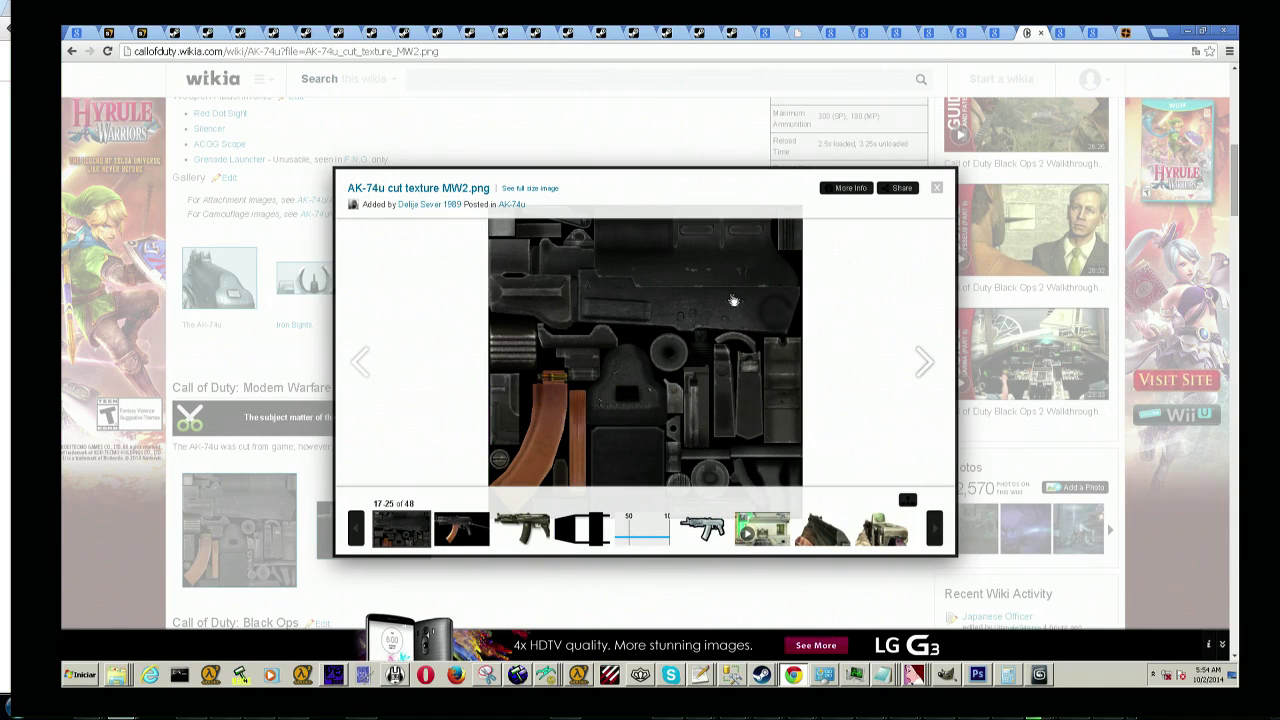
{"action": "right_click", "coordinate": [731, 297]}
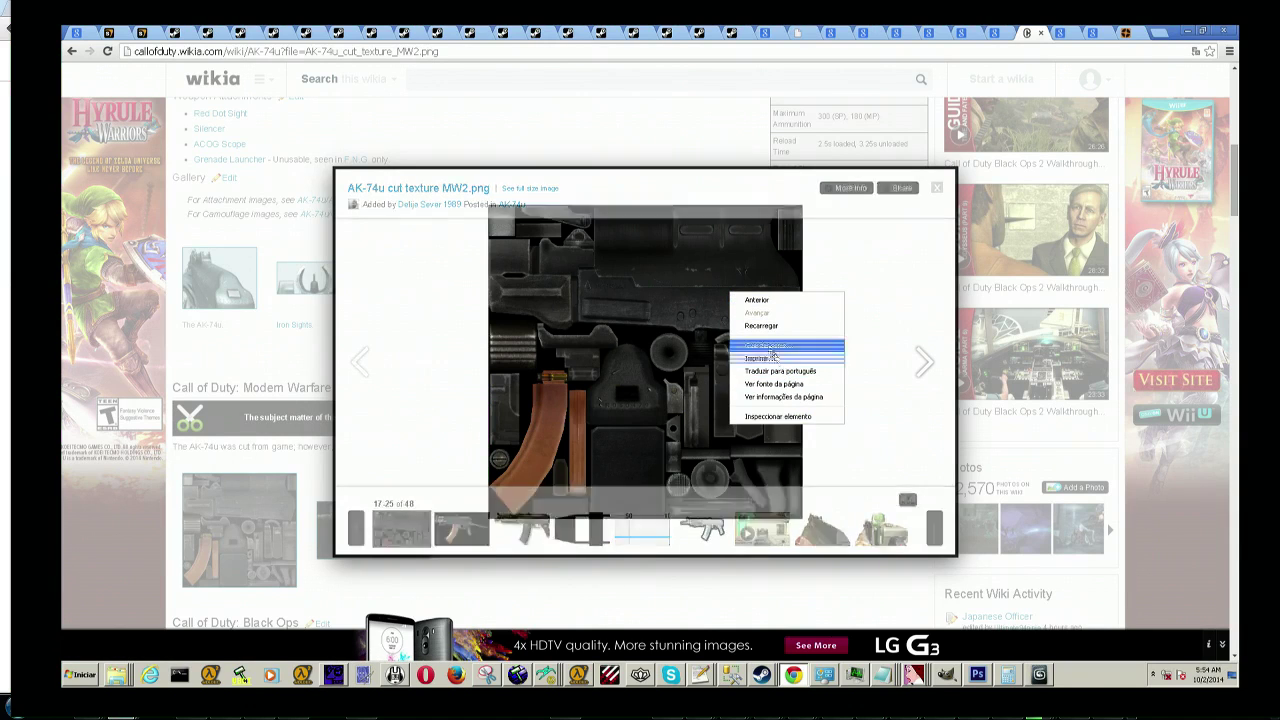
{"action": "left_click", "coordinate": [763, 402]}
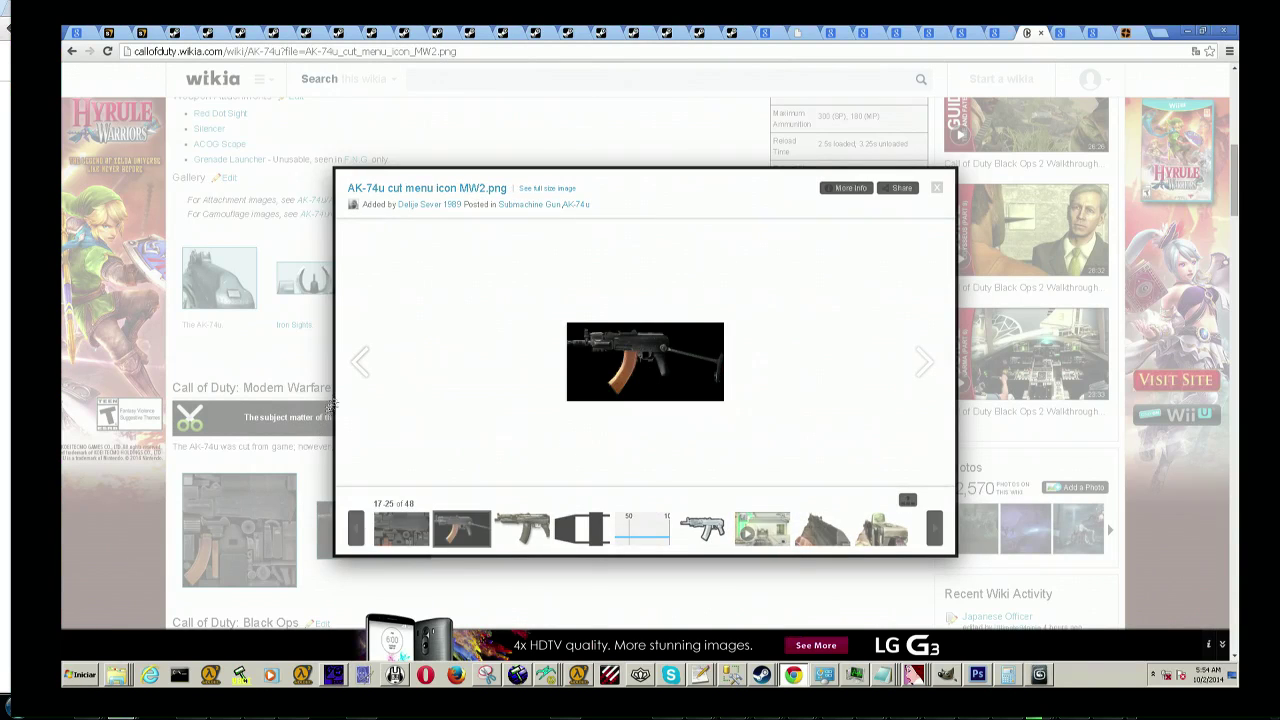
{"action": "left_click", "coordinate": [365, 367]}
{"action": "right_click", "coordinate": [672, 308]}
{"action": "left_click", "coordinate": [738, 437]}
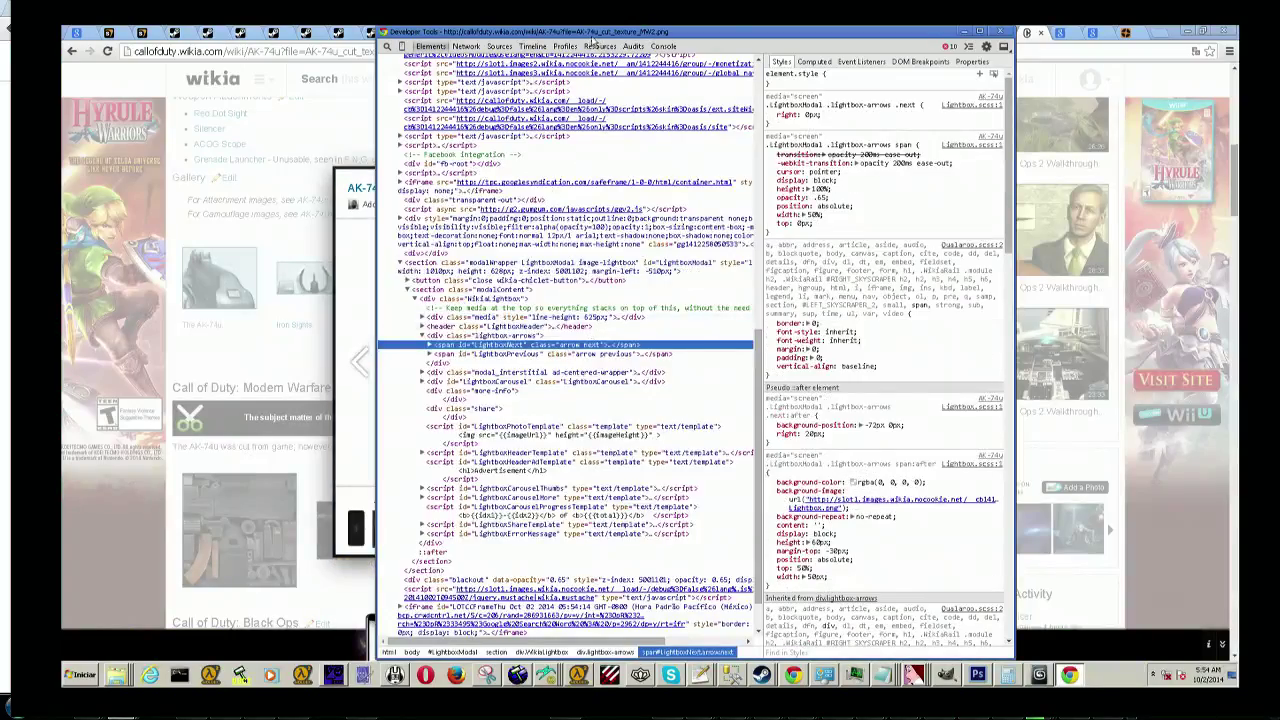
Step: Inspect the lightbox image and expand its markup down to the media container's img tag
{"action": "left_click_drag", "start_coordinate": [594, 32], "coordinate": [794, 32]}
{"action": "right_click", "coordinate": [507, 361]}
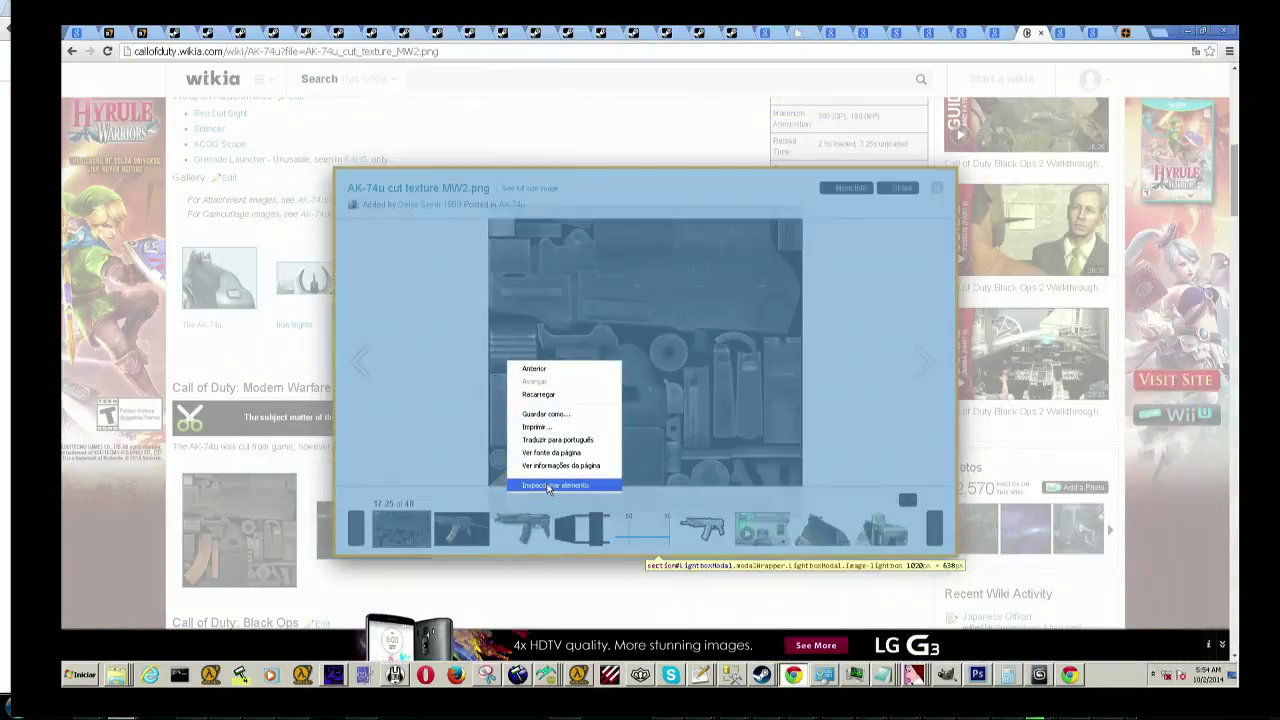
{"action": "left_click", "coordinate": [548, 486]}
{"action": "right_click", "coordinate": [541, 402]}
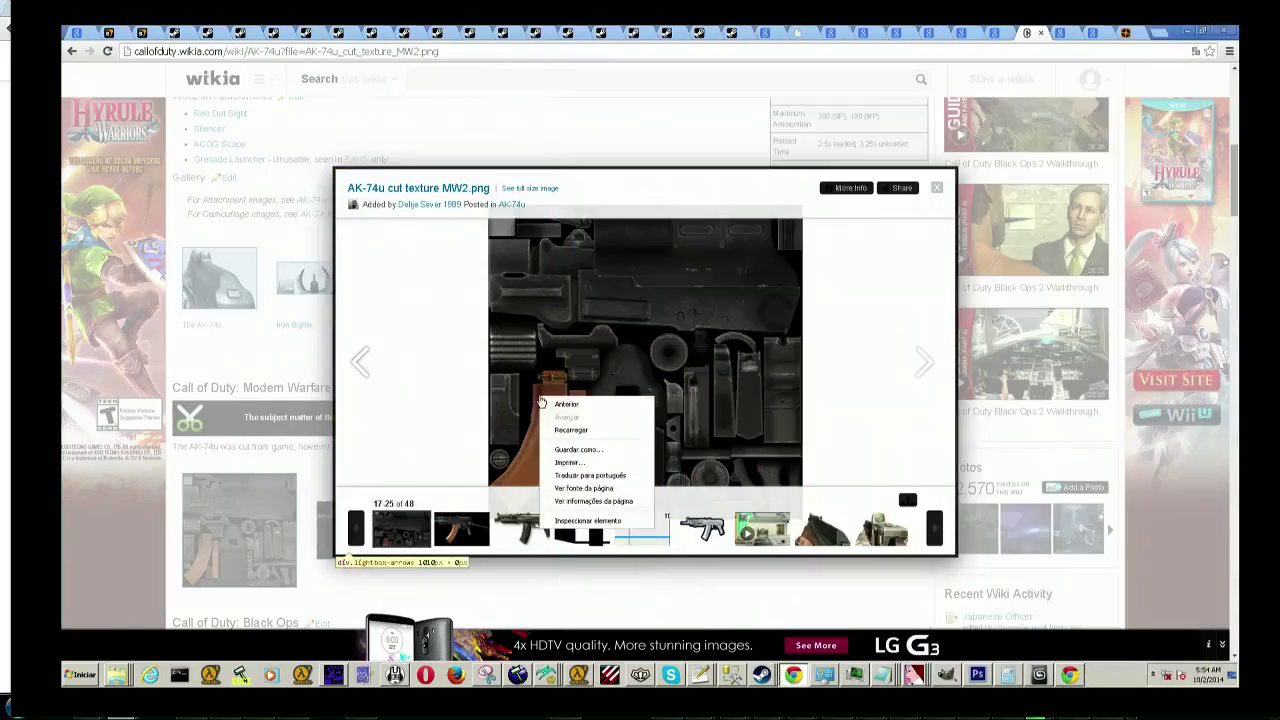
{"action": "left_click", "coordinate": [588, 520]}
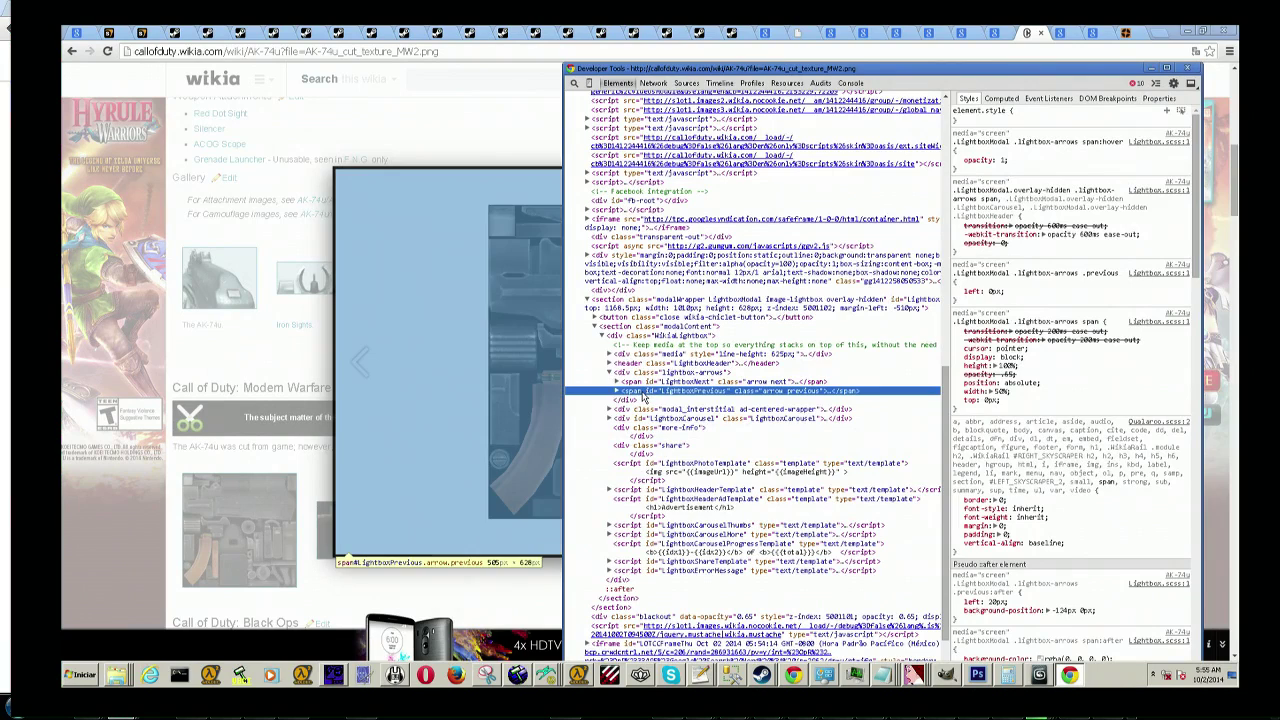
{"action": "left_click", "coordinate": [617, 391]}
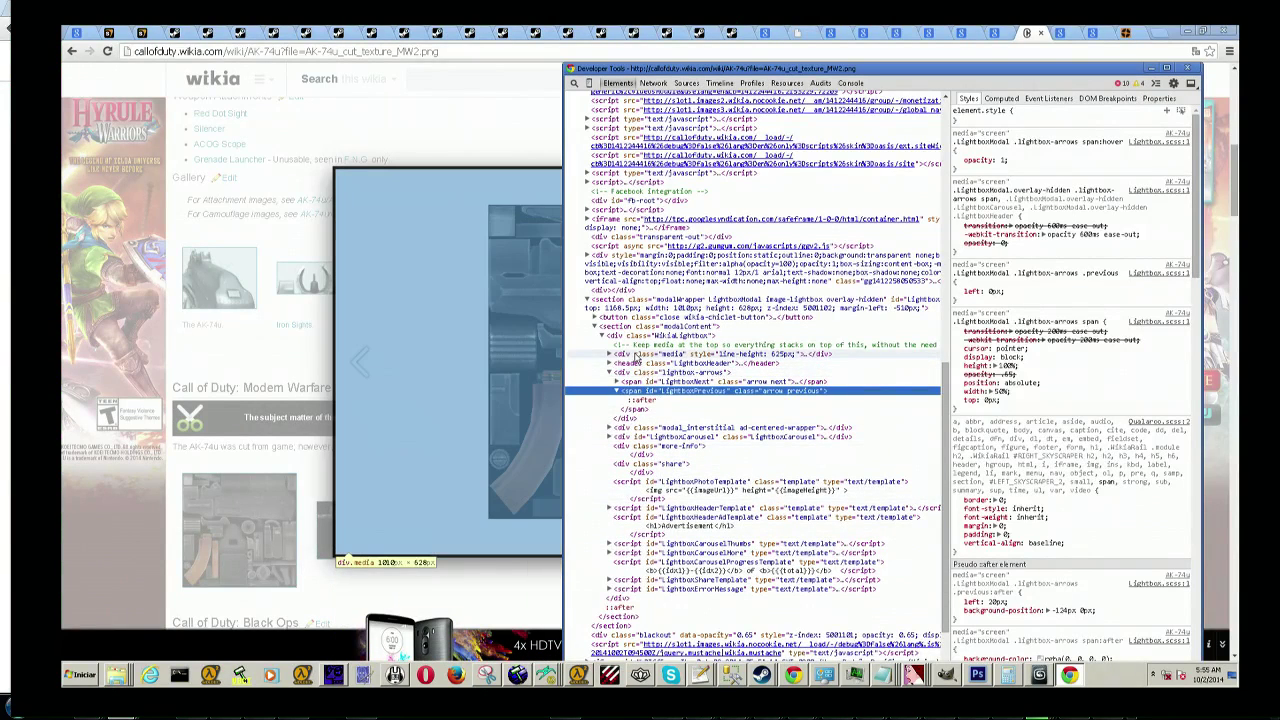
{"action": "left_click", "coordinate": [637, 357]}
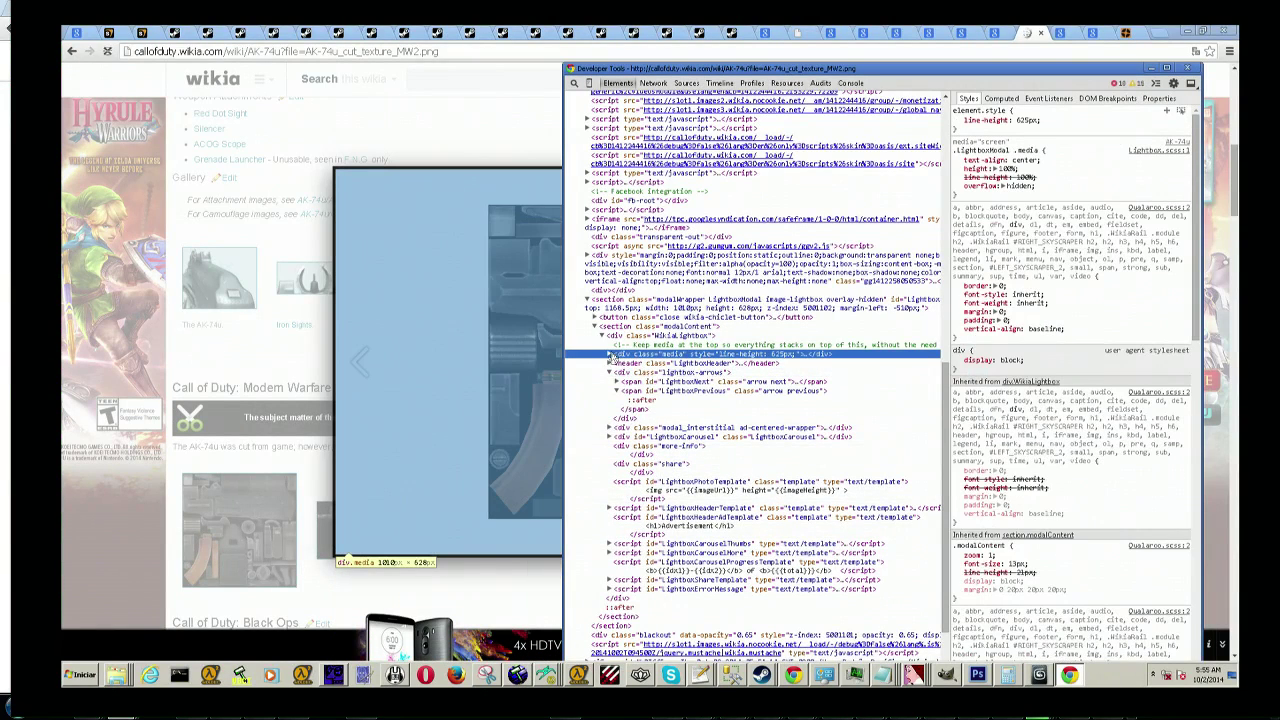
{"action": "left_click", "coordinate": [610, 354]}
{"action": "mouse_move", "coordinate": [680, 367]}
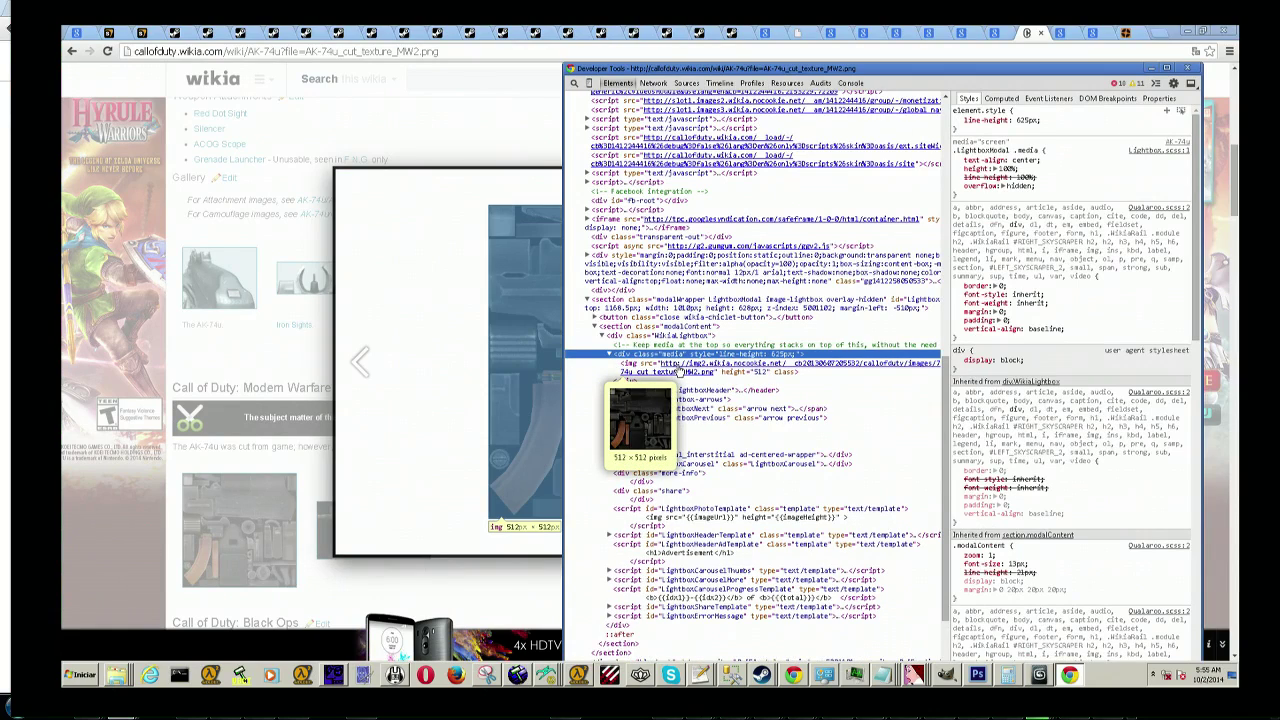
Step: Open the img source as the full-size 512×512 AK-74u texture and copy the image
{"action": "right_click", "coordinate": [682, 370]}
{"action": "left_click", "coordinate": [705, 376]}
{"action": "right_click", "coordinate": [268, 208]}
{"action": "left_click", "coordinate": [320, 254]}
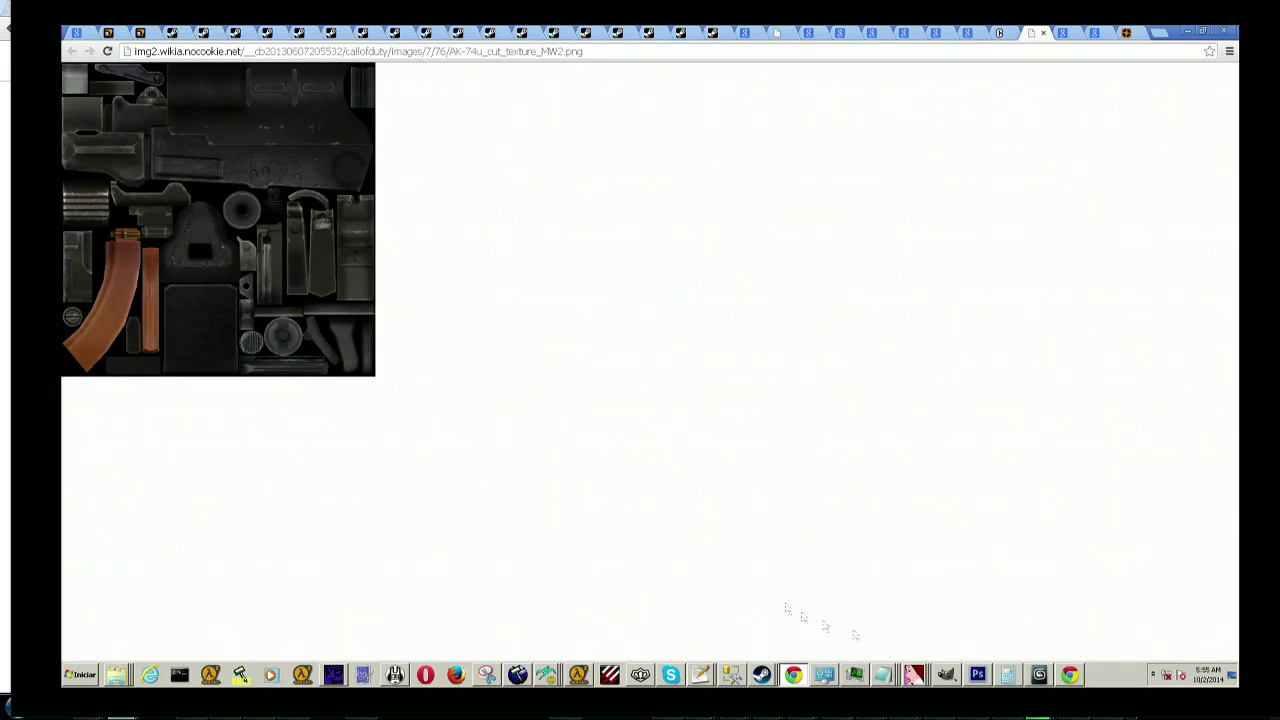
Step: Create a new 512×512 Photoshop document from the Clipboard preset and paste the AK-74u atlas into it
{"action": "left_click", "coordinate": [1040, 677]}
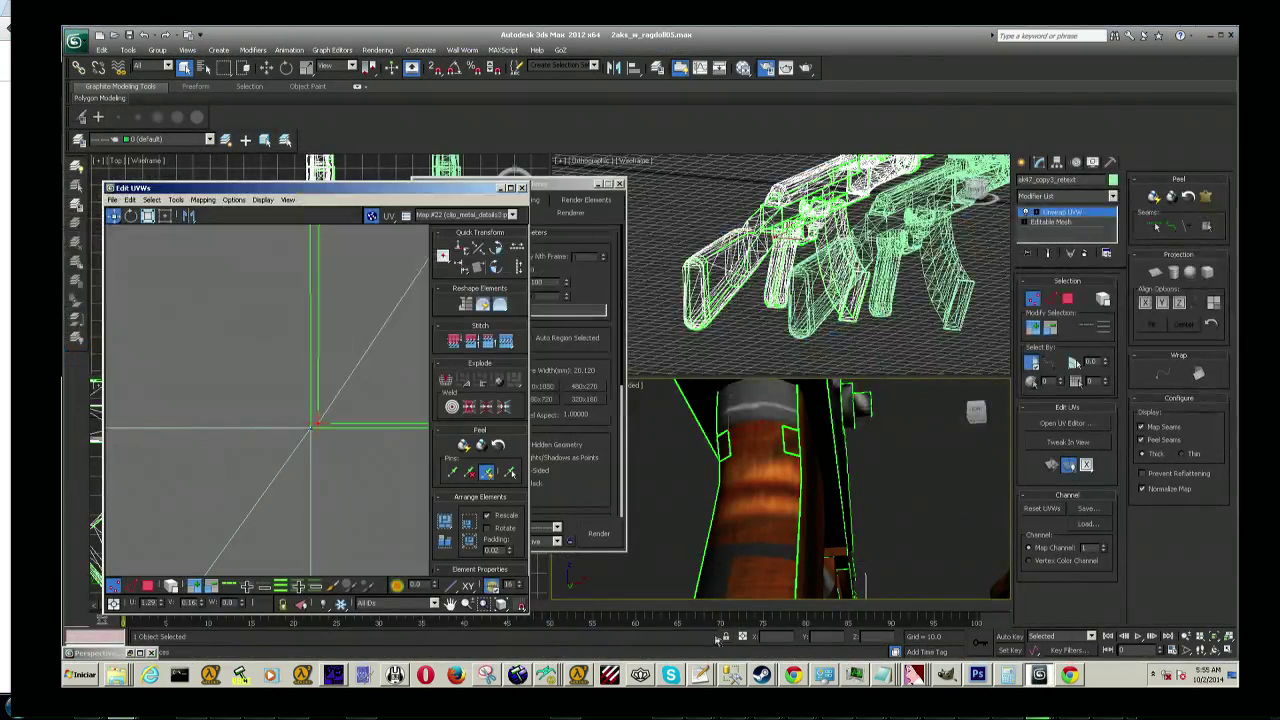
{"action": "left_click", "coordinate": [977, 675]}
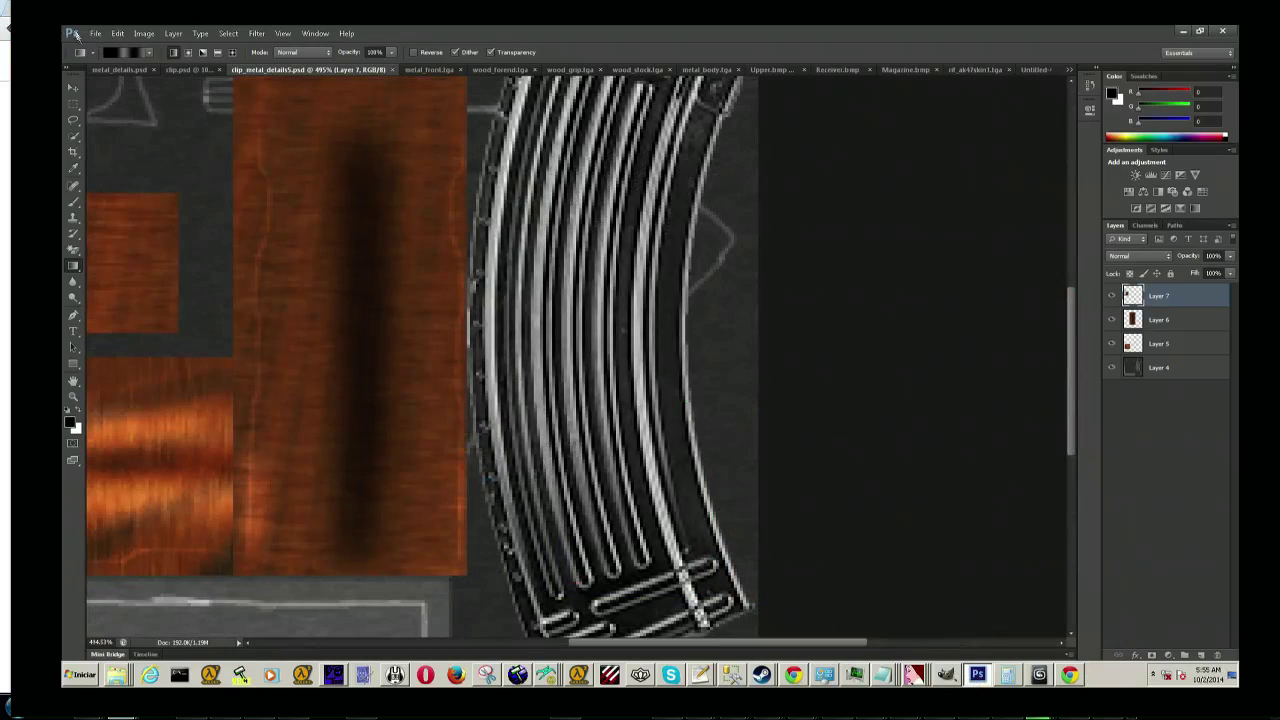
{"action": "left_click", "coordinate": [95, 33]}
{"action": "left_click", "coordinate": [103, 47]}
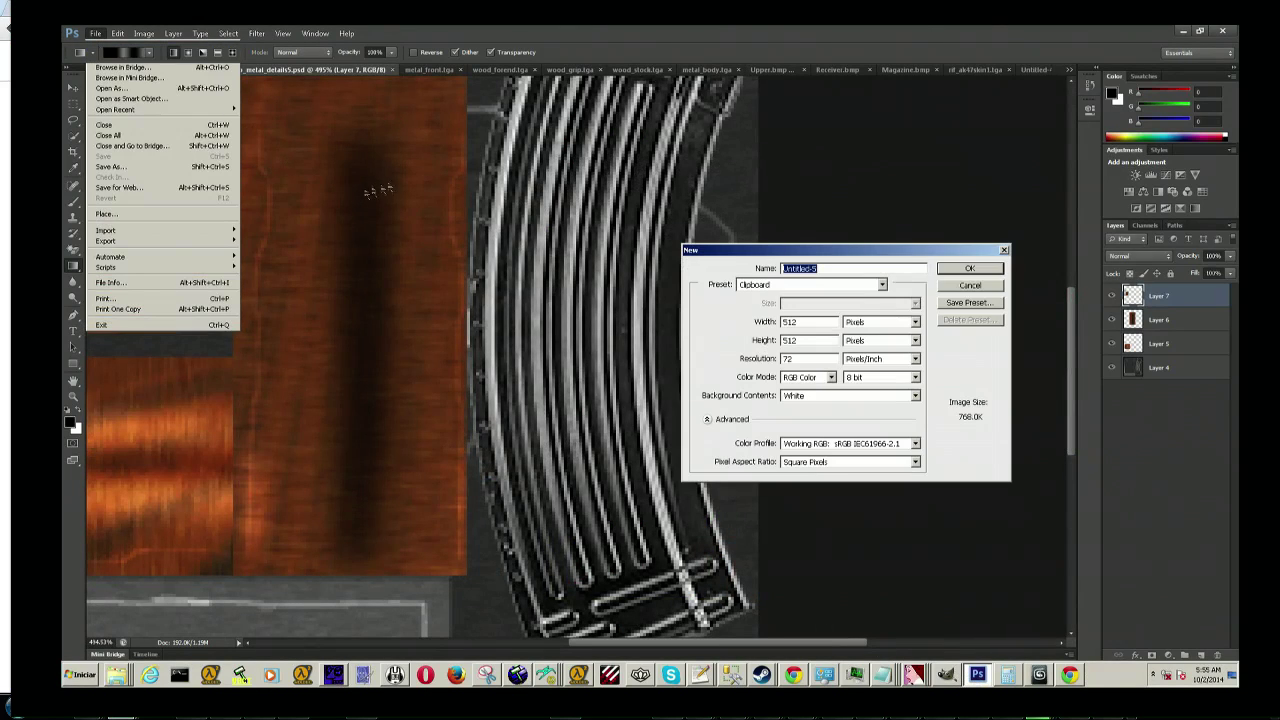
{"action": "left_click", "coordinate": [969, 276]}
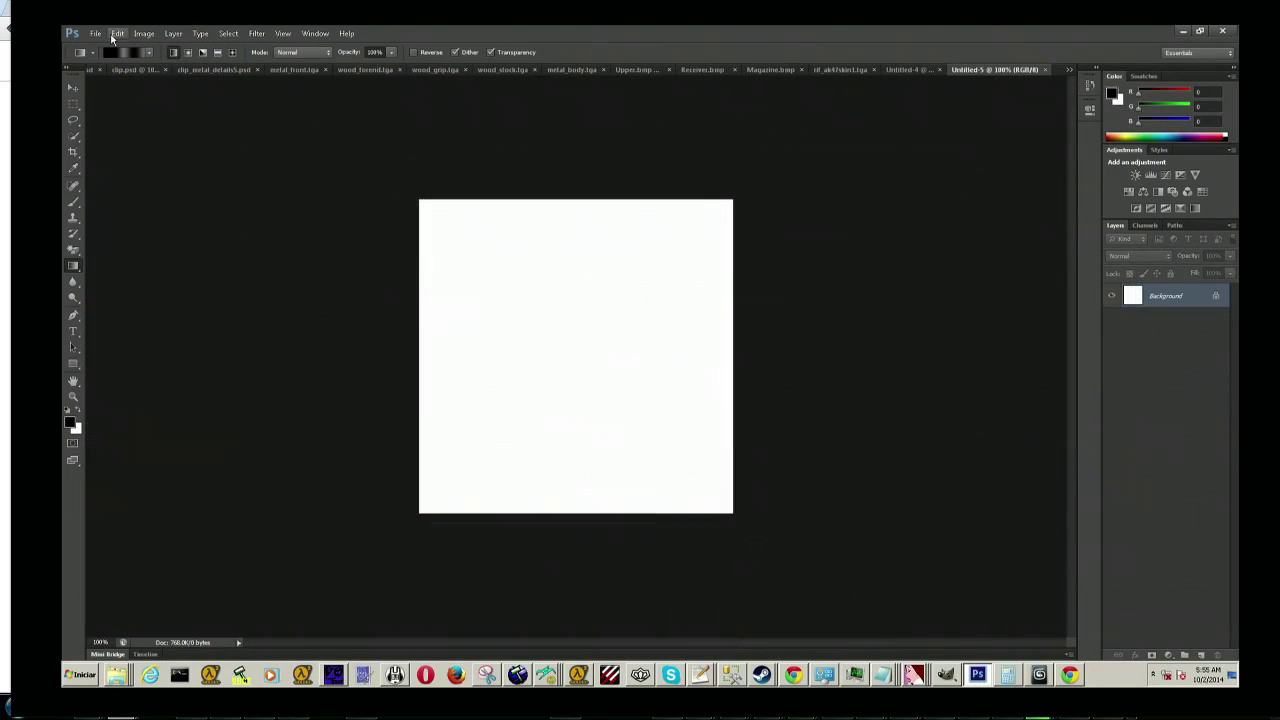
{"action": "left_click", "coordinate": [117, 33]}
{"action": "left_click", "coordinate": [130, 127]}
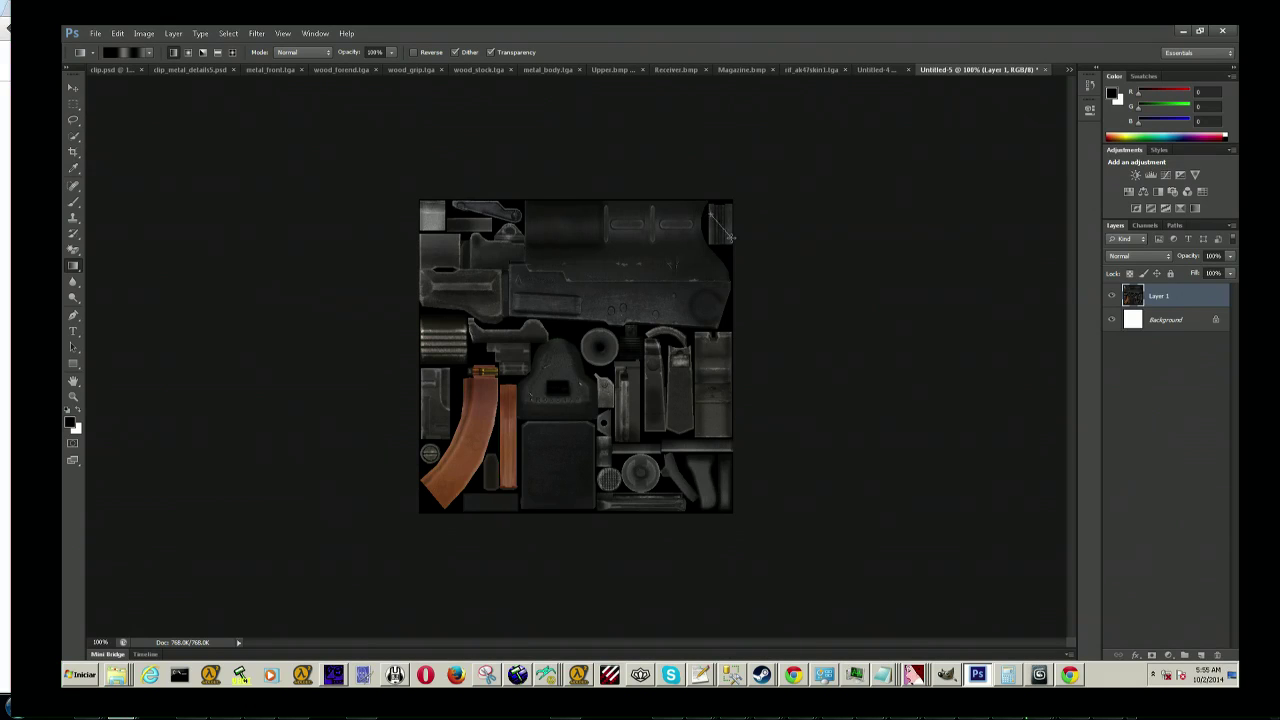
Step: Undo the stray gradient, select a small top-right patch of the atlas, and Copy Merged it
{"action": "left_click_drag", "start_coordinate": [731, 236], "coordinate": [732, 238]}
{"action": "key", "text": "ctrl+z"}
{"action": "left_click", "coordinate": [73, 103]}
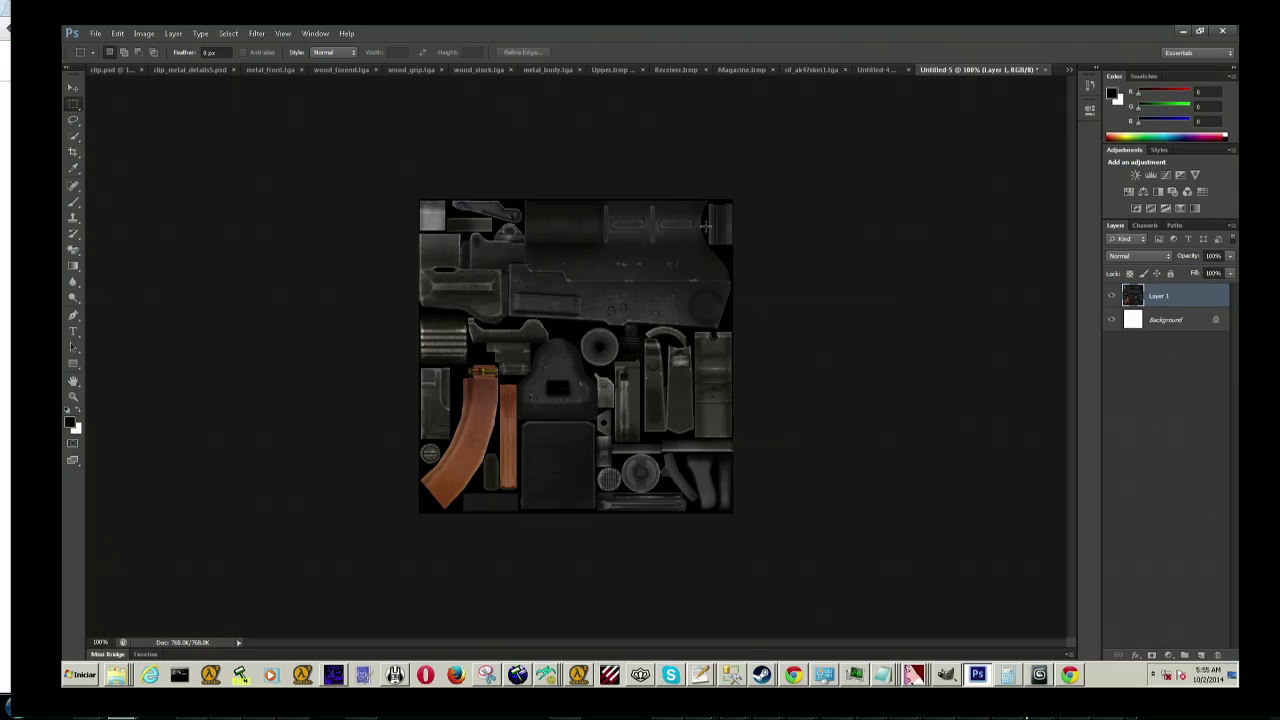
{"action": "left_click_drag", "start_coordinate": [708, 211], "coordinate": [744, 243]}
{"action": "left_click_drag", "start_coordinate": [741, 238], "coordinate": [741, 243]}
{"action": "left_click_drag", "start_coordinate": [741, 243], "coordinate": [741, 243]}
{"action": "left_click", "coordinate": [120, 36]}
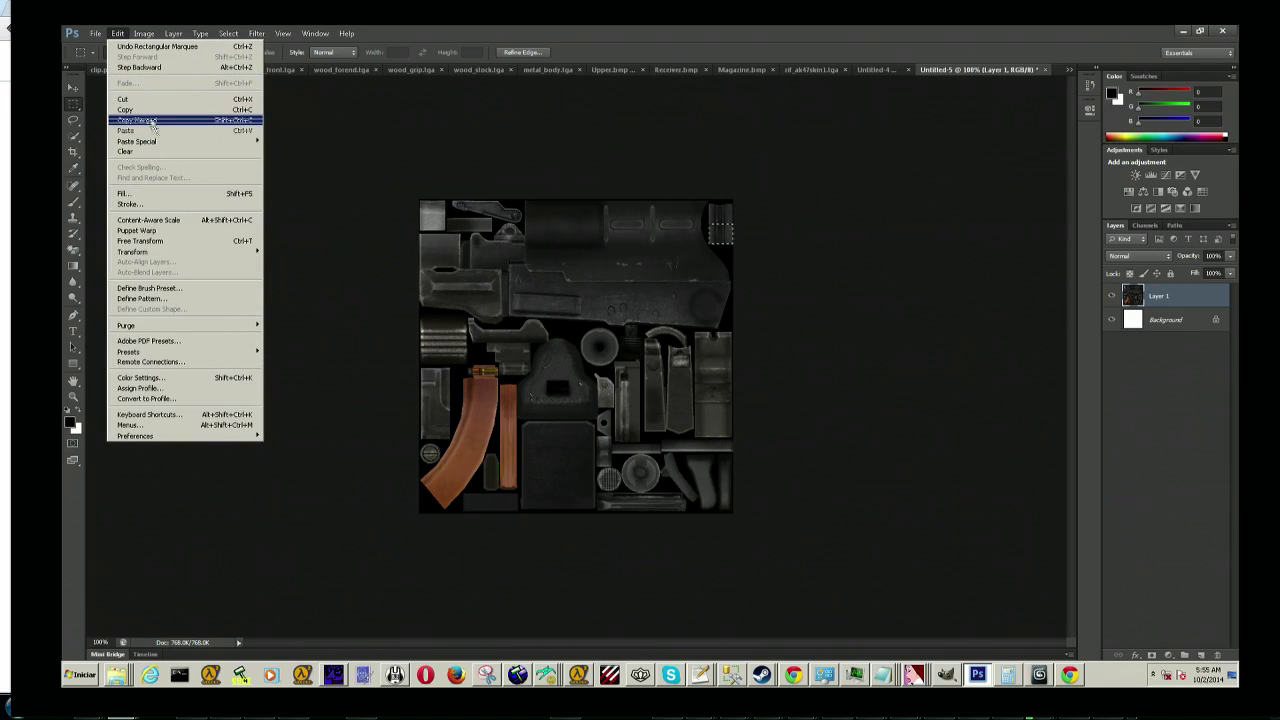
{"action": "left_click", "coordinate": [140, 106]}
{"action": "left_click", "coordinate": [341, 70]}
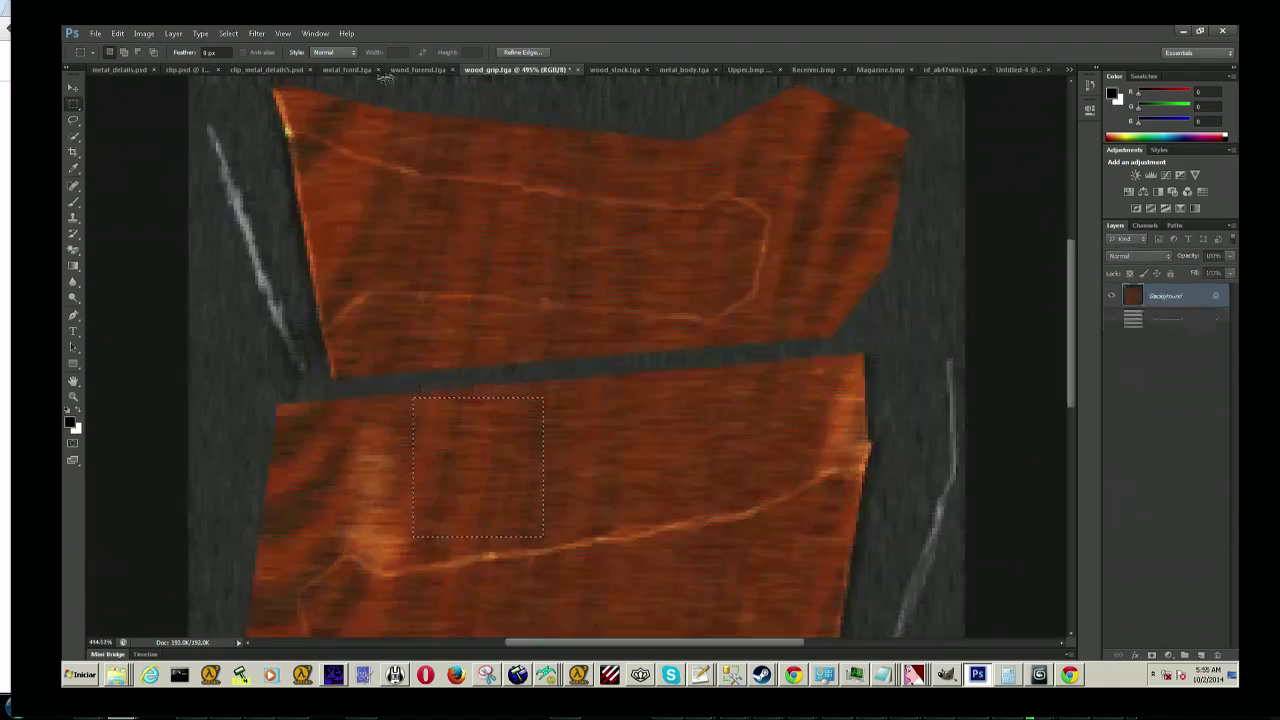
Step: In clip_metal_details5.psd at 300% zoom, move the dark metal strip (Layer 8) to the texture's top
{"action": "left_click", "coordinate": [266, 69]}
{"action": "left_click", "coordinate": [266, 69]}
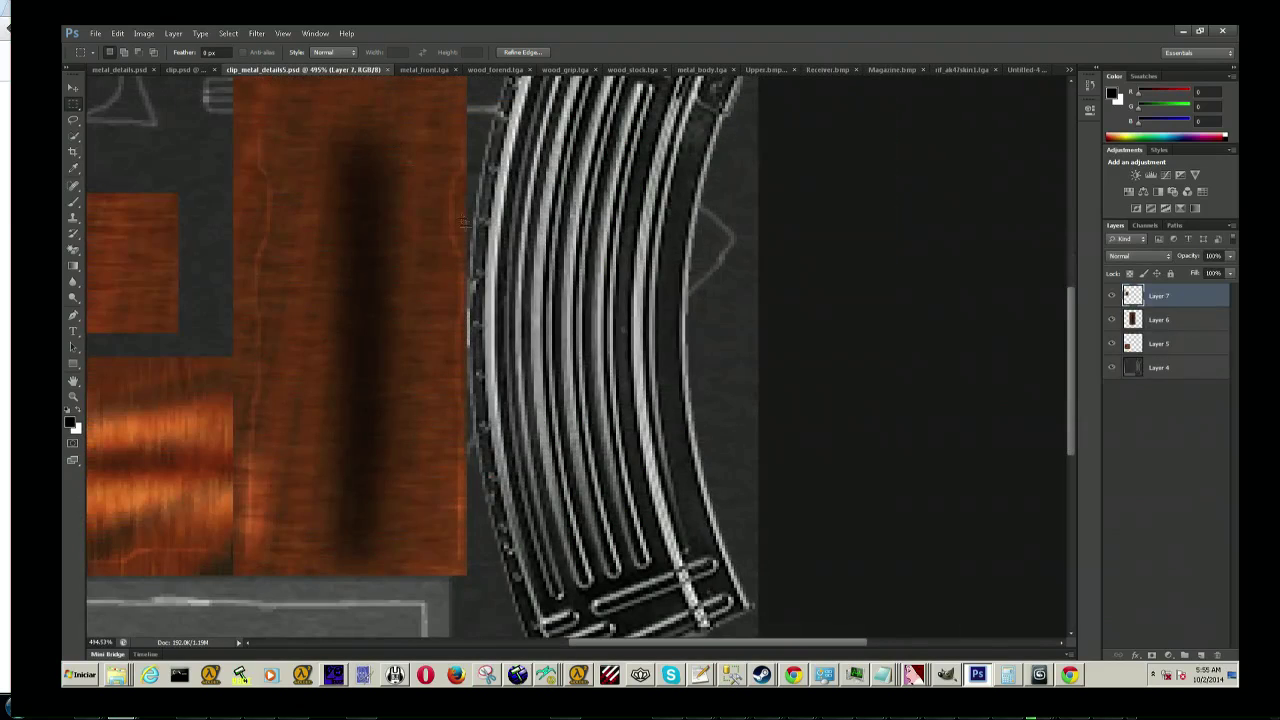
{"action": "scroll", "coordinate": [348, 311], "scroll_direction": "down", "scroll_amount": 2}
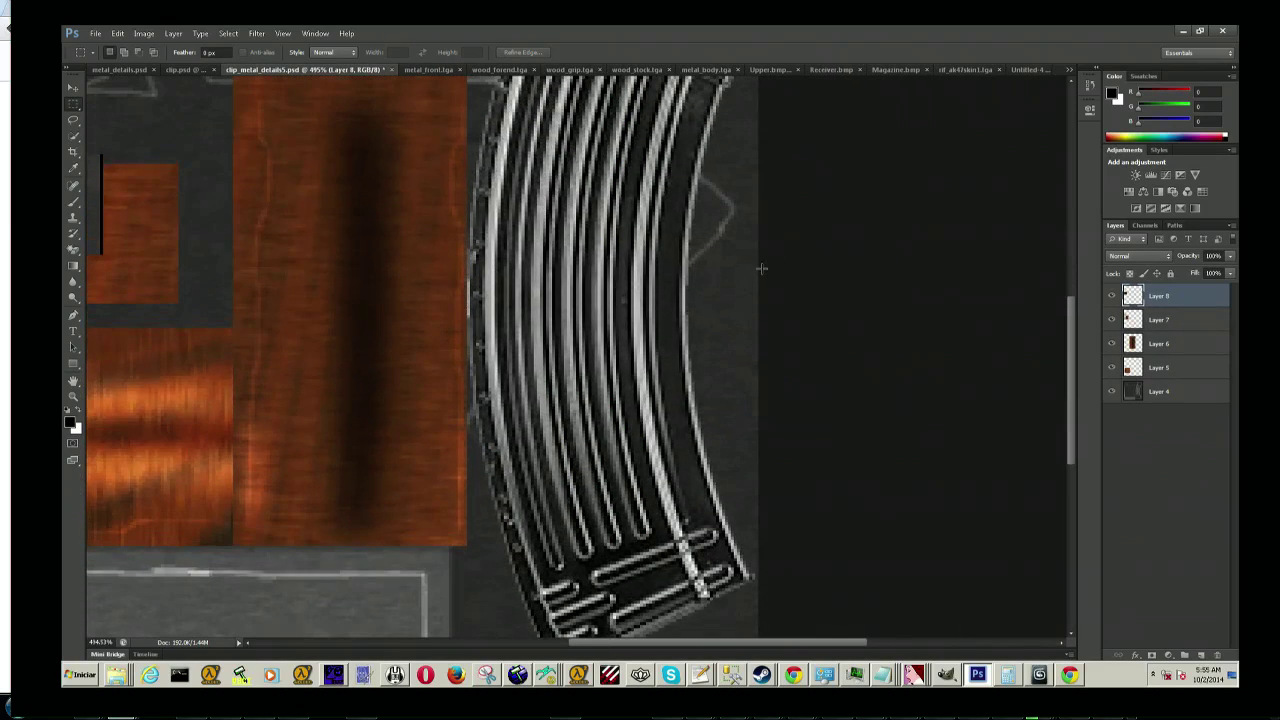
{"action": "scroll", "coordinate": [434, 261], "scroll_direction": "up", "scroll_amount": 1}
{"action": "left_click_drag", "start_coordinate": [778, 642], "coordinate": [728, 642]}
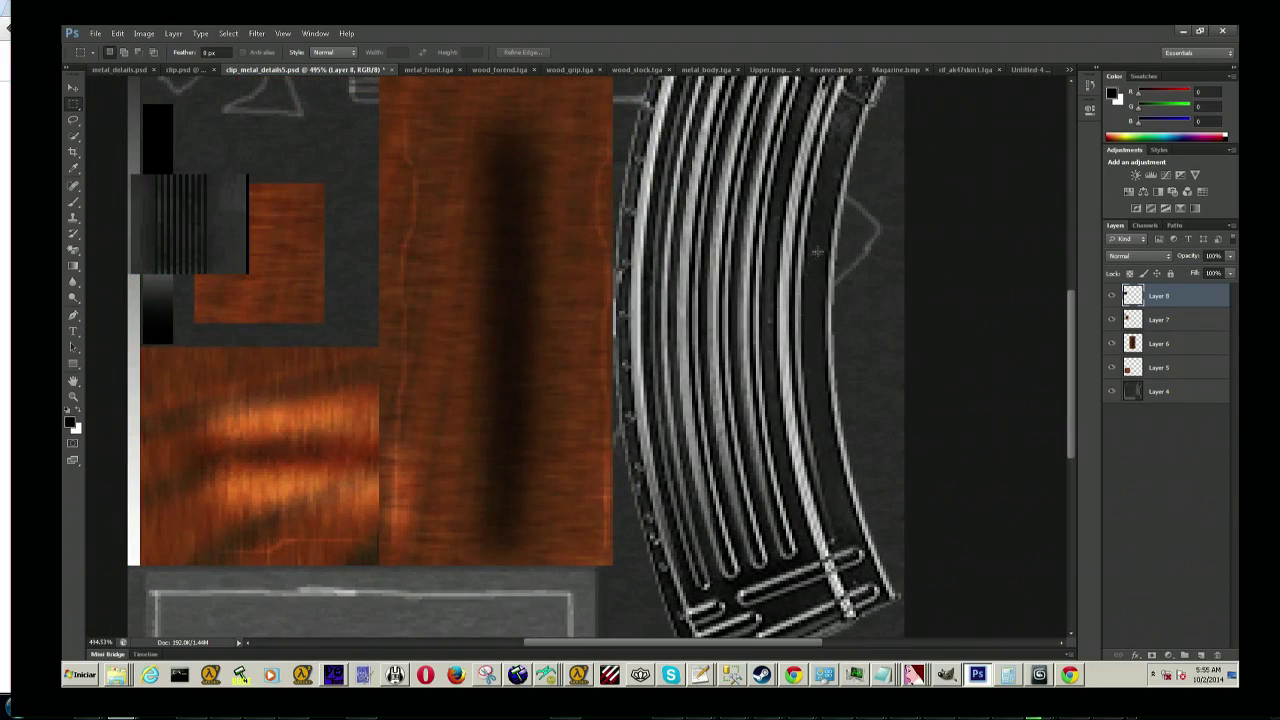
{"action": "key", "text": "z"}
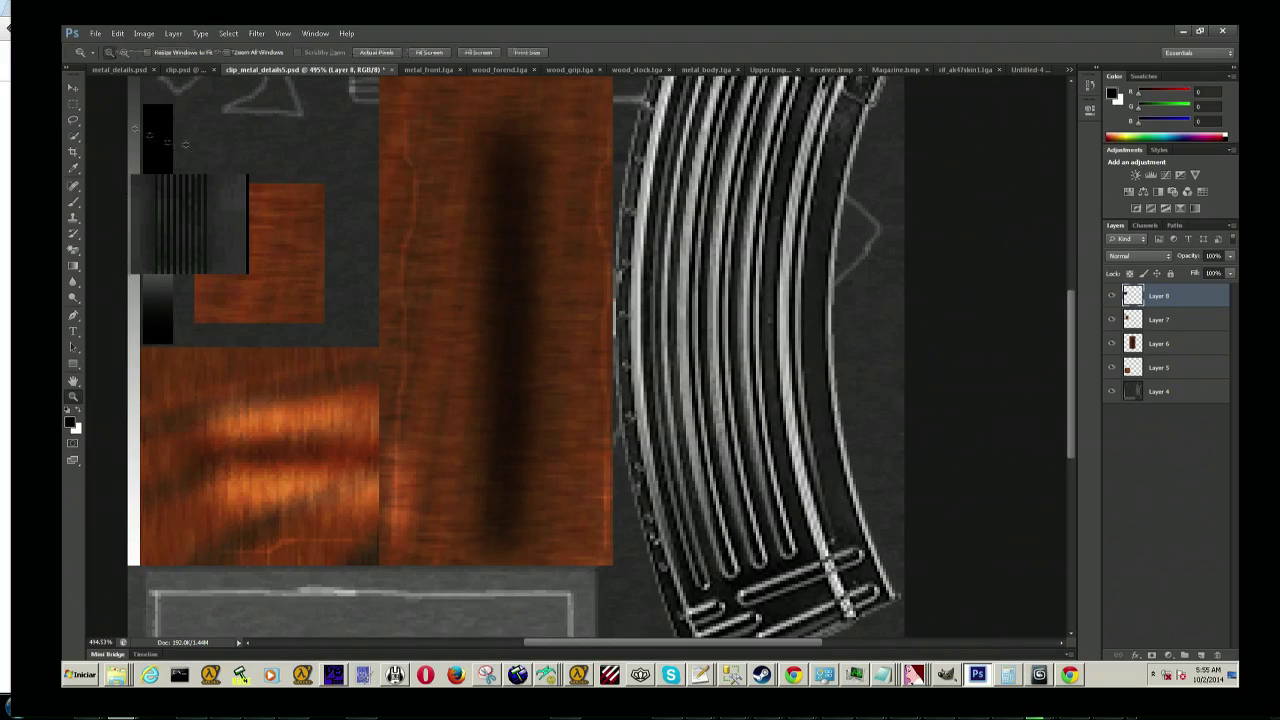
{"action": "left_click", "coordinate": [374, 54]}
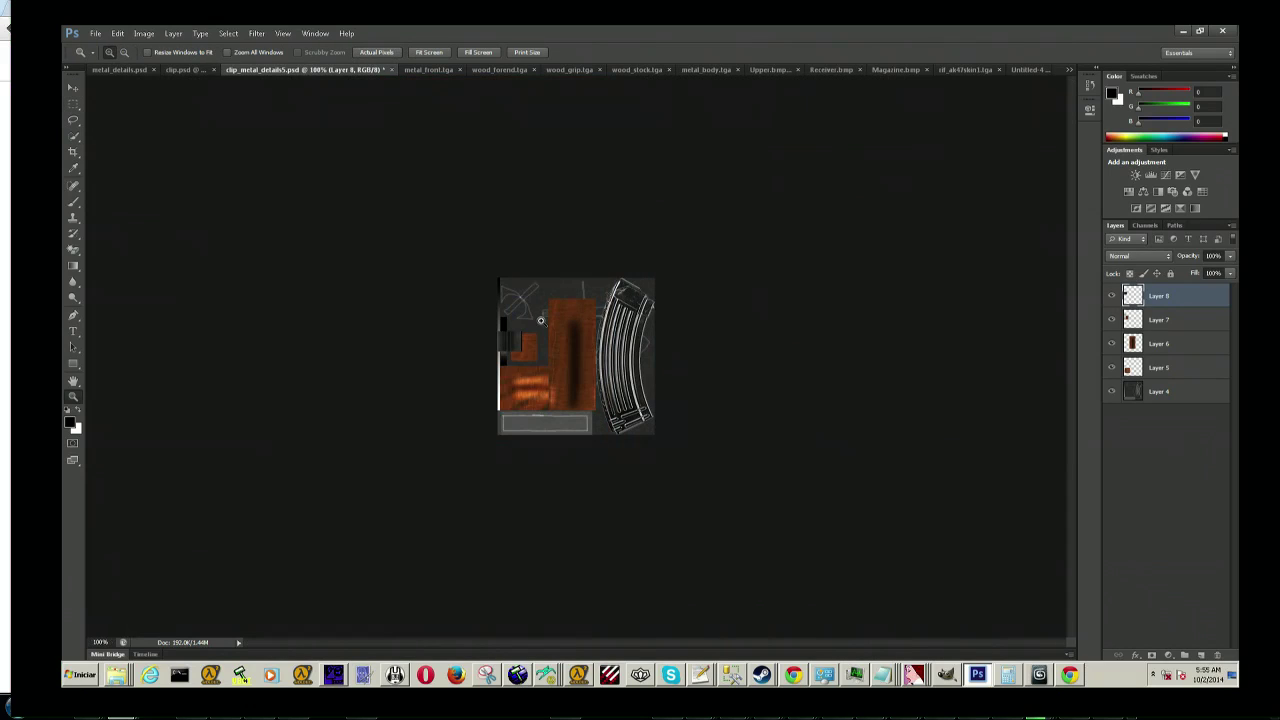
{"action": "left_click", "coordinate": [530, 304]}
{"action": "left_click", "coordinate": [489, 275]}
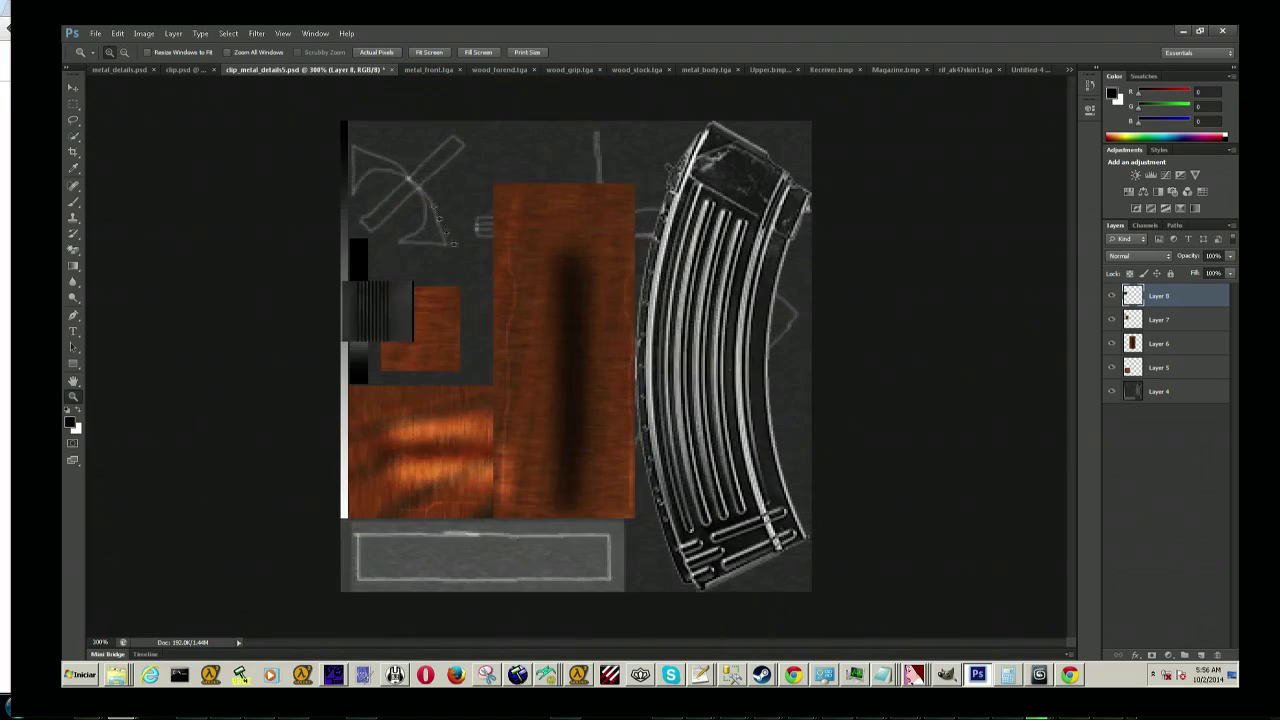
{"action": "left_click", "coordinate": [74, 88]}
{"action": "mouse_move", "coordinate": [397, 314]}
{"action": "left_mouse_down"}
{"action": "mouse_move", "coordinate": [645, 293]}
{"action": "mouse_move", "coordinate": [622, 158]}
{"action": "mouse_move", "coordinate": [536, 157]}
{"action": "left_mouse_up"}
Step: Save clip_metal_details5.psd under its existing name, accepting the compatibility prompt
{"action": "left_click", "coordinate": [95, 33]}
{"action": "left_click", "coordinate": [110, 166]}
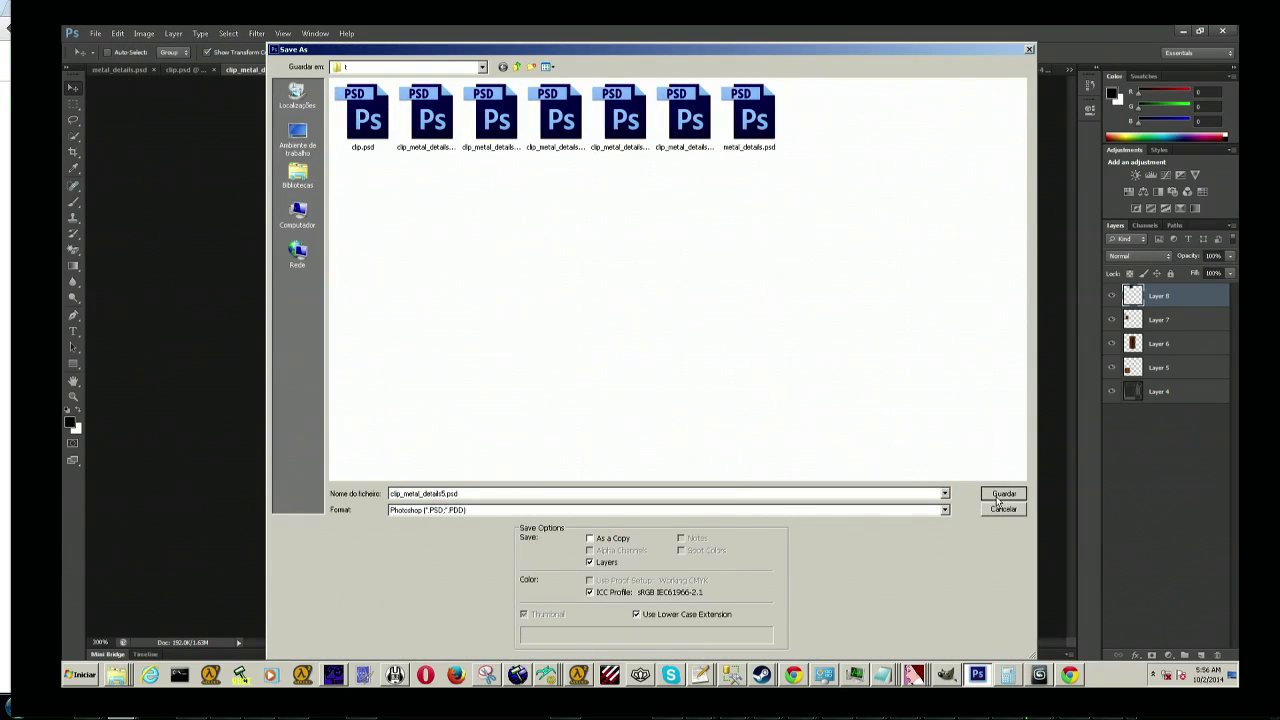
{"action": "left_click", "coordinate": [442, 493]}
{"action": "key", "text": "Return"}
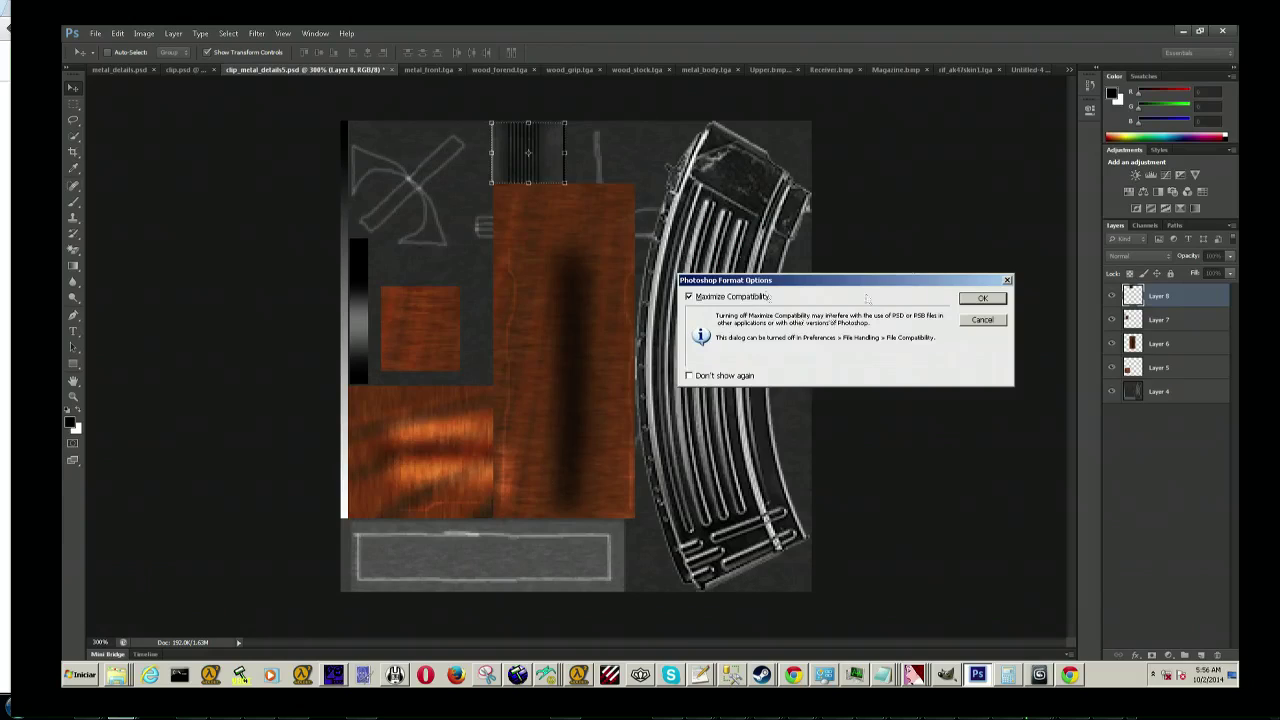
{"action": "left_click", "coordinate": [980, 298]}
{"action": "left_click", "coordinate": [1183, 31]}
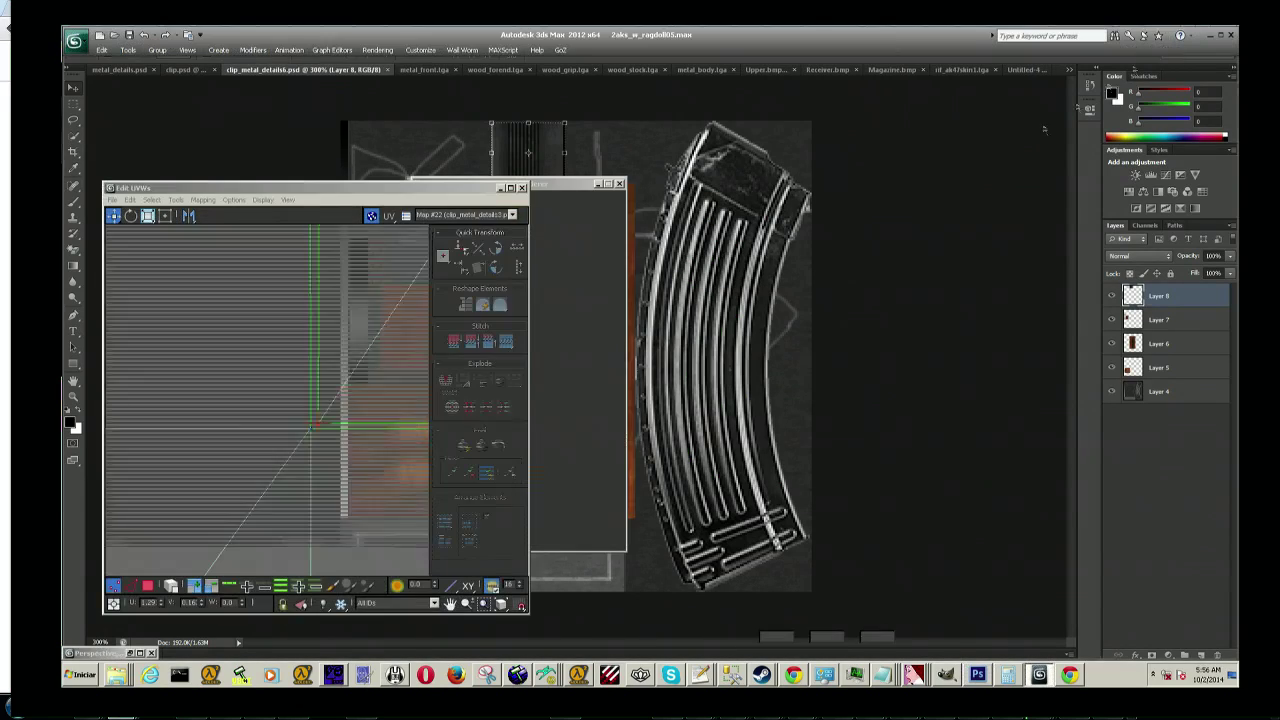
Step: Move the Render Setup window aside from the UV editor and bring 3ds Max back to the front
{"action": "scroll", "coordinate": [772, 463], "scroll_direction": "up", "scroll_amount": 2}
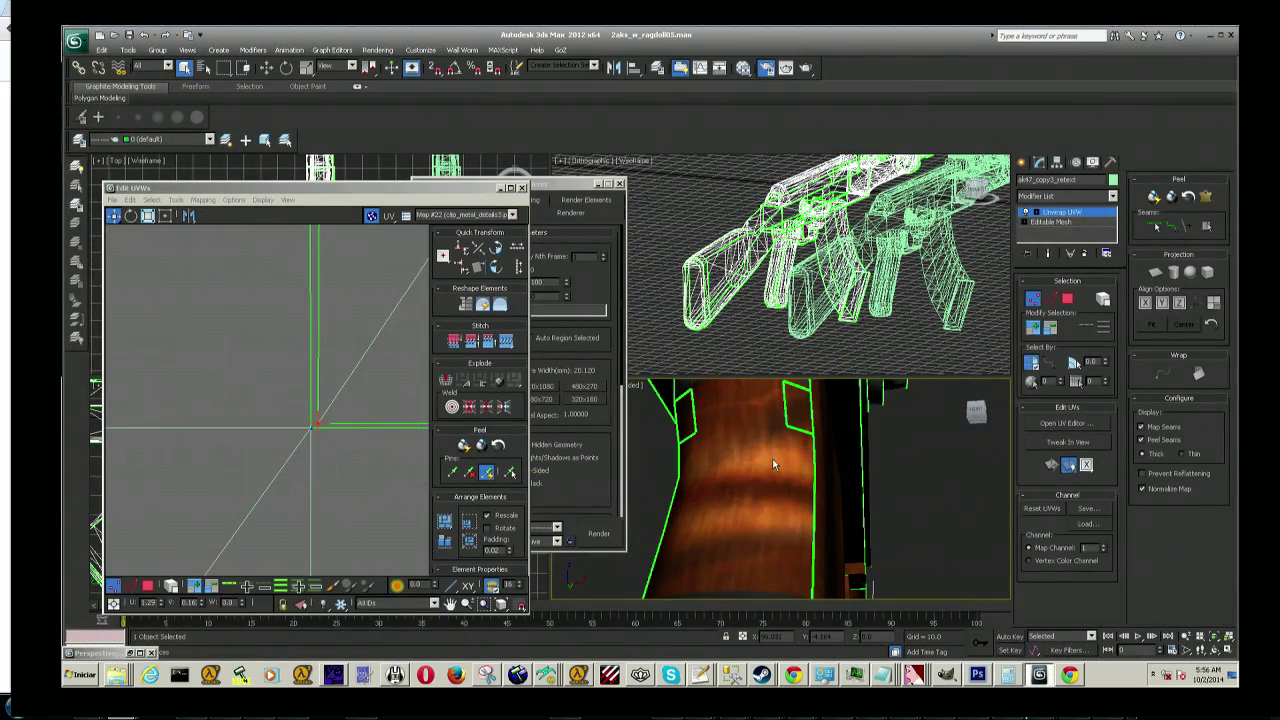
{"action": "left_click", "coordinate": [320, 428]}
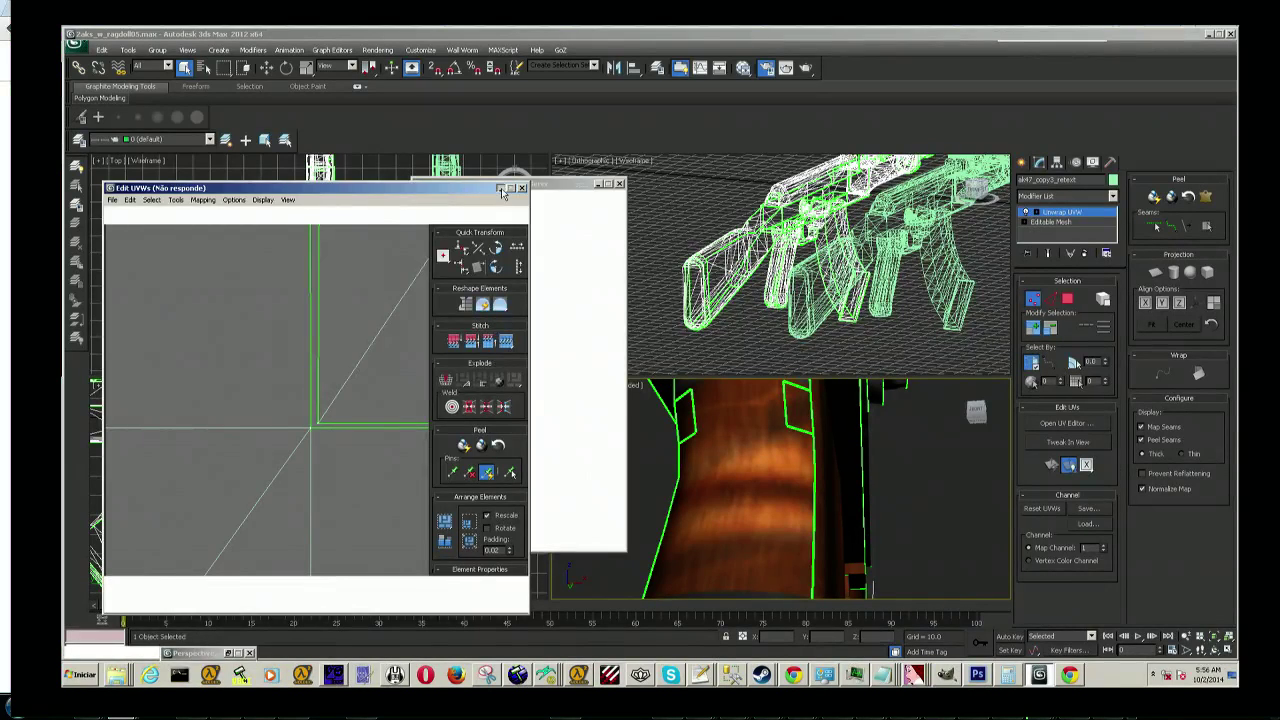
{"action": "left_click_drag", "start_coordinate": [503, 192], "coordinate": [488, 224]}
{"action": "left_click", "coordinate": [132, 648]}
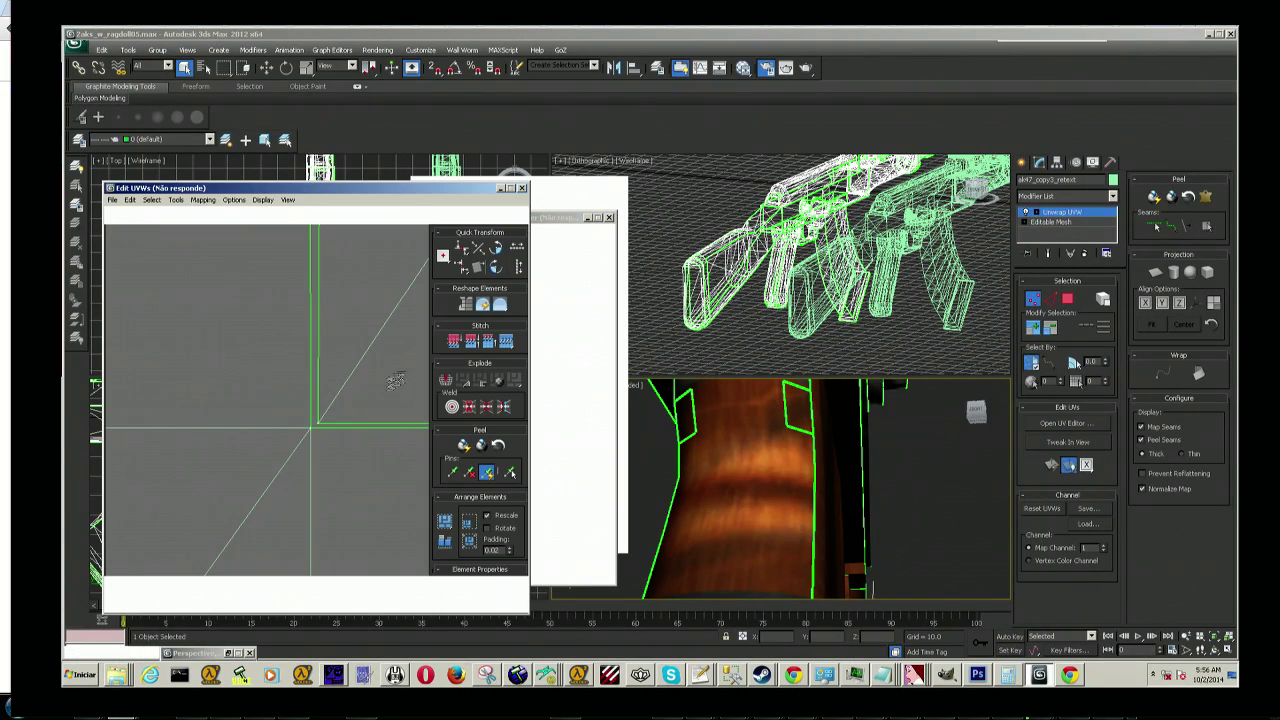
{"action": "left_click", "coordinate": [470, 228]}
{"action": "left_click_drag", "start_coordinate": [488, 224], "coordinate": [472, 221]}
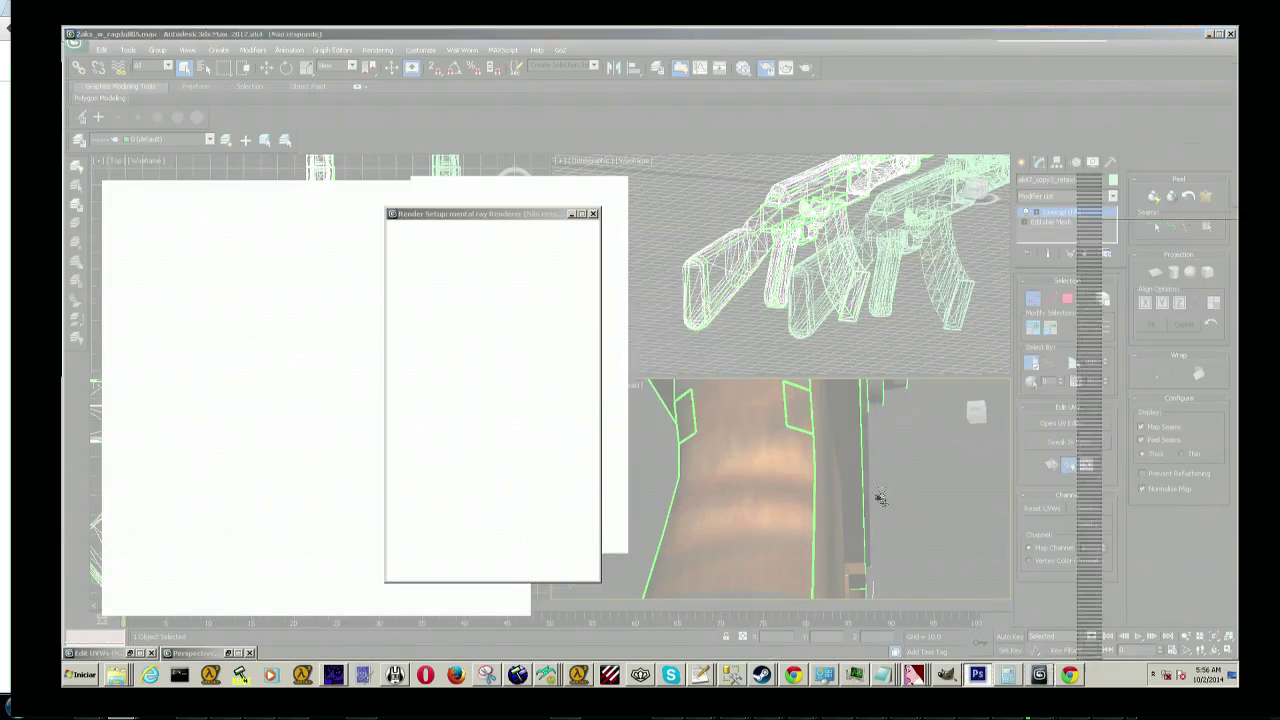
{"action": "key", "text": "alt+Tab"}
{"action": "key", "text": "alt+Tab"}
{"action": "key", "text": "alt+Tab"}
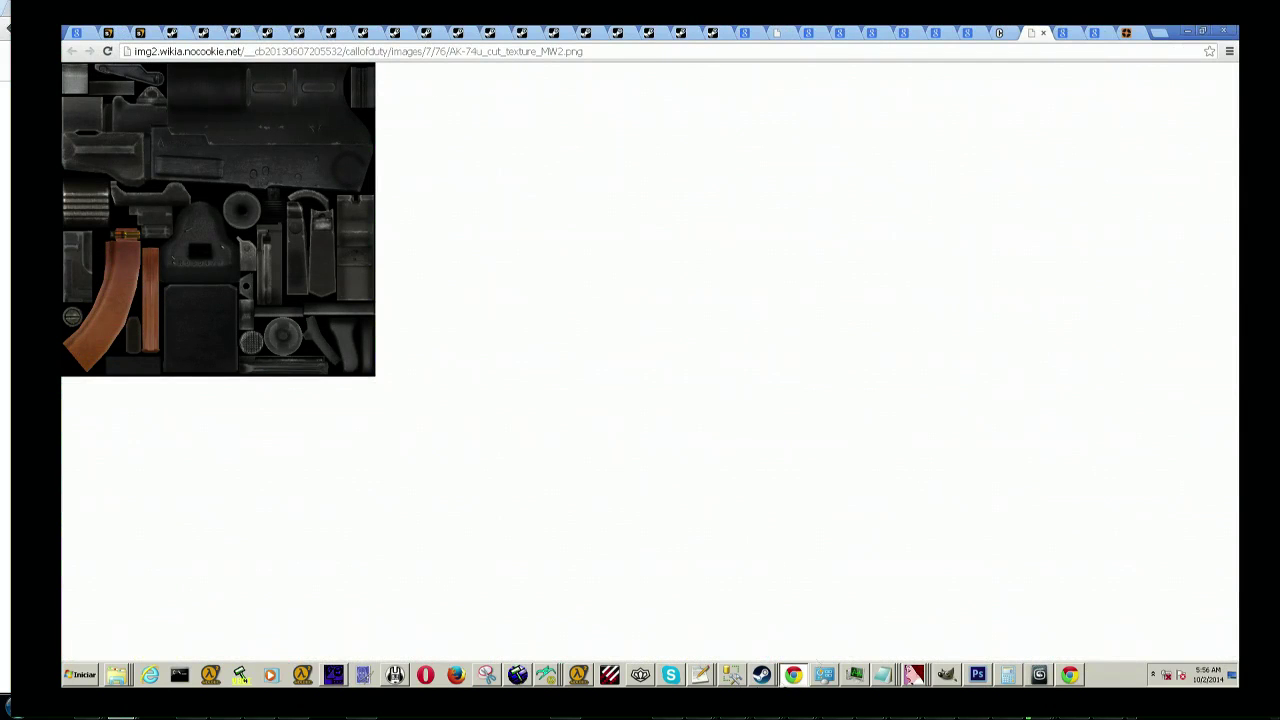
{"action": "right_click", "coordinate": [1115, 678]}
{"action": "left_click", "coordinate": [1137, 646]}
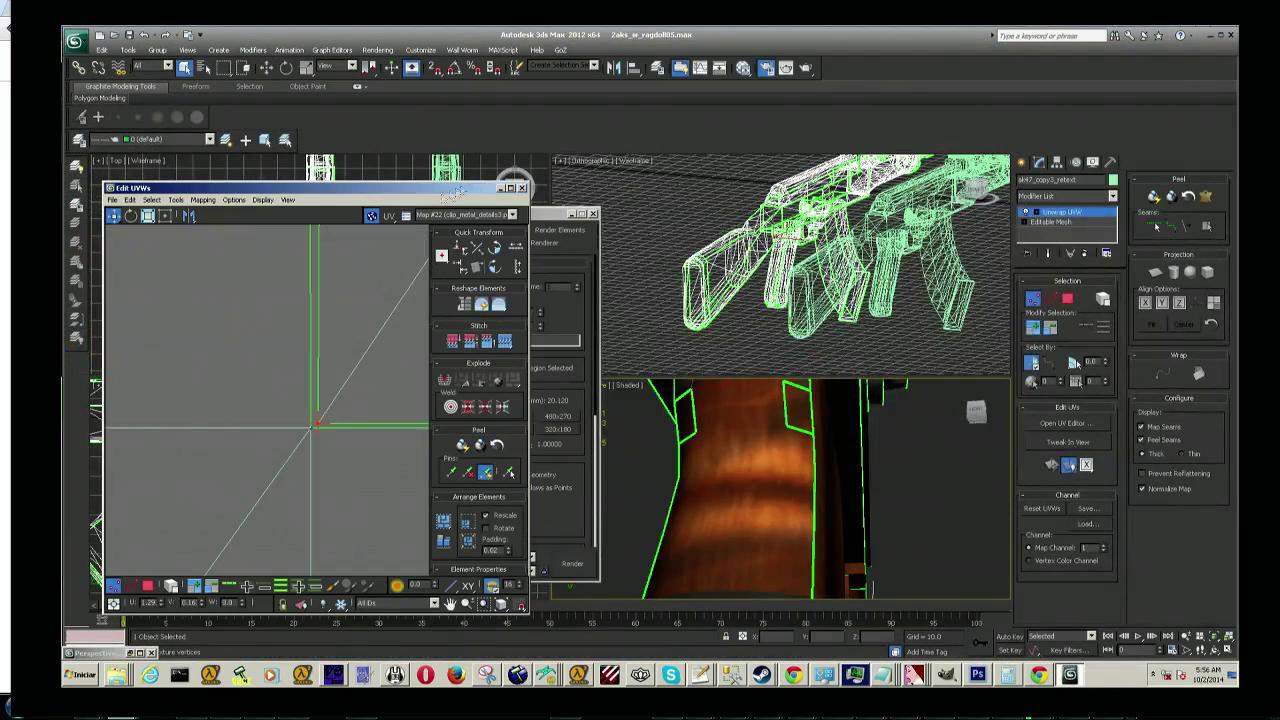
Step: Save the scene as Zaks_w_ragdoll06.max, then briefly open and close Task Manager
{"action": "left_click", "coordinate": [75, 40]}
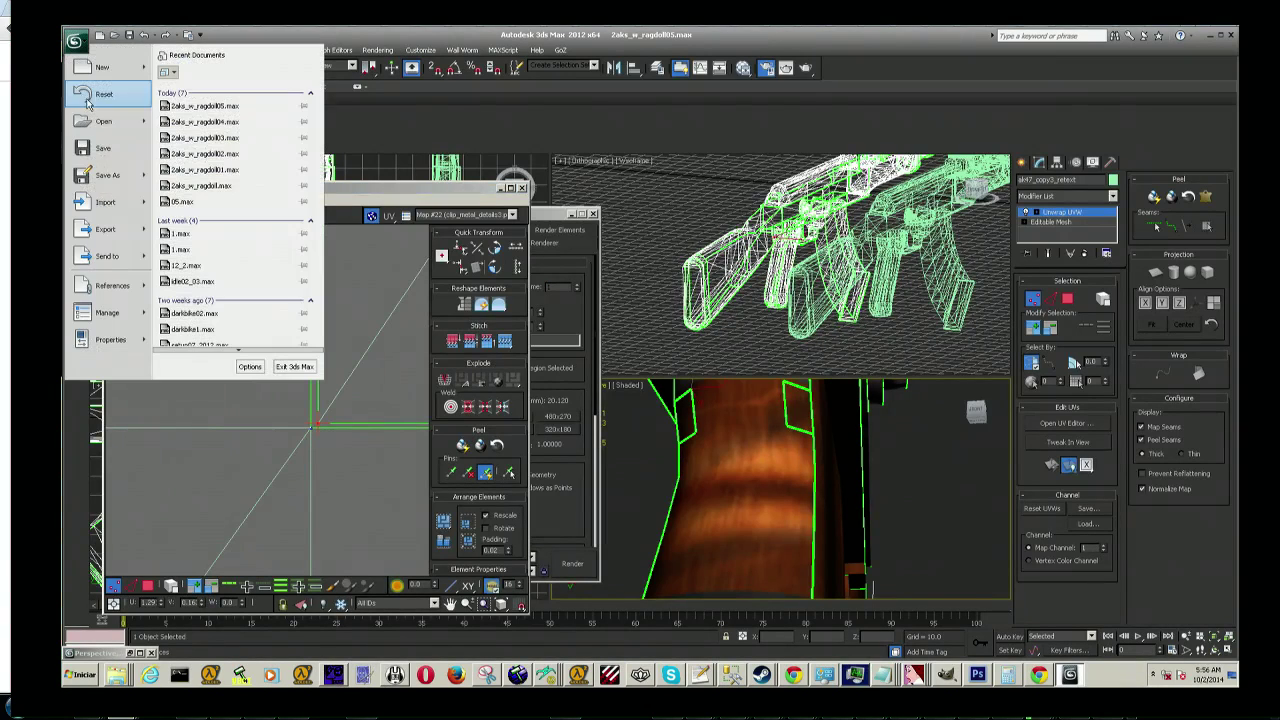
{"action": "left_click", "coordinate": [107, 175]}
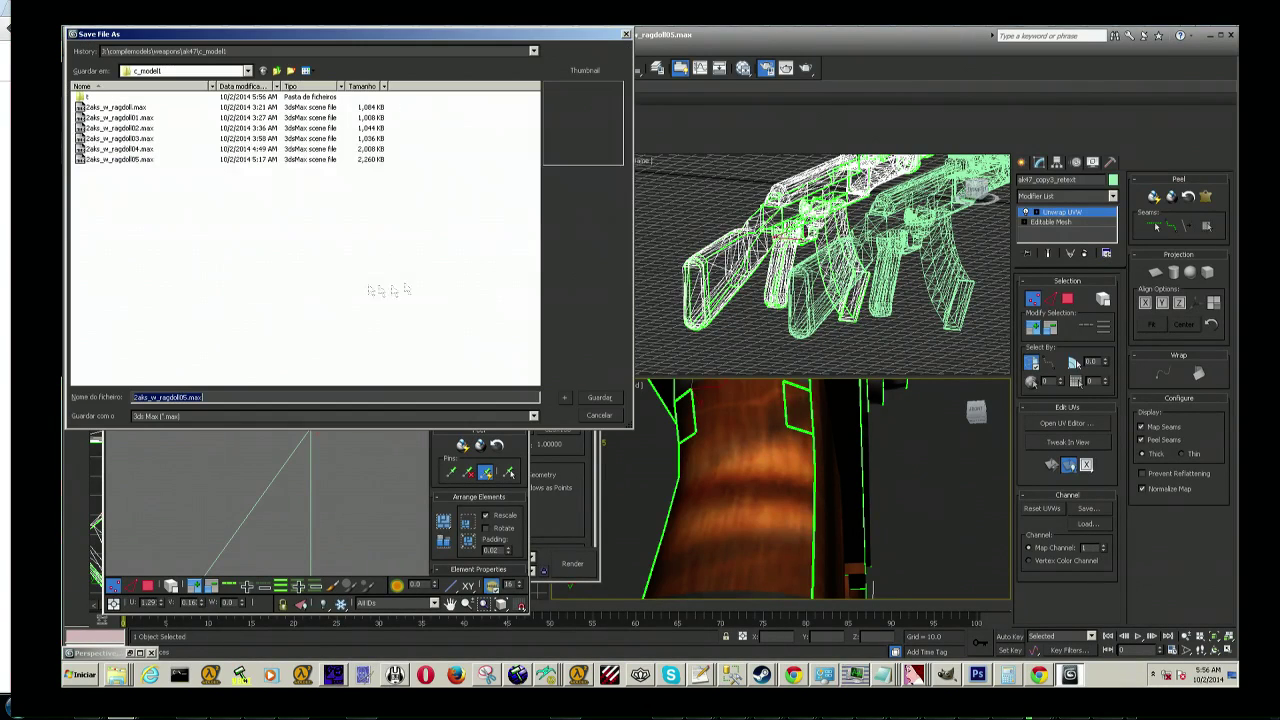
{"action": "left_click", "coordinate": [567, 401]}
{"action": "key", "text": "ctrl+shift+Escape"}
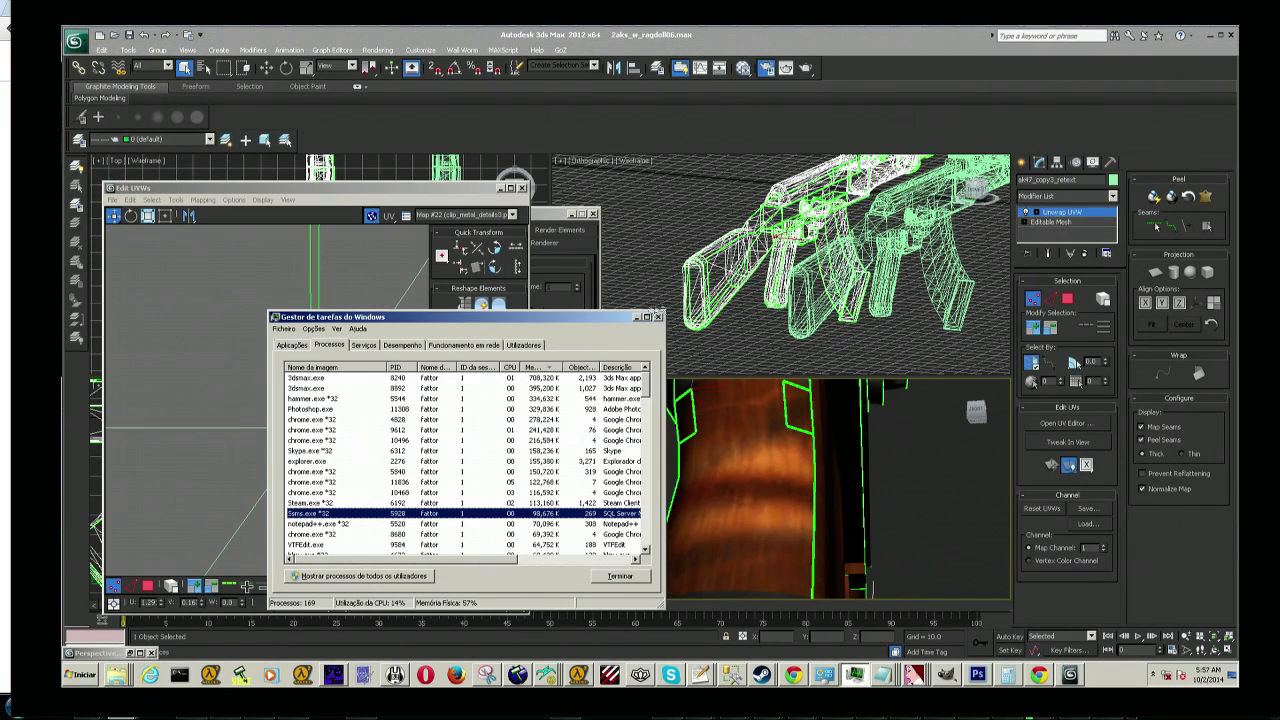
{"action": "left_click", "coordinate": [657, 317]}
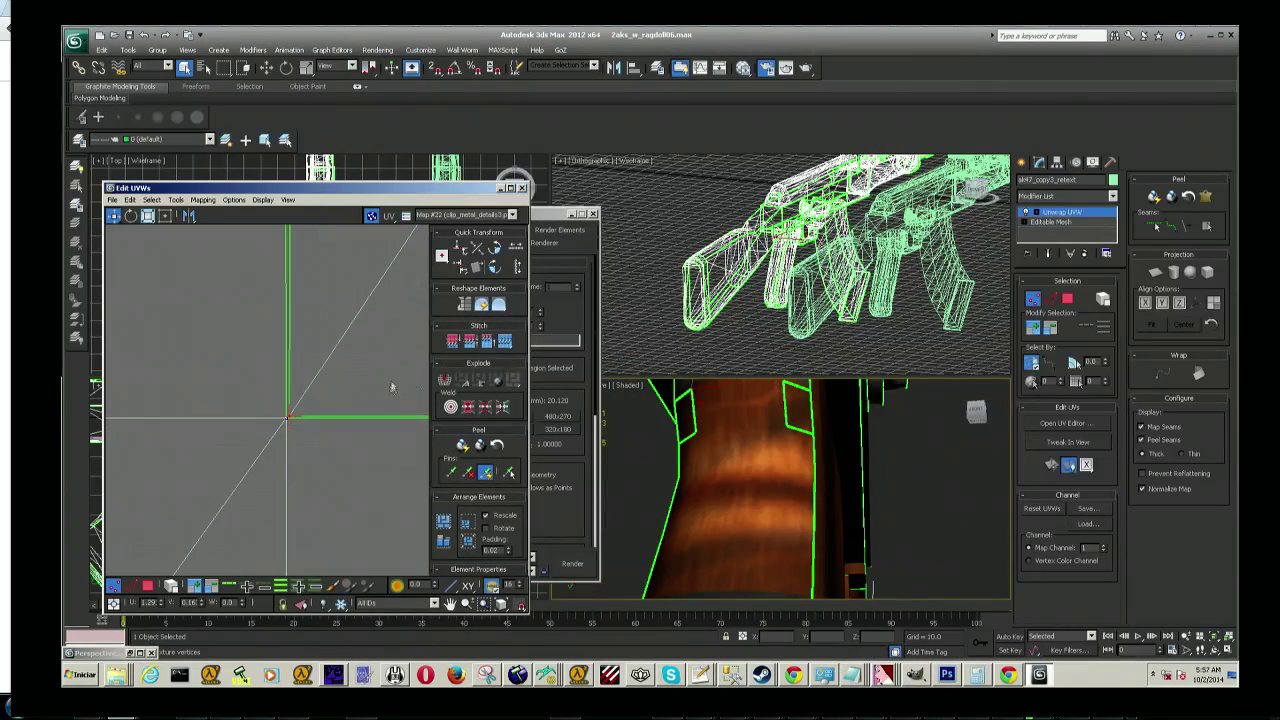
Step: Zoom in on the receiver detail's UVs and stitch the triangle above the quad to its edge
{"action": "mouse_move", "coordinate": [368, 337]}
{"action": "middle_mouse_down"}
{"action": "mouse_move", "coordinate": [263, 443]}
{"action": "mouse_move", "coordinate": [277, 414]}
{"action": "mouse_move", "coordinate": [294, 520]}
{"action": "mouse_move", "coordinate": [310, 352]}
{"action": "mouse_move", "coordinate": [266, 500]}
{"action": "mouse_move", "coordinate": [300, 400]}
{"action": "mouse_move", "coordinate": [336, 366]}
{"action": "mouse_move", "coordinate": [250, 352]}
{"action": "mouse_move", "coordinate": [255, 465]}
{"action": "middle_mouse_up"}
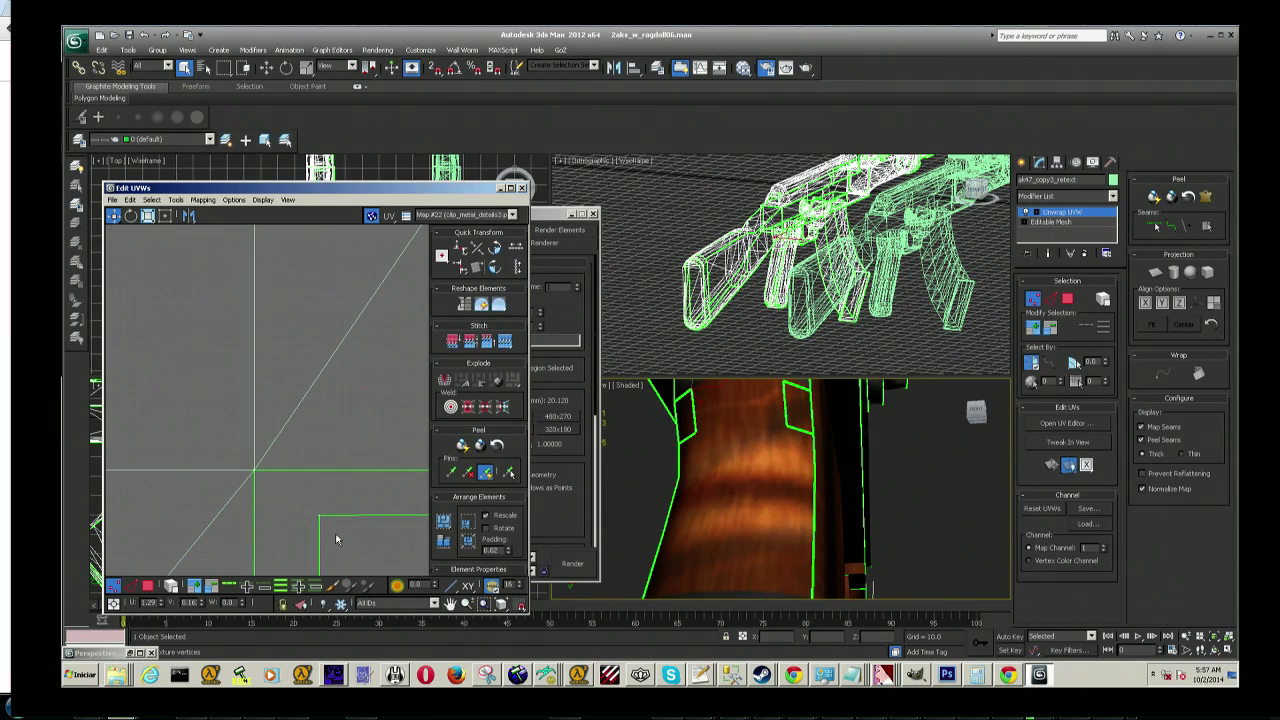
{"action": "middle_click_drag", "start_coordinate": [318, 522], "coordinate": [254, 473]}
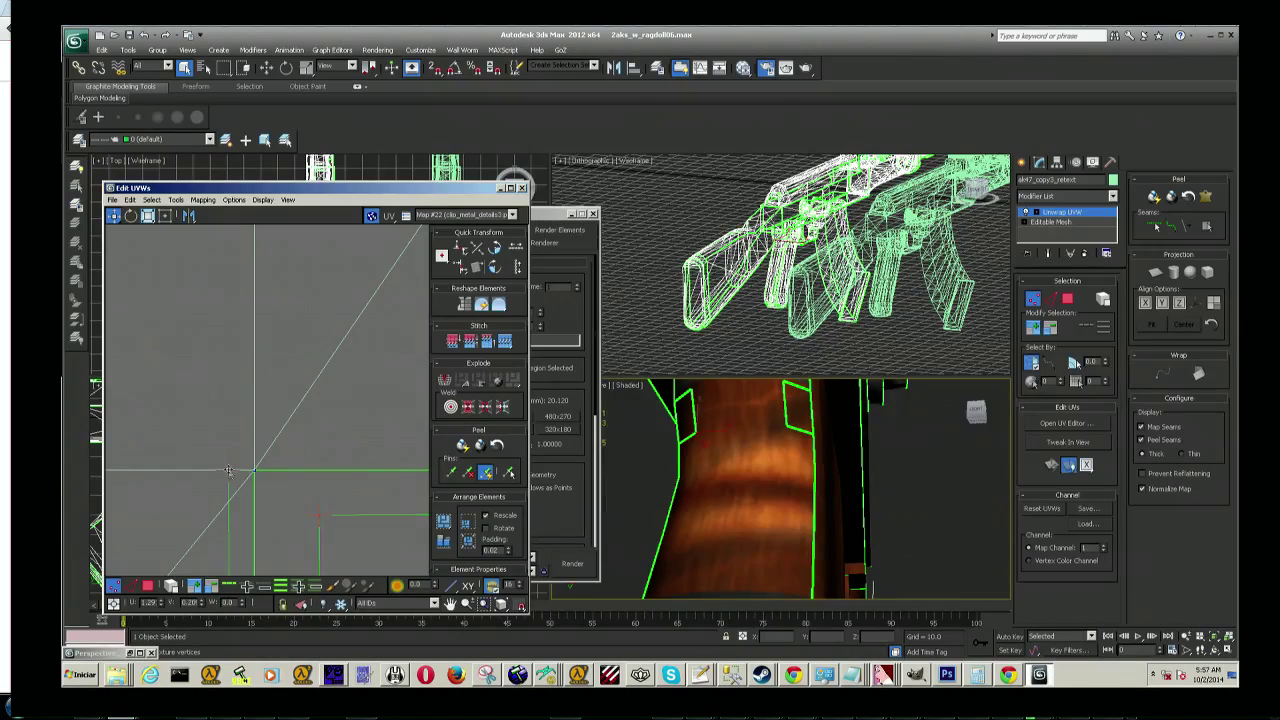
{"action": "scroll", "coordinate": [300, 490], "scroll_direction": "up", "scroll_amount": 2}
{"action": "scroll", "coordinate": [330, 509], "scroll_direction": "up", "scroll_amount": 2}
{"action": "scroll", "coordinate": [360, 525], "scroll_direction": "up", "scroll_amount": 4}
{"action": "scroll", "coordinate": [385, 540], "scroll_direction": "up", "scroll_amount": 2}
{"action": "scroll", "coordinate": [400, 560], "scroll_direction": "up", "scroll_amount": 2}
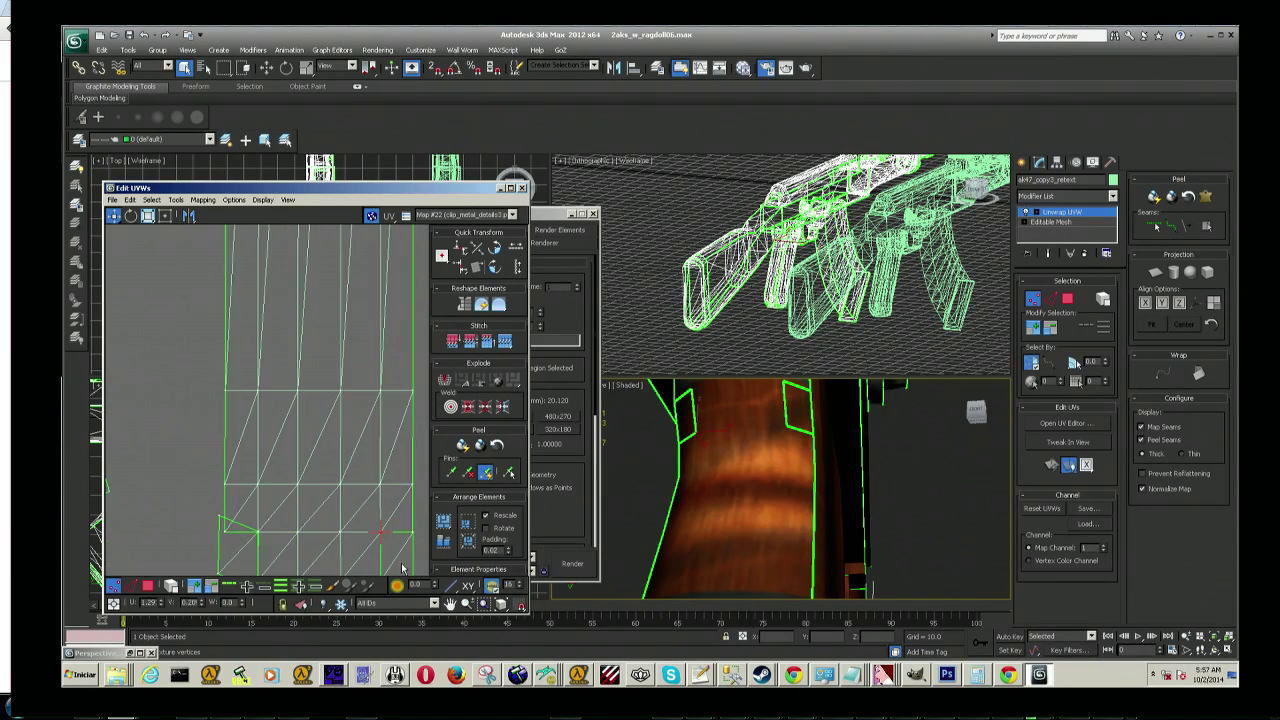
{"action": "scroll", "coordinate": [385, 515], "scroll_direction": "up", "scroll_amount": 2}
{"action": "scroll", "coordinate": [371, 466], "scroll_direction": "up", "scroll_amount": 2}
{"action": "scroll", "coordinate": [355, 460], "scroll_direction": "up", "scroll_amount": 2}
{"action": "scroll", "coordinate": [333, 454], "scroll_direction": "up", "scroll_amount": 2}
{"action": "scroll", "coordinate": [310, 465], "scroll_direction": "up", "scroll_amount": 2}
{"action": "scroll", "coordinate": [285, 478], "scroll_direction": "up", "scroll_amount": 2}
{"action": "scroll", "coordinate": [255, 495], "scroll_direction": "up", "scroll_amount": 2}
{"action": "scroll", "coordinate": [226, 513], "scroll_direction": "up", "scroll_amount": 2}
{"action": "scroll", "coordinate": [256, 449], "scroll_direction": "up", "scroll_amount": 2}
{"action": "middle_click_drag", "start_coordinate": [240, 440], "coordinate": [294, 434]}
{"action": "scroll", "coordinate": [294, 434], "scroll_direction": "up", "scroll_amount": 2}
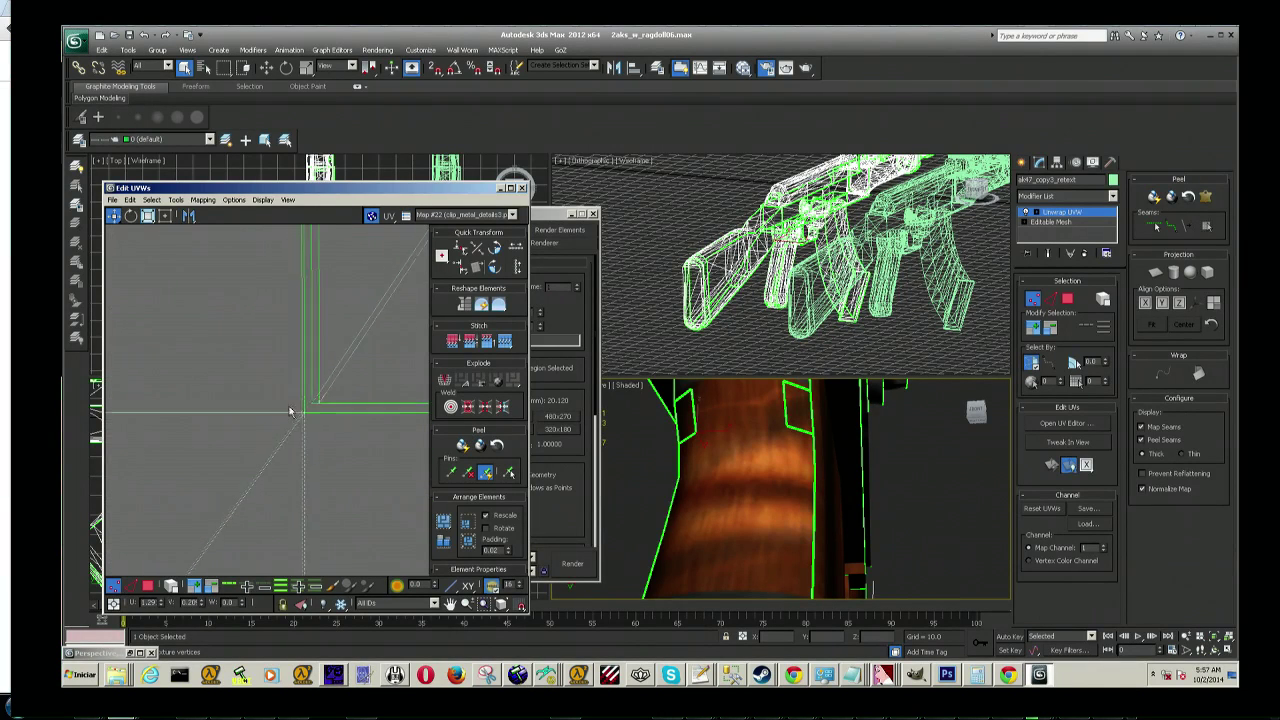
{"action": "scroll", "coordinate": [289, 411], "scroll_direction": "up", "scroll_amount": 2}
{"action": "middle_click_drag", "start_coordinate": [322, 393], "coordinate": [305, 470]}
{"action": "scroll", "coordinate": [304, 468], "scroll_direction": "down", "scroll_amount": 5}
{"action": "scroll", "coordinate": [272, 376], "scroll_direction": "up", "scroll_amount": 2}
{"action": "scroll", "coordinate": [280, 370], "scroll_direction": "up", "scroll_amount": 2}
{"action": "scroll", "coordinate": [293, 361], "scroll_direction": "up", "scroll_amount": 2}
{"action": "scroll", "coordinate": [290, 361], "scroll_direction": "up", "scroll_amount": 2}
{"action": "scroll", "coordinate": [300, 371], "scroll_direction": "up", "scroll_amount": 1}
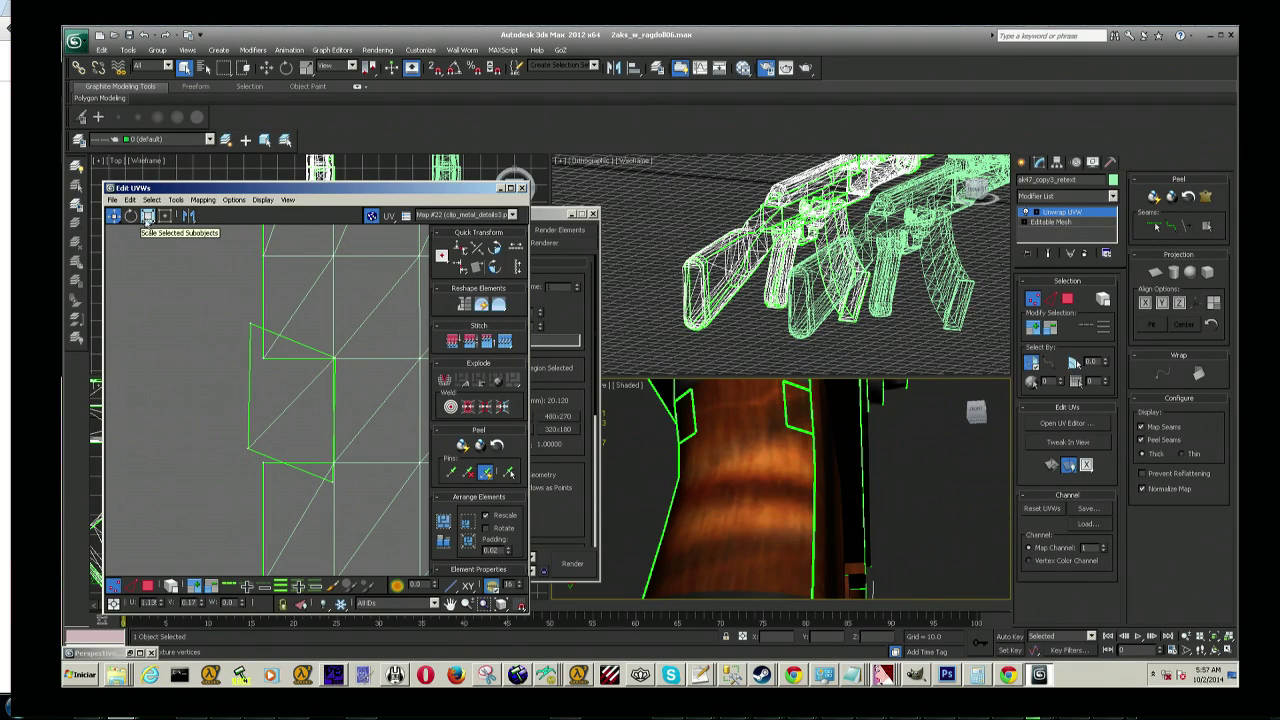
{"action": "left_click", "coordinate": [1072, 298]}
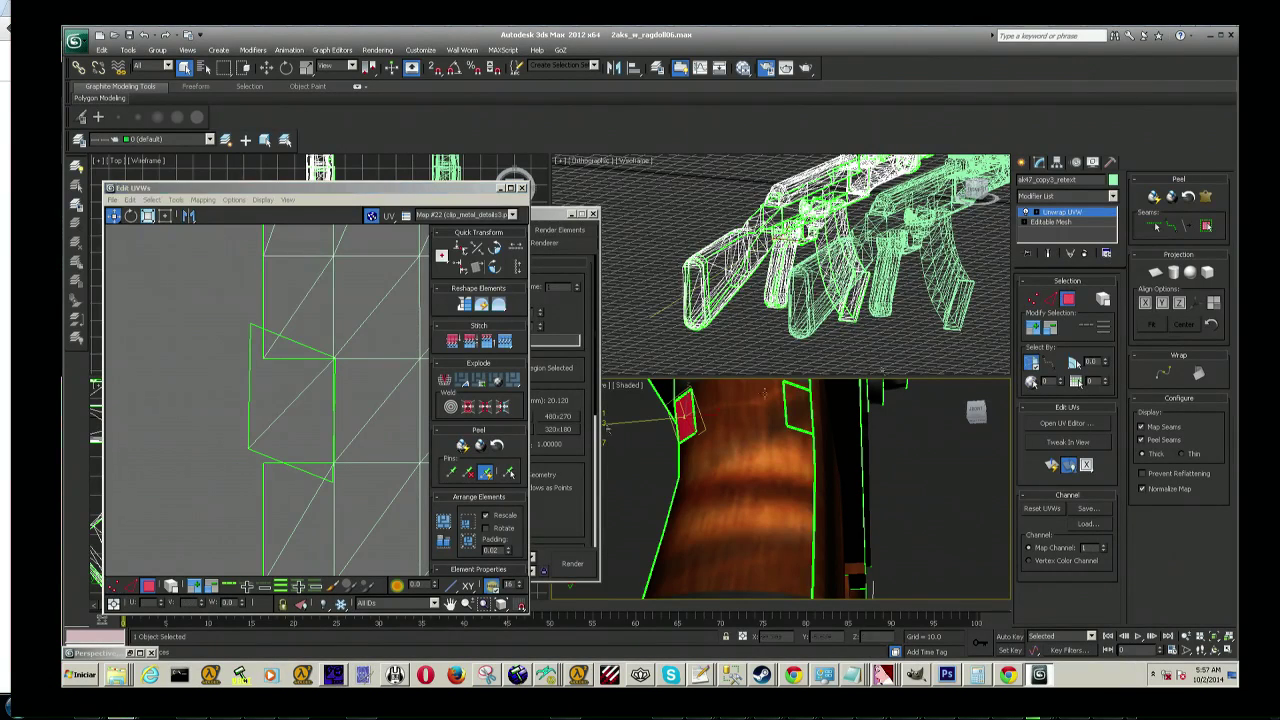
{"action": "left_click", "coordinate": [316, 420]}
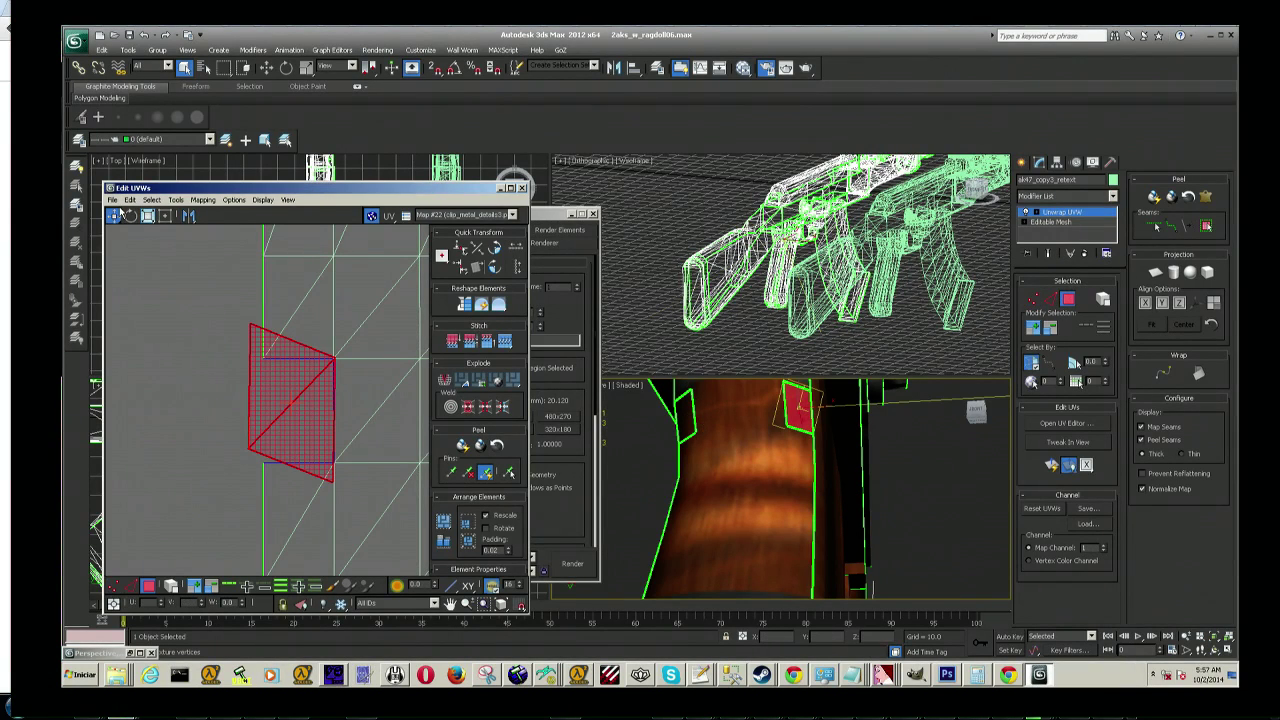
{"action": "left_click", "coordinate": [244, 380]}
{"action": "left_click", "coordinate": [322, 338]}
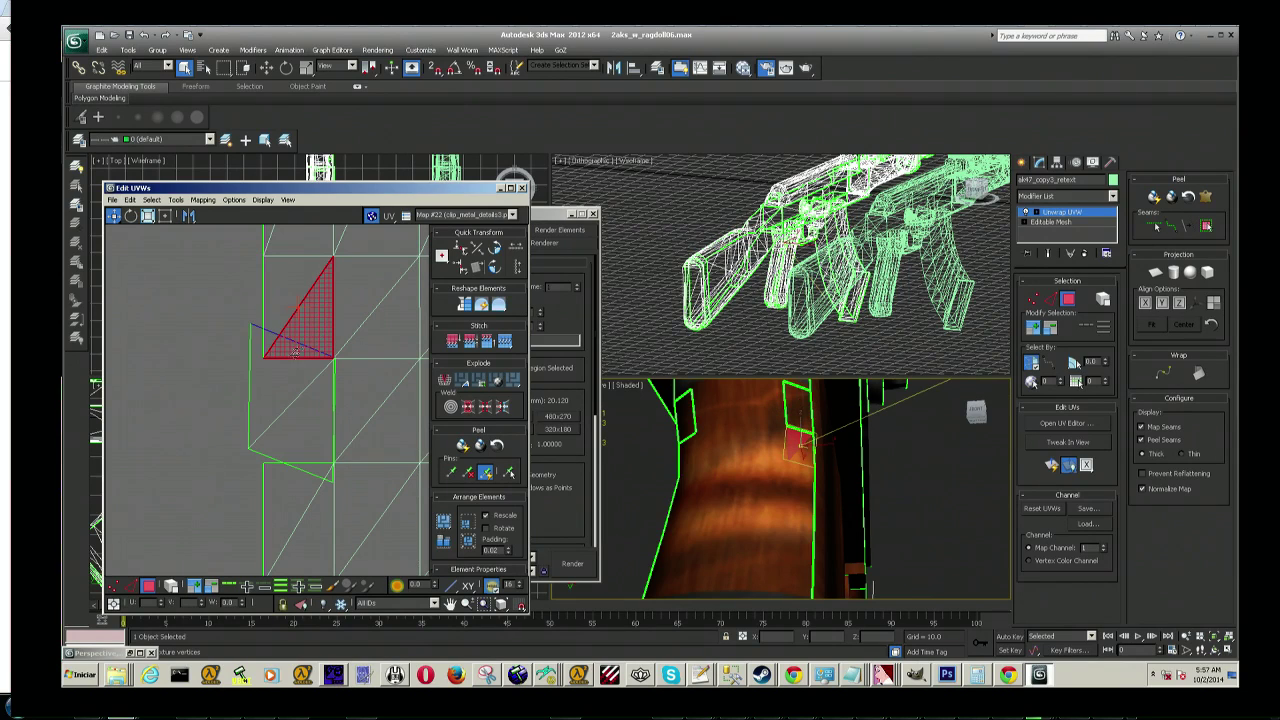
{"action": "key", "text": "ctrl+shift+s"}
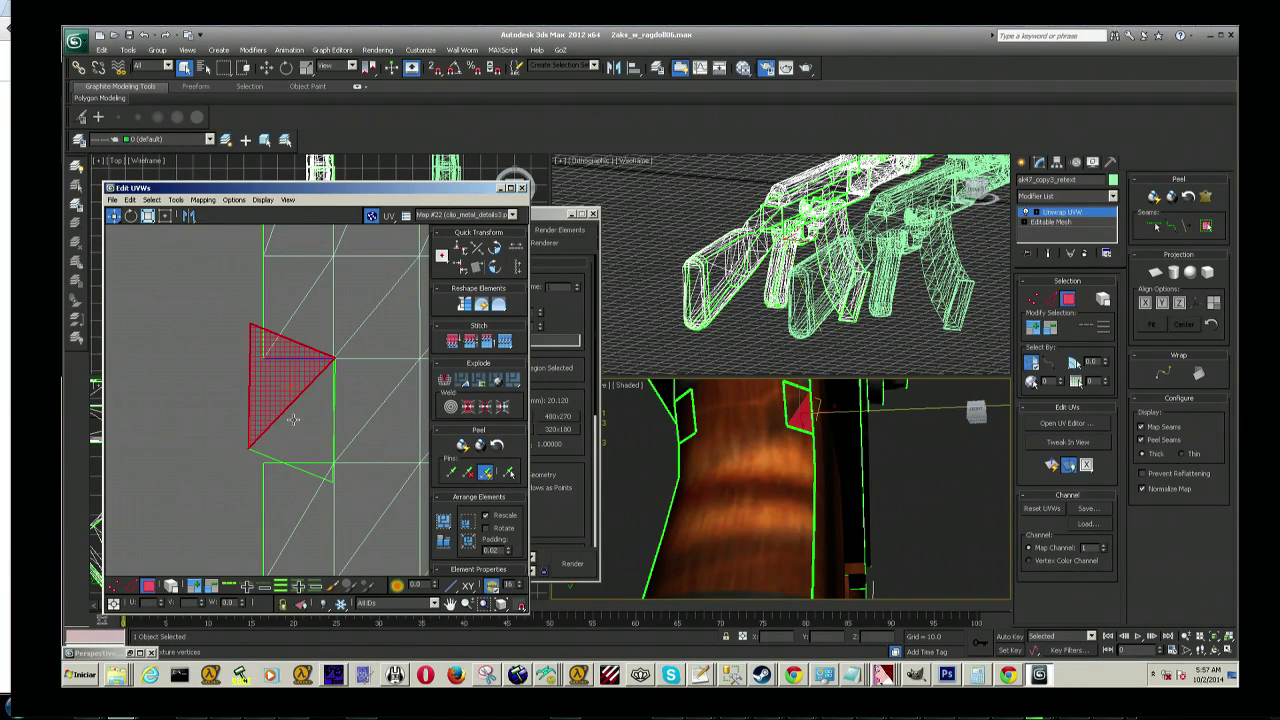
{"action": "key", "text": "ctrl+shift+s"}
{"action": "left_click", "coordinate": [195, 429]}
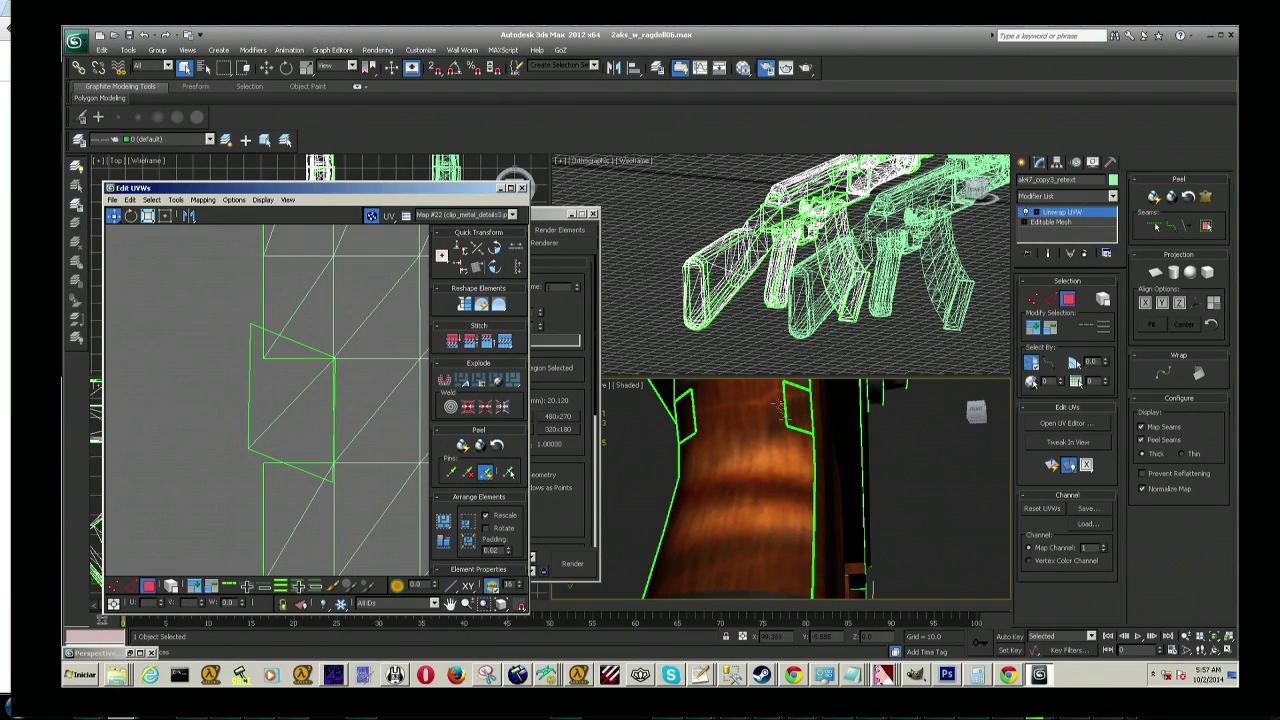
Step: Reopen the UV editor in polygon mode and stitch the triangle against the neighbouring seam
{"action": "left_click_drag", "start_coordinate": [980, 412], "coordinate": [976, 410]}
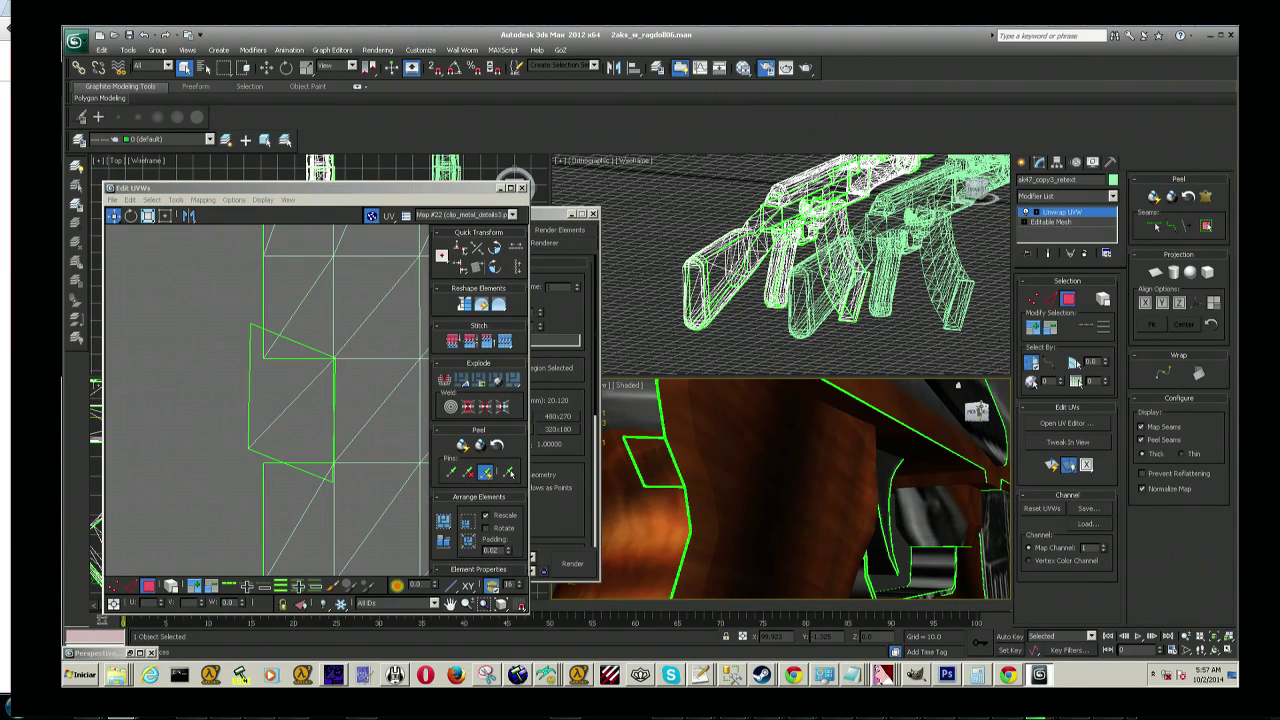
{"action": "left_click", "coordinate": [1025, 161]}
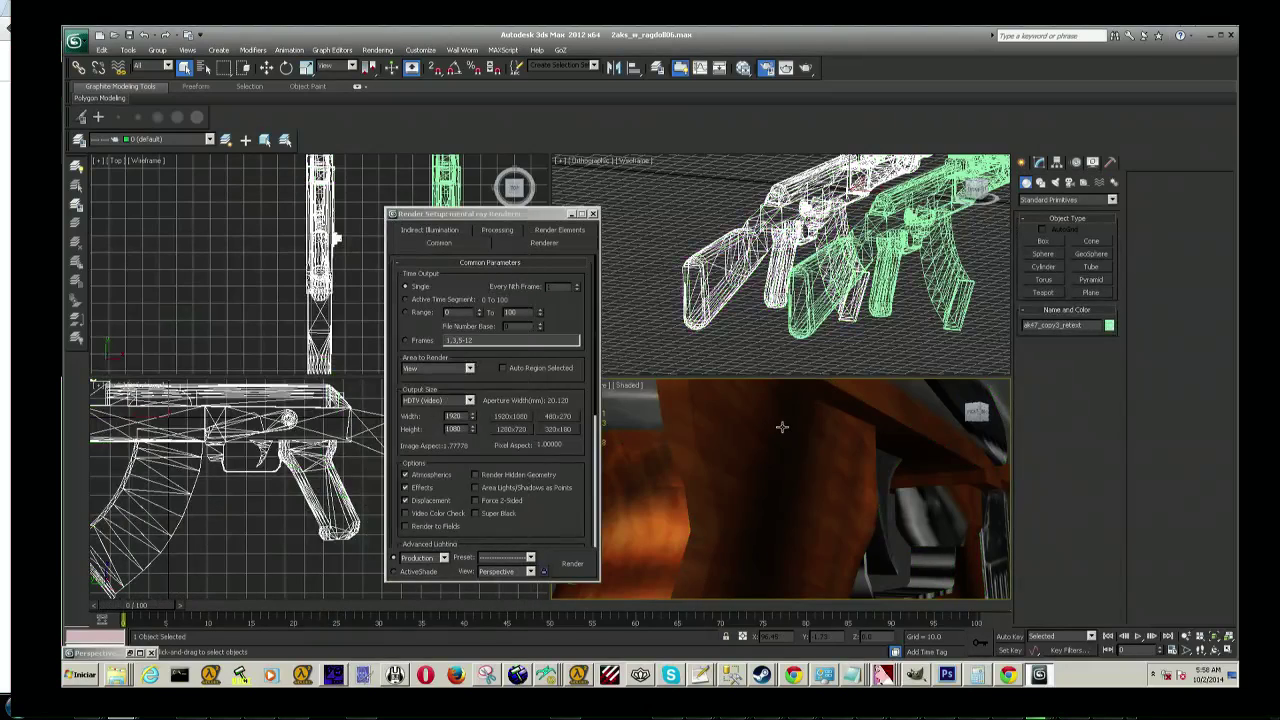
{"action": "left_click", "coordinate": [1044, 163]}
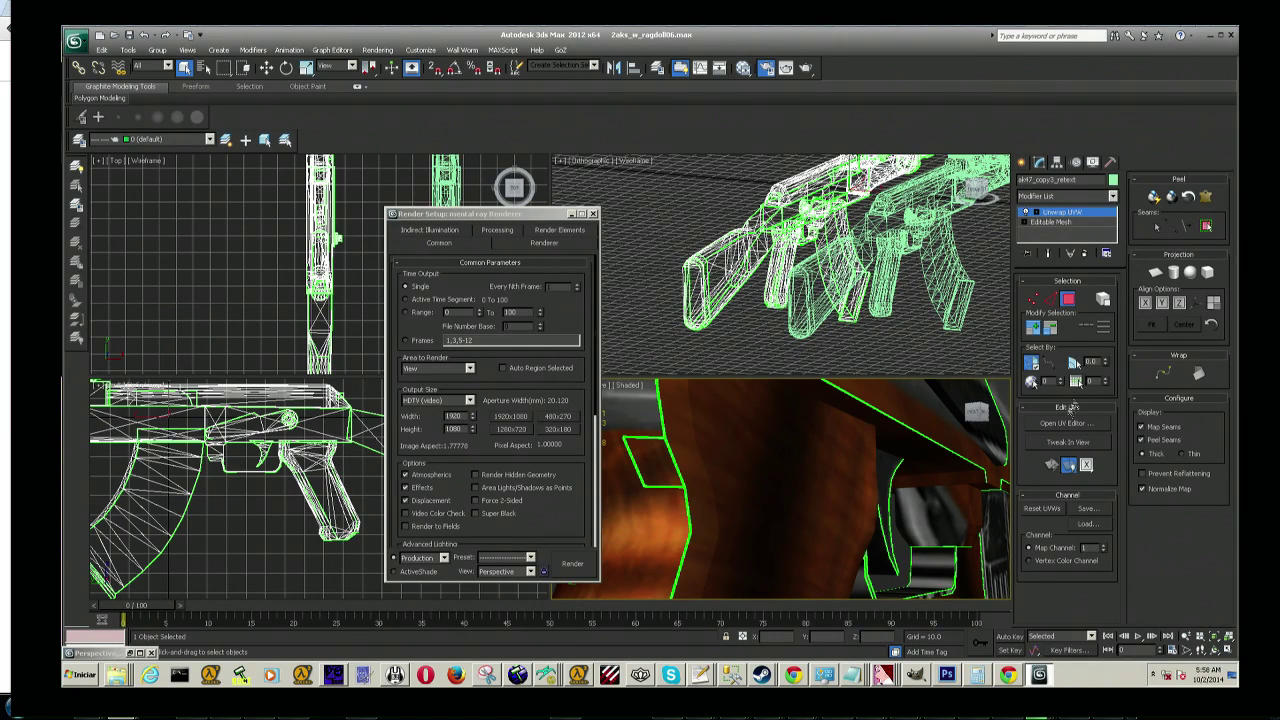
{"action": "left_click", "coordinate": [1060, 426]}
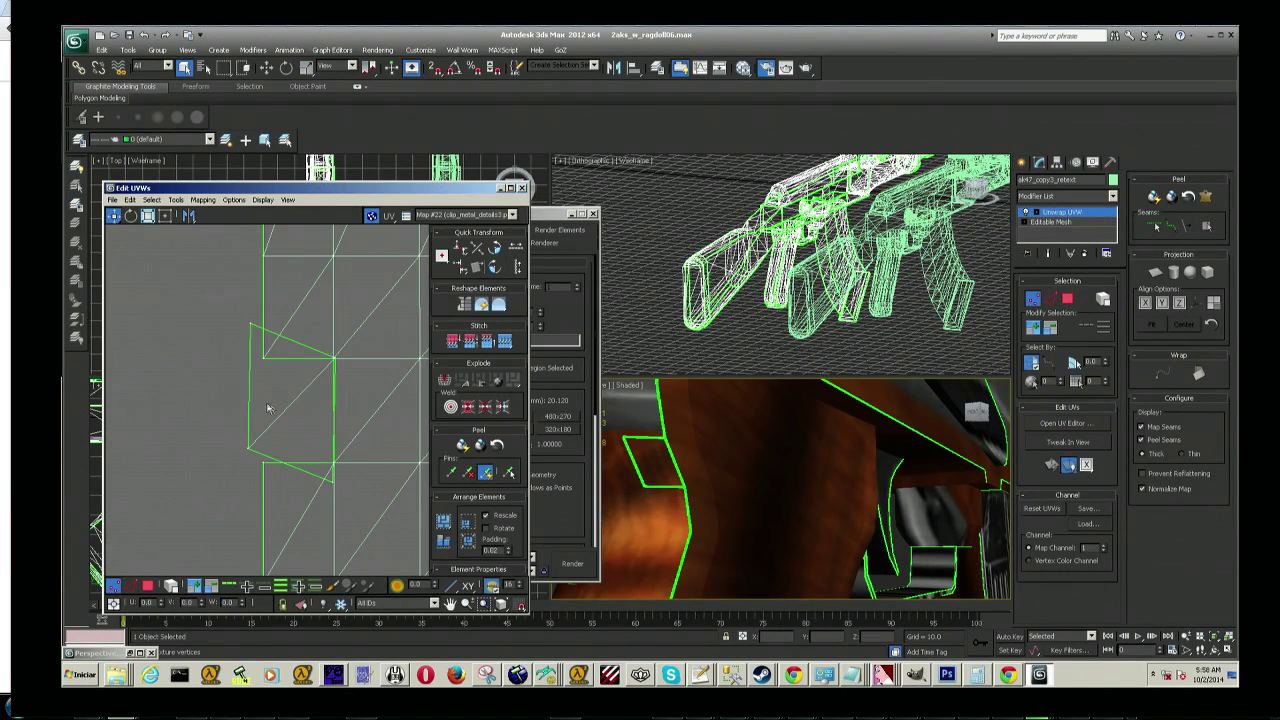
{"action": "left_click", "coordinate": [1067, 298]}
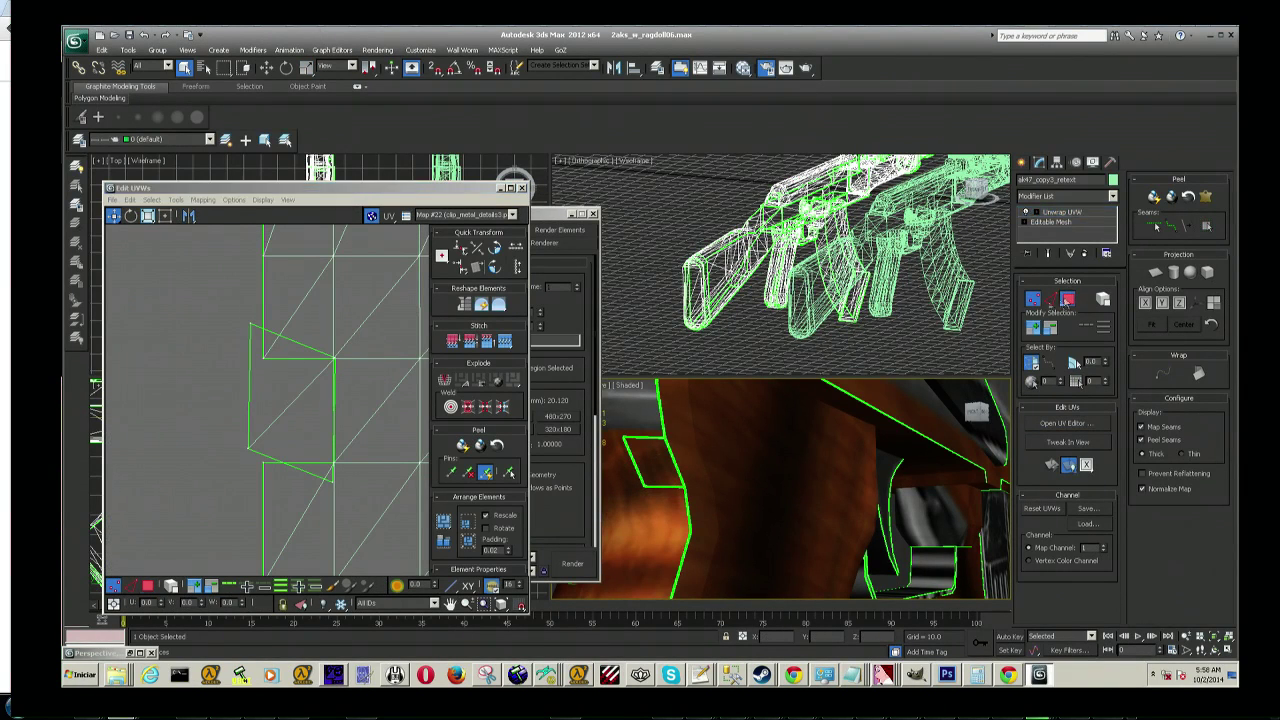
{"action": "left_click", "coordinate": [289, 392]}
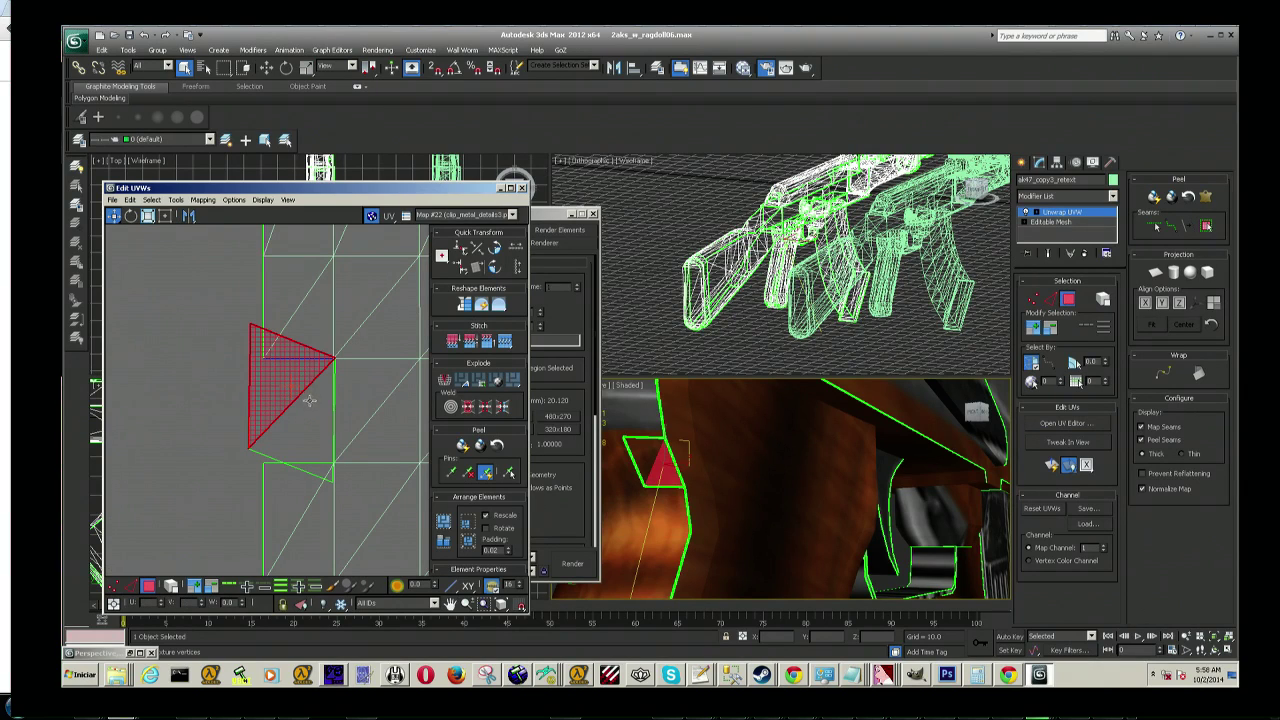
{"action": "key", "text": "ctrl+shift+s"}
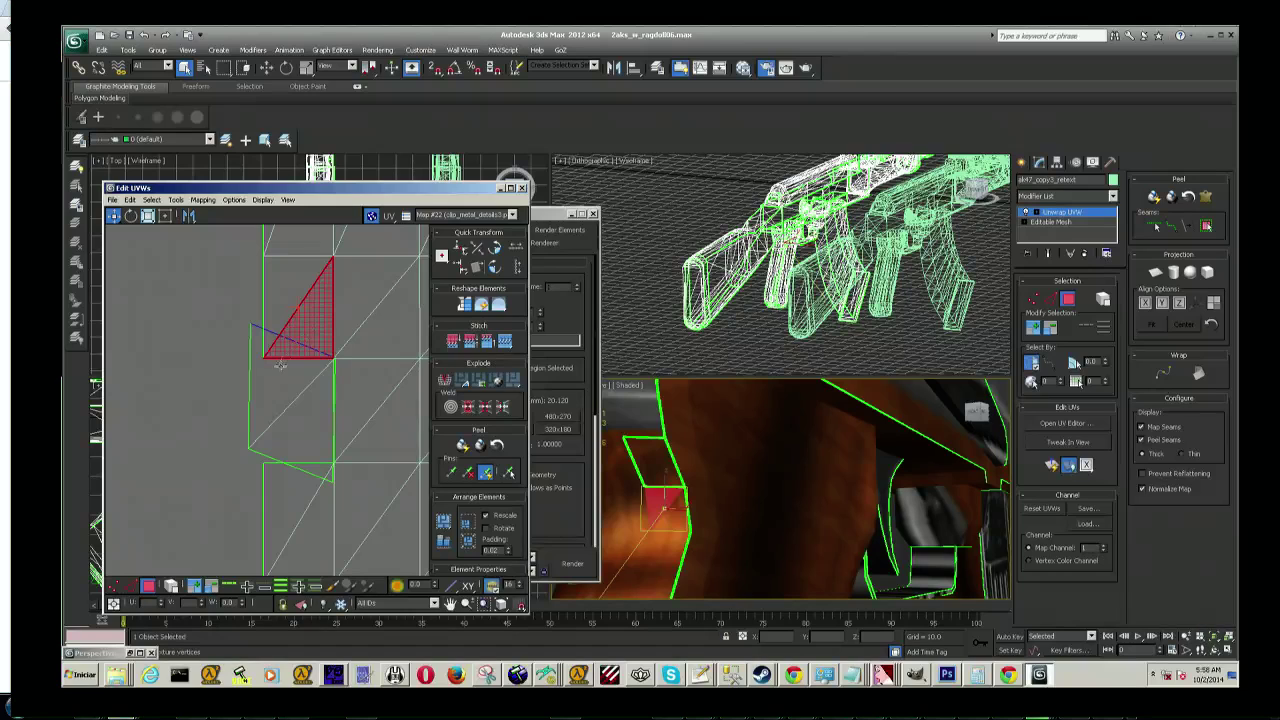
{"action": "key", "text": "ctrl+shift+s"}
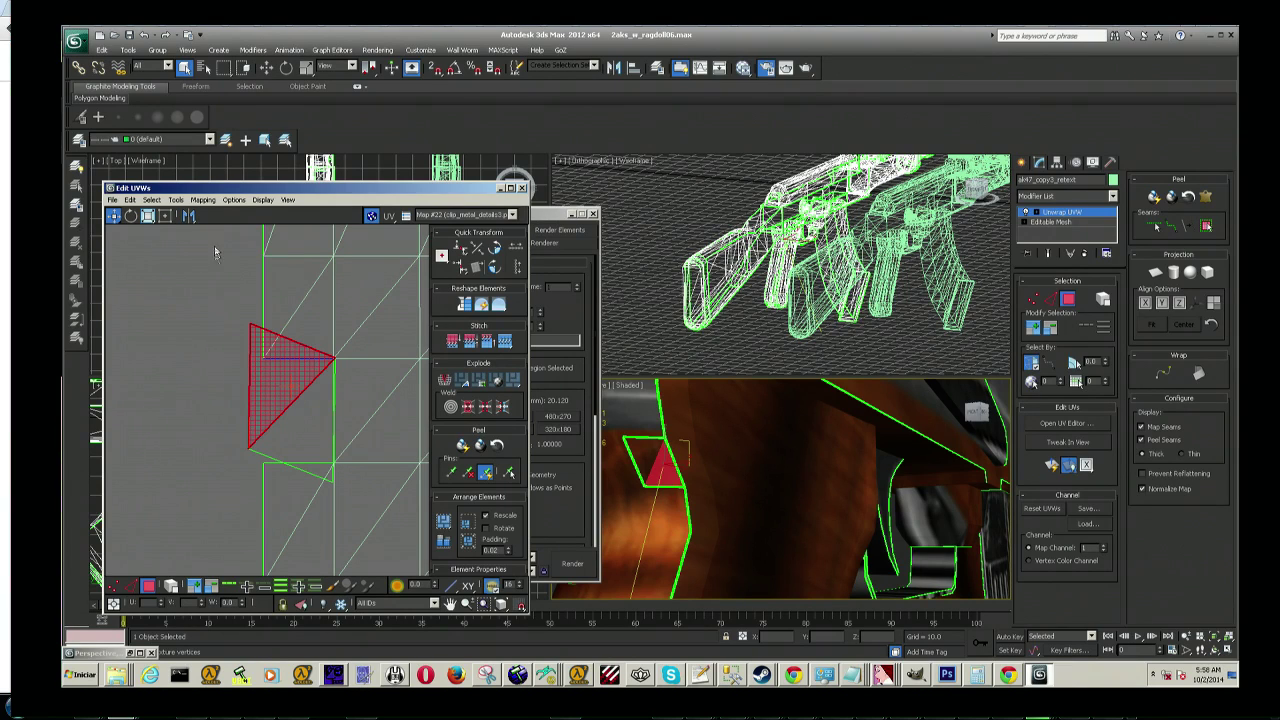
Step: With the Move tool, pick the lower triangular face, then zoom in on its vertex
{"action": "left_click", "coordinate": [148, 217]}
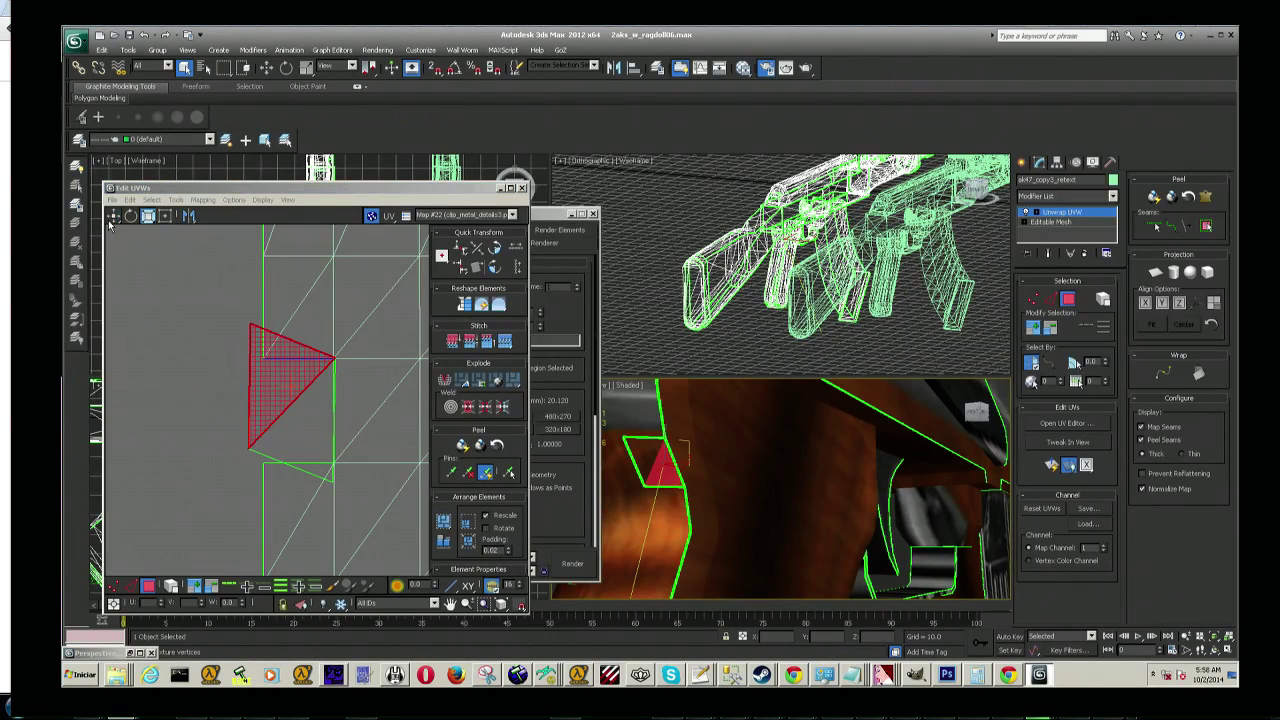
{"action": "left_click", "coordinate": [112, 217]}
{"action": "left_click", "coordinate": [272, 432]}
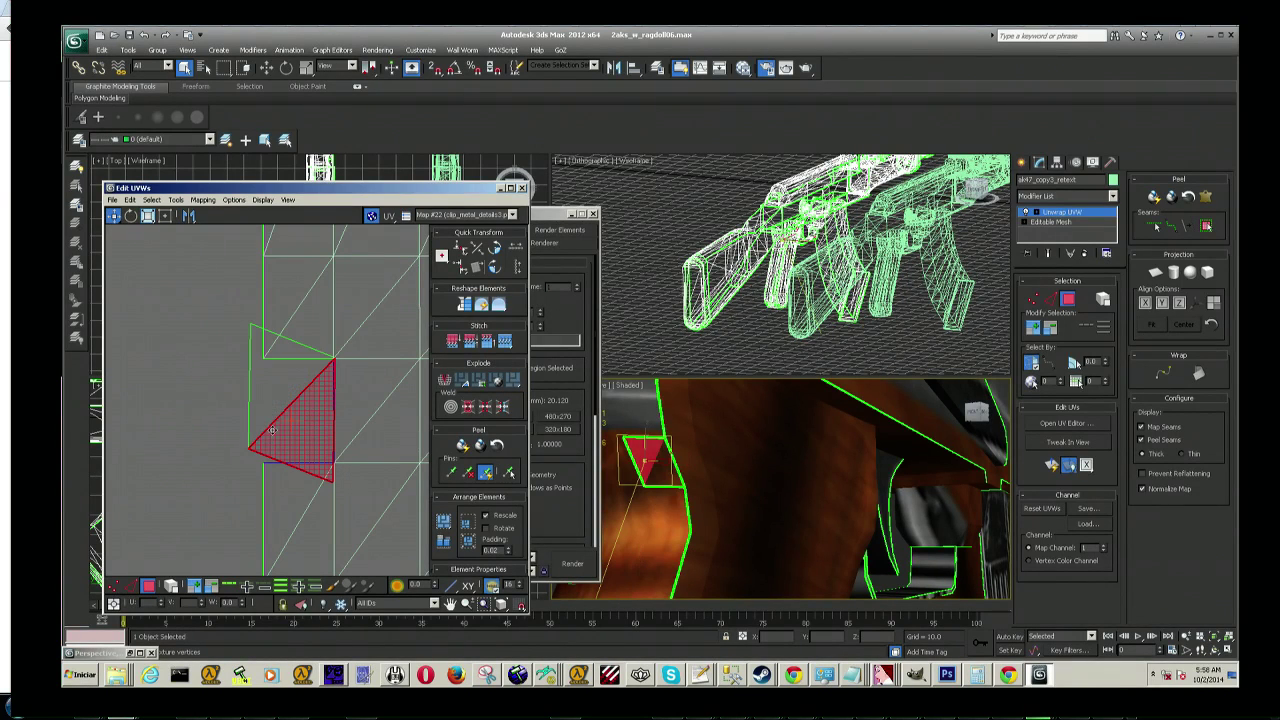
{"action": "left_click", "coordinate": [240, 390]}
{"action": "scroll", "coordinate": [225, 401], "scroll_direction": "up", "scroll_amount": 2}
{"action": "scroll", "coordinate": [286, 423], "scroll_direction": "up", "scroll_amount": 2}
{"action": "scroll", "coordinate": [328, 371], "scroll_direction": "up", "scroll_amount": 3}
{"action": "scroll", "coordinate": [323, 349], "scroll_direction": "up", "scroll_amount": 3}
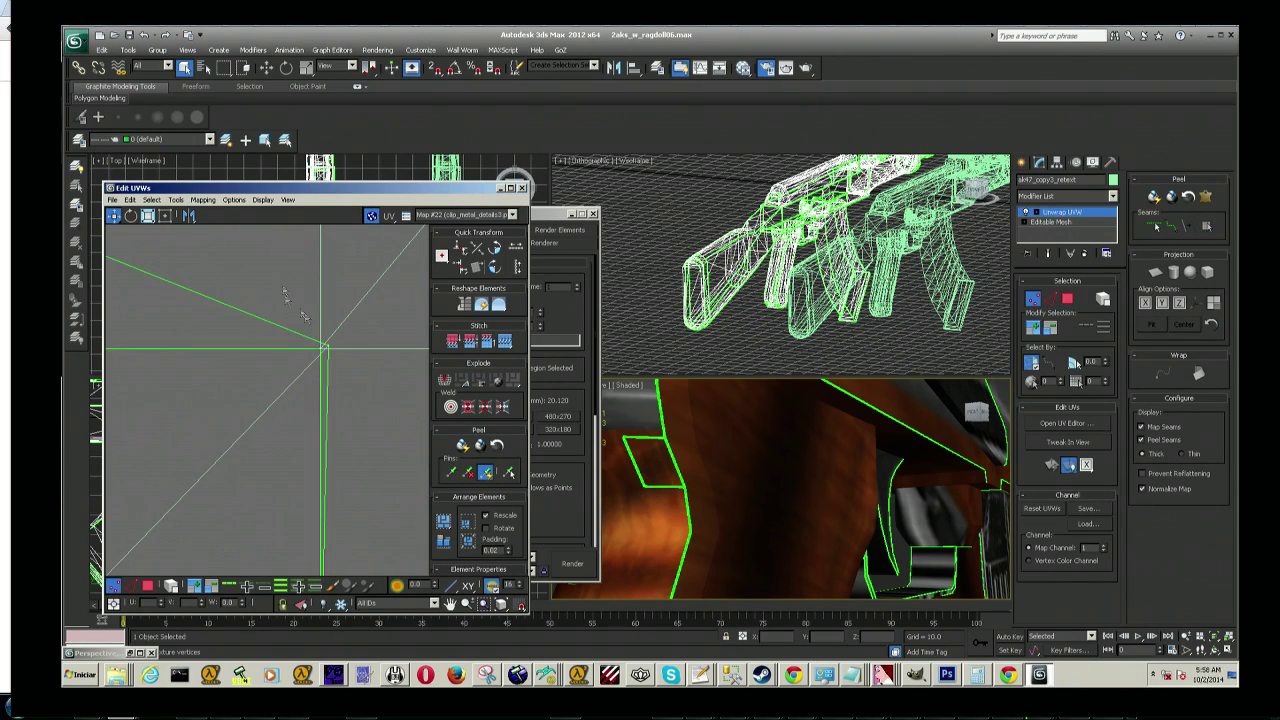
Step: Nudge the top UV vertices left and down onto the shell's edge
{"action": "left_click", "coordinate": [340, 350]}
{"action": "left_click_drag", "start_coordinate": [325, 345], "coordinate": [318, 348]}
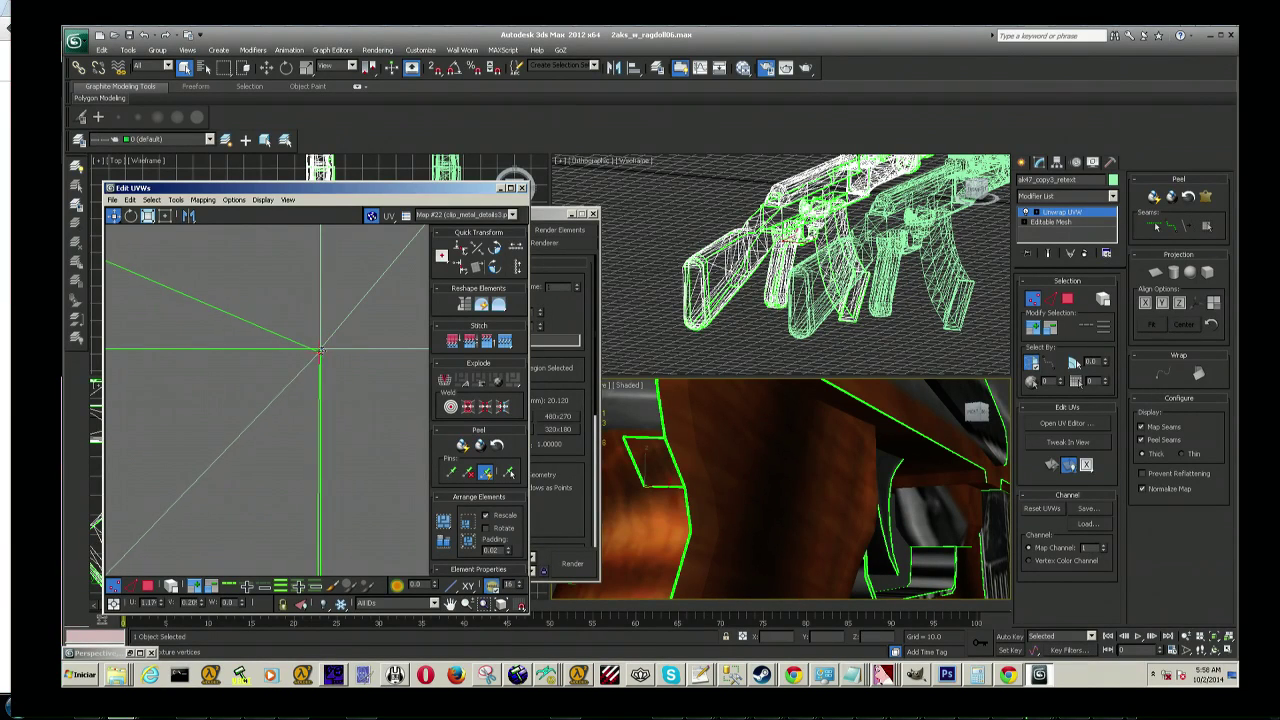
{"action": "scroll", "coordinate": [287, 400], "scroll_direction": "down", "scroll_amount": 3}
{"action": "scroll", "coordinate": [287, 400], "scroll_direction": "up", "scroll_amount": 3}
{"action": "scroll", "coordinate": [287, 400], "scroll_direction": "up", "scroll_amount": 2}
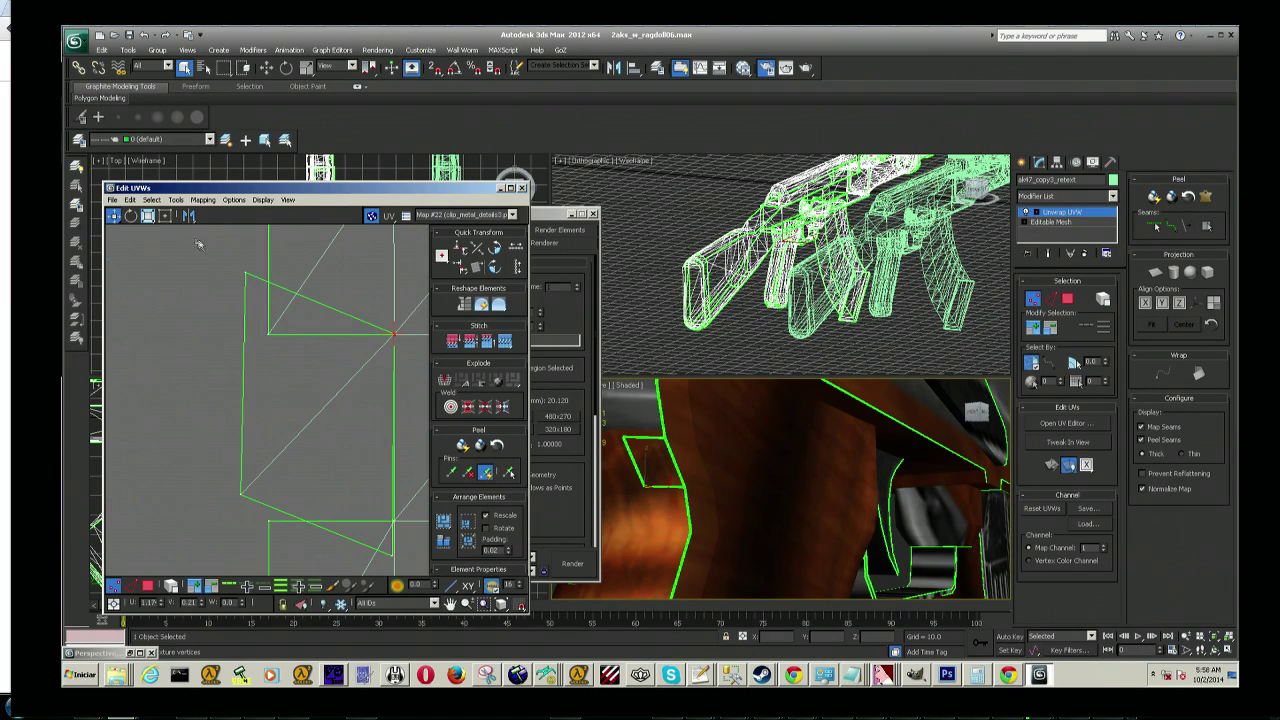
{"action": "left_click_drag", "start_coordinate": [244, 271], "coordinate": [270, 332]}
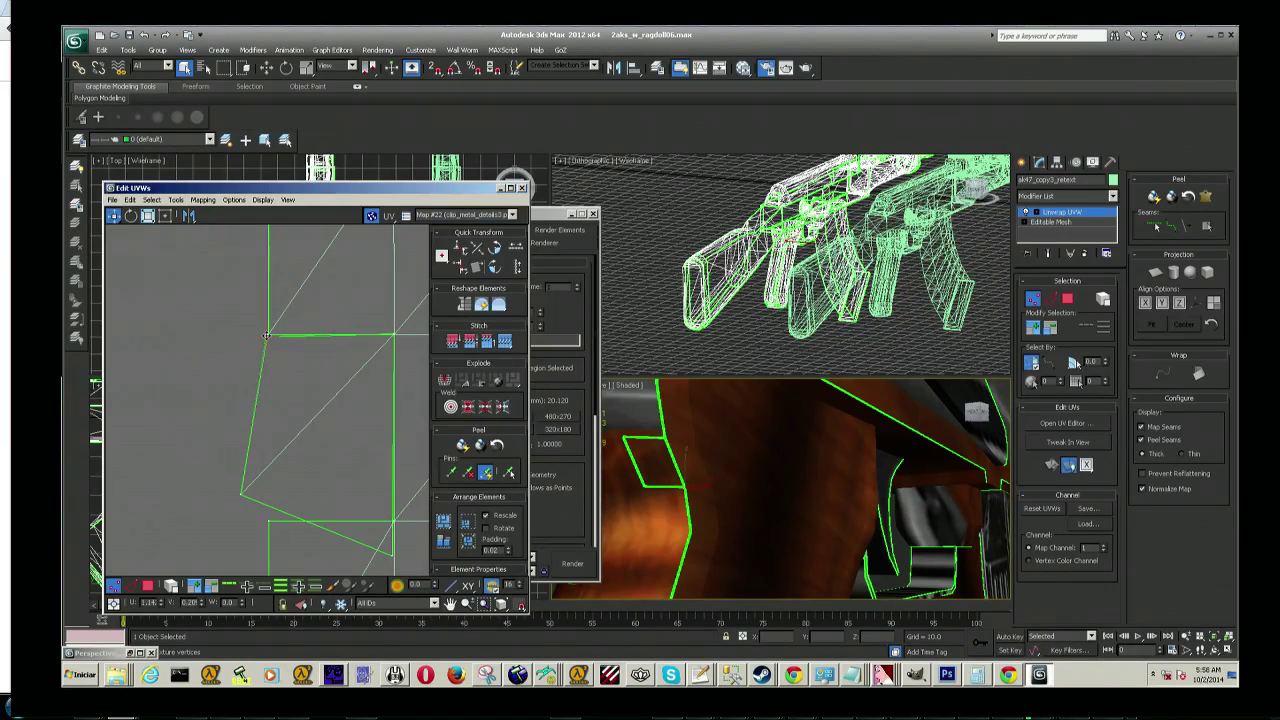
Step: Pull the lower-right vertex up and move the left vertex so the left edge is vertical
{"action": "middle_click_drag", "start_coordinate": [344, 543], "coordinate": [334, 457]}
{"action": "left_click_drag", "start_coordinate": [381, 469], "coordinate": [384, 436]}
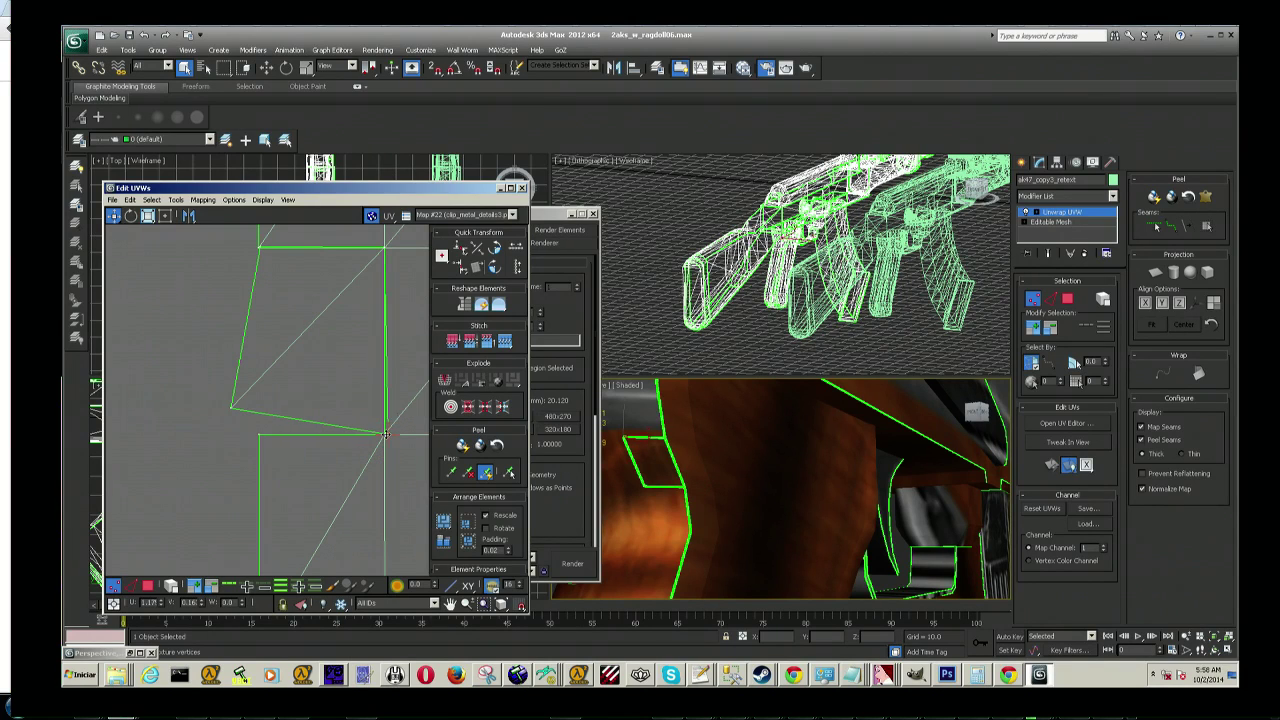
{"action": "left_click", "coordinate": [383, 434]}
{"action": "left_click", "coordinate": [233, 409]}
{"action": "left_click_drag", "start_coordinate": [229, 410], "coordinate": [259, 437]}
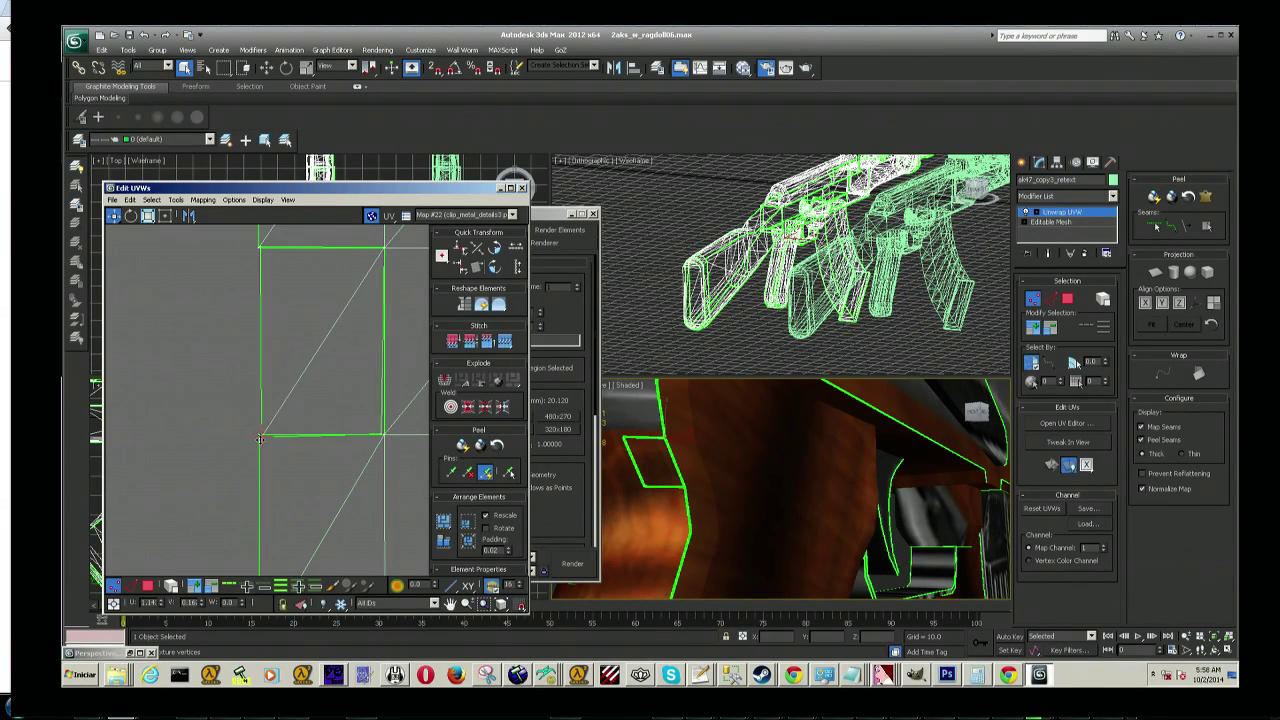
{"action": "scroll", "coordinate": [288, 418], "scroll_direction": "up", "scroll_amount": 2}
{"action": "scroll", "coordinate": [263, 434], "scroll_direction": "up", "scroll_amount": 2}
{"action": "scroll", "coordinate": [320, 488], "scroll_direction": "up", "scroll_amount": 2}
{"action": "scroll", "coordinate": [320, 488], "scroll_direction": "up", "scroll_amount": 2}
{"action": "scroll", "coordinate": [268, 453], "scroll_direction": "up", "scroll_amount": 1}
{"action": "left_click_drag", "start_coordinate": [264, 441], "coordinate": [314, 452]}
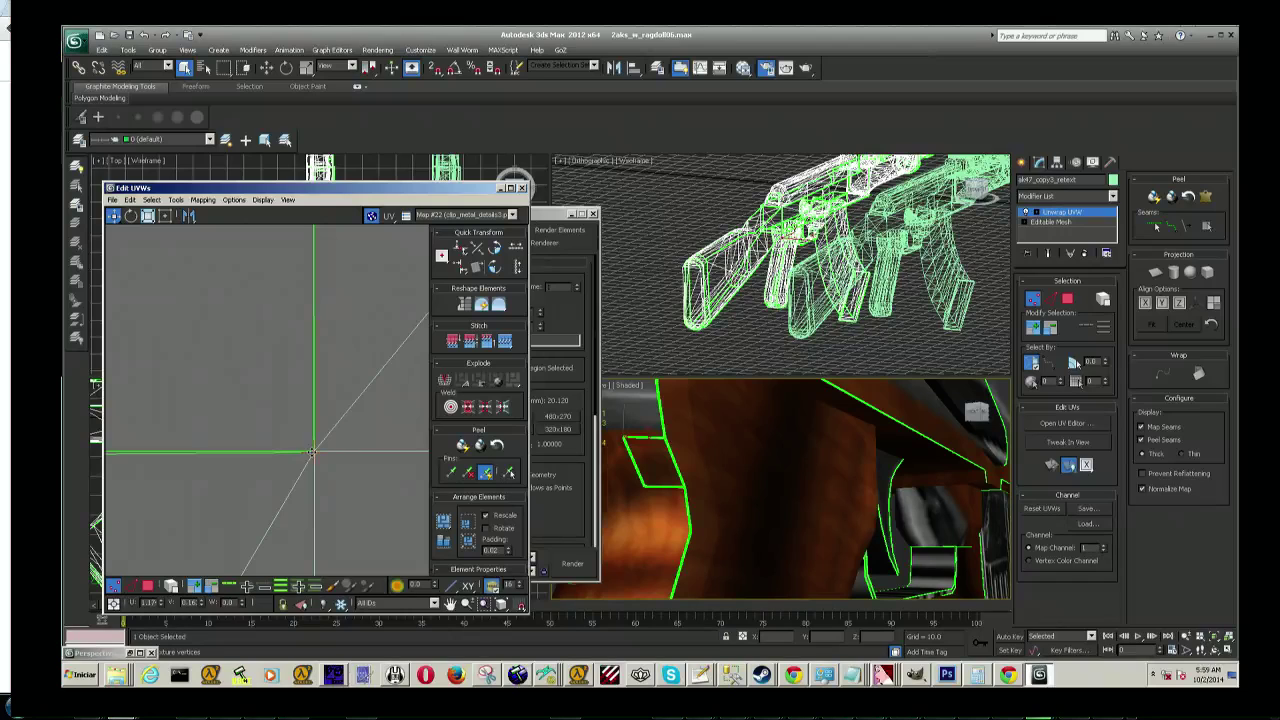
Step: Snap the corner vertex precisely onto the neighbouring quad's corner
{"action": "scroll", "coordinate": [271, 420], "scroll_direction": "down", "scroll_amount": 3}
{"action": "scroll", "coordinate": [275, 330], "scroll_direction": "down", "scroll_amount": 3}
{"action": "scroll", "coordinate": [306, 391], "scroll_direction": "down", "scroll_amount": 3}
{"action": "scroll", "coordinate": [317, 427], "scroll_direction": "down", "scroll_amount": 2}
{"action": "scroll", "coordinate": [317, 427], "scroll_direction": "up", "scroll_amount": 3}
{"action": "scroll", "coordinate": [260, 380], "scroll_direction": "up", "scroll_amount": 2}
{"action": "scroll", "coordinate": [240, 370], "scroll_direction": "up", "scroll_amount": 2}
{"action": "scroll", "coordinate": [230, 370], "scroll_direction": "up", "scroll_amount": 1}
{"action": "left_click", "coordinate": [221, 361]}
{"action": "left_click_drag", "start_coordinate": [221, 364], "coordinate": [198, 377]}
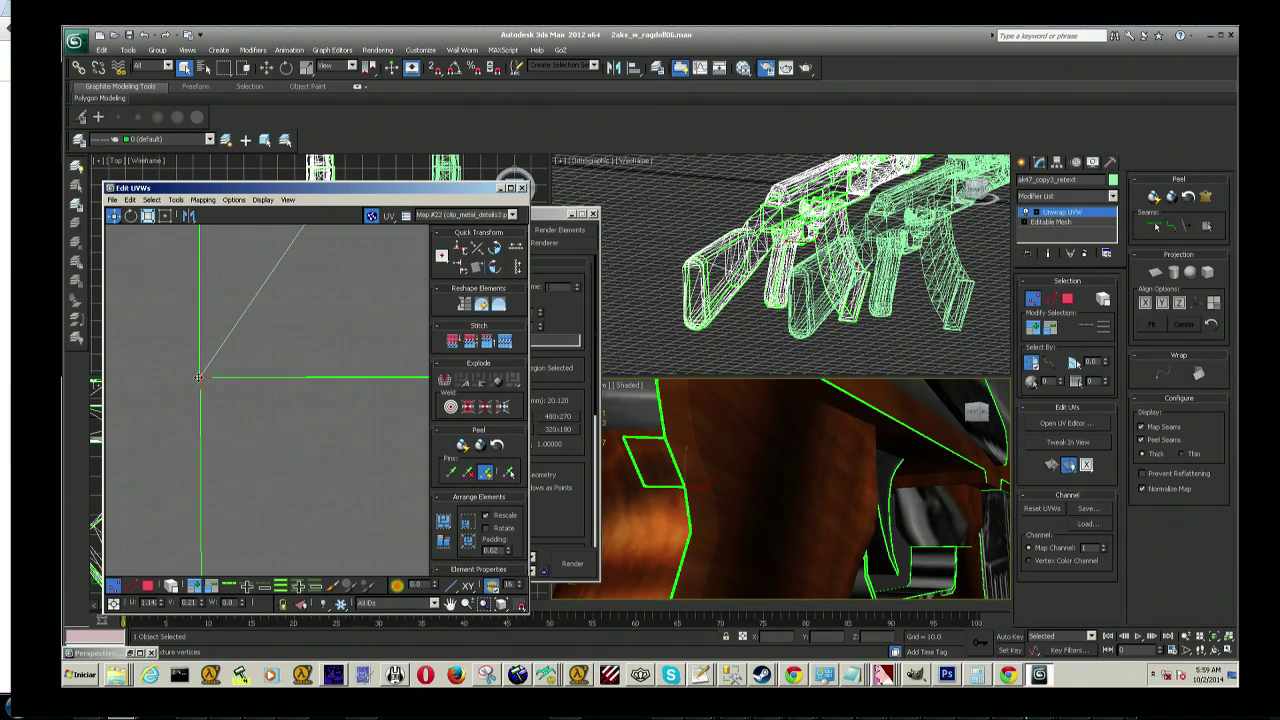
{"action": "scroll", "coordinate": [300, 480], "scroll_direction": "down", "scroll_amount": 5}
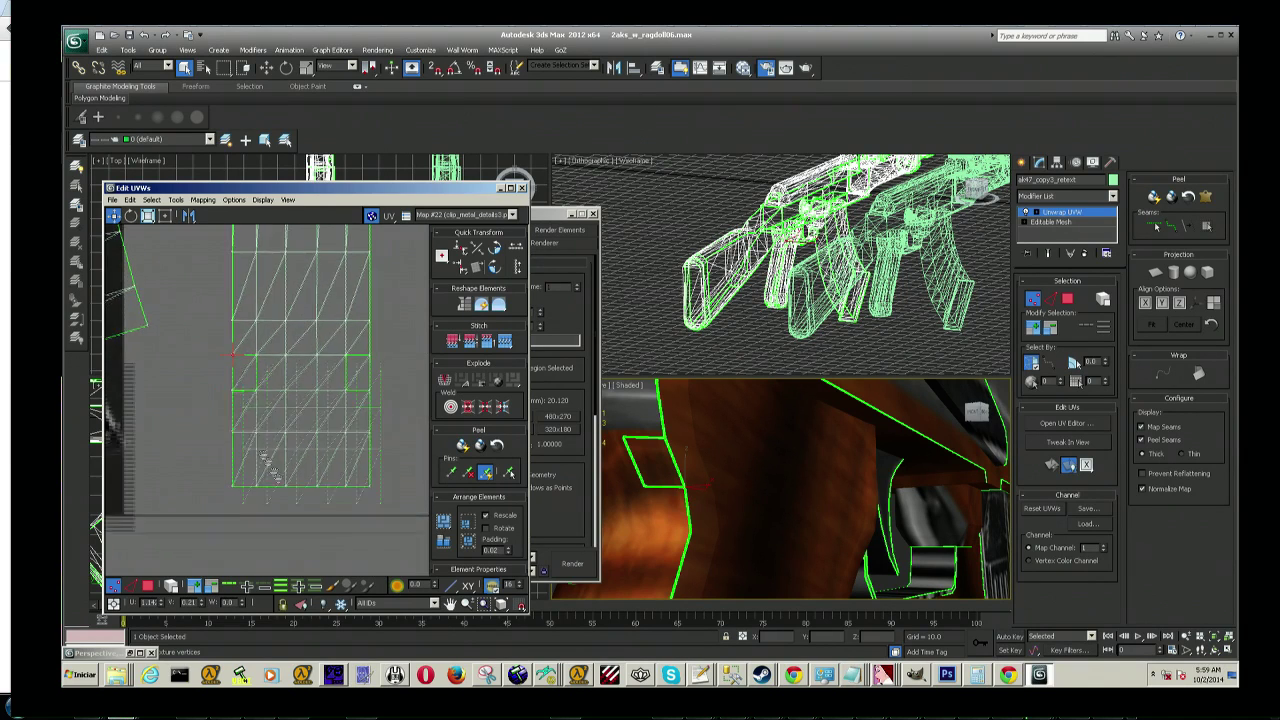
Step: Reselect the AK and reopen Edit UVWs in polygon mode, zoomed out on the clip_metal_details map
{"action": "left_click", "coordinate": [1022, 162]}
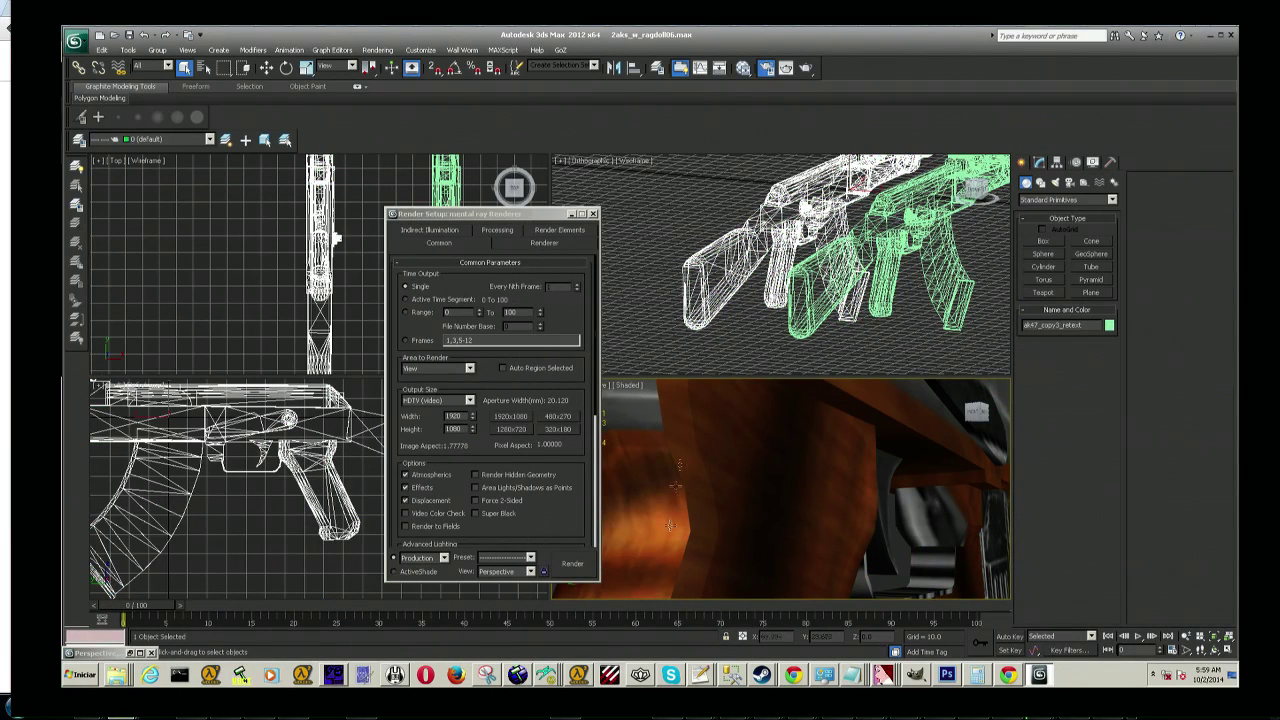
{"action": "mouse_move", "coordinate": [720, 468]}
{"action": "middle_mouse_down", "text": "alt"}
{"action": "mouse_move", "coordinate": [789, 566]}
{"action": "mouse_move", "coordinate": [782, 393]}
{"action": "mouse_move", "coordinate": [762, 400]}
{"action": "mouse_move", "coordinate": [709, 515]}
{"action": "mouse_move", "coordinate": [612, 444]}
{"action": "middle_mouse_up", "text": "alt"}
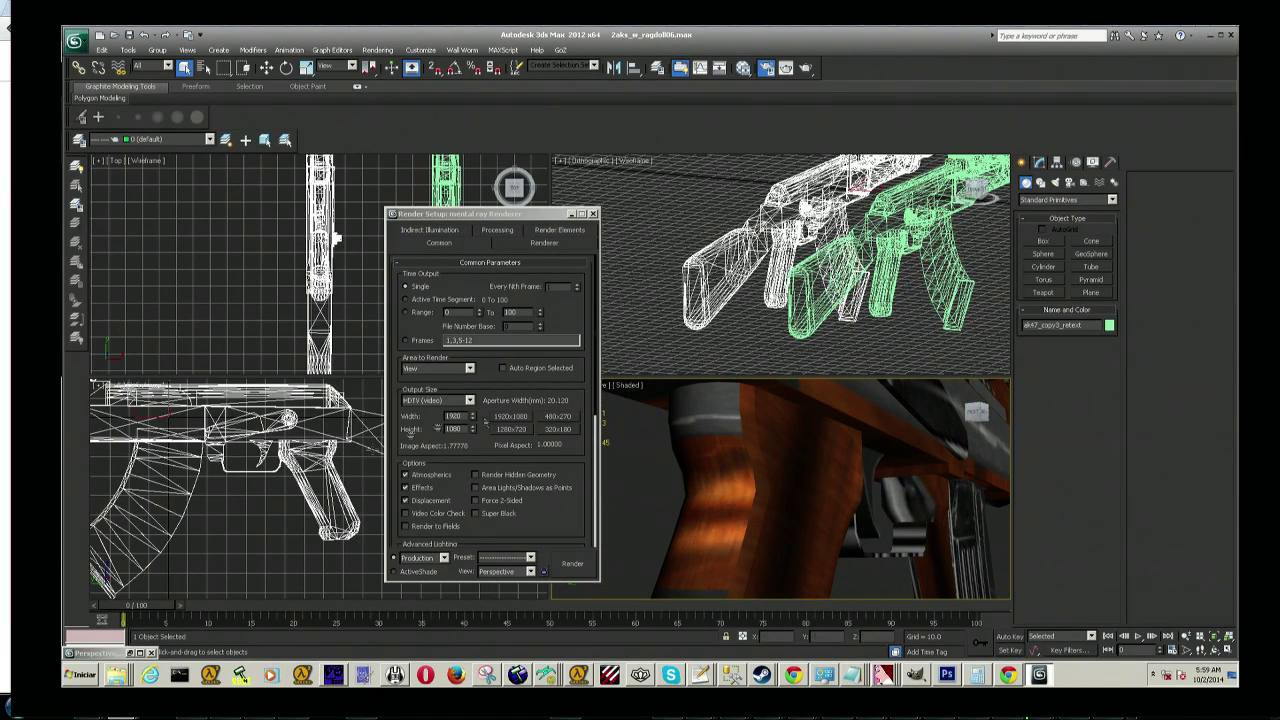
{"action": "left_click", "coordinate": [1040, 162]}
{"action": "left_click", "coordinate": [750, 405]}
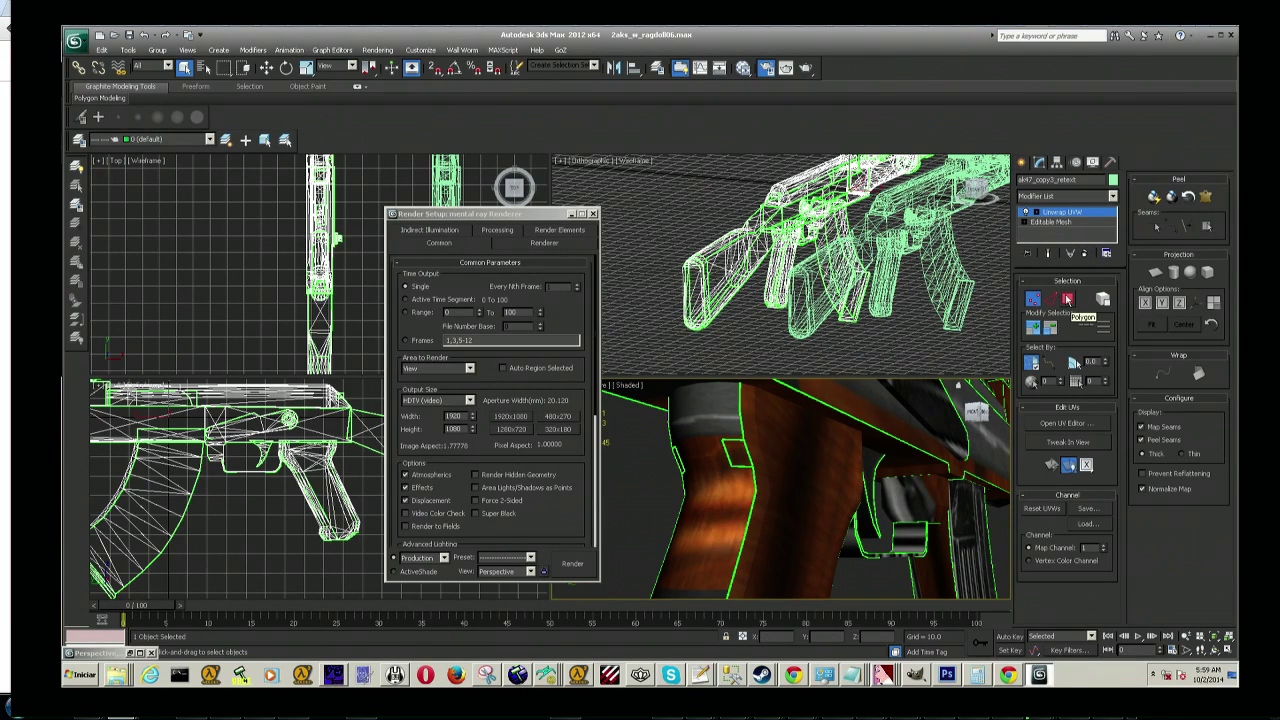
{"action": "left_click", "coordinate": [1067, 298]}
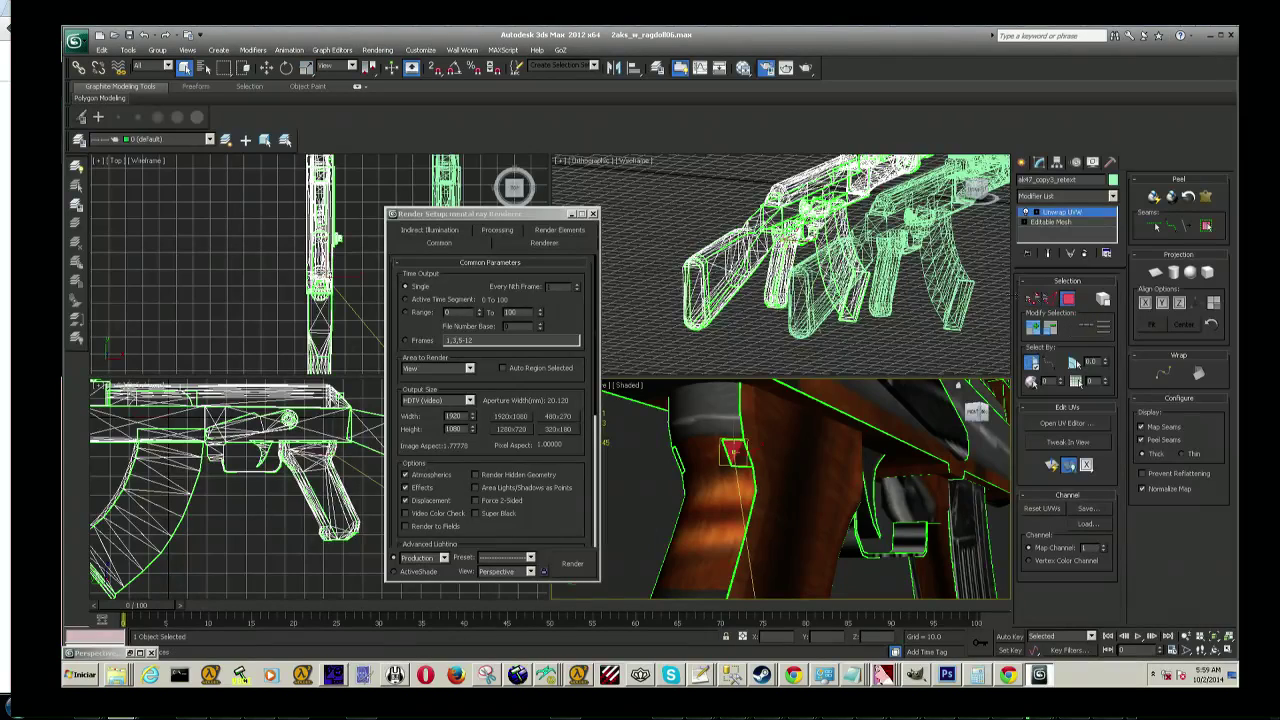
{"action": "left_click", "coordinate": [1062, 424]}
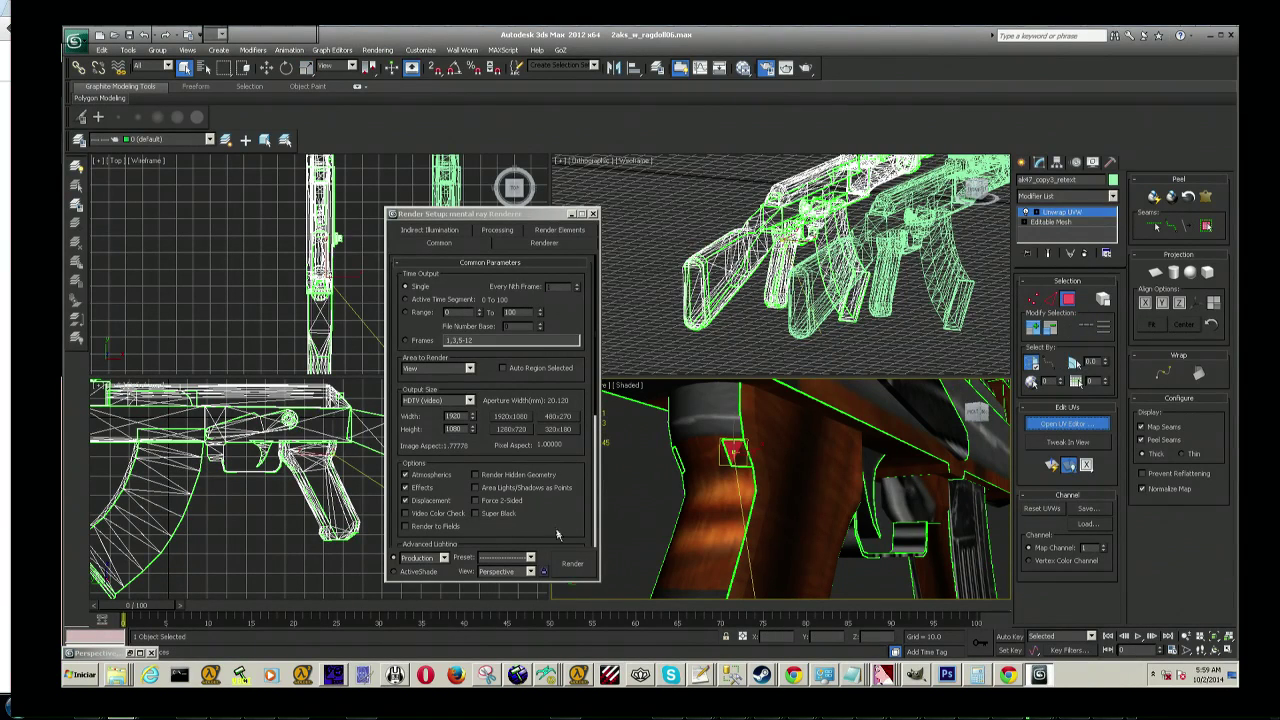
{"action": "scroll", "coordinate": [249, 467], "scroll_direction": "down", "scroll_amount": 3}
{"action": "scroll", "coordinate": [249, 440], "scroll_direction": "down", "scroll_amount": 1}
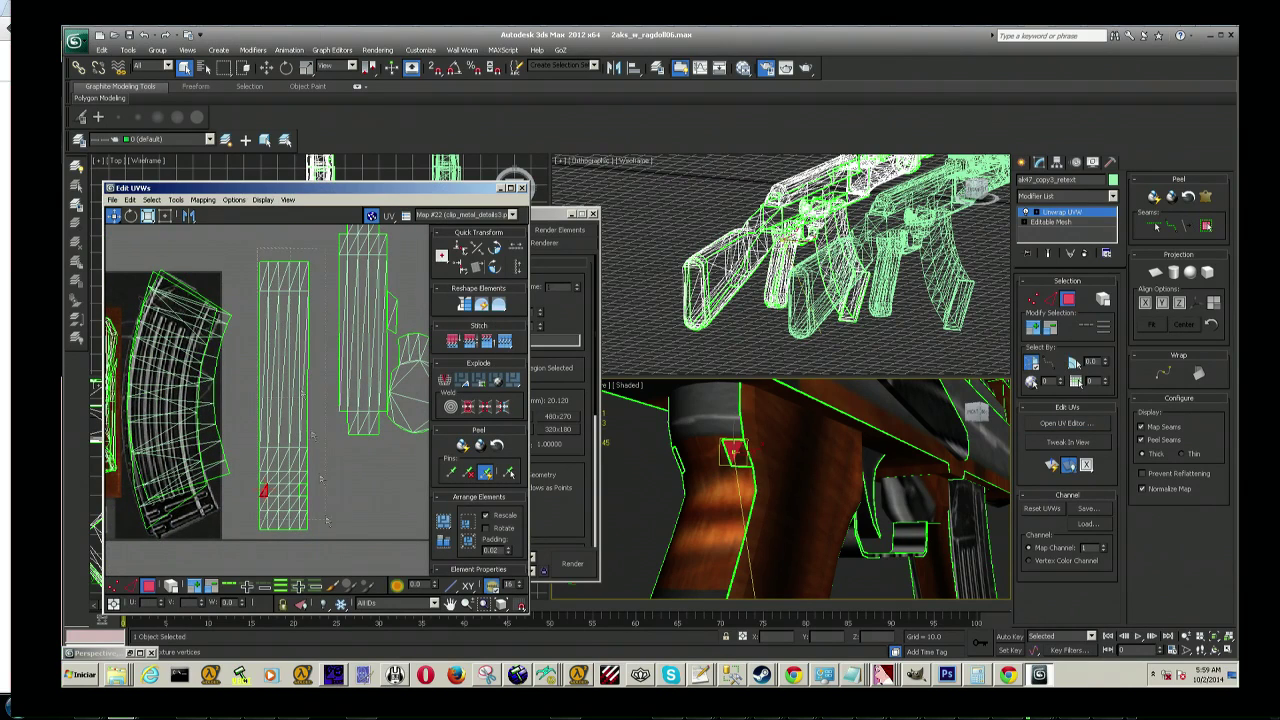
Step: Scale down the grip's long UV strip around its centre and frame the grip
{"action": "left_click", "coordinate": [290, 450]}
{"action": "middle_click_drag", "start_coordinate": [250, 330], "coordinate": [280, 352]}
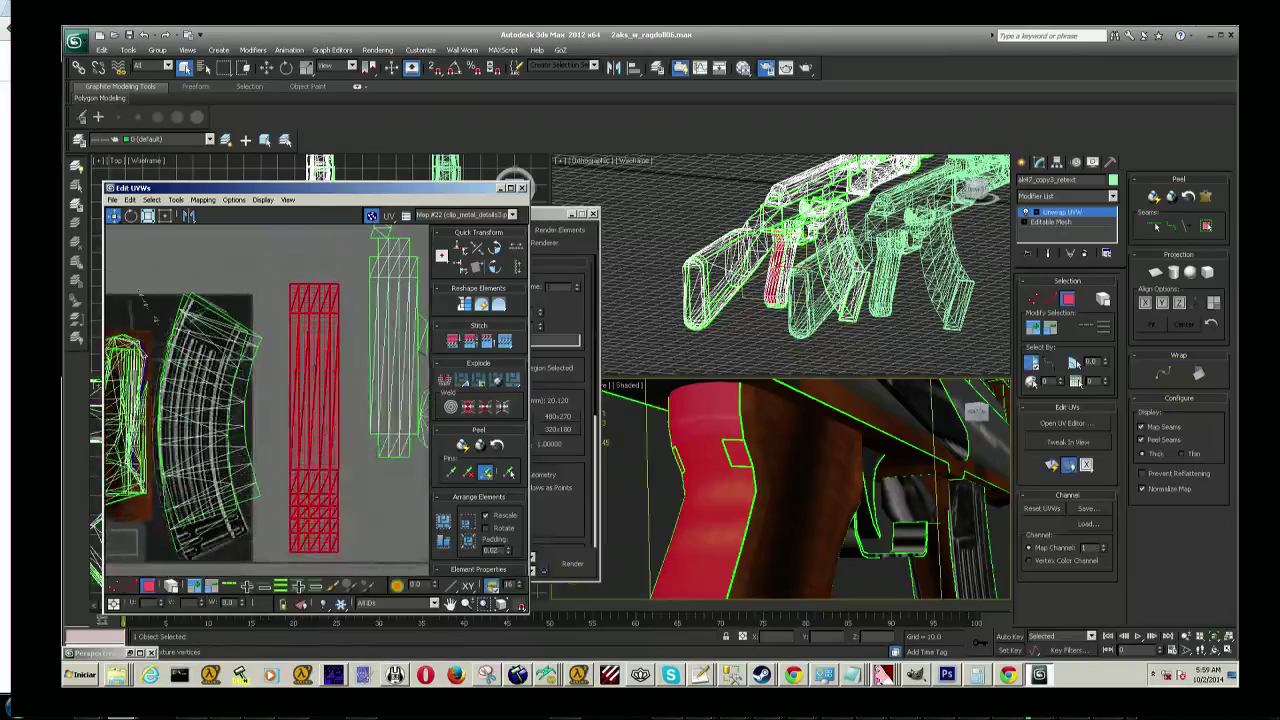
{"action": "left_click_drag", "start_coordinate": [280, 352], "coordinate": [324, 448]}
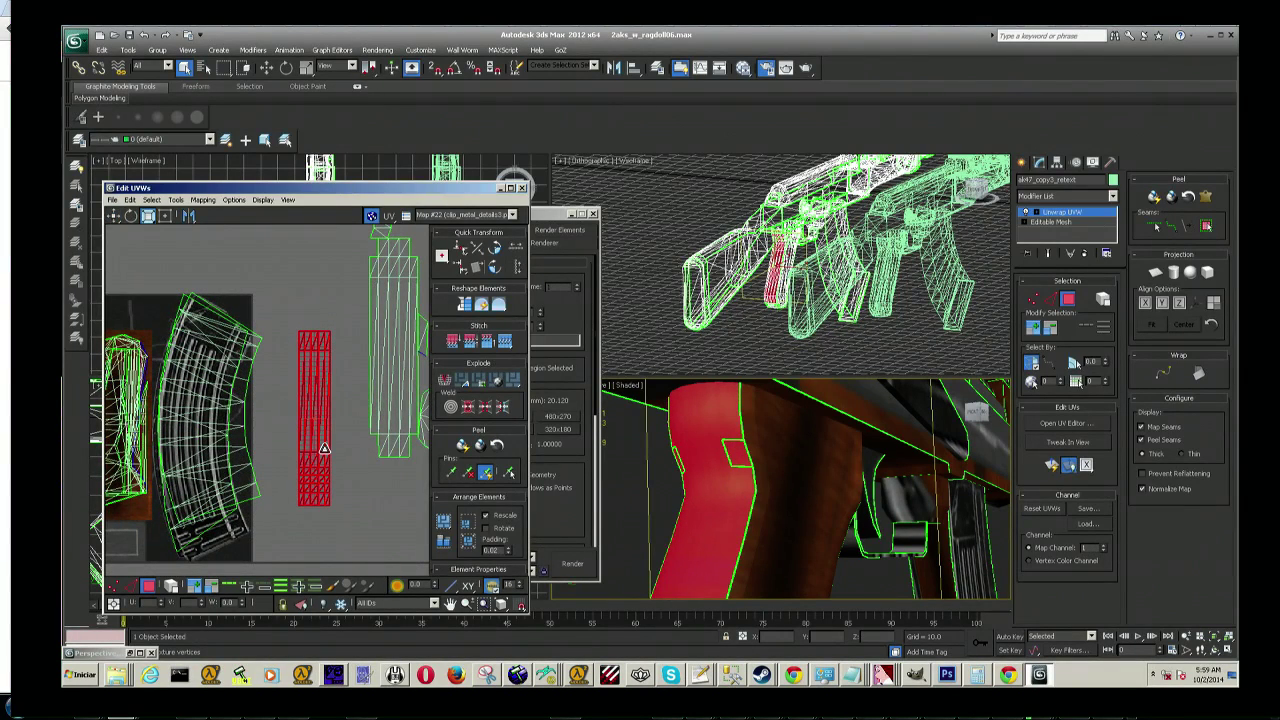
{"action": "mouse_move", "coordinate": [780, 480]}
{"action": "middle_mouse_down", "text": "alt"}
{"action": "mouse_move", "coordinate": [814, 434]}
{"action": "mouse_move", "coordinate": [760, 485]}
{"action": "mouse_move", "coordinate": [715, 458]}
{"action": "middle_mouse_up", "text": "alt"}
{"action": "key", "text": "z"}
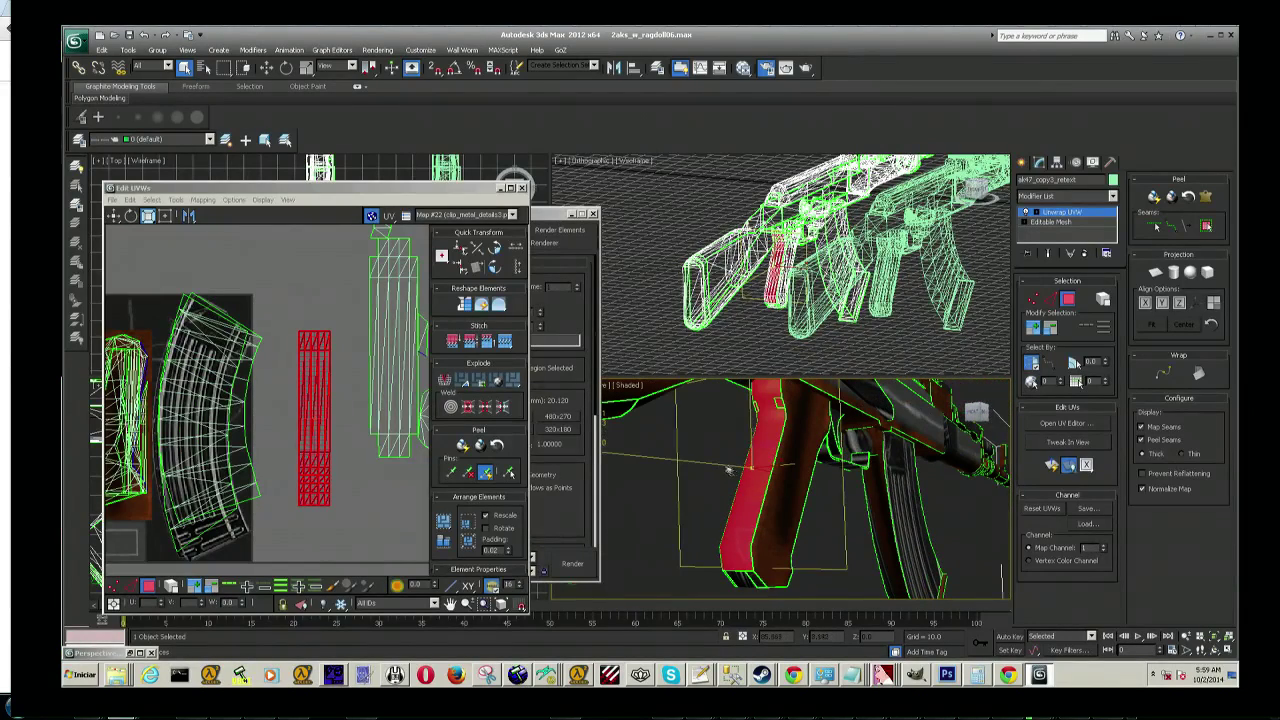
Step: Save the scene as 2aks_w_ragdoll07.max and launch a test render
{"action": "left_click", "coordinate": [74, 40]}
{"action": "left_click", "coordinate": [104, 180]}
{"action": "left_click", "coordinate": [565, 399]}
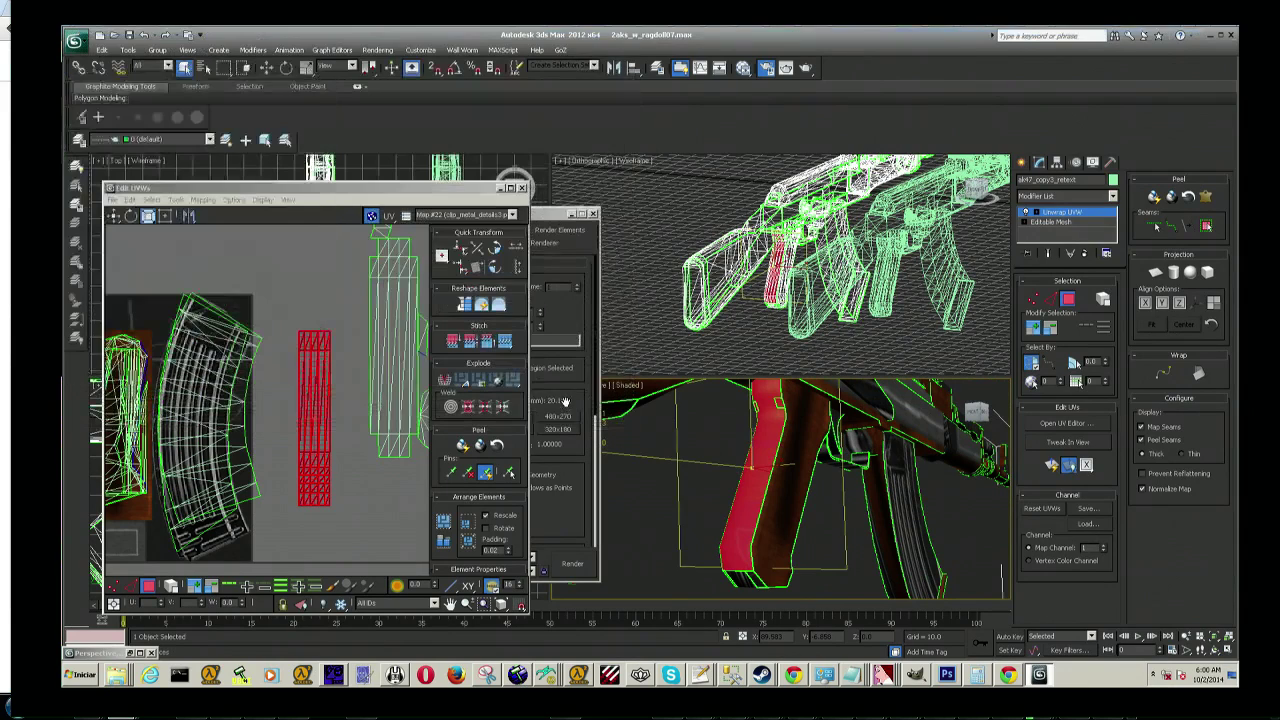
{"action": "key", "text": "shift+q"}
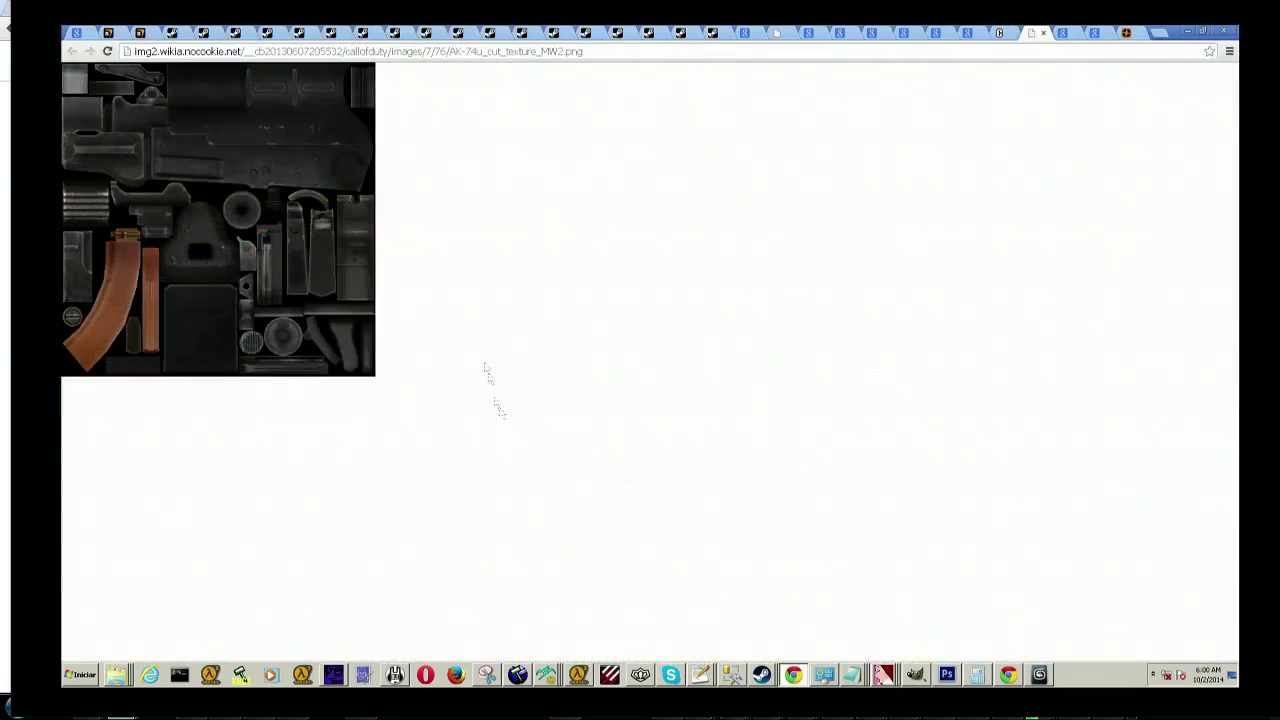
Step: Compare the grip and magazine render against the Photoshop texture, then minimize the render window
{"action": "key", "text": "alt+Tab"}
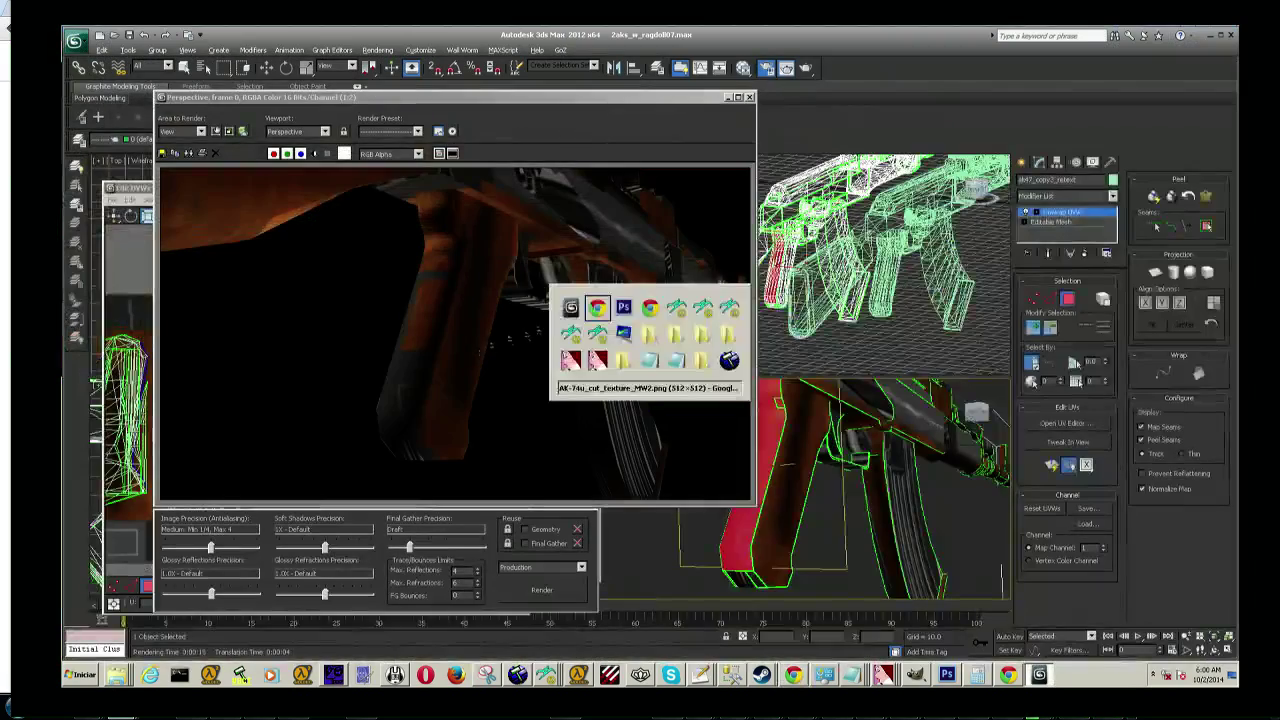
{"action": "key", "text": "alt+Tab"}
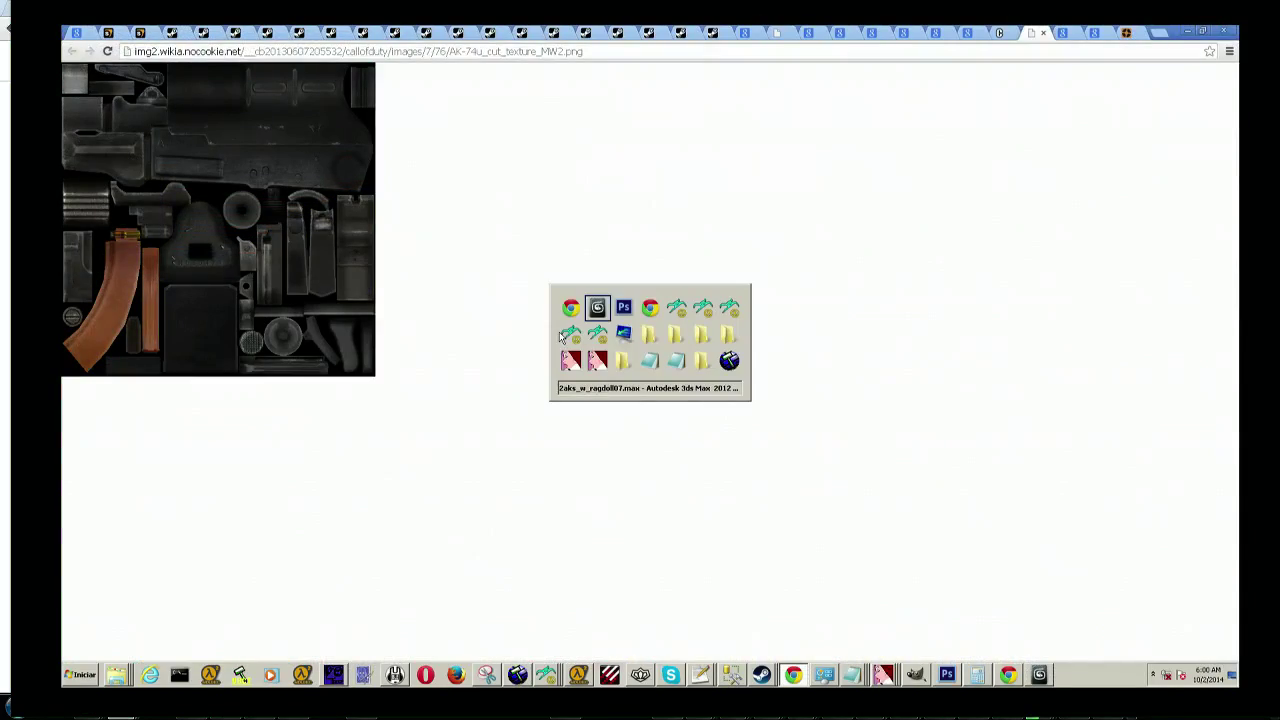
{"action": "key", "text": "alt+Tab"}
{"action": "key", "text": "alt+Tab"}
{"action": "key", "text": "Tab"}
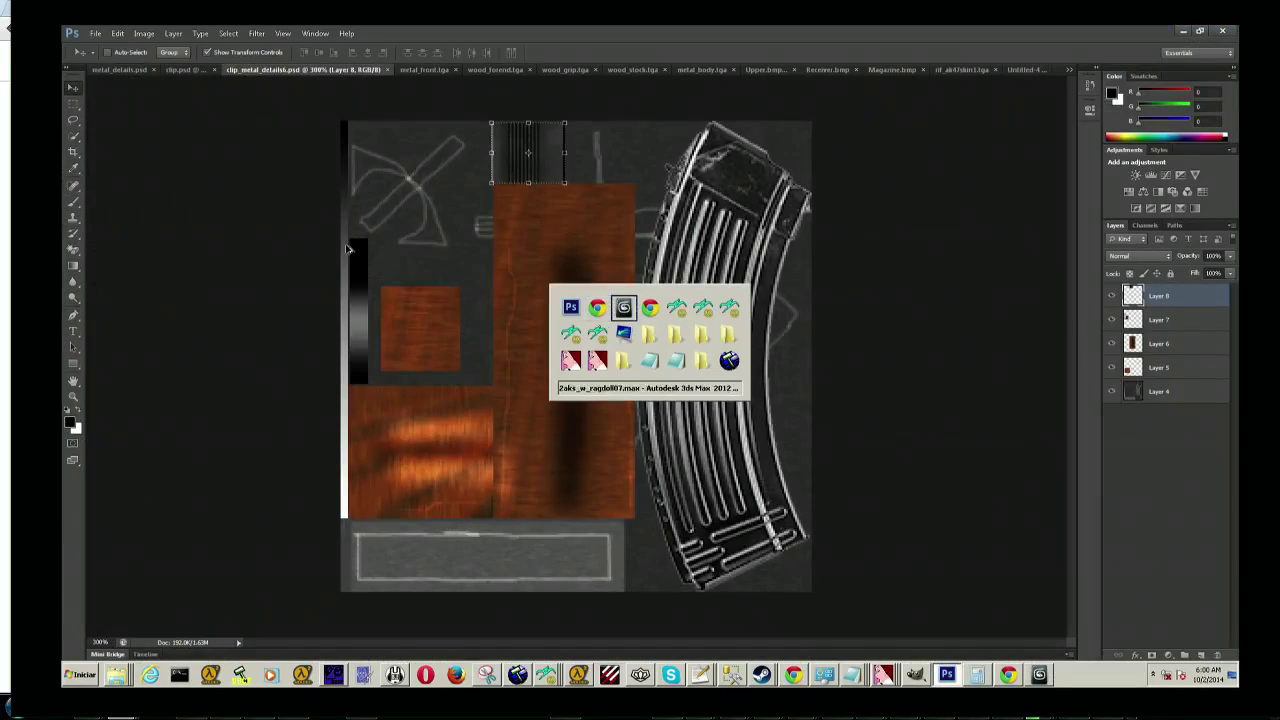
{"action": "key", "text": "alt+Tab"}
{"action": "key", "text": "alt+Tab"}
{"action": "key", "text": "alt+Tab"}
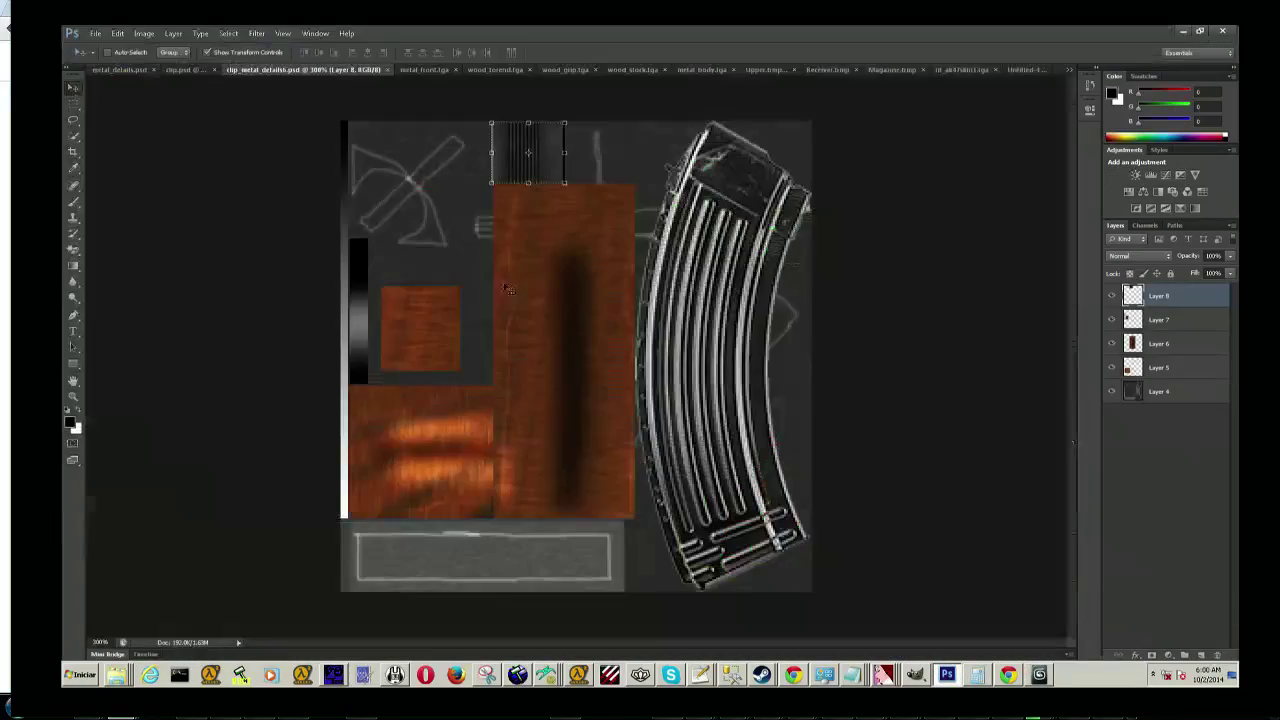
{"action": "key", "text": "alt+Tab"}
{"action": "key", "text": "alt+Tab"}
{"action": "key", "text": "Tab"}
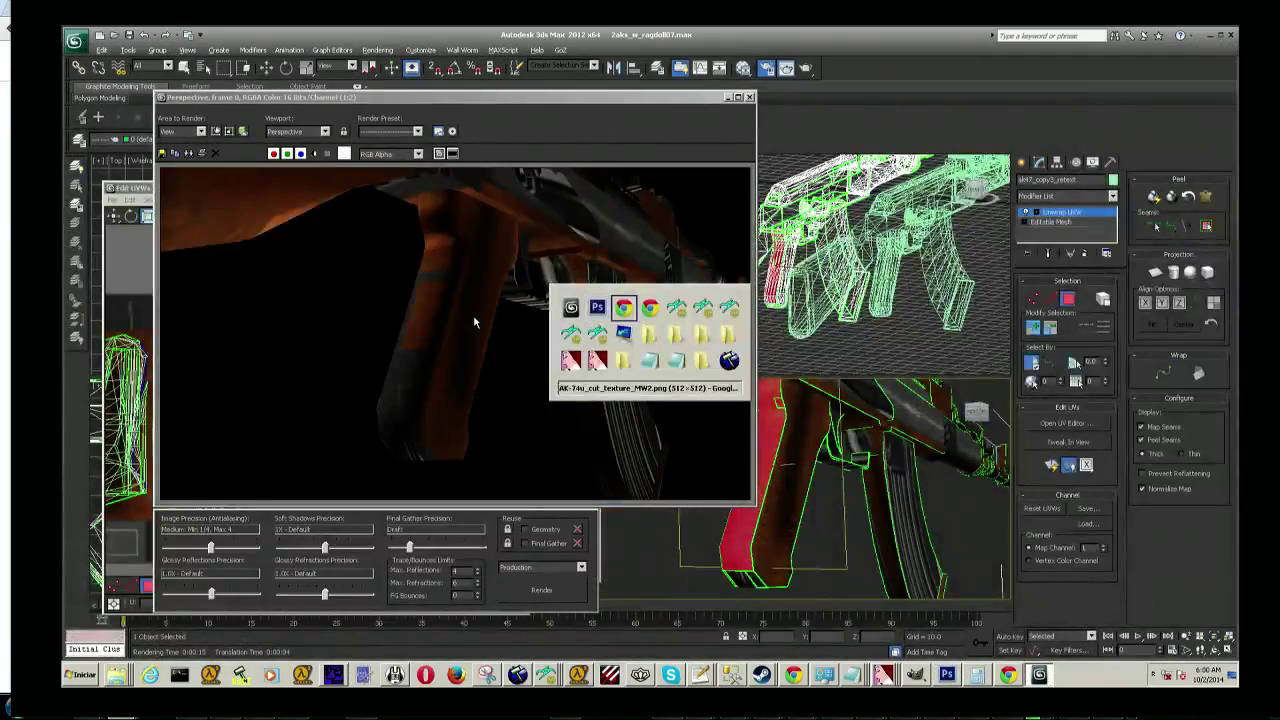
{"action": "key", "text": "alt+Tab"}
{"action": "key", "text": "alt+Tab"}
{"action": "key", "text": "Tab"}
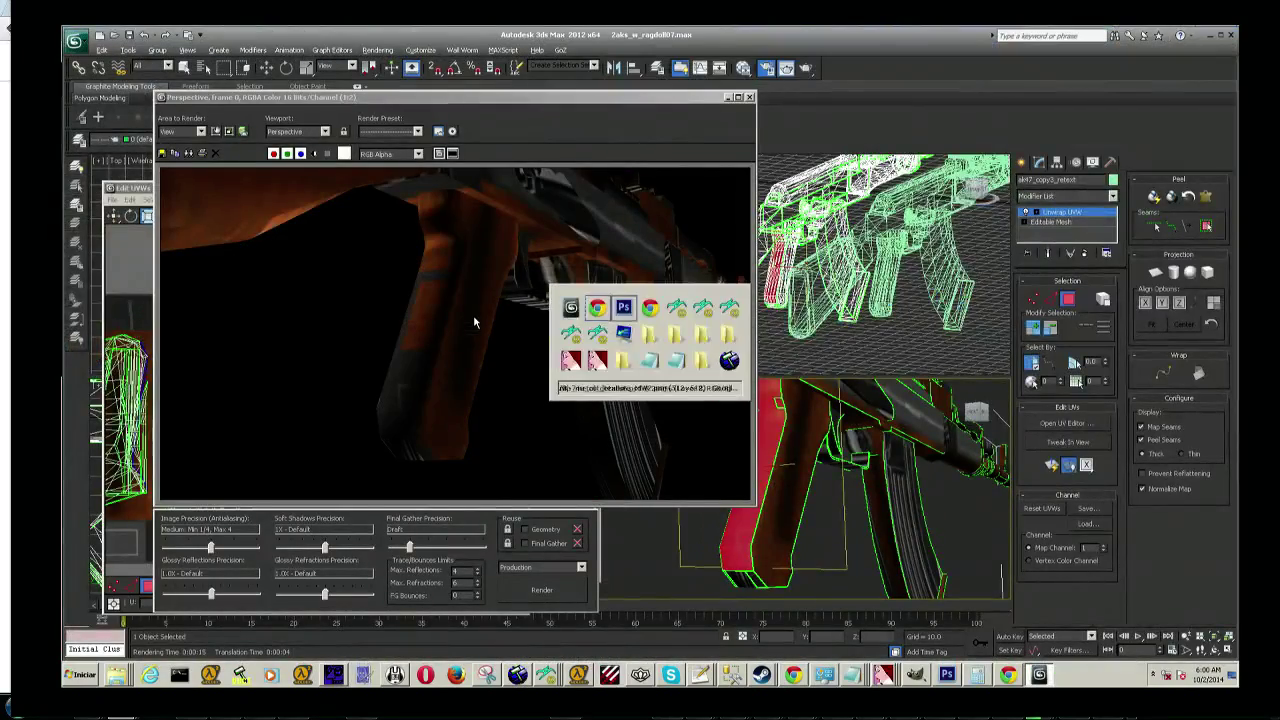
{"action": "key", "text": "alt+Tab"}
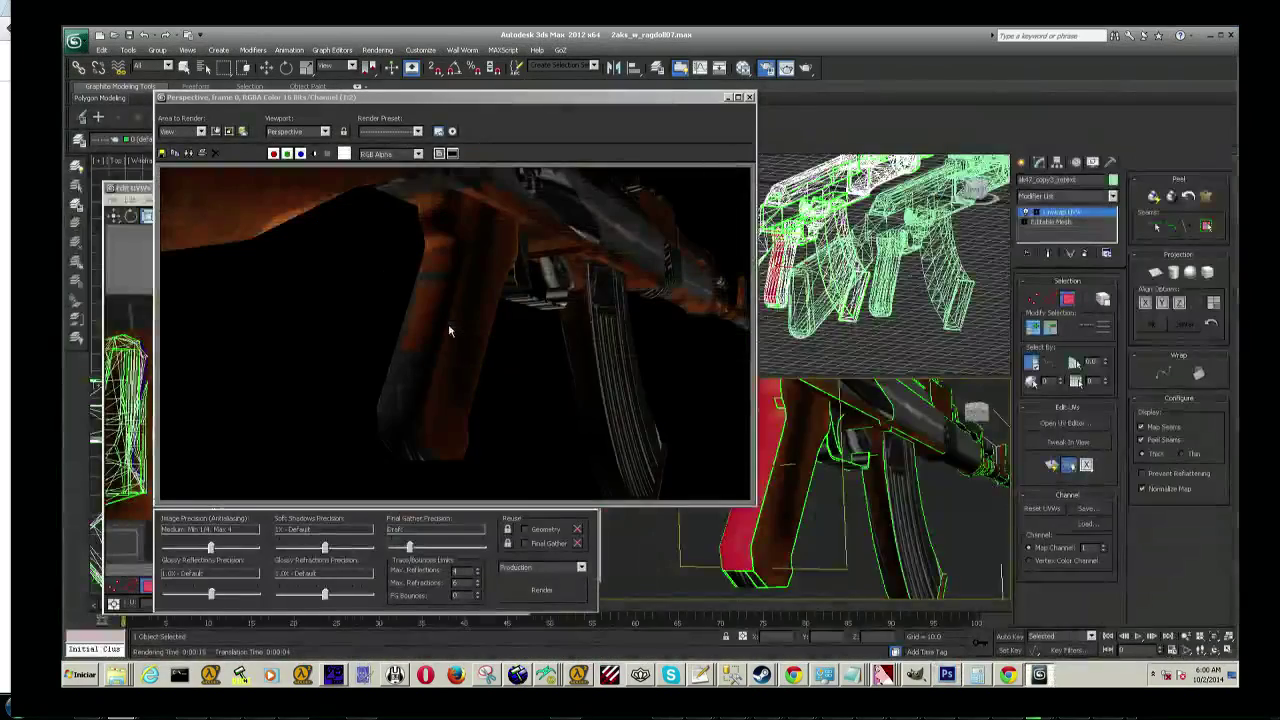
{"action": "key", "text": "alt+Tab"}
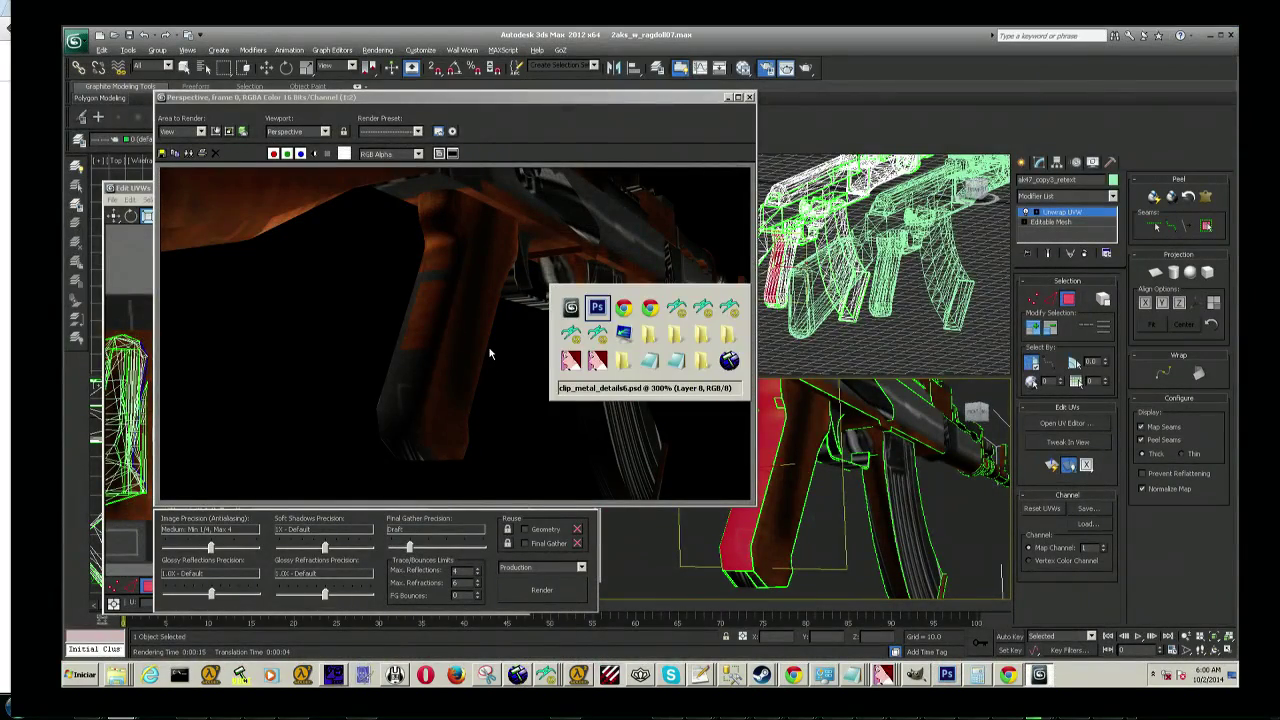
{"action": "key", "text": "Escape"}
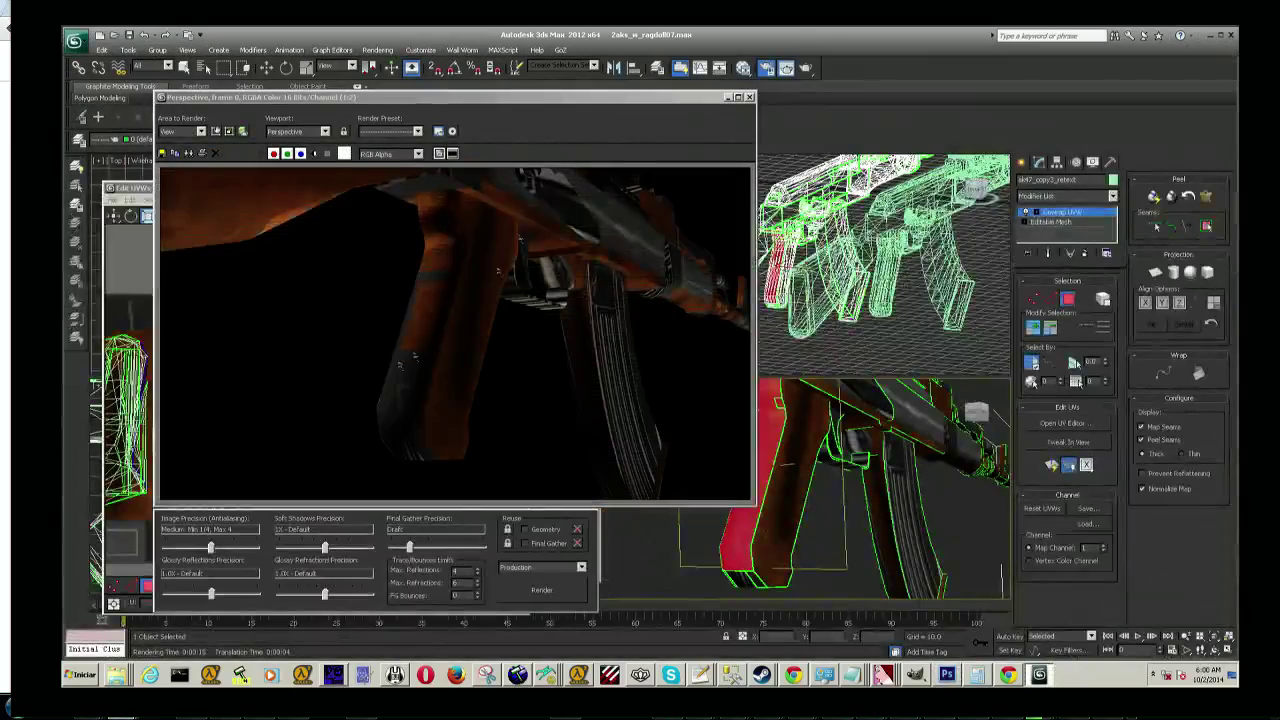
{"action": "left_click", "coordinate": [727, 97]}
{"action": "scroll", "coordinate": [305, 426], "scroll_direction": "up", "scroll_amount": 2}
Step: Move the grip's long UV island left, off the clip_metal_details texture tile
{"action": "scroll", "coordinate": [305, 426], "scroll_direction": "up", "scroll_amount": 3}
{"action": "scroll", "coordinate": [304, 427], "scroll_direction": "down", "scroll_amount": 3}
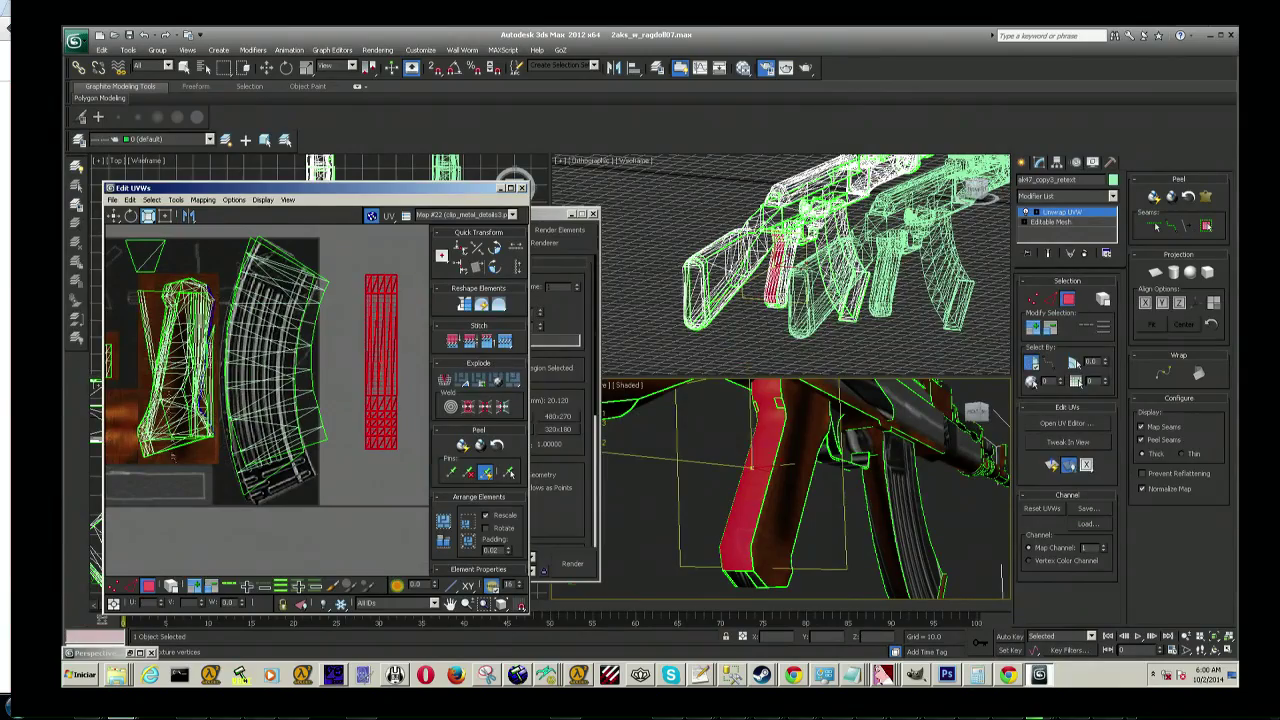
{"action": "scroll", "coordinate": [193, 473], "scroll_direction": "up", "scroll_amount": 3}
{"action": "scroll", "coordinate": [180, 341], "scroll_direction": "down", "scroll_amount": 3}
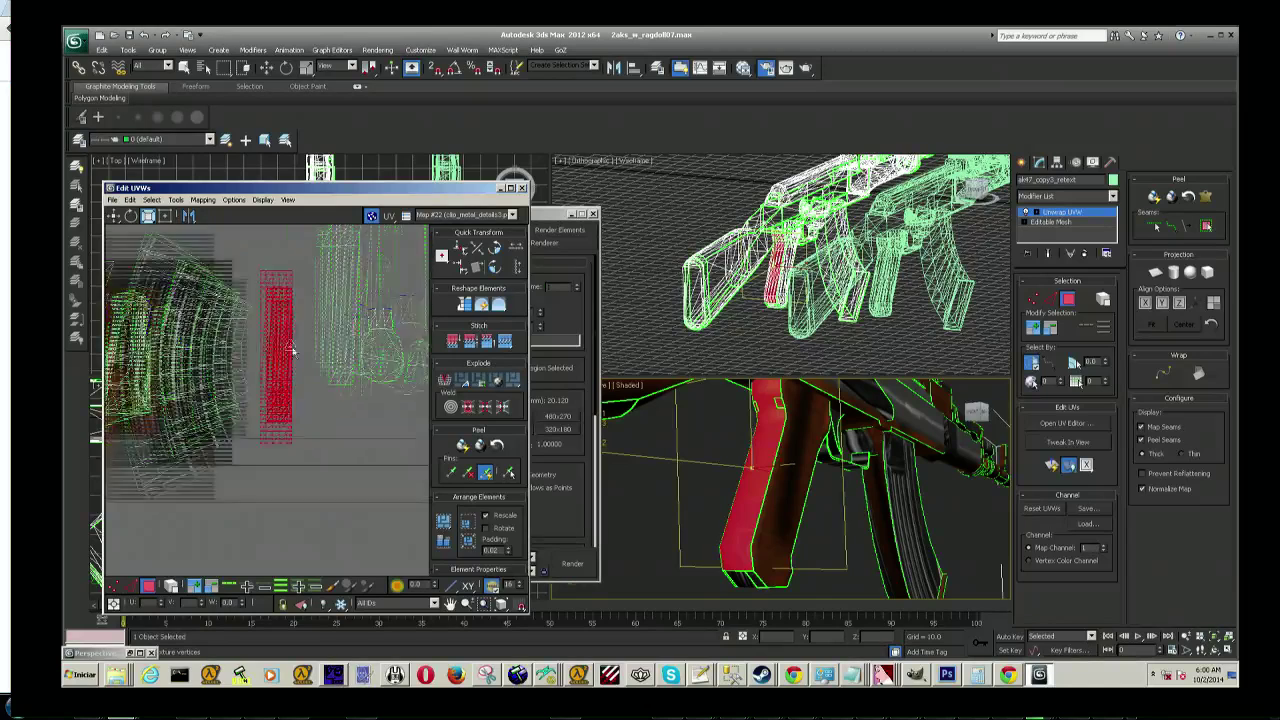
{"action": "scroll", "coordinate": [245, 329], "scroll_direction": "down", "scroll_amount": 4}
{"action": "scroll", "coordinate": [281, 345], "scroll_direction": "down", "scroll_amount": 2}
{"action": "left_click", "coordinate": [114, 216]}
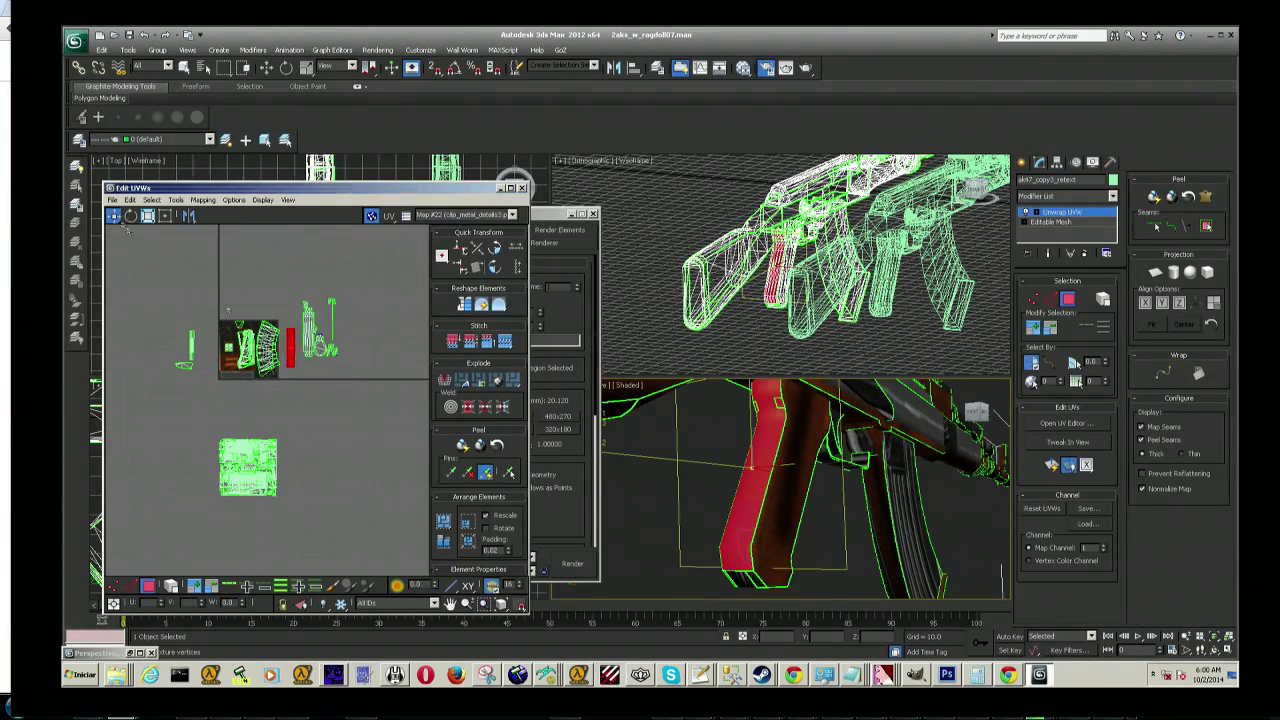
{"action": "left_click_drag", "start_coordinate": [292, 349], "coordinate": [139, 350]}
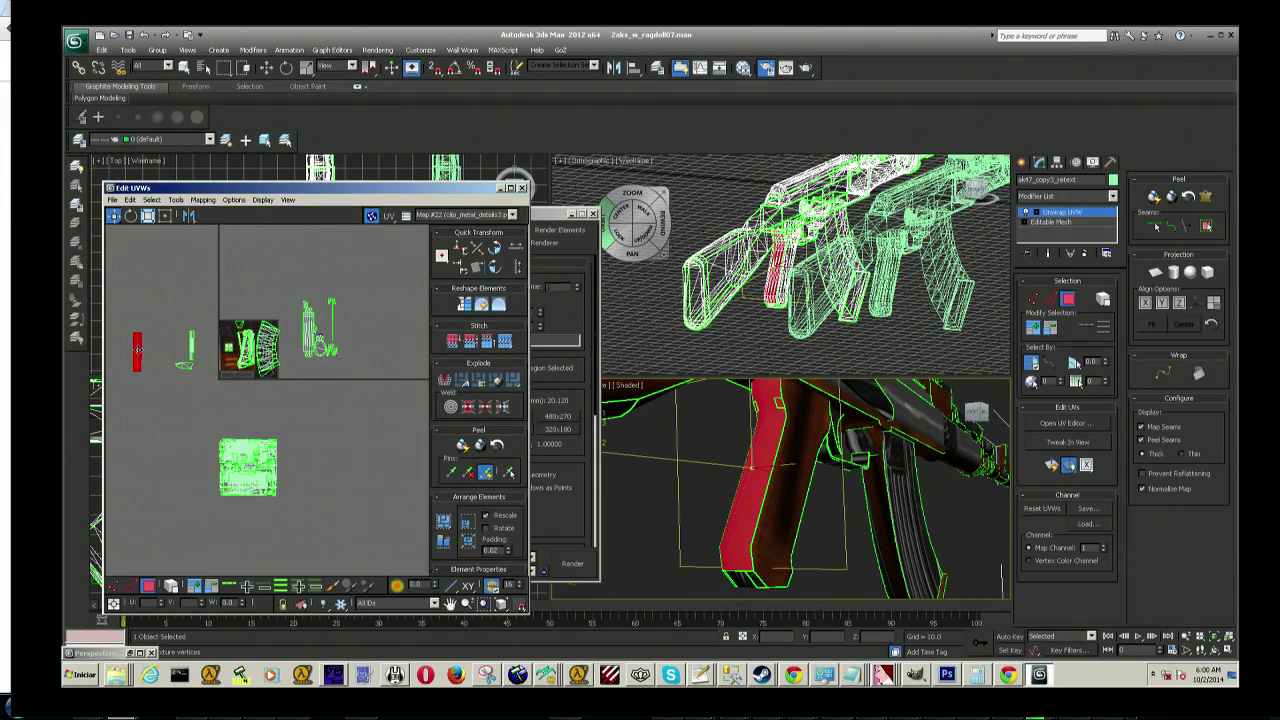
{"action": "scroll", "coordinate": [720, 490], "scroll_direction": "up", "scroll_amount": 3}
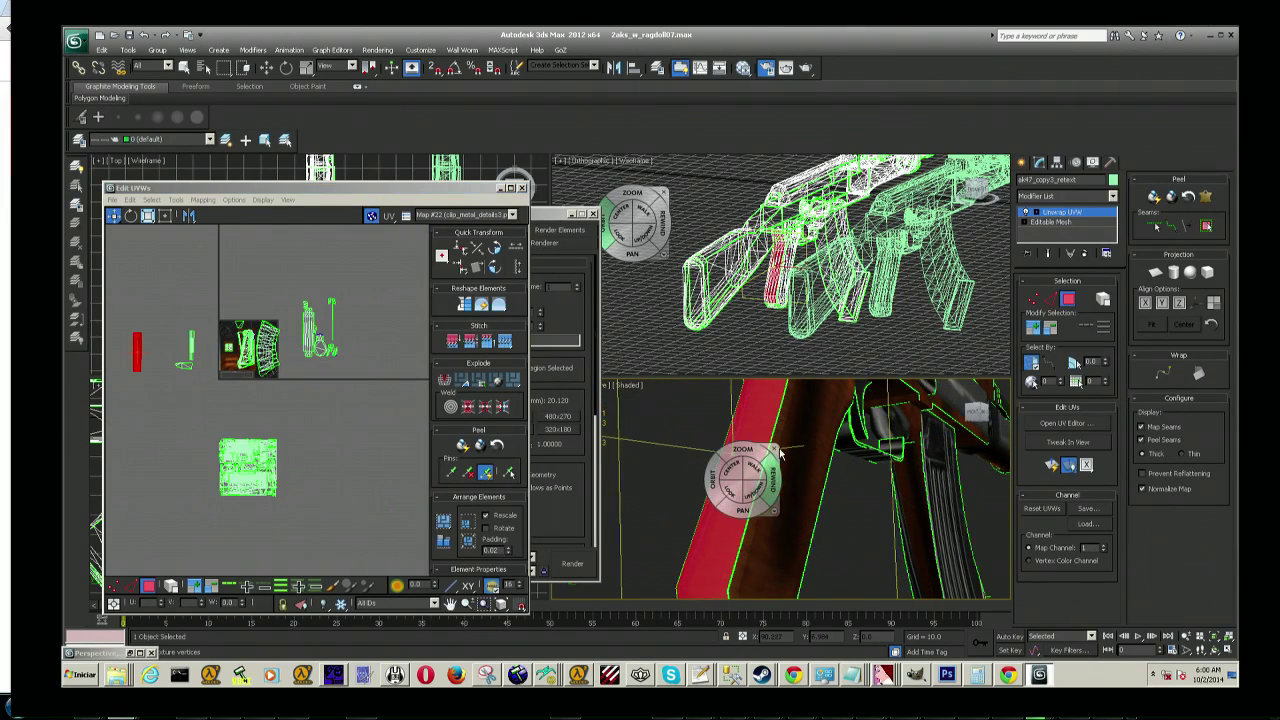
Step: Orbit and zoom the Perspective view to inspect the grip's texturing after the move
{"action": "middle_click_drag", "start_coordinate": [707, 490], "coordinate": [700, 514], "text": "alt"}
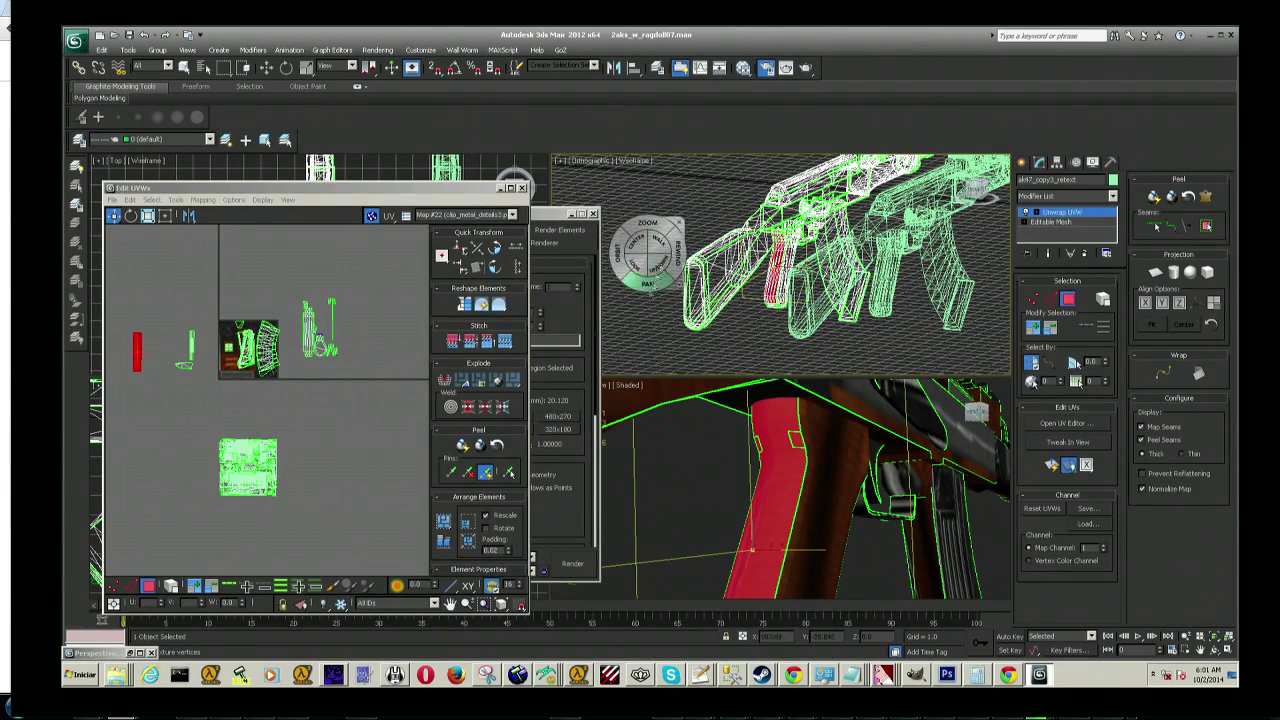
{"action": "key", "text": "Escape"}
{"action": "mouse_move", "coordinate": [720, 480]}
{"action": "middle_mouse_down", "text": "alt"}
{"action": "mouse_move", "coordinate": [748, 470]}
{"action": "mouse_move", "coordinate": [760, 436]}
{"action": "mouse_move", "coordinate": [780, 450]}
{"action": "mouse_move", "coordinate": [834, 443]}
{"action": "middle_mouse_up", "text": "alt"}
{"action": "key", "text": "z"}
{"action": "scroll", "coordinate": [773, 485], "scroll_direction": "up", "scroll_amount": 3}
{"action": "scroll", "coordinate": [830, 450], "scroll_direction": "up", "scroll_amount": 3}
{"action": "scroll", "coordinate": [845, 455], "scroll_direction": "up", "scroll_amount": 3}
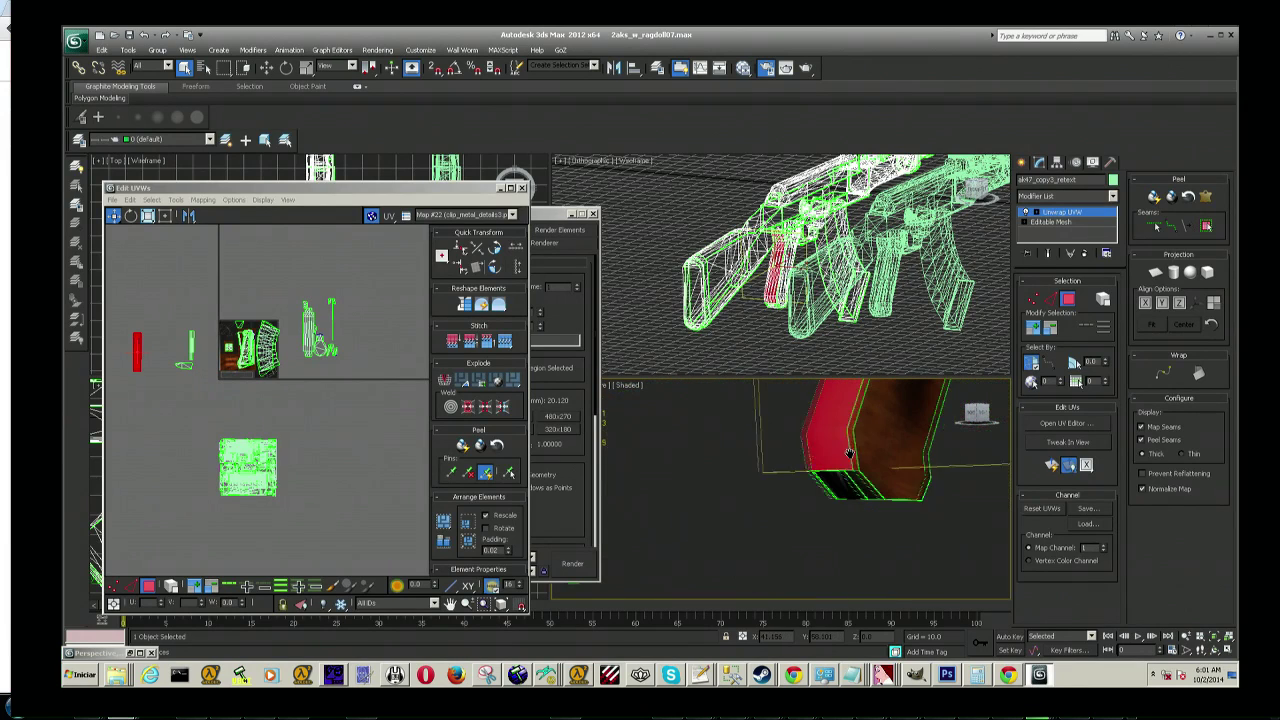
{"action": "mouse_move", "coordinate": [842, 453]}
{"action": "middle_mouse_down", "text": "alt"}
{"action": "mouse_move", "coordinate": [809, 495]}
{"action": "mouse_move", "coordinate": [856, 428]}
{"action": "middle_mouse_up", "text": "alt"}
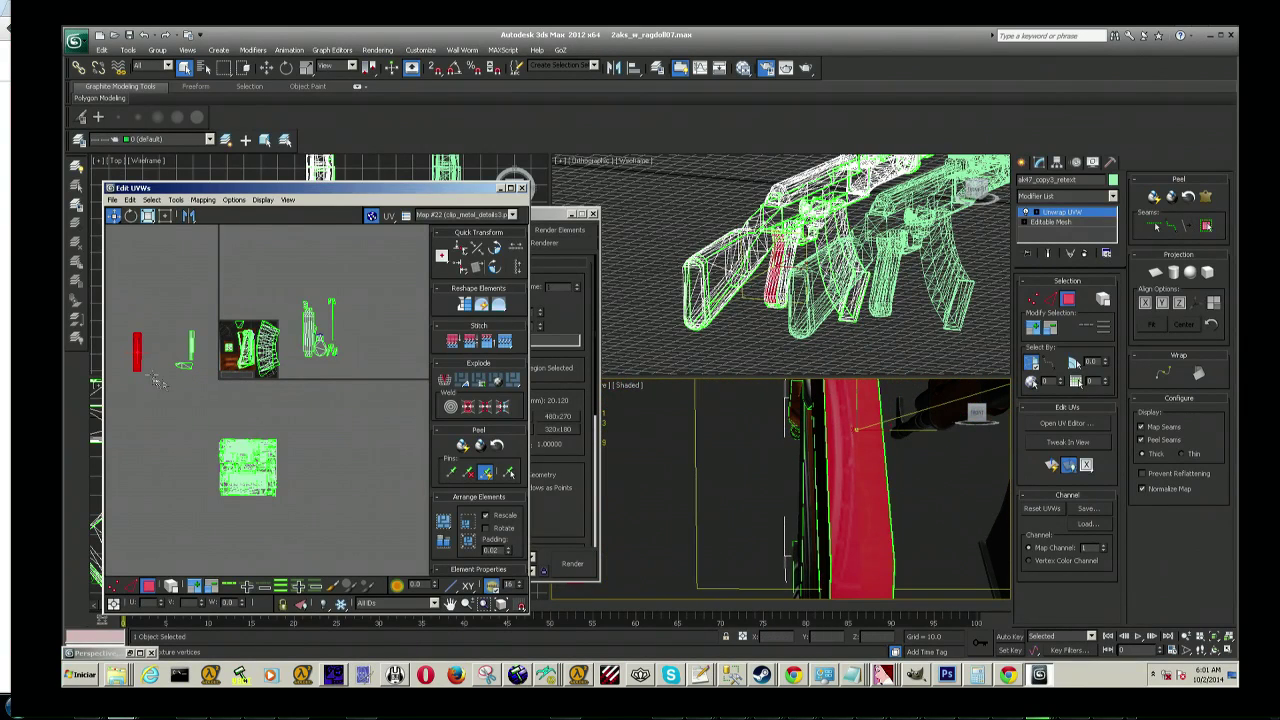
{"action": "scroll", "coordinate": [137, 362], "scroll_direction": "up", "scroll_amount": 2}
{"action": "scroll", "coordinate": [152, 358], "scroll_direction": "up", "scroll_amount": 2}
{"action": "scroll", "coordinate": [222, 405], "scroll_direction": "up", "scroll_amount": 2}
{"action": "scroll", "coordinate": [222, 401], "scroll_direction": "down", "scroll_amount": 2}
{"action": "middle_click_drag", "start_coordinate": [160, 392], "coordinate": [312, 392]}
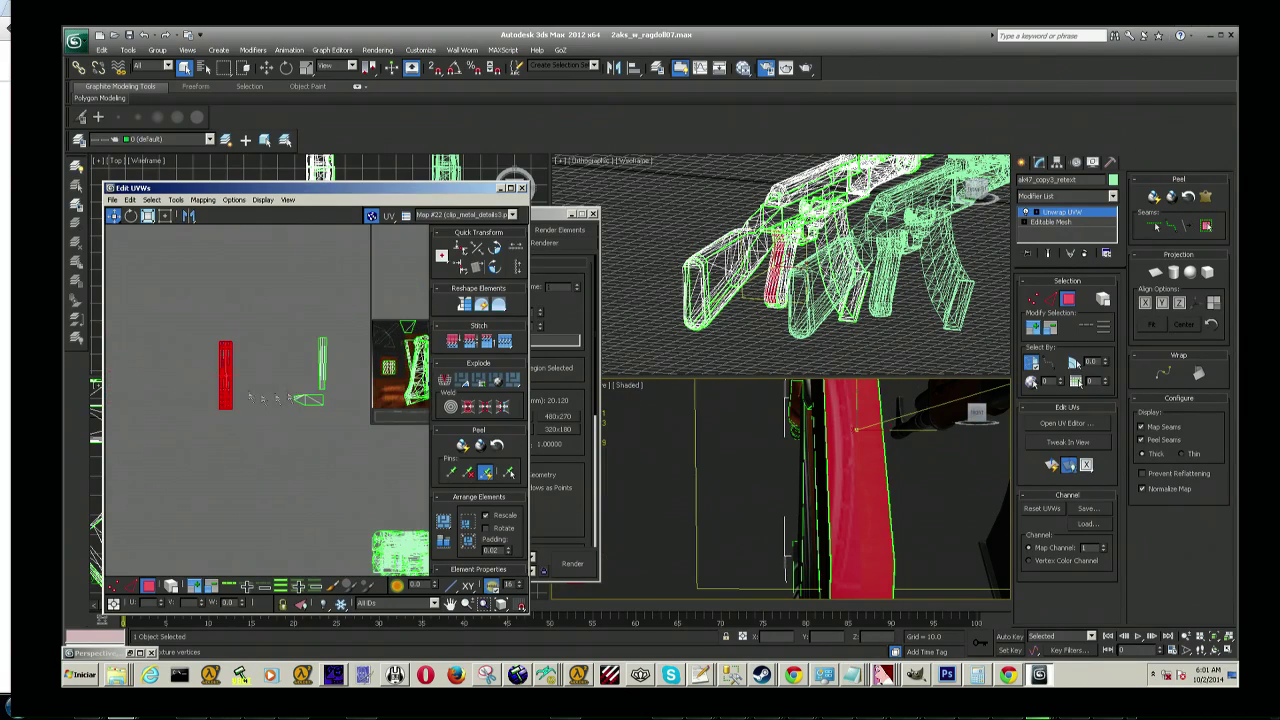
{"action": "scroll", "coordinate": [311, 392], "scroll_direction": "up", "scroll_amount": 2}
{"action": "scroll", "coordinate": [312, 392], "scroll_direction": "up", "scroll_amount": 2}
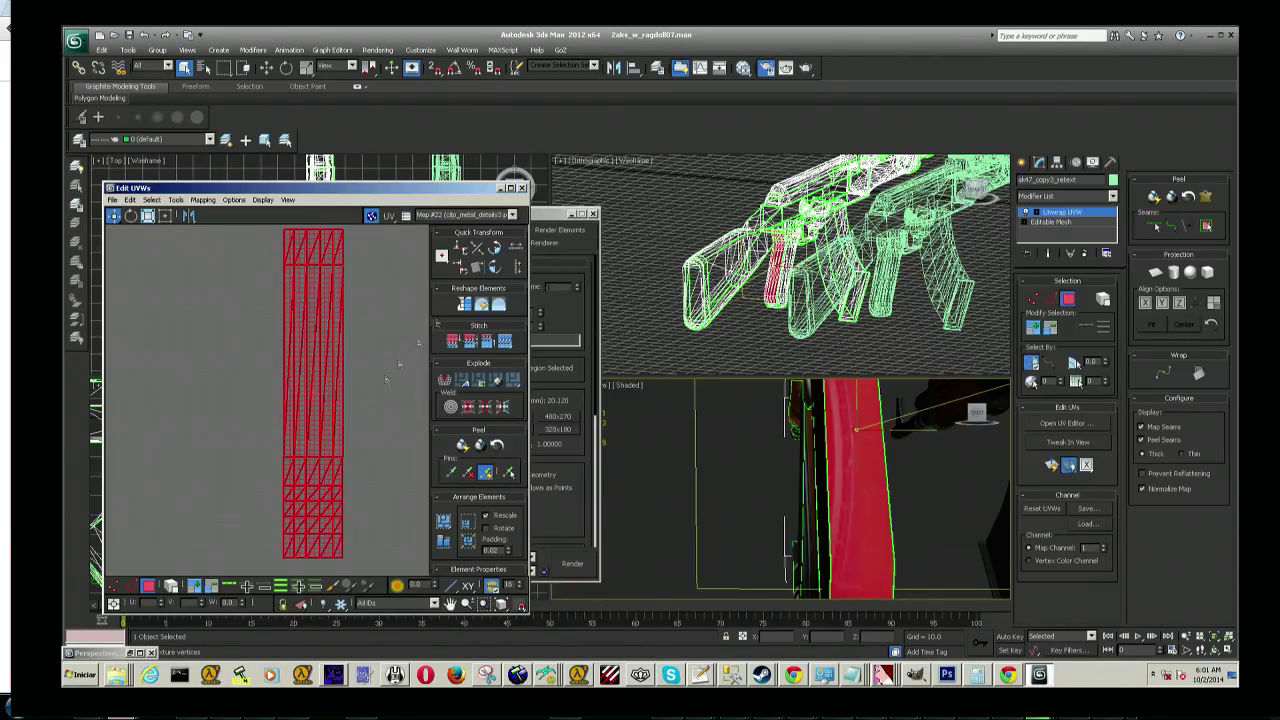
Step: Turn on Tile Bitmap in Unwrap Options so the texture repeats across the UV editor background
{"action": "left_click", "coordinate": [439, 216]}
{"action": "left_click", "coordinate": [439, 217]}
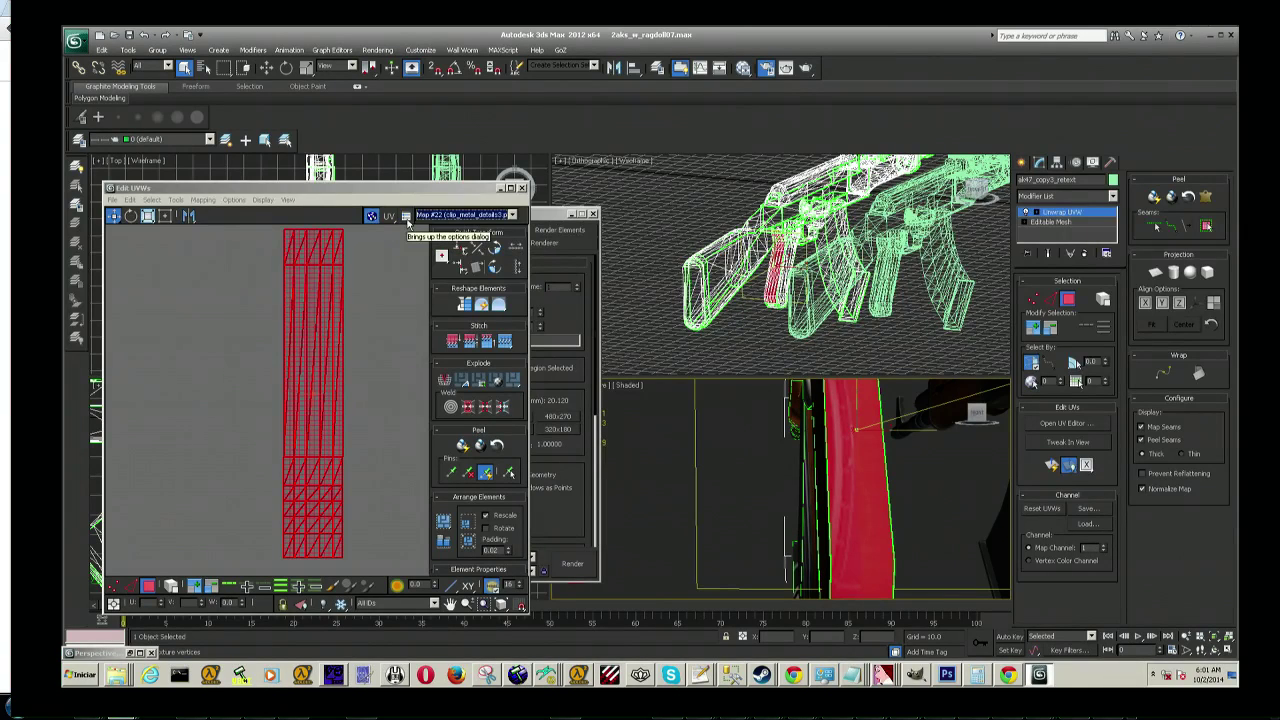
{"action": "left_click", "coordinate": [407, 220]}
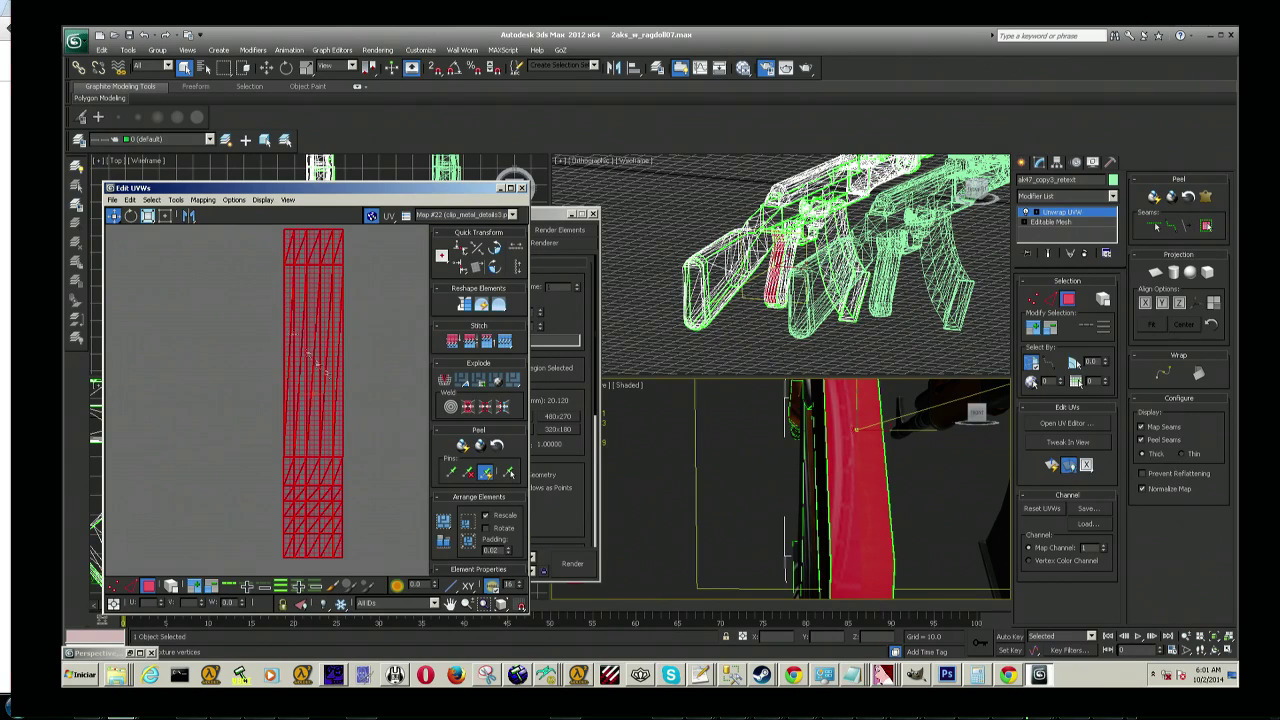
{"action": "left_click", "coordinate": [205, 200]}
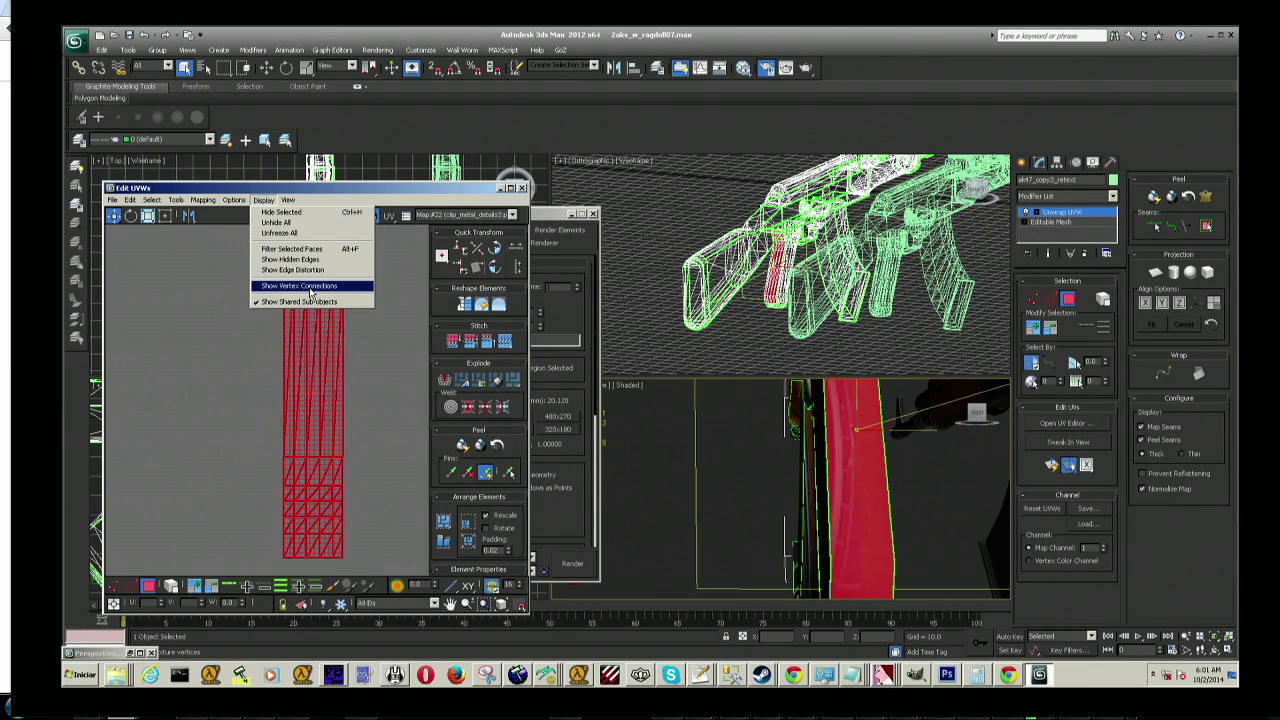
{"action": "mouse_move", "coordinate": [288, 200]}
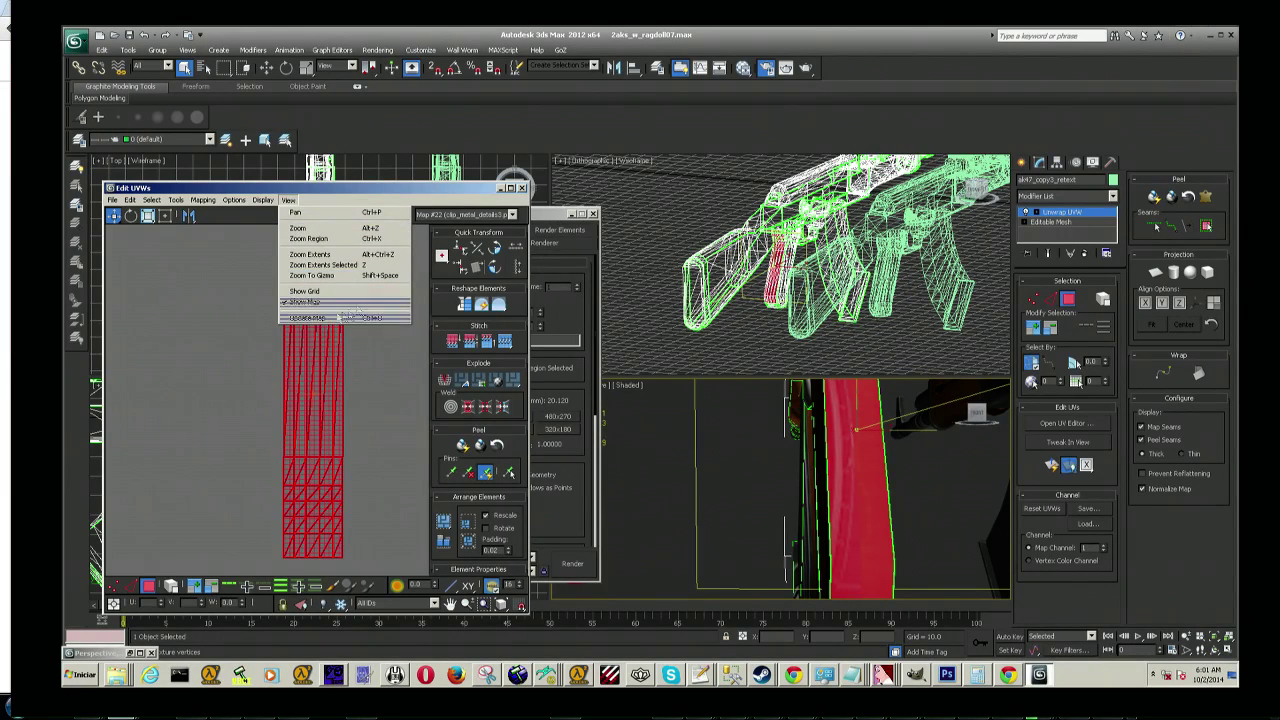
{"action": "left_click", "coordinate": [460, 215]}
{"action": "left_click", "coordinate": [460, 219]}
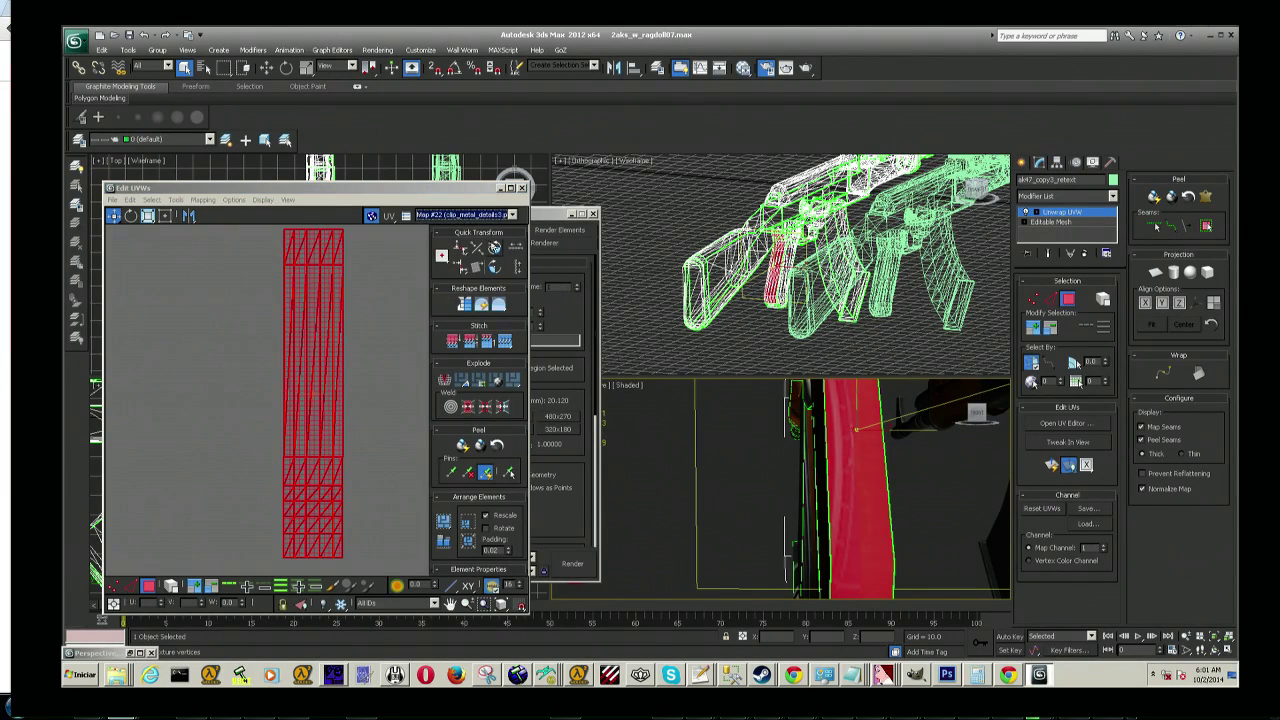
{"action": "left_click", "coordinate": [412, 218]}
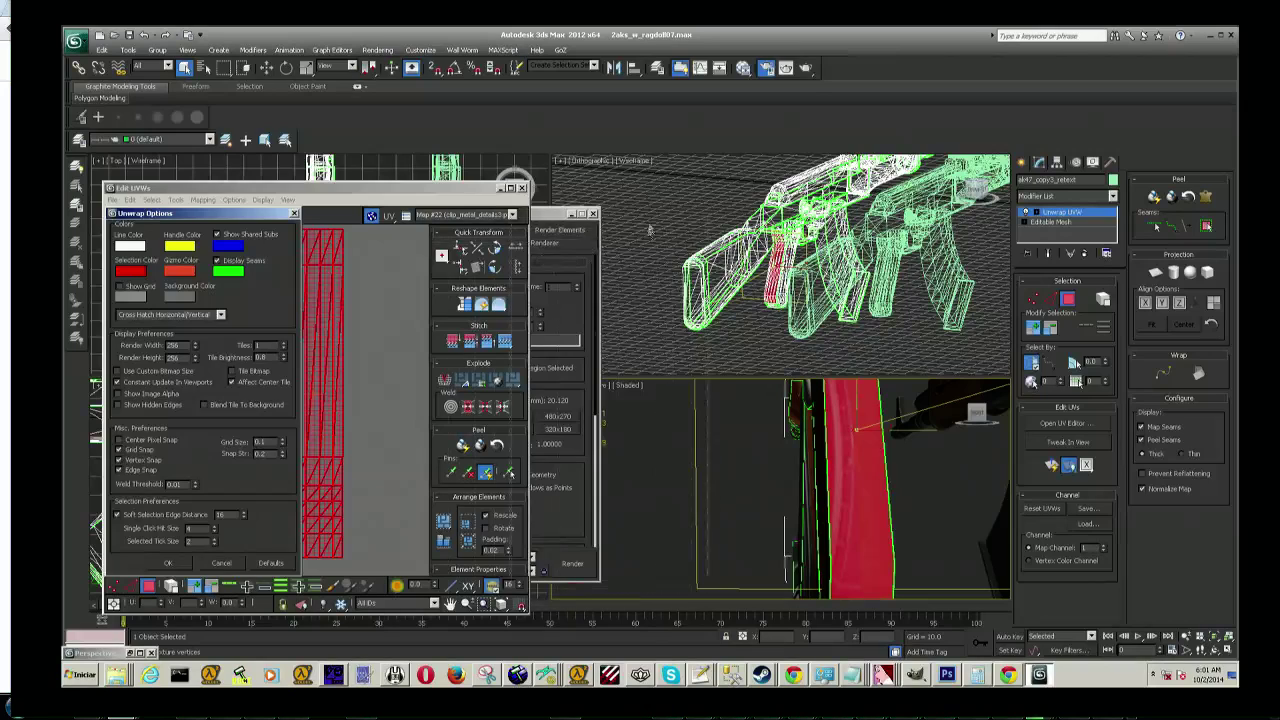
{"action": "left_click_drag", "start_coordinate": [243, 219], "coordinate": [649, 215]}
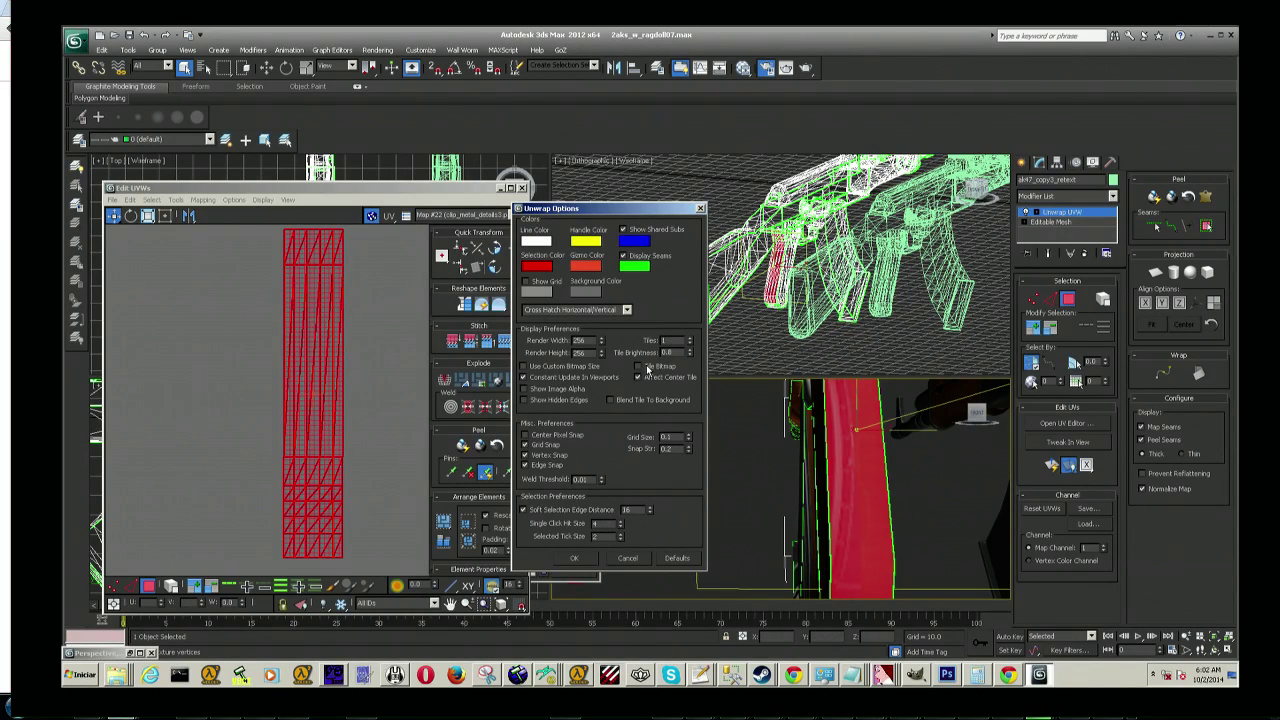
{"action": "left_click", "coordinate": [576, 558]}
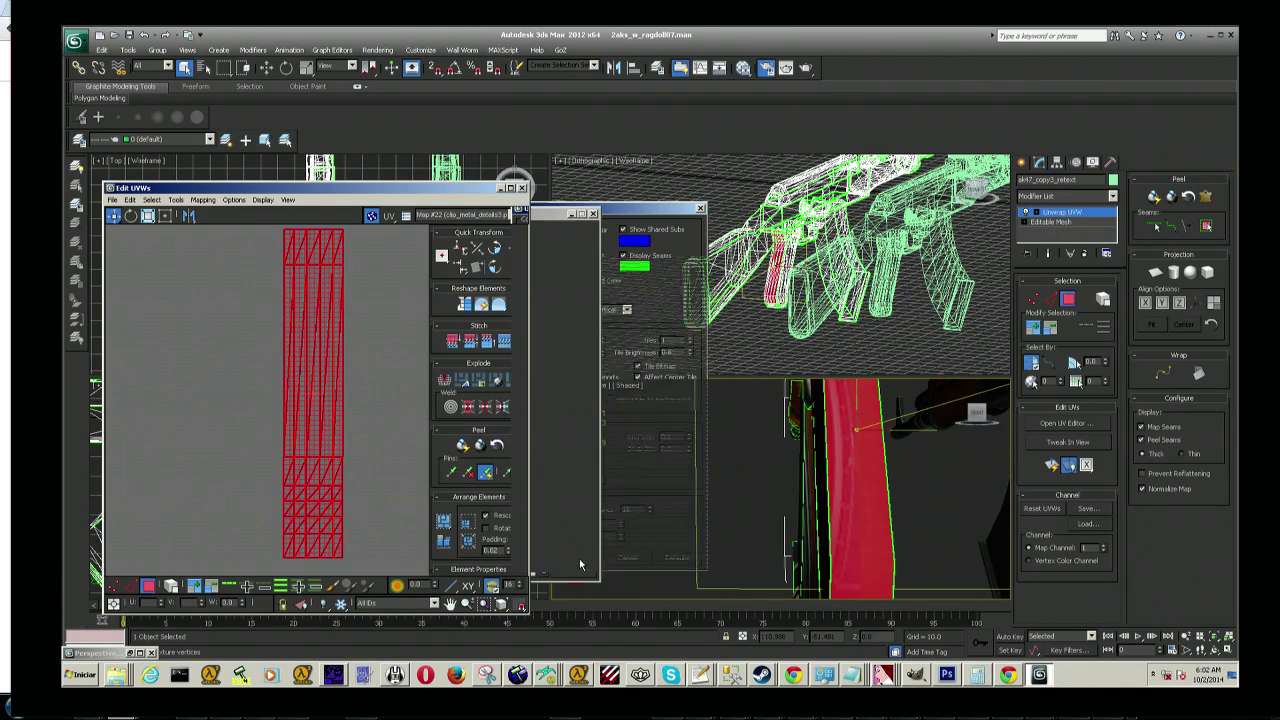
Step: Move the grip's red UV island onto a wood area of the tiled texture
{"action": "scroll", "coordinate": [349, 403], "scroll_direction": "down", "scroll_amount": 4}
{"action": "scroll", "coordinate": [349, 403], "scroll_direction": "down", "scroll_amount": 2}
{"action": "scroll", "coordinate": [349, 403], "scroll_direction": "up", "scroll_amount": 2}
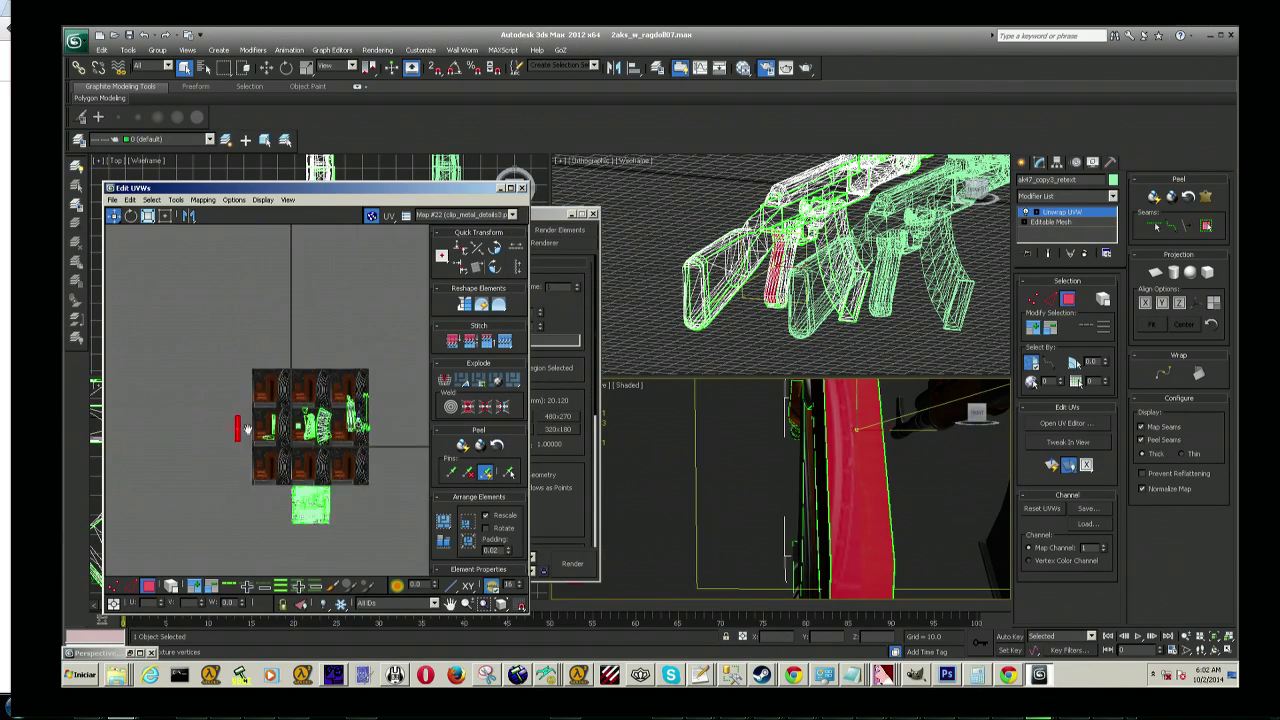
{"action": "scroll", "coordinate": [349, 403], "scroll_direction": "up", "scroll_amount": 2}
{"action": "scroll", "coordinate": [300, 430], "scroll_direction": "up", "scroll_amount": 2}
{"action": "middle_click_drag", "start_coordinate": [255, 463], "coordinate": [272, 481]}
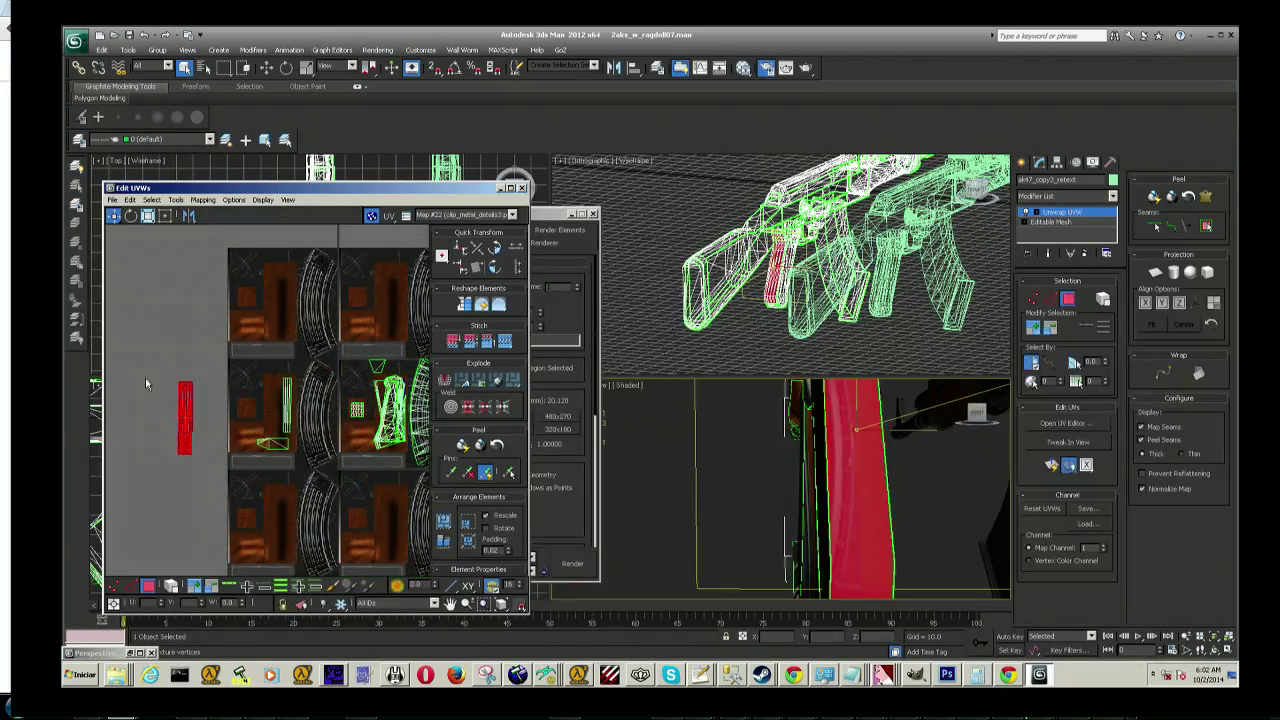
{"action": "left_click_drag", "start_coordinate": [184, 405], "coordinate": [281, 290]}
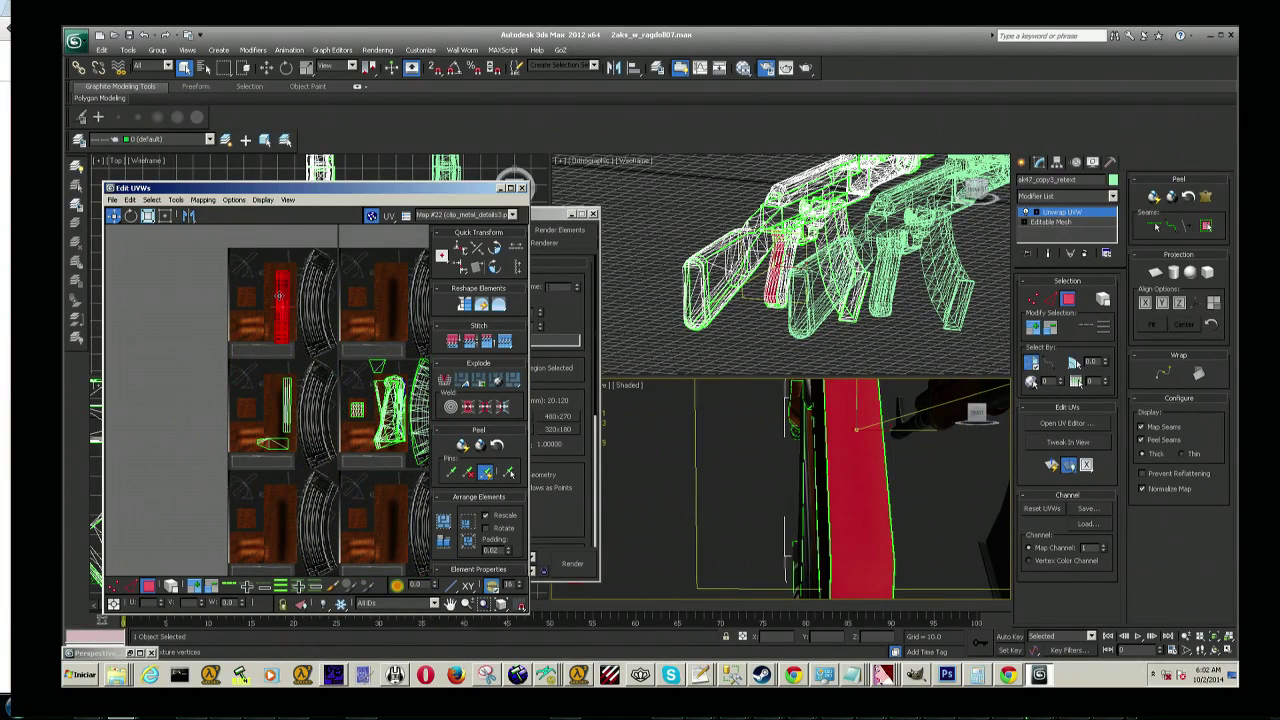
{"action": "scroll", "coordinate": [316, 458], "scroll_direction": "down", "scroll_amount": 2}
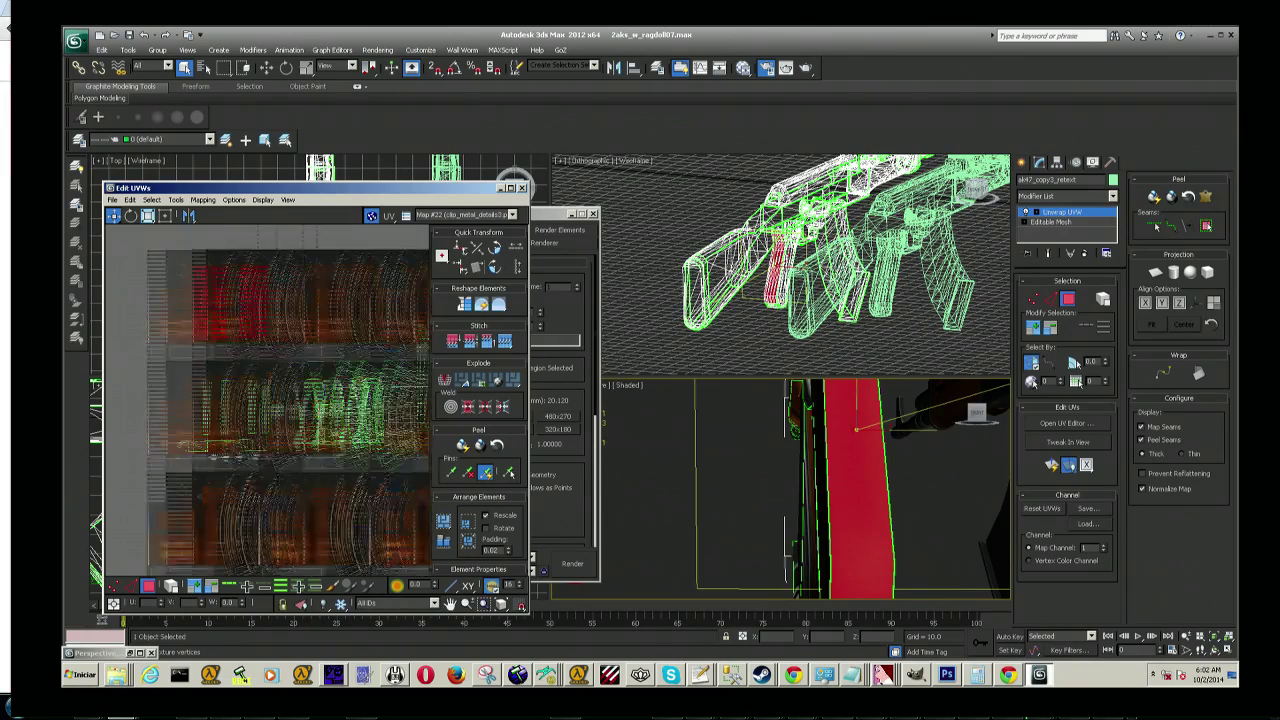
{"action": "scroll", "coordinate": [238, 456], "scroll_direction": "up", "scroll_amount": 2}
{"action": "scroll", "coordinate": [272, 376], "scroll_direction": "up", "scroll_amount": 2}
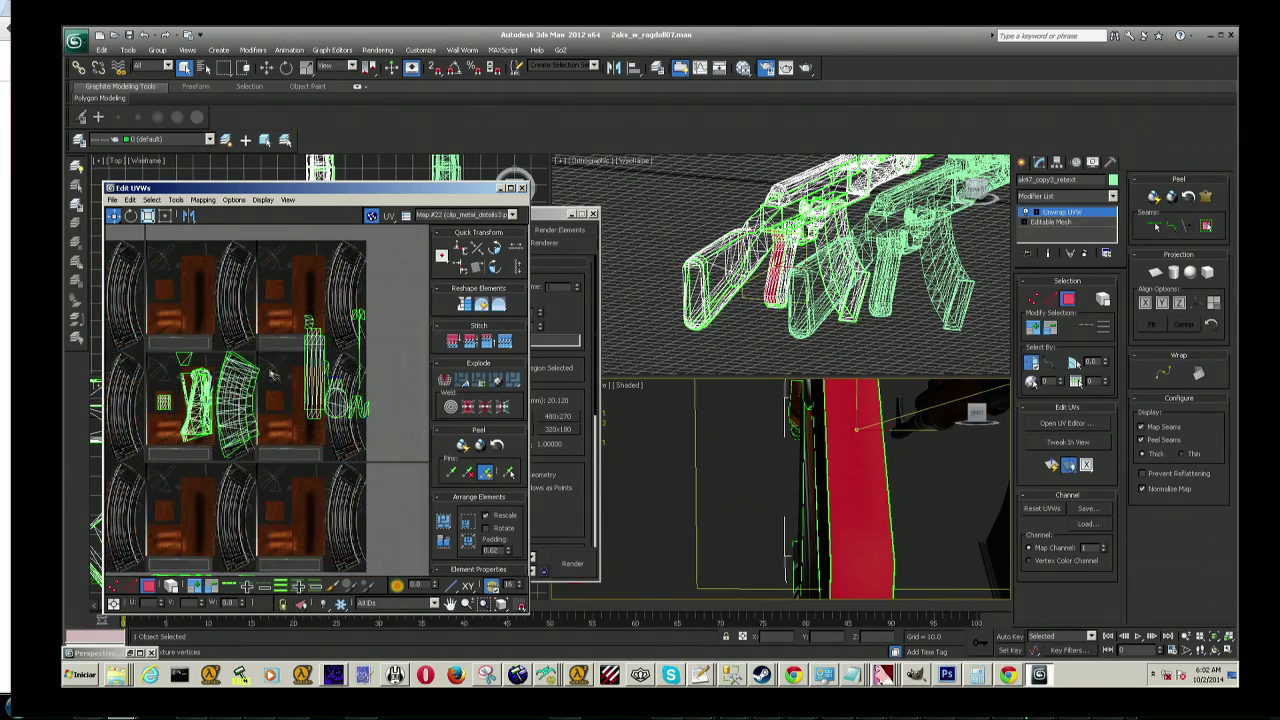
{"action": "scroll", "coordinate": [280, 380], "scroll_direction": "up", "scroll_amount": 2}
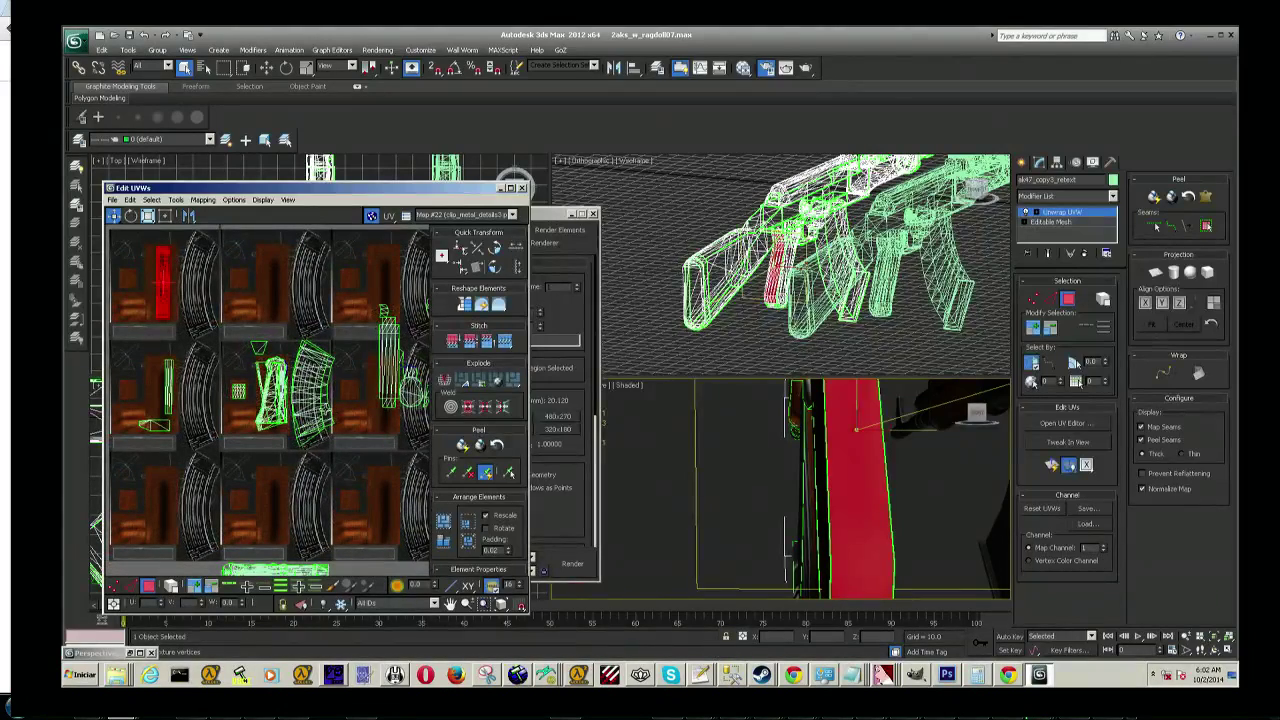
{"action": "middle_click_drag", "start_coordinate": [324, 446], "coordinate": [240, 372]}
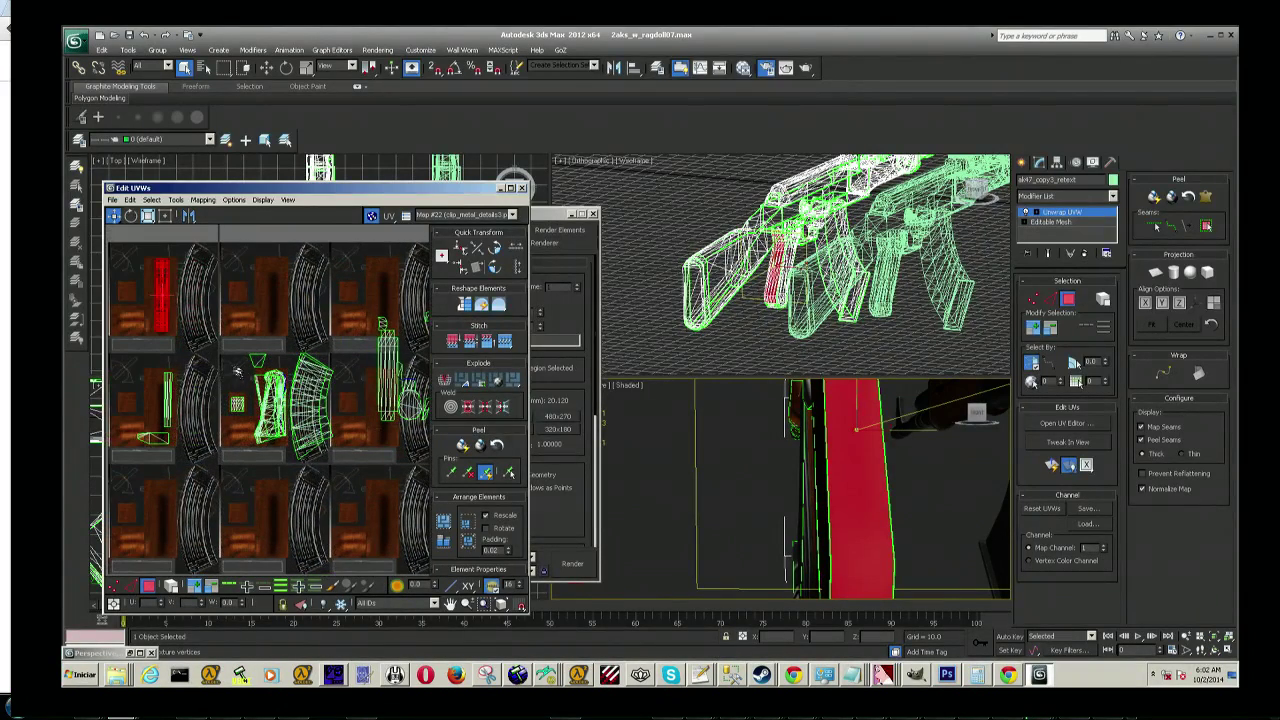
Step: Deselect the grip faces and orbit the Perspective view to check the wood-textured grip
{"action": "left_click", "coordinate": [709, 532]}
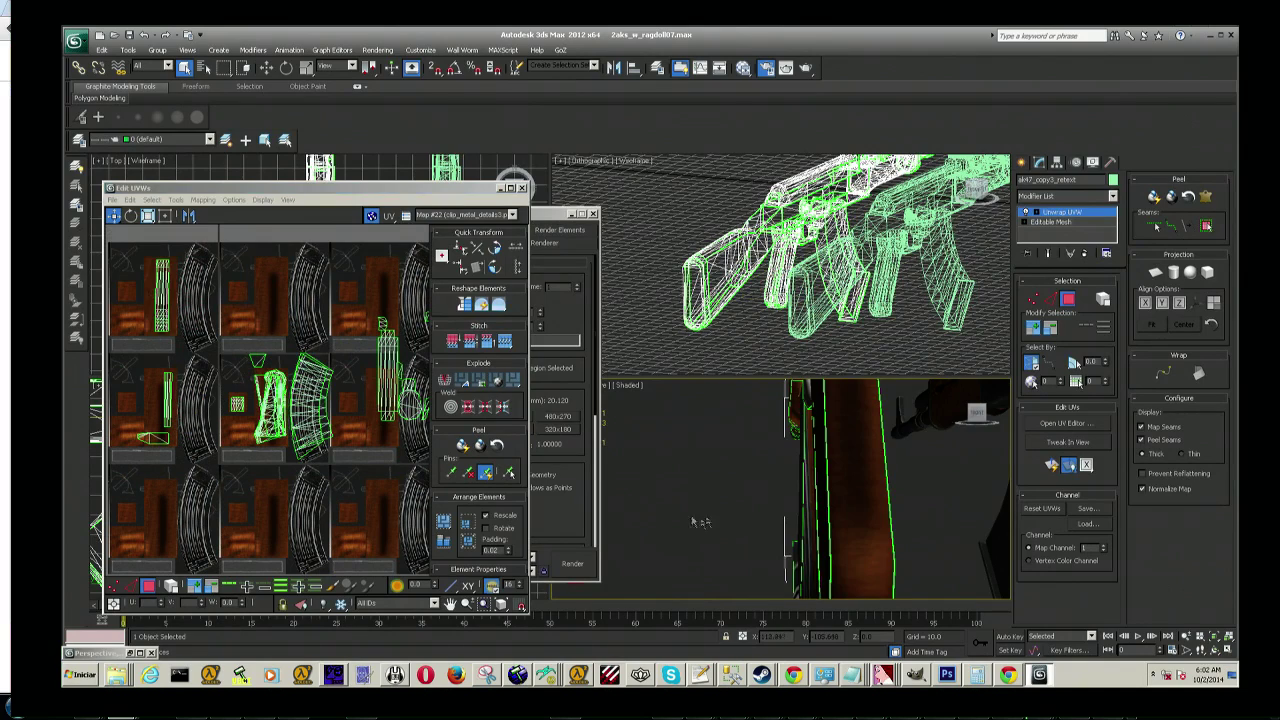
{"action": "middle_click_drag", "start_coordinate": [709, 532], "coordinate": [660, 517], "text": "alt"}
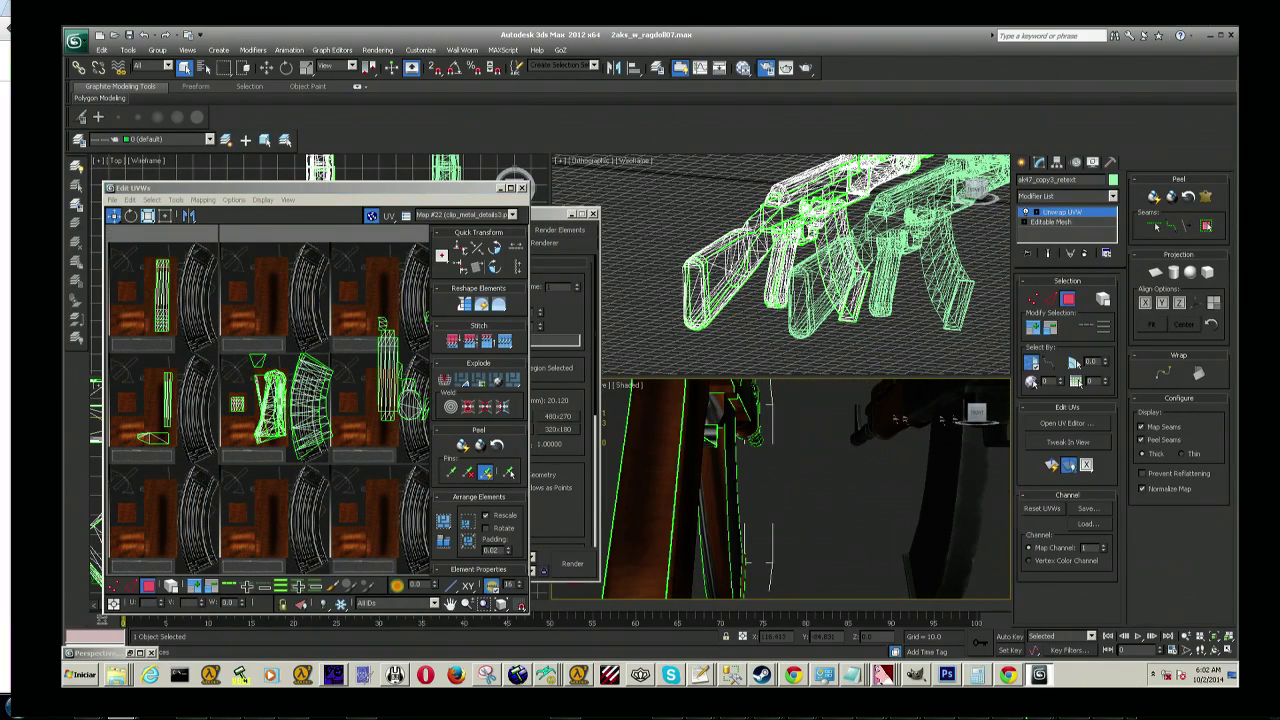
{"action": "left_click", "coordinate": [977, 411]}
{"action": "mouse_move", "coordinate": [820, 440]}
{"action": "middle_mouse_down", "text": "alt"}
{"action": "mouse_move", "coordinate": [793, 457]}
{"action": "mouse_move", "coordinate": [818, 488]}
{"action": "middle_mouse_up", "text": "alt"}
{"action": "left_click", "coordinate": [977, 411]}
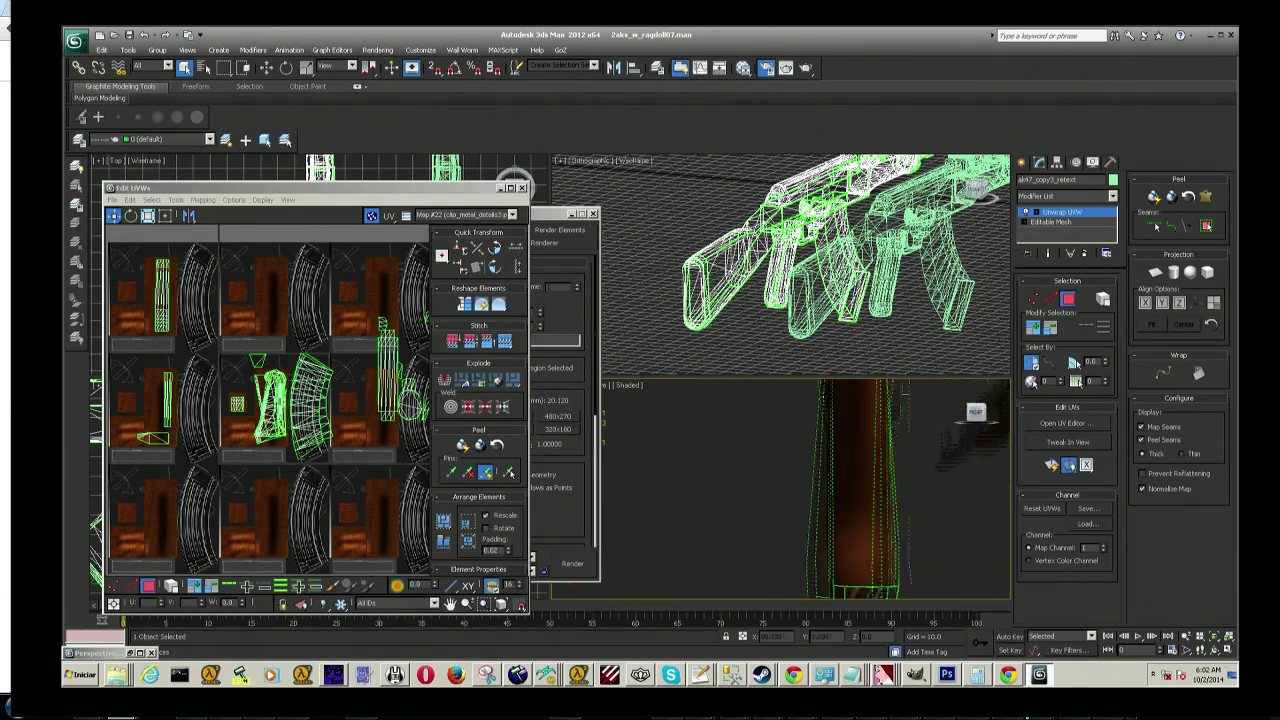
Step: Select the front and left-side faces of the cylindrical part
{"action": "left_click", "coordinate": [977, 411]}
{"action": "left_click", "coordinate": [977, 411]}
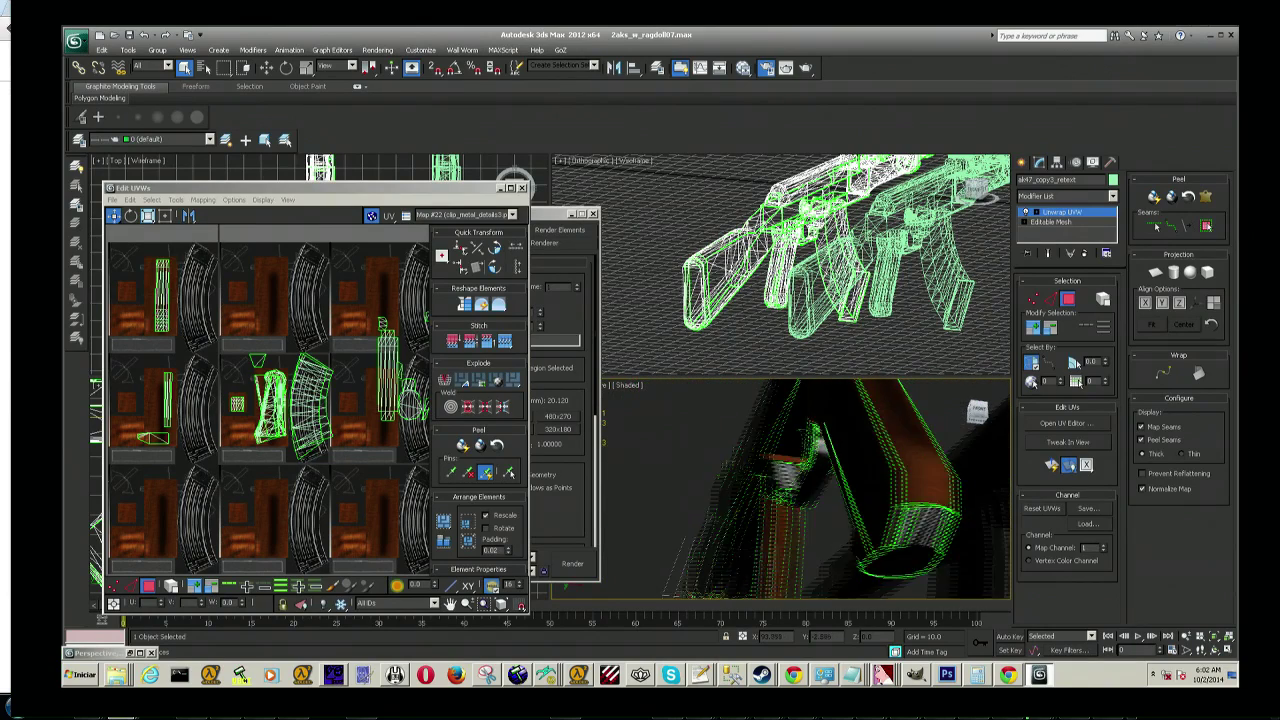
{"action": "left_click", "coordinate": [876, 493]}
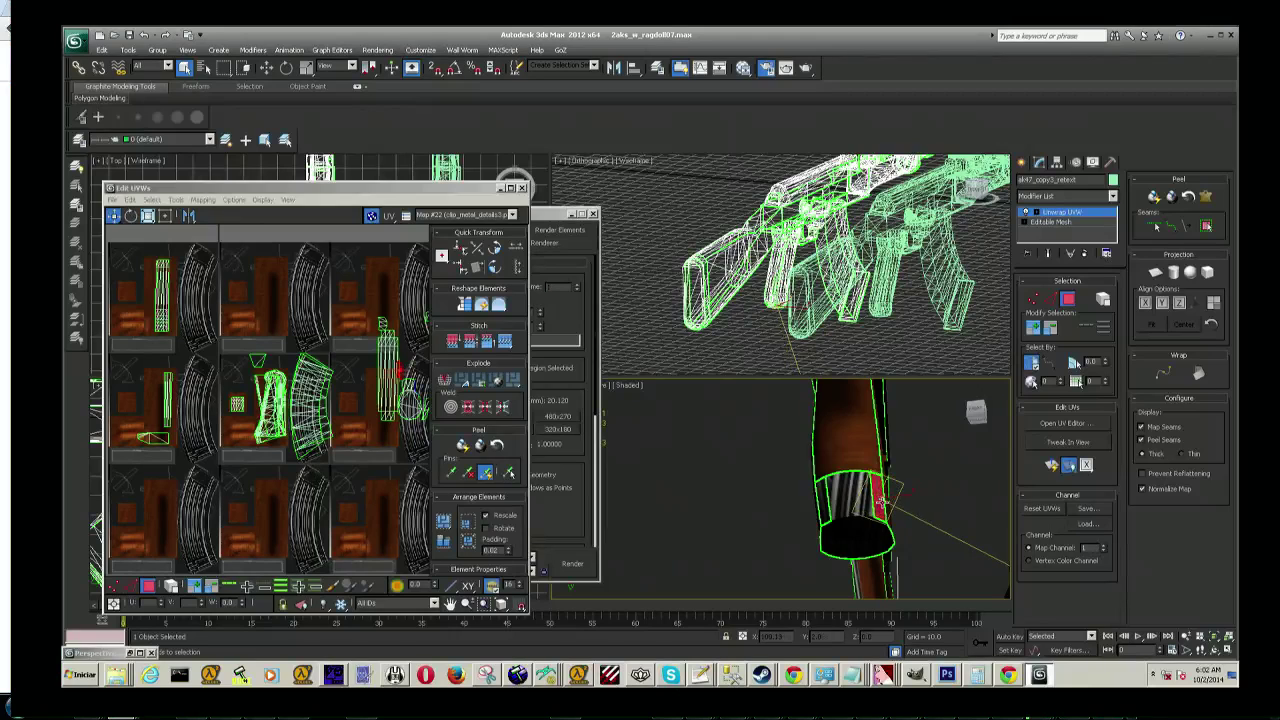
{"action": "left_click", "coordinate": [861, 485]}
{"action": "left_click", "coordinate": [843, 488], "text": "ctrl"}
{"action": "left_click", "coordinate": [830, 492], "text": "ctrl"}
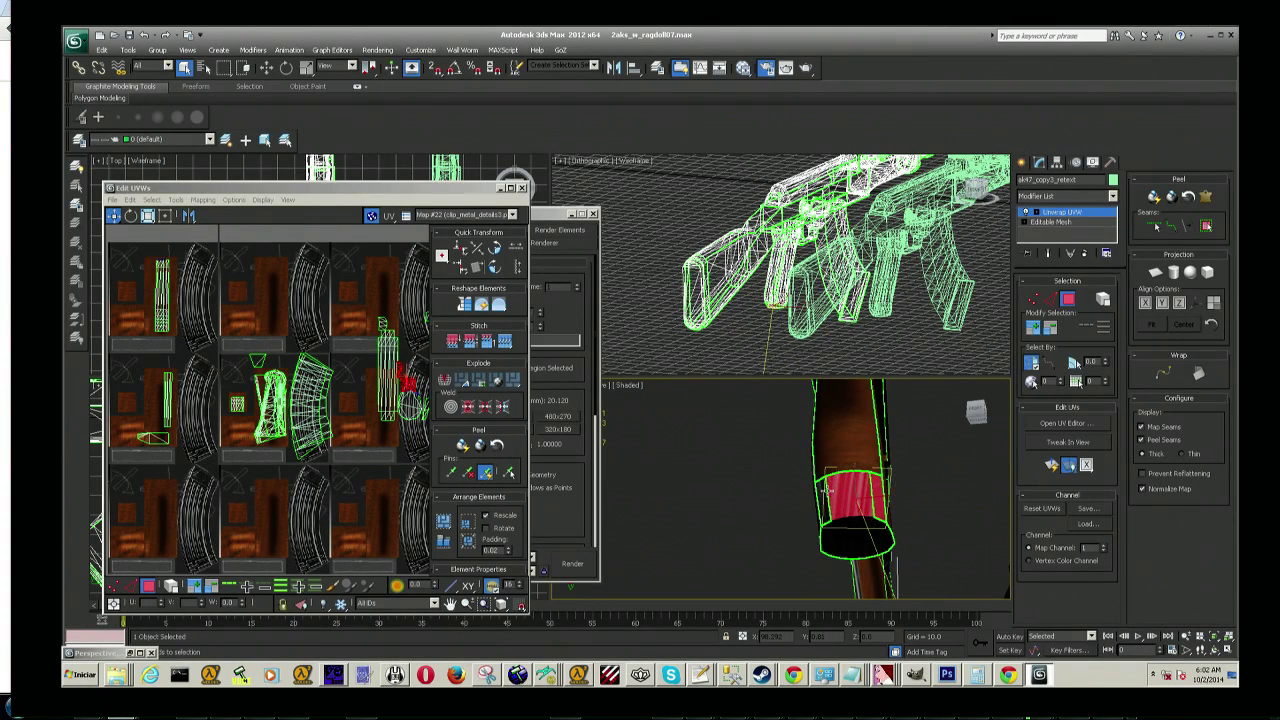
{"action": "left_click", "coordinate": [823, 507], "text": "ctrl"}
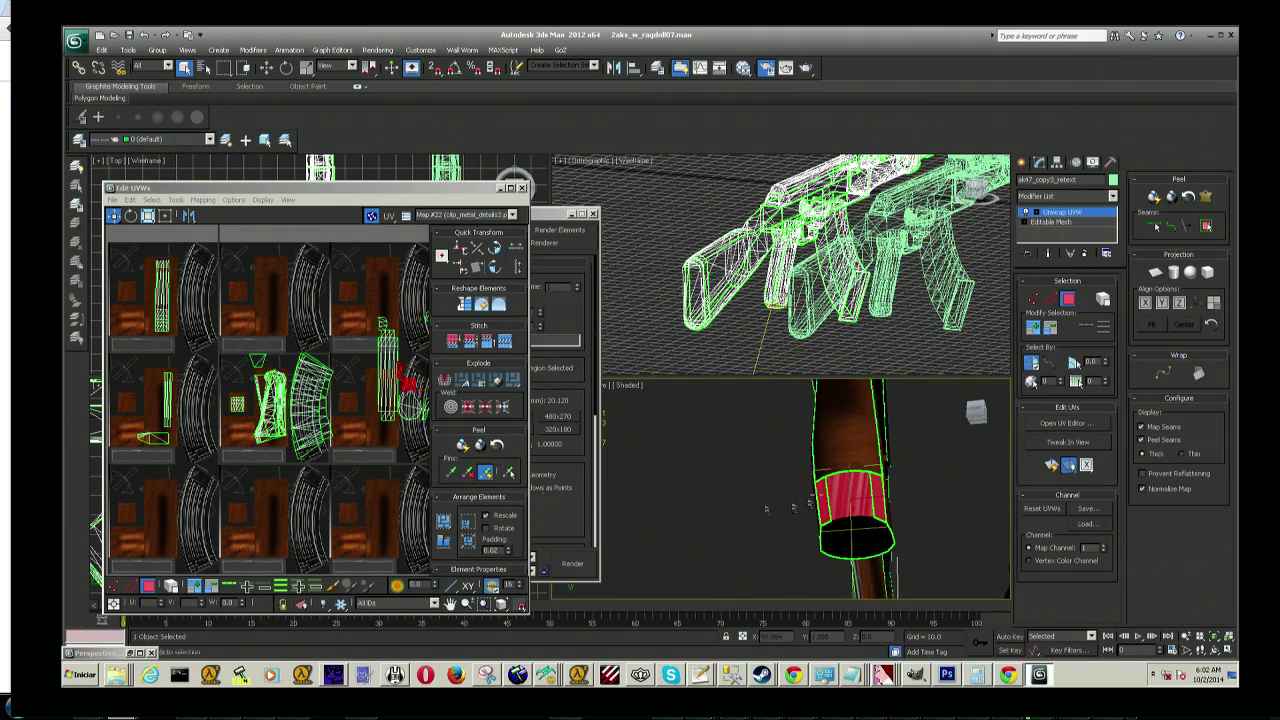
Step: Add the cylinder's bottom cap to the selection and apply Flatten Mapping
{"action": "scroll", "coordinate": [395, 380], "scroll_direction": "up", "scroll_amount": 2}
{"action": "scroll", "coordinate": [395, 380], "scroll_direction": "up", "scroll_amount": 2}
{"action": "scroll", "coordinate": [395, 380], "scroll_direction": "up", "scroll_amount": 2}
{"action": "middle_click_drag", "start_coordinate": [395, 380], "coordinate": [241, 432]}
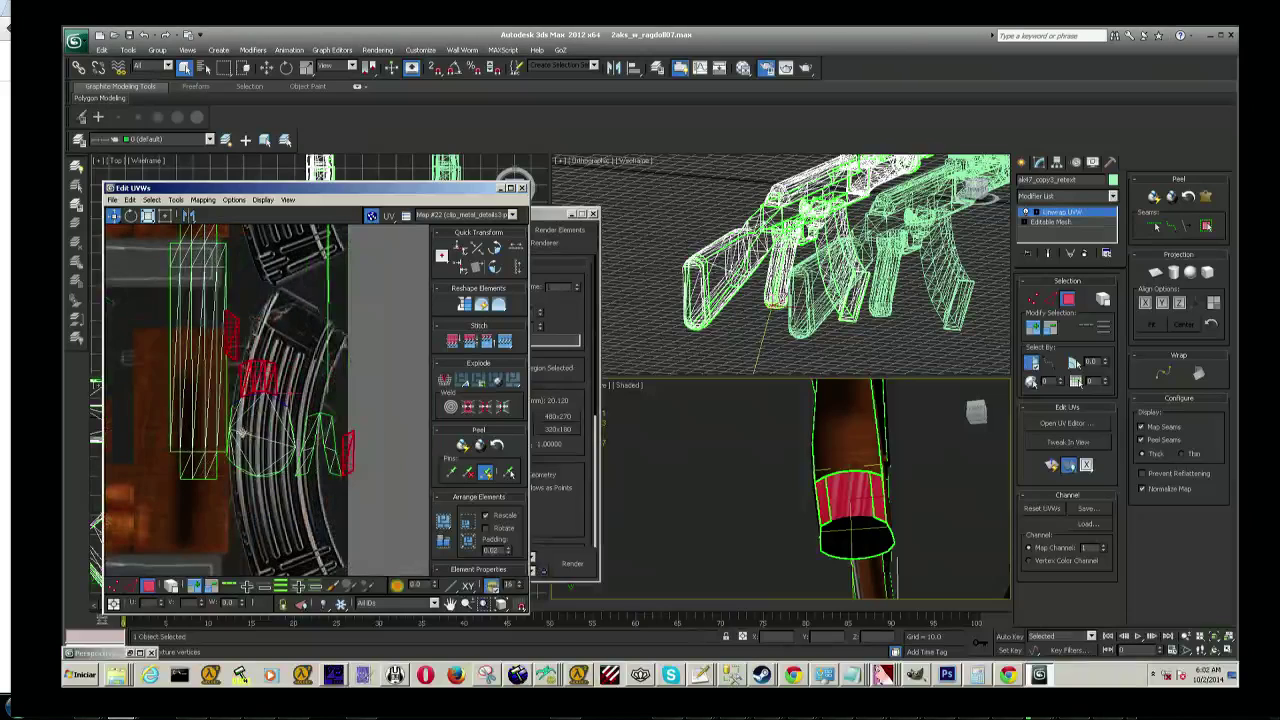
{"action": "left_click_drag", "start_coordinate": [976, 410], "coordinate": [974, 412]}
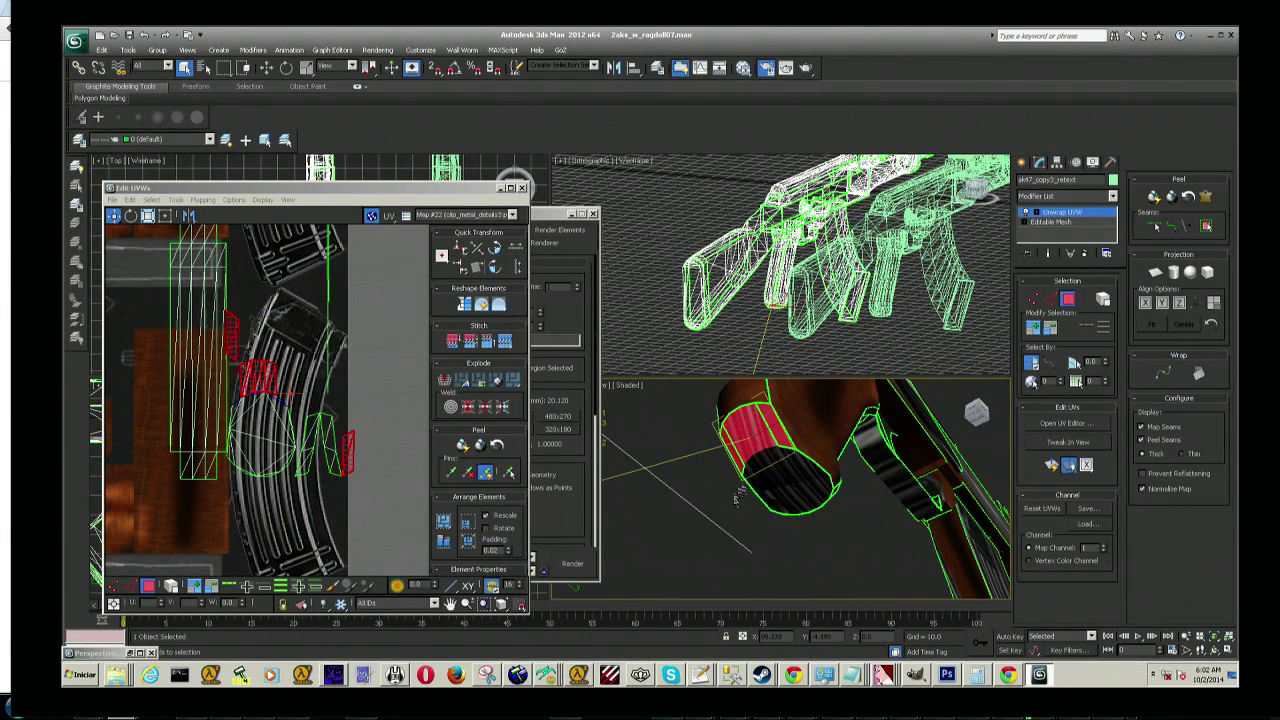
{"action": "left_click", "coordinate": [760, 505]}
{"action": "left_click", "coordinate": [204, 199]}
{"action": "left_click", "coordinate": [215, 210]}
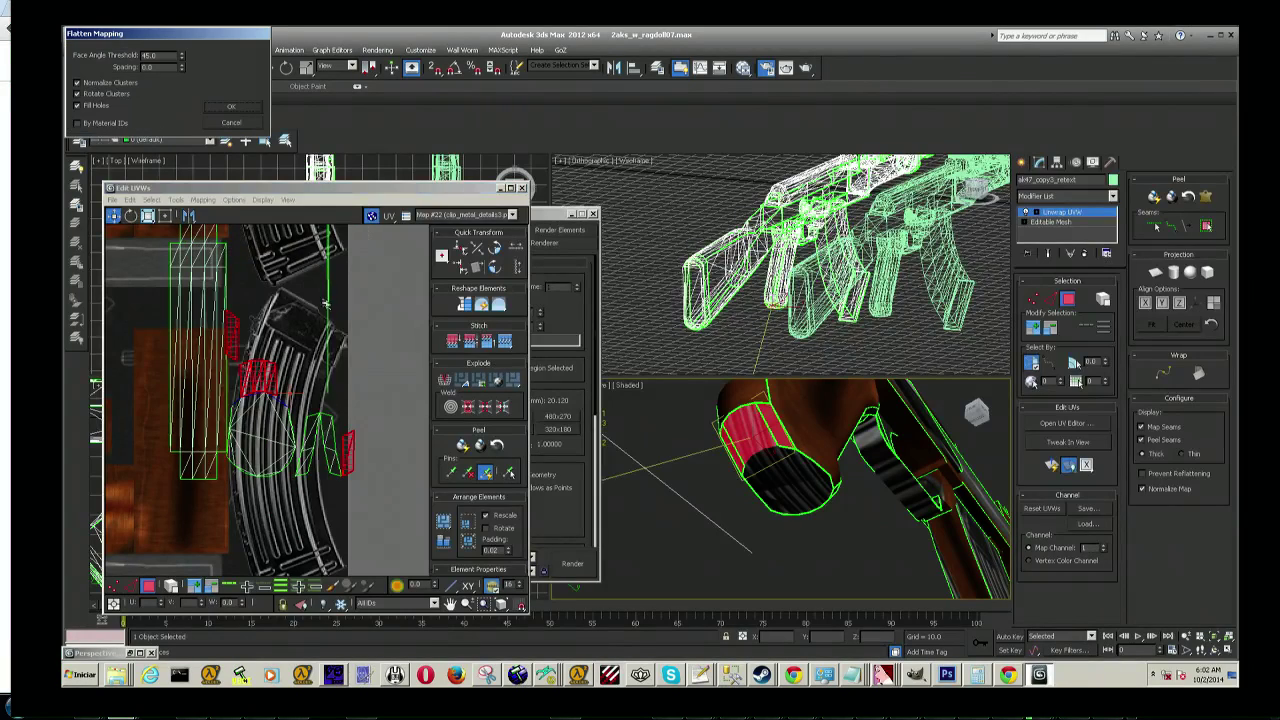
{"action": "left_click", "coordinate": [231, 108]}
Step: Move the cylinder's UV cluster toward the upper right of the texture
{"action": "scroll", "coordinate": [278, 370], "scroll_direction": "down", "scroll_amount": 5}
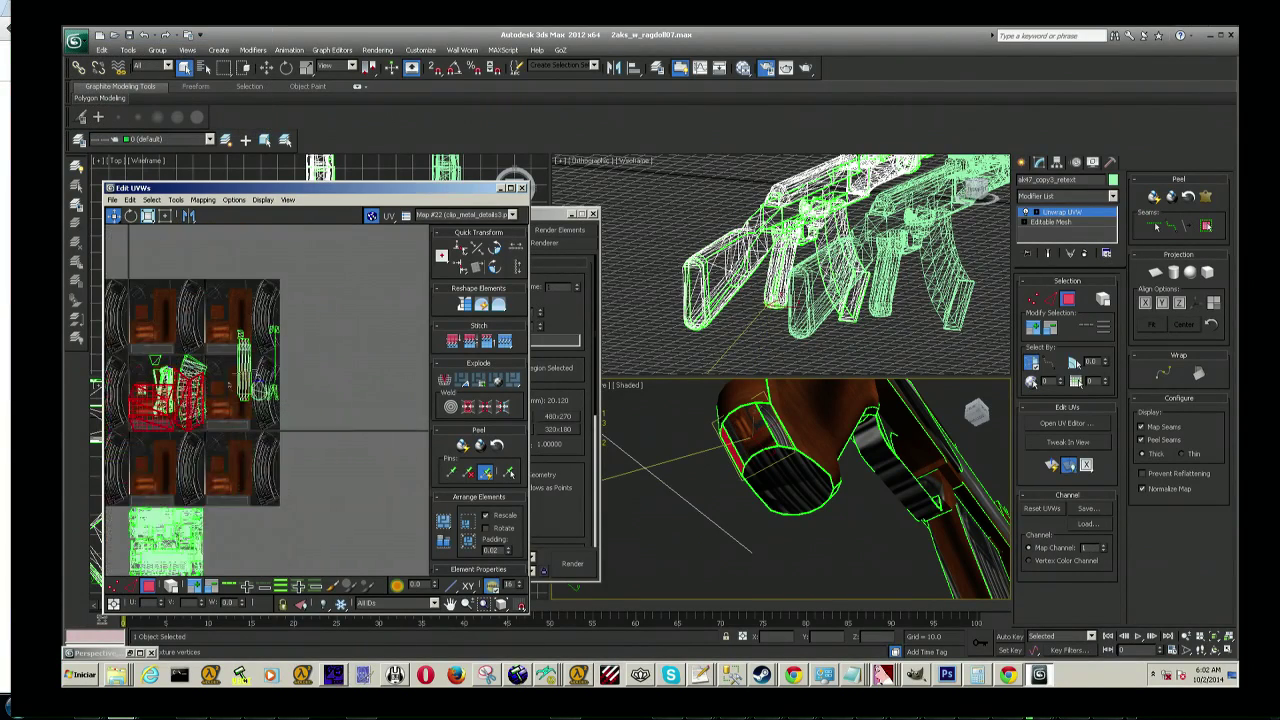
{"action": "scroll", "coordinate": [279, 370], "scroll_direction": "up", "scroll_amount": 2}
{"action": "scroll", "coordinate": [270, 375], "scroll_direction": "up", "scroll_amount": 1}
{"action": "scroll", "coordinate": [260, 380], "scroll_direction": "up", "scroll_amount": 1}
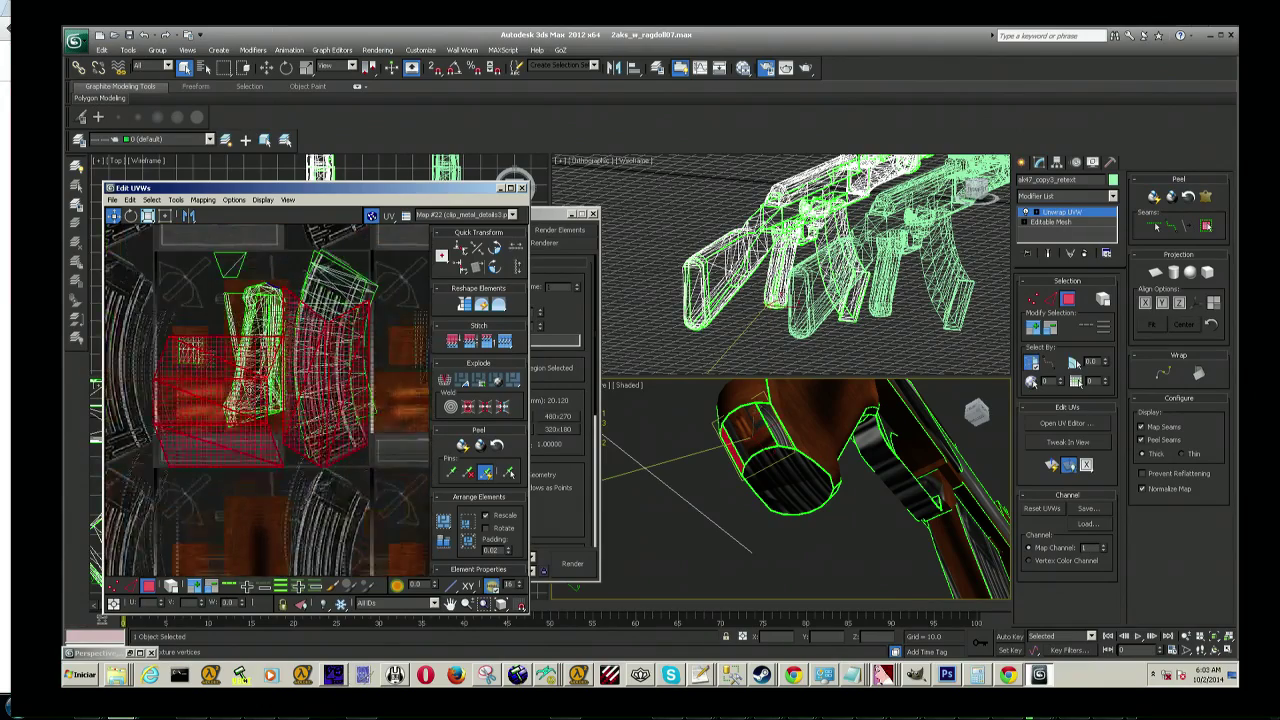
{"action": "scroll", "coordinate": [250, 388], "scroll_direction": "up", "scroll_amount": 1}
{"action": "scroll", "coordinate": [252, 378], "scroll_direction": "down", "scroll_amount": 1}
{"action": "mouse_move", "coordinate": [255, 375]}
{"action": "left_mouse_down"}
{"action": "mouse_move", "coordinate": [300, 295]}
{"action": "mouse_move", "coordinate": [340, 290]}
{"action": "left_mouse_up"}
{"action": "scroll", "coordinate": [355, 300], "scroll_direction": "up", "scroll_amount": 1}
{"action": "scroll", "coordinate": [320, 340], "scroll_direction": "up", "scroll_amount": 1}
{"action": "scroll", "coordinate": [280, 390], "scroll_direction": "up", "scroll_amount": 1}
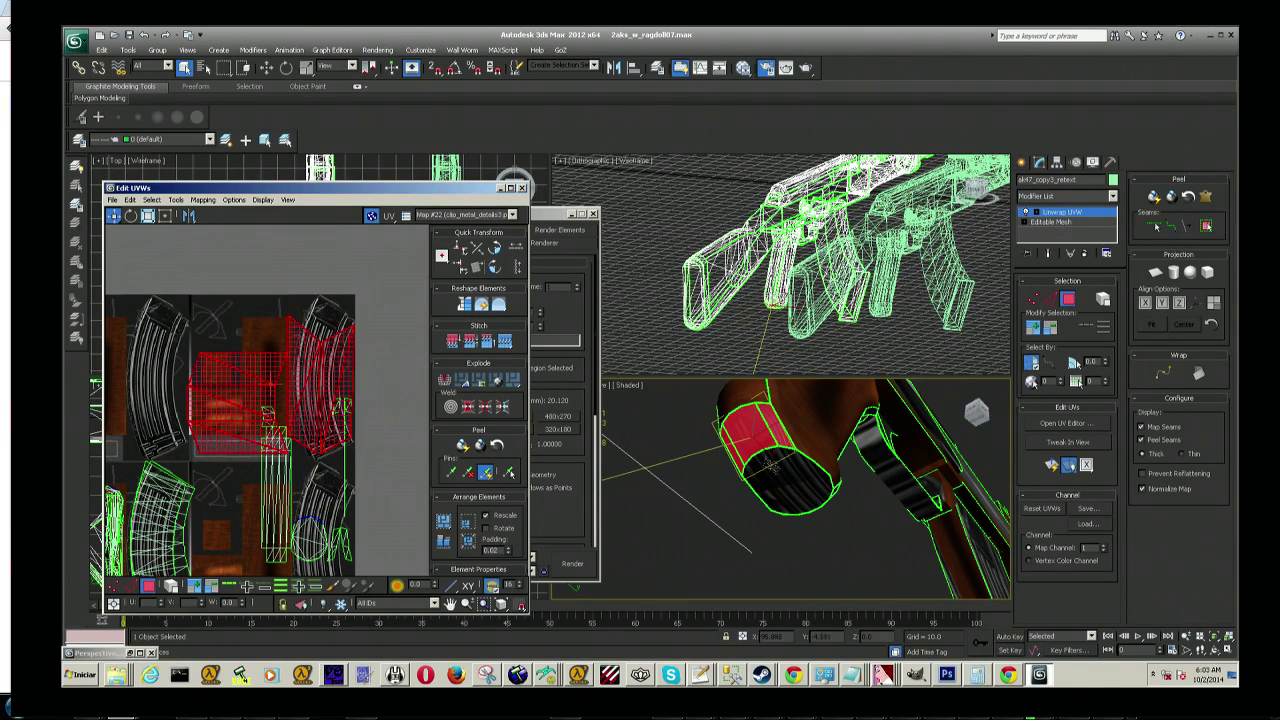
Step: Apply Unfold Mapping to the cylinder's UVs
{"action": "left_click", "coordinate": [203, 200]}
{"action": "left_click", "coordinate": [220, 240]}
{"action": "left_click", "coordinate": [229, 54]}
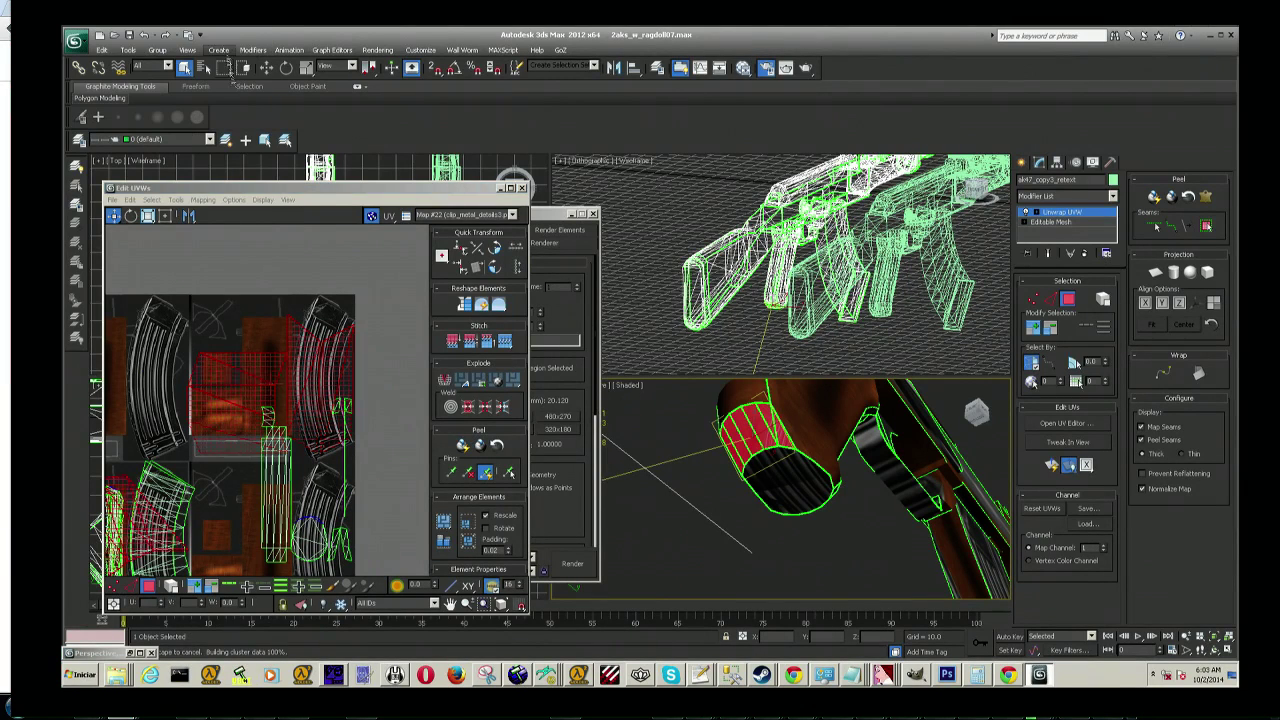
{"action": "scroll", "coordinate": [172, 499], "scroll_direction": "down", "scroll_amount": 5}
{"action": "scroll", "coordinate": [170, 500], "scroll_direction": "up", "scroll_amount": 4}
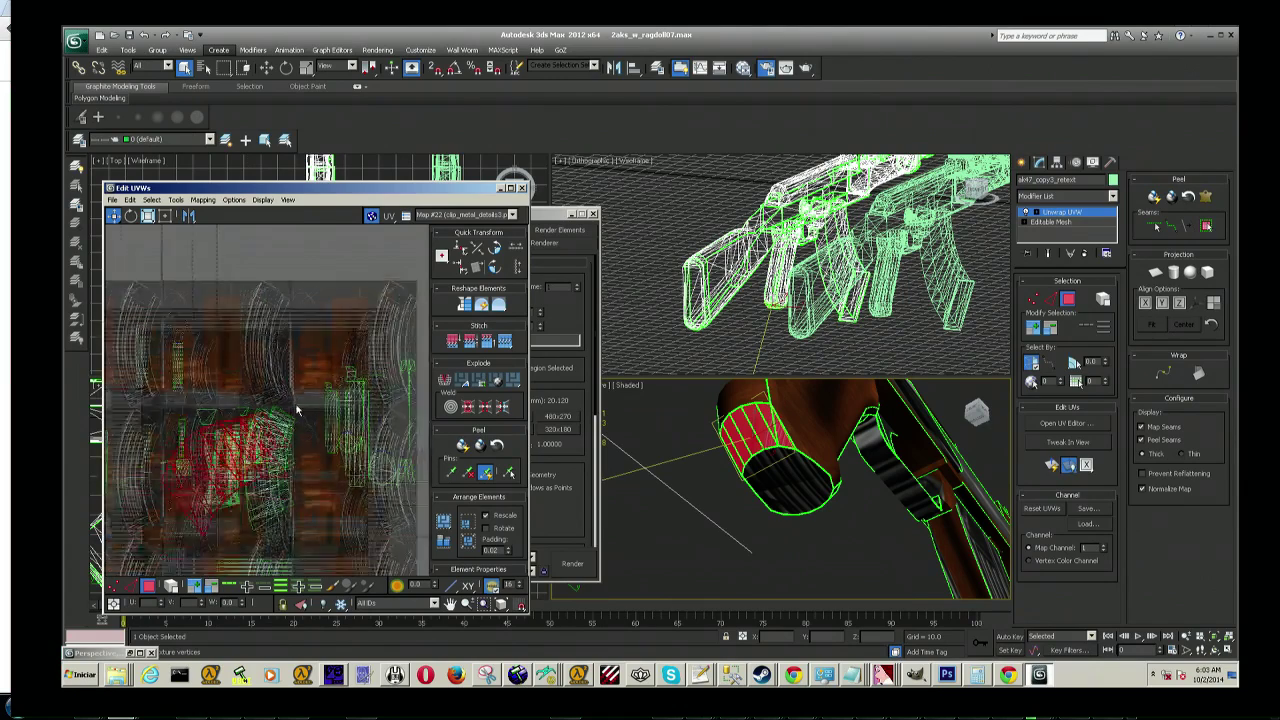
{"action": "middle_click_drag", "start_coordinate": [210, 475], "coordinate": [315, 335]}
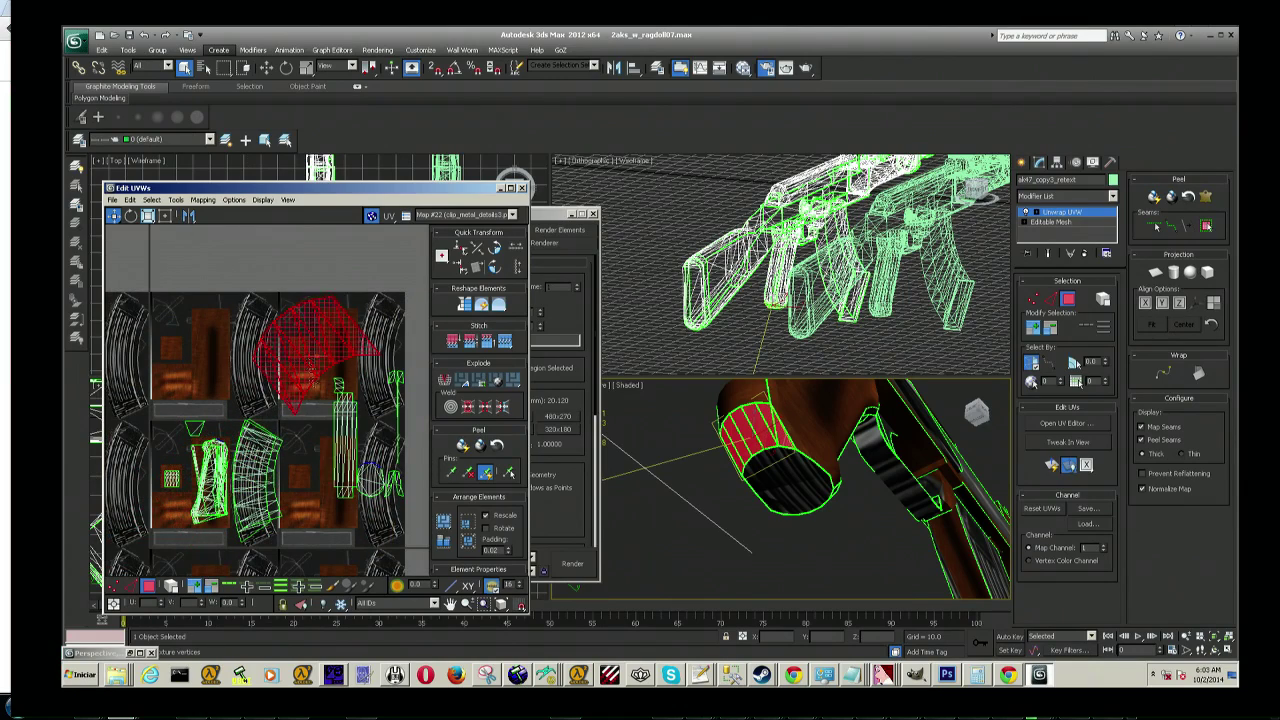
{"action": "scroll", "coordinate": [330, 400], "scroll_direction": "down", "scroll_amount": 3}
{"action": "scroll", "coordinate": [340, 406], "scroll_direction": "down", "scroll_amount": 2}
{"action": "scroll", "coordinate": [340, 406], "scroll_direction": "up", "scroll_amount": 5}
{"action": "middle_click_drag", "start_coordinate": [340, 406], "coordinate": [352, 448]}
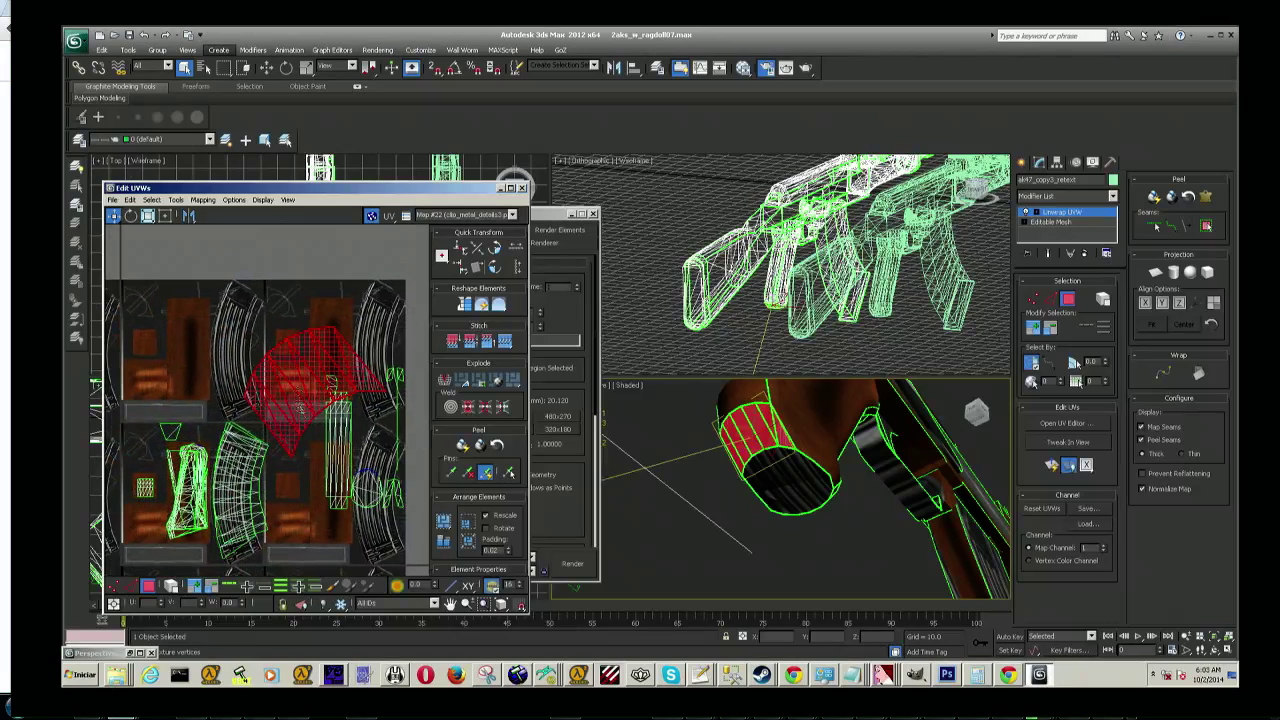
Step: Rotate the cylinder's UV cluster, shrink it, then set its rotation to about 82 degrees
{"action": "left_click", "coordinate": [130, 215]}
{"action": "left_click_drag", "start_coordinate": [299, 360], "coordinate": [325, 340]}
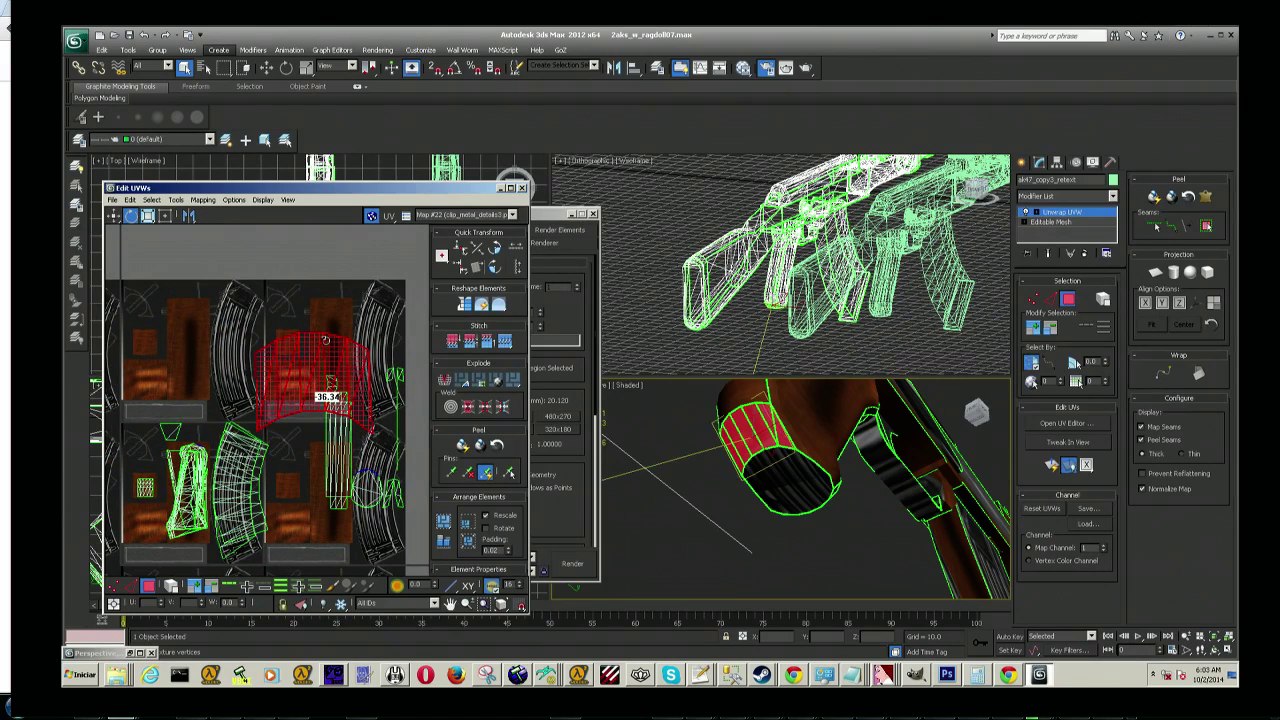
{"action": "left_click", "coordinate": [148, 215]}
{"action": "left_click_drag", "start_coordinate": [301, 353], "coordinate": [304, 433]}
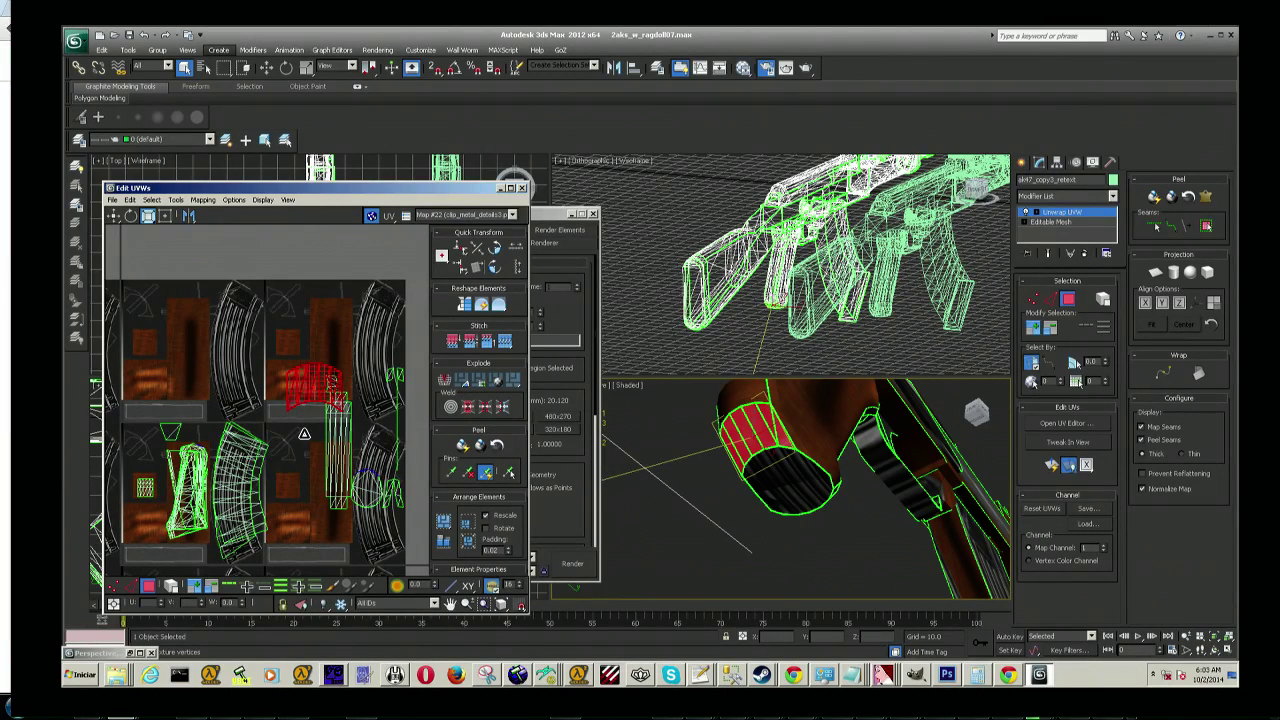
{"action": "left_click", "coordinate": [131, 215]}
{"action": "left_click_drag", "start_coordinate": [334, 400], "coordinate": [322, 400]}
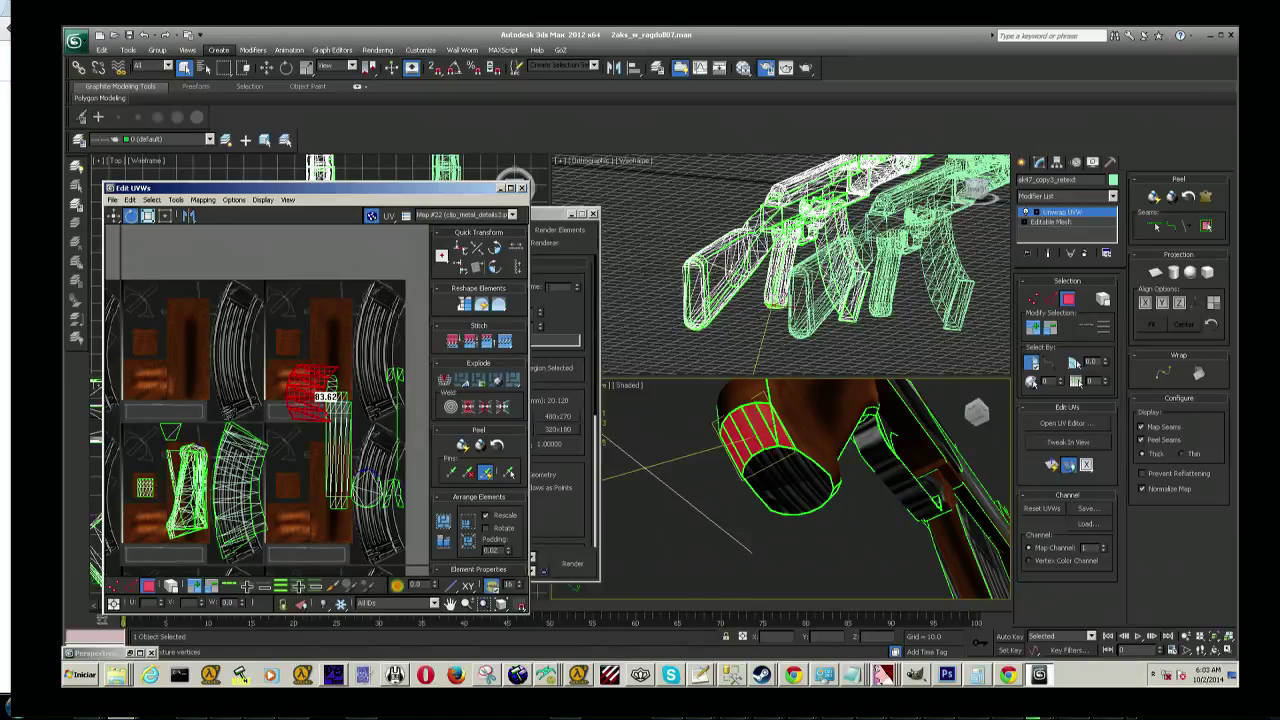
{"action": "left_click_drag", "start_coordinate": [318, 400], "coordinate": [317, 400]}
Step: Reposition, narrow and resize the UV cluster to fit the wood grain
{"action": "scroll", "coordinate": [318, 400], "scroll_direction": "up", "scroll_amount": 3}
{"action": "left_click", "coordinate": [148, 215]}
{"action": "mouse_move", "coordinate": [272, 400]}
{"action": "left_mouse_down"}
{"action": "mouse_move", "coordinate": [272, 434]}
{"action": "mouse_move", "coordinate": [207, 389]}
{"action": "mouse_move", "coordinate": [230, 389]}
{"action": "left_mouse_up"}
{"action": "left_click", "coordinate": [114, 215]}
{"action": "left_click", "coordinate": [148, 215]}
{"action": "left_click", "coordinate": [114, 215]}
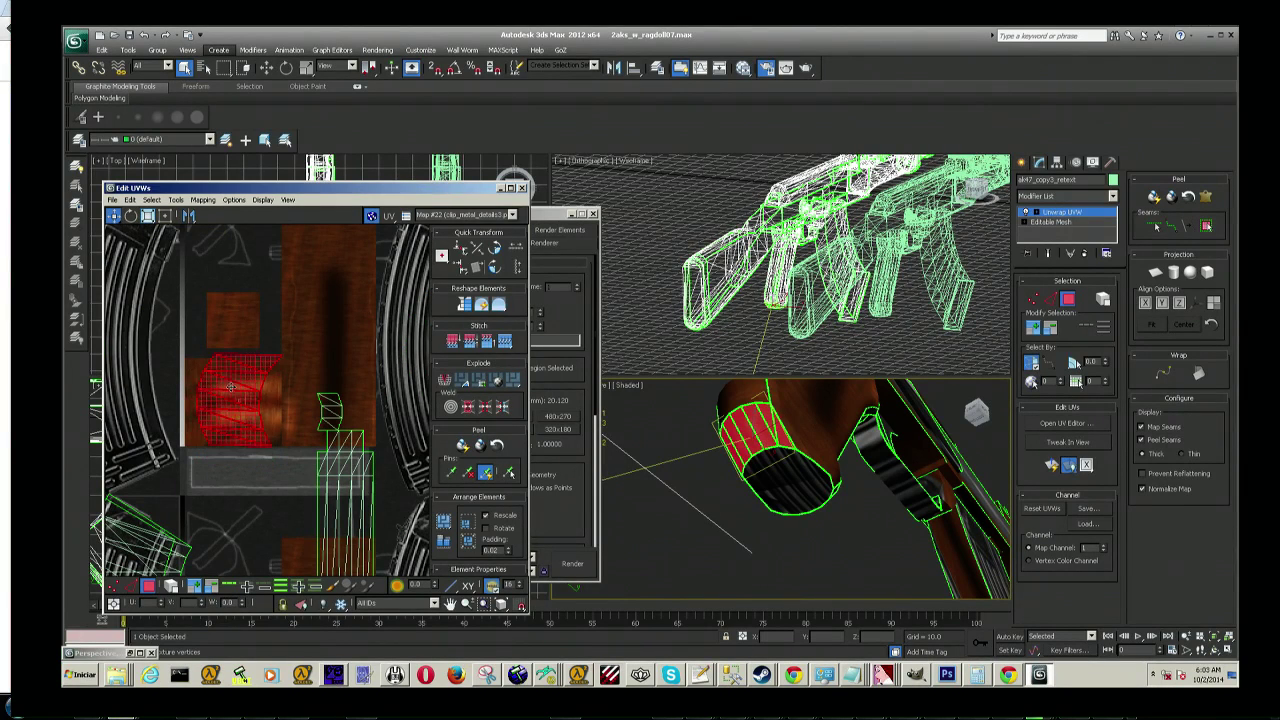
{"action": "left_click", "coordinate": [148, 215]}
{"action": "left_click_drag", "start_coordinate": [252, 401], "coordinate": [251, 412]}
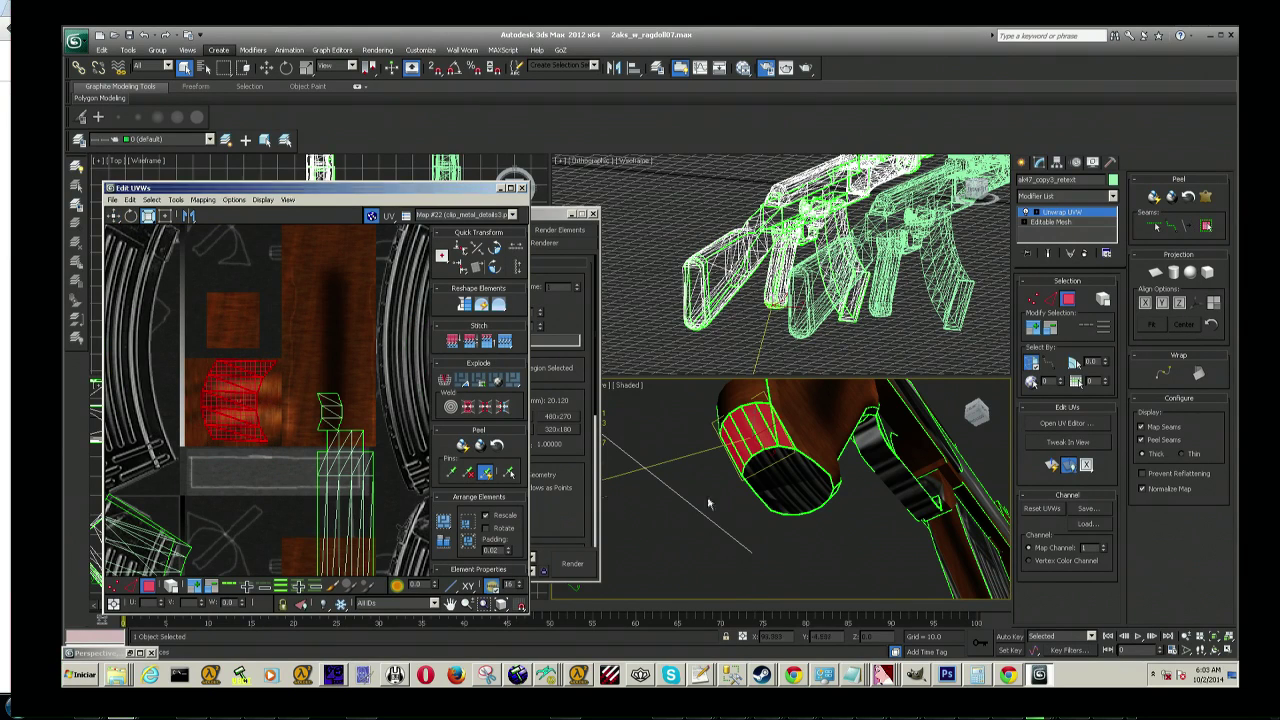
{"action": "scroll", "coordinate": [708, 538], "scroll_direction": "up", "scroll_amount": 5}
{"action": "scroll", "coordinate": [708, 538], "scroll_direction": "down", "scroll_amount": 3}
{"action": "scroll", "coordinate": [690, 500], "scroll_direction": "down", "scroll_amount": 1}
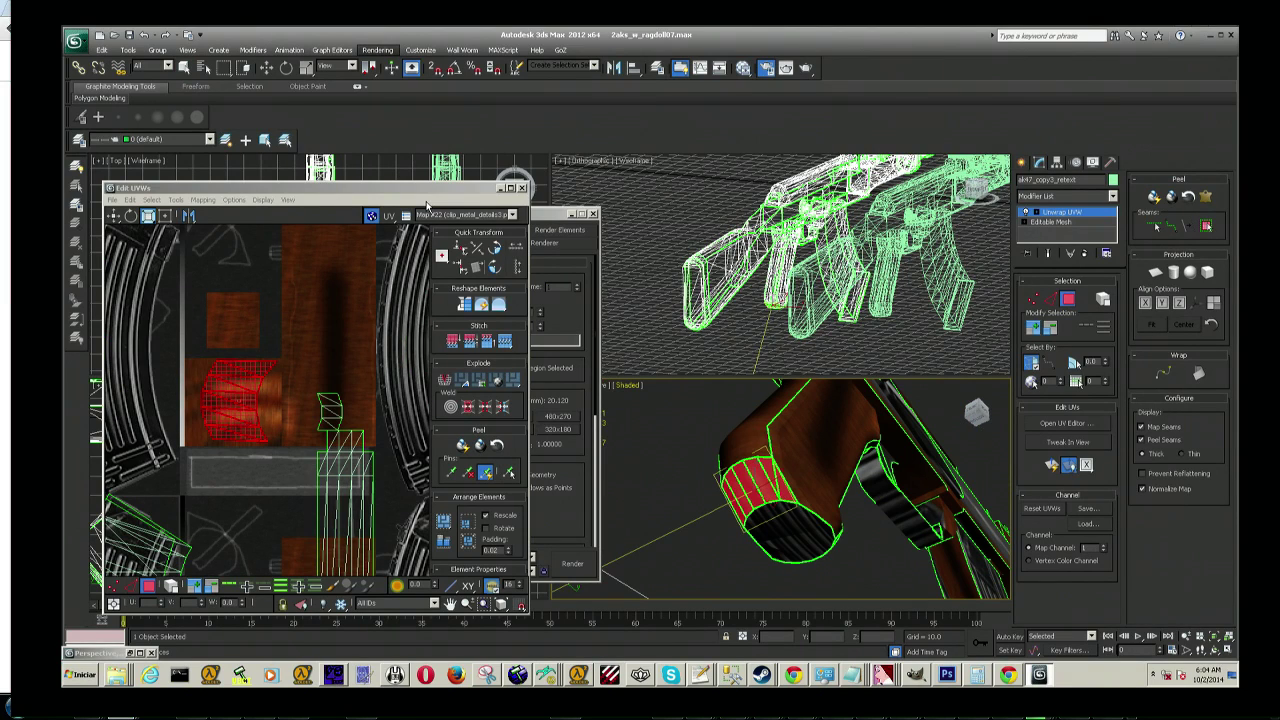
Step: Start a test render of the Perspective view
{"action": "left_click", "coordinate": [283, 245]}
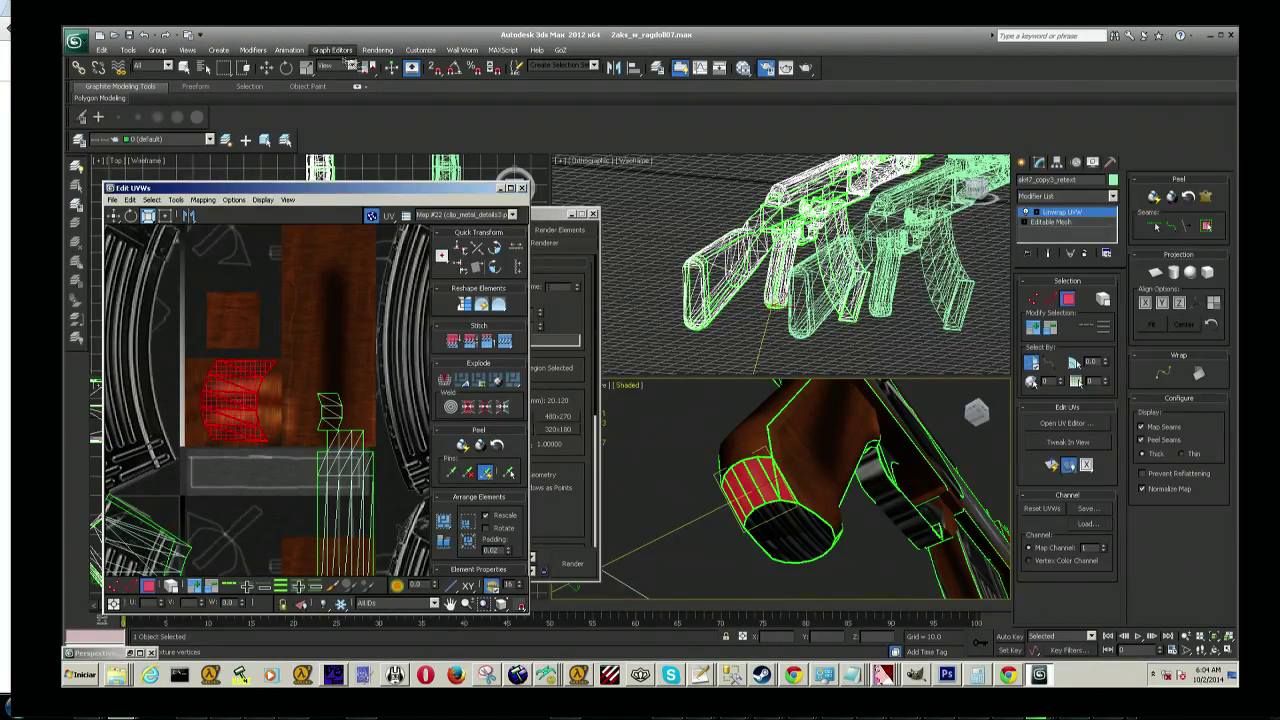
{"action": "left_click", "coordinate": [377, 49]}
{"action": "left_click", "coordinate": [385, 64]}
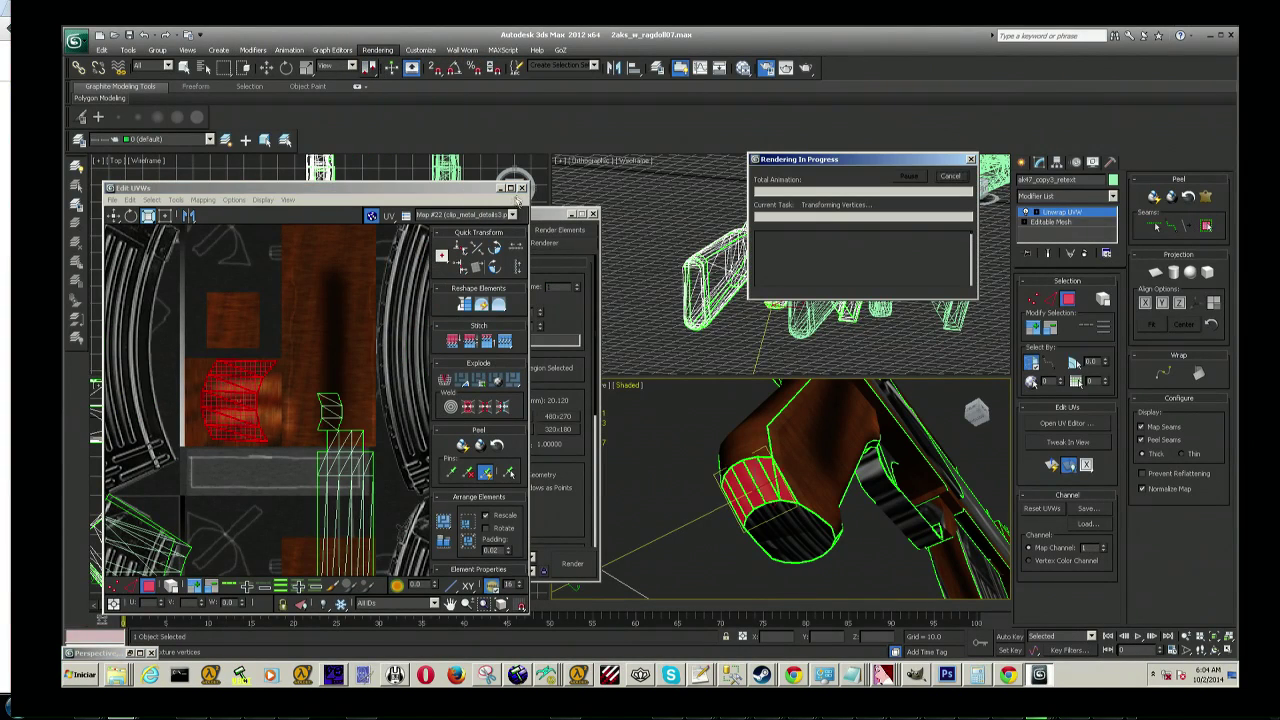
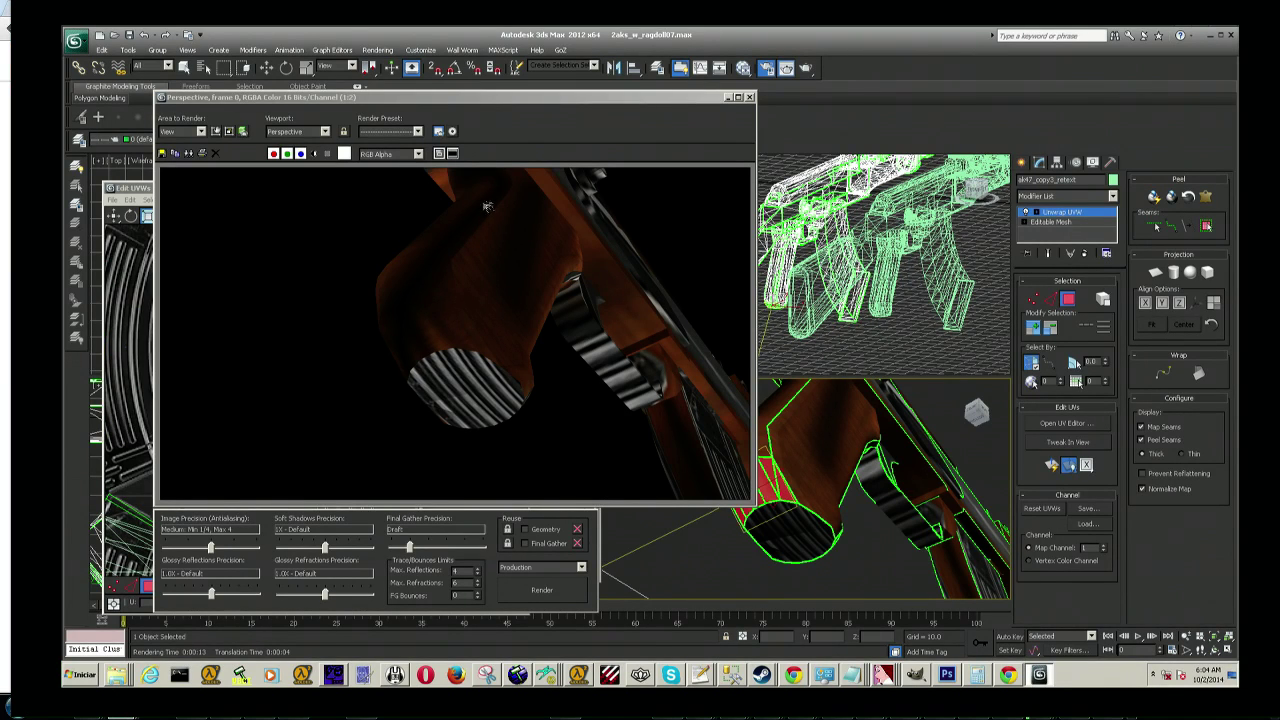
Step: Minimize the render frame and scale the round cap UV shell to about twice its size
{"action": "left_click", "coordinate": [733, 98]}
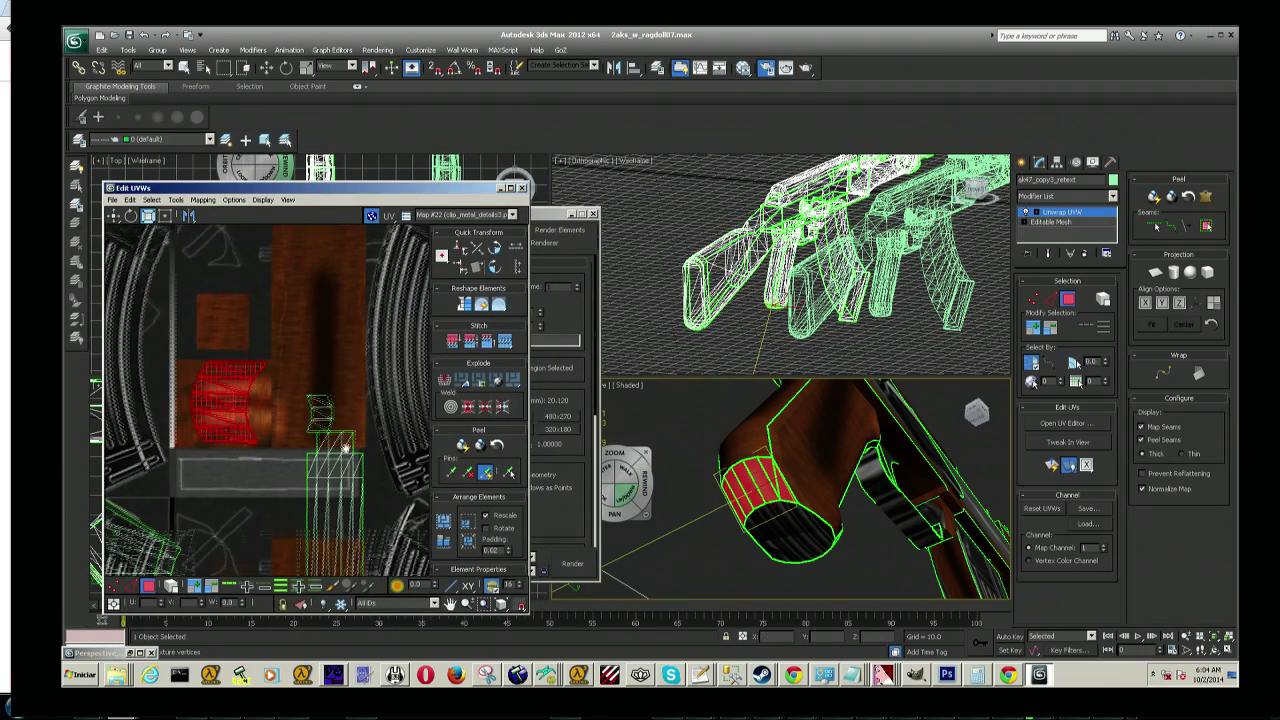
{"action": "scroll", "coordinate": [346, 447], "scroll_direction": "down", "scroll_amount": 3}
{"action": "scroll", "coordinate": [320, 519], "scroll_direction": "up", "scroll_amount": 3}
{"action": "scroll", "coordinate": [320, 519], "scroll_direction": "up", "scroll_amount": 2}
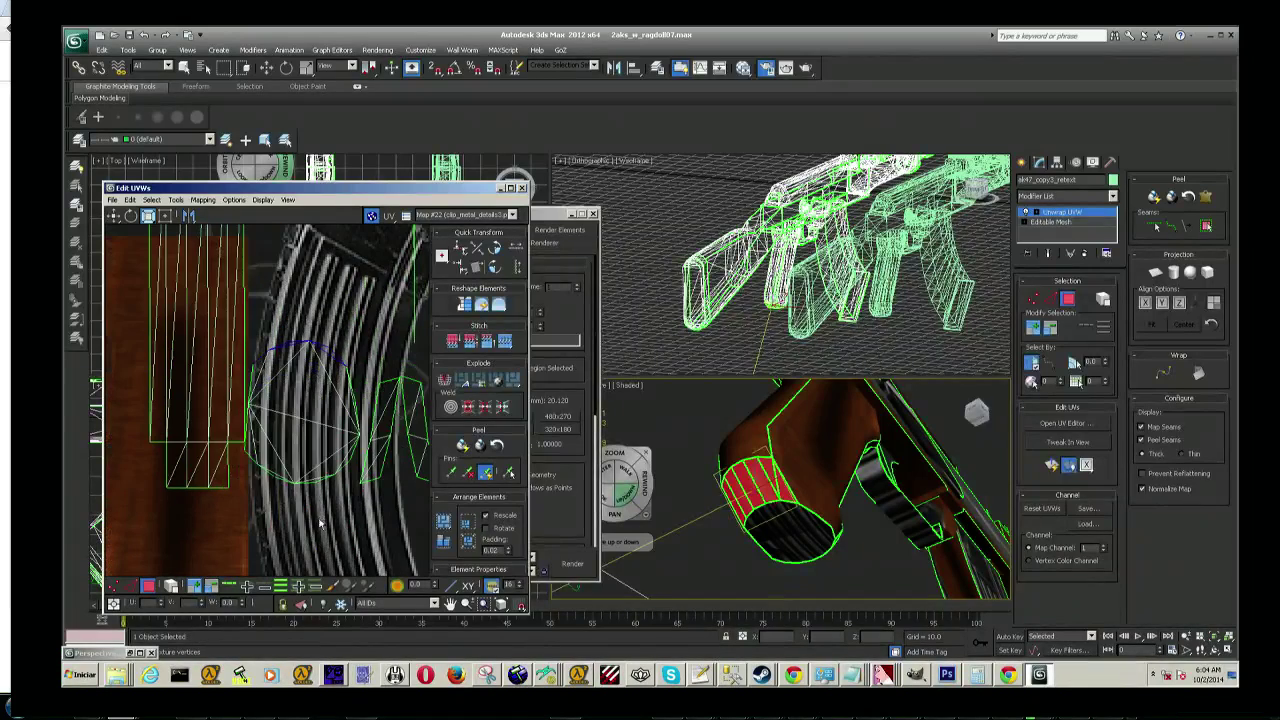
{"action": "left_click", "coordinate": [284, 395]}
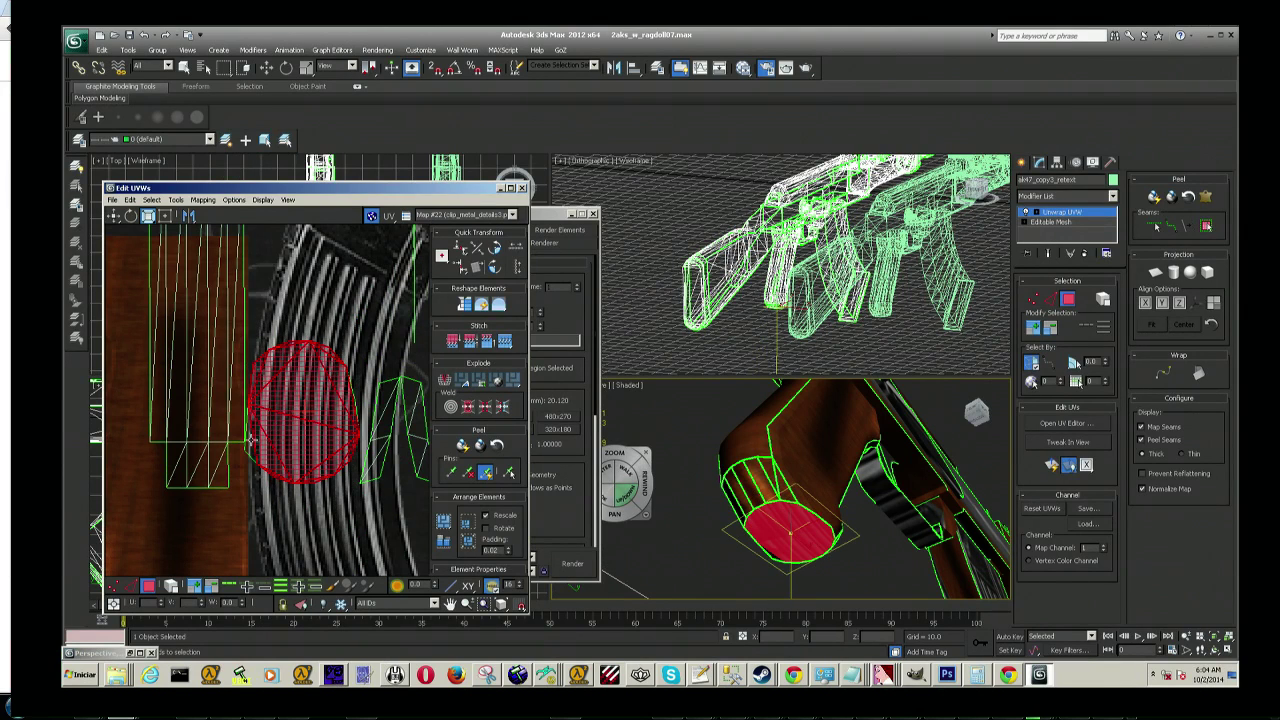
{"action": "scroll", "coordinate": [268, 440], "scroll_direction": "down", "scroll_amount": 2}
{"action": "middle_click_drag", "start_coordinate": [268, 440], "coordinate": [322, 470]}
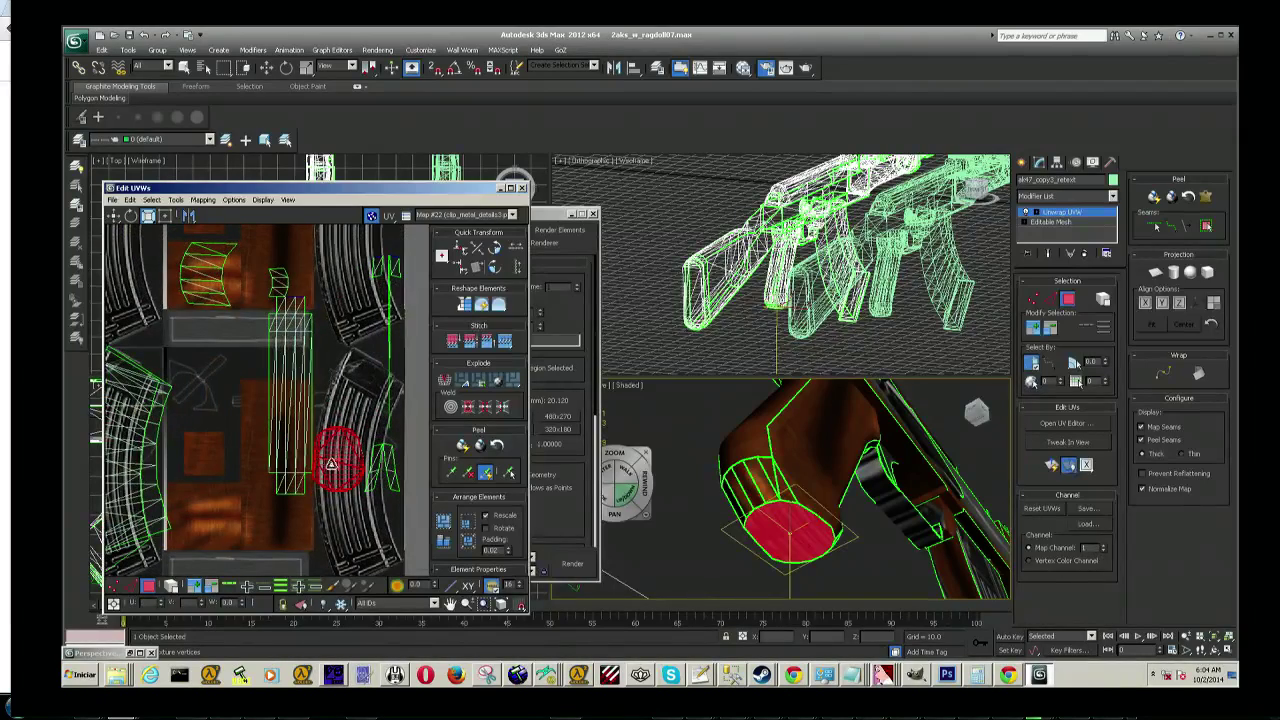
{"action": "left_click_drag", "start_coordinate": [330, 446], "coordinate": [326, 432]}
Step: Move the enlarged cap shell to the lower-left of the metal texture
{"action": "scroll", "coordinate": [382, 444], "scroll_direction": "up", "scroll_amount": 2}
{"action": "scroll", "coordinate": [370, 442], "scroll_direction": "up", "scroll_amount": 2}
{"action": "scroll", "coordinate": [355, 440], "scroll_direction": "up", "scroll_amount": 2}
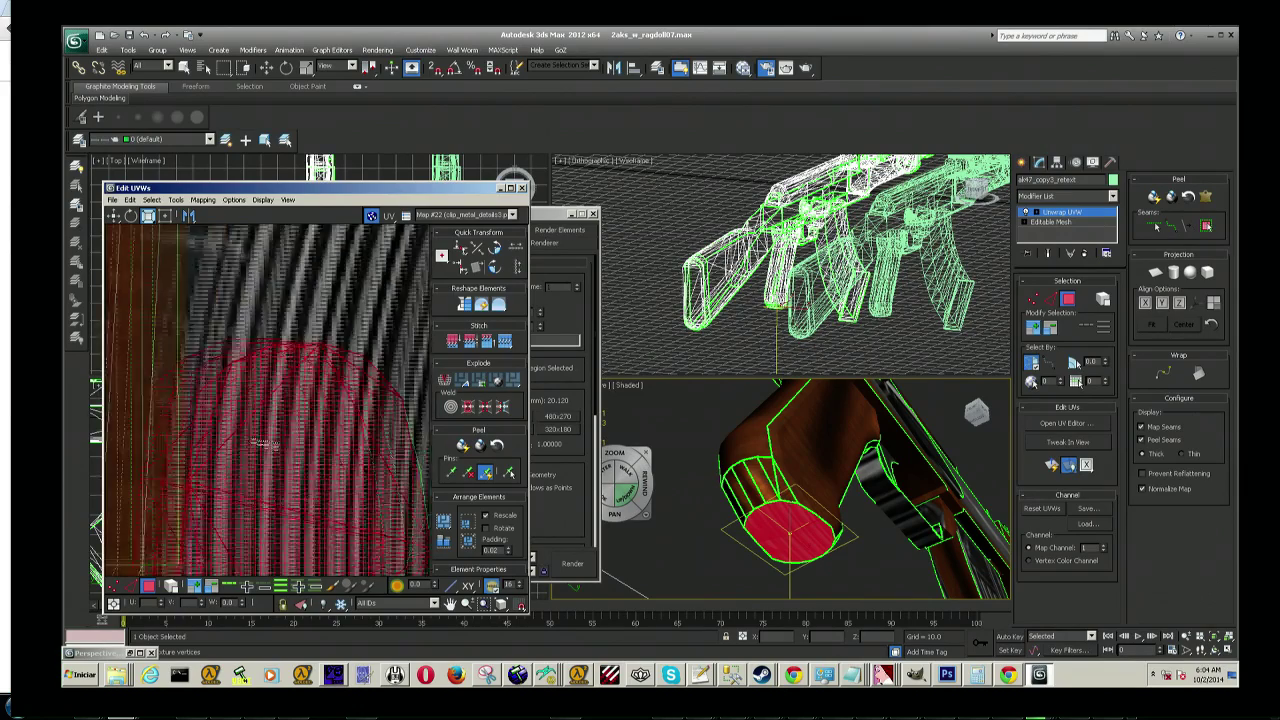
{"action": "scroll", "coordinate": [328, 437], "scroll_direction": "up", "scroll_amount": 2}
{"action": "scroll", "coordinate": [342, 445], "scroll_direction": "down", "scroll_amount": 2}
{"action": "scroll", "coordinate": [336, 428], "scroll_direction": "down", "scroll_amount": 2}
{"action": "scroll", "coordinate": [331, 412], "scroll_direction": "down", "scroll_amount": 2}
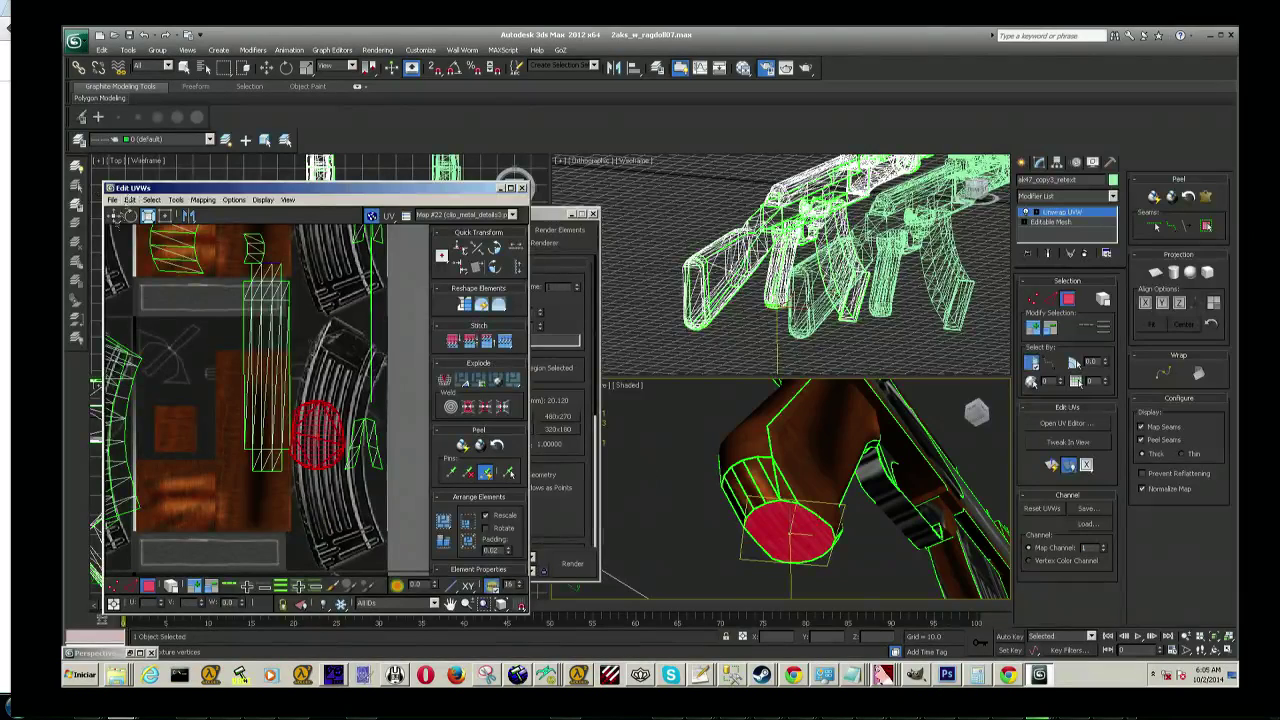
{"action": "left_click", "coordinate": [114, 216]}
{"action": "left_click_drag", "start_coordinate": [331, 430], "coordinate": [187, 494]}
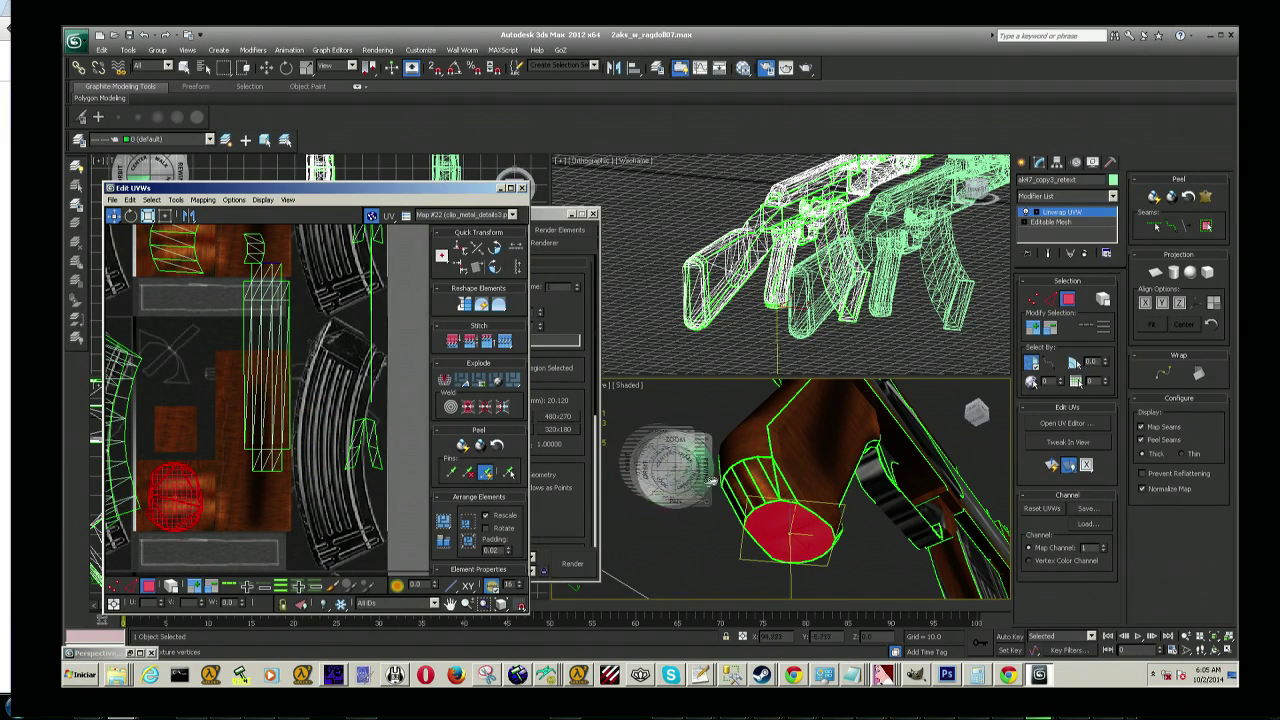
Step: Save the scene as the new incremental file 2aks_w_ragdoll08.max
{"action": "left_click_drag", "start_coordinate": [984, 416], "coordinate": [983, 520]}
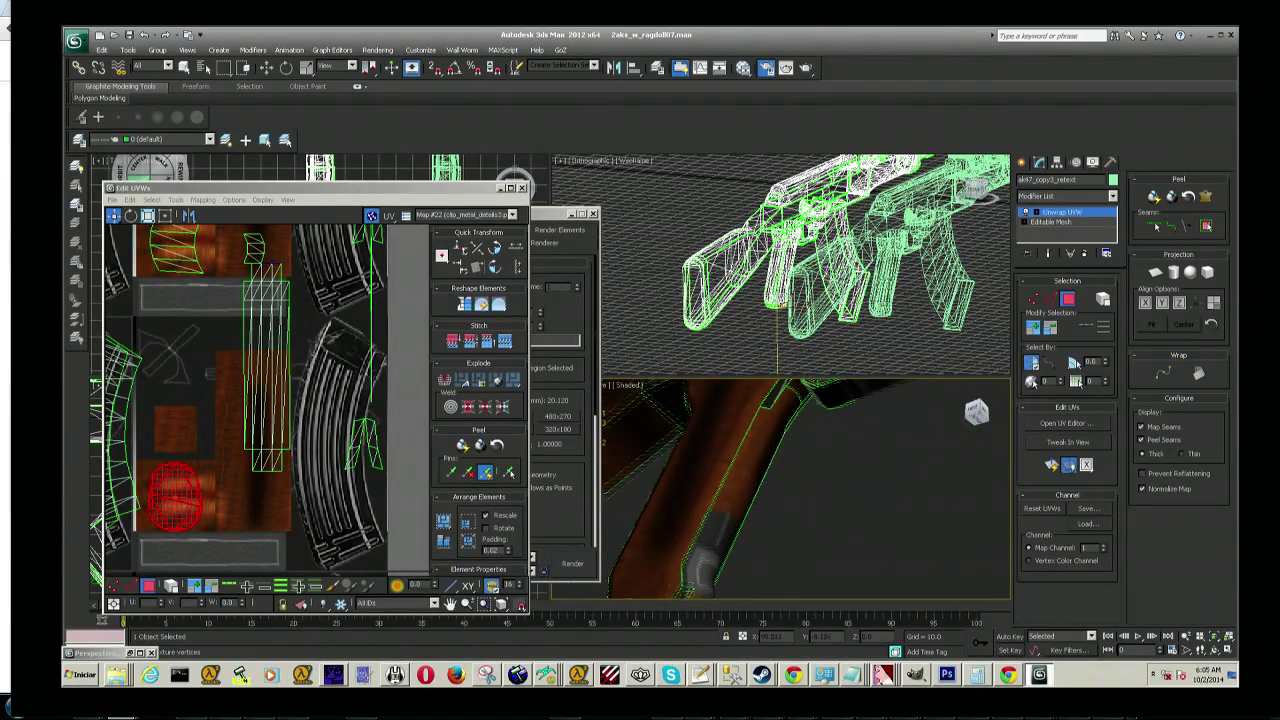
{"action": "left_click_drag", "start_coordinate": [983, 525], "coordinate": [740, 472]}
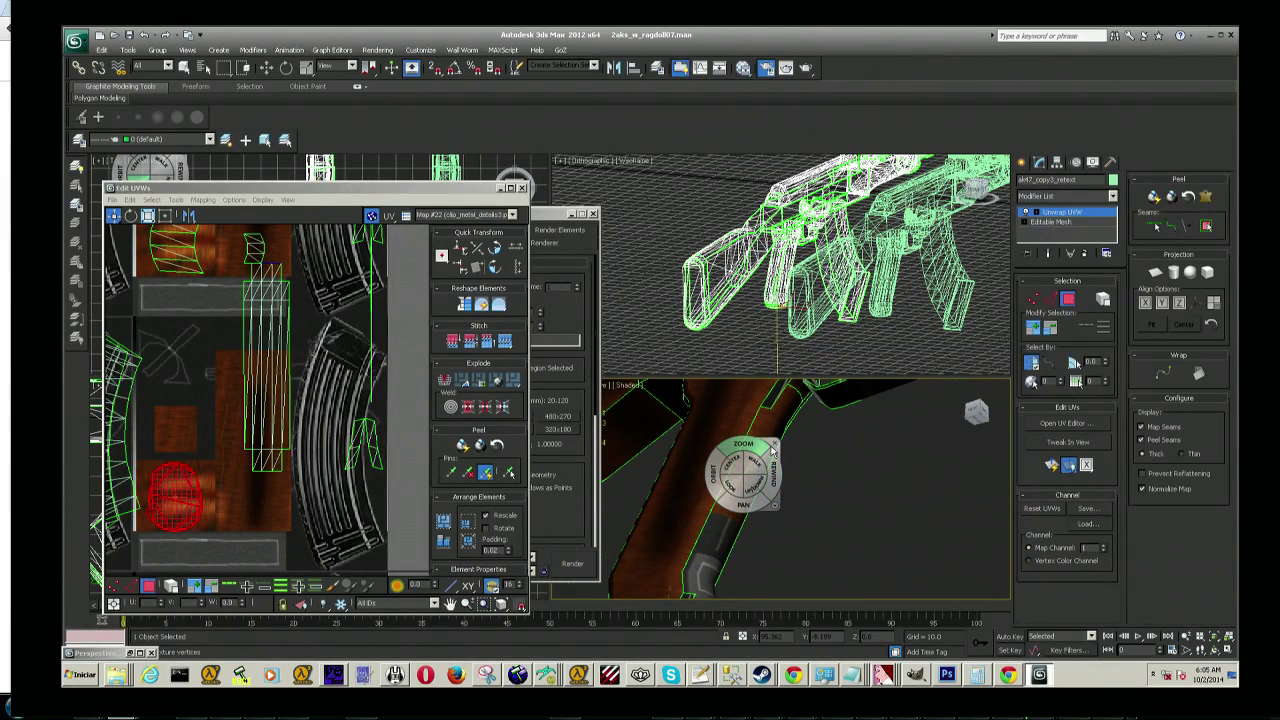
{"action": "left_click", "coordinate": [184, 67]}
{"action": "left_click", "coordinate": [74, 40]}
{"action": "left_click", "coordinate": [107, 175]}
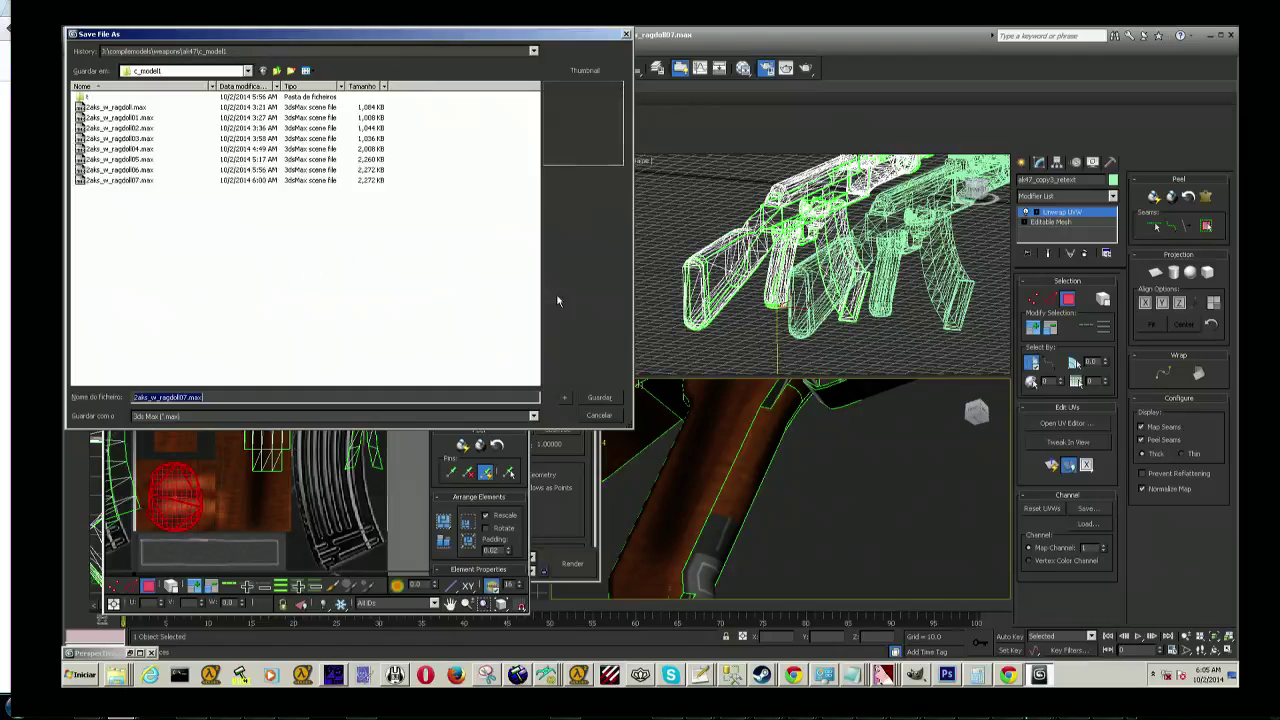
{"action": "left_click", "coordinate": [568, 396]}
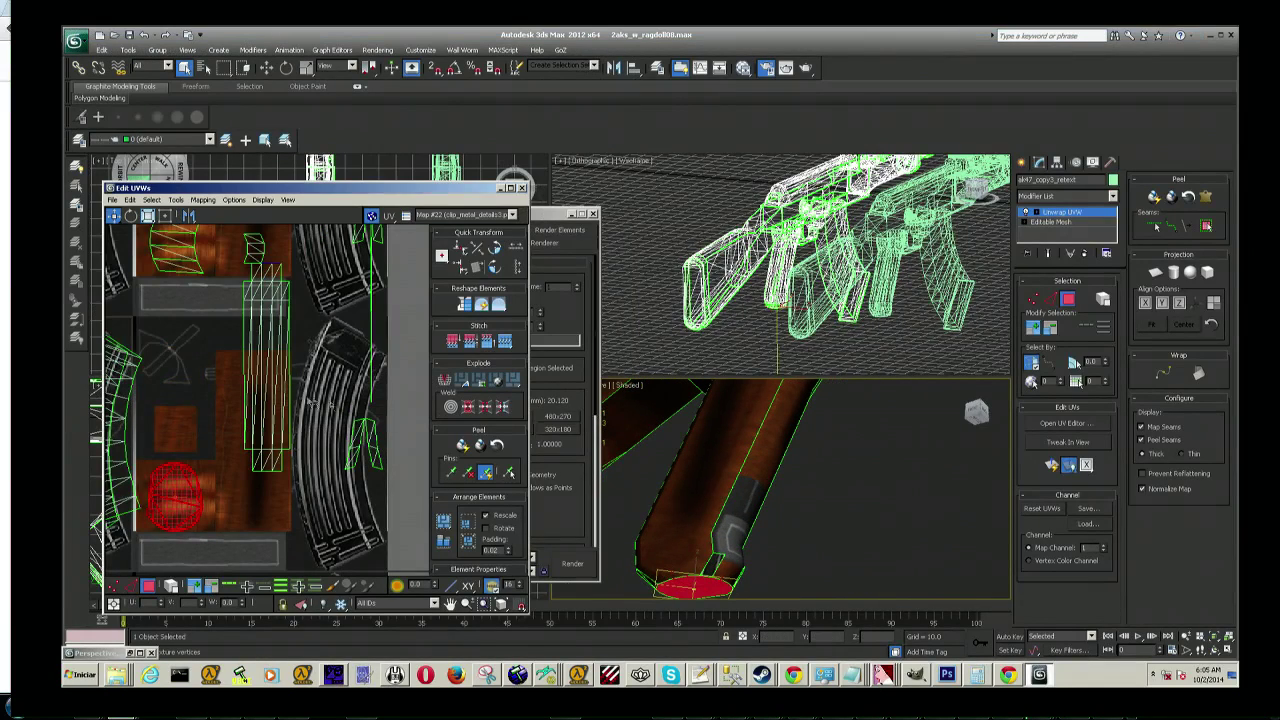
{"action": "scroll", "coordinate": [290, 427], "scroll_direction": "down", "scroll_amount": 2}
{"action": "scroll", "coordinate": [290, 427], "scroll_direction": "down", "scroll_amount": 1}
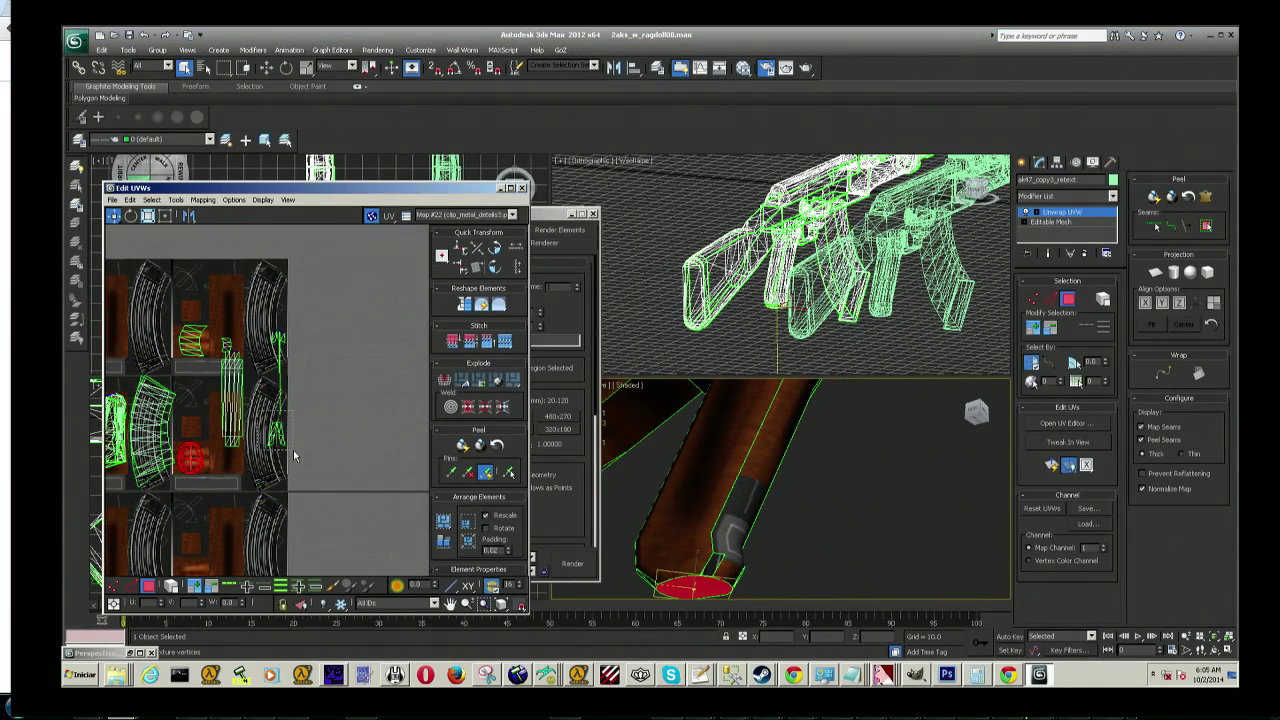
Step: Select the thin UV strip beside the magazine, then clear the UV selection
{"action": "left_click", "coordinate": [293, 455]}
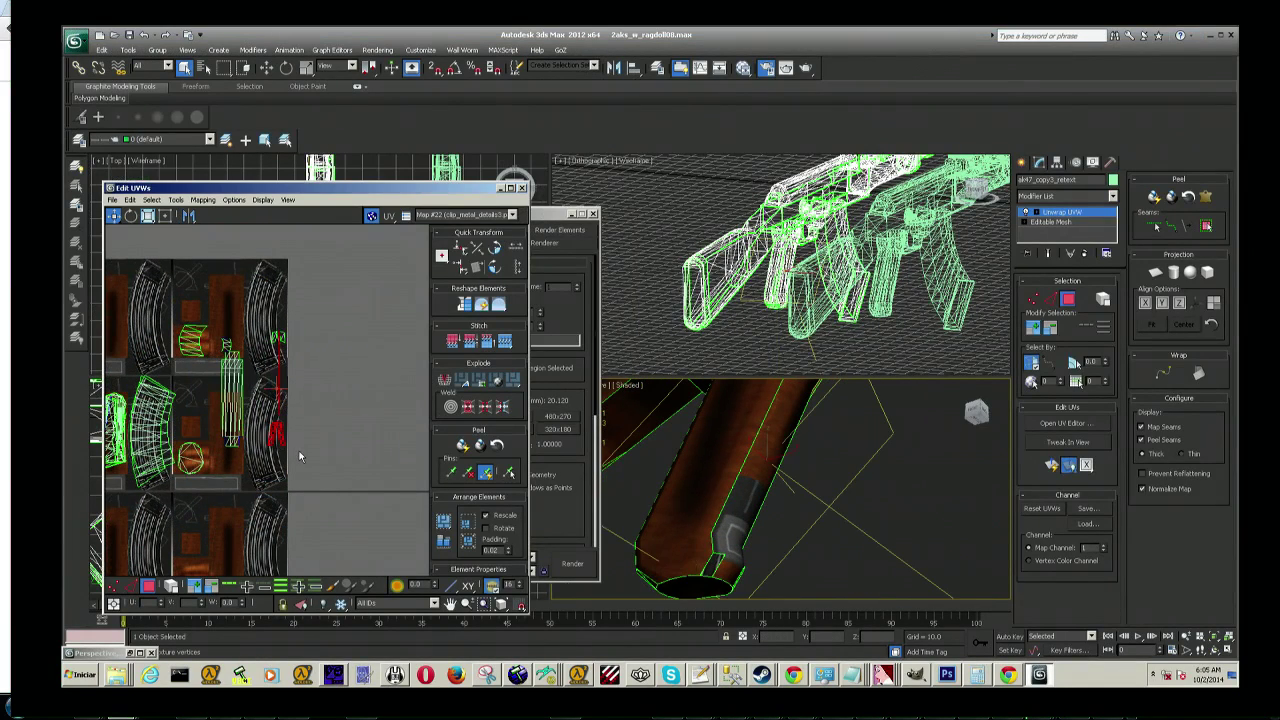
{"action": "left_click", "coordinate": [978, 412]}
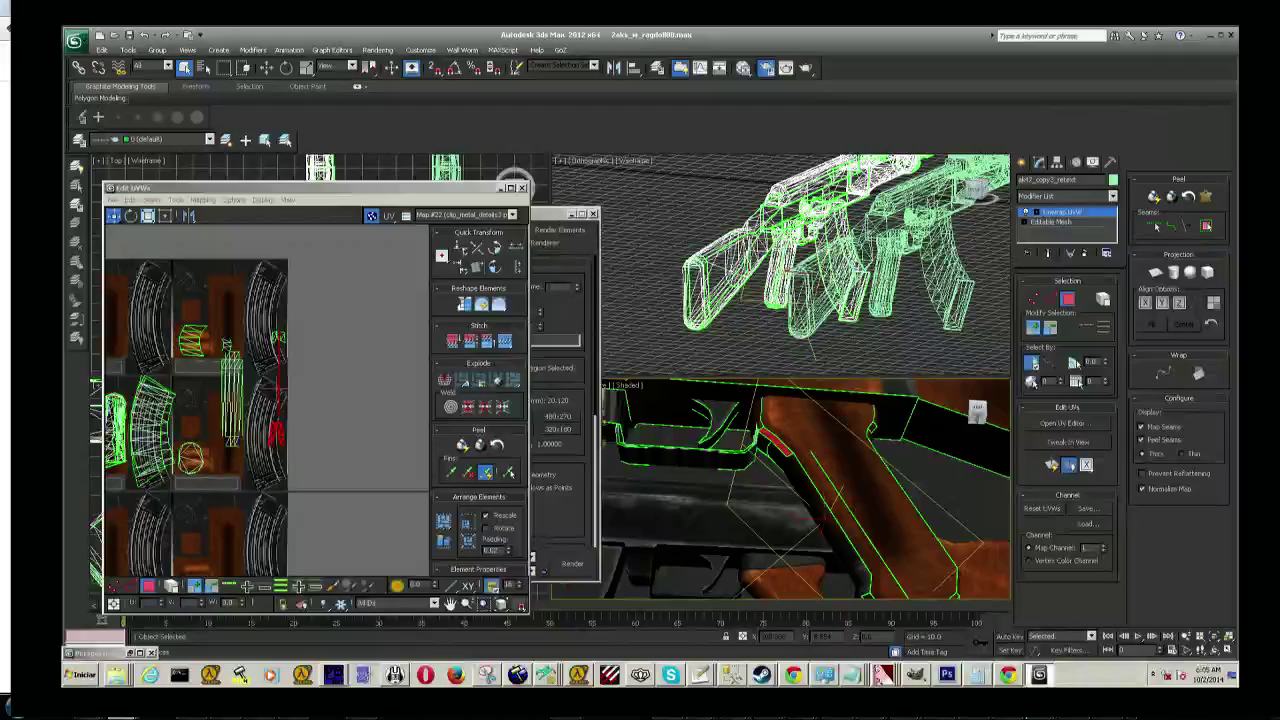
{"action": "left_click", "coordinate": [310, 425]}
{"action": "scroll", "coordinate": [309, 424], "scroll_direction": "up", "scroll_amount": 3}
{"action": "middle_click_drag", "start_coordinate": [309, 424], "coordinate": [340, 368]}
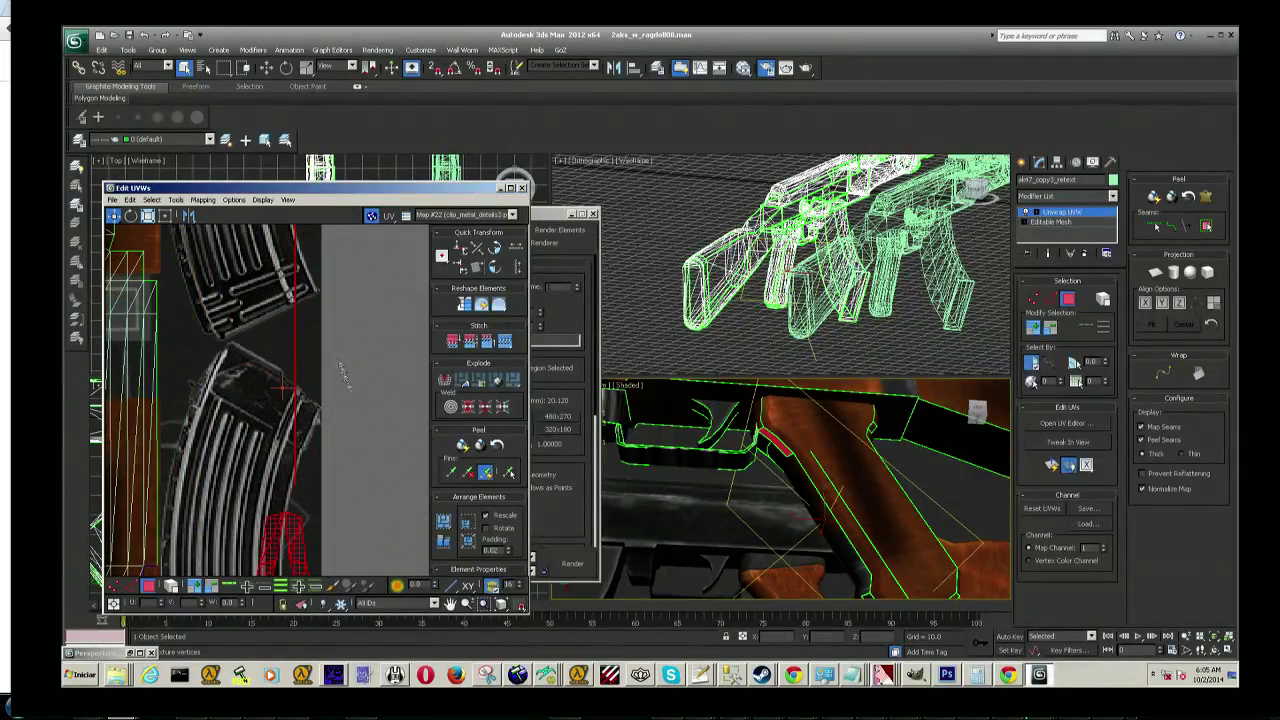
{"action": "left_click_drag", "start_coordinate": [267, 341], "coordinate": [375, 393]}
Step: Orbit the perspective view to inspect the rifle grip's cylindrical base
{"action": "scroll", "coordinate": [727, 452], "scroll_direction": "up", "scroll_amount": 2}
{"action": "scroll", "coordinate": [736, 464], "scroll_direction": "up", "scroll_amount": 1}
{"action": "scroll", "coordinate": [748, 480], "scroll_direction": "up", "scroll_amount": 2}
{"action": "scroll", "coordinate": [760, 496], "scroll_direction": "up", "scroll_amount": 1}
{"action": "middle_click_drag", "start_coordinate": [800, 480], "coordinate": [782, 455], "text": "alt"}
{"action": "left_click_drag", "start_coordinate": [965, 413], "coordinate": [958, 385]}
{"action": "scroll", "coordinate": [344, 390], "scroll_direction": "down", "scroll_amount": 3}
{"action": "scroll", "coordinate": [344, 390], "scroll_direction": "up", "scroll_amount": 6}
{"action": "middle_click_drag", "start_coordinate": [344, 390], "coordinate": [347, 490]}
{"action": "scroll", "coordinate": [347, 490], "scroll_direction": "down", "scroll_amount": 2}
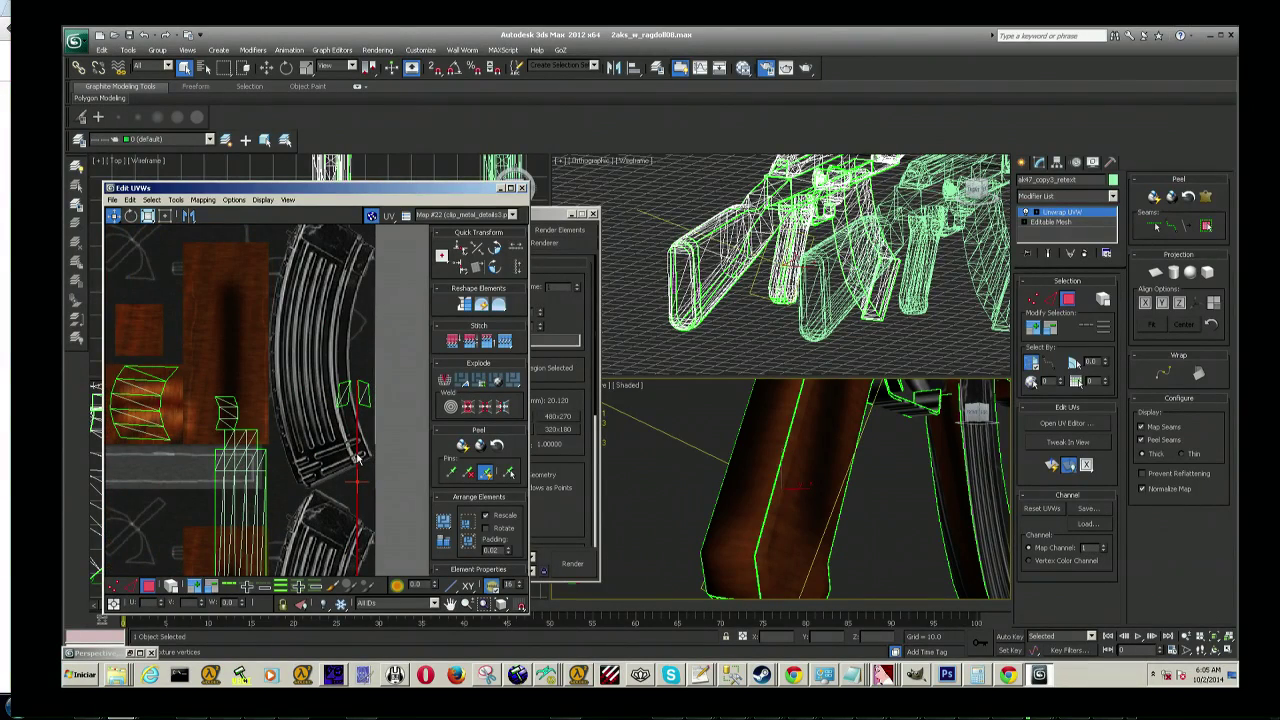
{"action": "scroll", "coordinate": [360, 435], "scroll_direction": "up", "scroll_amount": 3}
{"action": "scroll", "coordinate": [360, 435], "scroll_direction": "down", "scroll_amount": 3}
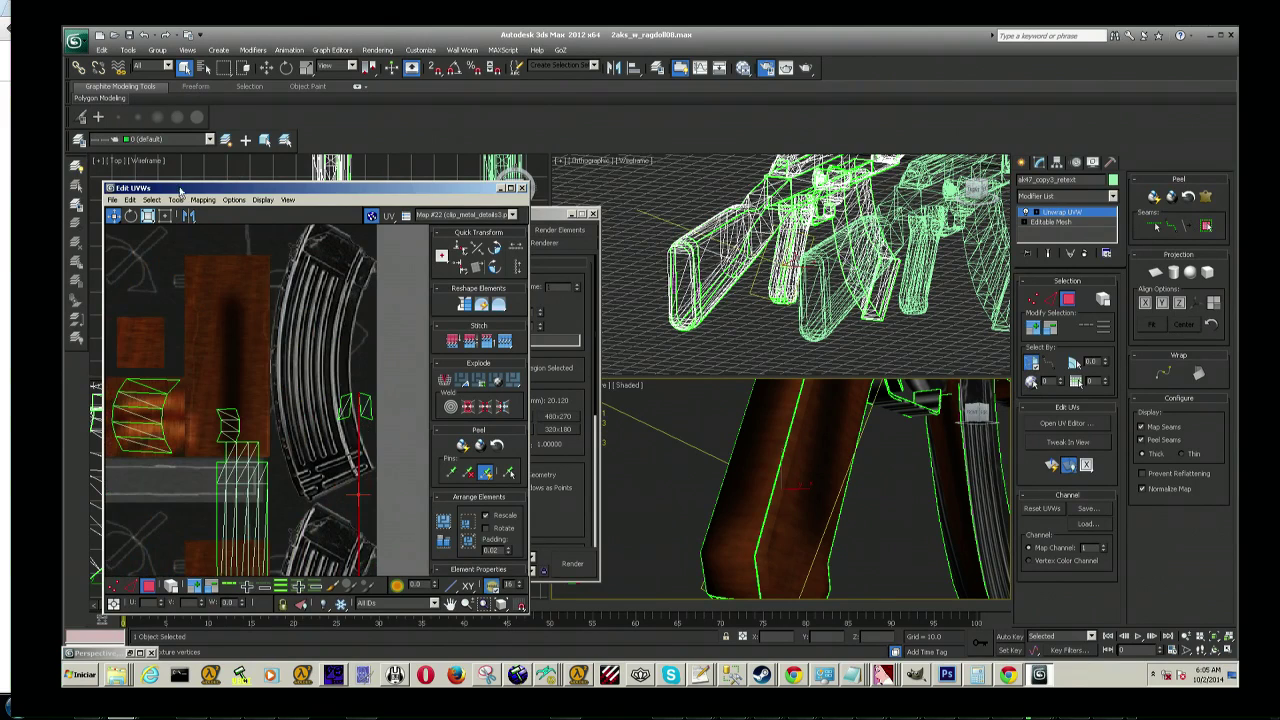
Step: Try Freeform Mode in the UV editor, then return to the Move tool
{"action": "left_click", "coordinate": [156, 217]}
{"action": "scroll", "coordinate": [358, 440], "scroll_direction": "up", "scroll_amount": 3}
{"action": "scroll", "coordinate": [358, 440], "scroll_direction": "up", "scroll_amount": 3}
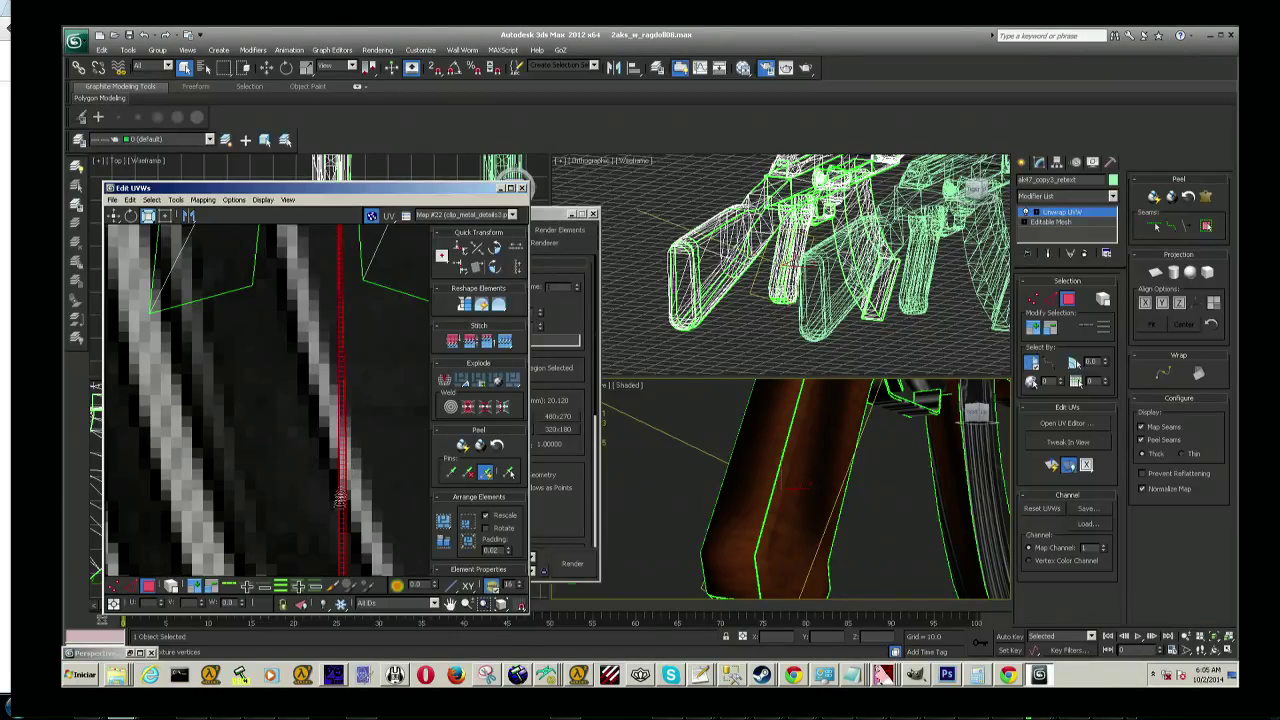
{"action": "scroll", "coordinate": [340, 490], "scroll_direction": "down", "scroll_amount": 3}
{"action": "scroll", "coordinate": [366, 443], "scroll_direction": "down", "scroll_amount": 3}
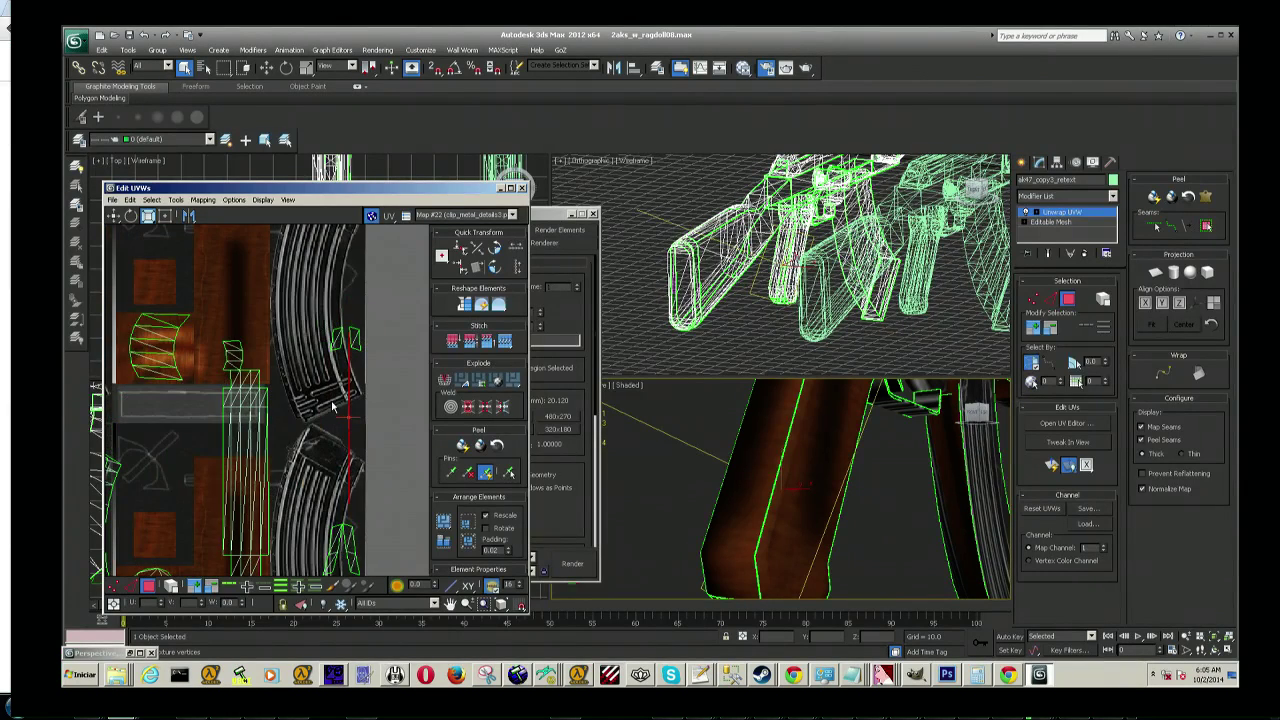
{"action": "scroll", "coordinate": [320, 395], "scroll_direction": "down", "scroll_amount": 2}
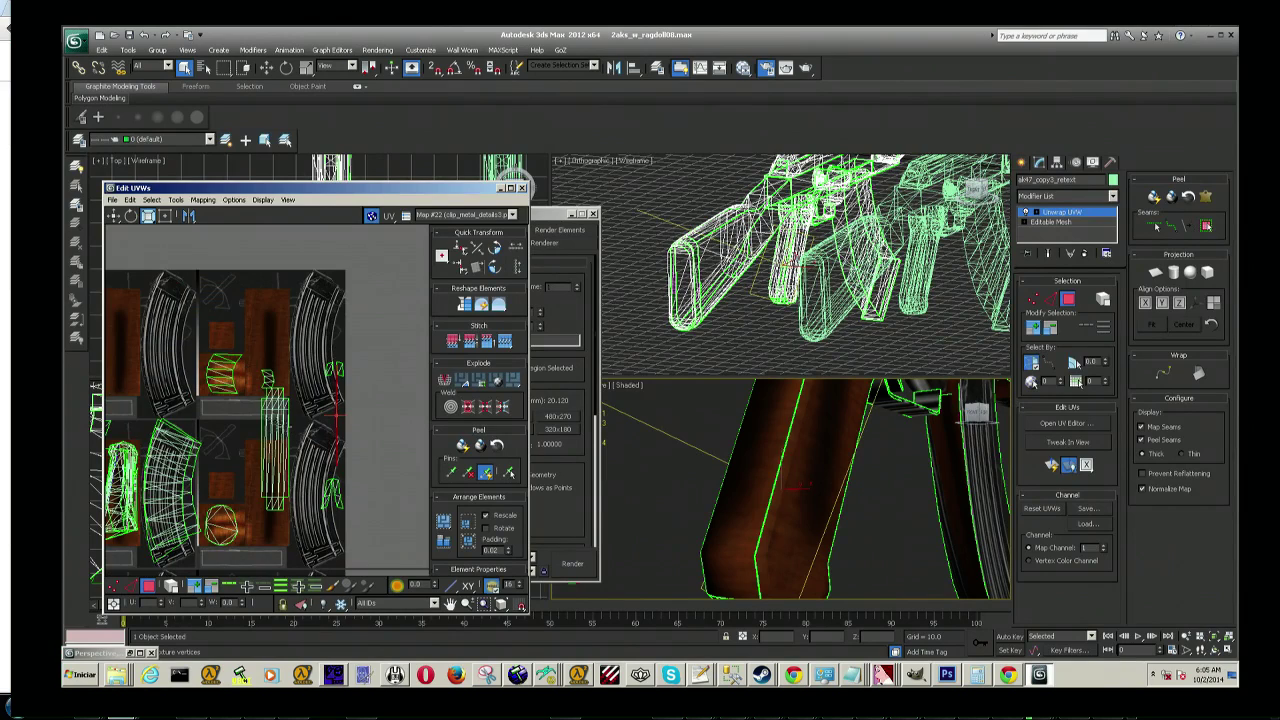
{"action": "scroll", "coordinate": [321, 399], "scroll_direction": "up", "scroll_amount": 2}
{"action": "scroll", "coordinate": [318, 400], "scroll_direction": "down", "scroll_amount": 1}
{"action": "scroll", "coordinate": [365, 403], "scroll_direction": "up", "scroll_amount": 1}
{"action": "scroll", "coordinate": [297, 433], "scroll_direction": "up", "scroll_amount": 1}
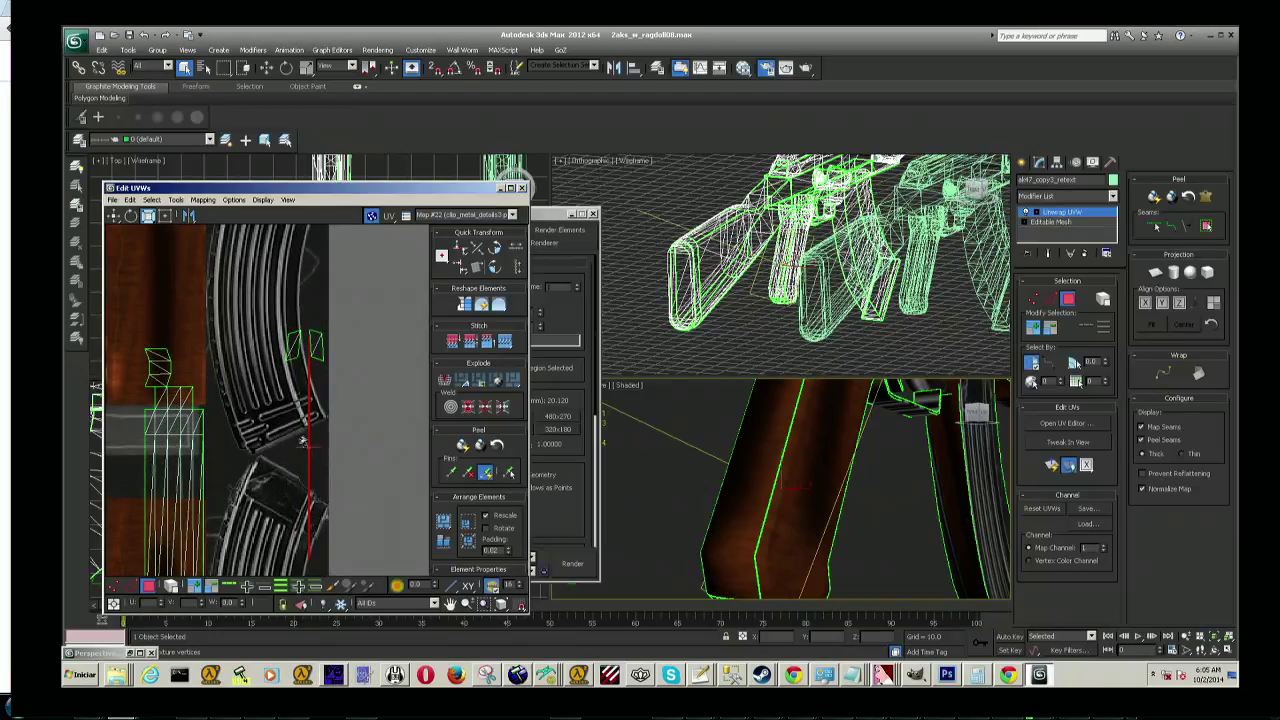
{"action": "left_click", "coordinate": [113, 216]}
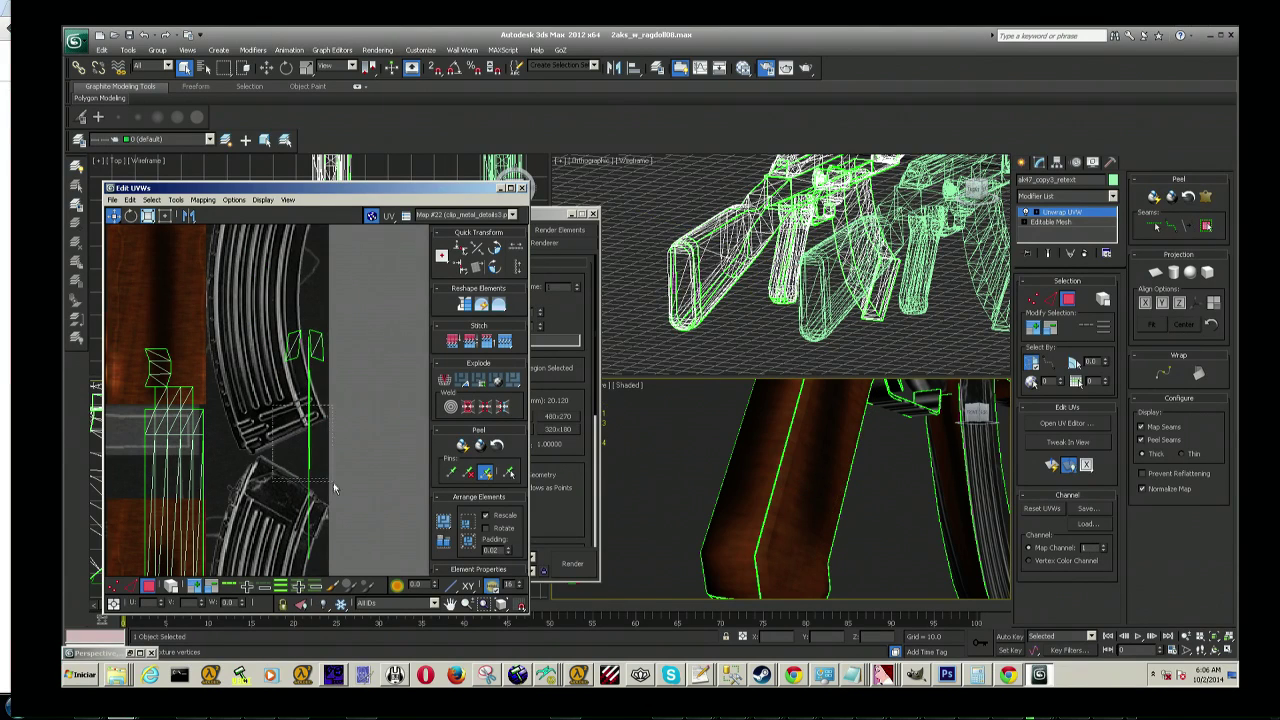
Step: Move the selected UV edge onto the wood strip and box-select the neighbouring shell
{"action": "left_click_drag", "start_coordinate": [310, 427], "coordinate": [206, 262]}
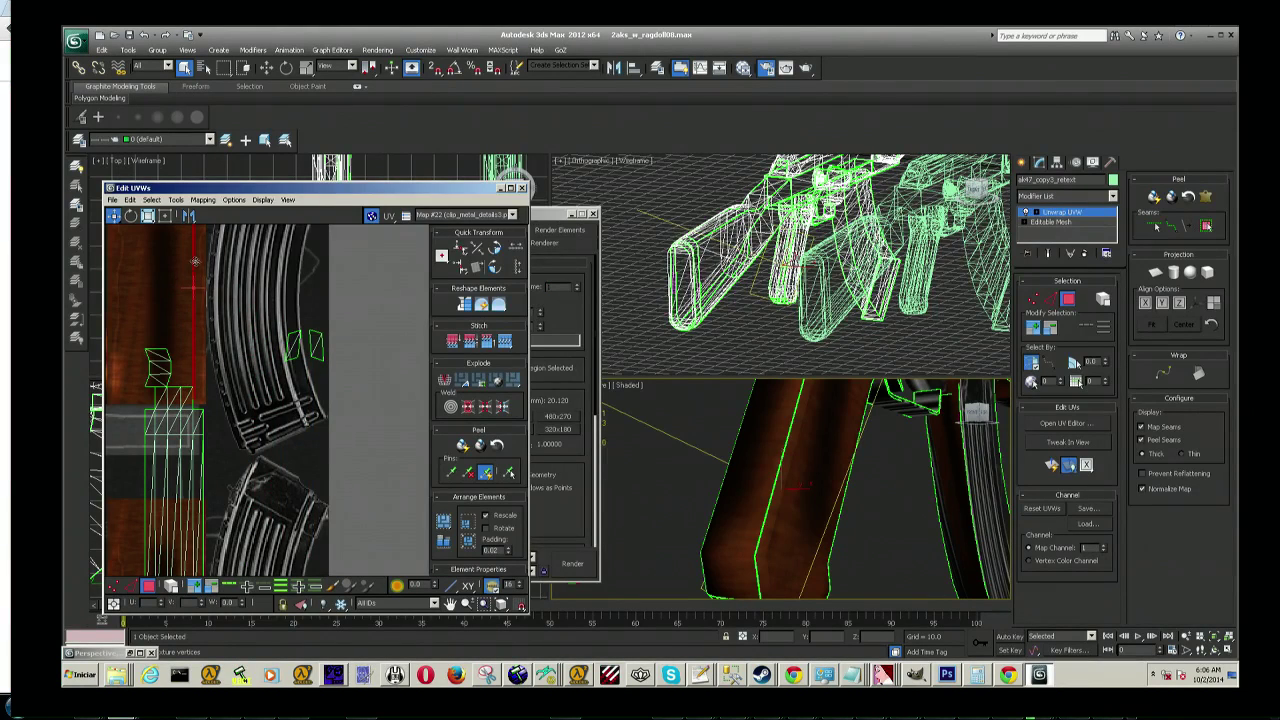
{"action": "mouse_move", "coordinate": [218, 265]}
{"action": "middle_mouse_down"}
{"action": "mouse_move", "coordinate": [258, 365]}
{"action": "mouse_move", "coordinate": [327, 441]}
{"action": "middle_mouse_up"}
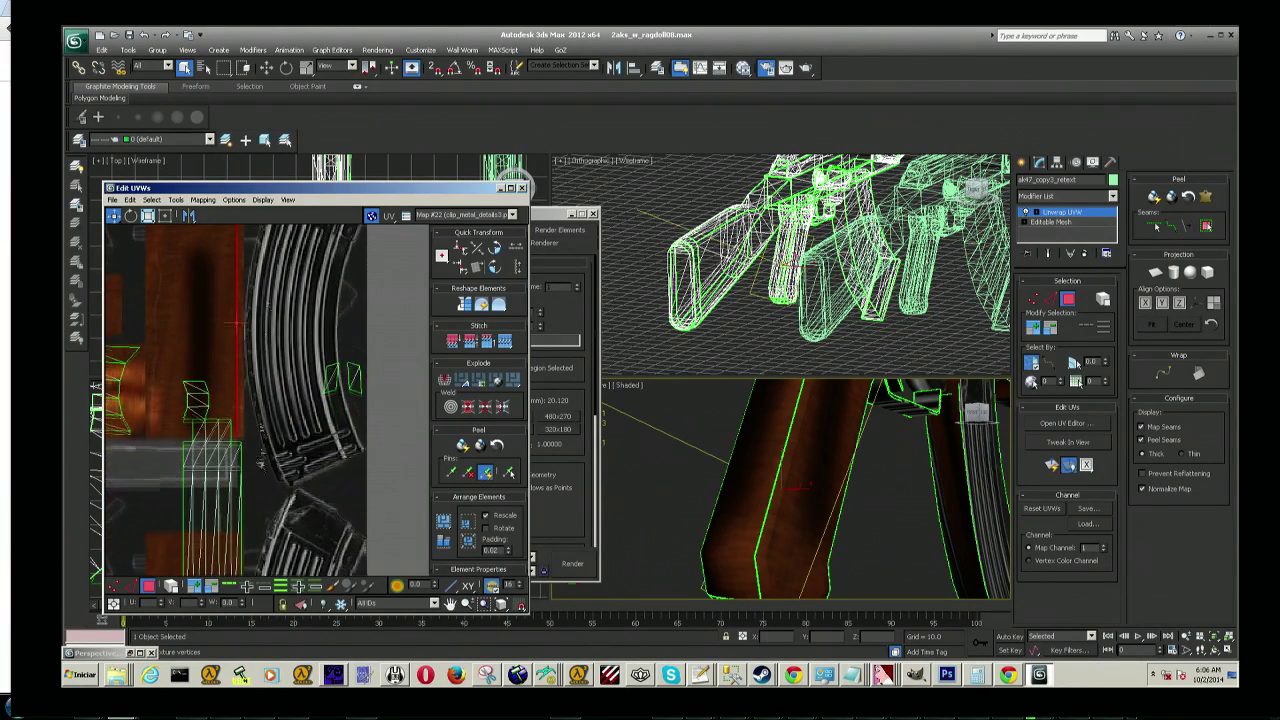
{"action": "left_click_drag", "start_coordinate": [297, 426], "coordinate": [380, 541]}
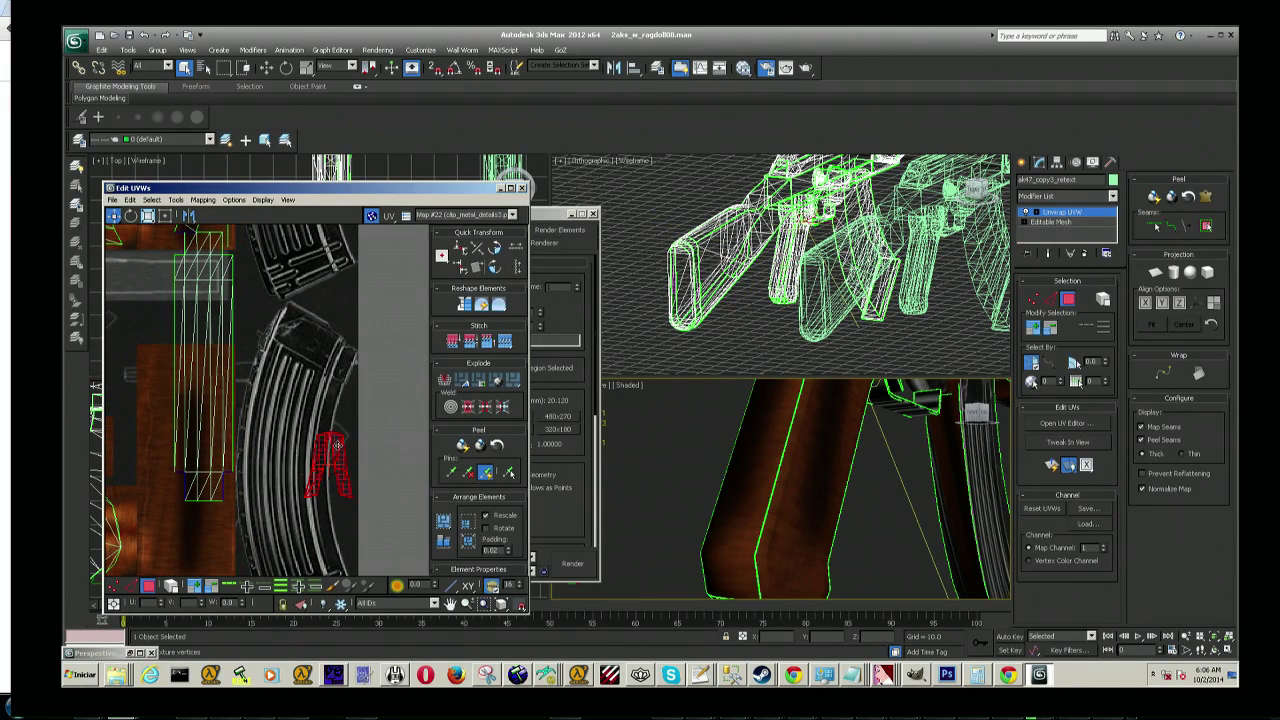
{"action": "middle_click_drag", "start_coordinate": [958, 385], "coordinate": [811, 569], "text": "alt"}
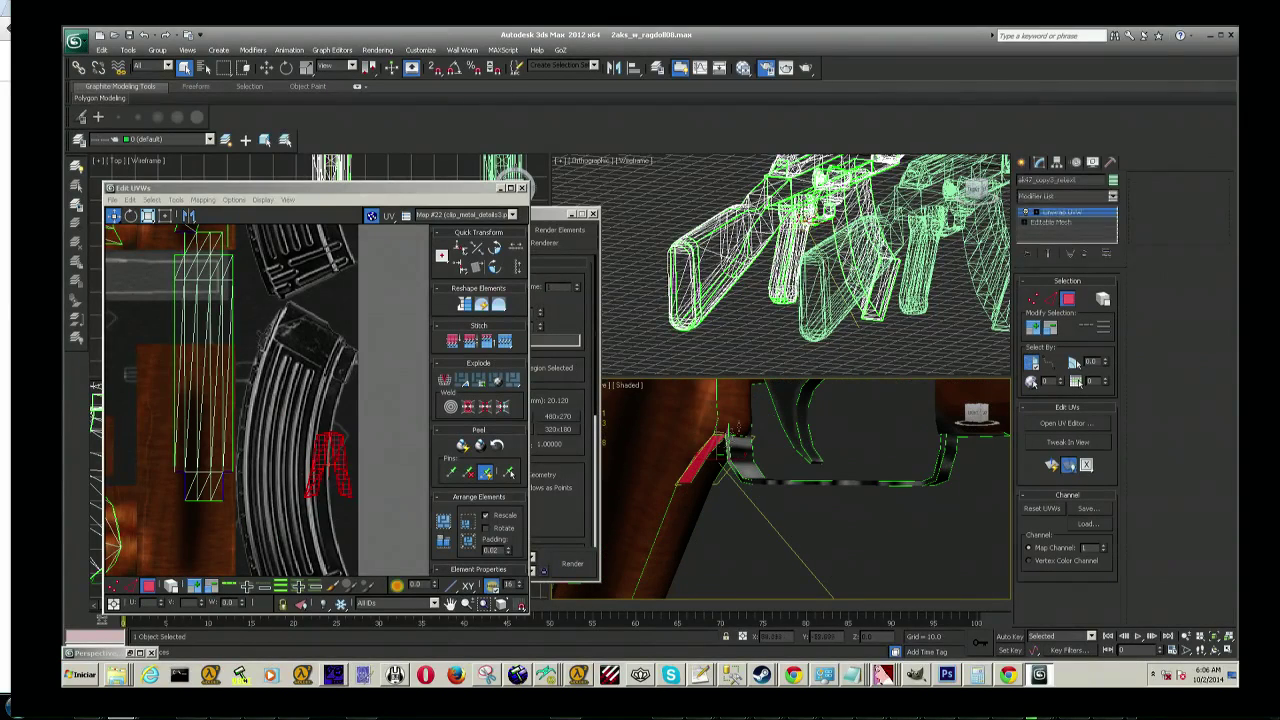
{"action": "left_click", "coordinate": [966, 423]}
{"action": "mouse_move", "coordinate": [966, 421]}
{"action": "middle_mouse_down", "text": "alt"}
{"action": "mouse_move", "coordinate": [820, 480]}
{"action": "mouse_move", "coordinate": [740, 470]}
{"action": "middle_mouse_up", "text": "alt"}
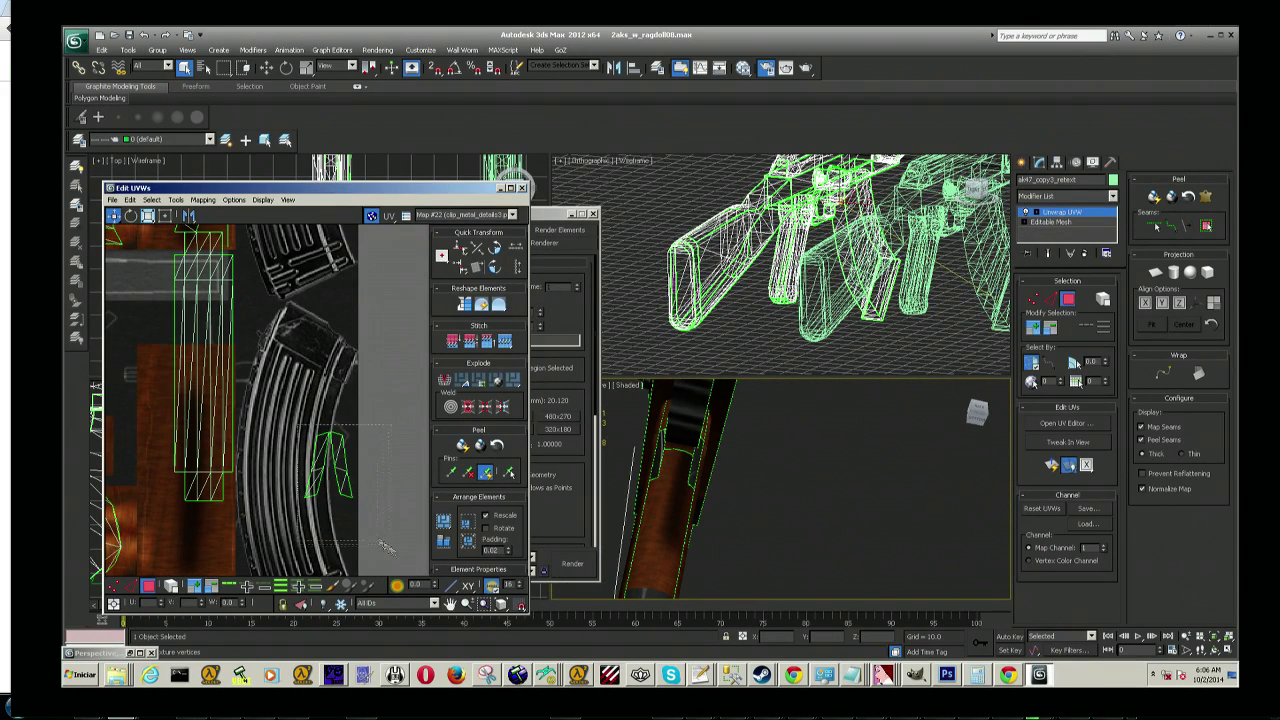
Step: Select the small element at the top of the long vertical strip shell
{"action": "left_click_drag", "start_coordinate": [297, 425], "coordinate": [391, 551]}
{"action": "left_click", "coordinate": [214, 426]}
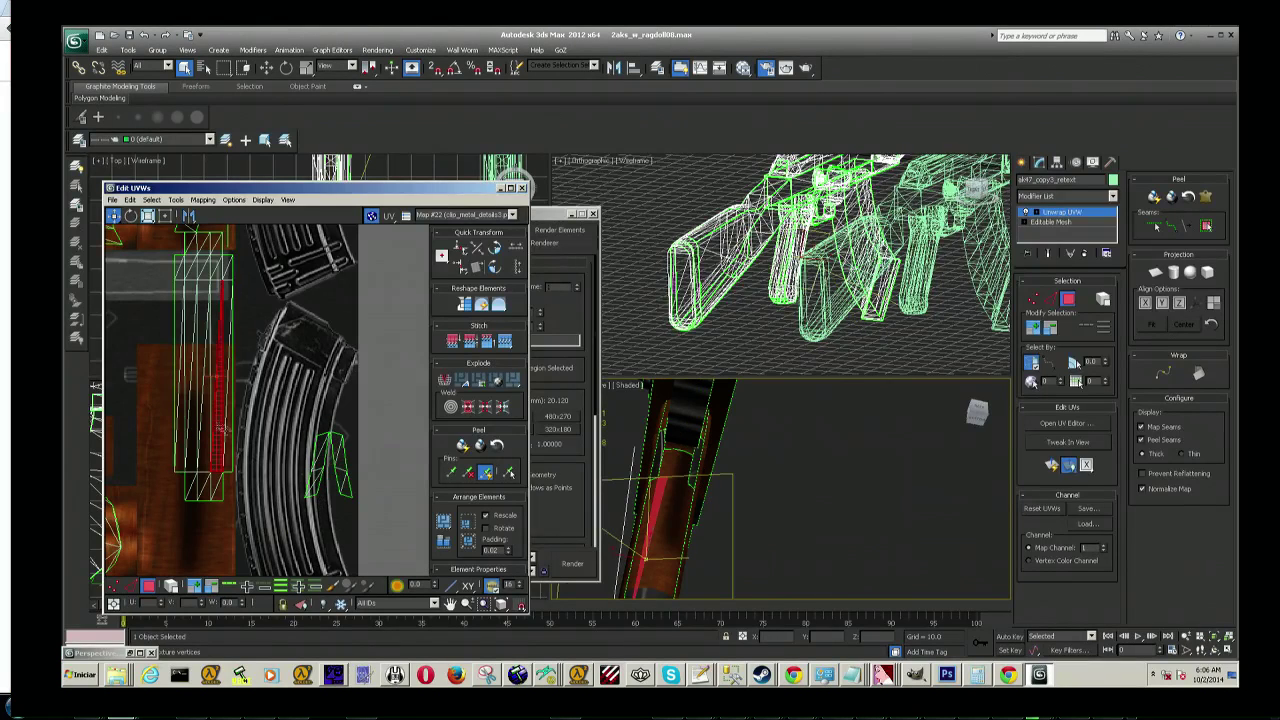
{"action": "left_click_drag", "start_coordinate": [242, 518], "coordinate": [166, 243]}
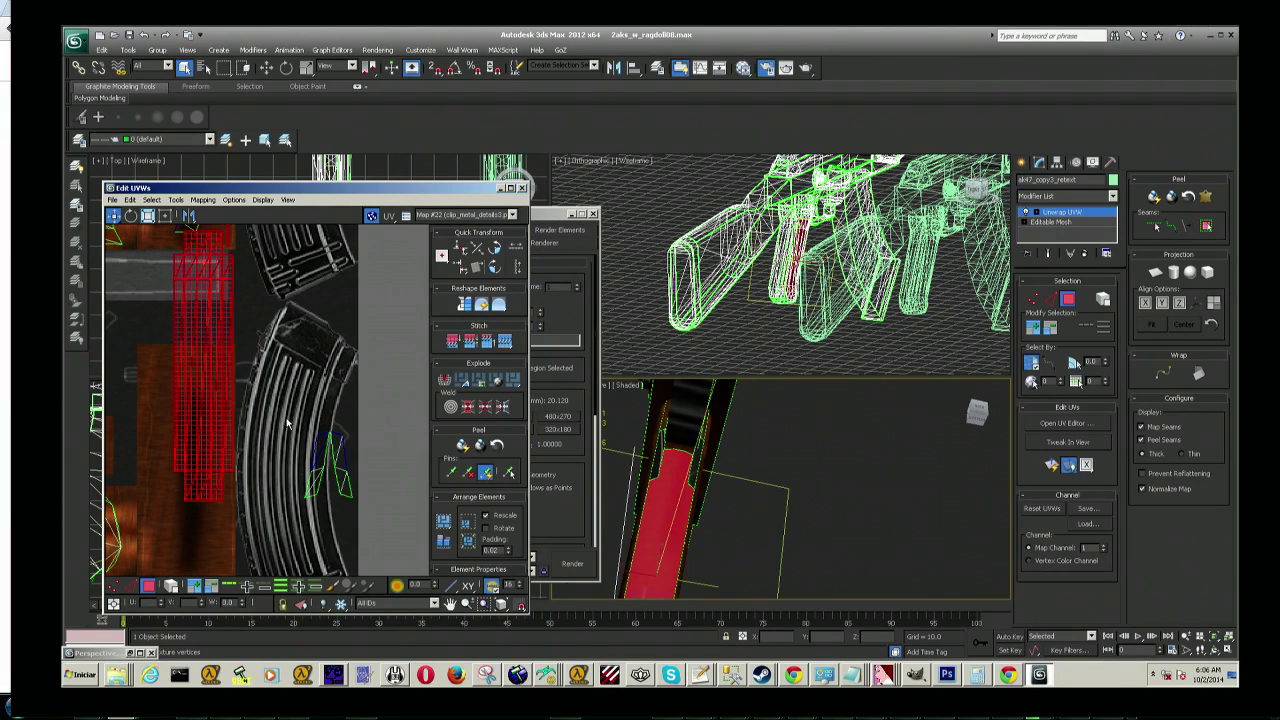
{"action": "left_click", "coordinate": [237, 268]}
{"action": "left_click", "coordinate": [226, 264]}
{"action": "left_click", "coordinate": [229, 468]}
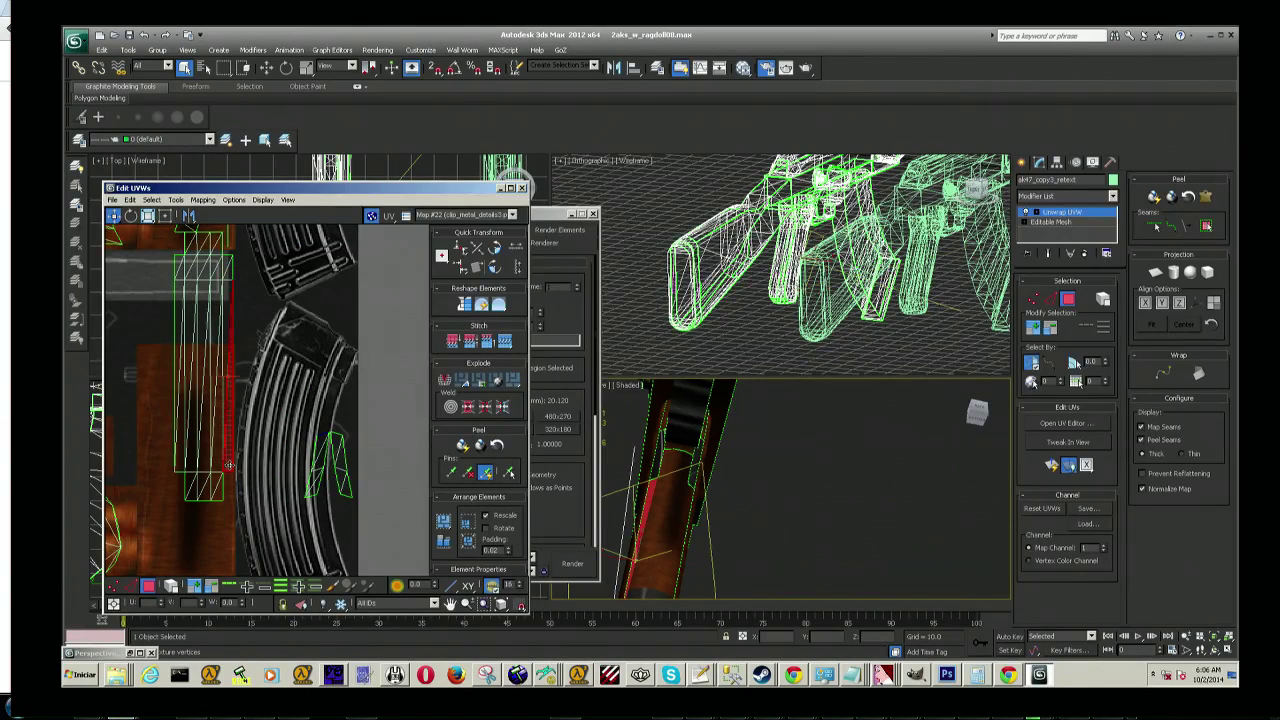
Step: Move the small right-hand face shells over beside the long strip shell
{"action": "left_click", "coordinate": [312, 486]}
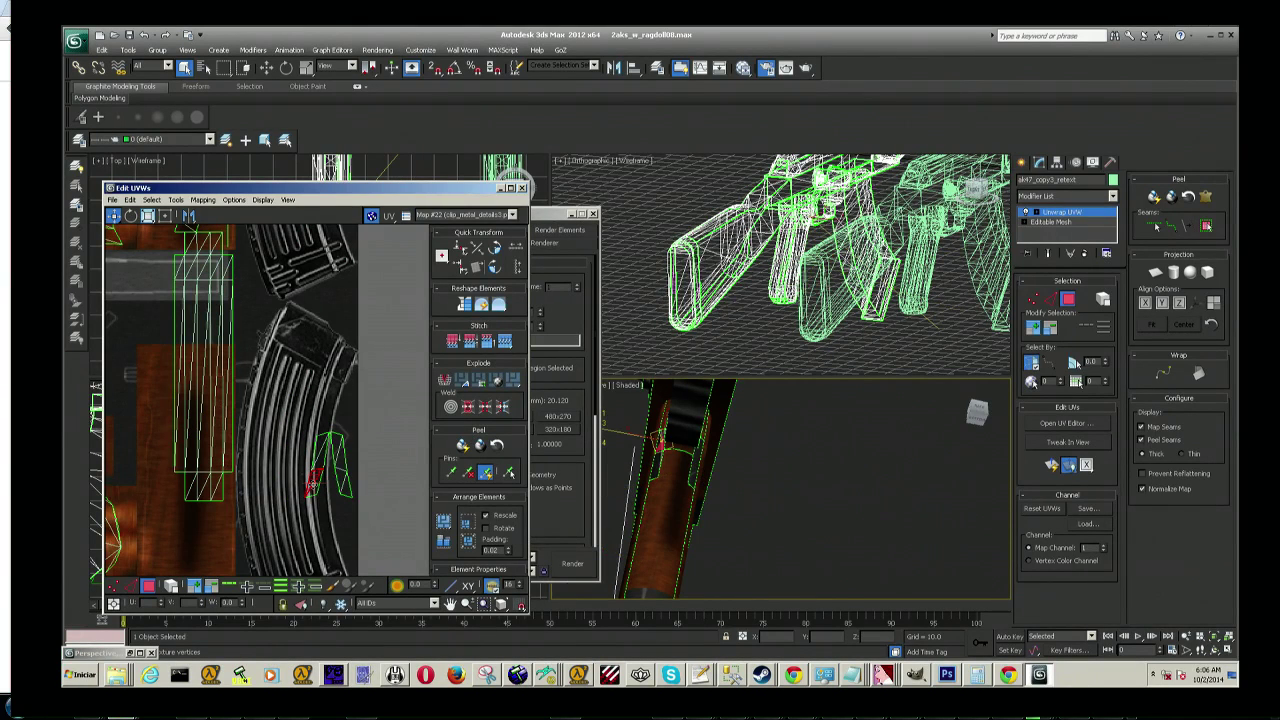
{"action": "left_click_drag", "start_coordinate": [306, 512], "coordinate": [330, 392]}
{"action": "mouse_move", "coordinate": [321, 451]}
{"action": "left_mouse_down"}
{"action": "mouse_move", "coordinate": [223, 493]}
{"action": "mouse_move", "coordinate": [241, 493]}
{"action": "left_mouse_up"}
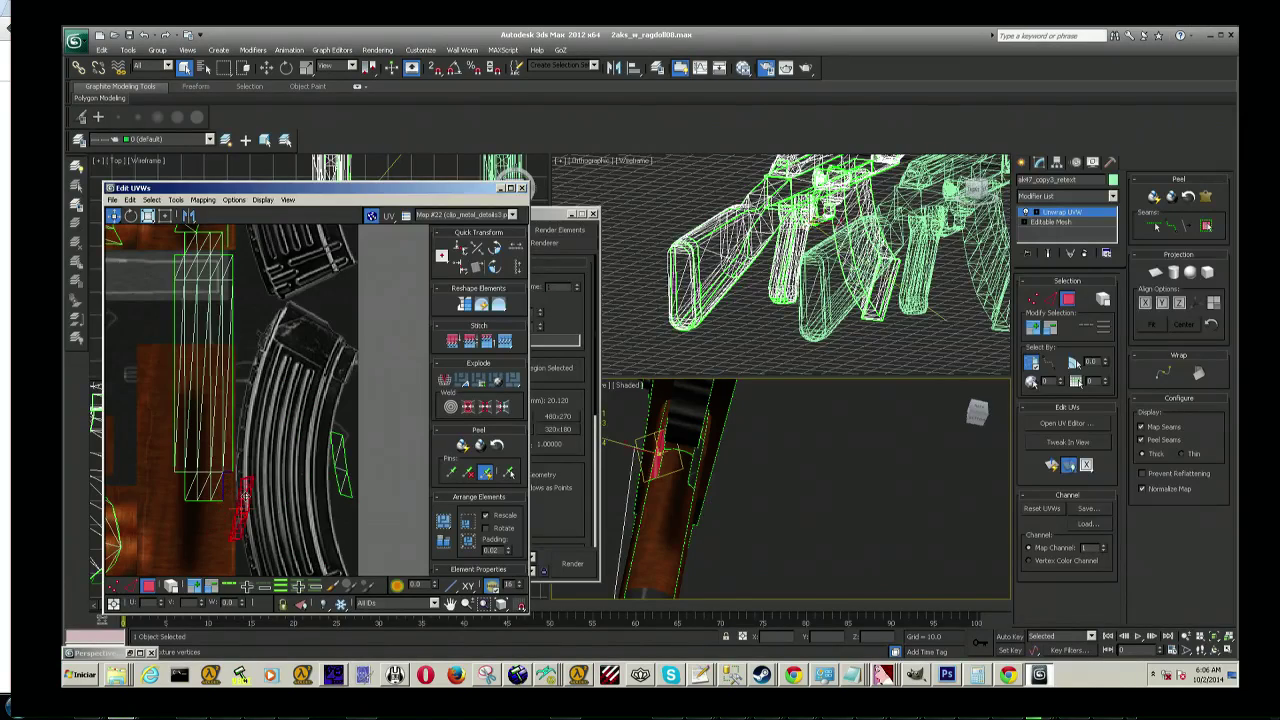
{"action": "left_click", "coordinate": [340, 465]}
{"action": "left_click_drag", "start_coordinate": [340, 465], "coordinate": [229, 492]}
{"action": "left_click", "coordinate": [241, 481]}
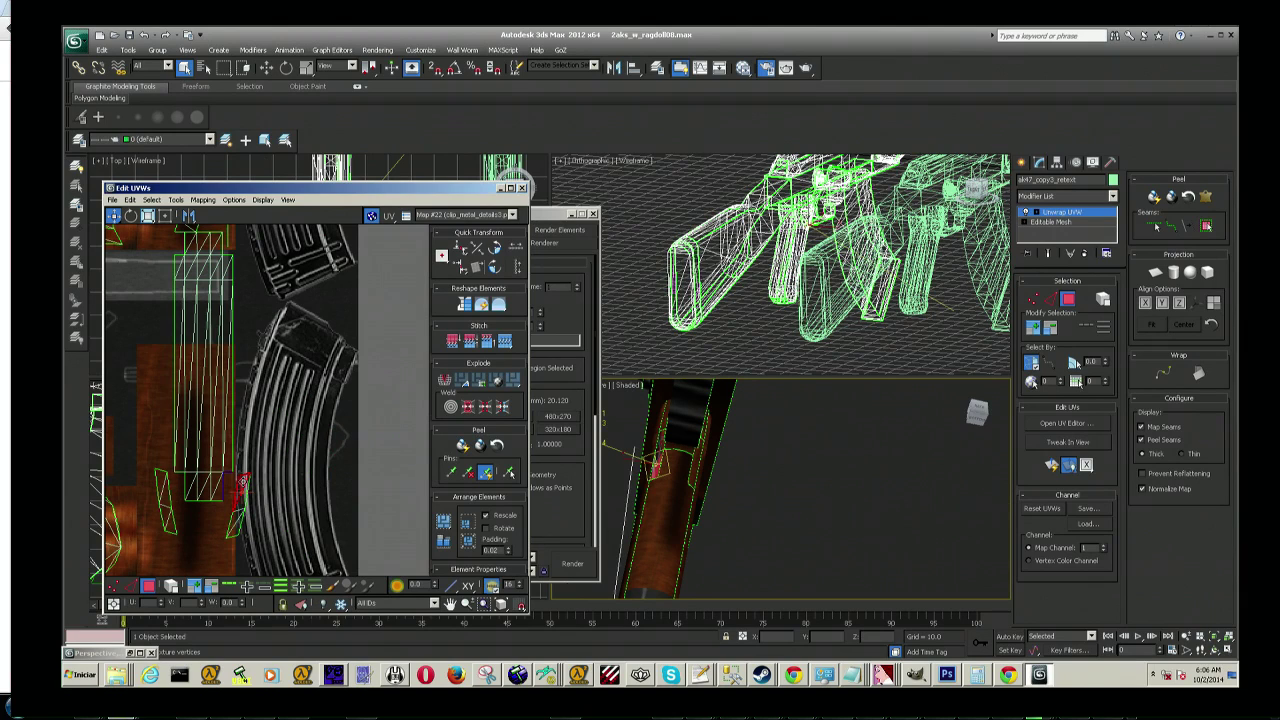
{"action": "scroll", "coordinate": [705, 523], "scroll_direction": "up", "scroll_amount": 2}
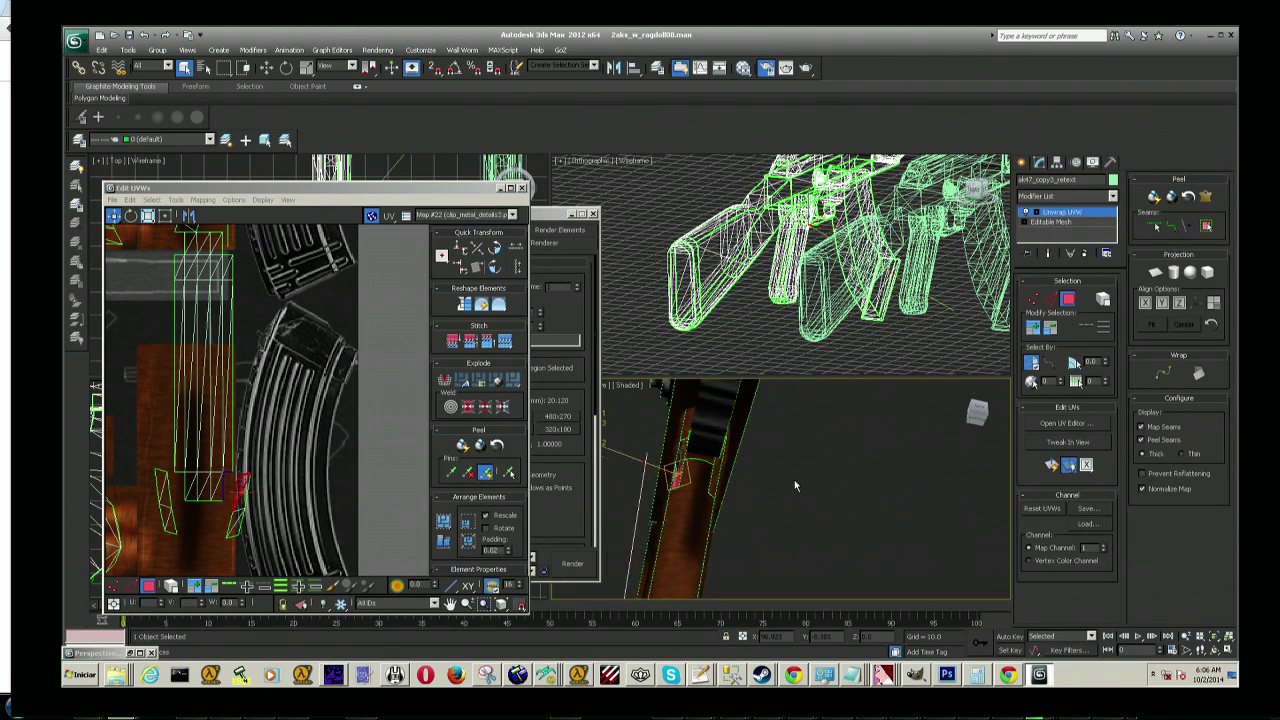
Step: Zoom the UV view and select the small UV element near the long strip
{"action": "scroll", "coordinate": [705, 523], "scroll_direction": "up", "scroll_amount": 2}
{"action": "scroll", "coordinate": [705, 523], "scroll_direction": "up", "scroll_amount": 2}
{"action": "scroll", "coordinate": [705, 523], "scroll_direction": "up", "scroll_amount": 2}
{"action": "scroll", "coordinate": [705, 523], "scroll_direction": "up", "scroll_amount": 2}
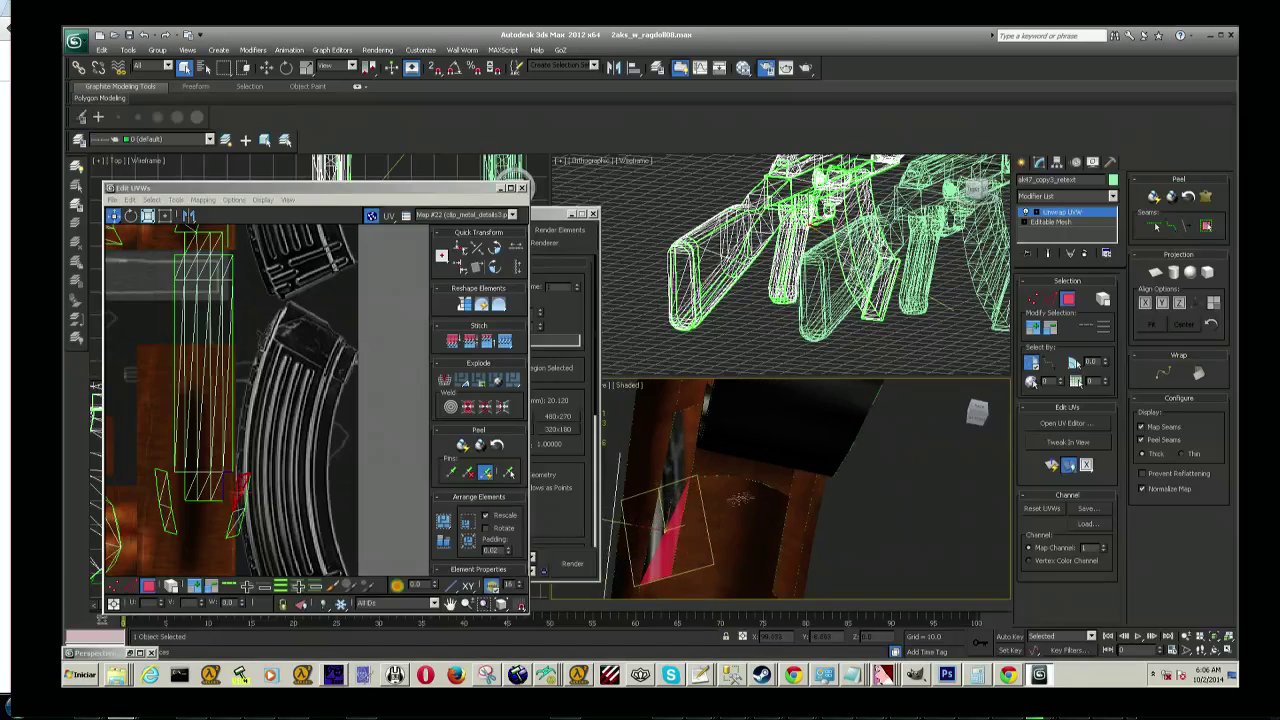
{"action": "scroll", "coordinate": [705, 523], "scroll_direction": "up", "scroll_amount": 1}
{"action": "scroll", "coordinate": [183, 443], "scroll_direction": "down", "scroll_amount": 2}
{"action": "scroll", "coordinate": [183, 443], "scroll_direction": "down", "scroll_amount": 1}
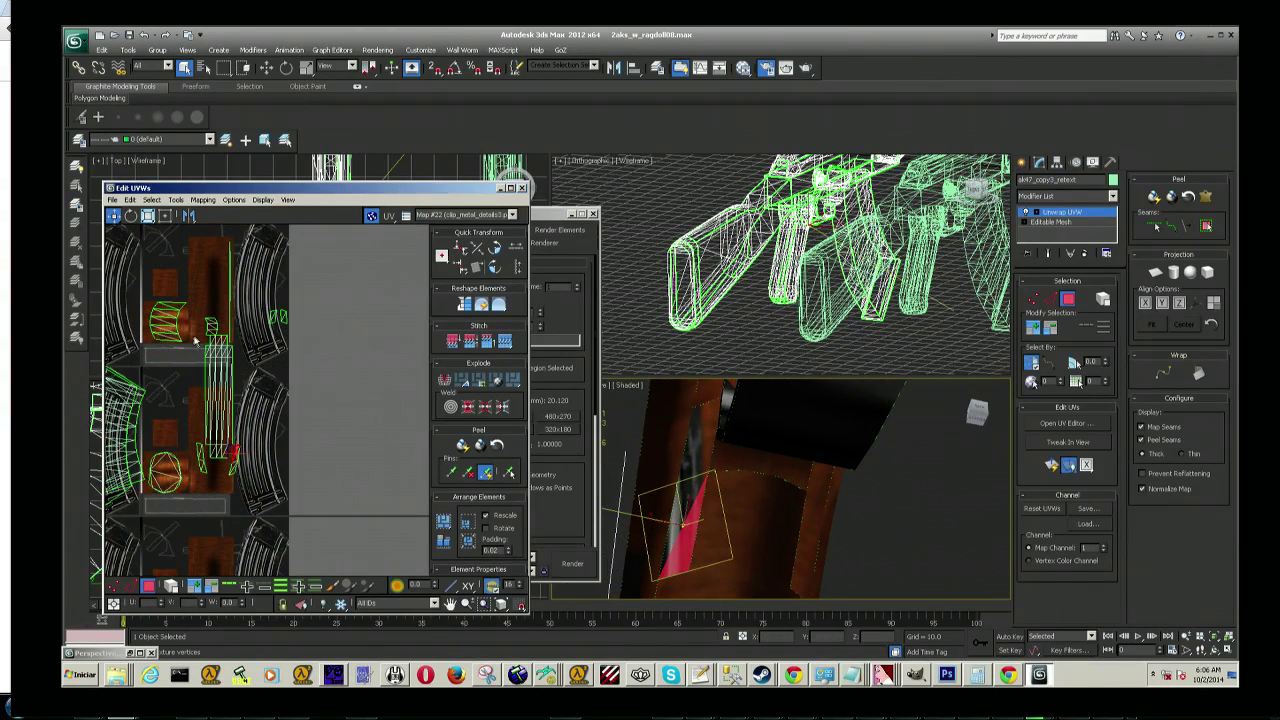
{"action": "left_click", "coordinate": [218, 369]}
{"action": "left_click", "coordinate": [226, 340]}
{"action": "left_click", "coordinate": [276, 310]}
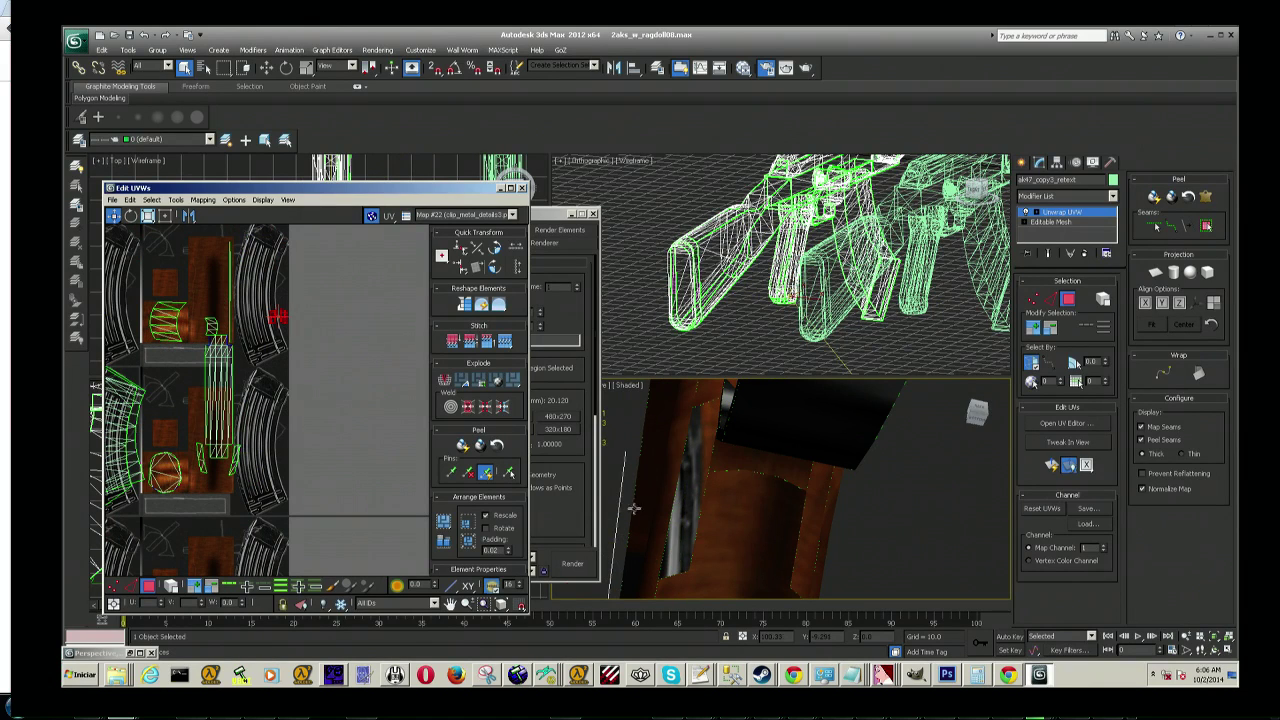
Step: Move the selected small UV element lower and to the left
{"action": "middle_click_drag", "start_coordinate": [633, 510], "coordinate": [773, 498], "text": "alt"}
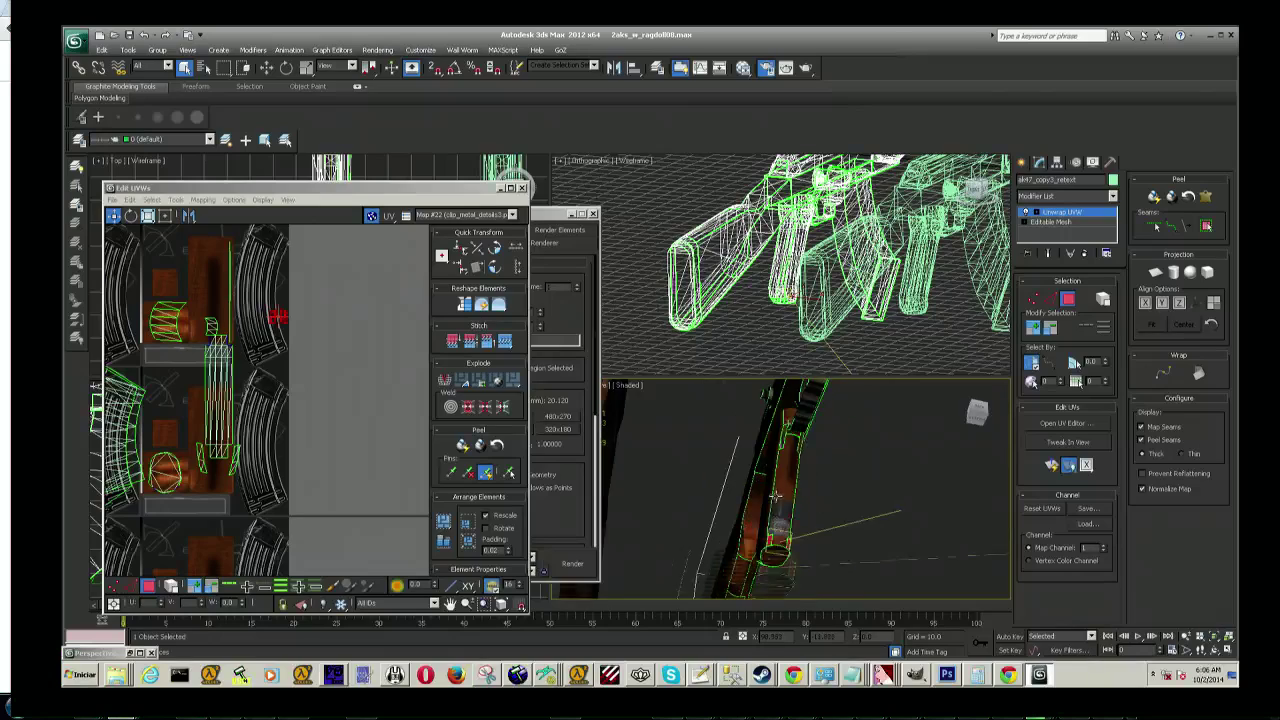
{"action": "middle_click_drag", "start_coordinate": [775, 498], "coordinate": [761, 564], "text": "alt"}
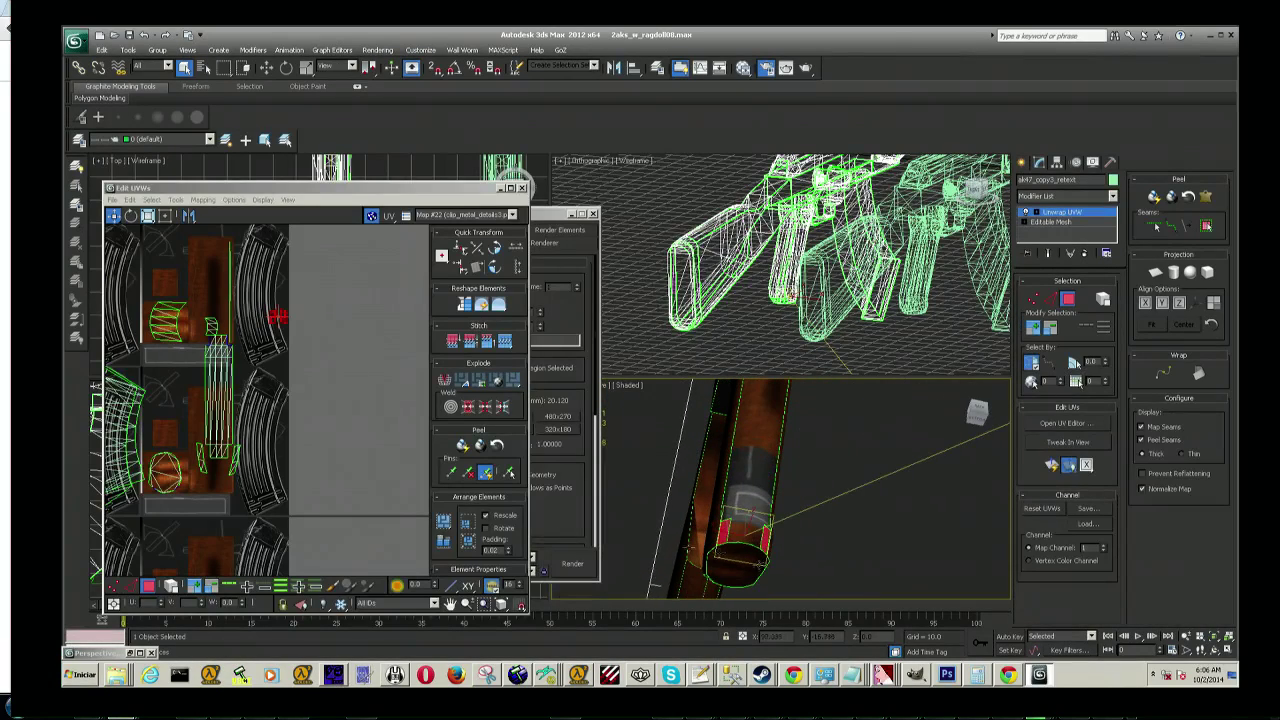
{"action": "scroll", "coordinate": [230, 400], "scroll_direction": "up", "scroll_amount": 3}
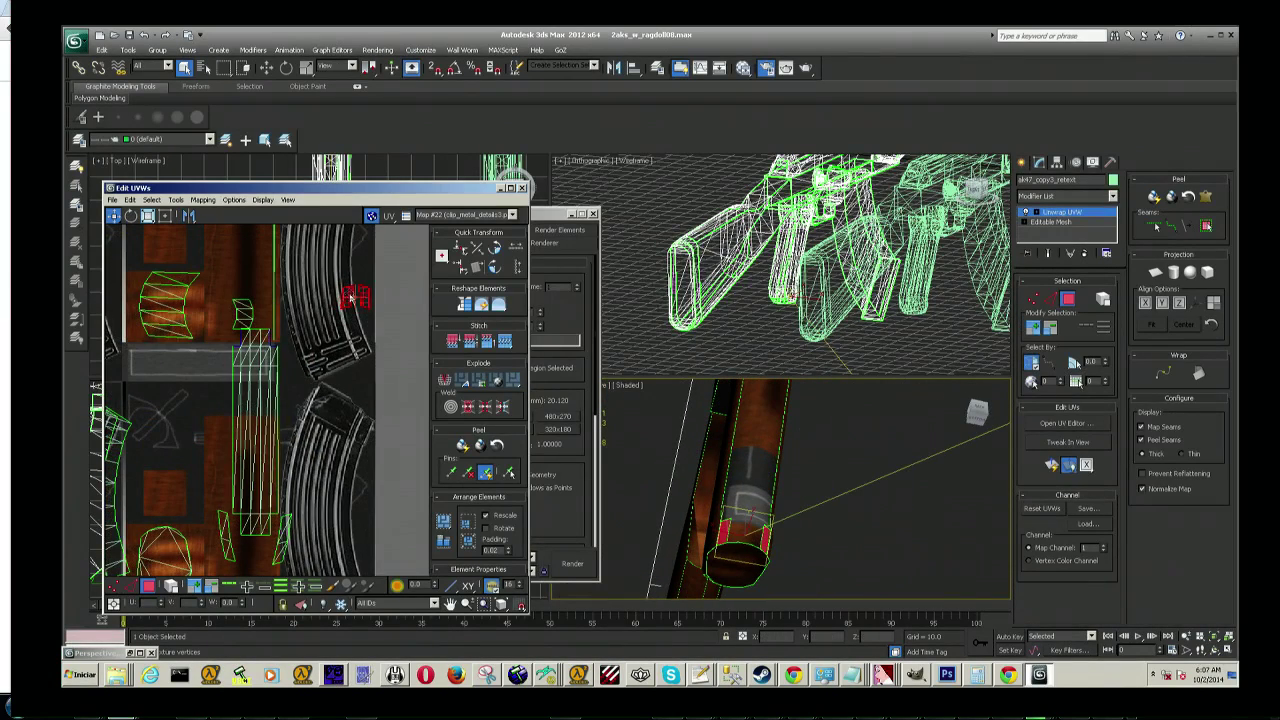
{"action": "left_click_drag", "start_coordinate": [350, 298], "coordinate": [292, 328]}
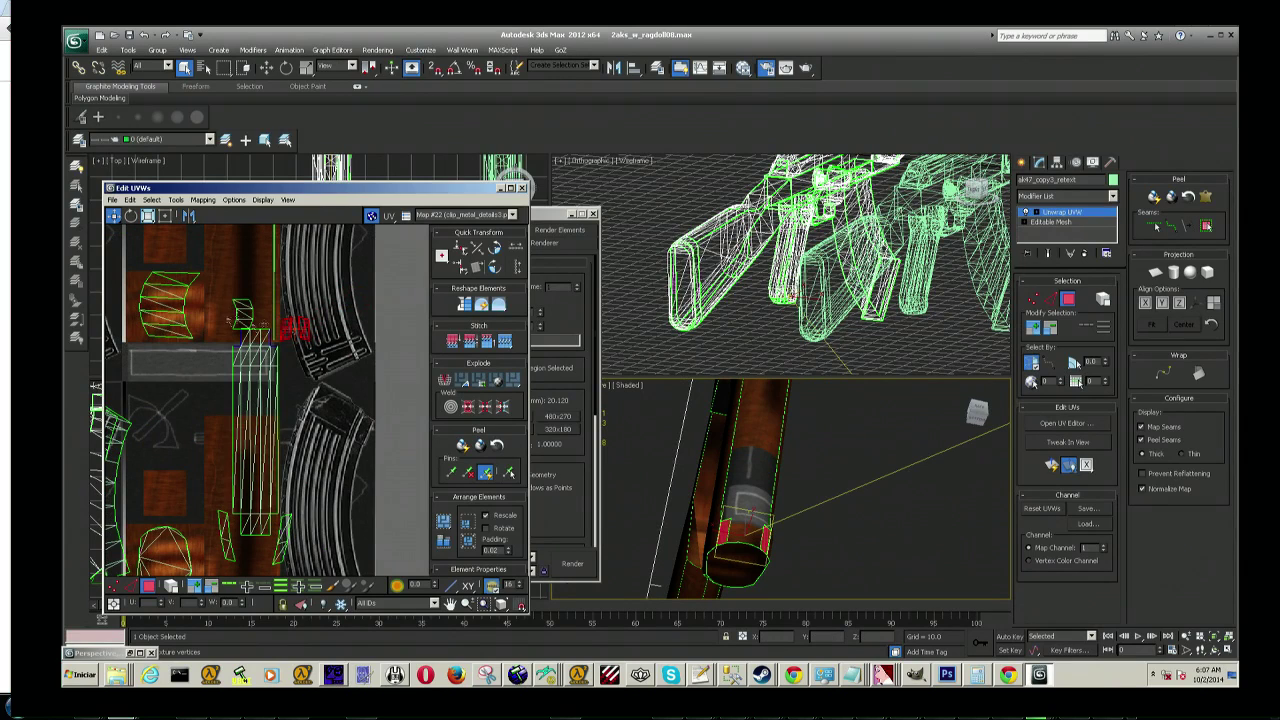
{"action": "left_click", "coordinate": [275, 327]}
{"action": "mouse_move", "coordinate": [760, 480]}
{"action": "middle_mouse_down", "text": "alt"}
{"action": "mouse_move", "coordinate": [718, 475]}
{"action": "mouse_move", "coordinate": [772, 423]}
{"action": "middle_mouse_up", "text": "alt"}
{"action": "scroll", "coordinate": [718, 475], "scroll_direction": "up", "scroll_amount": 5}
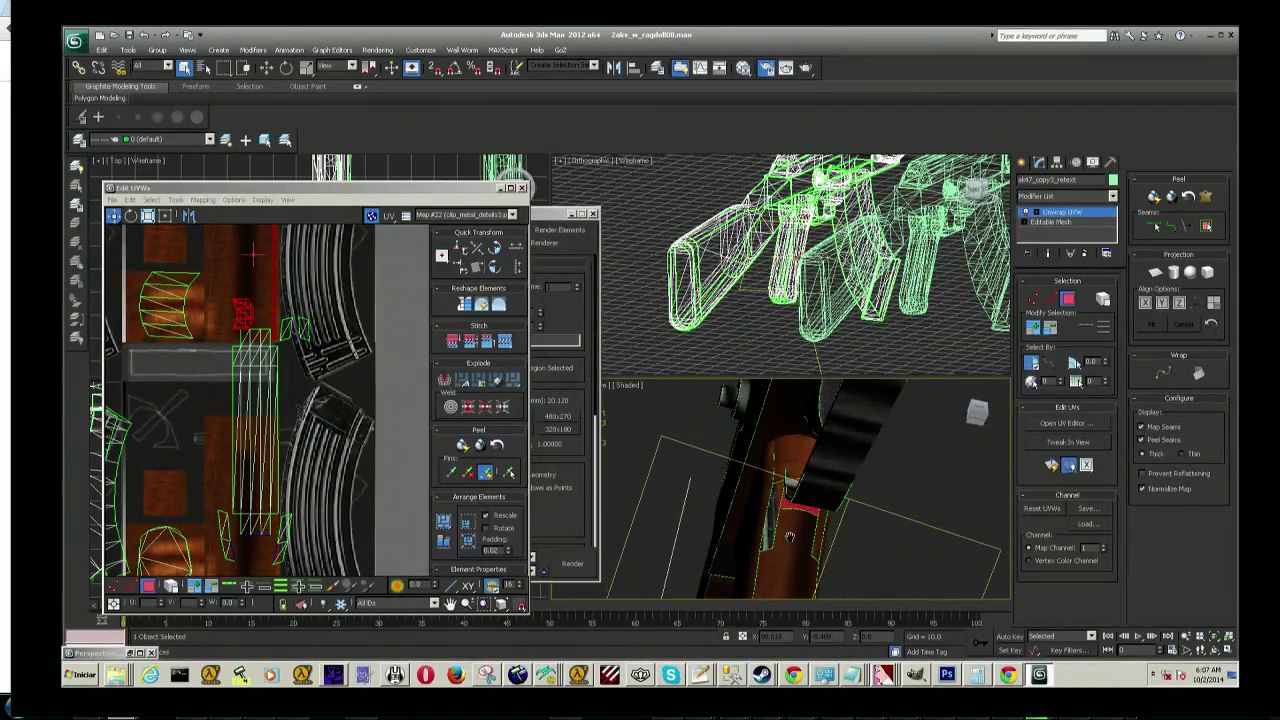
Step: Check faces of the upper and lower UV clusters against the gun part in 3D
{"action": "left_click", "coordinate": [794, 440]}
{"action": "scroll", "coordinate": [230, 430], "scroll_direction": "down", "scroll_amount": 5}
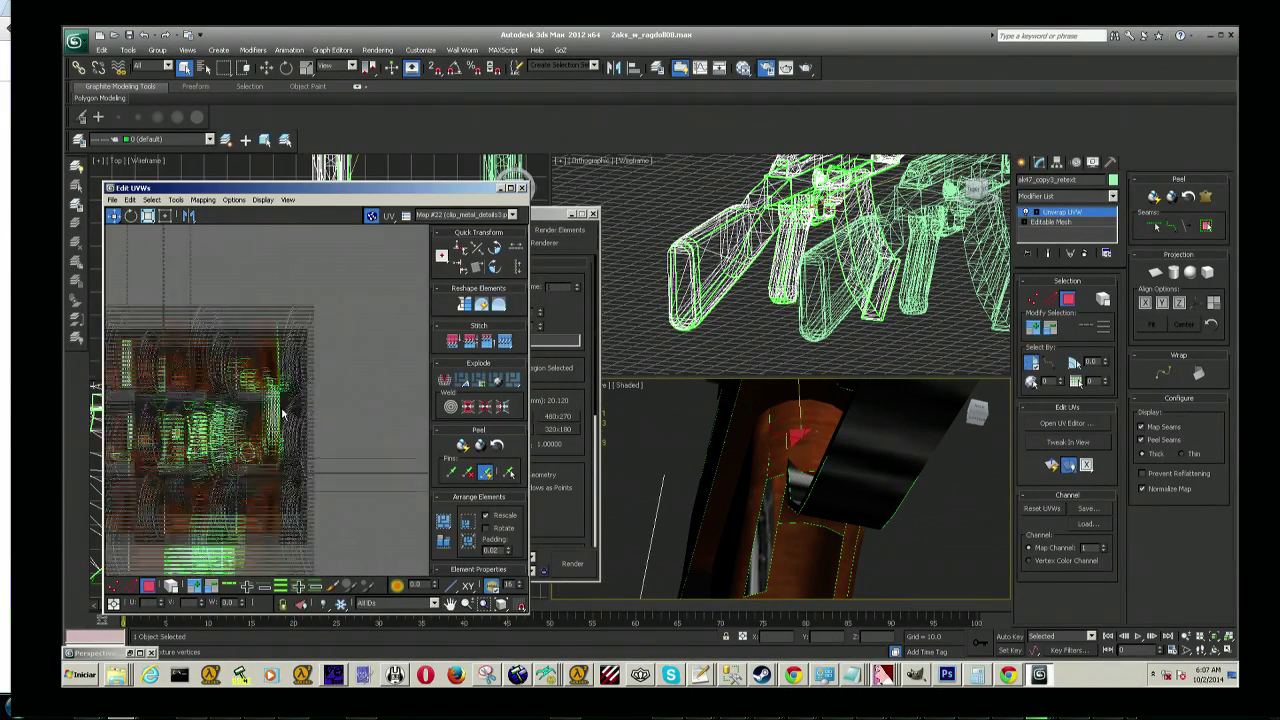
{"action": "middle_click_drag", "start_coordinate": [232, 414], "coordinate": [286, 368]}
{"action": "scroll", "coordinate": [360, 368], "scroll_direction": "up", "scroll_amount": 2}
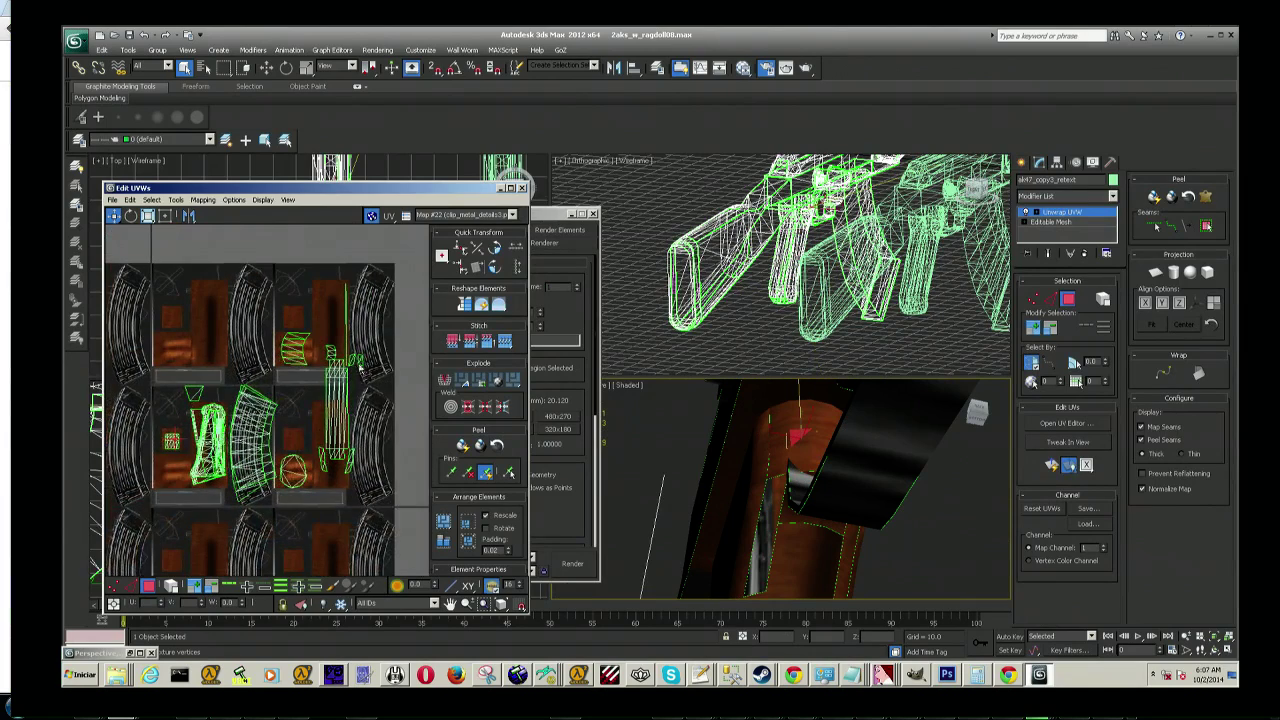
{"action": "left_click", "coordinate": [340, 361]}
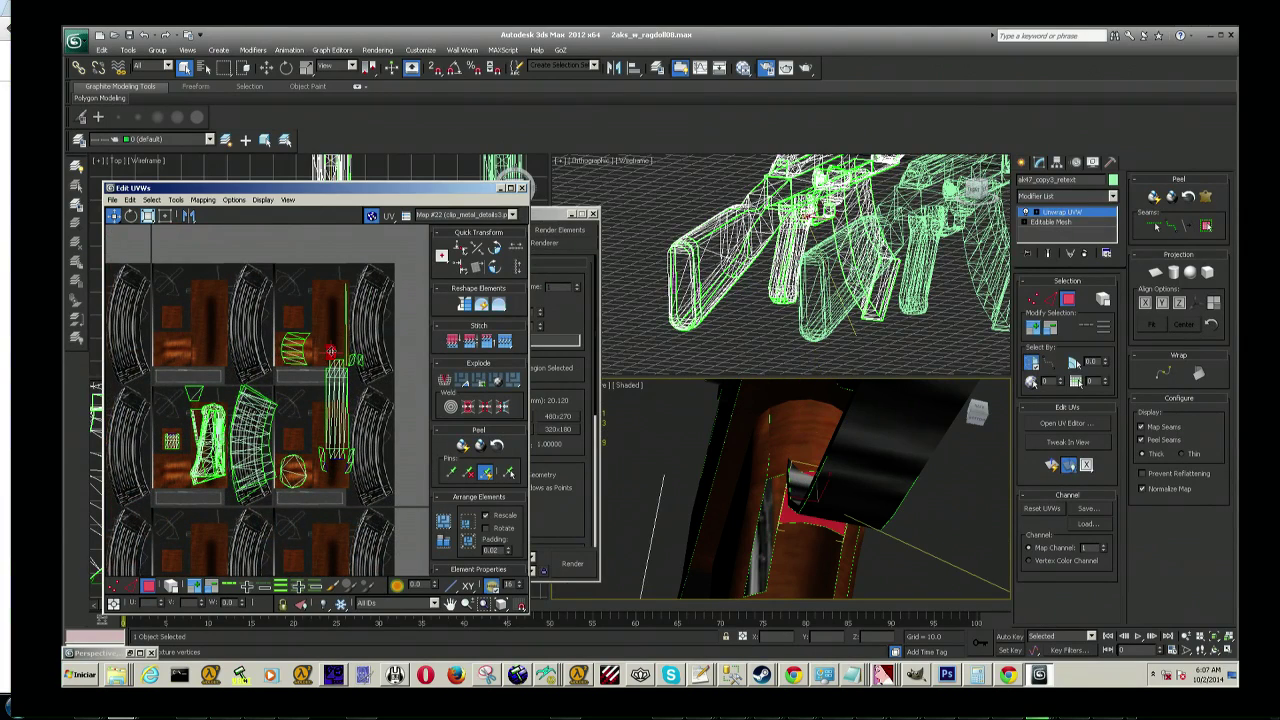
{"action": "left_click", "coordinate": [294, 438]}
{"action": "left_click", "coordinate": [950, 543]}
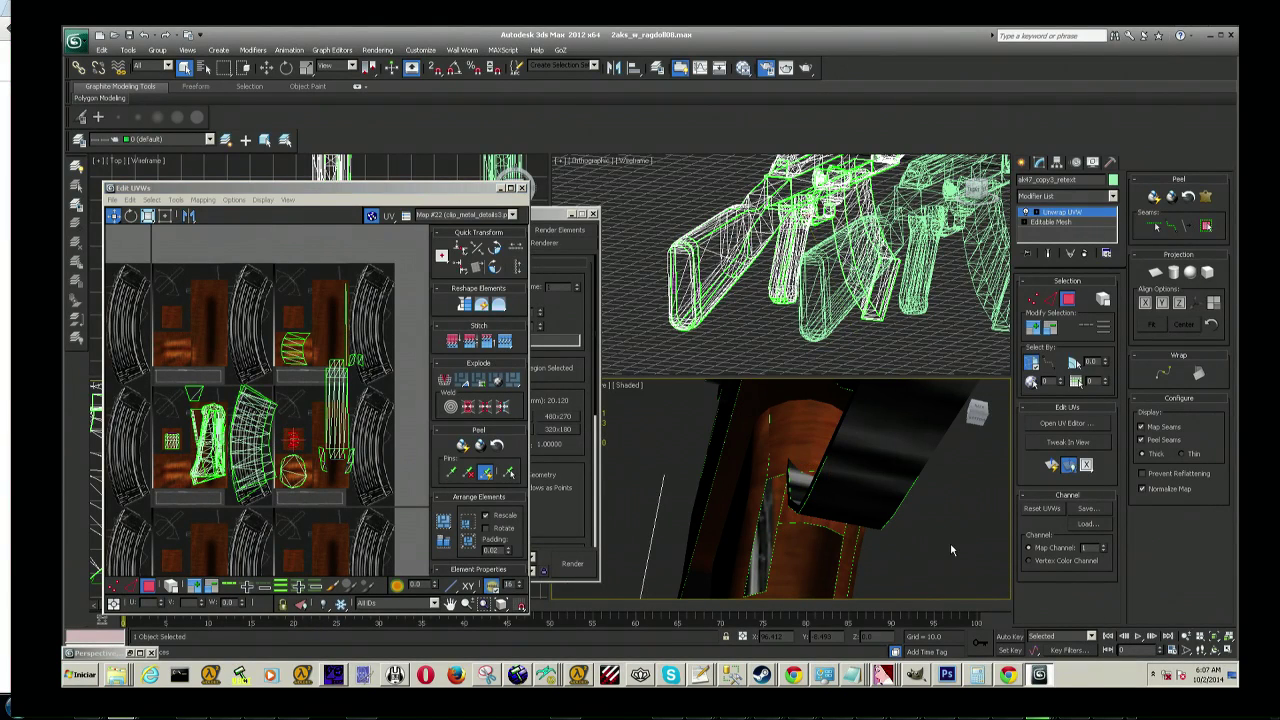
{"action": "left_click_drag", "start_coordinate": [978, 404], "coordinate": [900, 430]}
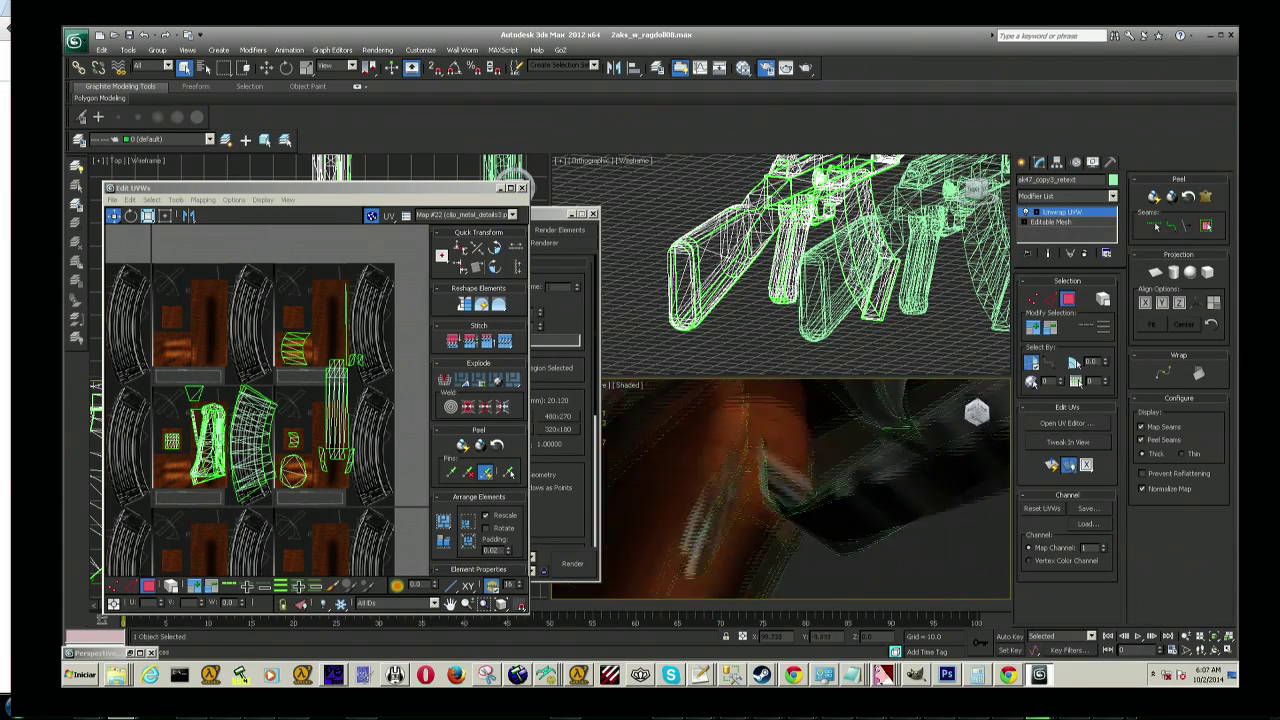
{"action": "mouse_move", "coordinate": [900, 430]}
{"action": "middle_mouse_down"}
{"action": "mouse_move", "coordinate": [708, 452]}
{"action": "mouse_move", "coordinate": [760, 470]}
{"action": "middle_mouse_up"}
{"action": "left_click", "coordinate": [338, 470]}
{"action": "scroll", "coordinate": [338, 470], "scroll_direction": "up", "scroll_amount": 5}
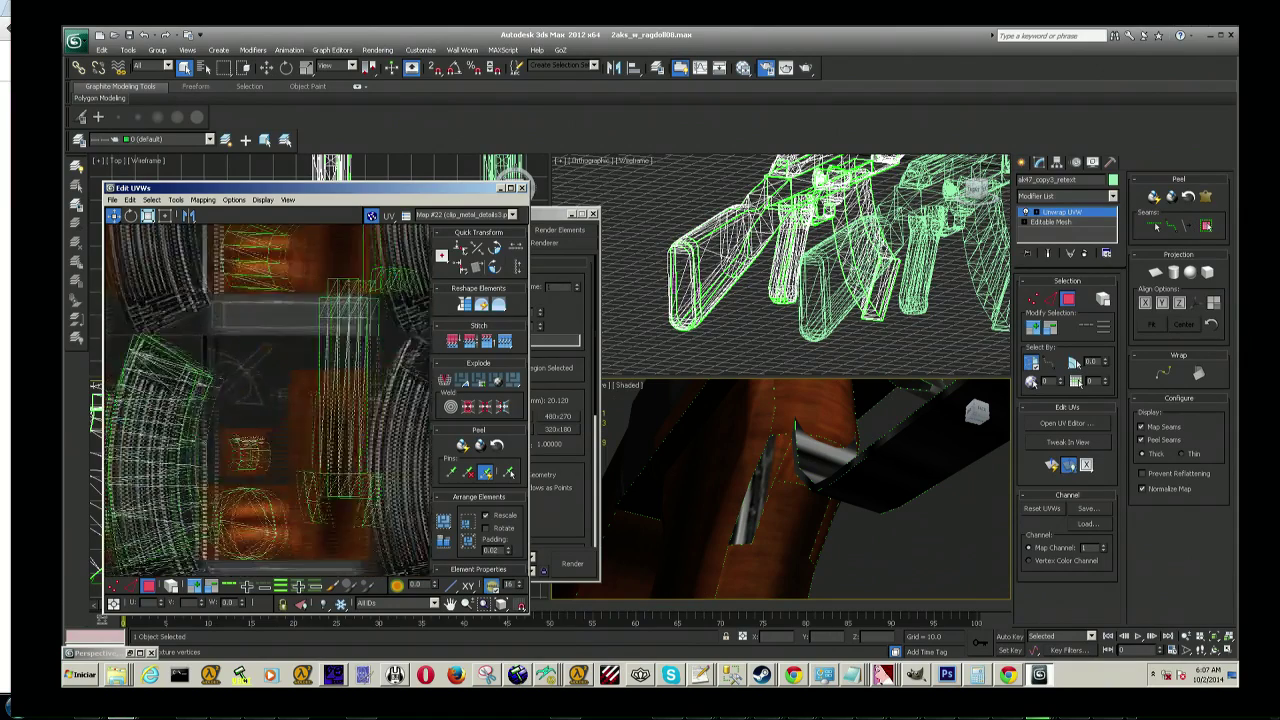
{"action": "middle_click_drag", "start_coordinate": [262, 456], "coordinate": [222, 450]}
Step: Rotate the small square UV island about -90° so it sits squared on the texture
{"action": "left_click", "coordinate": [210, 448]}
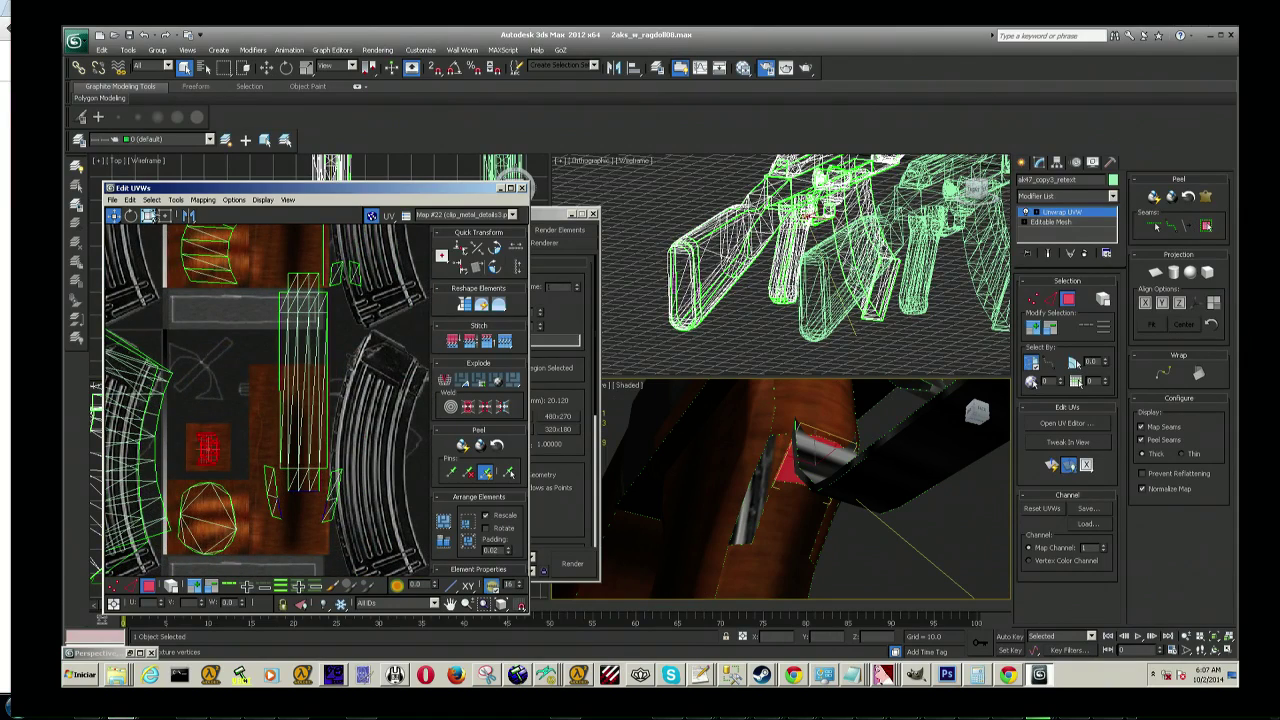
{"action": "key", "text": "e"}
{"action": "left_click_drag", "start_coordinate": [212, 440], "coordinate": [259, 440]}
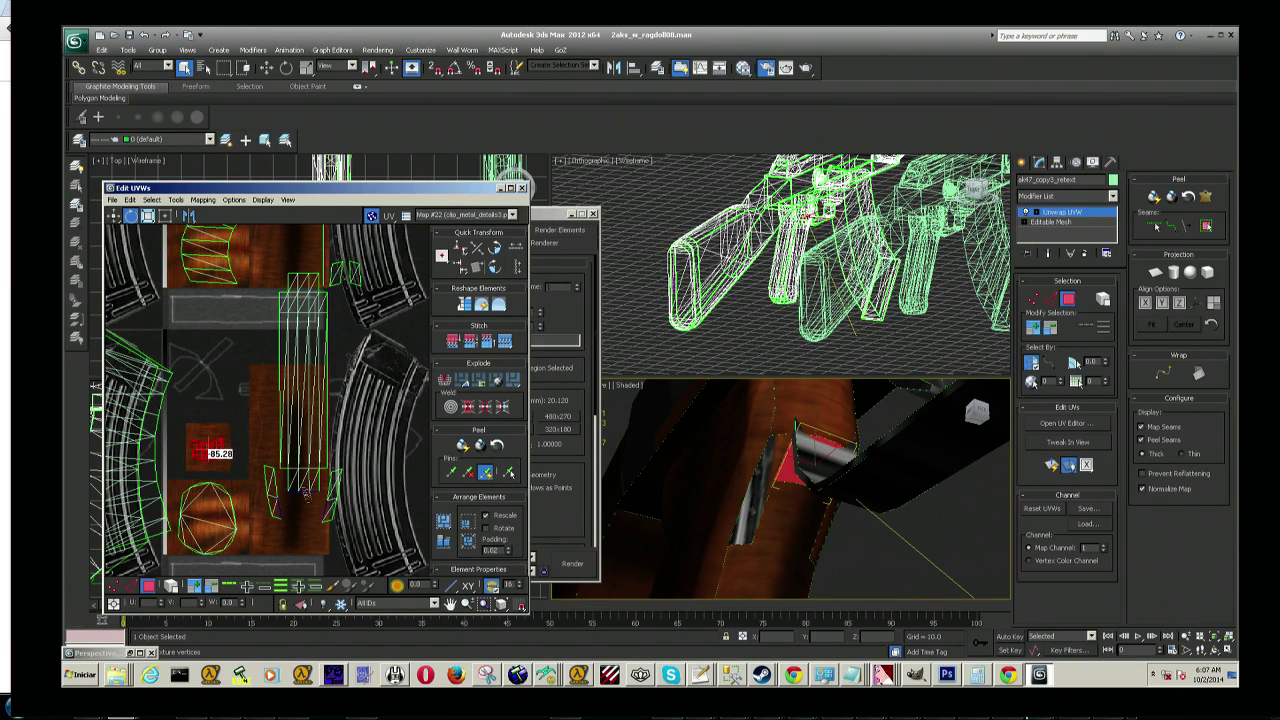
{"action": "mouse_move", "coordinate": [306, 513]}
{"action": "left_mouse_down"}
{"action": "mouse_move", "coordinate": [260, 438]}
{"action": "mouse_move", "coordinate": [286, 504]}
{"action": "mouse_move", "coordinate": [305, 510]}
{"action": "left_mouse_up"}
{"action": "left_click", "coordinate": [114, 216]}
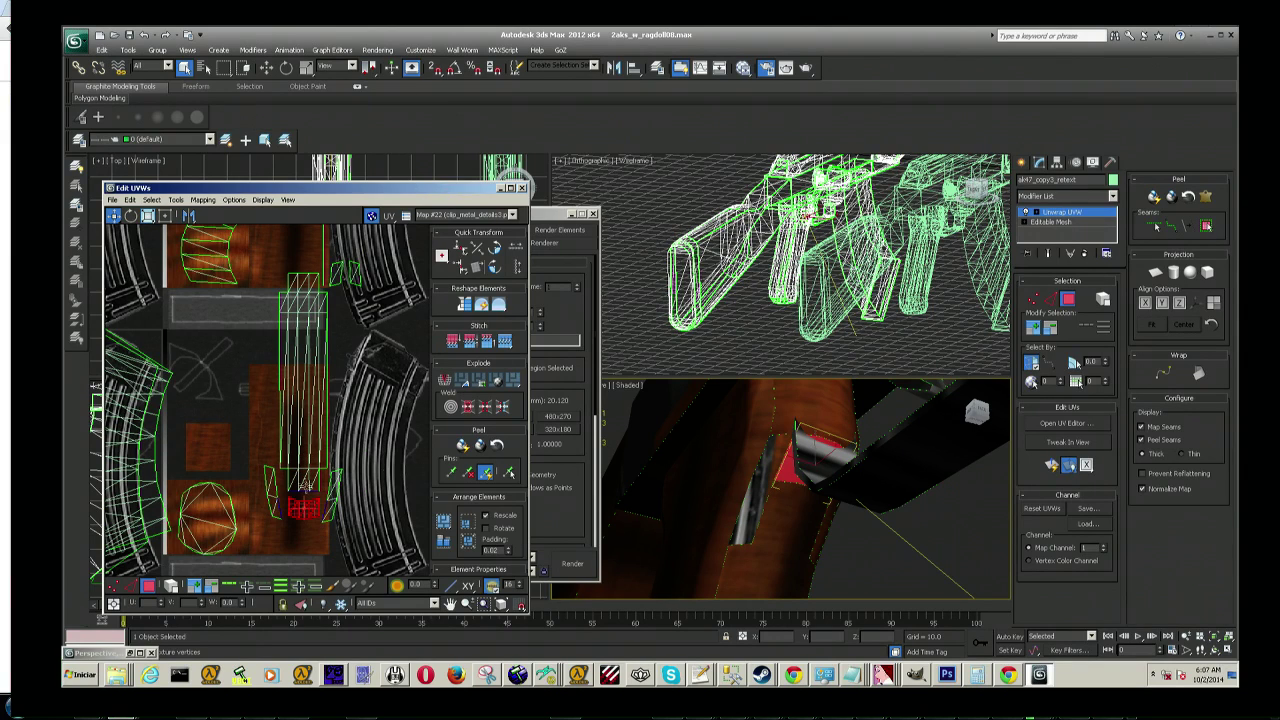
Step: Select the whole lower UV island from faces picked on the model
{"action": "left_click", "coordinate": [793, 510]}
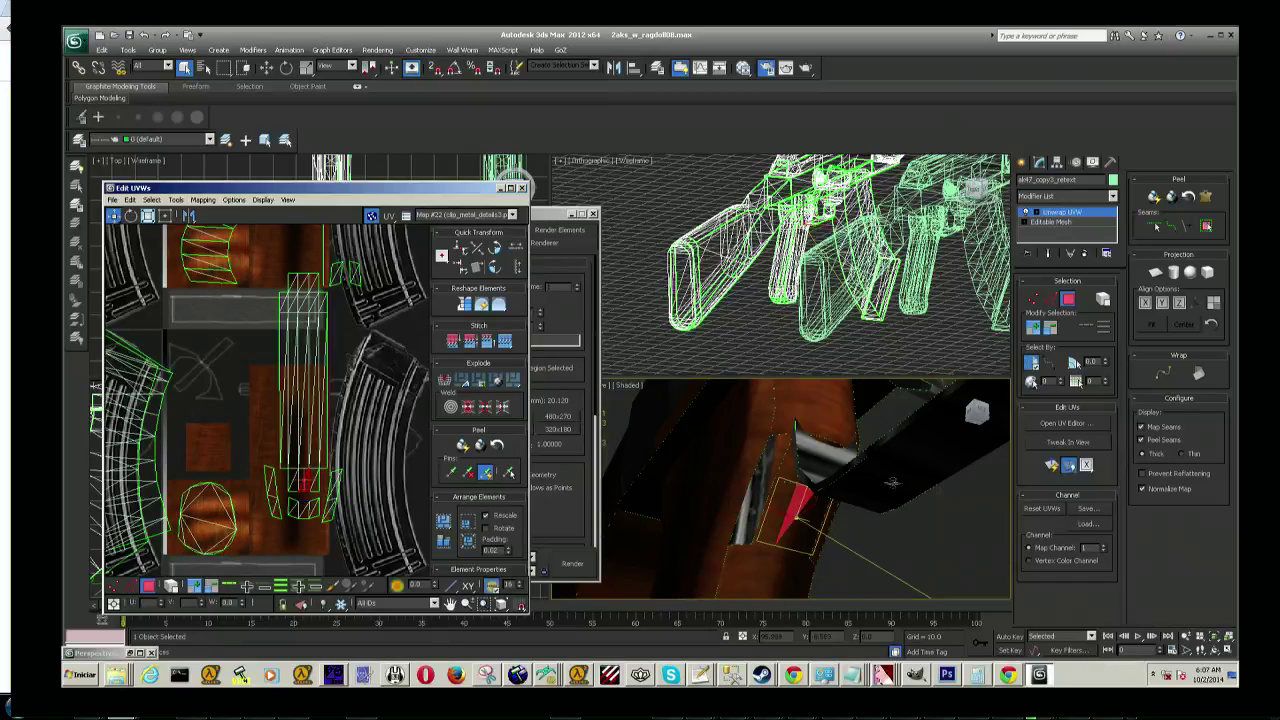
{"action": "left_click", "coordinate": [799, 482]}
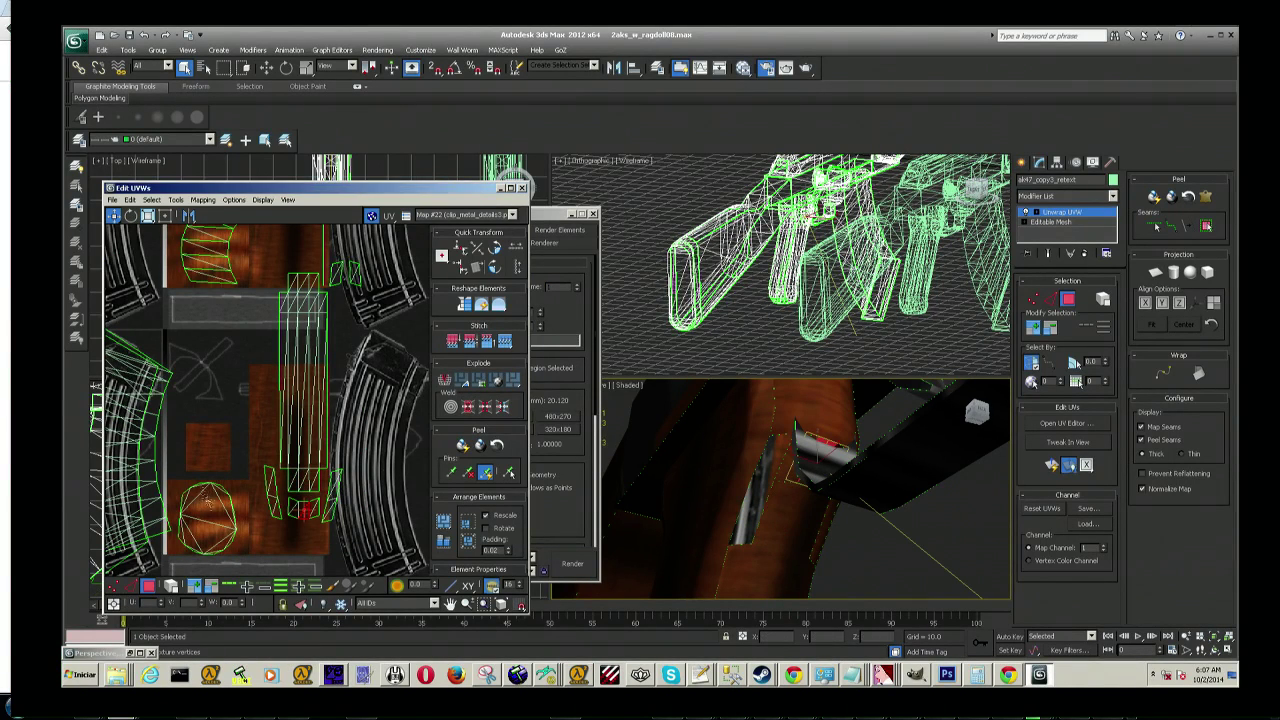
{"action": "scroll", "coordinate": [286, 456], "scroll_direction": "up", "scroll_amount": 3}
{"action": "scroll", "coordinate": [286, 456], "scroll_direction": "up", "scroll_amount": 3}
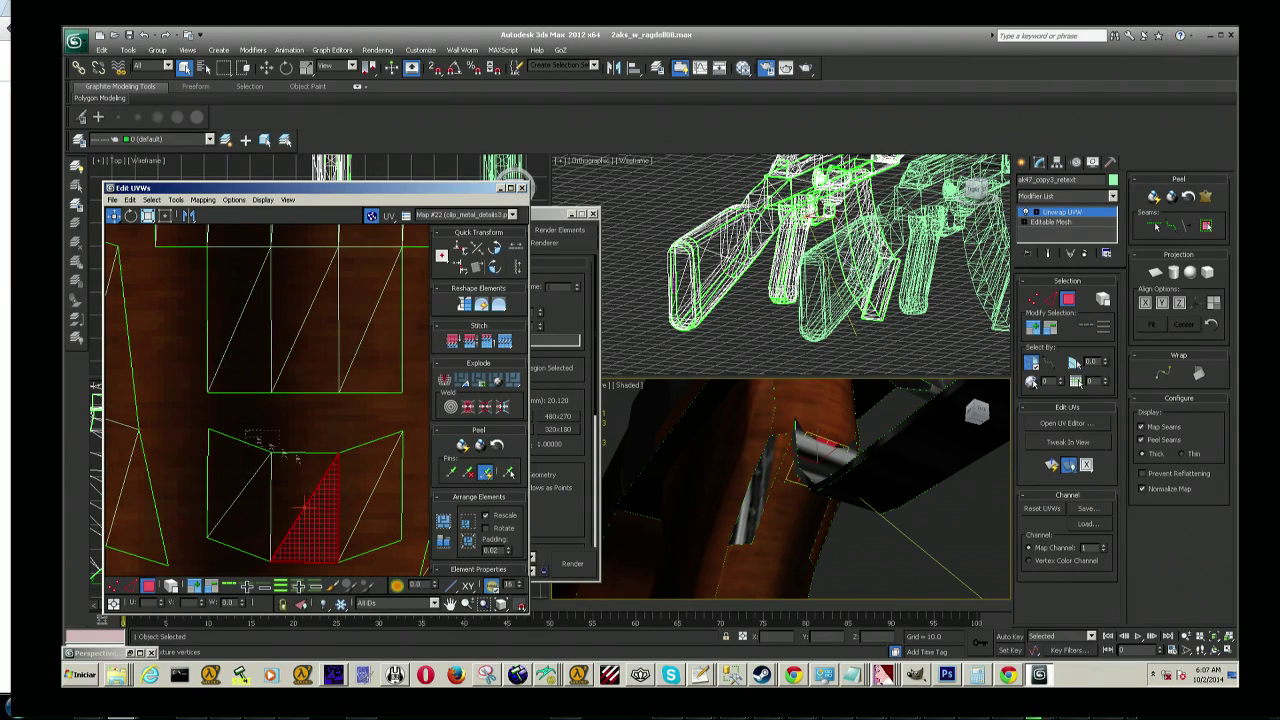
{"action": "double_click", "coordinate": [296, 457]}
Step: In vertex mode, select the whole lower UV island and move it up to meet the upper island
{"action": "left_click", "coordinate": [1033, 298]}
{"action": "left_click_drag", "start_coordinate": [266, 447], "coordinate": [345, 468]}
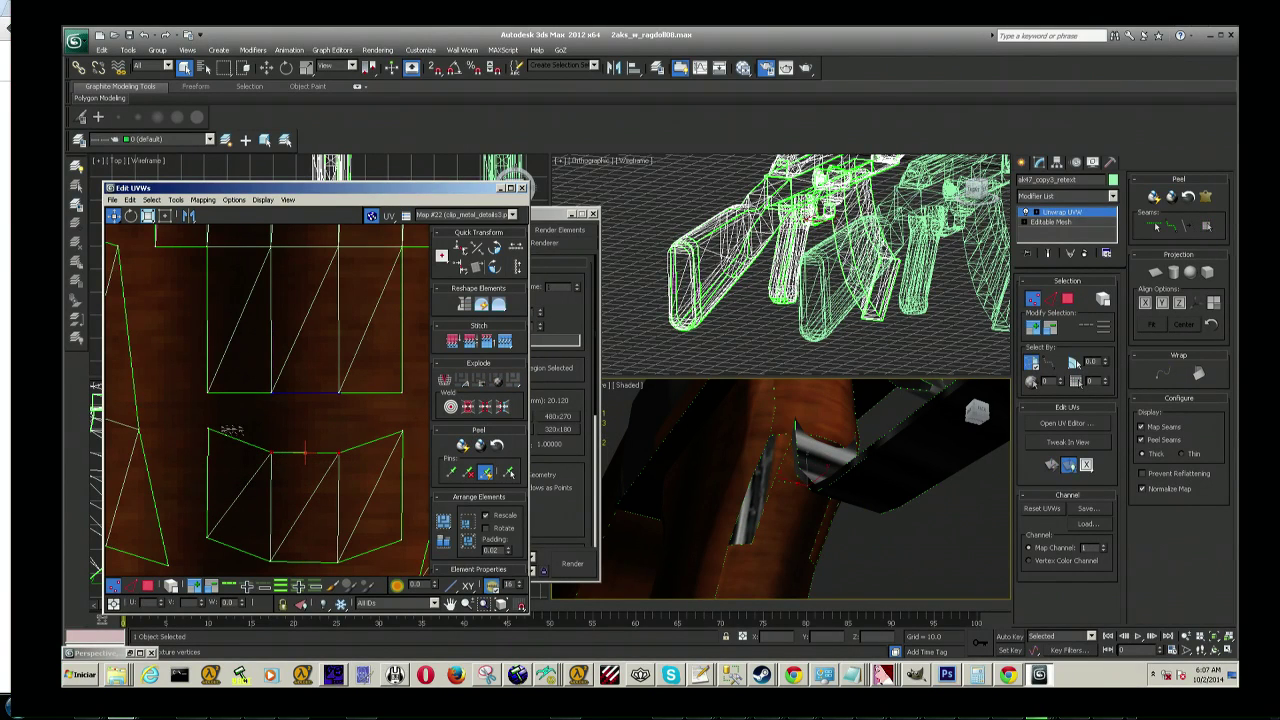
{"action": "left_click", "coordinate": [295, 440]}
{"action": "mouse_move", "coordinate": [263, 451]}
{"action": "left_mouse_down"}
{"action": "mouse_move", "coordinate": [336, 462]}
{"action": "mouse_move", "coordinate": [341, 435]}
{"action": "left_mouse_up"}
{"action": "left_click_drag", "start_coordinate": [198, 418], "coordinate": [412, 588]}
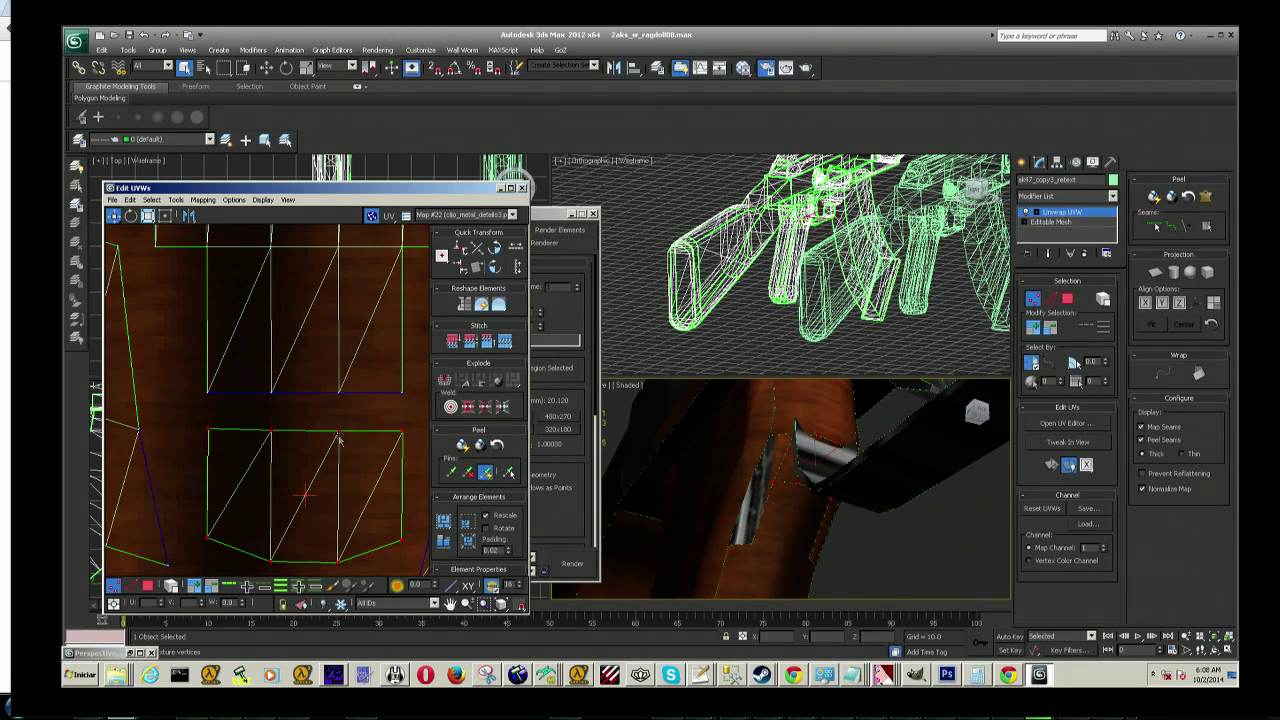
{"action": "left_click_drag", "start_coordinate": [338, 433], "coordinate": [337, 397]}
Step: Snap the seam-crossing vertex up onto the upper seam line
{"action": "scroll", "coordinate": [338, 405], "scroll_direction": "up", "scroll_amount": 2}
{"action": "scroll", "coordinate": [323, 383], "scroll_direction": "up", "scroll_amount": 2}
{"action": "mouse_move", "coordinate": [174, 366]}
{"action": "left_mouse_down"}
{"action": "mouse_move", "coordinate": [366, 409]}
{"action": "mouse_move", "coordinate": [345, 390]}
{"action": "left_mouse_up"}
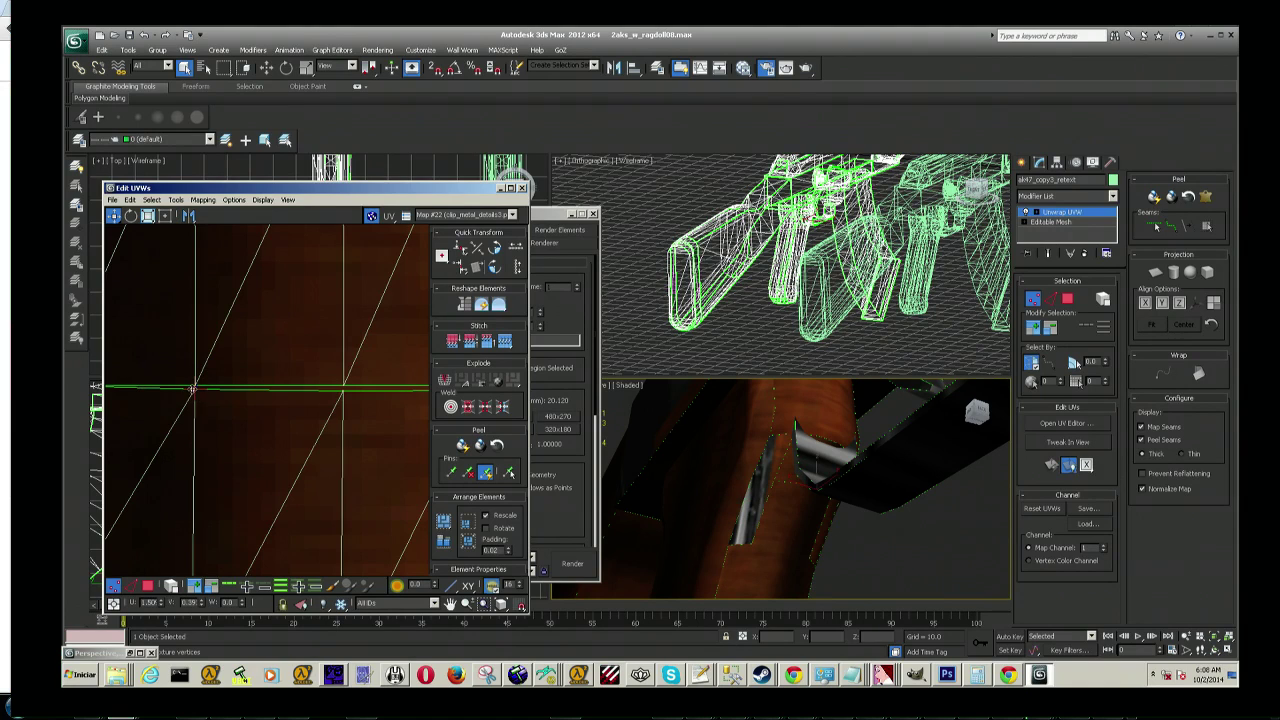
{"action": "scroll", "coordinate": [193, 390], "scroll_direction": "up", "scroll_amount": 2}
{"action": "scroll", "coordinate": [217, 371], "scroll_direction": "up", "scroll_amount": 2}
{"action": "scroll", "coordinate": [163, 537], "scroll_direction": "up", "scroll_amount": 2}
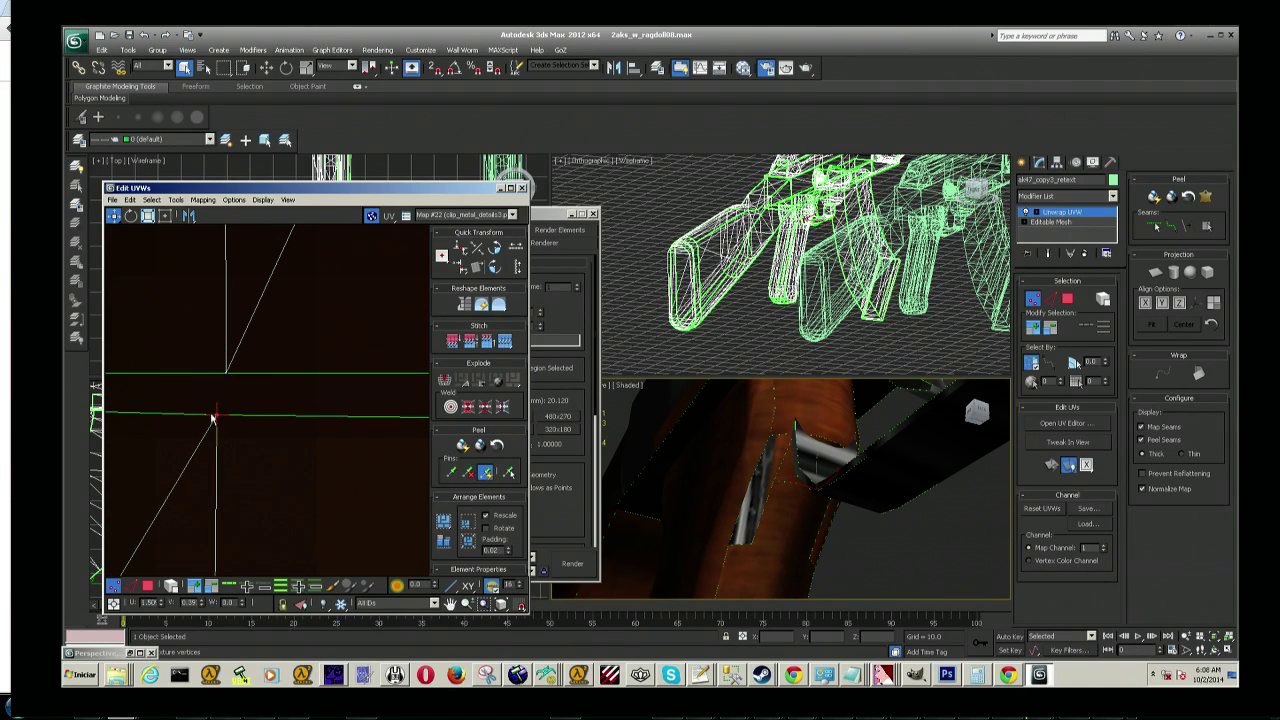
{"action": "middle_click_drag", "start_coordinate": [214, 418], "coordinate": [223, 366]}
{"action": "scroll", "coordinate": [208, 366], "scroll_direction": "down", "scroll_amount": 2}
{"action": "scroll", "coordinate": [208, 366], "scroll_direction": "up", "scroll_amount": 2}
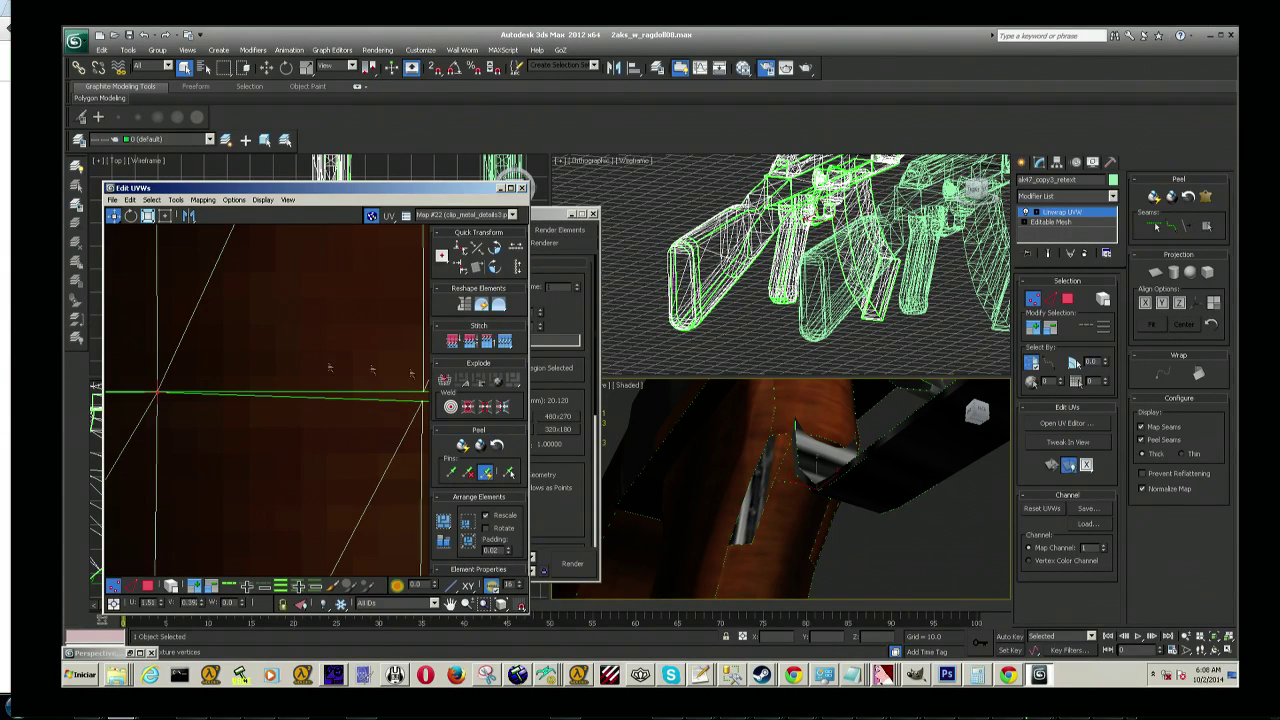
{"action": "scroll", "coordinate": [251, 412], "scroll_direction": "up", "scroll_amount": 2}
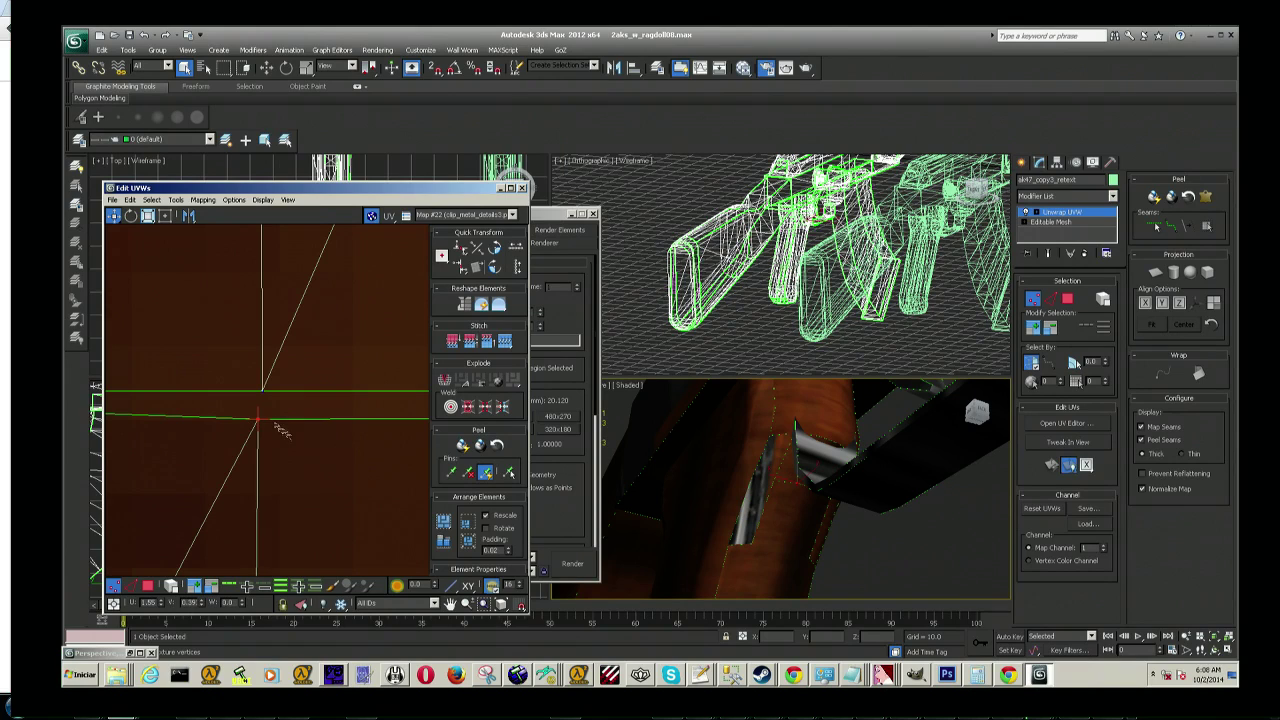
{"action": "left_click_drag", "start_coordinate": [259, 418], "coordinate": [264, 390]}
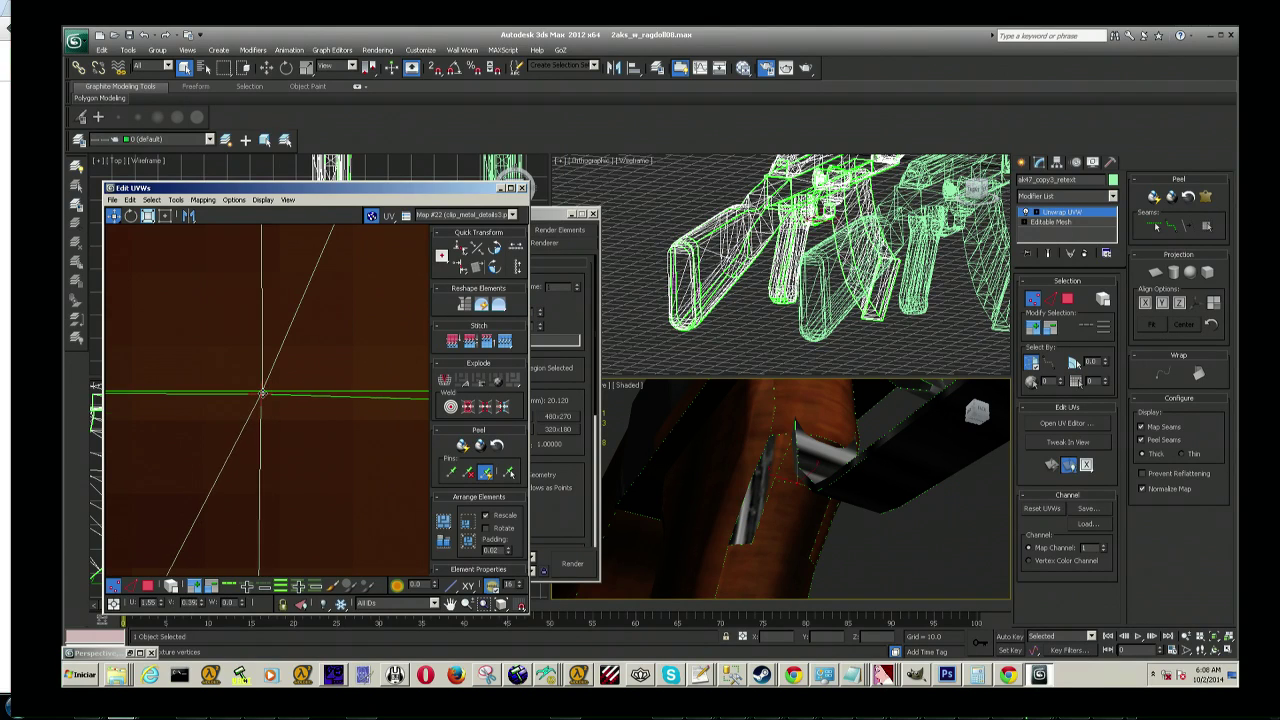
Step: Move the strip's corner vertex up onto its seam line
{"action": "scroll", "coordinate": [264, 390], "scroll_direction": "up", "scroll_amount": 5}
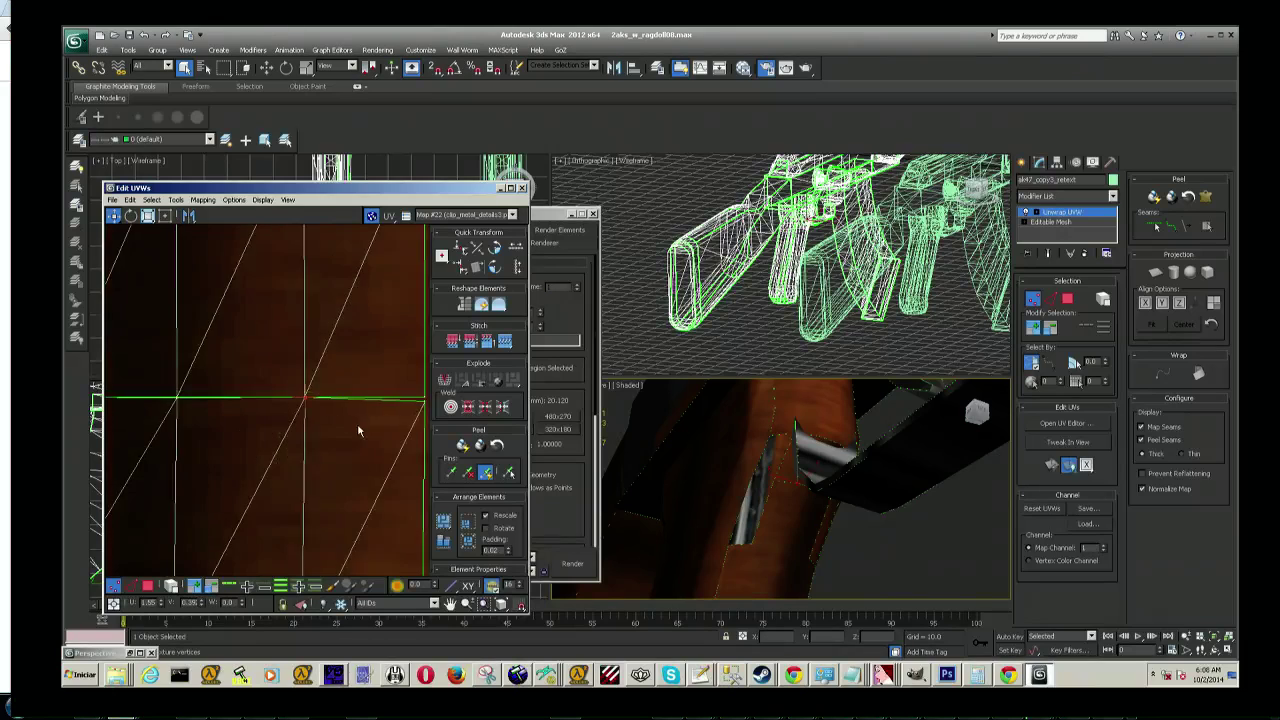
{"action": "middle_click_drag", "start_coordinate": [357, 423], "coordinate": [213, 428]}
{"action": "left_click", "coordinate": [341, 403]}
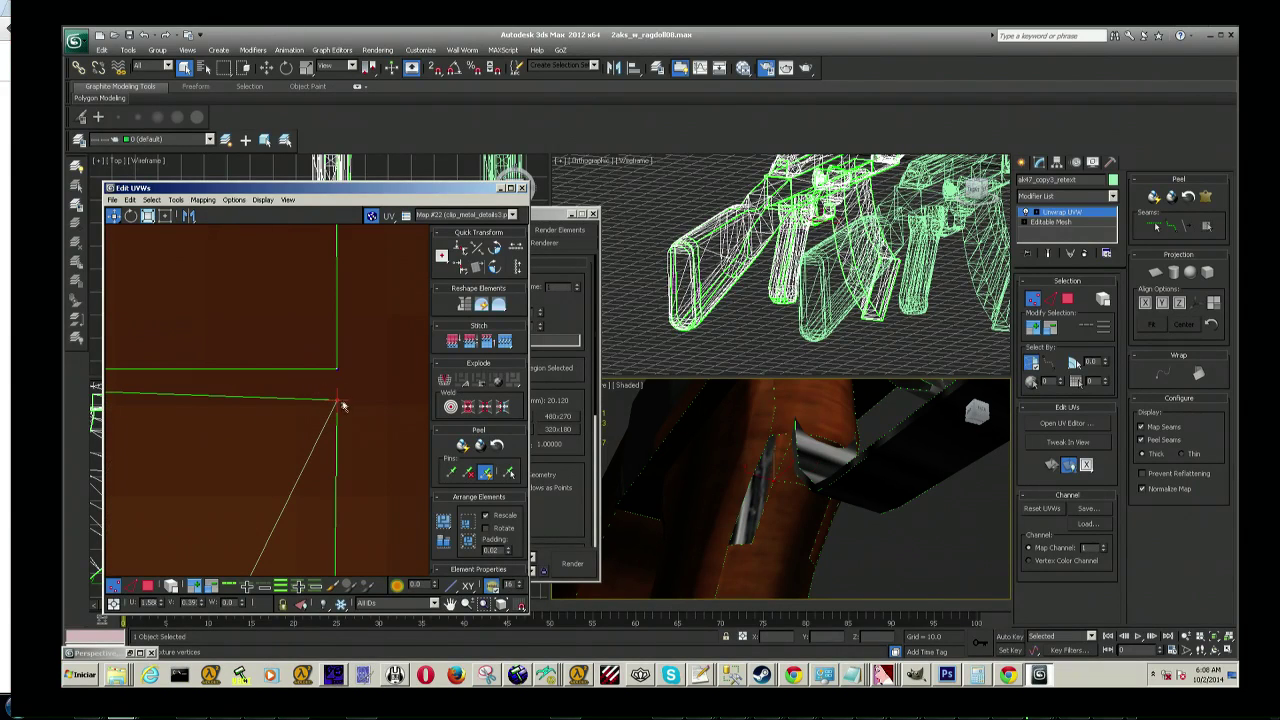
{"action": "left_click_drag", "start_coordinate": [336, 400], "coordinate": [337, 369]}
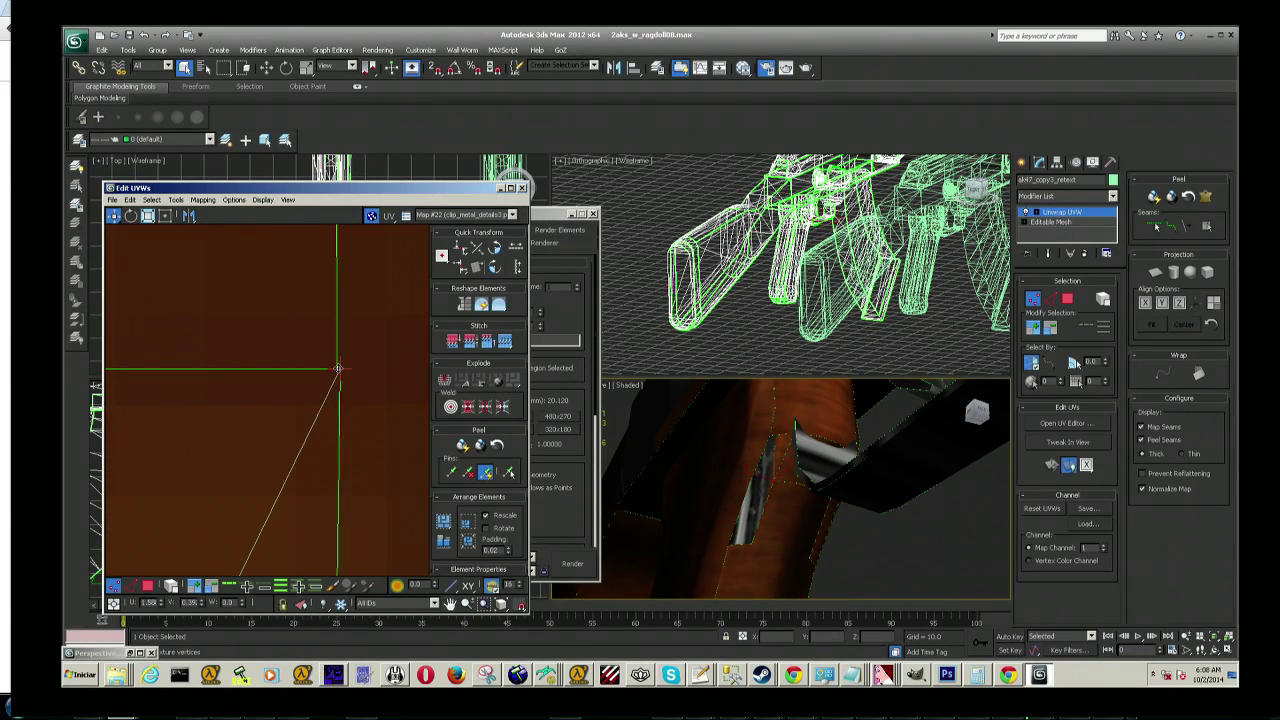
Step: Move the strip-edge vertex up-left onto the shell corner
{"action": "scroll", "coordinate": [371, 371], "scroll_direction": "down", "scroll_amount": 2}
{"action": "scroll", "coordinate": [374, 366], "scroll_direction": "down", "scroll_amount": 2}
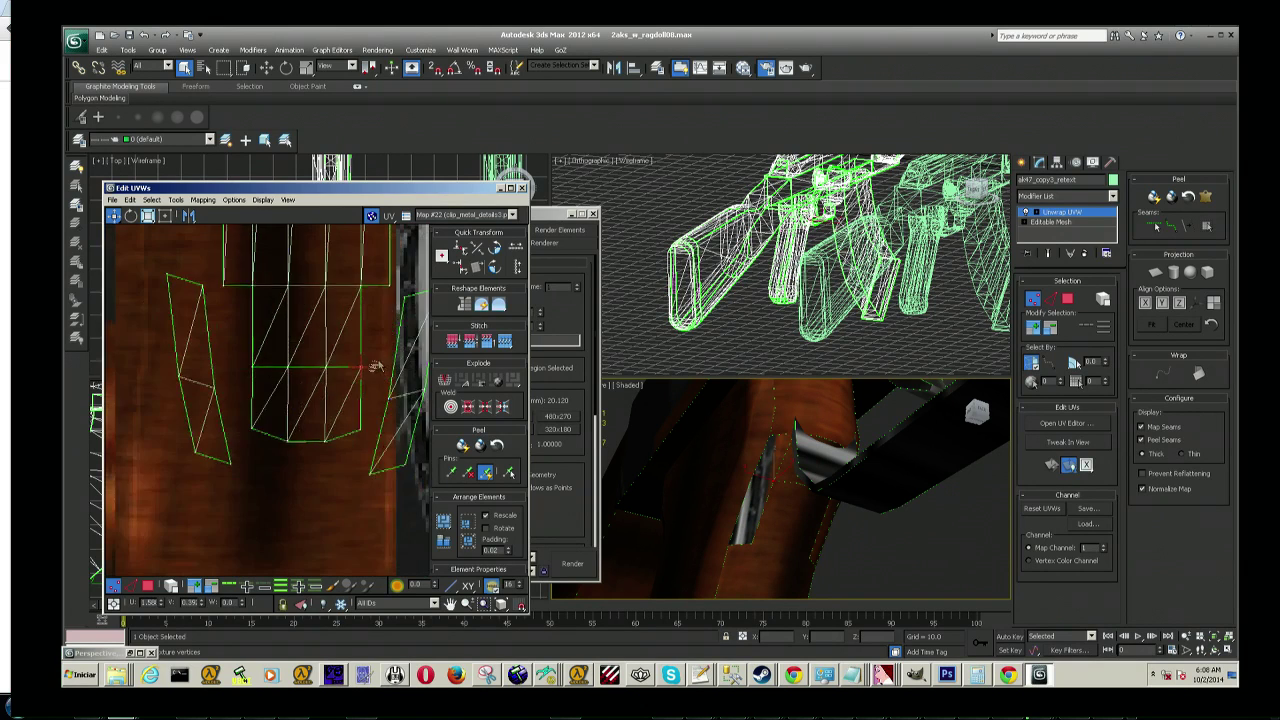
{"action": "scroll", "coordinate": [323, 398], "scroll_direction": "down", "scroll_amount": 2}
{"action": "left_click", "coordinate": [306, 385]}
{"action": "left_click_drag", "start_coordinate": [308, 392], "coordinate": [283, 405]}
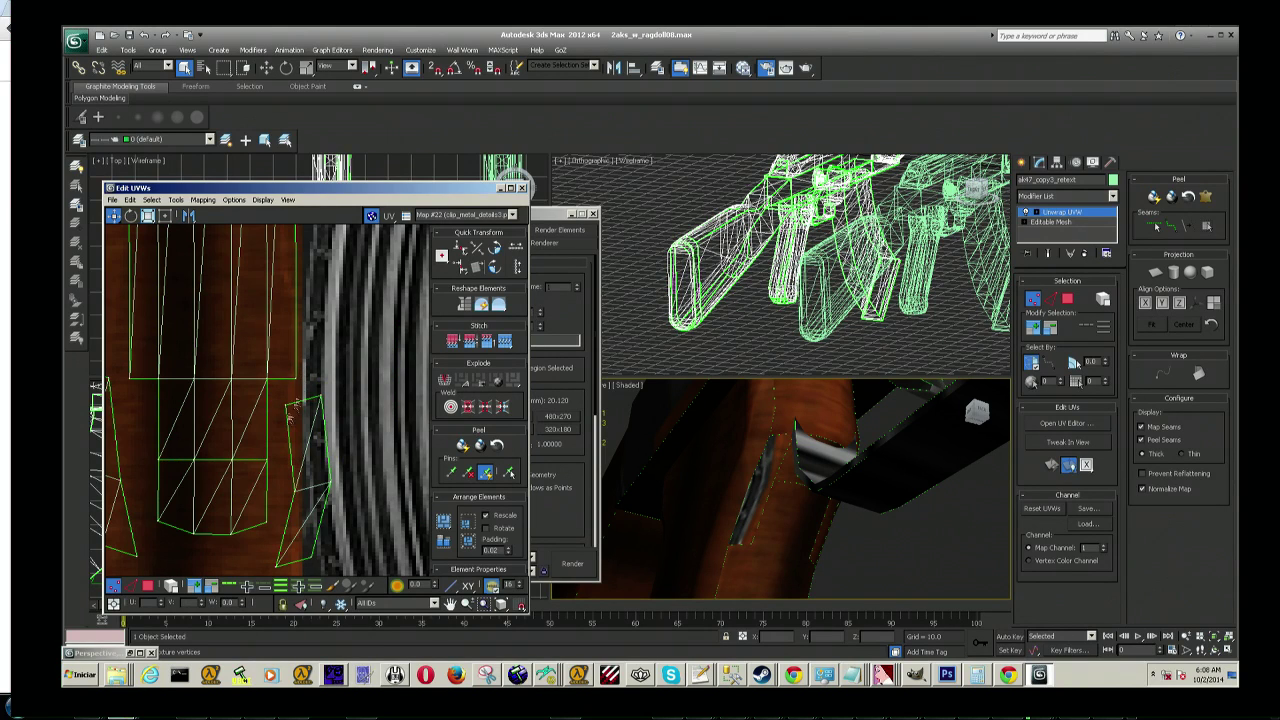
{"action": "scroll", "coordinate": [300, 403], "scroll_direction": "up", "scroll_amount": 4}
{"action": "scroll", "coordinate": [286, 394], "scroll_direction": "up", "scroll_amount": 3}
{"action": "left_click_drag", "start_coordinate": [314, 397], "coordinate": [233, 277]}
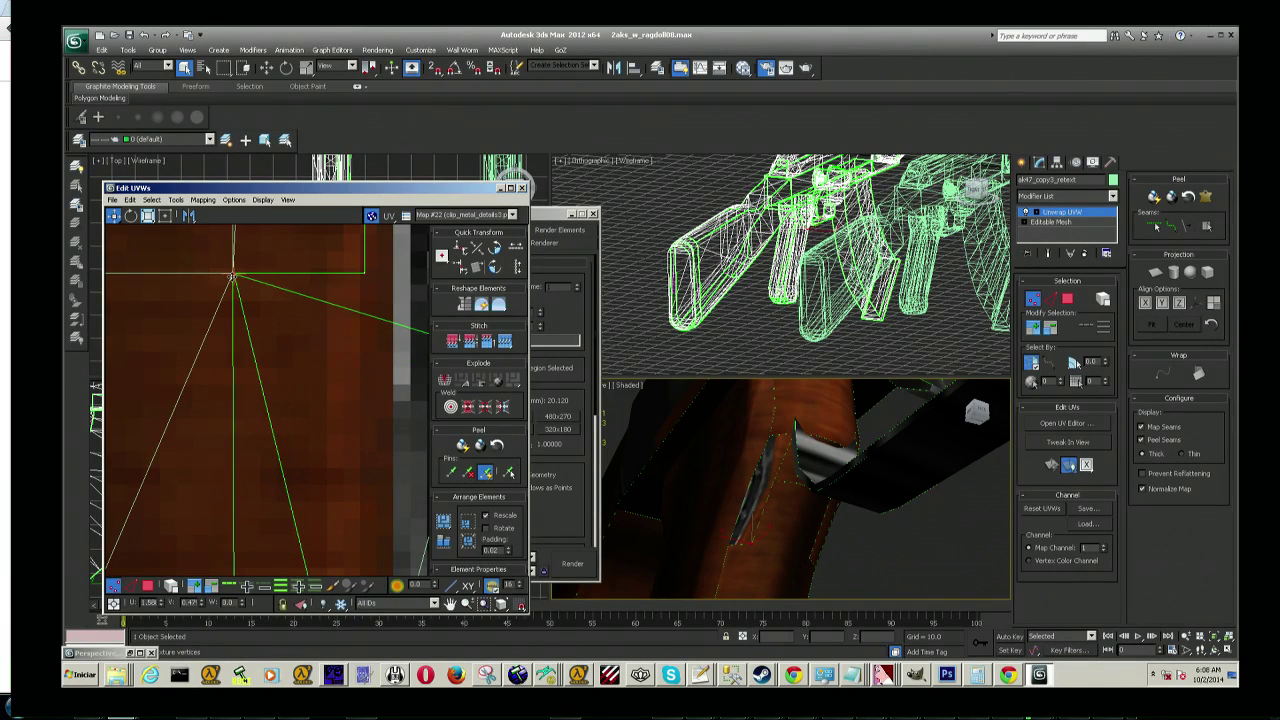
{"action": "scroll", "coordinate": [259, 302], "scroll_direction": "down", "scroll_amount": 3}
Step: Pull the shell's top-right vertex up-left and the strip's right tip vertex left into line
{"action": "left_click", "coordinate": [374, 344]}
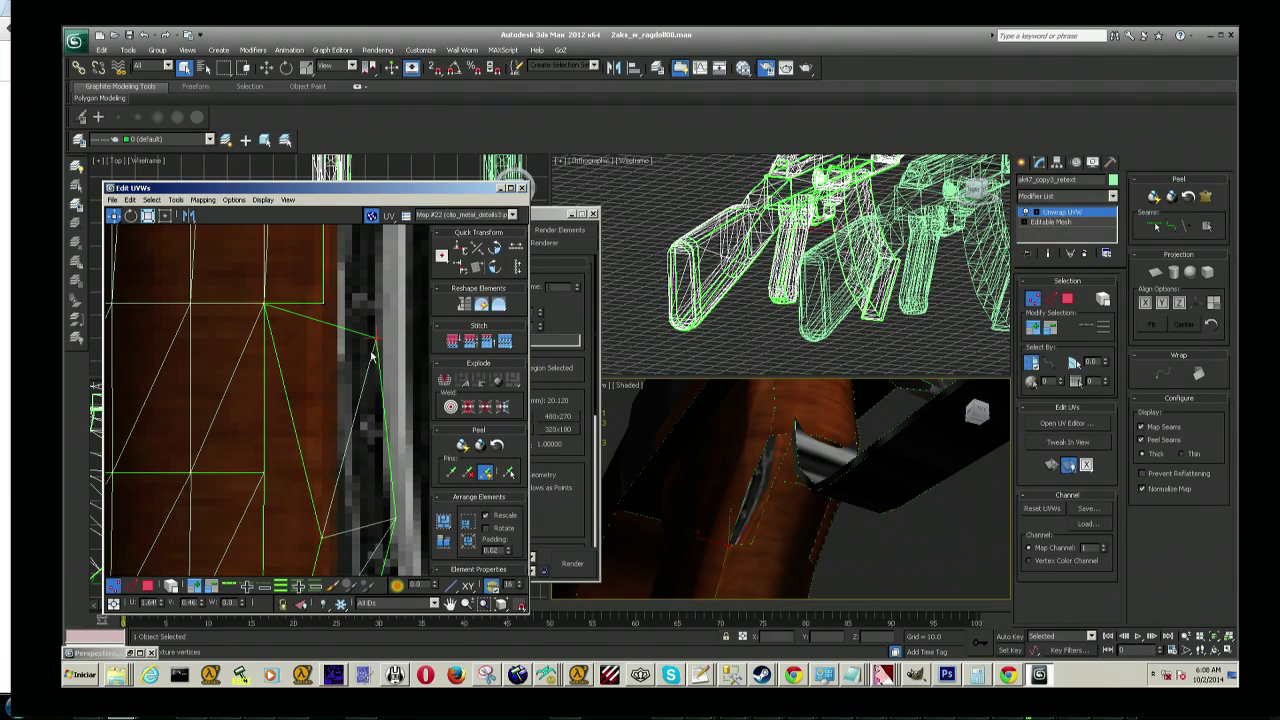
{"action": "left_click_drag", "start_coordinate": [374, 341], "coordinate": [323, 304]}
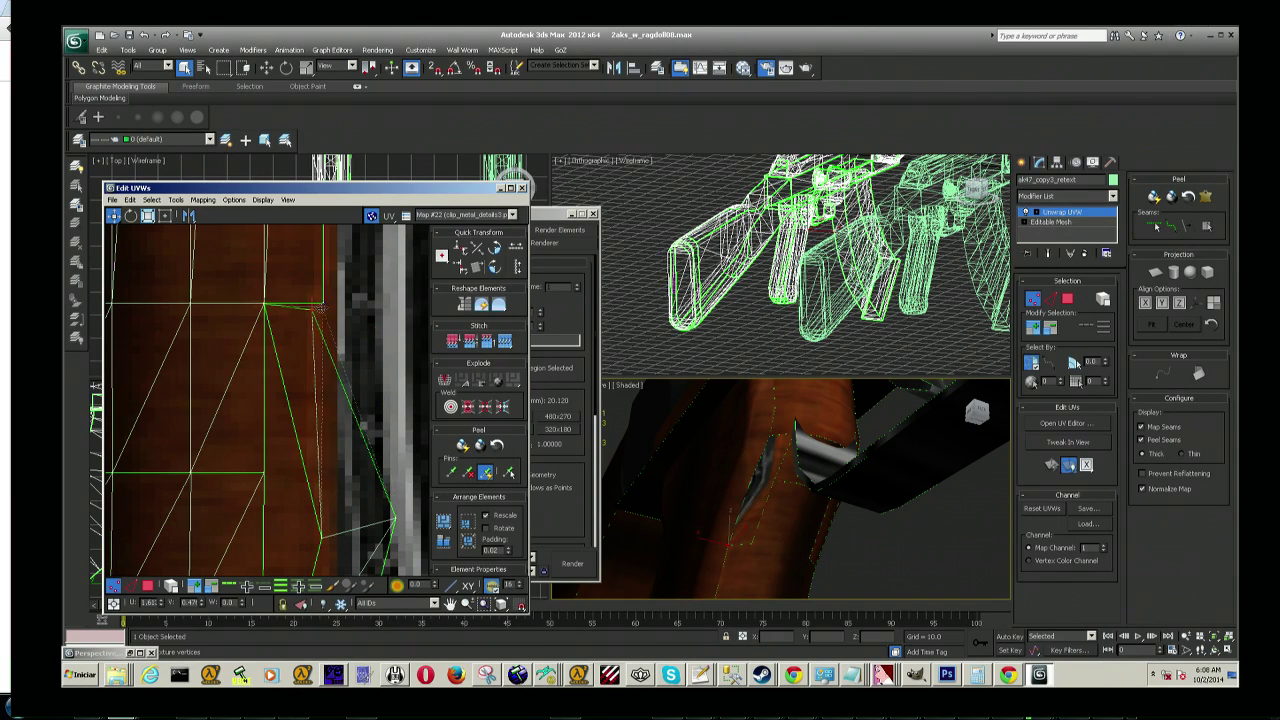
{"action": "scroll", "coordinate": [323, 304], "scroll_direction": "down", "scroll_amount": 3}
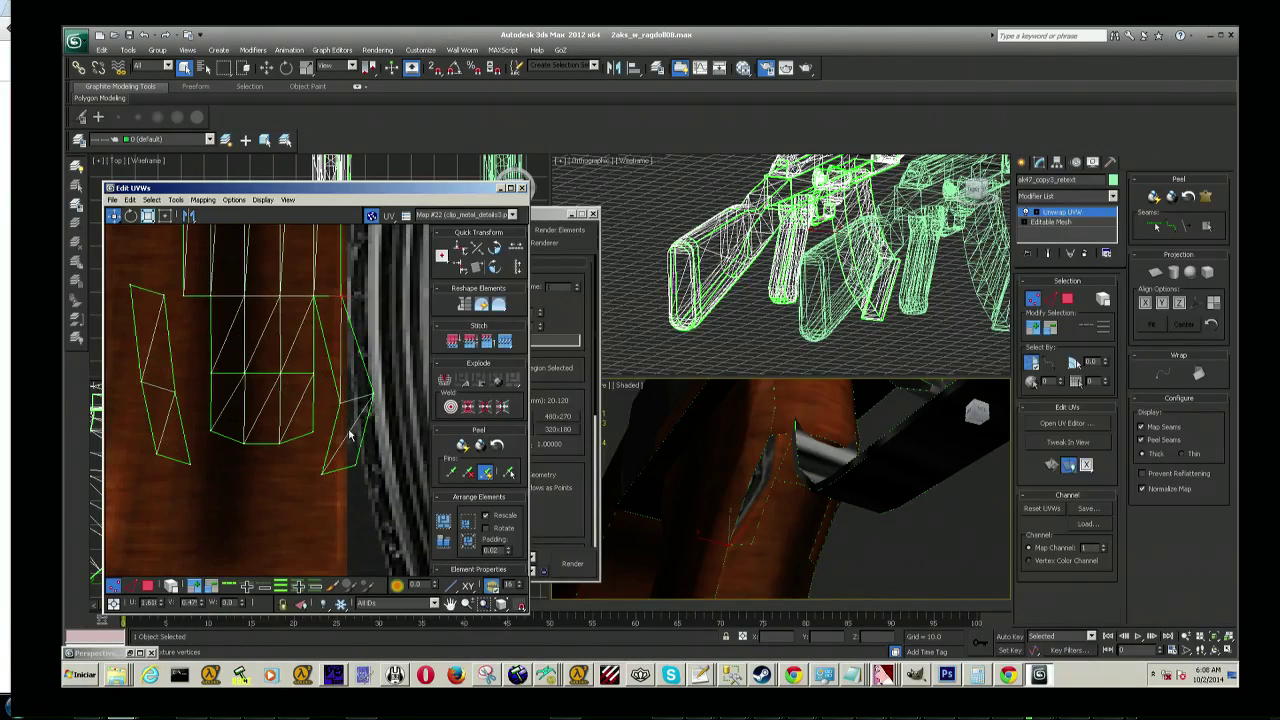
{"action": "scroll", "coordinate": [322, 382], "scroll_direction": "up", "scroll_amount": 3}
{"action": "left_click", "coordinate": [397, 373]}
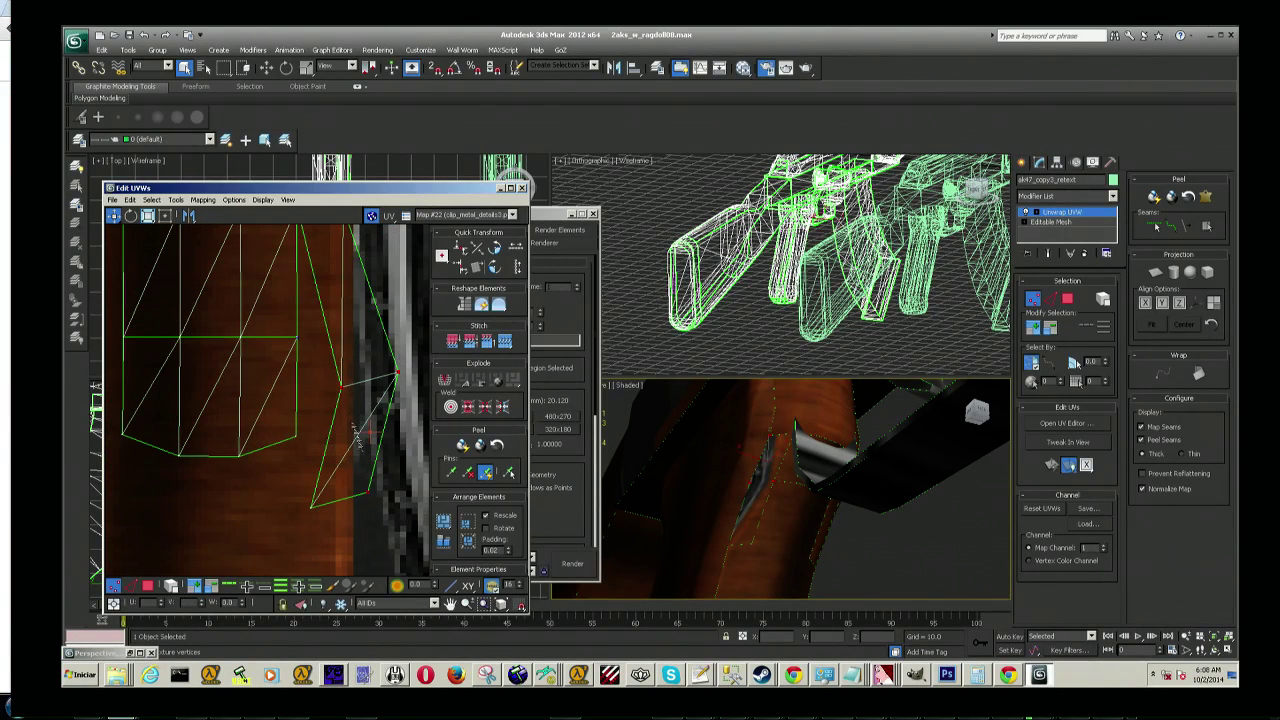
{"action": "left_click_drag", "start_coordinate": [339, 384], "coordinate": [301, 368]}
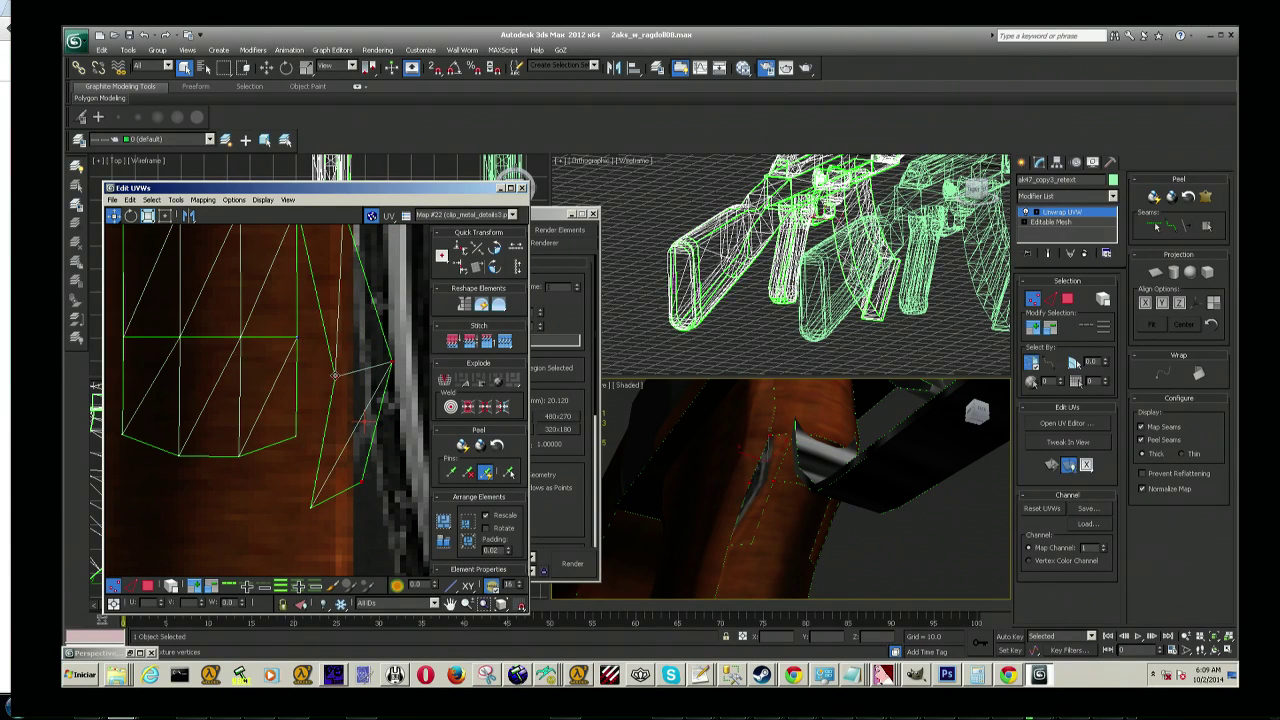
{"action": "scroll", "coordinate": [320, 382], "scroll_direction": "up", "scroll_amount": 2}
{"action": "scroll", "coordinate": [320, 382], "scroll_direction": "down", "scroll_amount": 2}
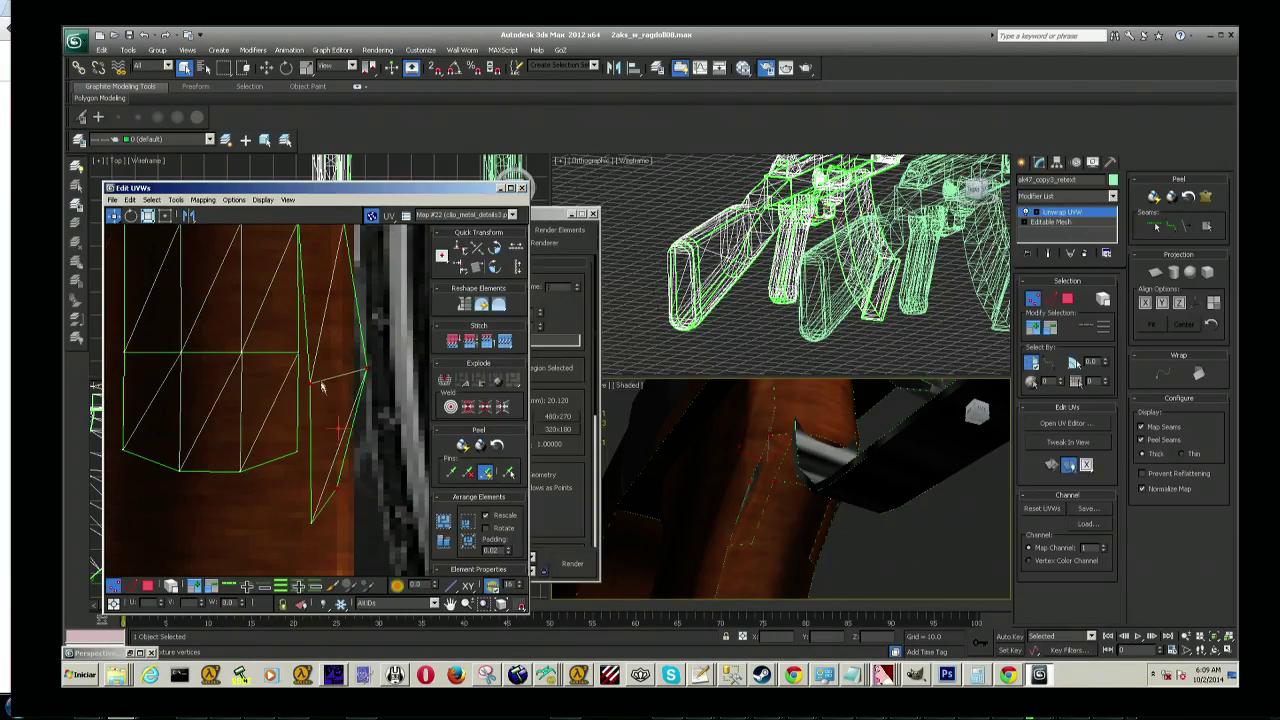
Step: Reposition the strip's lower corner vertex and move its right vertex left onto the edge
{"action": "mouse_move", "coordinate": [311, 528]}
{"action": "left_mouse_down"}
{"action": "mouse_move", "coordinate": [308, 463]}
{"action": "mouse_move", "coordinate": [338, 473]}
{"action": "mouse_move", "coordinate": [310, 466]}
{"action": "left_mouse_up"}
{"action": "middle_click_drag", "start_coordinate": [310, 466], "coordinate": [324, 508]}
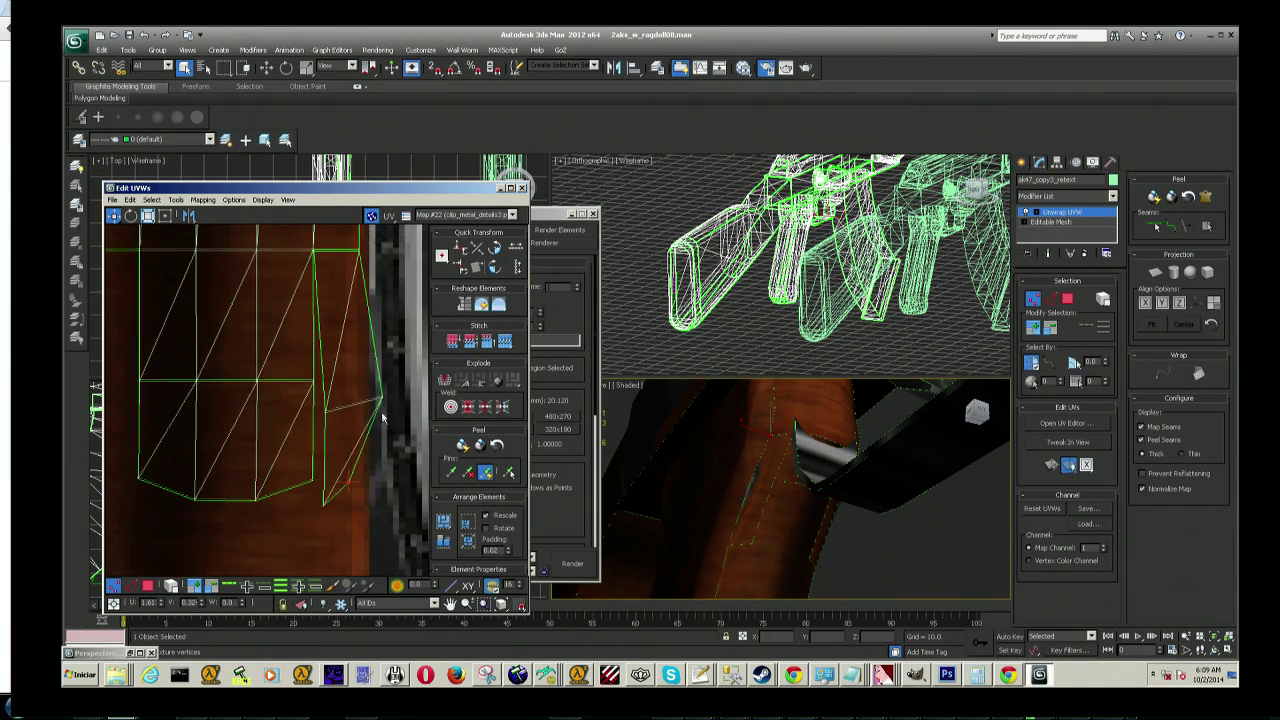
{"action": "left_click_drag", "start_coordinate": [381, 397], "coordinate": [354, 409]}
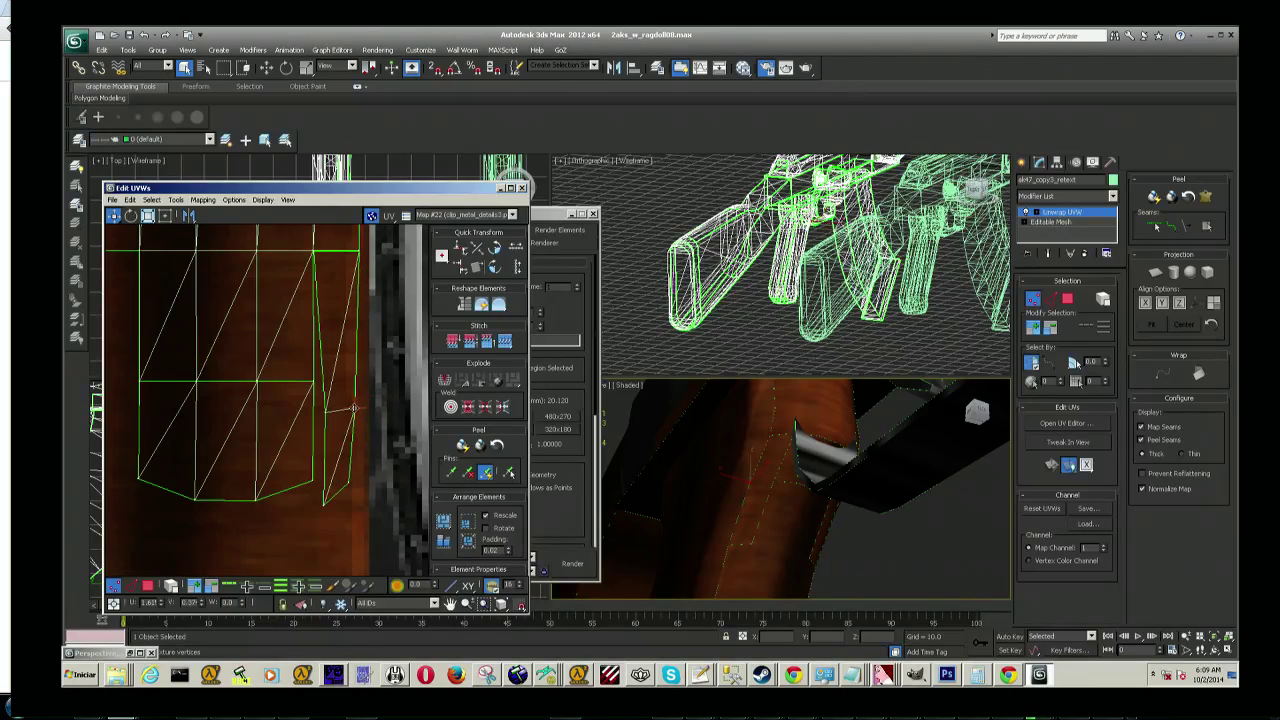
{"action": "scroll", "coordinate": [354, 409], "scroll_direction": "up", "scroll_amount": 3}
{"action": "middle_click_drag", "start_coordinate": [335, 519], "coordinate": [343, 486]}
{"action": "left_click", "coordinate": [352, 502]}
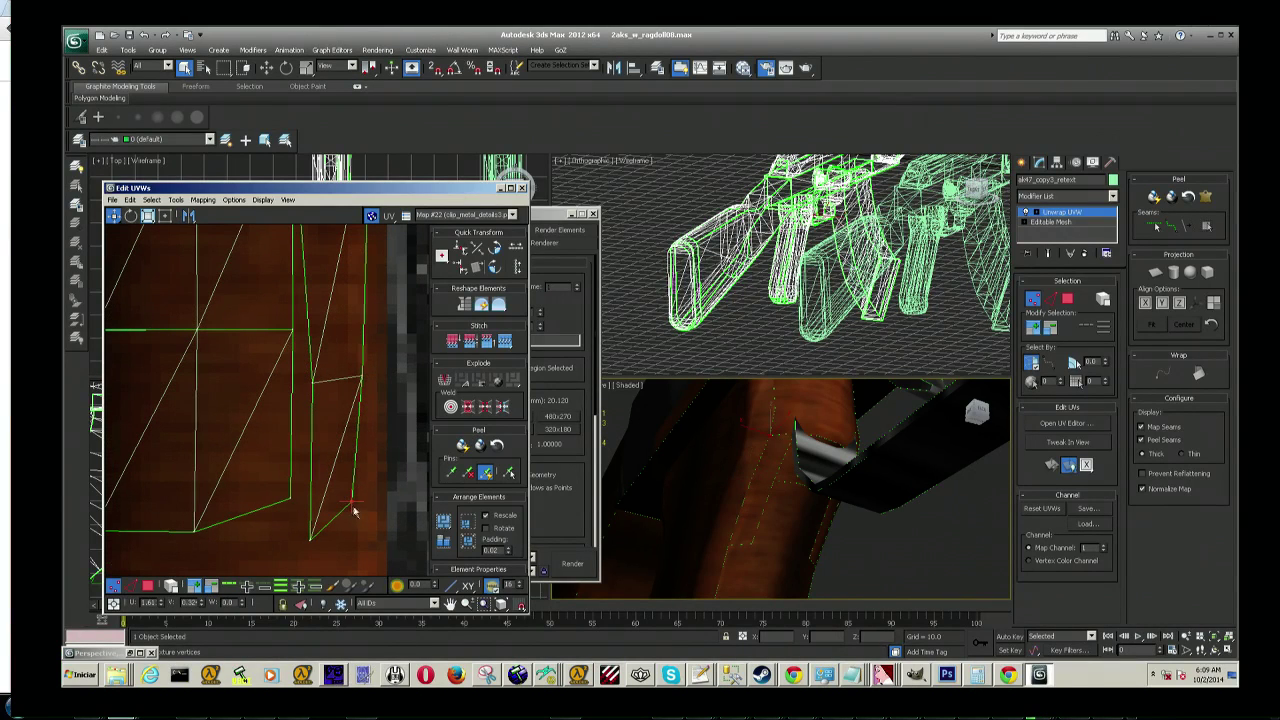
{"action": "left_click_drag", "start_coordinate": [352, 508], "coordinate": [359, 521]}
Step: Move the upper and bottom vertices left to straighten the strip against the shell
{"action": "mouse_move", "coordinate": [291, 326]}
{"action": "left_mouse_down"}
{"action": "mouse_move", "coordinate": [314, 366]}
{"action": "mouse_move", "coordinate": [286, 343]}
{"action": "mouse_move", "coordinate": [291, 329]}
{"action": "left_mouse_up"}
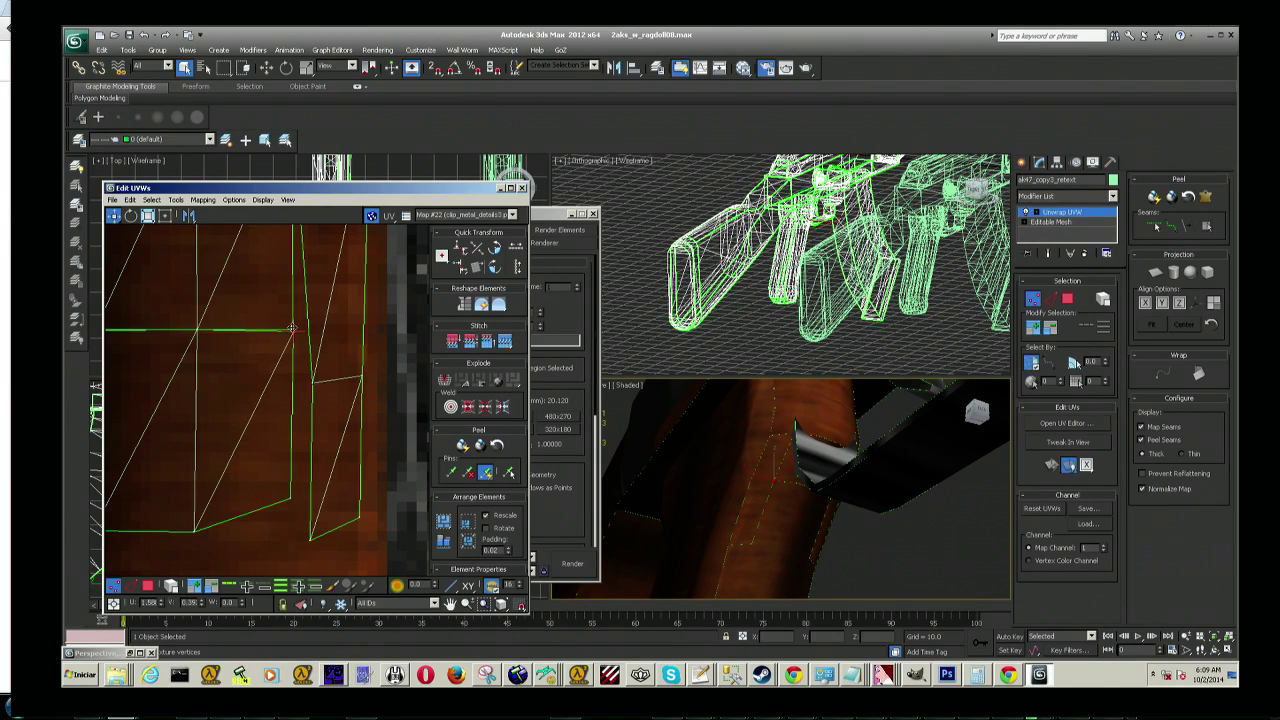
{"action": "scroll", "coordinate": [314, 384], "scroll_direction": "up", "scroll_amount": 1}
{"action": "scroll", "coordinate": [314, 384], "scroll_direction": "up", "scroll_amount": 1}
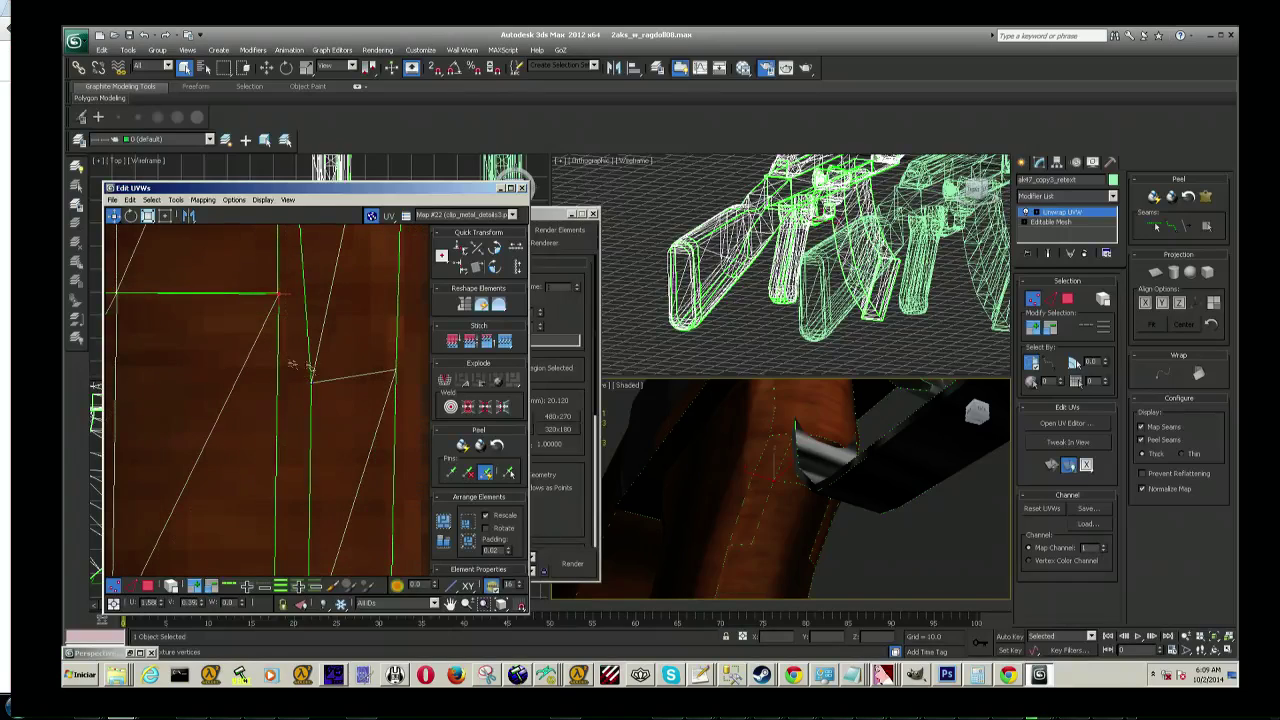
{"action": "left_click_drag", "start_coordinate": [309, 383], "coordinate": [276, 375]}
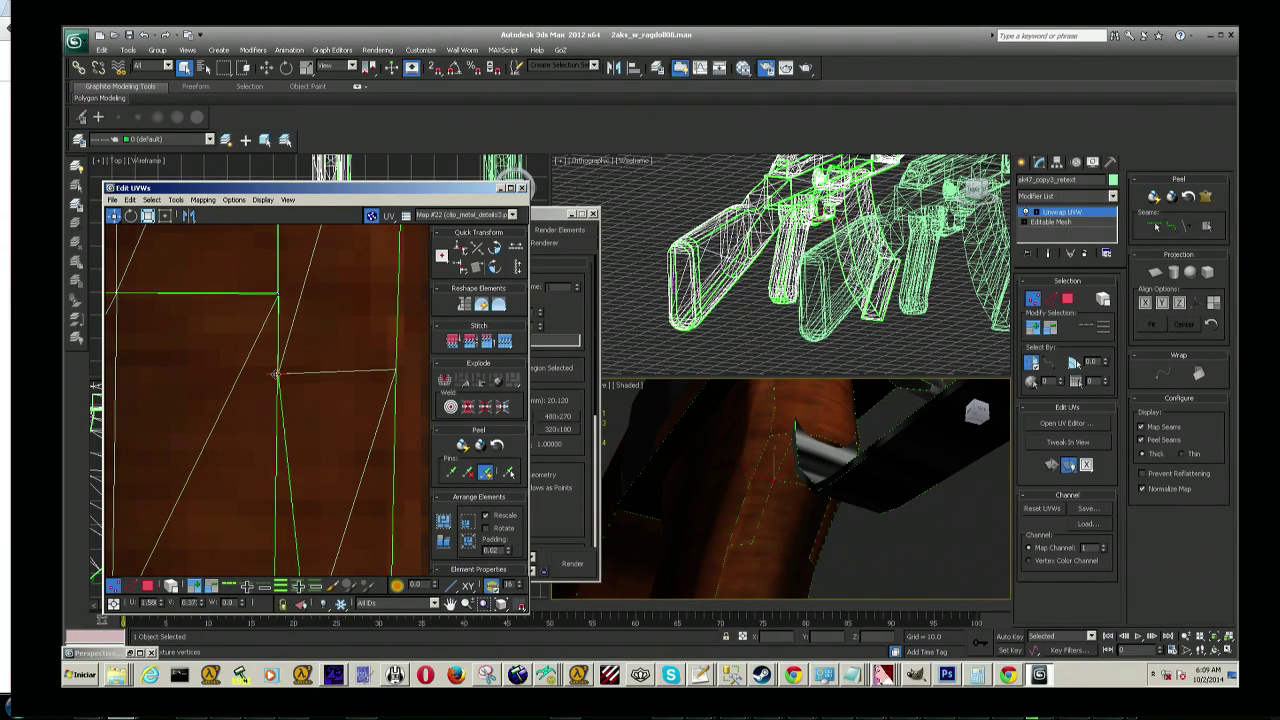
{"action": "scroll", "coordinate": [300, 423], "scroll_direction": "down", "scroll_amount": 1}
{"action": "scroll", "coordinate": [314, 429], "scroll_direction": "down", "scroll_amount": 1}
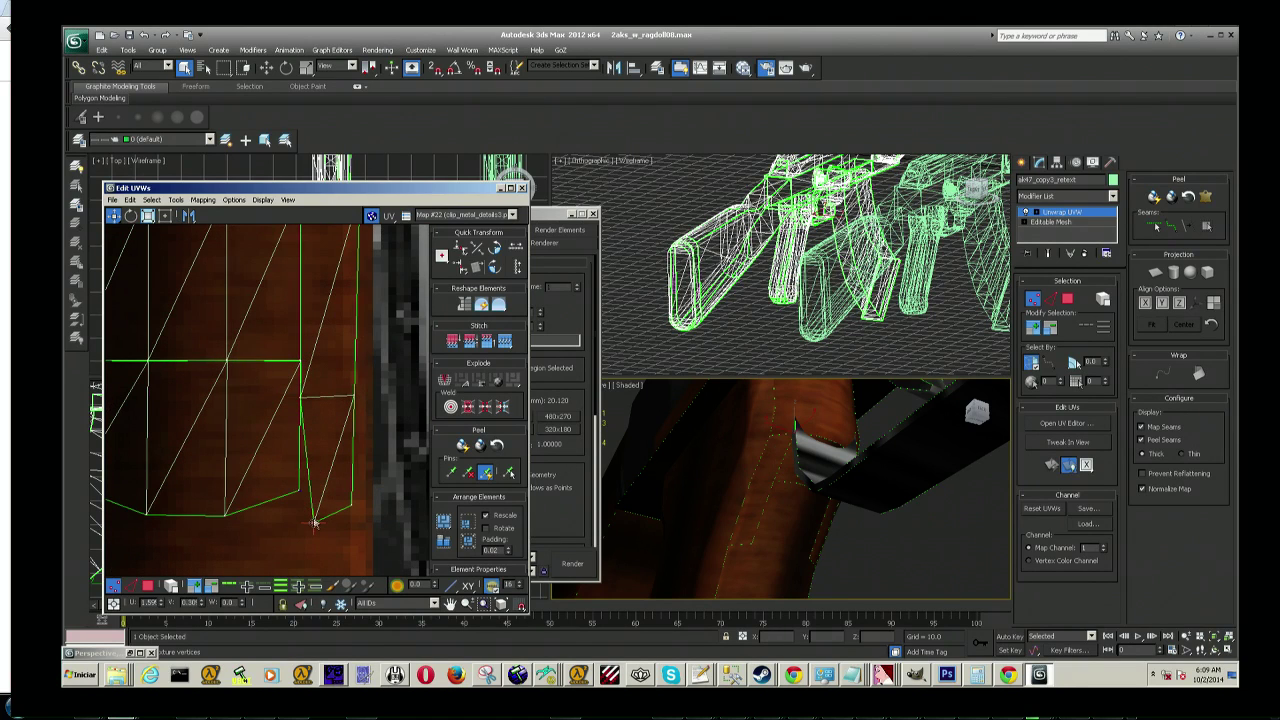
{"action": "left_click_drag", "start_coordinate": [313, 524], "coordinate": [298, 521]}
{"action": "left_click_drag", "start_coordinate": [347, 473], "coordinate": [379, 526]}
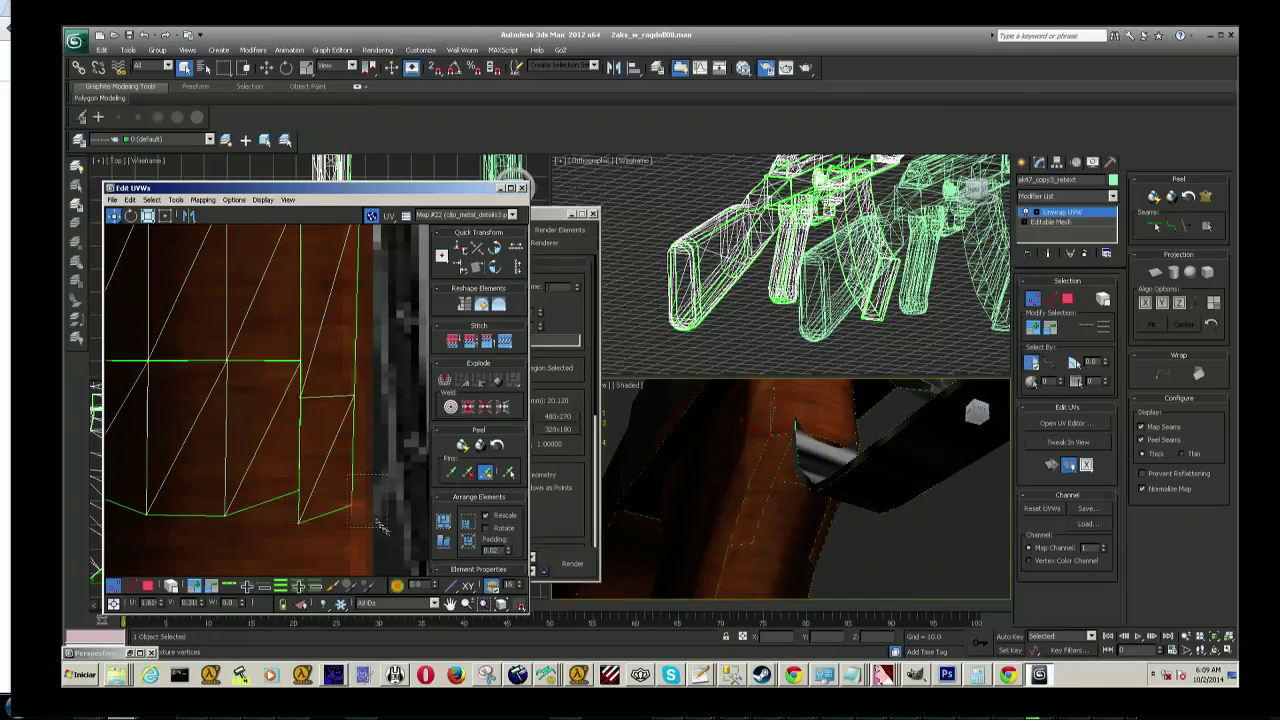
{"action": "scroll", "coordinate": [350, 432], "scroll_direction": "down", "scroll_amount": 1}
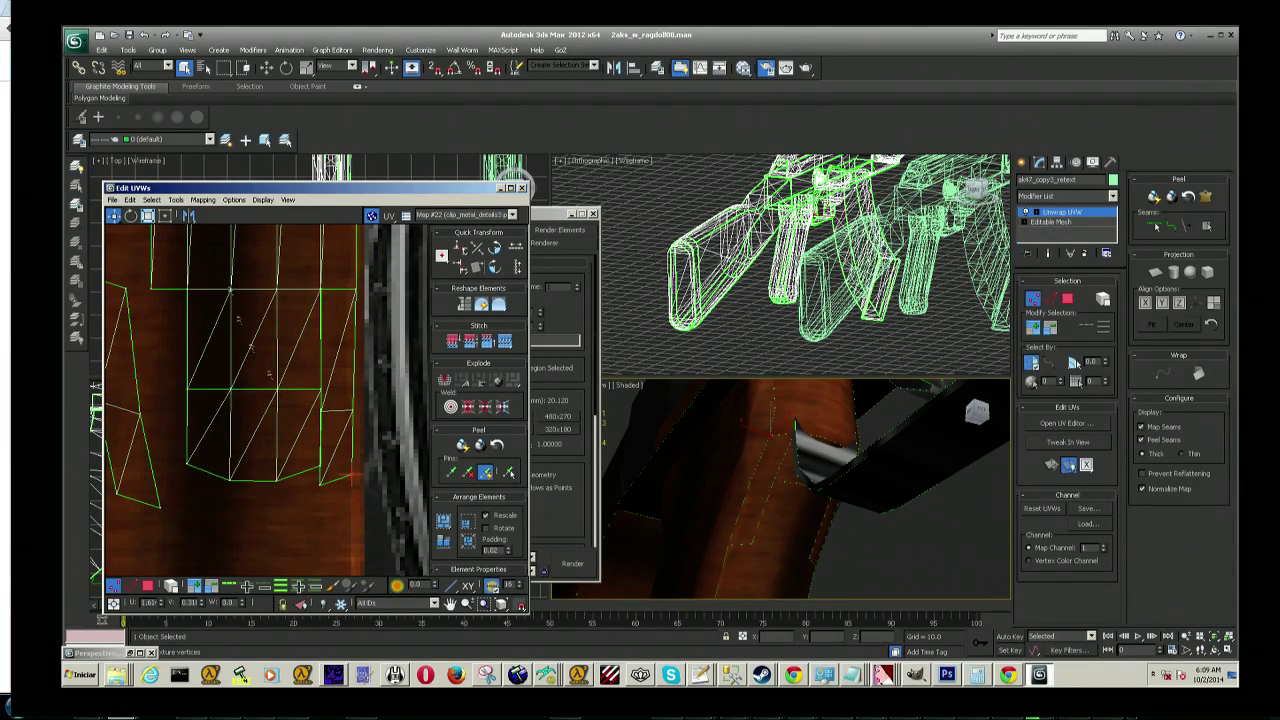
Step: In face mode, select the strip's larger quad face and shift it slightly right and down
{"action": "left_click", "coordinate": [1068, 299]}
{"action": "left_click", "coordinate": [296, 478]}
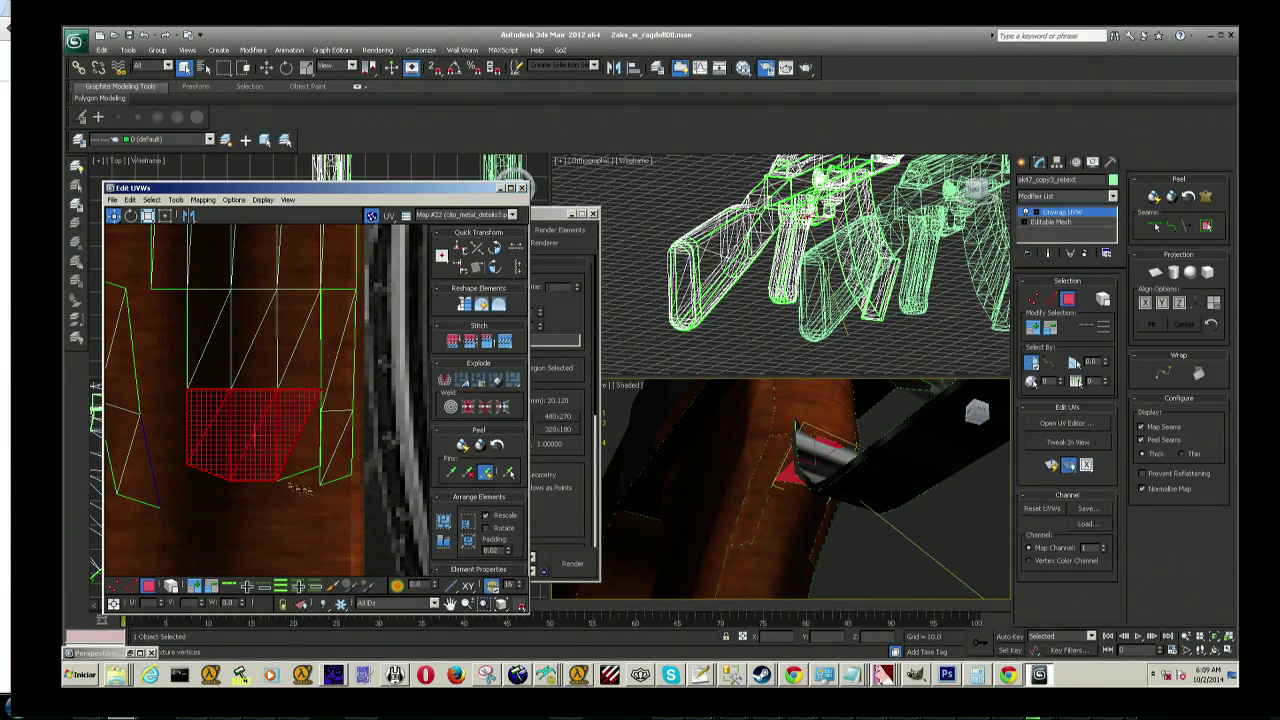
{"action": "left_click", "coordinate": [331, 428]}
{"action": "left_click", "coordinate": [312, 432]}
{"action": "left_click", "coordinate": [336, 437]}
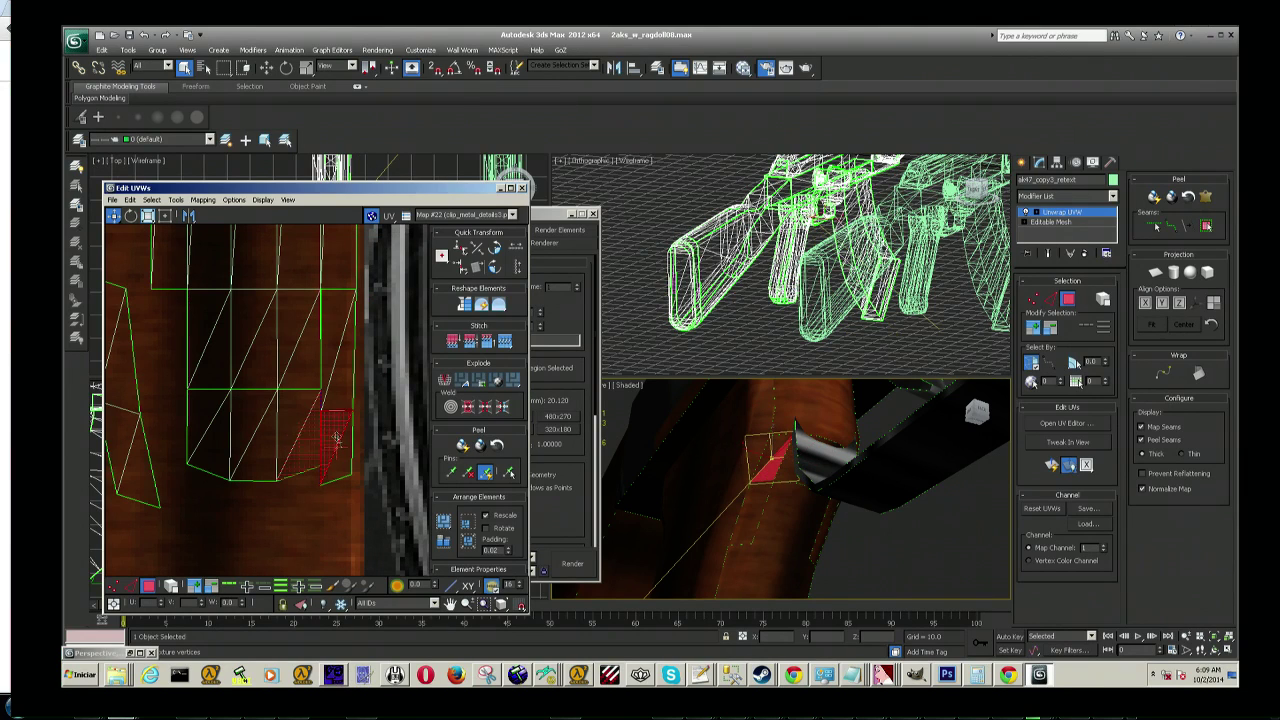
{"action": "left_click", "coordinate": [308, 444]}
{"action": "left_click", "coordinate": [326, 442]}
{"action": "left_click", "coordinate": [318, 440]}
{"action": "left_click", "coordinate": [334, 444]}
{"action": "left_click", "coordinate": [318, 442]}
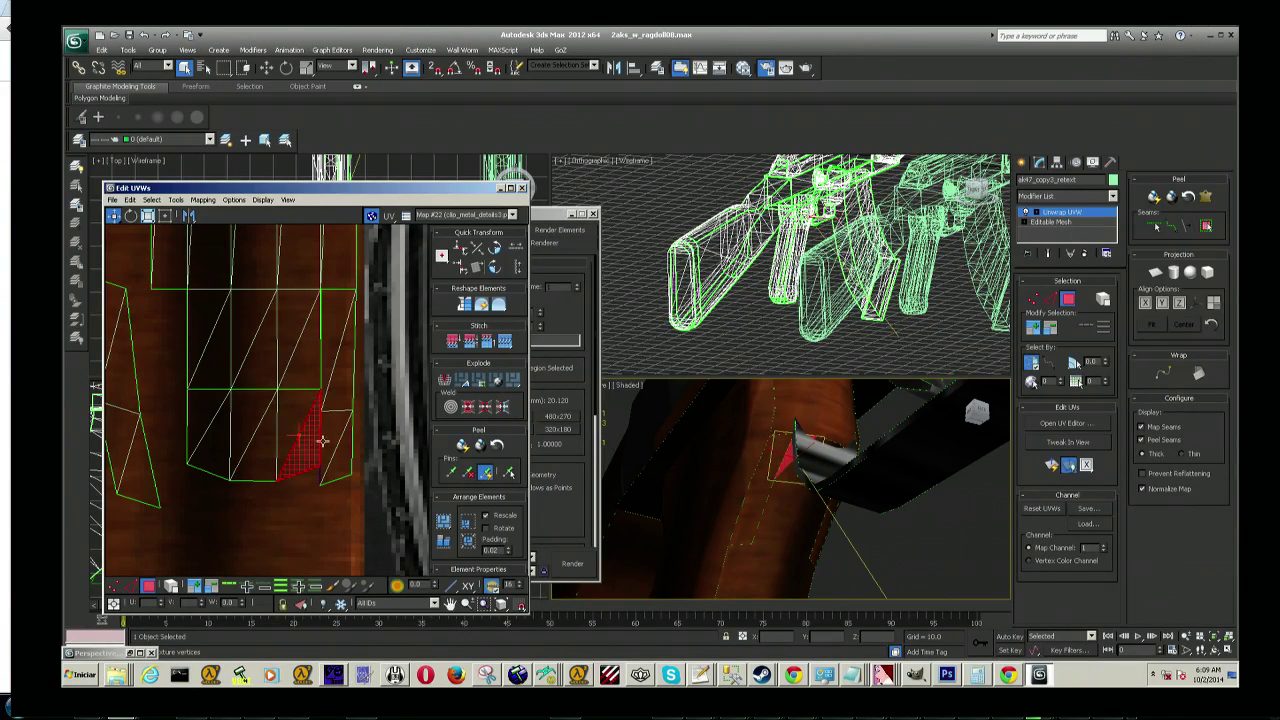
{"action": "left_click", "coordinate": [333, 440]}
{"action": "left_click", "coordinate": [327, 437]}
{"action": "left_click", "coordinate": [327, 437]}
{"action": "scroll", "coordinate": [330, 450], "scroll_direction": "up", "scroll_amount": 2}
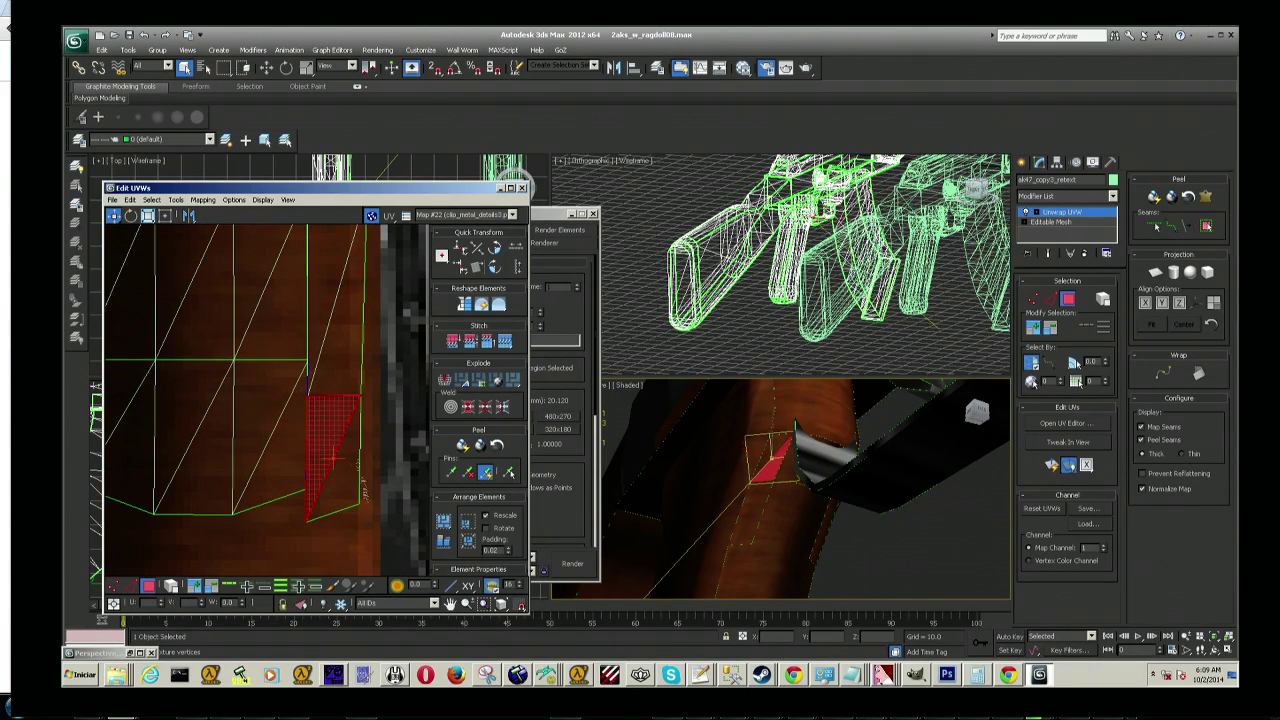
{"action": "left_click", "coordinate": [326, 440]}
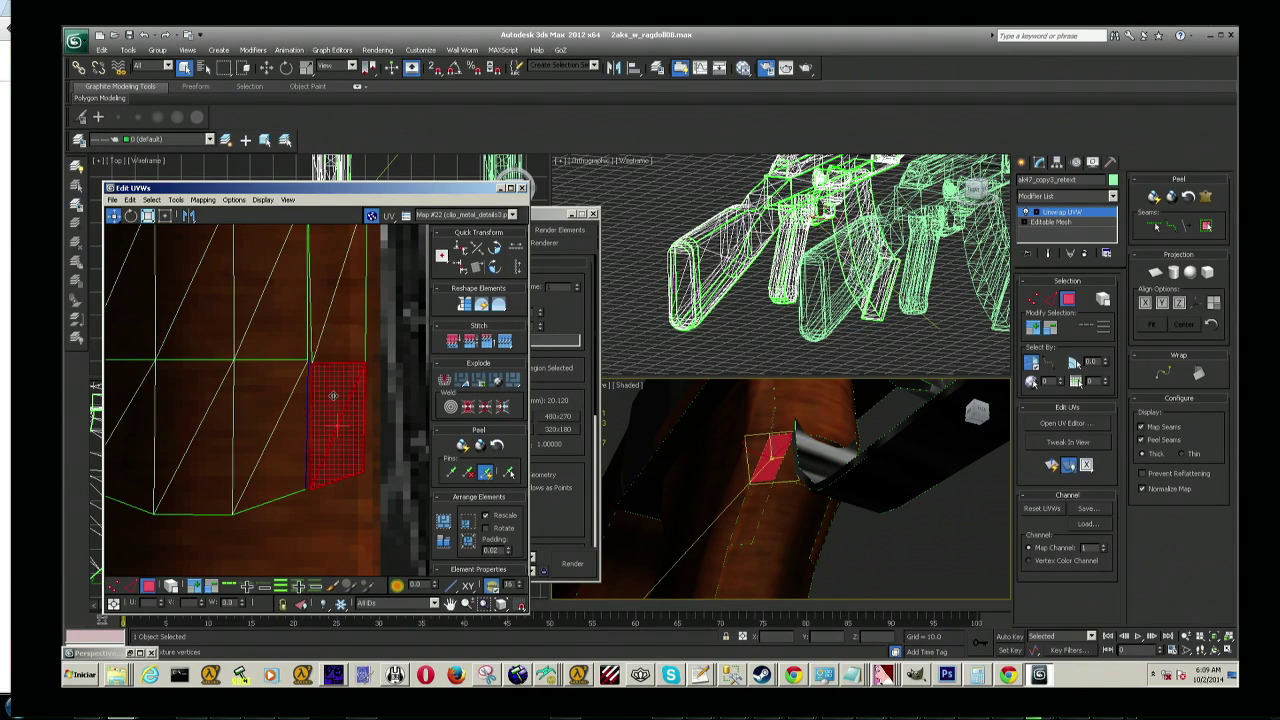
{"action": "left_click_drag", "start_coordinate": [324, 400], "coordinate": [328, 397]}
{"action": "left_click", "coordinate": [370, 473]}
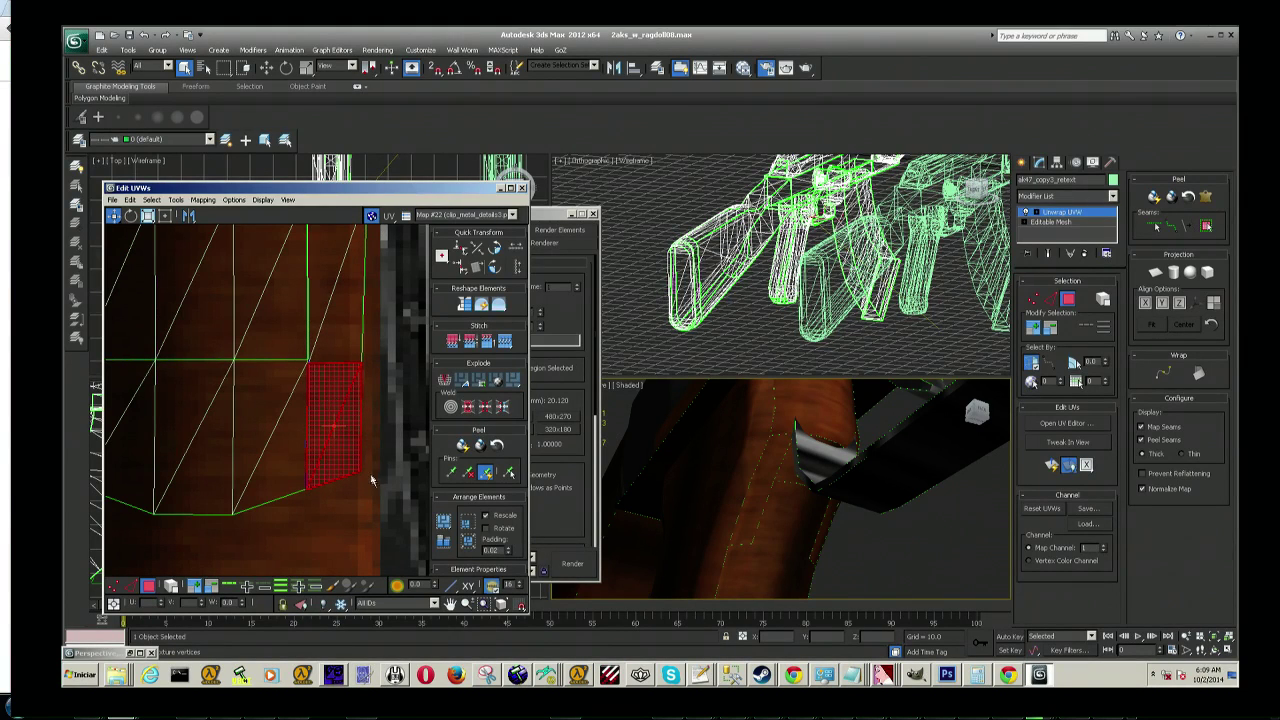
{"action": "scroll", "coordinate": [289, 369], "scroll_direction": "up", "scroll_amount": 3}
{"action": "scroll", "coordinate": [337, 363], "scroll_direction": "up", "scroll_amount": 3}
{"action": "scroll", "coordinate": [313, 318], "scroll_direction": "up", "scroll_amount": 2}
{"action": "scroll", "coordinate": [313, 318], "scroll_direction": "up", "scroll_amount": 2}
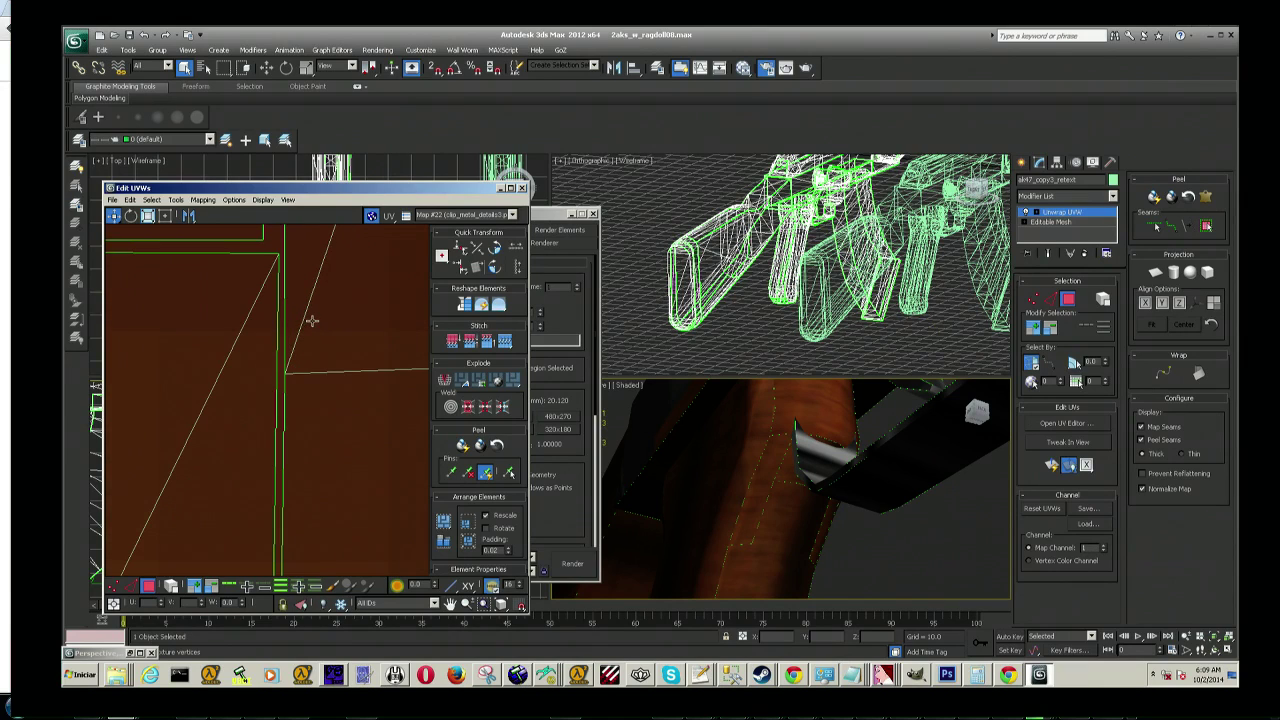
Step: Snap the edge-intersection vertices up onto the green shell corners
{"action": "key", "text": "1"}
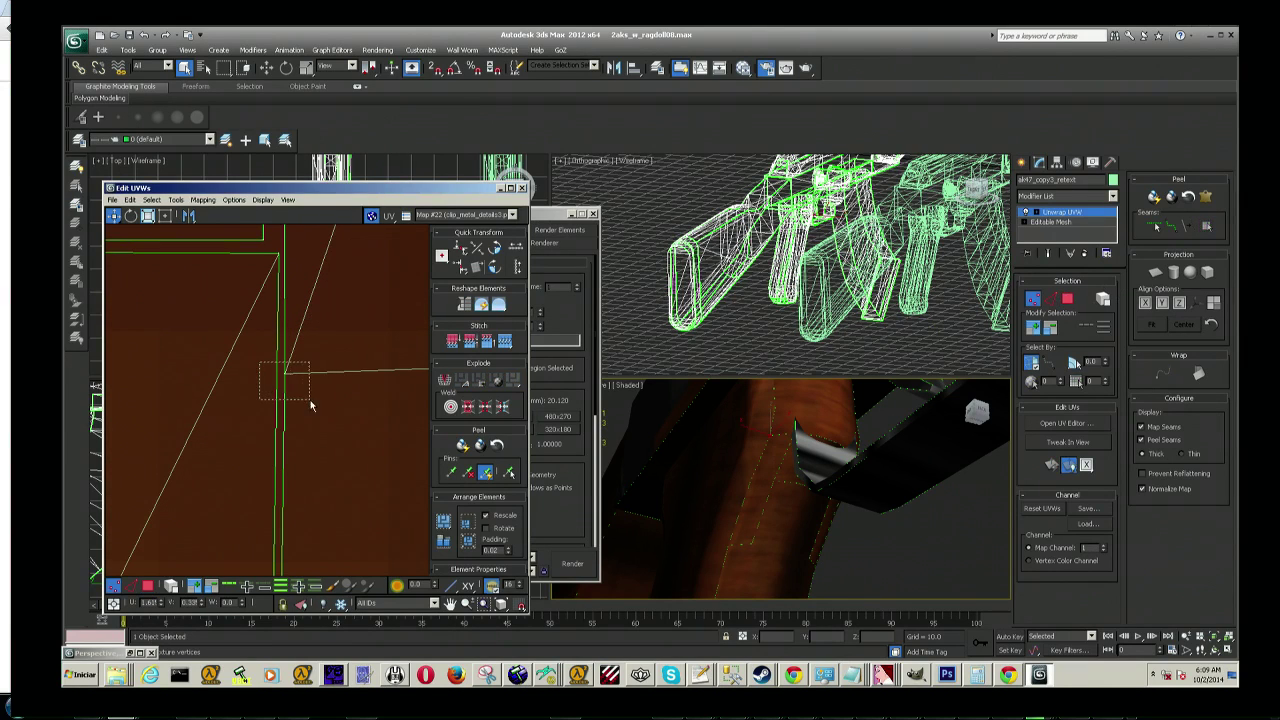
{"action": "left_click", "coordinate": [284, 372]}
{"action": "left_click_drag", "start_coordinate": [284, 372], "coordinate": [283, 249]}
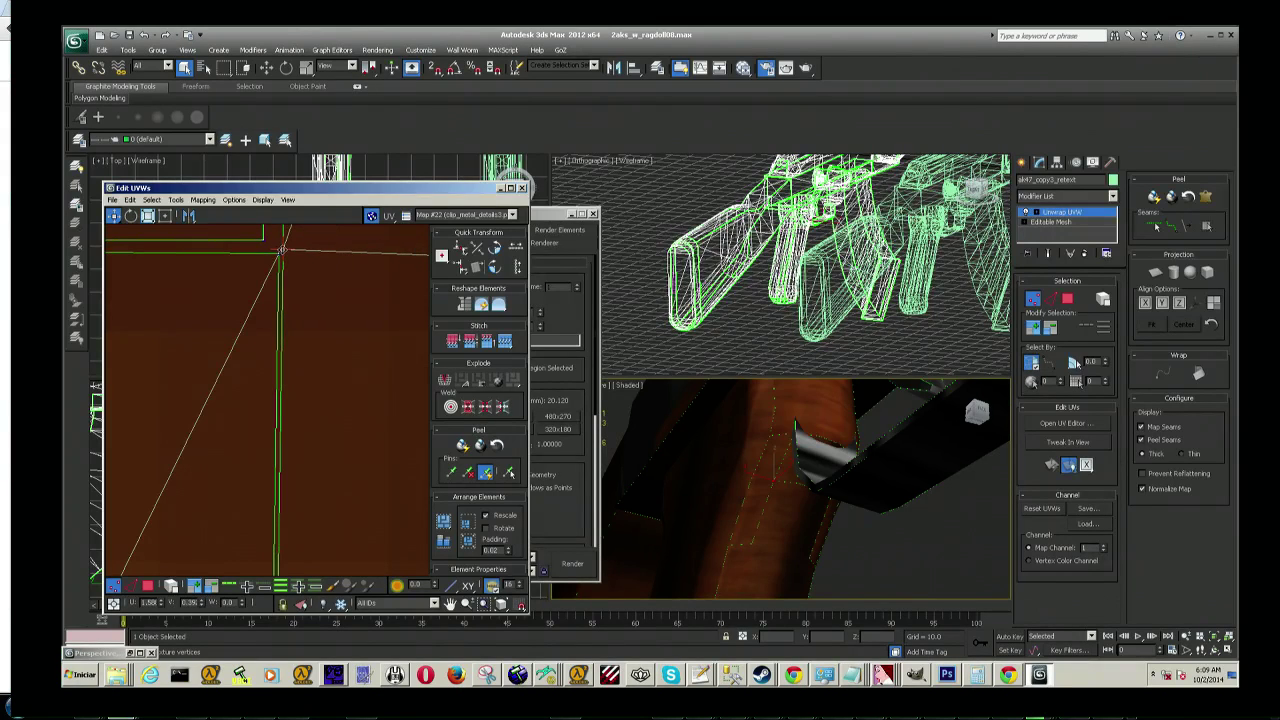
{"action": "mouse_move", "coordinate": [244, 279]}
{"action": "middle_mouse_down"}
{"action": "mouse_move", "coordinate": [274, 266]}
{"action": "mouse_move", "coordinate": [287, 400]}
{"action": "middle_mouse_up"}
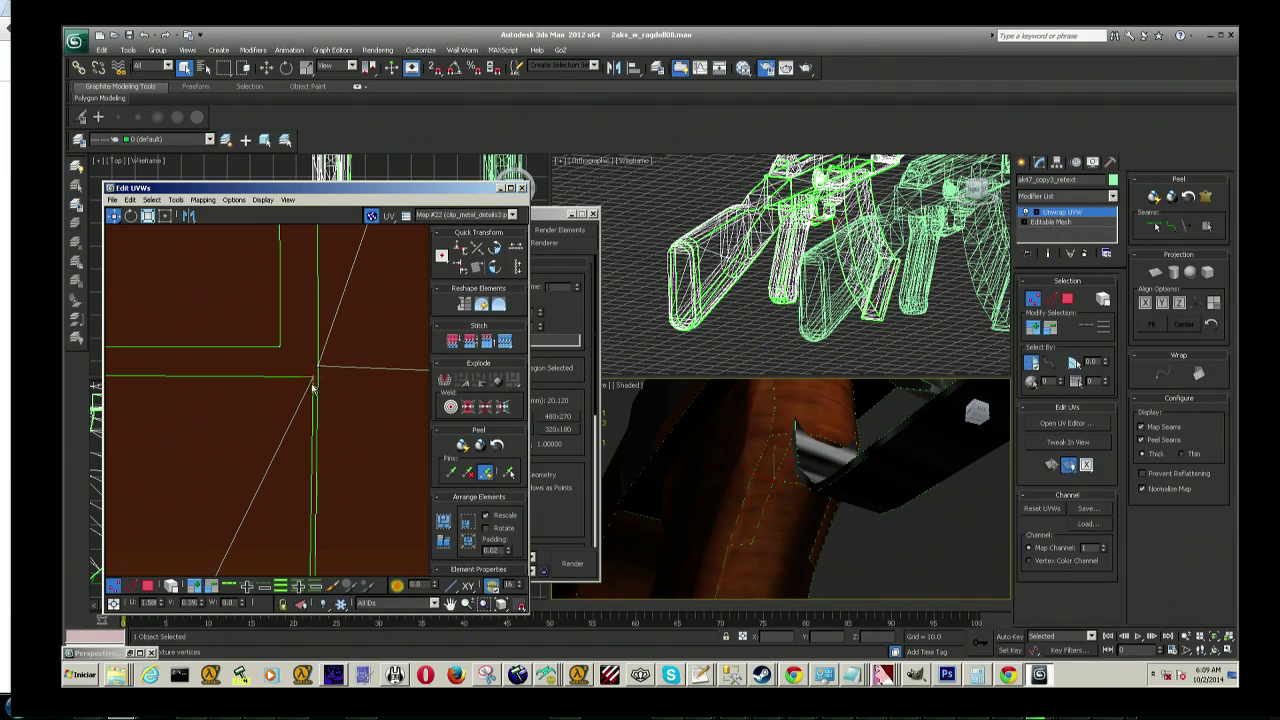
{"action": "left_click_drag", "start_coordinate": [312, 378], "coordinate": [280, 351]}
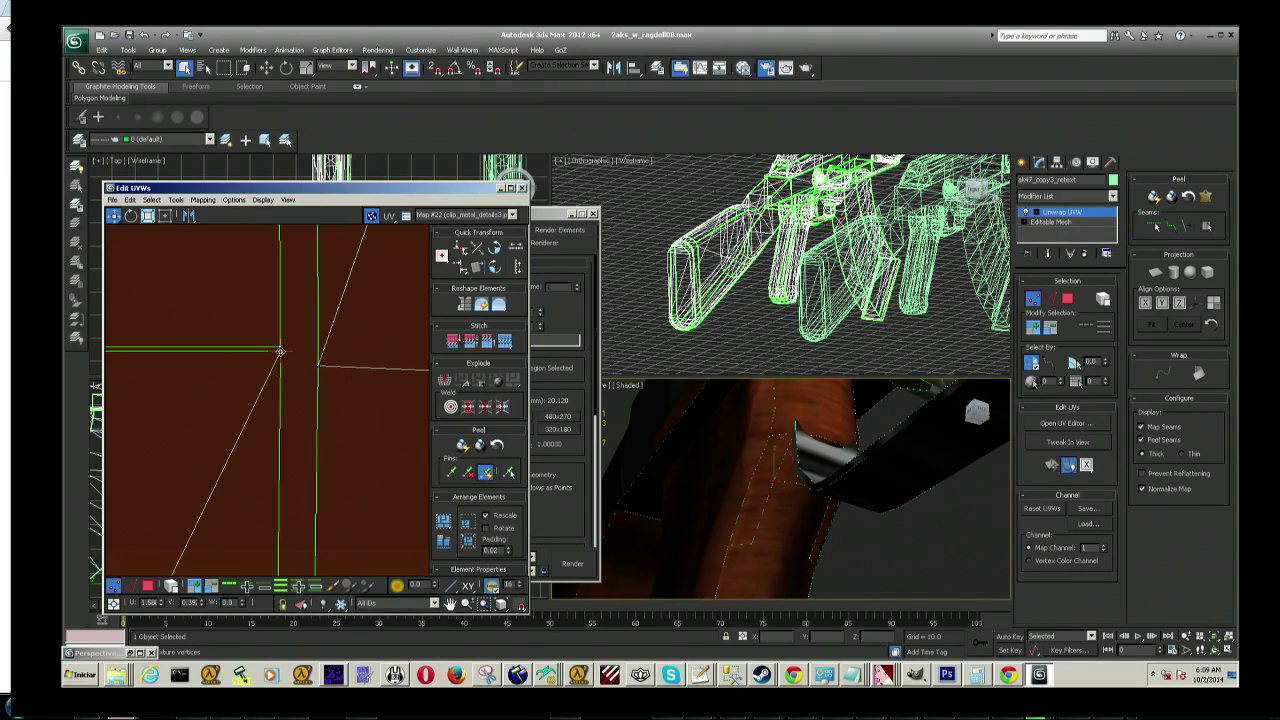
{"action": "left_click_drag", "start_coordinate": [320, 370], "coordinate": [284, 348]}
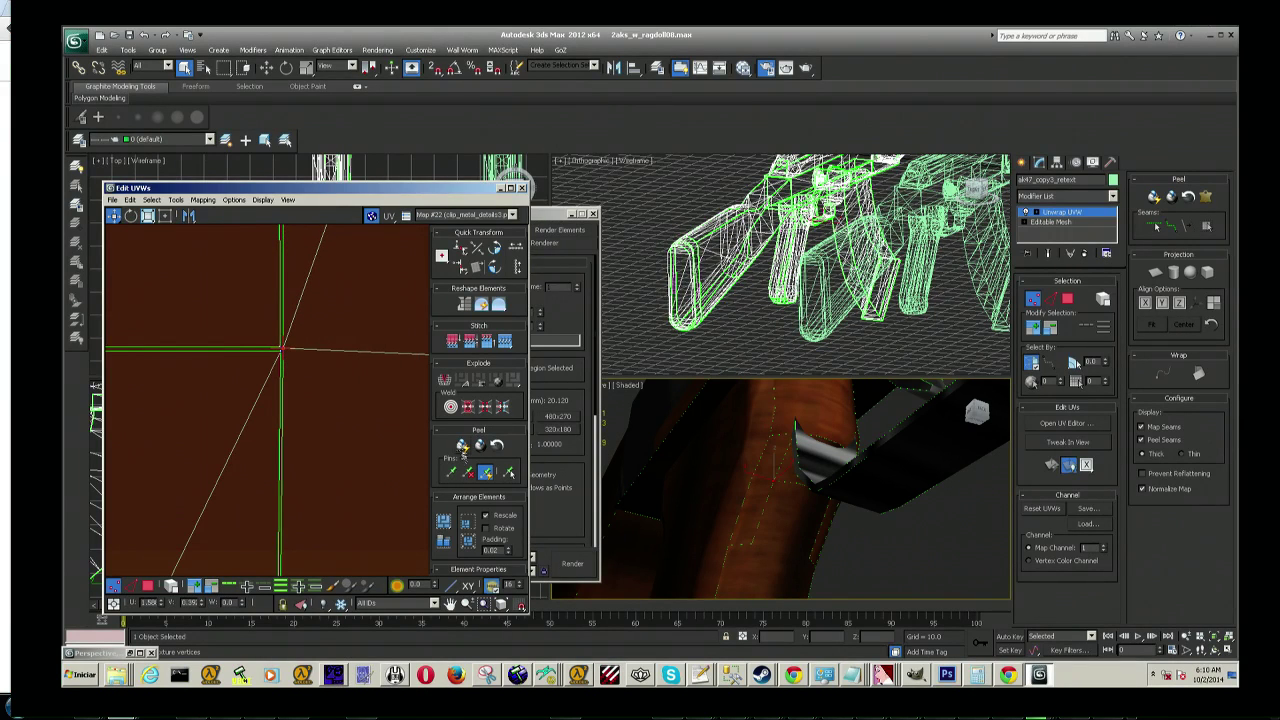
{"action": "scroll", "coordinate": [341, 455], "scroll_direction": "down", "scroll_amount": 2}
{"action": "scroll", "coordinate": [300, 418], "scroll_direction": "down", "scroll_amount": 1}
{"action": "scroll", "coordinate": [311, 429], "scroll_direction": "down", "scroll_amount": 3}
{"action": "scroll", "coordinate": [307, 433], "scroll_direction": "down", "scroll_amount": 3}
{"action": "scroll", "coordinate": [260, 400], "scroll_direction": "up", "scroll_amount": 2}
{"action": "scroll", "coordinate": [260, 400], "scroll_direction": "up", "scroll_amount": 2}
{"action": "scroll", "coordinate": [260, 400], "scroll_direction": "up", "scroll_amount": 1}
Step: Shift the left island's top vertices right, then orbit the Perspective view to check the wood texture
{"action": "left_click_drag", "start_coordinate": [213, 298], "coordinate": [272, 398]}
{"action": "mouse_move", "coordinate": [275, 343]}
{"action": "left_mouse_down"}
{"action": "mouse_move", "coordinate": [357, 345]}
{"action": "mouse_move", "coordinate": [325, 357]}
{"action": "left_mouse_up"}
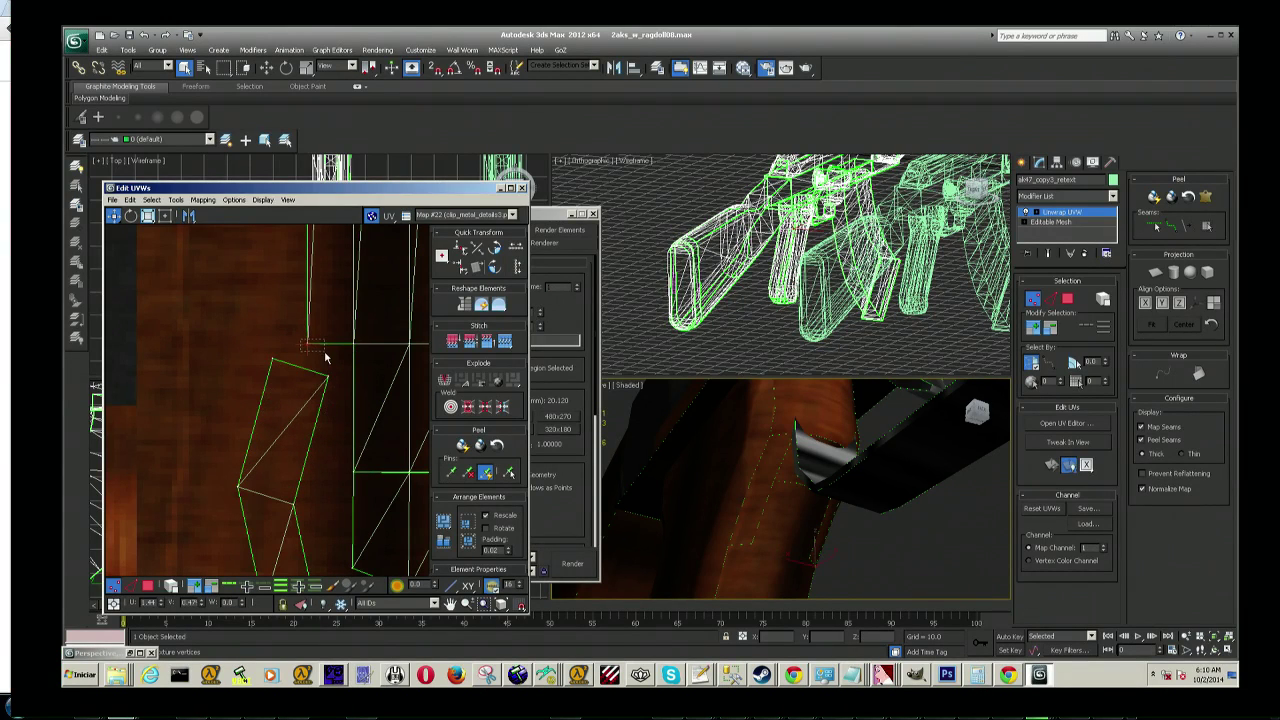
{"action": "mouse_move", "coordinate": [977, 410]}
{"action": "left_mouse_down"}
{"action": "mouse_move", "coordinate": [782, 473]}
{"action": "mouse_move", "coordinate": [778, 450]}
{"action": "left_mouse_up"}
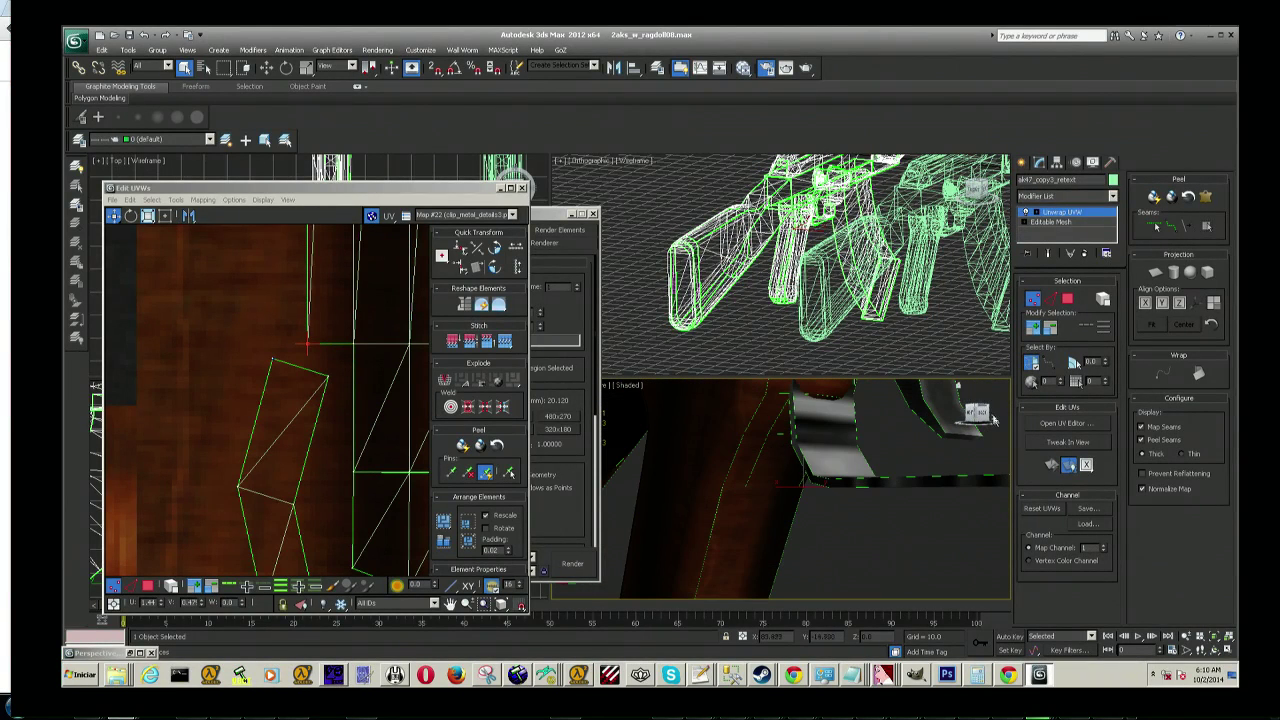
{"action": "mouse_move", "coordinate": [990, 421]}
{"action": "left_mouse_down"}
{"action": "mouse_move", "coordinate": [976, 410]}
{"action": "mouse_move", "coordinate": [931, 429]}
{"action": "mouse_move", "coordinate": [871, 480]}
{"action": "mouse_move", "coordinate": [873, 447]}
{"action": "mouse_move", "coordinate": [835, 468]}
{"action": "left_mouse_up"}
{"action": "scroll", "coordinate": [271, 409], "scroll_direction": "down", "scroll_amount": 1}
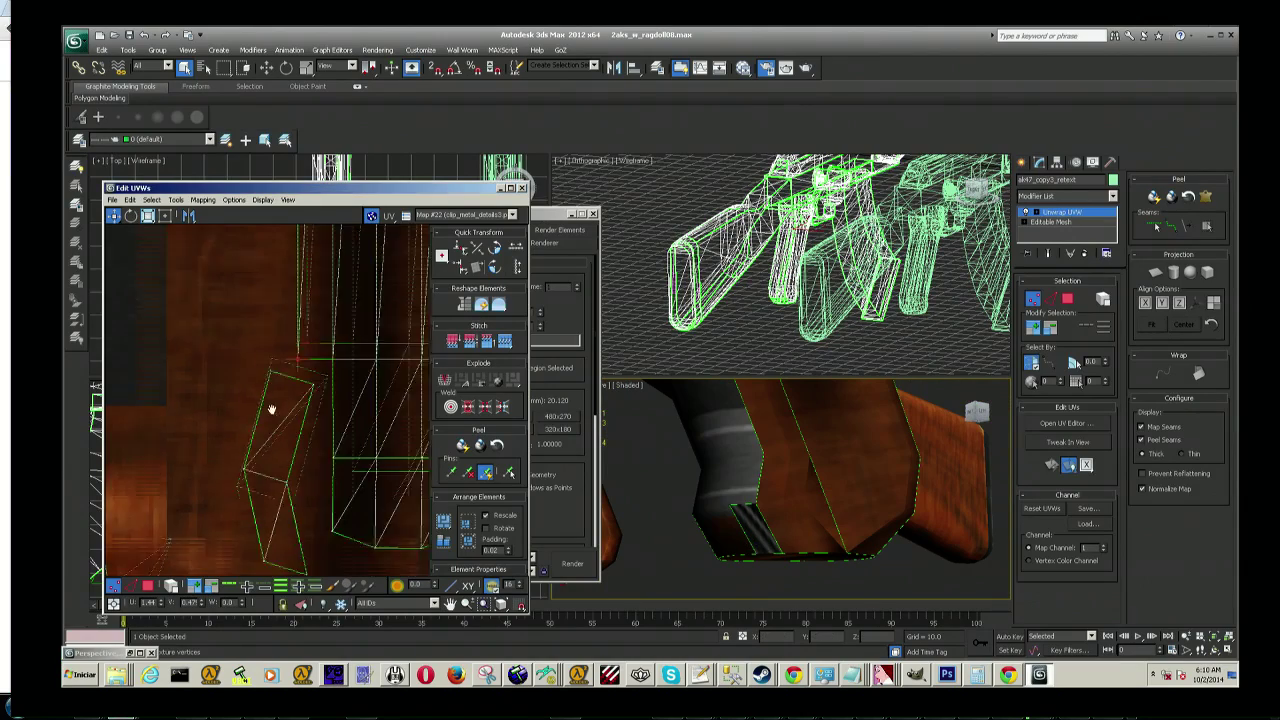
Step: Drag two small UV shells left beside the gridded strip on the clip/metal atlas
{"action": "scroll", "coordinate": [275, 415], "scroll_direction": "down", "scroll_amount": 3}
{"action": "scroll", "coordinate": [285, 425], "scroll_direction": "down", "scroll_amount": 1}
{"action": "scroll", "coordinate": [296, 437], "scroll_direction": "down", "scroll_amount": 2}
{"action": "scroll", "coordinate": [292, 430], "scroll_direction": "up", "scroll_amount": 2}
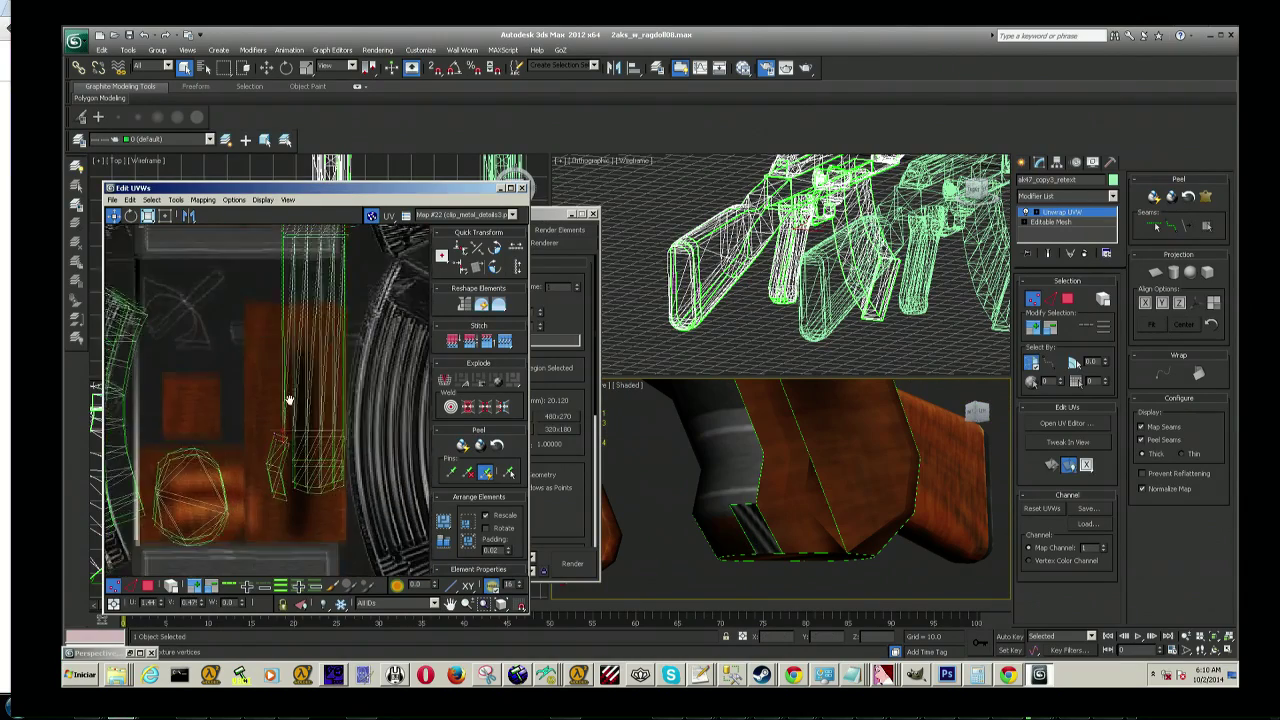
{"action": "scroll", "coordinate": [285, 443], "scroll_direction": "up", "scroll_amount": 1}
{"action": "scroll", "coordinate": [270, 455], "scroll_direction": "up", "scroll_amount": 2}
{"action": "middle_click_drag", "start_coordinate": [267, 458], "coordinate": [262, 538]}
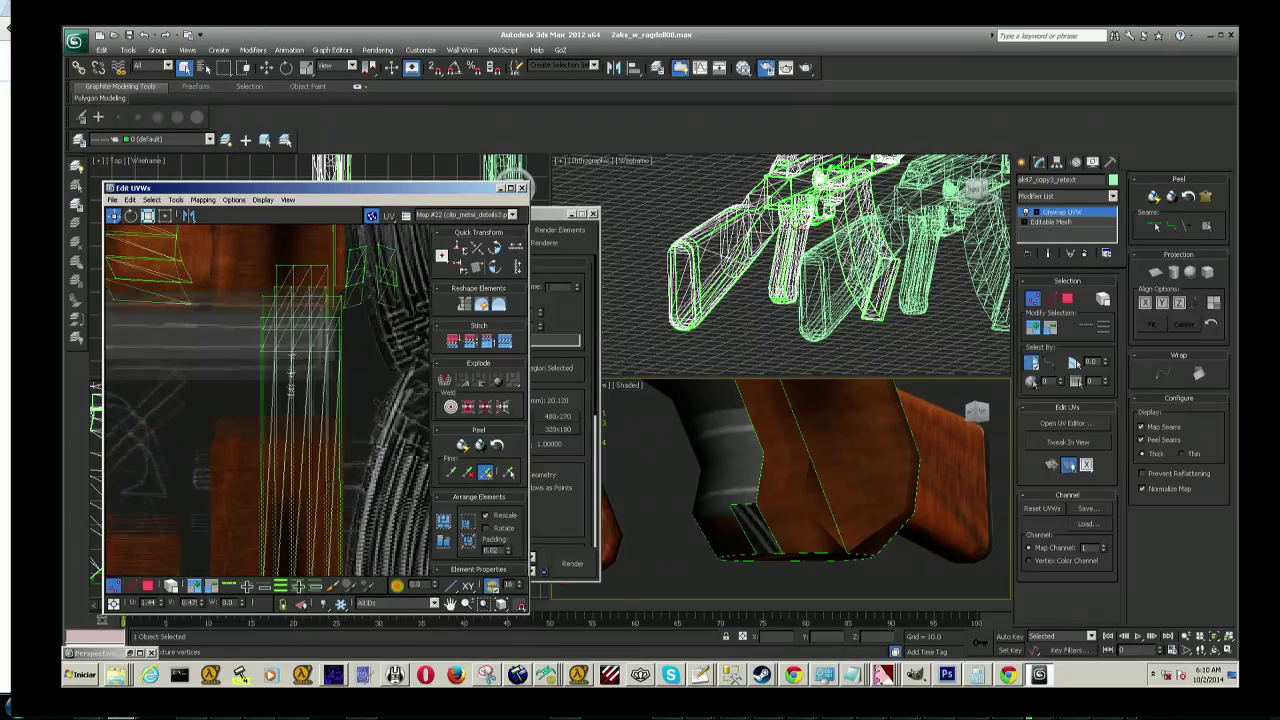
{"action": "left_click", "coordinate": [362, 368]}
{"action": "left_click_drag", "start_coordinate": [357, 358], "coordinate": [260, 363]}
{"action": "left_click", "coordinate": [391, 362]}
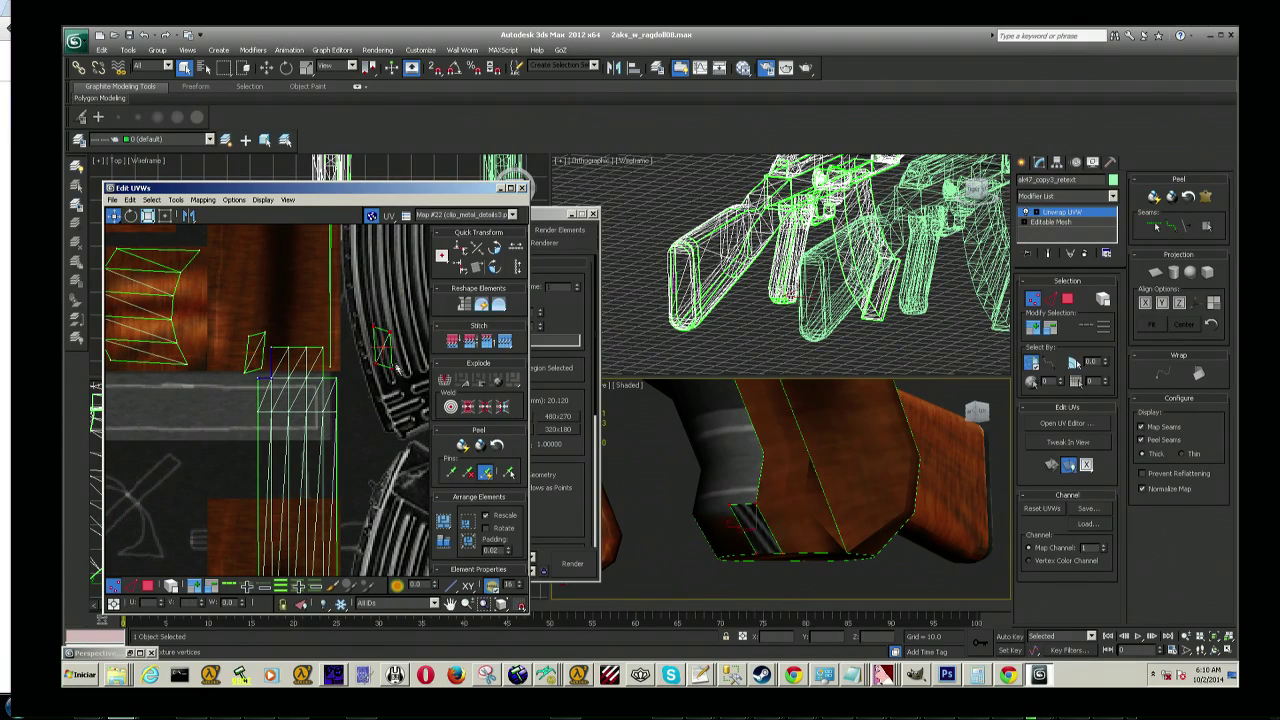
{"action": "left_click_drag", "start_coordinate": [375, 364], "coordinate": [326, 368]}
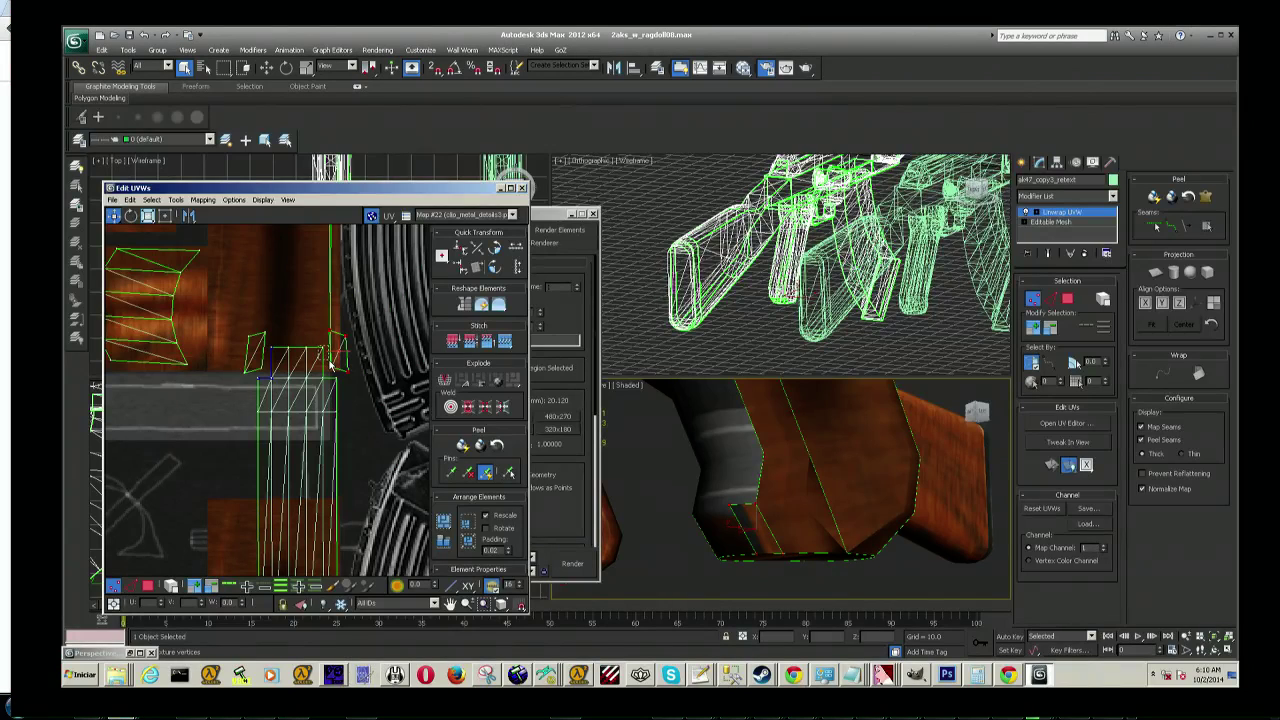
{"action": "left_click", "coordinate": [330, 365]}
{"action": "left_click", "coordinate": [350, 372]}
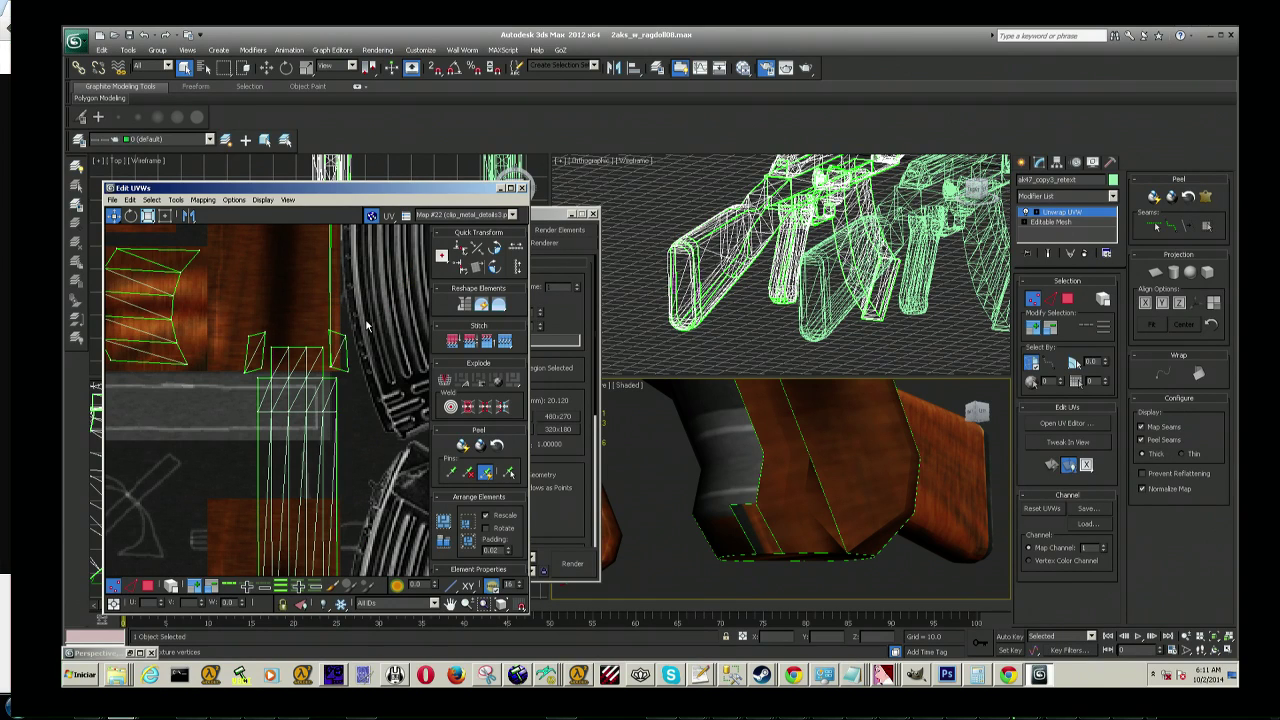
{"action": "scroll", "coordinate": [322, 395], "scroll_direction": "up", "scroll_amount": 2}
Step: Reshape the side quad by pulling its top-right vertex up and to the right
{"action": "scroll", "coordinate": [322, 395], "scroll_direction": "up", "scroll_amount": 2}
{"action": "scroll", "coordinate": [322, 395], "scroll_direction": "up", "scroll_amount": 2}
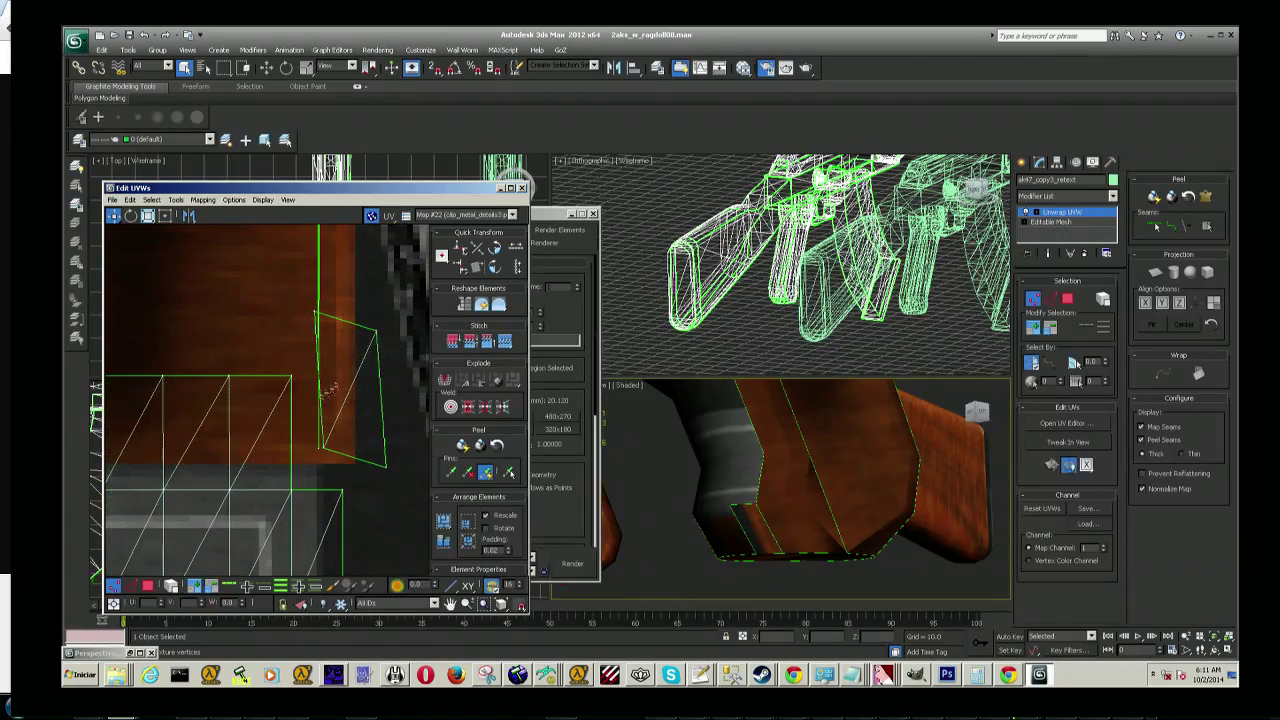
{"action": "scroll", "coordinate": [360, 313], "scroll_direction": "down", "scroll_amount": 3}
{"action": "scroll", "coordinate": [355, 340], "scroll_direction": "up", "scroll_amount": 1}
{"action": "scroll", "coordinate": [352, 360], "scroll_direction": "up", "scroll_amount": 1}
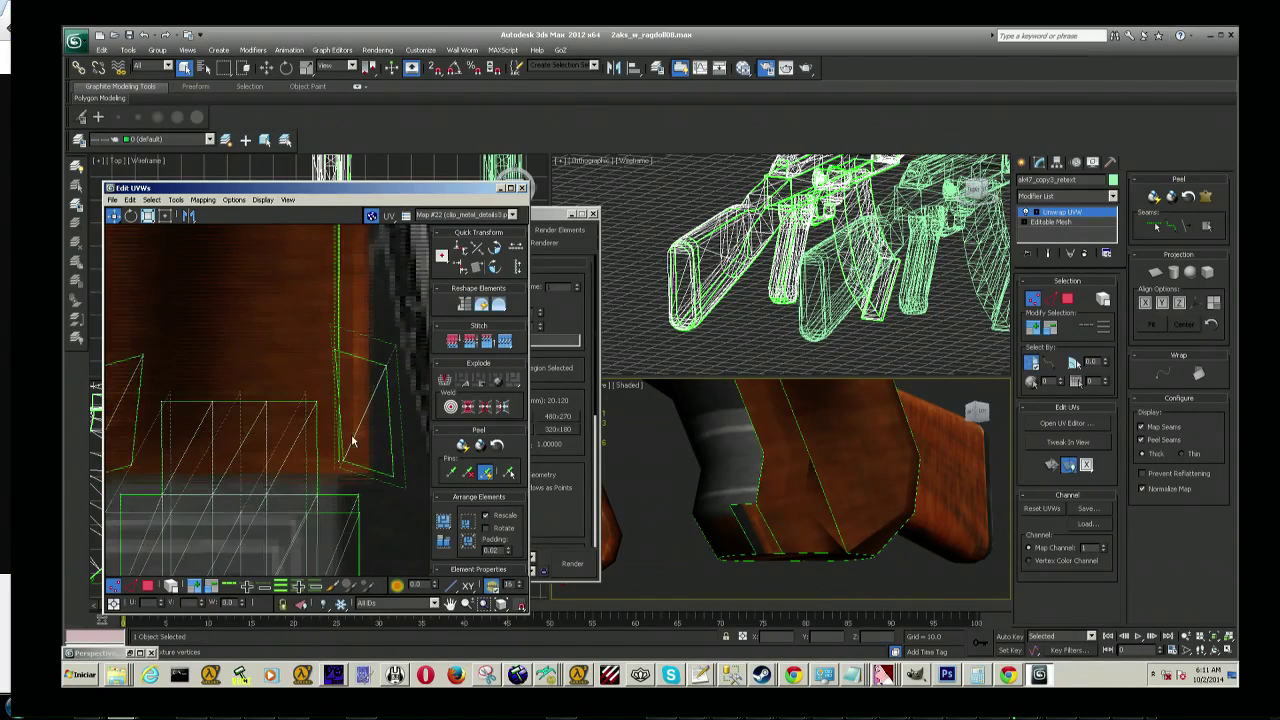
{"action": "scroll", "coordinate": [348, 376], "scroll_direction": "up", "scroll_amount": 1}
{"action": "left_click_drag", "start_coordinate": [377, 290], "coordinate": [405, 495]}
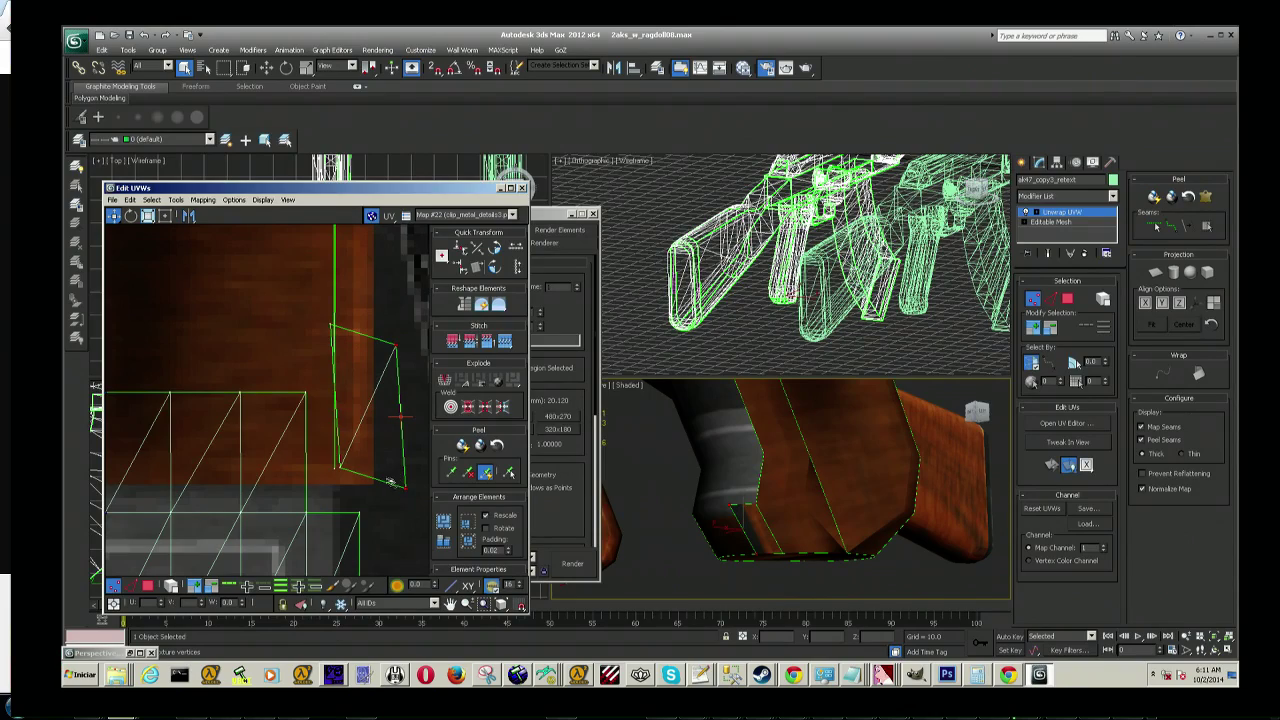
{"action": "middle_click_drag", "start_coordinate": [390, 482], "coordinate": [416, 498]}
{"action": "scroll", "coordinate": [380, 460], "scroll_direction": "down", "scroll_amount": 3}
{"action": "scroll", "coordinate": [350, 400], "scroll_direction": "up", "scroll_amount": 2}
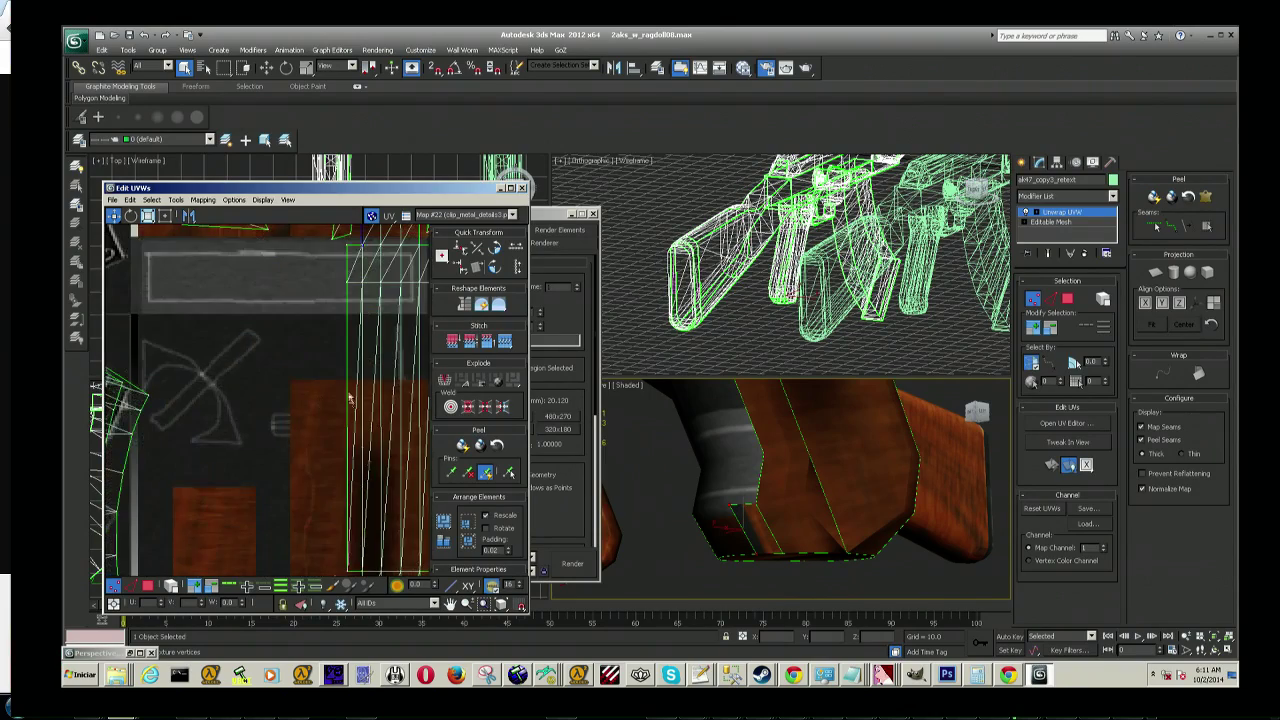
{"action": "scroll", "coordinate": [350, 398], "scroll_direction": "up", "scroll_amount": 3}
{"action": "middle_click_drag", "start_coordinate": [350, 398], "coordinate": [332, 461]}
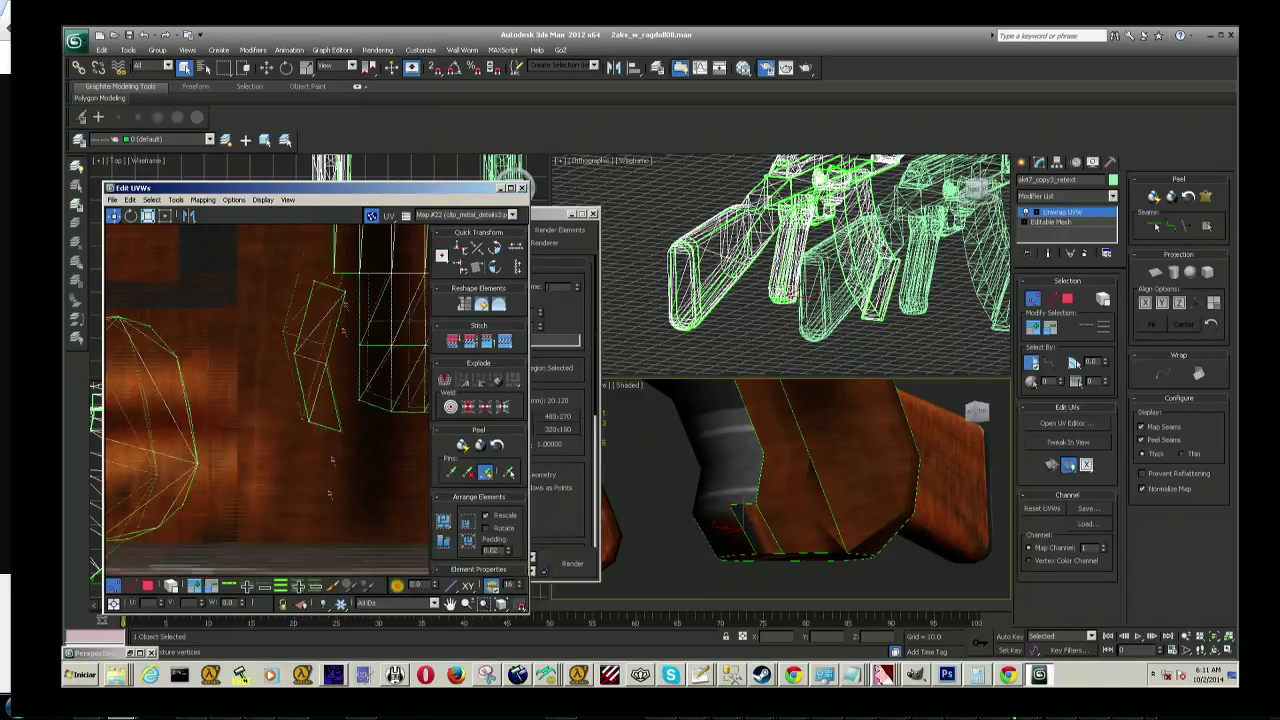
{"action": "scroll", "coordinate": [331, 461], "scroll_direction": "up", "scroll_amount": 2}
{"action": "left_click", "coordinate": [301, 405]}
{"action": "left_click_drag", "start_coordinate": [298, 405], "coordinate": [321, 373]}
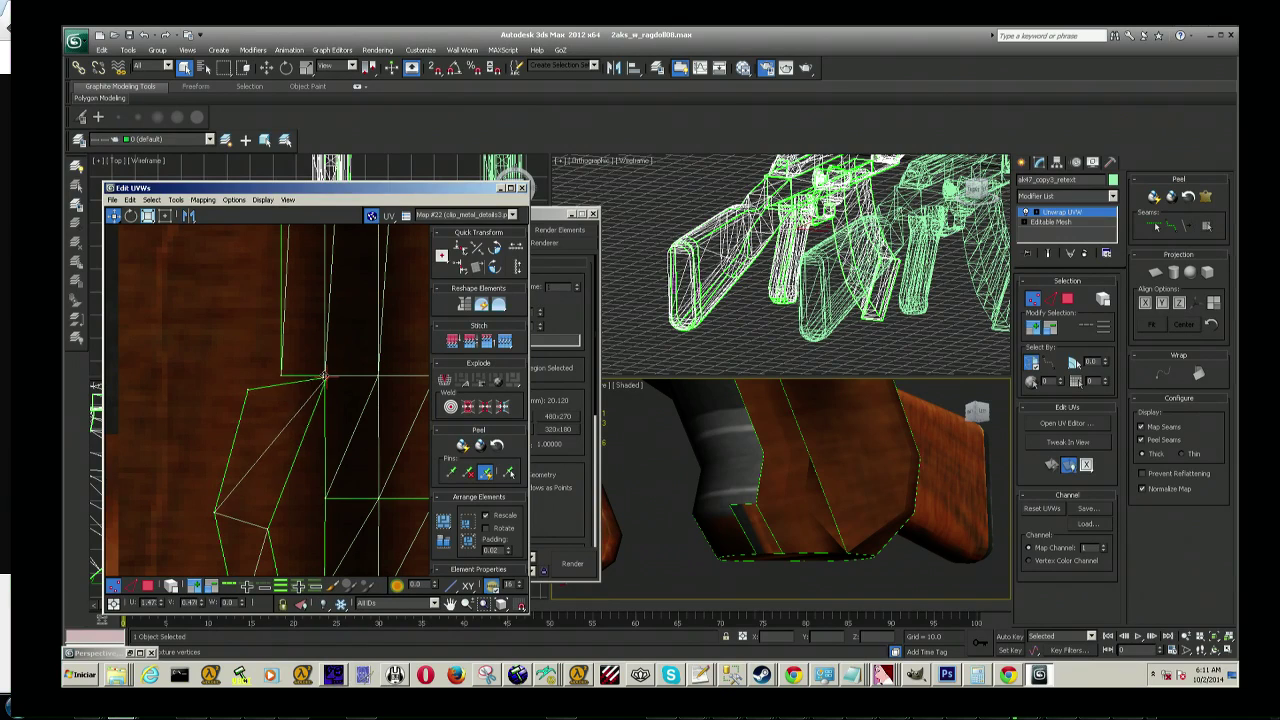
Step: Move the shell's edge and lower-left vertices up-right to even out its edges
{"action": "mouse_move", "coordinate": [233, 382]}
{"action": "left_mouse_down"}
{"action": "mouse_move", "coordinate": [267, 410]}
{"action": "mouse_move", "coordinate": [287, 382]}
{"action": "left_mouse_up"}
{"action": "middle_click_drag", "start_coordinate": [263, 466], "coordinate": [263, 364]}
{"action": "left_click_drag", "start_coordinate": [256, 388], "coordinate": [303, 562]}
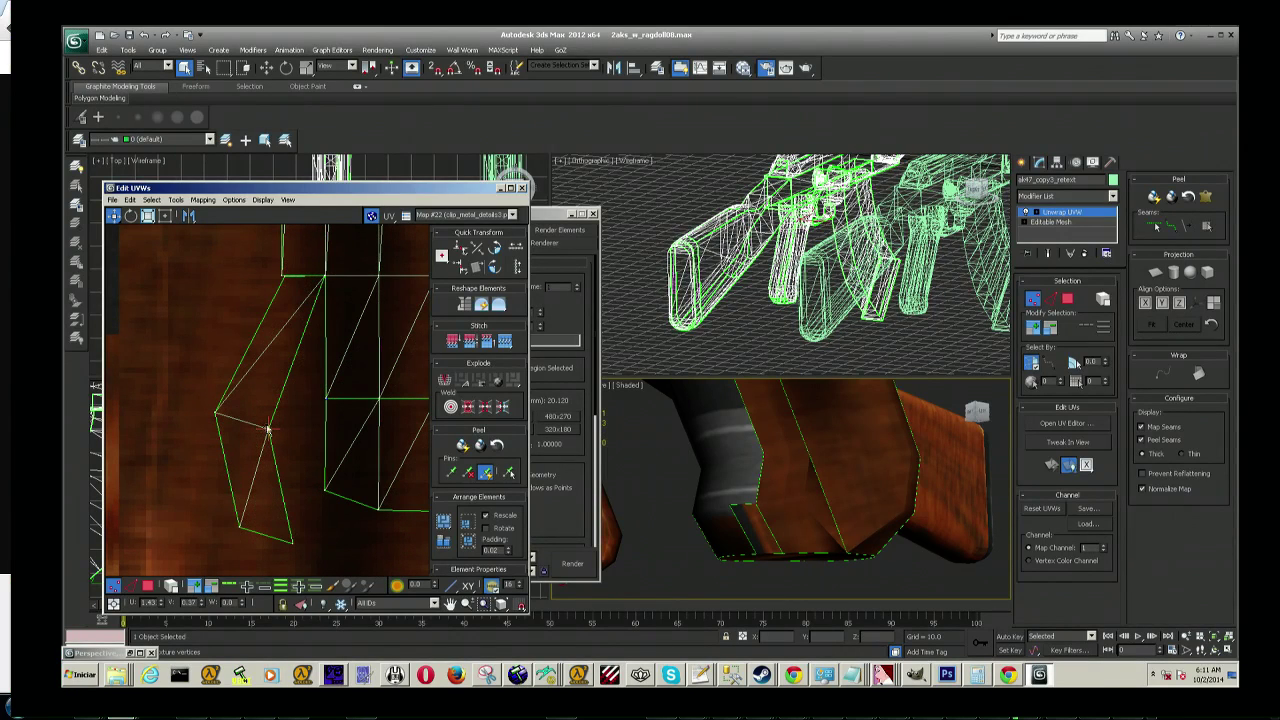
{"action": "left_click_drag", "start_coordinate": [267, 432], "coordinate": [324, 400]}
{"action": "mouse_move", "coordinate": [278, 514]}
{"action": "left_mouse_down"}
{"action": "mouse_move", "coordinate": [312, 570]}
{"action": "mouse_move", "coordinate": [327, 488]}
{"action": "left_mouse_up"}
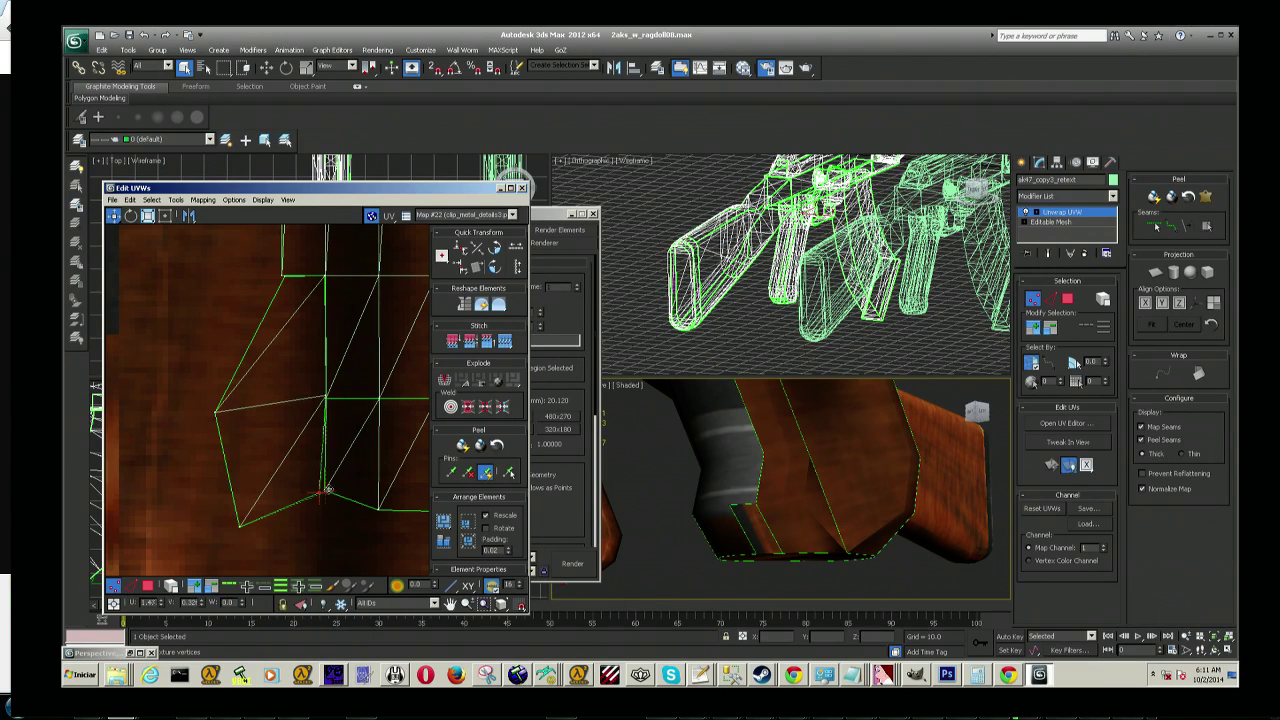
{"action": "left_click", "coordinate": [240, 522]}
{"action": "left_click_drag", "start_coordinate": [240, 524], "coordinate": [278, 487]}
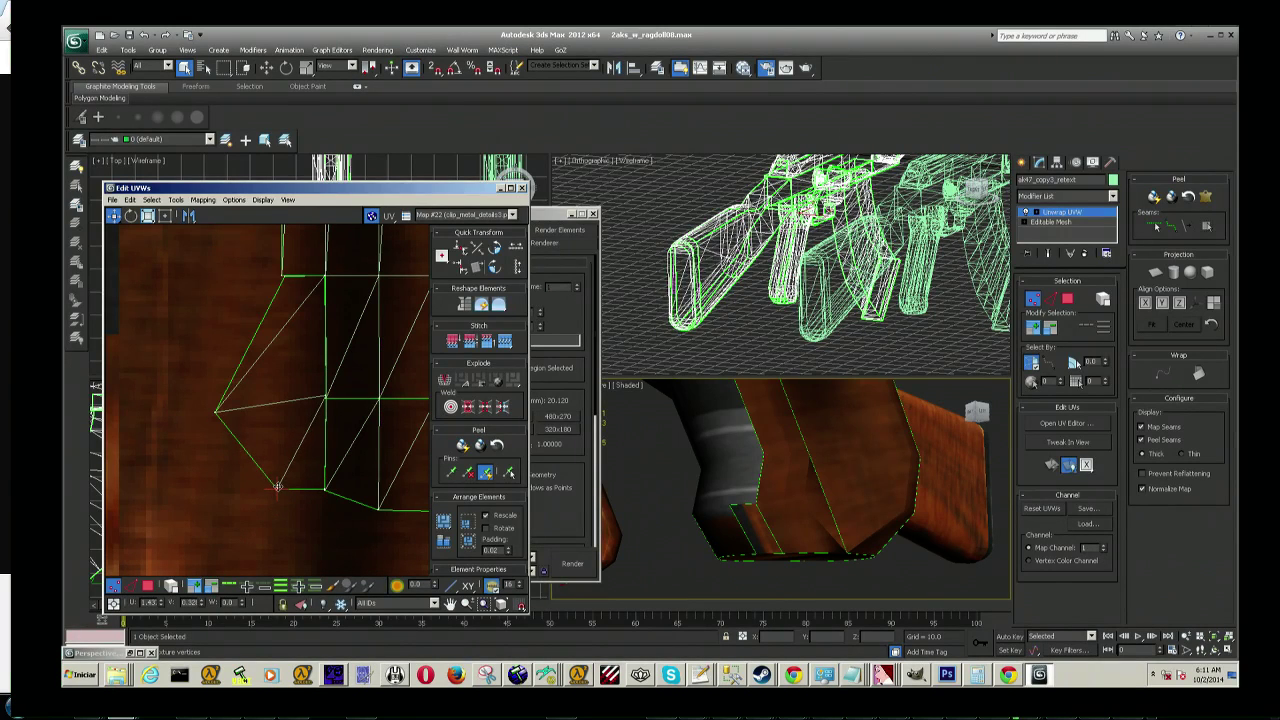
Step: Pull the grip shell's pointed left vertex in and align the junction vertex along the seam
{"action": "left_click", "coordinate": [215, 411]}
{"action": "left_click_drag", "start_coordinate": [215, 411], "coordinate": [285, 397]}
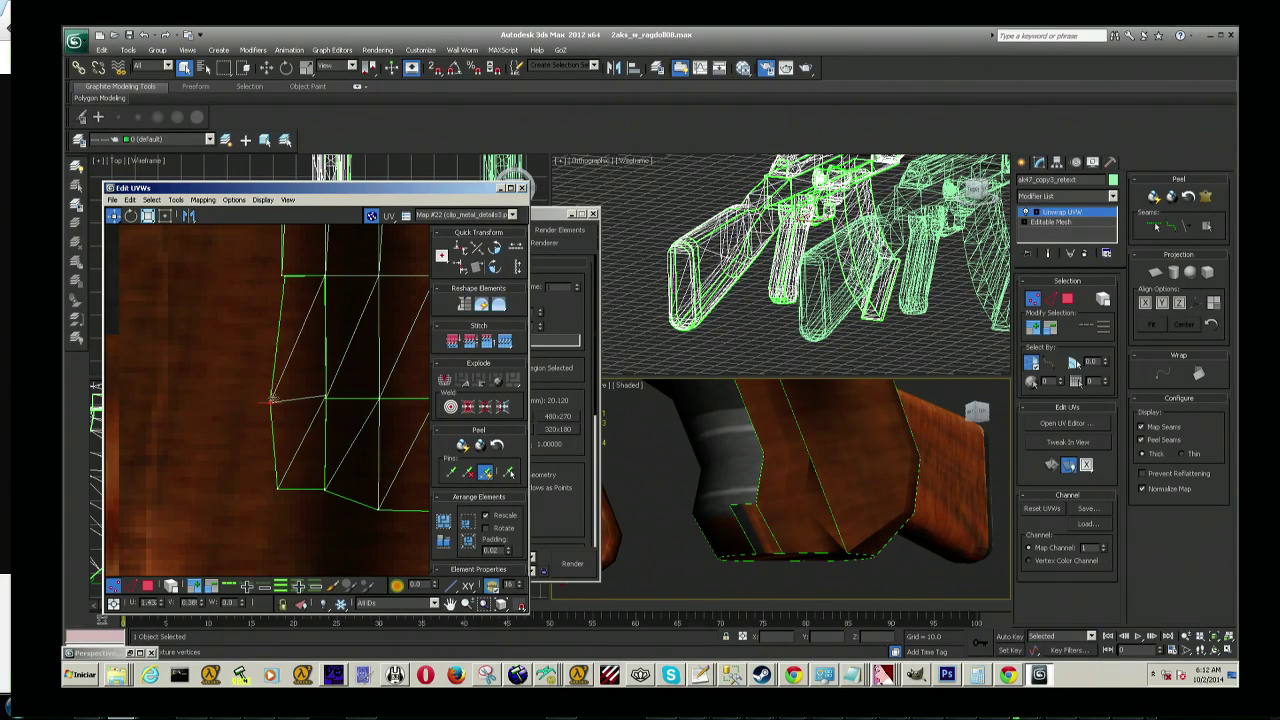
{"action": "scroll", "coordinate": [285, 397], "scroll_direction": "up", "scroll_amount": 1}
{"action": "scroll", "coordinate": [280, 393], "scroll_direction": "up", "scroll_amount": 3}
{"action": "scroll", "coordinate": [274, 389], "scroll_direction": "up", "scroll_amount": 3}
{"action": "scroll", "coordinate": [274, 389], "scroll_direction": "up", "scroll_amount": 2}
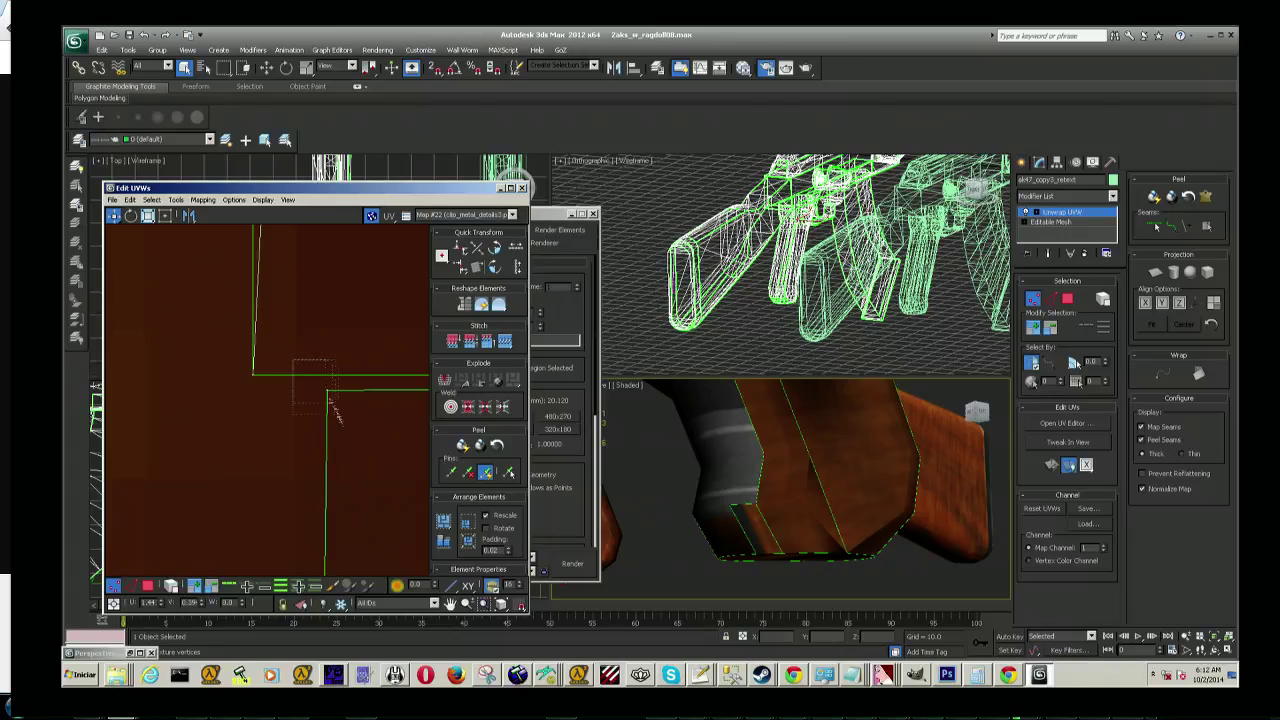
{"action": "left_click_drag", "start_coordinate": [325, 397], "coordinate": [251, 377]}
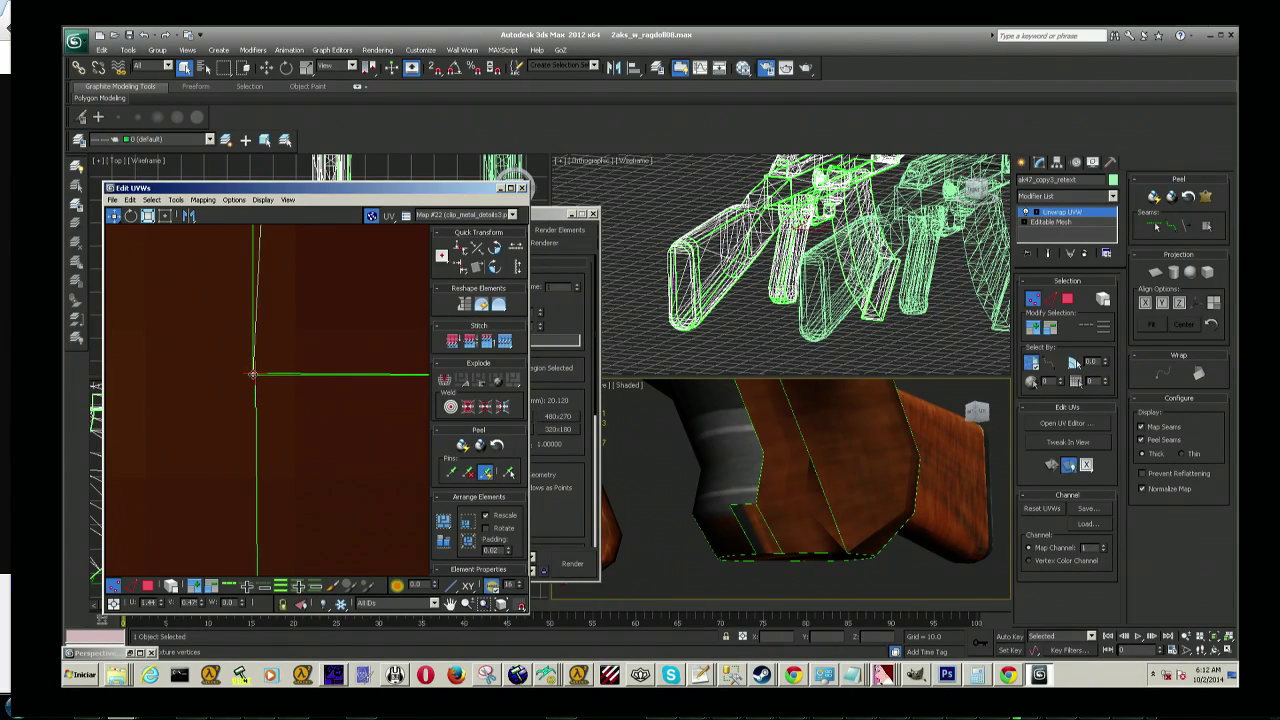
{"action": "scroll", "coordinate": [343, 491], "scroll_direction": "down", "scroll_amount": 2}
{"action": "scroll", "coordinate": [297, 323], "scroll_direction": "down", "scroll_amount": 2}
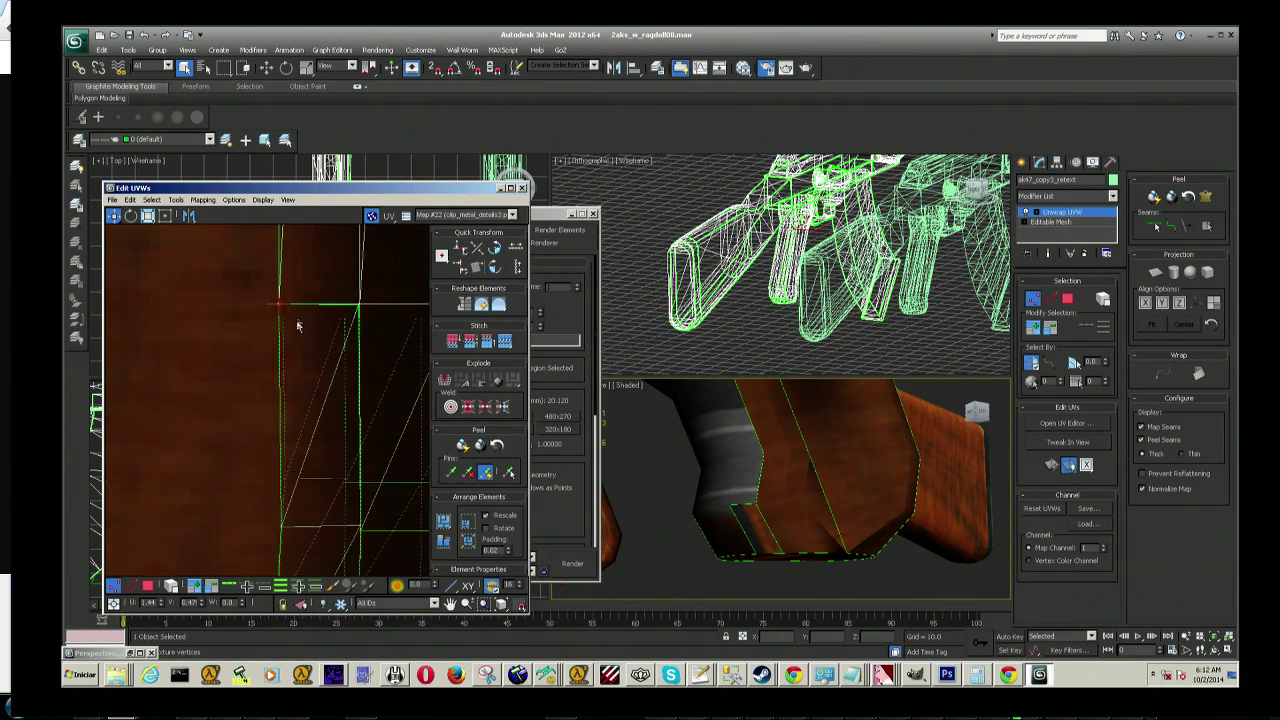
{"action": "scroll", "coordinate": [300, 400], "scroll_direction": "down", "scroll_amount": 2}
{"action": "scroll", "coordinate": [314, 502], "scroll_direction": "down", "scroll_amount": 2}
{"action": "scroll", "coordinate": [314, 502], "scroll_direction": "up", "scroll_amount": 2}
{"action": "scroll", "coordinate": [314, 470], "scroll_direction": "up", "scroll_amount": 2}
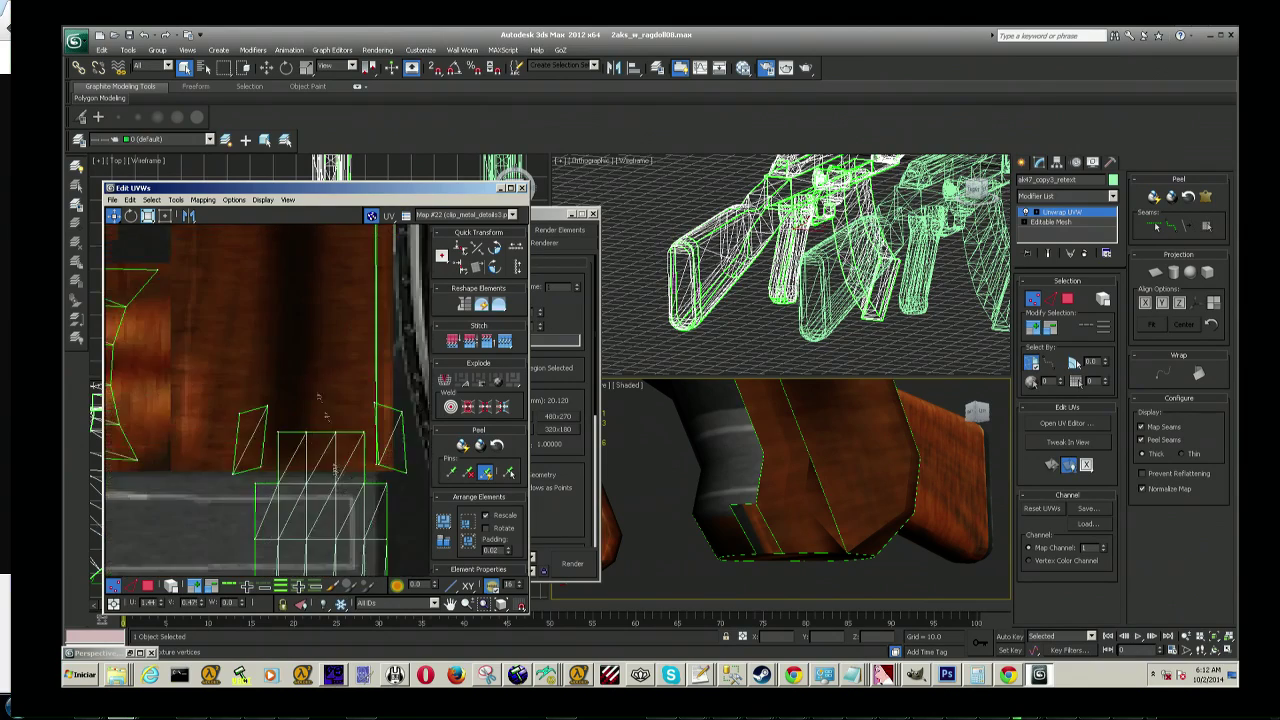
{"action": "scroll", "coordinate": [314, 436], "scroll_direction": "up", "scroll_amount": 2}
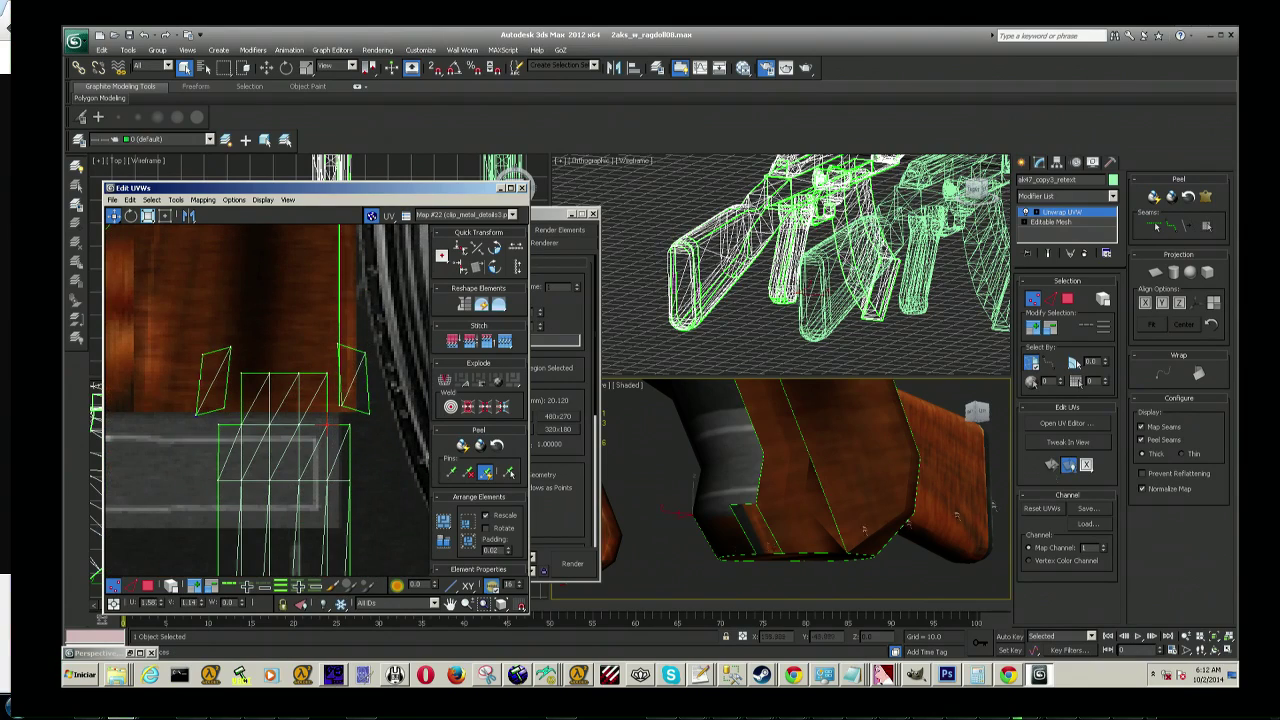
Step: Switch to polygon selection and pick the stray UV face from the grip's underside
{"action": "left_click", "coordinate": [975, 412]}
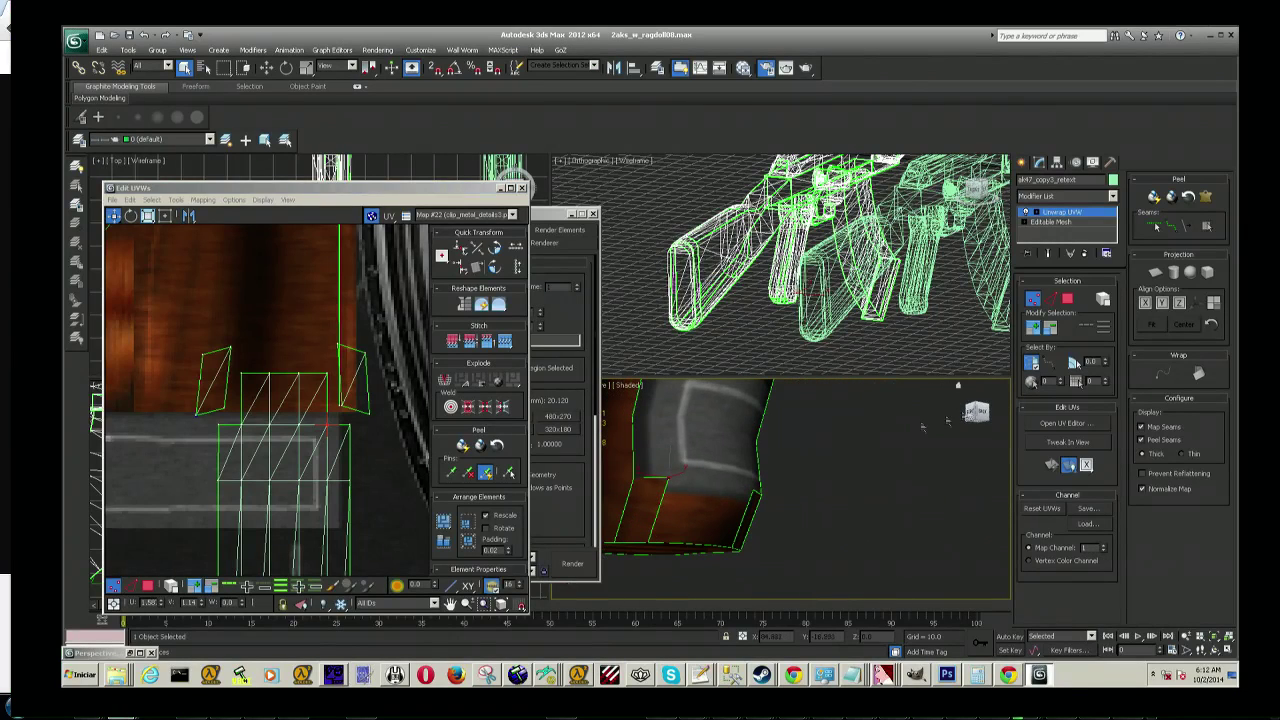
{"action": "scroll", "coordinate": [312, 420], "scroll_direction": "up", "scroll_amount": 2}
{"action": "scroll", "coordinate": [347, 414], "scroll_direction": "up", "scroll_amount": 2}
{"action": "scroll", "coordinate": [344, 414], "scroll_direction": "up", "scroll_amount": 1}
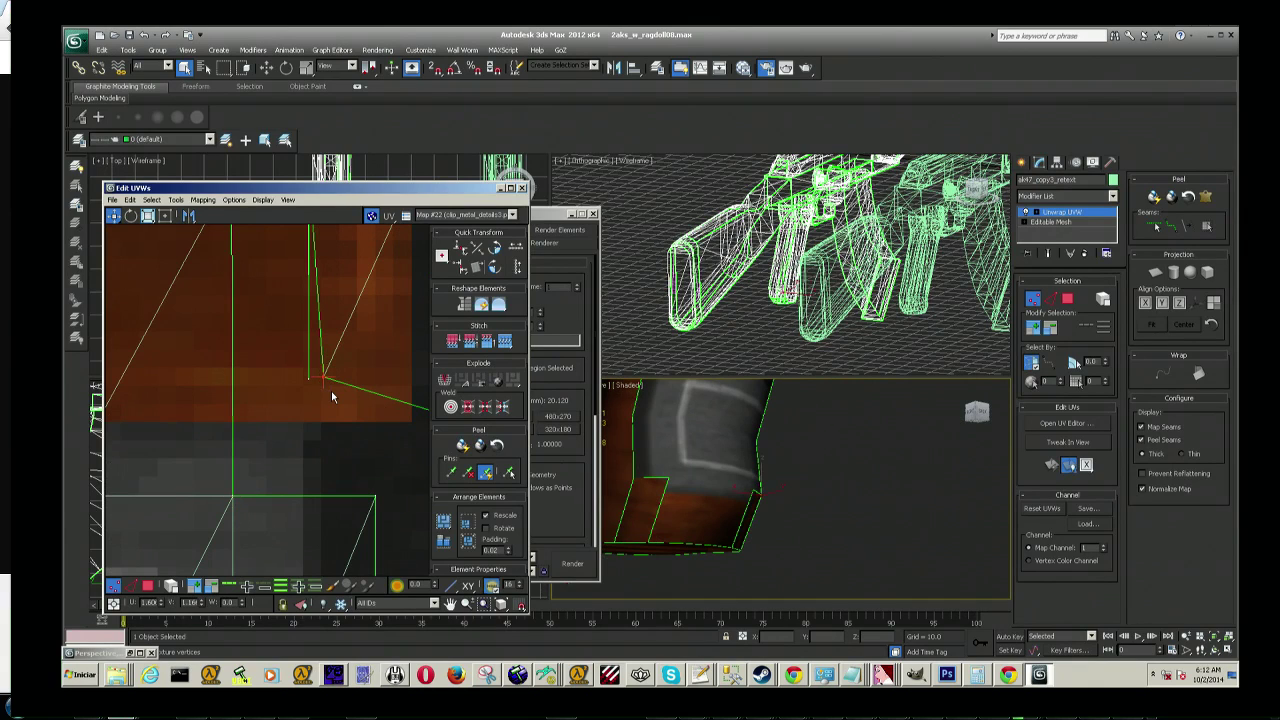
{"action": "scroll", "coordinate": [324, 419], "scroll_direction": "down", "scroll_amount": 3}
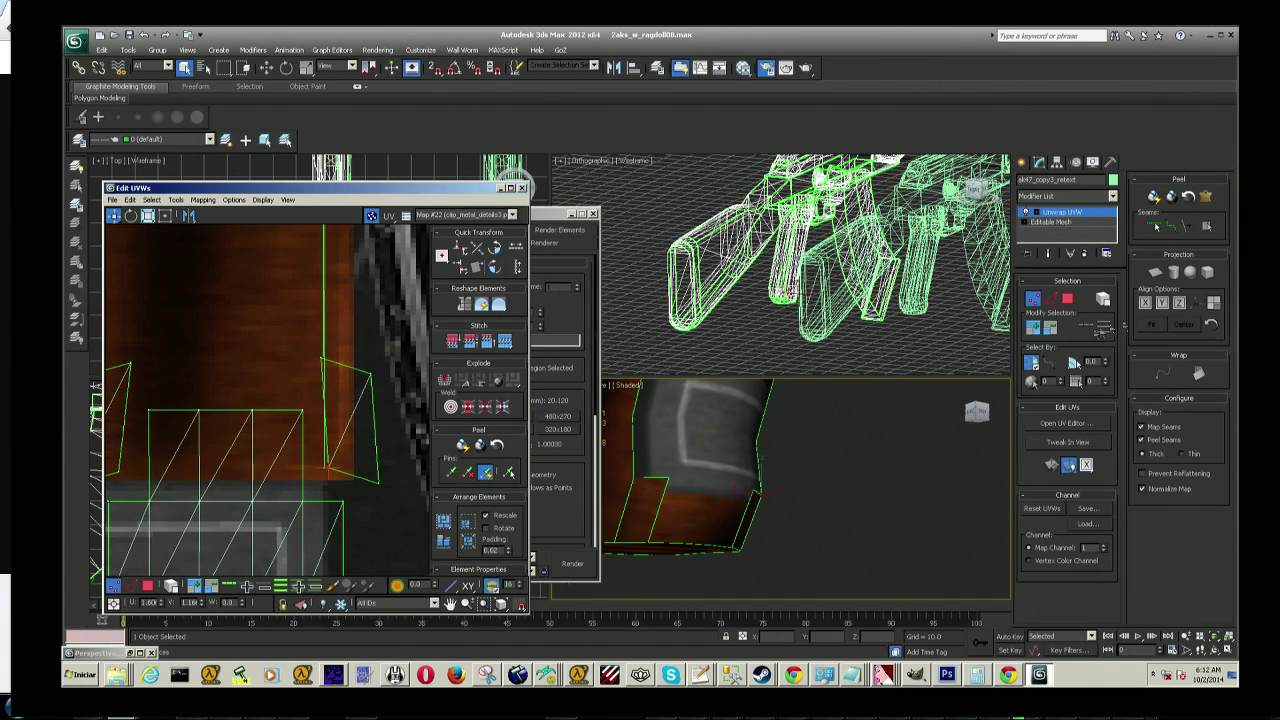
{"action": "left_click", "coordinate": [1067, 300]}
{"action": "left_click", "coordinate": [326, 405]}
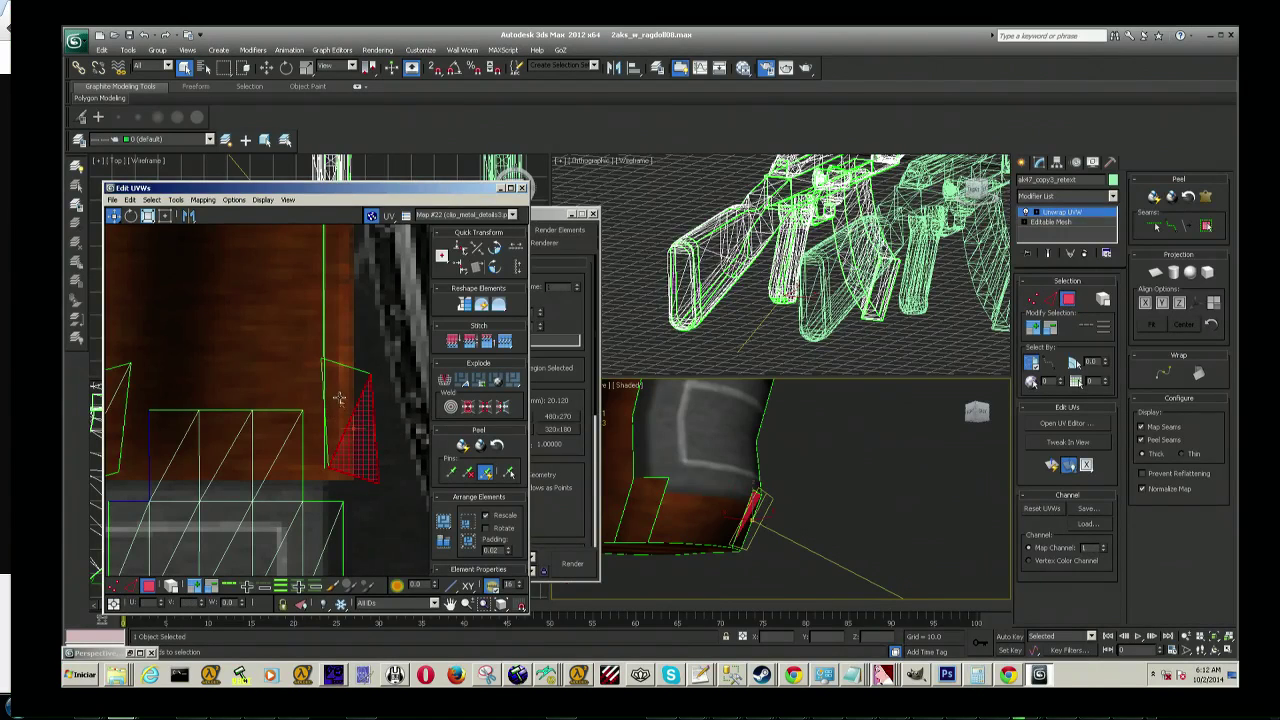
Step: Move the face onto the wood grain beside the sleeve shell, then return to vertex mode
{"action": "left_click_drag", "start_coordinate": [339, 399], "coordinate": [124, 270]}
{"action": "middle_click_drag", "start_coordinate": [141, 294], "coordinate": [253, 280]}
{"action": "mouse_move", "coordinate": [253, 282]}
{"action": "left_mouse_down"}
{"action": "mouse_move", "coordinate": [218, 417]}
{"action": "mouse_move", "coordinate": [290, 410]}
{"action": "left_mouse_up"}
{"action": "middle_click_drag", "start_coordinate": [400, 410], "coordinate": [258, 427]}
{"action": "left_click_drag", "start_coordinate": [258, 427], "coordinate": [323, 422]}
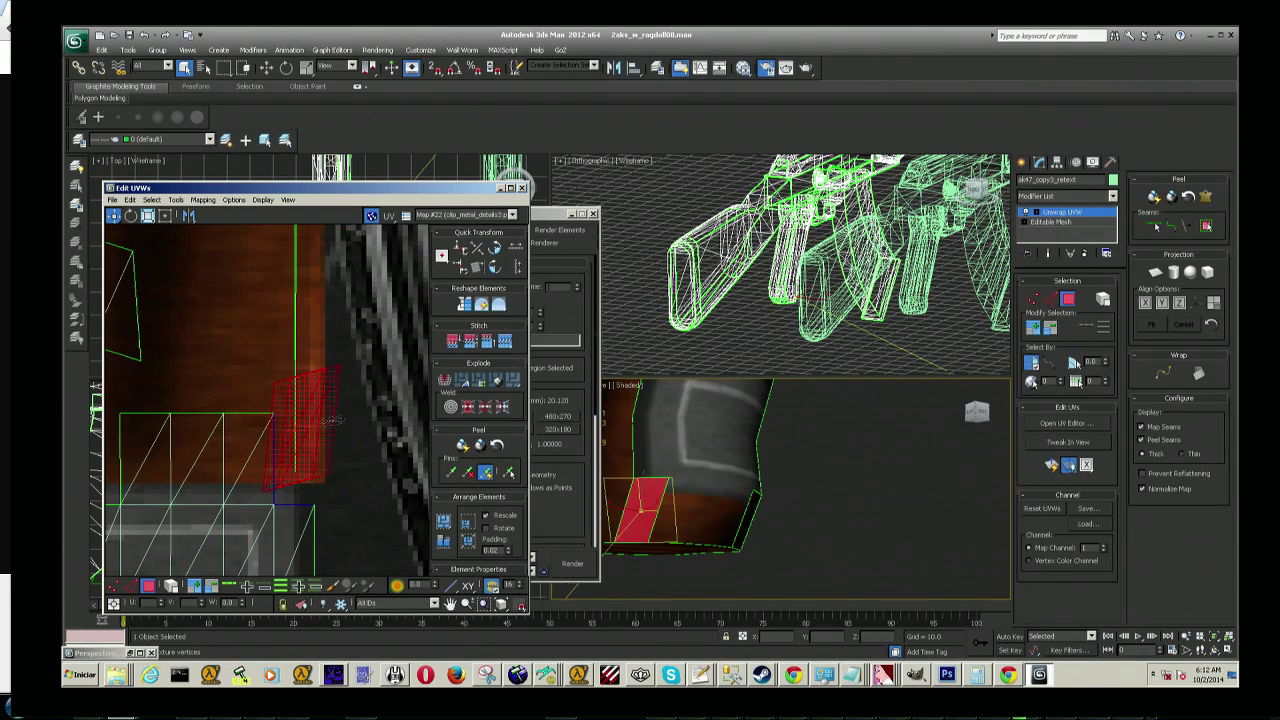
{"action": "scroll", "coordinate": [330, 400], "scroll_direction": "up", "scroll_amount": 3}
{"action": "scroll", "coordinate": [344, 360], "scroll_direction": "up", "scroll_amount": 2}
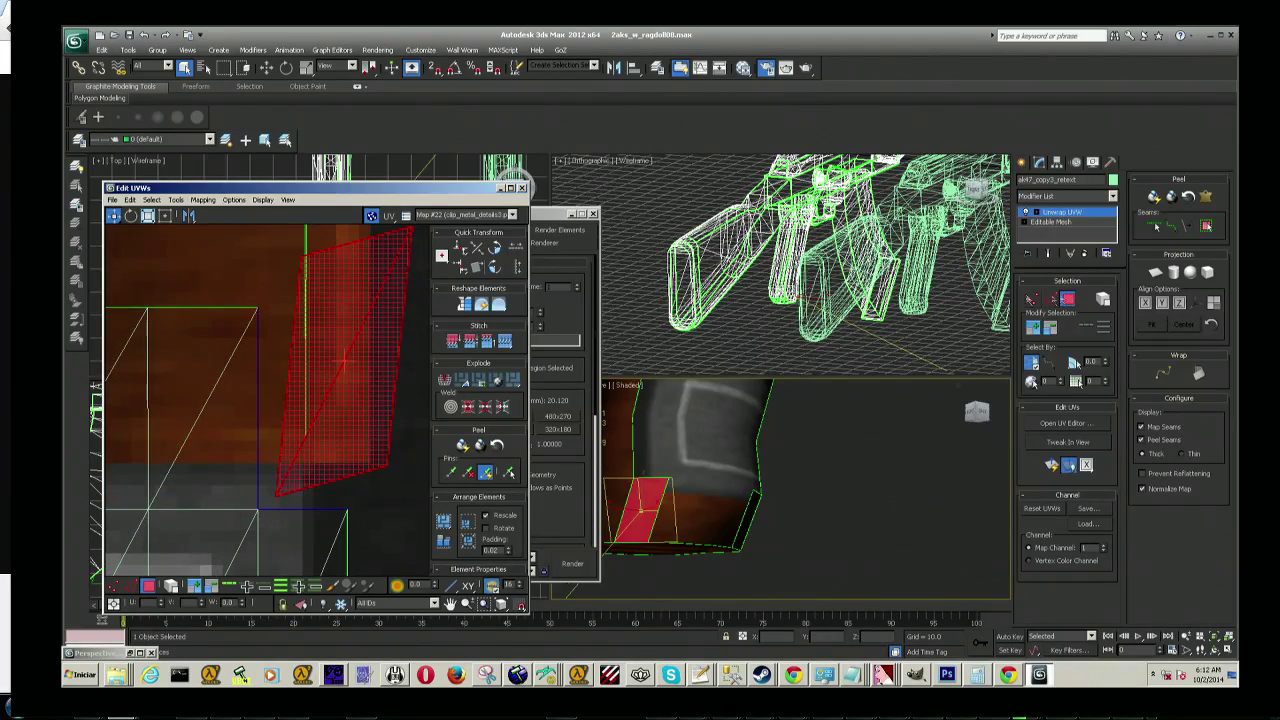
{"action": "key", "text": "1"}
{"action": "scroll", "coordinate": [306, 518], "scroll_direction": "up", "scroll_amount": 1}
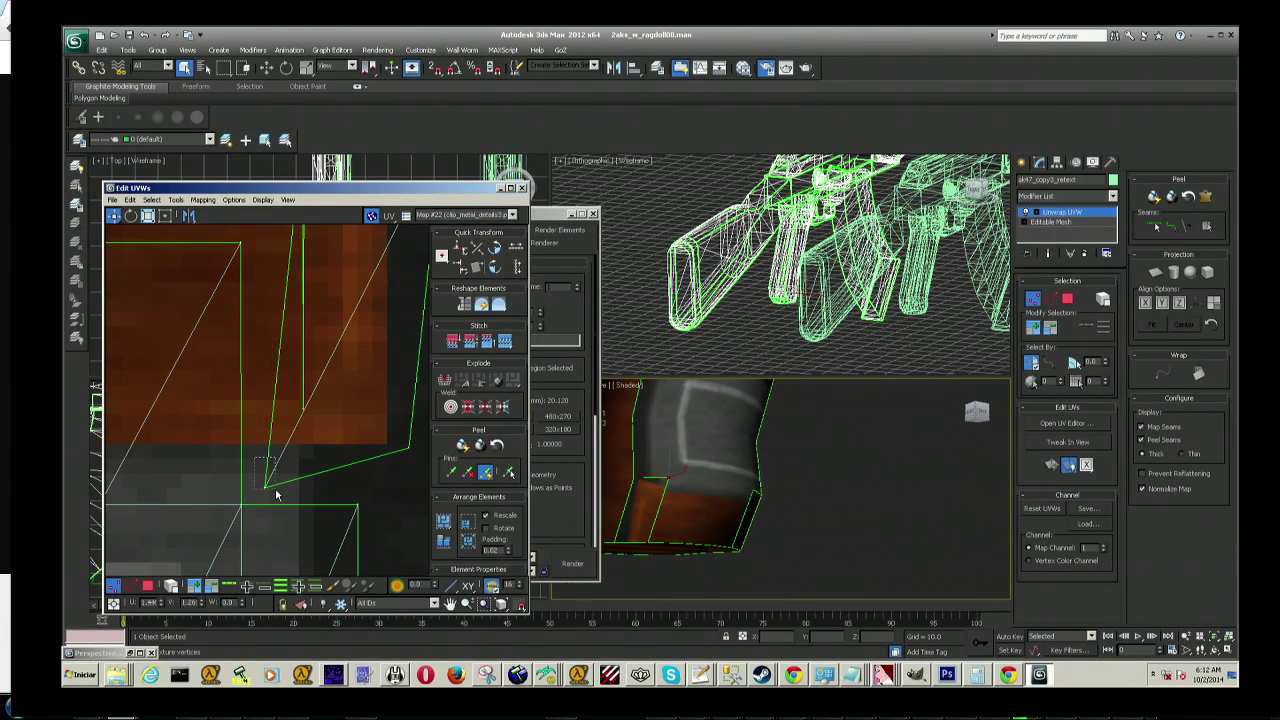
Step: Drag the small shell's corner vertices onto the adjacent corners and square up its vertical edge
{"action": "left_click_drag", "start_coordinate": [230, 495], "coordinate": [258, 518]}
{"action": "left_click_drag", "start_coordinate": [255, 494], "coordinate": [240, 507]}
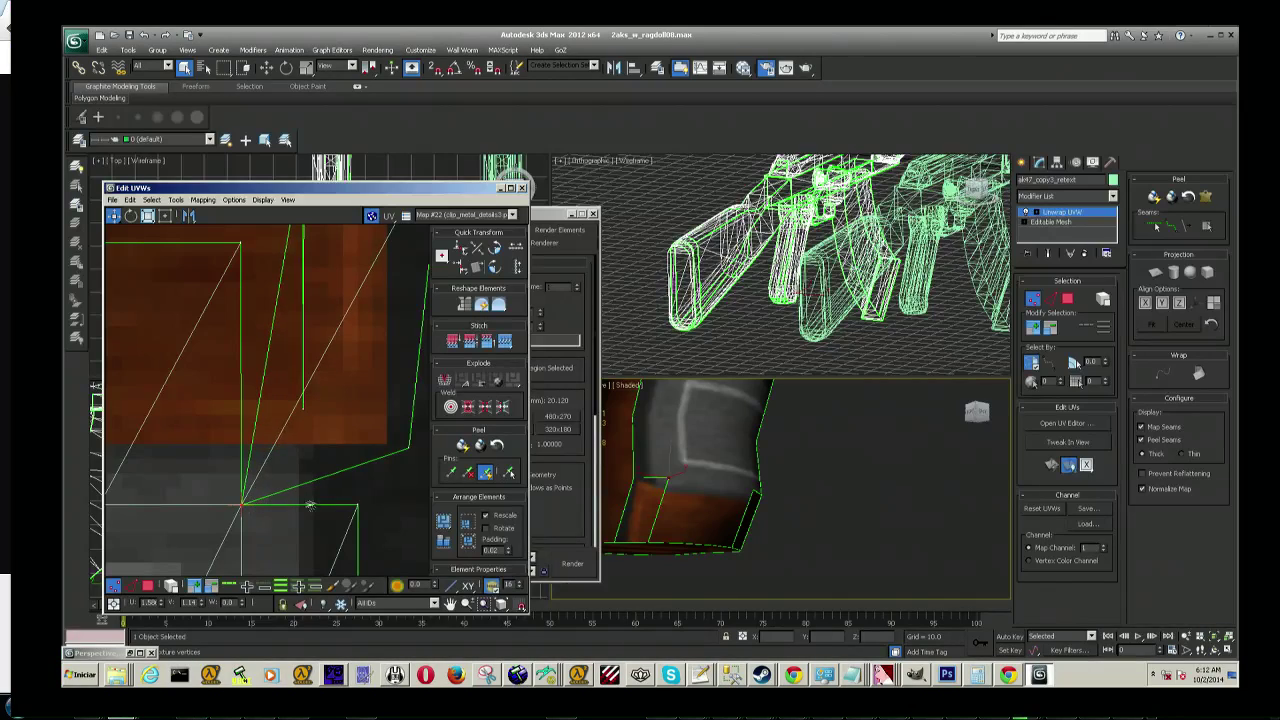
{"action": "left_click", "coordinate": [357, 505]}
{"action": "left_click", "coordinate": [407, 450]}
{"action": "left_click_drag", "start_coordinate": [408, 450], "coordinate": [358, 504]}
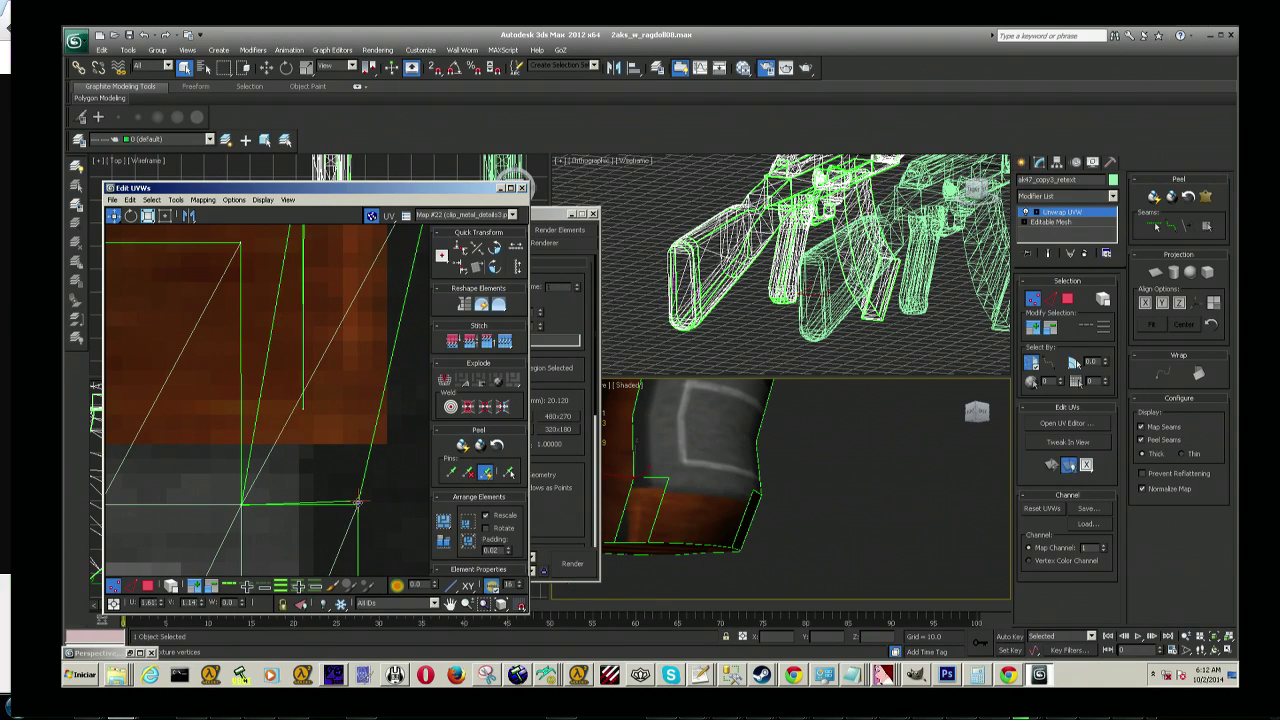
{"action": "scroll", "coordinate": [358, 504], "scroll_direction": "down", "scroll_amount": 3}
{"action": "middle_click_drag", "start_coordinate": [358, 504], "coordinate": [378, 352]}
{"action": "left_click_drag", "start_coordinate": [378, 352], "coordinate": [354, 386]}
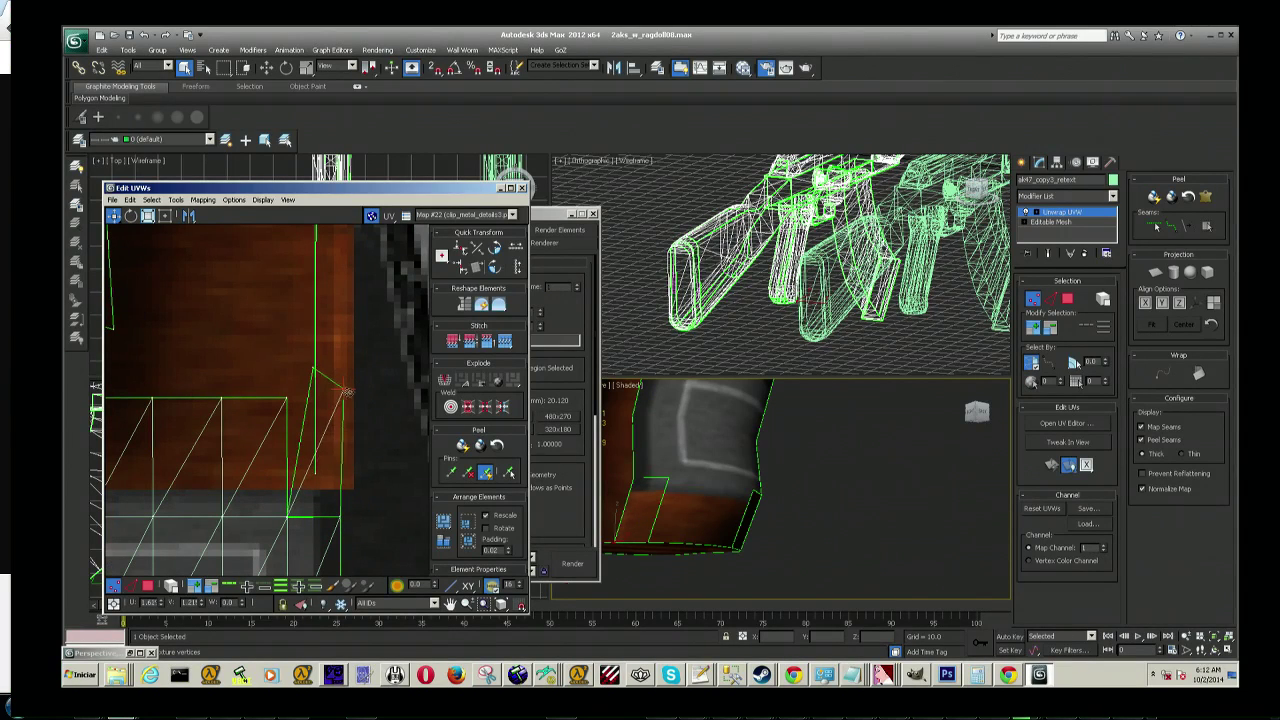
{"action": "left_click", "coordinate": [320, 476]}
{"action": "mouse_move", "coordinate": [318, 478]}
{"action": "left_mouse_down"}
{"action": "mouse_move", "coordinate": [318, 352]}
{"action": "mouse_move", "coordinate": [285, 396]}
{"action": "left_mouse_up"}
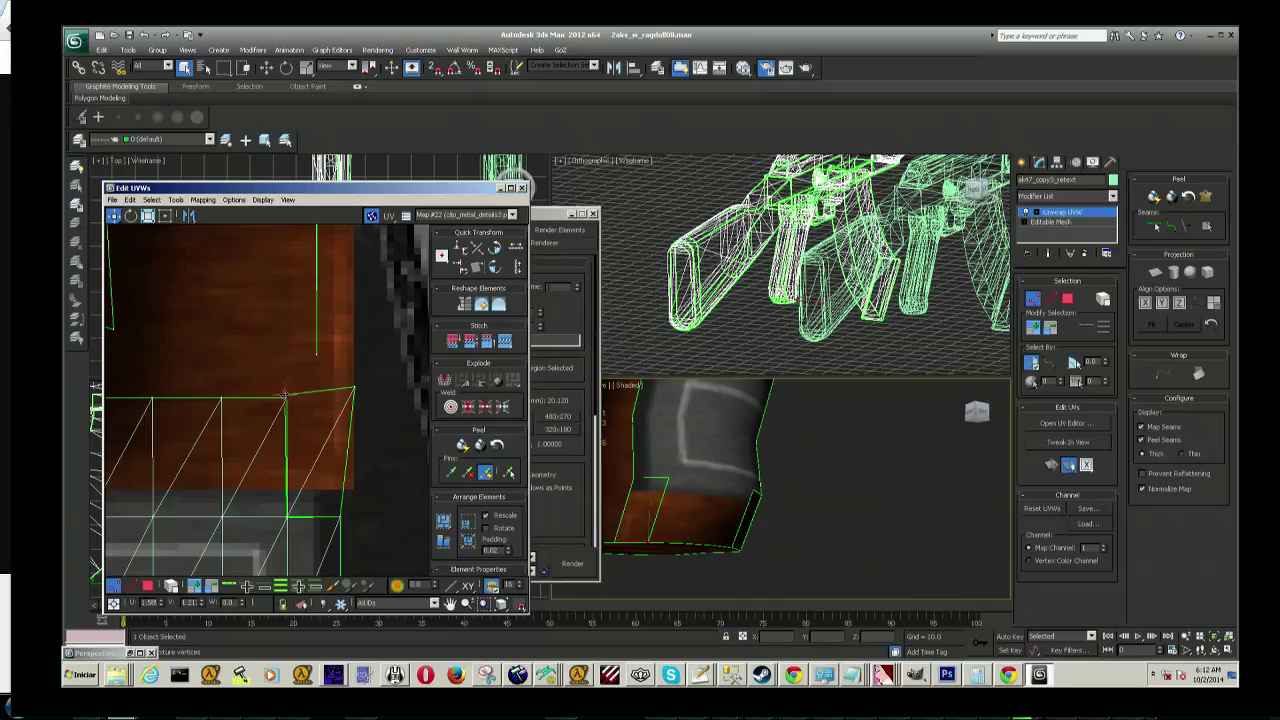
{"action": "left_click", "coordinate": [347, 391]}
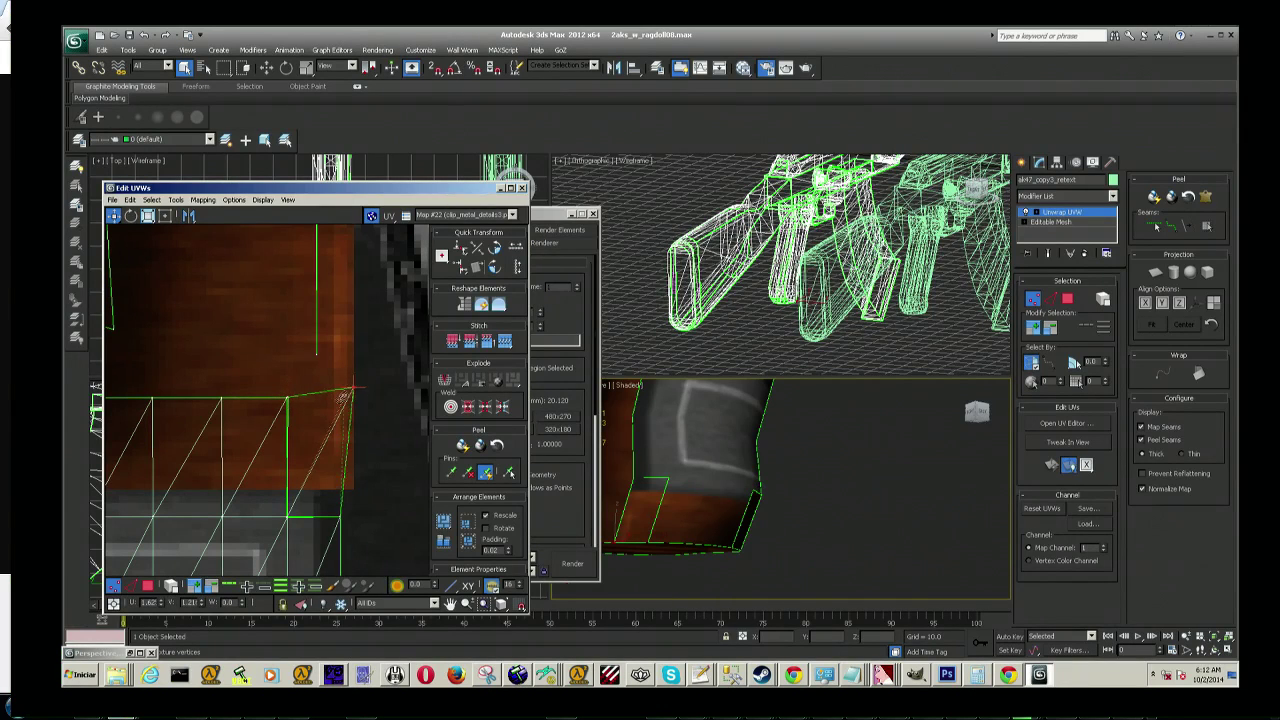
{"action": "left_click_drag", "start_coordinate": [344, 396], "coordinate": [340, 398]}
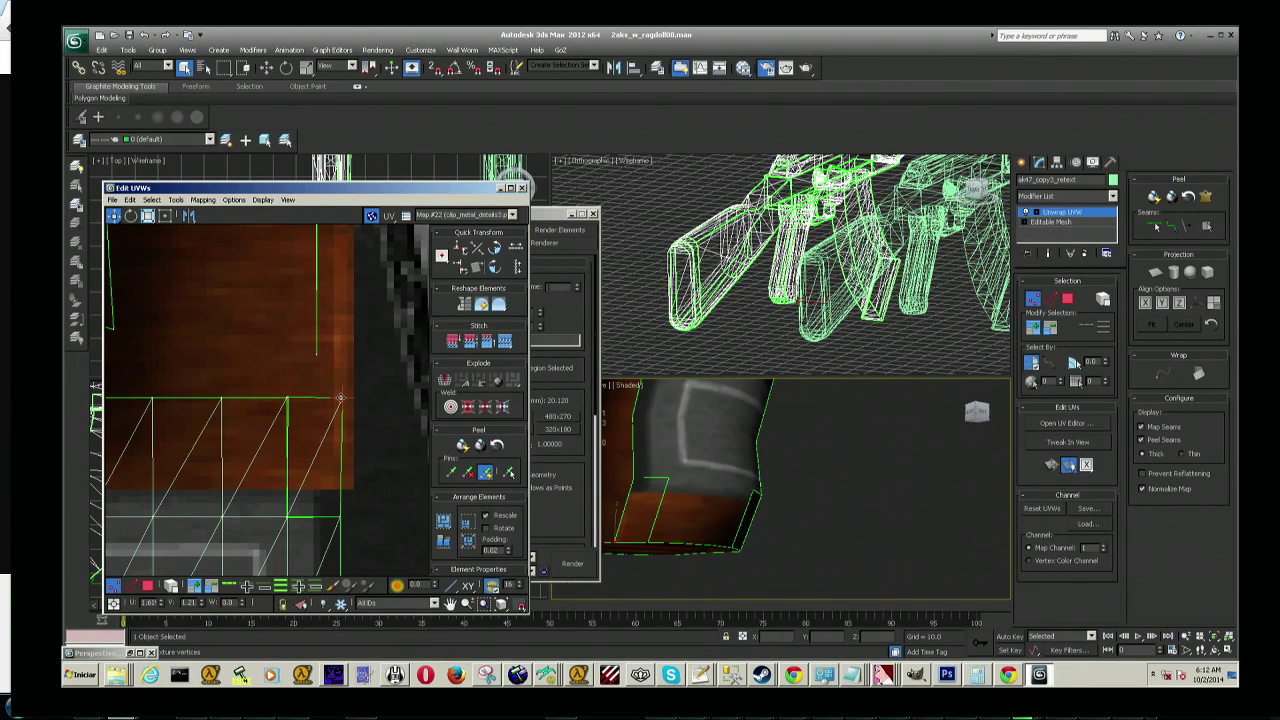
Step: Box-select the whole small UV shell and zoom in on the neighbouring shell's corner
{"action": "mouse_move", "coordinate": [339, 397]}
{"action": "middle_mouse_down"}
{"action": "mouse_move", "coordinate": [257, 457]}
{"action": "mouse_move", "coordinate": [229, 443]}
{"action": "mouse_move", "coordinate": [254, 476]}
{"action": "middle_mouse_up"}
{"action": "middle_click_drag", "start_coordinate": [363, 429], "coordinate": [334, 357]}
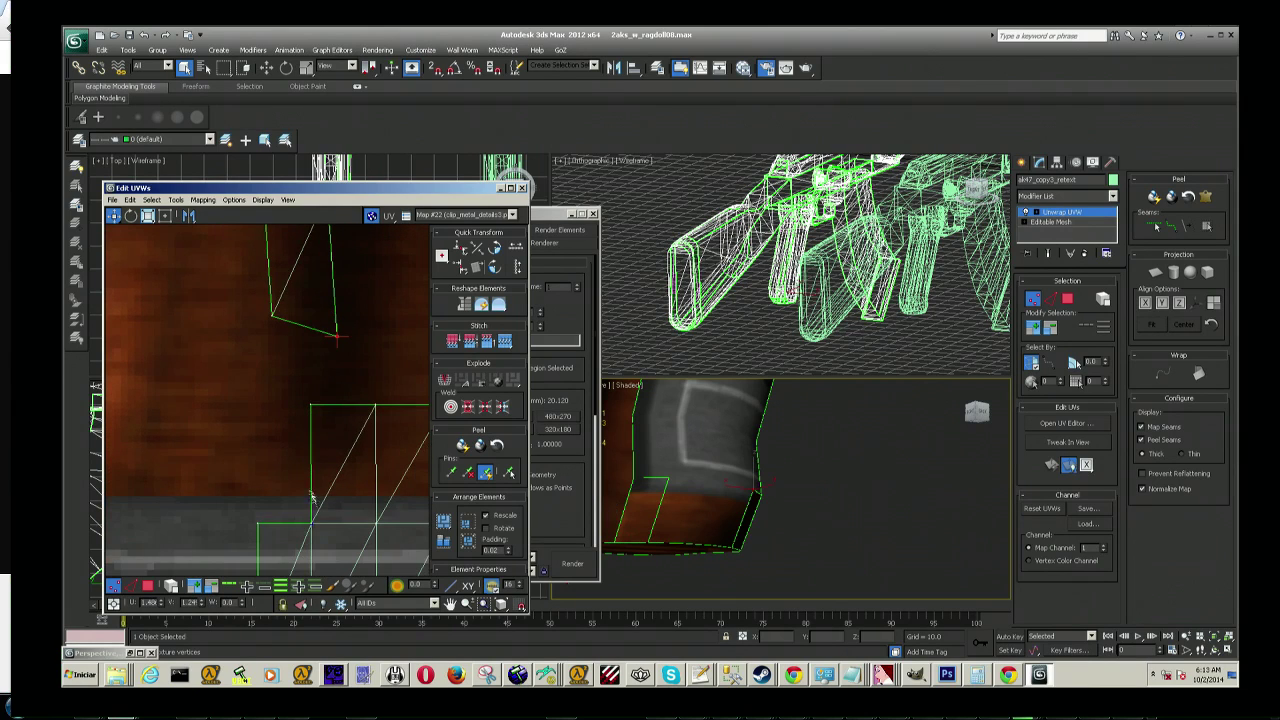
{"action": "left_click", "coordinate": [311, 524]}
{"action": "middle_click_drag", "start_coordinate": [335, 357], "coordinate": [345, 418]}
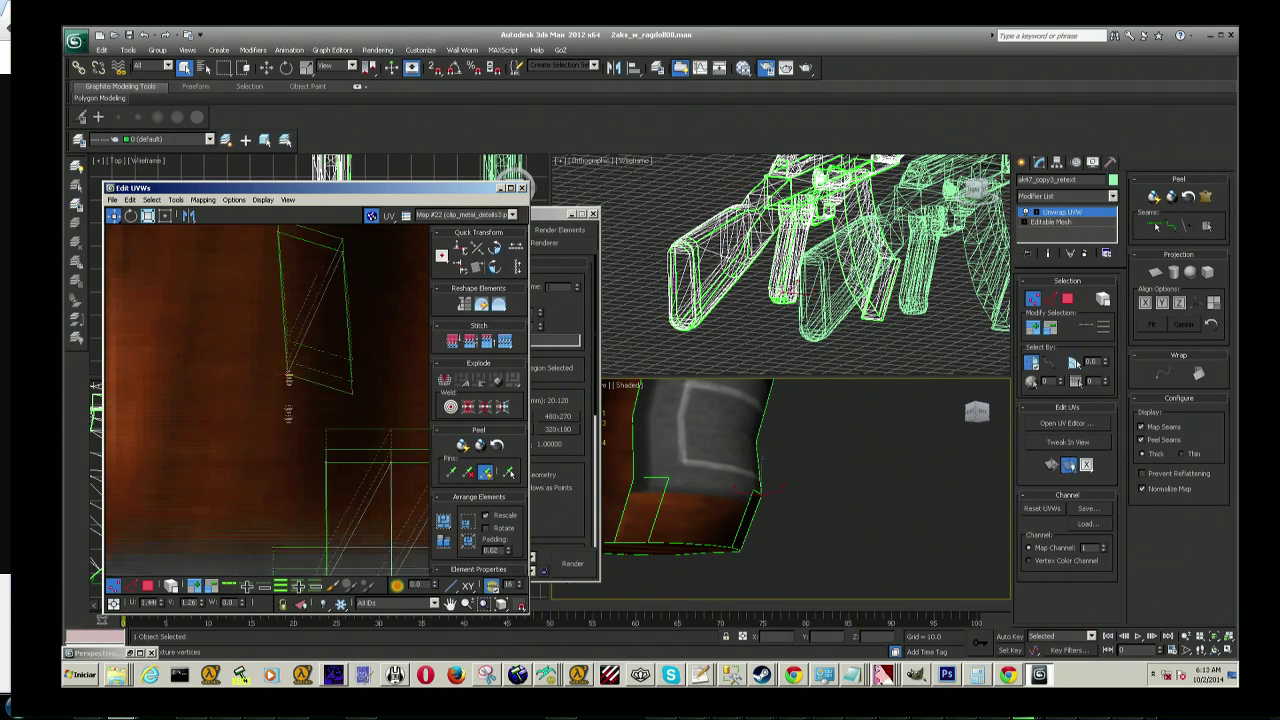
{"action": "middle_click_drag", "start_coordinate": [275, 501], "coordinate": [277, 417]}
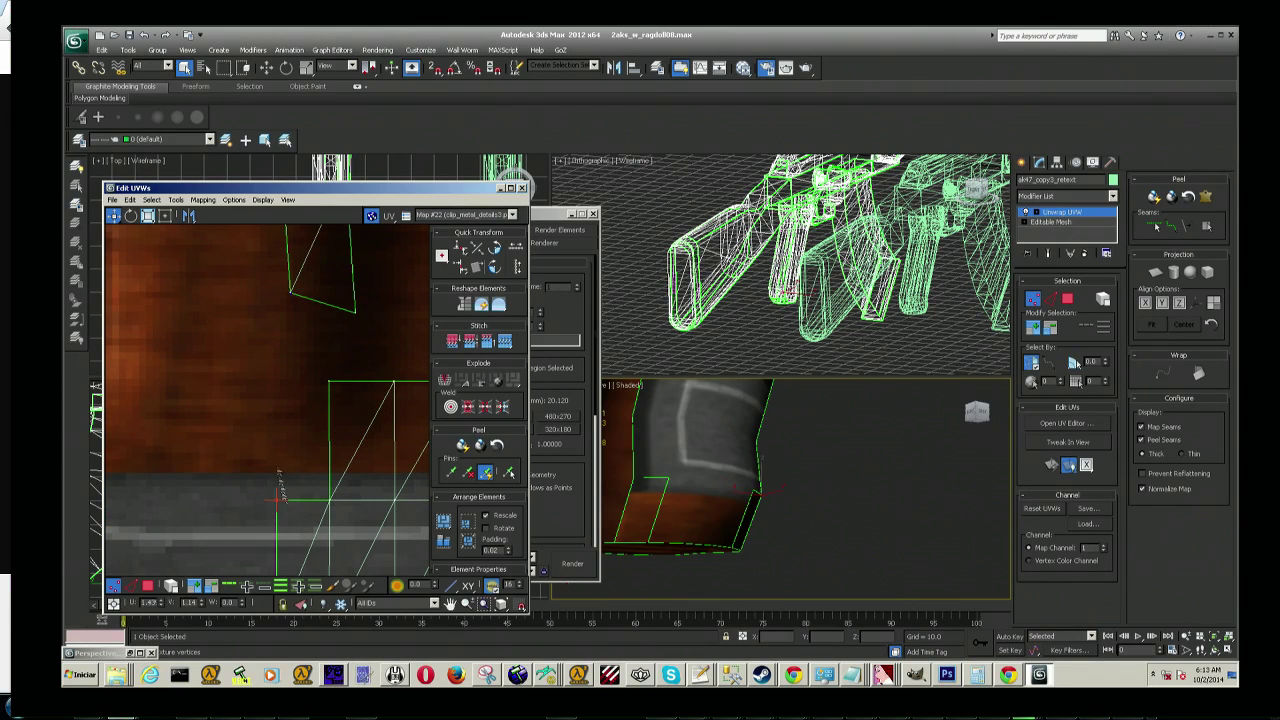
{"action": "middle_click_drag", "start_coordinate": [282, 500], "coordinate": [265, 470]}
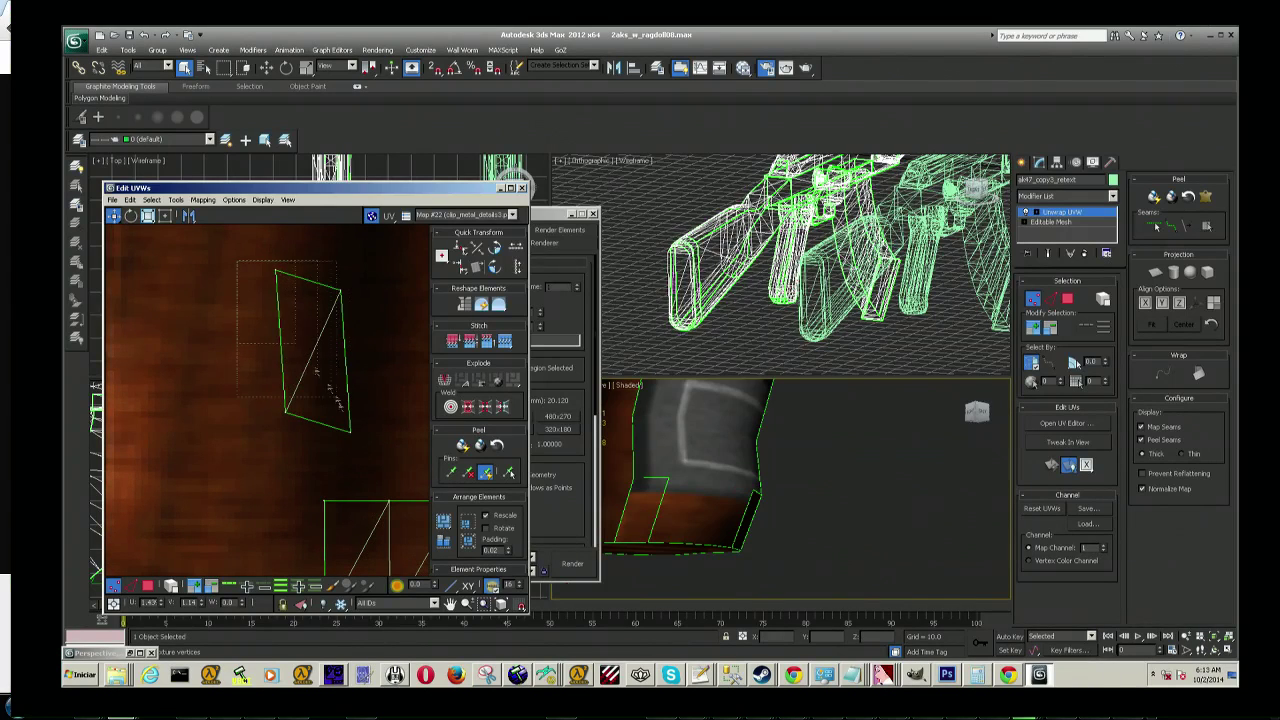
{"action": "left_click_drag", "start_coordinate": [206, 236], "coordinate": [343, 410]}
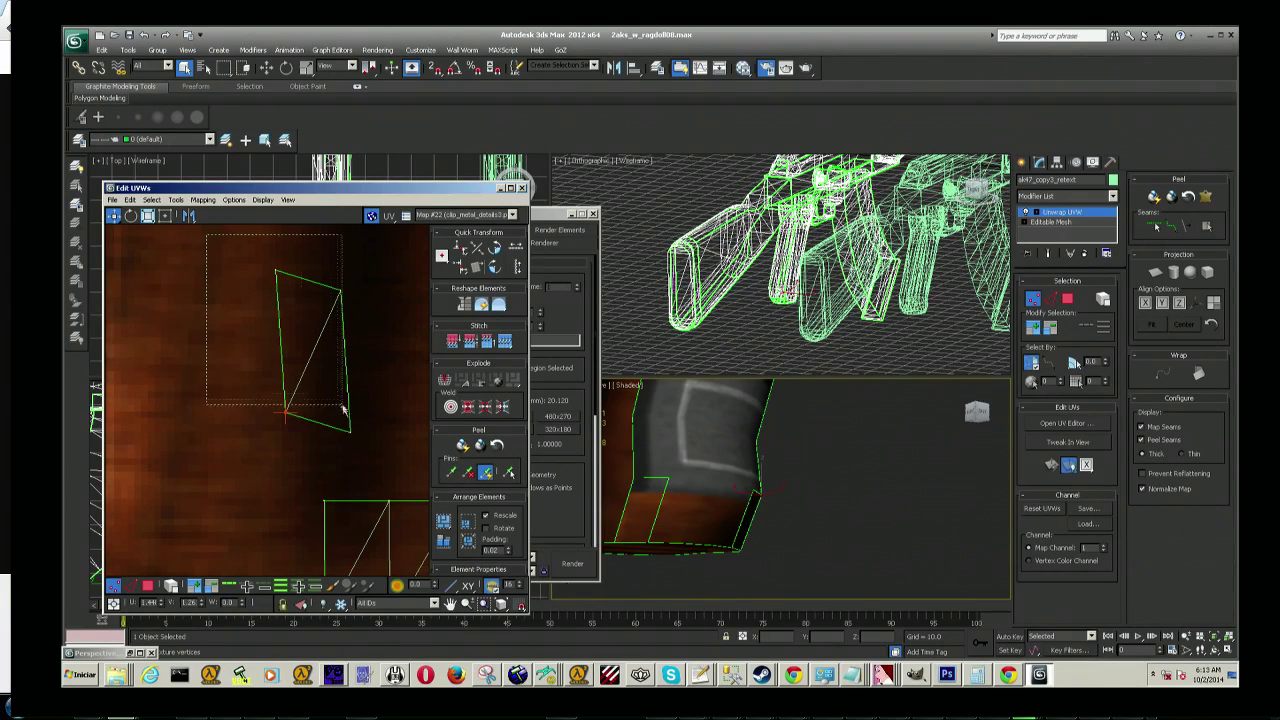
{"action": "left_click_drag", "start_coordinate": [237, 255], "coordinate": [350, 430]}
{"action": "middle_click_drag", "start_coordinate": [352, 432], "coordinate": [294, 384]}
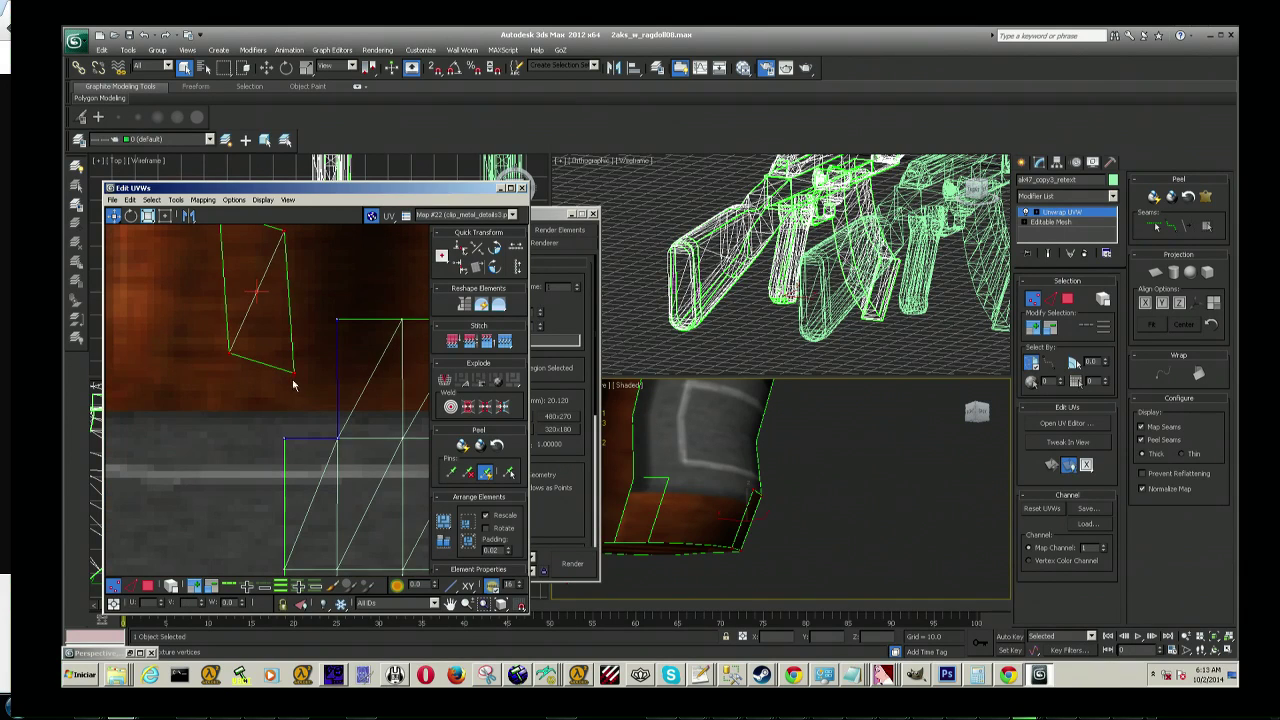
{"action": "middle_click_drag", "start_coordinate": [295, 374], "coordinate": [340, 440]}
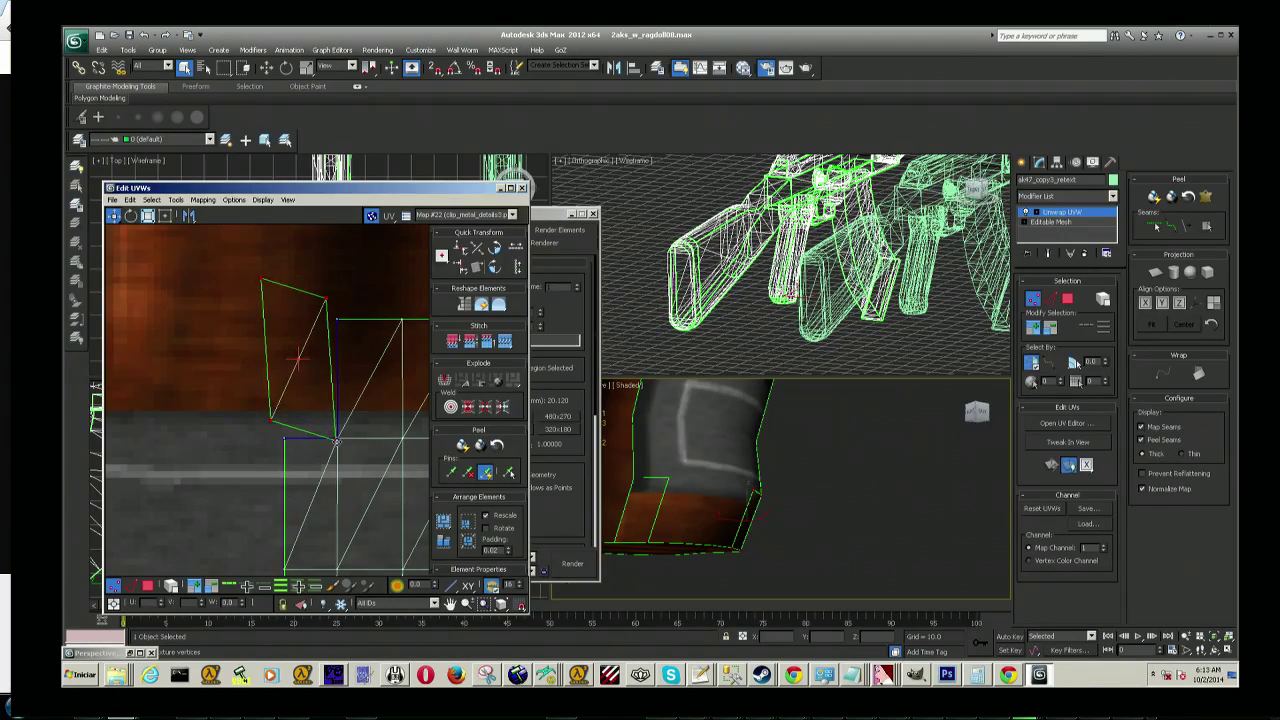
{"action": "scroll", "coordinate": [340, 440], "scroll_direction": "up", "scroll_amount": 2}
{"action": "scroll", "coordinate": [345, 420], "scroll_direction": "up", "scroll_amount": 2}
{"action": "scroll", "coordinate": [345, 400], "scroll_direction": "up", "scroll_amount": 2}
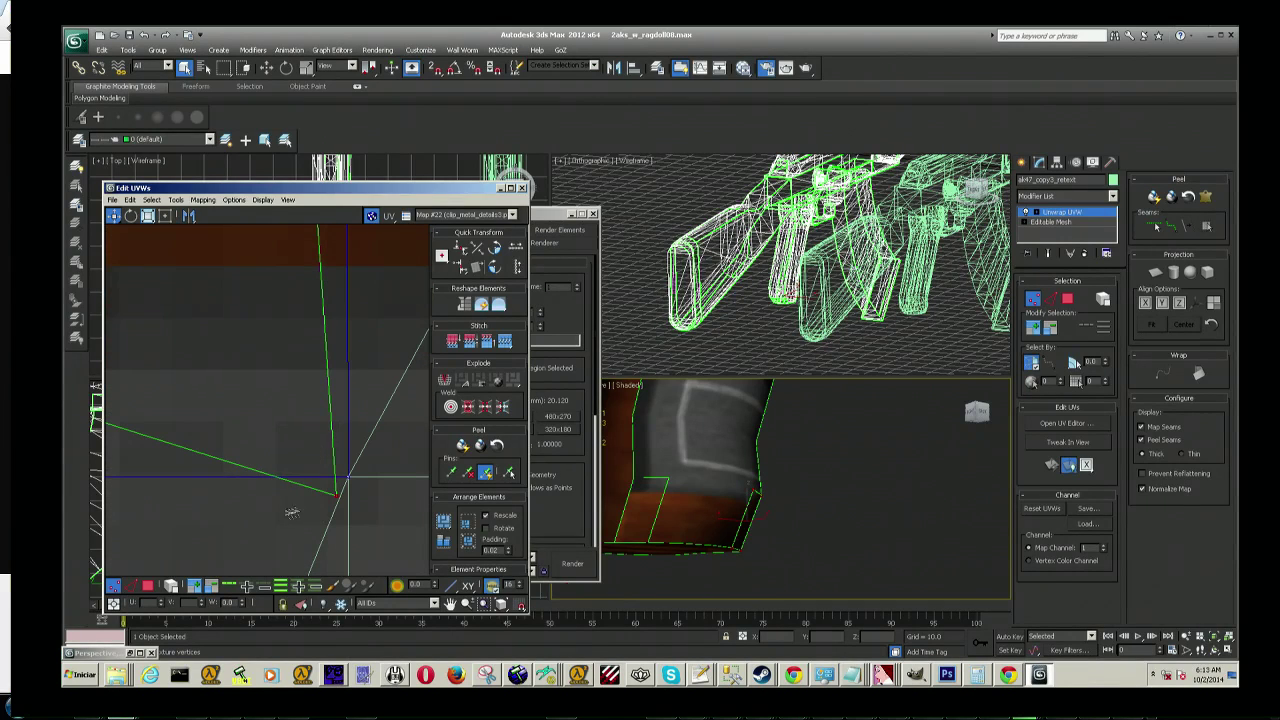
Step: Snap the corner and top-right vertices onto the other shell's corner and lower the top vertex
{"action": "left_click", "coordinate": [338, 494]}
{"action": "left_click_drag", "start_coordinate": [338, 497], "coordinate": [349, 478]}
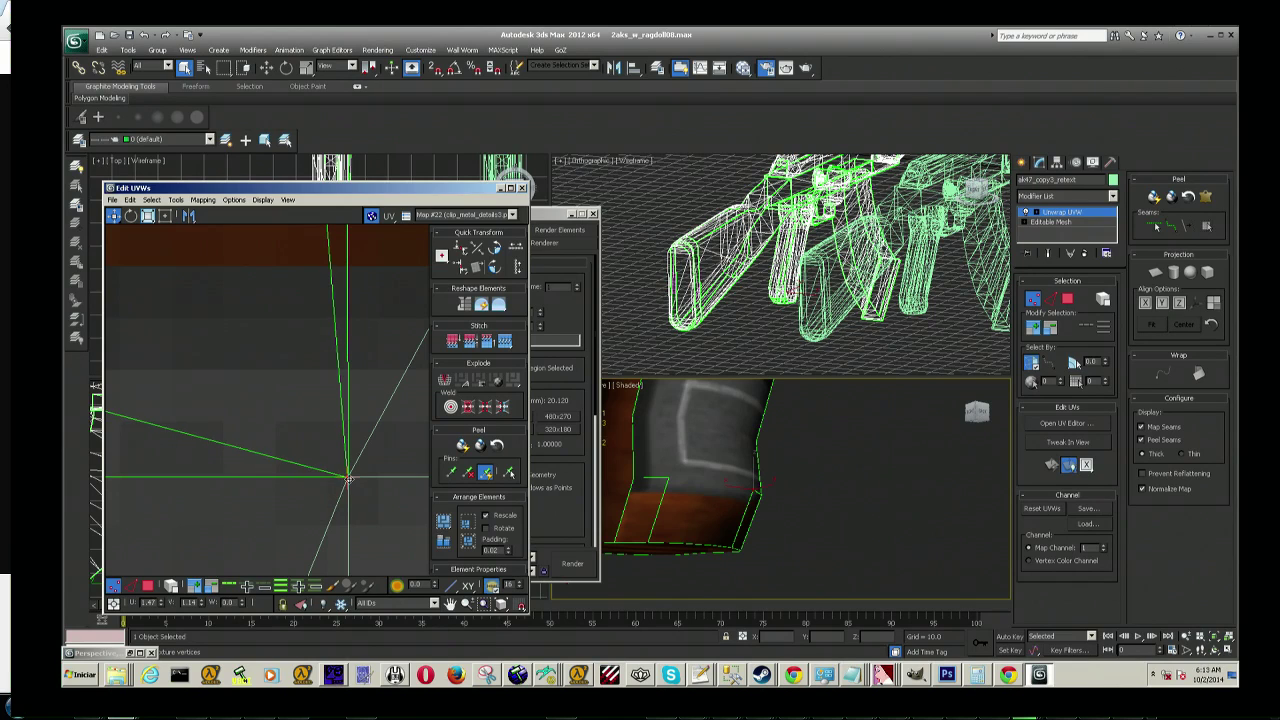
{"action": "scroll", "coordinate": [320, 410], "scroll_direction": "down", "scroll_amount": 3}
{"action": "mouse_move", "coordinate": [338, 345]}
{"action": "left_mouse_down"}
{"action": "mouse_move", "coordinate": [335, 333]}
{"action": "mouse_move", "coordinate": [351, 354]}
{"action": "left_mouse_up"}
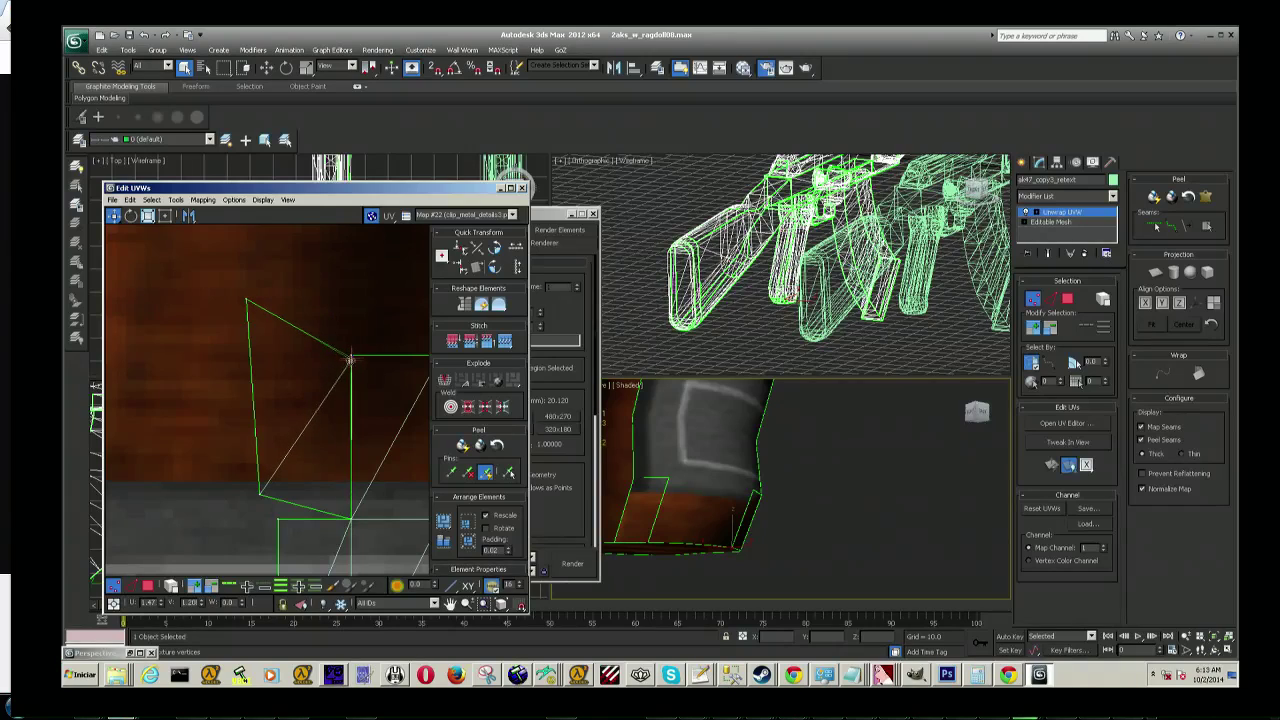
{"action": "left_click_drag", "start_coordinate": [236, 442], "coordinate": [279, 518]}
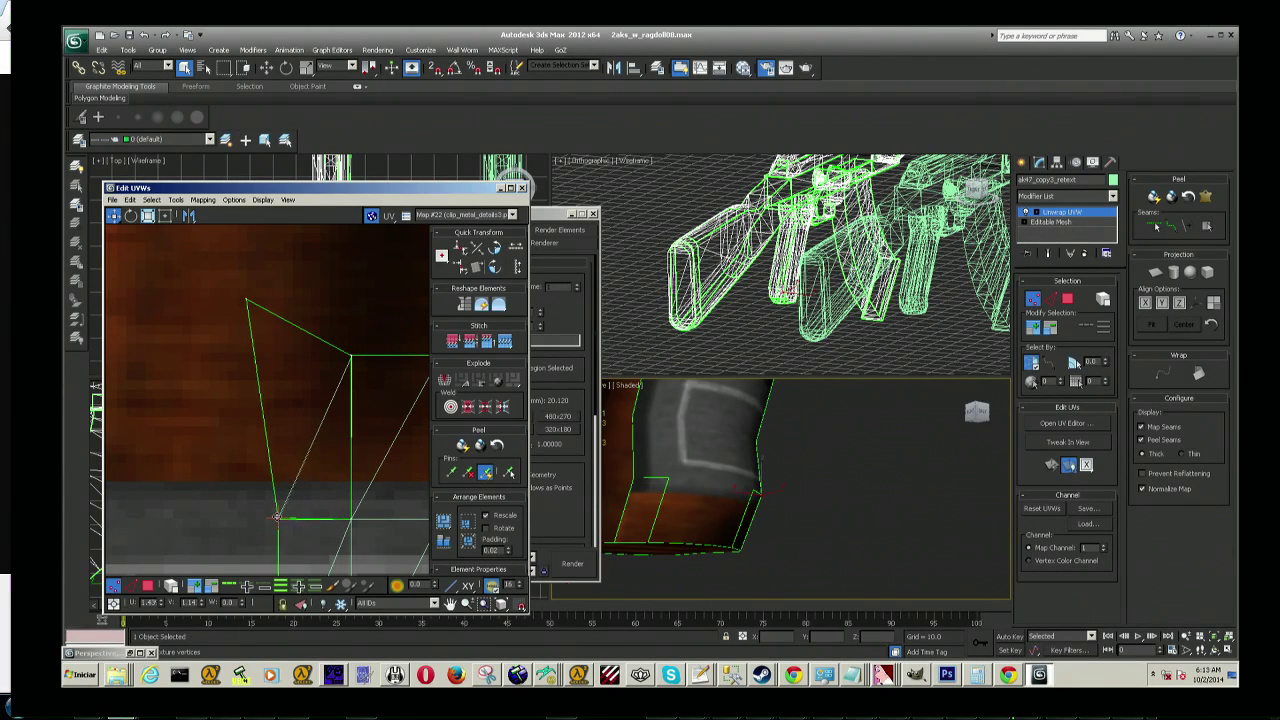
{"action": "left_click", "coordinate": [246, 300]}
{"action": "left_click_drag", "start_coordinate": [245, 300], "coordinate": [271, 357]}
{"action": "scroll", "coordinate": [356, 481], "scroll_direction": "down", "scroll_amount": 3}
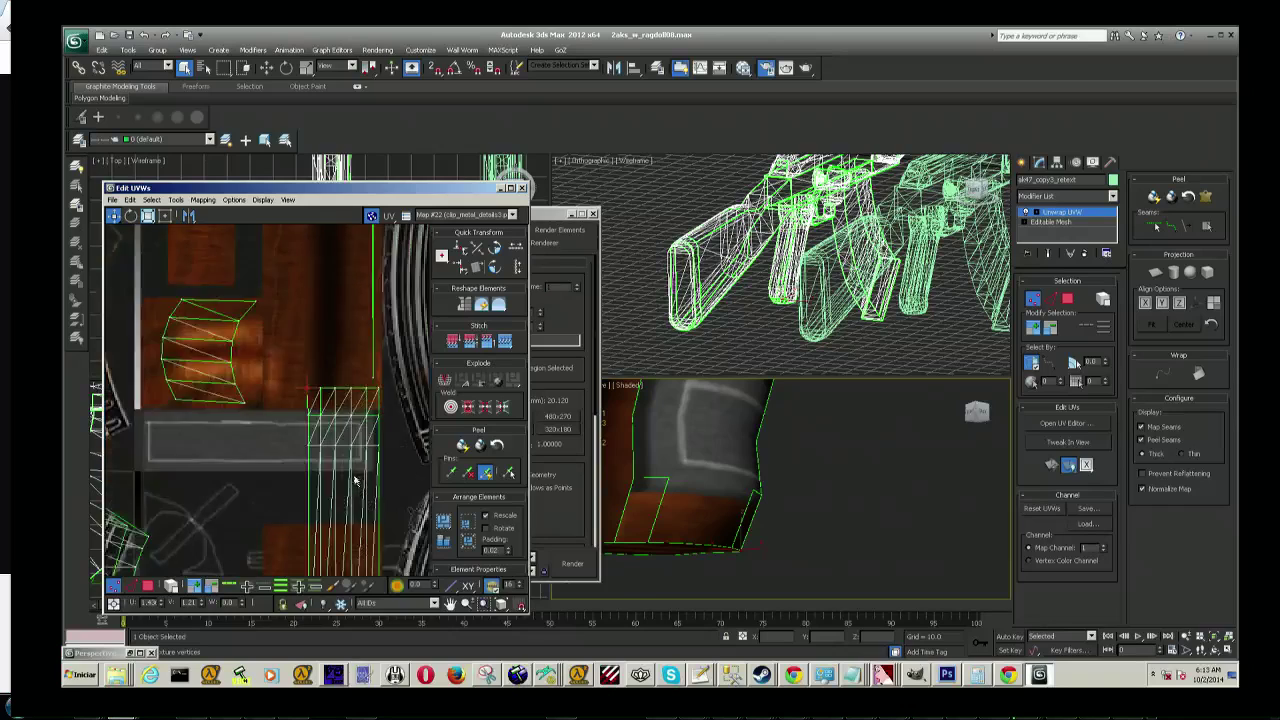
Step: Box-select the sleeve's tall UV strip and scale it on the clip/metal texture
{"action": "scroll", "coordinate": [356, 481], "scroll_direction": "down", "scroll_amount": 3}
{"action": "left_click_drag", "start_coordinate": [382, 556], "coordinate": [324, 362]}
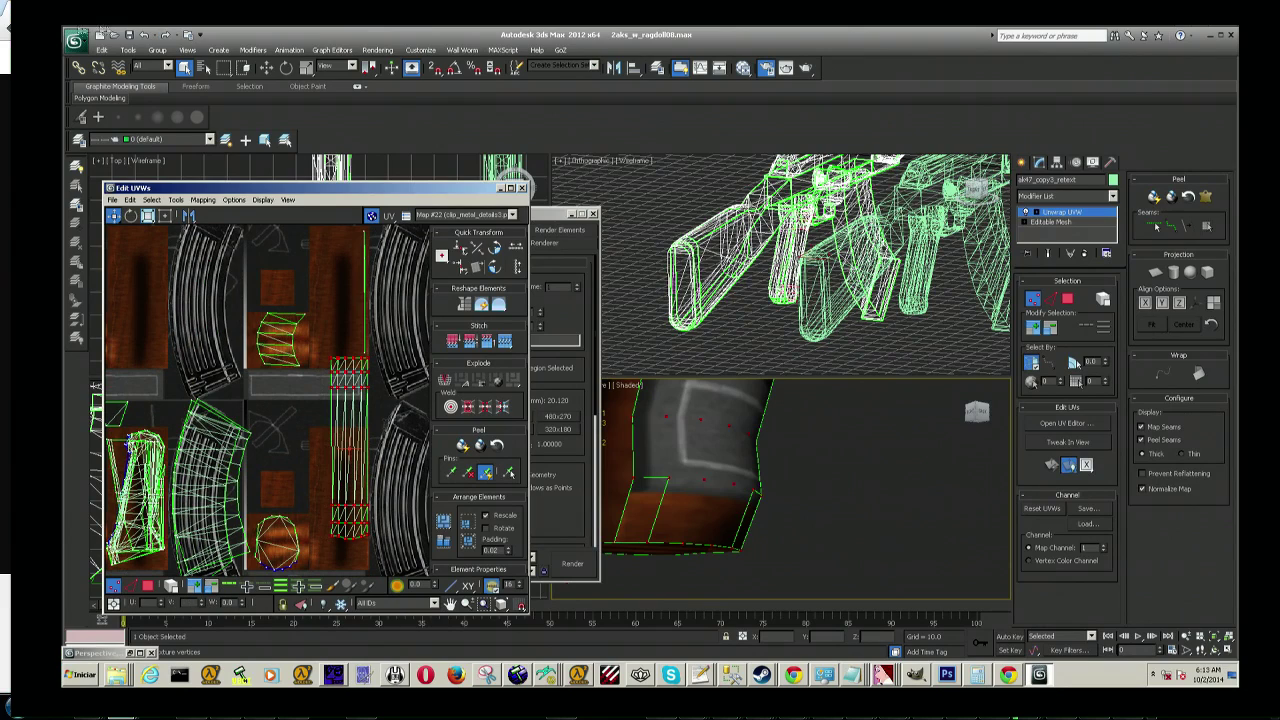
{"action": "left_click", "coordinate": [148, 217]}
{"action": "left_click_drag", "start_coordinate": [363, 362], "coordinate": [356, 425]}
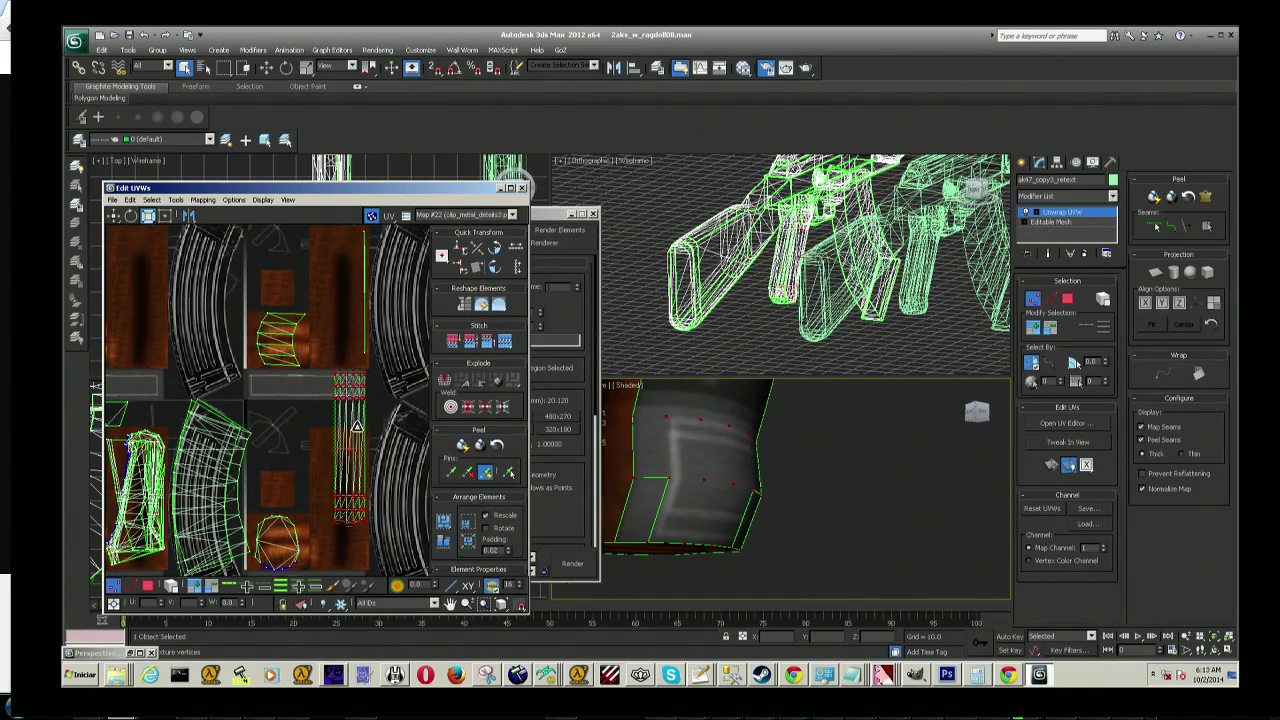
{"action": "scroll", "coordinate": [270, 400], "scroll_direction": "down", "scroll_amount": 3}
{"action": "left_click", "coordinate": [113, 216]}
Step: Move the strip up into place and widen it leftward with free-form transform
{"action": "scroll", "coordinate": [265, 400], "scroll_direction": "up", "scroll_amount": 3}
{"action": "scroll", "coordinate": [265, 400], "scroll_direction": "up", "scroll_amount": 3}
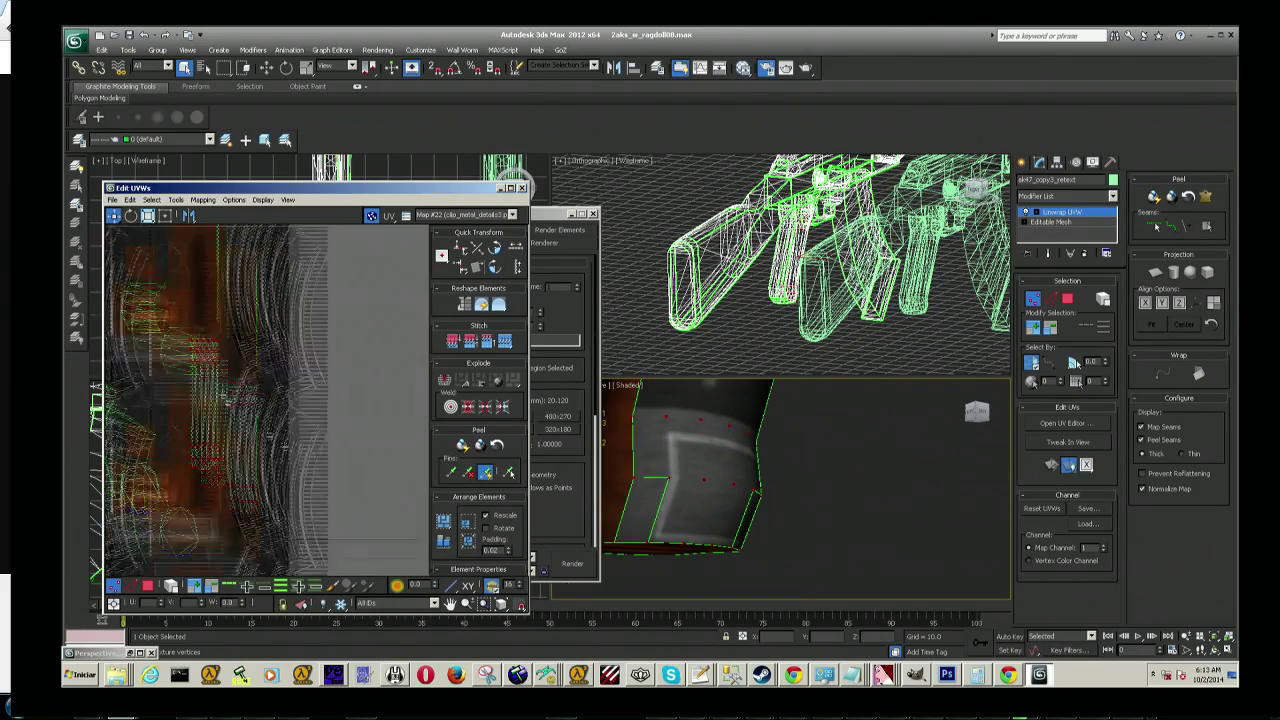
{"action": "scroll", "coordinate": [228, 400], "scroll_direction": "down", "scroll_amount": 2}
{"action": "left_click_drag", "start_coordinate": [290, 447], "coordinate": [290, 316]}
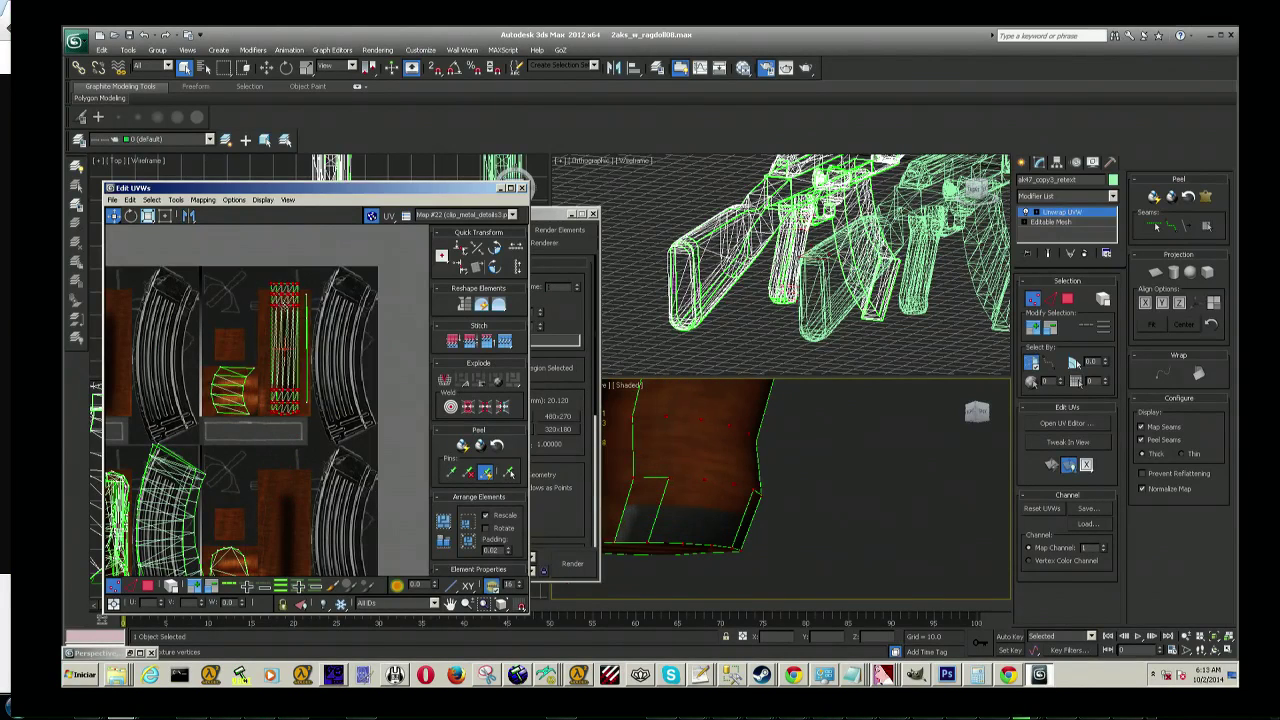
{"action": "middle_click_drag", "start_coordinate": [284, 309], "coordinate": [286, 352]}
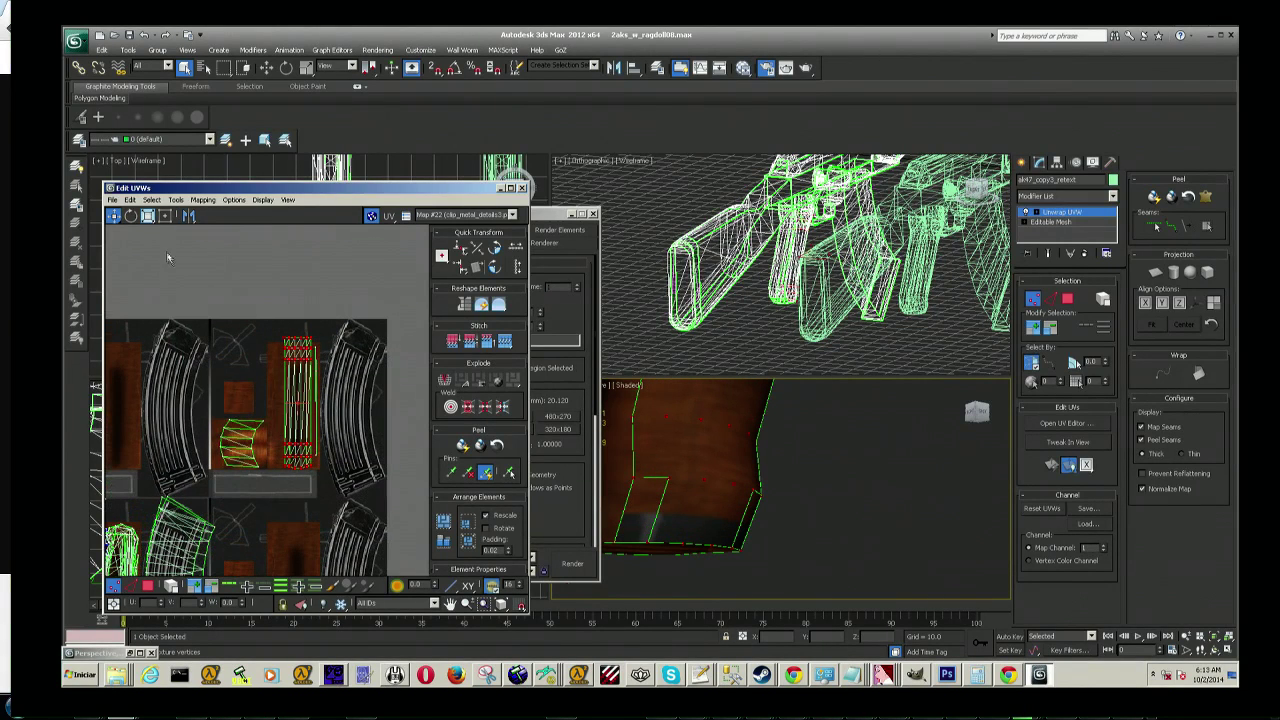
{"action": "left_click_drag", "start_coordinate": [281, 345], "coordinate": [283, 359]}
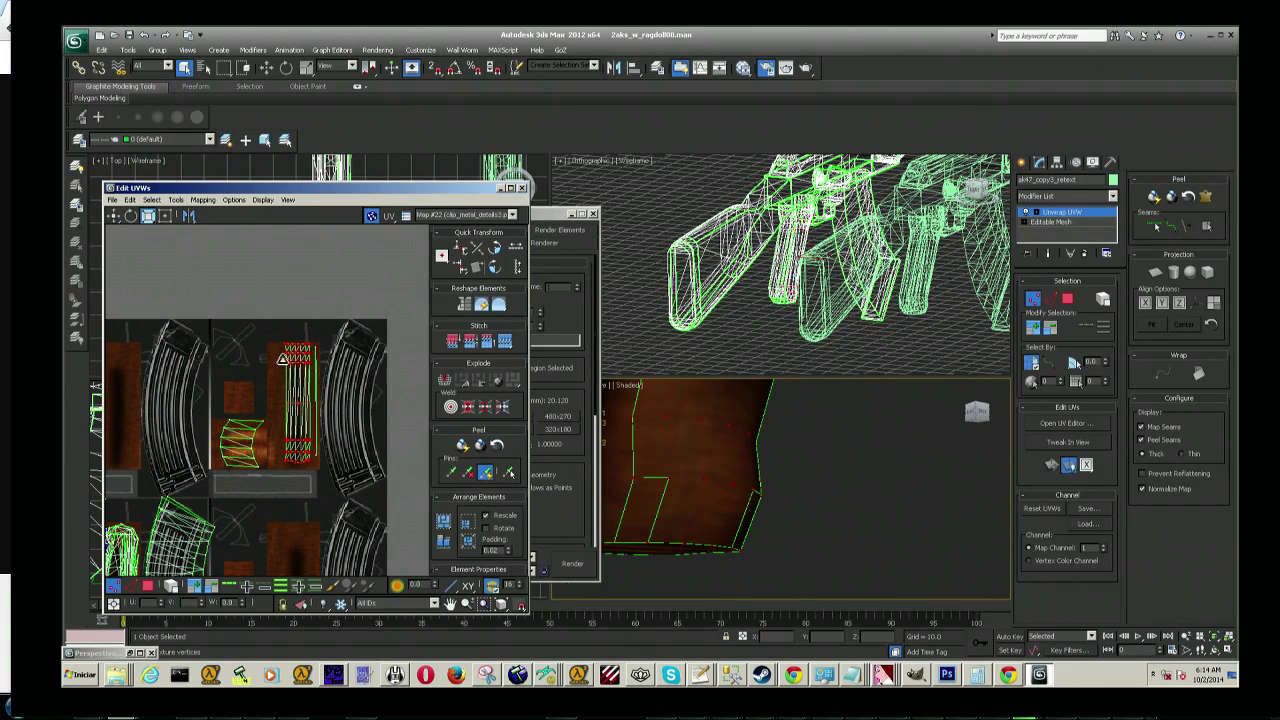
{"action": "left_click", "coordinate": [165, 216]}
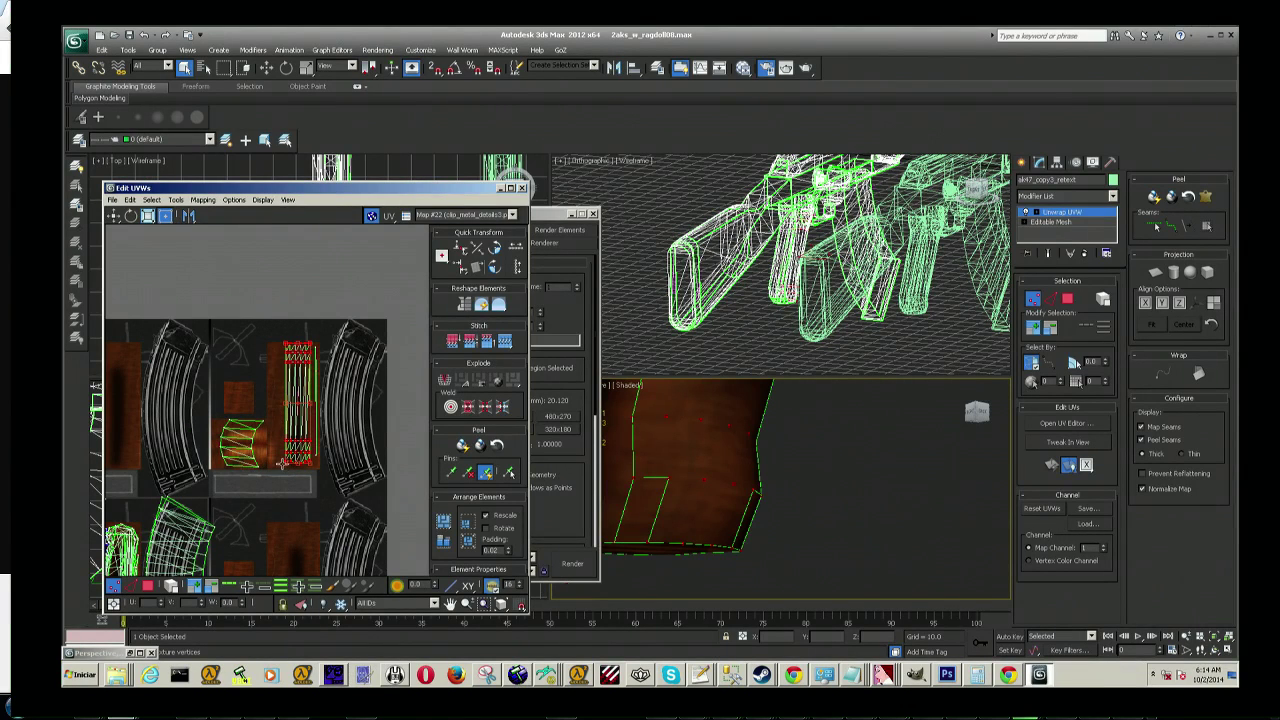
{"action": "left_click_drag", "start_coordinate": [286, 463], "coordinate": [274, 470]}
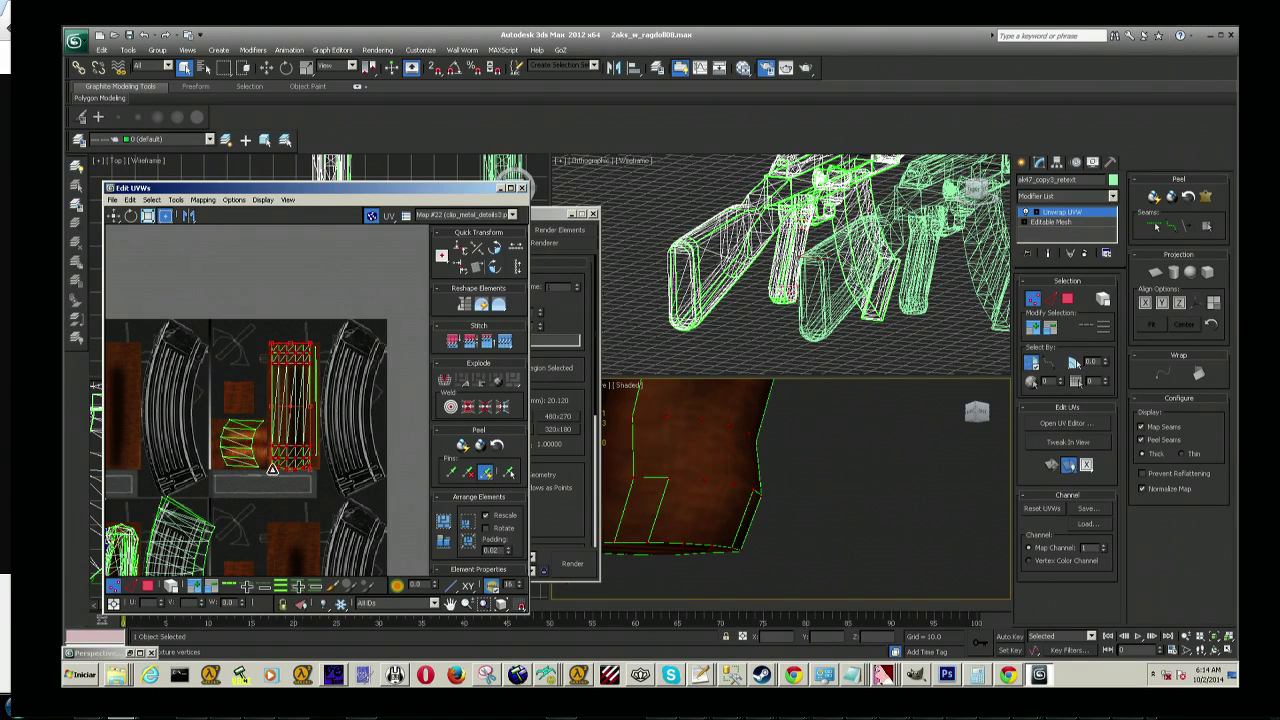
{"action": "left_click", "coordinate": [719, 603]}
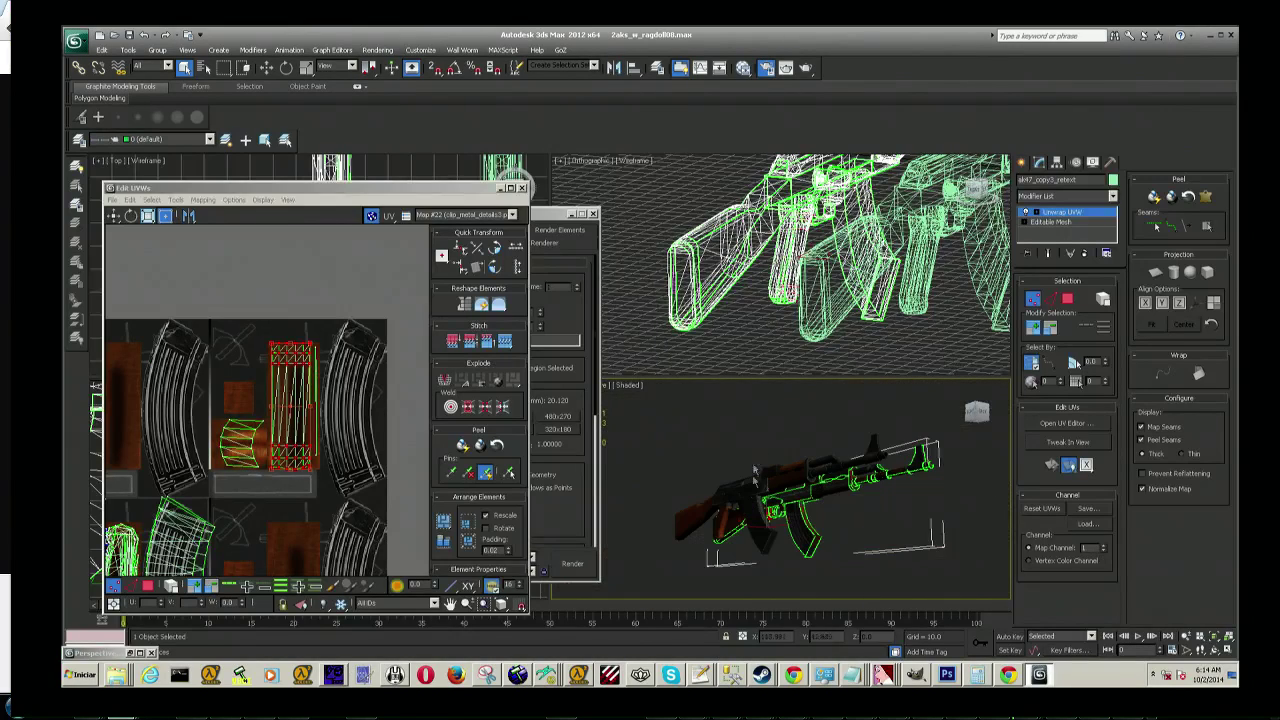
{"action": "scroll", "coordinate": [763, 514], "scroll_direction": "up", "scroll_amount": 5}
{"action": "mouse_move", "coordinate": [958, 385]}
{"action": "middle_mouse_down", "text": "alt"}
{"action": "mouse_move", "coordinate": [900, 400]}
{"action": "mouse_move", "coordinate": [871, 520]}
{"action": "mouse_move", "coordinate": [813, 525]}
{"action": "mouse_move", "coordinate": [958, 385]}
{"action": "middle_mouse_up", "text": "alt"}
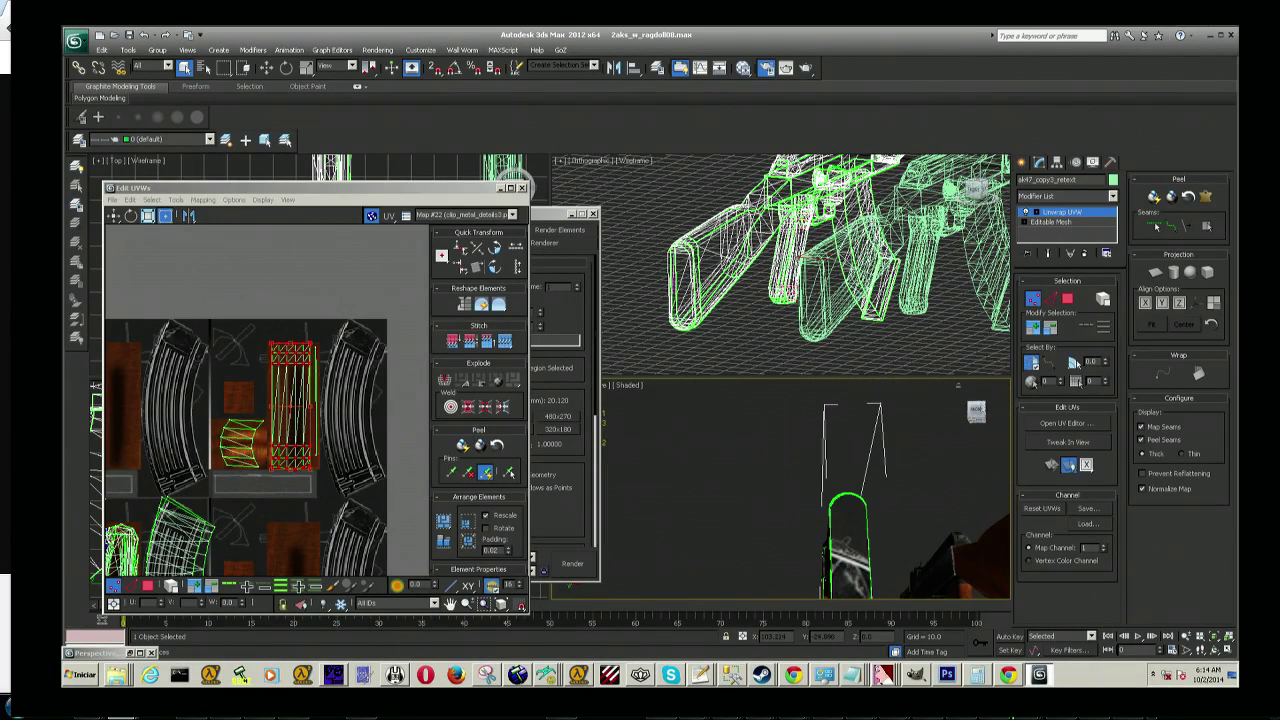
{"action": "mouse_move", "coordinate": [914, 480]}
{"action": "middle_mouse_down", "text": "alt"}
{"action": "mouse_move", "coordinate": [881, 444]}
{"action": "mouse_move", "coordinate": [808, 457]}
{"action": "mouse_move", "coordinate": [844, 450]}
{"action": "mouse_move", "coordinate": [822, 480]}
{"action": "middle_mouse_up", "text": "alt"}
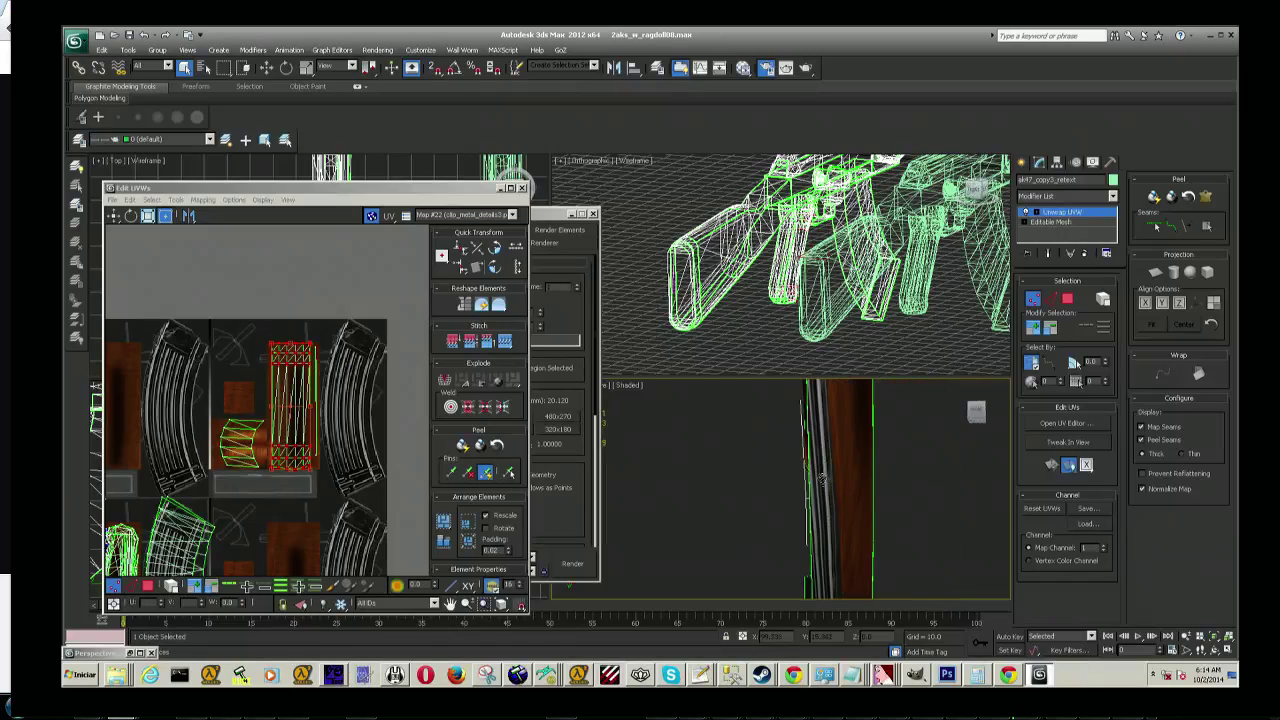
{"action": "left_click", "coordinate": [1187, 636]}
{"action": "left_click_drag", "start_coordinate": [820, 470], "coordinate": [861, 487]}
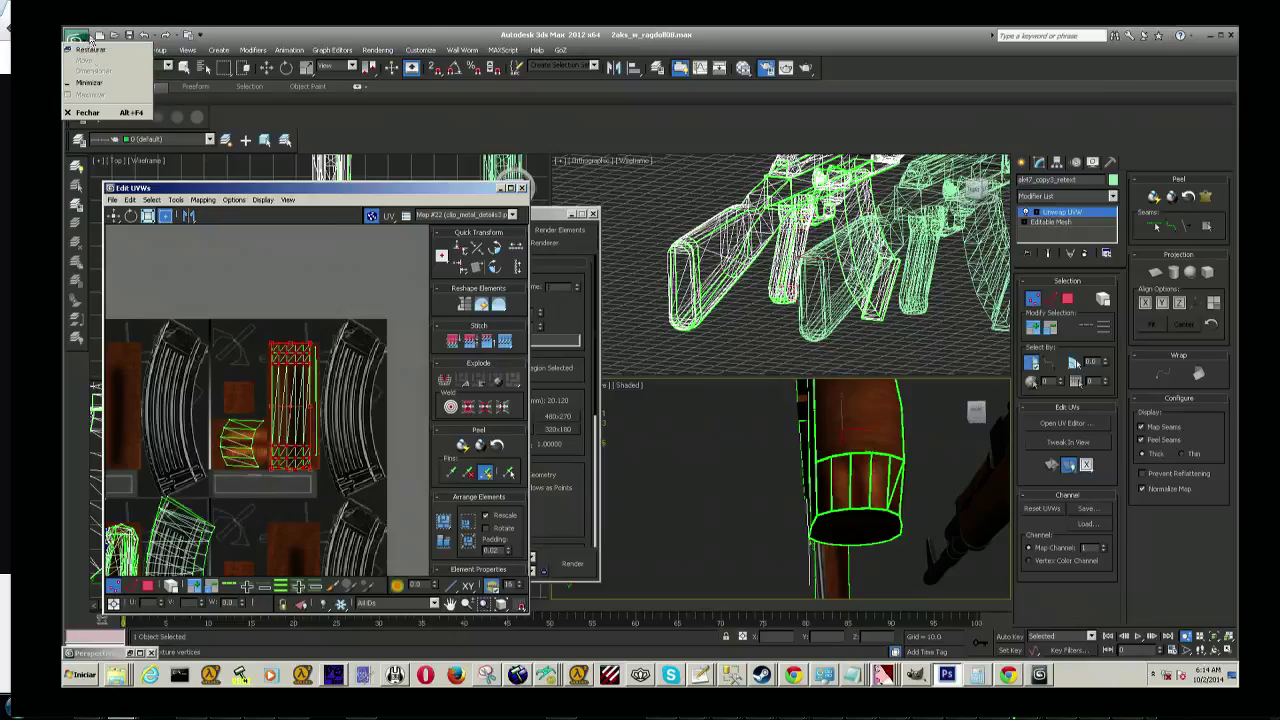
{"action": "key", "text": "alt+Tab"}
{"action": "key", "text": "alt+Tab"}
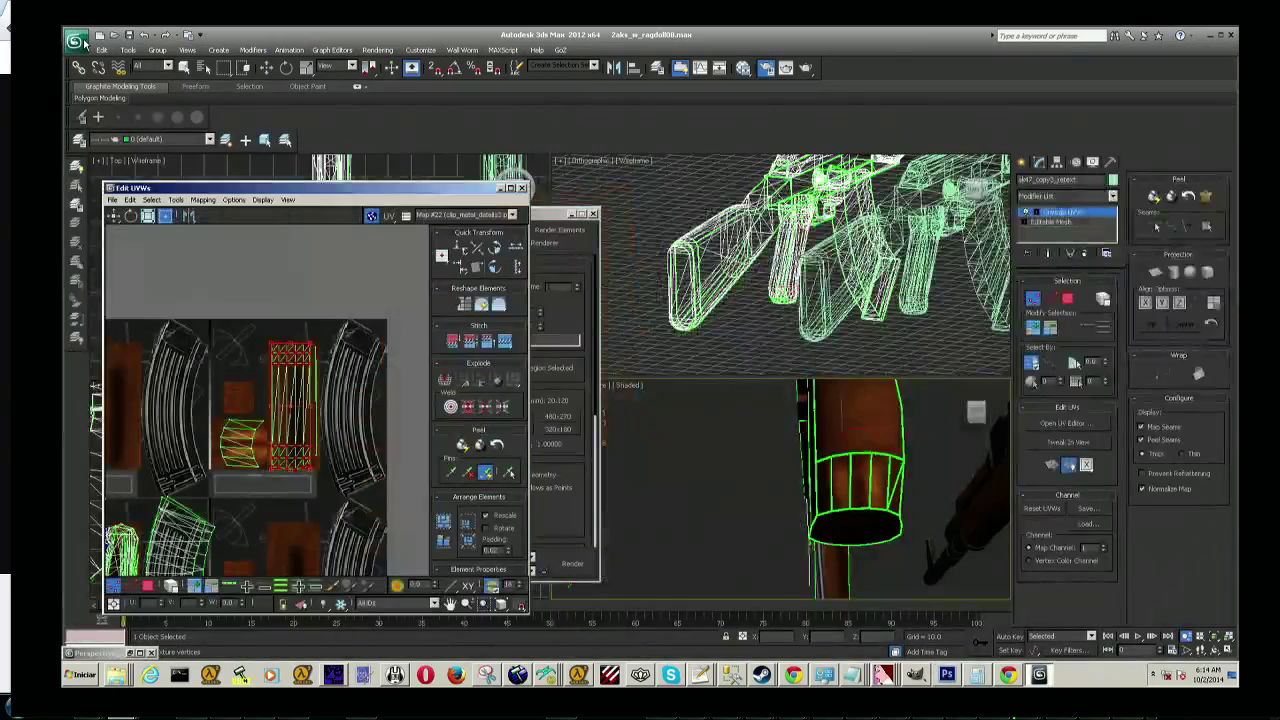
{"action": "left_click", "coordinate": [74, 40]}
Step: Save the scene as the incremented version Zaks_w_ragdoll09.max
{"action": "left_click", "coordinate": [118, 174]}
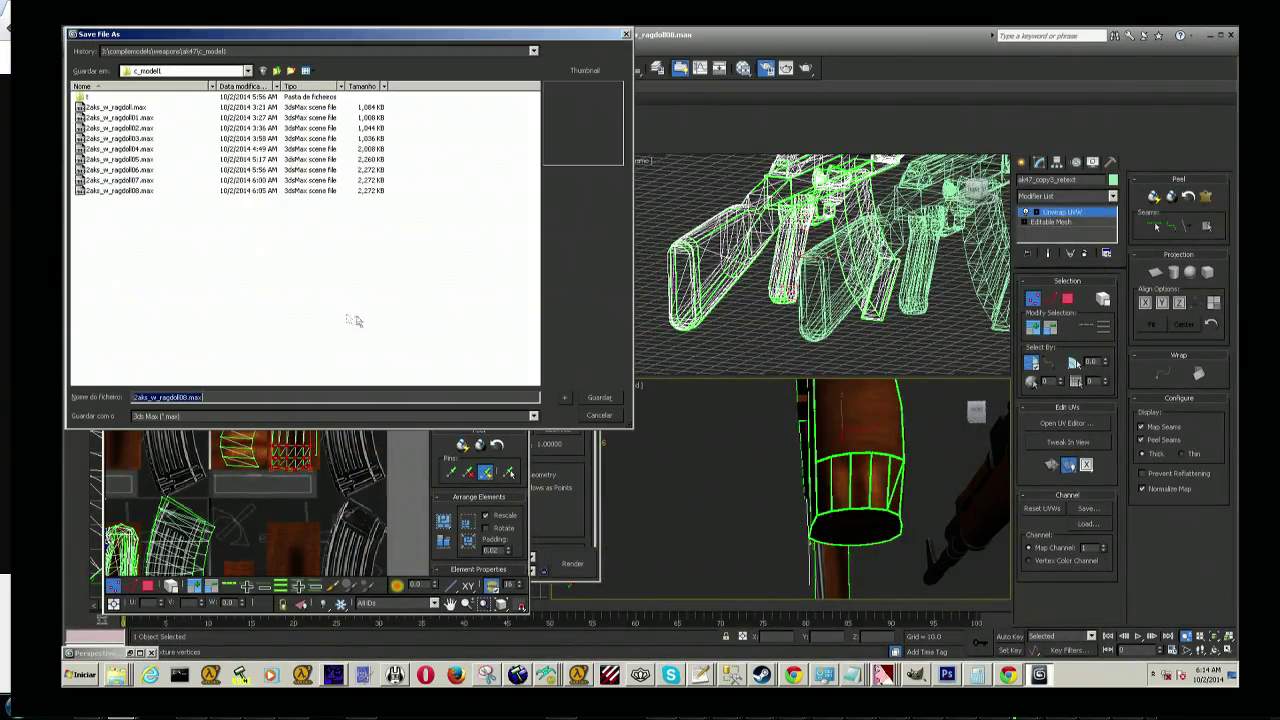
{"action": "left_click", "coordinate": [565, 398]}
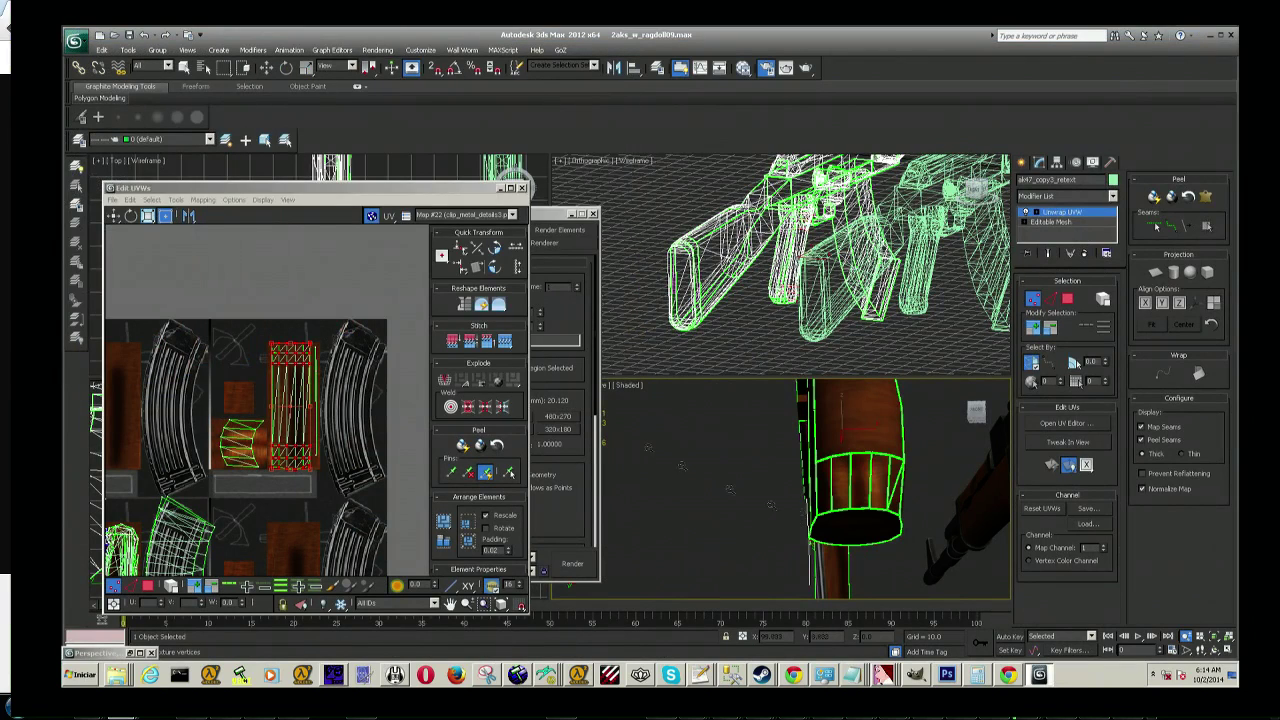
{"action": "middle_click_drag", "start_coordinate": [823, 509], "coordinate": [820, 487], "text": "alt"}
{"action": "scroll", "coordinate": [825, 482], "scroll_direction": "up", "scroll_amount": 3}
{"action": "scroll", "coordinate": [830, 480], "scroll_direction": "up", "scroll_amount": 3}
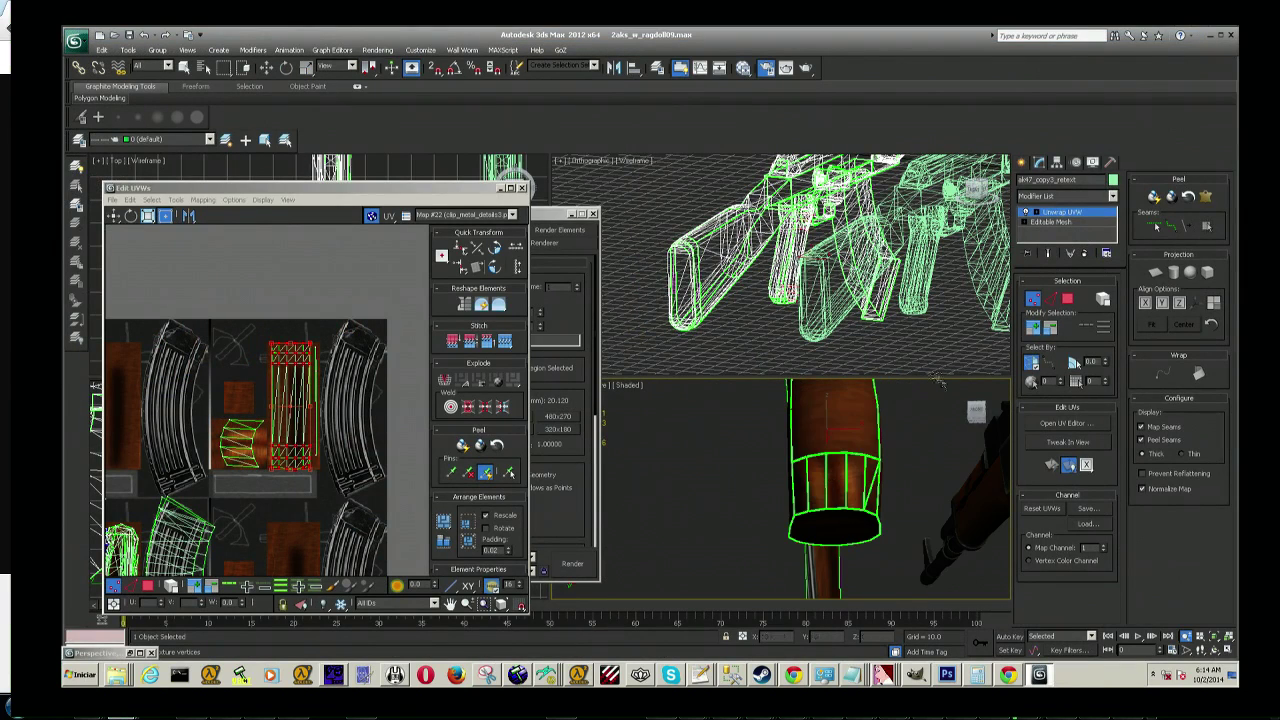
{"action": "scroll", "coordinate": [830, 480], "scroll_direction": "down", "scroll_amount": 2}
{"action": "middle_click_drag", "start_coordinate": [830, 480], "coordinate": [859, 470], "text": "alt"}
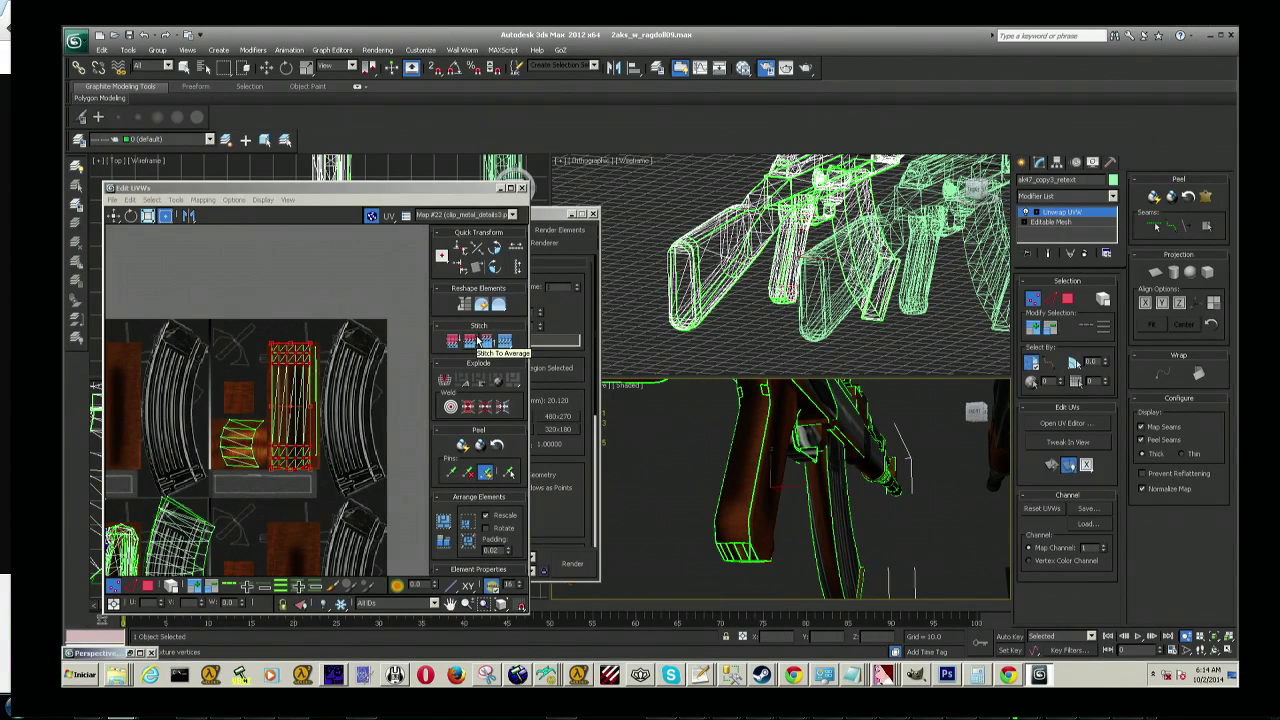
Step: Render the Perspective viewport with Shift+Q to preview the clip metal and wood textures
{"action": "key", "text": "shift+q"}
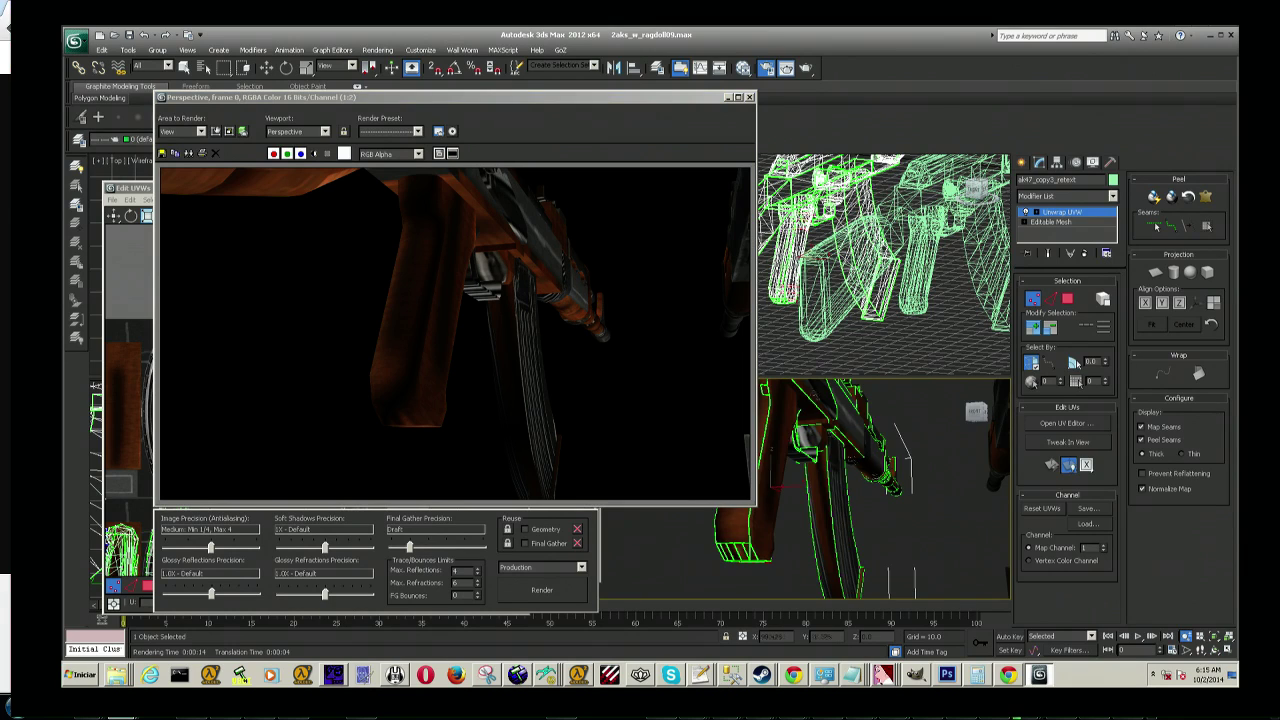
Step: Switch to Face mode and select the faces along the magazine's curved front strip
{"action": "middle_click_drag", "start_coordinate": [915, 498], "coordinate": [913, 485], "text": "alt"}
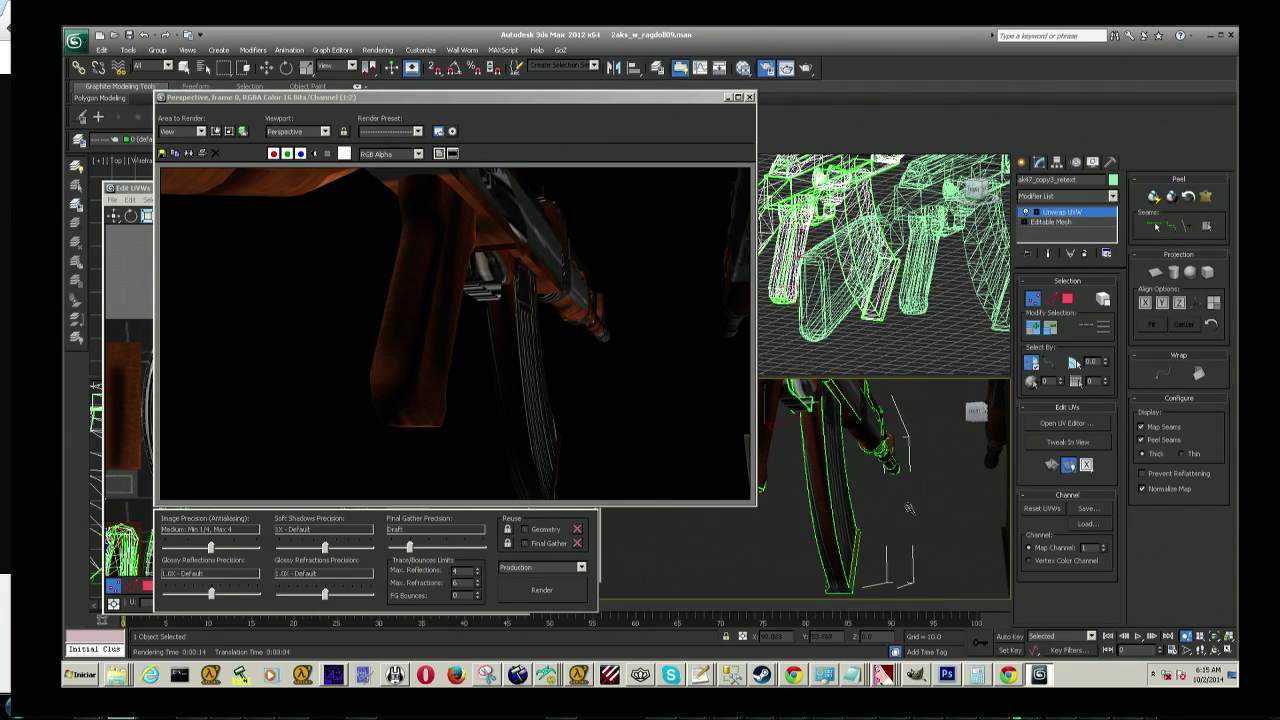
{"action": "left_click", "coordinate": [1067, 298]}
{"action": "left_click", "coordinate": [836, 578]}
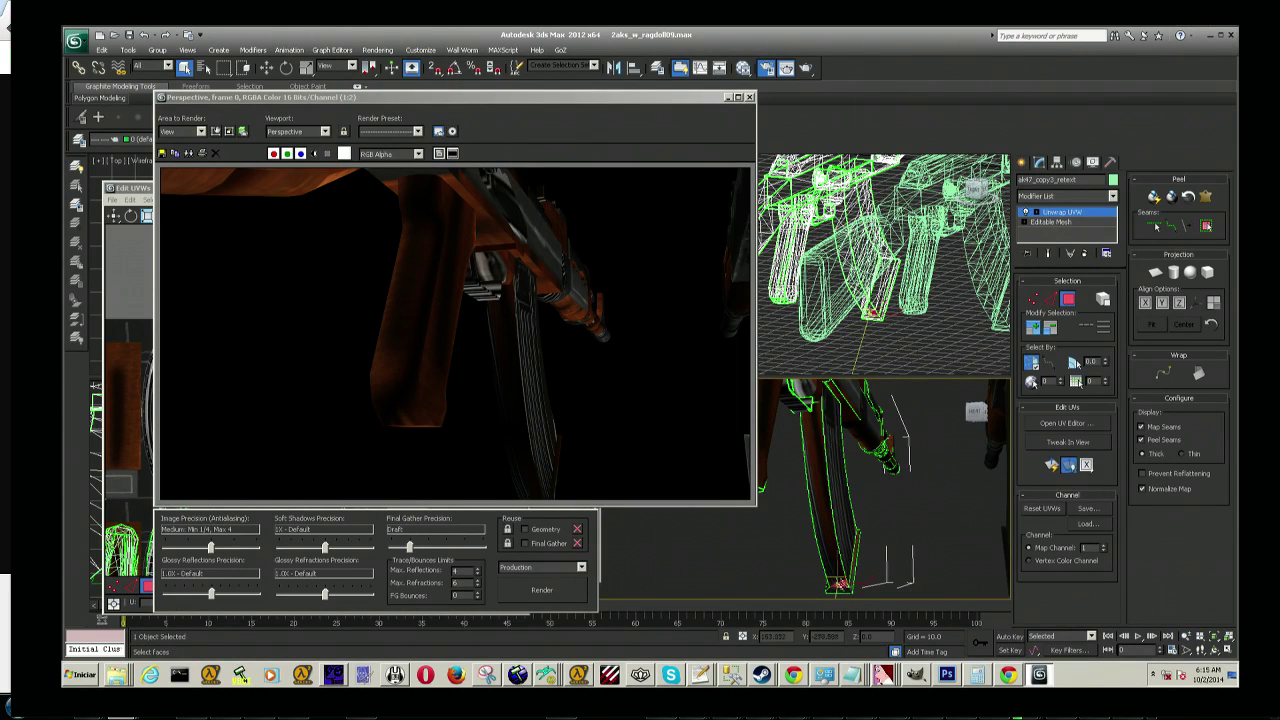
{"action": "left_click", "coordinate": [810, 440], "text": "ctrl"}
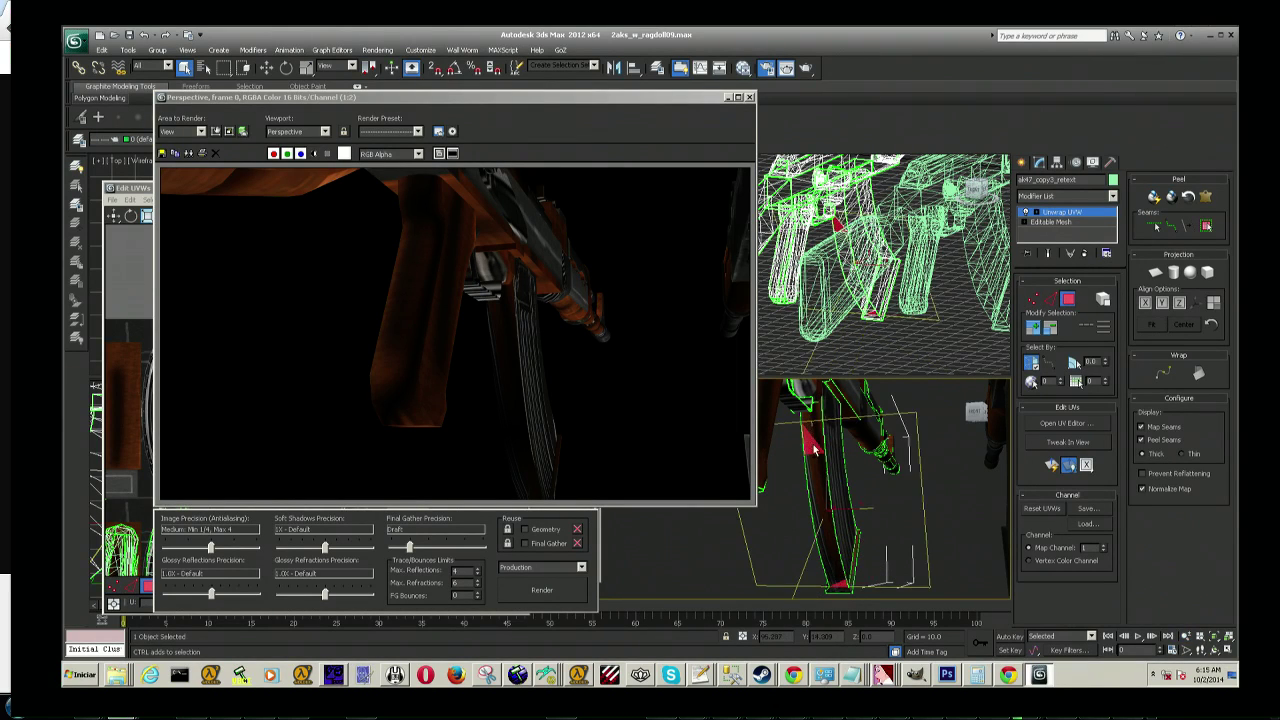
{"action": "left_click", "coordinate": [816, 481], "text": "ctrl"}
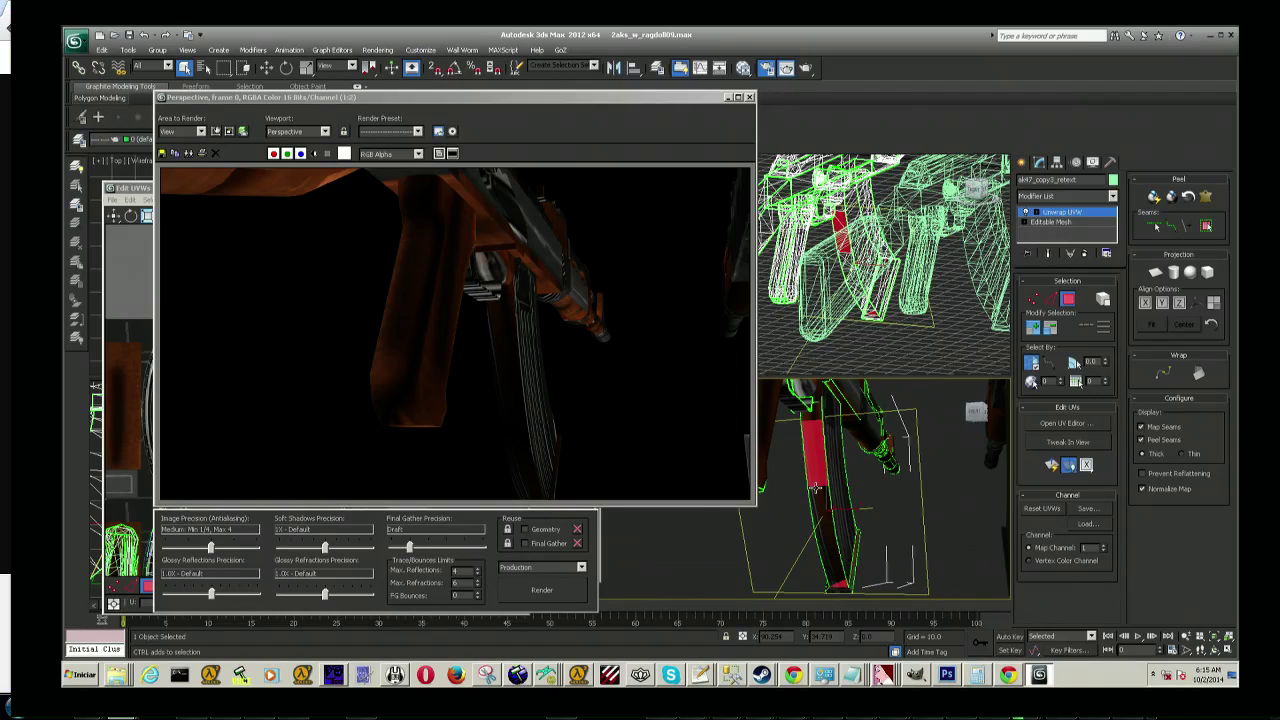
{"action": "left_click", "coordinate": [816, 488]}
{"action": "left_click", "coordinate": [814, 468], "text": "ctrl"}
{"action": "left_click", "coordinate": [814, 418], "text": "ctrl"}
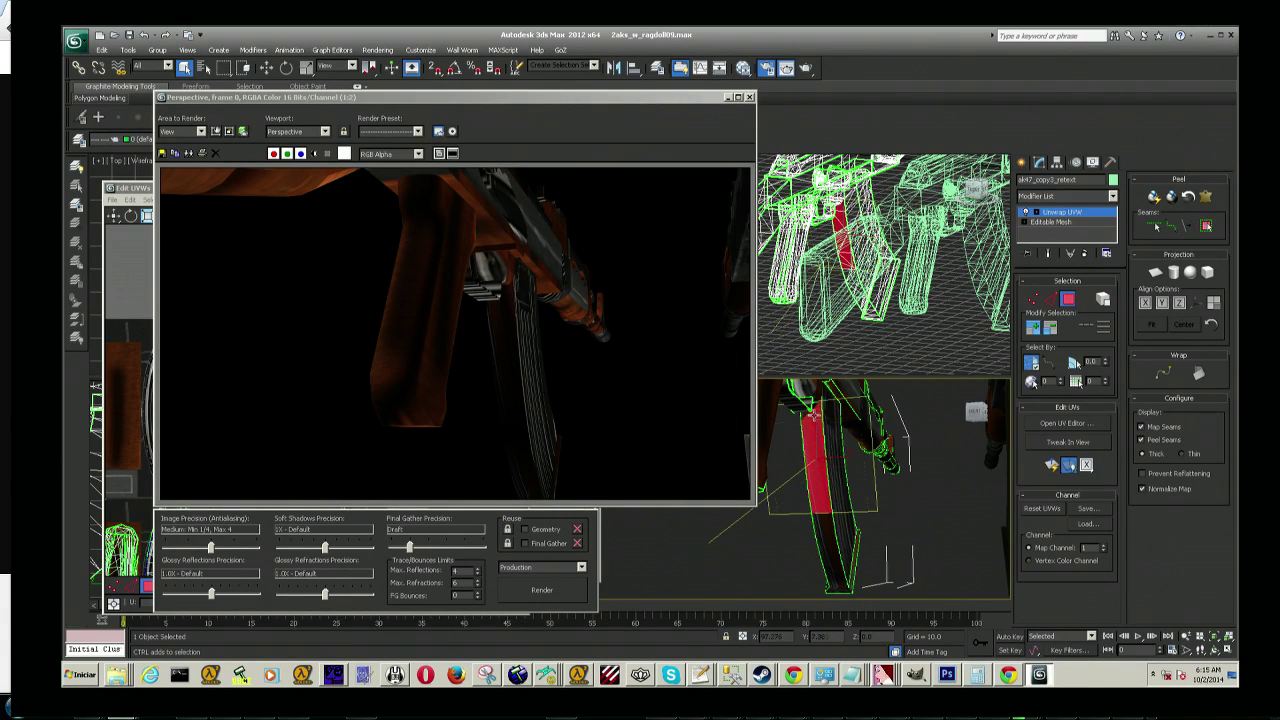
{"action": "left_click", "coordinate": [822, 552], "text": "ctrl"}
{"action": "left_click", "coordinate": [822, 532], "text": "ctrl"}
{"action": "left_click", "coordinate": [820, 558], "text": "ctrl"}
{"action": "left_click", "coordinate": [824, 552], "text": "ctrl"}
{"action": "left_click", "coordinate": [838, 577], "text": "ctrl"}
{"action": "left_click", "coordinate": [840, 575], "text": "ctrl"}
Step: Orbit around the magazine to verify the strip selection, then minimize the render window
{"action": "middle_click_drag", "start_coordinate": [840, 575], "coordinate": [840, 506], "text": "alt"}
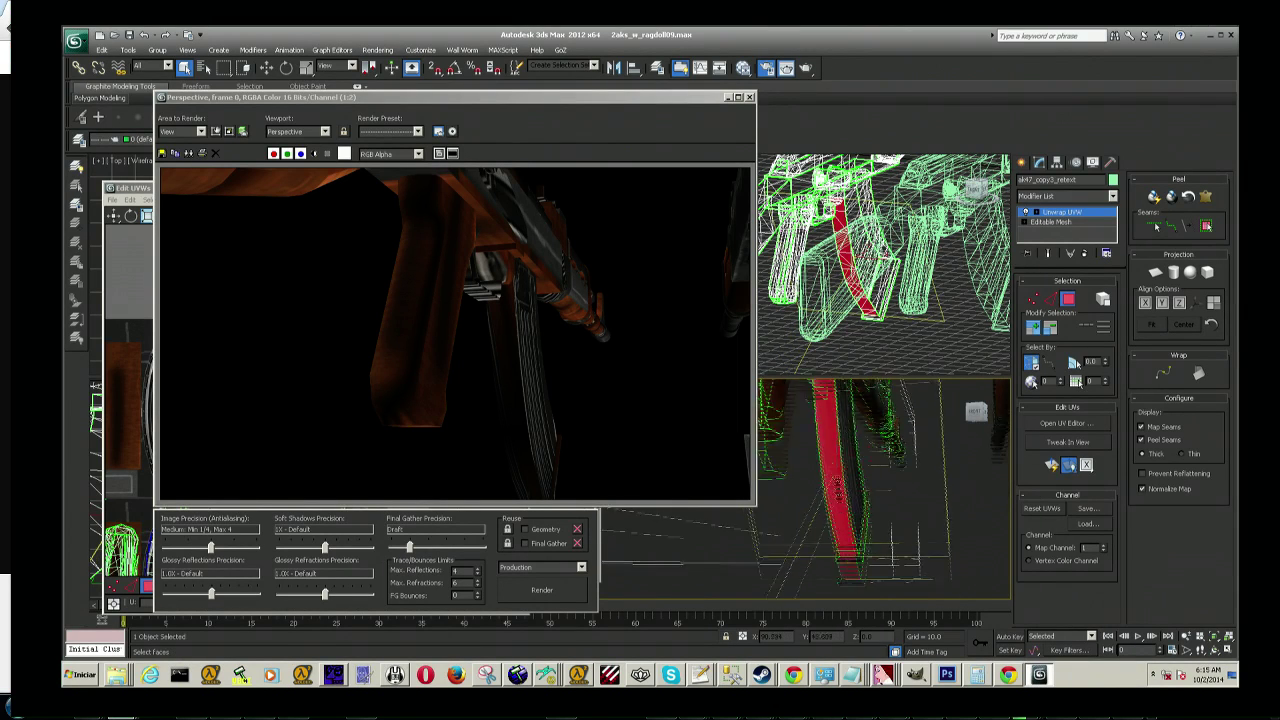
{"action": "scroll", "coordinate": [880, 480], "scroll_direction": "up", "scroll_amount": 3}
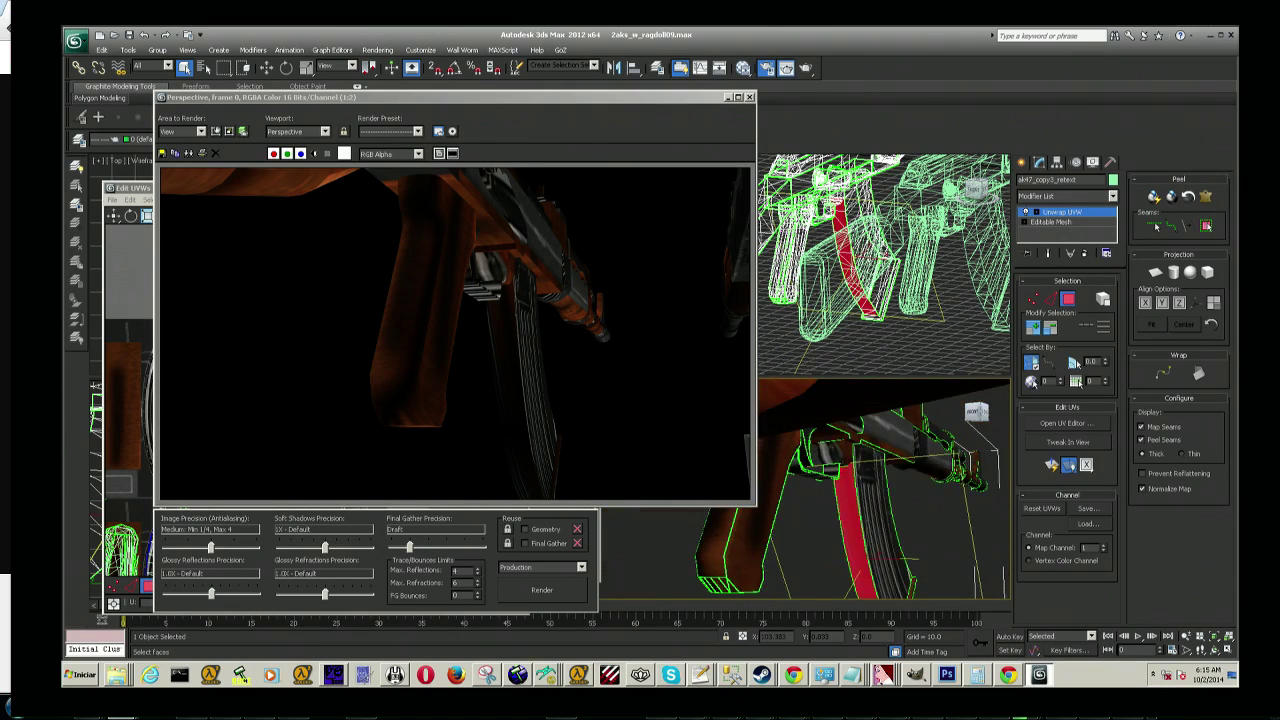
{"action": "scroll", "coordinate": [900, 260], "scroll_direction": "down", "scroll_amount": 5}
{"action": "middle_click_drag", "start_coordinate": [944, 508], "coordinate": [880, 450], "text": "alt"}
{"action": "middle_click_drag", "start_coordinate": [940, 300], "coordinate": [986, 293], "text": "alt"}
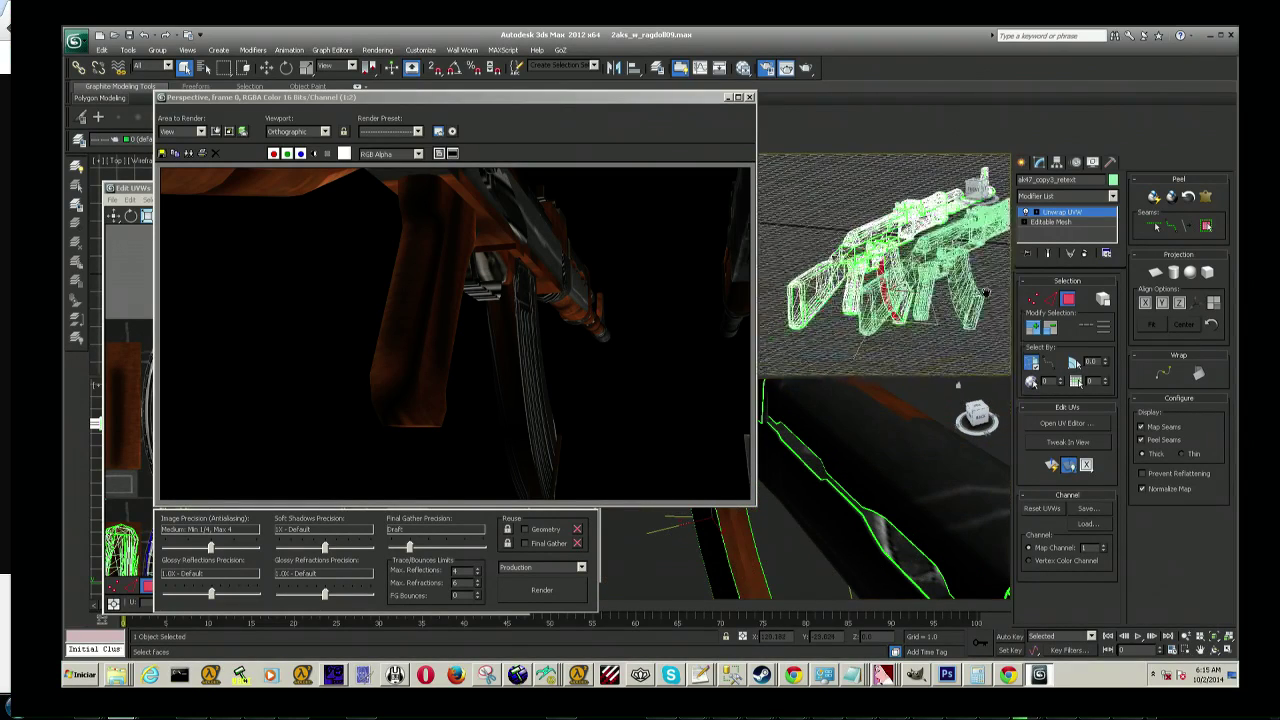
{"action": "left_click", "coordinate": [728, 98]}
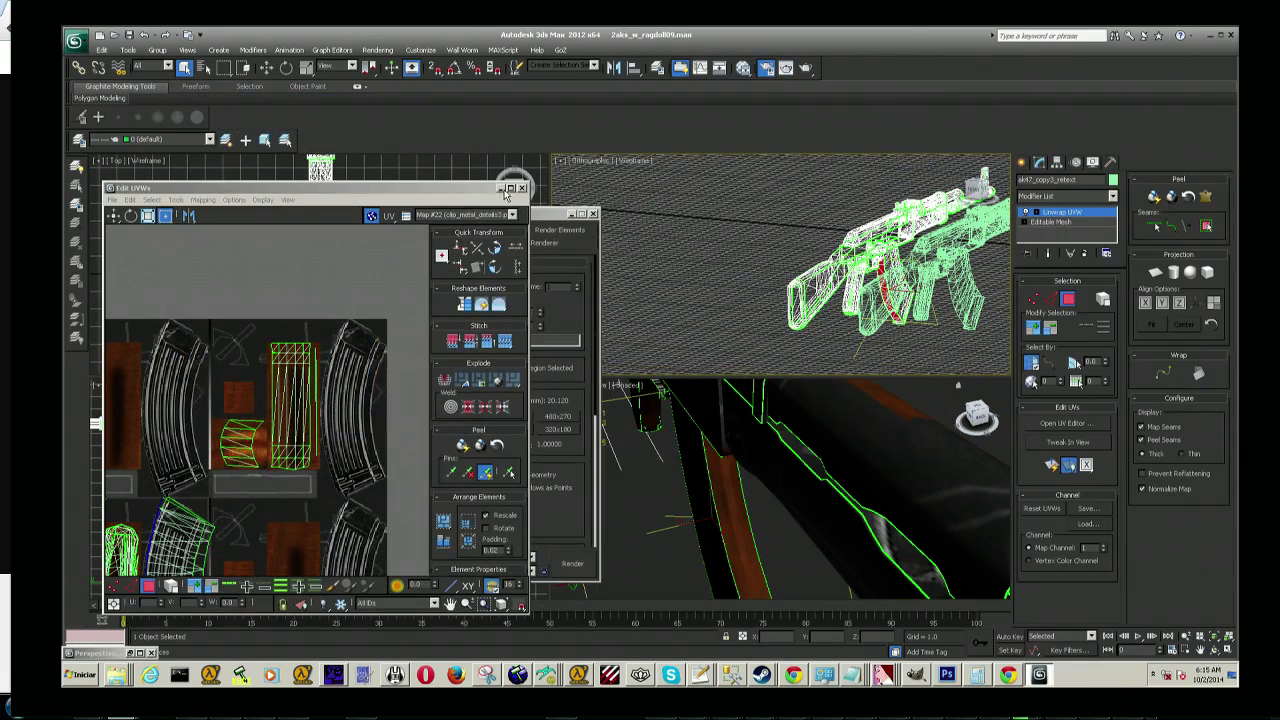
Step: Minimize Edit UVWs and Render Setup, then orbit and zoom to check the selected strip faces
{"action": "left_click", "coordinate": [503, 189]}
{"action": "left_click", "coordinate": [573, 214]}
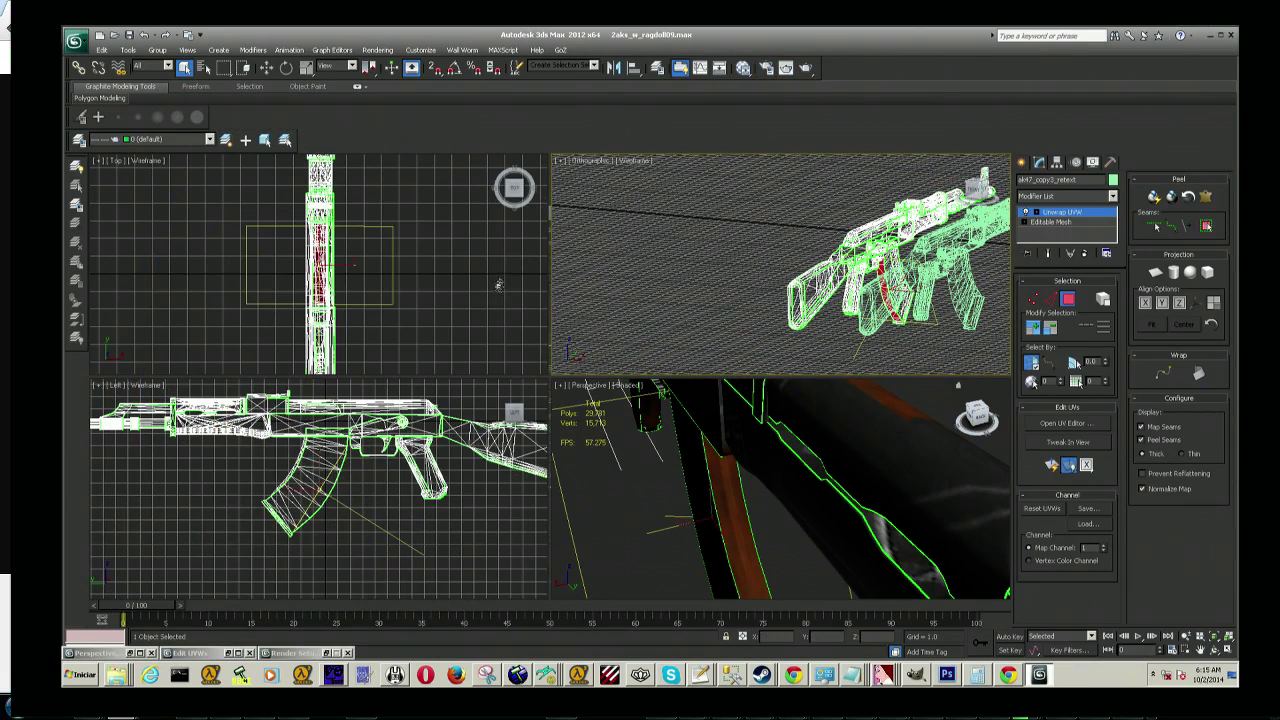
{"action": "left_click_drag", "start_coordinate": [372, 318], "coordinate": [500, 318], "text": "shift"}
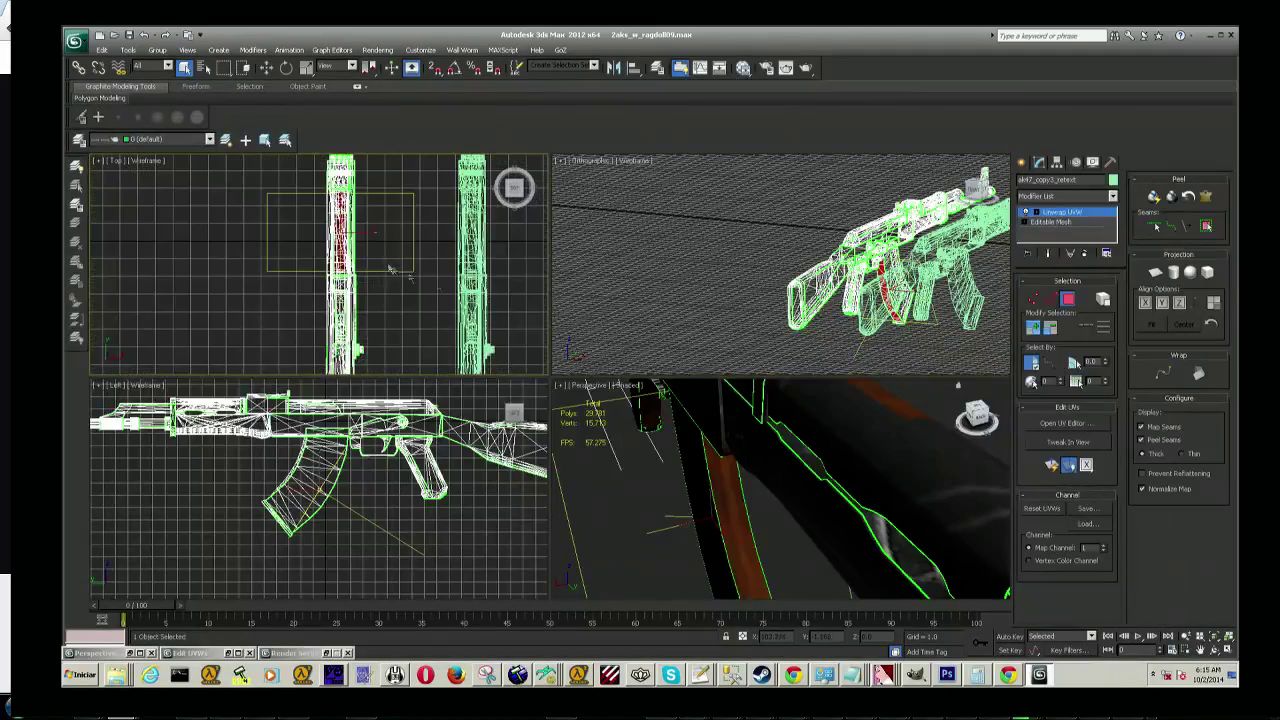
{"action": "mouse_move", "coordinate": [748, 318]}
{"action": "middle_mouse_down", "text": "alt"}
{"action": "mouse_move", "coordinate": [738, 322]}
{"action": "mouse_move", "coordinate": [953, 204]}
{"action": "middle_mouse_up", "text": "alt"}
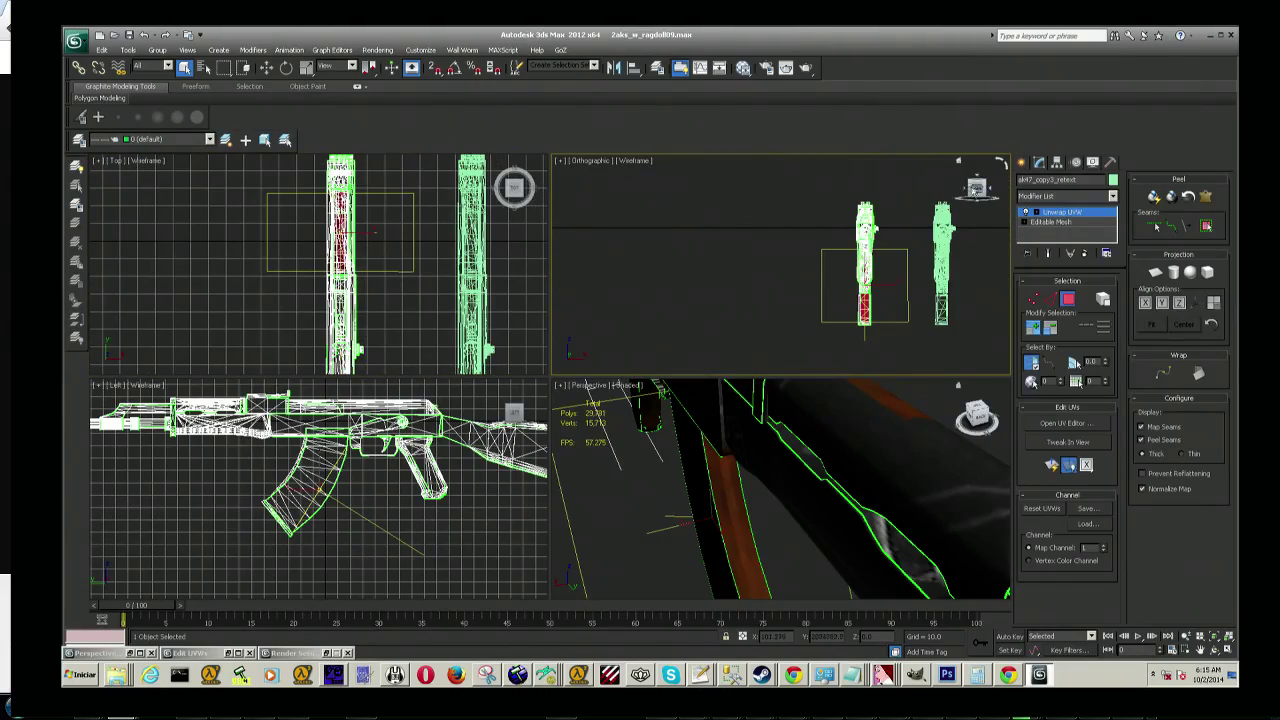
{"action": "left_click_drag", "start_coordinate": [977, 186], "coordinate": [930, 250]}
{"action": "scroll", "coordinate": [815, 296], "scroll_direction": "up", "scroll_amount": 3}
{"action": "scroll", "coordinate": [805, 290], "scroll_direction": "up", "scroll_amount": 4}
{"action": "scroll", "coordinate": [795, 283], "scroll_direction": "up", "scroll_amount": 3}
{"action": "scroll", "coordinate": [783, 277], "scroll_direction": "down", "scroll_amount": 3}
{"action": "scroll", "coordinate": [780, 270], "scroll_direction": "up", "scroll_amount": 3}
{"action": "scroll", "coordinate": [772, 250], "scroll_direction": "up", "scroll_amount": 3}
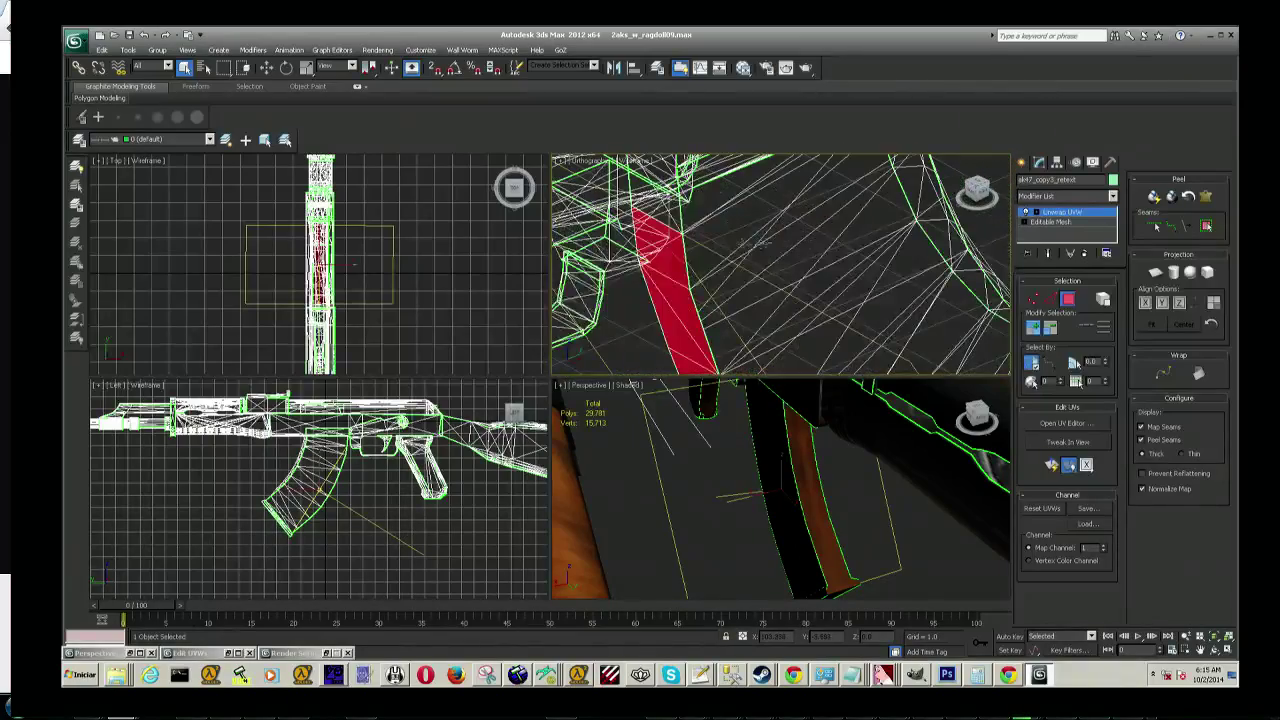
{"action": "scroll", "coordinate": [768, 243], "scroll_direction": "down", "scroll_amount": 2}
Step: Orbit the Perspective view under the magazine and reopen the UV editor for the selected faces
{"action": "right_click", "coordinate": [846, 449]}
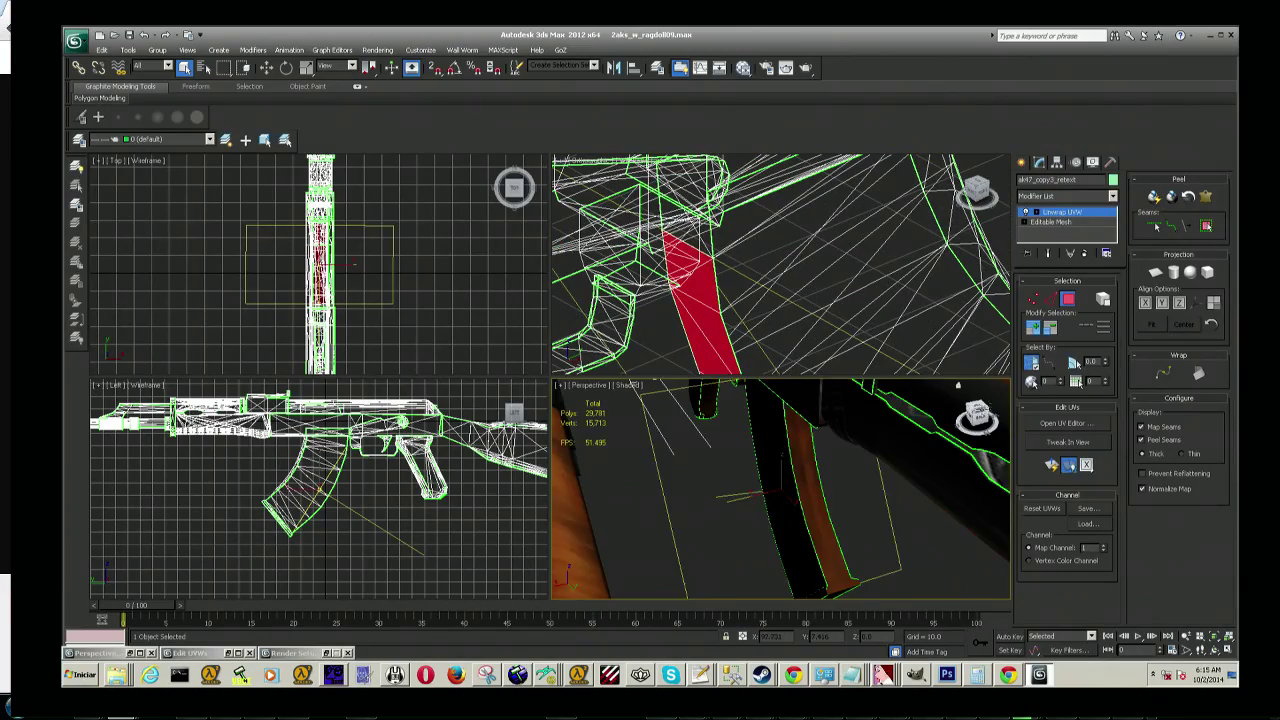
{"action": "middle_click_drag", "start_coordinate": [846, 449], "coordinate": [842, 487], "text": "alt"}
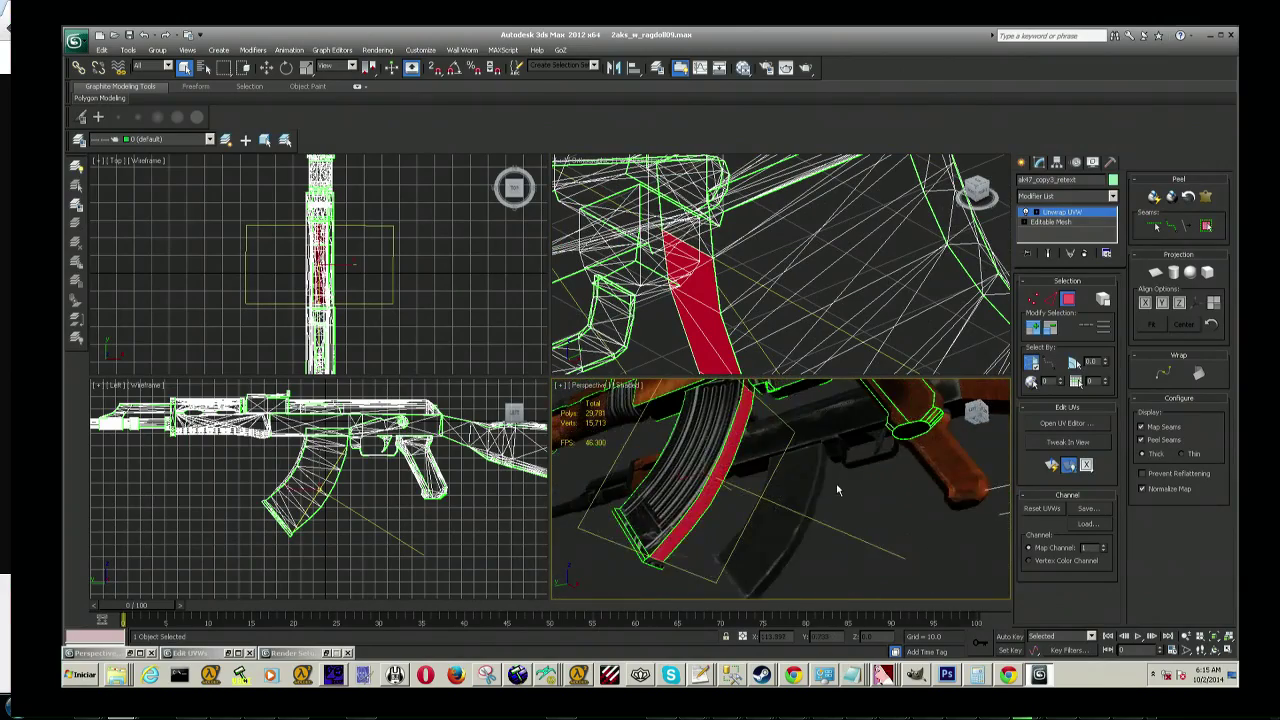
{"action": "scroll", "coordinate": [842, 487], "scroll_direction": "up", "scroll_amount": 5}
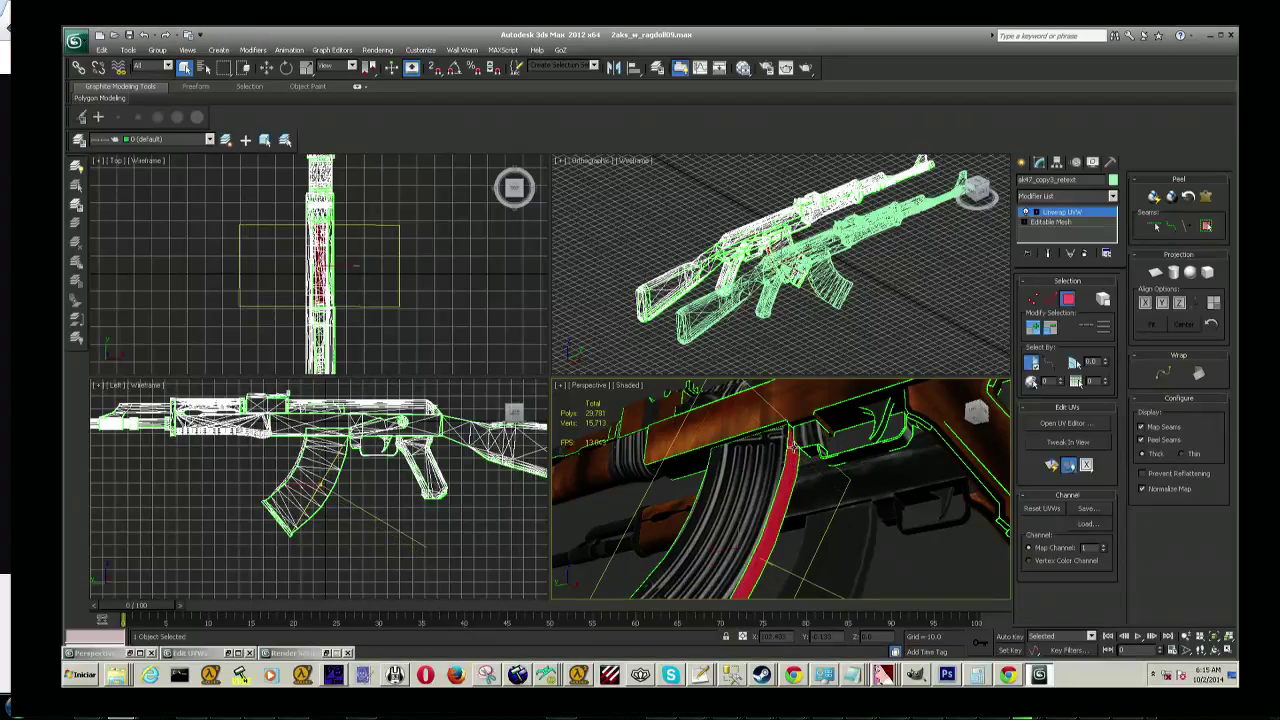
{"action": "middle_click_drag", "start_coordinate": [792, 432], "coordinate": [776, 452], "text": "alt"}
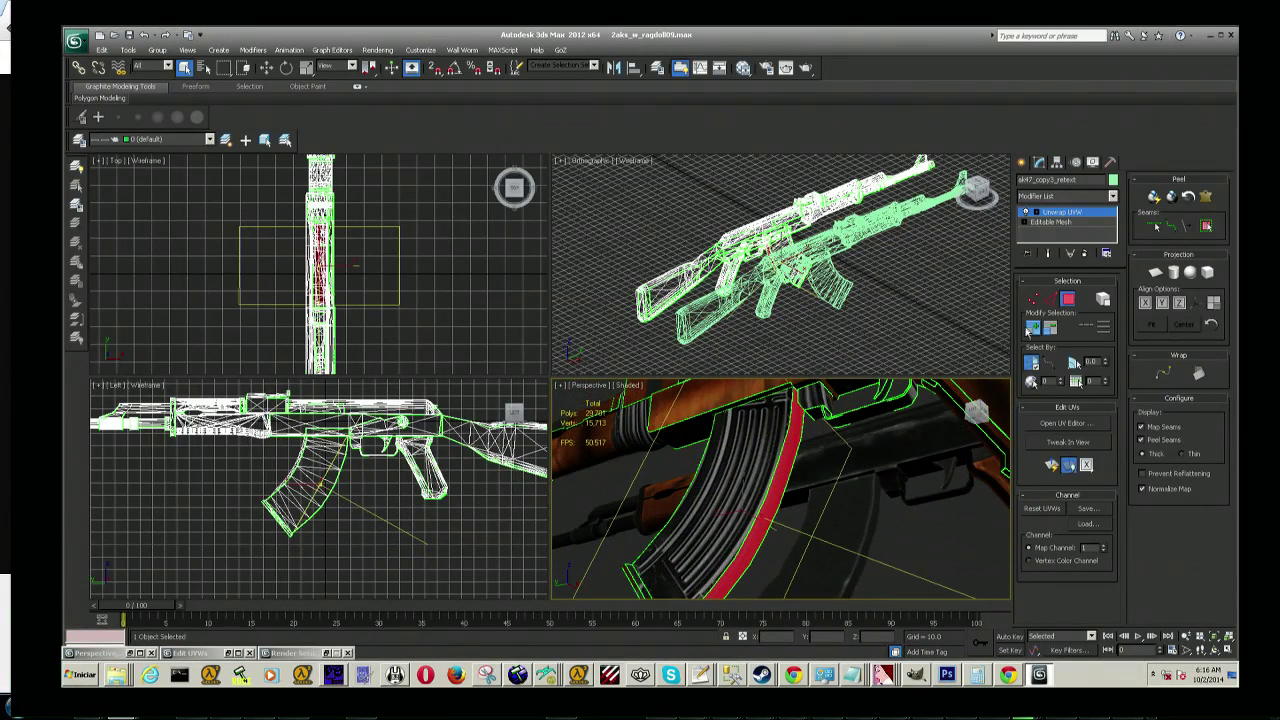
{"action": "left_click", "coordinate": [1072, 423]}
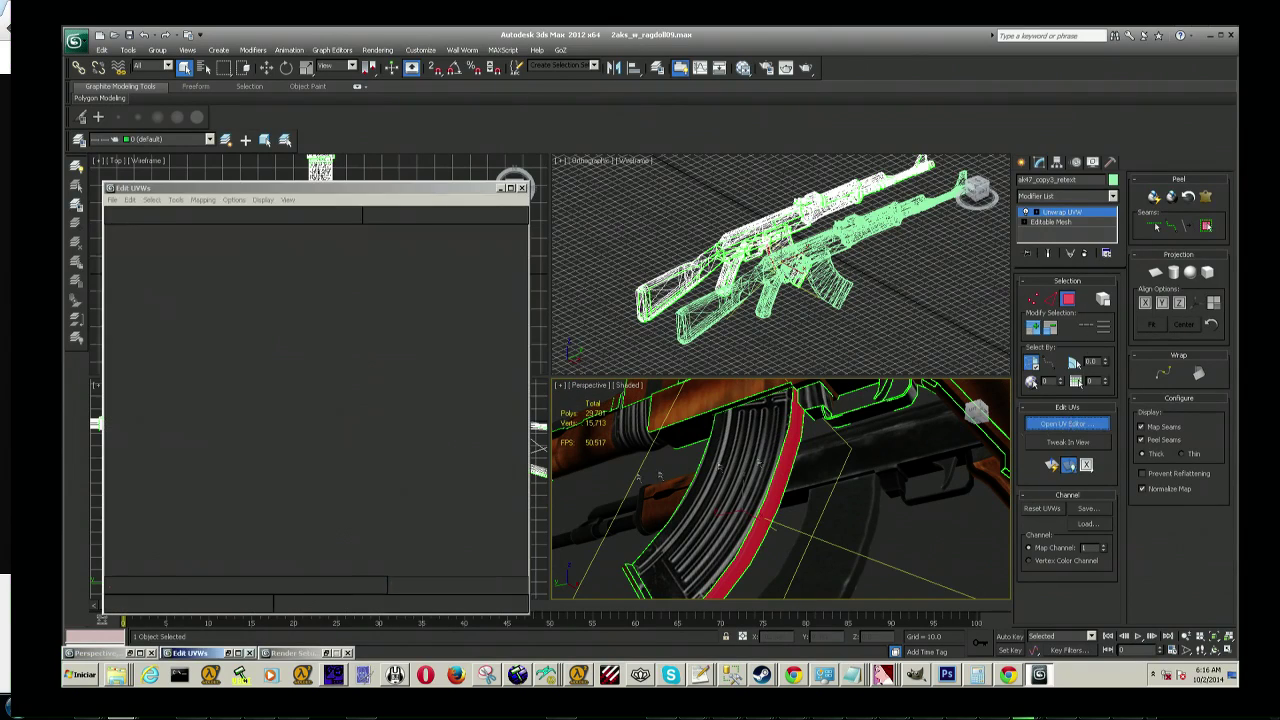
Step: Move the selected UVs upward and unfold them with Flatten Mapping into a packed layout
{"action": "scroll", "coordinate": [267, 400], "scroll_direction": "up", "scroll_amount": 2}
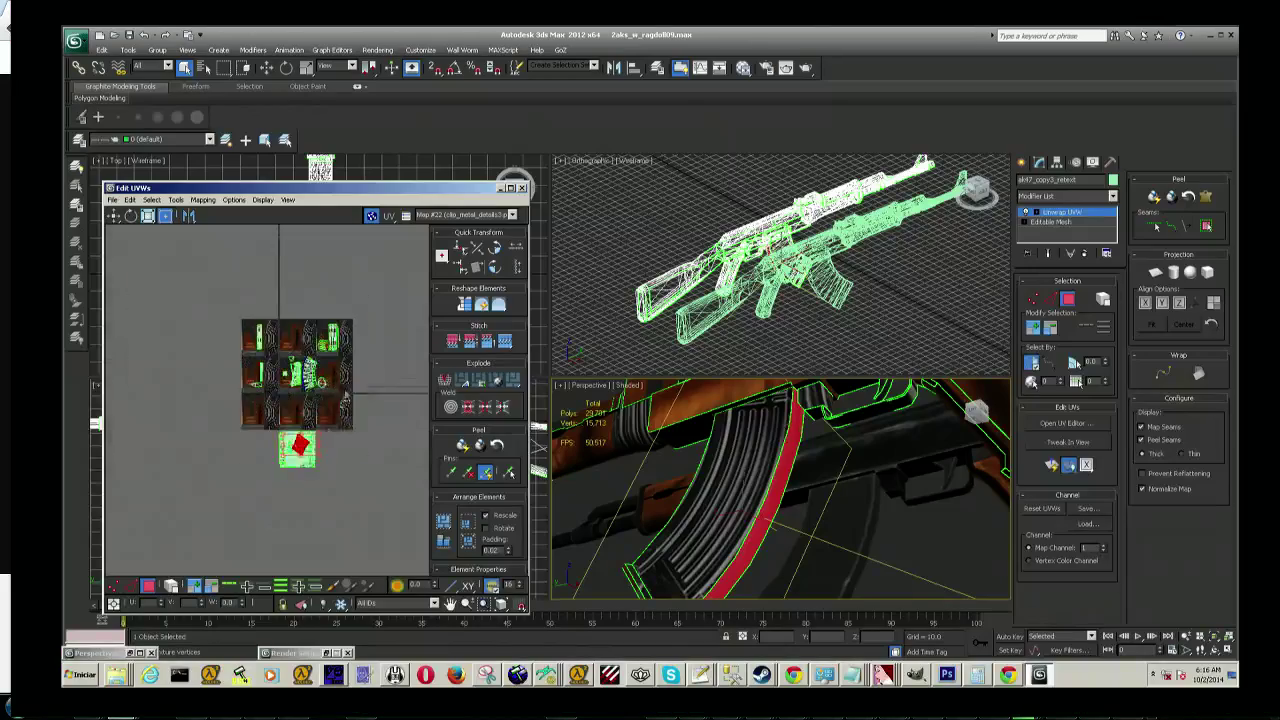
{"action": "scroll", "coordinate": [267, 400], "scroll_direction": "up", "scroll_amount": 2}
{"action": "scroll", "coordinate": [267, 400], "scroll_direction": "up", "scroll_amount": 2}
{"action": "scroll", "coordinate": [267, 400], "scroll_direction": "up", "scroll_amount": 2}
{"action": "middle_click_drag", "start_coordinate": [267, 400], "coordinate": [289, 482]}
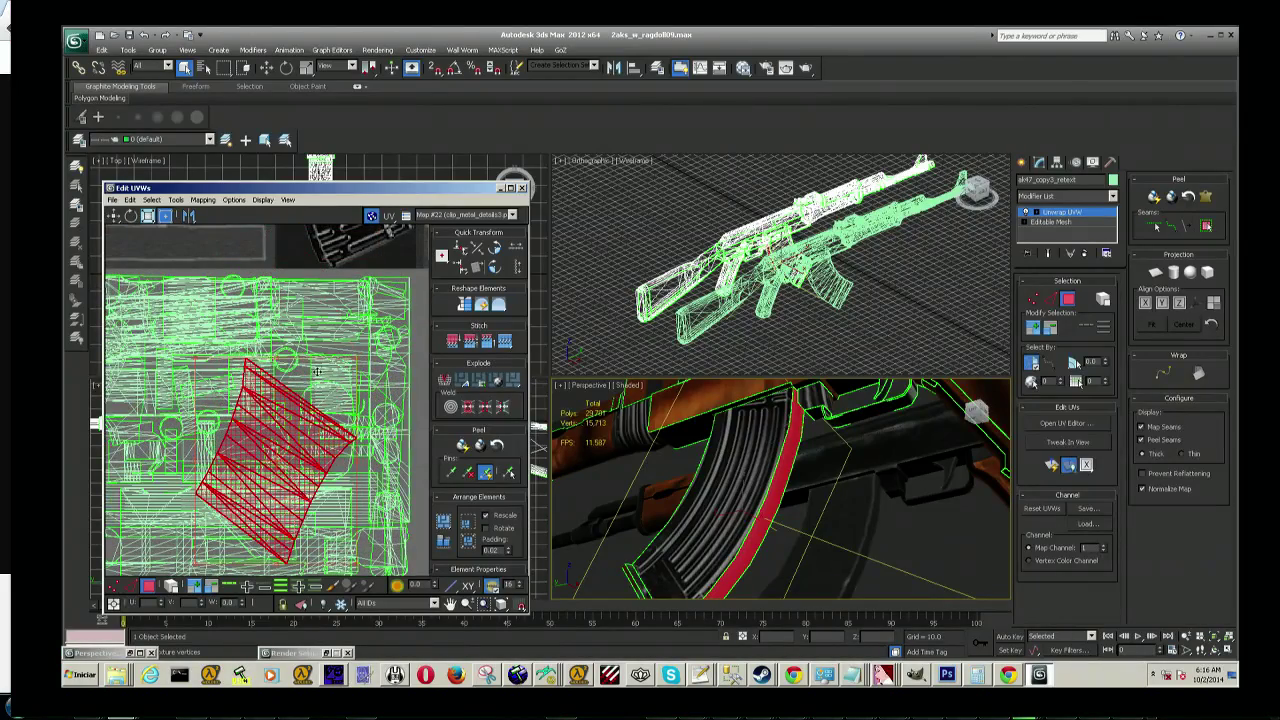
{"action": "left_click_drag", "start_coordinate": [275, 460], "coordinate": [275, 400]}
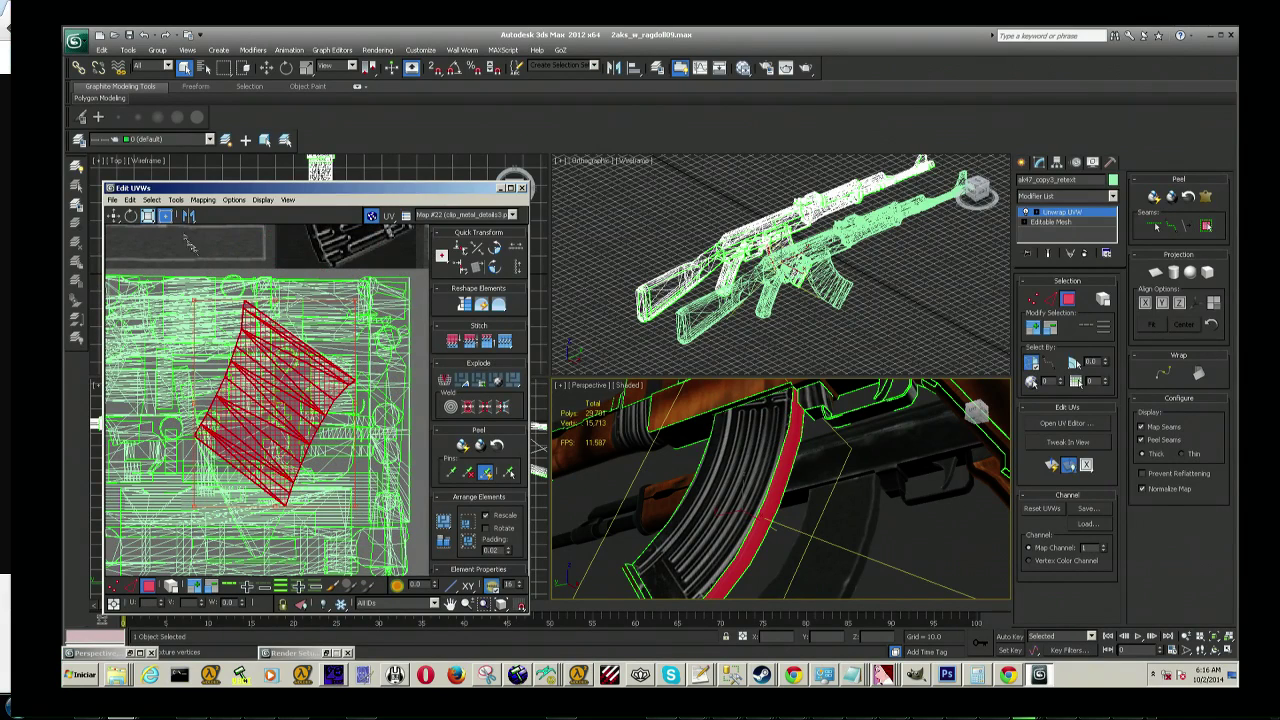
{"action": "left_click", "coordinate": [202, 200]}
{"action": "left_click", "coordinate": [220, 213]}
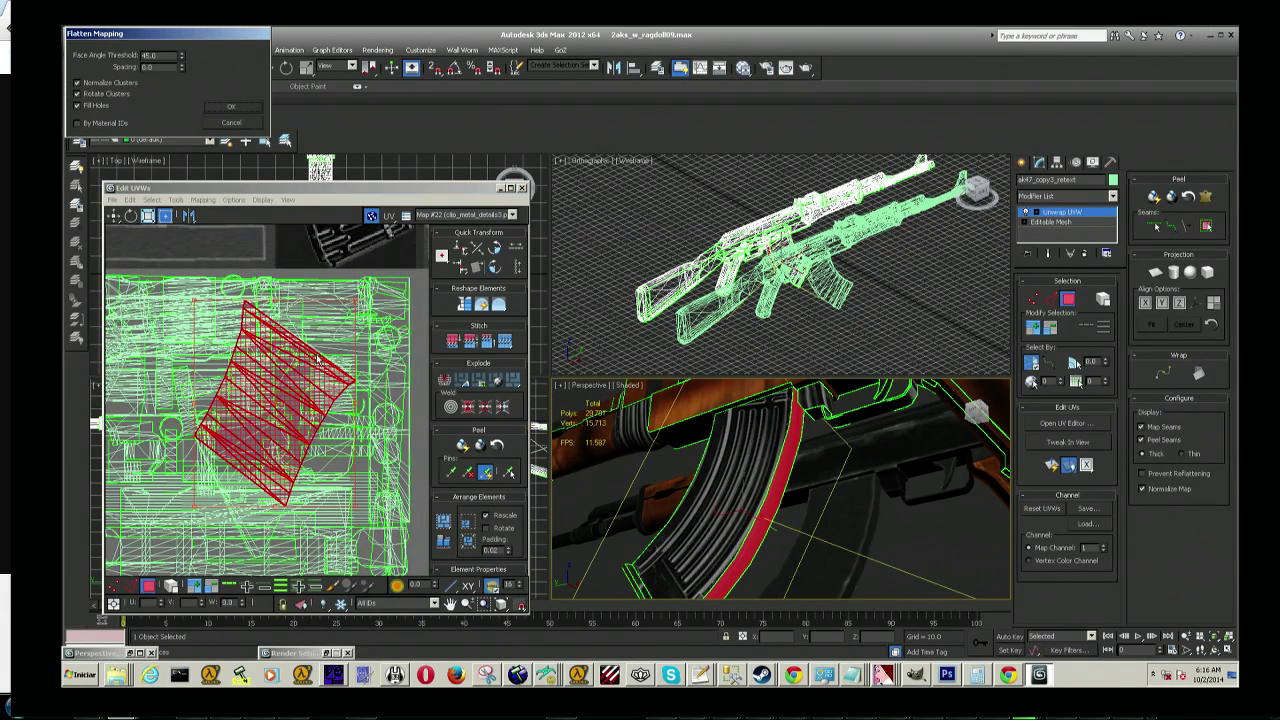
{"action": "left_click", "coordinate": [231, 107]}
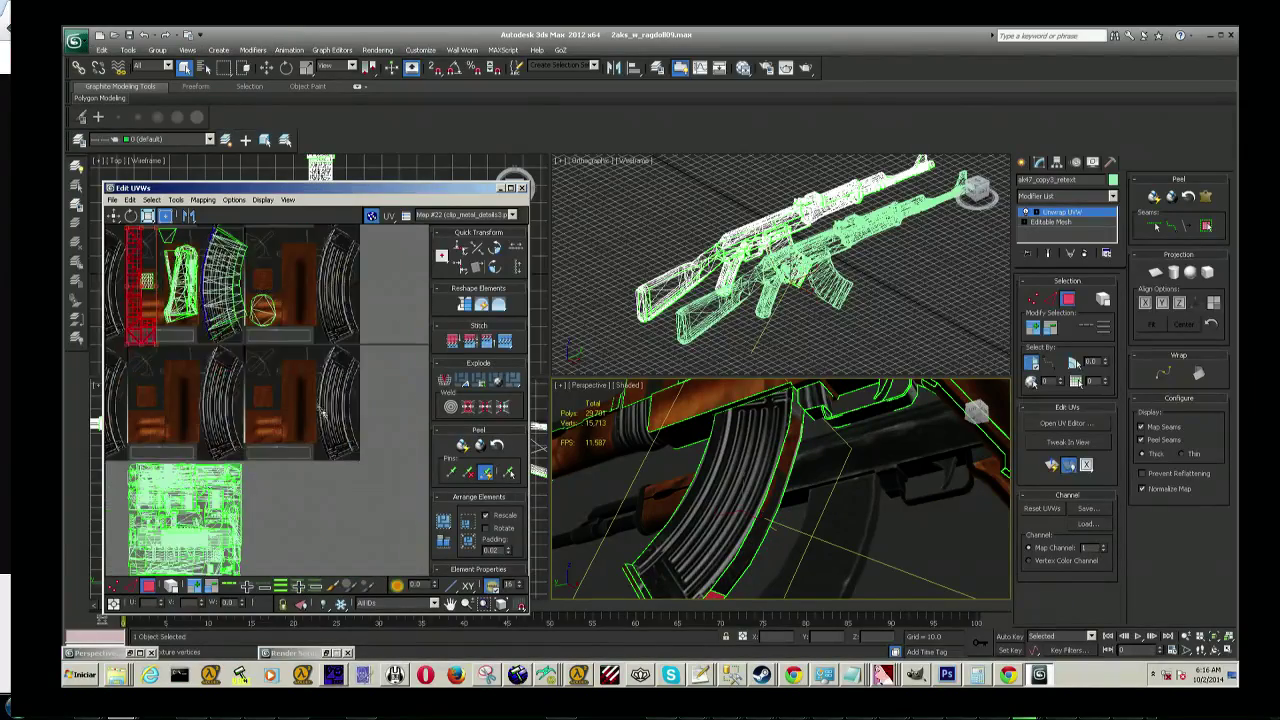
Step: Select the magazine's long strip shell and drag it to the left of the texture
{"action": "scroll", "coordinate": [319, 410], "scroll_direction": "up", "scroll_amount": 3}
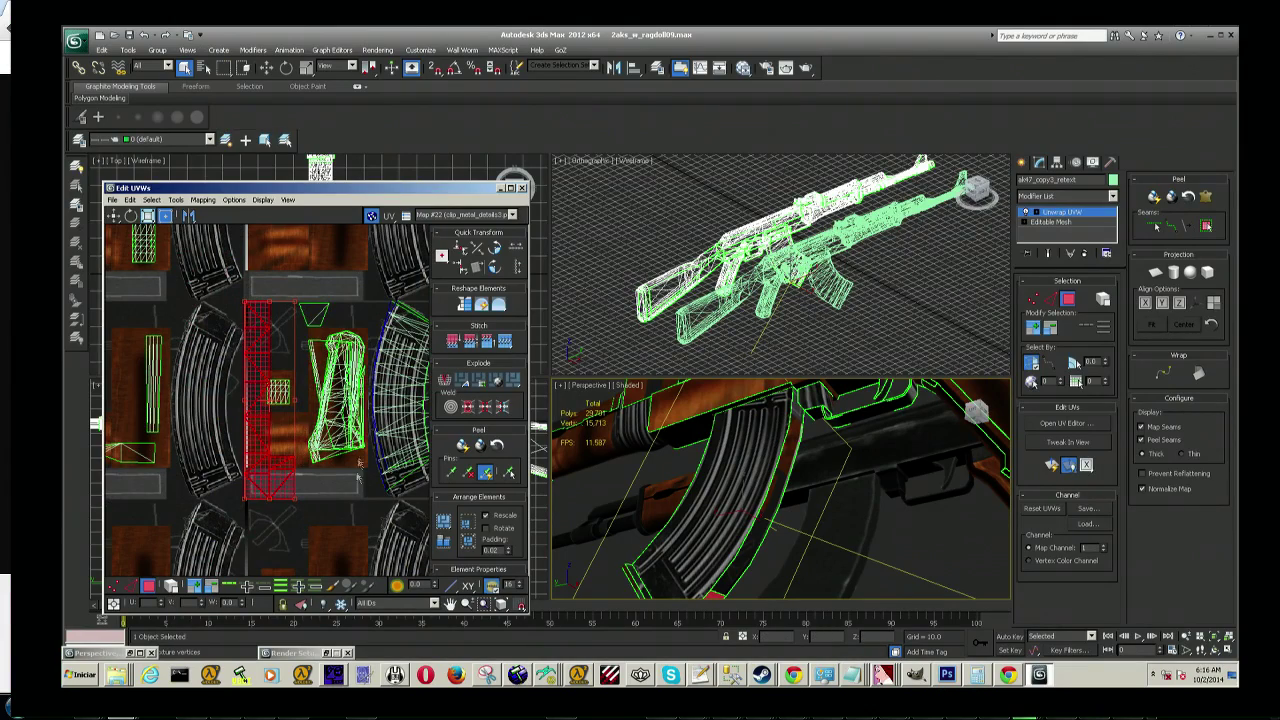
{"action": "scroll", "coordinate": [350, 462], "scroll_direction": "down", "scroll_amount": 2}
{"action": "scroll", "coordinate": [330, 455], "scroll_direction": "up", "scroll_amount": 2}
{"action": "scroll", "coordinate": [310, 455], "scroll_direction": "down", "scroll_amount": 3}
{"action": "scroll", "coordinate": [297, 460], "scroll_direction": "up", "scroll_amount": 5}
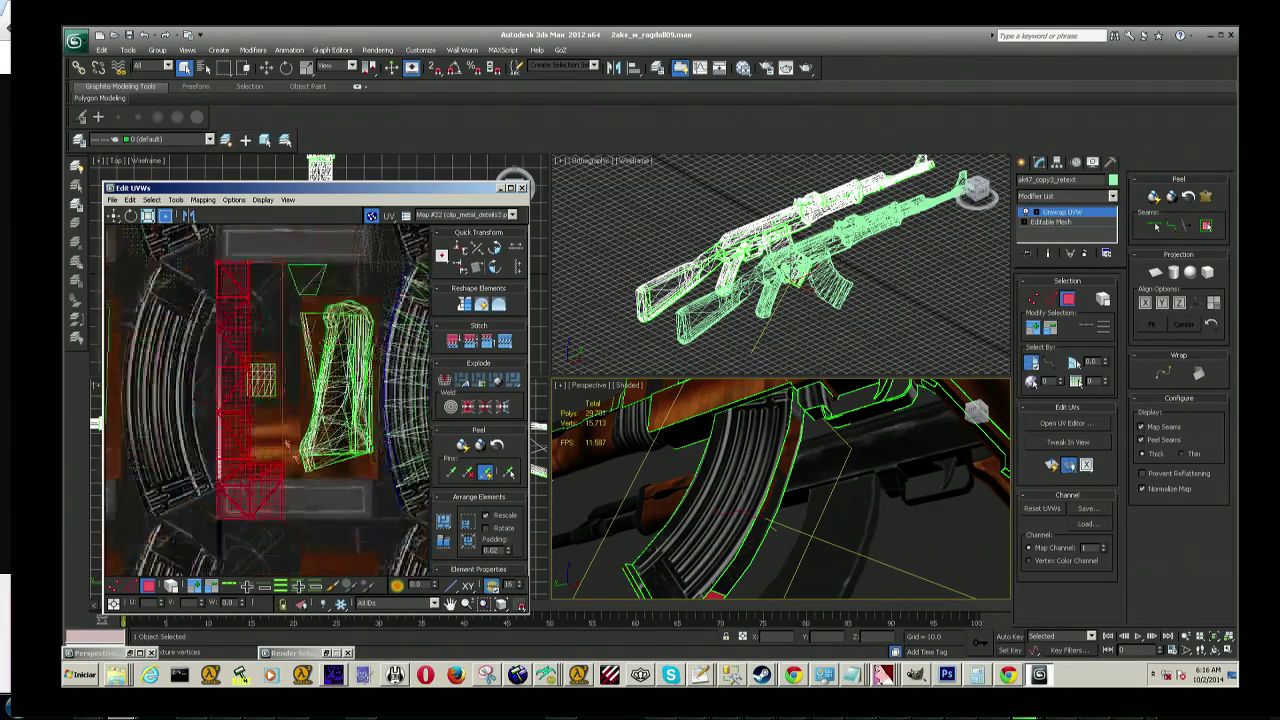
{"action": "left_click", "coordinate": [297, 462]}
{"action": "scroll", "coordinate": [297, 462], "scroll_direction": "up", "scroll_amount": 2}
{"action": "scroll", "coordinate": [331, 392], "scroll_direction": "down", "scroll_amount": 3}
{"action": "left_click_drag", "start_coordinate": [340, 395], "coordinate": [190, 340]}
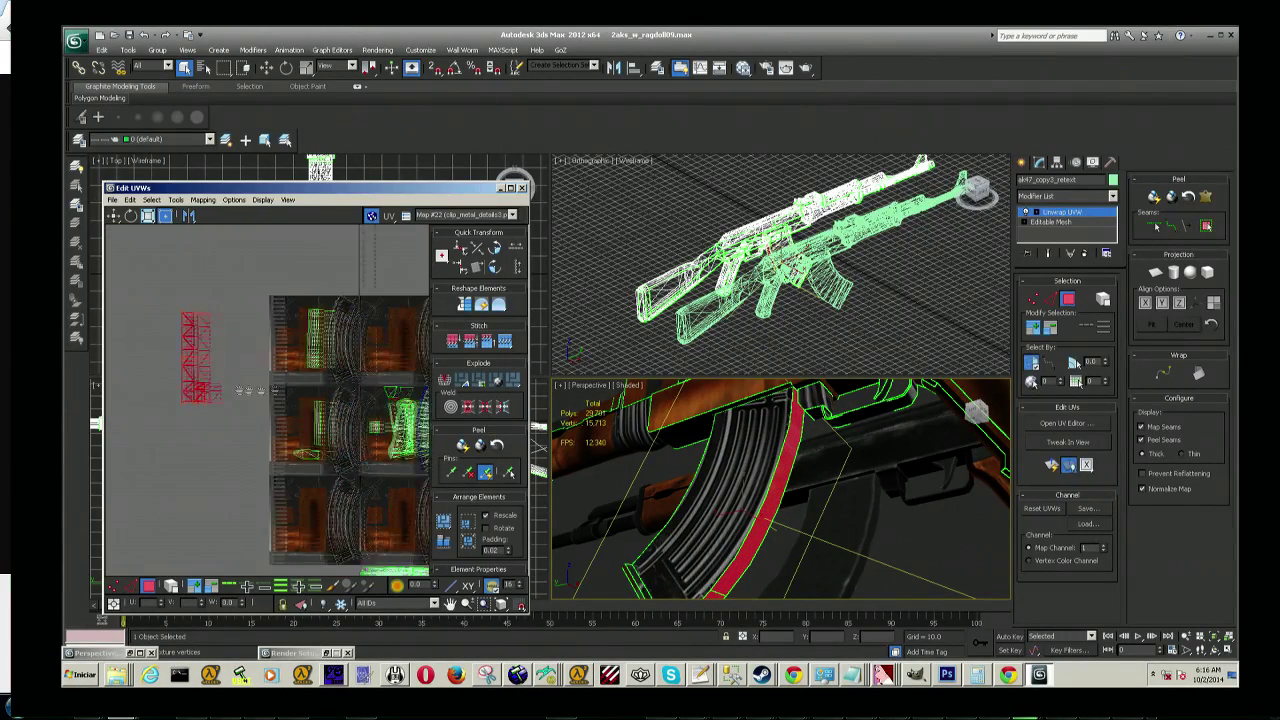
Step: Move the small lower-right piece into line directly below the strip
{"action": "scroll", "coordinate": [286, 377], "scroll_direction": "up", "scroll_amount": 3}
{"action": "scroll", "coordinate": [311, 398], "scroll_direction": "up", "scroll_amount": 2}
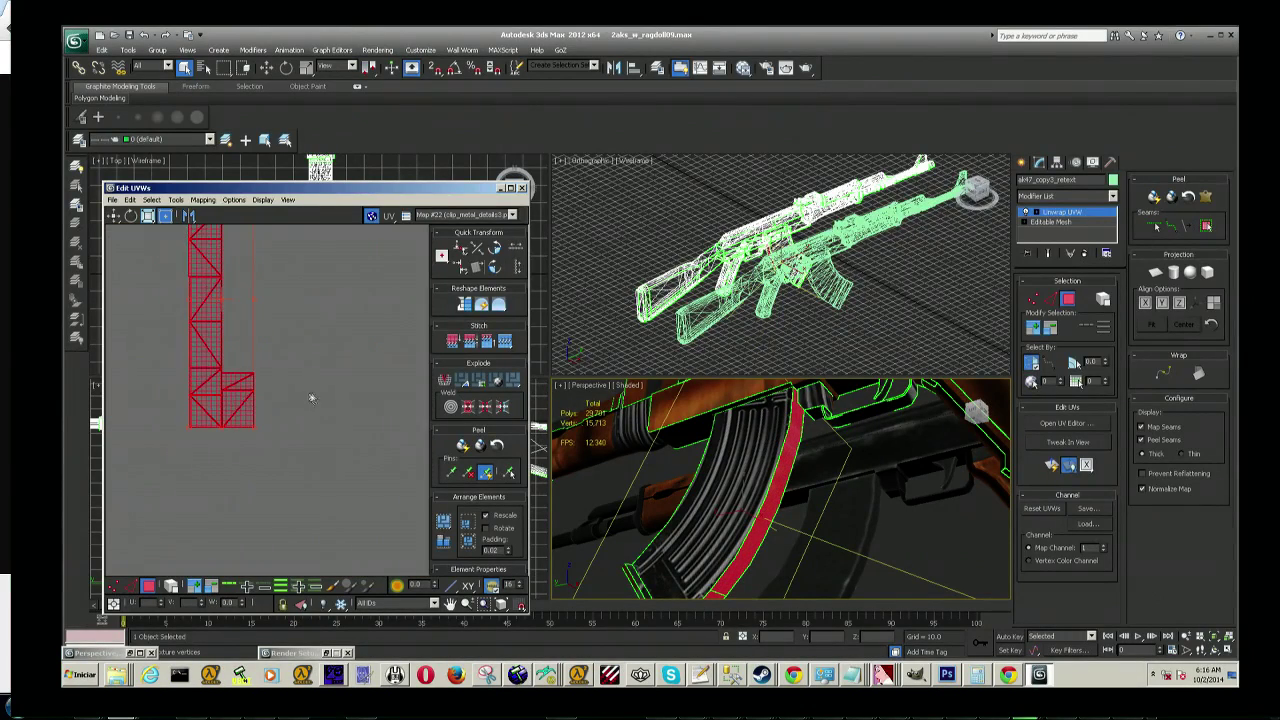
{"action": "left_click", "coordinate": [237, 442]}
{"action": "middle_click_drag", "start_coordinate": [780, 480], "coordinate": [750, 402], "text": "alt"}
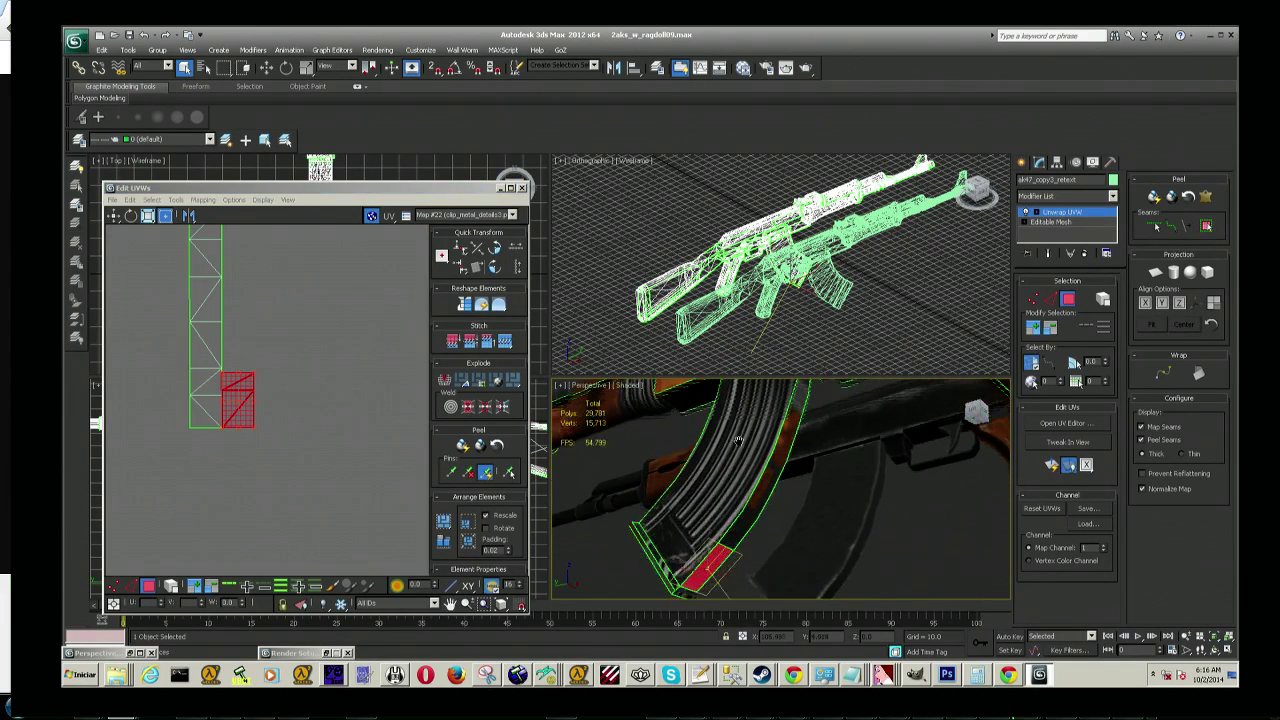
{"action": "middle_click_drag", "start_coordinate": [260, 408], "coordinate": [298, 424]}
{"action": "left_click_drag", "start_coordinate": [277, 400], "coordinate": [245, 455]}
{"action": "scroll", "coordinate": [245, 455], "scroll_direction": "up", "scroll_amount": 3}
{"action": "left_click_drag", "start_coordinate": [260, 455], "coordinate": [257, 457]}
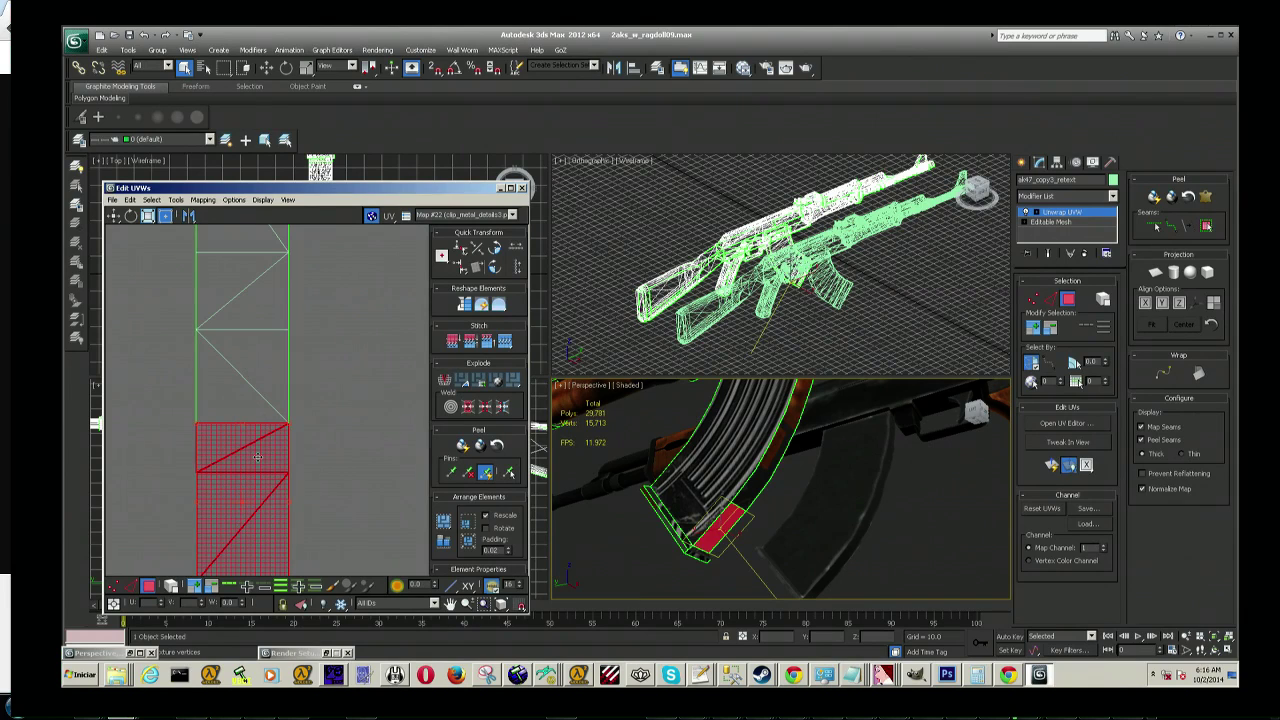
Step: Select the larger triangular piece and move it to the strip's top end
{"action": "left_click", "coordinate": [323, 460]}
{"action": "left_click", "coordinate": [222, 444]}
{"action": "left_click", "coordinate": [235, 413]}
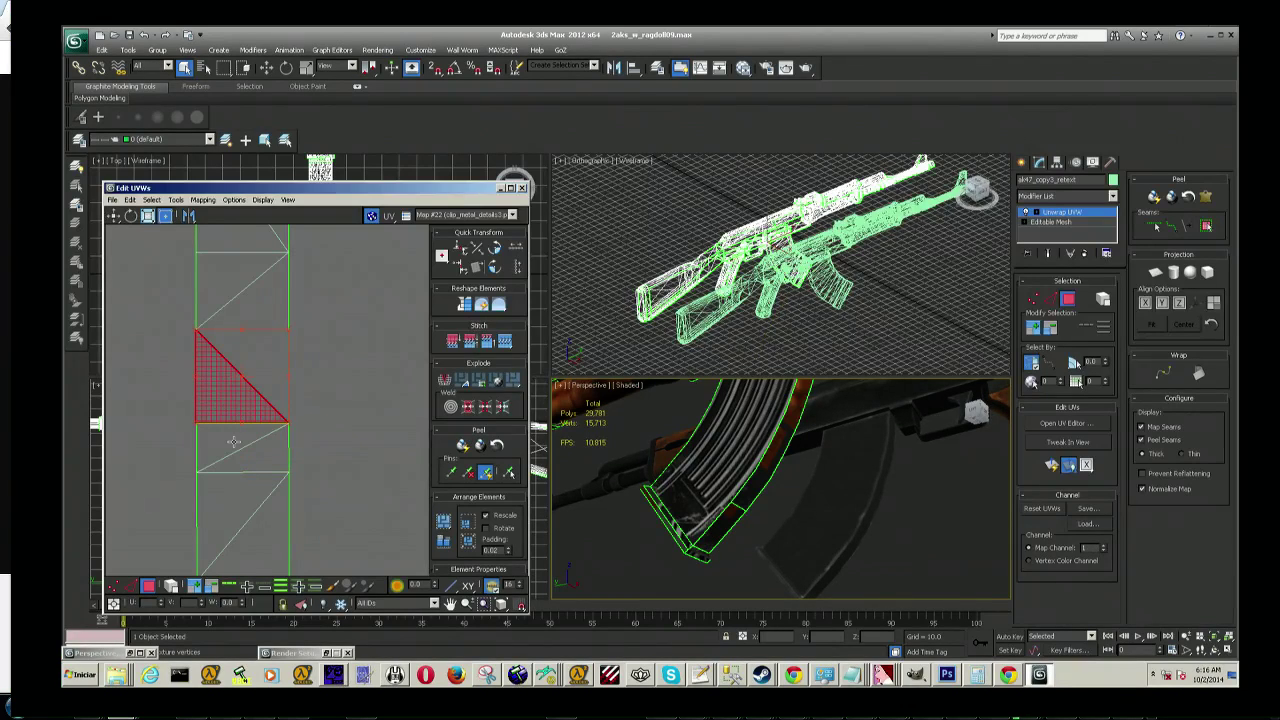
{"action": "middle_click_drag", "start_coordinate": [808, 551], "coordinate": [760, 520], "text": "alt"}
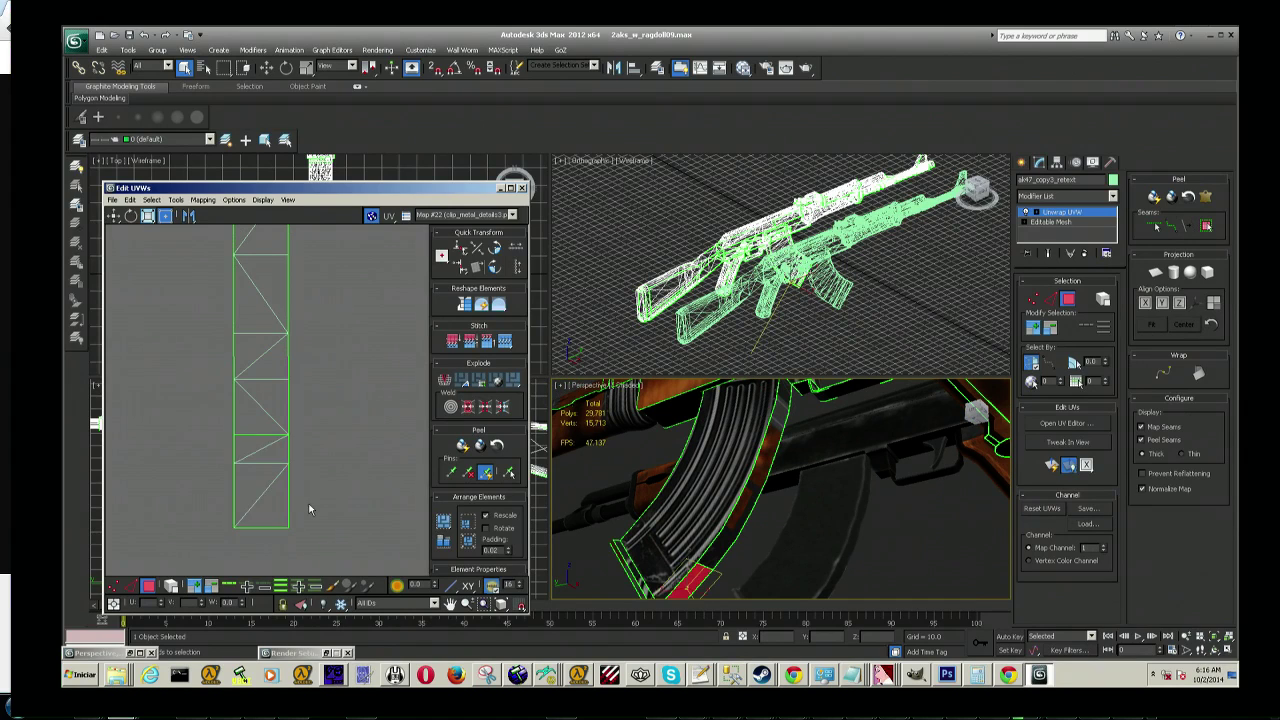
{"action": "left_click_drag", "start_coordinate": [270, 480], "coordinate": [335, 355]}
{"action": "scroll", "coordinate": [342, 492], "scroll_direction": "down", "scroll_amount": 2}
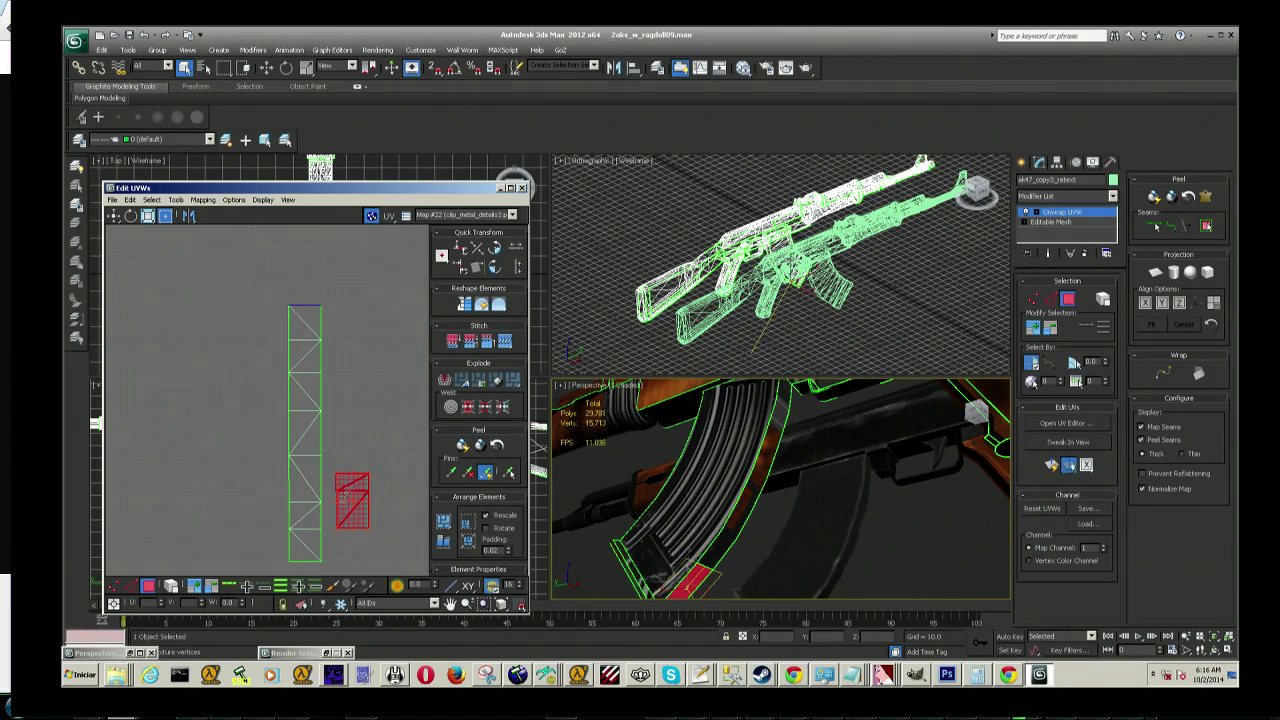
{"action": "left_click_drag", "start_coordinate": [343, 480], "coordinate": [299, 274]}
{"action": "scroll", "coordinate": [299, 274], "scroll_direction": "up", "scroll_amount": 5}
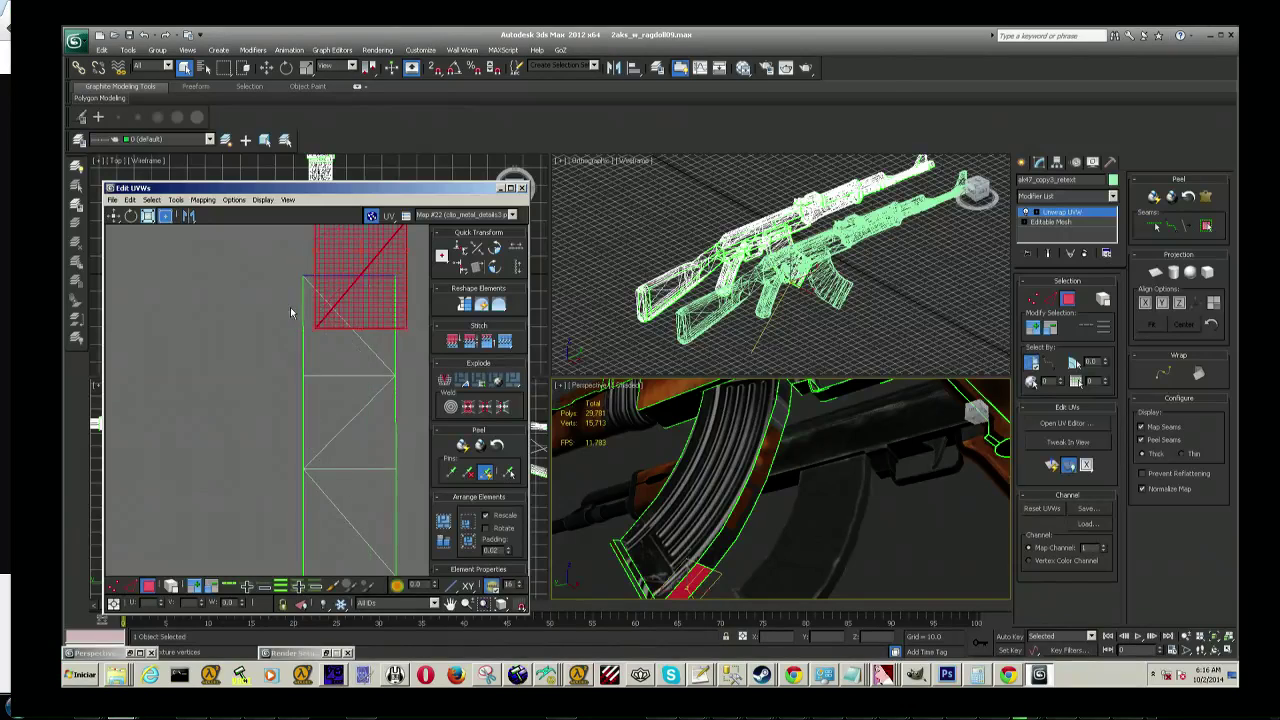
{"action": "left_click_drag", "start_coordinate": [338, 381], "coordinate": [329, 336]}
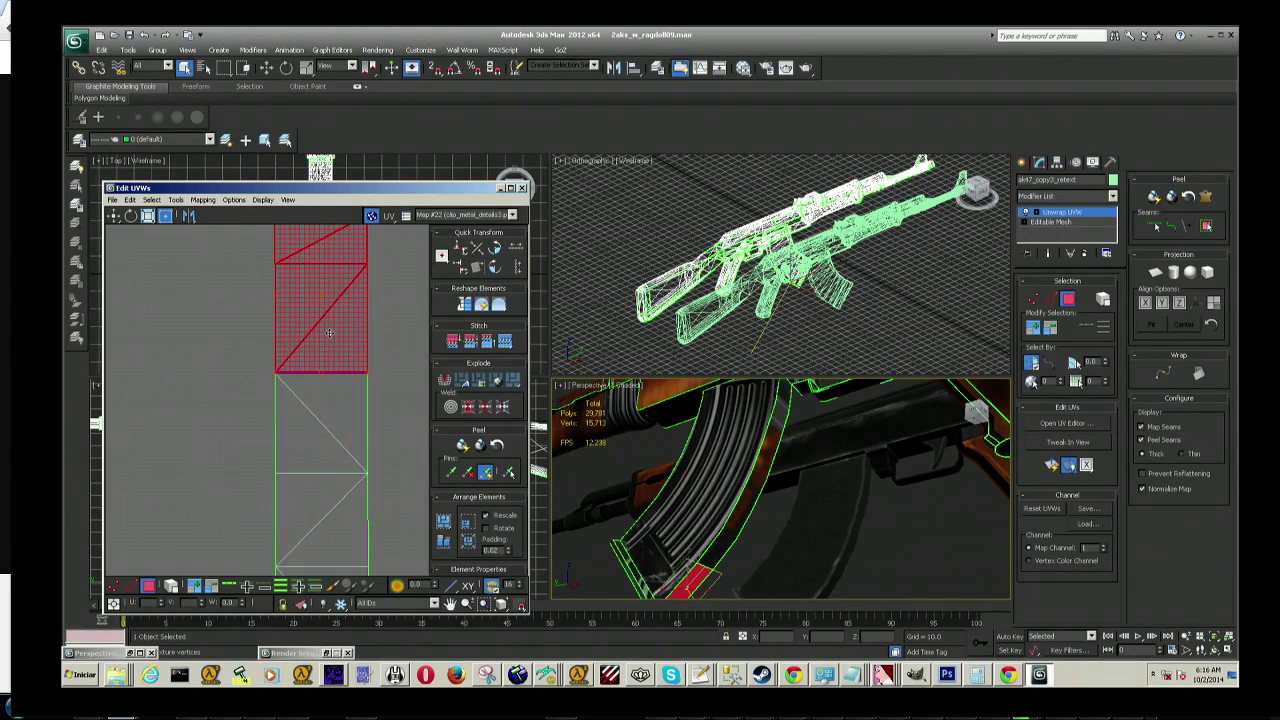
Step: Line the top piece up precisely with the strip's edges
{"action": "scroll", "coordinate": [329, 340], "scroll_direction": "up", "scroll_amount": 1}
{"action": "scroll", "coordinate": [329, 355], "scroll_direction": "up", "scroll_amount": 1}
{"action": "scroll", "coordinate": [330, 375], "scroll_direction": "up", "scroll_amount": 2}
{"action": "scroll", "coordinate": [330, 397], "scroll_direction": "up", "scroll_amount": 1}
{"action": "left_click_drag", "start_coordinate": [330, 397], "coordinate": [326, 391]}
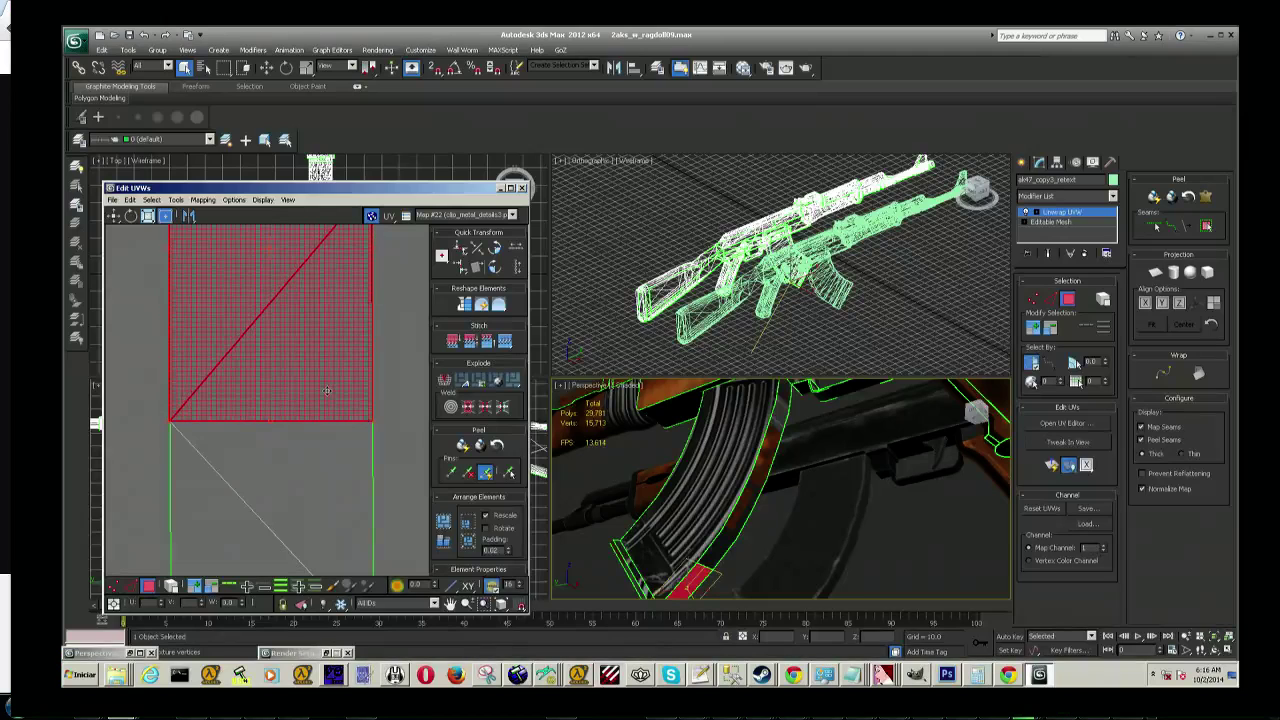
{"action": "scroll", "coordinate": [328, 397], "scroll_direction": "down", "scroll_amount": 3}
{"action": "mouse_move", "coordinate": [328, 397]}
{"action": "middle_mouse_down"}
{"action": "mouse_move", "coordinate": [328, 297]}
{"action": "mouse_move", "coordinate": [292, 342]}
{"action": "middle_mouse_up"}
Step: Select the whole assembled strip and pan the UV view toward the texture
{"action": "left_click", "coordinate": [361, 585]}
{"action": "mouse_move", "coordinate": [345, 430]}
{"action": "middle_mouse_down"}
{"action": "mouse_move", "coordinate": [305, 430]}
{"action": "mouse_move", "coordinate": [371, 430]}
{"action": "middle_mouse_up"}
{"action": "scroll", "coordinate": [371, 430], "scroll_direction": "down", "scroll_amount": 2}
{"action": "scroll", "coordinate": [350, 415], "scroll_direction": "up", "scroll_amount": 3}
{"action": "scroll", "coordinate": [350, 415], "scroll_direction": "up", "scroll_amount": 2}
{"action": "mouse_move", "coordinate": [286, 394]}
{"action": "middle_mouse_down"}
{"action": "mouse_move", "coordinate": [372, 394]}
{"action": "mouse_move", "coordinate": [269, 444]}
{"action": "mouse_move", "coordinate": [251, 426]}
{"action": "middle_mouse_up"}
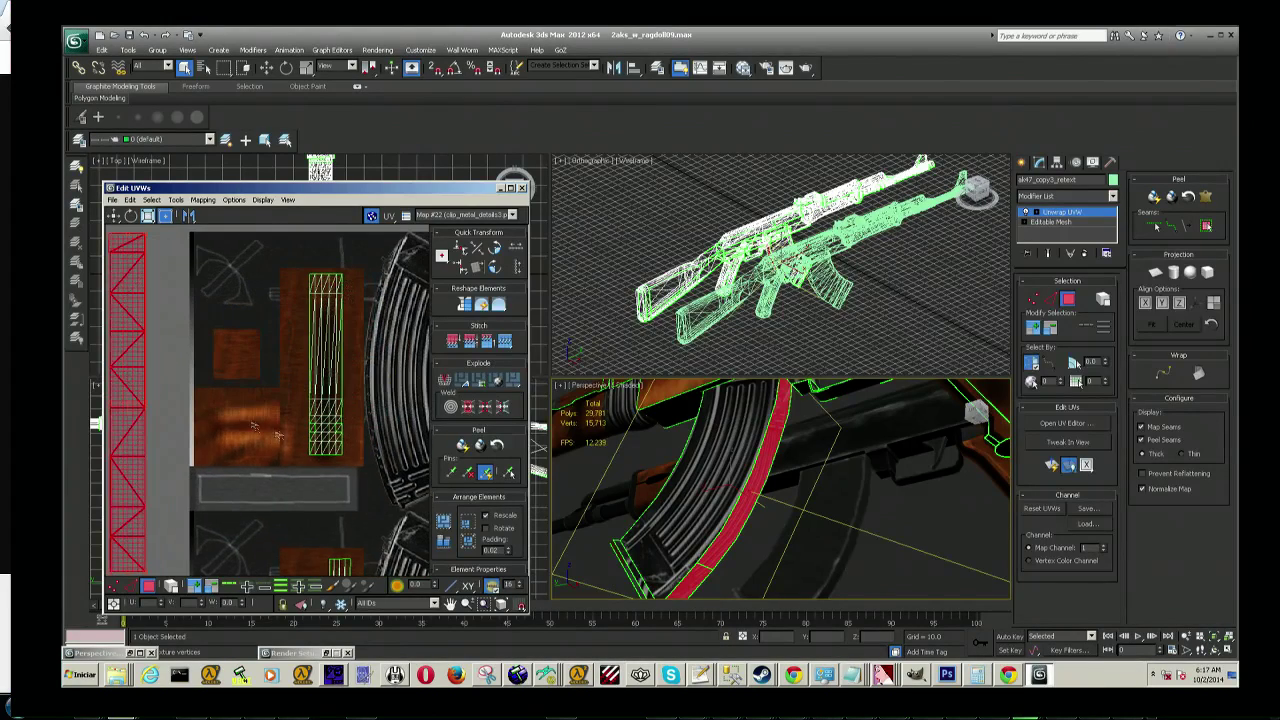
{"action": "left_click", "coordinate": [797, 676]}
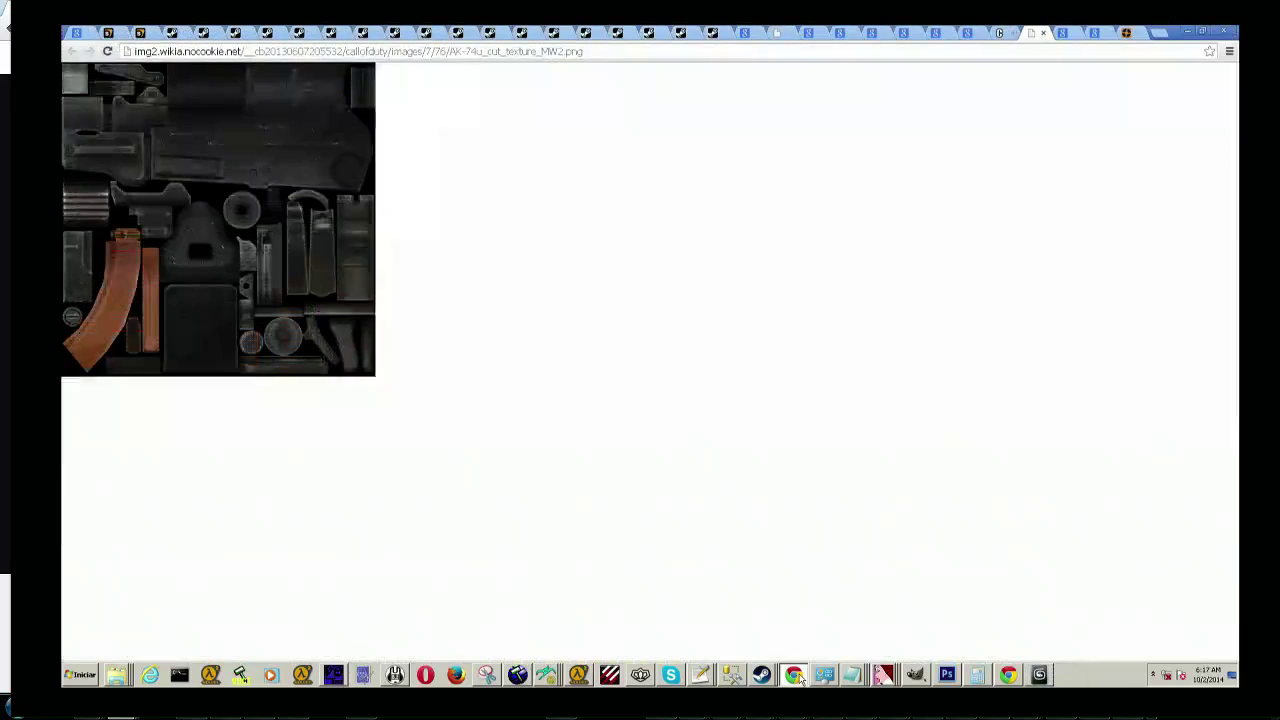
{"action": "right_click", "coordinate": [797, 676]}
{"action": "left_click", "coordinate": [800, 520]}
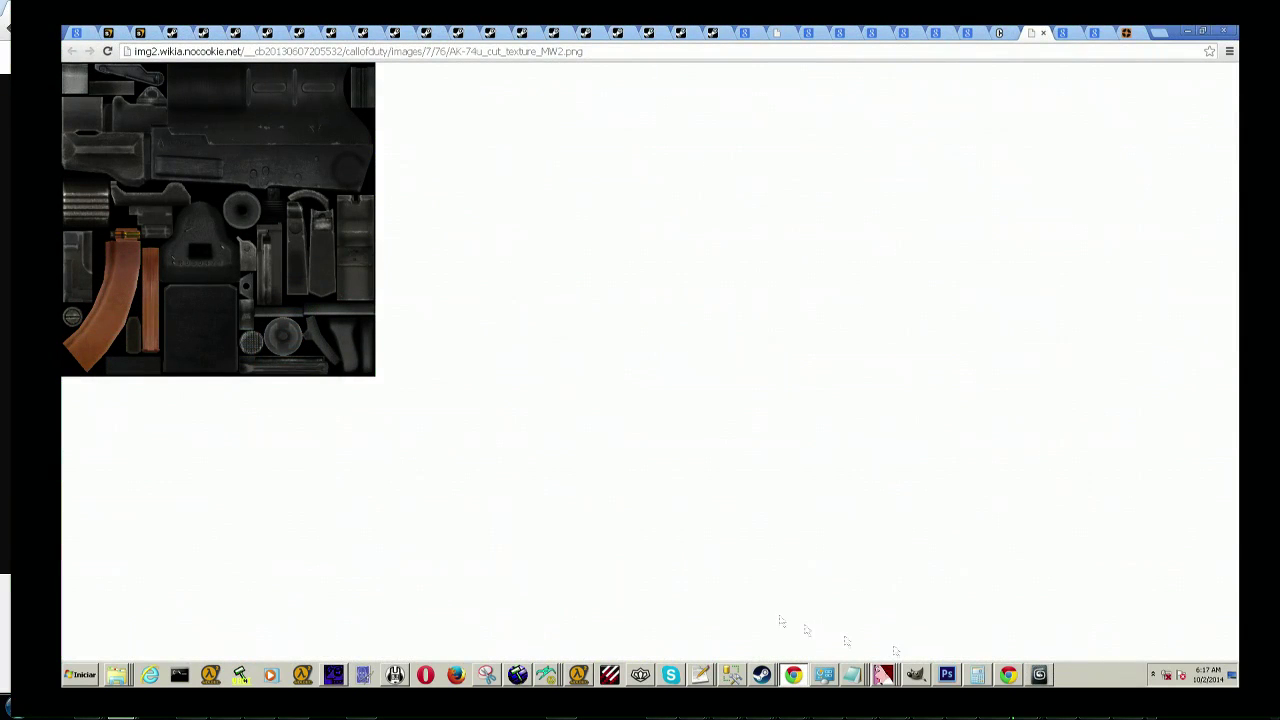
{"action": "right_click", "coordinate": [1013, 680]}
{"action": "left_click", "coordinate": [943, 535]}
{"action": "left_click", "coordinate": [976, 675]}
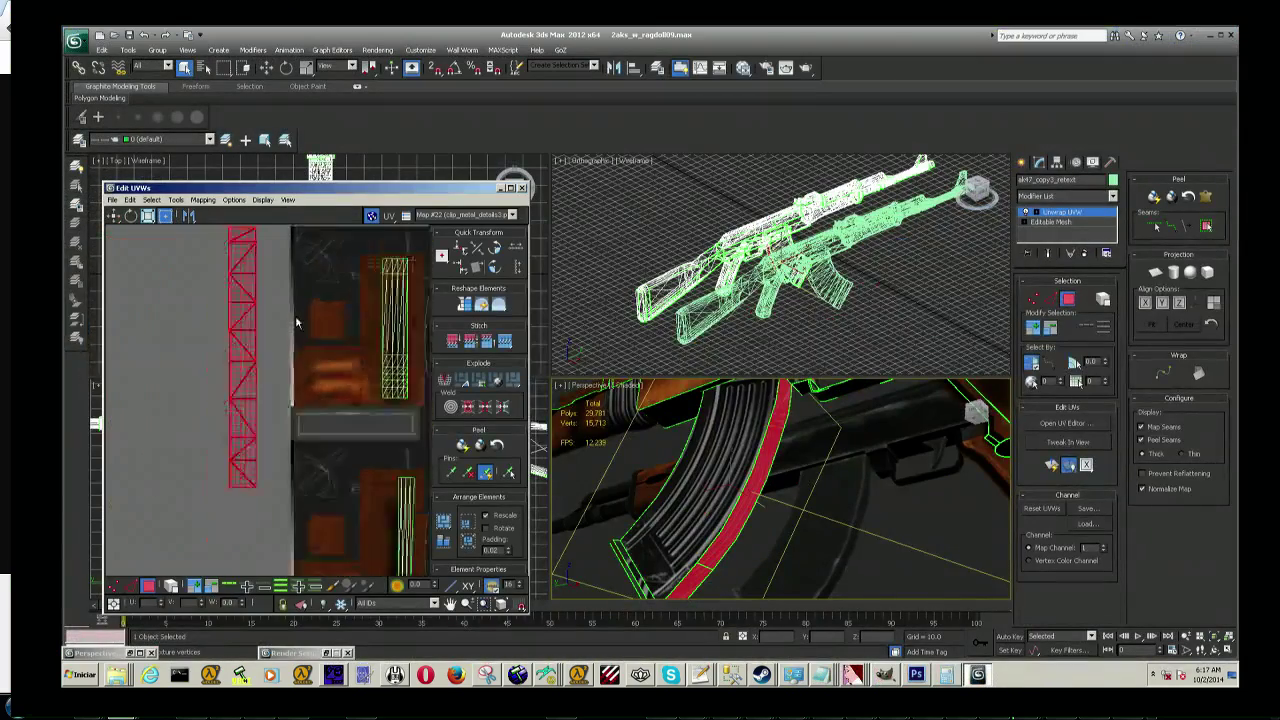
Step: Narrow the strip shell with horizontal-only scaling, then choose Pick Texture from the background list
{"action": "middle_click_drag", "start_coordinate": [296, 322], "coordinate": [284, 372]}
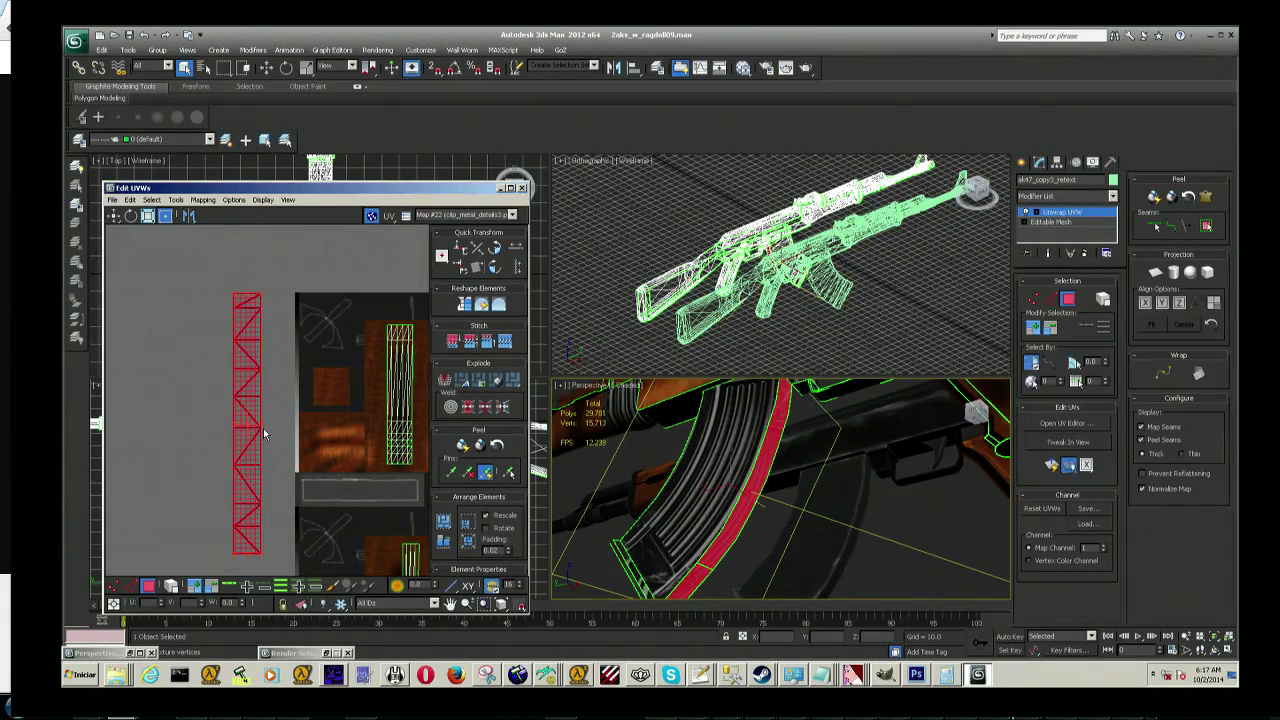
{"action": "left_click", "coordinate": [147, 217]}
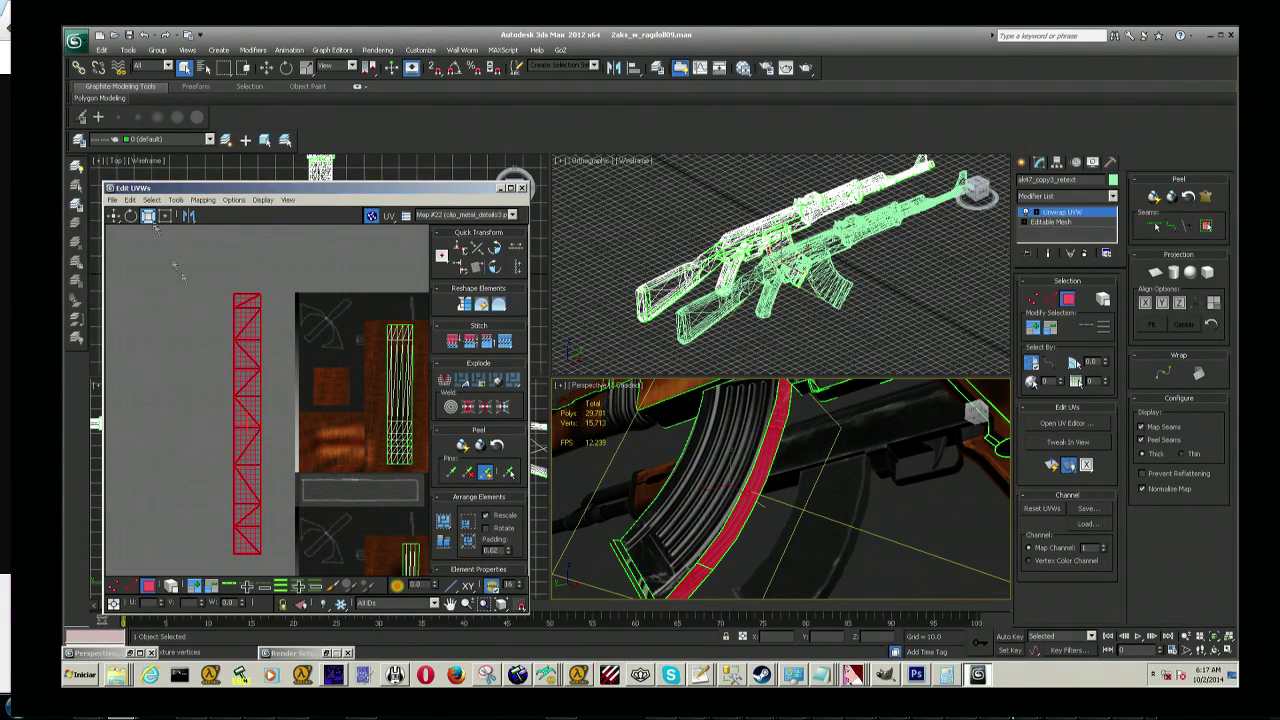
{"action": "left_click", "coordinate": [167, 219]}
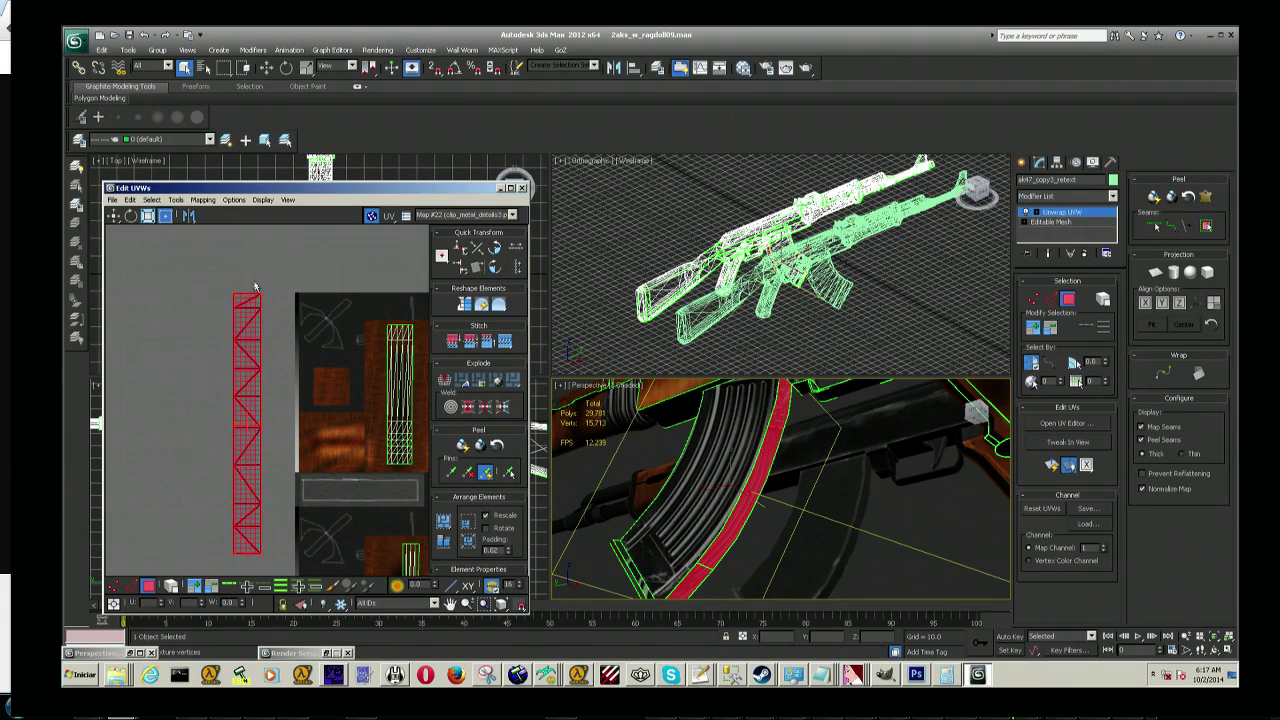
{"action": "left_click_drag", "start_coordinate": [263, 291], "coordinate": [241, 292]}
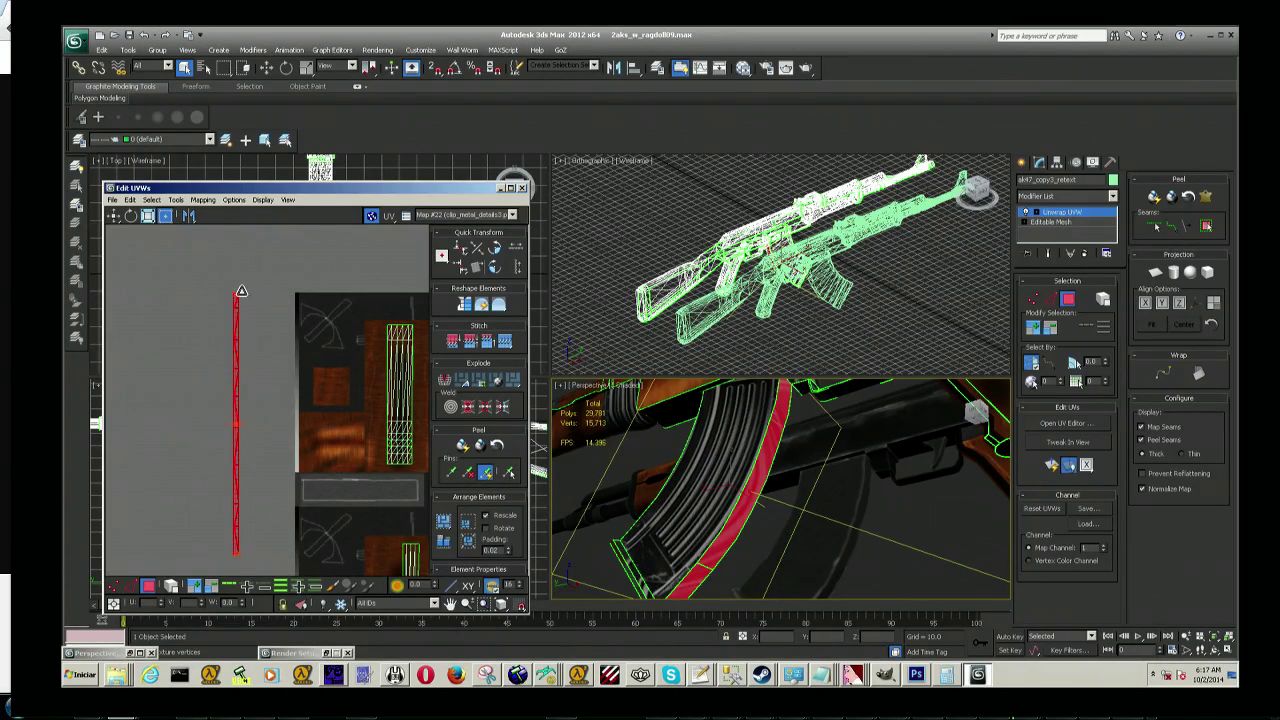
{"action": "left_click", "coordinate": [456, 215]}
{"action": "left_click", "coordinate": [445, 305]}
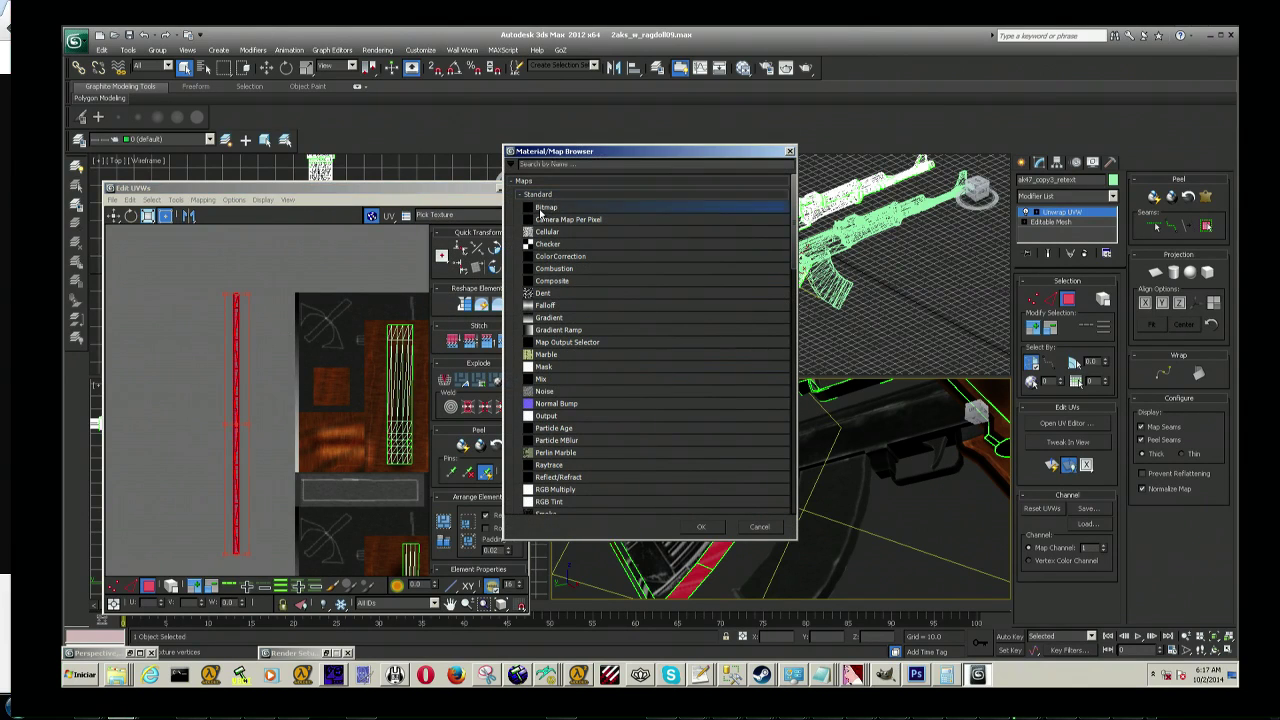
Step: Choose Bitmap as the background map, then bring up clip_metal_details6.psd in Photoshop
{"action": "double_click", "coordinate": [542, 208]}
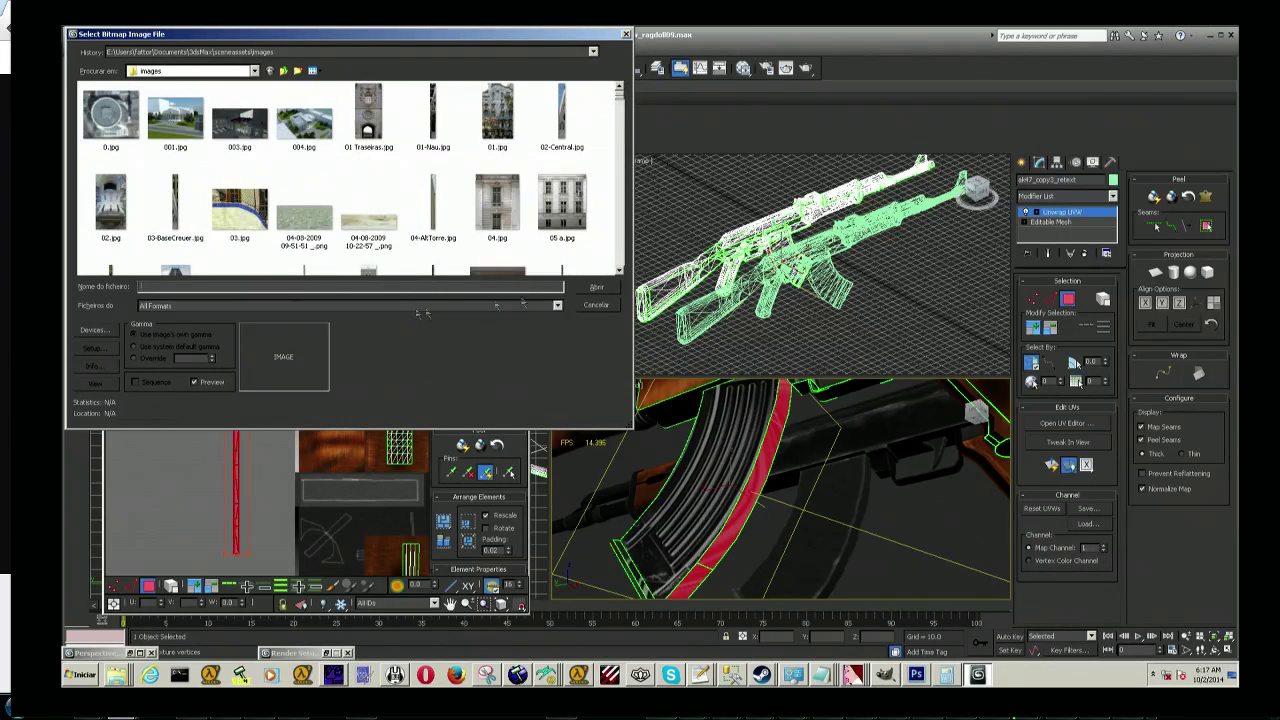
{"action": "scroll", "coordinate": [313, 196], "scroll_direction": "down", "scroll_amount": 5}
{"action": "key", "text": "alt+Tab"}
{"action": "key", "text": "alt+Tab"}
{"action": "key", "text": "alt+Tab"}
{"action": "key", "text": "alt+Tab"}
{"action": "key", "text": "alt+Tab"}
{"action": "key", "text": "alt+Tab"}
{"action": "key", "text": "alt+Tab"}
{"action": "key", "text": "alt+Tab"}
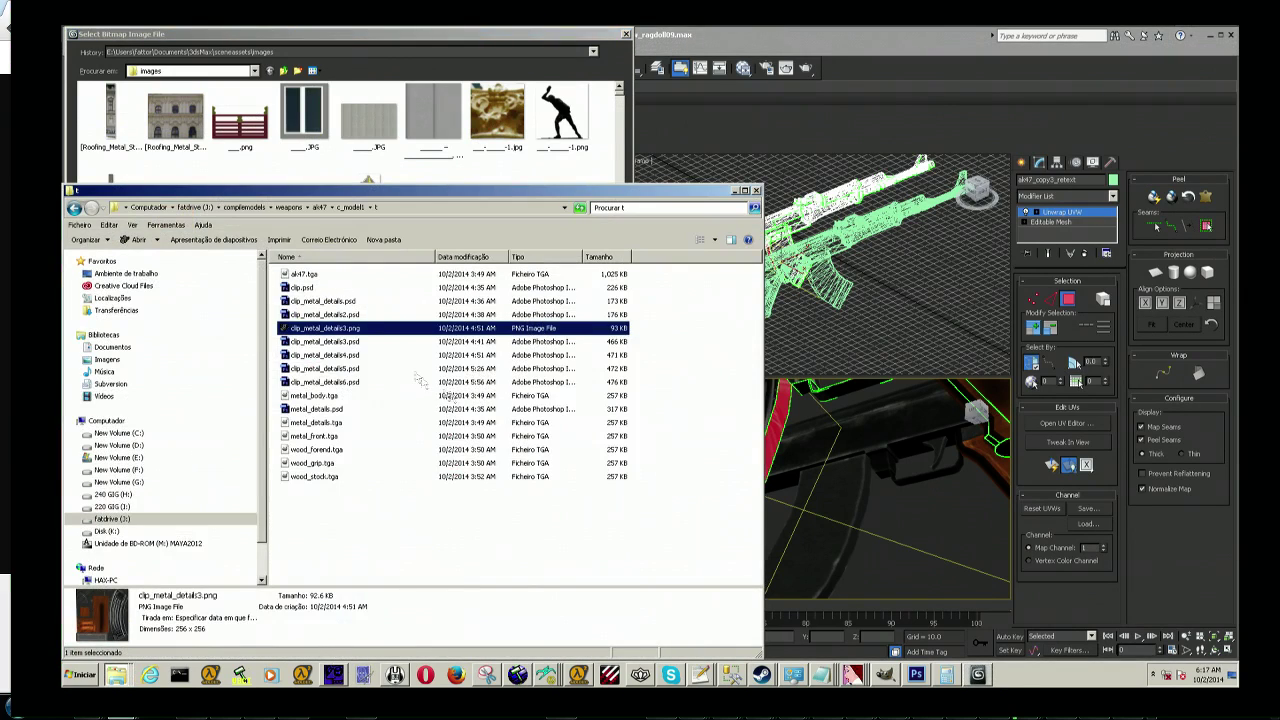
{"action": "left_click", "coordinate": [384, 385]}
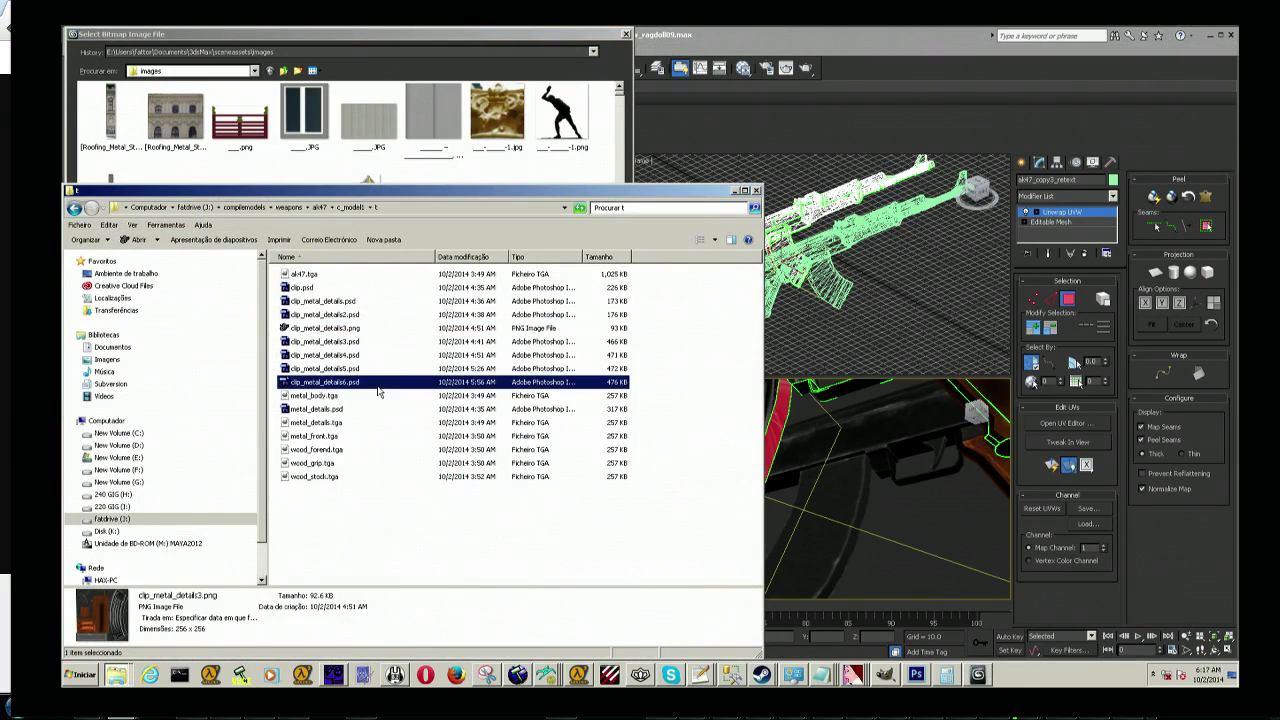
{"action": "left_click", "coordinate": [925, 670]}
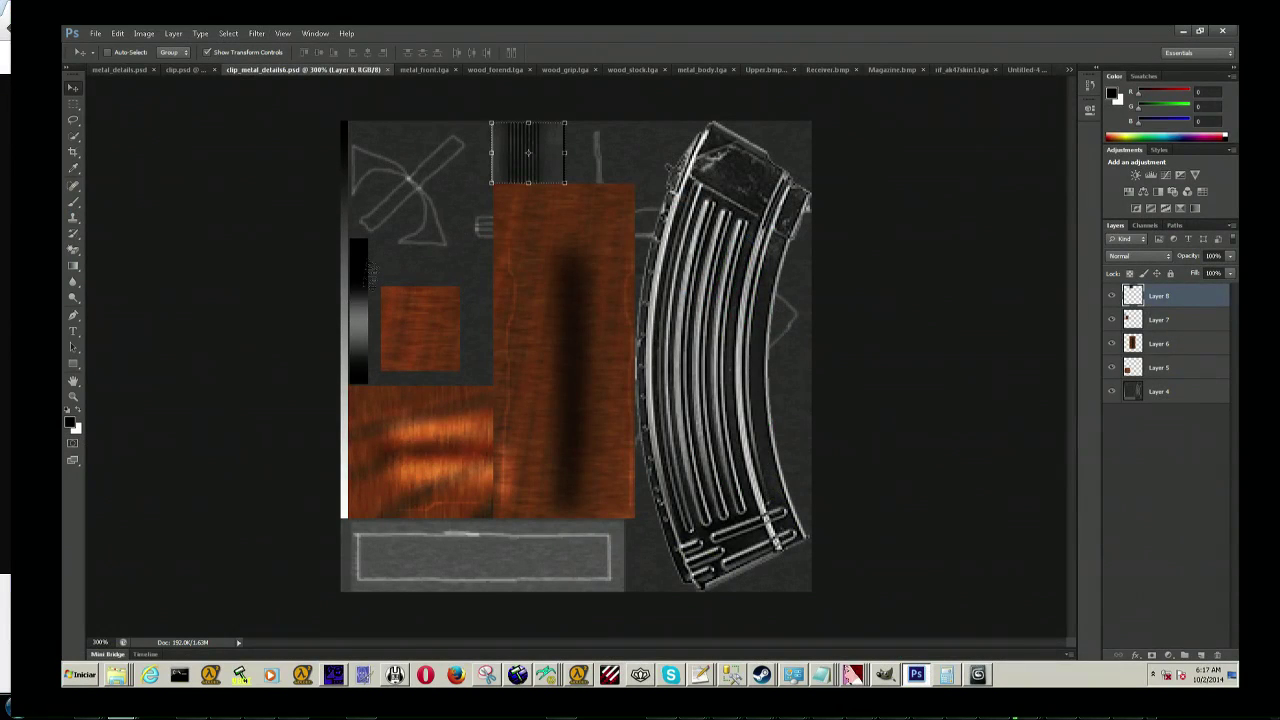
Step: Save clip_metal_details6 as a PNG with default PNG options, then minimize Photoshop
{"action": "left_click", "coordinate": [95, 33]}
{"action": "left_click", "coordinate": [130, 160]}
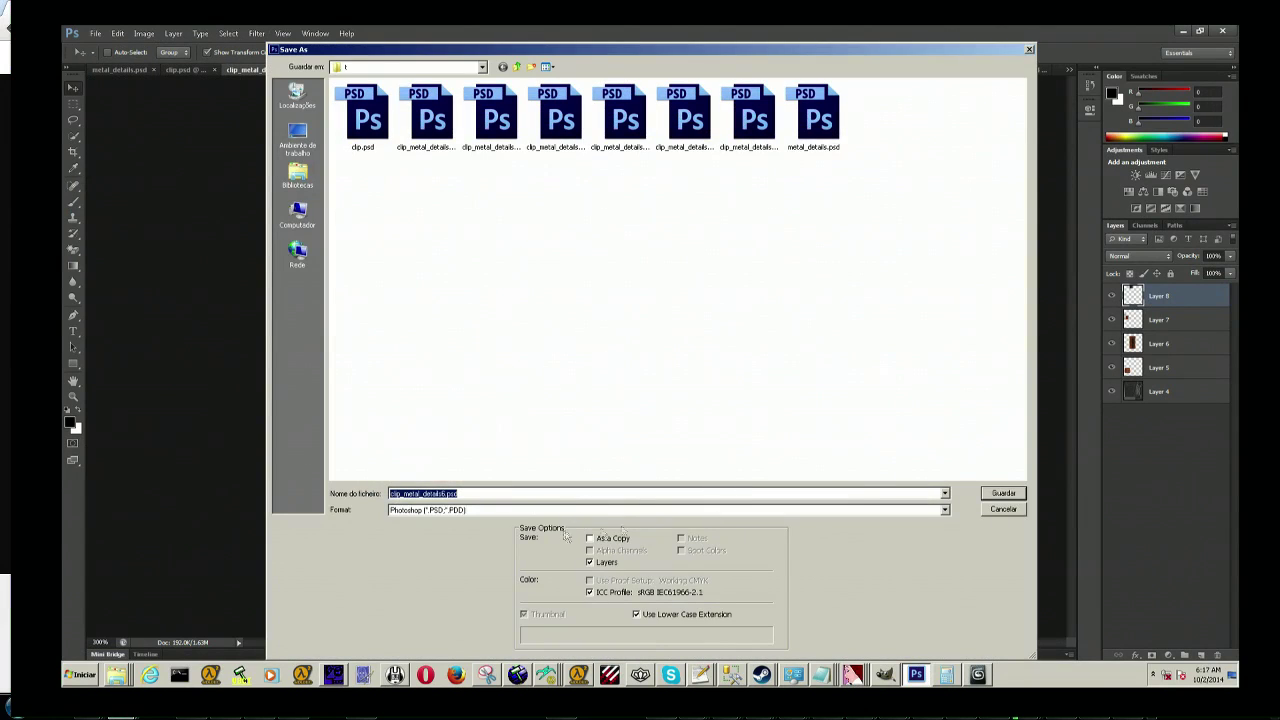
{"action": "left_click", "coordinate": [535, 510]}
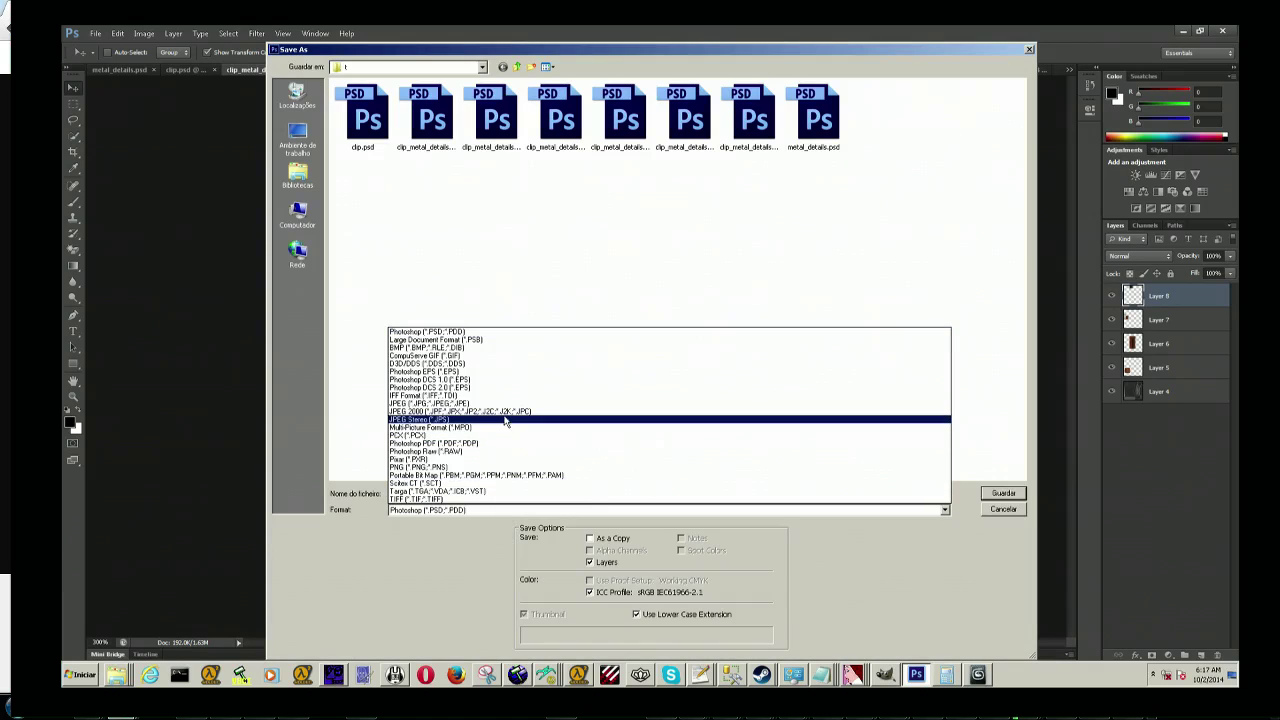
{"action": "left_click", "coordinate": [490, 467]}
{"action": "left_click", "coordinate": [1001, 495]}
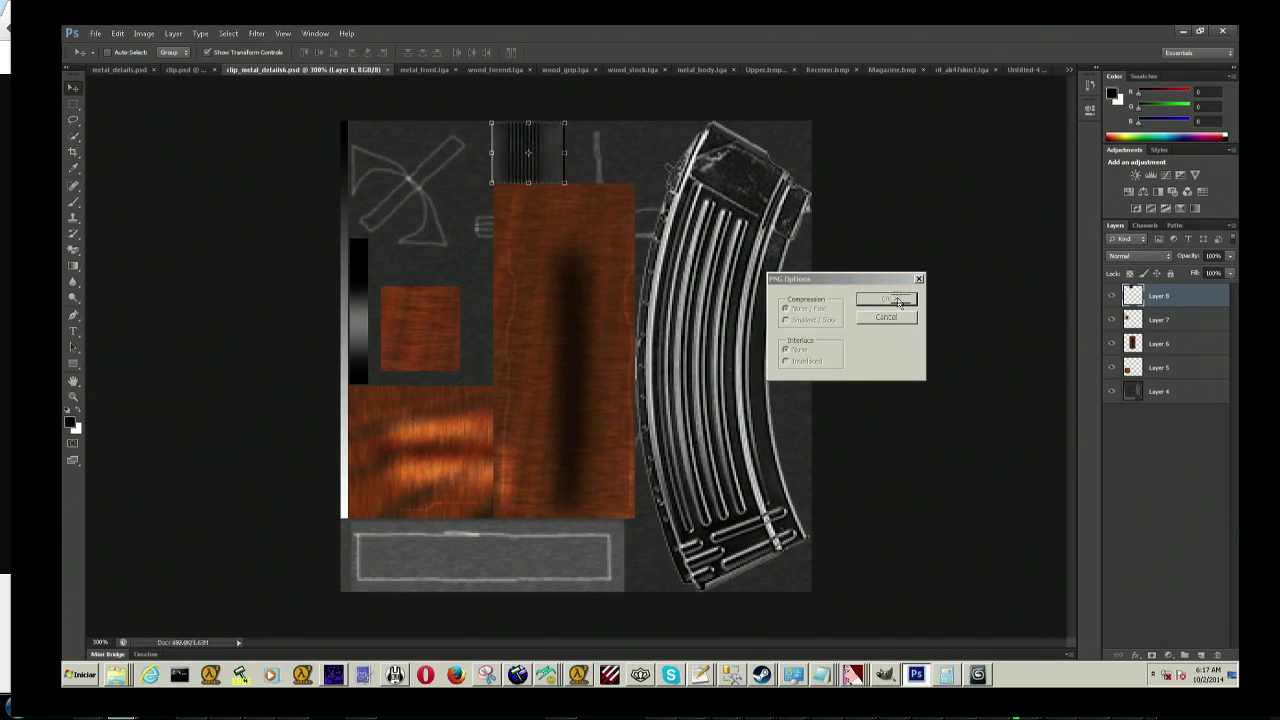
{"action": "left_click", "coordinate": [886, 299]}
{"action": "left_click", "coordinate": [1183, 33]}
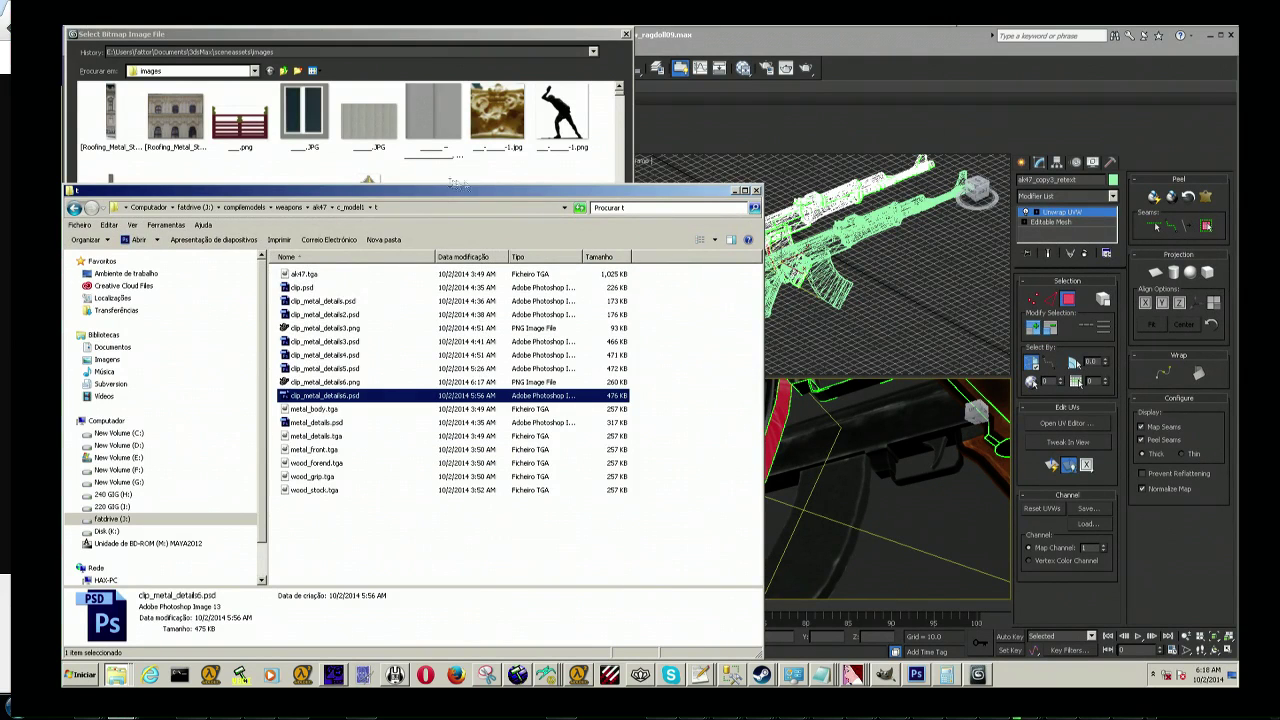
Step: Paste the ak47 texture folder path into the bitmap browser and load clip_metal_details6.png
{"action": "left_click", "coordinate": [735, 191]}
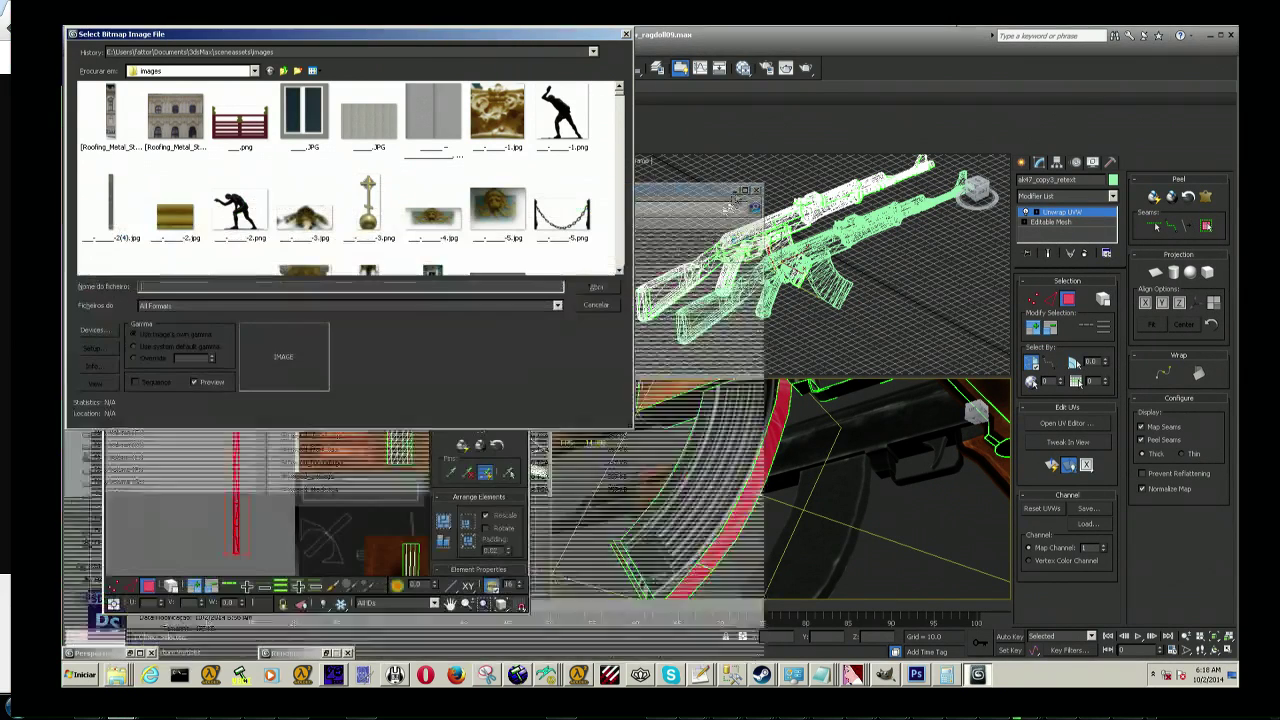
{"action": "key", "text": "alt+Tab"}
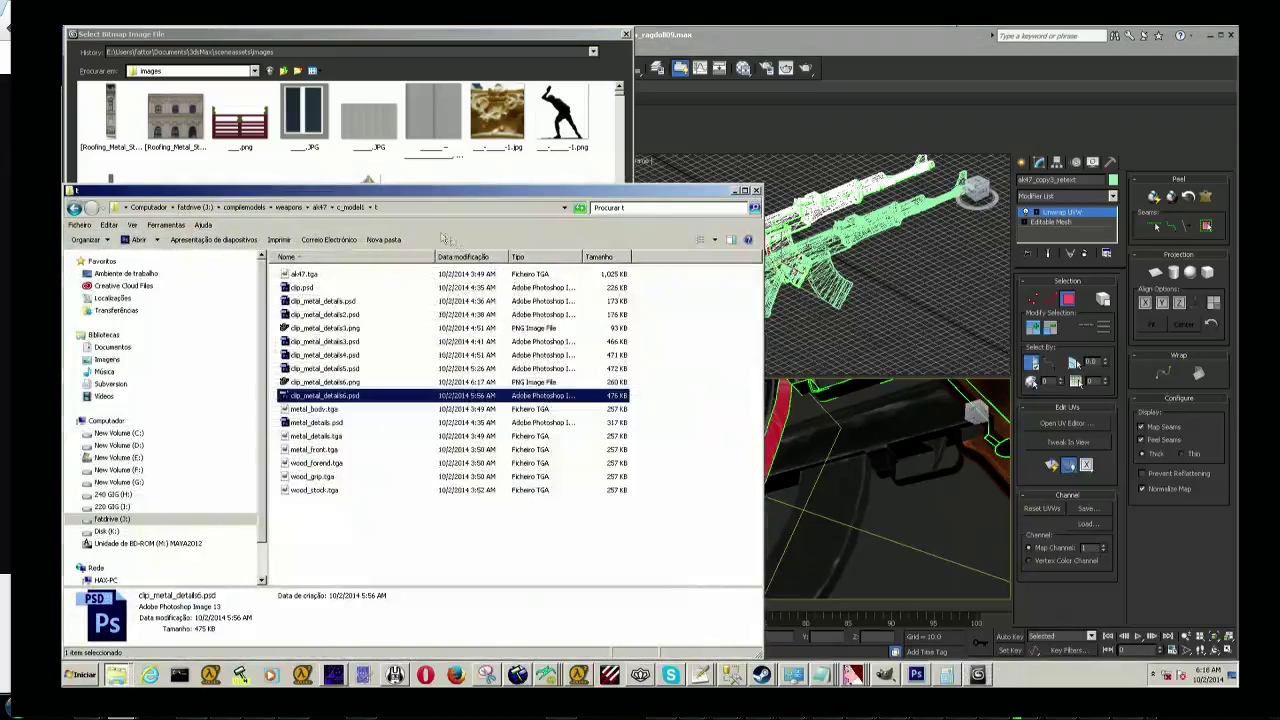
{"action": "left_click", "coordinate": [432, 209]}
{"action": "key", "text": "ctrl+c"}
{"action": "key", "text": "alt+Tab"}
{"action": "left_click", "coordinate": [378, 287]}
{"action": "key", "text": "ctrl+v"}
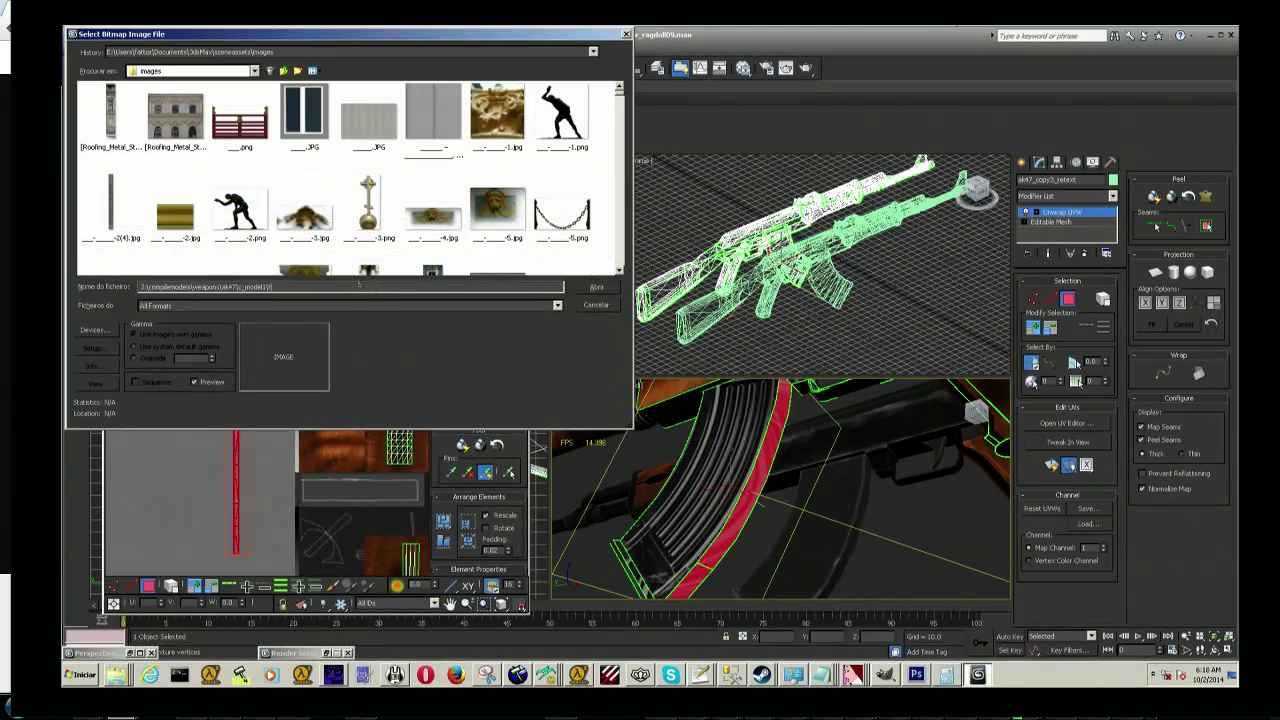
{"action": "key", "text": "Return"}
{"action": "left_click", "coordinate": [110, 205]}
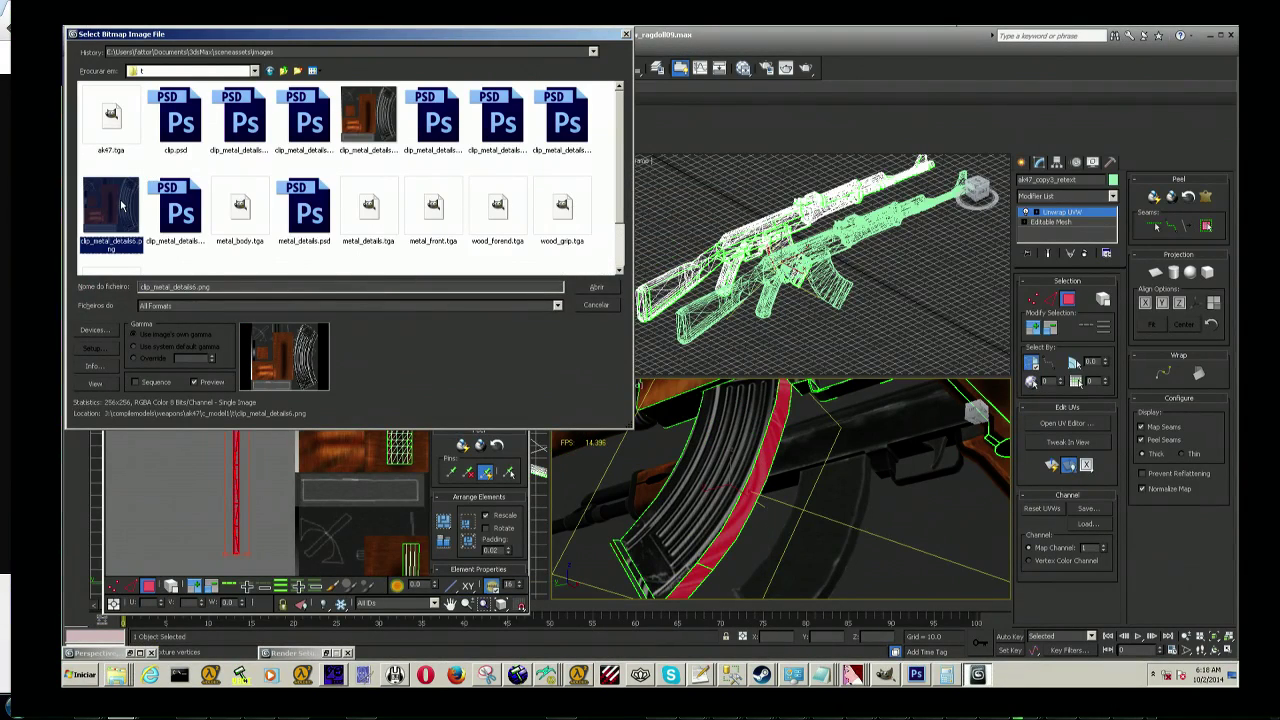
{"action": "double_click", "coordinate": [110, 205]}
Step: Check the clip_metal_details6 files in the Explorer folder, then hide Explorer
{"action": "scroll", "coordinate": [300, 345], "scroll_direction": "down", "scroll_amount": 2}
{"action": "scroll", "coordinate": [271, 354], "scroll_direction": "down", "scroll_amount": 1}
{"action": "key", "text": "alt+Tab"}
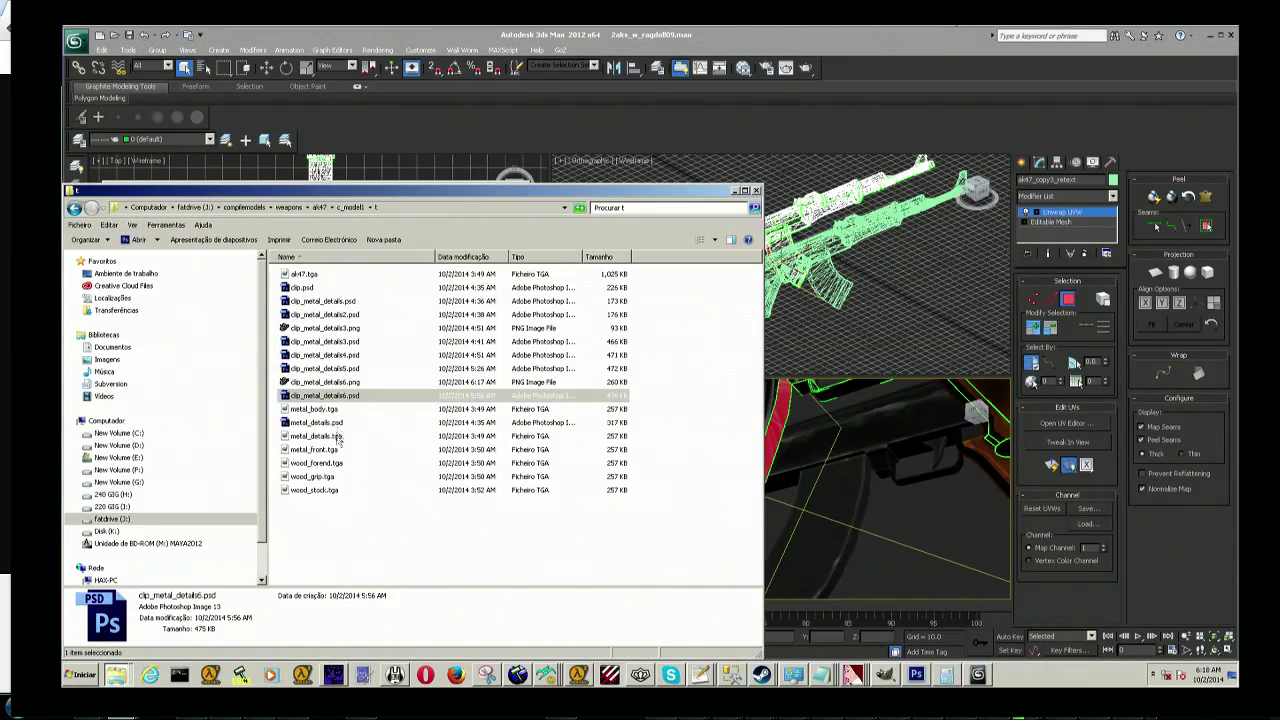
{"action": "left_click", "coordinate": [338, 436]}
{"action": "left_click", "coordinate": [368, 341]}
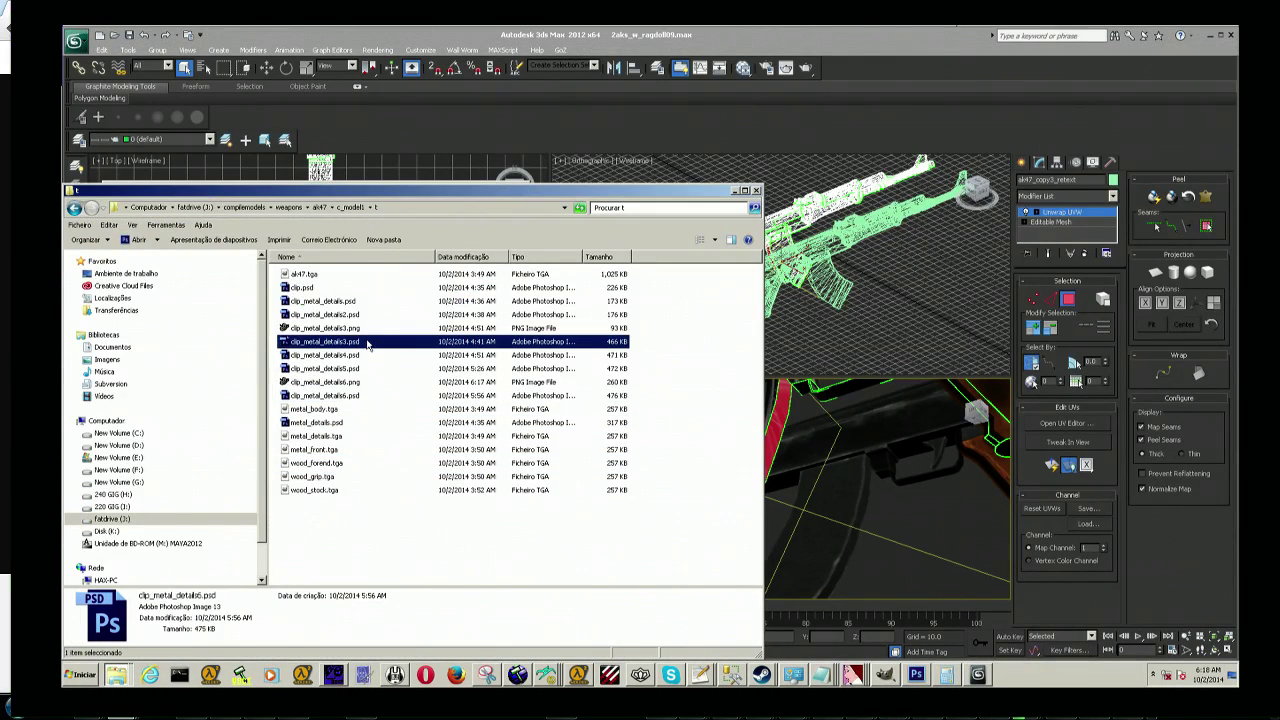
{"action": "left_click", "coordinate": [364, 383]}
{"action": "left_click", "coordinate": [362, 396], "text": "shift"}
{"action": "mouse_move", "coordinate": [383, 389]}
{"action": "left_mouse_down"}
{"action": "mouse_move", "coordinate": [646, 424]}
{"action": "mouse_move", "coordinate": [420, 410]}
{"action": "left_mouse_up"}
{"action": "left_click", "coordinate": [400, 409]}
{"action": "left_click", "coordinate": [401, 383]}
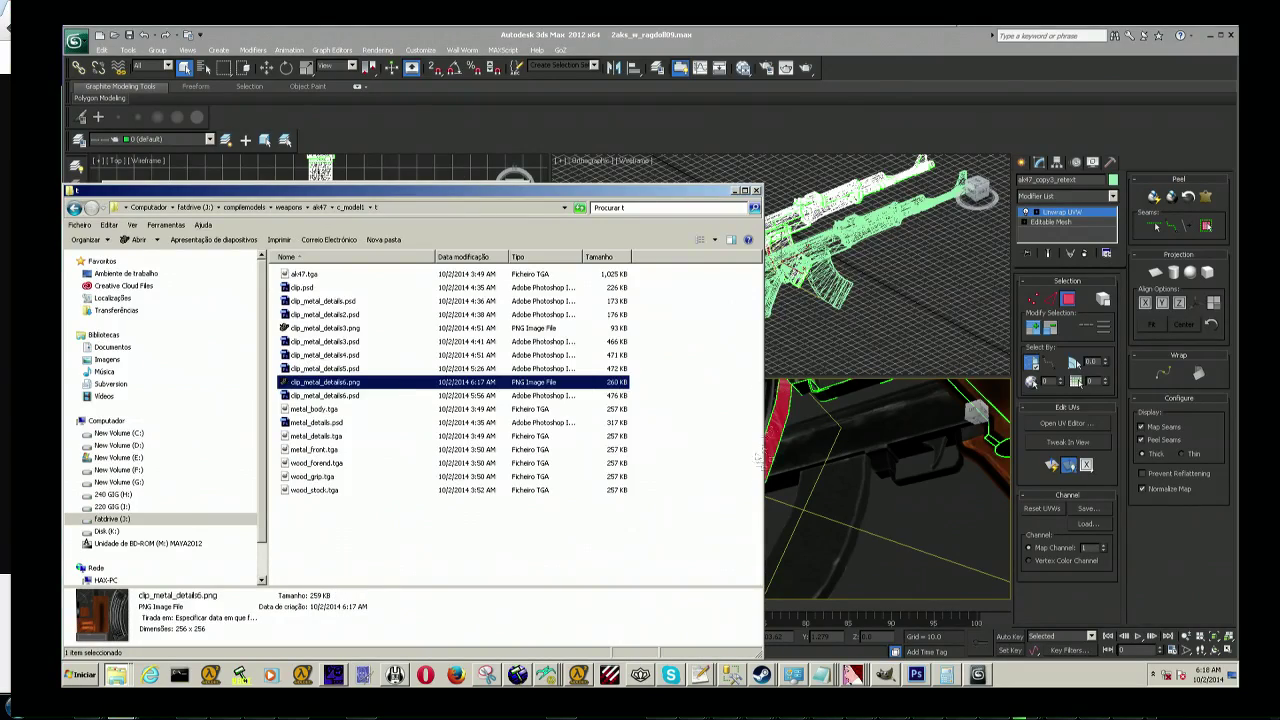
{"action": "left_click", "coordinate": [733, 190]}
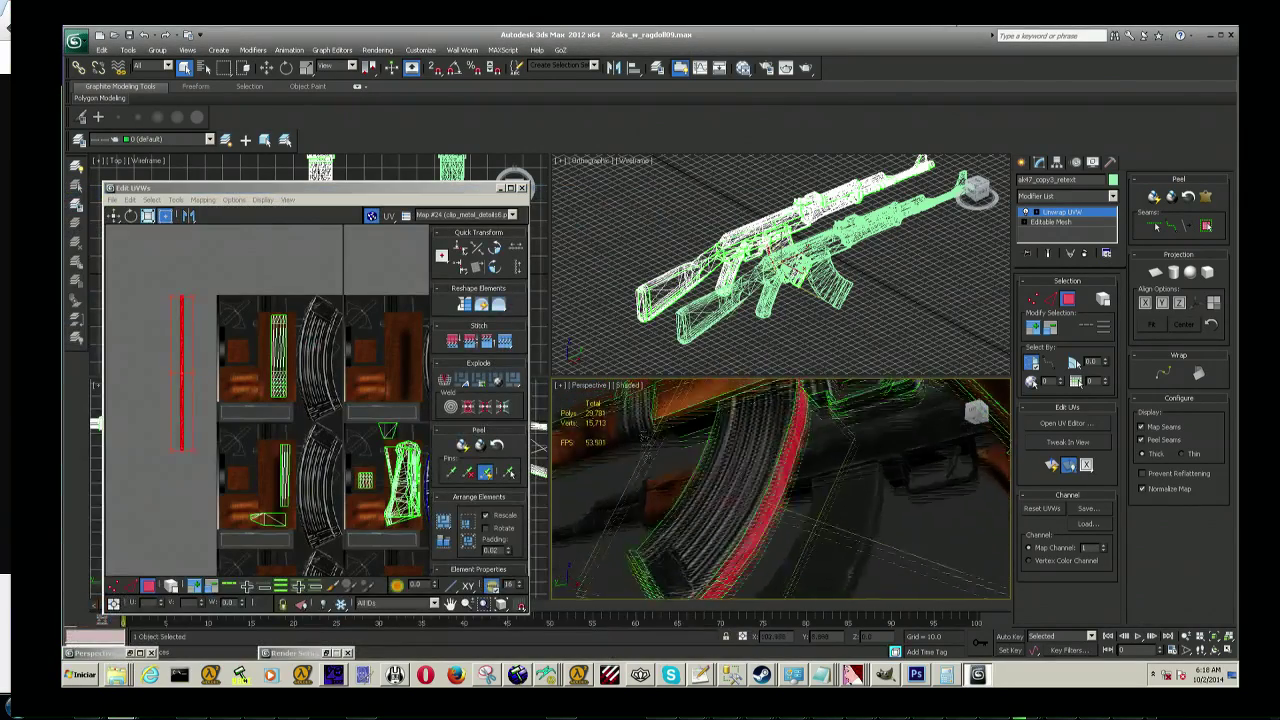
Step: Shorten the red strip shell vertically from the top and bottom to fit the metal strip
{"action": "scroll", "coordinate": [730, 499], "scroll_direction": "down", "scroll_amount": 3}
{"action": "mouse_move", "coordinate": [700, 480]}
{"action": "middle_mouse_down"}
{"action": "mouse_move", "coordinate": [730, 499]}
{"action": "mouse_move", "coordinate": [780, 480]}
{"action": "middle_mouse_up"}
{"action": "scroll", "coordinate": [730, 499], "scroll_direction": "up", "scroll_amount": 3}
{"action": "left_click", "coordinate": [229, 333]}
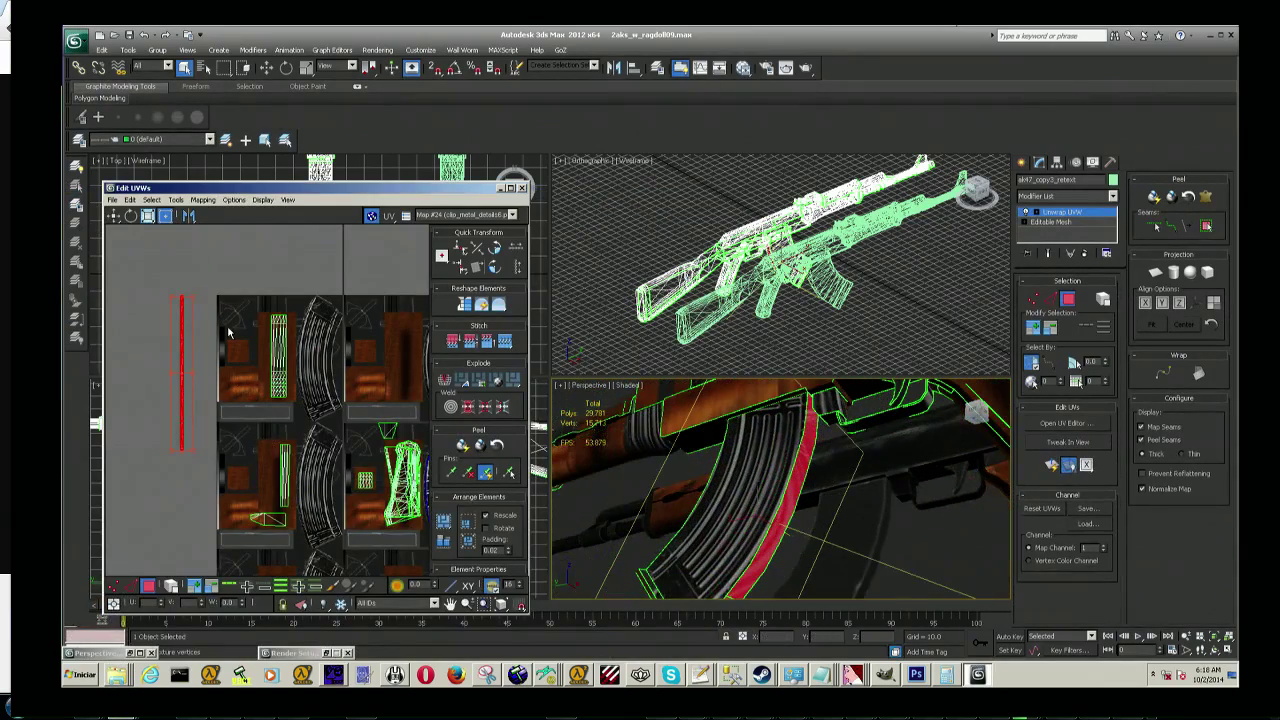
{"action": "scroll", "coordinate": [229, 333], "scroll_direction": "up", "scroll_amount": 3}
{"action": "middle_click_drag", "start_coordinate": [290, 373], "coordinate": [304, 424]}
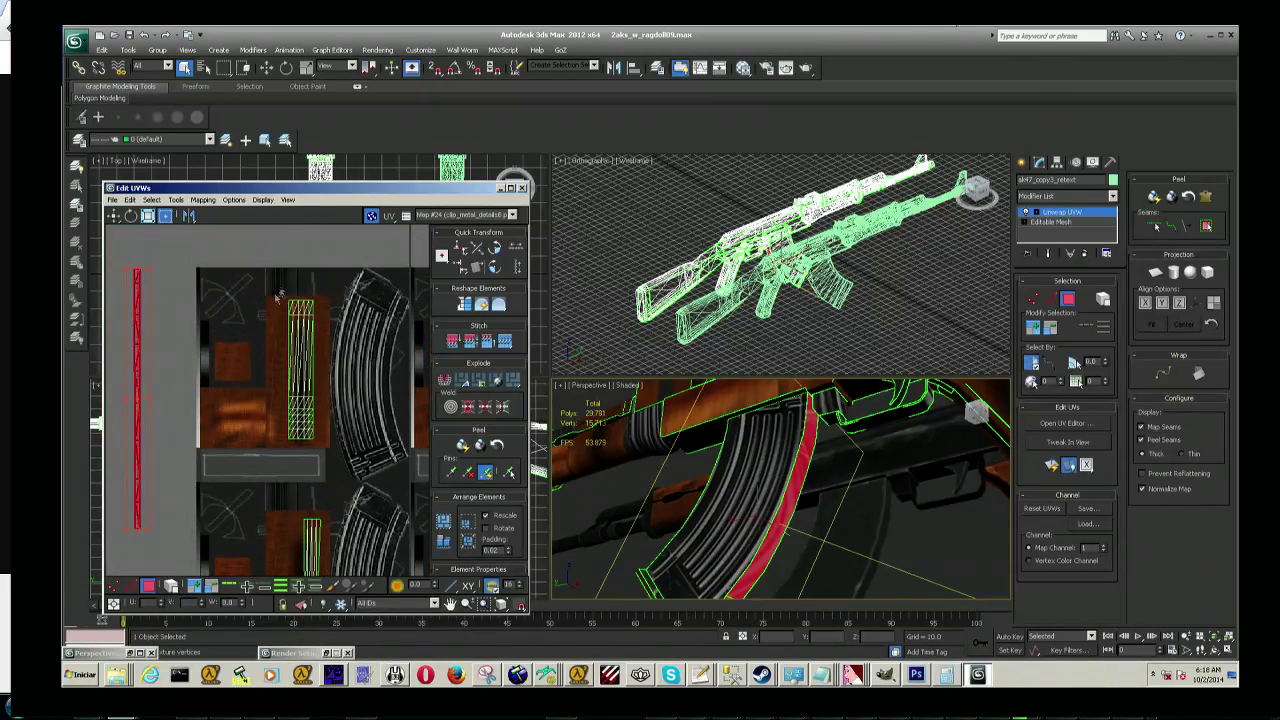
{"action": "middle_click_drag", "start_coordinate": [181, 392], "coordinate": [226, 402]}
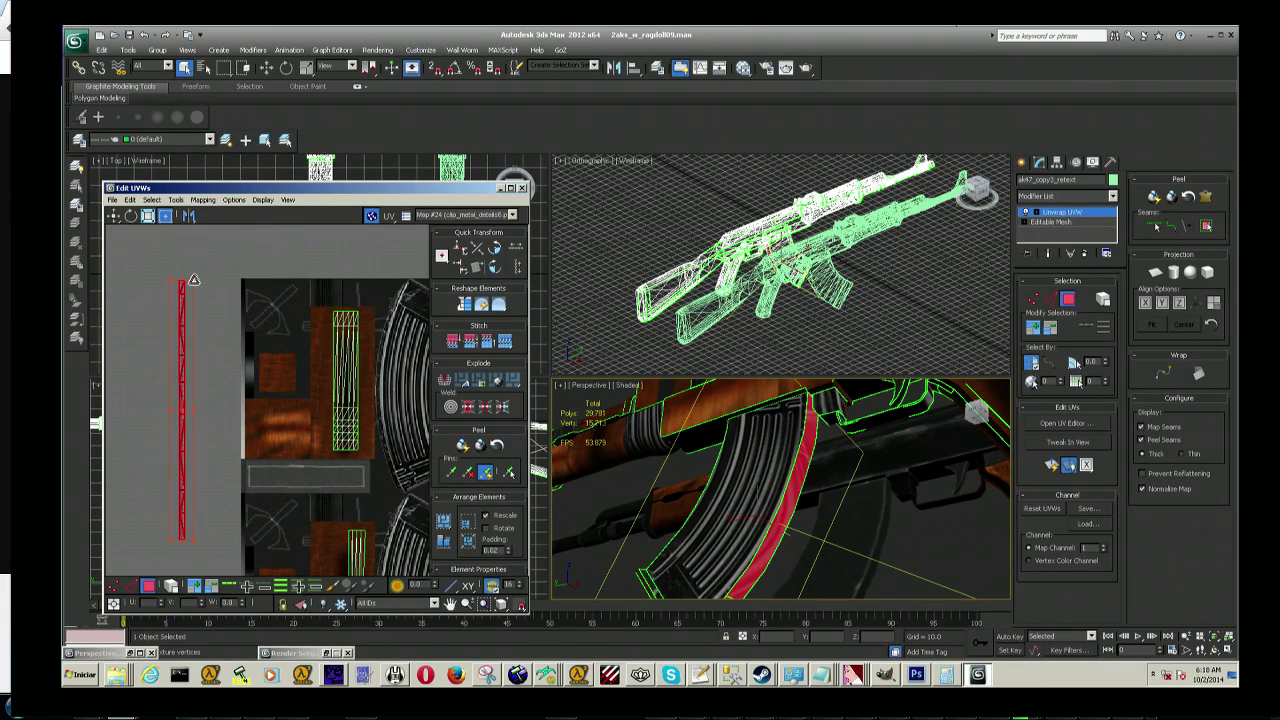
{"action": "mouse_move", "coordinate": [196, 285]}
{"action": "left_mouse_down"}
{"action": "mouse_move", "coordinate": [197, 469]}
{"action": "mouse_move", "coordinate": [259, 348]}
{"action": "left_mouse_up"}
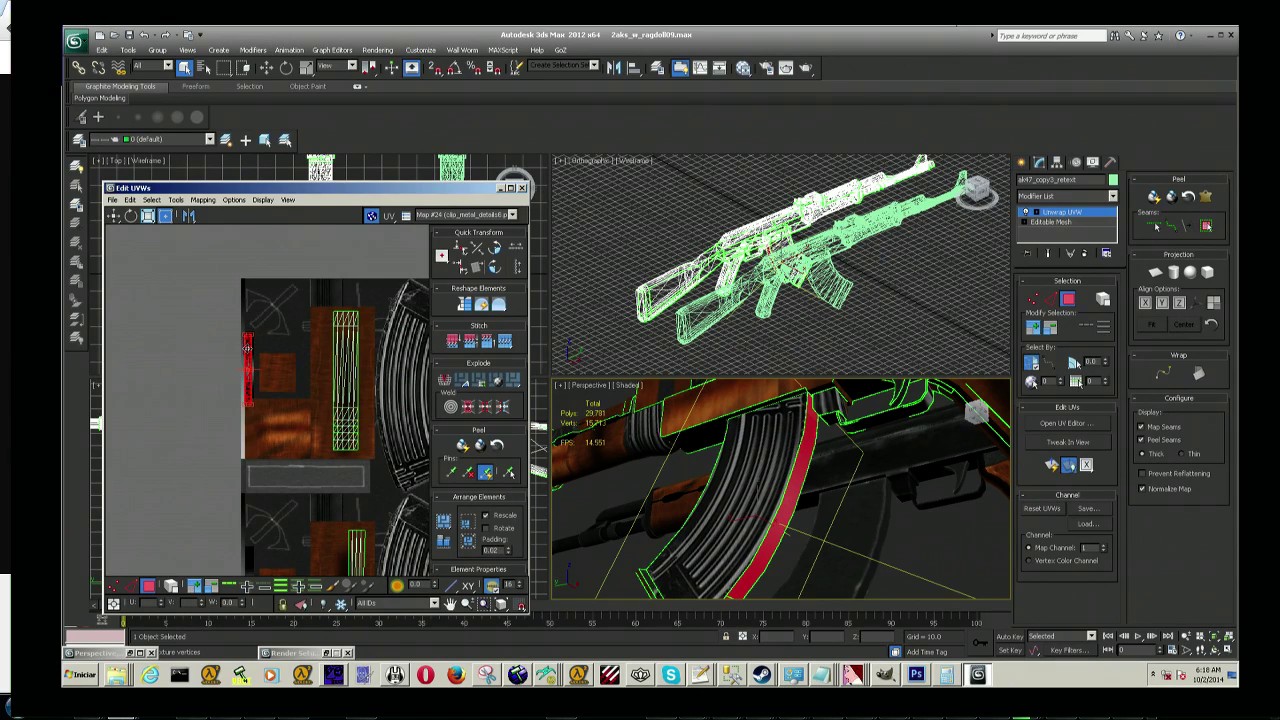
{"action": "scroll", "coordinate": [249, 345], "scroll_direction": "up", "scroll_amount": 2}
{"action": "scroll", "coordinate": [249, 345], "scroll_direction": "up", "scroll_amount": 2}
{"action": "scroll", "coordinate": [255, 365], "scroll_direction": "up", "scroll_amount": 2}
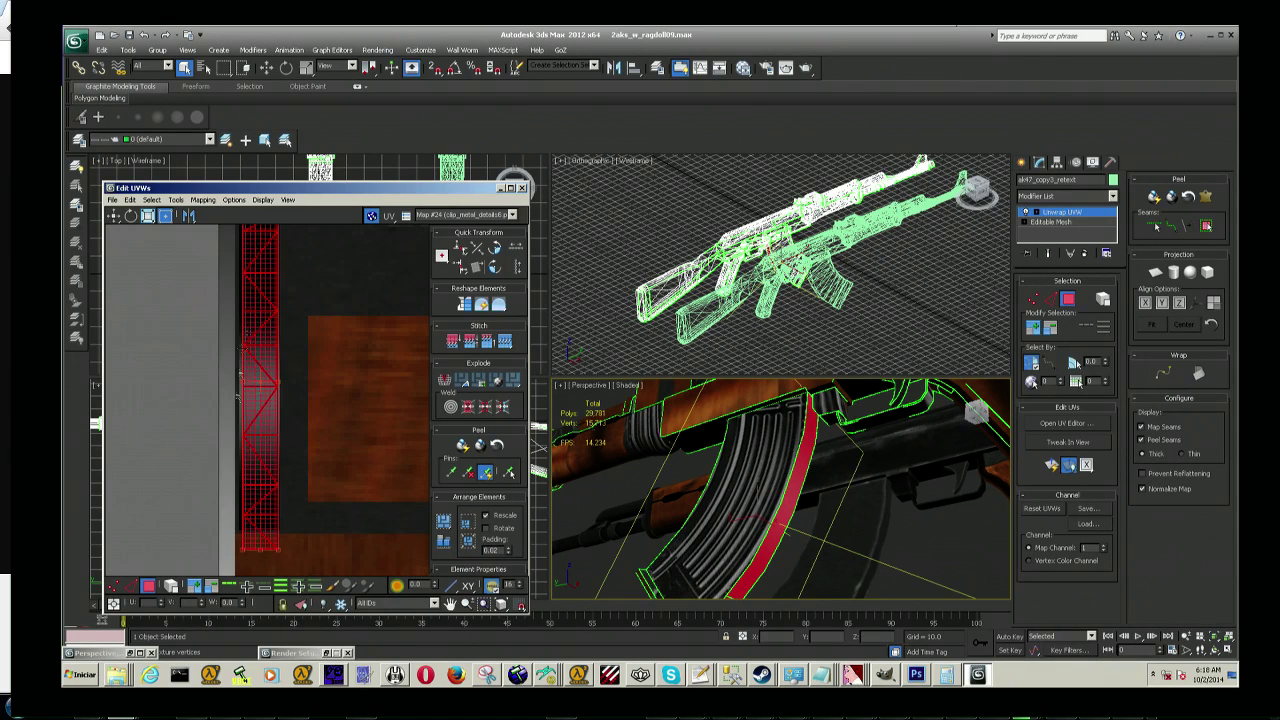
{"action": "left_click_drag", "start_coordinate": [277, 551], "coordinate": [274, 526]}
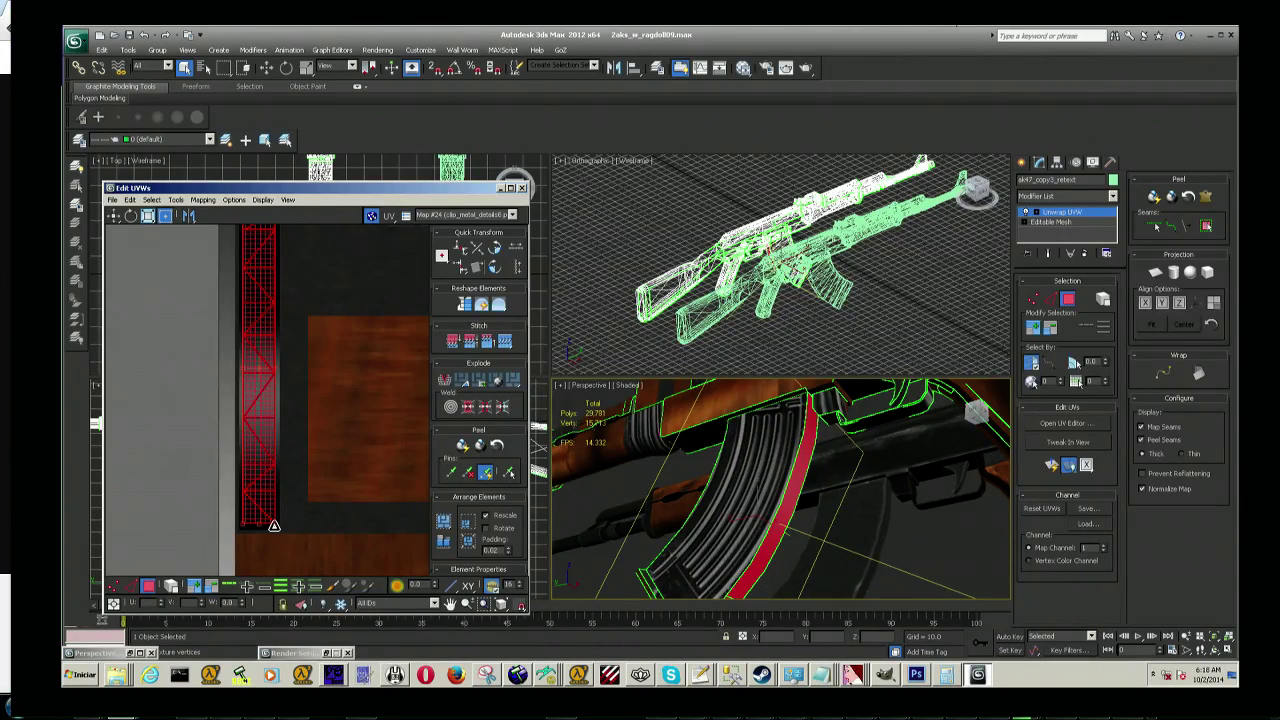
Step: Deselect the strip, orbit under the magazine and select a magazine face
{"action": "left_click", "coordinate": [865, 525]}
{"action": "mouse_move", "coordinate": [865, 525]}
{"action": "middle_mouse_down", "text": "alt"}
{"action": "mouse_move", "coordinate": [755, 485]}
{"action": "mouse_move", "coordinate": [792, 480]}
{"action": "mouse_move", "coordinate": [816, 432]}
{"action": "mouse_move", "coordinate": [784, 448]}
{"action": "middle_mouse_up", "text": "alt"}
{"action": "middle_click_drag", "start_coordinate": [780, 490], "coordinate": [820, 480], "text": "alt"}
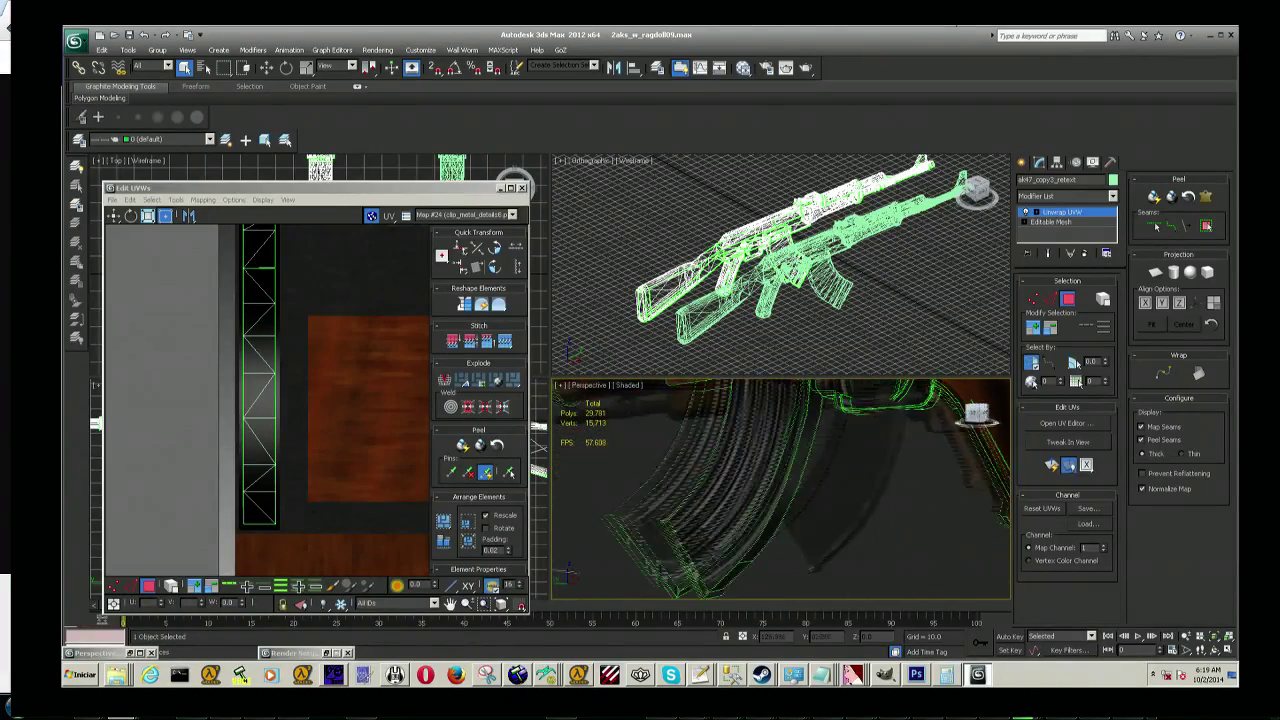
{"action": "middle_click_drag", "start_coordinate": [700, 525], "coordinate": [722, 521], "text": "alt"}
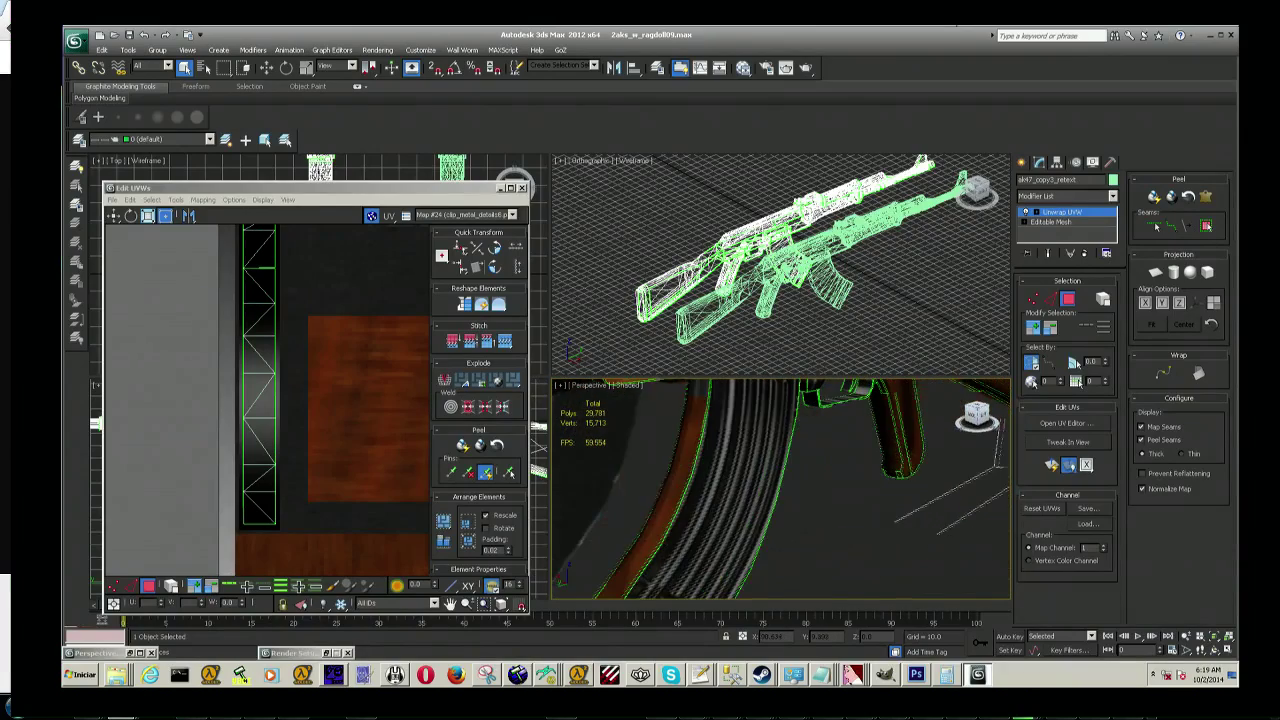
{"action": "middle_click_drag", "start_coordinate": [729, 440], "coordinate": [727, 453], "text": "alt"}
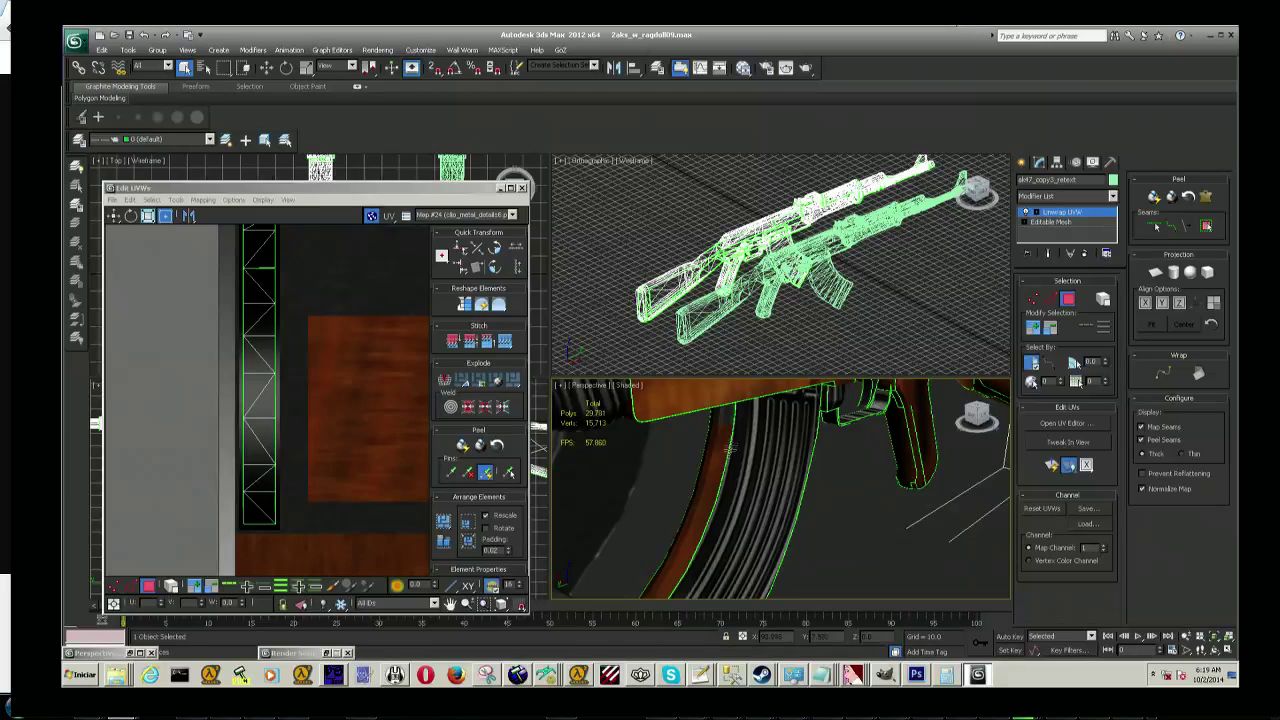
{"action": "left_click", "coordinate": [730, 408]}
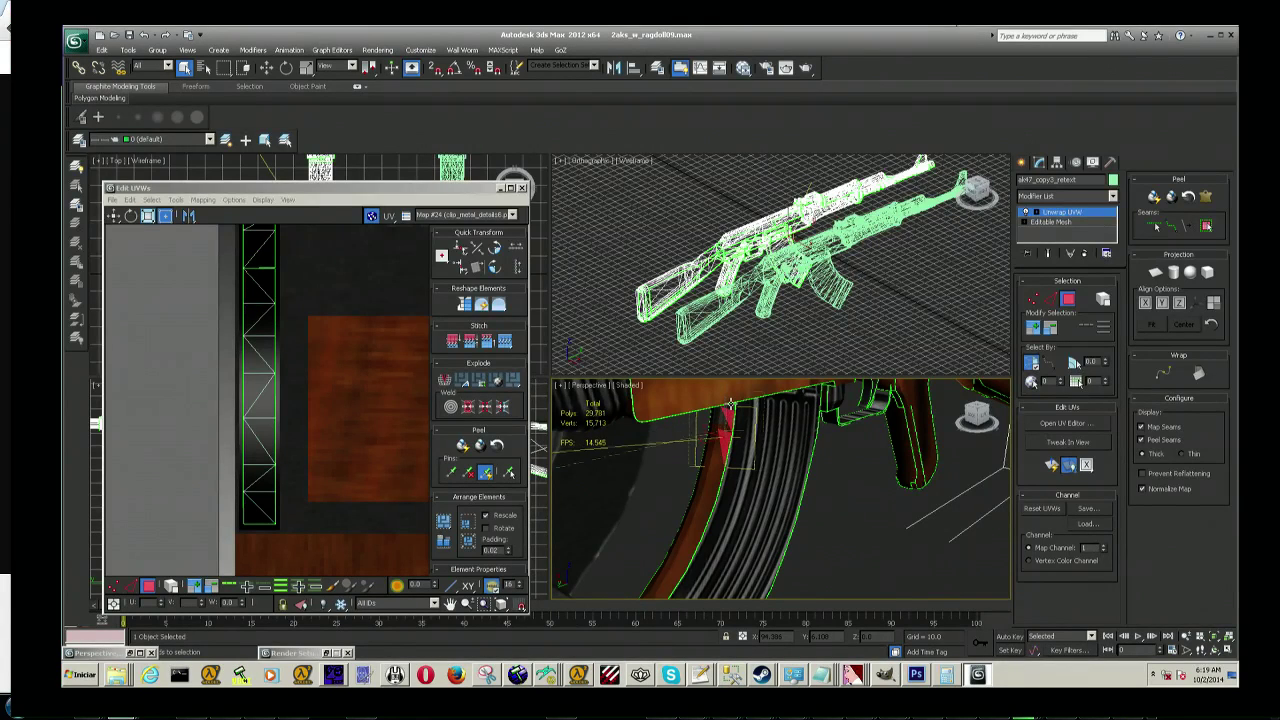
{"action": "left_click", "coordinate": [724, 420]}
{"action": "mouse_move", "coordinate": [719, 424]}
{"action": "middle_mouse_down", "text": "alt"}
{"action": "mouse_move", "coordinate": [677, 554]}
{"action": "mouse_move", "coordinate": [760, 452]}
{"action": "mouse_move", "coordinate": [741, 453]}
{"action": "mouse_move", "coordinate": [750, 438]}
{"action": "middle_mouse_up", "text": "alt"}
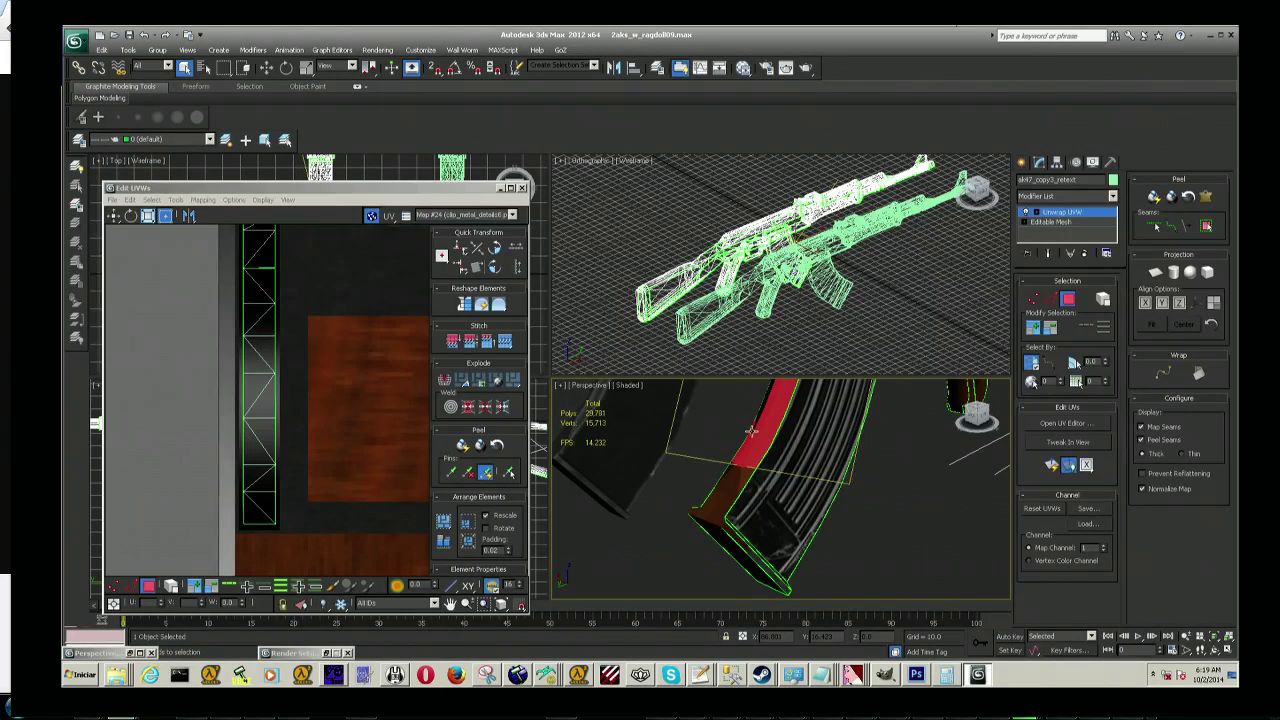
{"action": "middle_click_drag", "start_coordinate": [752, 430], "coordinate": [763, 443], "text": "alt"}
Step: Select the red strip faces running along the side of the magazine
{"action": "scroll", "coordinate": [292, 427], "scroll_direction": "down", "scroll_amount": 2}
{"action": "scroll", "coordinate": [292, 427], "scroll_direction": "down", "scroll_amount": 2}
{"action": "scroll", "coordinate": [292, 427], "scroll_direction": "down", "scroll_amount": 2}
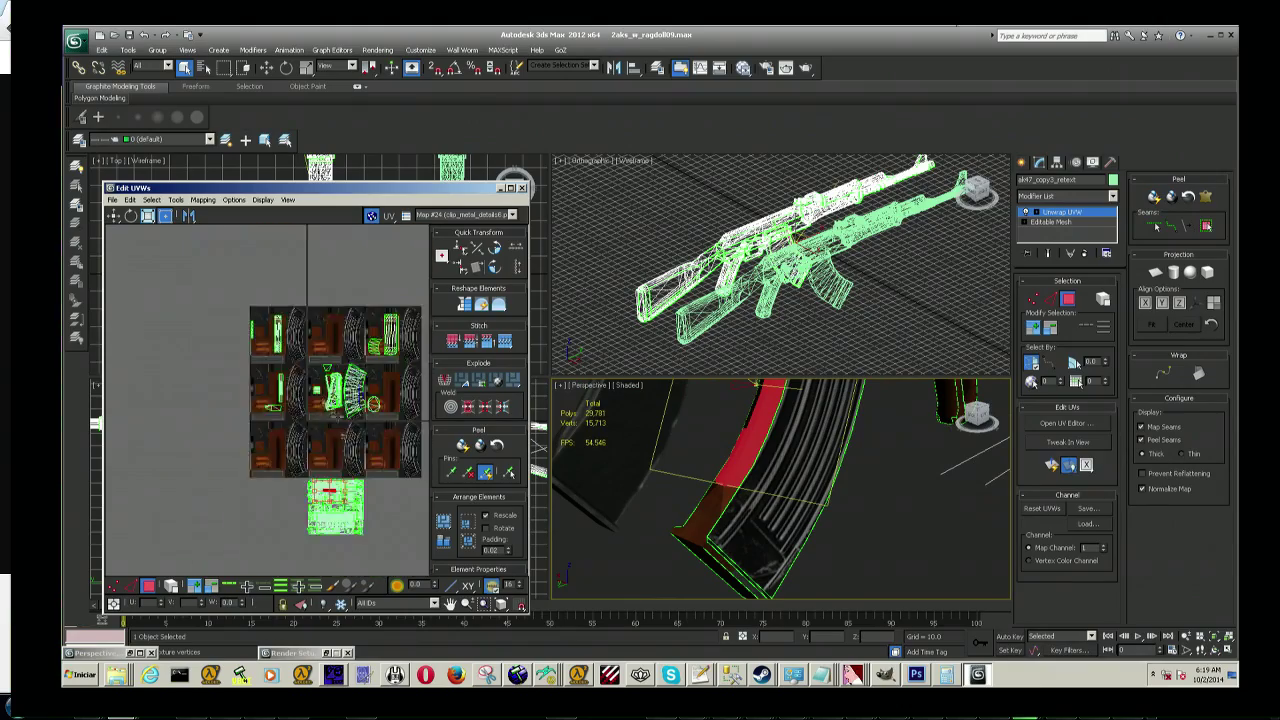
{"action": "scroll", "coordinate": [292, 427], "scroll_direction": "down", "scroll_amount": 1}
{"action": "scroll", "coordinate": [292, 427], "scroll_direction": "up", "scroll_amount": 2}
{"action": "scroll", "coordinate": [292, 427], "scroll_direction": "up", "scroll_amount": 2}
{"action": "scroll", "coordinate": [292, 427], "scroll_direction": "up", "scroll_amount": 2}
{"action": "scroll", "coordinate": [292, 427], "scroll_direction": "up", "scroll_amount": 2}
{"action": "scroll", "coordinate": [334, 366], "scroll_direction": "up", "scroll_amount": 2}
{"action": "scroll", "coordinate": [334, 366], "scroll_direction": "up", "scroll_amount": 1}
{"action": "scroll", "coordinate": [340, 404], "scroll_direction": "up", "scroll_amount": 1}
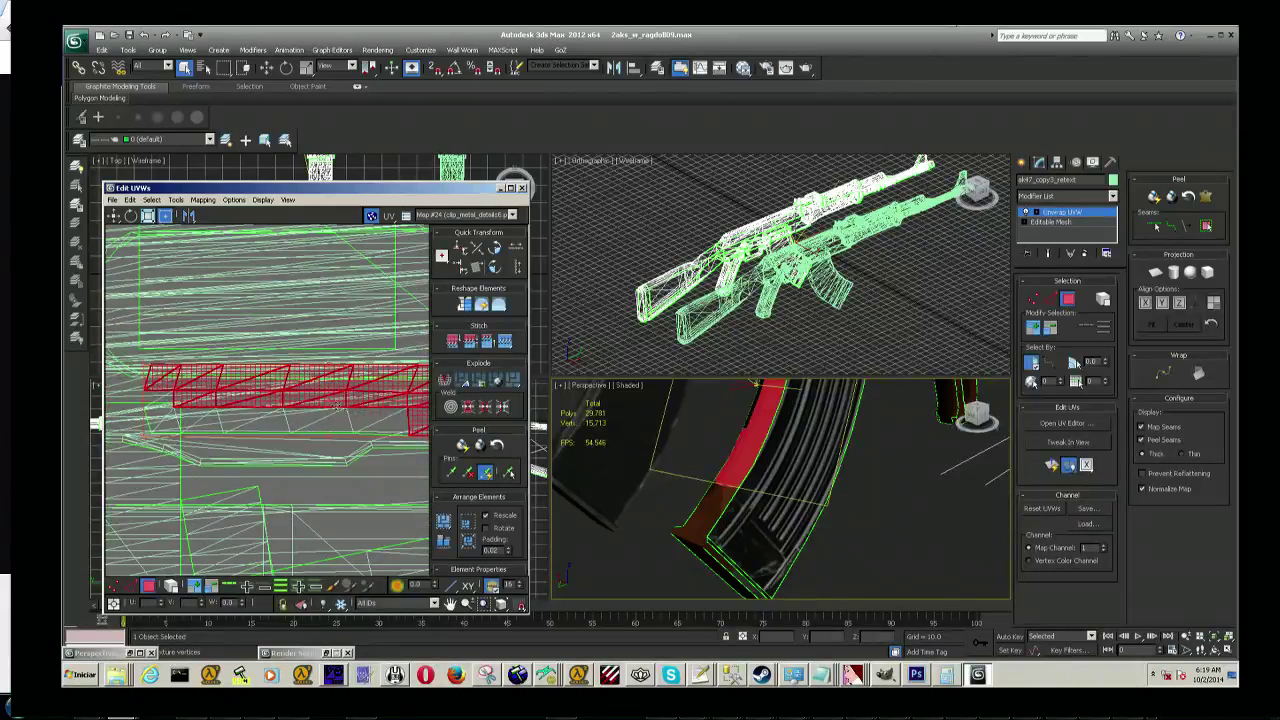
{"action": "middle_click_drag", "start_coordinate": [763, 395], "coordinate": [773, 427], "text": "alt"}
{"action": "left_click_drag", "start_coordinate": [974, 423], "coordinate": [843, 562]}
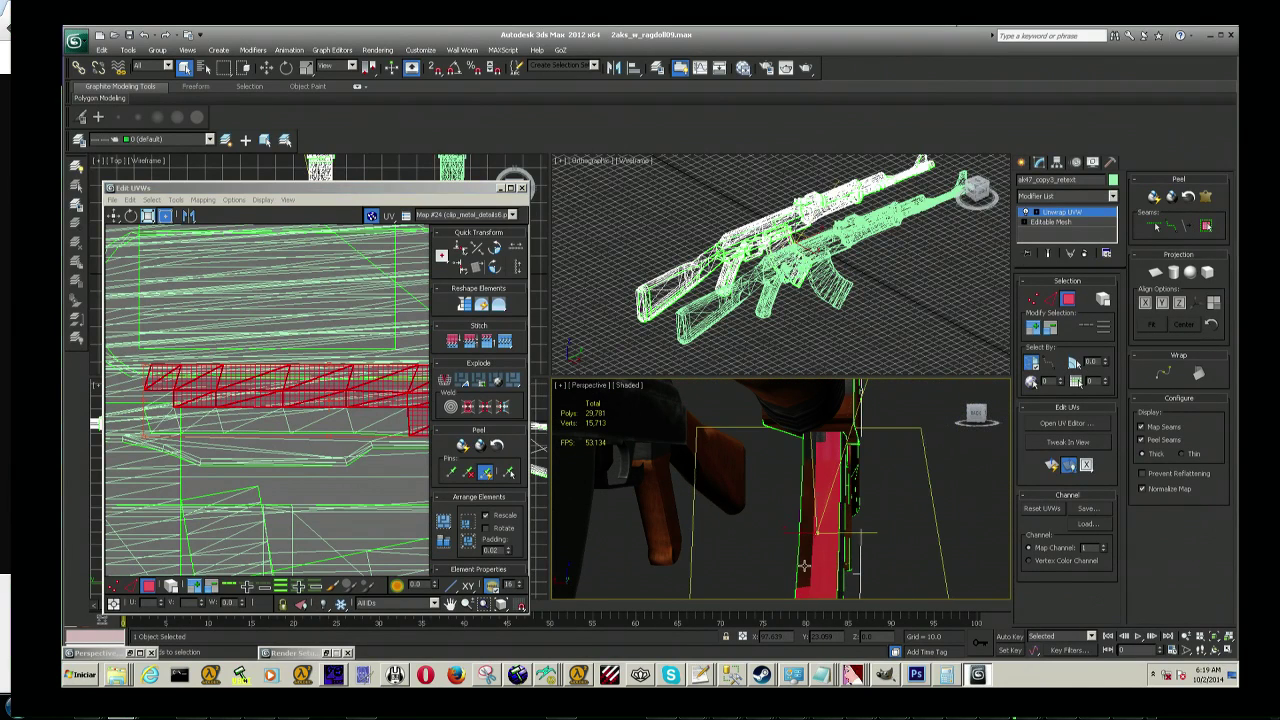
{"action": "left_click", "coordinate": [804, 565]}
{"action": "left_click", "coordinate": [808, 540]}
{"action": "left_click", "coordinate": [811, 514]}
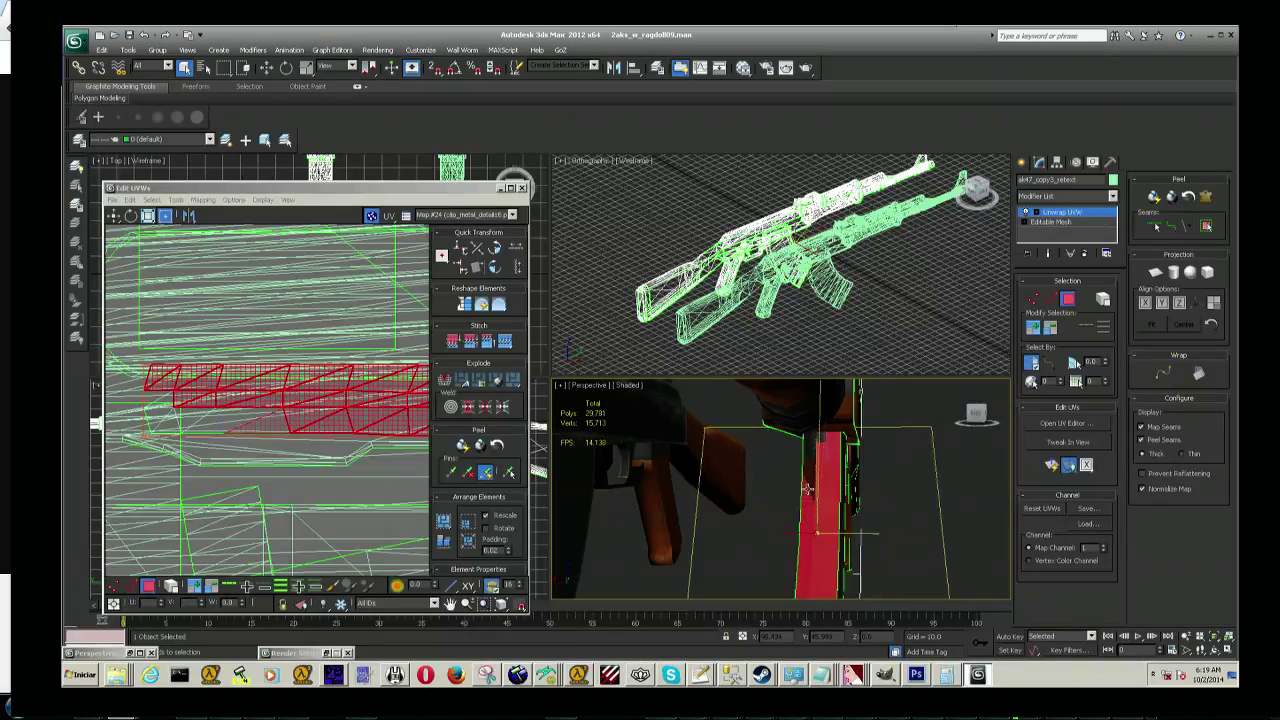
{"action": "left_click", "coordinate": [817, 530]}
{"action": "left_click", "coordinate": [810, 438]}
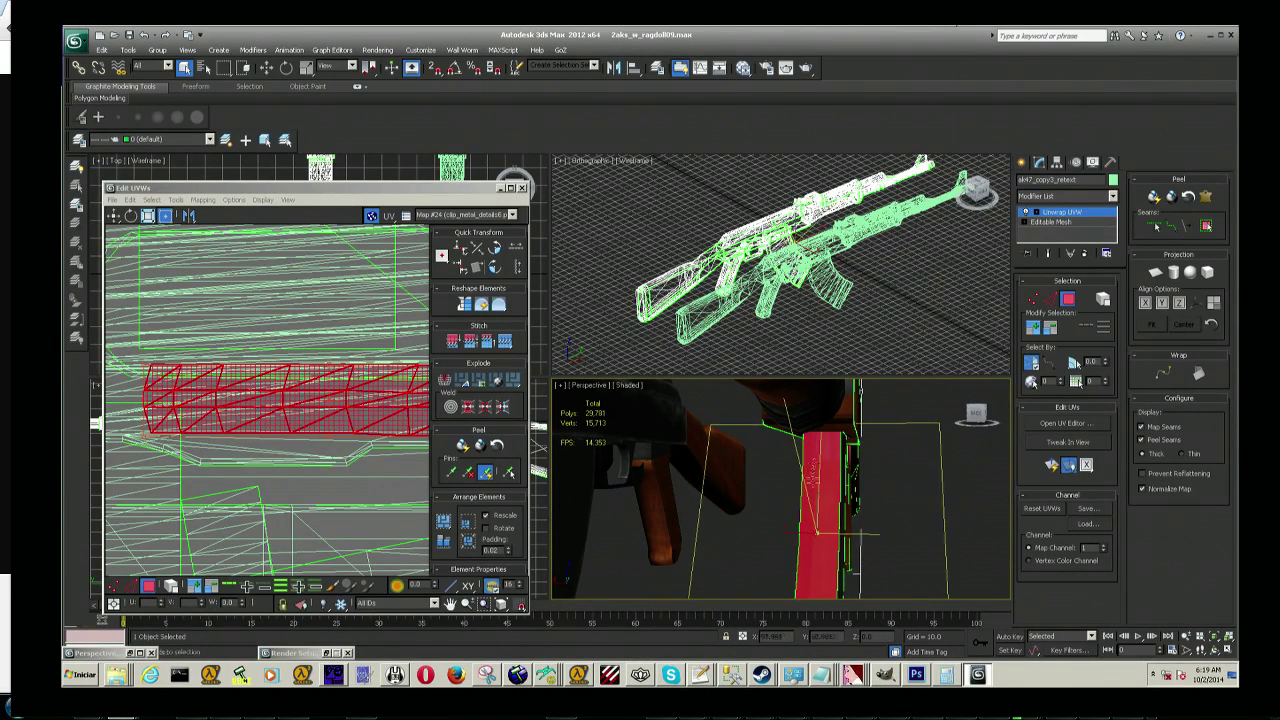
Step: Orbit around the magazine and receiver to check the strip selection from below
{"action": "middle_click_drag", "start_coordinate": [816, 531], "coordinate": [835, 464]}
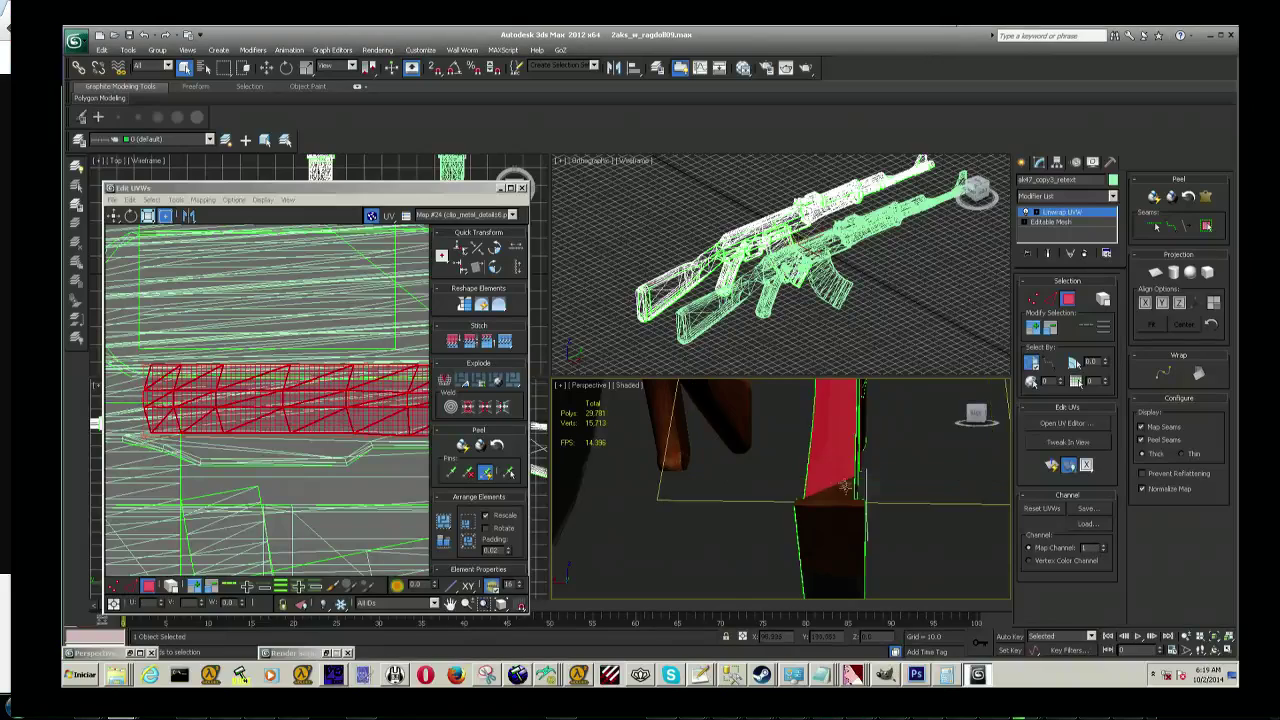
{"action": "middle_click_drag", "start_coordinate": [835, 463], "coordinate": [773, 442], "text": "alt"}
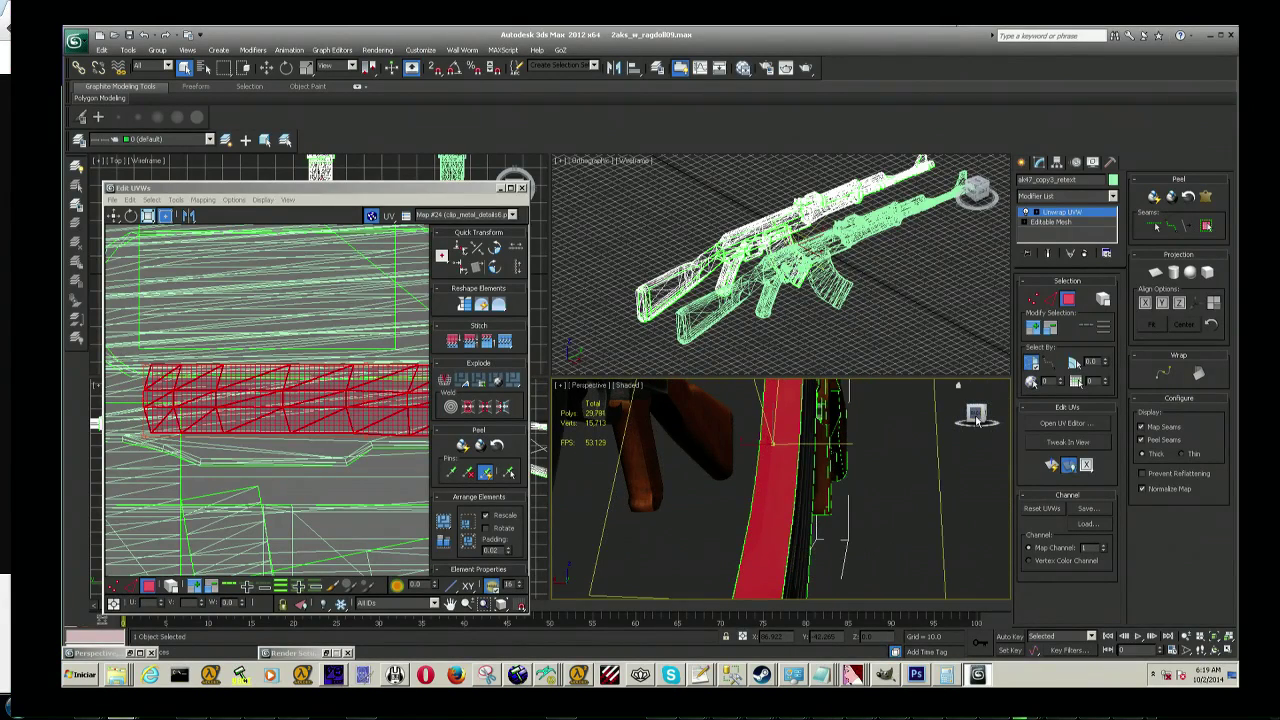
{"action": "left_click_drag", "start_coordinate": [978, 421], "coordinate": [975, 418]}
{"action": "middle_click_drag", "start_coordinate": [793, 508], "coordinate": [790, 500], "text": "alt"}
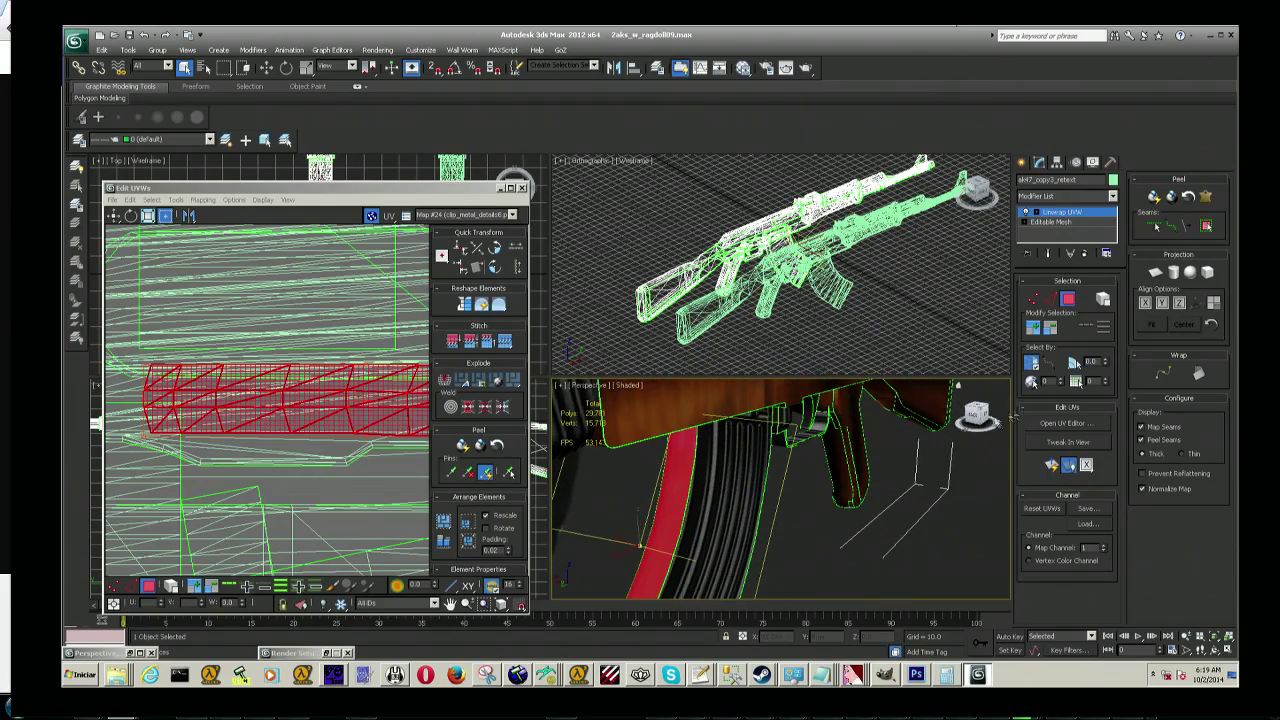
{"action": "left_click_drag", "start_coordinate": [978, 416], "coordinate": [975, 412]}
{"action": "middle_click_drag", "start_coordinate": [790, 500], "coordinate": [790, 500], "text": "alt"}
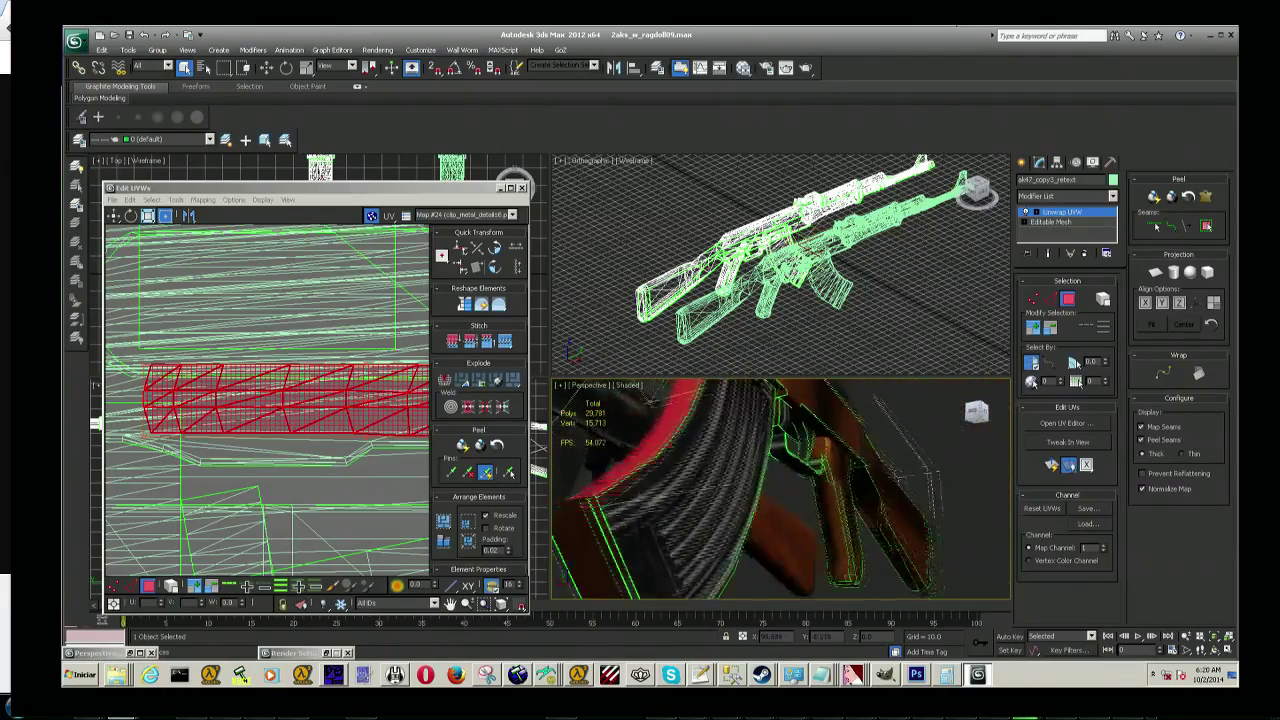
{"action": "scroll", "coordinate": [320, 430], "scroll_direction": "down", "scroll_amount": 5}
Step: Nudge the red strip's UV shell down and left and frame it in Edit UVWs
{"action": "scroll", "coordinate": [320, 430], "scroll_direction": "down", "scroll_amount": 2}
{"action": "scroll", "coordinate": [320, 430], "scroll_direction": "up", "scroll_amount": 2}
{"action": "scroll", "coordinate": [320, 430], "scroll_direction": "down", "scroll_amount": 2}
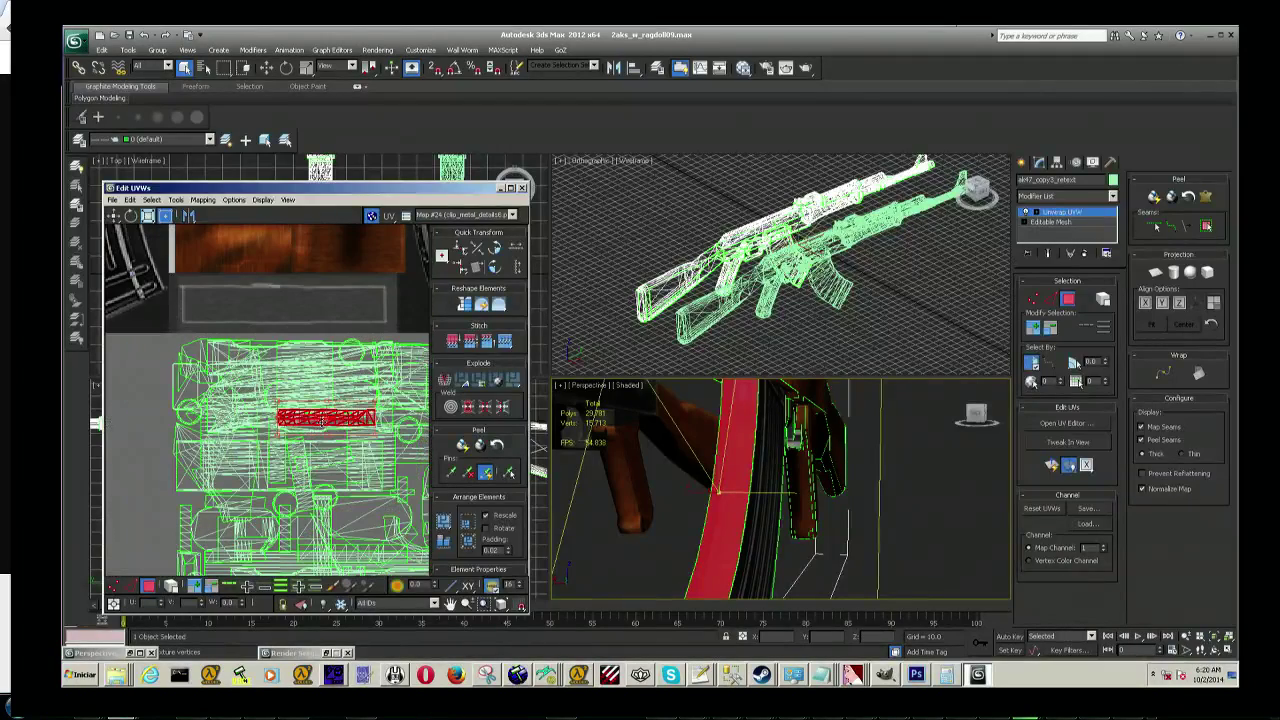
{"action": "left_click_drag", "start_coordinate": [322, 423], "coordinate": [307, 447]}
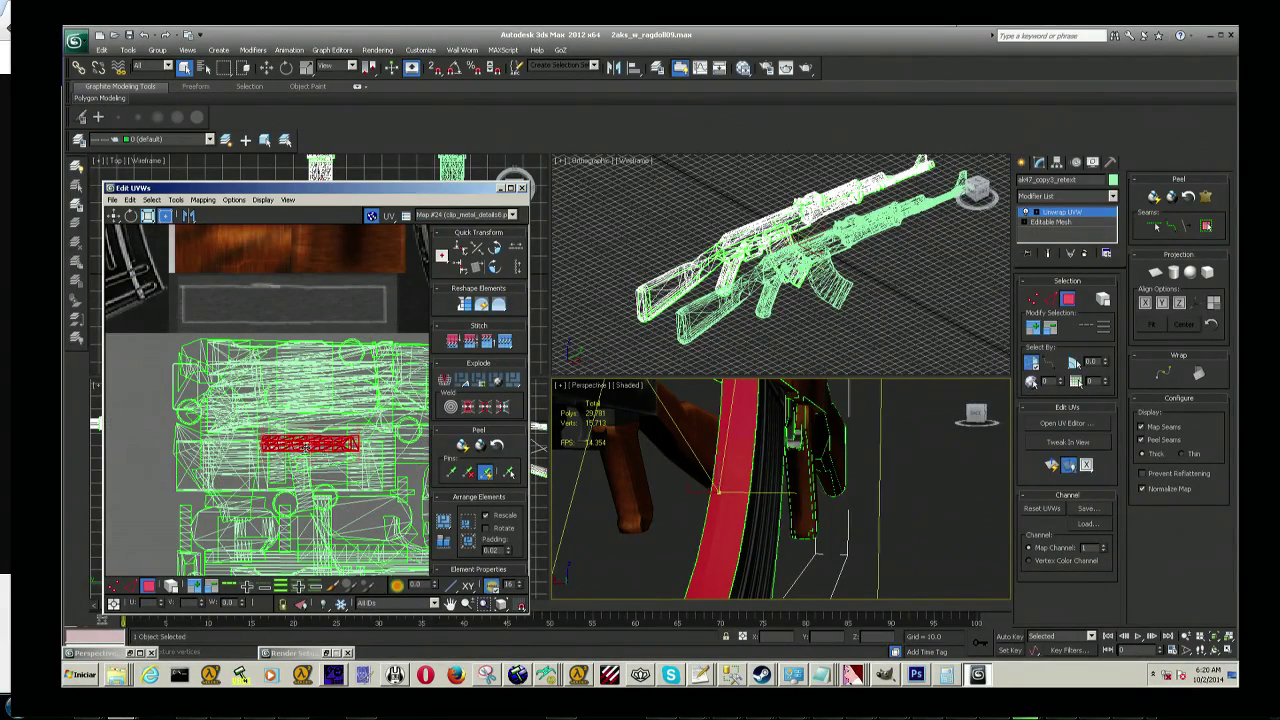
{"action": "scroll", "coordinate": [337, 450], "scroll_direction": "up", "scroll_amount": 2}
{"action": "scroll", "coordinate": [337, 450], "scroll_direction": "up", "scroll_amount": 1}
{"action": "scroll", "coordinate": [337, 450], "scroll_direction": "up", "scroll_amount": 1}
{"action": "middle_click_drag", "start_coordinate": [355, 407], "coordinate": [285, 430]}
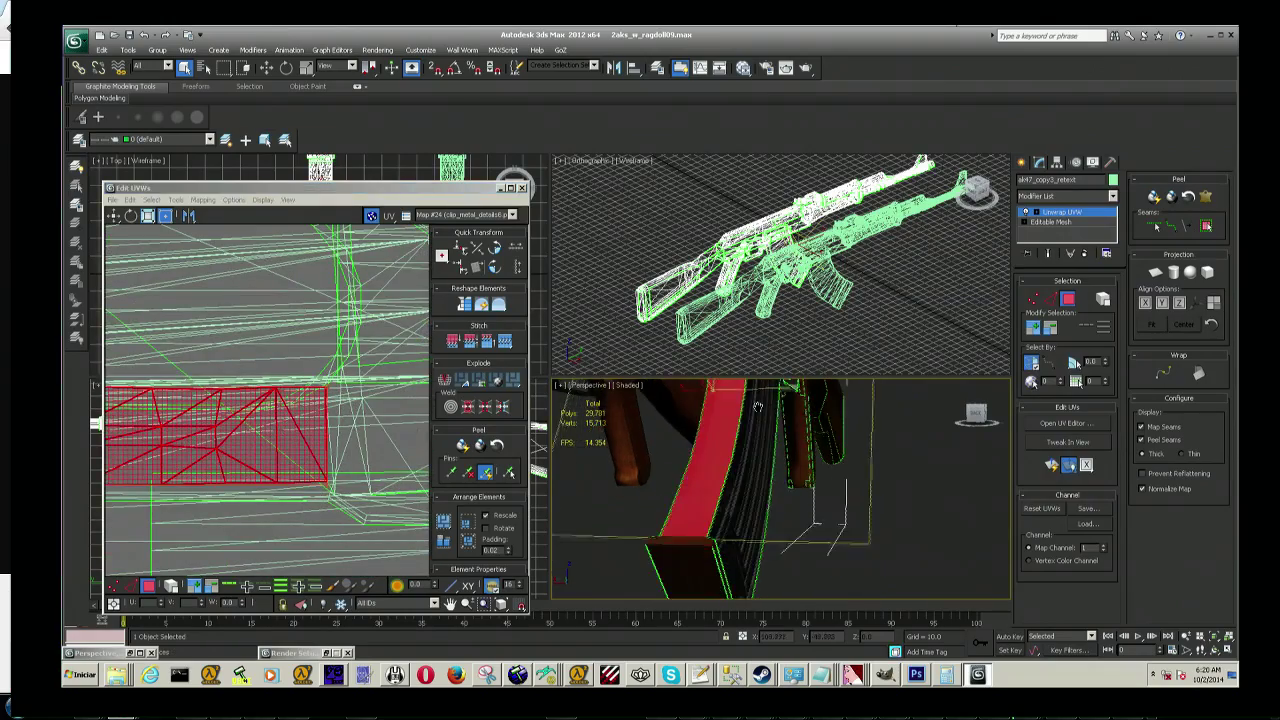
Step: Refine the face selection at the magazine's bottom end, leaving the bottom face out
{"action": "mouse_move", "coordinate": [762, 467]}
{"action": "middle_mouse_down", "text": "alt"}
{"action": "mouse_move", "coordinate": [760, 440]}
{"action": "mouse_move", "coordinate": [701, 436]}
{"action": "middle_mouse_up", "text": "alt"}
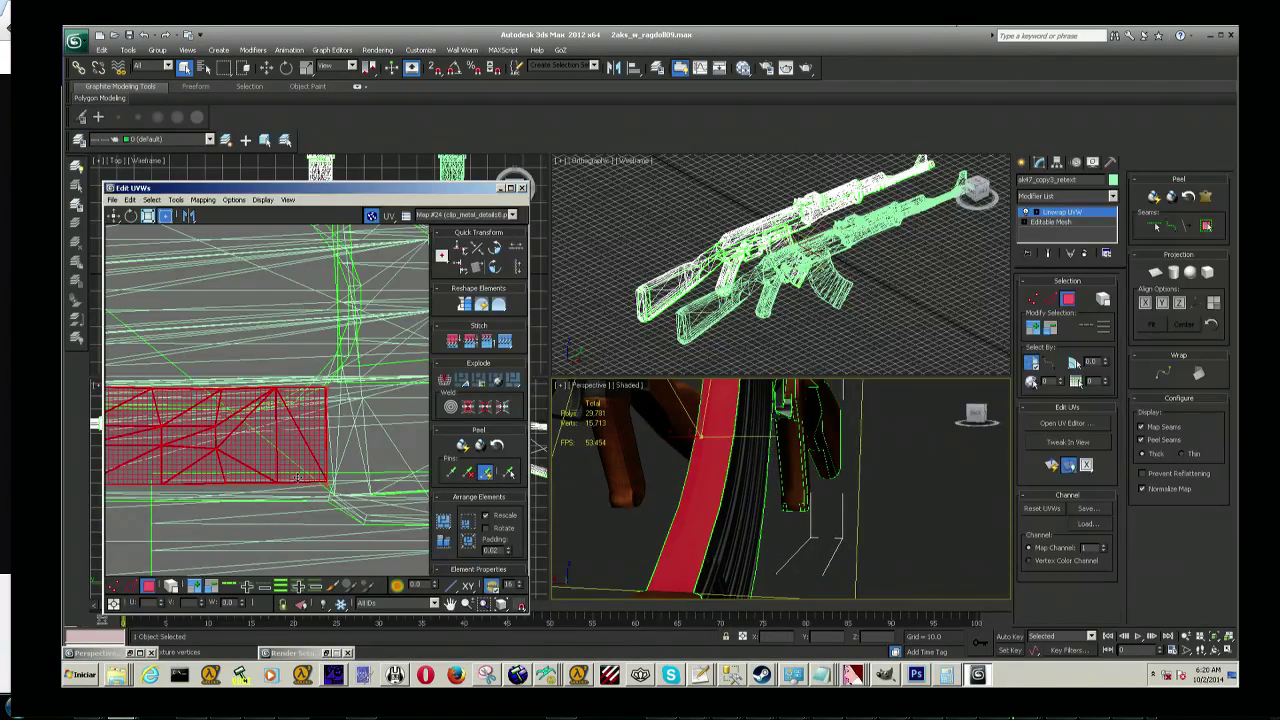
{"action": "middle_click_drag", "start_coordinate": [649, 505], "coordinate": [690, 495], "text": "alt"}
{"action": "mouse_move", "coordinate": [956, 421]}
{"action": "middle_mouse_down", "text": "alt"}
{"action": "mouse_move", "coordinate": [755, 572]}
{"action": "mouse_move", "coordinate": [622, 580]}
{"action": "middle_mouse_up", "text": "alt"}
{"action": "left_click", "coordinate": [622, 580], "text": "ctrl"}
{"action": "left_click", "coordinate": [624, 577], "text": "ctrl"}
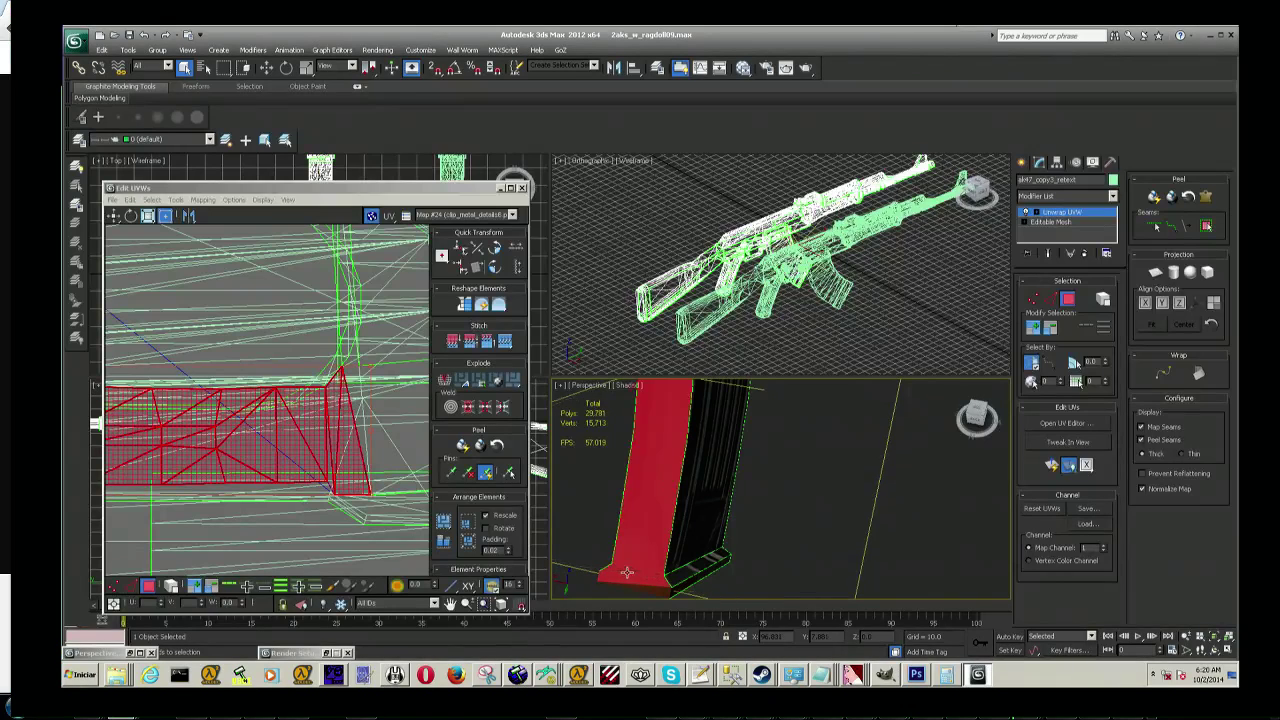
{"action": "left_click_drag", "start_coordinate": [350, 445], "coordinate": [352, 418]}
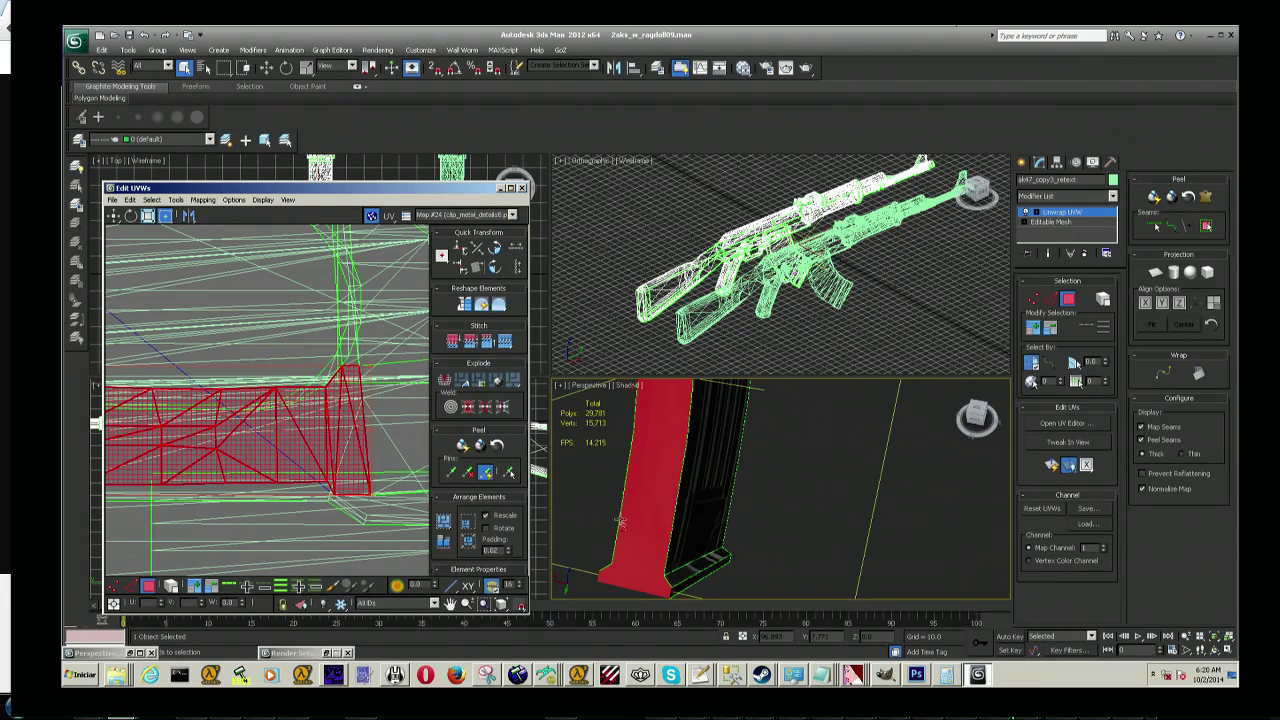
{"action": "left_click", "coordinate": [622, 578], "text": "alt"}
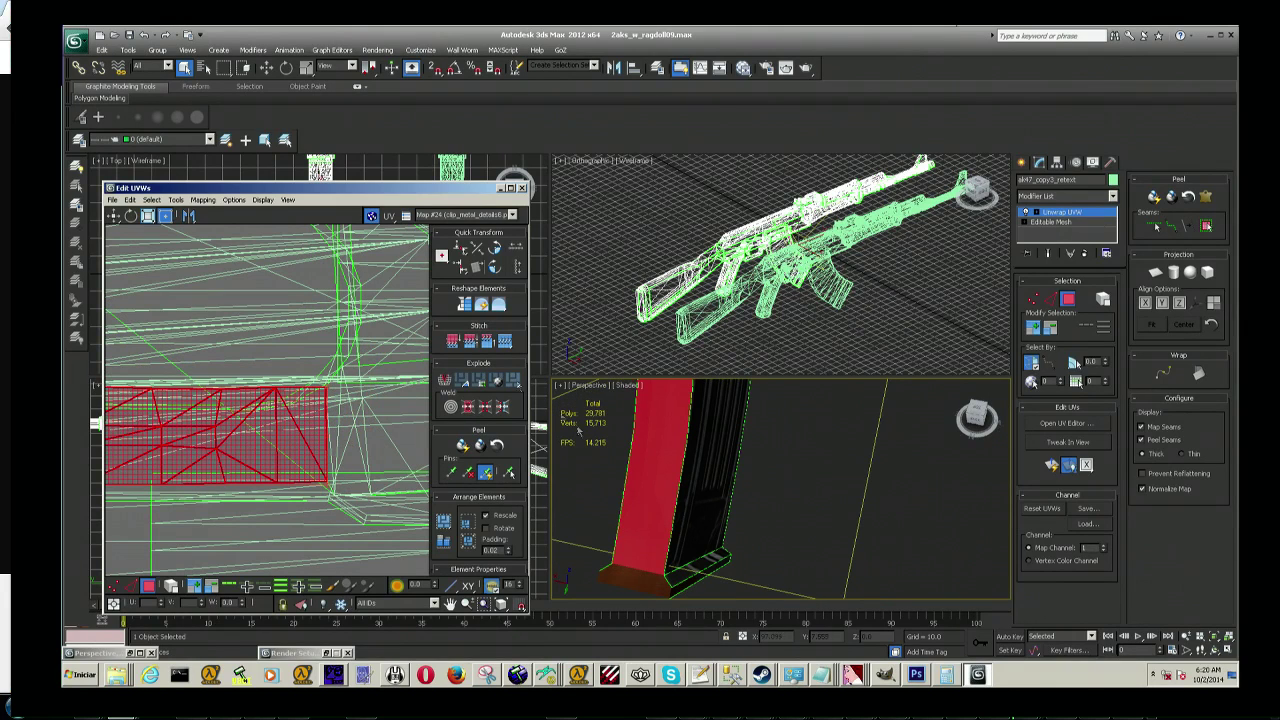
Step: Apply Flatten Mapping to the selected faces with default settings
{"action": "left_click", "coordinate": [203, 200]}
{"action": "left_click", "coordinate": [206, 213]}
{"action": "left_click", "coordinate": [231, 107]}
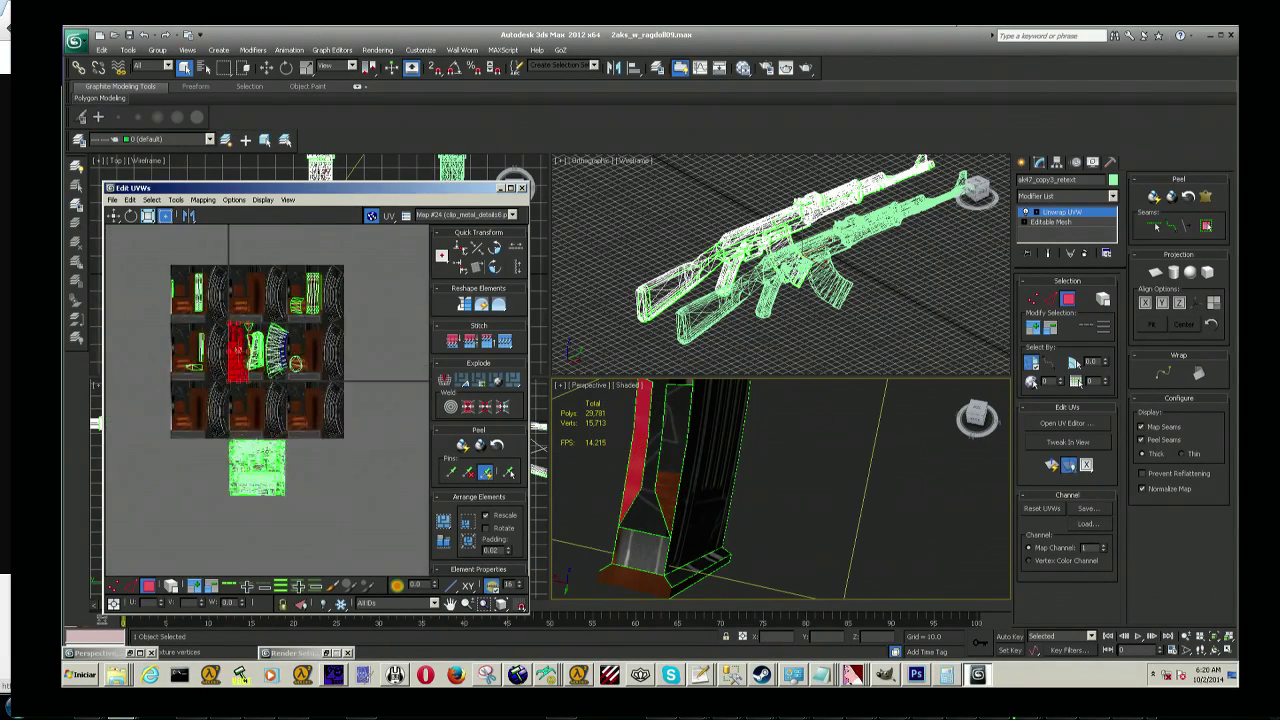
Step: Move the red UV cluster off the texture to the left
{"action": "scroll", "coordinate": [236, 458], "scroll_direction": "up", "scroll_amount": 5}
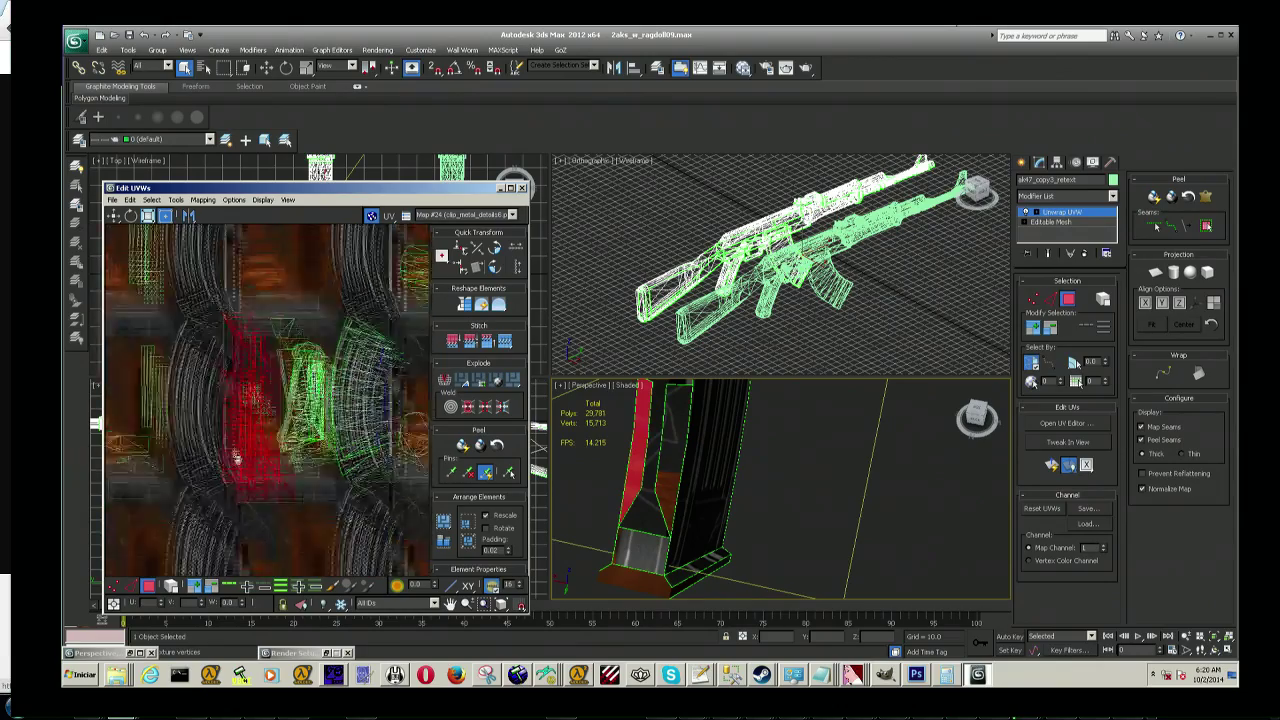
{"action": "scroll", "coordinate": [236, 458], "scroll_direction": "down", "scroll_amount": 3}
{"action": "scroll", "coordinate": [263, 397], "scroll_direction": "down", "scroll_amount": 2}
{"action": "middle_click_drag", "start_coordinate": [270, 389], "coordinate": [290, 393]}
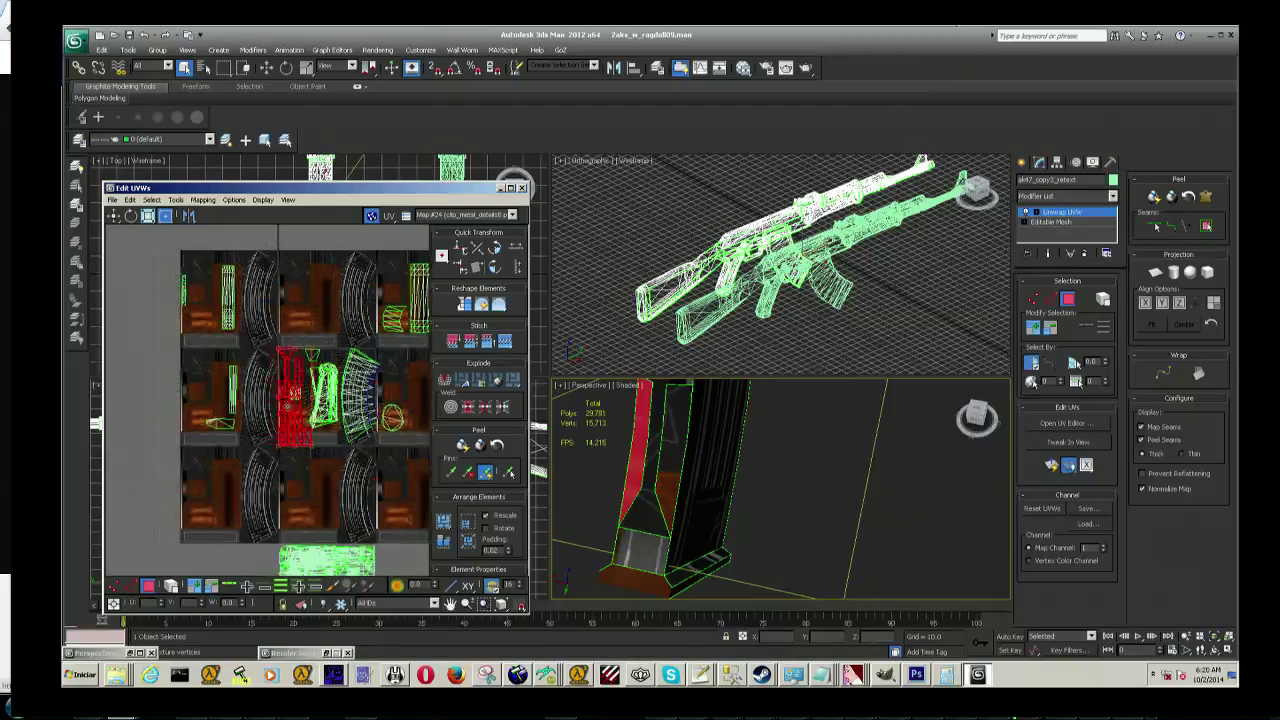
{"action": "left_click_drag", "start_coordinate": [292, 398], "coordinate": [125, 380]}
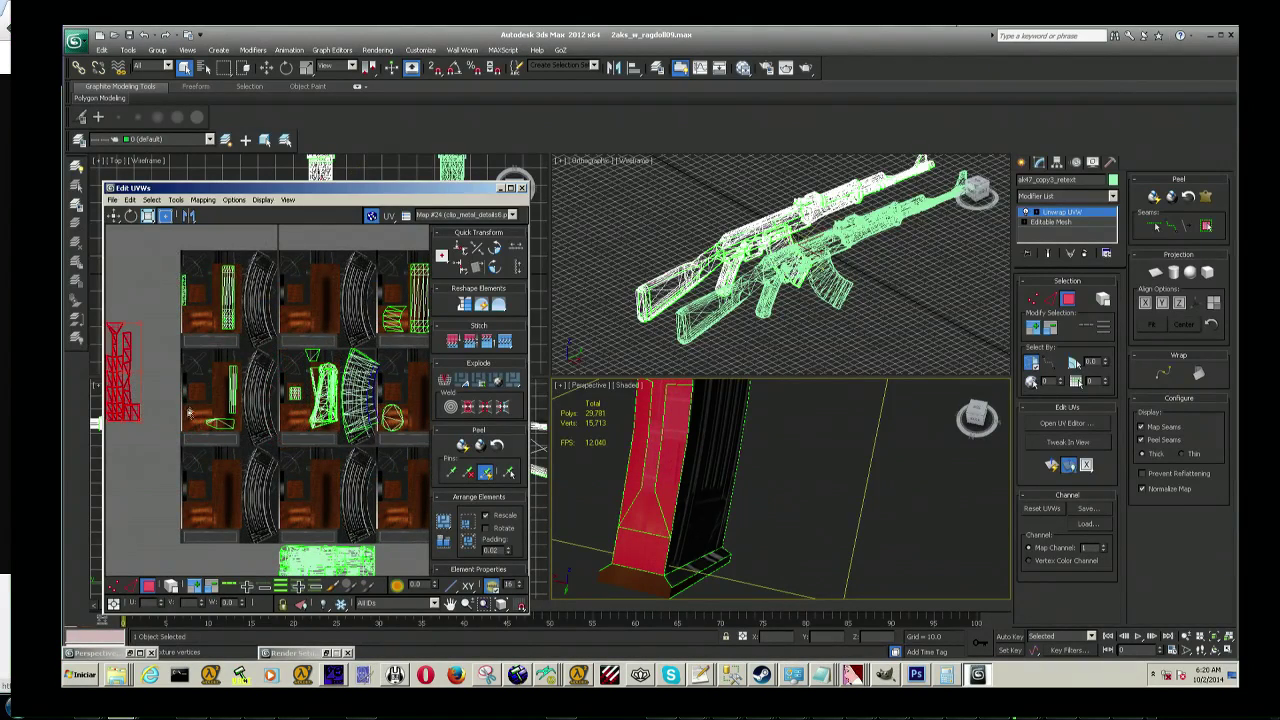
Step: Apply Unfold Mapping to the magazine strip's UVs with default settings
{"action": "scroll", "coordinate": [190, 415], "scroll_direction": "up", "scroll_amount": 1}
{"action": "scroll", "coordinate": [200, 430], "scroll_direction": "up", "scroll_amount": 1}
{"action": "scroll", "coordinate": [205, 440], "scroll_direction": "up", "scroll_amount": 1}
{"action": "scroll", "coordinate": [207, 442], "scroll_direction": "up", "scroll_amount": 1}
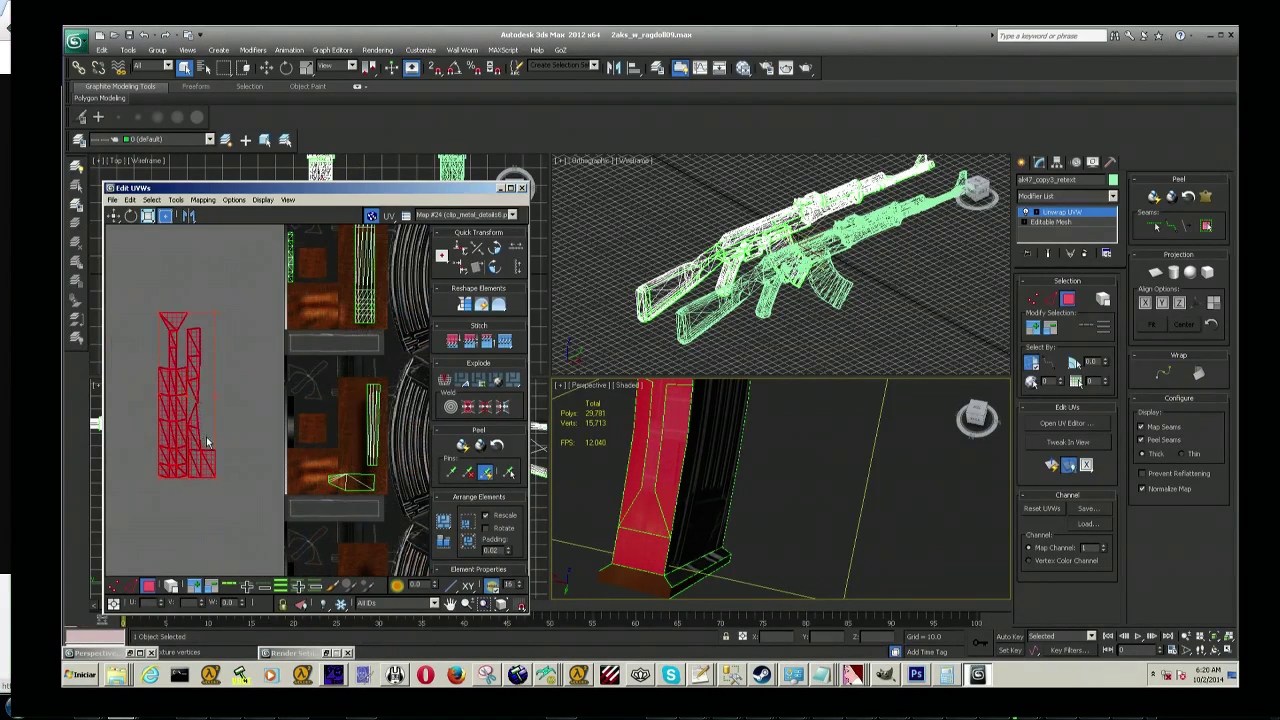
{"action": "scroll", "coordinate": [207, 442], "scroll_direction": "up", "scroll_amount": 1}
{"action": "left_click", "coordinate": [205, 199]}
{"action": "left_click", "coordinate": [210, 240]}
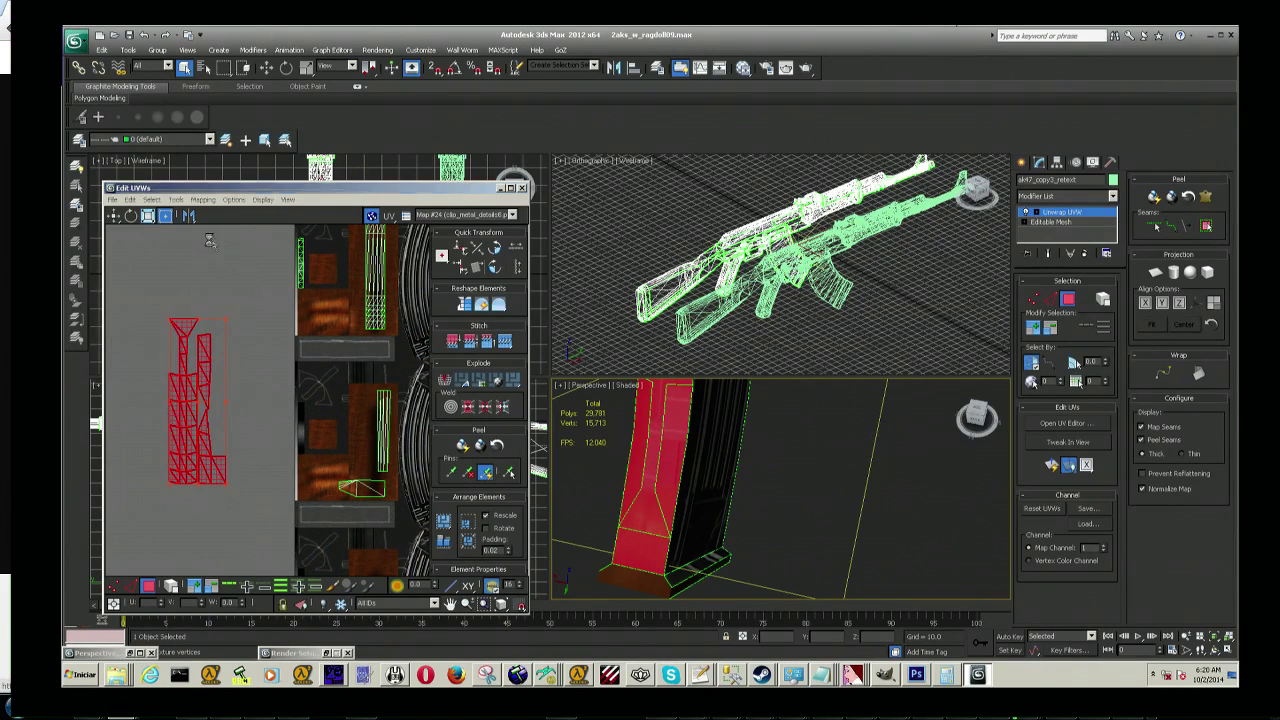
{"action": "left_click", "coordinate": [229, 54]}
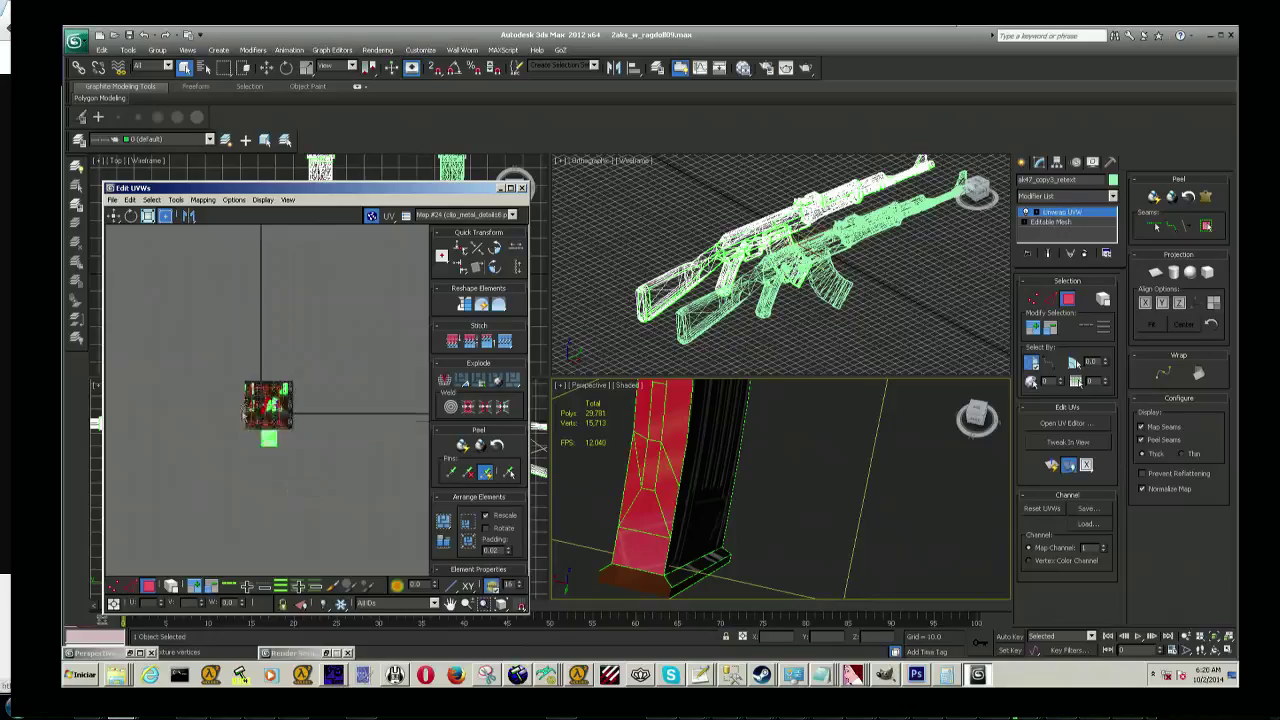
Step: Move the unfolded red shell past the texture's left edge
{"action": "scroll", "coordinate": [300, 446], "scroll_direction": "up", "scroll_amount": 1}
{"action": "scroll", "coordinate": [300, 446], "scroll_direction": "up", "scroll_amount": 1}
{"action": "scroll", "coordinate": [300, 446], "scroll_direction": "up", "scroll_amount": 1}
{"action": "scroll", "coordinate": [300, 446], "scroll_direction": "up", "scroll_amount": 1}
{"action": "scroll", "coordinate": [298, 412], "scroll_direction": "down", "scroll_amount": 1}
{"action": "scroll", "coordinate": [298, 412], "scroll_direction": "down", "scroll_amount": 1}
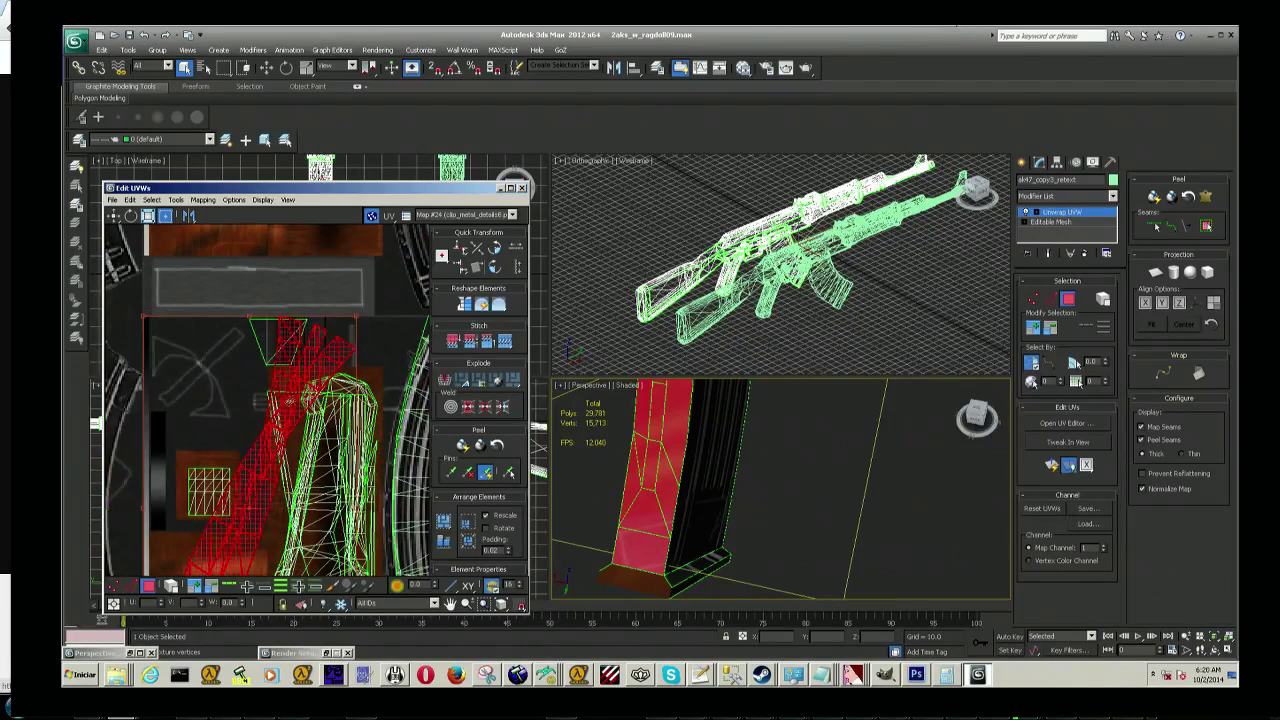
{"action": "scroll", "coordinate": [298, 412], "scroll_direction": "down", "scroll_amount": 1}
{"action": "scroll", "coordinate": [308, 370], "scroll_direction": "down", "scroll_amount": 1}
{"action": "scroll", "coordinate": [314, 403], "scroll_direction": "down", "scroll_amount": 1}
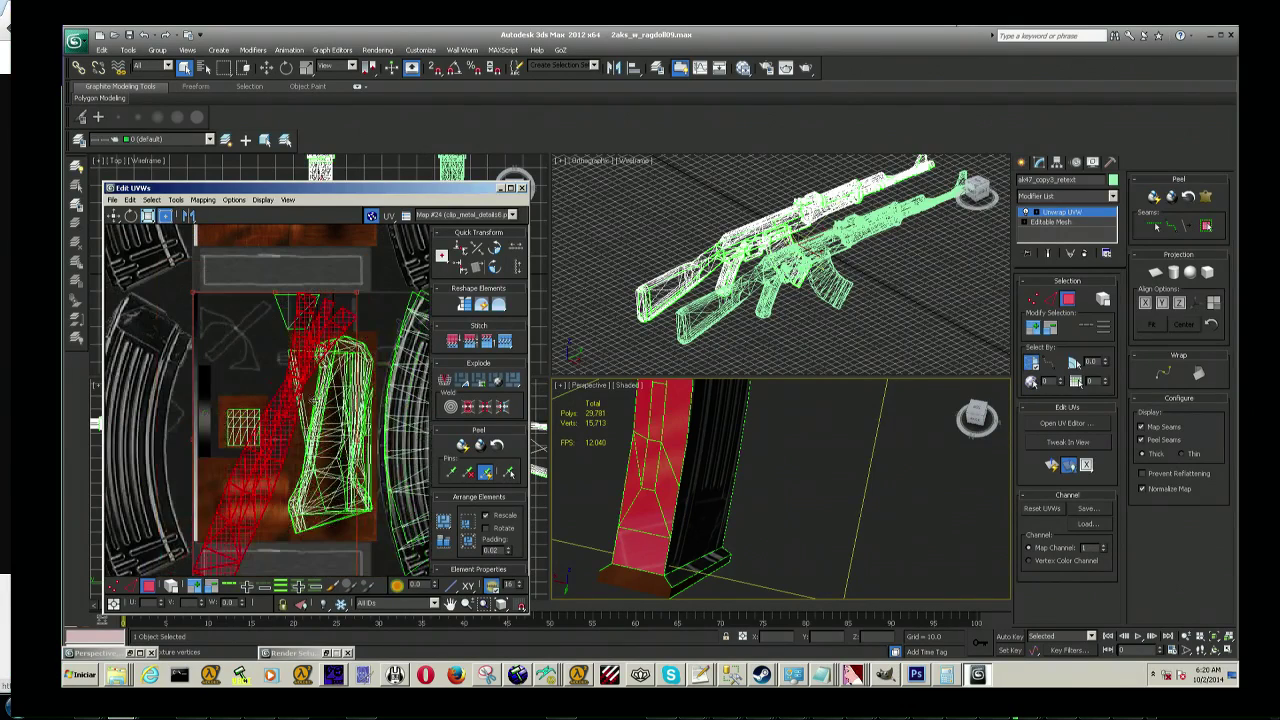
{"action": "scroll", "coordinate": [256, 390], "scroll_direction": "down", "scroll_amount": 3}
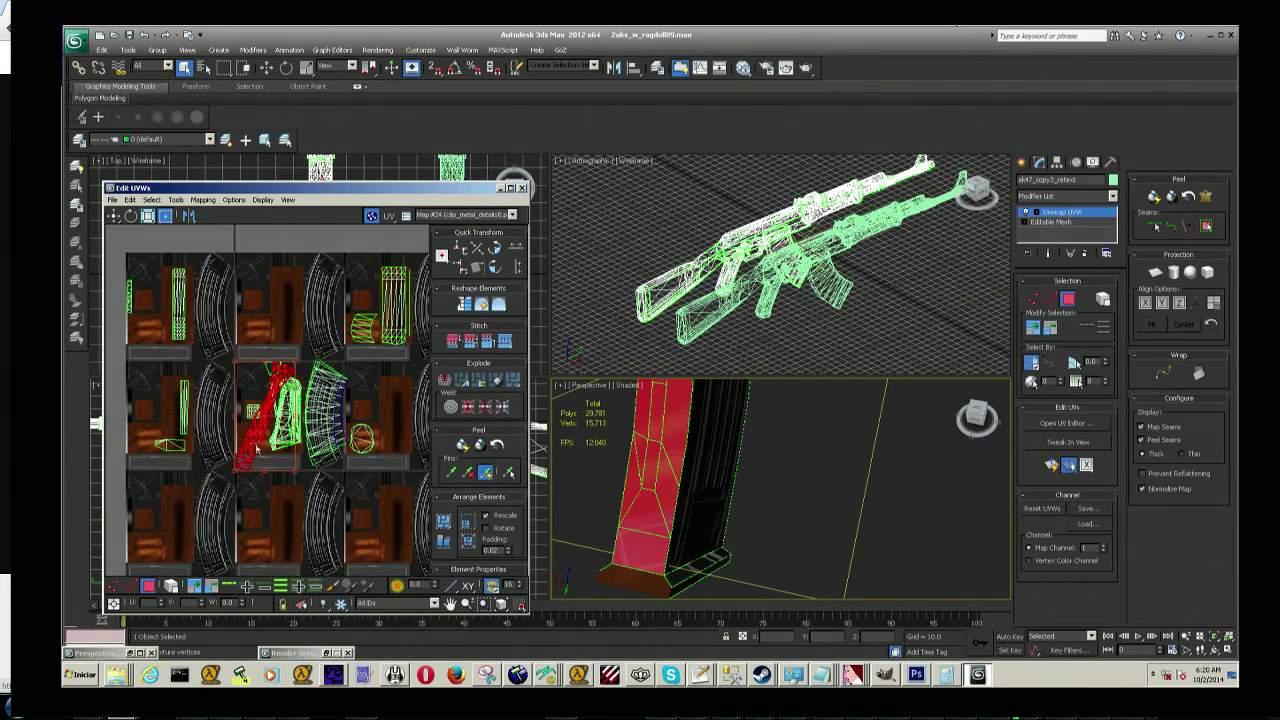
{"action": "left_click_drag", "start_coordinate": [256, 450], "coordinate": [116, 440]}
{"action": "scroll", "coordinate": [686, 460], "scroll_direction": "up", "scroll_amount": 3}
{"action": "mouse_move", "coordinate": [700, 470]}
{"action": "middle_mouse_down"}
{"action": "mouse_move", "coordinate": [686, 448]}
{"action": "mouse_move", "coordinate": [940, 440]}
{"action": "mouse_move", "coordinate": [977, 430]}
{"action": "mouse_move", "coordinate": [976, 414]}
{"action": "middle_mouse_up"}
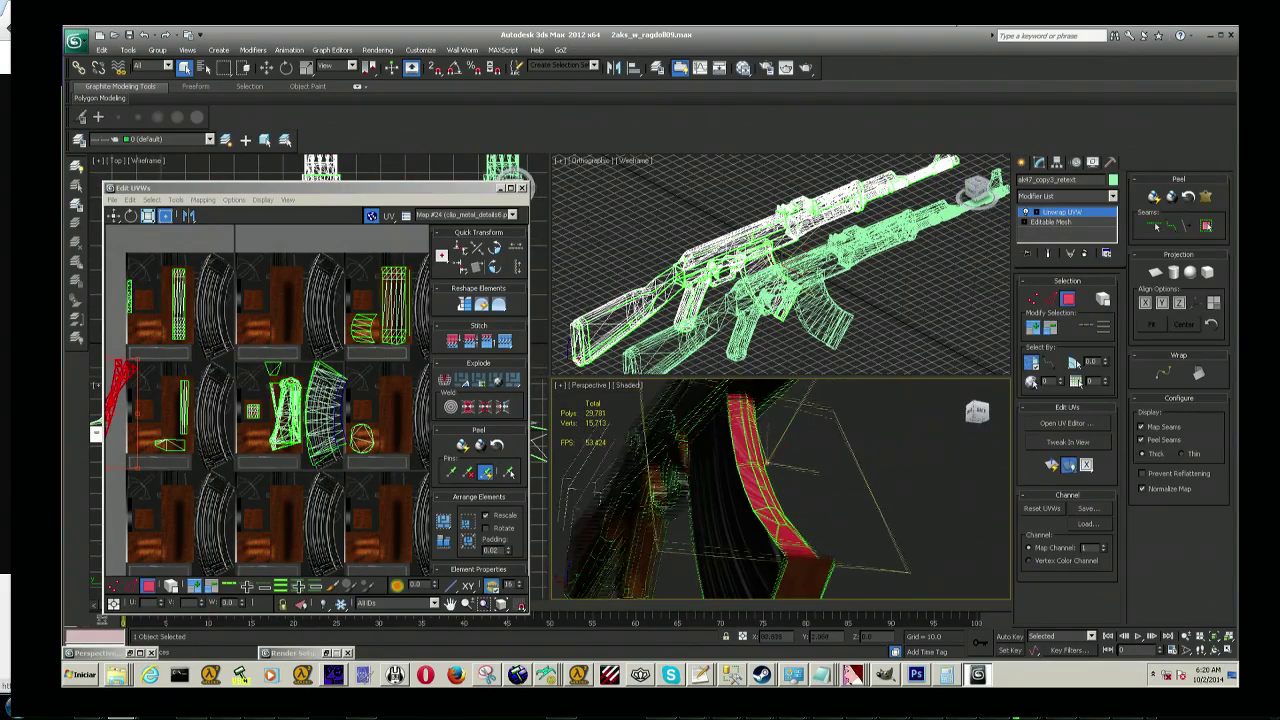
{"action": "scroll", "coordinate": [300, 420], "scroll_direction": "down", "scroll_amount": 3}
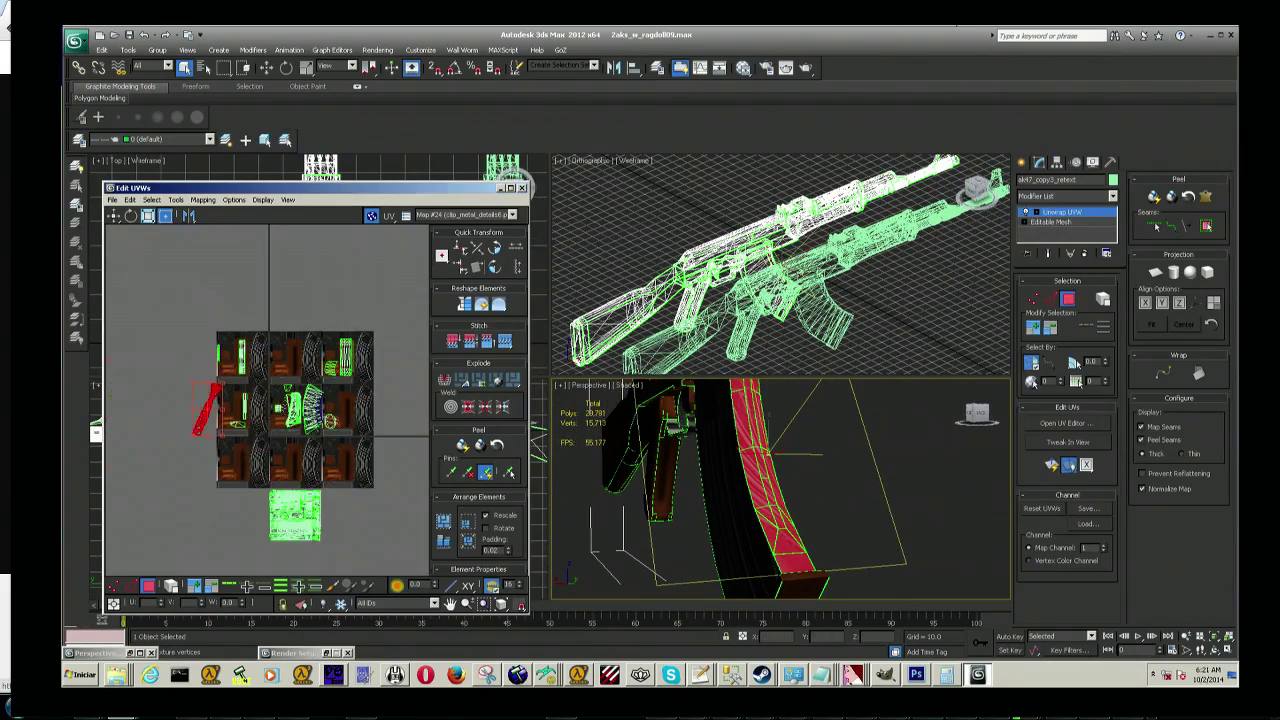
{"action": "middle_click_drag", "start_coordinate": [230, 400], "coordinate": [326, 372]}
{"action": "scroll", "coordinate": [326, 368], "scroll_direction": "up", "scroll_amount": 3}
{"action": "scroll", "coordinate": [330, 366], "scroll_direction": "up", "scroll_amount": 3}
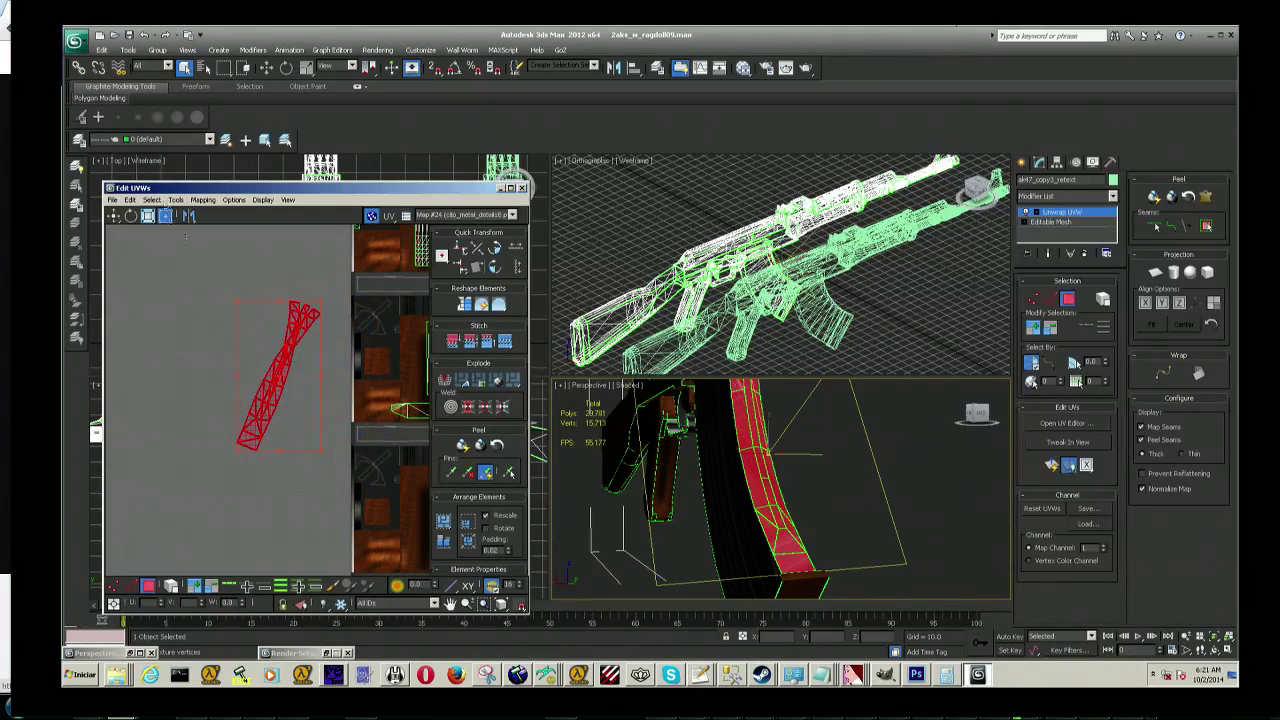
Step: Drop the flatten attempt and apply Normal Mapping with Back/Front Mapping to the strip
{"action": "left_click", "coordinate": [201, 199]}
{"action": "left_click", "coordinate": [225, 218]}
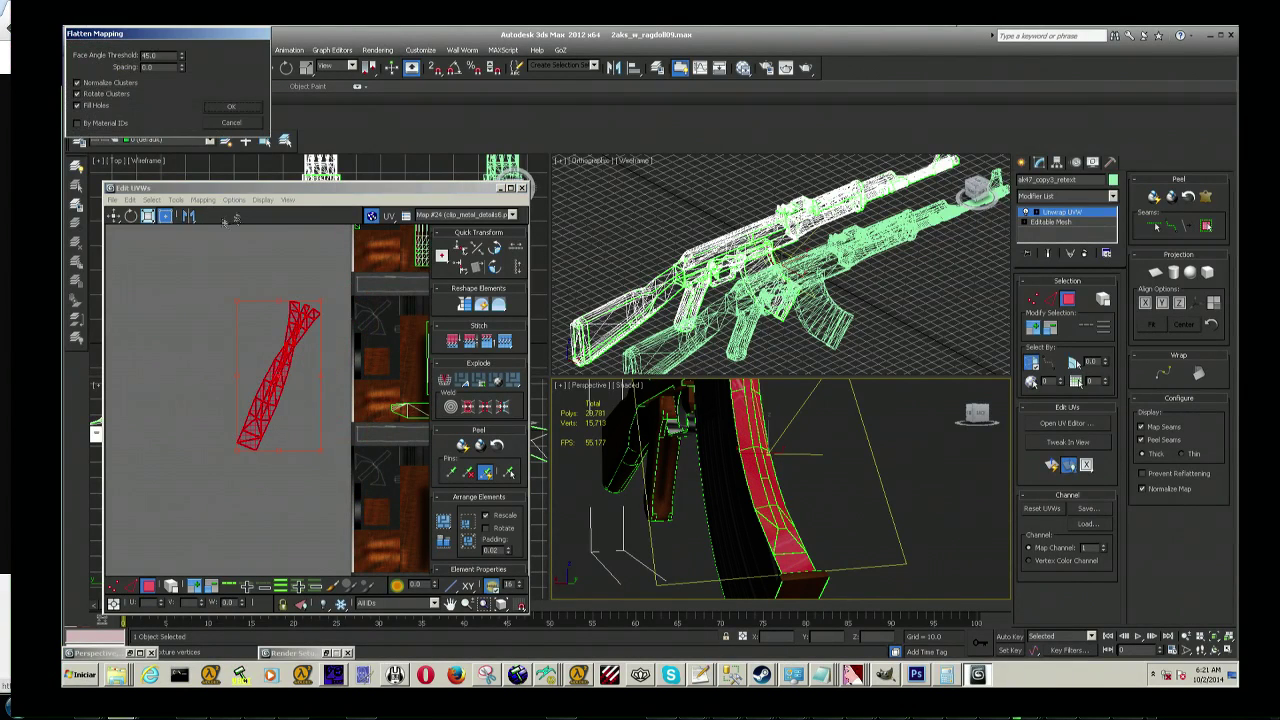
{"action": "left_click", "coordinate": [229, 122]}
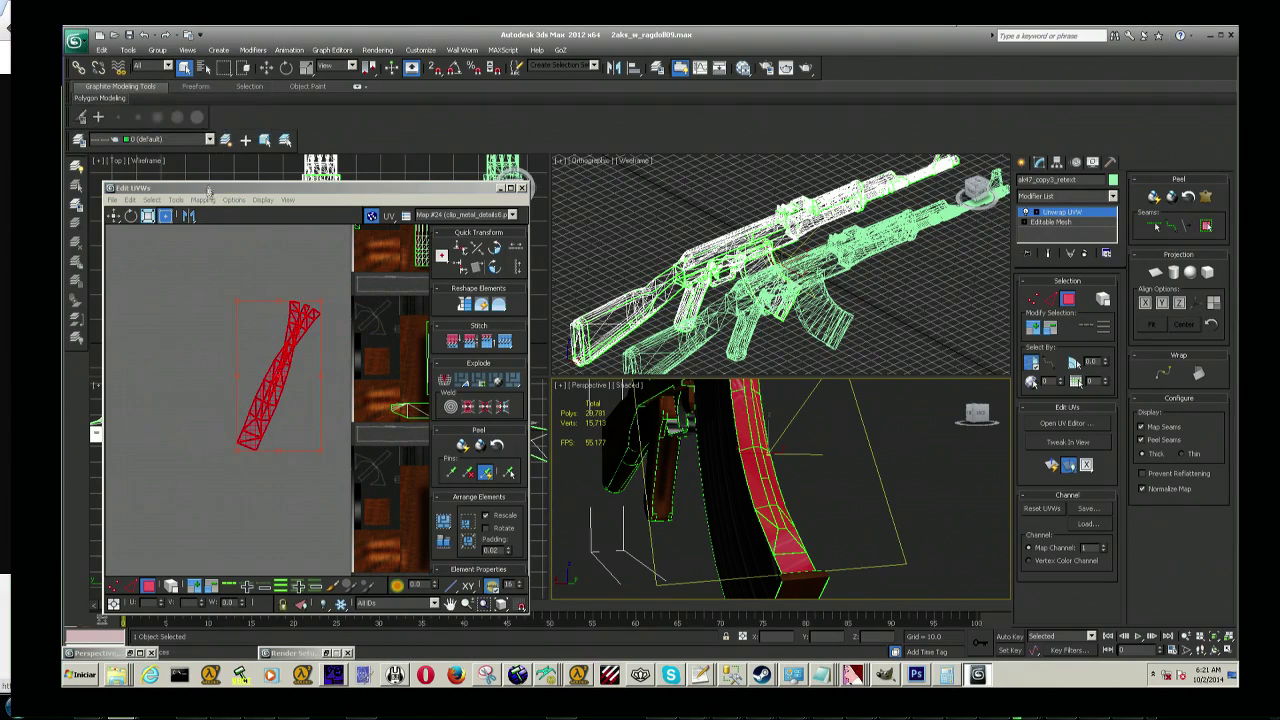
{"action": "left_click", "coordinate": [203, 199]}
{"action": "left_click", "coordinate": [219, 228]}
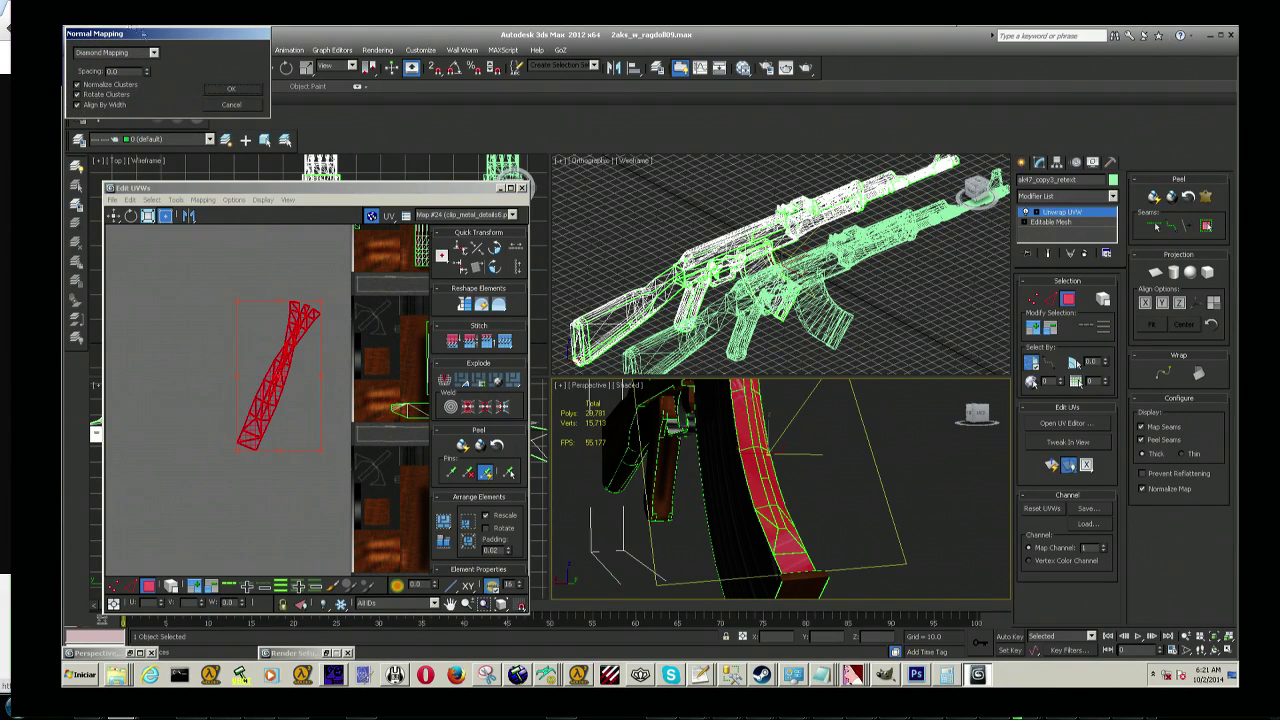
{"action": "left_click", "coordinate": [153, 51]}
{"action": "left_click", "coordinate": [130, 62]}
{"action": "left_click", "coordinate": [231, 89]}
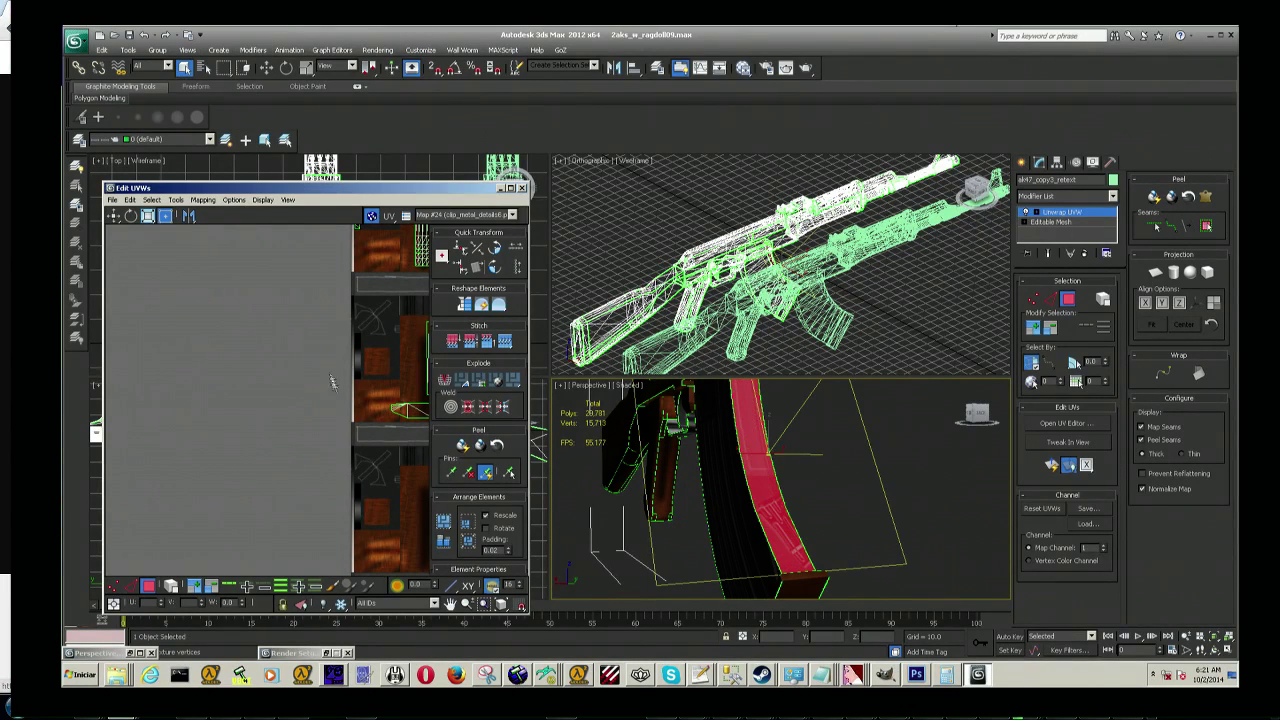
{"action": "scroll", "coordinate": [343, 402], "scroll_direction": "up", "scroll_amount": 2}
{"action": "scroll", "coordinate": [343, 402], "scroll_direction": "up", "scroll_amount": 2}
{"action": "scroll", "coordinate": [343, 402], "scroll_direction": "up", "scroll_amount": 2}
{"action": "scroll", "coordinate": [343, 402], "scroll_direction": "up", "scroll_amount": 2}
{"action": "scroll", "coordinate": [298, 434], "scroll_direction": "down", "scroll_amount": 5}
{"action": "scroll", "coordinate": [298, 434], "scroll_direction": "up", "scroll_amount": 2}
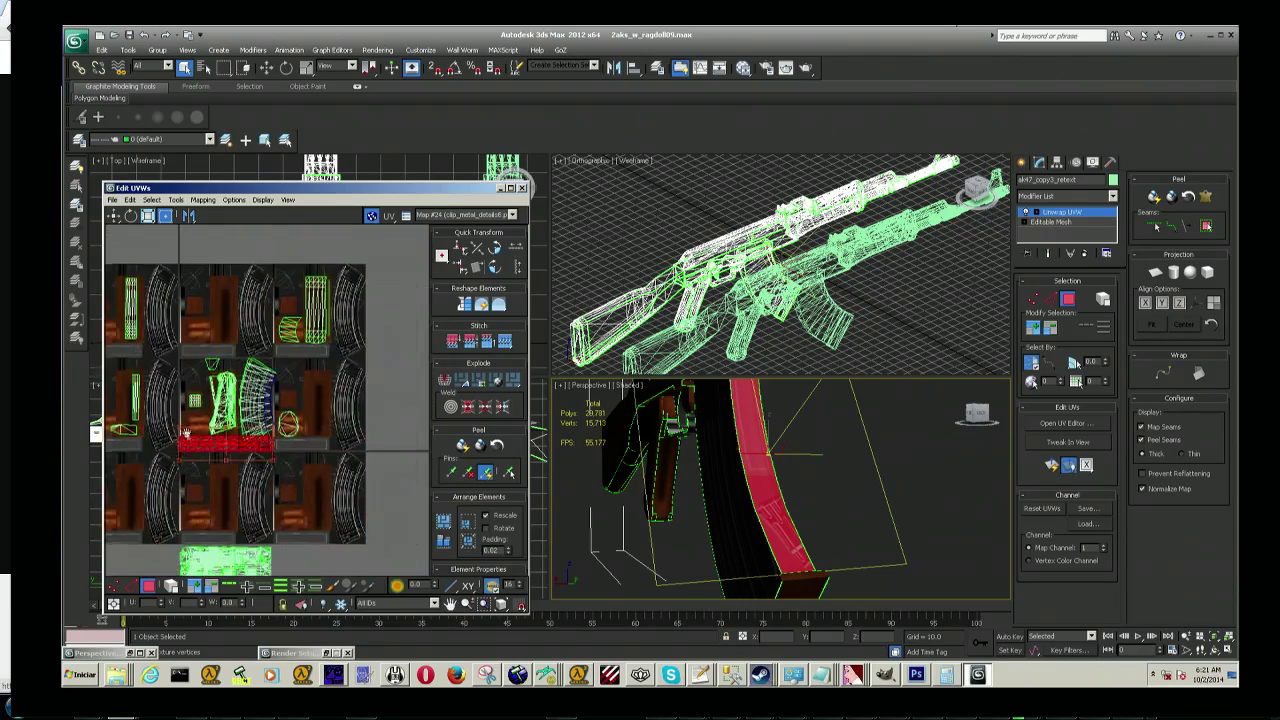
{"action": "scroll", "coordinate": [298, 434], "scroll_direction": "up", "scroll_amount": 2}
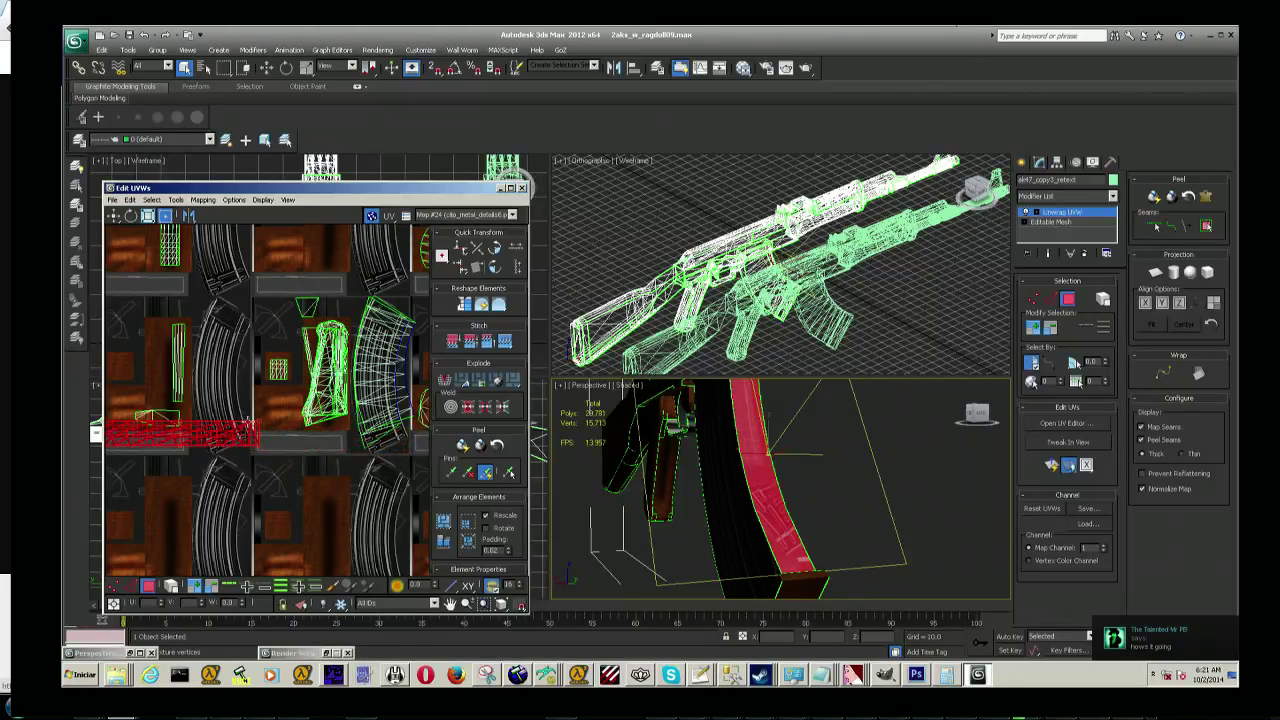
{"action": "middle_click_drag", "start_coordinate": [298, 436], "coordinate": [350, 455]}
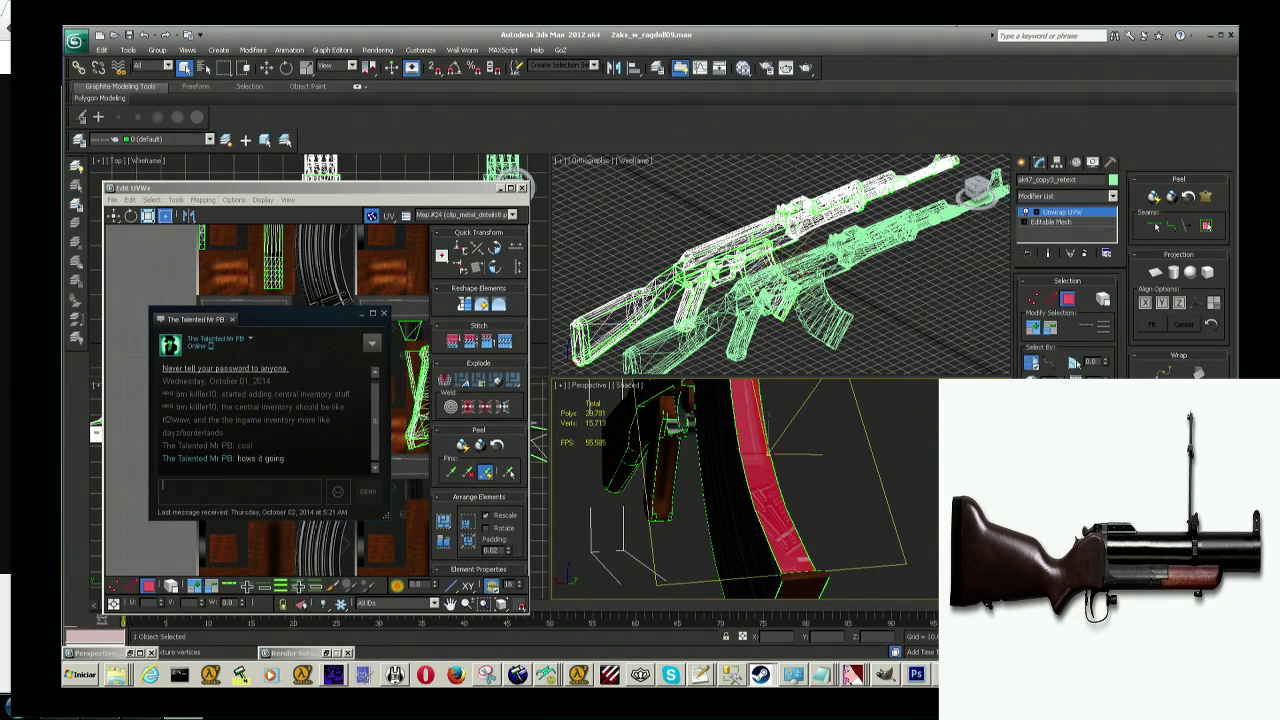
{"action": "key", "text": "alt+Tab"}
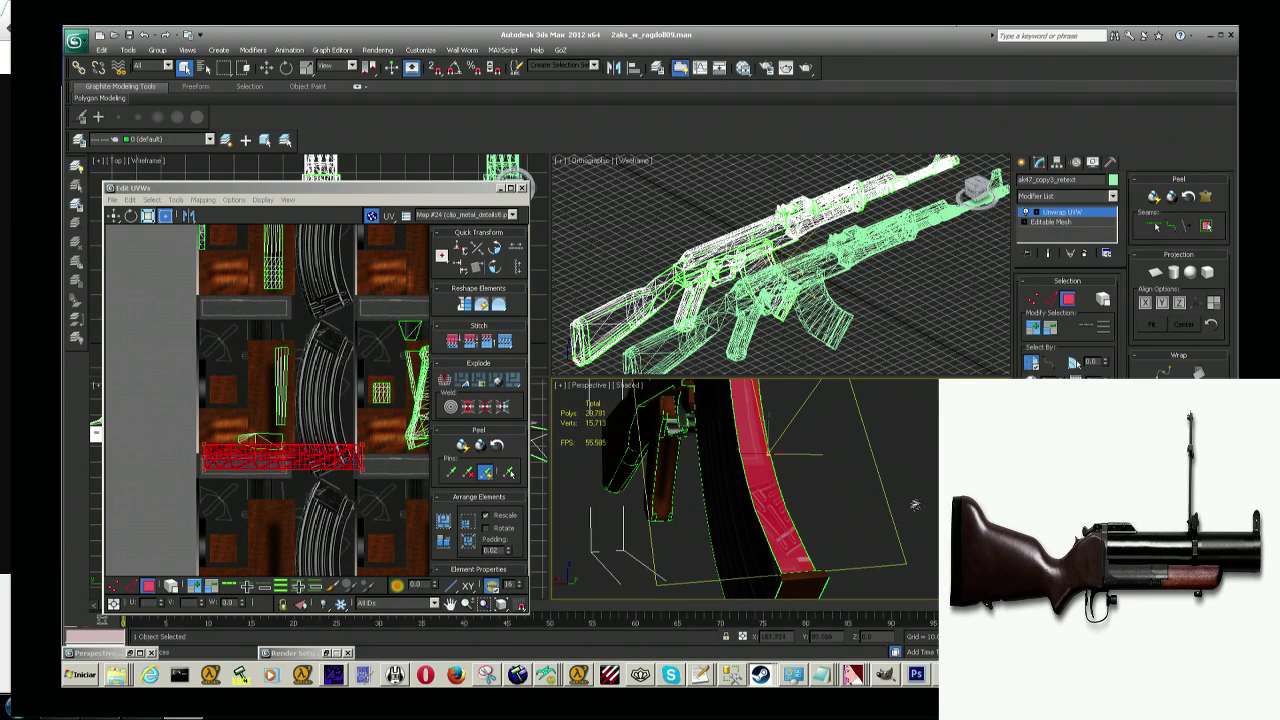
{"action": "middle_click_drag", "start_coordinate": [300, 400], "coordinate": [300, 425]}
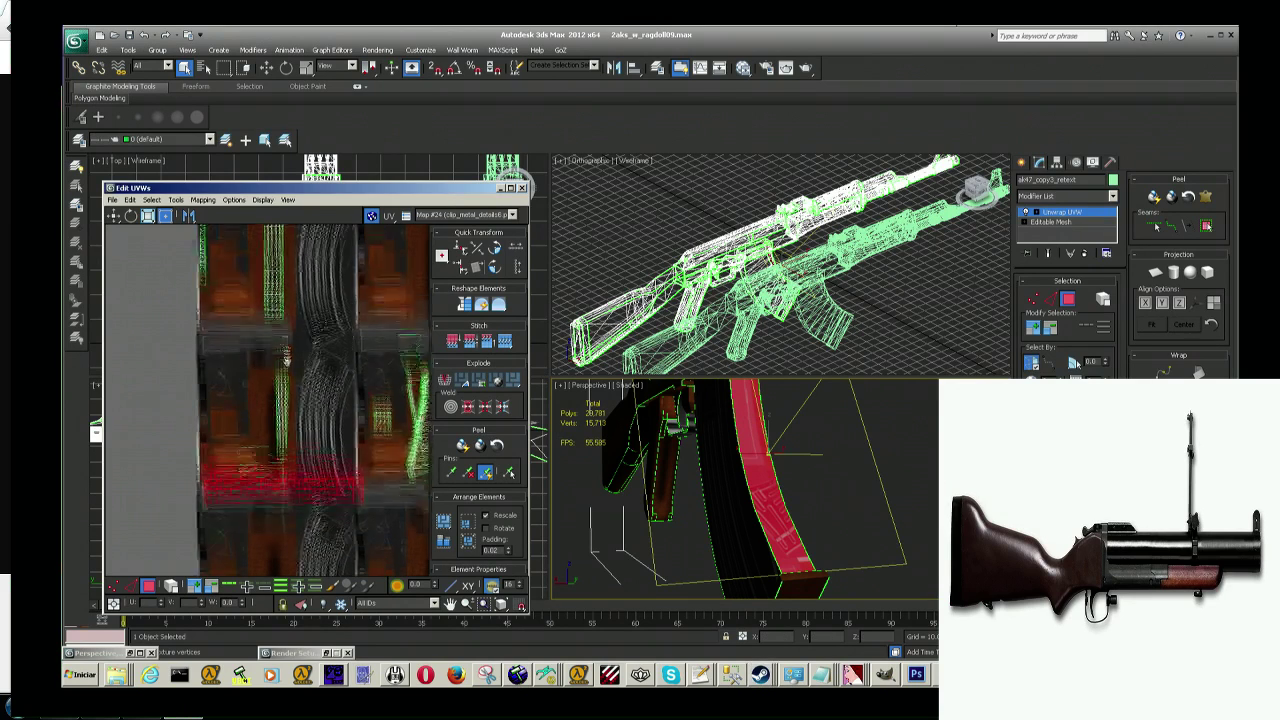
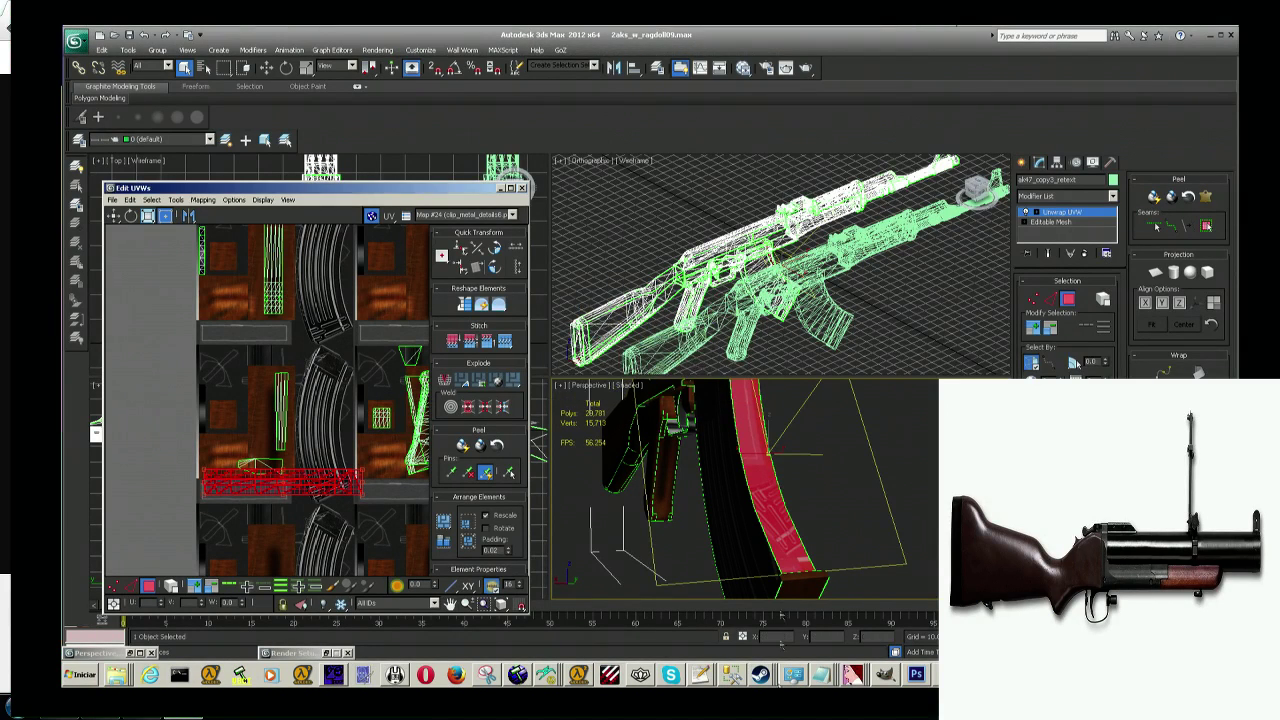
Step: Rotate the red magazine-edge UV strip about 39 degrees
{"action": "left_click", "coordinate": [677, 462]}
{"action": "scroll", "coordinate": [315, 456], "scroll_direction": "up", "scroll_amount": 2}
{"action": "middle_click_drag", "start_coordinate": [368, 406], "coordinate": [408, 392]}
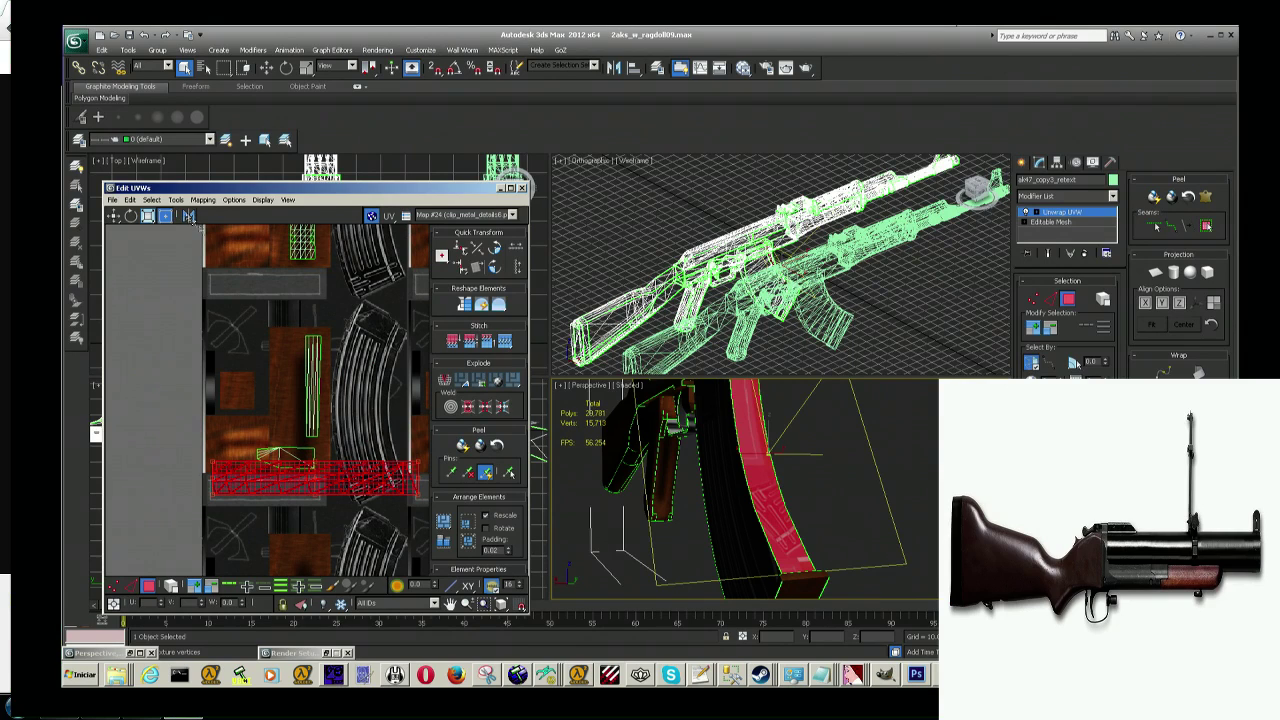
{"action": "left_click", "coordinate": [131, 216]}
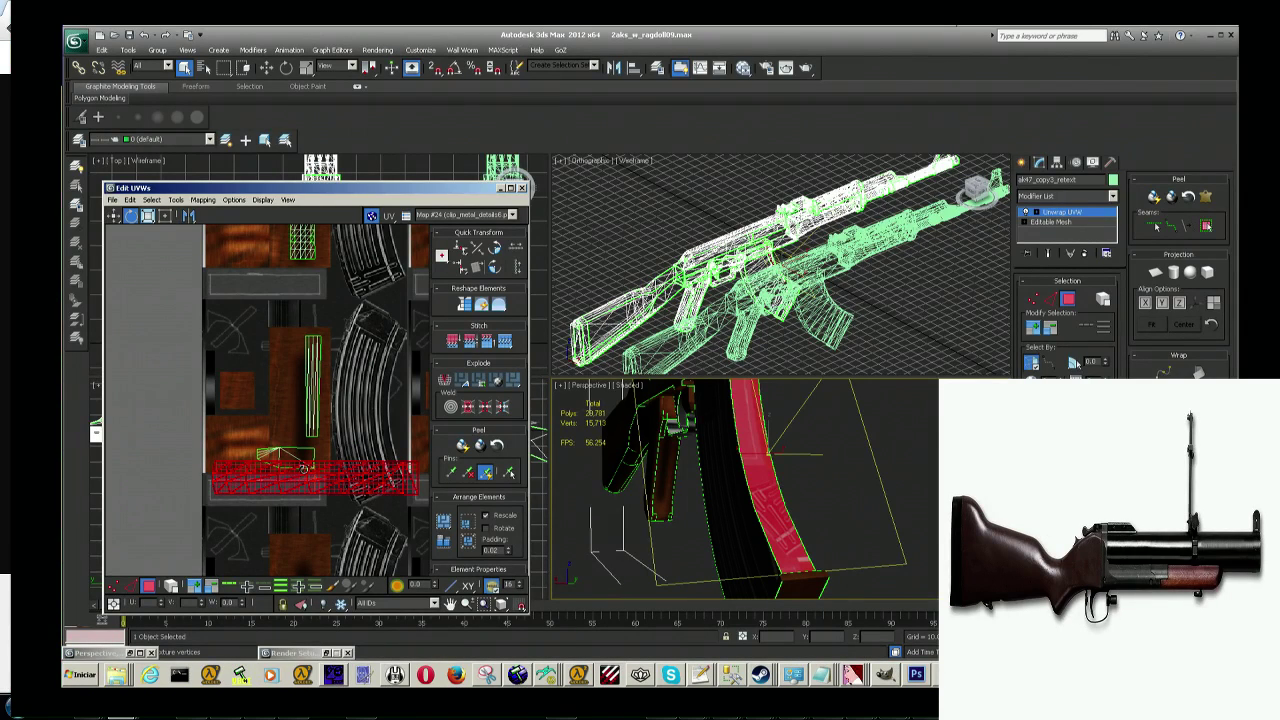
{"action": "mouse_move", "coordinate": [304, 468]}
{"action": "left_mouse_down"}
{"action": "mouse_move", "coordinate": [322, 482]}
{"action": "mouse_move", "coordinate": [339, 444]}
{"action": "left_mouse_up"}
{"action": "scroll", "coordinate": [339, 444], "scroll_direction": "down", "scroll_amount": 3}
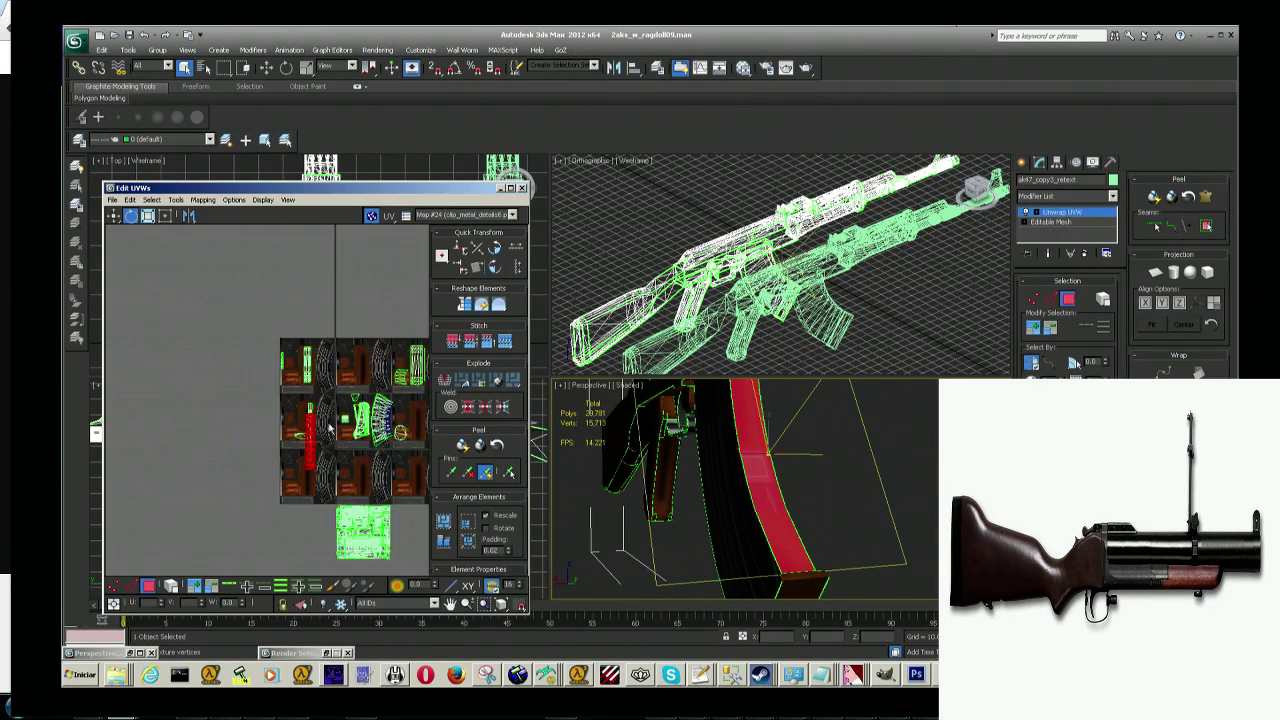
{"action": "middle_click_drag", "start_coordinate": [303, 436], "coordinate": [328, 486]}
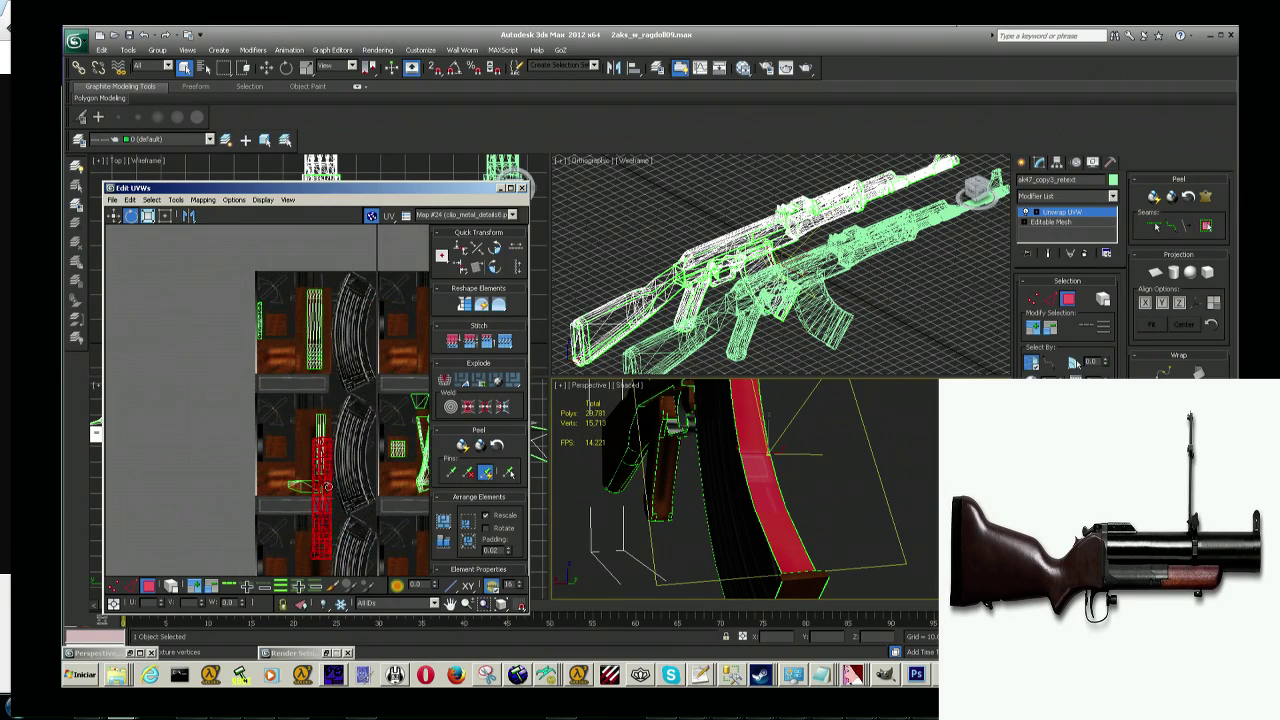
Step: Move the red UV strip up and to the right on the texture
{"action": "left_click", "coordinate": [112, 216]}
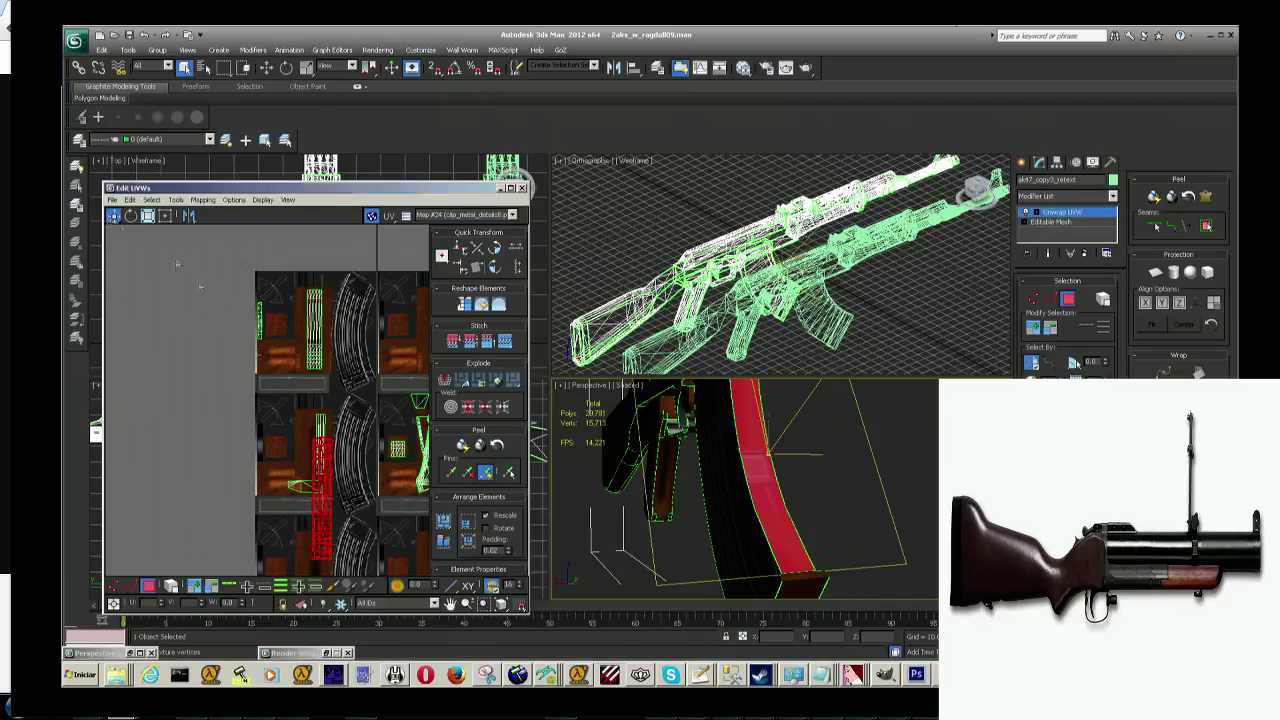
{"action": "left_click_drag", "start_coordinate": [322, 470], "coordinate": [386, 320]}
{"action": "scroll", "coordinate": [386, 320], "scroll_direction": "up", "scroll_amount": 5}
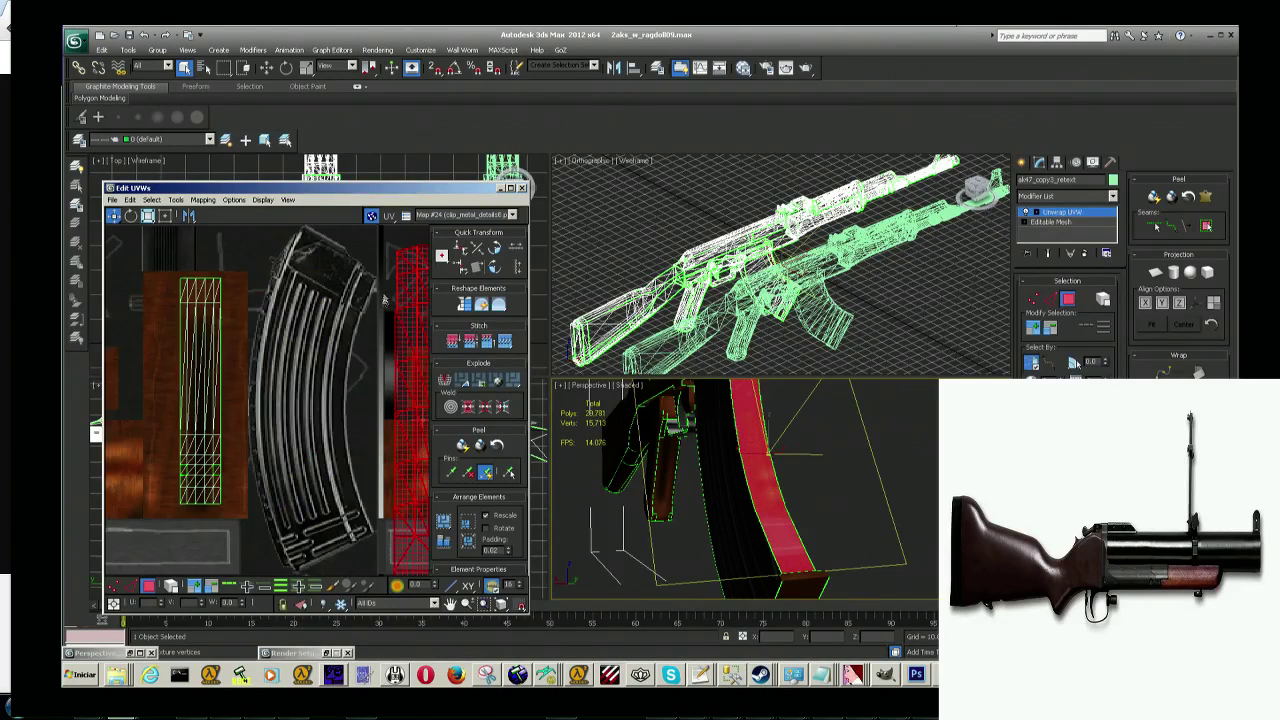
{"action": "mouse_move", "coordinate": [386, 320]}
{"action": "middle_mouse_down"}
{"action": "mouse_move", "coordinate": [317, 359]}
{"action": "mouse_move", "coordinate": [295, 329]}
{"action": "middle_mouse_up"}
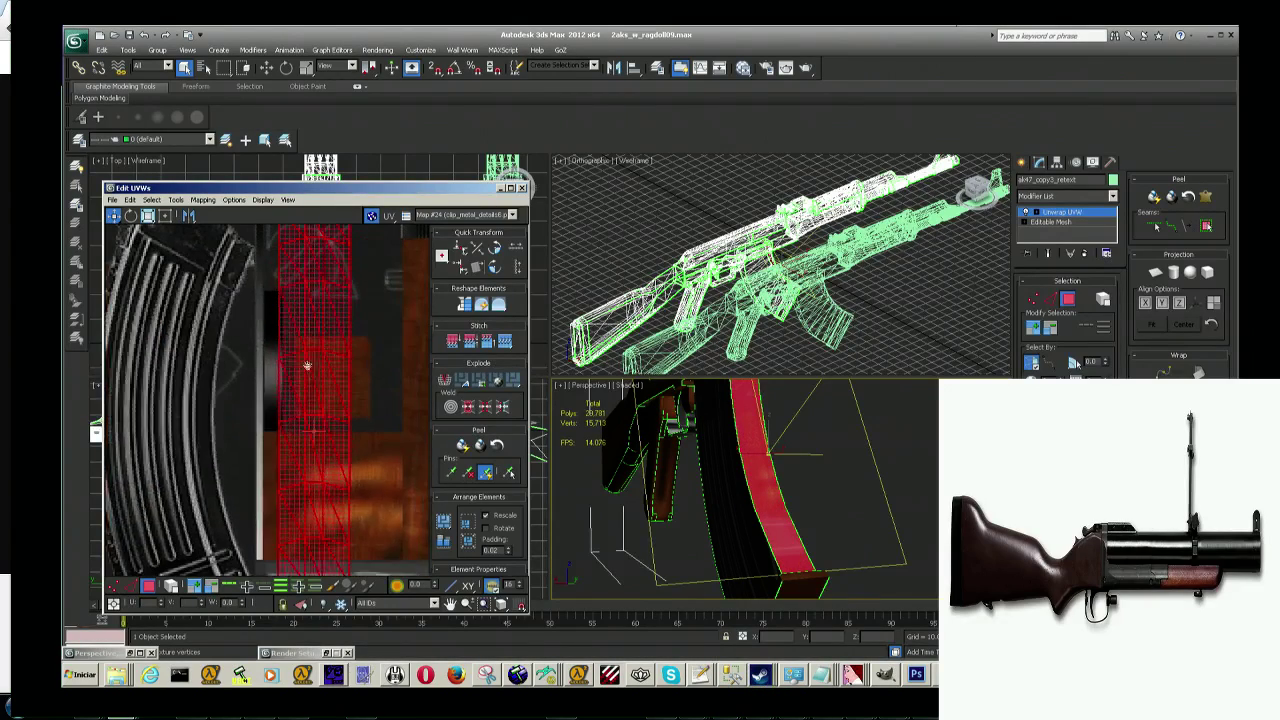
{"action": "scroll", "coordinate": [339, 379], "scroll_direction": "down", "scroll_amount": 2}
{"action": "scroll", "coordinate": [339, 379], "scroll_direction": "down", "scroll_amount": 2}
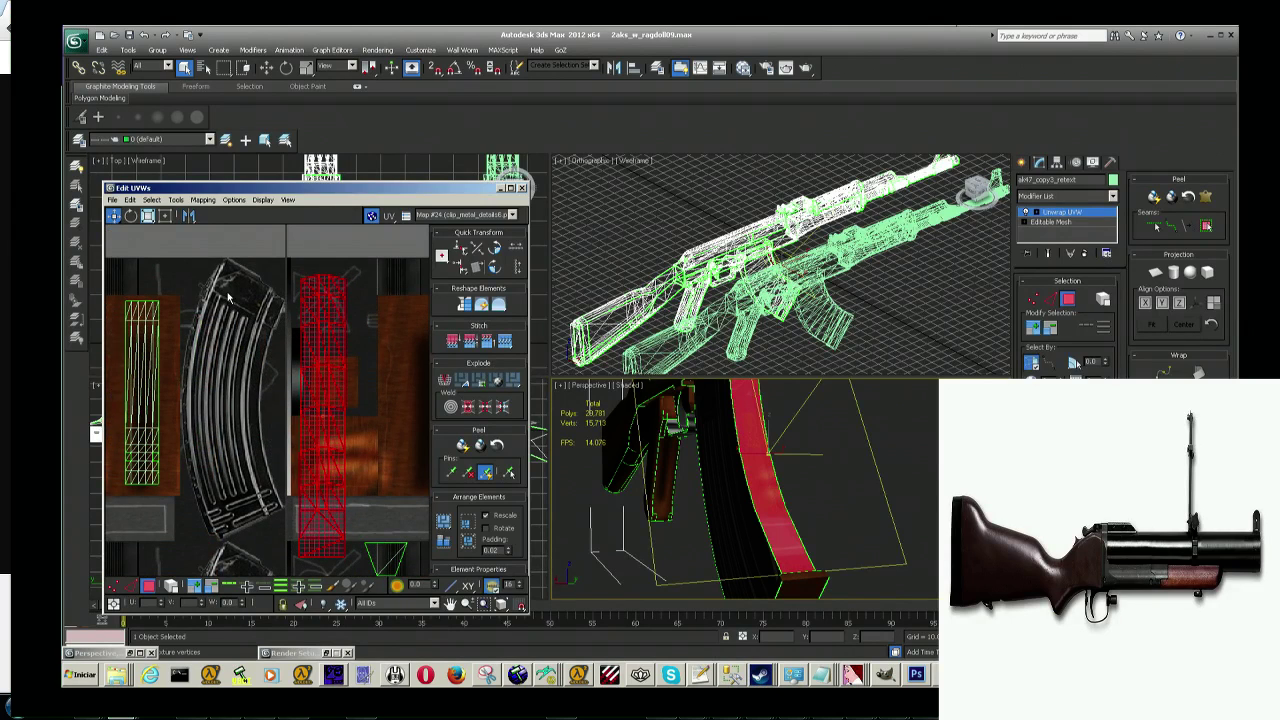
Step: Shrink the red strip to a small piece with Freeform and nudge it up-left
{"action": "left_click", "coordinate": [148, 216]}
{"action": "left_click_drag", "start_coordinate": [325, 312], "coordinate": [324, 390]}
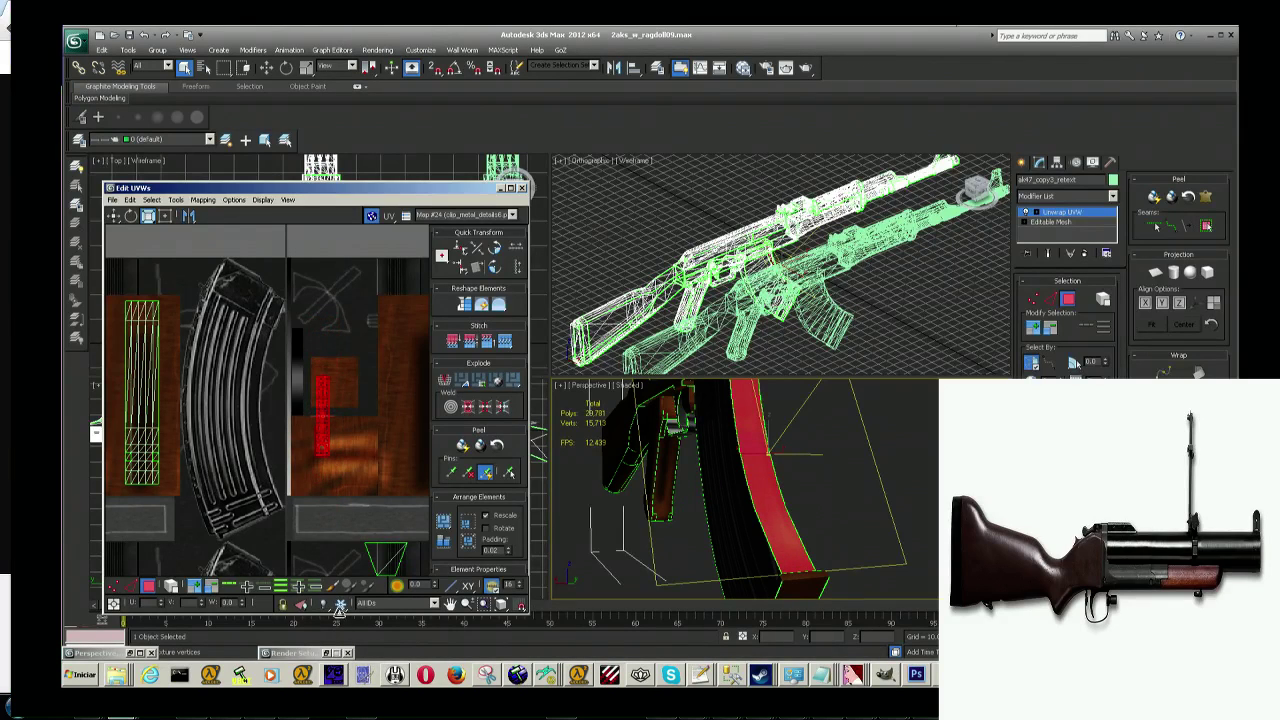
{"action": "left_click", "coordinate": [114, 216]}
{"action": "scroll", "coordinate": [325, 408], "scroll_direction": "up", "scroll_amount": 3}
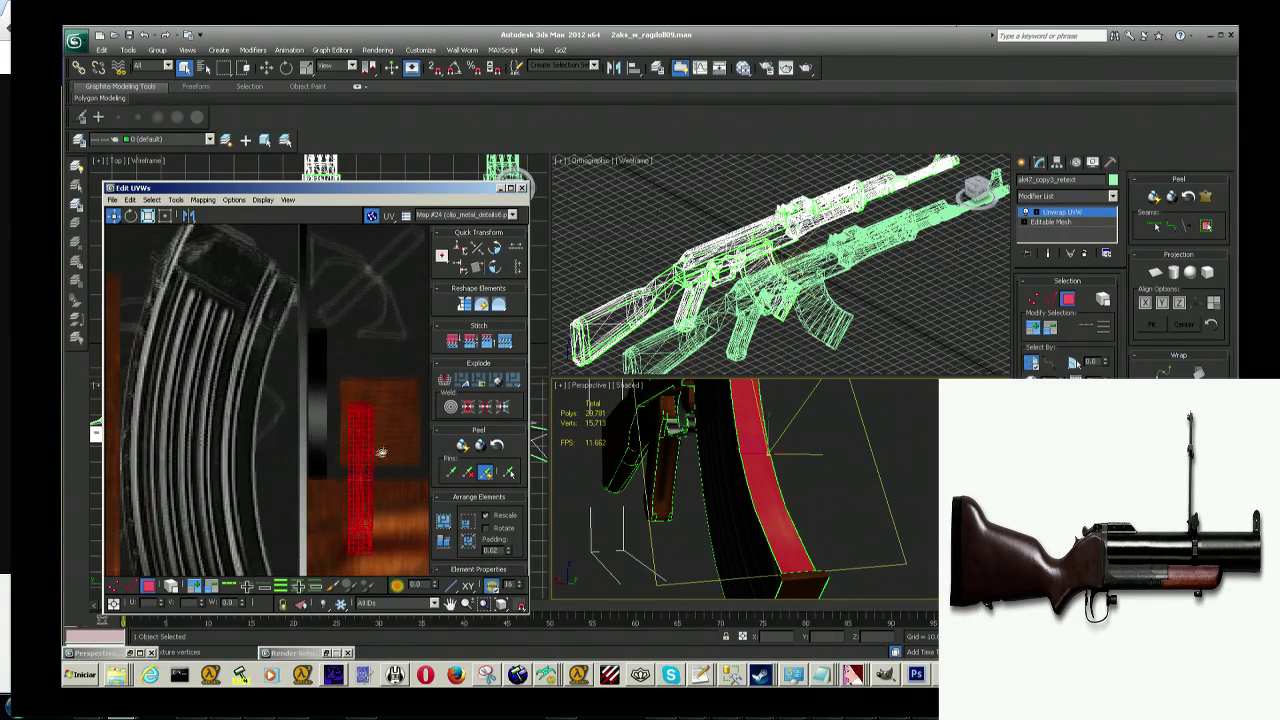
{"action": "middle_click_drag", "start_coordinate": [319, 378], "coordinate": [297, 367]}
{"action": "left_click_drag", "start_coordinate": [297, 367], "coordinate": [293, 362]}
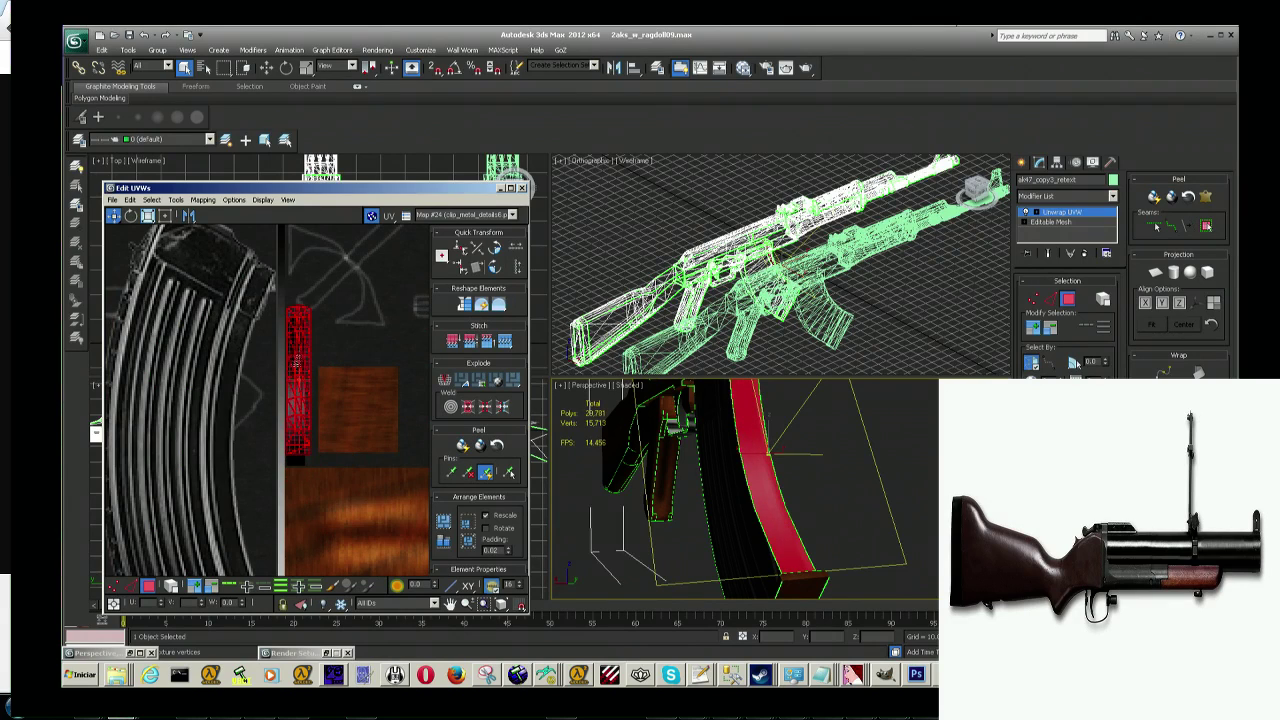
Step: Reposition and slightly resize the red strip with Freeform so it sits beside the wood panel
{"action": "left_click", "coordinate": [150, 218]}
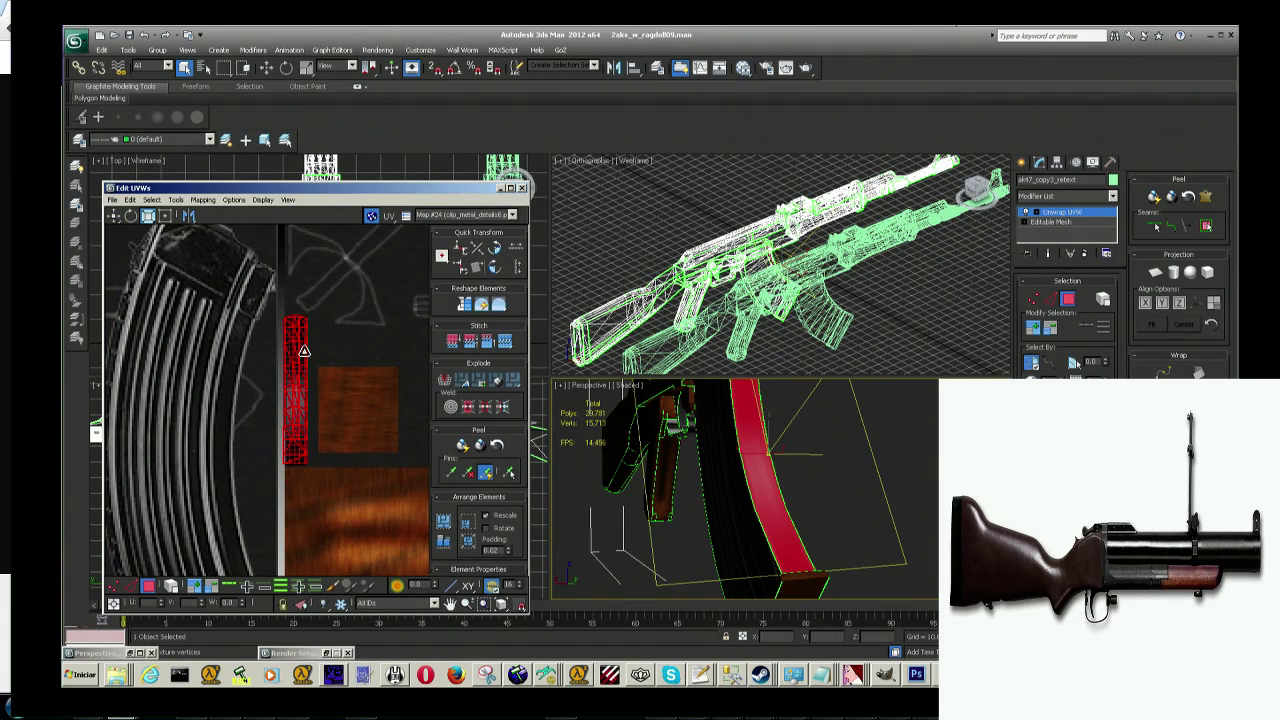
{"action": "left_click_drag", "start_coordinate": [300, 352], "coordinate": [294, 373]}
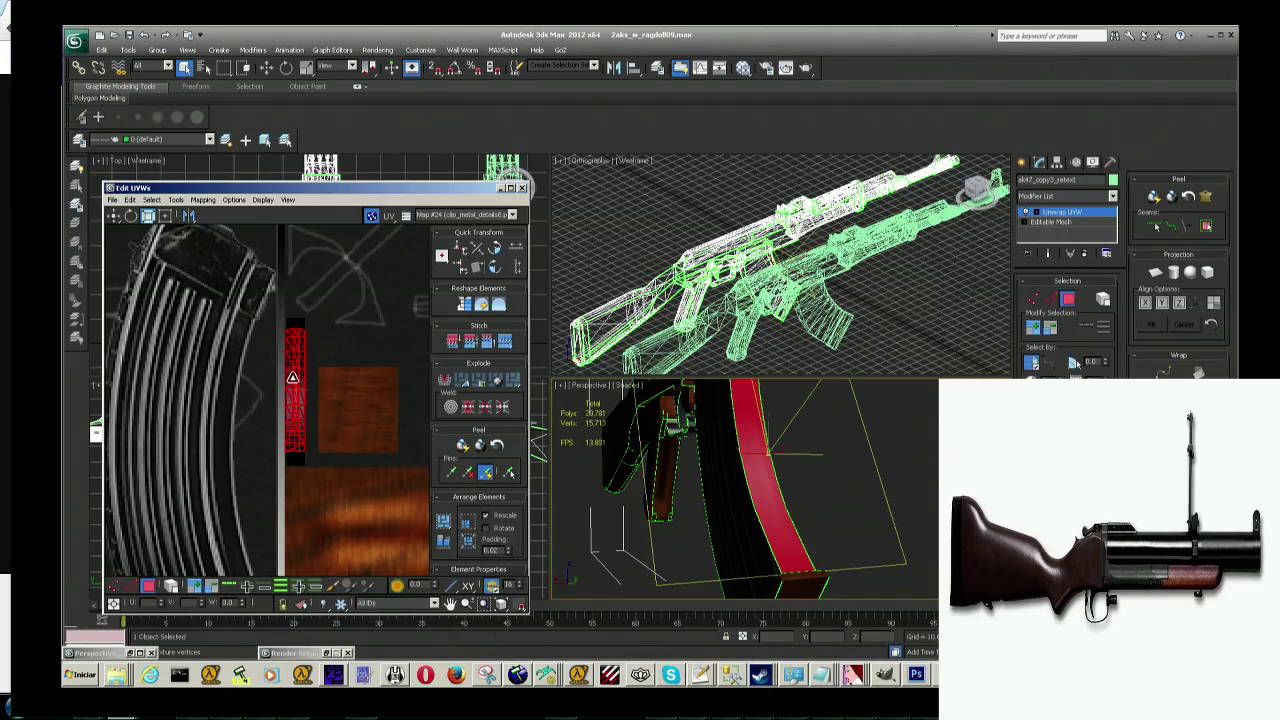
{"action": "scroll", "coordinate": [822, 432], "scroll_direction": "down", "scroll_amount": 2}
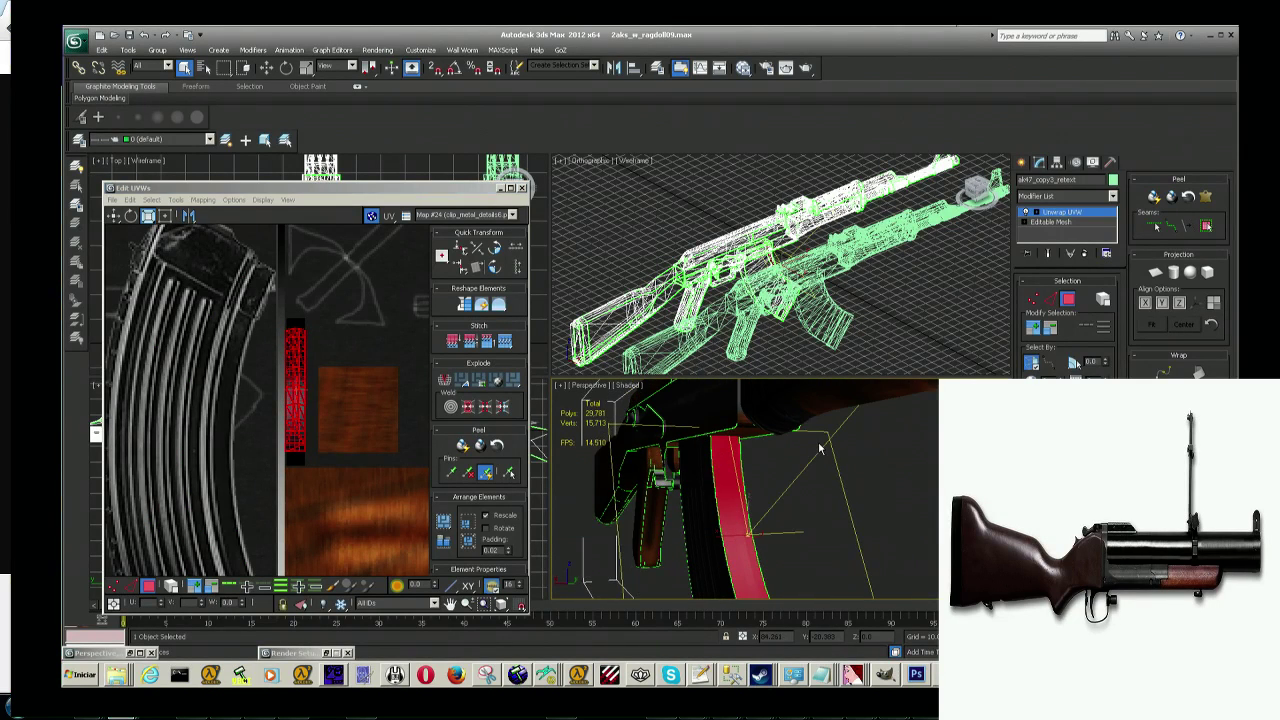
{"action": "scroll", "coordinate": [815, 445], "scroll_direction": "down", "scroll_amount": 3}
{"action": "scroll", "coordinate": [790, 462], "scroll_direction": "down", "scroll_amount": 1}
{"action": "scroll", "coordinate": [778, 472], "scroll_direction": "up", "scroll_amount": 3}
{"action": "scroll", "coordinate": [776, 475], "scroll_direction": "up", "scroll_amount": 1}
{"action": "scroll", "coordinate": [770, 478], "scroll_direction": "down", "scroll_amount": 2}
{"action": "scroll", "coordinate": [760, 481], "scroll_direction": "up", "scroll_amount": 3}
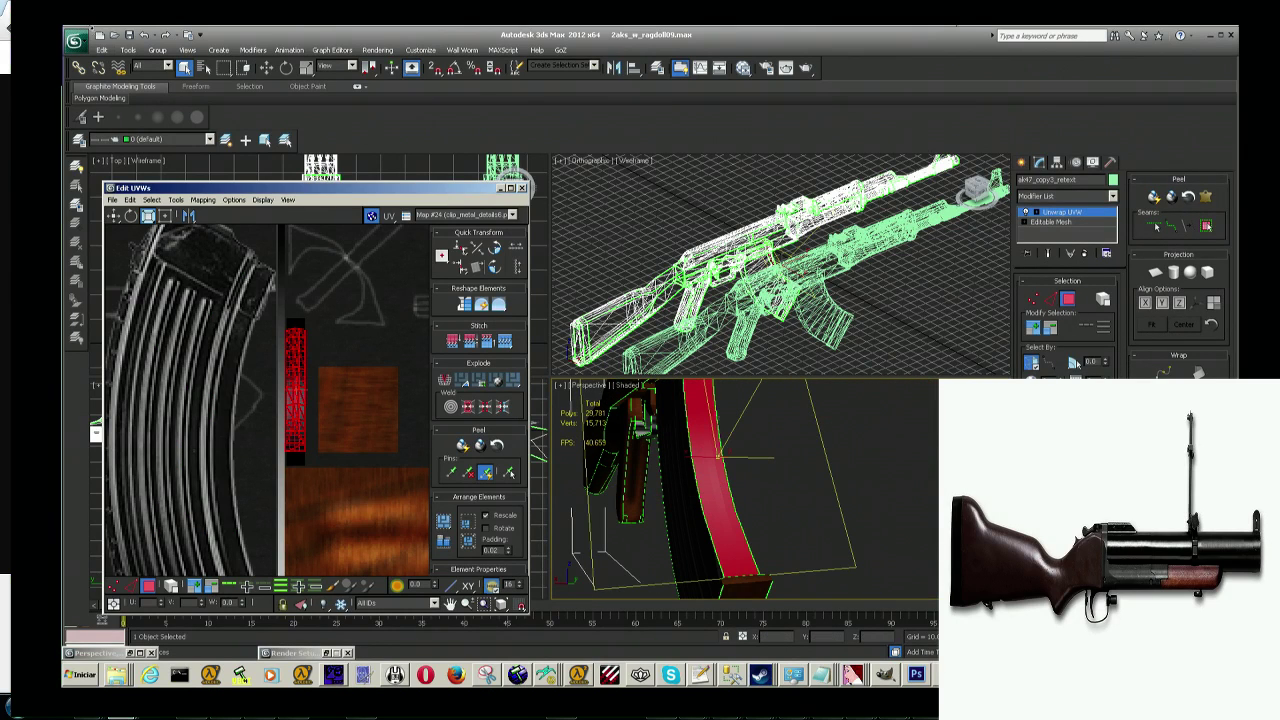
{"action": "left_click", "coordinate": [75, 40]}
Step: Save the scene as Zaks_w_ragdoll10.max and render a test frame of the Perspective view
{"action": "left_click", "coordinate": [104, 175]}
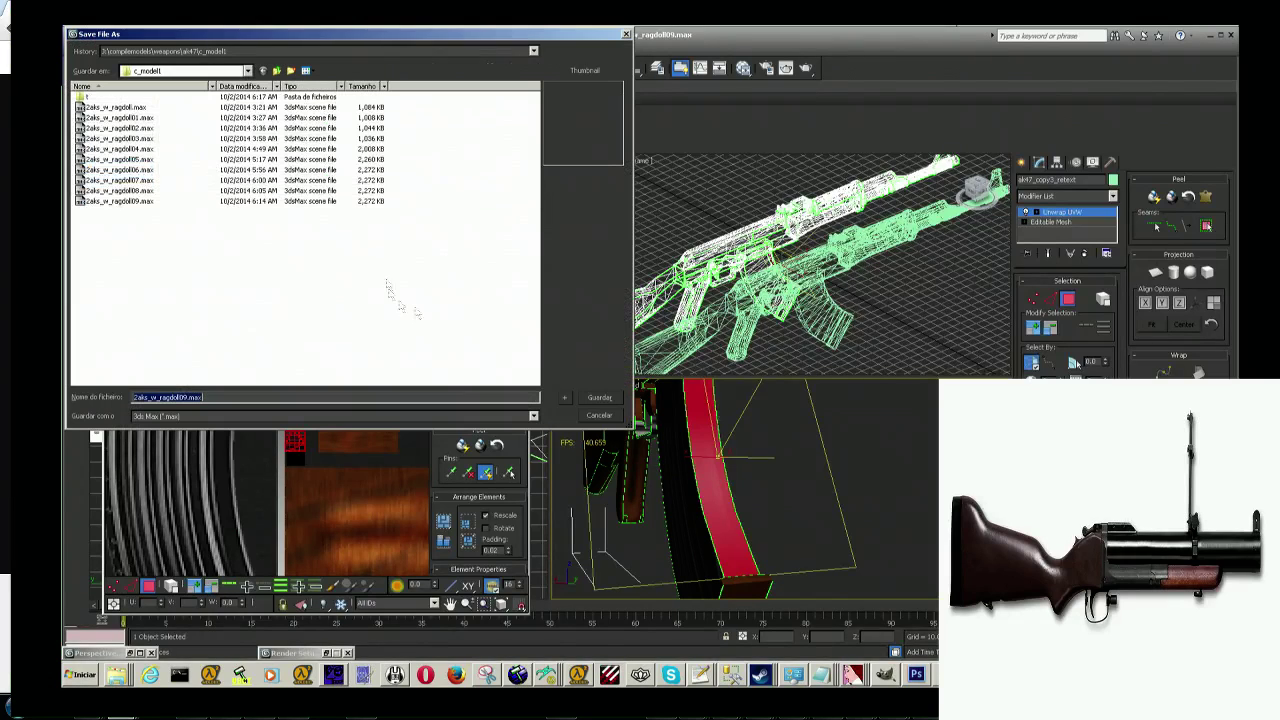
{"action": "left_click", "coordinate": [565, 402]}
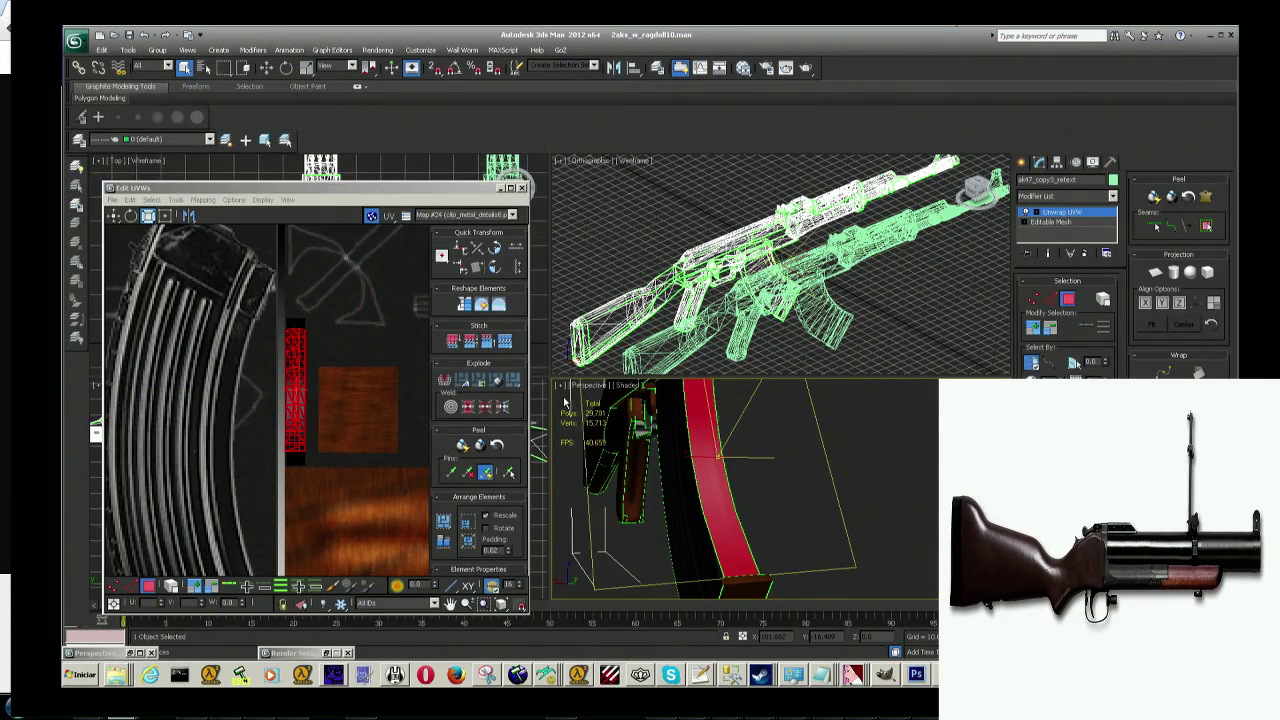
{"action": "key", "text": "shift+q"}
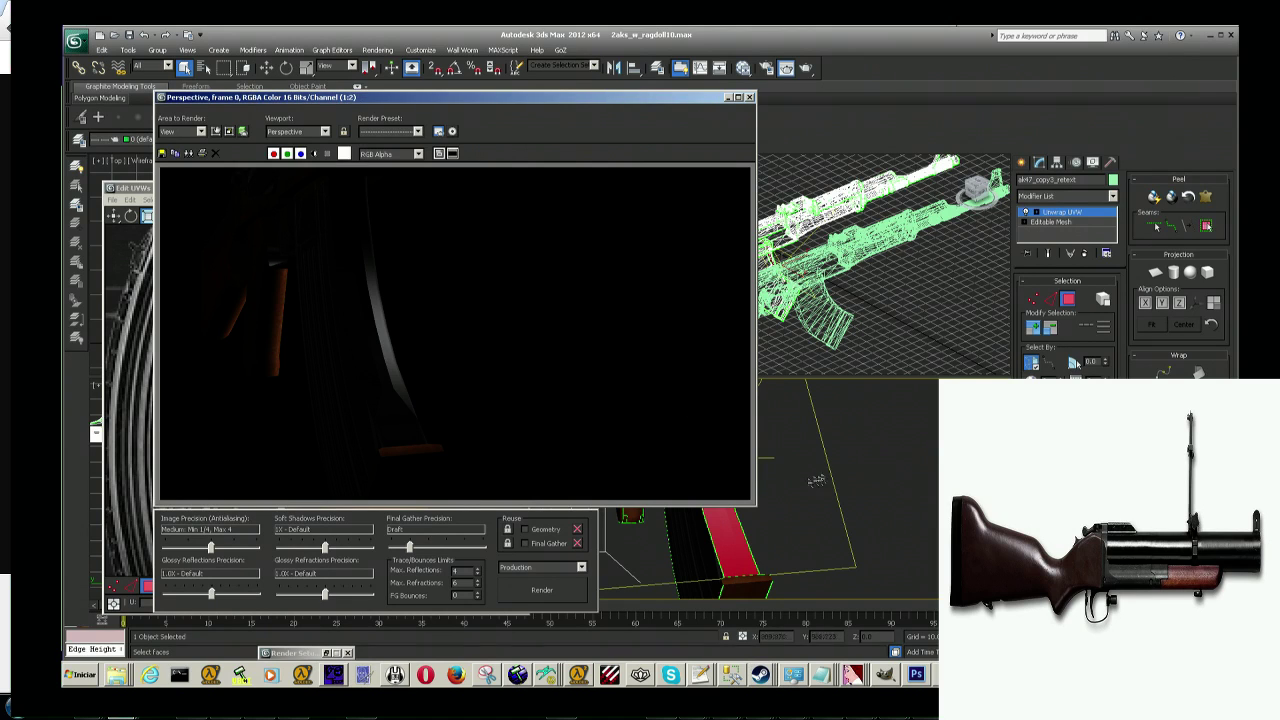
Step: Zoom out and render a test frame of the whole textured rifle
{"action": "left_click", "coordinate": [728, 97]}
{"action": "scroll", "coordinate": [905, 434], "scroll_direction": "down", "scroll_amount": 1}
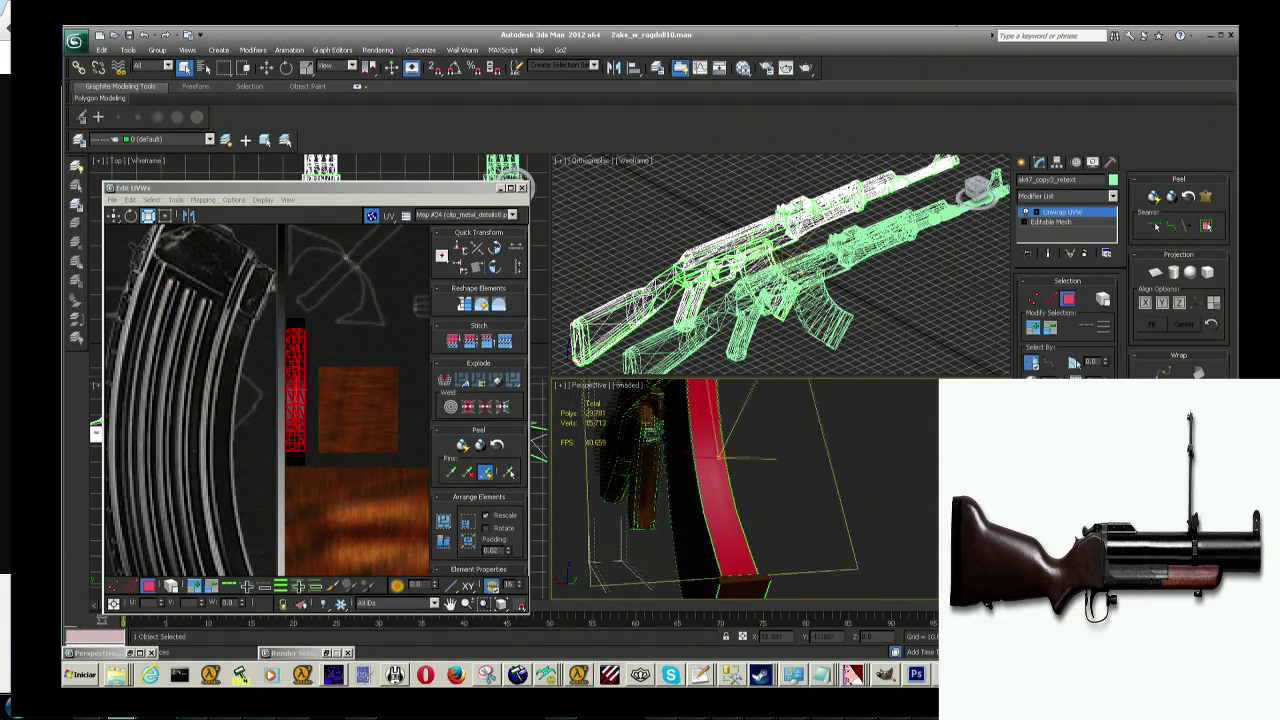
{"action": "scroll", "coordinate": [910, 433], "scroll_direction": "down", "scroll_amount": 2}
{"action": "scroll", "coordinate": [913, 432], "scroll_direction": "down", "scroll_amount": 2}
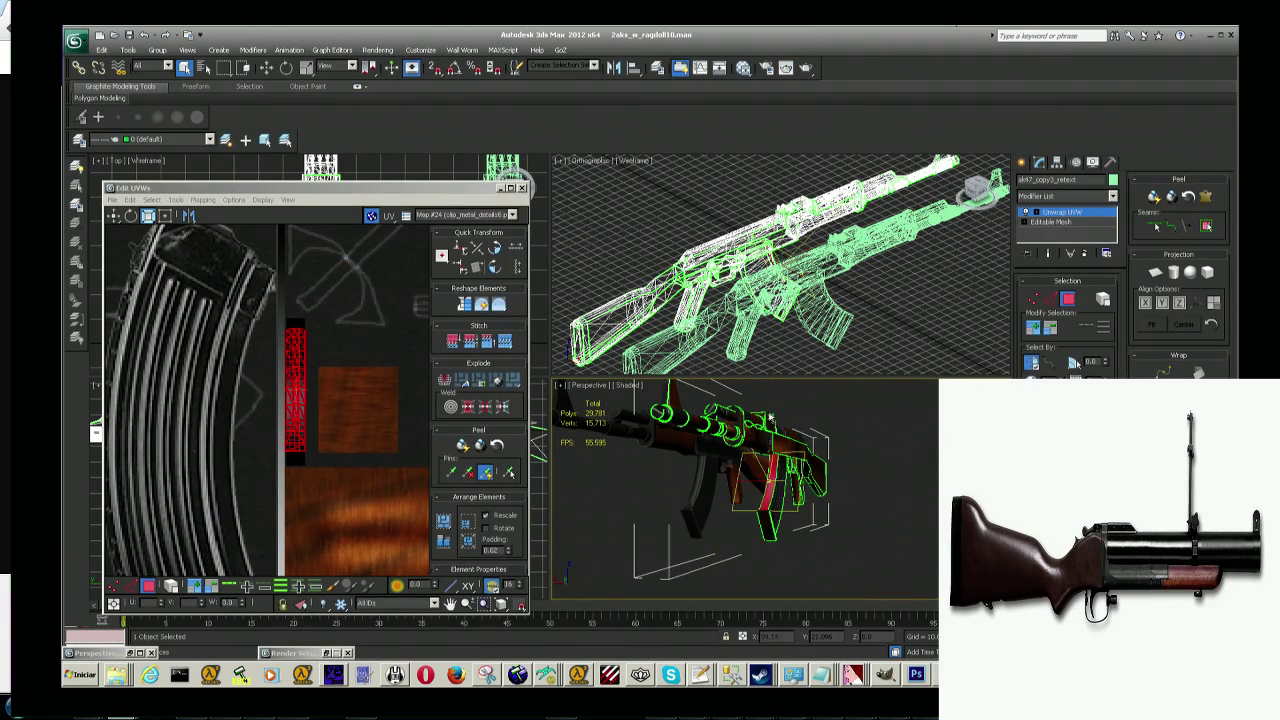
{"action": "key", "text": "shift+q"}
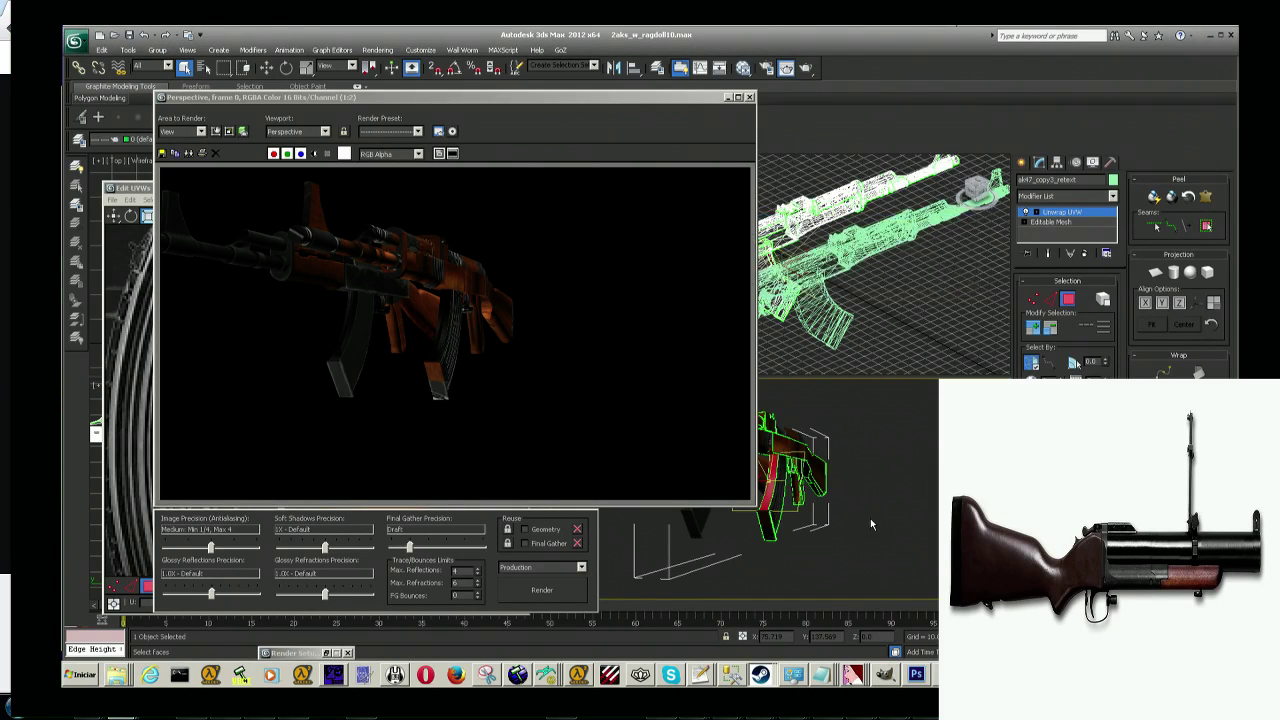
Step: Orbit and zoom onto the magazine, render a close-up test, then close the frame
{"action": "middle_click_drag", "start_coordinate": [870, 518], "coordinate": [855, 519], "text": "alt"}
{"action": "scroll", "coordinate": [855, 519], "scroll_direction": "up", "scroll_amount": 3}
{"action": "scroll", "coordinate": [846, 488], "scroll_direction": "up", "scroll_amount": 3}
{"action": "scroll", "coordinate": [846, 488], "scroll_direction": "up", "scroll_amount": 3}
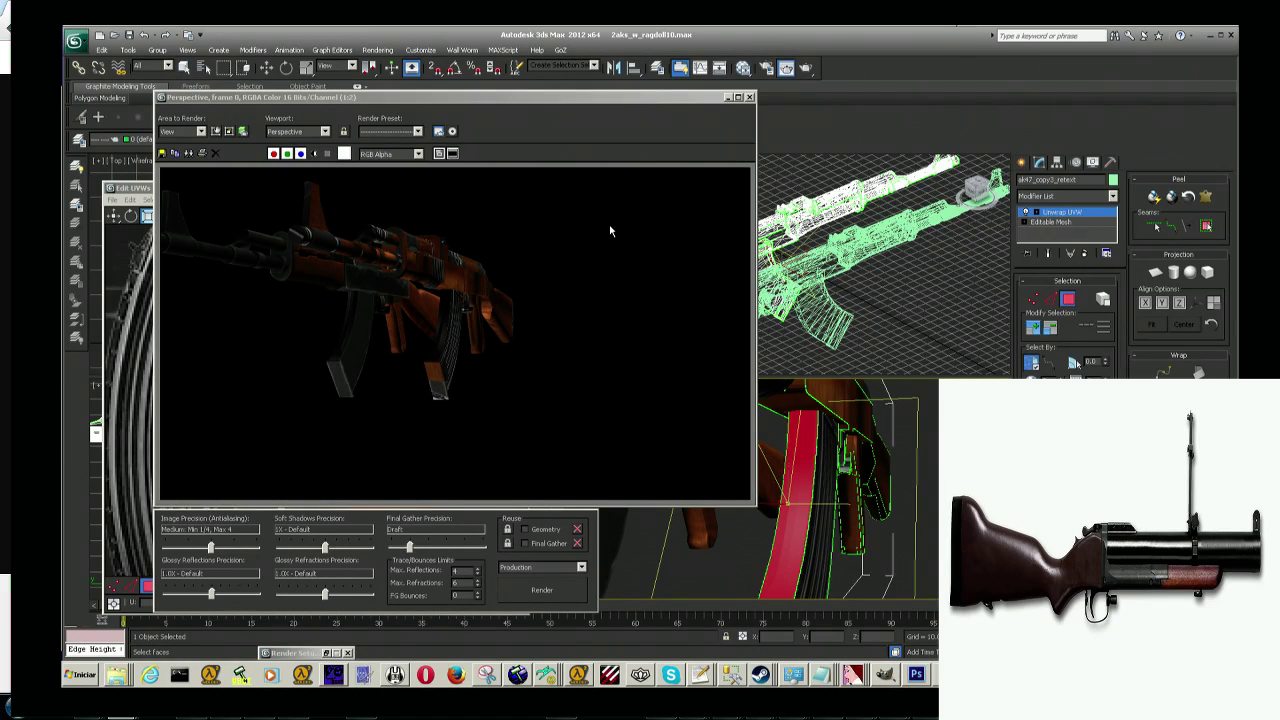
{"action": "key", "text": "shift+q"}
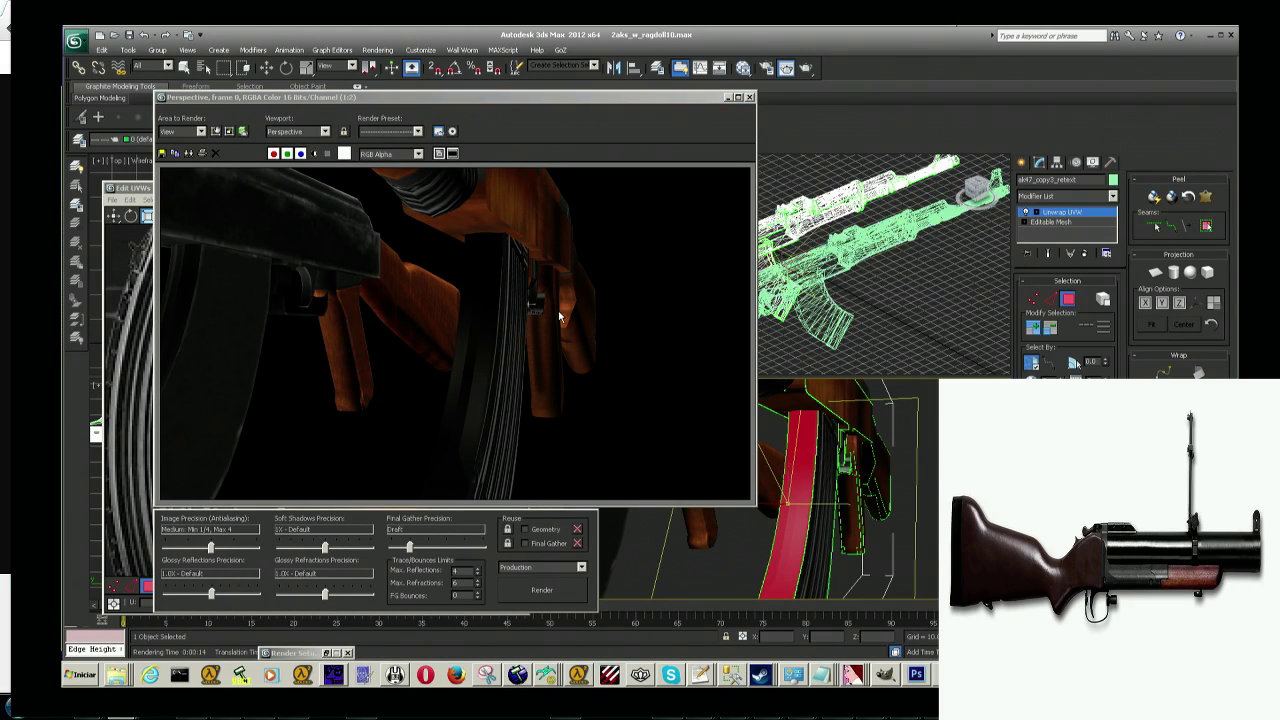
{"action": "key", "text": "shift+w"}
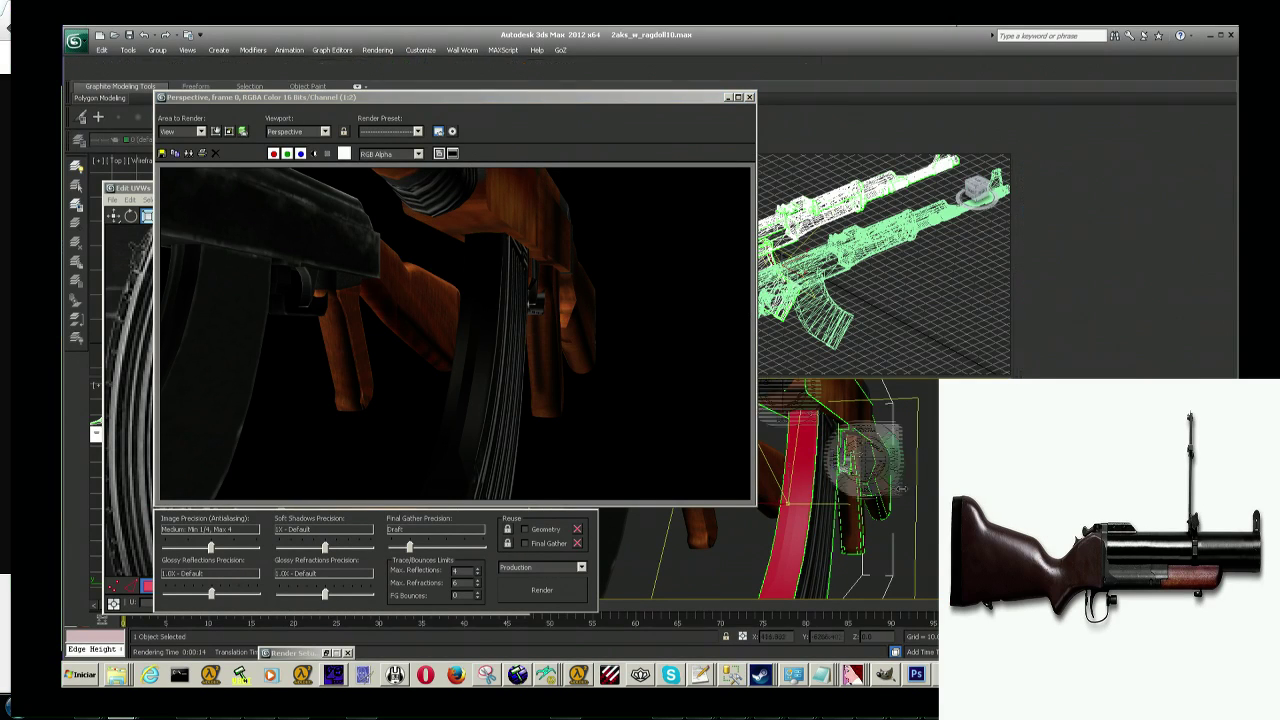
{"action": "key", "text": "shift+w"}
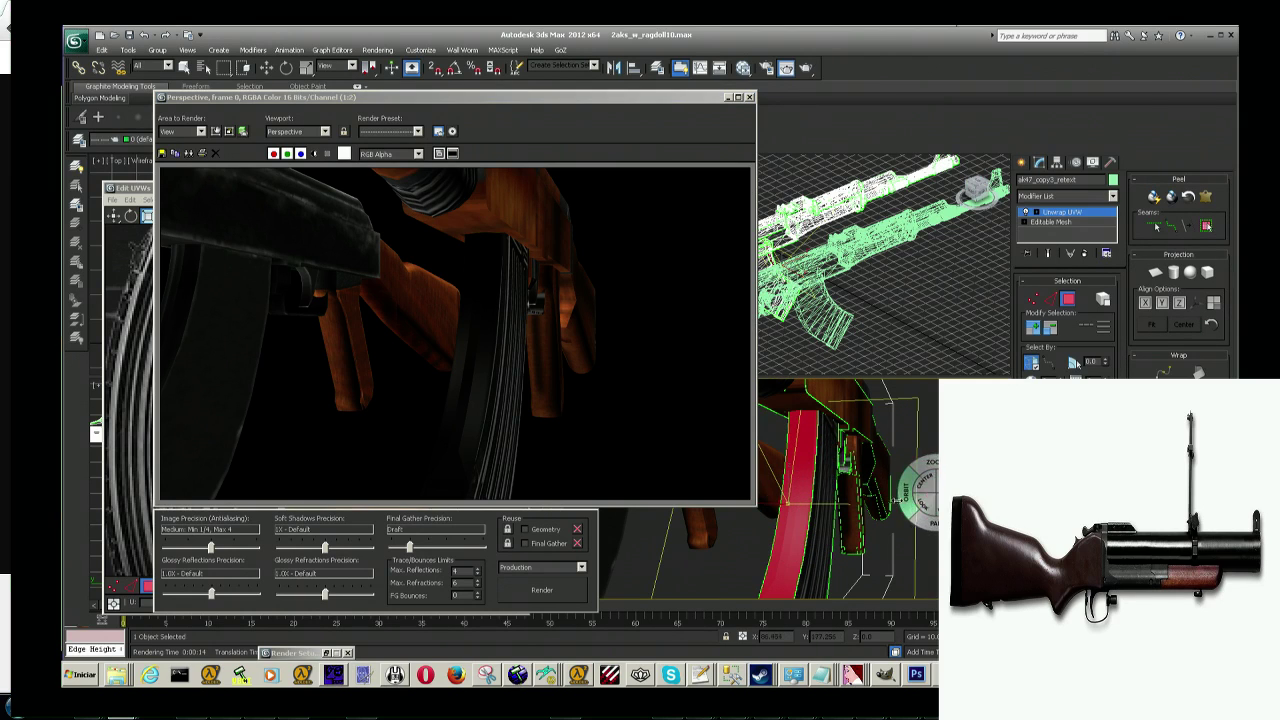
{"action": "left_click", "coordinate": [749, 96]}
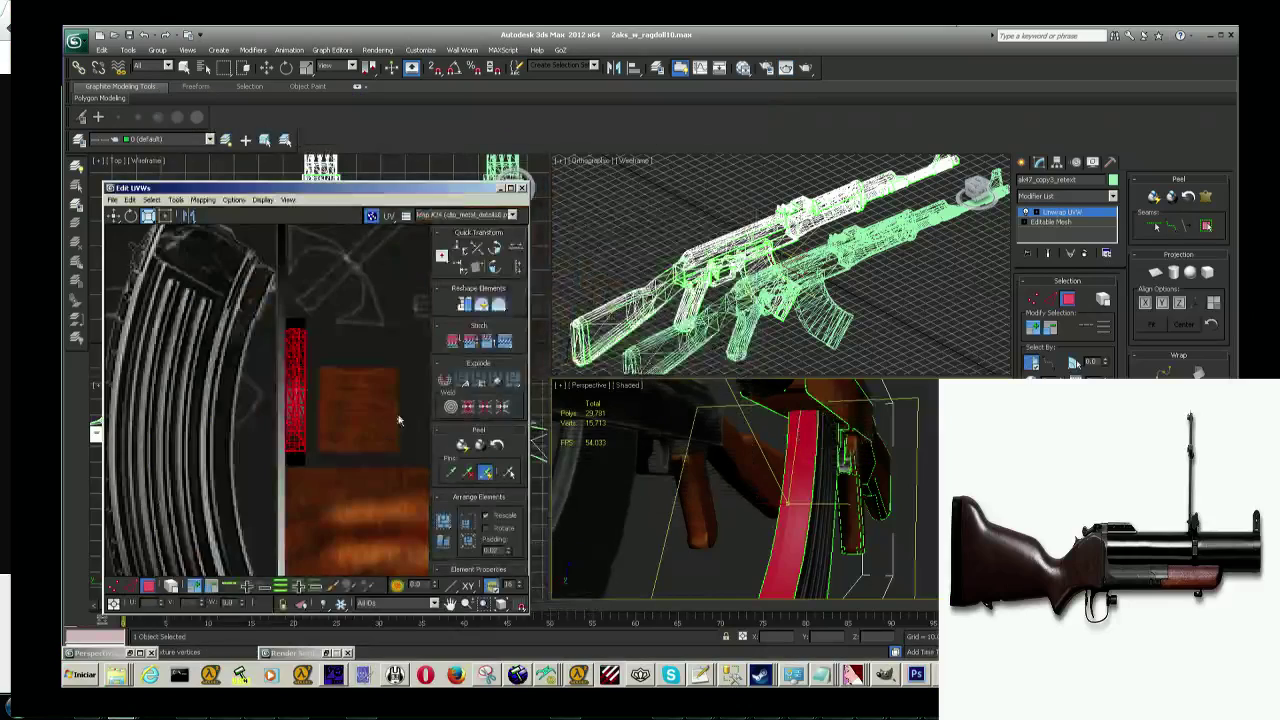
Step: Narrow the red UV strip with Freeform and raise its top edge
{"action": "middle_click_drag", "start_coordinate": [319, 347], "coordinate": [345, 362]}
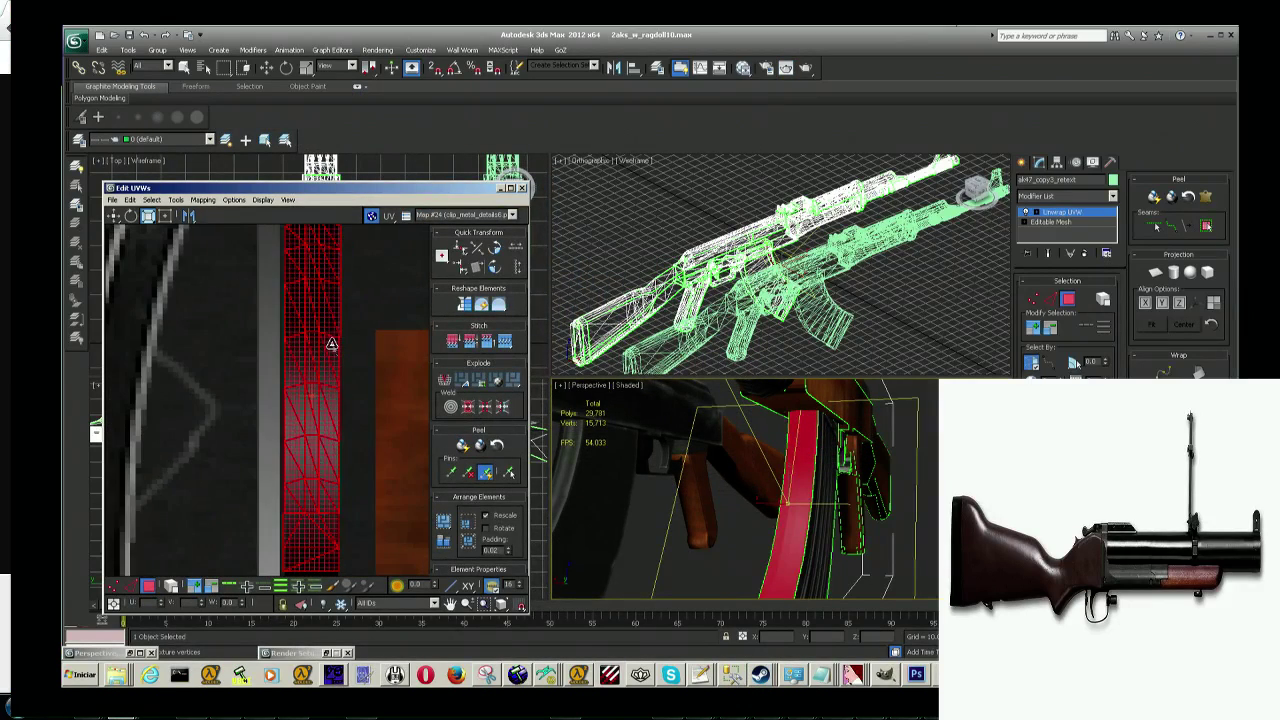
{"action": "left_click", "coordinate": [166, 216]}
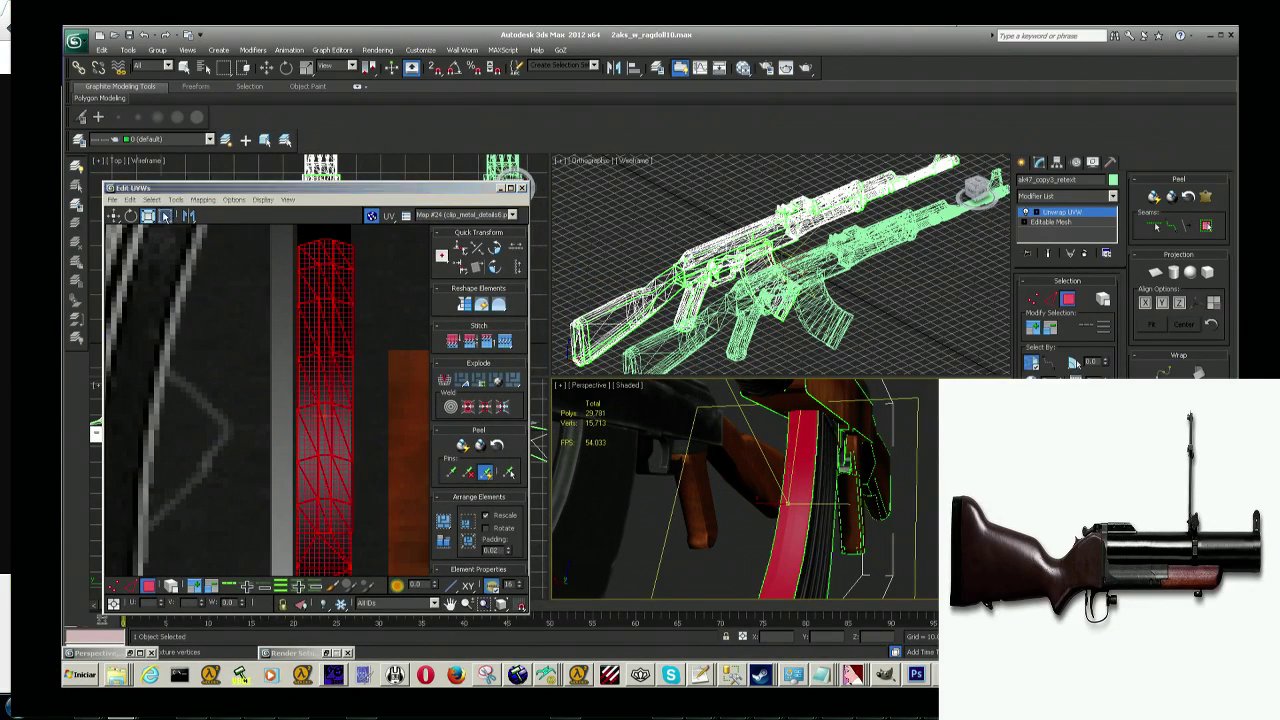
{"action": "scroll", "coordinate": [330, 320], "scroll_direction": "down", "scroll_amount": 5}
{"action": "scroll", "coordinate": [349, 320], "scroll_direction": "up", "scroll_amount": 3}
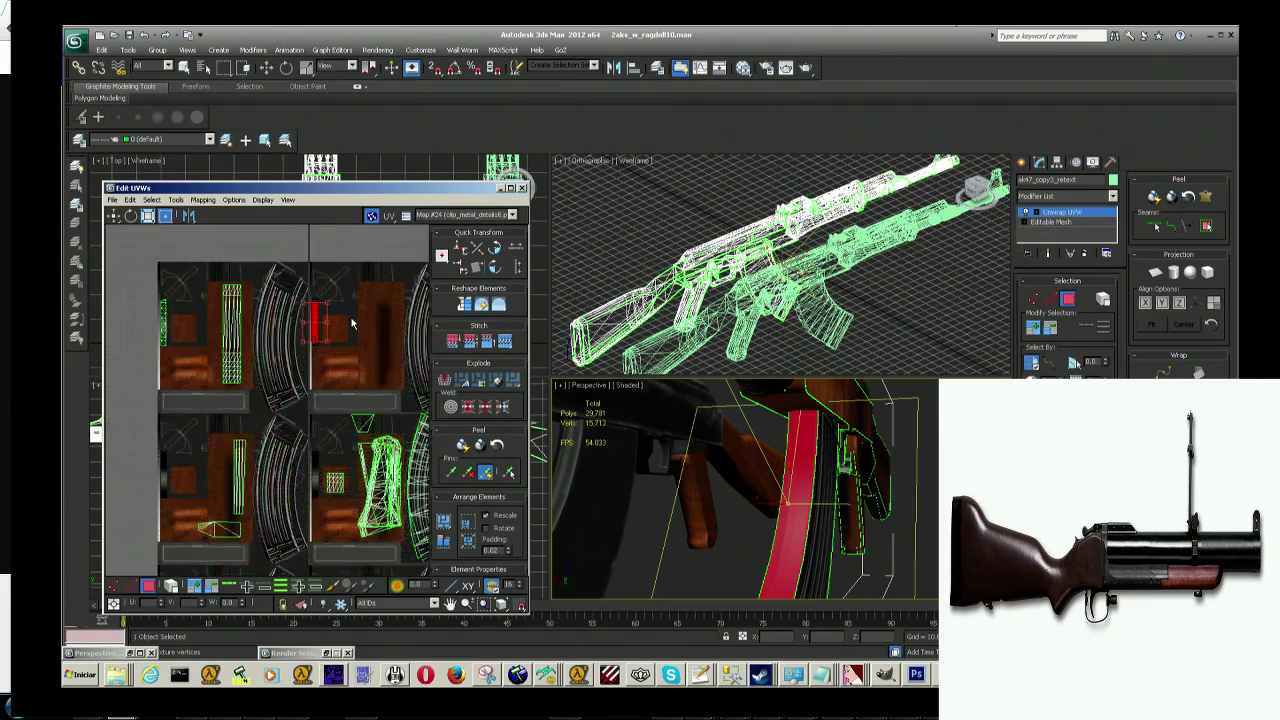
{"action": "scroll", "coordinate": [345, 320], "scroll_direction": "up", "scroll_amount": 3}
{"action": "scroll", "coordinate": [311, 320], "scroll_direction": "up", "scroll_amount": 3}
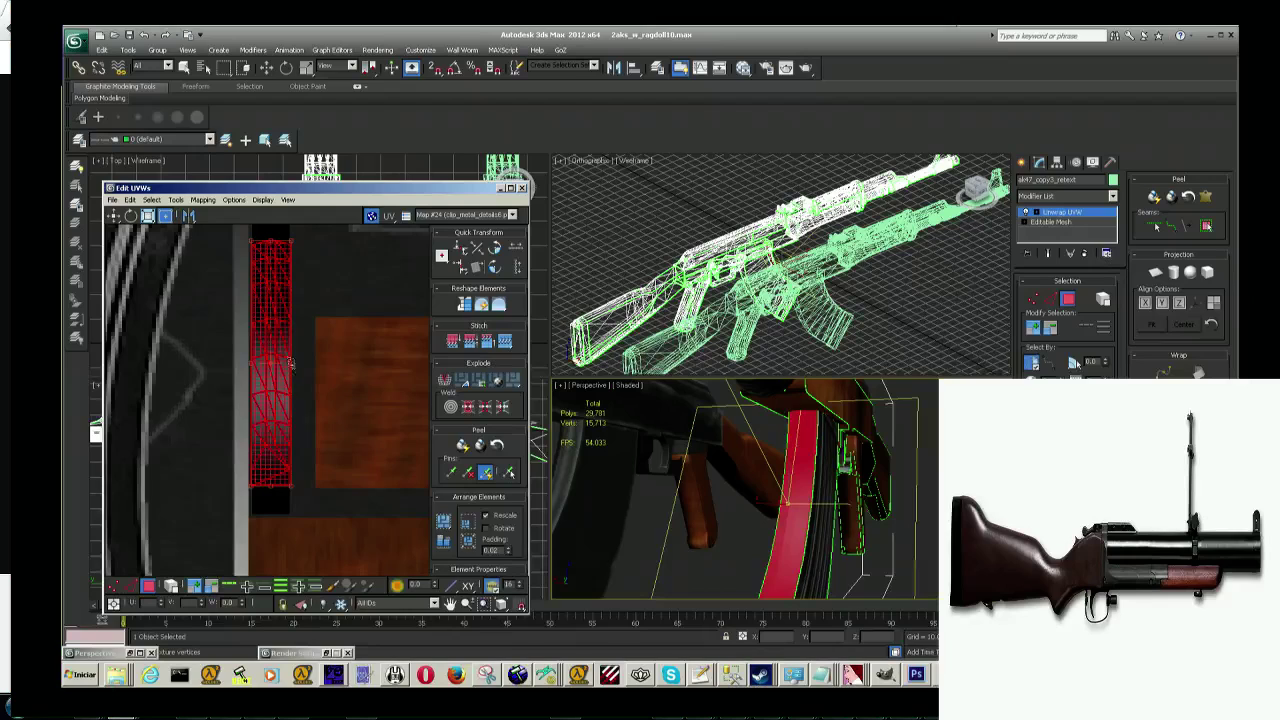
{"action": "scroll", "coordinate": [283, 362], "scroll_direction": "down", "scroll_amount": 4}
{"action": "scroll", "coordinate": [285, 350], "scroll_direction": "down", "scroll_amount": 2}
{"action": "scroll", "coordinate": [286, 345], "scroll_direction": "up", "scroll_amount": 2}
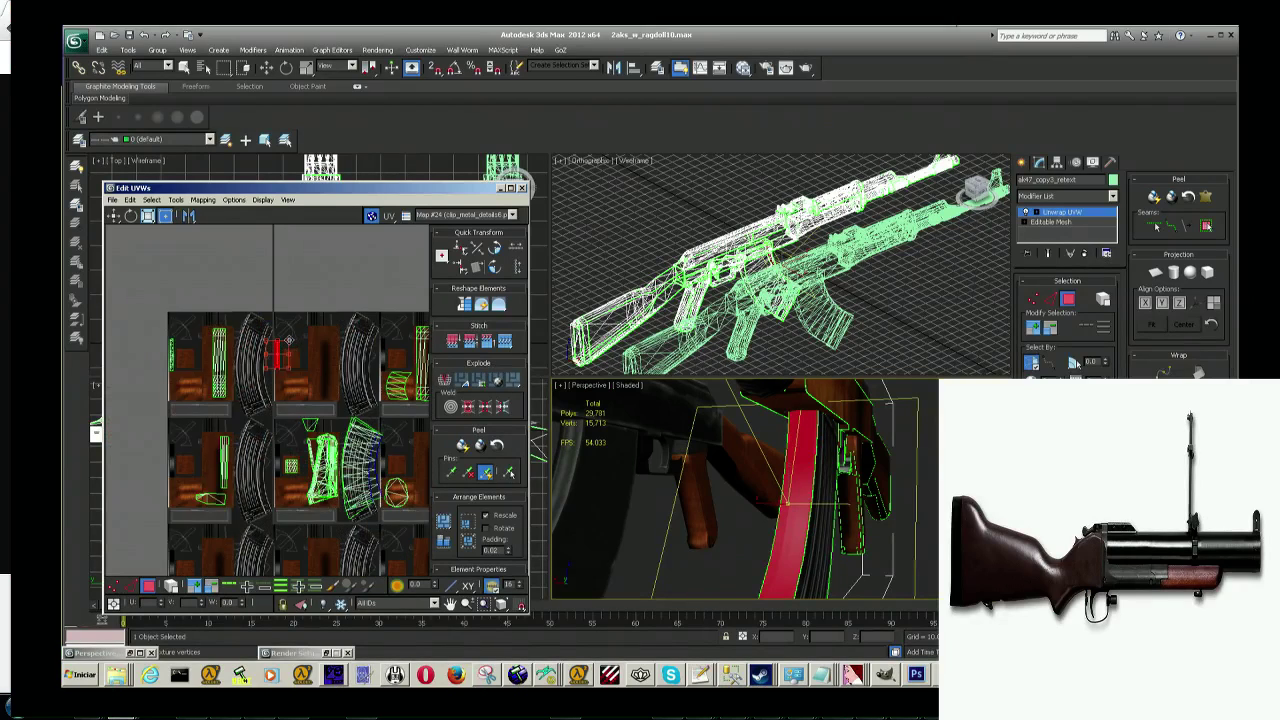
{"action": "scroll", "coordinate": [288, 340], "scroll_direction": "up", "scroll_amount": 3}
{"action": "scroll", "coordinate": [285, 350], "scroll_direction": "up", "scroll_amount": 3}
{"action": "scroll", "coordinate": [242, 411], "scroll_direction": "up", "scroll_amount": 2}
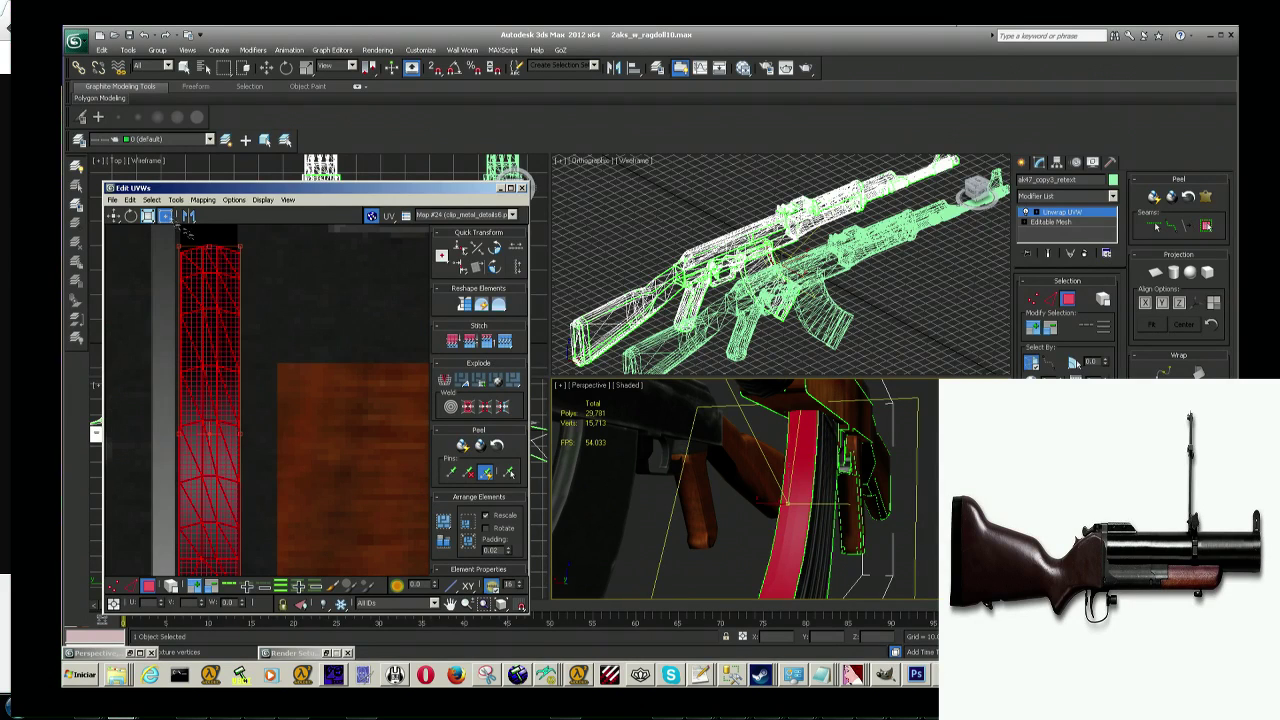
{"action": "left_click_drag", "start_coordinate": [241, 246], "coordinate": [229, 229]}
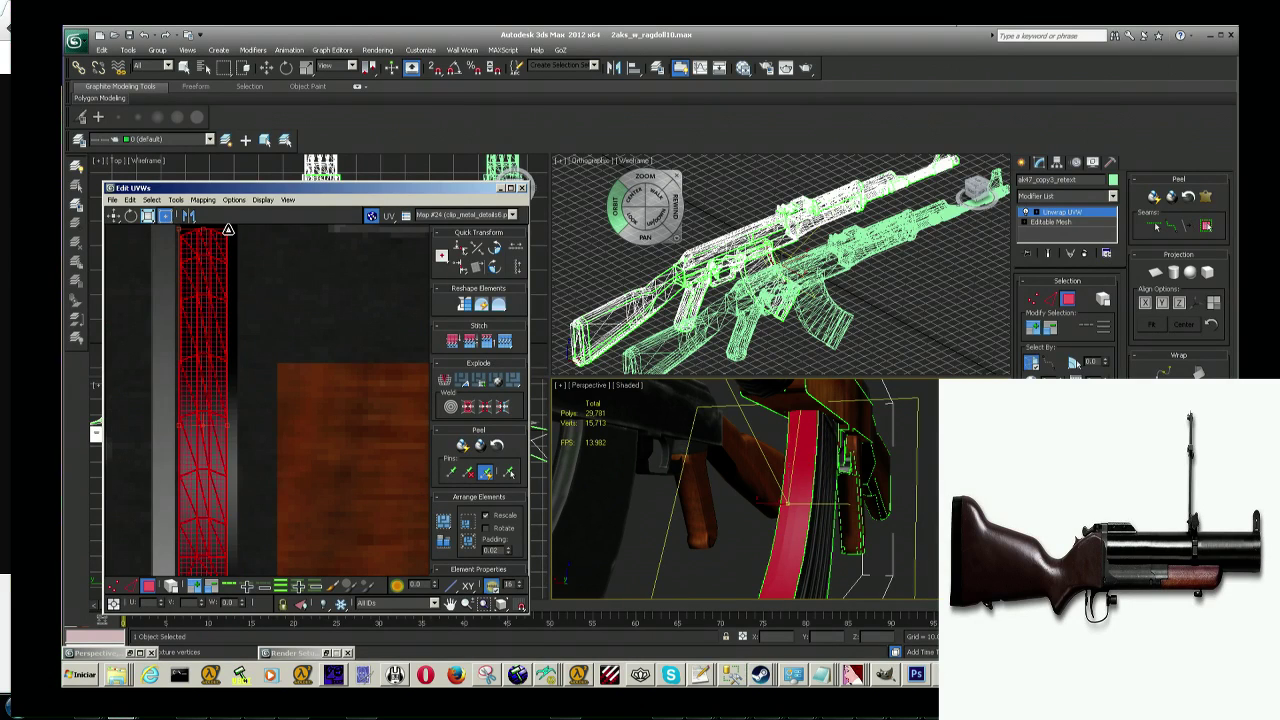
Step: Shift the red strip slightly upward onto the grey metal band
{"action": "left_click", "coordinate": [114, 216]}
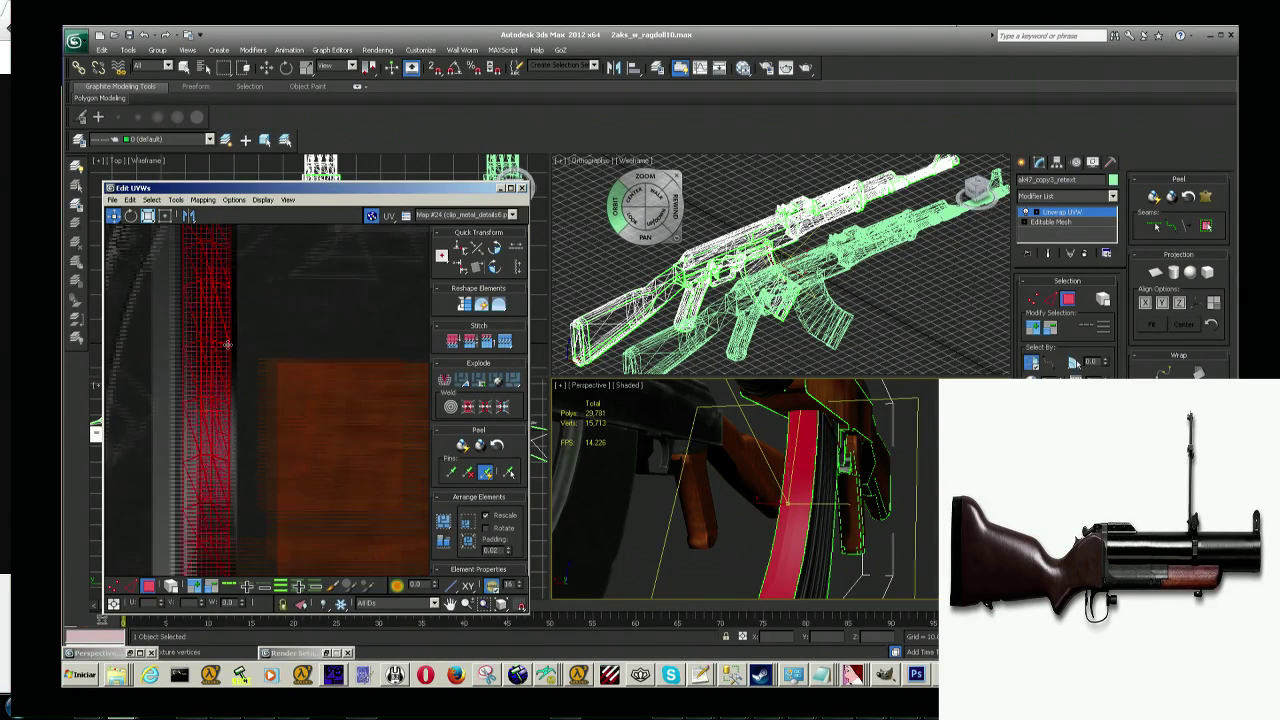
{"action": "scroll", "coordinate": [205, 315], "scroll_direction": "down", "scroll_amount": 2}
{"action": "scroll", "coordinate": [210, 330], "scroll_direction": "up", "scroll_amount": 1}
{"action": "left_click_drag", "start_coordinate": [213, 339], "coordinate": [212, 334]}
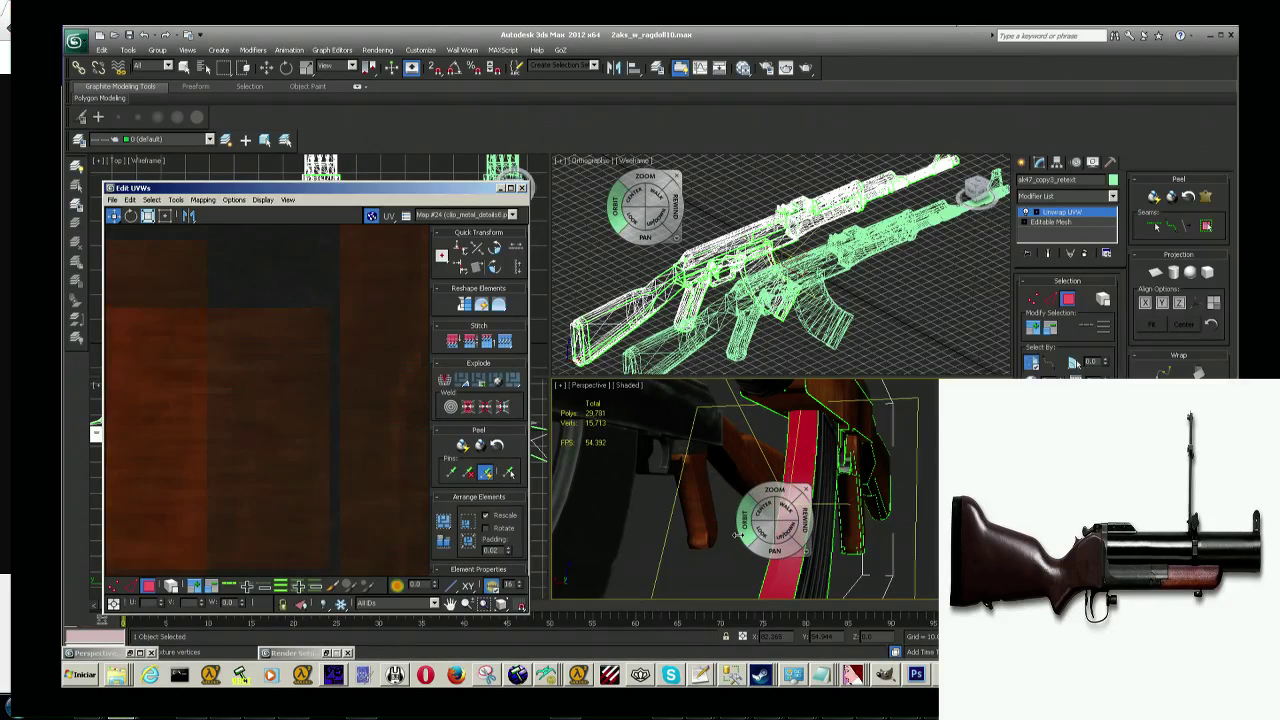
{"action": "scroll", "coordinate": [272, 384], "scroll_direction": "down", "scroll_amount": 3}
{"action": "scroll", "coordinate": [272, 384], "scroll_direction": "down", "scroll_amount": 1}
{"action": "scroll", "coordinate": [272, 384], "scroll_direction": "down", "scroll_amount": 1}
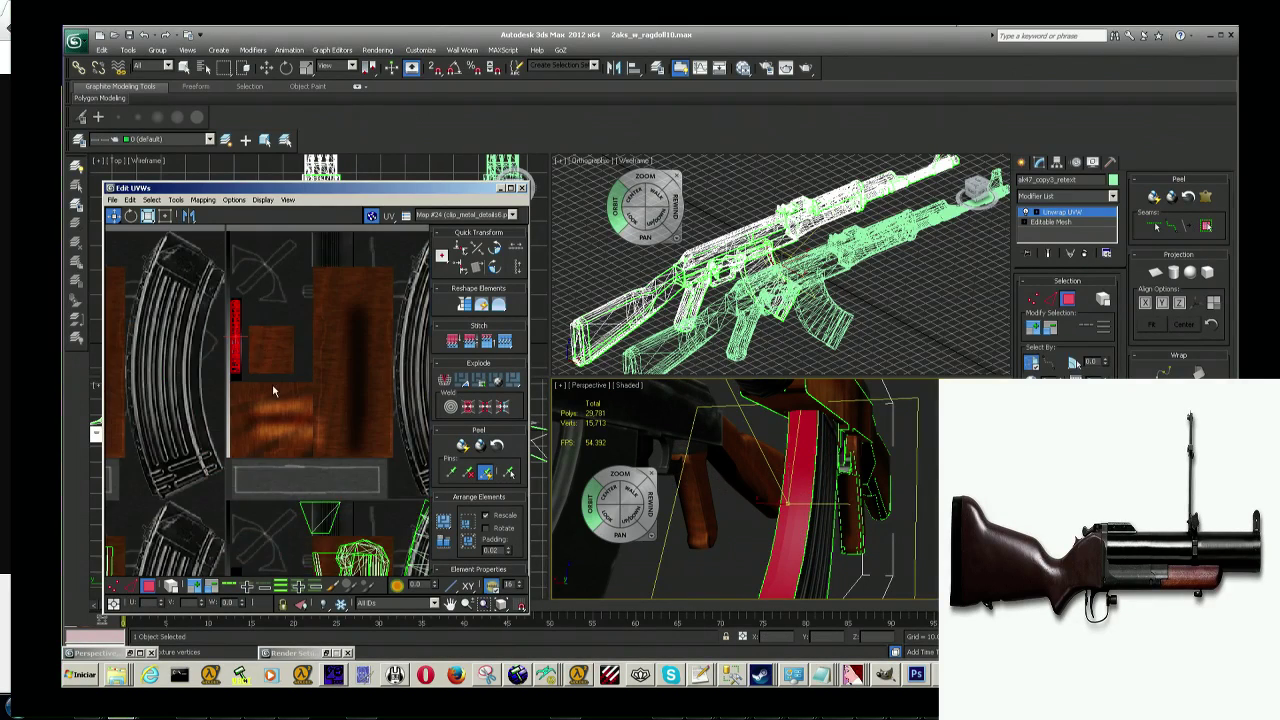
{"action": "scroll", "coordinate": [273, 390], "scroll_direction": "down", "scroll_amount": 2}
{"action": "scroll", "coordinate": [273, 390], "scroll_direction": "down", "scroll_amount": 2}
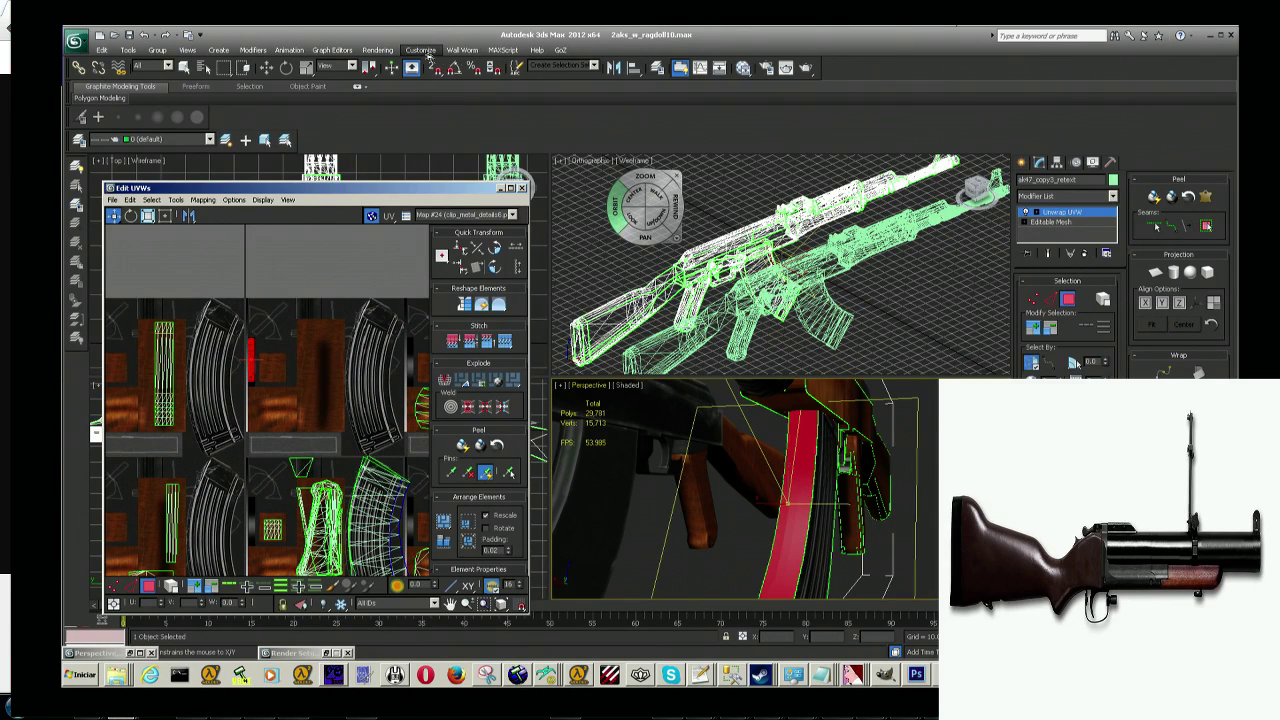
{"action": "left_click", "coordinate": [377, 49]}
Step: Render a 1280x720 test image of the Perspective view, review it, then close the frame window
{"action": "left_click", "coordinate": [384, 76]}
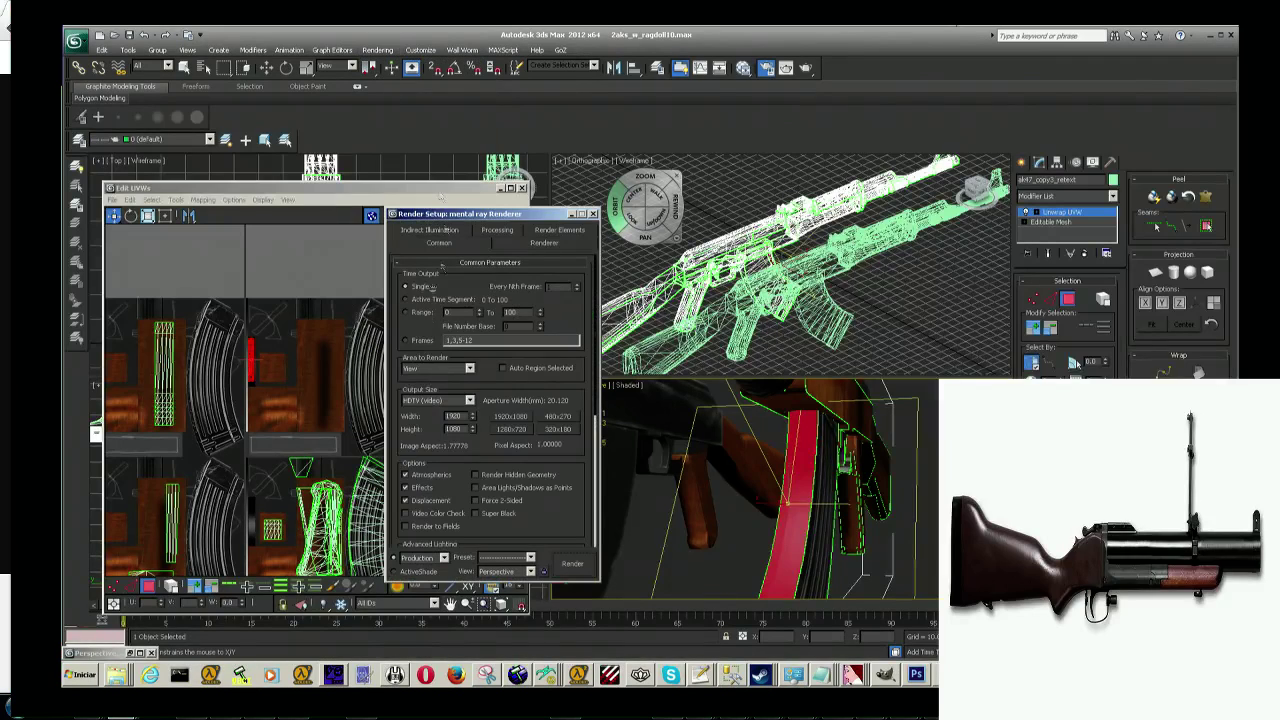
{"action": "left_click", "coordinate": [524, 433]}
{"action": "left_click", "coordinate": [578, 566]}
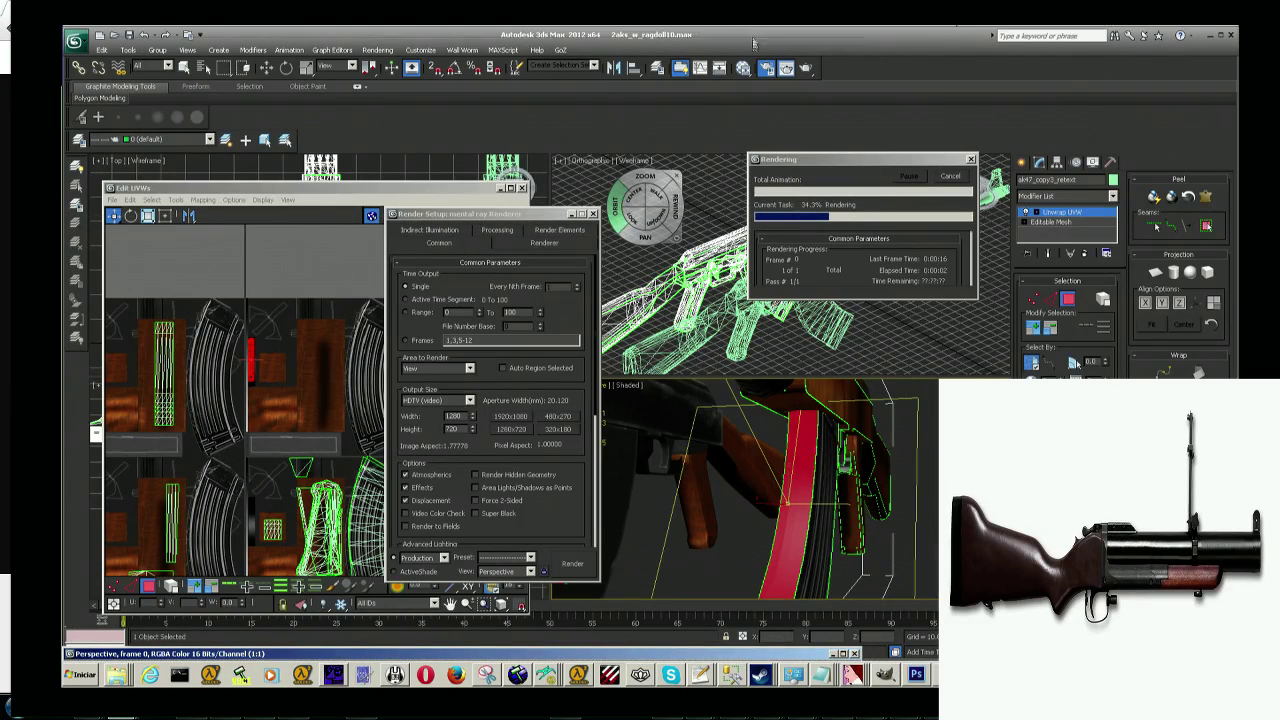
{"action": "double_click", "coordinate": [620, 652]}
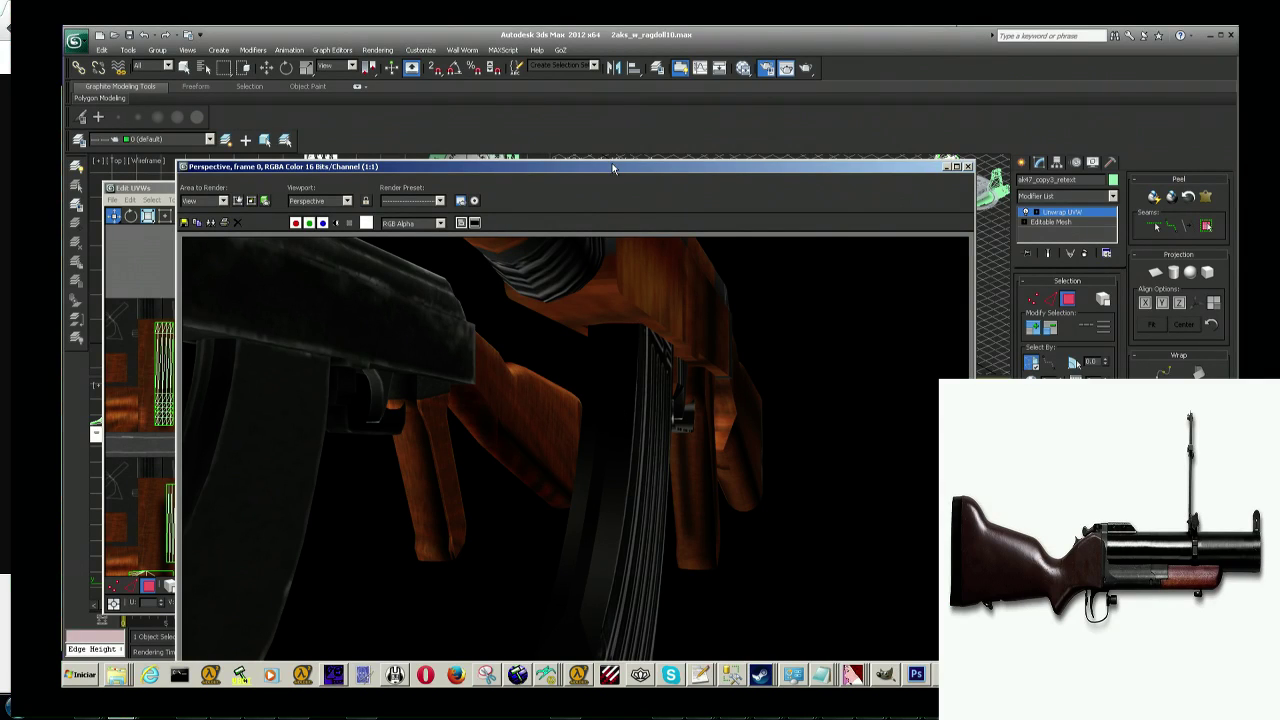
{"action": "left_click_drag", "start_coordinate": [613, 168], "coordinate": [613, 107]}
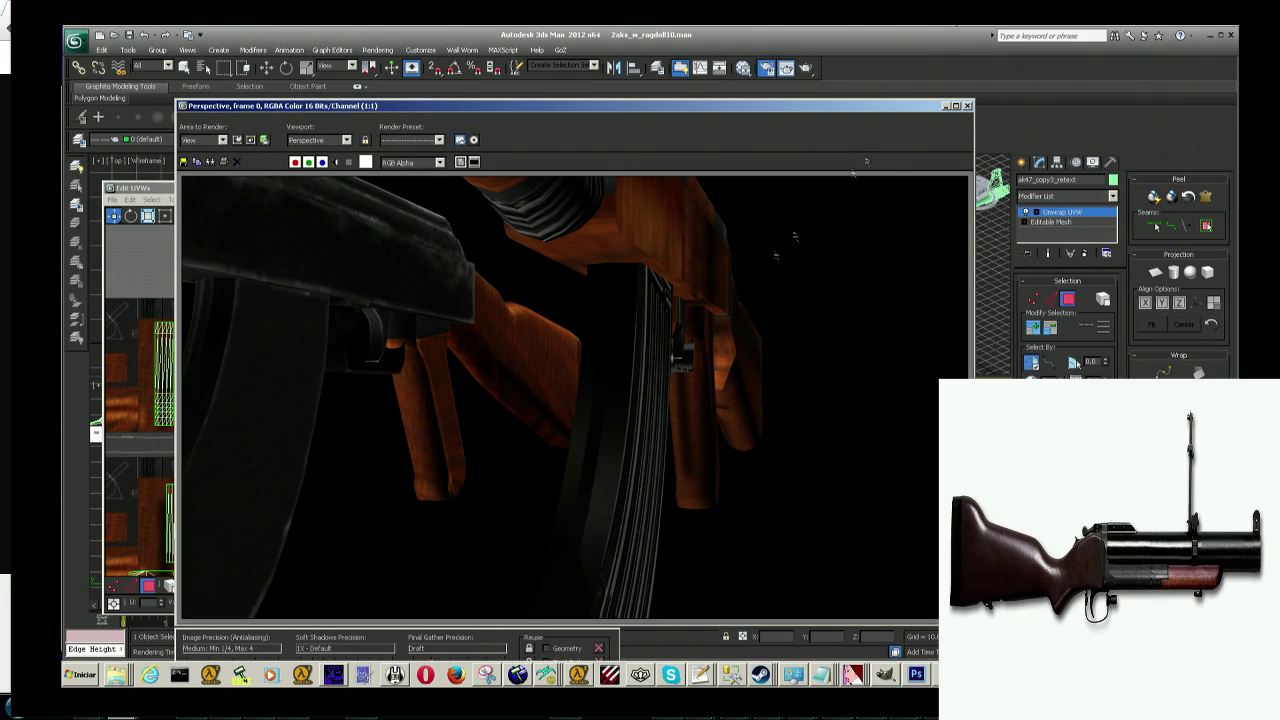
{"action": "left_click", "coordinate": [947, 106]}
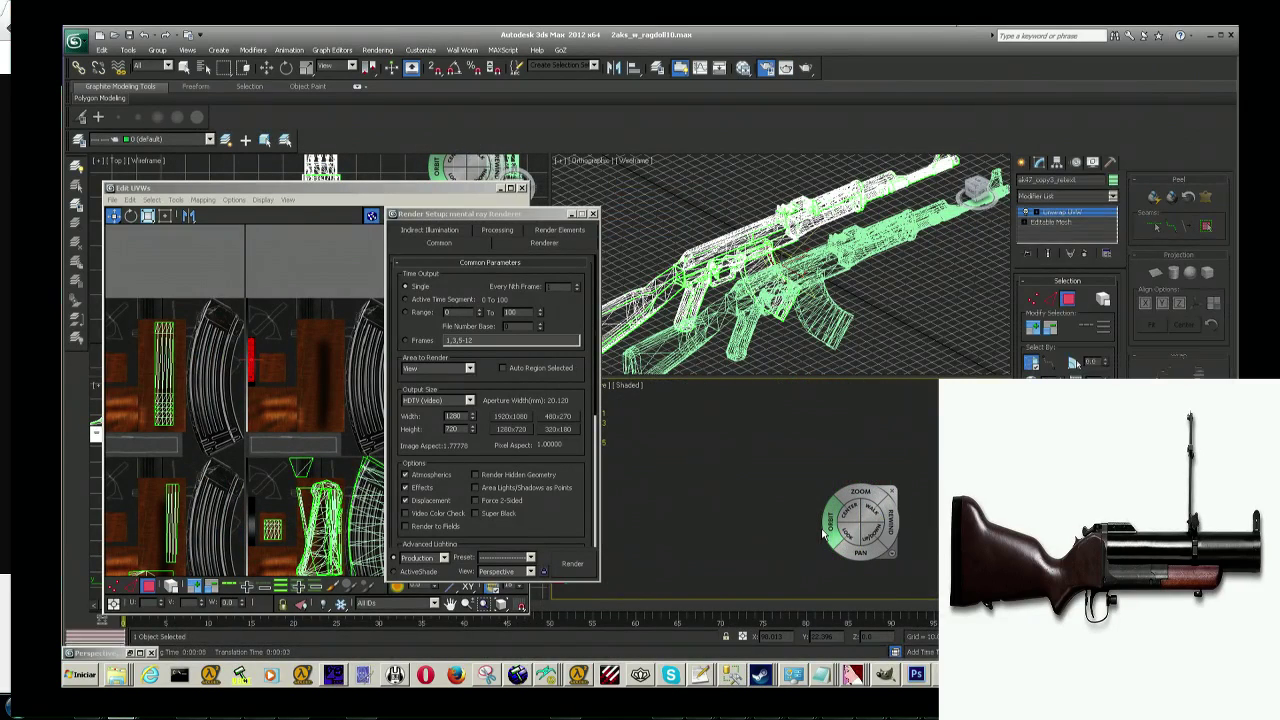
Step: Orbit, zoom and frame the Perspective view to inspect the textured magazine and stock
{"action": "left_click_drag", "start_coordinate": [824, 538], "coordinate": [802, 526]}
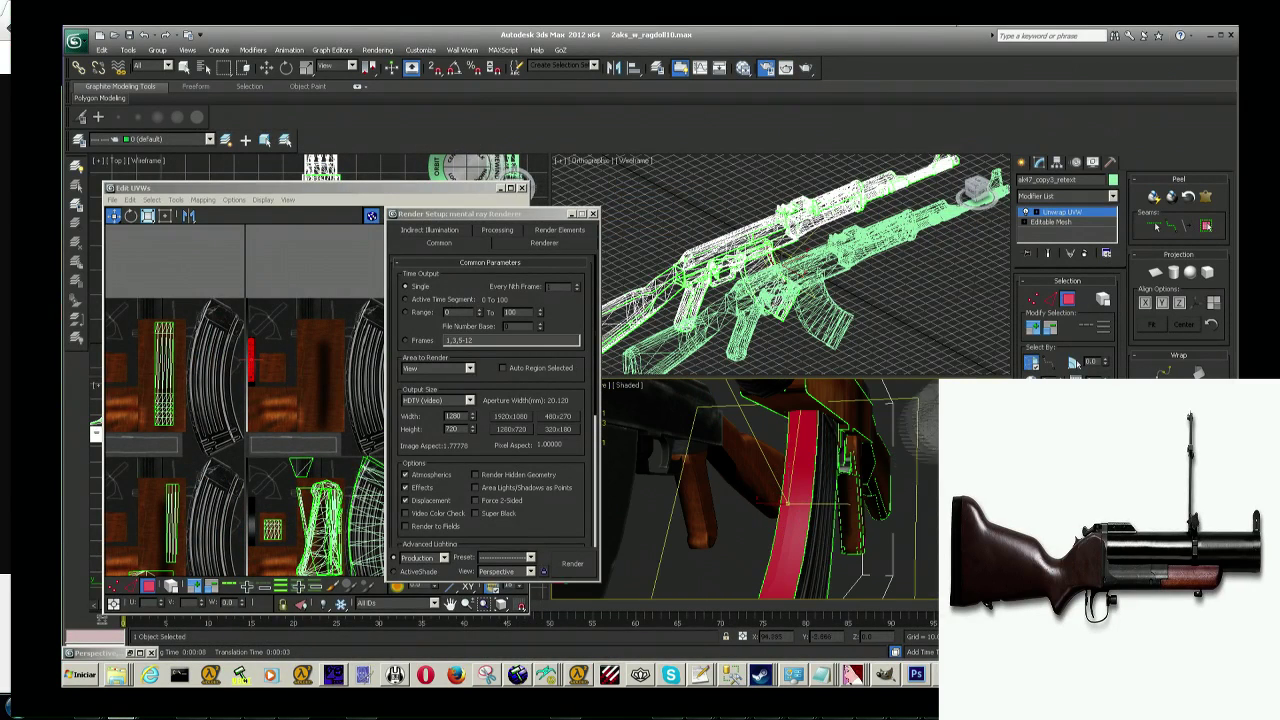
{"action": "mouse_move", "coordinate": [930, 410]}
{"action": "left_mouse_down"}
{"action": "mouse_move", "coordinate": [873, 553]}
{"action": "mouse_move", "coordinate": [782, 508]}
{"action": "left_mouse_up"}
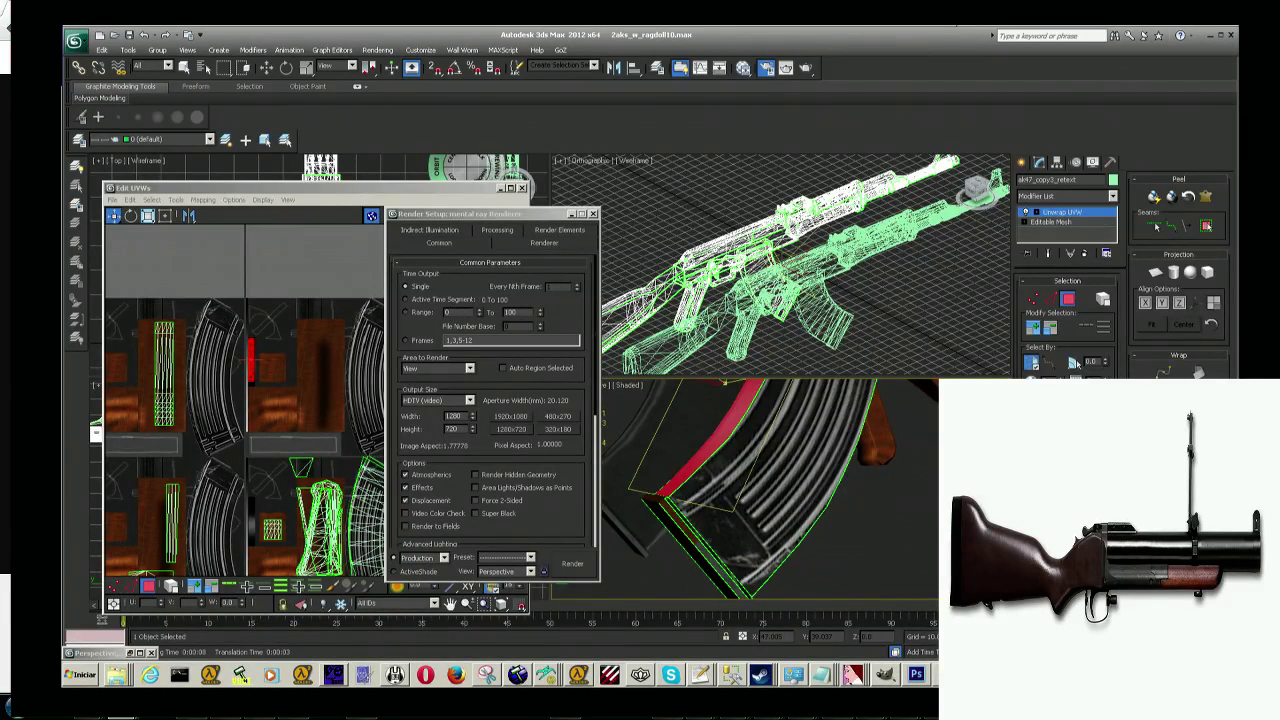
{"action": "left_click_drag", "start_coordinate": [780, 506], "coordinate": [805, 503]}
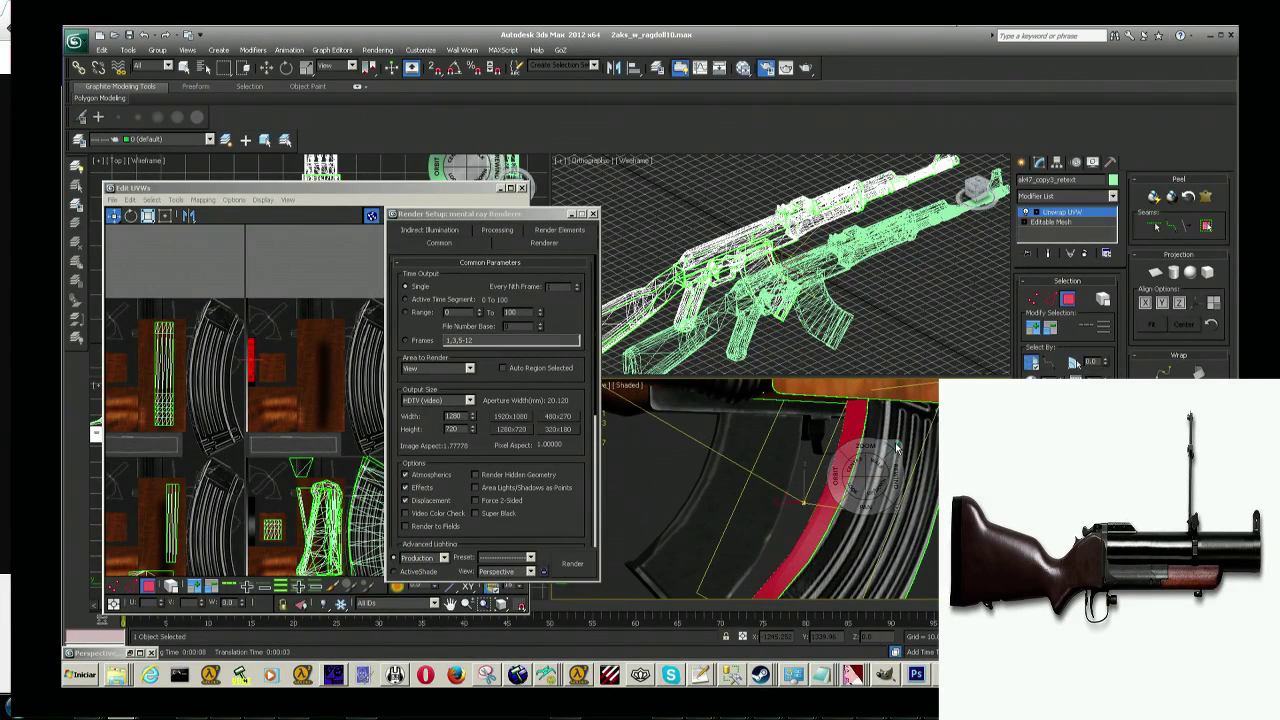
{"action": "key", "text": "z"}
{"action": "scroll", "coordinate": [808, 486], "scroll_direction": "up", "scroll_amount": 3}
{"action": "scroll", "coordinate": [808, 486], "scroll_direction": "up", "scroll_amount": 3}
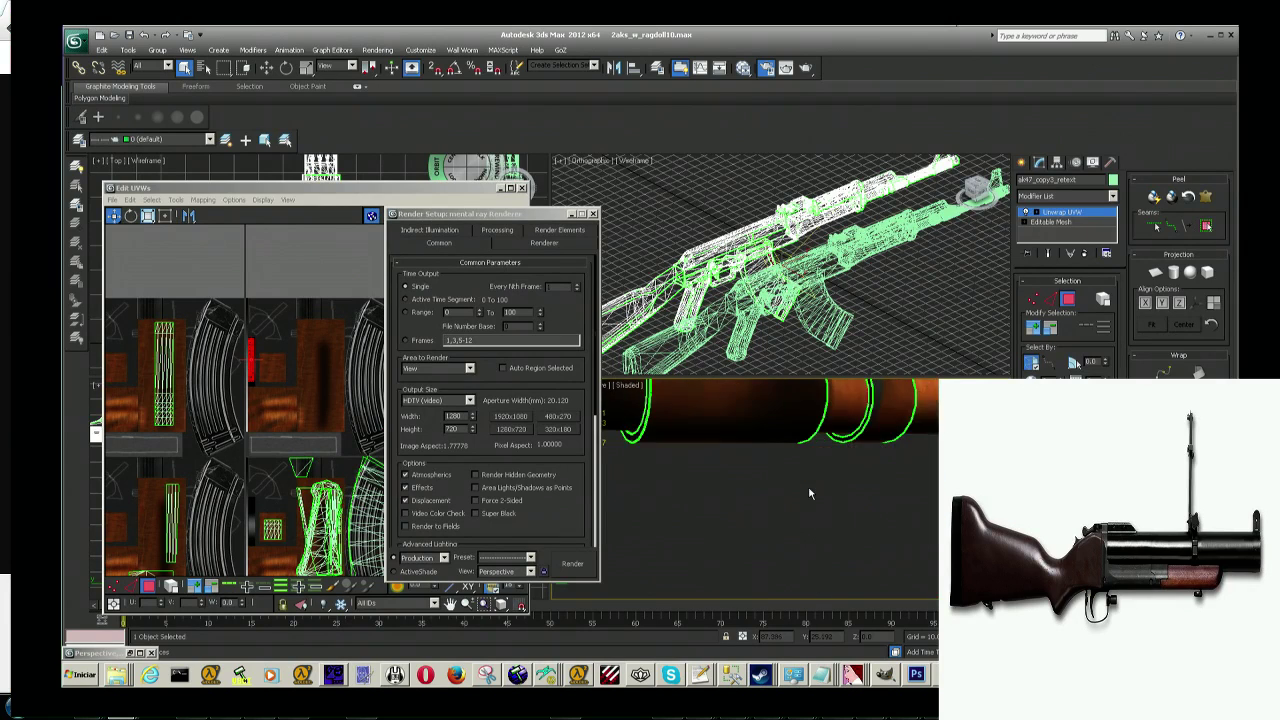
{"action": "scroll", "coordinate": [808, 486], "scroll_direction": "up", "scroll_amount": 2}
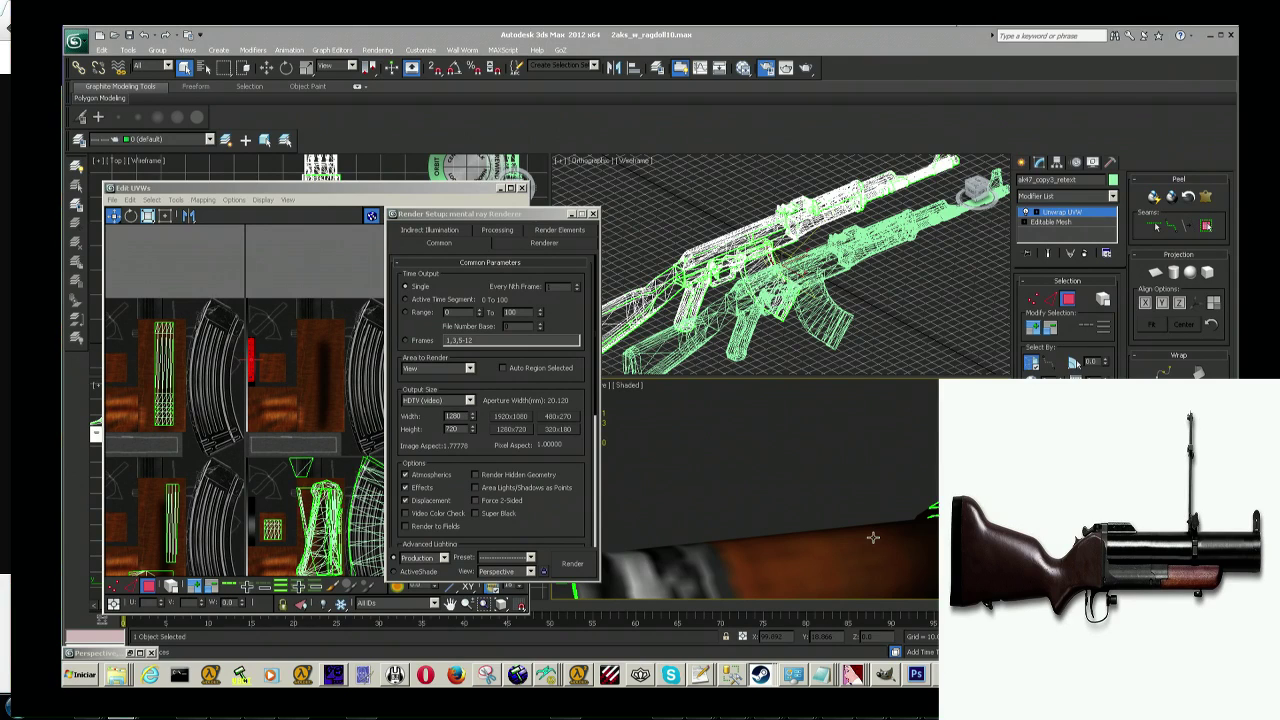
{"action": "middle_click_drag", "start_coordinate": [818, 514], "coordinate": [812, 505]}
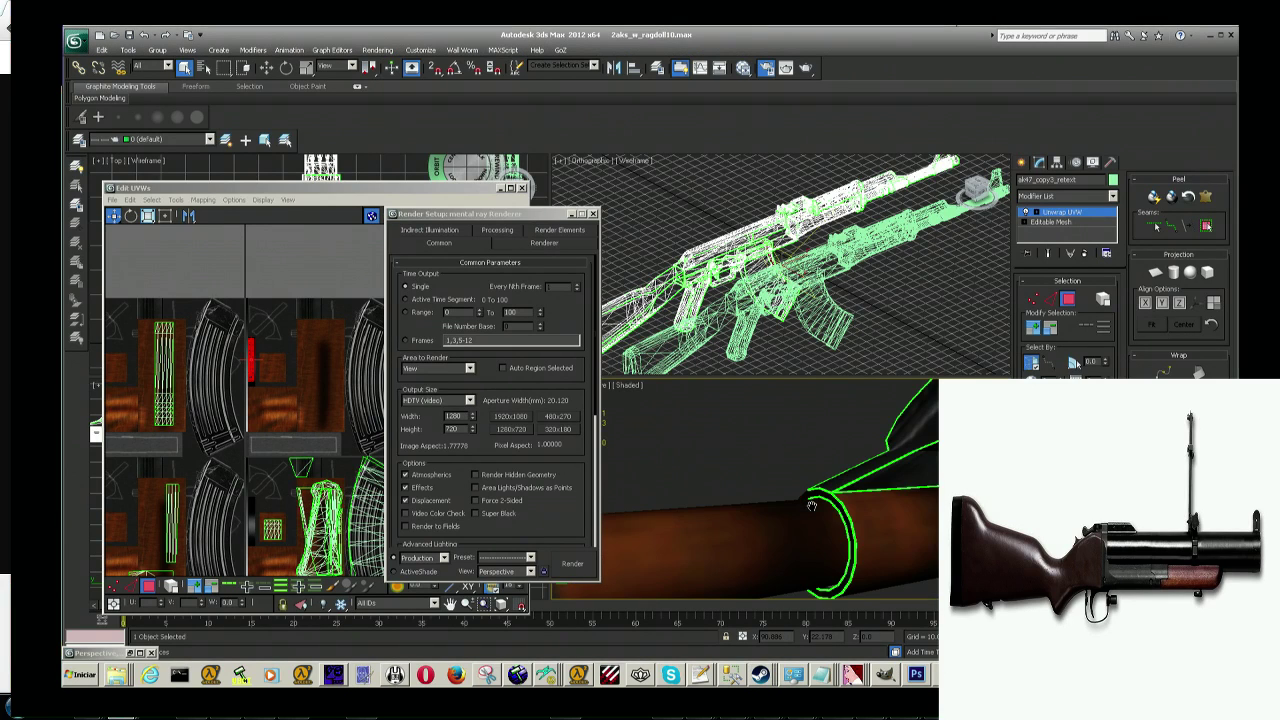
{"action": "scroll", "coordinate": [812, 505], "scroll_direction": "down", "scroll_amount": 5}
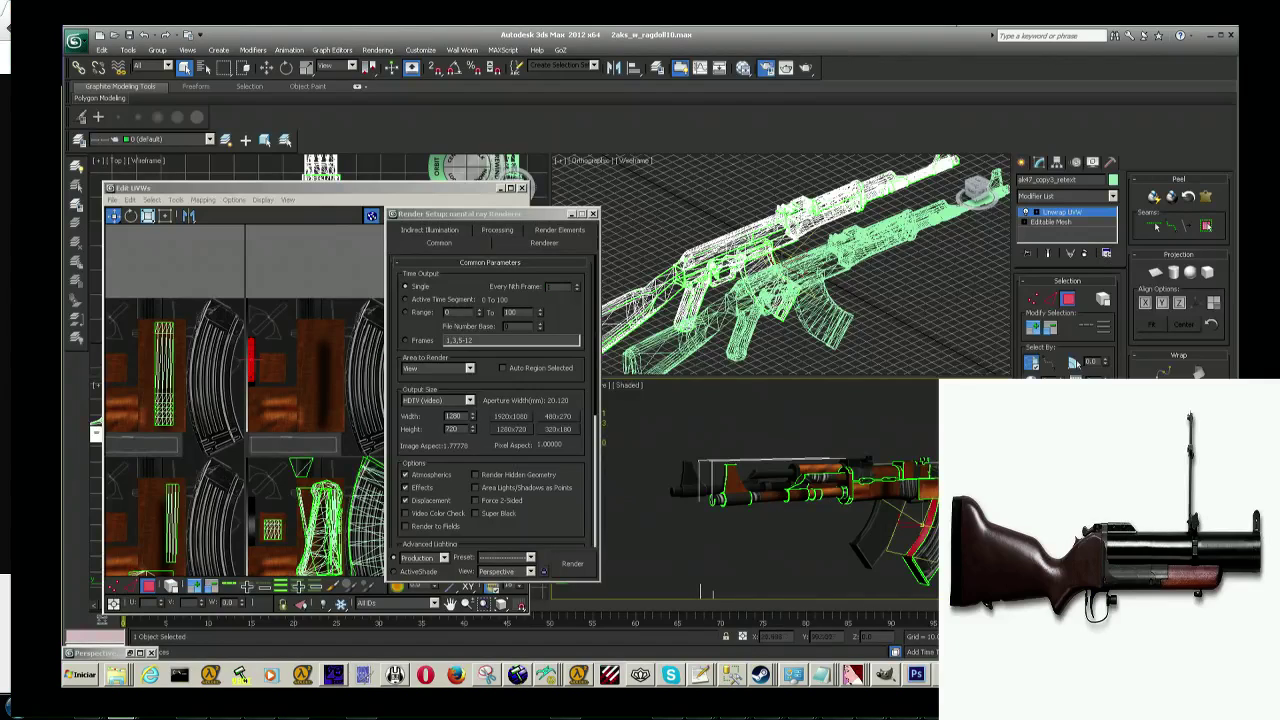
Step: Zoom onto the launcher, select the wooden face above its barrel, and switch to Photoshop
{"action": "mouse_move", "coordinate": [812, 505]}
{"action": "middle_mouse_down", "text": "alt"}
{"action": "mouse_move", "coordinate": [748, 504]}
{"action": "mouse_move", "coordinate": [826, 517]}
{"action": "middle_mouse_up", "text": "alt"}
{"action": "scroll", "coordinate": [826, 517], "scroll_direction": "up", "scroll_amount": 1}
{"action": "scroll", "coordinate": [810, 500], "scroll_direction": "up", "scroll_amount": 1}
{"action": "scroll", "coordinate": [843, 535], "scroll_direction": "up", "scroll_amount": 1}
{"action": "scroll", "coordinate": [798, 502], "scroll_direction": "up", "scroll_amount": 2}
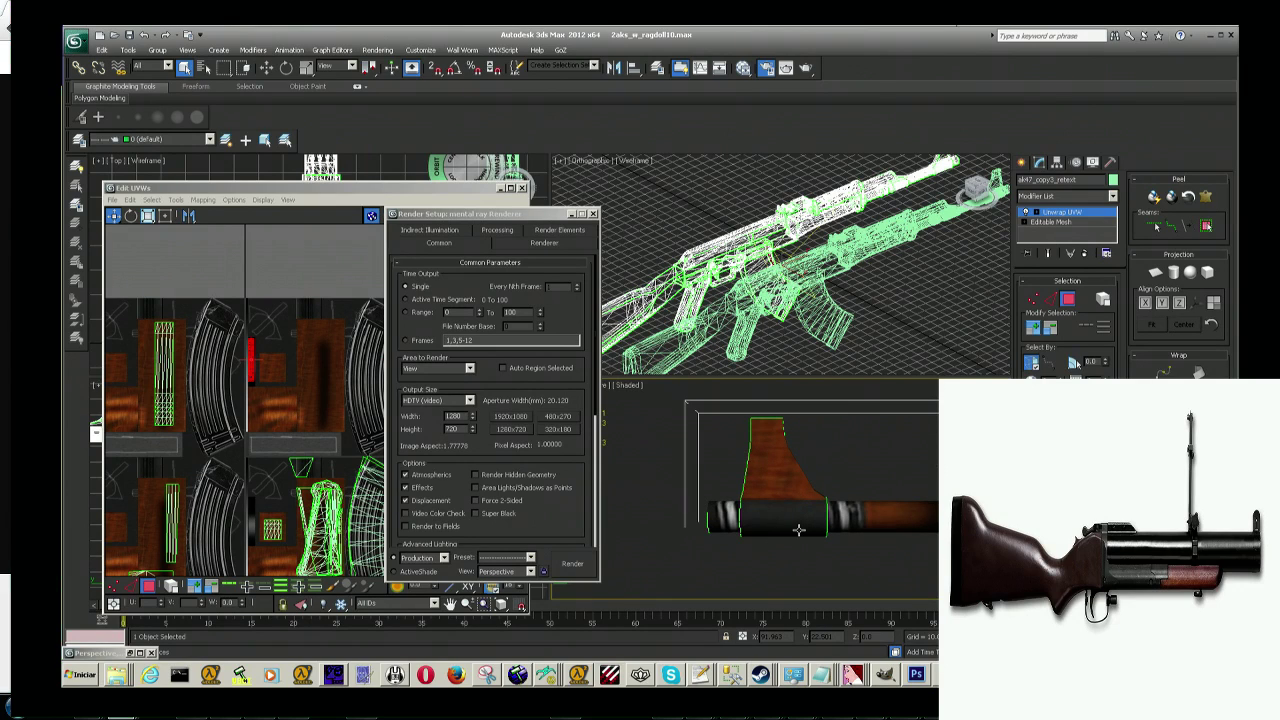
{"action": "left_click", "coordinate": [789, 491]}
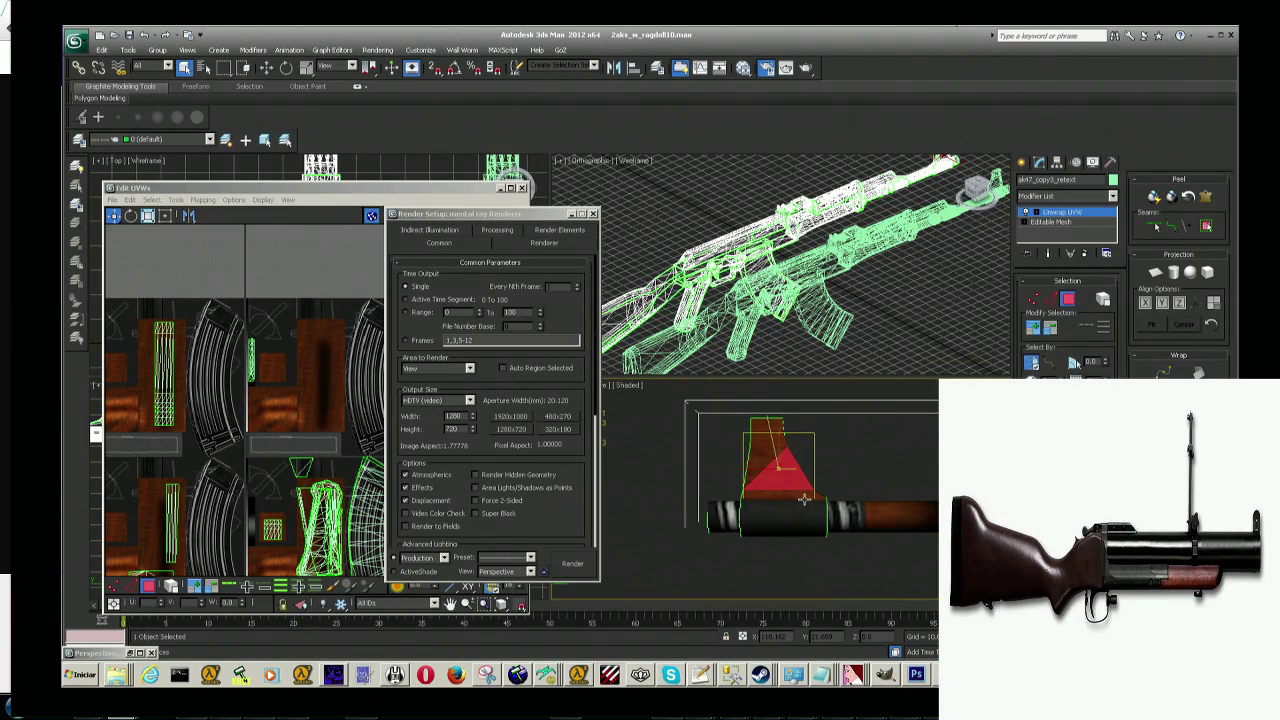
{"action": "key", "text": "alt+Tab"}
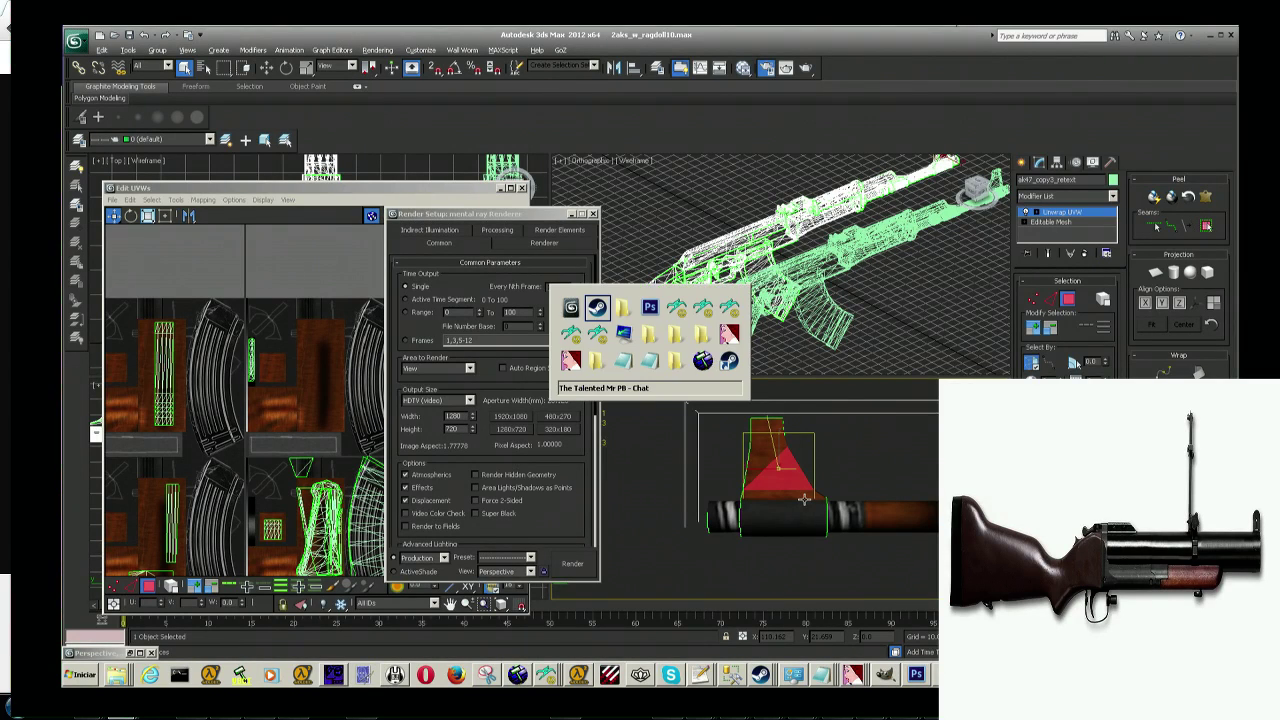
{"action": "key", "text": "alt+Tab"}
{"action": "key", "text": "alt+Tab"}
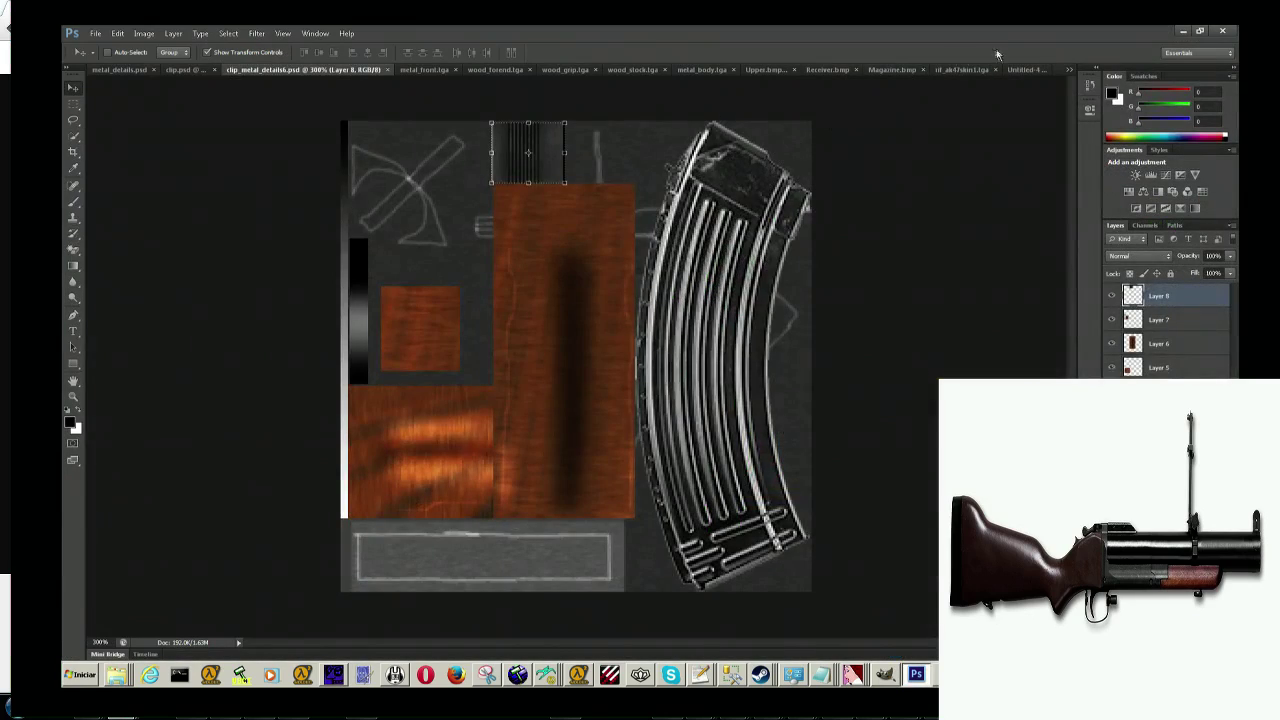
{"action": "left_click", "coordinate": [1020, 70]}
{"action": "scroll", "coordinate": [640, 200], "scroll_direction": "down", "scroll_amount": 2}
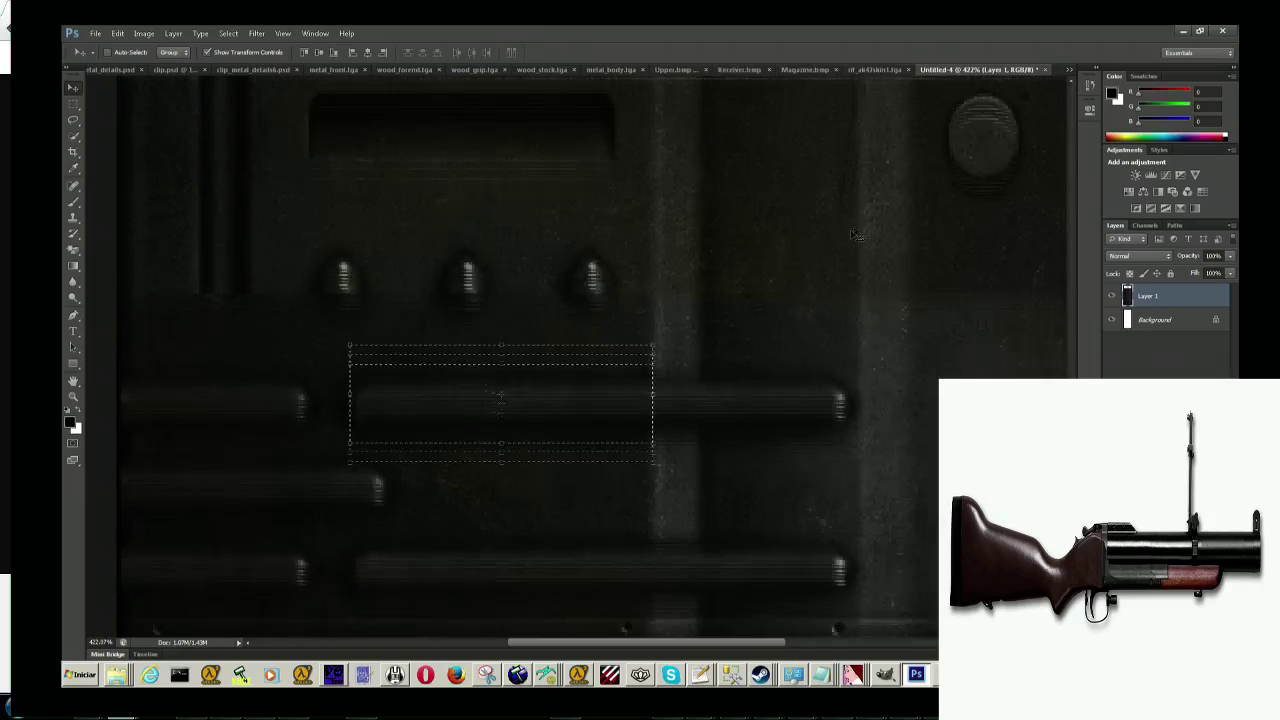
{"action": "key", "text": "z"}
{"action": "left_click", "coordinate": [376, 52]}
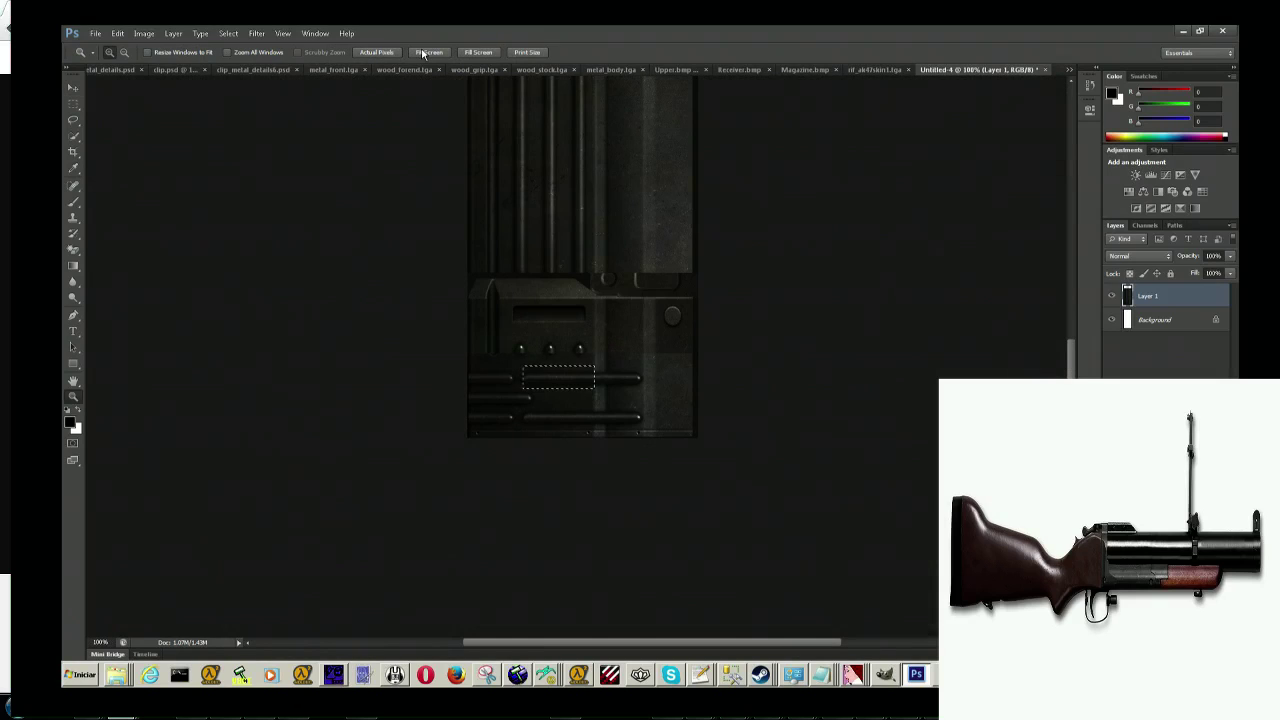
{"action": "left_click", "coordinate": [425, 53]}
{"action": "left_click", "coordinate": [875, 70]}
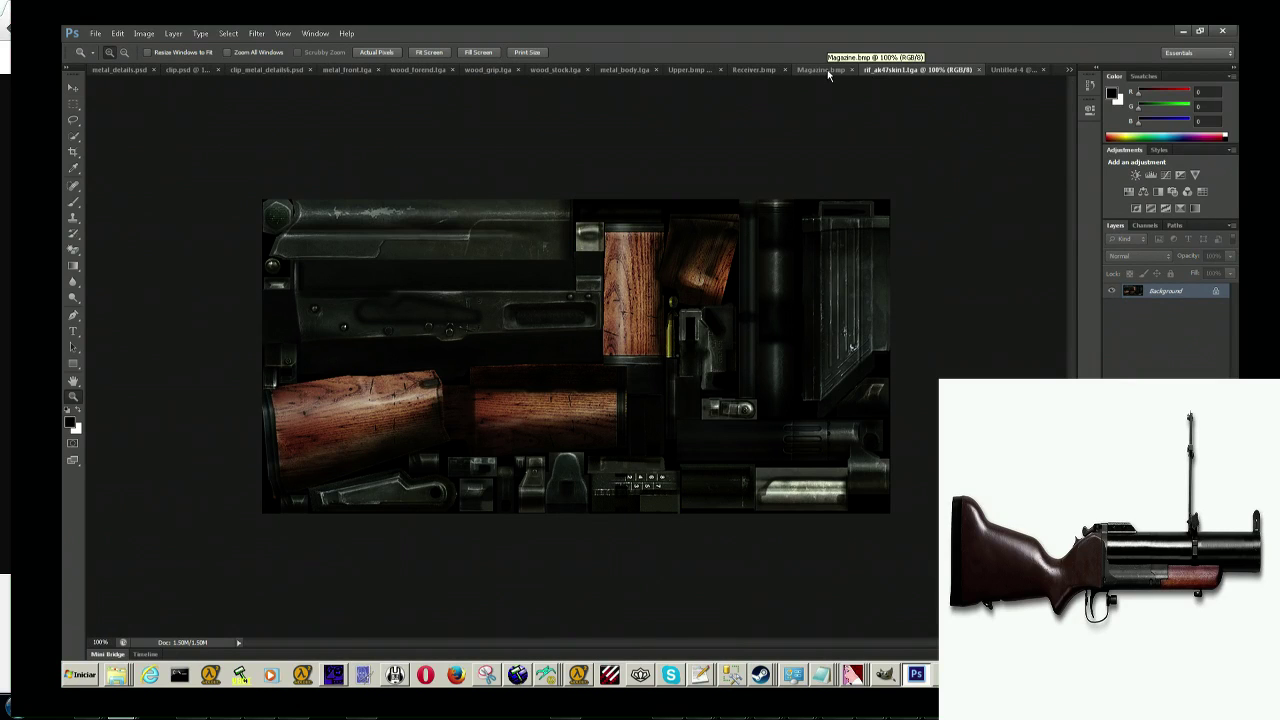
{"action": "left_click", "coordinate": [826, 71]}
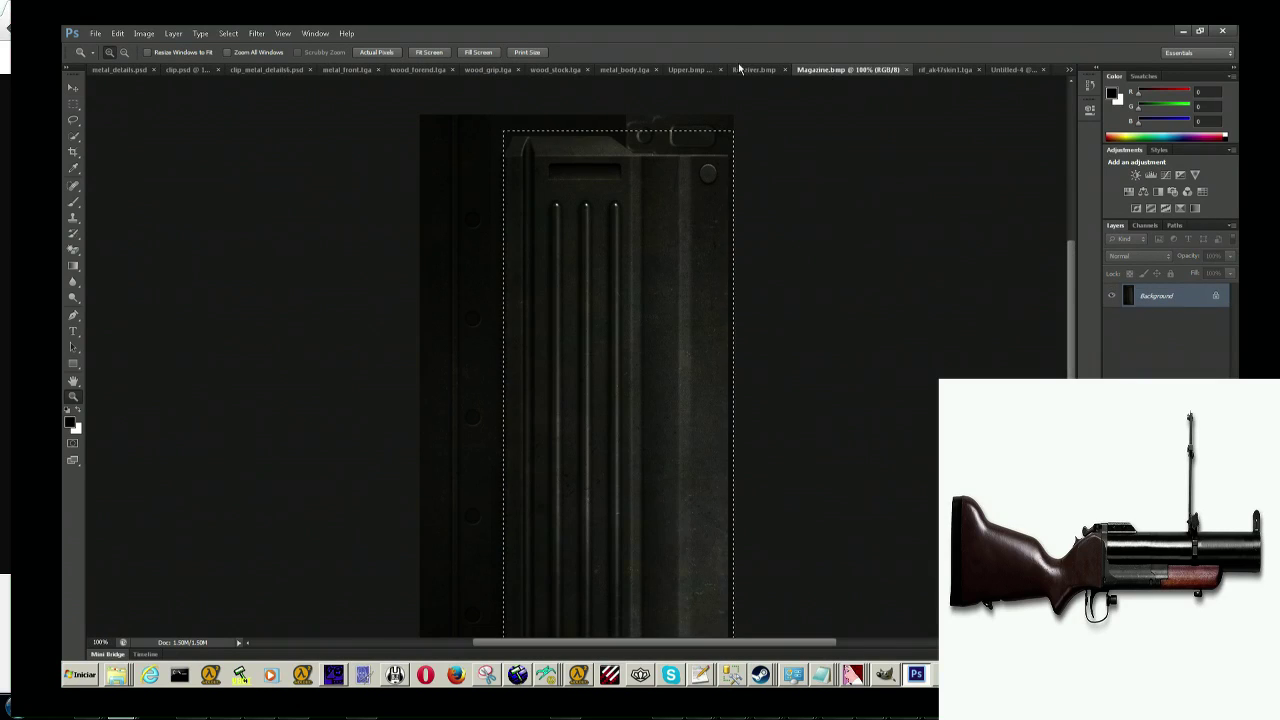
{"action": "left_click", "coordinate": [750, 71]}
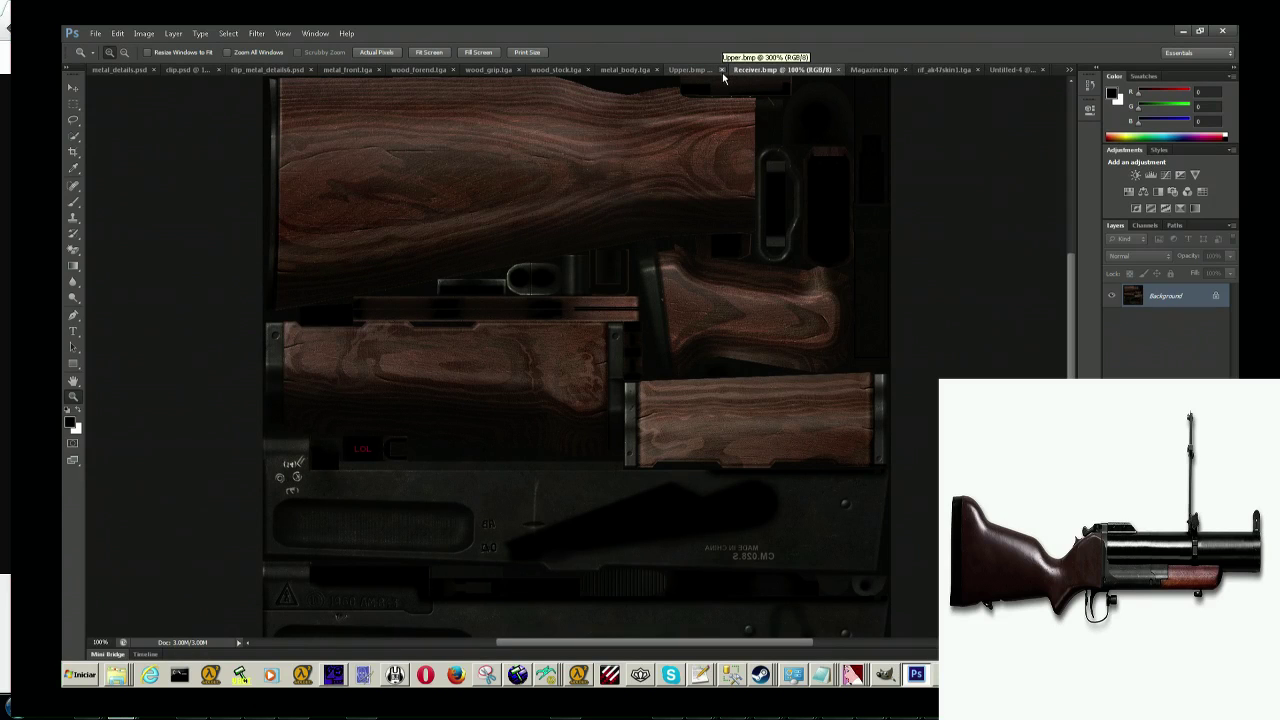
{"action": "left_click", "coordinate": [700, 71]}
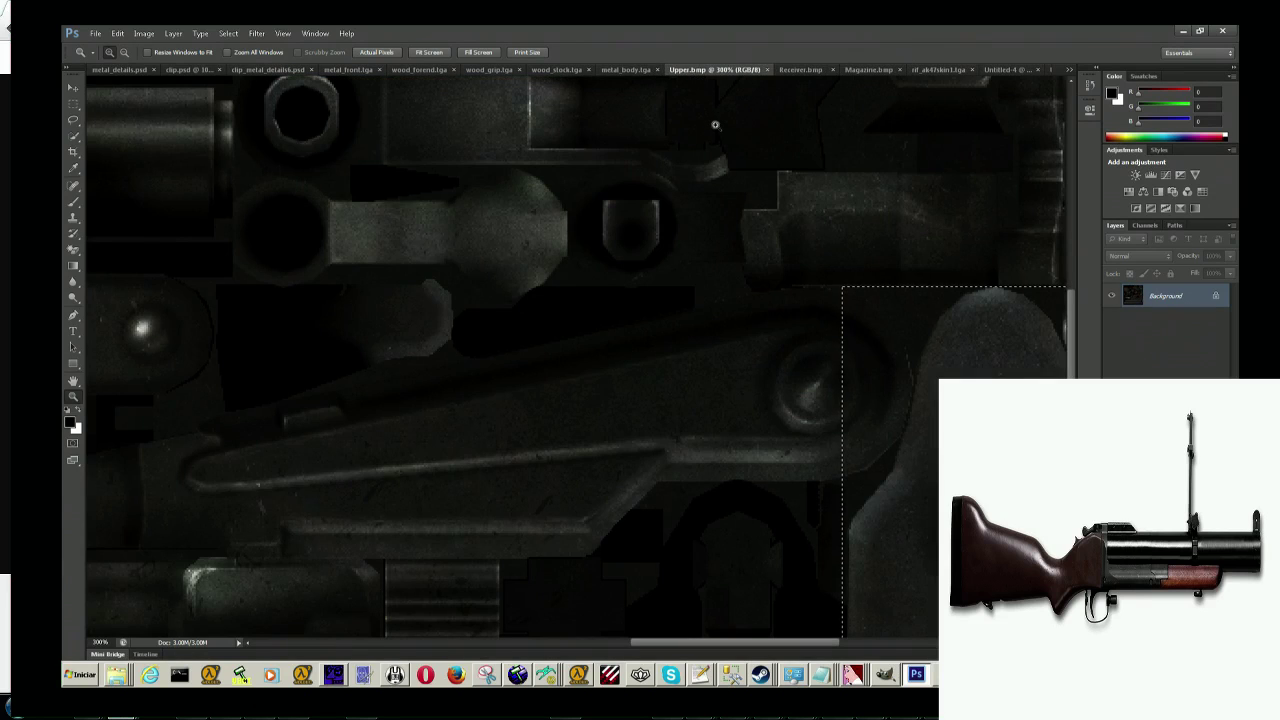
{"action": "left_click", "coordinate": [424, 54]}
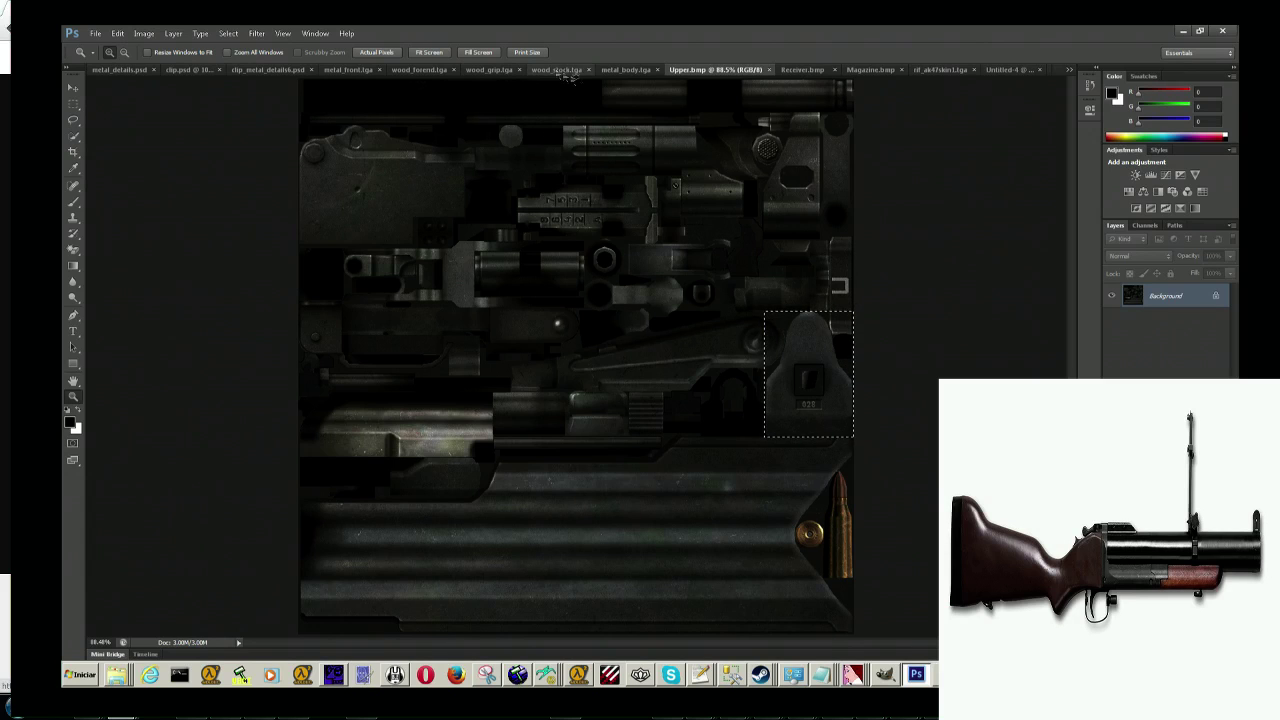
{"action": "left_click", "coordinate": [611, 70]}
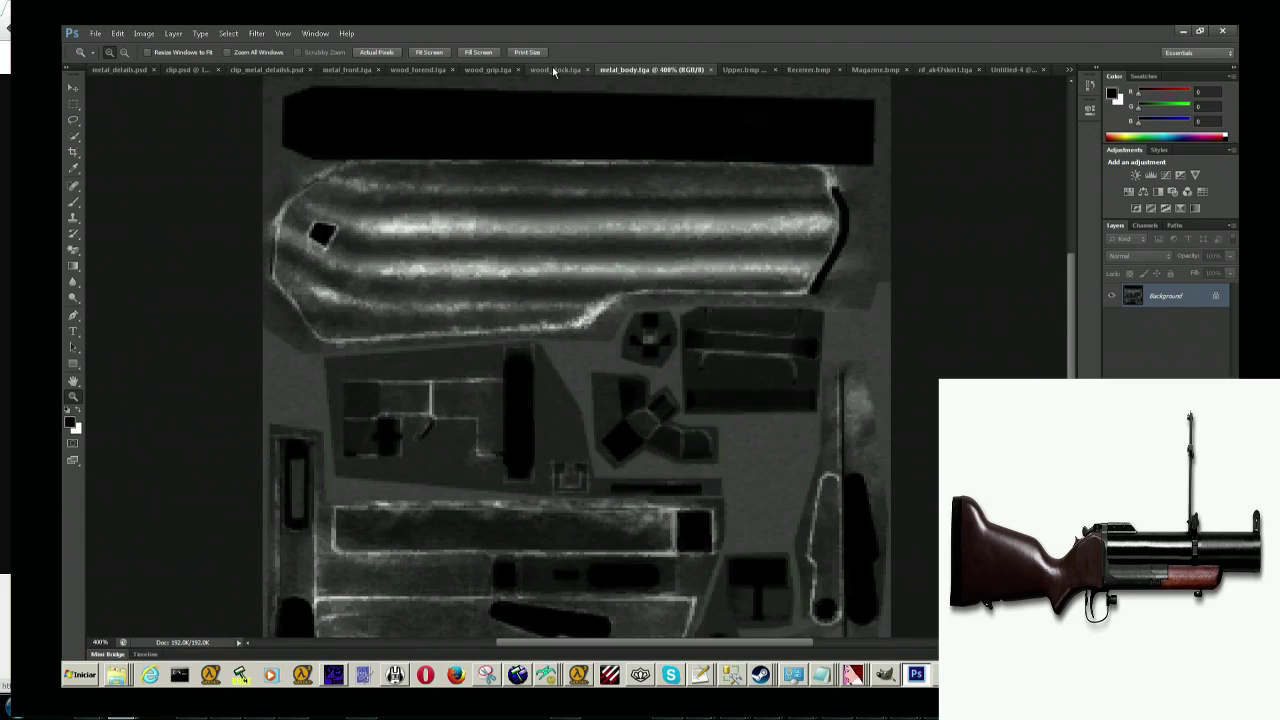
{"action": "left_click", "coordinate": [554, 70]}
{"action": "left_click", "coordinate": [497, 69]}
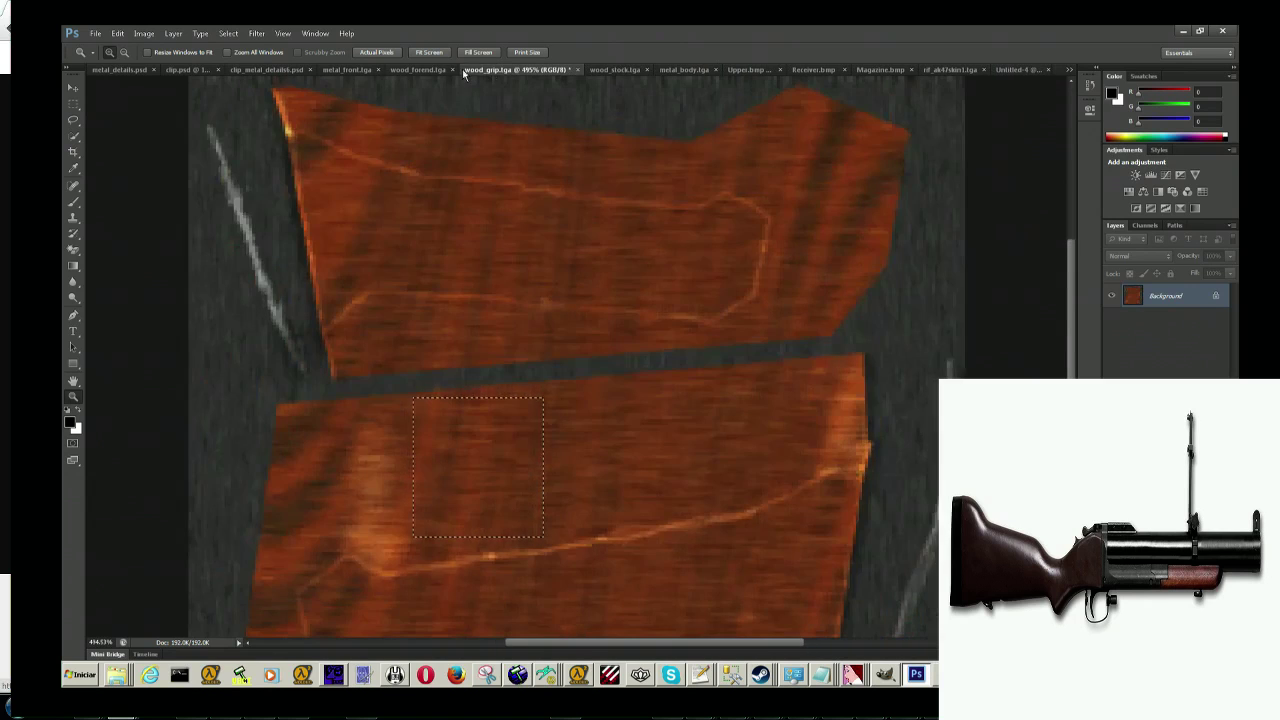
{"action": "left_click", "coordinate": [400, 70]}
{"action": "left_click", "coordinate": [346, 70]}
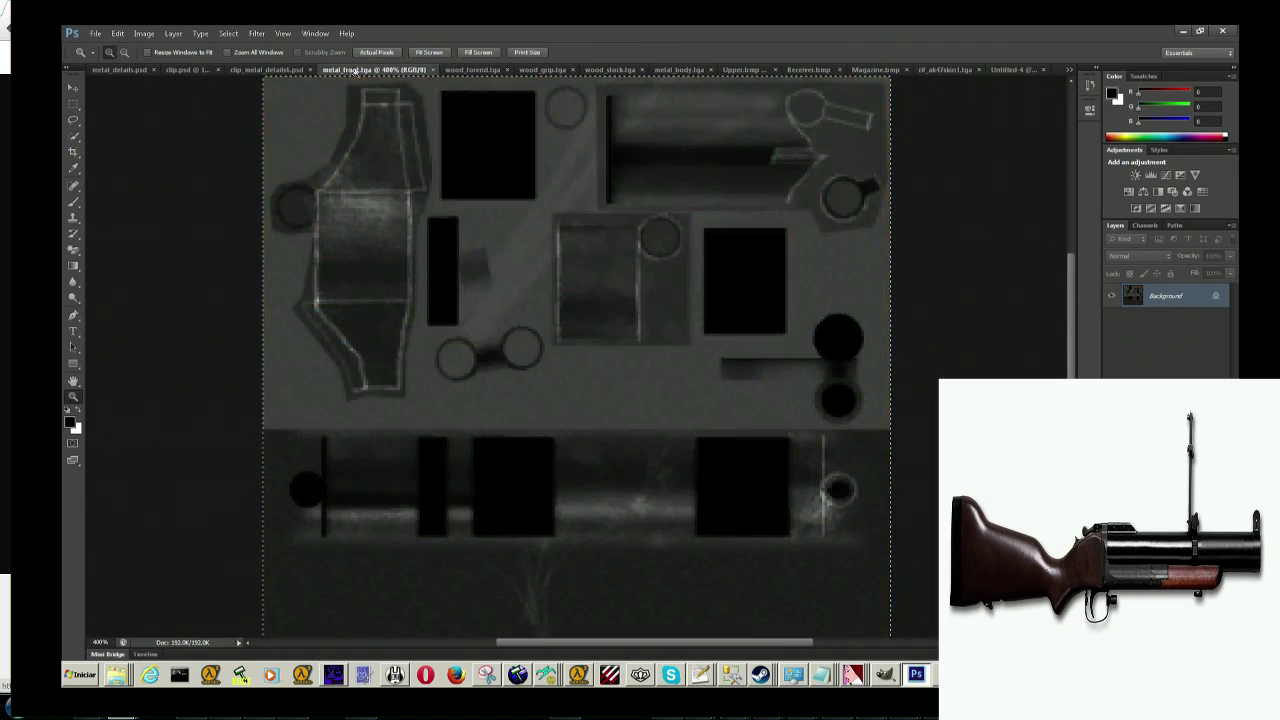
{"action": "left_click", "coordinate": [287, 71]}
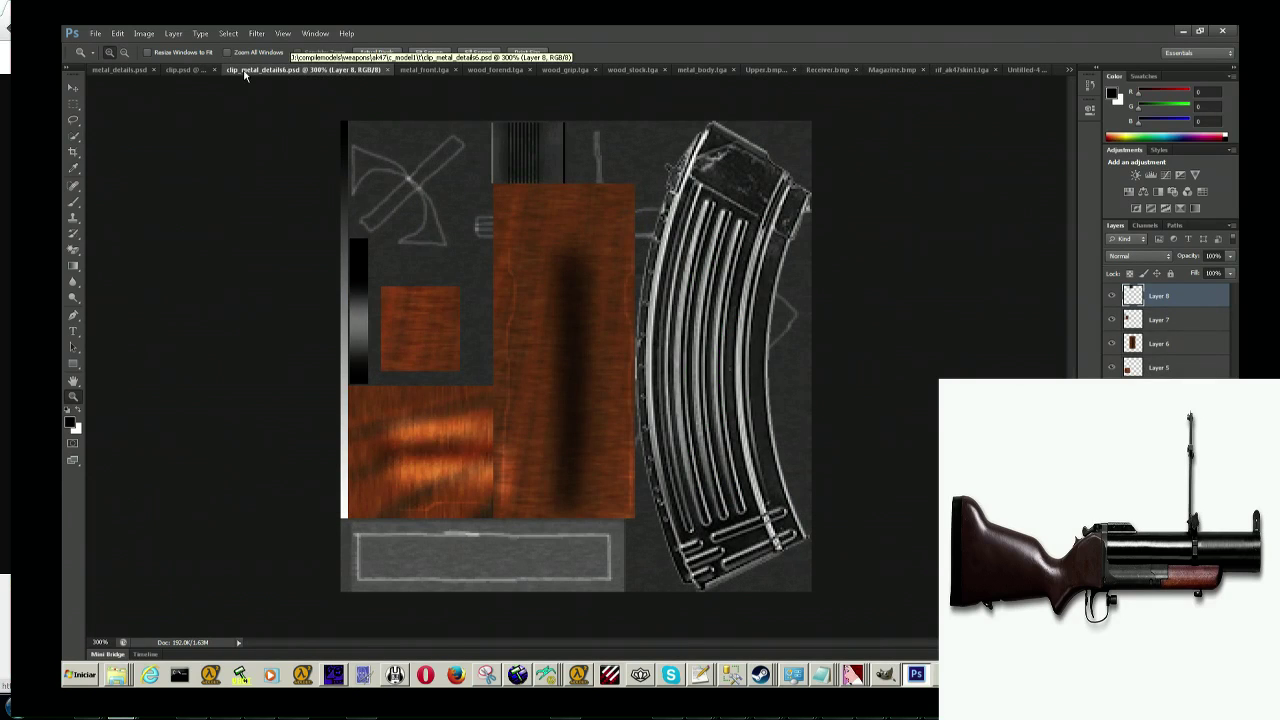
{"action": "key", "text": "super"}
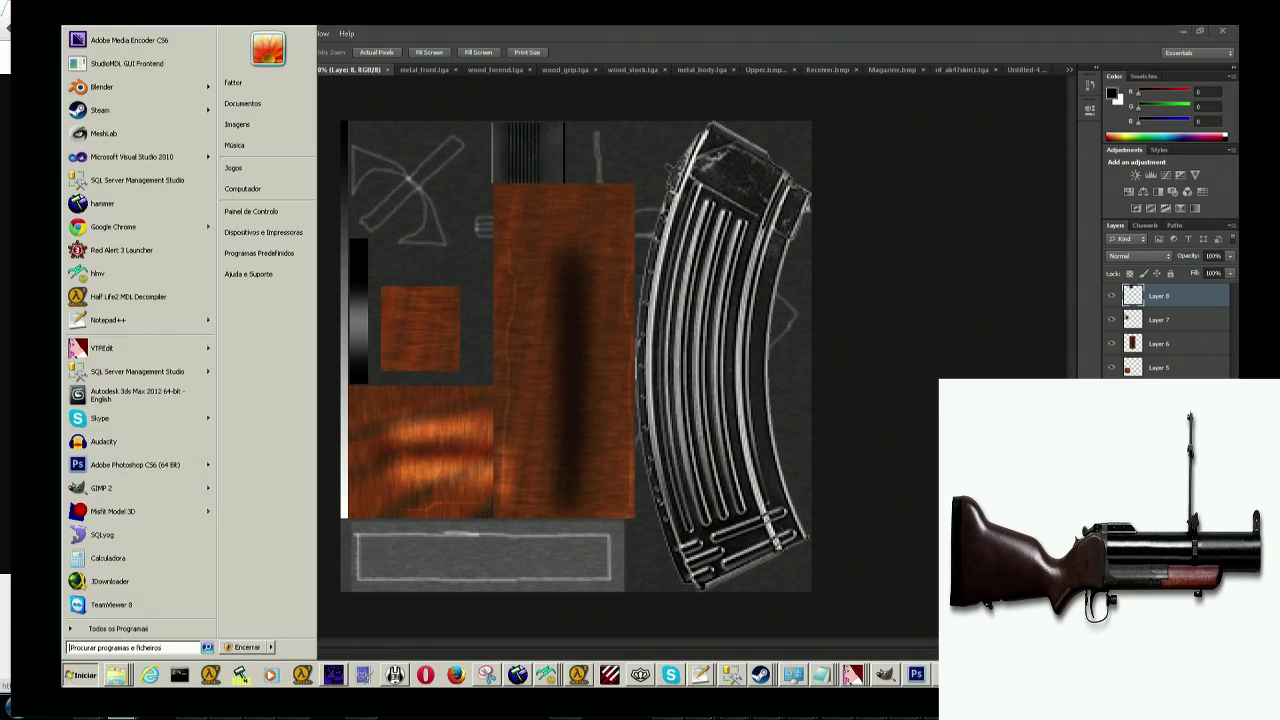
{"action": "key", "text": "Escape"}
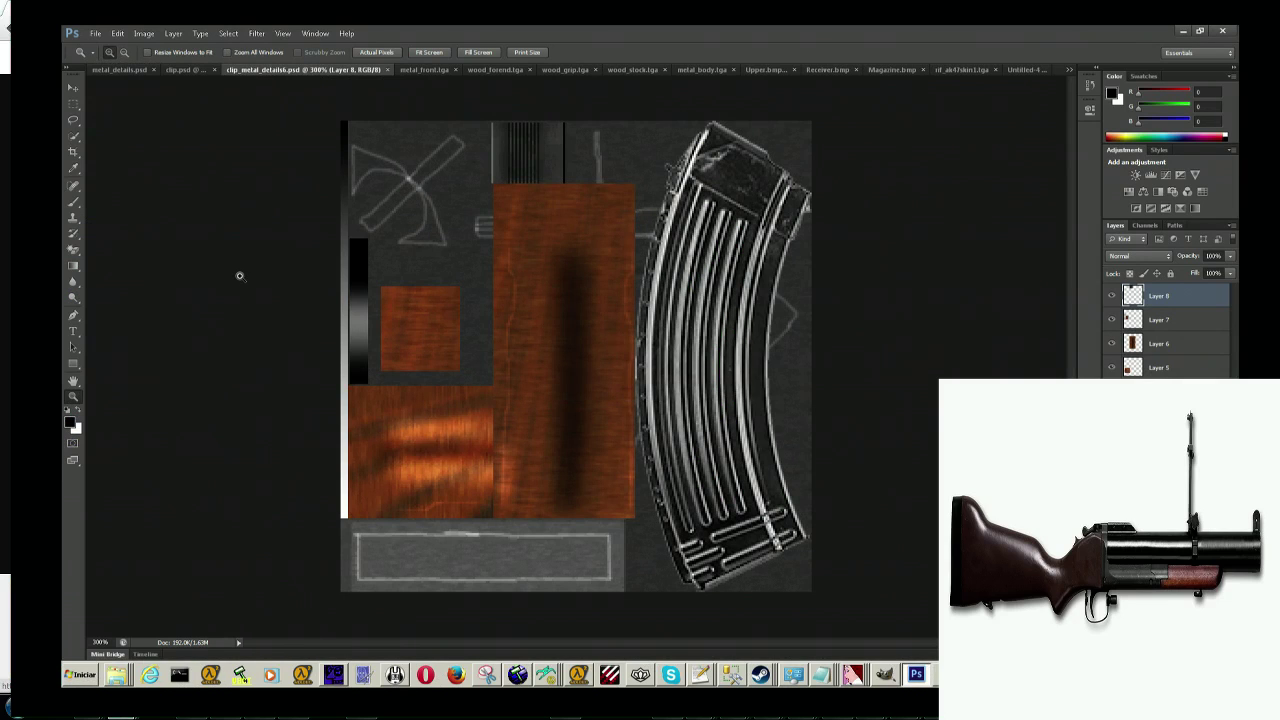
{"action": "key", "text": "alt+Tab"}
{"action": "key", "text": "alt+Tab"}
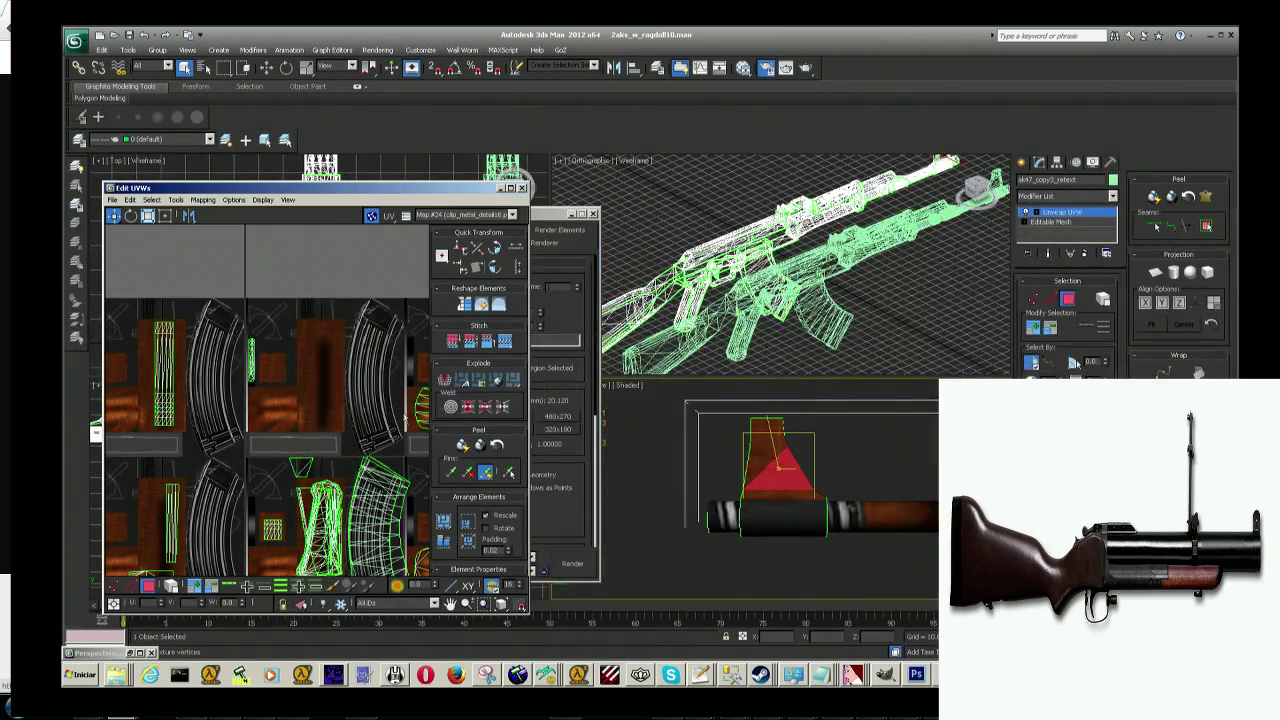
Step: Select the grenade-launcher barrel tube faces, checking the selection from several angles
{"action": "middle_click_drag", "start_coordinate": [795, 548], "coordinate": [750, 461]}
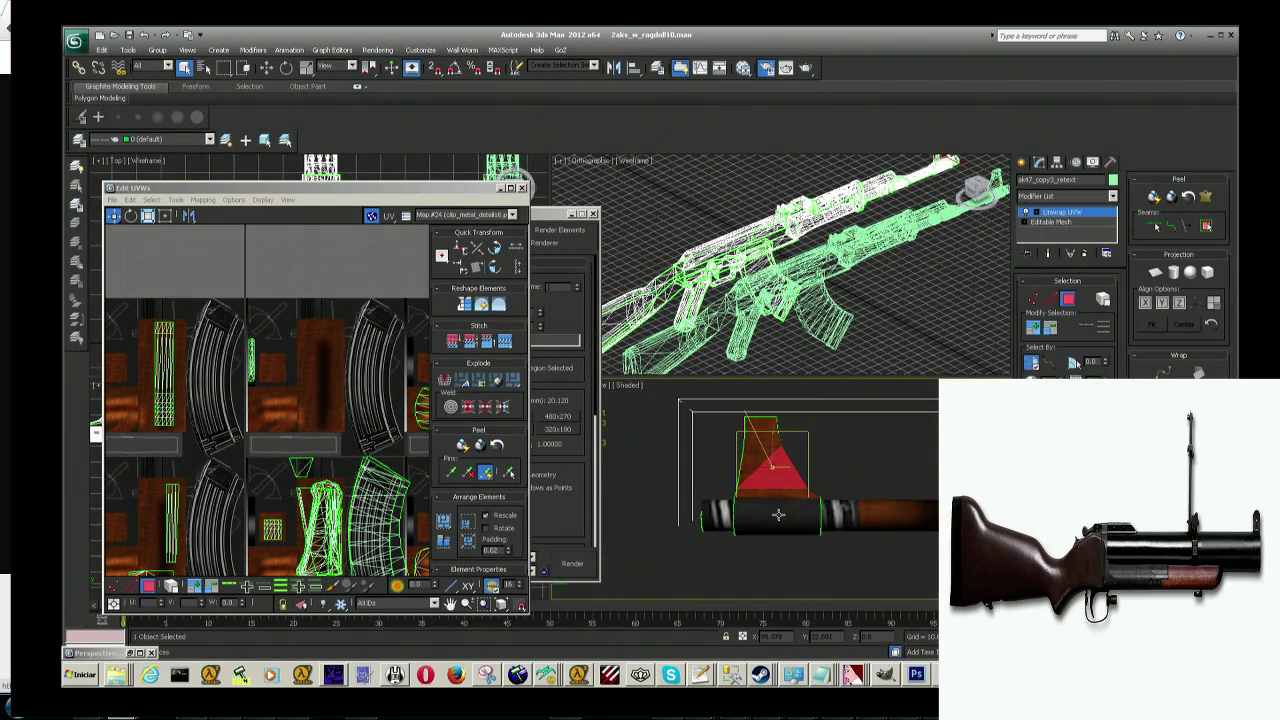
{"action": "mouse_move", "coordinate": [778, 514]}
{"action": "middle_mouse_down", "text": "alt"}
{"action": "mouse_move", "coordinate": [820, 500]}
{"action": "mouse_move", "coordinate": [760, 470]}
{"action": "middle_mouse_up", "text": "alt"}
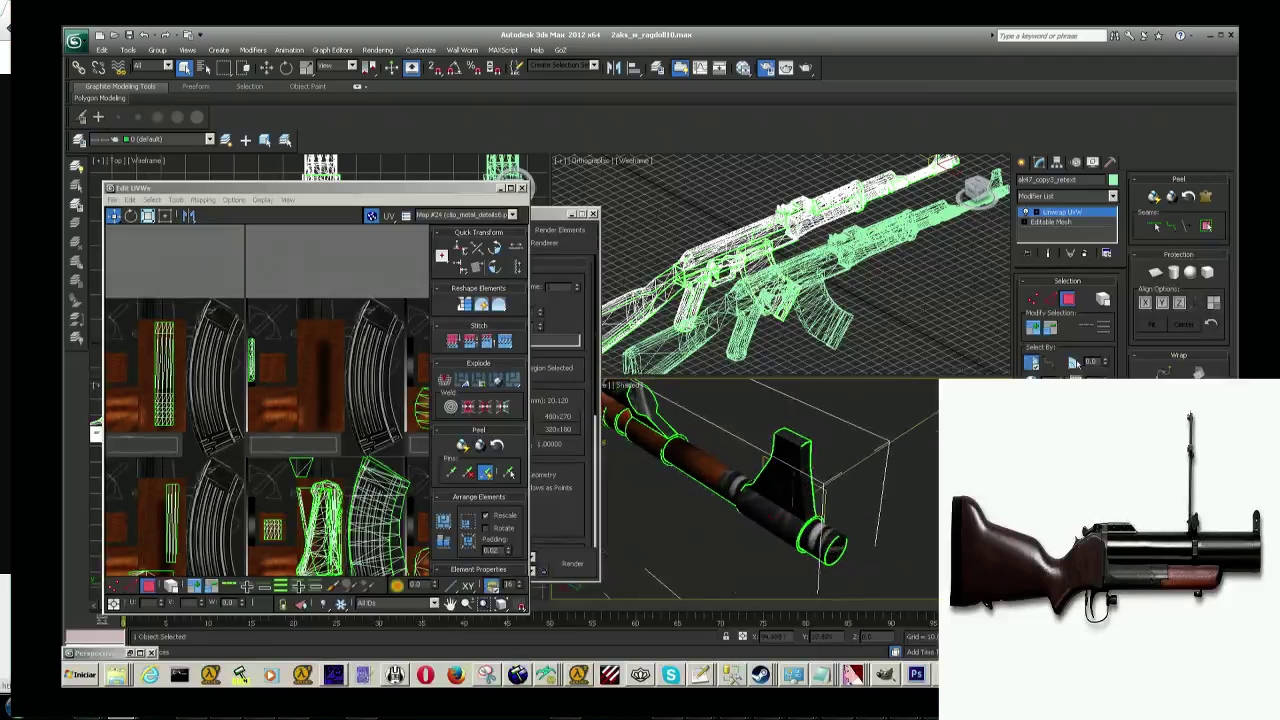
{"action": "left_click", "coordinate": [816, 536]}
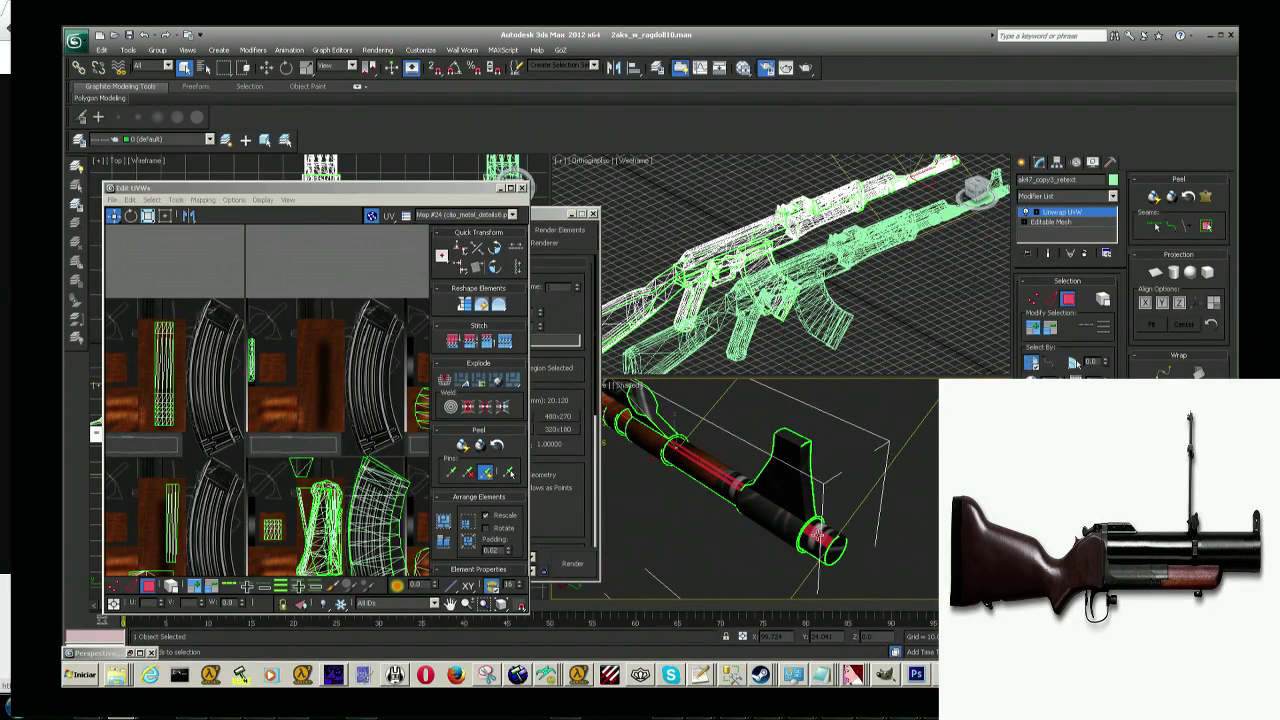
{"action": "left_click", "coordinate": [866, 545]}
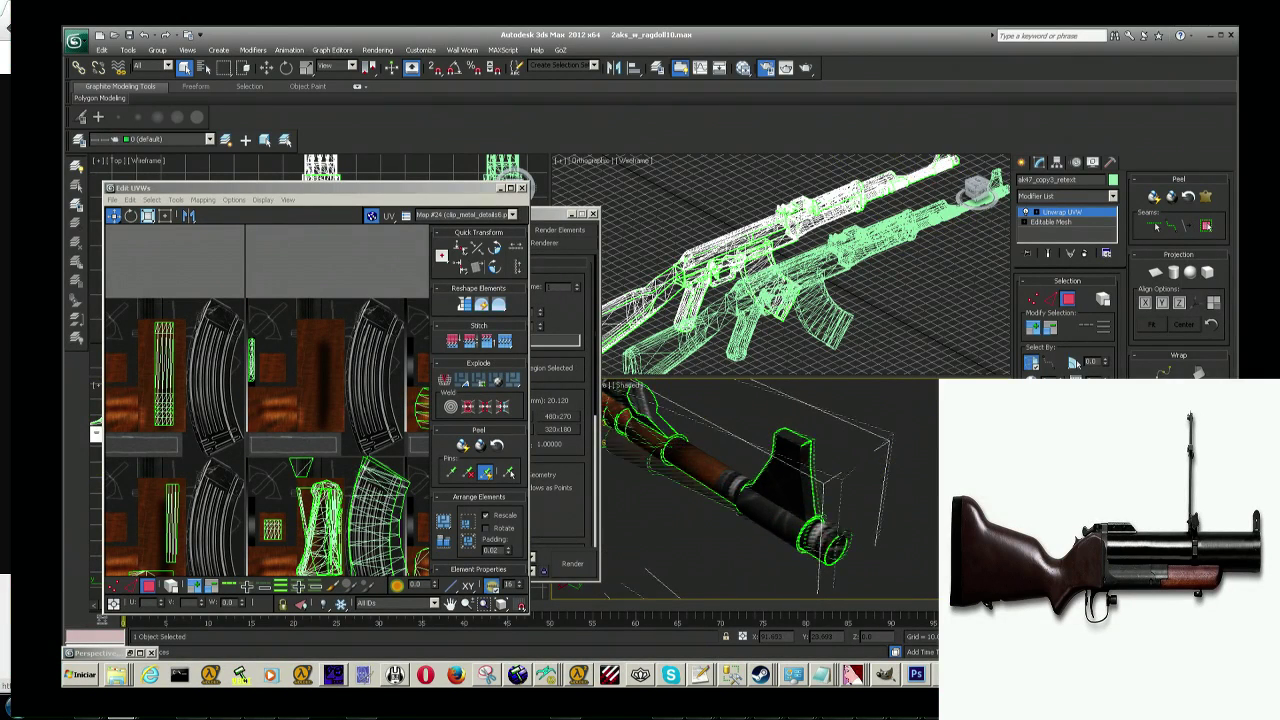
{"action": "middle_click_drag", "start_coordinate": [760, 480], "coordinate": [700, 470], "text": "alt"}
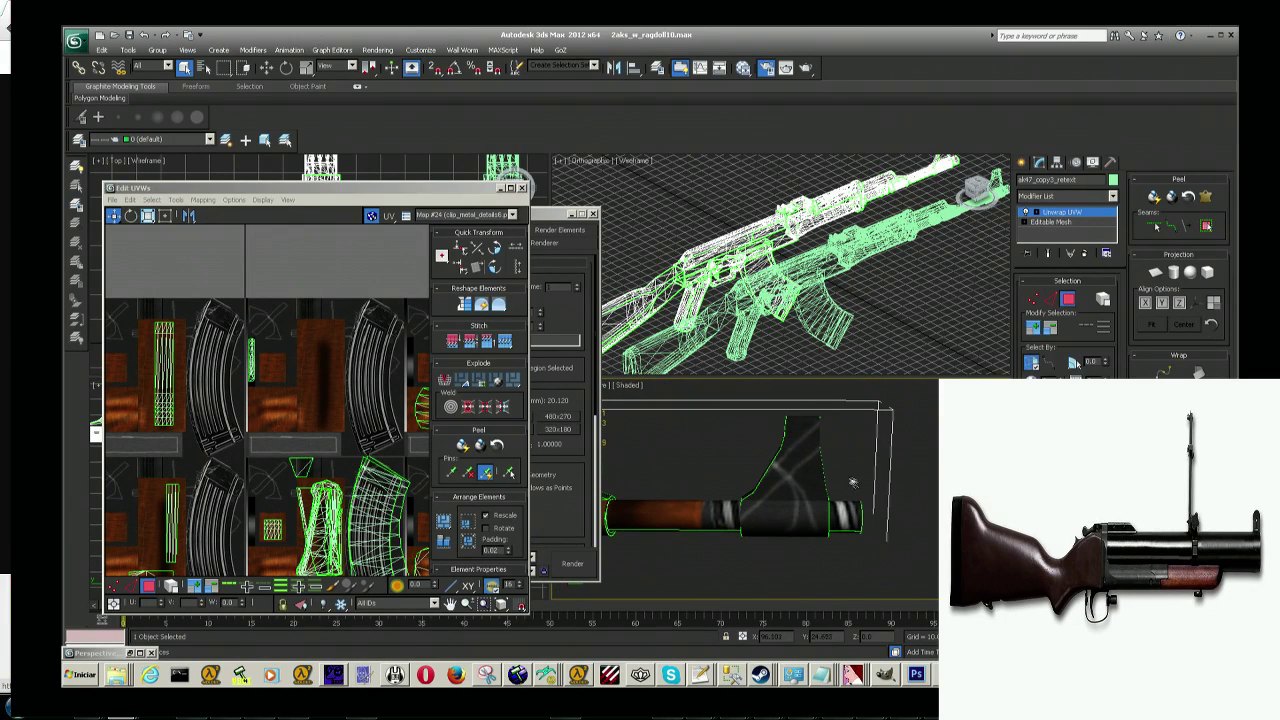
{"action": "left_click_drag", "start_coordinate": [847, 560], "coordinate": [935, 445]}
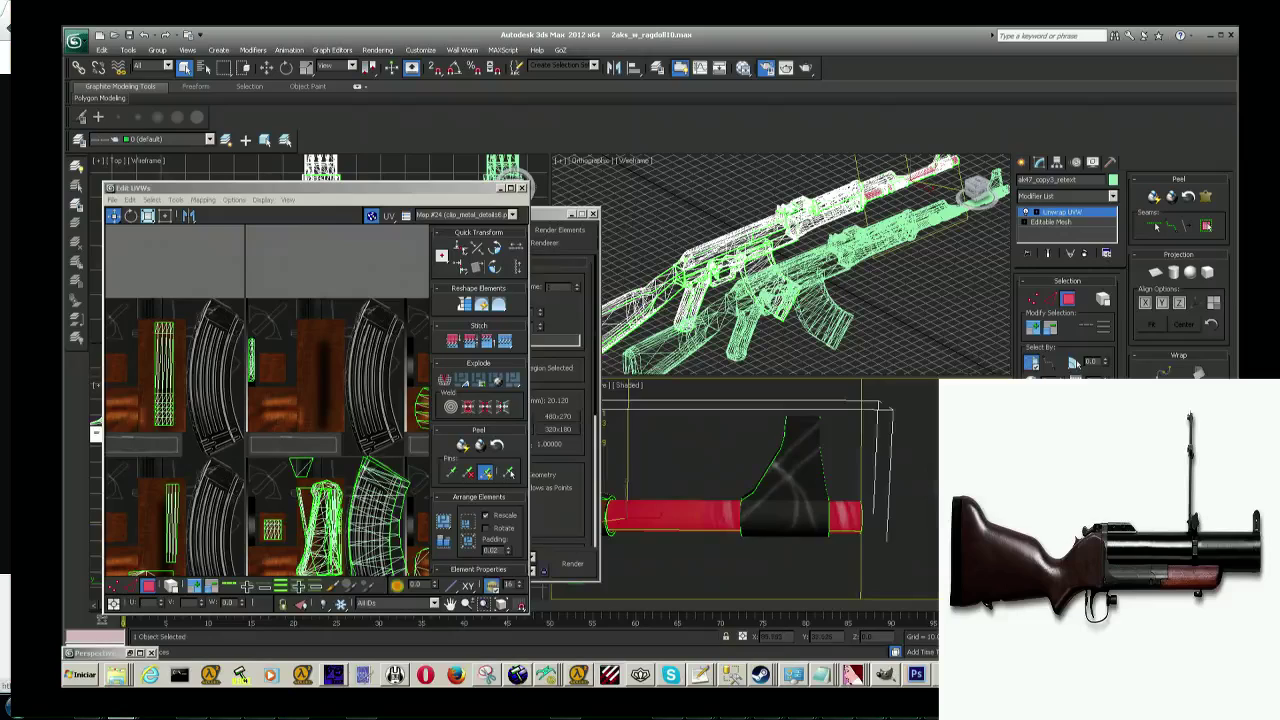
{"action": "mouse_move", "coordinate": [745, 490]}
{"action": "middle_mouse_down", "text": "alt"}
{"action": "mouse_move", "coordinate": [800, 480]}
{"action": "mouse_move", "coordinate": [750, 480]}
{"action": "middle_mouse_up", "text": "alt"}
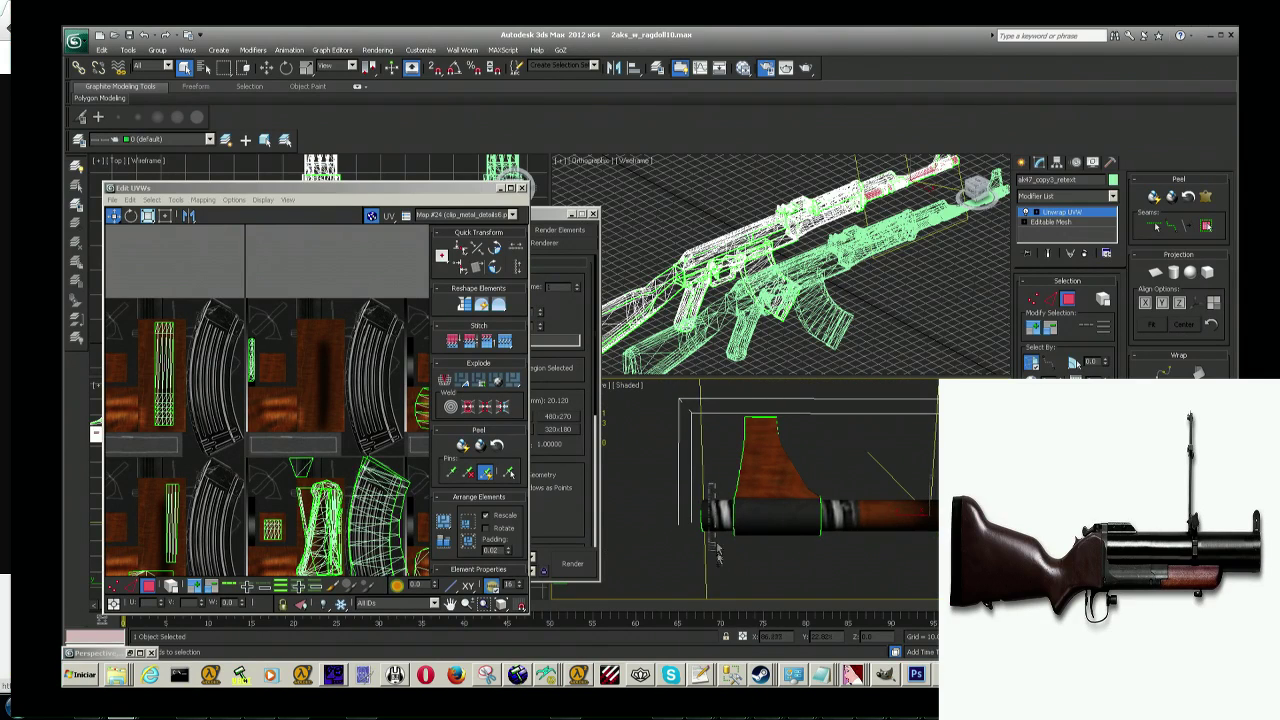
{"action": "left_click", "coordinate": [717, 548]}
{"action": "mouse_move", "coordinate": [860, 470]}
{"action": "middle_mouse_down", "text": "alt"}
{"action": "mouse_move", "coordinate": [903, 458]}
{"action": "mouse_move", "coordinate": [870, 470]}
{"action": "middle_mouse_up", "text": "alt"}
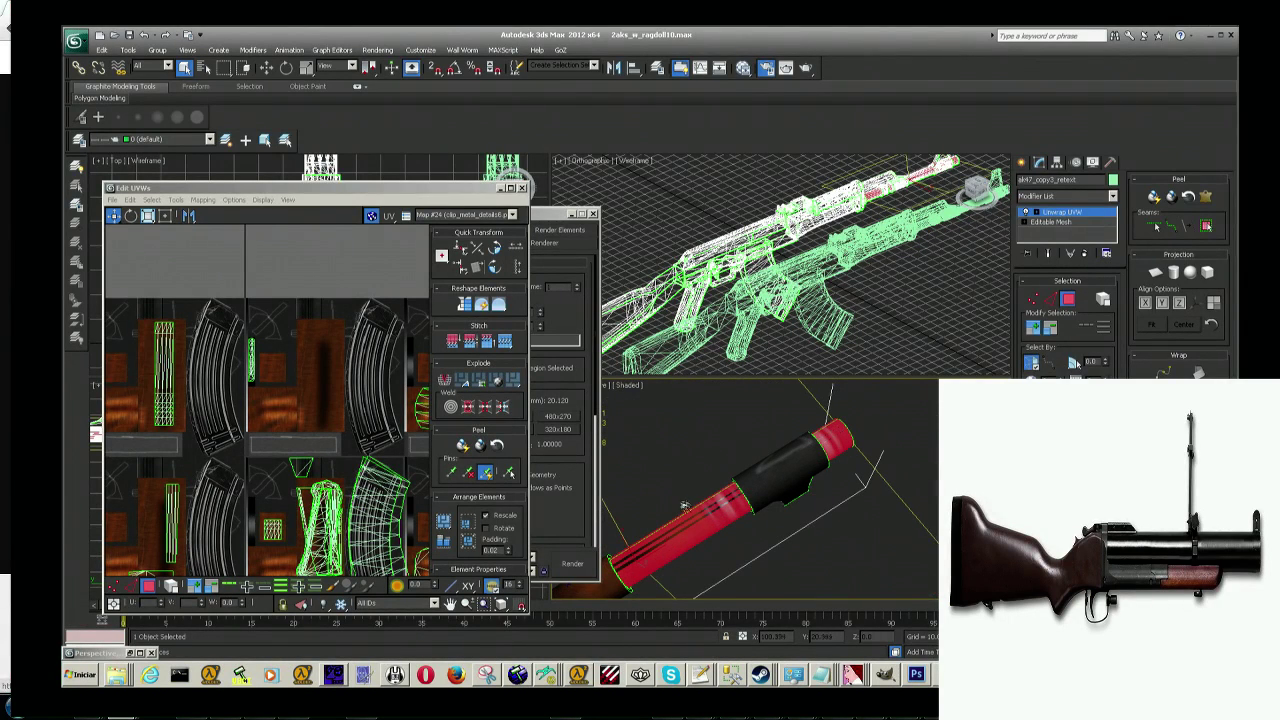
{"action": "left_click_drag", "start_coordinate": [706, 563], "coordinate": [709, 568]}
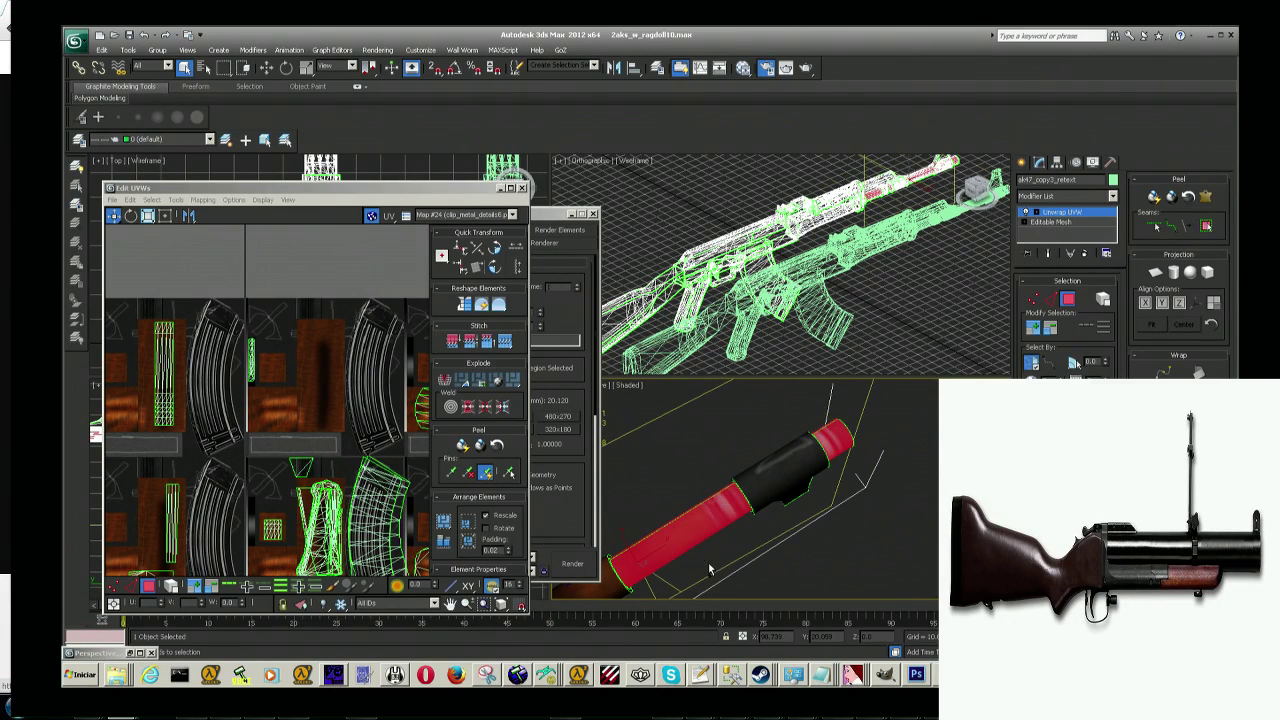
{"action": "mouse_move", "coordinate": [760, 490]}
{"action": "middle_mouse_down", "text": "alt"}
{"action": "mouse_move", "coordinate": [880, 500]}
{"action": "mouse_move", "coordinate": [760, 500]}
{"action": "mouse_move", "coordinate": [800, 500]}
{"action": "mouse_move", "coordinate": [780, 500]}
{"action": "middle_mouse_up", "text": "alt"}
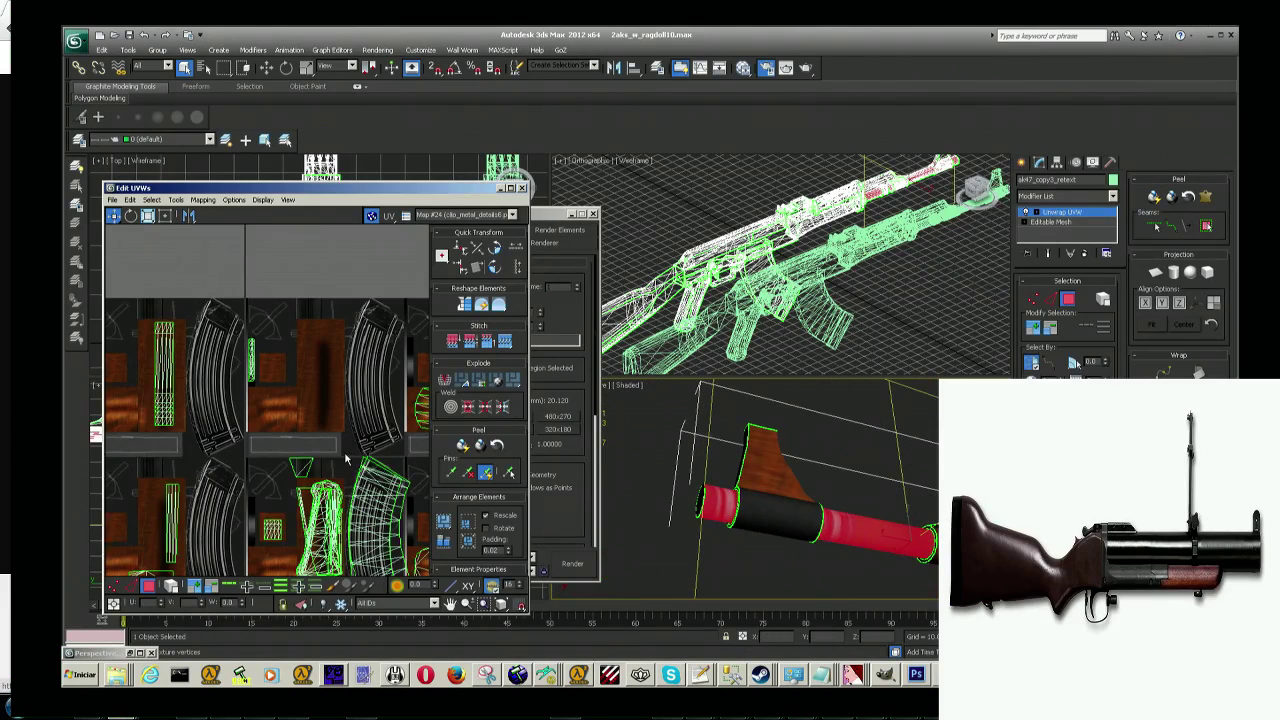
Step: Move the barrel's UV element slightly down-left in the UV editor
{"action": "scroll", "coordinate": [365, 465], "scroll_direction": "down", "scroll_amount": 5}
{"action": "scroll", "coordinate": [365, 465], "scroll_direction": "down", "scroll_amount": 3}
{"action": "scroll", "coordinate": [365, 465], "scroll_direction": "down", "scroll_amount": 2}
{"action": "scroll", "coordinate": [365, 465], "scroll_direction": "up", "scroll_amount": 2}
{"action": "scroll", "coordinate": [365, 465], "scroll_direction": "up", "scroll_amount": 2}
{"action": "scroll", "coordinate": [365, 465], "scroll_direction": "up", "scroll_amount": 3}
{"action": "scroll", "coordinate": [301, 470], "scroll_direction": "up", "scroll_amount": 3}
{"action": "scroll", "coordinate": [301, 470], "scroll_direction": "up", "scroll_amount": 2}
{"action": "scroll", "coordinate": [301, 470], "scroll_direction": "up", "scroll_amount": 2}
{"action": "scroll", "coordinate": [301, 470], "scroll_direction": "up", "scroll_amount": 2}
{"action": "middle_click_drag", "start_coordinate": [301, 470], "coordinate": [191, 460]}
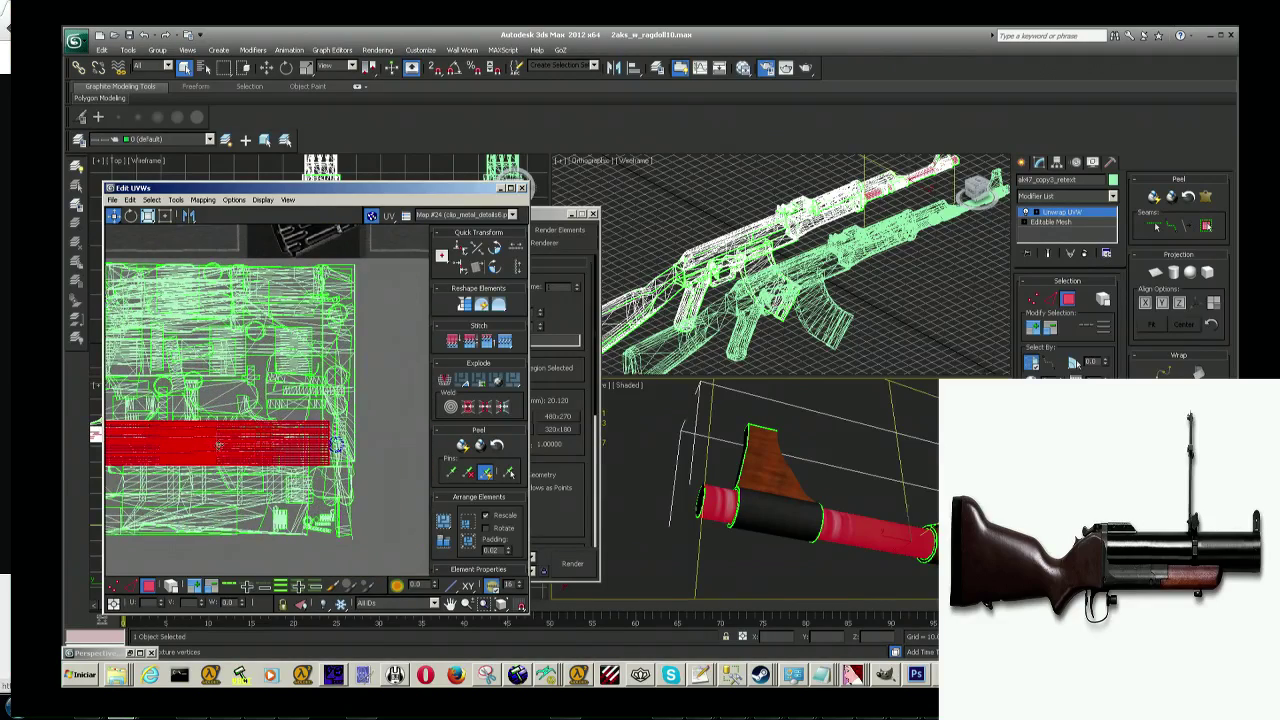
{"action": "left_click_drag", "start_coordinate": [312, 465], "coordinate": [303, 482]}
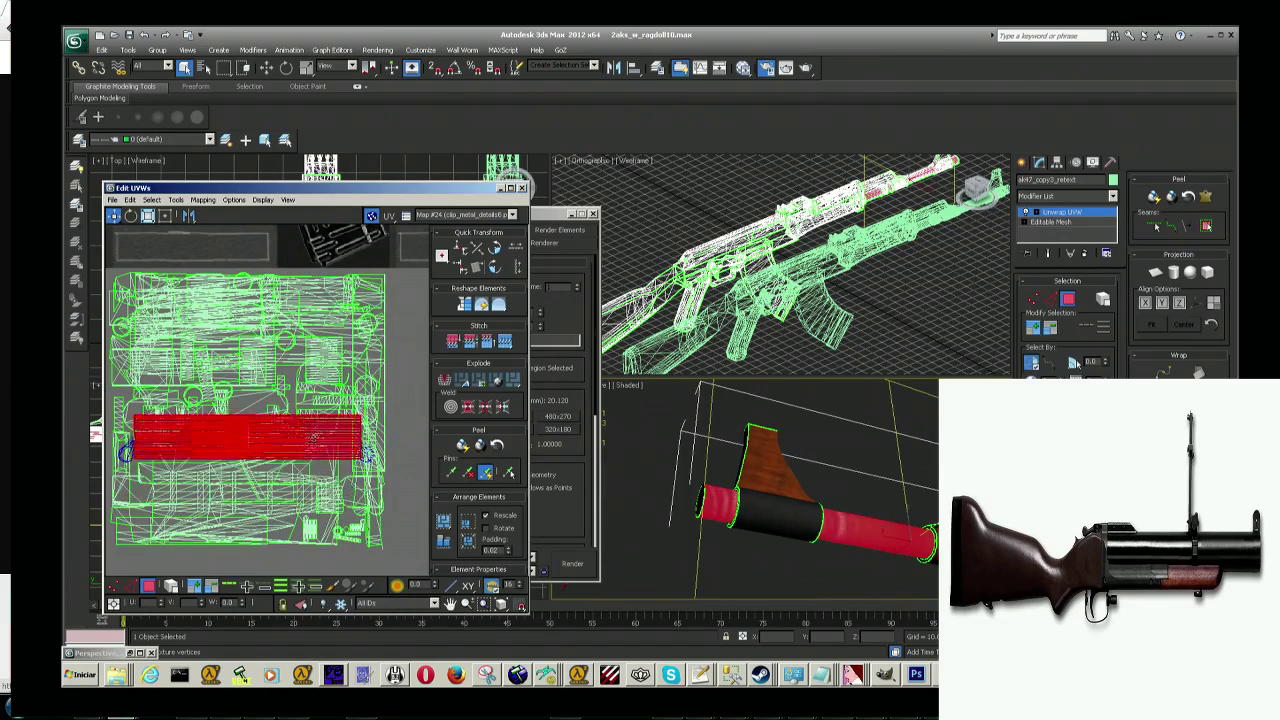
Step: Apply Flatten Mapping to split the barrel UVs into separate clusters
{"action": "scroll", "coordinate": [298, 410], "scroll_direction": "down", "scroll_amount": 3}
{"action": "scroll", "coordinate": [298, 410], "scroll_direction": "down", "scroll_amount": 2}
{"action": "left_click", "coordinate": [203, 200]}
{"action": "left_click", "coordinate": [222, 212]}
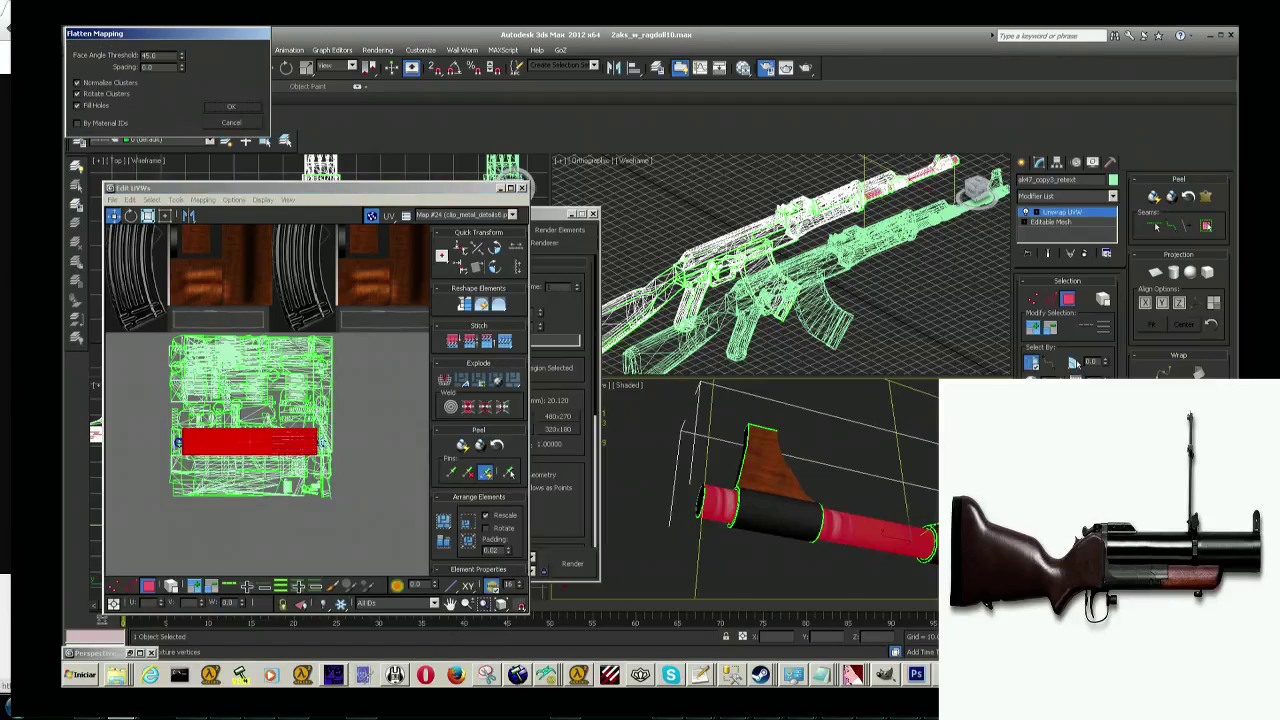
{"action": "left_click", "coordinate": [229, 108]}
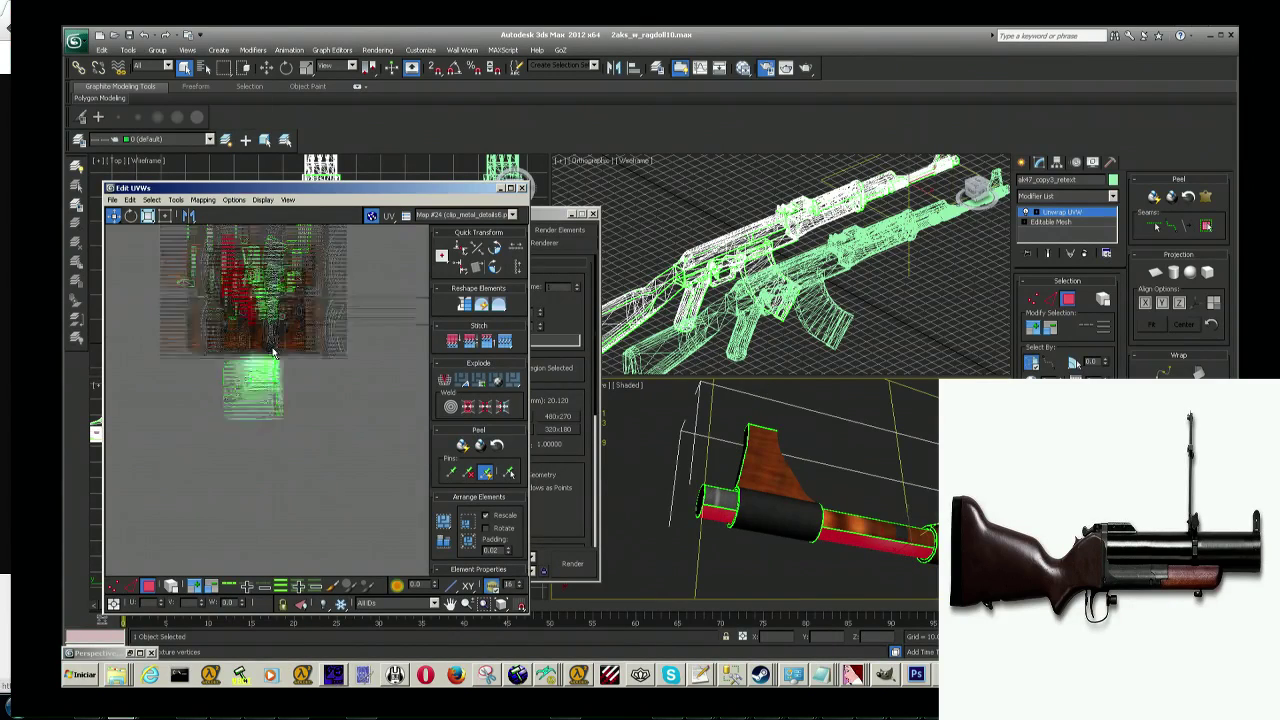
Step: Orbit around the launcher stock to check the flattened mapping, then switch to Hammer
{"action": "scroll", "coordinate": [324, 328], "scroll_direction": "up", "scroll_amount": 3}
{"action": "scroll", "coordinate": [324, 328], "scroll_direction": "up", "scroll_amount": 3}
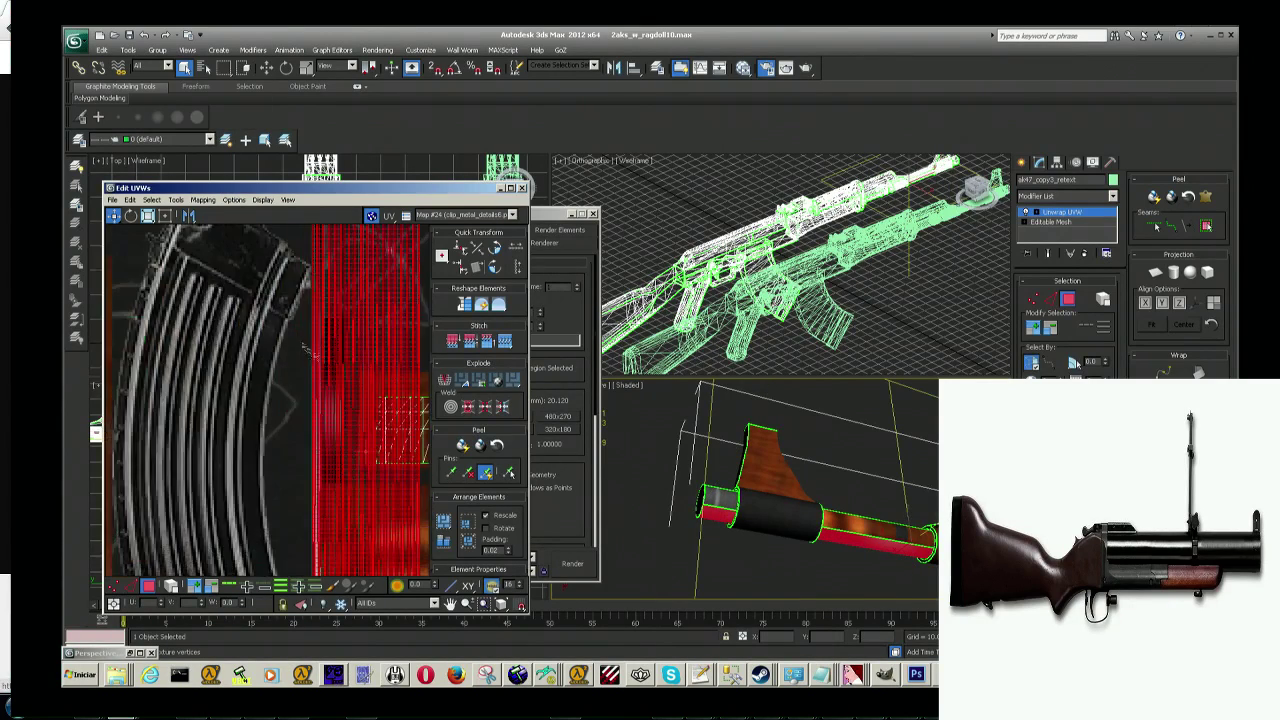
{"action": "scroll", "coordinate": [324, 328], "scroll_direction": "up", "scroll_amount": 1}
{"action": "scroll", "coordinate": [324, 328], "scroll_direction": "down", "scroll_amount": 2}
{"action": "scroll", "coordinate": [322, 350], "scroll_direction": "down", "scroll_amount": 2}
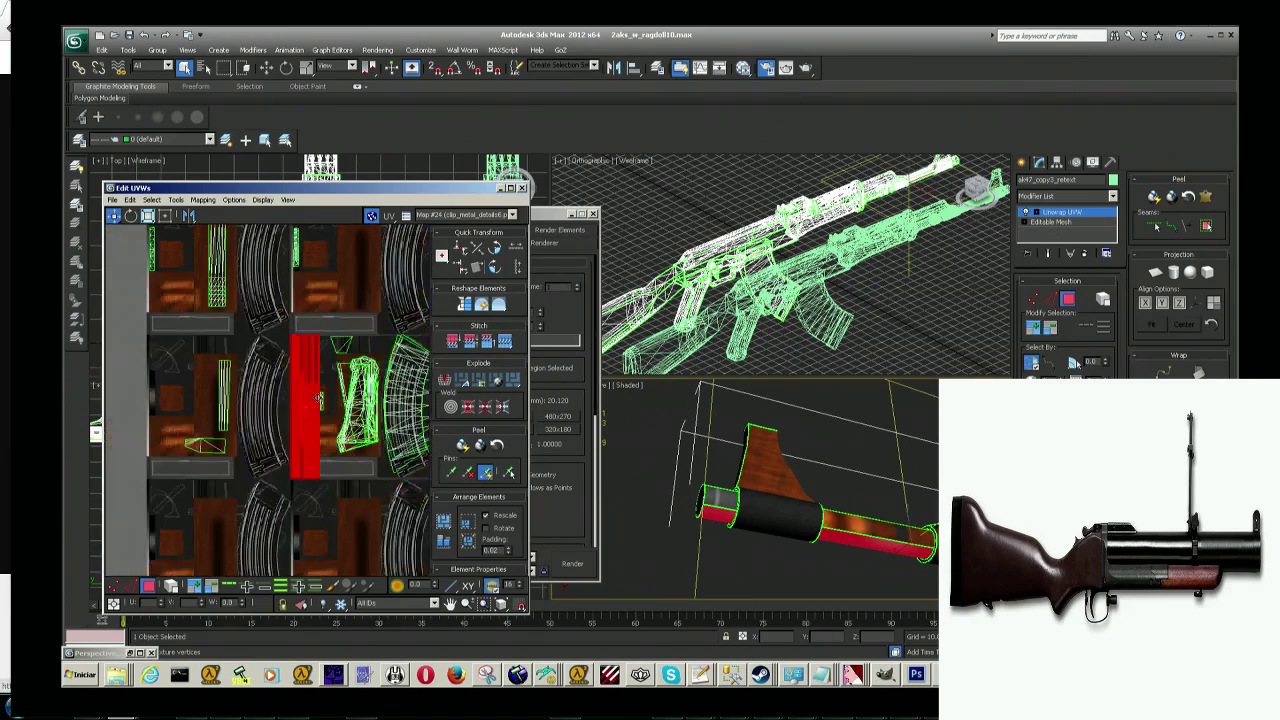
{"action": "scroll", "coordinate": [318, 397], "scroll_direction": "up", "scroll_amount": 1}
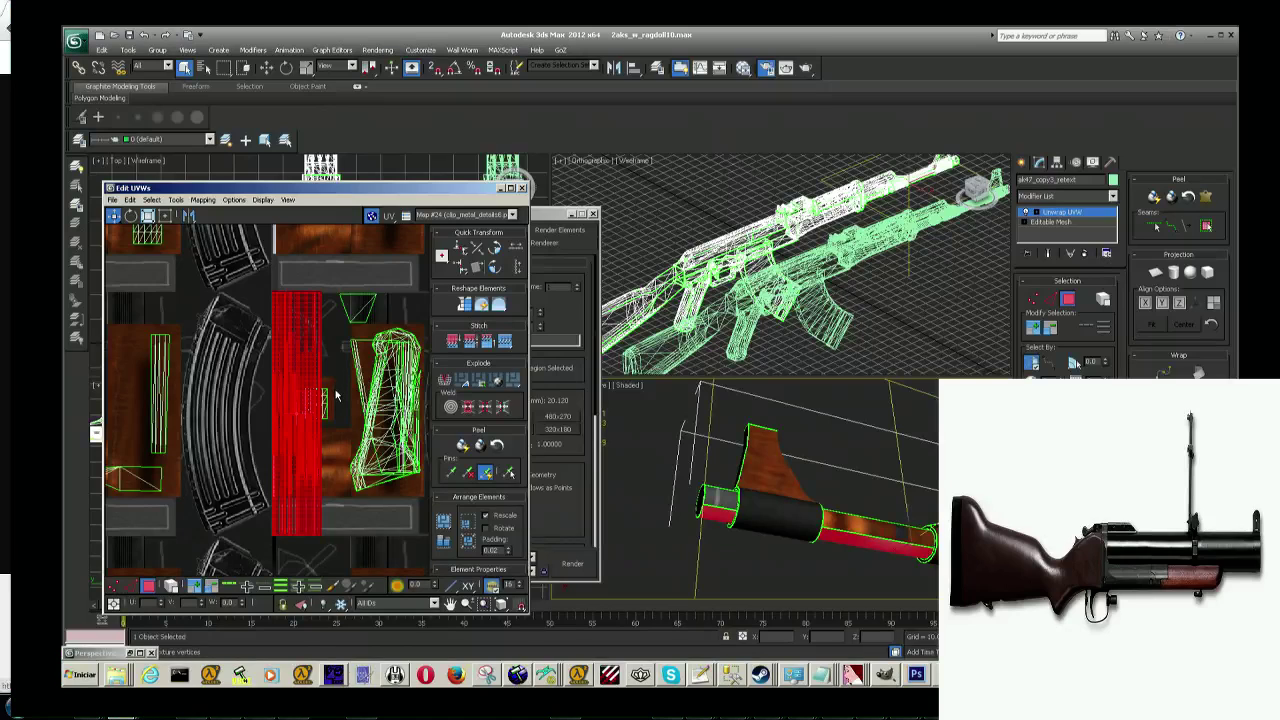
{"action": "scroll", "coordinate": [336, 397], "scroll_direction": "down", "scroll_amount": 3}
{"action": "scroll", "coordinate": [340, 420], "scroll_direction": "down", "scroll_amount": 2}
{"action": "scroll", "coordinate": [360, 450], "scroll_direction": "up", "scroll_amount": 2}
{"action": "left_click", "coordinate": [845, 489]}
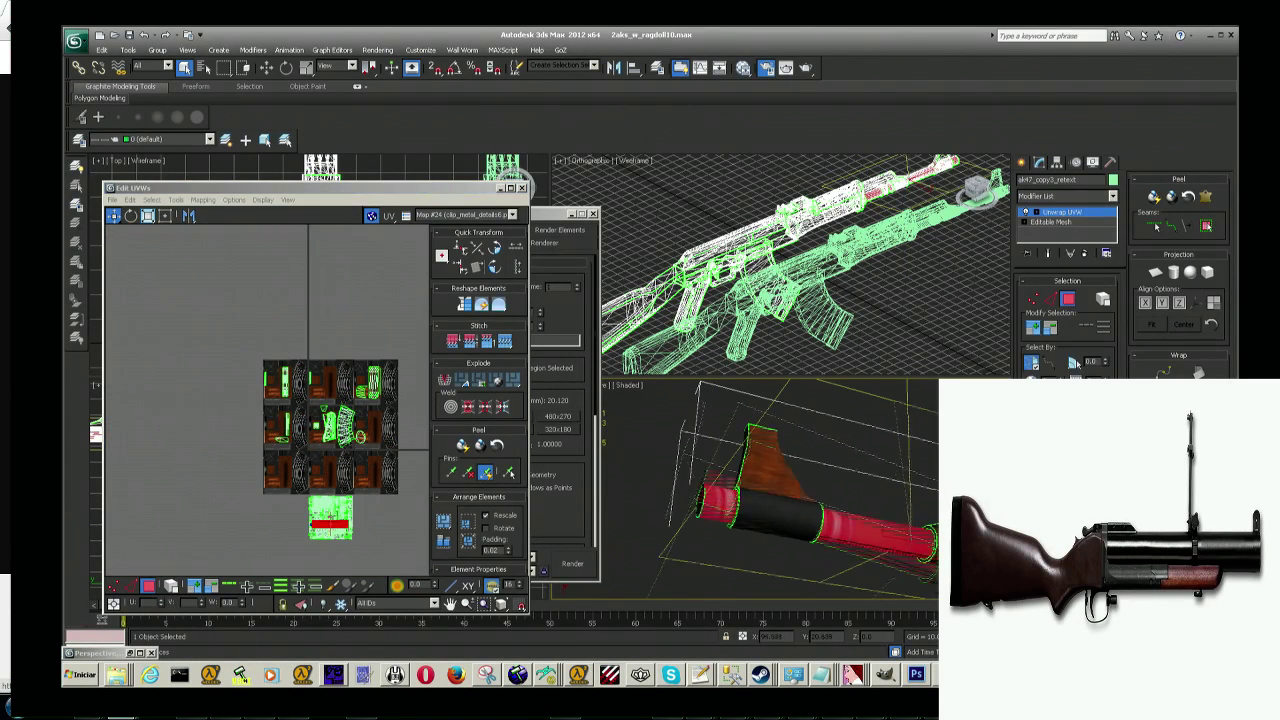
{"action": "middle_click_drag", "start_coordinate": [790, 480], "coordinate": [830, 500], "text": "alt"}
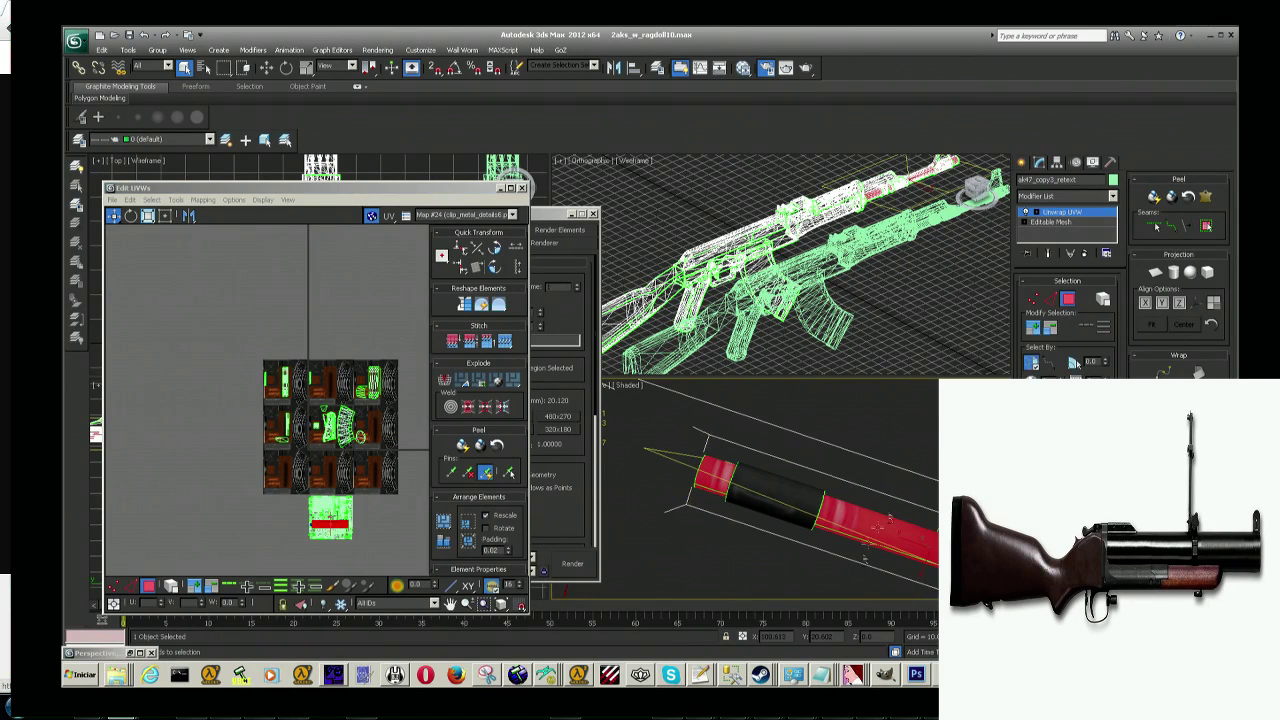
{"action": "middle_click_drag", "start_coordinate": [877, 527], "coordinate": [760, 480], "text": "alt"}
{"action": "mouse_move", "coordinate": [371, 465]}
{"action": "middle_mouse_down"}
{"action": "mouse_move", "coordinate": [365, 475]}
{"action": "mouse_move", "coordinate": [350, 380]}
{"action": "middle_mouse_up"}
{"action": "scroll", "coordinate": [365, 475], "scroll_direction": "up", "scroll_amount": 3}
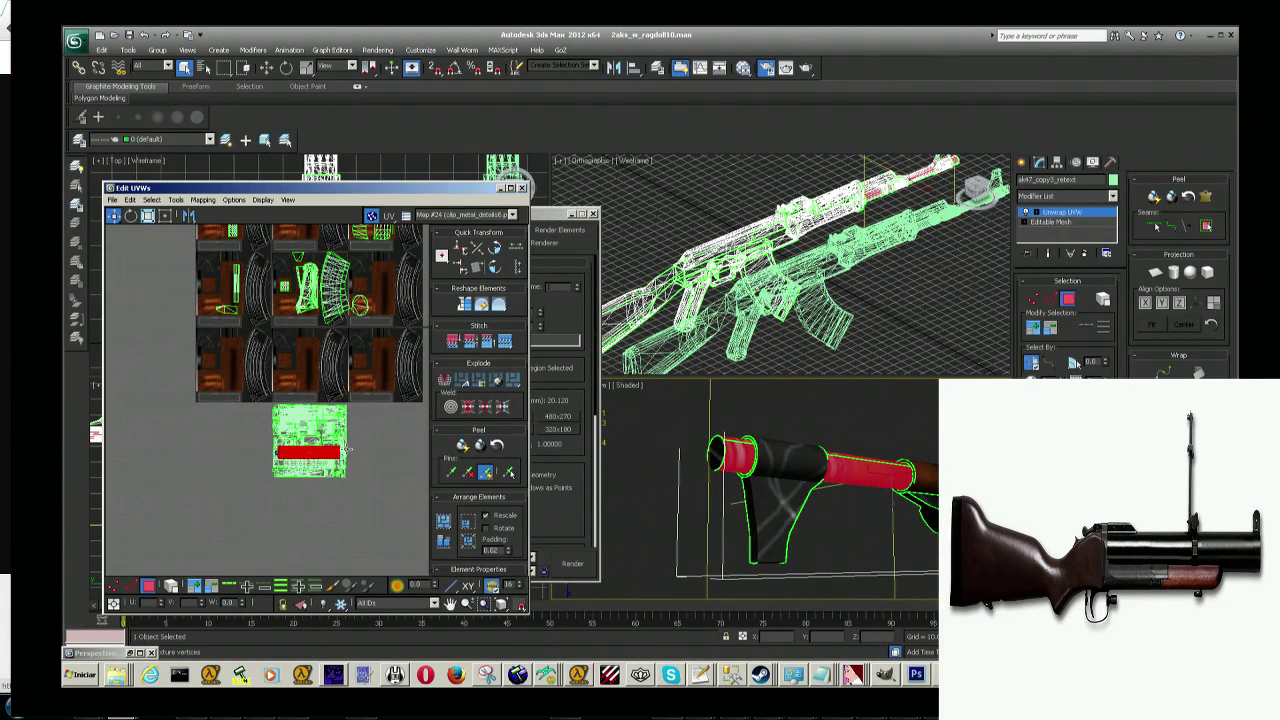
{"action": "left_click", "coordinate": [517, 676]}
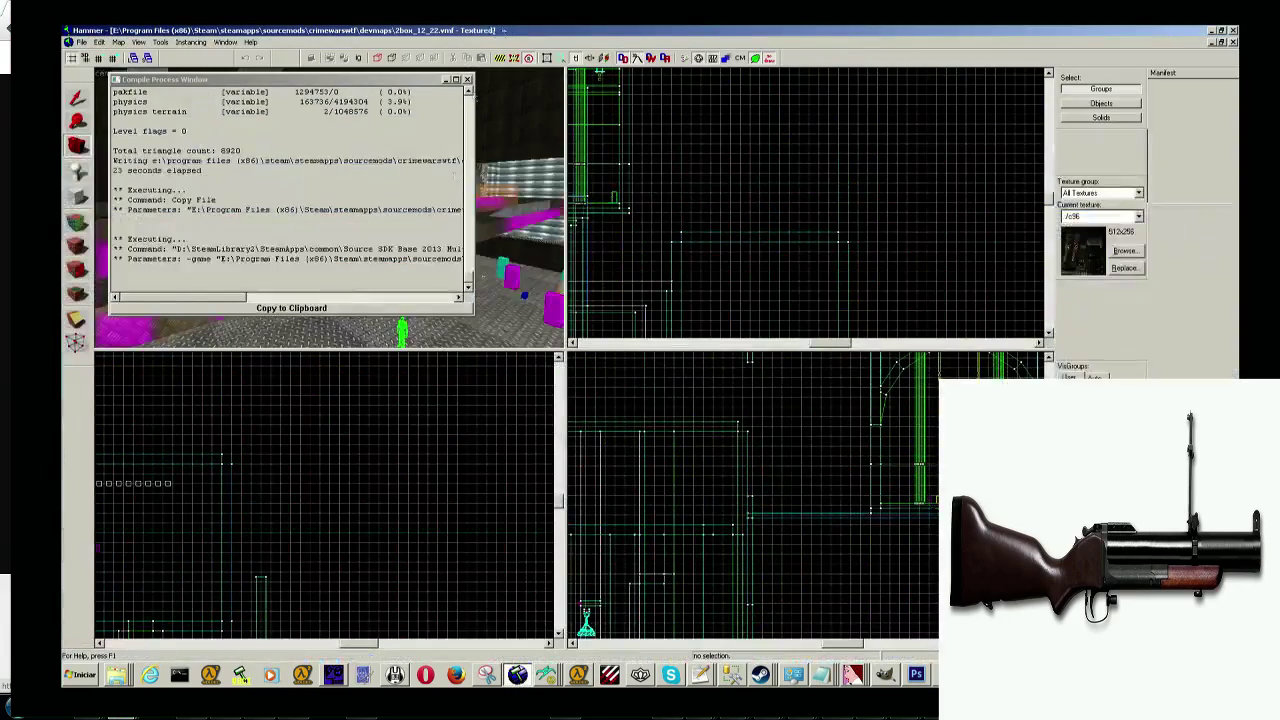
Step: Fly the Hammer camera to the character and open the choreographed scene entity's properties
{"action": "left_click", "coordinate": [445, 80]}
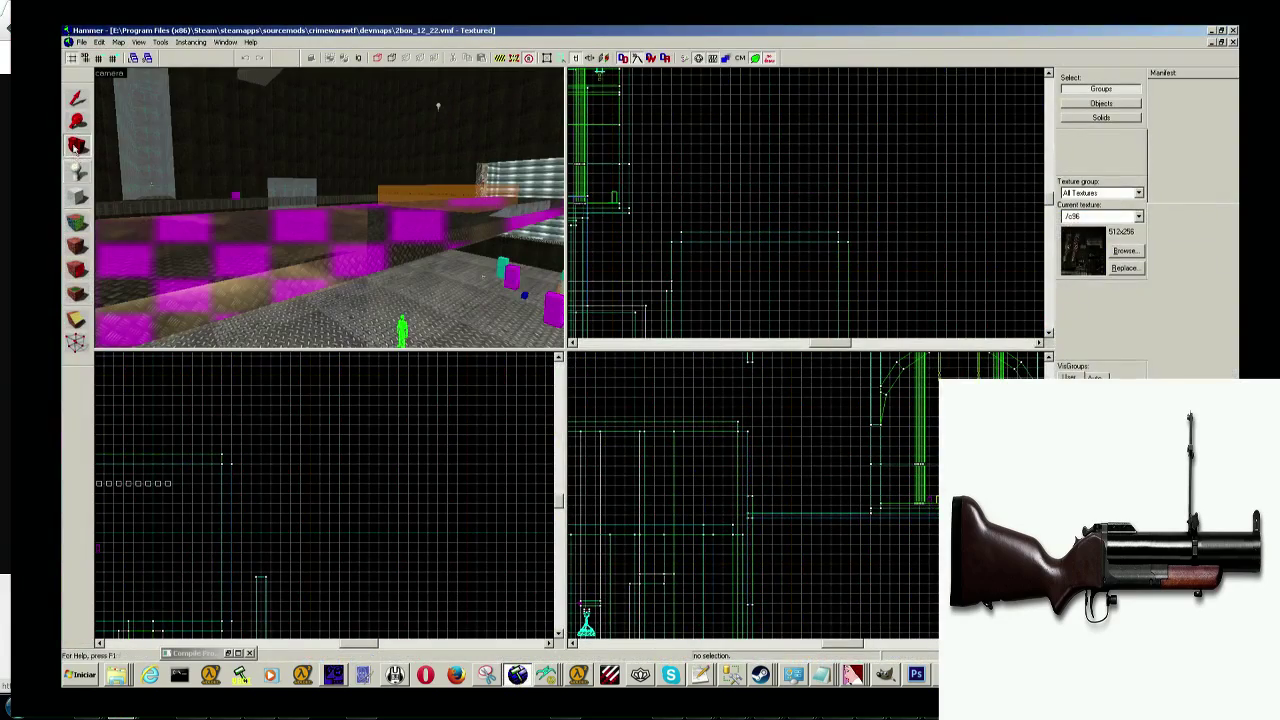
{"action": "key", "text": "z"}
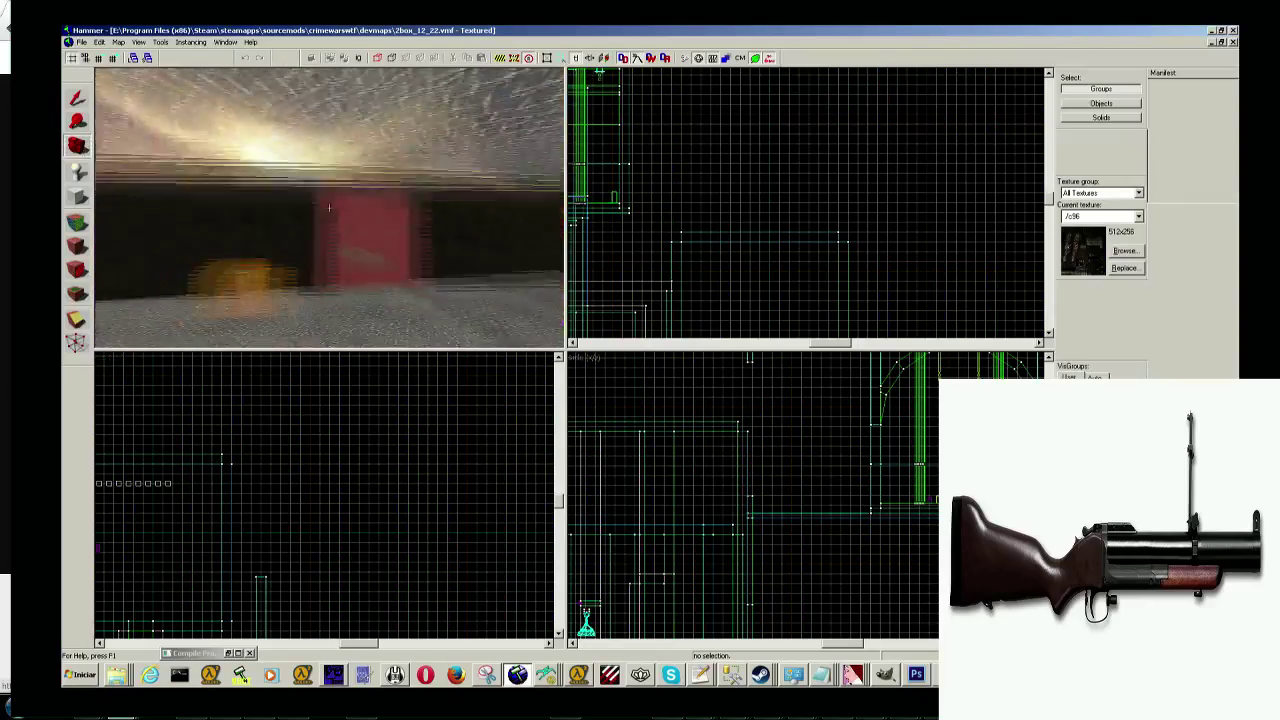
{"action": "key", "text": "w"}
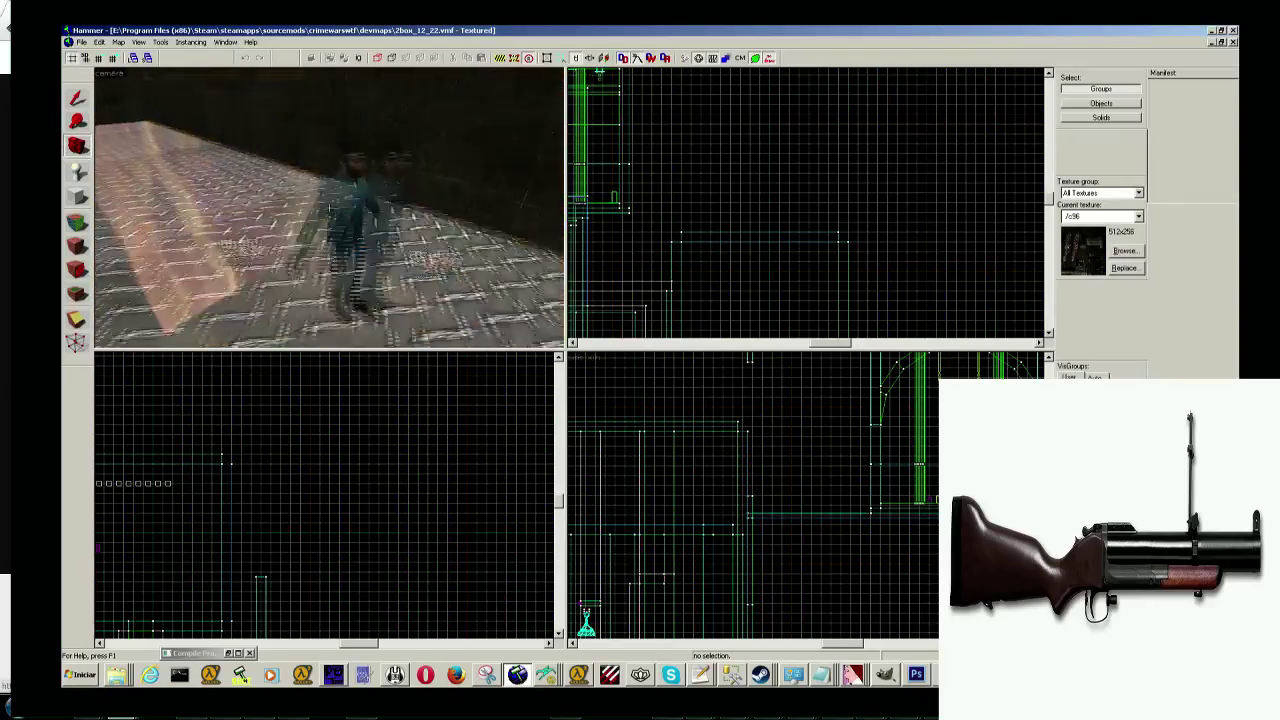
{"action": "key", "text": "w"}
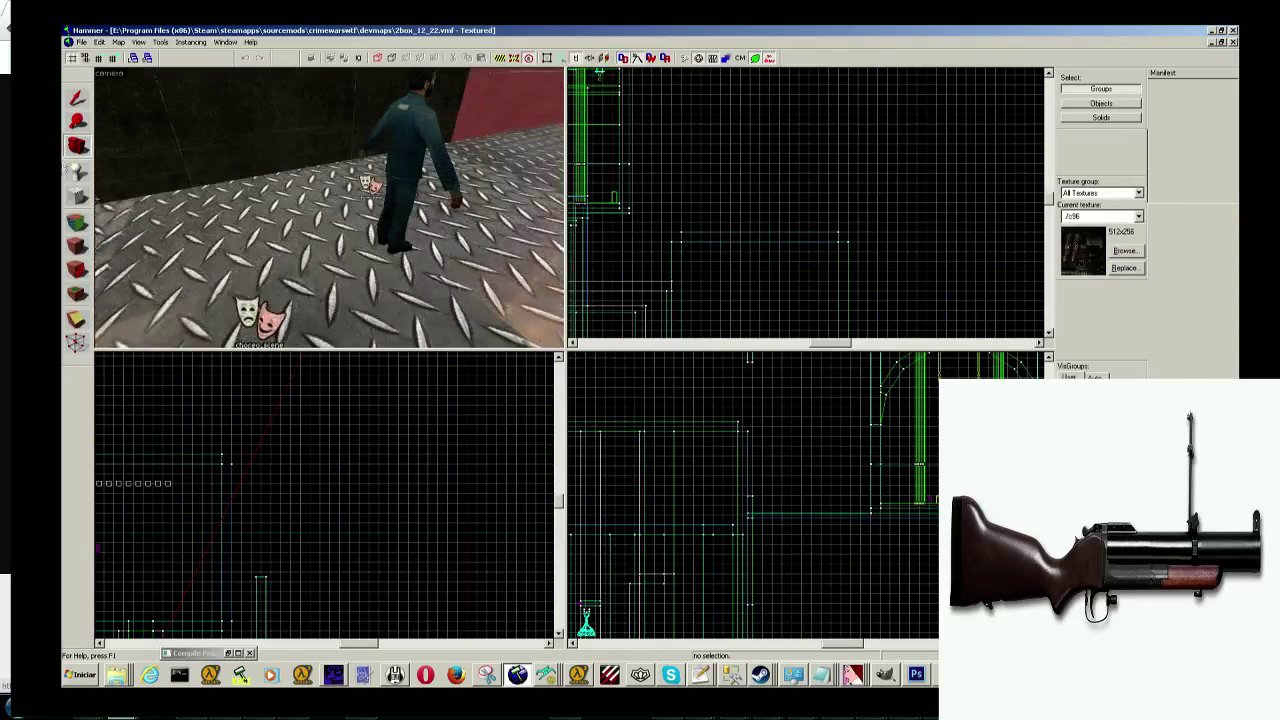
{"action": "double_click", "coordinate": [268, 328]}
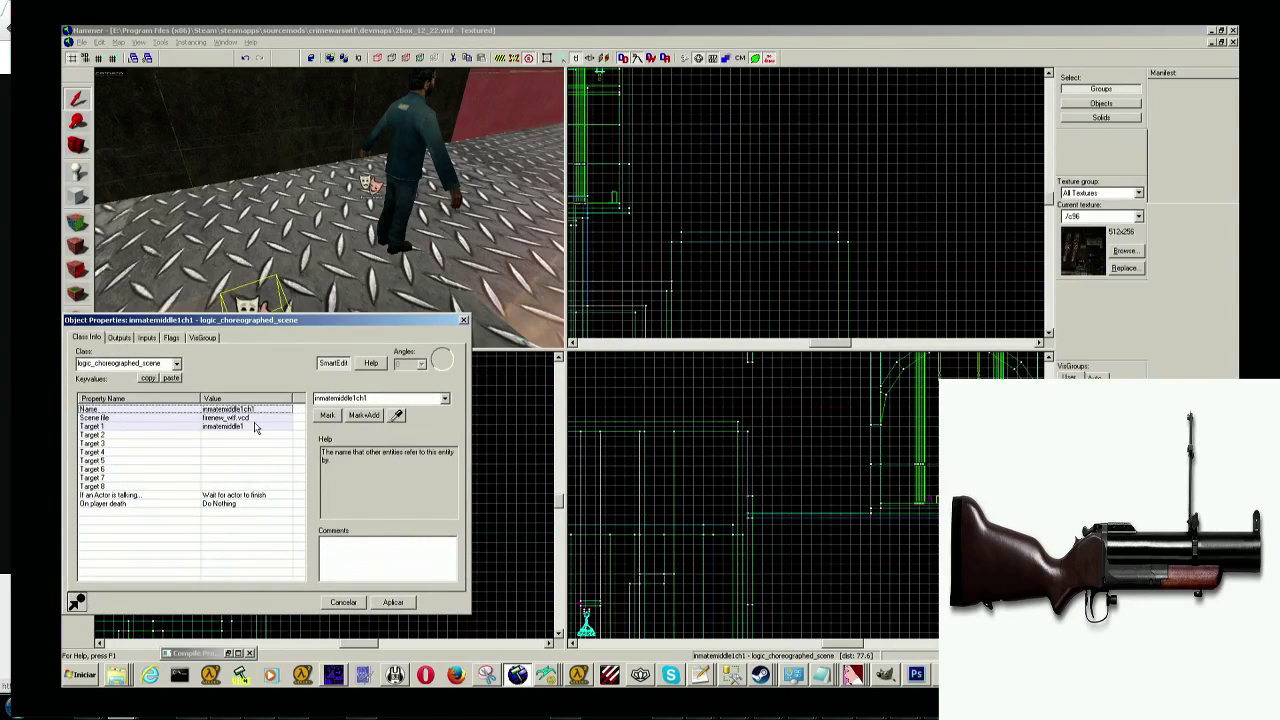
{"action": "left_click", "coordinate": [365, 181]}
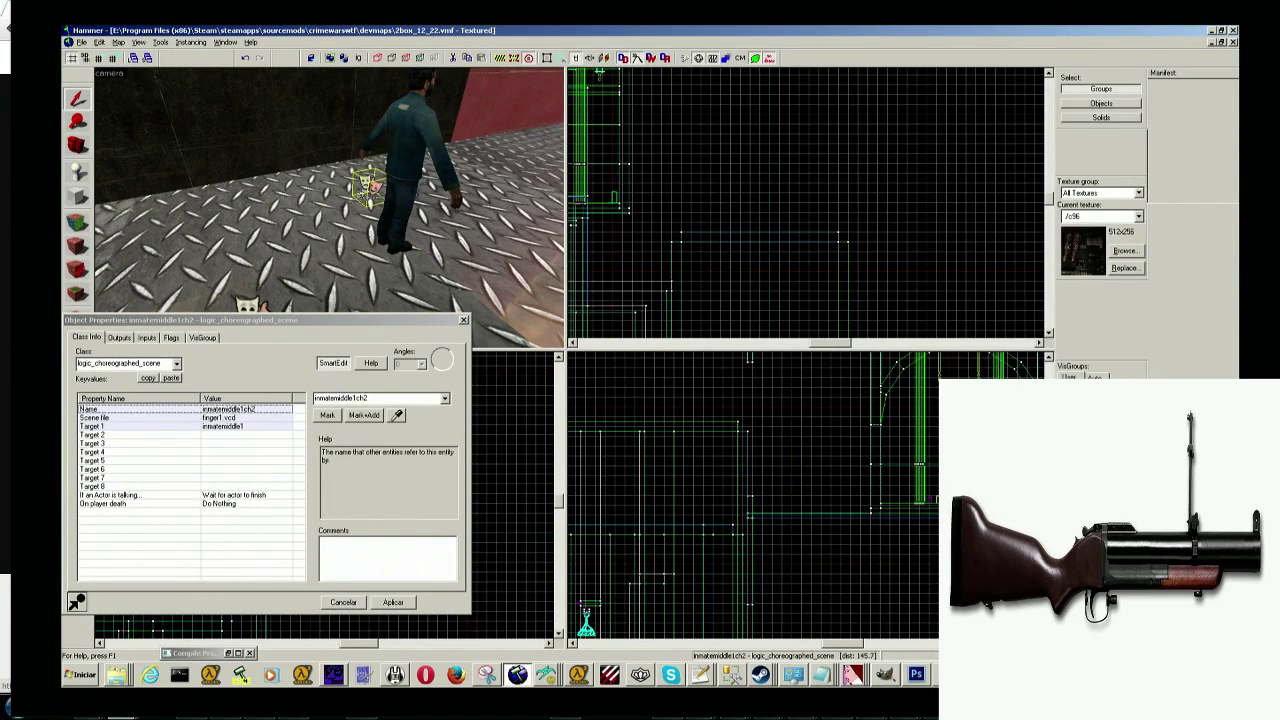
Step: Select the kleiner1ch scene entity and preview its alex2.vcd scene file
{"action": "key", "text": "z"}
{"action": "key", "text": "w"}
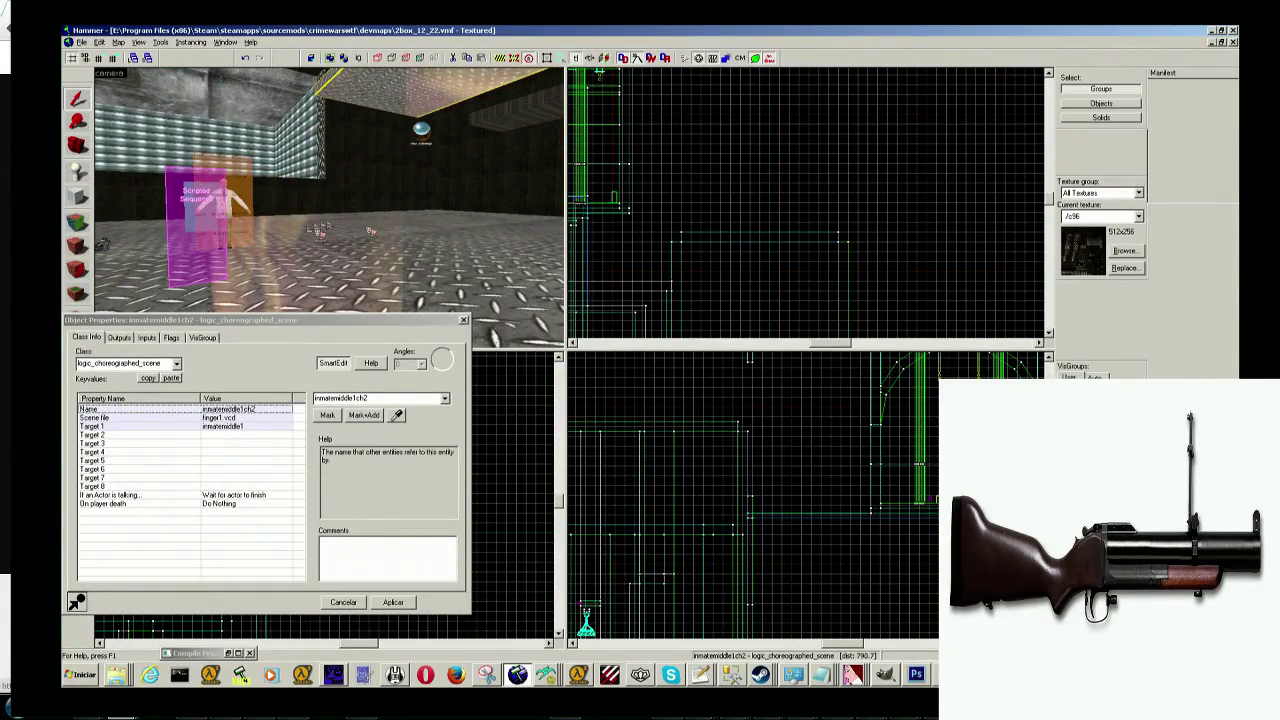
{"action": "left_click", "coordinate": [322, 236]}
{"action": "left_click", "coordinate": [370, 234]}
{"action": "key", "text": "z"}
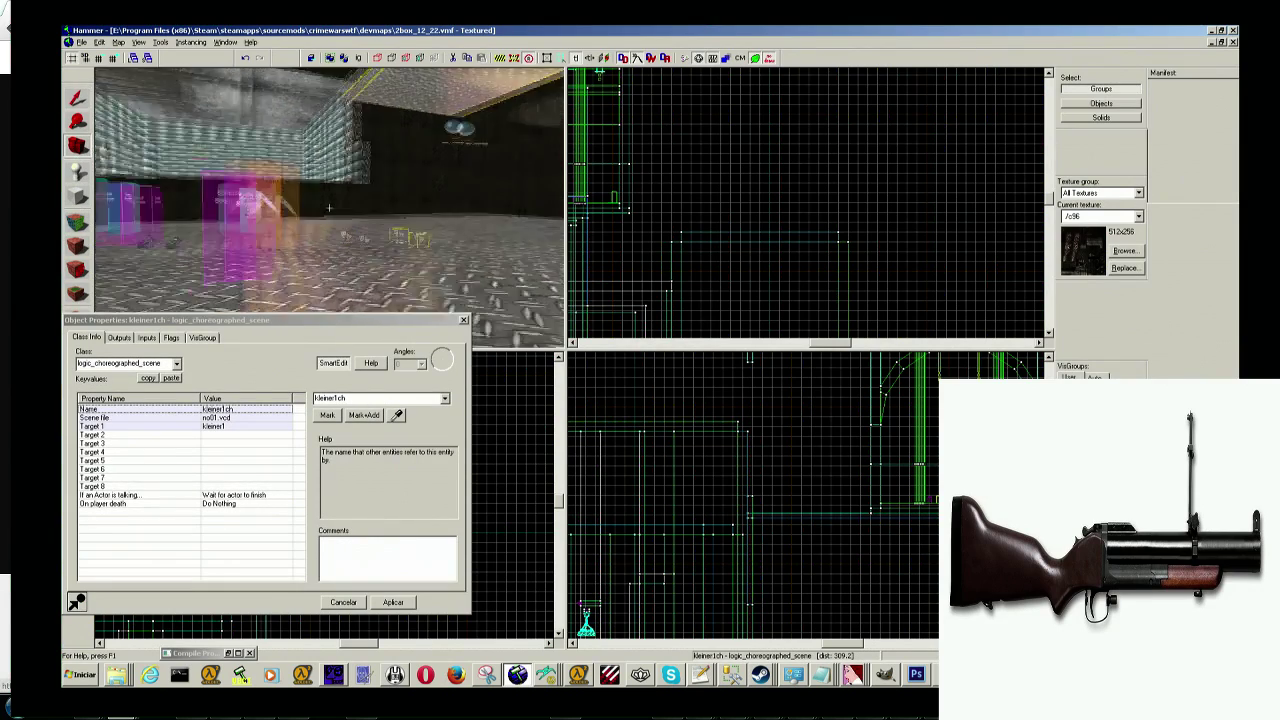
{"action": "key", "text": "z"}
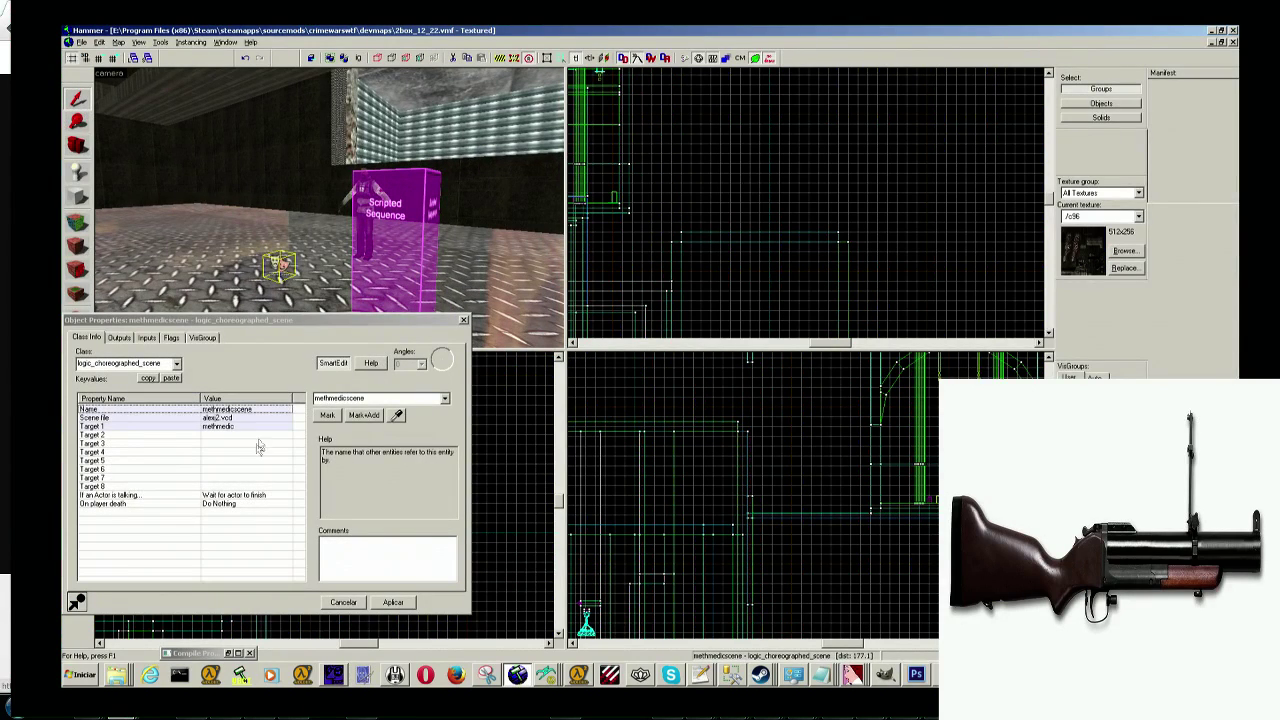
{"action": "left_click", "coordinate": [279, 418]}
{"action": "left_click", "coordinate": [380, 415]}
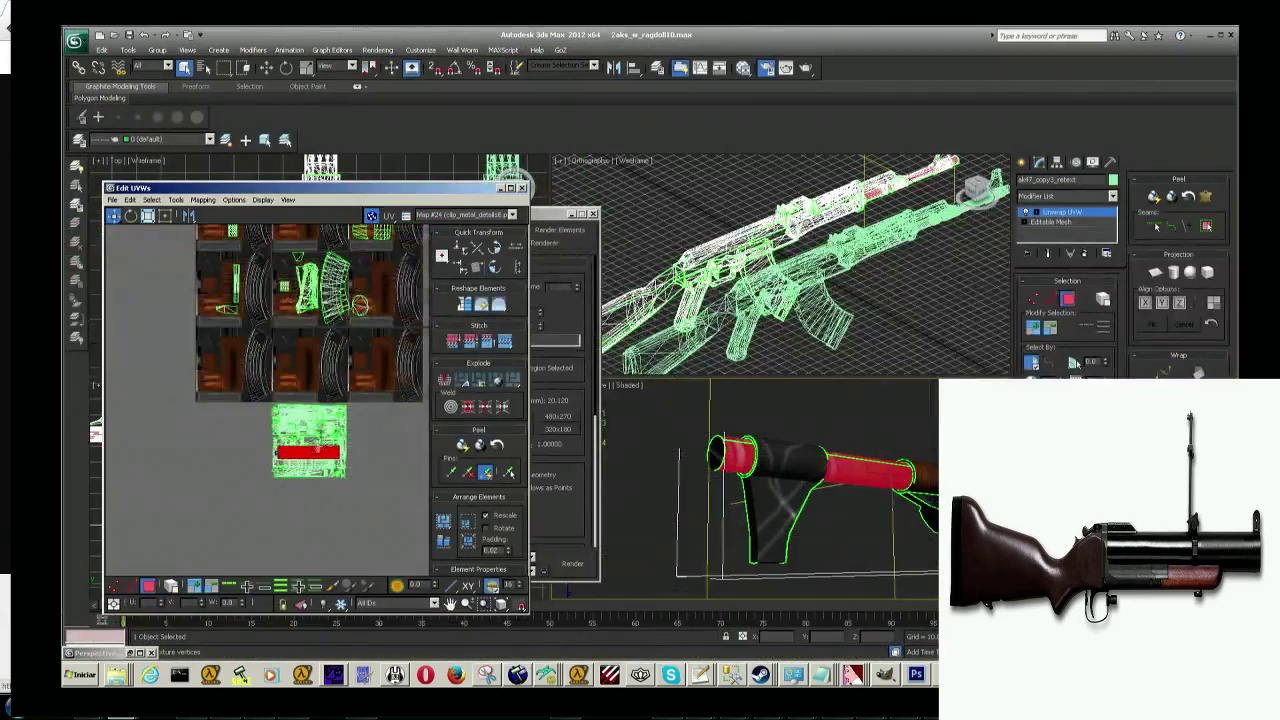
{"action": "scroll", "coordinate": [325, 445], "scroll_direction": "up", "scroll_amount": 2}
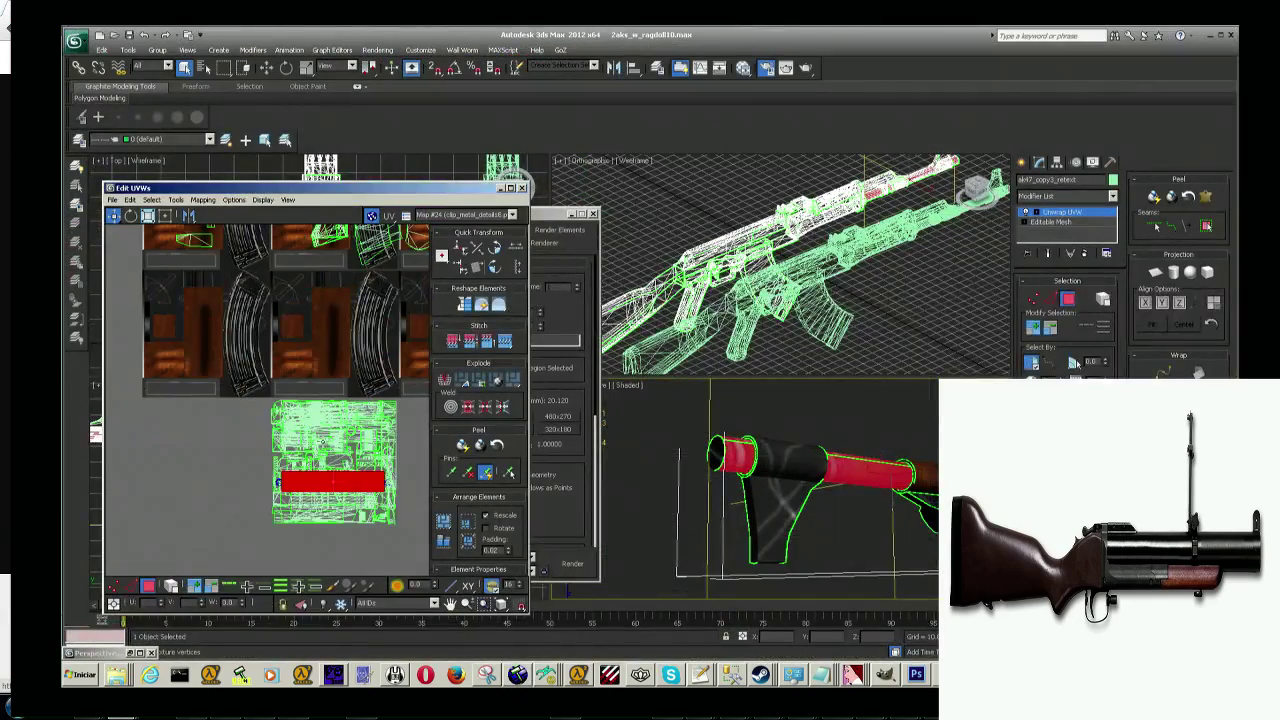
Step: Rotate the red UV element until it lies level
{"action": "scroll", "coordinate": [325, 445], "scroll_direction": "up", "scroll_amount": 2}
{"action": "scroll", "coordinate": [325, 445], "scroll_direction": "up", "scroll_amount": 2}
{"action": "scroll", "coordinate": [297, 462], "scroll_direction": "up", "scroll_amount": 2}
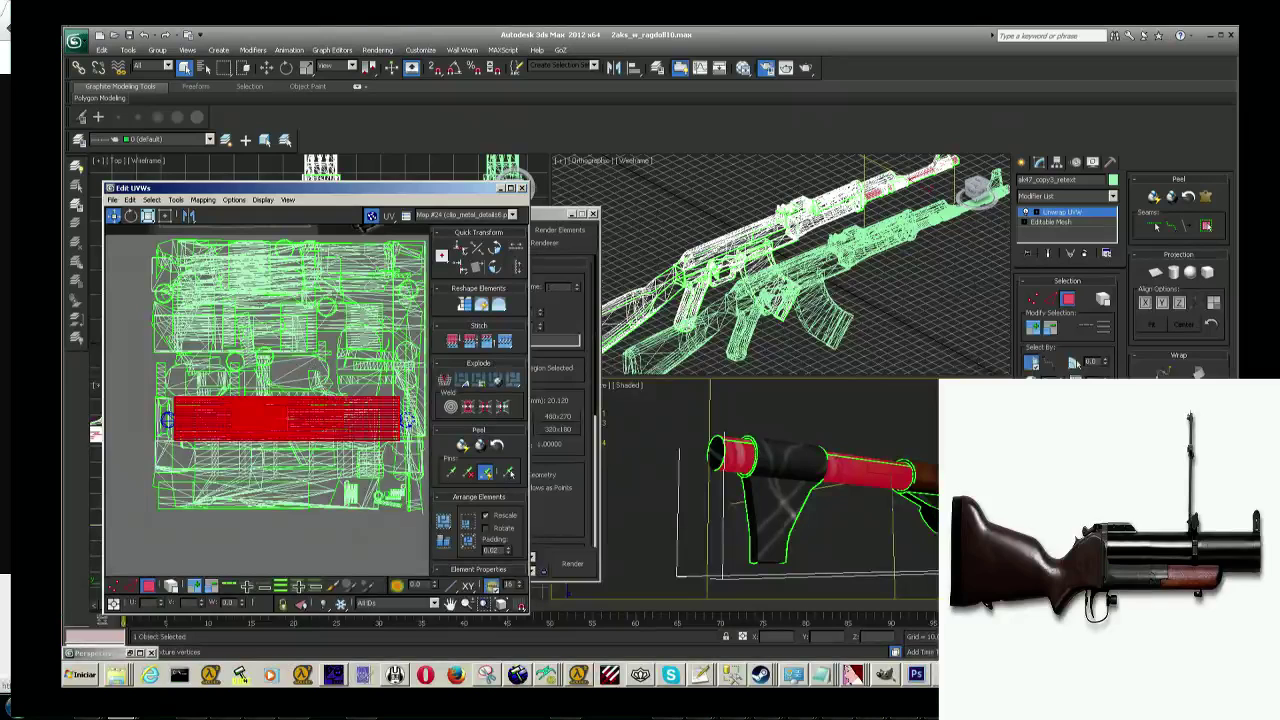
{"action": "left_click", "coordinate": [131, 216]}
{"action": "mouse_move", "coordinate": [290, 420]}
{"action": "left_mouse_down"}
{"action": "mouse_move", "coordinate": [281, 446]}
{"action": "mouse_move", "coordinate": [262, 440]}
{"action": "left_mouse_up"}
Step: Run Flatten Mapping to split the weapon's UVs into separate clusters
{"action": "left_click", "coordinate": [203, 200]}
{"action": "left_click", "coordinate": [215, 212]}
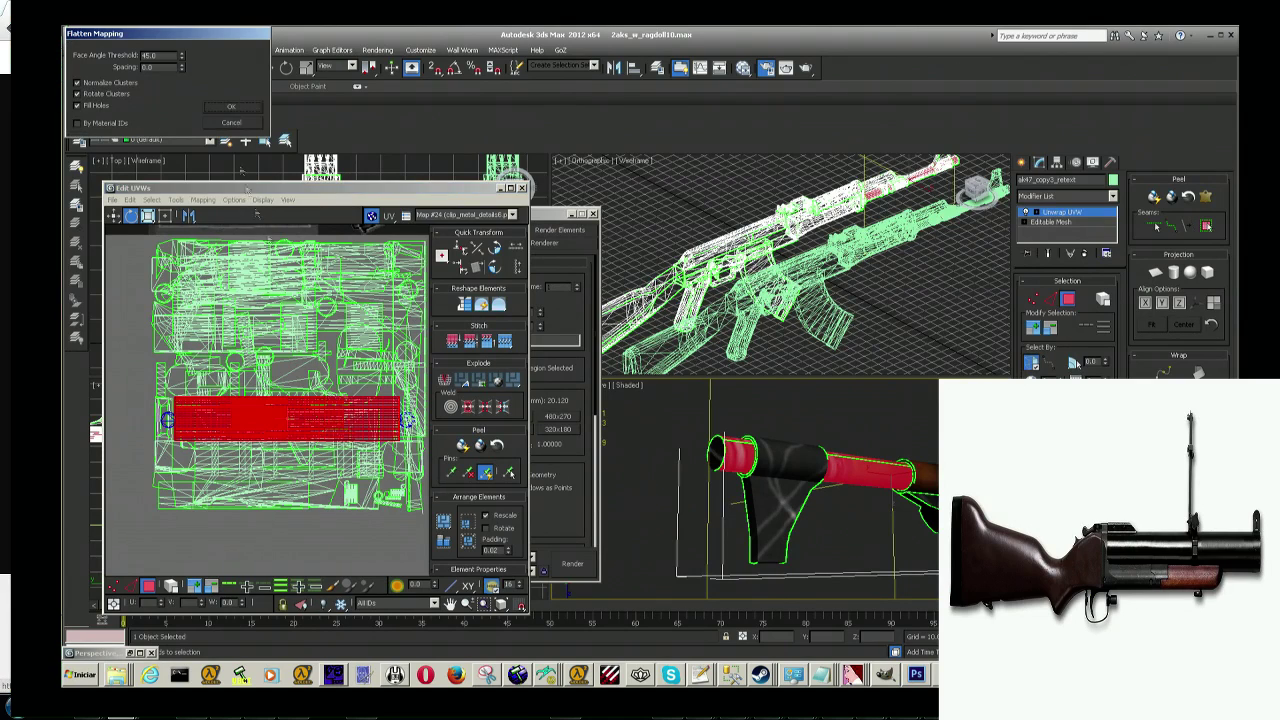
{"action": "left_click", "coordinate": [231, 107]}
{"action": "scroll", "coordinate": [229, 343], "scroll_direction": "down", "scroll_amount": 3}
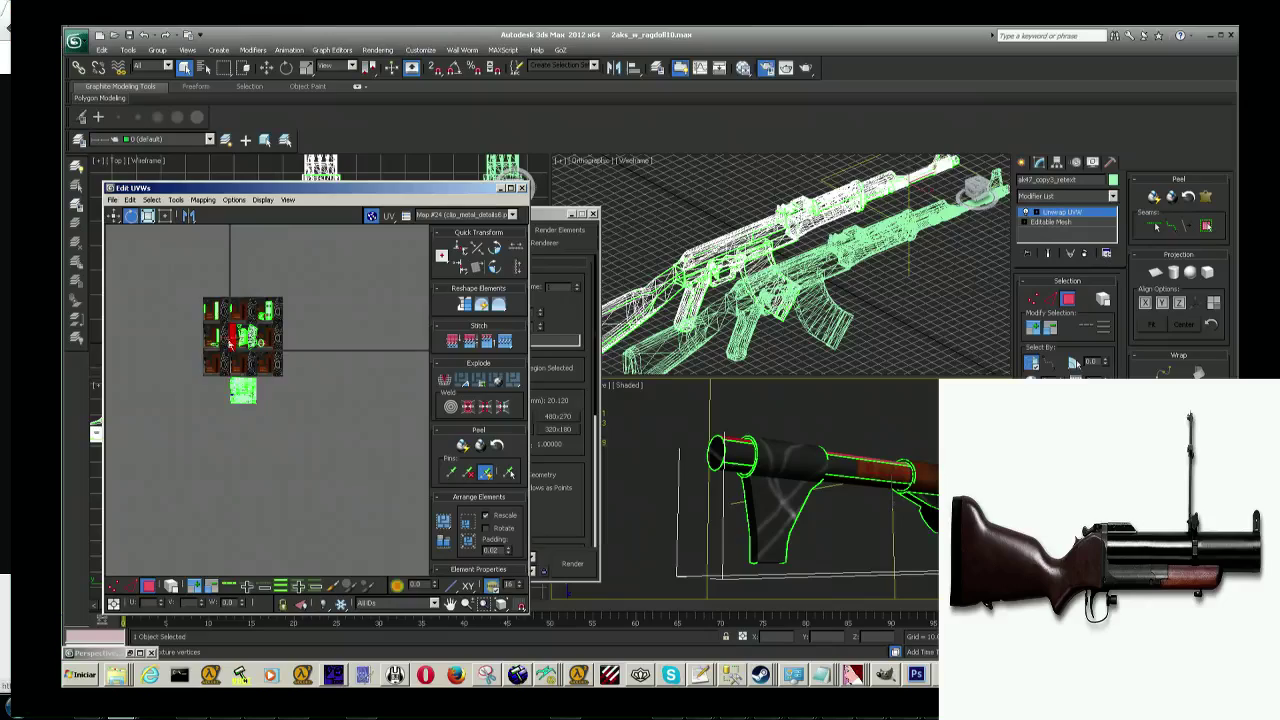
{"action": "scroll", "coordinate": [229, 343], "scroll_direction": "up", "scroll_amount": 5}
{"action": "scroll", "coordinate": [229, 343], "scroll_direction": "down", "scroll_amount": 2}
{"action": "mouse_move", "coordinate": [232, 307]}
{"action": "middle_mouse_down"}
{"action": "mouse_move", "coordinate": [240, 341]}
{"action": "mouse_move", "coordinate": [283, 380]}
{"action": "mouse_move", "coordinate": [310, 383]}
{"action": "middle_mouse_up"}
{"action": "scroll", "coordinate": [283, 380], "scroll_direction": "down", "scroll_amount": 2}
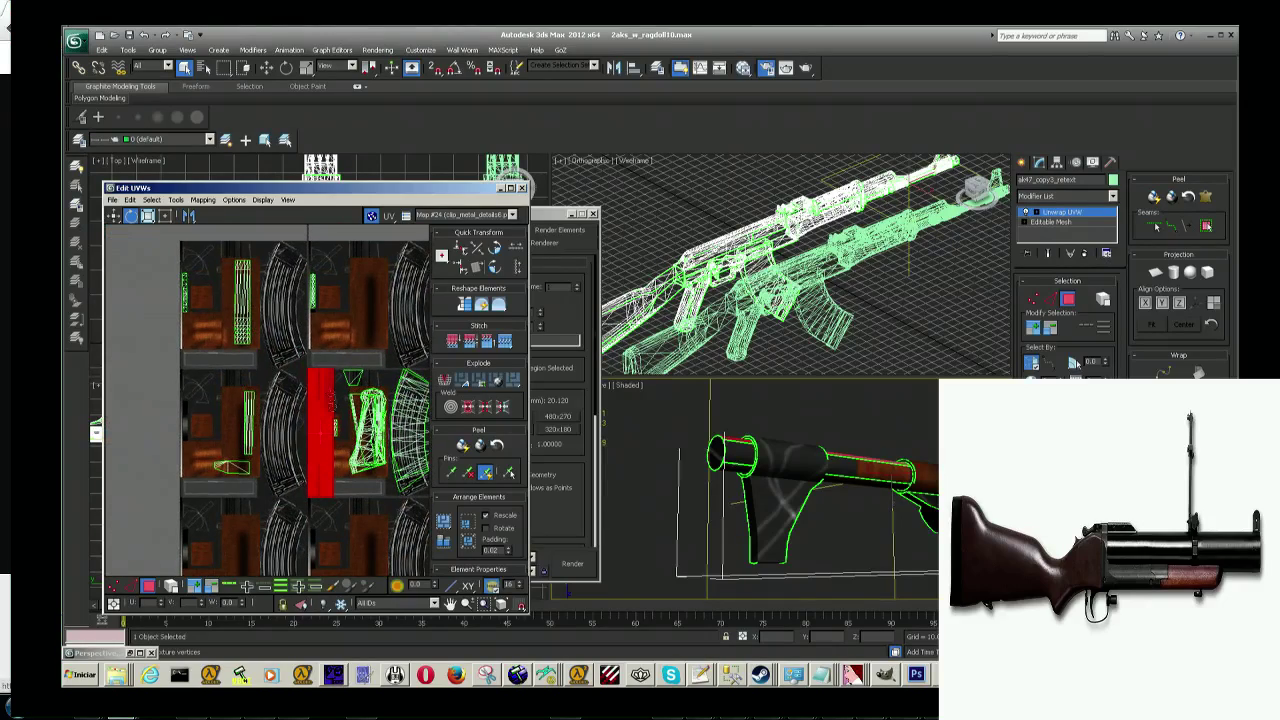
Step: Move the red UV shell up over the texture tiles, then undo the move
{"action": "left_click", "coordinate": [113, 216]}
{"action": "scroll", "coordinate": [321, 419], "scroll_direction": "up", "scroll_amount": 2}
{"action": "scroll", "coordinate": [321, 419], "scroll_direction": "up", "scroll_amount": 2}
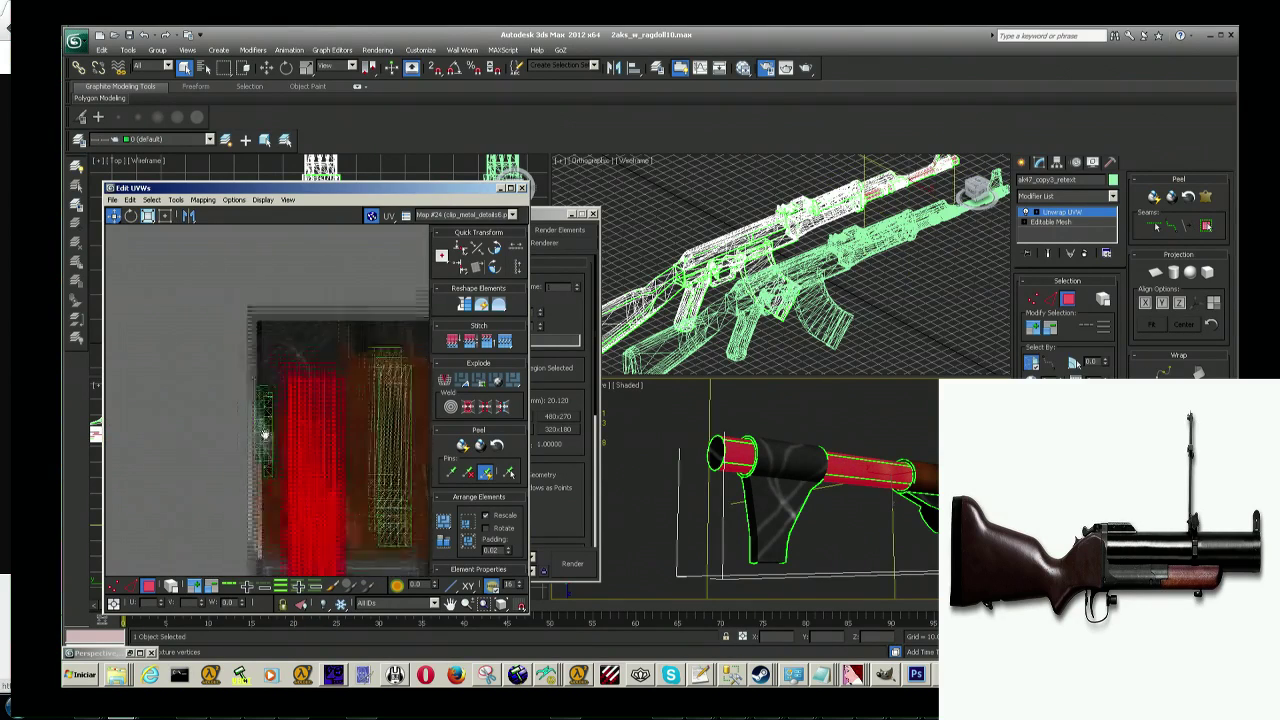
{"action": "left_click_drag", "start_coordinate": [384, 416], "coordinate": [328, 338]}
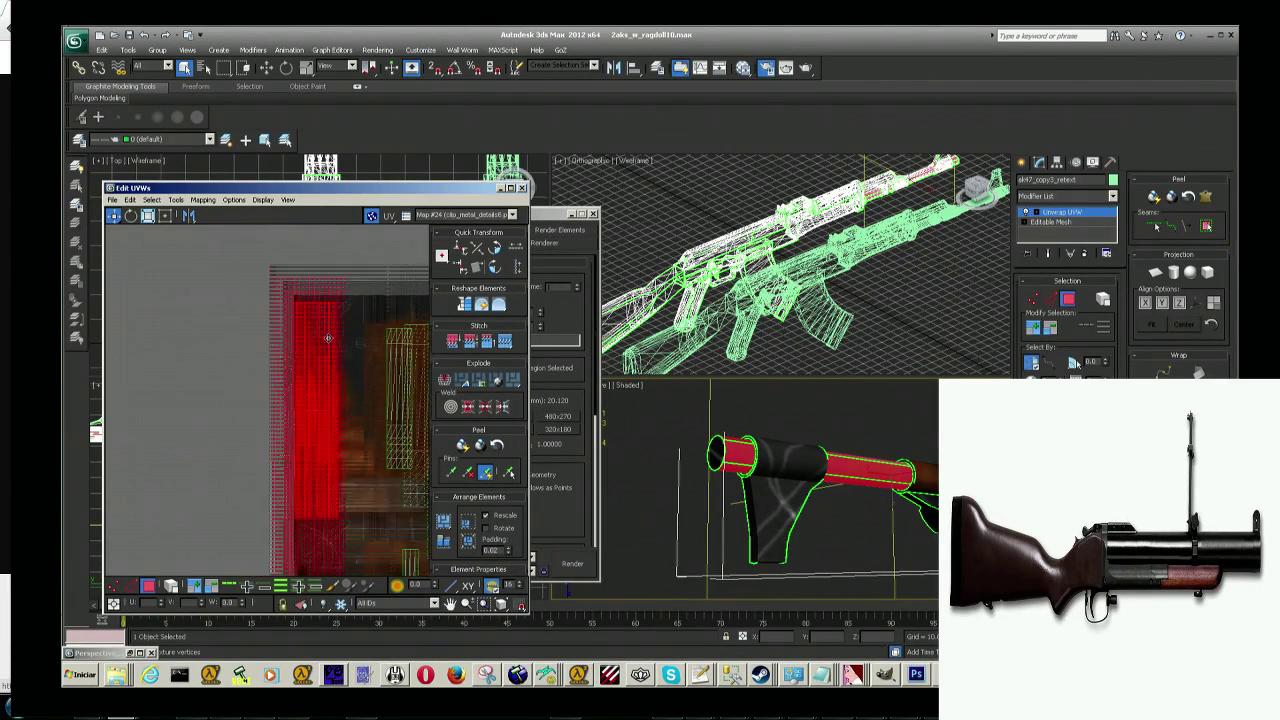
{"action": "middle_click_drag", "start_coordinate": [325, 353], "coordinate": [347, 448]}
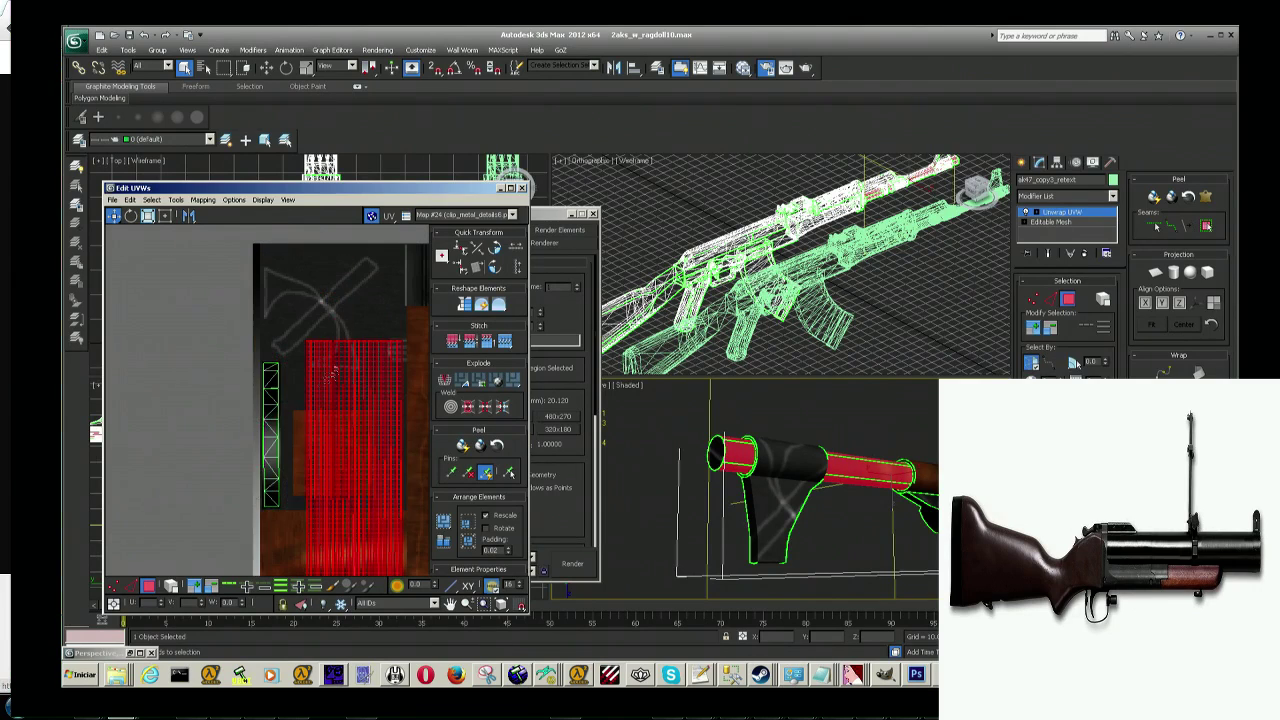
{"action": "scroll", "coordinate": [347, 448], "scroll_direction": "down", "scroll_amount": 3}
{"action": "scroll", "coordinate": [347, 448], "scroll_direction": "up", "scroll_amount": 3}
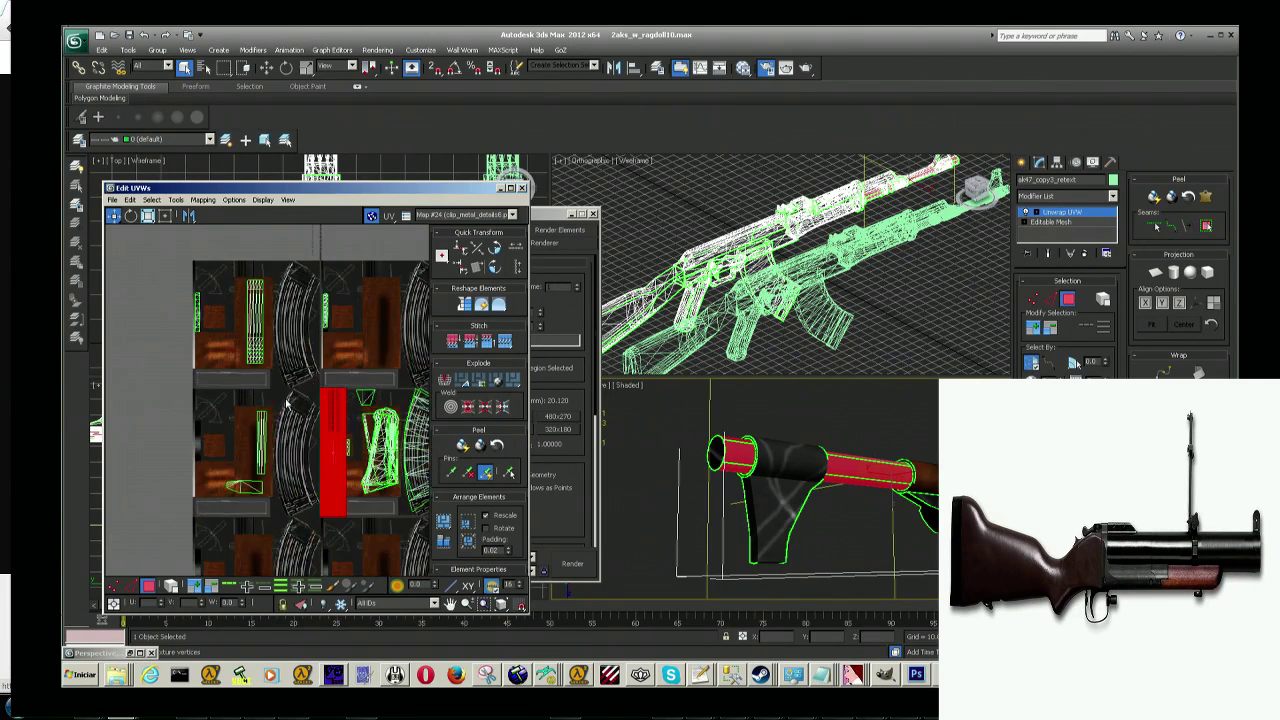
{"action": "mouse_move", "coordinate": [347, 448]}
{"action": "middle_mouse_down"}
{"action": "mouse_move", "coordinate": [297, 425]}
{"action": "mouse_move", "coordinate": [360, 452]}
{"action": "middle_mouse_up"}
{"action": "scroll", "coordinate": [297, 425], "scroll_direction": "down", "scroll_amount": 3}
{"action": "scroll", "coordinate": [360, 452], "scroll_direction": "up", "scroll_amount": 3}
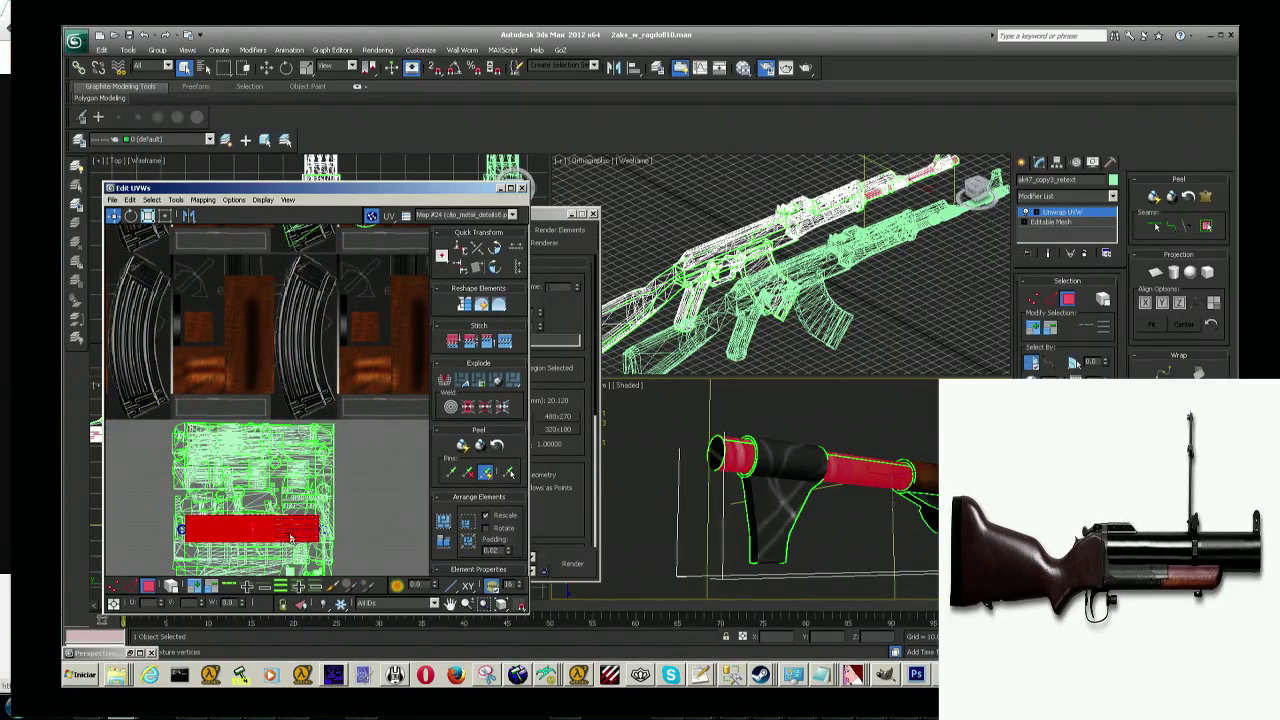
{"action": "left_click_drag", "start_coordinate": [290, 533], "coordinate": [373, 393]}
{"action": "key", "text": "ctrl+z"}
Step: Re-run Flatten Mapping on the launcher barrel at a 45 face-angle threshold
{"action": "left_click", "coordinate": [202, 199]}
{"action": "left_click", "coordinate": [218, 208]}
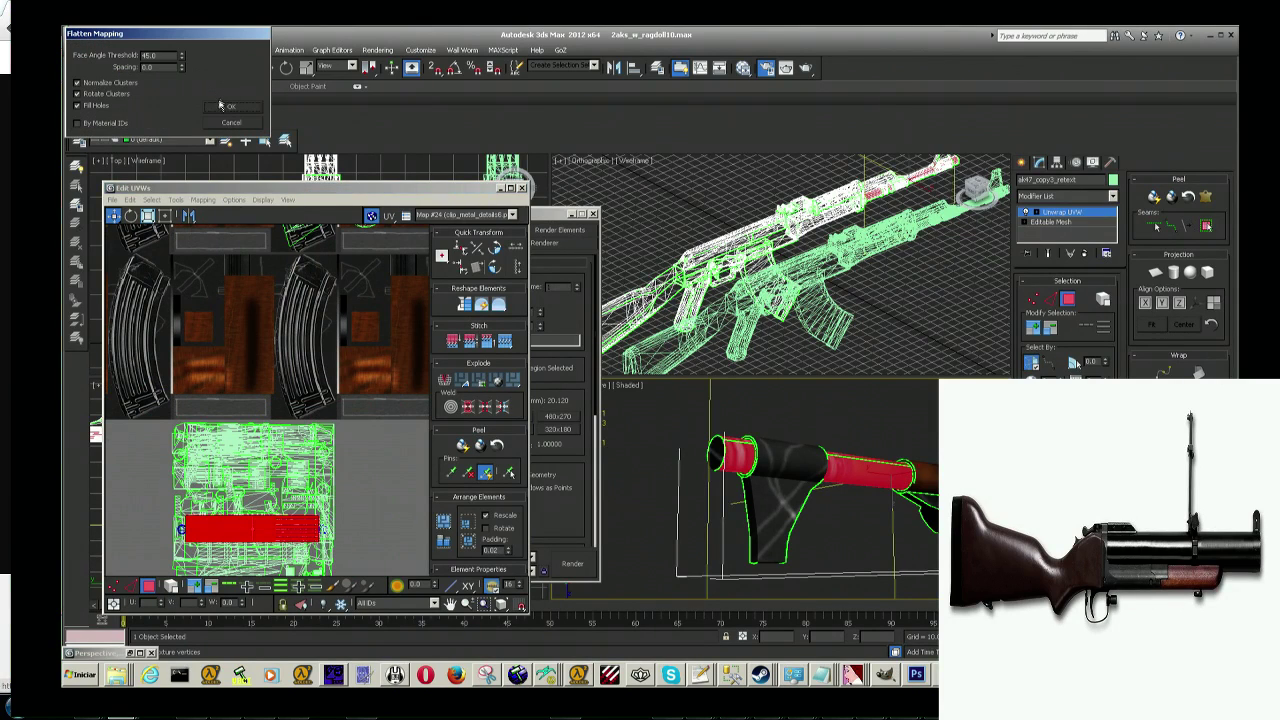
{"action": "left_click", "coordinate": [224, 106]}
{"action": "scroll", "coordinate": [278, 400], "scroll_direction": "down", "scroll_amount": 2}
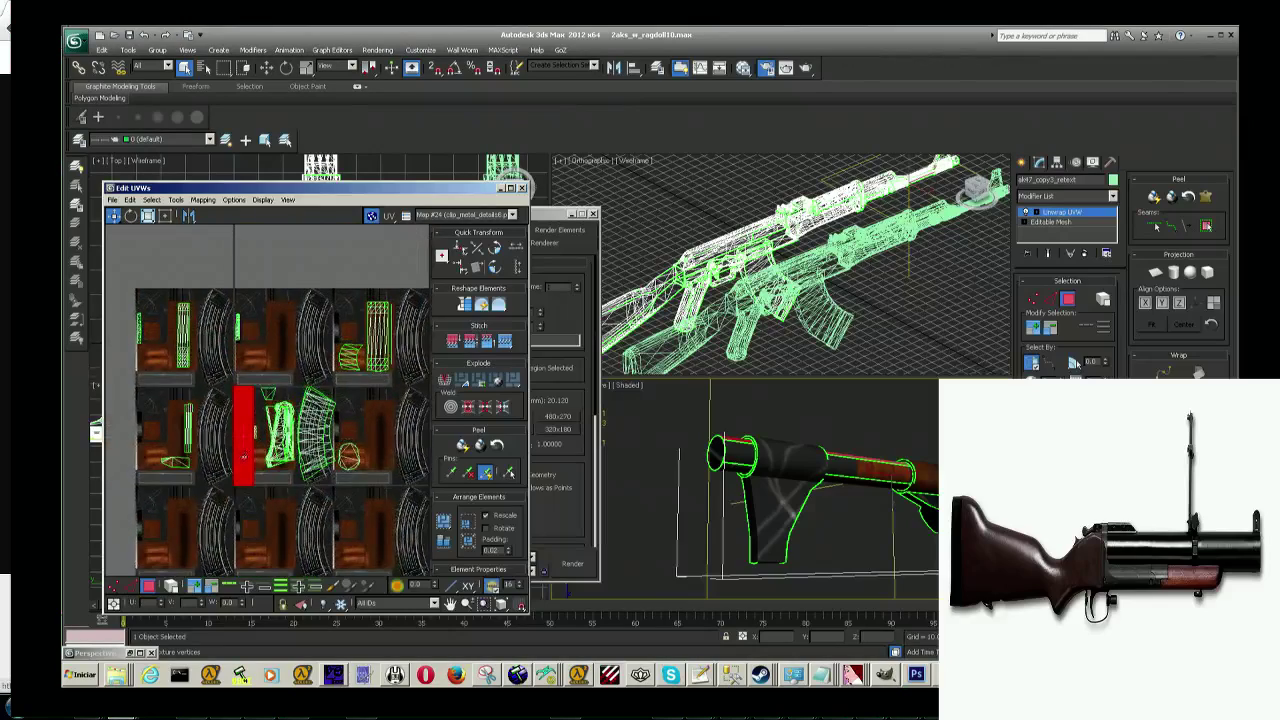
Step: Drag the barrel's red UV strip above the tiled texture panels and view the launcher side-on
{"action": "scroll", "coordinate": [243, 456], "scroll_direction": "up", "scroll_amount": 3}
{"action": "scroll", "coordinate": [247, 397], "scroll_direction": "down", "scroll_amount": 1}
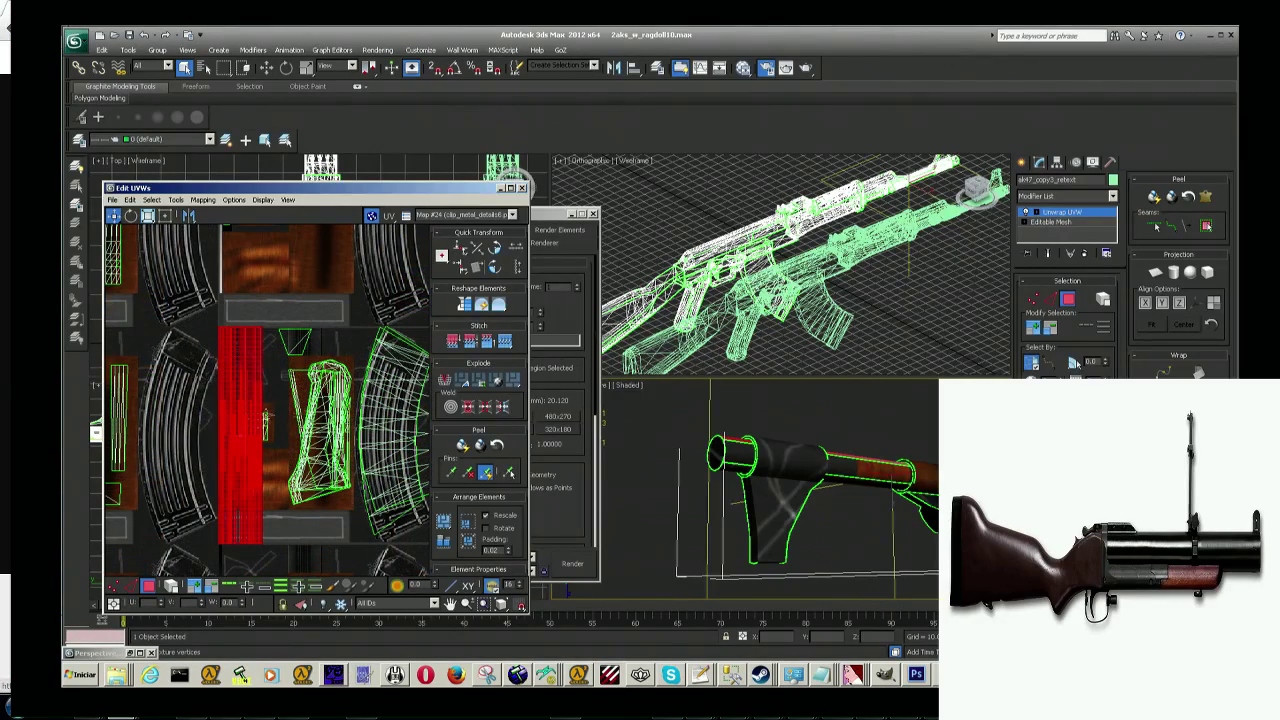
{"action": "scroll", "coordinate": [370, 443], "scroll_direction": "down", "scroll_amount": 2}
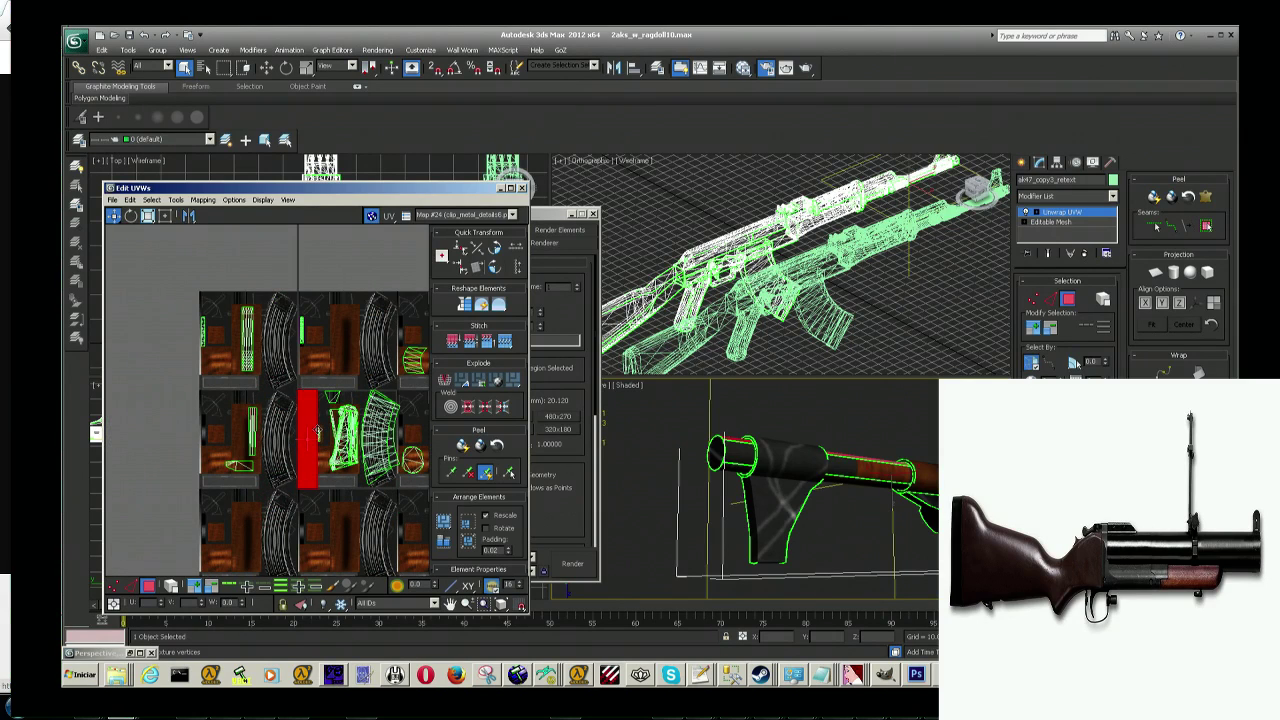
{"action": "left_click_drag", "start_coordinate": [313, 435], "coordinate": [348, 272]}
{"action": "middle_click_drag", "start_coordinate": [348, 272], "coordinate": [331, 367]}
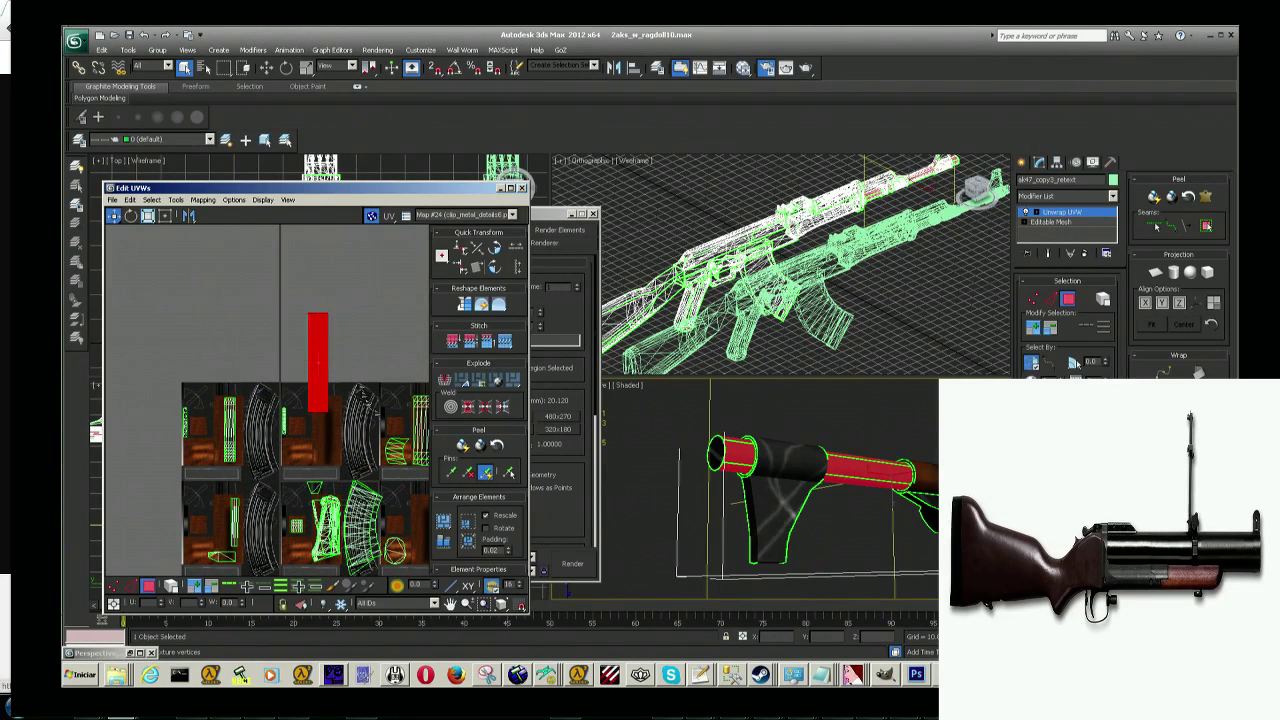
{"action": "mouse_move", "coordinate": [760, 490]}
{"action": "middle_mouse_down", "text": "alt"}
{"action": "mouse_move", "coordinate": [700, 495]}
{"action": "mouse_move", "coordinate": [780, 490]}
{"action": "mouse_move", "coordinate": [720, 470]}
{"action": "middle_mouse_up", "text": "alt"}
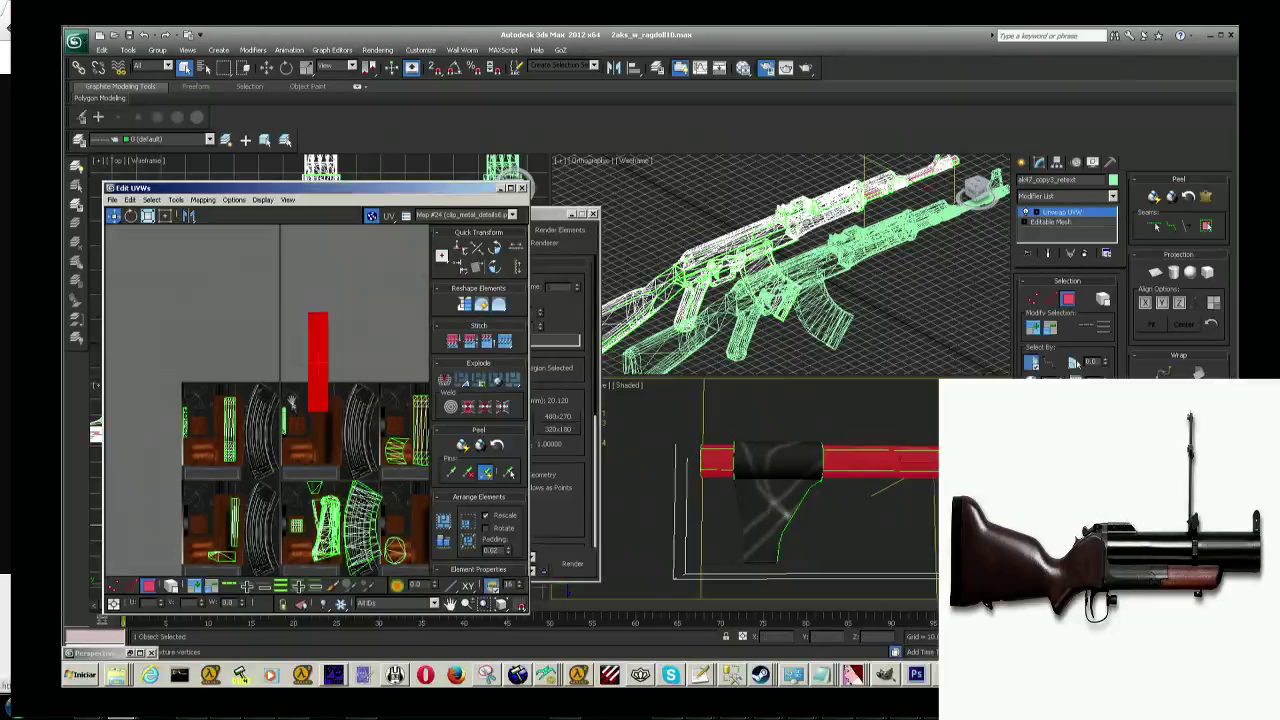
{"action": "scroll", "coordinate": [313, 416], "scroll_direction": "up", "scroll_amount": 3}
{"action": "scroll", "coordinate": [313, 416], "scroll_direction": "up", "scroll_amount": 3}
{"action": "scroll", "coordinate": [313, 416], "scroll_direction": "up", "scroll_amount": 2}
{"action": "scroll", "coordinate": [313, 416], "scroll_direction": "up", "scroll_amount": 2}
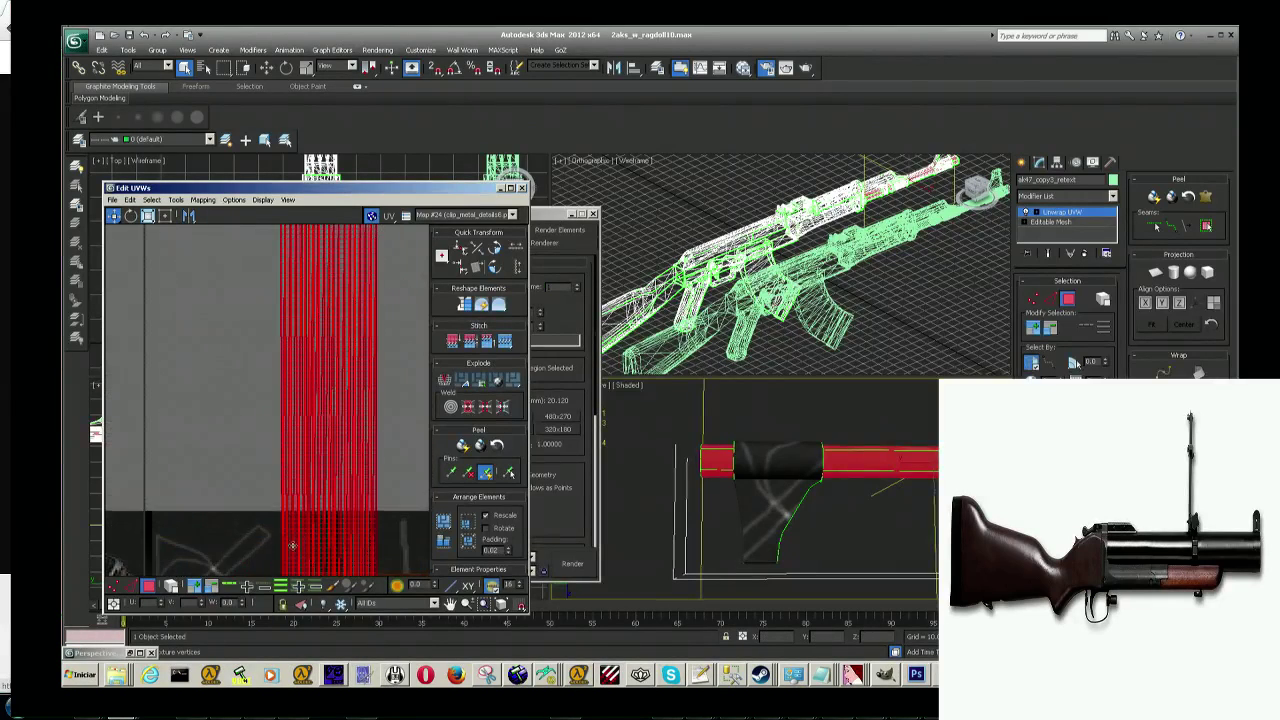
{"action": "scroll", "coordinate": [330, 395], "scroll_direction": "down", "scroll_amount": 4}
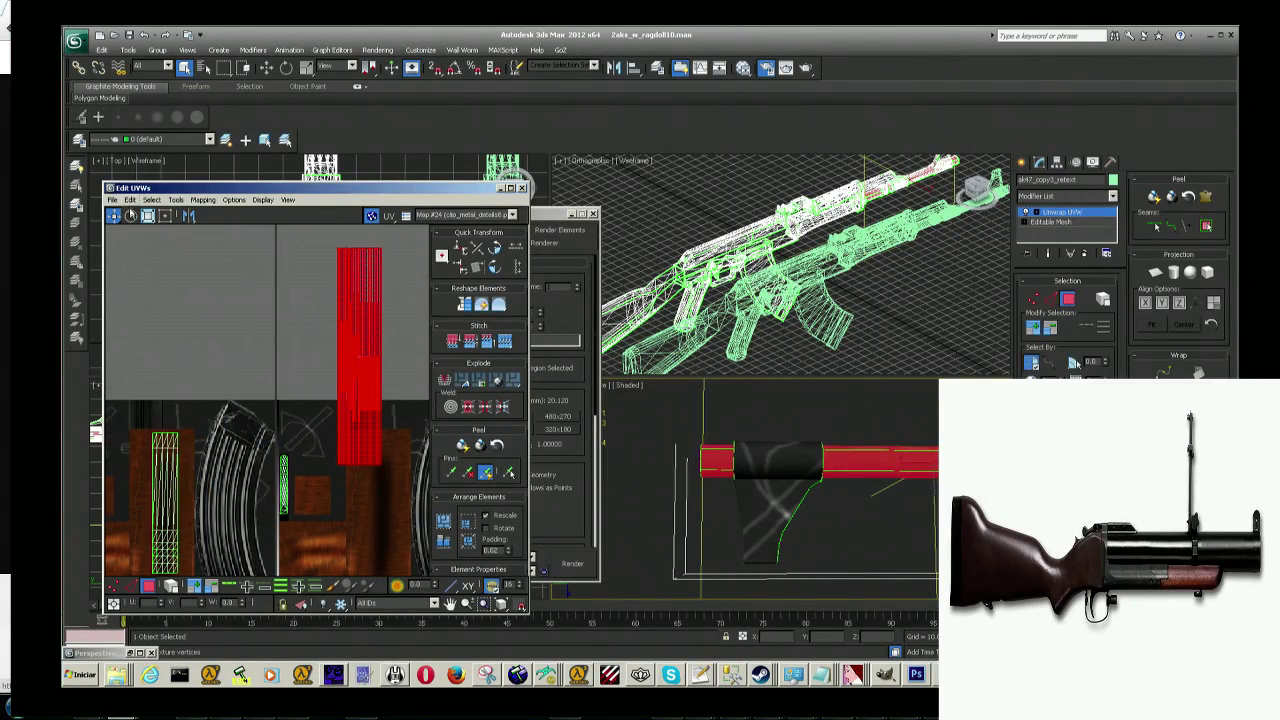
Step: Rotate the red UV shell until it lies level
{"action": "left_click_drag", "start_coordinate": [372, 345], "coordinate": [385, 365]}
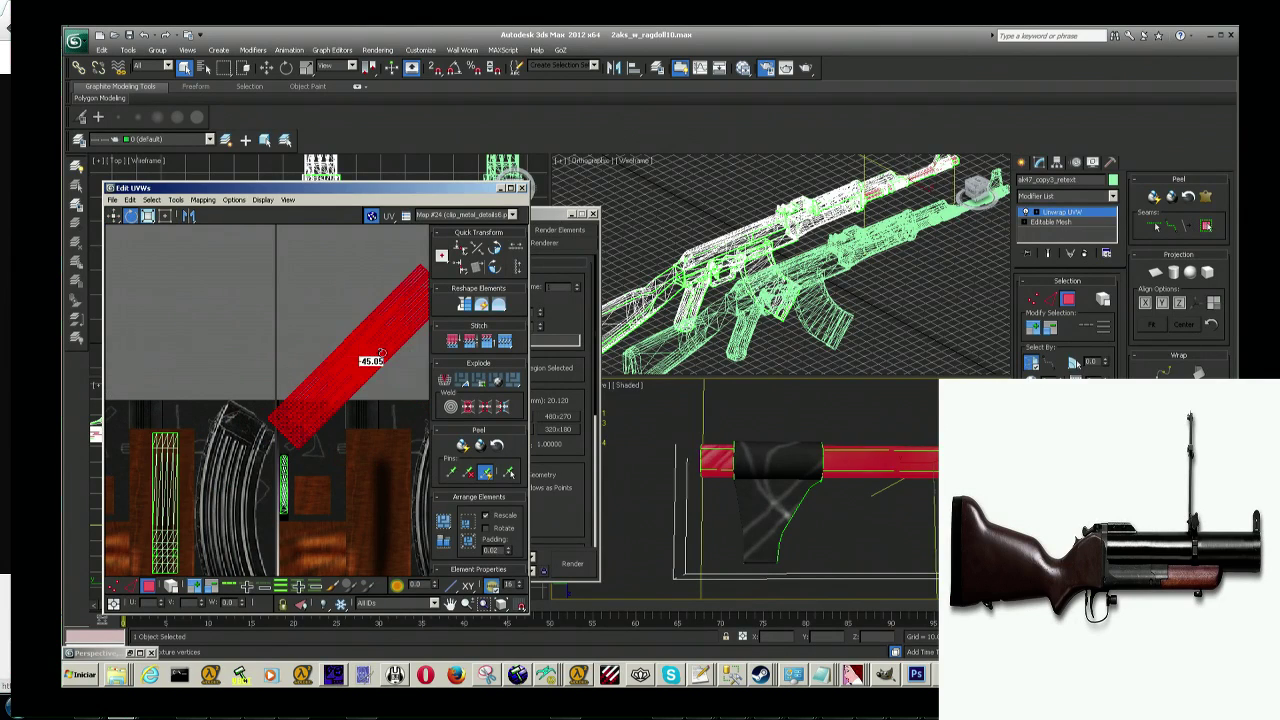
{"action": "left_click_drag", "start_coordinate": [385, 369], "coordinate": [385, 377]}
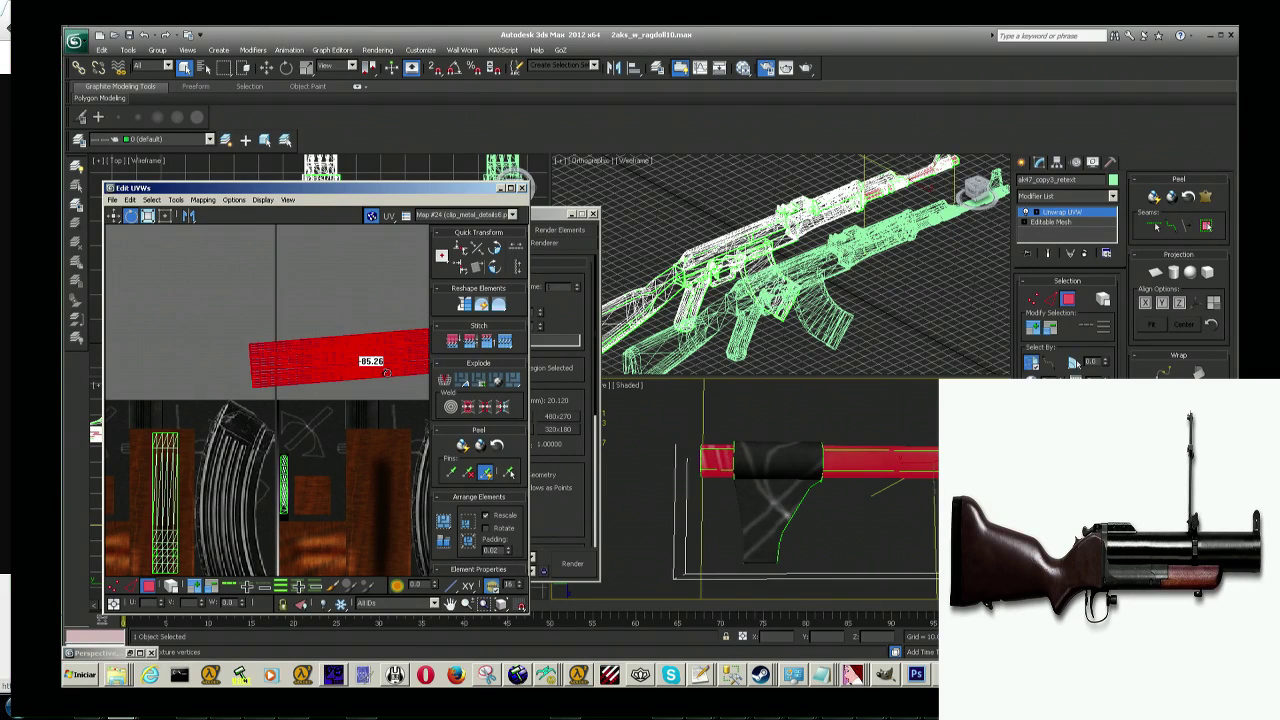
{"action": "middle_click_drag", "start_coordinate": [388, 376], "coordinate": [353, 343]}
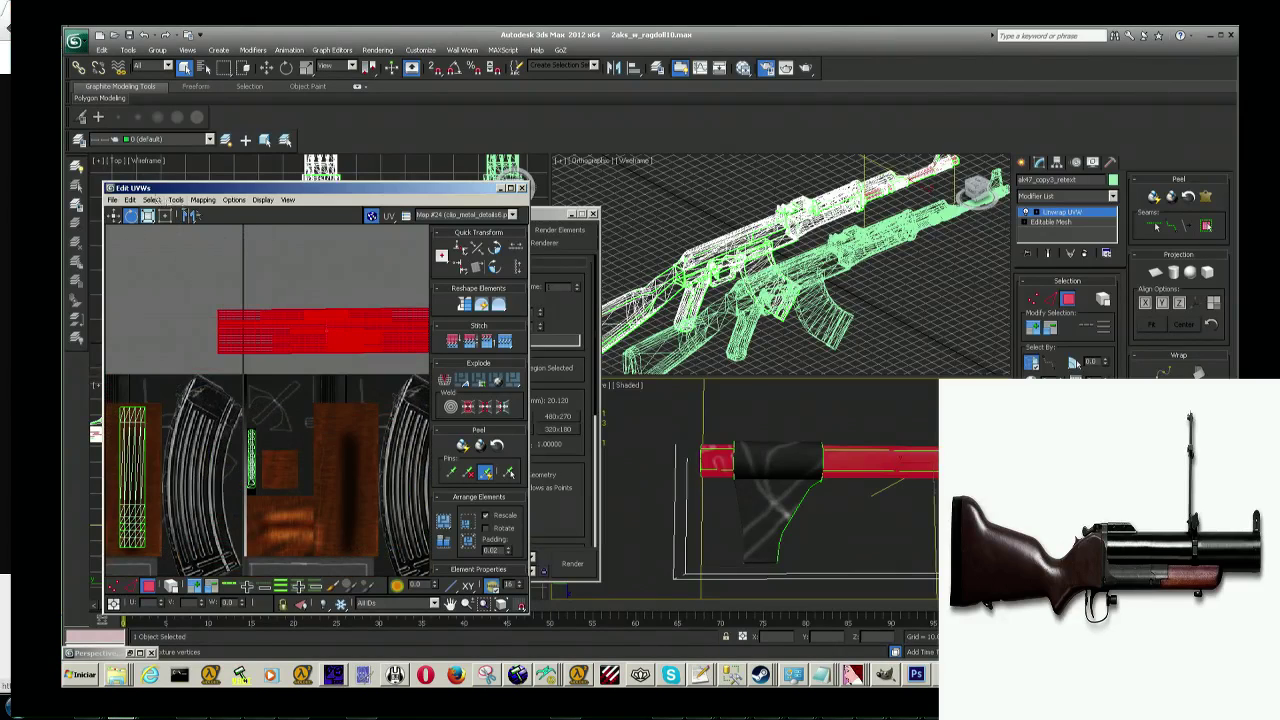
{"action": "middle_click_drag", "start_coordinate": [325, 369], "coordinate": [279, 381]}
Step: Place the red shell over the metal texture and squash it into a thin vertical strip
{"action": "mouse_move", "coordinate": [253, 355]}
{"action": "left_mouse_down"}
{"action": "mouse_move", "coordinate": [349, 541]}
{"action": "mouse_move", "coordinate": [387, 493]}
{"action": "left_mouse_up"}
{"action": "middle_click_drag", "start_coordinate": [387, 493], "coordinate": [262, 481]}
{"action": "left_click_drag", "start_coordinate": [260, 479], "coordinate": [382, 412]}
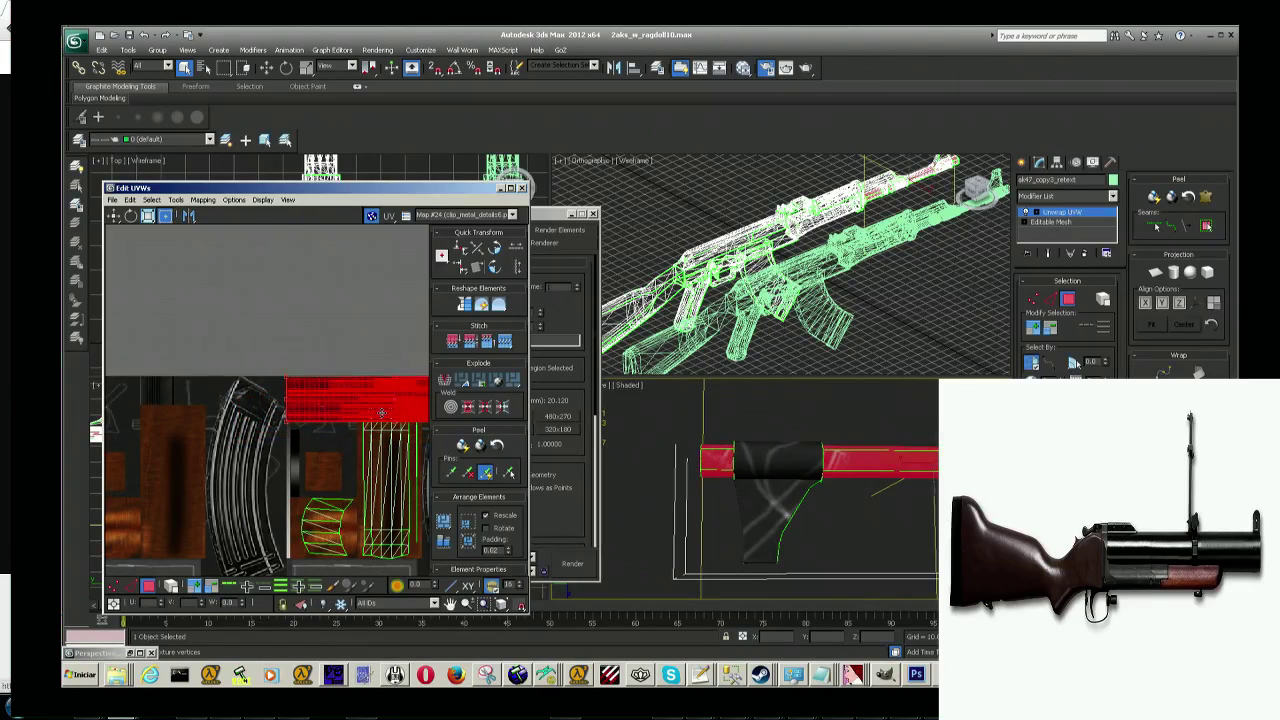
{"action": "middle_click_drag", "start_coordinate": [381, 413], "coordinate": [279, 416]}
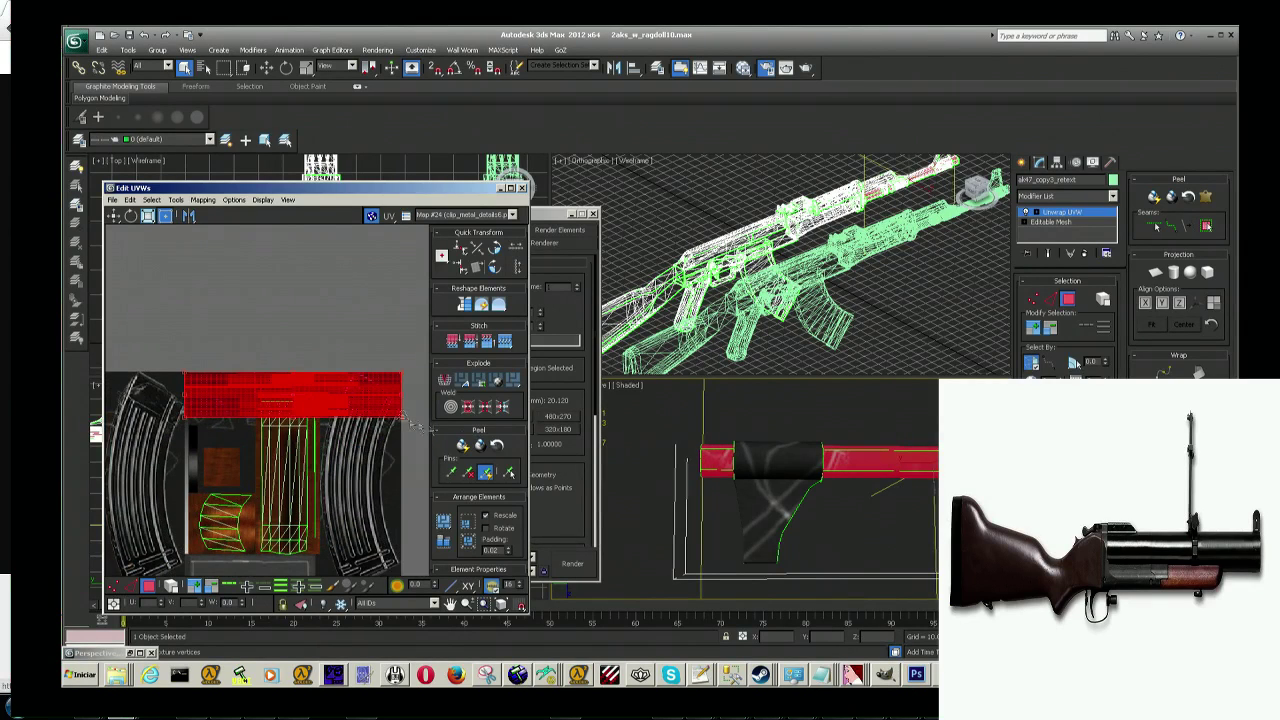
{"action": "left_click_drag", "start_coordinate": [403, 416], "coordinate": [190, 554]}
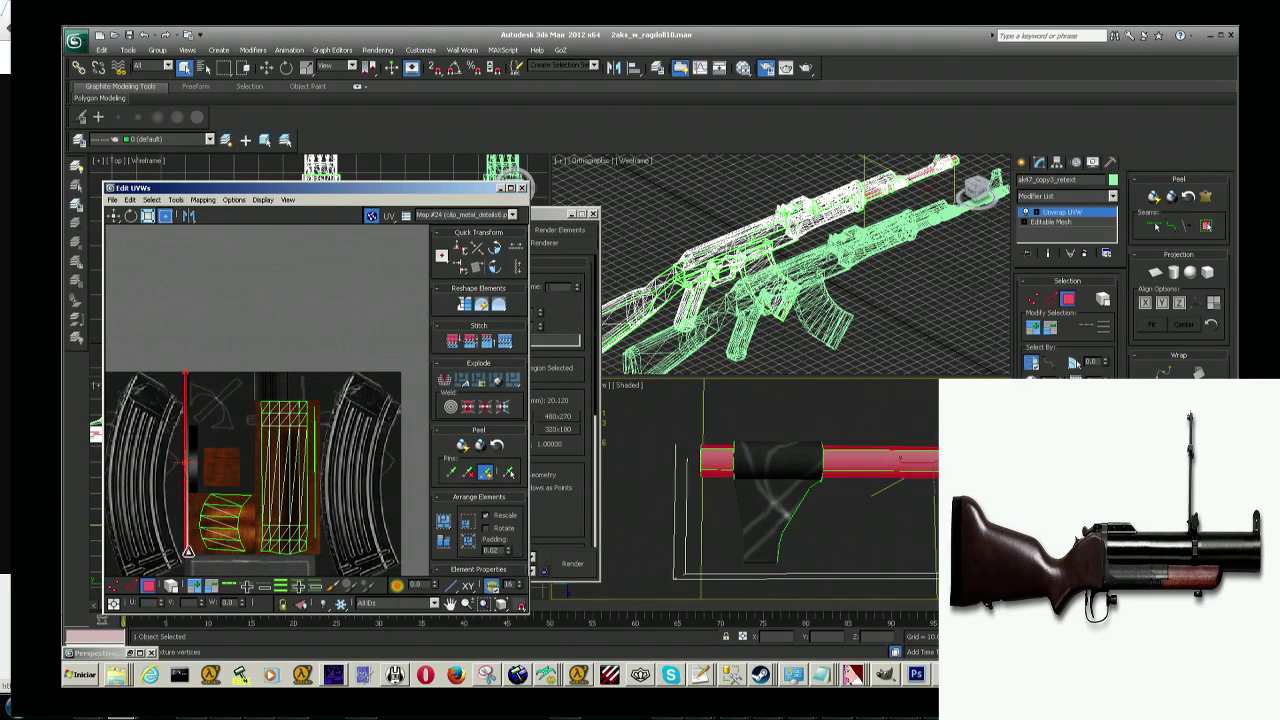
{"action": "scroll", "coordinate": [191, 388], "scroll_direction": "up", "scroll_amount": 5}
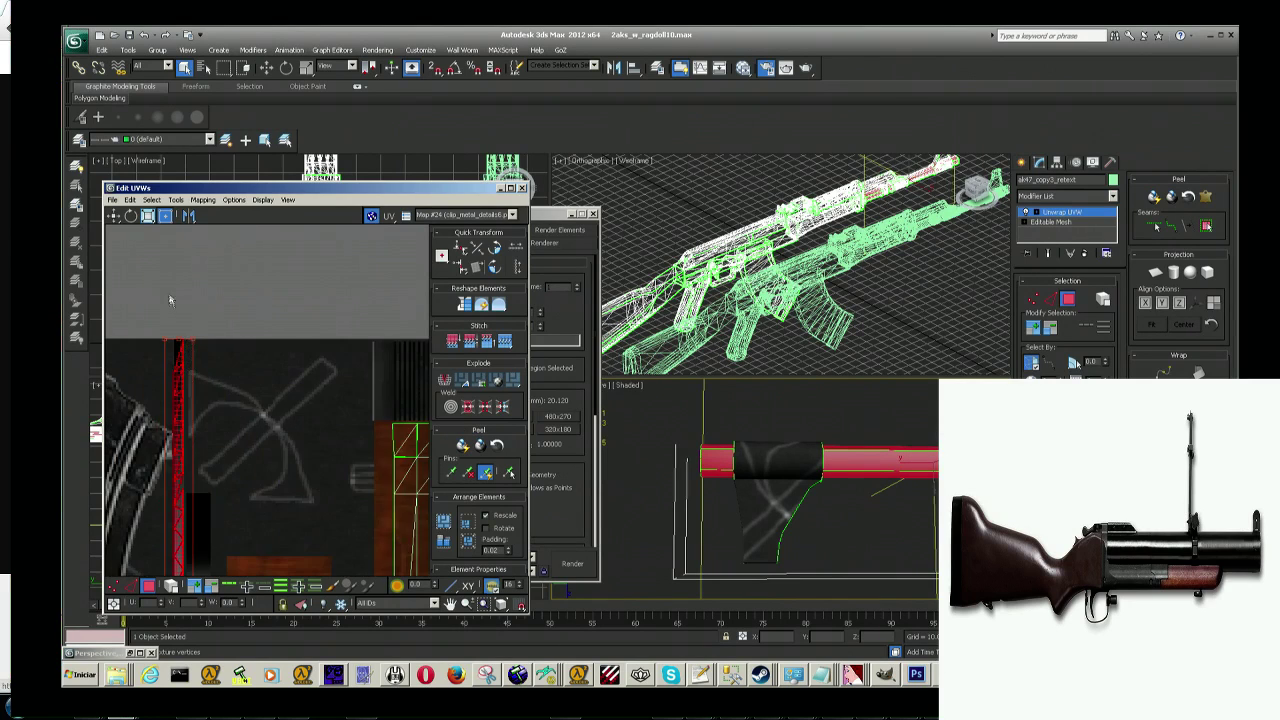
{"action": "scroll", "coordinate": [180, 423], "scroll_direction": "down", "scroll_amount": 2}
{"action": "scroll", "coordinate": [249, 470], "scroll_direction": "up", "scroll_amount": 2}
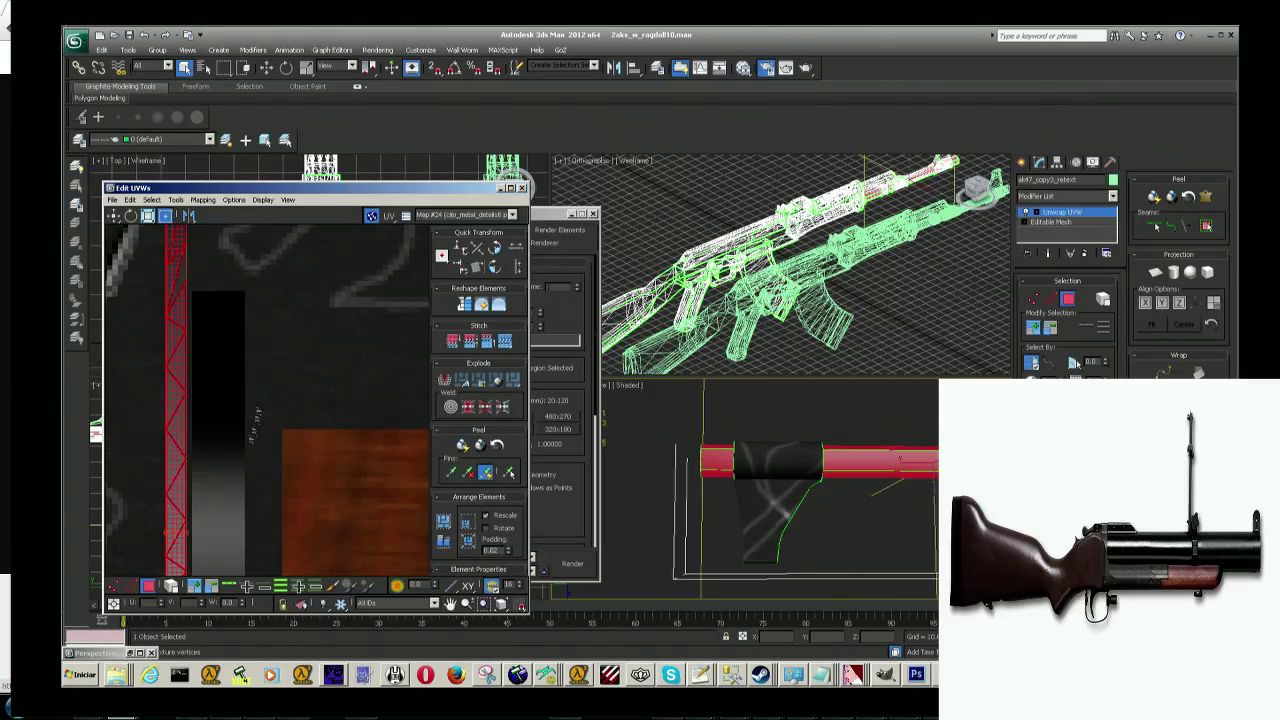
{"action": "scroll", "coordinate": [265, 400], "scroll_direction": "up", "scroll_amount": 1}
{"action": "scroll", "coordinate": [260, 390], "scroll_direction": "up", "scroll_amount": 1}
{"action": "scroll", "coordinate": [257, 385], "scroll_direction": "up", "scroll_amount": 1}
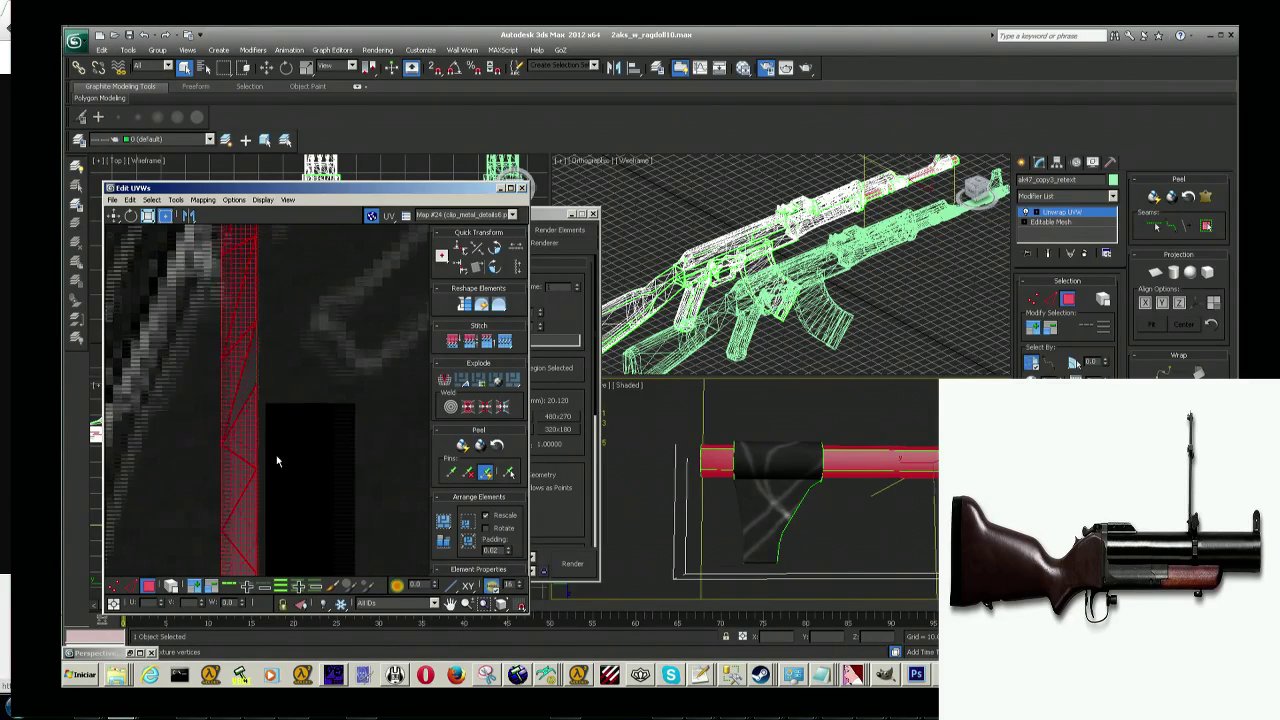
{"action": "scroll", "coordinate": [265, 392], "scroll_direction": "down", "scroll_amount": 2}
{"action": "scroll", "coordinate": [285, 398], "scroll_direction": "down", "scroll_amount": 2}
{"action": "scroll", "coordinate": [285, 440], "scroll_direction": "up", "scroll_amount": 1}
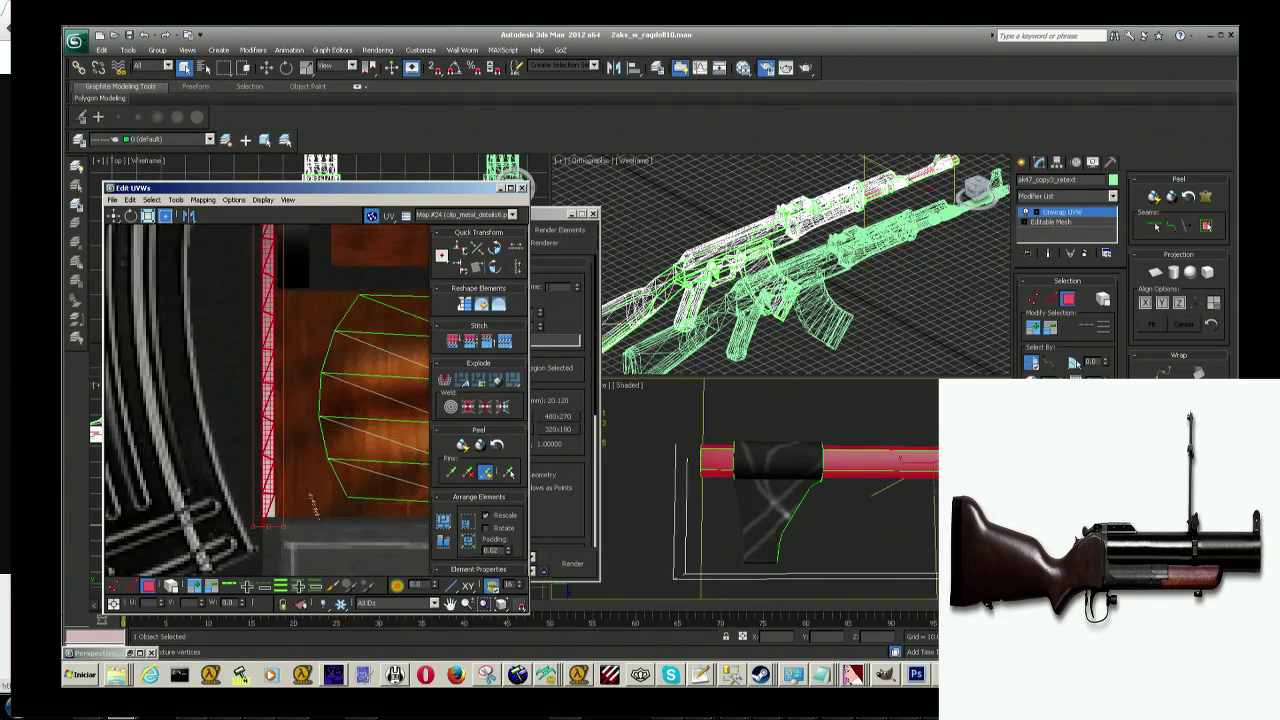
{"action": "scroll", "coordinate": [275, 500], "scroll_direction": "up", "scroll_amount": 2}
{"action": "scroll", "coordinate": [271, 526], "scroll_direction": "up", "scroll_amount": 1}
Step: Pull the strip's bottom vertices upward and render a test image of the front barrel
{"action": "left_click_drag", "start_coordinate": [262, 527], "coordinate": [260, 494]}
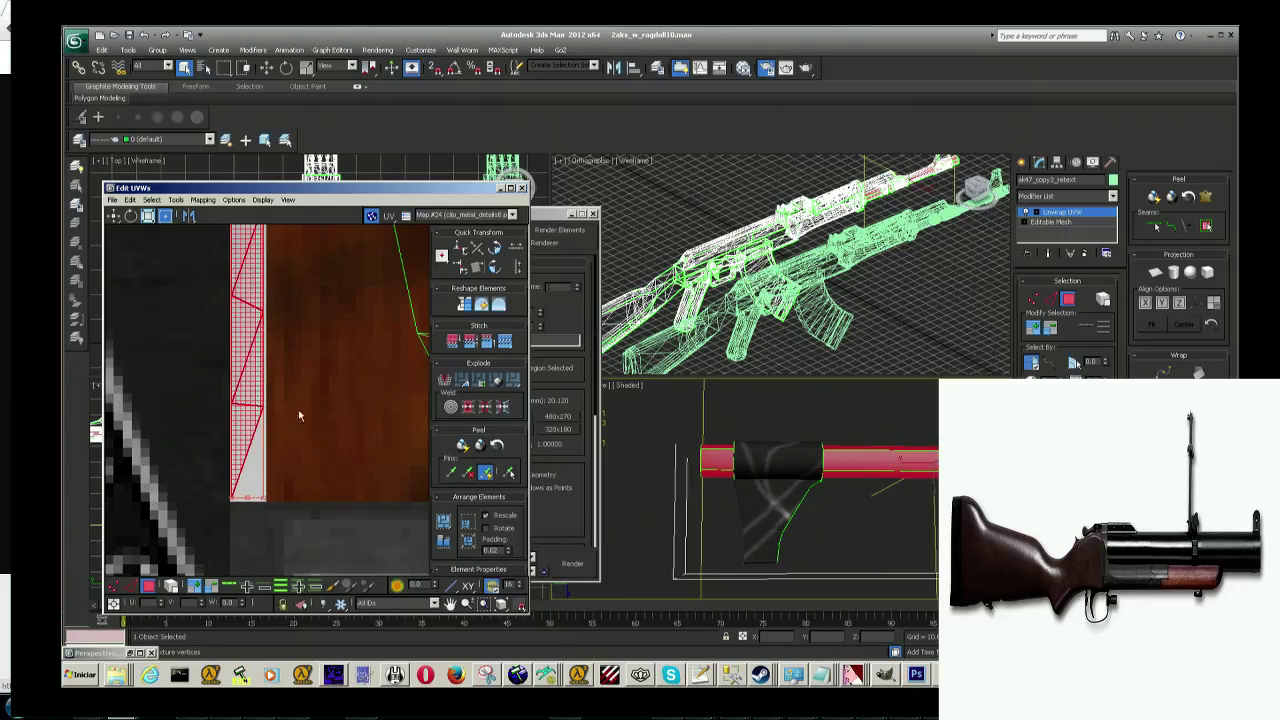
{"action": "scroll", "coordinate": [298, 417], "scroll_direction": "down", "scroll_amount": 1}
{"action": "scroll", "coordinate": [296, 425], "scroll_direction": "down", "scroll_amount": 1}
{"action": "scroll", "coordinate": [294, 432], "scroll_direction": "down", "scroll_amount": 1}
{"action": "scroll", "coordinate": [292, 440], "scroll_direction": "down", "scroll_amount": 1}
{"action": "scroll", "coordinate": [300, 437], "scroll_direction": "up", "scroll_amount": 1}
{"action": "scroll", "coordinate": [293, 400], "scroll_direction": "up", "scroll_amount": 1}
{"action": "scroll", "coordinate": [285, 355], "scroll_direction": "up", "scroll_amount": 2}
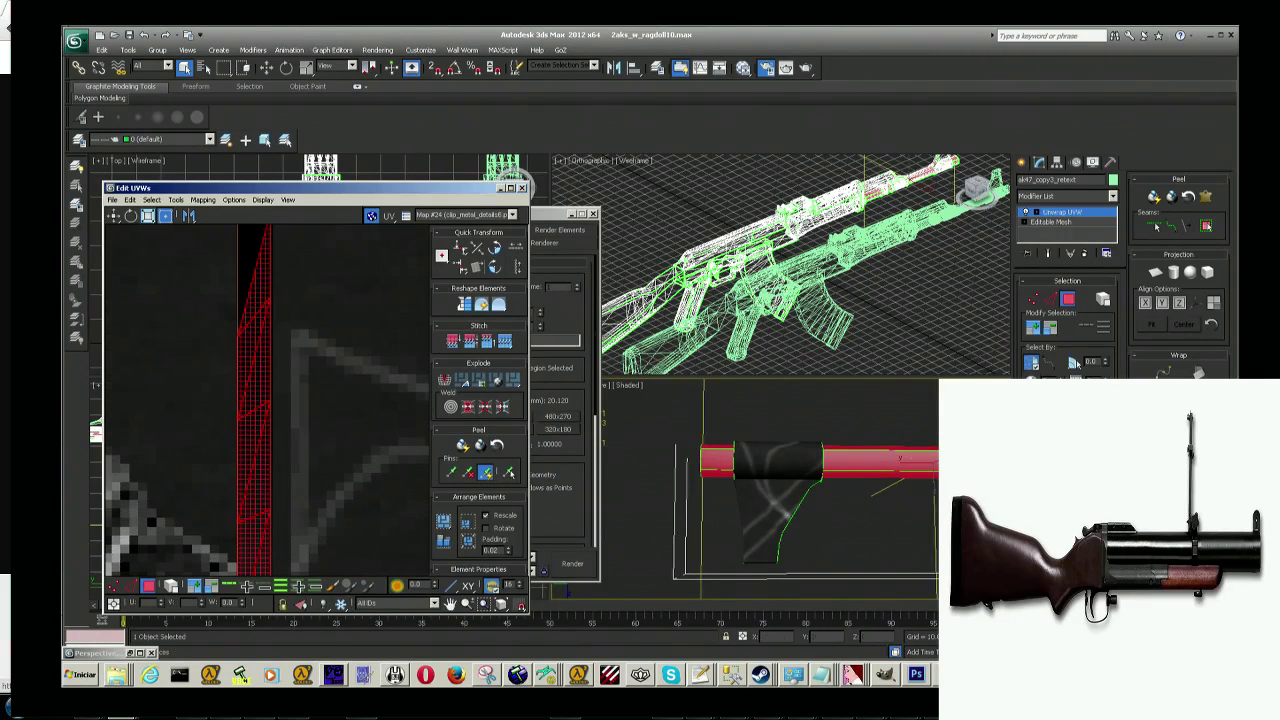
{"action": "mouse_move", "coordinate": [770, 490]}
{"action": "middle_mouse_down", "text": "alt"}
{"action": "mouse_move", "coordinate": [860, 462]}
{"action": "mouse_move", "coordinate": [830, 480]}
{"action": "mouse_move", "coordinate": [819, 541]}
{"action": "mouse_move", "coordinate": [772, 488]}
{"action": "mouse_move", "coordinate": [800, 460]}
{"action": "mouse_move", "coordinate": [827, 469]}
{"action": "mouse_move", "coordinate": [813, 486]}
{"action": "middle_mouse_up", "text": "alt"}
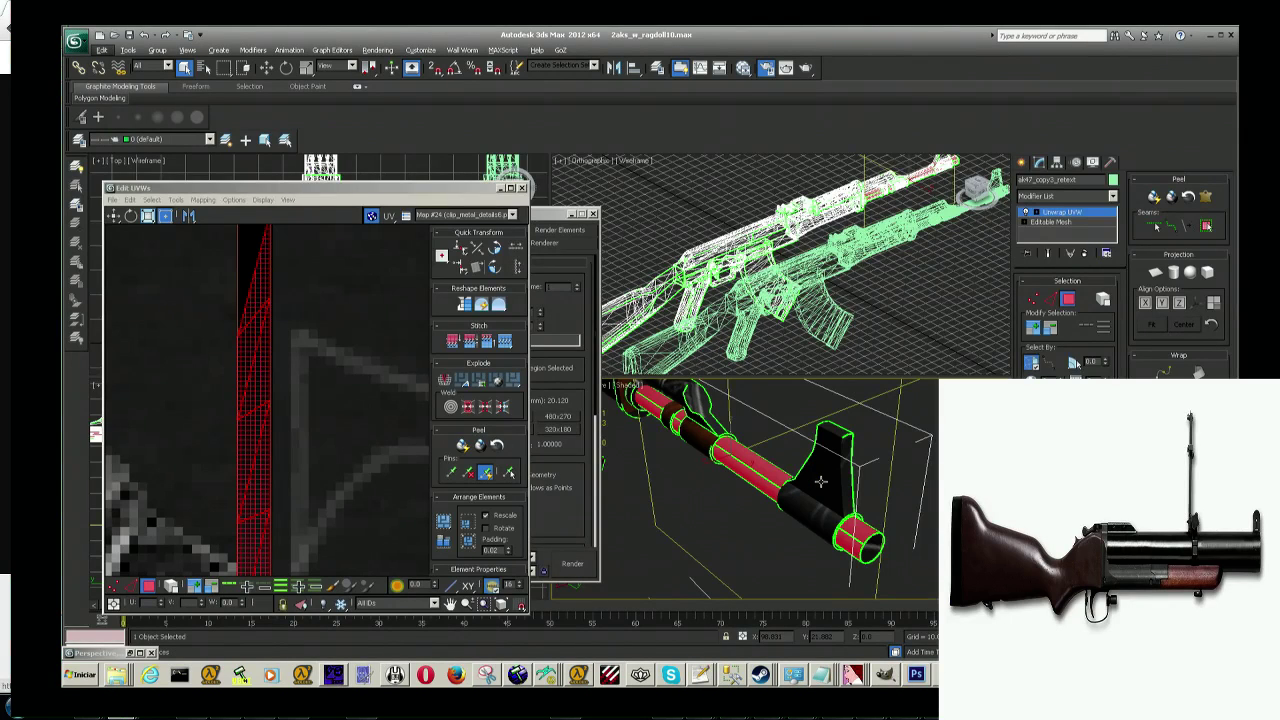
{"action": "key", "text": "shift+q"}
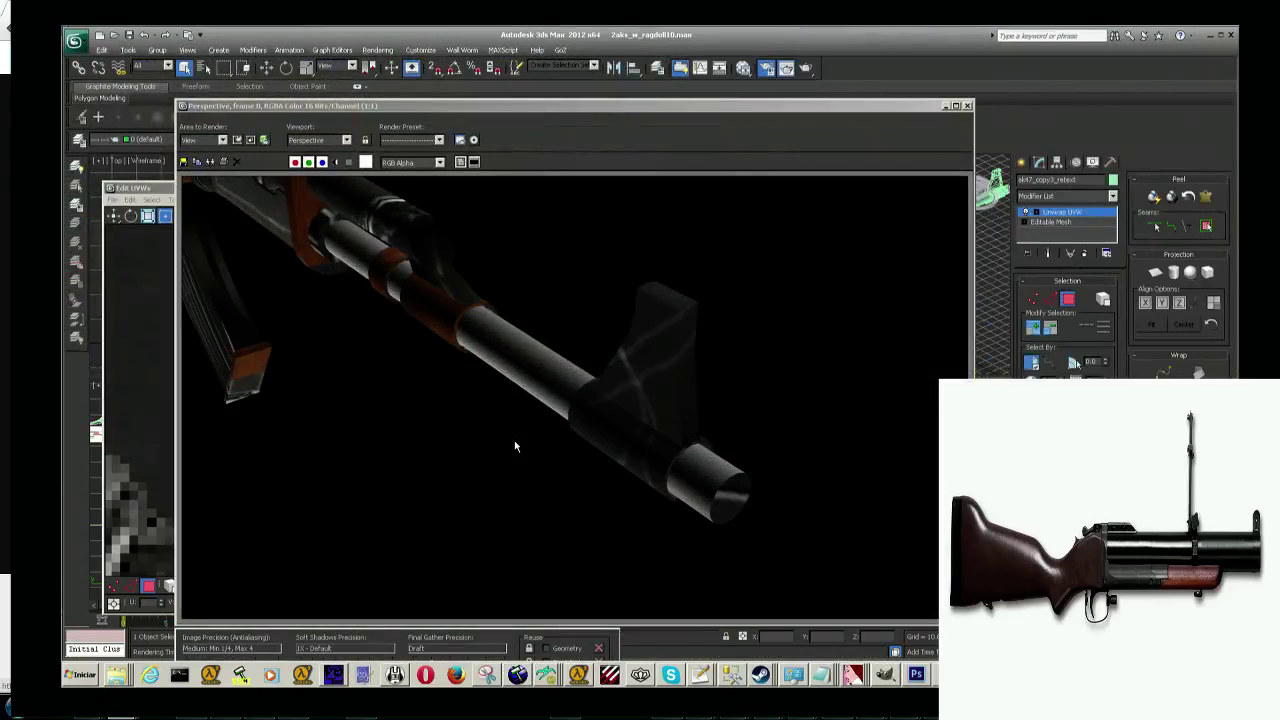
Step: Compare the render against the Photoshop texture, then close the test render window
{"action": "key", "text": "alt+Tab"}
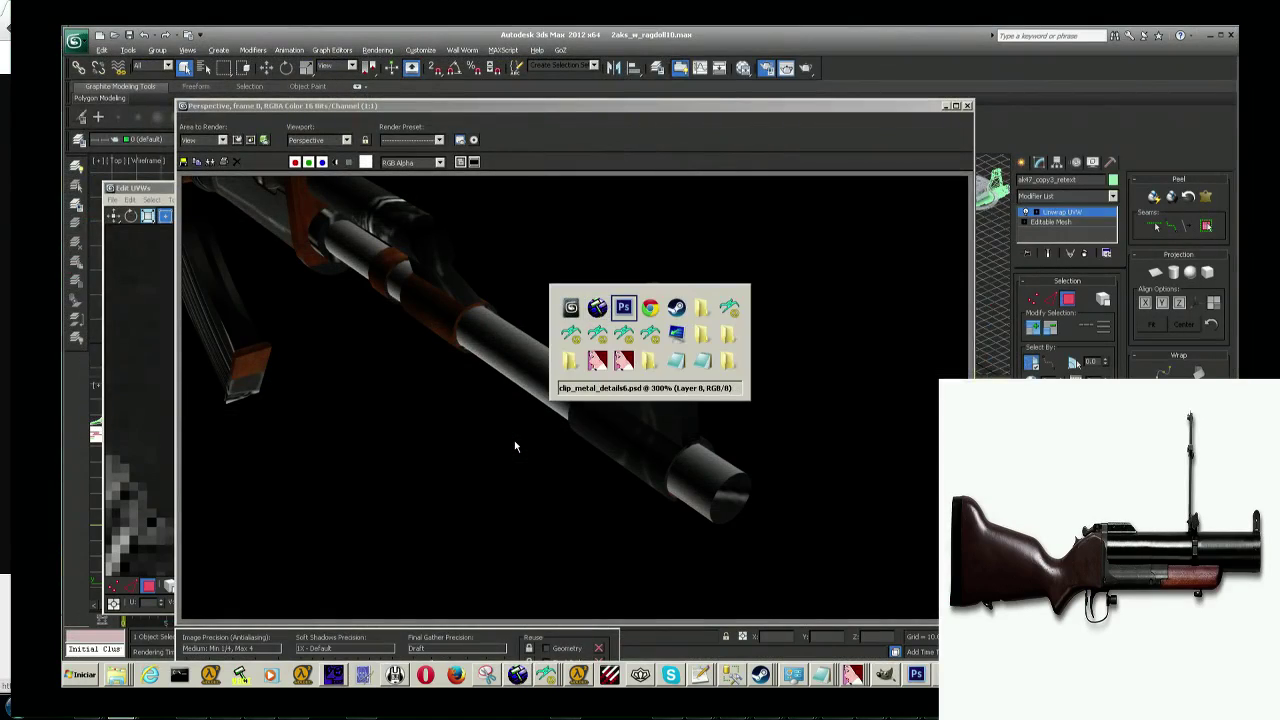
{"action": "key", "text": "alt+Tab"}
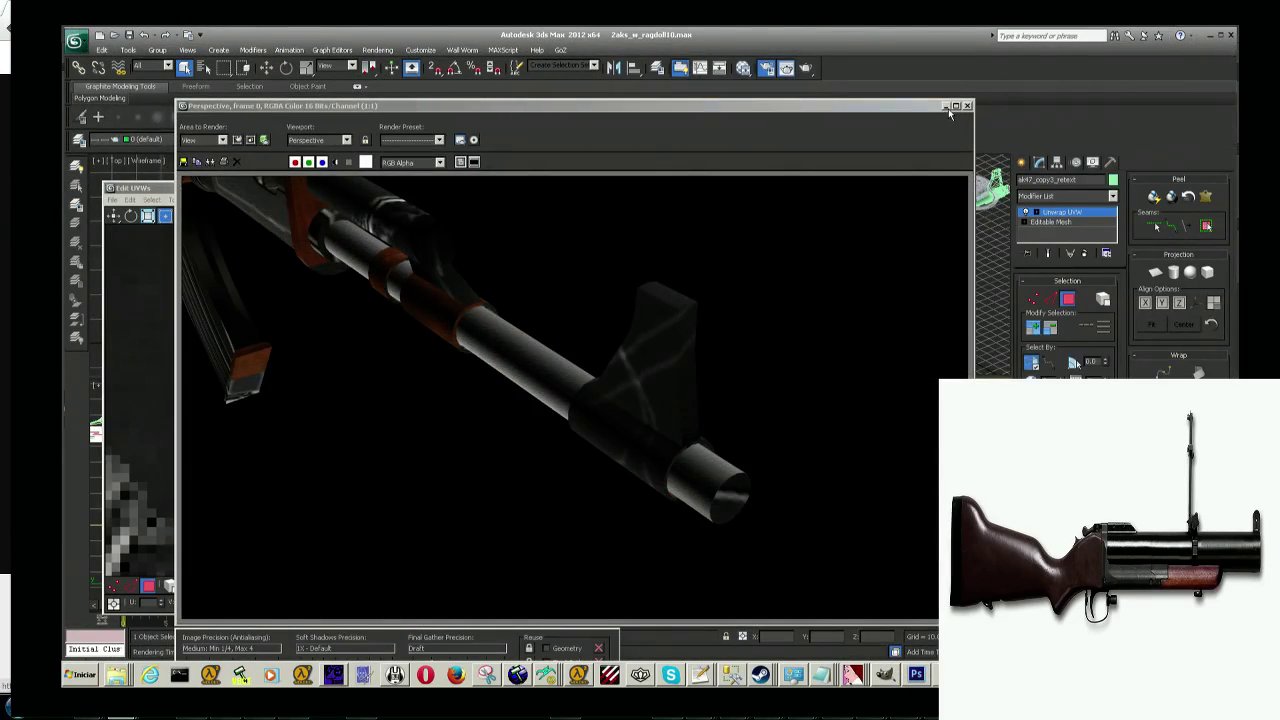
{"action": "left_click", "coordinate": [947, 106]}
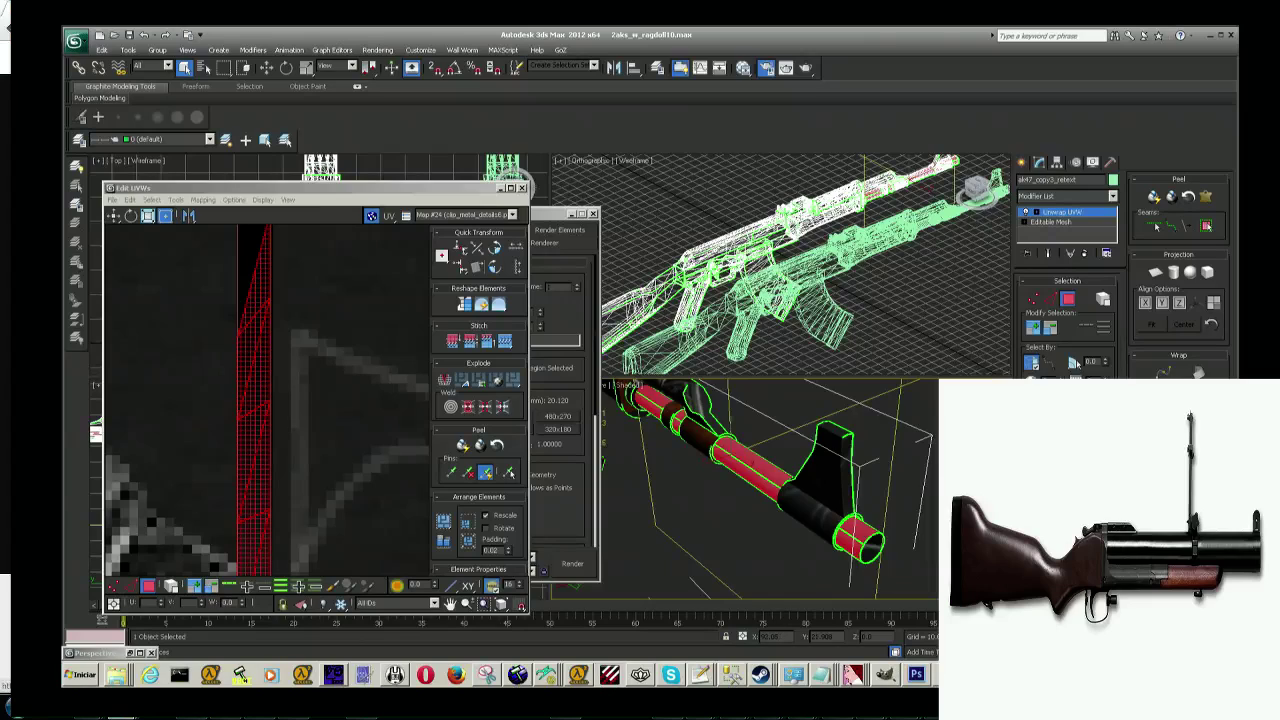
Step: Bring the Edit UVWs editor forward with more of the metal texture in view
{"action": "scroll", "coordinate": [770, 490], "scroll_direction": "up", "scroll_amount": 5}
{"action": "mouse_move", "coordinate": [770, 490]}
{"action": "middle_mouse_down", "text": "alt"}
{"action": "mouse_move", "coordinate": [730, 470]}
{"action": "mouse_move", "coordinate": [800, 470]}
{"action": "mouse_move", "coordinate": [800, 485]}
{"action": "mouse_move", "coordinate": [780, 490]}
{"action": "mouse_move", "coordinate": [800, 490]}
{"action": "middle_mouse_up", "text": "alt"}
{"action": "left_click", "coordinate": [316, 445]}
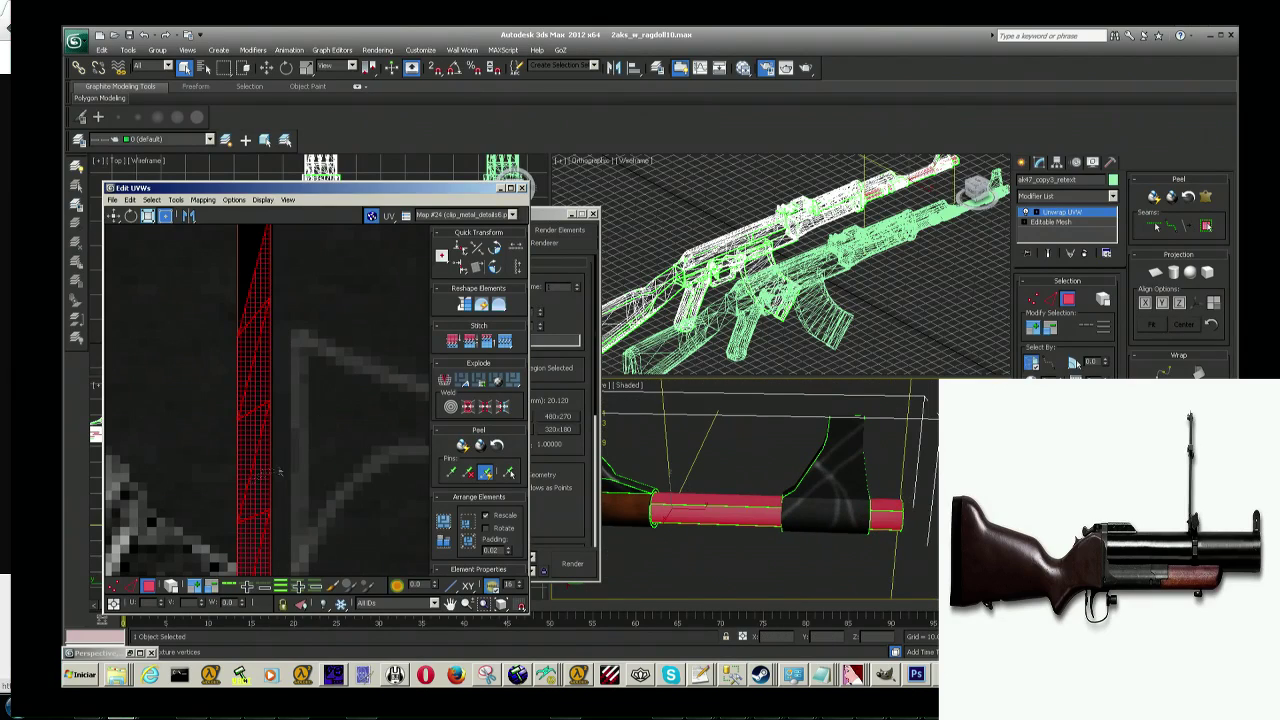
{"action": "scroll", "coordinate": [316, 445], "scroll_direction": "down", "scroll_amount": 3}
{"action": "scroll", "coordinate": [316, 445], "scroll_direction": "down", "scroll_amount": 3}
{"action": "middle_click_drag", "start_coordinate": [317, 445], "coordinate": [327, 350]}
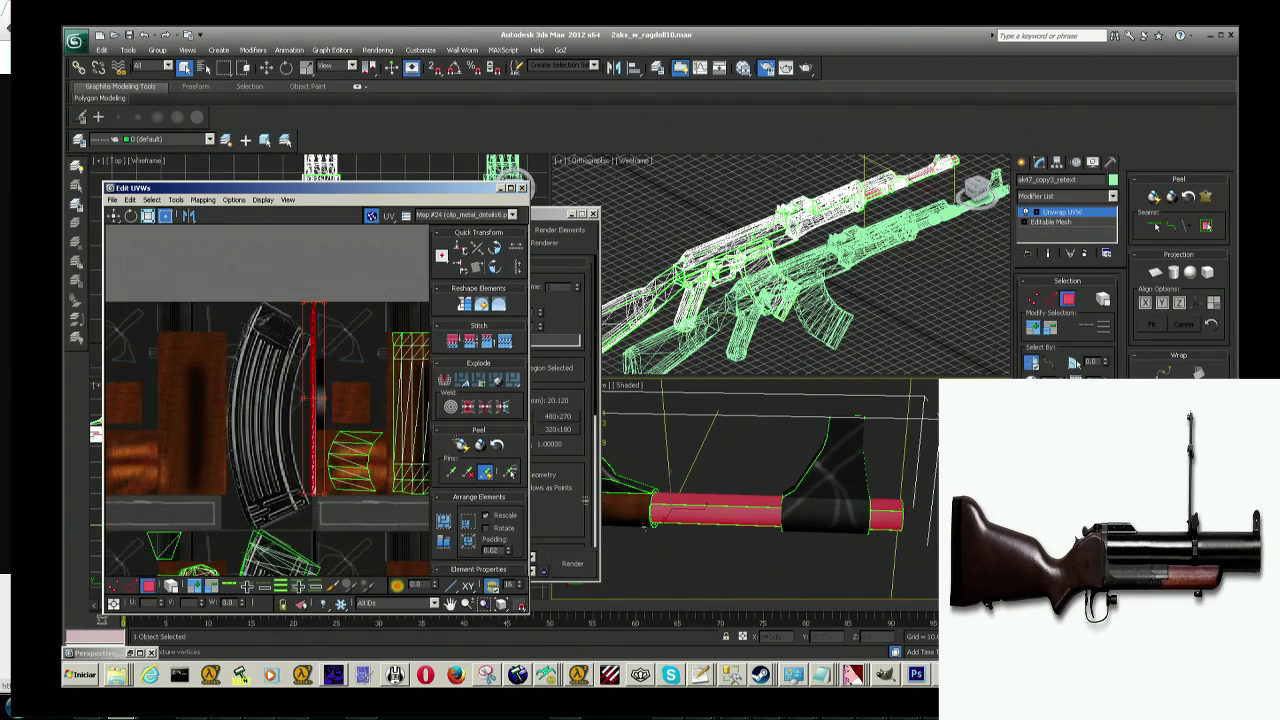
Step: Select the launcher barrel's faces and view the barrel side-on
{"action": "left_click", "coordinate": [722, 451]}
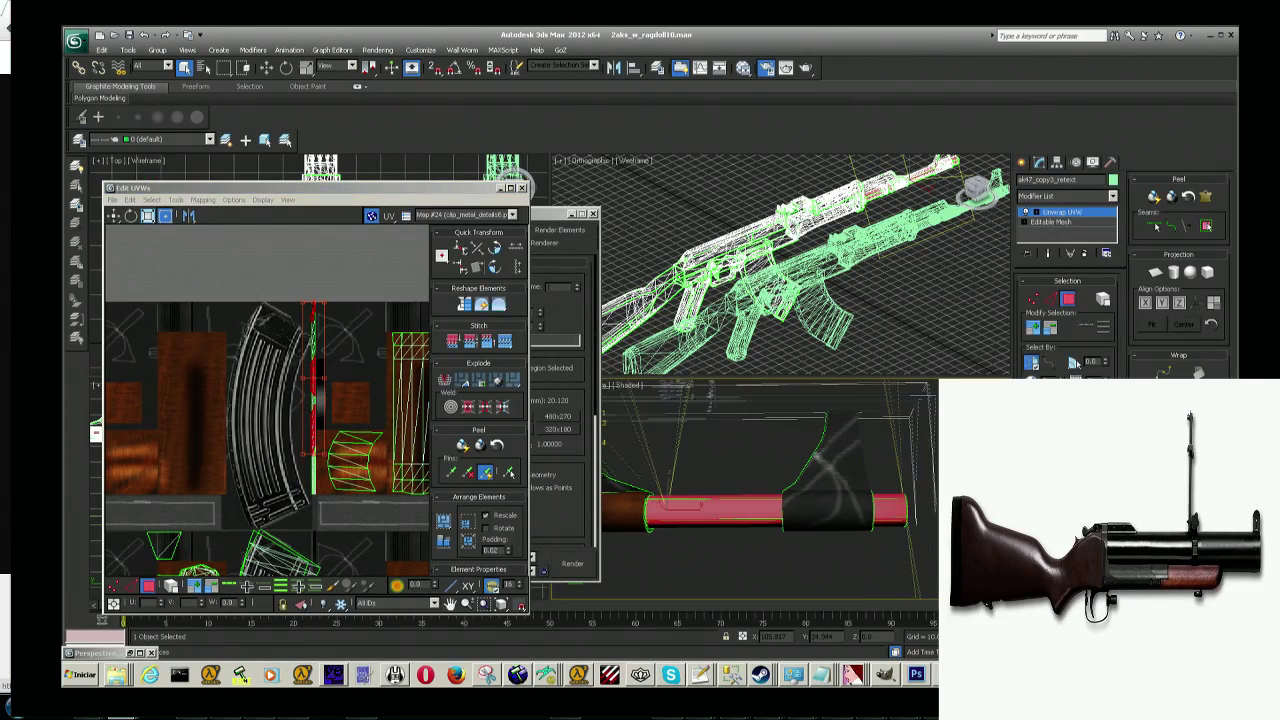
{"action": "middle_click_drag", "start_coordinate": [760, 500], "coordinate": [760, 450], "text": "alt"}
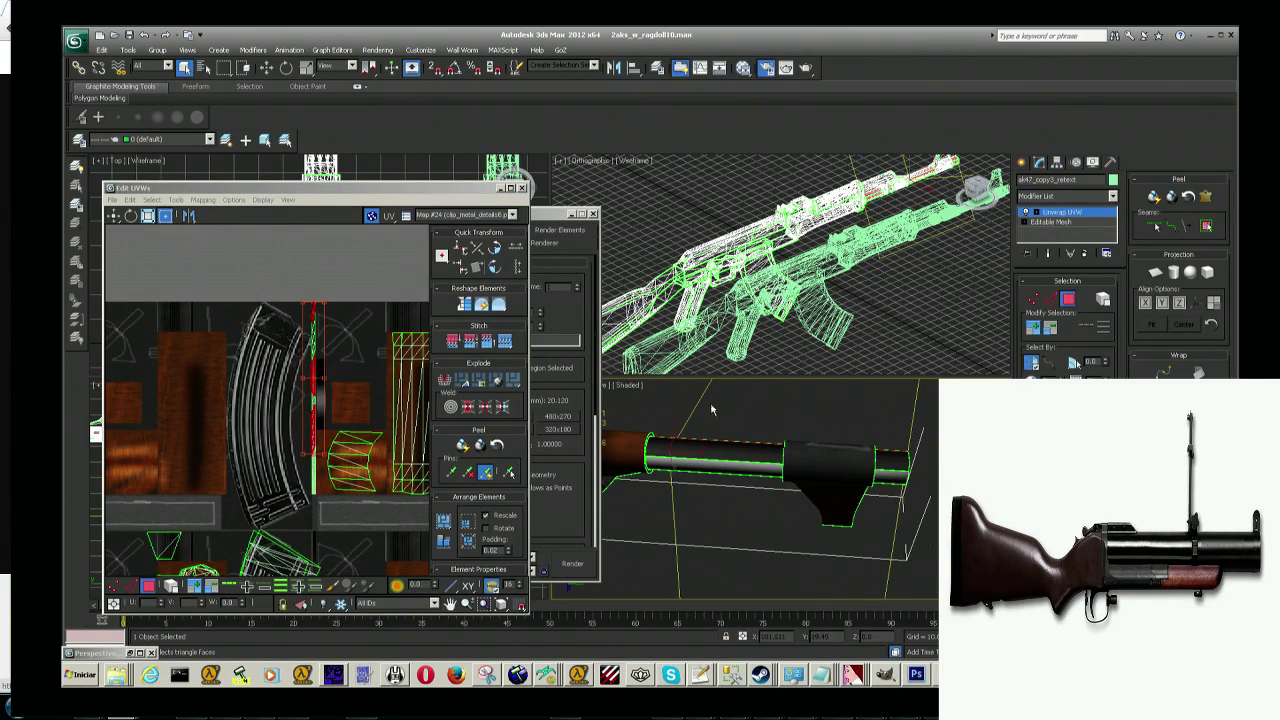
{"action": "left_click", "coordinate": [738, 482]}
{"action": "mouse_move", "coordinate": [740, 490]}
{"action": "middle_mouse_down", "text": "alt"}
{"action": "mouse_move", "coordinate": [770, 470]}
{"action": "mouse_move", "coordinate": [780, 486]}
{"action": "middle_mouse_up", "text": "alt"}
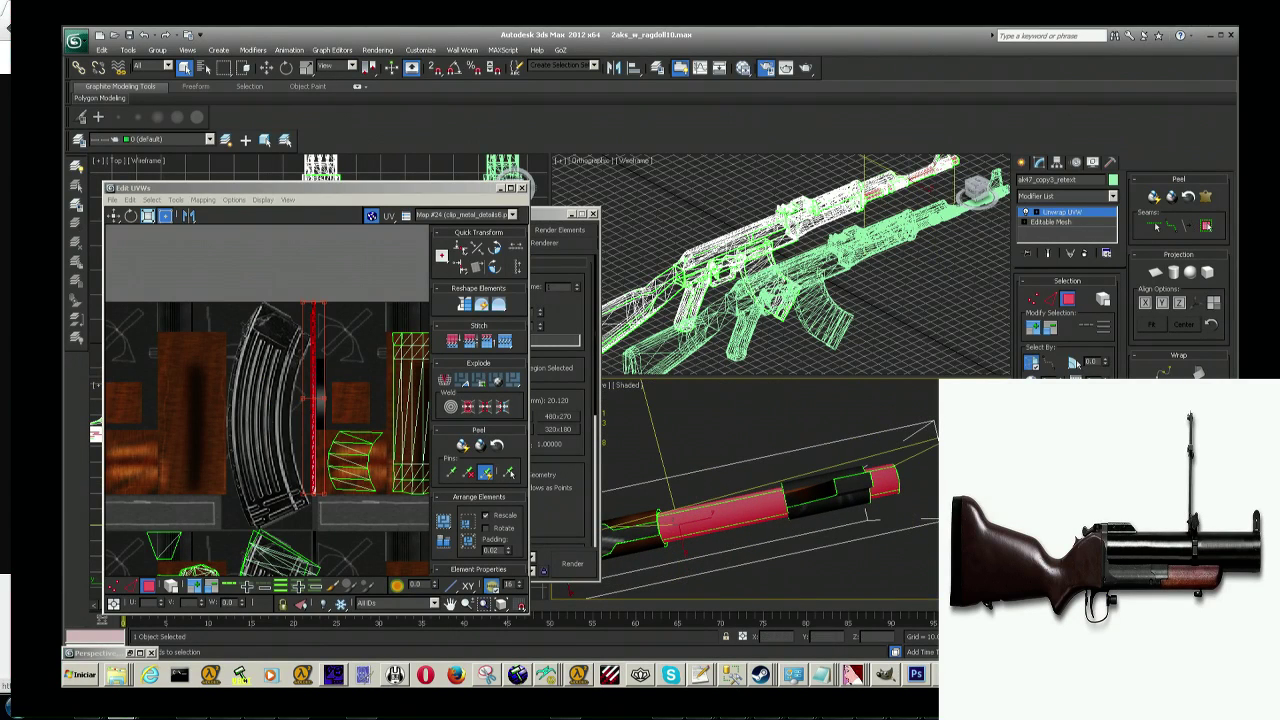
{"action": "middle_click_drag", "start_coordinate": [890, 472], "coordinate": [901, 482], "text": "alt"}
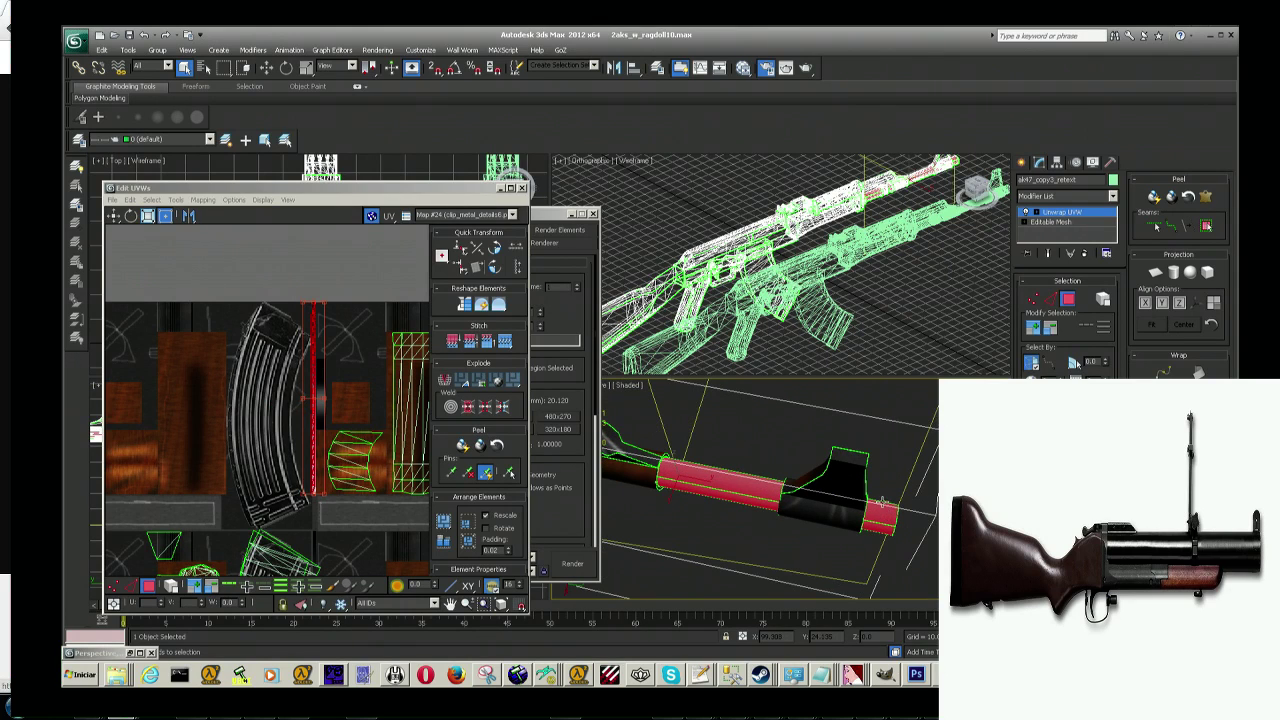
{"action": "mouse_move", "coordinate": [720, 520]}
{"action": "middle_mouse_down", "text": "alt"}
{"action": "mouse_move", "coordinate": [658, 532]}
{"action": "mouse_move", "coordinate": [768, 452]}
{"action": "middle_mouse_up", "text": "alt"}
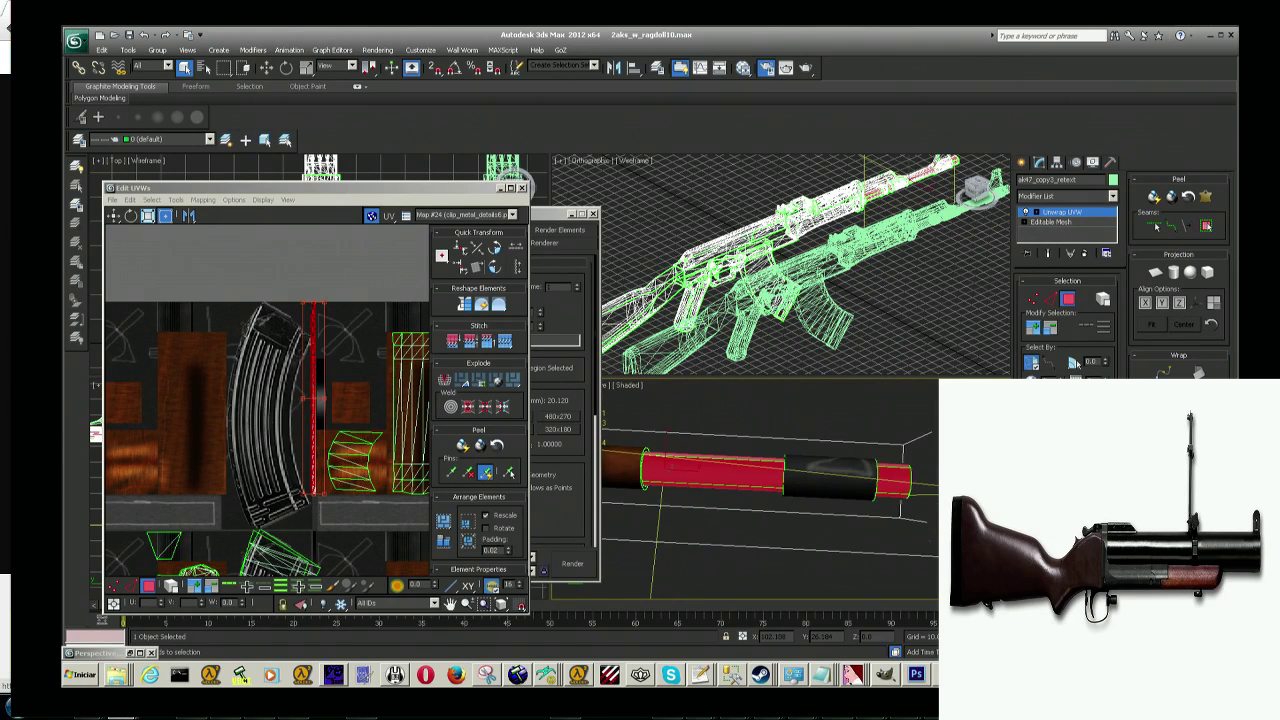
{"action": "middle_click_drag", "start_coordinate": [768, 452], "coordinate": [655, 450], "text": "alt"}
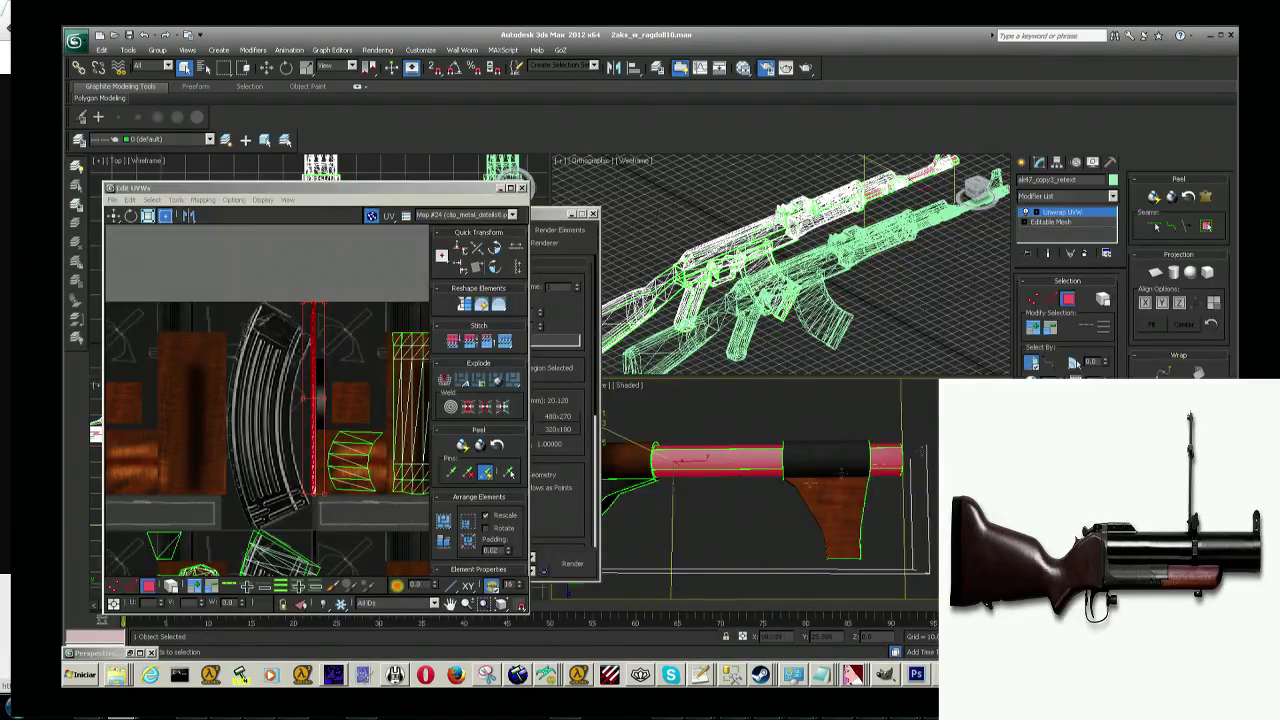
Step: View the barrel from above and box-select part of its faces
{"action": "scroll", "coordinate": [730, 514], "scroll_direction": "up", "scroll_amount": 2}
{"action": "scroll", "coordinate": [750, 480], "scroll_direction": "up", "scroll_amount": 2}
{"action": "scroll", "coordinate": [780, 460], "scroll_direction": "up", "scroll_amount": 2}
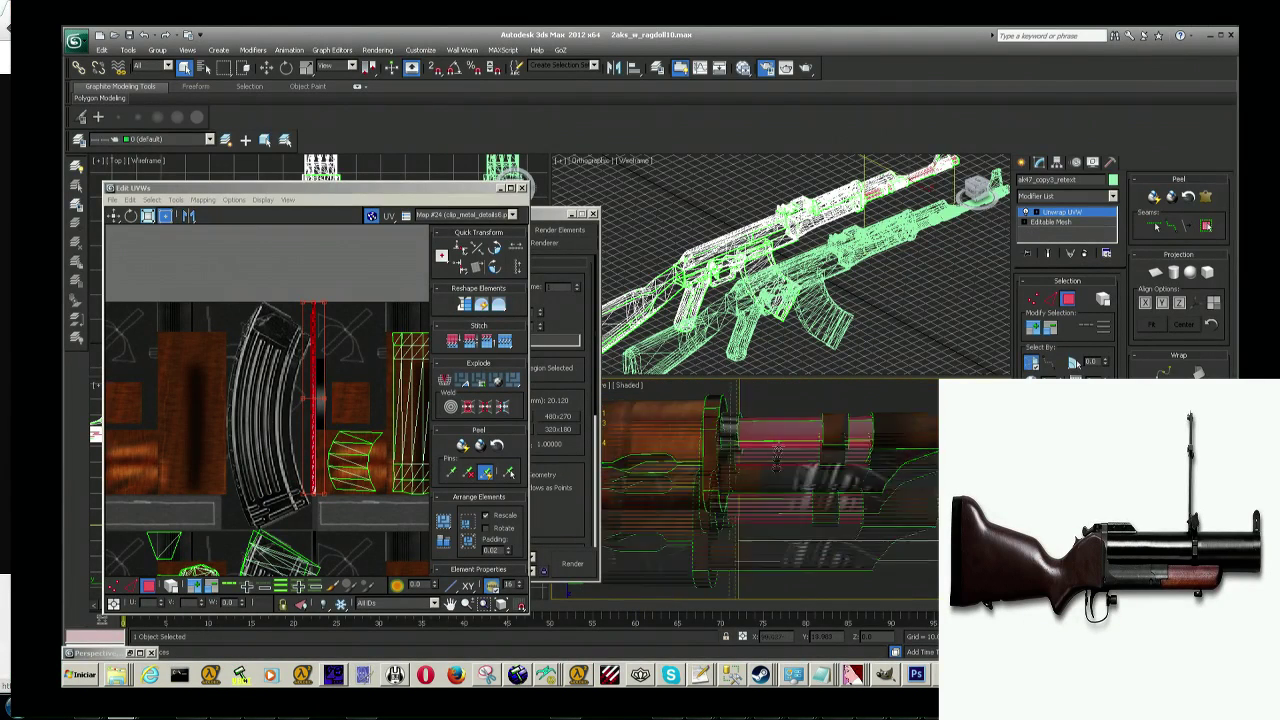
{"action": "scroll", "coordinate": [793, 500], "scroll_direction": "up", "scroll_amount": 2}
{"action": "scroll", "coordinate": [792, 502], "scroll_direction": "down", "scroll_amount": 2}
{"action": "scroll", "coordinate": [788, 512], "scroll_direction": "down", "scroll_amount": 3}
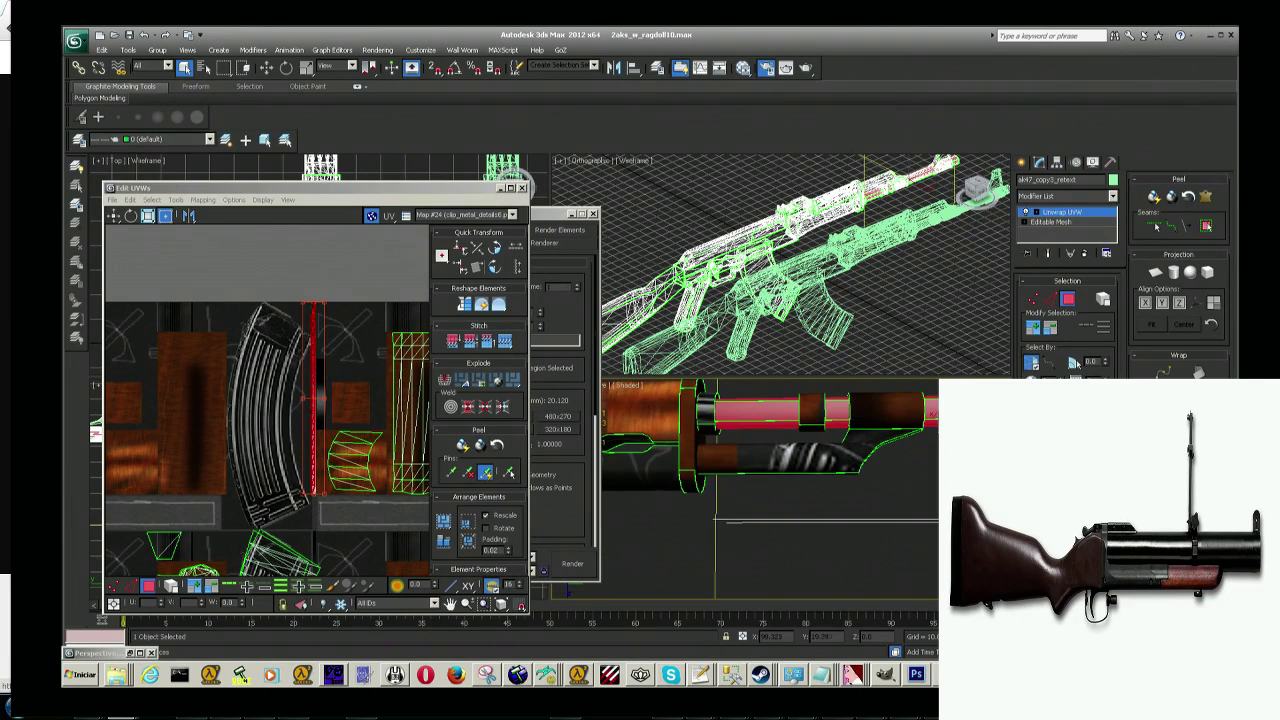
{"action": "mouse_move", "coordinate": [788, 512]}
{"action": "middle_mouse_down", "text": "alt"}
{"action": "mouse_move", "coordinate": [680, 588]}
{"action": "mouse_move", "coordinate": [730, 567]}
{"action": "middle_mouse_up", "text": "alt"}
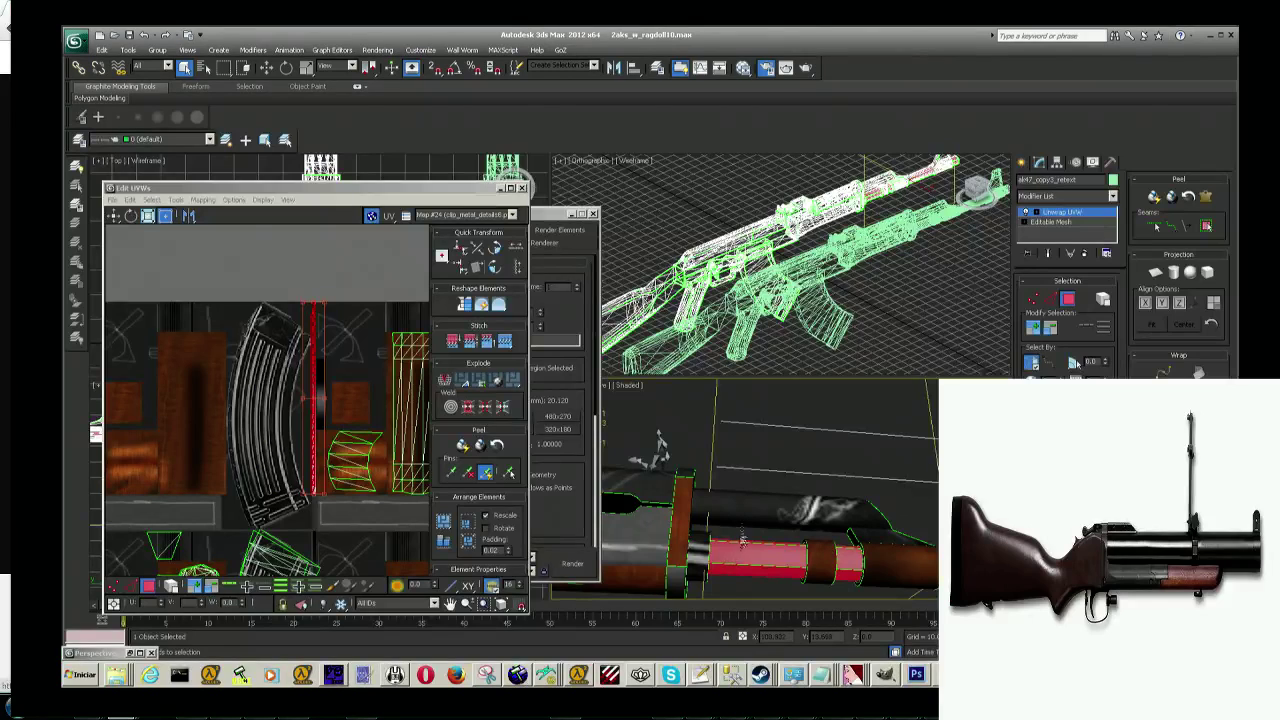
{"action": "left_click_drag", "start_coordinate": [739, 541], "coordinate": [748, 592]}
Step: Marquee-select all of the barrel's red UV strip vertices in Edit UVWs
{"action": "mouse_move", "coordinate": [760, 500]}
{"action": "middle_mouse_down", "text": "alt"}
{"action": "mouse_move", "coordinate": [790, 530]}
{"action": "mouse_move", "coordinate": [780, 495]}
{"action": "mouse_move", "coordinate": [800, 505]}
{"action": "middle_mouse_up", "text": "alt"}
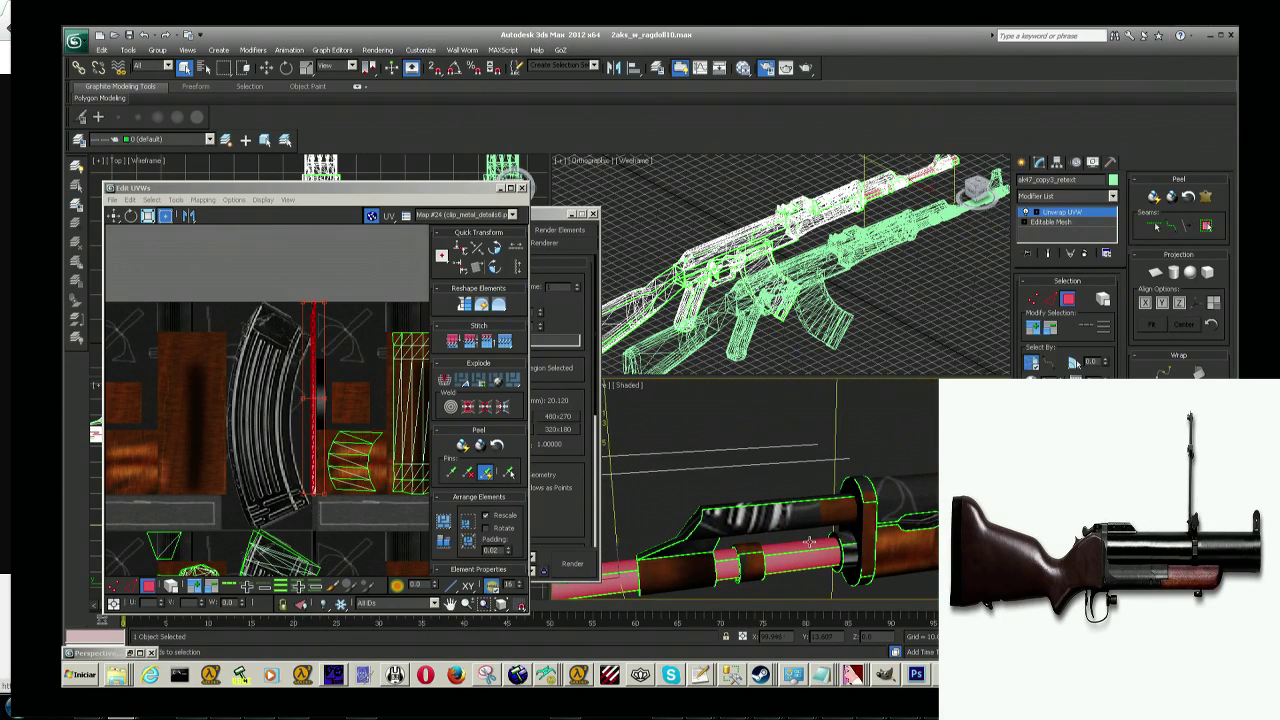
{"action": "middle_click_drag", "start_coordinate": [910, 518], "coordinate": [840, 480], "text": "alt"}
{"action": "left_click", "coordinate": [443, 390]}
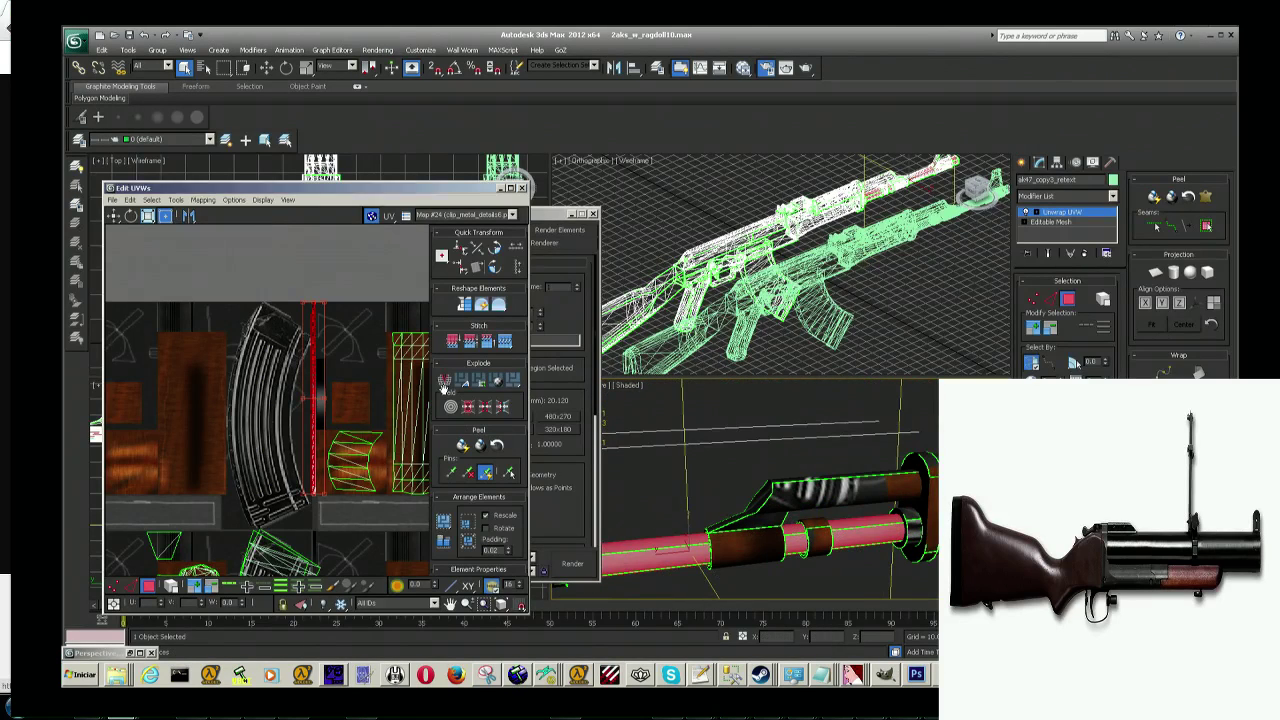
{"action": "left_click", "coordinate": [318, 400]}
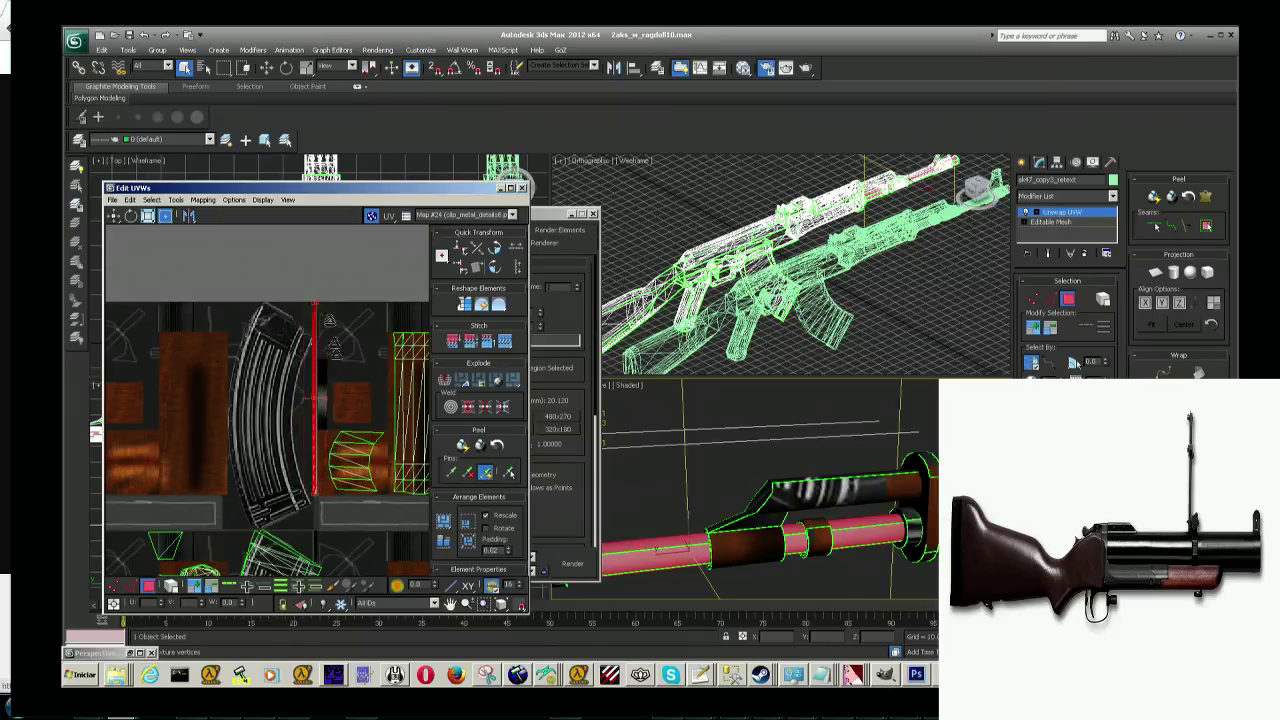
{"action": "left_click_drag", "start_coordinate": [310, 497], "coordinate": [340, 376]}
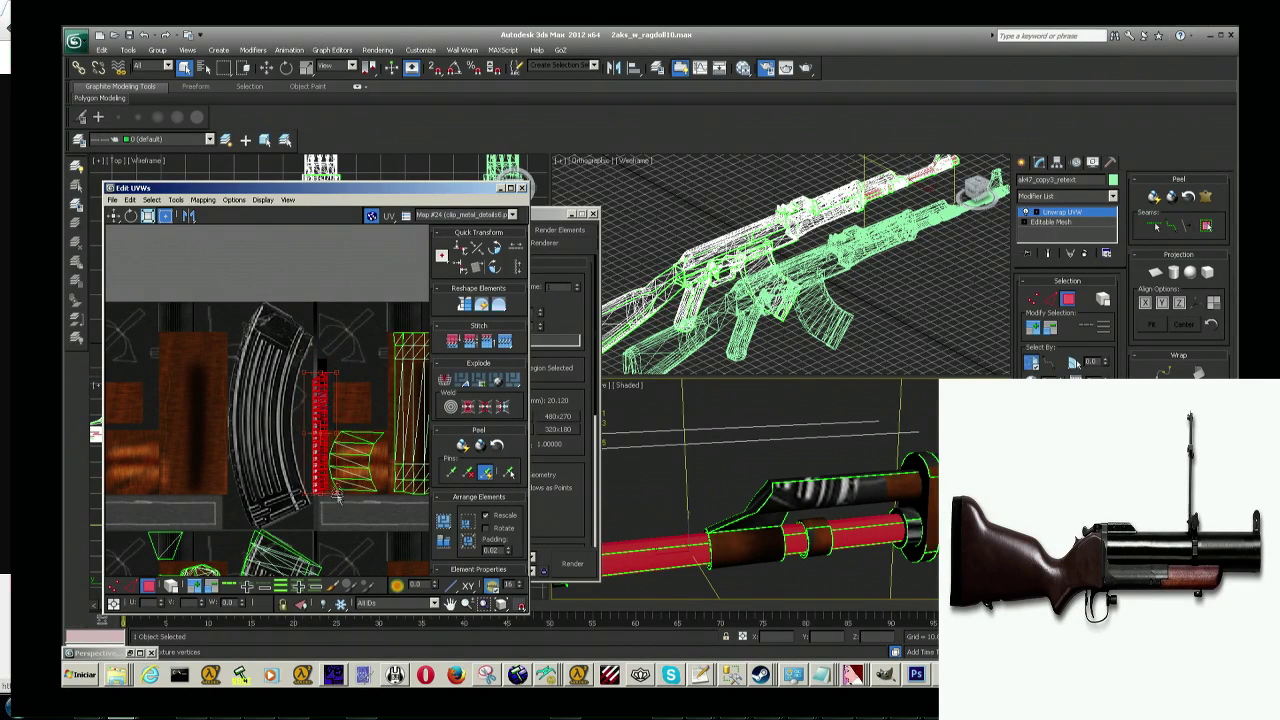
Step: Scale the barrel's UV strip narrower and shorter from its bottom and top corners
{"action": "scroll", "coordinate": [325, 342], "scroll_direction": "up", "scroll_amount": 2}
{"action": "scroll", "coordinate": [325, 342], "scroll_direction": "up", "scroll_amount": 2}
{"action": "scroll", "coordinate": [358, 385], "scroll_direction": "up", "scroll_amount": 2}
{"action": "scroll", "coordinate": [355, 330], "scroll_direction": "up", "scroll_amount": 2}
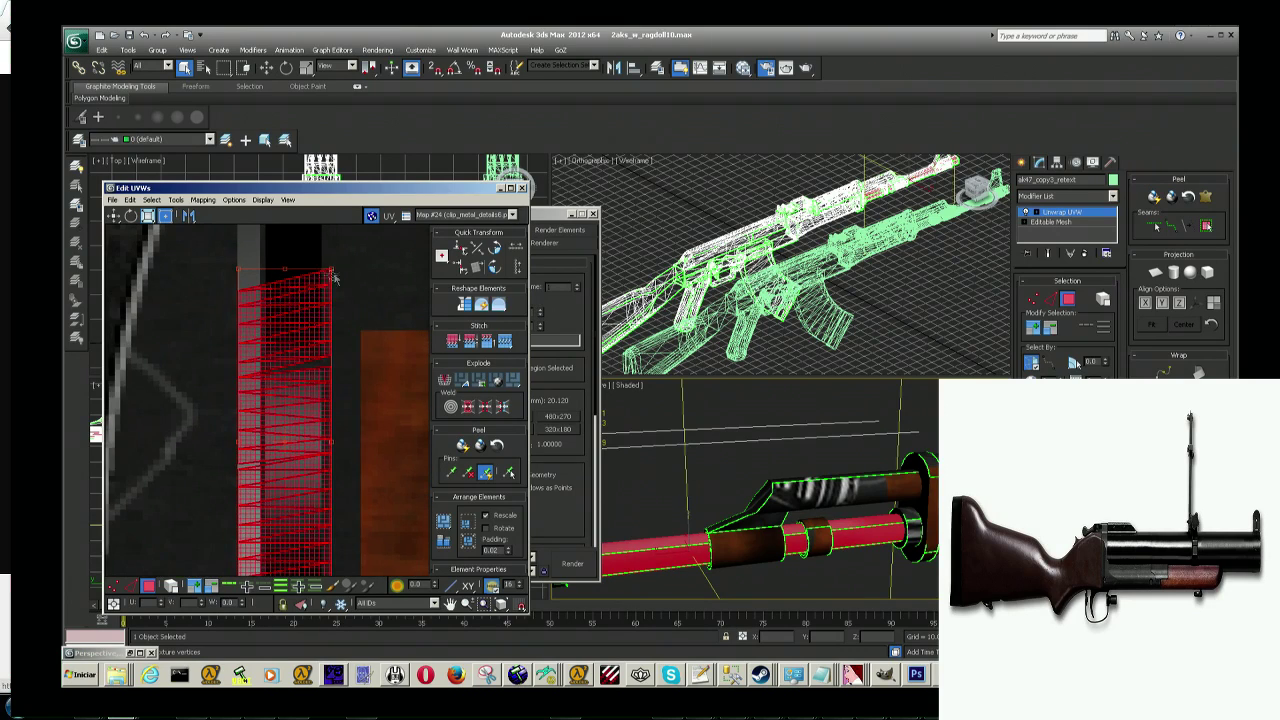
{"action": "left_click_drag", "start_coordinate": [333, 277], "coordinate": [316, 271]}
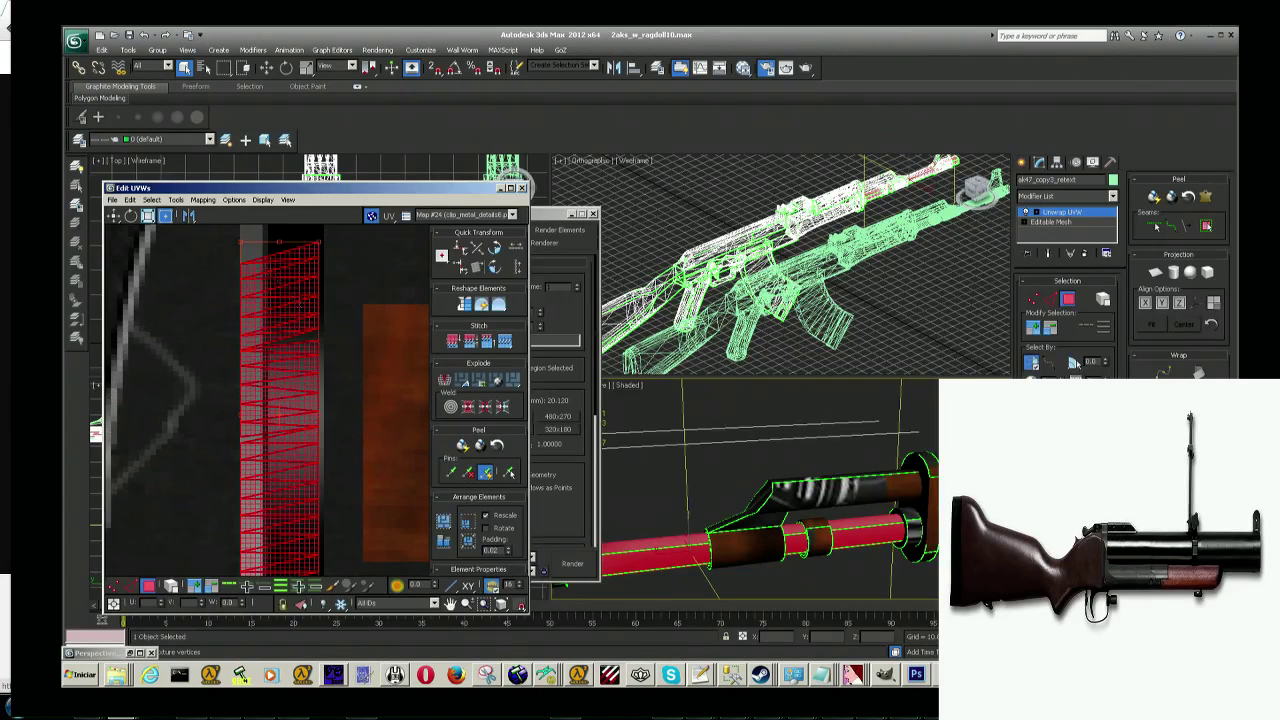
{"action": "middle_click_drag", "start_coordinate": [316, 368], "coordinate": [257, 512]}
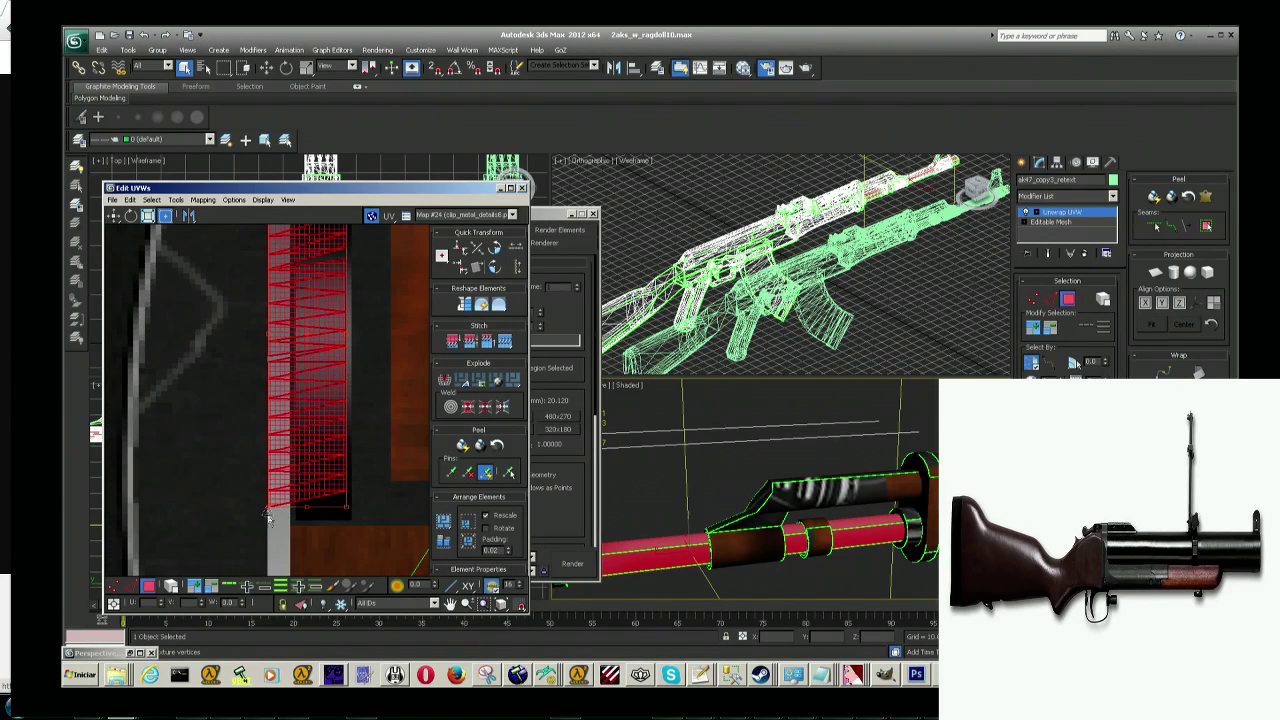
{"action": "left_click_drag", "start_coordinate": [268, 503], "coordinate": [300, 452]}
{"action": "middle_click_drag", "start_coordinate": [322, 407], "coordinate": [328, 442]}
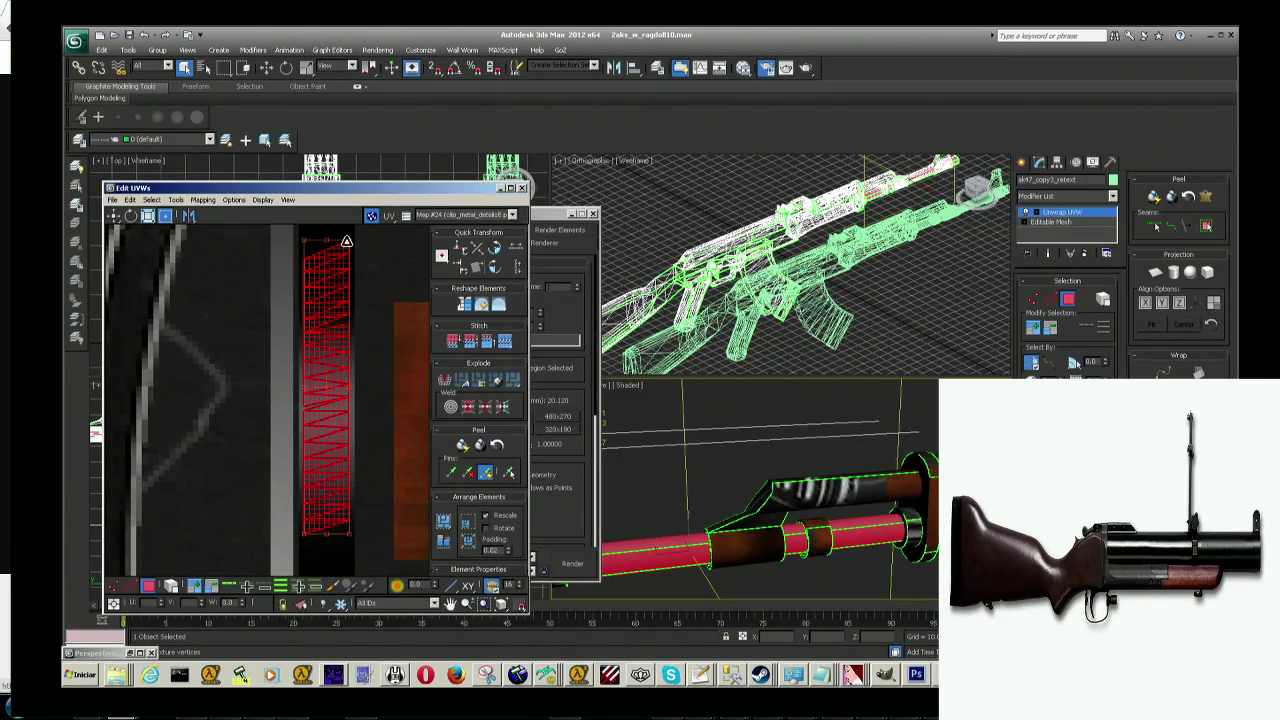
{"action": "mouse_move", "coordinate": [347, 242]}
{"action": "left_mouse_down"}
{"action": "mouse_move", "coordinate": [343, 306]}
{"action": "mouse_move", "coordinate": [328, 296]}
{"action": "left_mouse_up"}
{"action": "scroll", "coordinate": [335, 395], "scroll_direction": "down", "scroll_amount": 3}
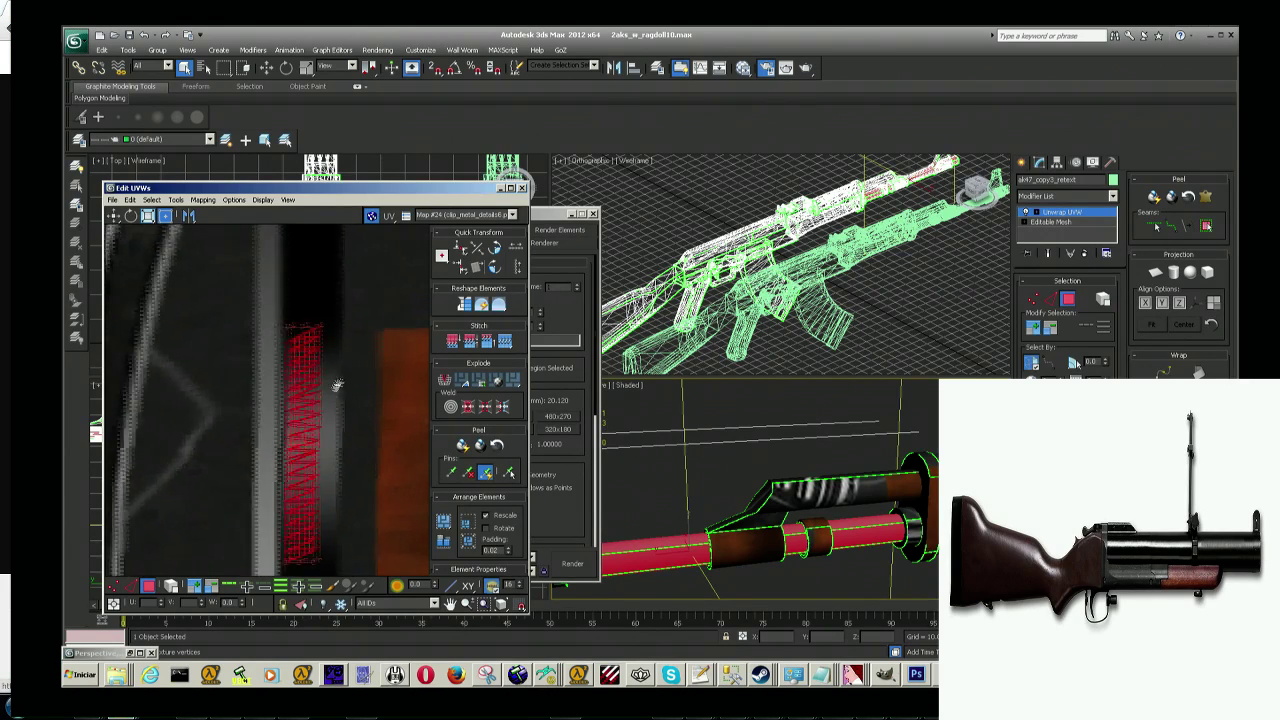
{"action": "scroll", "coordinate": [334, 388], "scroll_direction": "down", "scroll_amount": 2}
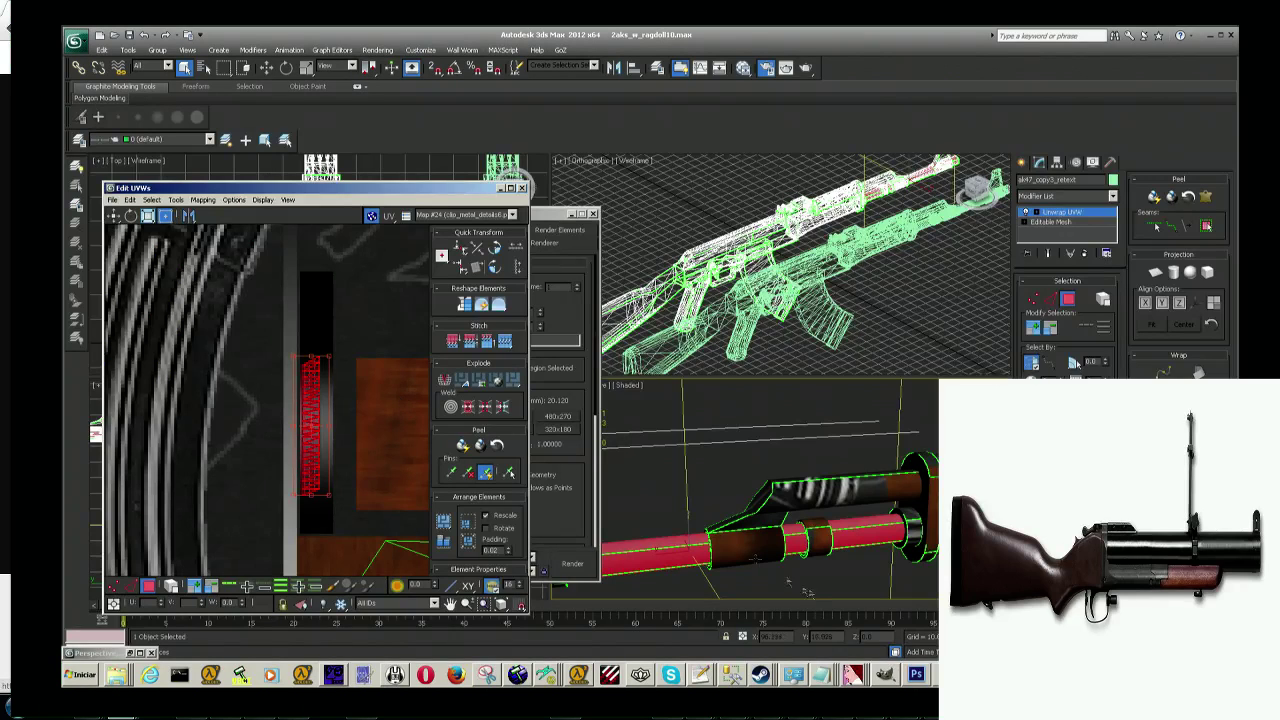
Step: Render a side-view test image of the barrel and handguard
{"action": "middle_click_drag", "start_coordinate": [770, 490], "coordinate": [820, 480], "text": "alt"}
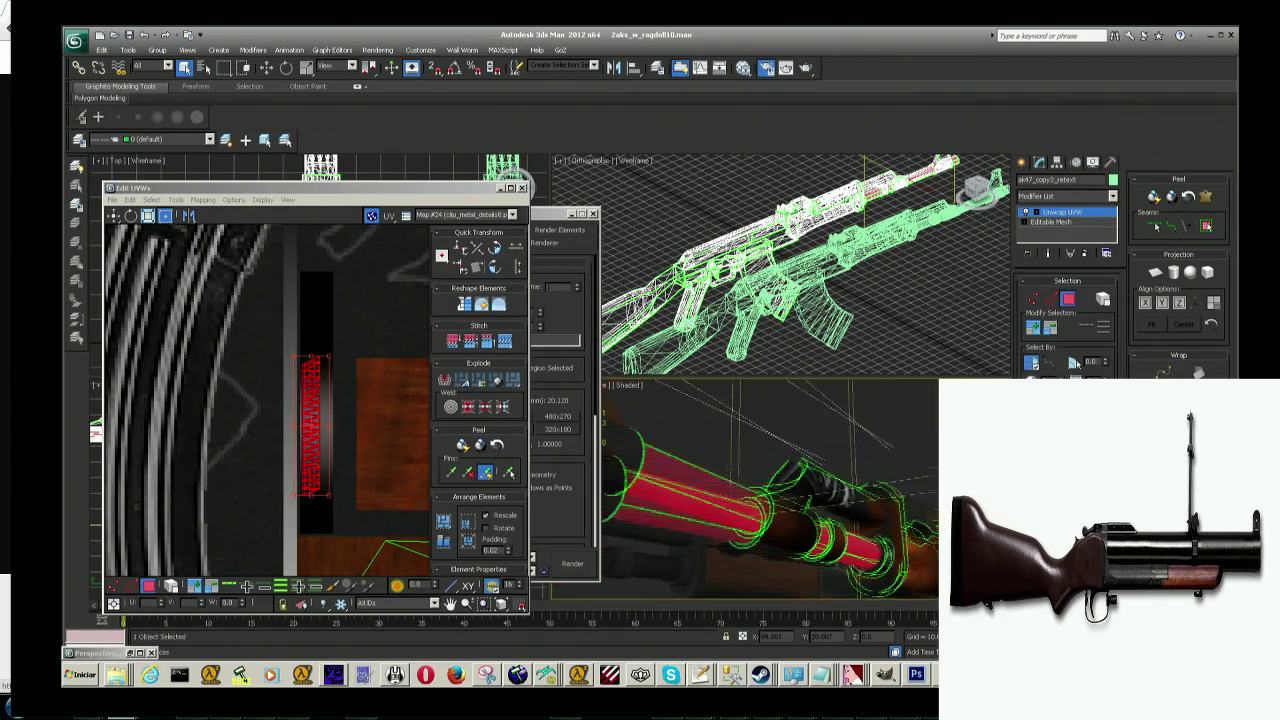
{"action": "mouse_move", "coordinate": [745, 490]}
{"action": "middle_mouse_down", "text": "alt"}
{"action": "mouse_move", "coordinate": [918, 478]}
{"action": "mouse_move", "coordinate": [907, 457]}
{"action": "middle_mouse_up", "text": "alt"}
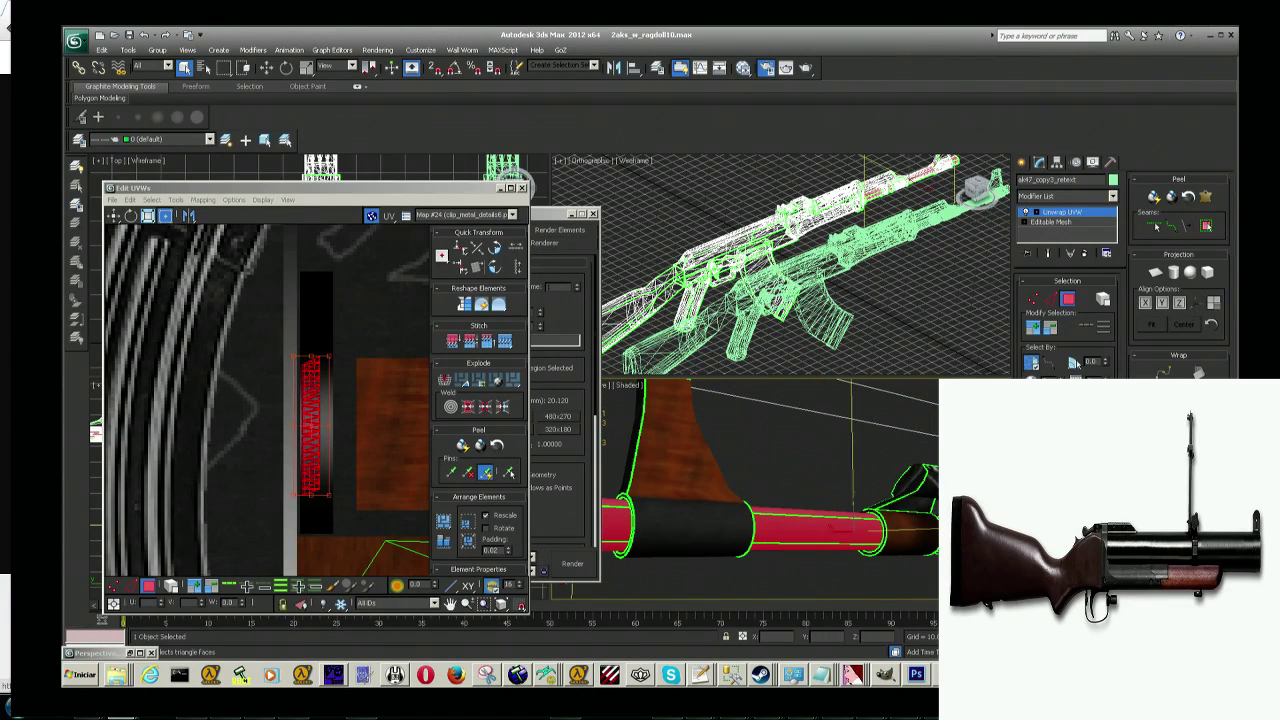
{"action": "key", "text": "shift+q"}
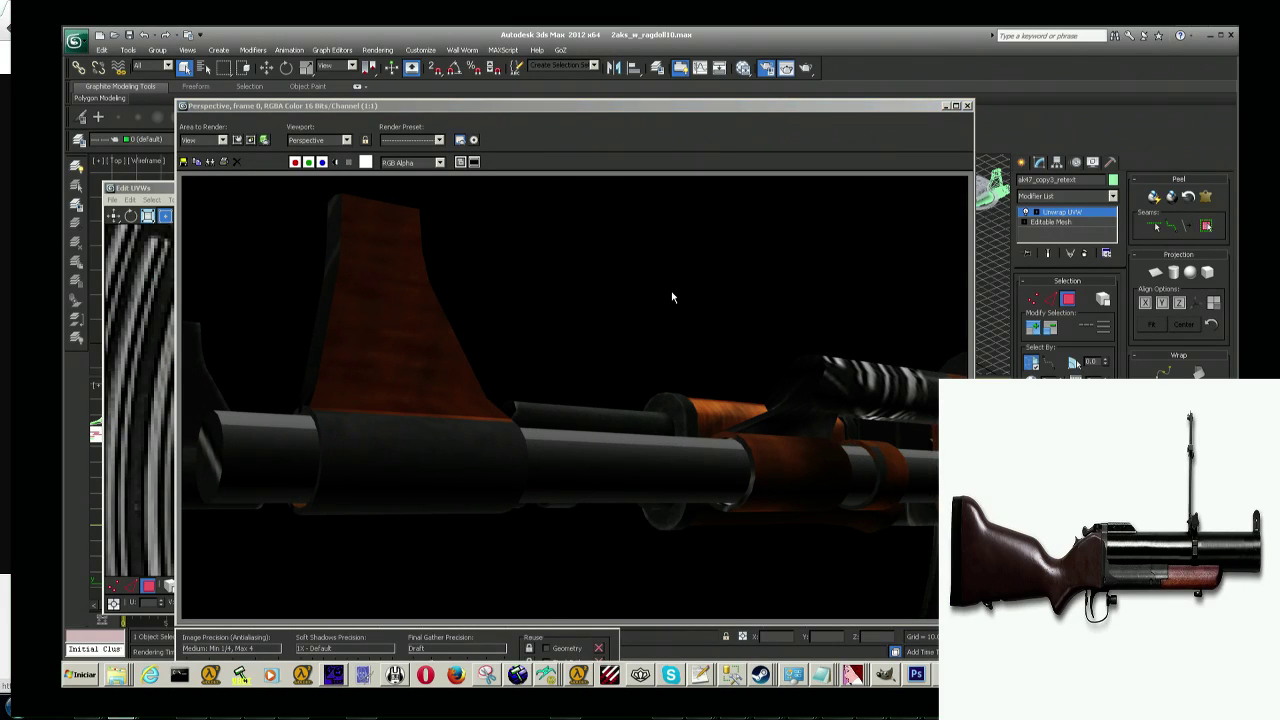
Step: Check the texture in Photoshop, close the test render, and orbit around the red barrel tube
{"action": "key", "text": "alt+Tab"}
{"action": "key", "text": "alt+Tab"}
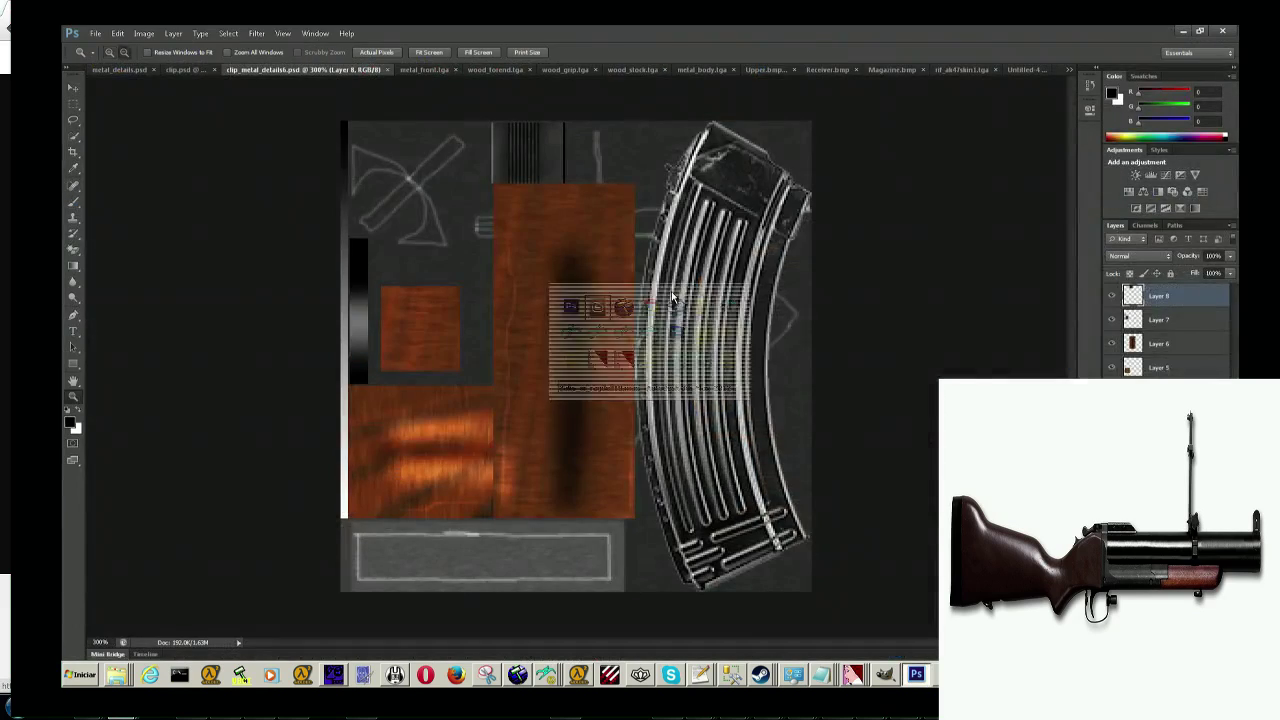
{"action": "key", "text": "alt+Tab"}
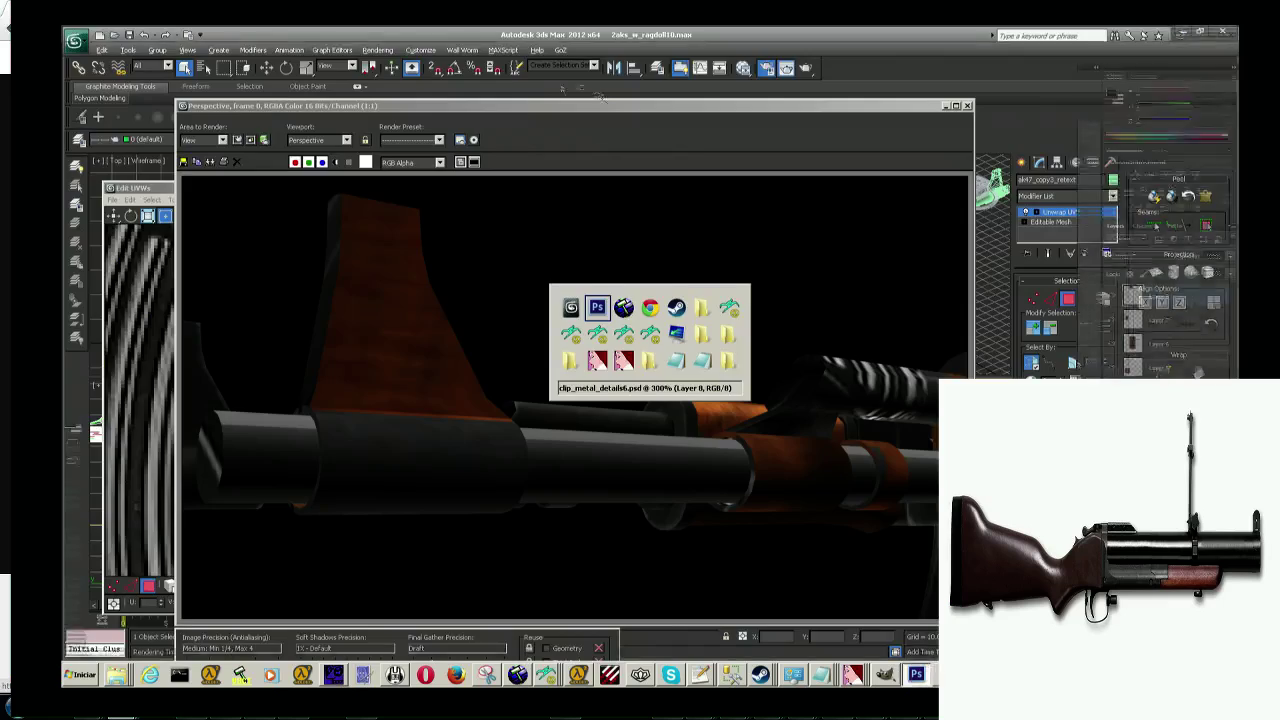
{"action": "key", "text": "alt+Tab"}
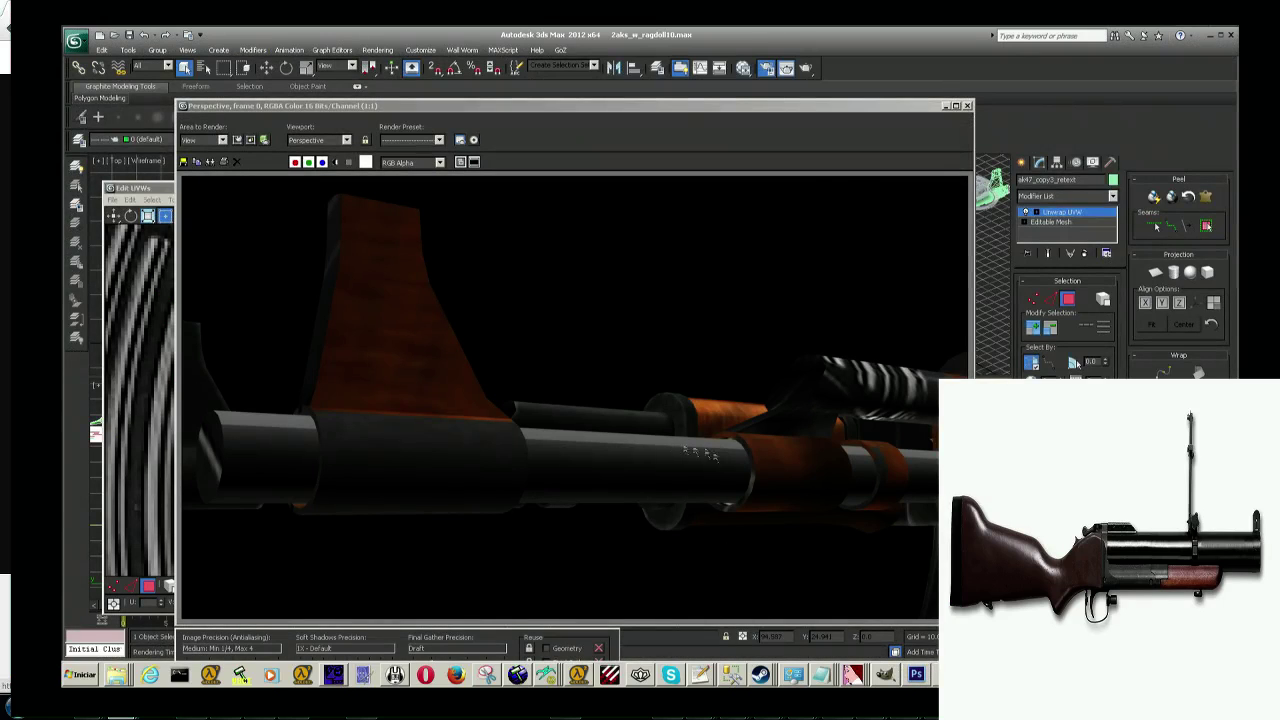
{"action": "left_click", "coordinate": [946, 106]}
{"action": "middle_click_drag", "start_coordinate": [836, 530], "coordinate": [849, 440], "text": "alt"}
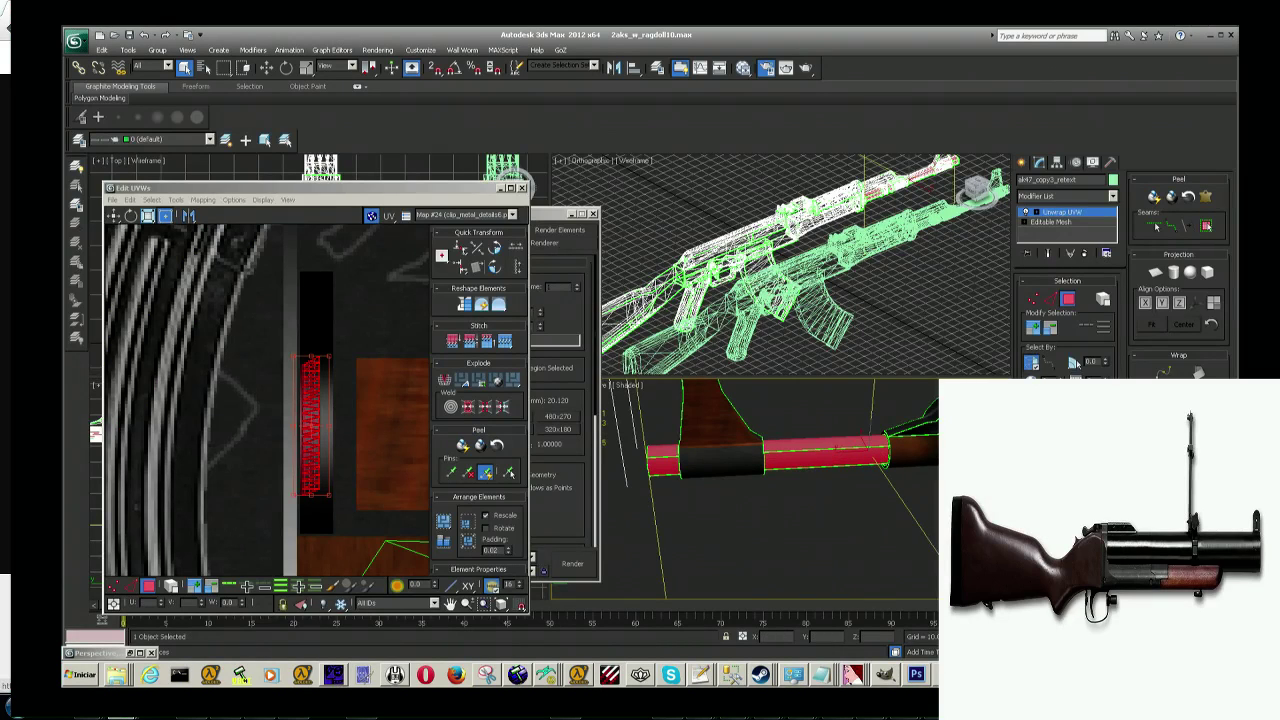
Step: Zoom in on the launcher barrel tube and select face strips next to its seam
{"action": "key", "text": "alt+z"}
{"action": "mouse_move", "coordinate": [862, 445]}
{"action": "left_mouse_down"}
{"action": "mouse_move", "coordinate": [862, 433]}
{"action": "mouse_move", "coordinate": [848, 534]}
{"action": "mouse_move", "coordinate": [860, 544]}
{"action": "mouse_move", "coordinate": [838, 510]}
{"action": "mouse_move", "coordinate": [858, 553]}
{"action": "left_mouse_up"}
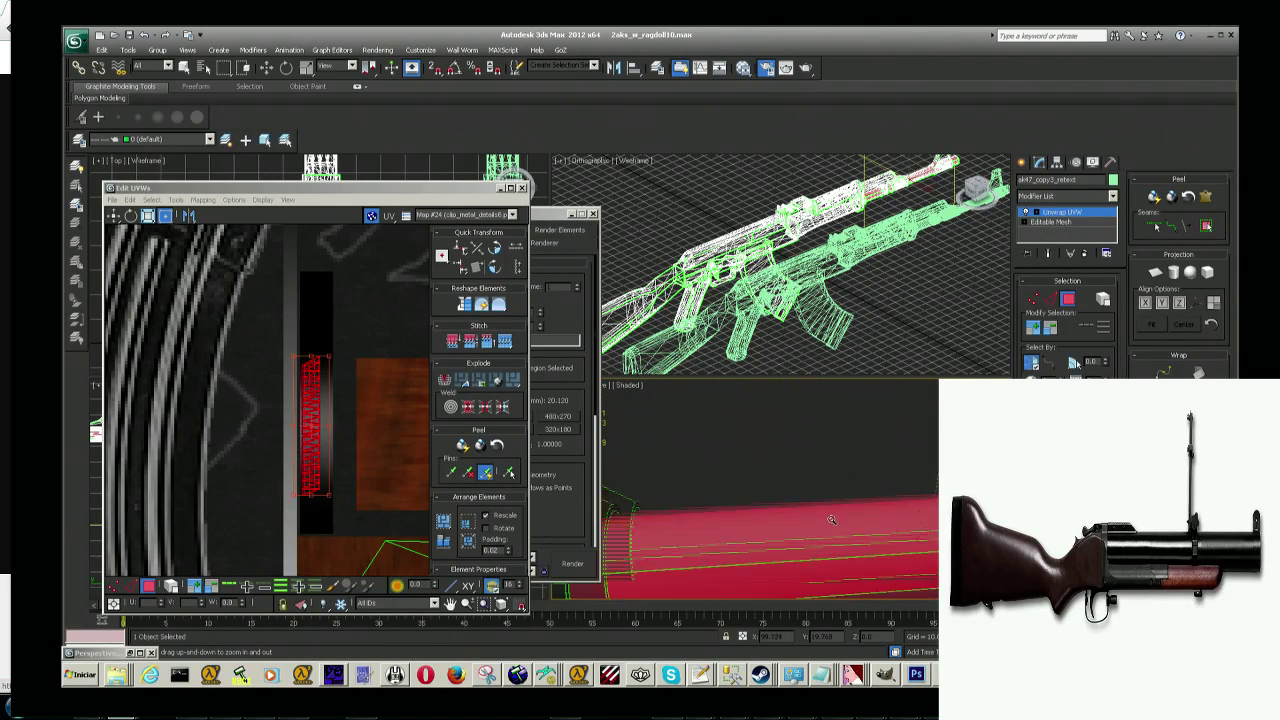
{"action": "middle_click_drag", "start_coordinate": [871, 553], "coordinate": [866, 546]}
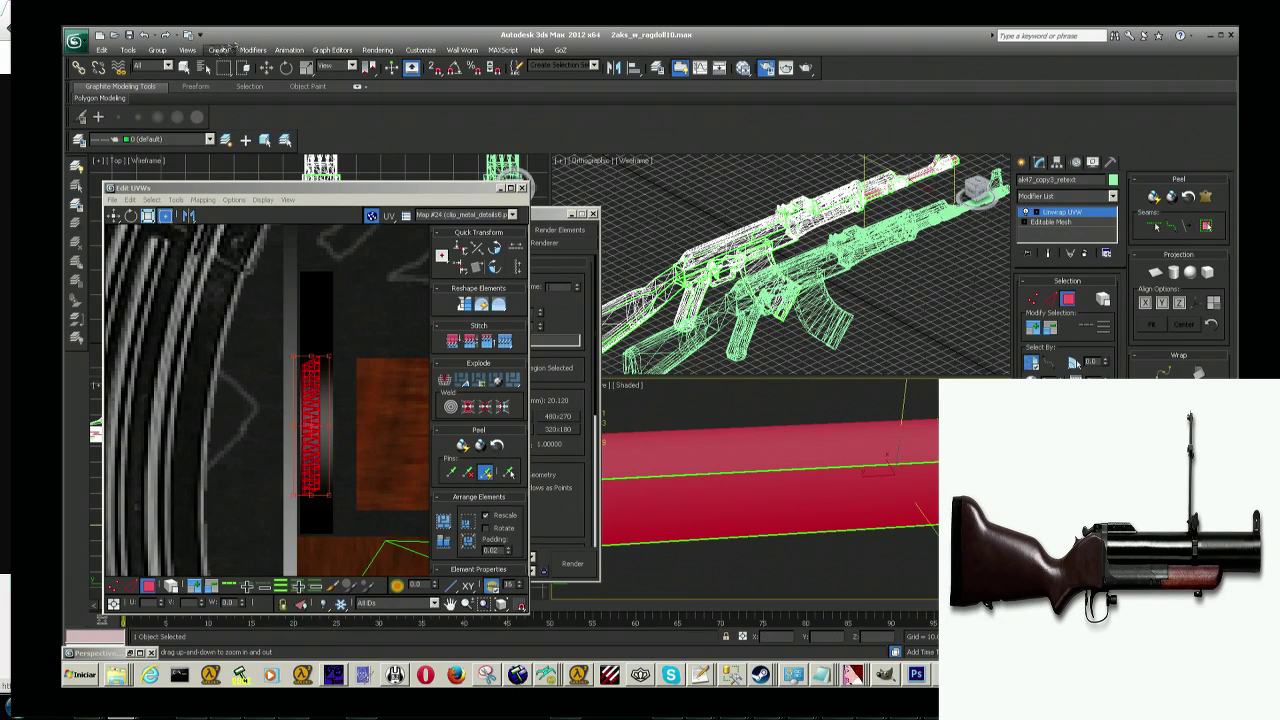
{"action": "left_click", "coordinate": [184, 67]}
{"action": "left_click", "coordinate": [749, 507]}
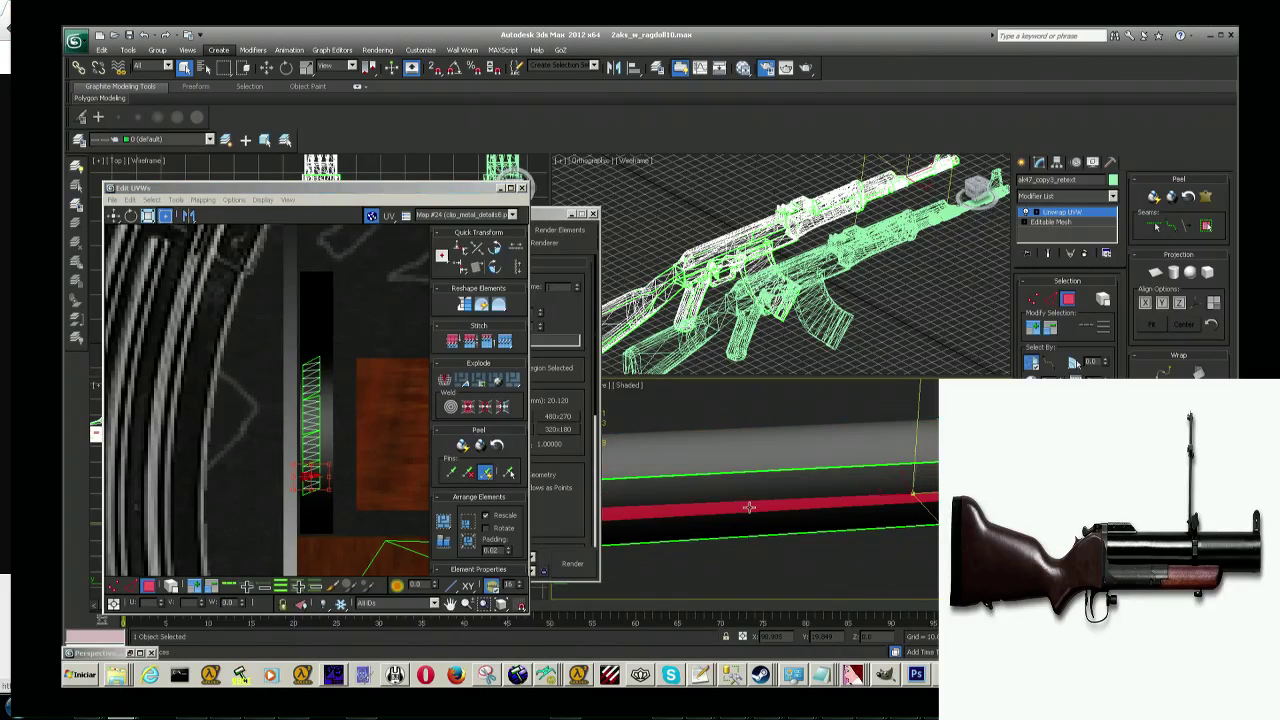
{"action": "left_click", "coordinate": [749, 470]}
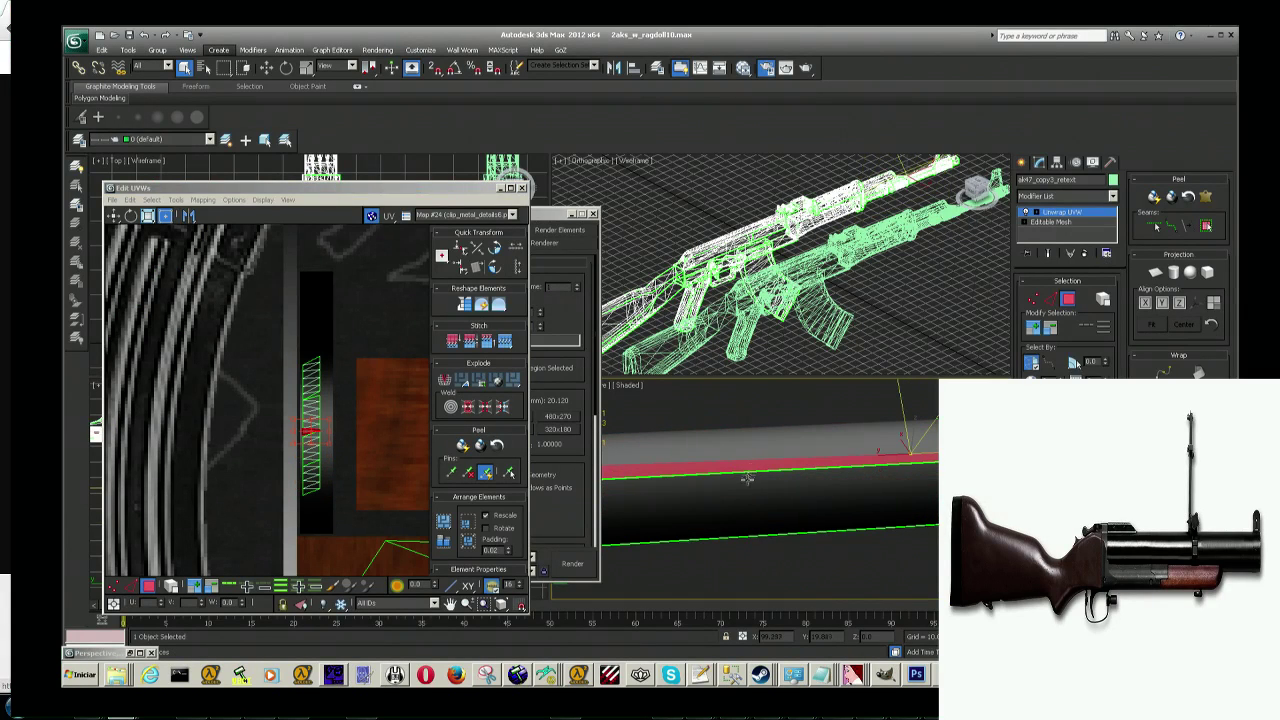
{"action": "left_click", "coordinate": [745, 479]}
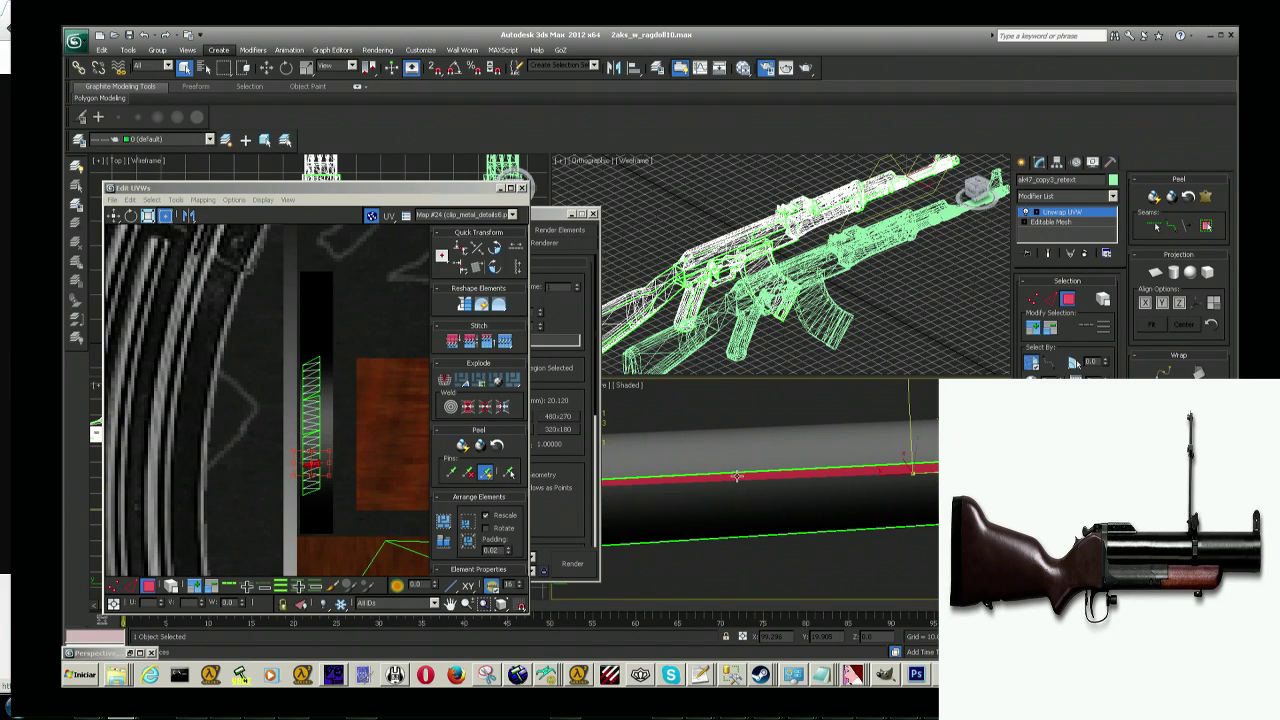
{"action": "left_click", "coordinate": [735, 465]}
Step: Select the lower part of the matching UV strip in the Edit UVWs window
{"action": "scroll", "coordinate": [352, 468], "scroll_direction": "up", "scroll_amount": 2}
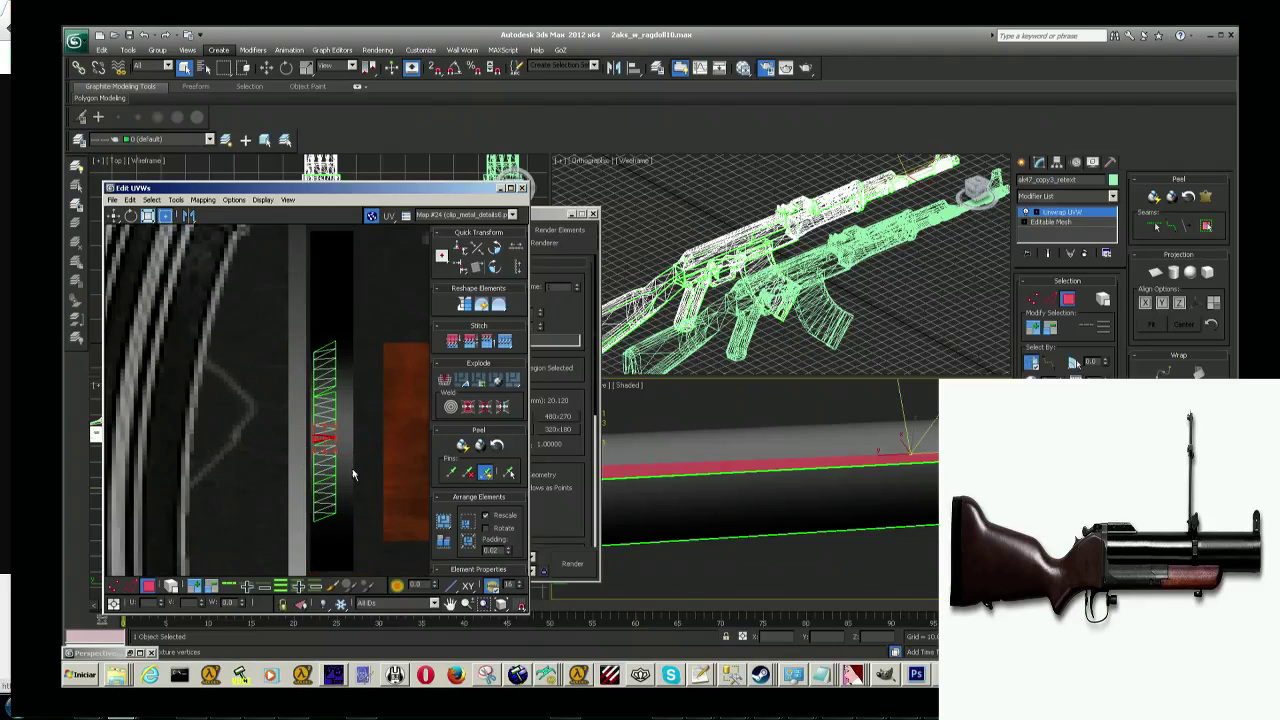
{"action": "scroll", "coordinate": [352, 468], "scroll_direction": "up", "scroll_amount": 3}
{"action": "scroll", "coordinate": [300, 470], "scroll_direction": "up", "scroll_amount": 2}
{"action": "scroll", "coordinate": [300, 451], "scroll_direction": "up", "scroll_amount": 2}
{"action": "scroll", "coordinate": [320, 443], "scroll_direction": "up", "scroll_amount": 1}
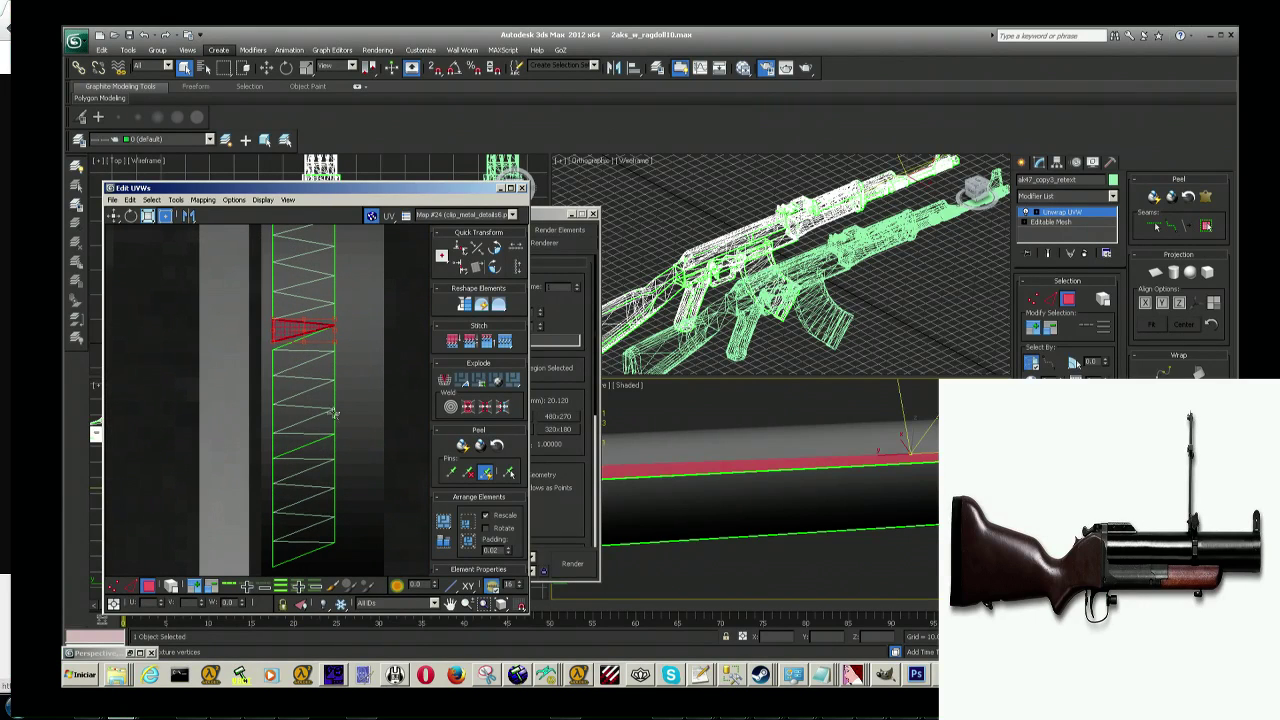
{"action": "left_click", "coordinate": [349, 376]}
{"action": "left_click_drag", "start_coordinate": [326, 372], "coordinate": [300, 575]}
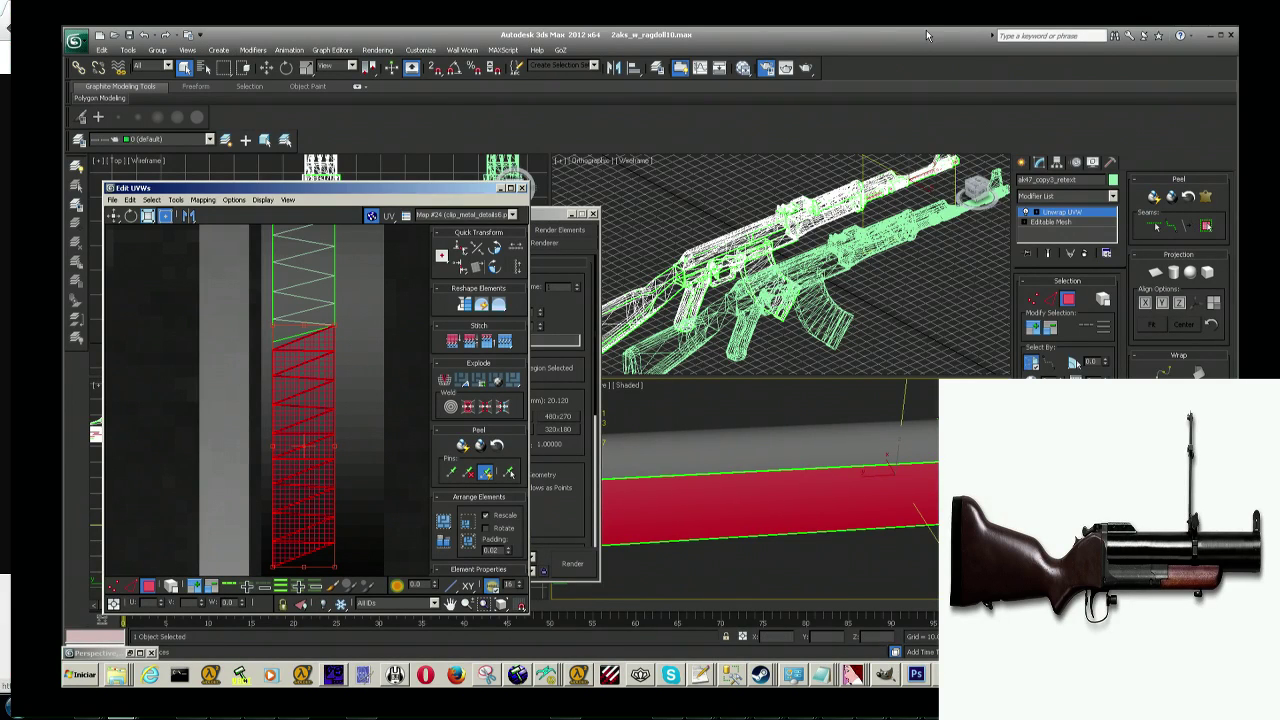
Step: Select a thin tube strip's UVs and shift that section down the metal texture
{"action": "left_click", "coordinate": [778, 470]}
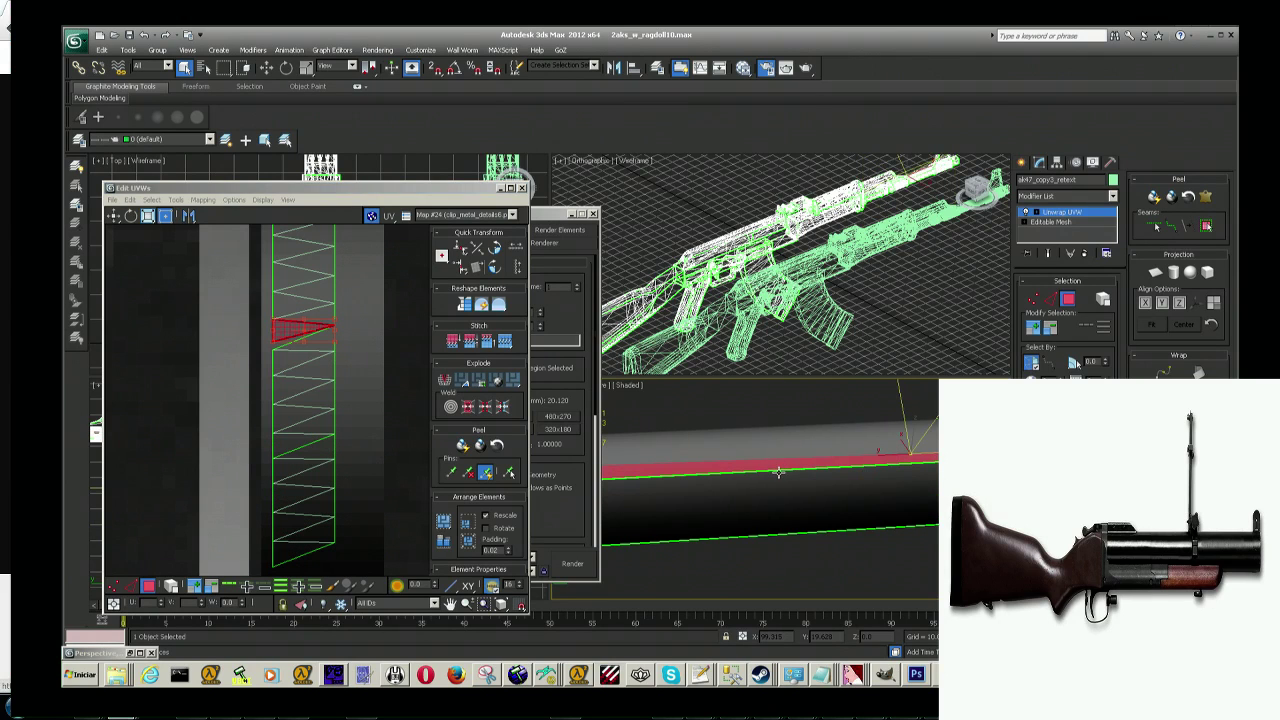
{"action": "left_click", "coordinate": [779, 472]}
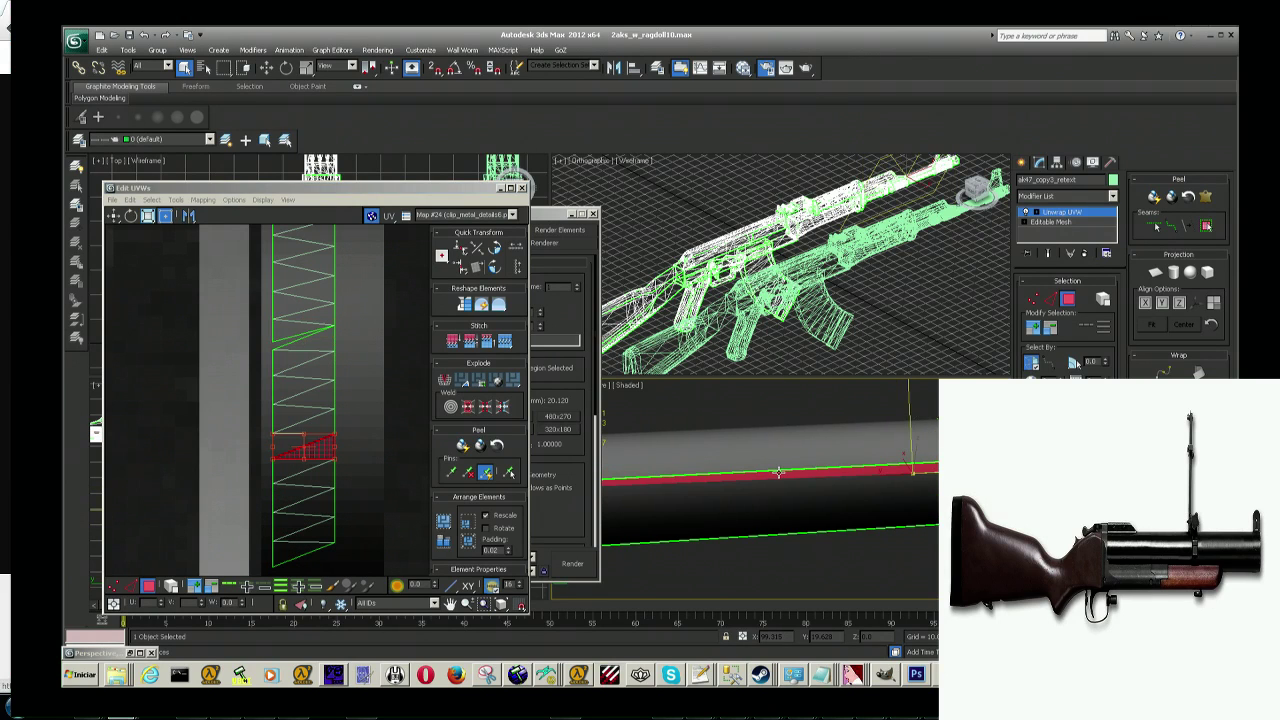
{"action": "left_click", "coordinate": [361, 406]}
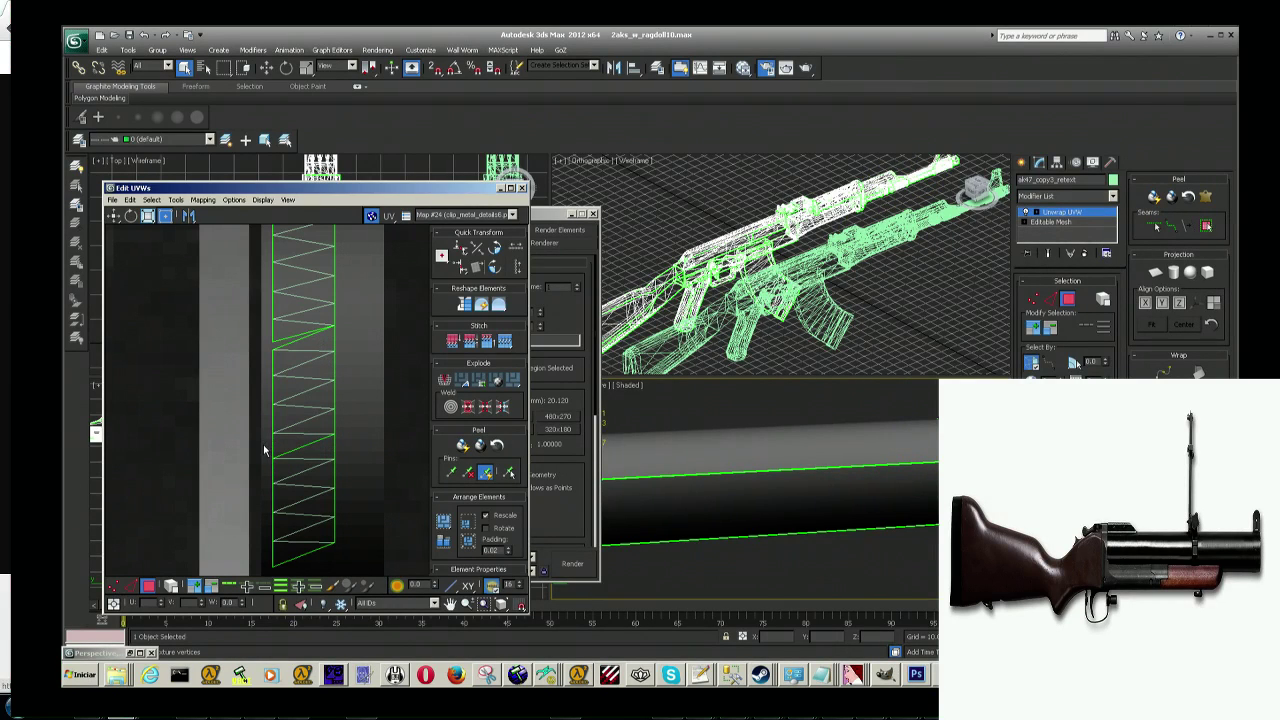
{"action": "left_click", "coordinate": [301, 362]}
{"action": "left_click", "coordinate": [317, 340], "text": "ctrl"}
{"action": "mouse_move", "coordinate": [314, 365]}
{"action": "left_mouse_down"}
{"action": "mouse_move", "coordinate": [344, 366]}
{"action": "mouse_move", "coordinate": [314, 451]}
{"action": "left_mouse_up"}
{"action": "middle_click_drag", "start_coordinate": [314, 451], "coordinate": [309, 411]}
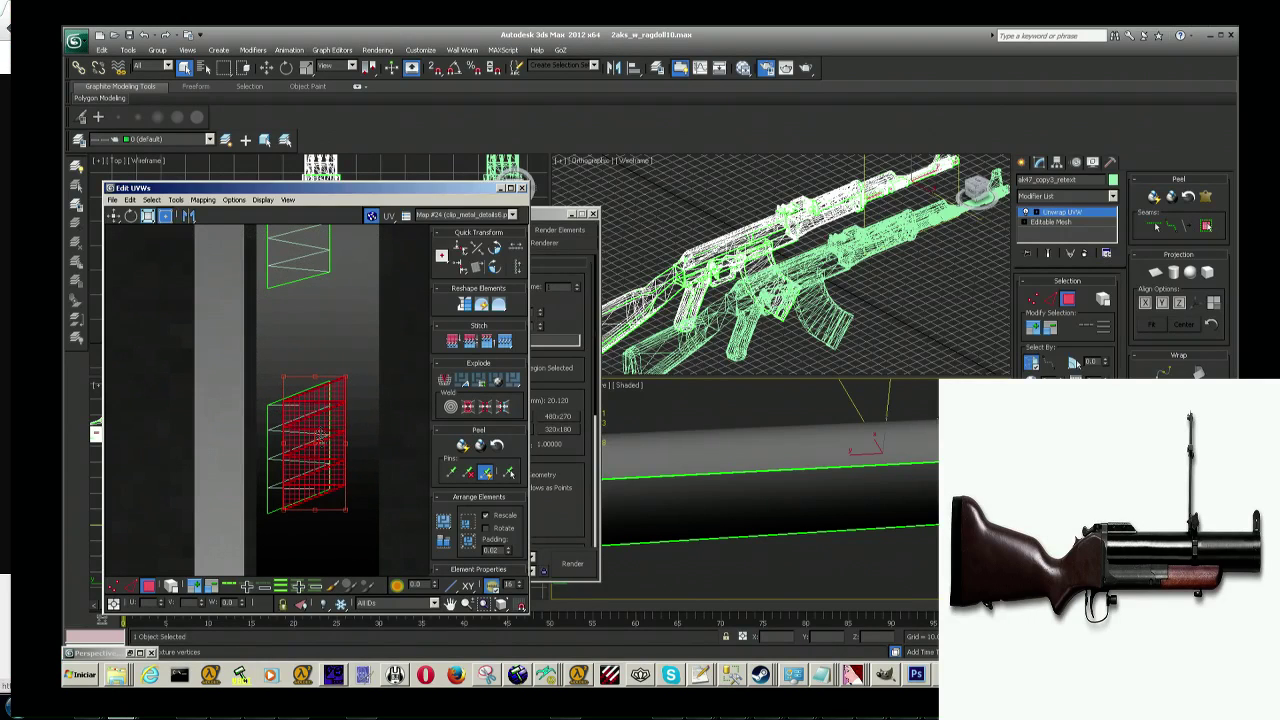
{"action": "left_click_drag", "start_coordinate": [320, 435], "coordinate": [322, 565]}
{"action": "left_click", "coordinate": [262, 341]}
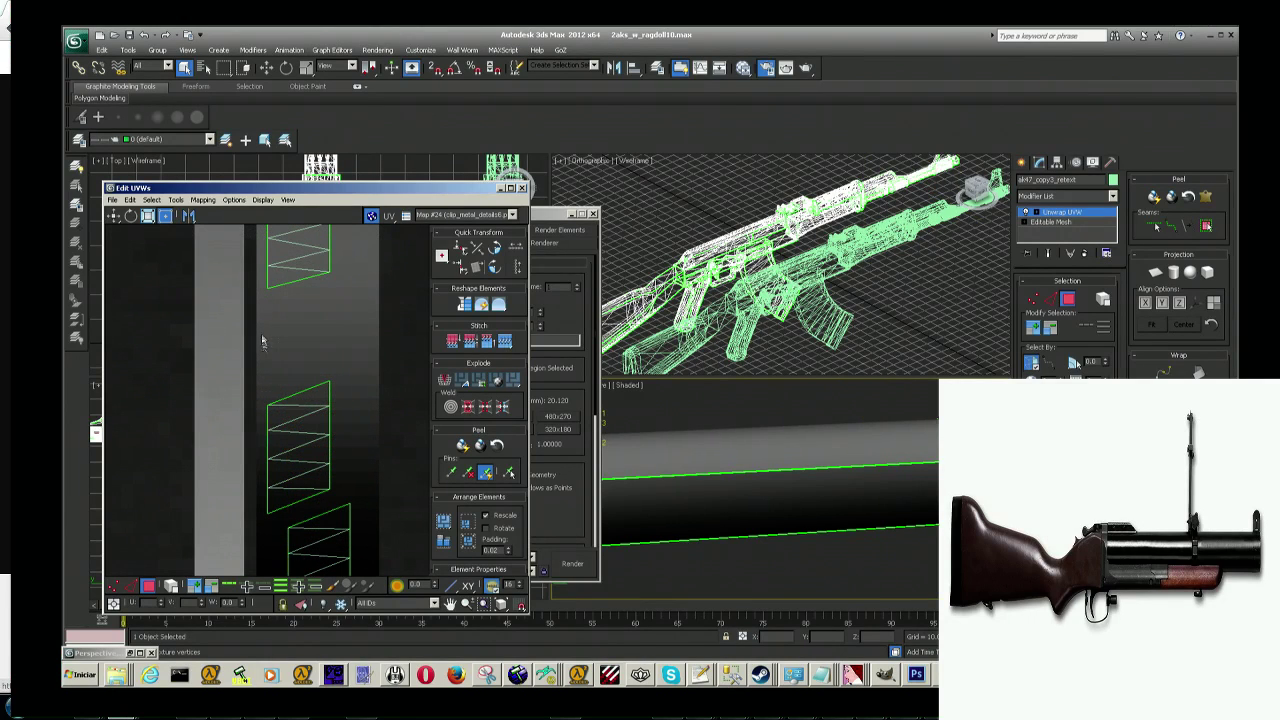
Step: Move the middle UV strip up on the metal map, then clear the UV selection
{"action": "left_click", "coordinate": [312, 505]}
{"action": "mouse_move", "coordinate": [306, 458]}
{"action": "left_mouse_down"}
{"action": "mouse_move", "coordinate": [323, 352]}
{"action": "mouse_move", "coordinate": [293, 344]}
{"action": "left_mouse_up"}
{"action": "scroll", "coordinate": [301, 332], "scroll_direction": "up", "scroll_amount": 4}
{"action": "left_click", "coordinate": [193, 363]}
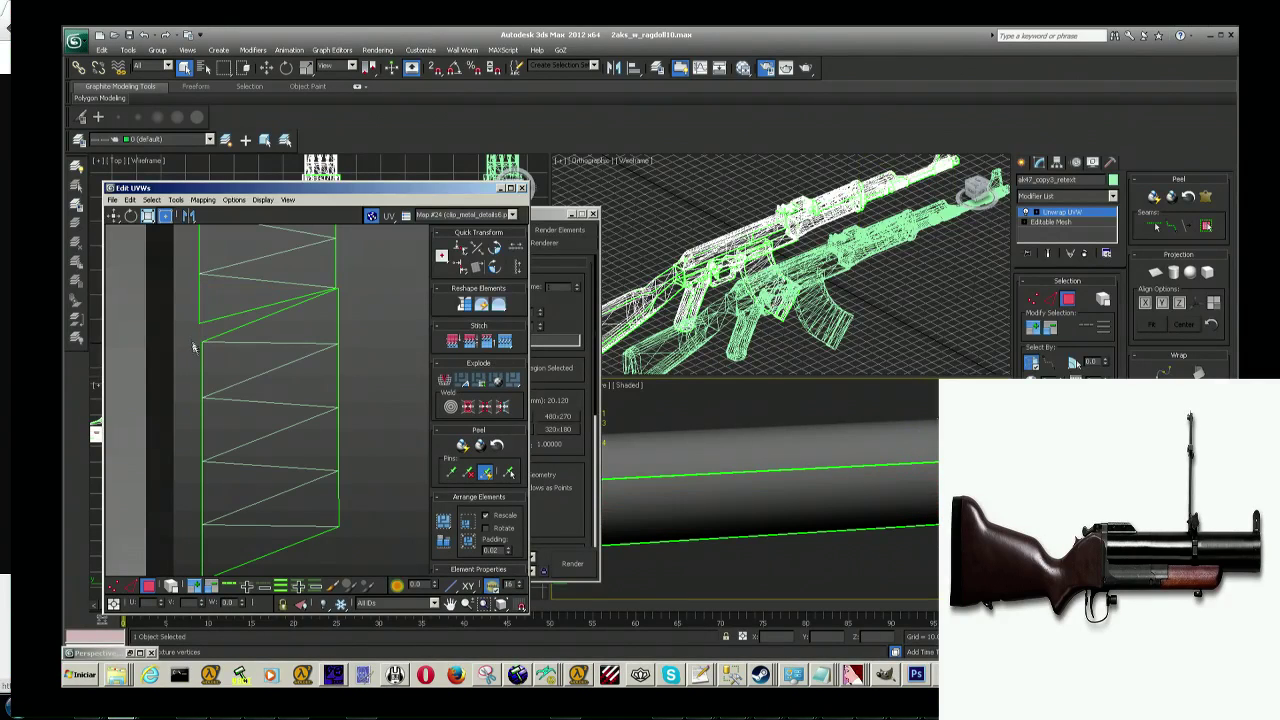
{"action": "left_click", "coordinate": [231, 350]}
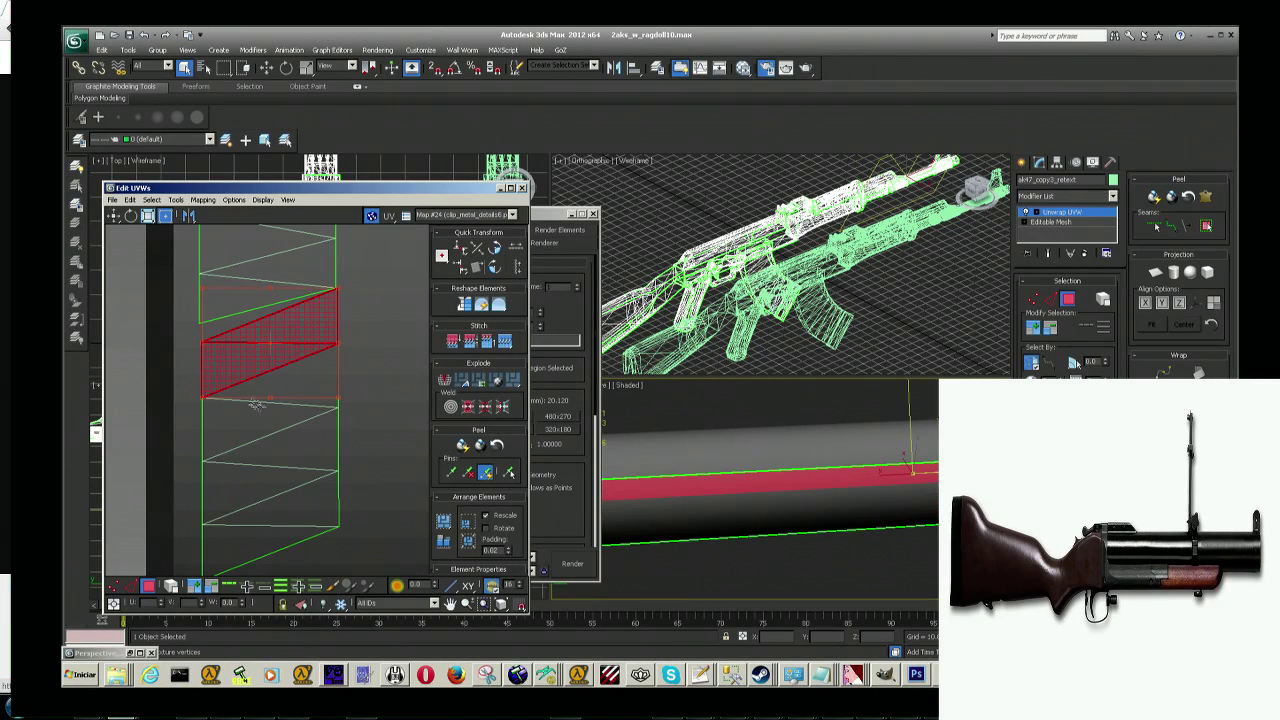
{"action": "left_click", "coordinate": [802, 549]}
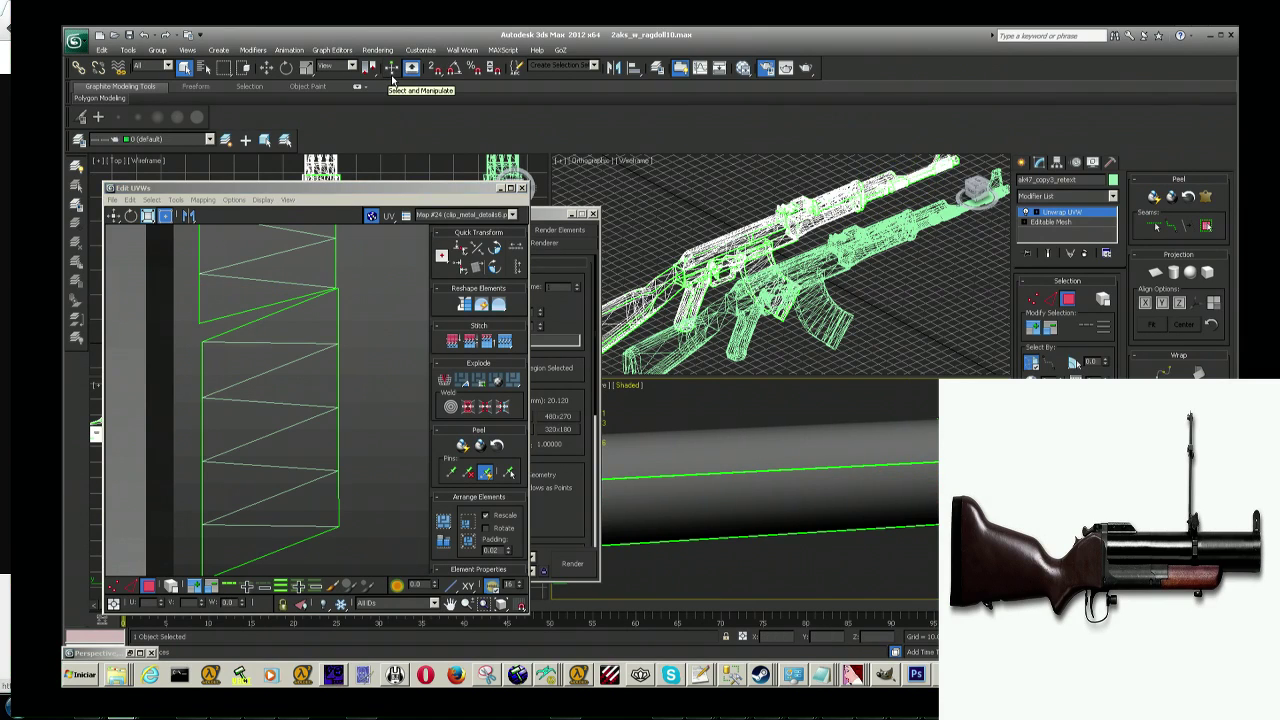
Step: Test-render the barrel close-up, check the mostly dark result, then zoom out to the full rifle
{"action": "key", "text": "shift+q"}
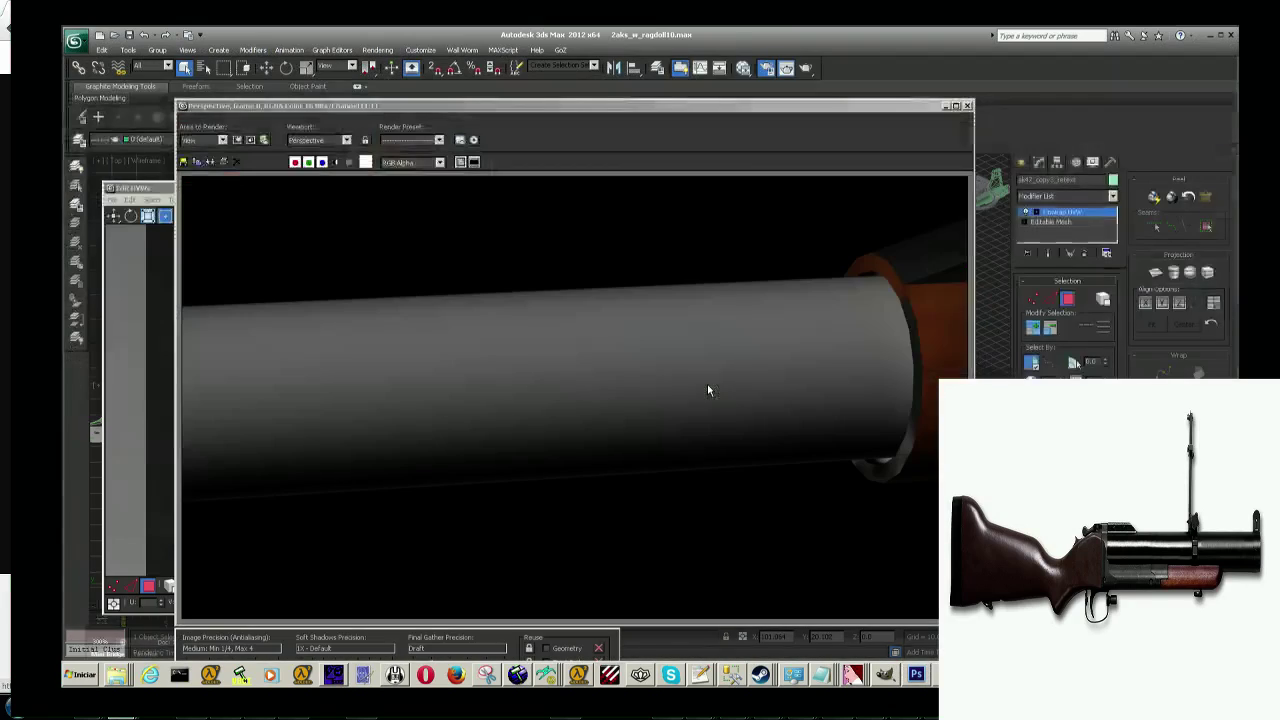
{"action": "key", "text": "alt+Tab"}
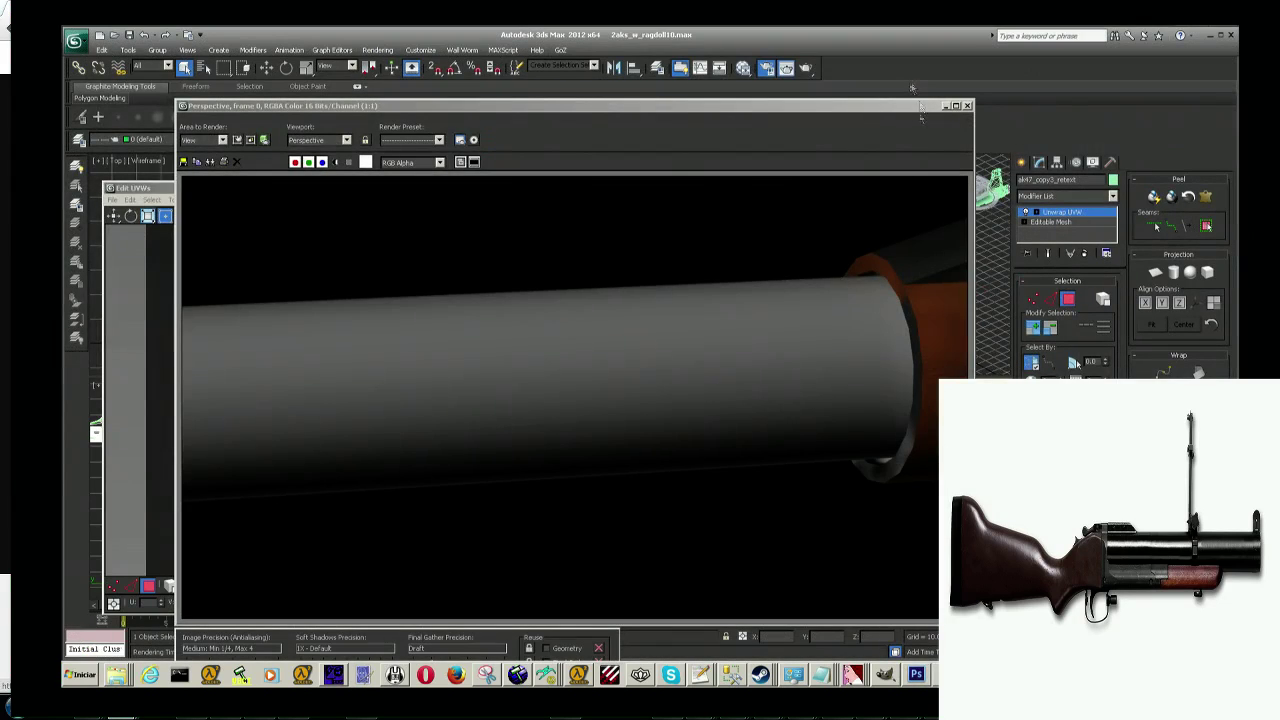
{"action": "left_click", "coordinate": [945, 106]}
{"action": "mouse_move", "coordinate": [880, 470]}
{"action": "middle_mouse_down", "text": "alt"}
{"action": "mouse_move", "coordinate": [945, 460]}
{"action": "mouse_move", "coordinate": [866, 459]}
{"action": "mouse_move", "coordinate": [880, 450]}
{"action": "middle_mouse_up", "text": "alt"}
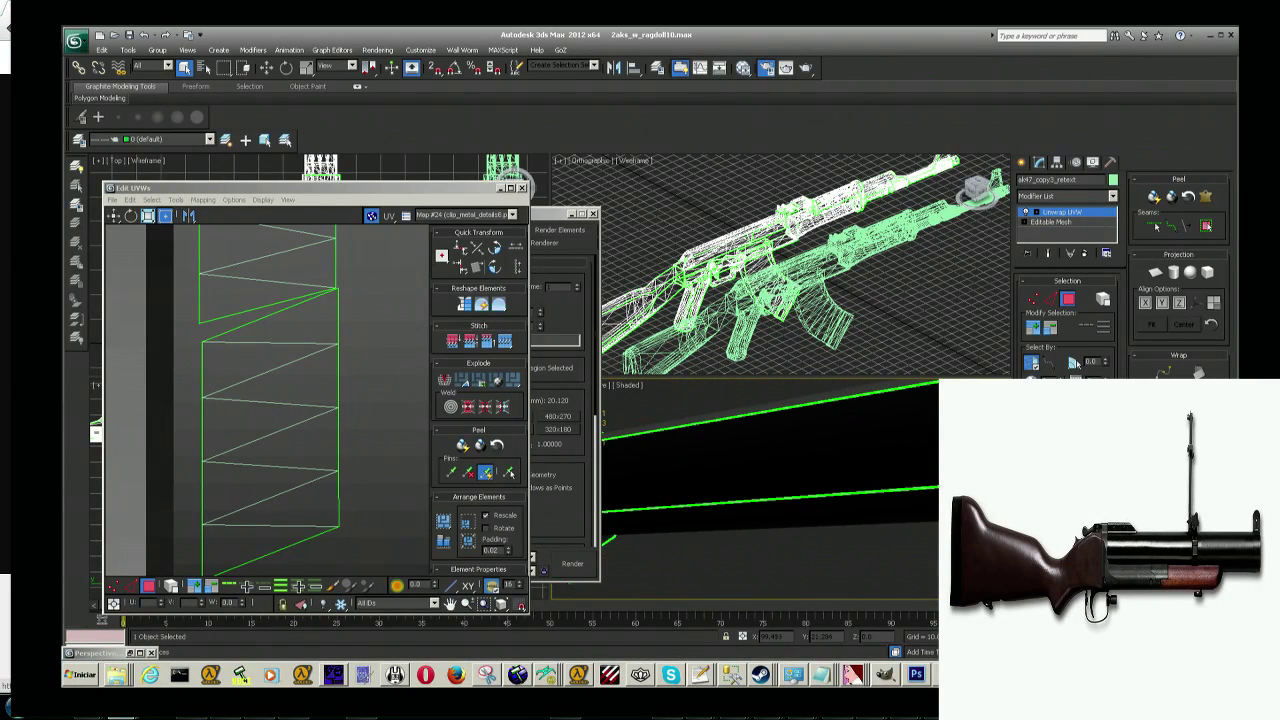
{"action": "middle_click_drag", "start_coordinate": [880, 450], "coordinate": [870, 452], "text": "alt"}
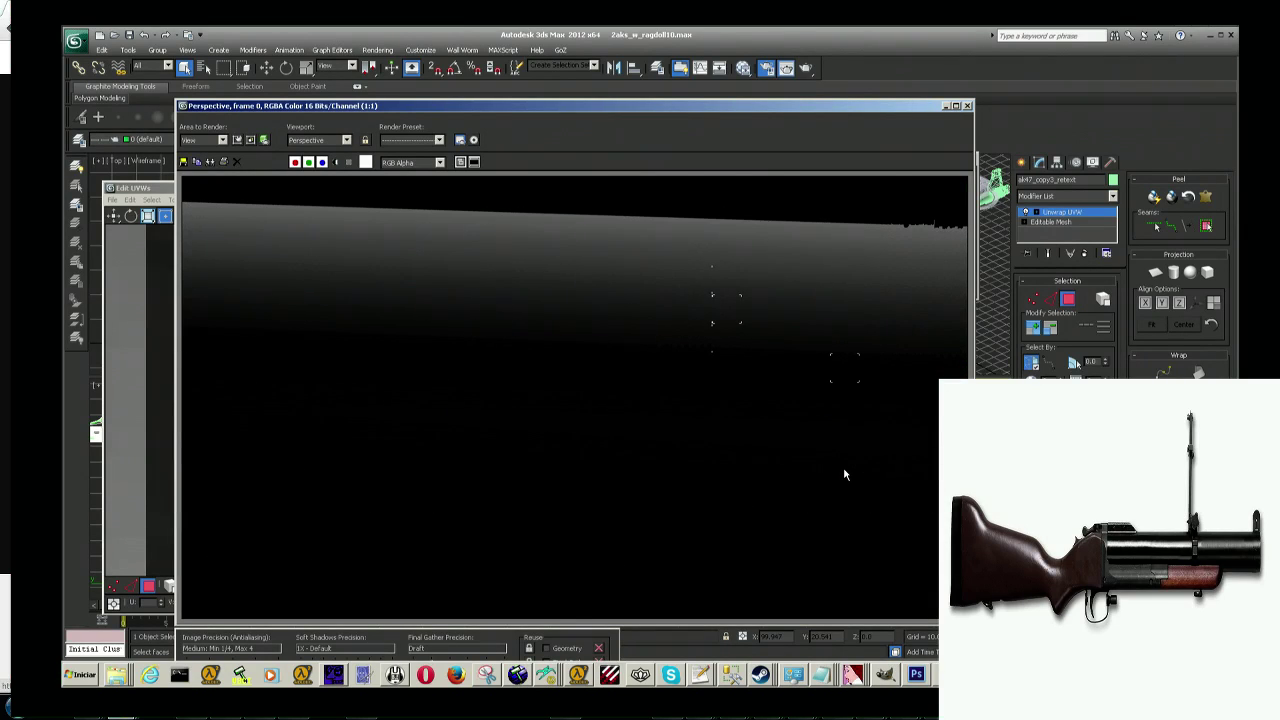
{"action": "left_click", "coordinate": [945, 106]}
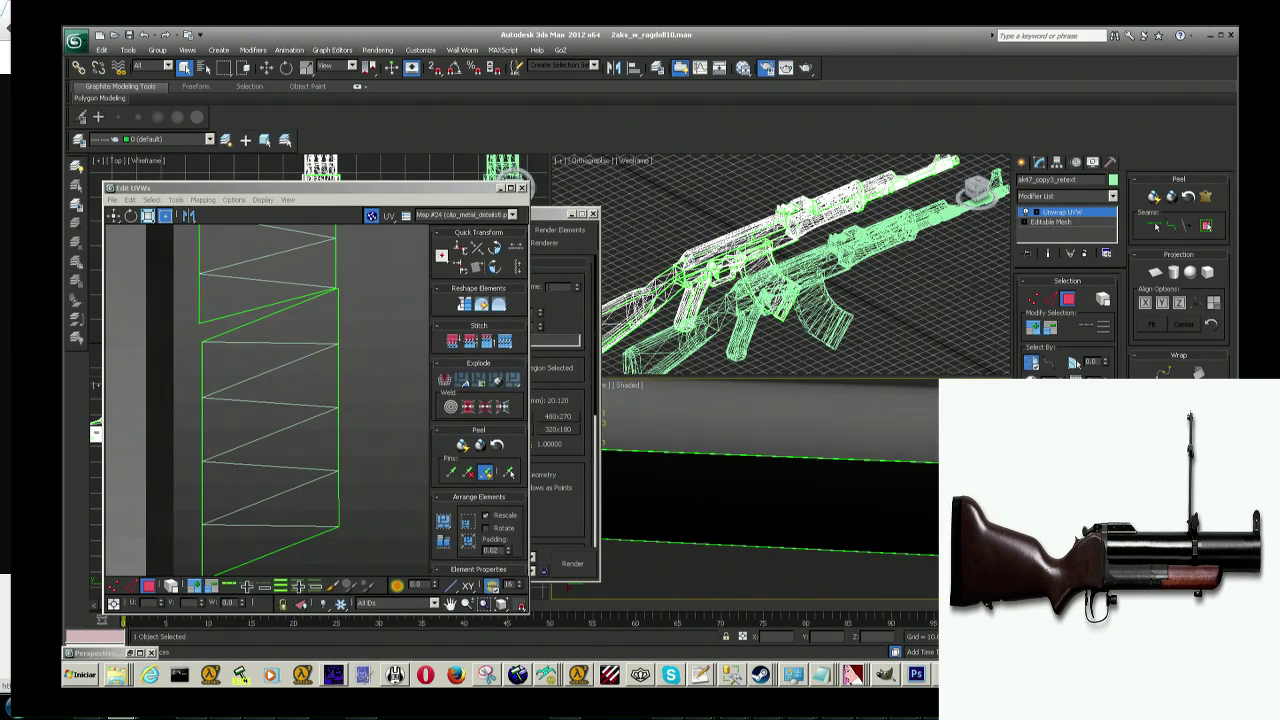
{"action": "left_click_drag", "start_coordinate": [864, 470], "coordinate": [864, 509]}
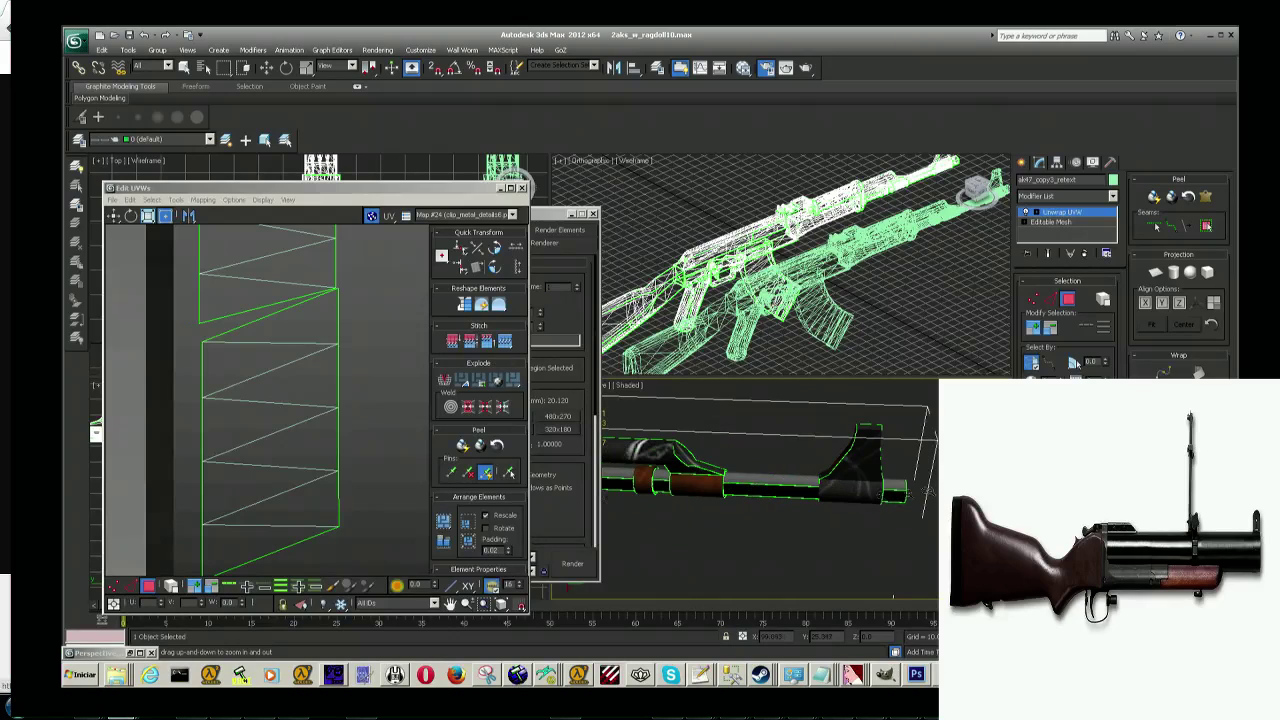
Step: Run another test render of the rifle and close the frame window
{"action": "key", "text": "shift+q"}
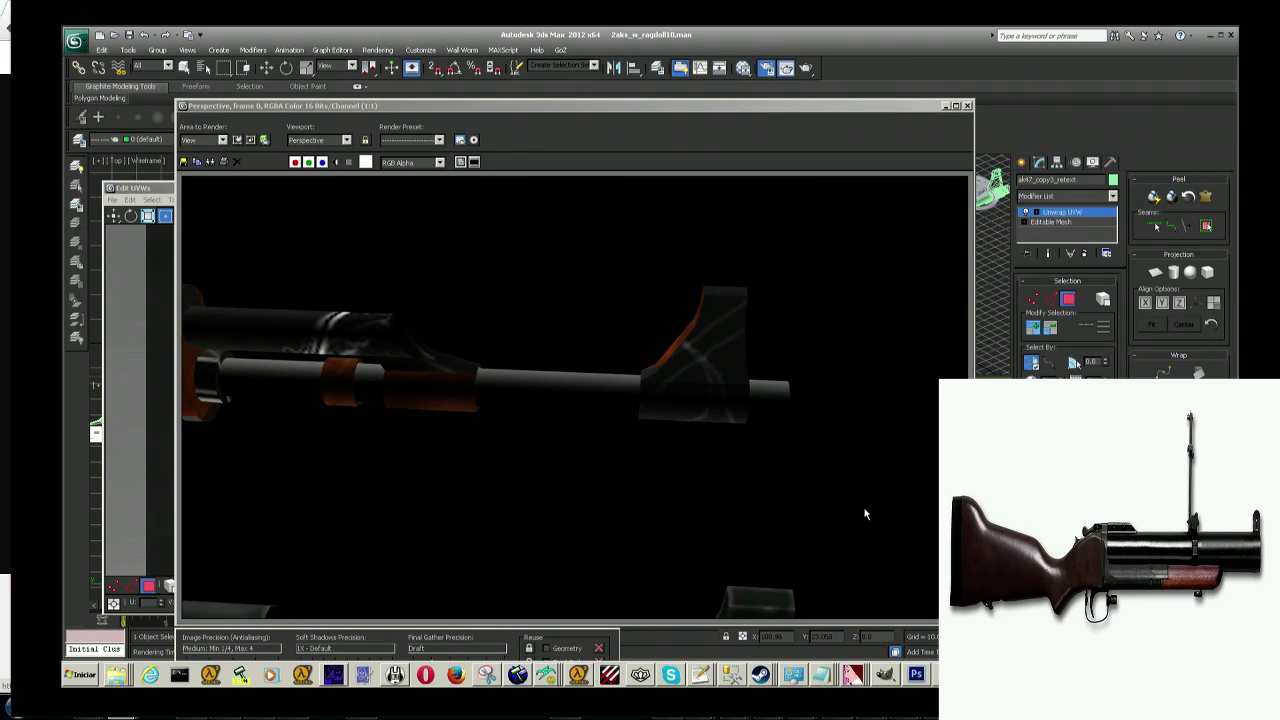
{"action": "key", "text": "alt+Tab"}
{"action": "left_click", "coordinate": [966, 106]}
Step: Pan, zoom and orbit the Perspective view close onto the barrel's muzzle end
{"action": "mouse_move", "coordinate": [817, 454]}
{"action": "middle_mouse_down"}
{"action": "mouse_move", "coordinate": [730, 438]}
{"action": "mouse_move", "coordinate": [810, 422]}
{"action": "mouse_move", "coordinate": [826, 450]}
{"action": "mouse_move", "coordinate": [750, 515]}
{"action": "mouse_move", "coordinate": [727, 517]}
{"action": "mouse_move", "coordinate": [868, 539]}
{"action": "middle_mouse_up"}
{"action": "scroll", "coordinate": [827, 530], "scroll_direction": "up", "scroll_amount": 3}
{"action": "scroll", "coordinate": [827, 528], "scroll_direction": "up", "scroll_amount": 2}
{"action": "scroll", "coordinate": [827, 520], "scroll_direction": "up", "scroll_amount": 2}
{"action": "middle_click_drag", "start_coordinate": [829, 516], "coordinate": [814, 504], "text": "alt"}
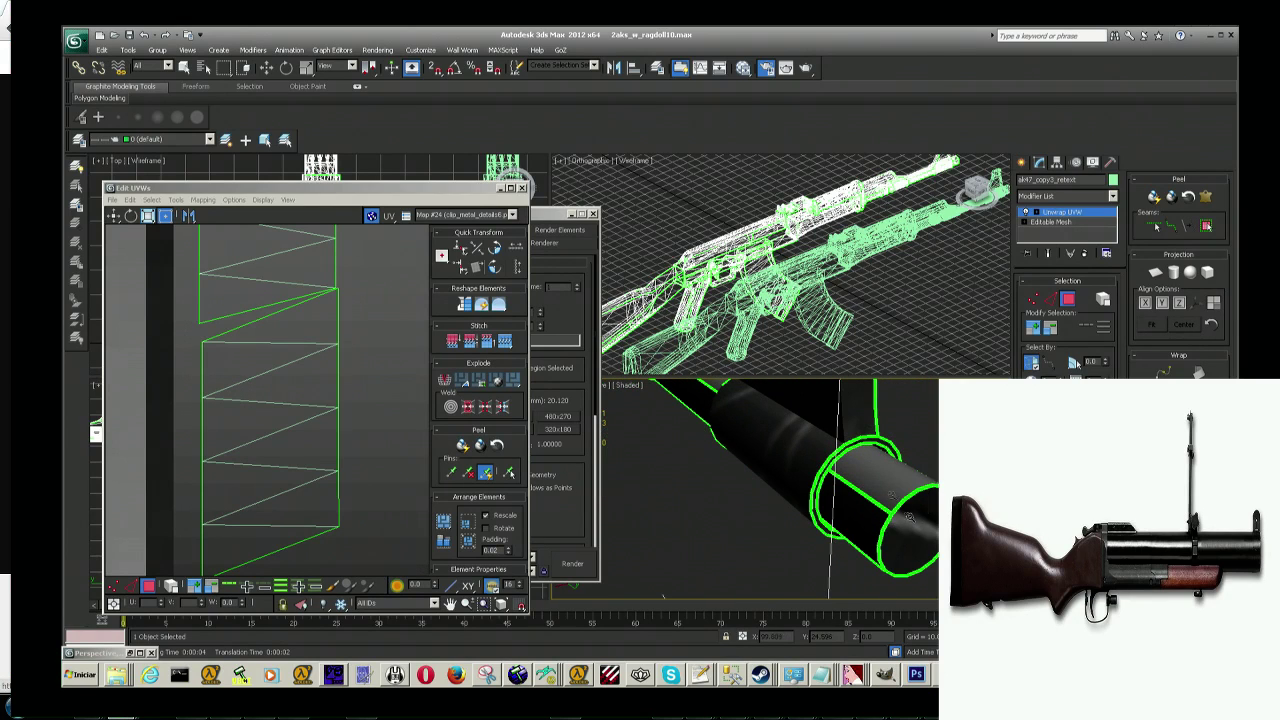
Step: Select the cylinder's round end-cap polygon and frame it with Z
{"action": "left_click", "coordinate": [290, 276]}
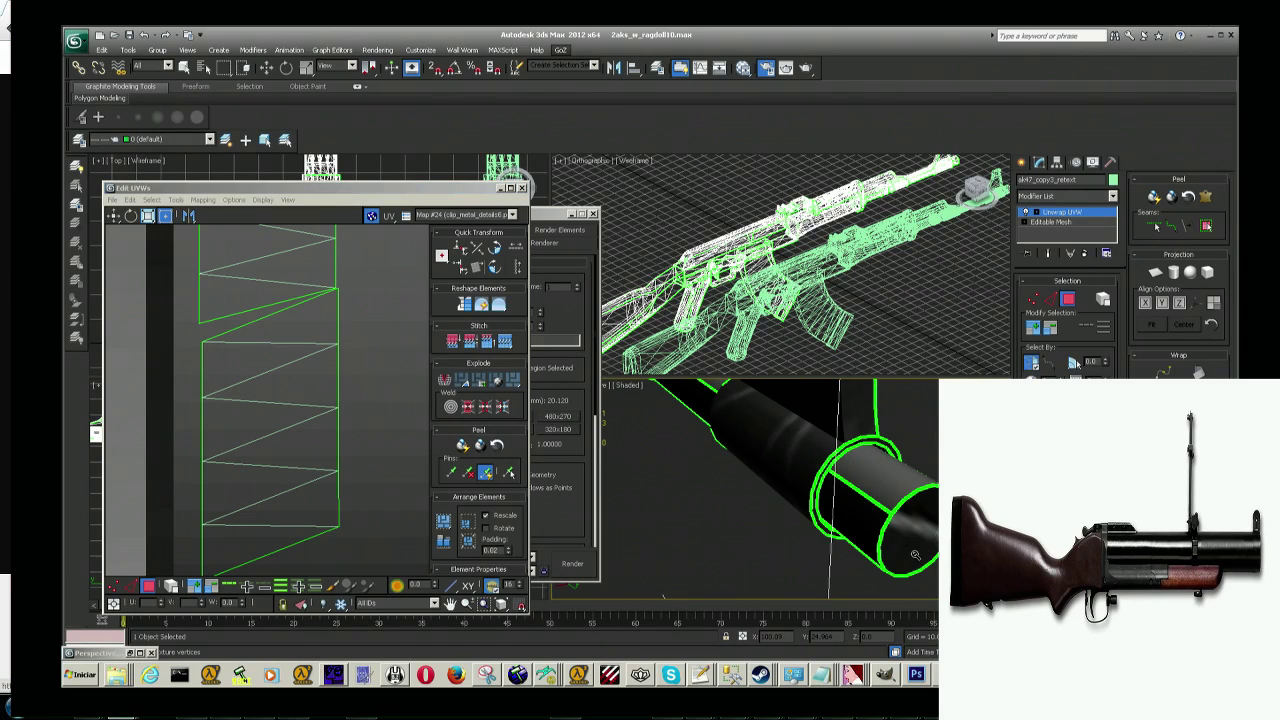
{"action": "left_click", "coordinate": [184, 66]}
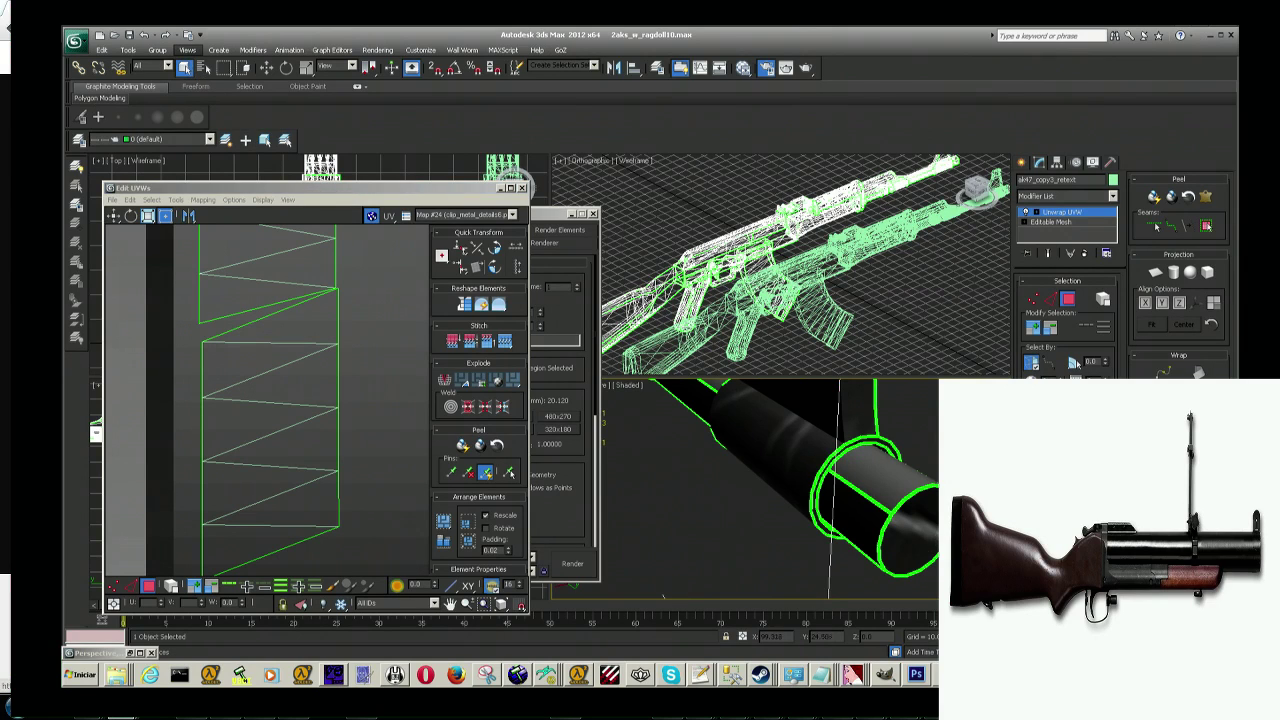
{"action": "left_click", "coordinate": [905, 517]}
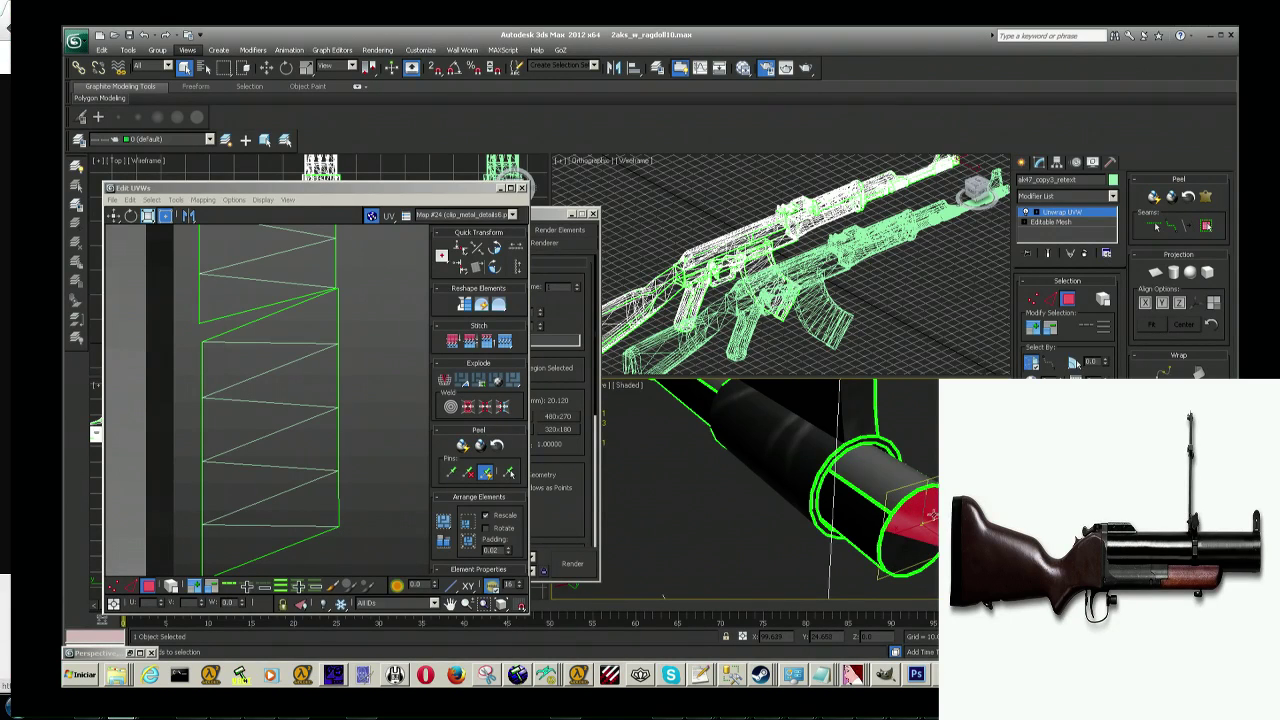
{"action": "left_click", "coordinate": [900, 553], "text": "ctrl"}
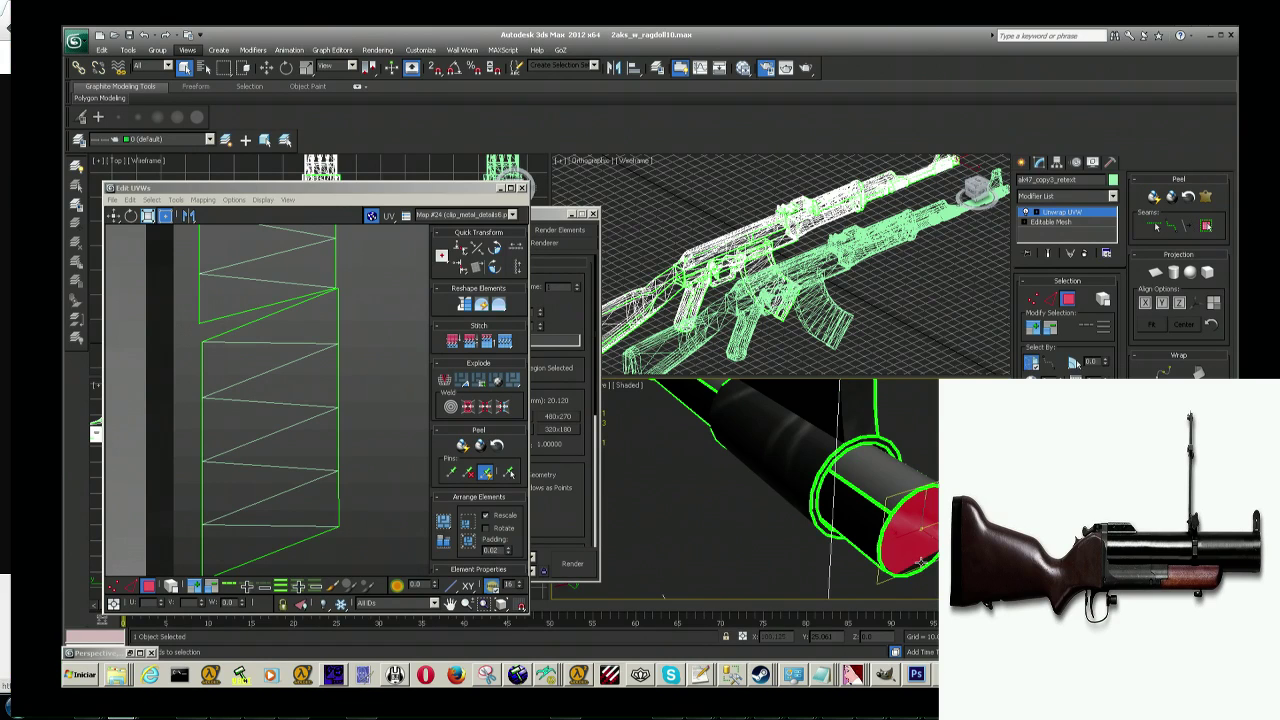
{"action": "key", "text": "z"}
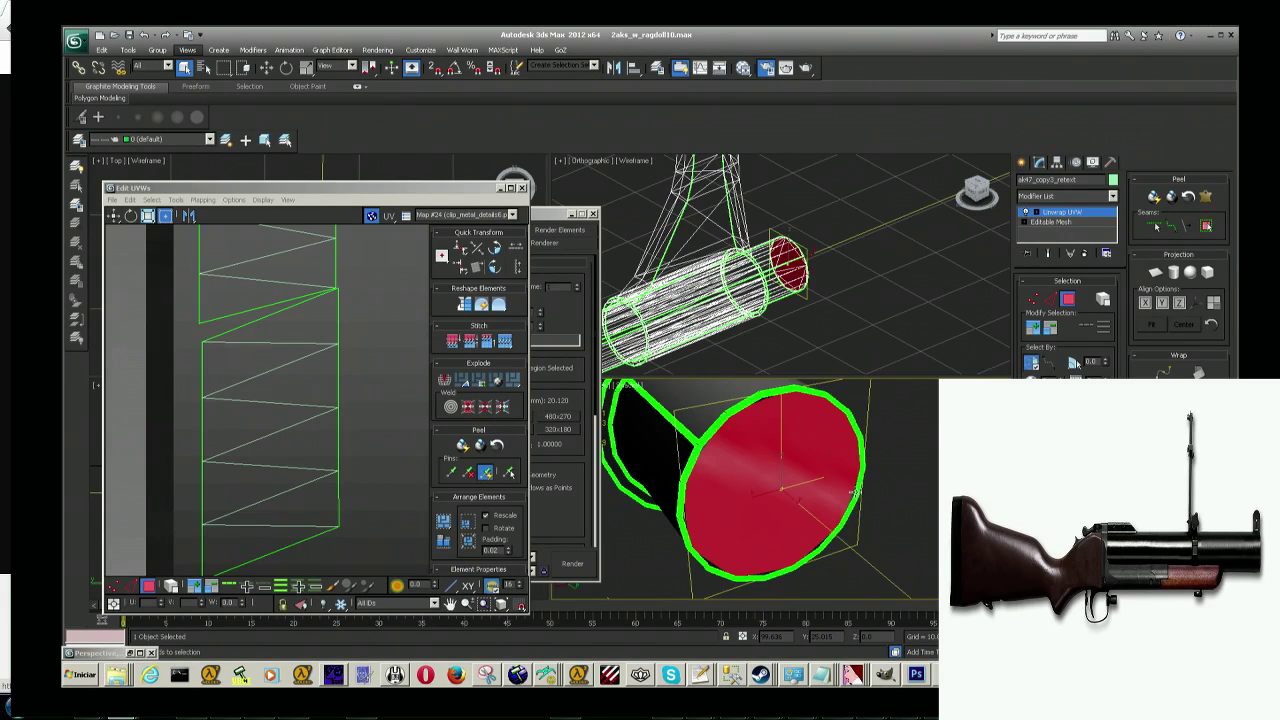
Step: Zoom and pan the Edit UVWs view to centre the end cap's octagonal UV shell
{"action": "scroll", "coordinate": [300, 420], "scroll_direction": "down", "scroll_amount": 3}
{"action": "scroll", "coordinate": [300, 420], "scroll_direction": "down", "scroll_amount": 3}
{"action": "scroll", "coordinate": [300, 420], "scroll_direction": "down", "scroll_amount": 3}
{"action": "scroll", "coordinate": [361, 420], "scroll_direction": "up", "scroll_amount": 2}
{"action": "scroll", "coordinate": [340, 410], "scroll_direction": "up", "scroll_amount": 2}
{"action": "scroll", "coordinate": [317, 401], "scroll_direction": "up", "scroll_amount": 2}
{"action": "scroll", "coordinate": [325, 405], "scroll_direction": "up", "scroll_amount": 2}
{"action": "scroll", "coordinate": [330, 405], "scroll_direction": "up", "scroll_amount": 2}
{"action": "scroll", "coordinate": [340, 405], "scroll_direction": "up", "scroll_amount": 1}
{"action": "scroll", "coordinate": [284, 404], "scroll_direction": "up", "scroll_amount": 1}
{"action": "middle_click_drag", "start_coordinate": [284, 404], "coordinate": [272, 375]}
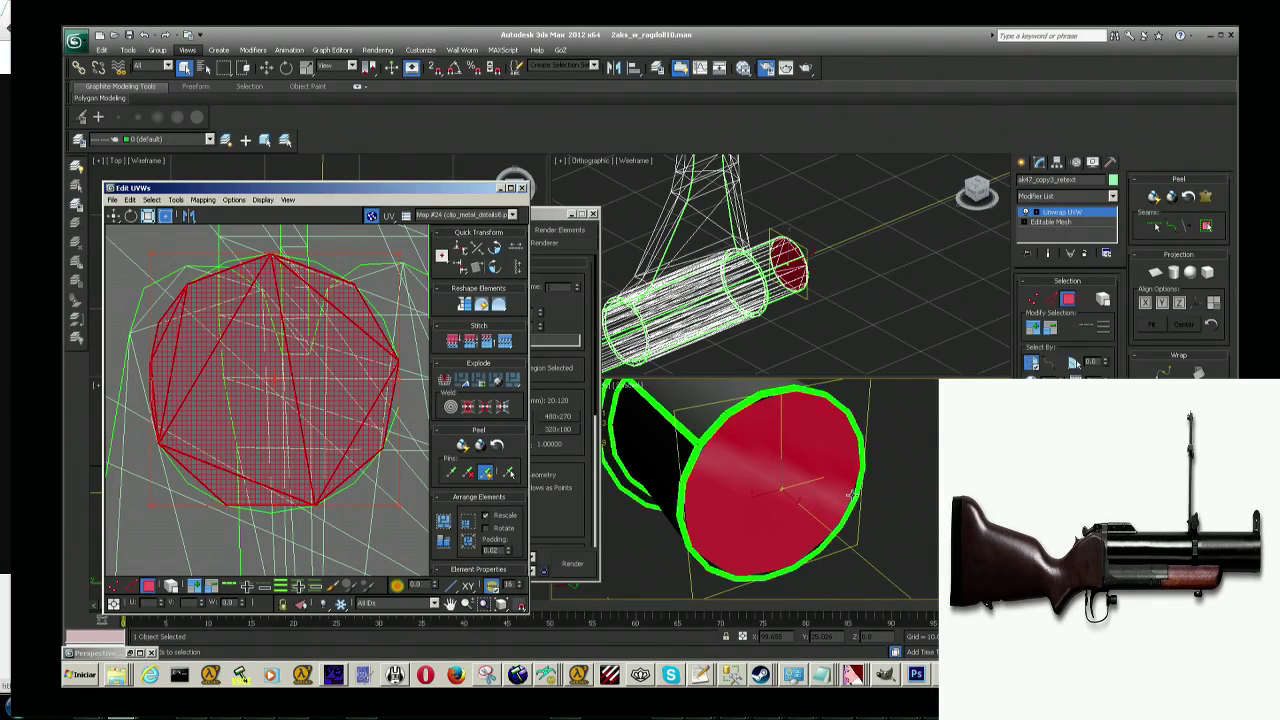
{"action": "left_click", "coordinate": [851, 494]}
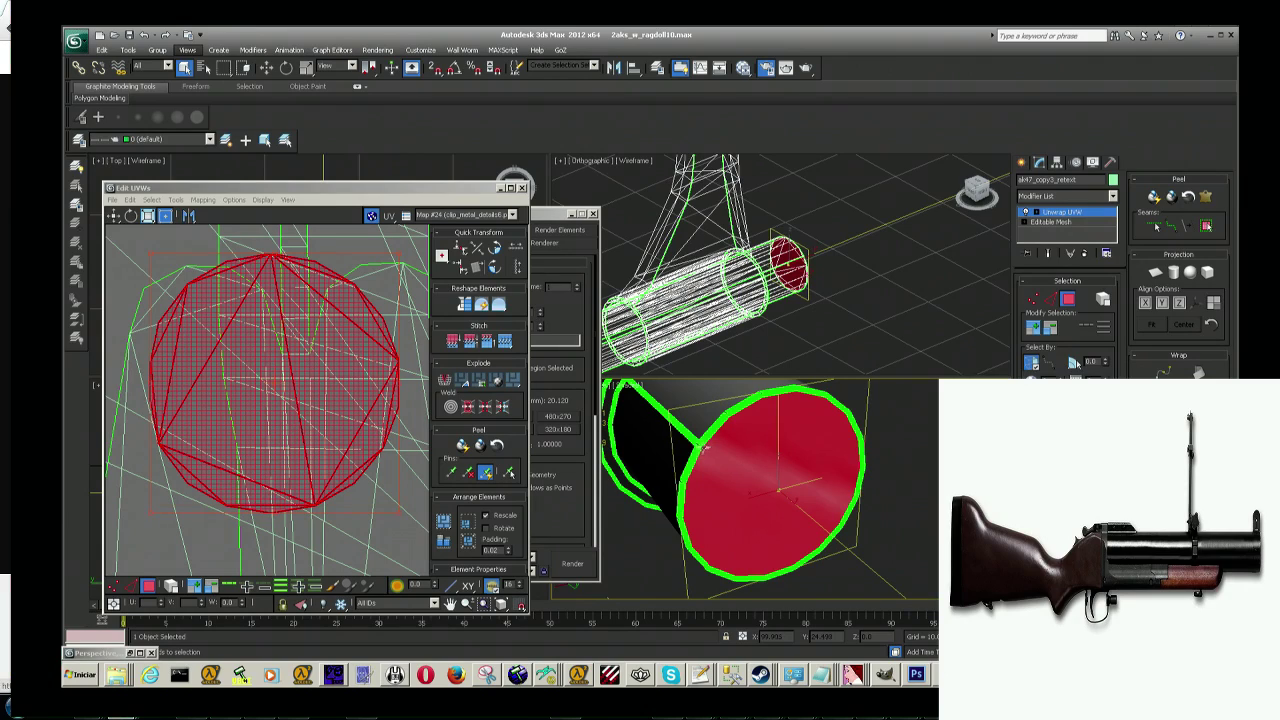
{"action": "scroll", "coordinate": [311, 470], "scroll_direction": "down", "scroll_amount": 5}
Step: Zoom out to the full packed UV square and move a stray UV vertex up and right
{"action": "scroll", "coordinate": [315, 452], "scroll_direction": "down", "scroll_amount": 4}
{"action": "scroll", "coordinate": [314, 480], "scroll_direction": "down", "scroll_amount": 2}
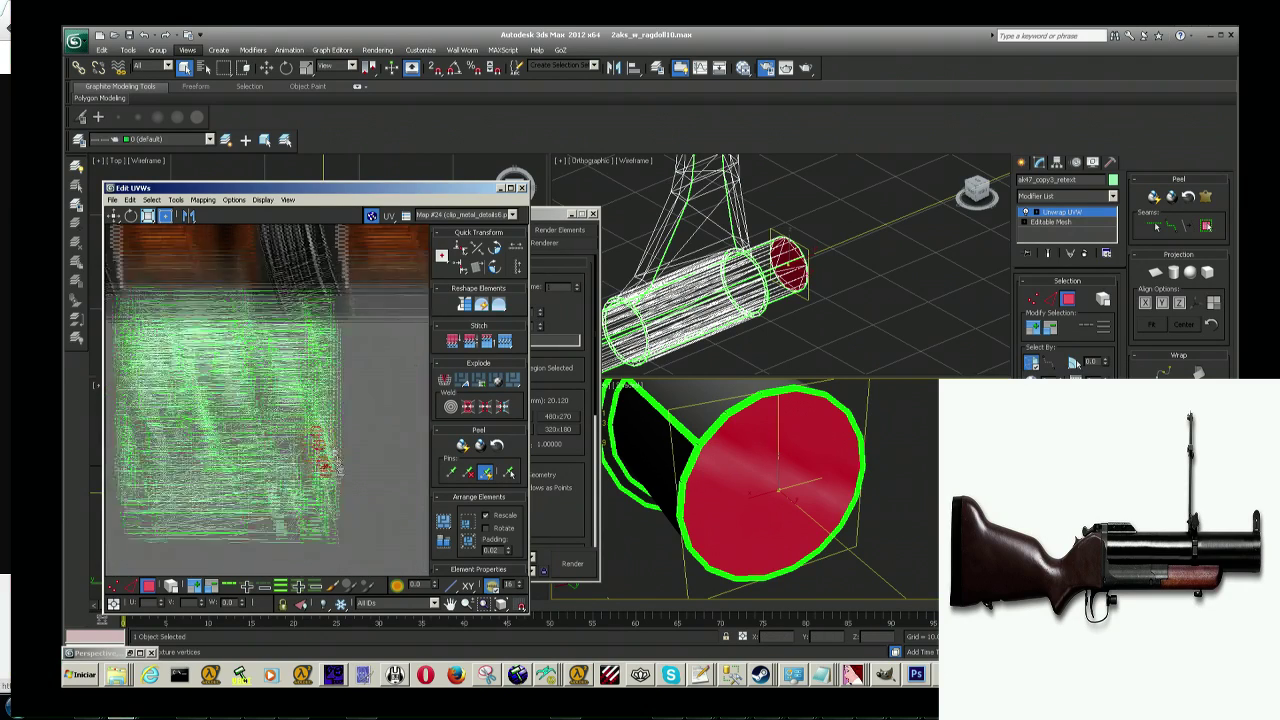
{"action": "scroll", "coordinate": [323, 491], "scroll_direction": "down", "scroll_amount": 2}
{"action": "scroll", "coordinate": [294, 486], "scroll_direction": "down", "scroll_amount": 2}
{"action": "scroll", "coordinate": [303, 528], "scroll_direction": "down", "scroll_amount": 2}
{"action": "scroll", "coordinate": [303, 528], "scroll_direction": "down", "scroll_amount": 2}
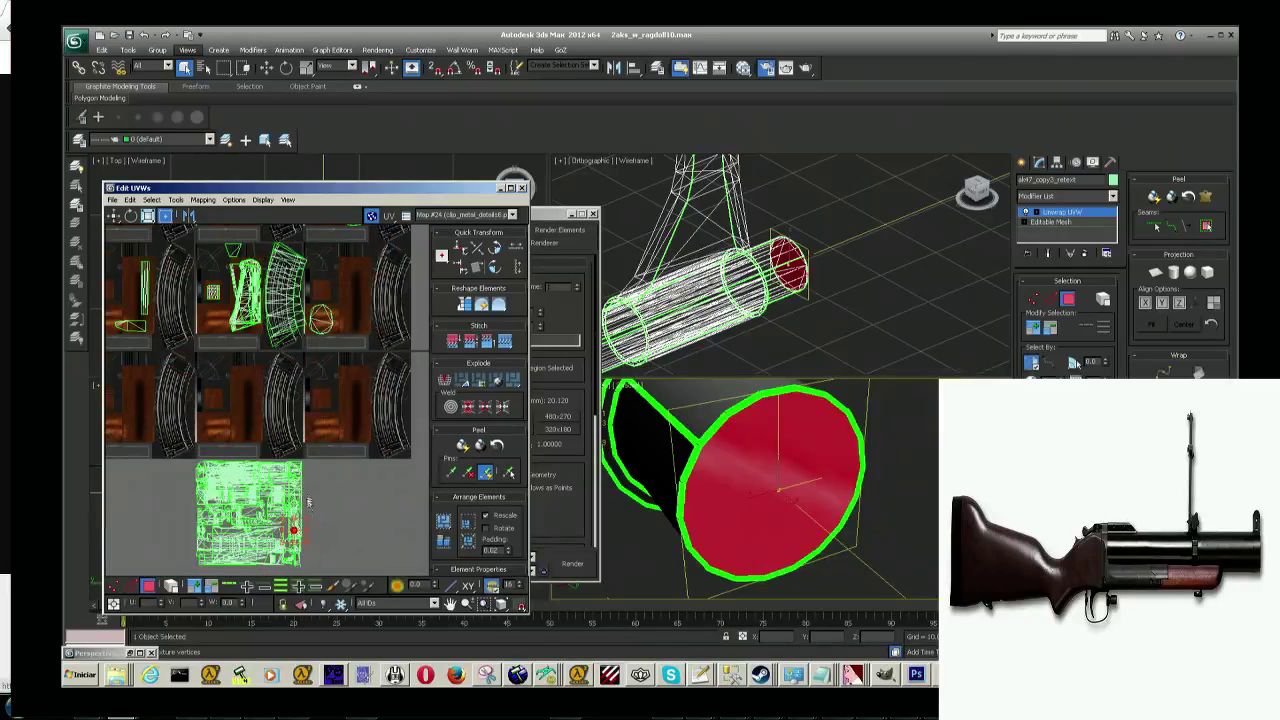
{"action": "scroll", "coordinate": [305, 483], "scroll_direction": "up", "scroll_amount": 2}
{"action": "scroll", "coordinate": [305, 483], "scroll_direction": "down", "scroll_amount": 3}
{"action": "scroll", "coordinate": [305, 450], "scroll_direction": "up", "scroll_amount": 2}
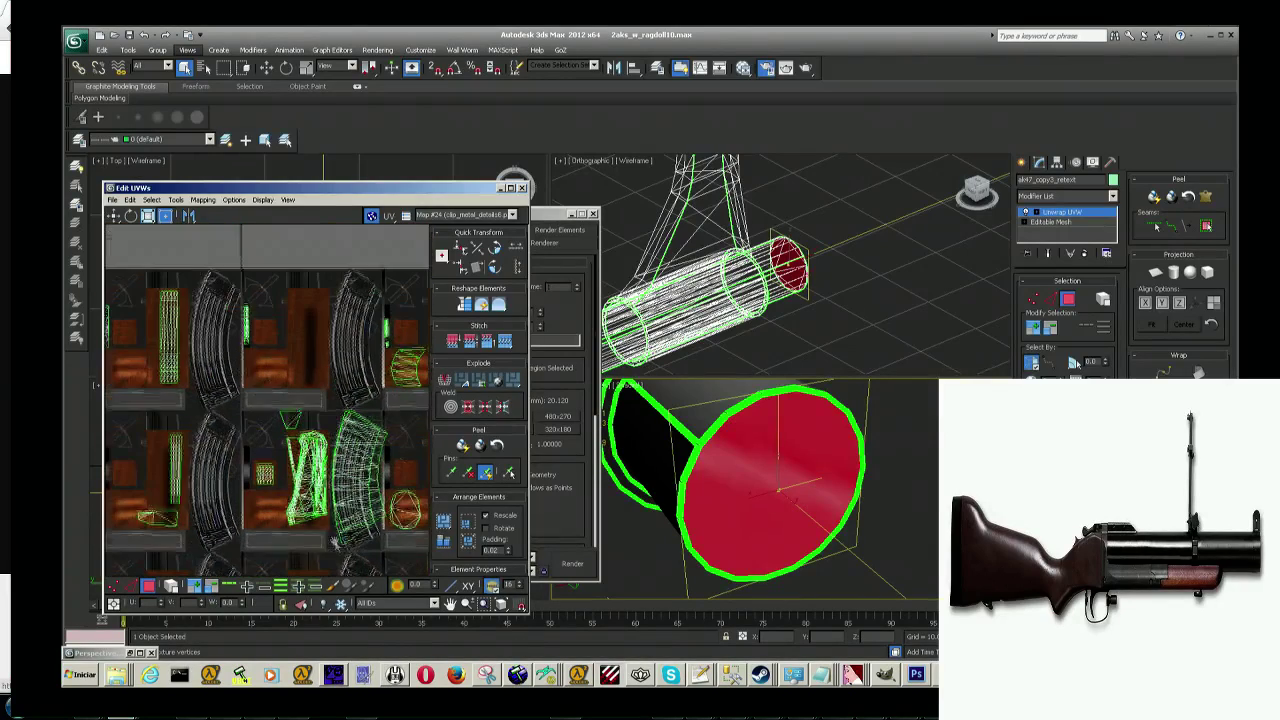
{"action": "scroll", "coordinate": [301, 293], "scroll_direction": "up", "scroll_amount": 2}
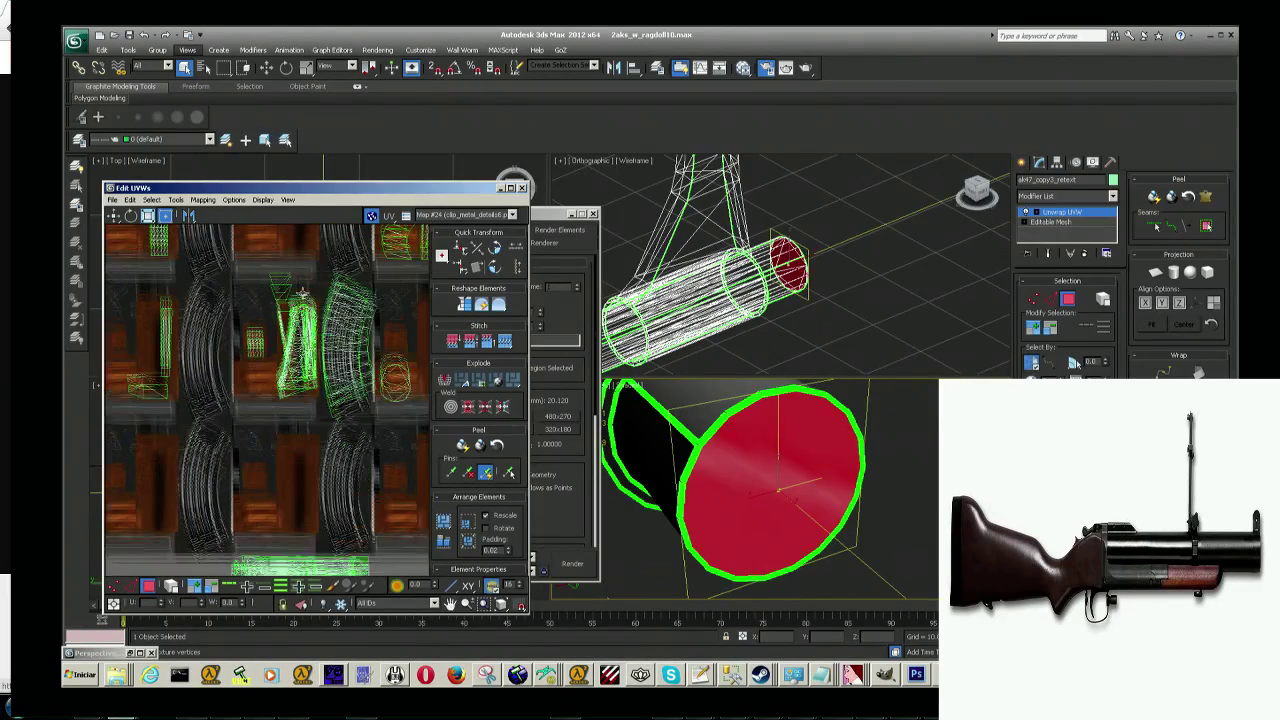
{"action": "middle_click_drag", "start_coordinate": [300, 558], "coordinate": [298, 420]}
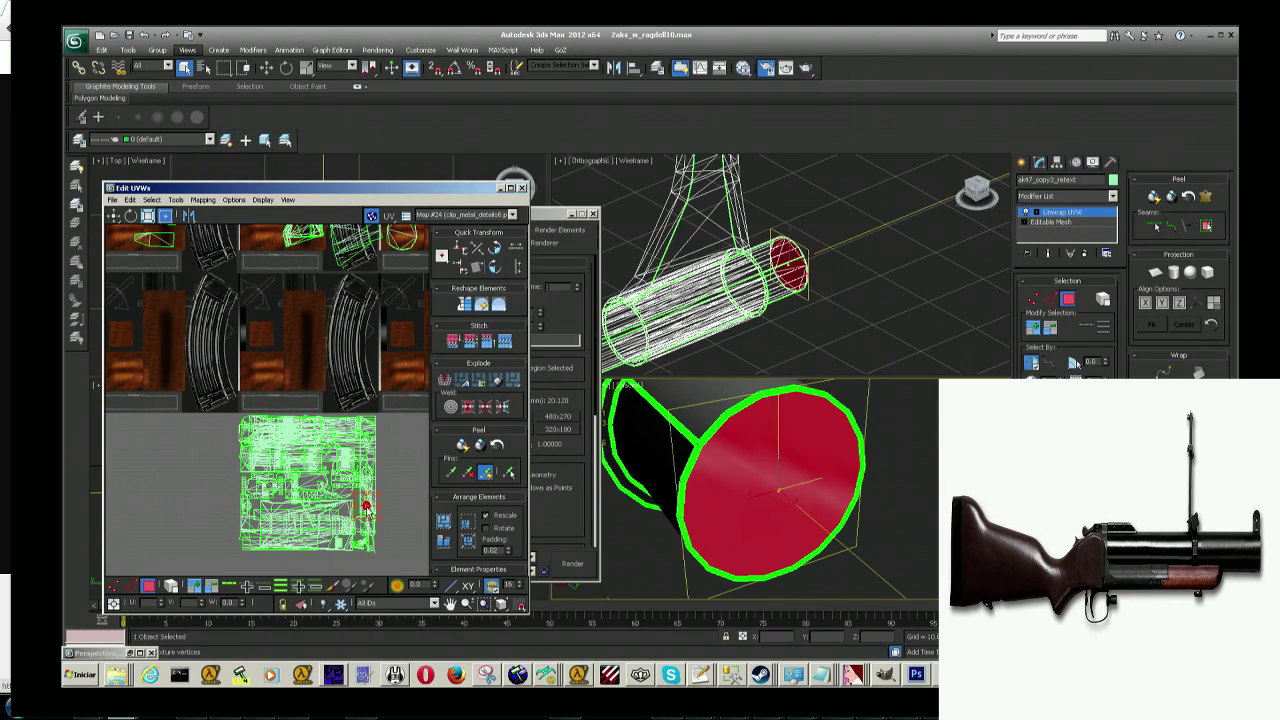
{"action": "key", "text": "q"}
{"action": "left_click_drag", "start_coordinate": [366, 506], "coordinate": [392, 455]}
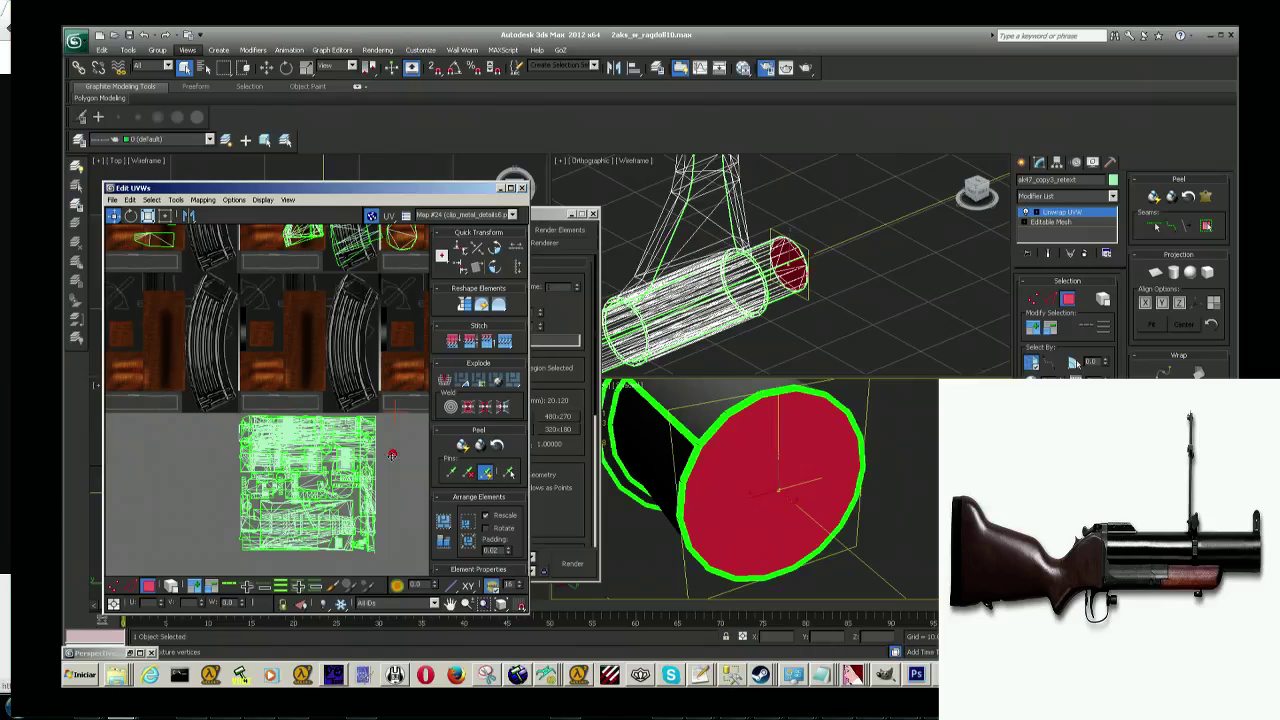
{"action": "middle_click_drag", "start_coordinate": [392, 455], "coordinate": [367, 544]}
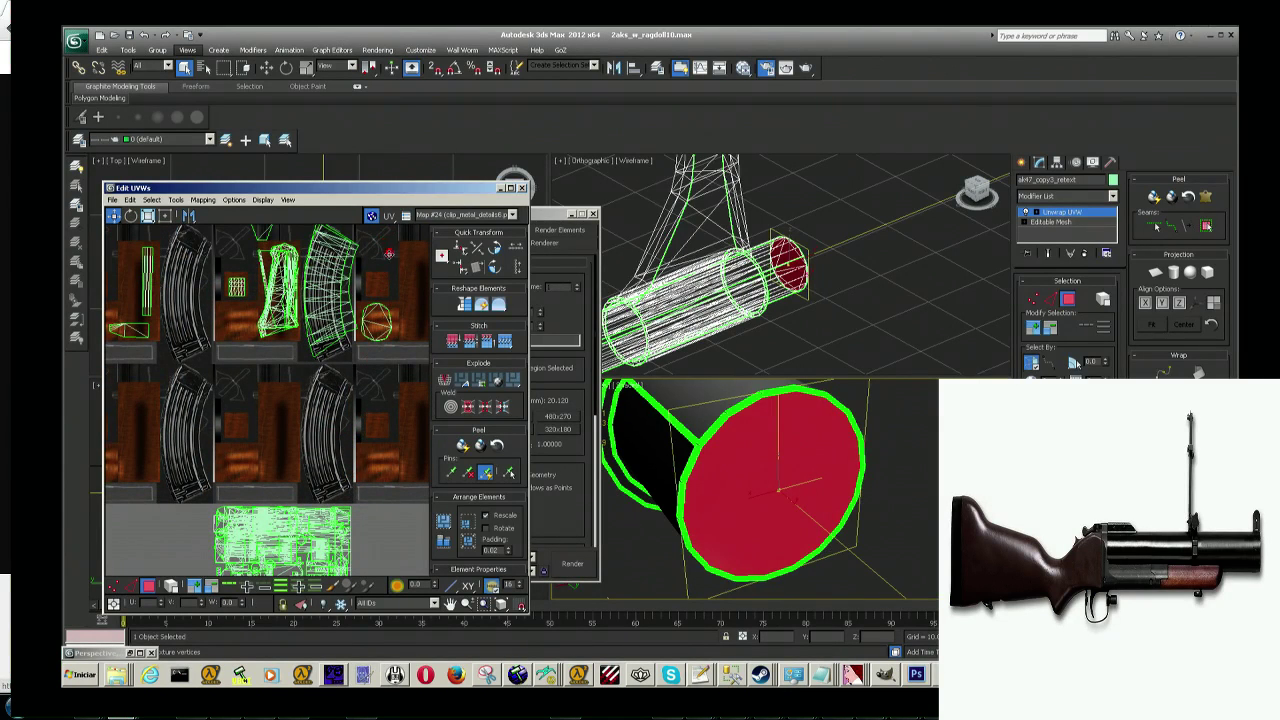
Step: Zoom in on the red round end-cap island and adjust its shape and position
{"action": "scroll", "coordinate": [400, 396], "scroll_direction": "up", "scroll_amount": 2}
{"action": "middle_click_drag", "start_coordinate": [400, 396], "coordinate": [377, 363]}
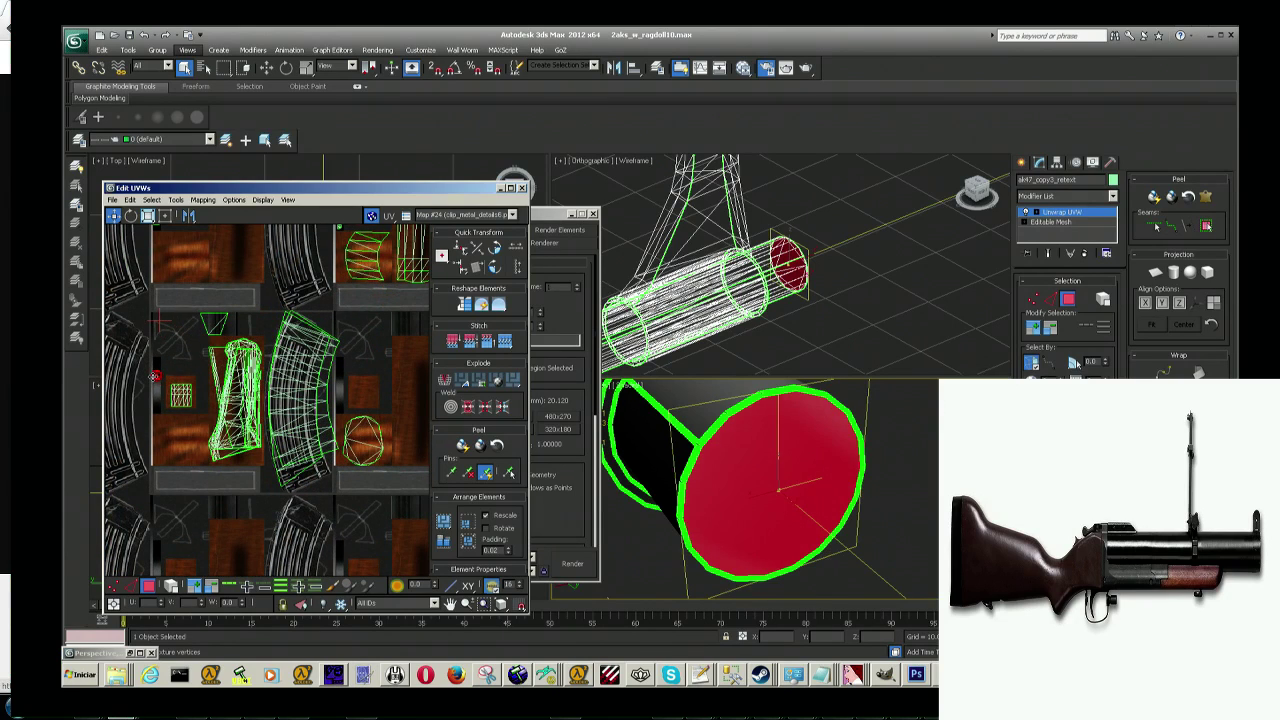
{"action": "scroll", "coordinate": [160, 377], "scroll_direction": "up", "scroll_amount": 3}
{"action": "scroll", "coordinate": [158, 377], "scroll_direction": "up", "scroll_amount": 3}
{"action": "middle_click_drag", "start_coordinate": [158, 377], "coordinate": [251, 376]}
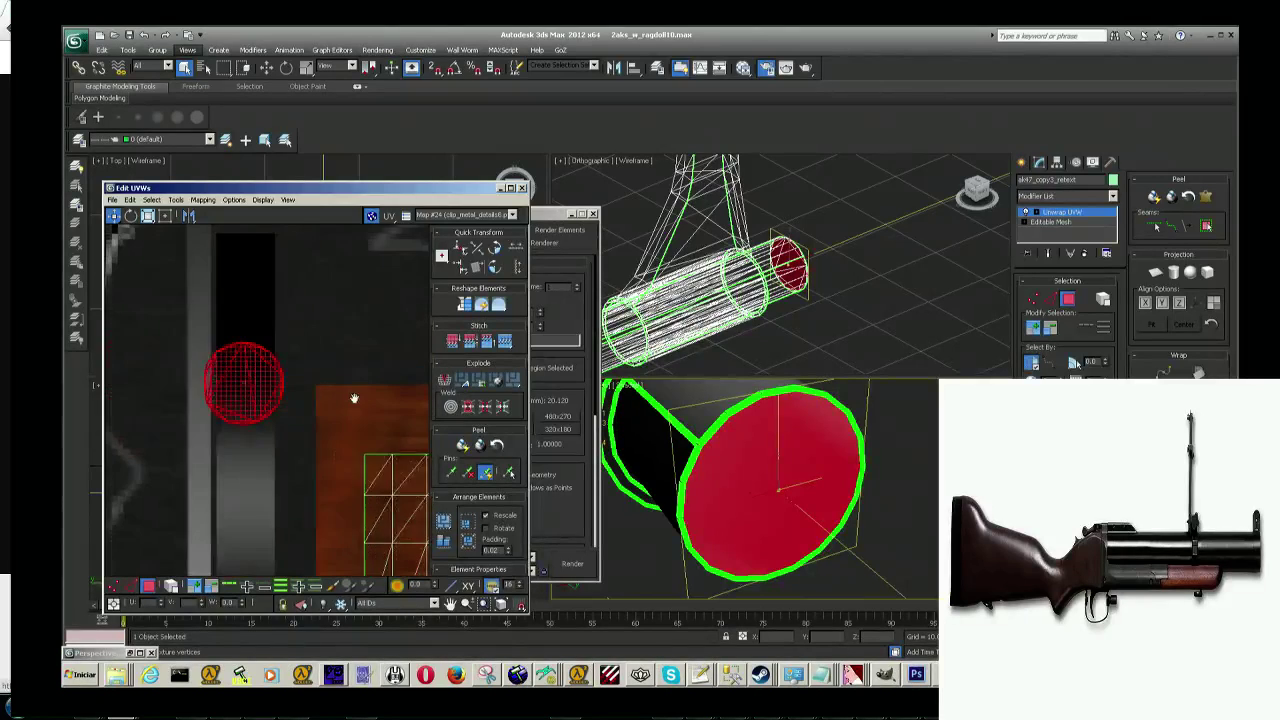
{"action": "left_click_drag", "start_coordinate": [268, 388], "coordinate": [272, 386]}
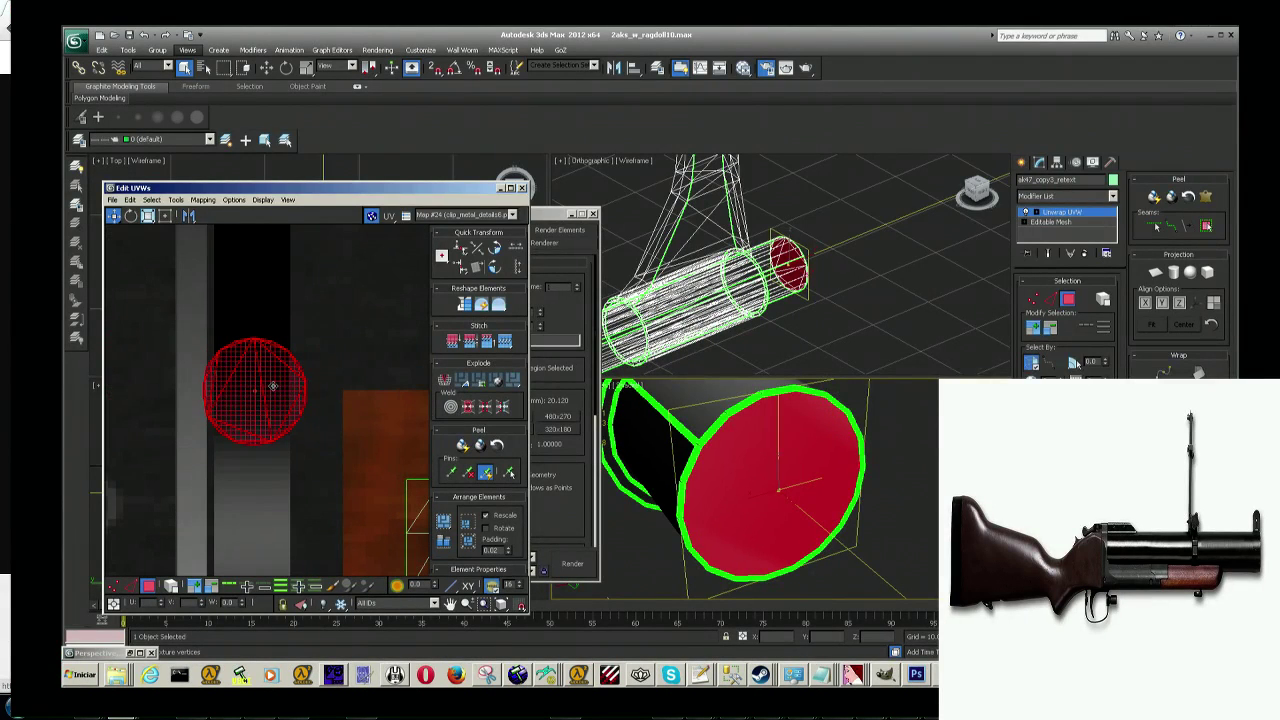
{"action": "mouse_move", "coordinate": [228, 381]}
{"action": "left_mouse_down"}
{"action": "mouse_move", "coordinate": [259, 371]}
{"action": "mouse_move", "coordinate": [248, 441]}
{"action": "left_mouse_up"}
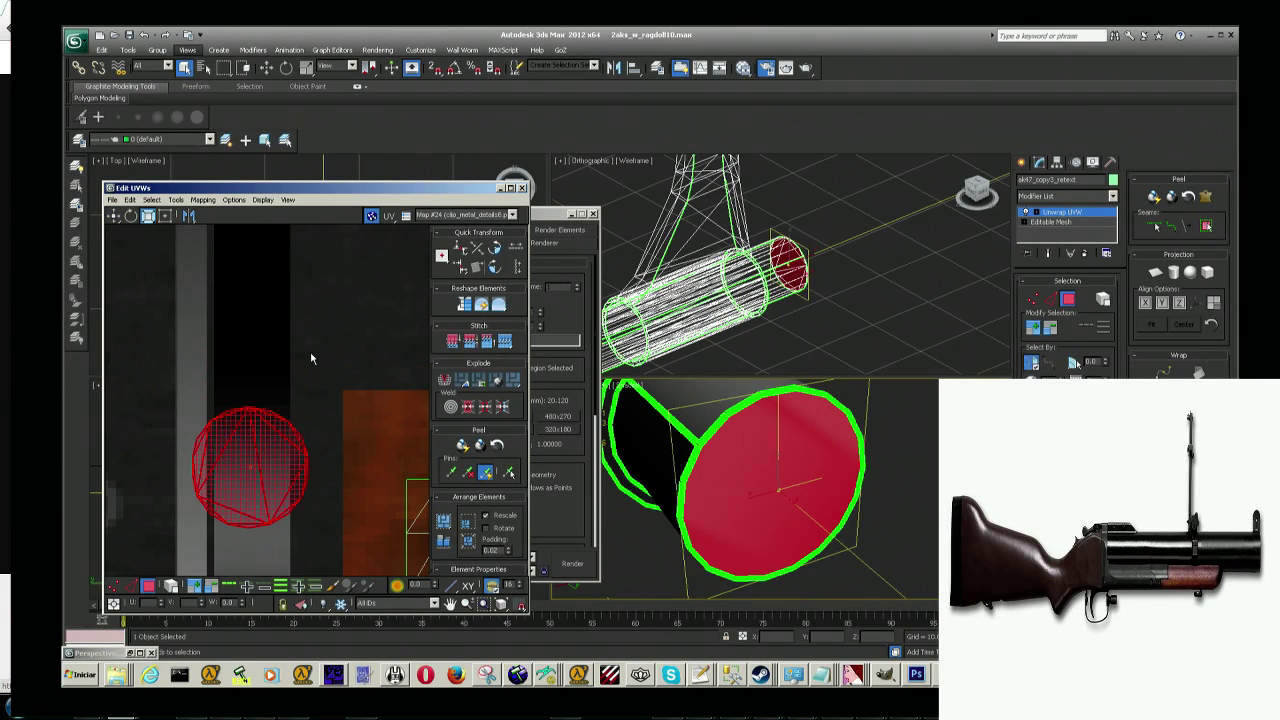
Step: Place the round end-cap island onto the dark vertical strip of the metal map
{"action": "scroll", "coordinate": [310, 351], "scroll_direction": "down", "scroll_amount": 3}
{"action": "scroll", "coordinate": [310, 351], "scroll_direction": "down", "scroll_amount": 2}
{"action": "scroll", "coordinate": [334, 465], "scroll_direction": "up", "scroll_amount": 2}
{"action": "scroll", "coordinate": [325, 450], "scroll_direction": "up", "scroll_amount": 1}
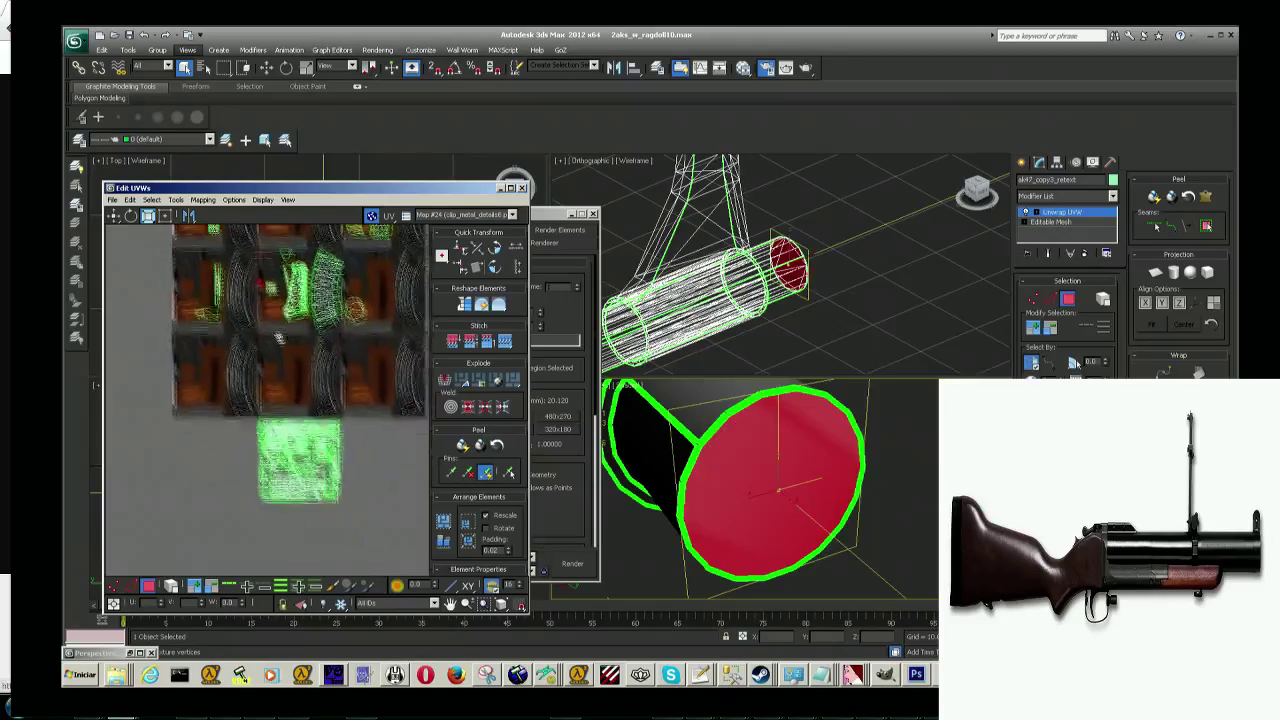
{"action": "scroll", "coordinate": [315, 430], "scroll_direction": "up", "scroll_amount": 2}
{"action": "scroll", "coordinate": [308, 416], "scroll_direction": "up", "scroll_amount": 2}
{"action": "scroll", "coordinate": [308, 416], "scroll_direction": "up", "scroll_amount": 2}
{"action": "scroll", "coordinate": [310, 416], "scroll_direction": "up", "scroll_amount": 2}
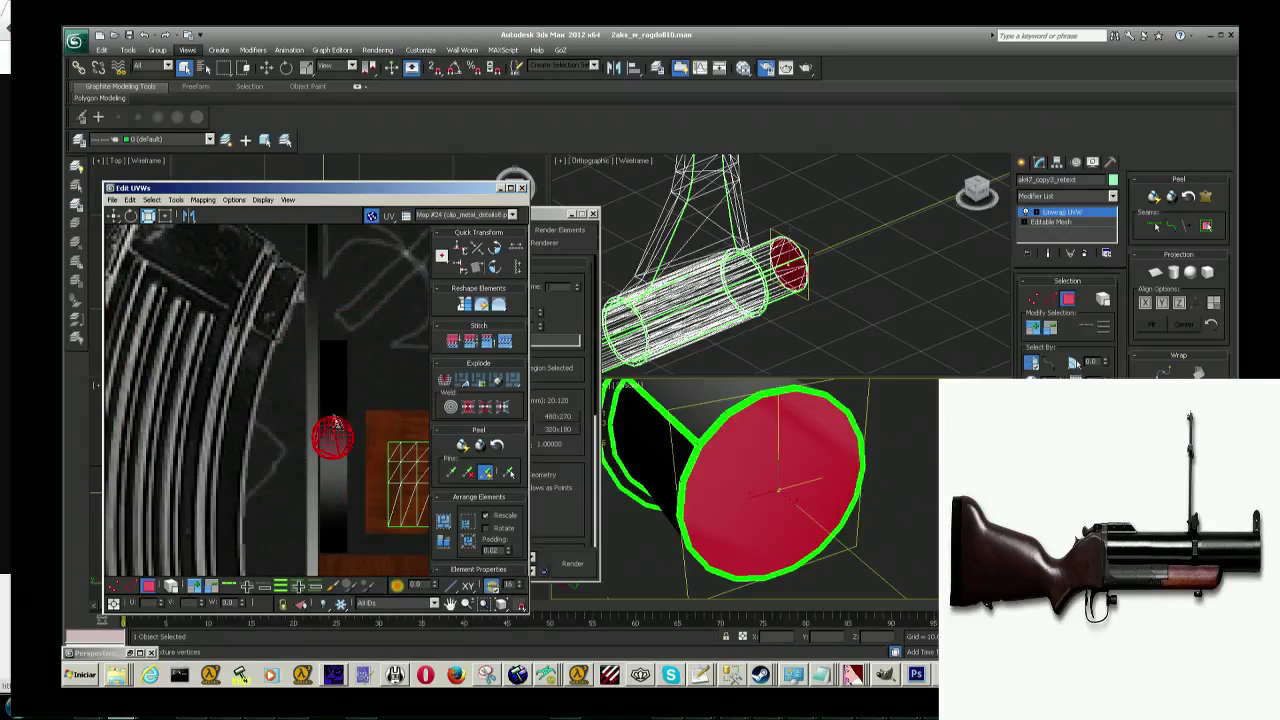
{"action": "left_click_drag", "start_coordinate": [330, 465], "coordinate": [335, 390]}
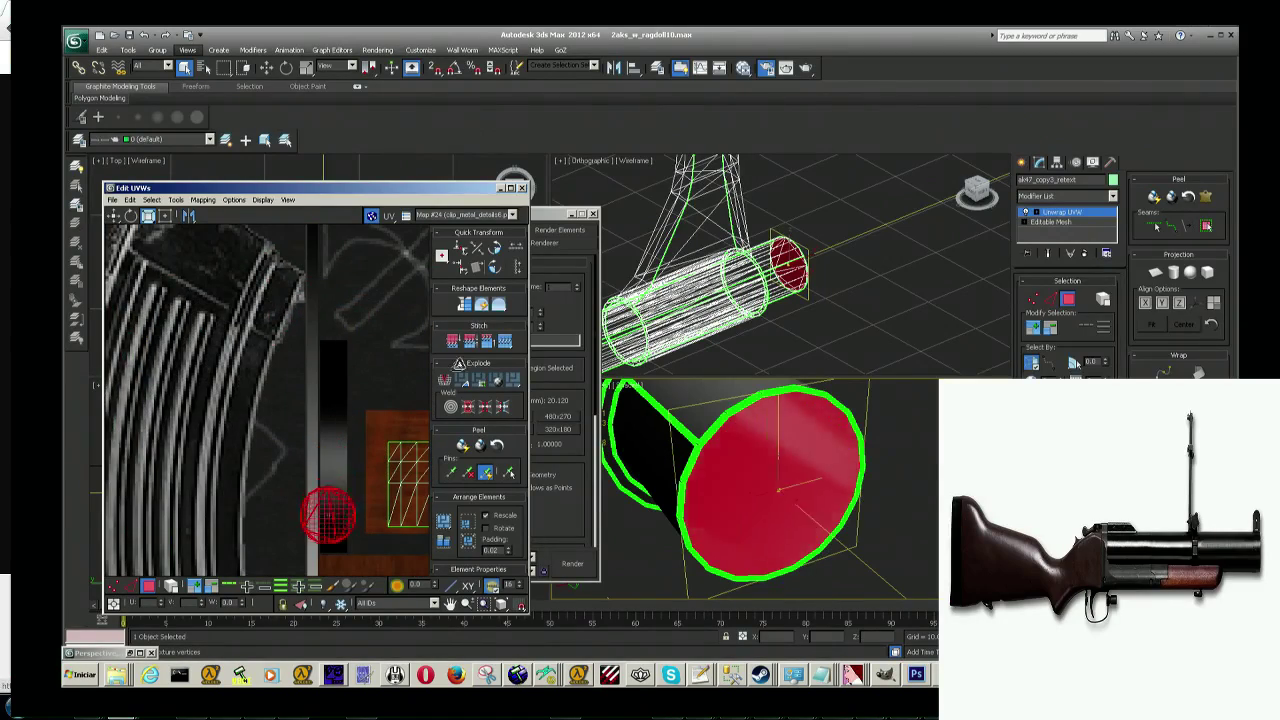
{"action": "scroll", "coordinate": [310, 478], "scroll_direction": "up", "scroll_amount": 1}
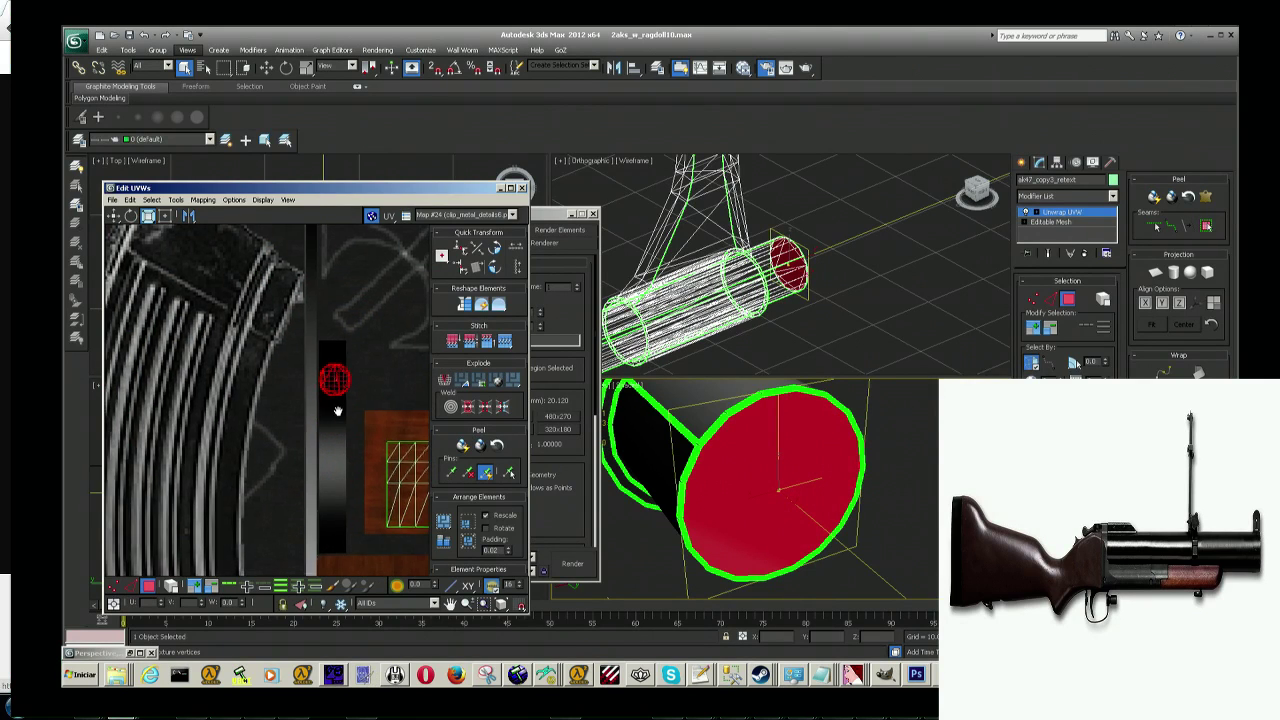
{"action": "scroll", "coordinate": [310, 478], "scroll_direction": "up", "scroll_amount": 2}
{"action": "scroll", "coordinate": [310, 478], "scroll_direction": "up", "scroll_amount": 1}
{"action": "left_click_drag", "start_coordinate": [310, 478], "coordinate": [310, 457]}
{"action": "left_click", "coordinate": [113, 215]}
{"action": "left_click_drag", "start_coordinate": [293, 355], "coordinate": [289, 453]}
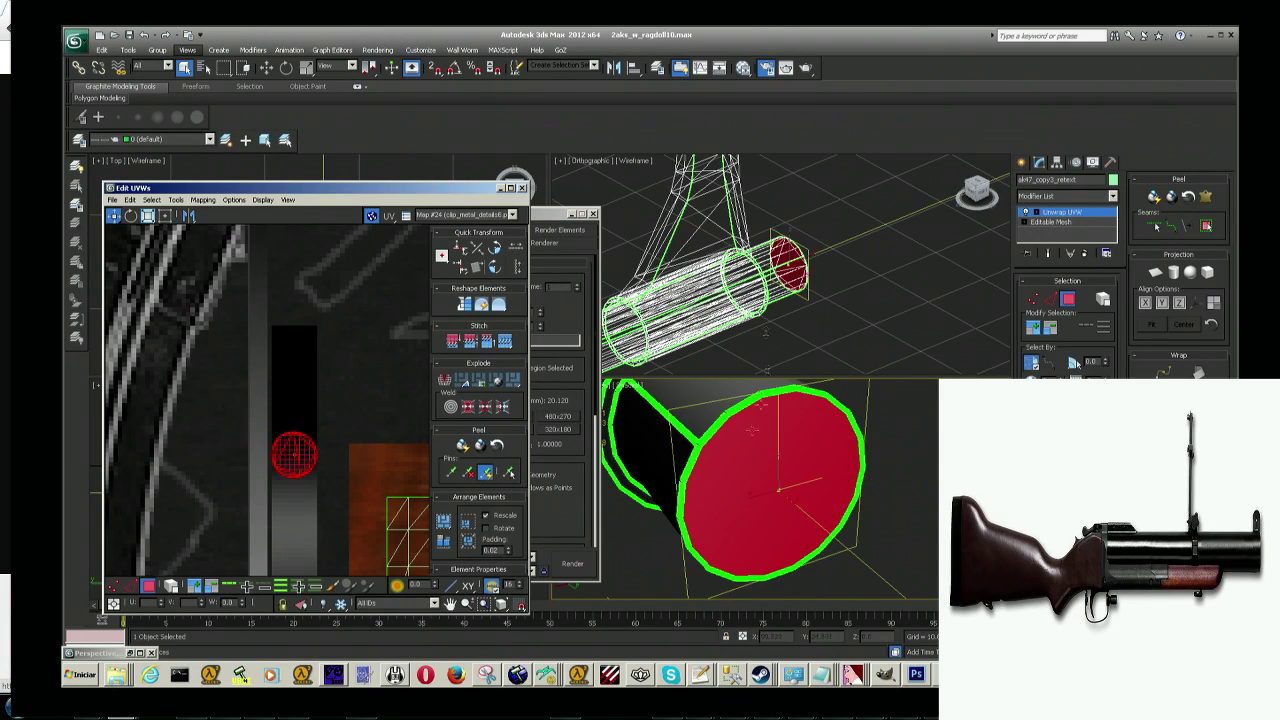
Step: Start a test render of the perspective view, closing the accidentally opened help window
{"action": "key", "text": "shift+q"}
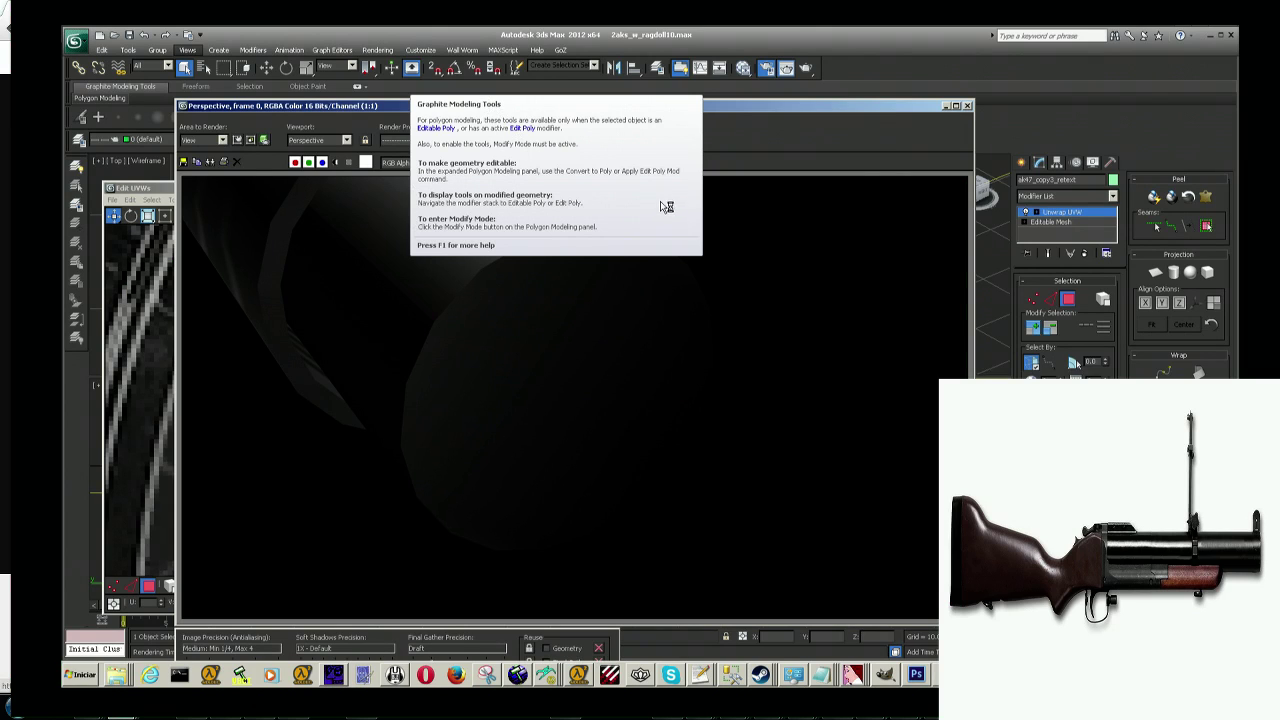
{"action": "key", "text": "F1"}
{"action": "left_click", "coordinate": [960, 73]}
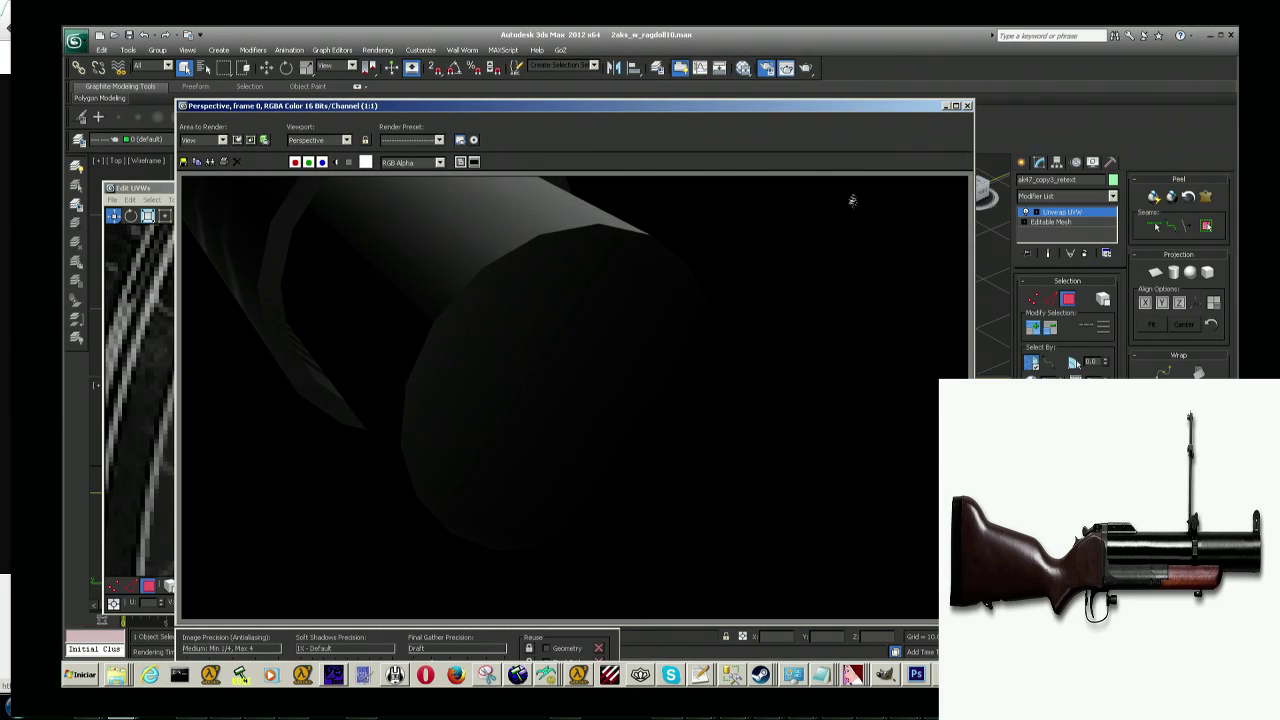
{"action": "left_click", "coordinate": [945, 106]}
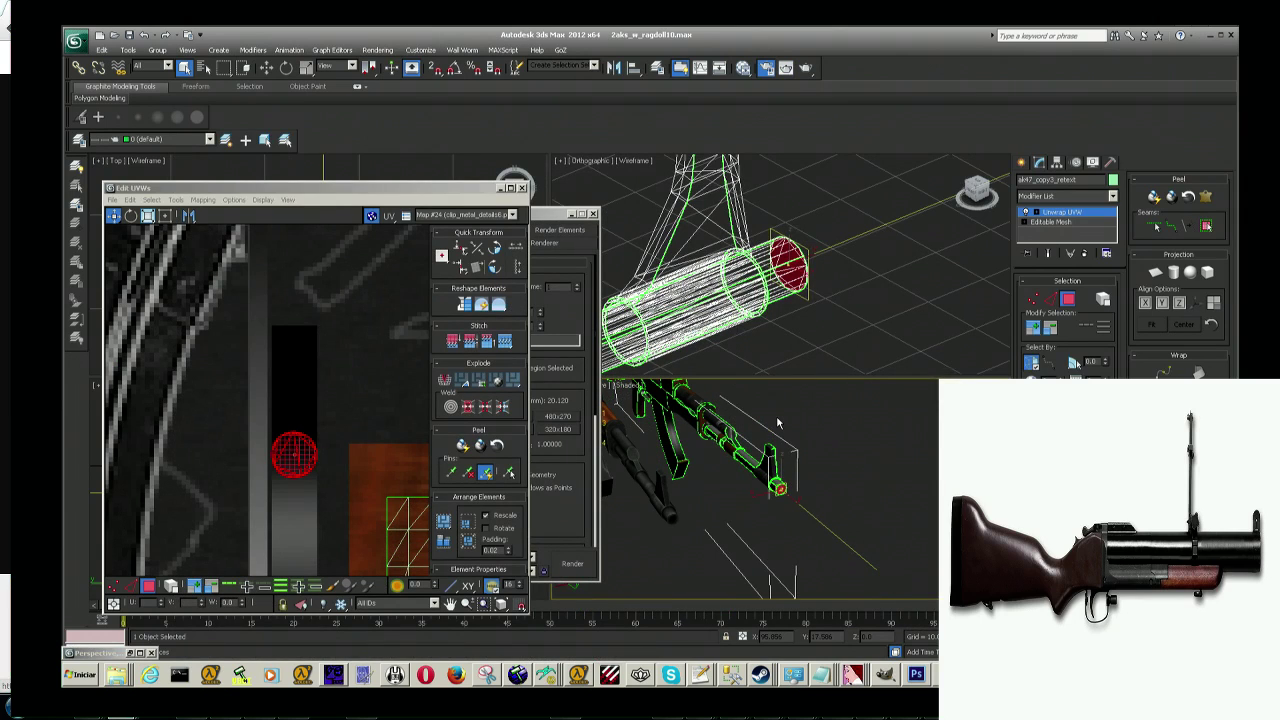
Step: Render the textured rifle again to check the wood and metal mapping
{"action": "key", "text": "shift+q"}
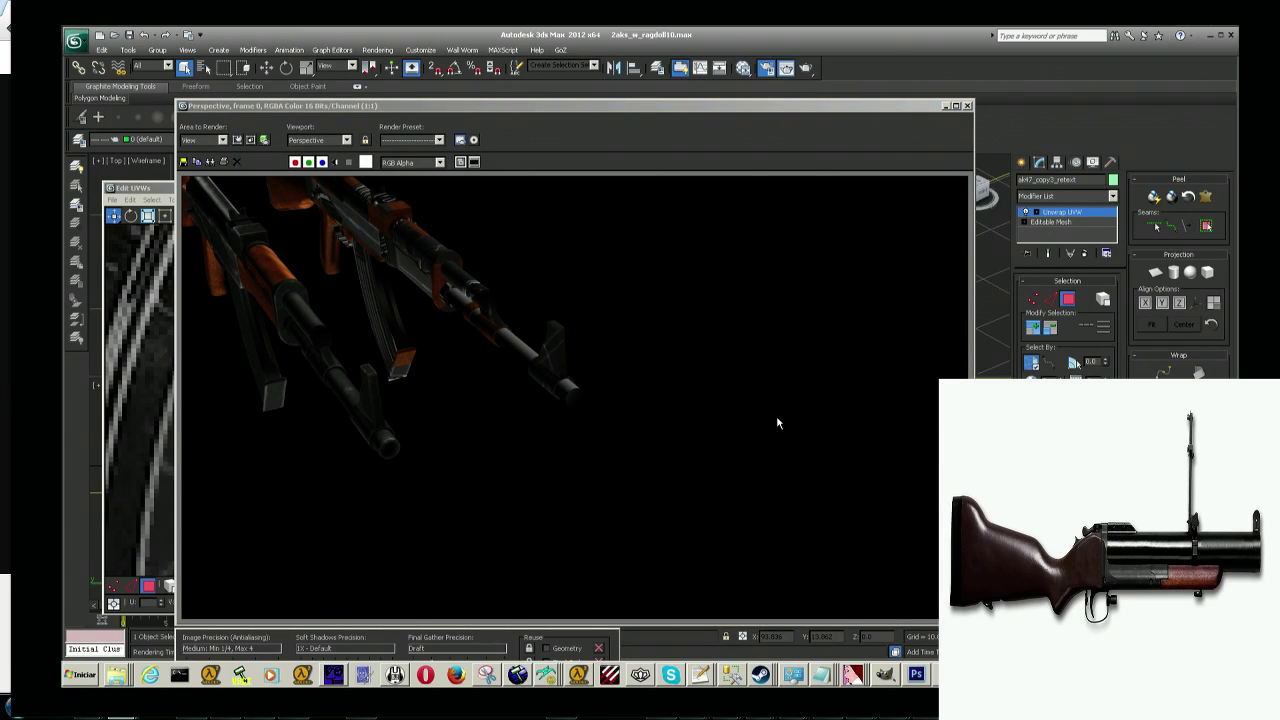
{"action": "left_click", "coordinate": [945, 106]}
{"action": "middle_click_drag", "start_coordinate": [716, 467], "coordinate": [708, 461]}
Step: Bring the launcher tube's side into view and select its first long face strips
{"action": "scroll", "coordinate": [720, 466], "scroll_direction": "up", "scroll_amount": 2}
{"action": "scroll", "coordinate": [745, 465], "scroll_direction": "up", "scroll_amount": 5}
{"action": "scroll", "coordinate": [750, 465], "scroll_direction": "up", "scroll_amount": 1}
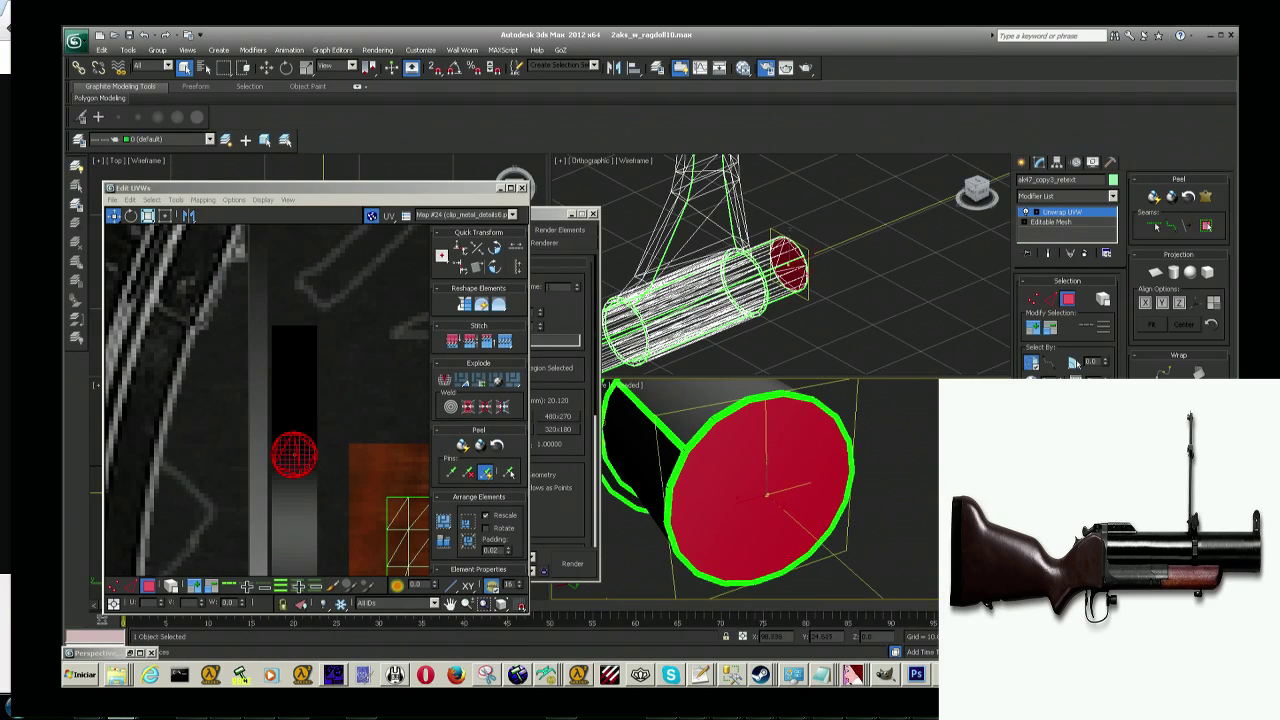
{"action": "scroll", "coordinate": [766, 480], "scroll_direction": "down", "scroll_amount": 3}
{"action": "scroll", "coordinate": [766, 480], "scroll_direction": "up", "scroll_amount": 3}
{"action": "mouse_move", "coordinate": [800, 470]}
{"action": "middle_mouse_down", "text": "alt"}
{"action": "mouse_move", "coordinate": [868, 458]}
{"action": "mouse_move", "coordinate": [810, 530]}
{"action": "middle_mouse_up", "text": "alt"}
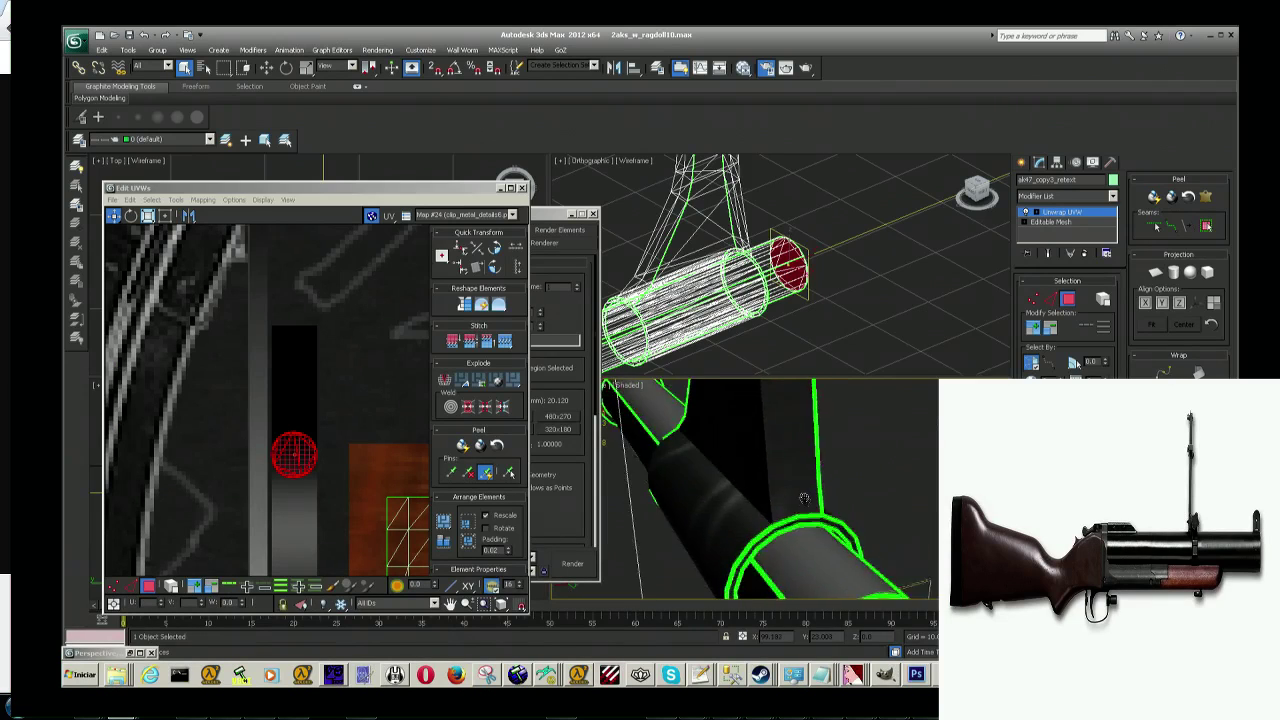
{"action": "middle_click_drag", "start_coordinate": [810, 530], "coordinate": [738, 537], "text": "alt"}
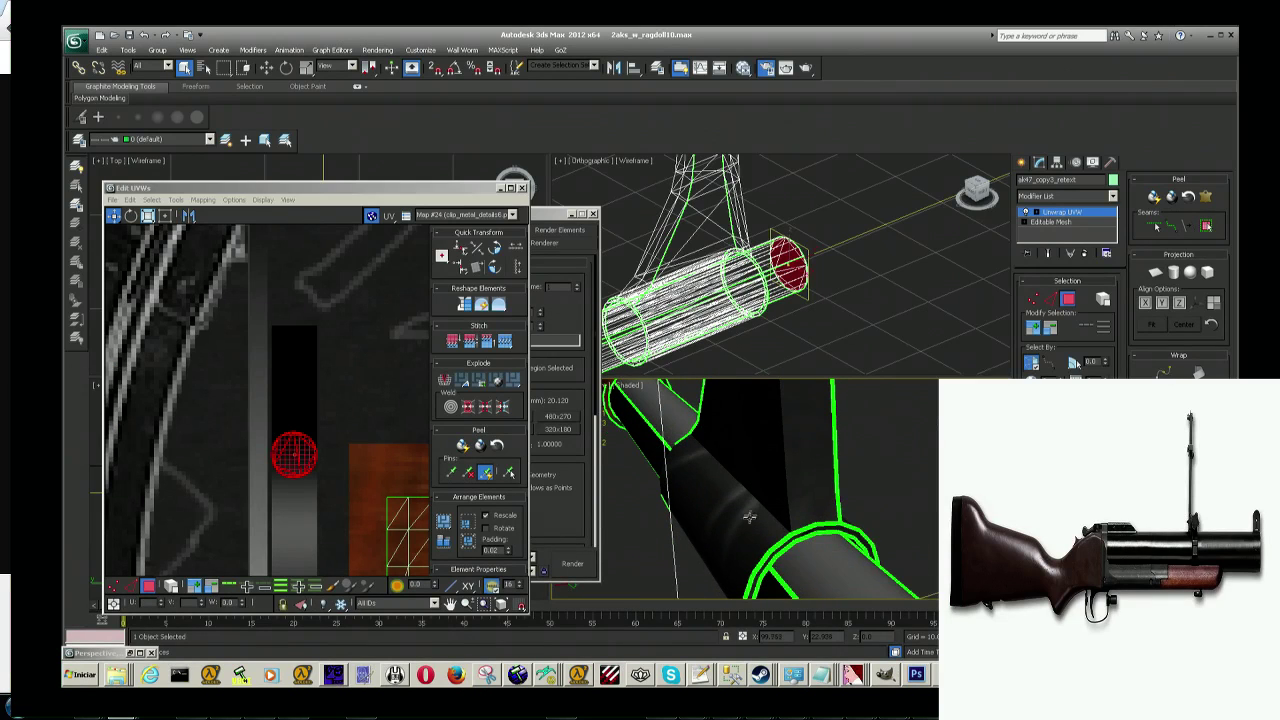
{"action": "left_click", "coordinate": [738, 537]}
{"action": "left_click", "coordinate": [738, 537], "text": "ctrl"}
{"action": "left_click", "coordinate": [726, 505], "text": "ctrl"}
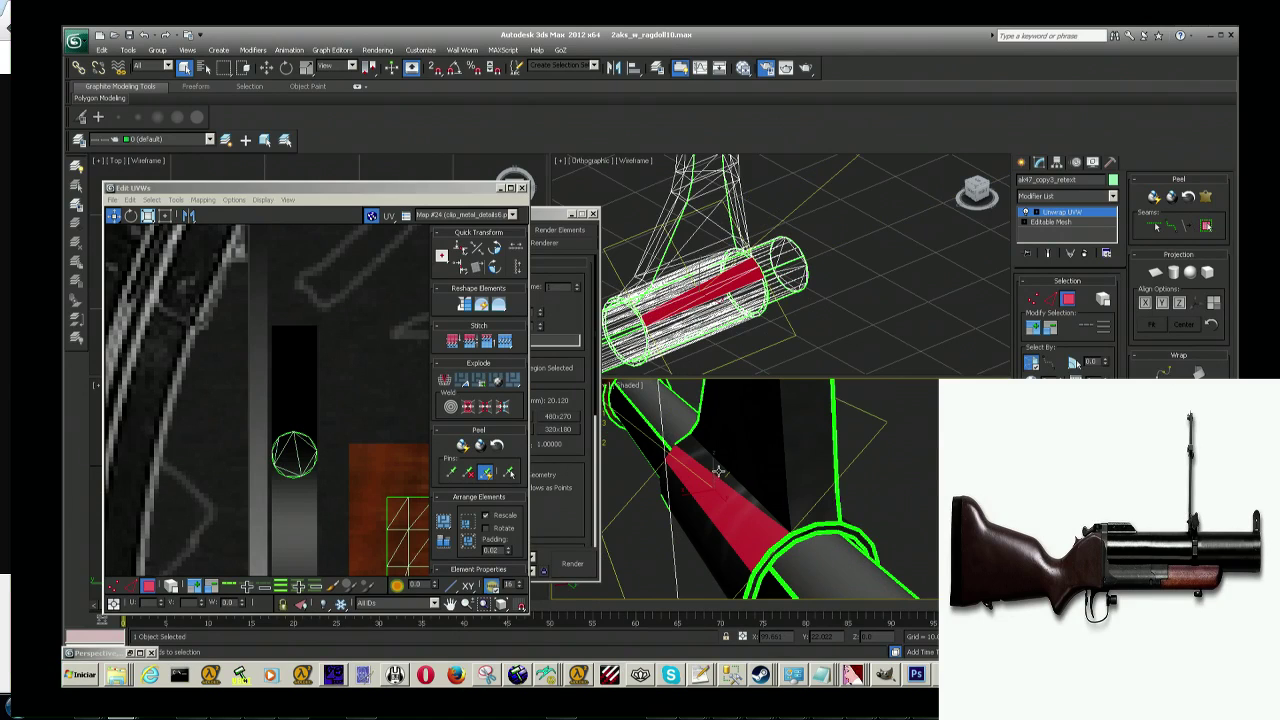
Step: Grow the tube face selection strip by strip, including the upper-left faces
{"action": "left_click", "coordinate": [718, 470], "text": "ctrl"}
{"action": "left_click", "coordinate": [695, 517], "text": "ctrl"}
{"action": "left_click", "coordinate": [692, 511], "text": "ctrl"}
{"action": "left_click", "coordinate": [707, 452], "text": "ctrl"}
{"action": "left_click", "coordinate": [709, 446], "text": "ctrl"}
{"action": "left_click", "coordinate": [712, 440], "text": "ctrl"}
{"action": "left_click", "coordinate": [720, 436], "text": "ctrl"}
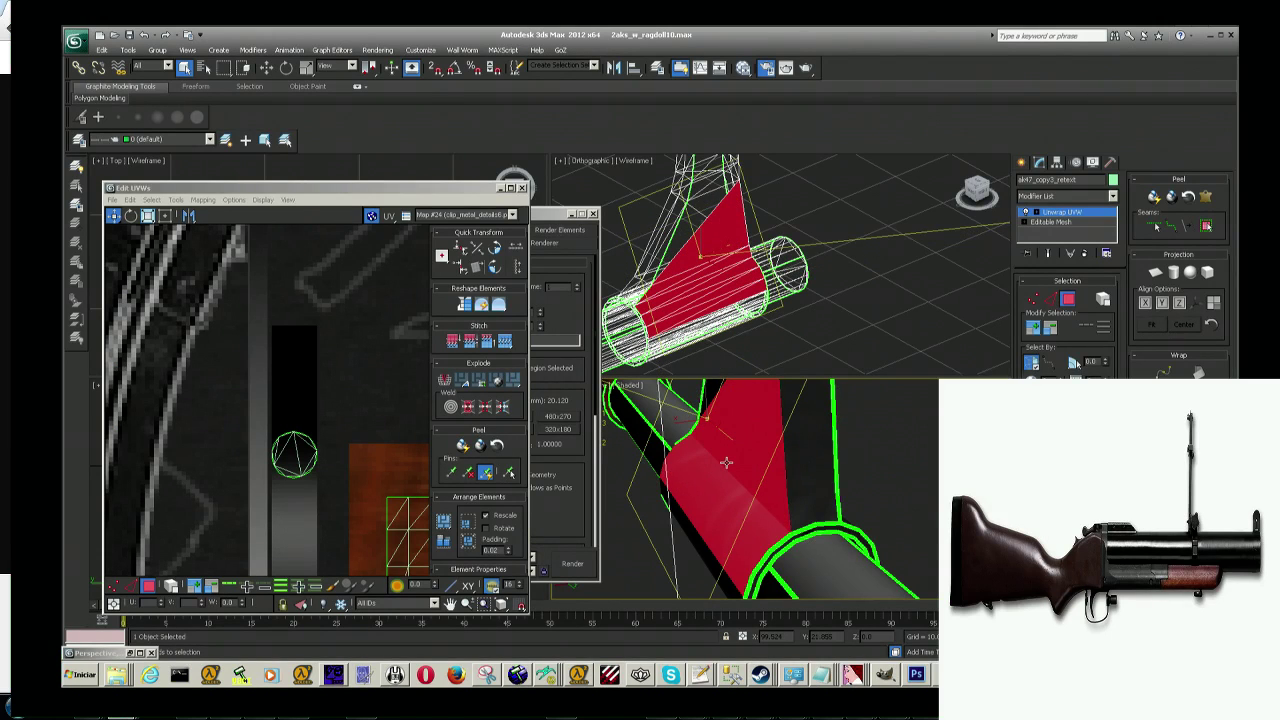
{"action": "left_click", "coordinate": [737, 411], "text": "ctrl"}
{"action": "middle_click_drag", "start_coordinate": [743, 500], "coordinate": [740, 492], "text": "alt"}
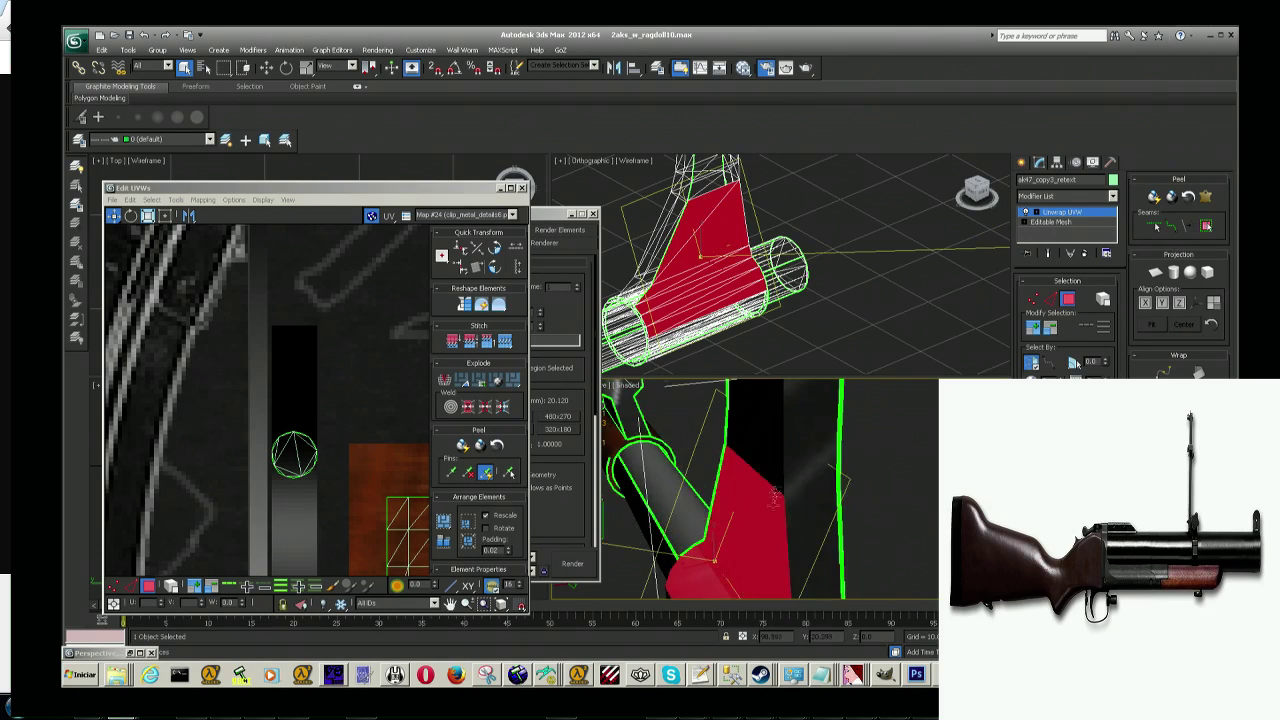
{"action": "left_click", "coordinate": [735, 437]}
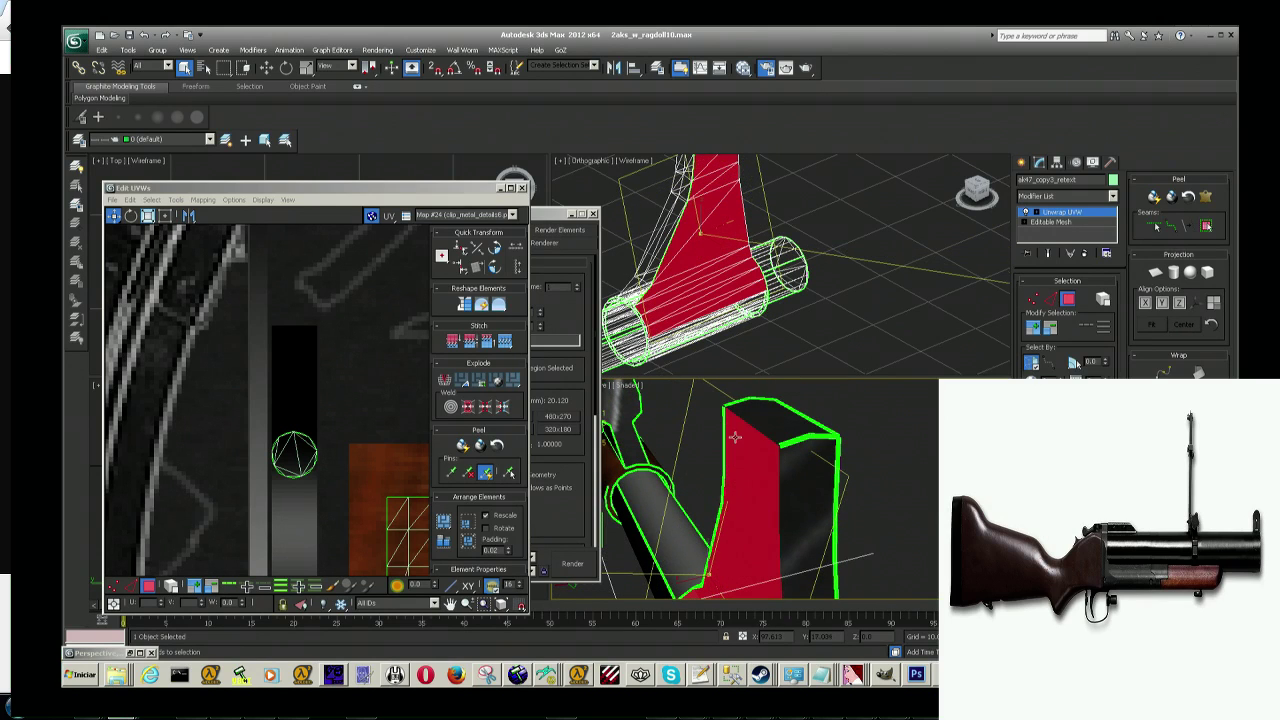
{"action": "middle_click_drag", "start_coordinate": [775, 416], "coordinate": [743, 507], "text": "alt"}
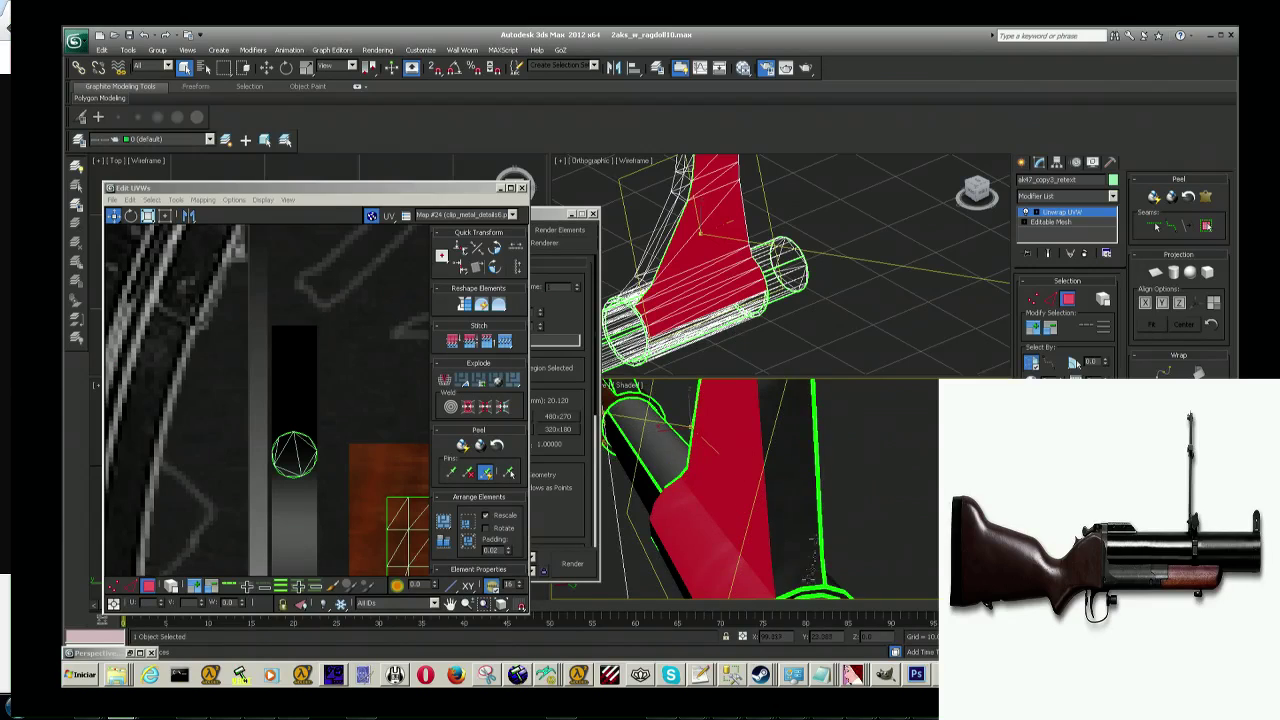
{"action": "middle_click_drag", "start_coordinate": [808, 575], "coordinate": [752, 560], "text": "alt"}
Step: Restart the barrel selection as a band of strips, adding the dark edge strip and thin strips below
{"action": "left_click", "coordinate": [742, 518]}
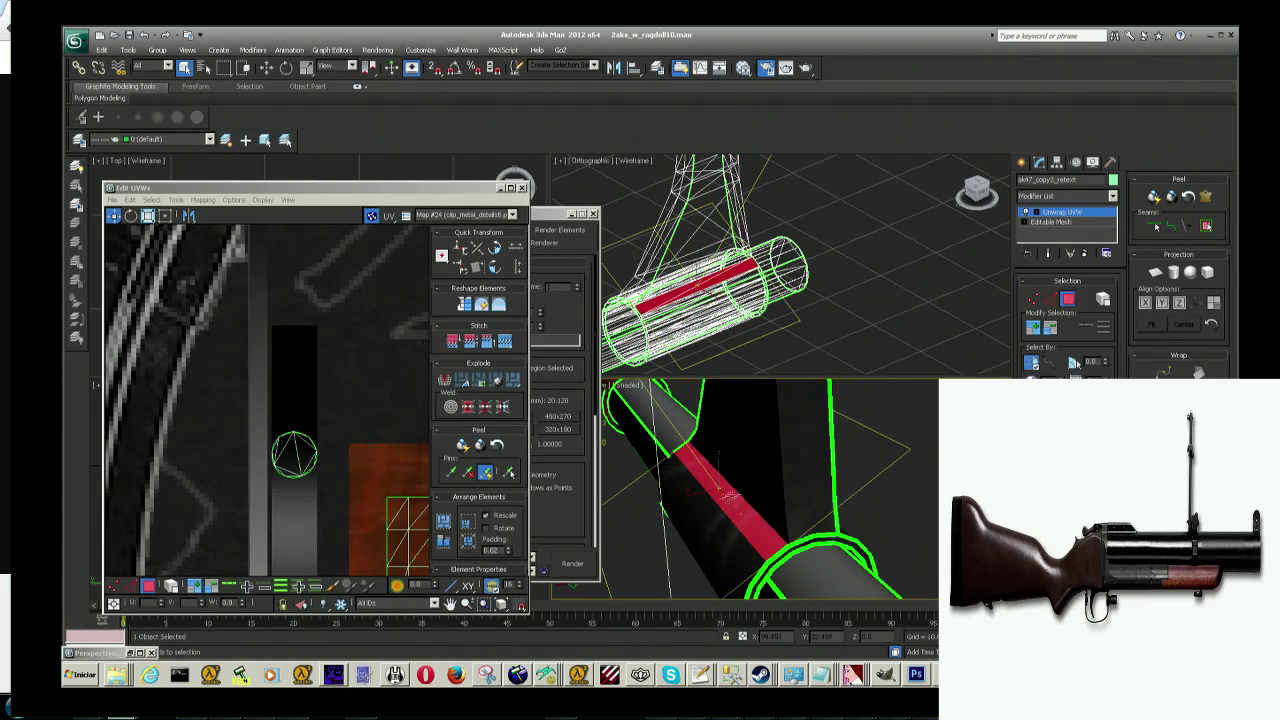
{"action": "left_click", "coordinate": [715, 530], "text": "ctrl"}
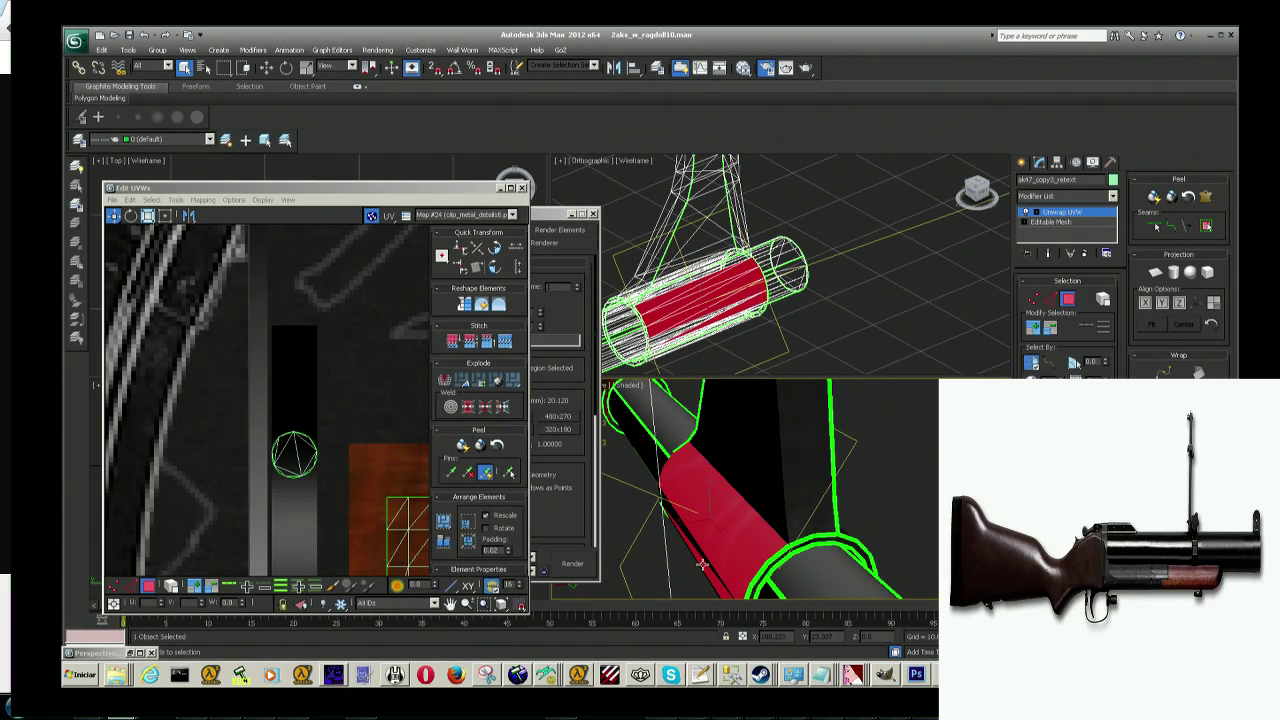
{"action": "left_click", "coordinate": [699, 549], "text": "ctrl"}
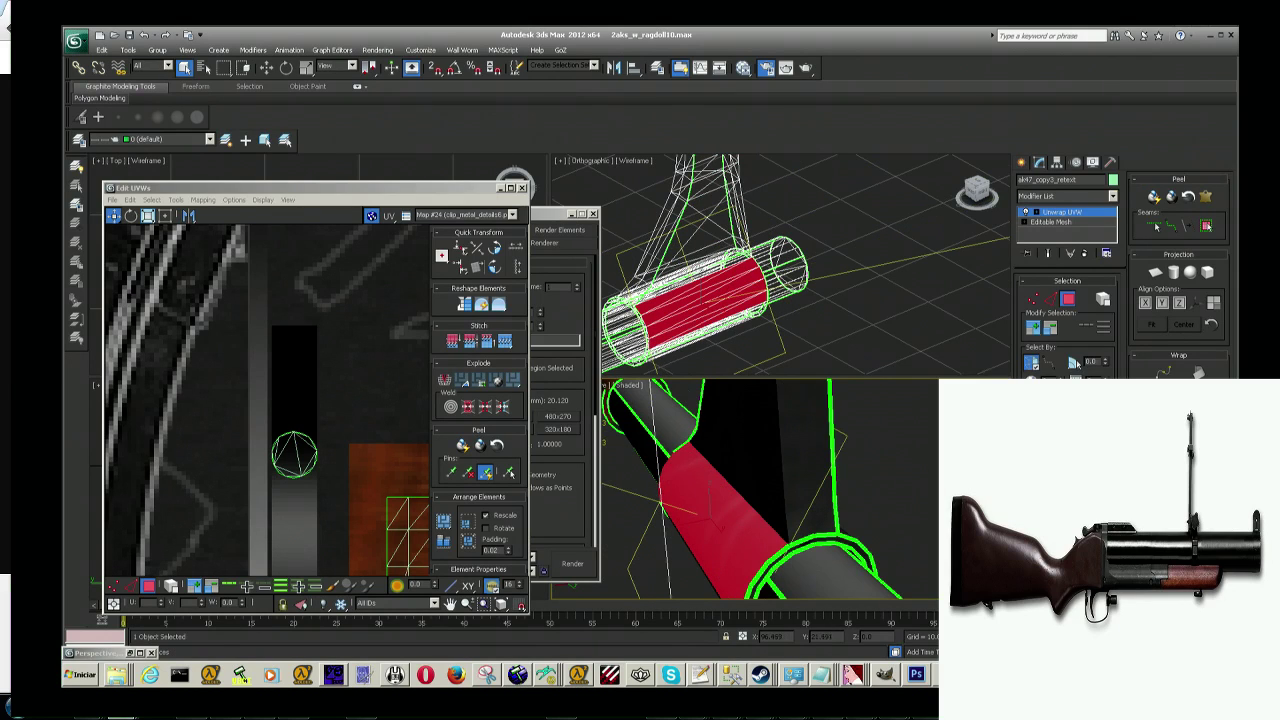
{"action": "middle_click_drag", "start_coordinate": [706, 508], "coordinate": [760, 430], "text": "alt"}
{"action": "left_click", "coordinate": [800, 492], "text": "ctrl"}
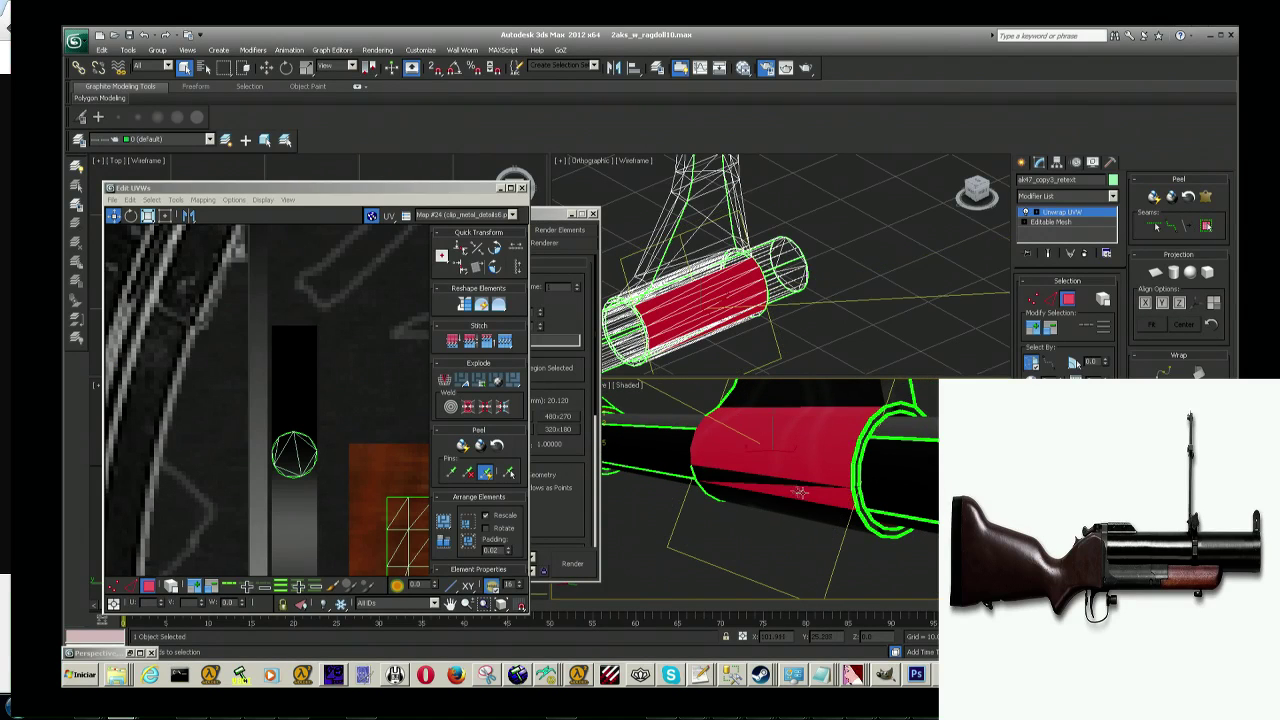
{"action": "left_click", "coordinate": [800, 505], "text": "ctrl"}
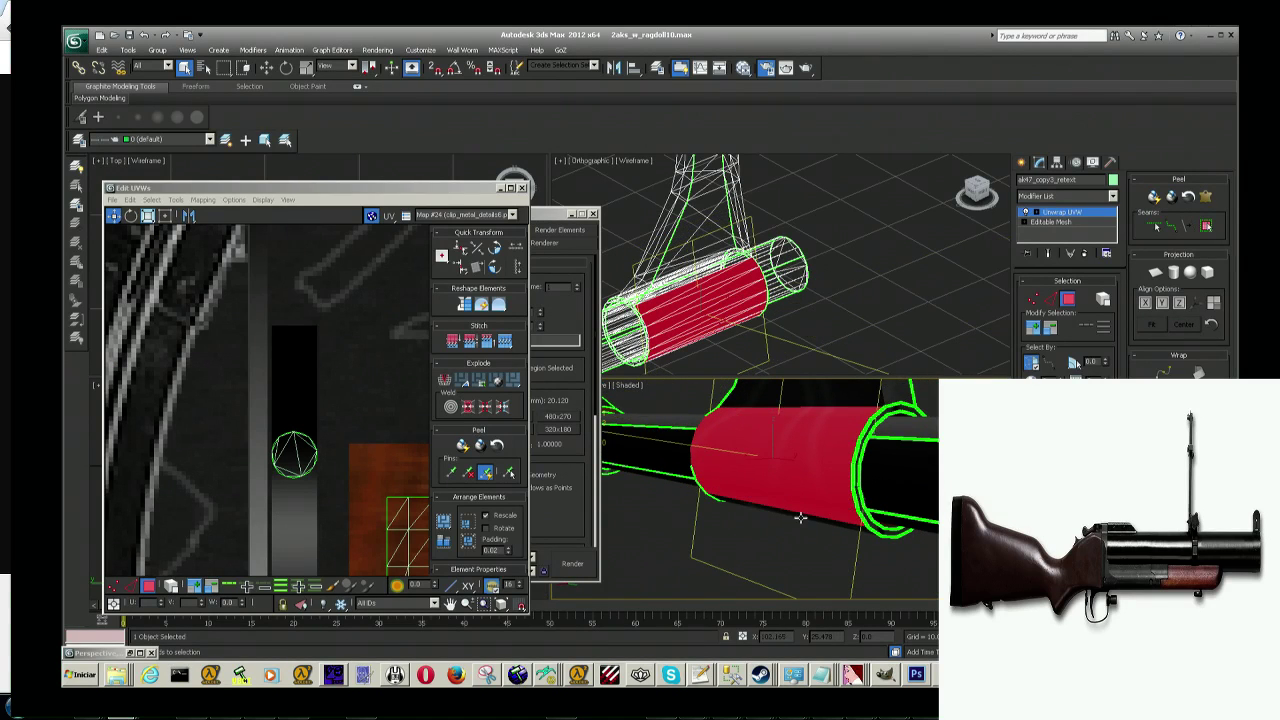
Step: Looking down the barrel, add further face strips and the dark side strip
{"action": "mouse_move", "coordinate": [720, 464]}
{"action": "middle_mouse_down", "text": "alt"}
{"action": "mouse_move", "coordinate": [783, 560]}
{"action": "mouse_move", "coordinate": [661, 467]}
{"action": "middle_mouse_up", "text": "alt"}
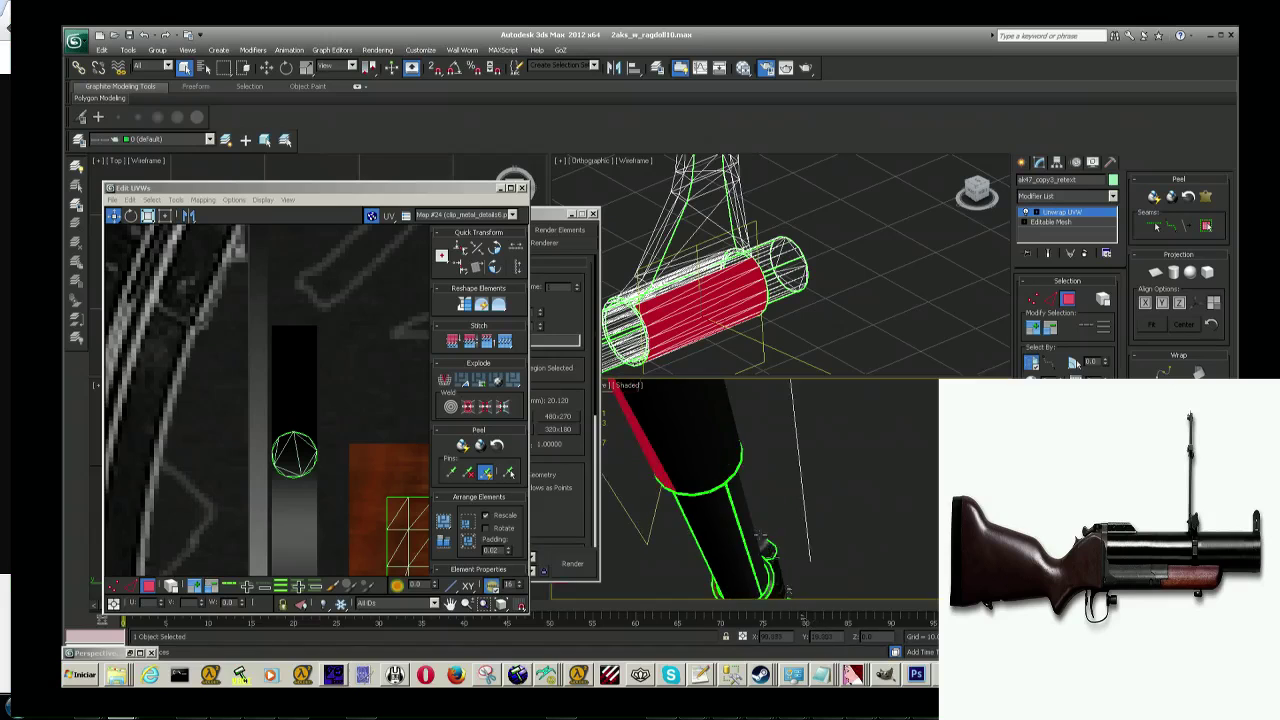
{"action": "left_click", "coordinate": [691, 463], "text": "ctrl"}
{"action": "left_click", "coordinate": [699, 468], "text": "ctrl"}
{"action": "left_click", "coordinate": [706, 464], "text": "ctrl"}
{"action": "left_click", "coordinate": [720, 462], "text": "ctrl"}
{"action": "left_click", "coordinate": [732, 459], "text": "ctrl"}
{"action": "left_click", "coordinate": [732, 460], "text": "ctrl"}
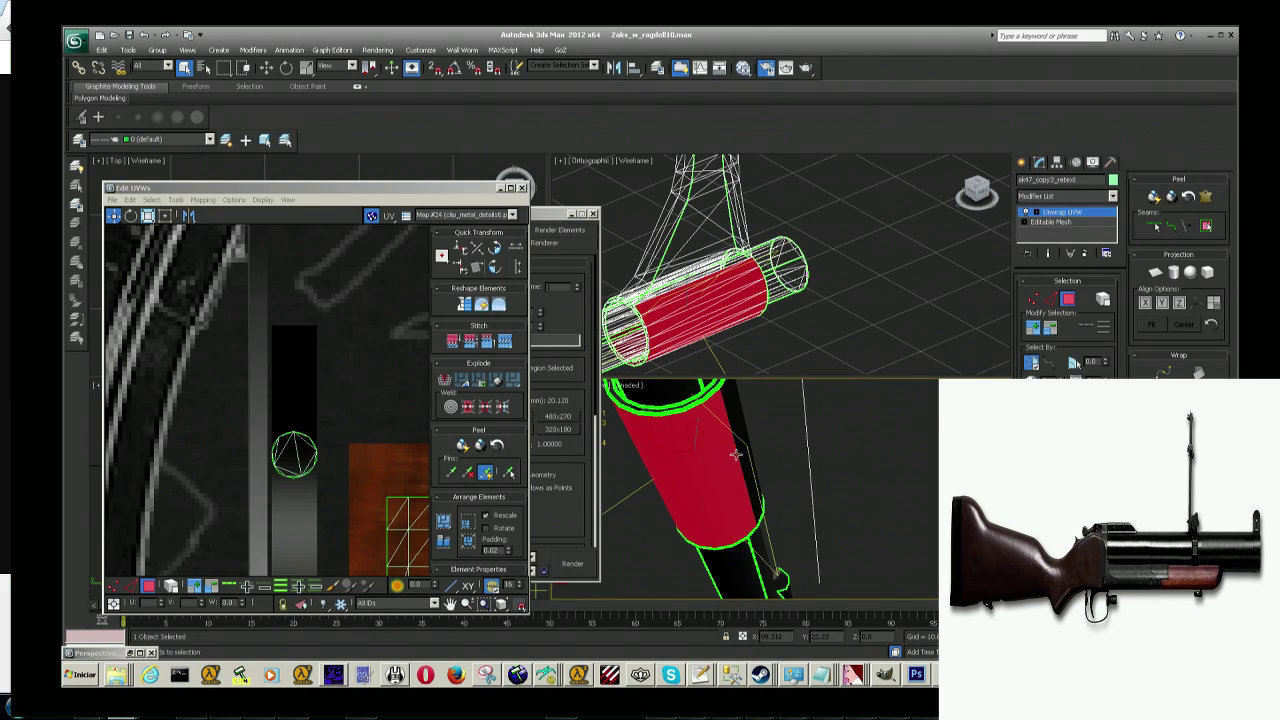
{"action": "left_click", "coordinate": [738, 441], "text": "ctrl"}
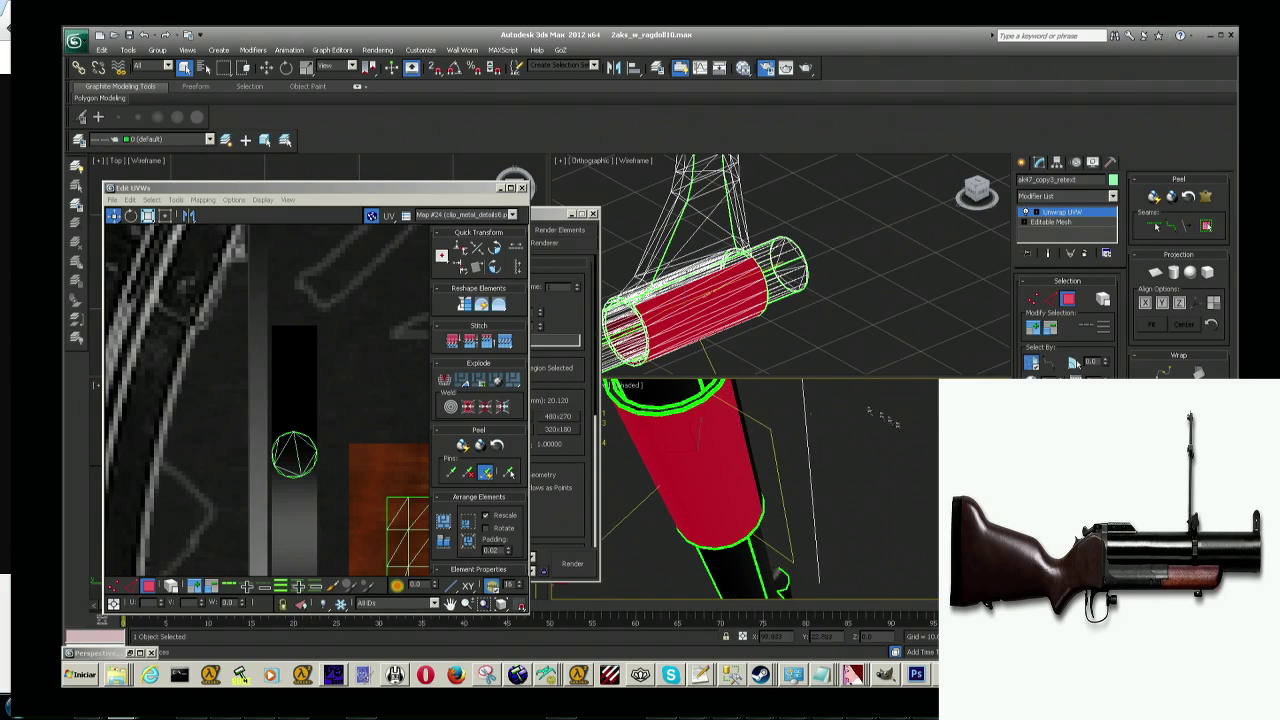
Step: Add the remaining faces on the barrel's far side so the whole cylinder is selected
{"action": "middle_click_drag", "start_coordinate": [720, 464], "coordinate": [745, 428], "text": "alt"}
{"action": "left_click", "coordinate": [739, 457], "text": "ctrl"}
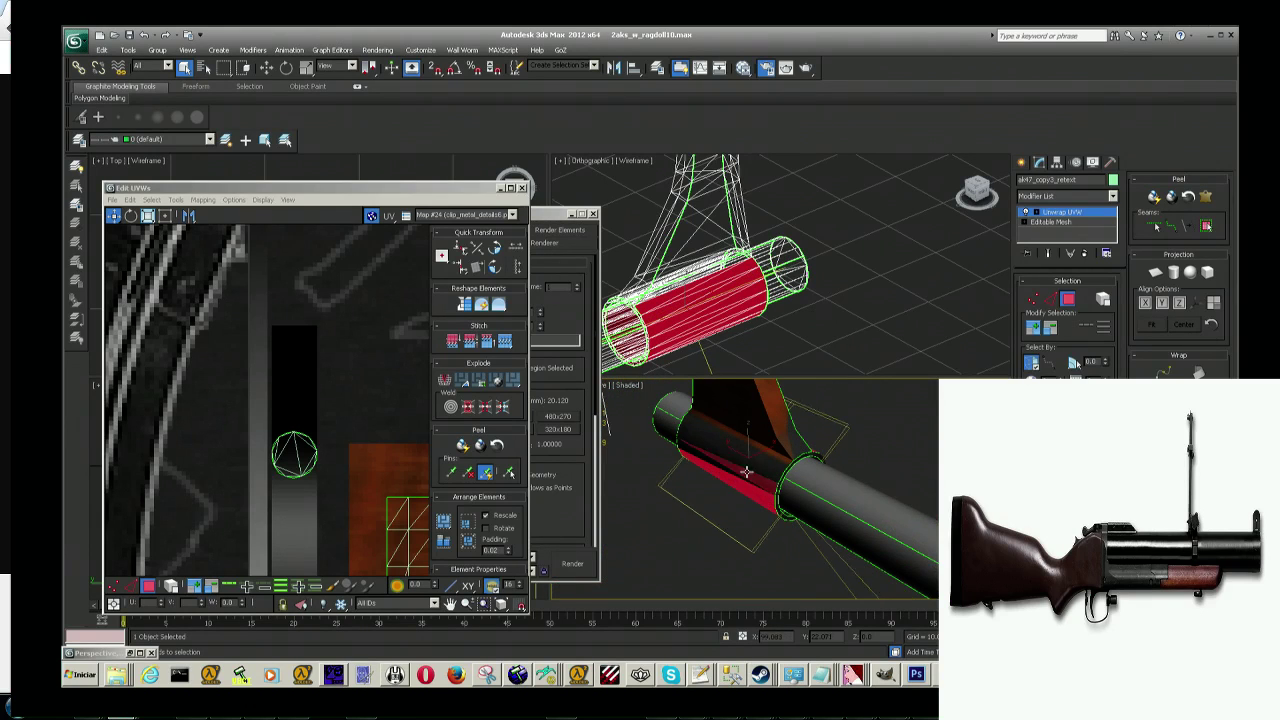
{"action": "left_click", "coordinate": [737, 456], "text": "ctrl"}
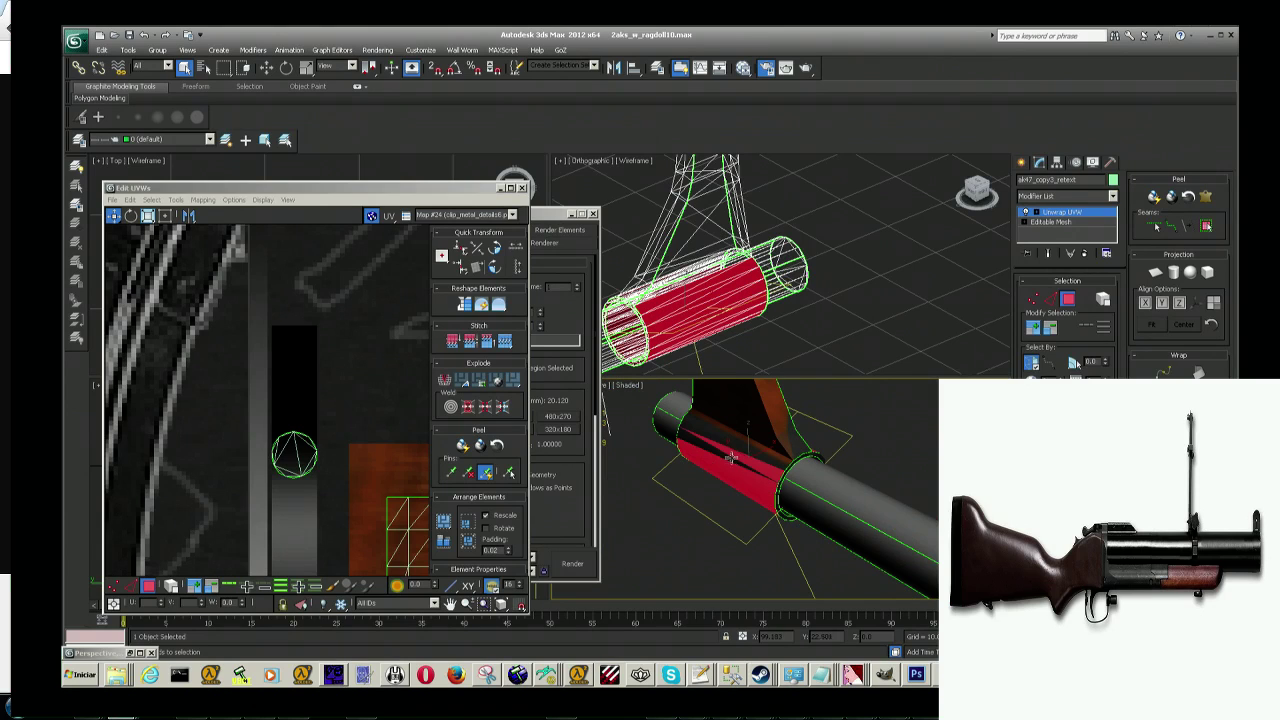
{"action": "left_click", "coordinate": [724, 450], "text": "ctrl"}
{"action": "left_click", "coordinate": [725, 440], "text": "ctrl"}
{"action": "left_click", "coordinate": [725, 432], "text": "ctrl"}
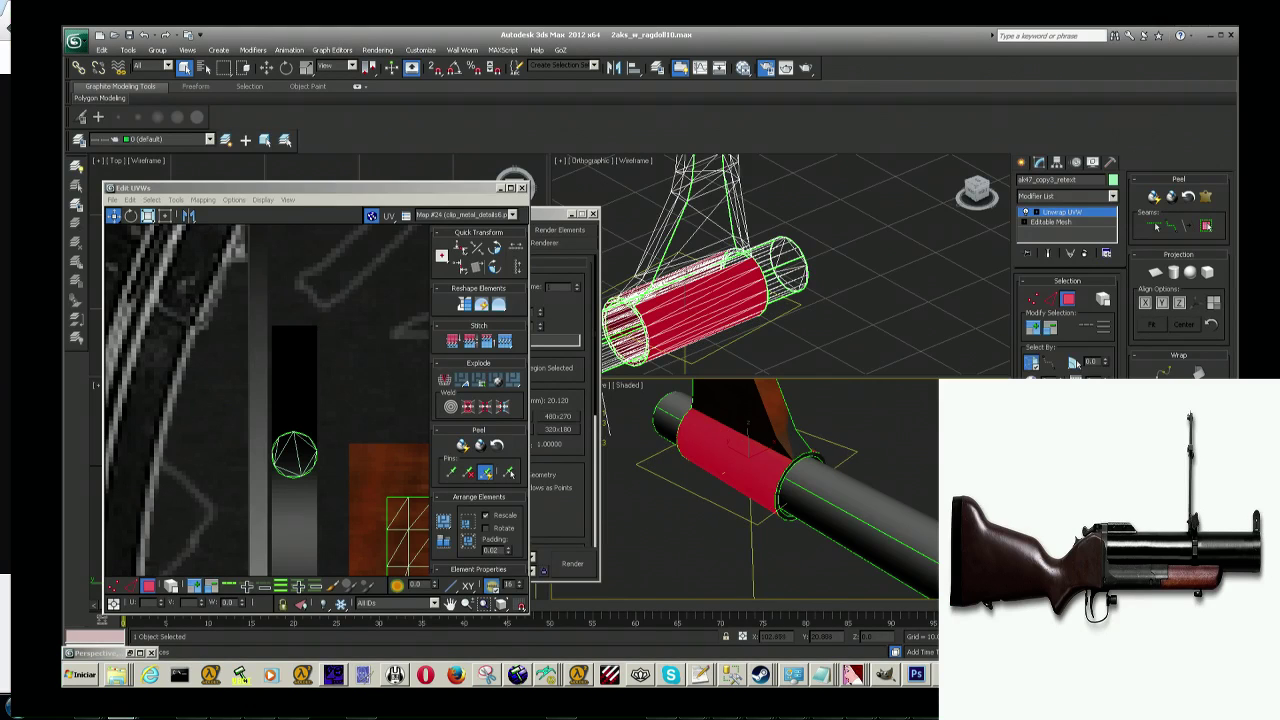
{"action": "mouse_move", "coordinate": [760, 480]}
{"action": "middle_mouse_down", "text": "alt"}
{"action": "mouse_move", "coordinate": [800, 500]}
{"action": "mouse_move", "coordinate": [720, 500]}
{"action": "middle_mouse_up", "text": "alt"}
Step: Apply Flatten Mapping to the selected barrel faces with default settings
{"action": "scroll", "coordinate": [320, 450], "scroll_direction": "down", "scroll_amount": 3}
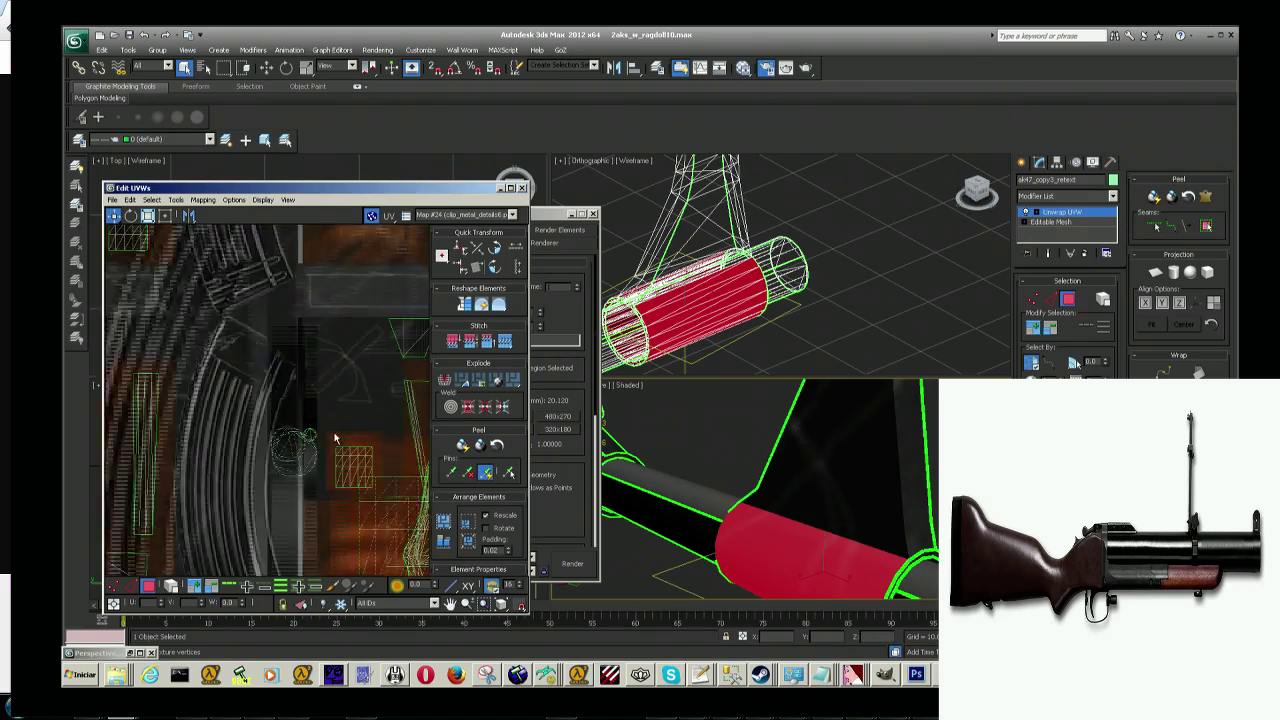
{"action": "scroll", "coordinate": [320, 450], "scroll_direction": "down", "scroll_amount": 3}
{"action": "scroll", "coordinate": [318, 545], "scroll_direction": "down", "scroll_amount": 2}
{"action": "scroll", "coordinate": [325, 530], "scroll_direction": "up", "scroll_amount": 2}
{"action": "scroll", "coordinate": [325, 530], "scroll_direction": "up", "scroll_amount": 3}
{"action": "scroll", "coordinate": [318, 500], "scroll_direction": "up", "scroll_amount": 3}
{"action": "scroll", "coordinate": [305, 465], "scroll_direction": "up", "scroll_amount": 3}
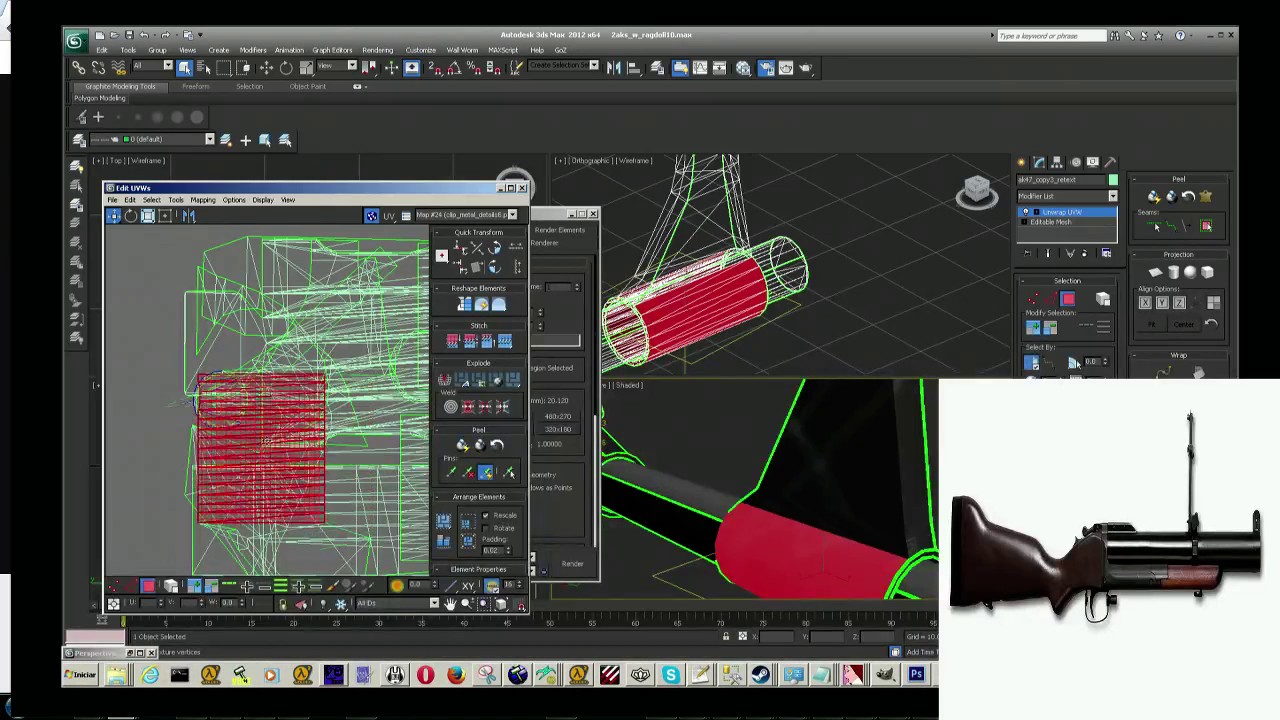
{"action": "left_click", "coordinate": [208, 200]}
{"action": "left_click", "coordinate": [224, 212]}
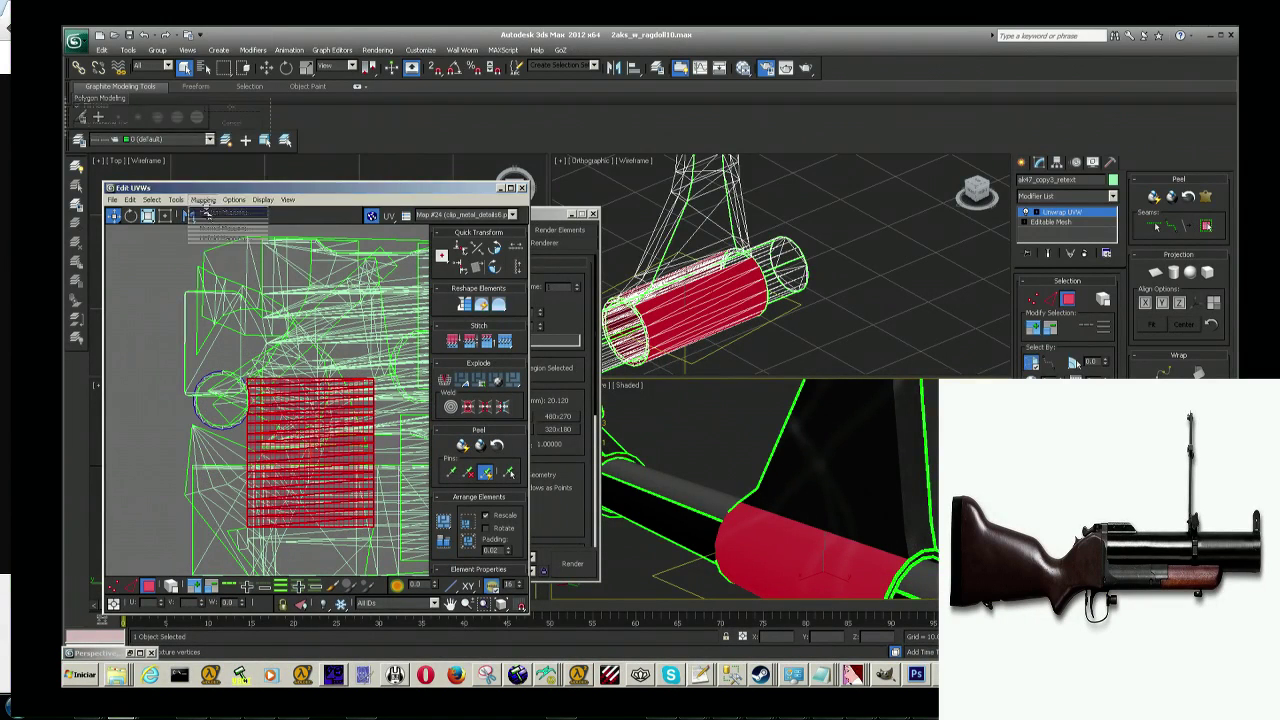
{"action": "left_click", "coordinate": [229, 108]}
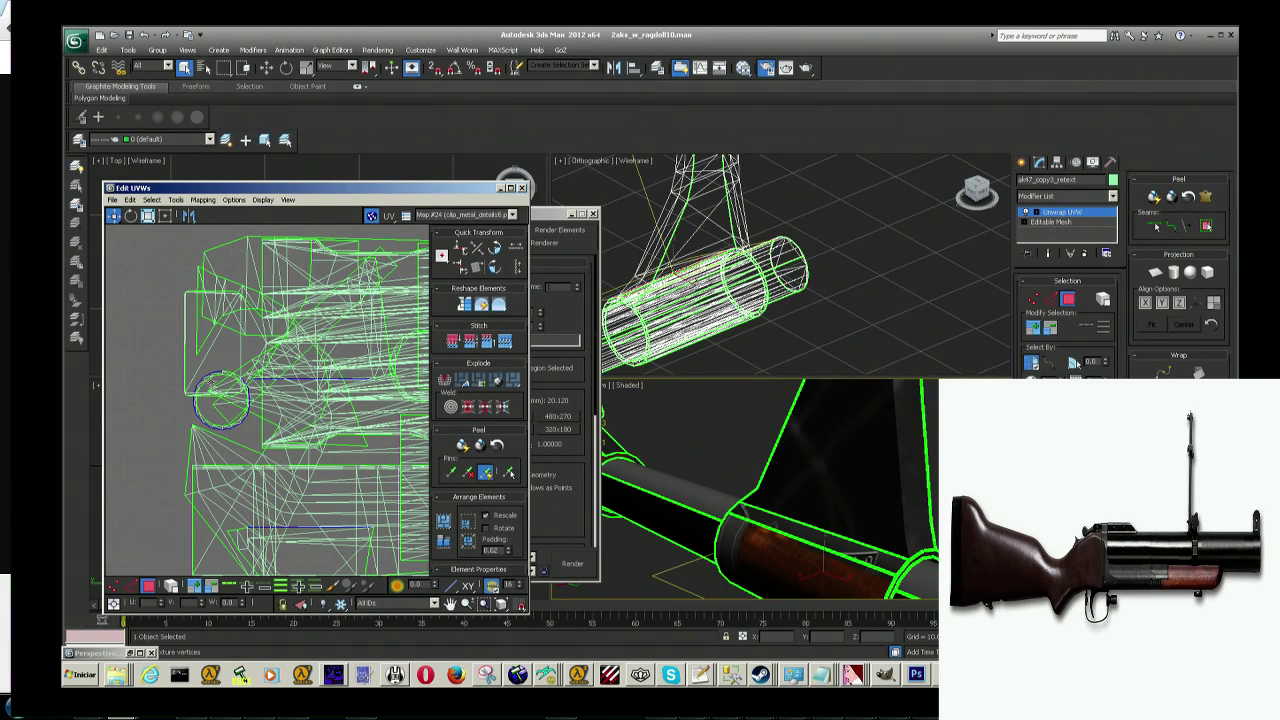
Step: Select the flattened barrel UV piece and move it to a centre-right area of the texture
{"action": "scroll", "coordinate": [288, 430], "scroll_direction": "down", "scroll_amount": 3}
{"action": "scroll", "coordinate": [288, 430], "scroll_direction": "down", "scroll_amount": 3}
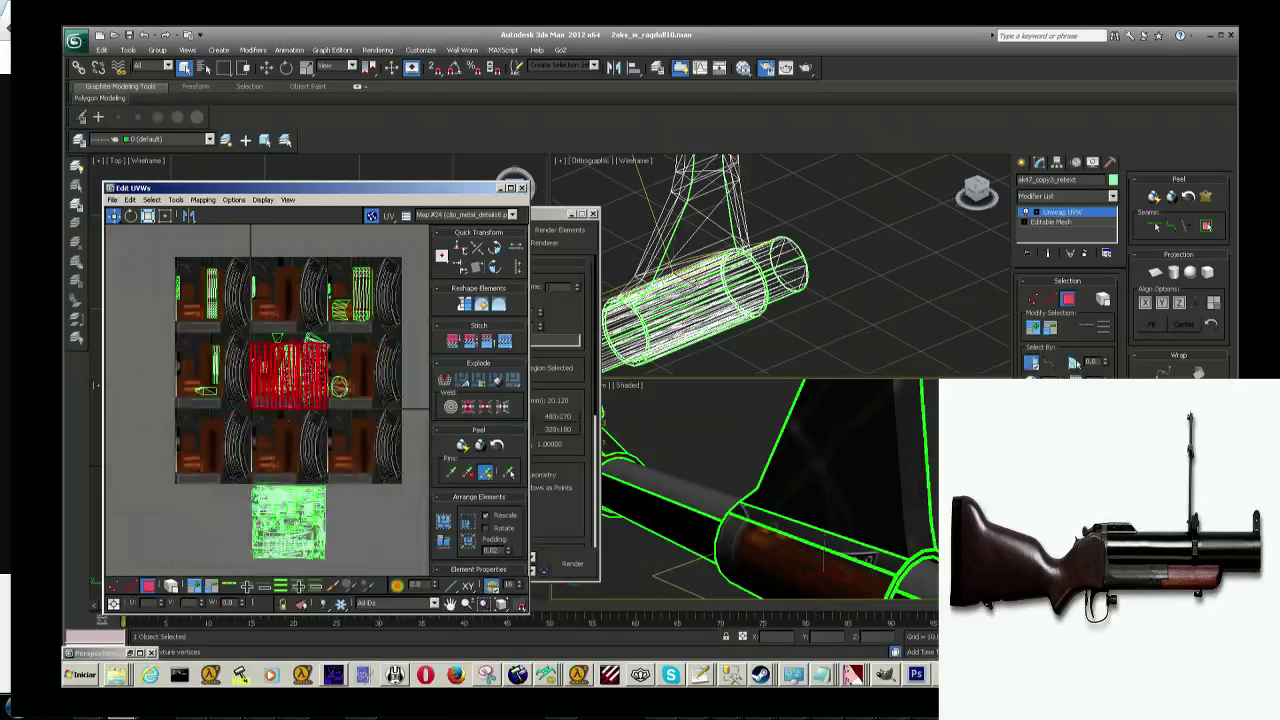
{"action": "left_click", "coordinate": [288, 370]}
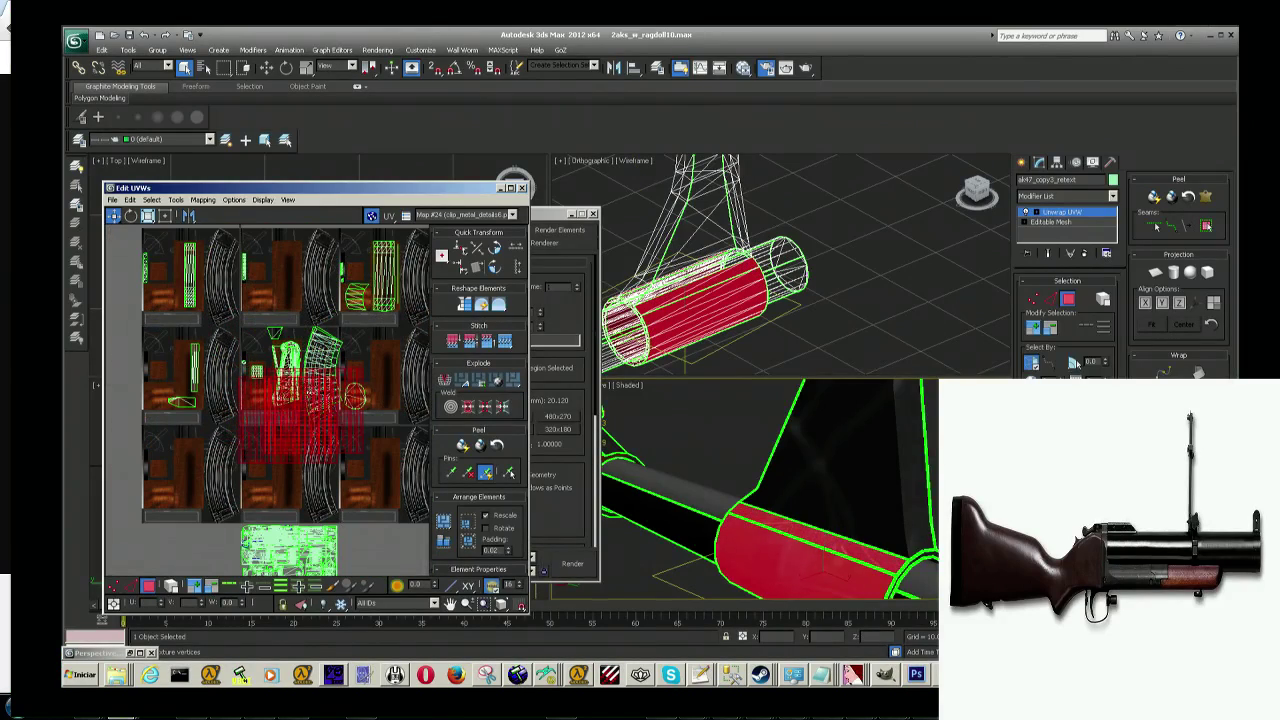
{"action": "scroll", "coordinate": [288, 490], "scroll_direction": "up", "scroll_amount": 2}
{"action": "middle_click_drag", "start_coordinate": [288, 430], "coordinate": [298, 505]}
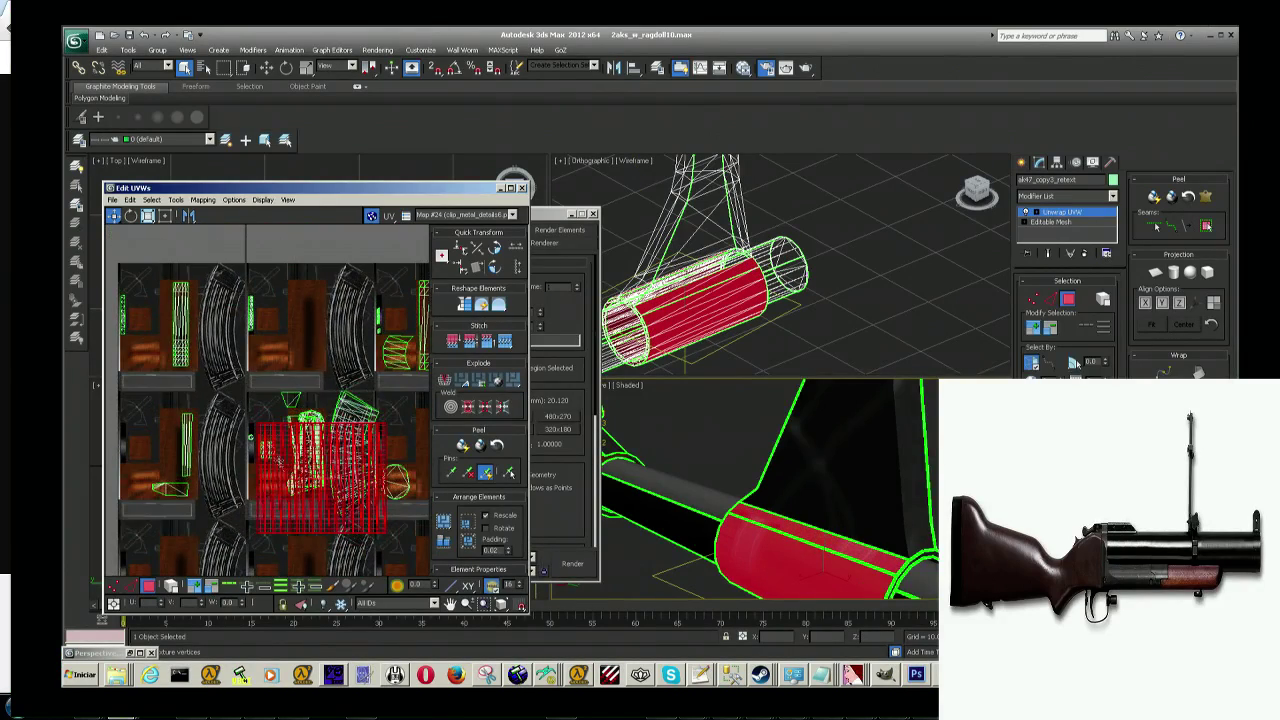
{"action": "left_click_drag", "start_coordinate": [325, 505], "coordinate": [269, 467]}
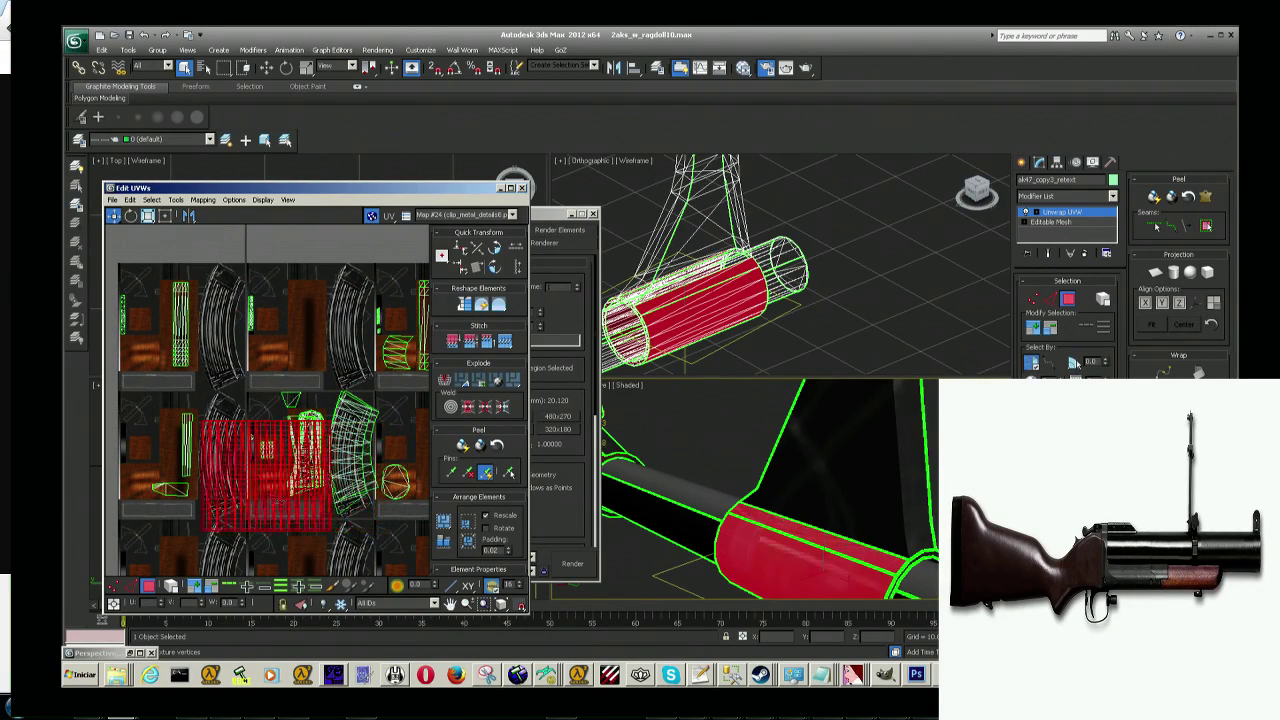
{"action": "middle_click_drag", "start_coordinate": [269, 467], "coordinate": [339, 517]}
{"action": "left_click_drag", "start_coordinate": [351, 437], "coordinate": [321, 392]}
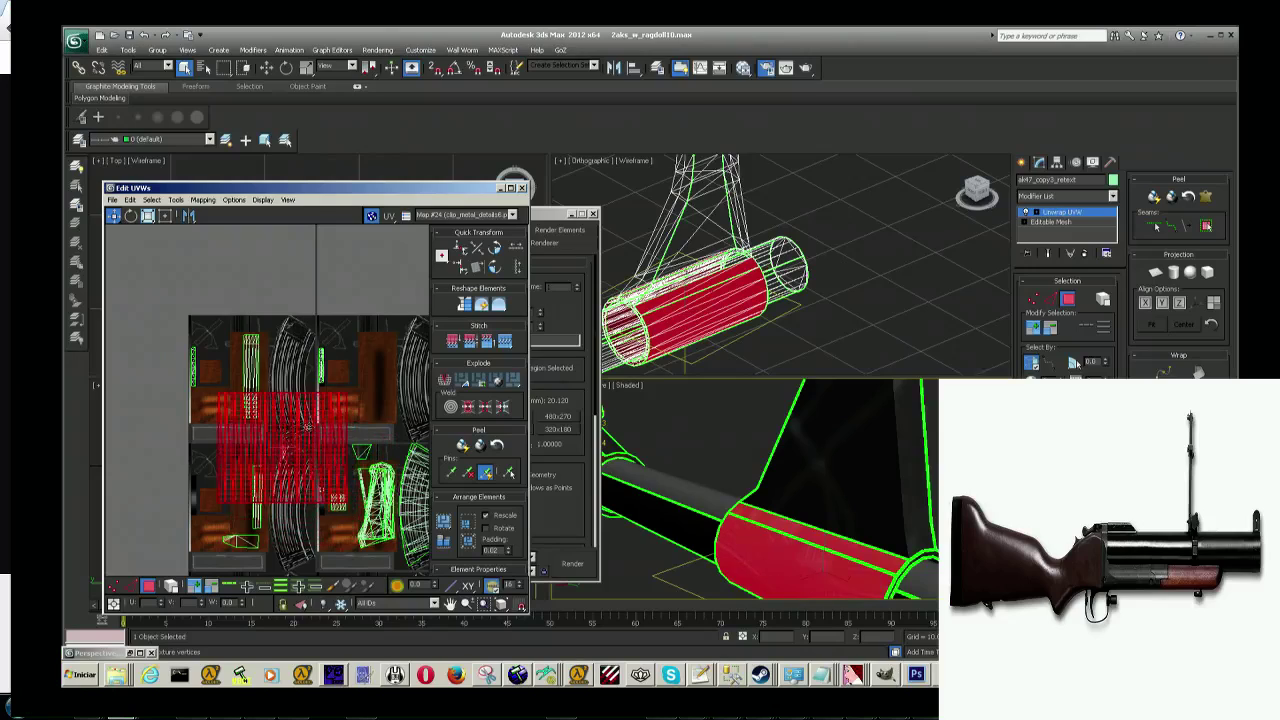
{"action": "middle_click_drag", "start_coordinate": [321, 392], "coordinate": [267, 388]}
{"action": "scroll", "coordinate": [256, 405], "scroll_direction": "up", "scroll_amount": 1}
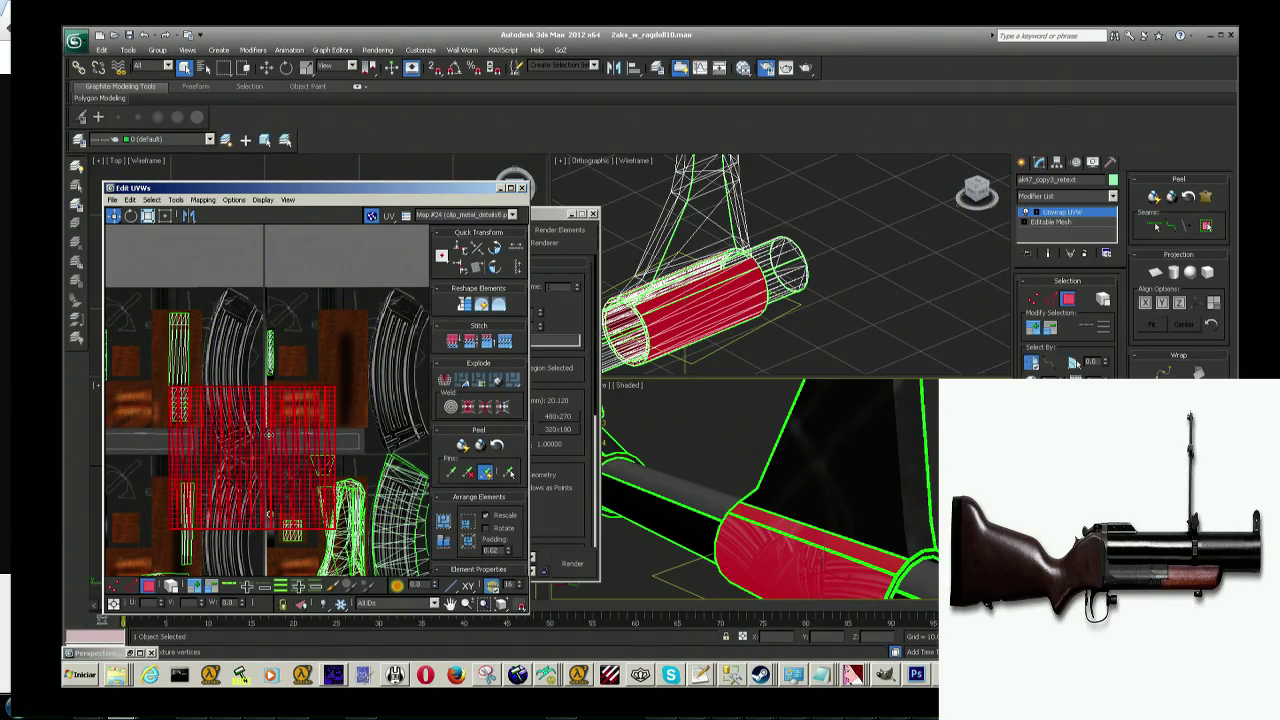
{"action": "mouse_move", "coordinate": [269, 435]}
{"action": "middle_mouse_down"}
{"action": "mouse_move", "coordinate": [150, 440]}
{"action": "mouse_move", "coordinate": [171, 325]}
{"action": "middle_mouse_up"}
{"action": "left_click_drag", "start_coordinate": [172, 328], "coordinate": [332, 380]}
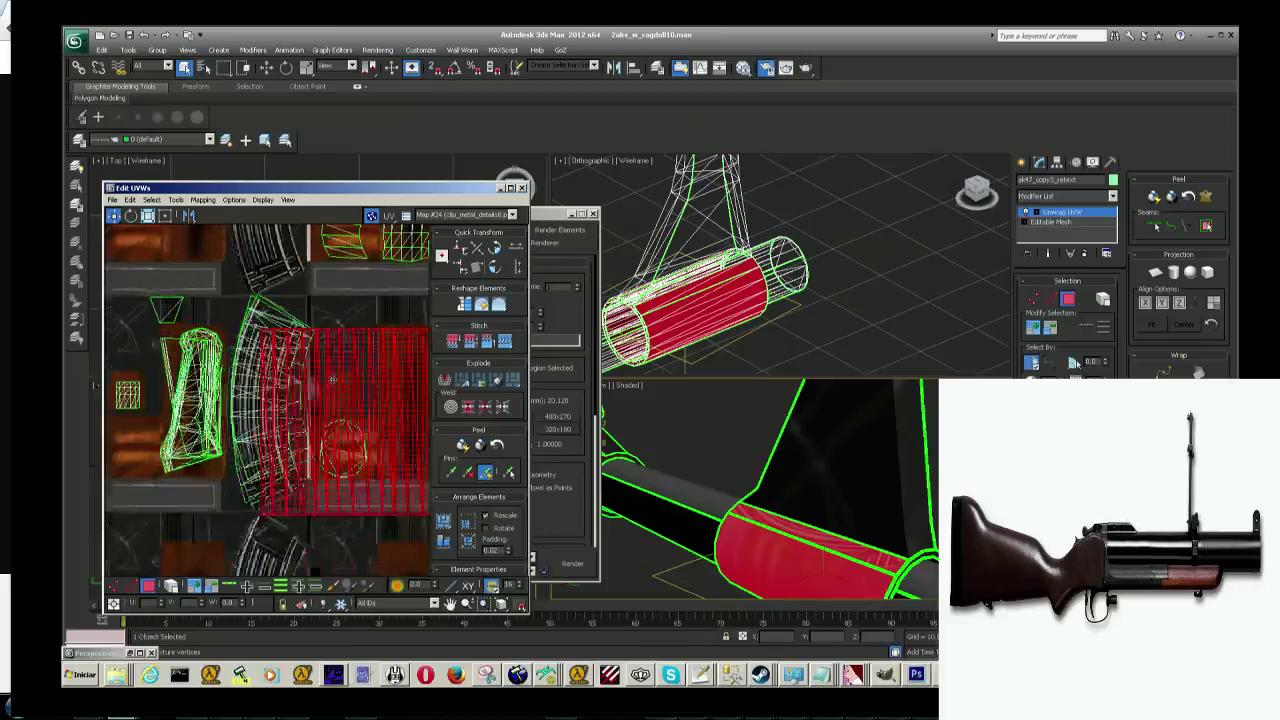
{"action": "middle_click_drag", "start_coordinate": [332, 380], "coordinate": [262, 402]}
Step: Rotate the barrel UVs 90°, shrink them, squeeze them narrow and place them on the dark metal band
{"action": "left_click_drag", "start_coordinate": [340, 404], "coordinate": [337, 476]}
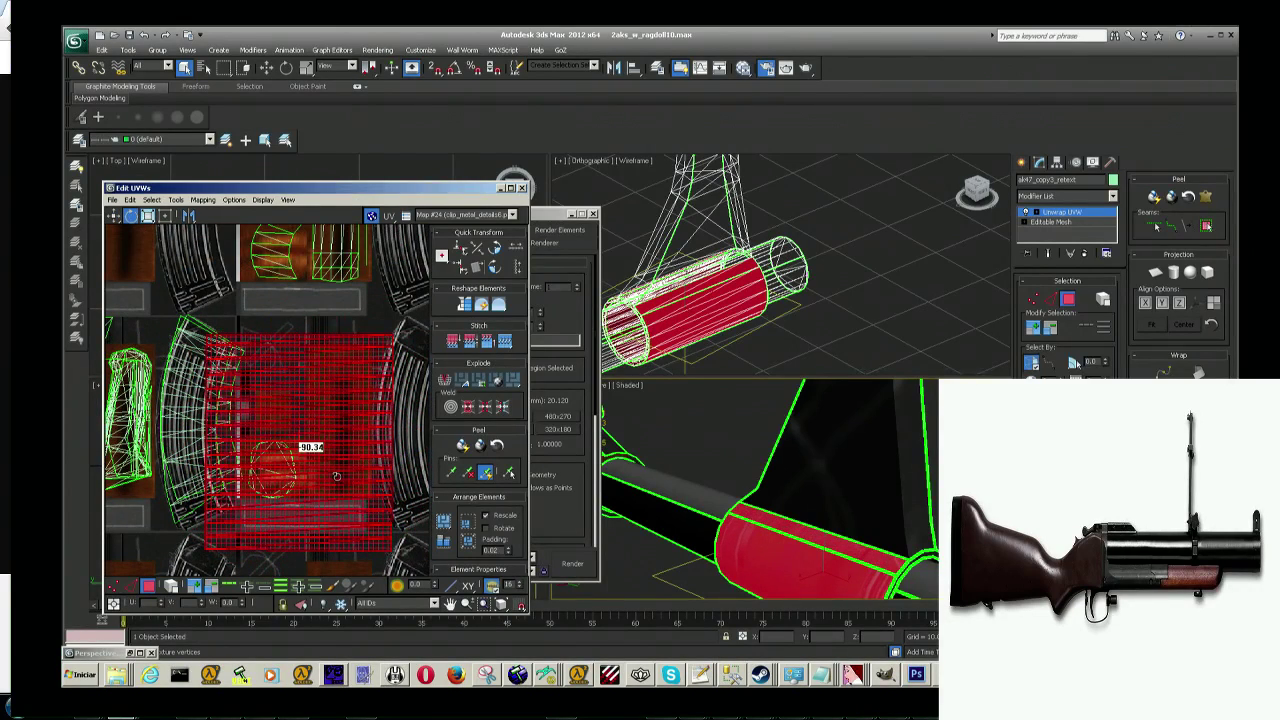
{"action": "left_click", "coordinate": [150, 217]}
{"action": "left_click_drag", "start_coordinate": [361, 368], "coordinate": [285, 448]}
{"action": "left_click_drag", "start_coordinate": [321, 608], "coordinate": [322, 627]}
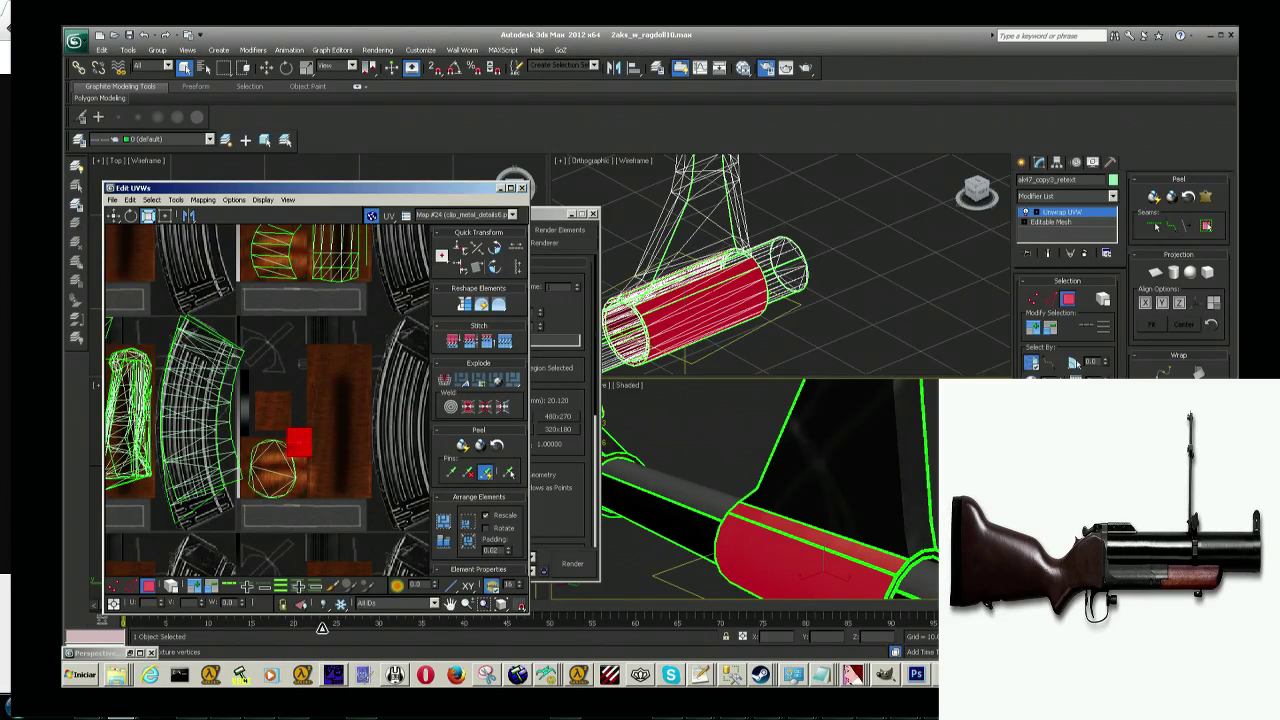
{"action": "scroll", "coordinate": [296, 443], "scroll_direction": "up", "scroll_amount": 3}
{"action": "left_click", "coordinate": [165, 216]}
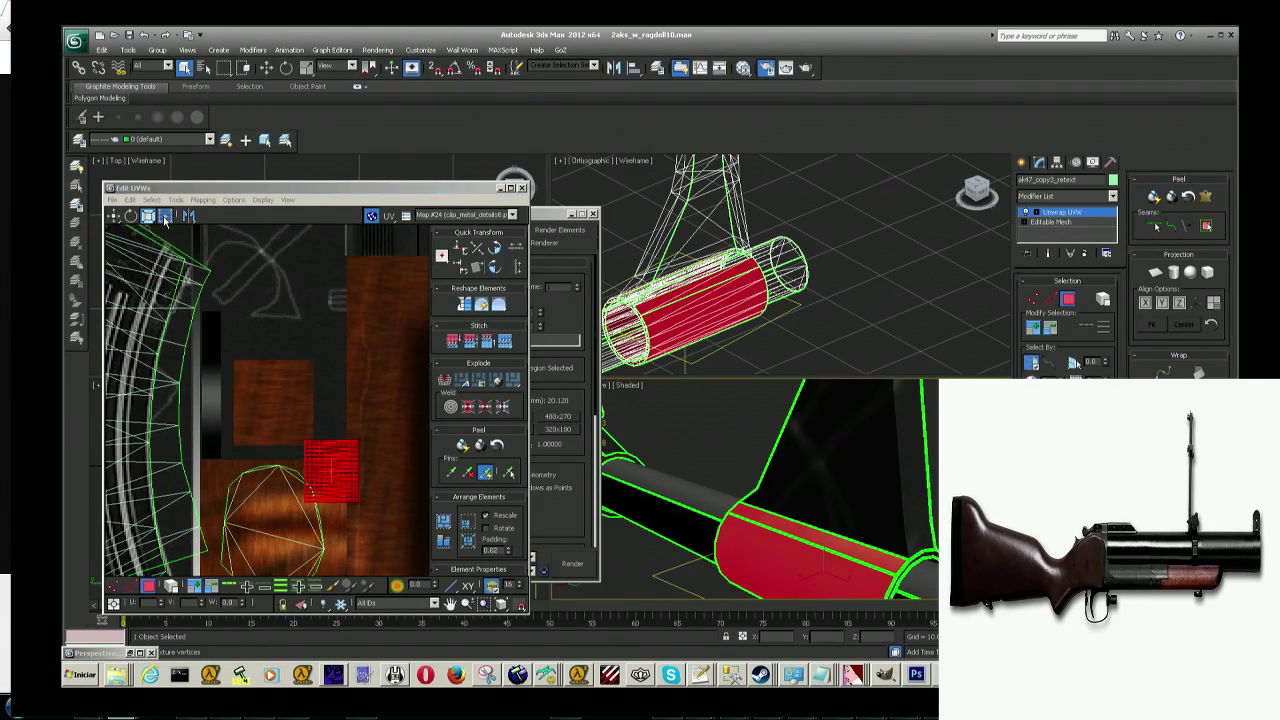
{"action": "mouse_move", "coordinate": [358, 447]}
{"action": "left_mouse_down"}
{"action": "mouse_move", "coordinate": [321, 432]}
{"action": "mouse_move", "coordinate": [319, 447]}
{"action": "left_mouse_up"}
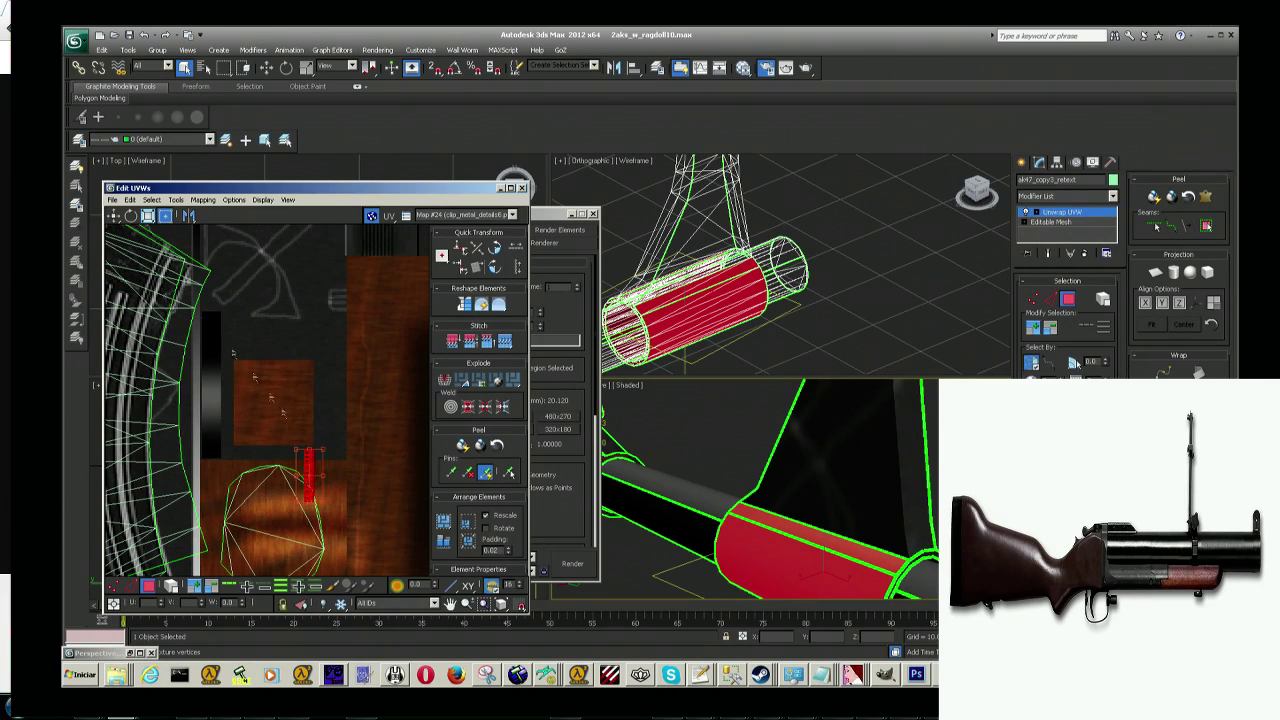
{"action": "left_click", "coordinate": [114, 215]}
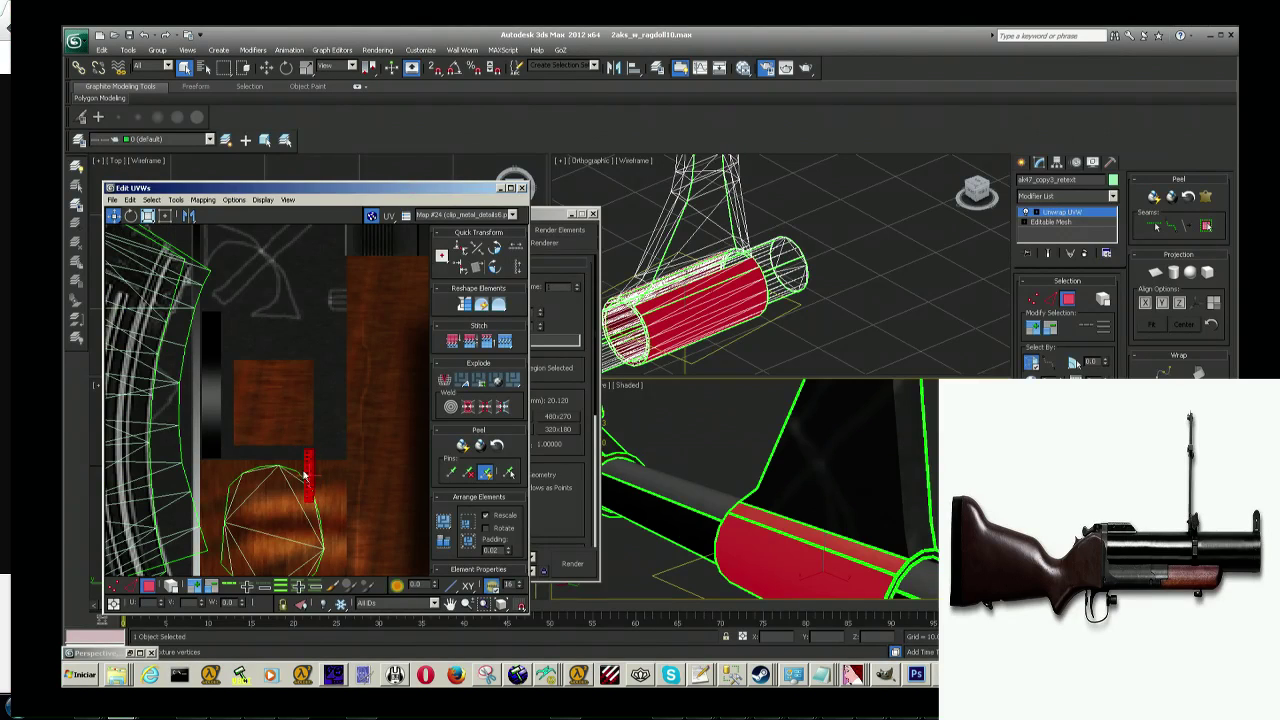
{"action": "left_click_drag", "start_coordinate": [311, 476], "coordinate": [209, 365]}
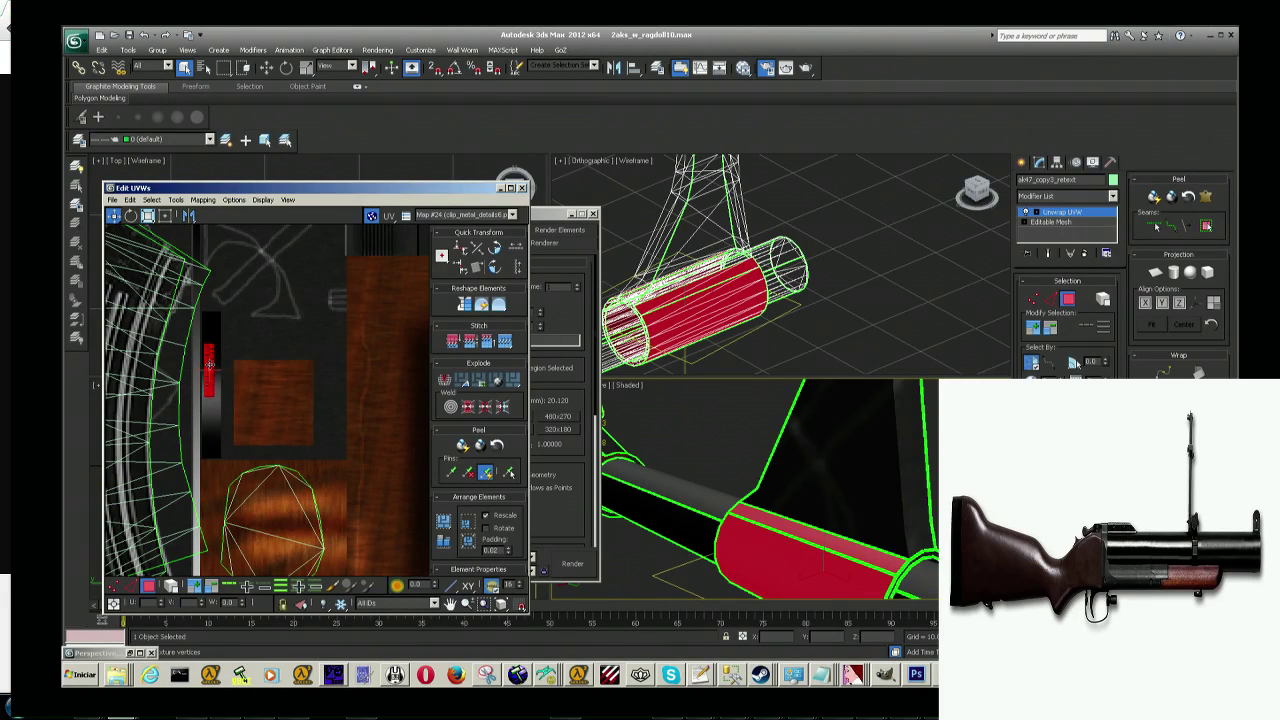
{"action": "mouse_move", "coordinate": [770, 490]}
{"action": "middle_mouse_down", "text": "alt"}
{"action": "mouse_move", "coordinate": [700, 500]}
{"action": "mouse_move", "coordinate": [680, 520]}
{"action": "middle_mouse_up", "text": "alt"}
Step: Deselect the faces, angle the view onto the barrel and run a Shift+Q test render
{"action": "left_click", "coordinate": [928, 448]}
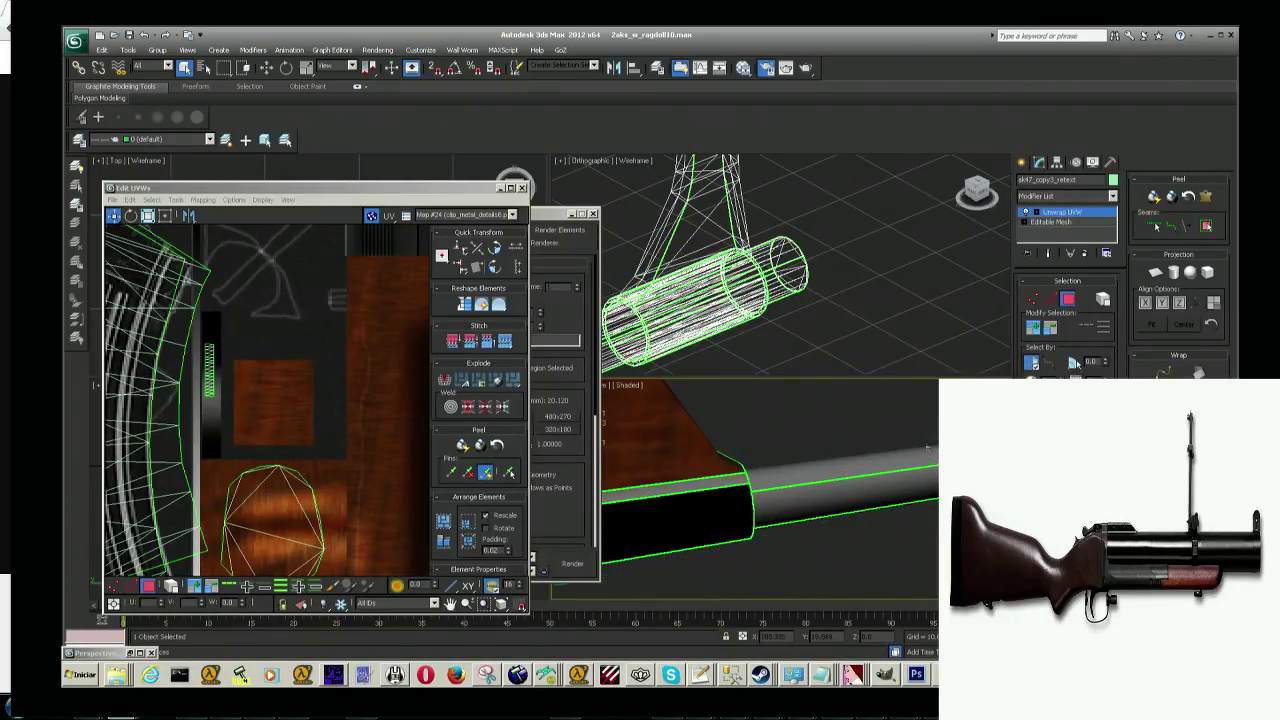
{"action": "mouse_move", "coordinate": [760, 490]}
{"action": "middle_mouse_down", "text": "alt"}
{"action": "mouse_move", "coordinate": [720, 510]}
{"action": "mouse_move", "coordinate": [700, 490]}
{"action": "middle_mouse_up", "text": "alt"}
{"action": "middle_click_drag", "start_coordinate": [855, 520], "coordinate": [844, 476], "text": "alt"}
{"action": "key", "text": "shift+q"}
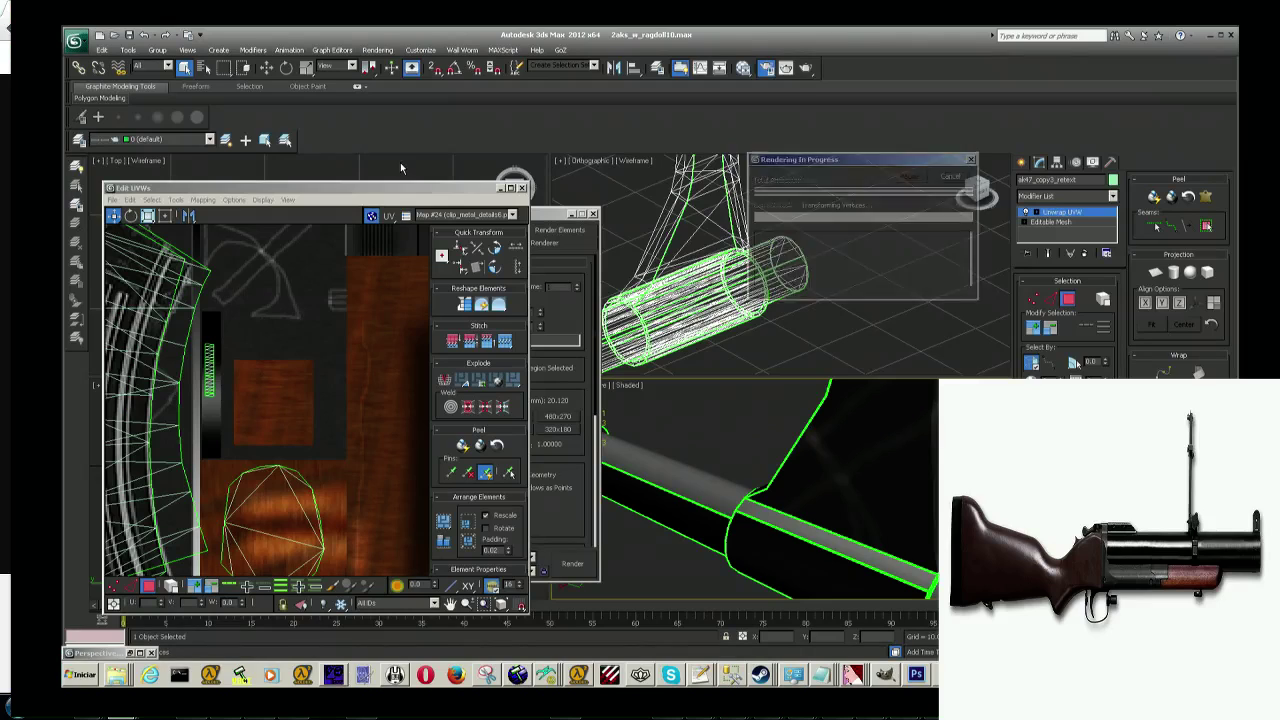
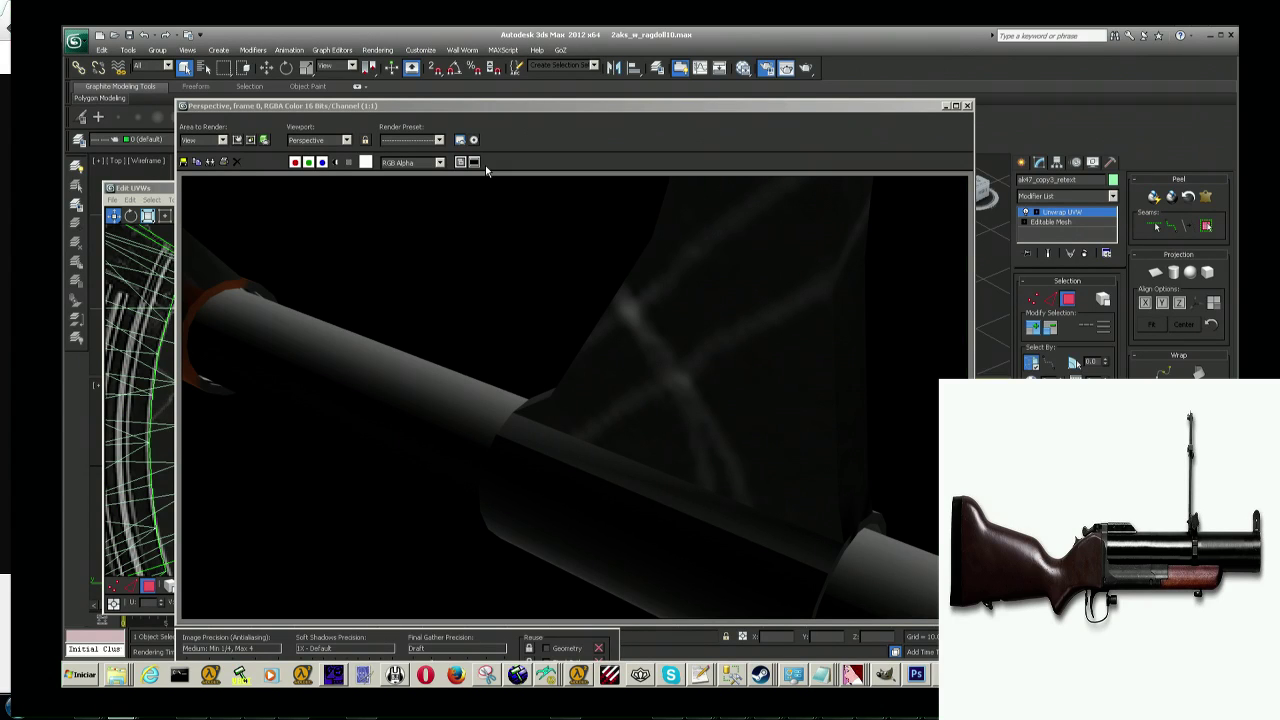
Step: Re-render the barrel from a new angled view to check its texture, then close the render
{"action": "left_click", "coordinate": [966, 105]}
{"action": "middle_click_drag", "start_coordinate": [745, 490], "coordinate": [775, 470], "text": "alt"}
{"action": "key", "text": "shift+q"}
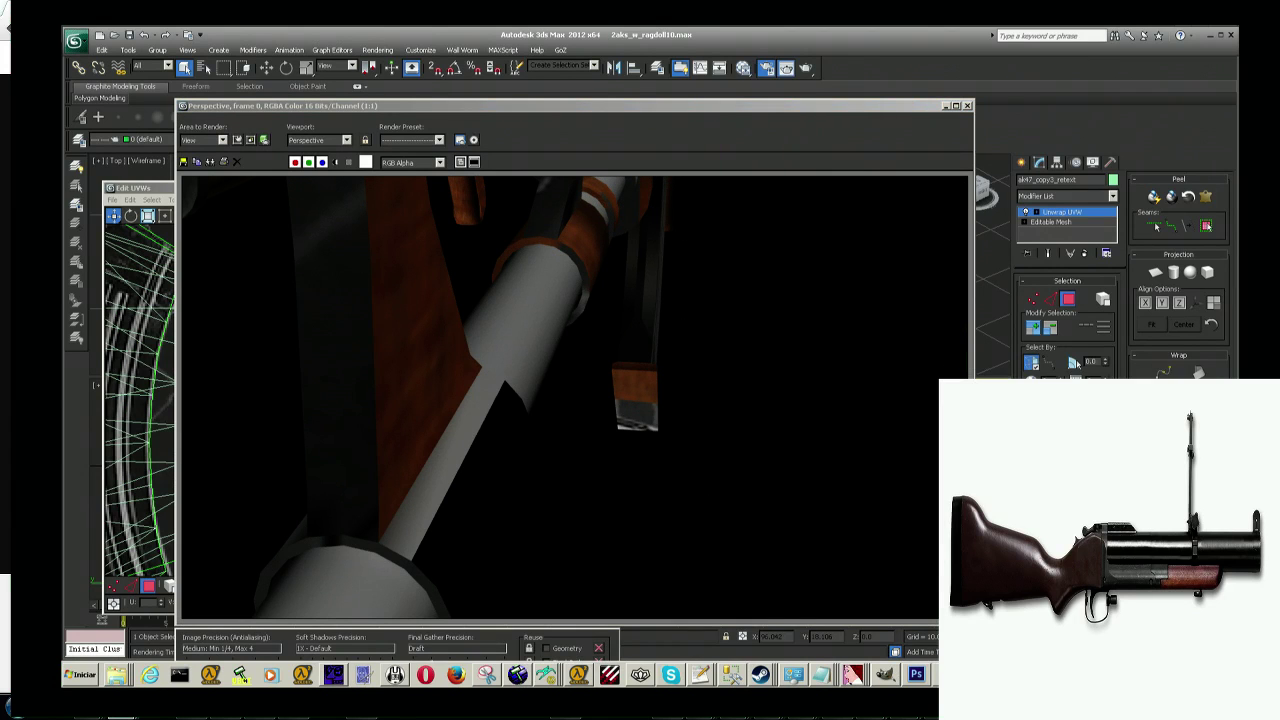
{"action": "left_click", "coordinate": [946, 105]}
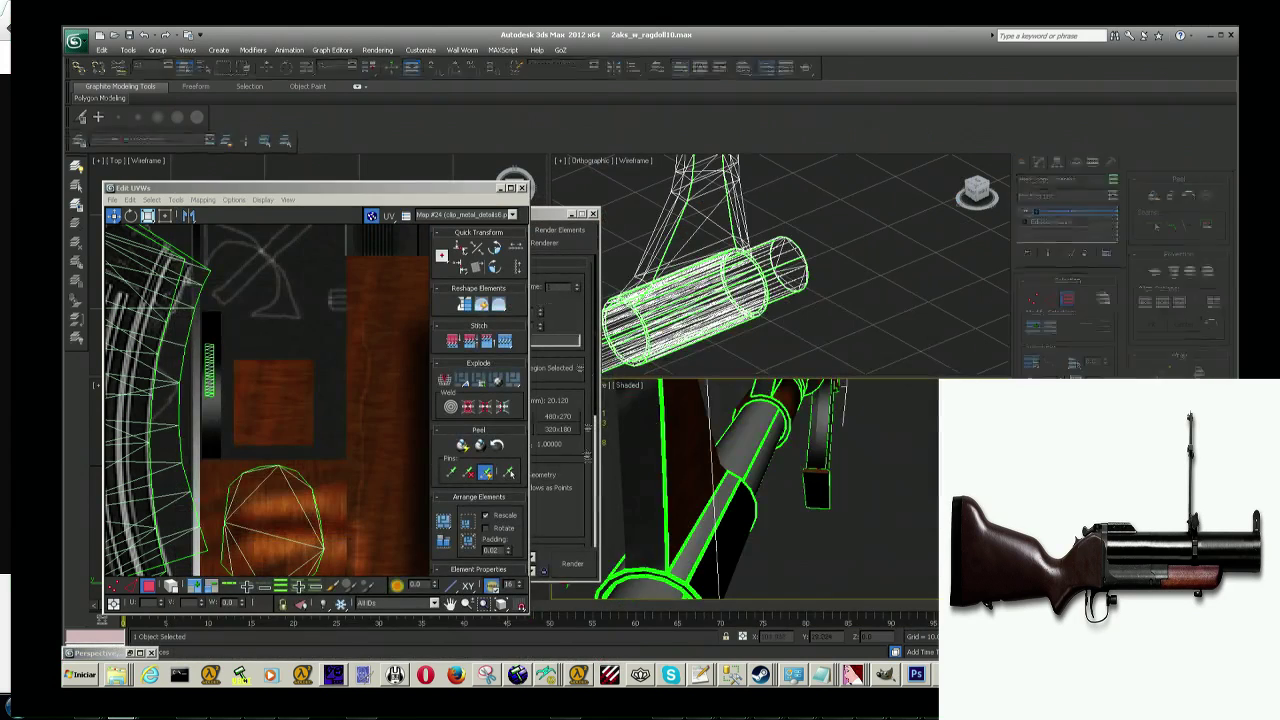
Step: Select the barrel faces and pick the faces near the bottom of the UV strip
{"action": "left_click", "coordinate": [693, 547]}
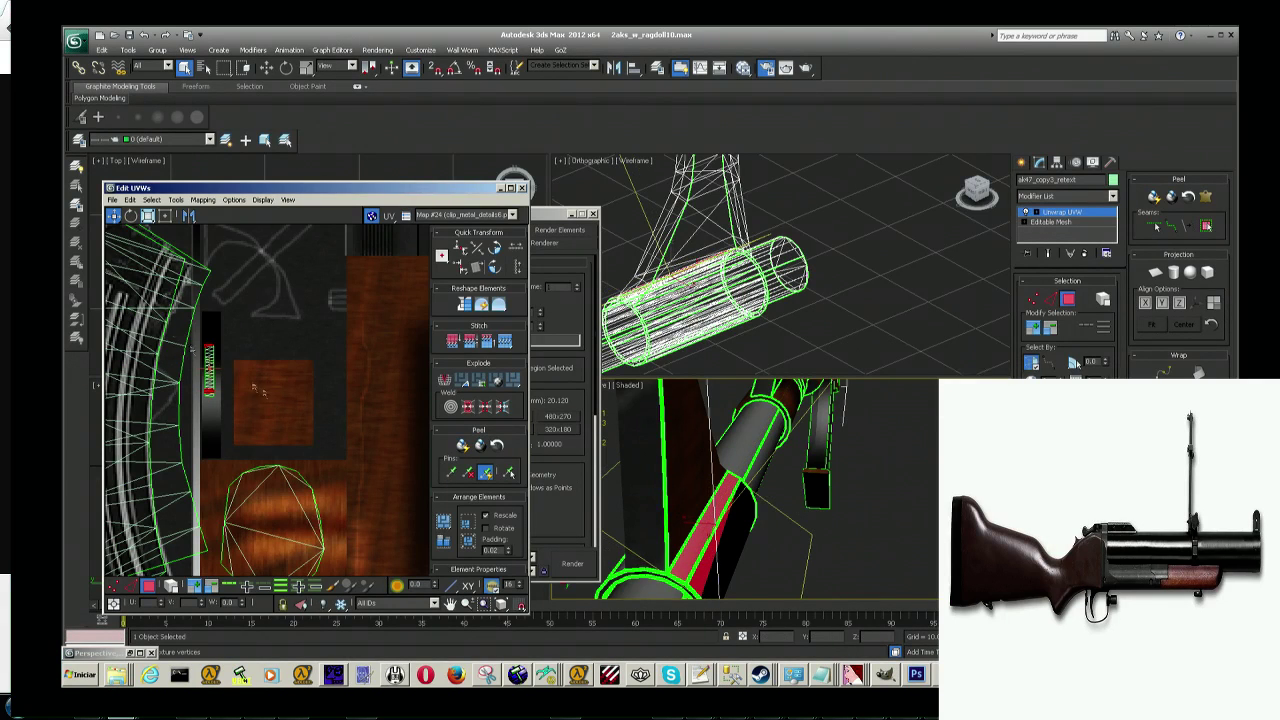
{"action": "scroll", "coordinate": [220, 310], "scroll_direction": "up", "scroll_amount": 2}
{"action": "scroll", "coordinate": [220, 310], "scroll_direction": "up", "scroll_amount": 3}
{"action": "scroll", "coordinate": [248, 318], "scroll_direction": "up", "scroll_amount": 2}
{"action": "scroll", "coordinate": [284, 325], "scroll_direction": "up", "scroll_amount": 2}
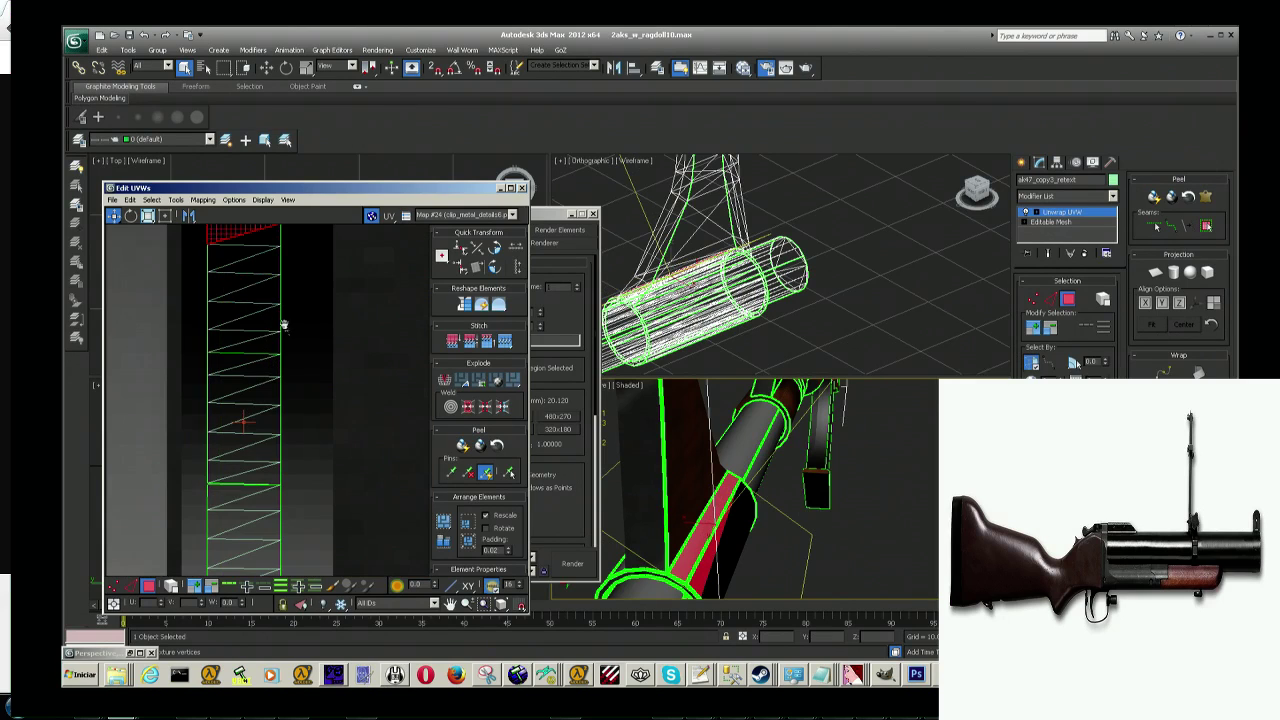
{"action": "scroll", "coordinate": [267, 470], "scroll_direction": "up", "scroll_amount": 2}
{"action": "scroll", "coordinate": [267, 470], "scroll_direction": "up", "scroll_amount": 2}
{"action": "left_click", "coordinate": [262, 458]}
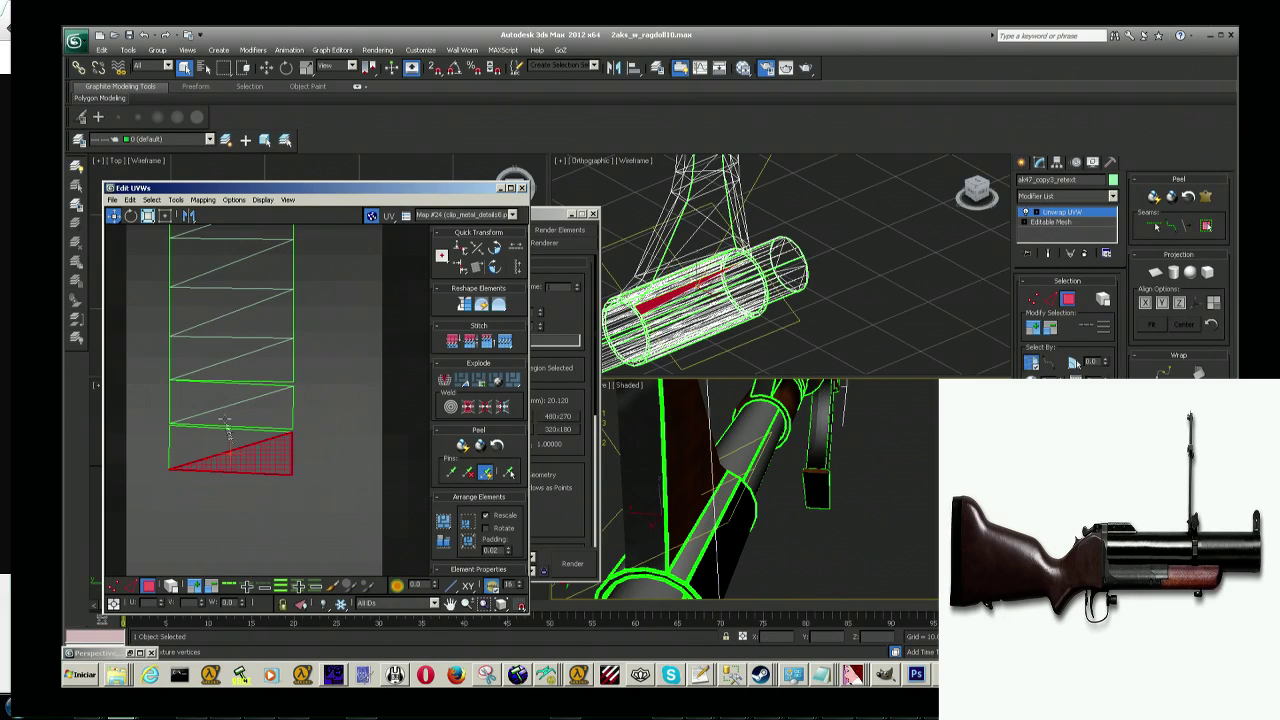
{"action": "left_click", "coordinate": [218, 412]}
{"action": "left_click", "coordinate": [249, 420], "text": "ctrl"}
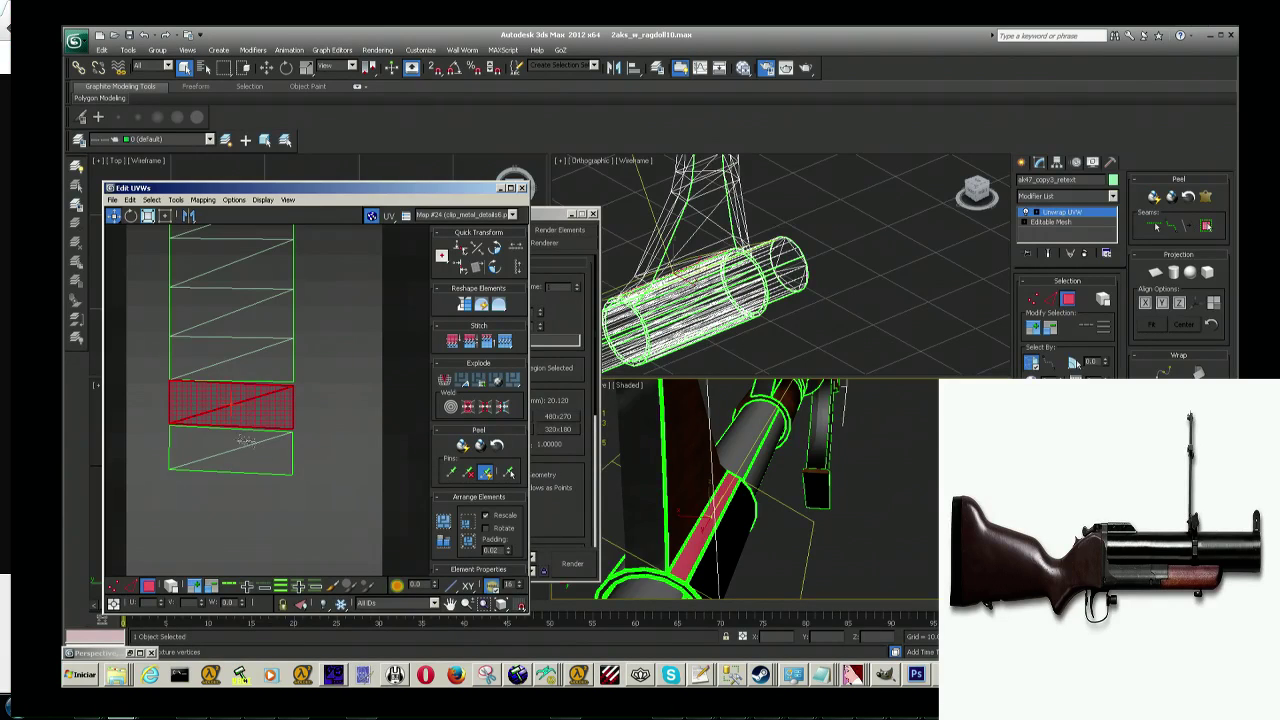
{"action": "left_click", "coordinate": [232, 442]}
{"action": "left_click", "coordinate": [208, 400]}
{"action": "left_click", "coordinate": [242, 421], "text": "ctrl"}
Step: Move the small bottom UV element up to the strip's top and test-render the result
{"action": "scroll", "coordinate": [250, 428], "scroll_direction": "down", "scroll_amount": 2}
{"action": "scroll", "coordinate": [258, 434], "scroll_direction": "down", "scroll_amount": 2}
{"action": "scroll", "coordinate": [266, 440], "scroll_direction": "down", "scroll_amount": 2}
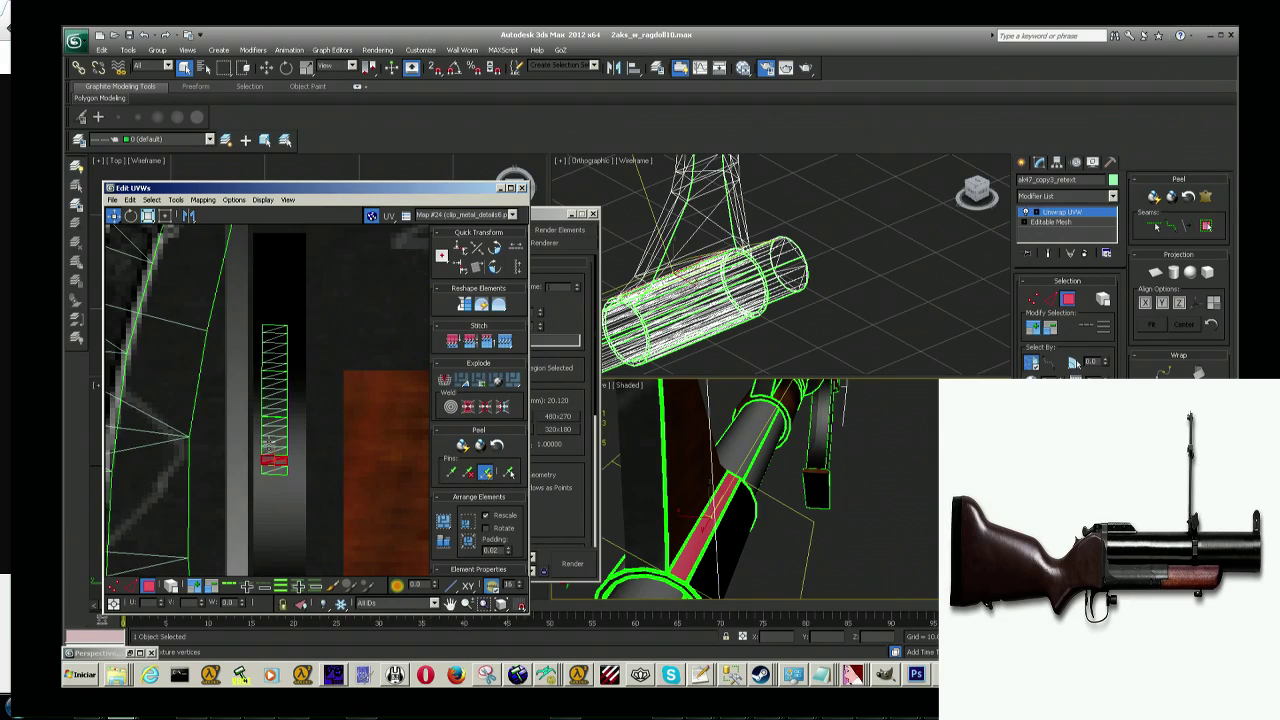
{"action": "left_click_drag", "start_coordinate": [268, 461], "coordinate": [276, 310]}
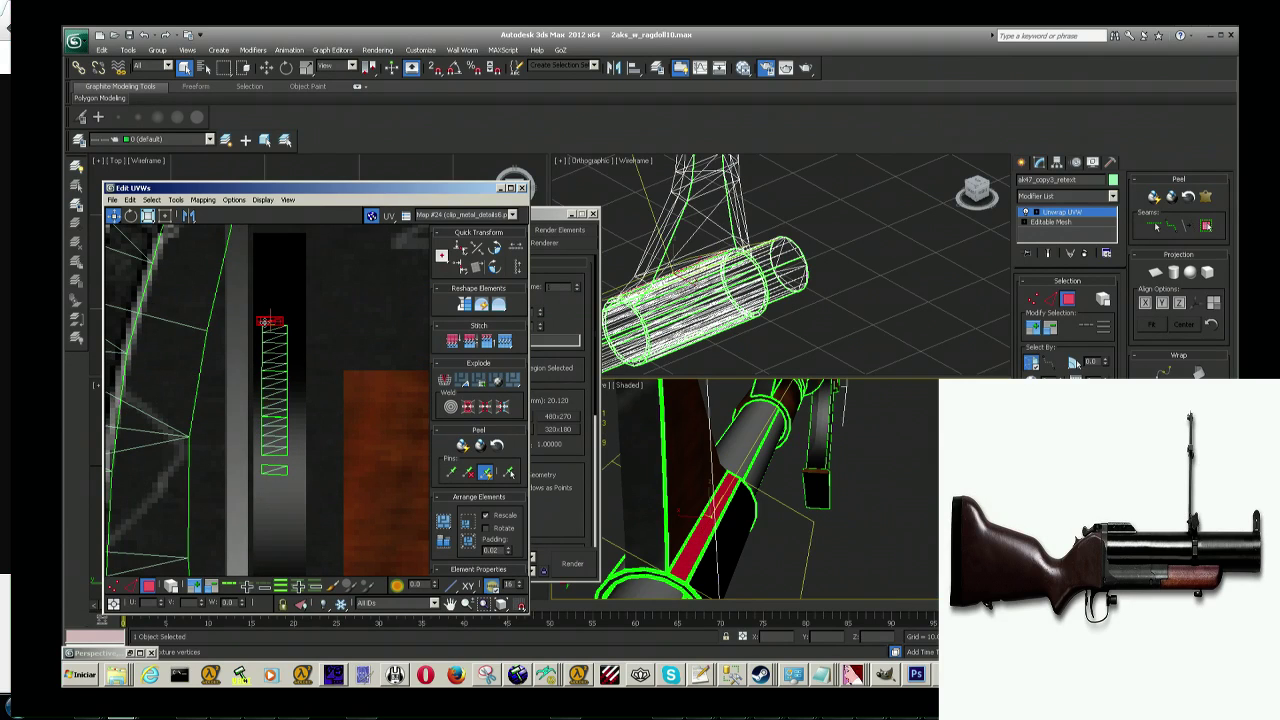
{"action": "left_click", "coordinate": [281, 474]}
{"action": "mouse_move", "coordinate": [281, 474]}
{"action": "left_mouse_down"}
{"action": "mouse_move", "coordinate": [267, 334]}
{"action": "mouse_move", "coordinate": [278, 310]}
{"action": "left_mouse_up"}
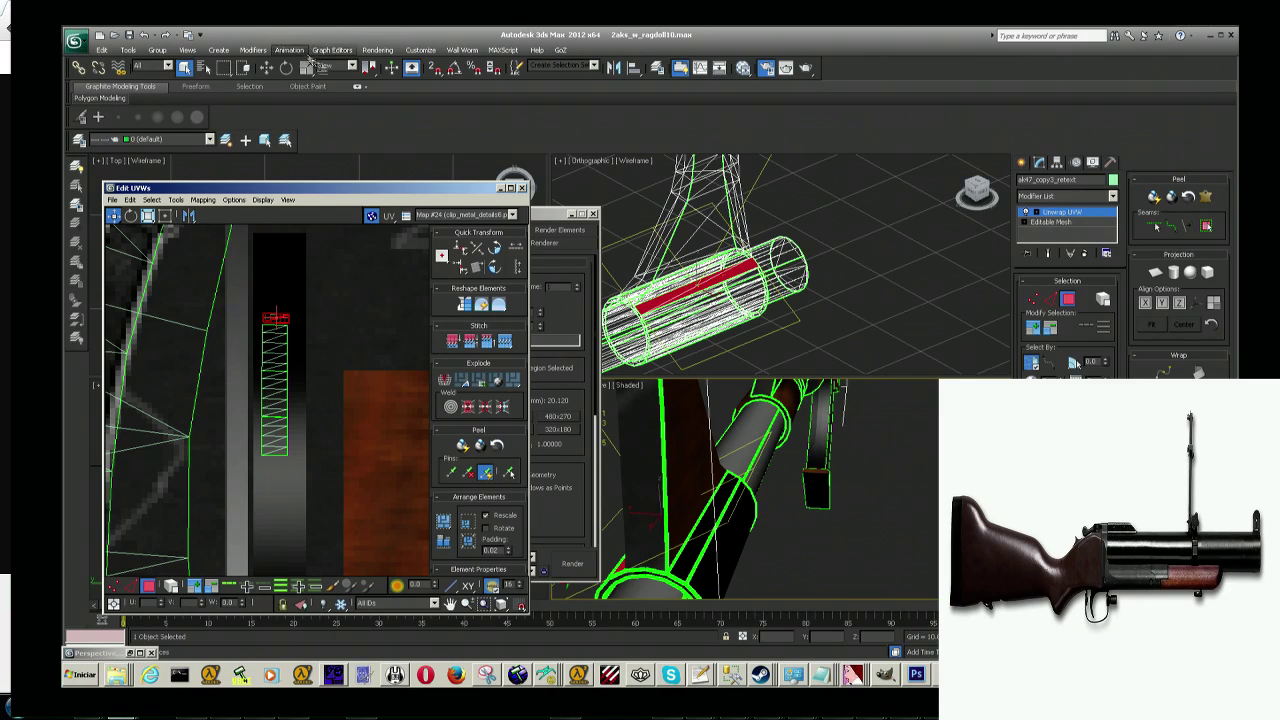
{"action": "key", "text": "shift+q"}
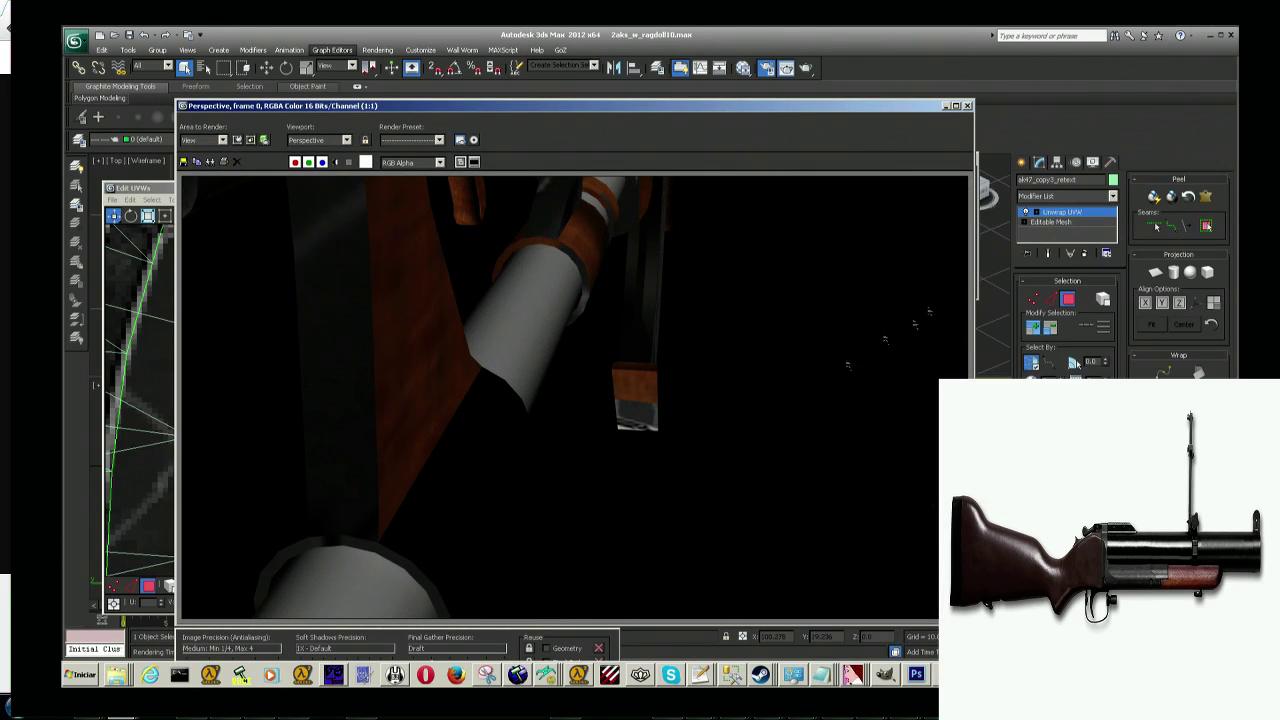
{"action": "left_click", "coordinate": [943, 106]}
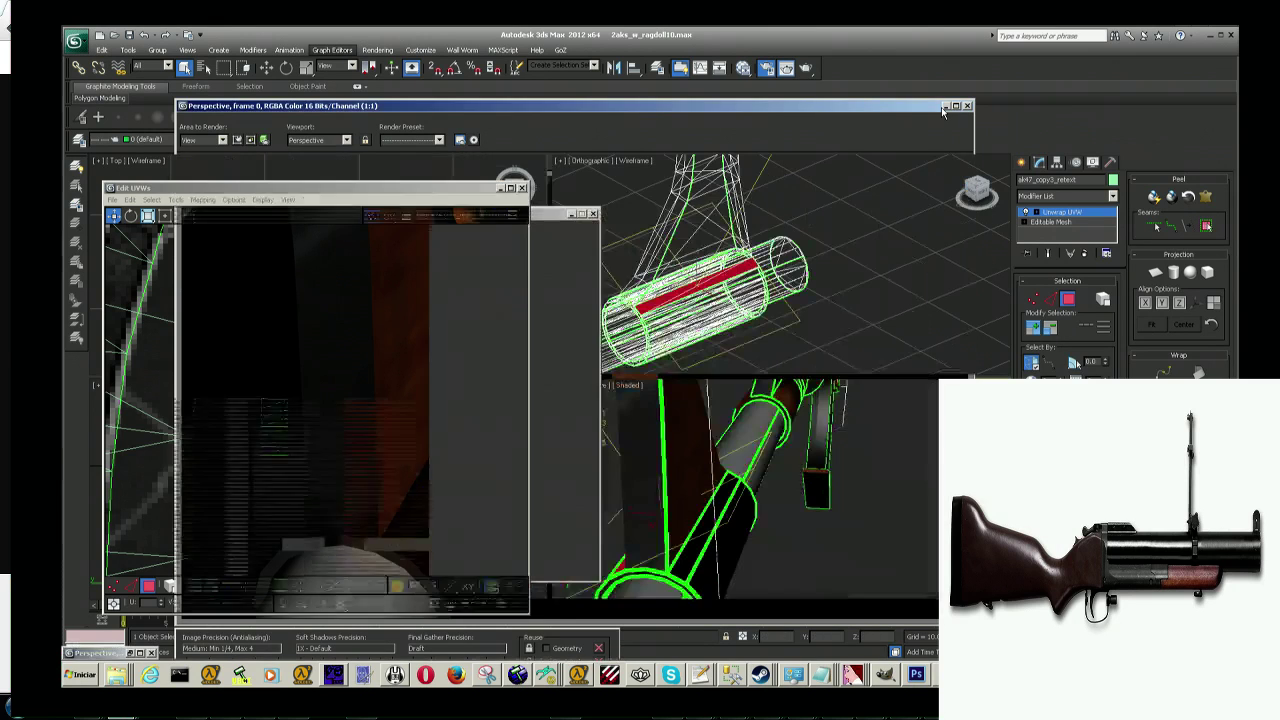
{"action": "scroll", "coordinate": [745, 490], "scroll_direction": "up", "scroll_amount": 3}
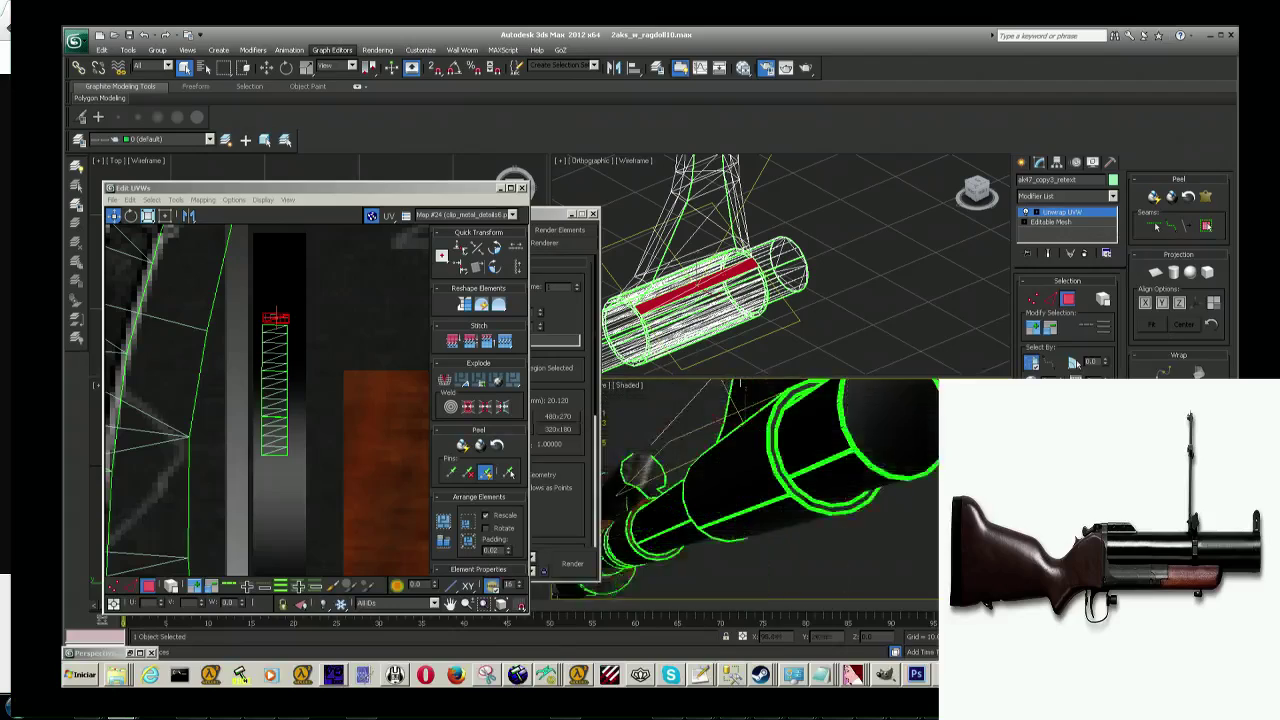
Step: Orbit the view and select a long strip of faces on the tube
{"action": "scroll", "coordinate": [745, 490], "scroll_direction": "up", "scroll_amount": 3}
{"action": "scroll", "coordinate": [745, 490], "scroll_direction": "up", "scroll_amount": 2}
{"action": "mouse_move", "coordinate": [745, 490]}
{"action": "middle_mouse_down", "text": "alt"}
{"action": "mouse_move", "coordinate": [700, 470]}
{"action": "mouse_move", "coordinate": [755, 486]}
{"action": "middle_mouse_up", "text": "alt"}
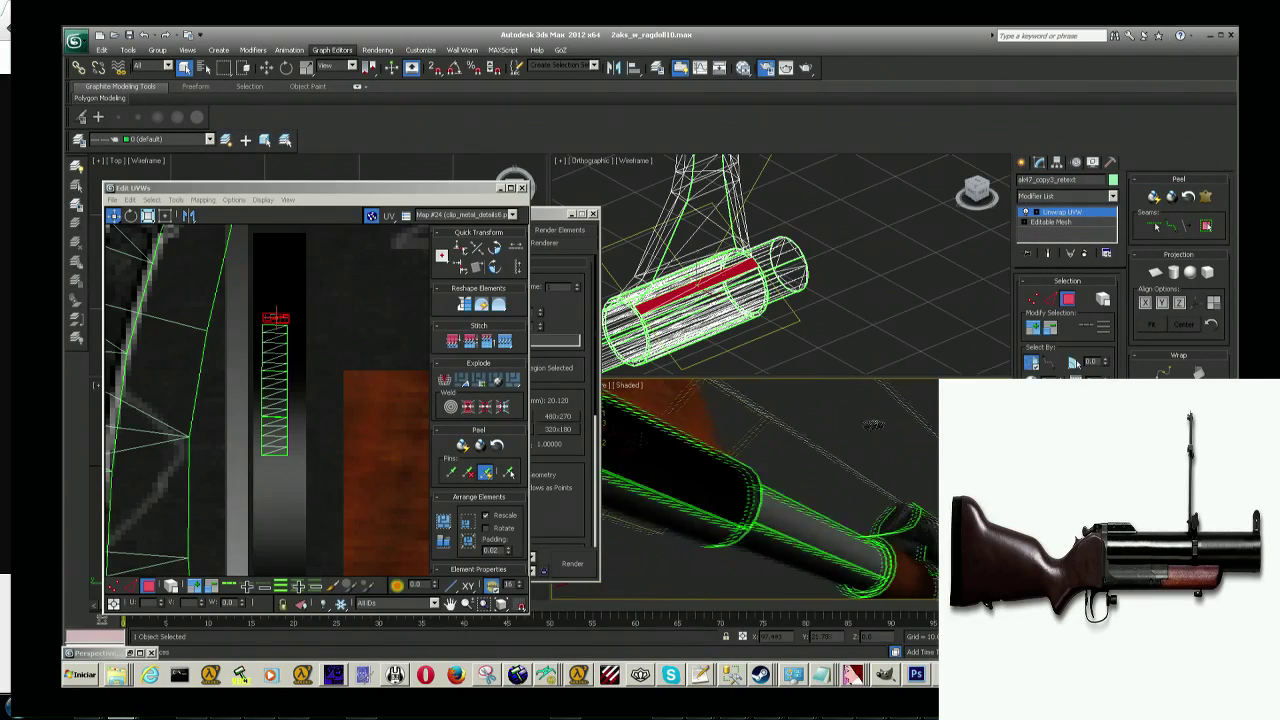
{"action": "left_click", "coordinate": [752, 487]}
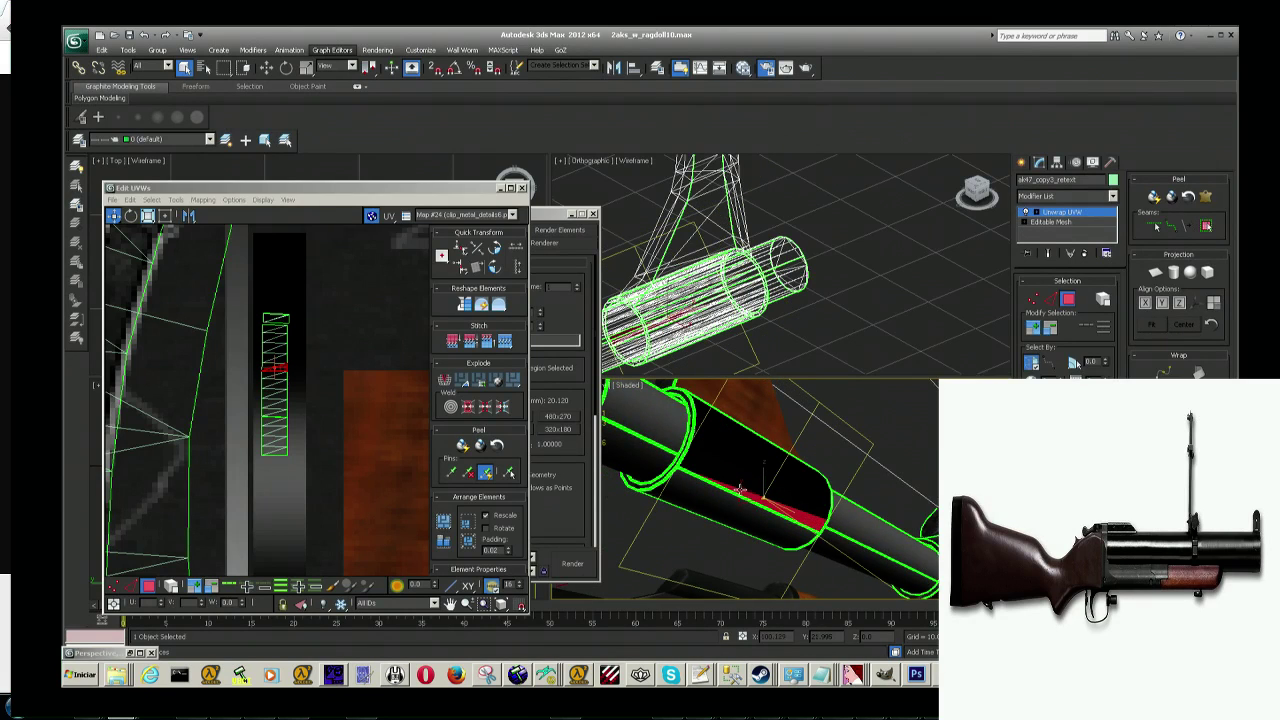
{"action": "left_click", "coordinate": [728, 503]}
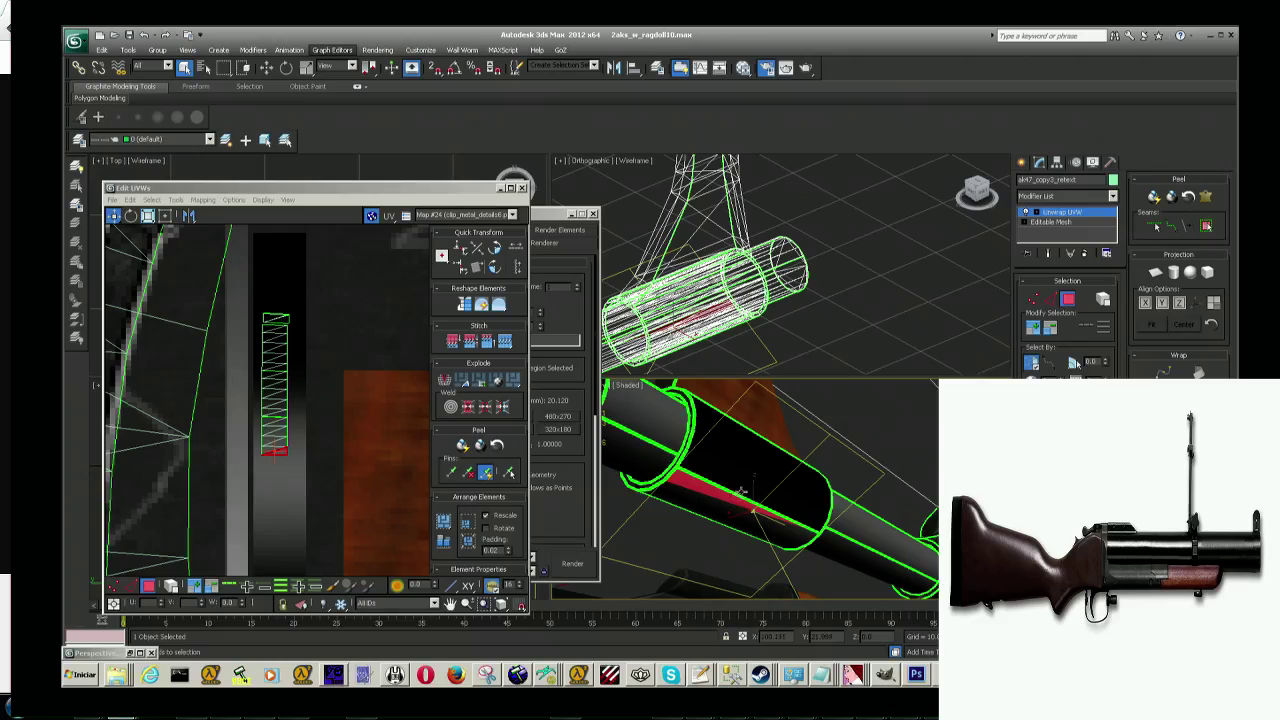
{"action": "left_click", "coordinate": [741, 492]}
{"action": "scroll", "coordinate": [315, 425], "scroll_direction": "up", "scroll_amount": 2}
{"action": "scroll", "coordinate": [315, 425], "scroll_direction": "up", "scroll_amount": 3}
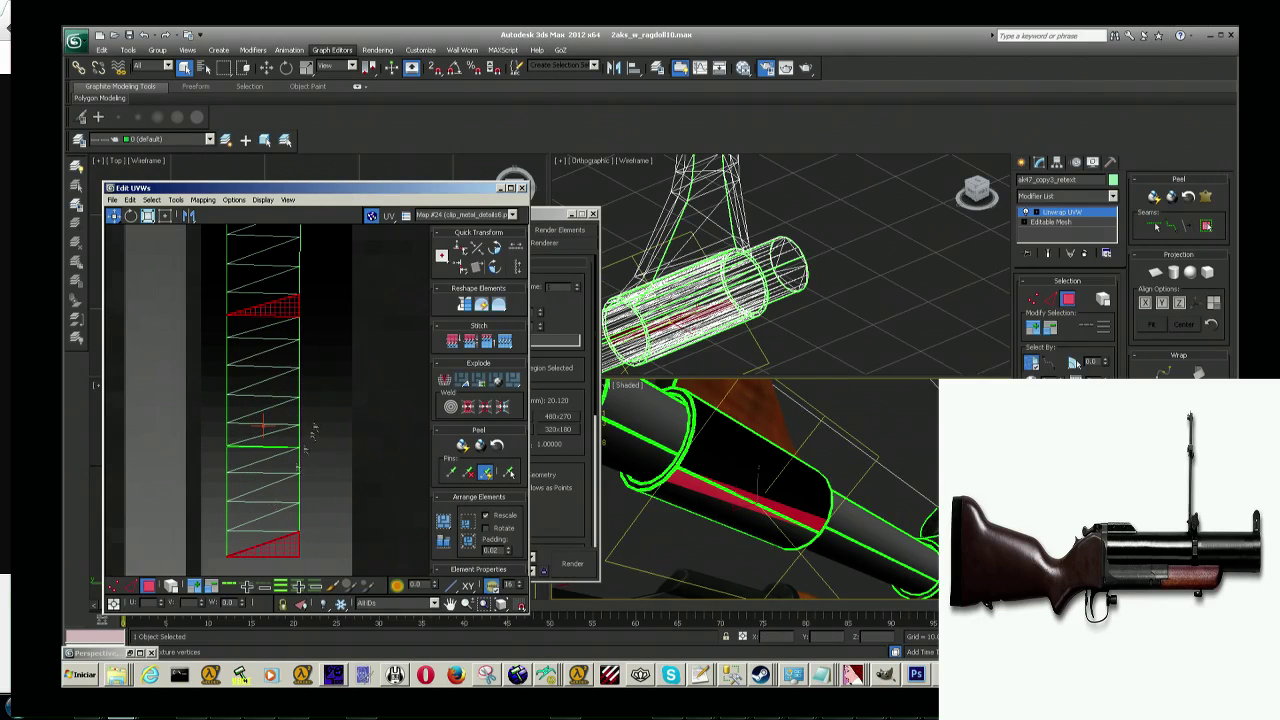
Step: Marquee-select the large UV shell, rotate it upright in line with the strip, and render
{"action": "left_click", "coordinate": [308, 503]}
{"action": "left_click", "coordinate": [262, 405]}
{"action": "left_click", "coordinate": [258, 375]}
{"action": "left_click", "coordinate": [245, 320]}
{"action": "left_click", "coordinate": [309, 553]}
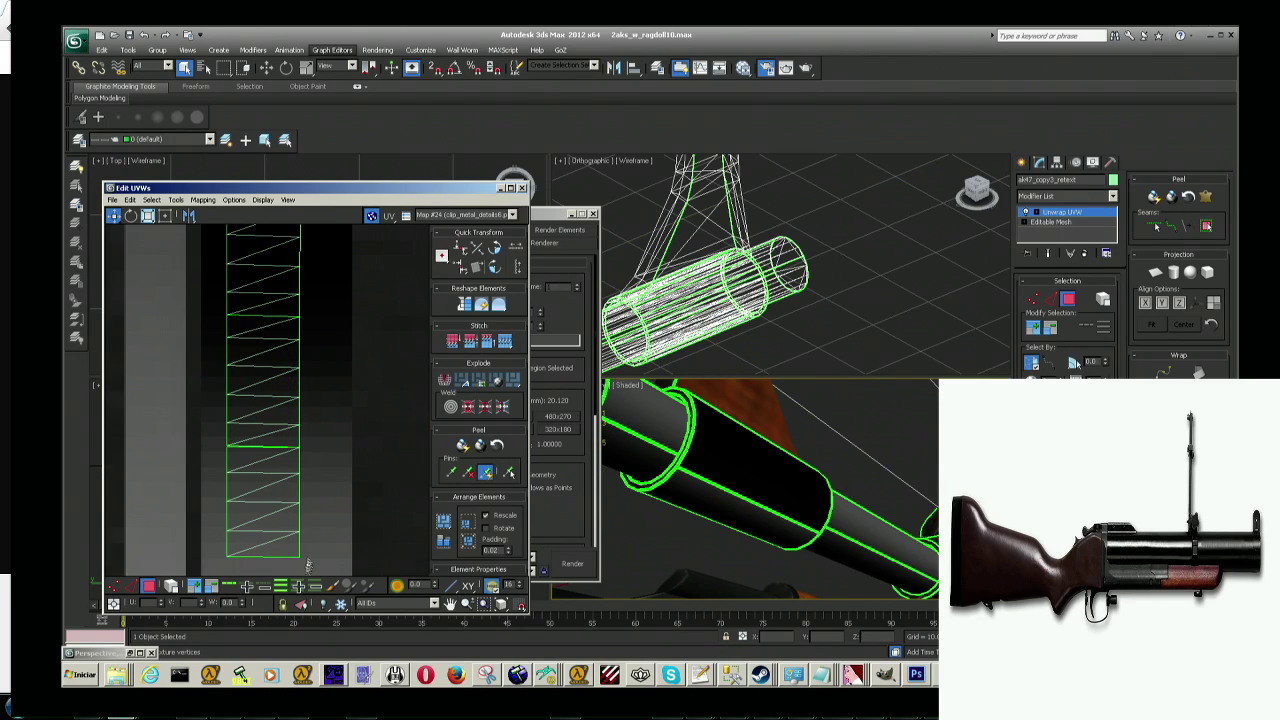
{"action": "mouse_move", "coordinate": [305, 455]}
{"action": "left_mouse_down"}
{"action": "mouse_move", "coordinate": [231, 332]}
{"action": "mouse_move", "coordinate": [300, 525]}
{"action": "mouse_move", "coordinate": [172, 394]}
{"action": "left_mouse_up"}
{"action": "left_click", "coordinate": [131, 216]}
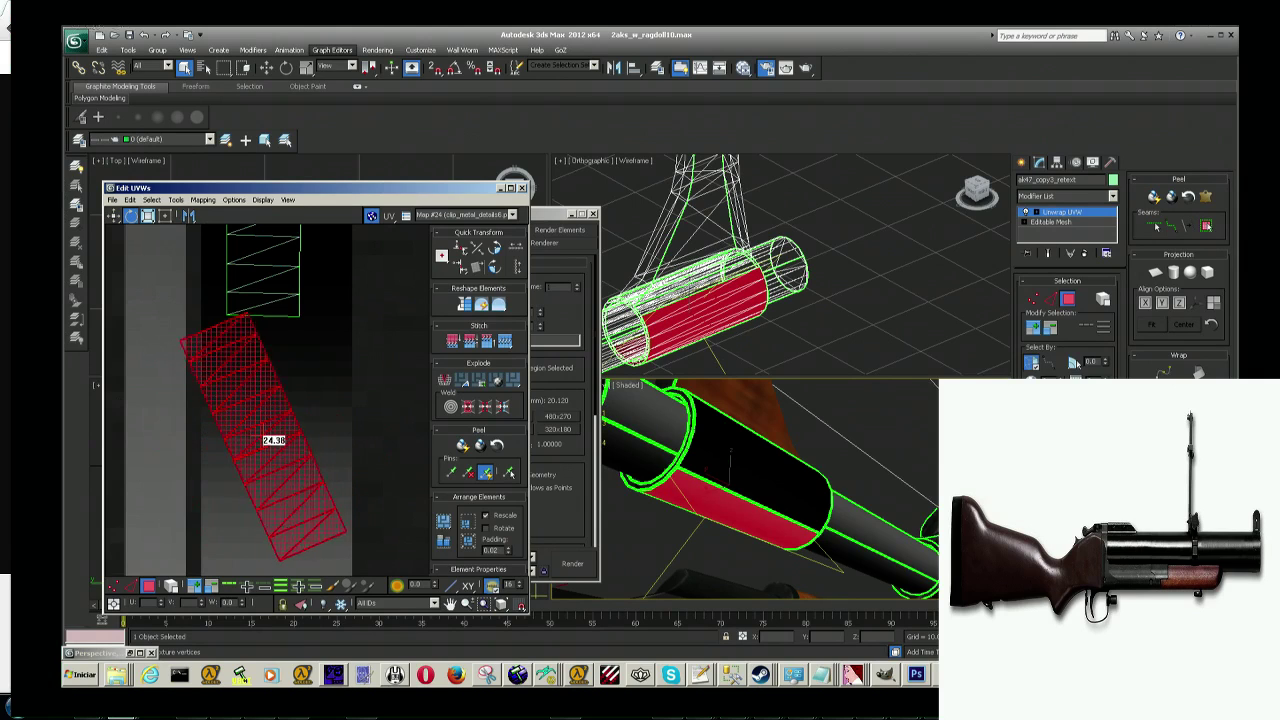
{"action": "left_click_drag", "start_coordinate": [172, 394], "coordinate": [244, 508]}
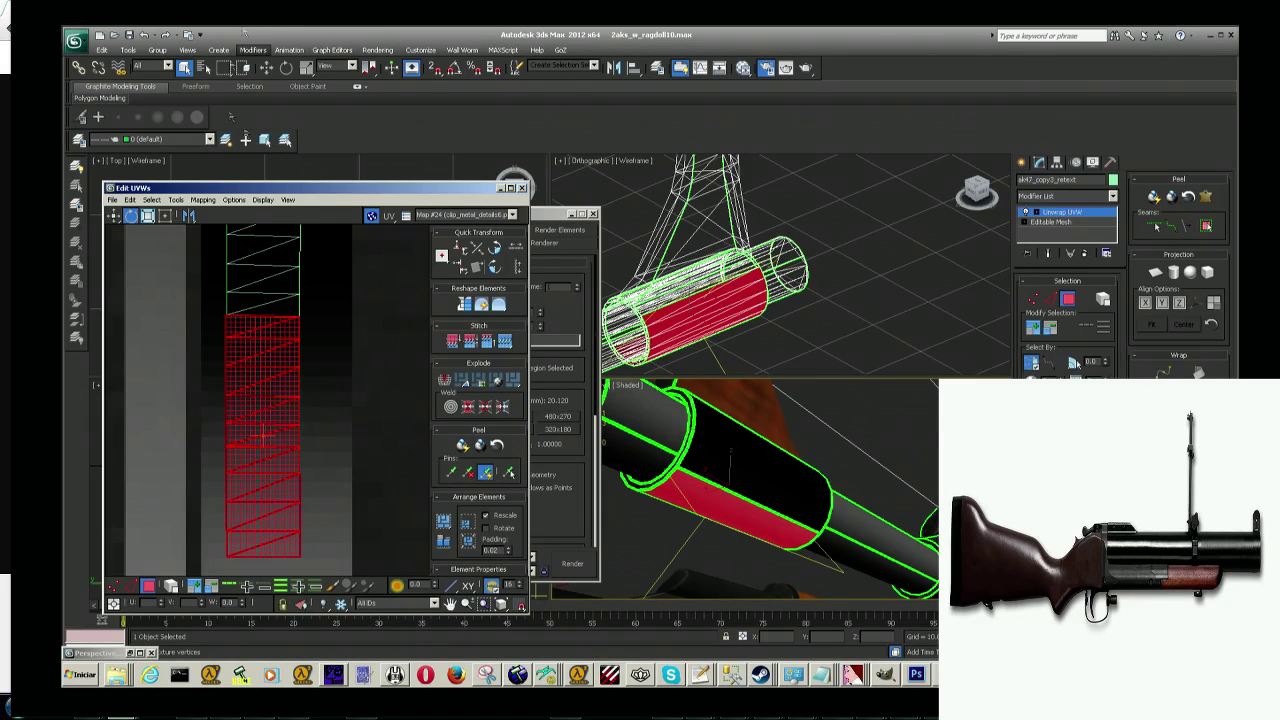
{"action": "key", "text": "shift+q"}
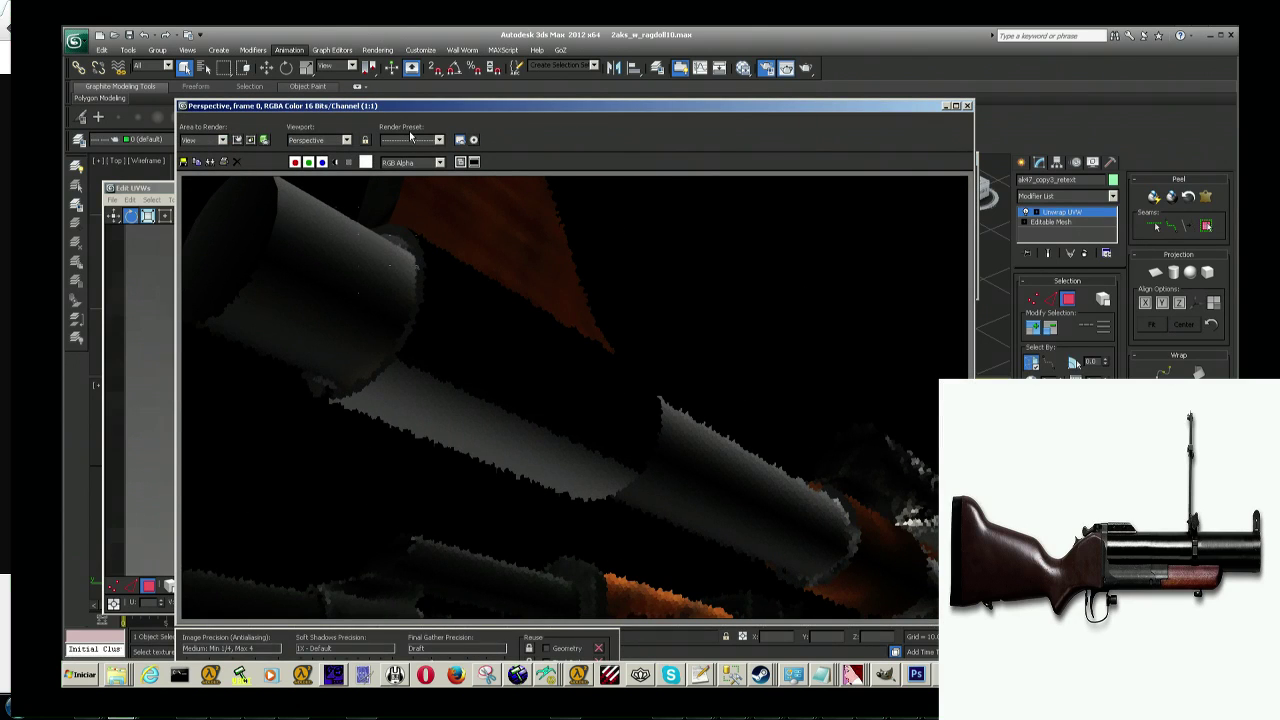
Step: Try selecting UV faces at the strip's top and bottom, undoing the trial selections
{"action": "key", "text": "alt+Tab"}
{"action": "key", "text": "alt+Tab"}
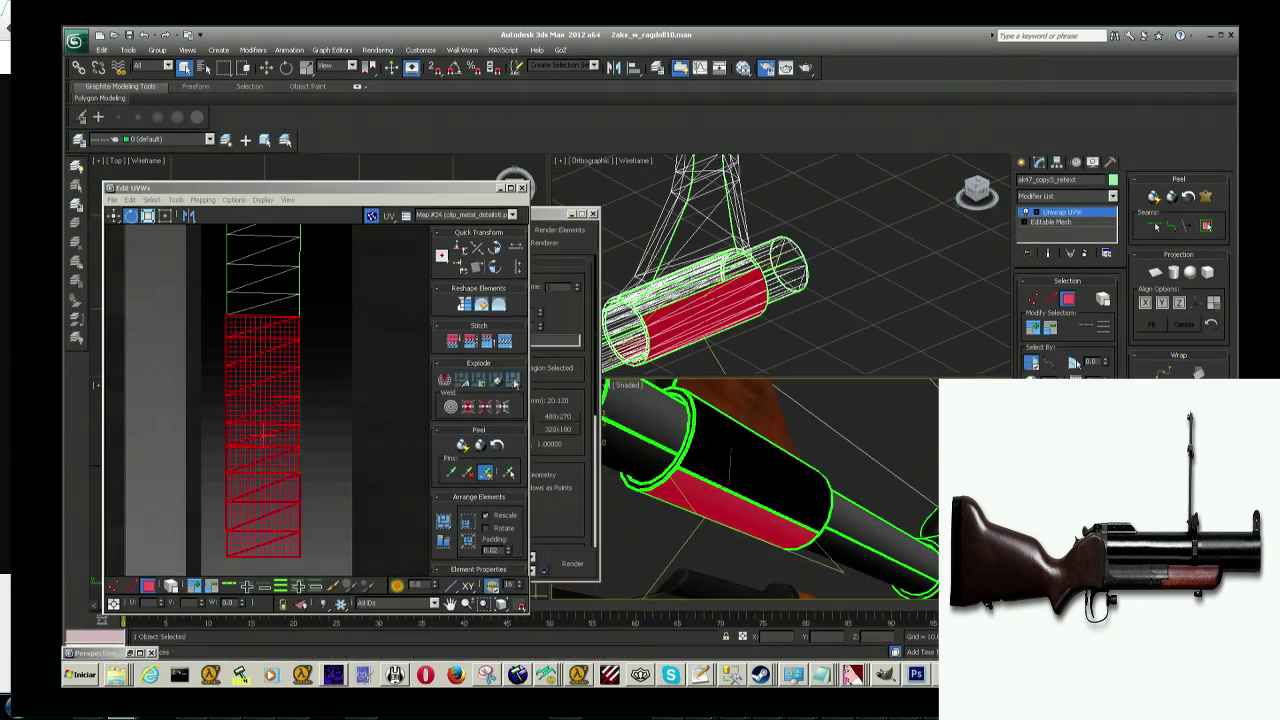
{"action": "left_click", "coordinate": [281, 314]}
{"action": "left_click", "coordinate": [280, 311]}
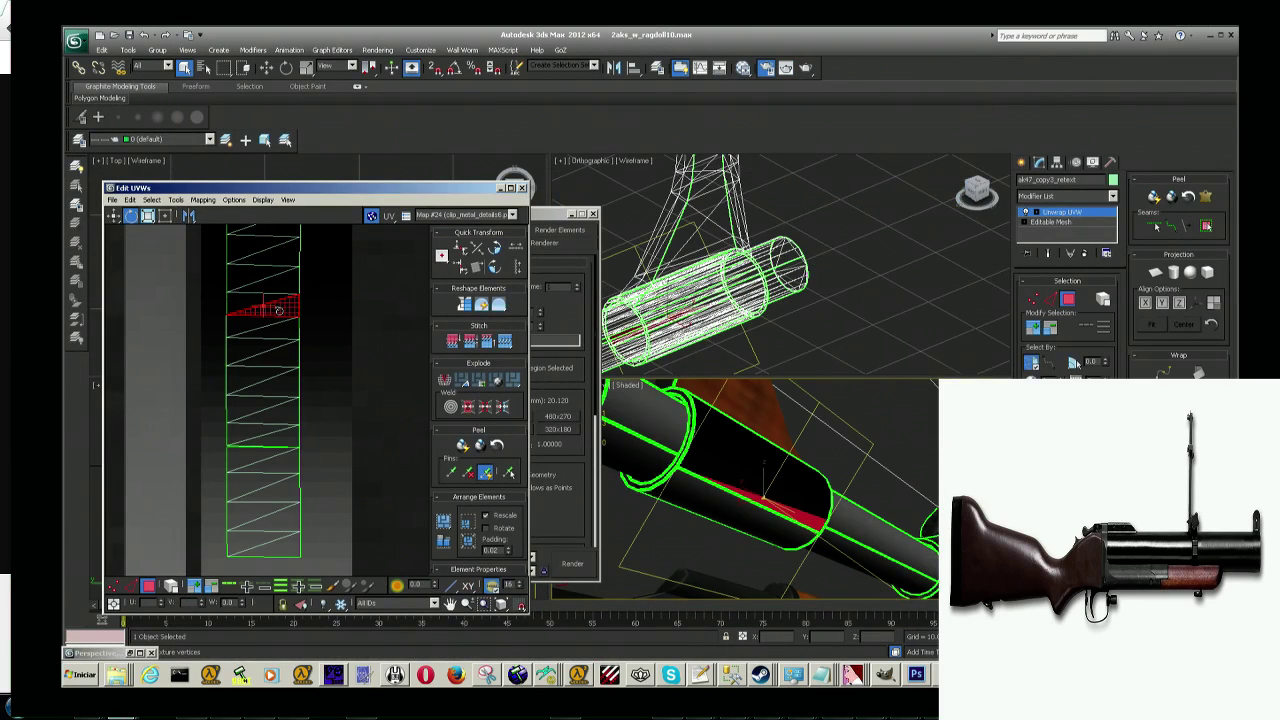
{"action": "left_click", "coordinate": [261, 322]}
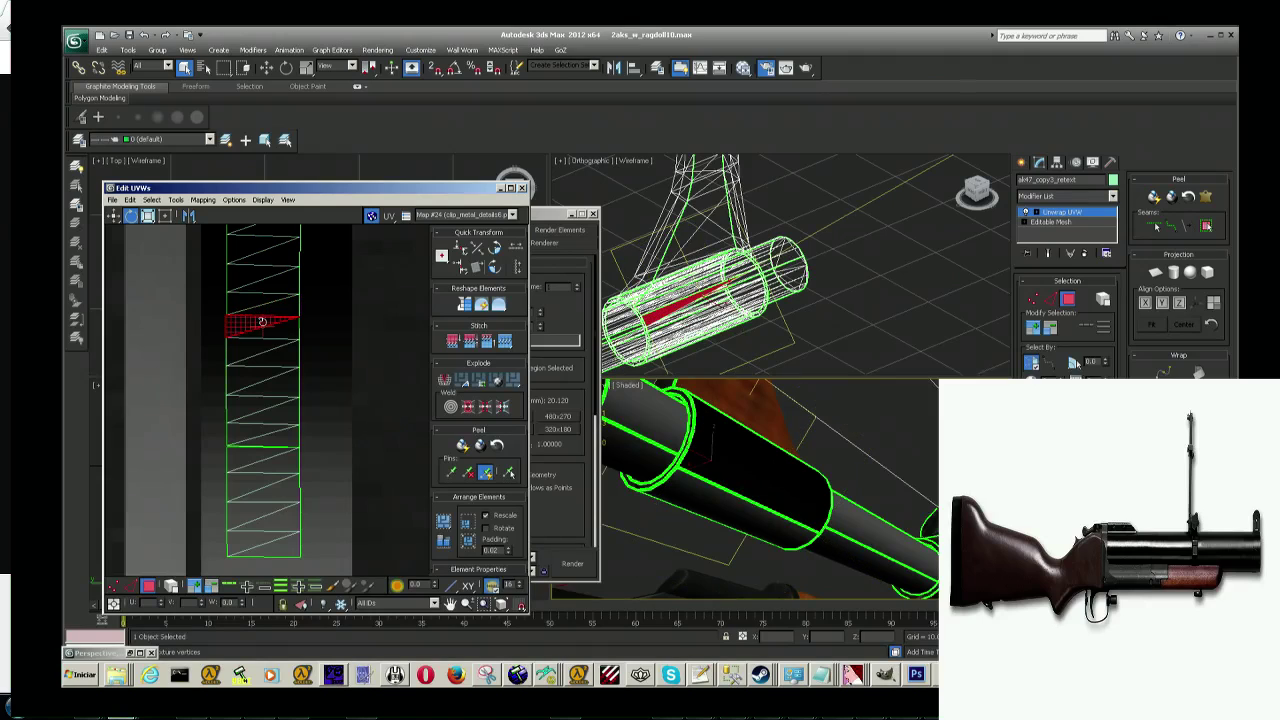
{"action": "left_click", "coordinate": [285, 552]}
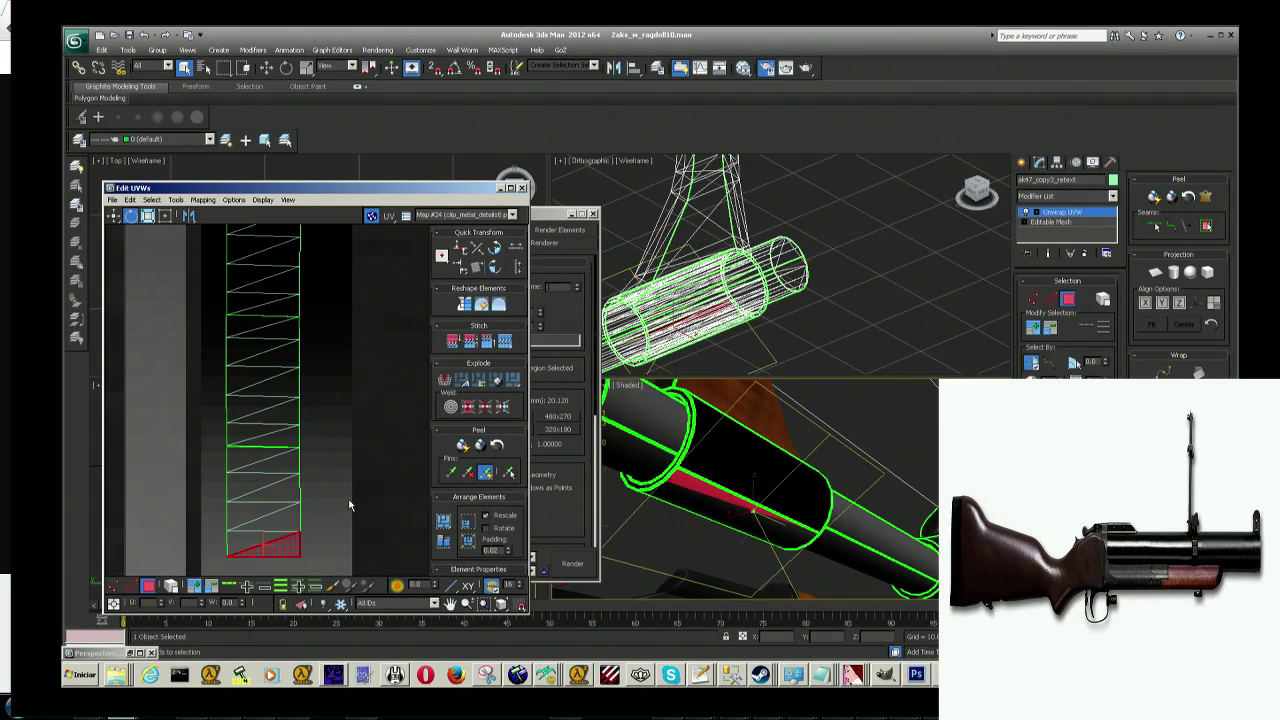
{"action": "key", "text": "ctrl+z"}
{"action": "key", "text": "ctrl+z"}
{"action": "key", "text": "ctrl+z"}
{"action": "key", "text": "ctrl+z"}
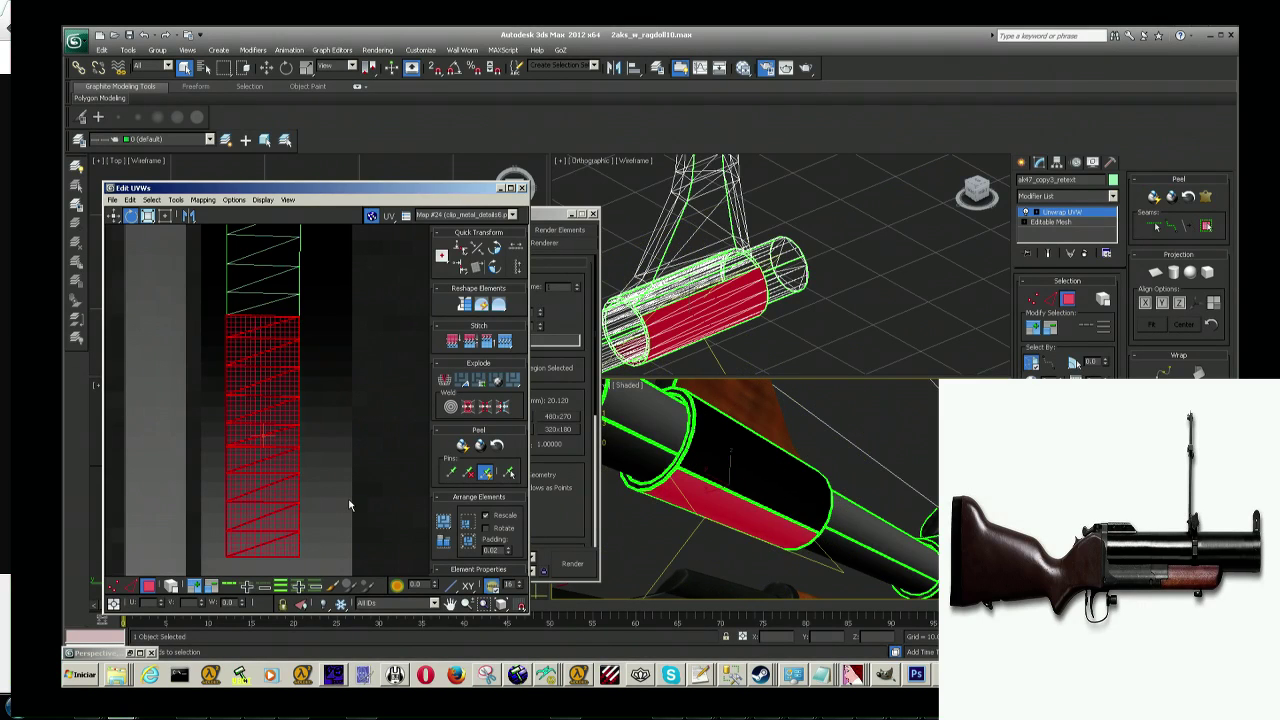
{"action": "key", "text": "ctrl+z"}
{"action": "key", "text": "ctrl+z"}
{"action": "key", "text": "ctrl+z"}
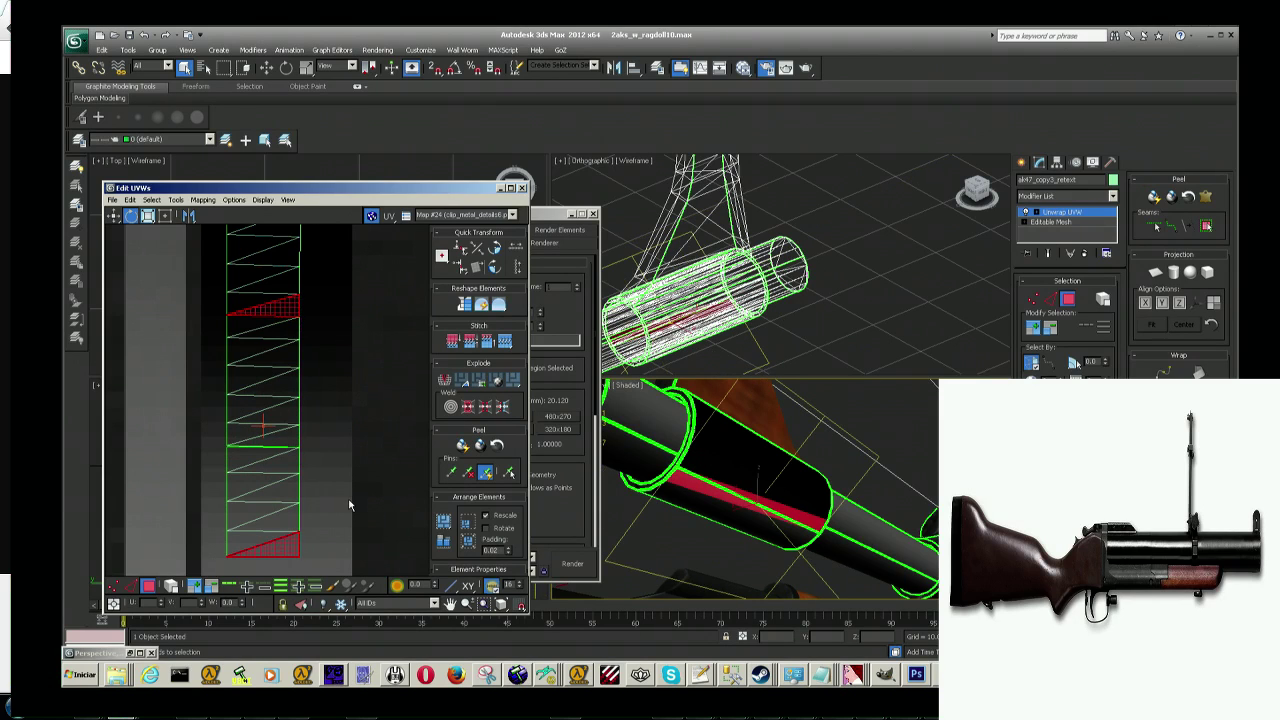
{"action": "key", "text": "ctrl+z"}
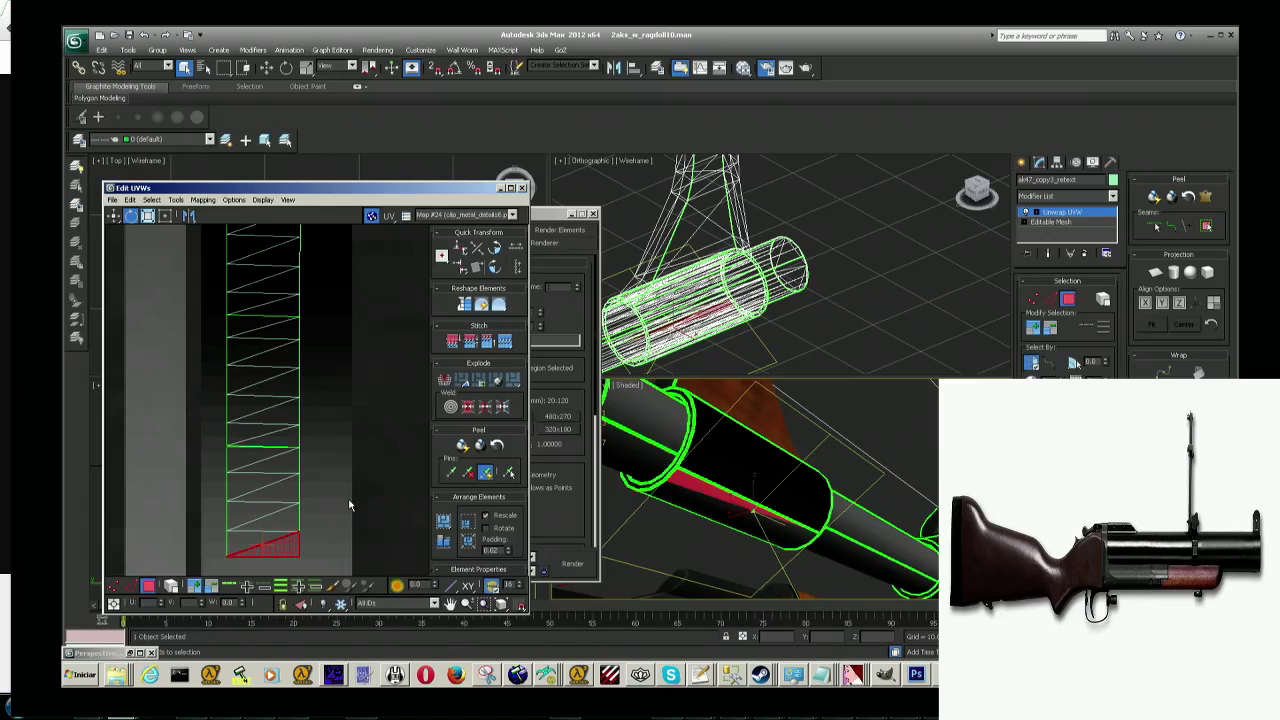
{"action": "key", "text": "ctrl+z"}
{"action": "left_click", "coordinate": [291, 536]}
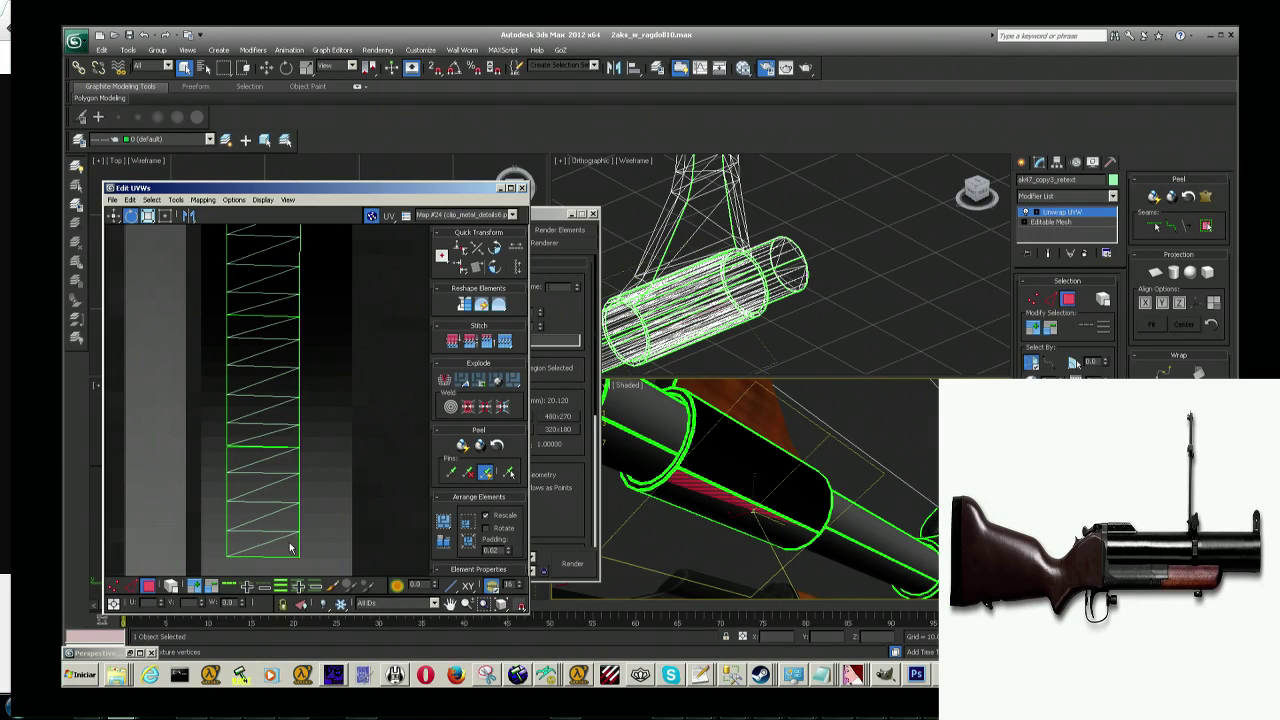
{"action": "left_click", "coordinate": [259, 307]}
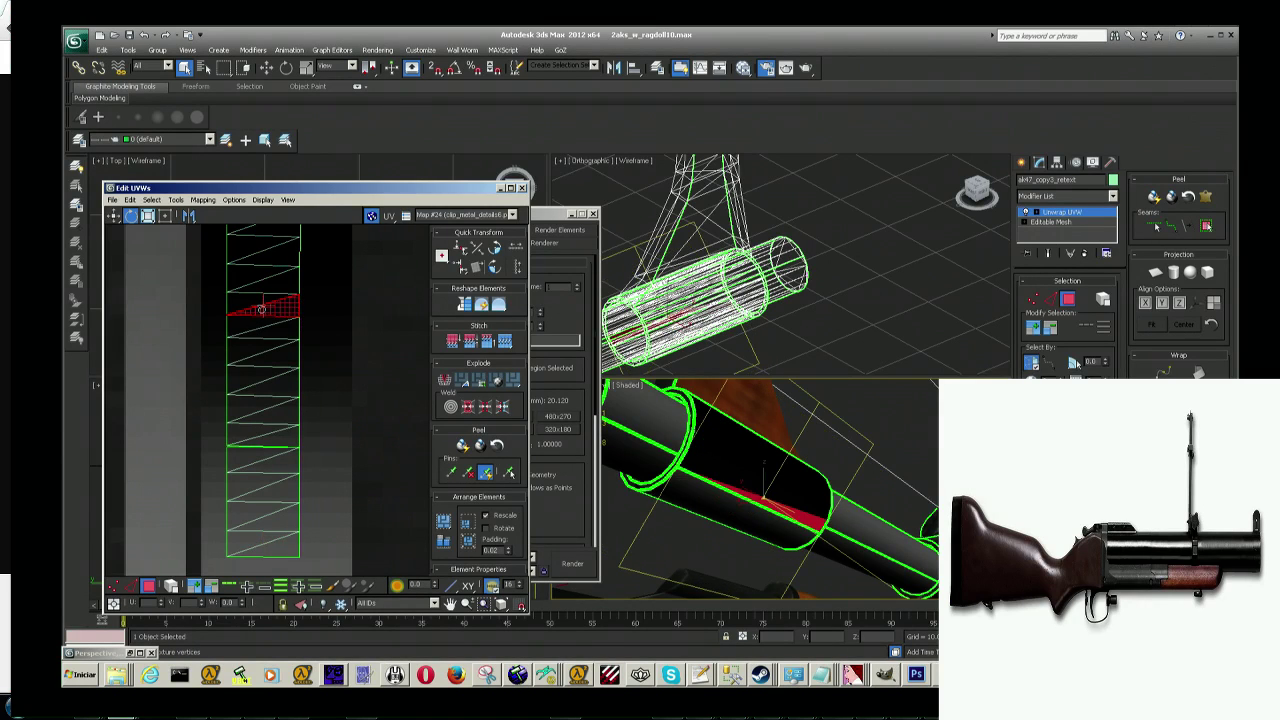
{"action": "left_click", "coordinate": [328, 551]}
Step: Box-select the strip's bottom faces, move them up onto the strip, and render to check
{"action": "left_click_drag", "start_coordinate": [252, 428], "coordinate": [249, 318]}
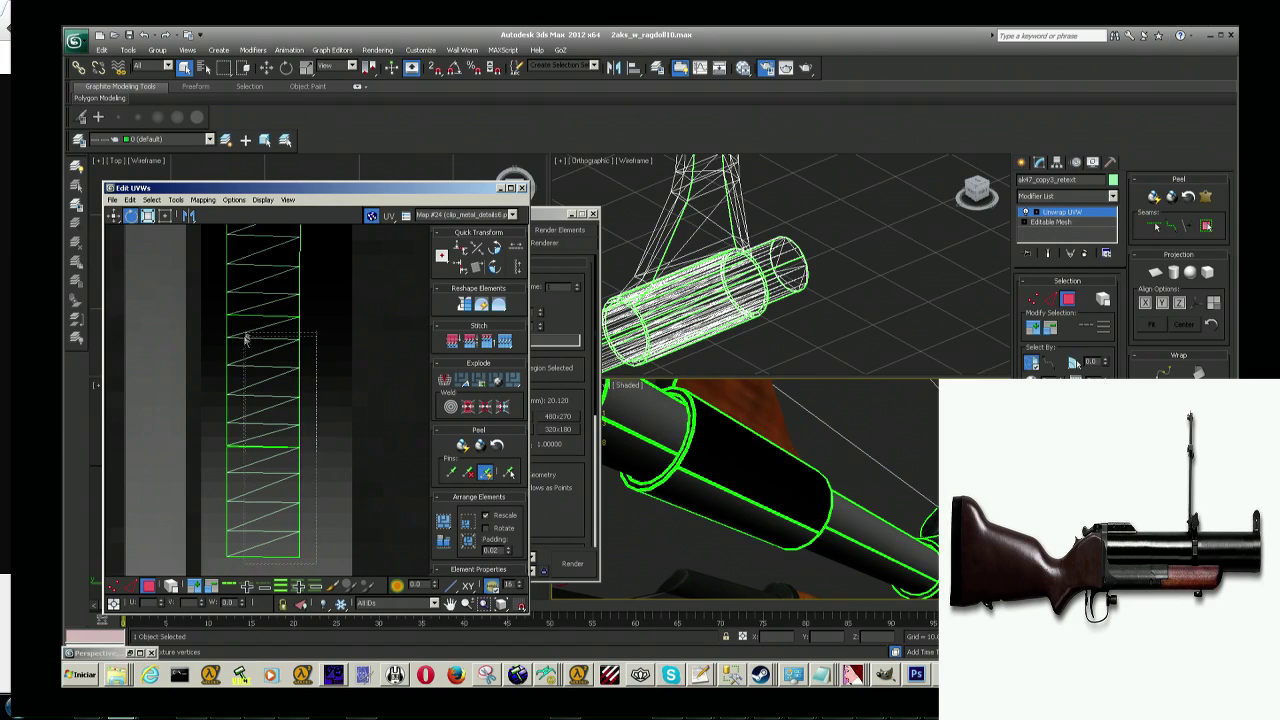
{"action": "mouse_move", "coordinate": [246, 505]}
{"action": "left_mouse_down"}
{"action": "mouse_move", "coordinate": [236, 400]}
{"action": "mouse_move", "coordinate": [306, 601]}
{"action": "mouse_move", "coordinate": [287, 570]}
{"action": "left_mouse_up"}
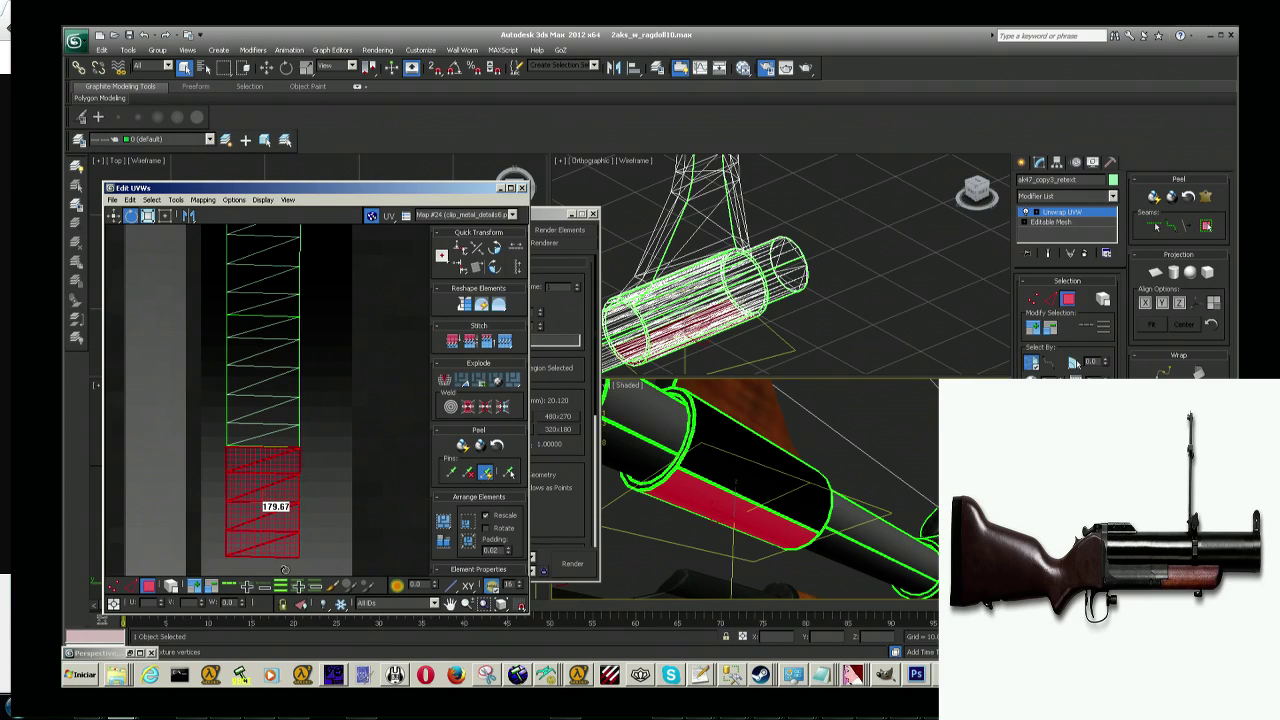
{"action": "mouse_move", "coordinate": [256, 527]}
{"action": "left_mouse_down"}
{"action": "mouse_move", "coordinate": [229, 431]}
{"action": "mouse_move", "coordinate": [257, 403]}
{"action": "left_mouse_up"}
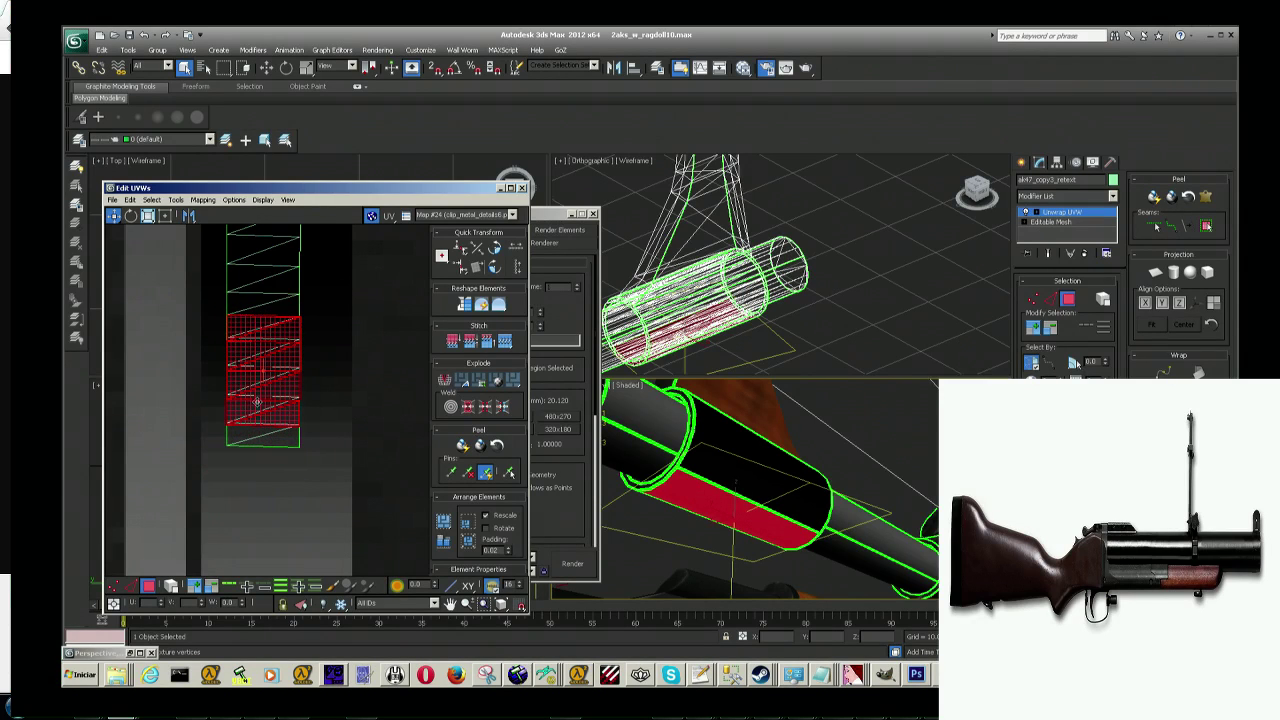
{"action": "key", "text": "shift+q"}
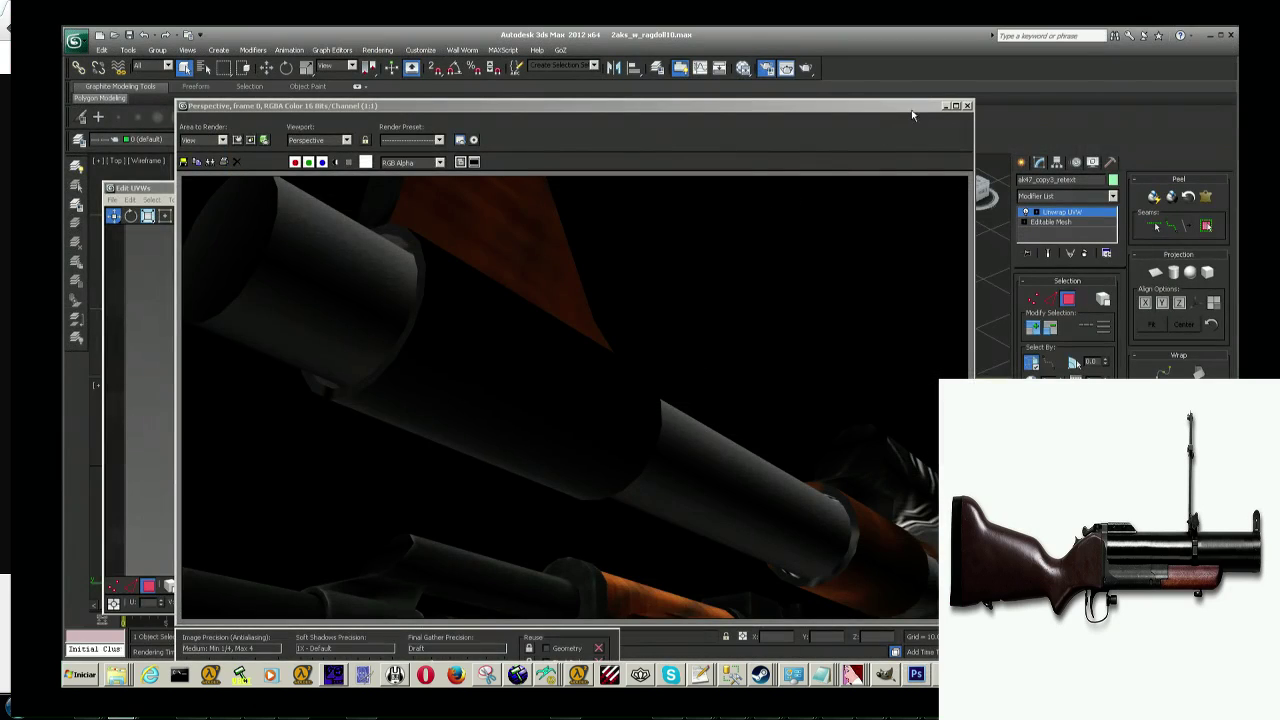
{"action": "left_click", "coordinate": [944, 106]}
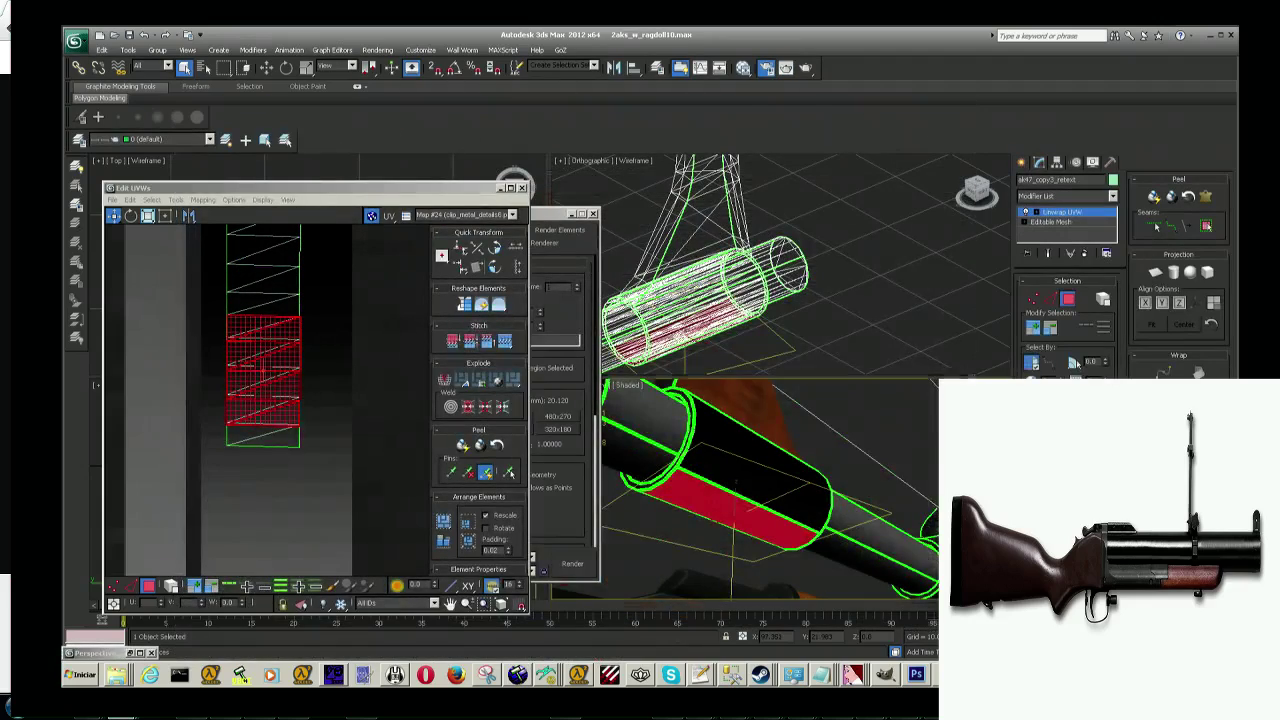
Step: Orbit around the barrel and render the current view again
{"action": "middle_click_drag", "start_coordinate": [770, 490], "coordinate": [822, 458], "text": "alt"}
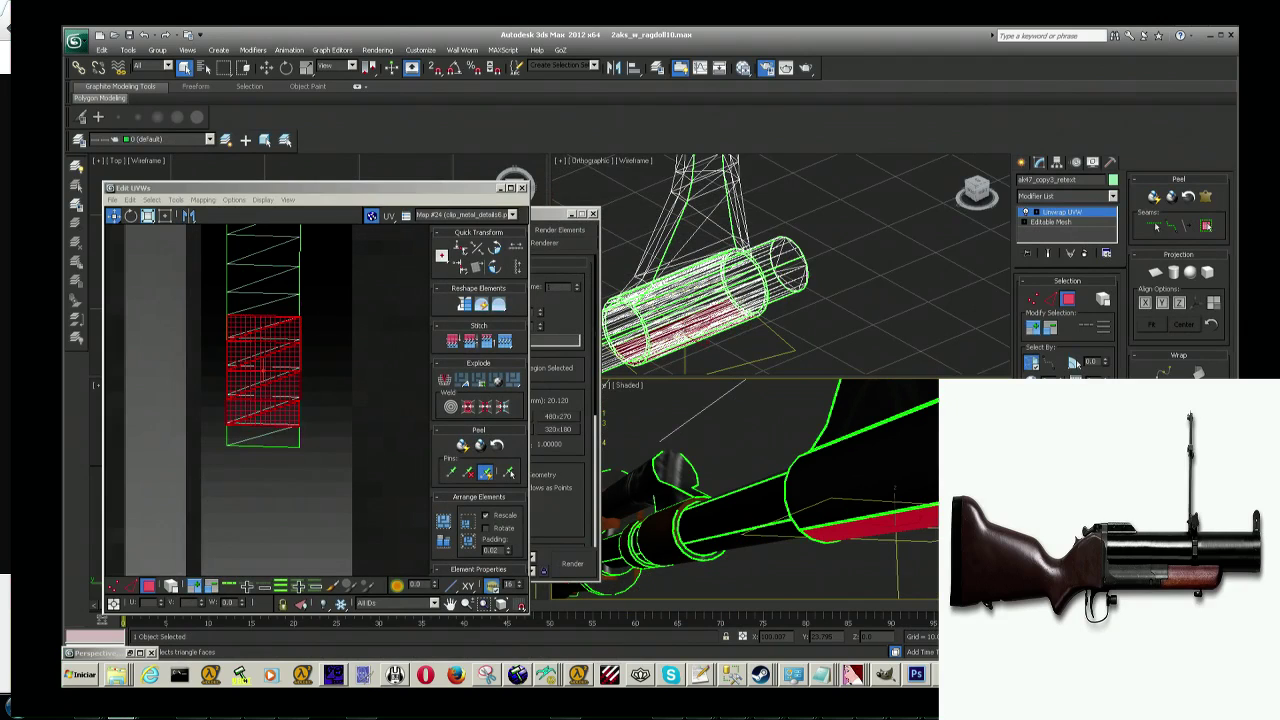
{"action": "key", "text": "shift+q"}
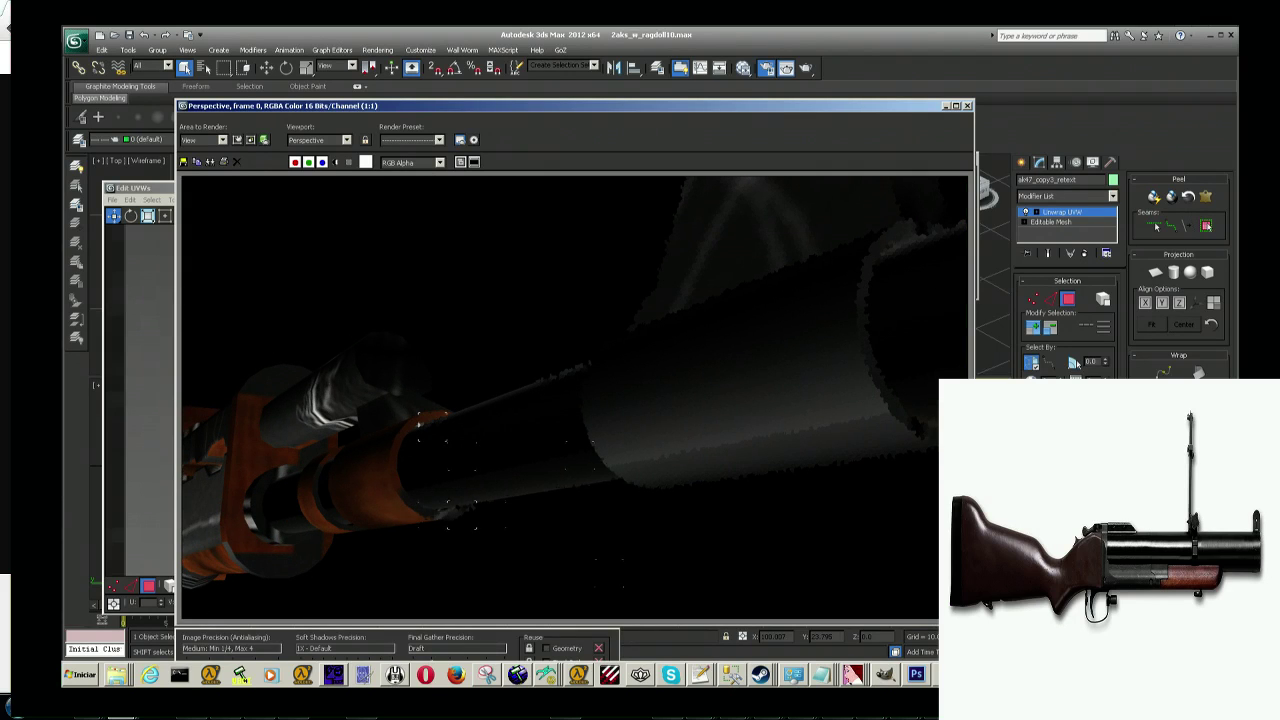
{"action": "key", "text": "alt+Tab"}
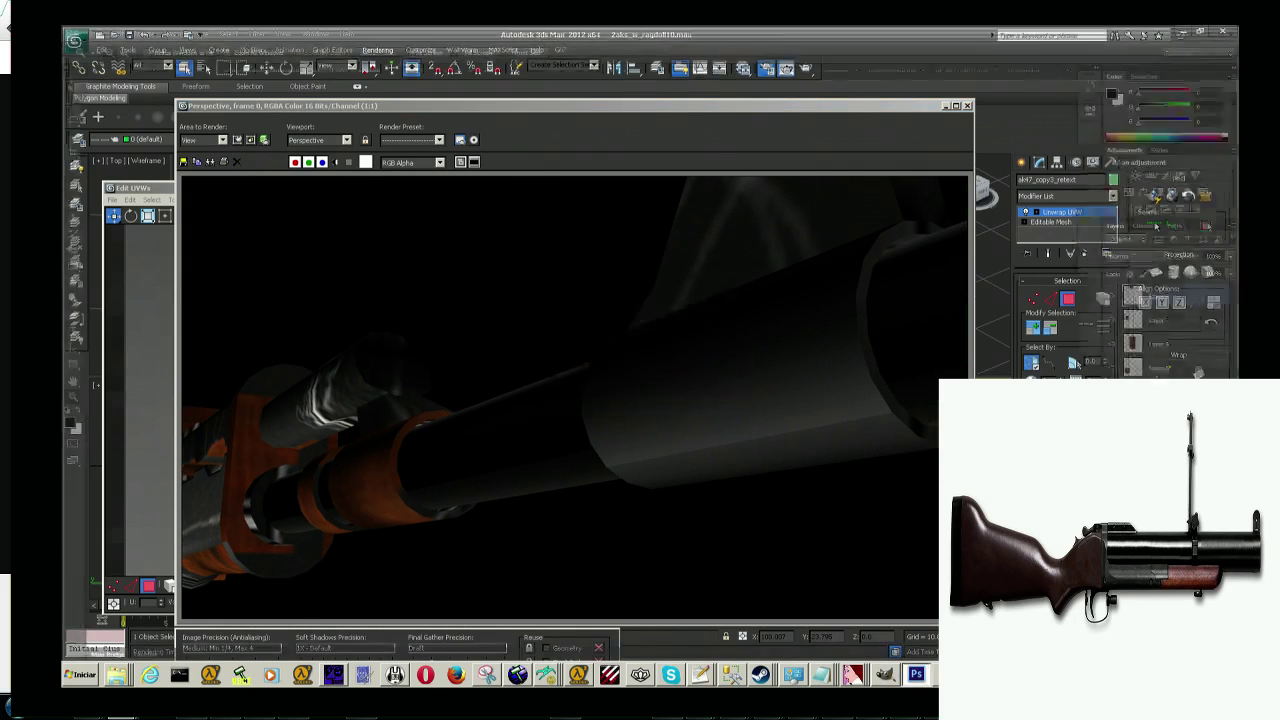
{"action": "key", "text": "alt+Tab"}
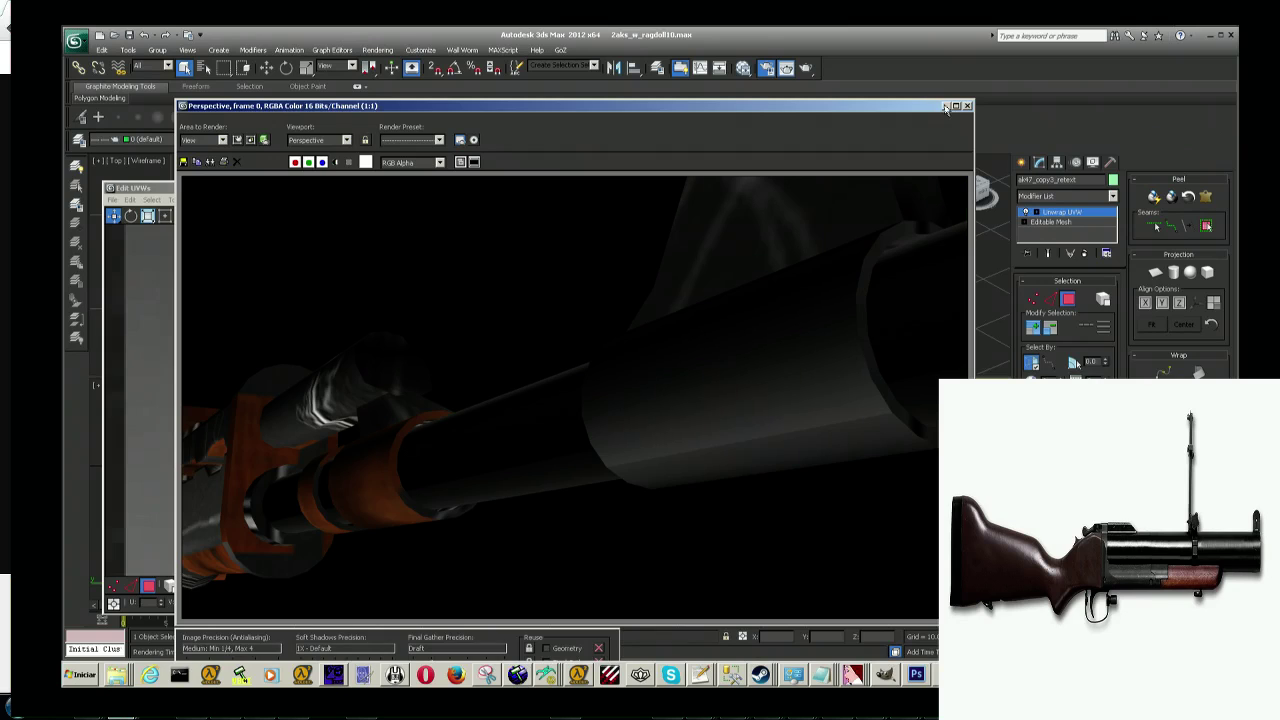
Step: Straighten the wedge of faces into a flat rectangle, join it below the strip, and render
{"action": "left_click", "coordinate": [874, 520]}
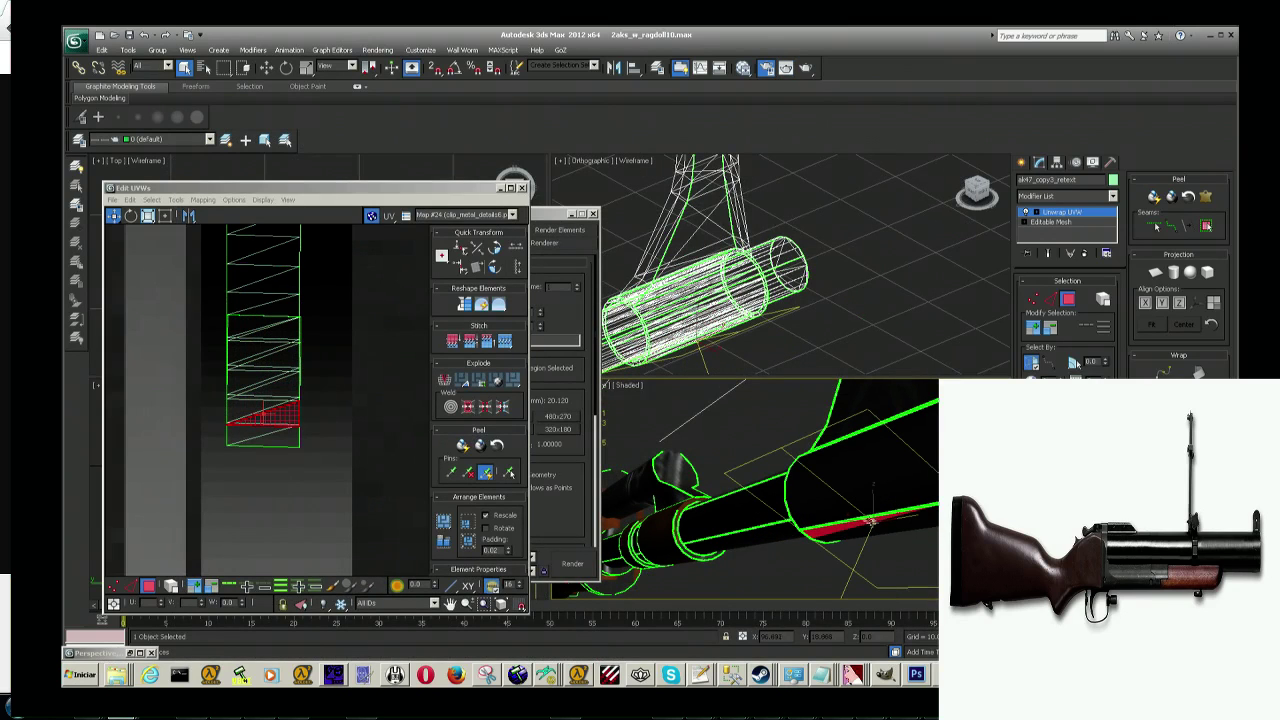
{"action": "left_click", "coordinate": [857, 513], "text": "ctrl"}
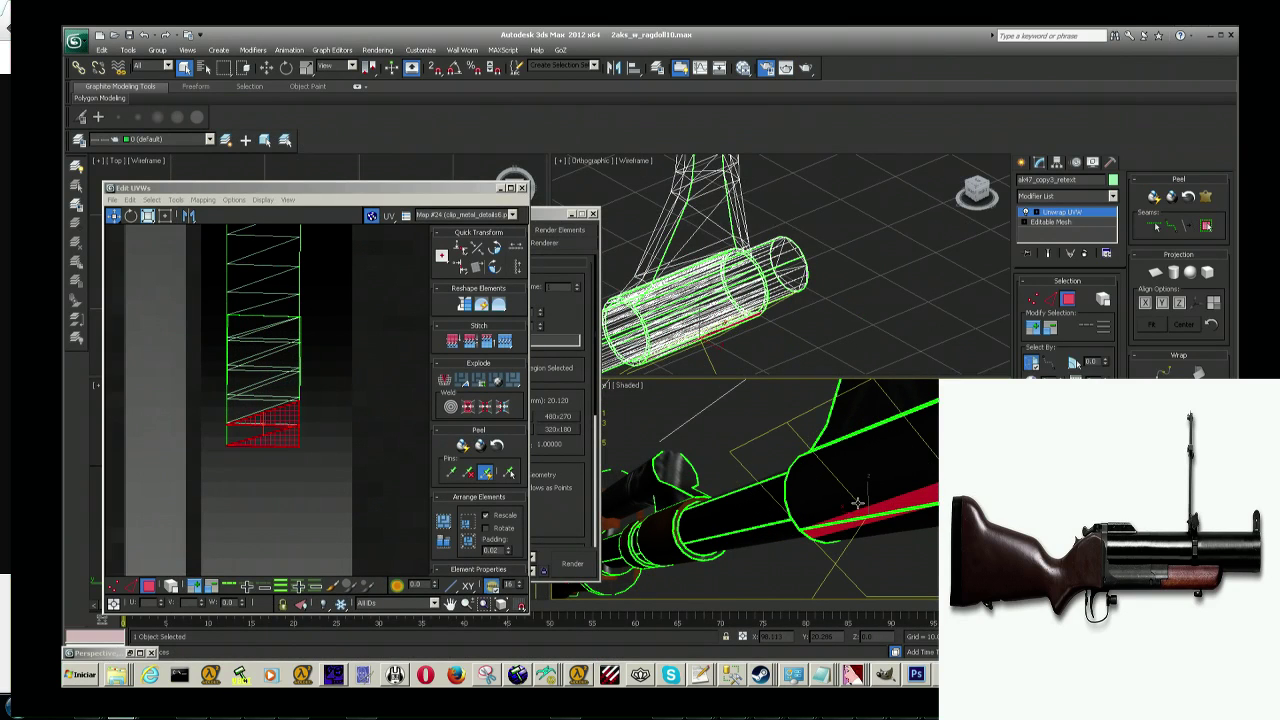
{"action": "scroll", "coordinate": [300, 443], "scroll_direction": "up", "scroll_amount": 2}
{"action": "scroll", "coordinate": [305, 425], "scroll_direction": "up", "scroll_amount": 2}
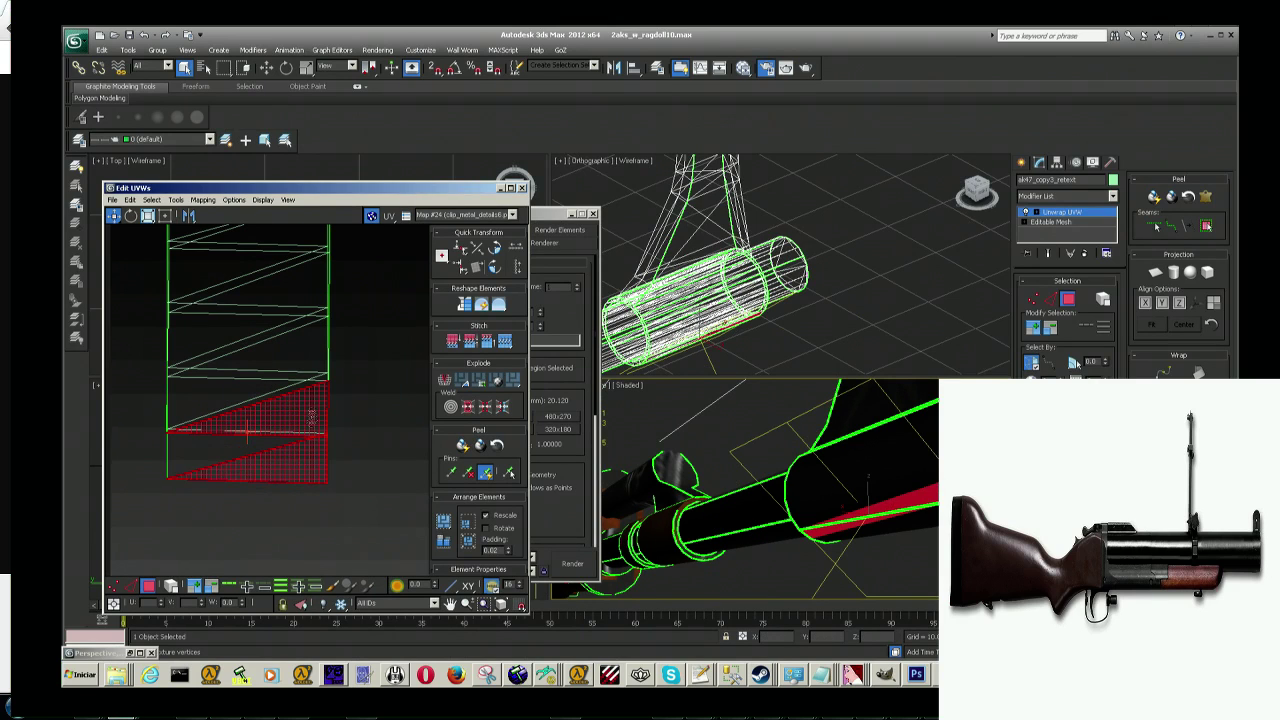
{"action": "left_click", "coordinate": [262, 505]}
{"action": "left_click", "coordinate": [224, 478]}
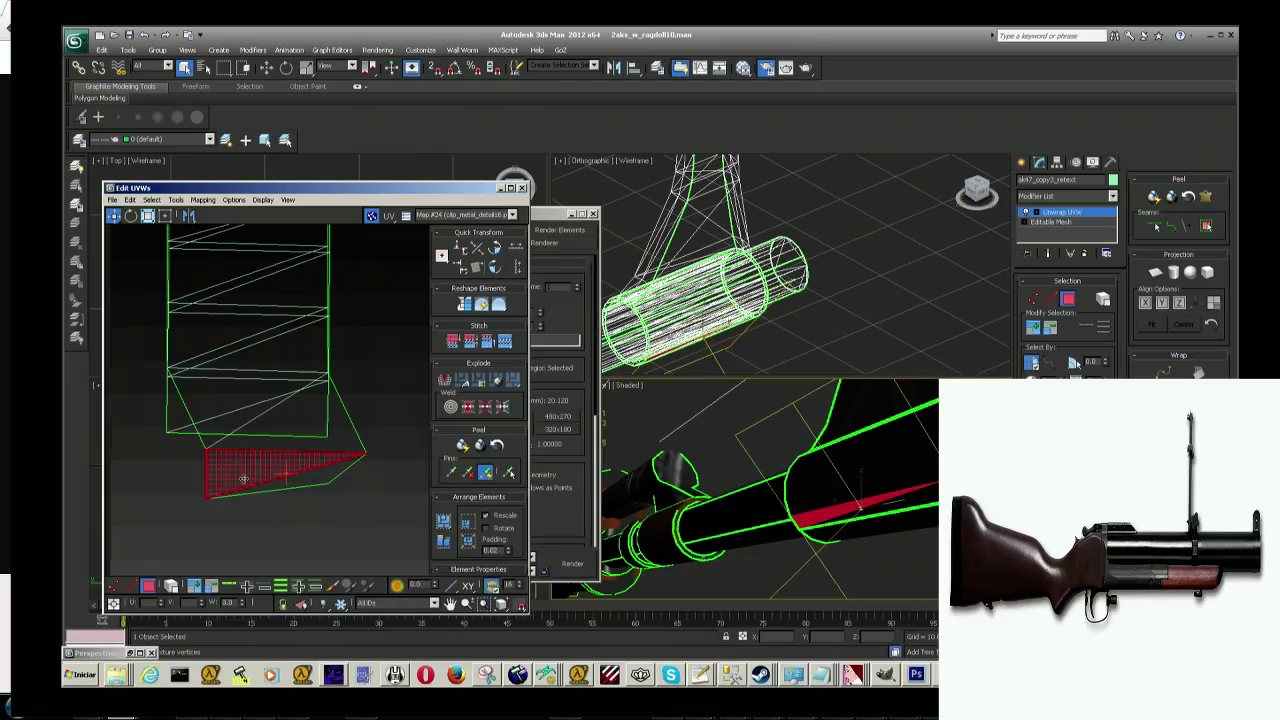
{"action": "key", "text": "ctrl+r"}
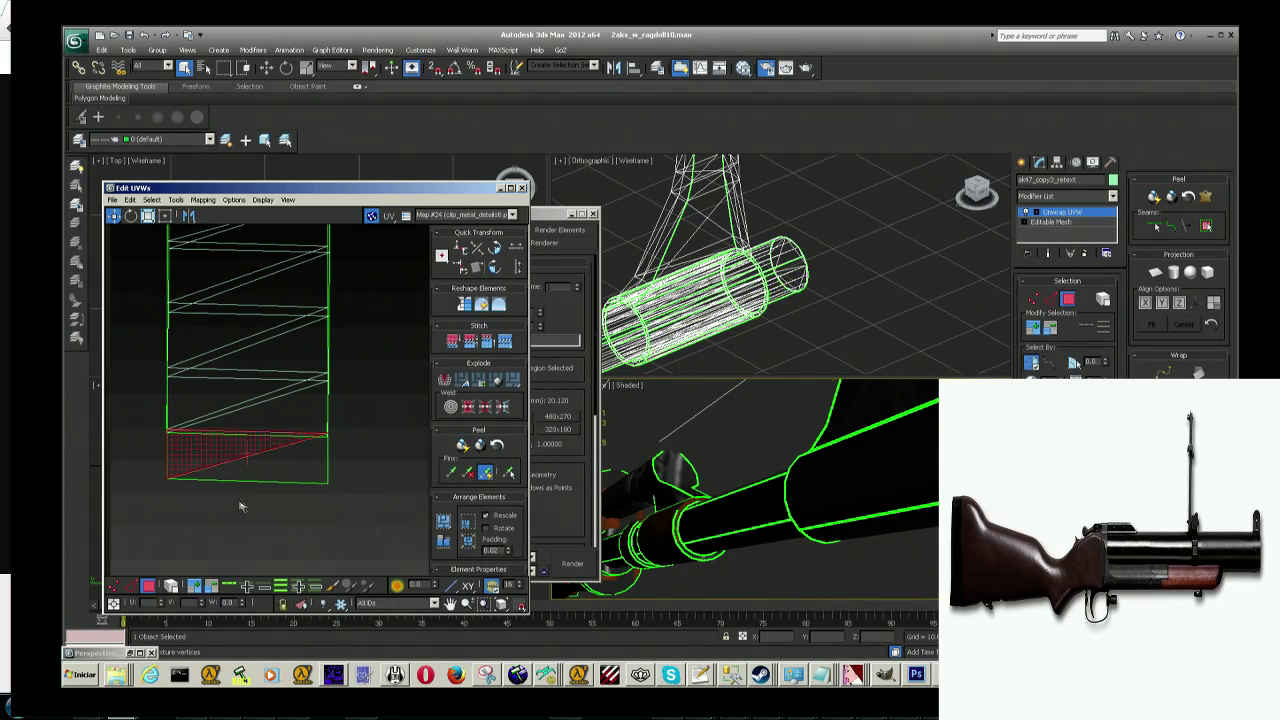
{"action": "left_click_drag", "start_coordinate": [212, 472], "coordinate": [212, 423]}
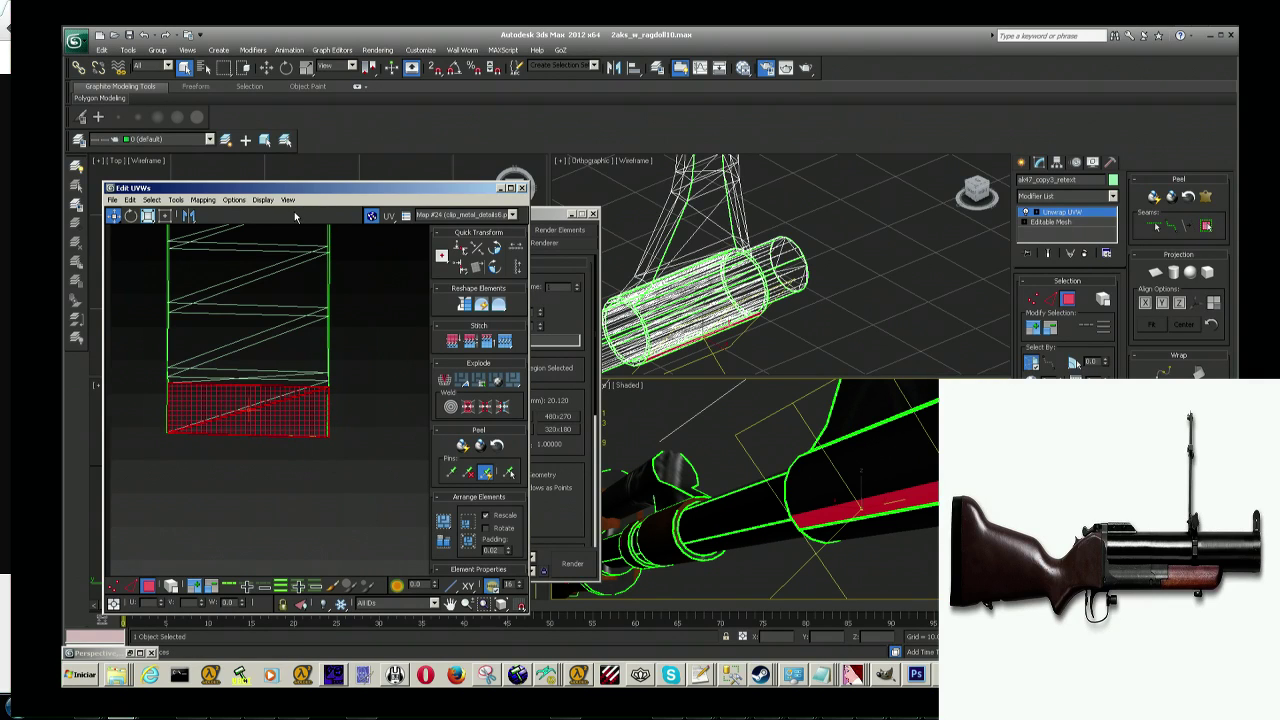
{"action": "key", "text": "shift+q"}
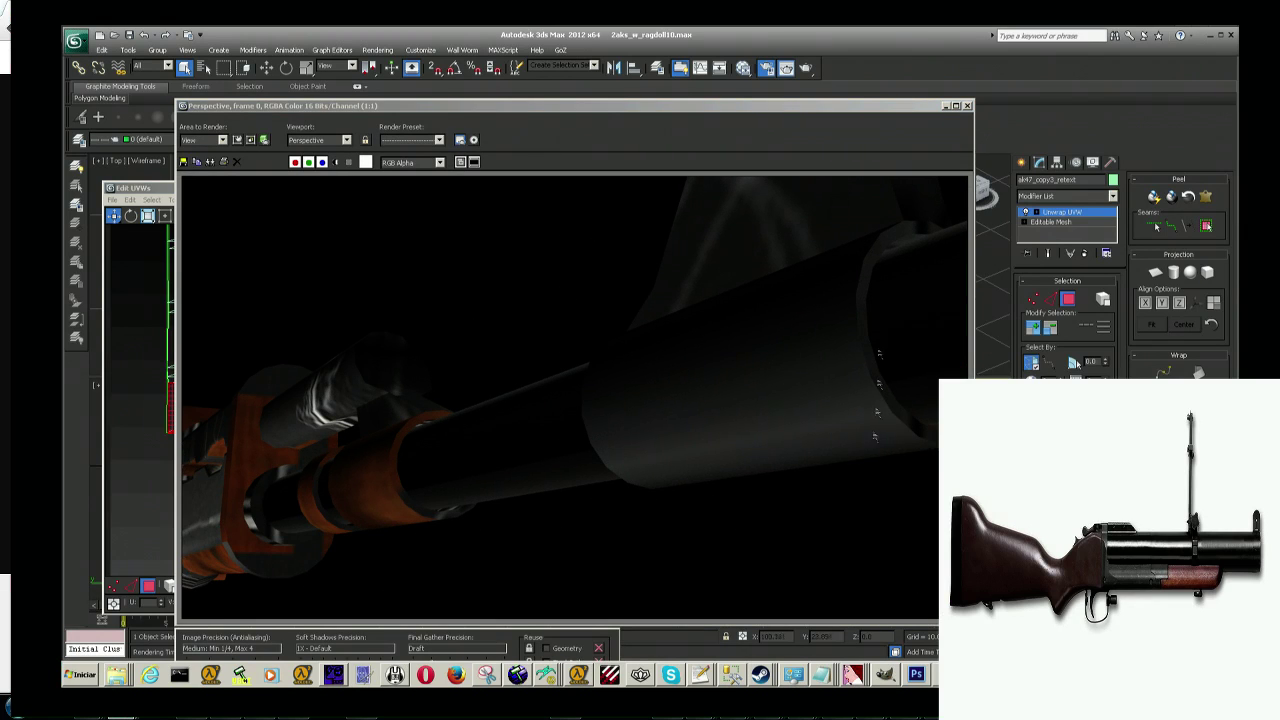
{"action": "left_click", "coordinate": [947, 106]}
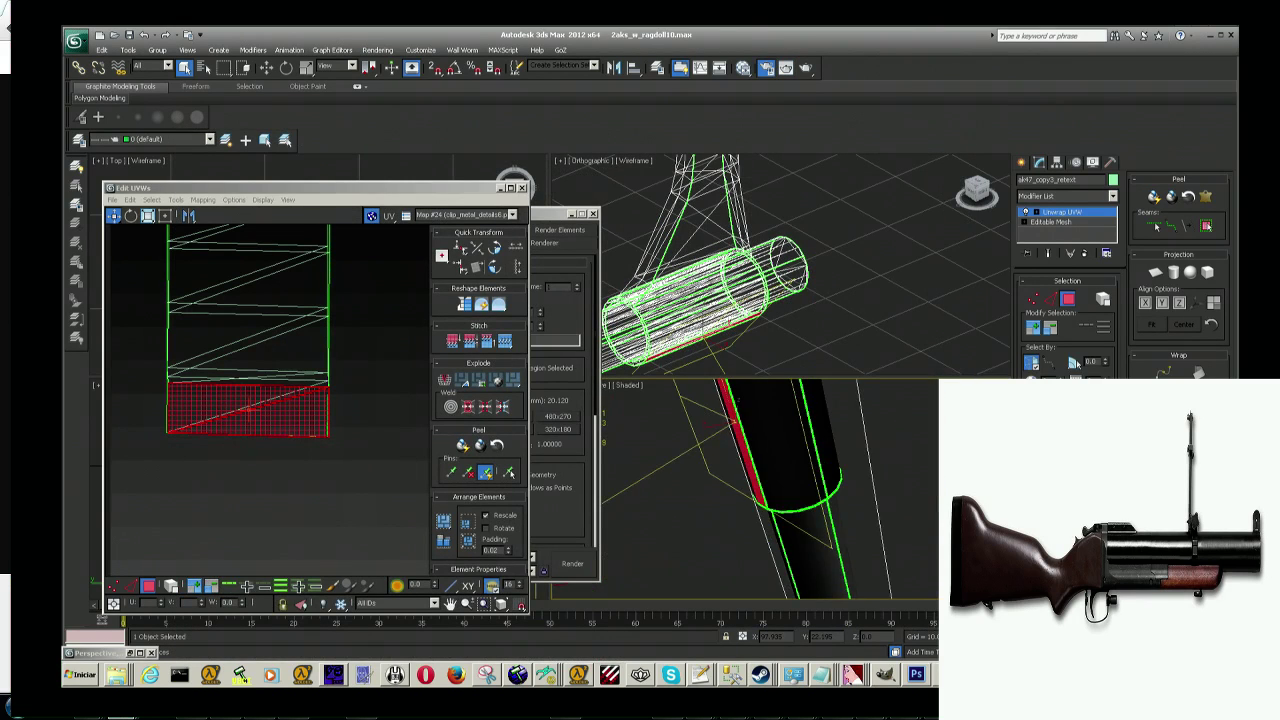
Step: Render the barrel from another angle, close the render, and orbit the barrel horizontal
{"action": "middle_click_drag", "start_coordinate": [770, 490], "coordinate": [800, 470], "text": "alt"}
{"action": "key", "text": "shift+q"}
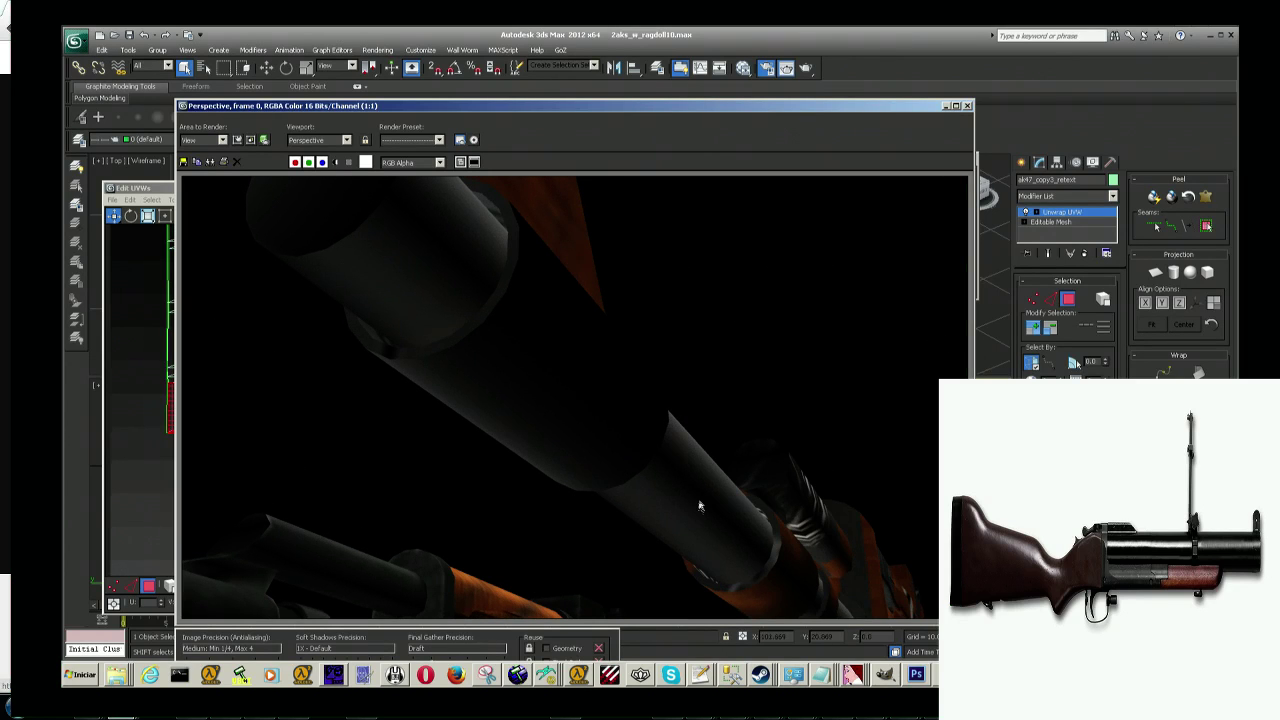
{"action": "key", "text": "alt+Tab"}
{"action": "key", "text": "alt+Tab"}
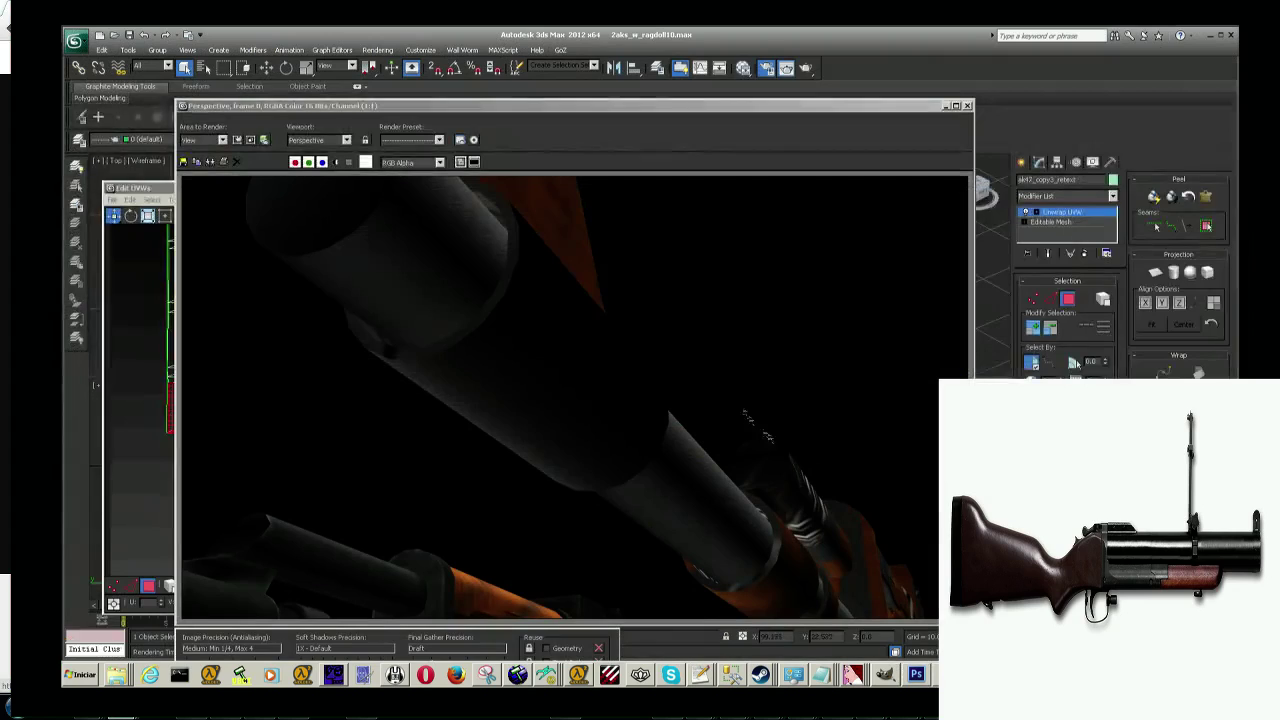
{"action": "left_click", "coordinate": [966, 105]}
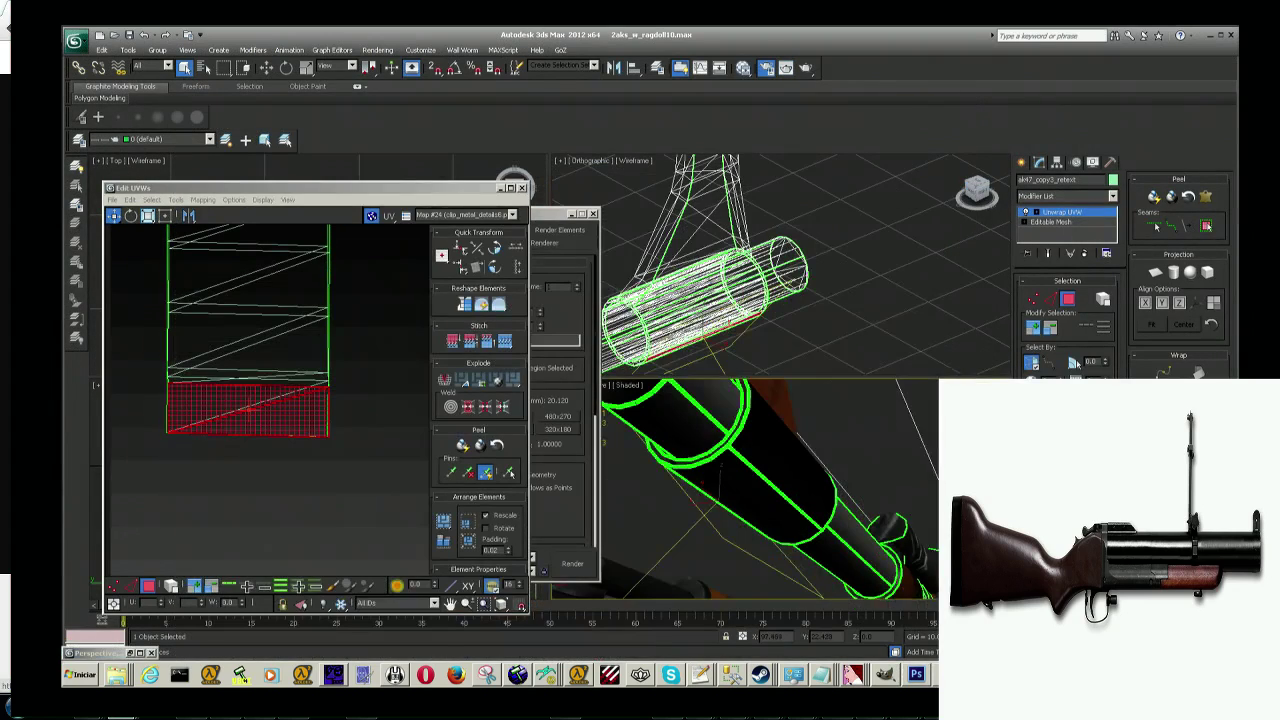
{"action": "middle_click_drag", "start_coordinate": [770, 490], "coordinate": [800, 480], "text": "alt"}
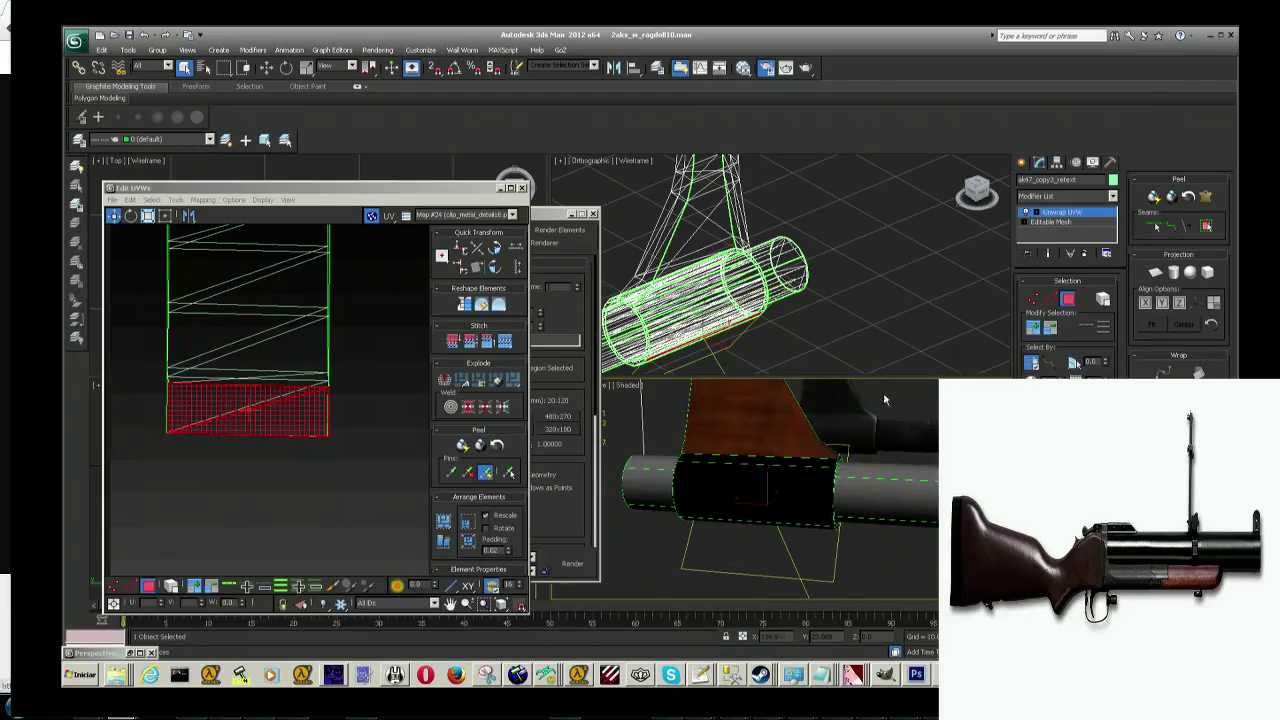
Step: Select the trapezoid and triangular faces of the angled piece on the stock
{"action": "left_click", "coordinate": [757, 481]}
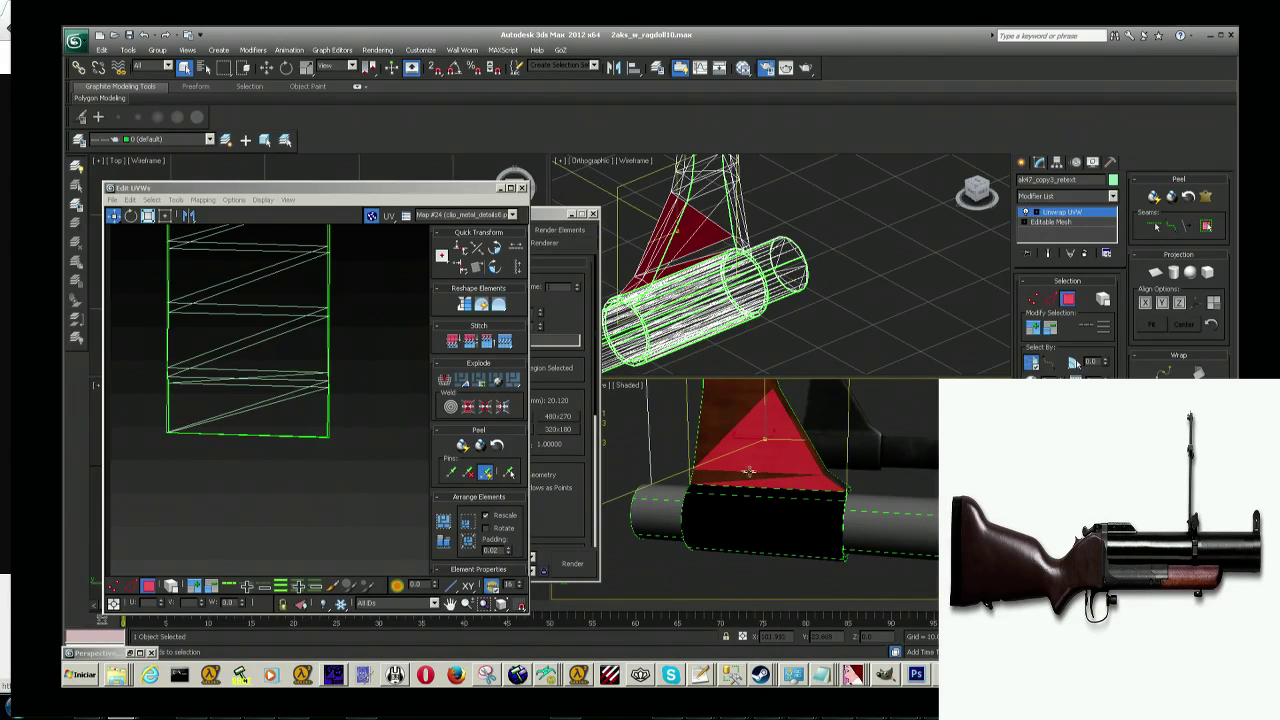
{"action": "left_click", "coordinate": [717, 432], "text": "ctrl"}
{"action": "mouse_move", "coordinate": [743, 400]}
{"action": "middle_mouse_down", "text": "alt"}
{"action": "mouse_move", "coordinate": [728, 402]}
{"action": "mouse_move", "coordinate": [745, 460]}
{"action": "mouse_move", "coordinate": [850, 493]}
{"action": "middle_mouse_up", "text": "alt"}
{"action": "left_click", "coordinate": [724, 402], "text": "ctrl"}
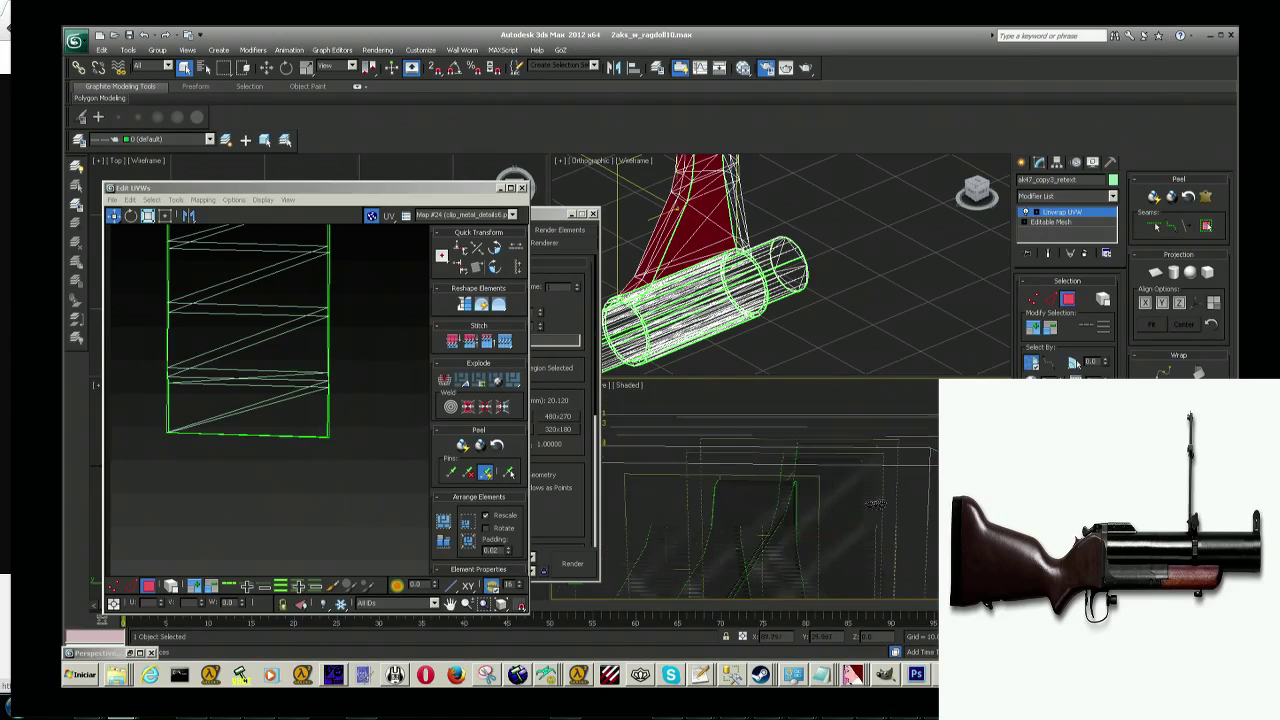
{"action": "left_click", "coordinate": [850, 493]}
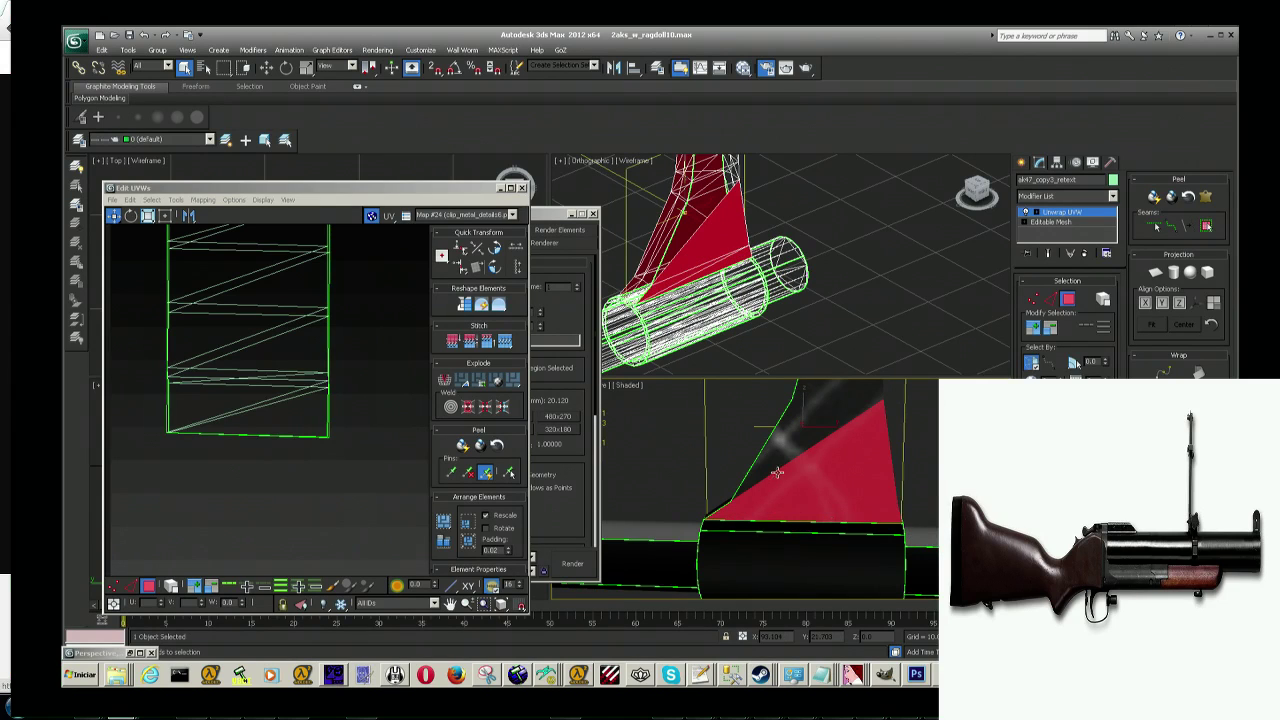
{"action": "left_click", "coordinate": [806, 420], "text": "ctrl"}
Step: Add the remaining faces of the angled piece to the selection
{"action": "scroll", "coordinate": [820, 470], "scroll_direction": "down", "scroll_amount": 5}
{"action": "scroll", "coordinate": [831, 463], "scroll_direction": "up", "scroll_amount": 3}
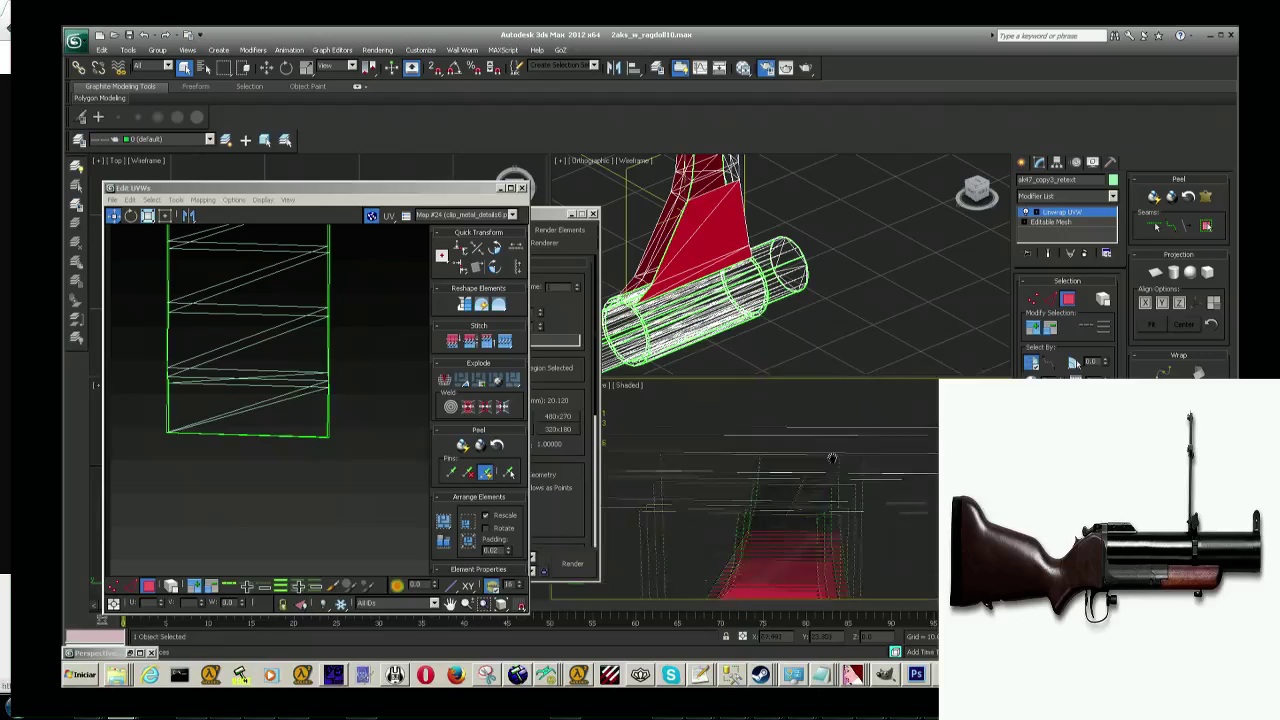
{"action": "left_click", "coordinate": [792, 560], "text": "ctrl"}
{"action": "left_click", "coordinate": [765, 555], "text": "ctrl"}
{"action": "scroll", "coordinate": [778, 538], "scroll_direction": "up", "scroll_amount": 3}
{"action": "scroll", "coordinate": [795, 540], "scroll_direction": "down", "scroll_amount": 3}
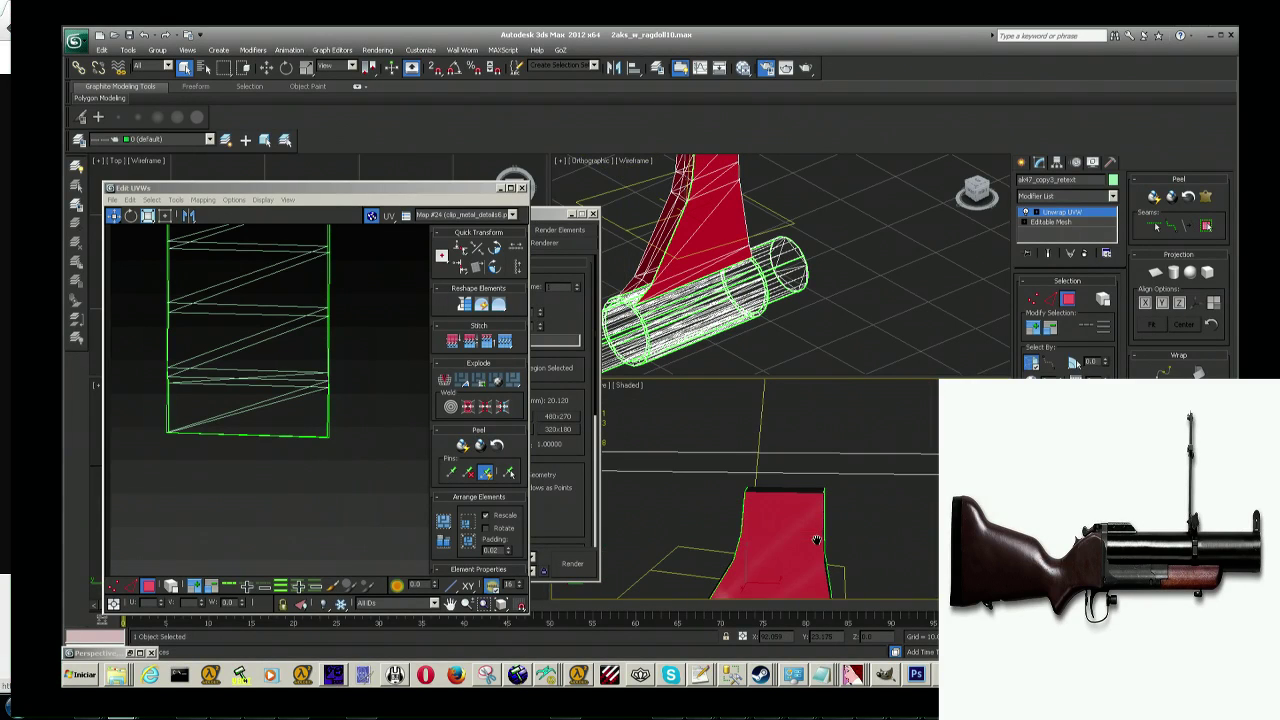
{"action": "middle_click_drag", "start_coordinate": [770, 490], "coordinate": [905, 515], "text": "alt"}
Step: Zoom the Edit UVWs view to show the selected UVs over the texture sheet
{"action": "left_click", "coordinate": [325, 375]}
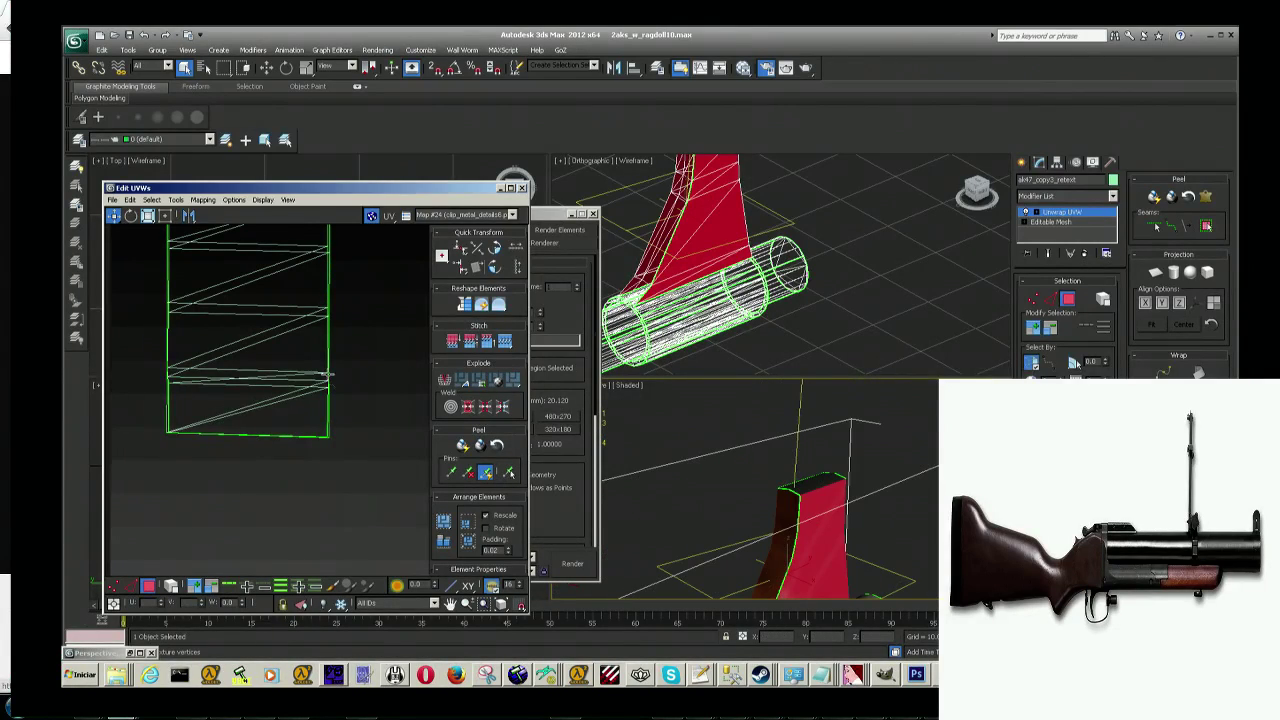
{"action": "scroll", "coordinate": [340, 383], "scroll_direction": "down", "scroll_amount": 3}
{"action": "scroll", "coordinate": [340, 383], "scroll_direction": "down", "scroll_amount": 3}
{"action": "scroll", "coordinate": [340, 383], "scroll_direction": "up", "scroll_amount": 2}
{"action": "scroll", "coordinate": [340, 383], "scroll_direction": "up", "scroll_amount": 2}
{"action": "scroll", "coordinate": [247, 428], "scroll_direction": "up", "scroll_amount": 2}
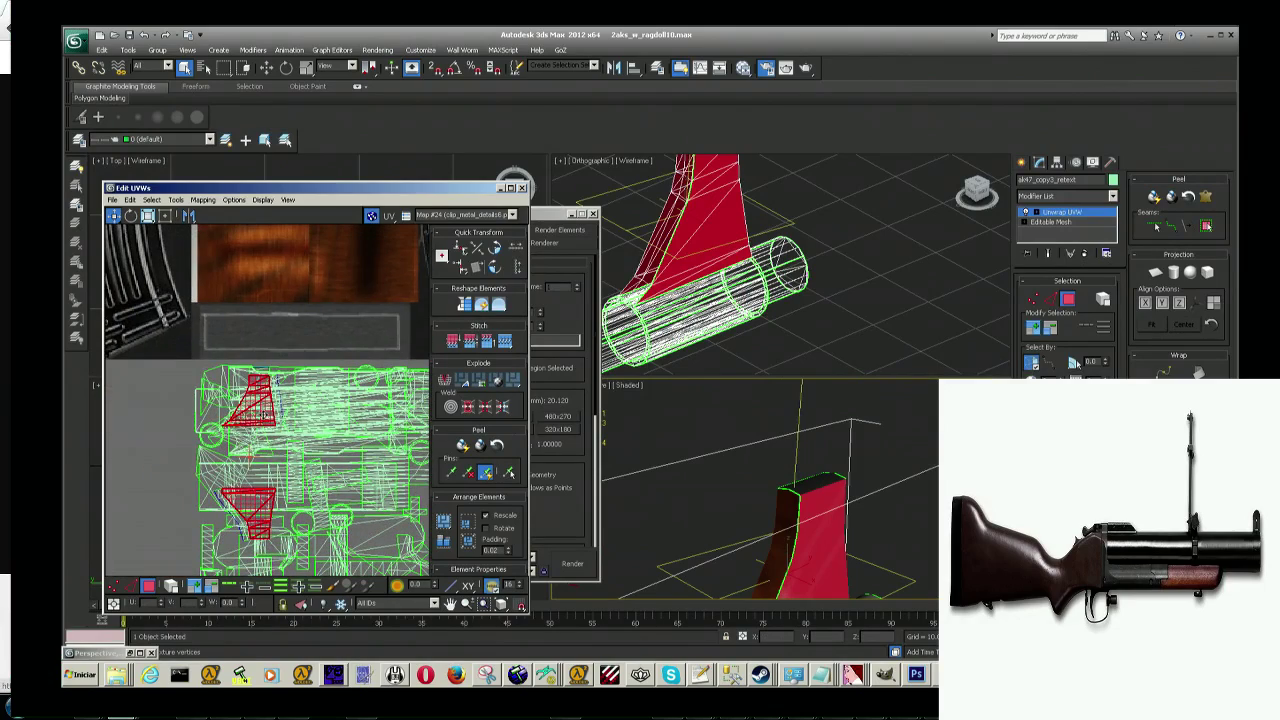
Step: Flatten-map the selected stock faces and move the resulting element off the texture area
{"action": "left_click", "coordinate": [203, 199]}
{"action": "left_click", "coordinate": [228, 212]}
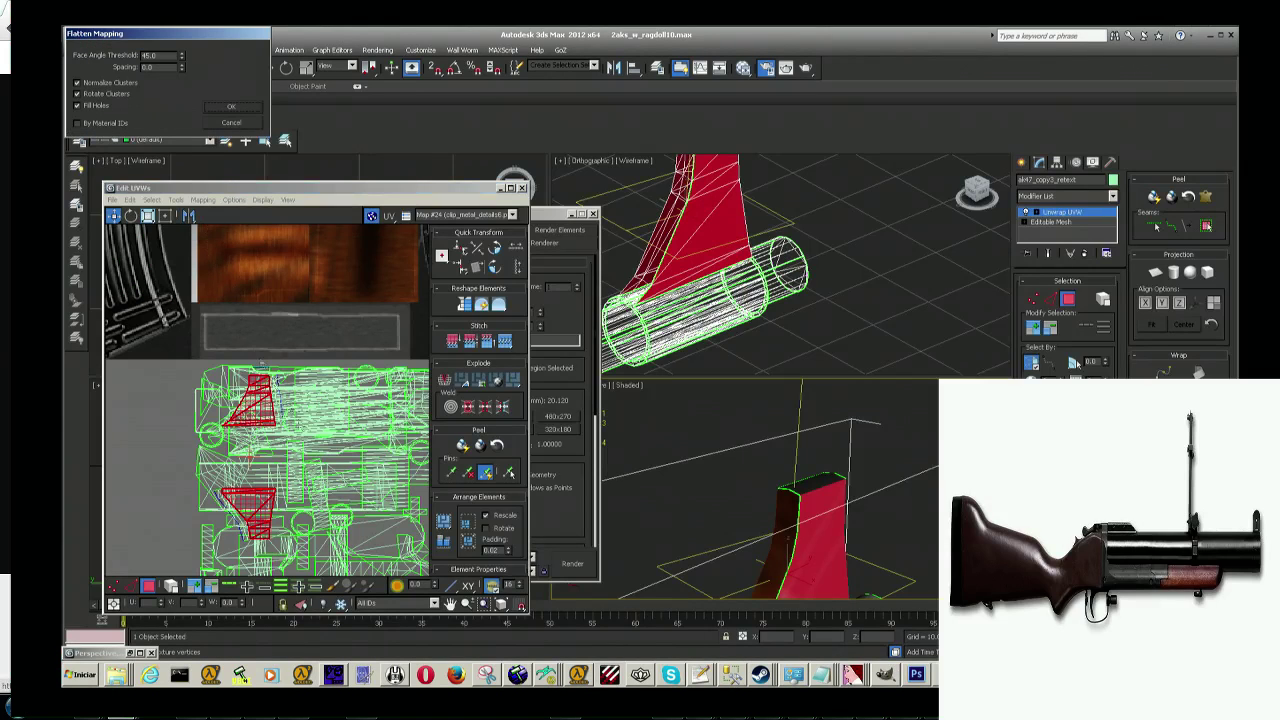
{"action": "left_click", "coordinate": [232, 107]}
{"action": "scroll", "coordinate": [290, 400], "scroll_direction": "down", "scroll_amount": 3}
{"action": "scroll", "coordinate": [290, 400], "scroll_direction": "up", "scroll_amount": 1}
{"action": "scroll", "coordinate": [290, 400], "scroll_direction": "up", "scroll_amount": 2}
{"action": "left_click_drag", "start_coordinate": [250, 355], "coordinate": [365, 362]}
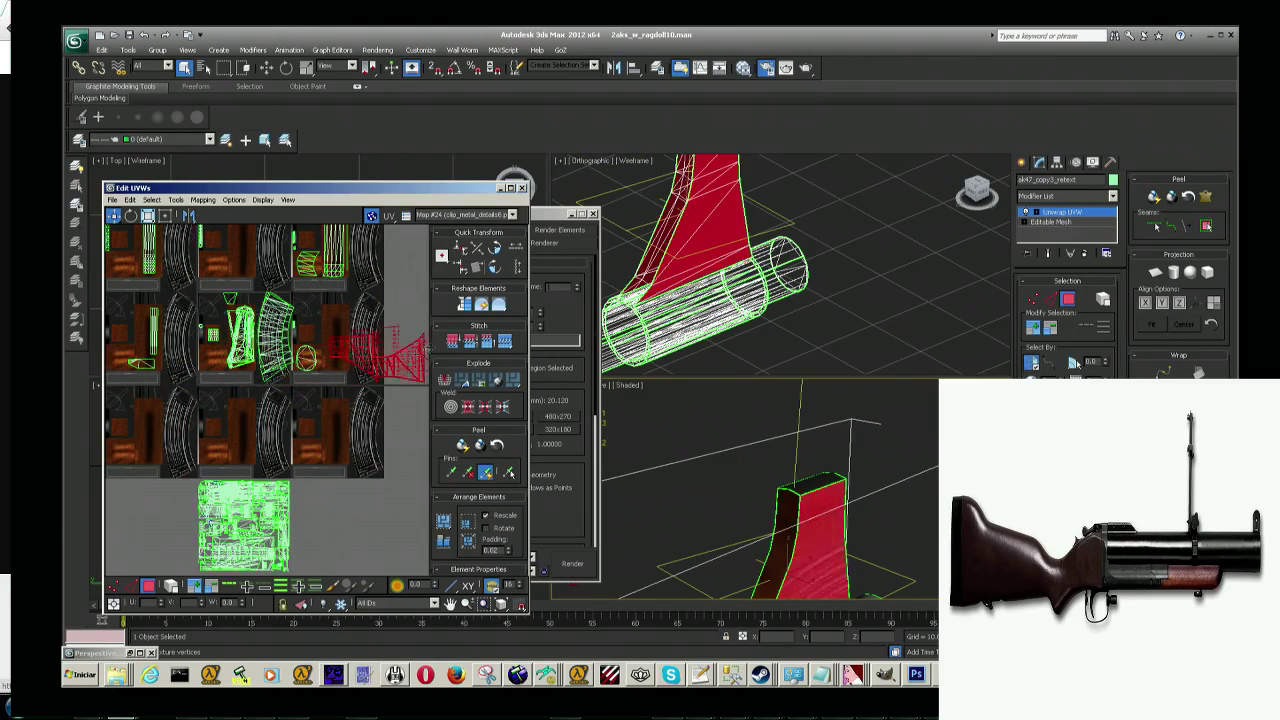
{"action": "scroll", "coordinate": [320, 390], "scroll_direction": "up", "scroll_amount": 1}
{"action": "scroll", "coordinate": [314, 400], "scroll_direction": "up", "scroll_amount": 2}
{"action": "scroll", "coordinate": [314, 408], "scroll_direction": "up", "scroll_amount": 2}
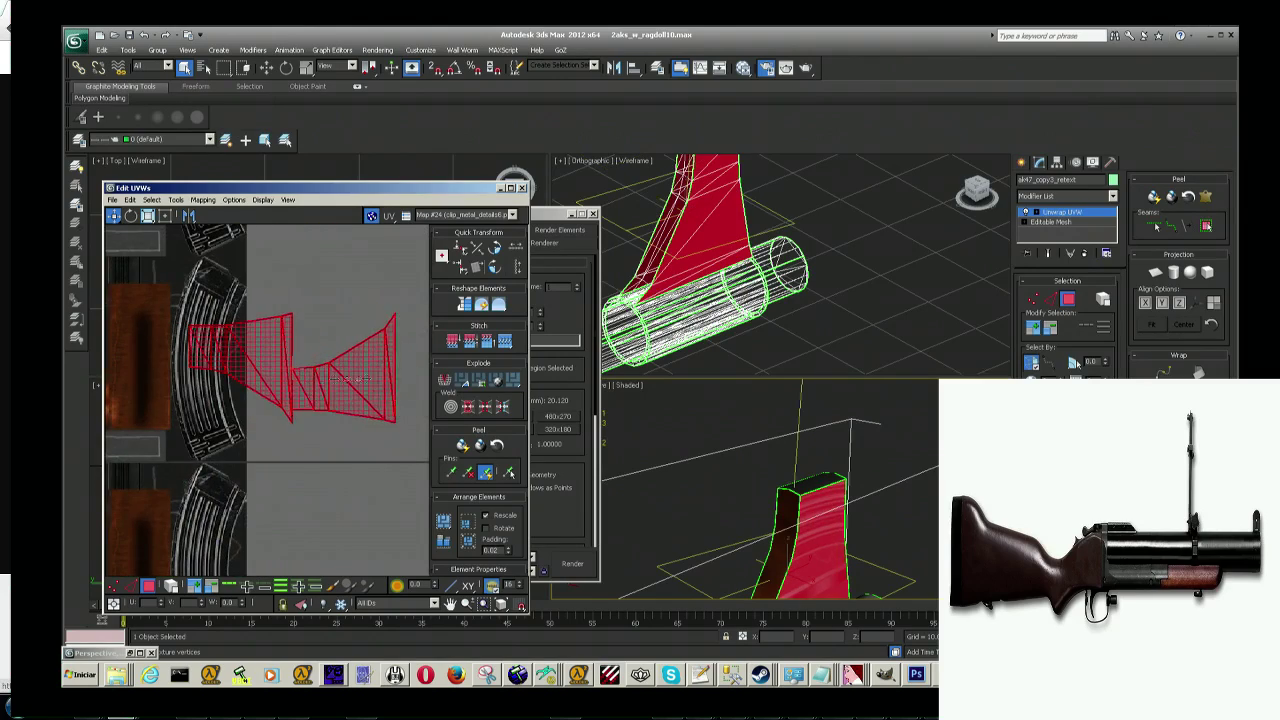
Step: Slide the right half of the barrel strip's UVs left until it meets the left half
{"action": "middle_click_drag", "start_coordinate": [324, 381], "coordinate": [324, 484]}
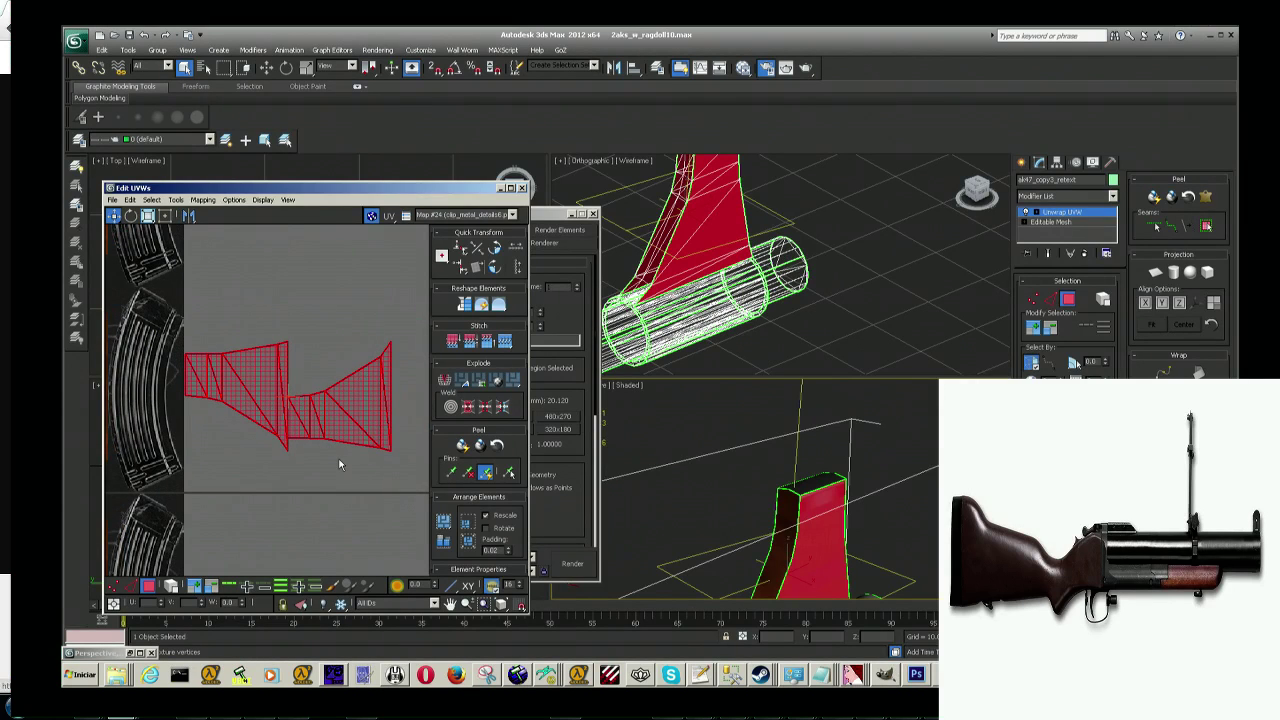
{"action": "left_click", "coordinate": [335, 466]}
{"action": "left_click", "coordinate": [340, 420]}
{"action": "left_click_drag", "start_coordinate": [340, 420], "coordinate": [235, 417]}
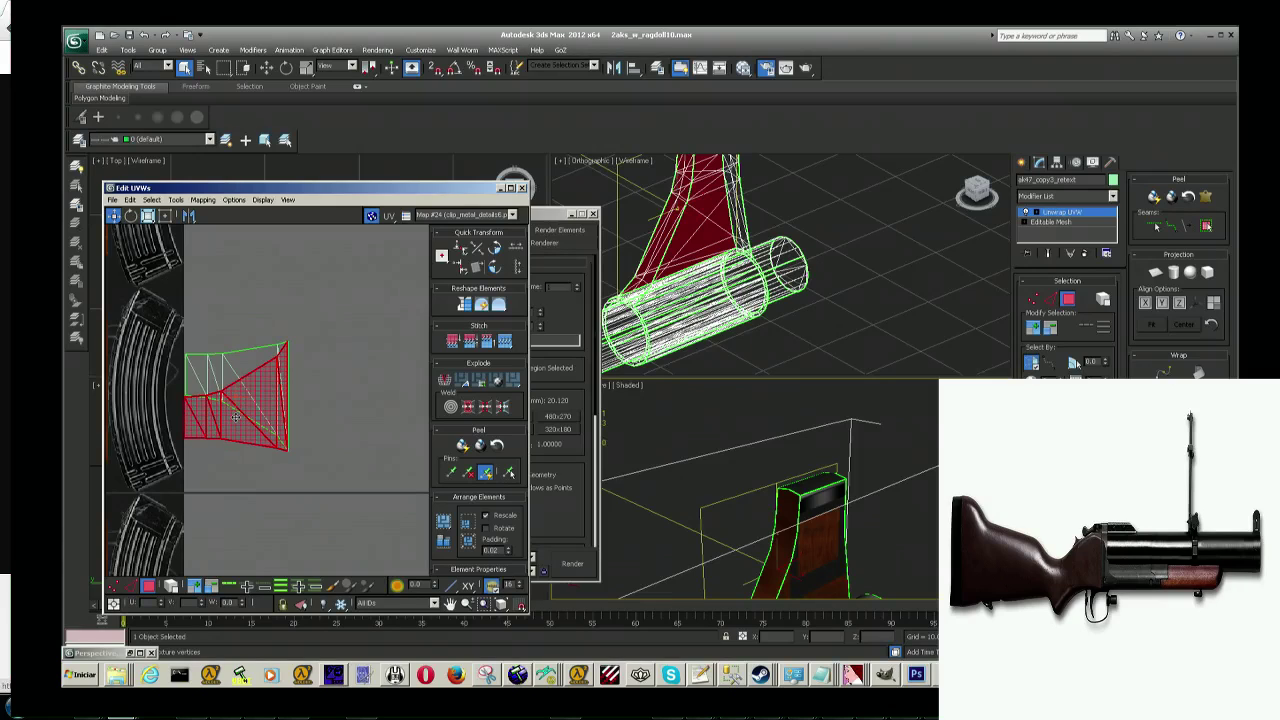
{"action": "left_click", "coordinate": [192, 200]}
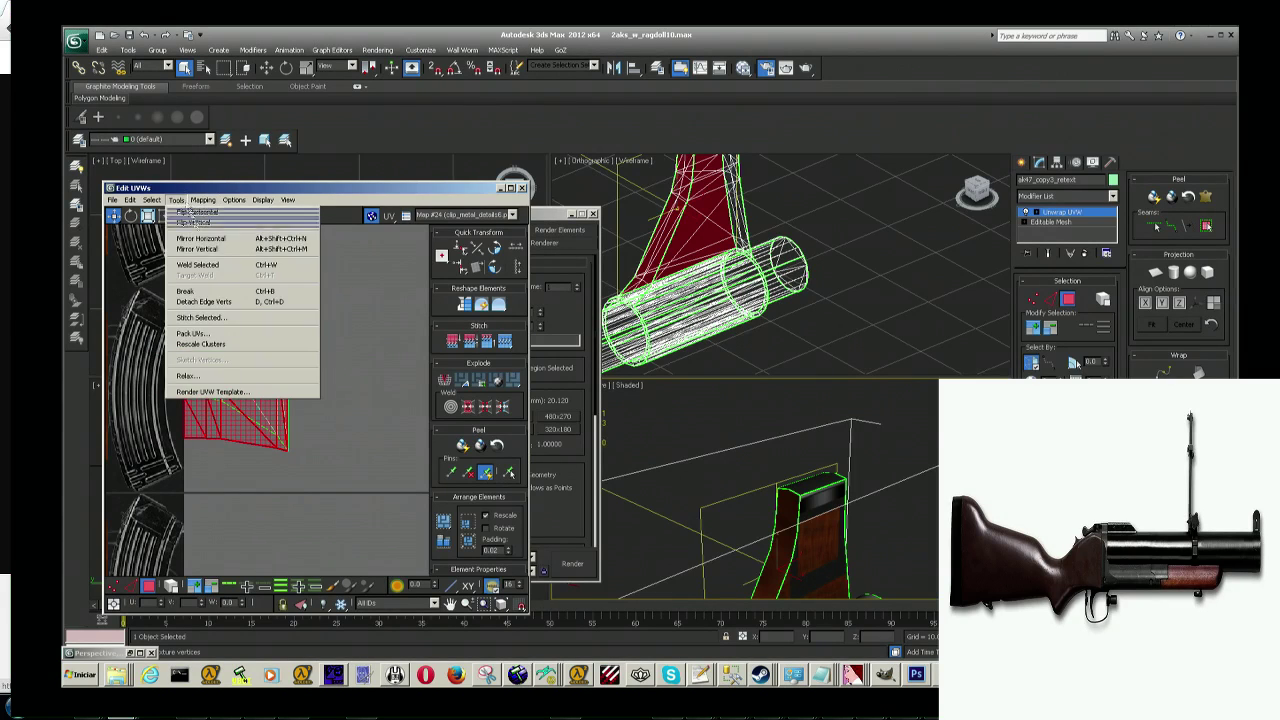
Step: Stitch the two barrel strip pieces into one element and drag it onto the texture
{"action": "left_click", "coordinate": [202, 249]}
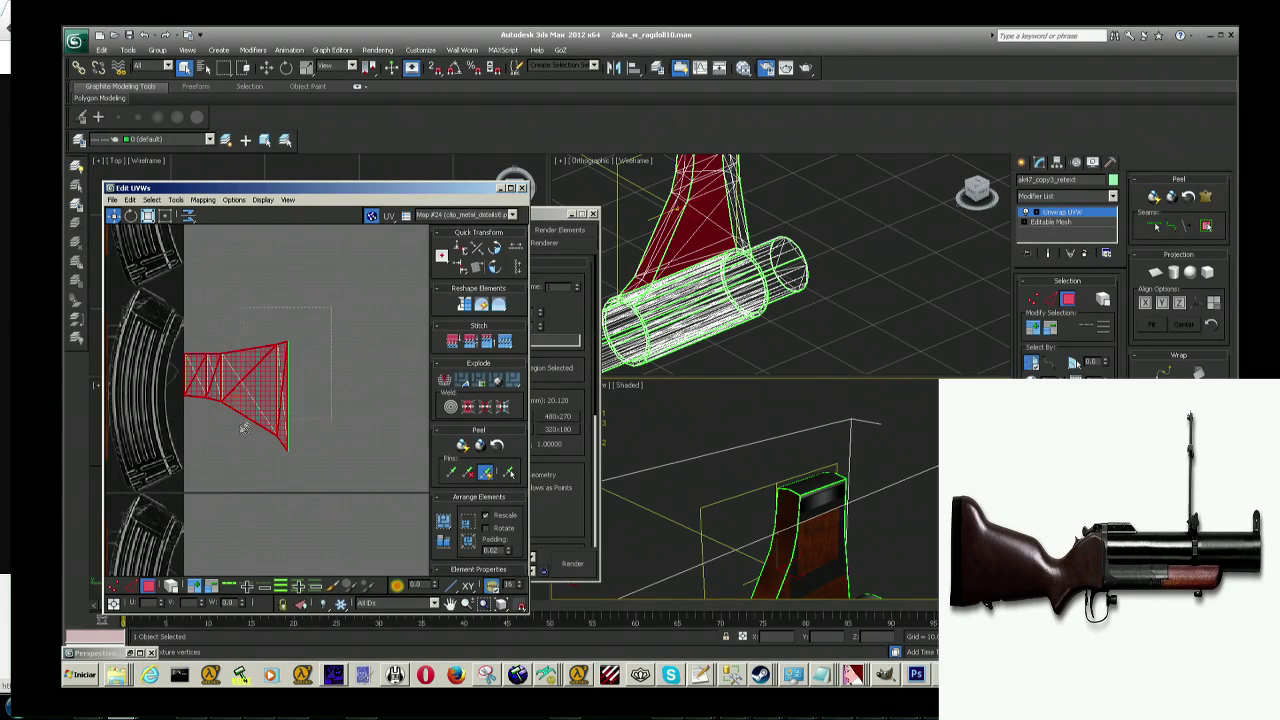
{"action": "middle_click_drag", "start_coordinate": [208, 457], "coordinate": [318, 457]}
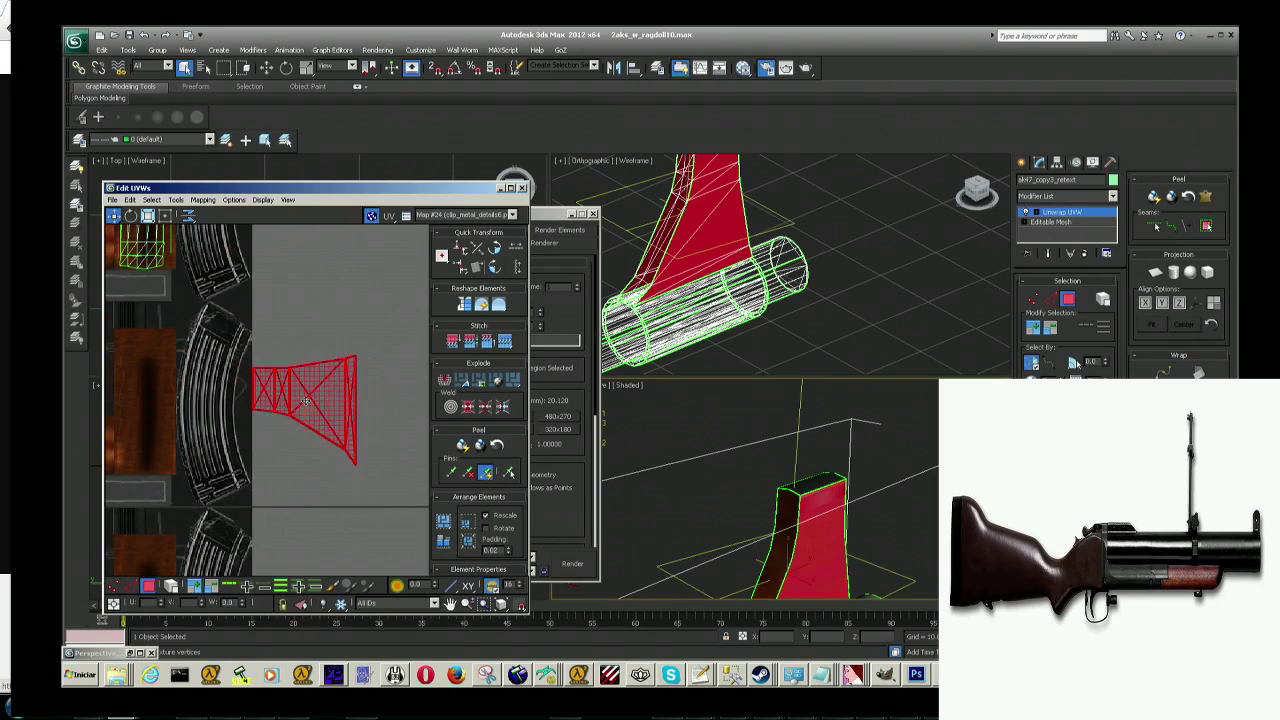
{"action": "scroll", "coordinate": [306, 402], "scroll_direction": "down", "scroll_amount": 3}
{"action": "scroll", "coordinate": [306, 402], "scroll_direction": "up", "scroll_amount": 2}
{"action": "middle_click_drag", "start_coordinate": [306, 402], "coordinate": [346, 416]}
{"action": "mouse_move", "coordinate": [397, 404]}
{"action": "left_mouse_down"}
{"action": "mouse_move", "coordinate": [329, 382]}
{"action": "mouse_move", "coordinate": [285, 342]}
{"action": "left_mouse_up"}
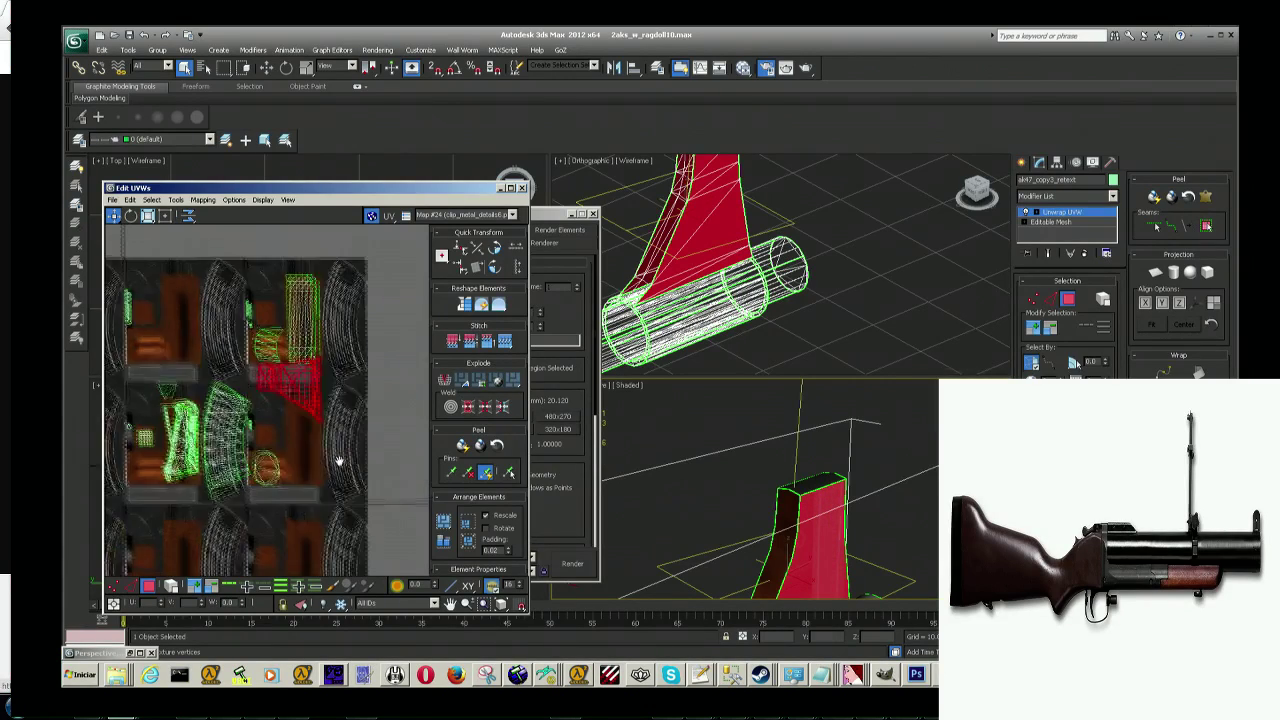
Step: Move the joined strip to the texture's lower right and rotate it about 90° upright
{"action": "middle_click_drag", "start_coordinate": [360, 426], "coordinate": [345, 460]}
{"action": "scroll", "coordinate": [345, 460], "scroll_direction": "up", "scroll_amount": 3}
{"action": "scroll", "coordinate": [360, 430], "scroll_direction": "up", "scroll_amount": 2}
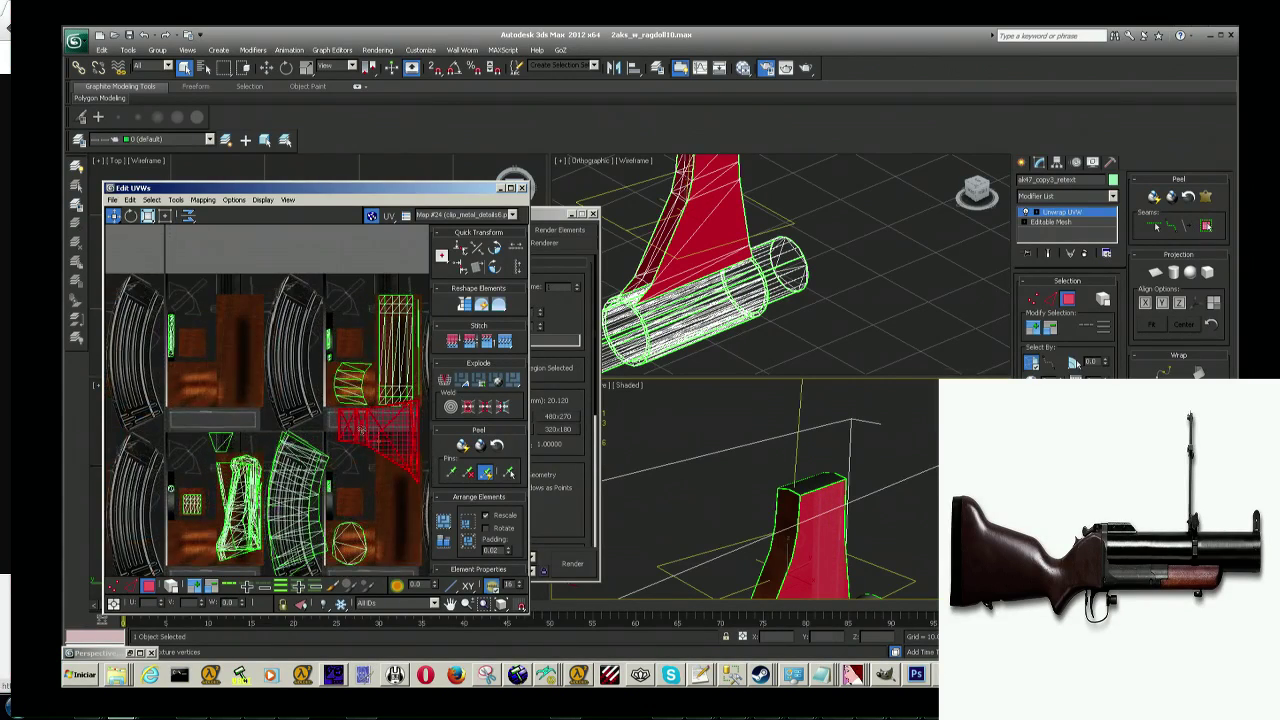
{"action": "middle_click_drag", "start_coordinate": [370, 430], "coordinate": [302, 443]}
{"action": "scroll", "coordinate": [302, 443], "scroll_direction": "up", "scroll_amount": 2}
{"action": "scroll", "coordinate": [302, 443], "scroll_direction": "up", "scroll_amount": 2}
{"action": "scroll", "coordinate": [302, 443], "scroll_direction": "down", "scroll_amount": 3}
{"action": "scroll", "coordinate": [285, 437], "scroll_direction": "down", "scroll_amount": 2}
{"action": "scroll", "coordinate": [272, 432], "scroll_direction": "down", "scroll_amount": 2}
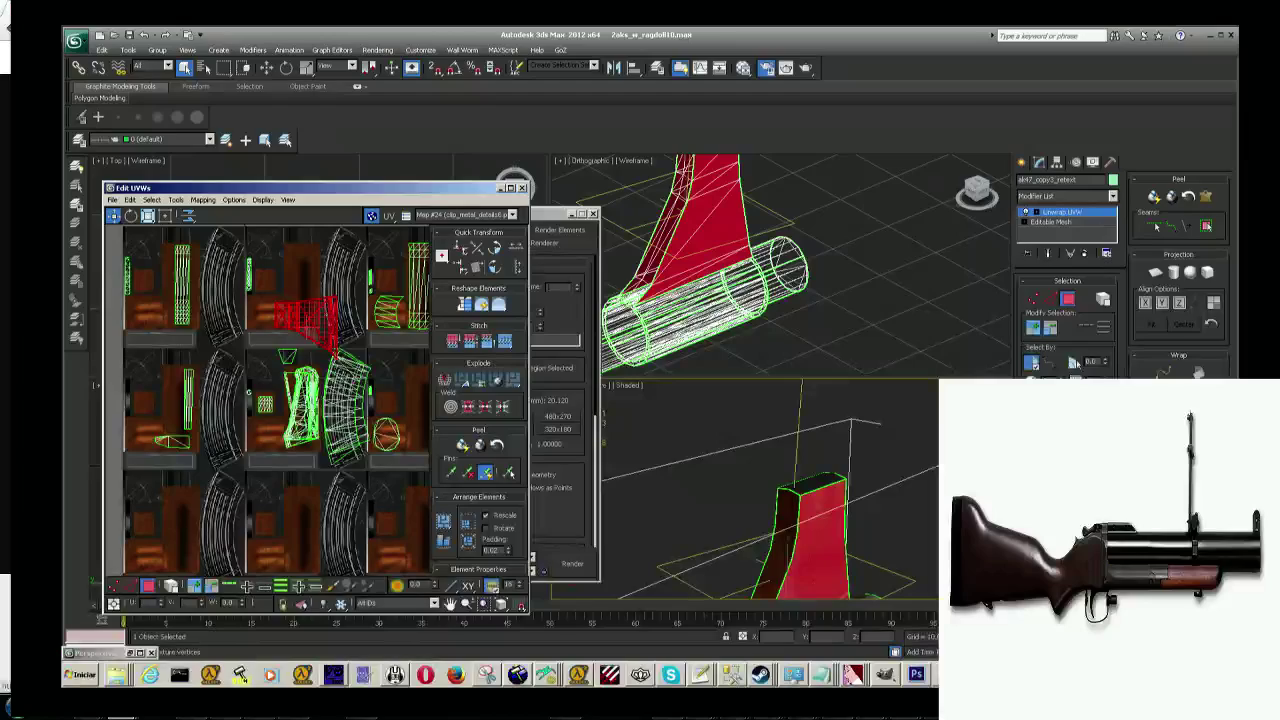
{"action": "left_click_drag", "start_coordinate": [305, 318], "coordinate": [370, 515]}
{"action": "scroll", "coordinate": [370, 515], "scroll_direction": "up", "scroll_amount": 2}
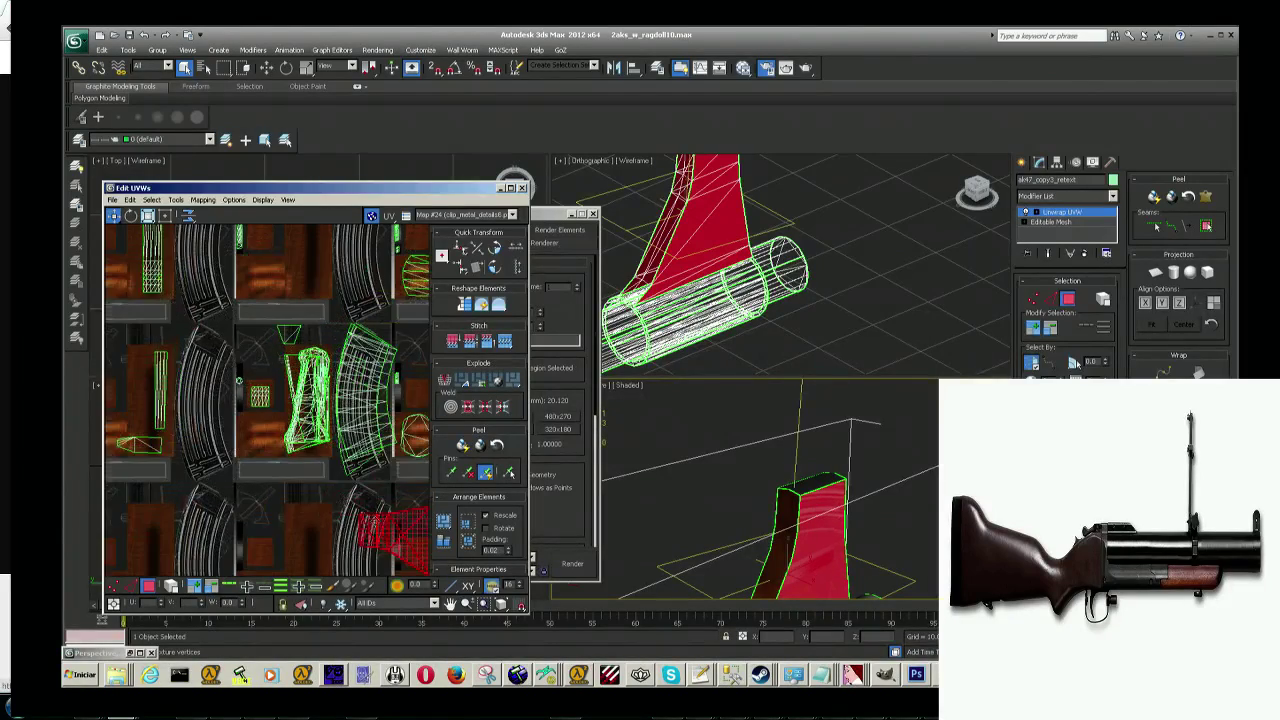
{"action": "scroll", "coordinate": [340, 500], "scroll_direction": "up", "scroll_amount": 2}
{"action": "scroll", "coordinate": [320, 480], "scroll_direction": "down", "scroll_amount": 2}
{"action": "scroll", "coordinate": [314, 462], "scroll_direction": "up", "scroll_amount": 2}
{"action": "scroll", "coordinate": [314, 462], "scroll_direction": "up", "scroll_amount": 2}
{"action": "scroll", "coordinate": [290, 450], "scroll_direction": "up", "scroll_amount": 2}
{"action": "scroll", "coordinate": [260, 440], "scroll_direction": "up", "scroll_amount": 2}
{"action": "scroll", "coordinate": [205, 432], "scroll_direction": "up", "scroll_amount": 2}
{"action": "scroll", "coordinate": [205, 432], "scroll_direction": "down", "scroll_amount": 2}
{"action": "scroll", "coordinate": [205, 432], "scroll_direction": "down", "scroll_amount": 2}
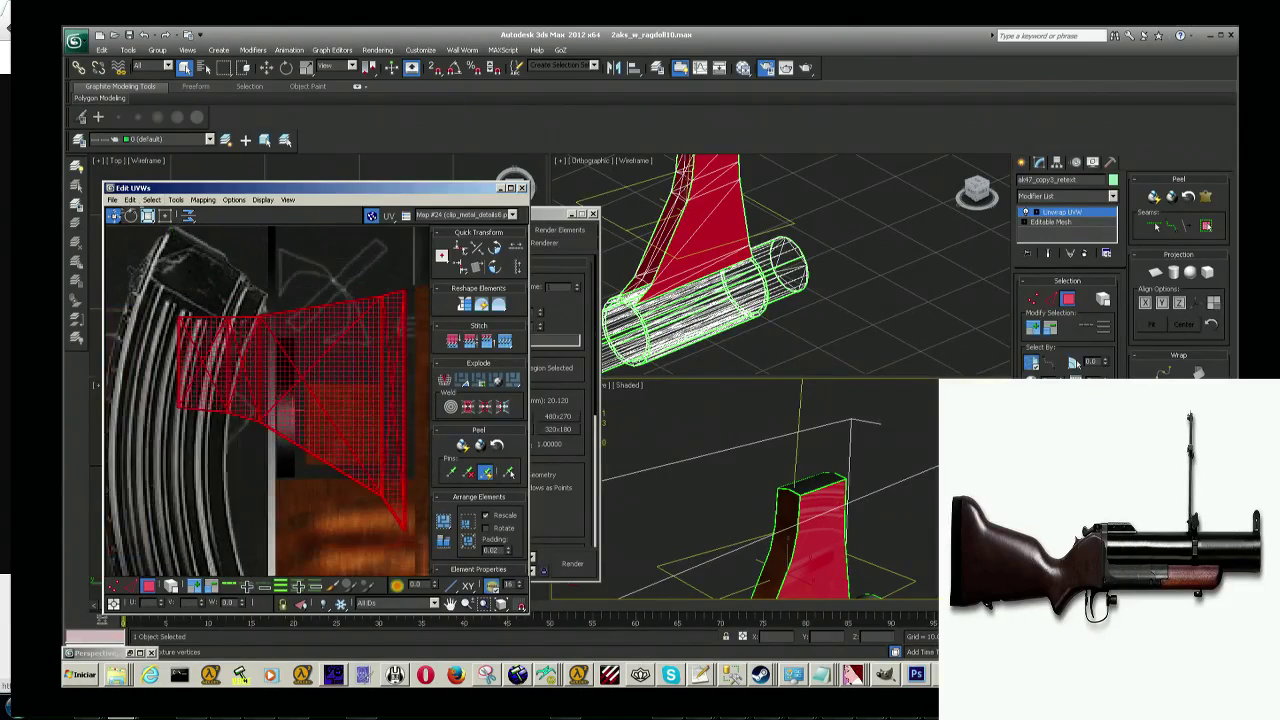
{"action": "left_click", "coordinate": [130, 215]}
{"action": "mouse_move", "coordinate": [295, 376]}
{"action": "left_mouse_down"}
{"action": "mouse_move", "coordinate": [323, 420]}
{"action": "mouse_move", "coordinate": [331, 412]}
{"action": "left_mouse_up"}
Step: Shrink the strip to a sliver, place it on the texture's thin vertical strip, and stretch it taller
{"action": "left_click", "coordinate": [165, 217]}
{"action": "mouse_move", "coordinate": [412, 300]}
{"action": "left_mouse_down"}
{"action": "mouse_move", "coordinate": [182, 481]}
{"action": "mouse_move", "coordinate": [192, 469]}
{"action": "left_mouse_up"}
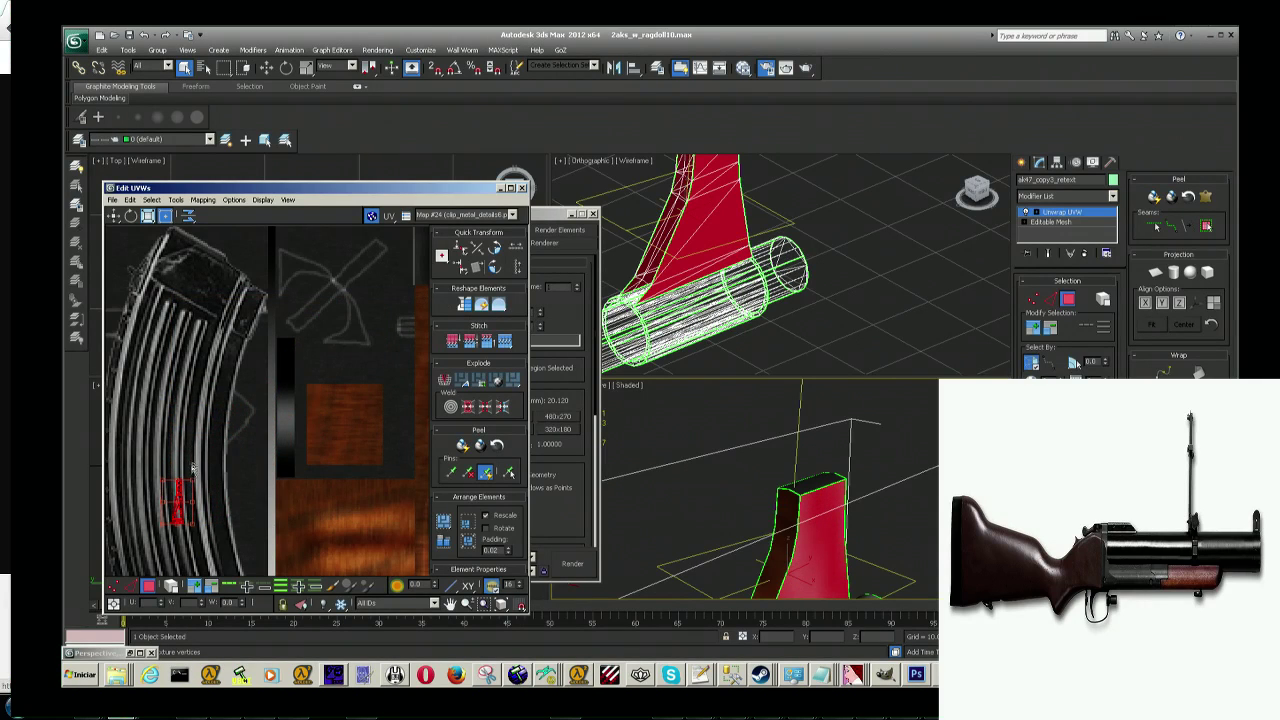
{"action": "left_click", "coordinate": [114, 216]}
{"action": "left_click_drag", "start_coordinate": [180, 518], "coordinate": [284, 457]}
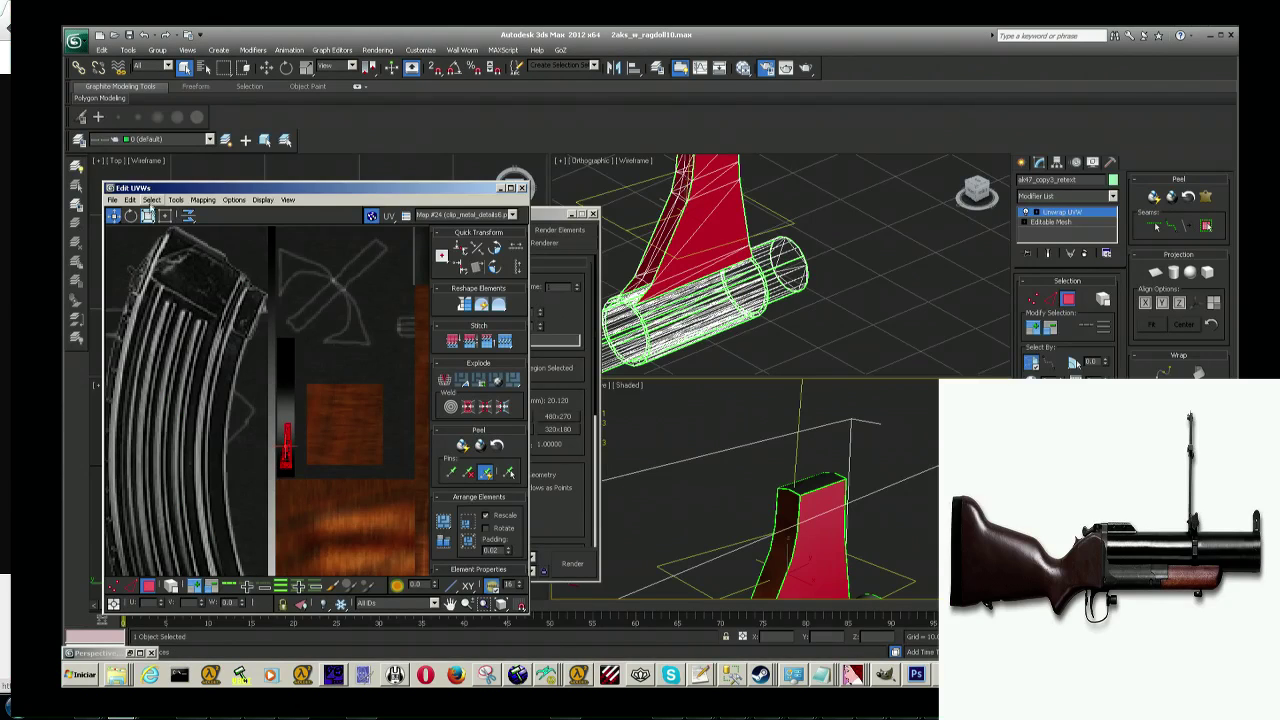
{"action": "left_click", "coordinate": [165, 216]}
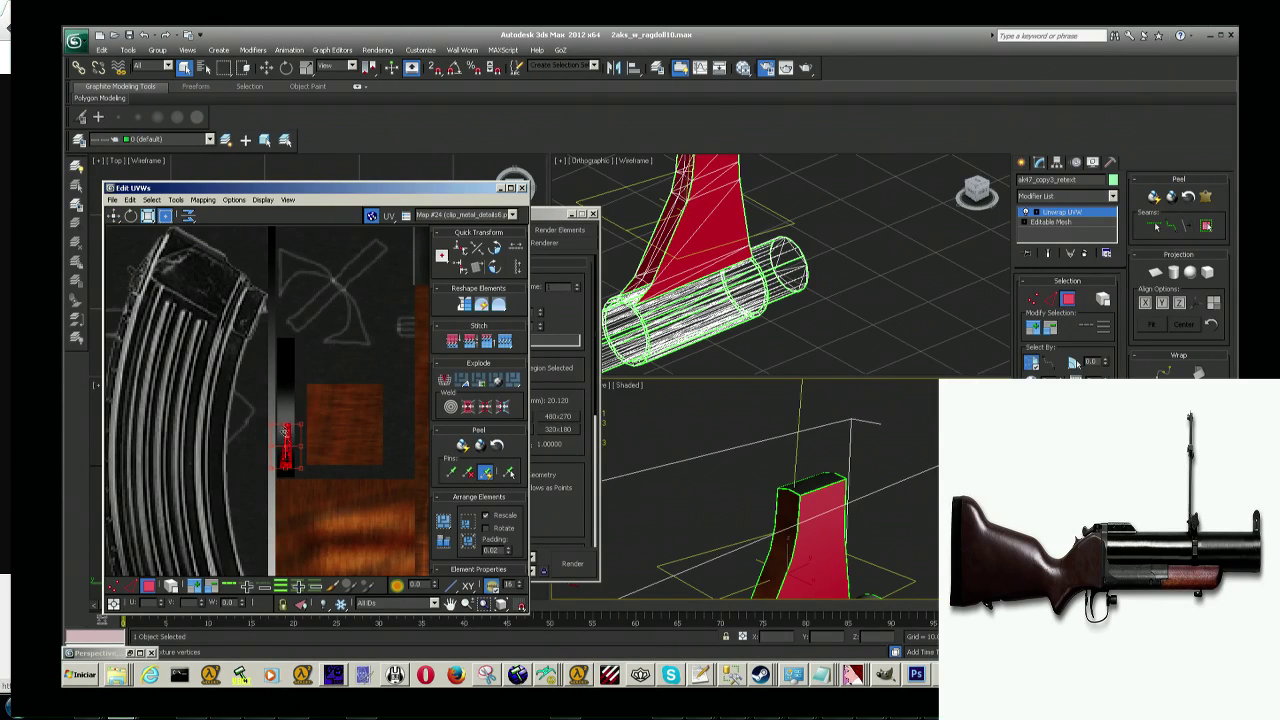
{"action": "left_click_drag", "start_coordinate": [300, 423], "coordinate": [300, 339]}
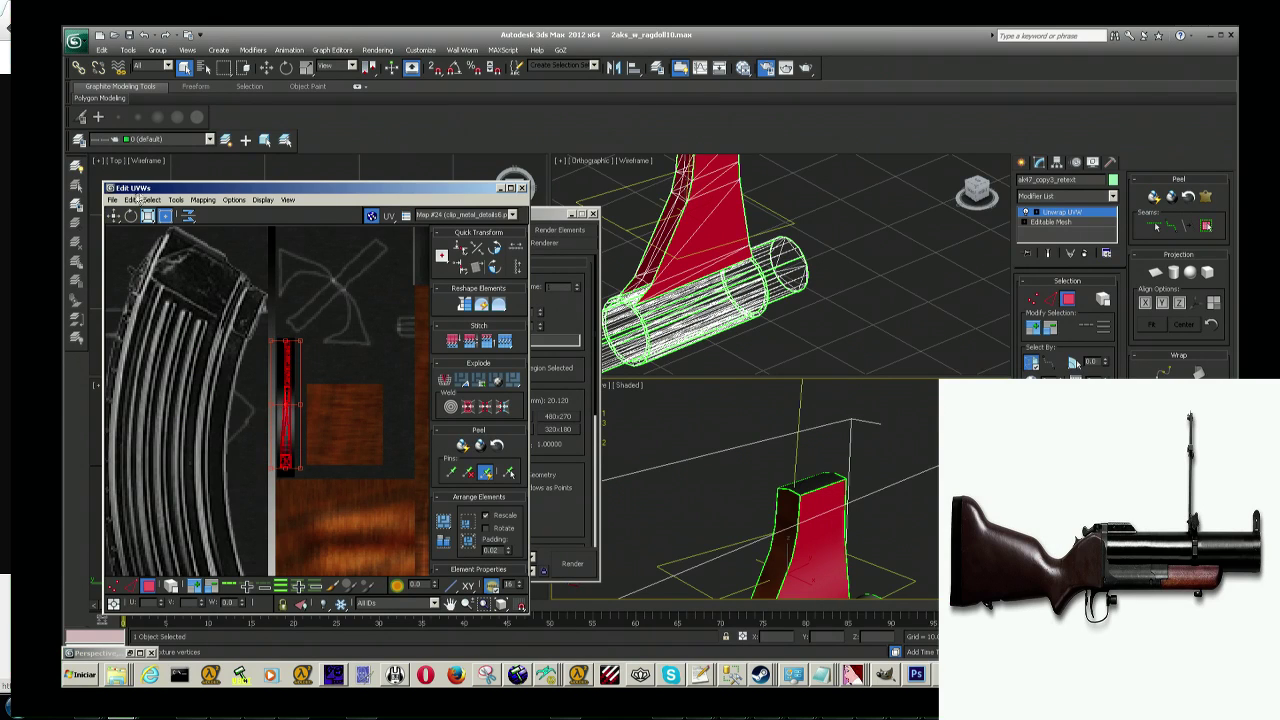
Step: Clear the selection, orbit around the stock and barrel, and pick the first stock-edge face
{"action": "left_click", "coordinate": [865, 494]}
{"action": "middle_click_drag", "start_coordinate": [836, 433], "coordinate": [853, 478], "text": "alt"}
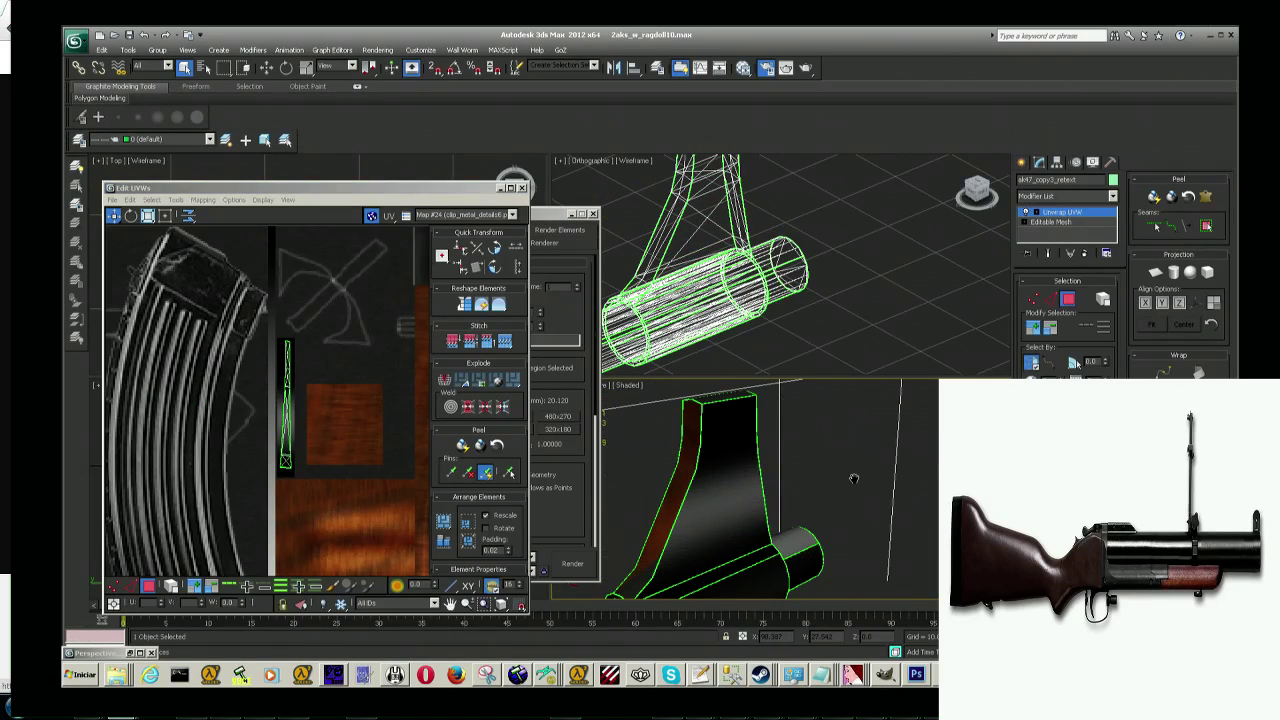
{"action": "middle_click_drag", "start_coordinate": [853, 478], "coordinate": [872, 492], "text": "alt"}
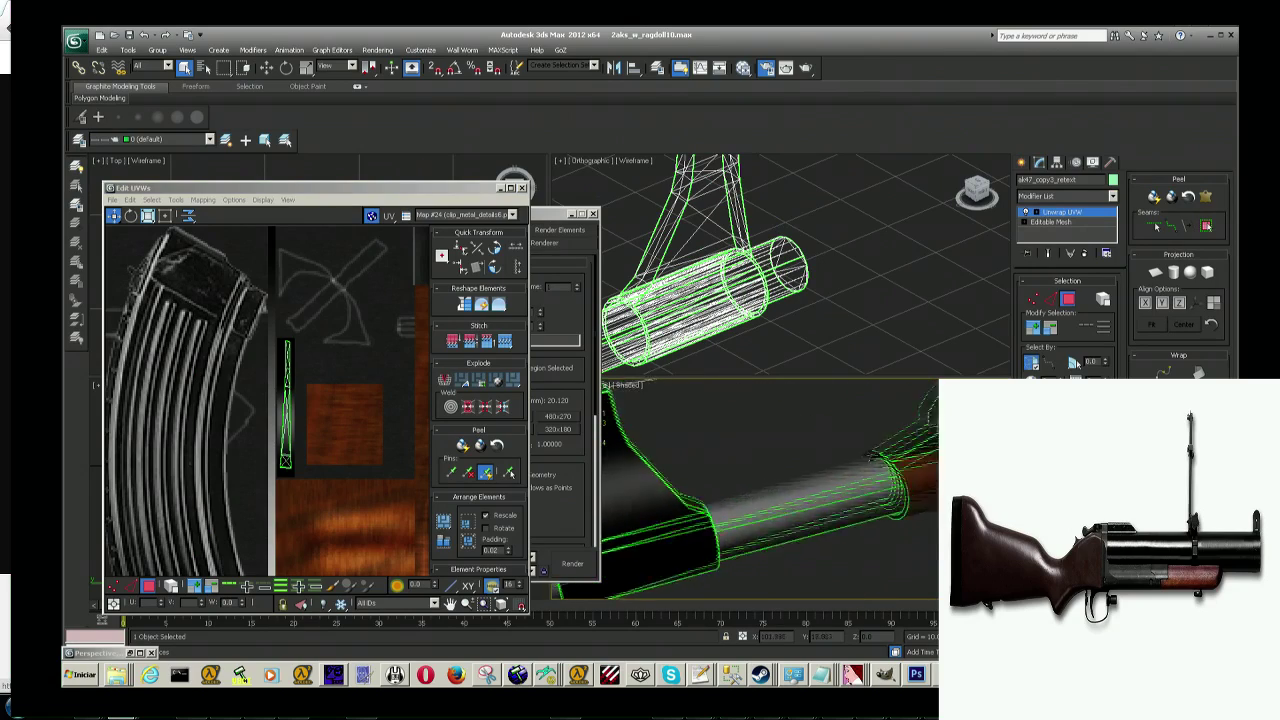
{"action": "middle_click_drag", "start_coordinate": [745, 548], "coordinate": [797, 520], "text": "alt"}
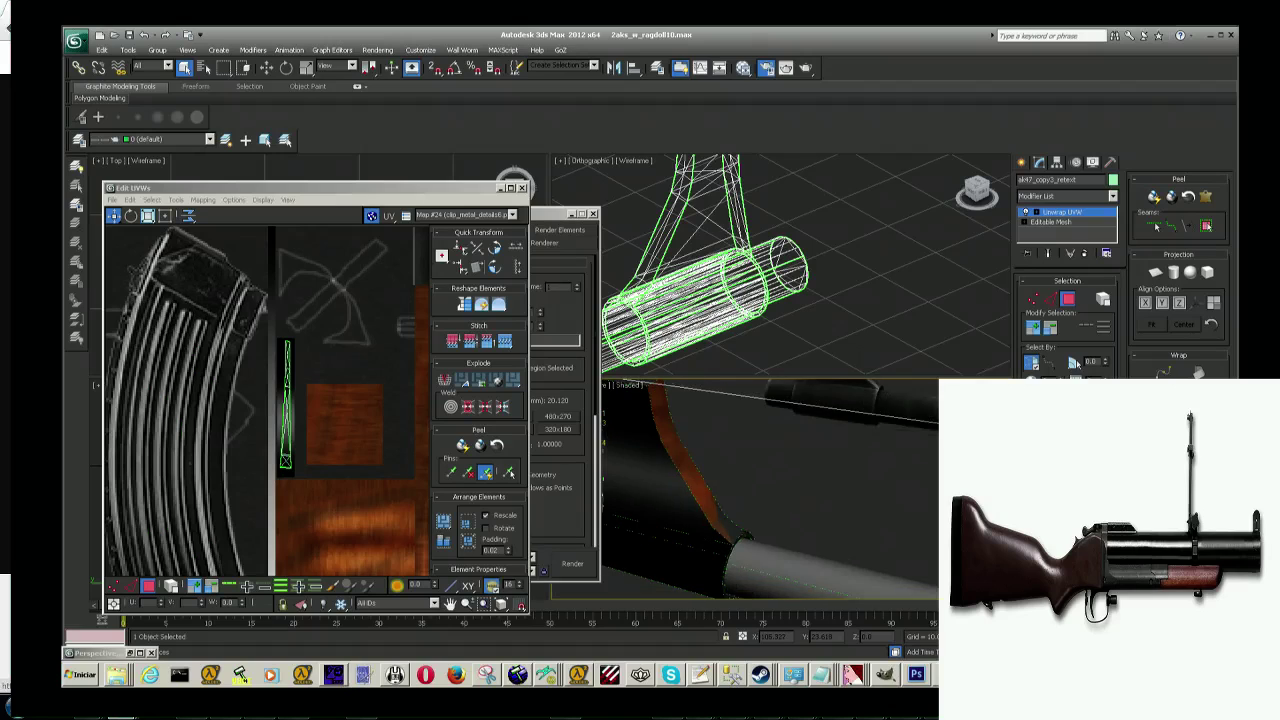
{"action": "left_click", "coordinate": [720, 535]}
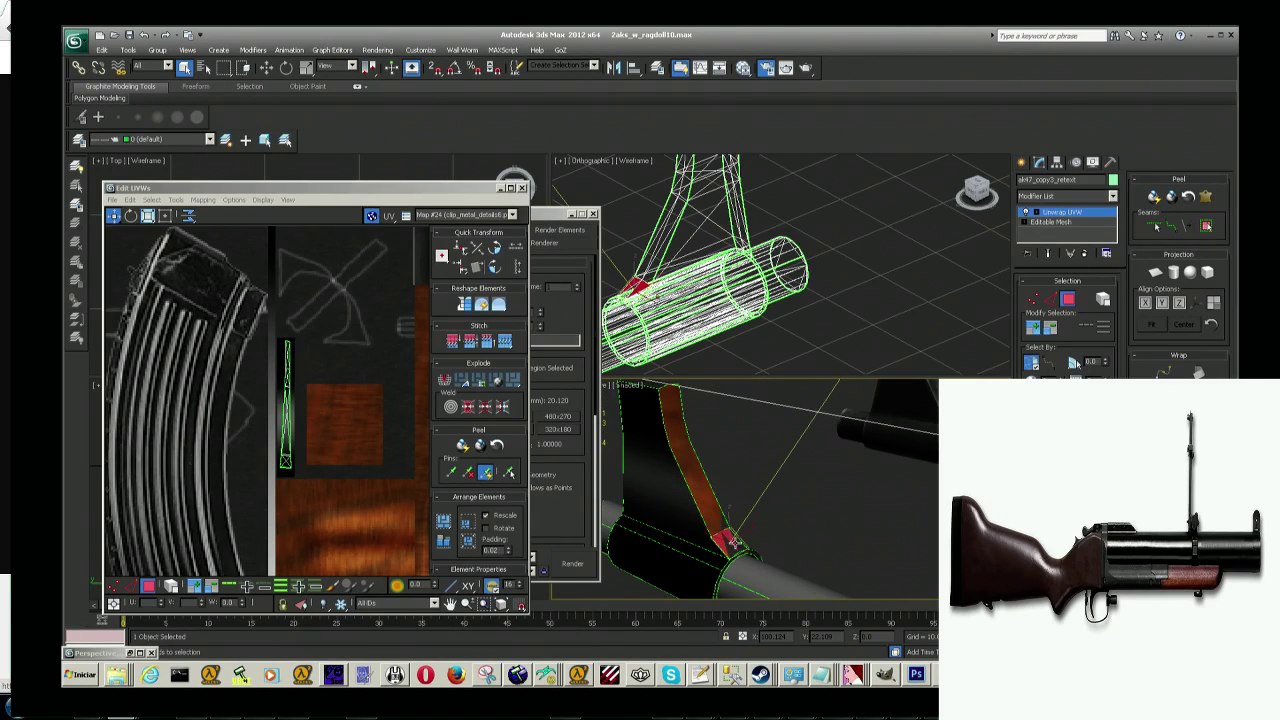
Step: Add faces up along the stock's edge to build the strip toward its top
{"action": "left_click", "coordinate": [720, 523]}
{"action": "left_click", "coordinate": [716, 521]}
{"action": "left_click", "coordinate": [708, 518]}
{"action": "left_click", "coordinate": [681, 458]}
{"action": "left_click", "coordinate": [680, 440]}
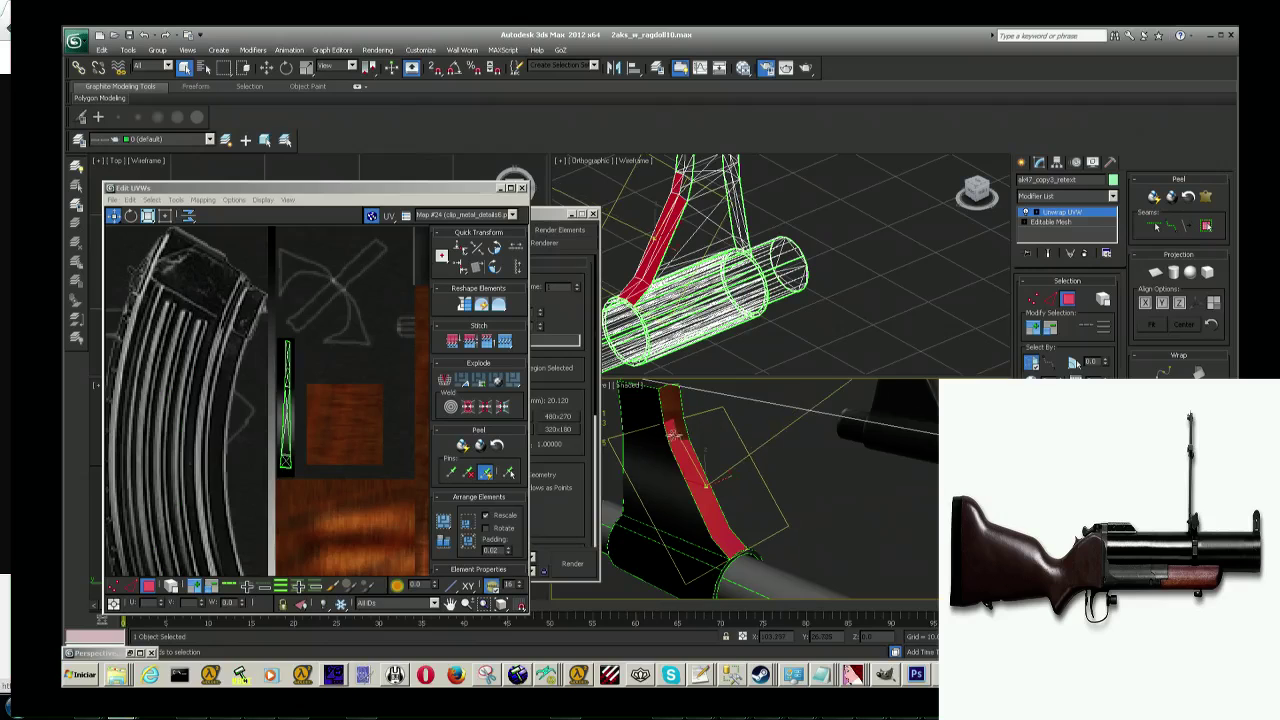
{"action": "left_click", "coordinate": [680, 418]}
{"action": "left_click", "coordinate": [676, 402]}
{"action": "left_click", "coordinate": [668, 400]}
{"action": "left_click", "coordinate": [662, 398]}
Step: Orbit around and add the stock's front faces down to the bottom edge
{"action": "mouse_move", "coordinate": [704, 466]}
{"action": "middle_mouse_down", "text": "alt"}
{"action": "mouse_move", "coordinate": [824, 505]}
{"action": "mouse_move", "coordinate": [913, 403]}
{"action": "mouse_move", "coordinate": [878, 476]}
{"action": "middle_mouse_up", "text": "alt"}
{"action": "left_click", "coordinate": [847, 457]}
{"action": "left_click", "coordinate": [820, 501]}
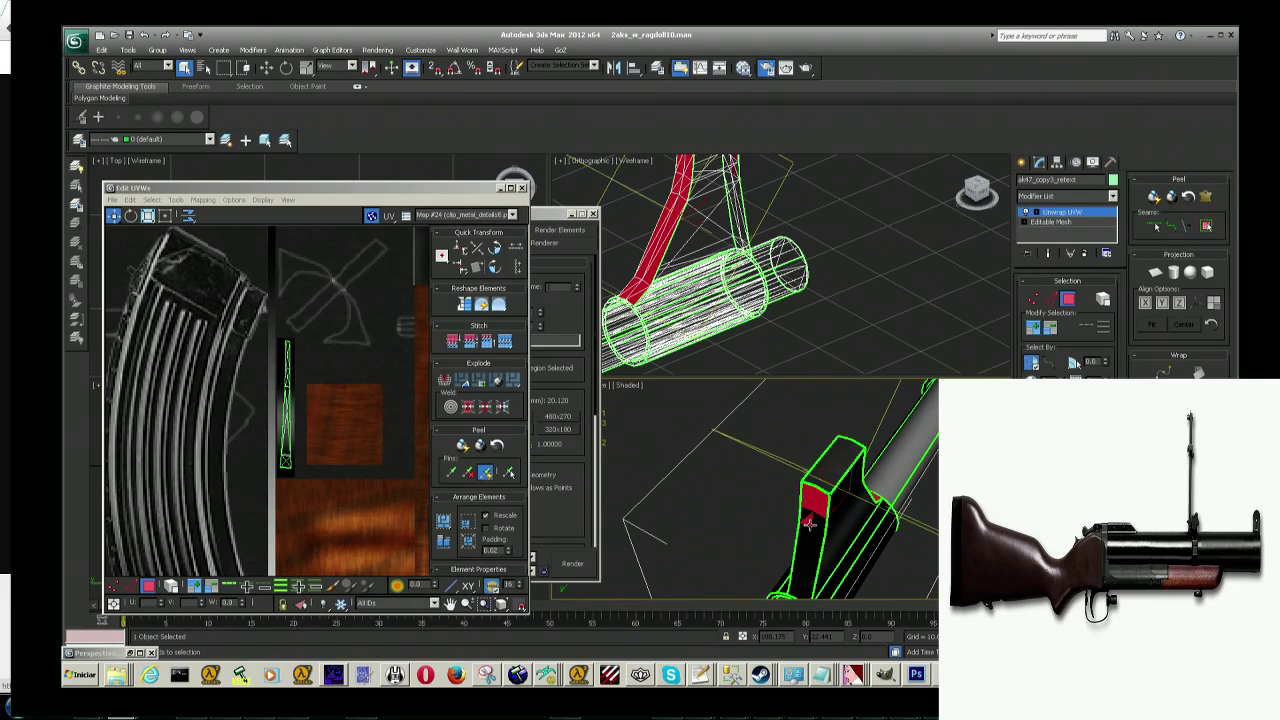
{"action": "left_click", "coordinate": [816, 520], "text": "ctrl"}
{"action": "left_click", "coordinate": [805, 548], "text": "ctrl"}
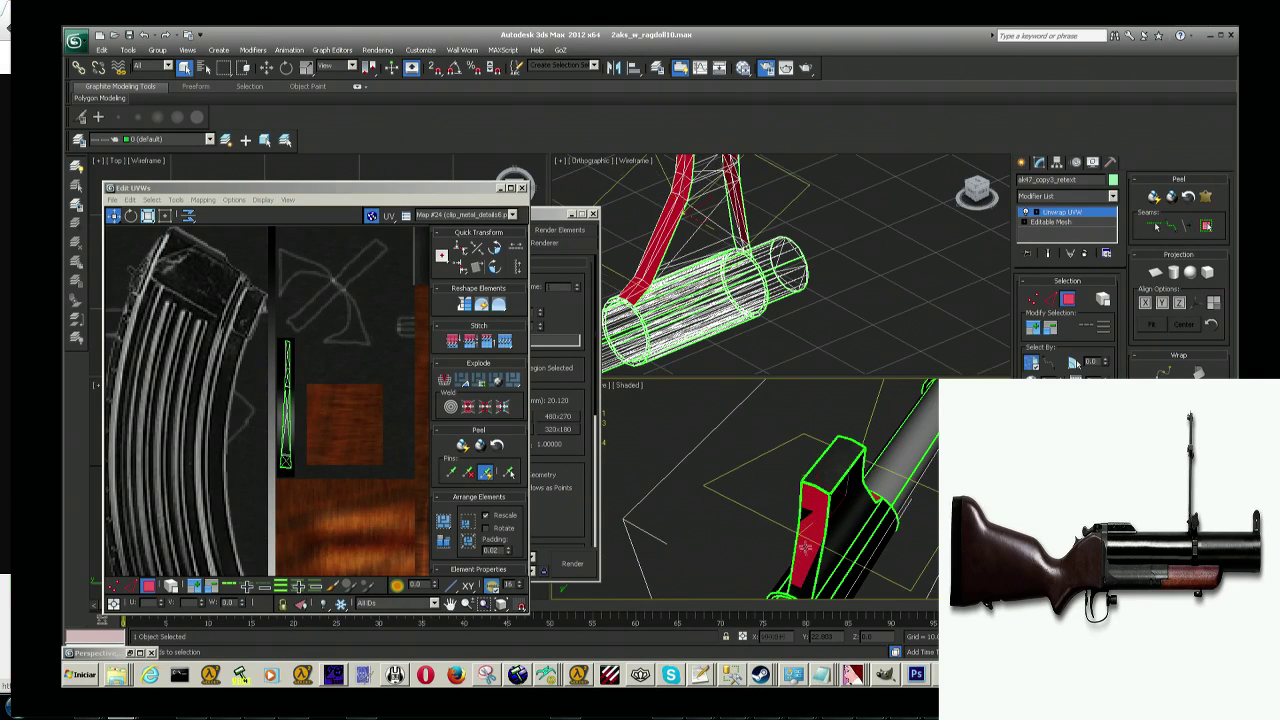
{"action": "left_click", "coordinate": [801, 597], "text": "ctrl"}
{"action": "left_click", "coordinate": [804, 561], "text": "ctrl"}
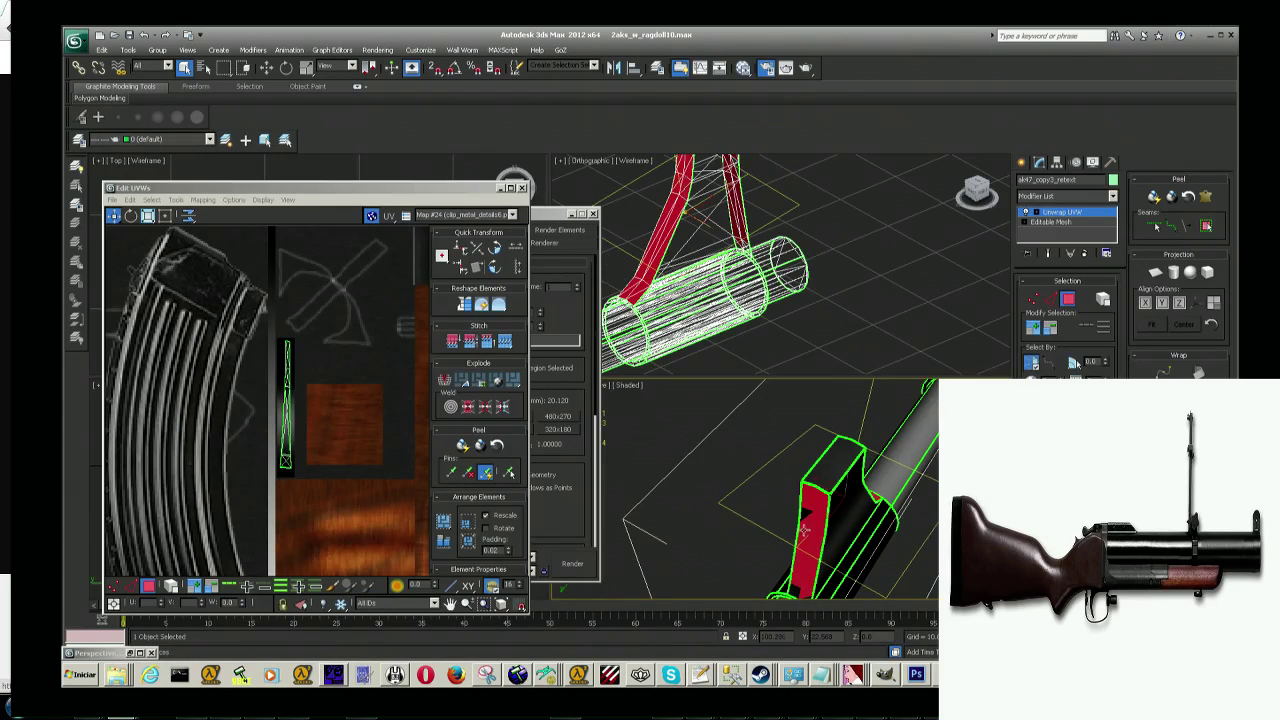
{"action": "left_click", "coordinate": [804, 518], "text": "ctrl"}
{"action": "middle_click_drag", "start_coordinate": [811, 524], "coordinate": [818, 547]}
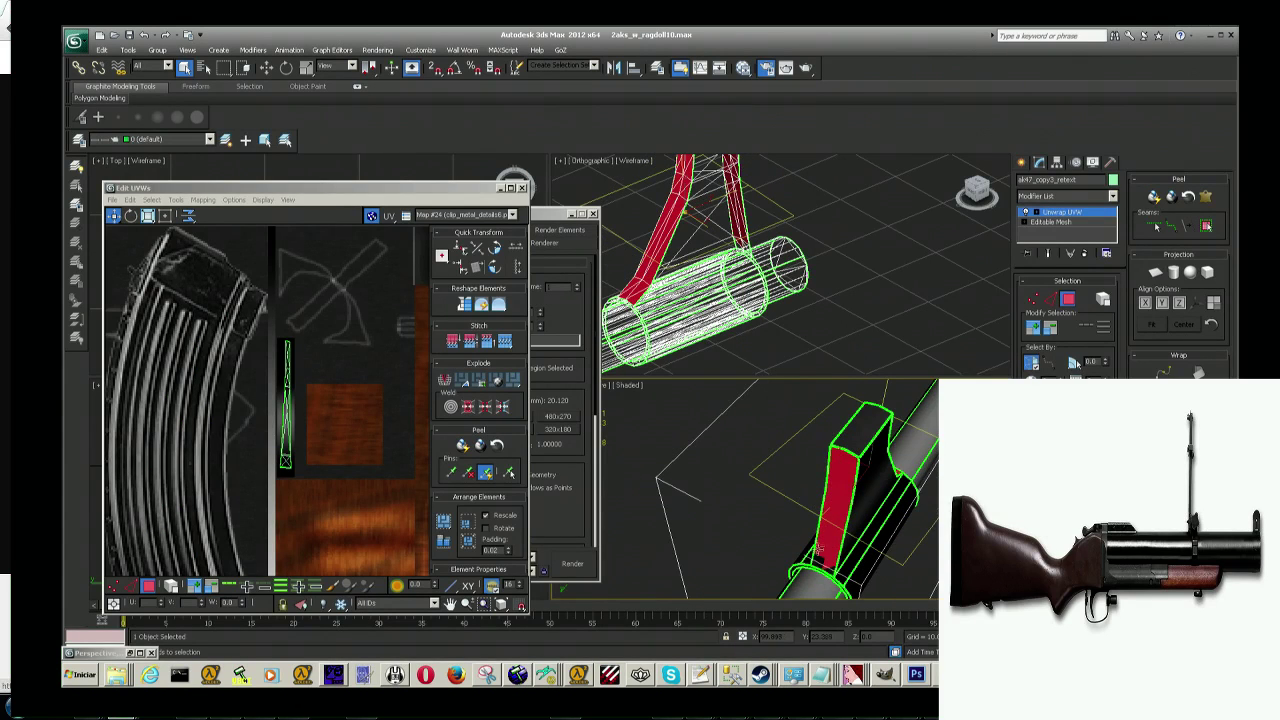
{"action": "left_click", "coordinate": [815, 558], "text": "ctrl"}
{"action": "left_click", "coordinate": [821, 563], "text": "ctrl"}
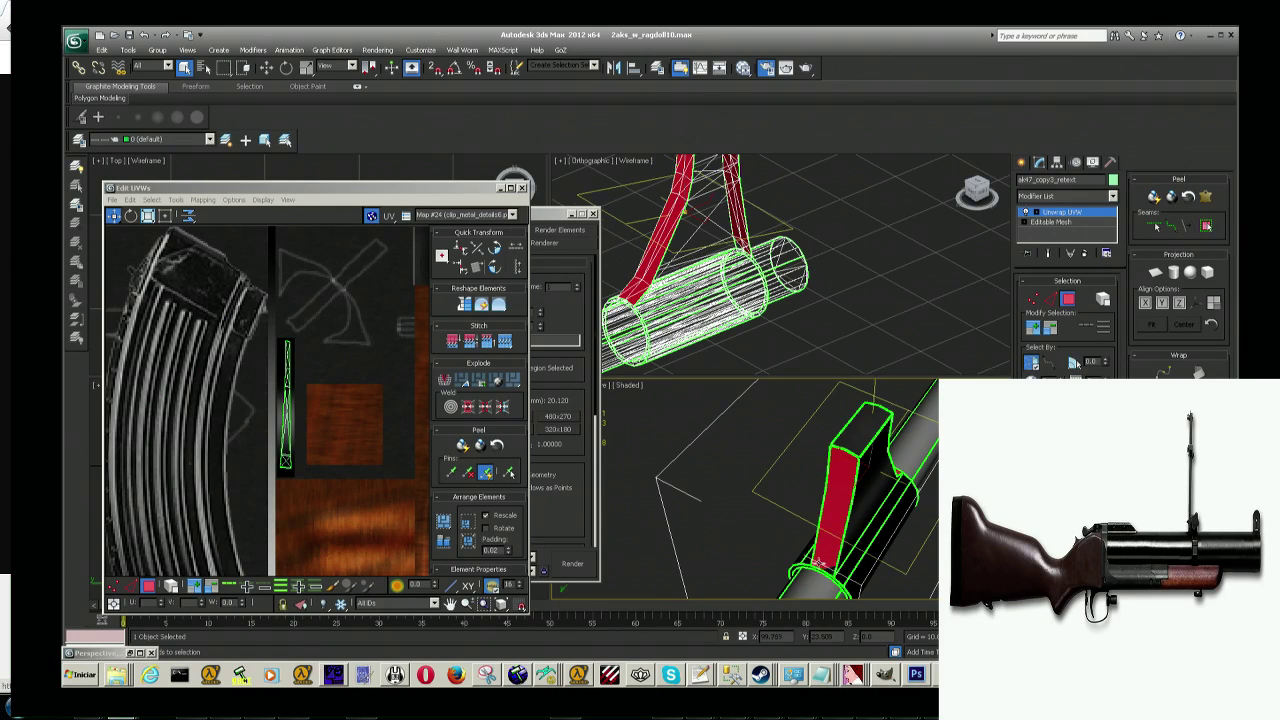
{"action": "middle_click_drag", "start_coordinate": [850, 566], "coordinate": [832, 558]}
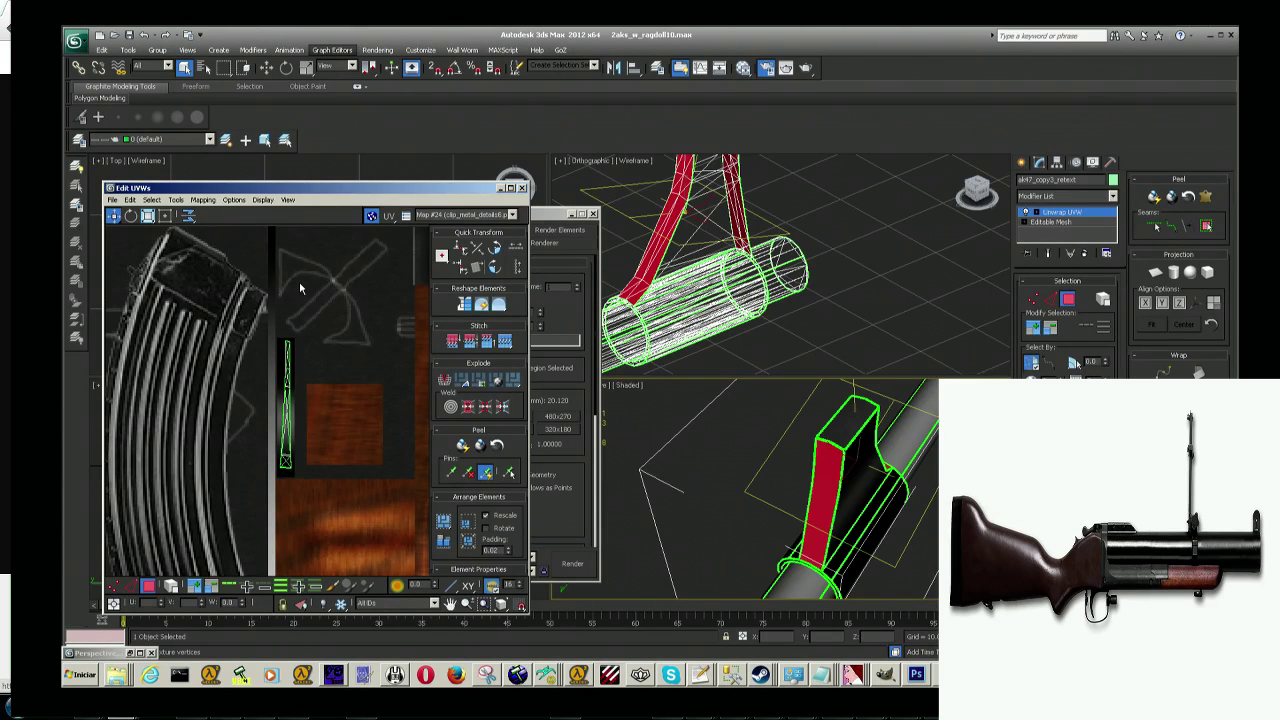
Step: Rotate the two selected stock strips slightly in the UV editor
{"action": "scroll", "coordinate": [300, 288], "scroll_direction": "down", "scroll_amount": 5}
{"action": "scroll", "coordinate": [292, 295], "scroll_direction": "up", "scroll_amount": 2}
{"action": "scroll", "coordinate": [285, 300], "scroll_direction": "up", "scroll_amount": 4}
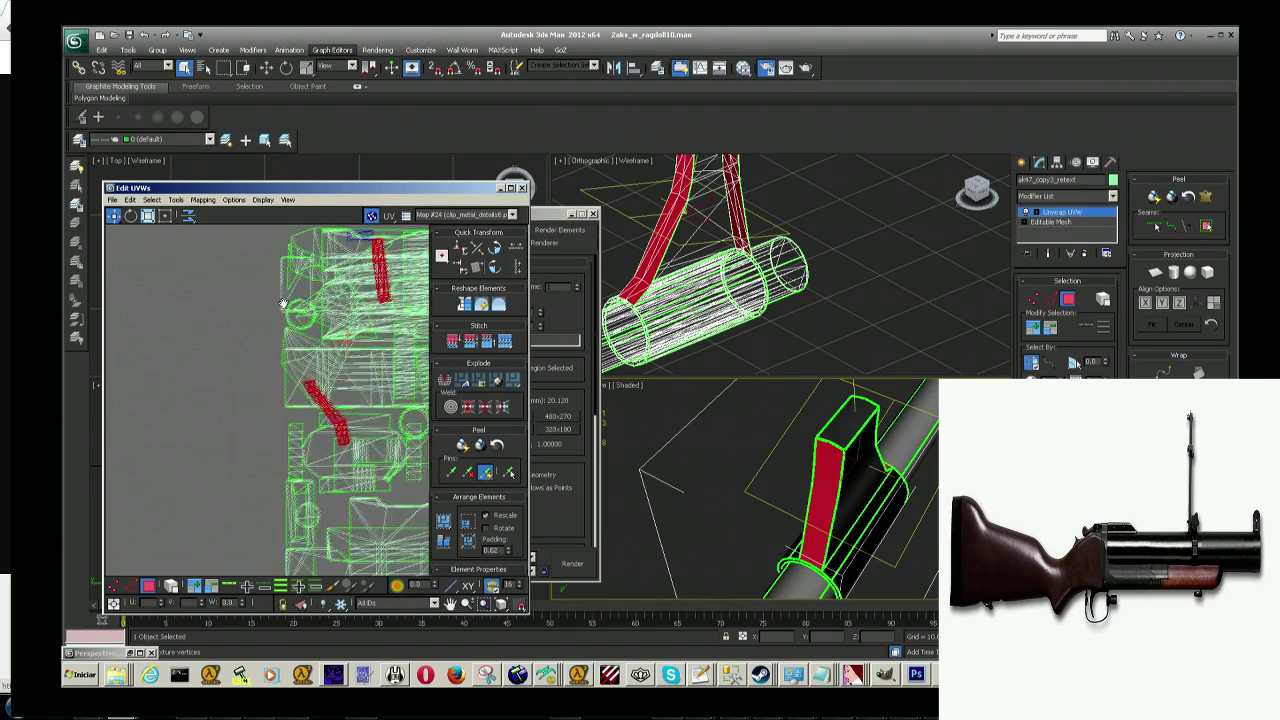
{"action": "middle_click_drag", "start_coordinate": [283, 304], "coordinate": [233, 359]}
{"action": "mouse_move", "coordinate": [318, 322]}
{"action": "left_mouse_down"}
{"action": "mouse_move", "coordinate": [330, 340]}
{"action": "mouse_move", "coordinate": [330, 310]}
{"action": "left_mouse_up"}
{"action": "middle_click_drag", "start_coordinate": [330, 308], "coordinate": [328, 322]}
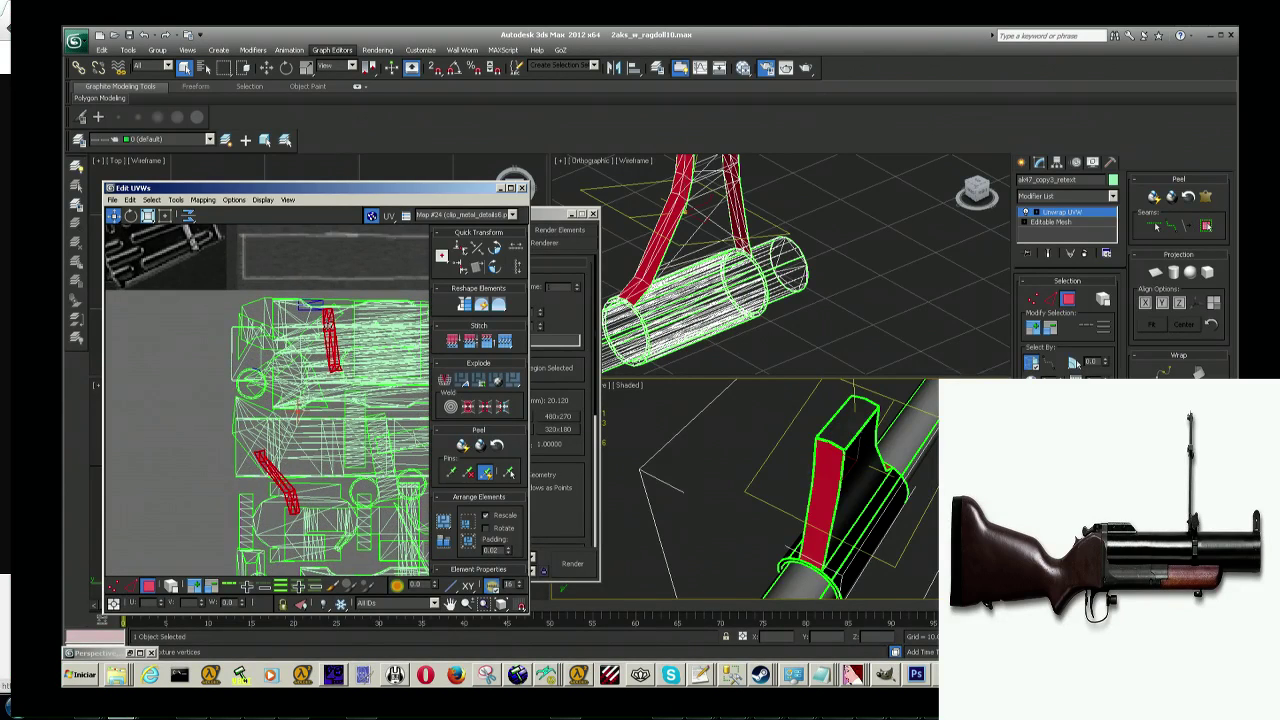
{"action": "scroll", "coordinate": [300, 410], "scroll_direction": "up", "scroll_amount": 3}
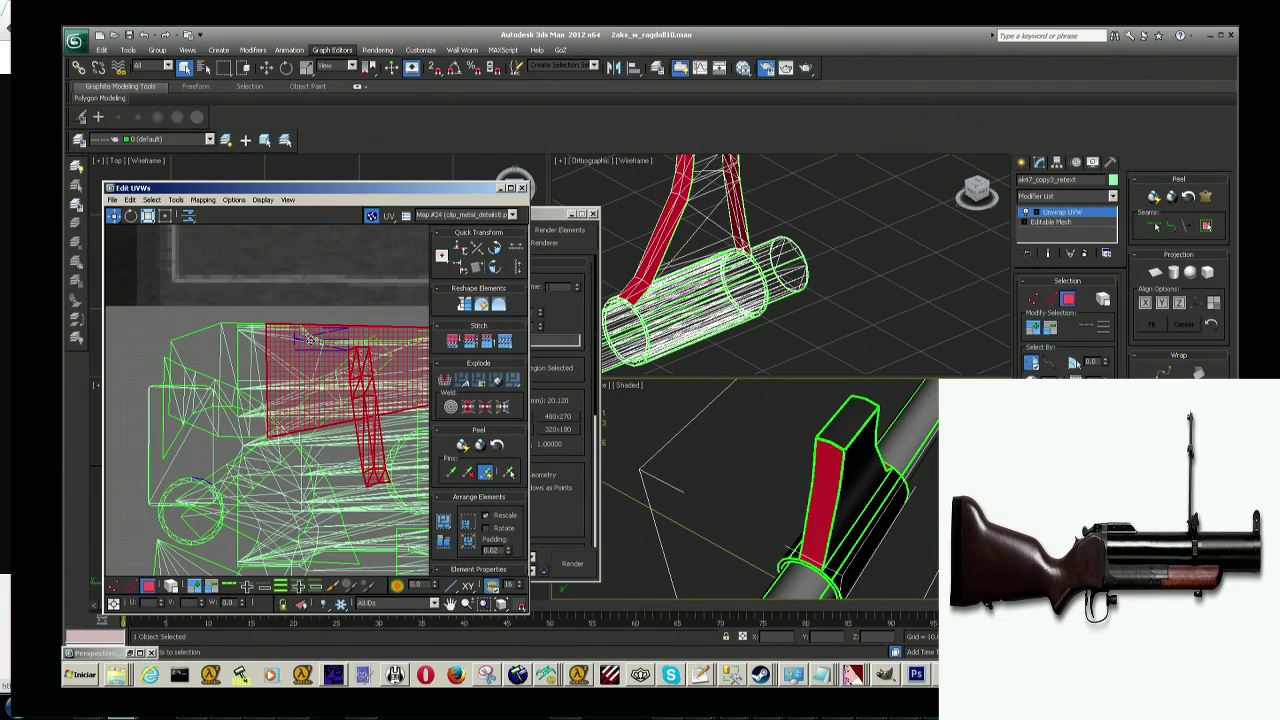
{"action": "scroll", "coordinate": [298, 343], "scroll_direction": "down", "scroll_amount": 4}
Step: Apply Flatten Mapping with its default settings to split the UVs into clusters
{"action": "left_click", "coordinate": [203, 199]}
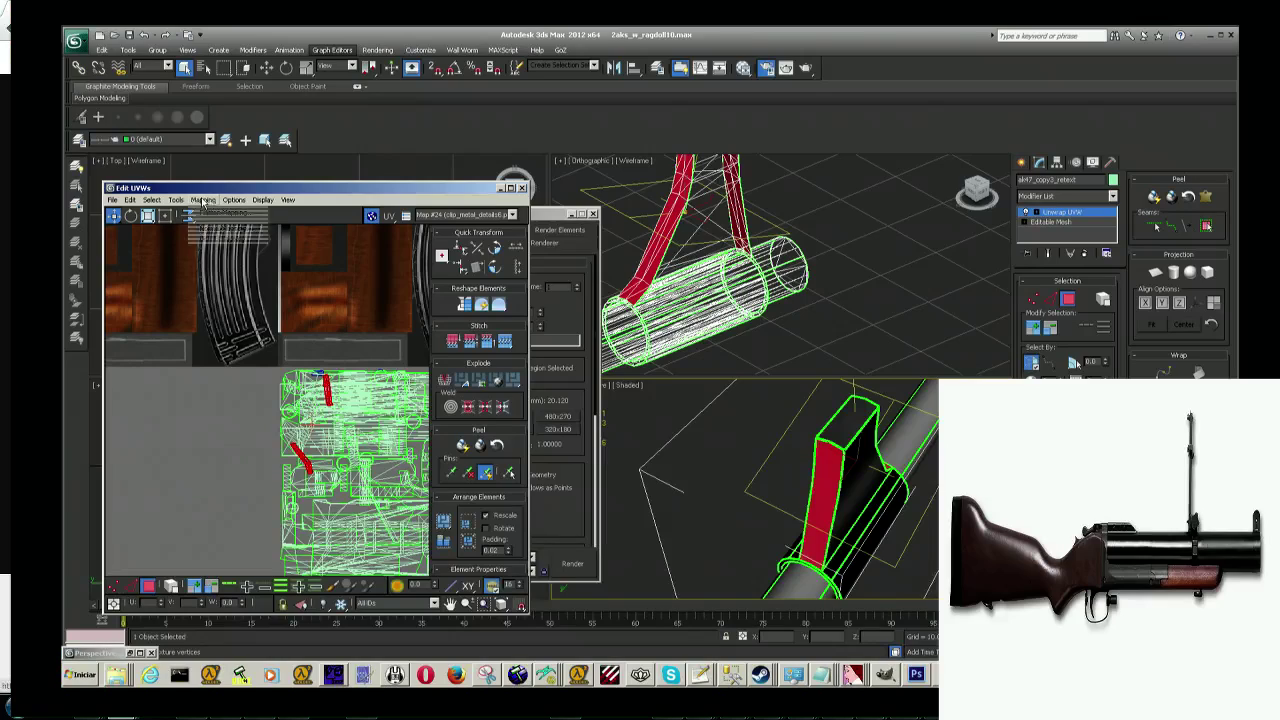
{"action": "left_click", "coordinate": [215, 212]}
{"action": "left_click", "coordinate": [228, 107]}
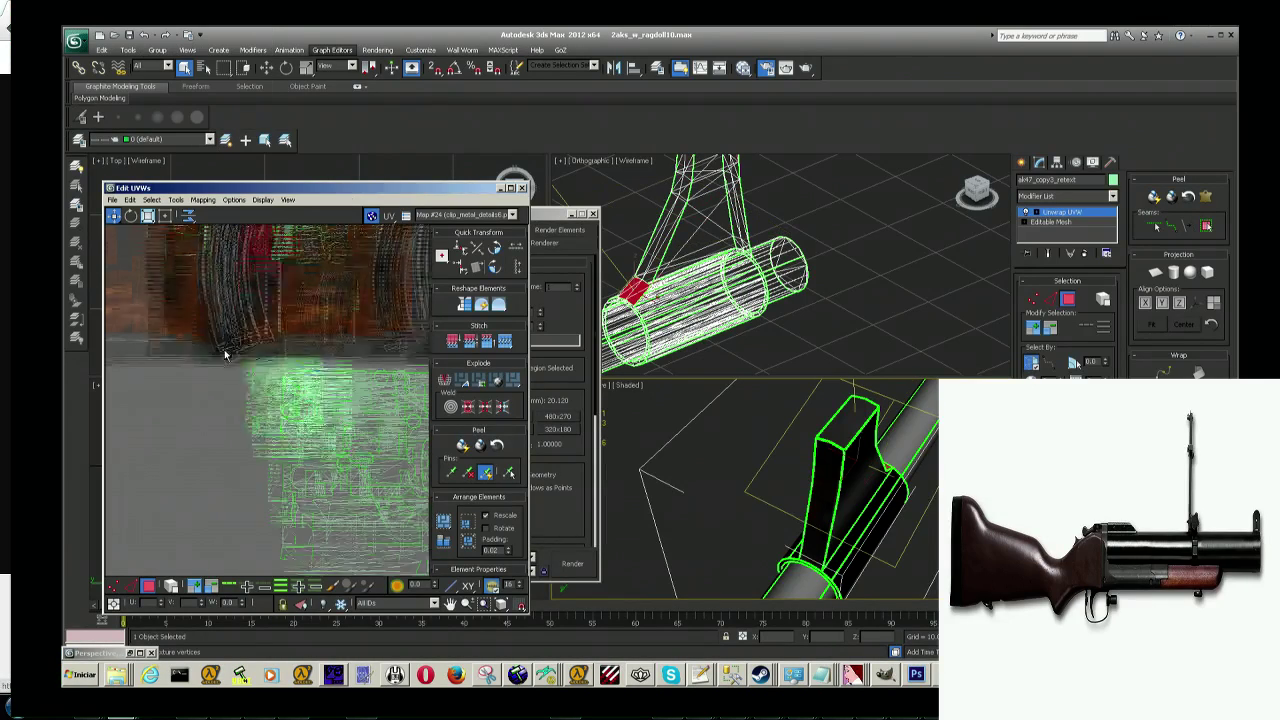
{"action": "scroll", "coordinate": [268, 387], "scroll_direction": "up", "scroll_amount": 2}
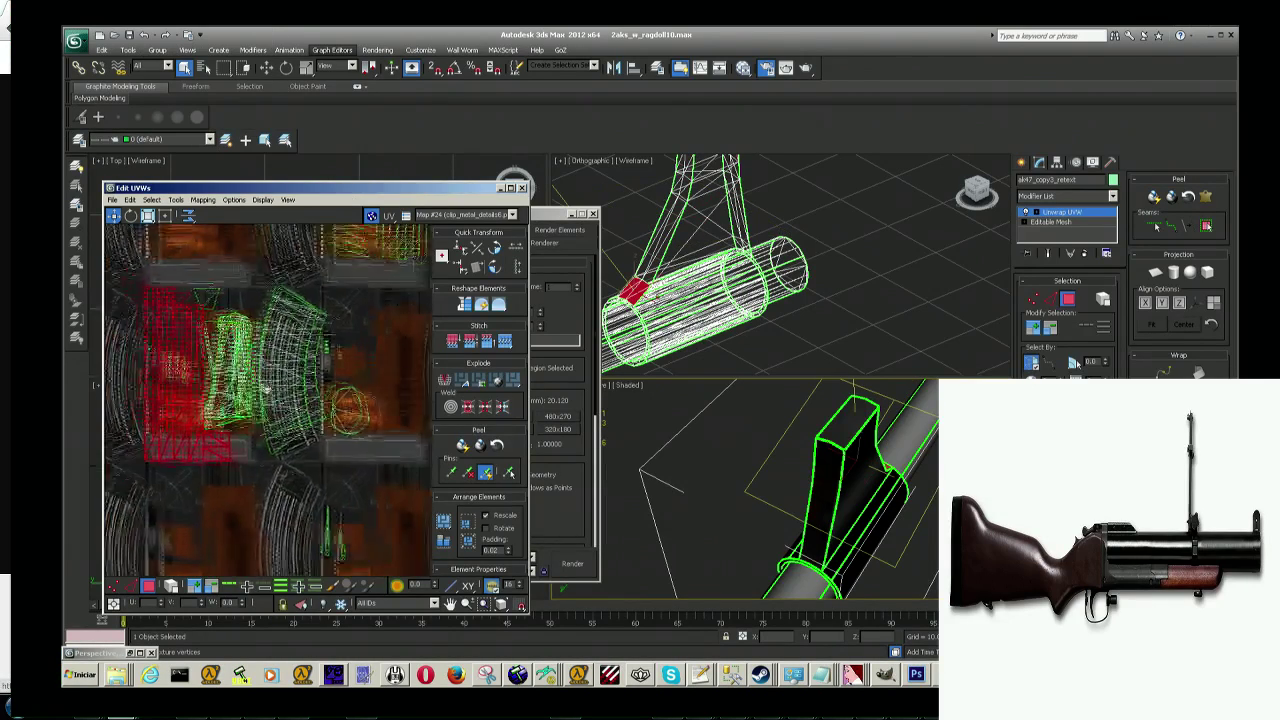
{"action": "scroll", "coordinate": [240, 390], "scroll_direction": "up", "scroll_amount": 2}
Step: Inspect the flattened UV clusters by selecting several of them in turn
{"action": "left_click", "coordinate": [275, 460]}
{"action": "left_click", "coordinate": [270, 360]}
{"action": "scroll", "coordinate": [270, 360], "scroll_direction": "down", "scroll_amount": 5}
{"action": "scroll", "coordinate": [322, 355], "scroll_direction": "up", "scroll_amount": 2}
{"action": "scroll", "coordinate": [322, 355], "scroll_direction": "up", "scroll_amount": 3}
{"action": "scroll", "coordinate": [324, 357], "scroll_direction": "up", "scroll_amount": 2}
{"action": "scroll", "coordinate": [327, 360], "scroll_direction": "up", "scroll_amount": 1}
{"action": "scroll", "coordinate": [262, 420], "scroll_direction": "down", "scroll_amount": 2}
{"action": "scroll", "coordinate": [265, 410], "scroll_direction": "up", "scroll_amount": 3}
{"action": "scroll", "coordinate": [267, 403], "scroll_direction": "up", "scroll_amount": 1}
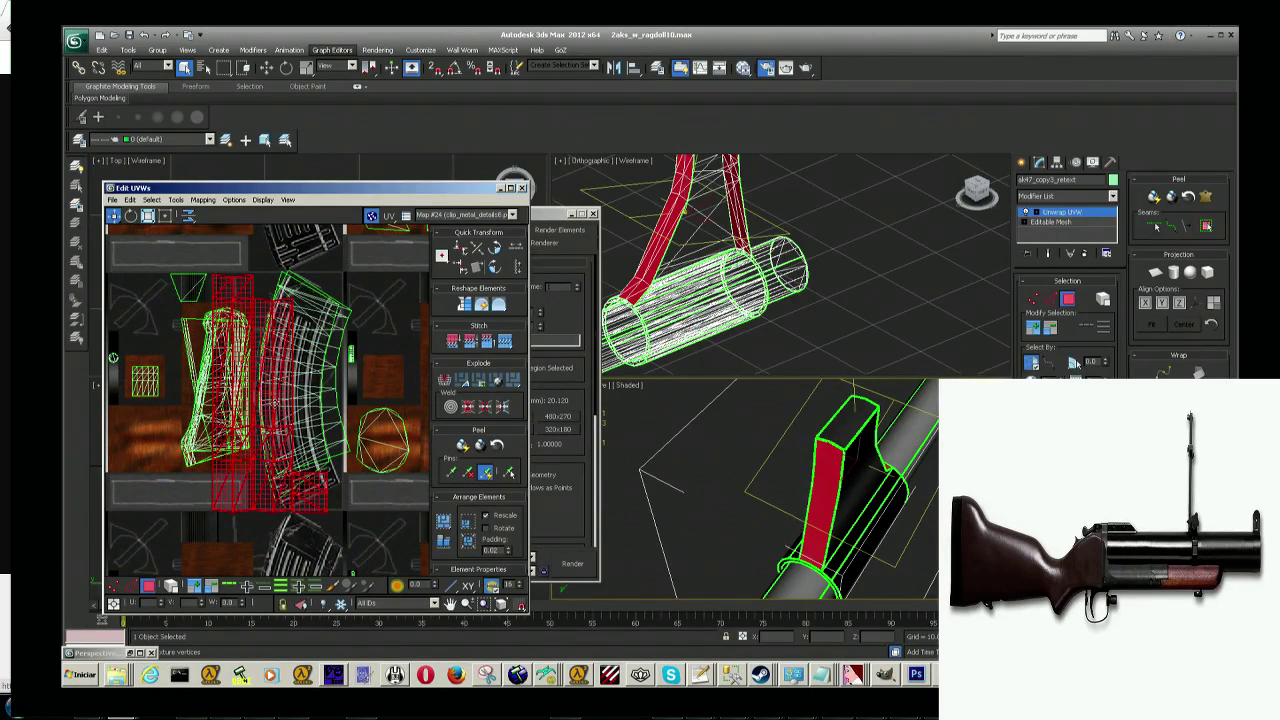
{"action": "scroll", "coordinate": [324, 374], "scroll_direction": "down", "scroll_amount": 3}
{"action": "left_click", "coordinate": [330, 376]}
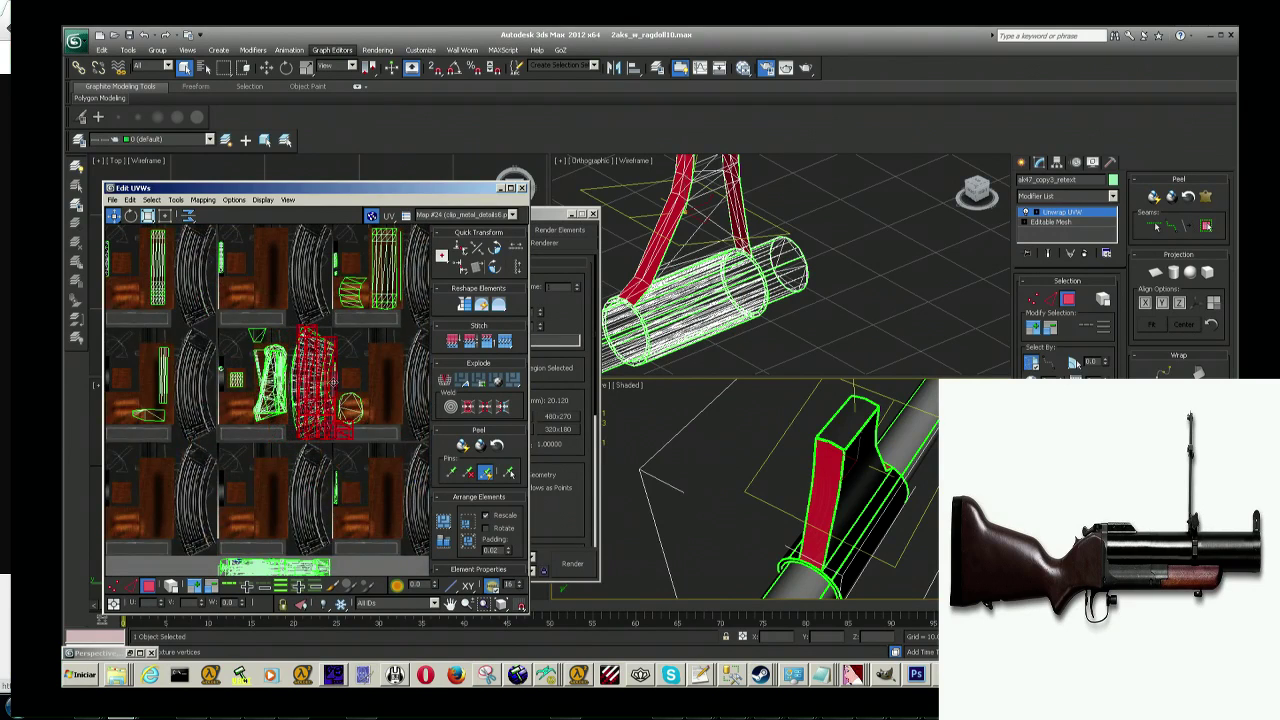
{"action": "scroll", "coordinate": [348, 379], "scroll_direction": "down", "scroll_amount": 3}
{"action": "scroll", "coordinate": [300, 377], "scroll_direction": "up", "scroll_amount": 2}
{"action": "scroll", "coordinate": [300, 377], "scroll_direction": "up", "scroll_amount": 2}
{"action": "scroll", "coordinate": [300, 377], "scroll_direction": "up", "scroll_amount": 2}
{"action": "scroll", "coordinate": [300, 377], "scroll_direction": "up", "scroll_amount": 1}
{"action": "middle_click_drag", "start_coordinate": [300, 377], "coordinate": [240, 374]}
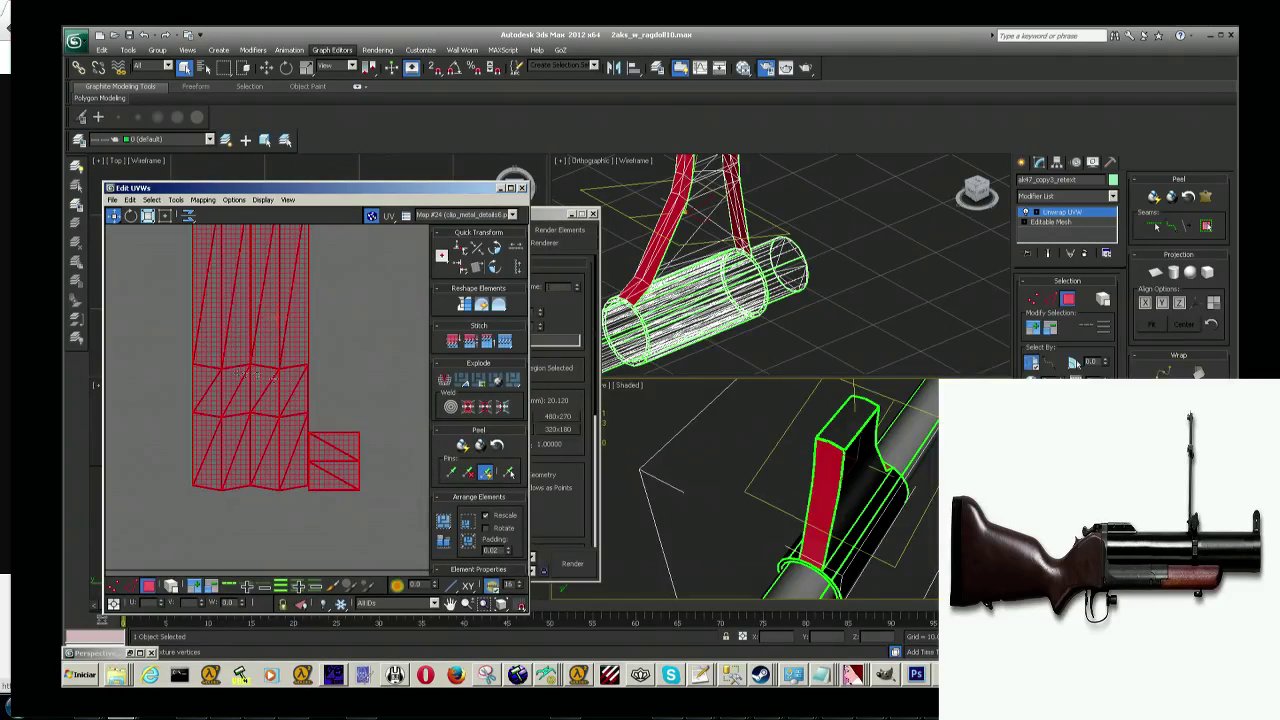
Step: Select only the small UV square and move it onto the texture sheet
{"action": "left_click", "coordinate": [348, 470]}
{"action": "scroll", "coordinate": [348, 470], "scroll_direction": "down", "scroll_amount": 3}
{"action": "left_click_drag", "start_coordinate": [340, 467], "coordinate": [196, 462]}
{"action": "mouse_move", "coordinate": [800, 490]}
{"action": "middle_mouse_down", "text": "alt"}
{"action": "mouse_move", "coordinate": [860, 470]}
{"action": "mouse_move", "coordinate": [900, 480]}
{"action": "middle_mouse_up", "text": "alt"}
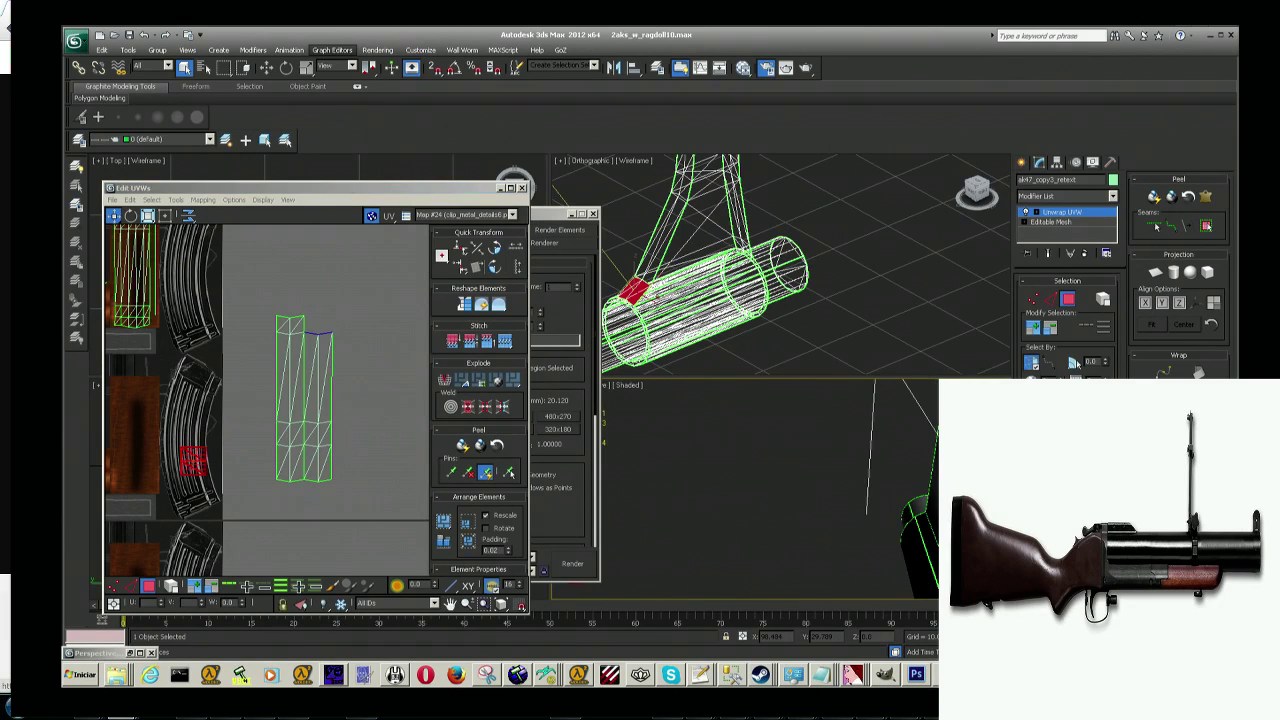
{"action": "scroll", "coordinate": [274, 450], "scroll_direction": "down", "scroll_amount": 3}
{"action": "scroll", "coordinate": [274, 450], "scroll_direction": "up", "scroll_amount": 5}
{"action": "mouse_move", "coordinate": [300, 440]}
{"action": "middle_mouse_down"}
{"action": "mouse_move", "coordinate": [338, 454]}
{"action": "mouse_move", "coordinate": [297, 408]}
{"action": "middle_mouse_up"}
{"action": "scroll", "coordinate": [352, 435], "scroll_direction": "down", "scroll_amount": 2}
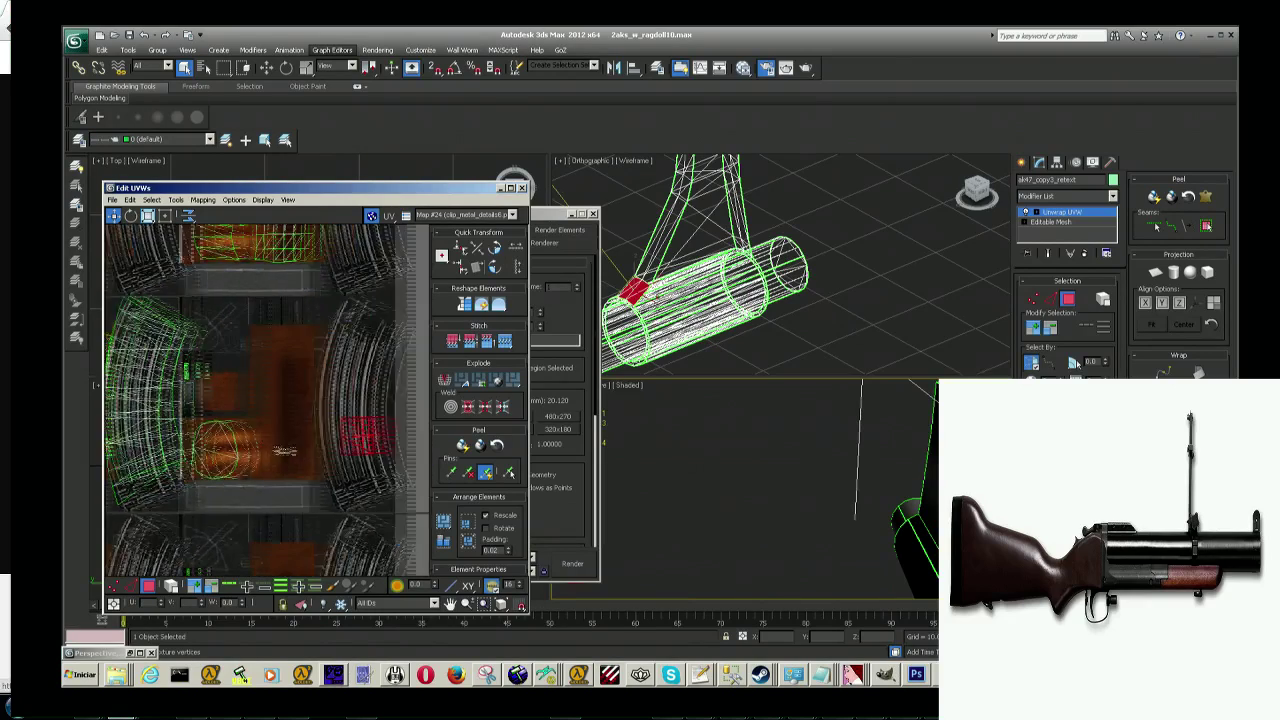
{"action": "left_click", "coordinate": [147, 215]}
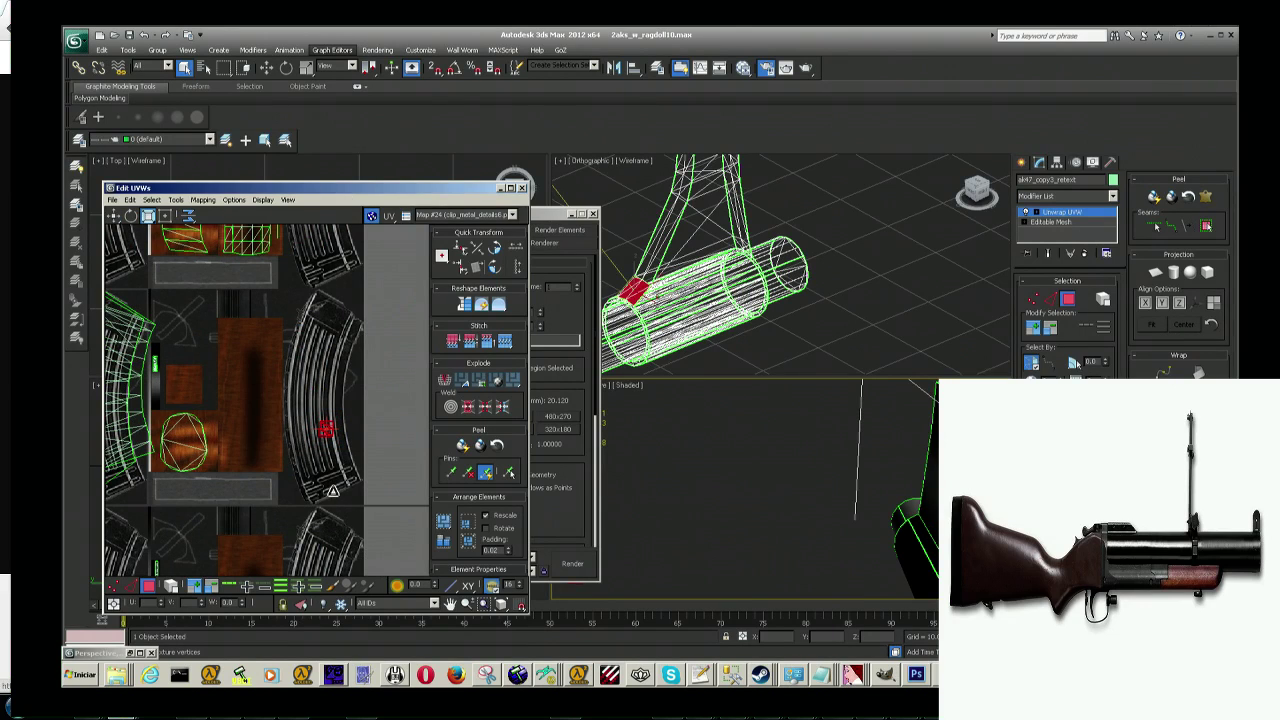
{"action": "scroll", "coordinate": [294, 423], "scroll_direction": "up", "scroll_amount": 3}
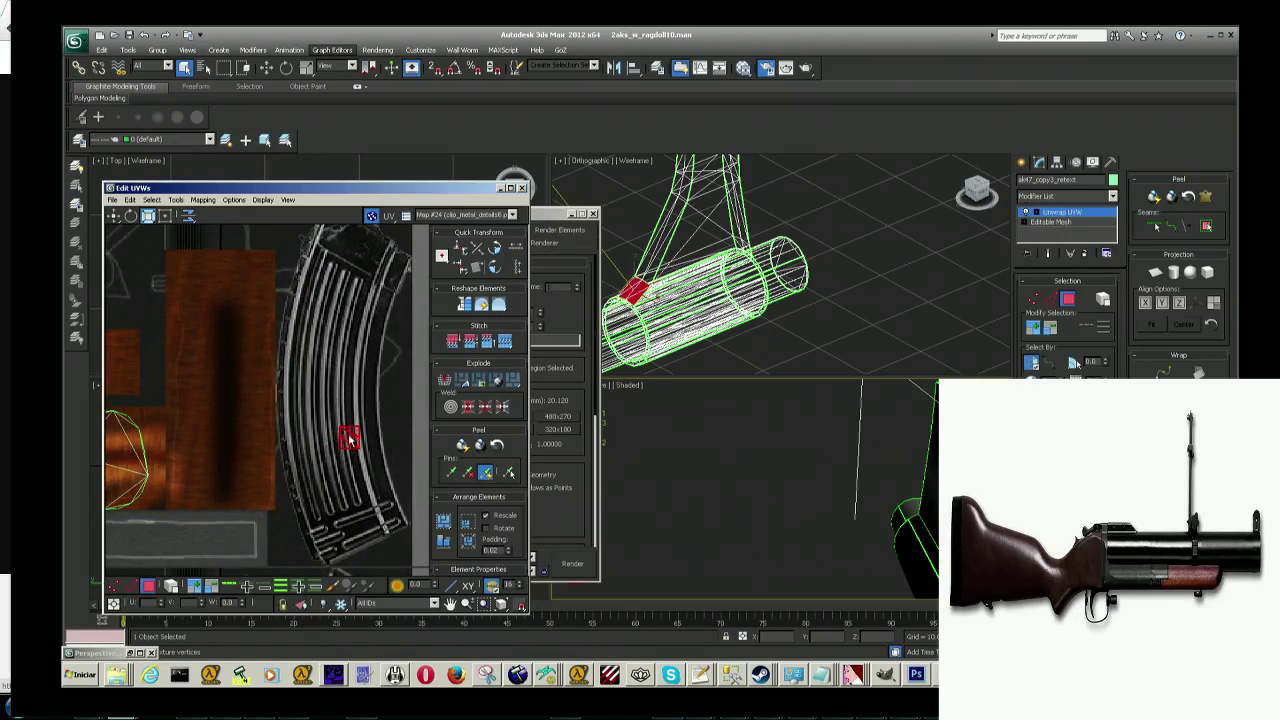
{"action": "scroll", "coordinate": [328, 464], "scroll_direction": "down", "scroll_amount": 3}
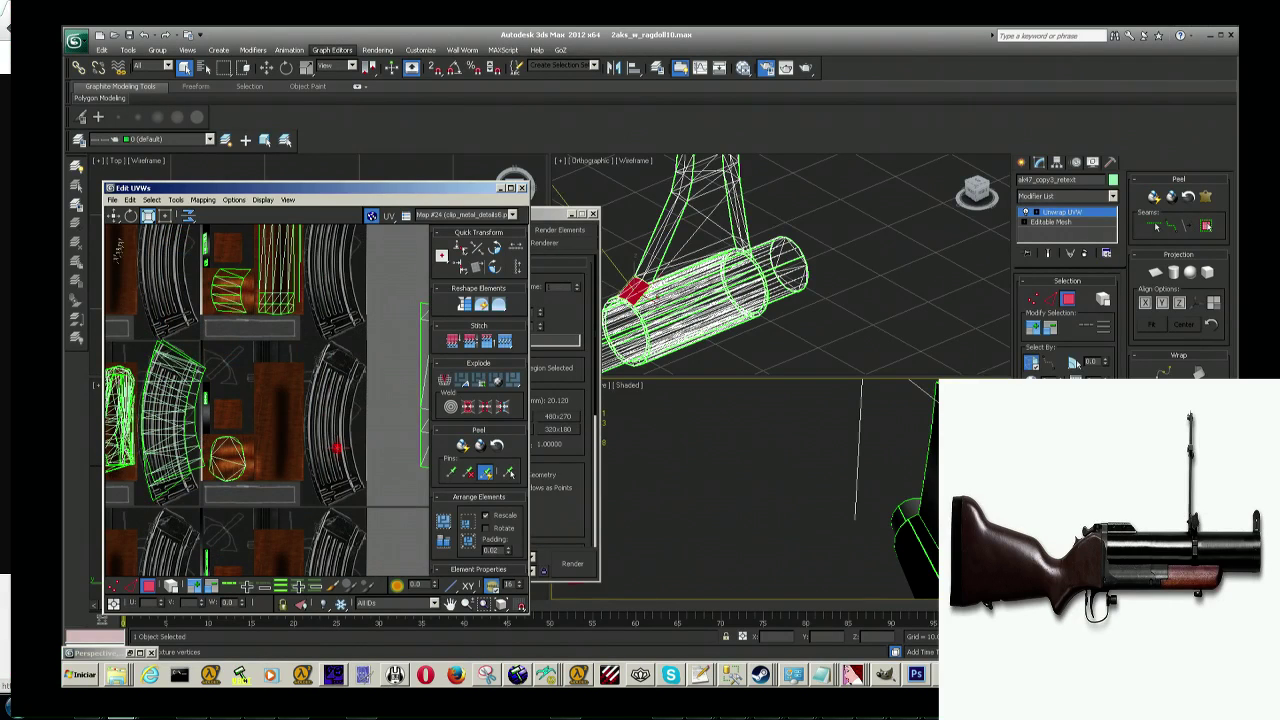
{"action": "left_click", "coordinate": [114, 215]}
{"action": "middle_click_drag", "start_coordinate": [313, 432], "coordinate": [209, 458]}
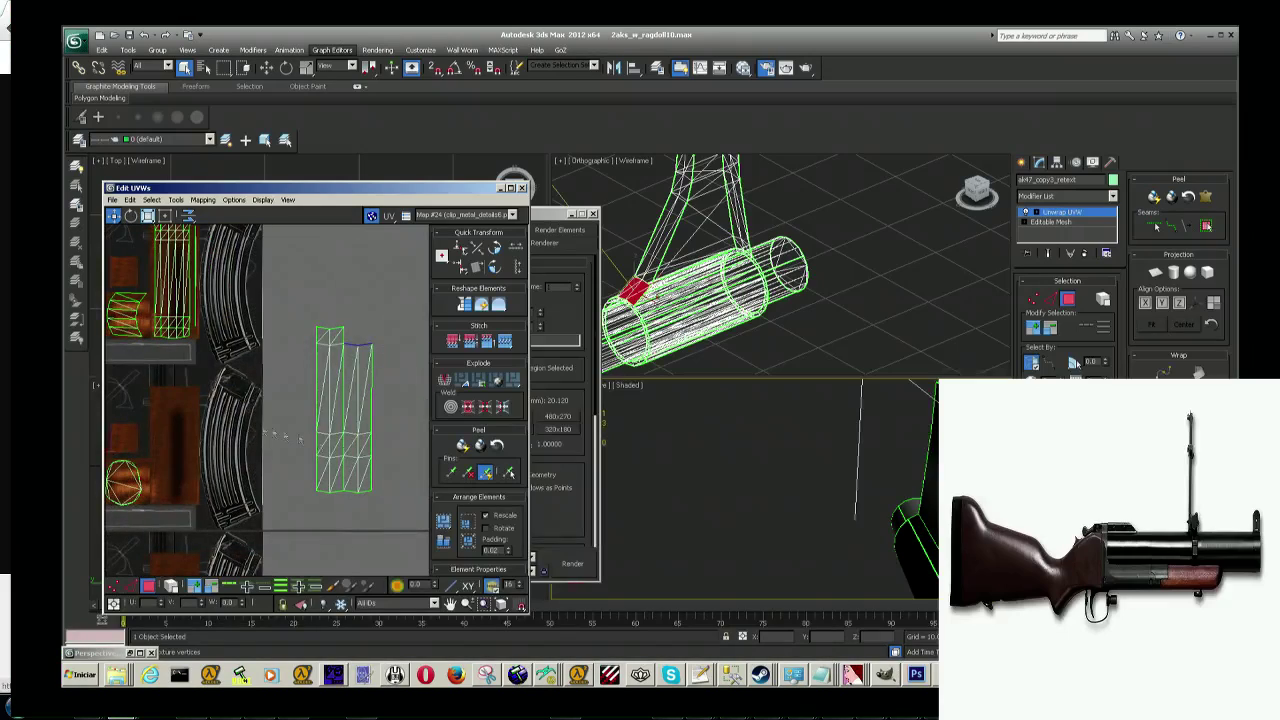
Step: Join the lower UV triangle into the upper quad, then shrink and nudge the patch onto the dark area
{"action": "left_click", "coordinate": [740, 484]}
{"action": "left_click", "coordinate": [226, 438]}
{"action": "scroll", "coordinate": [226, 438], "scroll_direction": "up", "scroll_amount": 2}
{"action": "scroll", "coordinate": [226, 438], "scroll_direction": "up", "scroll_amount": 3}
{"action": "scroll", "coordinate": [226, 438], "scroll_direction": "up", "scroll_amount": 3}
{"action": "scroll", "coordinate": [226, 438], "scroll_direction": "up", "scroll_amount": 2}
{"action": "left_click", "coordinate": [262, 438]}
{"action": "left_click", "coordinate": [265, 491], "text": "ctrl"}
{"action": "mouse_move", "coordinate": [265, 491]}
{"action": "left_mouse_down"}
{"action": "mouse_move", "coordinate": [244, 466]}
{"action": "mouse_move", "coordinate": [264, 456]}
{"action": "mouse_move", "coordinate": [270, 469]}
{"action": "left_mouse_up"}
{"action": "left_click", "coordinate": [148, 216]}
{"action": "left_click", "coordinate": [114, 216]}
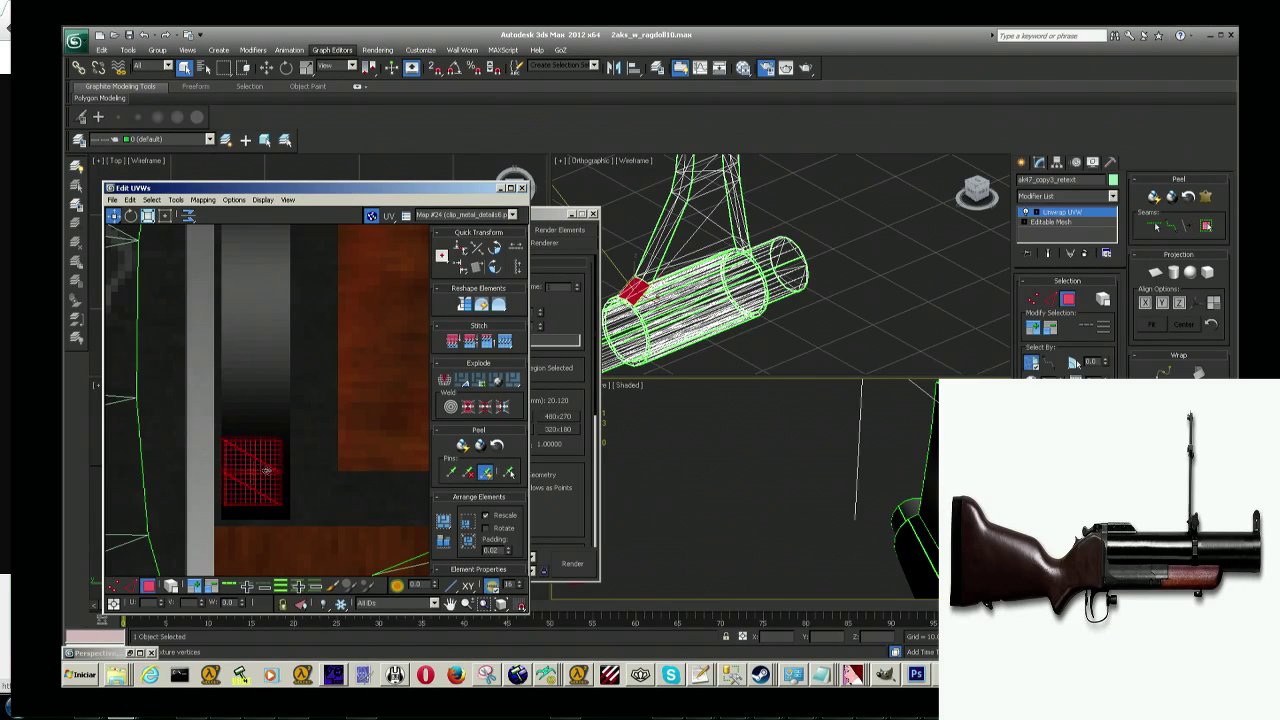
Step: Marquee-select the UV patch in the grey area and move it onto the middle texture tile
{"action": "scroll", "coordinate": [357, 428], "scroll_direction": "down", "scroll_amount": 2}
{"action": "scroll", "coordinate": [277, 400], "scroll_direction": "down", "scroll_amount": 2}
{"action": "scroll", "coordinate": [293, 392], "scroll_direction": "down", "scroll_amount": 2}
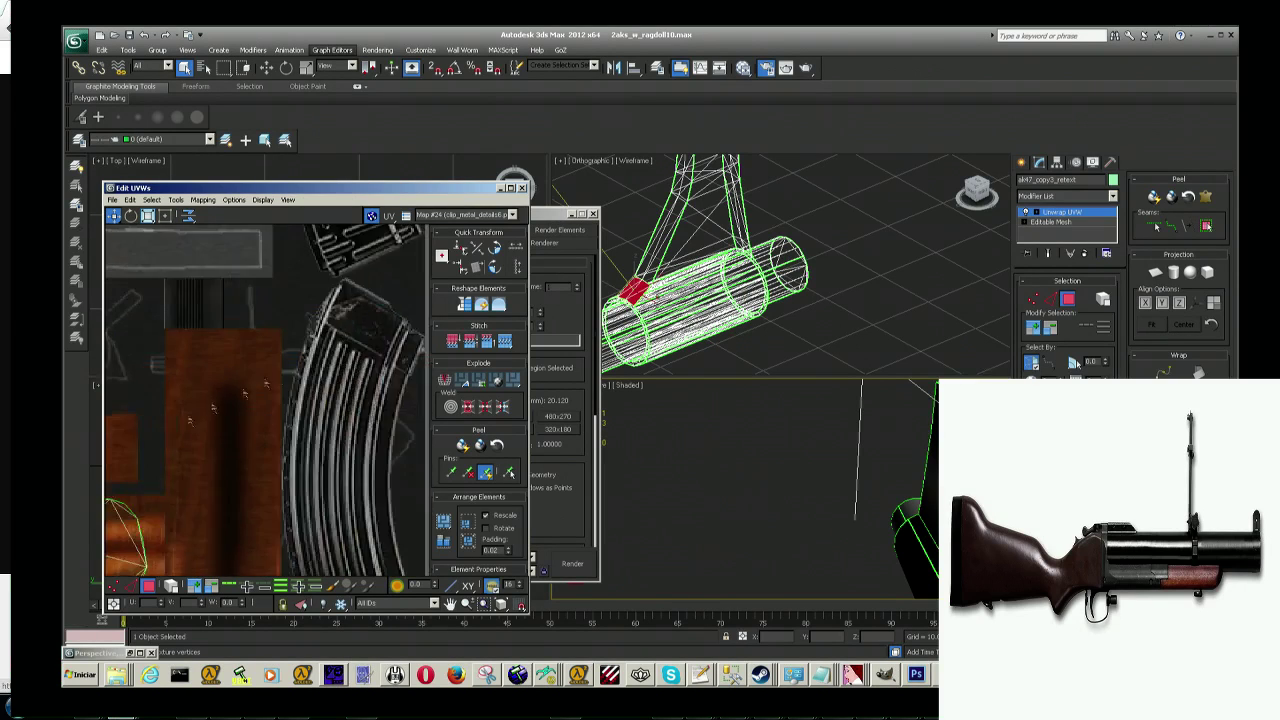
{"action": "scroll", "coordinate": [293, 392], "scroll_direction": "down", "scroll_amount": 2}
{"action": "middle_click_drag", "start_coordinate": [294, 392], "coordinate": [268, 440]}
{"action": "left_click_drag", "start_coordinate": [340, 477], "coordinate": [340, 478]}
{"action": "middle_click_drag", "start_coordinate": [295, 420], "coordinate": [375, 418]}
{"action": "left_click_drag", "start_coordinate": [395, 406], "coordinate": [205, 410]}
{"action": "middle_click_drag", "start_coordinate": [205, 410], "coordinate": [223, 406]}
{"action": "left_click_drag", "start_coordinate": [285, 410], "coordinate": [340, 420]}
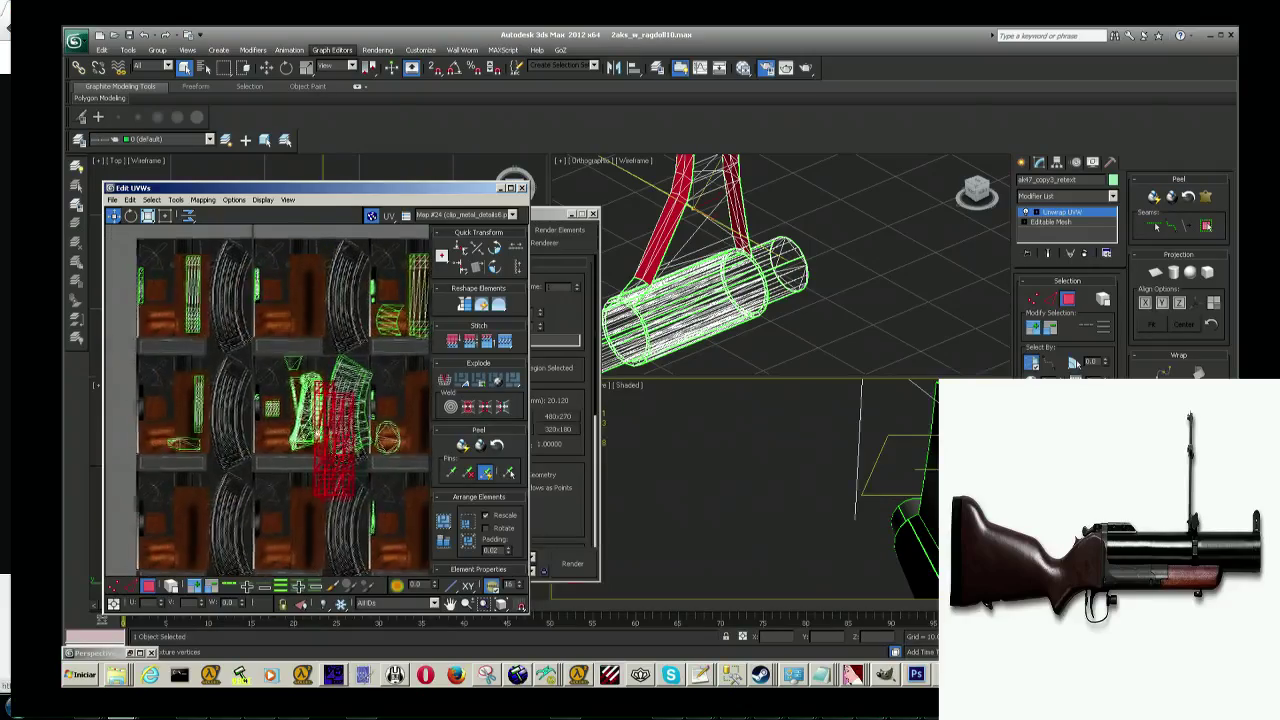
Step: Center the red patch in the UV view and rotate it about 19° clockwise
{"action": "mouse_move", "coordinate": [330, 428]}
{"action": "middle_mouse_down"}
{"action": "mouse_move", "coordinate": [344, 400]}
{"action": "mouse_move", "coordinate": [273, 314]}
{"action": "mouse_move", "coordinate": [302, 290]}
{"action": "middle_mouse_up"}
{"action": "middle_click_drag", "start_coordinate": [268, 330], "coordinate": [276, 428]}
{"action": "scroll", "coordinate": [268, 400], "scroll_direction": "down", "scroll_amount": 2}
{"action": "scroll", "coordinate": [268, 400], "scroll_direction": "up", "scroll_amount": 2}
{"action": "scroll", "coordinate": [268, 400], "scroll_direction": "up", "scroll_amount": 1}
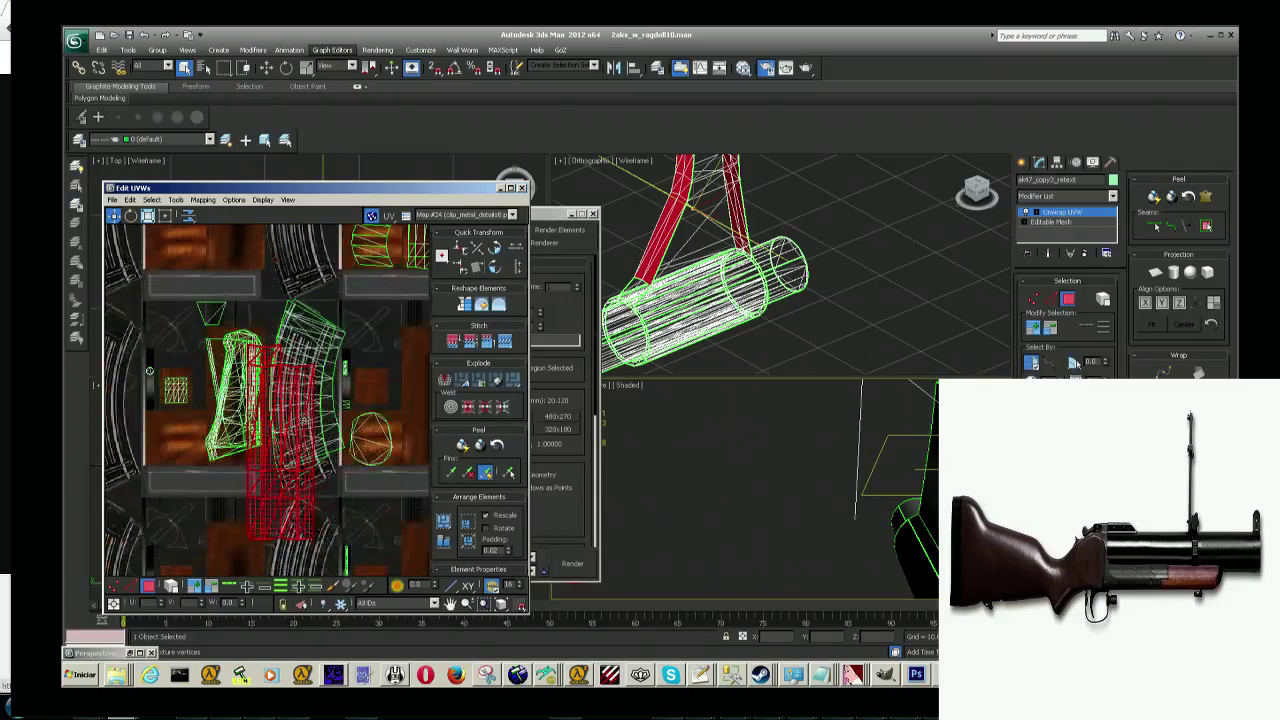
{"action": "scroll", "coordinate": [292, 424], "scroll_direction": "up", "scroll_amount": 2}
{"action": "middle_click_drag", "start_coordinate": [370, 394], "coordinate": [300, 394]}
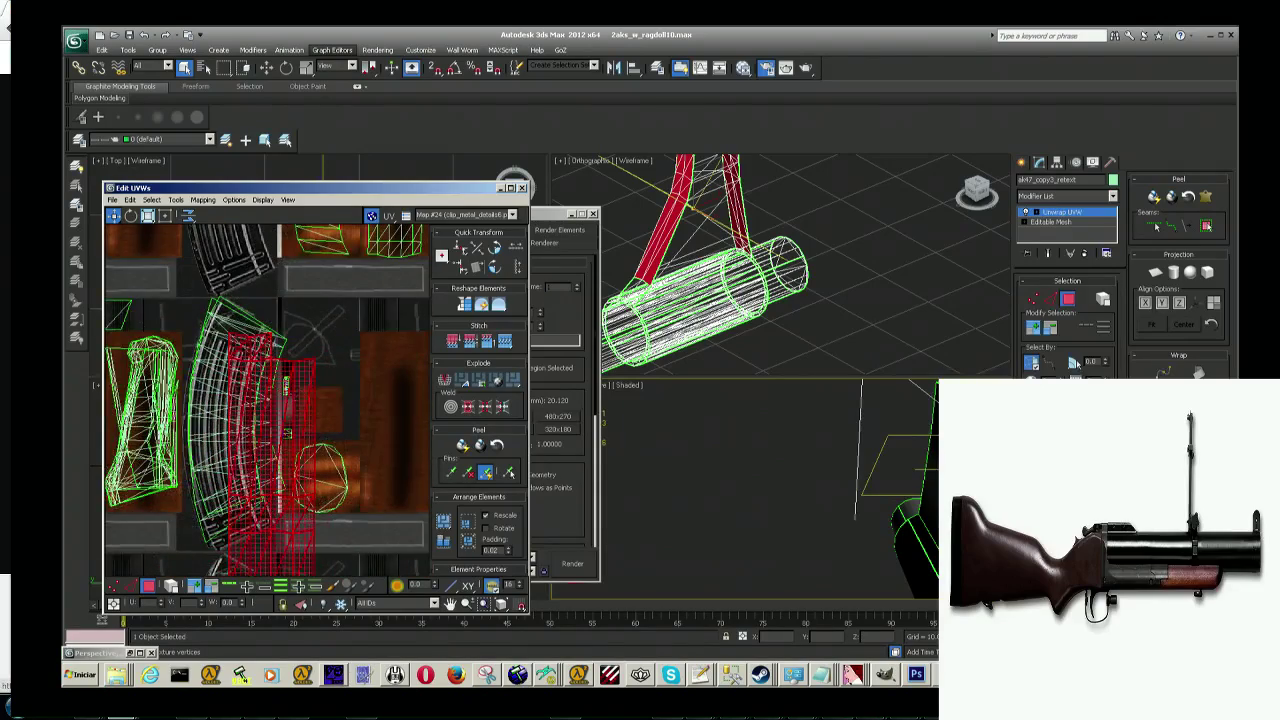
{"action": "left_click_drag", "start_coordinate": [291, 451], "coordinate": [285, 458]}
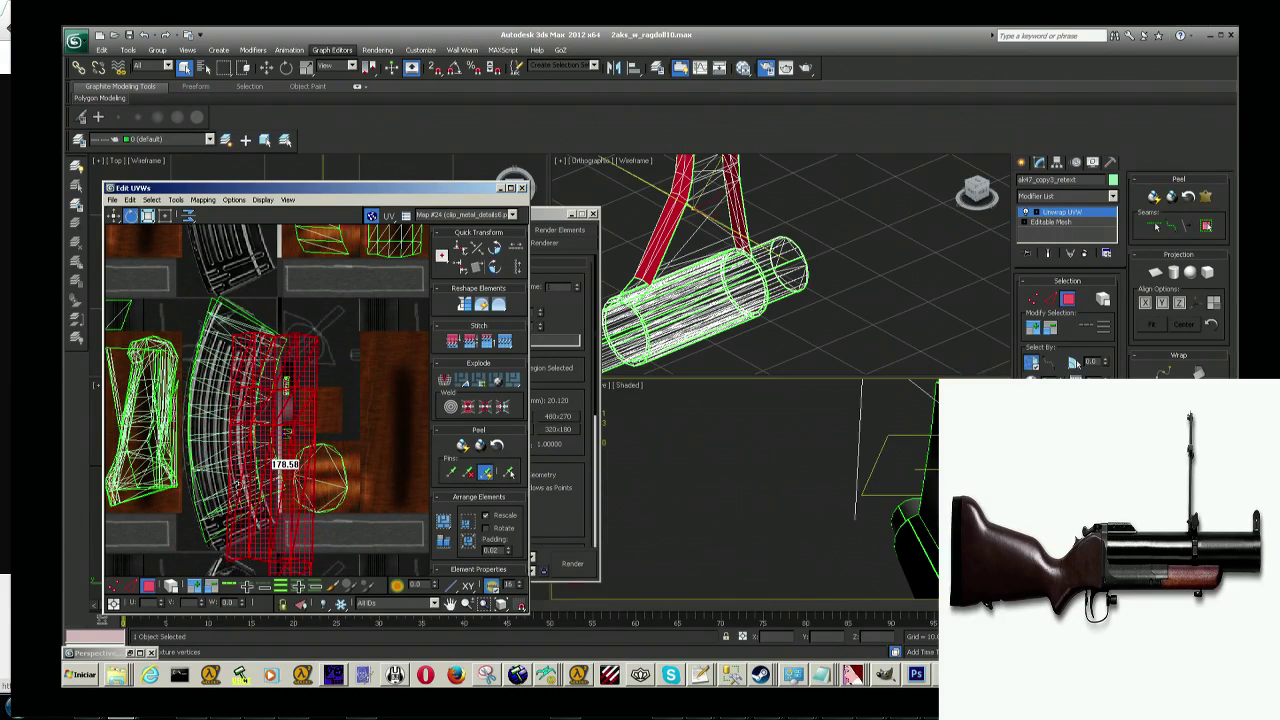
Step: With Freeform Mode, scale the red patch down and squeeze it into a narrow strip
{"action": "left_click", "coordinate": [166, 217]}
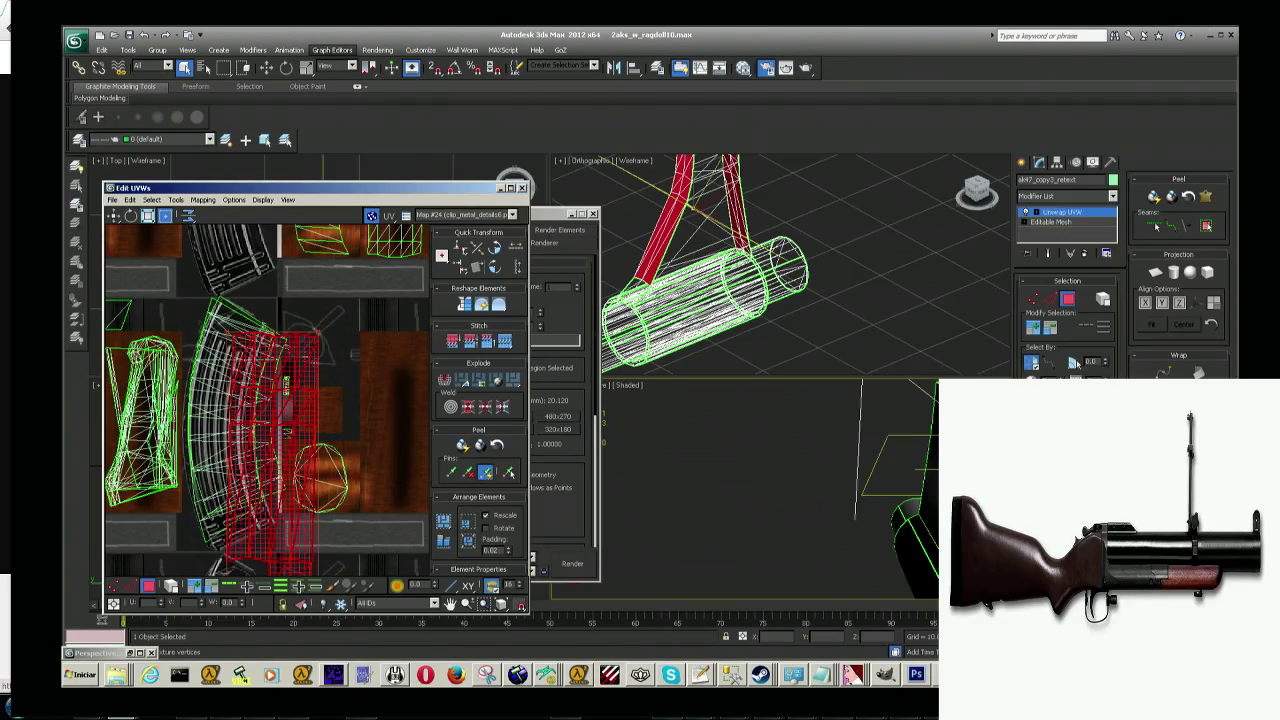
{"action": "left_click_drag", "start_coordinate": [316, 334], "coordinate": [286, 522]}
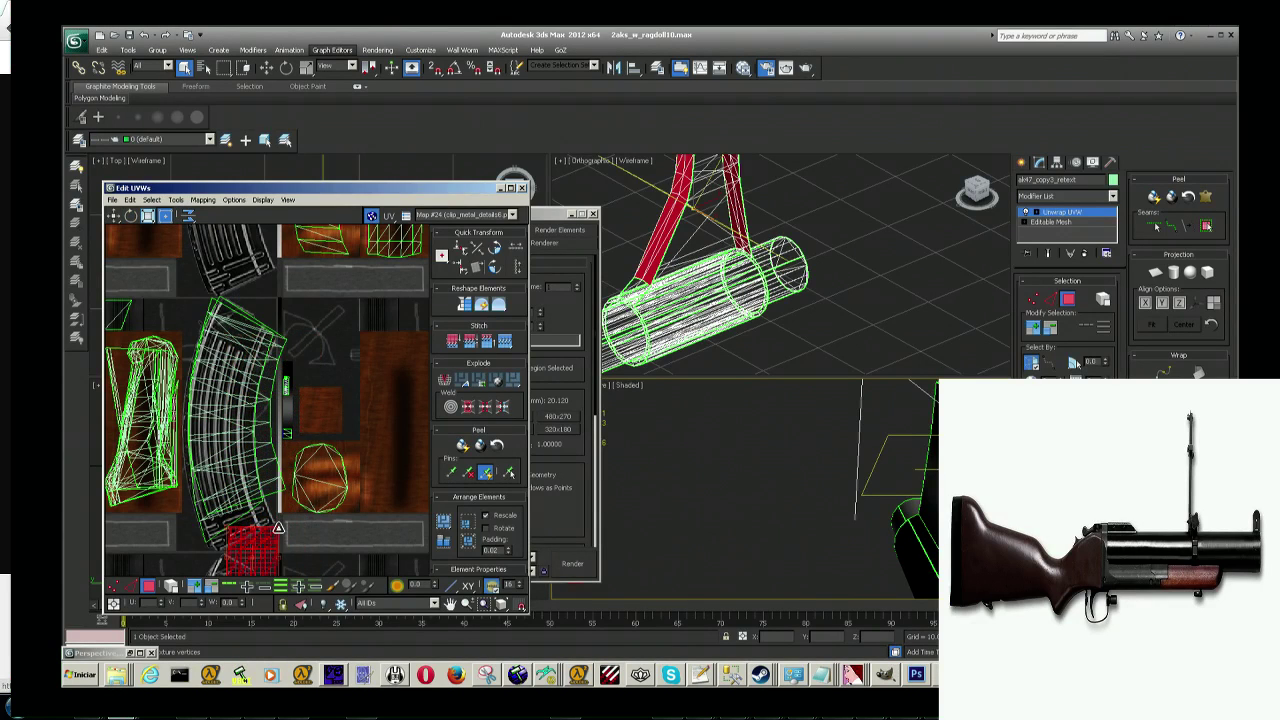
{"action": "middle_click_drag", "start_coordinate": [248, 545], "coordinate": [258, 487]}
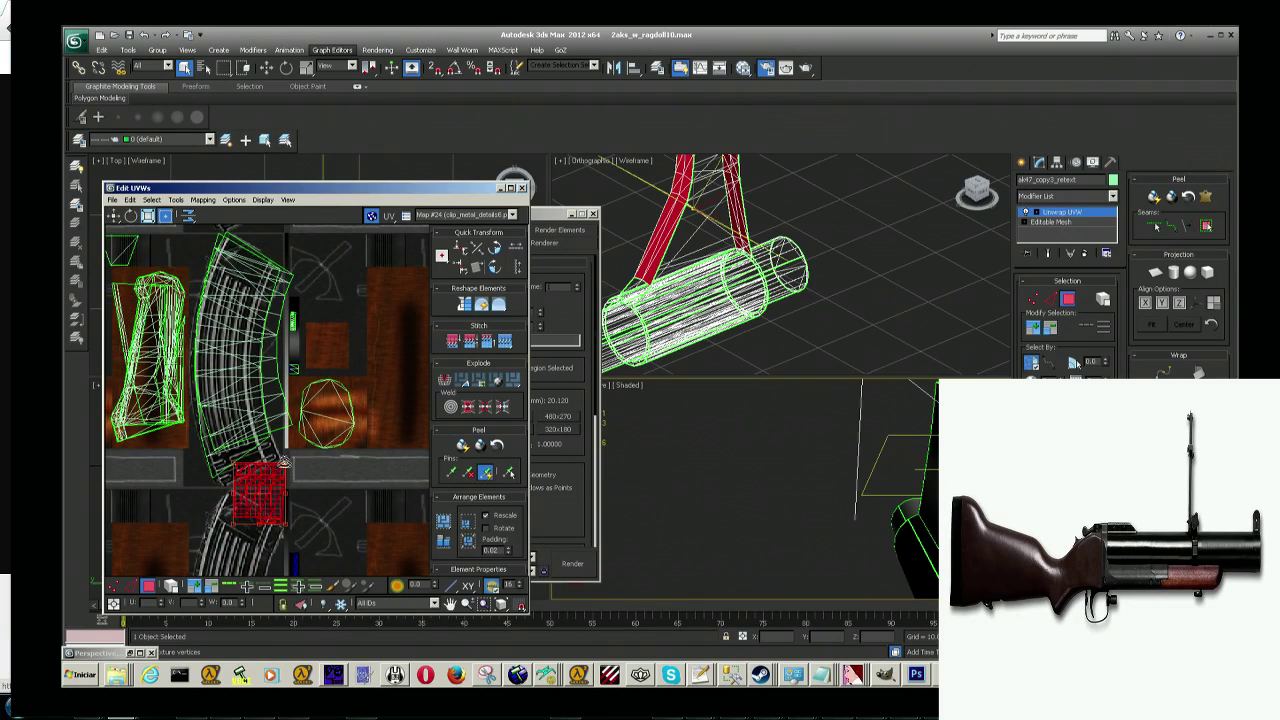
{"action": "left_click_drag", "start_coordinate": [285, 463], "coordinate": [246, 460]}
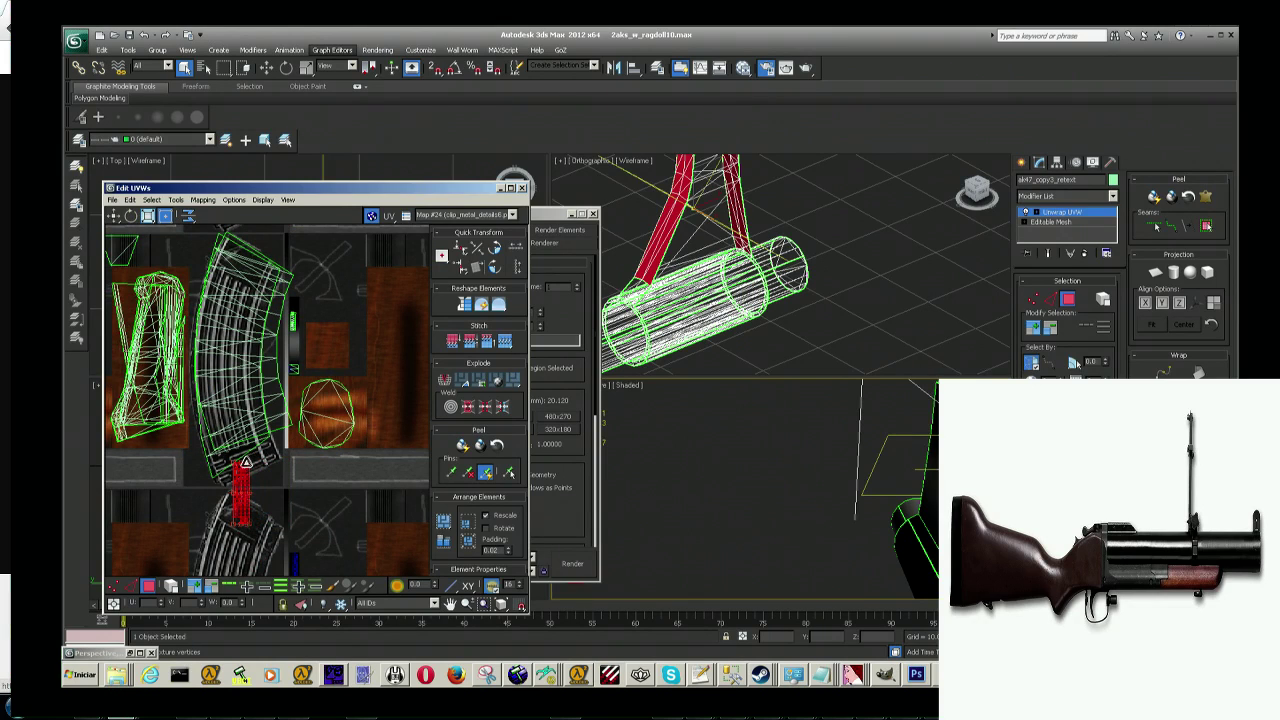
Step: Move and scale the strip onto the dark band beside the magazine, then deselect
{"action": "left_click", "coordinate": [114, 217]}
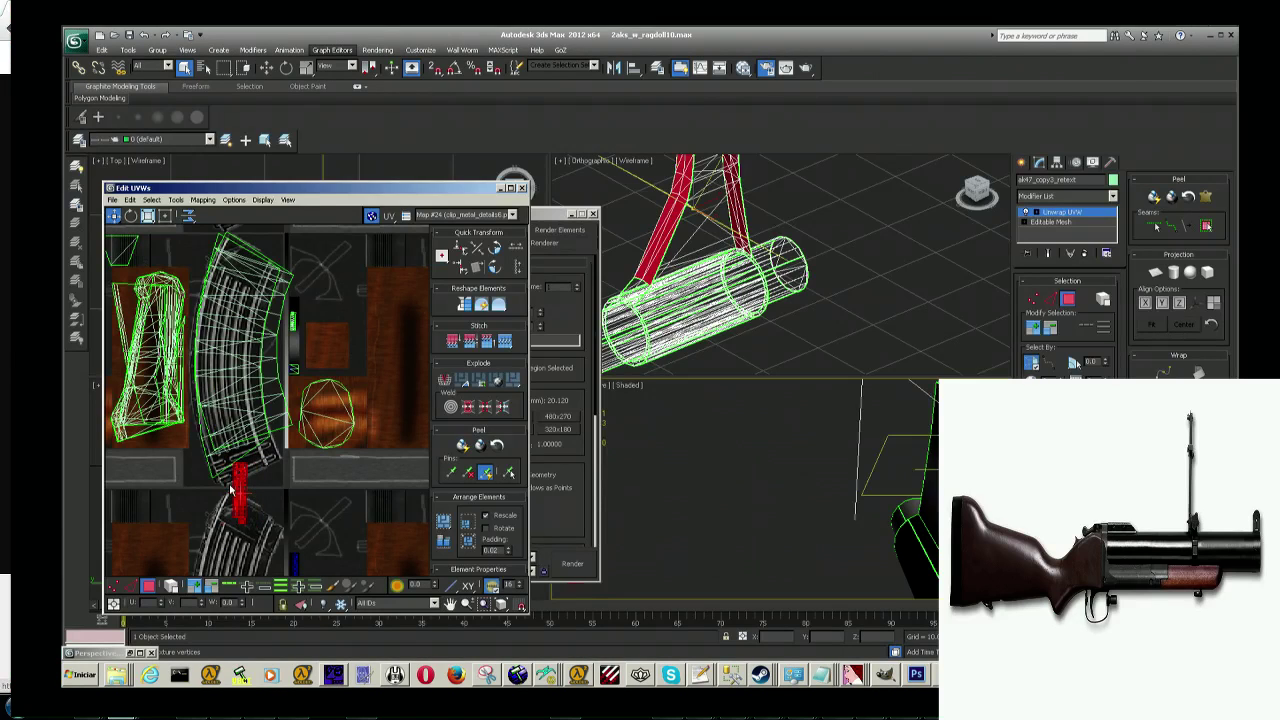
{"action": "left_click_drag", "start_coordinate": [236, 487], "coordinate": [291, 345]}
{"action": "scroll", "coordinate": [288, 343], "scroll_direction": "up", "scroll_amount": 3}
{"action": "scroll", "coordinate": [288, 343], "scroll_direction": "up", "scroll_amount": 2}
{"action": "scroll", "coordinate": [246, 273], "scroll_direction": "up", "scroll_amount": 1}
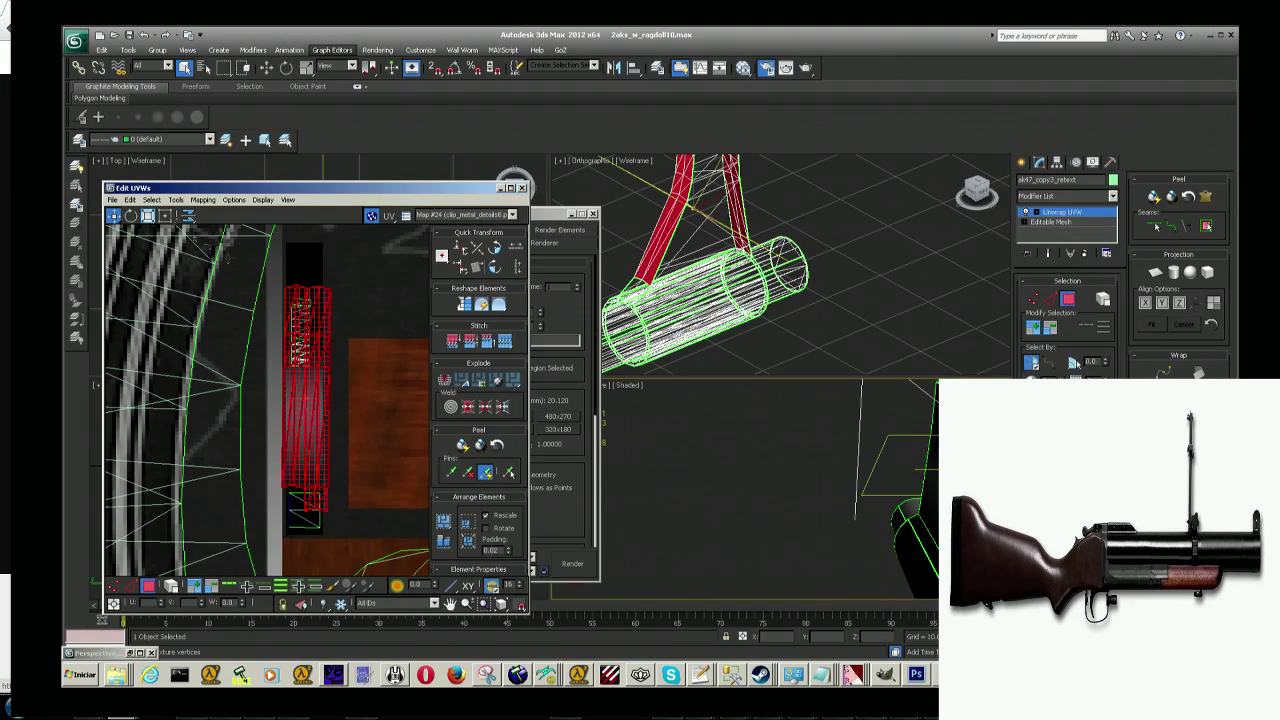
{"action": "left_click", "coordinate": [148, 216]}
{"action": "left_click_drag", "start_coordinate": [295, 318], "coordinate": [298, 368]}
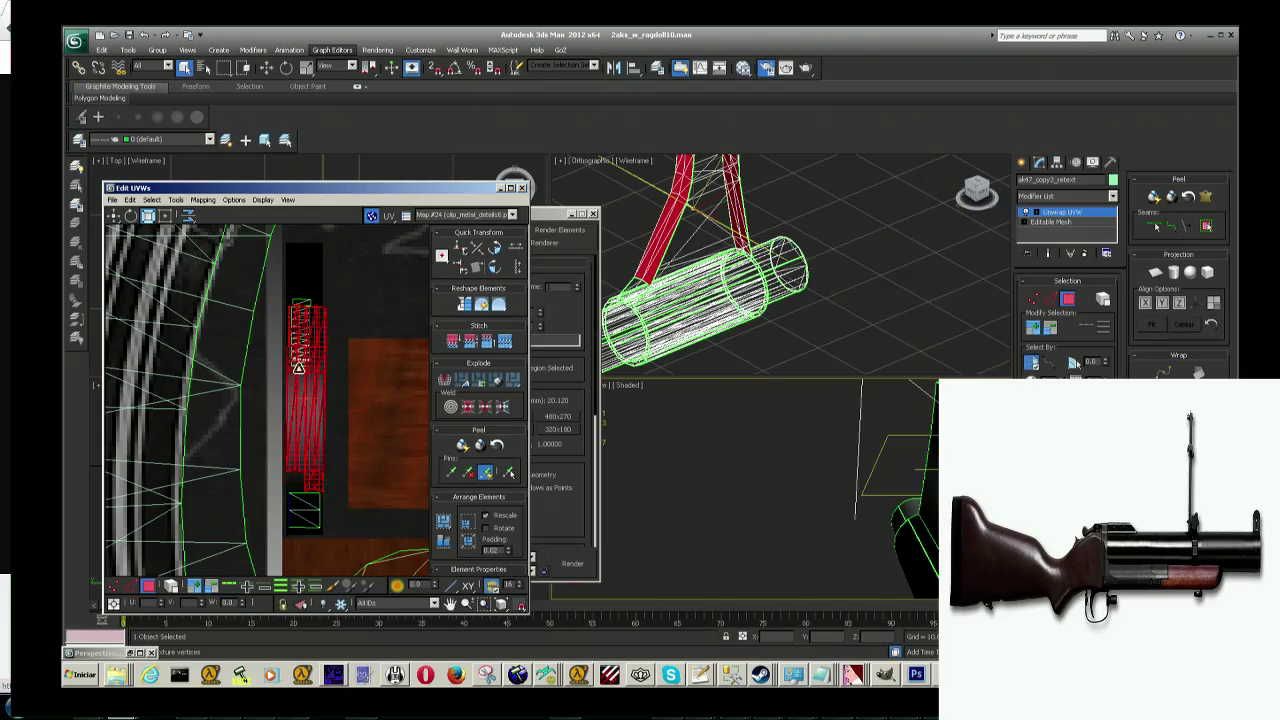
{"action": "left_click", "coordinate": [113, 216]}
{"action": "left_click_drag", "start_coordinate": [311, 360], "coordinate": [310, 371]}
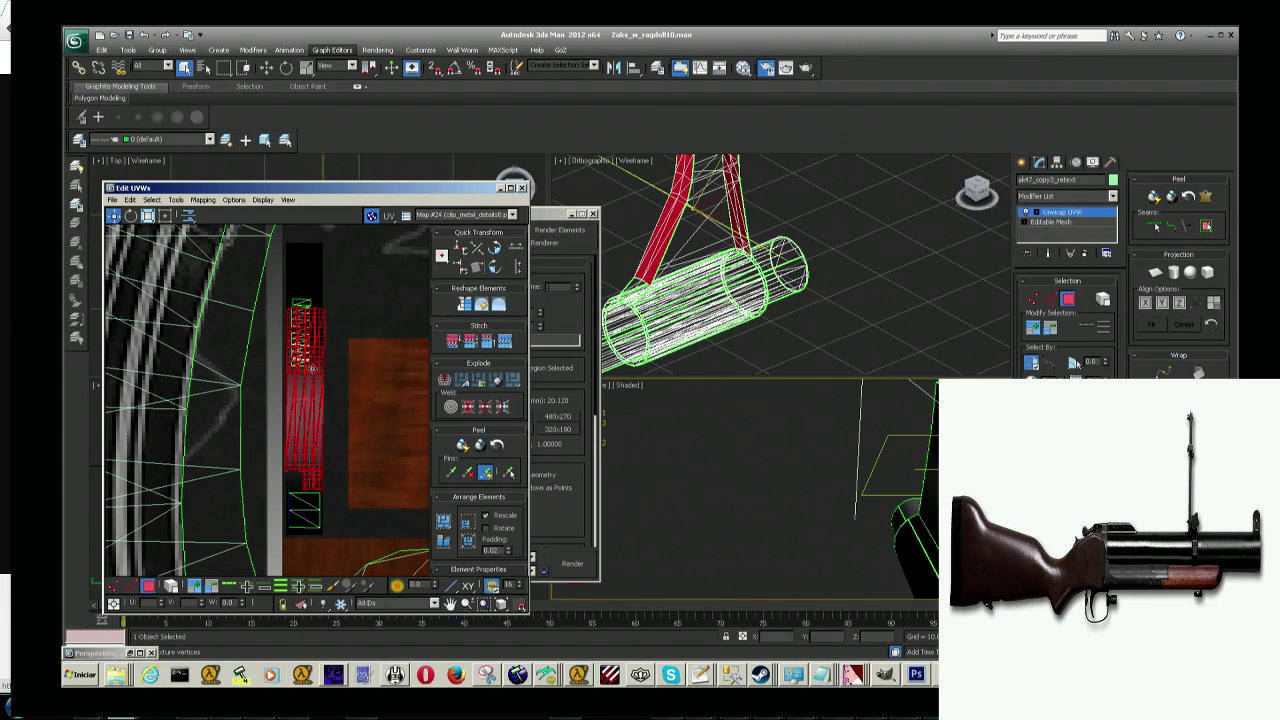
{"action": "left_click", "coordinate": [794, 490]}
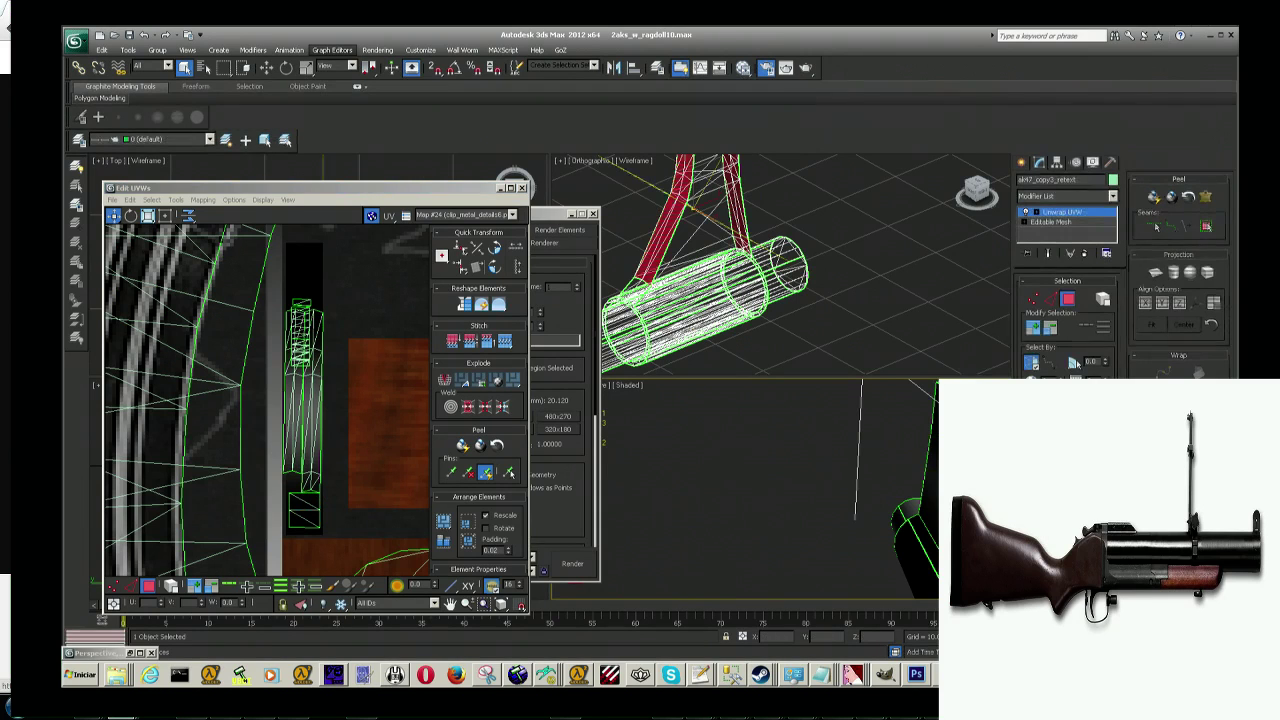
{"action": "mouse_move", "coordinate": [763, 520]}
{"action": "middle_mouse_down", "text": "alt"}
{"action": "mouse_move", "coordinate": [850, 520]}
{"action": "mouse_move", "coordinate": [870, 458]}
{"action": "middle_mouse_up", "text": "alt"}
Step: Select the top face of the stock block and find its UVs in the editor
{"action": "left_click", "coordinate": [775, 462]}
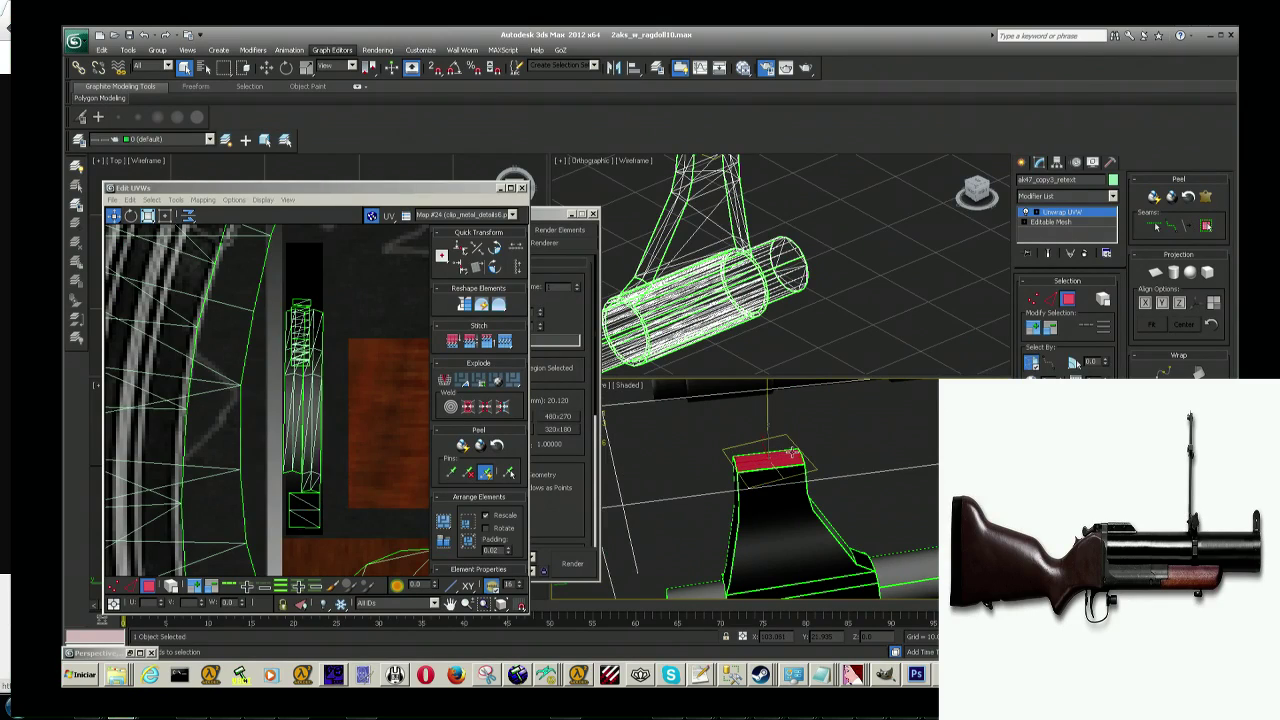
{"action": "scroll", "coordinate": [335, 240], "scroll_direction": "down", "scroll_amount": 3}
{"action": "scroll", "coordinate": [335, 240], "scroll_direction": "down", "scroll_amount": 3}
{"action": "scroll", "coordinate": [335, 240], "scroll_direction": "down", "scroll_amount": 2}
{"action": "scroll", "coordinate": [300, 441], "scroll_direction": "up", "scroll_amount": 2}
{"action": "scroll", "coordinate": [300, 441], "scroll_direction": "up", "scroll_amount": 2}
{"action": "scroll", "coordinate": [300, 441], "scroll_direction": "up", "scroll_amount": 2}
{"action": "scroll", "coordinate": [300, 441], "scroll_direction": "up", "scroll_amount": 1}
{"action": "scroll", "coordinate": [300, 441], "scroll_direction": "down", "scroll_amount": 2}
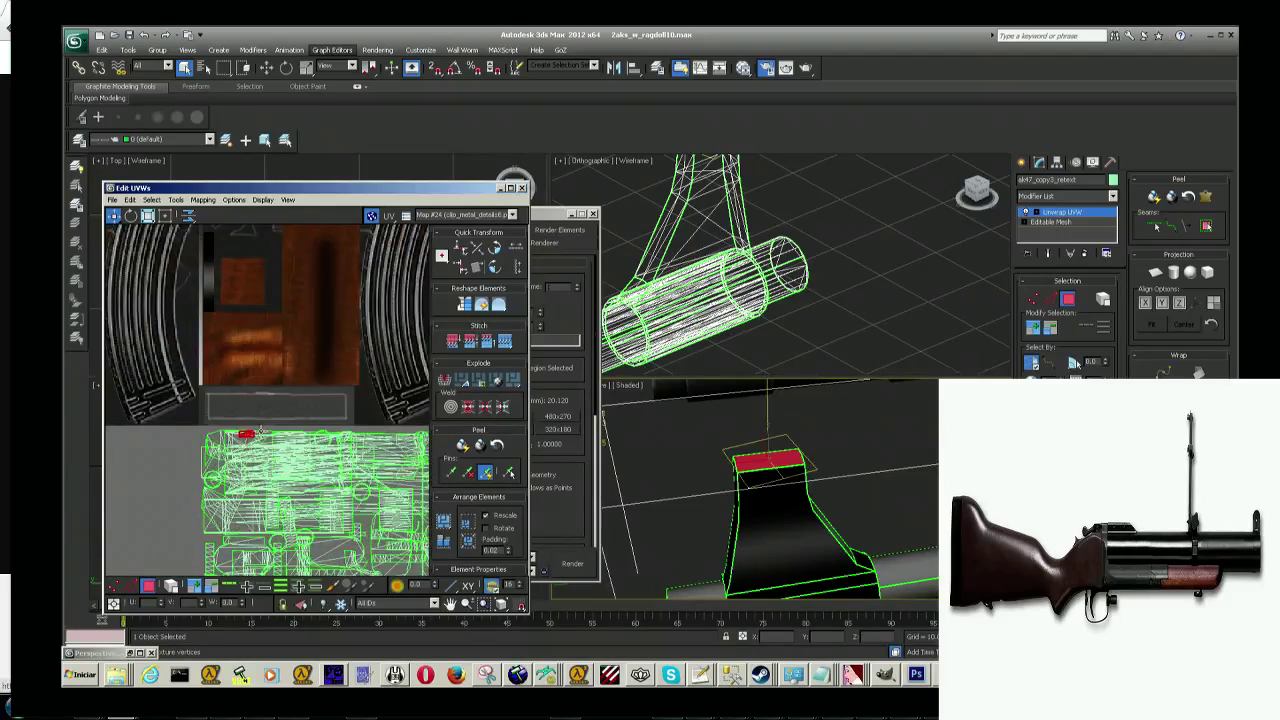
{"action": "scroll", "coordinate": [277, 371], "scroll_direction": "down", "scroll_amount": 2}
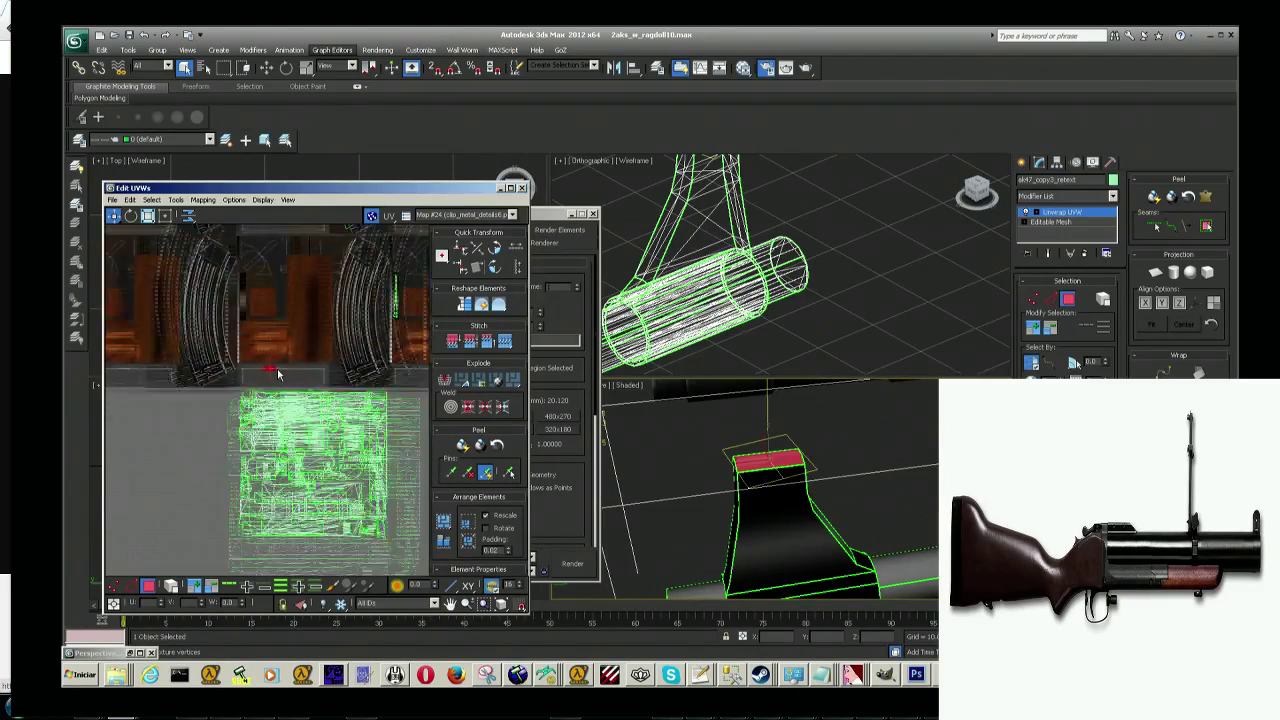
{"action": "scroll", "coordinate": [285, 432], "scroll_direction": "down", "scroll_amount": 2}
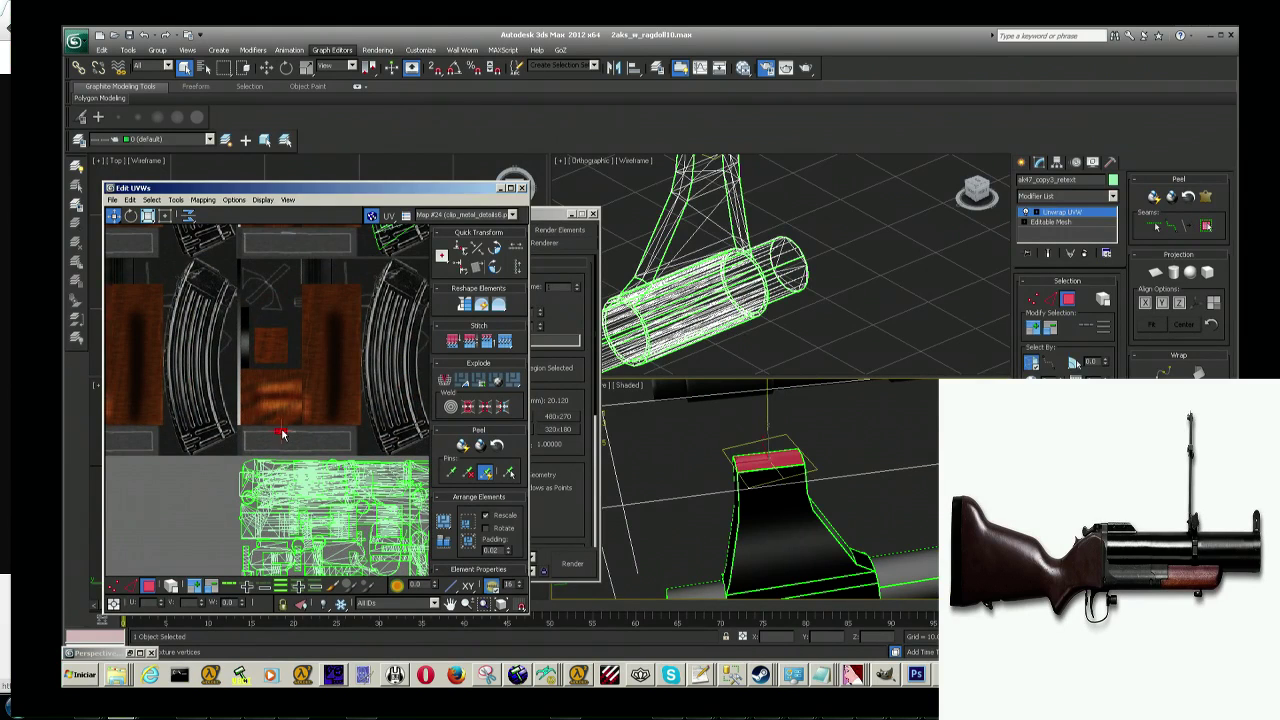
{"action": "scroll", "coordinate": [245, 343], "scroll_direction": "up", "scroll_amount": 2}
{"action": "scroll", "coordinate": [257, 337], "scroll_direction": "up", "scroll_amount": 2}
{"action": "scroll", "coordinate": [257, 350], "scroll_direction": "up", "scroll_amount": 1}
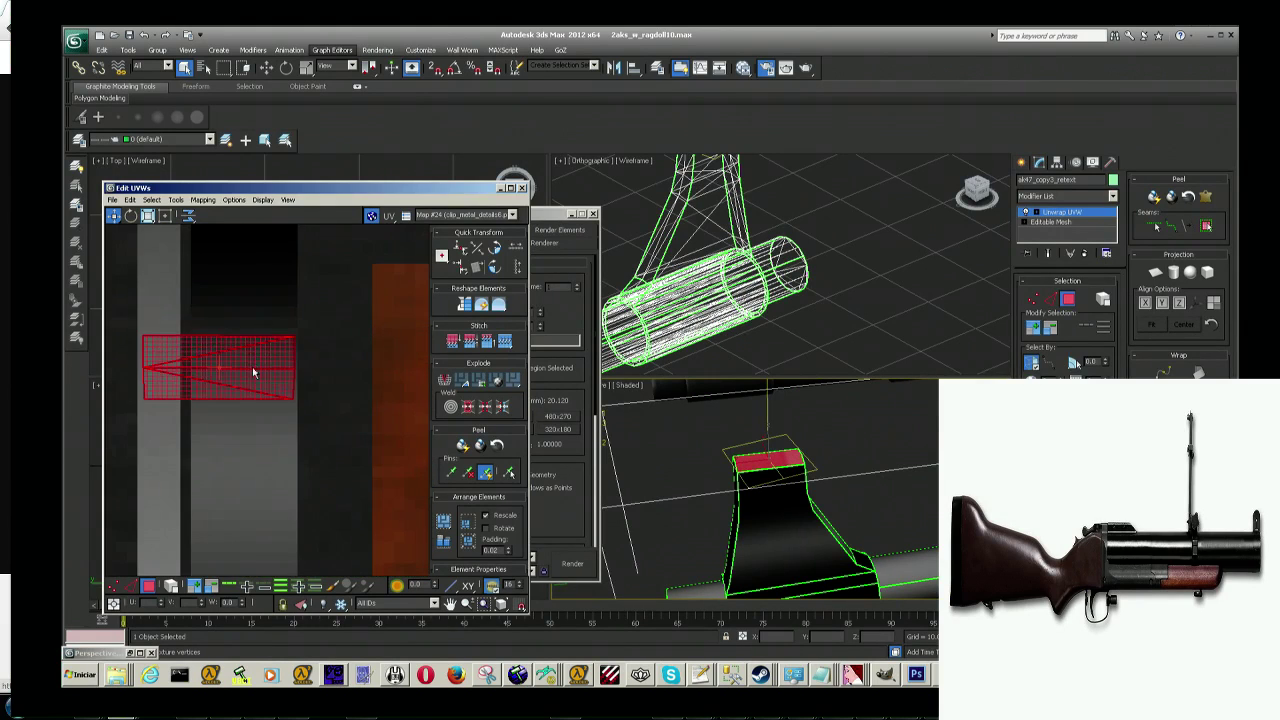
Step: Move the red UV cluster up and right, squeeze it narrower with Freeform, then deselect
{"action": "middle_click_drag", "start_coordinate": [257, 357], "coordinate": [293, 312]}
{"action": "left_click_drag", "start_coordinate": [293, 312], "coordinate": [301, 298]}
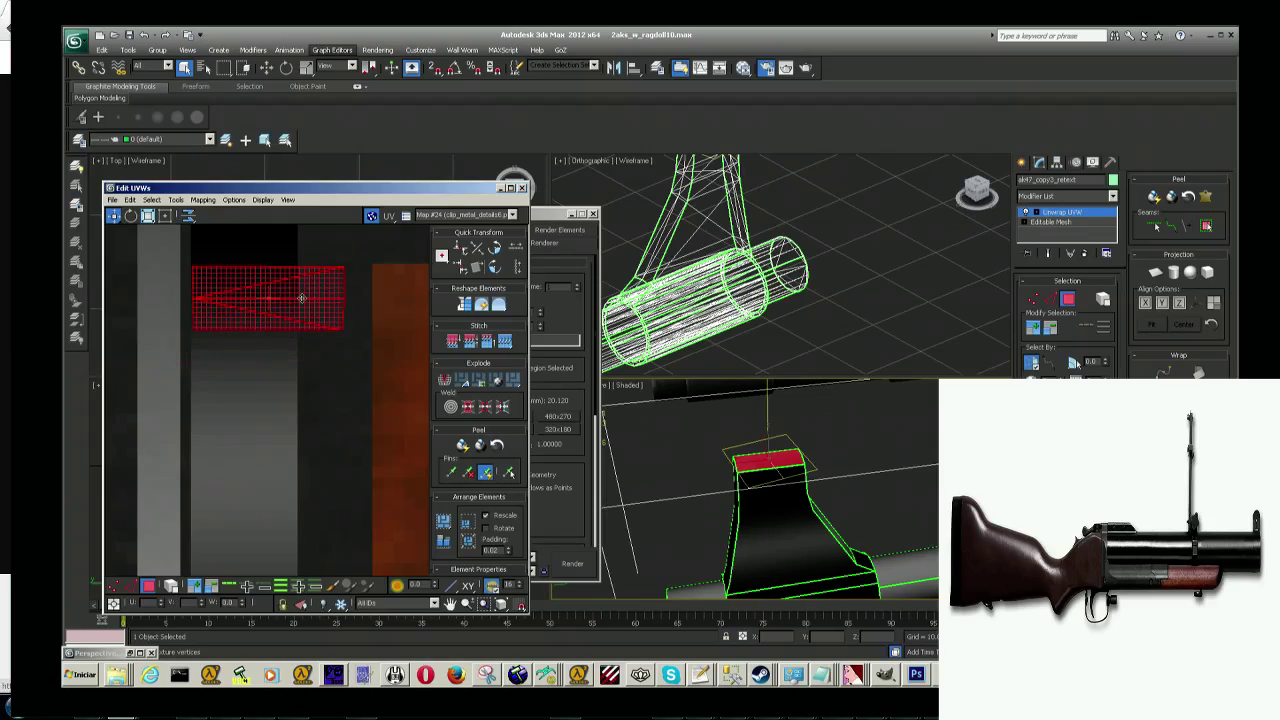
{"action": "left_click", "coordinate": [165, 216]}
{"action": "left_click_drag", "start_coordinate": [307, 274], "coordinate": [287, 278]}
{"action": "left_click", "coordinate": [692, 455]}
Step: Orbit around the barrel and pick edges on its lower seam and top
{"action": "mouse_move", "coordinate": [692, 455]}
{"action": "middle_mouse_down", "text": "alt"}
{"action": "mouse_move", "coordinate": [873, 448]}
{"action": "mouse_move", "coordinate": [788, 438]}
{"action": "mouse_move", "coordinate": [812, 436]}
{"action": "middle_mouse_up", "text": "alt"}
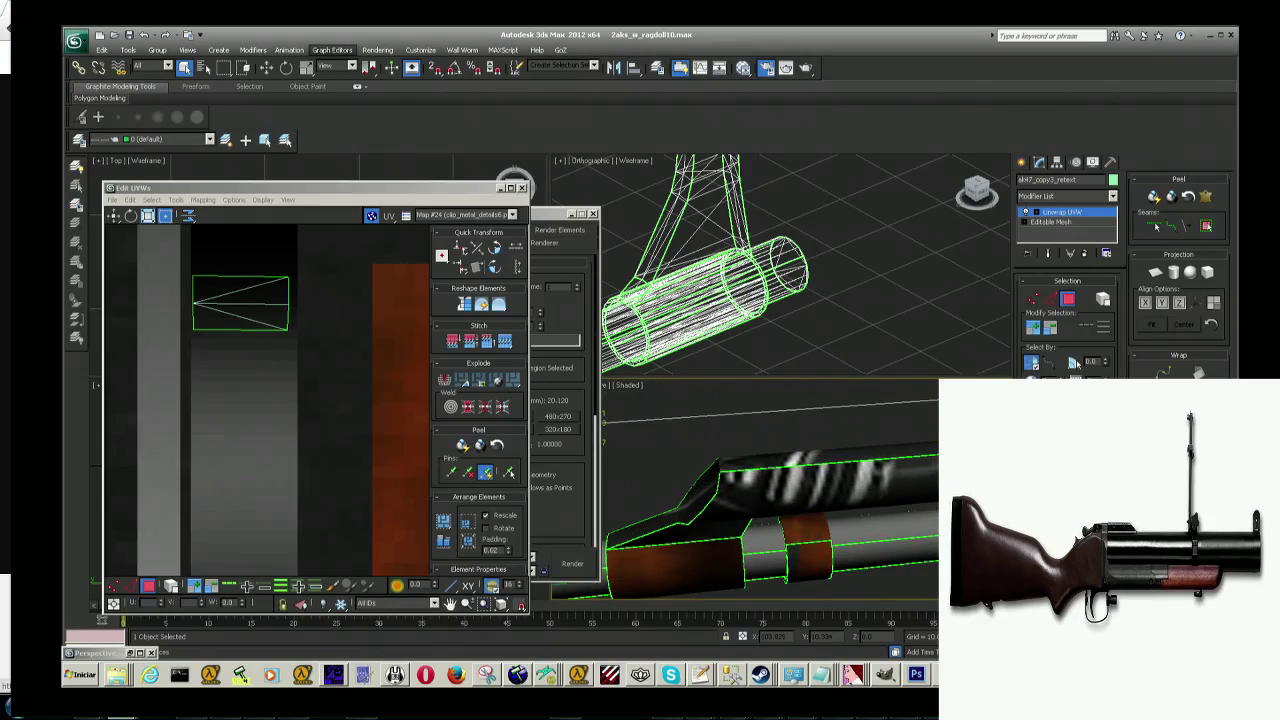
{"action": "middle_click_drag", "start_coordinate": [795, 530], "coordinate": [808, 526], "text": "alt"}
{"action": "mouse_move", "coordinate": [806, 530]}
{"action": "middle_mouse_down", "text": "alt"}
{"action": "mouse_move", "coordinate": [783, 486]}
{"action": "mouse_move", "coordinate": [843, 460]}
{"action": "mouse_move", "coordinate": [891, 415]}
{"action": "middle_mouse_up", "text": "alt"}
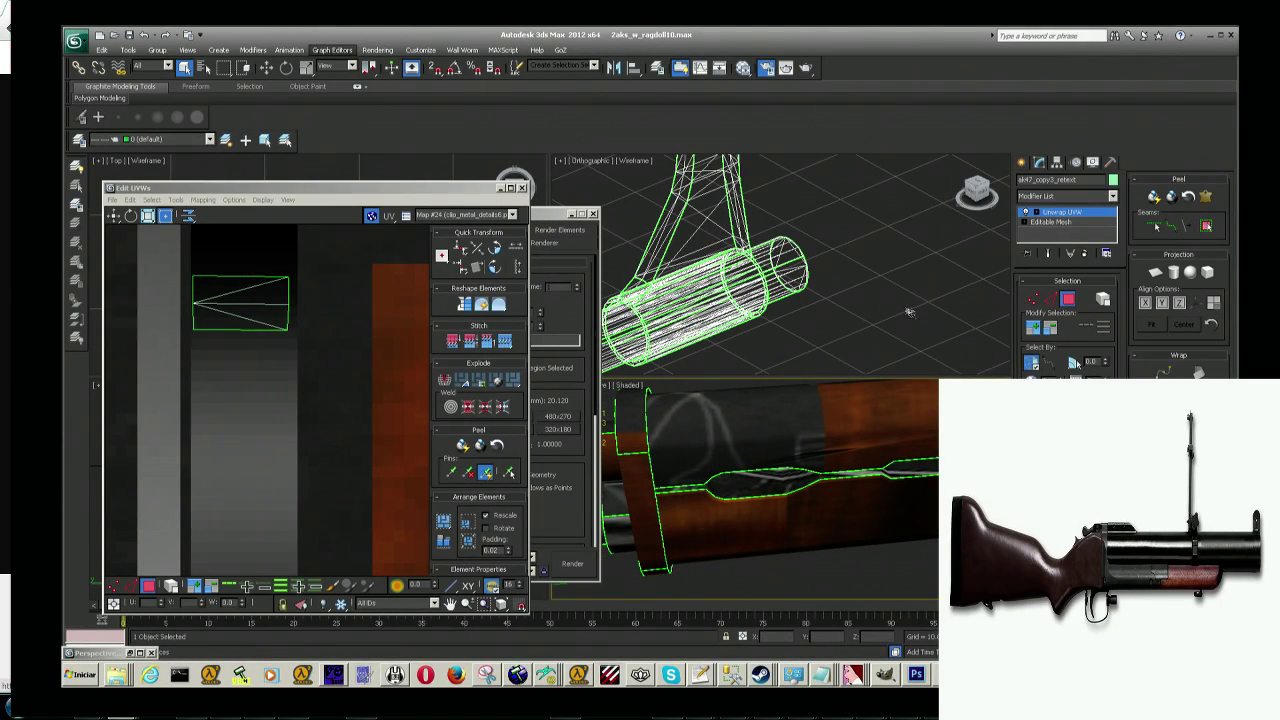
{"action": "left_click", "coordinate": [828, 464]}
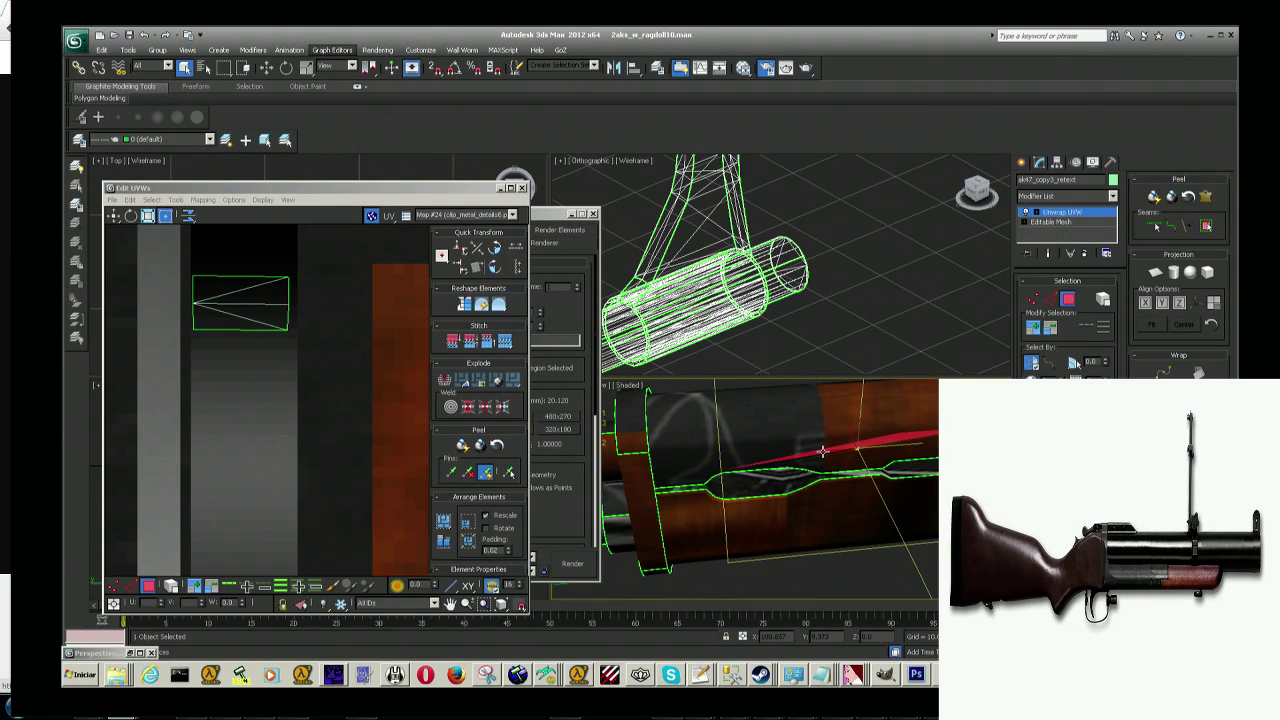
{"action": "left_click", "coordinate": [731, 421]}
{"action": "left_click", "coordinate": [691, 466]}
{"action": "mouse_move", "coordinate": [691, 466]}
{"action": "middle_mouse_down", "text": "alt"}
{"action": "mouse_move", "coordinate": [772, 492]}
{"action": "mouse_move", "coordinate": [736, 516]}
{"action": "mouse_move", "coordinate": [752, 489]}
{"action": "middle_mouse_up", "text": "alt"}
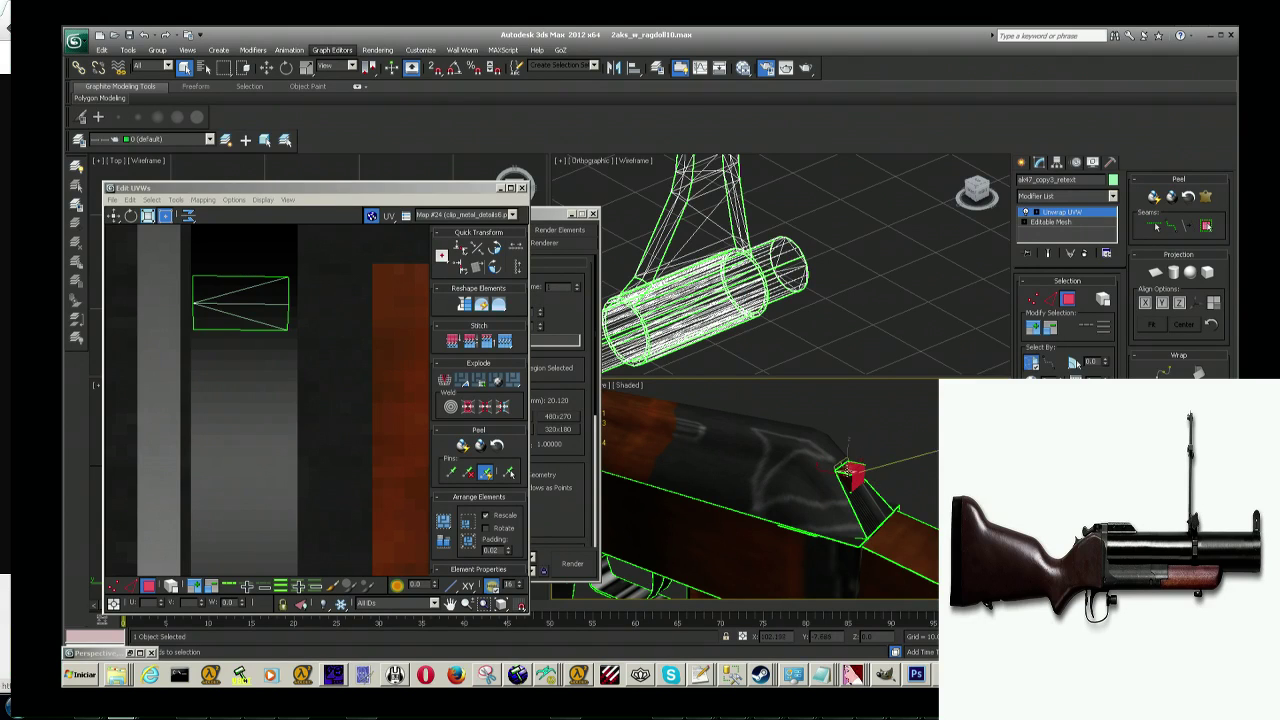
{"action": "left_click", "coordinate": [879, 462]}
{"action": "middle_click_drag", "start_coordinate": [849, 440], "coordinate": [800, 470], "text": "alt"}
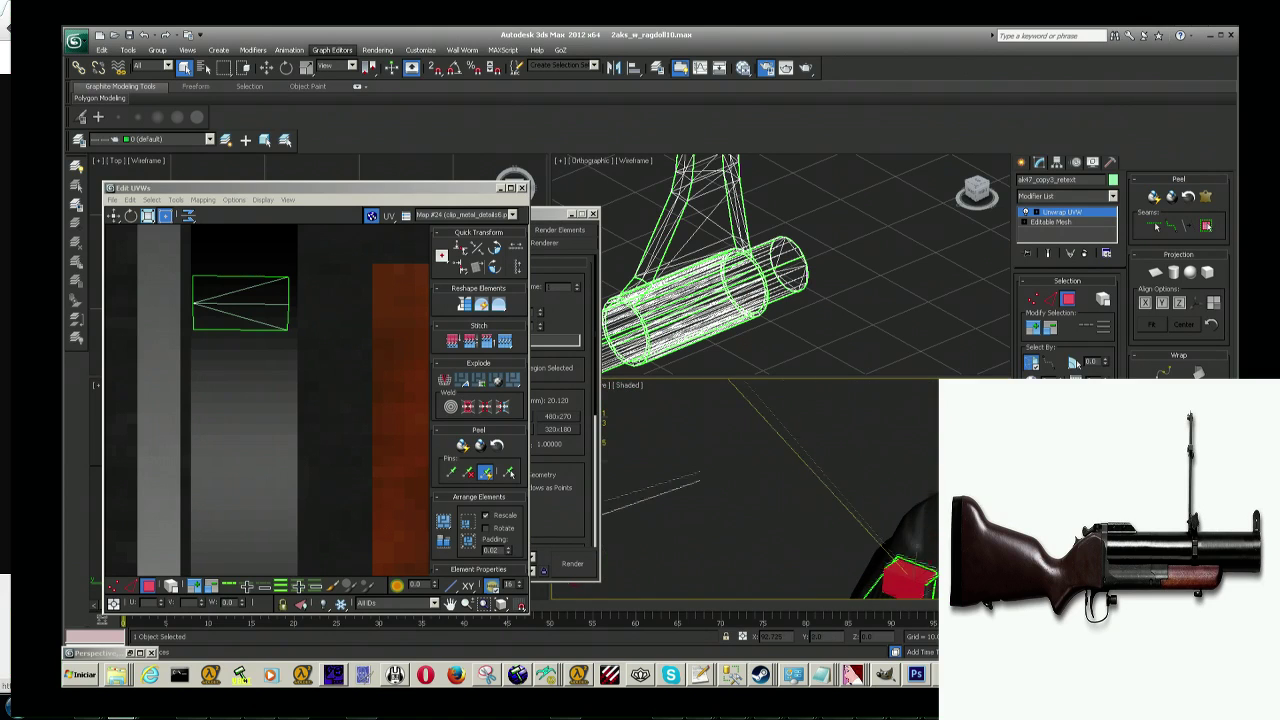
Step: Apply Flatten Mapping to the selected stock face's UVs
{"action": "scroll", "coordinate": [770, 490], "scroll_direction": "up", "scroll_amount": 5}
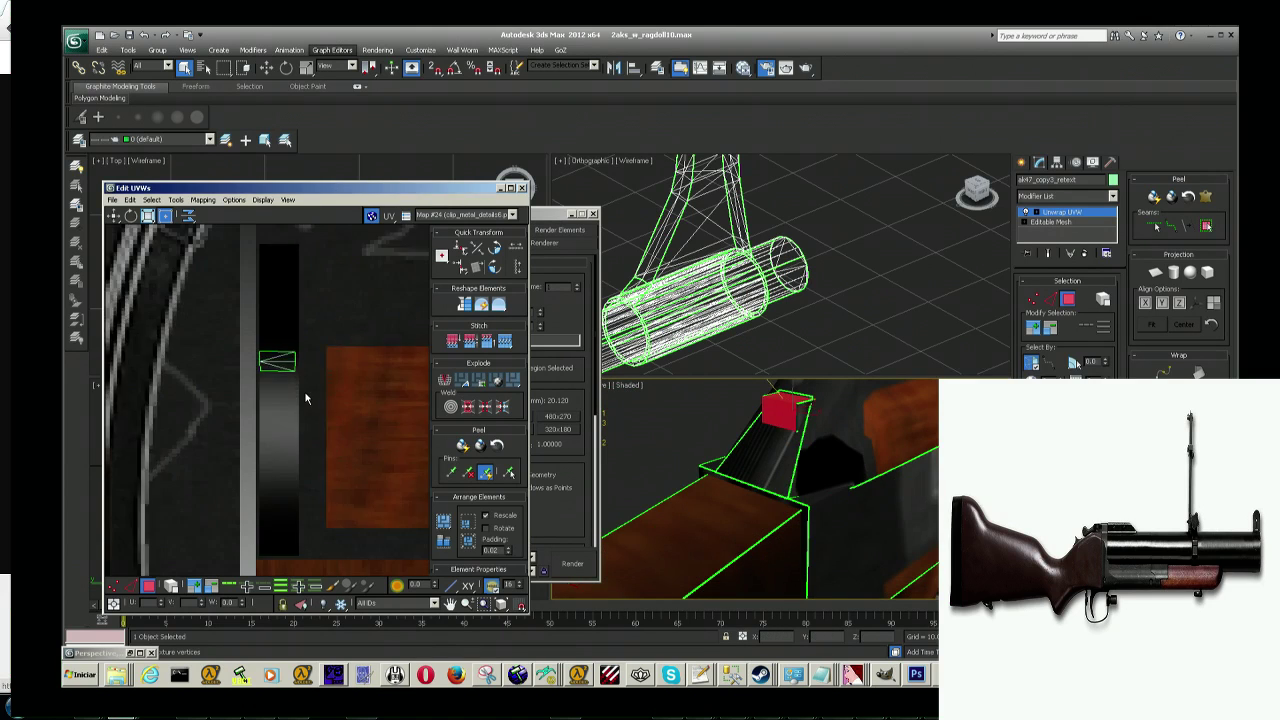
{"action": "scroll", "coordinate": [304, 480], "scroll_direction": "down", "scroll_amount": 5}
{"action": "scroll", "coordinate": [304, 480], "scroll_direction": "up", "scroll_amount": 3}
{"action": "scroll", "coordinate": [320, 472], "scroll_direction": "up", "scroll_amount": 2}
{"action": "scroll", "coordinate": [340, 462], "scroll_direction": "up", "scroll_amount": 2}
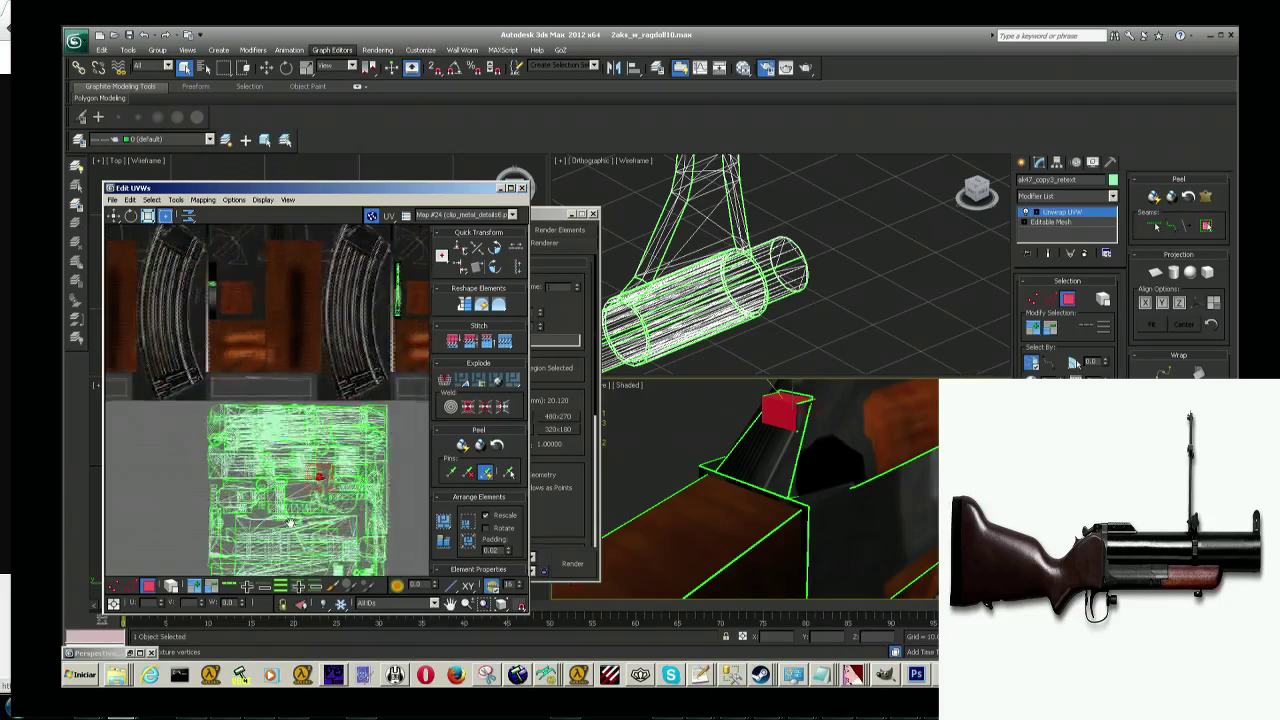
{"action": "scroll", "coordinate": [365, 450], "scroll_direction": "up", "scroll_amount": 2}
{"action": "scroll", "coordinate": [364, 449], "scroll_direction": "up", "scroll_amount": 3}
{"action": "scroll", "coordinate": [337, 392], "scroll_direction": "up", "scroll_amount": 3}
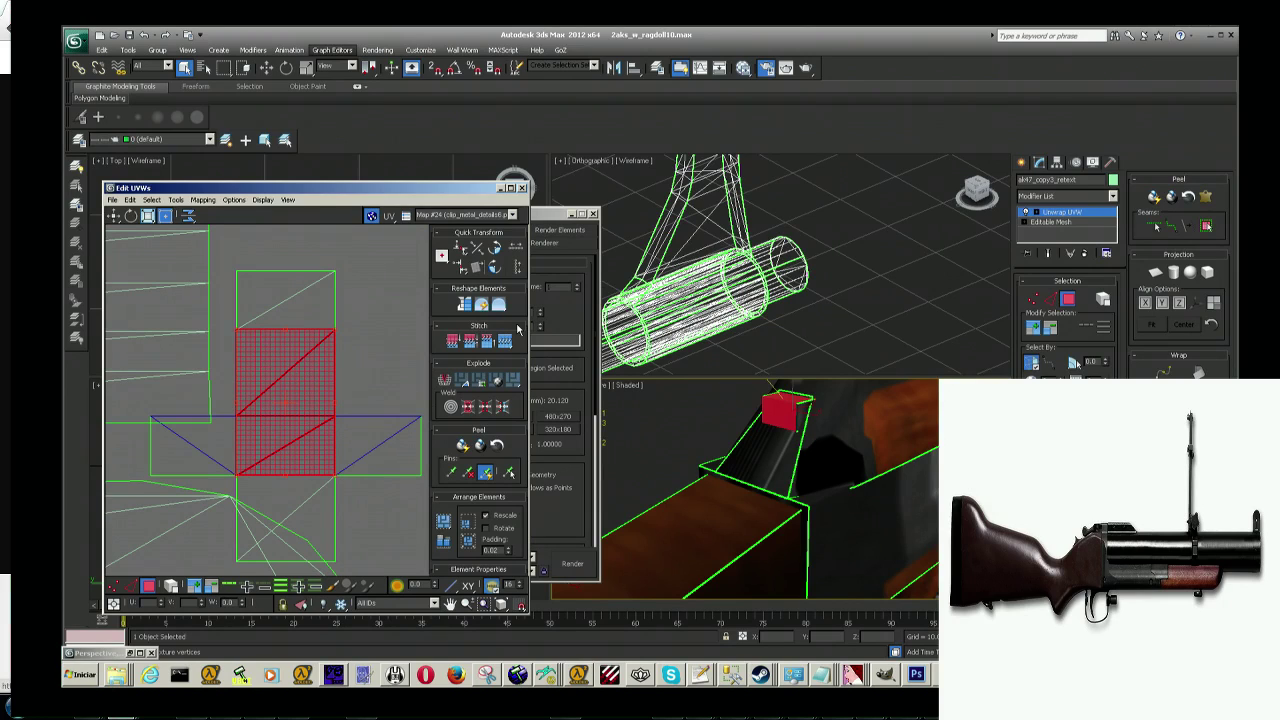
{"action": "left_click", "coordinate": [203, 199]}
{"action": "left_click", "coordinate": [222, 211]}
{"action": "left_click", "coordinate": [218, 109]}
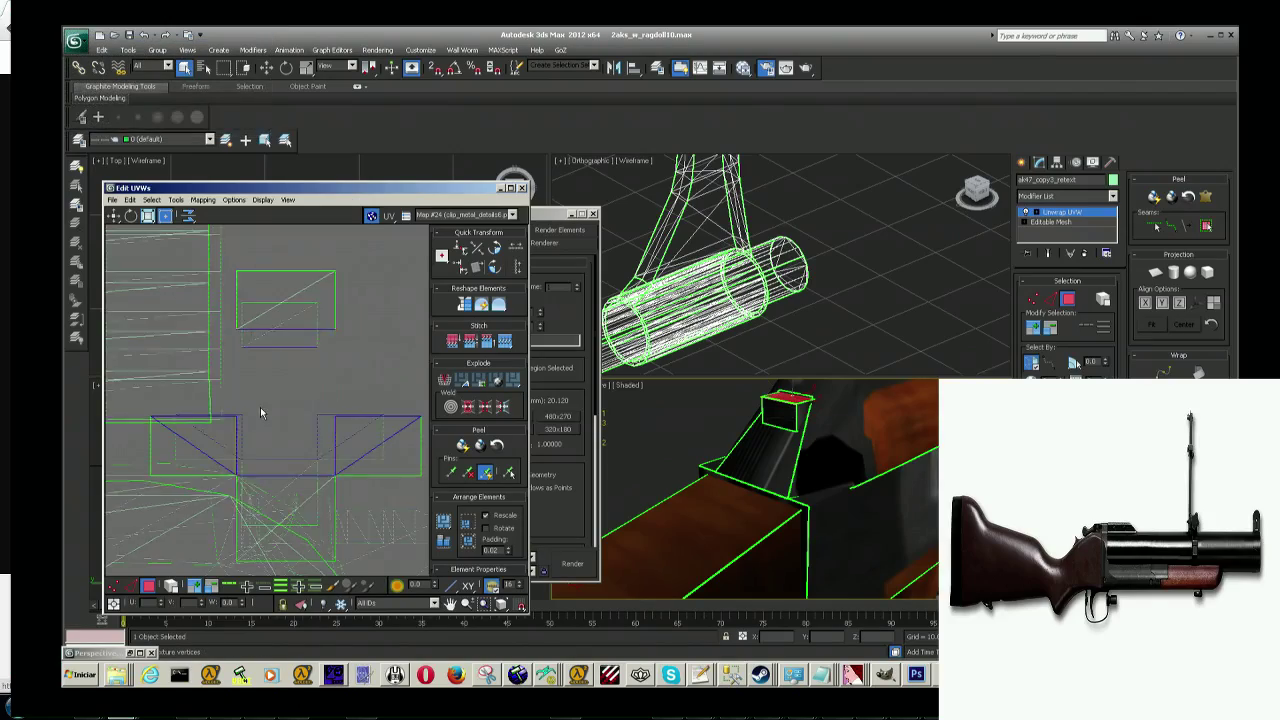
Step: Shrink the flattened UV cluster and stretch it downward into a tall strip
{"action": "mouse_move", "coordinate": [295, 267]}
{"action": "middle_mouse_down"}
{"action": "mouse_move", "coordinate": [268, 432]}
{"action": "mouse_move", "coordinate": [210, 370]}
{"action": "middle_mouse_up"}
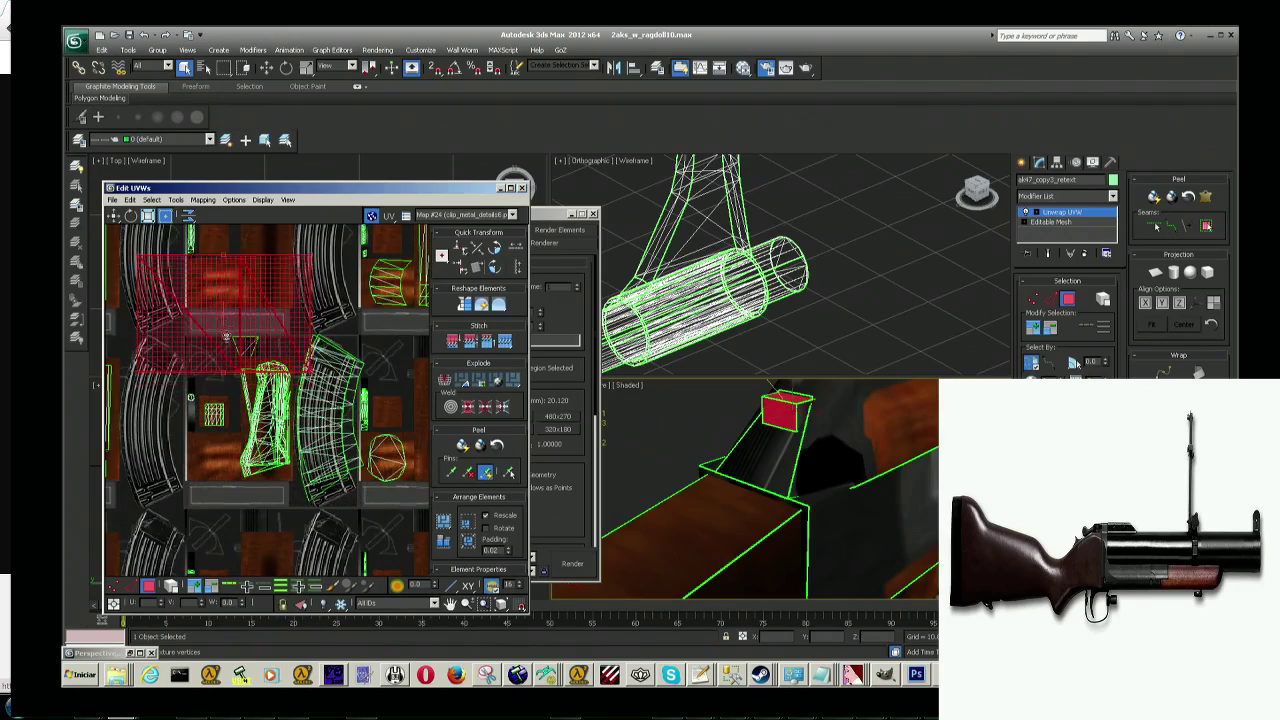
{"action": "scroll", "coordinate": [268, 400], "scroll_direction": "up", "scroll_amount": 2}
{"action": "middle_click_drag", "start_coordinate": [268, 400], "coordinate": [300, 404]}
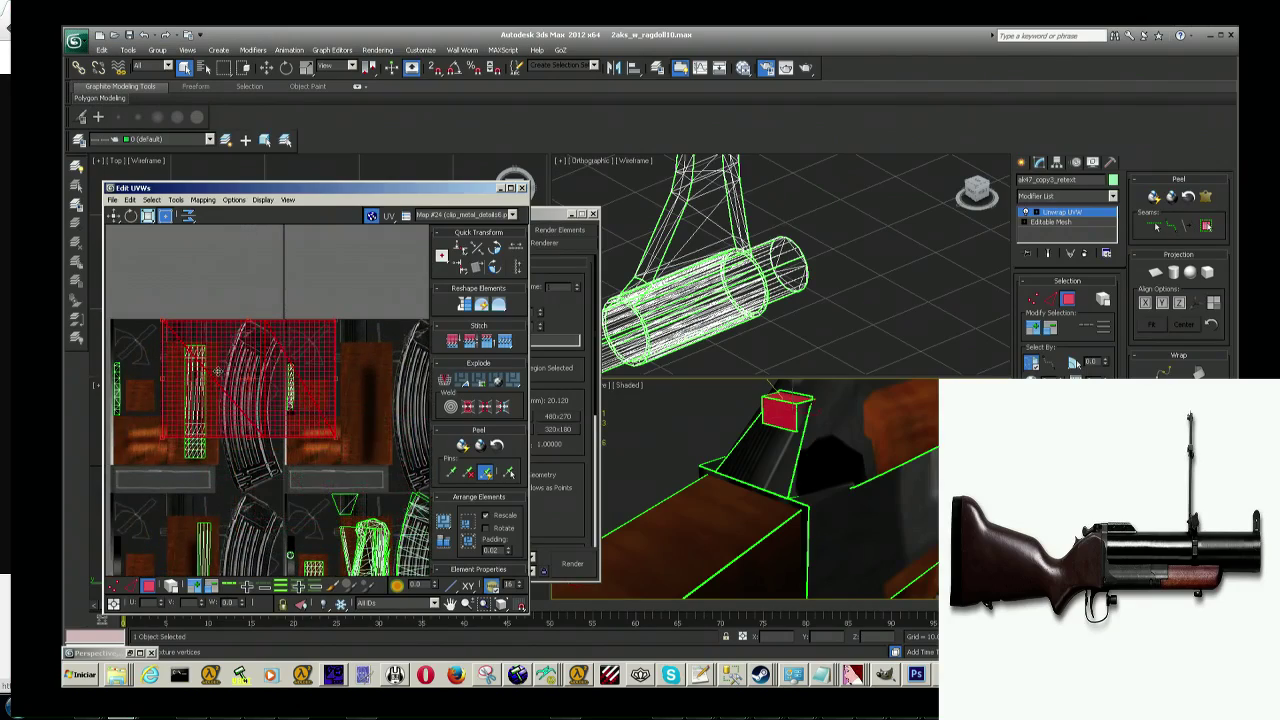
{"action": "scroll", "coordinate": [231, 411], "scroll_direction": "up", "scroll_amount": 2}
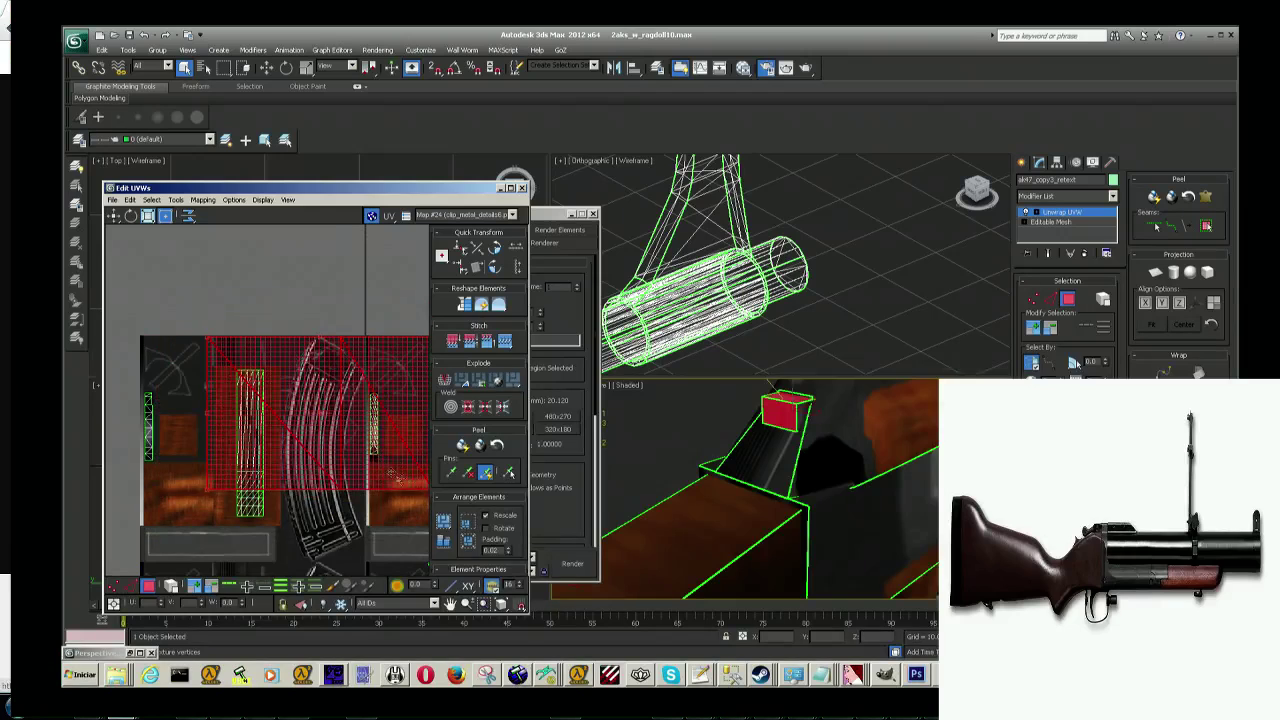
{"action": "scroll", "coordinate": [325, 299], "scroll_direction": "down", "scroll_amount": 2}
{"action": "scroll", "coordinate": [325, 299], "scroll_direction": "down", "scroll_amount": 2}
{"action": "scroll", "coordinate": [325, 299], "scroll_direction": "up", "scroll_amount": 2}
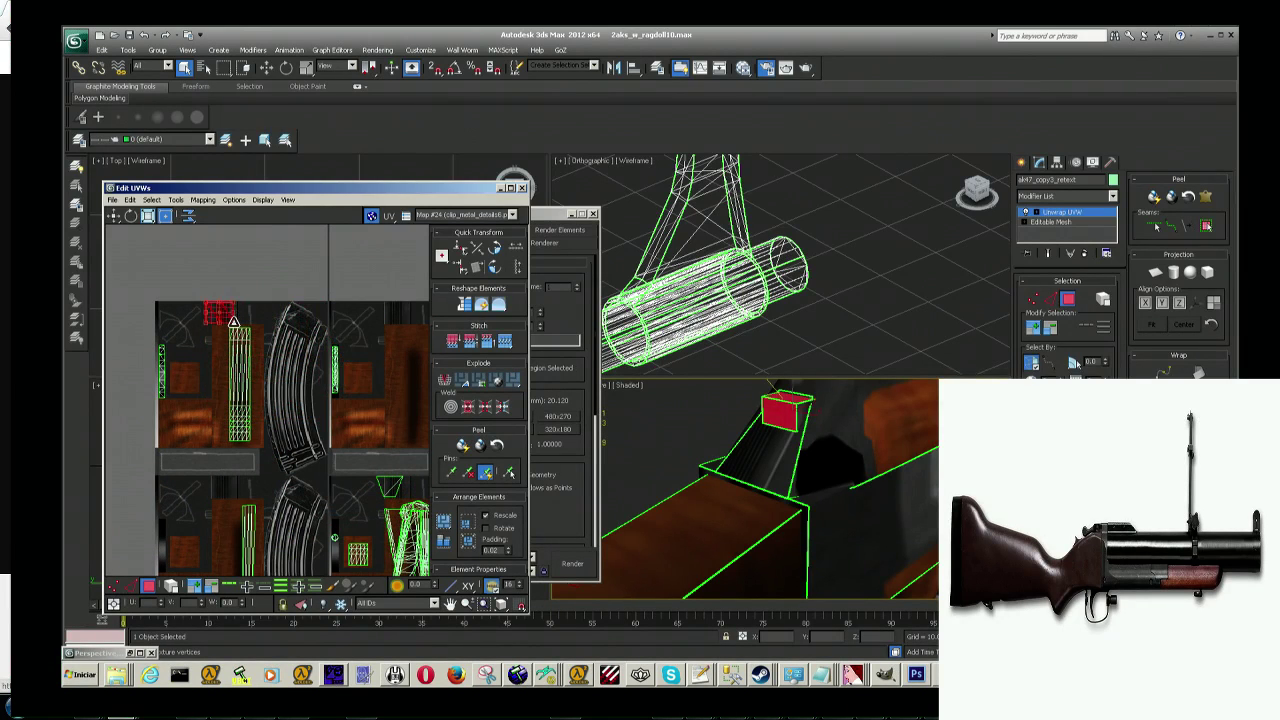
{"action": "scroll", "coordinate": [249, 306], "scroll_direction": "up", "scroll_amount": 2}
{"action": "scroll", "coordinate": [249, 306], "scroll_direction": "up", "scroll_amount": 2}
{"action": "mouse_move", "coordinate": [249, 306]}
{"action": "middle_mouse_down"}
{"action": "mouse_move", "coordinate": [371, 364]}
{"action": "mouse_move", "coordinate": [257, 384]}
{"action": "middle_mouse_up"}
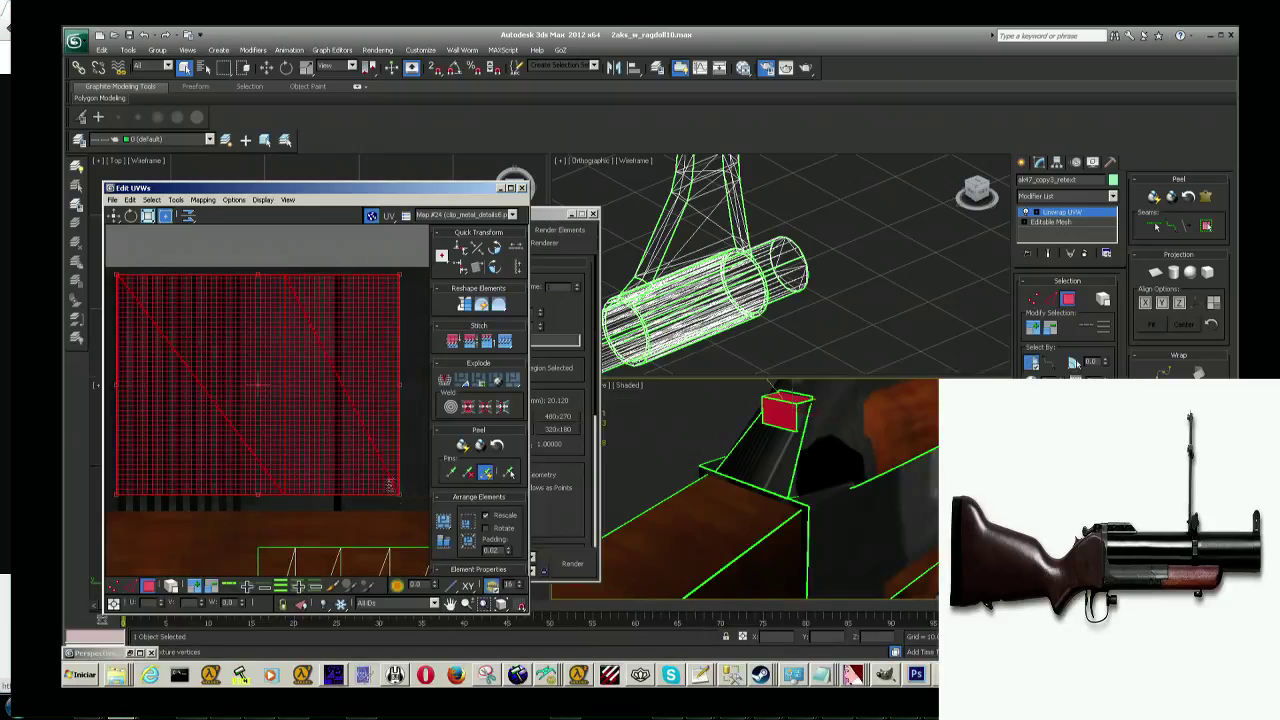
{"action": "left_click_drag", "start_coordinate": [400, 494], "coordinate": [242, 385]}
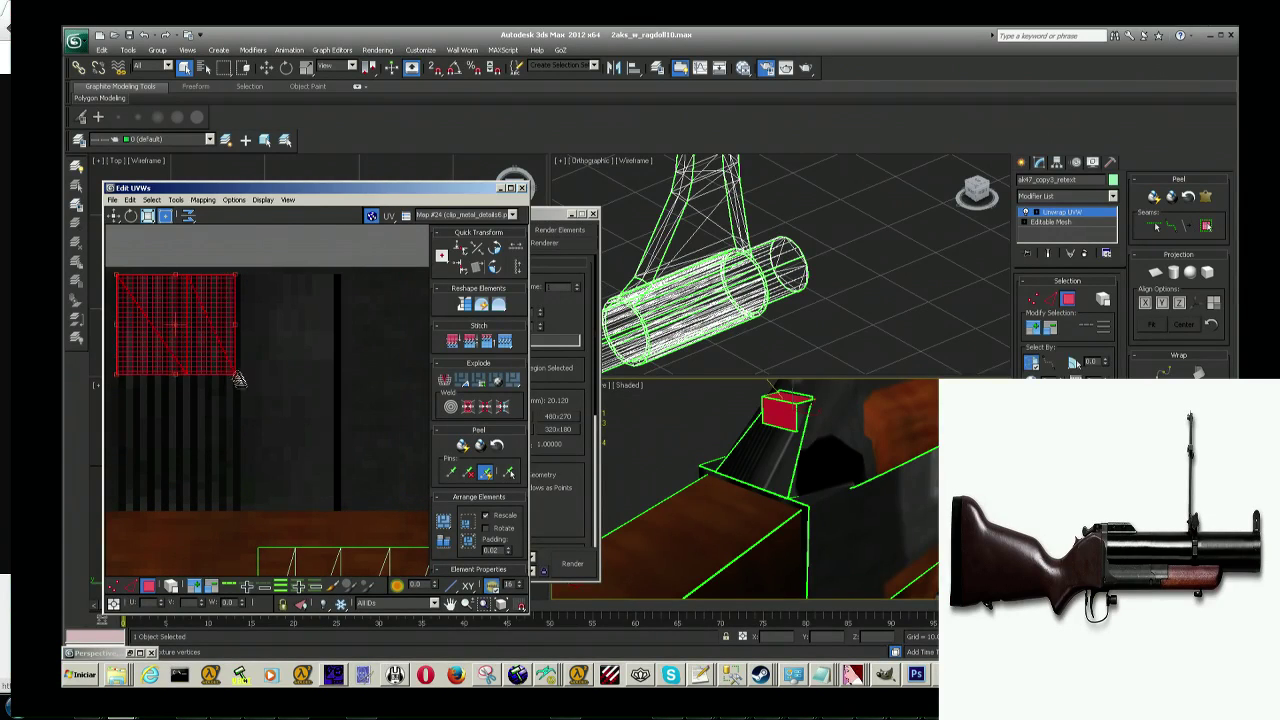
{"action": "left_click_drag", "start_coordinate": [242, 385], "coordinate": [241, 506]}
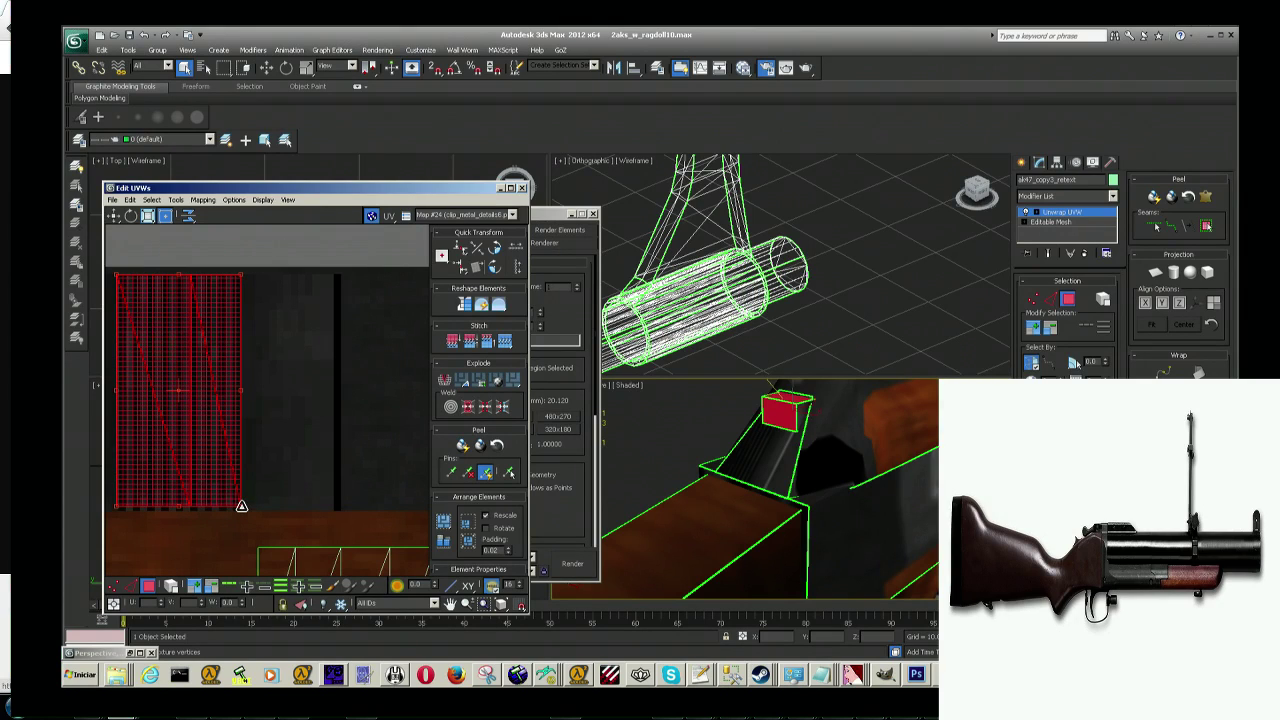
{"action": "left_click", "coordinate": [710, 420]}
Step: Orbit around the gun and select a face on the receiver
{"action": "middle_click_drag", "start_coordinate": [710, 420], "coordinate": [813, 513]}
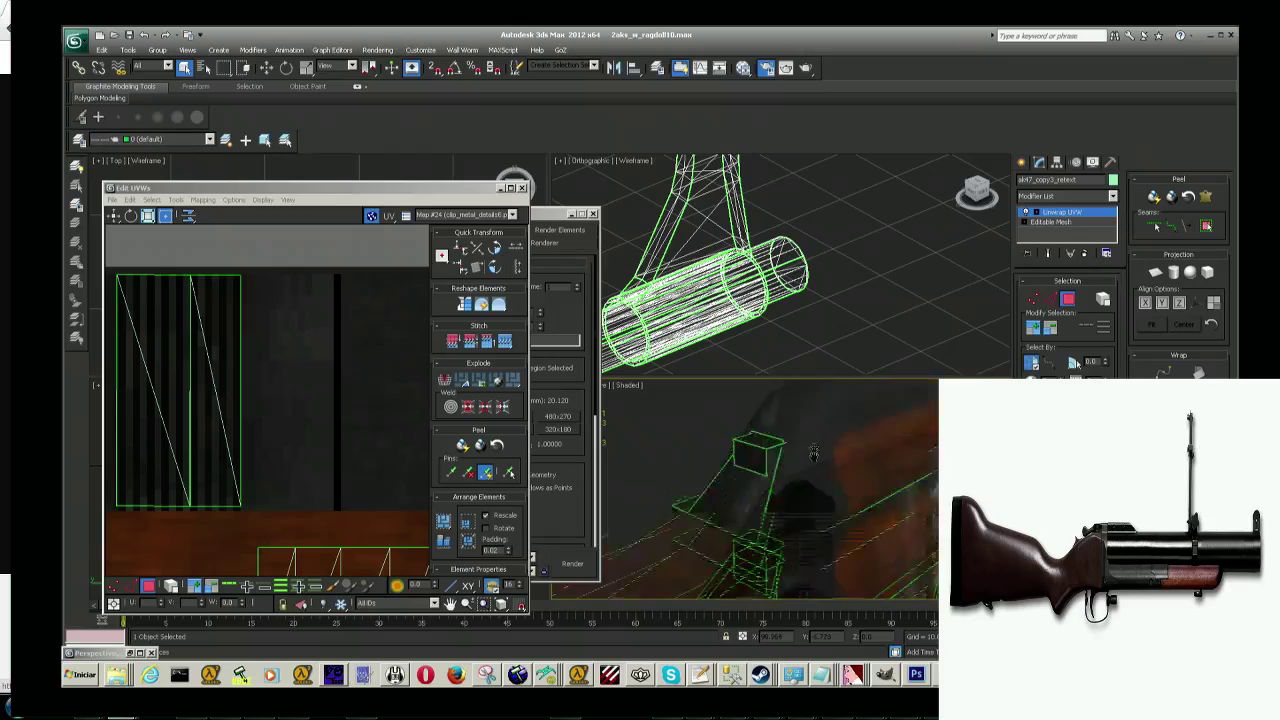
{"action": "scroll", "coordinate": [813, 513], "scroll_direction": "up", "scroll_amount": 3}
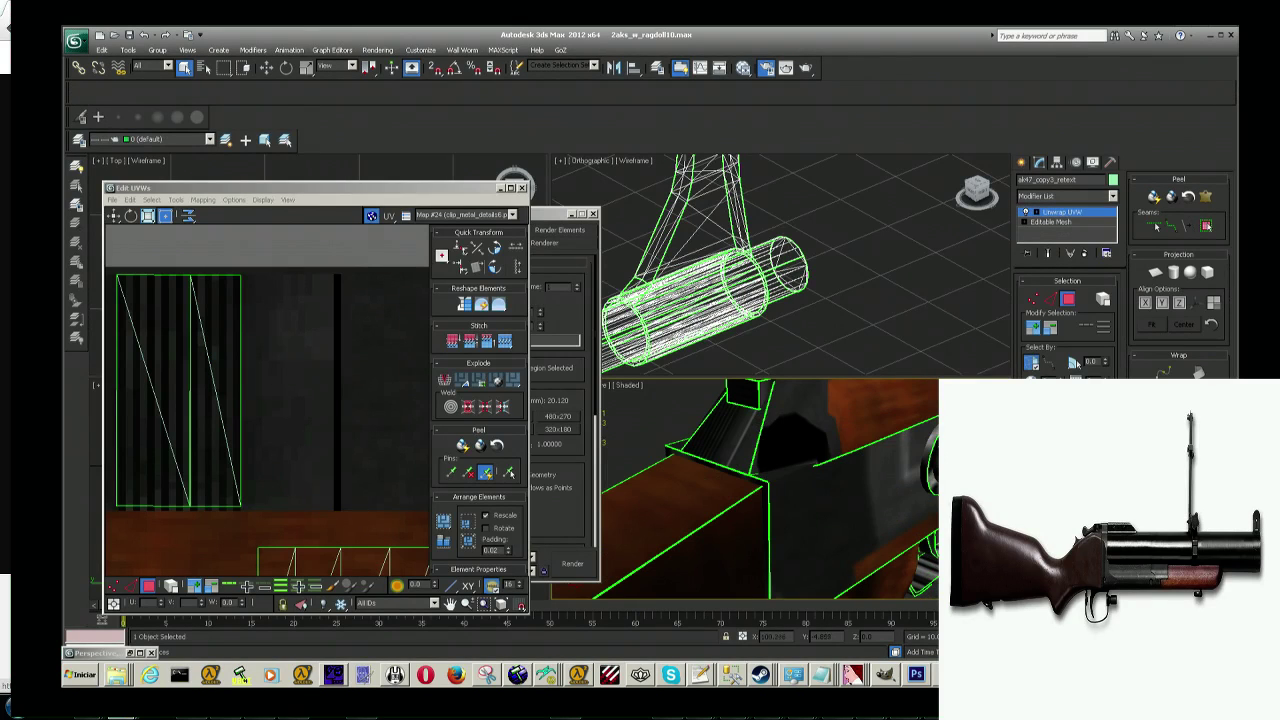
{"action": "middle_click_drag", "start_coordinate": [813, 513], "coordinate": [740, 492], "text": "alt"}
{"action": "left_click", "coordinate": [790, 523]}
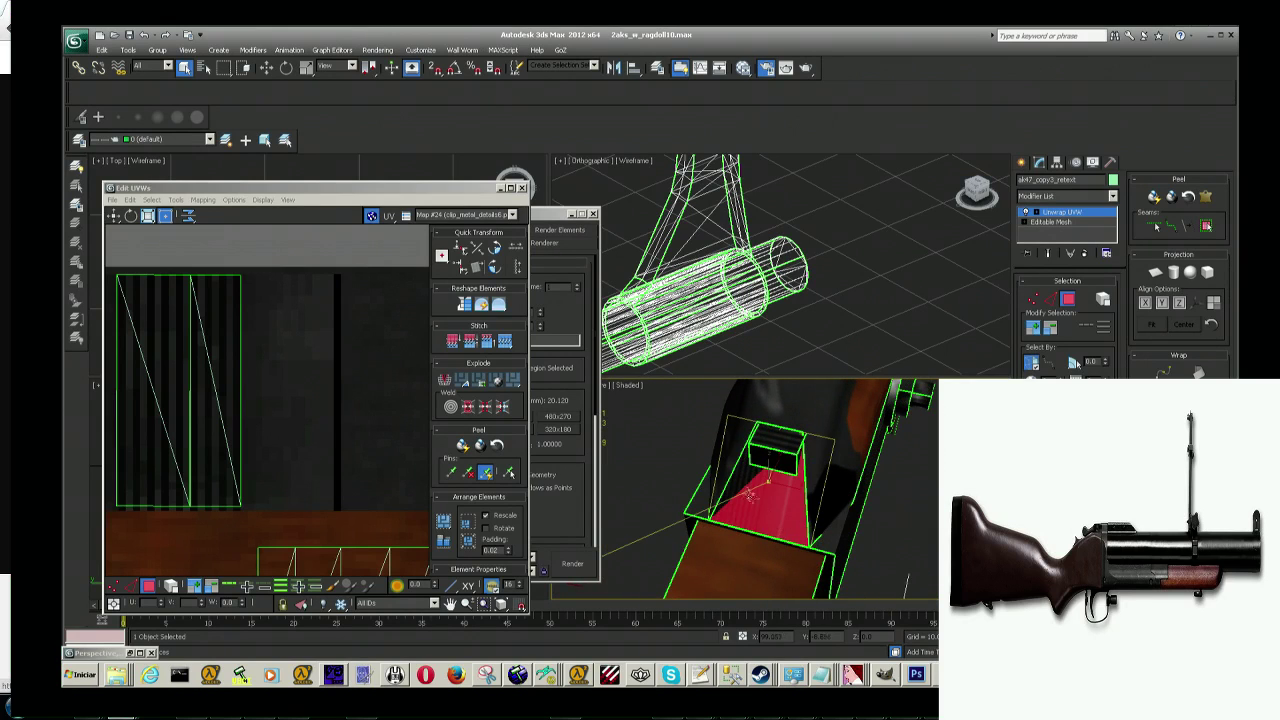
{"action": "scroll", "coordinate": [328, 378], "scroll_direction": "down", "scroll_amount": 3}
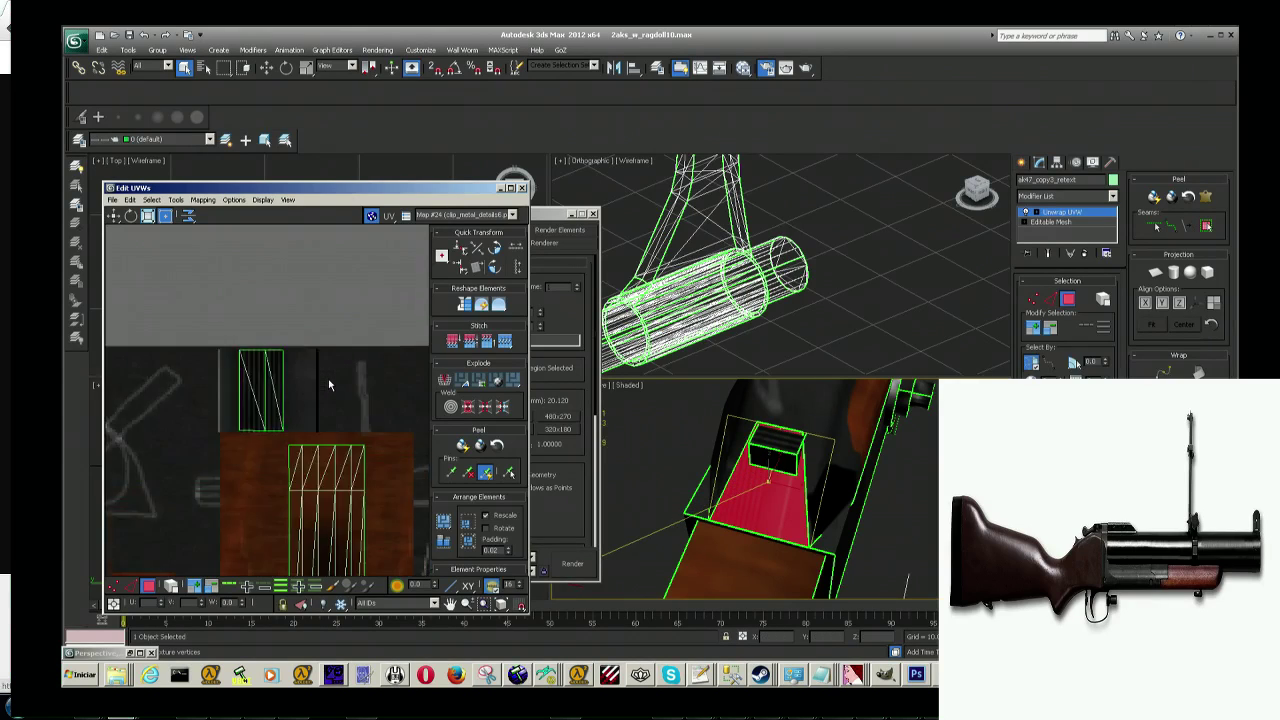
{"action": "scroll", "coordinate": [328, 378], "scroll_direction": "down", "scroll_amount": 3}
{"action": "scroll", "coordinate": [326, 415], "scroll_direction": "down", "scroll_amount": 2}
{"action": "scroll", "coordinate": [324, 452], "scroll_direction": "down", "scroll_amount": 2}
{"action": "scroll", "coordinate": [324, 452], "scroll_direction": "up", "scroll_amount": 3}
{"action": "scroll", "coordinate": [310, 453], "scroll_direction": "up", "scroll_amount": 2}
{"action": "scroll", "coordinate": [295, 455], "scroll_direction": "down", "scroll_amount": 3}
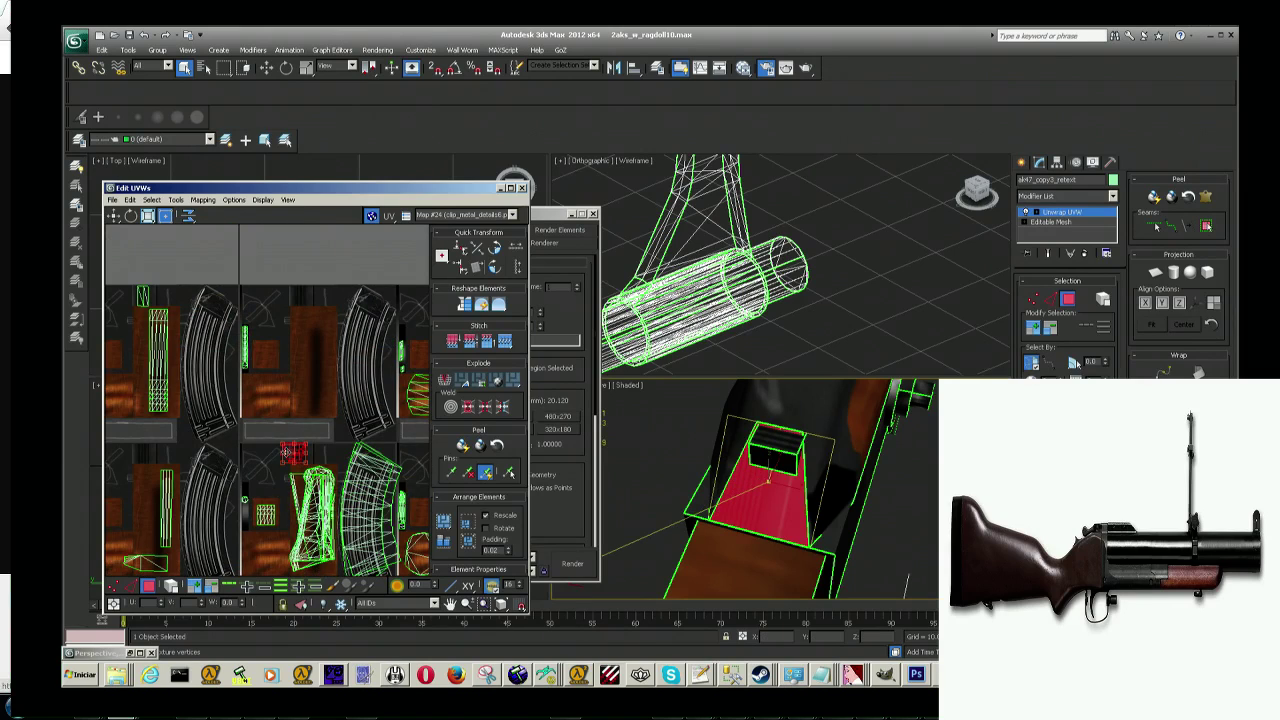
{"action": "scroll", "coordinate": [401, 342], "scroll_direction": "up", "scroll_amount": 3}
{"action": "scroll", "coordinate": [296, 378], "scroll_direction": "up", "scroll_amount": 2}
Step: Move the receiver face's UVs onto the wood texture and shrink them into a narrow strip
{"action": "middle_click_drag", "start_coordinate": [295, 378], "coordinate": [217, 396]}
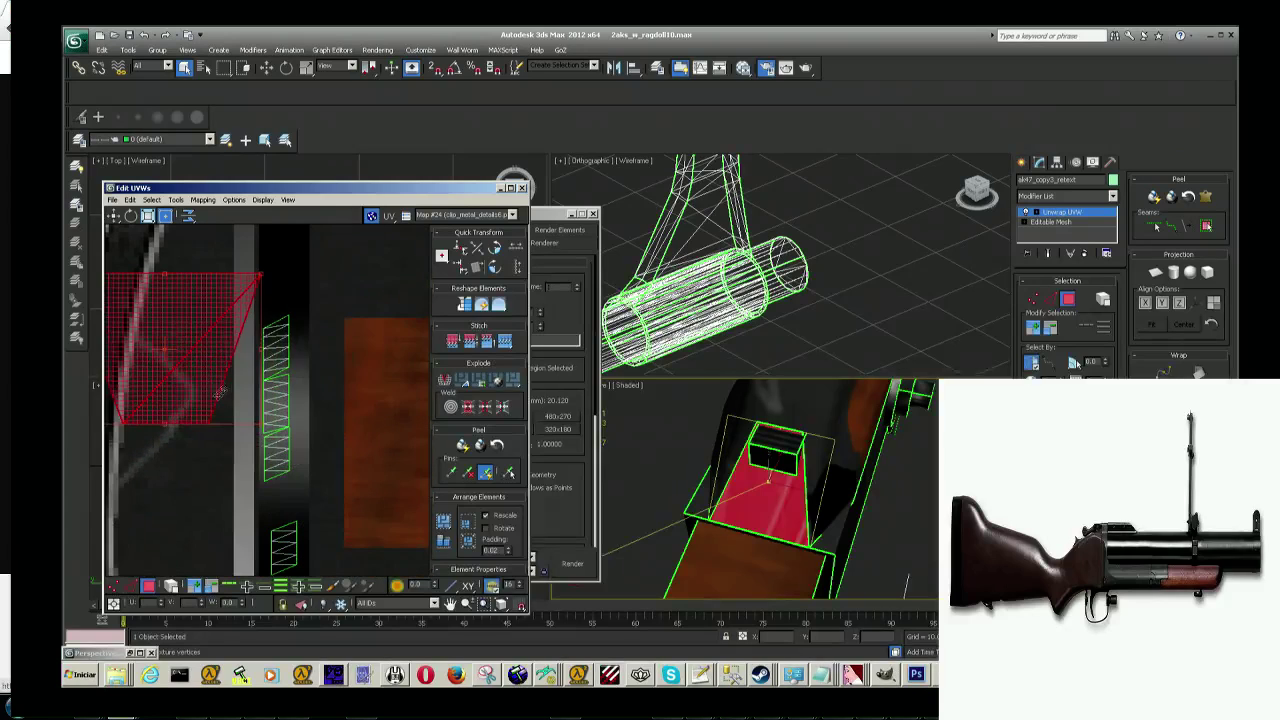
{"action": "left_click_drag", "start_coordinate": [175, 347], "coordinate": [310, 340]}
{"action": "middle_click_drag", "start_coordinate": [345, 345], "coordinate": [285, 371]}
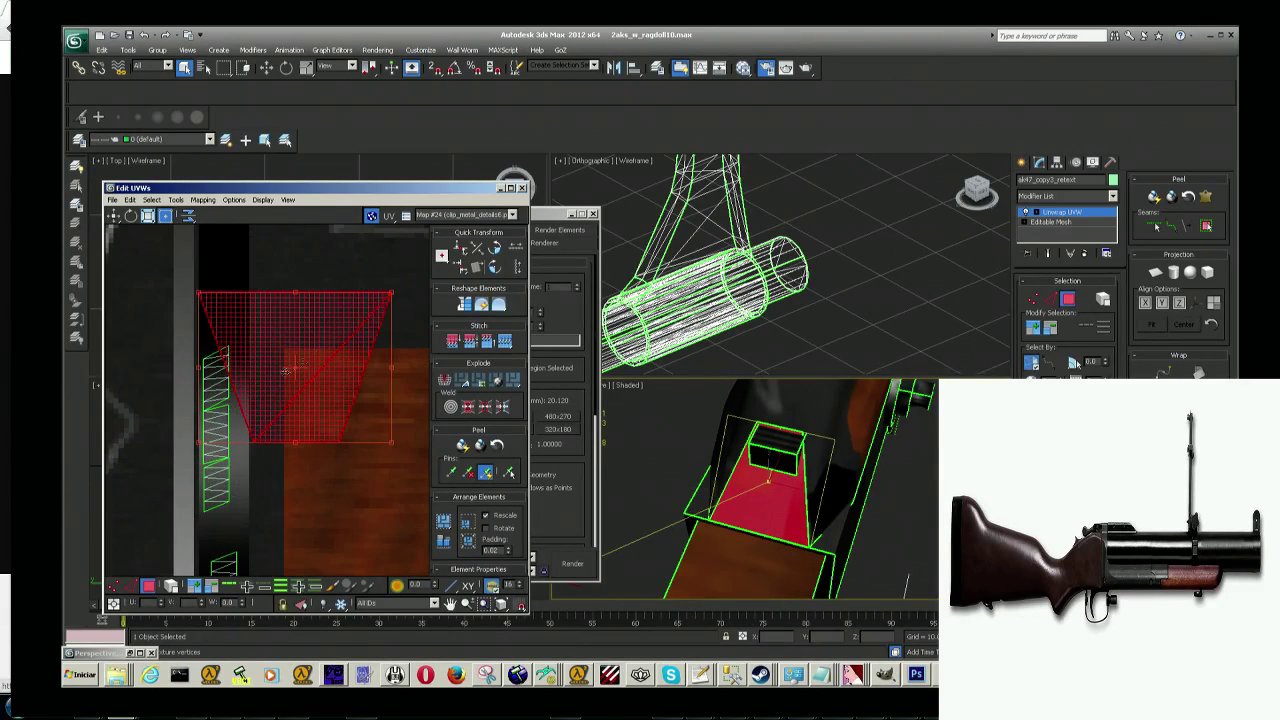
{"action": "mouse_move", "coordinate": [390, 291]}
{"action": "left_mouse_down"}
{"action": "mouse_move", "coordinate": [240, 320]}
{"action": "mouse_move", "coordinate": [247, 240]}
{"action": "left_mouse_up"}
{"action": "left_click", "coordinate": [688, 463]}
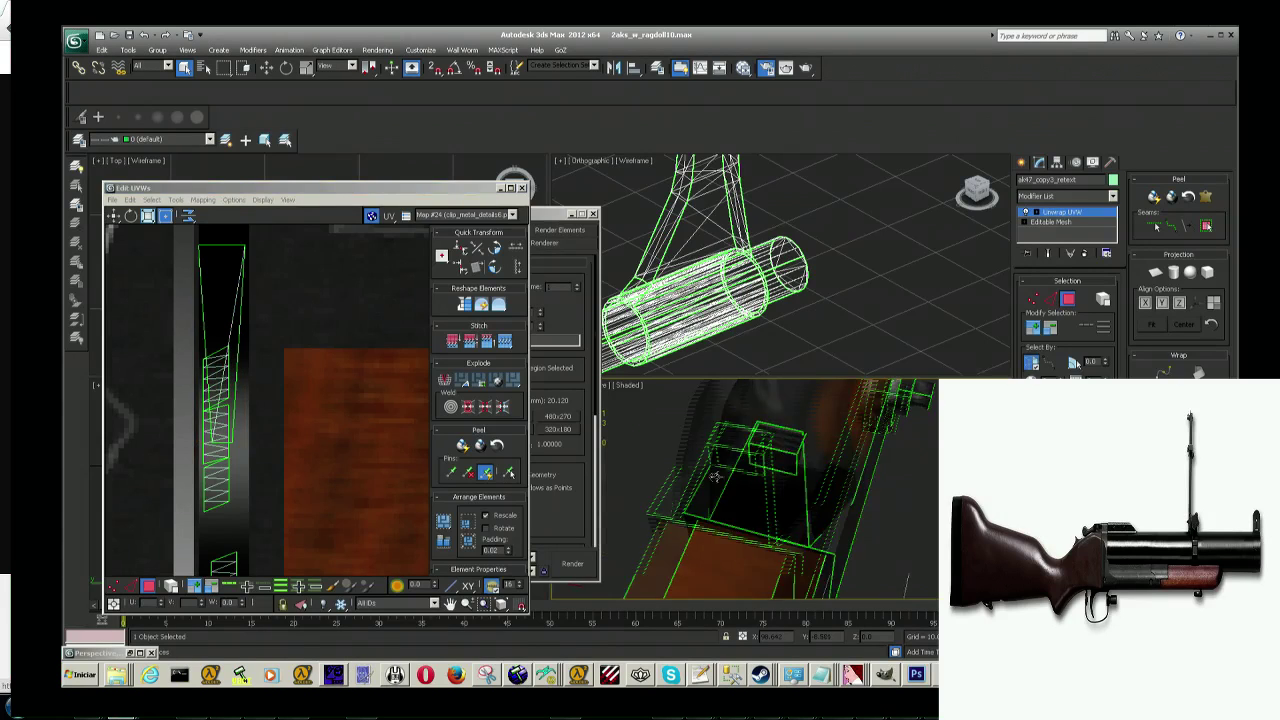
Step: Select a face on the stock and orbit in close around it
{"action": "middle_click_drag", "start_coordinate": [688, 463], "coordinate": [706, 477]}
{"action": "left_click", "coordinate": [674, 462]}
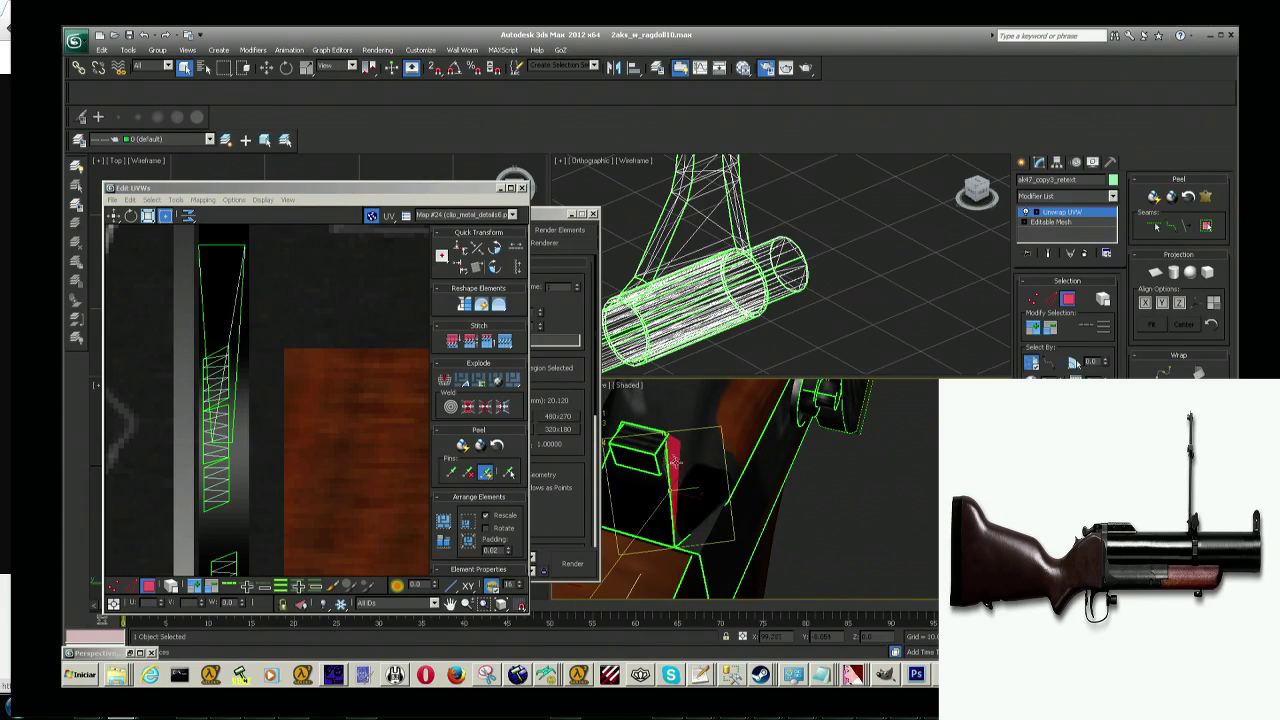
{"action": "middle_click_drag", "start_coordinate": [680, 457], "coordinate": [680, 491], "text": "alt"}
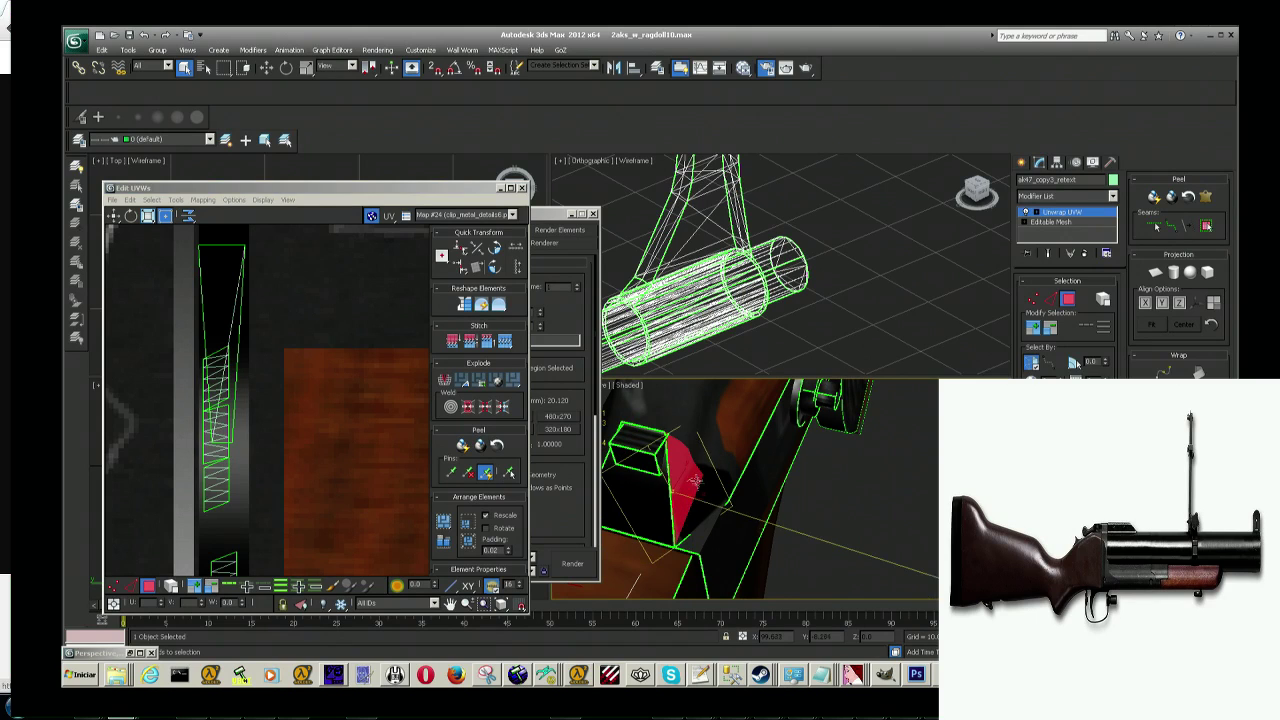
{"action": "middle_click_drag", "start_coordinate": [707, 510], "coordinate": [716, 498], "text": "alt"}
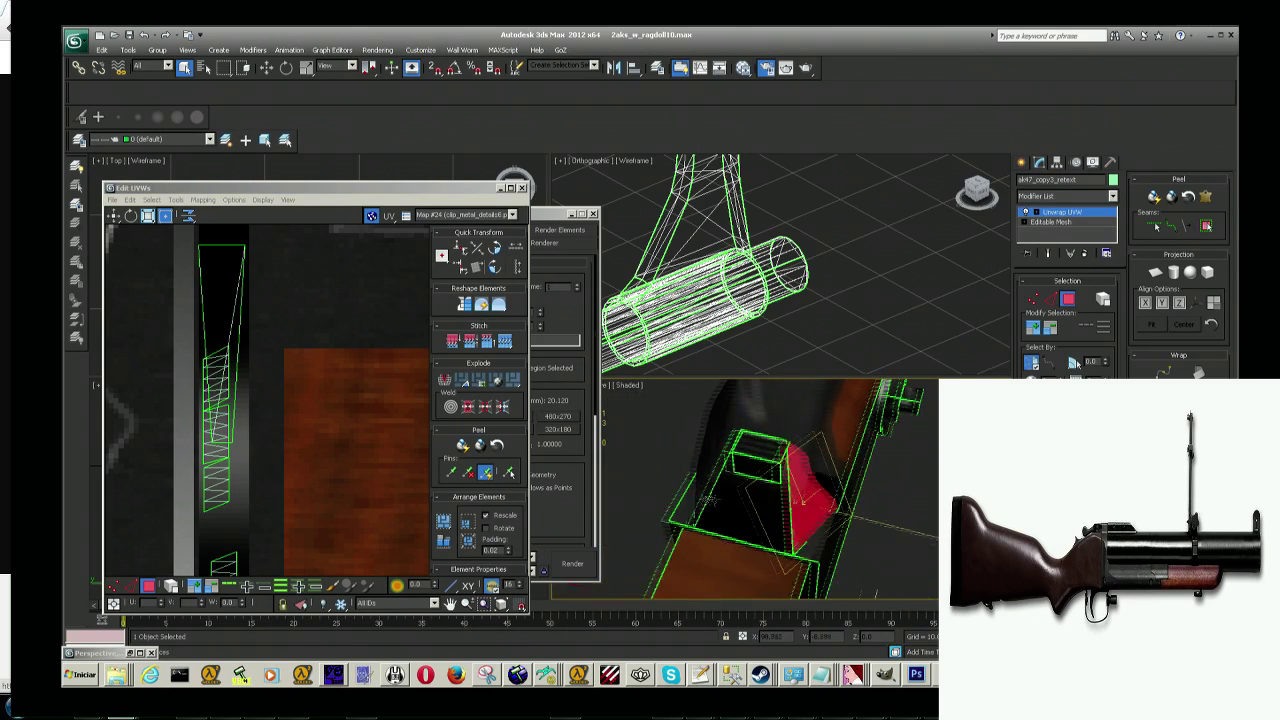
{"action": "middle_click_drag", "start_coordinate": [876, 593], "coordinate": [860, 540], "text": "alt"}
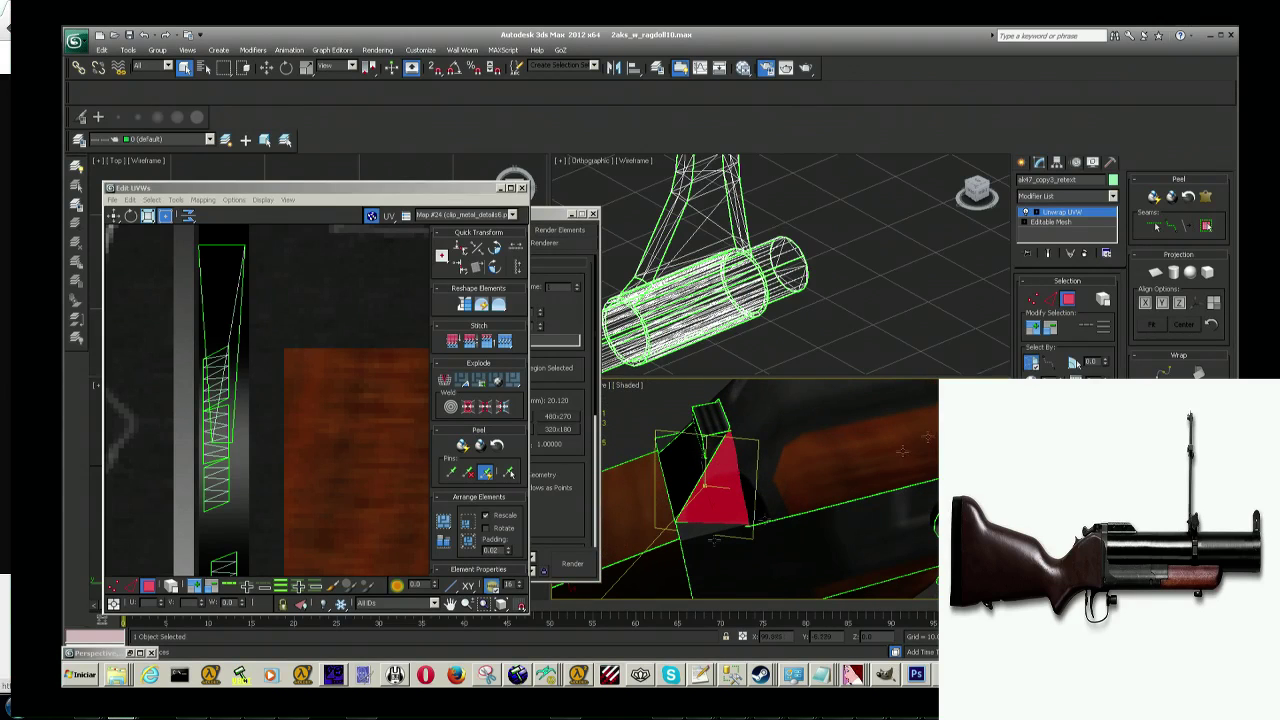
{"action": "middle_click_drag", "start_coordinate": [757, 497], "coordinate": [740, 504], "text": "alt"}
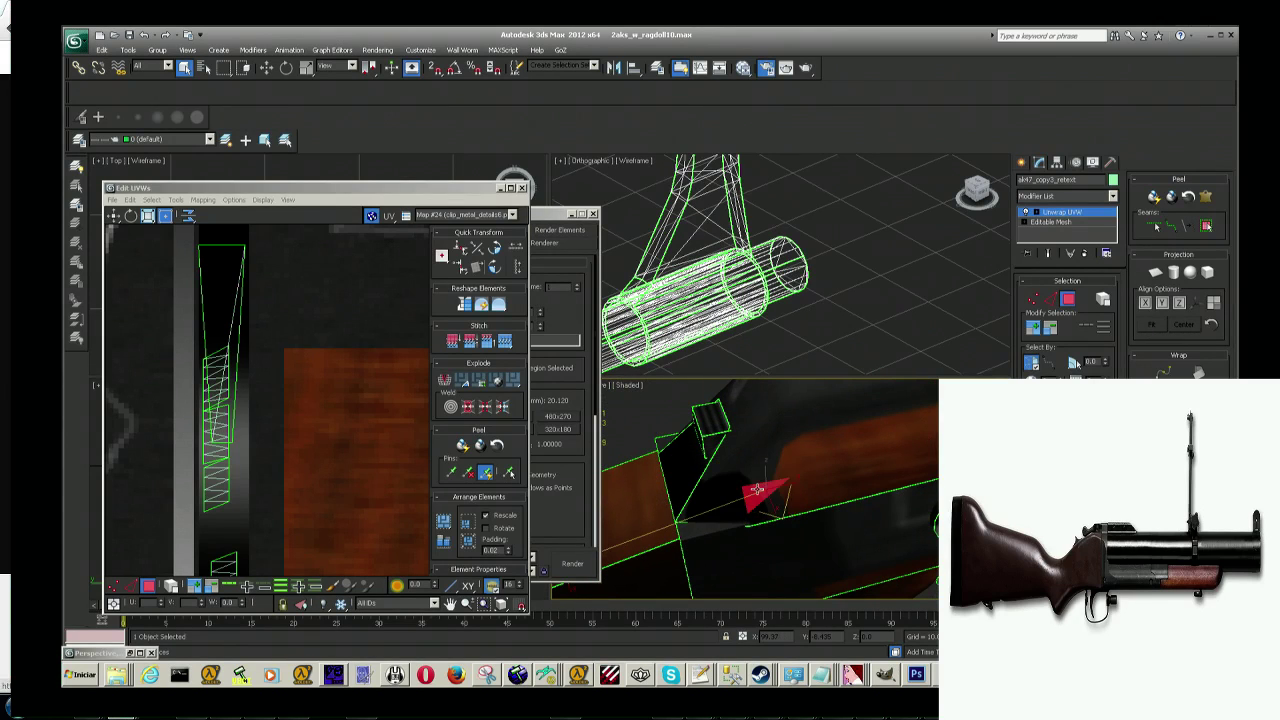
{"action": "mouse_move", "coordinate": [773, 503]}
{"action": "middle_mouse_down", "text": "alt"}
{"action": "mouse_move", "coordinate": [804, 473]}
{"action": "mouse_move", "coordinate": [790, 515]}
{"action": "middle_mouse_up", "text": "alt"}
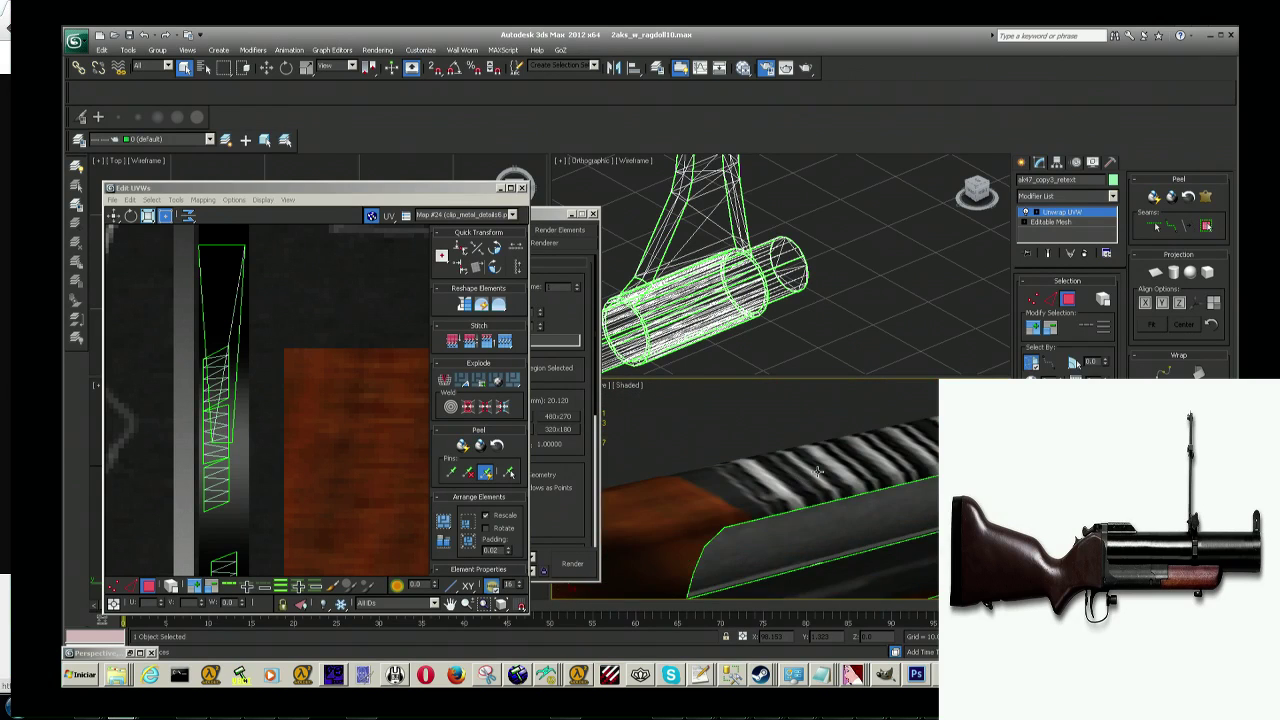
Step: Select the long face strip along the stock edge
{"action": "left_click", "coordinate": [782, 528]}
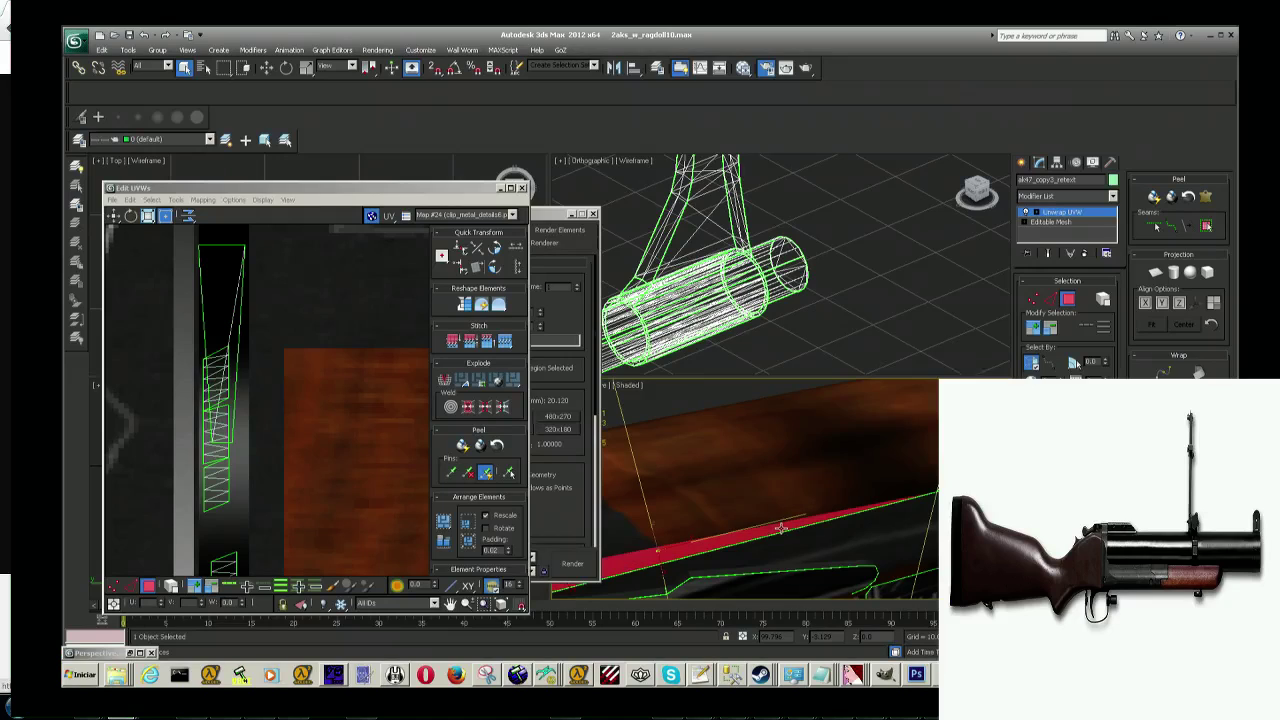
{"action": "middle_click_drag", "start_coordinate": [778, 520], "coordinate": [697, 424], "text": "alt"}
{"action": "middle_click_drag", "start_coordinate": [688, 483], "coordinate": [845, 515], "text": "alt"}
{"action": "mouse_move", "coordinate": [732, 483]}
{"action": "middle_mouse_down", "text": "alt"}
{"action": "mouse_move", "coordinate": [745, 478]}
{"action": "mouse_move", "coordinate": [674, 530]}
{"action": "mouse_move", "coordinate": [679, 517]}
{"action": "mouse_move", "coordinate": [705, 557]}
{"action": "middle_mouse_up", "text": "alt"}
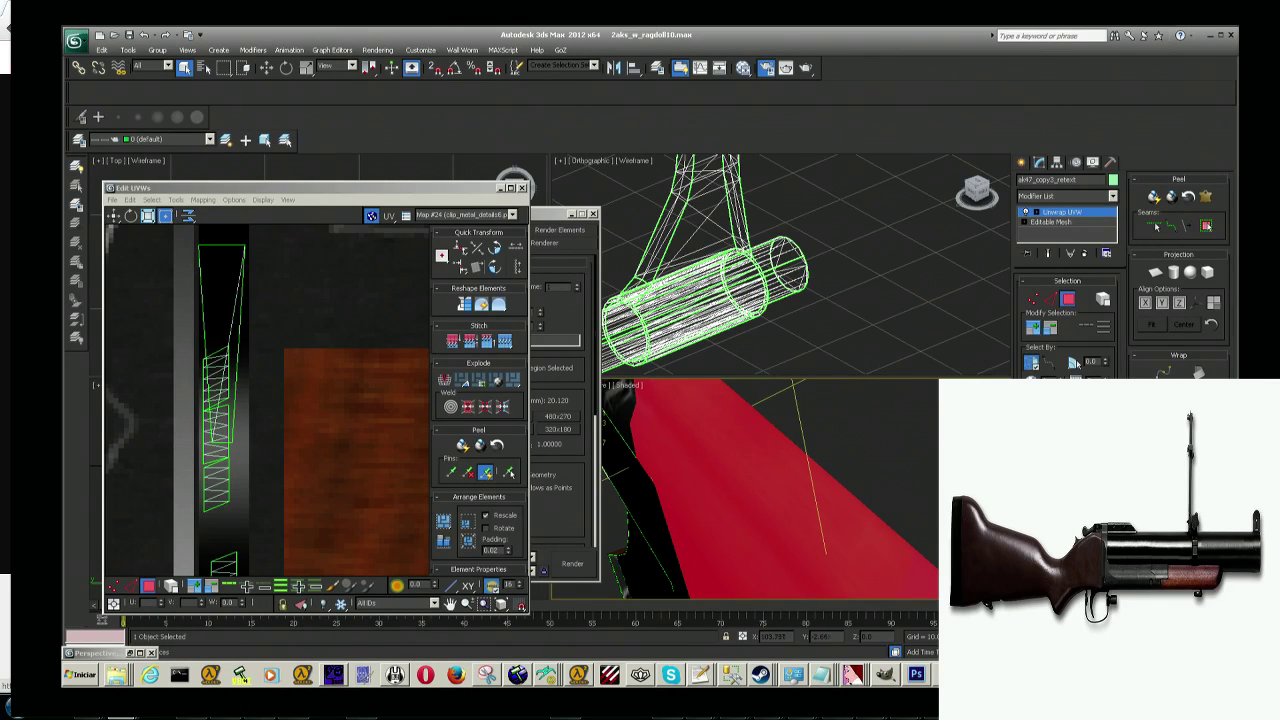
{"action": "mouse_move", "coordinate": [722, 588]}
{"action": "middle_mouse_down", "text": "alt"}
{"action": "mouse_move", "coordinate": [690, 584]}
{"action": "mouse_move", "coordinate": [676, 540]}
{"action": "mouse_move", "coordinate": [869, 473]}
{"action": "middle_mouse_up", "text": "alt"}
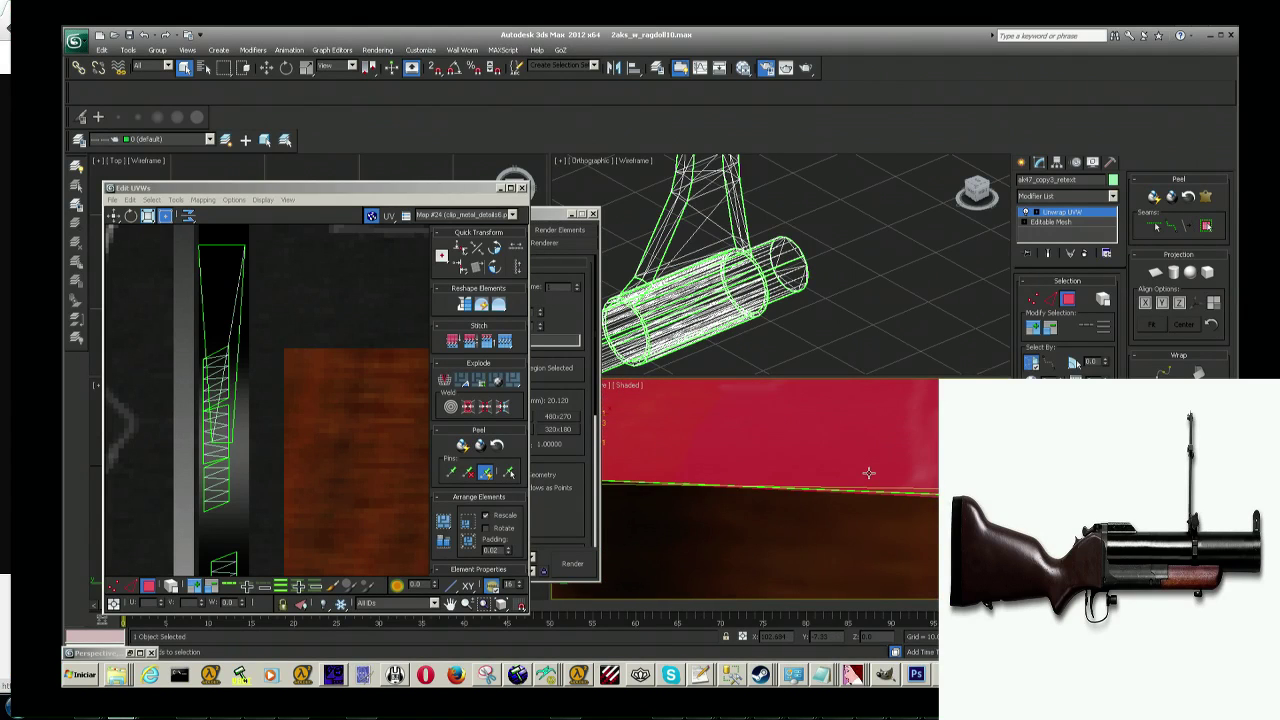
Step: Orbit and zoom around the selected red strip to inspect it
{"action": "scroll", "coordinate": [887, 468], "scroll_direction": "down", "scroll_amount": 5}
{"action": "scroll", "coordinate": [851, 477], "scroll_direction": "up", "scroll_amount": 5}
{"action": "middle_click_drag", "start_coordinate": [851, 480], "coordinate": [820, 455]}
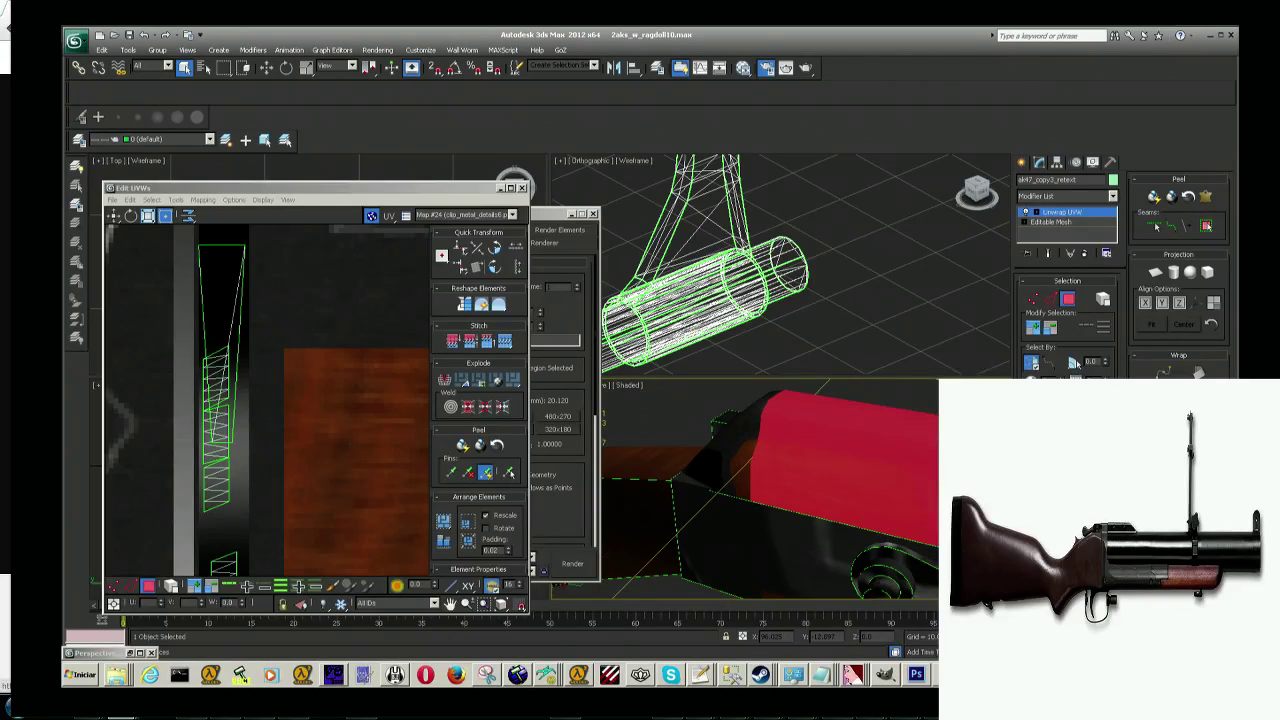
{"action": "middle_click_drag", "start_coordinate": [866, 503], "coordinate": [855, 491], "text": "alt"}
{"action": "scroll", "coordinate": [855, 491], "scroll_direction": "down", "scroll_amount": 2}
{"action": "scroll", "coordinate": [855, 491], "scroll_direction": "down", "scroll_amount": 3}
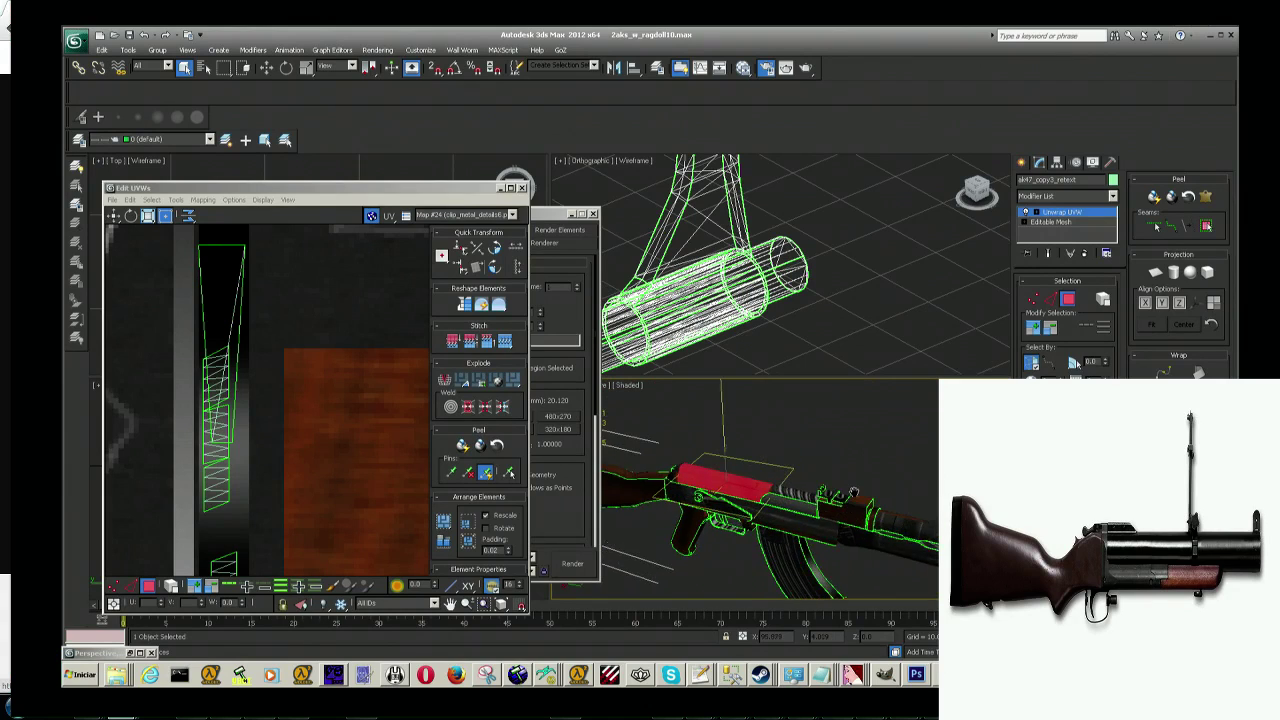
{"action": "scroll", "coordinate": [853, 491], "scroll_direction": "up", "scroll_amount": 5}
{"action": "middle_click_drag", "start_coordinate": [864, 492], "coordinate": [772, 441], "text": "alt"}
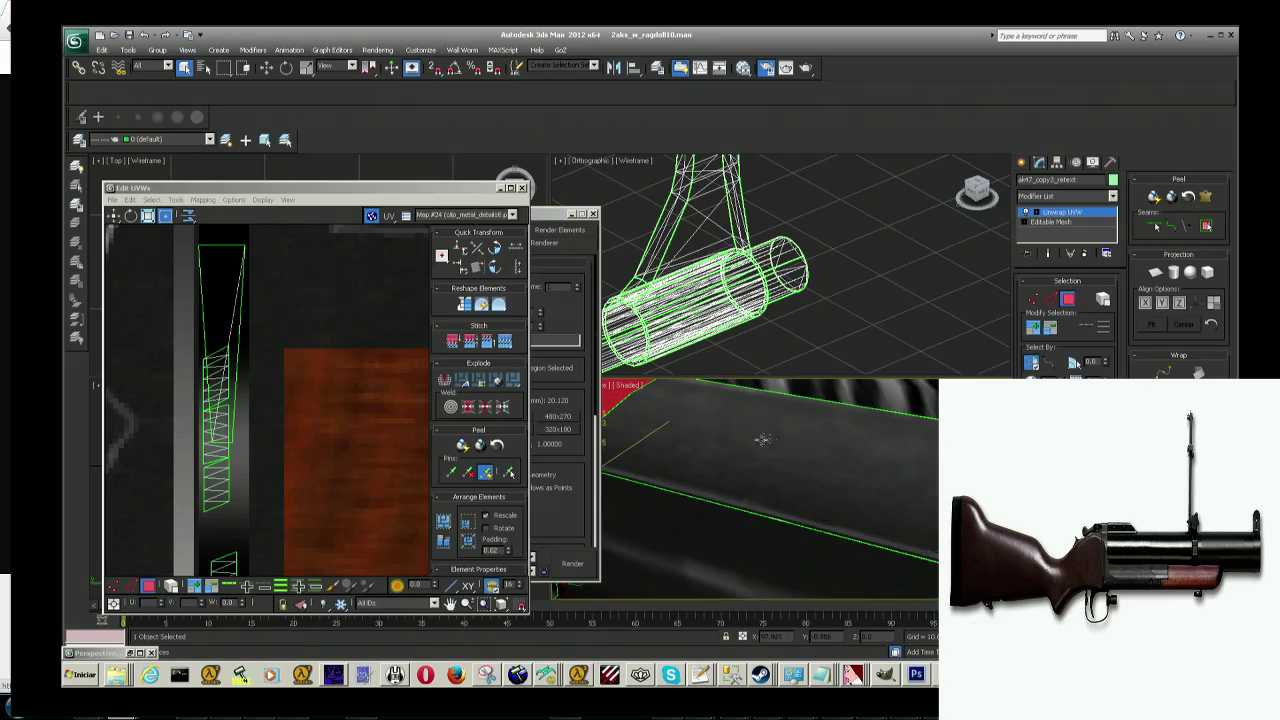
{"action": "middle_click_drag", "start_coordinate": [868, 461], "coordinate": [810, 477], "text": "alt"}
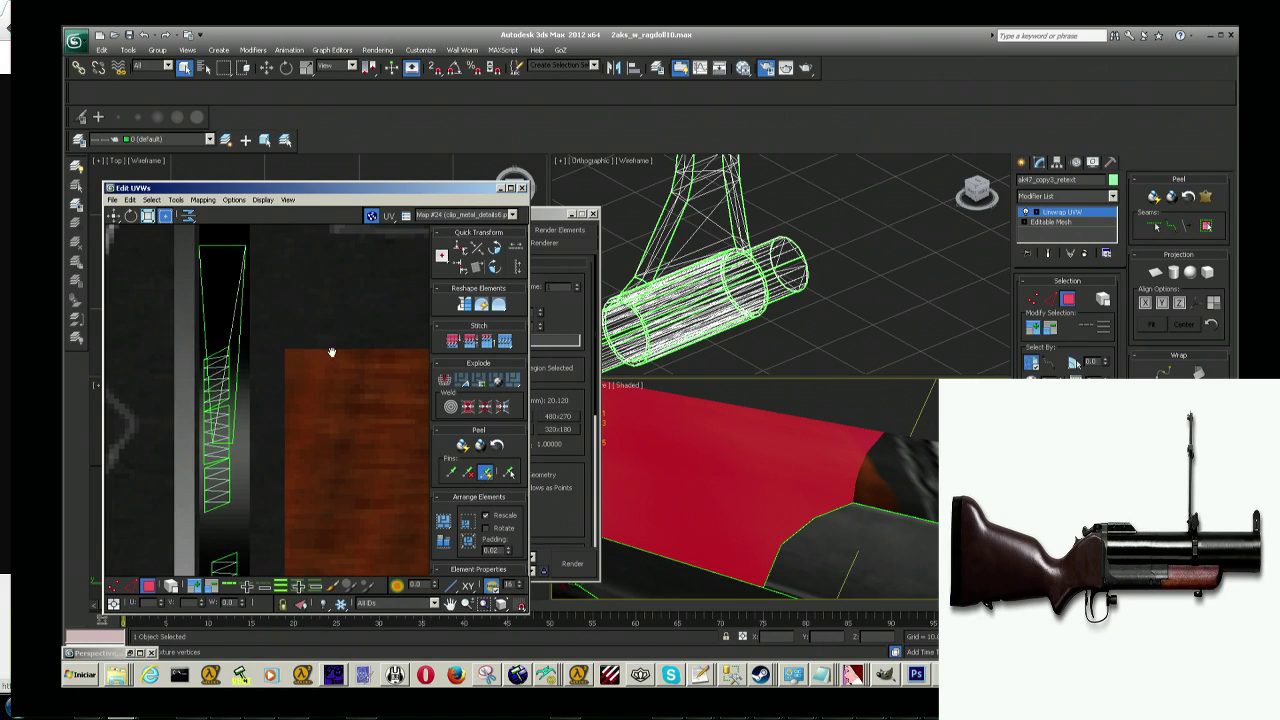
Step: Flatten the selected red faces' UVs with Flatten Mapping
{"action": "scroll", "coordinate": [329, 352], "scroll_direction": "down", "scroll_amount": 4}
{"action": "scroll", "coordinate": [330, 412], "scroll_direction": "down", "scroll_amount": 2}
{"action": "scroll", "coordinate": [300, 380], "scroll_direction": "down", "scroll_amount": 2}
{"action": "scroll", "coordinate": [305, 378], "scroll_direction": "up", "scroll_amount": 3}
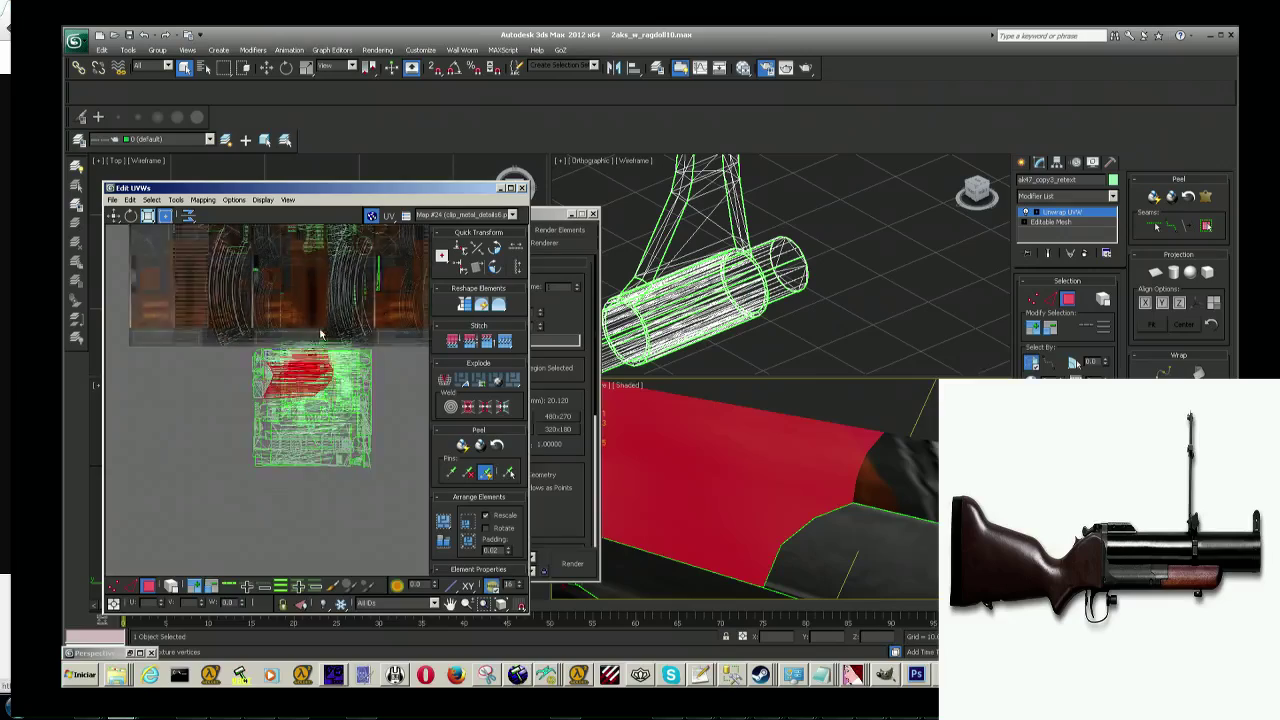
{"action": "scroll", "coordinate": [310, 377], "scroll_direction": "up", "scroll_amount": 2}
{"action": "scroll", "coordinate": [312, 376], "scroll_direction": "up", "scroll_amount": 2}
{"action": "scroll", "coordinate": [310, 376], "scroll_direction": "up", "scroll_amount": 1}
{"action": "scroll", "coordinate": [330, 374], "scroll_direction": "down", "scroll_amount": 3}
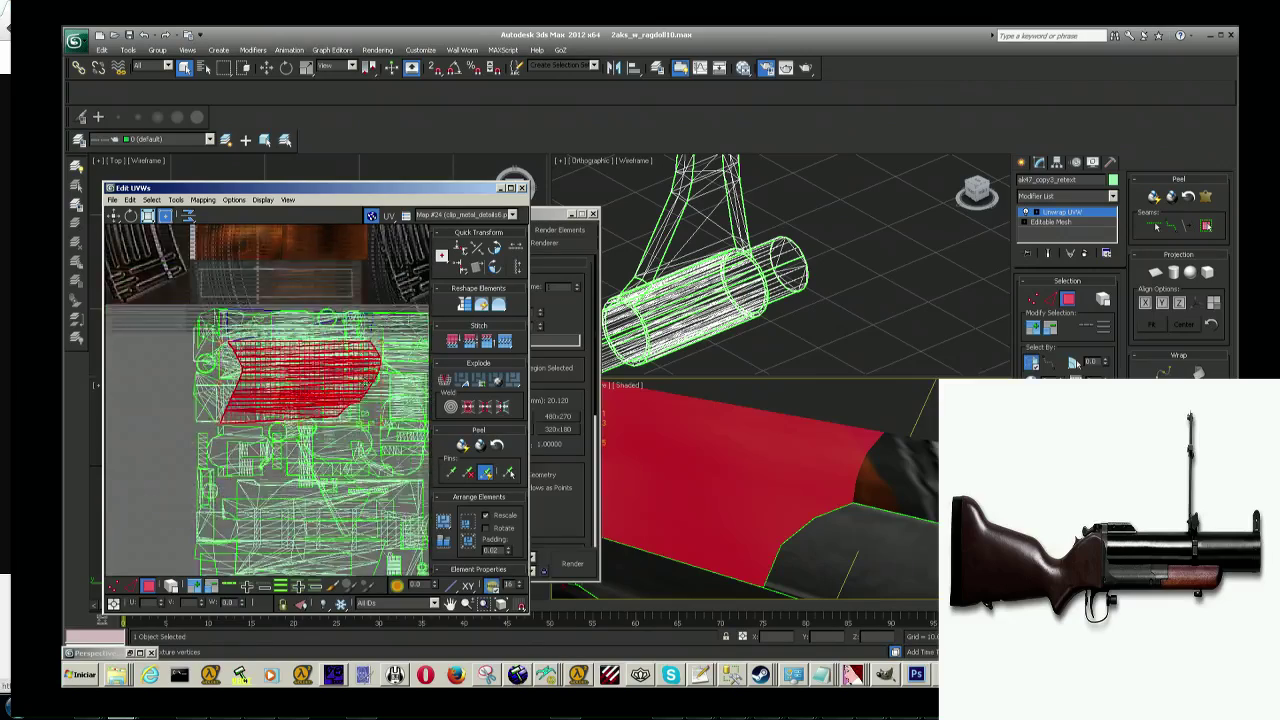
{"action": "scroll", "coordinate": [380, 371], "scroll_direction": "down", "scroll_amount": 2}
{"action": "mouse_move", "coordinate": [790, 470]}
{"action": "middle_mouse_down", "text": "alt"}
{"action": "mouse_move", "coordinate": [829, 471]}
{"action": "mouse_move", "coordinate": [835, 512]}
{"action": "middle_mouse_up", "text": "alt"}
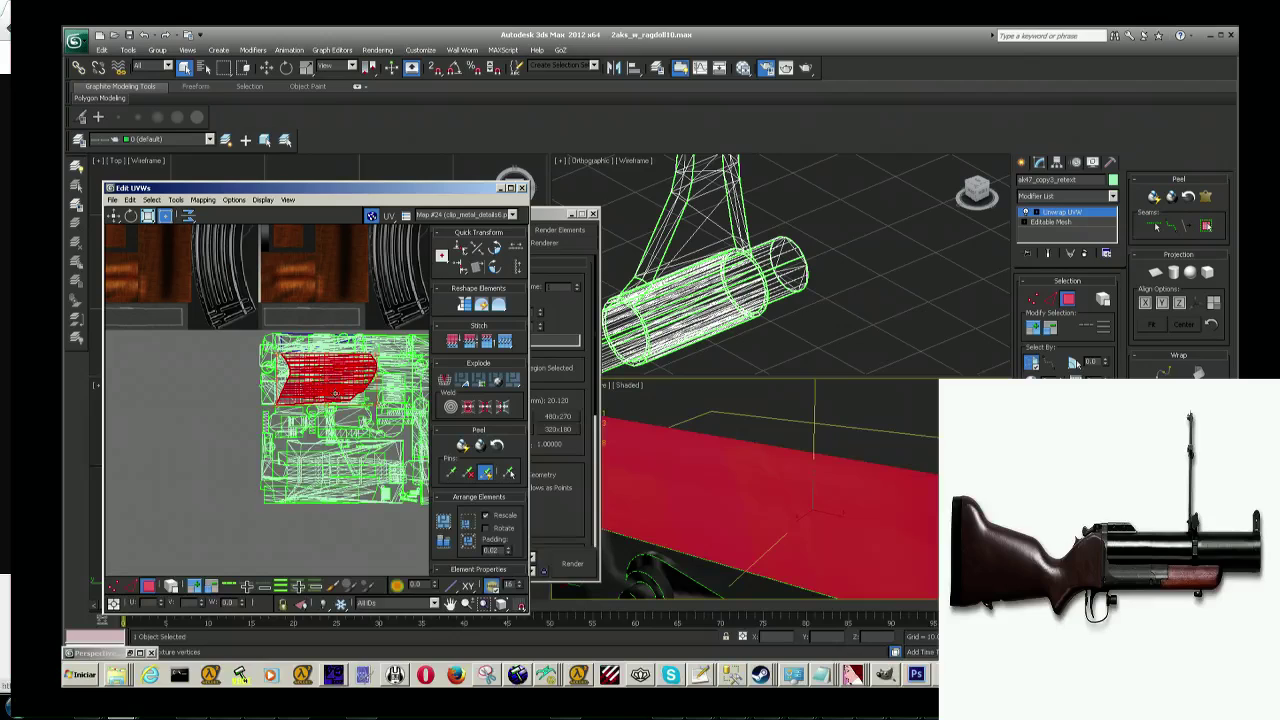
{"action": "left_click", "coordinate": [204, 200]}
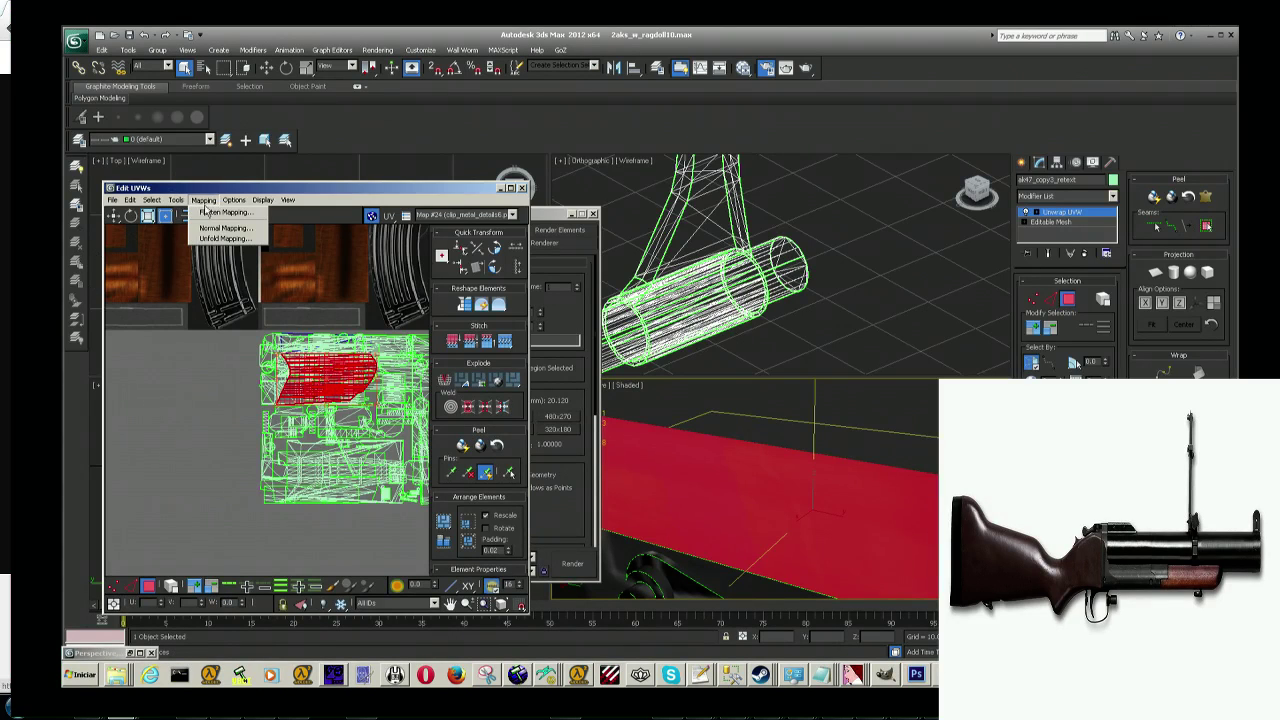
{"action": "left_click", "coordinate": [206, 211]}
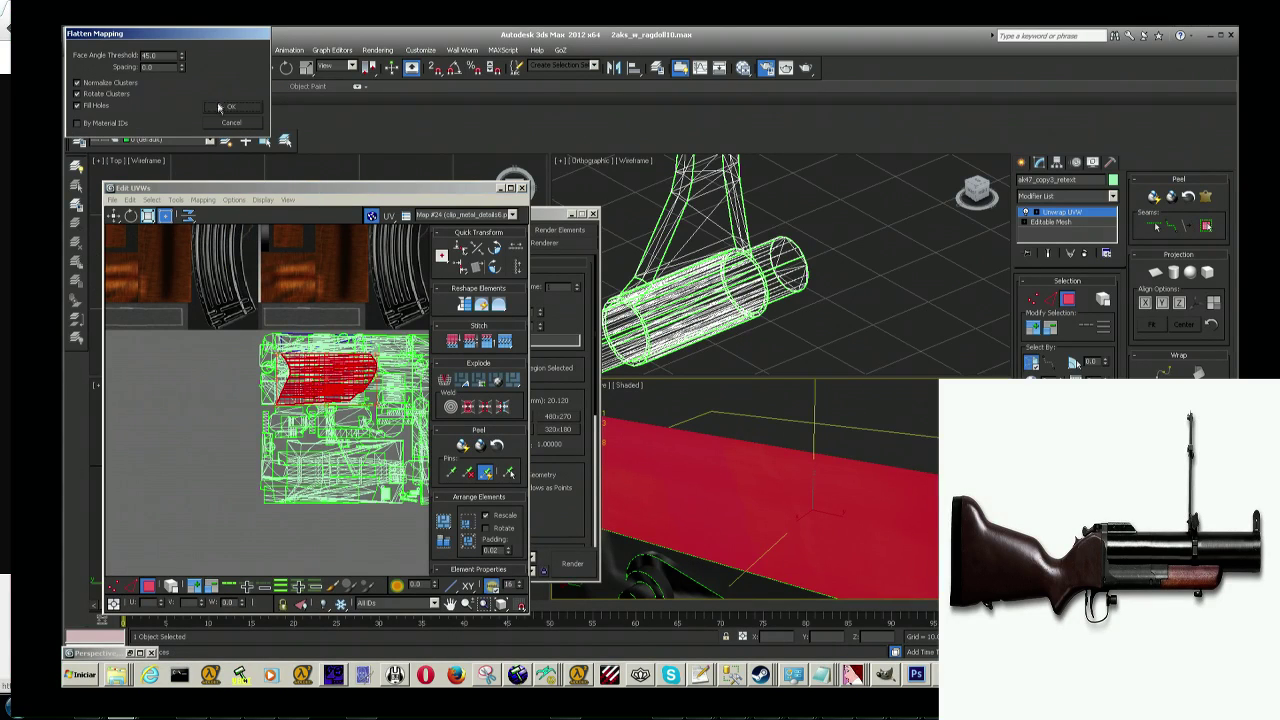
{"action": "left_click", "coordinate": [219, 107]}
Step: Move the flattened red UV element off the texture tiles
{"action": "scroll", "coordinate": [300, 400], "scroll_direction": "down", "scroll_amount": 2}
{"action": "scroll", "coordinate": [300, 400], "scroll_direction": "down", "scroll_amount": 3}
{"action": "scroll", "coordinate": [300, 450], "scroll_direction": "up", "scroll_amount": 4}
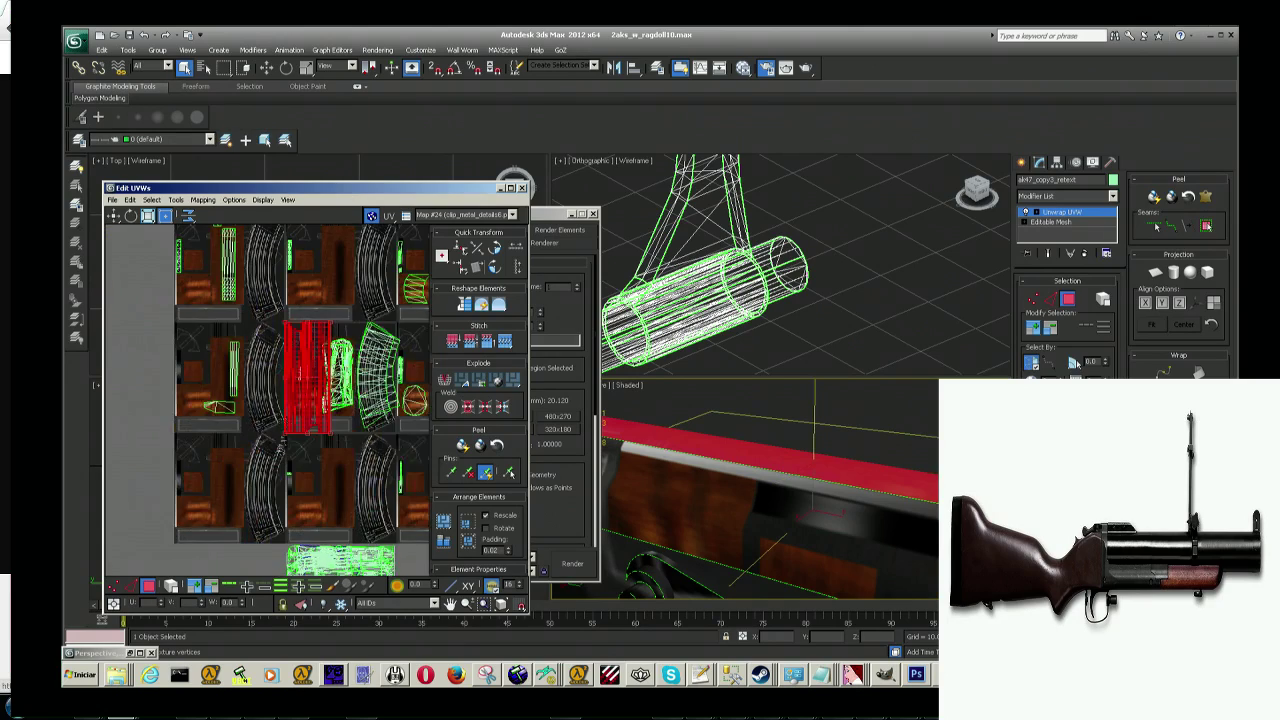
{"action": "scroll", "coordinate": [325, 320], "scroll_direction": "up", "scroll_amount": 3}
{"action": "middle_click_drag", "start_coordinate": [370, 460], "coordinate": [370, 402]}
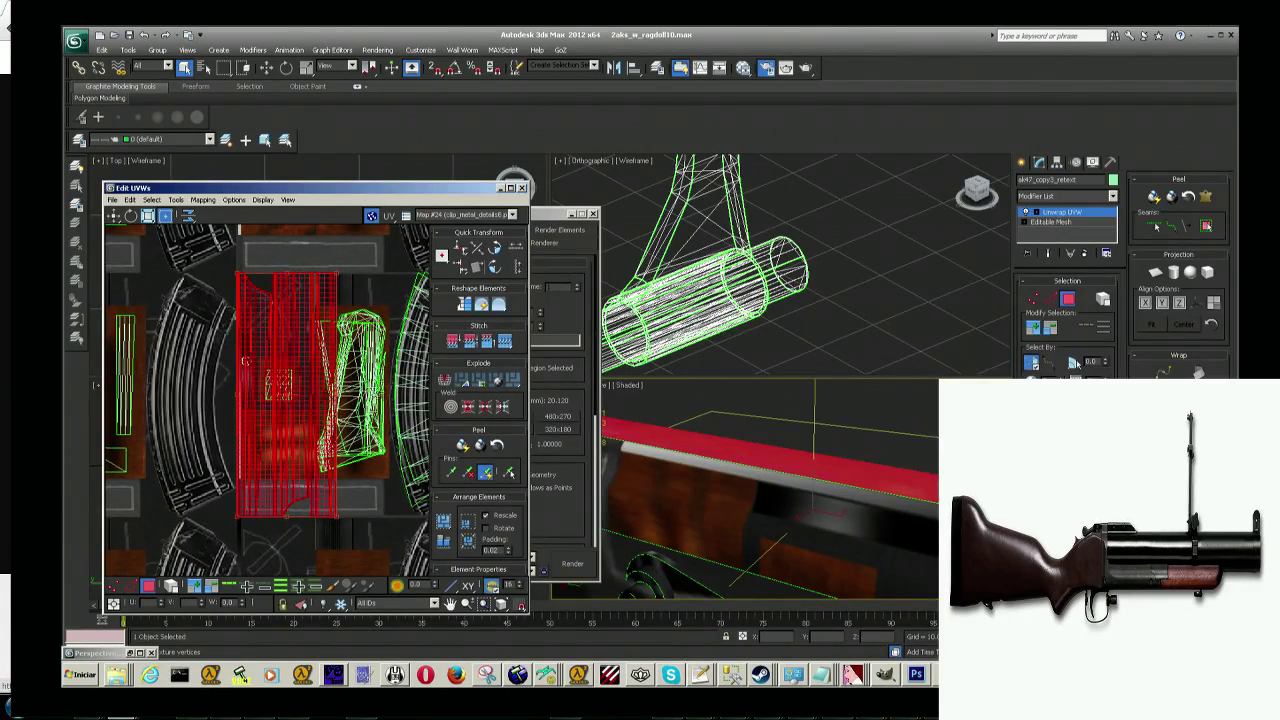
{"action": "scroll", "coordinate": [368, 525], "scroll_direction": "down", "scroll_amount": 3}
{"action": "scroll", "coordinate": [236, 510], "scroll_direction": "down", "scroll_amount": 3}
{"action": "mouse_move", "coordinate": [176, 422]}
{"action": "left_mouse_down"}
{"action": "mouse_move", "coordinate": [400, 385]}
{"action": "mouse_move", "coordinate": [345, 385]}
{"action": "left_mouse_up"}
{"action": "scroll", "coordinate": [365, 398], "scroll_direction": "up", "scroll_amount": 3}
{"action": "scroll", "coordinate": [323, 358], "scroll_direction": "up", "scroll_amount": 3}
Step: Select the UV strips in turn and shift the middle strip to the right
{"action": "middle_click_drag", "start_coordinate": [323, 358], "coordinate": [379, 383]}
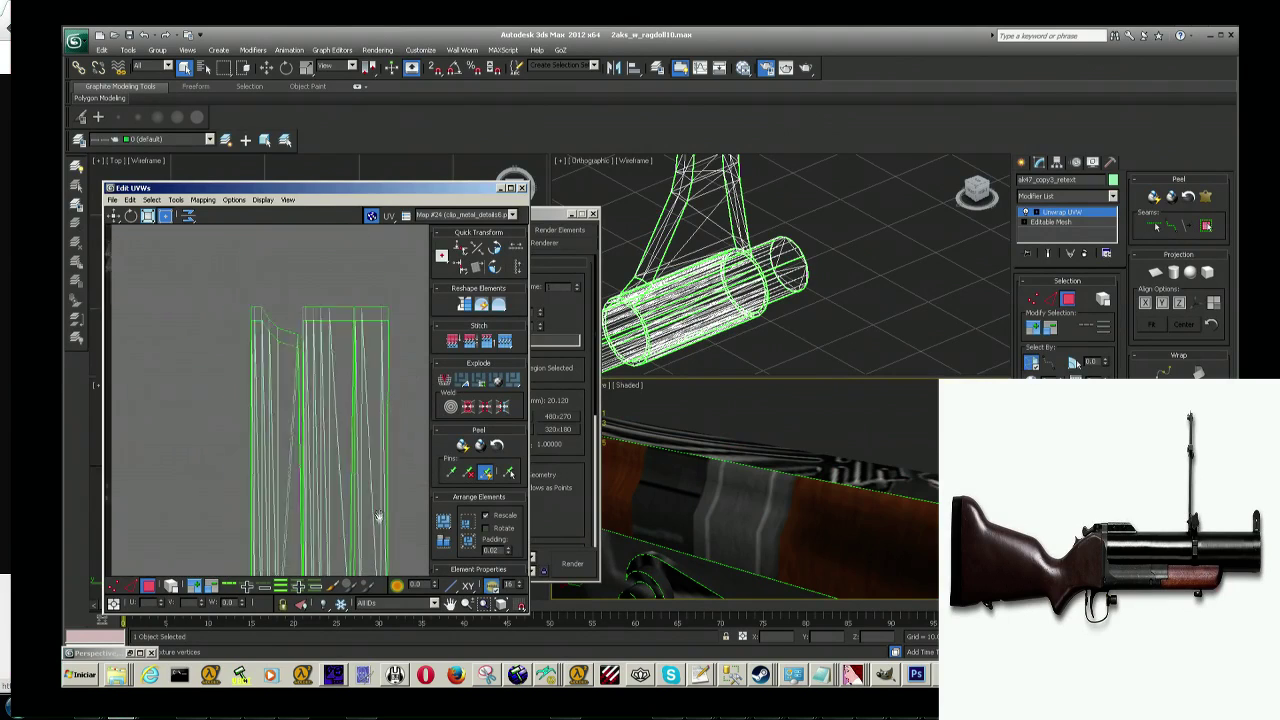
{"action": "scroll", "coordinate": [379, 383], "scroll_direction": "down", "scroll_amount": 2}
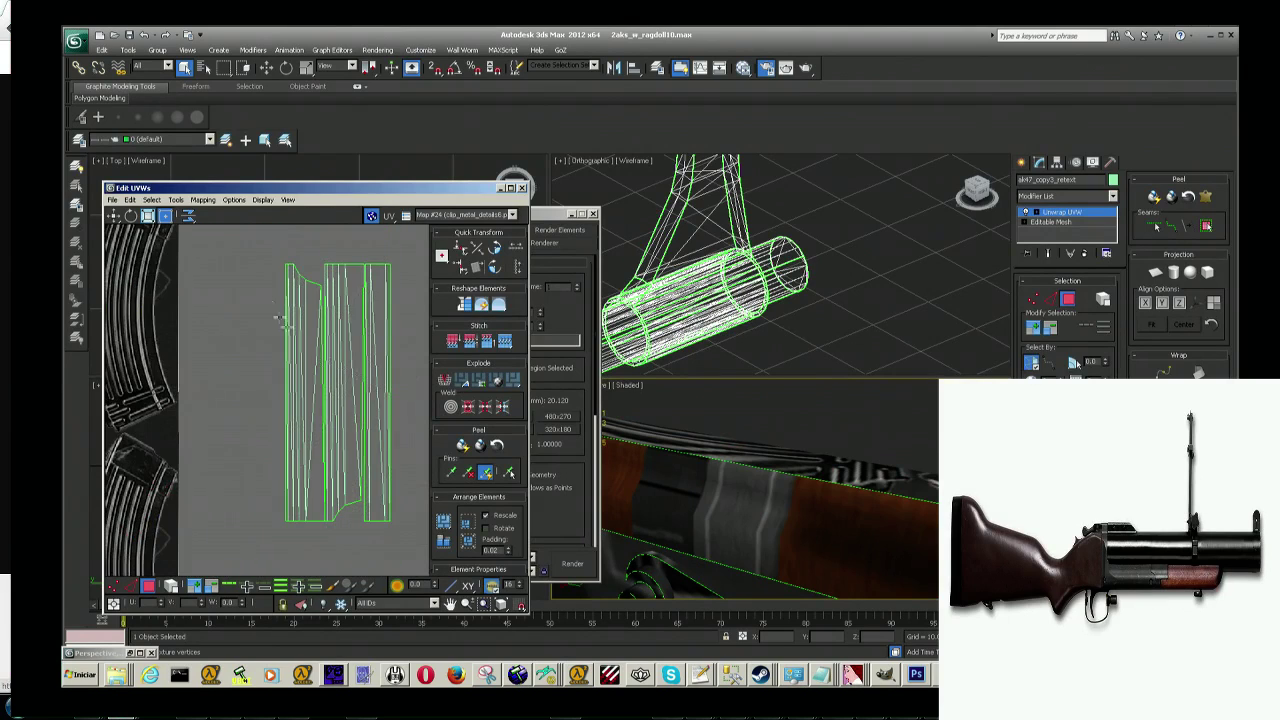
{"action": "left_click_drag", "start_coordinate": [315, 545], "coordinate": [318, 360]}
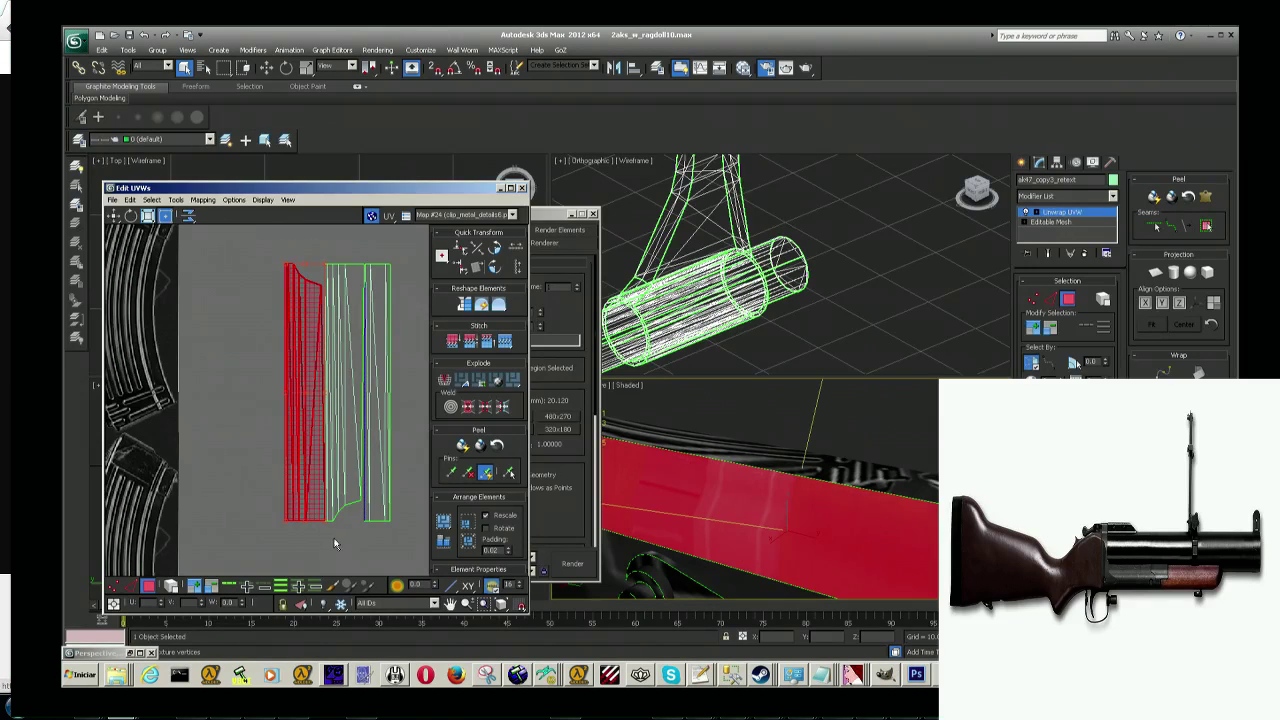
{"action": "left_click", "coordinate": [241, 453]}
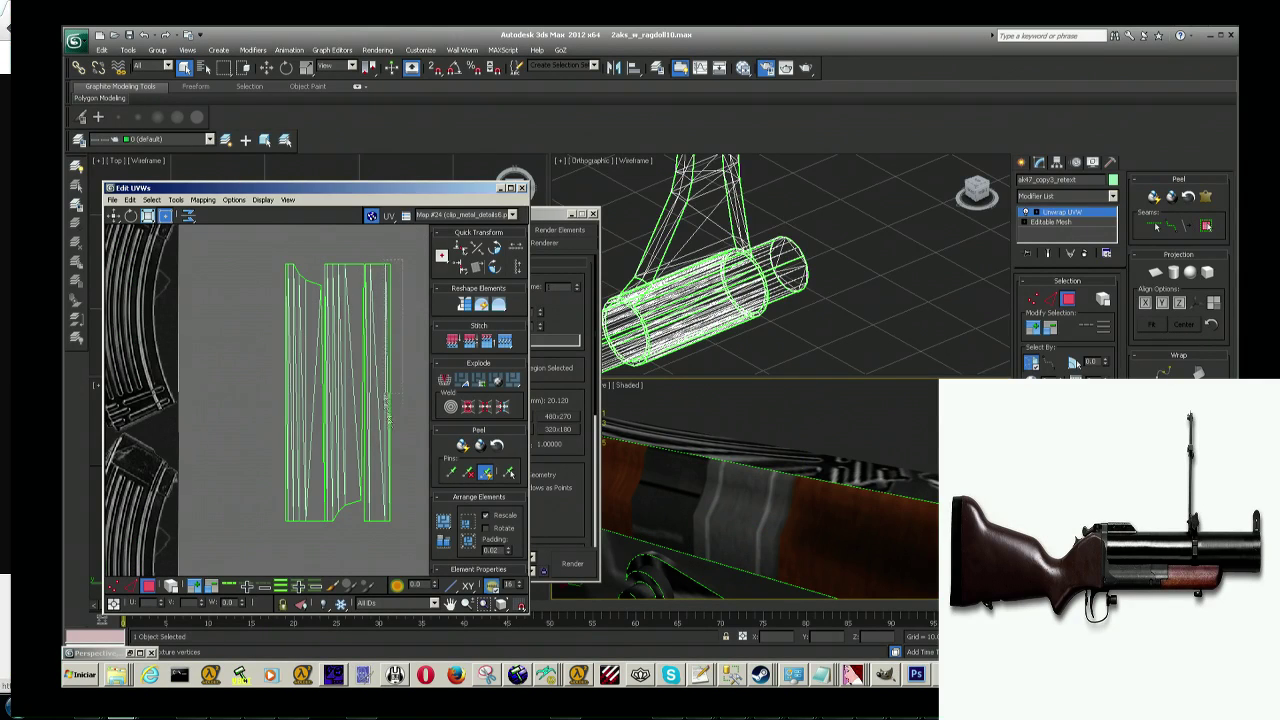
{"action": "left_click_drag", "start_coordinate": [381, 534], "coordinate": [390, 538]}
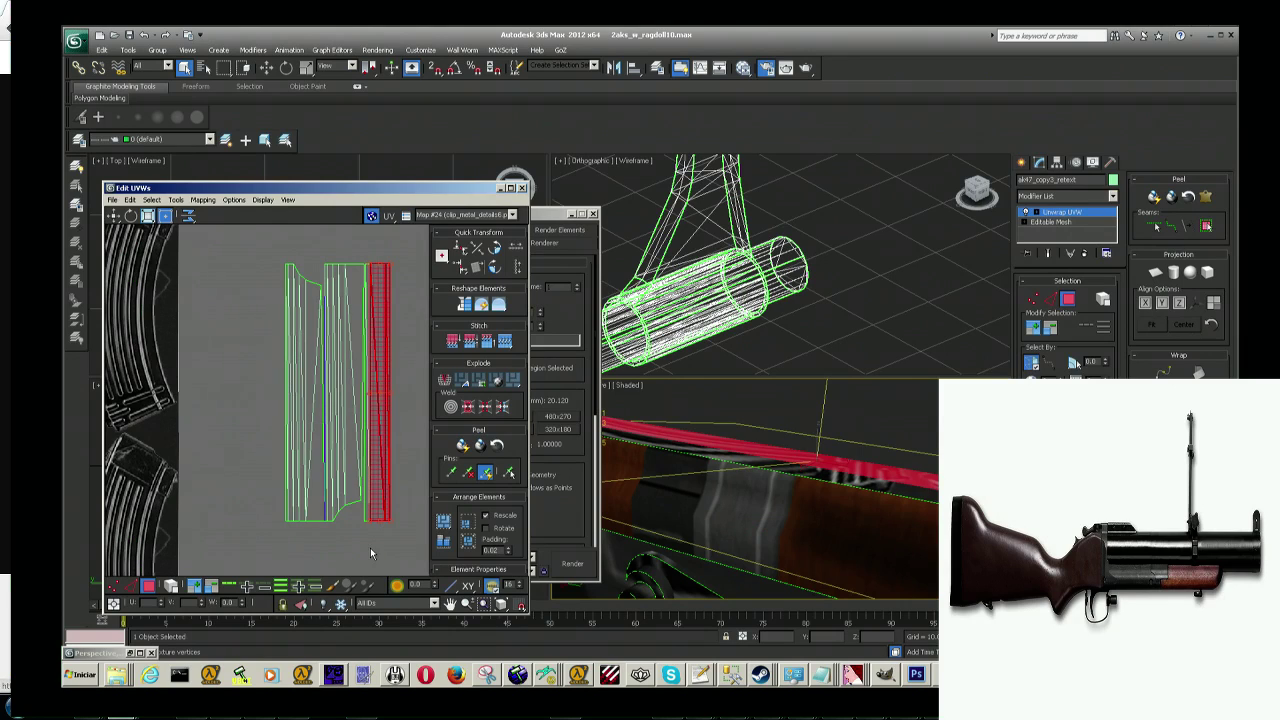
{"action": "left_click", "coordinate": [370, 547]}
{"action": "left_click_drag", "start_coordinate": [361, 531], "coordinate": [393, 430]}
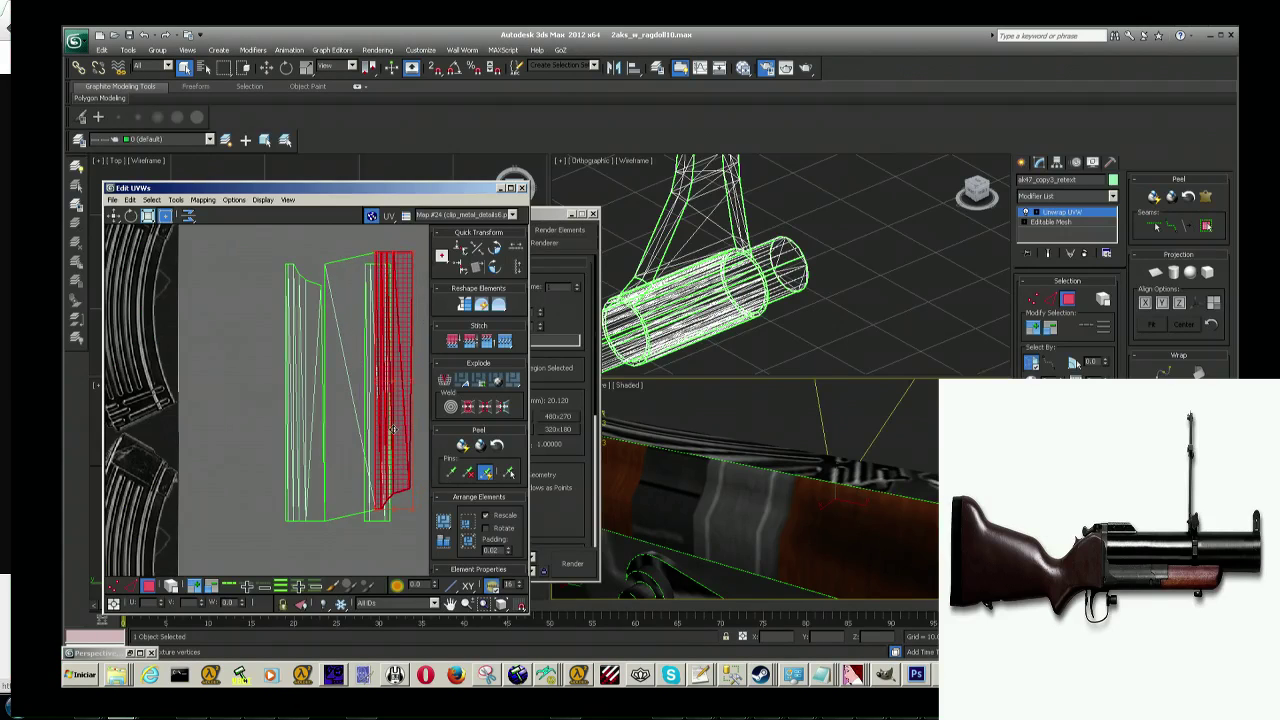
Step: Reposition the red shell so it stands clear of the other strips
{"action": "scroll", "coordinate": [350, 320], "scroll_direction": "up", "scroll_amount": 1}
{"action": "scroll", "coordinate": [355, 305], "scroll_direction": "up", "scroll_amount": 2}
{"action": "scroll", "coordinate": [360, 290], "scroll_direction": "up", "scroll_amount": 2}
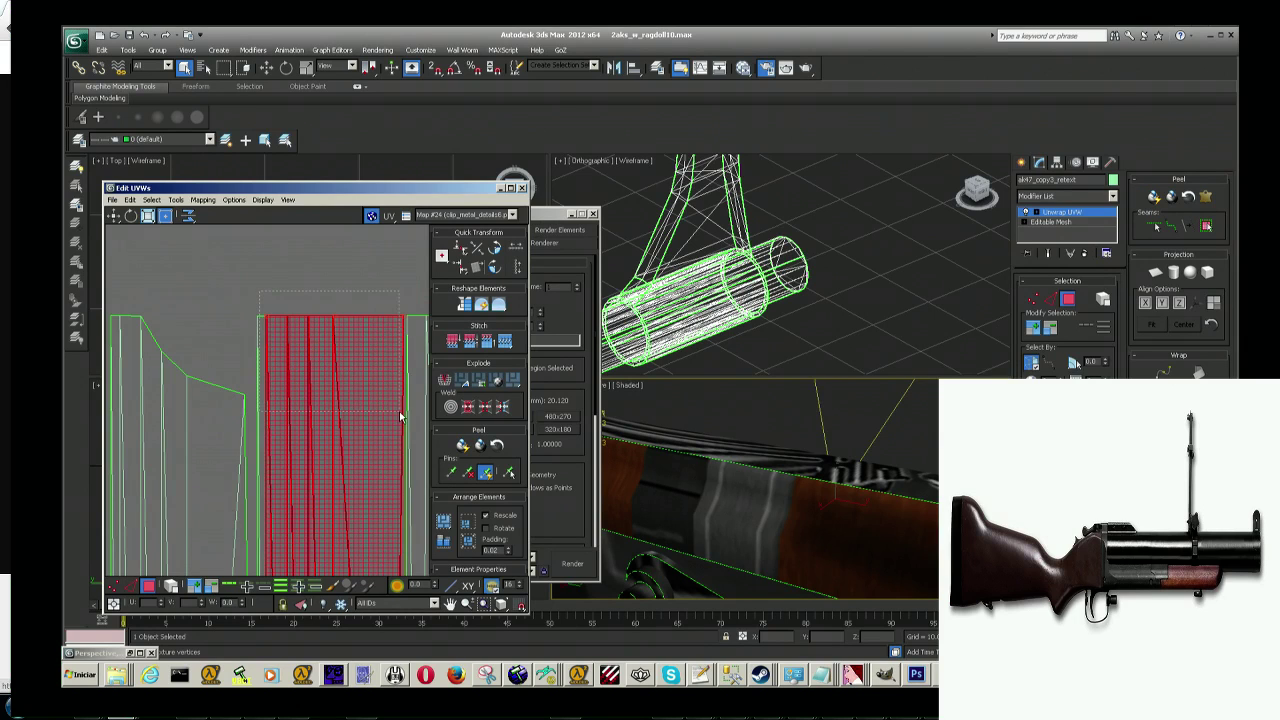
{"action": "scroll", "coordinate": [380, 400], "scroll_direction": "down", "scroll_amount": 2}
{"action": "scroll", "coordinate": [361, 362], "scroll_direction": "up", "scroll_amount": 3}
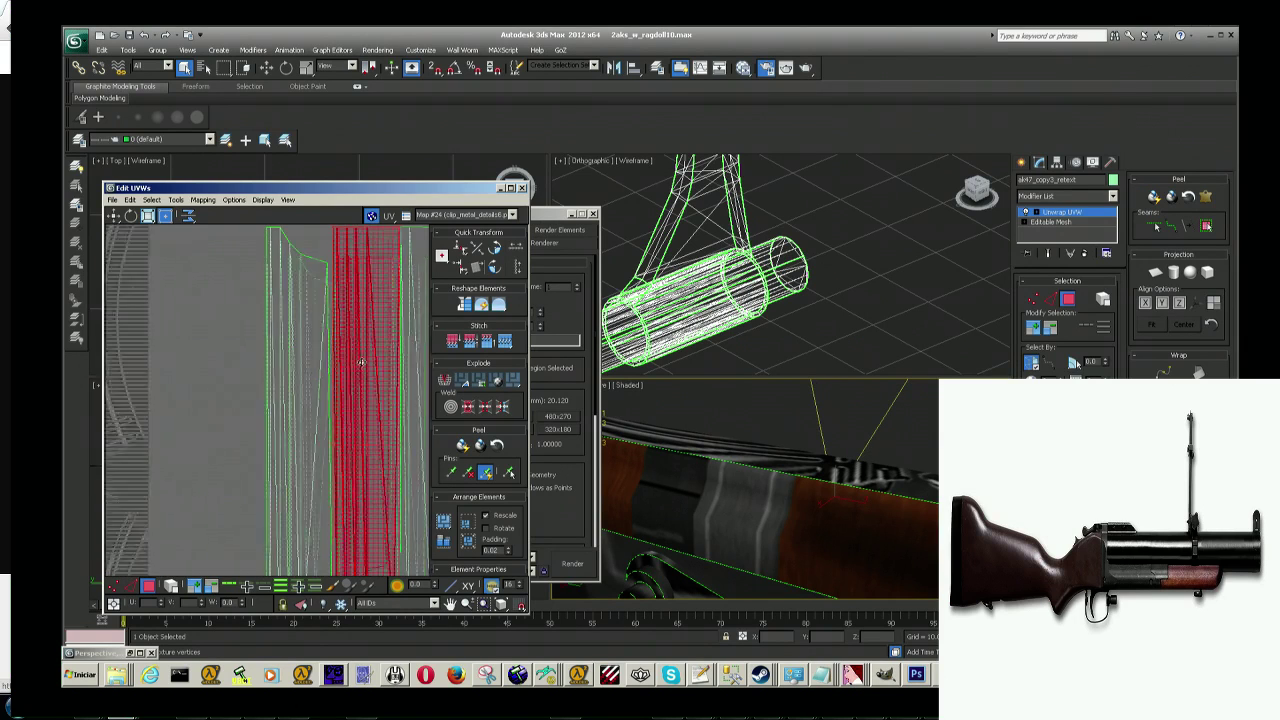
{"action": "middle_click_drag", "start_coordinate": [361, 362], "coordinate": [311, 333]}
{"action": "mouse_move", "coordinate": [311, 333]}
{"action": "left_mouse_down"}
{"action": "mouse_move", "coordinate": [425, 485]}
{"action": "mouse_move", "coordinate": [372, 449]}
{"action": "left_mouse_up"}
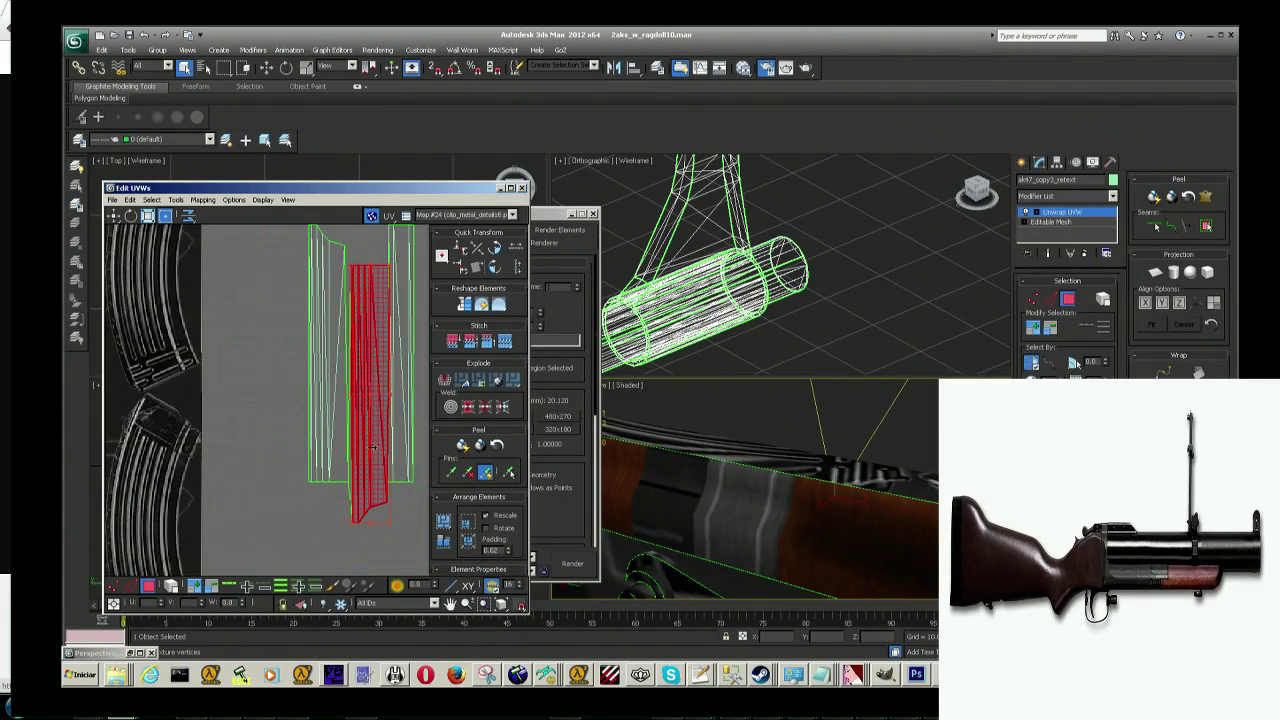
{"action": "middle_click_drag", "start_coordinate": [372, 449], "coordinate": [354, 475]}
{"action": "key", "text": "ctrl+z"}
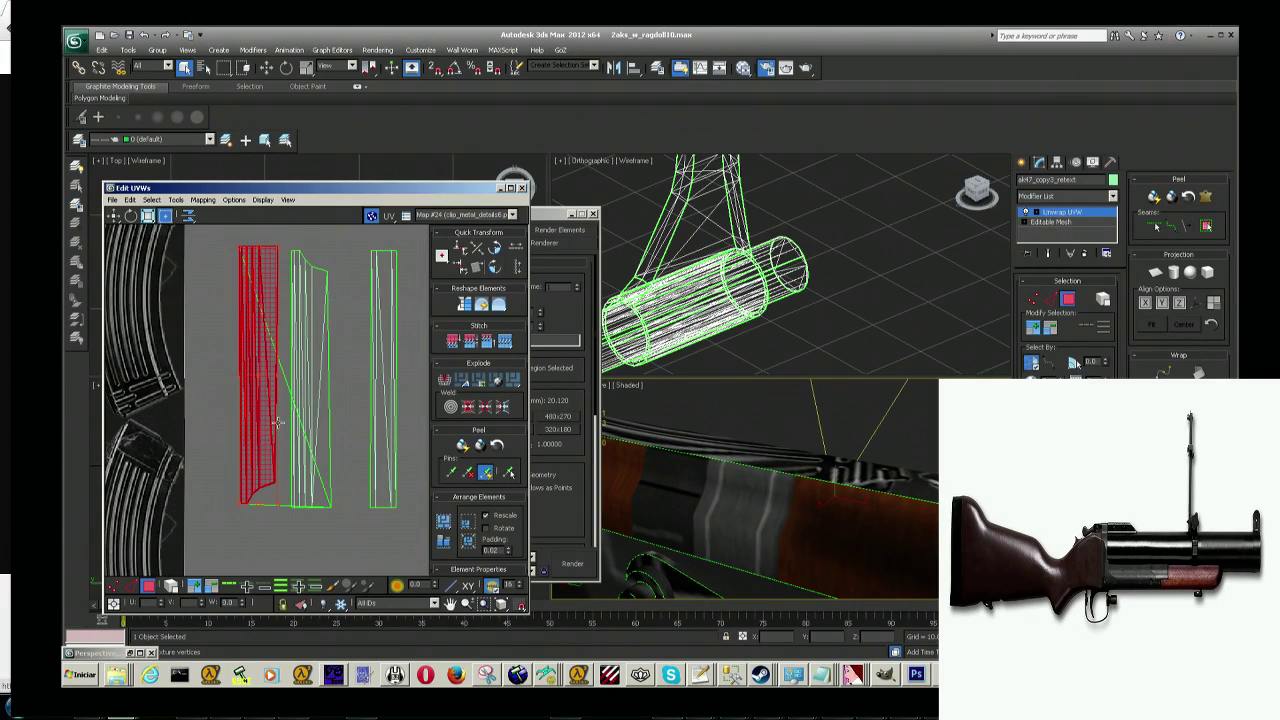
{"action": "key", "text": "ctrl+y"}
Step: Flatten the barrel UVs into separate shells and move the red shell beside the green strips
{"action": "left_click", "coordinate": [203, 199]}
{"action": "left_click", "coordinate": [222, 212]}
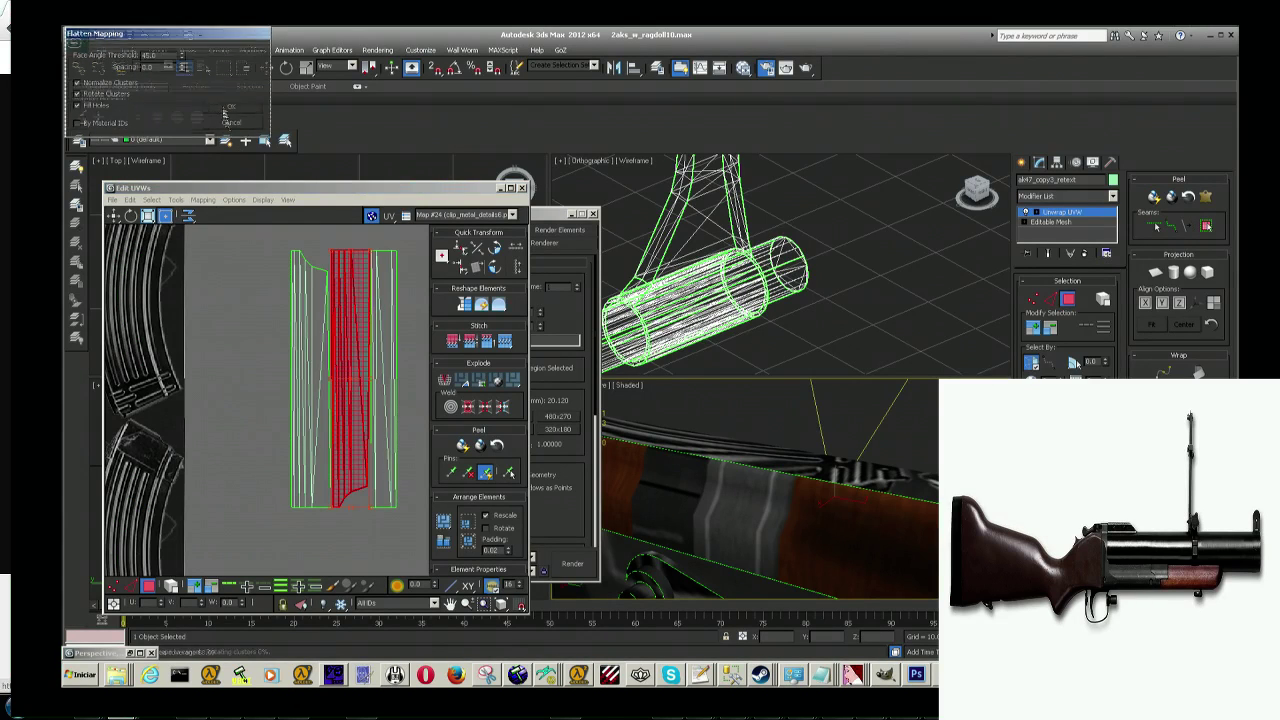
{"action": "left_click", "coordinate": [231, 107]}
{"action": "left_click_drag", "start_coordinate": [166, 378], "coordinate": [412, 340]}
{"action": "scroll", "coordinate": [415, 321], "scroll_direction": "up", "scroll_amount": 3}
{"action": "scroll", "coordinate": [415, 321], "scroll_direction": "up", "scroll_amount": 2}
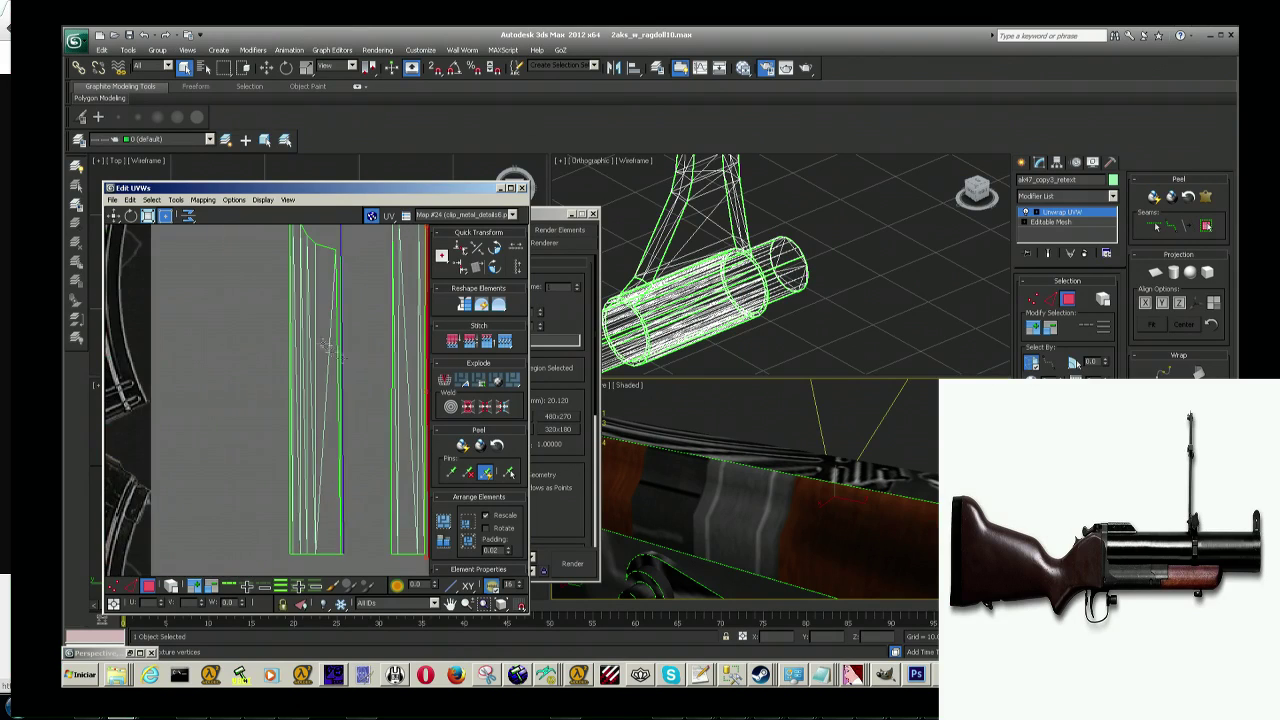
{"action": "scroll", "coordinate": [290, 378], "scroll_direction": "down", "scroll_amount": 3}
{"action": "scroll", "coordinate": [284, 374], "scroll_direction": "down", "scroll_amount": 1}
Step: Select all faces of the left shell, re-flatten them, and move the shell right
{"action": "left_click_drag", "start_coordinate": [259, 258], "coordinate": [278, 289]}
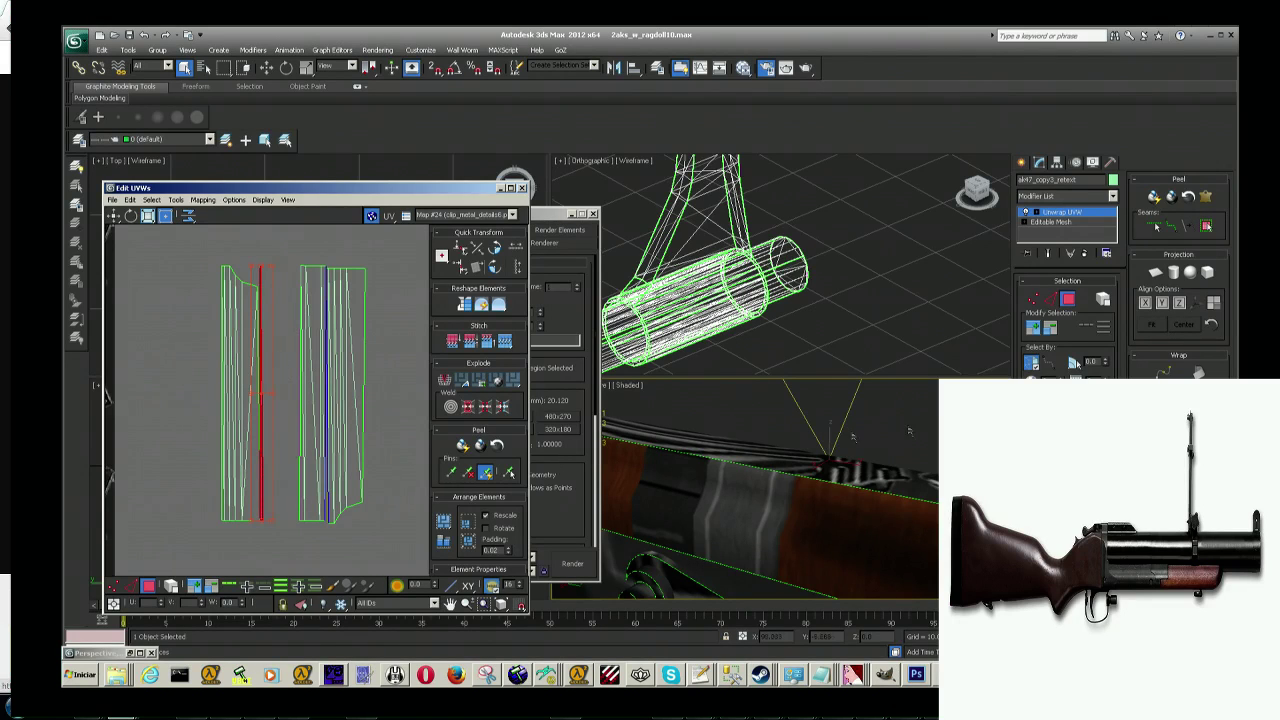
{"action": "left_click_drag", "start_coordinate": [190, 236], "coordinate": [290, 540]}
{"action": "left_click", "coordinate": [203, 199]}
{"action": "left_click", "coordinate": [207, 214]}
{"action": "left_click", "coordinate": [231, 107]}
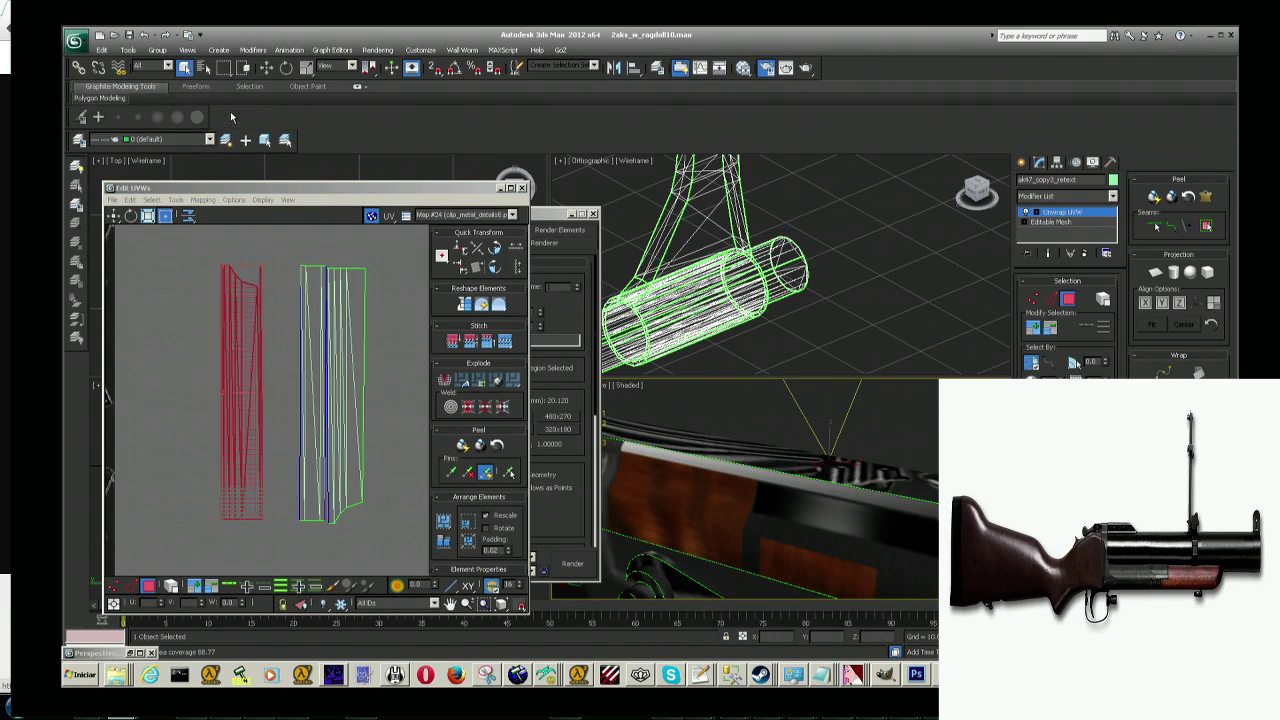
{"action": "left_click_drag", "start_coordinate": [205, 330], "coordinate": [330, 290]}
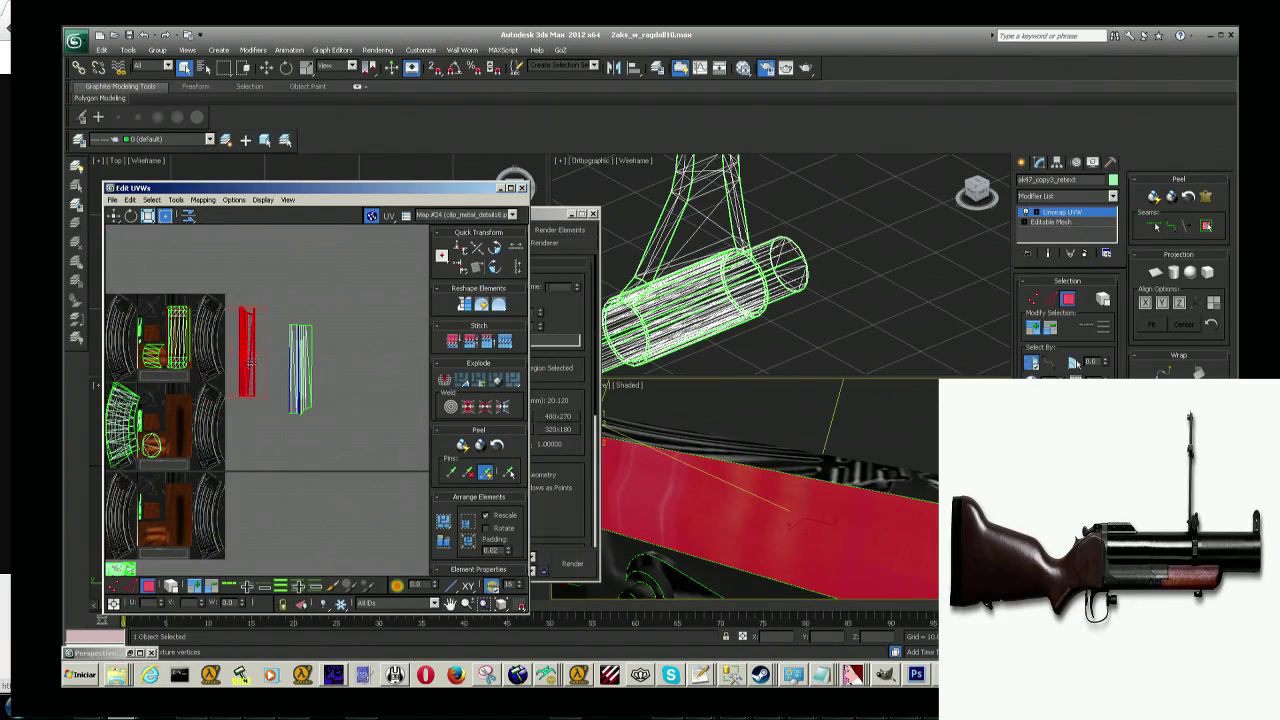
{"action": "scroll", "coordinate": [289, 390], "scroll_direction": "up", "scroll_amount": 4}
{"action": "scroll", "coordinate": [289, 390], "scroll_direction": "up", "scroll_amount": 1}
{"action": "scroll", "coordinate": [289, 390], "scroll_direction": "up", "scroll_amount": 2}
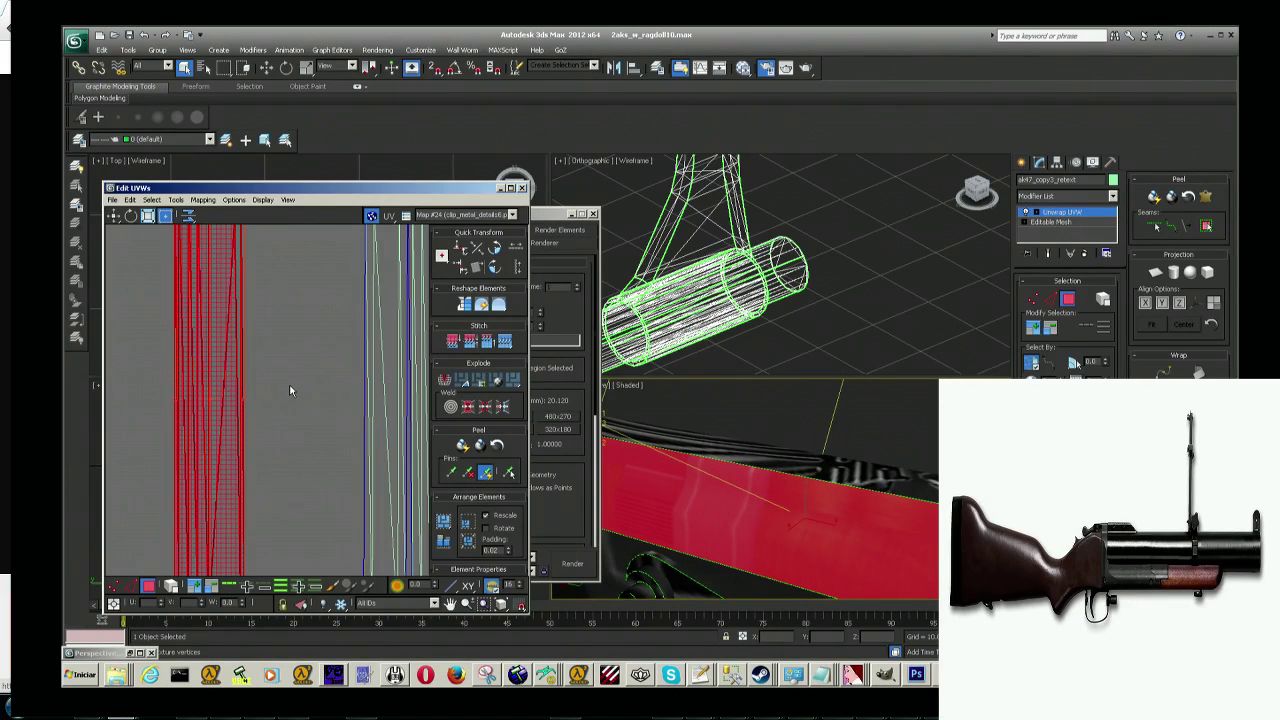
Step: Select the remaining two strips, flatten them again, and move the strip to the right
{"action": "middle_click_drag", "start_coordinate": [860, 460], "coordinate": [916, 565], "text": "alt"}
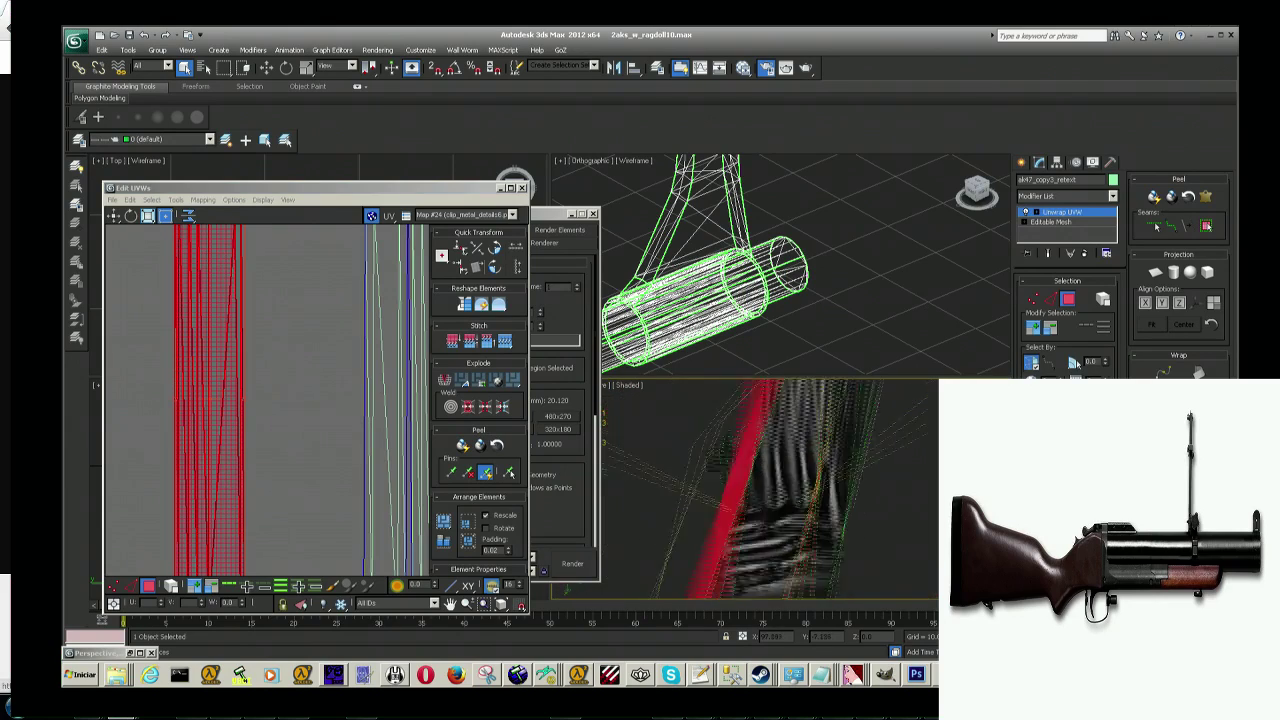
{"action": "scroll", "coordinate": [276, 282], "scroll_direction": "down", "scroll_amount": 5}
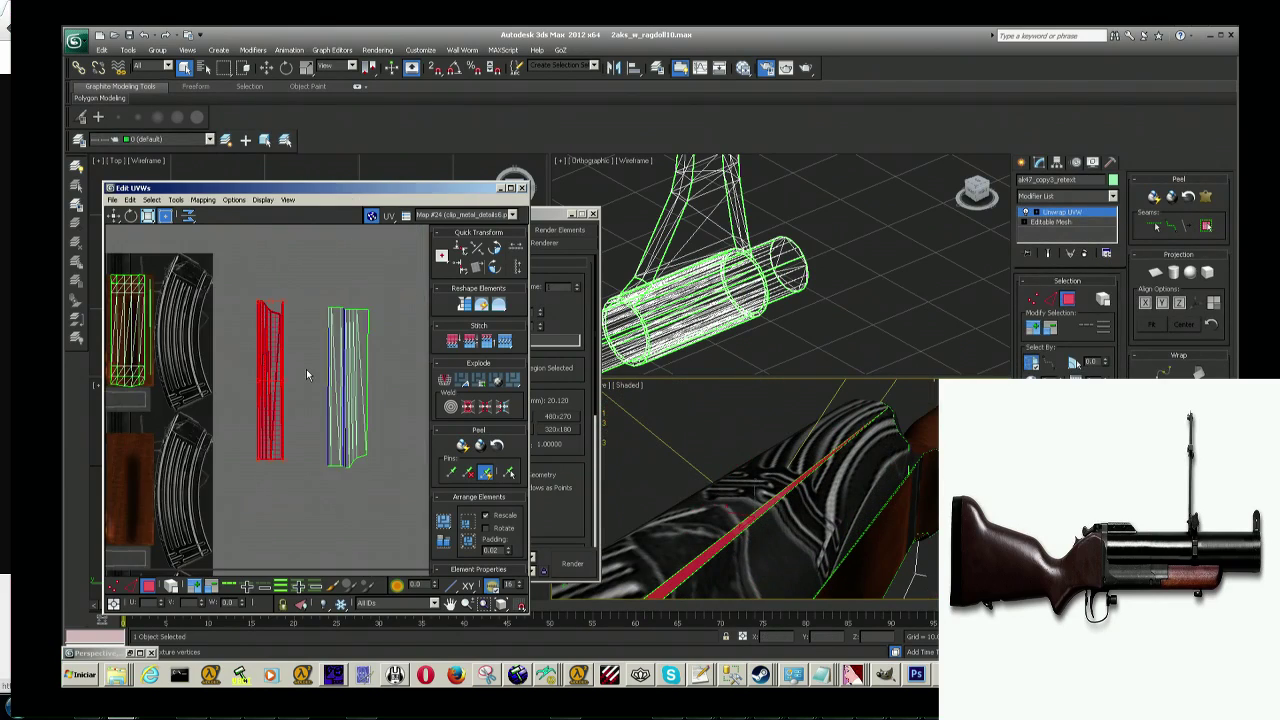
{"action": "scroll", "coordinate": [276, 282], "scroll_direction": "up", "scroll_amount": 1}
{"action": "left_click", "coordinate": [270, 276]}
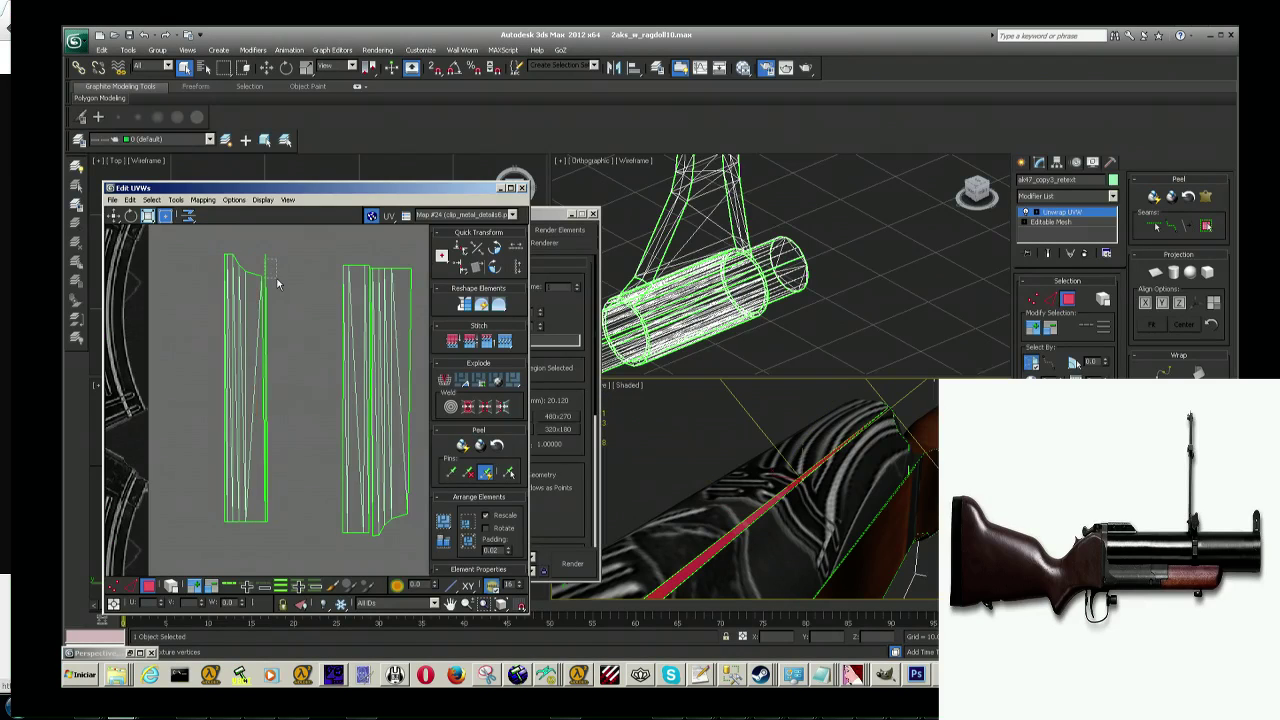
{"action": "middle_click_drag", "start_coordinate": [332, 300], "coordinate": [288, 295]}
{"action": "key", "text": "ctrl+Page_Up"}
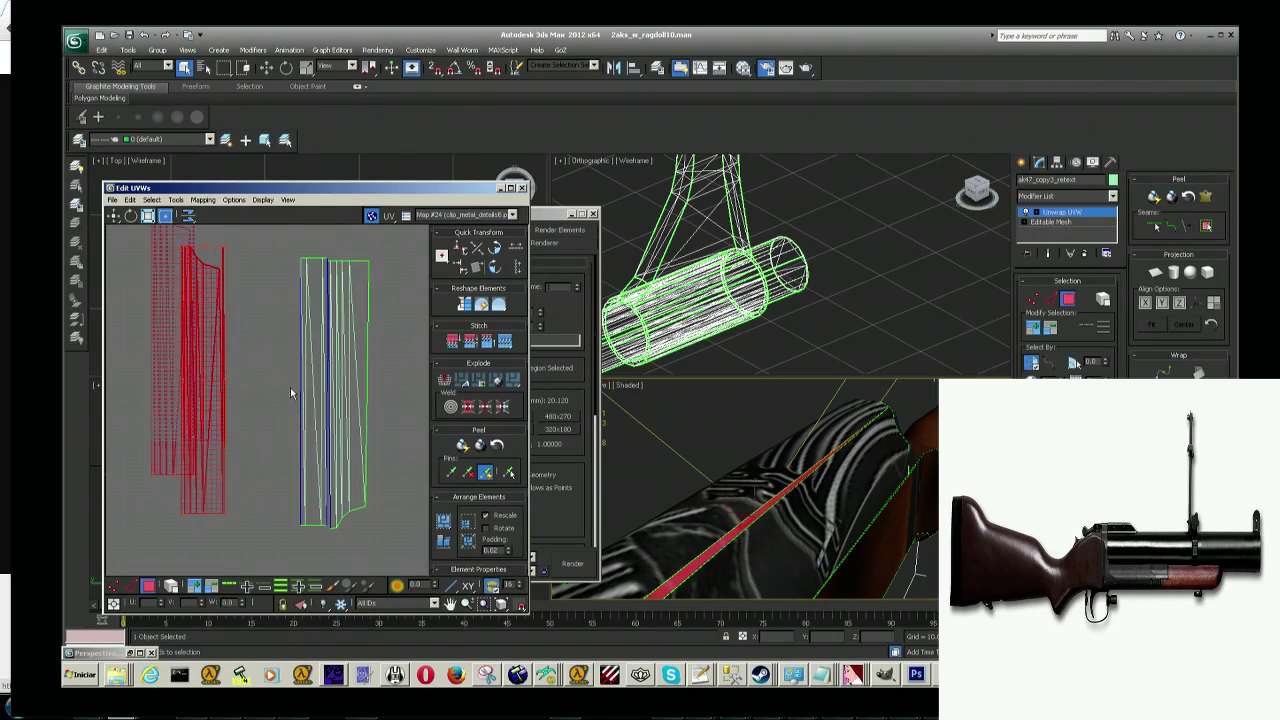
{"action": "key", "text": "ctrl+i"}
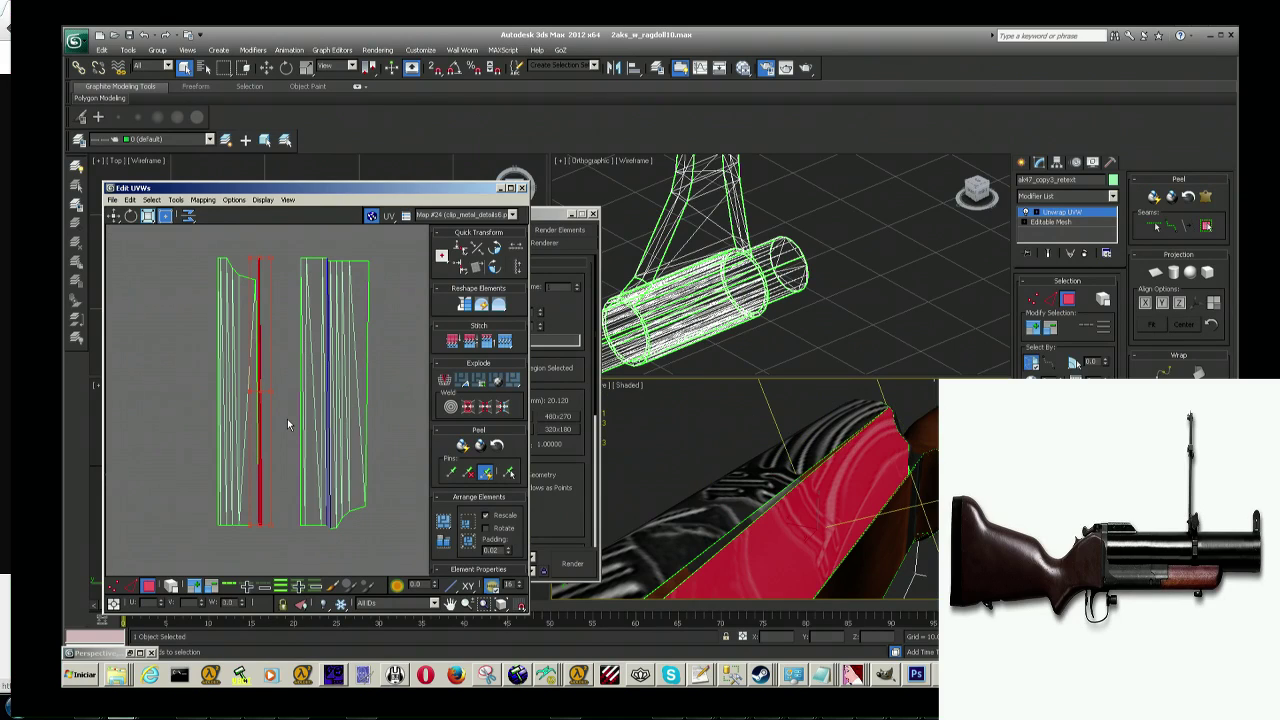
{"action": "left_click", "coordinate": [268, 271], "text": "ctrl"}
{"action": "left_click", "coordinate": [203, 199]}
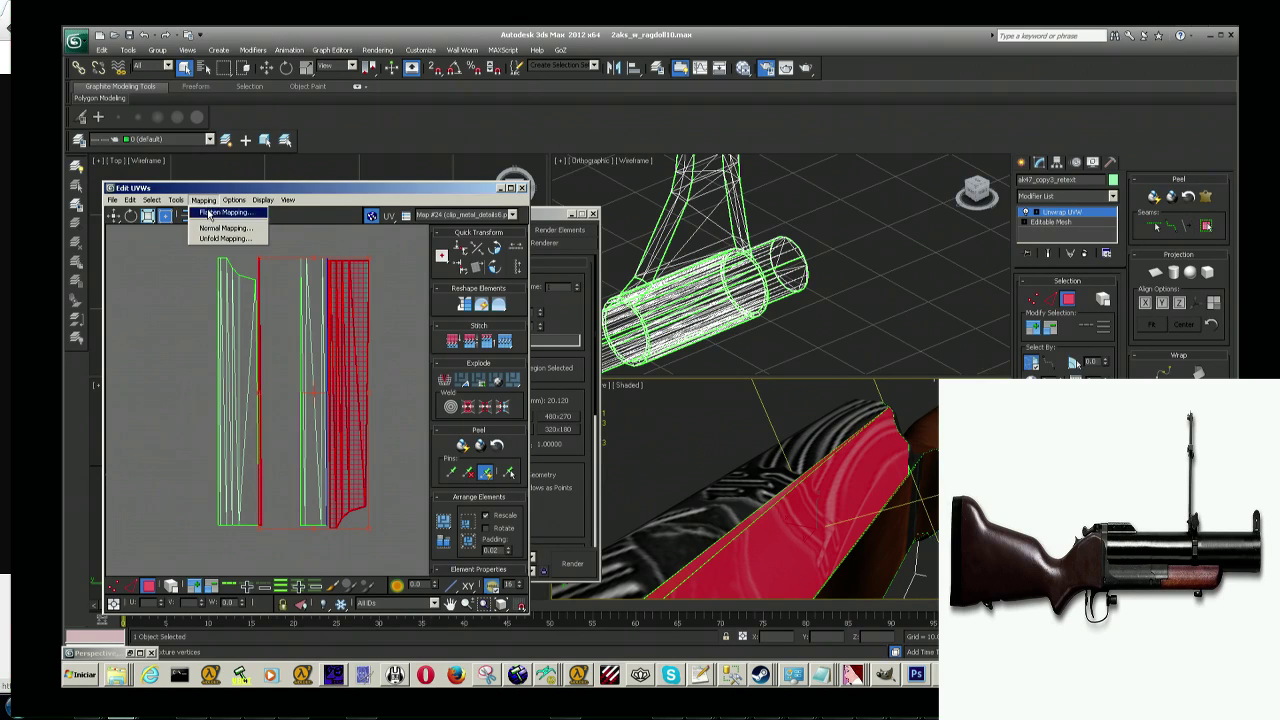
{"action": "left_click", "coordinate": [235, 209]}
{"action": "left_click", "coordinate": [231, 107]}
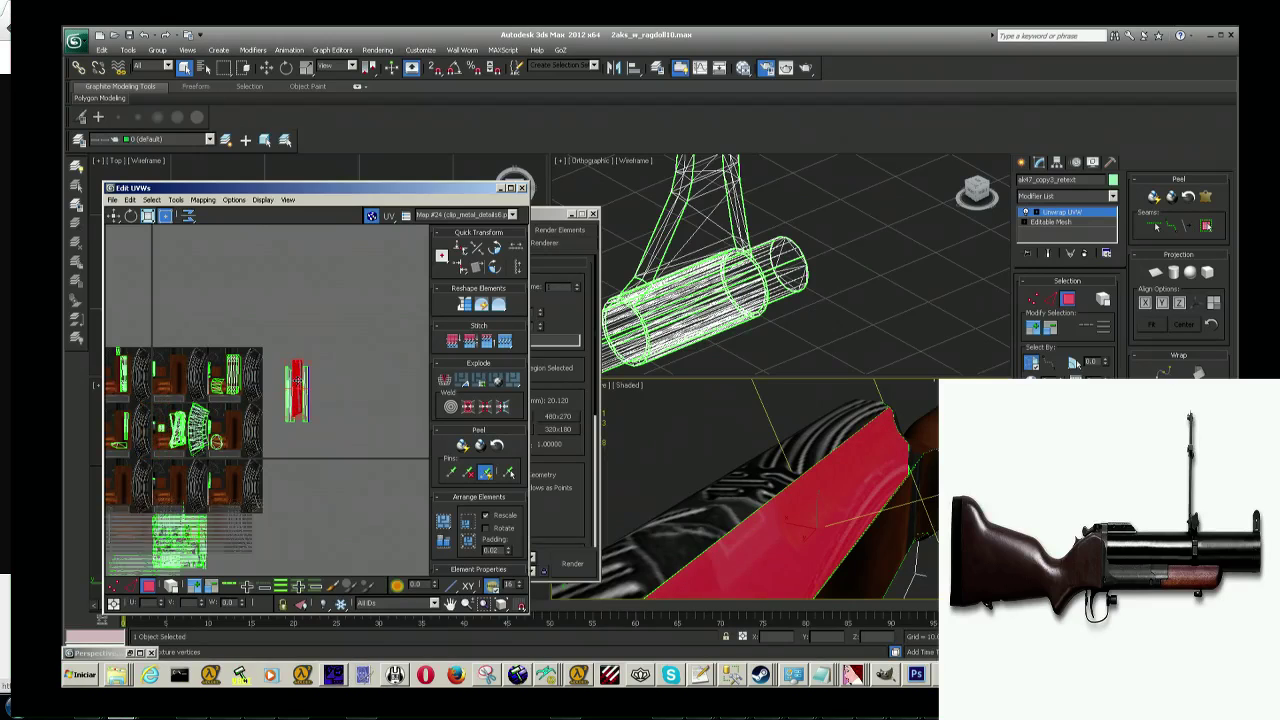
{"action": "key", "text": "z"}
{"action": "left_click_drag", "start_coordinate": [300, 400], "coordinate": [370, 400]}
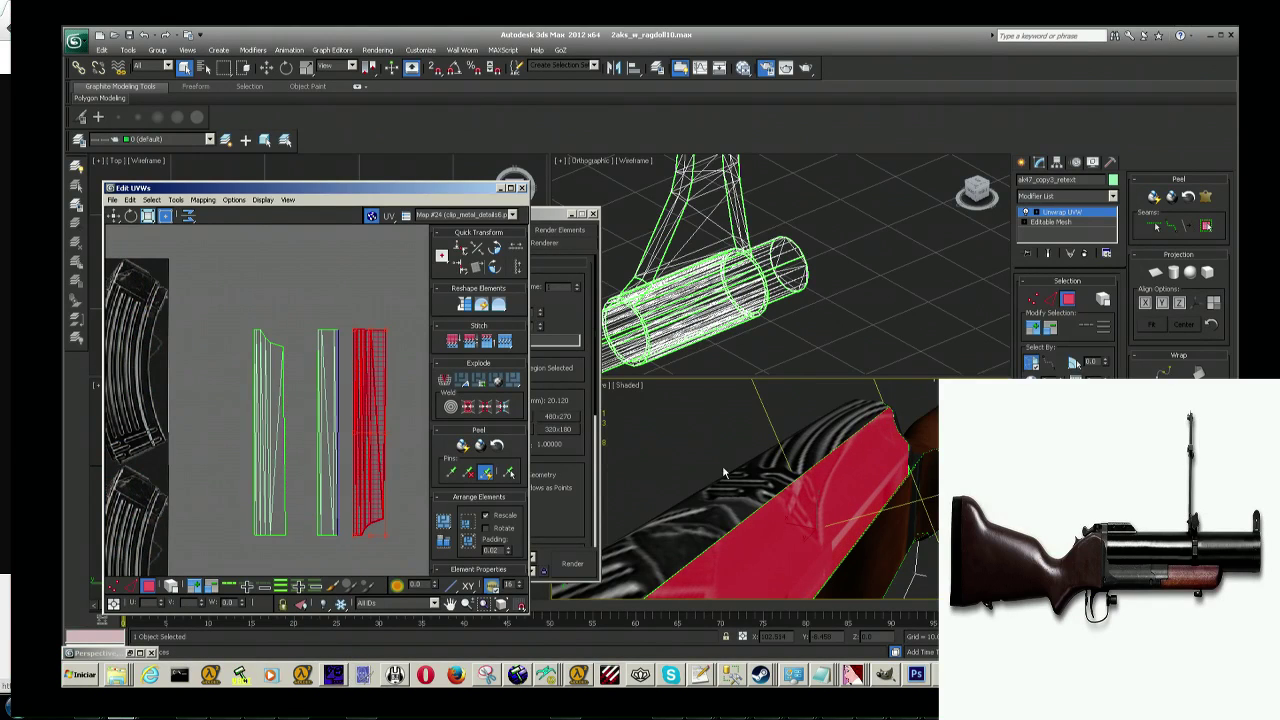
Step: Check which barrel faces each UV strip covers by selecting strips and face strips
{"action": "scroll", "coordinate": [731, 443], "scroll_direction": "up", "scroll_amount": 5}
{"action": "middle_click_drag", "start_coordinate": [731, 434], "coordinate": [735, 452]}
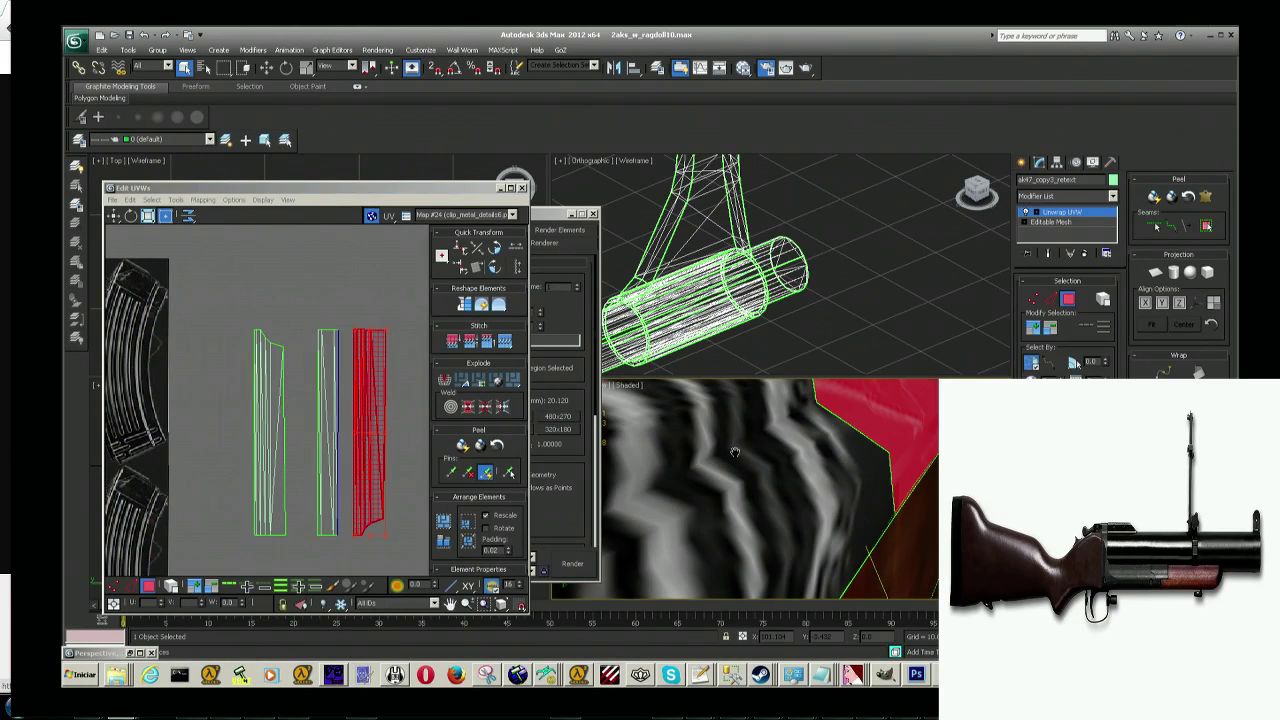
{"action": "scroll", "coordinate": [735, 452], "scroll_direction": "down", "scroll_amount": 3}
{"action": "left_click", "coordinate": [361, 369]}
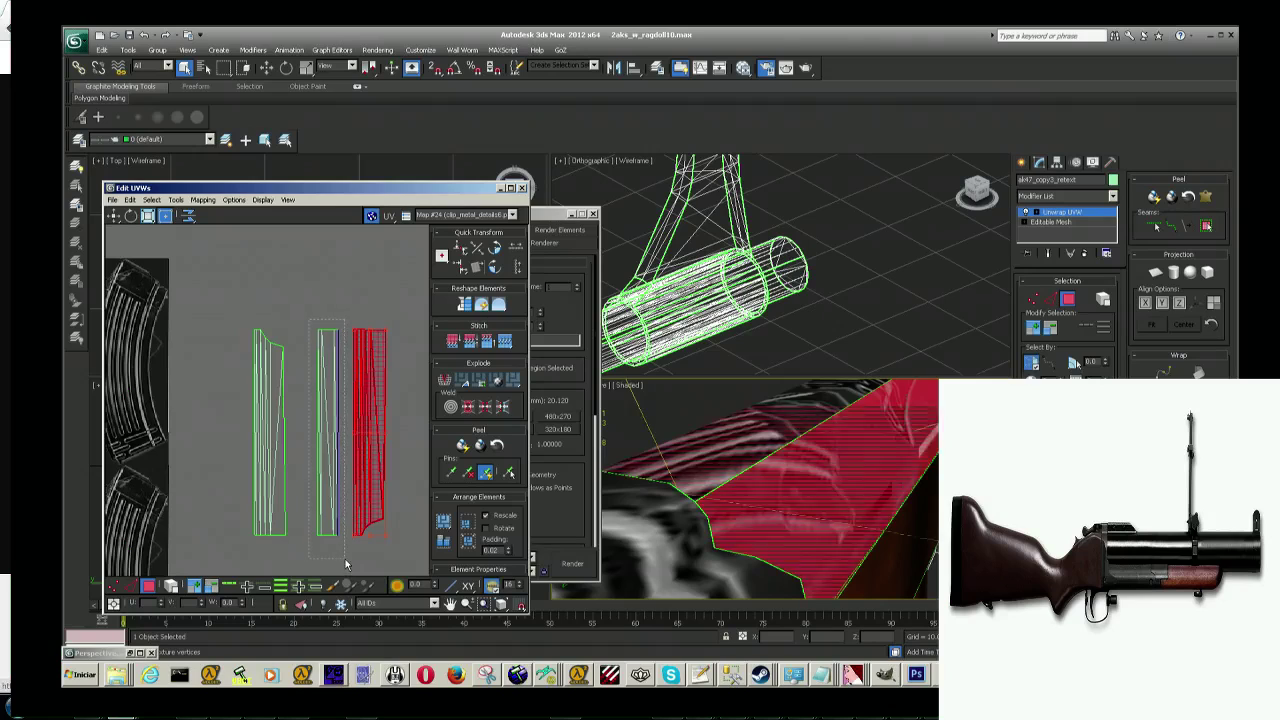
{"action": "left_click_drag", "start_coordinate": [350, 544], "coordinate": [345, 559]}
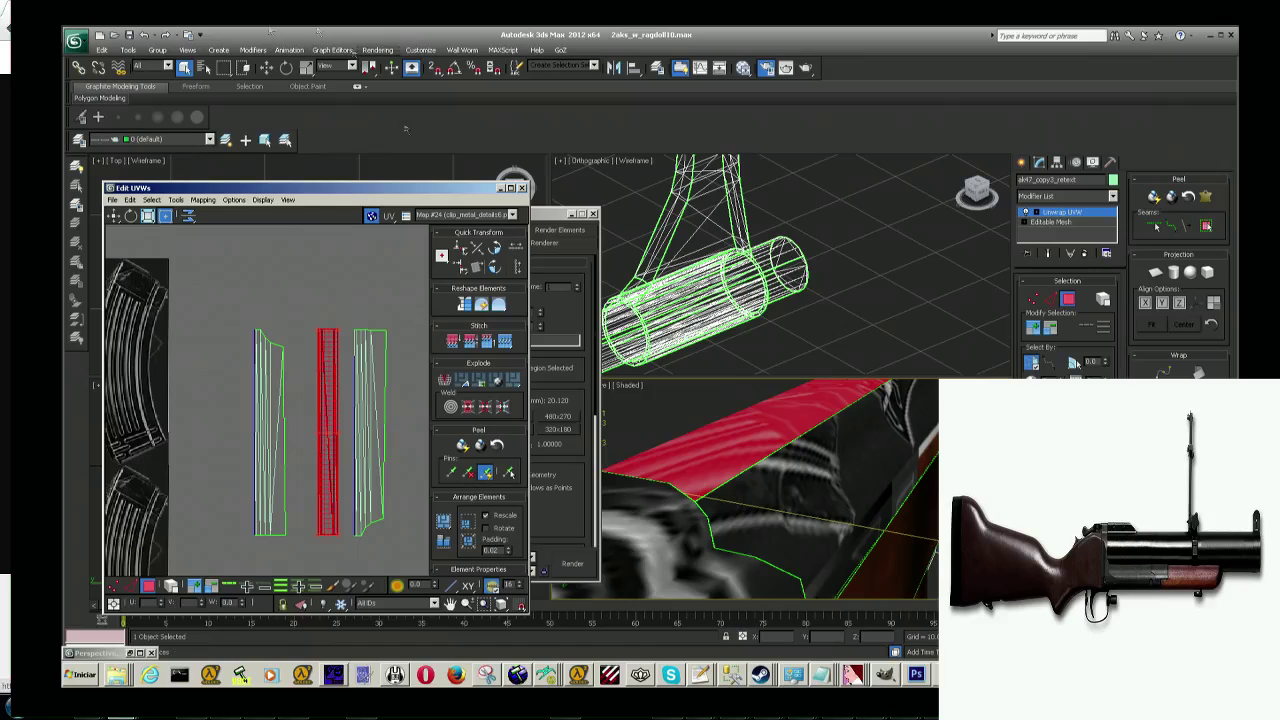
{"action": "left_click", "coordinate": [280, 458]}
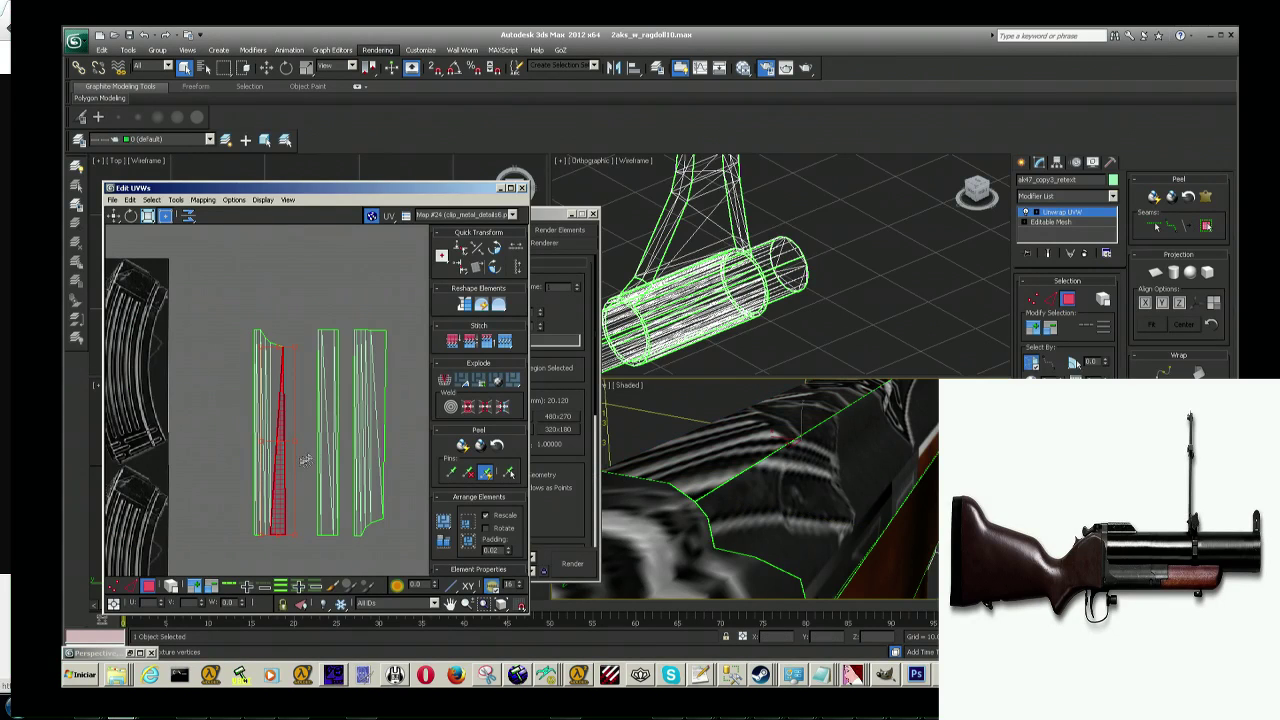
{"action": "left_click", "coordinate": [714, 472]}
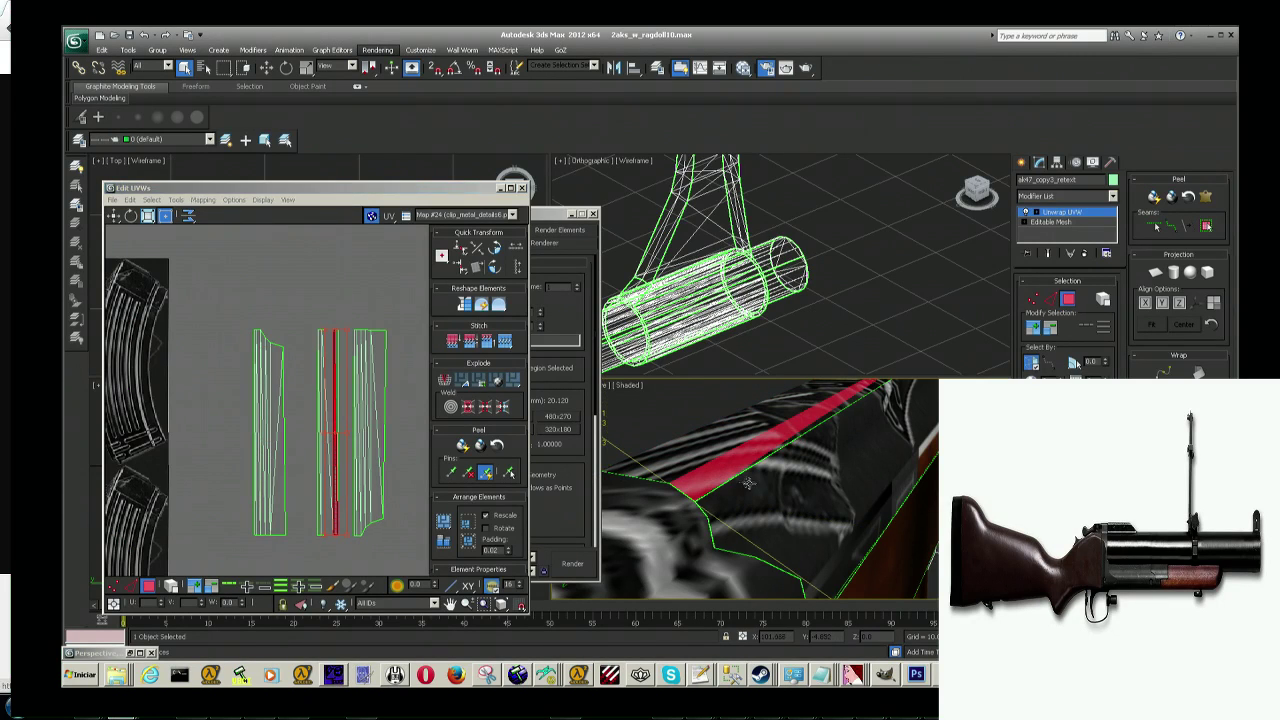
{"action": "left_click", "coordinate": [785, 443]}
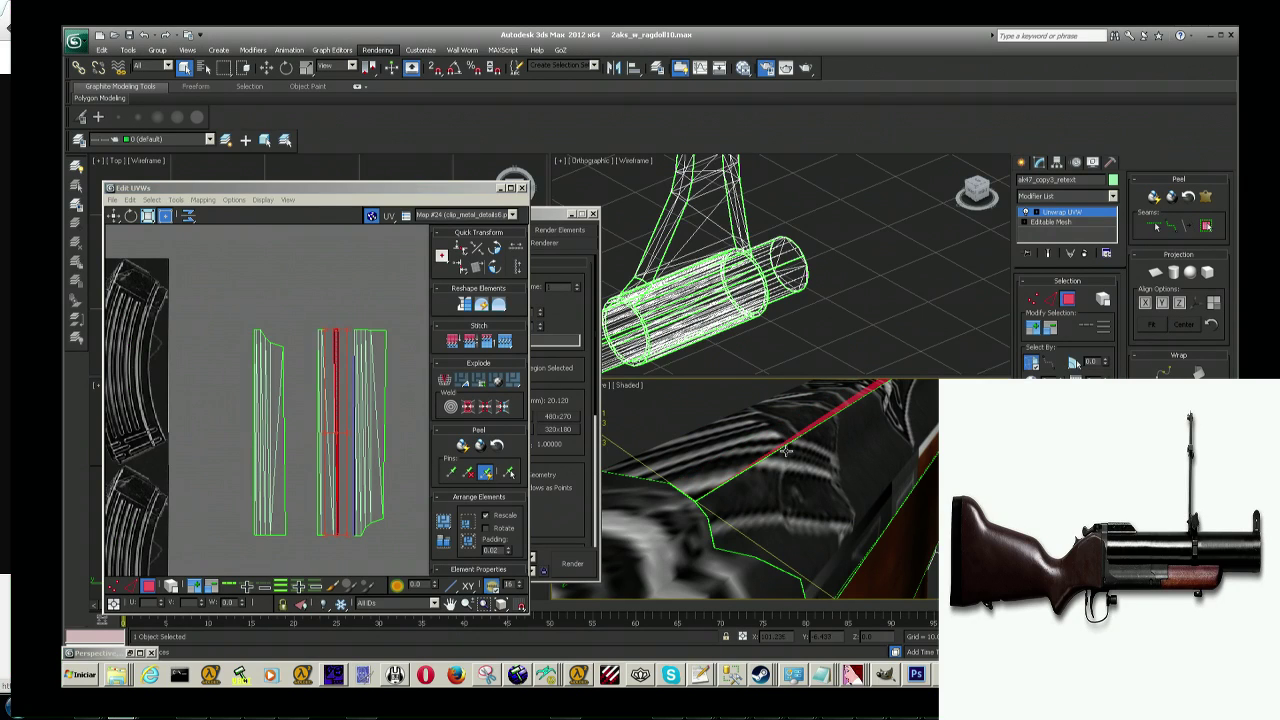
{"action": "left_click", "coordinate": [786, 452]}
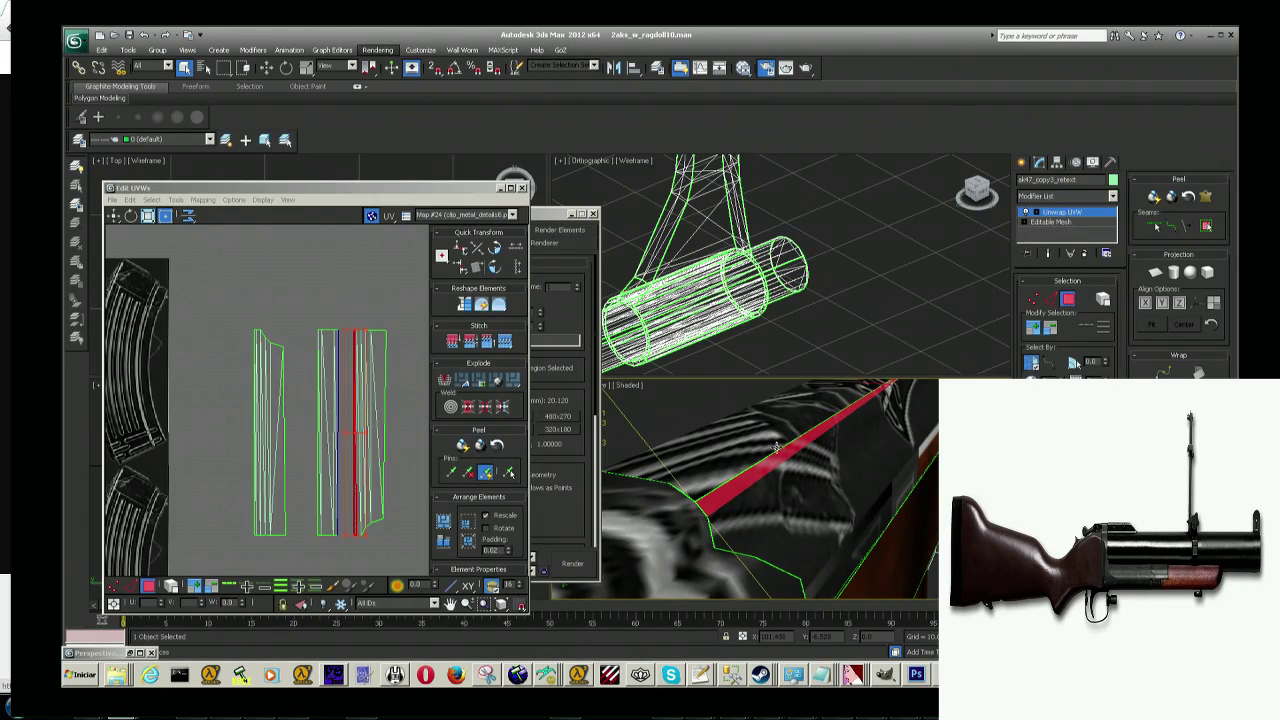
{"action": "left_click", "coordinate": [778, 447]}
Step: Nudge the right UV strip left so it sits close beside the middle one
{"action": "scroll", "coordinate": [340, 410], "scroll_direction": "up", "scroll_amount": 3}
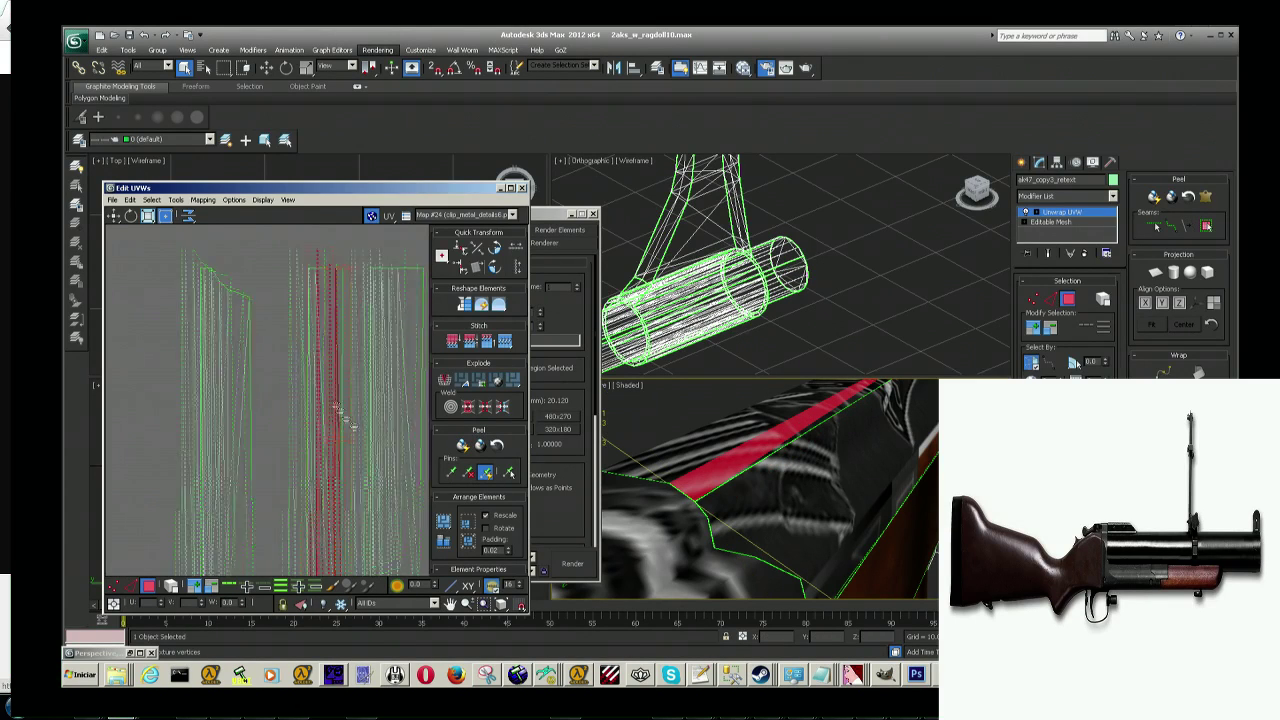
{"action": "scroll", "coordinate": [336, 405], "scroll_direction": "down", "scroll_amount": 2}
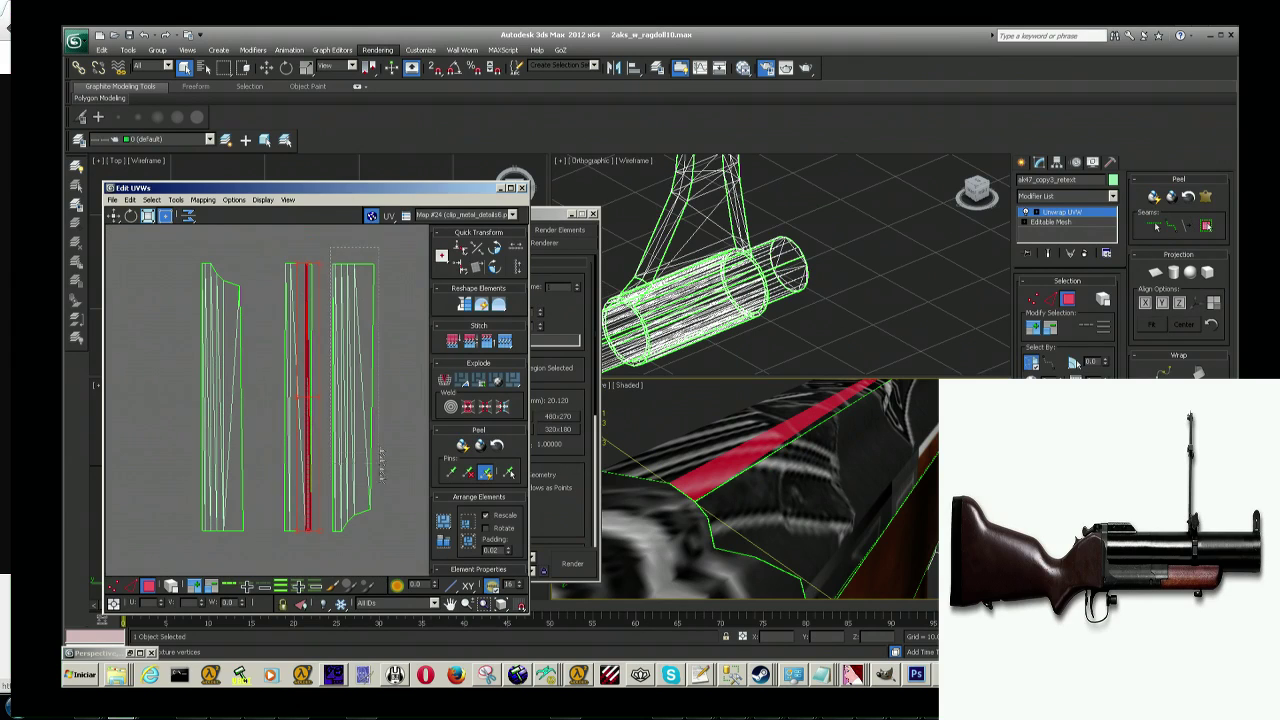
{"action": "left_click", "coordinate": [354, 476]}
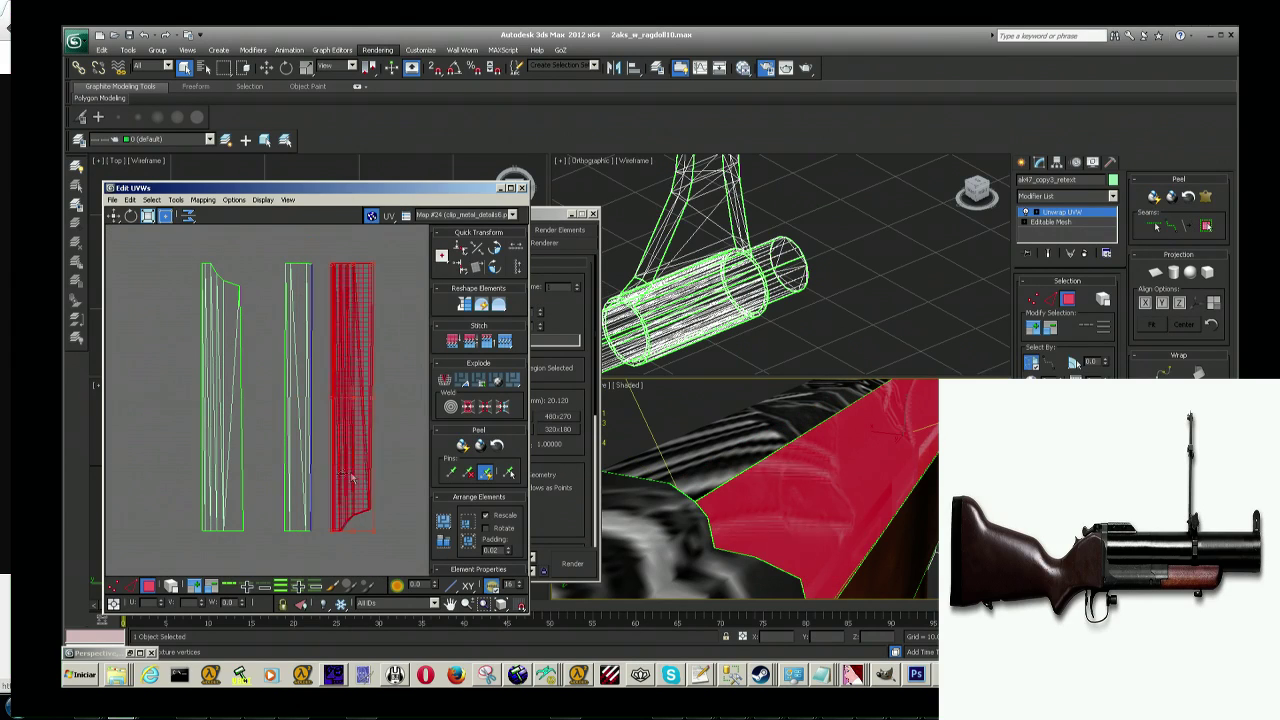
{"action": "left_click_drag", "start_coordinate": [351, 478], "coordinate": [338, 474]}
{"action": "left_click", "coordinate": [391, 370]}
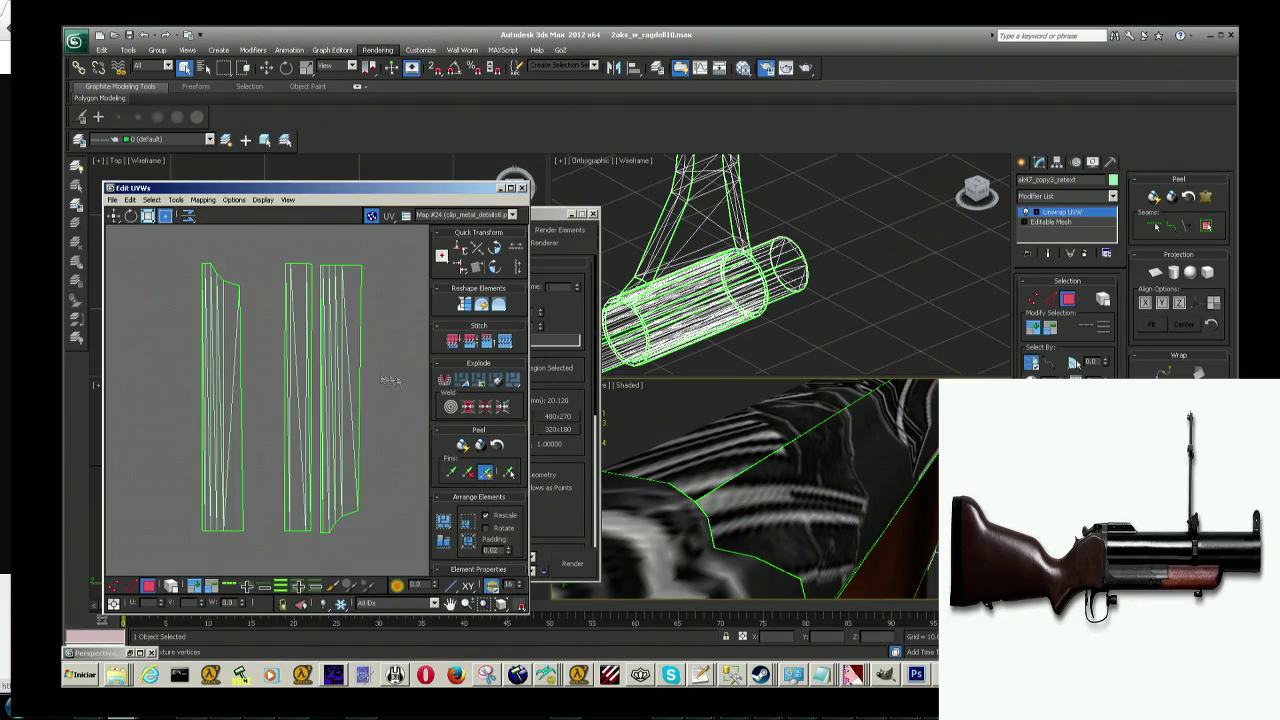
Step: Select the rightmost and thin middle UV strips to check their positions
{"action": "scroll", "coordinate": [300, 540], "scroll_direction": "up", "scroll_amount": 2}
{"action": "scroll", "coordinate": [295, 557], "scroll_direction": "up", "scroll_amount": 2}
{"action": "scroll", "coordinate": [295, 557], "scroll_direction": "up", "scroll_amount": 2}
{"action": "middle_click_drag", "start_coordinate": [295, 557], "coordinate": [304, 505]}
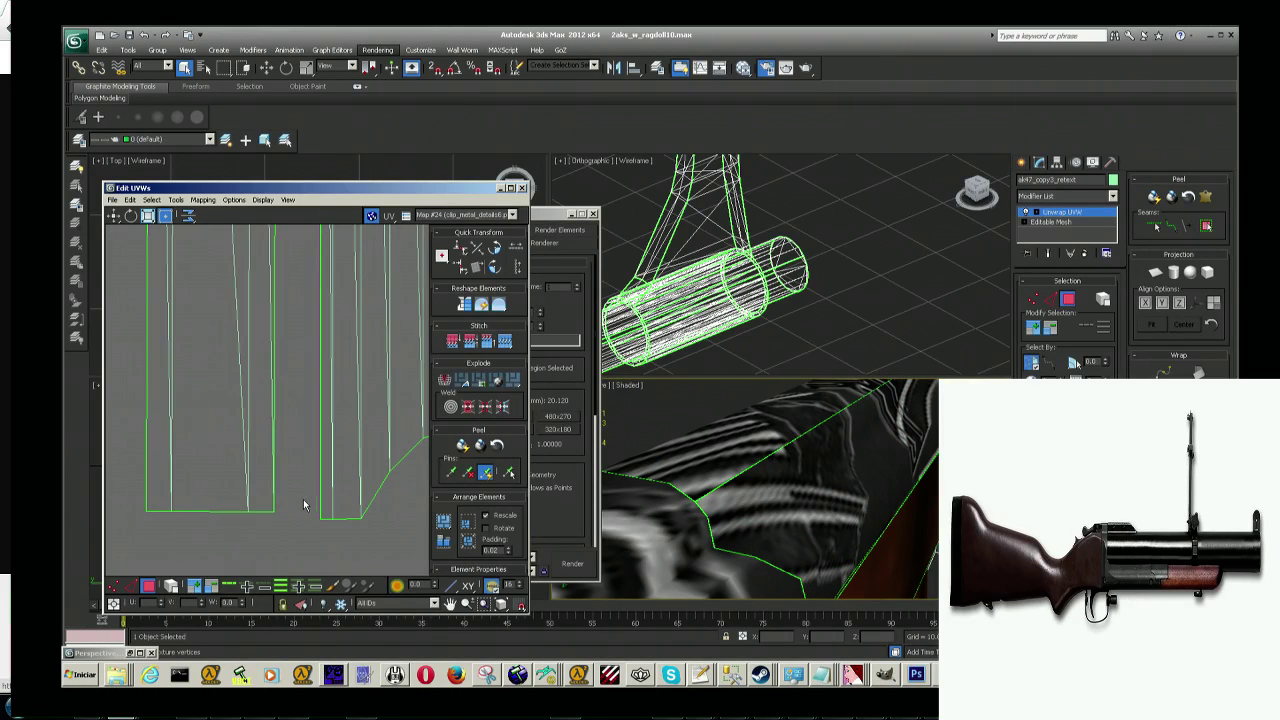
{"action": "left_click", "coordinate": [326, 494]}
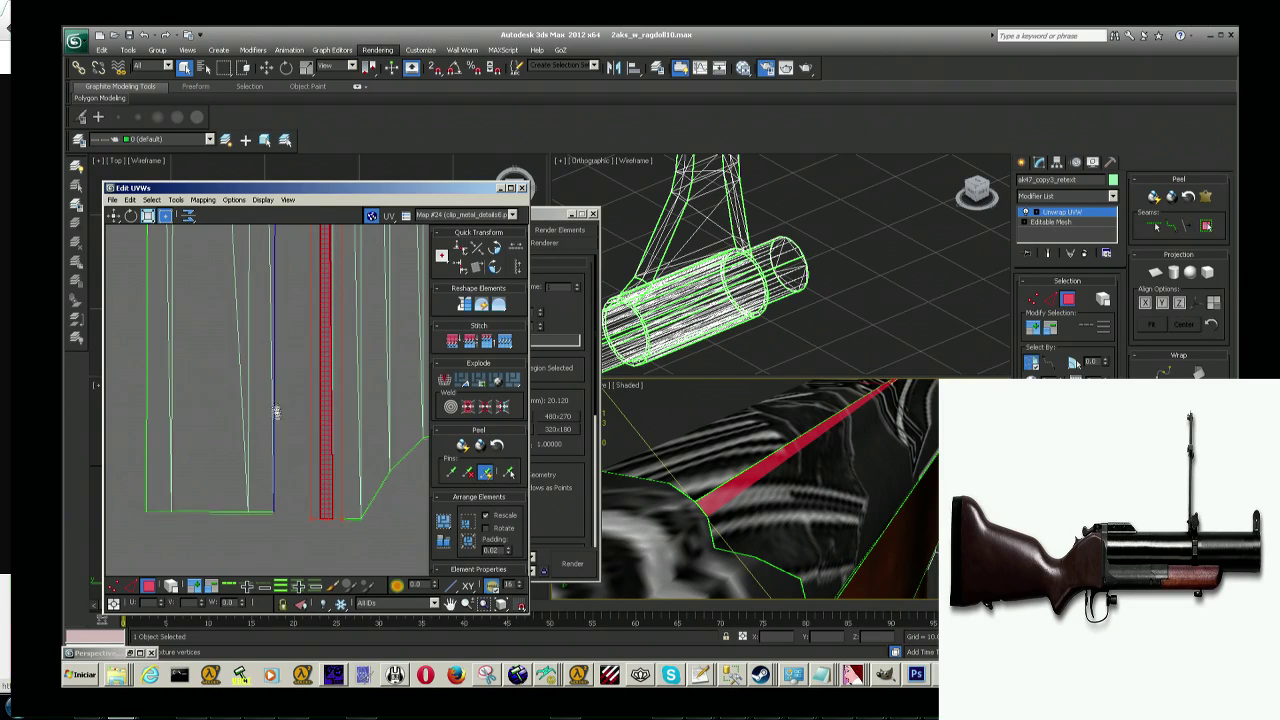
{"action": "middle_click_drag", "start_coordinate": [289, 296], "coordinate": [297, 352]}
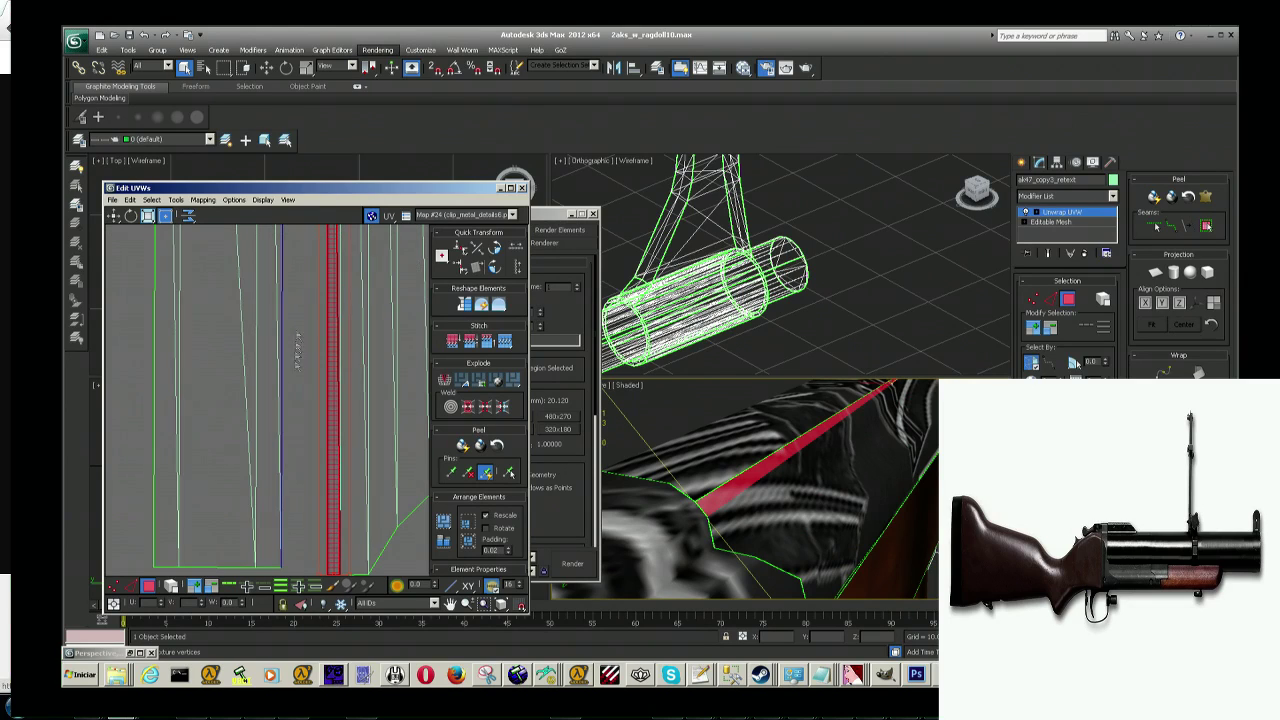
{"action": "left_click", "coordinate": [278, 265]}
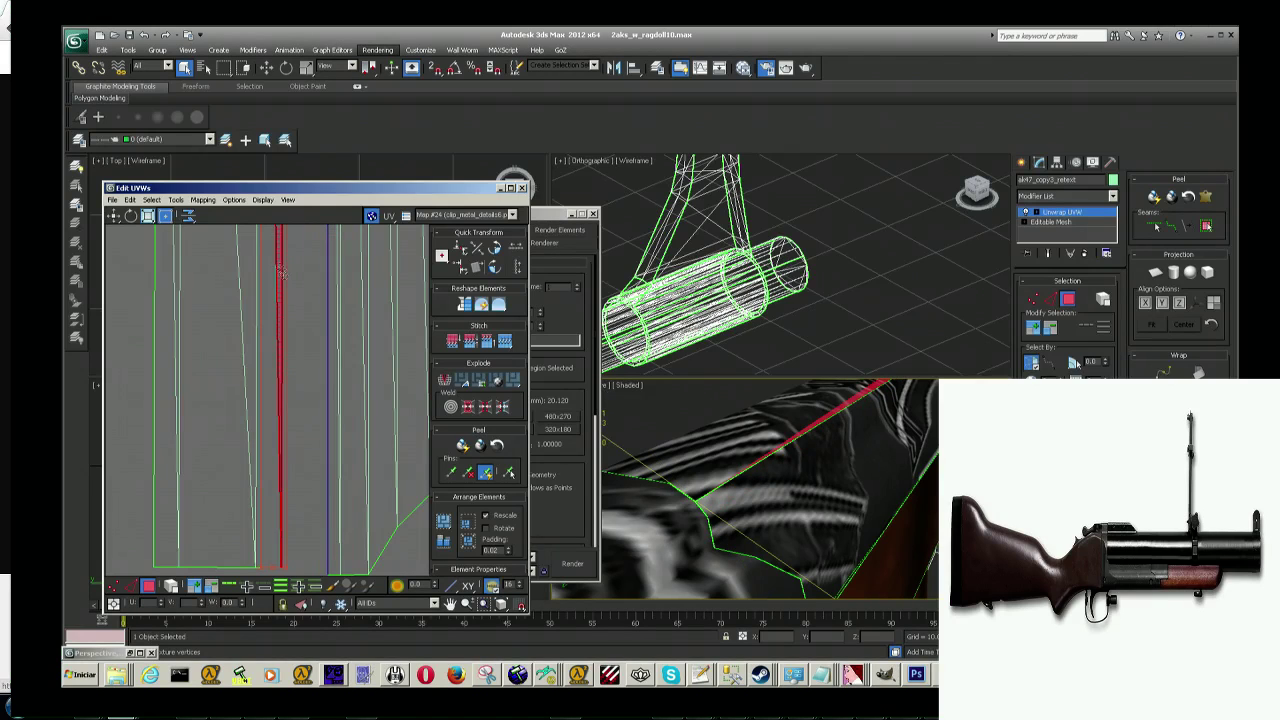
{"action": "left_click", "coordinate": [289, 305]}
Step: Align the right strip's bottom with its neighbour and bring it in closer
{"action": "scroll", "coordinate": [324, 371], "scroll_direction": "down", "scroll_amount": 5}
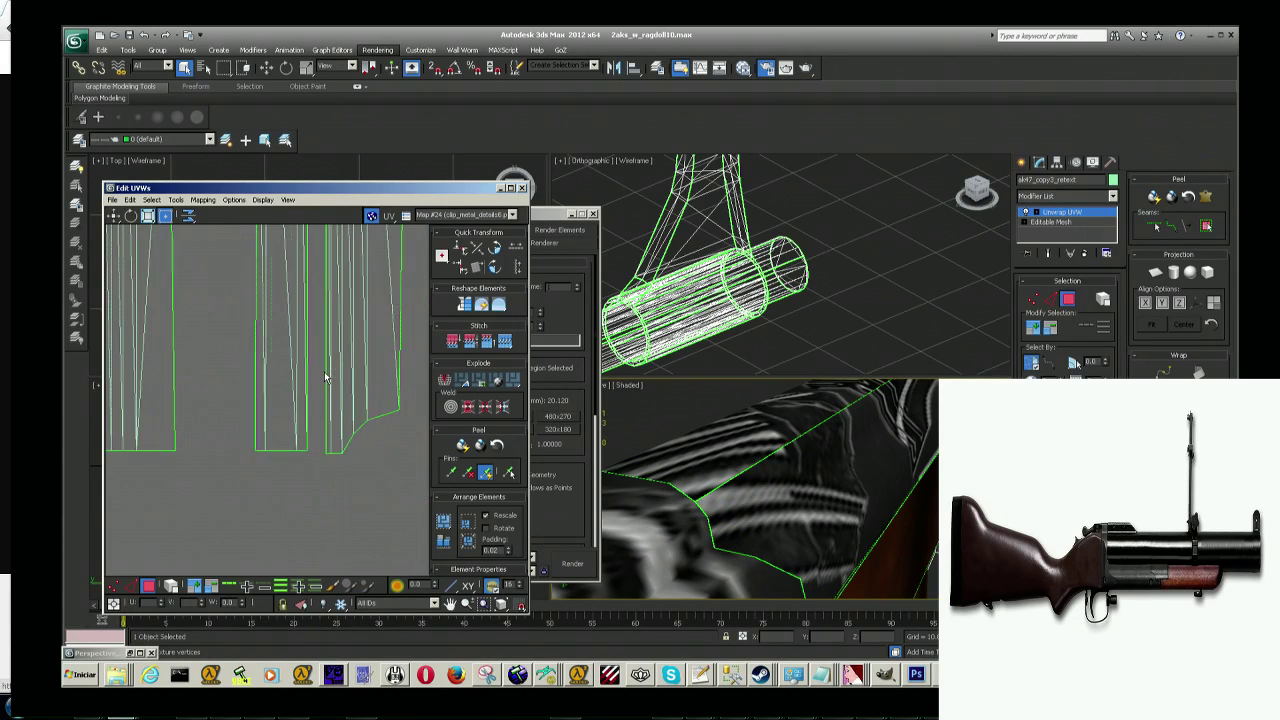
{"action": "middle_click_drag", "start_coordinate": [339, 240], "coordinate": [339, 397]}
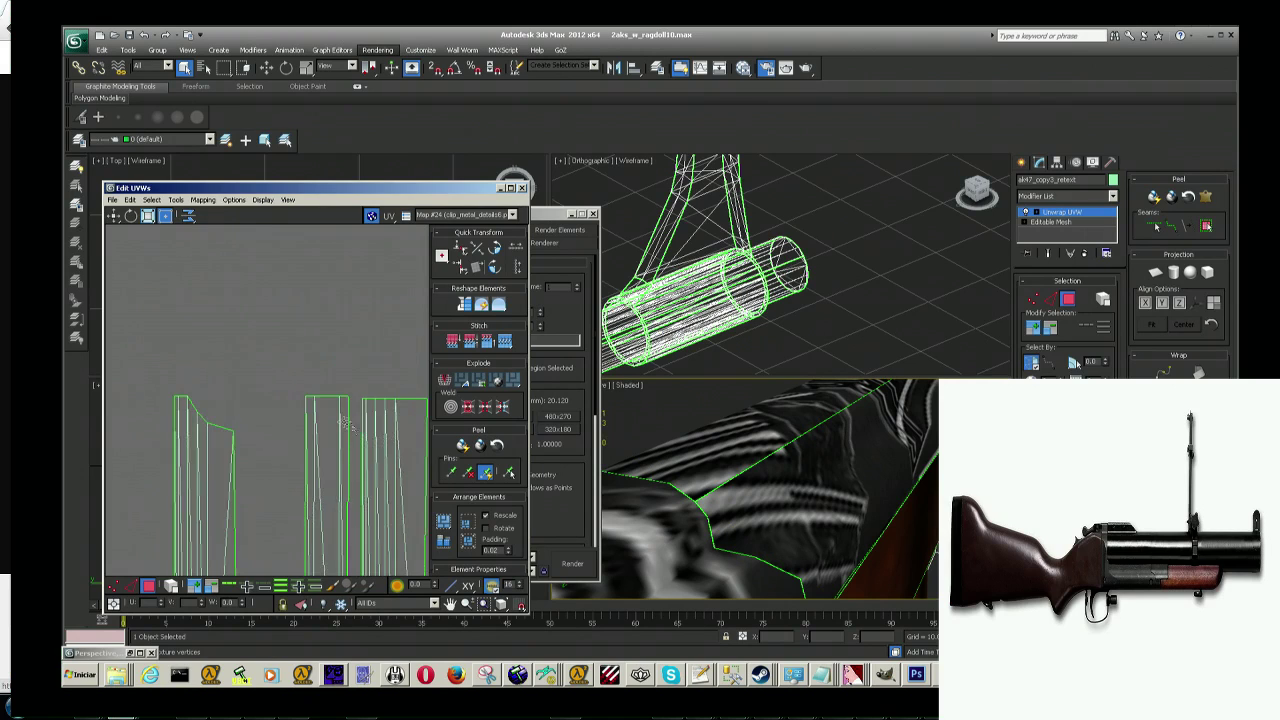
{"action": "left_click", "coordinate": [322, 268]}
{"action": "scroll", "coordinate": [298, 283], "scroll_direction": "down", "scroll_amount": 2}
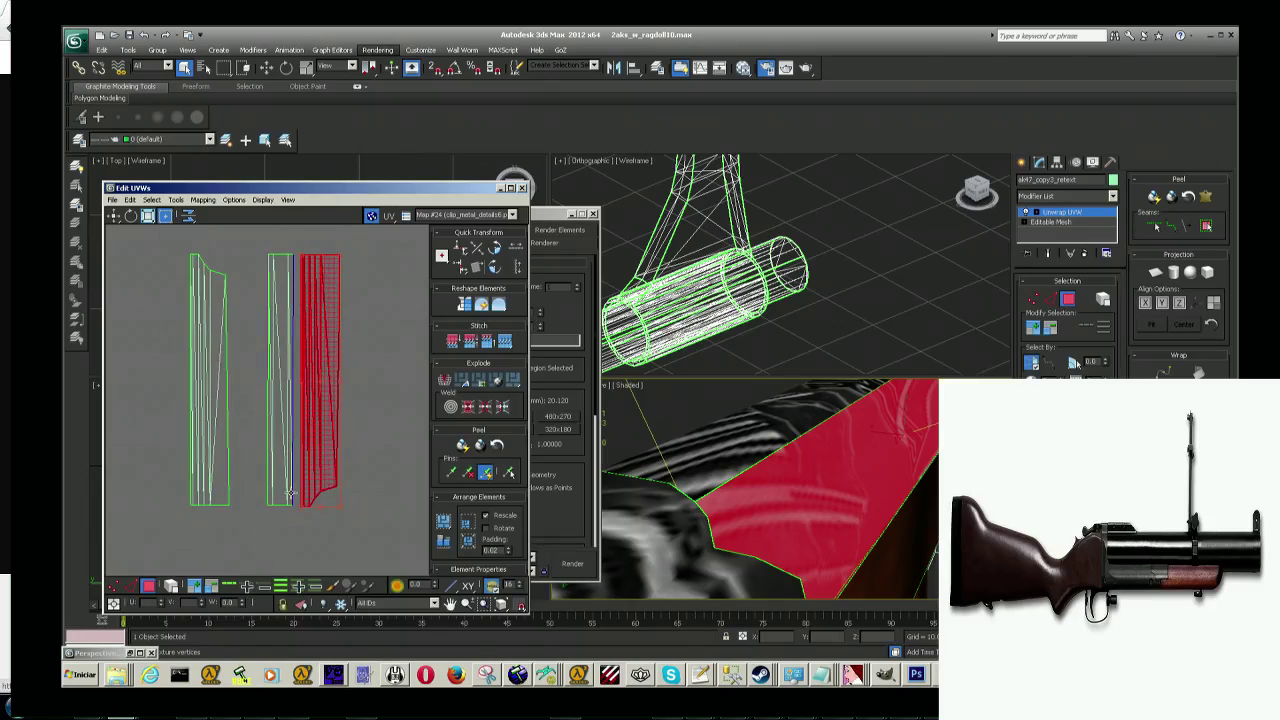
{"action": "scroll", "coordinate": [290, 470], "scroll_direction": "up", "scroll_amount": 3}
{"action": "scroll", "coordinate": [323, 400], "scroll_direction": "up", "scroll_amount": 2}
{"action": "left_click_drag", "start_coordinate": [365, 445], "coordinate": [267, 457]}
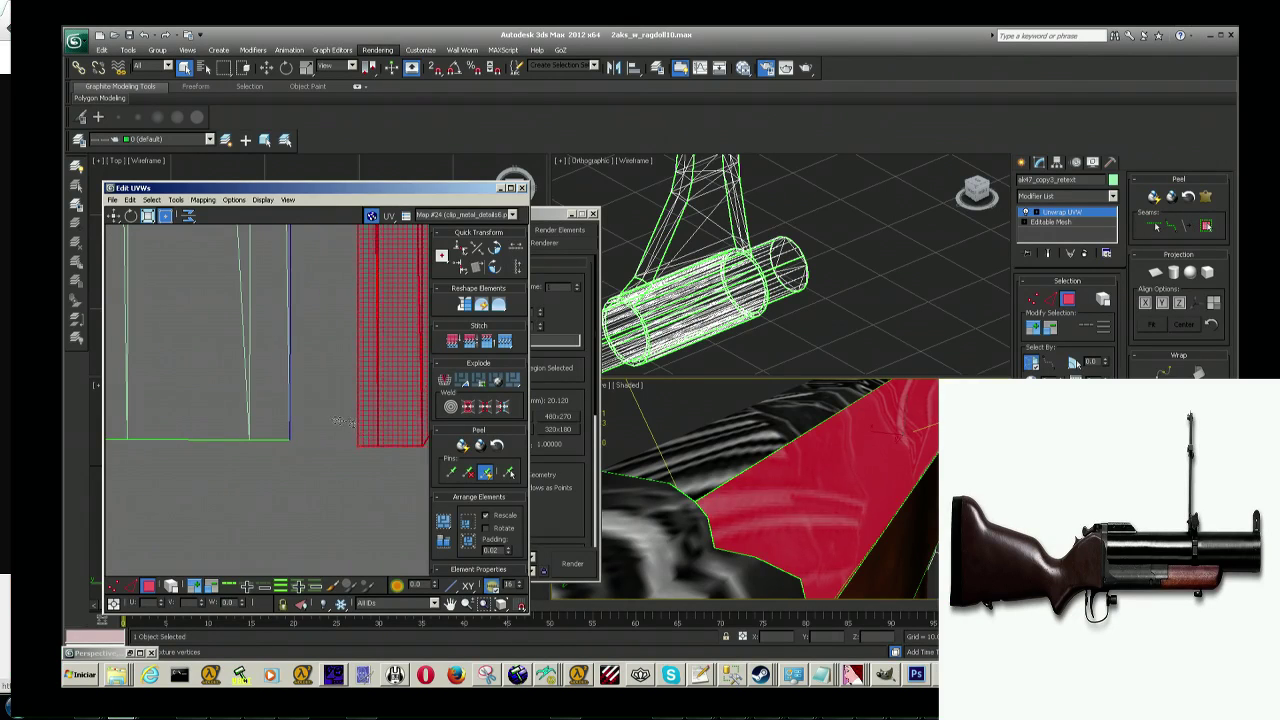
{"action": "left_click_drag", "start_coordinate": [332, 452], "coordinate": [283, 452]}
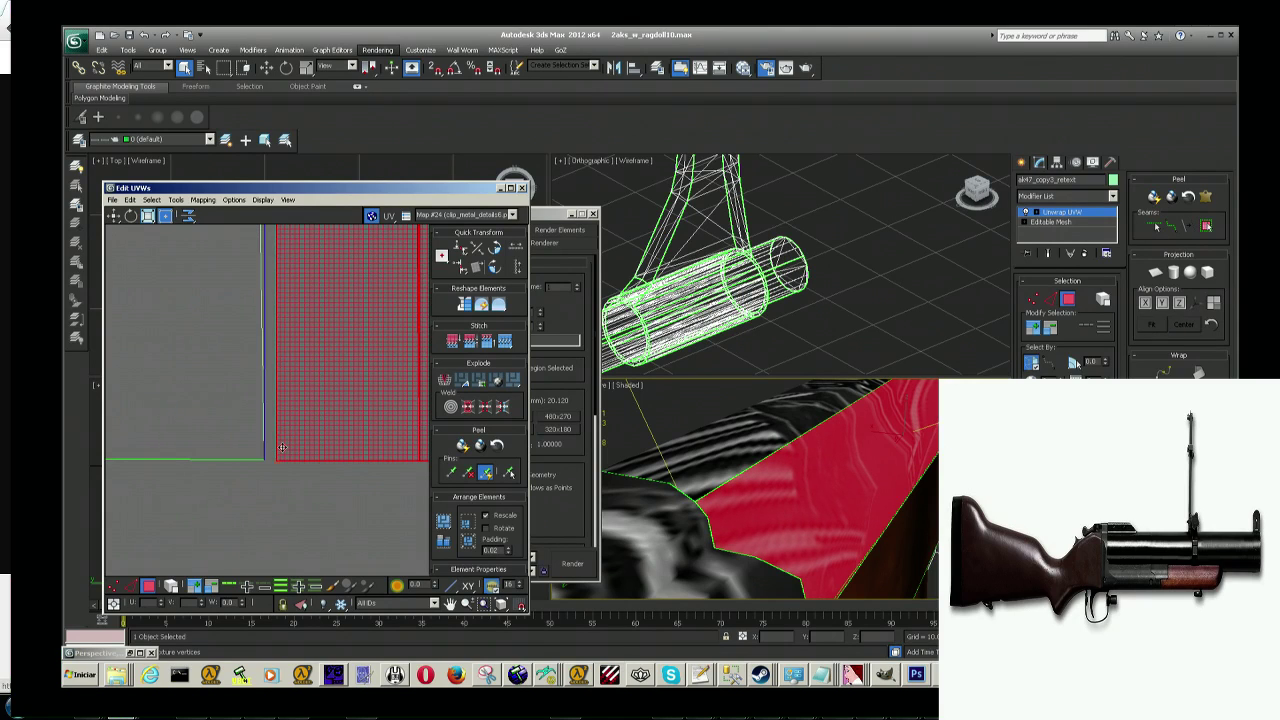
Step: Select the left barrel UV strip and bring up the Tools menu for mirroring
{"action": "scroll", "coordinate": [270, 380], "scroll_direction": "up", "scroll_amount": 2}
{"action": "scroll", "coordinate": [266, 320], "scroll_direction": "down", "scroll_amount": 1}
{"action": "scroll", "coordinate": [270, 335], "scroll_direction": "down", "scroll_amount": 2}
{"action": "scroll", "coordinate": [274, 355], "scroll_direction": "down", "scroll_amount": 2}
{"action": "scroll", "coordinate": [278, 371], "scroll_direction": "down", "scroll_amount": 2}
{"action": "scroll", "coordinate": [278, 371], "scroll_direction": "up", "scroll_amount": 1}
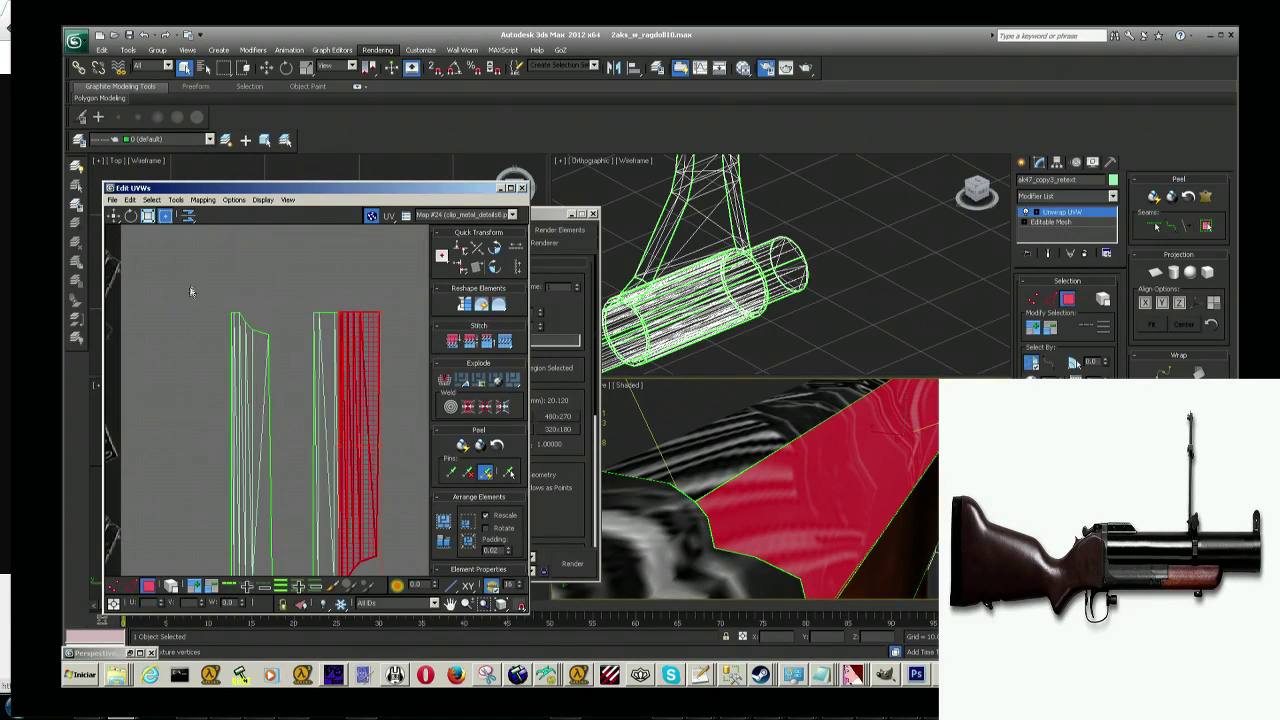
{"action": "left_click", "coordinate": [250, 450]}
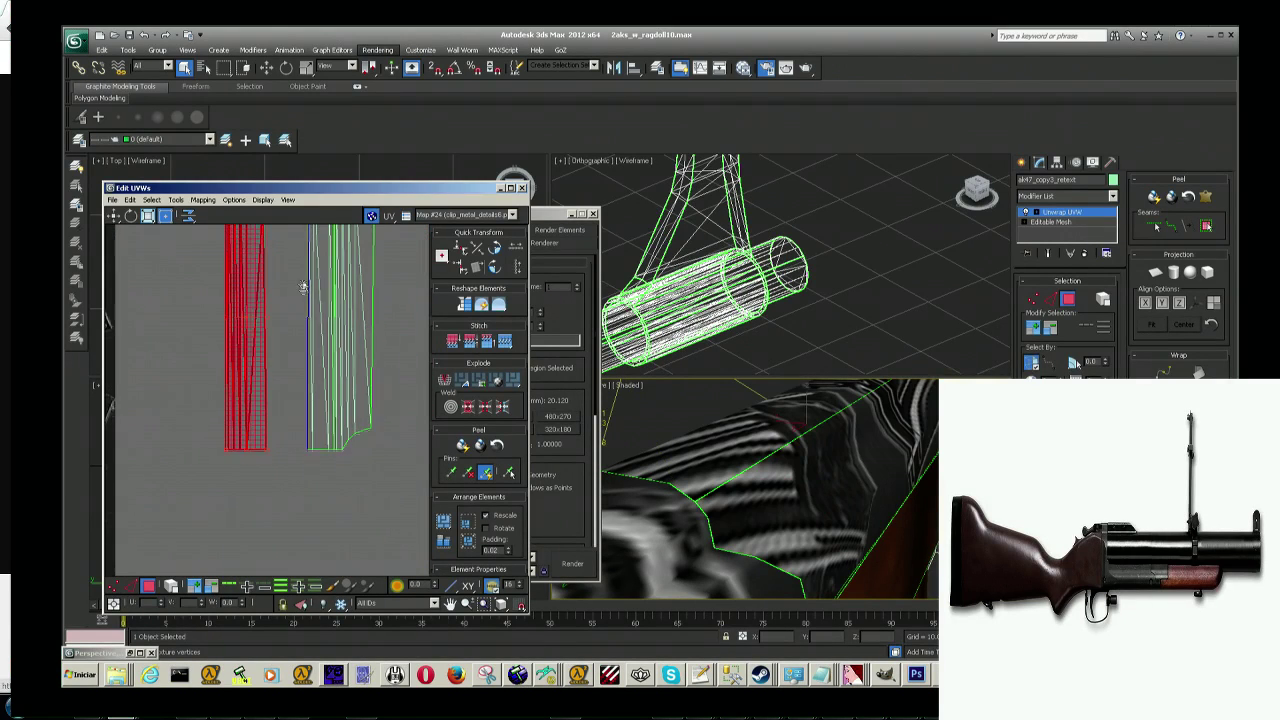
{"action": "left_click", "coordinate": [176, 200]}
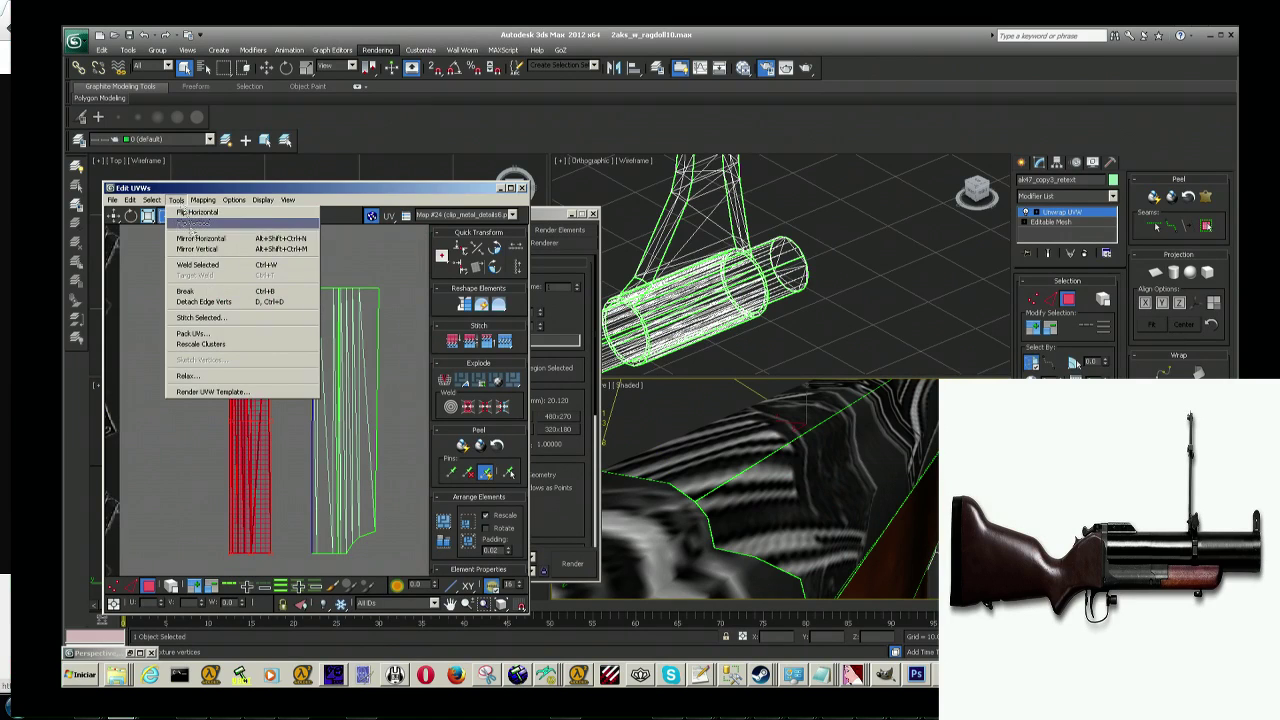
Step: Mirror the left strip horizontally, set it beside the green strip, then mirror it vertically
{"action": "left_click", "coordinate": [197, 240]}
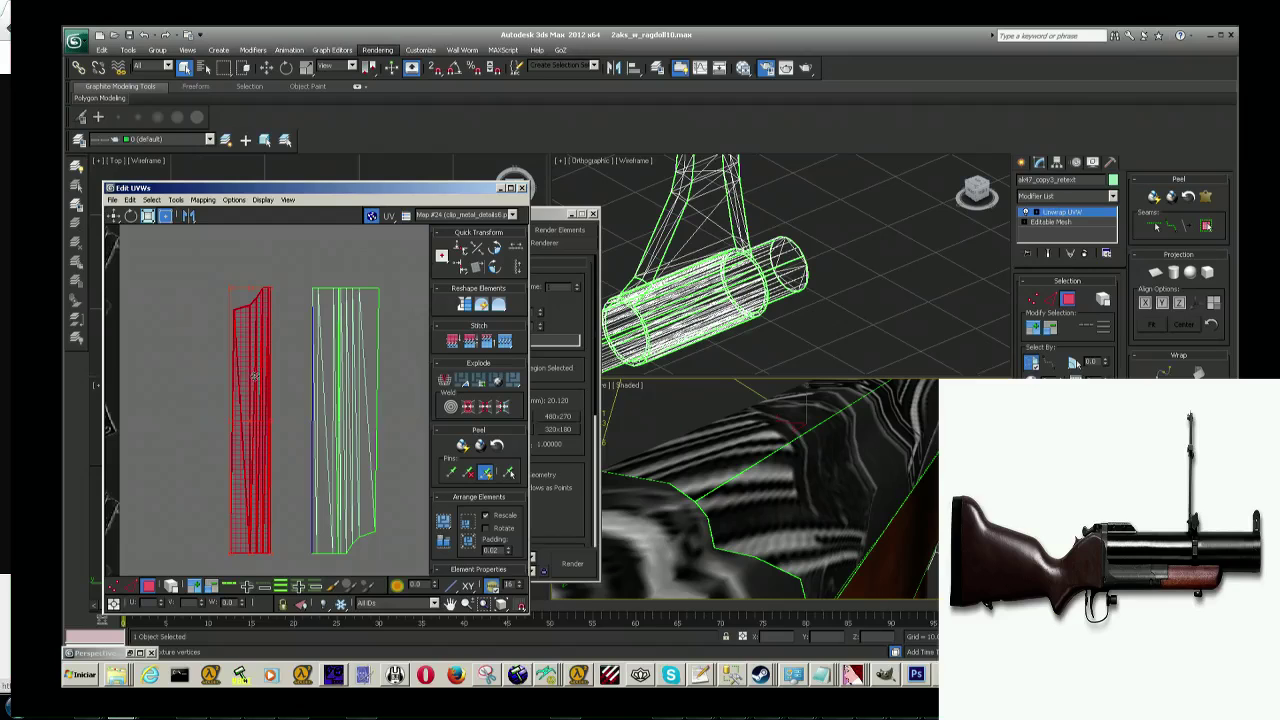
{"action": "left_click_drag", "start_coordinate": [251, 380], "coordinate": [280, 375]}
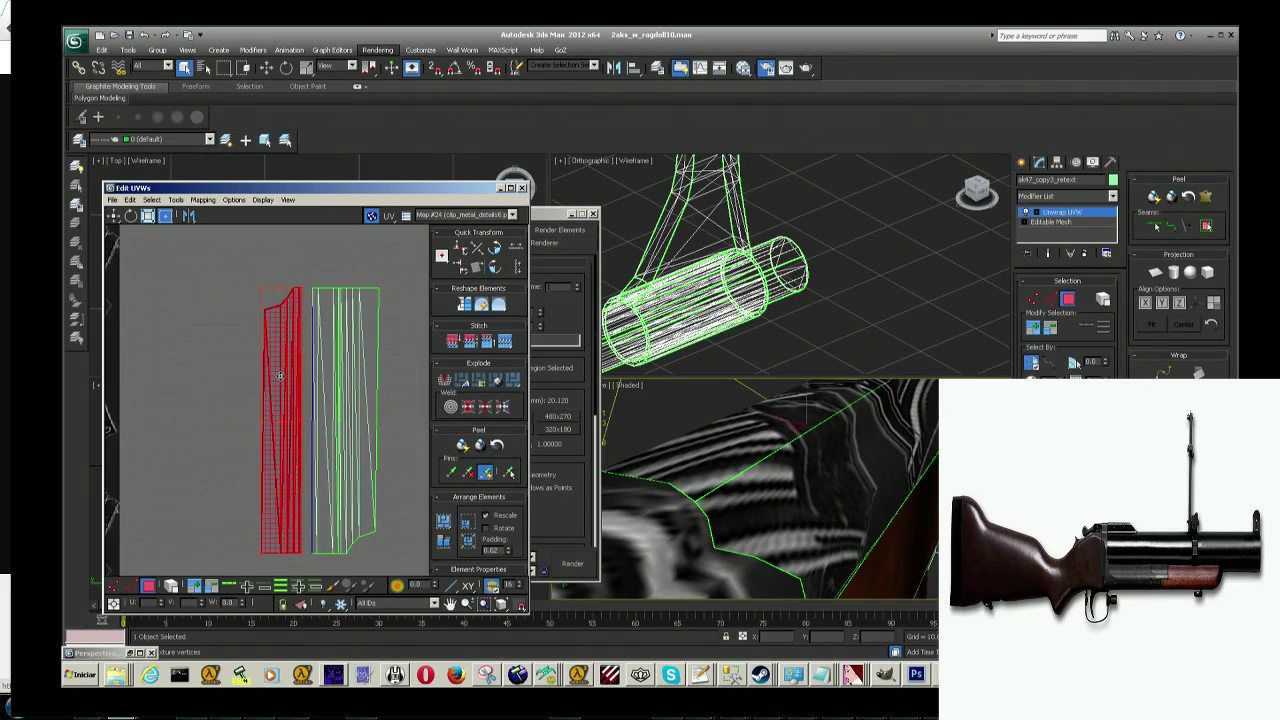
{"action": "left_click", "coordinate": [196, 200]}
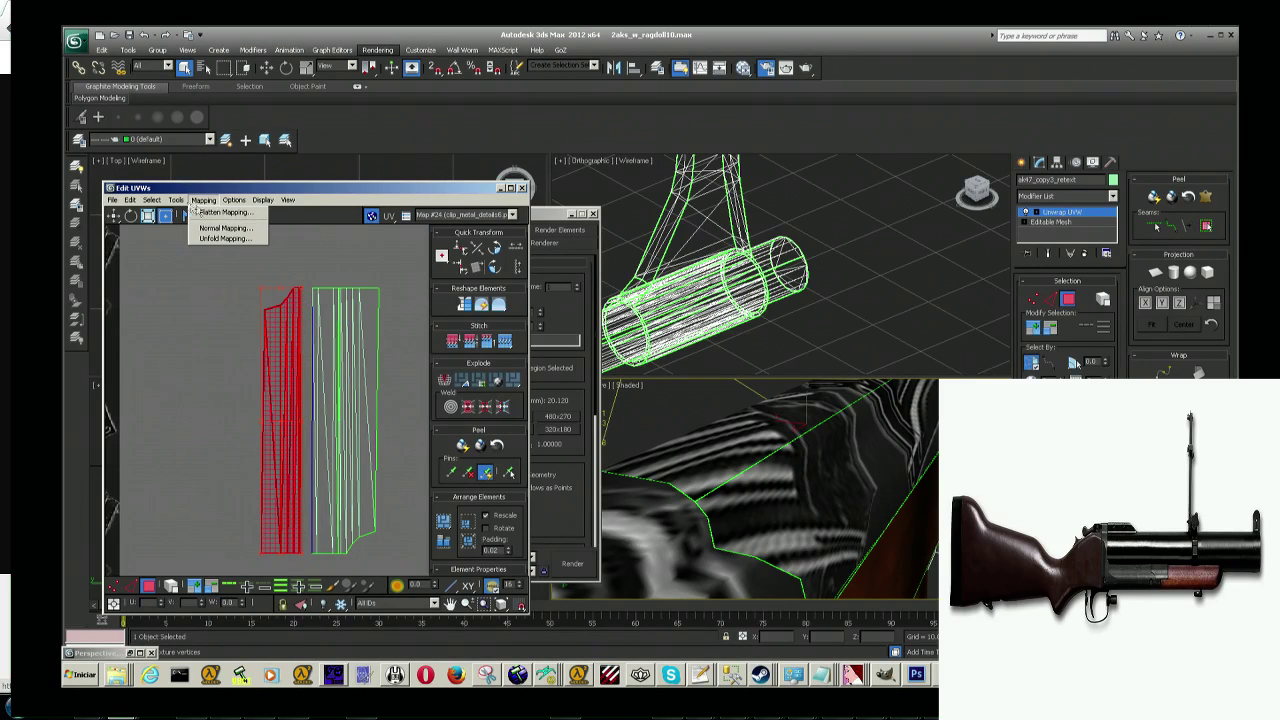
{"action": "left_click", "coordinate": [197, 248]}
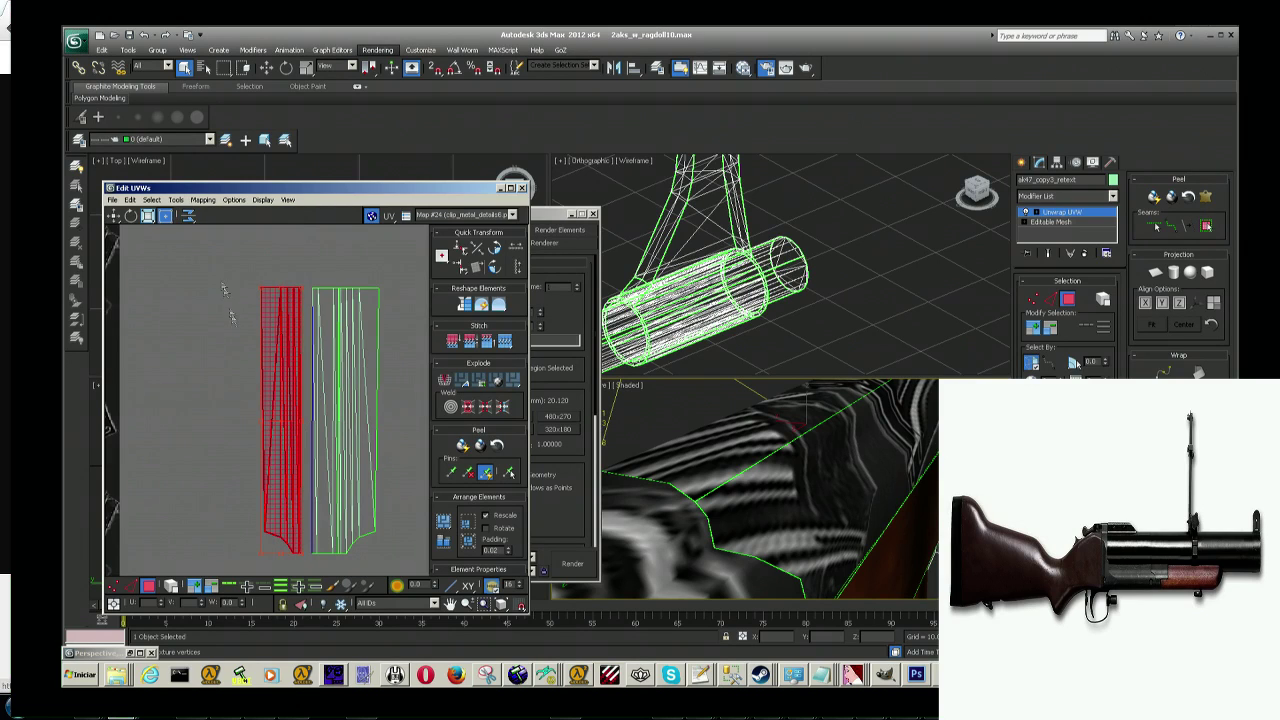
{"action": "scroll", "coordinate": [305, 545], "scroll_direction": "up", "scroll_amount": 2}
{"action": "scroll", "coordinate": [305, 545], "scroll_direction": "up", "scroll_amount": 2}
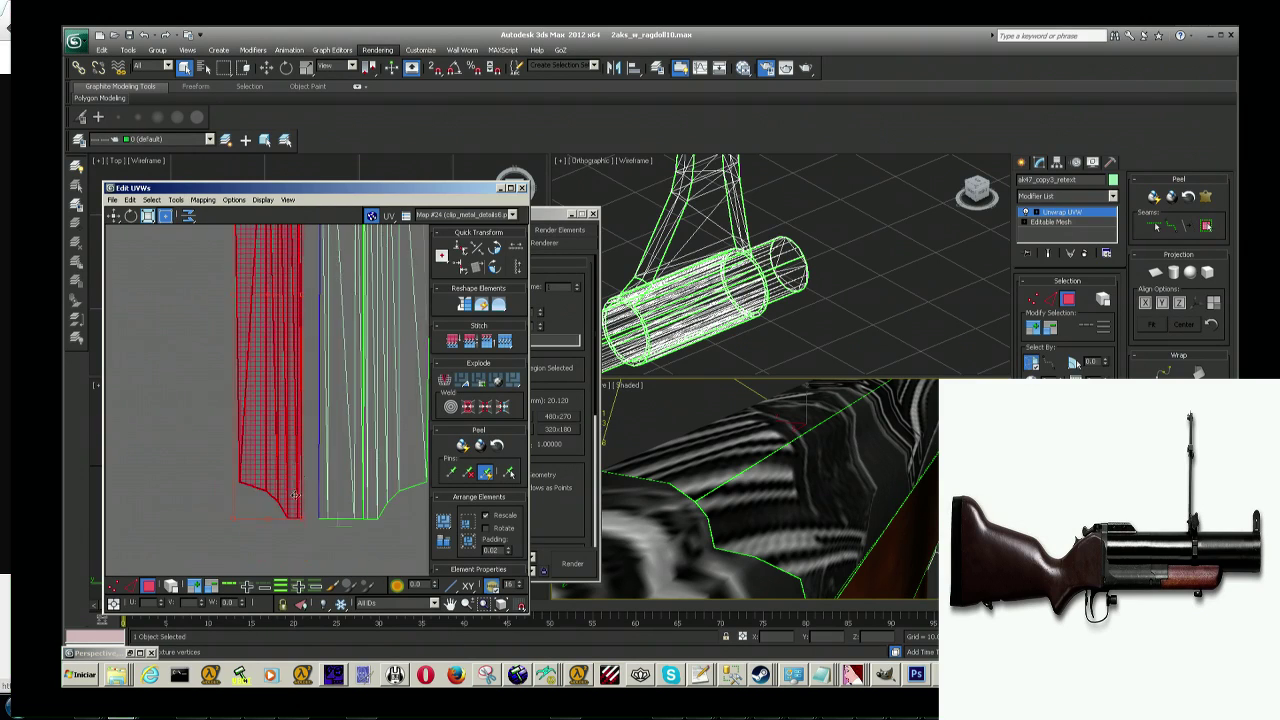
{"action": "scroll", "coordinate": [305, 545], "scroll_direction": "up", "scroll_amount": 2}
Step: Select neighbouring strips in turn to confirm their shared edges match
{"action": "left_click", "coordinate": [332, 530]}
{"action": "left_click", "coordinate": [272, 535]}
{"action": "mouse_move", "coordinate": [320, 400]}
{"action": "middle_mouse_down"}
{"action": "mouse_move", "coordinate": [305, 347]}
{"action": "mouse_move", "coordinate": [286, 334]}
{"action": "middle_mouse_up"}
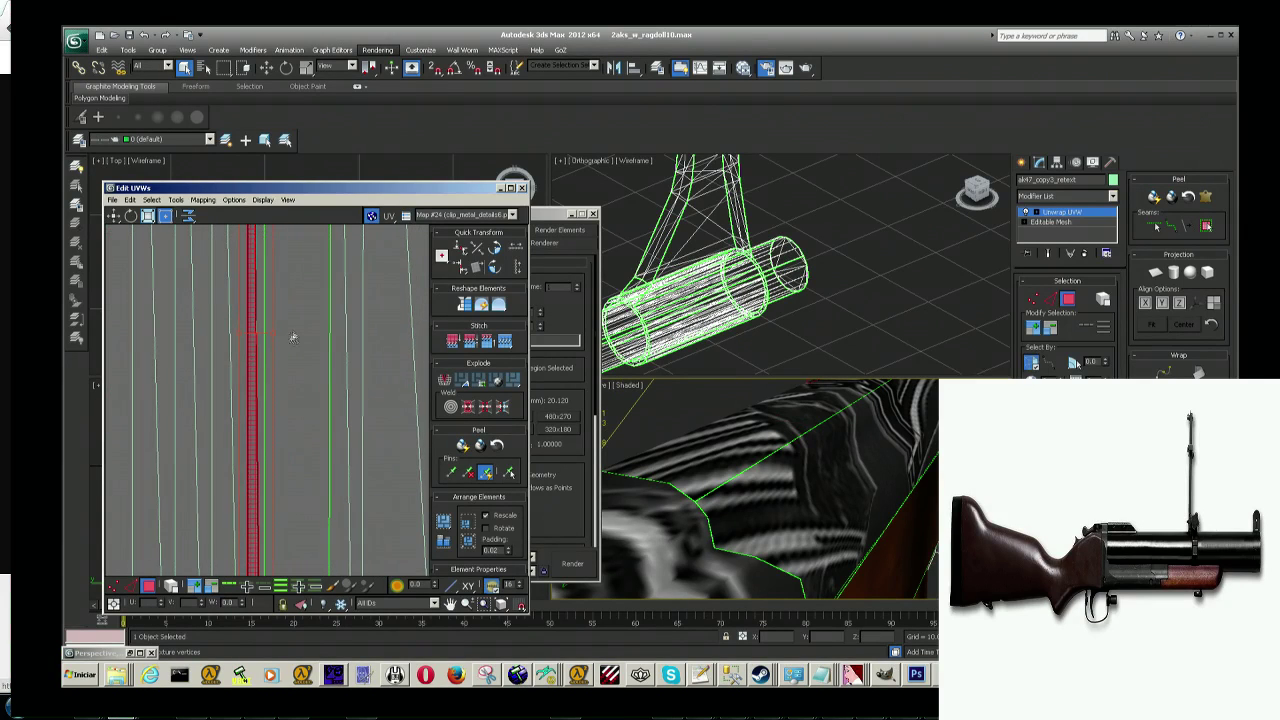
{"action": "left_click", "coordinate": [263, 307]}
{"action": "left_click", "coordinate": [263, 307]}
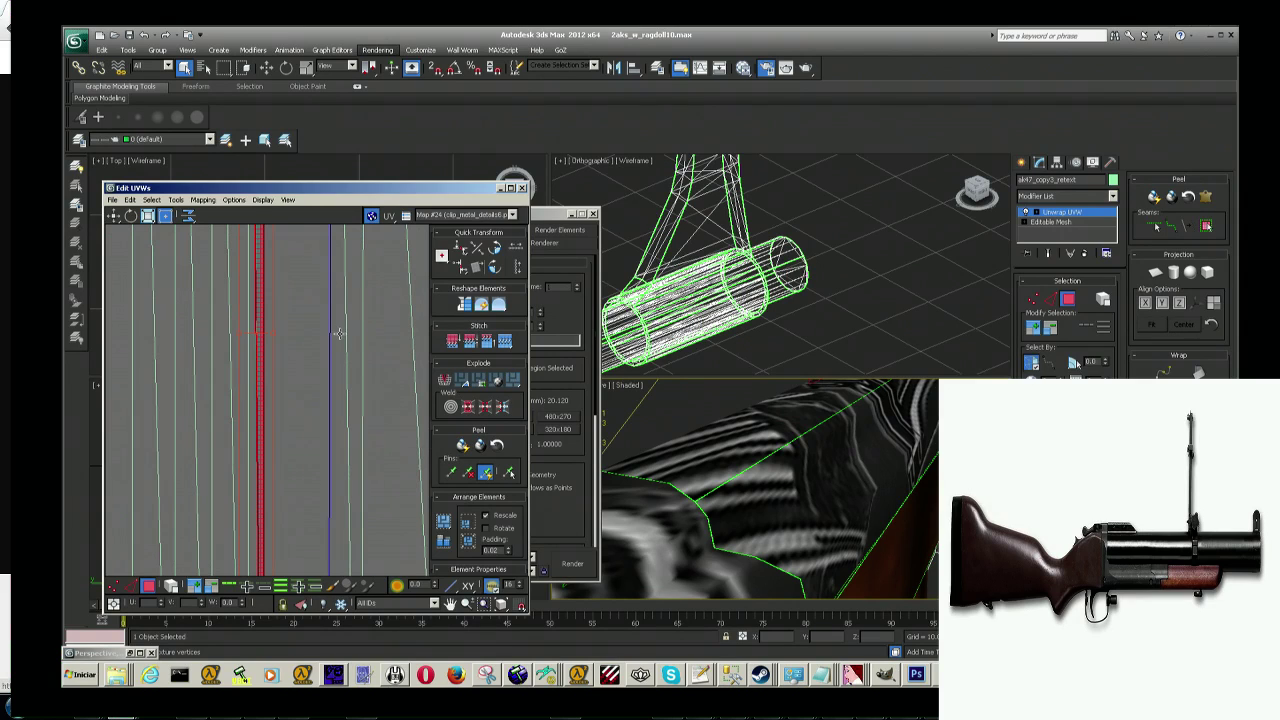
{"action": "middle_click_drag", "start_coordinate": [760, 480], "coordinate": [800, 465], "text": "alt"}
{"action": "left_click", "coordinate": [371, 404]}
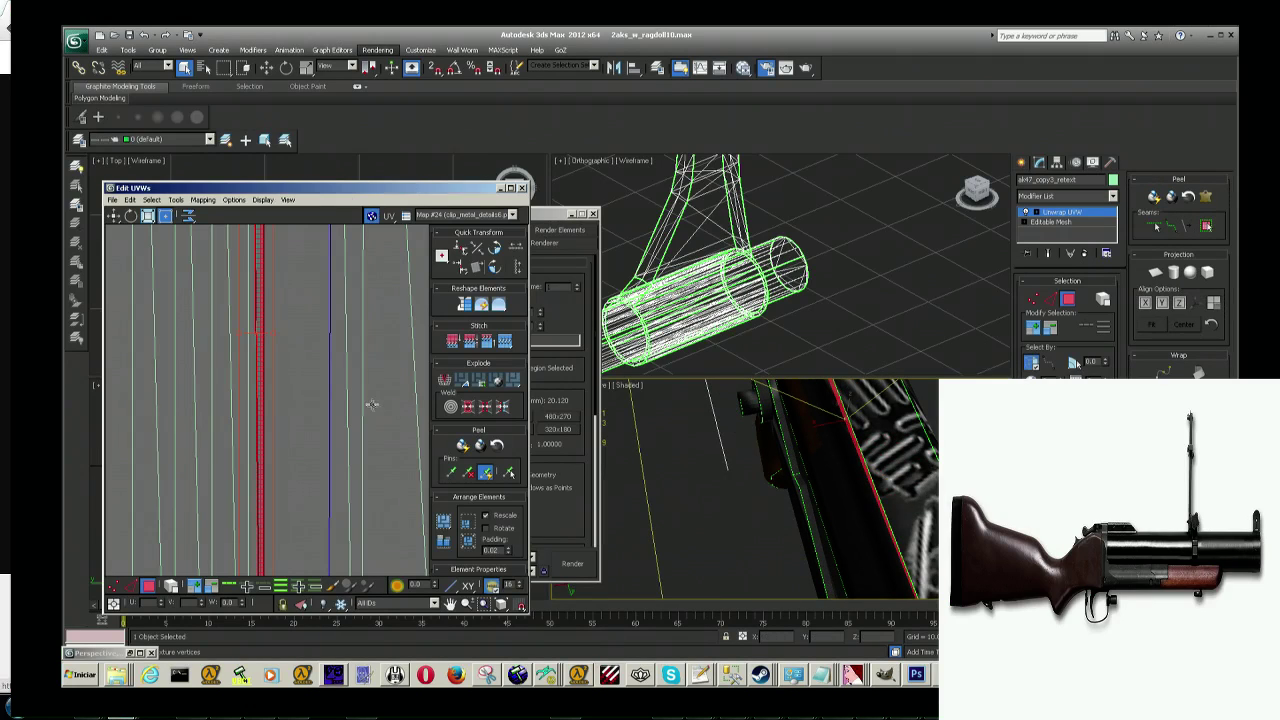
{"action": "left_click", "coordinate": [342, 362]}
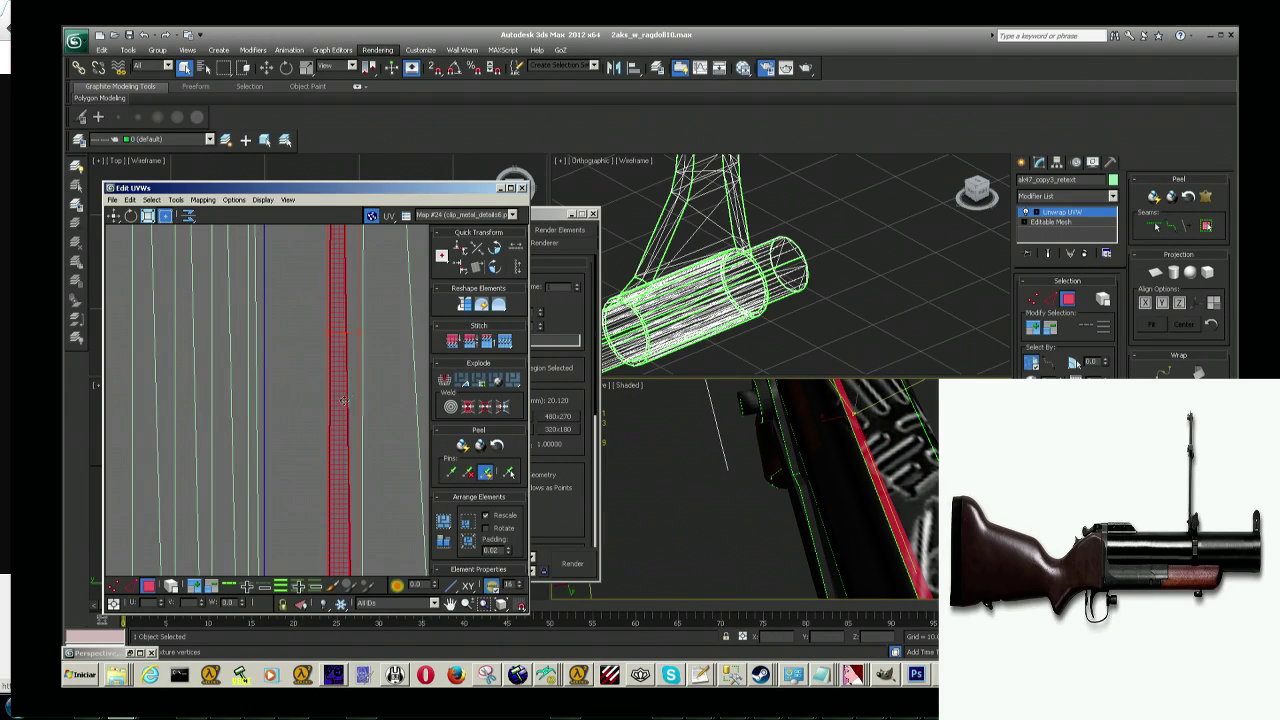
{"action": "left_click", "coordinate": [262, 364]}
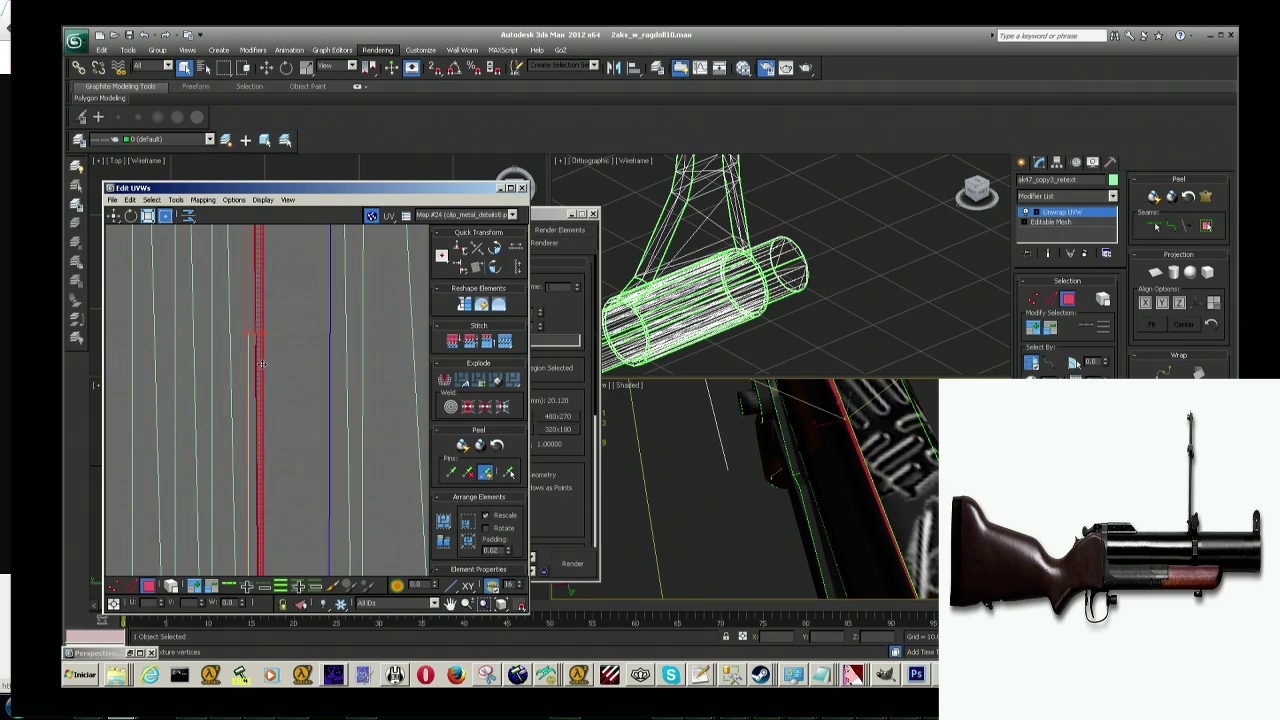
{"action": "left_click", "coordinate": [338, 354]}
Step: Select the whole barrel UV block and view it beside the texture tiles
{"action": "middle_click_drag", "start_coordinate": [770, 470], "coordinate": [845, 464], "text": "alt"}
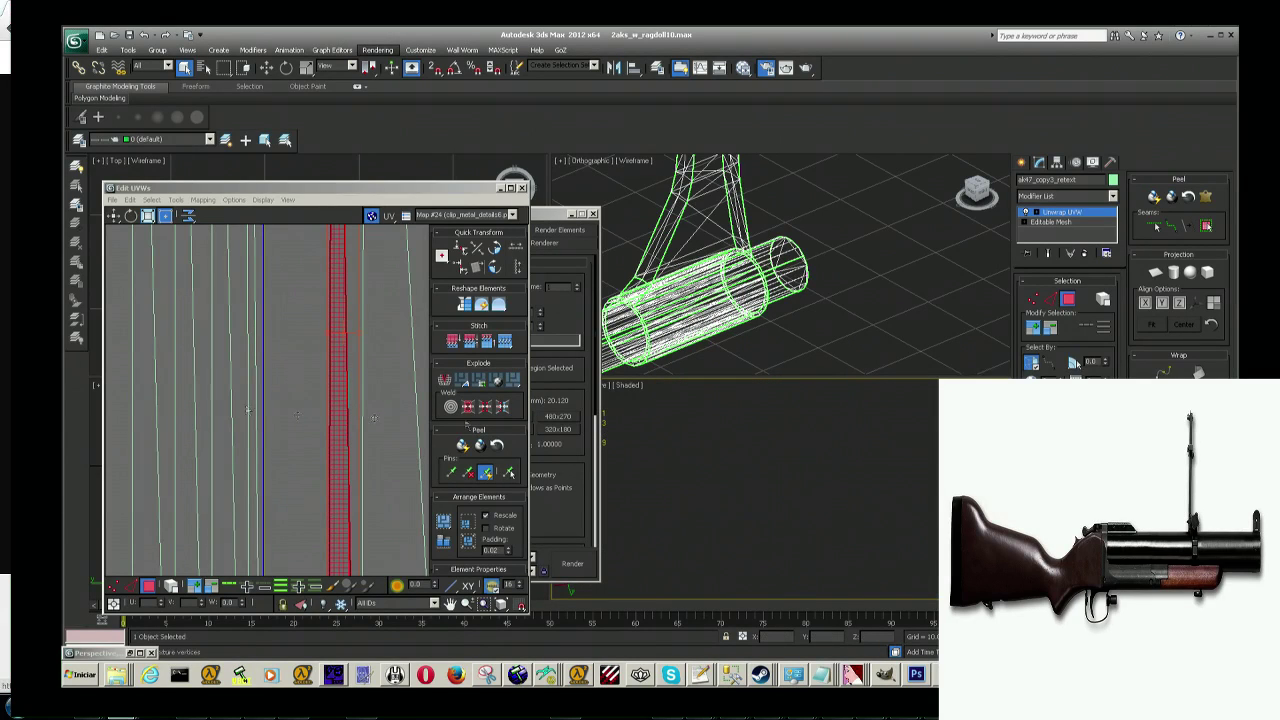
{"action": "scroll", "coordinate": [228, 302], "scroll_direction": "down", "scroll_amount": 2}
{"action": "scroll", "coordinate": [228, 302], "scroll_direction": "down", "scroll_amount": 4}
{"action": "scroll", "coordinate": [228, 302], "scroll_direction": "up", "scroll_amount": 2}
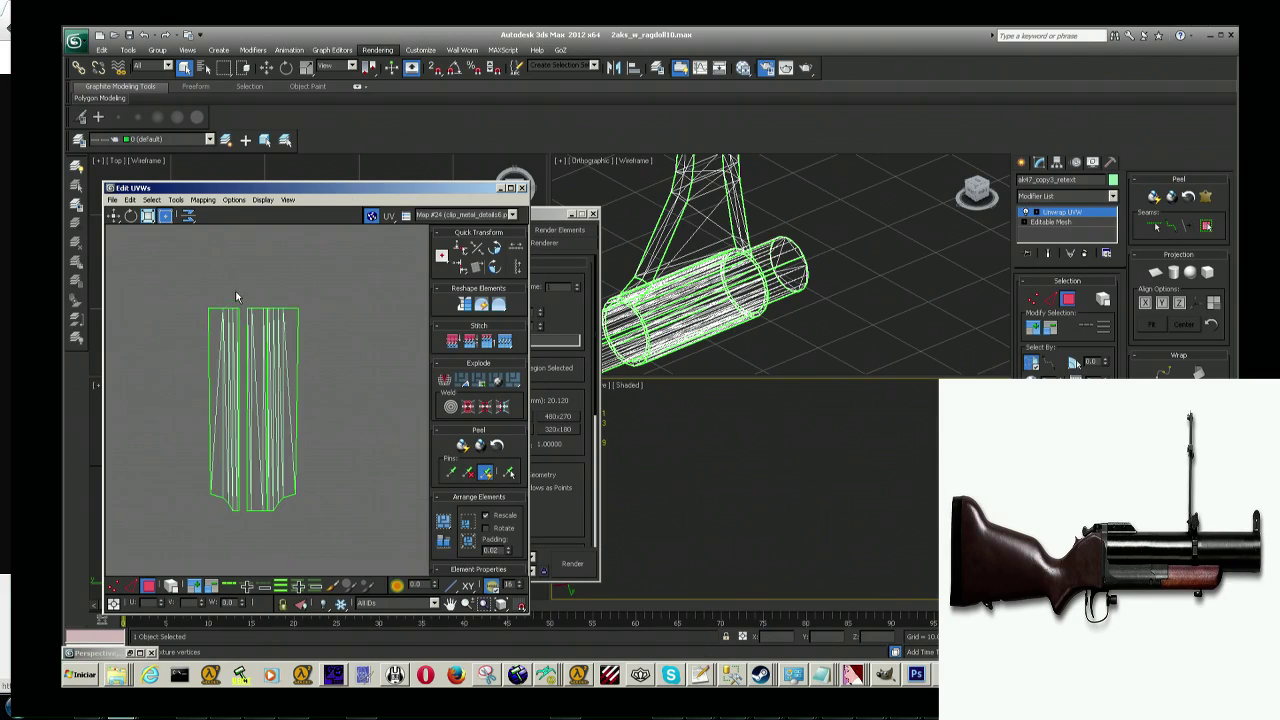
{"action": "scroll", "coordinate": [232, 296], "scroll_direction": "up", "scroll_amount": 2}
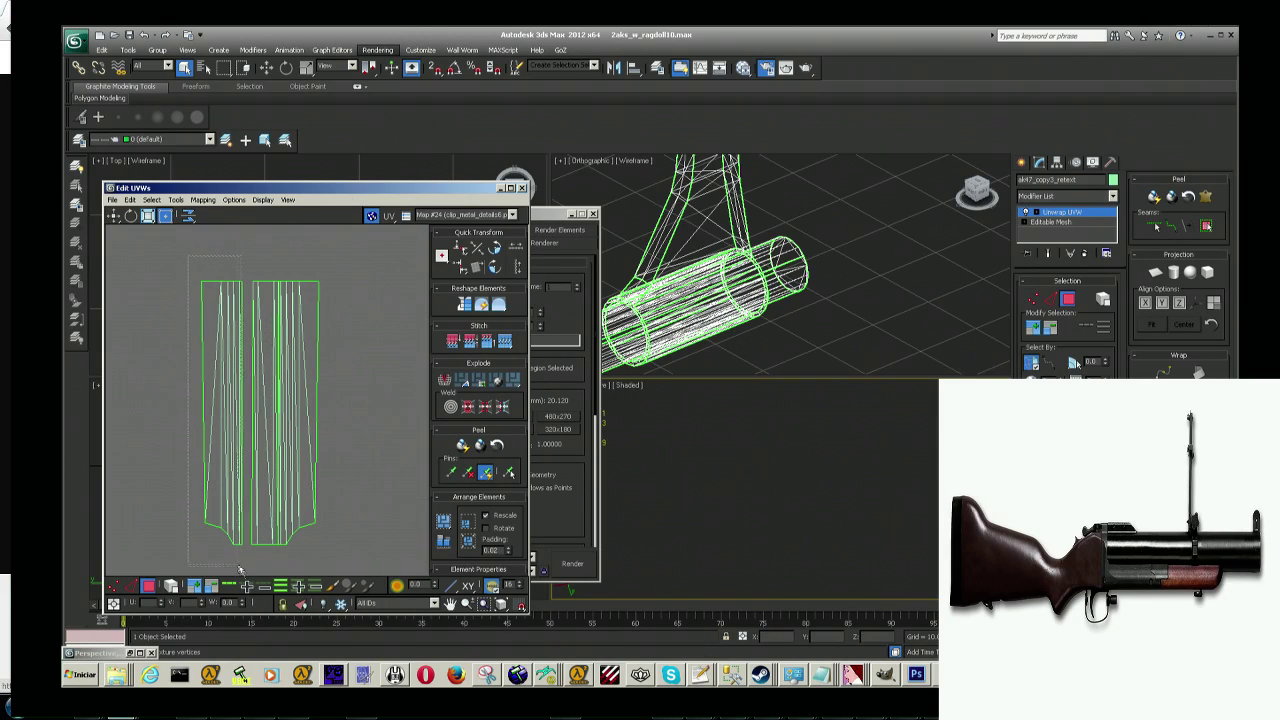
{"action": "left_click_drag", "start_coordinate": [244, 560], "coordinate": [240, 516]}
{"action": "left_click", "coordinate": [184, 340]}
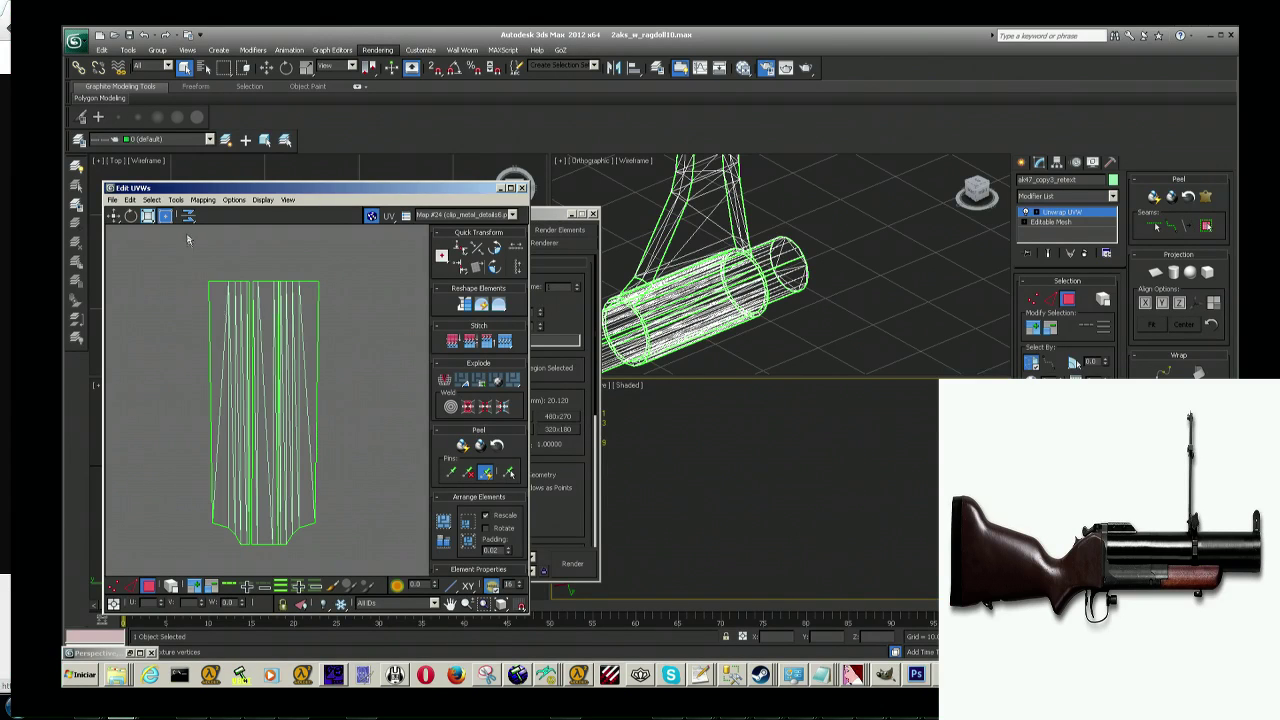
{"action": "left_click_drag", "start_coordinate": [186, 238], "coordinate": [357, 556]}
{"action": "scroll", "coordinate": [332, 424], "scroll_direction": "down", "scroll_amount": 5}
{"action": "middle_click_drag", "start_coordinate": [332, 424], "coordinate": [332, 406]}
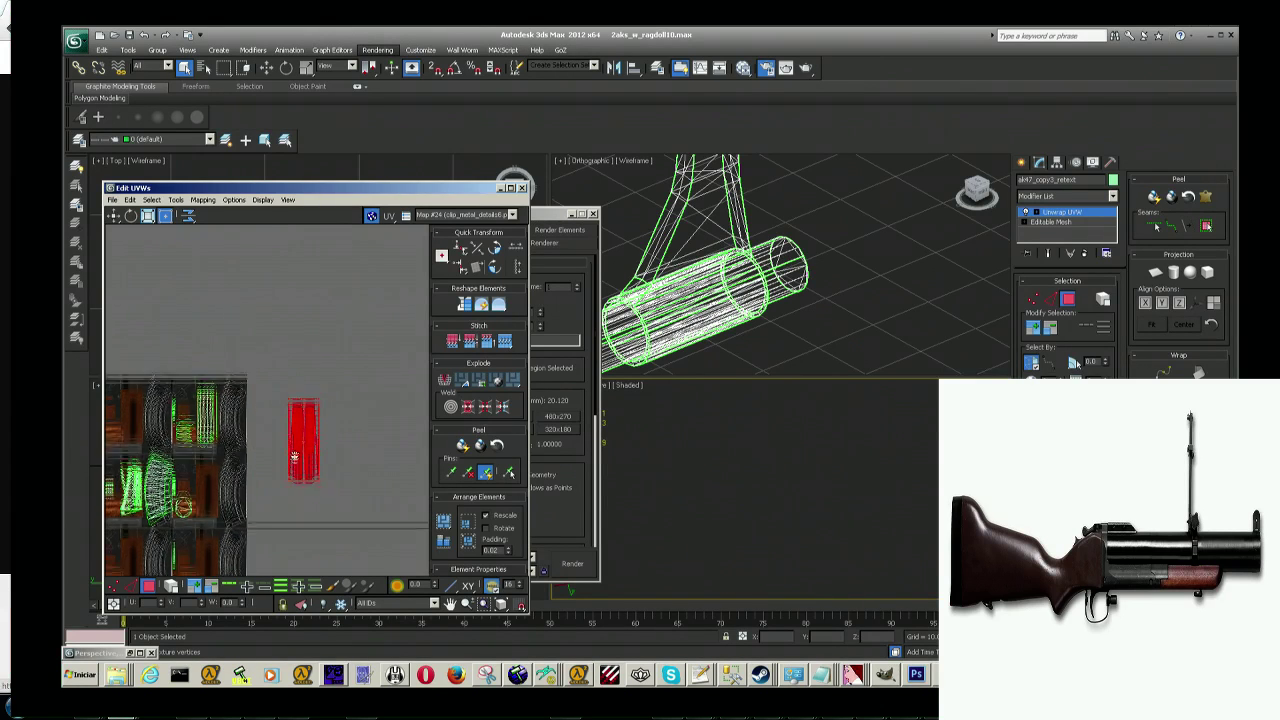
Step: Save the scene as the incremented file Zaks_w_ragdoll11.max
{"action": "left_click", "coordinate": [74, 40]}
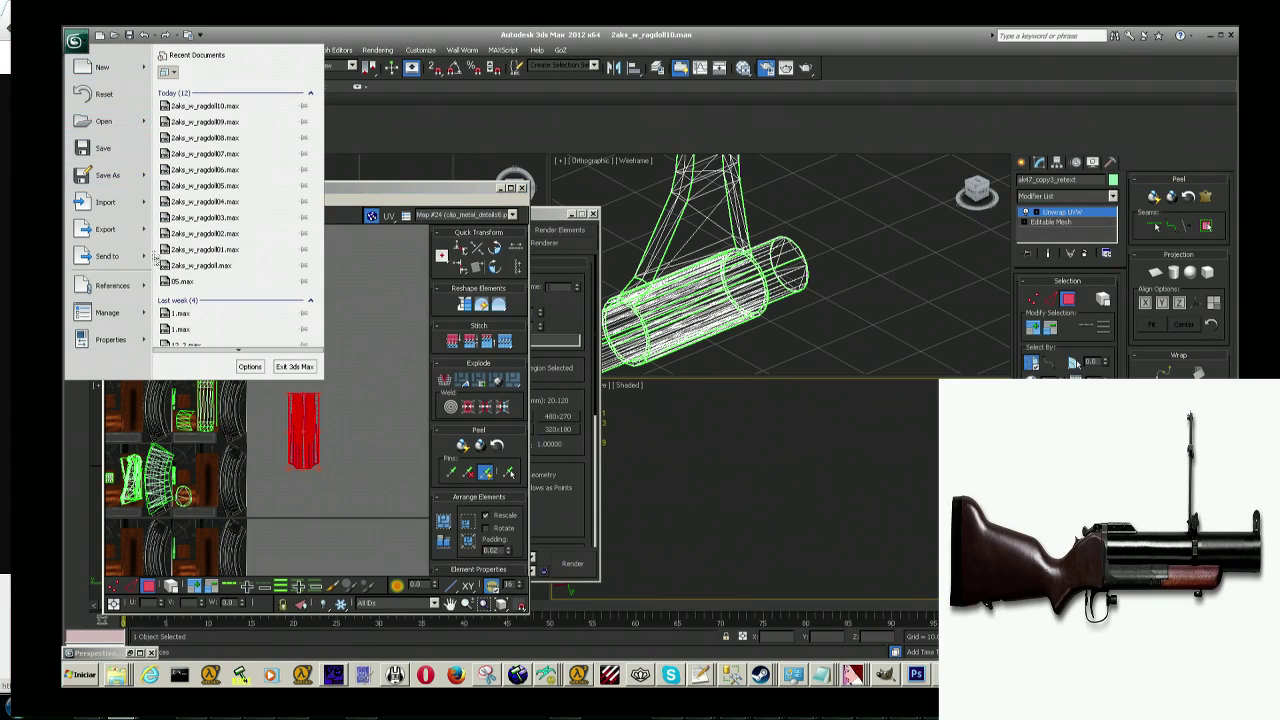
{"action": "left_click", "coordinate": [108, 175]}
{"action": "left_click", "coordinate": [589, 415]}
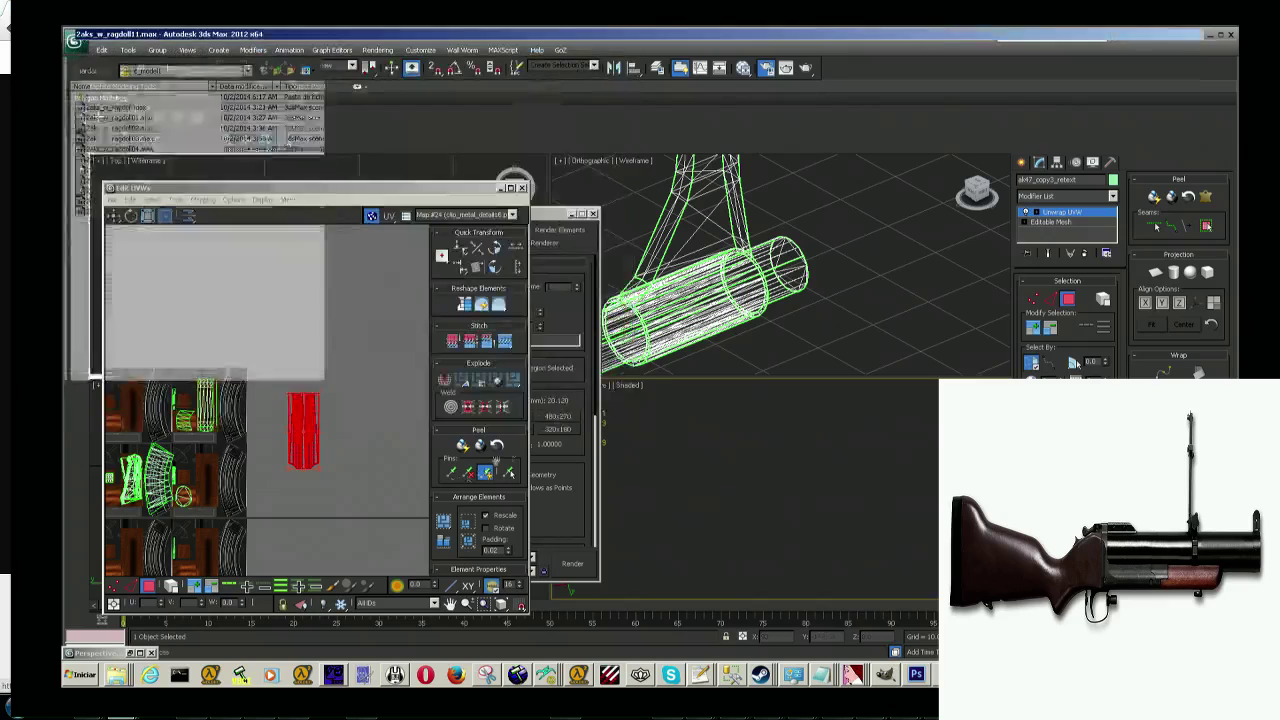
Step: Orbit the Perspective view to frame the whole launcher and render it
{"action": "scroll", "coordinate": [789, 460], "scroll_direction": "up", "scroll_amount": 4}
{"action": "scroll", "coordinate": [760, 508], "scroll_direction": "up", "scroll_amount": 3}
{"action": "scroll", "coordinate": [760, 508], "scroll_direction": "down", "scroll_amount": 3}
{"action": "scroll", "coordinate": [765, 510], "scroll_direction": "down", "scroll_amount": 3}
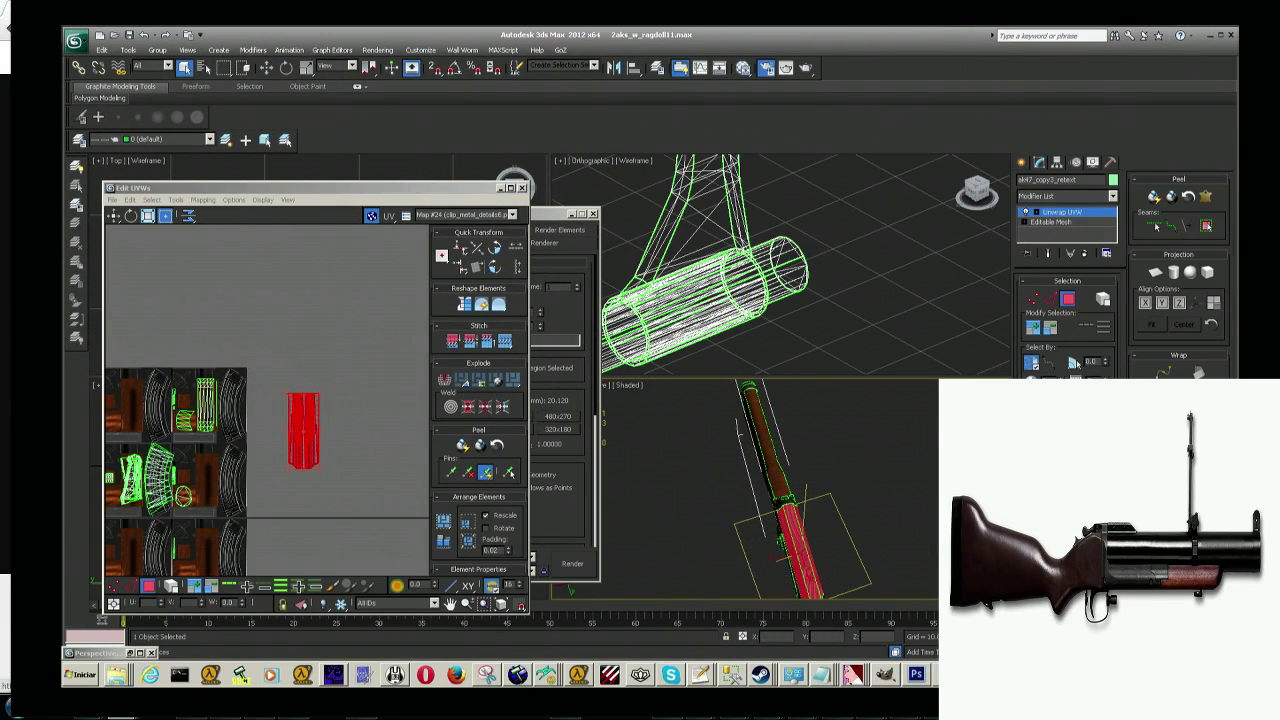
{"action": "middle_click_drag", "start_coordinate": [780, 520], "coordinate": [851, 518], "text": "alt"}
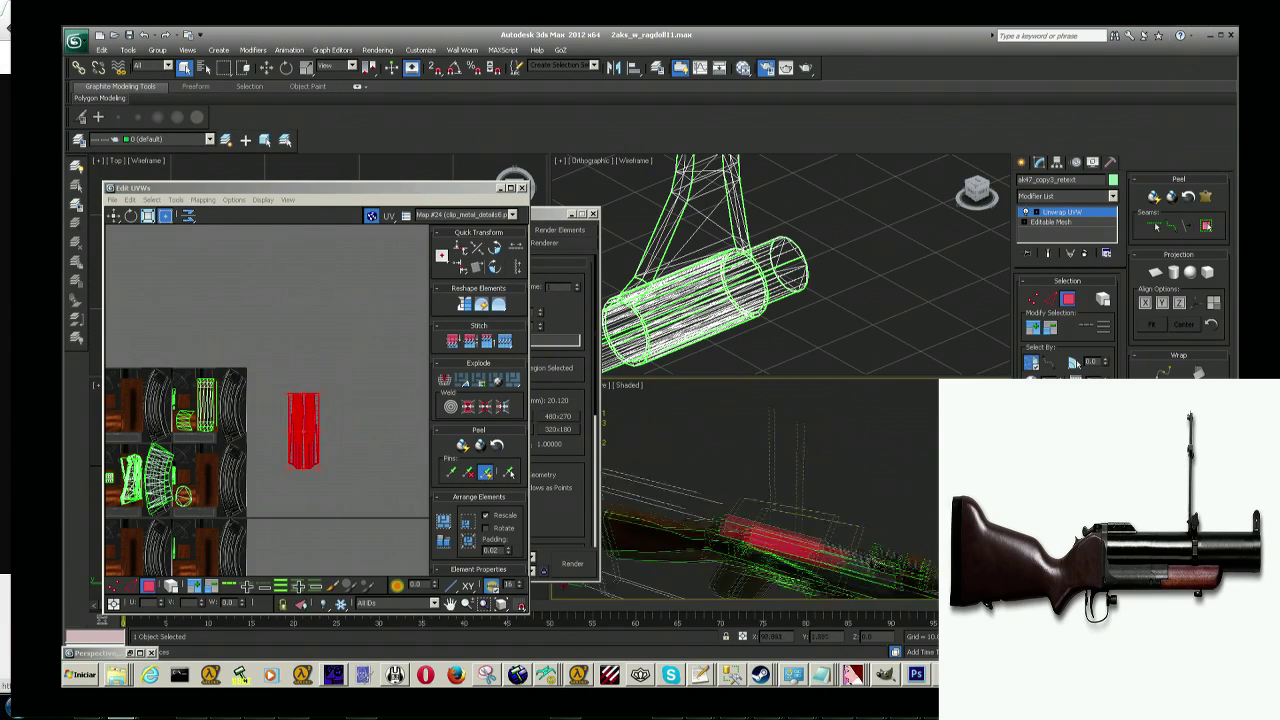
{"action": "scroll", "coordinate": [851, 518], "scroll_direction": "down", "scroll_amount": 5}
{"action": "scroll", "coordinate": [790, 493], "scroll_direction": "up", "scroll_amount": 6}
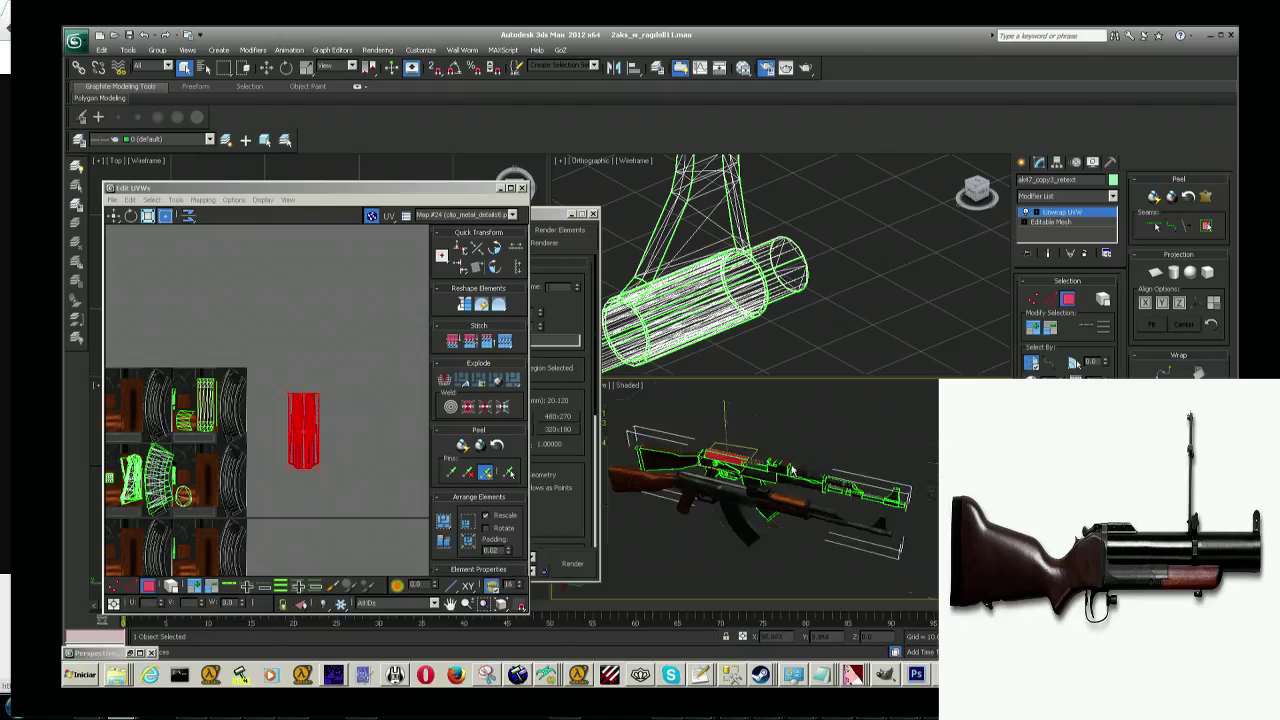
{"action": "scroll", "coordinate": [790, 493], "scroll_direction": "down", "scroll_amount": 3}
{"action": "middle_click_drag", "start_coordinate": [760, 490], "coordinate": [800, 520], "text": "alt"}
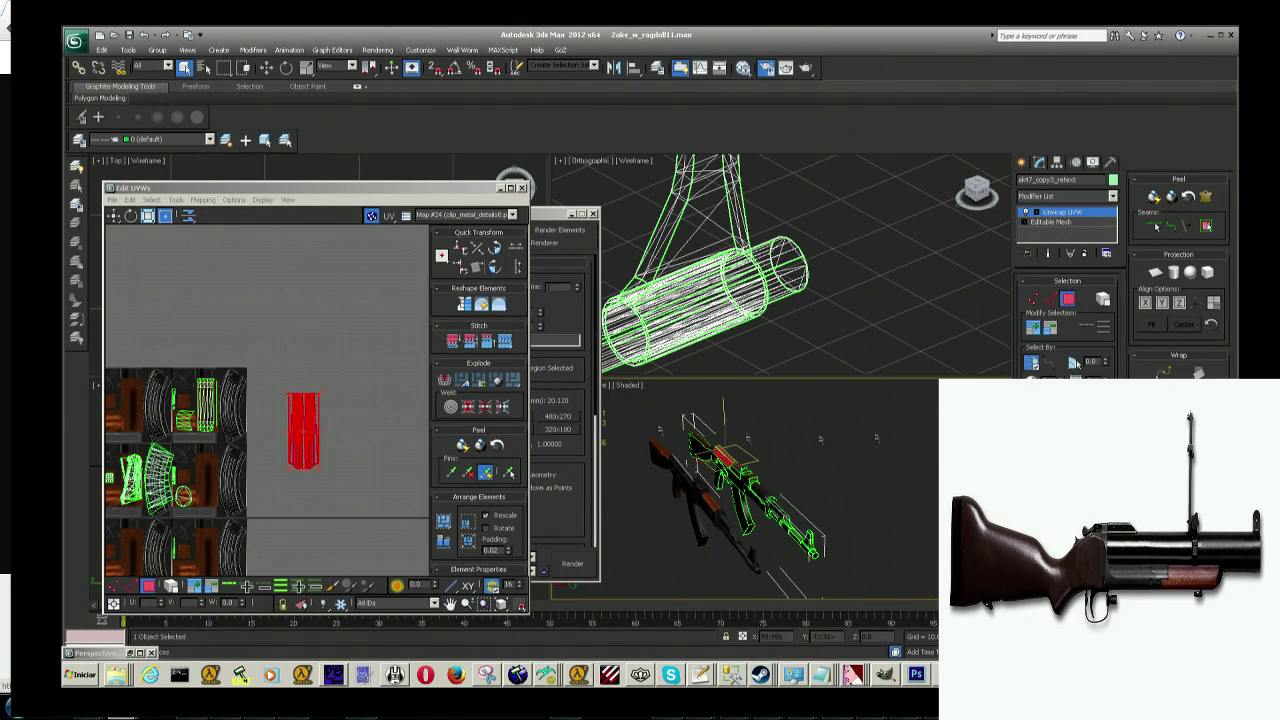
{"action": "left_click", "coordinate": [423, 301]}
{"action": "key", "text": "shift+q"}
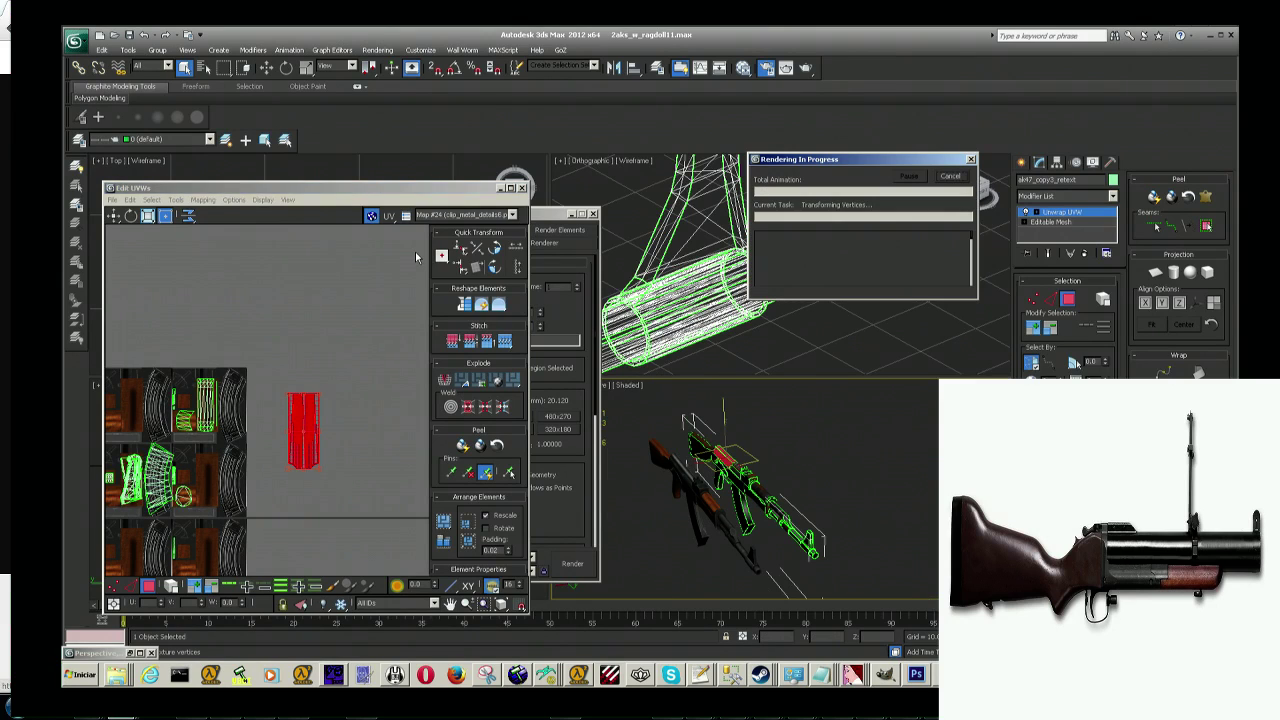
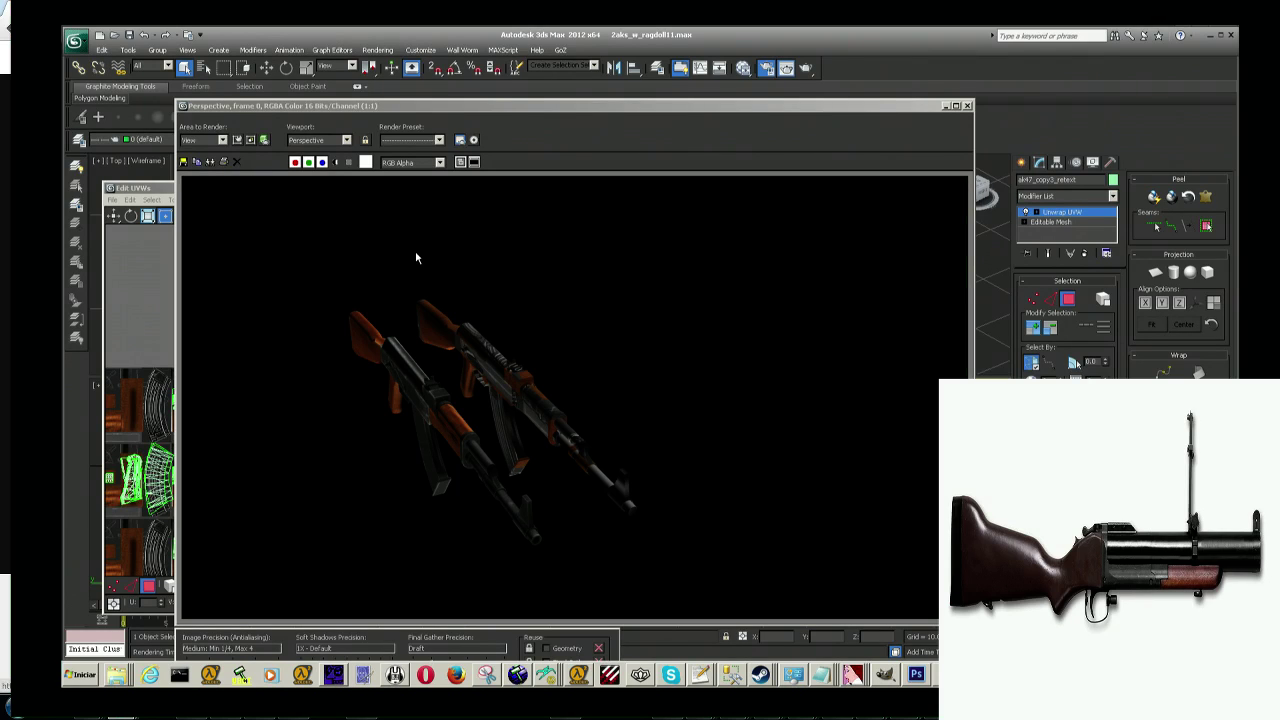
Step: Compare the rendered rifles against the texture atlas open in Photoshop
{"action": "key", "text": "alt+Tab"}
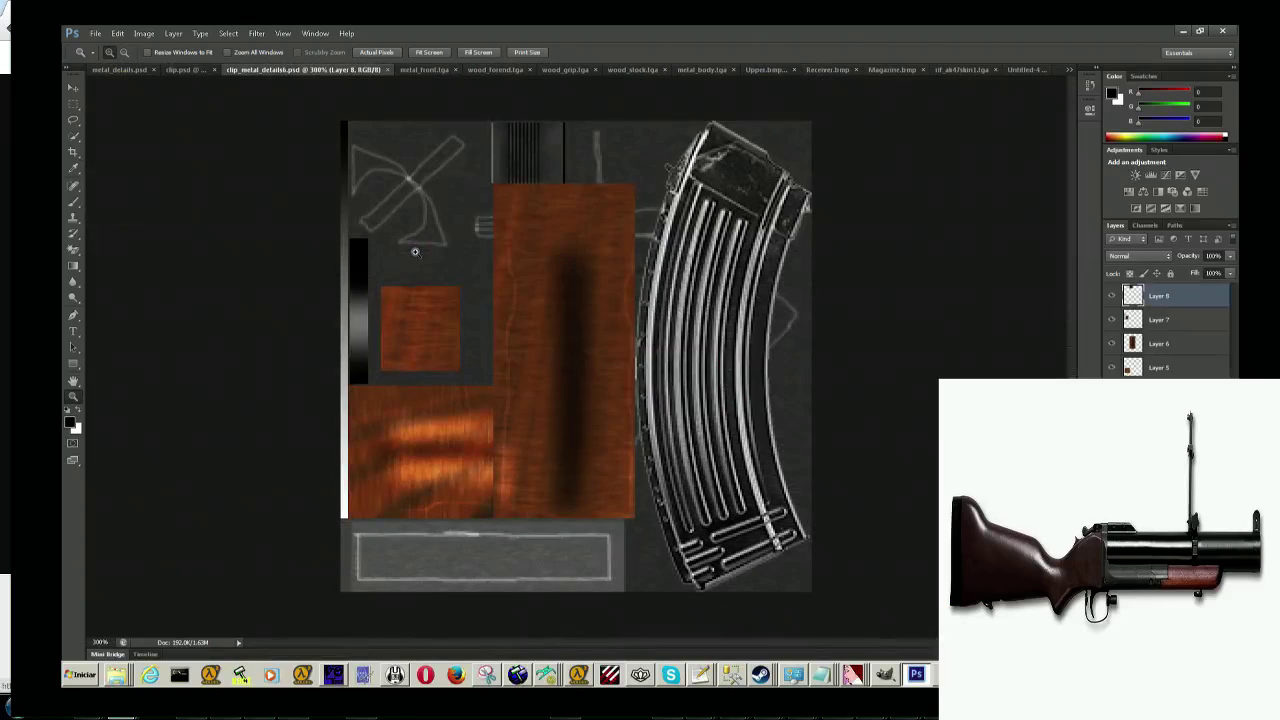
{"action": "key", "text": "alt+Tab"}
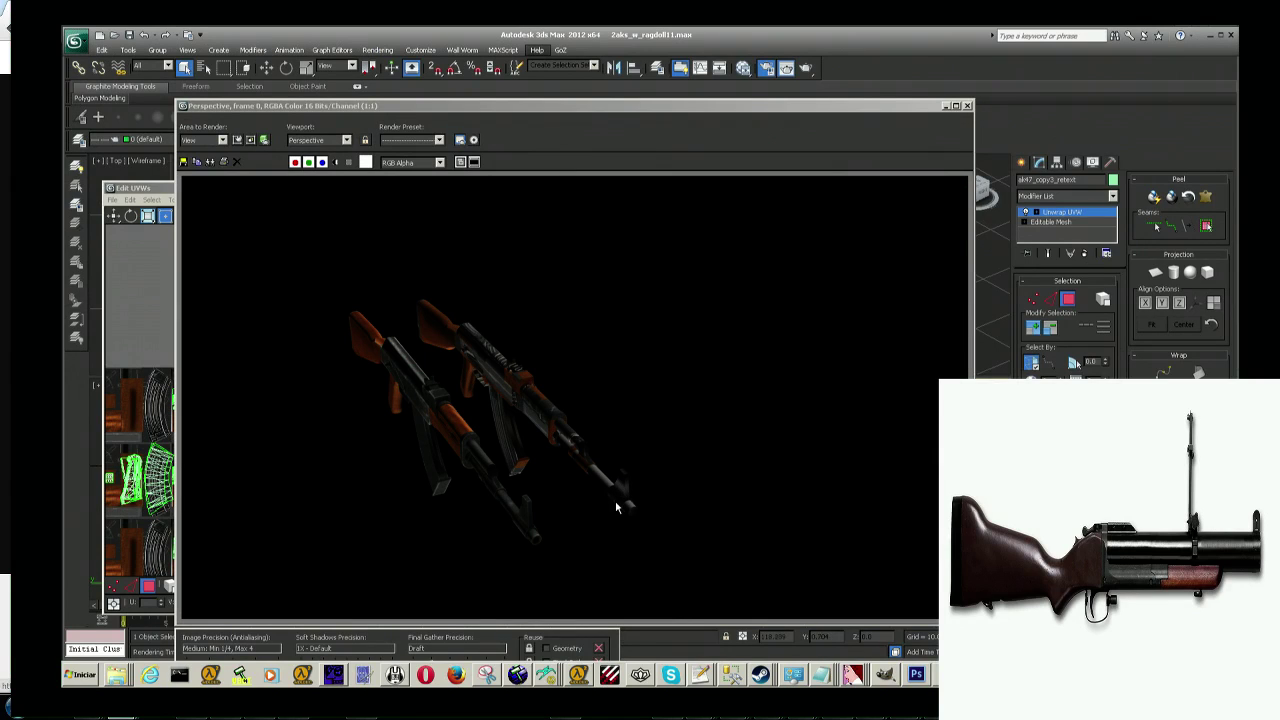
{"action": "key", "text": "alt+Tab"}
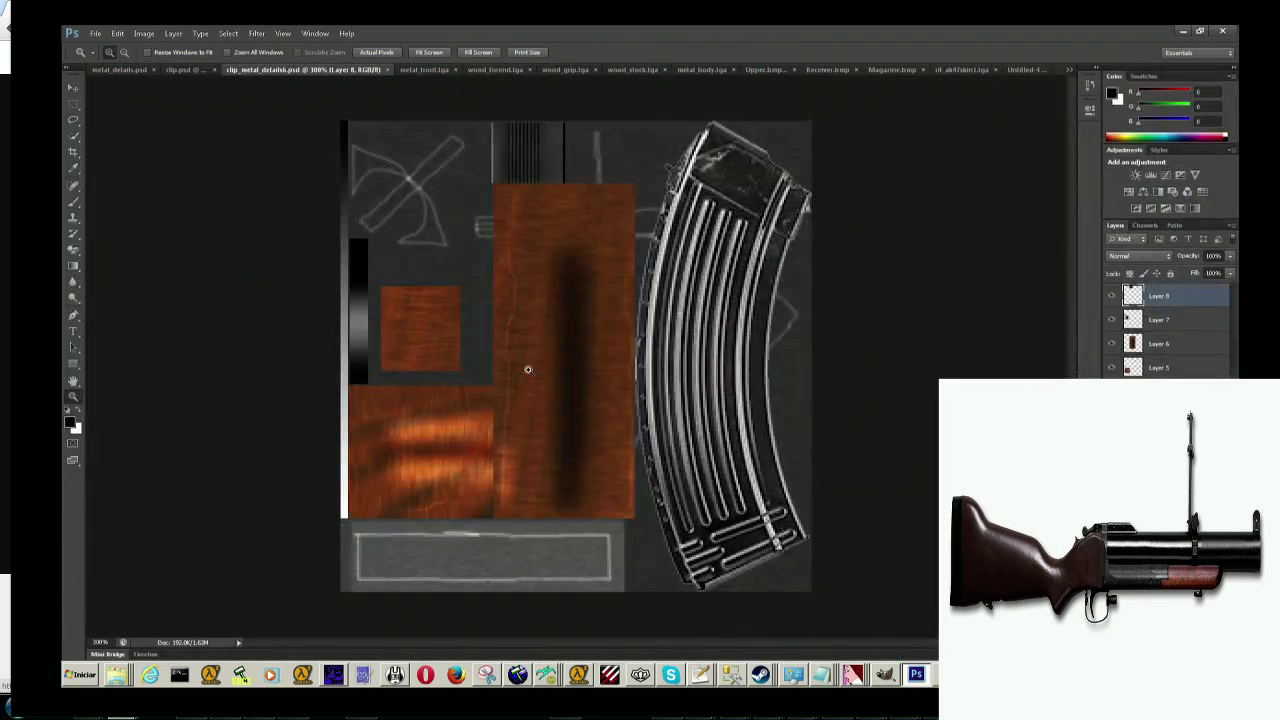
{"action": "key", "text": "alt+Tab"}
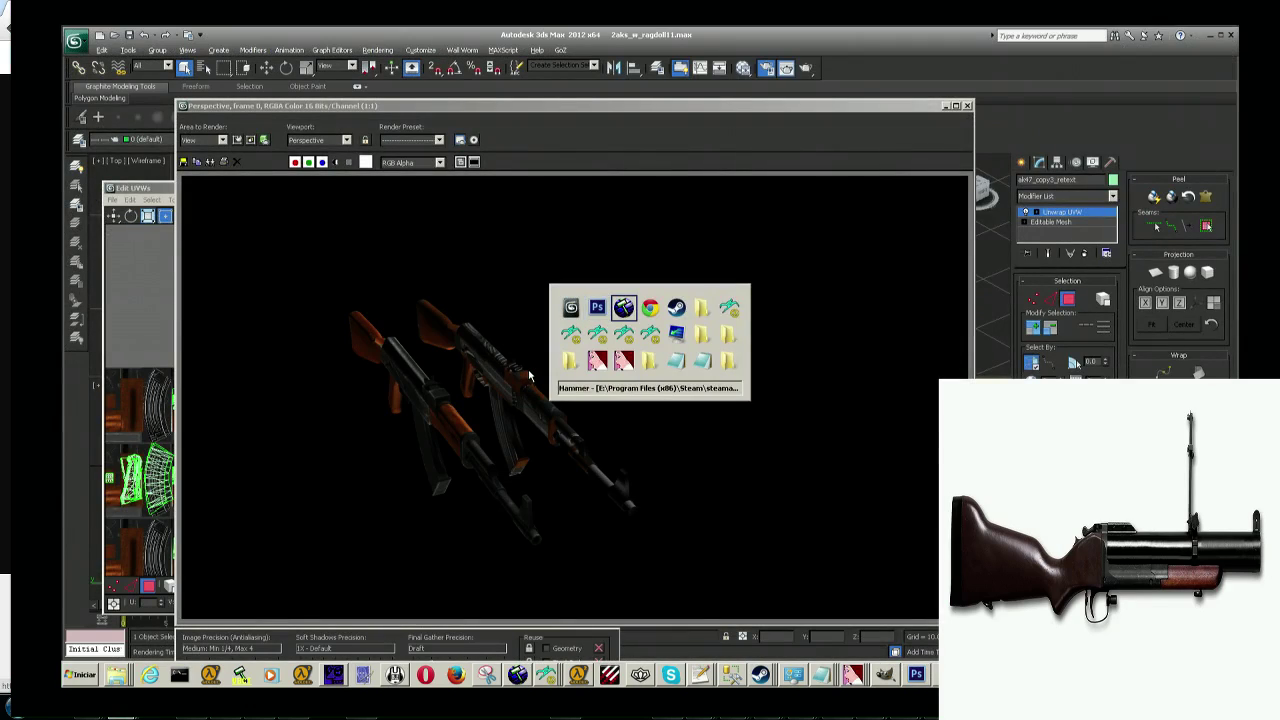
{"action": "key", "text": "alt+Tab"}
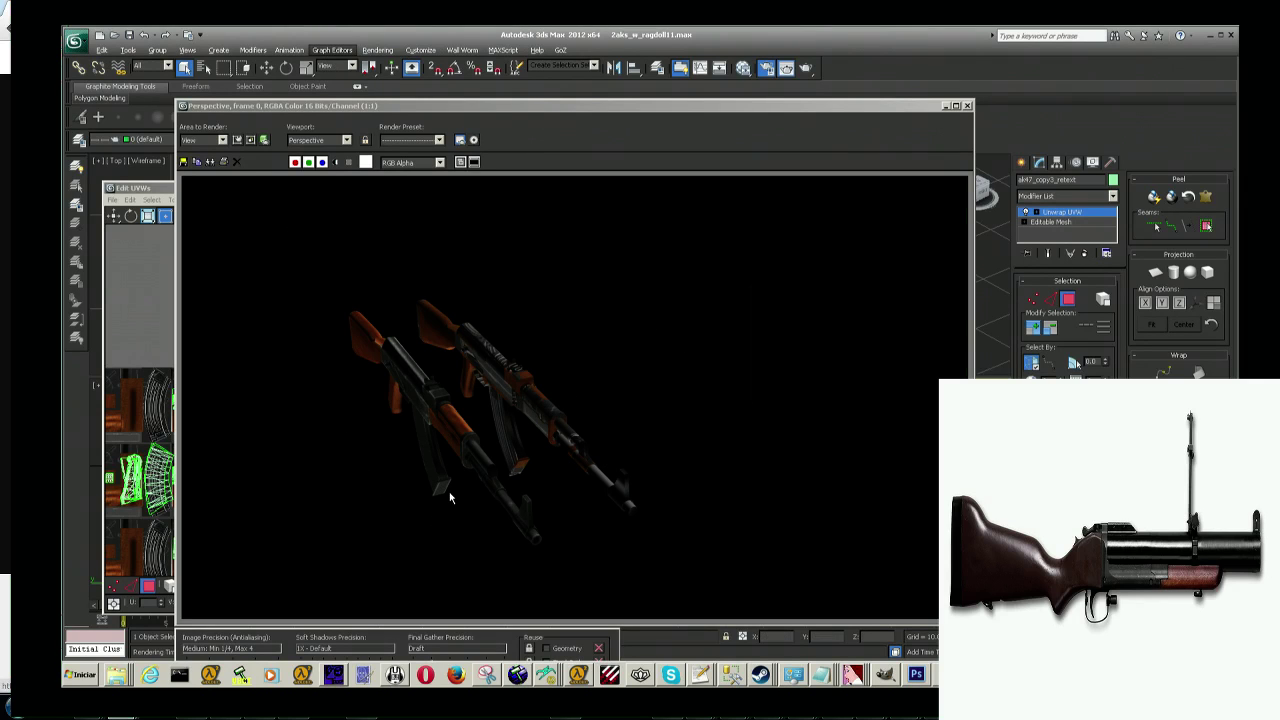
{"action": "key", "text": "alt+Tab"}
{"action": "key", "text": "alt+Tab"}
Step: Move the red upper-tube UV shell onto the atlas's centre-left tile
{"action": "left_click", "coordinate": [967, 105]}
{"action": "mouse_move", "coordinate": [322, 426]}
{"action": "middle_mouse_down"}
{"action": "mouse_move", "coordinate": [340, 375]}
{"action": "mouse_move", "coordinate": [389, 378]}
{"action": "middle_mouse_up"}
{"action": "scroll", "coordinate": [340, 375], "scroll_direction": "up", "scroll_amount": 4}
{"action": "scroll", "coordinate": [340, 375], "scroll_direction": "down", "scroll_amount": 4}
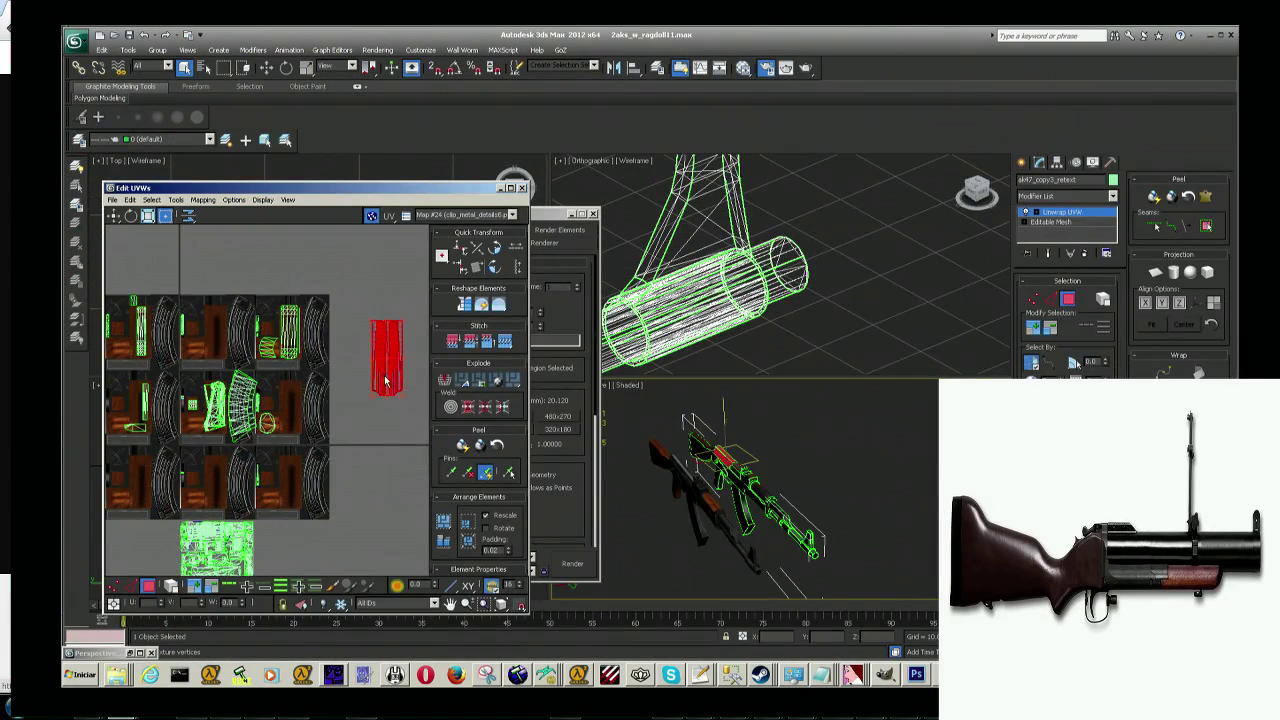
{"action": "left_click_drag", "start_coordinate": [386, 381], "coordinate": [296, 420]}
{"action": "middle_click_drag", "start_coordinate": [281, 371], "coordinate": [342, 374]}
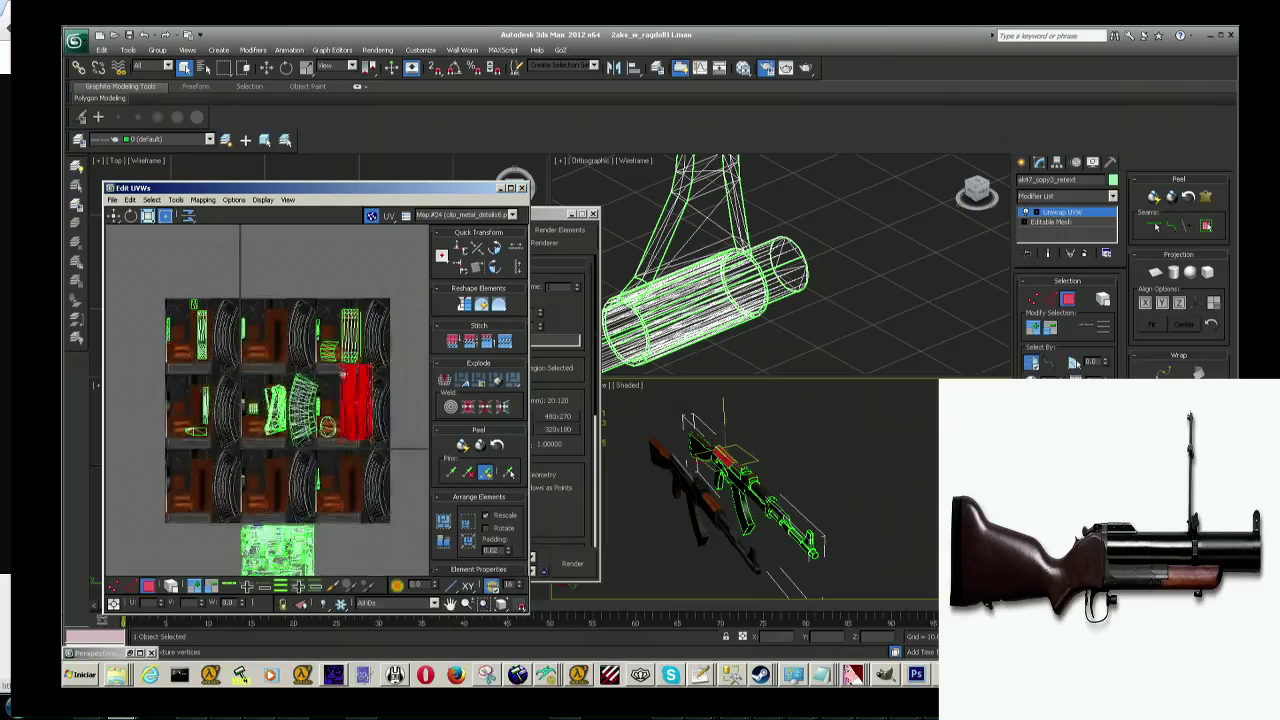
{"action": "mouse_move", "coordinate": [358, 418]}
{"action": "left_mouse_down"}
{"action": "mouse_move", "coordinate": [263, 482]}
{"action": "mouse_move", "coordinate": [253, 404]}
{"action": "mouse_move", "coordinate": [200, 416]}
{"action": "left_mouse_up"}
{"action": "scroll", "coordinate": [253, 404], "scroll_direction": "up", "scroll_amount": 2}
{"action": "scroll", "coordinate": [280, 422], "scroll_direction": "up", "scroll_amount": 1}
{"action": "scroll", "coordinate": [220, 416], "scroll_direction": "up", "scroll_amount": 1}
{"action": "scroll", "coordinate": [235, 418], "scroll_direction": "up", "scroll_amount": 1}
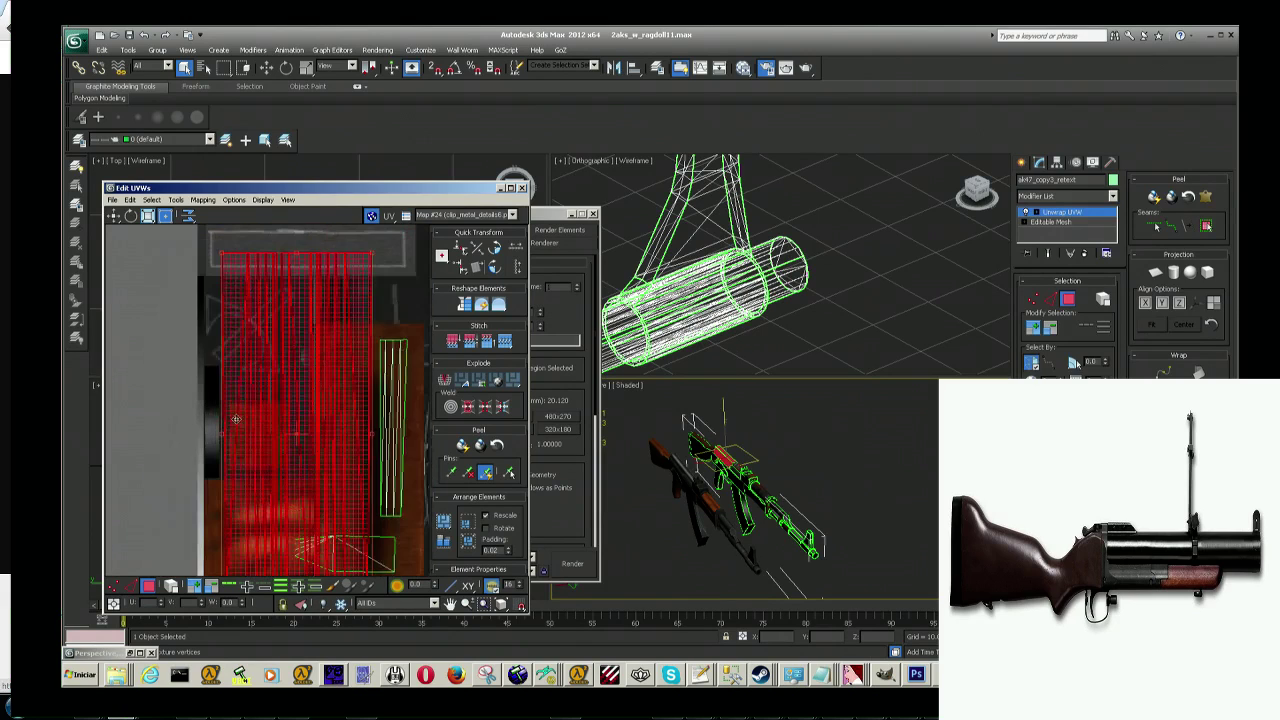
Step: Scale and squeeze the tube shell into a narrow strip on the dark metal area
{"action": "left_click", "coordinate": [150, 218]}
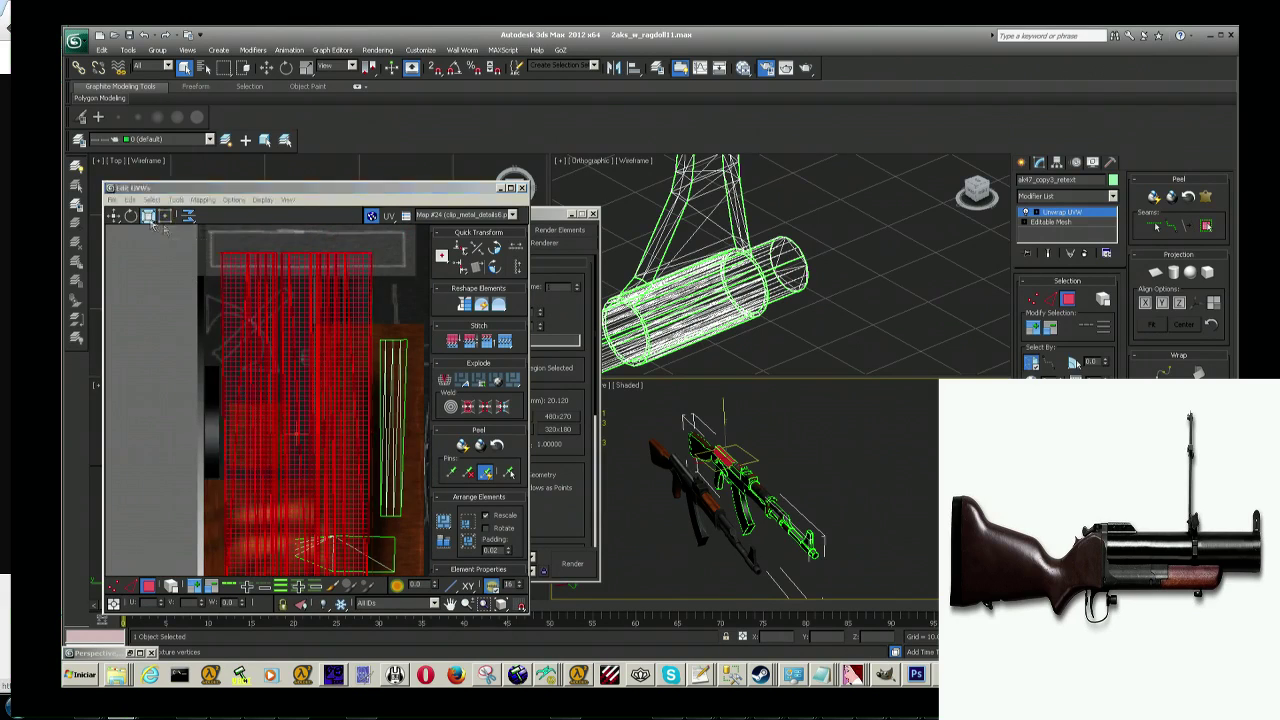
{"action": "left_click", "coordinate": [166, 218]}
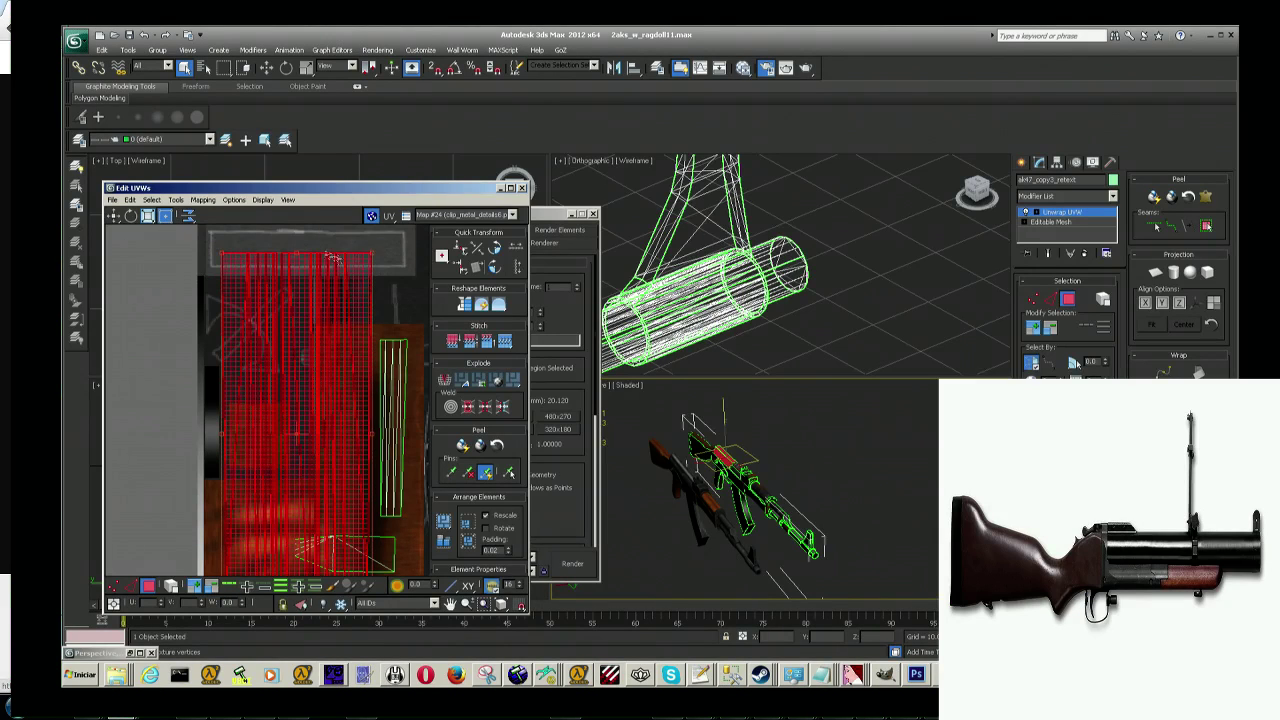
{"action": "left_click_drag", "start_coordinate": [370, 256], "coordinate": [294, 449]}
{"action": "mouse_move", "coordinate": [294, 449]}
{"action": "middle_mouse_down"}
{"action": "mouse_move", "coordinate": [306, 405]}
{"action": "mouse_move", "coordinate": [315, 518]}
{"action": "middle_mouse_up"}
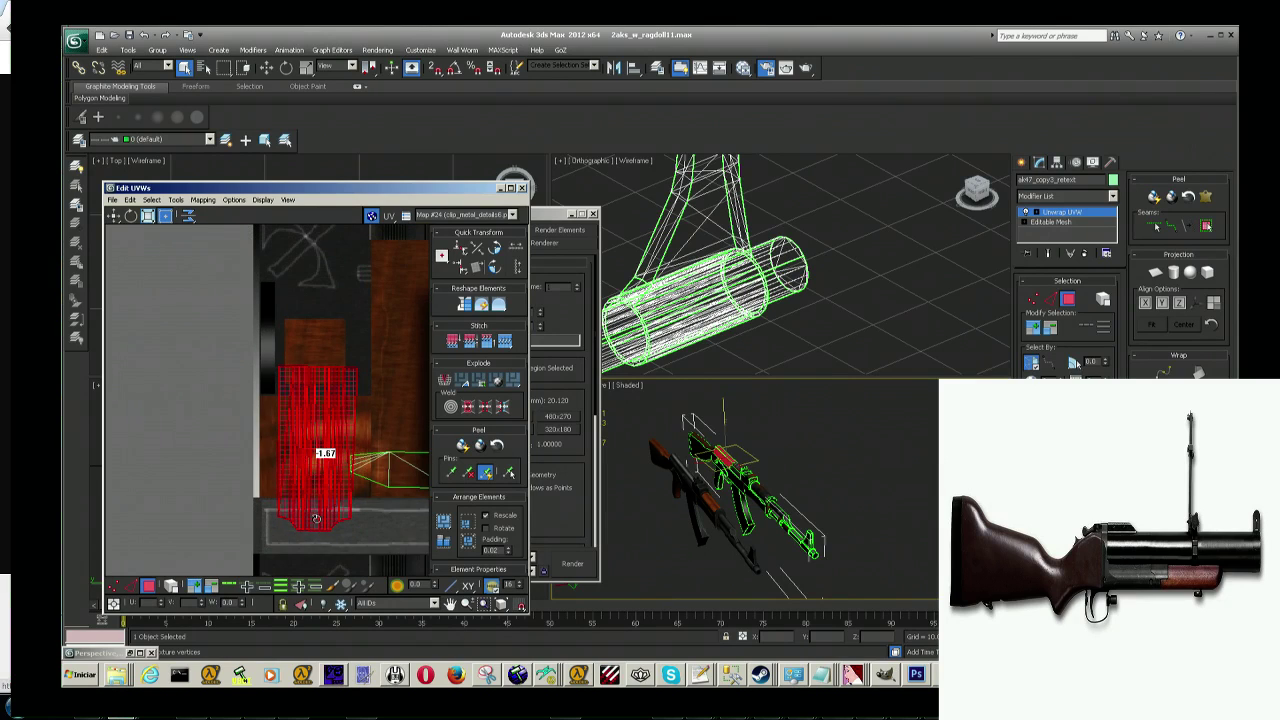
{"action": "left_click_drag", "start_coordinate": [315, 518], "coordinate": [311, 314]}
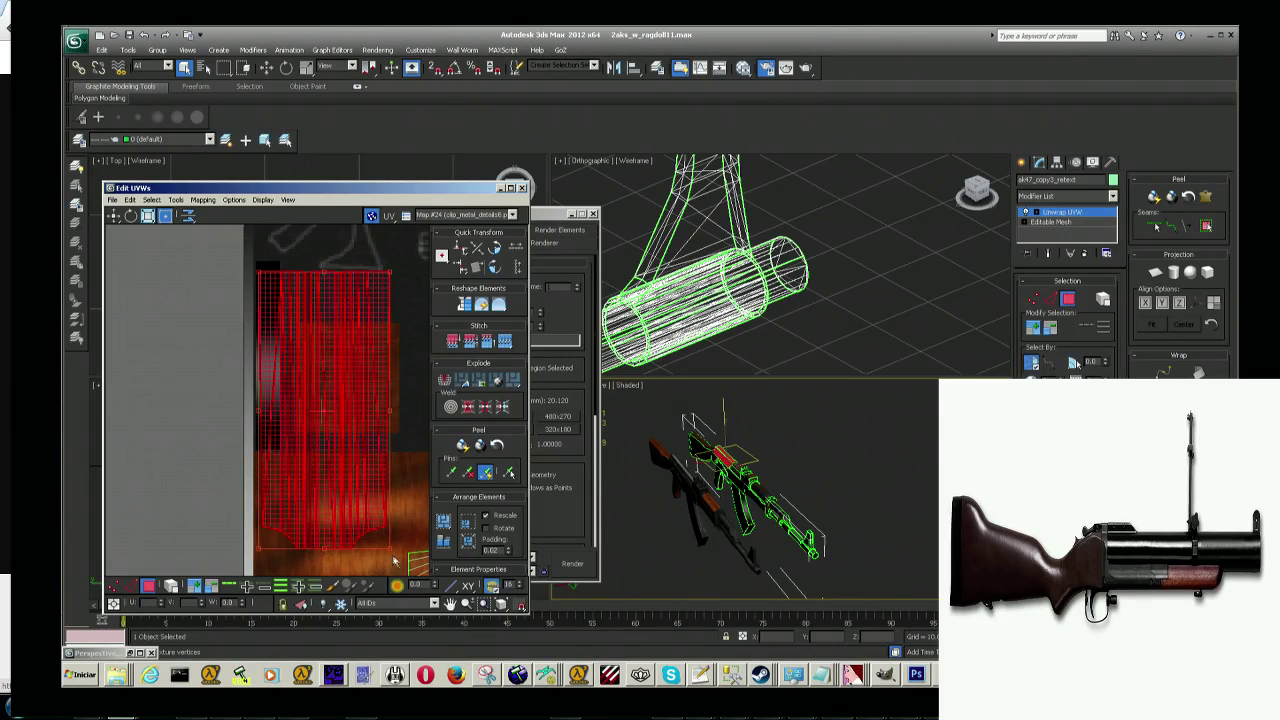
{"action": "left_click_drag", "start_coordinate": [389, 545], "coordinate": [279, 416]}
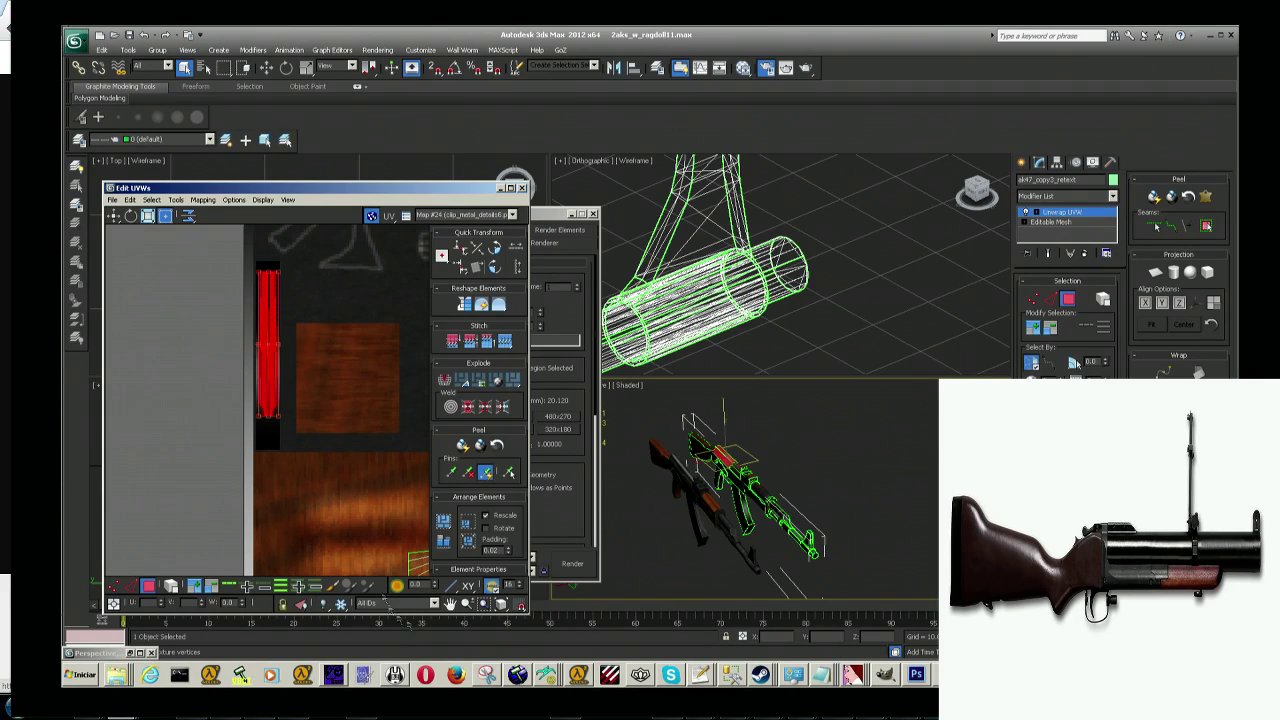
{"action": "scroll", "coordinate": [306, 329], "scroll_direction": "up", "scroll_amount": 2}
{"action": "scroll", "coordinate": [310, 332], "scroll_direction": "up", "scroll_amount": 2}
{"action": "scroll", "coordinate": [315, 333], "scroll_direction": "up", "scroll_amount": 2}
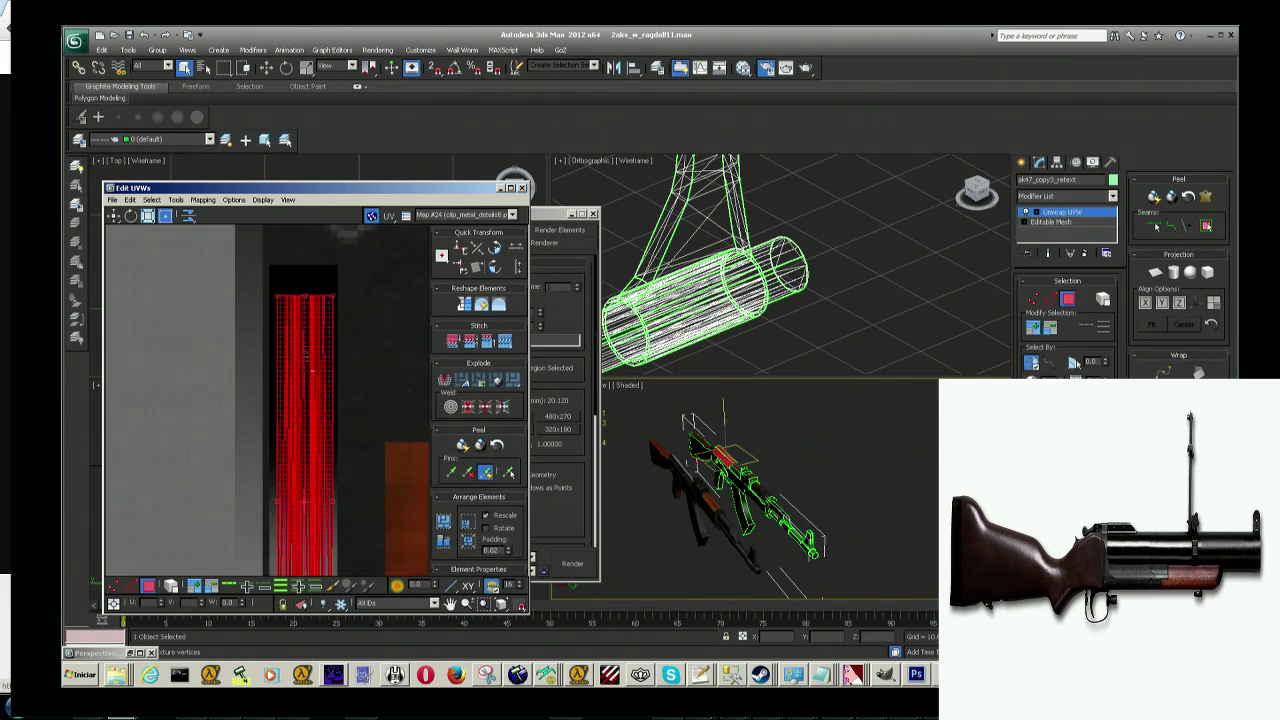
{"action": "scroll", "coordinate": [321, 334], "scroll_direction": "up", "scroll_amount": 2}
{"action": "scroll", "coordinate": [322, 334], "scroll_direction": "up", "scroll_amount": 2}
{"action": "scroll", "coordinate": [290, 330], "scroll_direction": "up", "scroll_amount": 2}
{"action": "scroll", "coordinate": [266, 328], "scroll_direction": "up", "scroll_amount": 1}
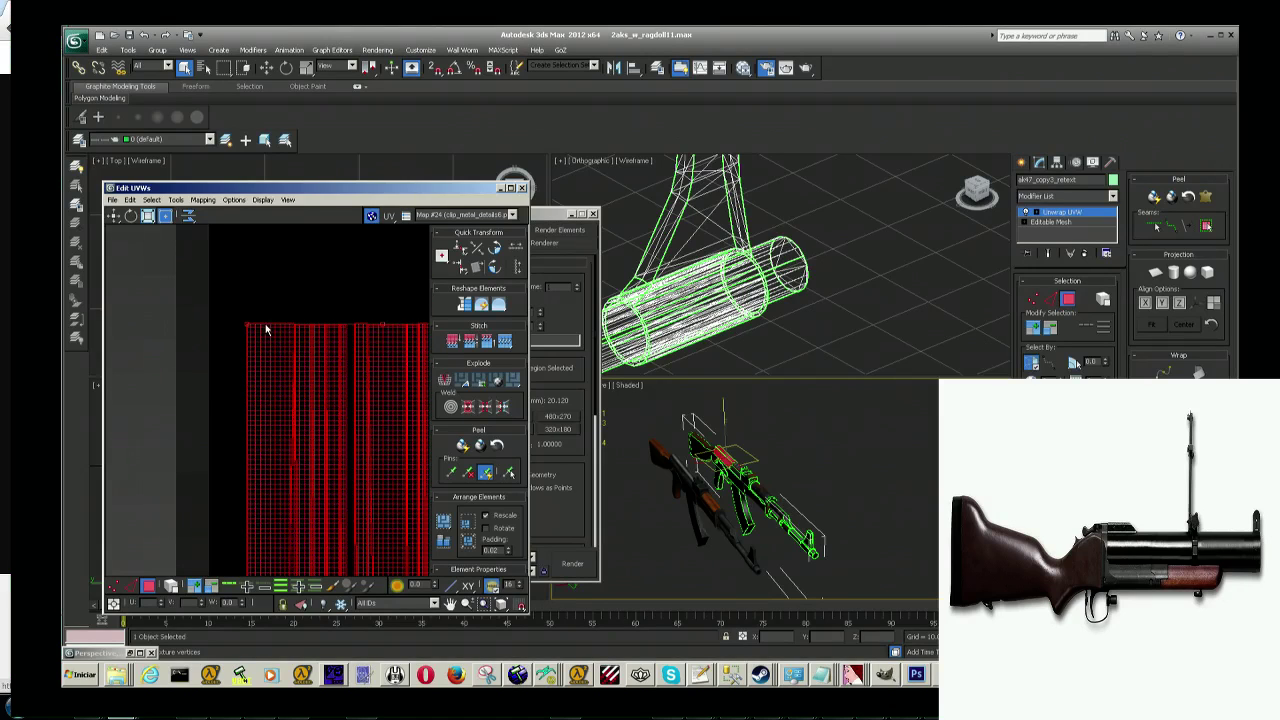
Step: Frame the selected tube faces in the Perspective viewport
{"action": "middle_click_drag", "start_coordinate": [244, 325], "coordinate": [209, 283]}
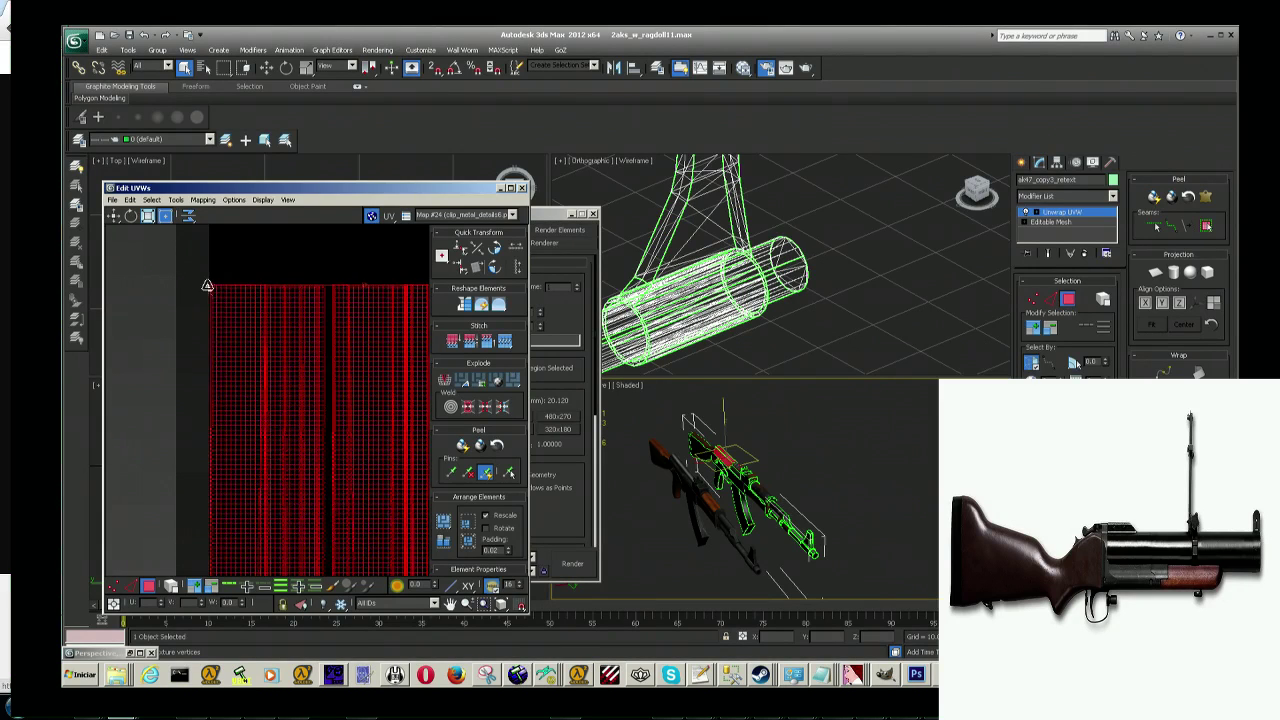
{"action": "scroll", "coordinate": [295, 345], "scroll_direction": "down", "scroll_amount": 2}
{"action": "scroll", "coordinate": [305, 365], "scroll_direction": "down", "scroll_amount": 1}
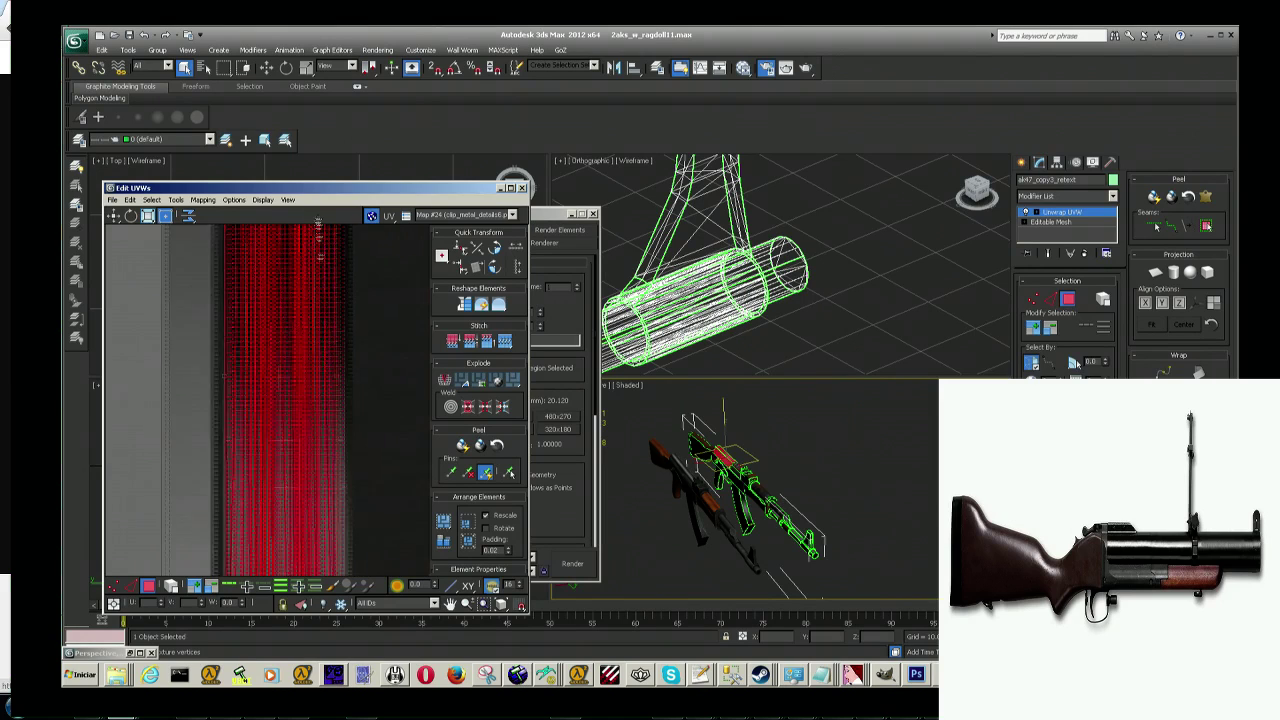
{"action": "scroll", "coordinate": [315, 385], "scroll_direction": "down", "scroll_amount": 1}
{"action": "left_click", "coordinate": [729, 471]}
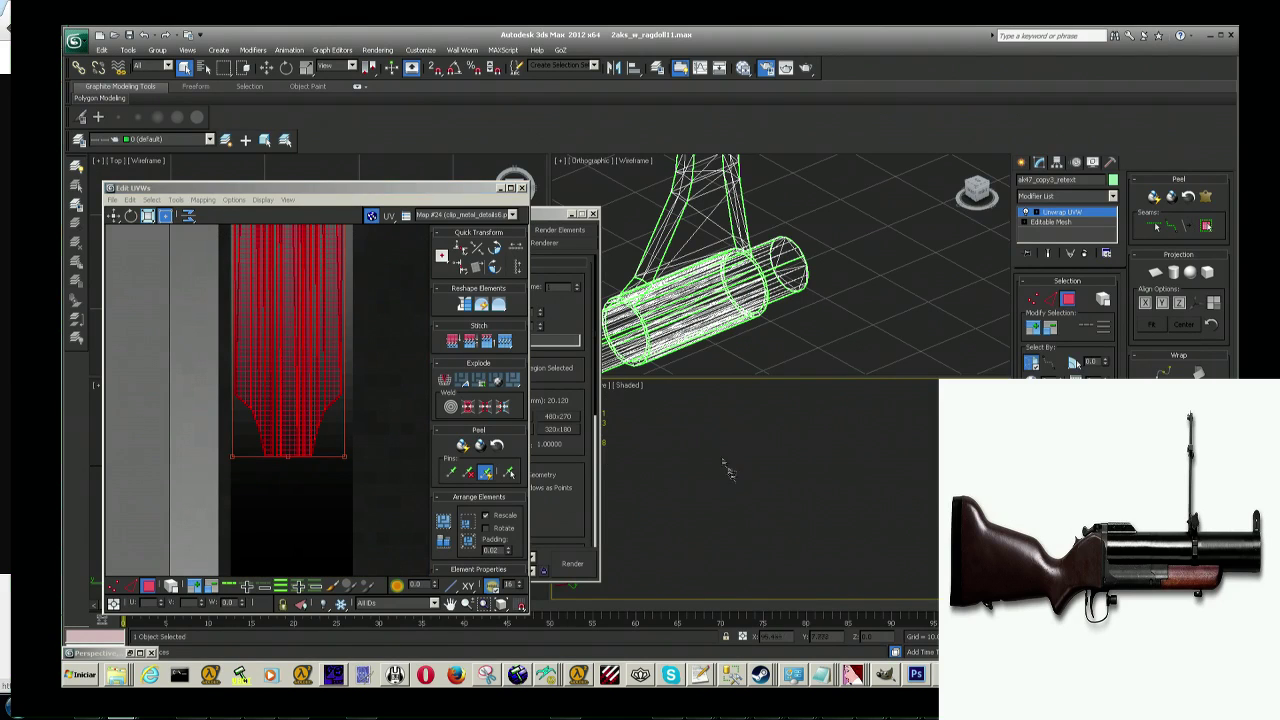
{"action": "middle_click_drag", "start_coordinate": [700, 438], "coordinate": [824, 566], "text": "alt"}
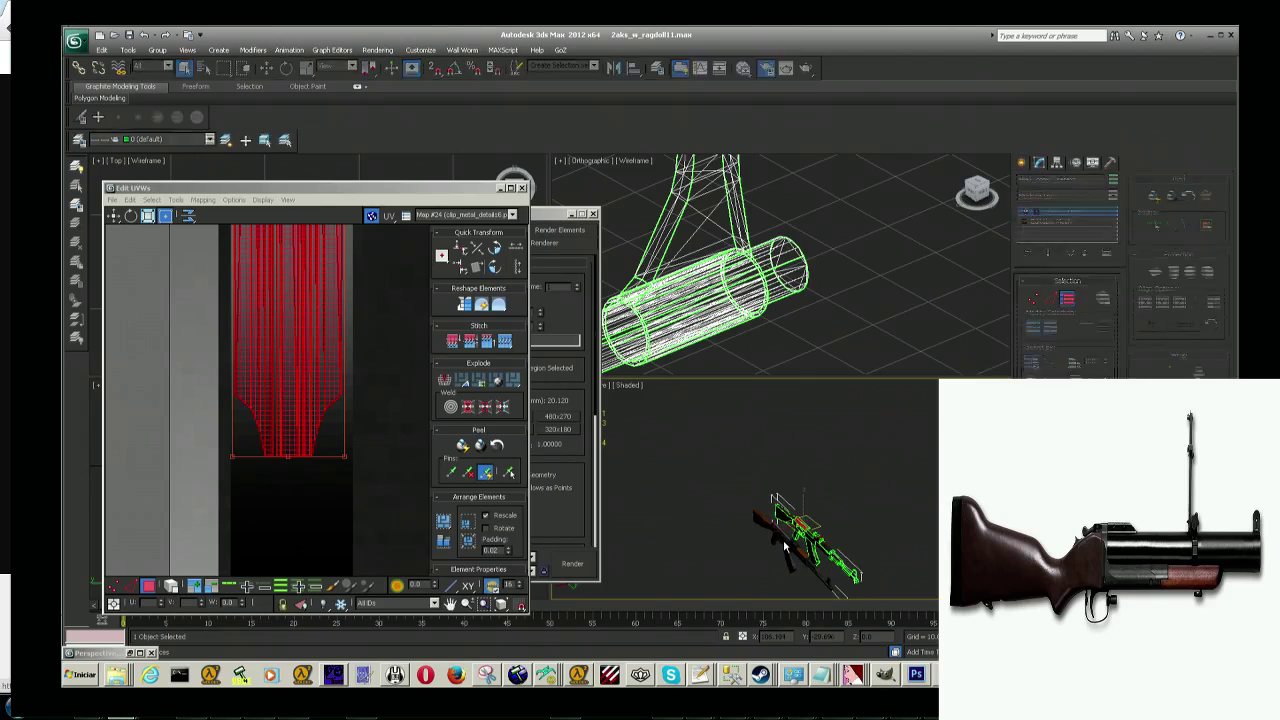
{"action": "scroll", "coordinate": [824, 566], "scroll_direction": "up", "scroll_amount": 2}
{"action": "scroll", "coordinate": [784, 522], "scroll_direction": "up", "scroll_amount": 3}
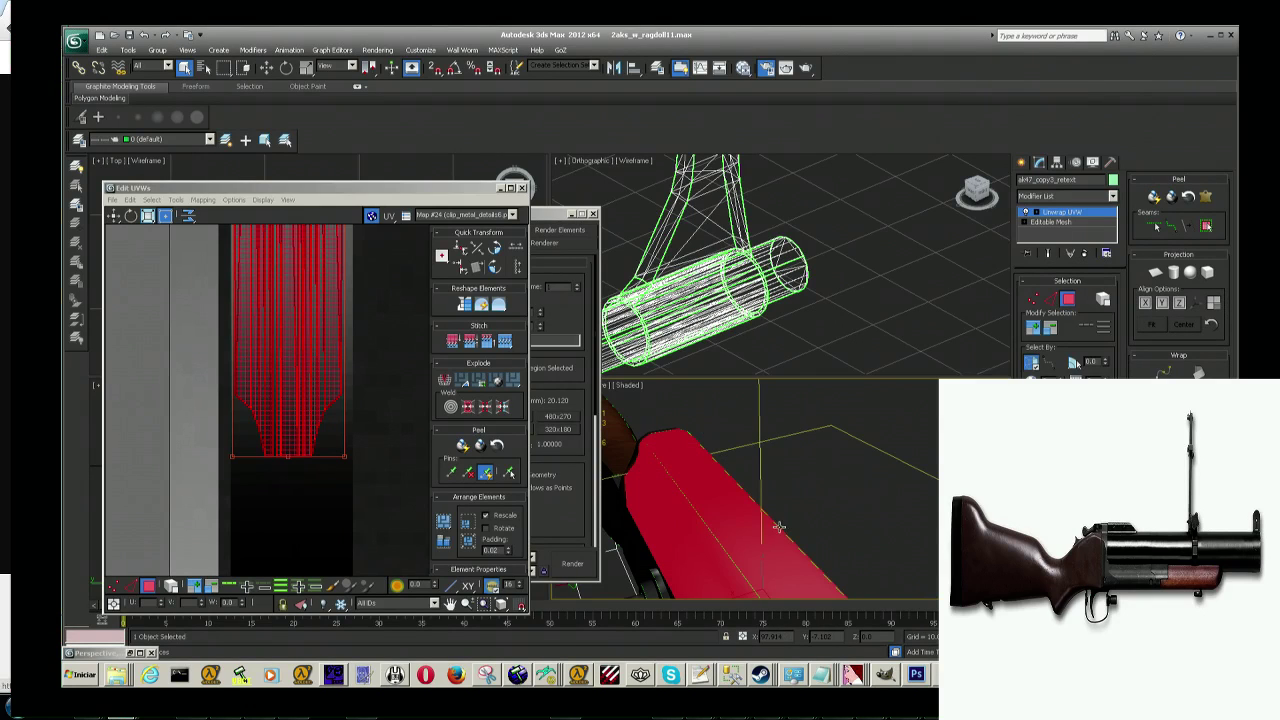
{"action": "scroll", "coordinate": [779, 527], "scroll_direction": "down", "scroll_amount": 1}
{"action": "scroll", "coordinate": [779, 520], "scroll_direction": "down", "scroll_amount": 4}
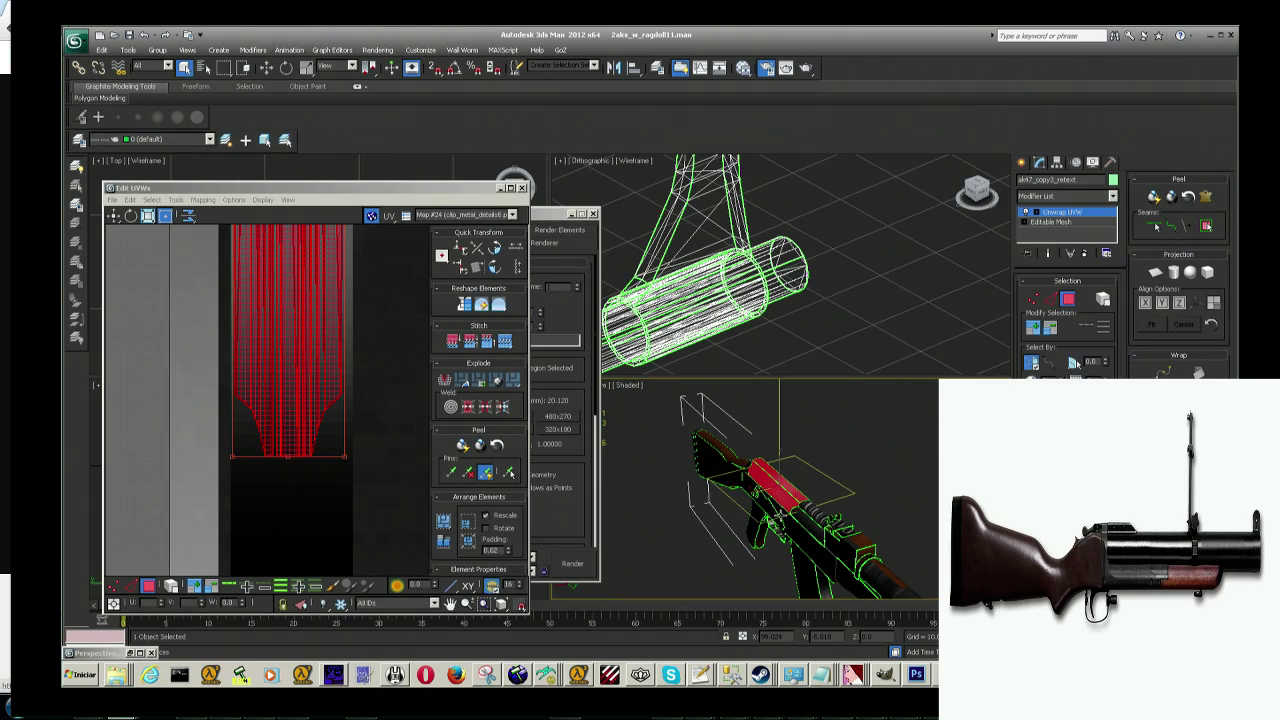
{"action": "key", "text": "z"}
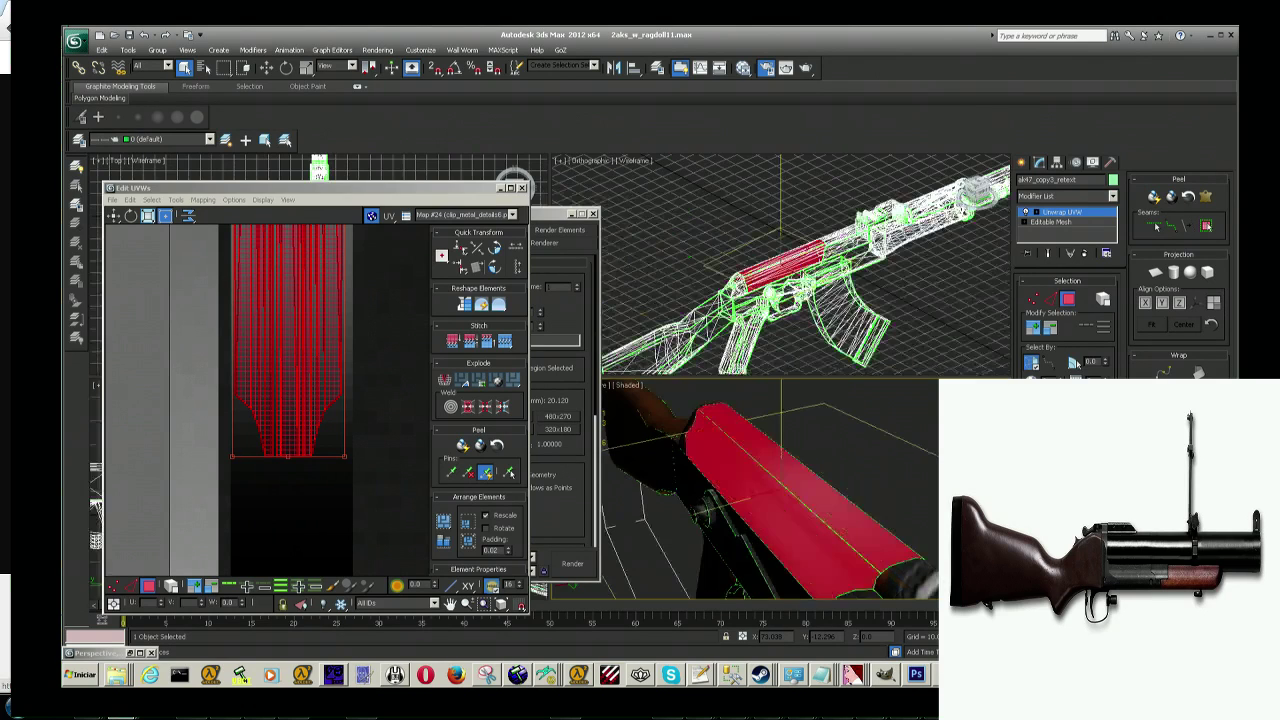
Step: Render the Perspective view to check the upper tube's dark-metal mapping
{"action": "key", "text": "shift+q"}
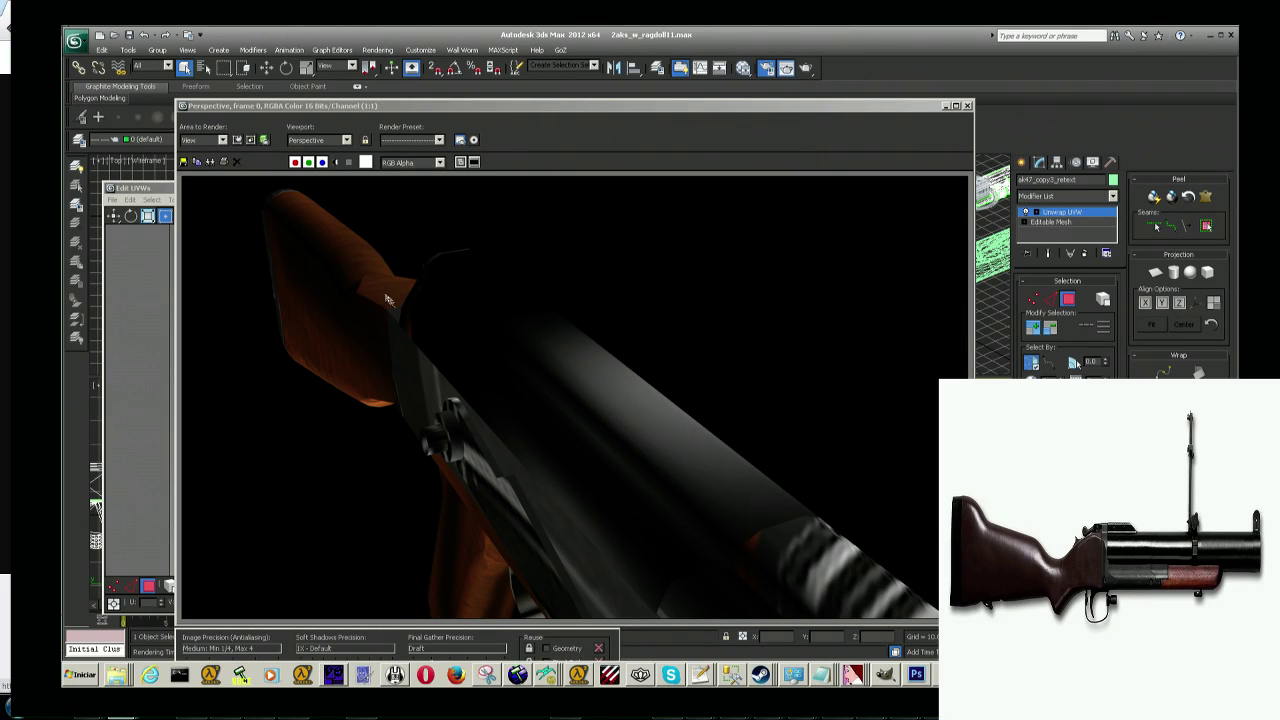
{"action": "left_click", "coordinate": [946, 106]}
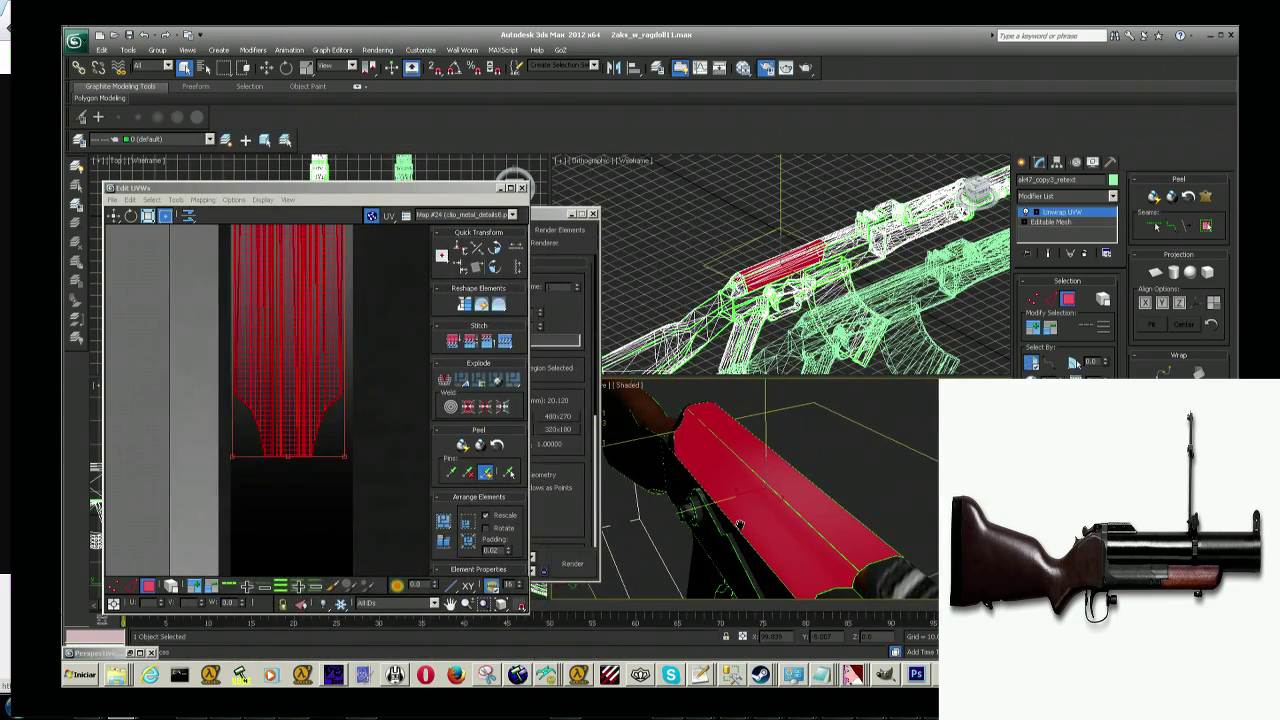
Step: Clear the tube selection, orbit to the wooden stock and pick its first faces
{"action": "mouse_move", "coordinate": [870, 480]}
{"action": "middle_mouse_down", "text": "alt"}
{"action": "mouse_move", "coordinate": [916, 491]}
{"action": "mouse_move", "coordinate": [931, 459]}
{"action": "middle_mouse_up", "text": "alt"}
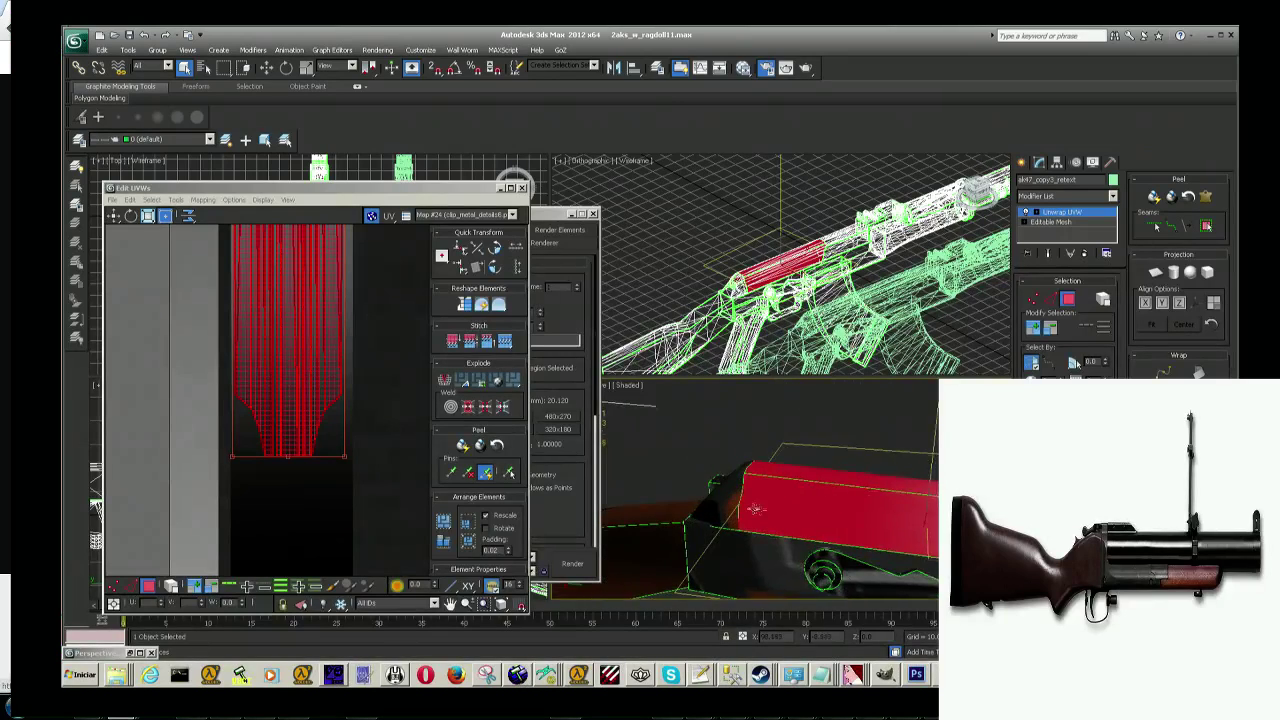
{"action": "left_click", "coordinate": [848, 506]}
{"action": "middle_click_drag", "start_coordinate": [848, 506], "coordinate": [785, 503], "text": "alt"}
{"action": "left_click", "coordinate": [782, 503]}
{"action": "left_click", "coordinate": [777, 527]}
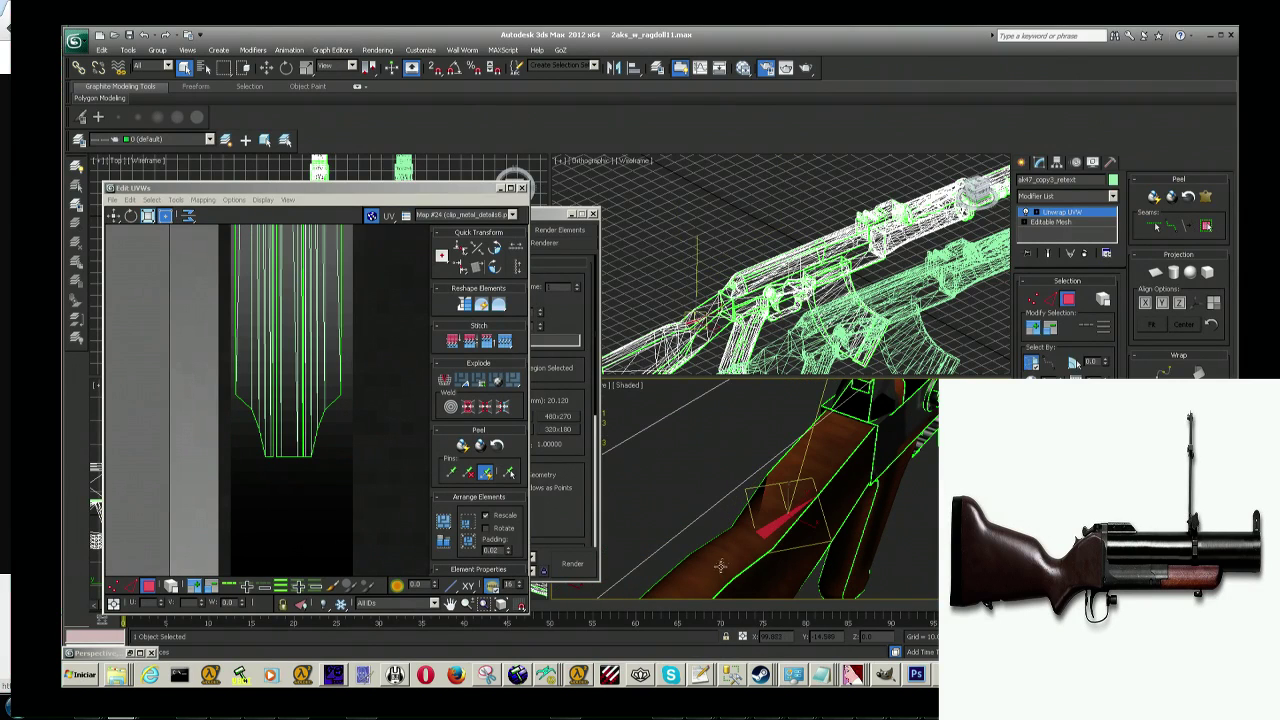
{"action": "left_click", "coordinate": [768, 531]}
Step: Enlarge the stock face selection with larger and neighbouring faces
{"action": "left_click", "coordinate": [747, 514]}
{"action": "left_click", "coordinate": [776, 522]}
{"action": "left_click", "coordinate": [772, 518]}
{"action": "left_click", "coordinate": [781, 497]}
{"action": "left_click", "coordinate": [772, 508]}
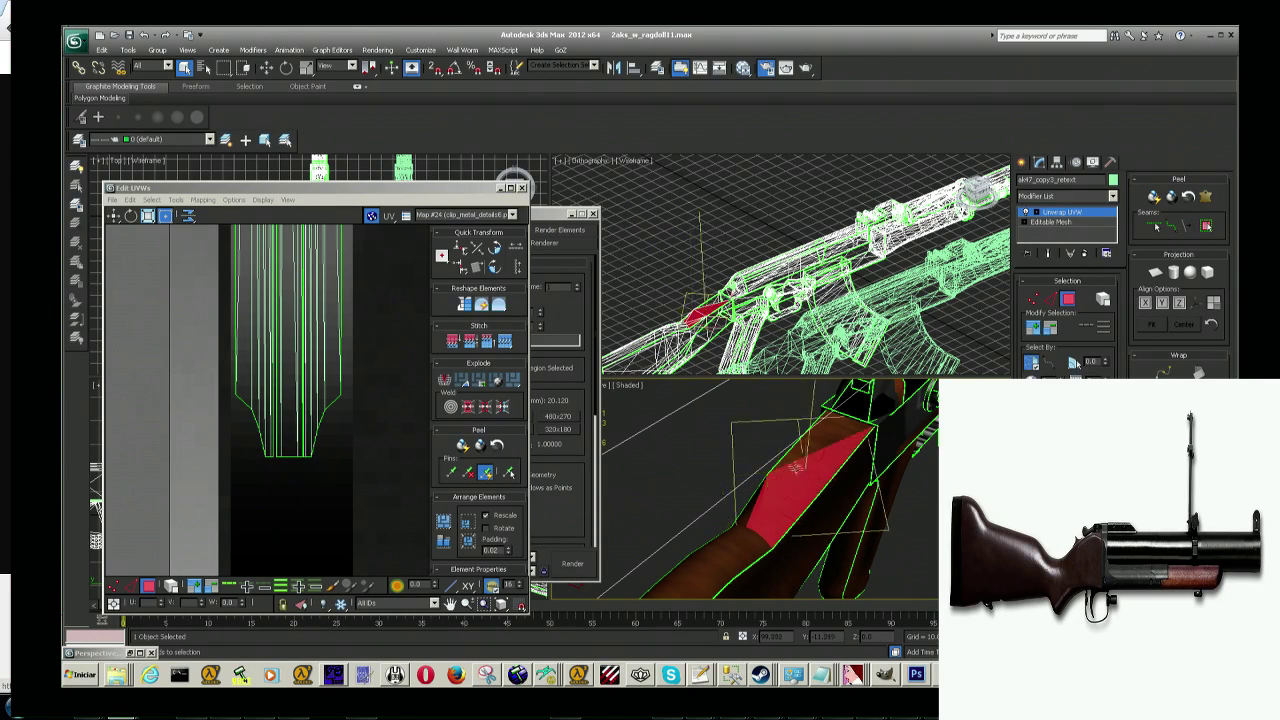
{"action": "left_click", "coordinate": [748, 517], "text": "ctrl"}
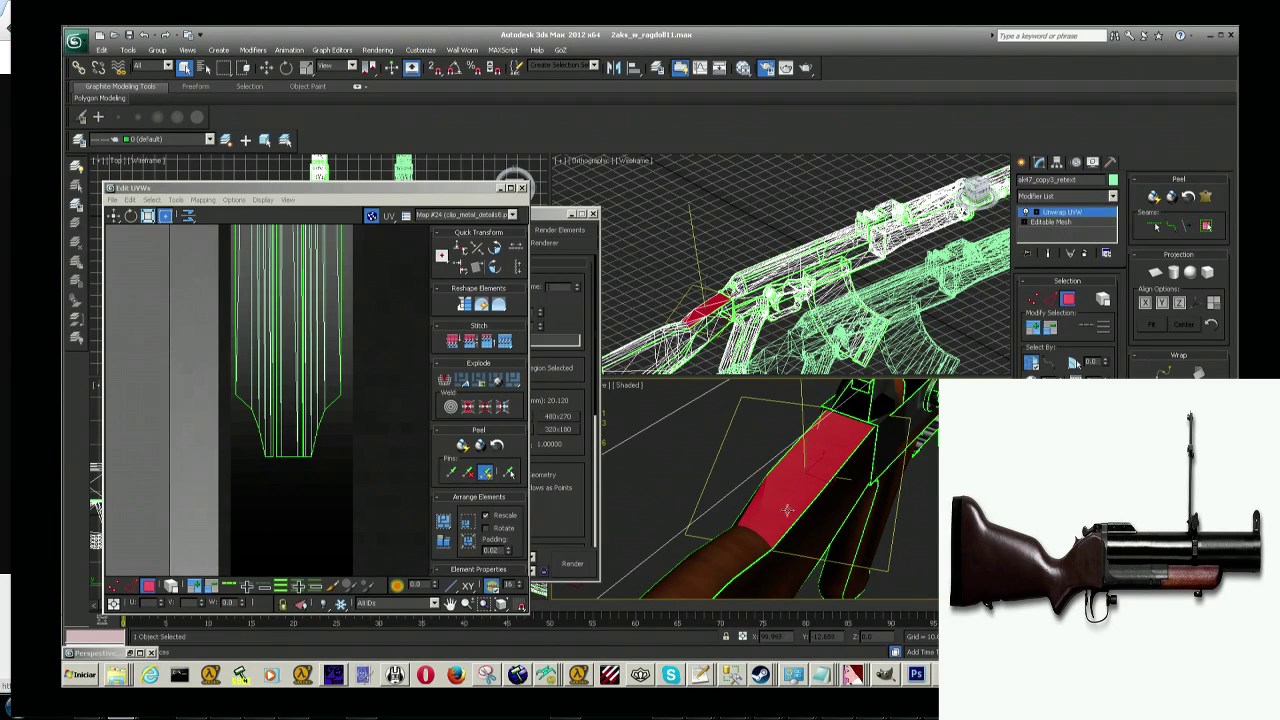
{"action": "left_click", "coordinate": [250, 362]}
{"action": "scroll", "coordinate": [330, 390], "scroll_direction": "down", "scroll_amount": 3}
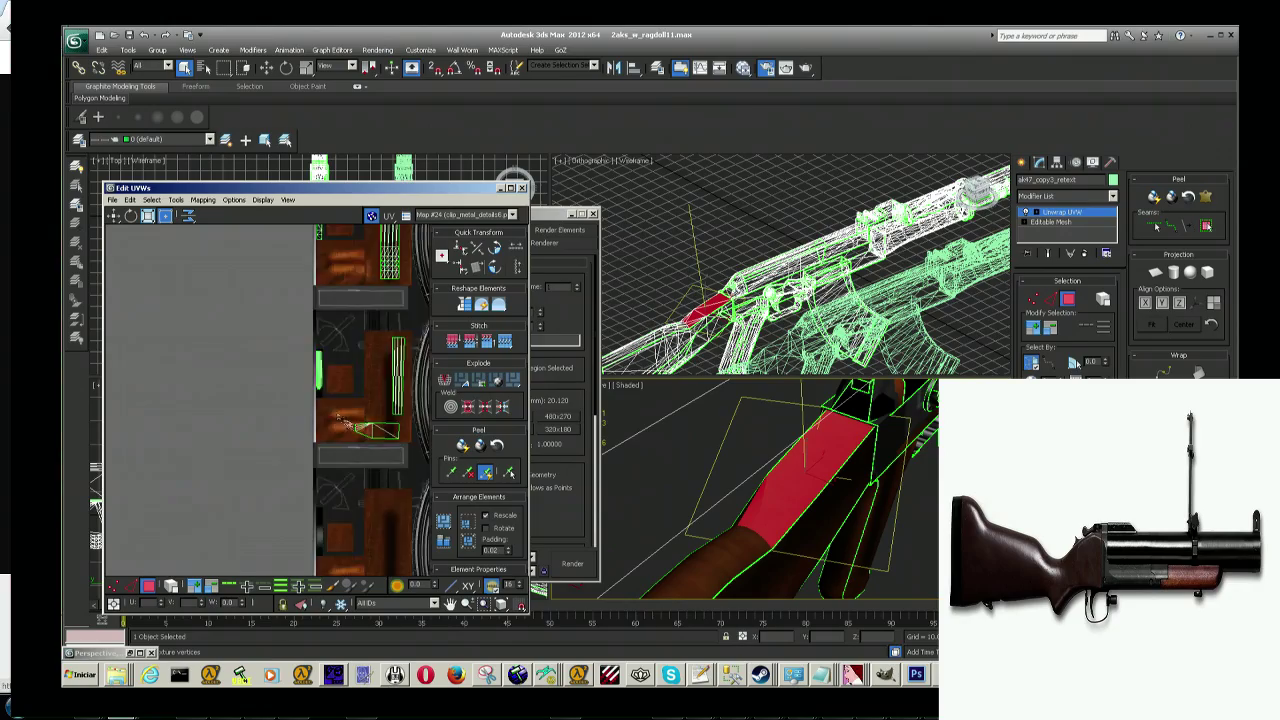
Step: Shift the selected stock UVs down onto the wood-grain texture
{"action": "scroll", "coordinate": [347, 420], "scroll_direction": "down", "scroll_amount": 3}
{"action": "middle_click_drag", "start_coordinate": [347, 420], "coordinate": [250, 430]}
{"action": "scroll", "coordinate": [300, 440], "scroll_direction": "up", "scroll_amount": 3}
{"action": "scroll", "coordinate": [313, 444], "scroll_direction": "up", "scroll_amount": 2}
{"action": "scroll", "coordinate": [316, 446], "scroll_direction": "up", "scroll_amount": 3}
{"action": "scroll", "coordinate": [280, 380], "scroll_direction": "up", "scroll_amount": 2}
{"action": "scroll", "coordinate": [225, 285], "scroll_direction": "down", "scroll_amount": 1}
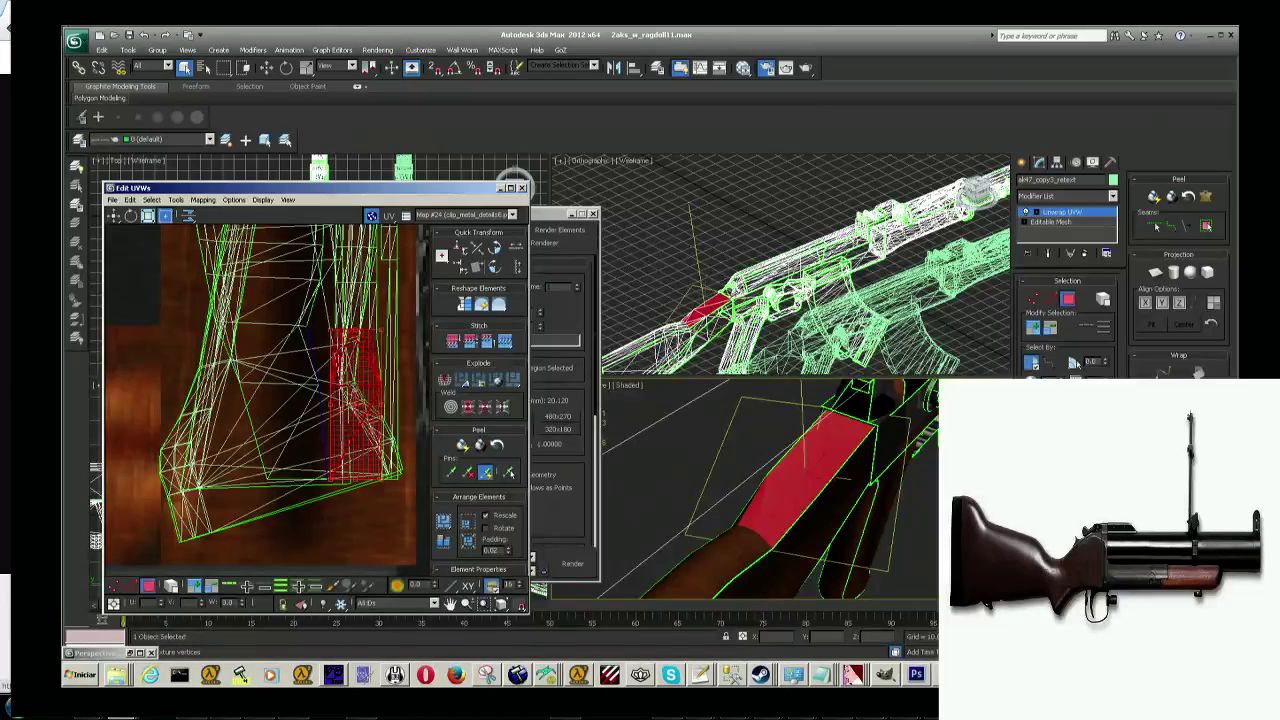
{"action": "left_click_drag", "start_coordinate": [352, 402], "coordinate": [356, 442]}
{"action": "scroll", "coordinate": [355, 455], "scroll_direction": "down", "scroll_amount": 3}
{"action": "scroll", "coordinate": [355, 450], "scroll_direction": "down", "scroll_amount": 3}
{"action": "scroll", "coordinate": [363, 430], "scroll_direction": "up", "scroll_amount": 2}
{"action": "scroll", "coordinate": [300, 420], "scroll_direction": "up", "scroll_amount": 2}
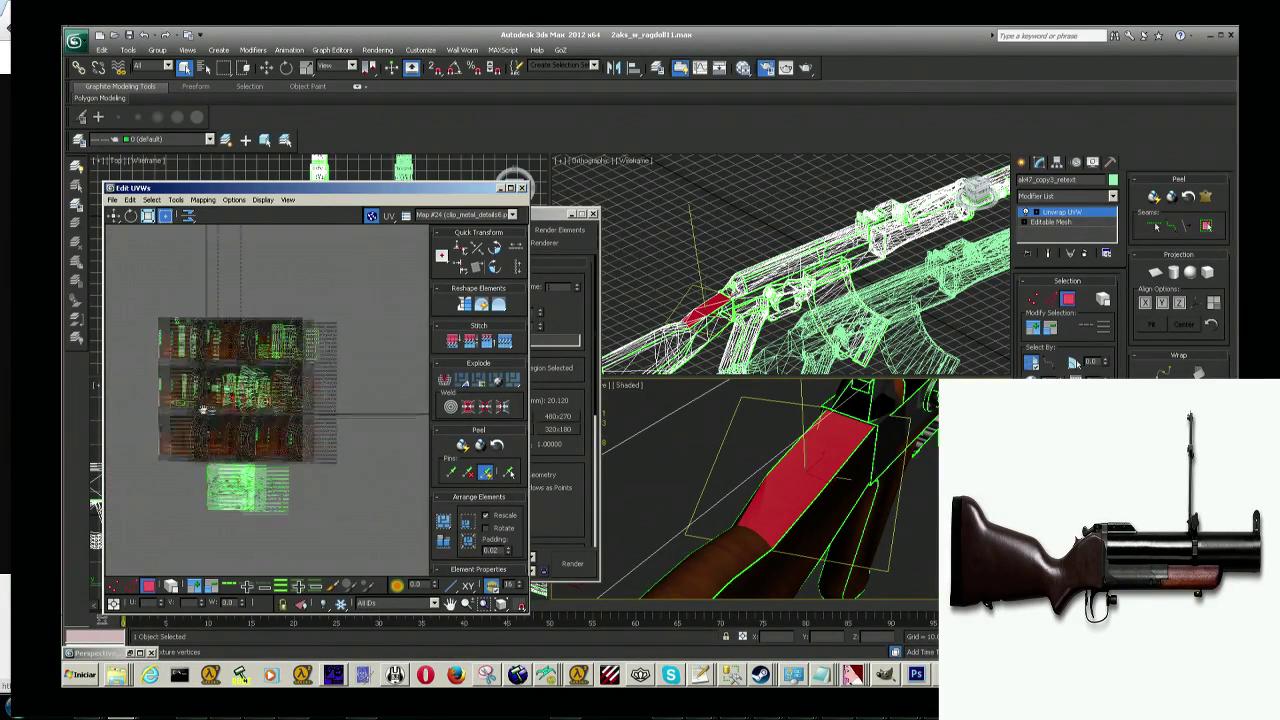
{"action": "scroll", "coordinate": [265, 430], "scroll_direction": "up", "scroll_amount": 3}
{"action": "scroll", "coordinate": [265, 430], "scroll_direction": "up", "scroll_amount": 2}
{"action": "scroll", "coordinate": [265, 430], "scroll_direction": "up", "scroll_amount": 2}
{"action": "scroll", "coordinate": [265, 430], "scroll_direction": "down", "scroll_amount": 6}
{"action": "scroll", "coordinate": [265, 430], "scroll_direction": "up", "scroll_amount": 2}
{"action": "scroll", "coordinate": [265, 430], "scroll_direction": "up", "scroll_amount": 2}
{"action": "scroll", "coordinate": [265, 430], "scroll_direction": "up", "scroll_amount": 2}
{"action": "scroll", "coordinate": [265, 430], "scroll_direction": "down", "scroll_amount": 4}
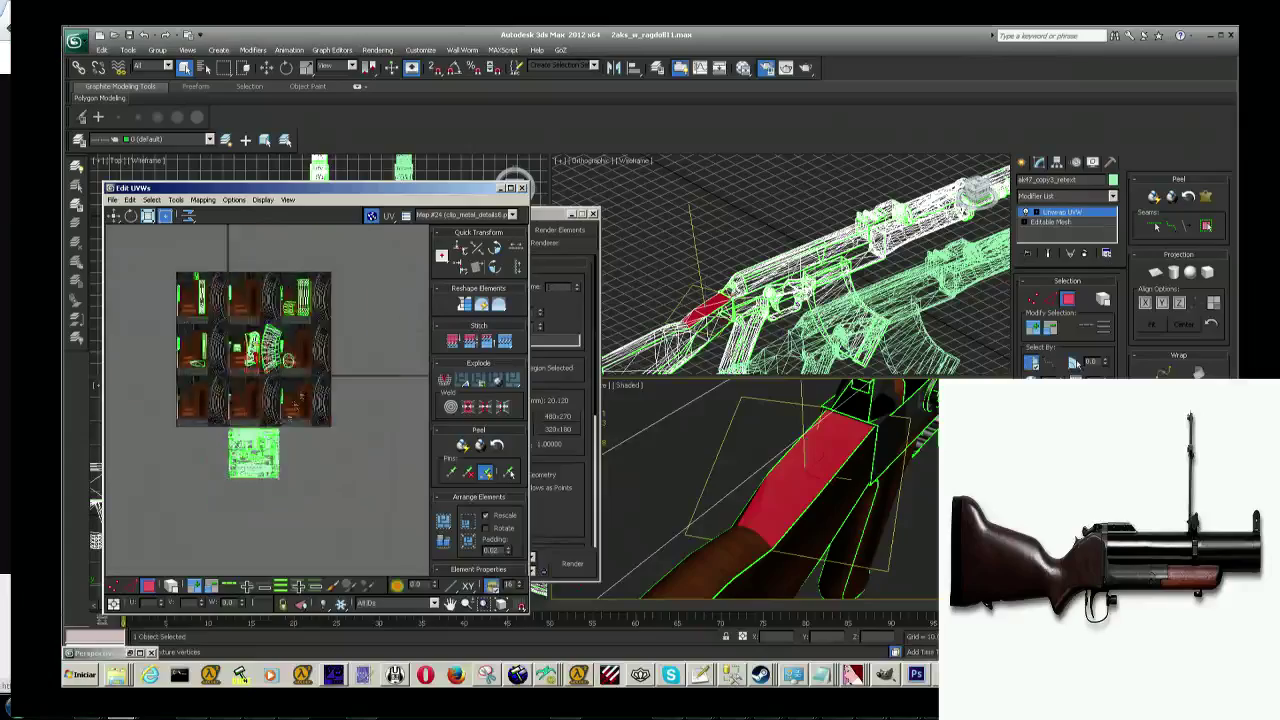
{"action": "scroll", "coordinate": [300, 396], "scroll_direction": "down", "scroll_amount": 4}
{"action": "scroll", "coordinate": [300, 396], "scroll_direction": "up", "scroll_amount": 3}
{"action": "scroll", "coordinate": [300, 396], "scroll_direction": "up", "scroll_amount": 4}
{"action": "scroll", "coordinate": [219, 442], "scroll_direction": "up", "scroll_amount": 2}
{"action": "scroll", "coordinate": [219, 442], "scroll_direction": "up", "scroll_amount": 2}
{"action": "scroll", "coordinate": [219, 442], "scroll_direction": "up", "scroll_amount": 2}
{"action": "scroll", "coordinate": [219, 442], "scroll_direction": "up", "scroll_amount": 2}
{"action": "scroll", "coordinate": [219, 442], "scroll_direction": "up", "scroll_amount": 2}
{"action": "scroll", "coordinate": [219, 442], "scroll_direction": "up", "scroll_amount": 1}
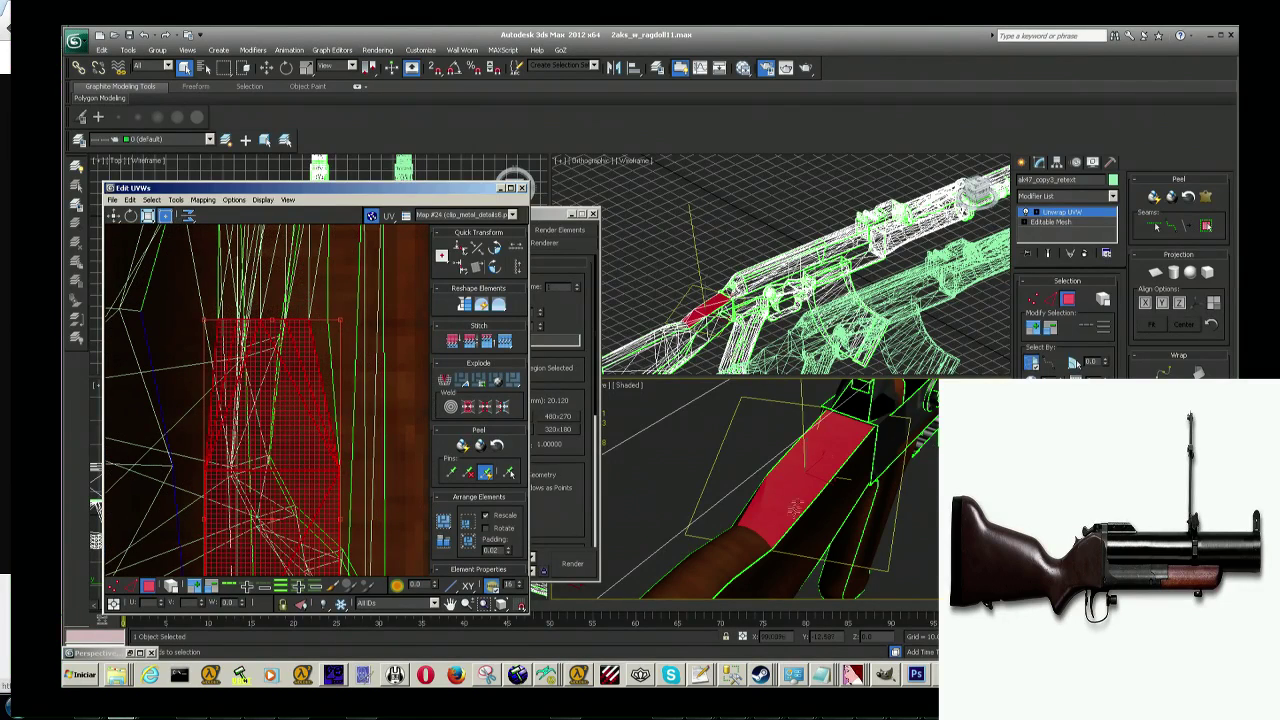
Step: Render a test image of the Perspective view to check the stock's wood mapping
{"action": "middle_click_drag", "start_coordinate": [742, 522], "coordinate": [762, 525]}
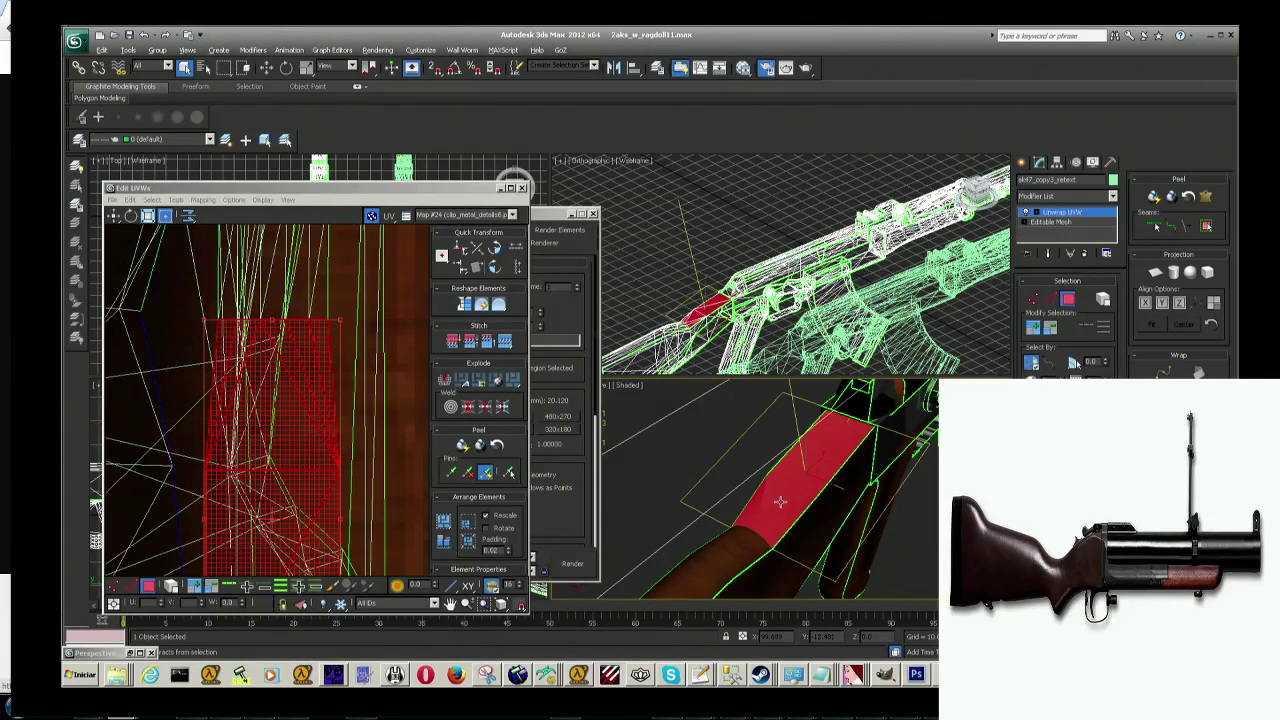
{"action": "left_click", "coordinate": [780, 502], "text": "alt"}
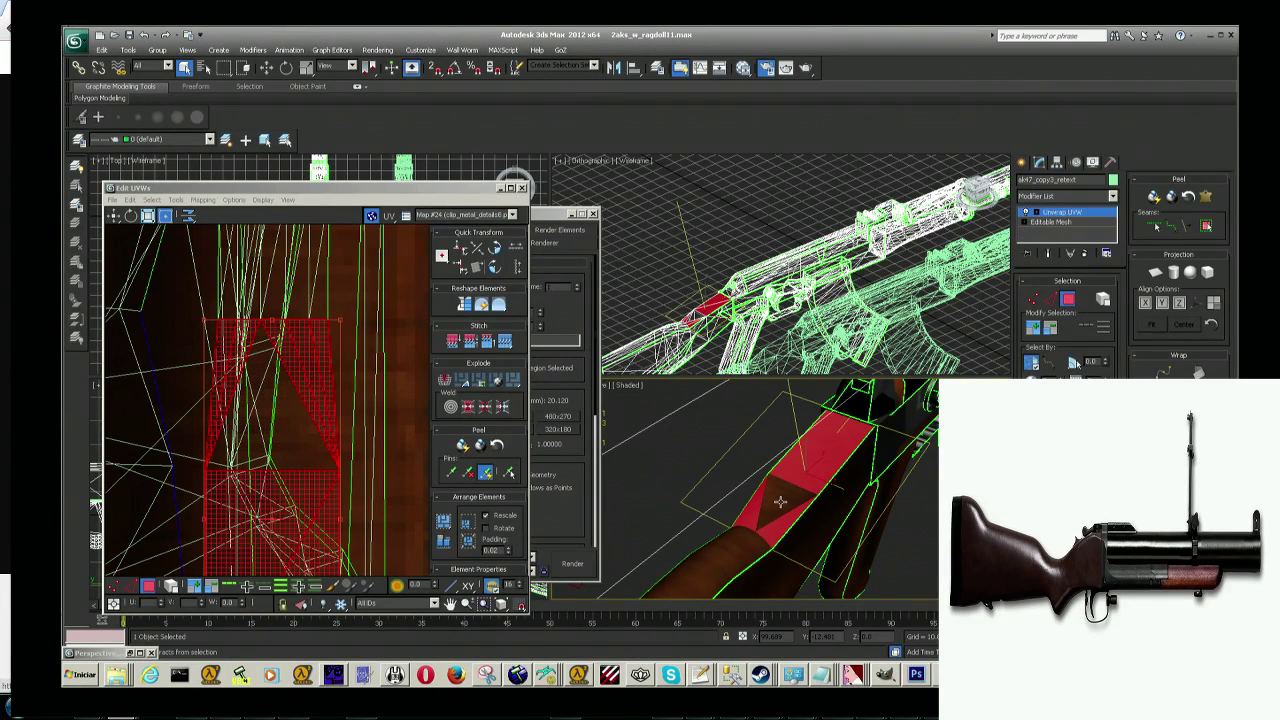
{"action": "left_click", "coordinate": [780, 502], "text": "ctrl"}
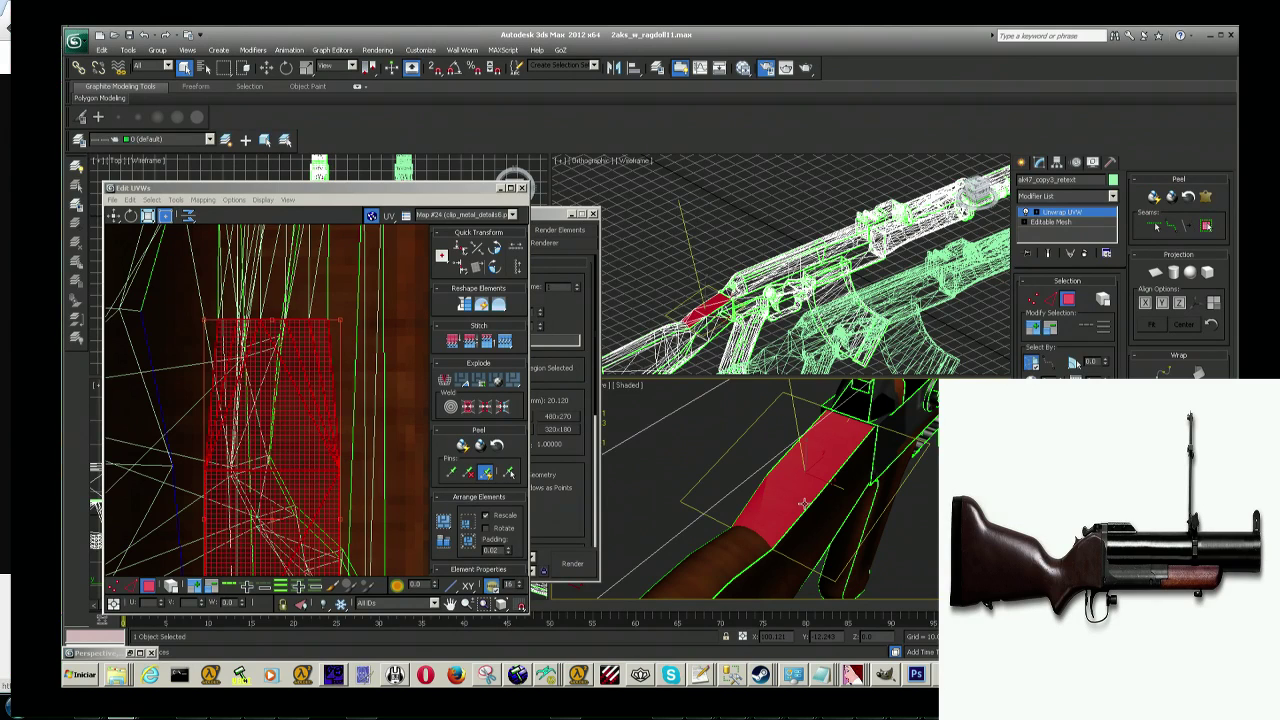
{"action": "key", "text": "shift+q"}
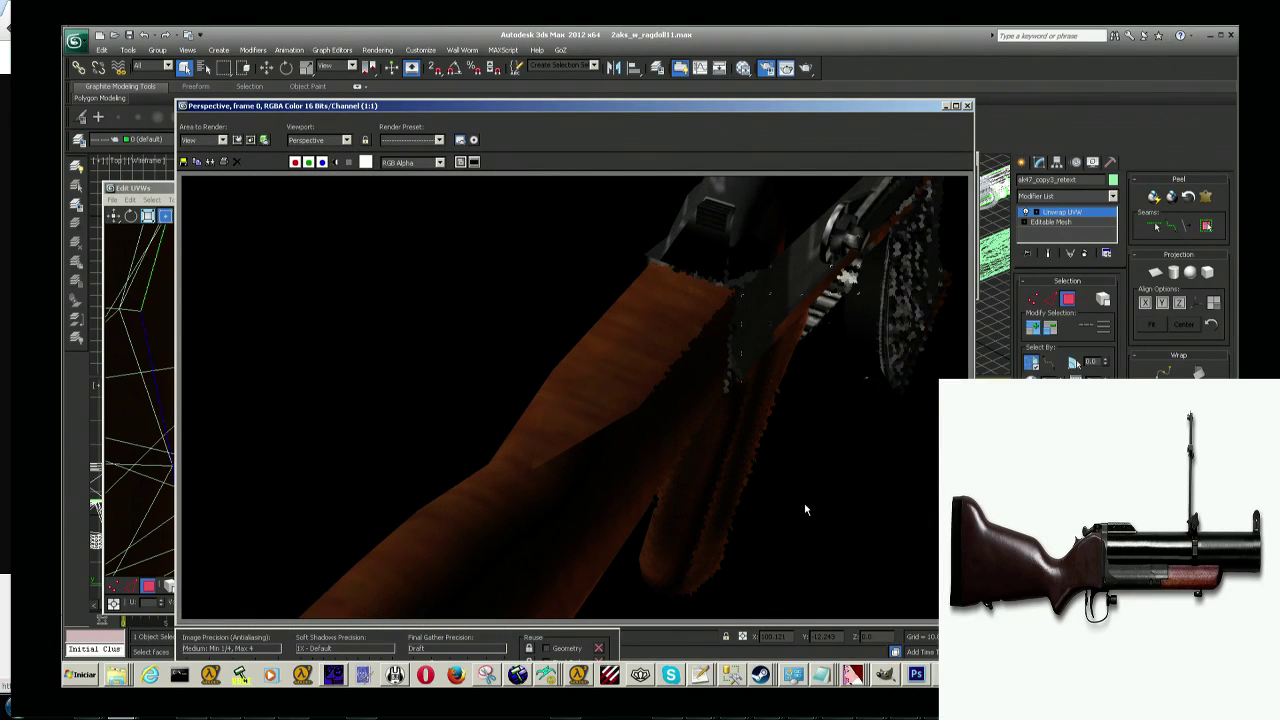
{"action": "left_click", "coordinate": [945, 107]}
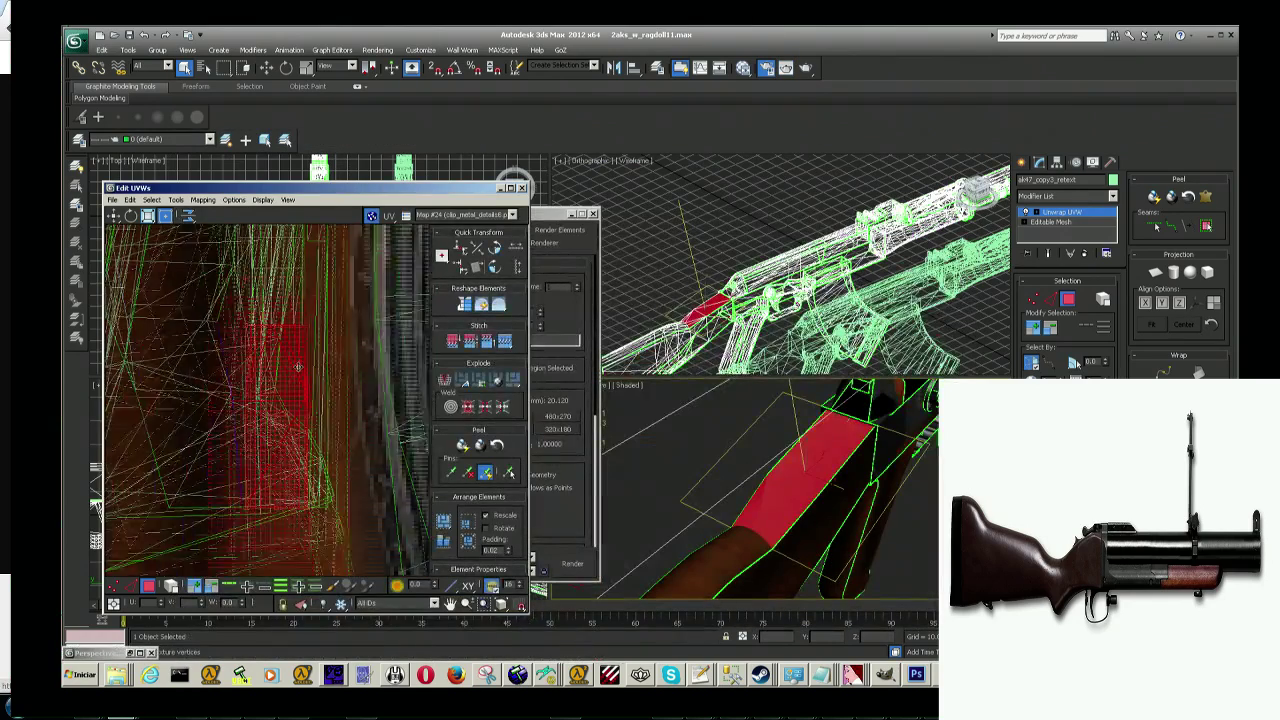
{"action": "left_click", "coordinate": [203, 199]}
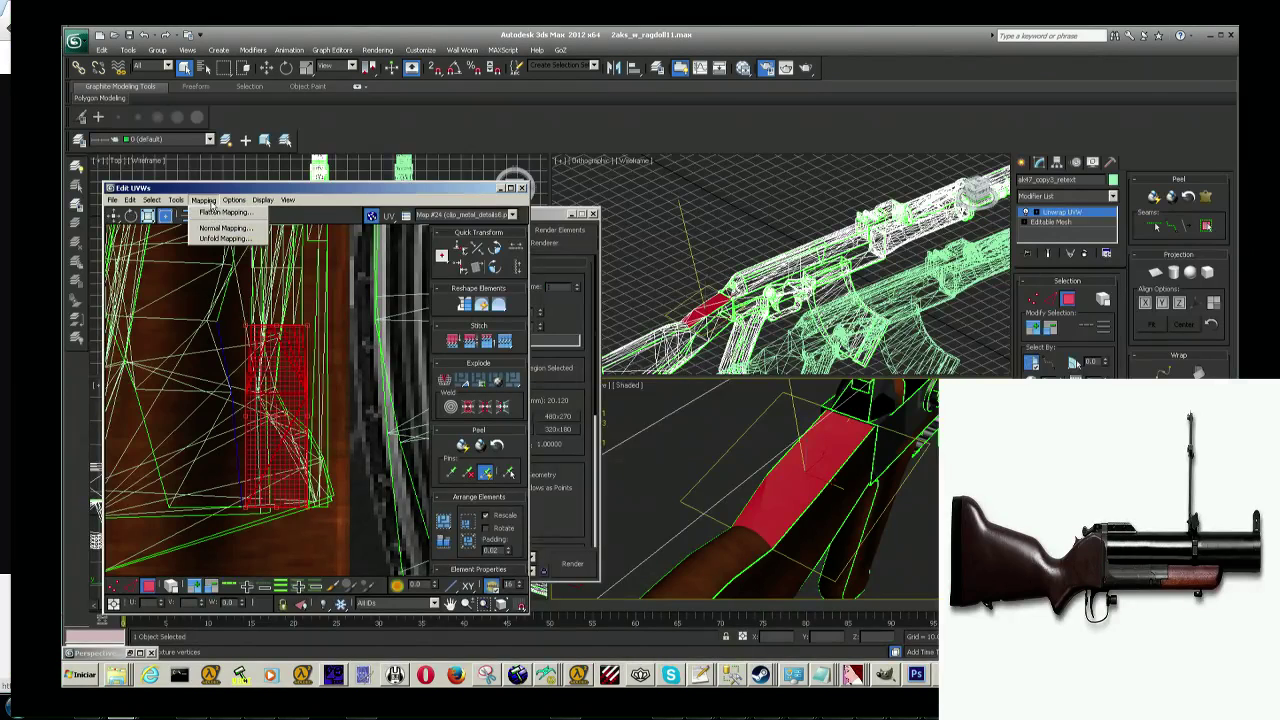
Step: Apply Flatten Mapping with default settings (45 face-angle threshold)
{"action": "left_click", "coordinate": [215, 212]}
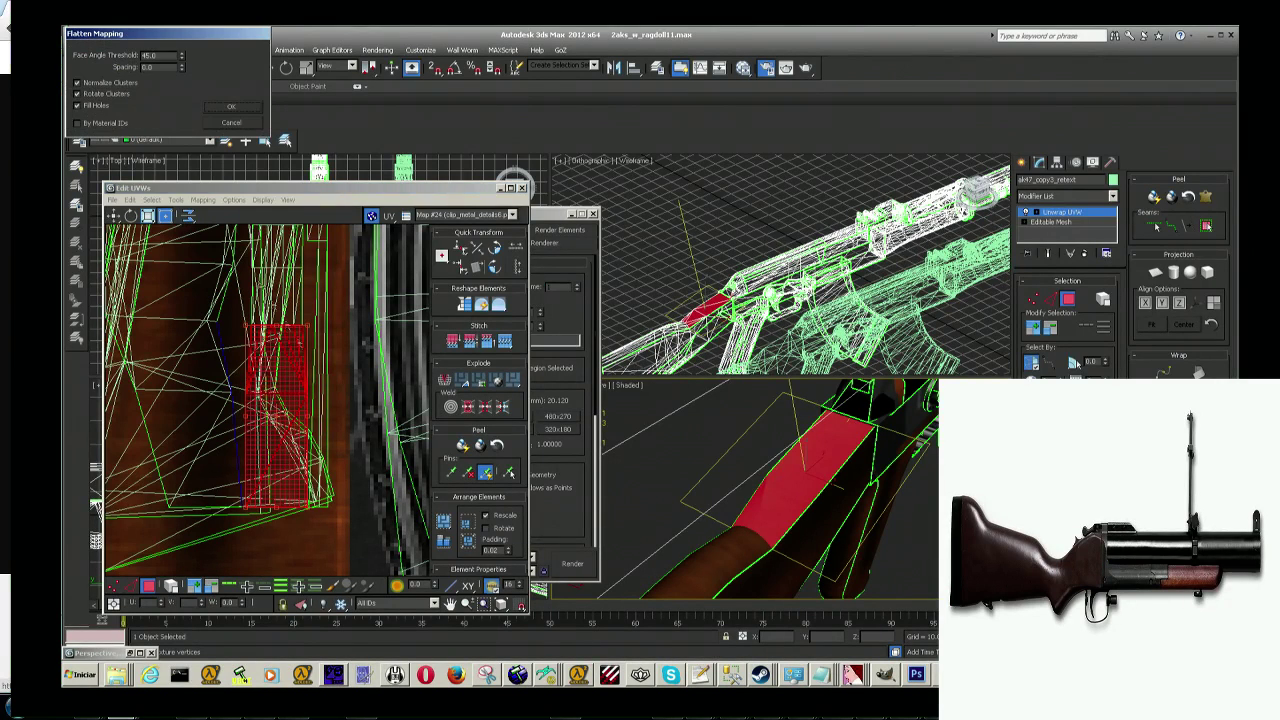
{"action": "left_click", "coordinate": [228, 107]}
{"action": "scroll", "coordinate": [283, 457], "scroll_direction": "down", "scroll_amount": 5}
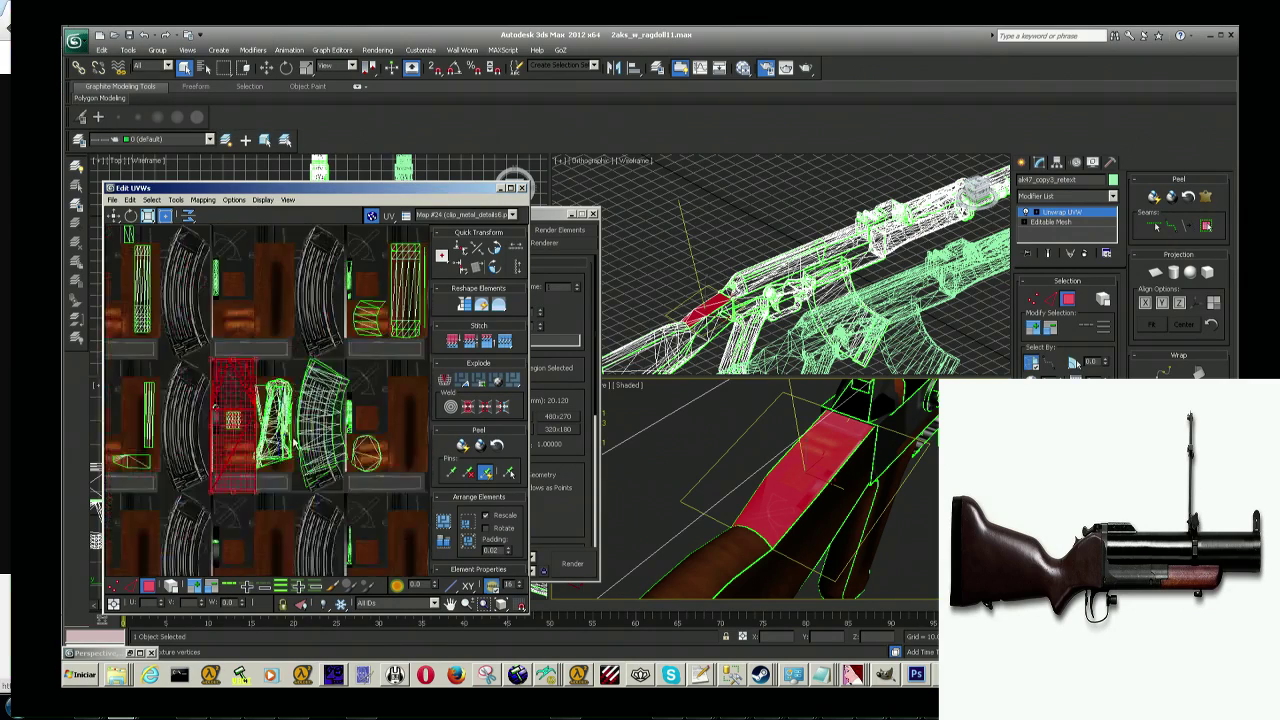
{"action": "scroll", "coordinate": [283, 450], "scroll_direction": "down", "scroll_amount": 3}
{"action": "scroll", "coordinate": [260, 400], "scroll_direction": "up", "scroll_amount": 3}
{"action": "scroll", "coordinate": [245, 340], "scroll_direction": "up", "scroll_amount": 2}
Step: Select the stock's UV island and scale it down
{"action": "left_click", "coordinate": [350, 370]}
{"action": "scroll", "coordinate": [350, 370], "scroll_direction": "up", "scroll_amount": 2}
{"action": "scroll", "coordinate": [350, 370], "scroll_direction": "up", "scroll_amount": 2}
{"action": "scroll", "coordinate": [318, 390], "scroll_direction": "down", "scroll_amount": 3}
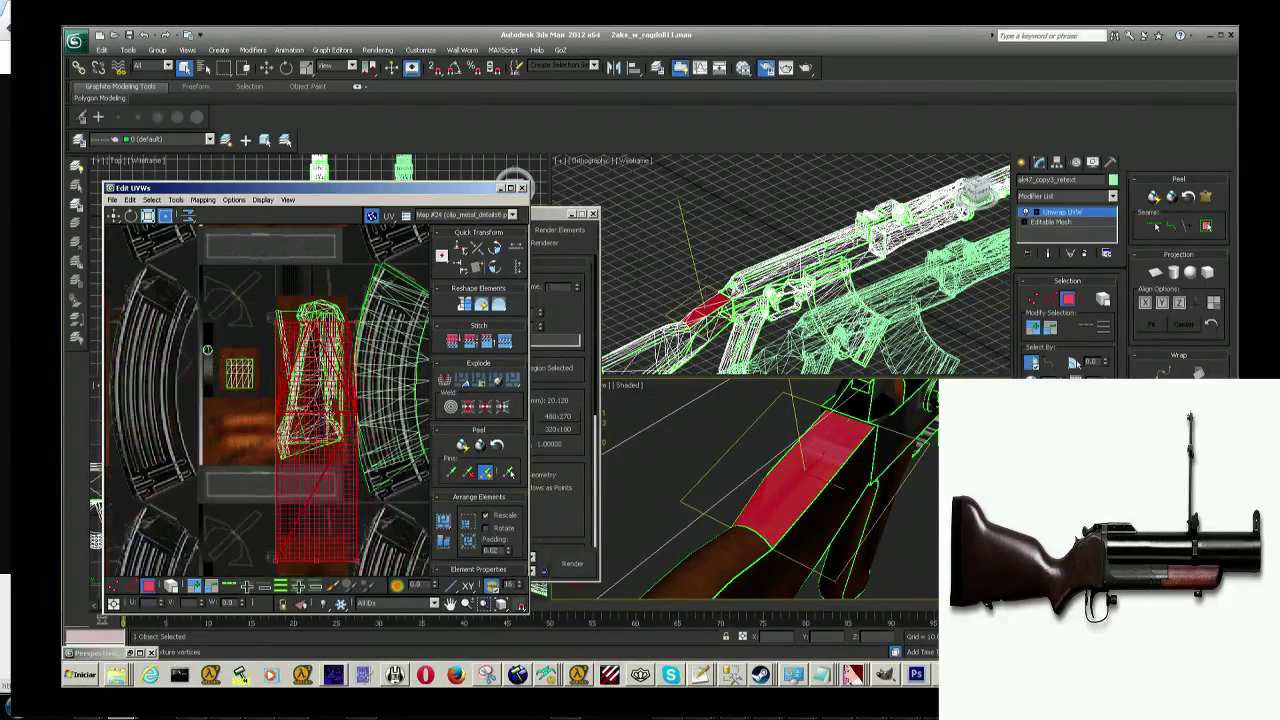
{"action": "left_click", "coordinate": [148, 215]}
{"action": "left_click_drag", "start_coordinate": [310, 400], "coordinate": [308, 547]}
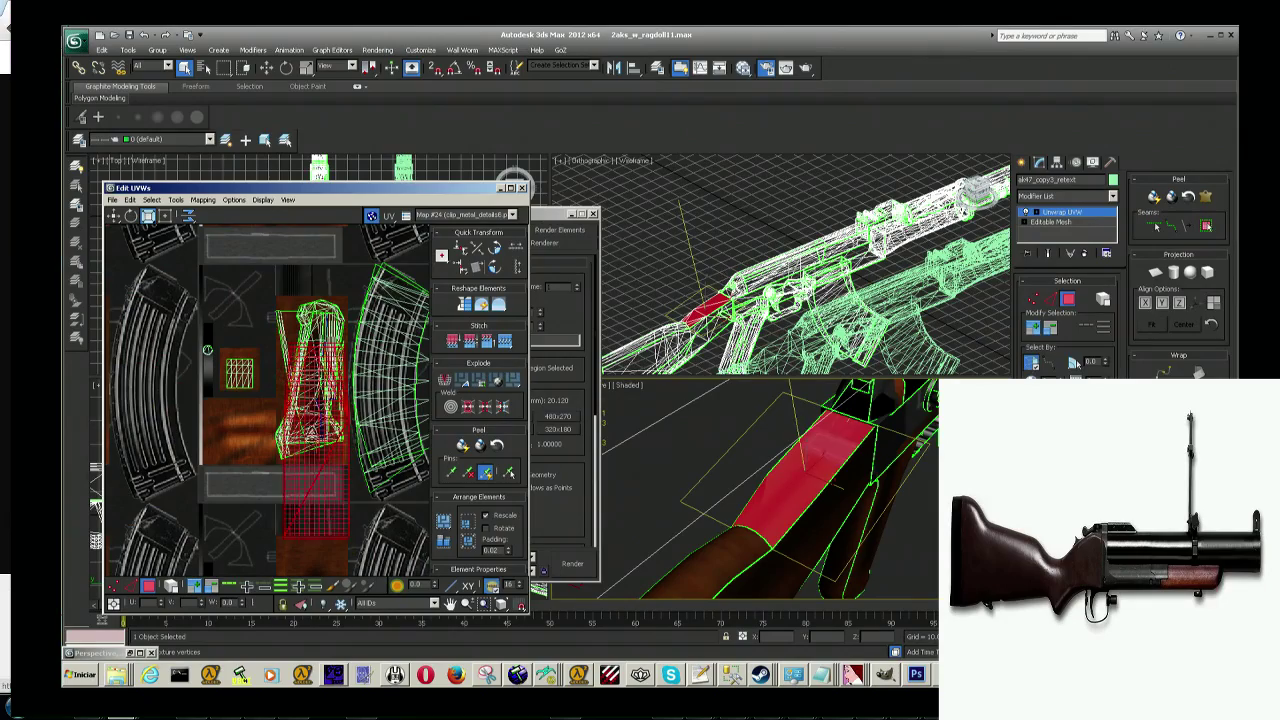
{"action": "scroll", "coordinate": [338, 420], "scroll_direction": "up", "scroll_amount": 2}
{"action": "scroll", "coordinate": [338, 420], "scroll_direction": "up", "scroll_amount": 2}
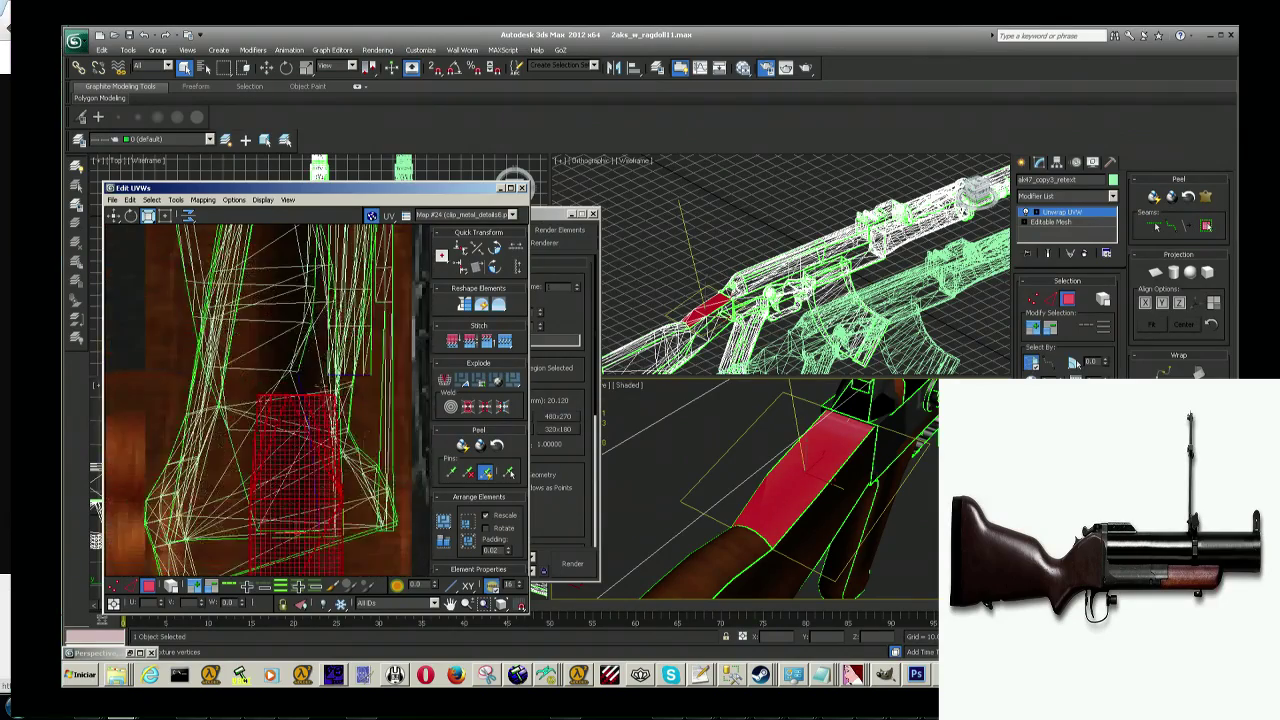
Step: Shrink the stock's island further and move it onto the wood grain
{"action": "scroll", "coordinate": [338, 420], "scroll_direction": "up", "scroll_amount": 2}
{"action": "mouse_move", "coordinate": [265, 435]}
{"action": "left_mouse_down"}
{"action": "mouse_move", "coordinate": [260, 490]}
{"action": "mouse_move", "coordinate": [305, 480]}
{"action": "left_mouse_up"}
{"action": "left_click", "coordinate": [114, 215]}
{"action": "scroll", "coordinate": [305, 480], "scroll_direction": "up", "scroll_amount": 2}
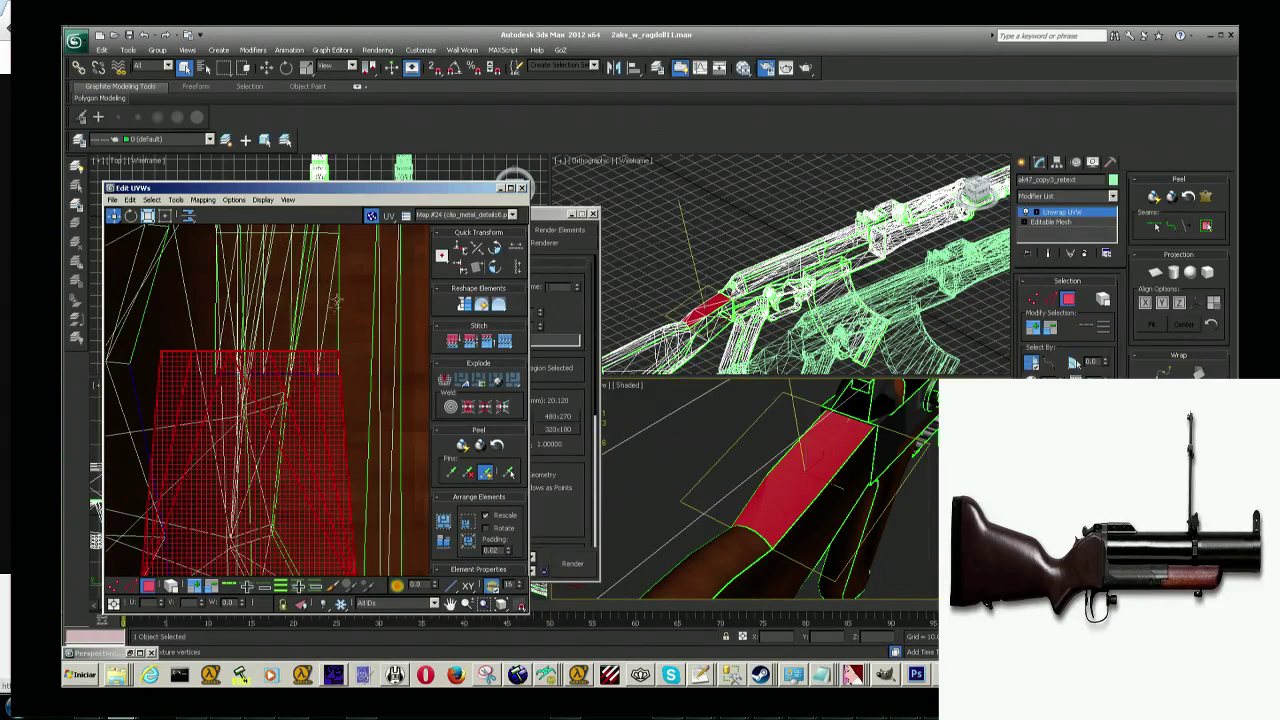
{"action": "scroll", "coordinate": [305, 480], "scroll_direction": "up", "scroll_amount": 2}
{"action": "left_click_drag", "start_coordinate": [228, 456], "coordinate": [311, 496]}
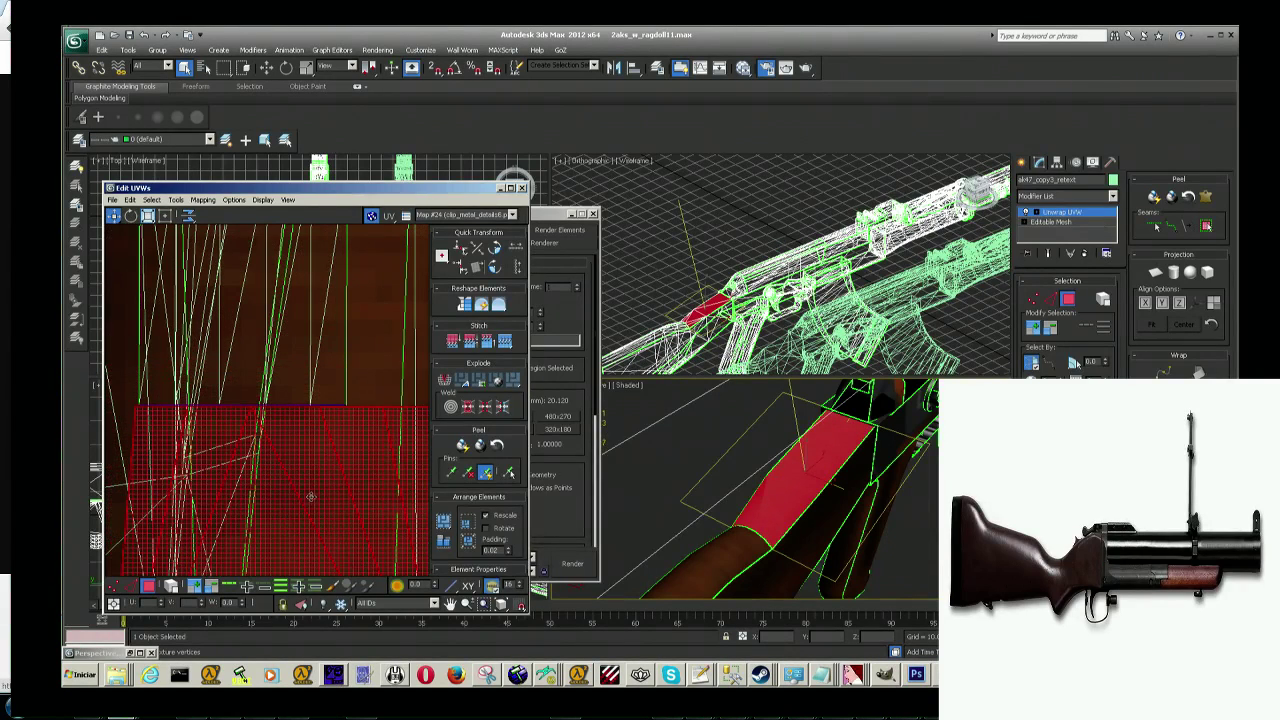
{"action": "scroll", "coordinate": [310, 496], "scroll_direction": "down", "scroll_amount": 2}
Step: Adjust the block's left and right edges in Freeform mode into a tall narrow strip
{"action": "left_click", "coordinate": [165, 215]}
{"action": "left_click_drag", "start_coordinate": [369, 456], "coordinate": [318, 459]}
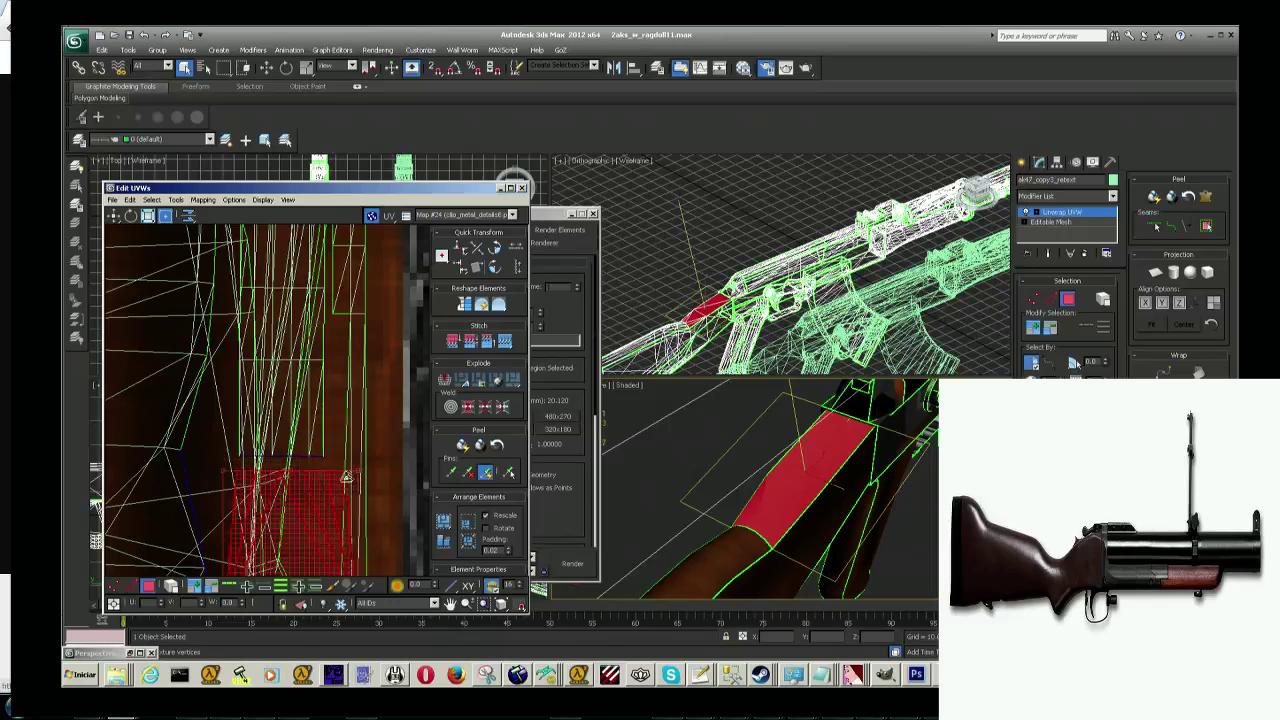
{"action": "left_click_drag", "start_coordinate": [318, 457], "coordinate": [322, 457]}
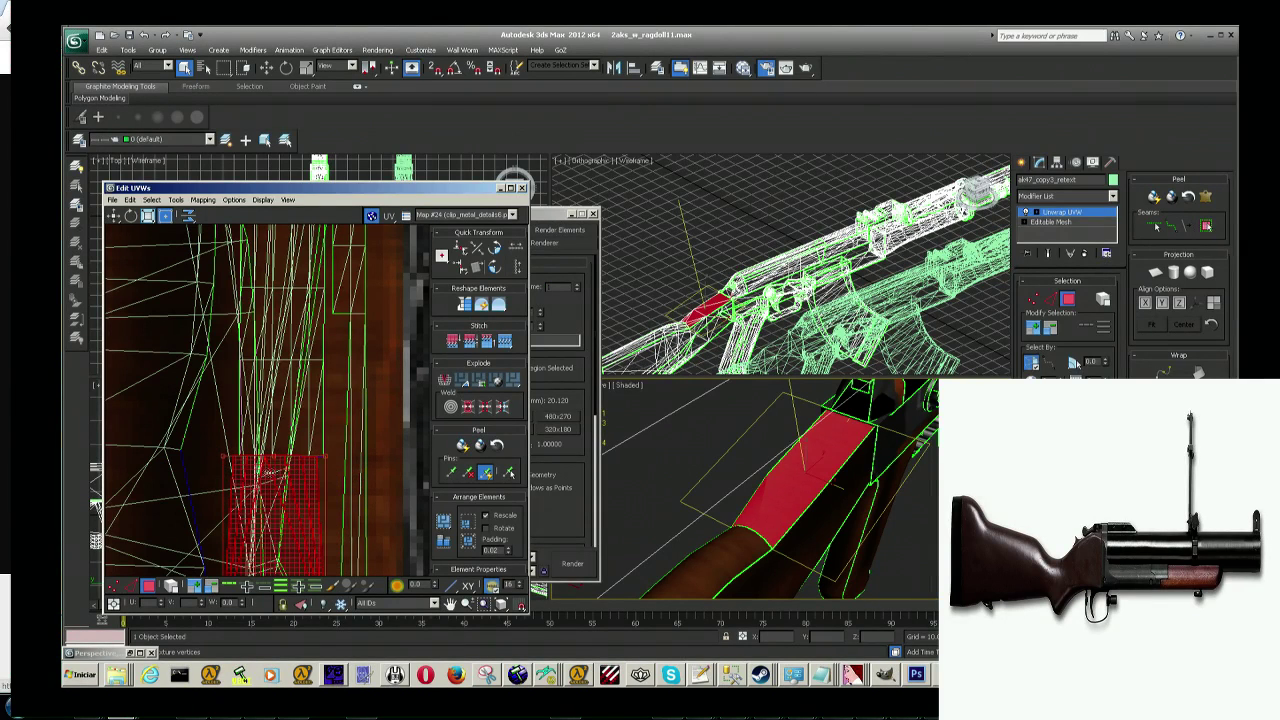
{"action": "left_click_drag", "start_coordinate": [226, 456], "coordinate": [283, 486]}
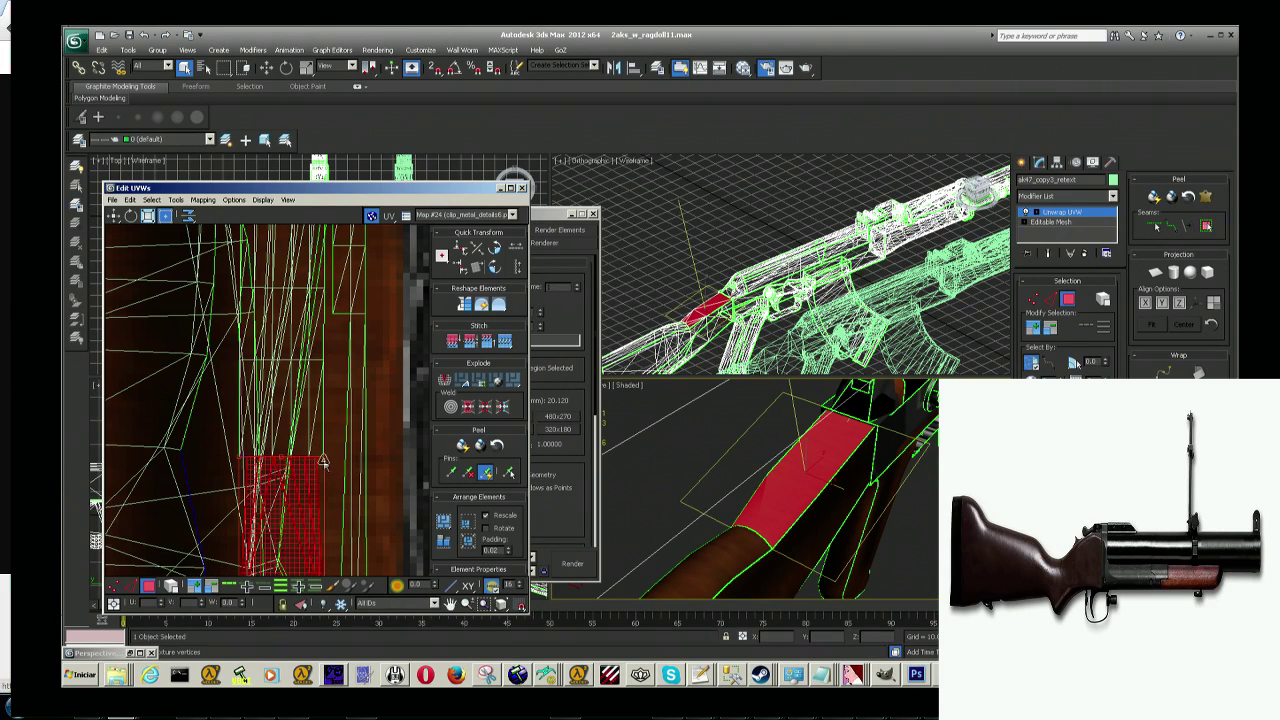
{"action": "left_click_drag", "start_coordinate": [324, 458], "coordinate": [330, 461]}
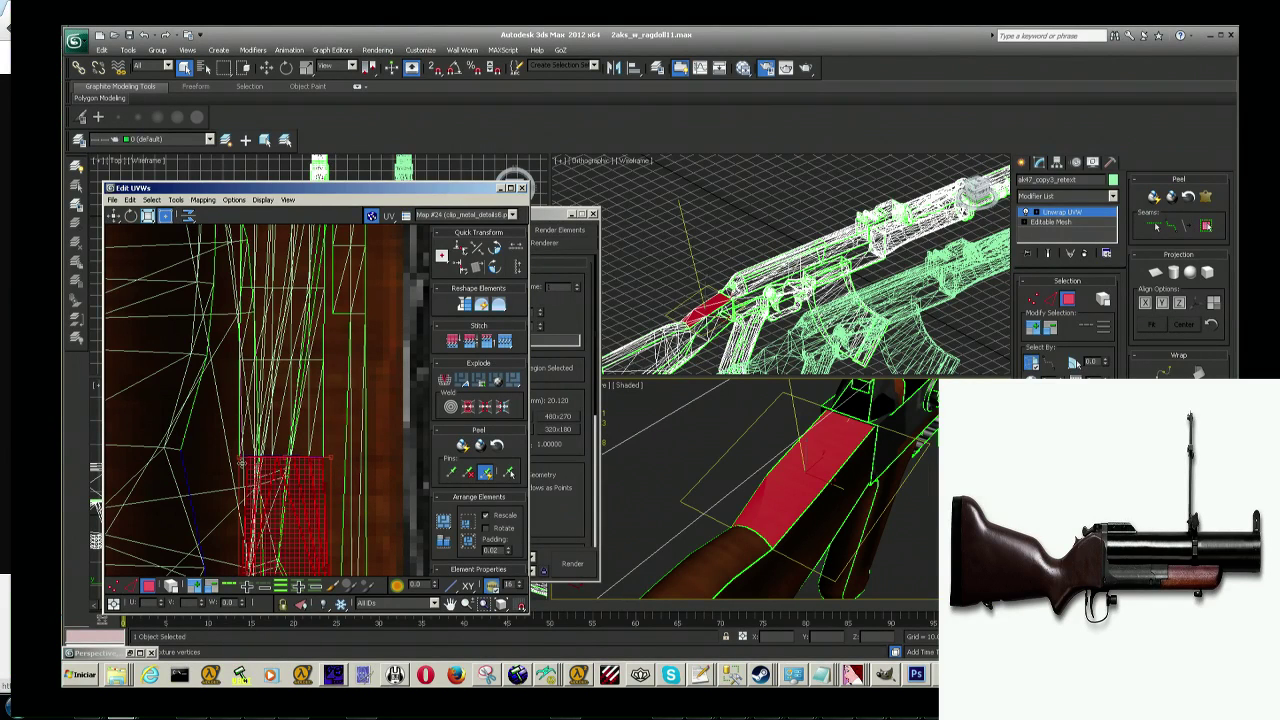
{"action": "left_click_drag", "start_coordinate": [241, 463], "coordinate": [231, 459]}
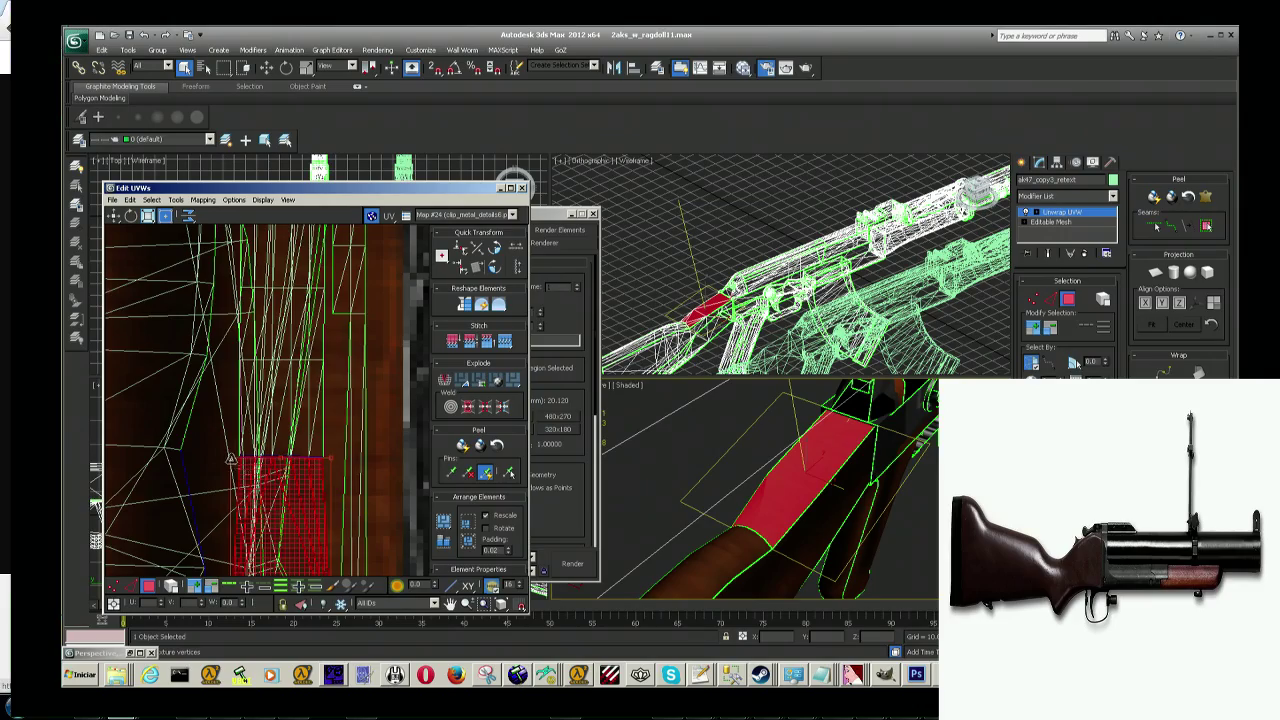
{"action": "scroll", "coordinate": [280, 480], "scroll_direction": "down", "scroll_amount": 3}
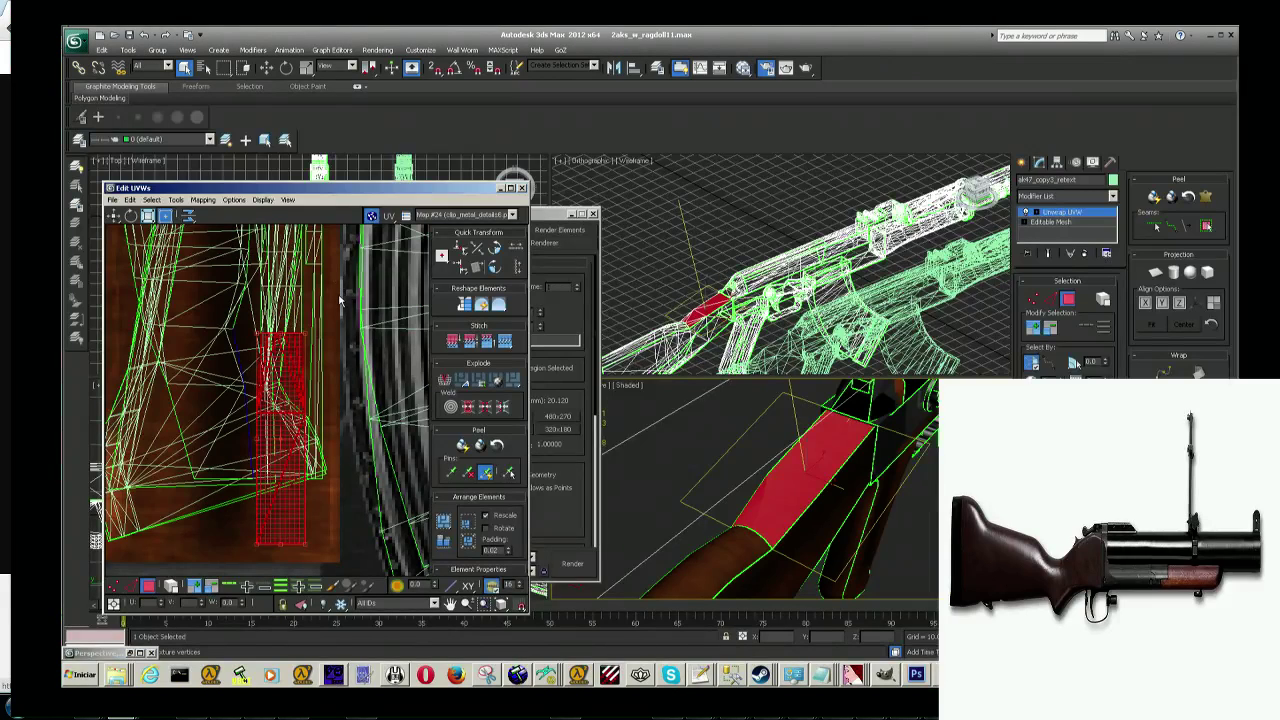
{"action": "key", "text": "shift+q"}
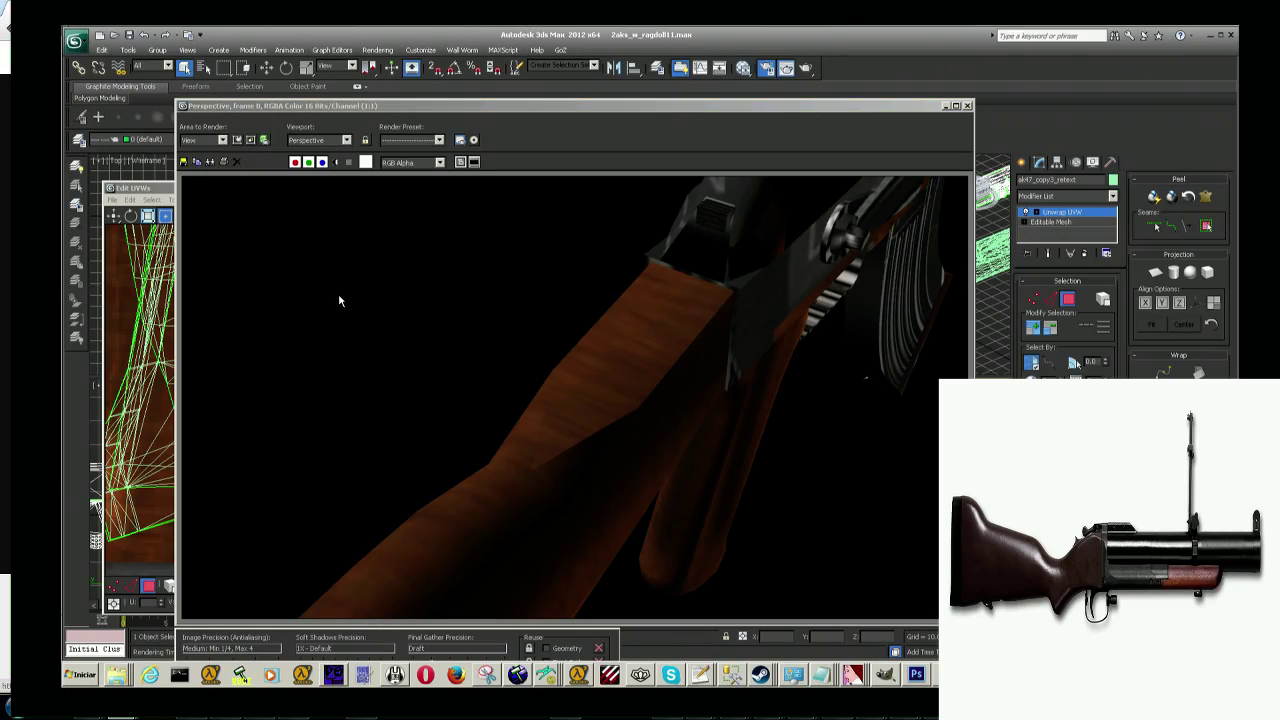
{"action": "key", "text": "alt+Tab"}
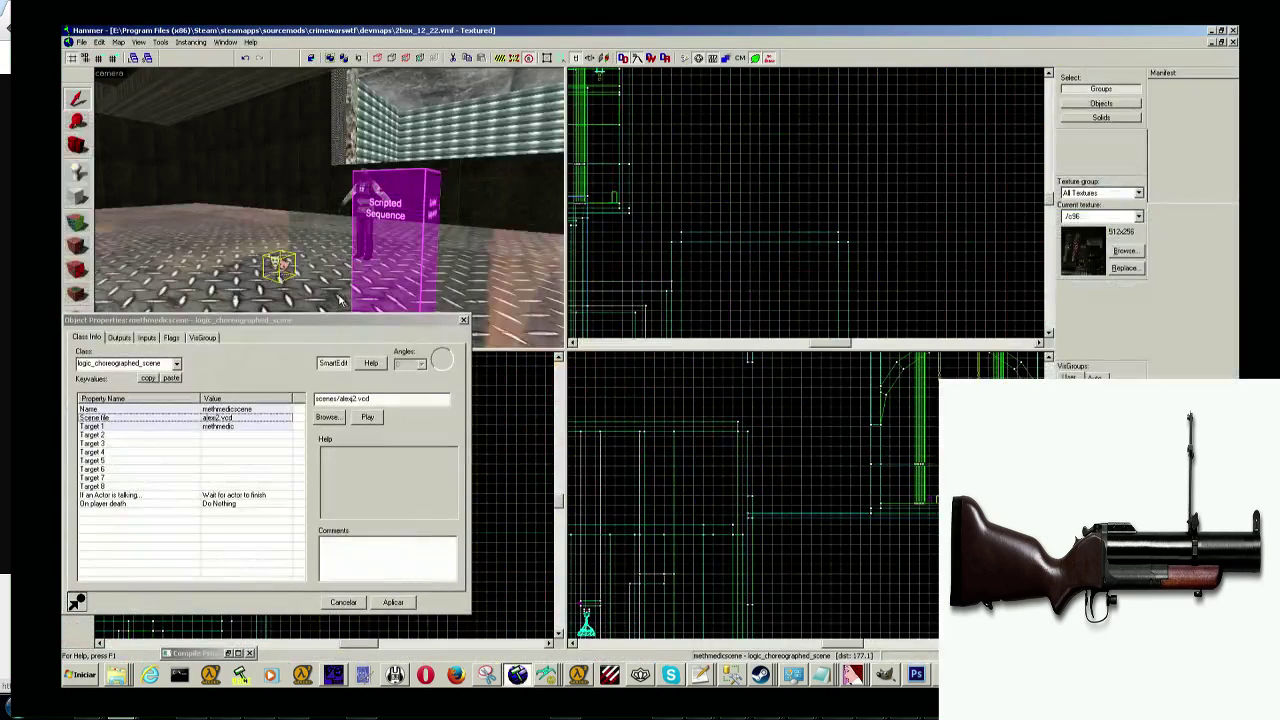
{"action": "key", "text": "alt+Tab"}
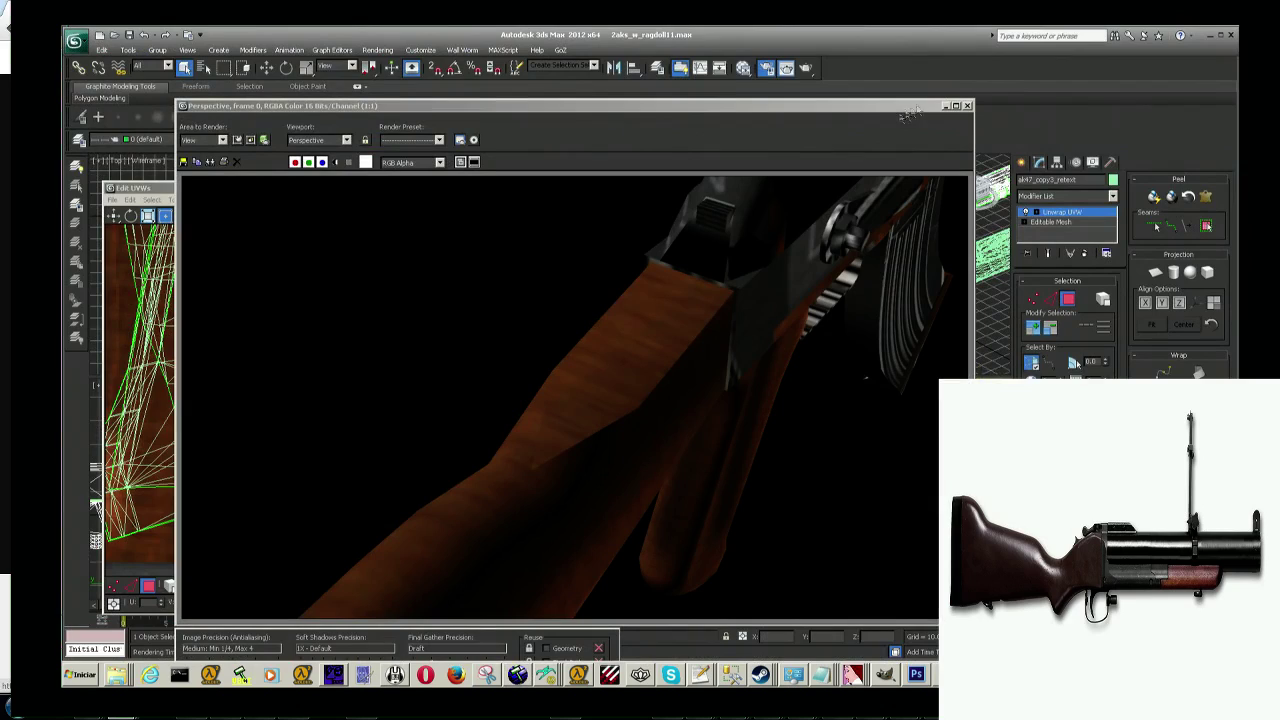
{"action": "left_click", "coordinate": [946, 106]}
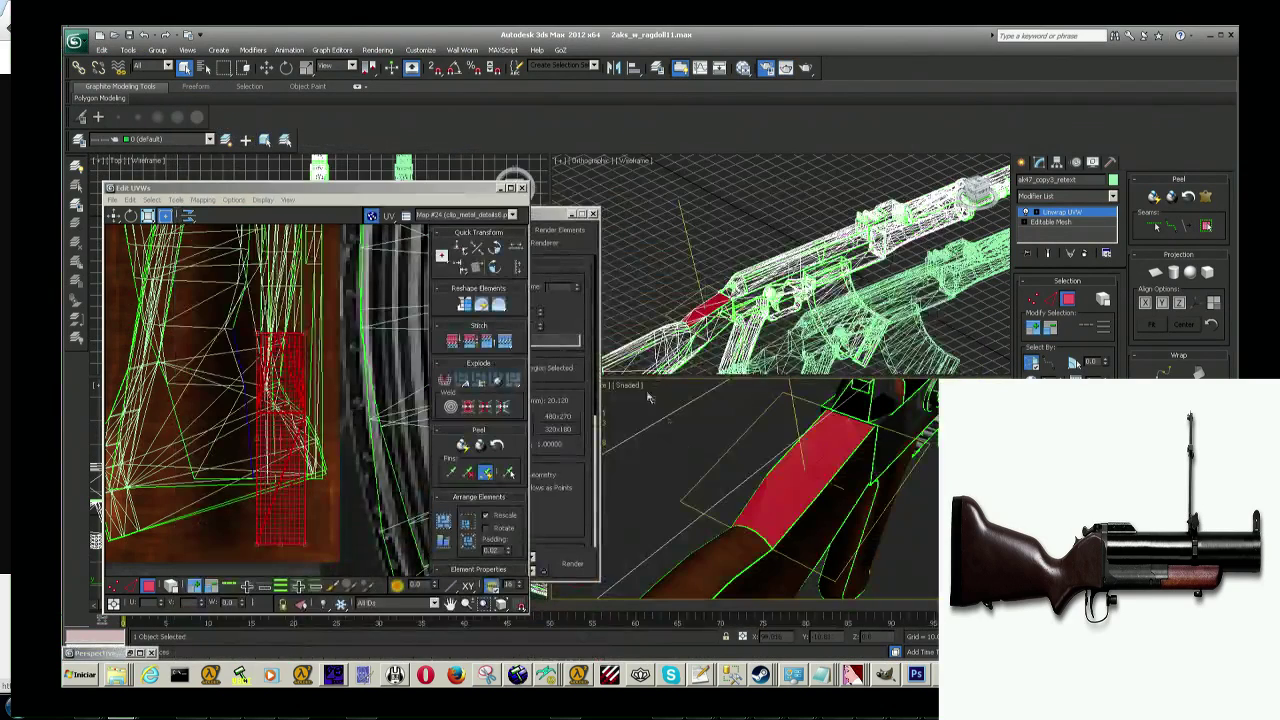
Step: Select the triangular face on the wooden stock and bring its UVs into view
{"action": "left_click", "coordinate": [757, 521]}
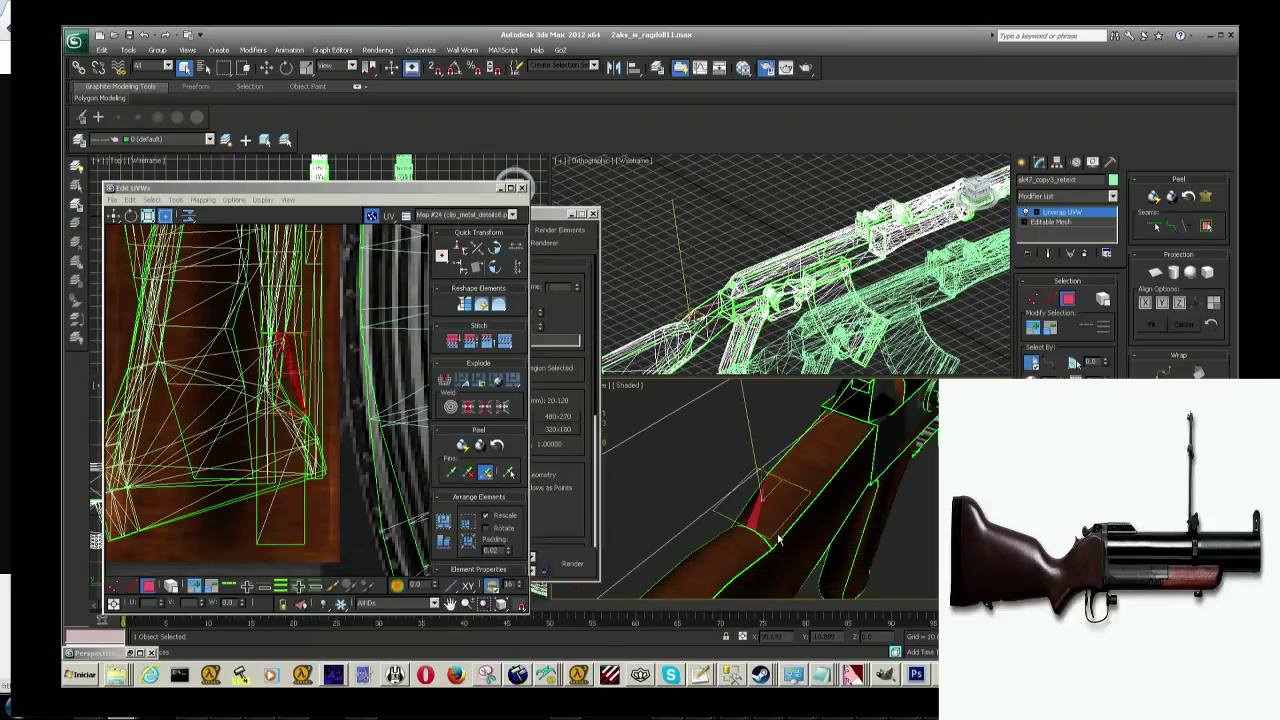
{"action": "middle_click_drag", "start_coordinate": [757, 521], "coordinate": [845, 506], "text": "alt"}
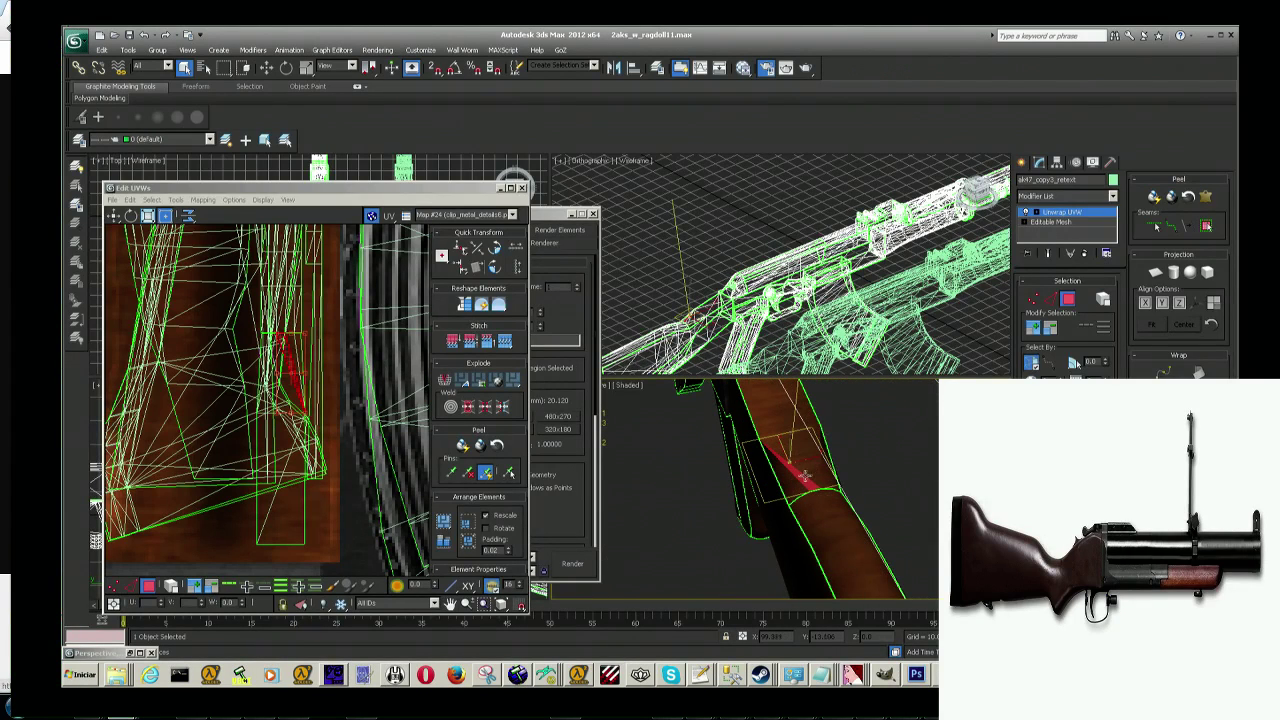
{"action": "left_click", "coordinate": [808, 472]}
{"action": "scroll", "coordinate": [300, 405], "scroll_direction": "up", "scroll_amount": 2}
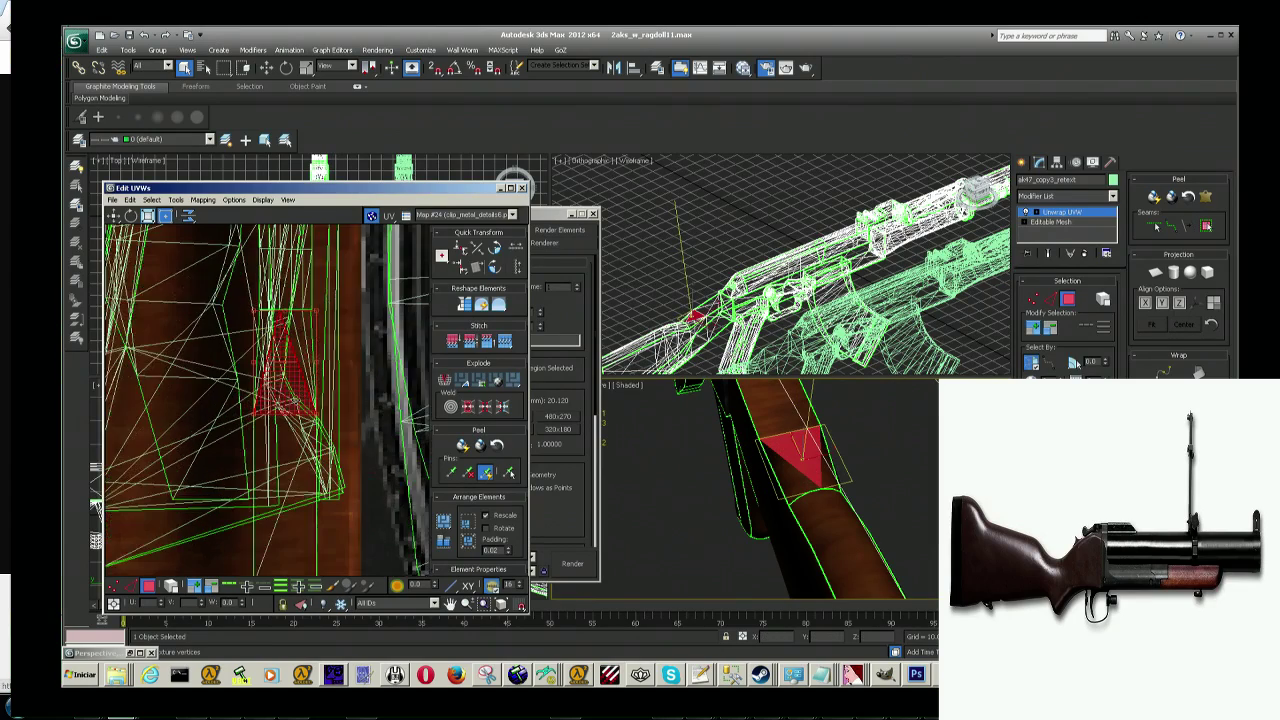
{"action": "scroll", "coordinate": [305, 360], "scroll_direction": "up", "scroll_amount": 2}
{"action": "scroll", "coordinate": [302, 352], "scroll_direction": "up", "scroll_amount": 2}
{"action": "middle_click_drag", "start_coordinate": [302, 351], "coordinate": [354, 401]}
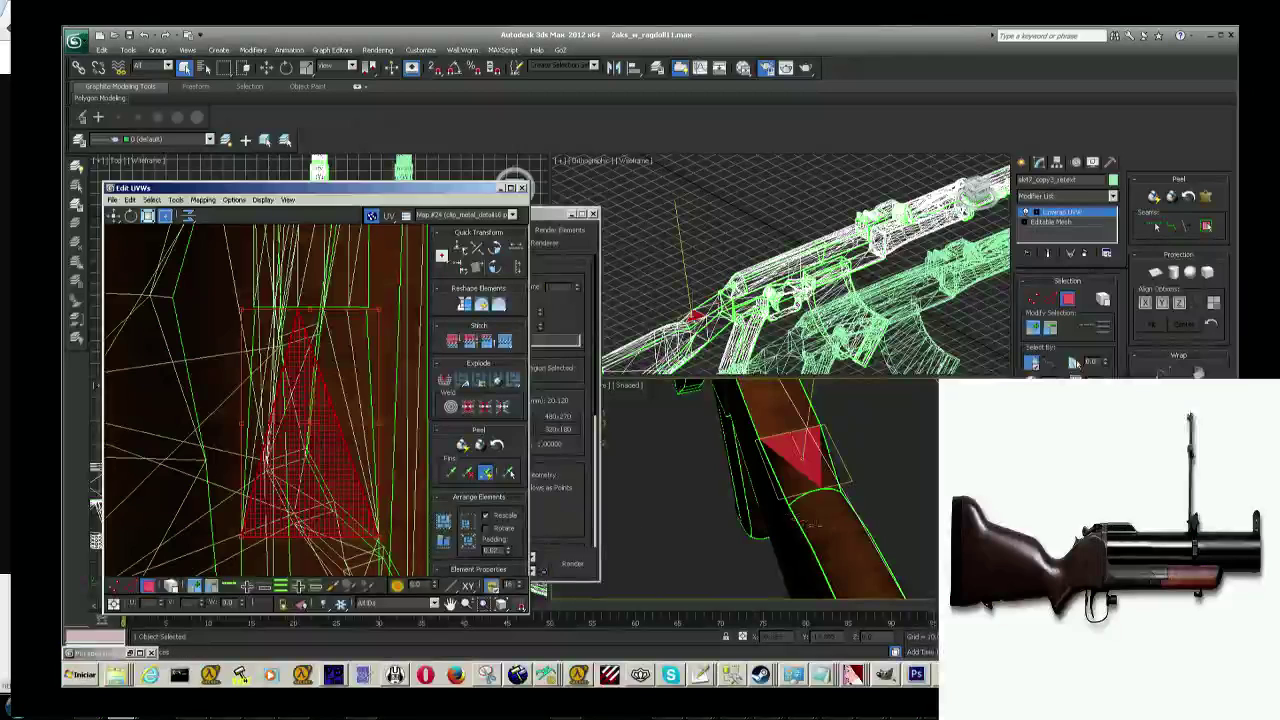
{"action": "middle_click_drag", "start_coordinate": [810, 470], "coordinate": [823, 481], "text": "alt"}
Step: Reshape the large triangular face's UVs over the wood-grain texture
{"action": "left_click", "coordinate": [815, 472]}
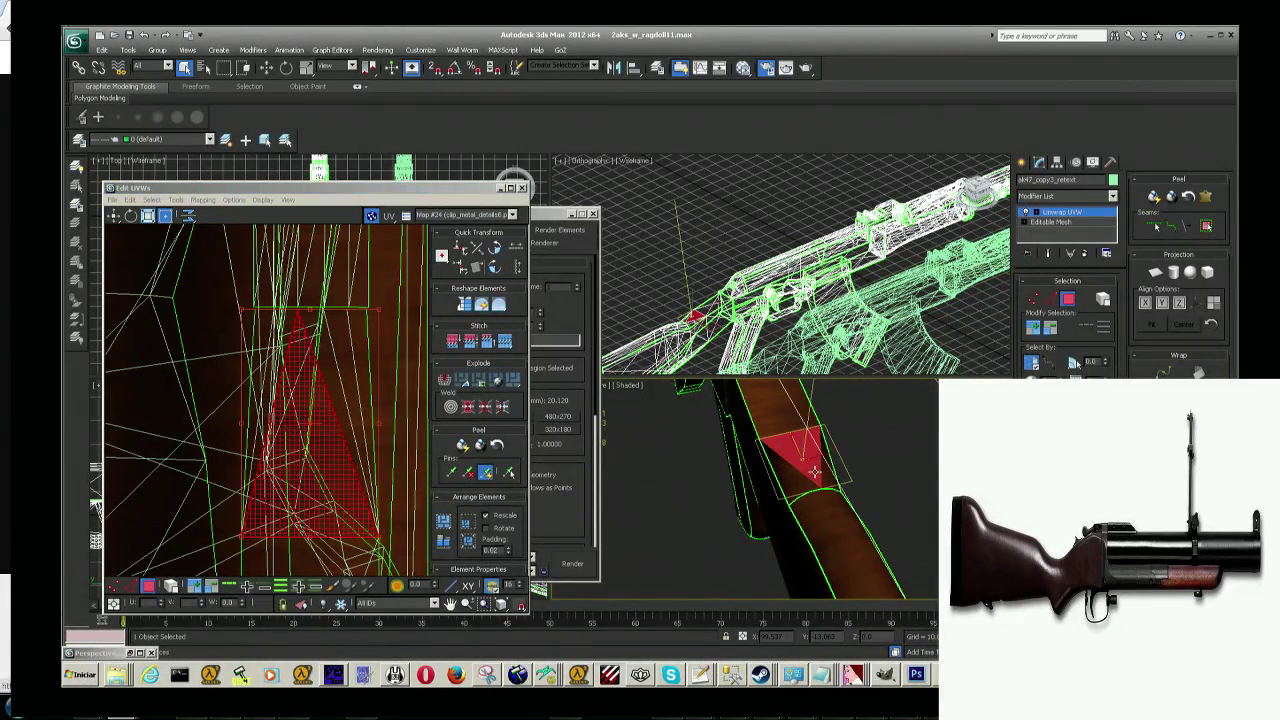
{"action": "left_click", "coordinate": [824, 466]}
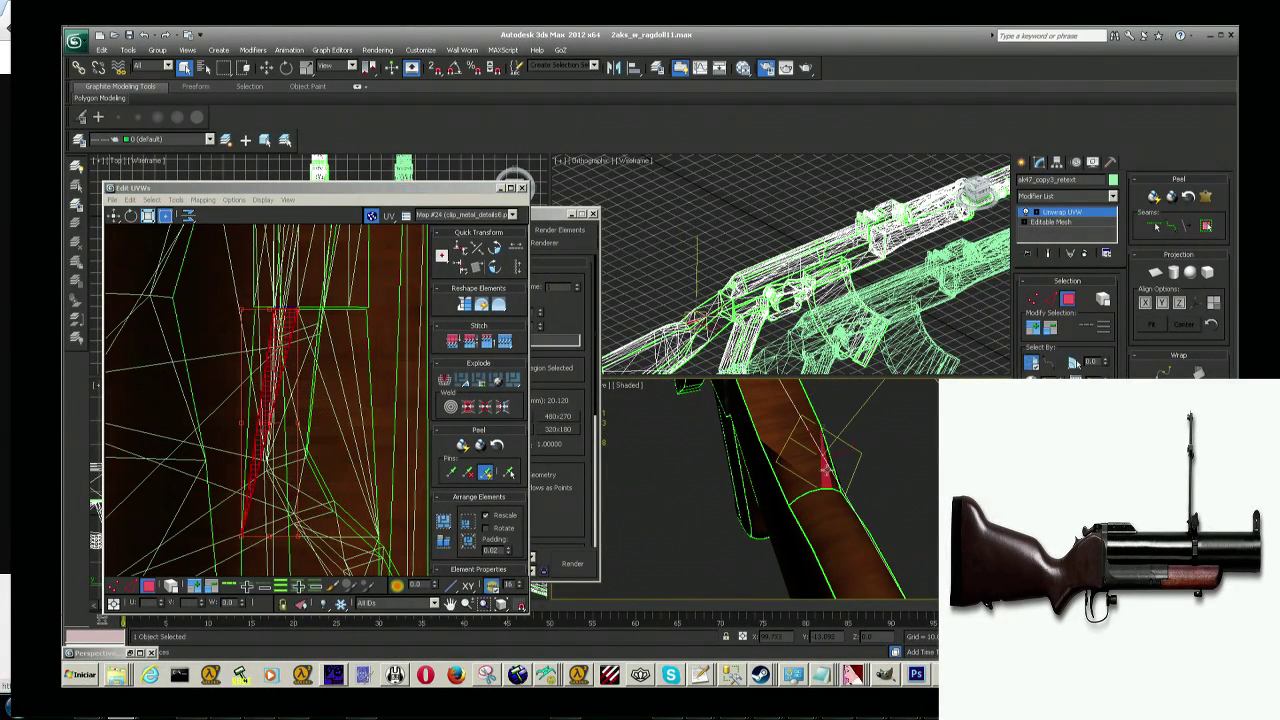
{"action": "left_click", "coordinate": [785, 470]}
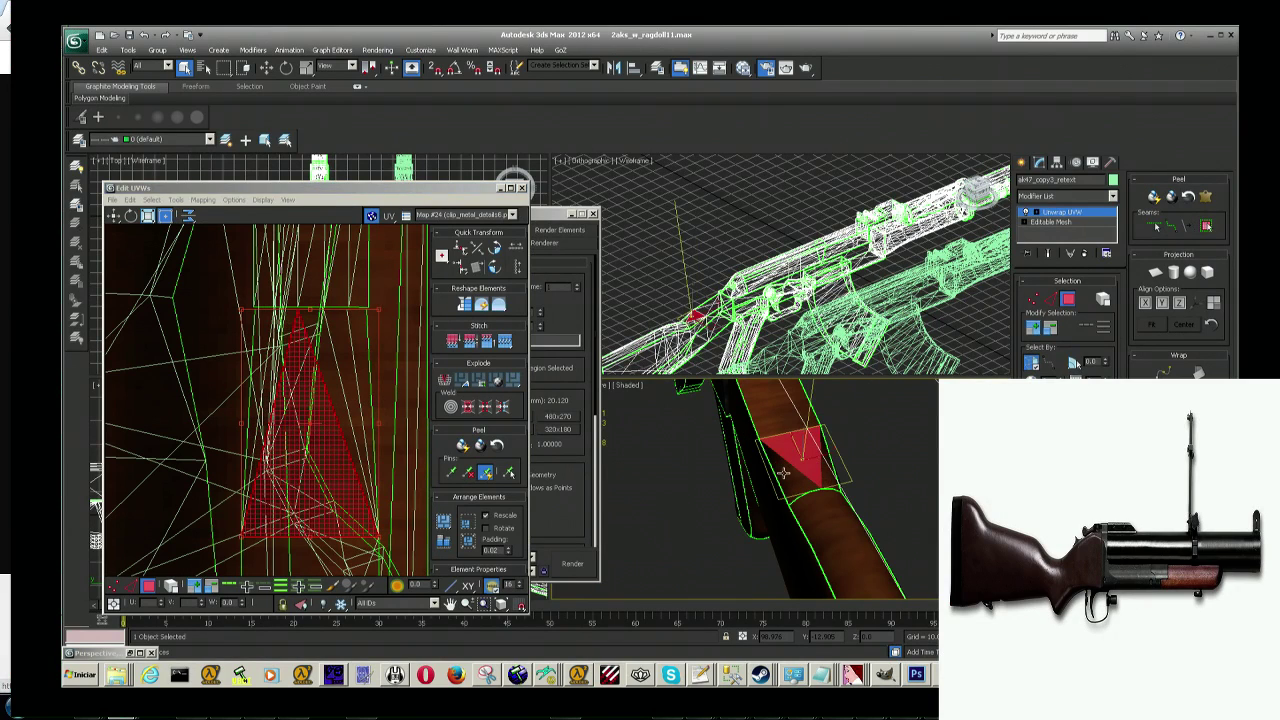
{"action": "left_click", "coordinate": [785, 467]}
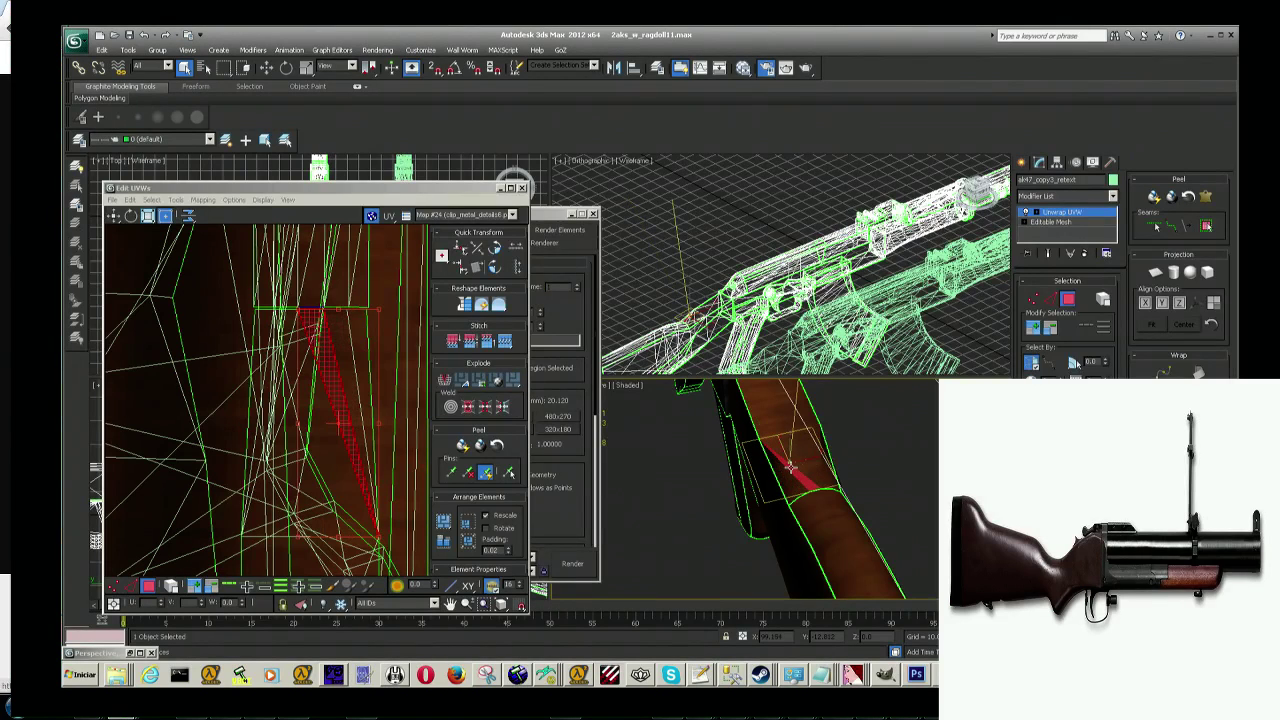
{"action": "left_click", "coordinate": [797, 460]}
{"action": "left_click", "coordinate": [783, 466]}
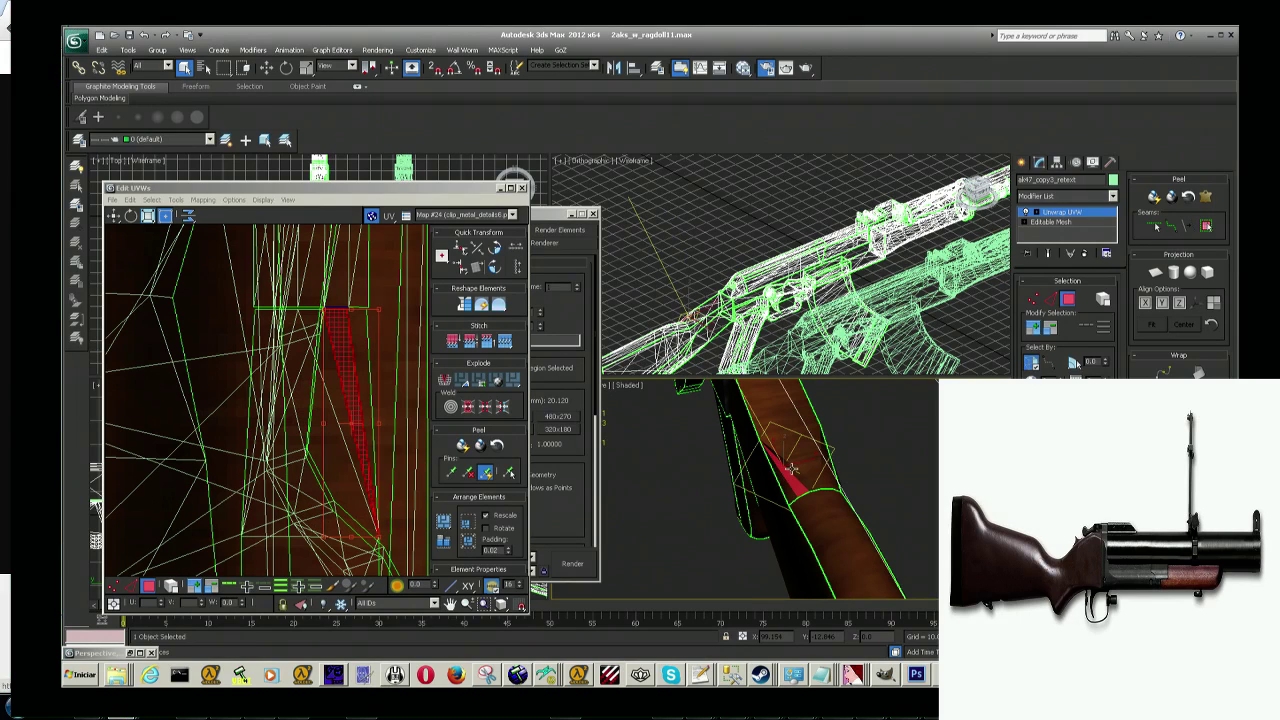
{"action": "left_click", "coordinate": [799, 464]}
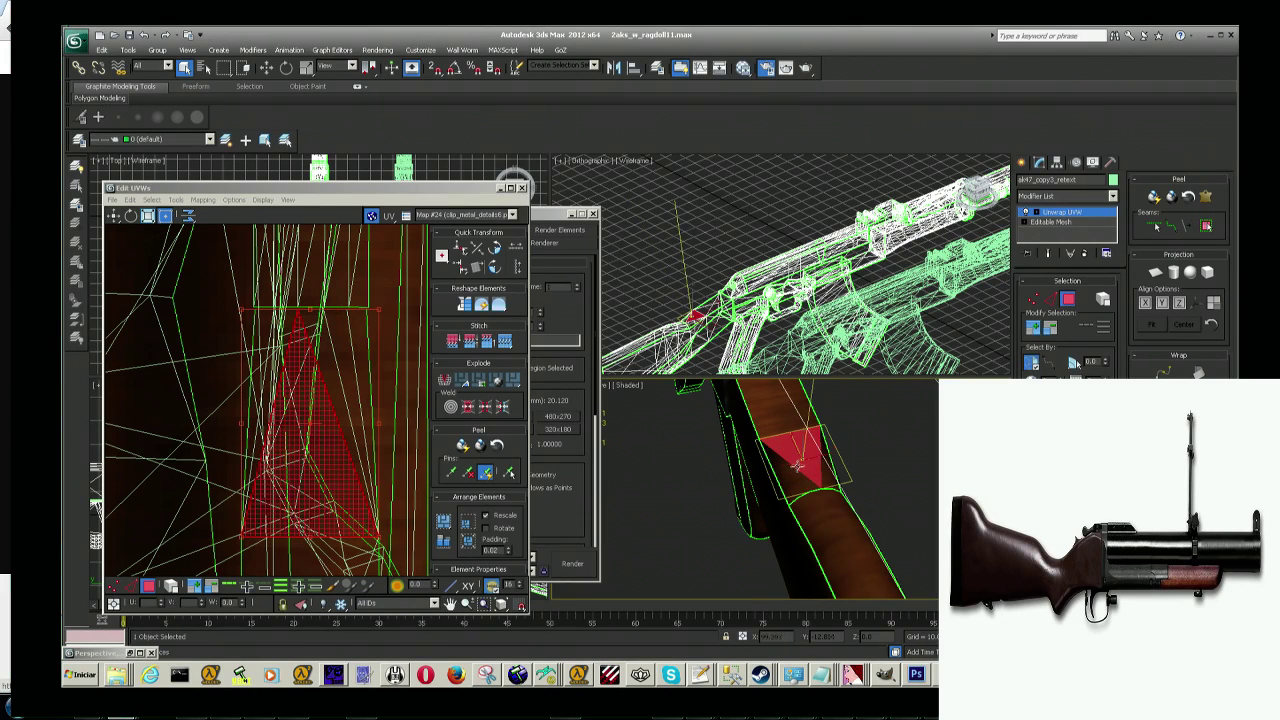
{"action": "left_click_drag", "start_coordinate": [390, 515], "coordinate": [360, 470]}
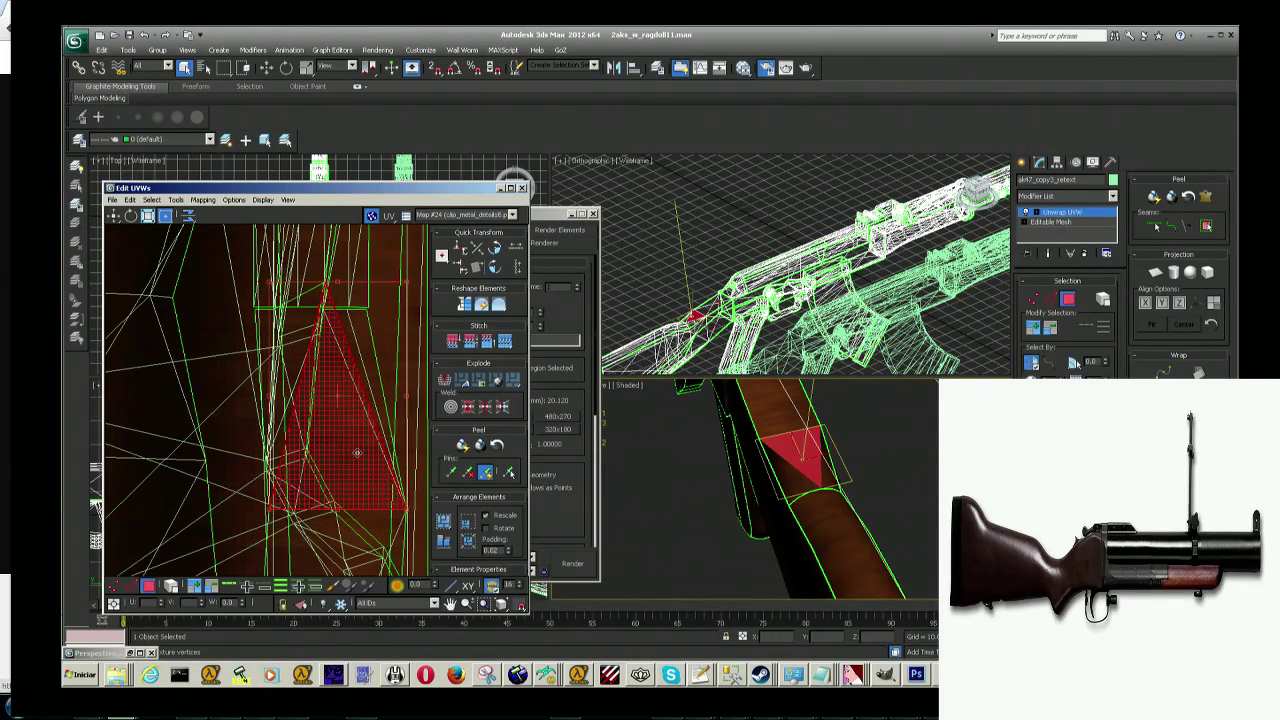
Step: Slide the thin strip face's UVs along the wood texture, then clear the selections
{"action": "left_click", "coordinate": [714, 480]}
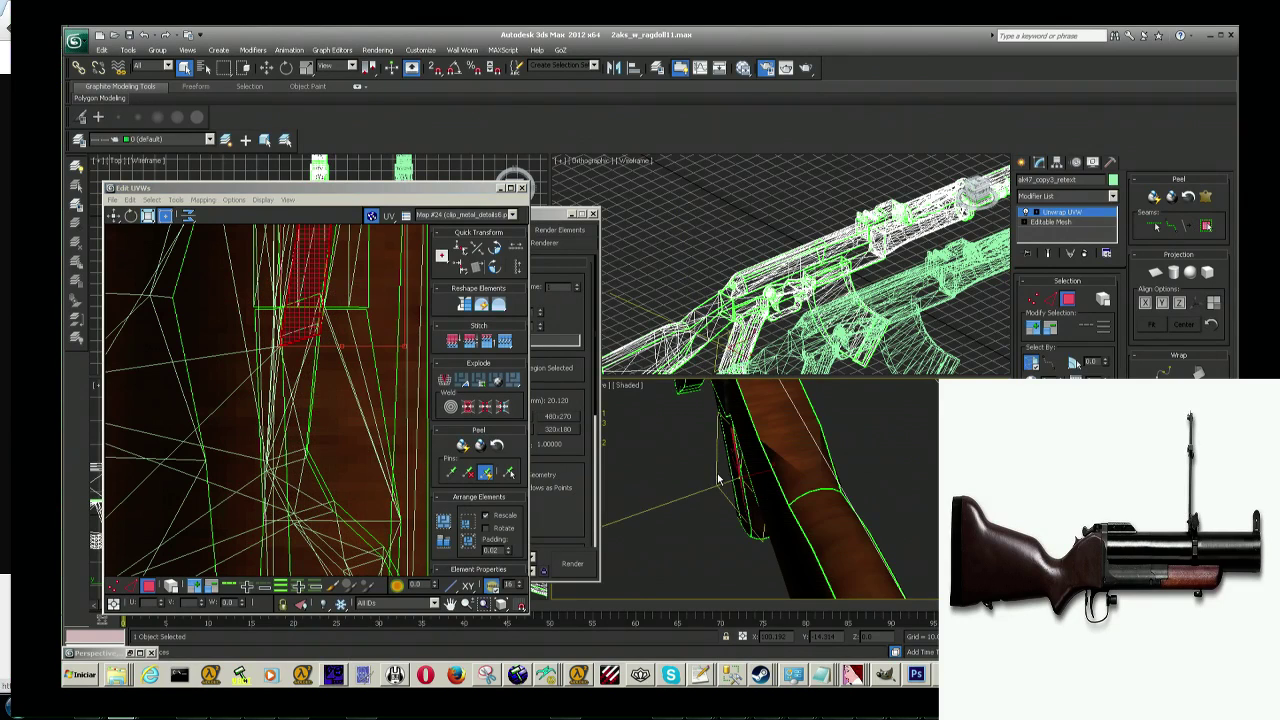
{"action": "left_click", "coordinate": [781, 470]}
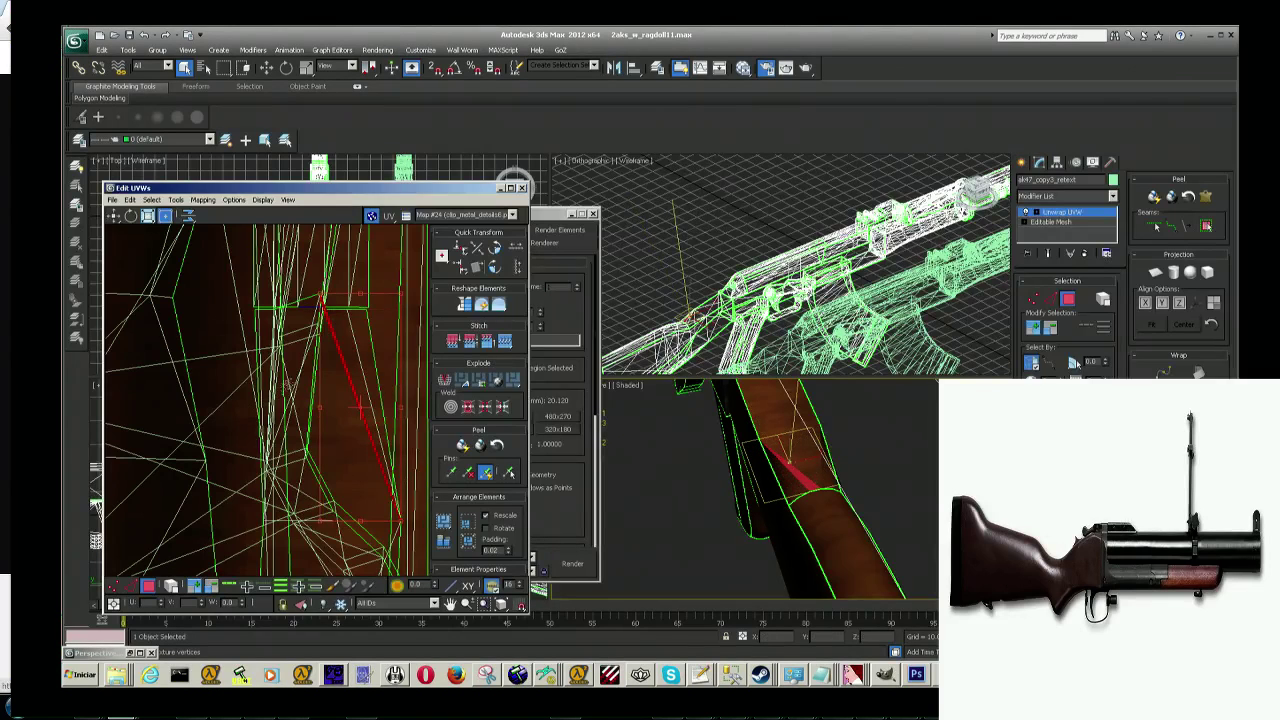
{"action": "scroll", "coordinate": [332, 333], "scroll_direction": "up", "scroll_amount": 2}
{"action": "scroll", "coordinate": [332, 333], "scroll_direction": "up", "scroll_amount": 2}
{"action": "scroll", "coordinate": [318, 304], "scroll_direction": "up", "scroll_amount": 1}
{"action": "mouse_move", "coordinate": [325, 298]}
{"action": "left_mouse_down"}
{"action": "mouse_move", "coordinate": [342, 347]}
{"action": "mouse_move", "coordinate": [284, 383]}
{"action": "left_mouse_up"}
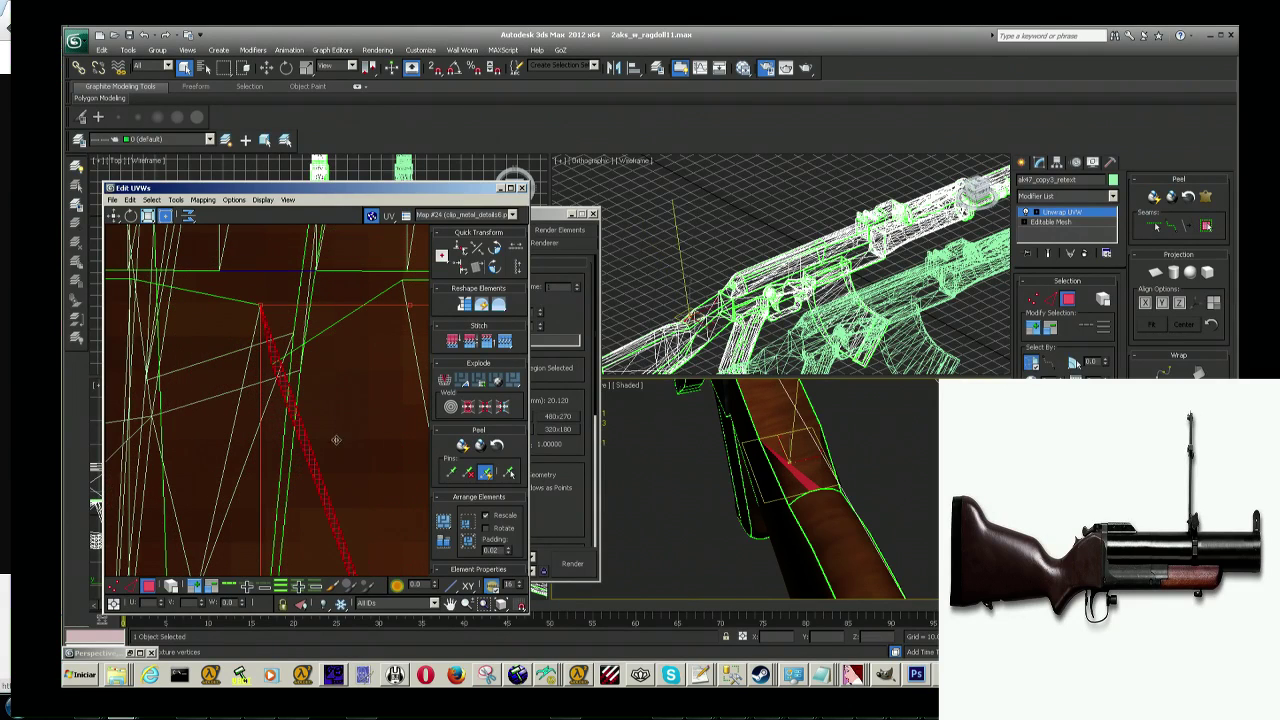
{"action": "left_click", "coordinate": [686, 482]}
{"action": "left_click", "coordinate": [650, 488]}
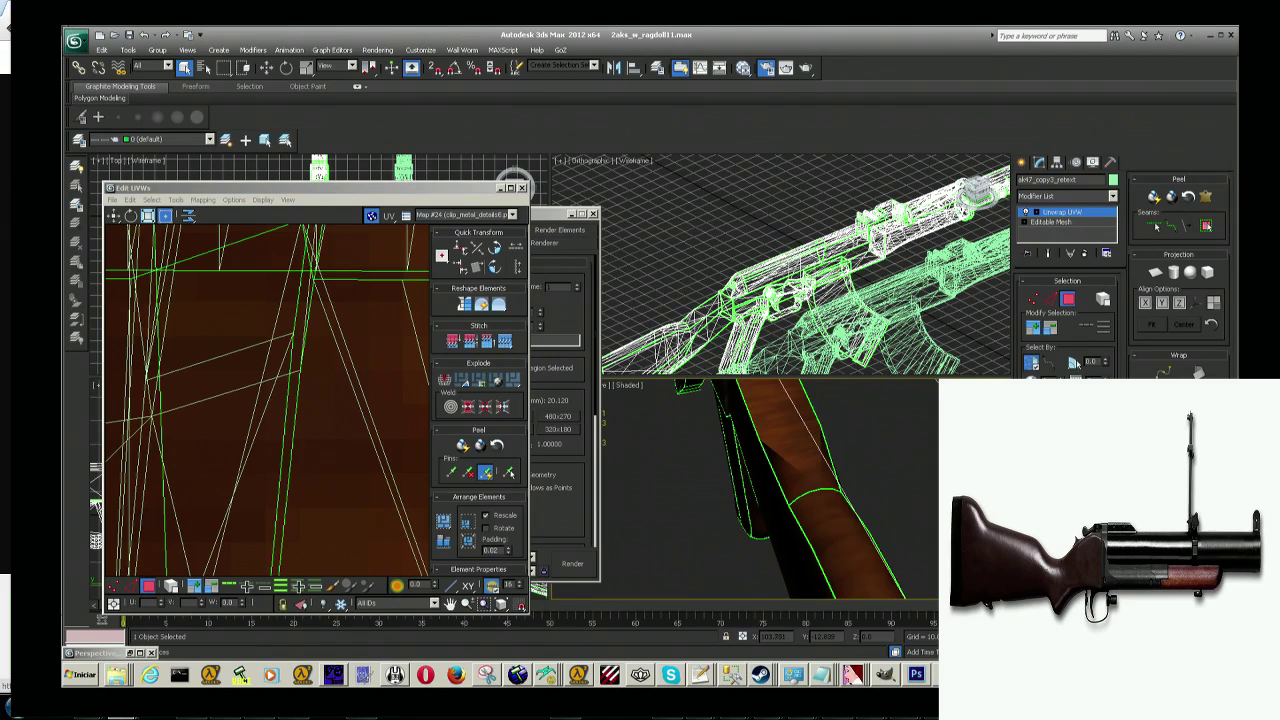
{"action": "mouse_move", "coordinate": [760, 480]}
{"action": "middle_mouse_down", "text": "alt"}
{"action": "mouse_move", "coordinate": [705, 495]}
{"action": "mouse_move", "coordinate": [685, 460]}
{"action": "mouse_move", "coordinate": [660, 472]}
{"action": "mouse_move", "coordinate": [724, 512]}
{"action": "mouse_move", "coordinate": [757, 498]}
{"action": "mouse_move", "coordinate": [732, 517]}
{"action": "mouse_move", "coordinate": [745, 525]}
{"action": "mouse_move", "coordinate": [789, 513]}
{"action": "middle_mouse_up", "text": "alt"}
Step: Select a few adjacent faces on the wooden piece and frame them in both views
{"action": "left_click", "coordinate": [806, 515]}
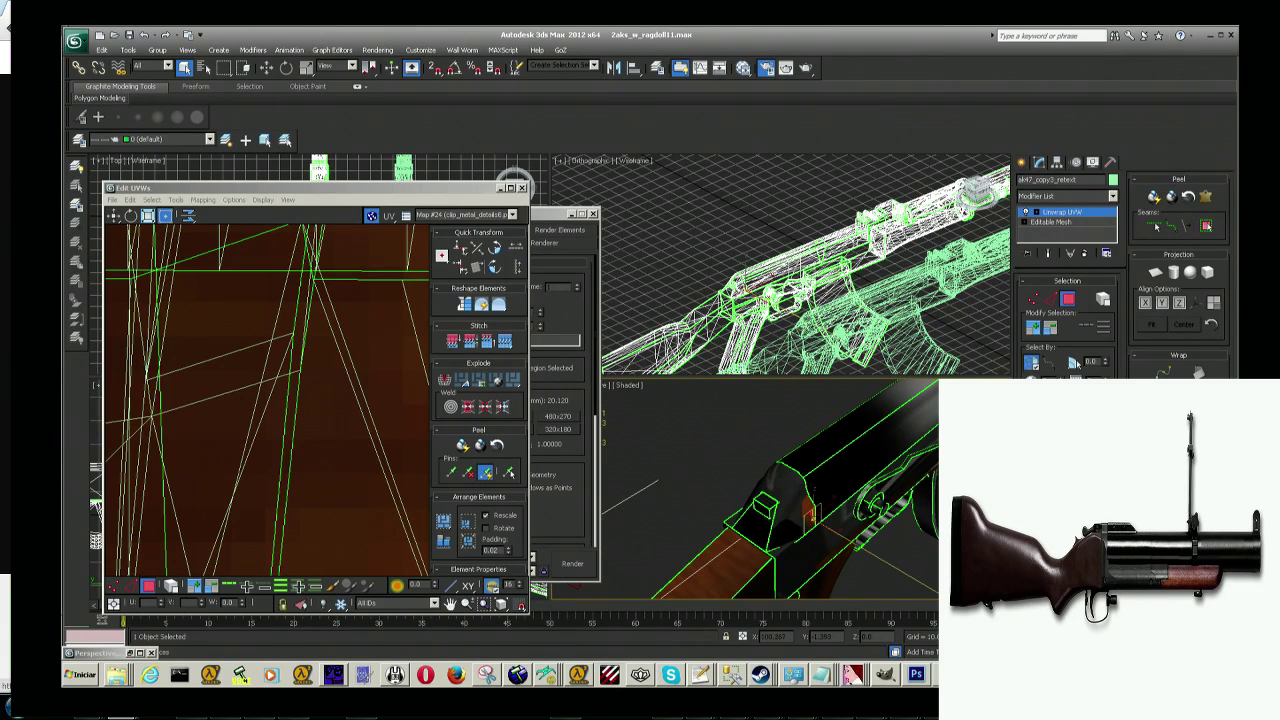
{"action": "middle_click_drag", "start_coordinate": [806, 515], "coordinate": [806, 540], "text": "alt"}
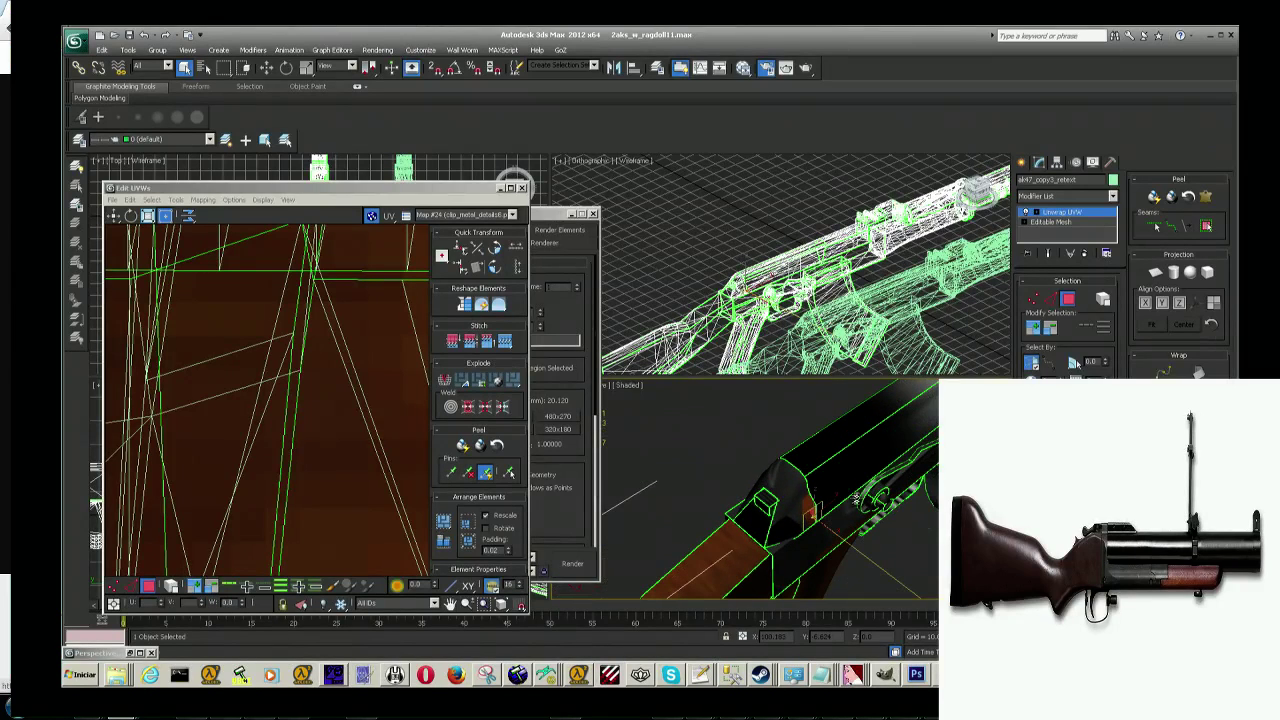
{"action": "left_click", "coordinate": [765, 520]}
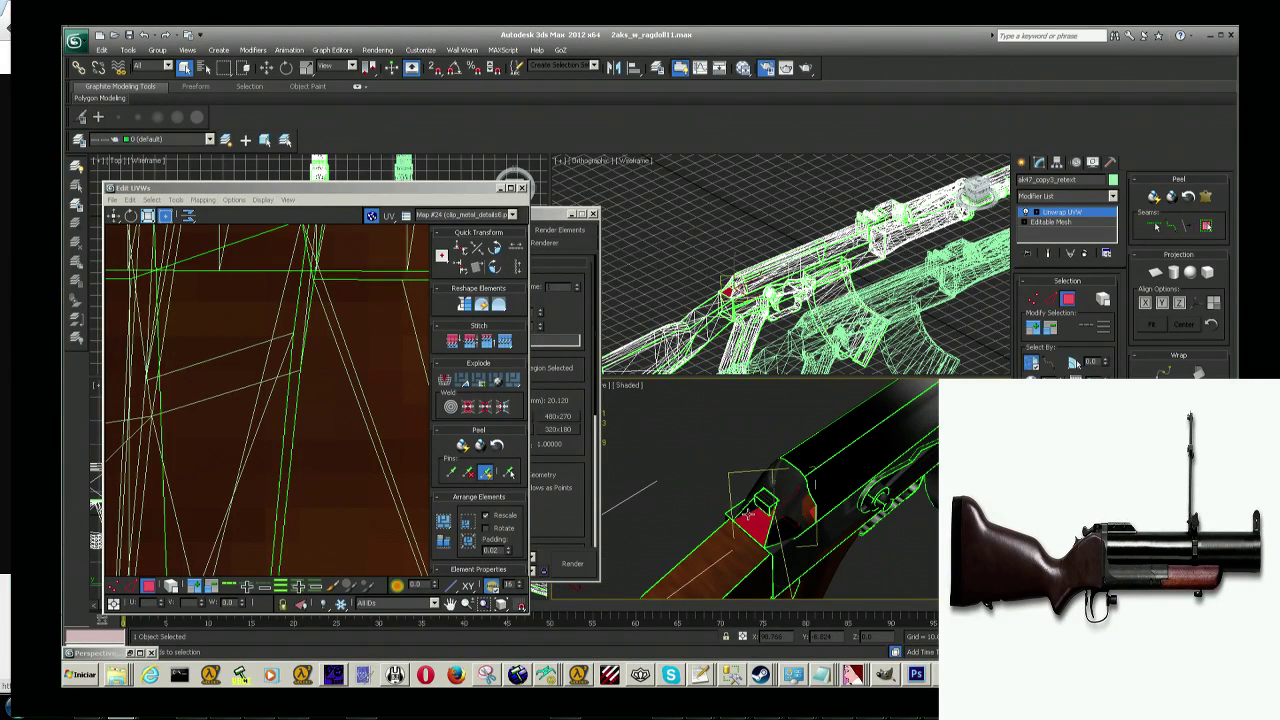
{"action": "left_click", "coordinate": [778, 522], "text": "ctrl"}
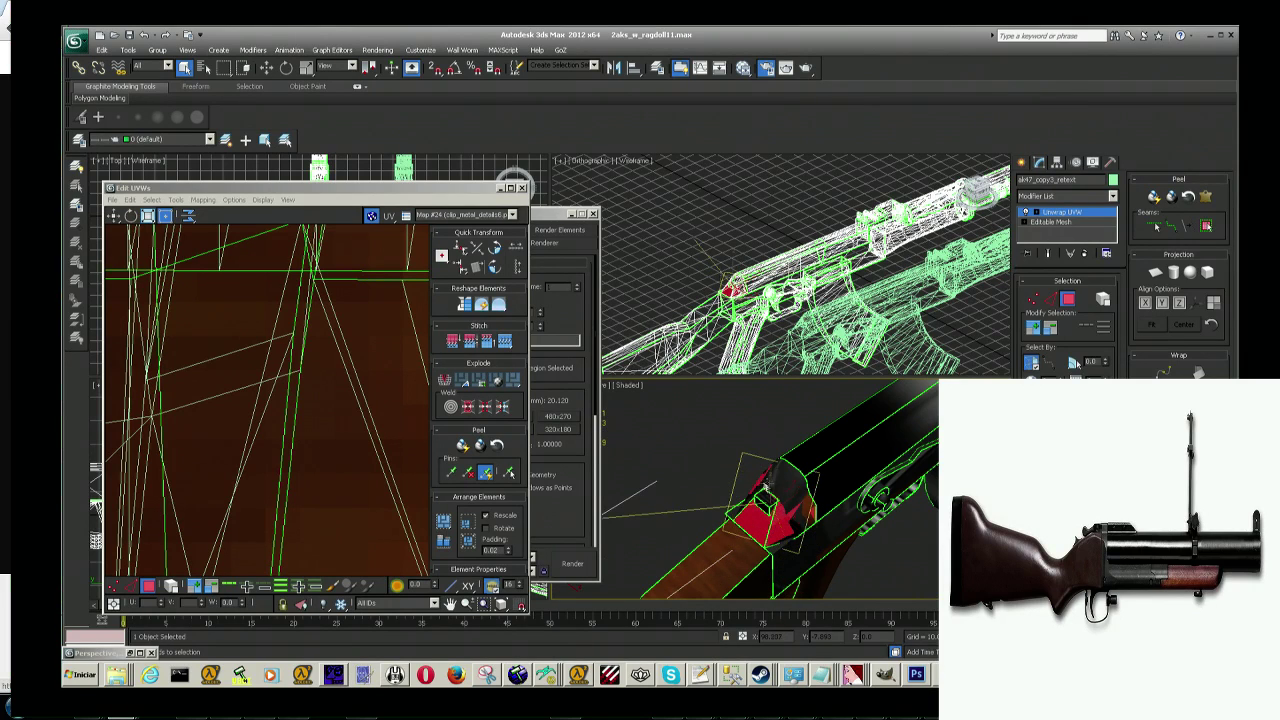
{"action": "left_click", "coordinate": [777, 478], "text": "ctrl"}
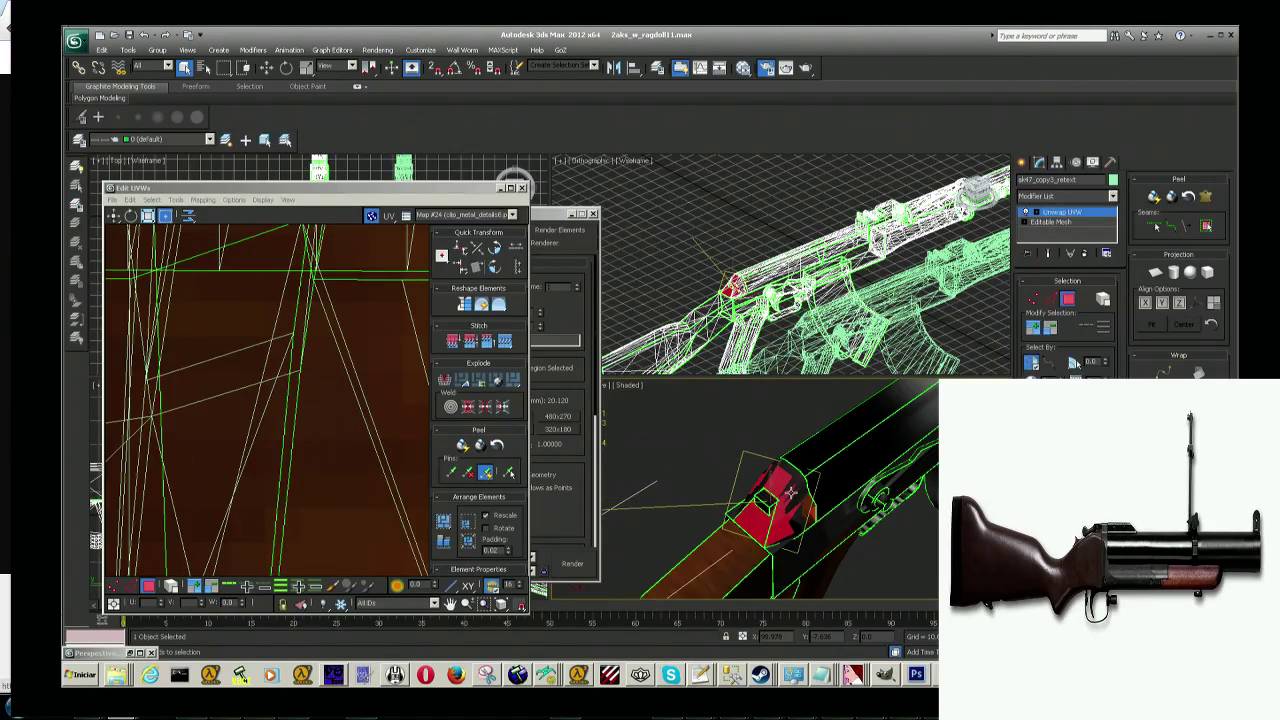
{"action": "key", "text": "z"}
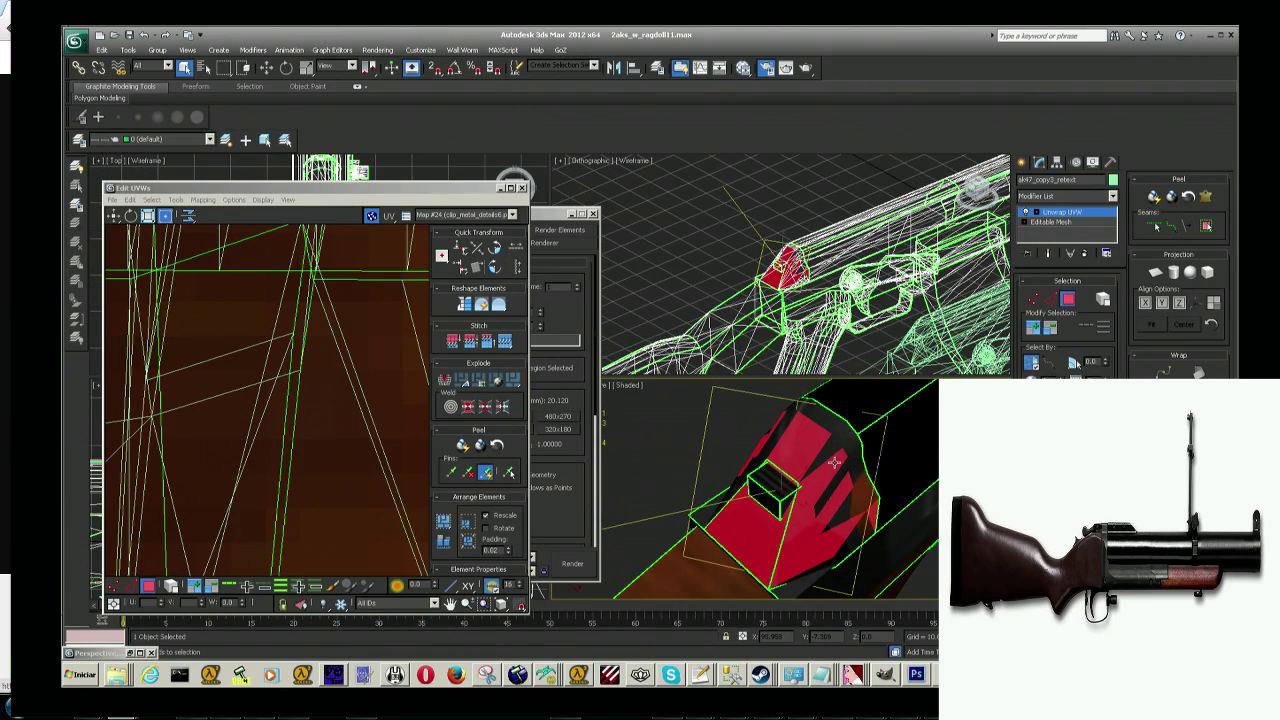
Step: Extend the face selection across the wedge block's right, lower and top faces
{"action": "left_click", "coordinate": [821, 415]}
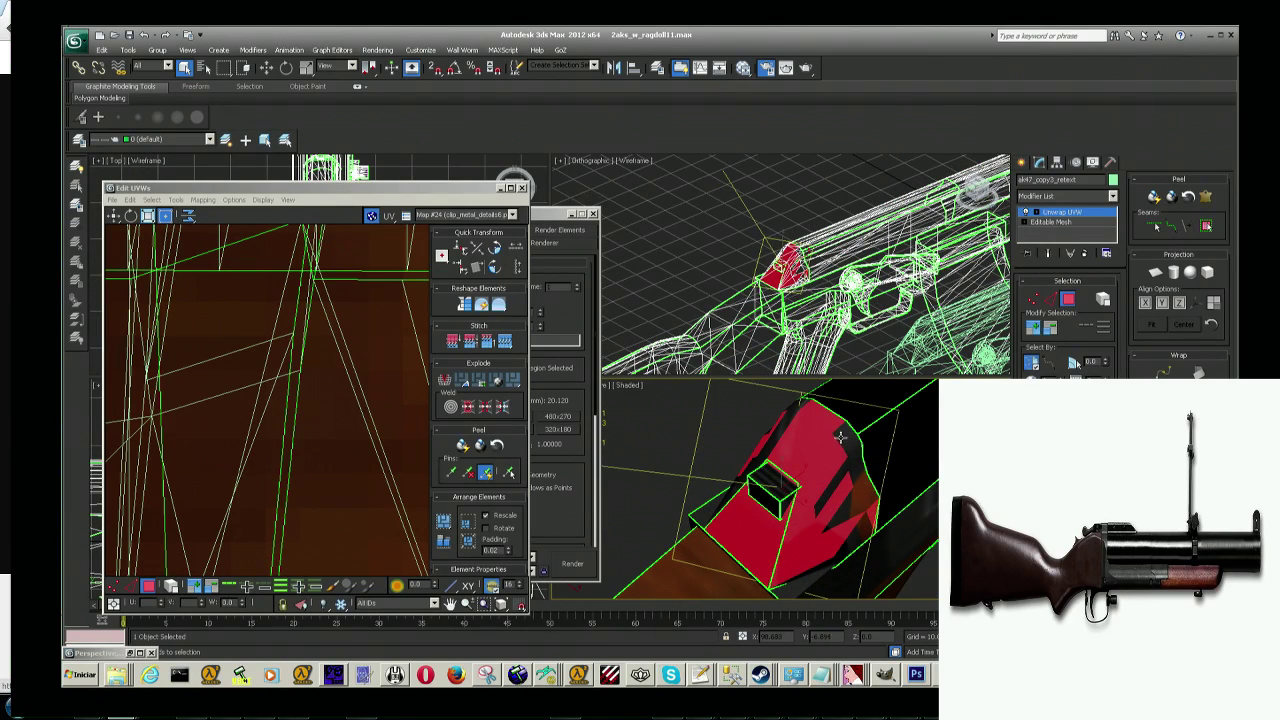
{"action": "left_click", "coordinate": [854, 452], "text": "ctrl"}
{"action": "left_click", "coordinate": [856, 475], "text": "ctrl"}
{"action": "left_click", "coordinate": [852, 472], "text": "ctrl"}
{"action": "left_click", "coordinate": [836, 482], "text": "ctrl"}
{"action": "left_click", "coordinate": [830, 500], "text": "ctrl"}
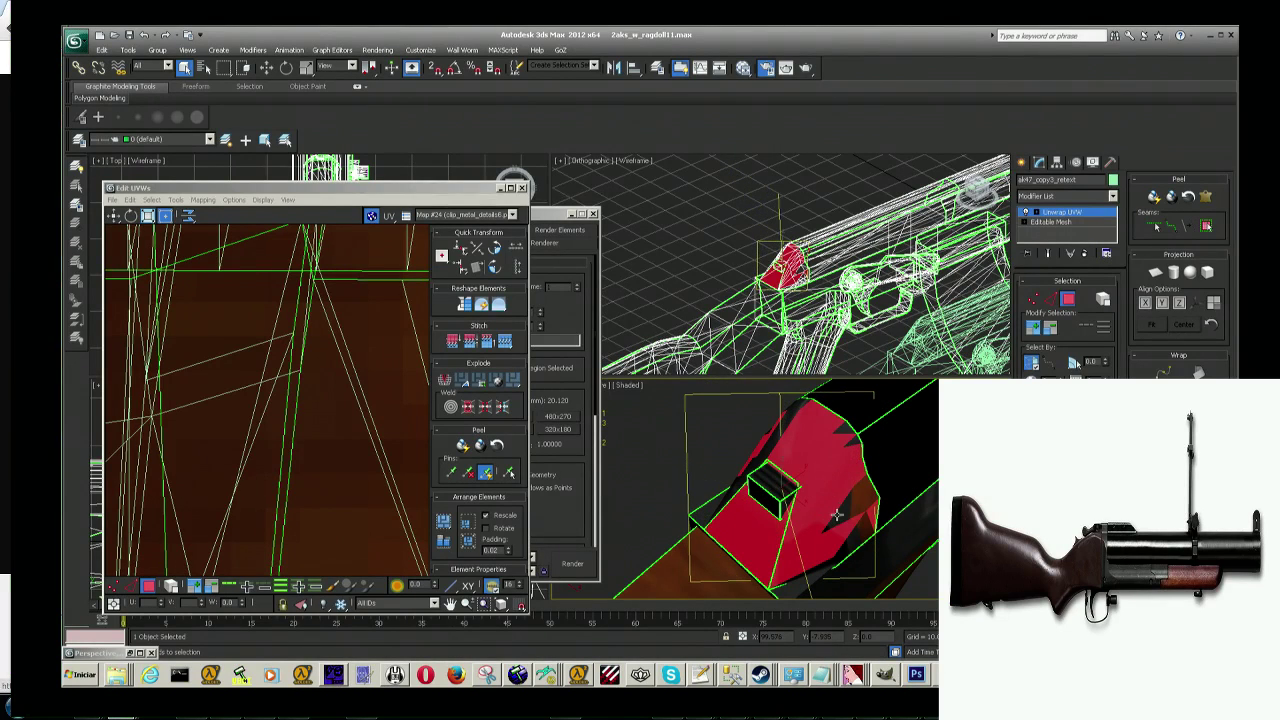
{"action": "left_click", "coordinate": [845, 522], "text": "ctrl"}
{"action": "left_click", "coordinate": [862, 545], "text": "ctrl"}
{"action": "left_click", "coordinate": [853, 539], "text": "ctrl"}
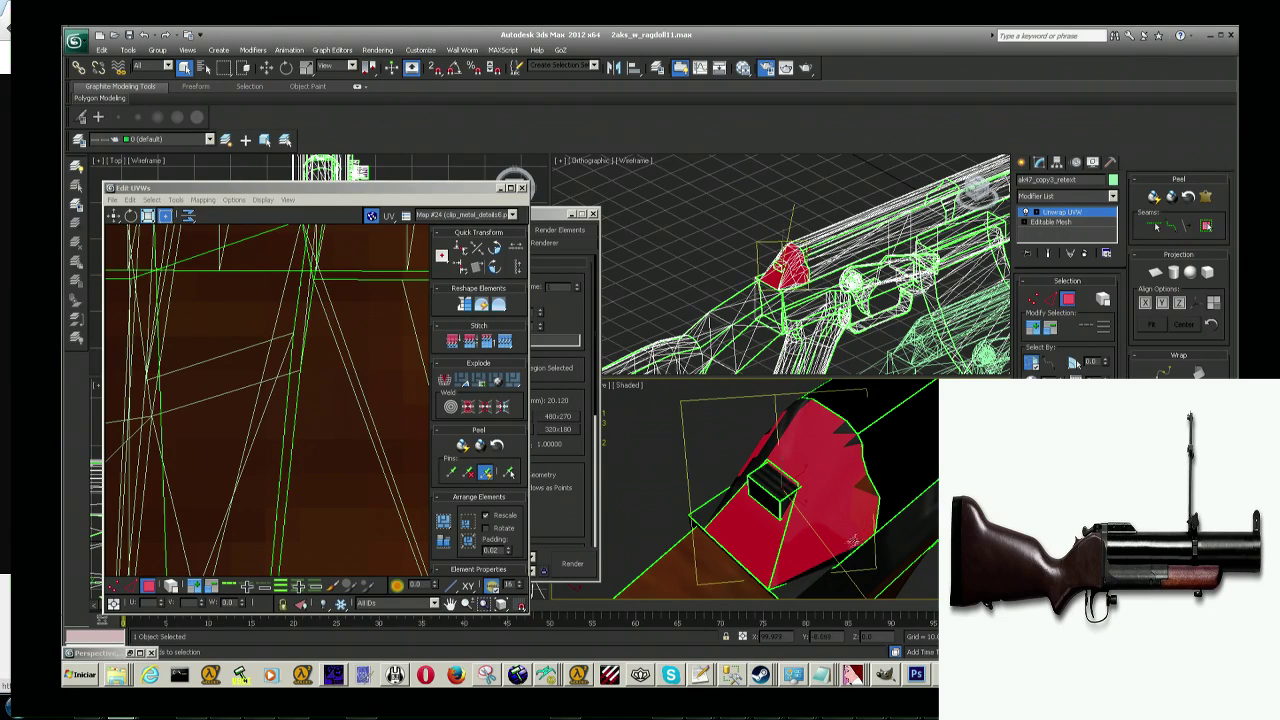
{"action": "left_click", "coordinate": [838, 556], "text": "ctrl"}
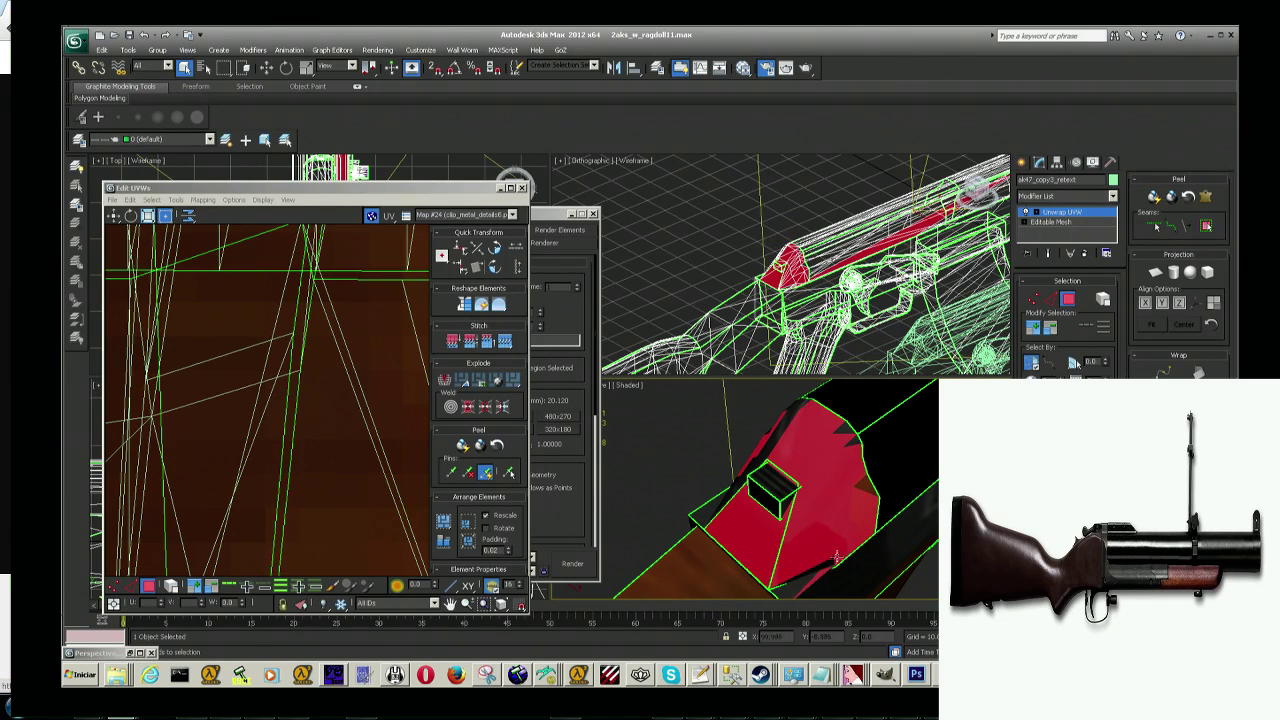
{"action": "left_click", "coordinate": [790, 592], "text": "ctrl"}
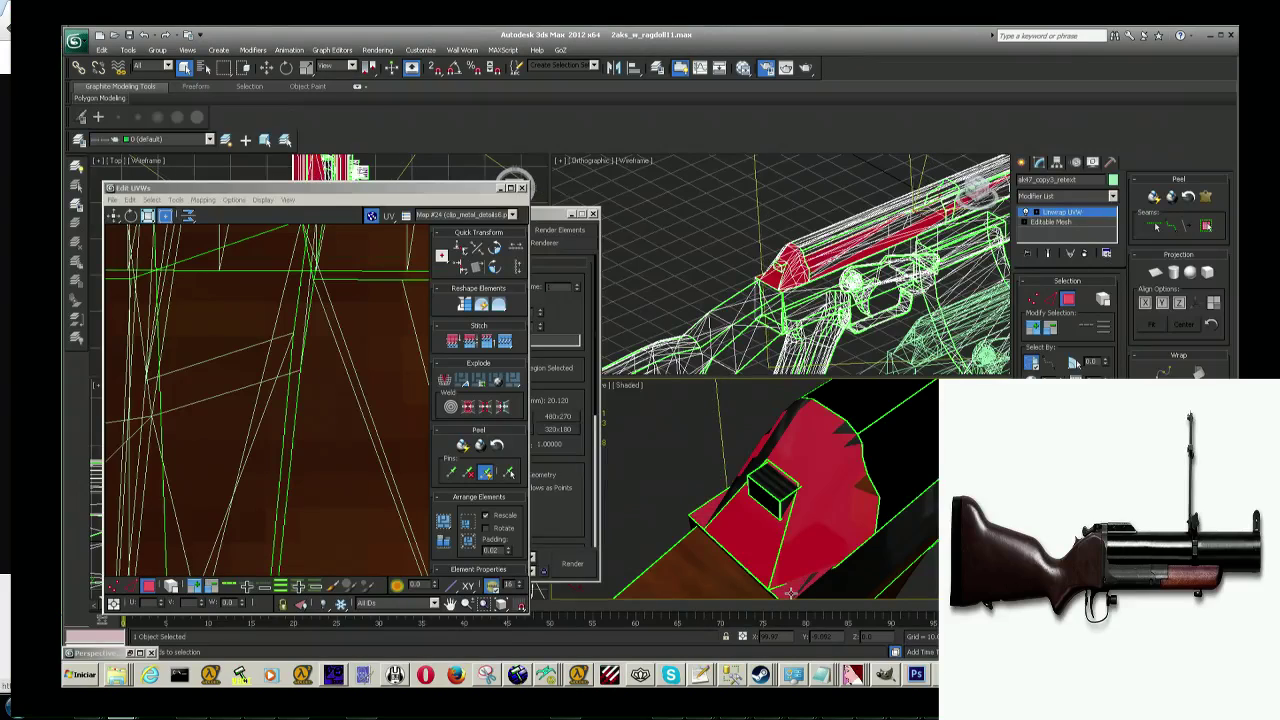
{"action": "left_click", "coordinate": [808, 581], "text": "ctrl"}
{"action": "left_click", "coordinate": [730, 500], "text": "ctrl"}
{"action": "left_click", "coordinate": [735, 490], "text": "ctrl"}
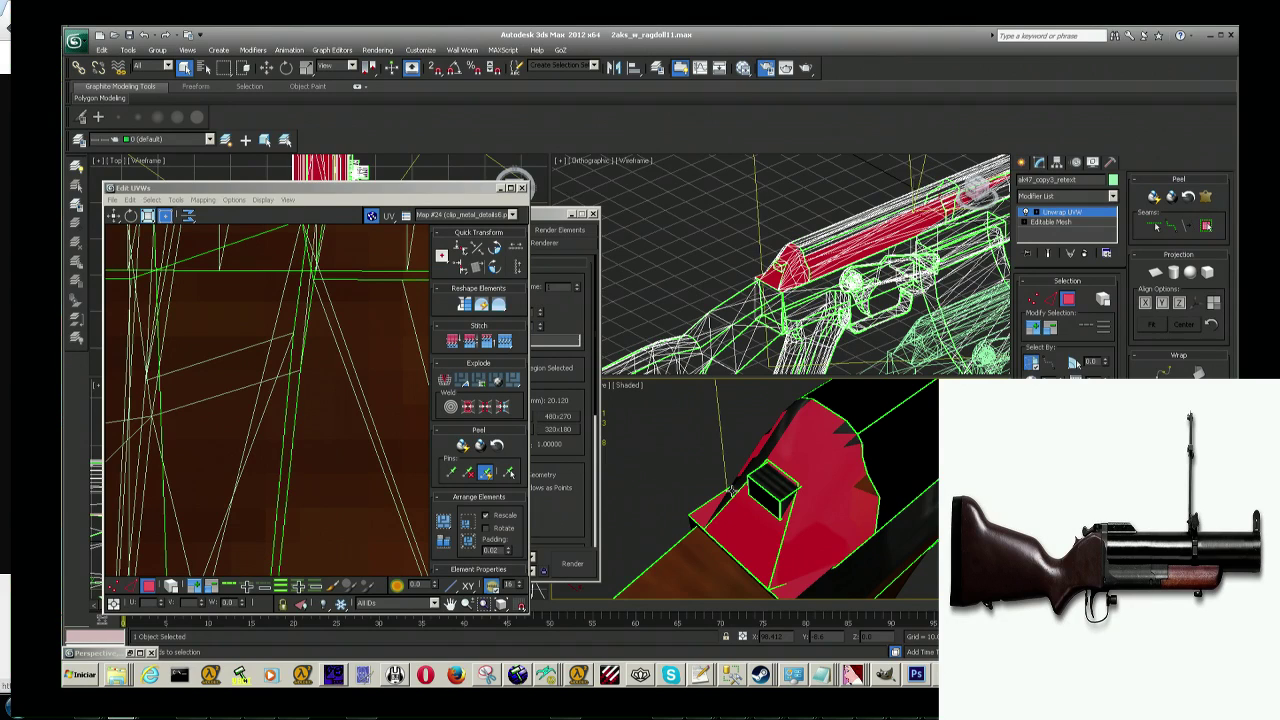
{"action": "left_click", "coordinate": [745, 493], "text": "ctrl"}
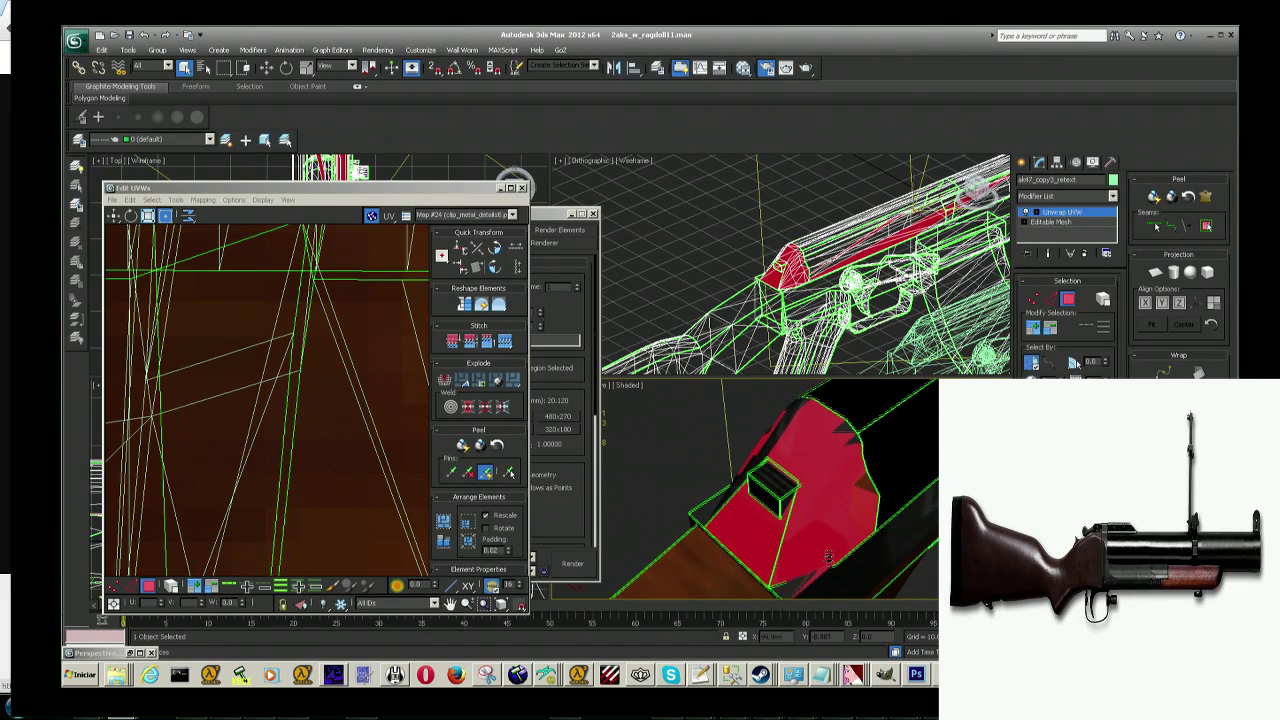
{"action": "middle_click_drag", "start_coordinate": [819, 566], "coordinate": [779, 421]}
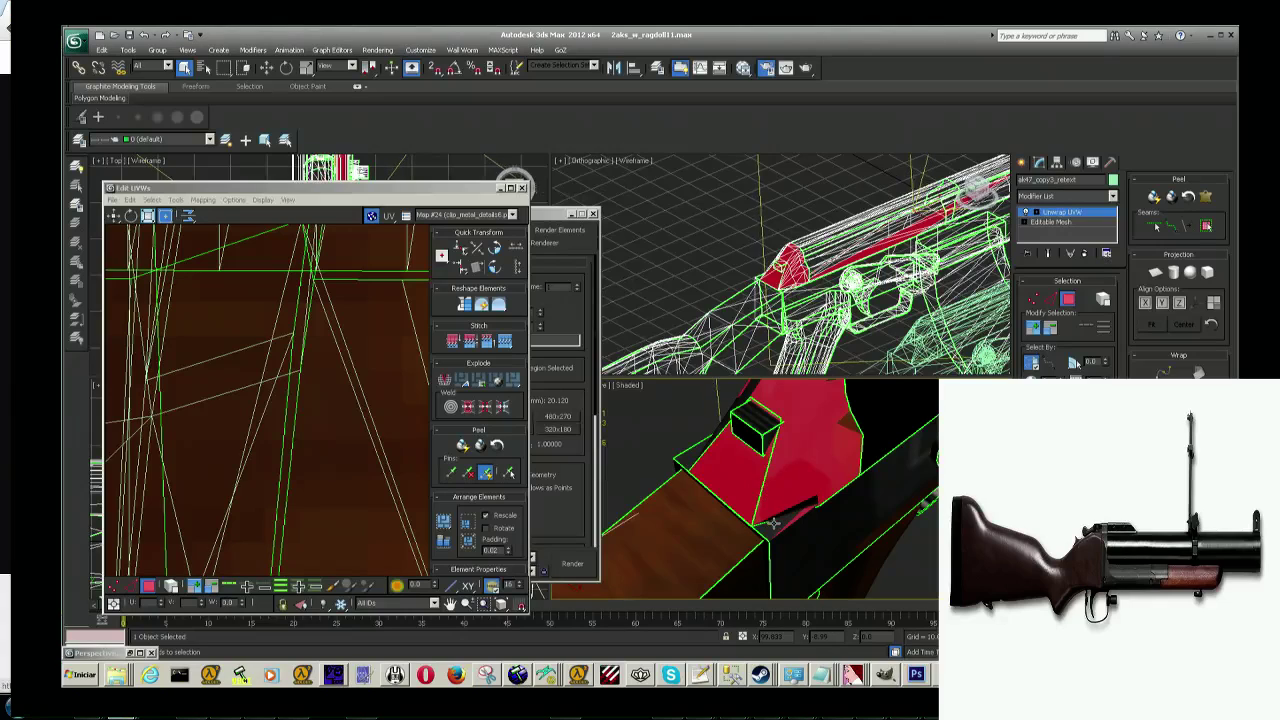
Step: Reduce the selection to the front triangle and its surrounding faces, plus a small top face
{"action": "left_click", "coordinate": [787, 527], "text": "alt"}
{"action": "left_click", "coordinate": [794, 506], "text": "ctrl"}
{"action": "left_click", "coordinate": [835, 492], "text": "ctrl"}
{"action": "middle_click_drag", "start_coordinate": [848, 430], "coordinate": [848, 502], "text": "alt"}
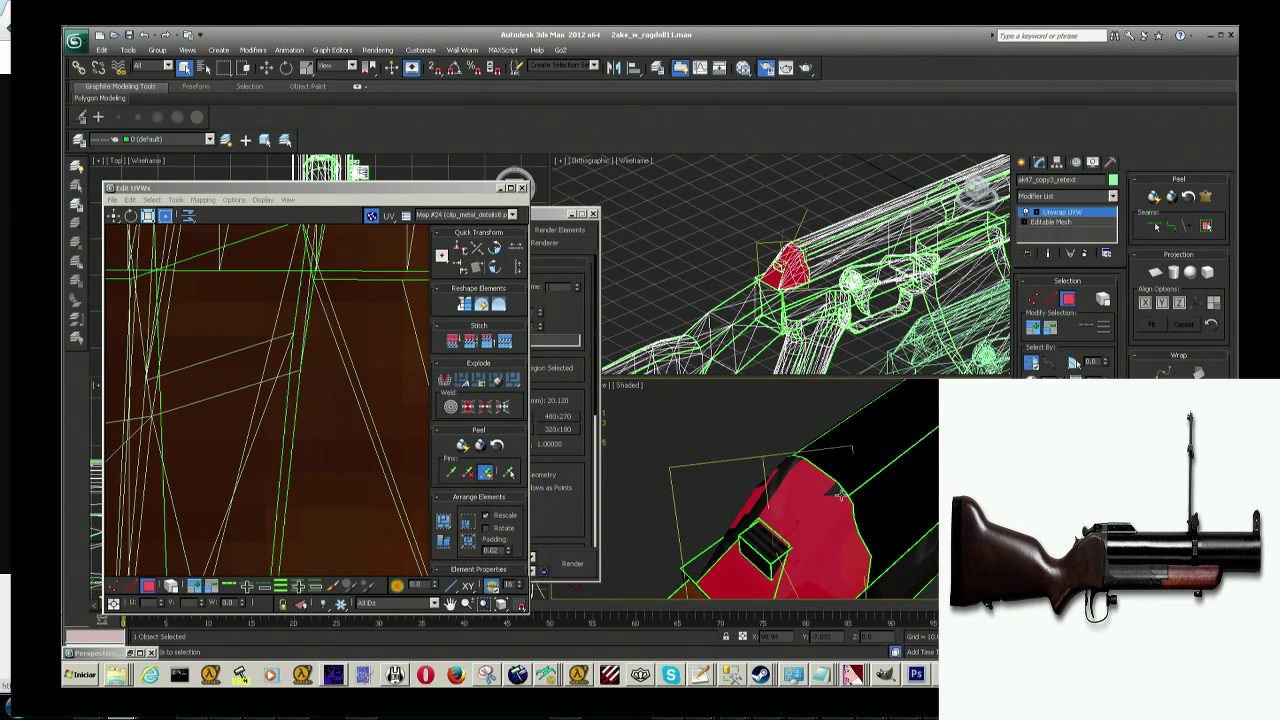
{"action": "left_click", "coordinate": [783, 469], "text": "ctrl"}
{"action": "left_click", "coordinate": [790, 465], "text": "ctrl"}
{"action": "mouse_move", "coordinate": [790, 465]}
{"action": "middle_mouse_down", "text": "alt"}
{"action": "mouse_move", "coordinate": [761, 468]}
{"action": "mouse_move", "coordinate": [766, 523]}
{"action": "middle_mouse_up", "text": "alt"}
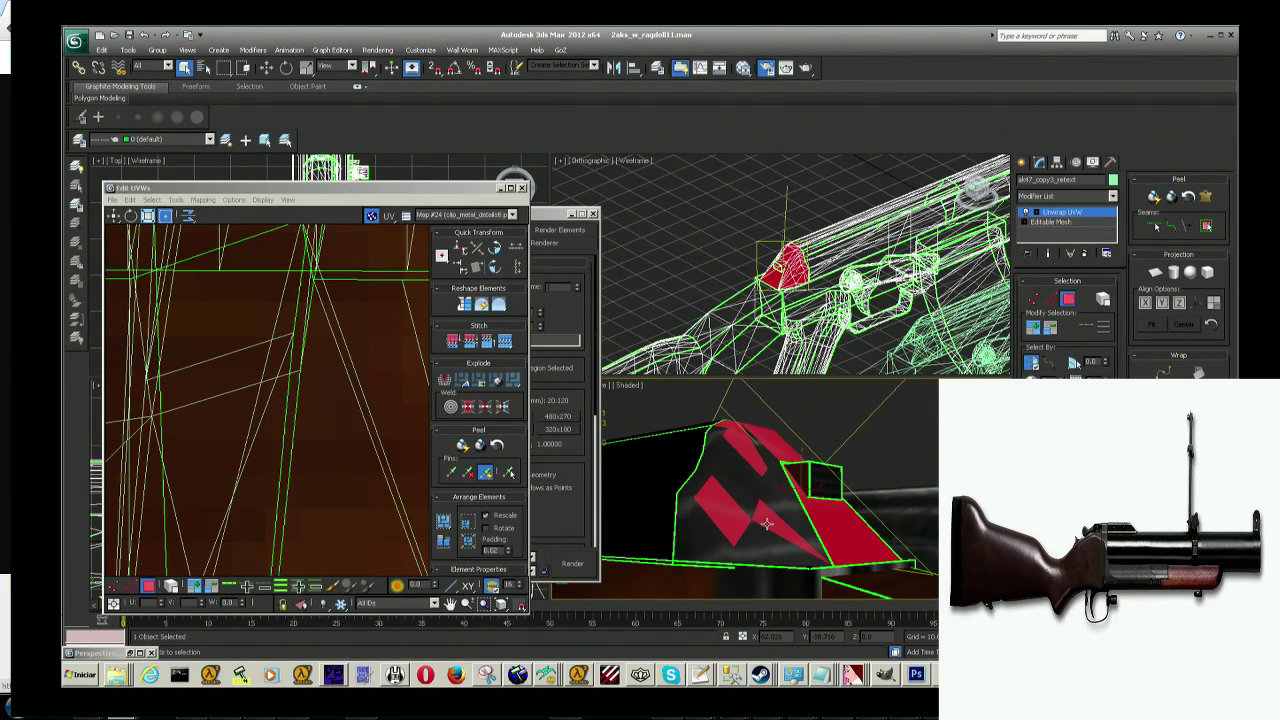
Step: Add the block's upper, lower and left front faces, then orbit to view its front
{"action": "left_click", "coordinate": [747, 455], "text": "ctrl"}
{"action": "left_click", "coordinate": [723, 458], "text": "ctrl"}
{"action": "left_click", "coordinate": [717, 436], "text": "ctrl"}
{"action": "left_click", "coordinate": [719, 433], "text": "ctrl"}
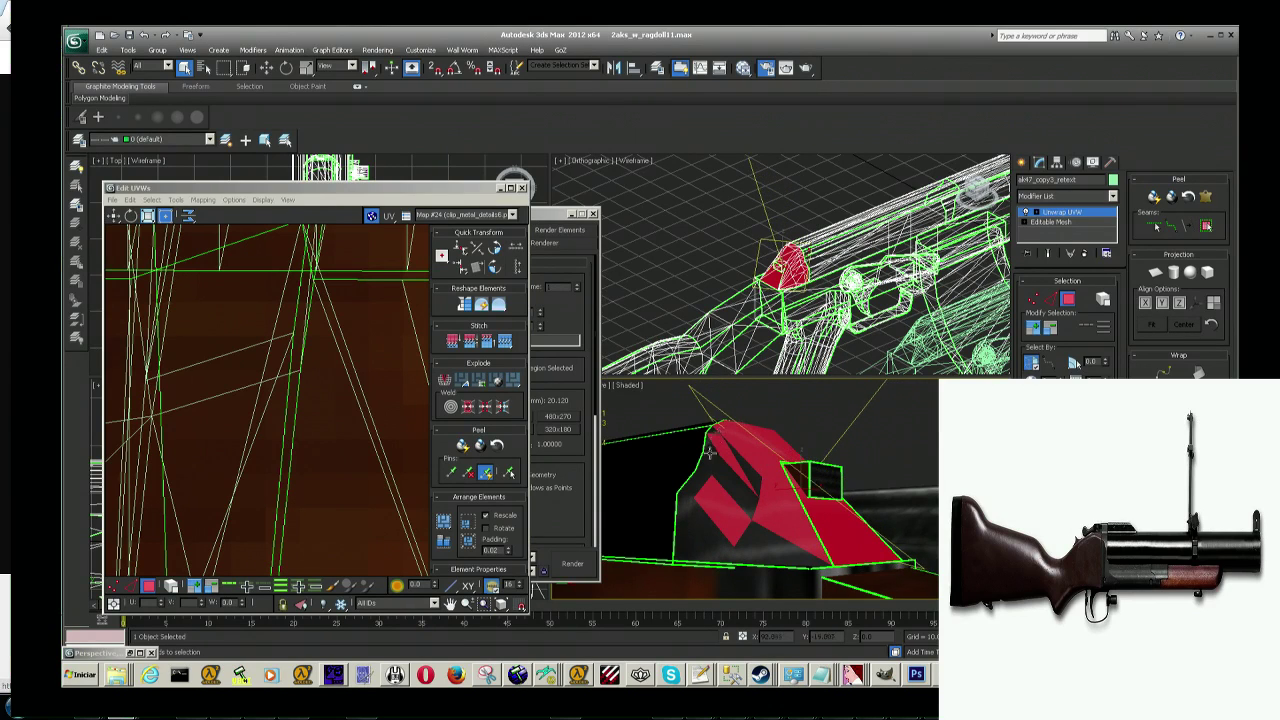
{"action": "left_click", "coordinate": [714, 434], "text": "ctrl"}
{"action": "left_click", "coordinate": [712, 442], "text": "ctrl"}
{"action": "left_click", "coordinate": [711, 456], "text": "ctrl"}
{"action": "left_click", "coordinate": [728, 474], "text": "ctrl"}
{"action": "left_click", "coordinate": [731, 477], "text": "ctrl"}
{"action": "left_click", "coordinate": [740, 476], "text": "ctrl"}
{"action": "left_click", "coordinate": [769, 529], "text": "ctrl"}
{"action": "left_click", "coordinate": [771, 545], "text": "ctrl"}
{"action": "left_click", "coordinate": [764, 557], "text": "ctrl"}
{"action": "left_click", "coordinate": [712, 550], "text": "ctrl"}
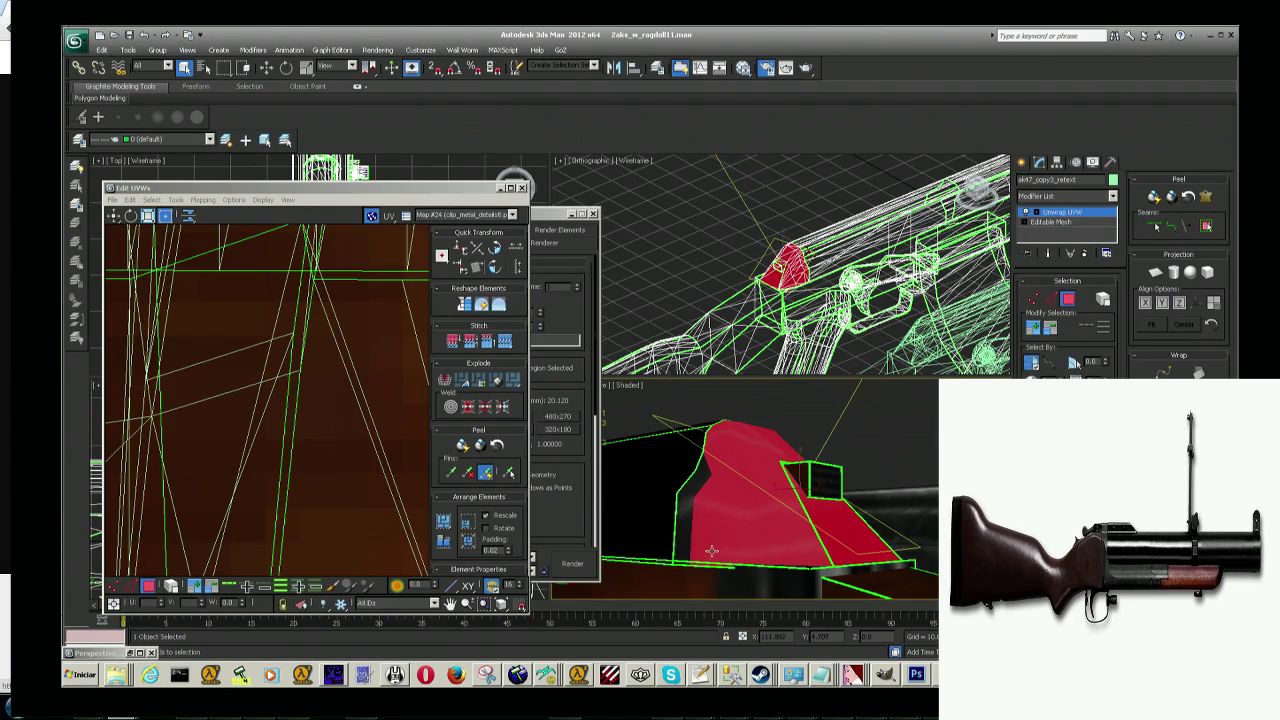
{"action": "left_click", "coordinate": [688, 543], "text": "ctrl"}
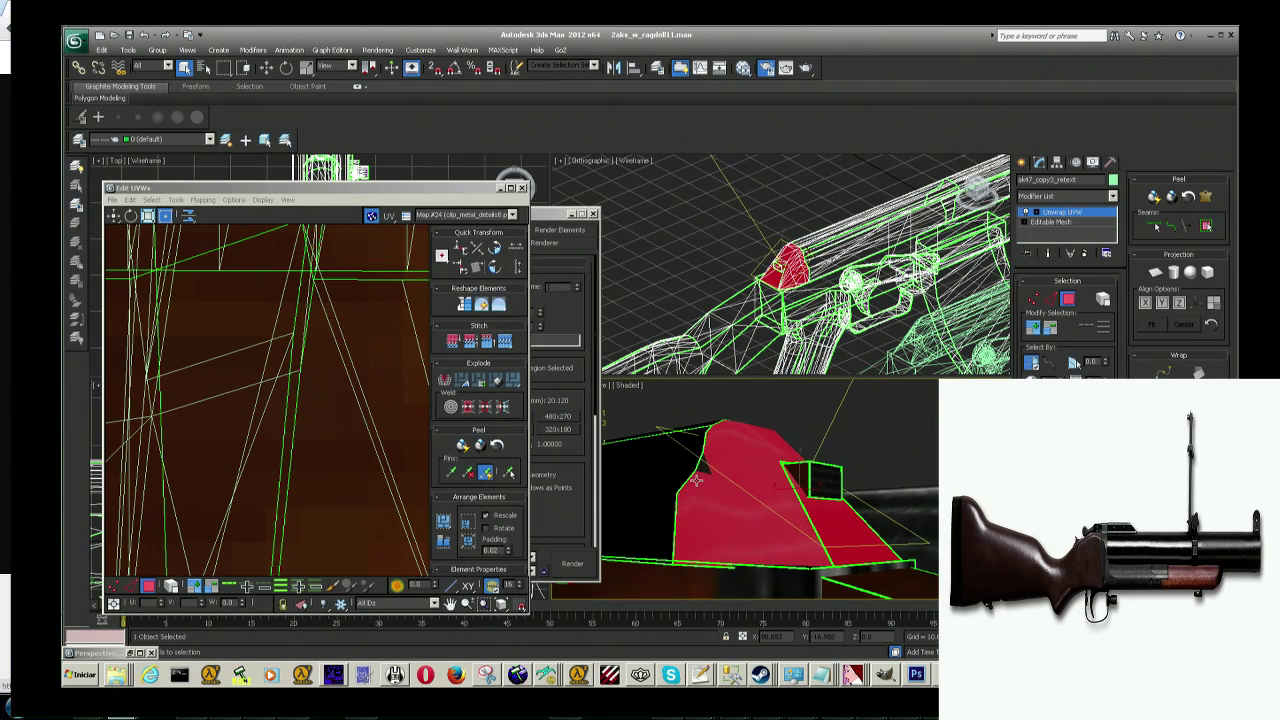
{"action": "middle_click_drag", "start_coordinate": [776, 484], "coordinate": [800, 455], "text": "alt"}
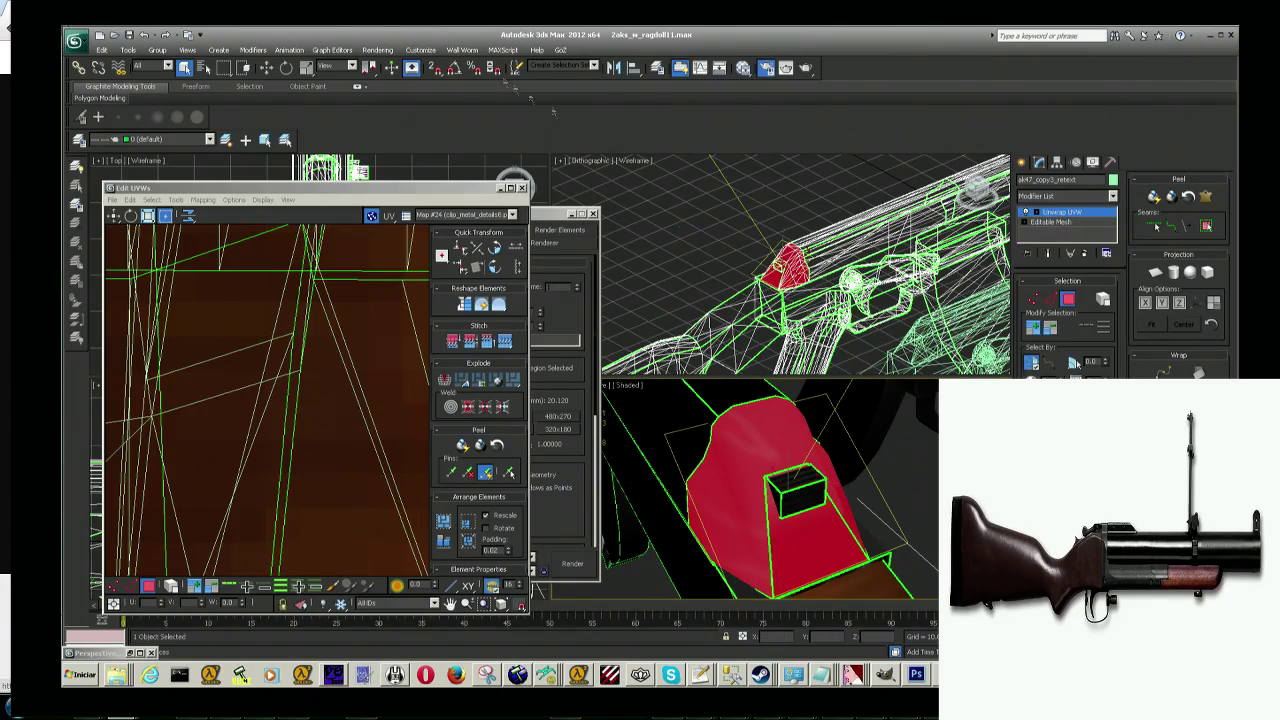
{"action": "left_click", "coordinate": [330, 360]}
Step: Zoom and pan the UV editor to centre the red UV shell
{"action": "scroll", "coordinate": [335, 360], "scroll_direction": "down", "scroll_amount": 3}
{"action": "scroll", "coordinate": [335, 360], "scroll_direction": "down", "scroll_amount": 3}
{"action": "scroll", "coordinate": [375, 390], "scroll_direction": "up", "scroll_amount": 3}
{"action": "middle_click_drag", "start_coordinate": [360, 330], "coordinate": [382, 414]}
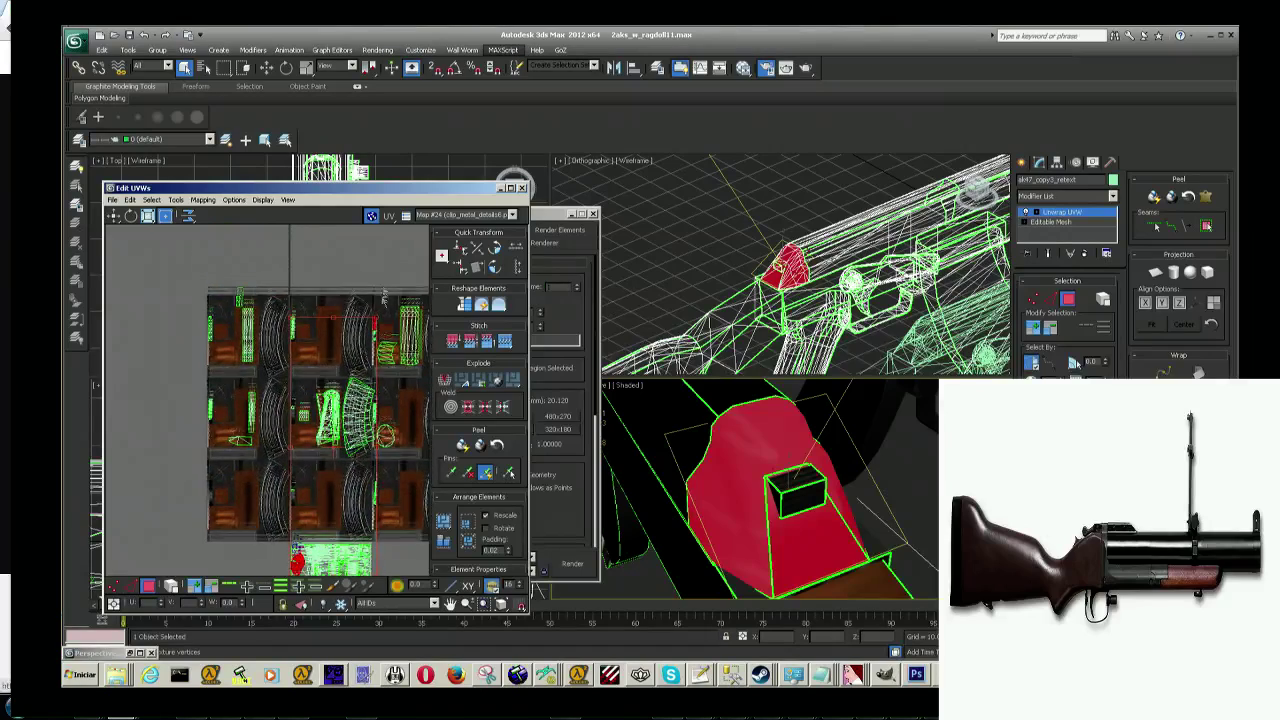
{"action": "scroll", "coordinate": [384, 285], "scroll_direction": "up", "scroll_amount": 3}
{"action": "scroll", "coordinate": [375, 300], "scroll_direction": "up", "scroll_amount": 3}
{"action": "scroll", "coordinate": [365, 315], "scroll_direction": "up", "scroll_amount": 3}
{"action": "scroll", "coordinate": [357, 326], "scroll_direction": "up", "scroll_amount": 3}
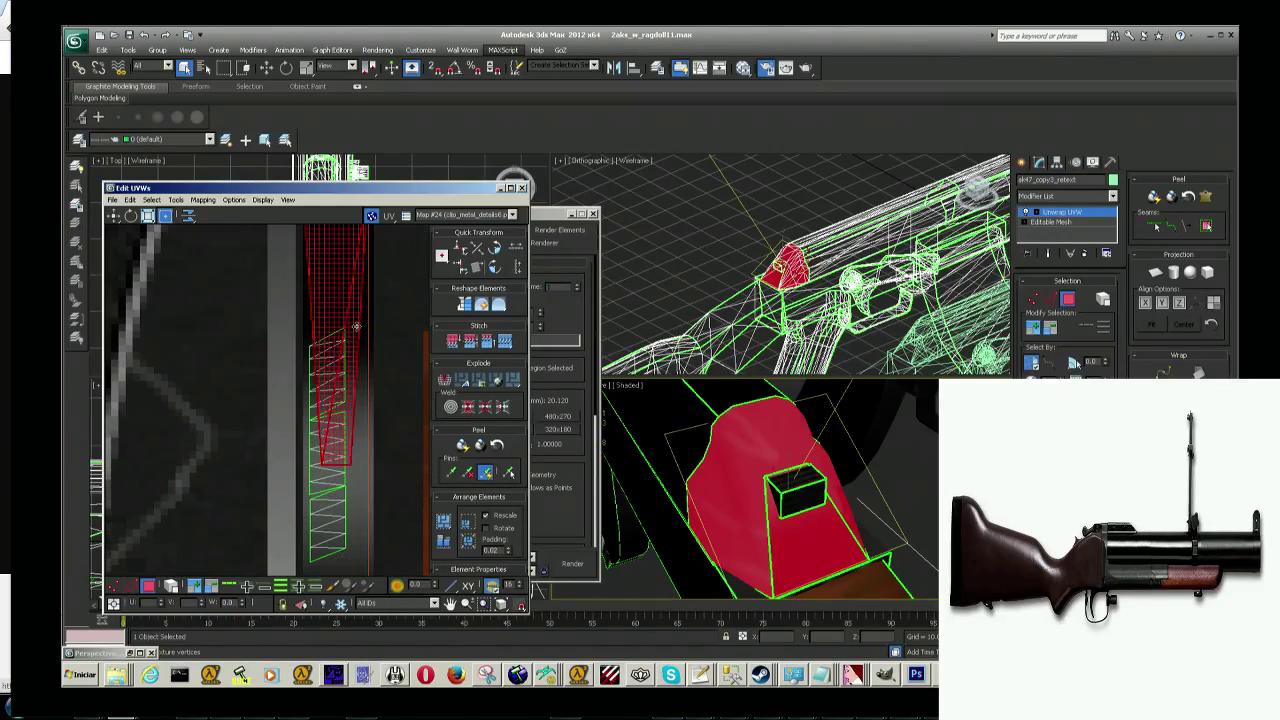
{"action": "scroll", "coordinate": [356, 327], "scroll_direction": "down", "scroll_amount": 2}
{"action": "scroll", "coordinate": [362, 325], "scroll_direction": "down", "scroll_amount": 5}
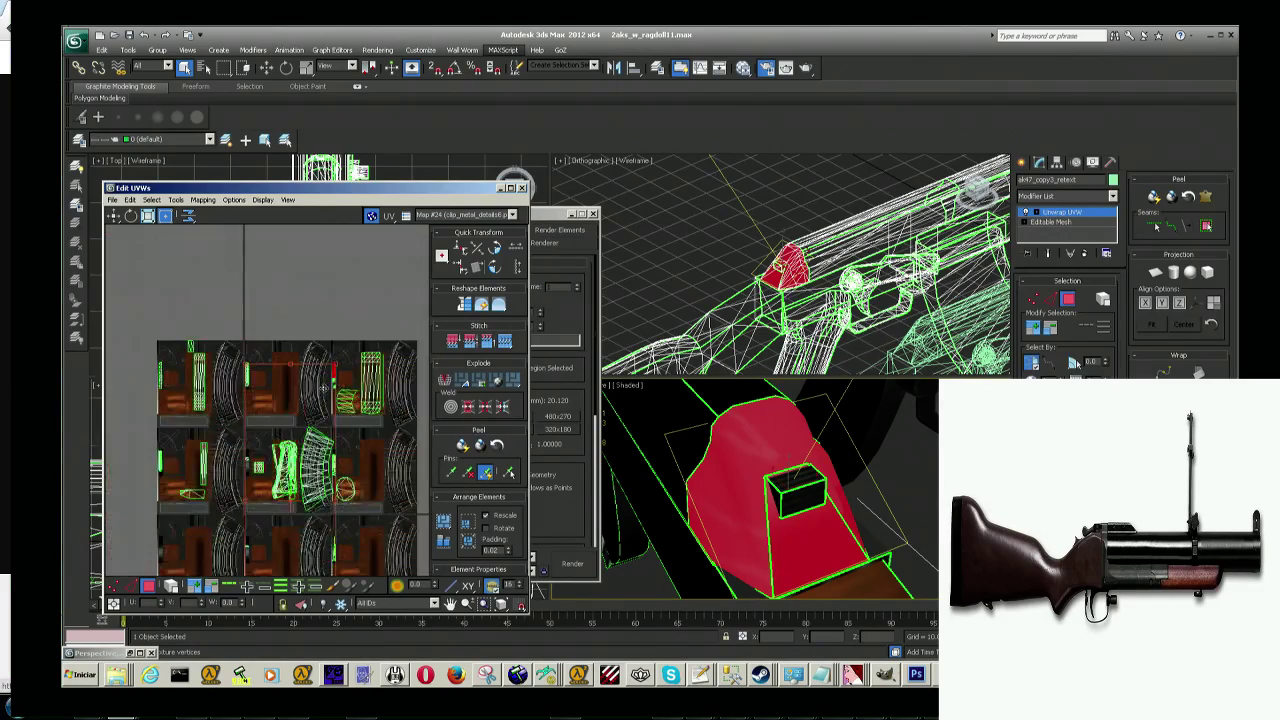
{"action": "scroll", "coordinate": [345, 305], "scroll_direction": "down", "scroll_amount": 2}
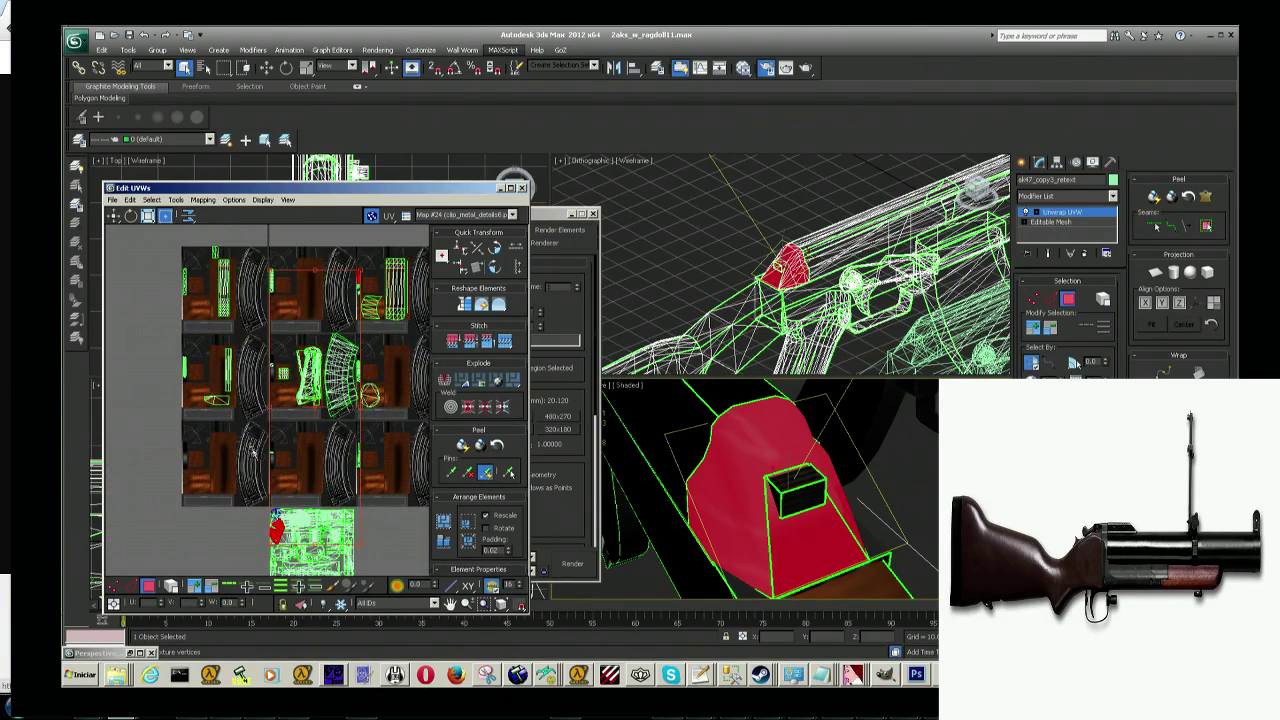
{"action": "scroll", "coordinate": [268, 478], "scroll_direction": "up", "scroll_amount": 3}
{"action": "scroll", "coordinate": [262, 475], "scroll_direction": "up", "scroll_amount": 3}
{"action": "scroll", "coordinate": [250, 470], "scroll_direction": "up", "scroll_amount": 3}
{"action": "middle_click_drag", "start_coordinate": [216, 466], "coordinate": [285, 330]}
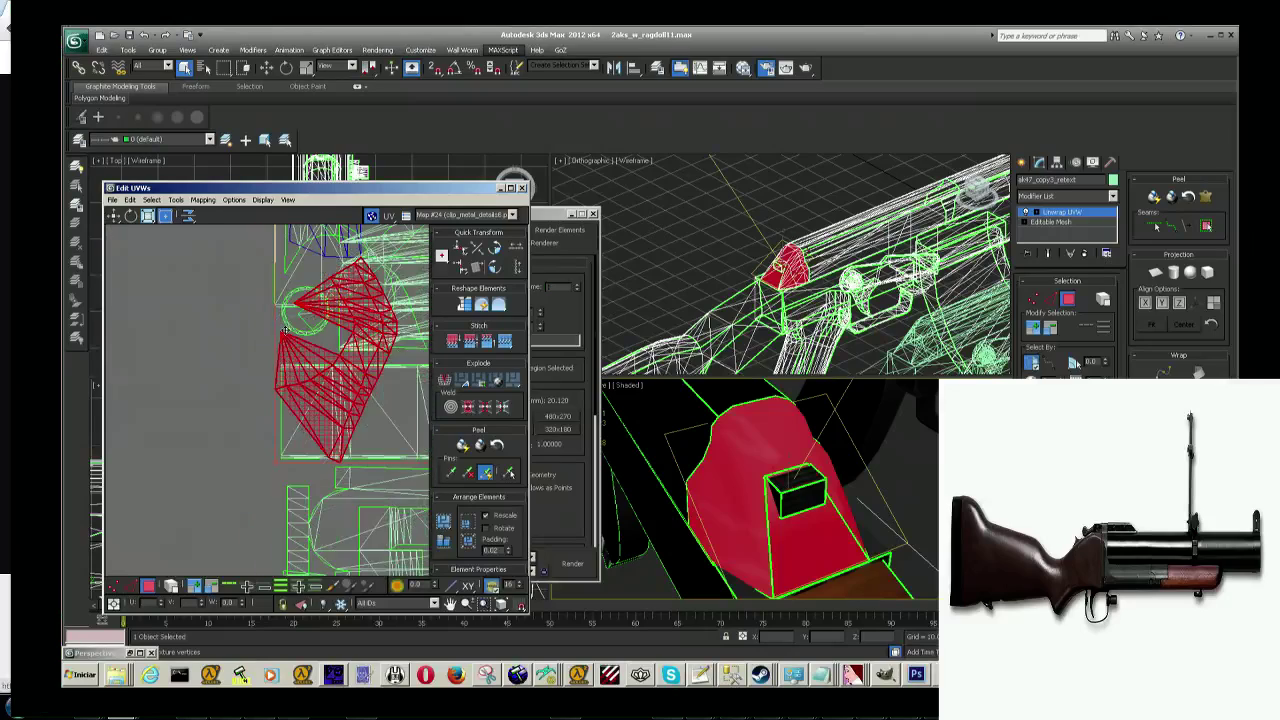
{"action": "scroll", "coordinate": [320, 350], "scroll_direction": "down", "scroll_amount": 3}
{"action": "scroll", "coordinate": [310, 340], "scroll_direction": "down", "scroll_amount": 3}
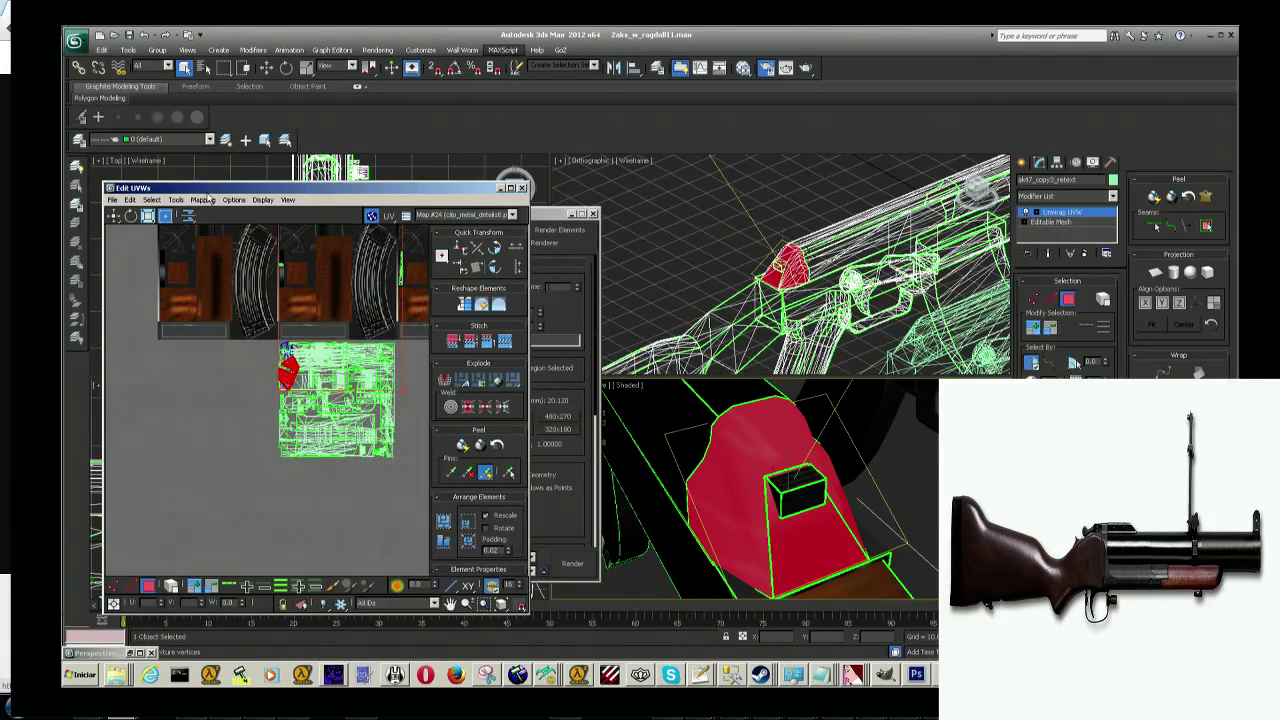
Step: Apply Flatten Mapping to the selected faces with the default settings
{"action": "left_click", "coordinate": [203, 199]}
{"action": "left_click", "coordinate": [220, 209]}
{"action": "key", "text": "Return"}
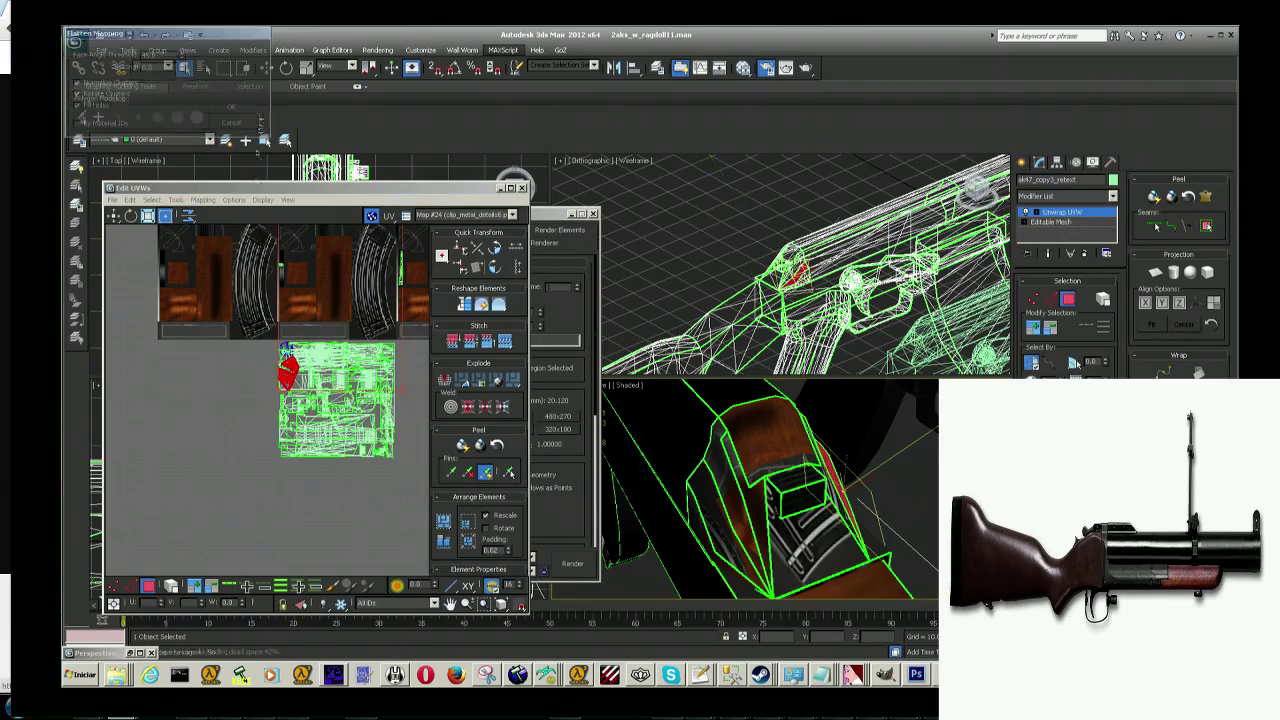
{"action": "scroll", "coordinate": [275, 360], "scroll_direction": "down", "scroll_amount": 3}
{"action": "scroll", "coordinate": [275, 360], "scroll_direction": "up", "scroll_amount": 3}
{"action": "scroll", "coordinate": [275, 360], "scroll_direction": "up", "scroll_amount": 2}
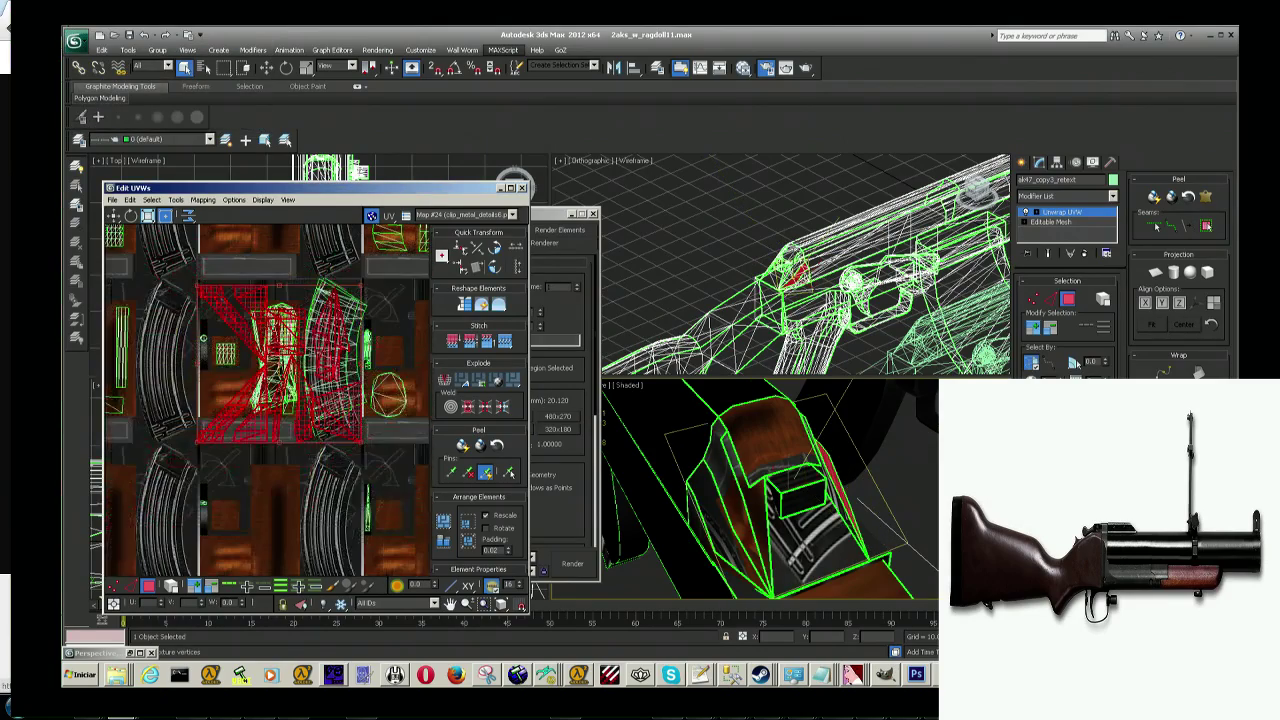
{"action": "left_click", "coordinate": [205, 200]}
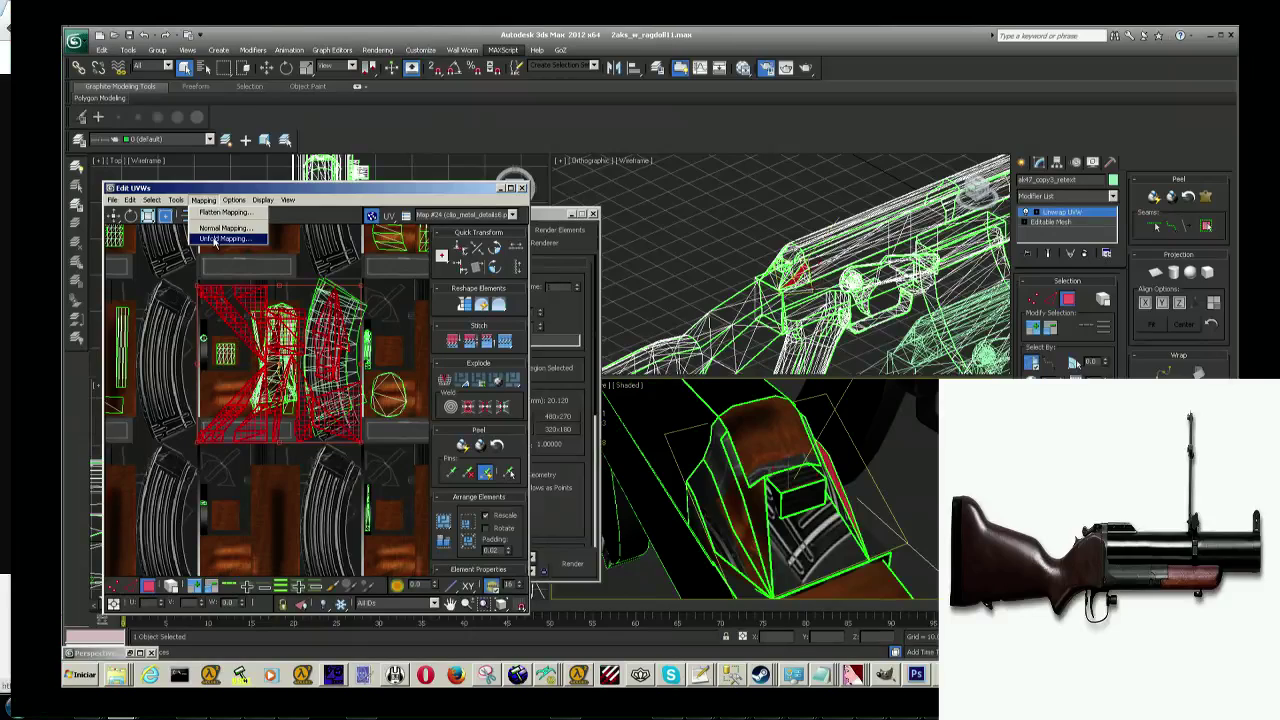
Step: Unfold the red UV cluster with Unfold Mapping
{"action": "left_click", "coordinate": [215, 240]}
{"action": "left_click", "coordinate": [231, 52]}
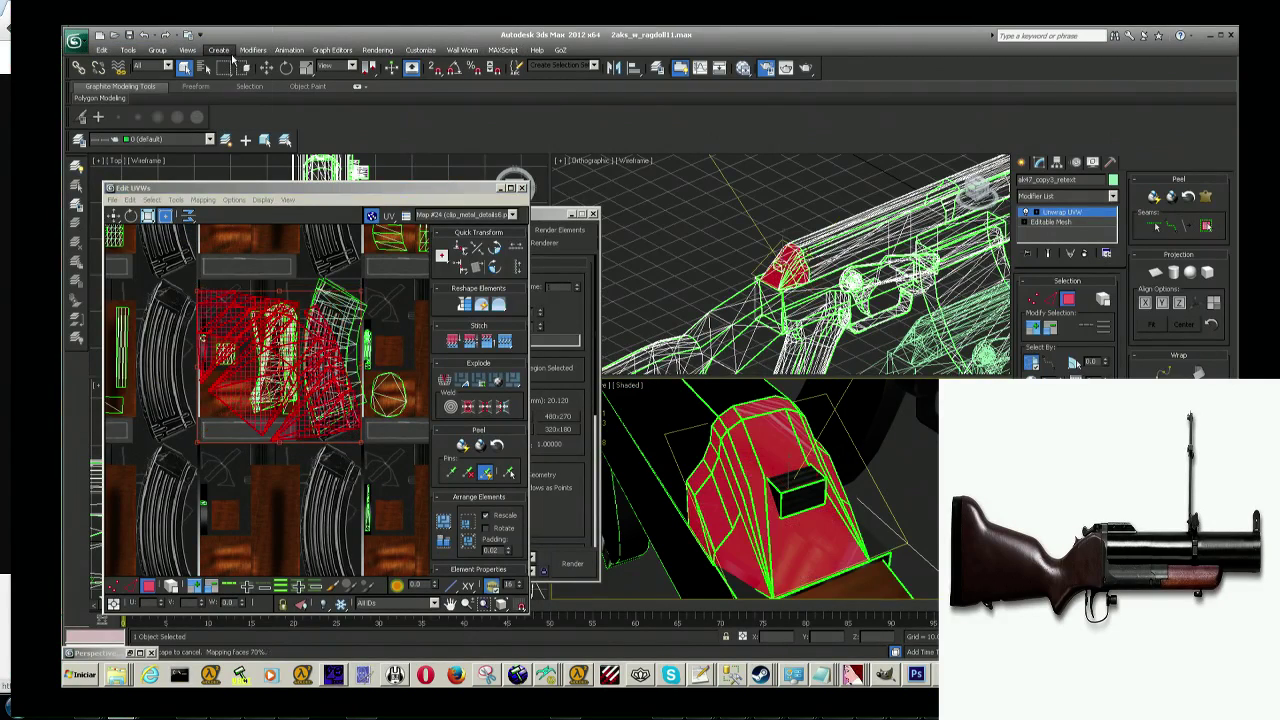
{"action": "middle_click_drag", "start_coordinate": [268, 400], "coordinate": [256, 438]}
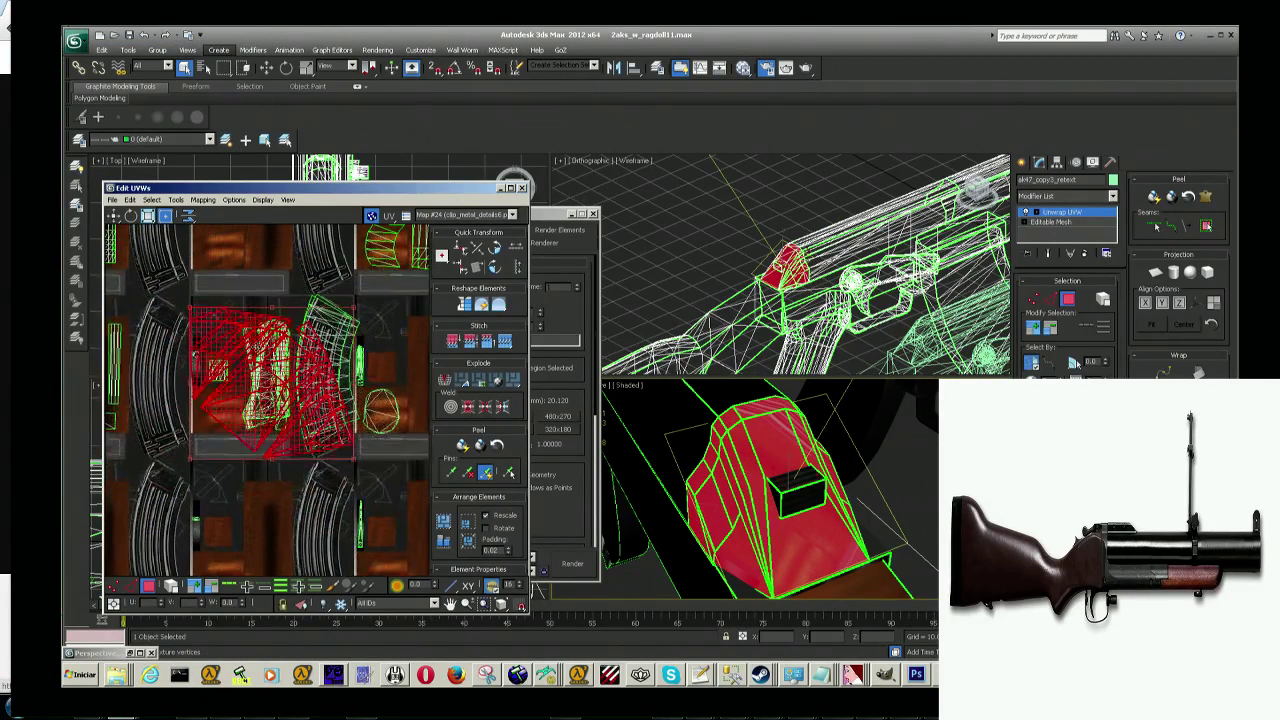
{"action": "scroll", "coordinate": [232, 384], "scroll_direction": "up", "scroll_amount": 5}
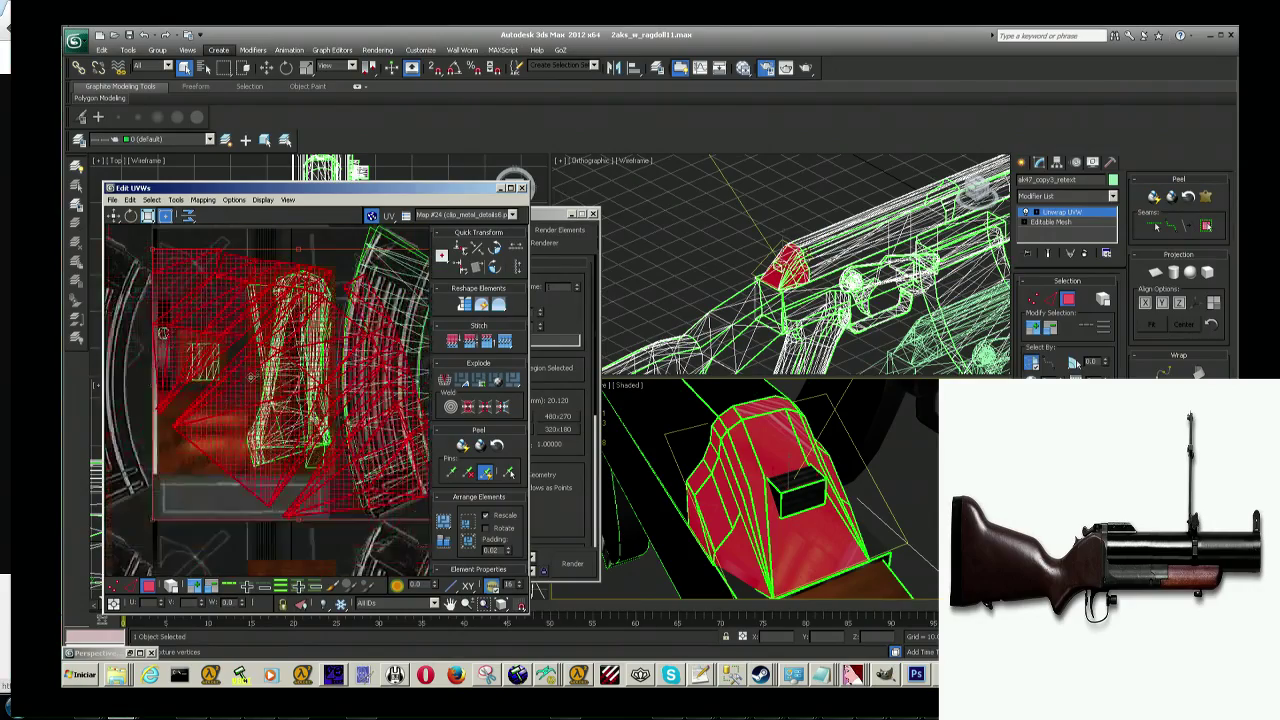
{"action": "scroll", "coordinate": [134, 338], "scroll_direction": "down", "scroll_amount": 2}
{"action": "scroll", "coordinate": [265, 390], "scroll_direction": "up", "scroll_amount": 2}
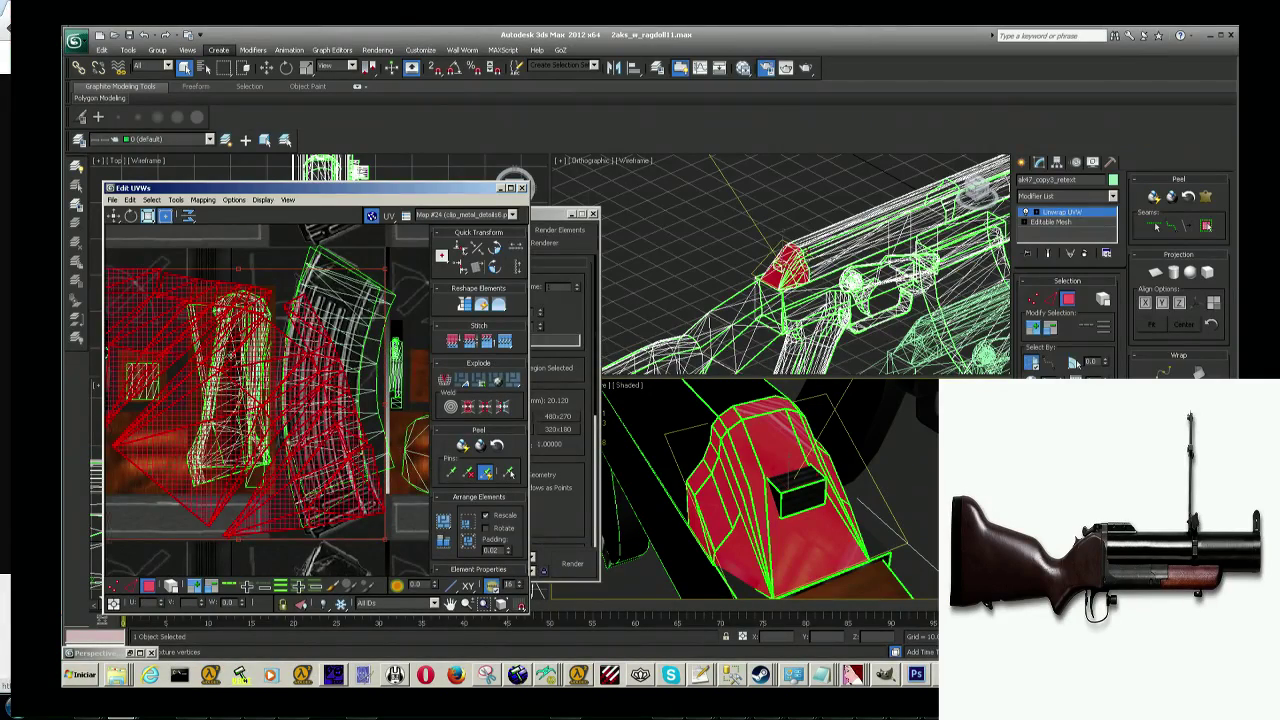
{"action": "scroll", "coordinate": [243, 450], "scroll_direction": "down", "scroll_amount": 2}
{"action": "scroll", "coordinate": [243, 450], "scroll_direction": "down", "scroll_amount": 1}
{"action": "mouse_move", "coordinate": [238, 410]}
{"action": "middle_mouse_down"}
{"action": "mouse_move", "coordinate": [305, 376]}
{"action": "mouse_move", "coordinate": [357, 383]}
{"action": "middle_mouse_up"}
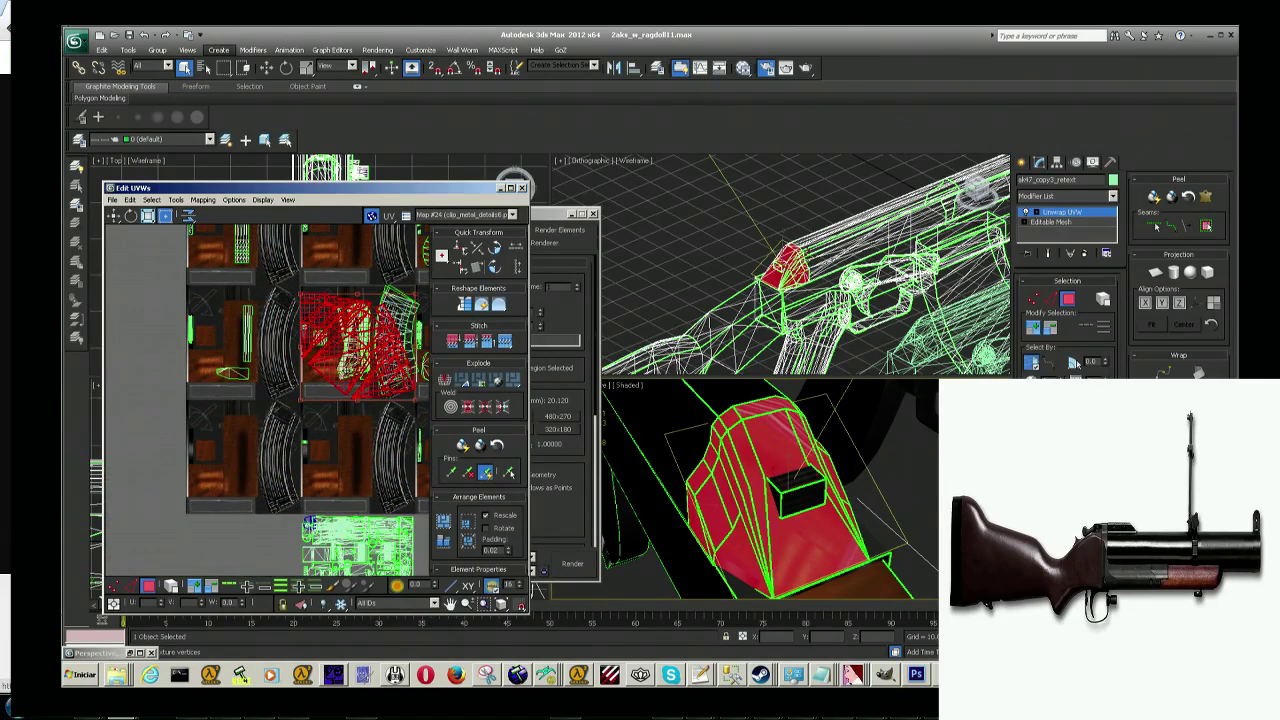
Step: Move the red UV element down-left and shrink it to a small patch
{"action": "left_click_drag", "start_coordinate": [348, 350], "coordinate": [268, 472]}
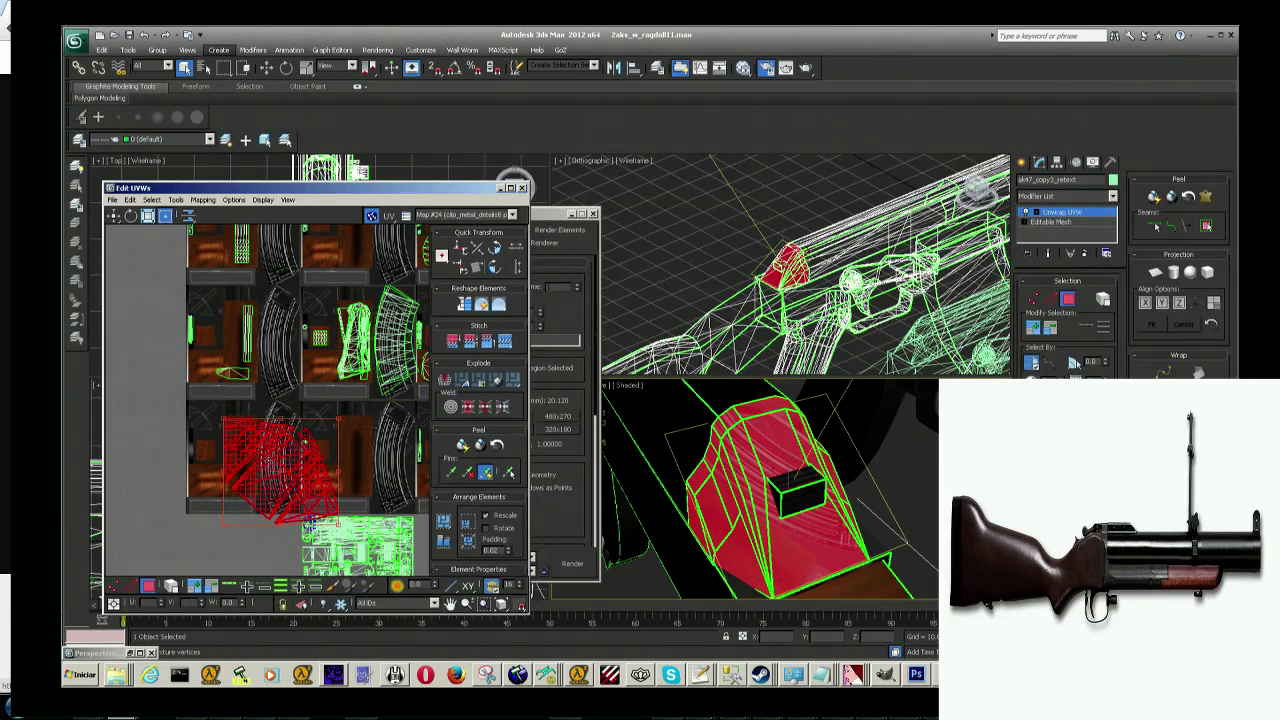
{"action": "mouse_move", "coordinate": [335, 520]}
{"action": "left_mouse_down"}
{"action": "mouse_move", "coordinate": [310, 508]}
{"action": "mouse_move", "coordinate": [308, 524]}
{"action": "left_mouse_up"}
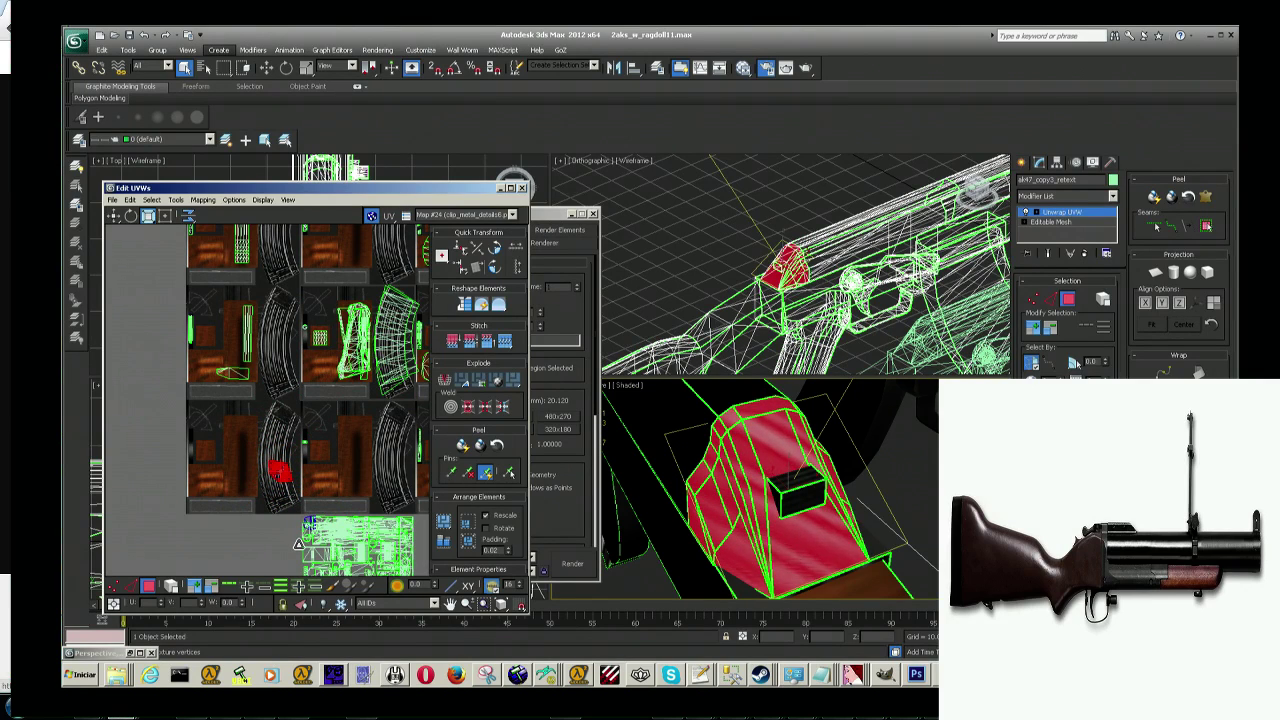
{"action": "scroll", "coordinate": [281, 487], "scroll_direction": "up", "scroll_amount": 3}
{"action": "scroll", "coordinate": [281, 487], "scroll_direction": "up", "scroll_amount": 3}
{"action": "scroll", "coordinate": [281, 487], "scroll_direction": "up", "scroll_amount": 2}
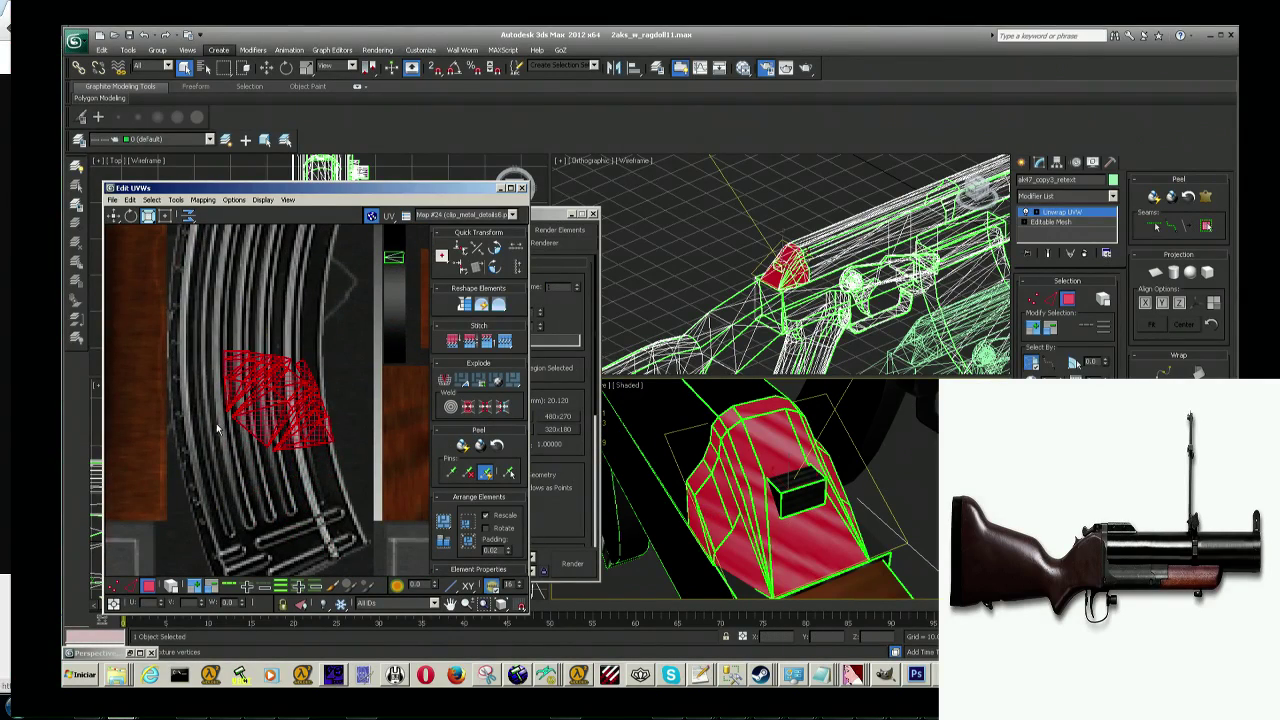
{"action": "scroll", "coordinate": [217, 428], "scroll_direction": "down", "scroll_amount": 2}
{"action": "scroll", "coordinate": [217, 428], "scroll_direction": "down", "scroll_amount": 2}
{"action": "scroll", "coordinate": [308, 438], "scroll_direction": "up", "scroll_amount": 2}
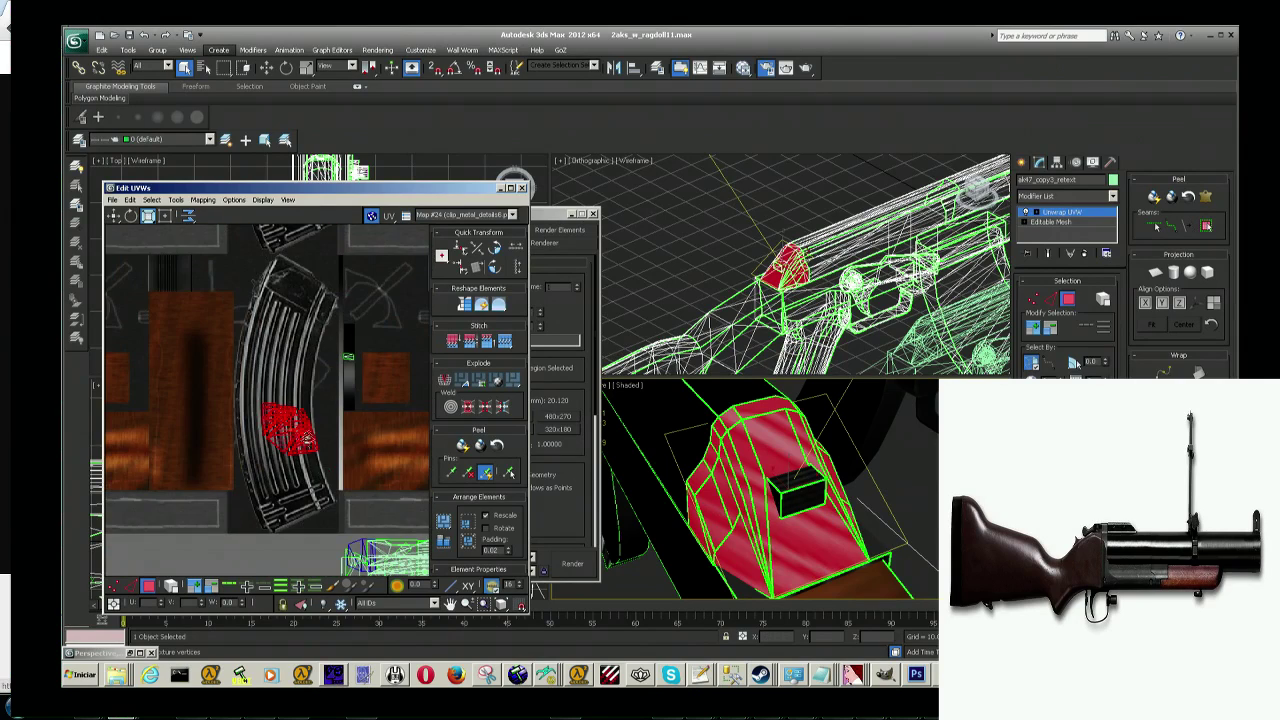
{"action": "scroll", "coordinate": [292, 428], "scroll_direction": "up", "scroll_amount": 2}
{"action": "scroll", "coordinate": [300, 415], "scroll_direction": "up", "scroll_amount": 2}
{"action": "scroll", "coordinate": [304, 410], "scroll_direction": "up", "scroll_amount": 2}
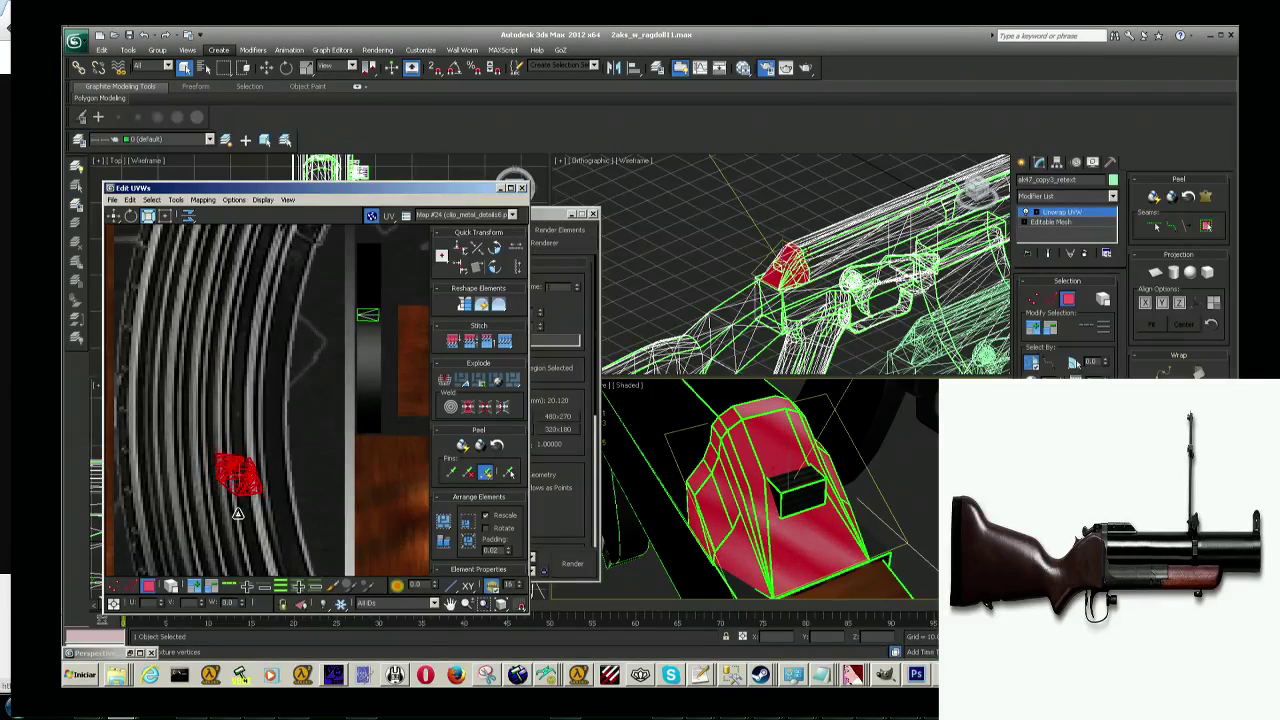
Step: Place the element onto the dark metal strip and deselect to preview the texture
{"action": "key", "text": "w"}
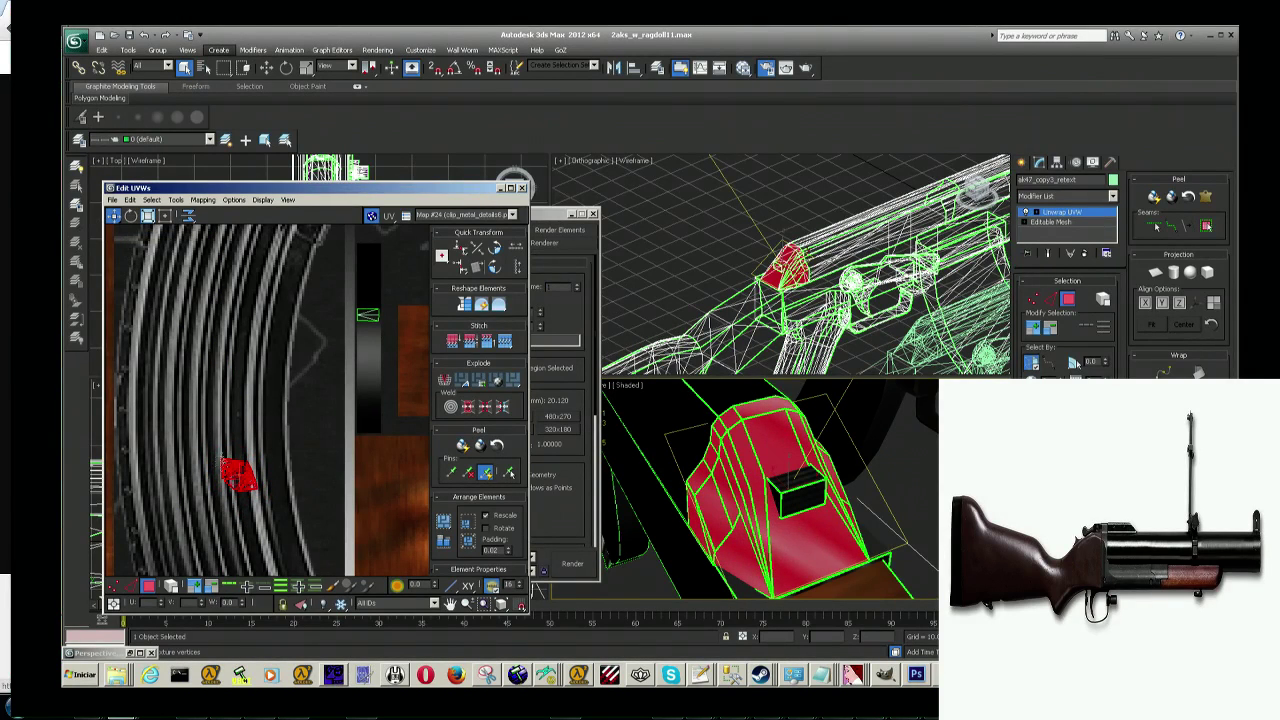
{"action": "left_click_drag", "start_coordinate": [237, 480], "coordinate": [360, 385]}
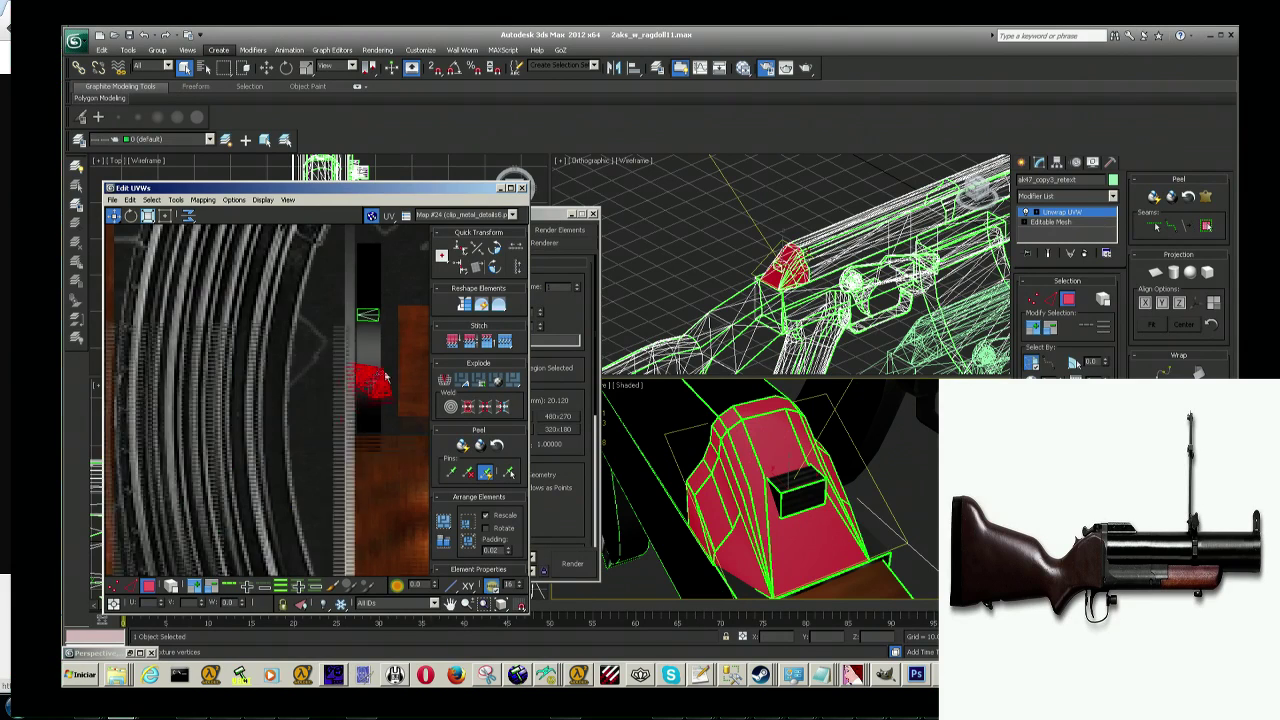
{"action": "scroll", "coordinate": [303, 411], "scroll_direction": "up", "scroll_amount": 2}
{"action": "scroll", "coordinate": [303, 411], "scroll_direction": "up", "scroll_amount": 2}
{"action": "scroll", "coordinate": [303, 410], "scroll_direction": "down", "scroll_amount": 3}
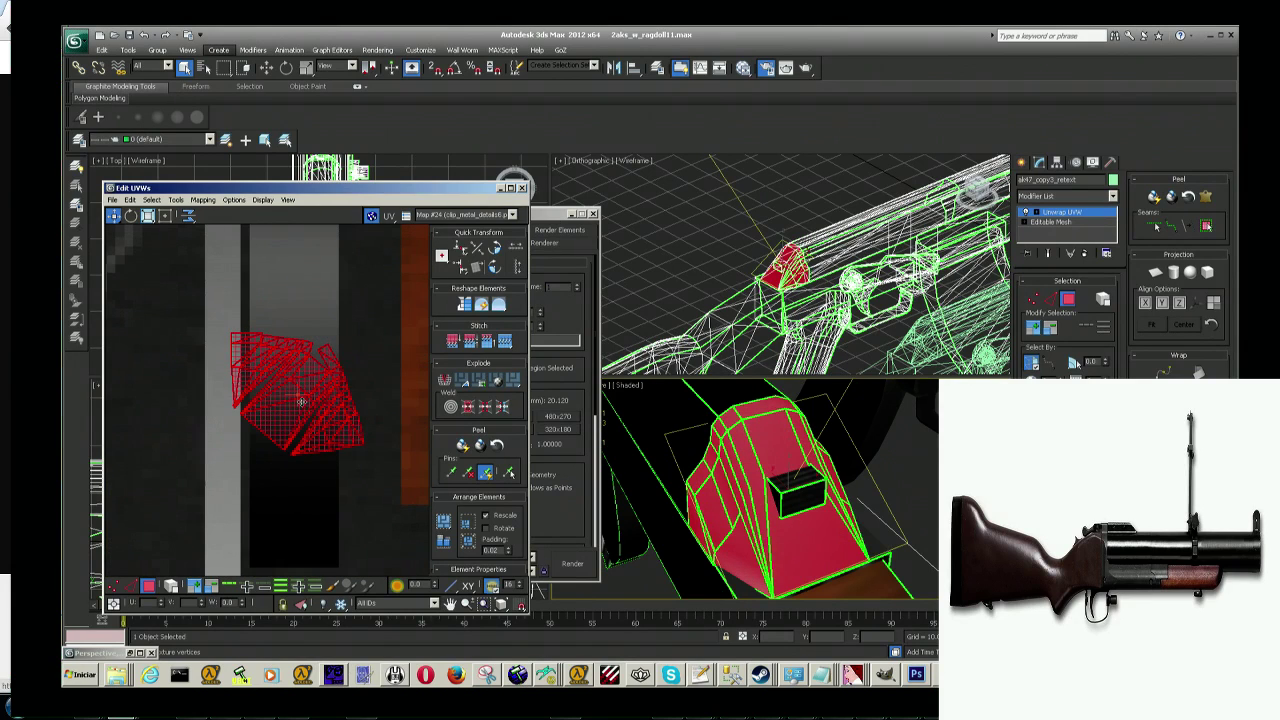
{"action": "left_click", "coordinate": [934, 494]}
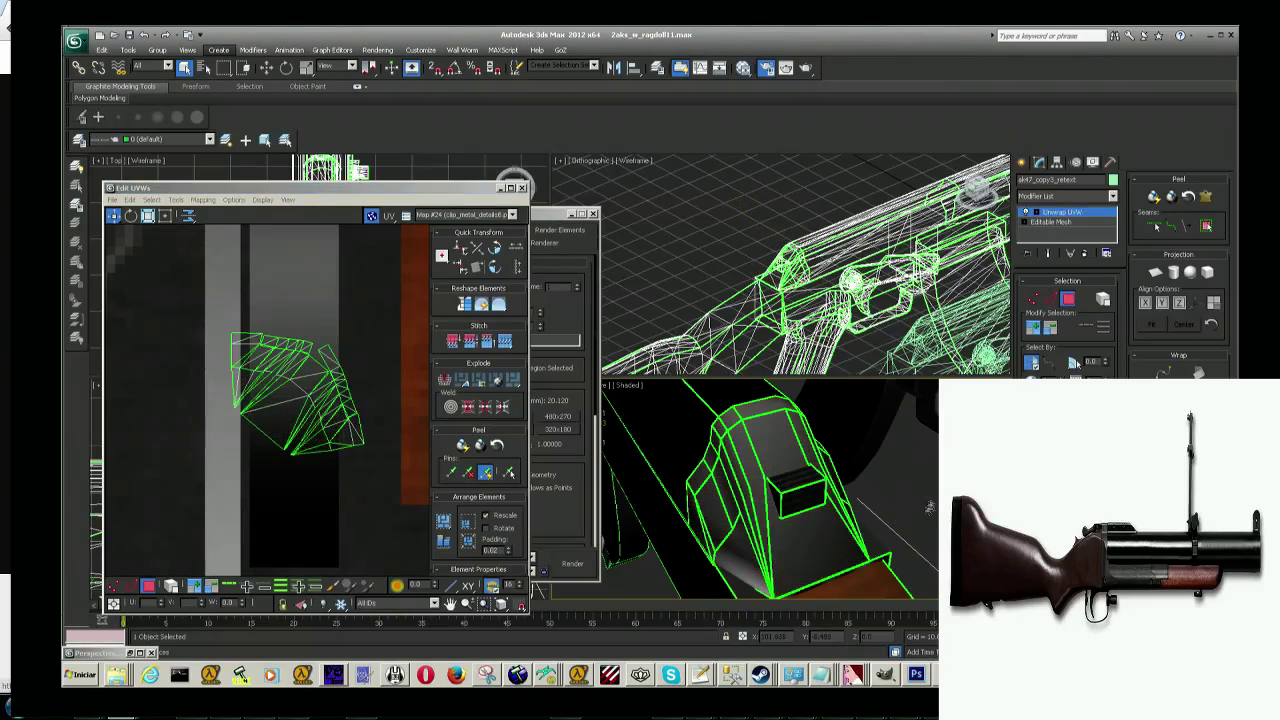
Step: Reselect the wedge block's UV element and rotate it to align it
{"action": "left_click", "coordinate": [910, 518]}
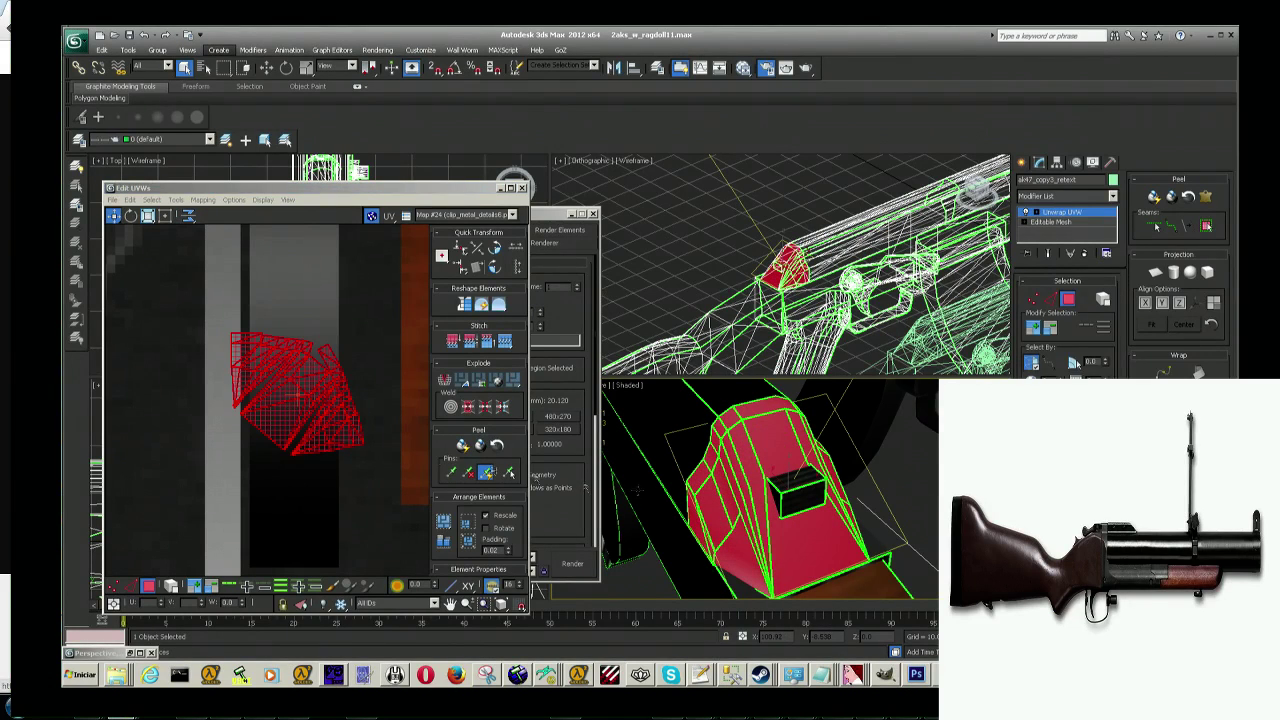
{"action": "left_click", "coordinate": [294, 376]}
{"action": "left_click", "coordinate": [131, 215]}
{"action": "mouse_move", "coordinate": [303, 396]}
{"action": "left_mouse_down"}
{"action": "mouse_move", "coordinate": [242, 435]}
{"action": "mouse_move", "coordinate": [120, 346]}
{"action": "mouse_move", "coordinate": [322, 362]}
{"action": "left_mouse_up"}
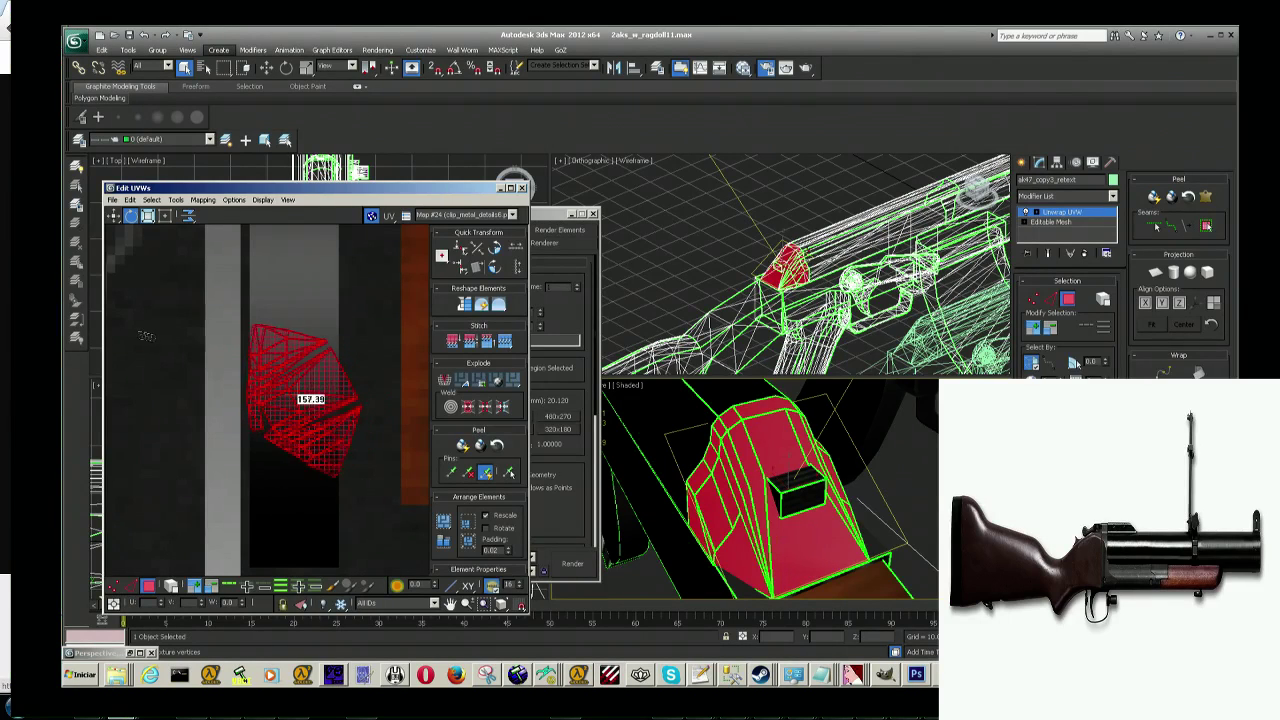
{"action": "left_click_drag", "start_coordinate": [322, 362], "coordinate": [330, 364]}
Step: Narrow the UV element from both sides and stretch it downward with free-form transform
{"action": "left_click", "coordinate": [167, 218]}
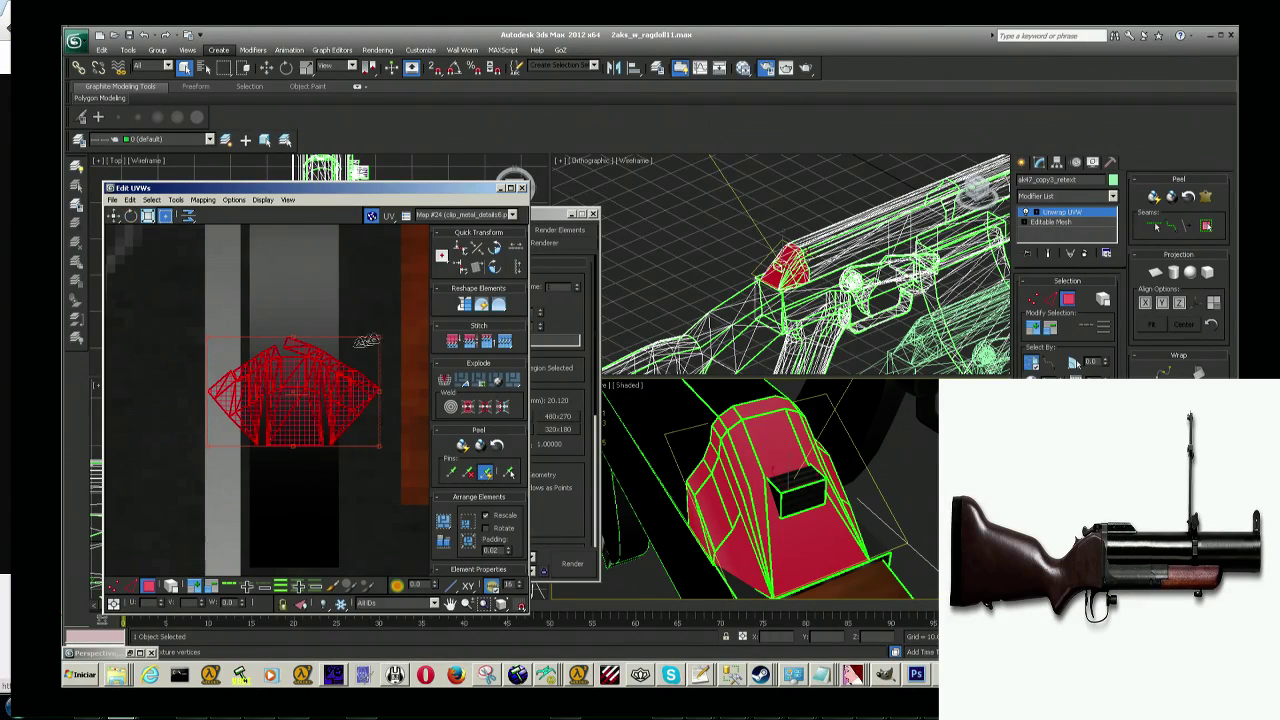
{"action": "left_click_drag", "start_coordinate": [381, 338], "coordinate": [332, 348]}
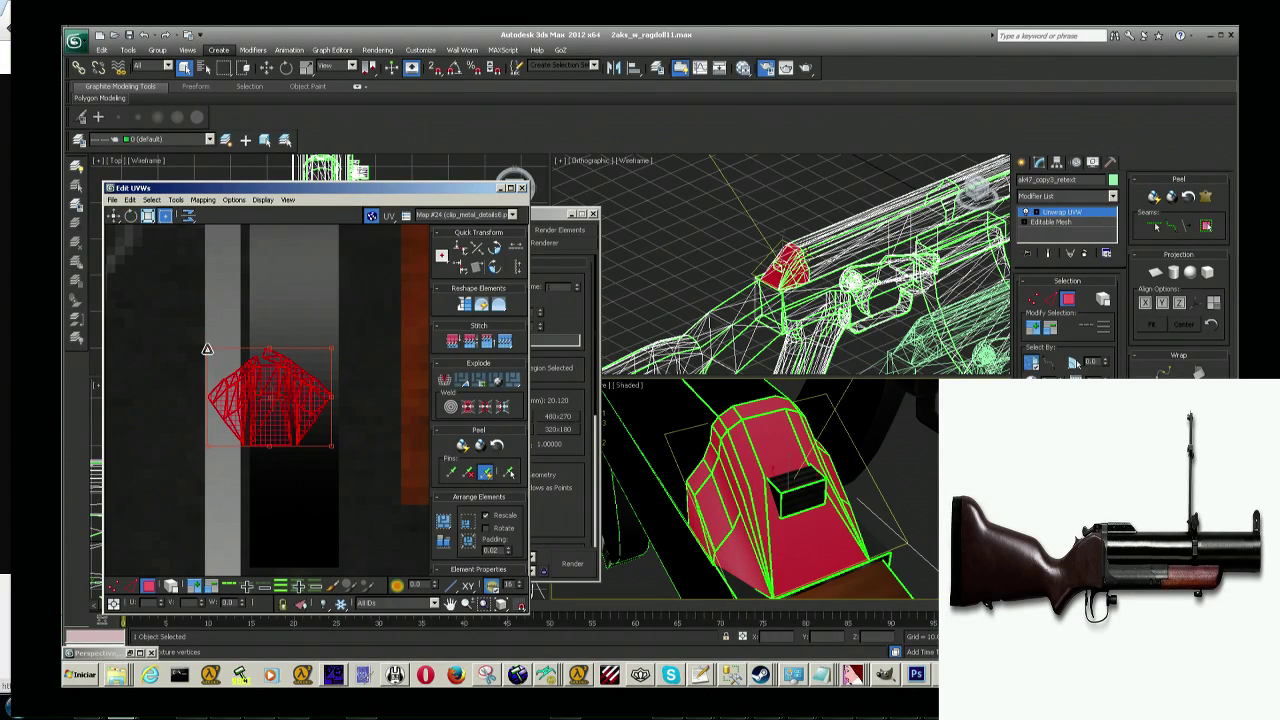
{"action": "left_click_drag", "start_coordinate": [207, 349], "coordinate": [250, 357]}
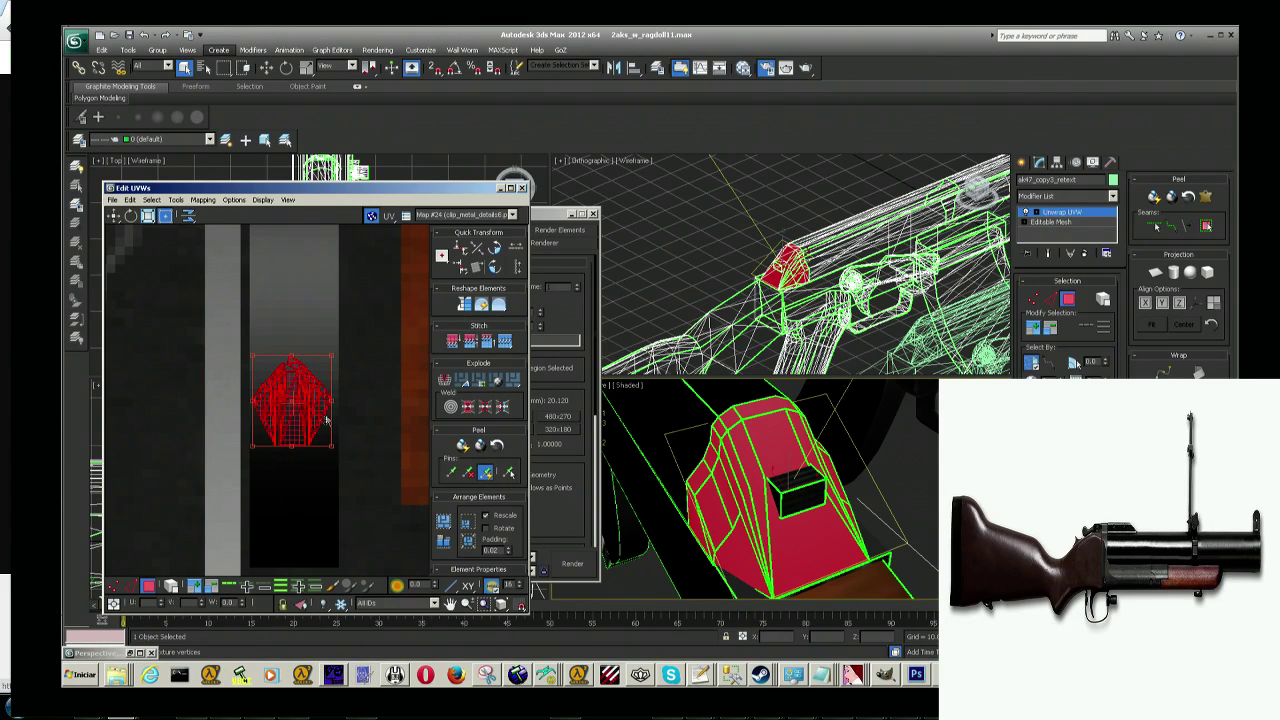
{"action": "left_click_drag", "start_coordinate": [329, 448], "coordinate": [335, 532]}
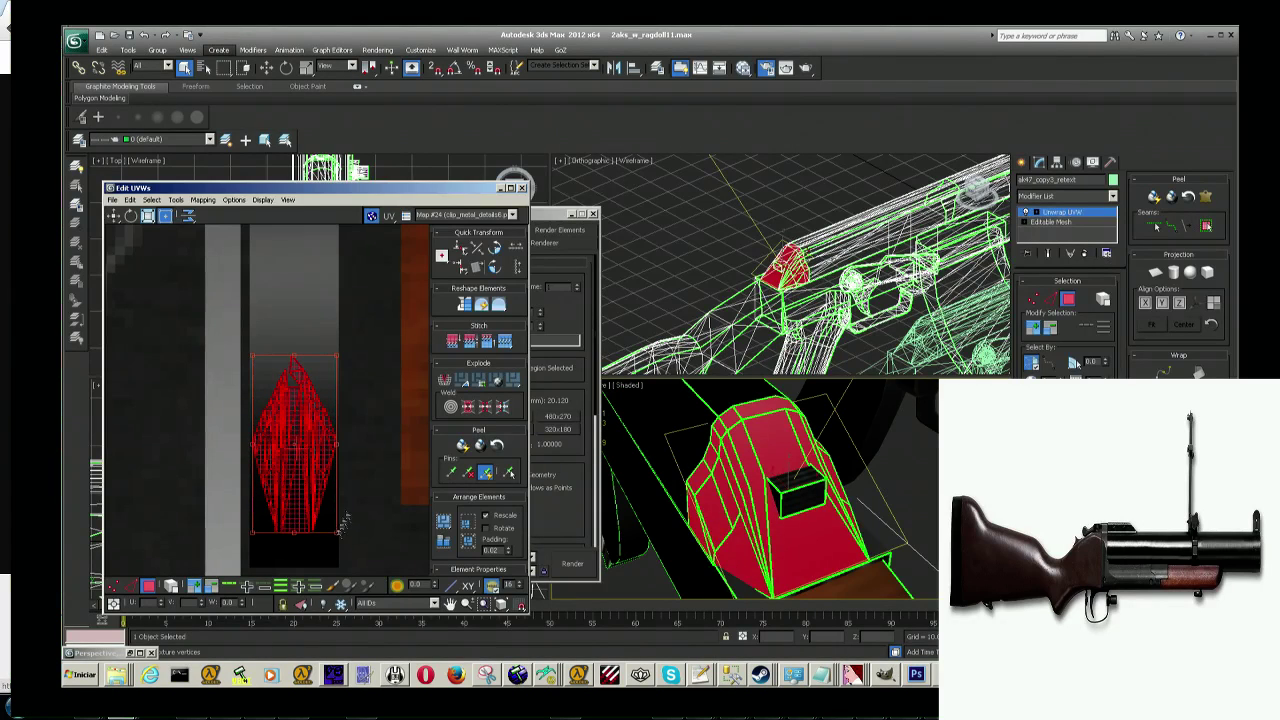
{"action": "left_click", "coordinate": [369, 500]}
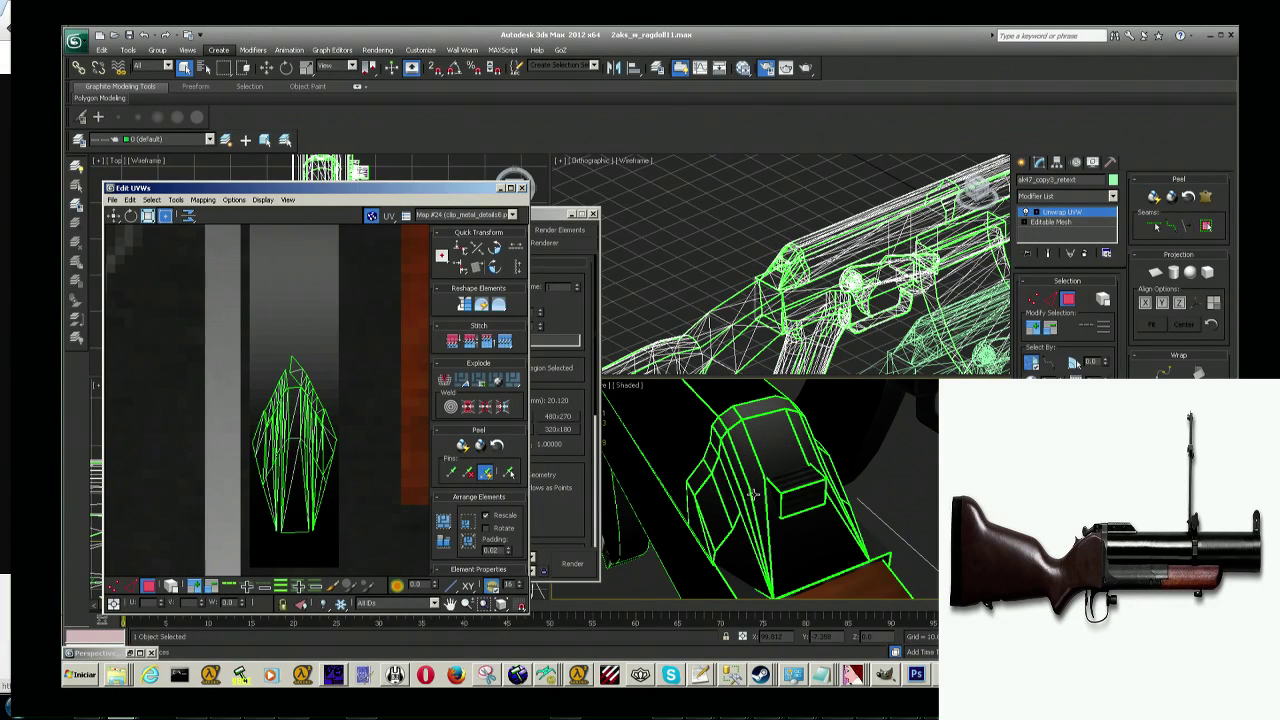
Step: Rotate the whole sight UV shell about 178 degrees and deselect it
{"action": "key", "text": "ctrl+a"}
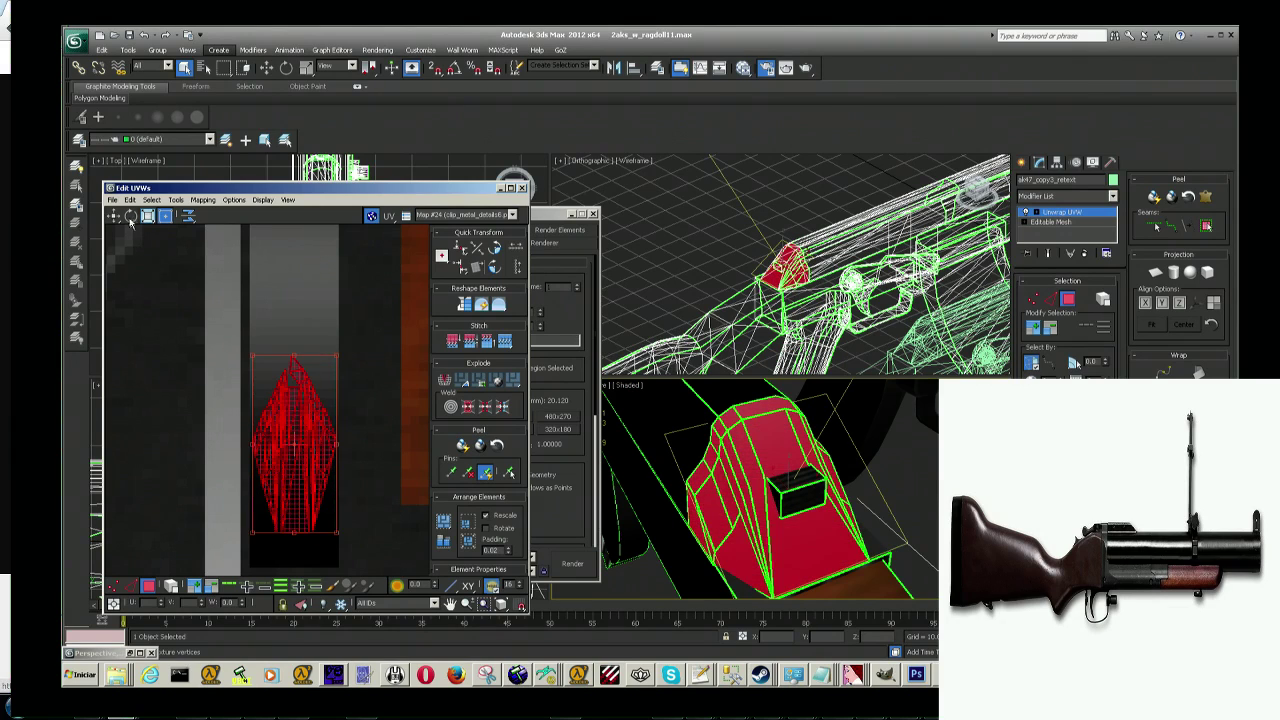
{"action": "left_click", "coordinate": [130, 216]}
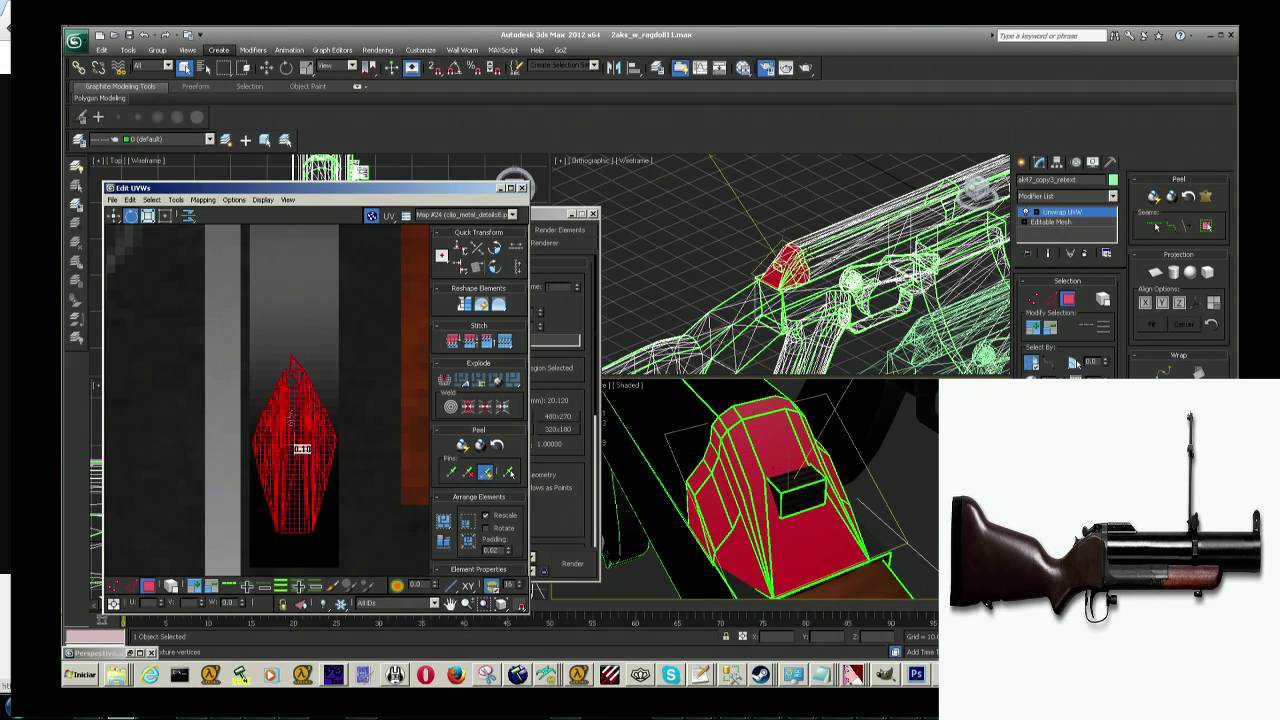
{"action": "left_click_drag", "start_coordinate": [300, 452], "coordinate": [299, 531]}
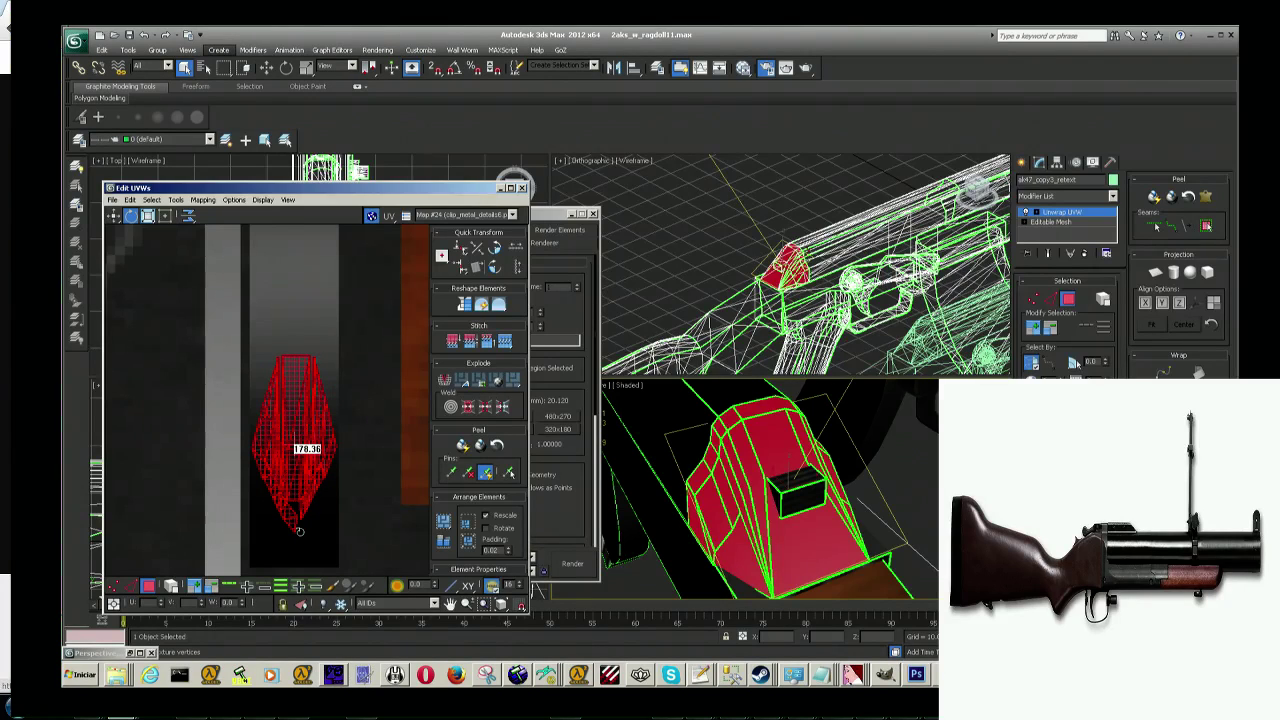
{"action": "left_click", "coordinate": [345, 523]}
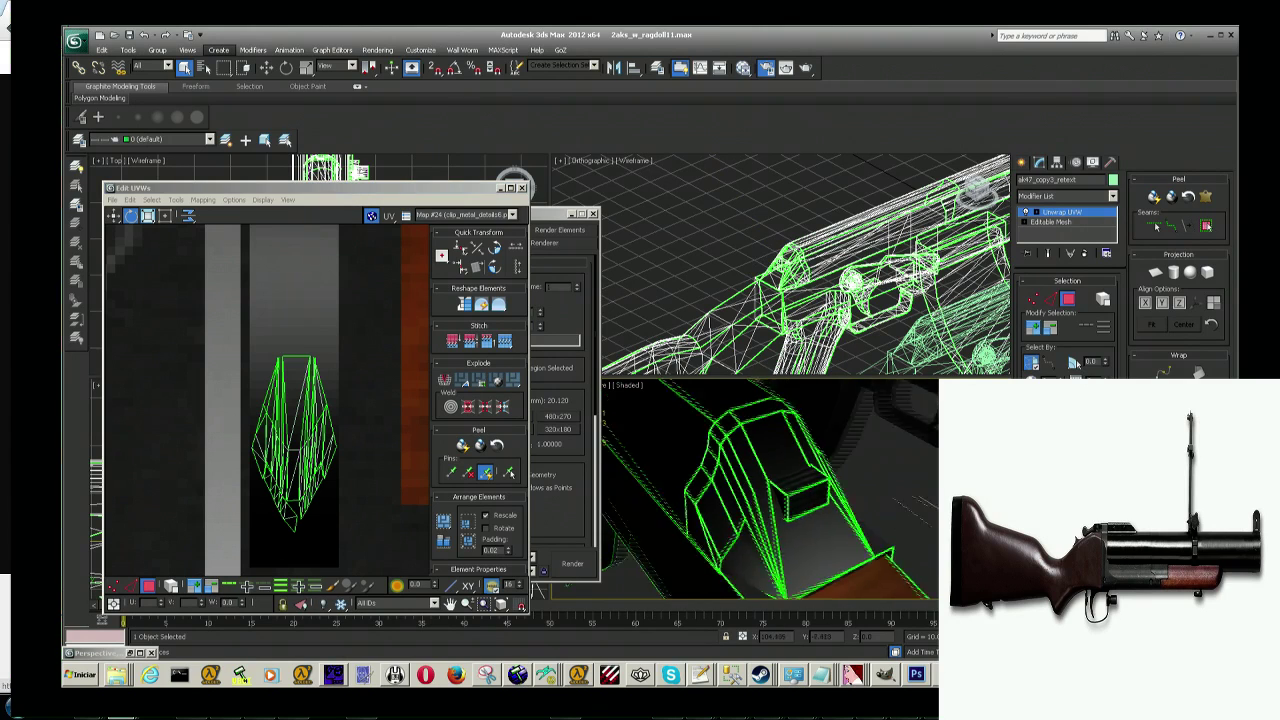
Step: Orbit around the rifle body and select the lower and upper handguard faces
{"action": "mouse_move", "coordinate": [760, 480]}
{"action": "middle_mouse_down", "text": "alt"}
{"action": "mouse_move", "coordinate": [800, 500]}
{"action": "mouse_move", "coordinate": [800, 520]}
{"action": "mouse_move", "coordinate": [780, 495]}
{"action": "mouse_move", "coordinate": [800, 510]}
{"action": "mouse_move", "coordinate": [649, 509]}
{"action": "mouse_move", "coordinate": [829, 531]}
{"action": "mouse_move", "coordinate": [814, 533]}
{"action": "mouse_move", "coordinate": [788, 497]}
{"action": "middle_mouse_up", "text": "alt"}
{"action": "scroll", "coordinate": [788, 497], "scroll_direction": "down", "scroll_amount": 2}
{"action": "scroll", "coordinate": [788, 497], "scroll_direction": "down", "scroll_amount": 4}
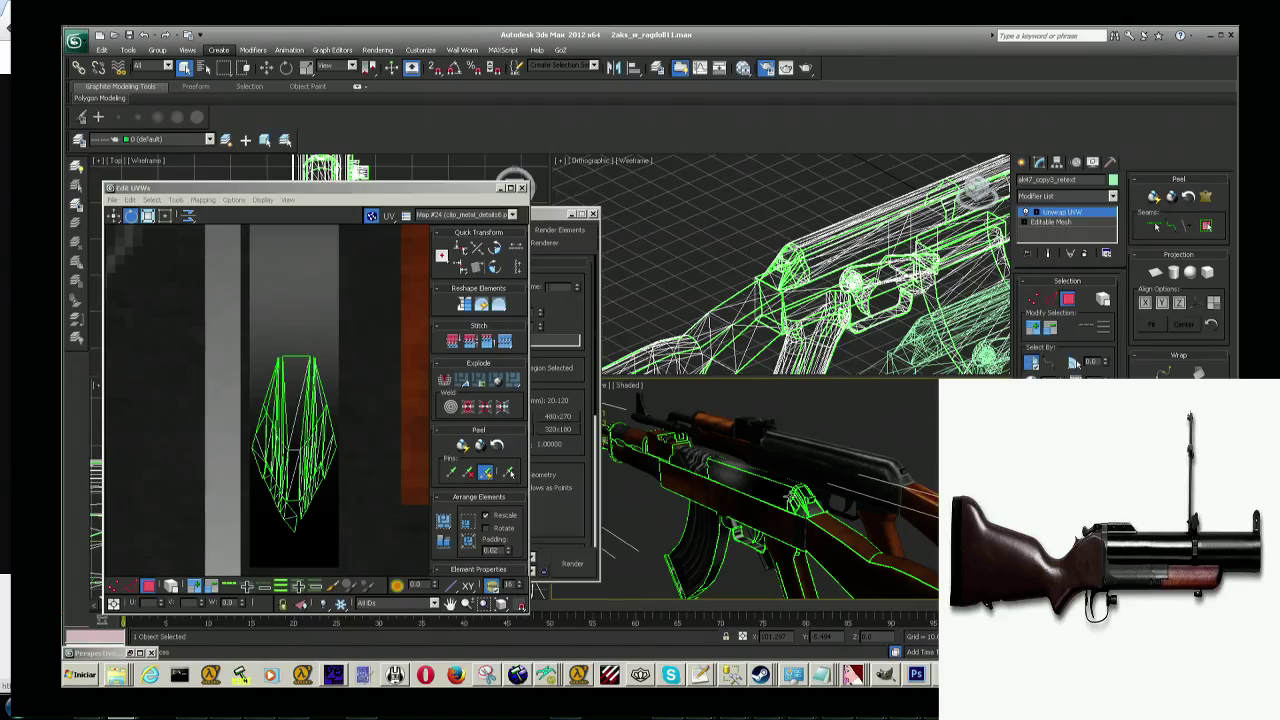
{"action": "scroll", "coordinate": [785, 497], "scroll_direction": "up", "scroll_amount": 3}
{"action": "scroll", "coordinate": [780, 500], "scroll_direction": "up", "scroll_amount": 2}
{"action": "scroll", "coordinate": [775, 502], "scroll_direction": "up", "scroll_amount": 1}
{"action": "scroll", "coordinate": [767, 505], "scroll_direction": "up", "scroll_amount": 2}
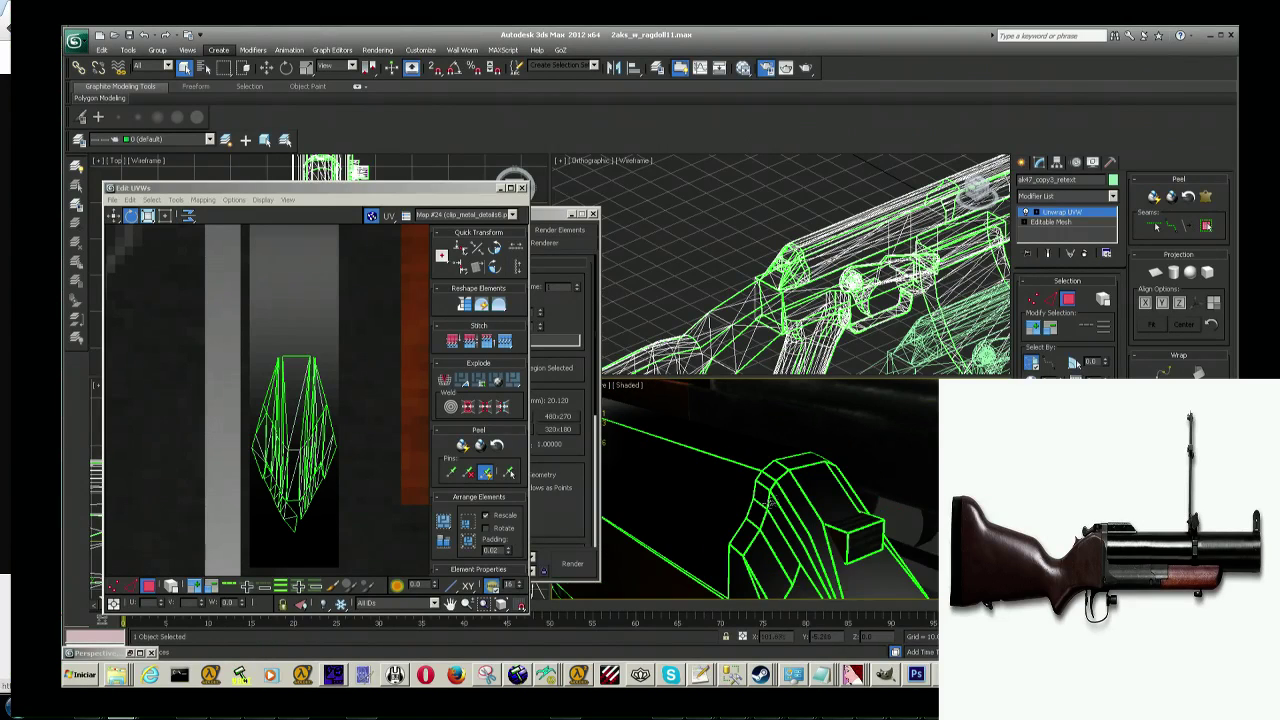
{"action": "scroll", "coordinate": [770, 503], "scroll_direction": "down", "scroll_amount": 3}
{"action": "scroll", "coordinate": [775, 502], "scroll_direction": "down", "scroll_amount": 3}
{"action": "scroll", "coordinate": [785, 500], "scroll_direction": "up", "scroll_amount": 3}
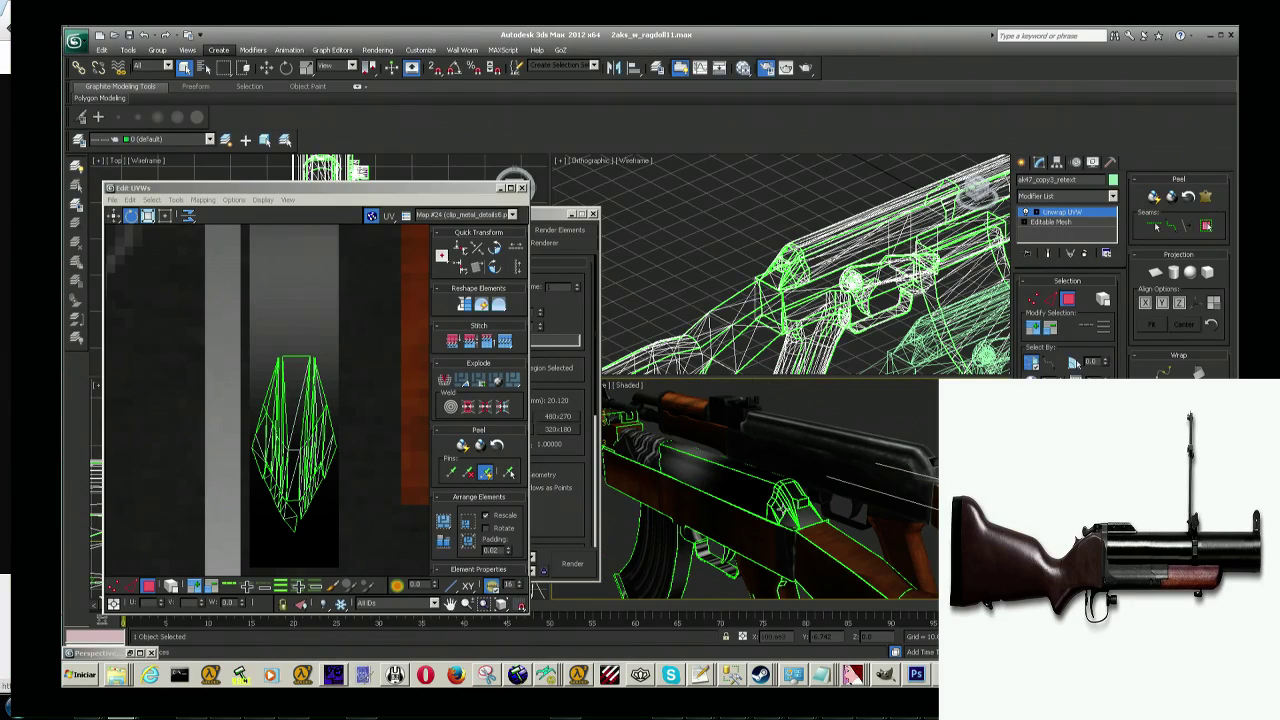
{"action": "middle_click_drag", "start_coordinate": [785, 500], "coordinate": [822, 521], "text": "alt"}
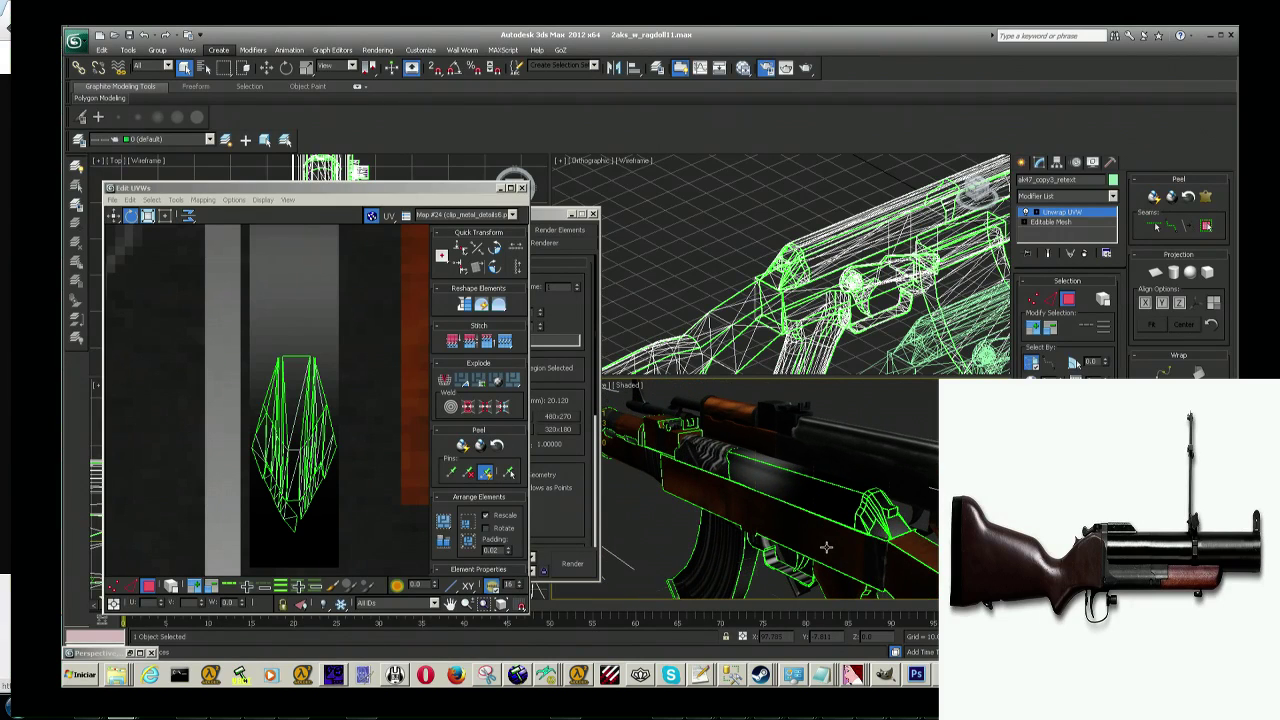
{"action": "left_click", "coordinate": [826, 547]}
{"action": "left_click", "coordinate": [731, 512], "text": "ctrl"}
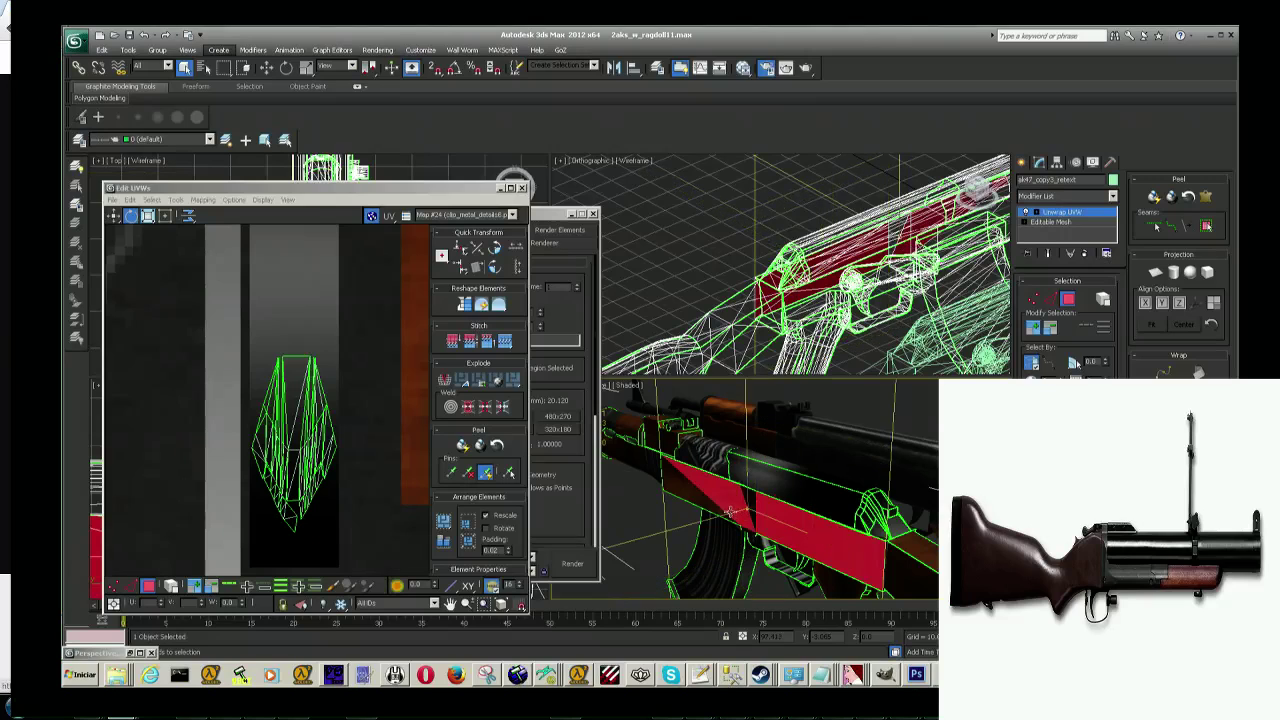
{"action": "left_click", "coordinate": [672, 488], "text": "ctrl"}
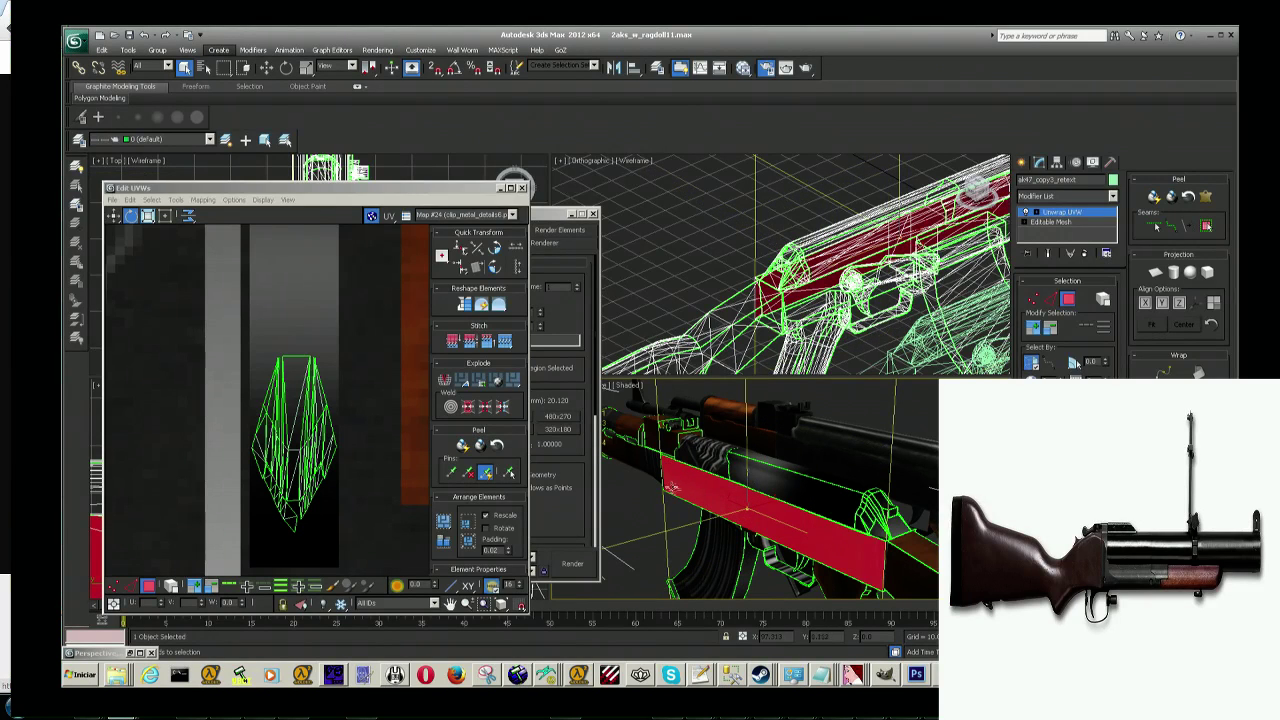
Step: Zoom along the handguard, add a stock face to the selection, and open the Mapping menu
{"action": "scroll", "coordinate": [692, 492], "scroll_direction": "up", "scroll_amount": 1}
{"action": "scroll", "coordinate": [692, 492], "scroll_direction": "up", "scroll_amount": 2}
{"action": "scroll", "coordinate": [692, 492], "scroll_direction": "up", "scroll_amount": 2}
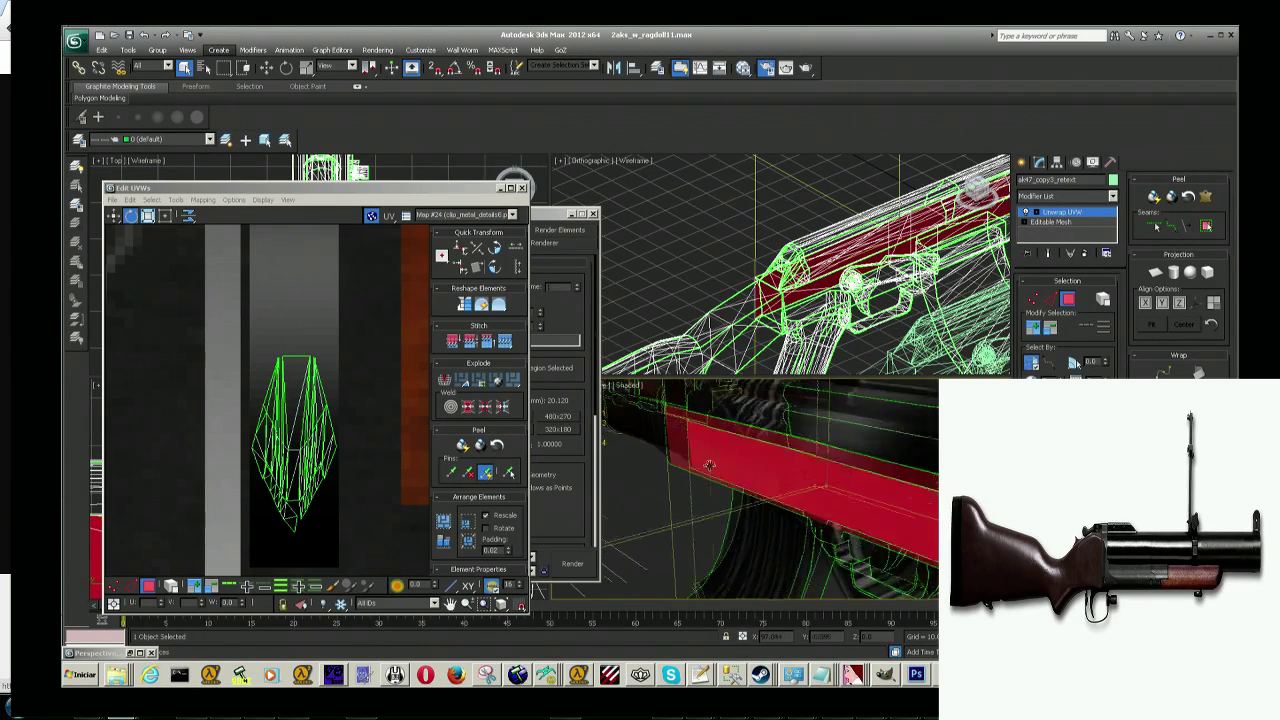
{"action": "scroll", "coordinate": [692, 492], "scroll_direction": "up", "scroll_amount": 3}
{"action": "scroll", "coordinate": [692, 492], "scroll_direction": "up", "scroll_amount": 2}
{"action": "scroll", "coordinate": [688, 462], "scroll_direction": "up", "scroll_amount": 2}
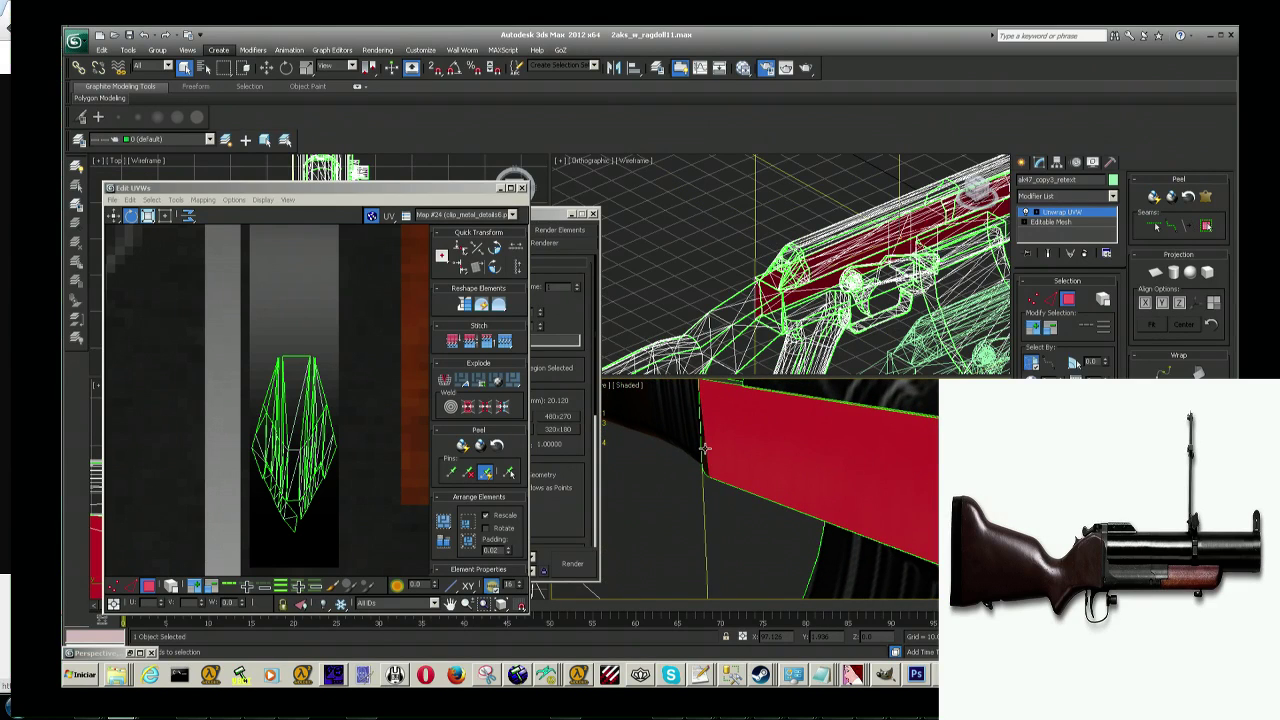
{"action": "scroll", "coordinate": [705, 448], "scroll_direction": "up", "scroll_amount": 1}
{"action": "scroll", "coordinate": [705, 448], "scroll_direction": "up", "scroll_amount": 1}
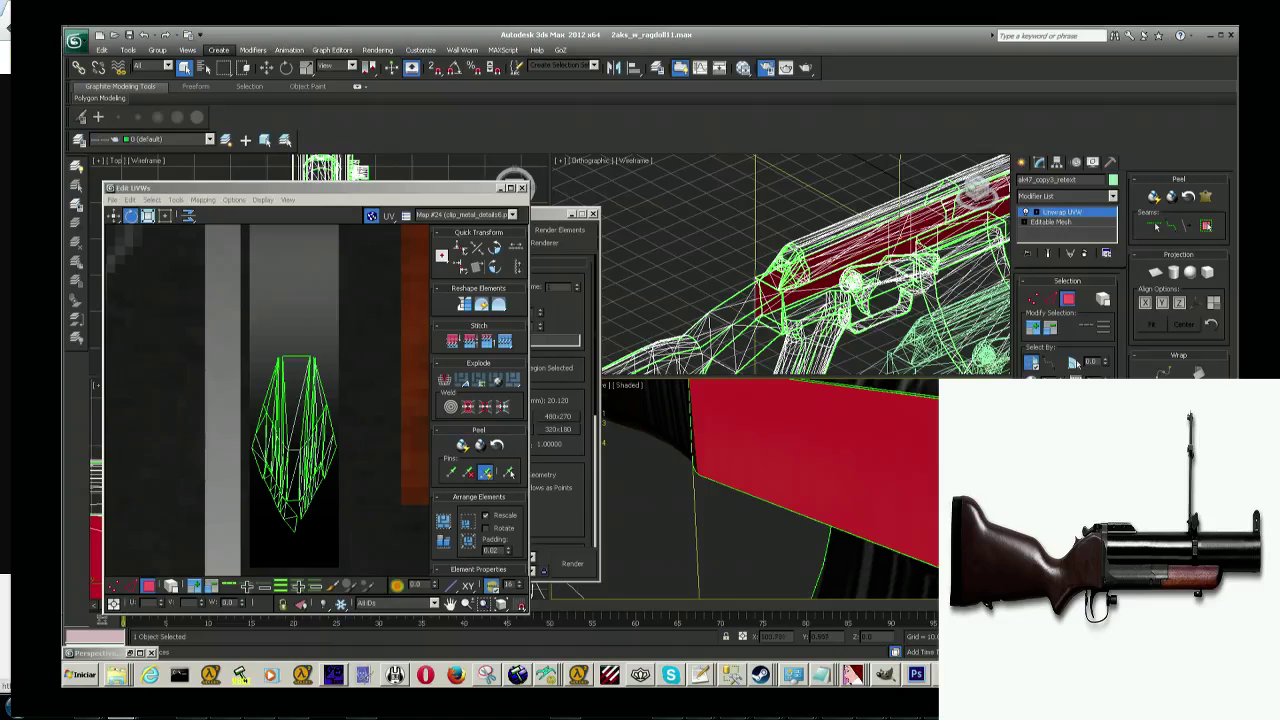
{"action": "middle_click_drag", "start_coordinate": [705, 448], "coordinate": [913, 473], "text": "alt"}
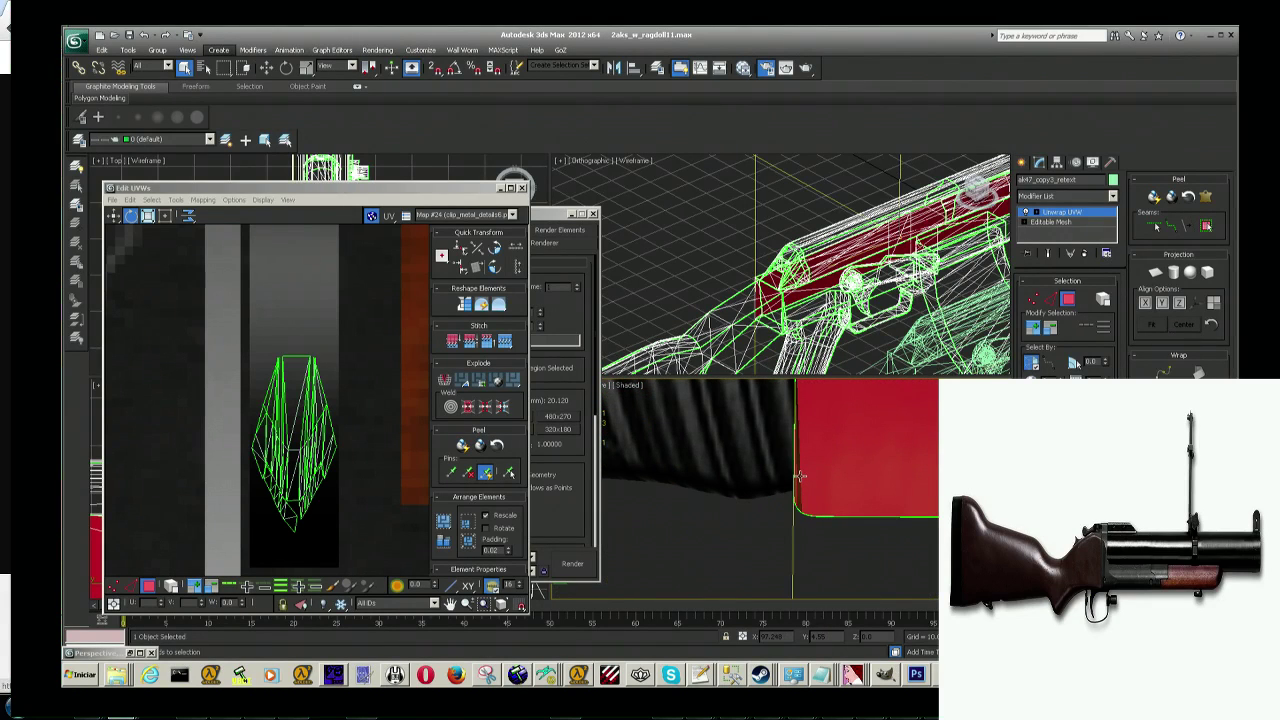
{"action": "scroll", "coordinate": [799, 476], "scroll_direction": "down", "scroll_amount": 5}
{"action": "scroll", "coordinate": [780, 465], "scroll_direction": "up", "scroll_amount": 2}
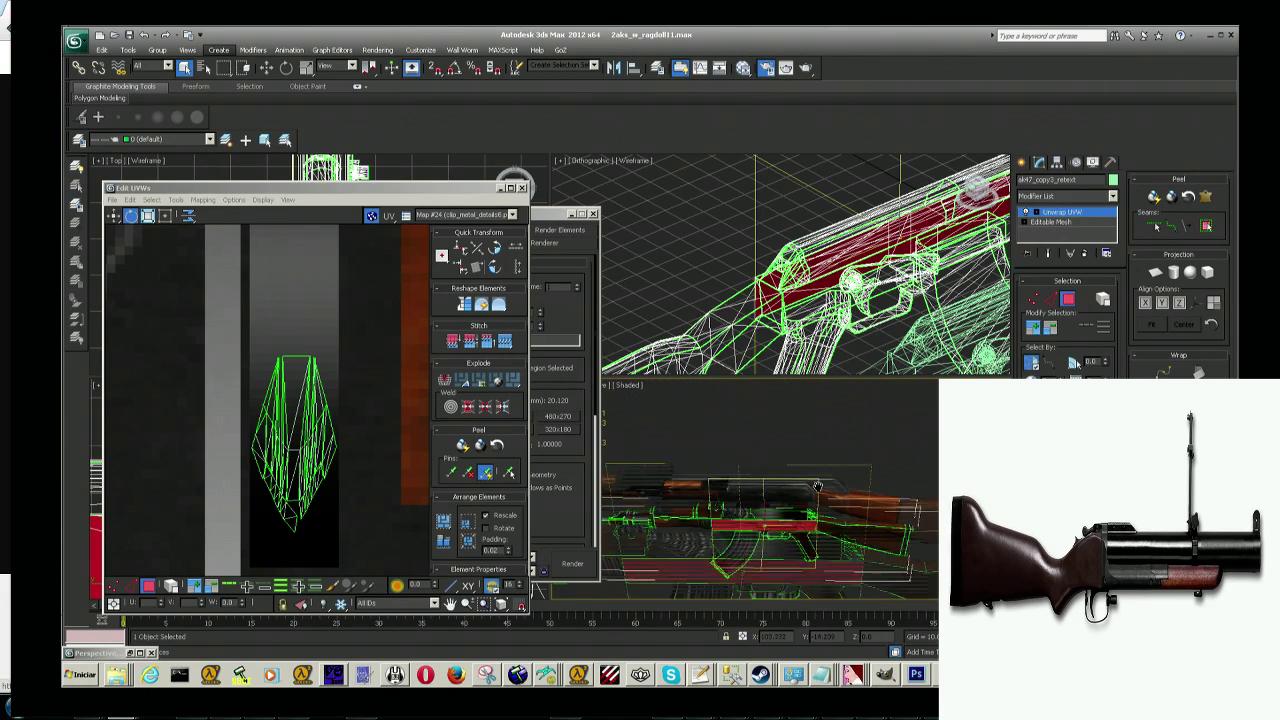
{"action": "scroll", "coordinate": [762, 455], "scroll_direction": "up", "scroll_amount": 2}
{"action": "mouse_move", "coordinate": [760, 453]}
{"action": "middle_mouse_down"}
{"action": "mouse_move", "coordinate": [752, 474]}
{"action": "mouse_move", "coordinate": [844, 487]}
{"action": "middle_mouse_up"}
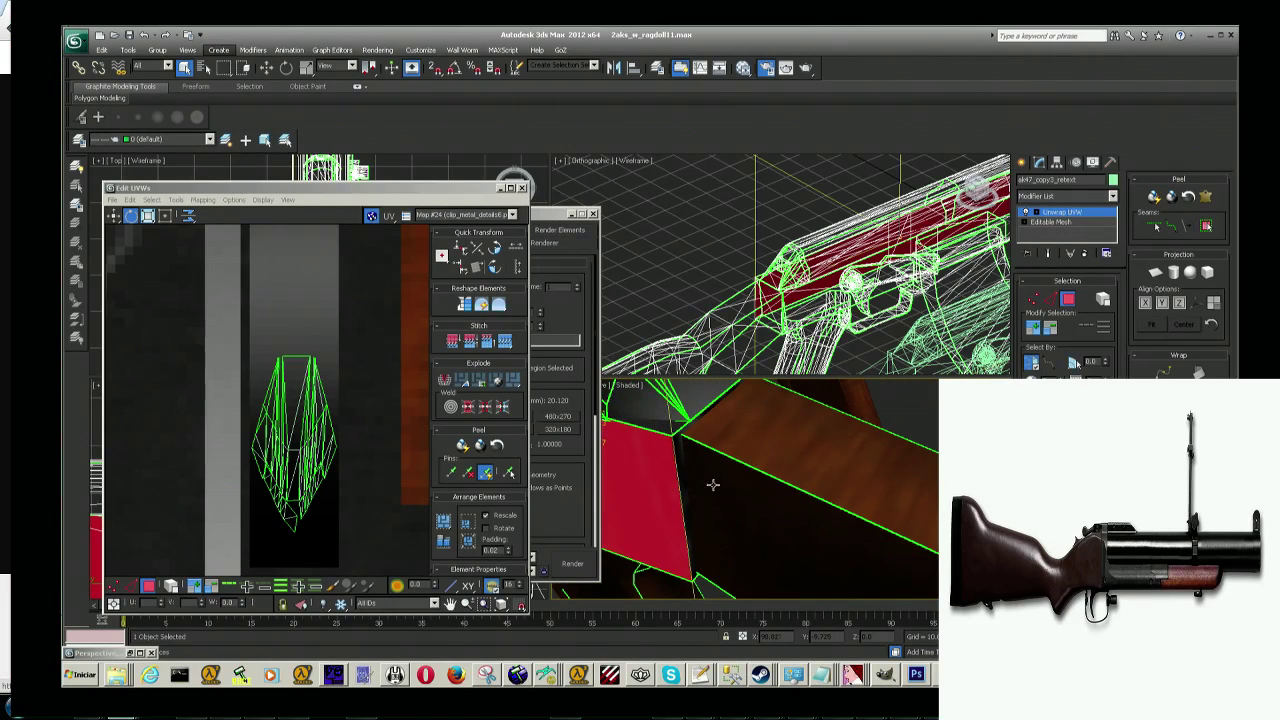
{"action": "left_click", "coordinate": [678, 442]}
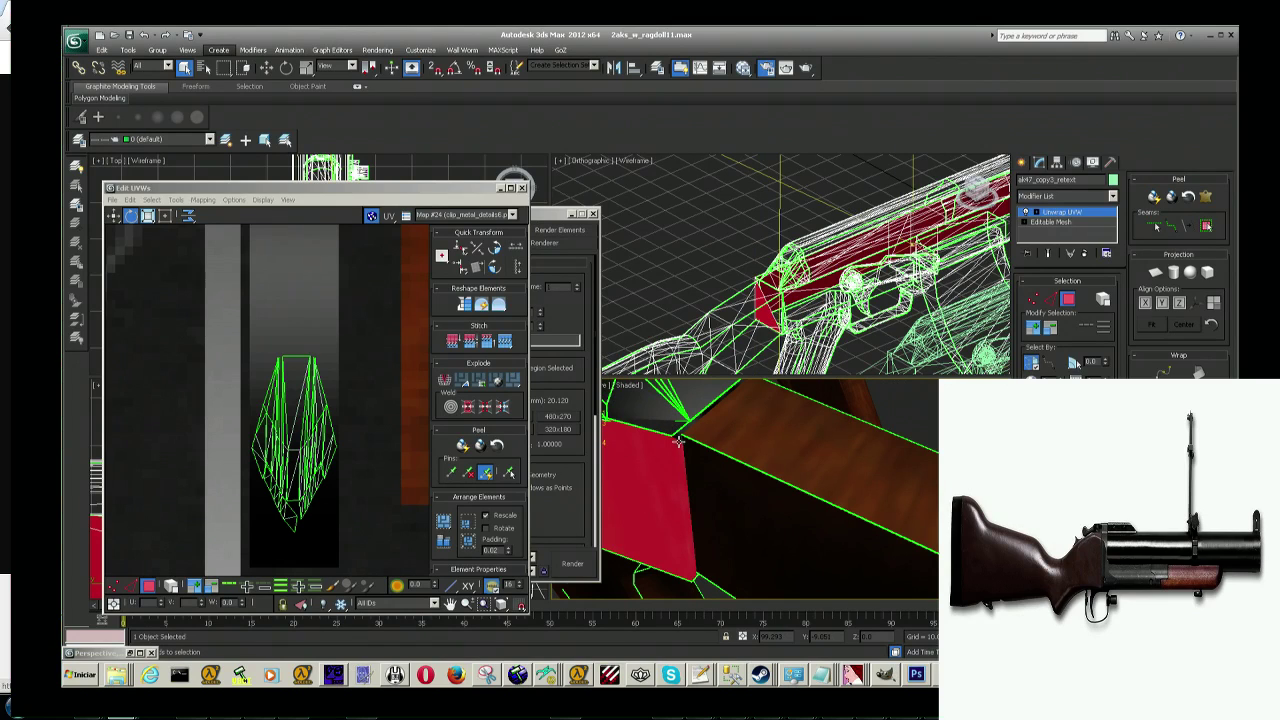
{"action": "middle_click_drag", "start_coordinate": [680, 436], "coordinate": [795, 481], "text": "alt"}
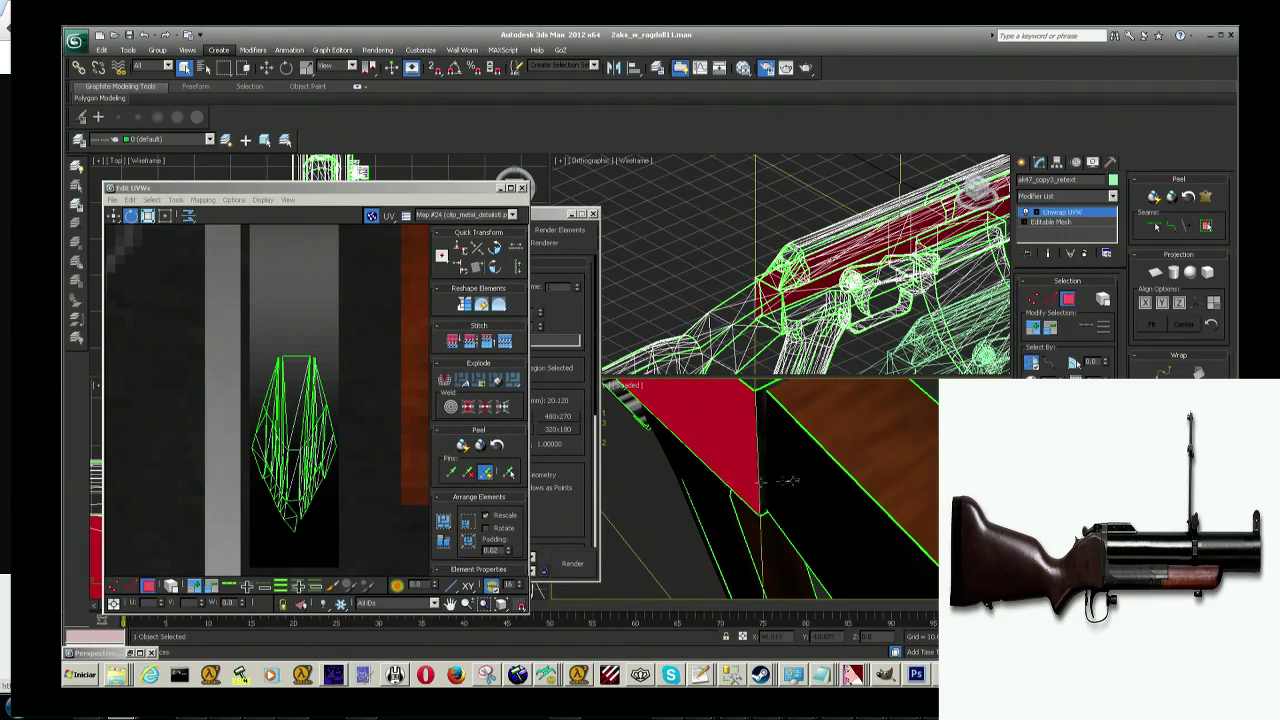
{"action": "scroll", "coordinate": [330, 443], "scroll_direction": "down", "scroll_amount": 2}
{"action": "scroll", "coordinate": [330, 443], "scroll_direction": "down", "scroll_amount": 2}
{"action": "scroll", "coordinate": [330, 443], "scroll_direction": "up", "scroll_amount": 1}
{"action": "scroll", "coordinate": [330, 443], "scroll_direction": "down", "scroll_amount": 1}
{"action": "scroll", "coordinate": [330, 443], "scroll_direction": "down", "scroll_amount": 1}
{"action": "scroll", "coordinate": [320, 430], "scroll_direction": "up", "scroll_amount": 2}
{"action": "scroll", "coordinate": [305, 410], "scroll_direction": "up", "scroll_amount": 2}
{"action": "scroll", "coordinate": [295, 388], "scroll_direction": "up", "scroll_amount": 2}
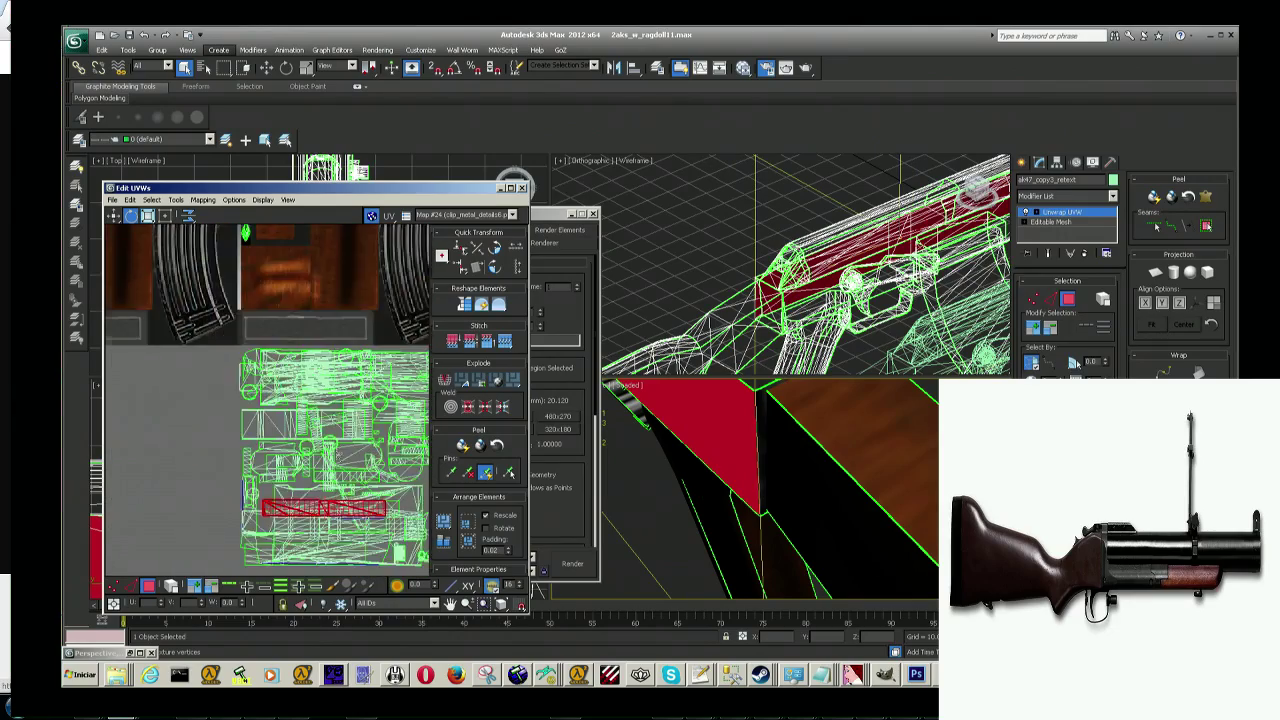
{"action": "scroll", "coordinate": [319, 433], "scroll_direction": "up", "scroll_amount": 1}
{"action": "left_click", "coordinate": [204, 201]}
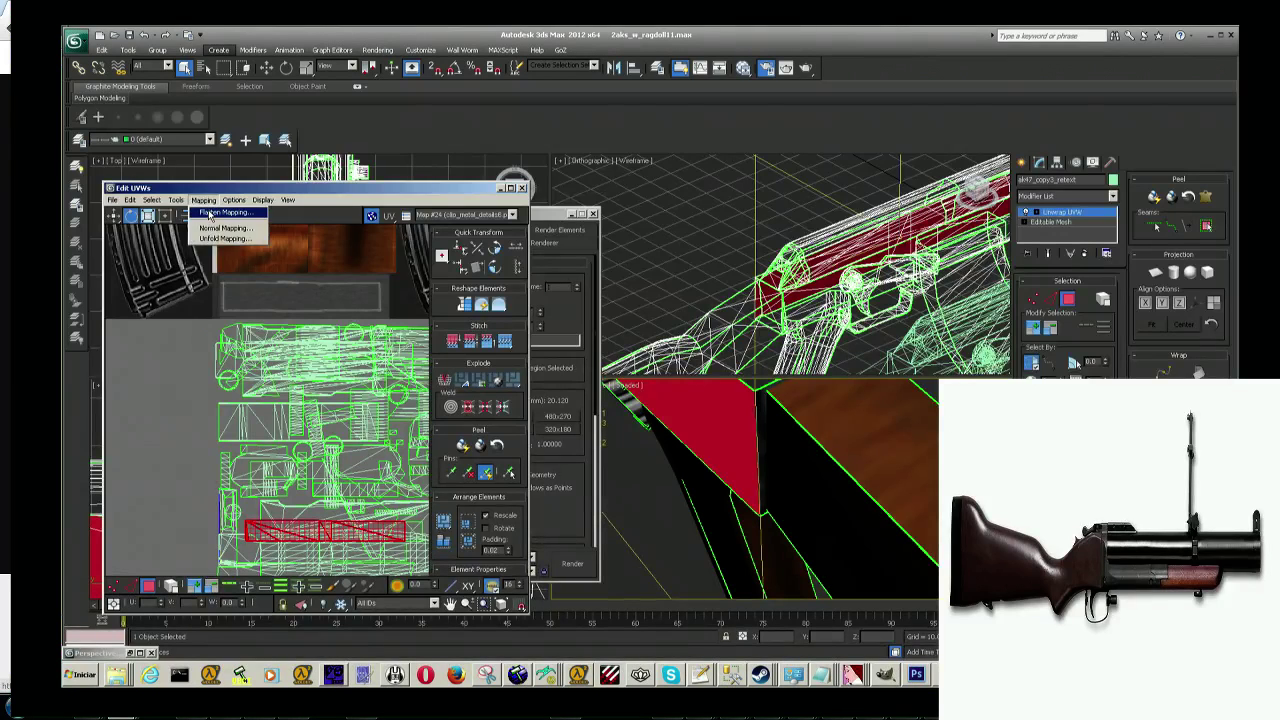
Step: Apply Flatten Mapping to the selected faces to pack their UVs
{"action": "left_click", "coordinate": [218, 215]}
{"action": "left_click", "coordinate": [229, 109]}
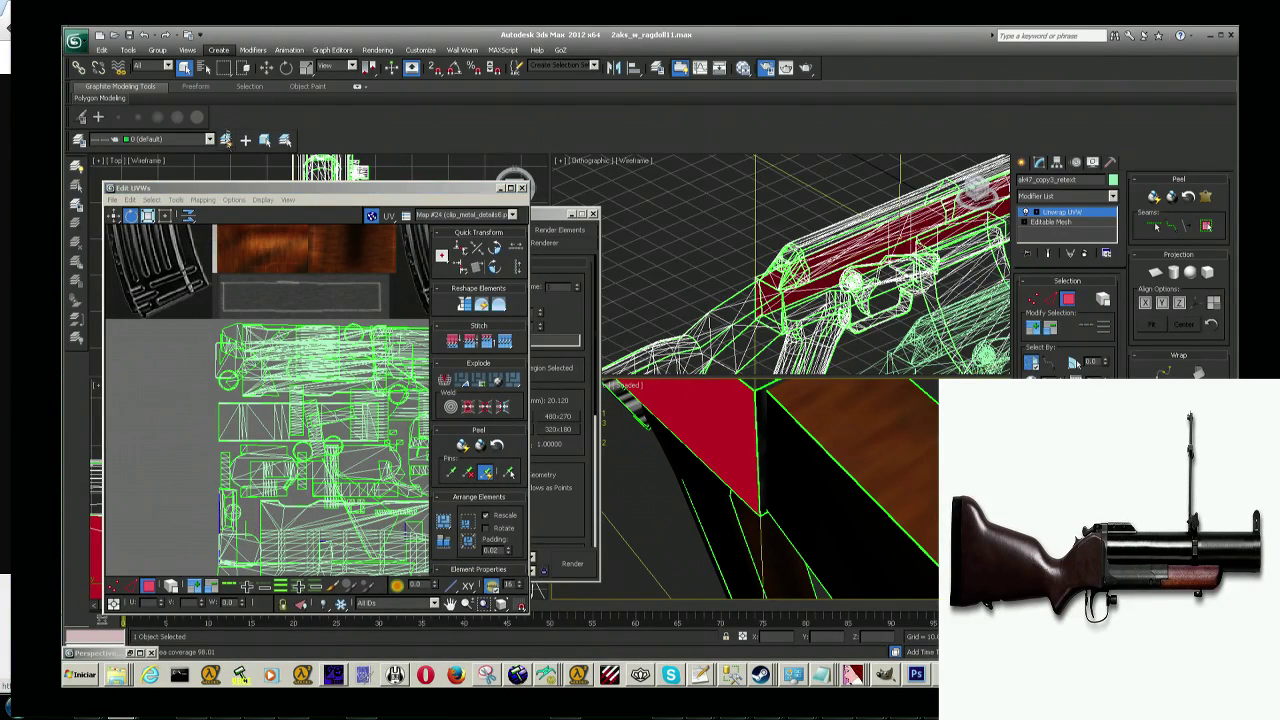
{"action": "scroll", "coordinate": [285, 370], "scroll_direction": "down", "scroll_amount": 2}
{"action": "scroll", "coordinate": [278, 352], "scroll_direction": "down", "scroll_amount": 1}
{"action": "scroll", "coordinate": [278, 352], "scroll_direction": "up", "scroll_amount": 1}
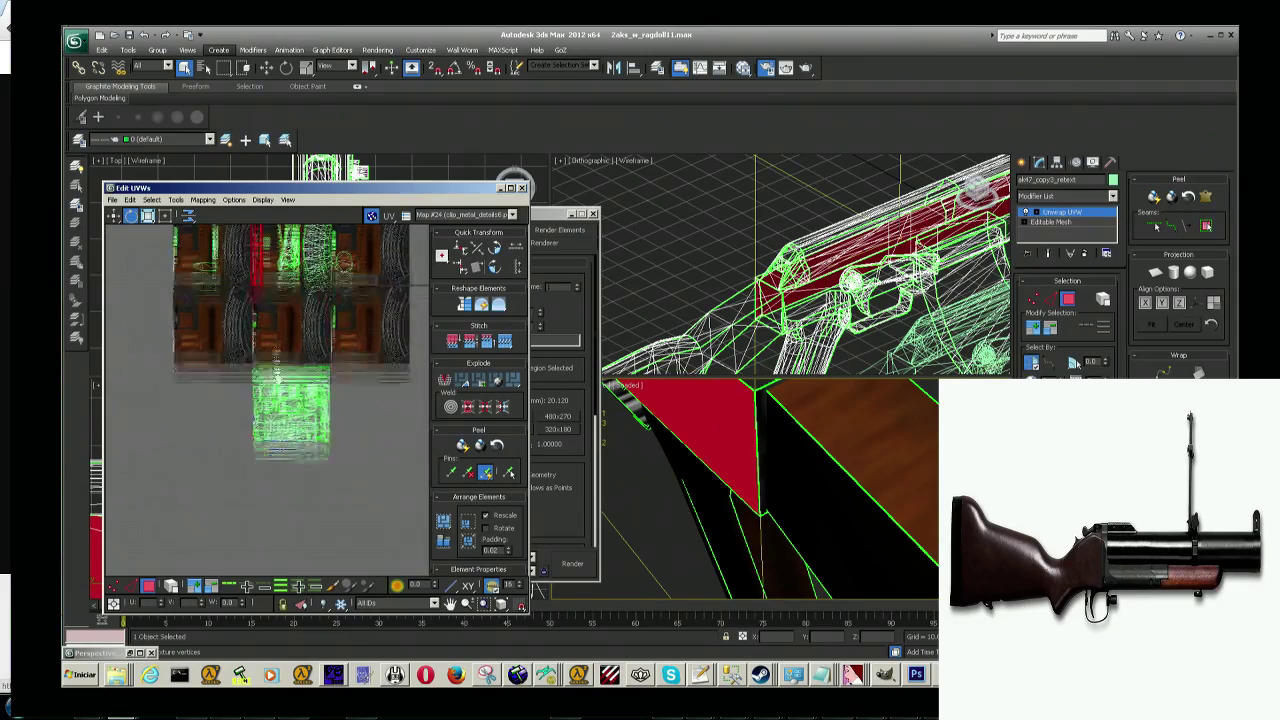
{"action": "scroll", "coordinate": [272, 364], "scroll_direction": "up", "scroll_amount": 1}
{"action": "scroll", "coordinate": [264, 380], "scroll_direction": "up", "scroll_amount": 1}
{"action": "scroll", "coordinate": [256, 398], "scroll_direction": "up", "scroll_amount": 1}
{"action": "scroll", "coordinate": [256, 398], "scroll_direction": "up", "scroll_amount": 1}
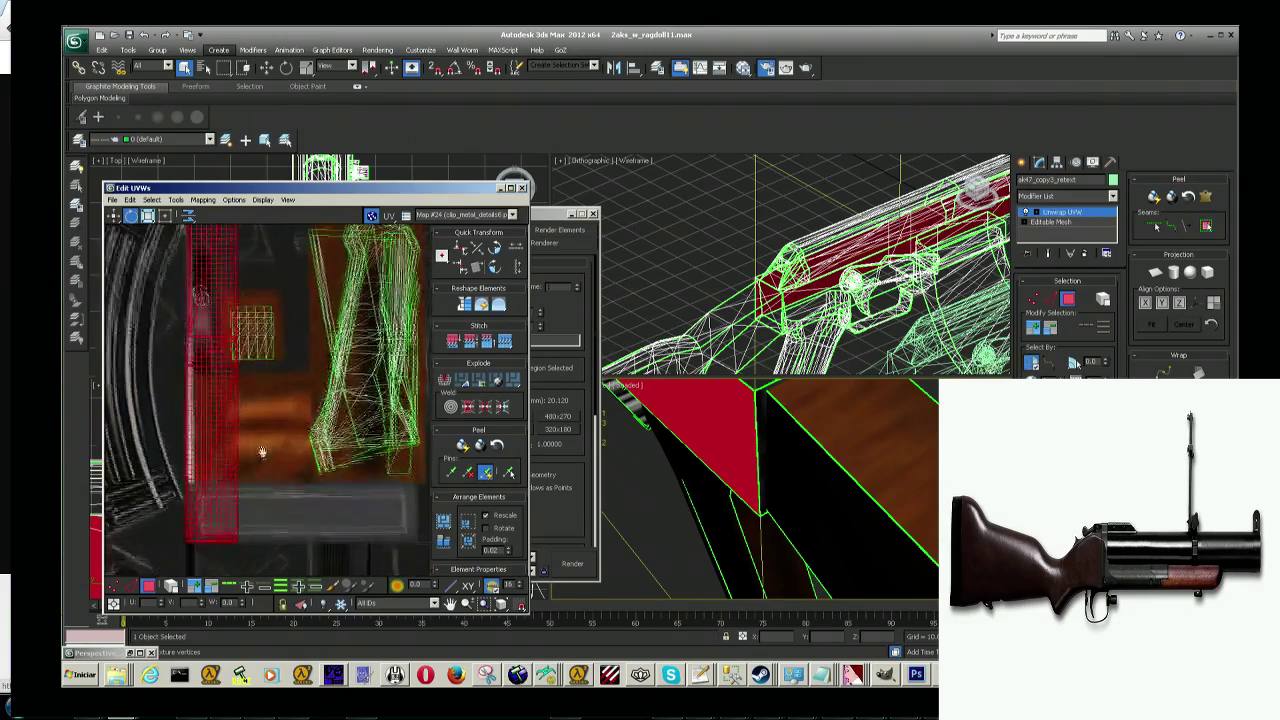
{"action": "scroll", "coordinate": [252, 350], "scroll_direction": "down", "scroll_amount": 1}
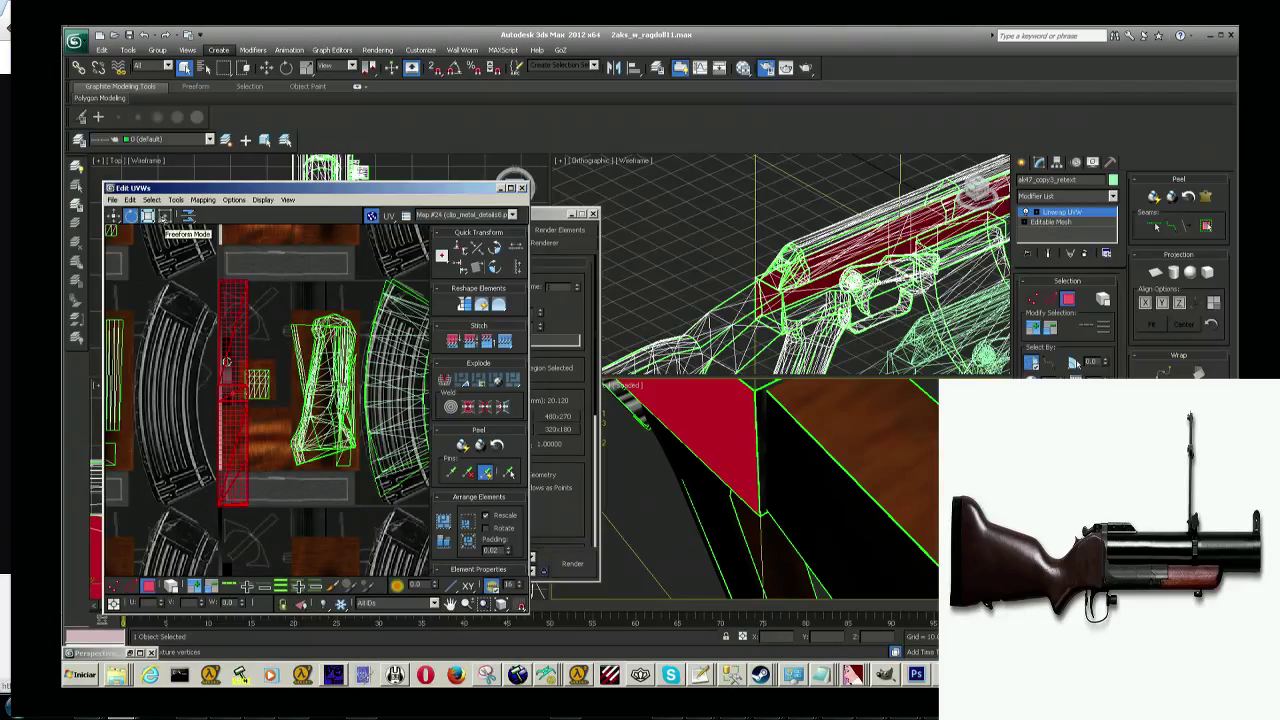
Step: Rotate the red UV element to a diagonal and squeeze it narrower horizontally
{"action": "left_click_drag", "start_coordinate": [228, 364], "coordinate": [341, 494]}
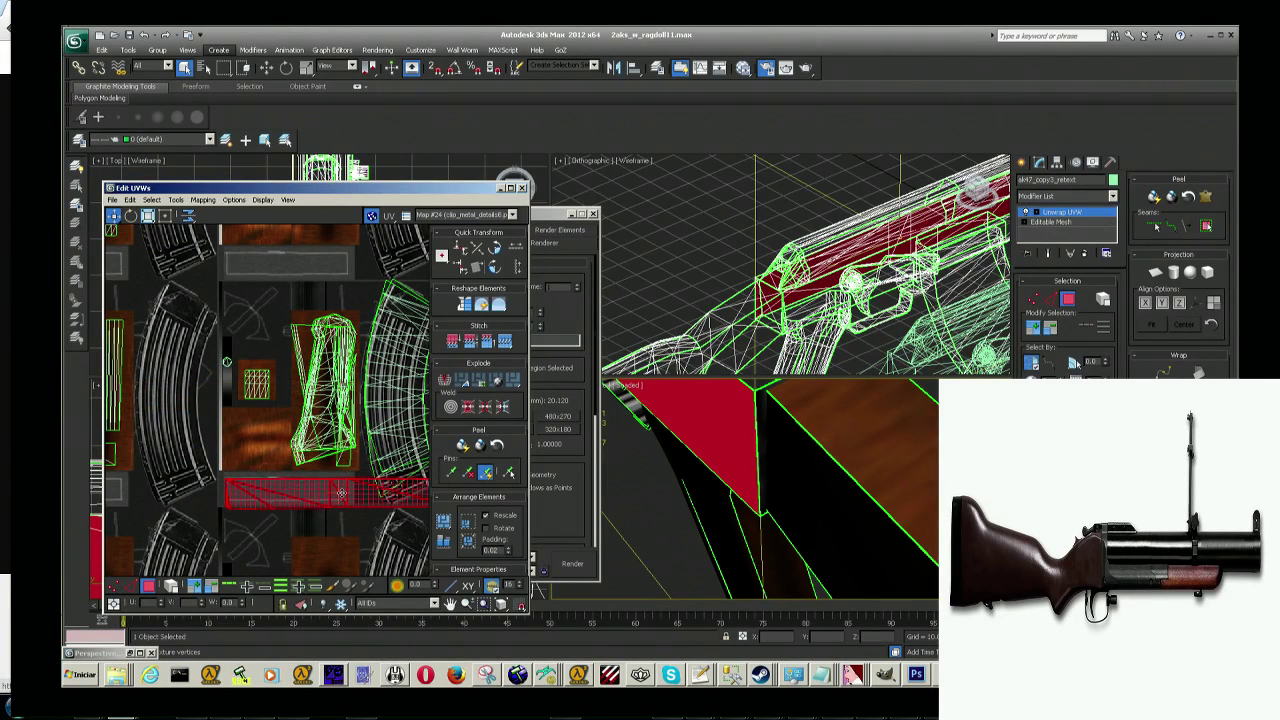
{"action": "middle_click_drag", "start_coordinate": [341, 493], "coordinate": [269, 477]}
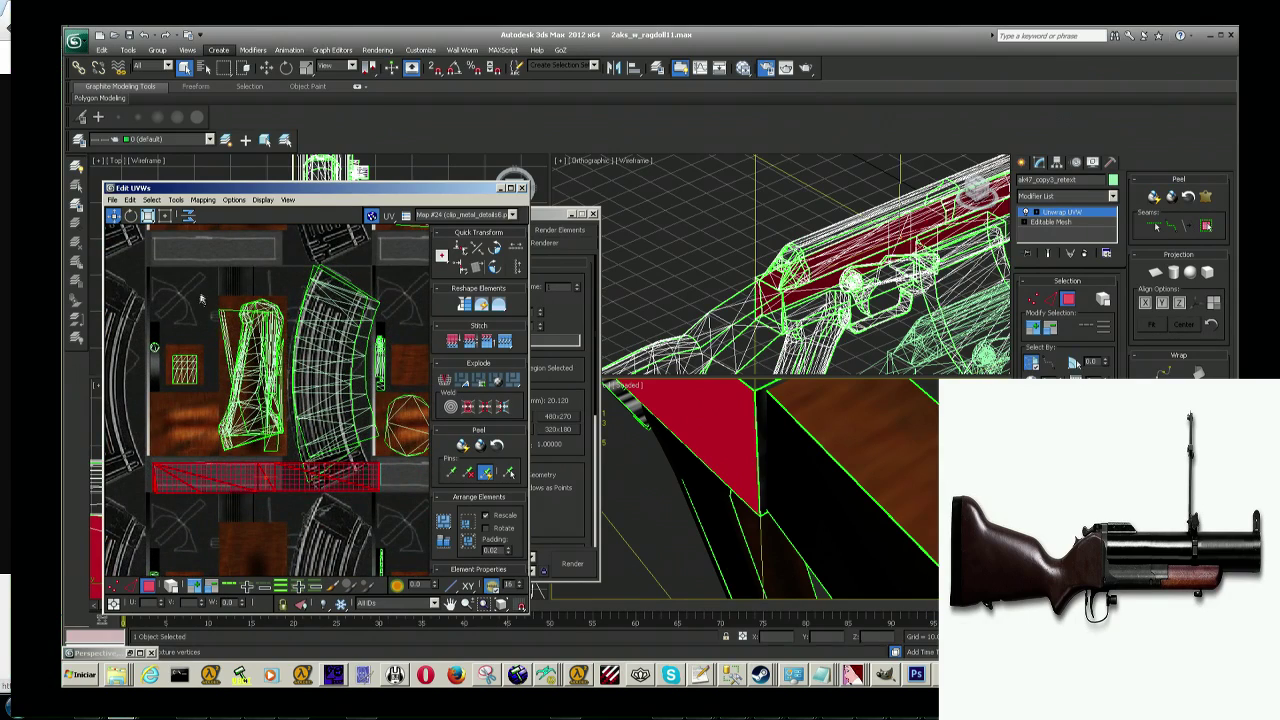
{"action": "left_click", "coordinate": [165, 216]}
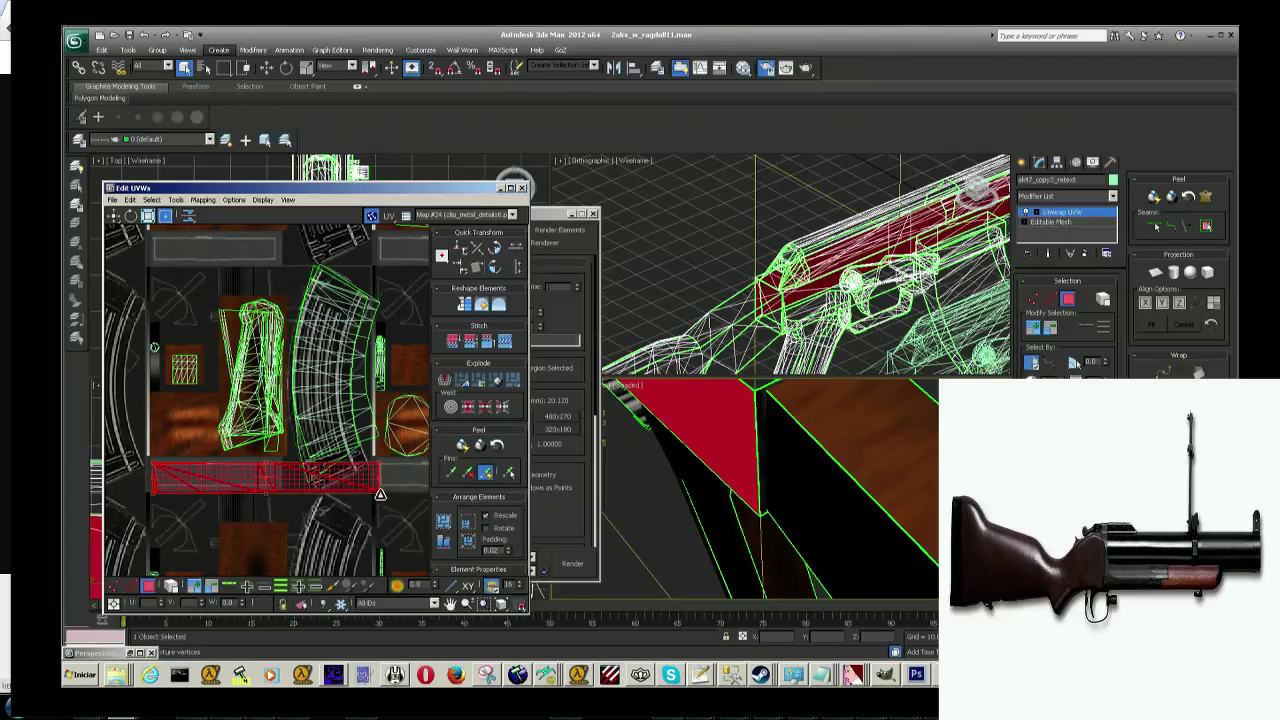
{"action": "left_click_drag", "start_coordinate": [380, 494], "coordinate": [276, 486]}
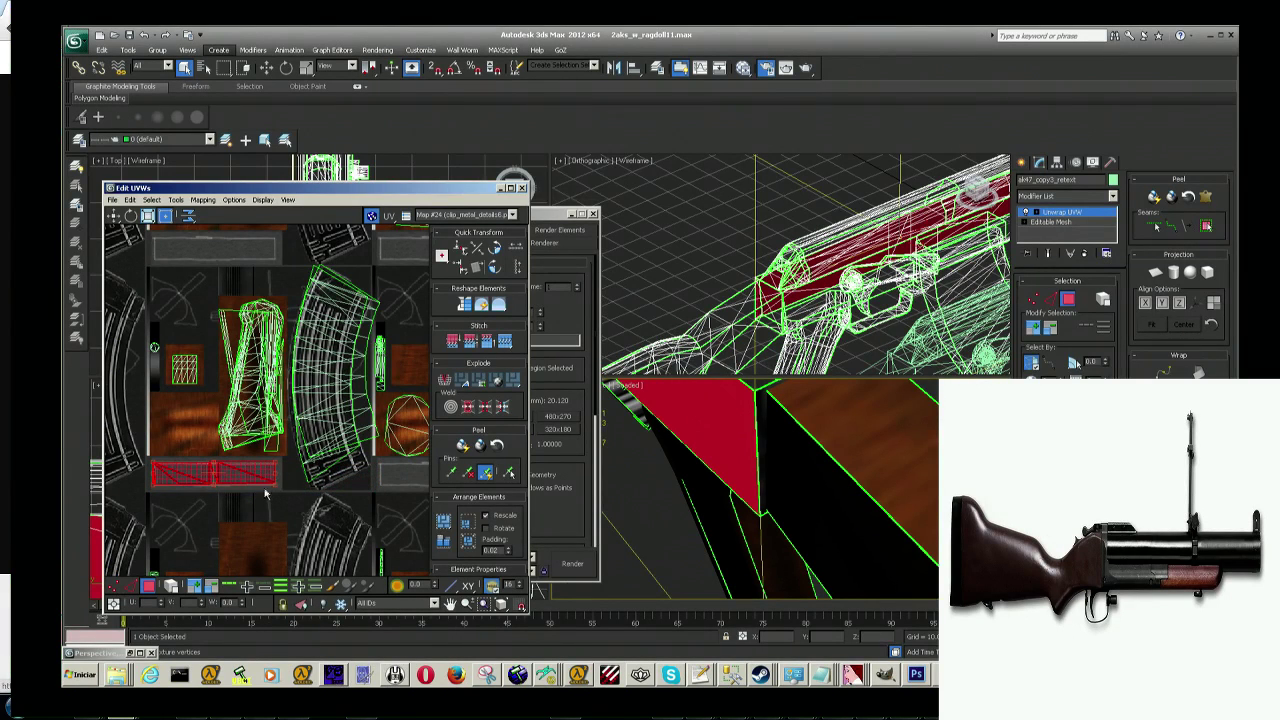
{"action": "scroll", "coordinate": [266, 492], "scroll_direction": "up", "scroll_amount": 3}
{"action": "scroll", "coordinate": [266, 492], "scroll_direction": "down", "scroll_amount": 1}
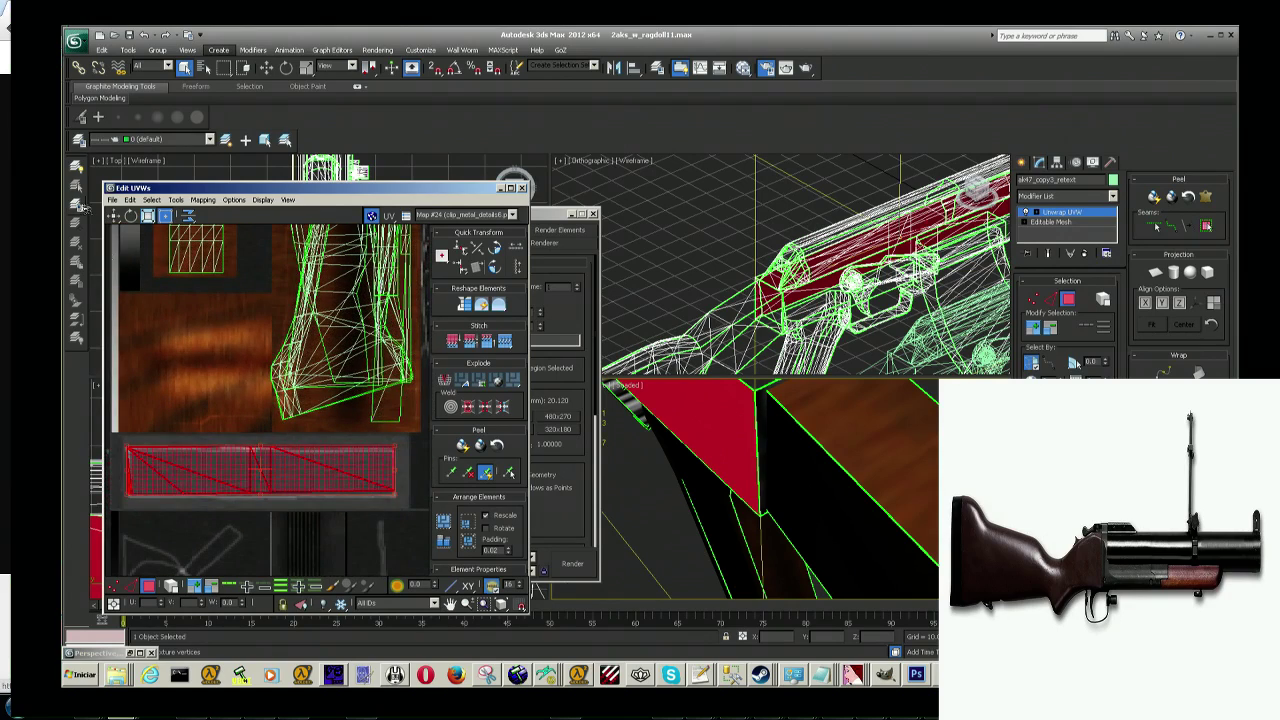
Step: Move the red UV strip slightly down onto the texture's metal bar
{"action": "left_click", "coordinate": [112, 216]}
{"action": "left_click_drag", "start_coordinate": [290, 472], "coordinate": [287, 479]}
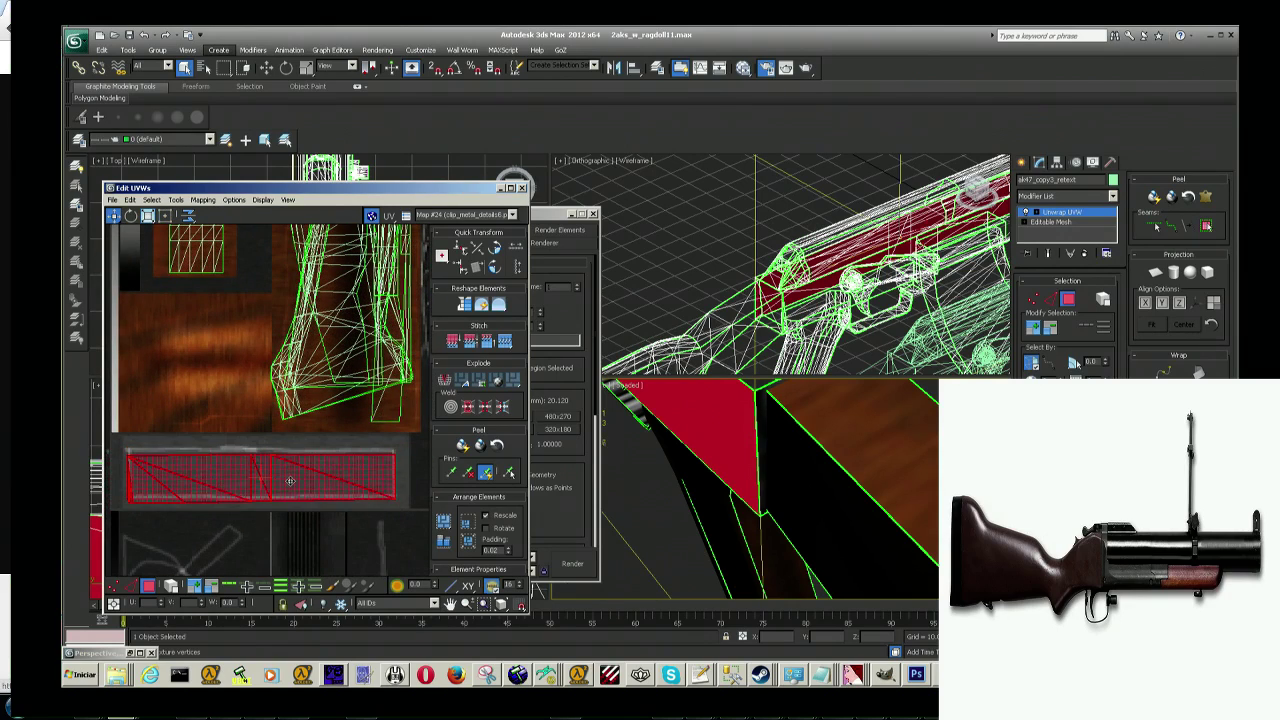
{"action": "scroll", "coordinate": [668, 467], "scroll_direction": "down", "scroll_amount": 5}
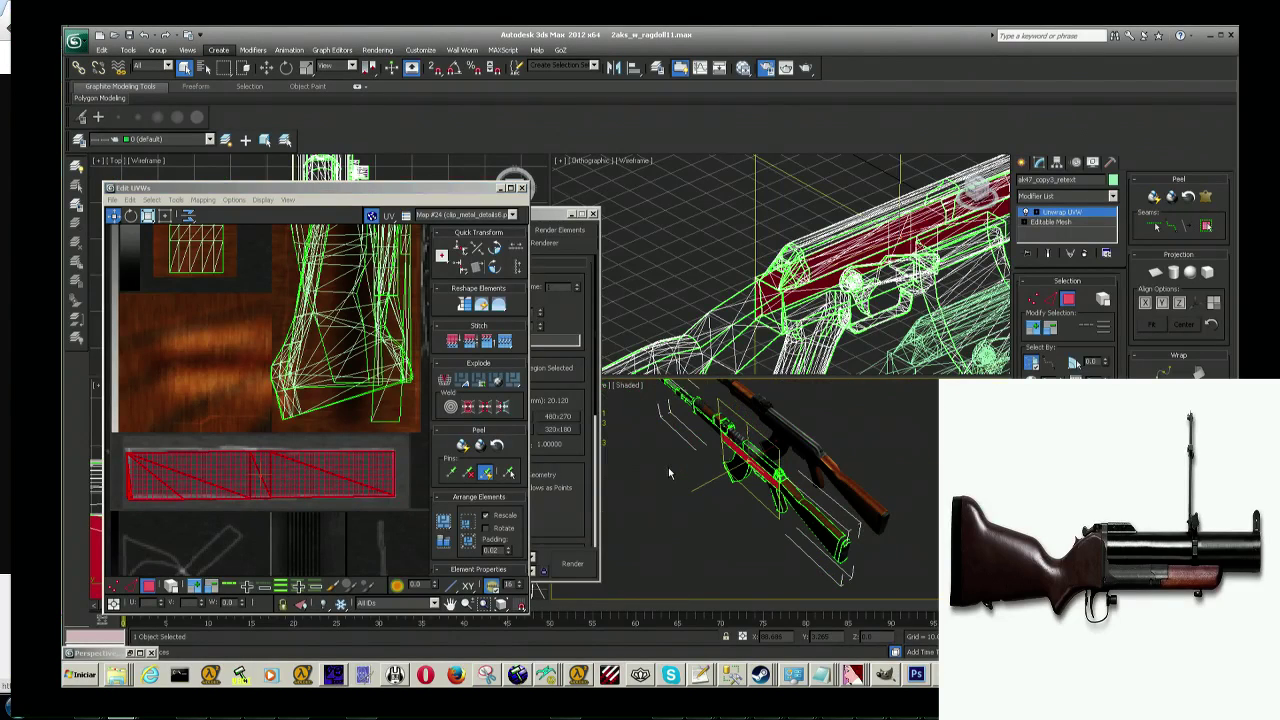
{"action": "scroll", "coordinate": [717, 507], "scroll_direction": "up", "scroll_amount": 2}
{"action": "scroll", "coordinate": [717, 507], "scroll_direction": "up", "scroll_amount": 2}
{"action": "scroll", "coordinate": [717, 507], "scroll_direction": "up", "scroll_amount": 2}
{"action": "scroll", "coordinate": [717, 507], "scroll_direction": "up", "scroll_amount": 3}
{"action": "scroll", "coordinate": [803, 465], "scroll_direction": "up", "scroll_amount": 2}
{"action": "scroll", "coordinate": [805, 470], "scroll_direction": "up", "scroll_amount": 2}
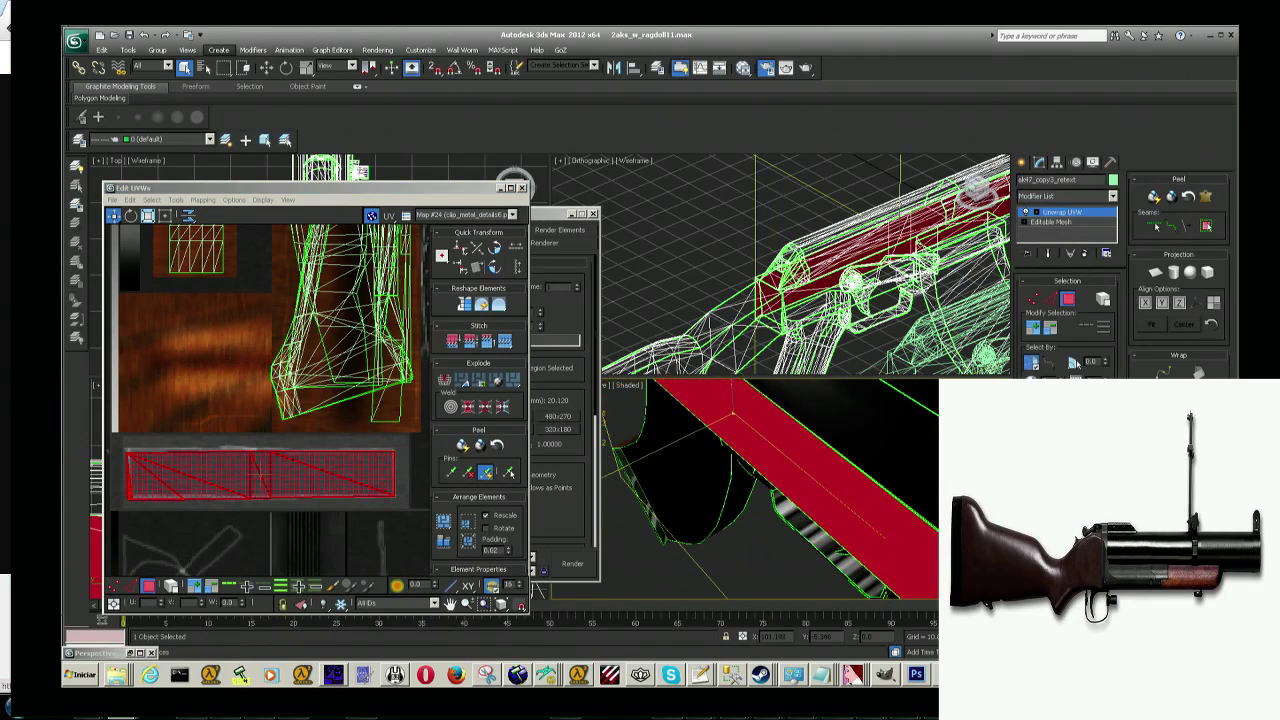
{"action": "scroll", "coordinate": [836, 519], "scroll_direction": "down", "scroll_amount": 3}
{"action": "scroll", "coordinate": [836, 519], "scroll_direction": "down", "scroll_amount": 2}
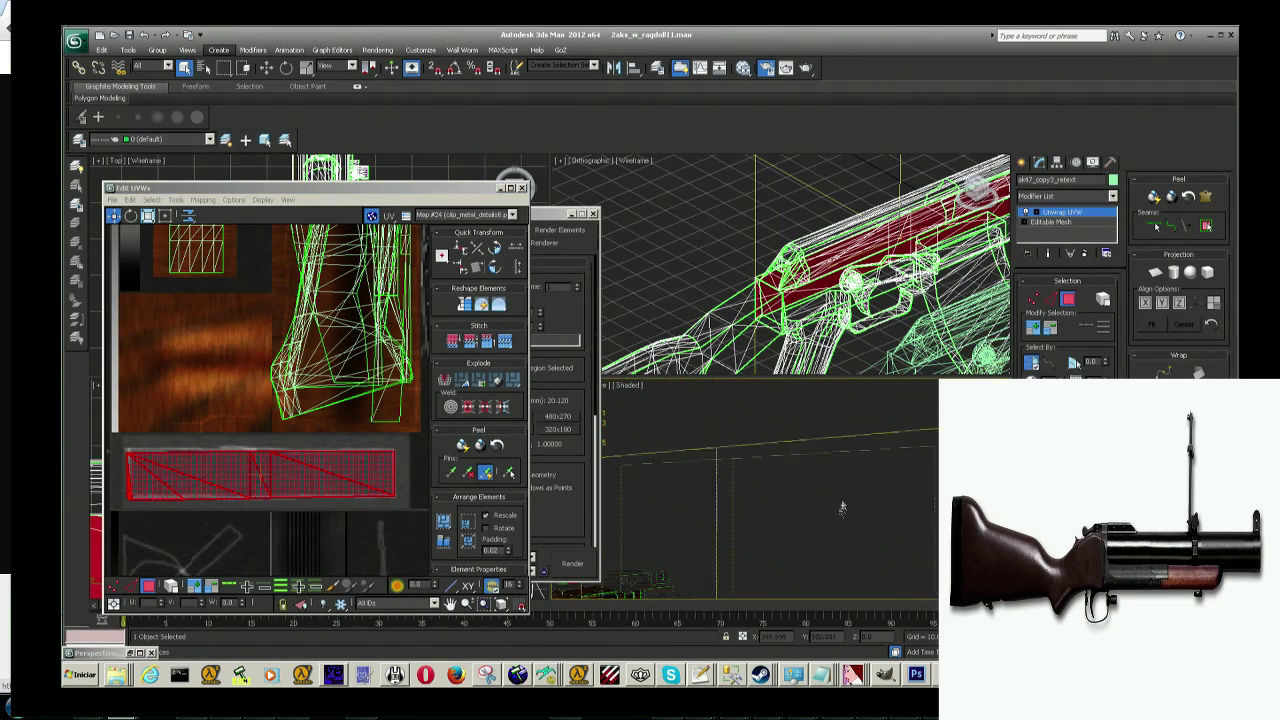
{"action": "scroll", "coordinate": [836, 519], "scroll_direction": "down", "scroll_amount": 1}
{"action": "scroll", "coordinate": [836, 519], "scroll_direction": "up", "scroll_amount": 2}
{"action": "scroll", "coordinate": [836, 519], "scroll_direction": "up", "scroll_amount": 2}
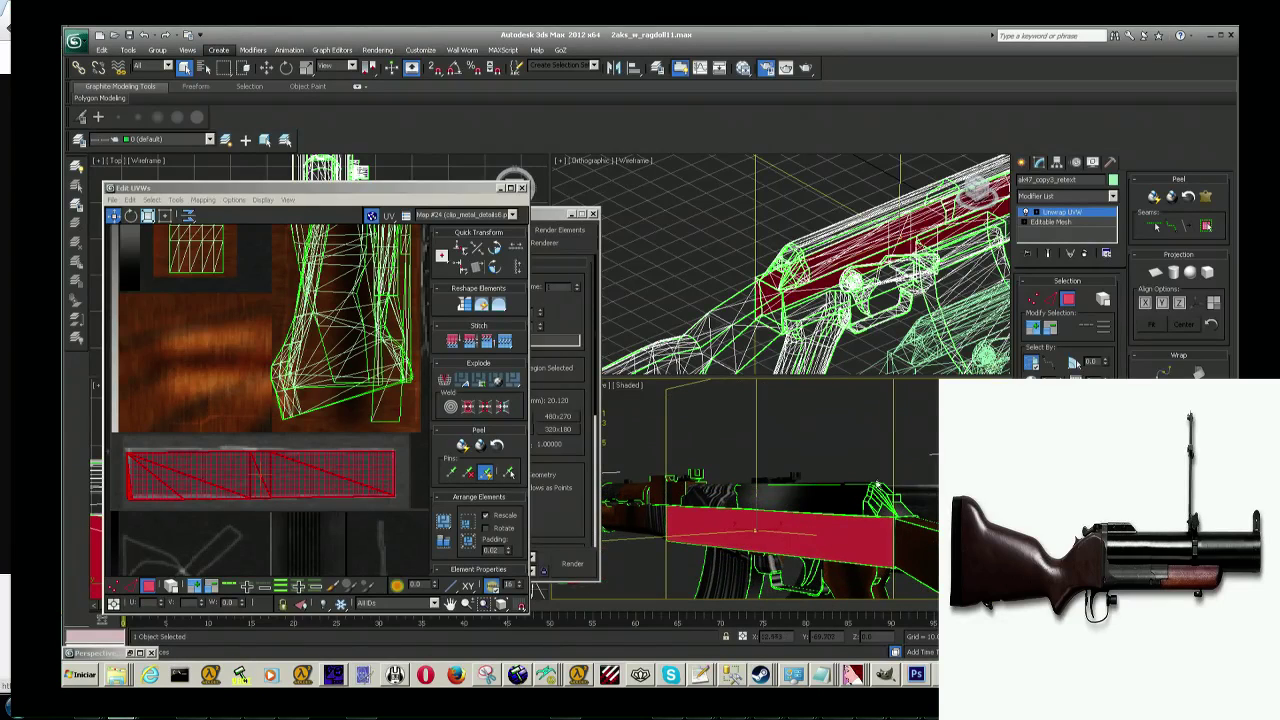
Step: Render the Perspective view, check the grey metal strip, and close the render window
{"action": "key", "text": "shift+q"}
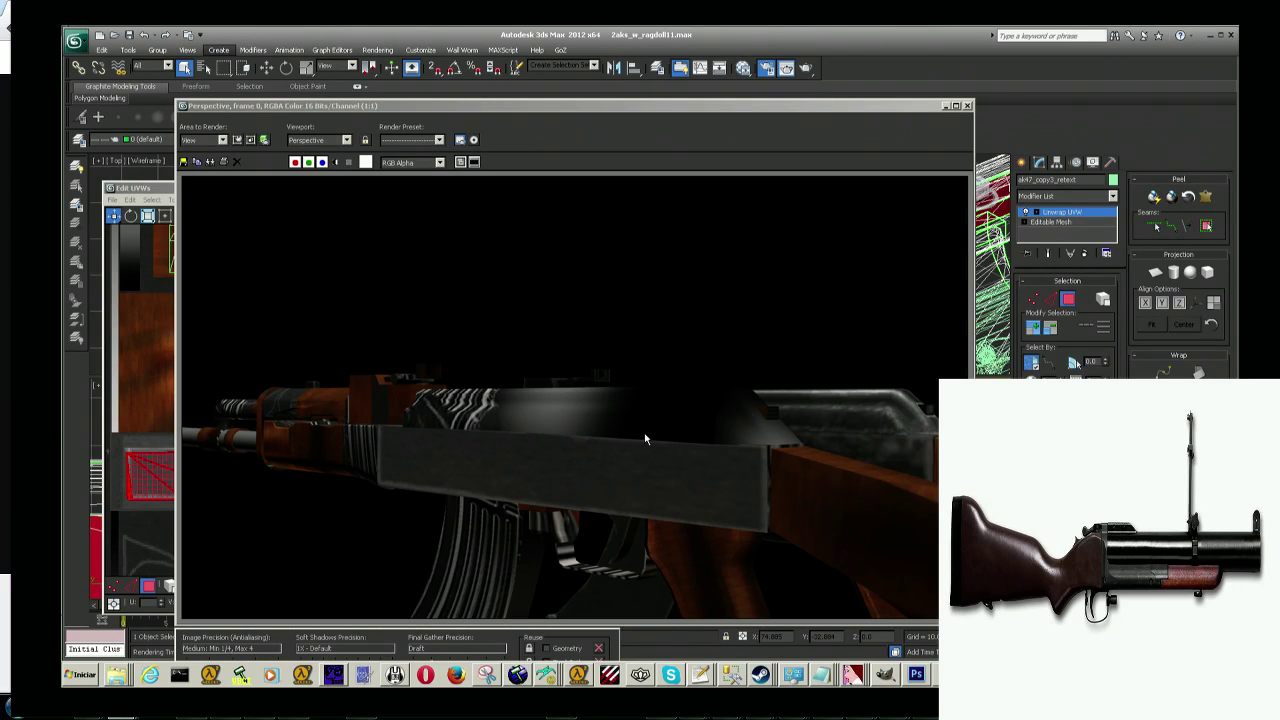
{"action": "key", "text": "alt+Tab"}
{"action": "key", "text": "alt+Tab"}
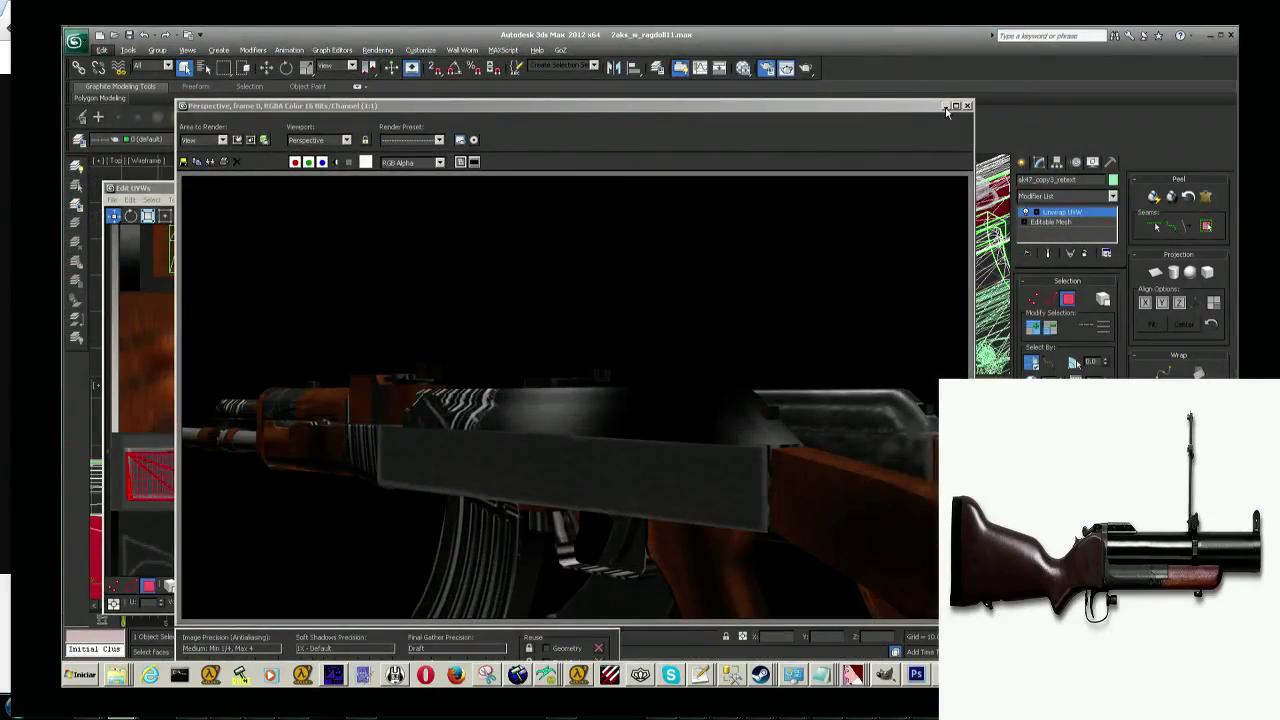
{"action": "left_click", "coordinate": [945, 106]}
Step: Zoom out in Edit UVWs and move the red strip onto a lower texture tile
{"action": "scroll", "coordinate": [308, 481], "scroll_direction": "down", "scroll_amount": 3}
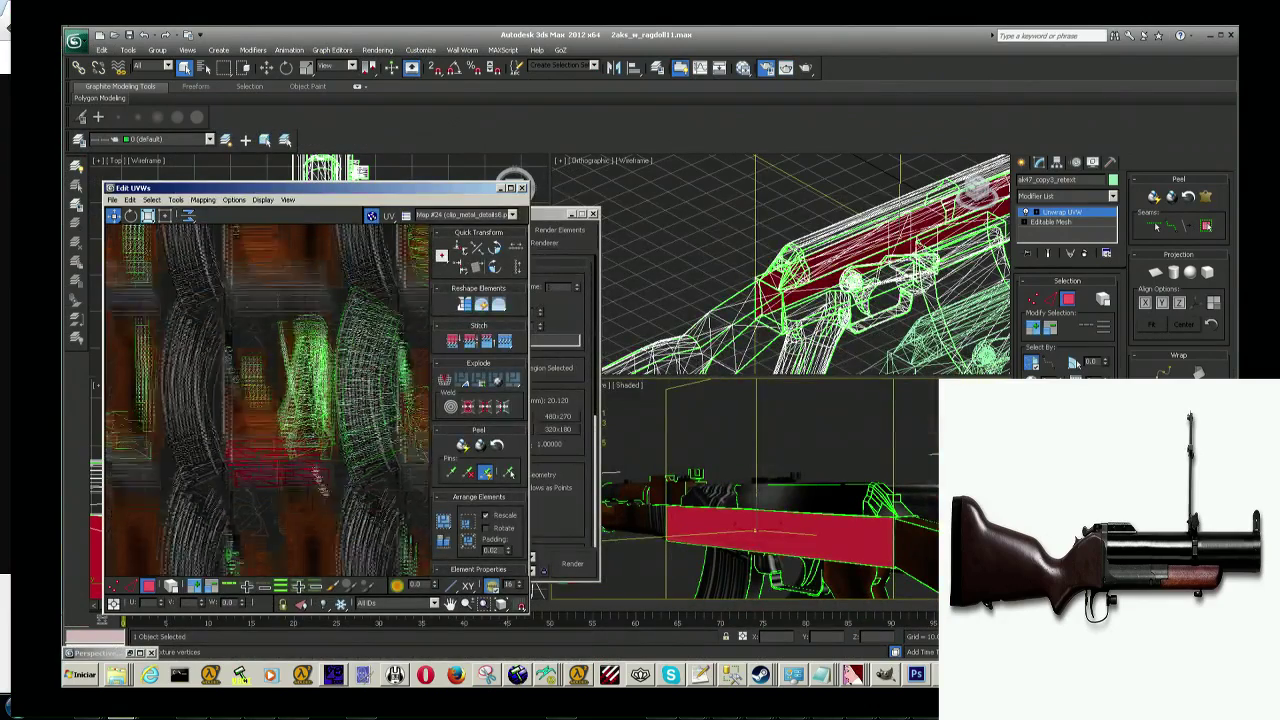
{"action": "scroll", "coordinate": [367, 372], "scroll_direction": "down", "scroll_amount": 2}
{"action": "middle_click_drag", "start_coordinate": [367, 372], "coordinate": [316, 383]}
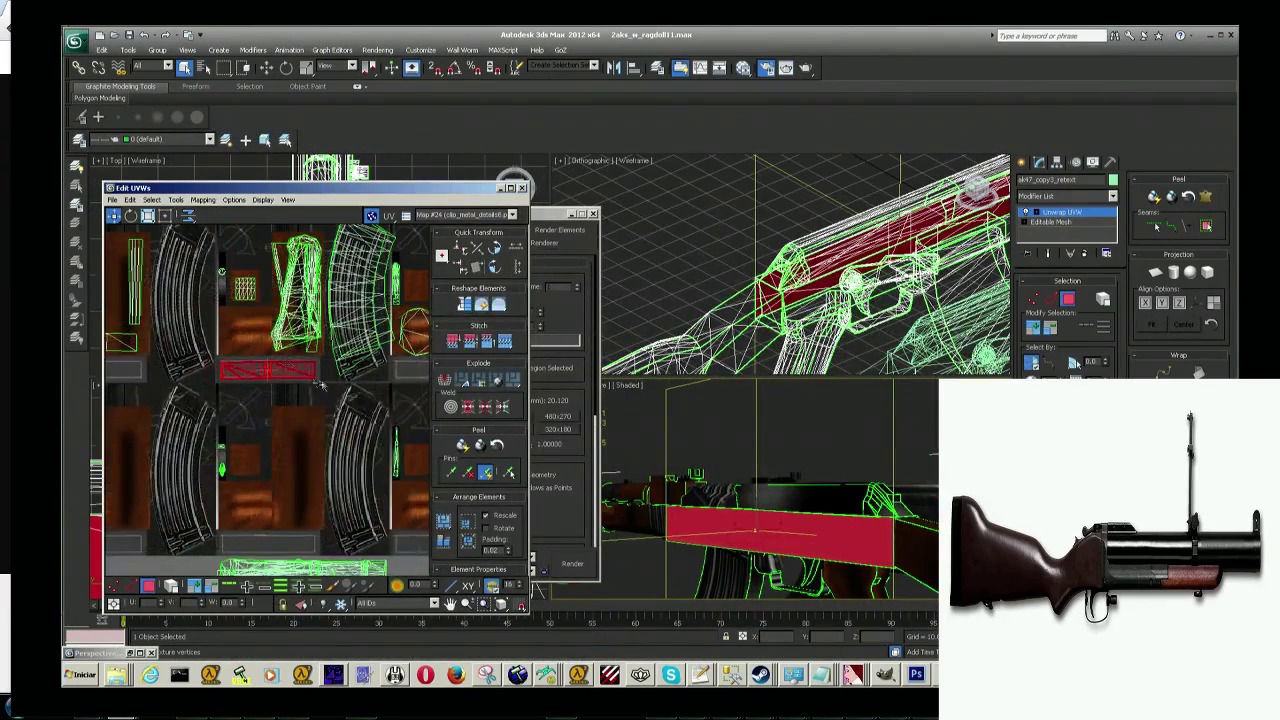
{"action": "mouse_move", "coordinate": [291, 368]}
{"action": "left_mouse_down"}
{"action": "mouse_move", "coordinate": [252, 362]}
{"action": "mouse_move", "coordinate": [264, 388]}
{"action": "mouse_move", "coordinate": [370, 456]}
{"action": "left_mouse_up"}
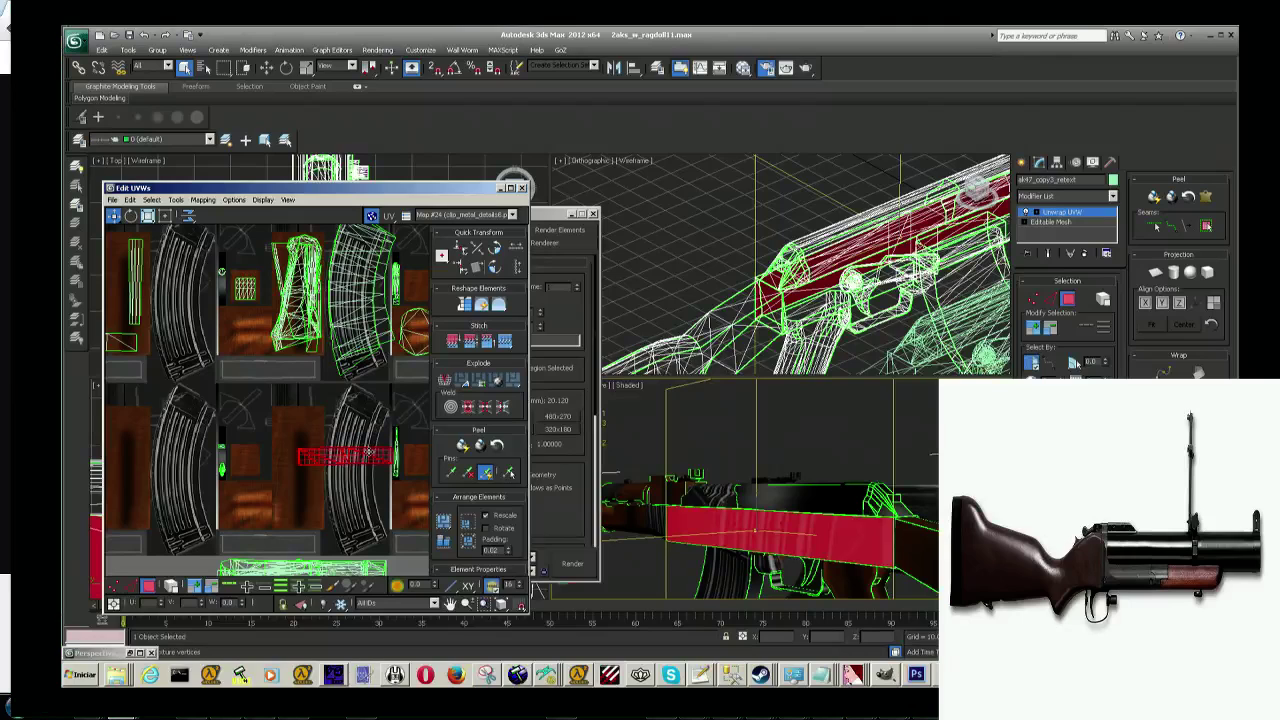
Step: Re-render the scene to compare, then minimize the render window
{"action": "key", "text": "F9"}
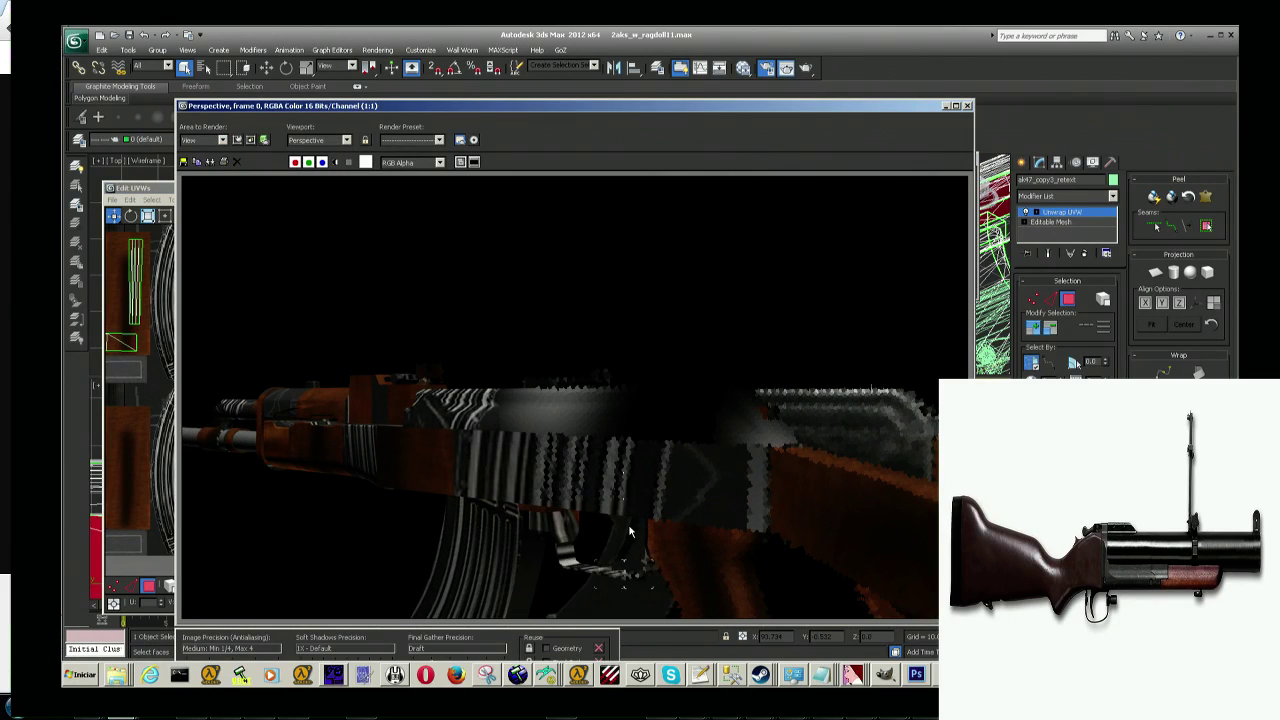
{"action": "key", "text": "alt+Tab"}
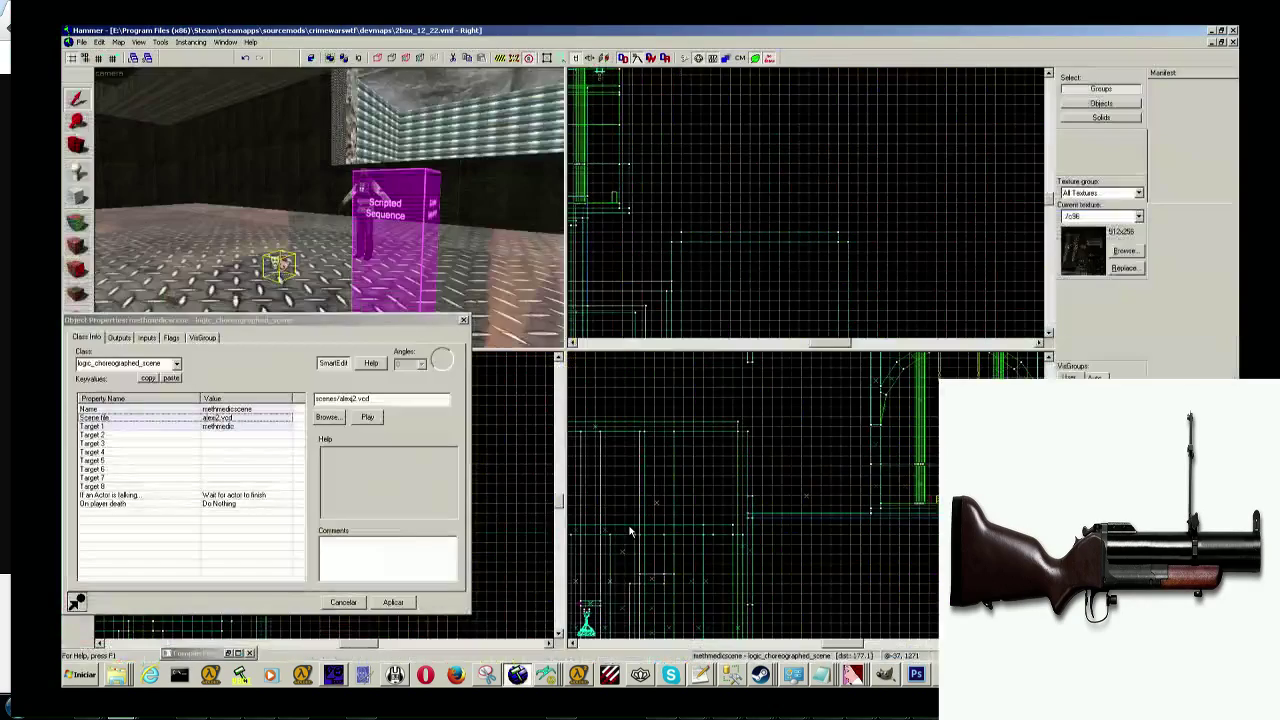
{"action": "key", "text": "alt+Tab"}
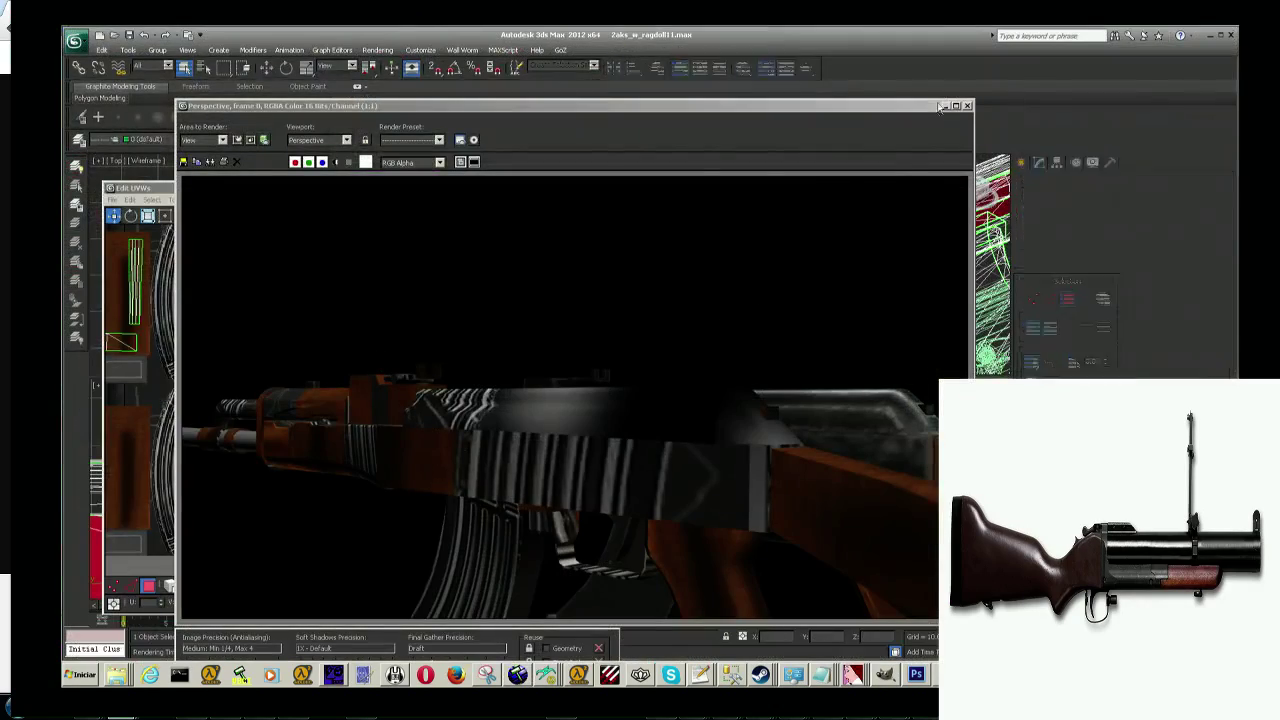
{"action": "left_click", "coordinate": [943, 106]}
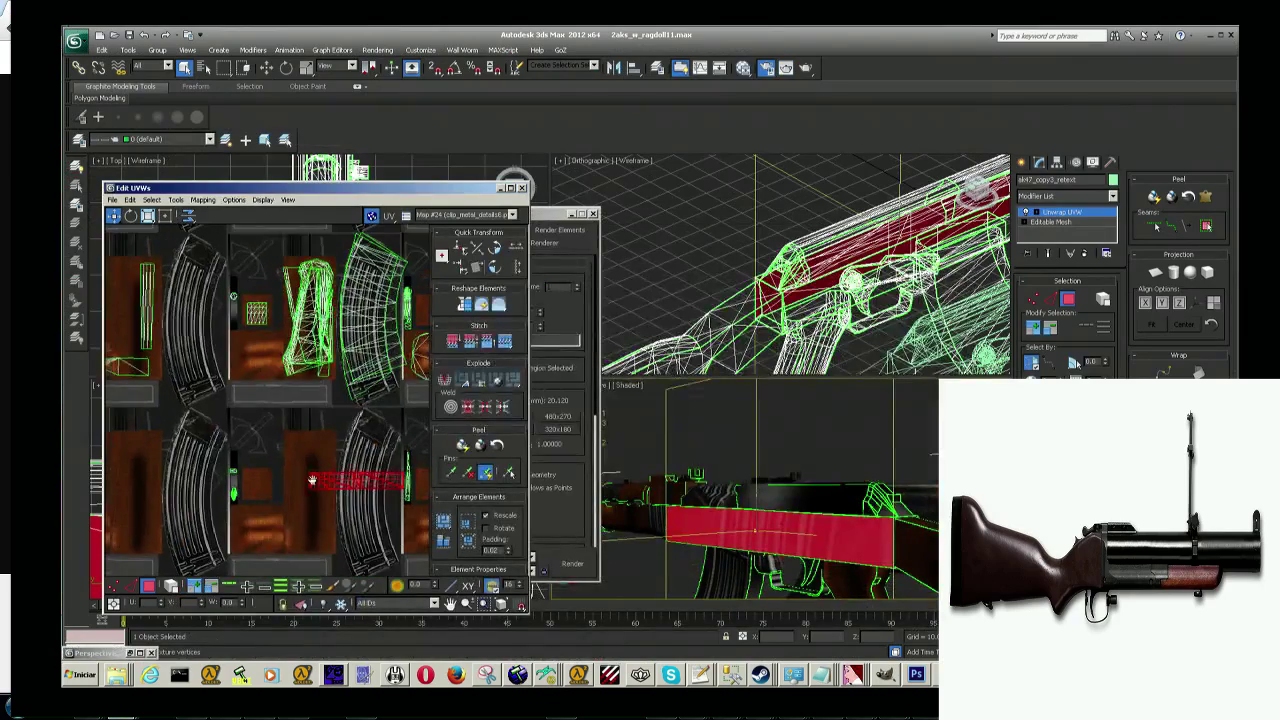
Step: Move the red UV strip up and left, then zoom in on the texture tiles
{"action": "left_click_drag", "start_coordinate": [330, 468], "coordinate": [310, 401]}
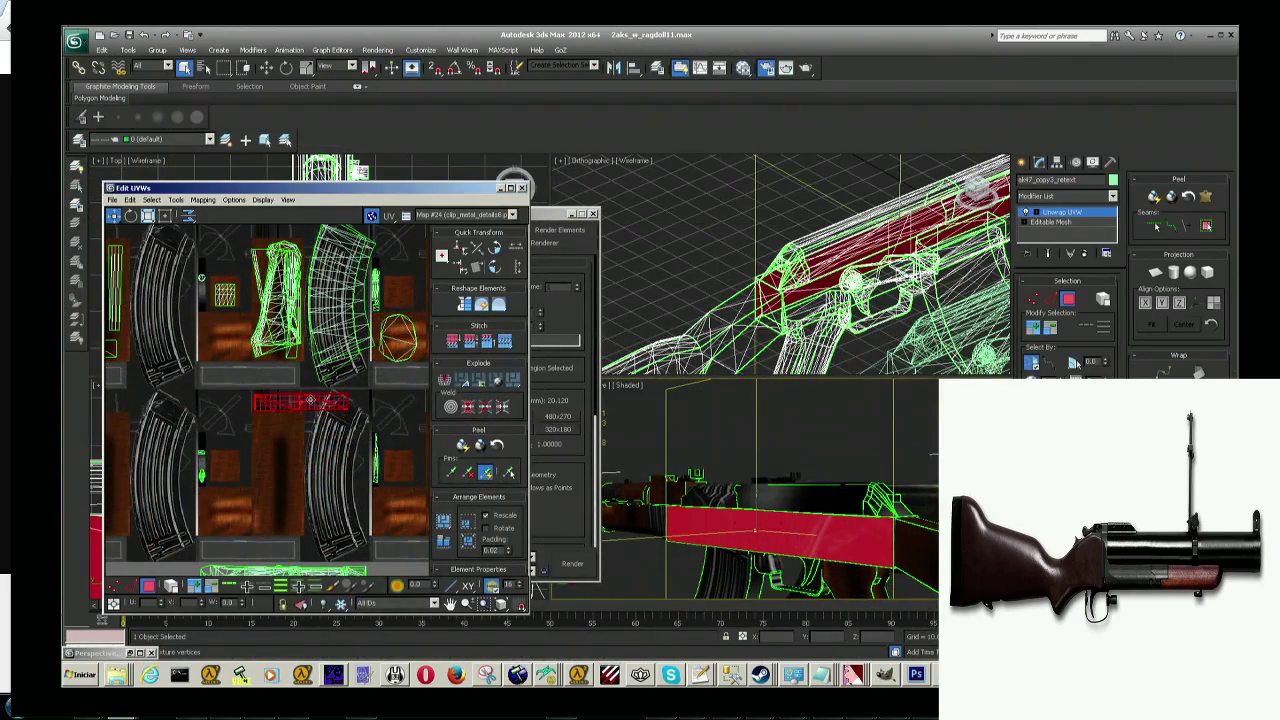
{"action": "scroll", "coordinate": [312, 402], "scroll_direction": "right", "scroll_amount": 5}
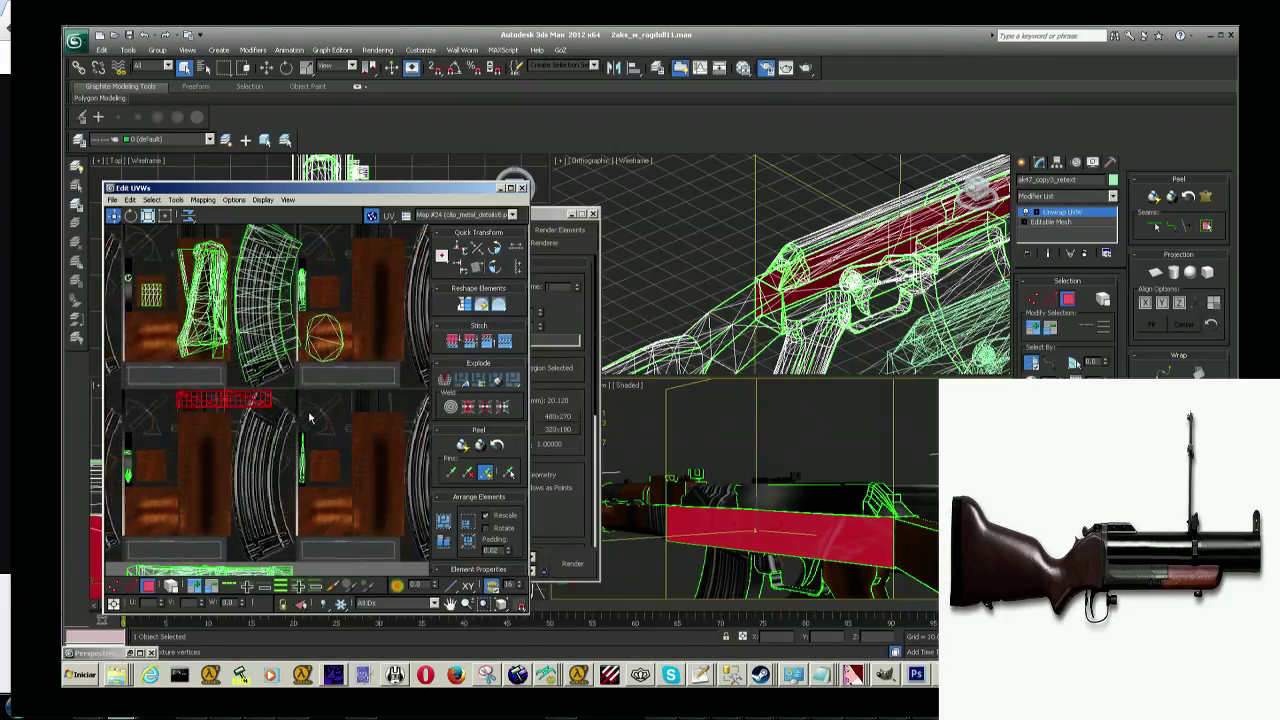
{"action": "scroll", "coordinate": [312, 450], "scroll_direction": "up", "scroll_amount": 5}
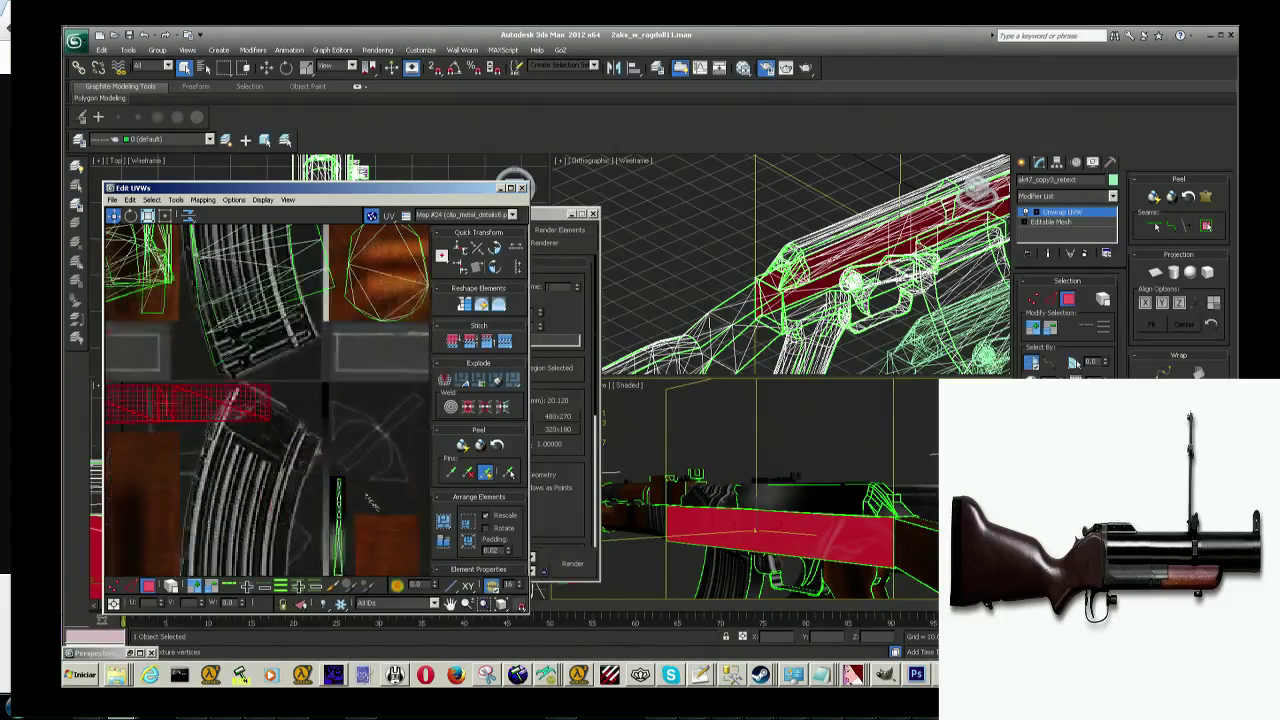
{"action": "scroll", "coordinate": [298, 438], "scroll_direction": "down", "scroll_amount": 5}
{"action": "scroll", "coordinate": [299, 438], "scroll_direction": "up", "scroll_amount": 3}
{"action": "mouse_move", "coordinate": [299, 438]}
{"action": "middle_mouse_down"}
{"action": "mouse_move", "coordinate": [362, 505]}
{"action": "mouse_move", "coordinate": [306, 461]}
{"action": "mouse_move", "coordinate": [308, 515]}
{"action": "mouse_move", "coordinate": [267, 383]}
{"action": "mouse_move", "coordinate": [267, 437]}
{"action": "mouse_move", "coordinate": [267, 372]}
{"action": "mouse_move", "coordinate": [270, 410]}
{"action": "mouse_move", "coordinate": [322, 462]}
{"action": "mouse_move", "coordinate": [283, 466]}
{"action": "middle_mouse_up"}
{"action": "scroll", "coordinate": [306, 461], "scroll_direction": "up", "scroll_amount": 3}
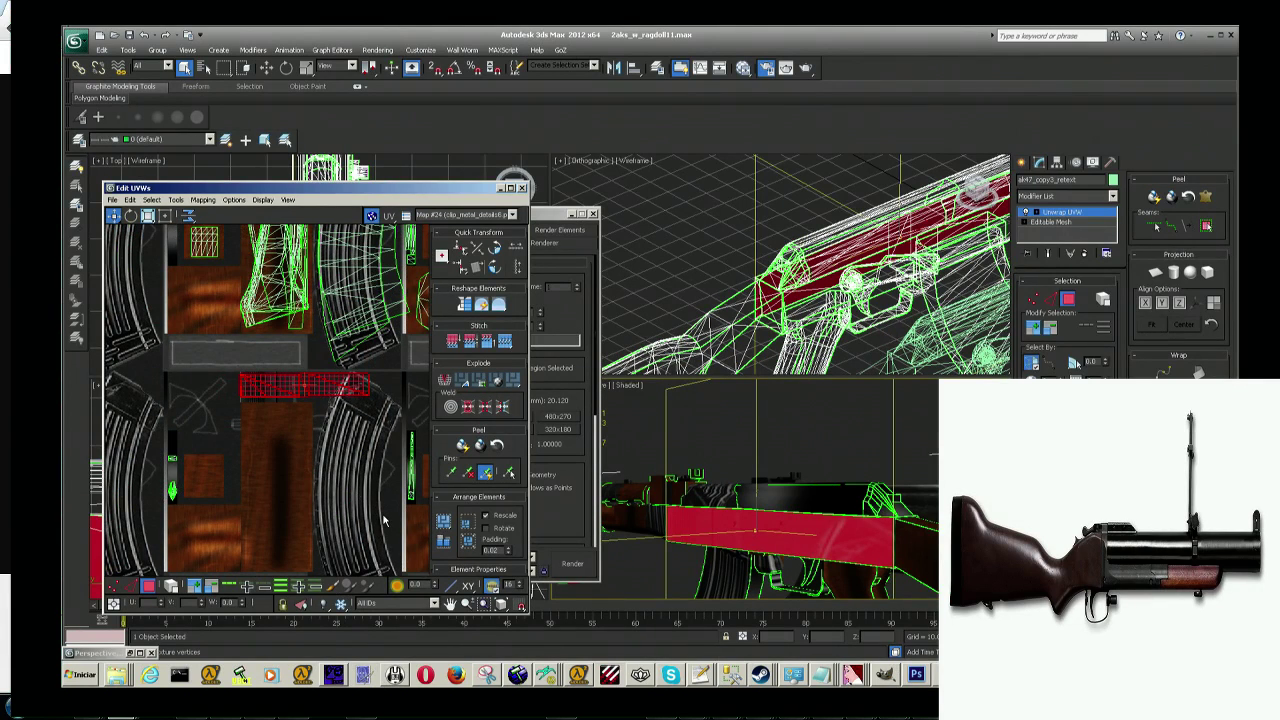
{"action": "scroll", "coordinate": [288, 429], "scroll_direction": "up", "scroll_amount": 3}
{"action": "scroll", "coordinate": [288, 429], "scroll_direction": "up", "scroll_amount": 2}
{"action": "scroll", "coordinate": [290, 430], "scroll_direction": "down", "scroll_amount": 1}
Step: Place the red island on the empty grey space right of the texture atlas
{"action": "middle_click_drag", "start_coordinate": [300, 412], "coordinate": [305, 436]}
{"action": "scroll", "coordinate": [305, 436], "scroll_direction": "down", "scroll_amount": 1}
{"action": "scroll", "coordinate": [300, 380], "scroll_direction": "down", "scroll_amount": 1}
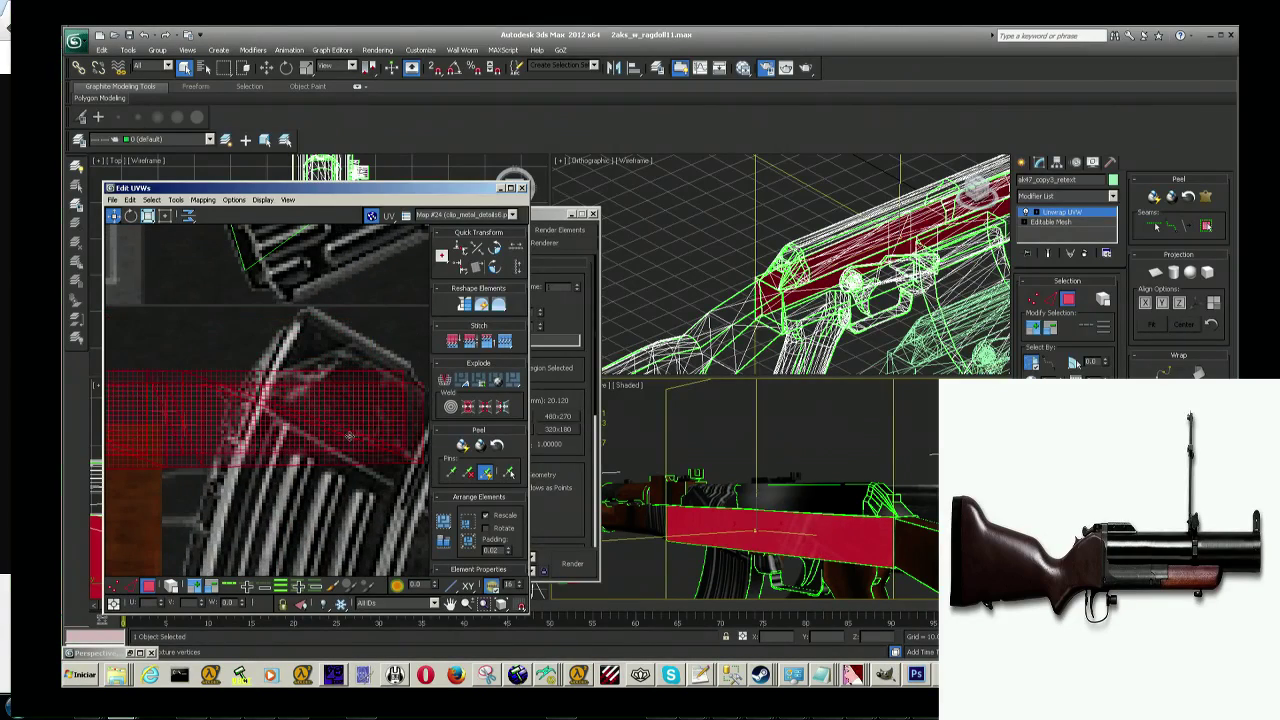
{"action": "scroll", "coordinate": [320, 400], "scroll_direction": "down", "scroll_amount": 2}
{"action": "scroll", "coordinate": [340, 430], "scroll_direction": "down", "scroll_amount": 2}
{"action": "scroll", "coordinate": [328, 450], "scroll_direction": "up", "scroll_amount": 2}
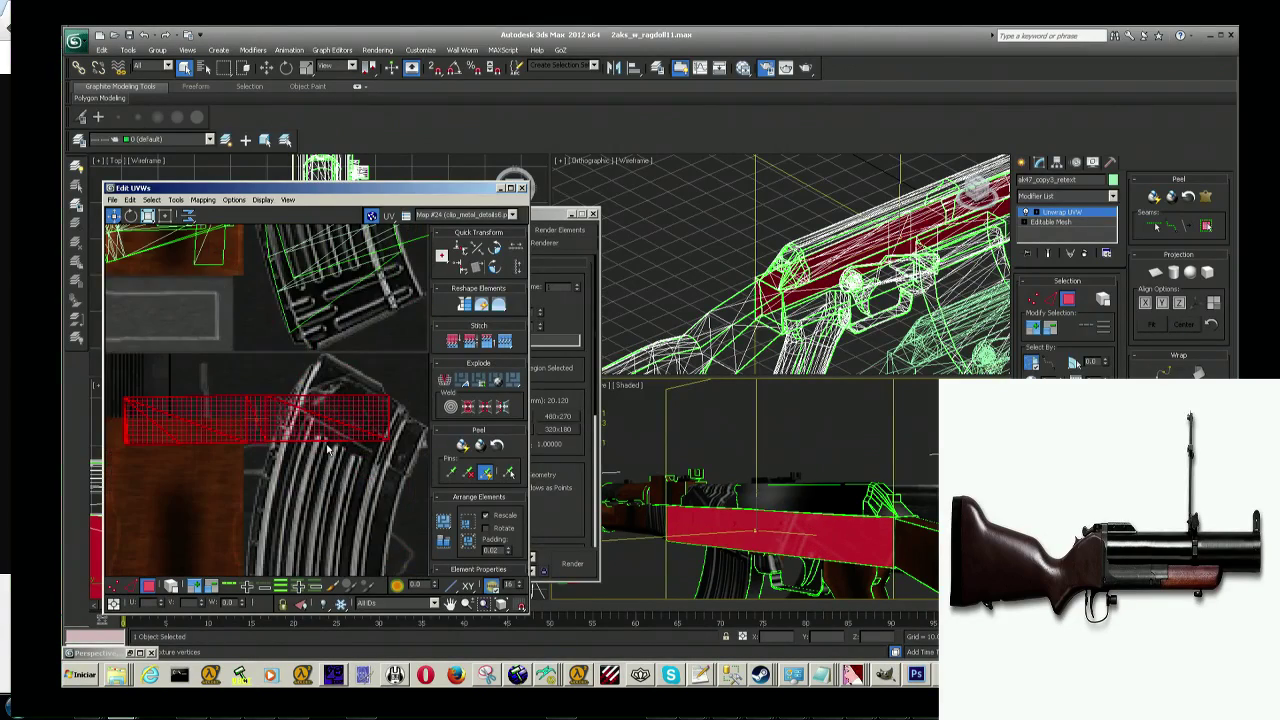
{"action": "scroll", "coordinate": [329, 430], "scroll_direction": "down", "scroll_amount": 5}
{"action": "scroll", "coordinate": [300, 410], "scroll_direction": "up", "scroll_amount": 2}
{"action": "scroll", "coordinate": [260, 395], "scroll_direction": "up", "scroll_amount": 2}
{"action": "scroll", "coordinate": [235, 386], "scroll_direction": "down", "scroll_amount": 1}
{"action": "mouse_move", "coordinate": [210, 388]}
{"action": "left_mouse_down"}
{"action": "mouse_move", "coordinate": [370, 394]}
{"action": "mouse_move", "coordinate": [286, 380]}
{"action": "left_mouse_up"}
{"action": "scroll", "coordinate": [340, 400], "scroll_direction": "up", "scroll_amount": 1}
{"action": "scroll", "coordinate": [330, 405], "scroll_direction": "up", "scroll_amount": 2}
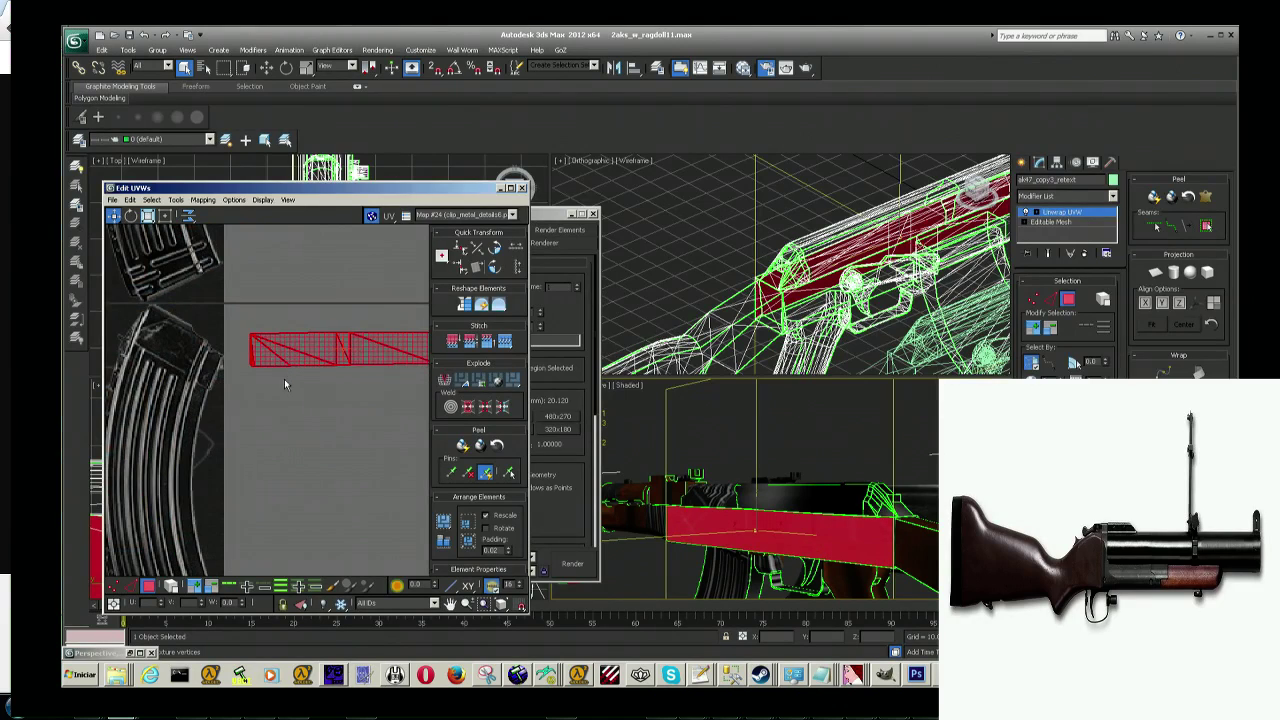
Step: Deselect the island, box-select its left section, and pull that section down-left
{"action": "middle_click_drag", "start_coordinate": [286, 380], "coordinate": [251, 443]}
{"action": "left_click", "coordinate": [287, 456]}
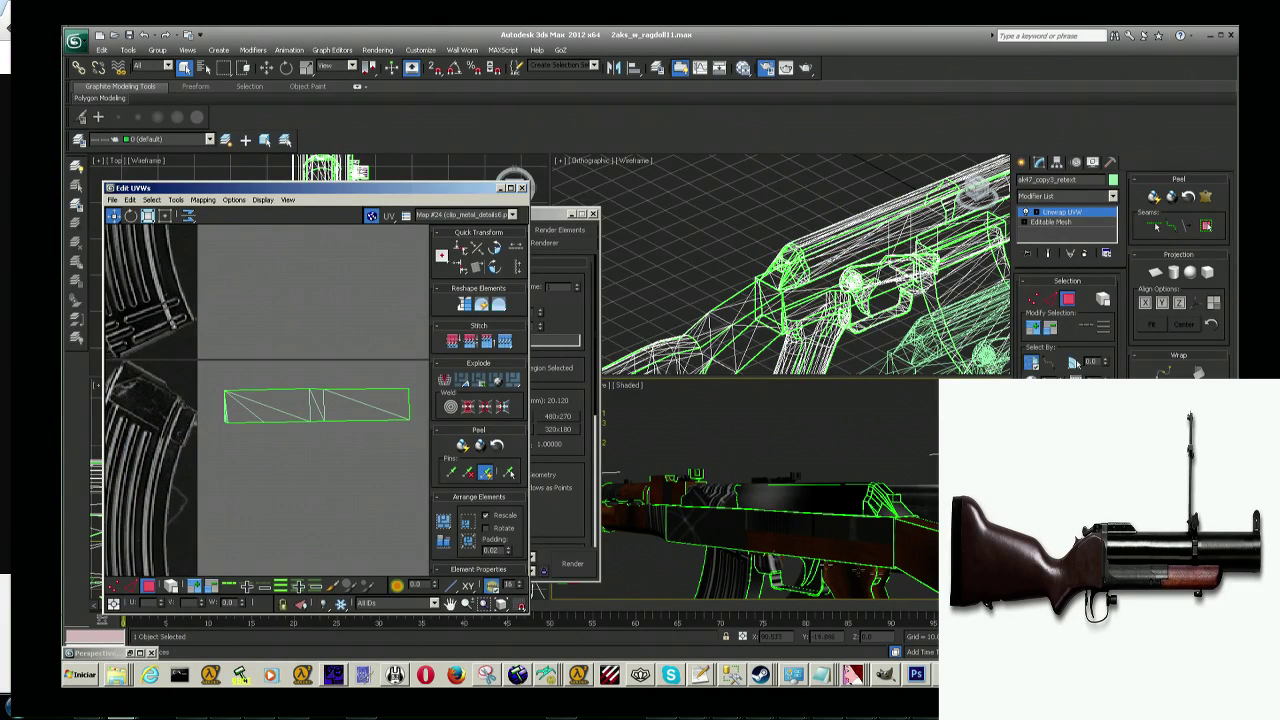
{"action": "left_click_drag", "start_coordinate": [265, 461], "coordinate": [277, 451]}
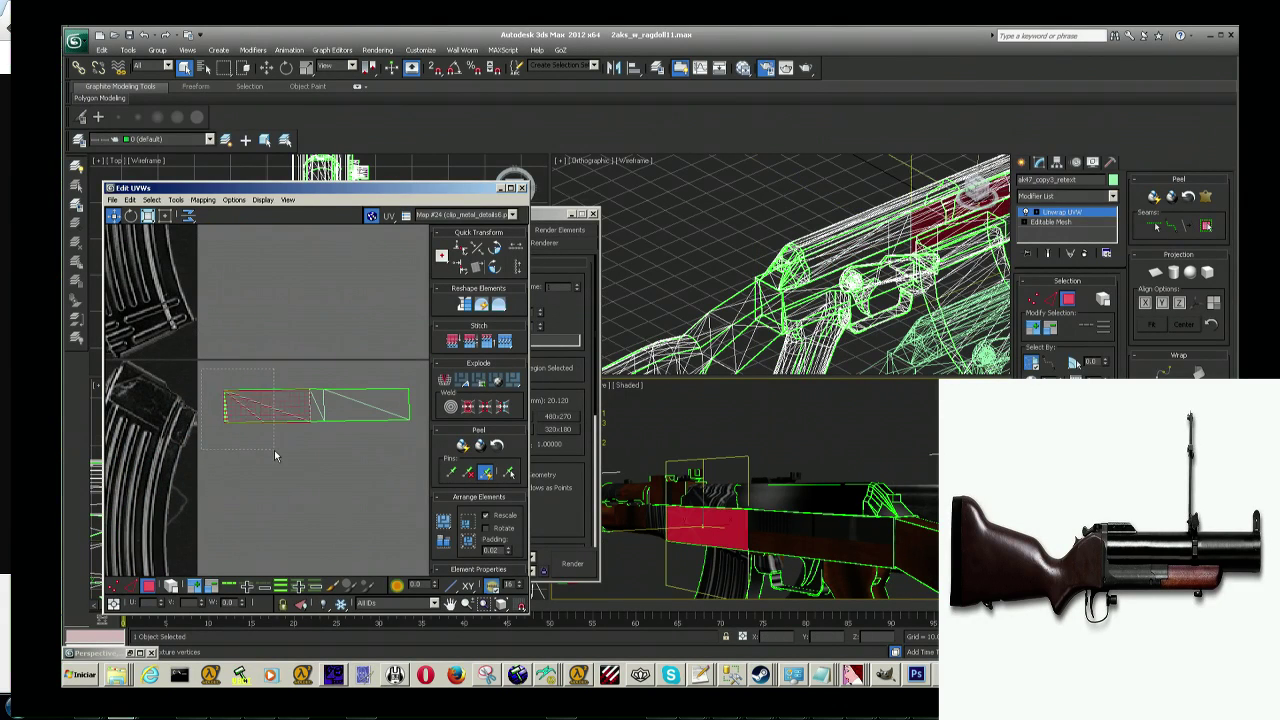
{"action": "mouse_move", "coordinate": [275, 400]}
{"action": "left_mouse_down"}
{"action": "mouse_move", "coordinate": [257, 424]}
{"action": "mouse_move", "coordinate": [268, 408]}
{"action": "left_mouse_up"}
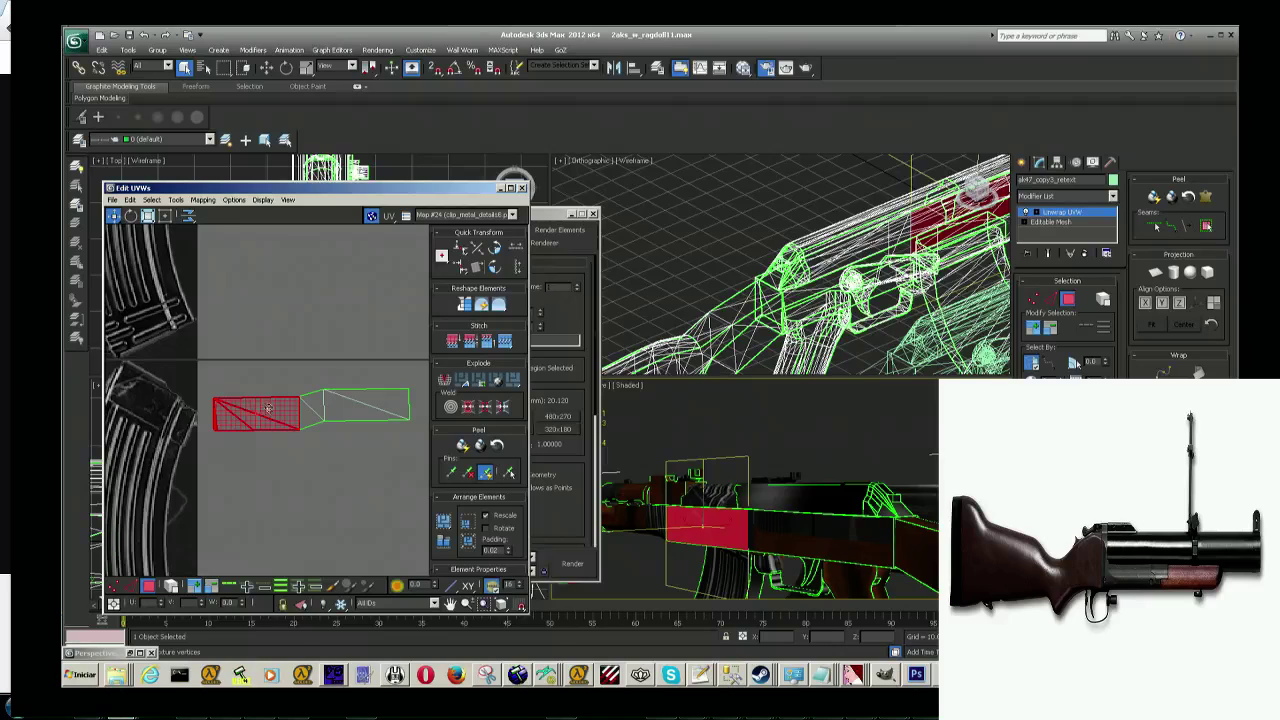
Step: Apply Flatten Mapping to the selected left section with default settings
{"action": "left_click", "coordinate": [201, 199]}
{"action": "left_click", "coordinate": [226, 212]}
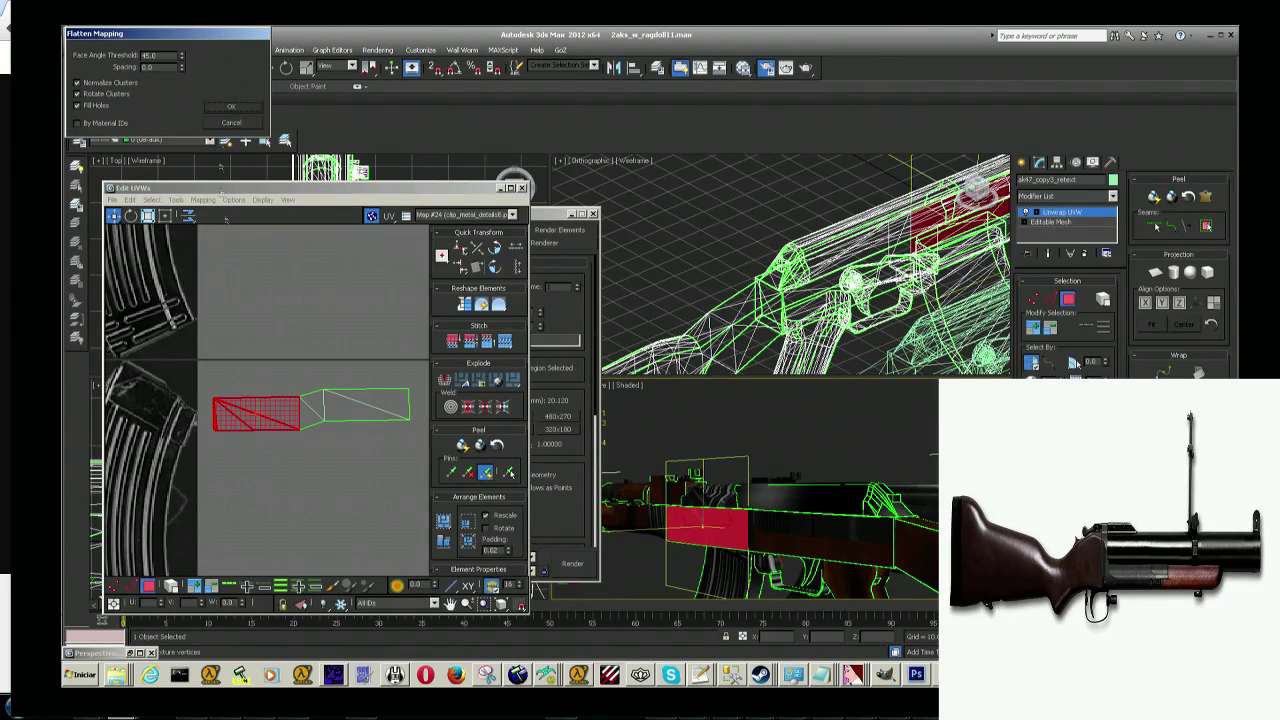
{"action": "left_click", "coordinate": [226, 107]}
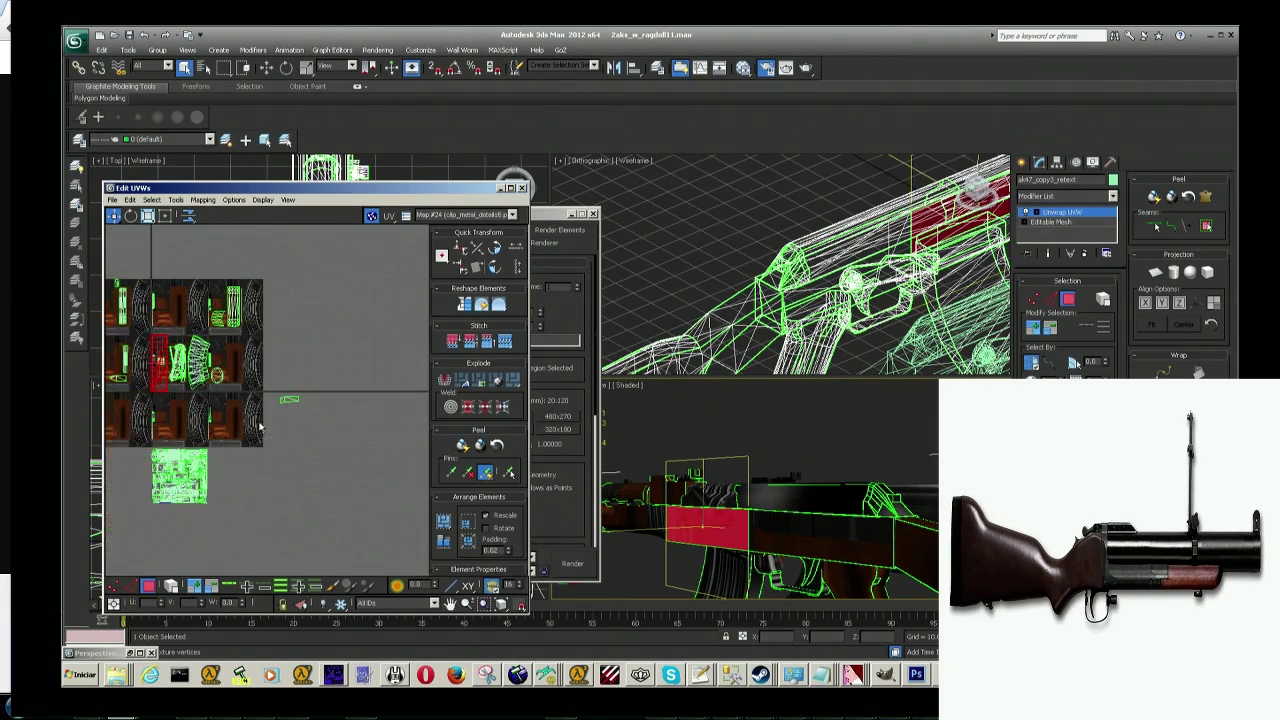
Step: Center the red UV island and rotate it by about 50 degrees
{"action": "middle_click_drag", "start_coordinate": [207, 417], "coordinate": [223, 436]}
{"action": "mouse_move", "coordinate": [112, 322]}
{"action": "left_mouse_down"}
{"action": "mouse_move", "coordinate": [280, 400]}
{"action": "mouse_move", "coordinate": [288, 384]}
{"action": "left_mouse_up"}
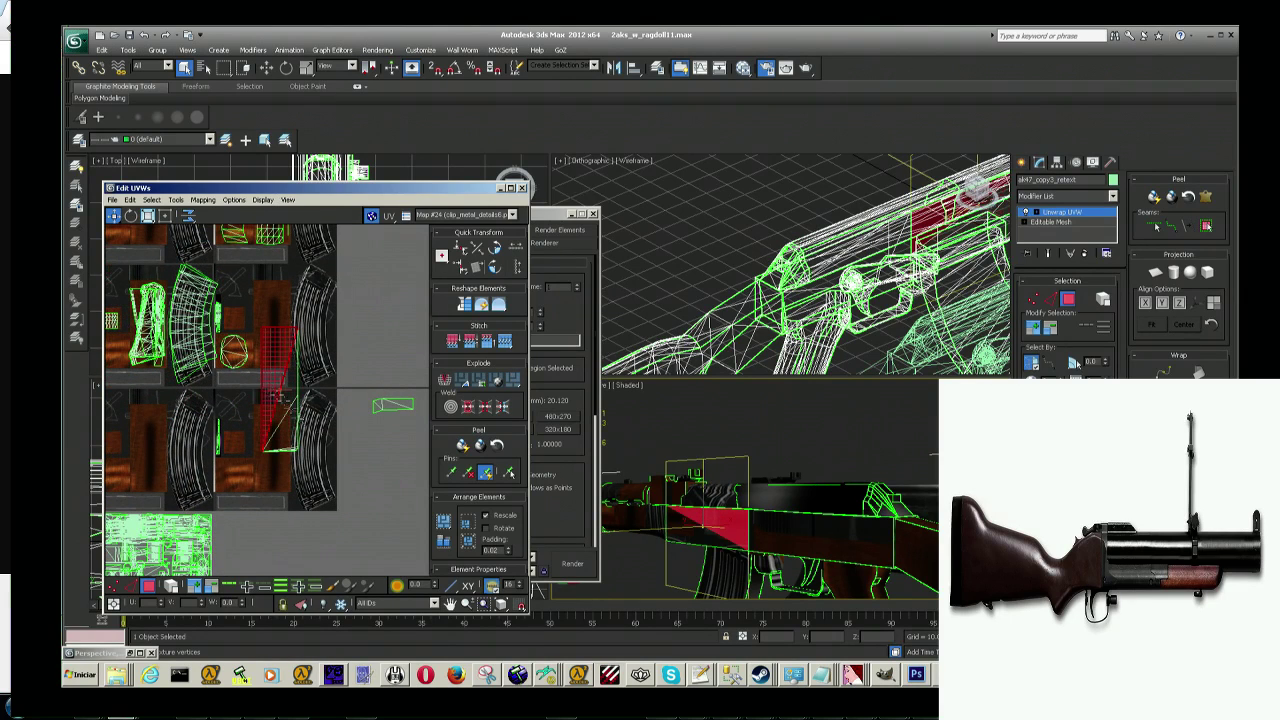
{"action": "scroll", "coordinate": [320, 420], "scroll_direction": "up", "scroll_amount": 4}
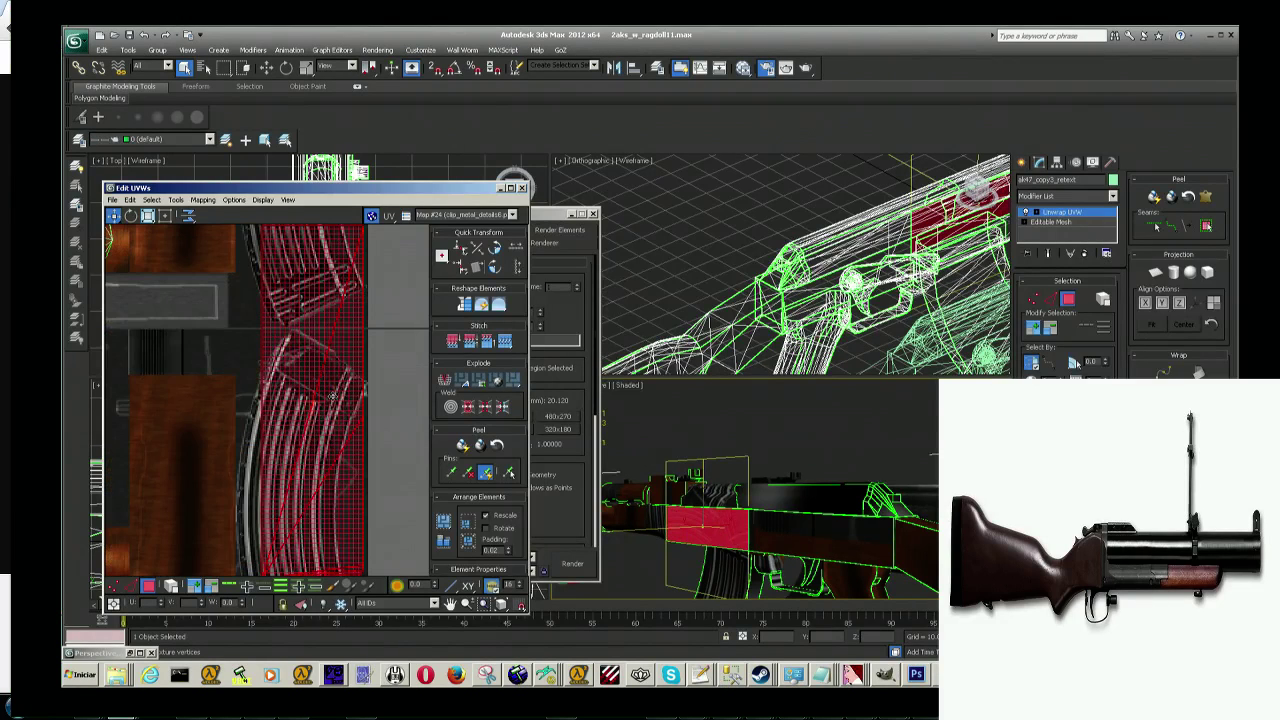
{"action": "left_click", "coordinate": [131, 215]}
{"action": "mouse_move", "coordinate": [300, 357]}
{"action": "left_mouse_down"}
{"action": "mouse_move", "coordinate": [316, 406]}
{"action": "mouse_move", "coordinate": [306, 328]}
{"action": "mouse_move", "coordinate": [362, 413]}
{"action": "left_mouse_up"}
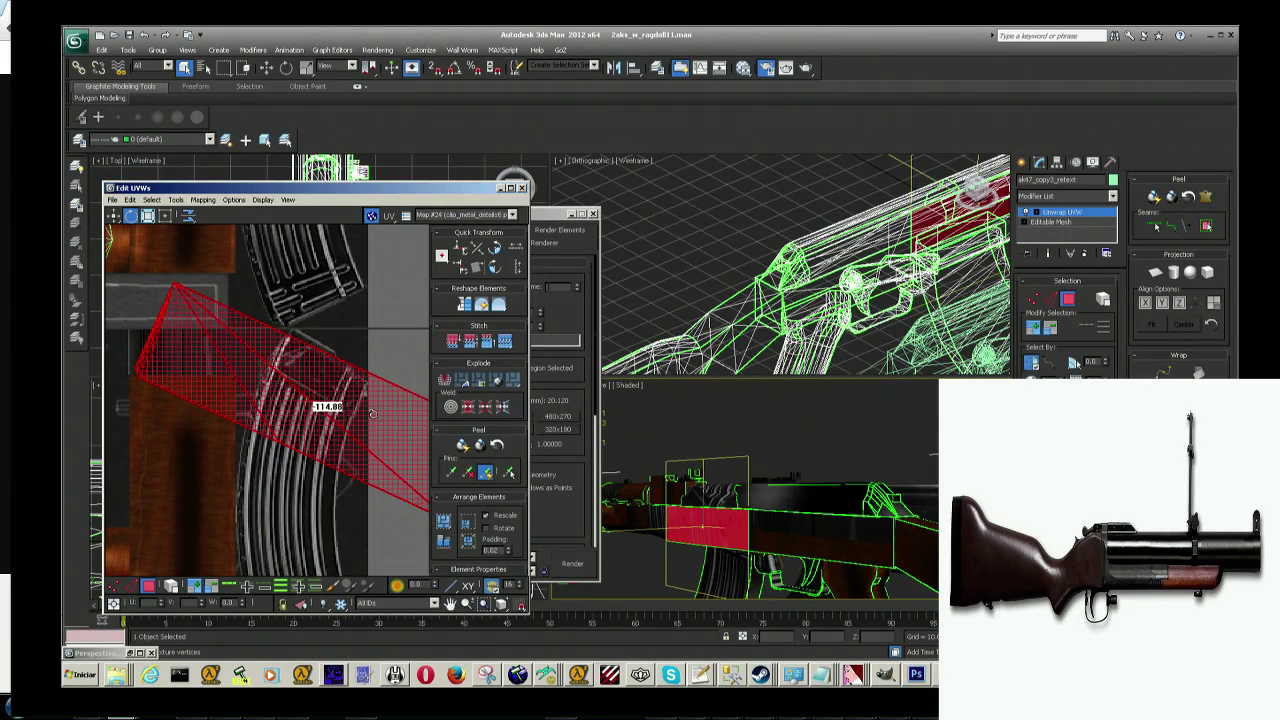
{"action": "left_click_drag", "start_coordinate": [362, 414], "coordinate": [369, 417]}
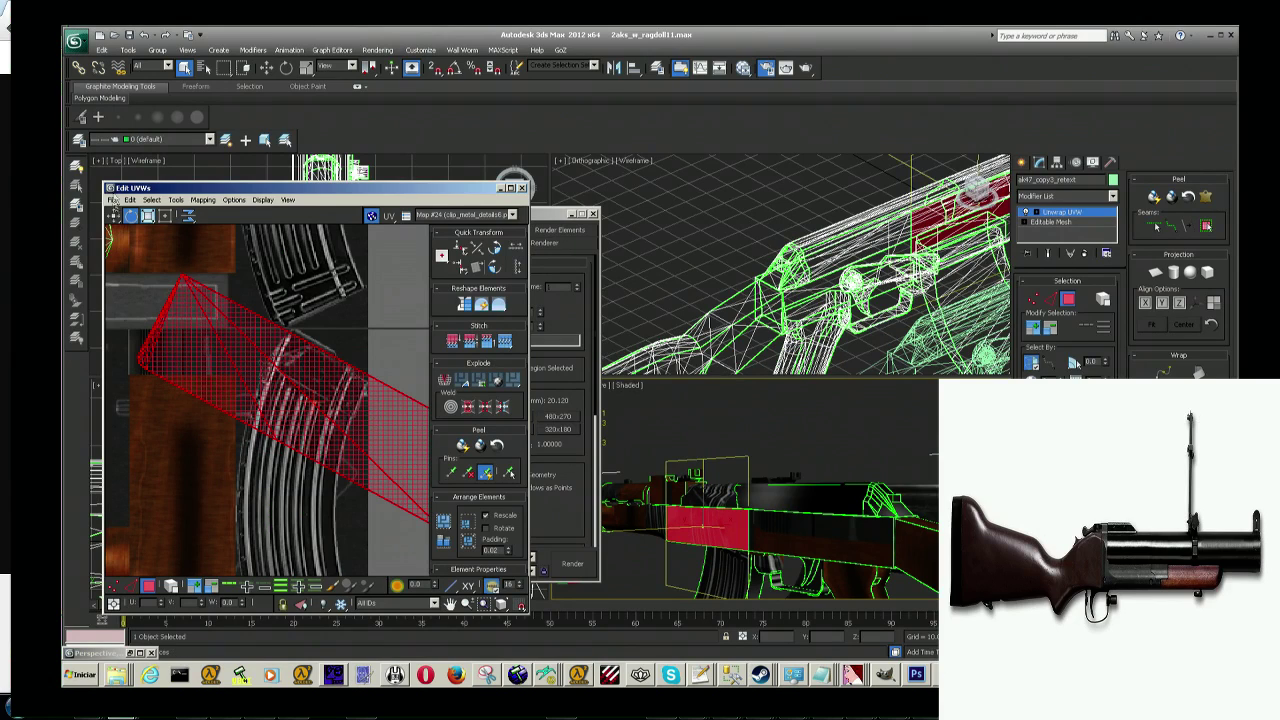
Step: Scale the island down onto the magazine's top plate, then render the Perspective view
{"action": "left_click", "coordinate": [147, 216]}
{"action": "mouse_move", "coordinate": [323, 378]}
{"action": "left_mouse_down"}
{"action": "mouse_move", "coordinate": [350, 442]}
{"action": "mouse_move", "coordinate": [341, 480]}
{"action": "left_mouse_up"}
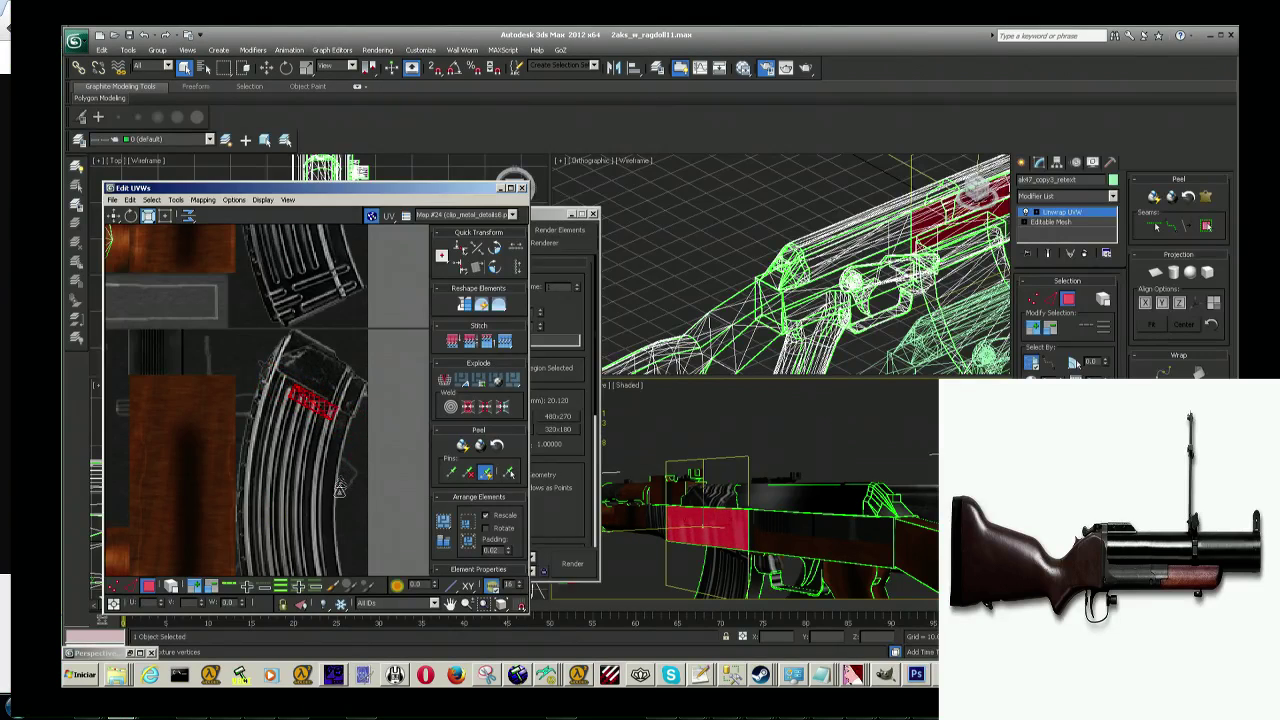
{"action": "scroll", "coordinate": [300, 400], "scroll_direction": "up", "scroll_amount": 3}
{"action": "middle_click_drag", "start_coordinate": [300, 400], "coordinate": [230, 420]}
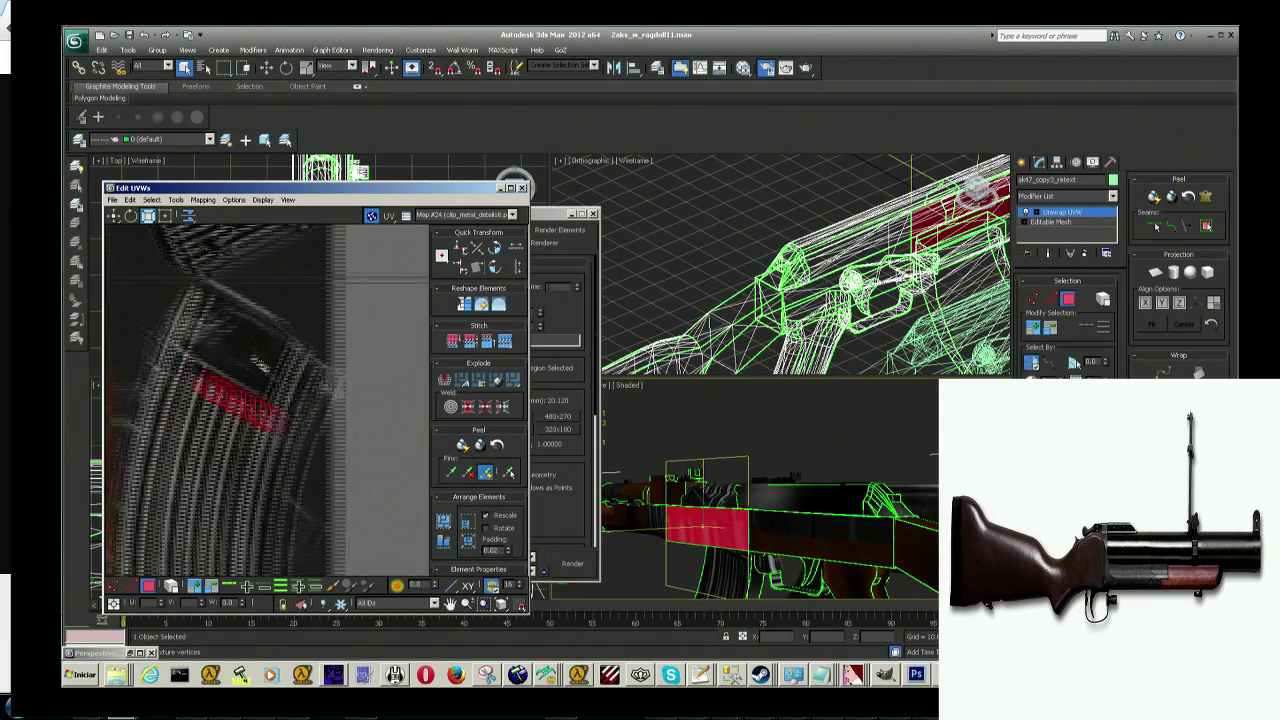
{"action": "left_click", "coordinate": [113, 216]}
{"action": "left_click_drag", "start_coordinate": [228, 428], "coordinate": [226, 383]}
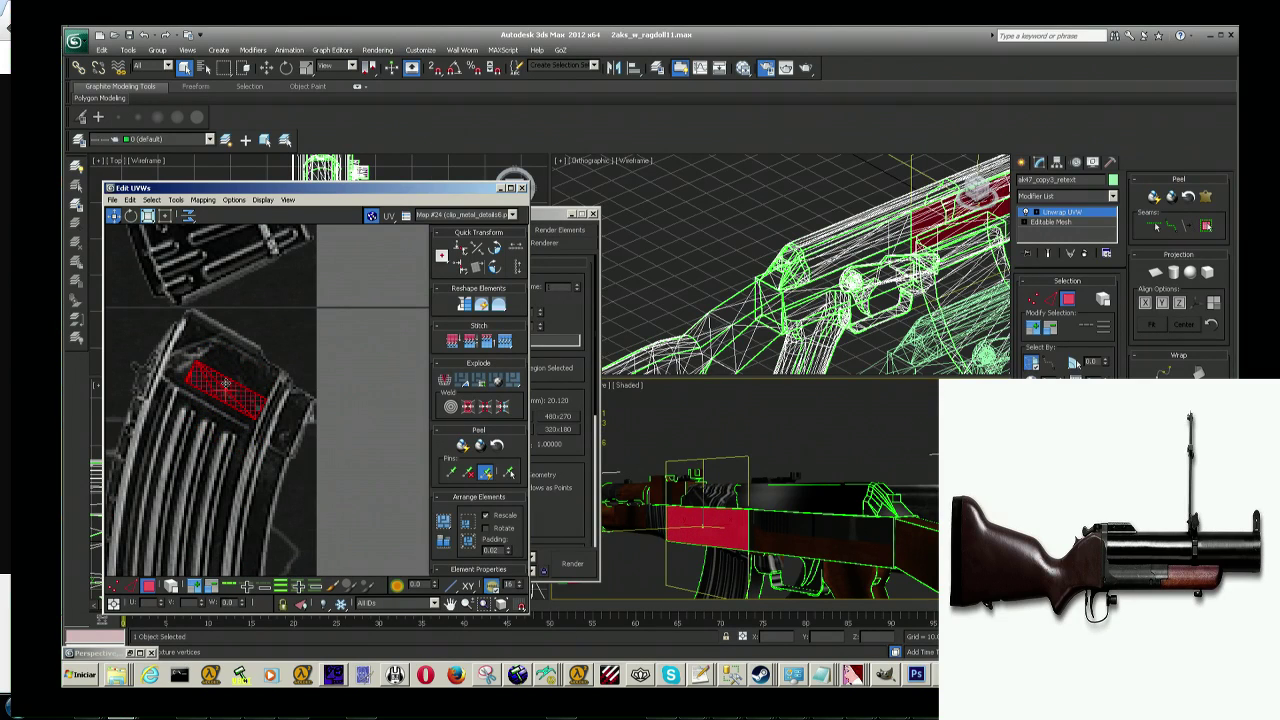
{"action": "left_click", "coordinate": [148, 217]}
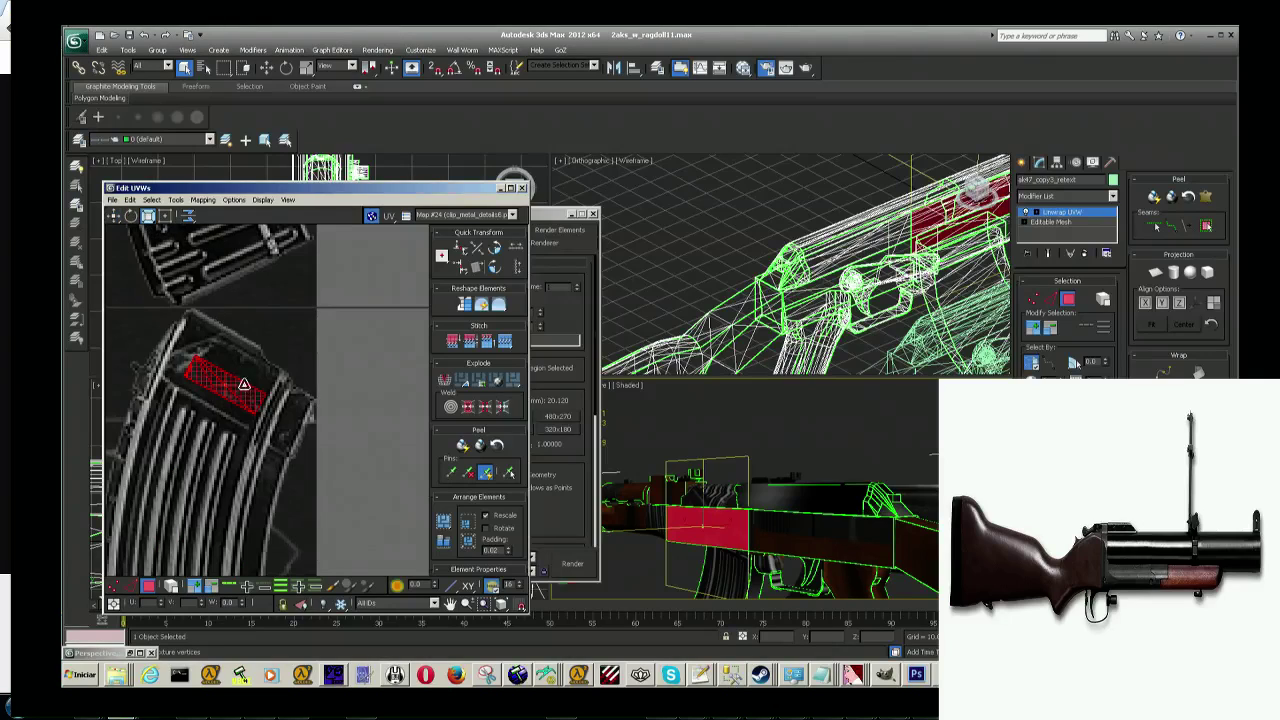
{"action": "left_click", "coordinate": [113, 216]}
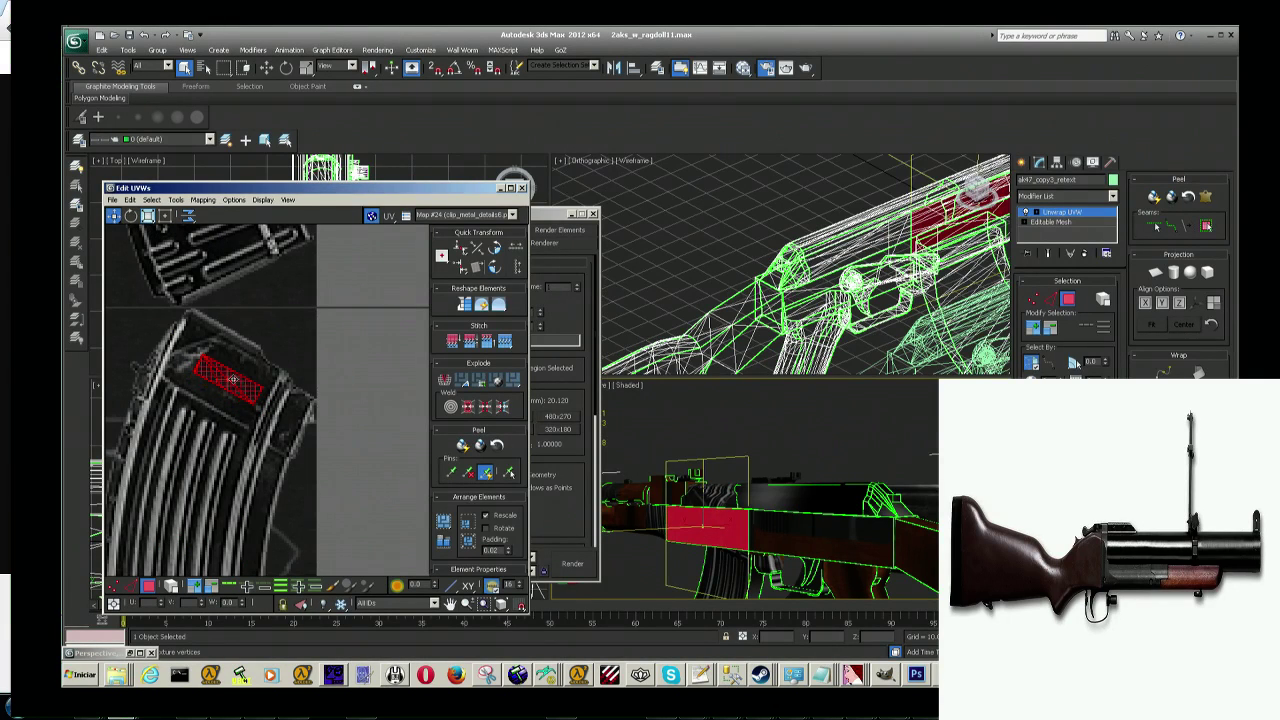
{"action": "key", "text": "shift+q"}
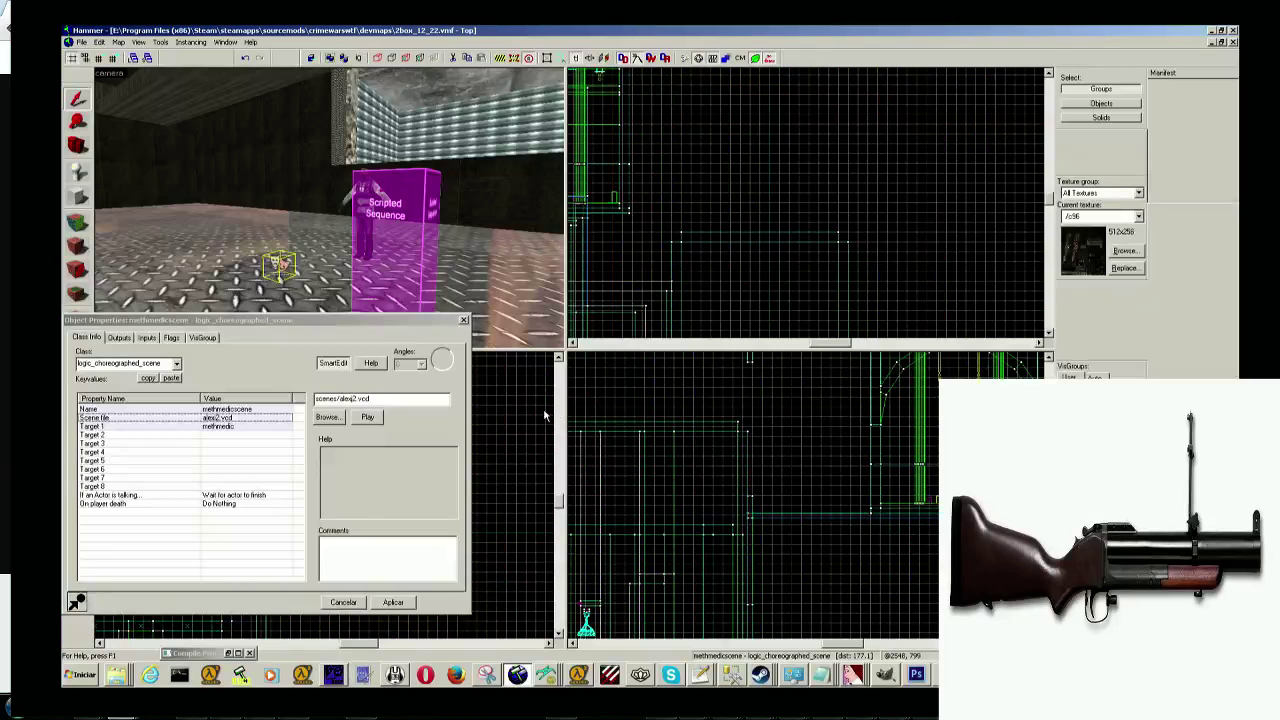
Step: Switch to Photoshop to view the clip_metal_detail texture atlas
{"action": "key", "text": "alt+Tab"}
{"action": "key", "text": "alt+Tab"}
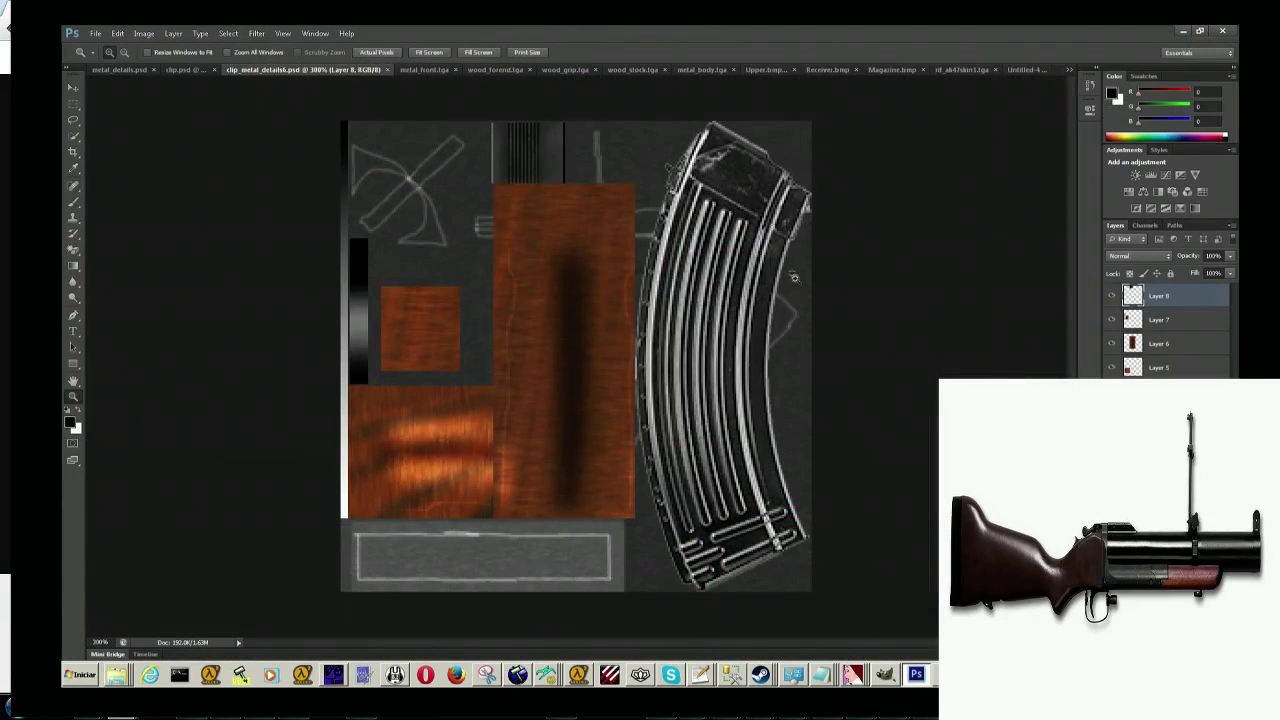
Step: In Untitled-4, draw a rectangular marquee over the ribbed metal strip's upper-right area
{"action": "left_click", "coordinate": [1008, 70]}
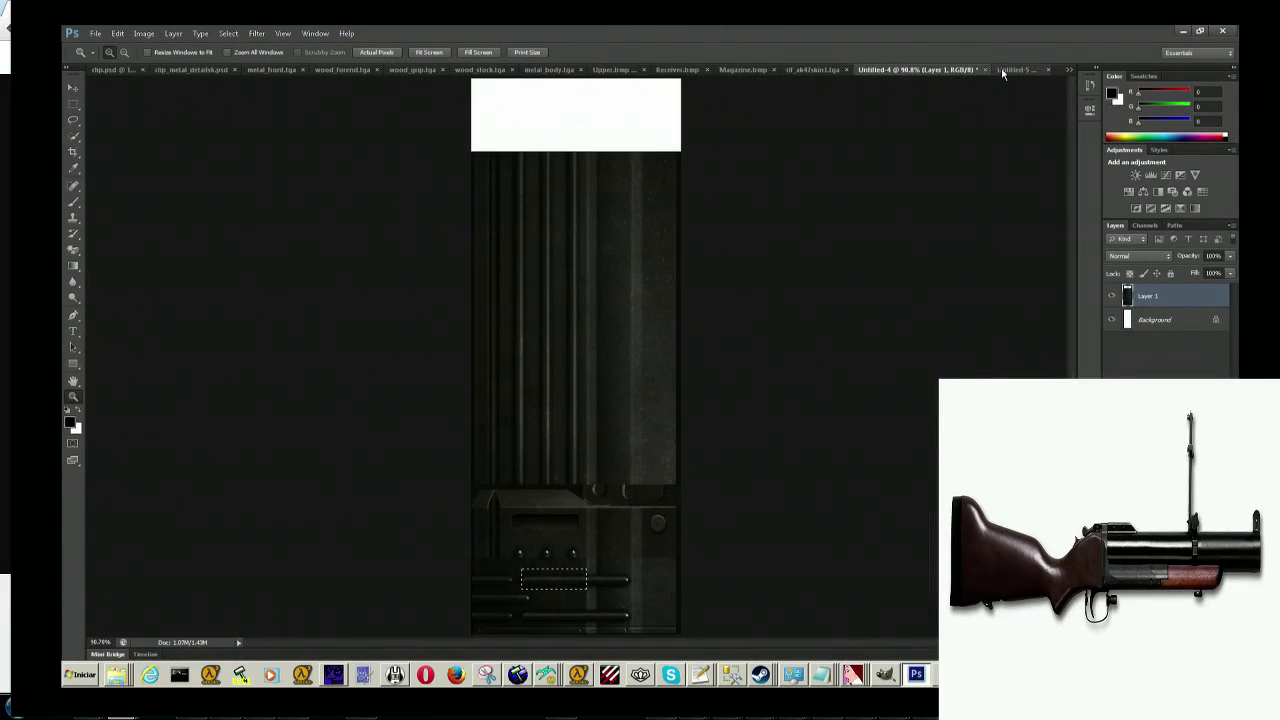
{"action": "left_click", "coordinate": [70, 104]}
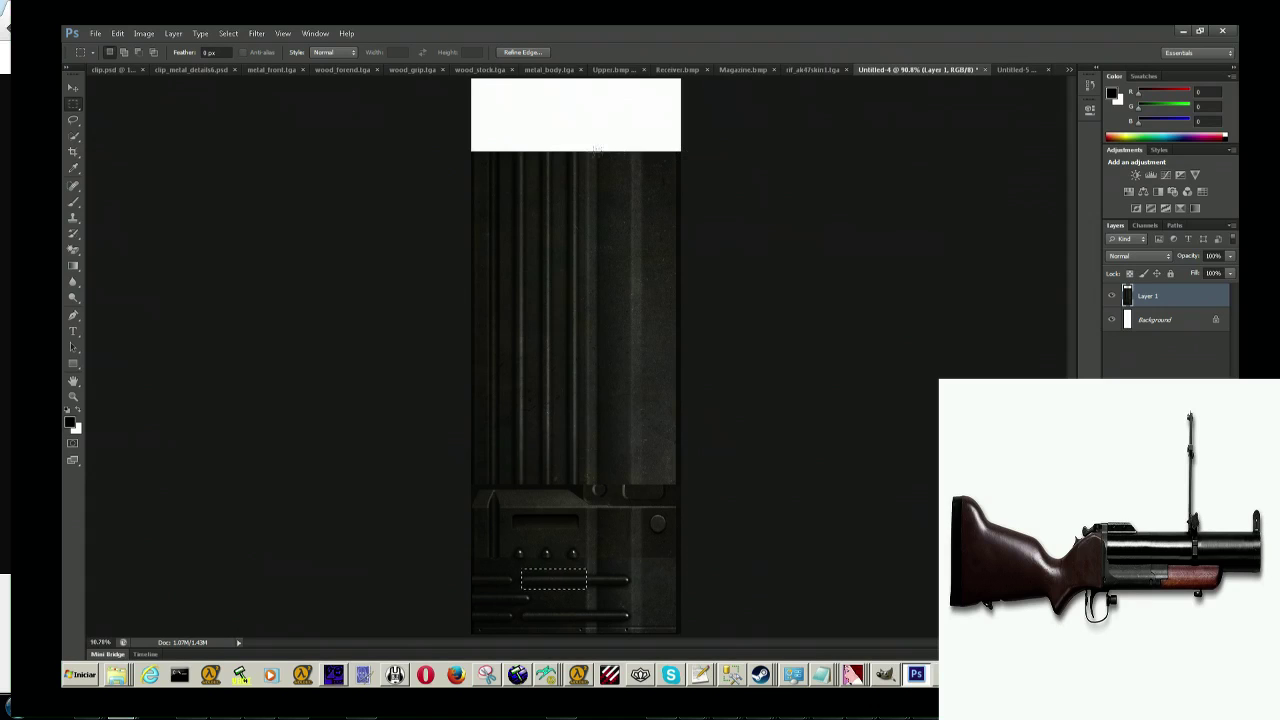
{"action": "mouse_move", "coordinate": [601, 158]}
{"action": "left_mouse_down"}
{"action": "mouse_move", "coordinate": [665, 249]}
{"action": "mouse_move", "coordinate": [666, 461]}
{"action": "mouse_move", "coordinate": [488, 438]}
{"action": "left_mouse_up"}
{"action": "left_click_drag", "start_coordinate": [740, 485], "coordinate": [689, 344]}
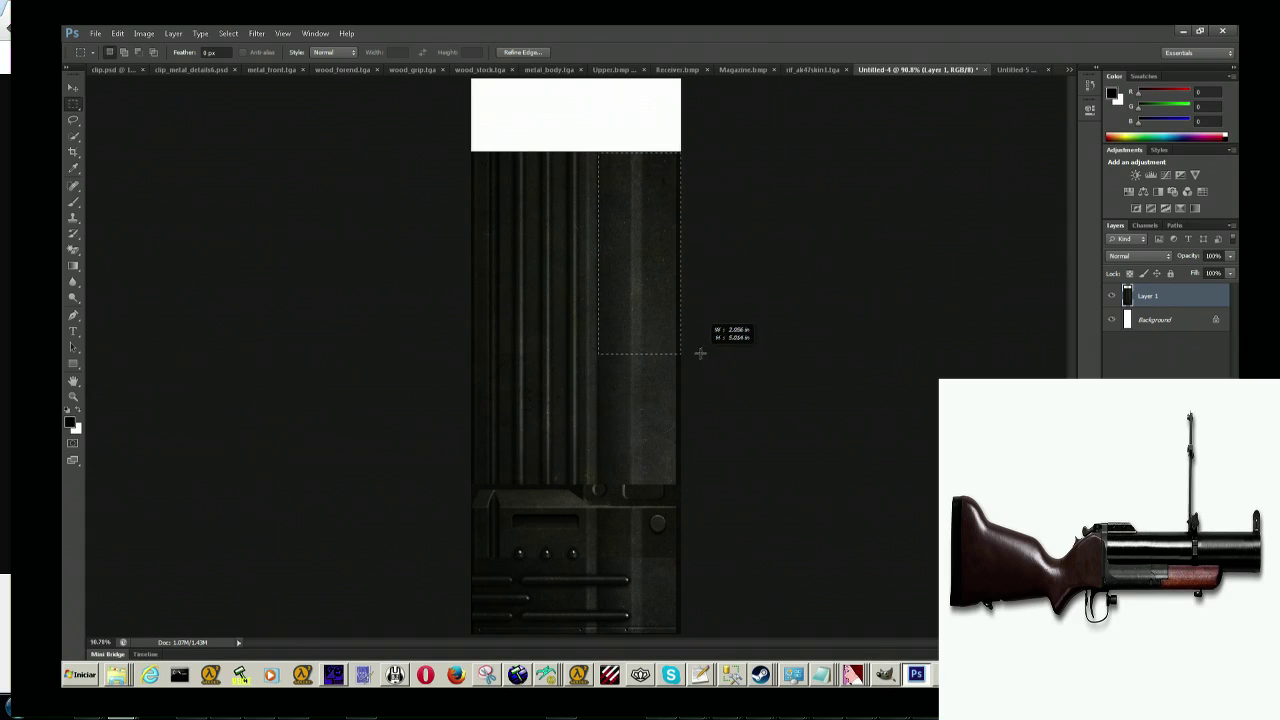
{"action": "left_click_drag", "start_coordinate": [689, 344], "coordinate": [683, 340]}
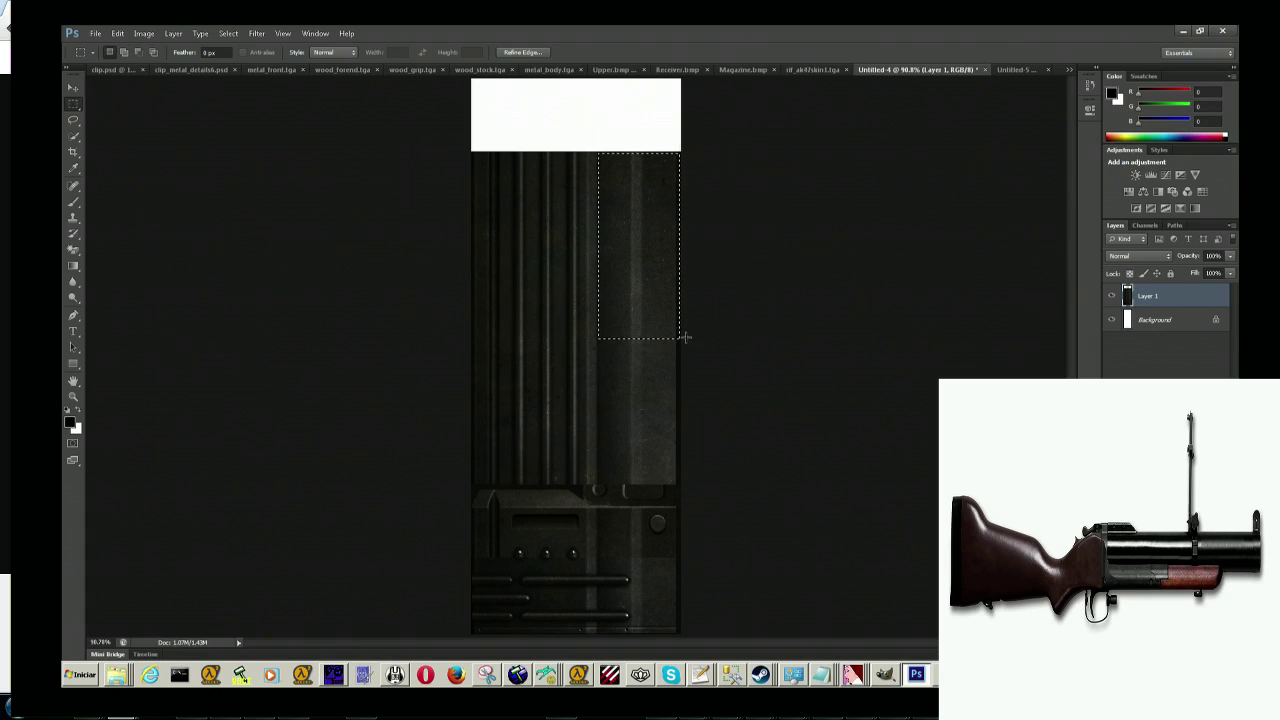
{"action": "key", "text": "alt+Tab"}
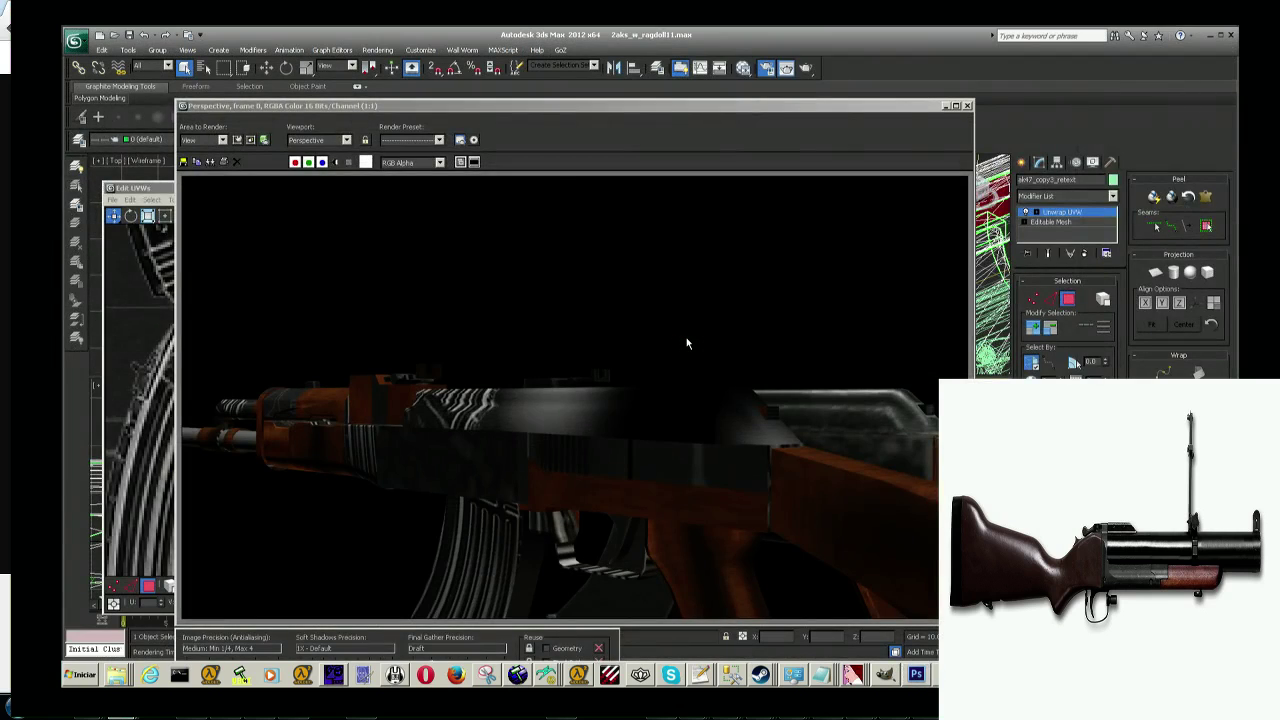
Step: Close the rendered frame and pan the UV view across the texture
{"action": "left_click", "coordinate": [946, 107]}
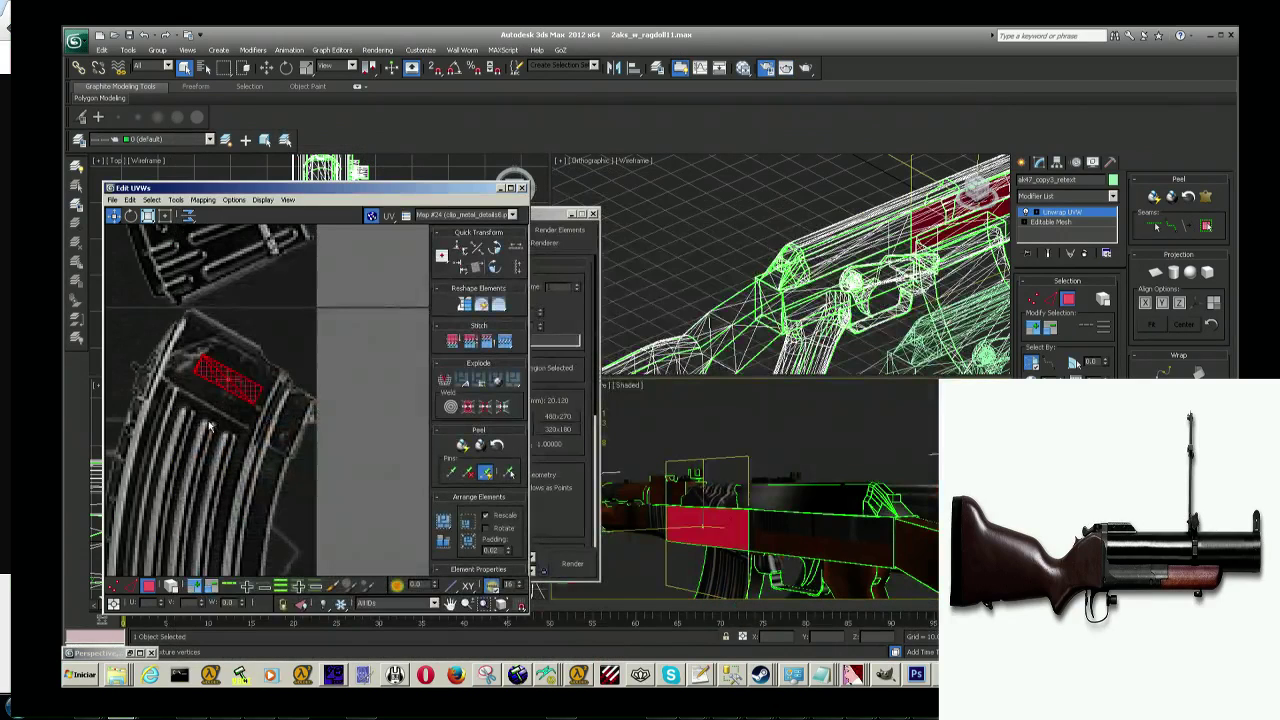
{"action": "scroll", "coordinate": [337, 371], "scroll_direction": "down", "scroll_amount": 2}
{"action": "scroll", "coordinate": [337, 371], "scroll_direction": "down", "scroll_amount": 2}
{"action": "scroll", "coordinate": [337, 371], "scroll_direction": "up", "scroll_amount": 3}
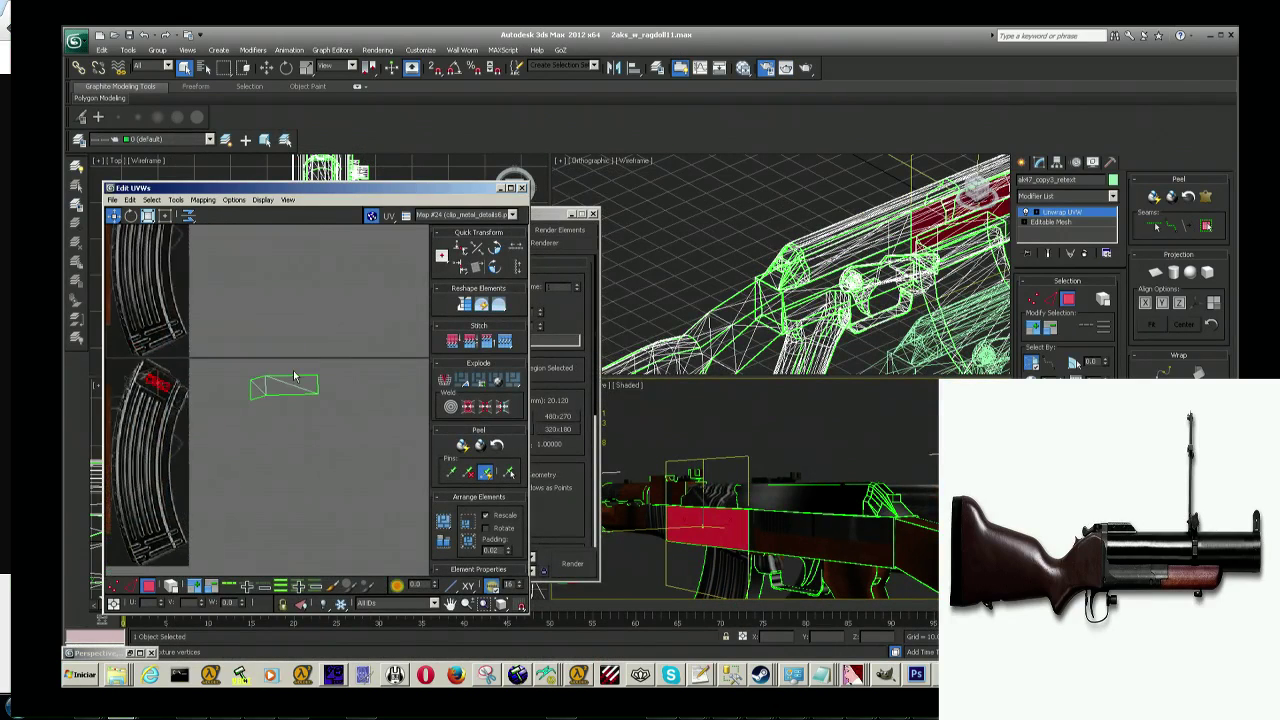
{"action": "middle_click_drag", "start_coordinate": [300, 366], "coordinate": [369, 300]}
Step: Look over metal_front.tga in Photoshop at Actual Pixels, then return to the UV editor
{"action": "key", "text": "alt+Tab"}
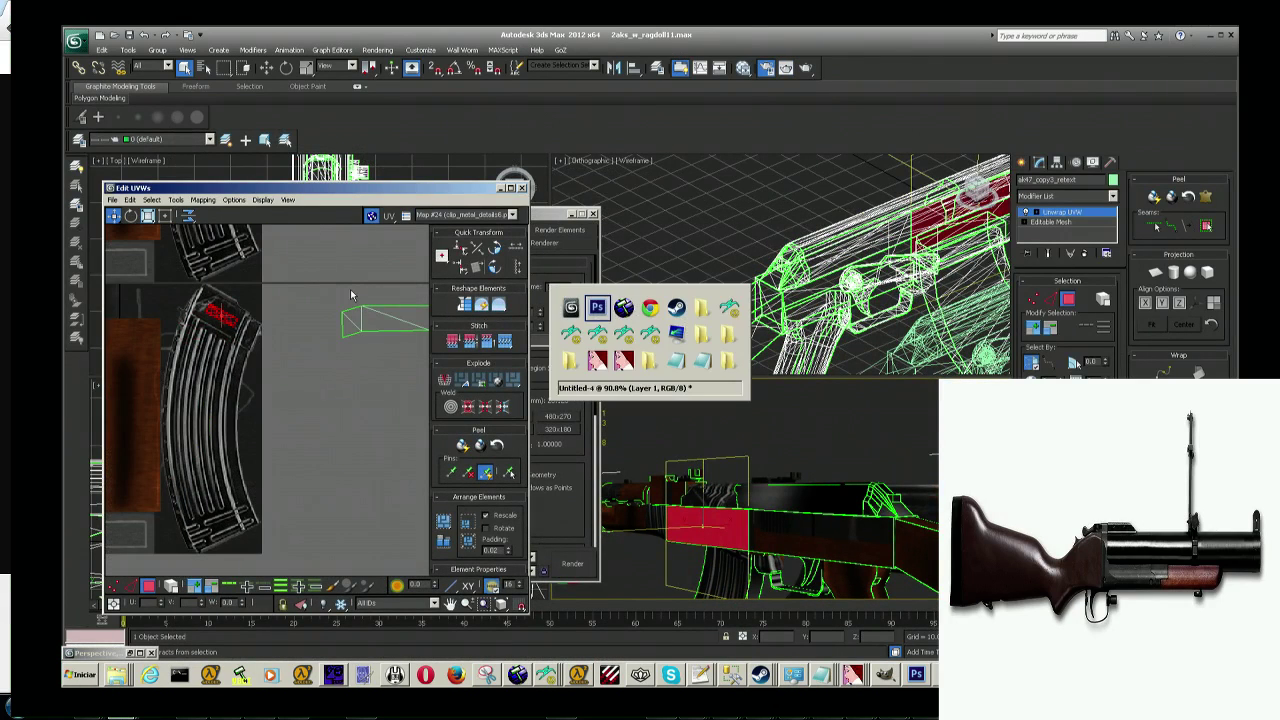
{"action": "key", "text": "alt+Tab"}
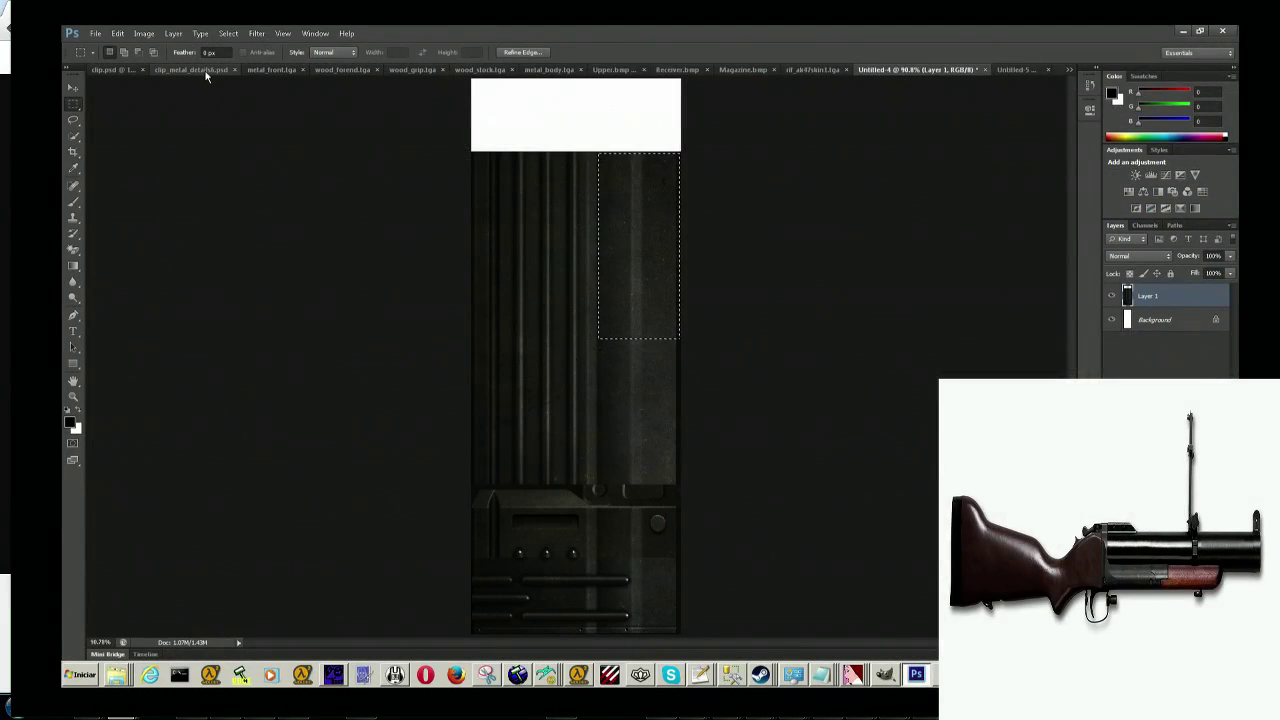
{"action": "left_click", "coordinate": [272, 70]}
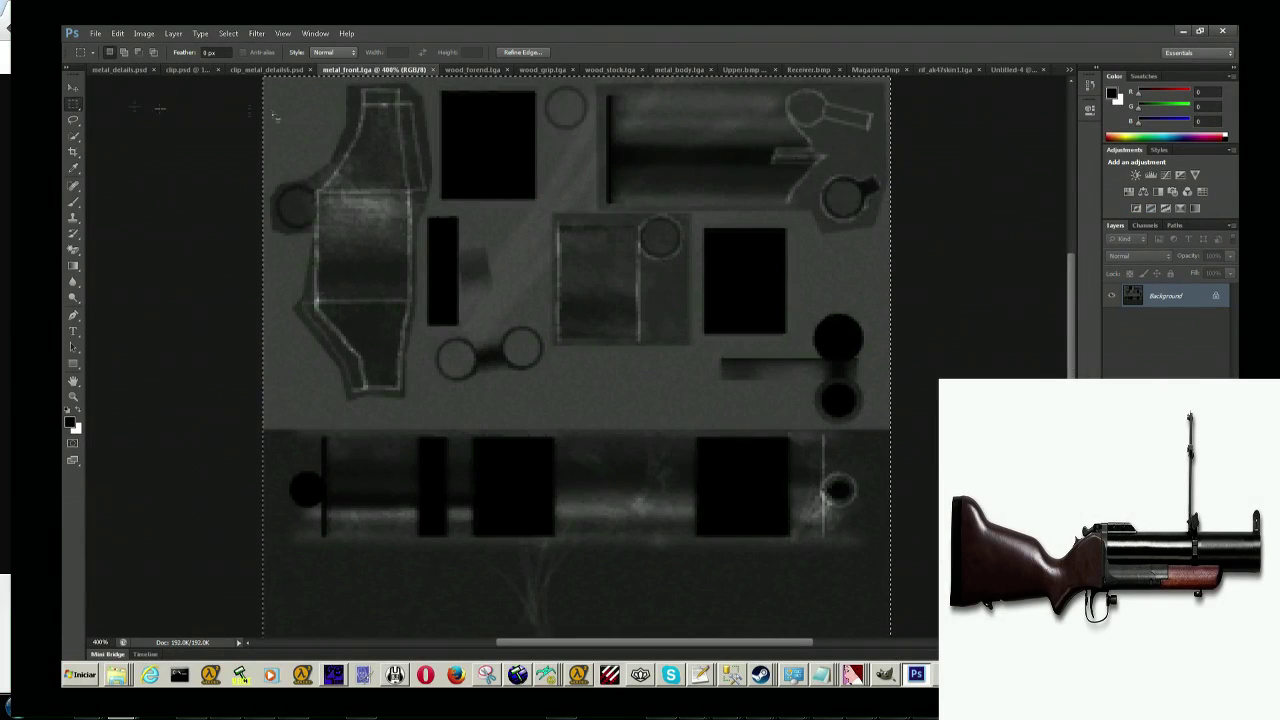
{"action": "key", "text": "z"}
{"action": "left_click", "coordinate": [390, 52]}
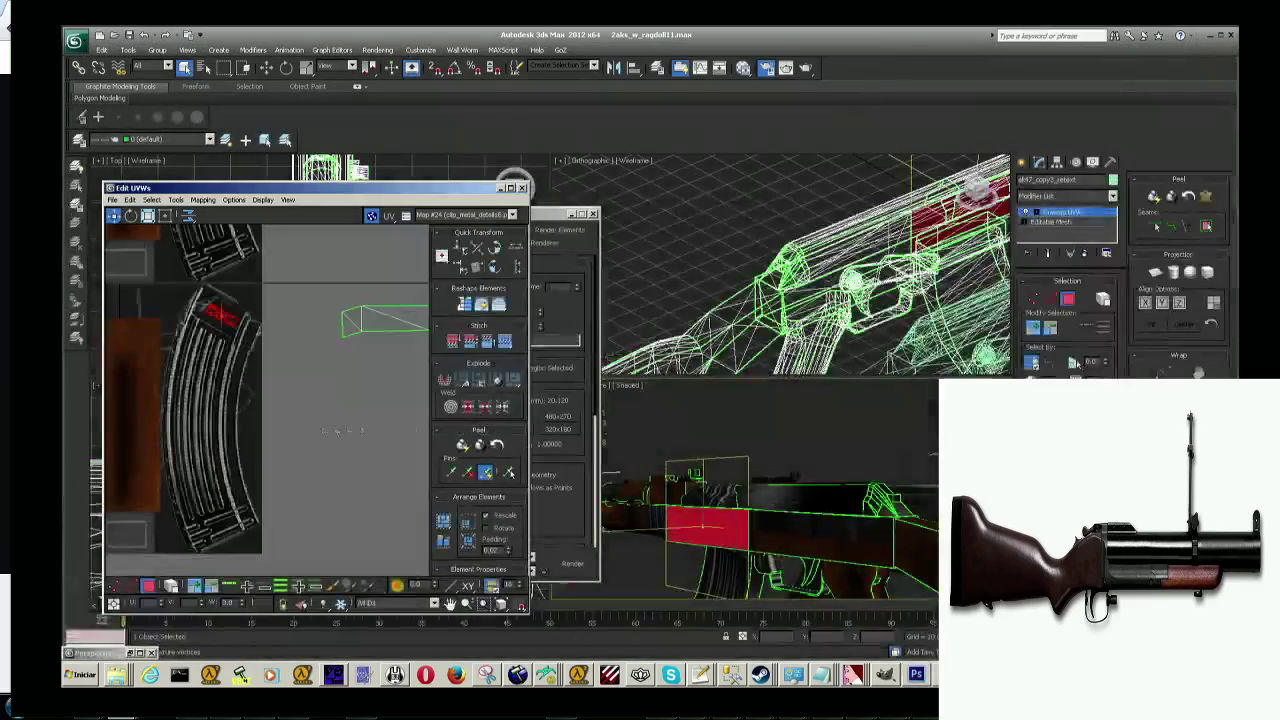
{"action": "mouse_move", "coordinate": [314, 371]}
{"action": "middle_mouse_down"}
{"action": "mouse_move", "coordinate": [324, 412]}
{"action": "mouse_move", "coordinate": [331, 340]}
{"action": "mouse_move", "coordinate": [254, 337]}
{"action": "mouse_move", "coordinate": [353, 381]}
{"action": "mouse_move", "coordinate": [254, 380]}
{"action": "mouse_move", "coordinate": [314, 376]}
{"action": "middle_mouse_up"}
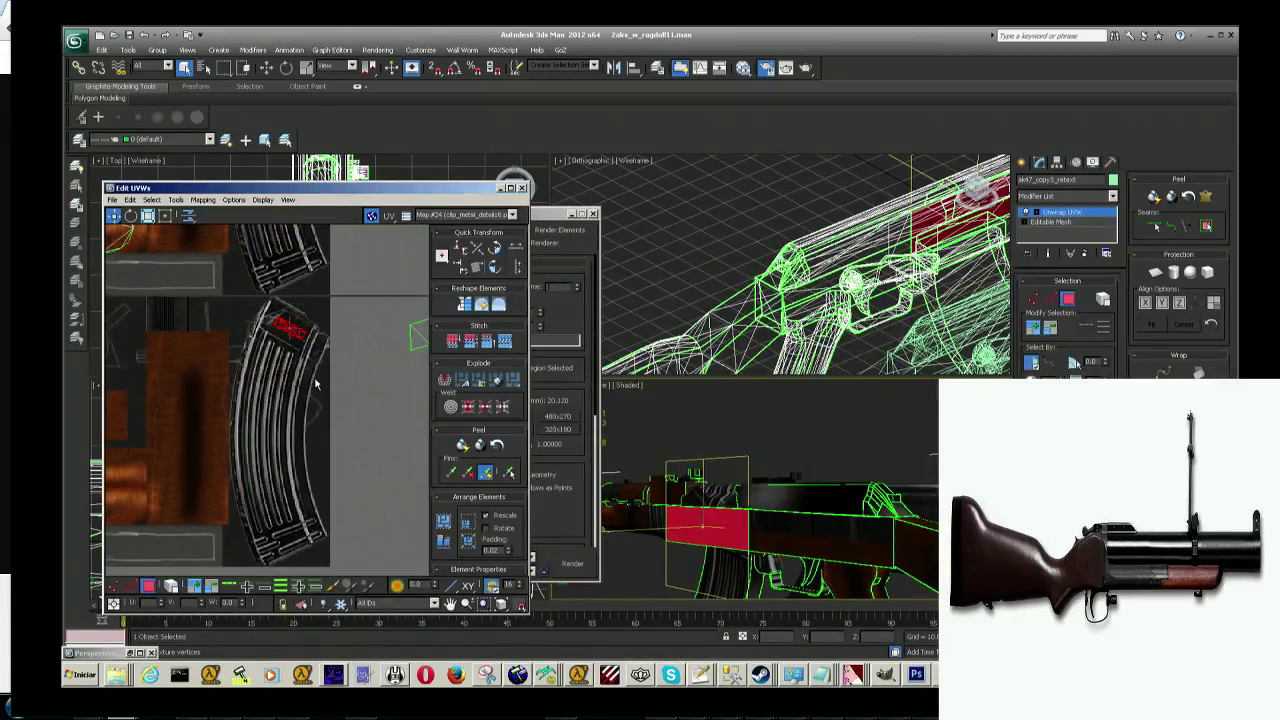
Step: Drag the red UV island off the magazine area, left onto the wood-grain tile
{"action": "scroll", "coordinate": [321, 375], "scroll_direction": "up", "scroll_amount": 3}
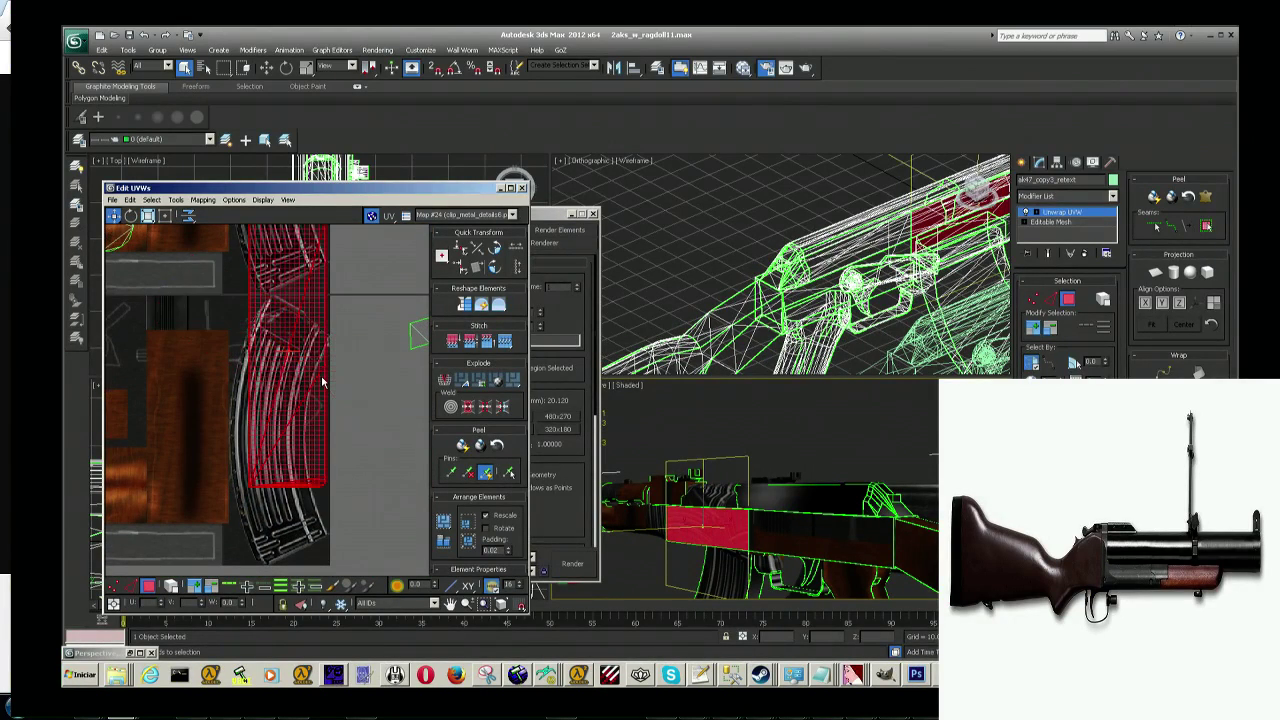
{"action": "mouse_move", "coordinate": [321, 375]}
{"action": "middle_mouse_down"}
{"action": "mouse_move", "coordinate": [375, 398]}
{"action": "mouse_move", "coordinate": [378, 350]}
{"action": "middle_mouse_up"}
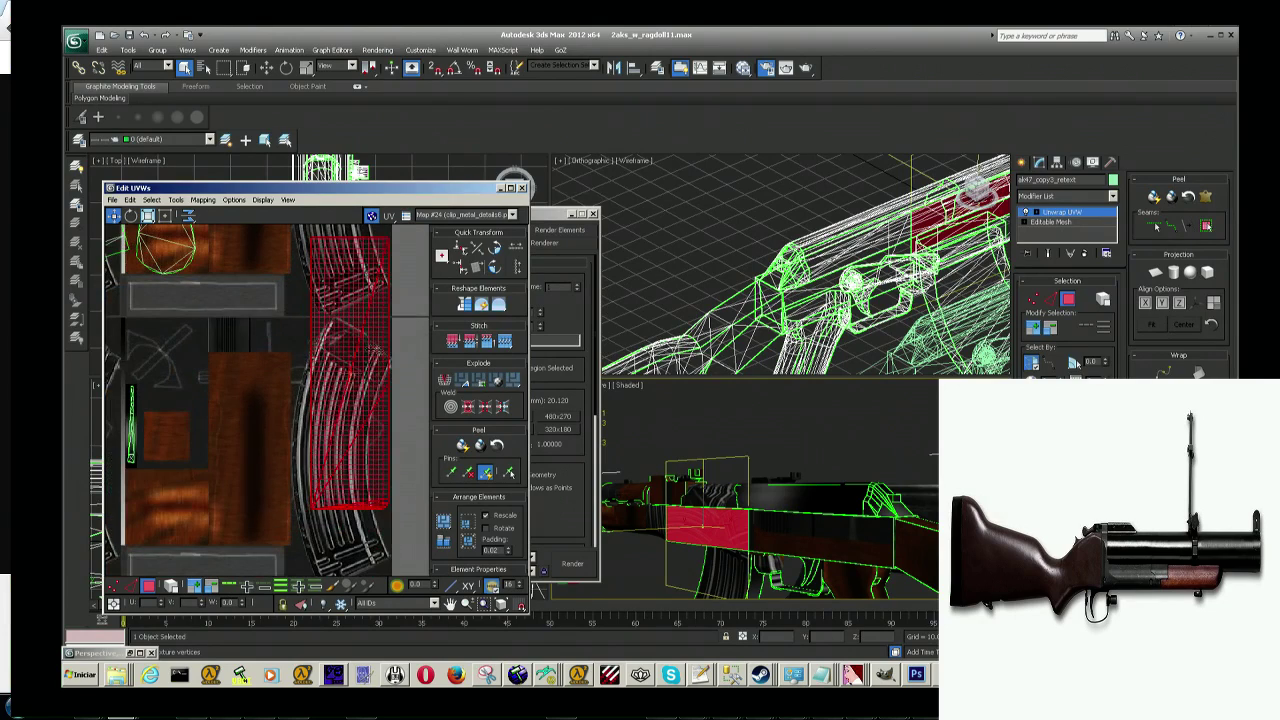
{"action": "left_click_drag", "start_coordinate": [370, 354], "coordinate": [258, 400]}
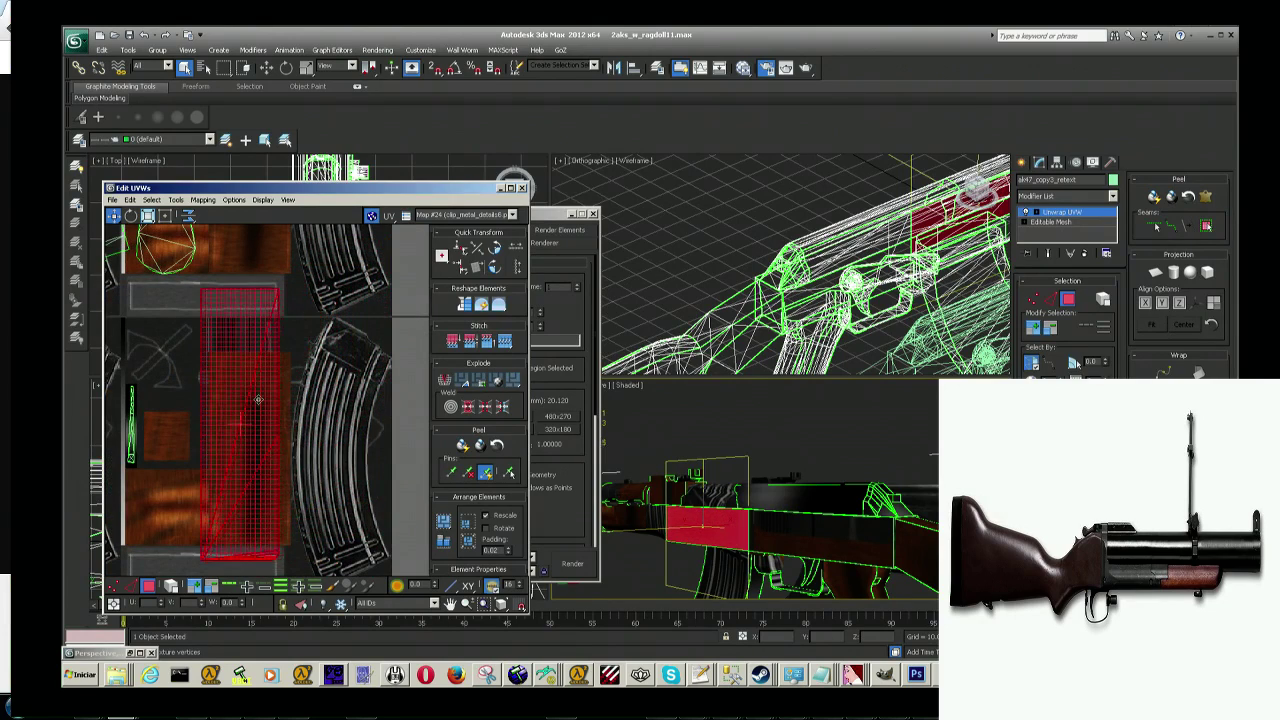
{"action": "mouse_move", "coordinate": [258, 404]}
{"action": "left_mouse_down"}
{"action": "mouse_move", "coordinate": [380, 385]}
{"action": "mouse_move", "coordinate": [263, 377]}
{"action": "mouse_move", "coordinate": [252, 354]}
{"action": "left_mouse_up"}
Step: Nudge the red island upward between the magazine tiles, ready for scaling
{"action": "scroll", "coordinate": [252, 354], "scroll_direction": "up", "scroll_amount": 5}
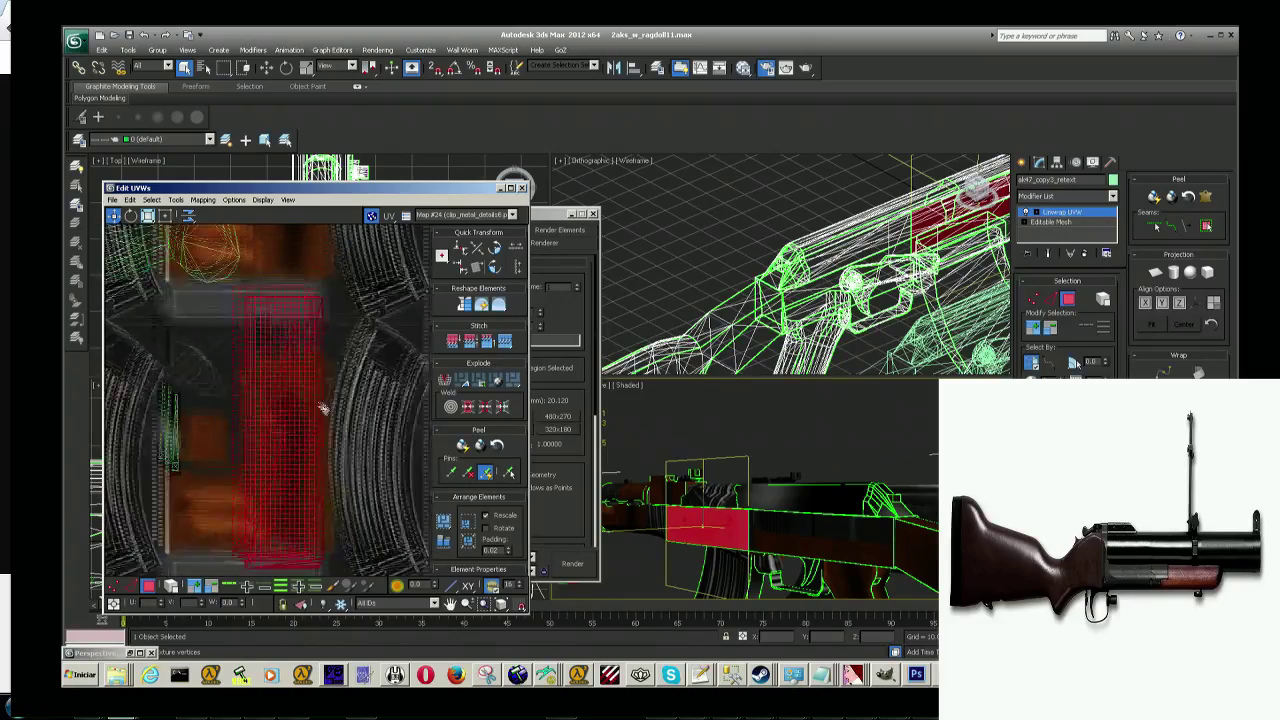
{"action": "scroll", "coordinate": [287, 404], "scroll_direction": "down", "scroll_amount": 3}
{"action": "scroll", "coordinate": [300, 404], "scroll_direction": "down", "scroll_amount": 3}
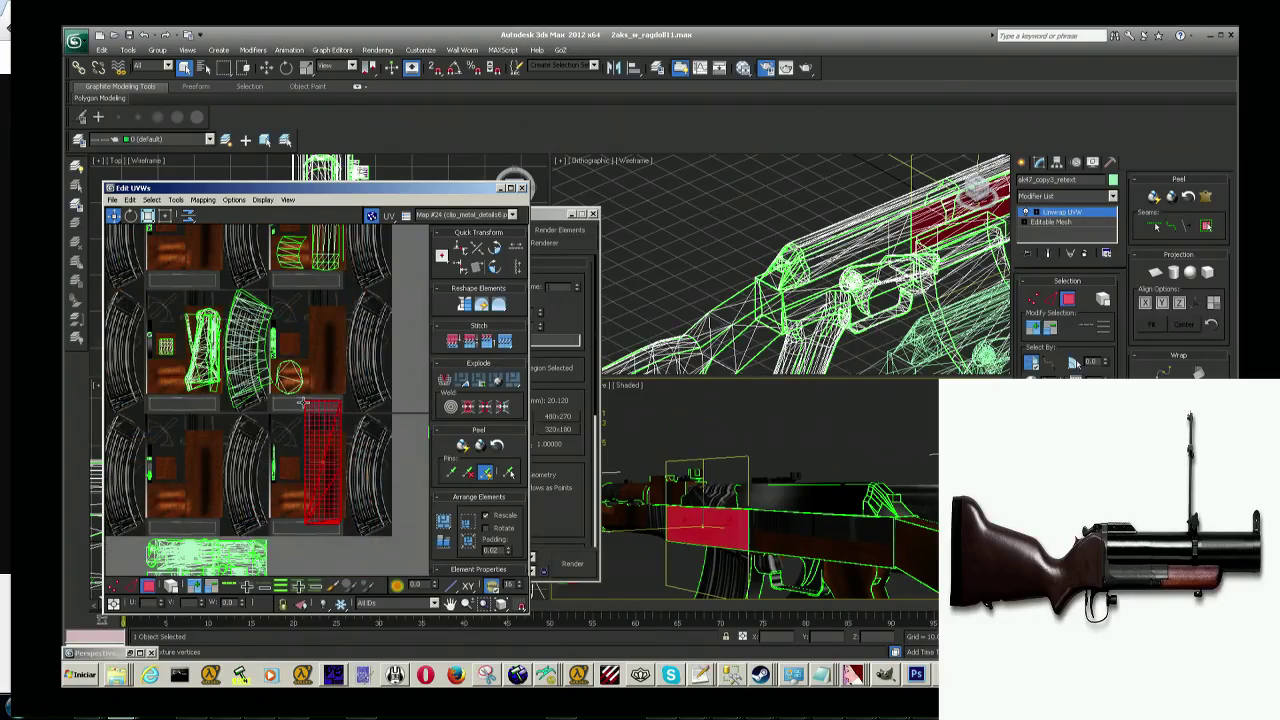
{"action": "mouse_move", "coordinate": [321, 415]}
{"action": "left_mouse_down"}
{"action": "mouse_move", "coordinate": [321, 387]}
{"action": "mouse_move", "coordinate": [318, 417]}
{"action": "left_mouse_up"}
{"action": "scroll", "coordinate": [321, 387], "scroll_direction": "up", "scroll_amount": 2}
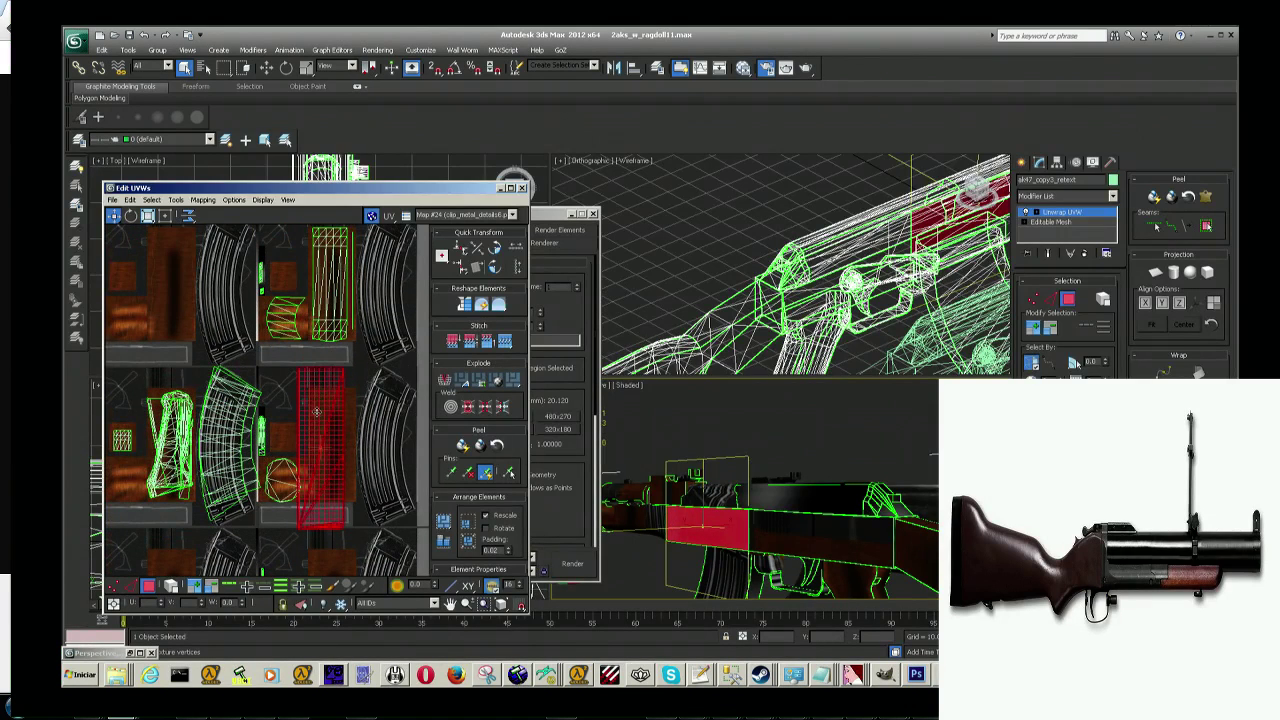
{"action": "scroll", "coordinate": [318, 412], "scroll_direction": "up", "scroll_amount": 1}
{"action": "scroll", "coordinate": [320, 408], "scroll_direction": "up", "scroll_amount": 2}
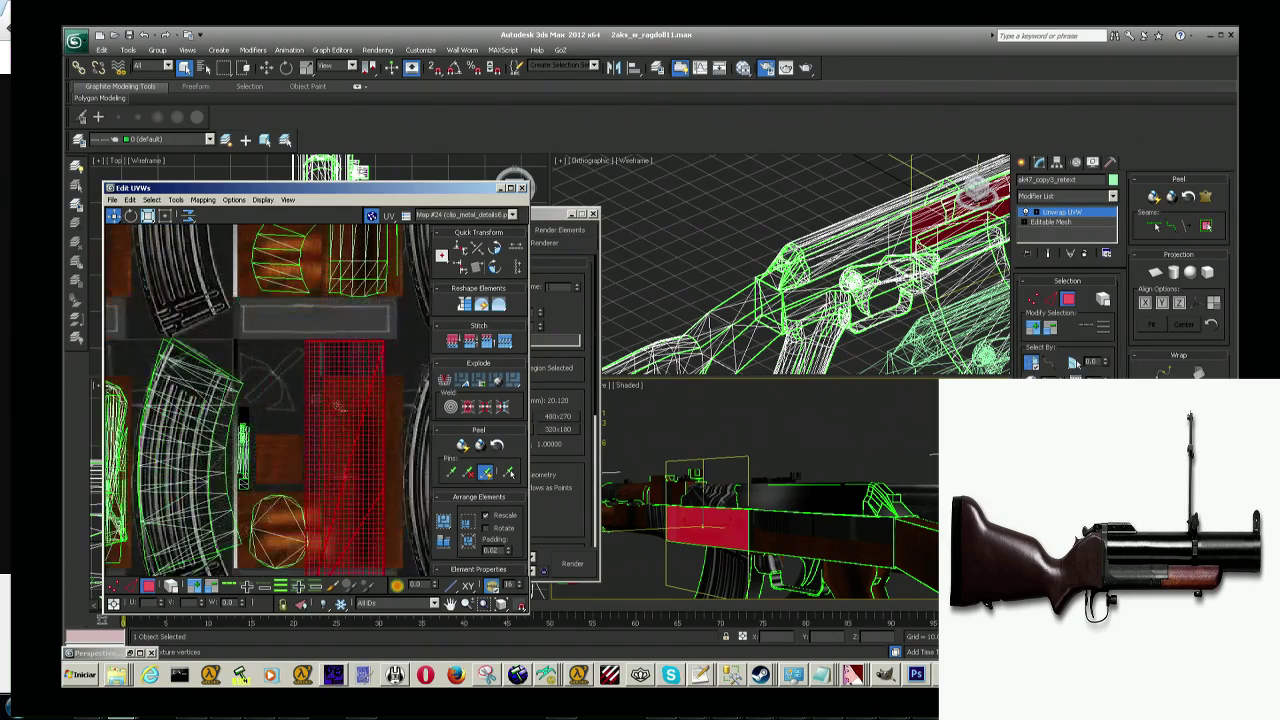
{"action": "scroll", "coordinate": [330, 400], "scroll_direction": "down", "scroll_amount": 1}
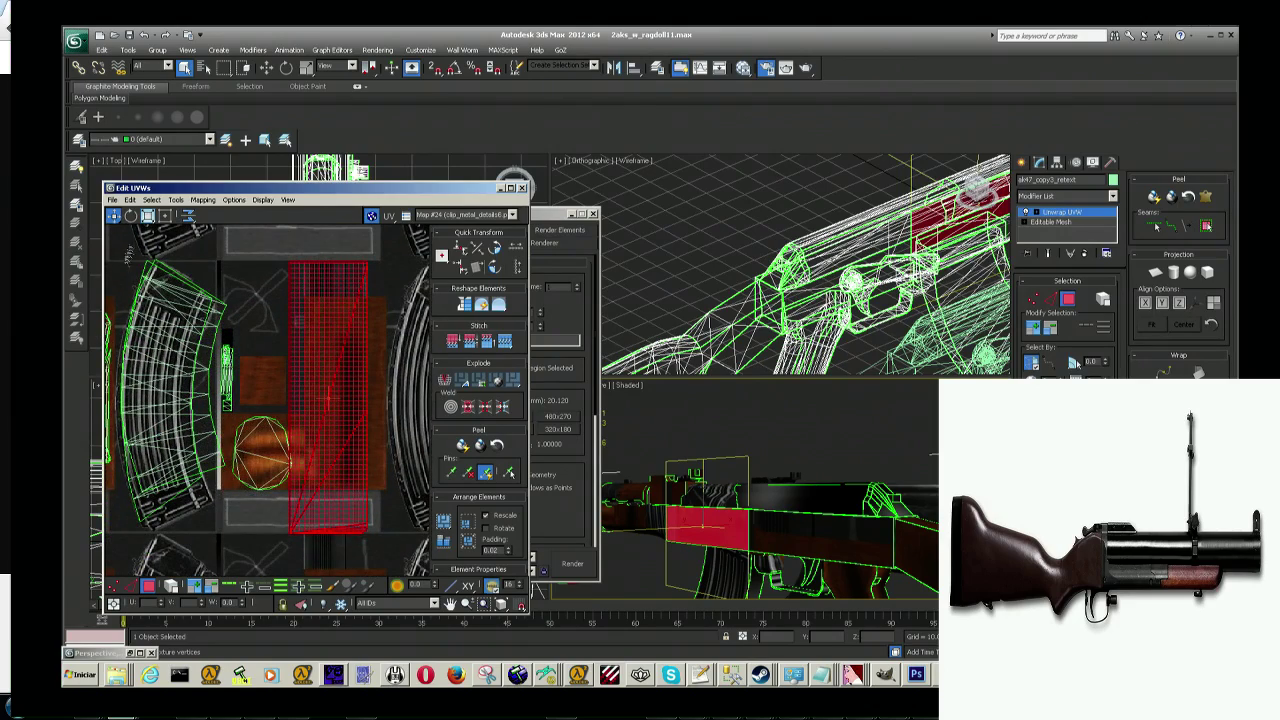
{"action": "left_click", "coordinate": [148, 216]}
Step: Shrink the red strip and squeeze it much narrower horizontally using Freeform
{"action": "left_click_drag", "start_coordinate": [344, 466], "coordinate": [335, 568]}
{"action": "left_click", "coordinate": [165, 216]}
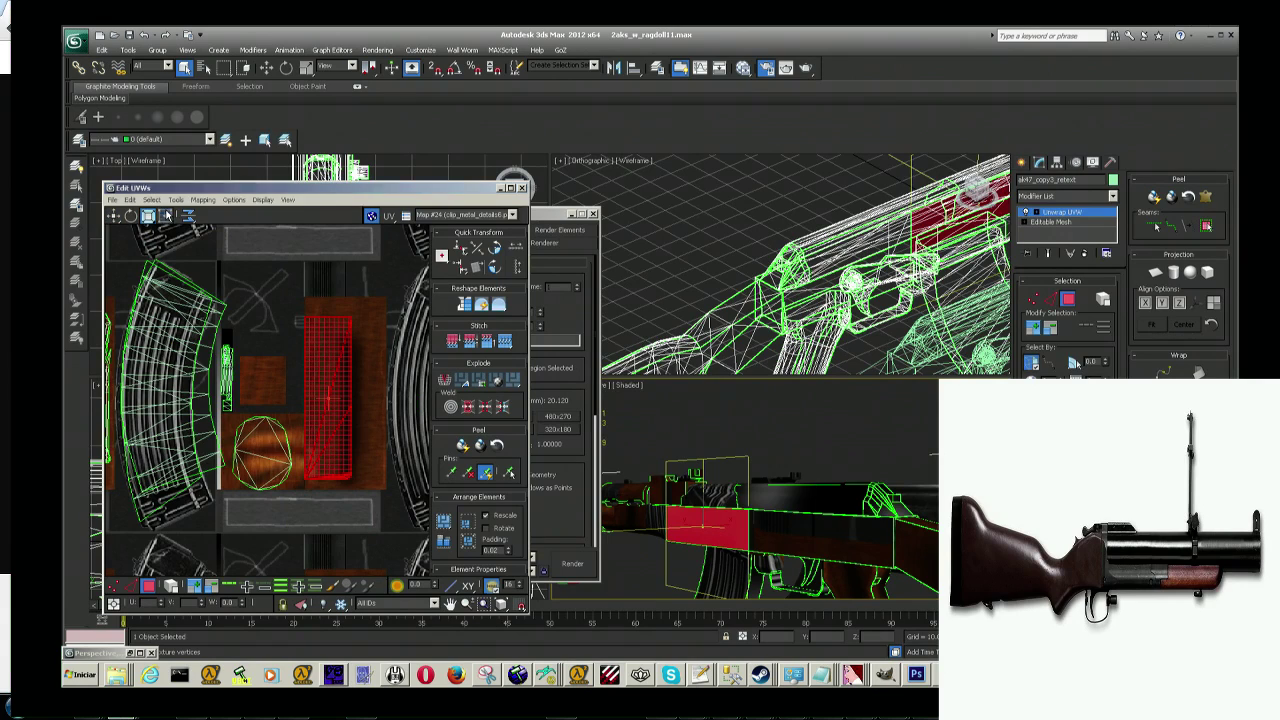
{"action": "left_click_drag", "start_coordinate": [327, 397], "coordinate": [311, 341]}
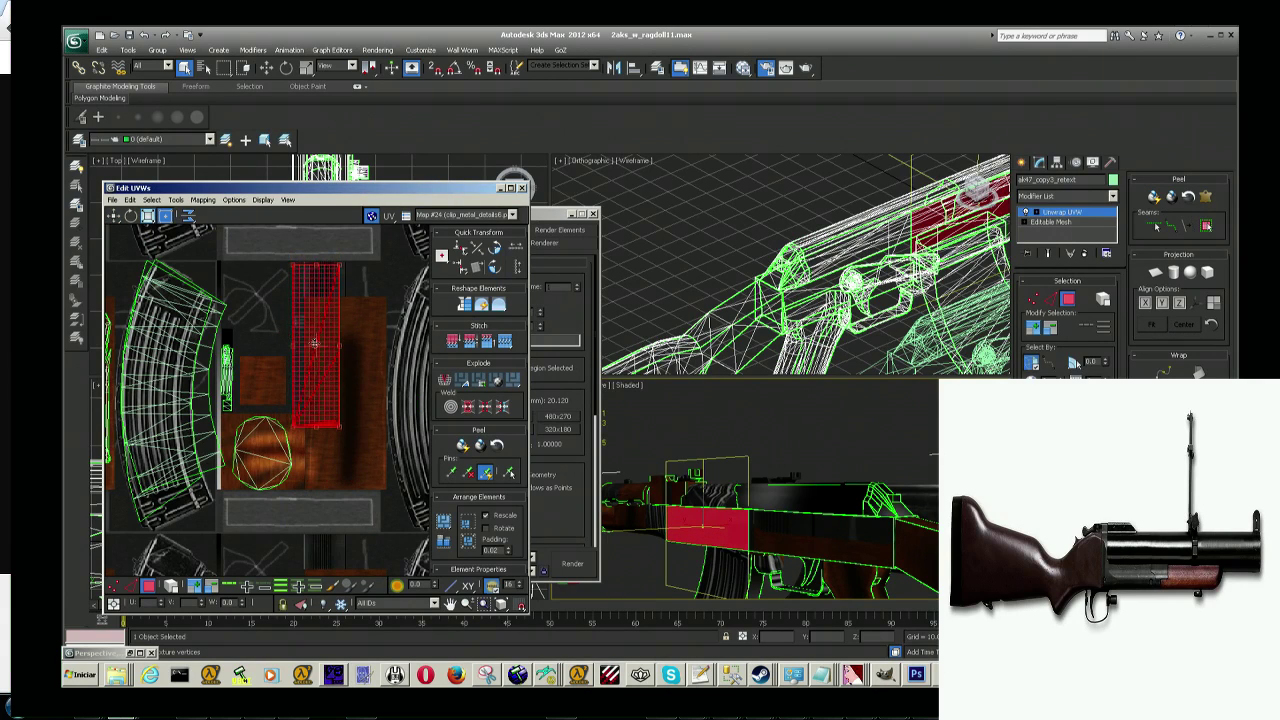
{"action": "left_click_drag", "start_coordinate": [338, 425], "coordinate": [303, 408]}
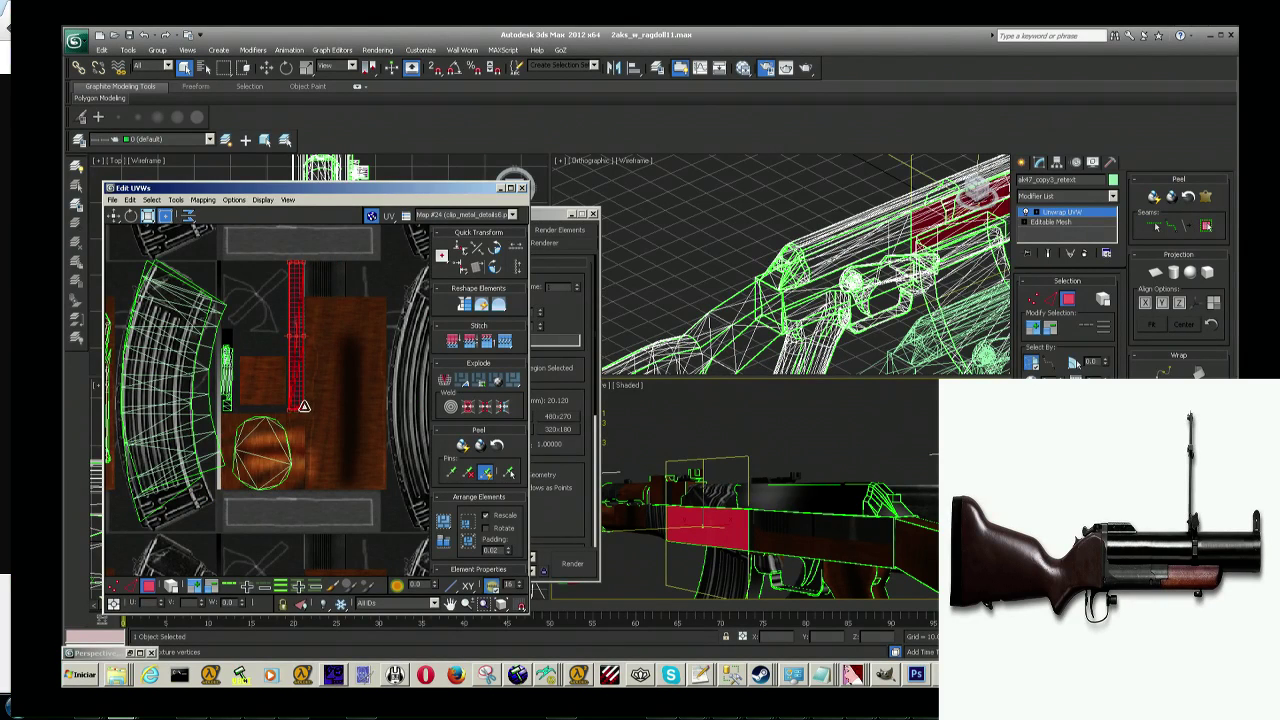
{"action": "left_click_drag", "start_coordinate": [306, 408], "coordinate": [300, 408]}
Step: Nudge the narrowed strip slightly and frame its lower end
{"action": "scroll", "coordinate": [302, 405], "scroll_direction": "up", "scroll_amount": 2}
{"action": "scroll", "coordinate": [302, 395], "scroll_direction": "up", "scroll_amount": 2}
{"action": "scroll", "coordinate": [300, 385], "scroll_direction": "up", "scroll_amount": 1}
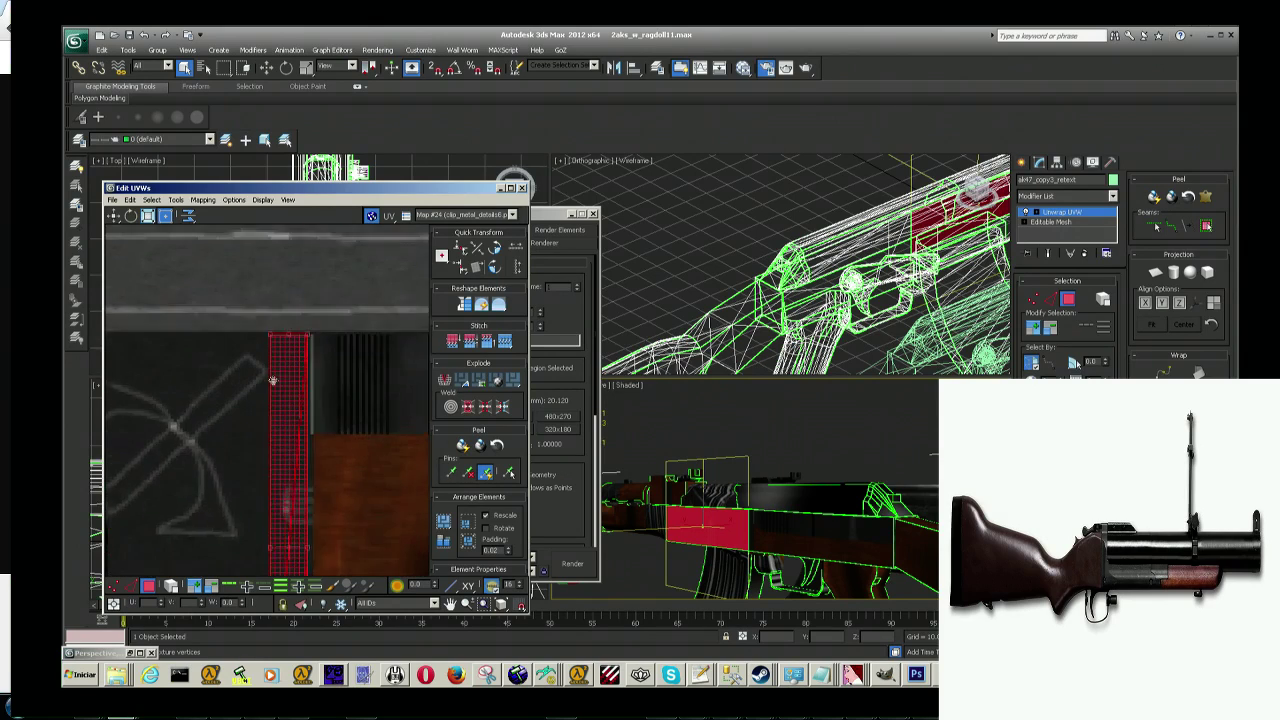
{"action": "scroll", "coordinate": [295, 370], "scroll_direction": "up", "scroll_amount": 1}
{"action": "scroll", "coordinate": [334, 319], "scroll_direction": "up", "scroll_amount": 1}
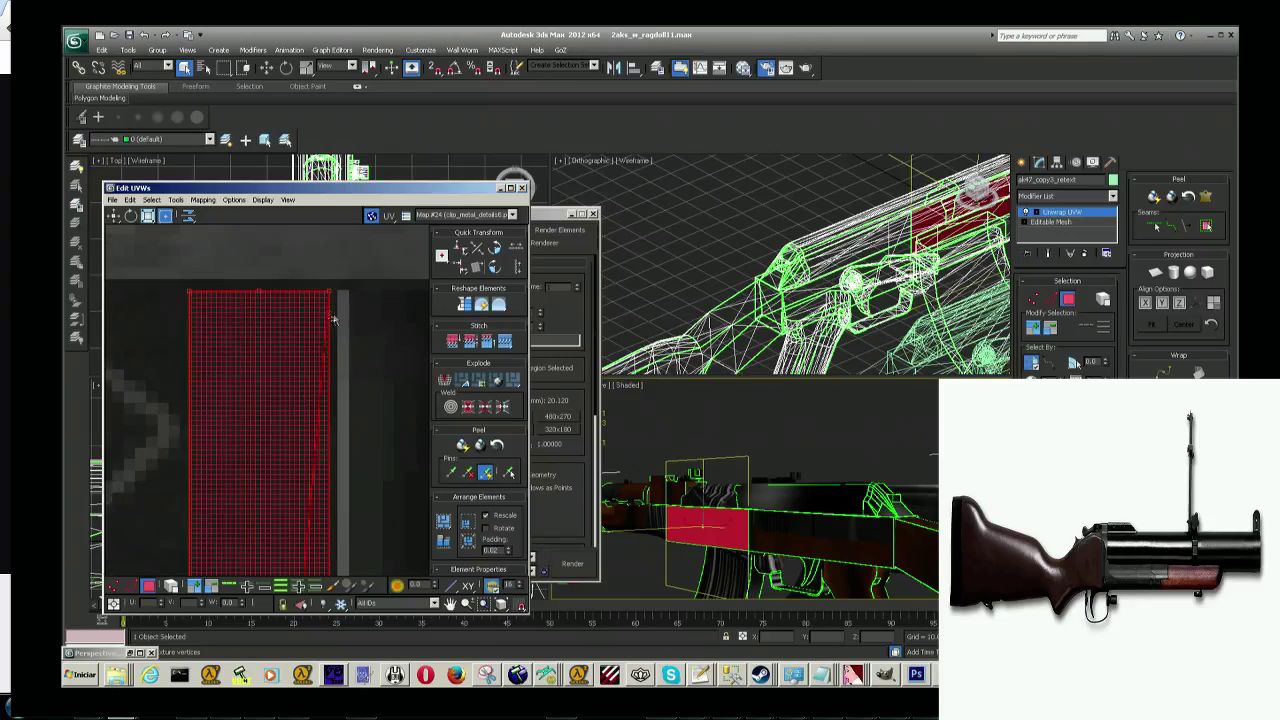
{"action": "left_click_drag", "start_coordinate": [326, 293], "coordinate": [327, 288]}
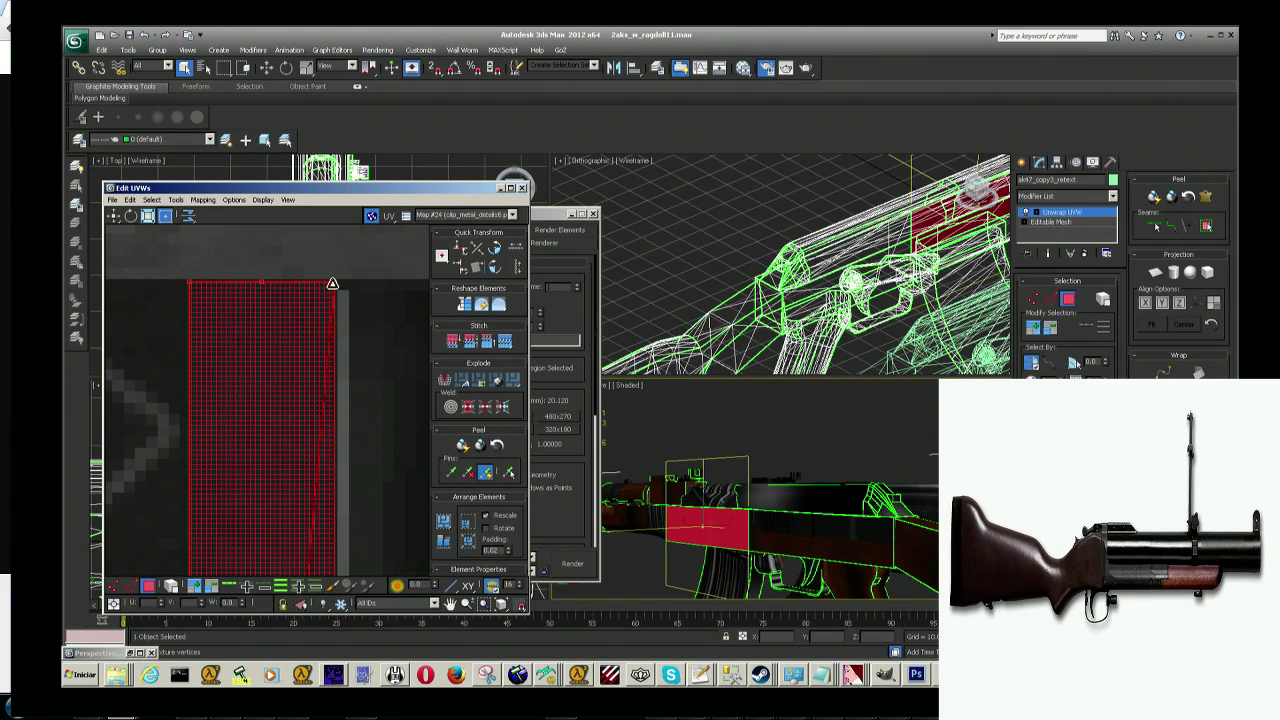
{"action": "middle_click_drag", "start_coordinate": [331, 283], "coordinate": [288, 262]}
{"action": "scroll", "coordinate": [288, 262], "scroll_direction": "down", "scroll_amount": 3}
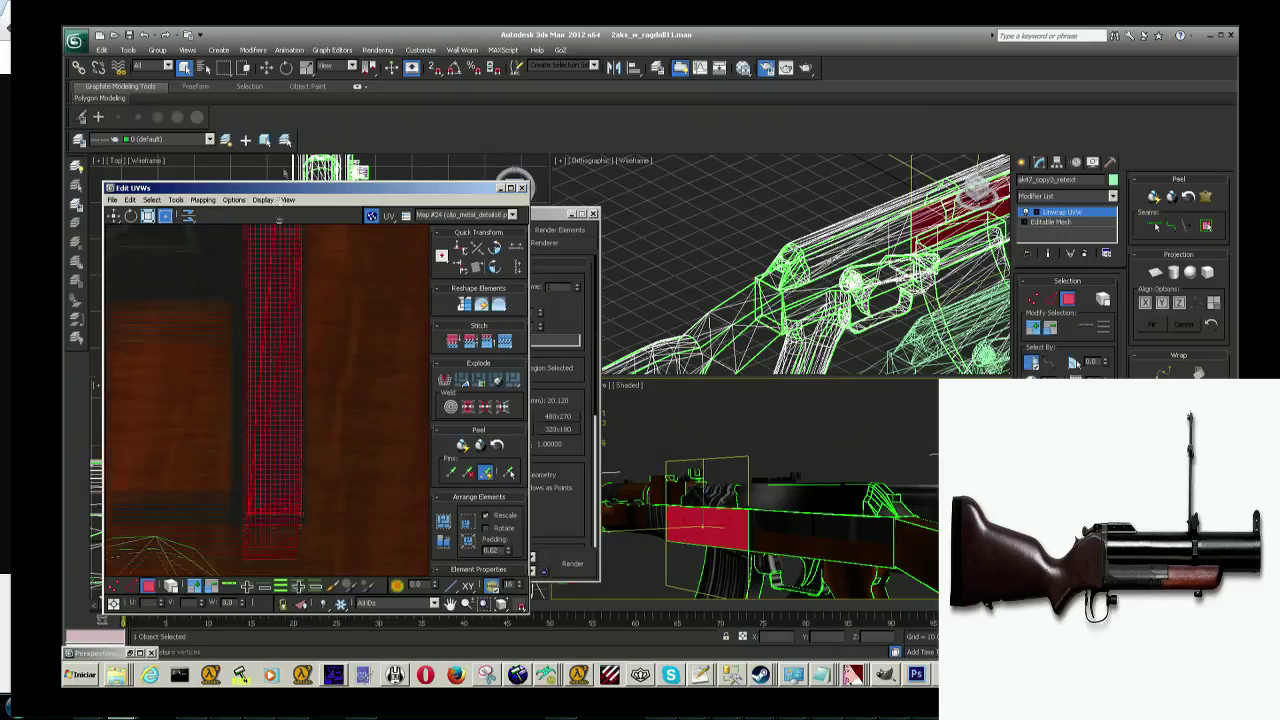
{"action": "scroll", "coordinate": [290, 418], "scroll_direction": "up", "scroll_amount": 2}
{"action": "scroll", "coordinate": [290, 418], "scroll_direction": "up", "scroll_amount": 2}
Step: Stretch the strip's bottom edge down the dark metal band and start a test render
{"action": "left_click_drag", "start_coordinate": [197, 455], "coordinate": [201, 460]}
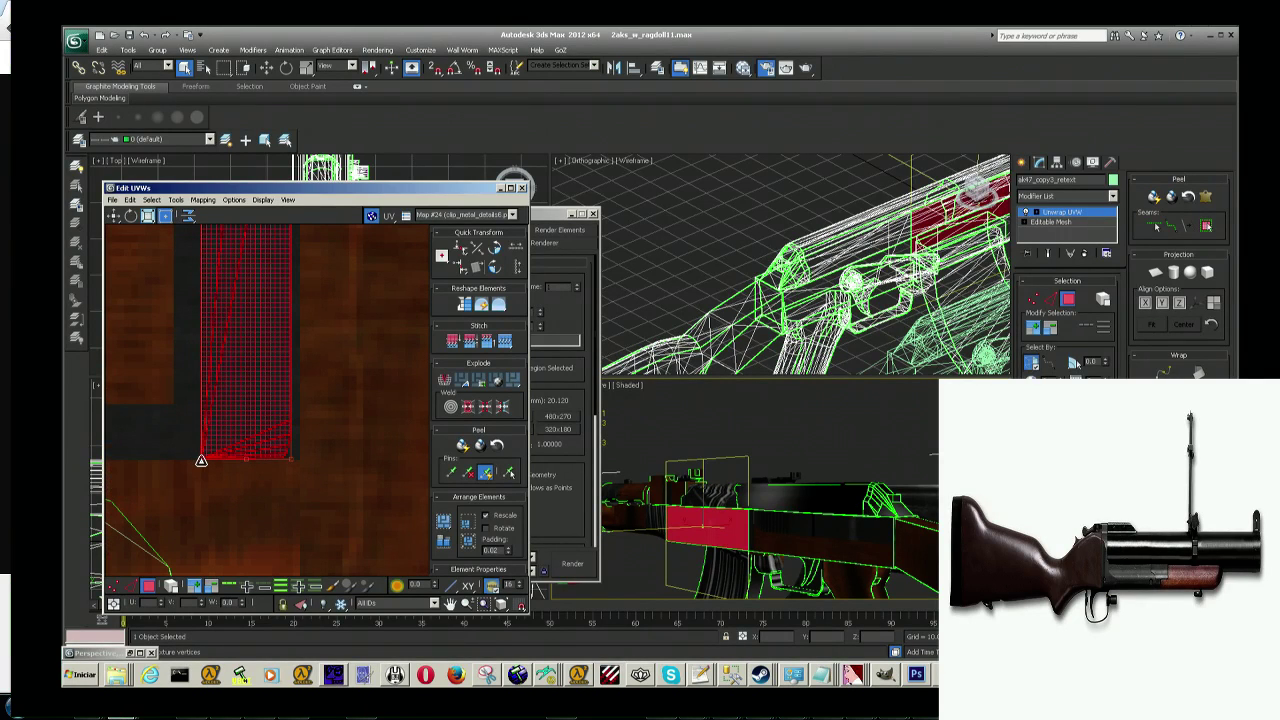
{"action": "left_click_drag", "start_coordinate": [201, 460], "coordinate": [201, 575]}
{"action": "middle_click_drag", "start_coordinate": [201, 500], "coordinate": [231, 500]}
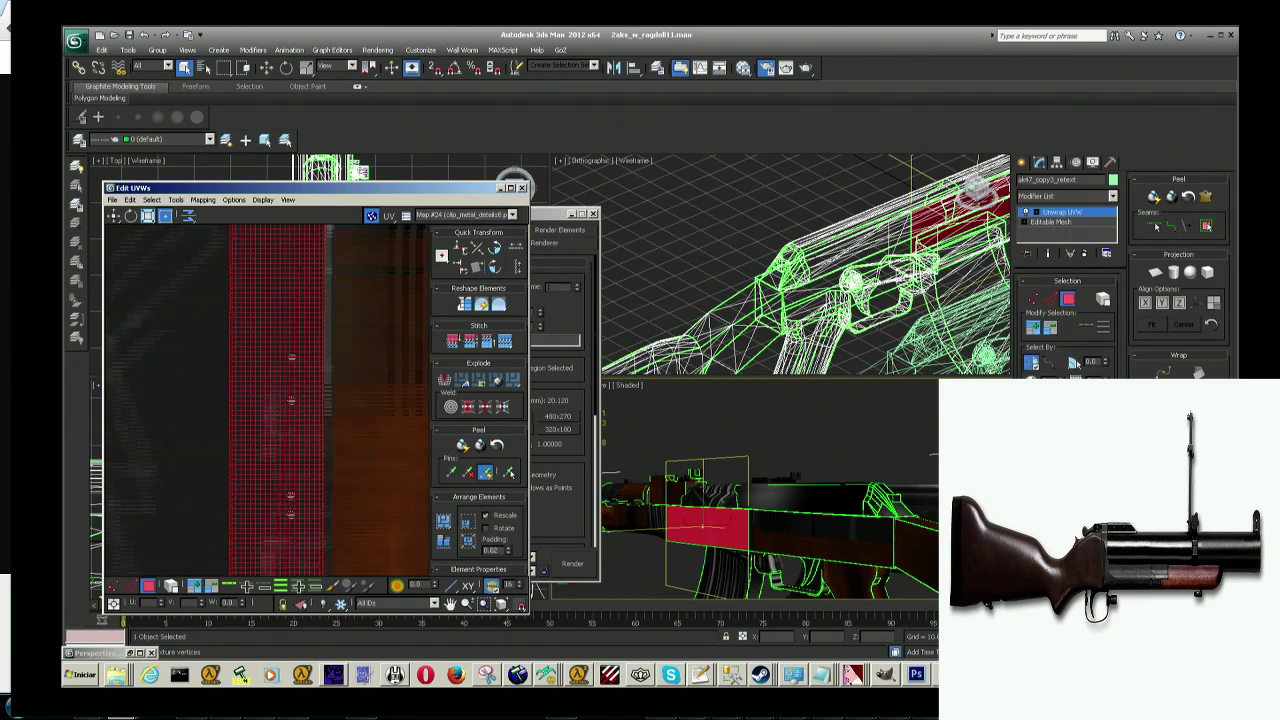
{"action": "middle_click_drag", "start_coordinate": [297, 357], "coordinate": [299, 383]}
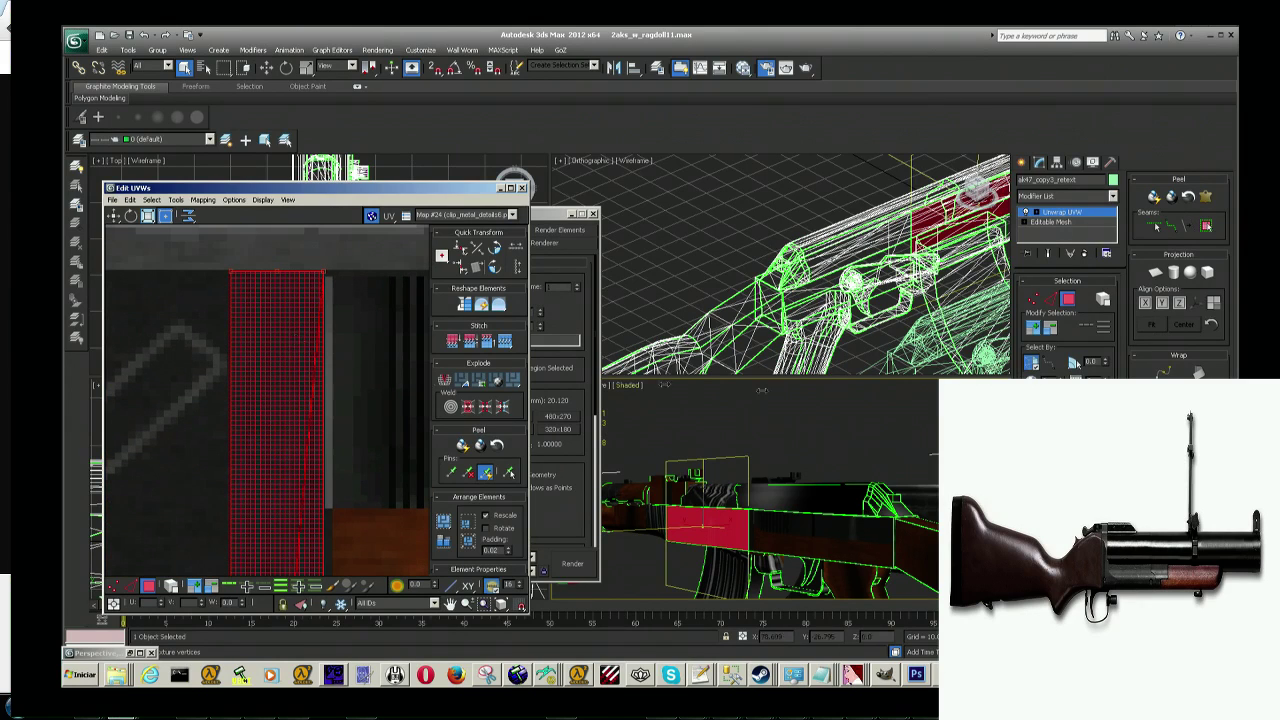
{"action": "scroll", "coordinate": [374, 371], "scroll_direction": "down", "scroll_amount": 3}
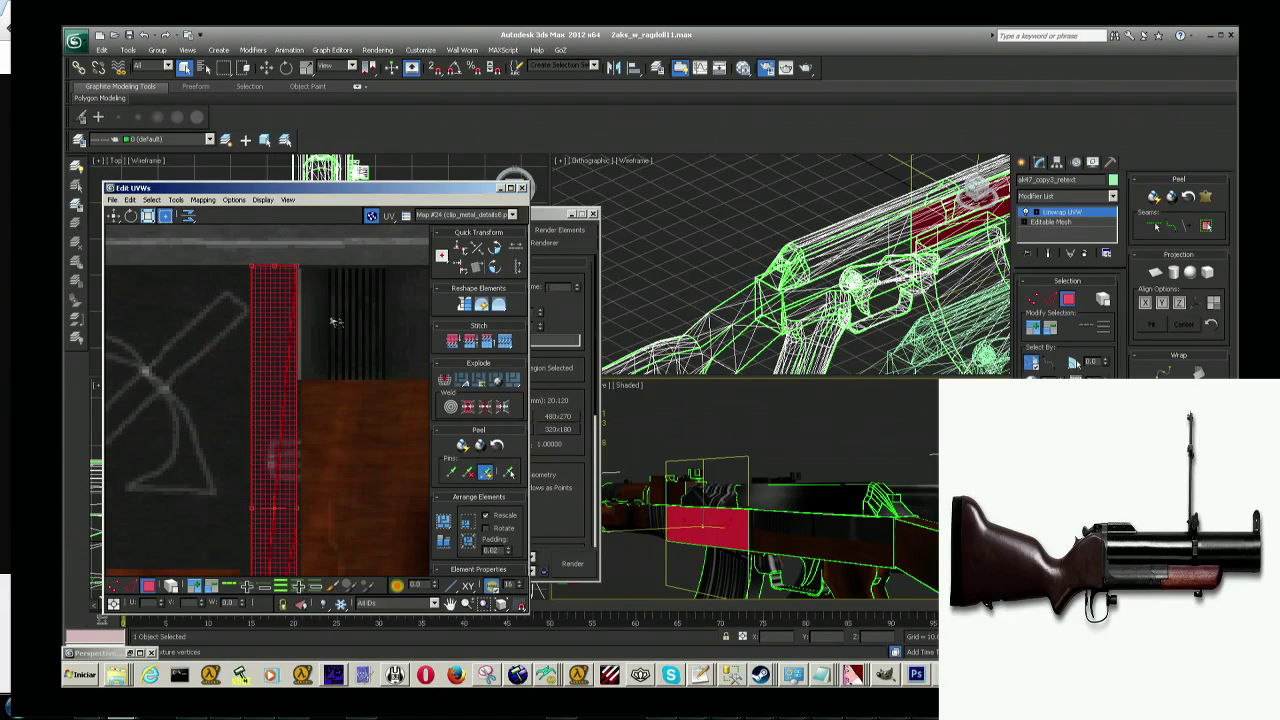
{"action": "left_click", "coordinate": [568, 563]}
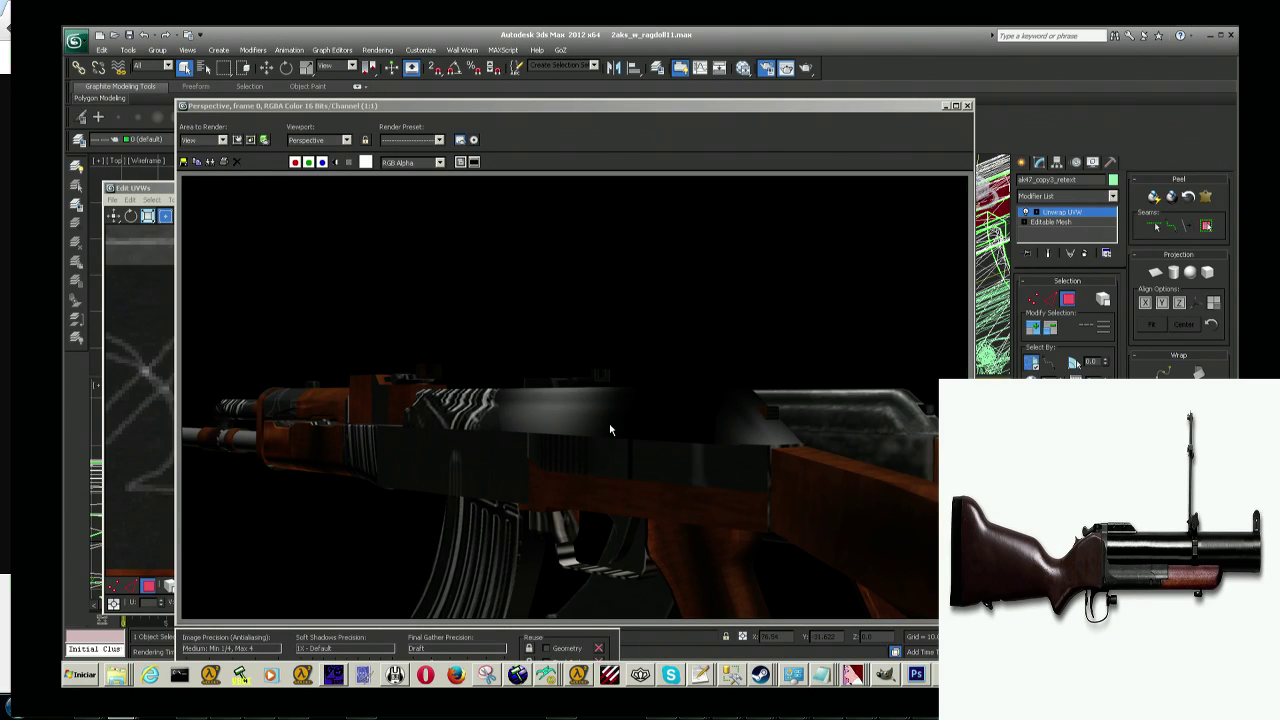
Step: Review the rifle test render, glance at Photoshop, then close the render window
{"action": "key", "text": "alt+Tab"}
{"action": "key", "text": "alt+Tab"}
{"action": "key", "text": "alt+Tab"}
{"action": "key", "text": "alt+Tab"}
{"action": "key", "text": "alt+Tab"}
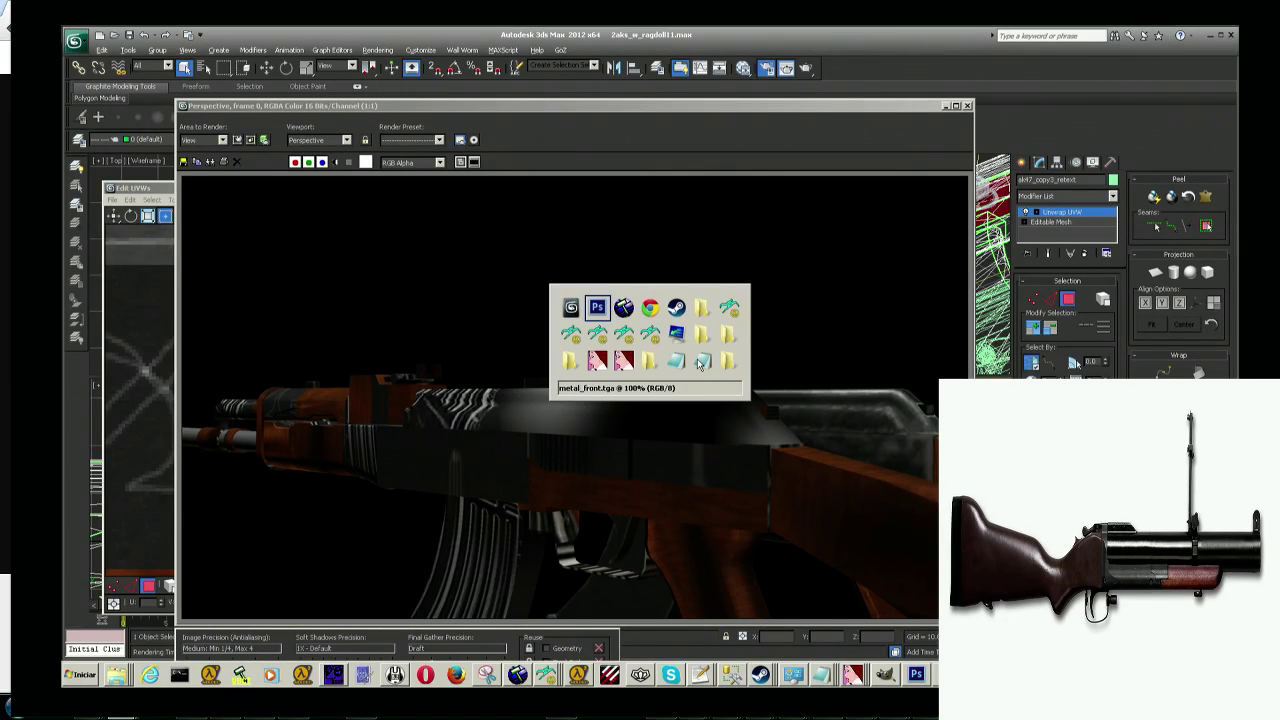
{"action": "key", "text": "alt+Tab"}
{"action": "key", "text": "alt+Tab"}
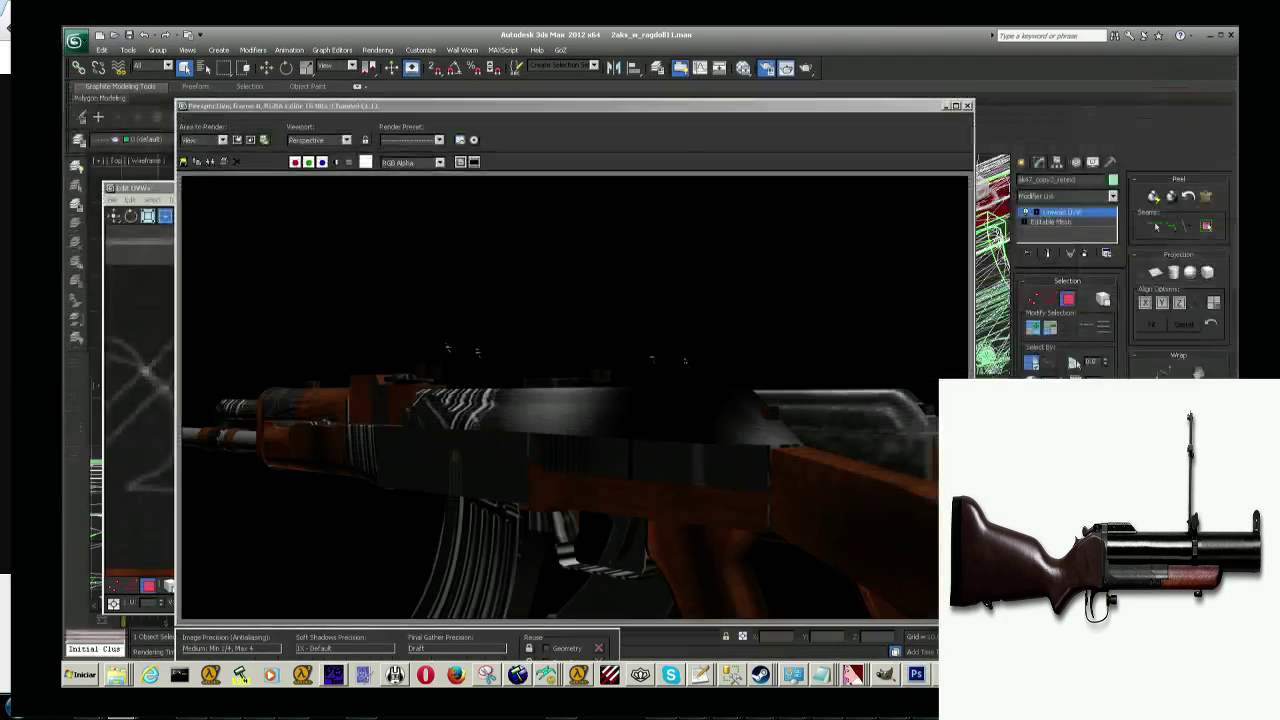
{"action": "left_click", "coordinate": [945, 105]}
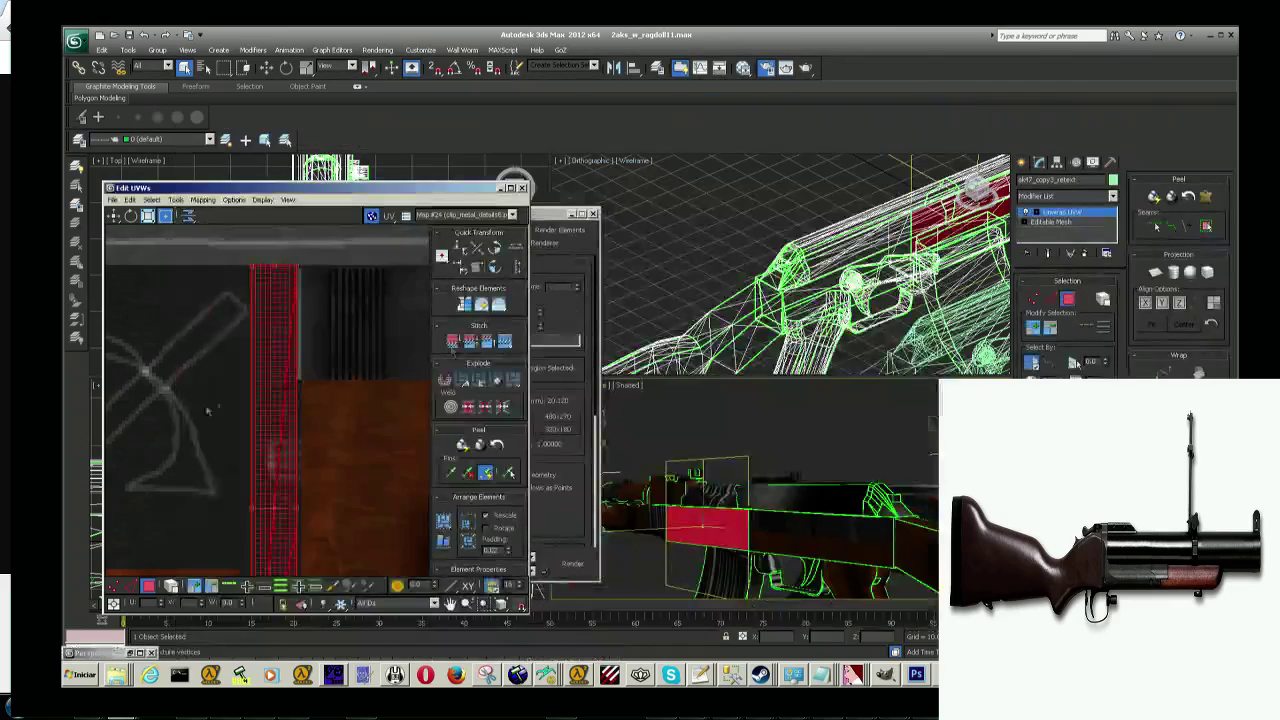
Step: Box-select the upper handguard faces and apply Flatten Mapping with default settings
{"action": "middle_click_drag", "start_coordinate": [340, 392], "coordinate": [258, 388]}
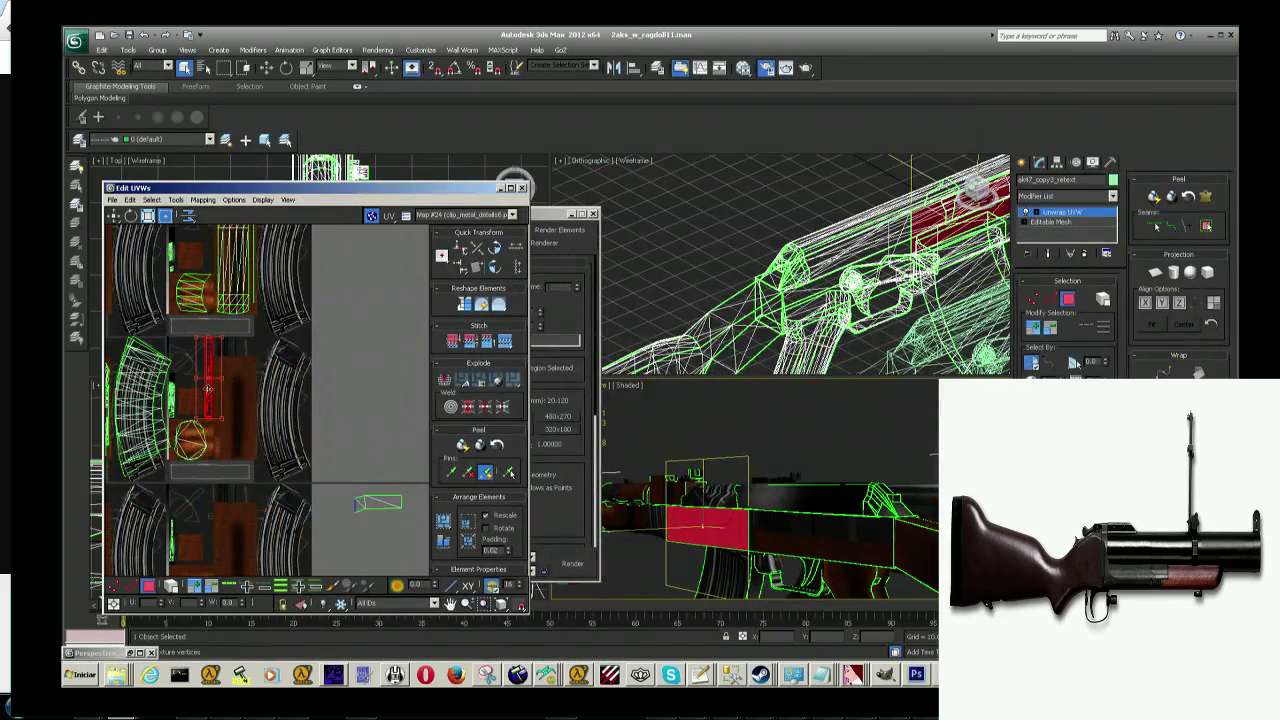
{"action": "left_click_drag", "start_coordinate": [208, 388], "coordinate": [356, 486]}
{"action": "left_click_drag", "start_coordinate": [349, 418], "coordinate": [410, 558]}
{"action": "left_click", "coordinate": [203, 199]}
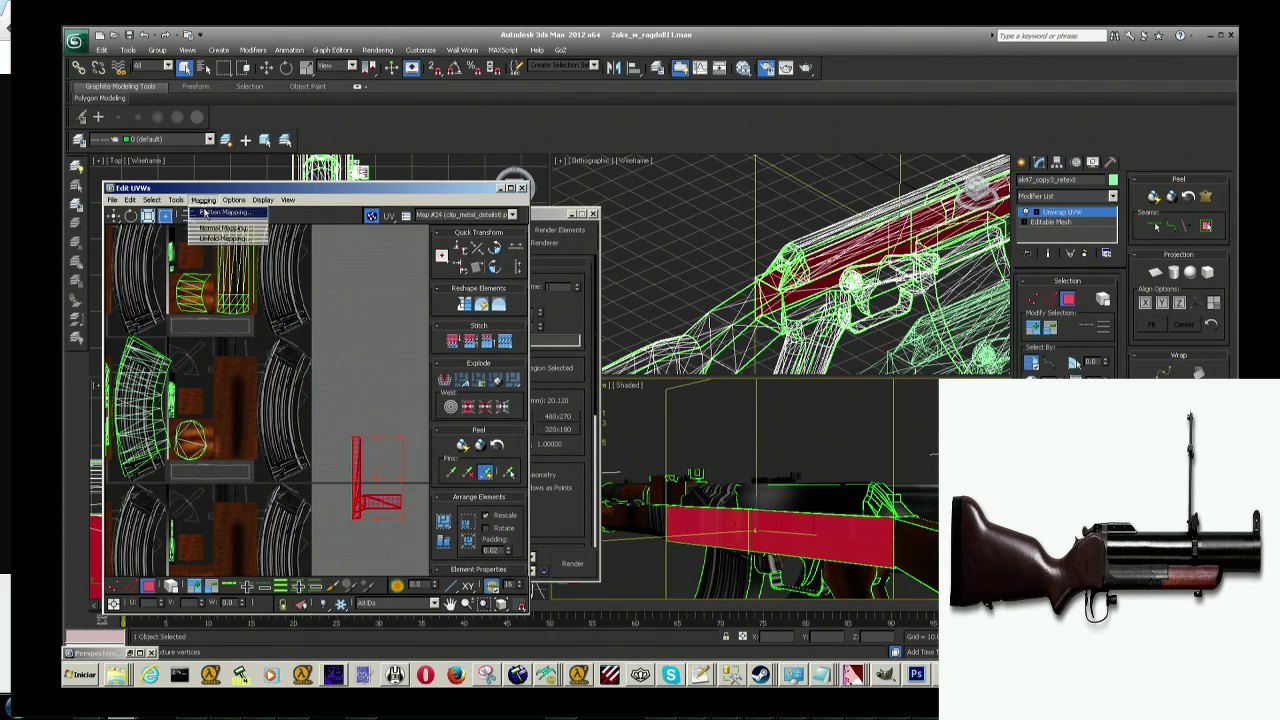
{"action": "left_click", "coordinate": [212, 210]}
{"action": "left_click", "coordinate": [224, 106]}
Step: Move the new flattened shell off the tiles into the grey area left of the atlas
{"action": "scroll", "coordinate": [290, 400], "scroll_direction": "down", "scroll_amount": 3}
{"action": "scroll", "coordinate": [290, 400], "scroll_direction": "down", "scroll_amount": 2}
{"action": "scroll", "coordinate": [300, 423], "scroll_direction": "up", "scroll_amount": 5}
{"action": "scroll", "coordinate": [305, 425], "scroll_direction": "up", "scroll_amount": 3}
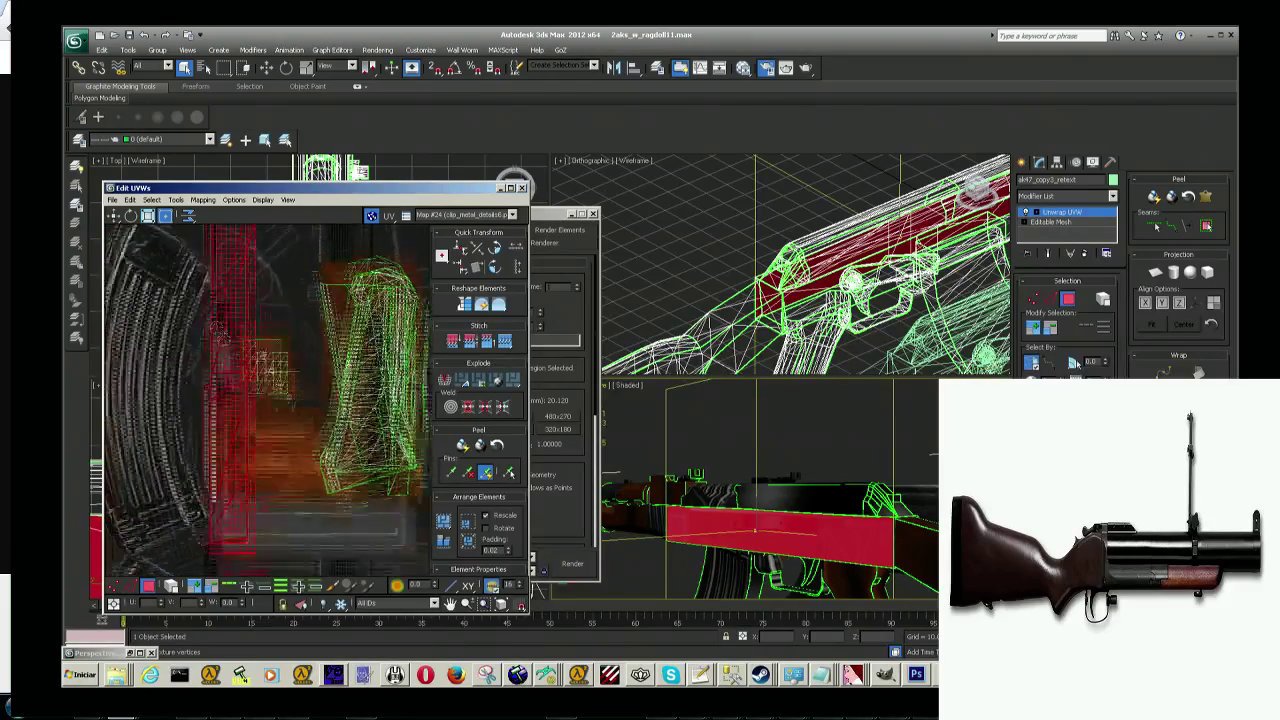
{"action": "scroll", "coordinate": [290, 380], "scroll_direction": "up", "scroll_amount": 2}
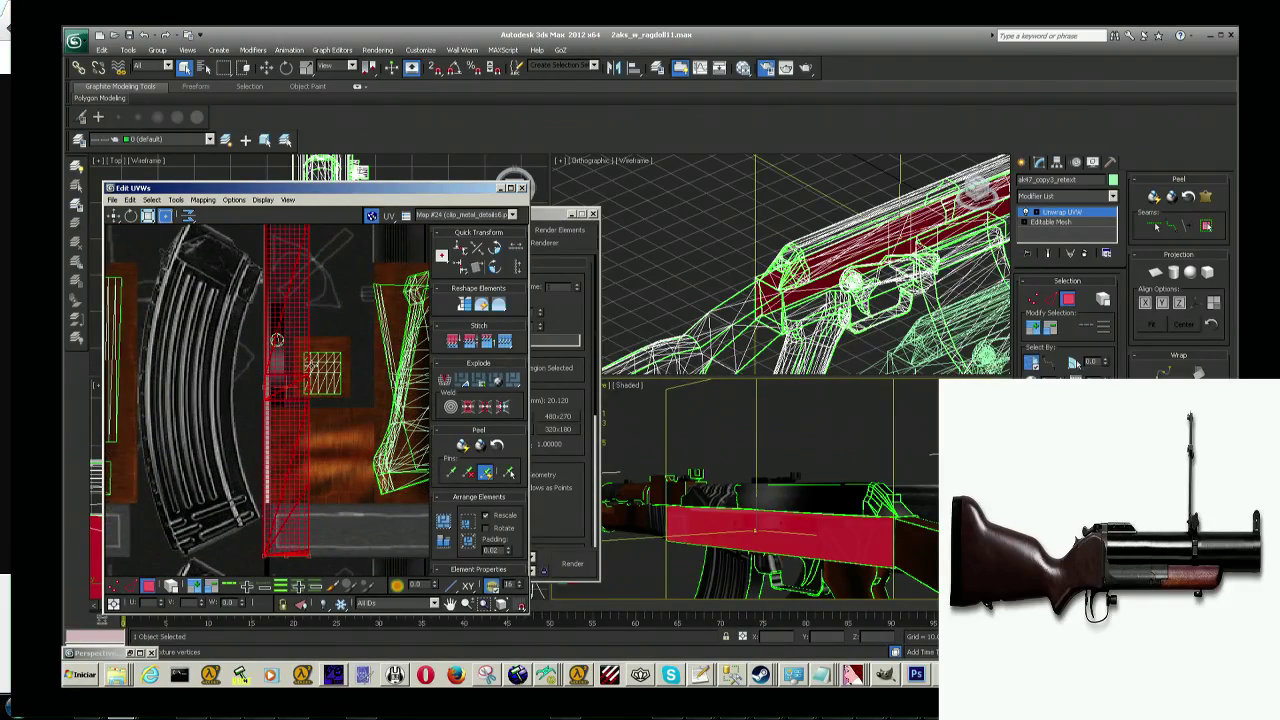
{"action": "scroll", "coordinate": [385, 405], "scroll_direction": "down", "scroll_amount": 2}
{"action": "scroll", "coordinate": [385, 405], "scroll_direction": "down", "scroll_amount": 1}
{"action": "scroll", "coordinate": [385, 405], "scroll_direction": "down", "scroll_amount": 2}
{"action": "scroll", "coordinate": [385, 405], "scroll_direction": "down", "scroll_amount": 1}
{"action": "left_click_drag", "start_coordinate": [336, 360], "coordinate": [146, 340]}
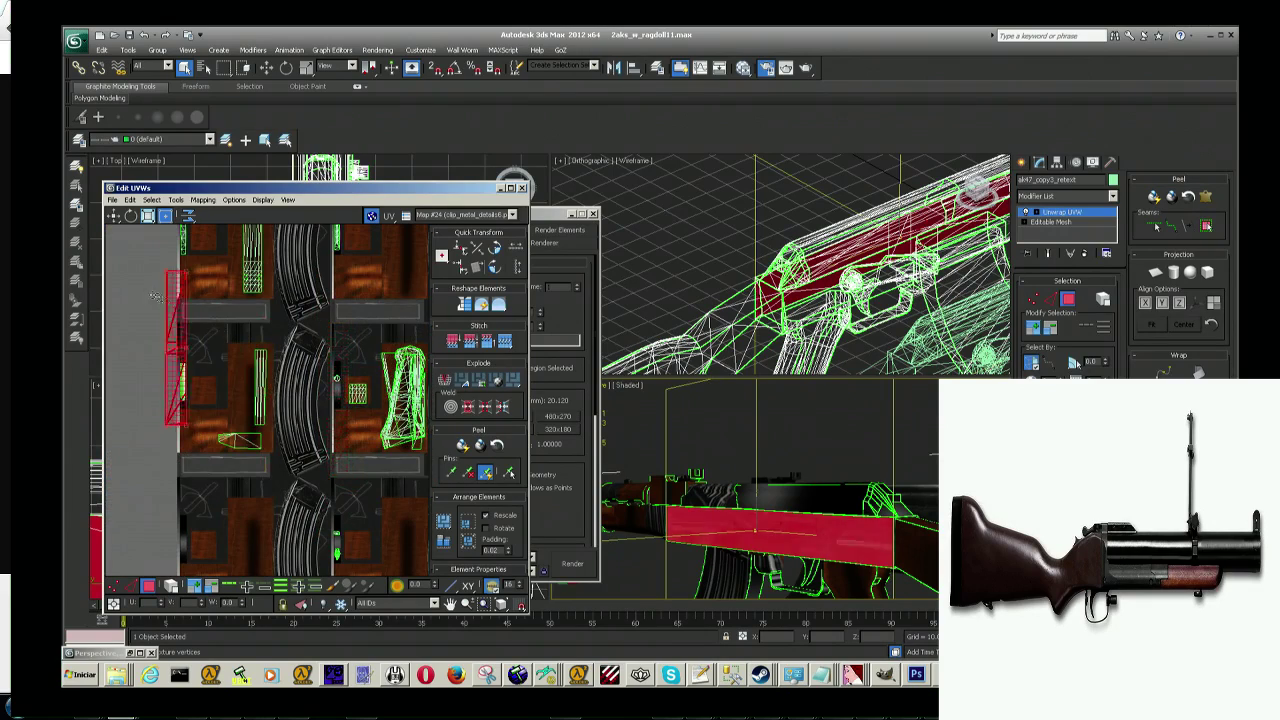
{"action": "middle_click_drag", "start_coordinate": [146, 340], "coordinate": [188, 336]}
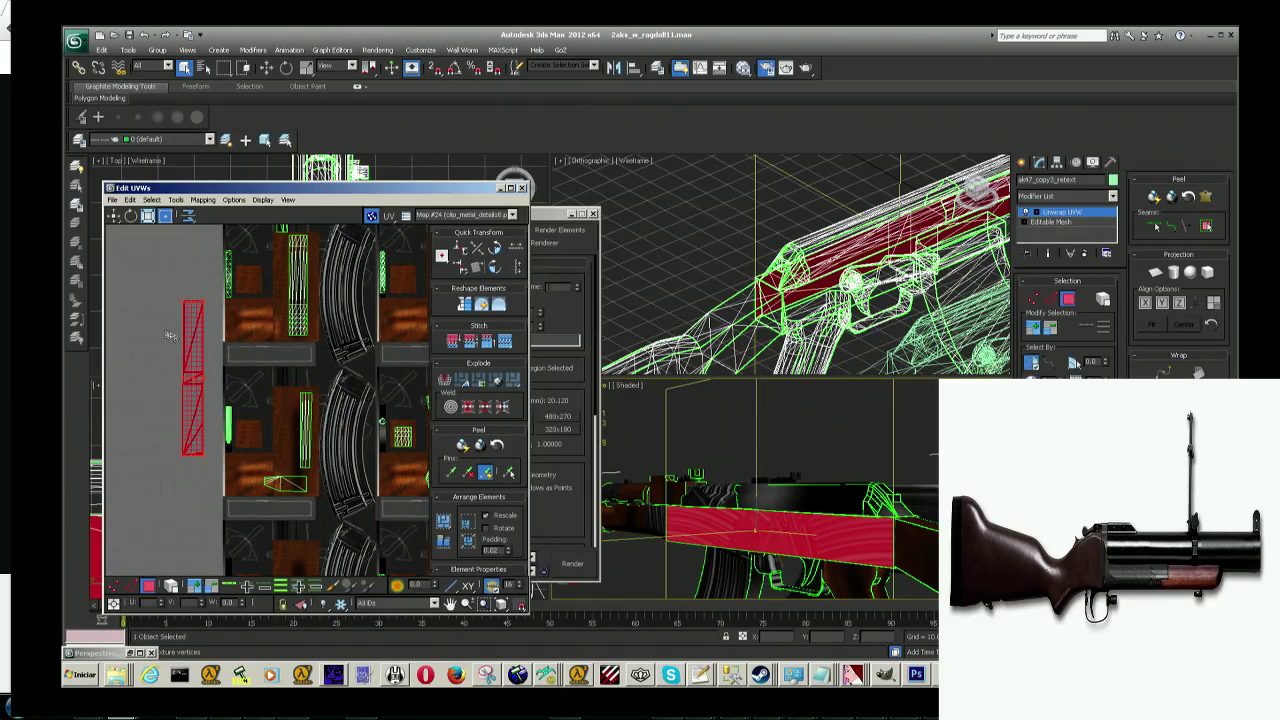
Step: Select the top part of the shell plus a neighbouring face on the rifle
{"action": "left_click", "coordinate": [170, 336]}
{"action": "scroll", "coordinate": [180, 312], "scroll_direction": "up", "scroll_amount": 1}
{"action": "left_click", "coordinate": [200, 320]}
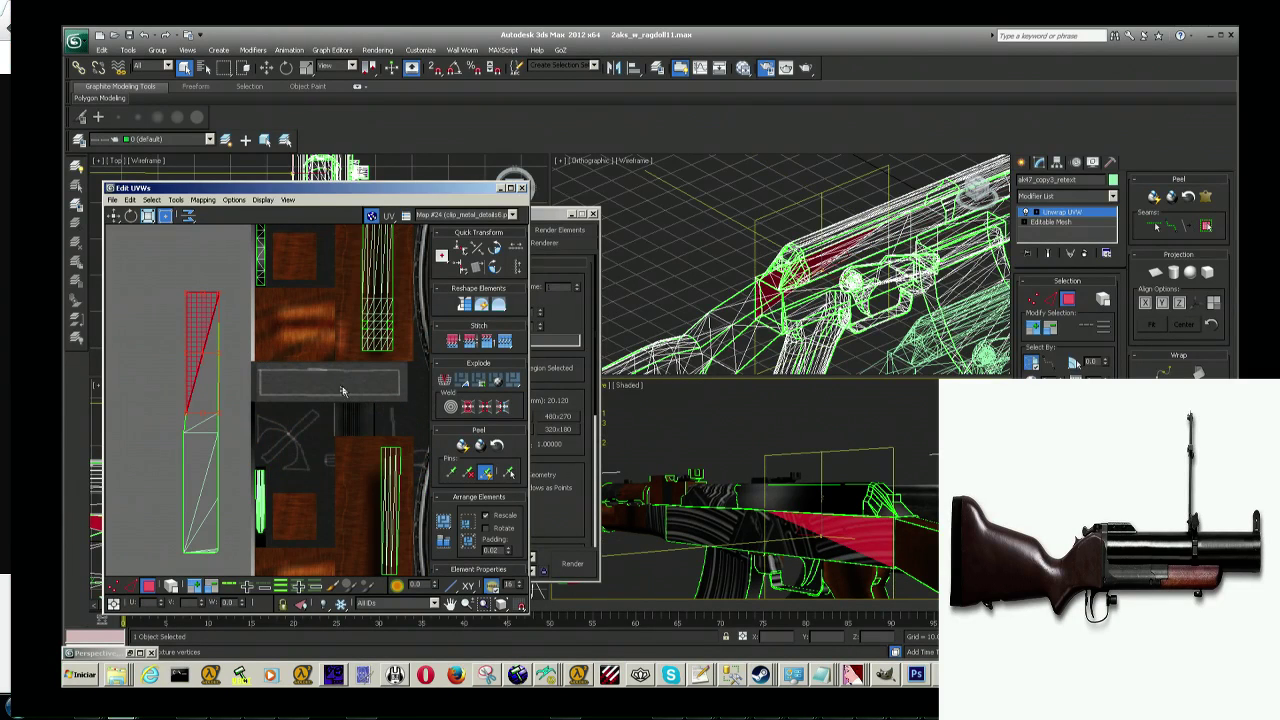
{"action": "scroll", "coordinate": [214, 366], "scroll_direction": "up", "scroll_amount": 1}
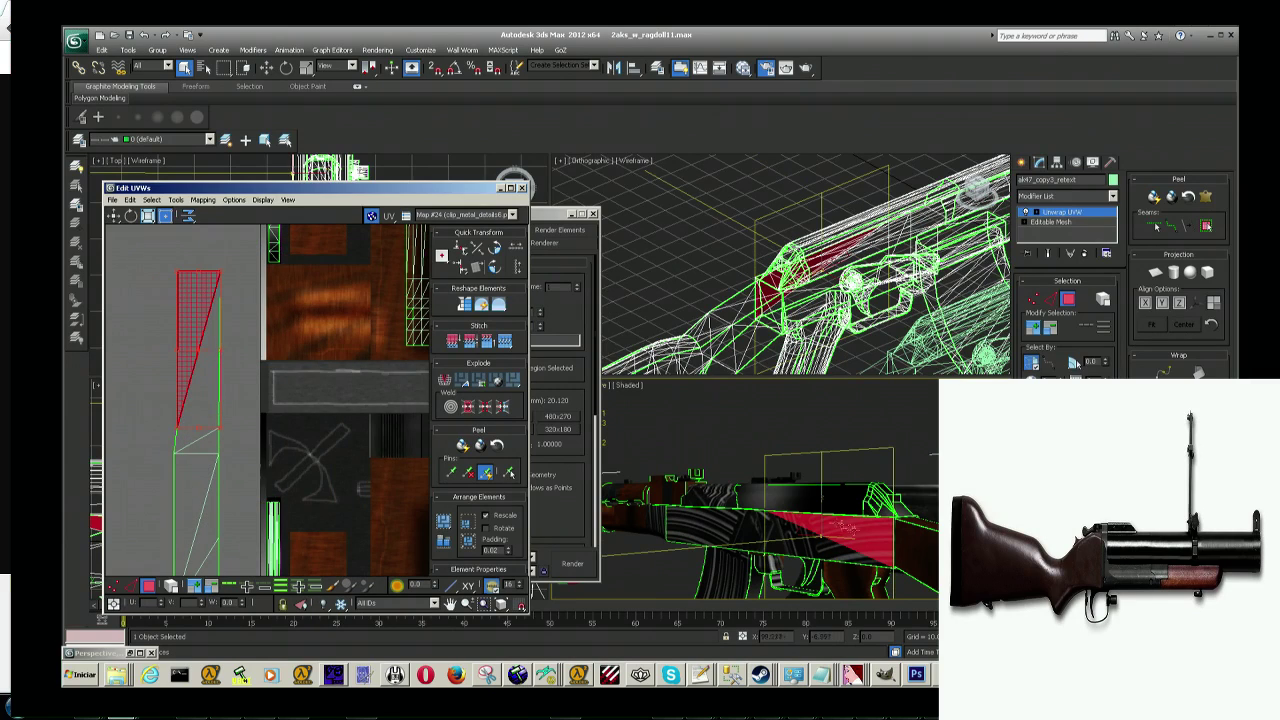
{"action": "scroll", "coordinate": [840, 523], "scroll_direction": "up", "scroll_amount": 2}
{"action": "scroll", "coordinate": [840, 510], "scroll_direction": "up", "scroll_amount": 2}
{"action": "scroll", "coordinate": [842, 490], "scroll_direction": "up", "scroll_amount": 2}
{"action": "scroll", "coordinate": [843, 472], "scroll_direction": "up", "scroll_amount": 2}
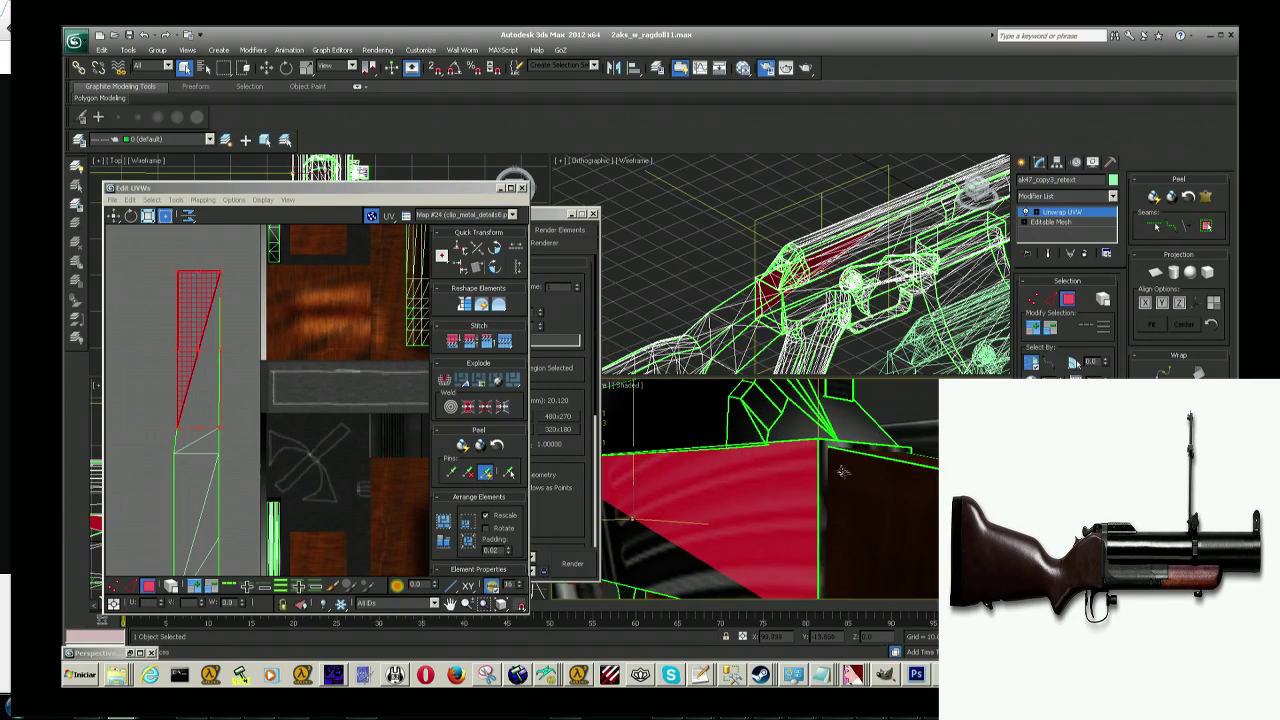
{"action": "left_click", "coordinate": [843, 472]}
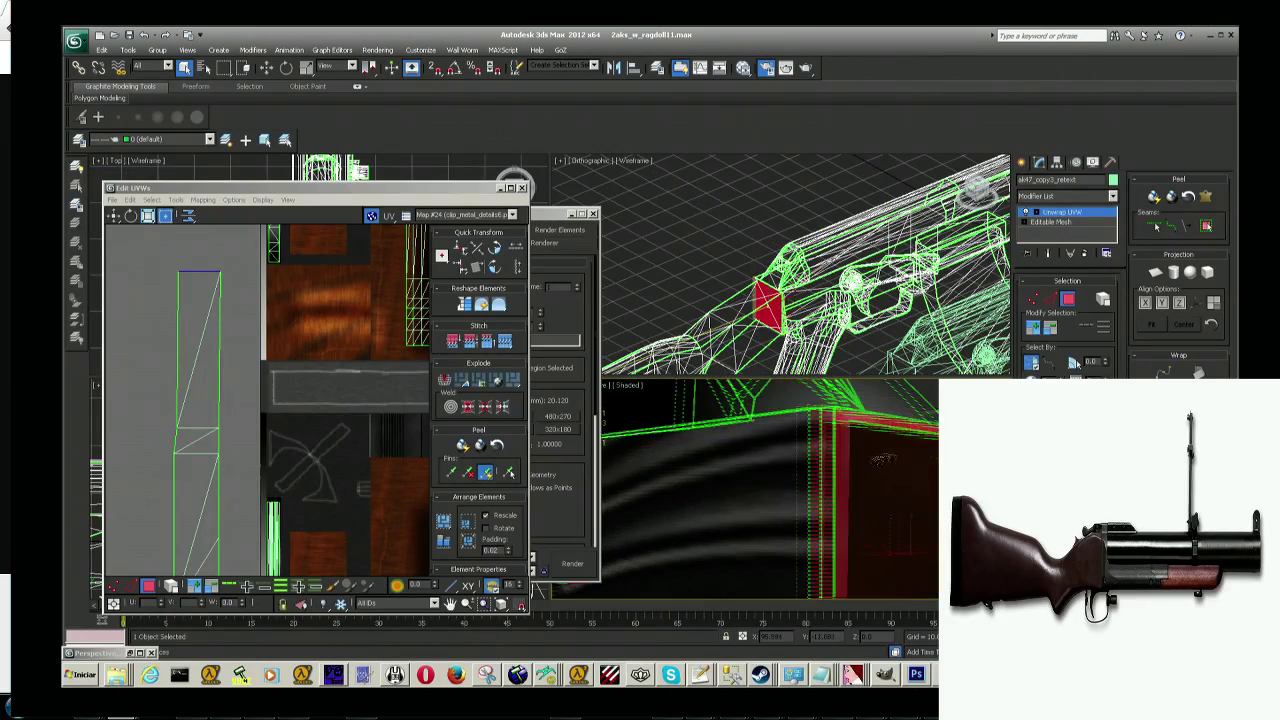
{"action": "scroll", "coordinate": [875, 460], "scroll_direction": "up", "scroll_amount": 2}
{"action": "scroll", "coordinate": [775, 490], "scroll_direction": "up", "scroll_amount": 3}
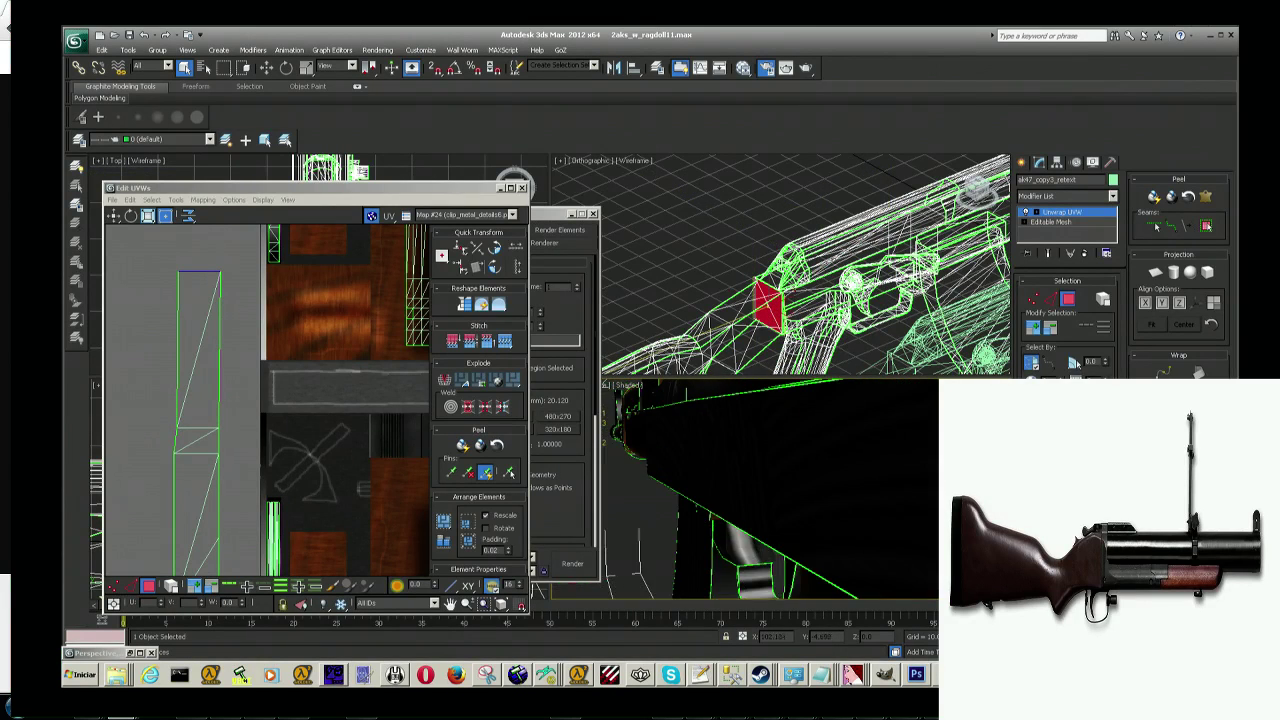
{"action": "scroll", "coordinate": [398, 428], "scroll_direction": "down", "scroll_amount": 3}
{"action": "scroll", "coordinate": [398, 428], "scroll_direction": "down", "scroll_amount": 3}
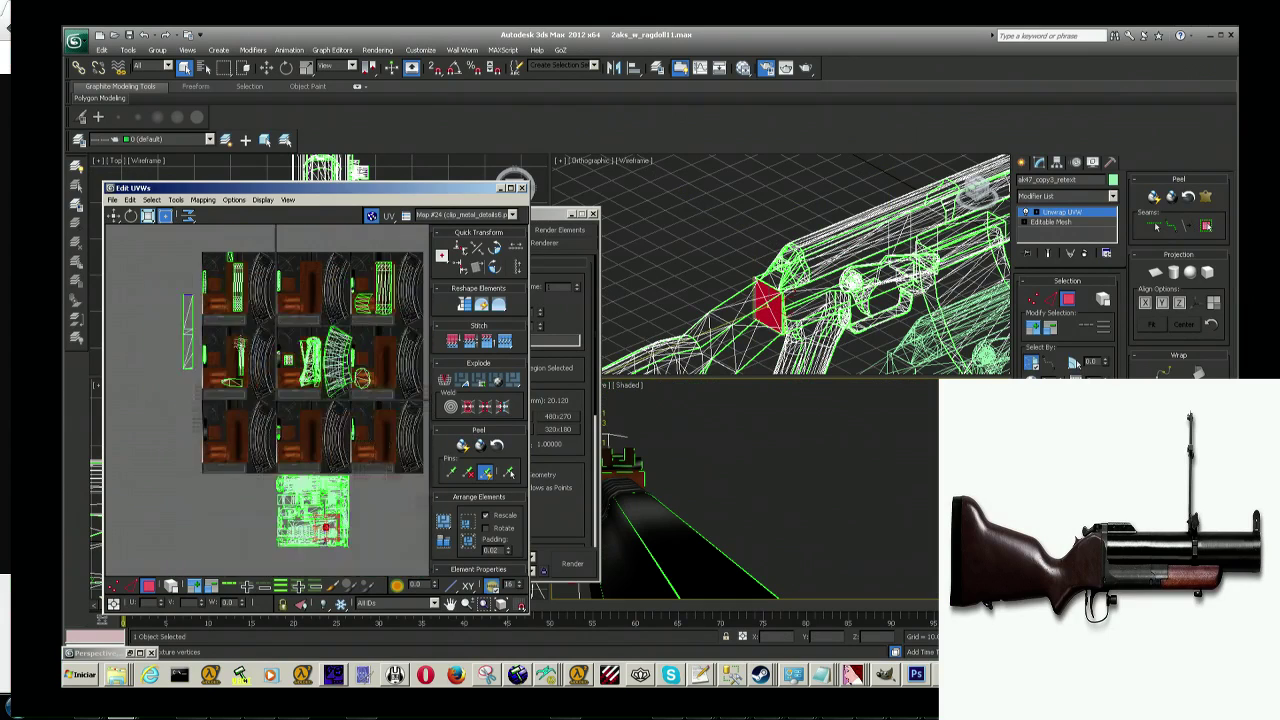
{"action": "left_click", "coordinate": [224, 201]}
Step: Cancel the Flatten Mapping settings and clear most of the face selection
{"action": "left_click", "coordinate": [230, 214]}
{"action": "left_click", "coordinate": [231, 122]}
{"action": "scroll", "coordinate": [300, 350], "scroll_direction": "up", "scroll_amount": 2}
{"action": "scroll", "coordinate": [302, 394], "scroll_direction": "up", "scroll_amount": 2}
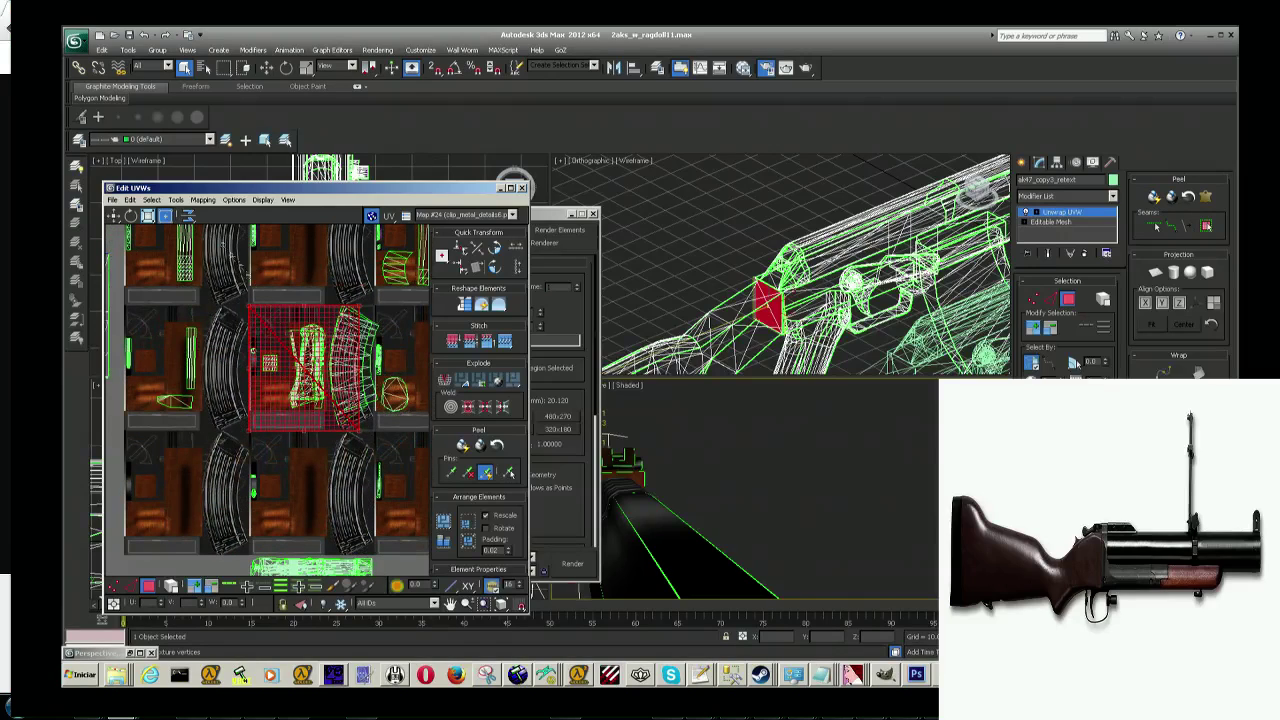
{"action": "left_click", "coordinate": [319, 447]}
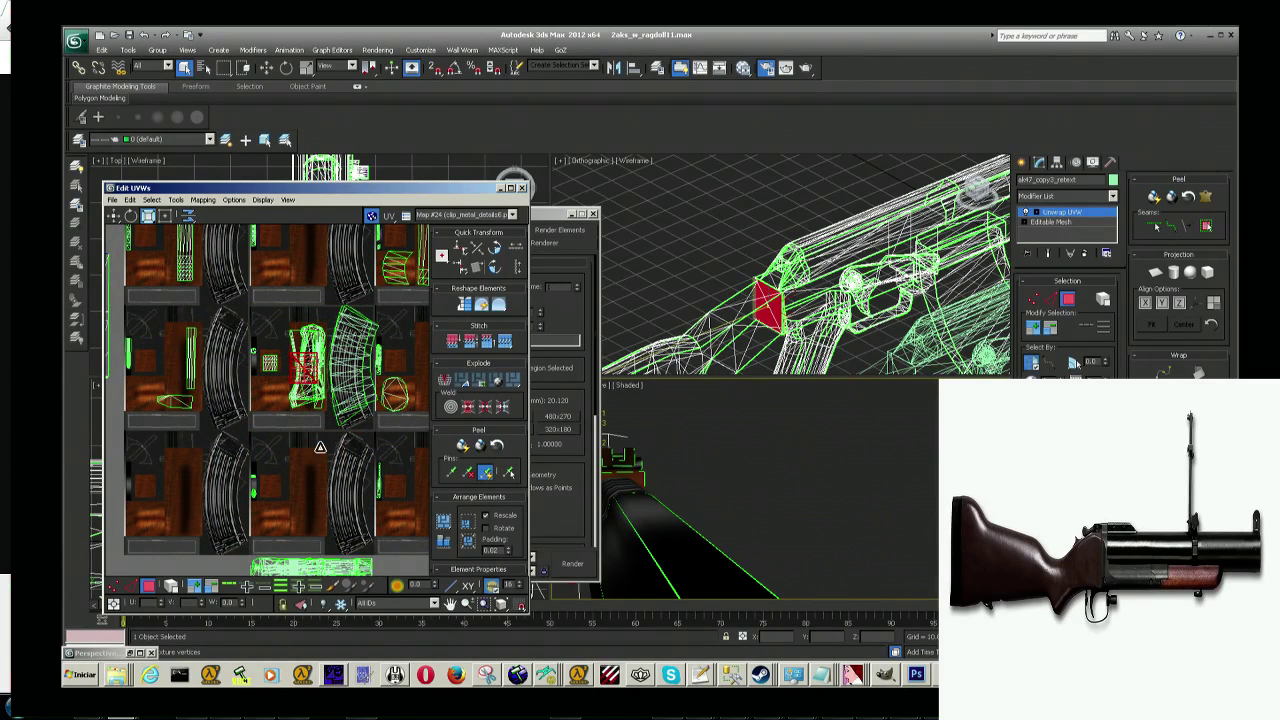
Step: Move the small UV patch onto the dark metal strip and squeeze it narrow
{"action": "scroll", "coordinate": [290, 350], "scroll_direction": "up", "scroll_amount": 1}
{"action": "scroll", "coordinate": [290, 350], "scroll_direction": "up", "scroll_amount": 1}
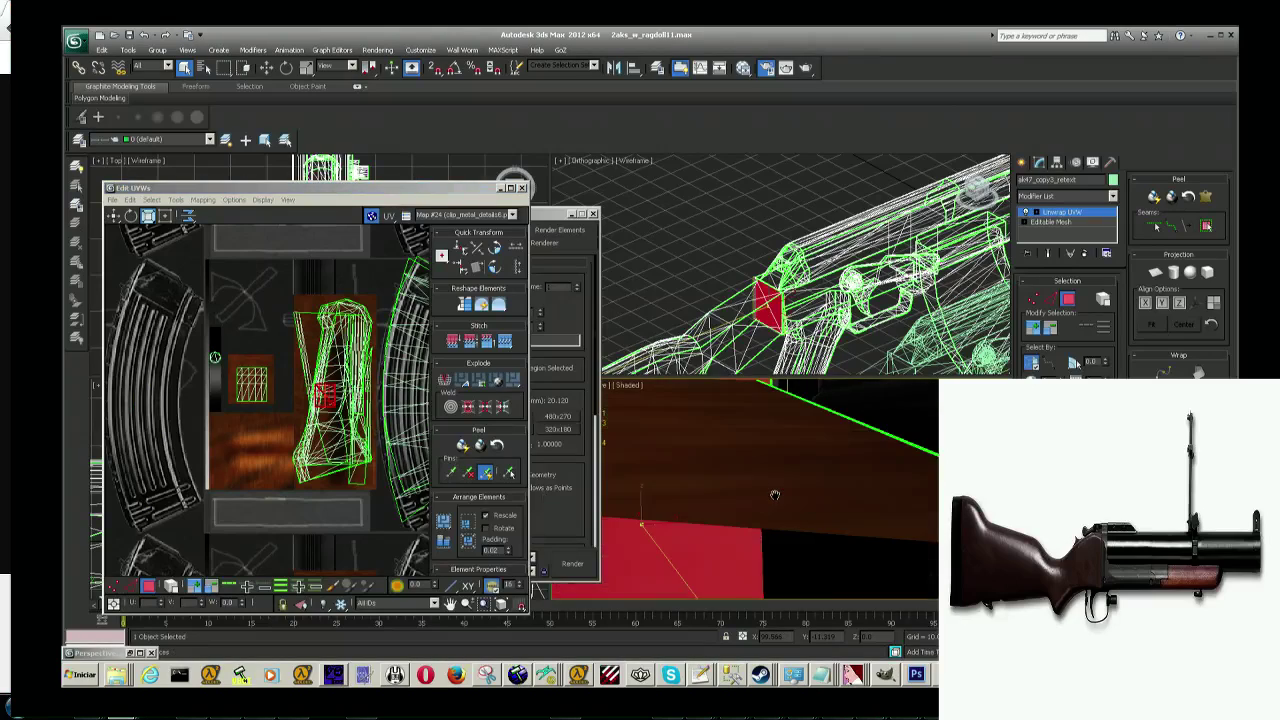
{"action": "scroll", "coordinate": [770, 480], "scroll_direction": "down", "scroll_amount": 3}
{"action": "middle_click_drag", "start_coordinate": [760, 470], "coordinate": [776, 488], "text": "alt"}
{"action": "scroll", "coordinate": [253, 311], "scroll_direction": "up", "scroll_amount": 1}
{"action": "scroll", "coordinate": [282, 404], "scroll_direction": "up", "scroll_amount": 1}
{"action": "middle_click_drag", "start_coordinate": [296, 410], "coordinate": [322, 416]}
{"action": "left_click", "coordinate": [113, 215]}
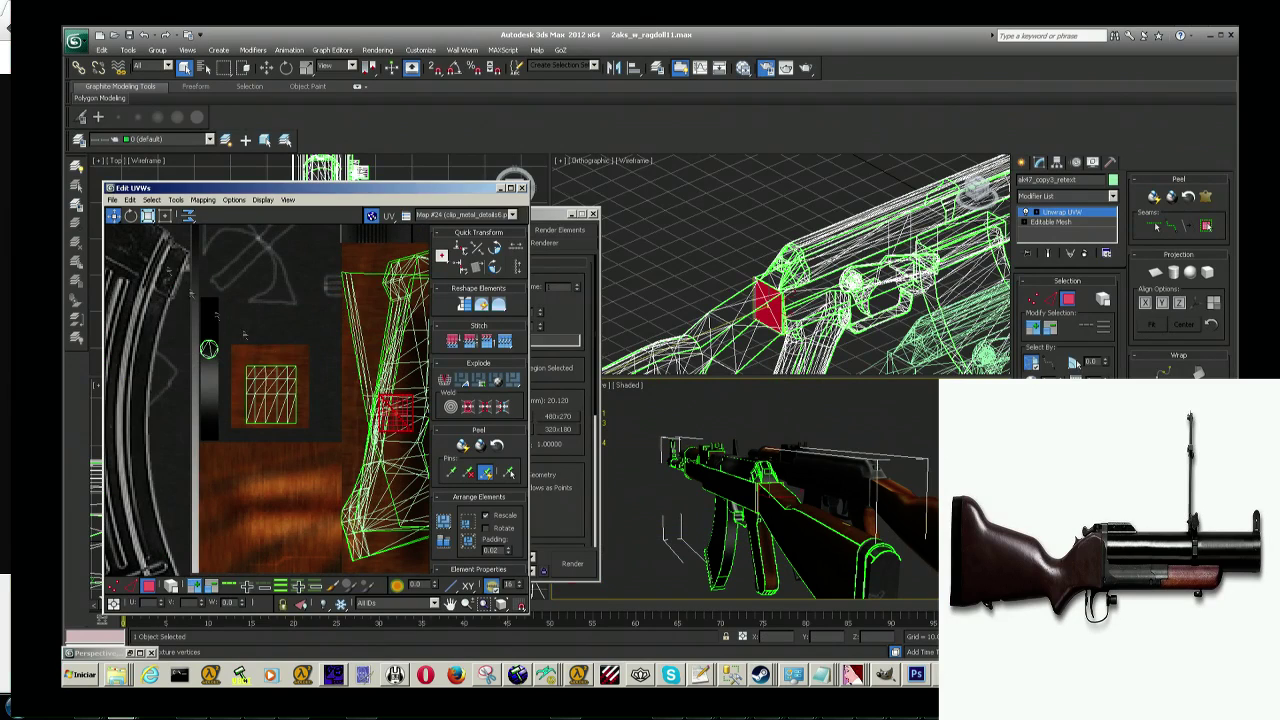
{"action": "mouse_move", "coordinate": [400, 414]}
{"action": "left_mouse_down"}
{"action": "mouse_move", "coordinate": [213, 399]}
{"action": "mouse_move", "coordinate": [226, 394]}
{"action": "left_mouse_up"}
{"action": "left_click", "coordinate": [164, 216]}
{"action": "left_click_drag", "start_coordinate": [238, 420], "coordinate": [215, 426]}
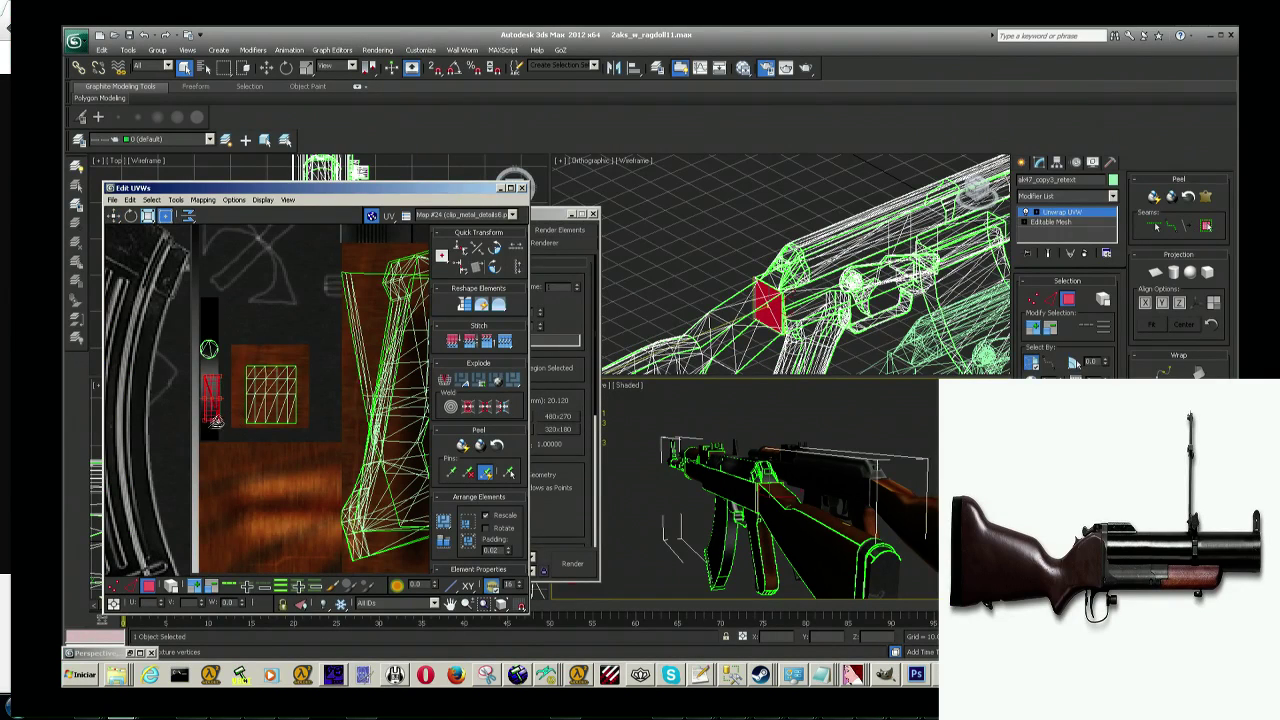
Step: Select one receiver side face, frame it with Z, and render the Perspective view
{"action": "left_click", "coordinate": [618, 520]}
{"action": "scroll", "coordinate": [650, 505], "scroll_direction": "up", "scroll_amount": 10}
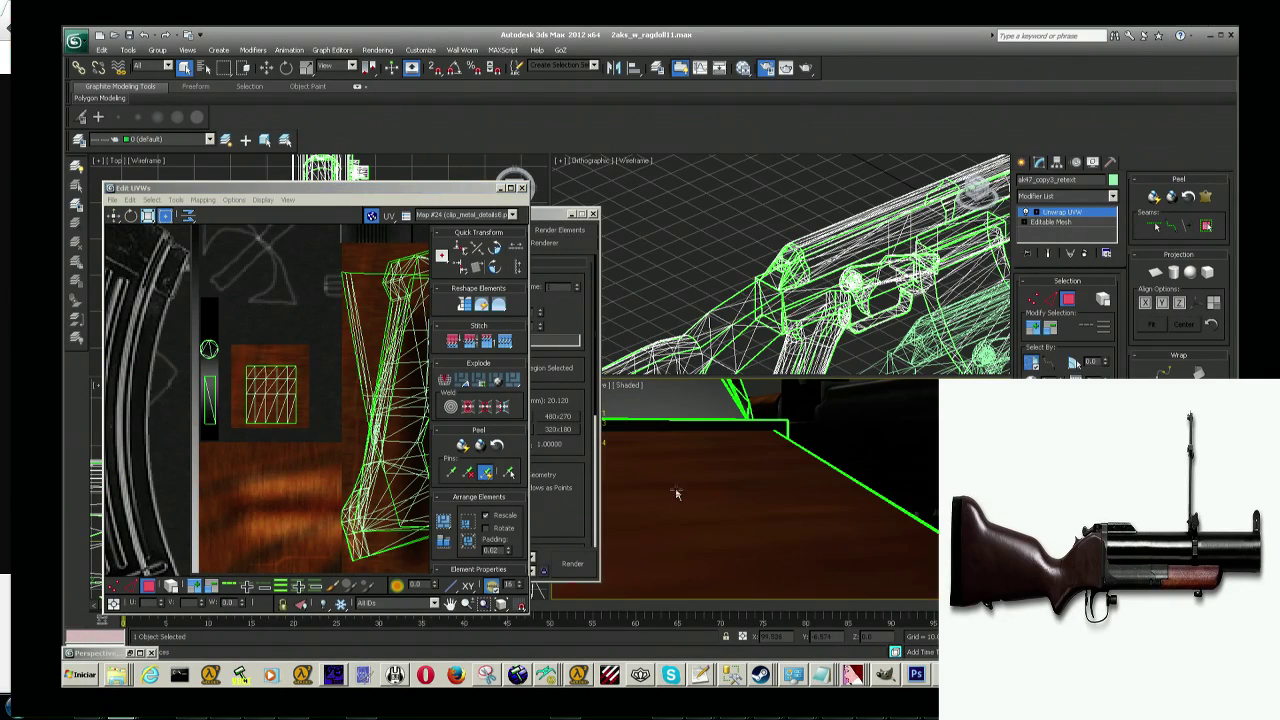
{"action": "scroll", "coordinate": [713, 494], "scroll_direction": "down", "scroll_amount": 8}
{"action": "left_click", "coordinate": [714, 499]}
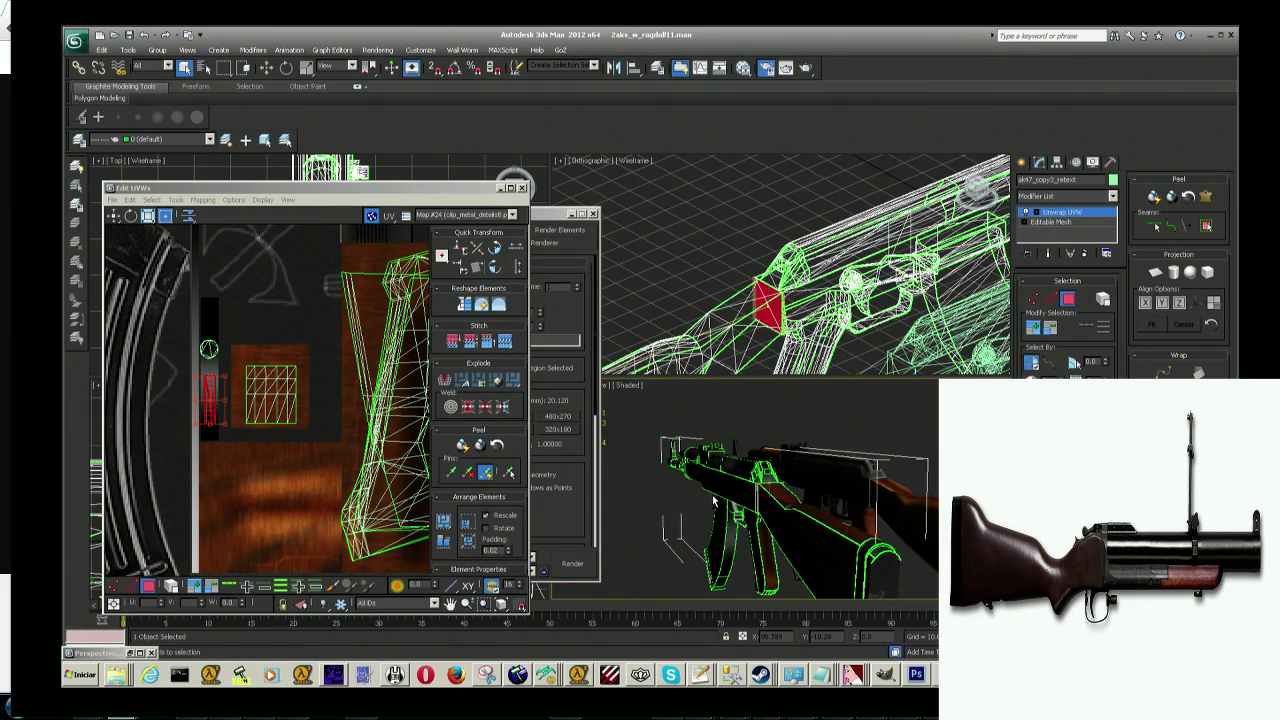
{"action": "key", "text": "z"}
{"action": "scroll", "coordinate": [716, 503], "scroll_direction": "down", "scroll_amount": 2}
{"action": "scroll", "coordinate": [716, 503], "scroll_direction": "down", "scroll_amount": 2}
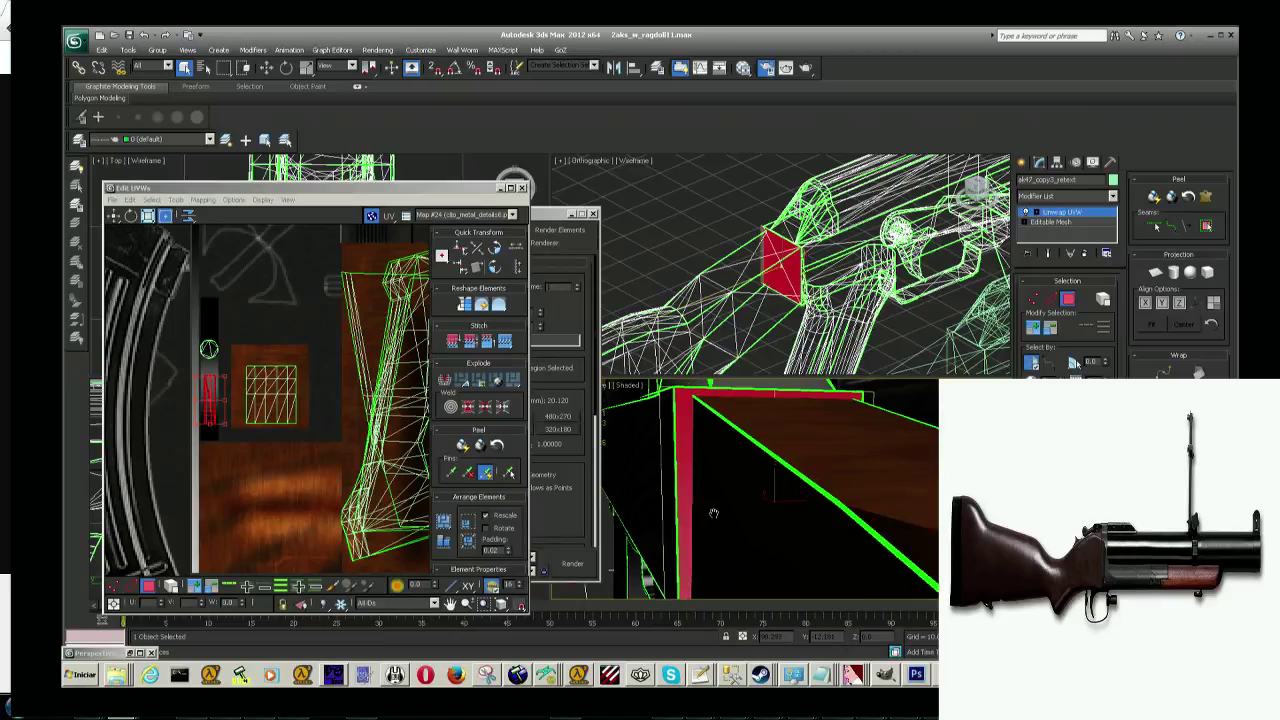
{"action": "scroll", "coordinate": [720, 506], "scroll_direction": "down", "scroll_amount": 2}
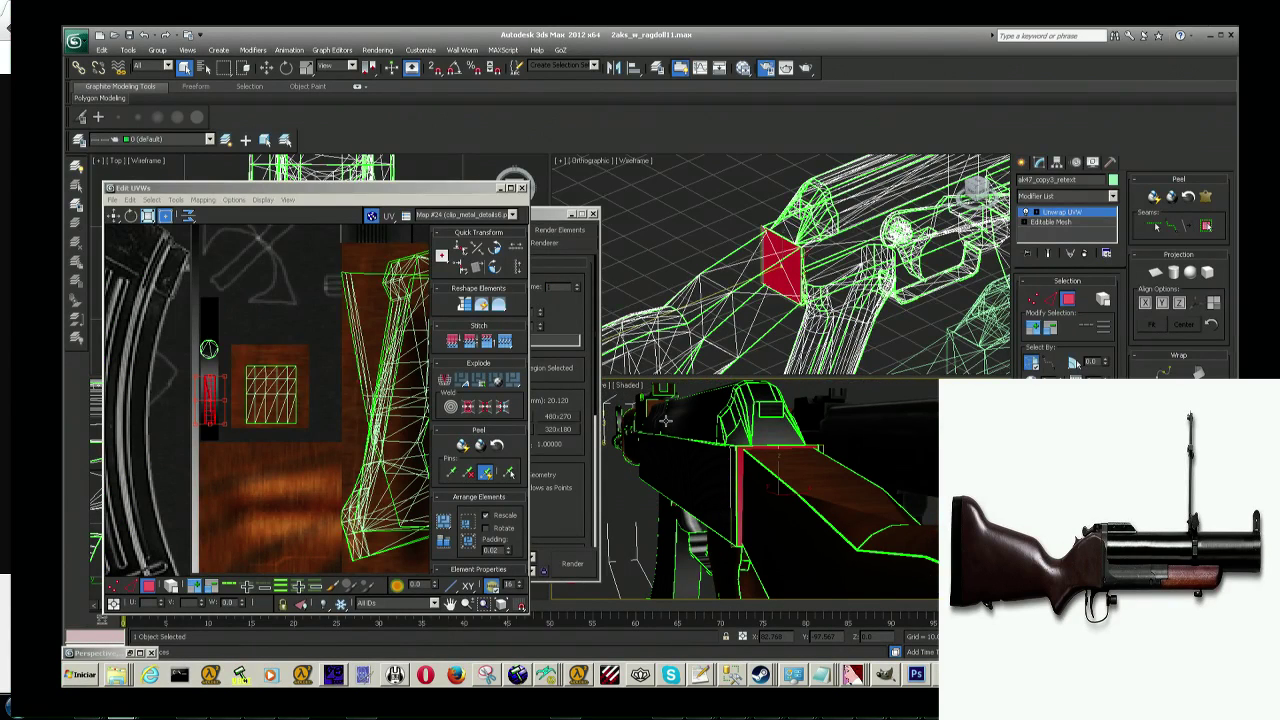
{"action": "key", "text": "shift+q"}
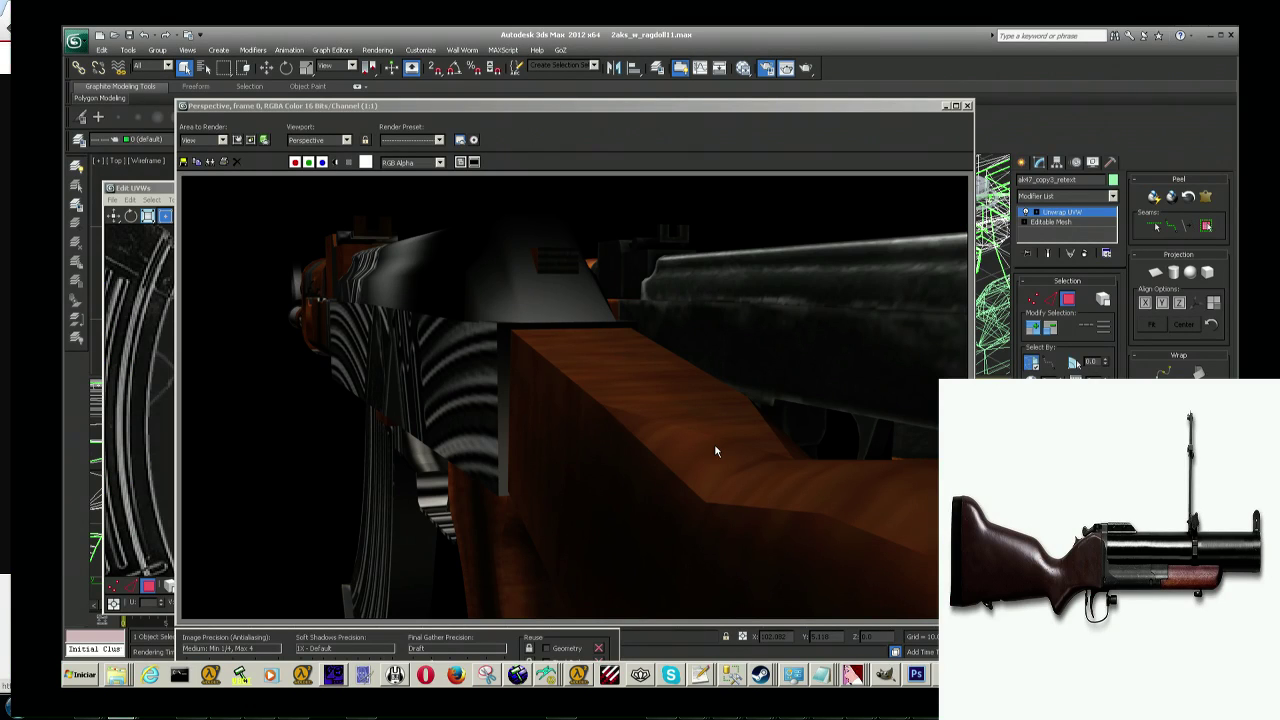
Step: Compare the stock and metal render with metal_front.tga in Photoshop, then close the render
{"action": "key", "text": "alt+Tab"}
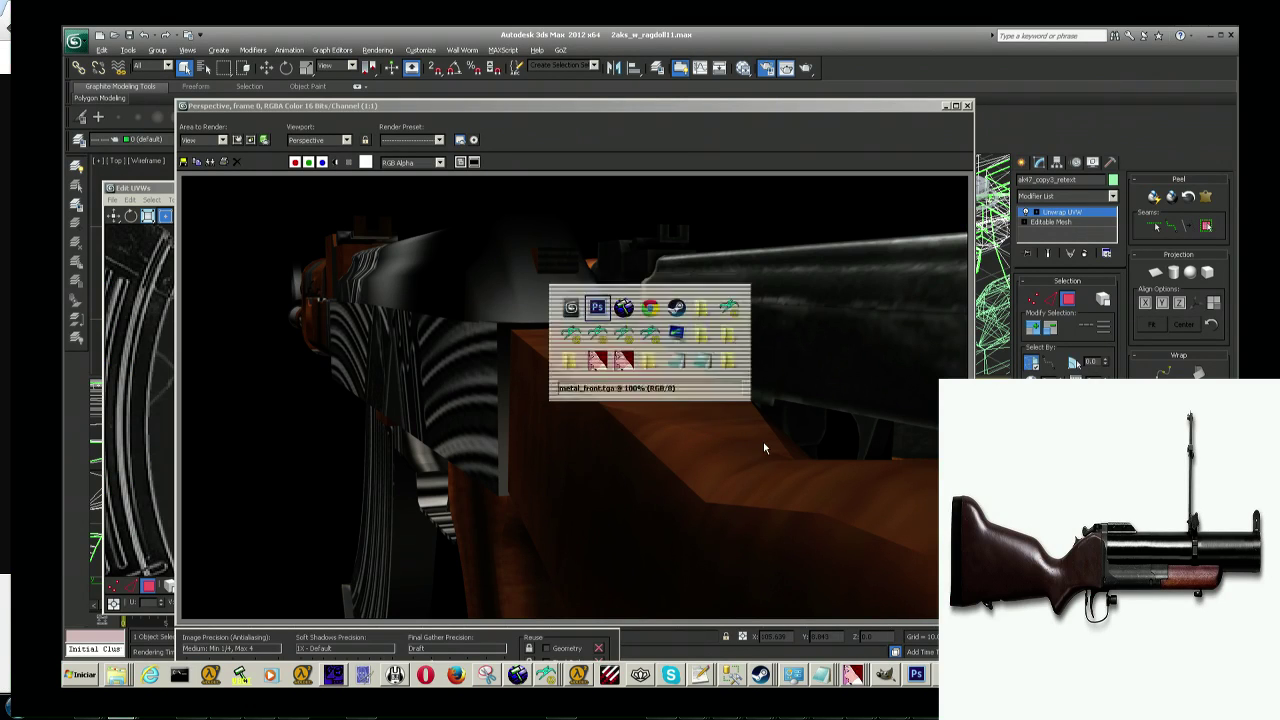
{"action": "key", "text": "alt+Tab"}
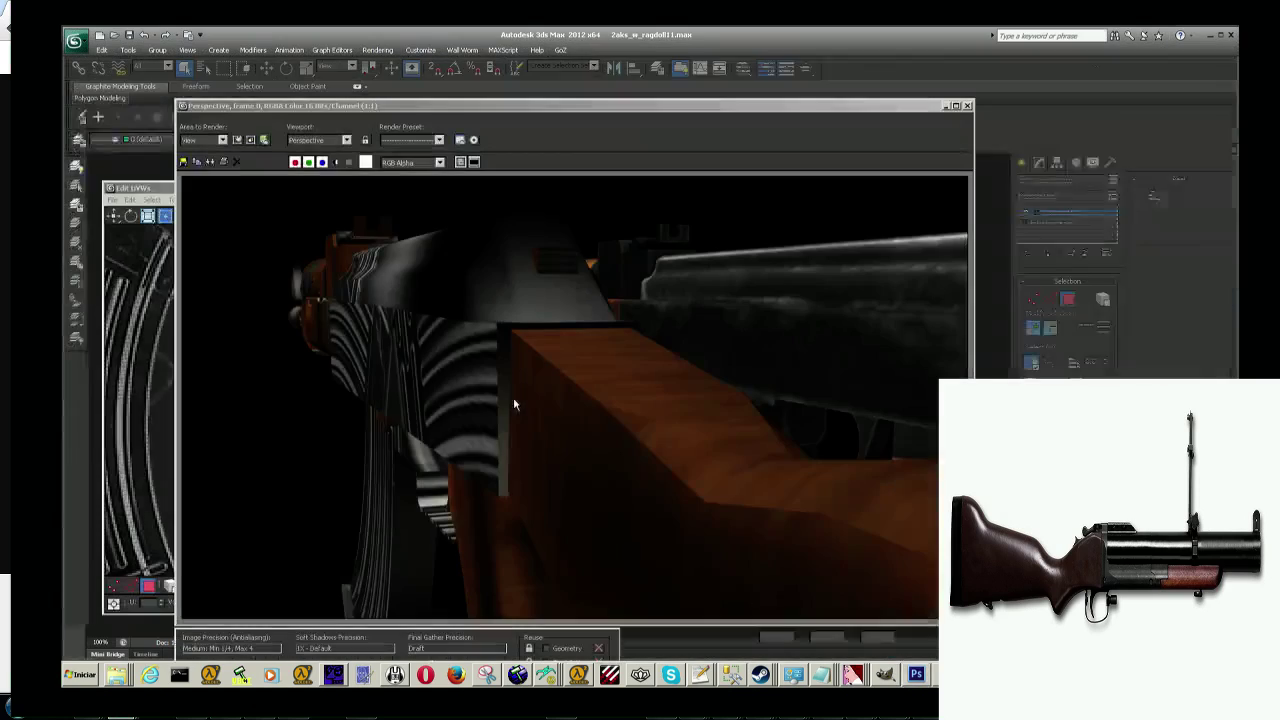
{"action": "left_click", "coordinate": [140, 400]}
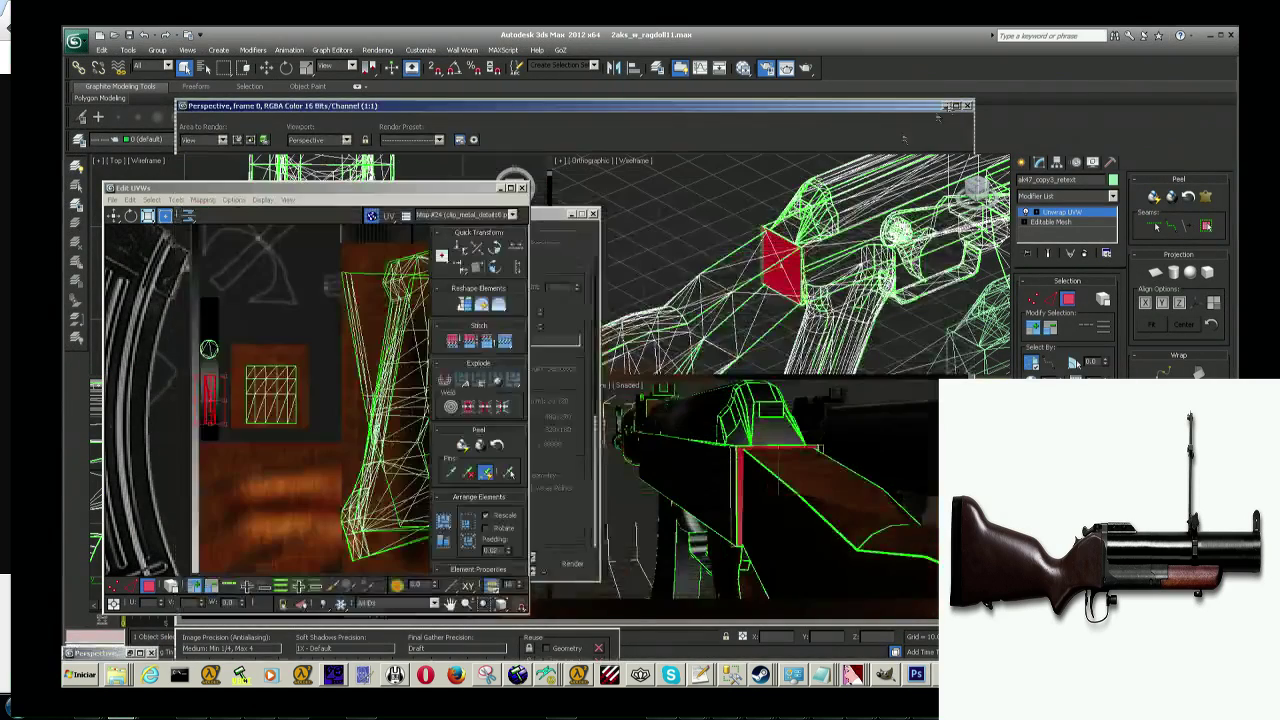
Step: Rotate the red UV element straight, move it down over the dark metal band, and re-render
{"action": "scroll", "coordinate": [246, 420], "scroll_direction": "up", "scroll_amount": 2}
{"action": "scroll", "coordinate": [215, 398], "scroll_direction": "up", "scroll_amount": 3}
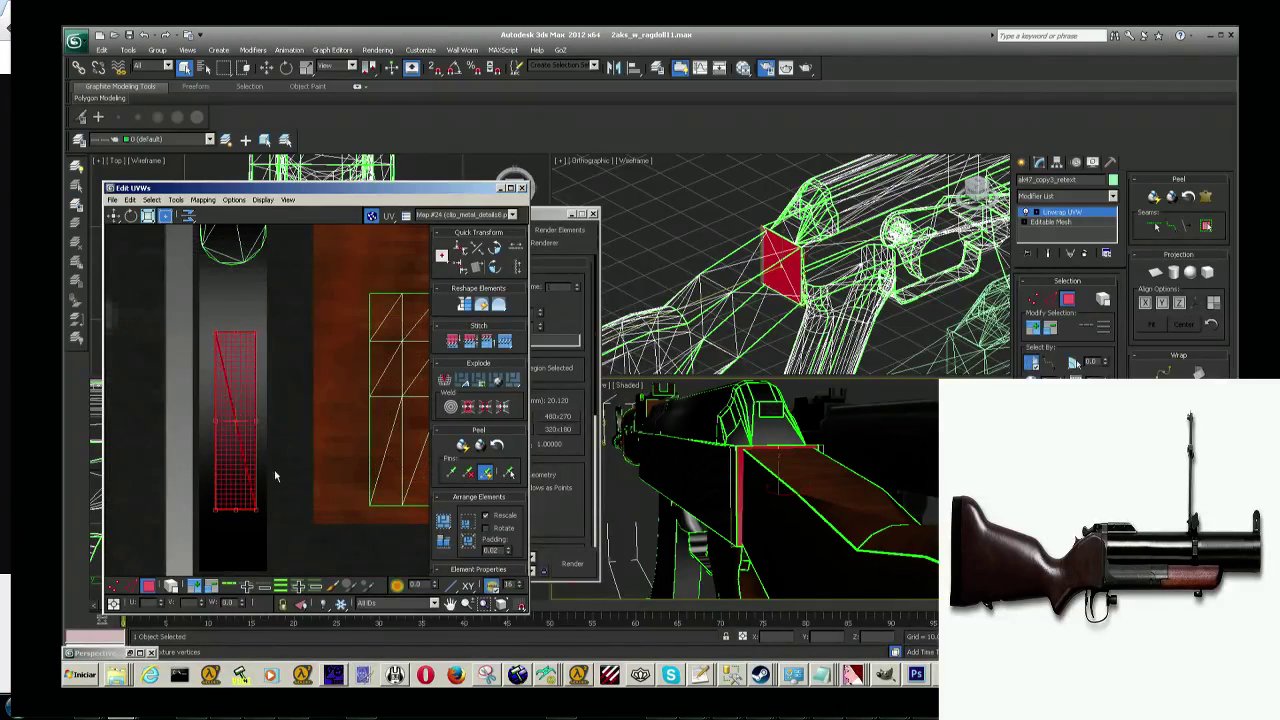
{"action": "middle_click_drag", "start_coordinate": [276, 476], "coordinate": [274, 424]}
{"action": "left_click", "coordinate": [131, 216]}
{"action": "left_click_drag", "start_coordinate": [240, 346], "coordinate": [233, 430]}
{"action": "left_click", "coordinate": [113, 216]}
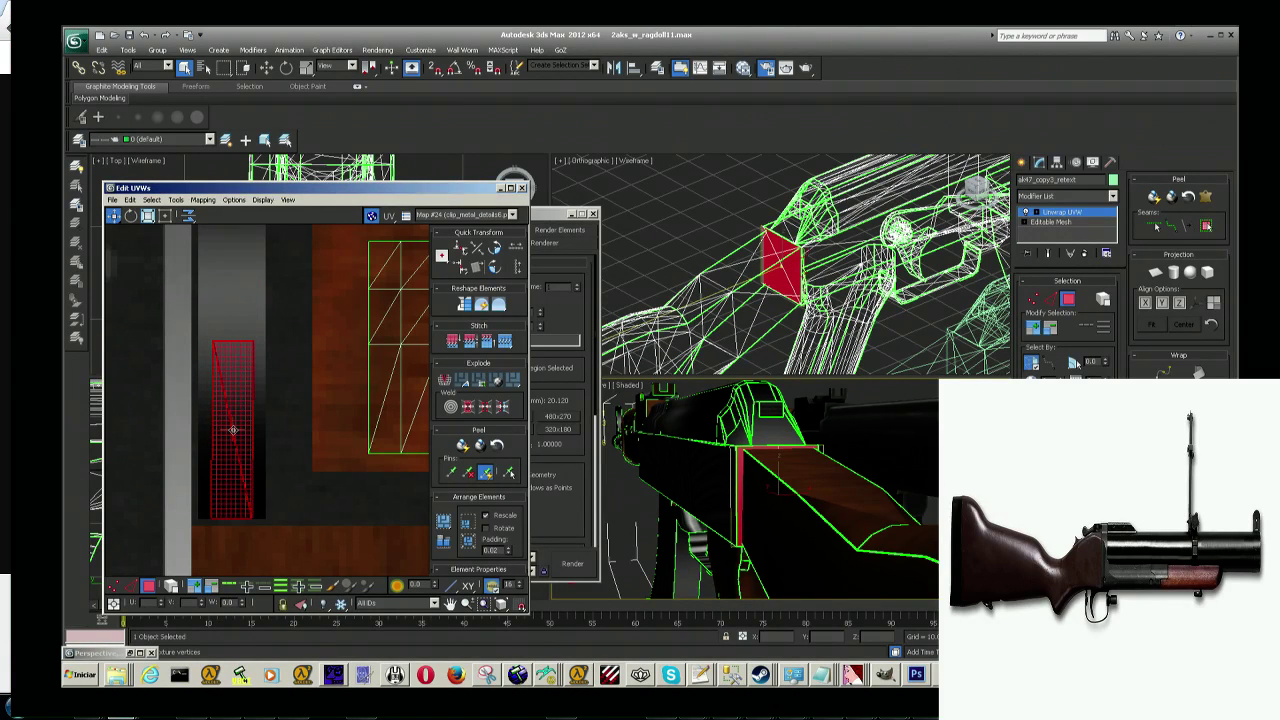
{"action": "key", "text": "shift+q"}
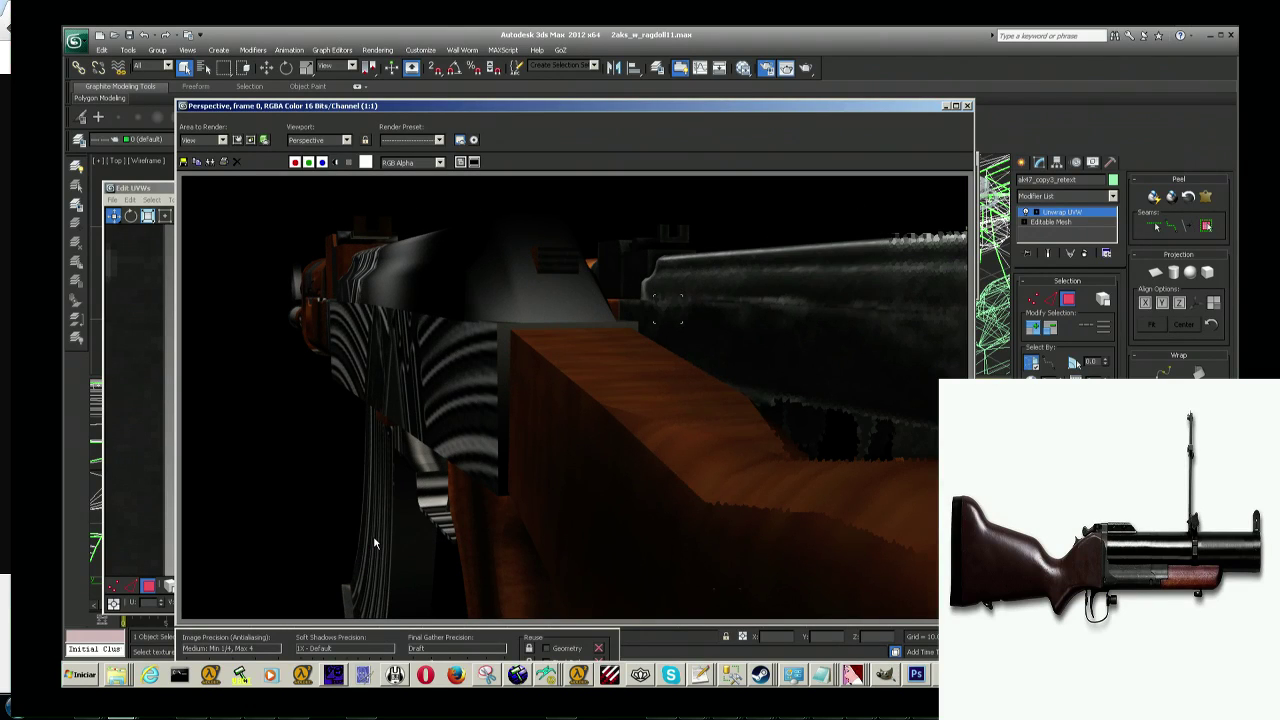
Step: Compare the striped-metal render against the Photoshop texture, then close the render
{"action": "key", "text": "alt+Tab"}
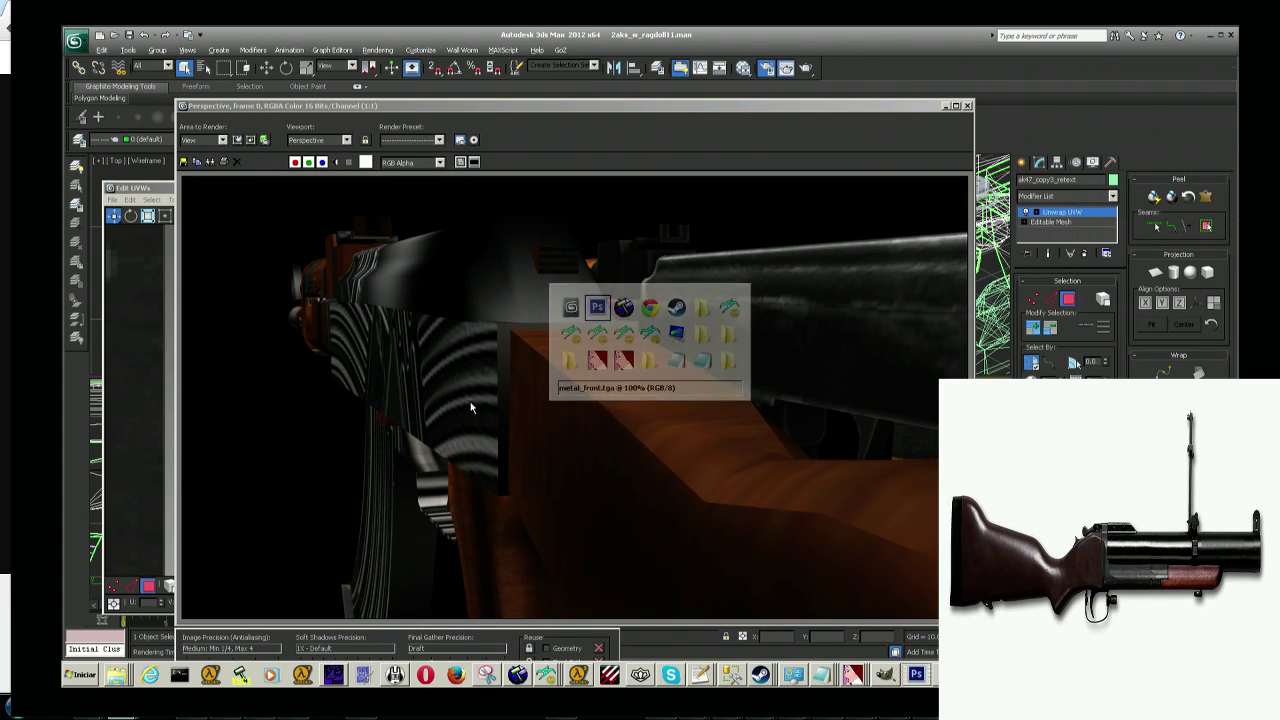
{"action": "key", "text": "alt+Tab"}
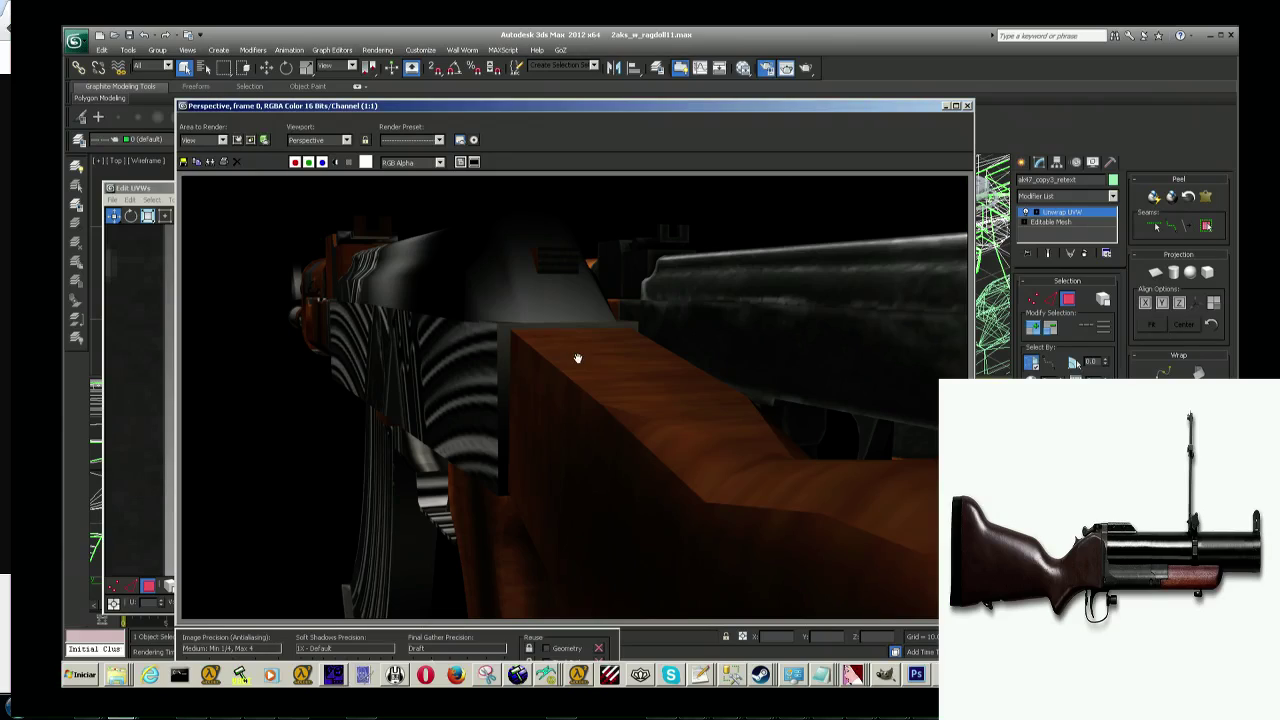
{"action": "left_click", "coordinate": [947, 107]}
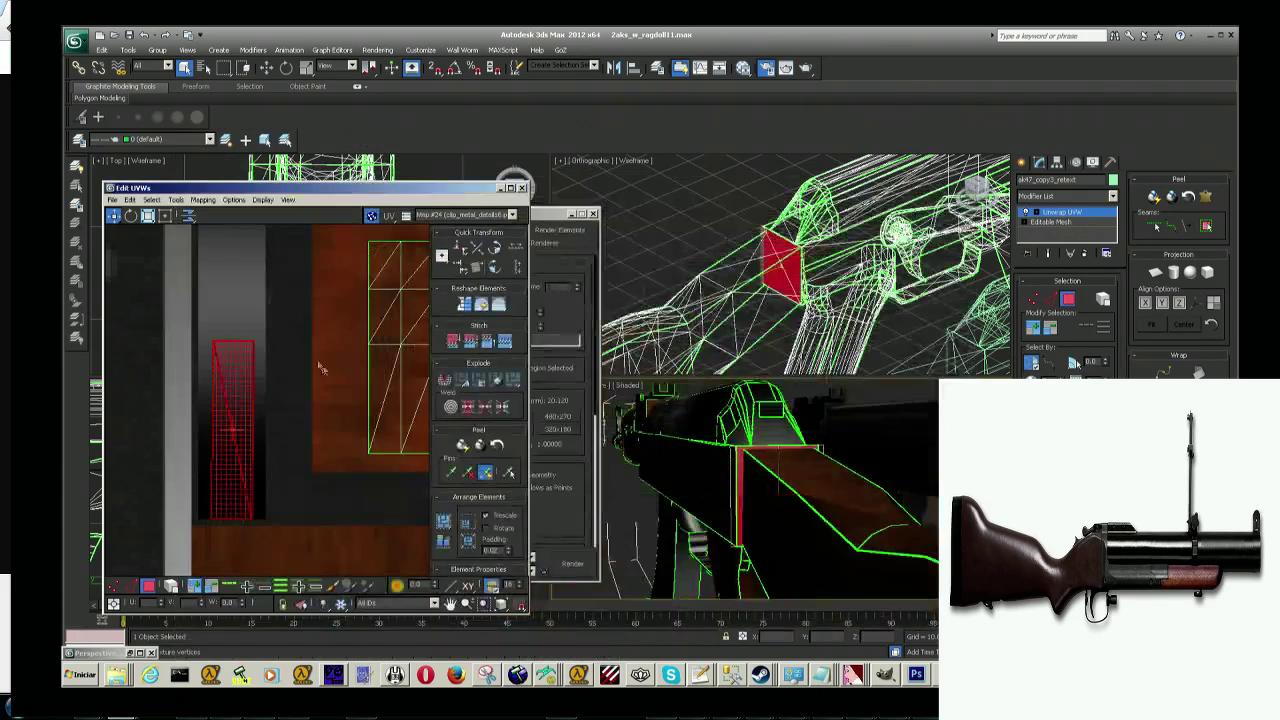
Step: Zoom to the red UV element and shrink it from its top corner with Freeform
{"action": "scroll", "coordinate": [305, 407], "scroll_direction": "down", "scroll_amount": 2}
{"action": "scroll", "coordinate": [288, 393], "scroll_direction": "down", "scroll_amount": 3}
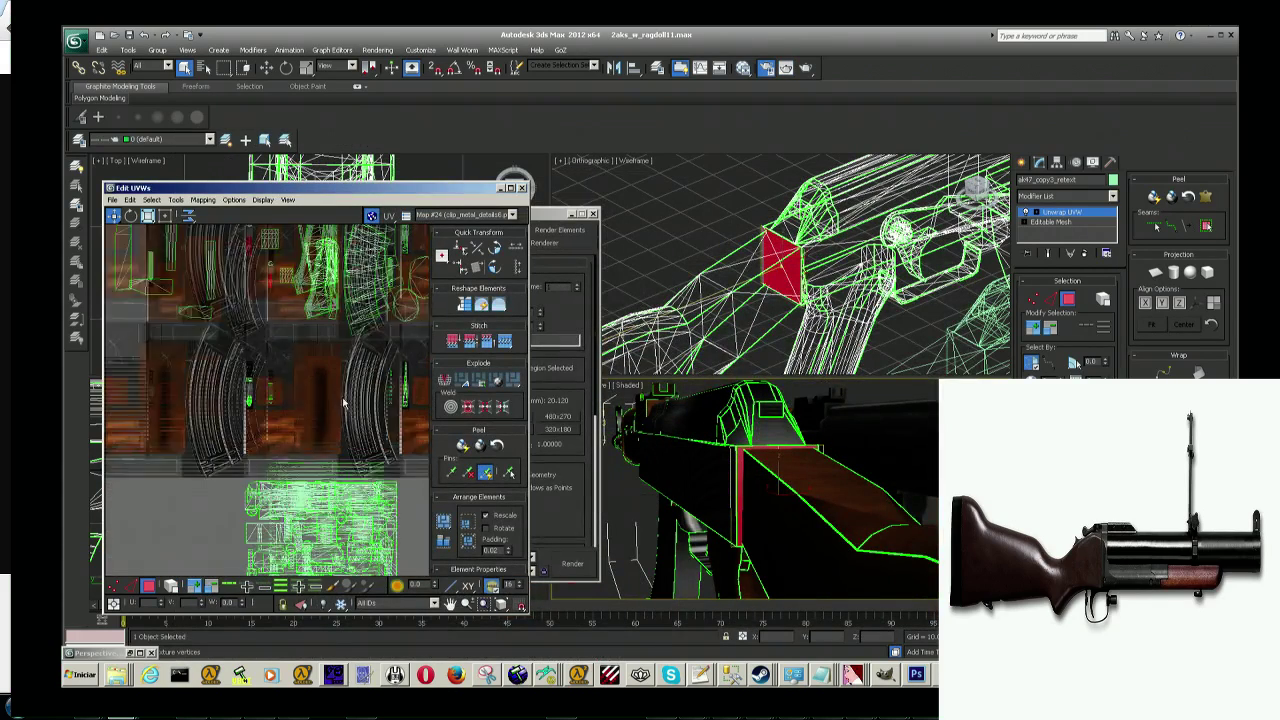
{"action": "scroll", "coordinate": [812, 484], "scroll_direction": "up", "scroll_amount": 2}
{"action": "scroll", "coordinate": [812, 484], "scroll_direction": "up", "scroll_amount": 2}
{"action": "scroll", "coordinate": [812, 484], "scroll_direction": "up", "scroll_amount": 2}
{"action": "scroll", "coordinate": [812, 484], "scroll_direction": "up", "scroll_amount": 2}
{"action": "scroll", "coordinate": [812, 484], "scroll_direction": "up", "scroll_amount": 1}
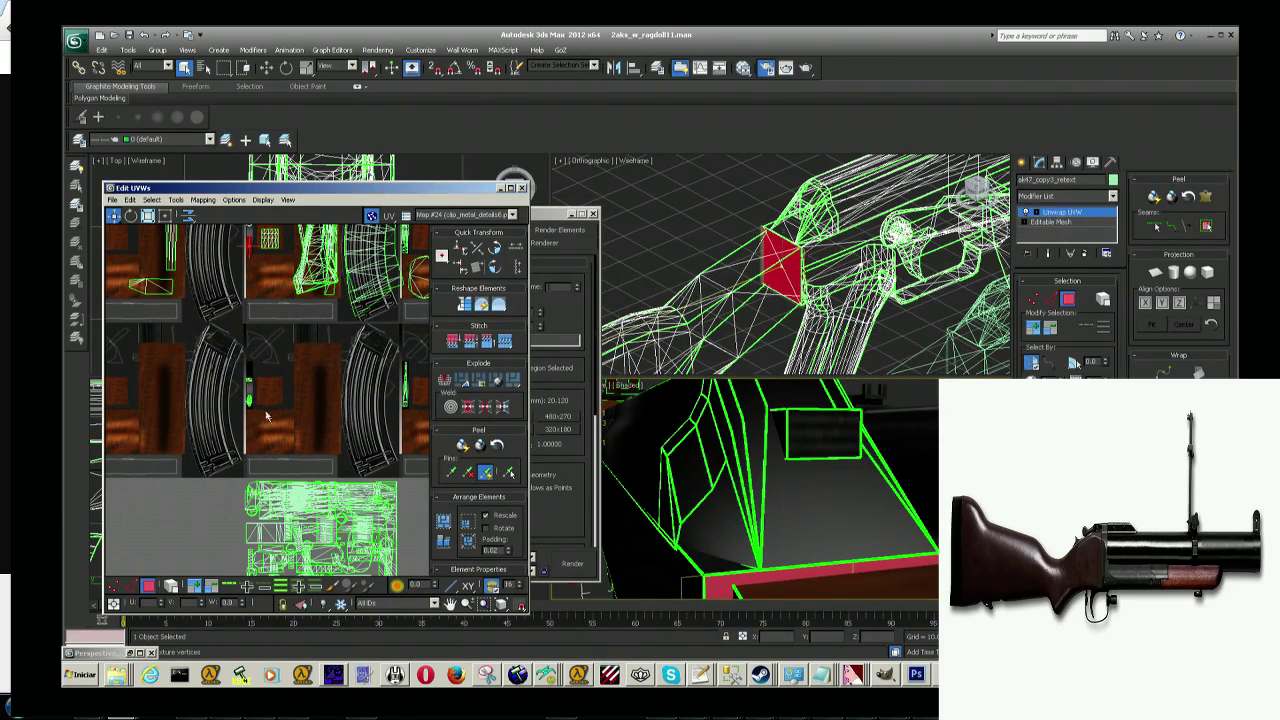
{"action": "scroll", "coordinate": [300, 400], "scroll_direction": "down", "scroll_amount": 3}
{"action": "scroll", "coordinate": [270, 300], "scroll_direction": "up", "scroll_amount": 3}
{"action": "scroll", "coordinate": [256, 250], "scroll_direction": "up", "scroll_amount": 2}
{"action": "scroll", "coordinate": [262, 290], "scroll_direction": "up", "scroll_amount": 2}
{"action": "scroll", "coordinate": [262, 290], "scroll_direction": "up", "scroll_amount": 3}
{"action": "middle_click_drag", "start_coordinate": [265, 300], "coordinate": [226, 233]}
{"action": "left_click", "coordinate": [166, 216]}
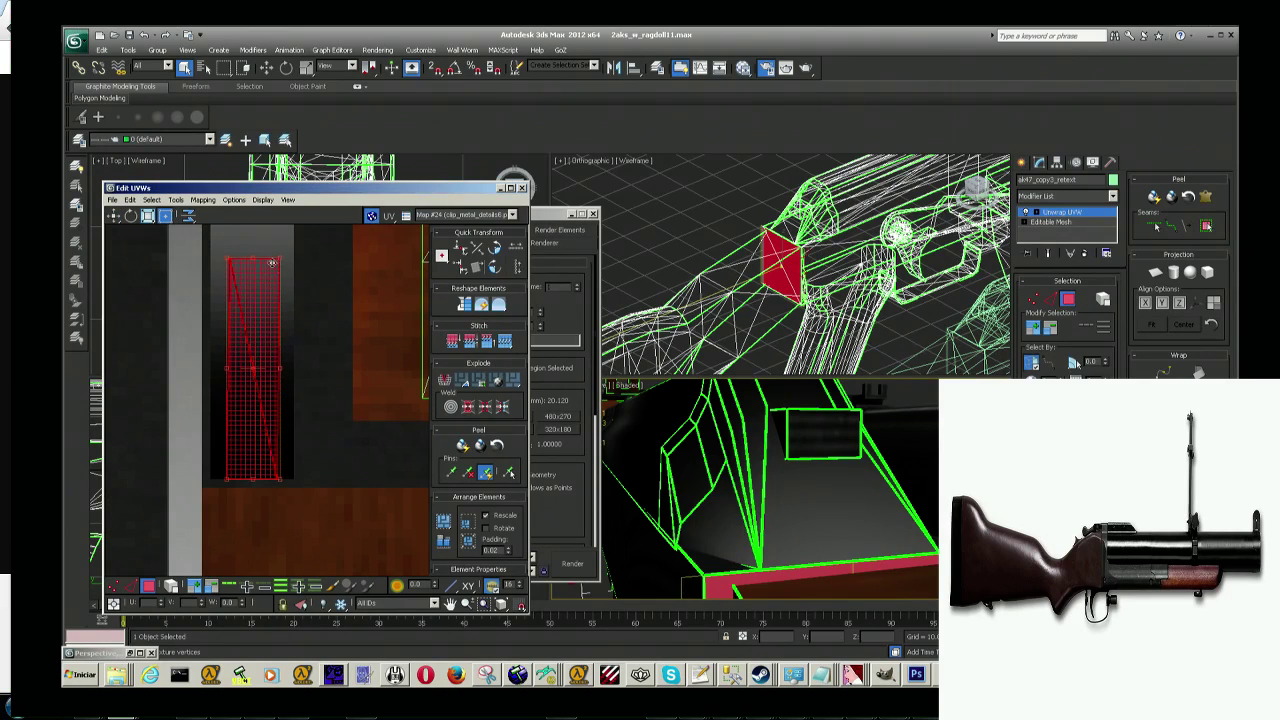
{"action": "left_click_drag", "start_coordinate": [278, 260], "coordinate": [270, 345]}
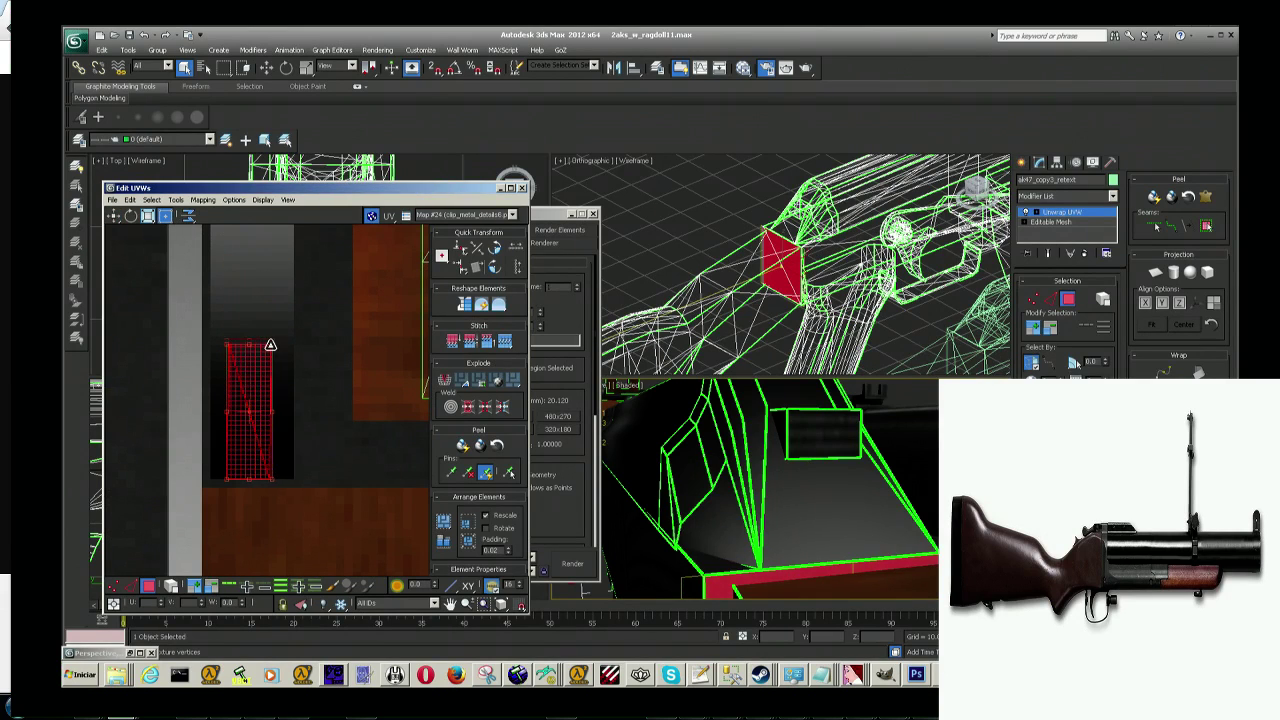
Step: Check the resized strip's fit, then select a rifle face and orbit the Perspective view
{"action": "left_click", "coordinate": [267, 457]}
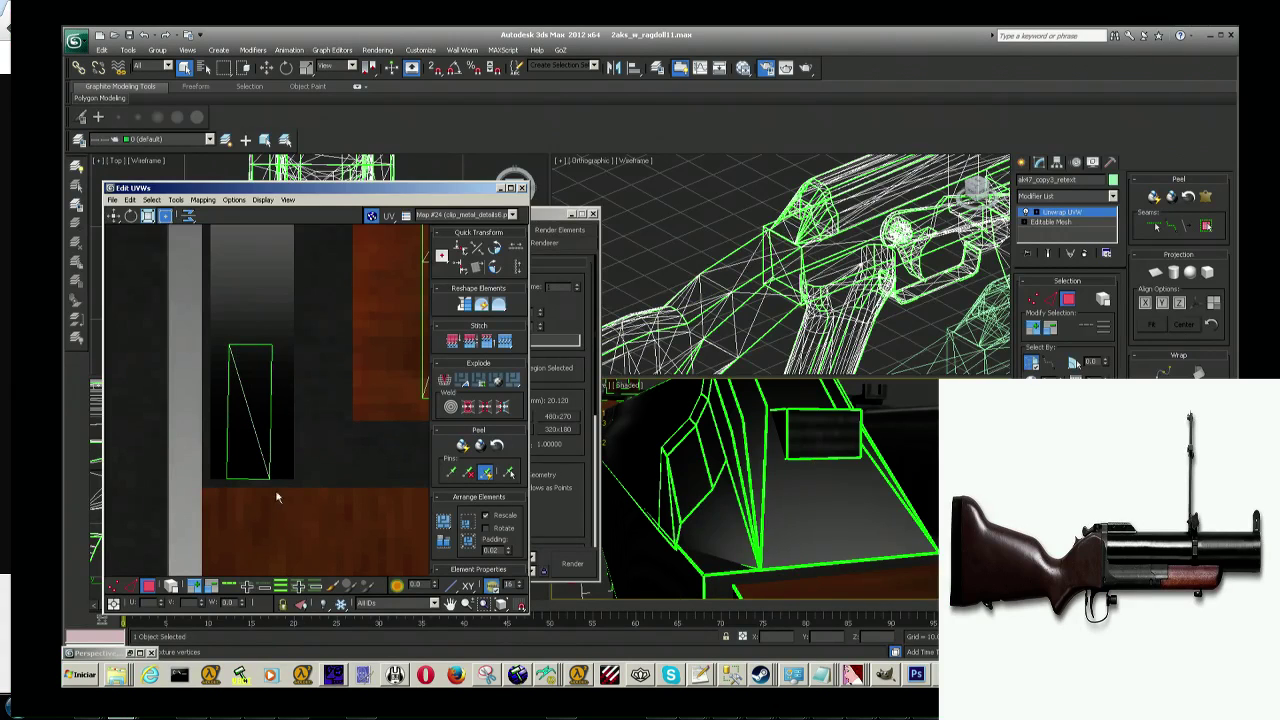
{"action": "left_click", "coordinate": [272, 481]}
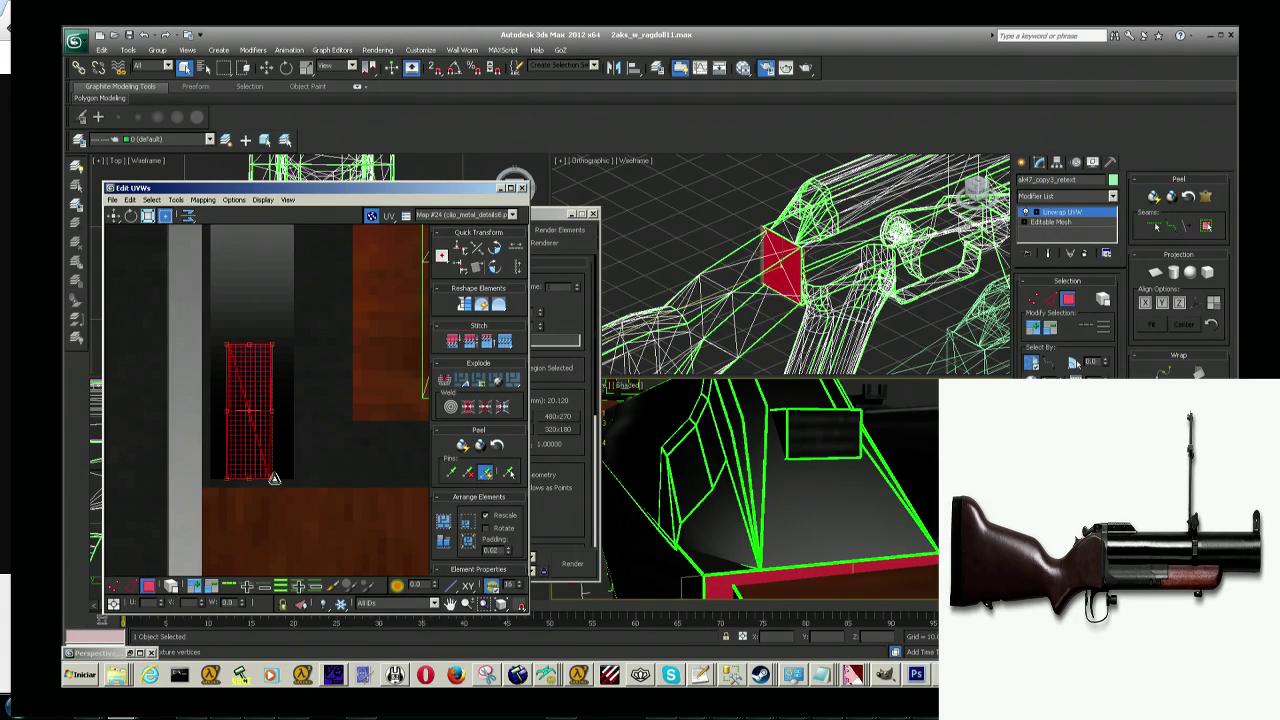
{"action": "left_click", "coordinate": [382, 458]}
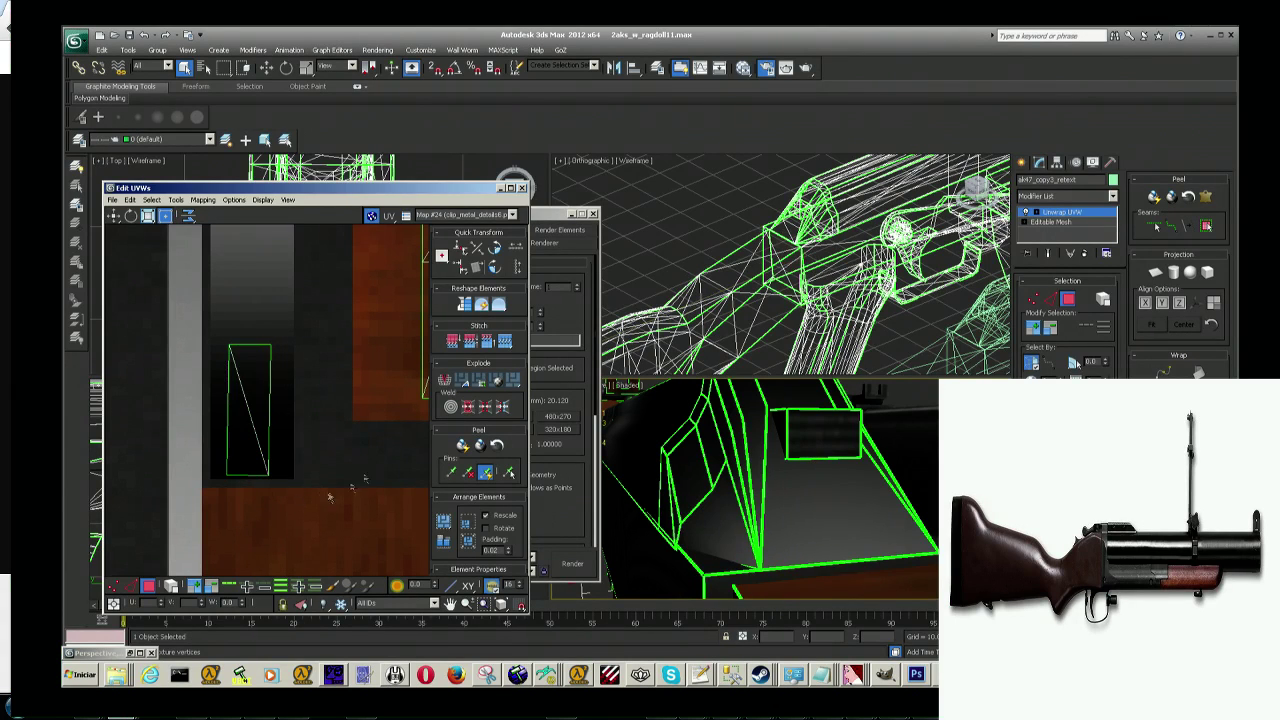
{"action": "left_click", "coordinate": [777, 425]}
{"action": "middle_click_drag", "start_coordinate": [777, 425], "coordinate": [886, 431], "text": "alt"}
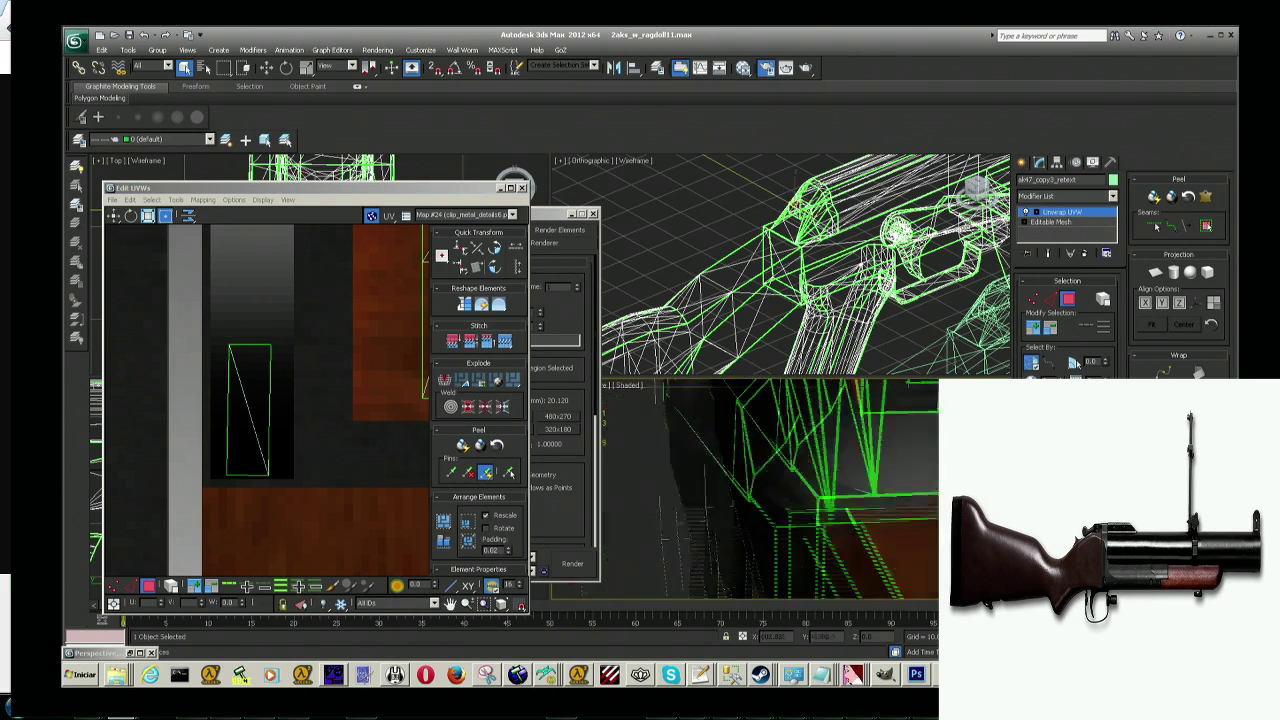